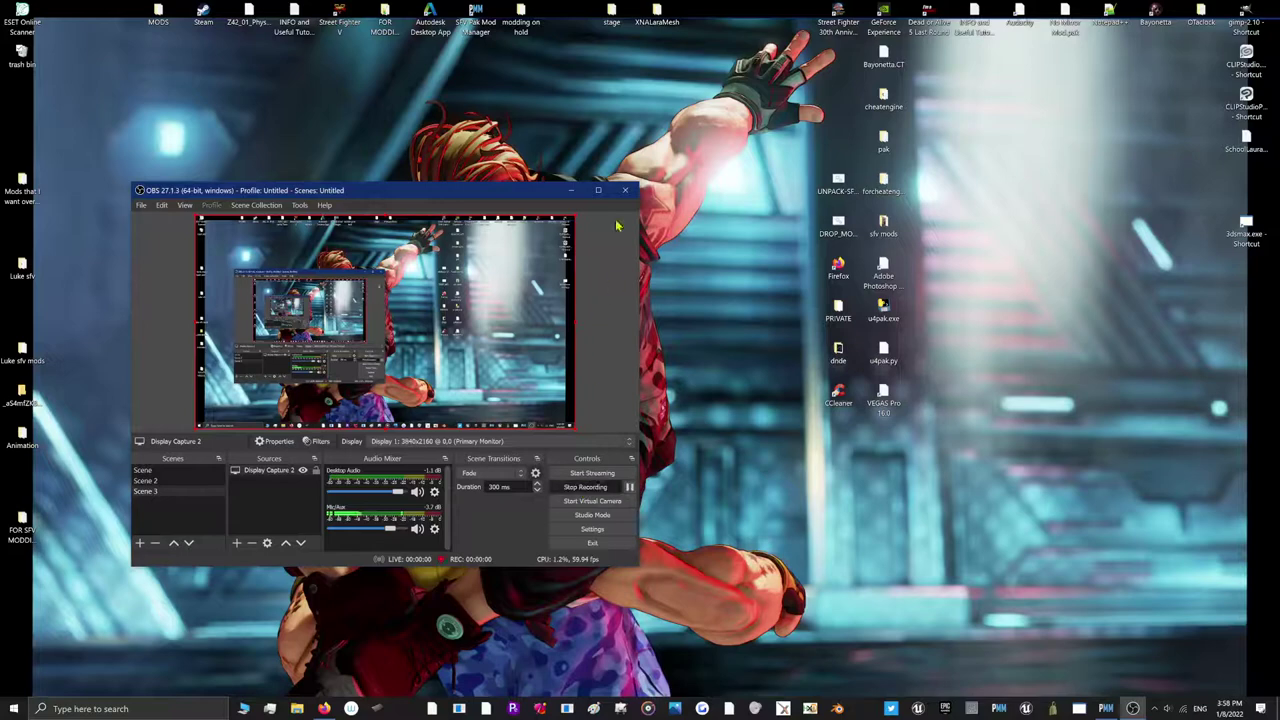
Minimize the OBS window and open the name of the desktop folder above Animation for editing
{"action": "left_click", "coordinate": [571, 190]}
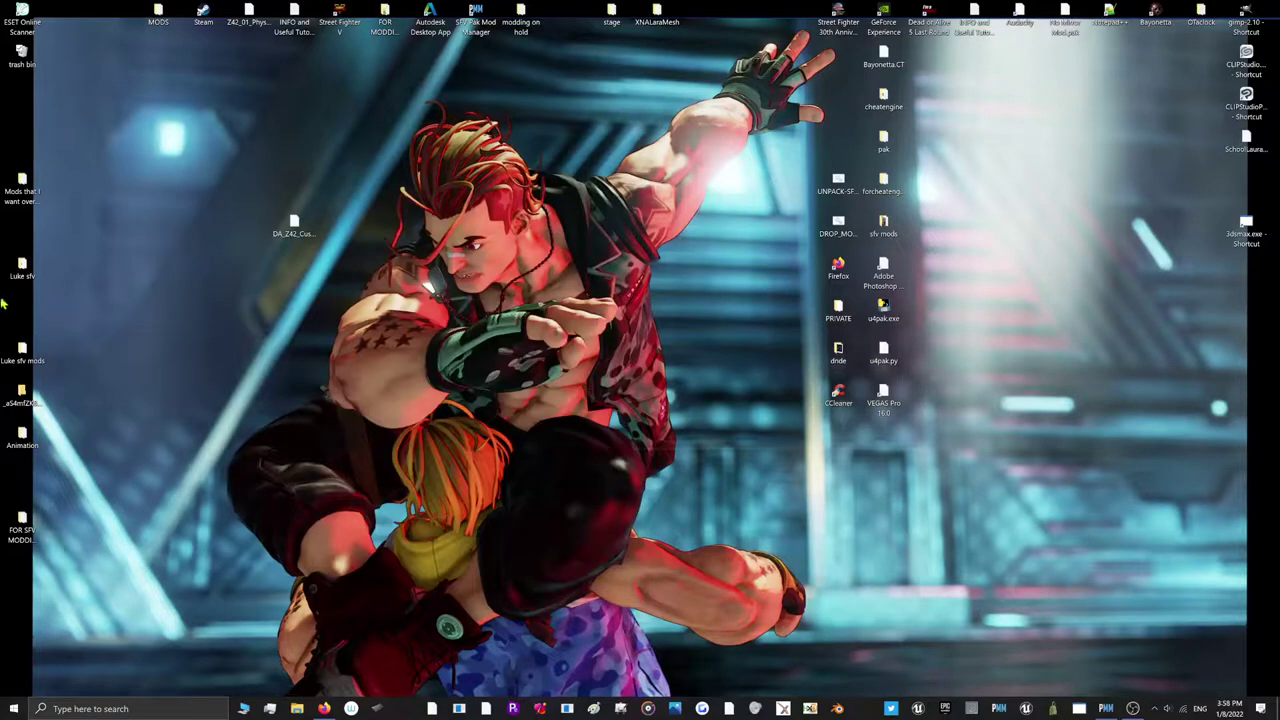
{"action": "right_click", "coordinate": [22, 396]}
{"action": "left_click", "coordinate": [31, 609]}
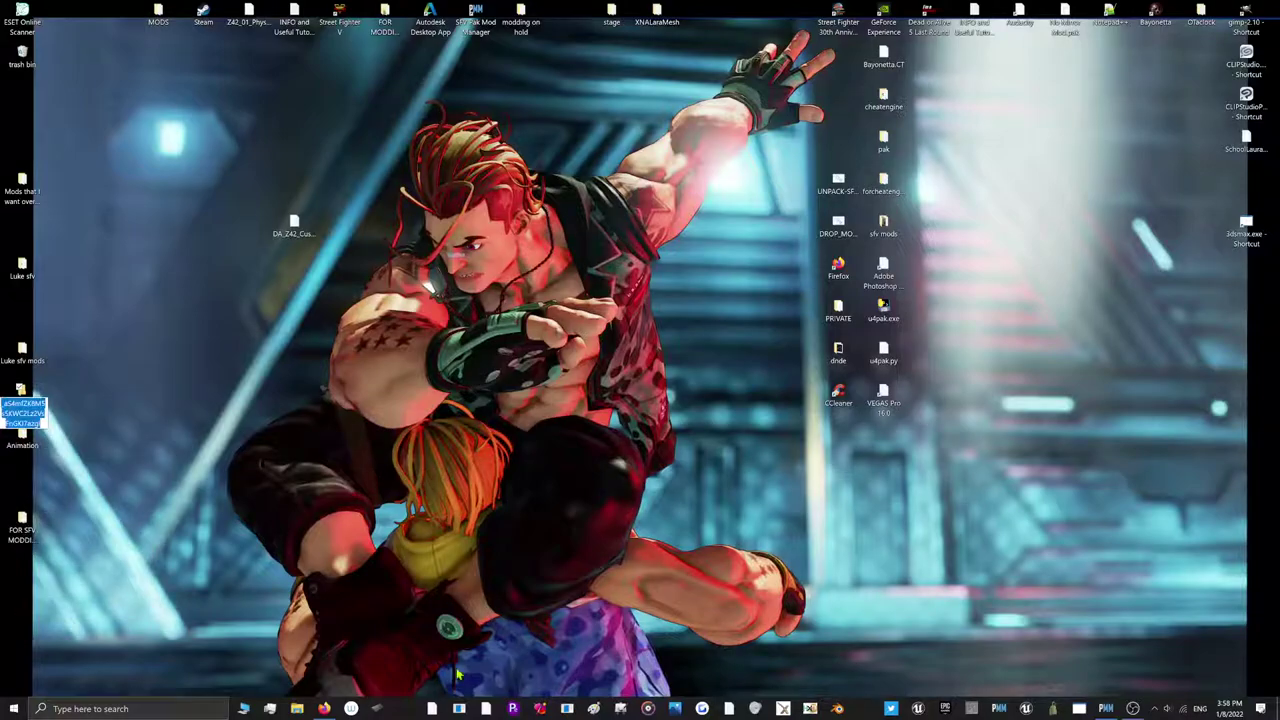
Switch to Firefox to compare the Akira Swimsuit and Sakura Roll costume pages and their color variants, and minimize the browser
{"action": "left_click", "coordinate": [324, 708]}
{"action": "left_click", "coordinate": [41, 34]}
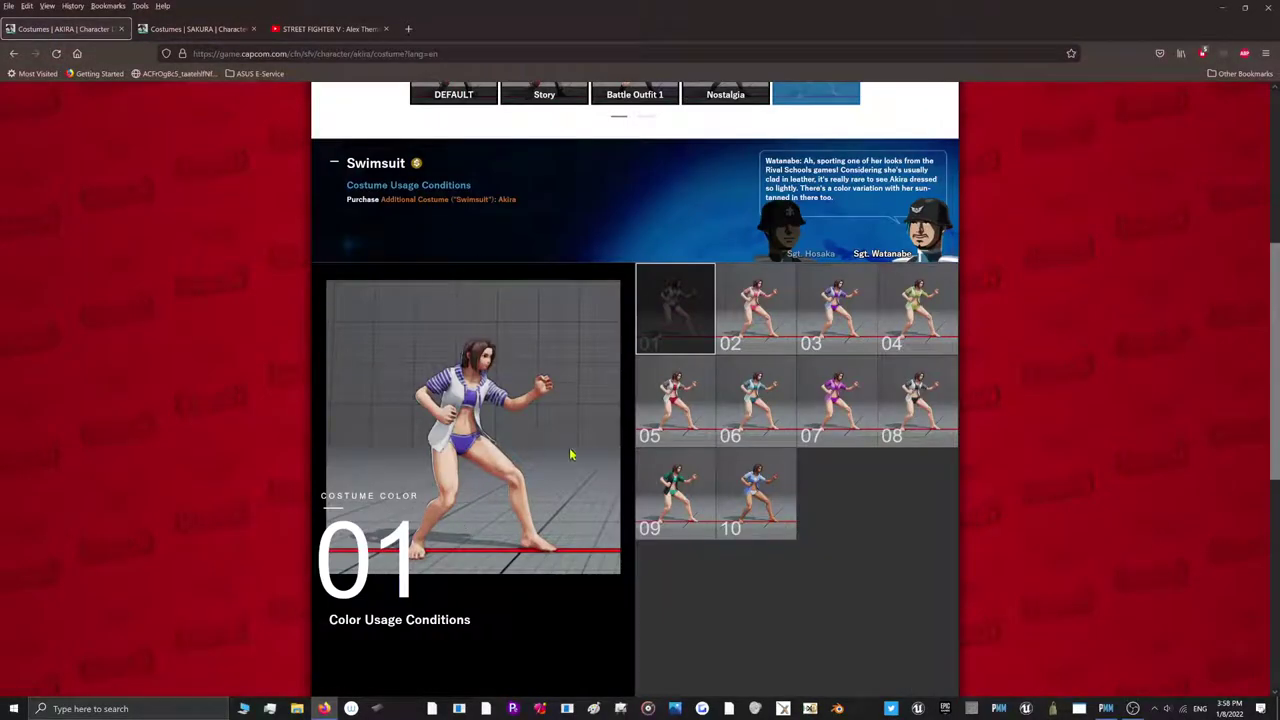
{"action": "left_click", "coordinate": [168, 35]}
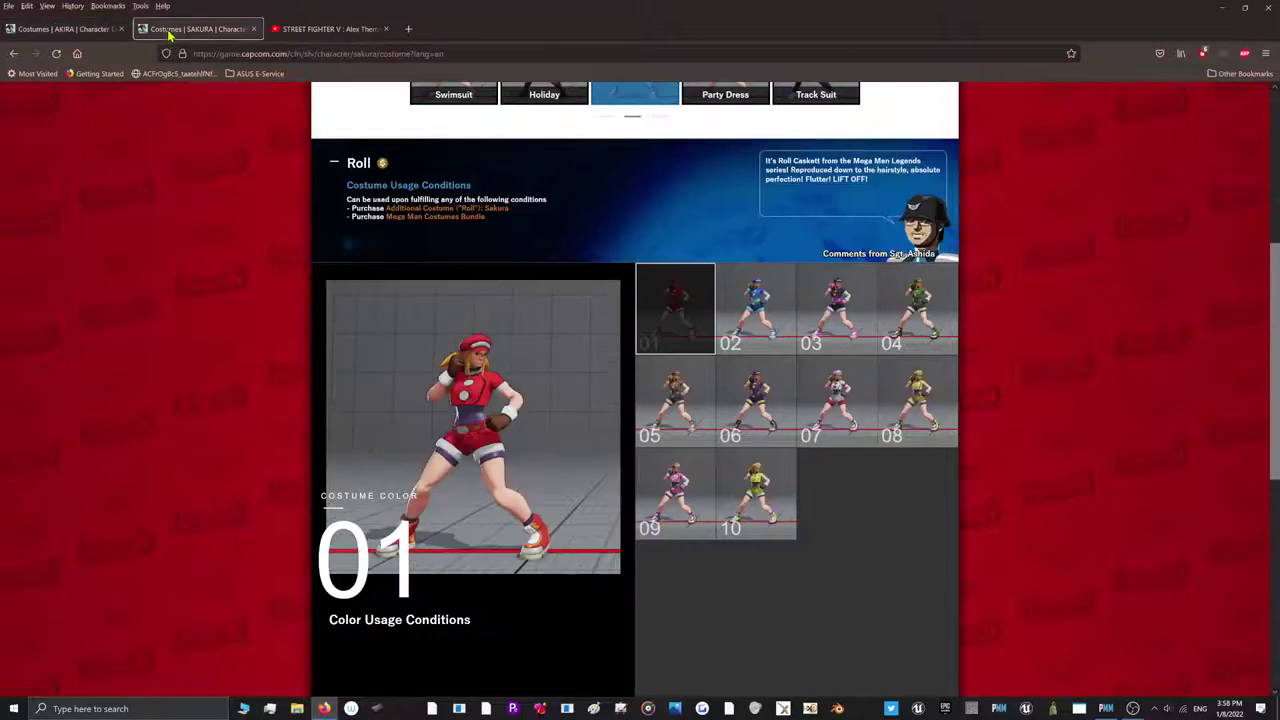
{"action": "scroll", "coordinate": [527, 517], "scroll_direction": "up", "scroll_amount": 2}
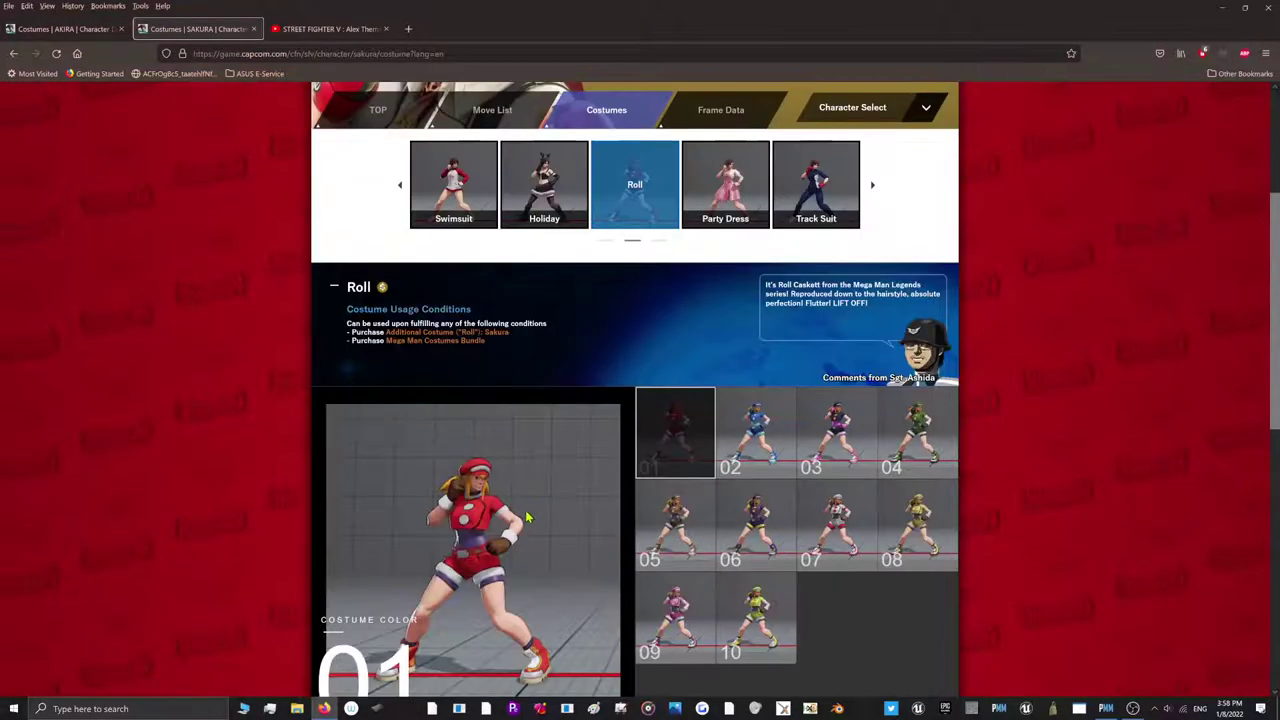
{"action": "scroll", "coordinate": [527, 517], "scroll_direction": "down", "scroll_amount": 1}
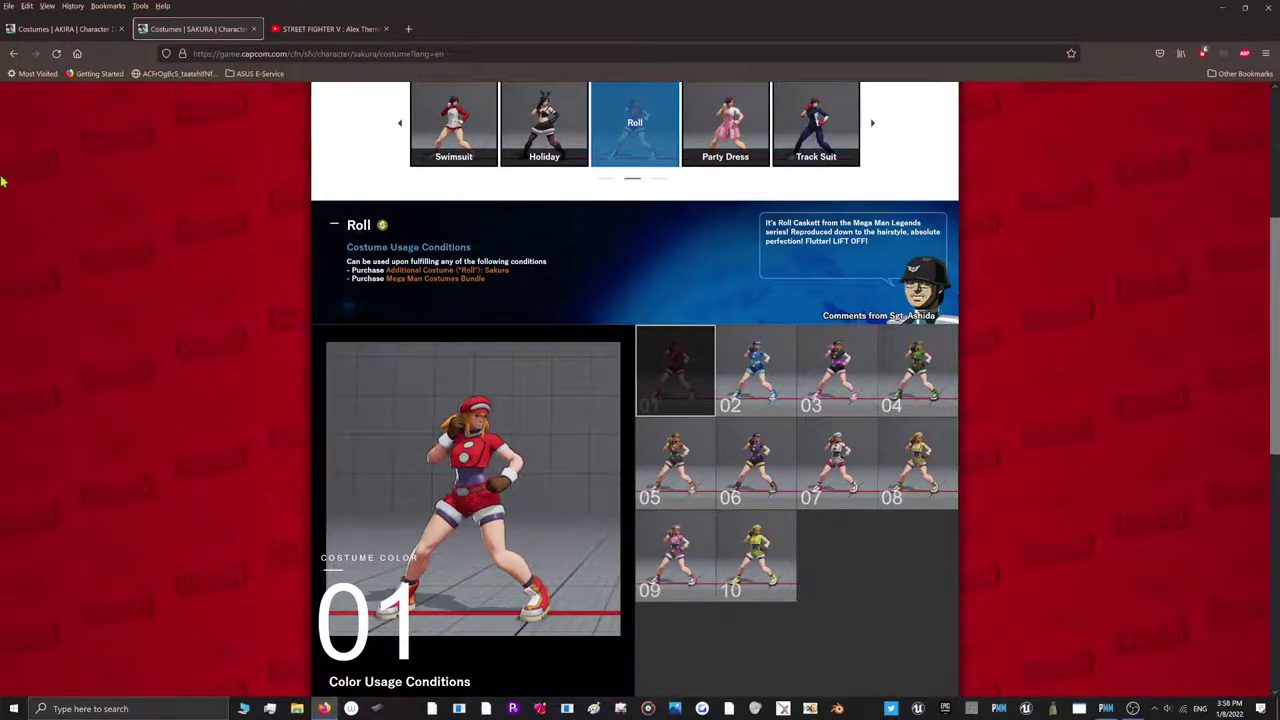
{"action": "left_click", "coordinate": [68, 29]}
{"action": "left_click", "coordinate": [190, 32]}
{"action": "left_click", "coordinate": [68, 29]}
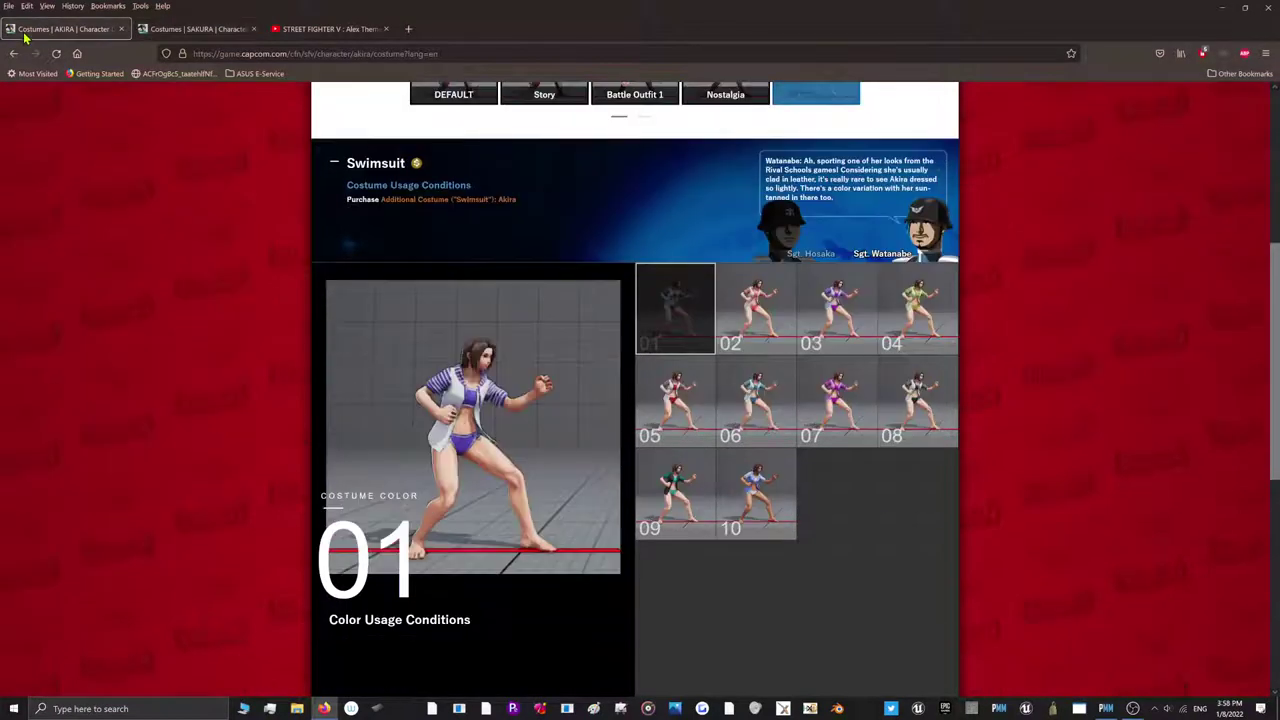
{"action": "left_click", "coordinate": [190, 32]}
{"action": "left_click", "coordinate": [75, 30]}
{"action": "left_click", "coordinate": [190, 29]}
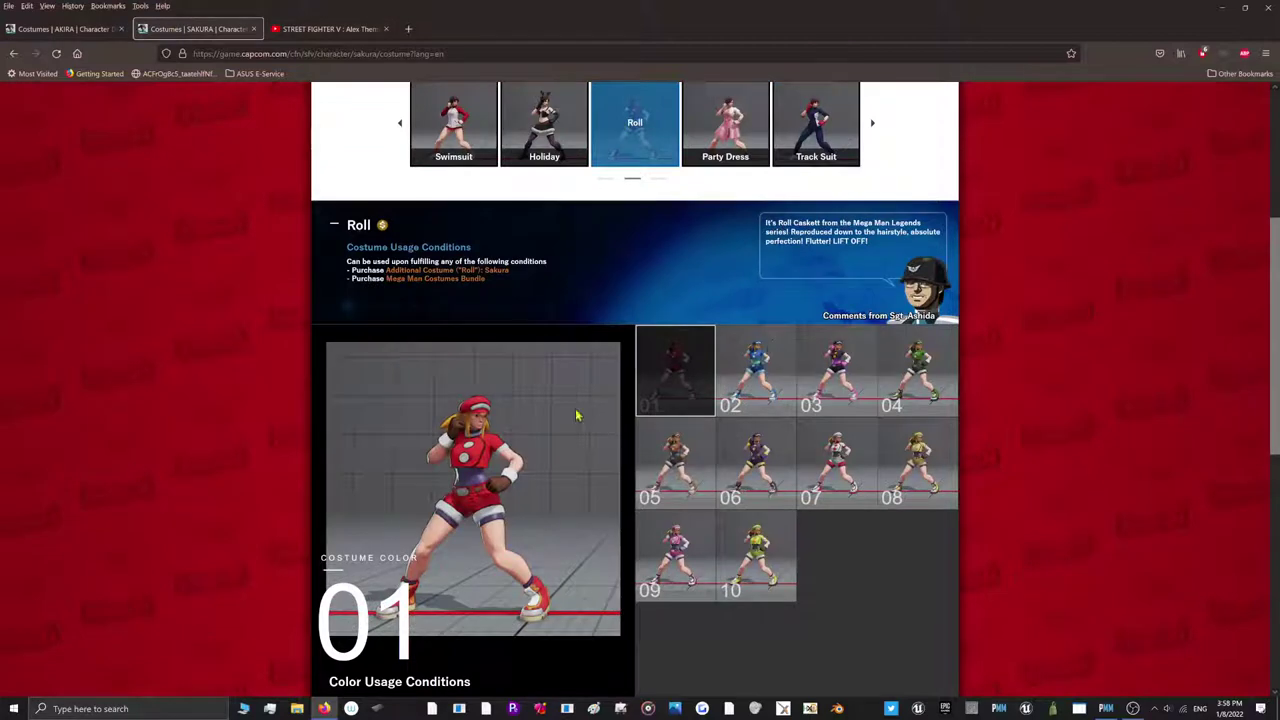
{"action": "scroll", "coordinate": [280, 343], "scroll_direction": "down", "scroll_amount": 2}
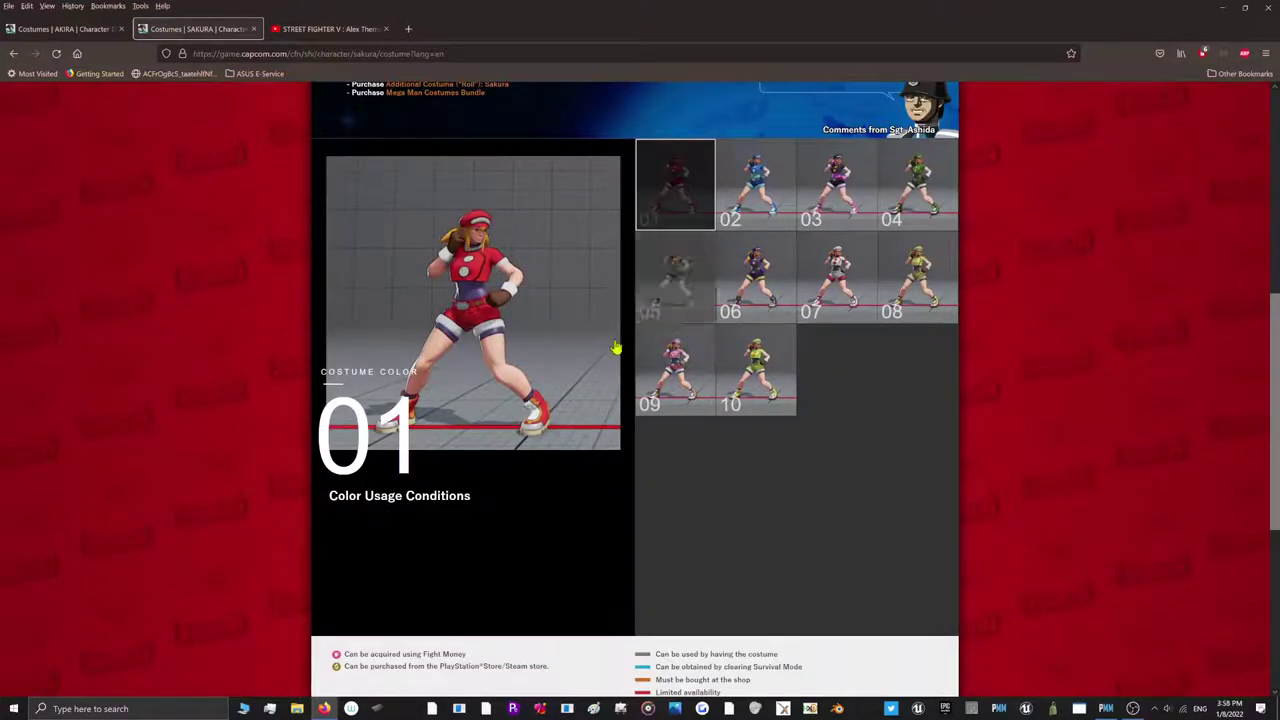
{"action": "left_click", "coordinate": [32, 30]}
{"action": "scroll", "coordinate": [485, 442], "scroll_direction": "up", "scroll_amount": 2}
{"action": "scroll", "coordinate": [771, 269], "scroll_direction": "down", "scroll_amount": 3}
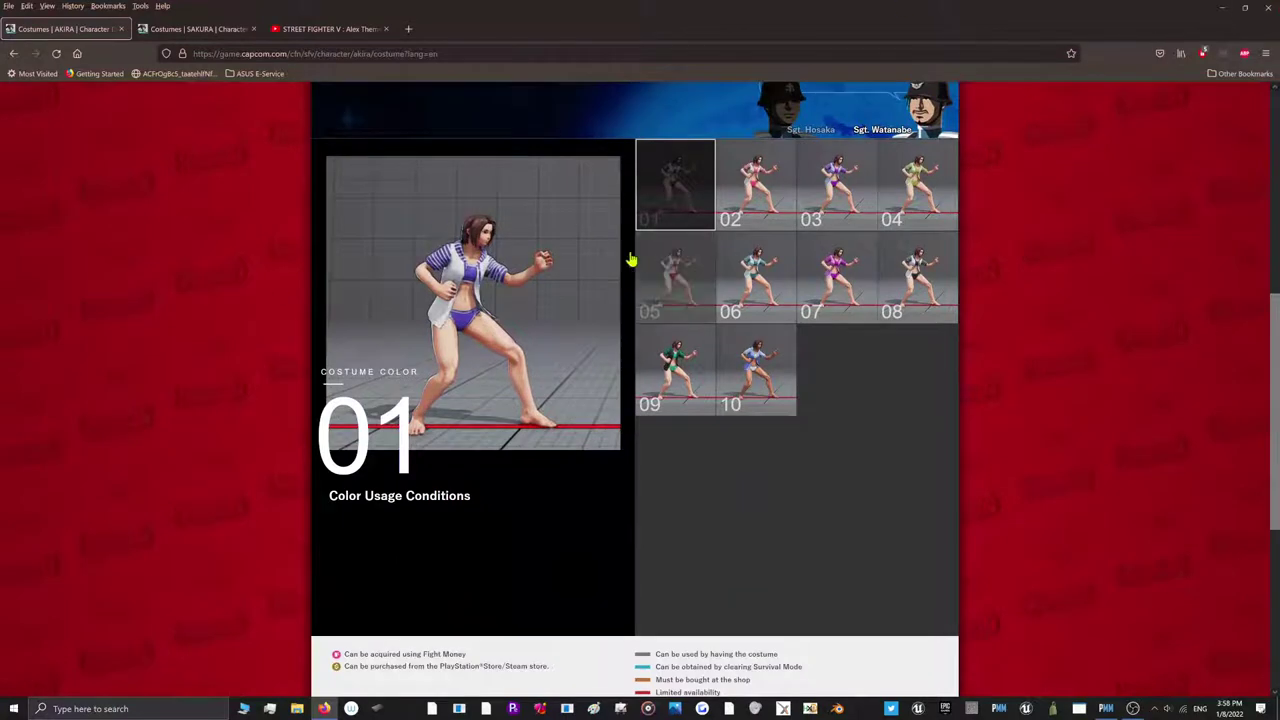
{"action": "scroll", "coordinate": [476, 381], "scroll_direction": "up", "scroll_amount": 2}
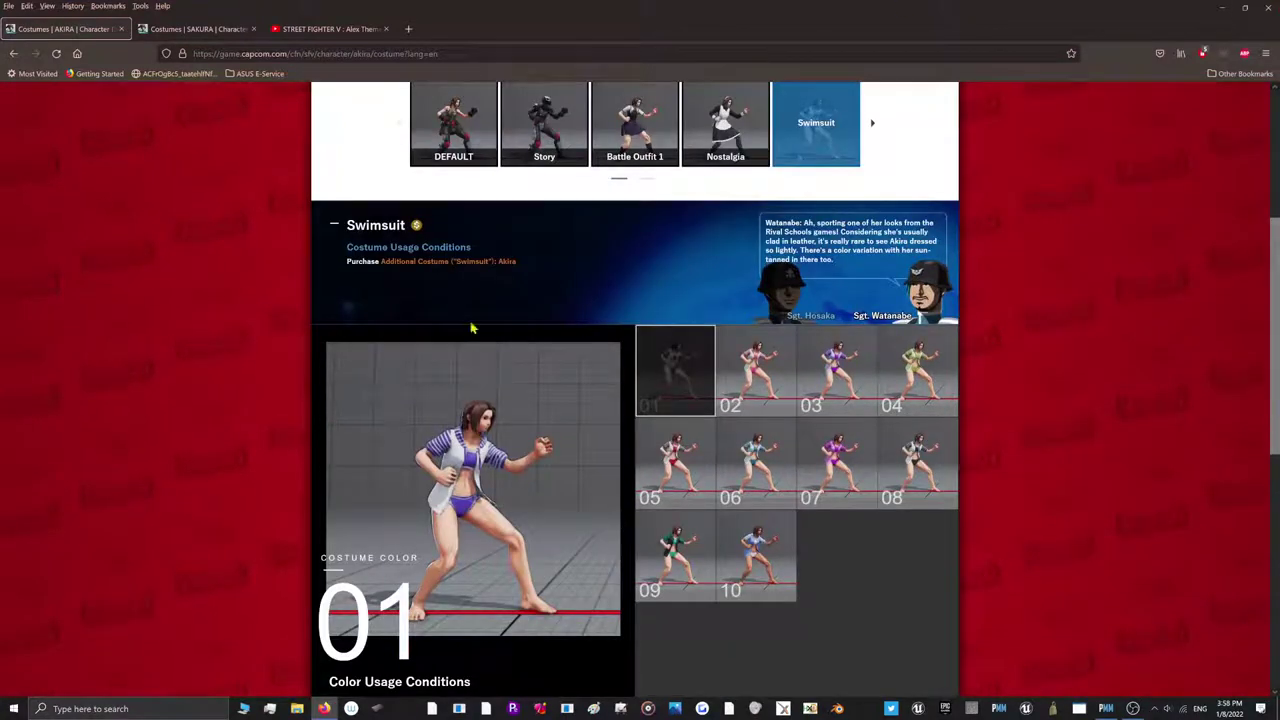
{"action": "left_click", "coordinate": [147, 29]}
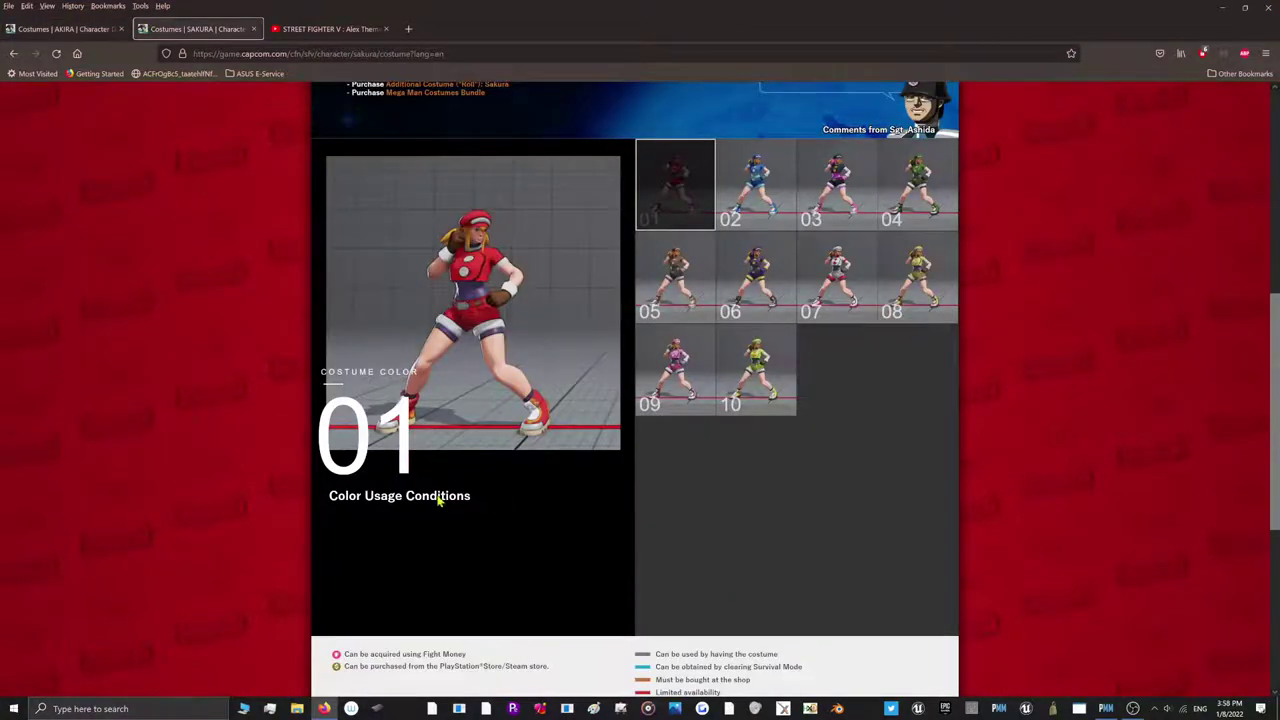
{"action": "left_click", "coordinate": [10, 30]}
{"action": "left_click", "coordinate": [1221, 7]}
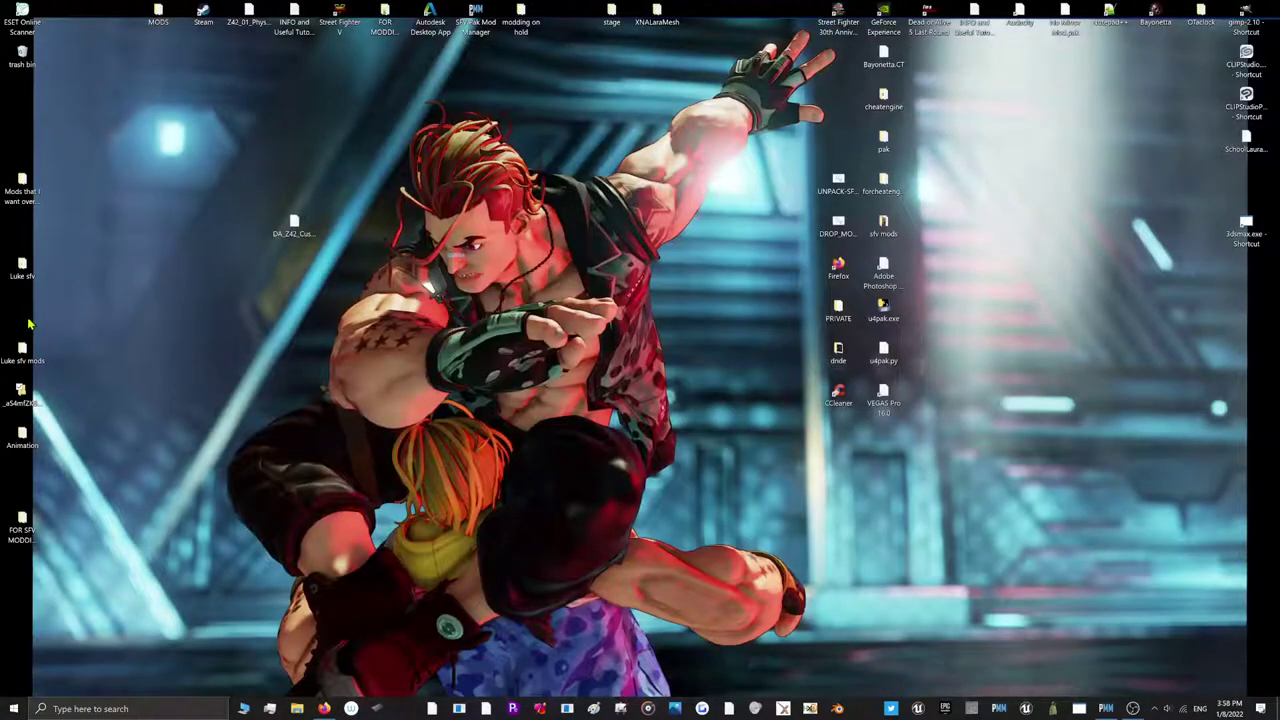
Show the full name of the desktop folder above Animation through its rename field
{"action": "right_click", "coordinate": [18, 400]}
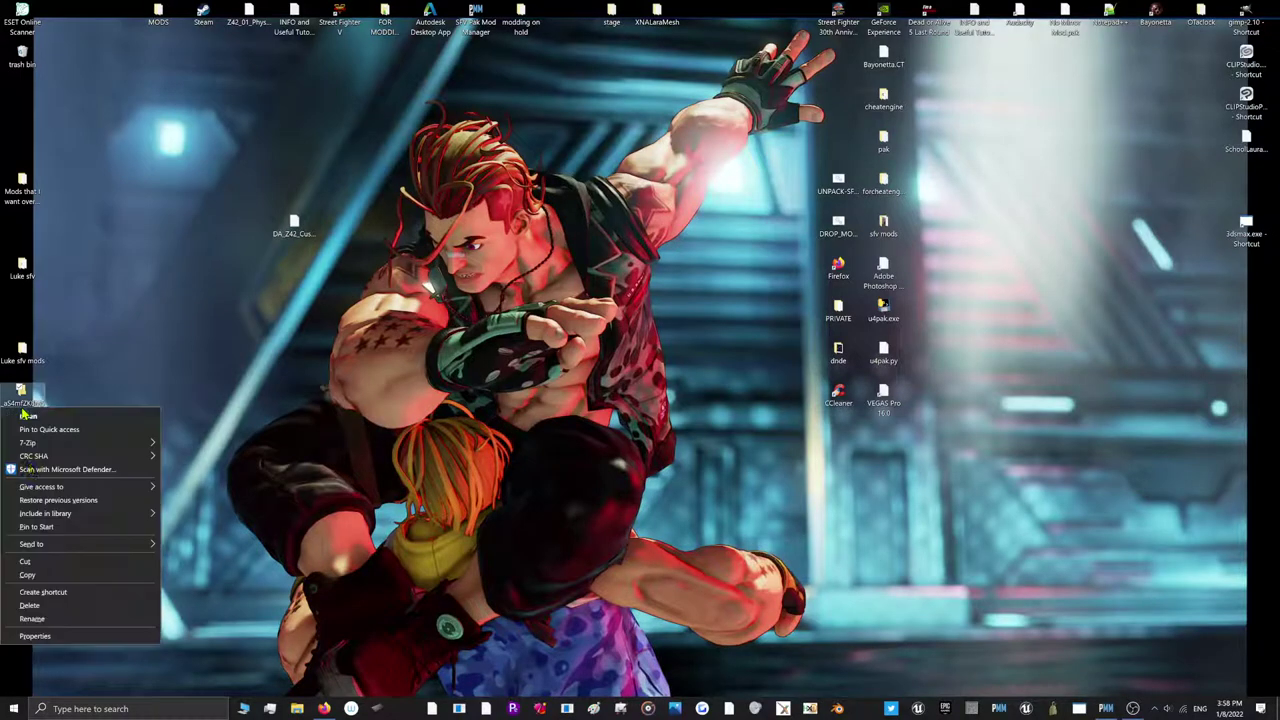
{"action": "left_click", "coordinate": [32, 619]}
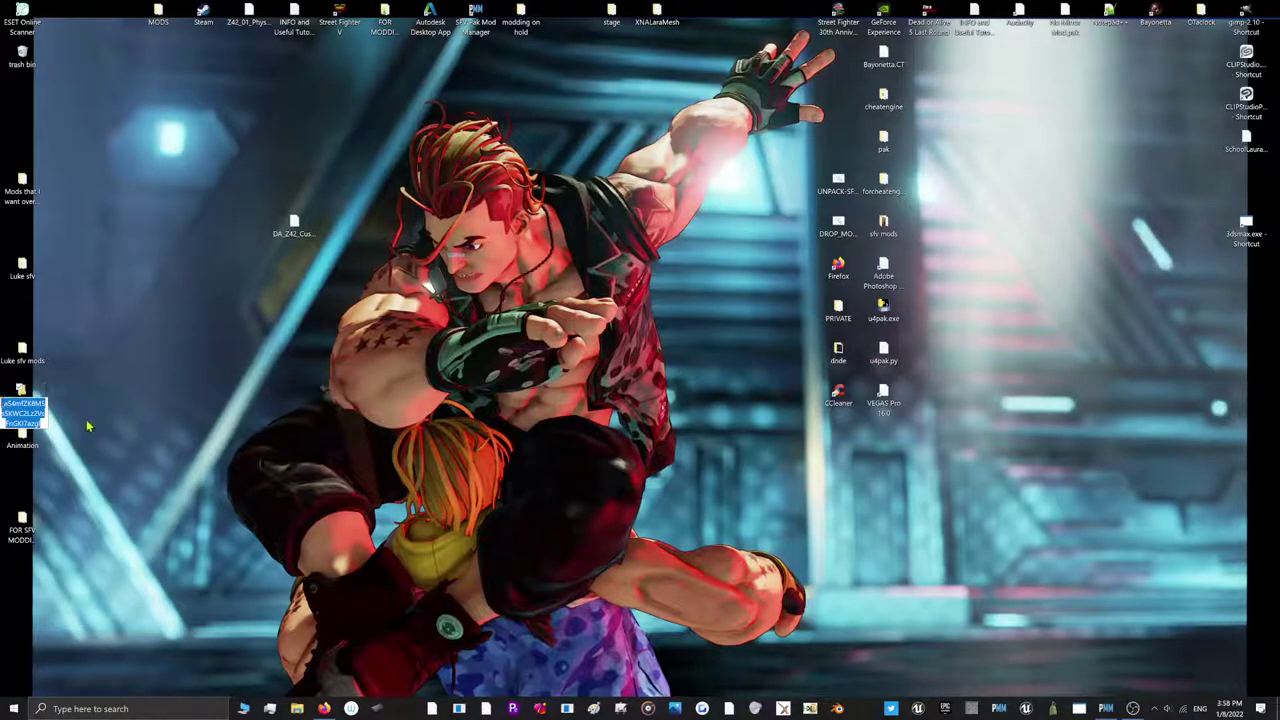
{"action": "key", "text": "Return"}
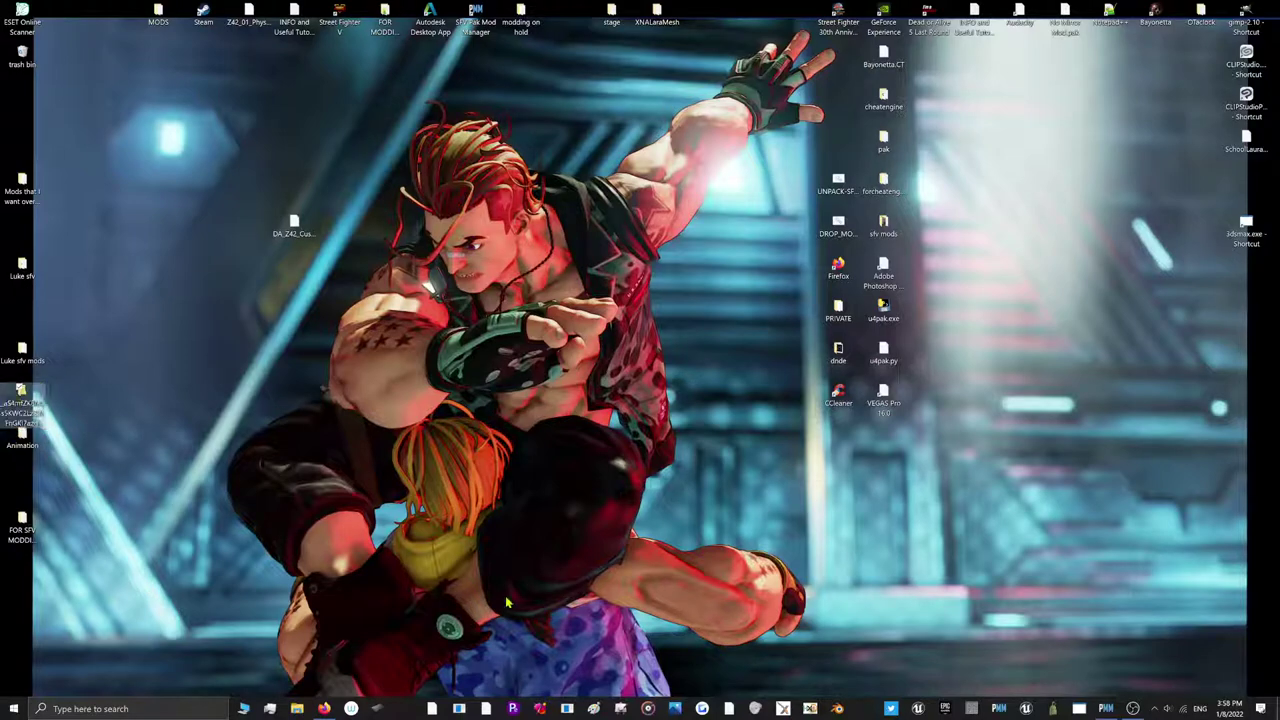
Launch UE Viewer to reach its startup options
{"action": "left_click", "coordinate": [1025, 709]}
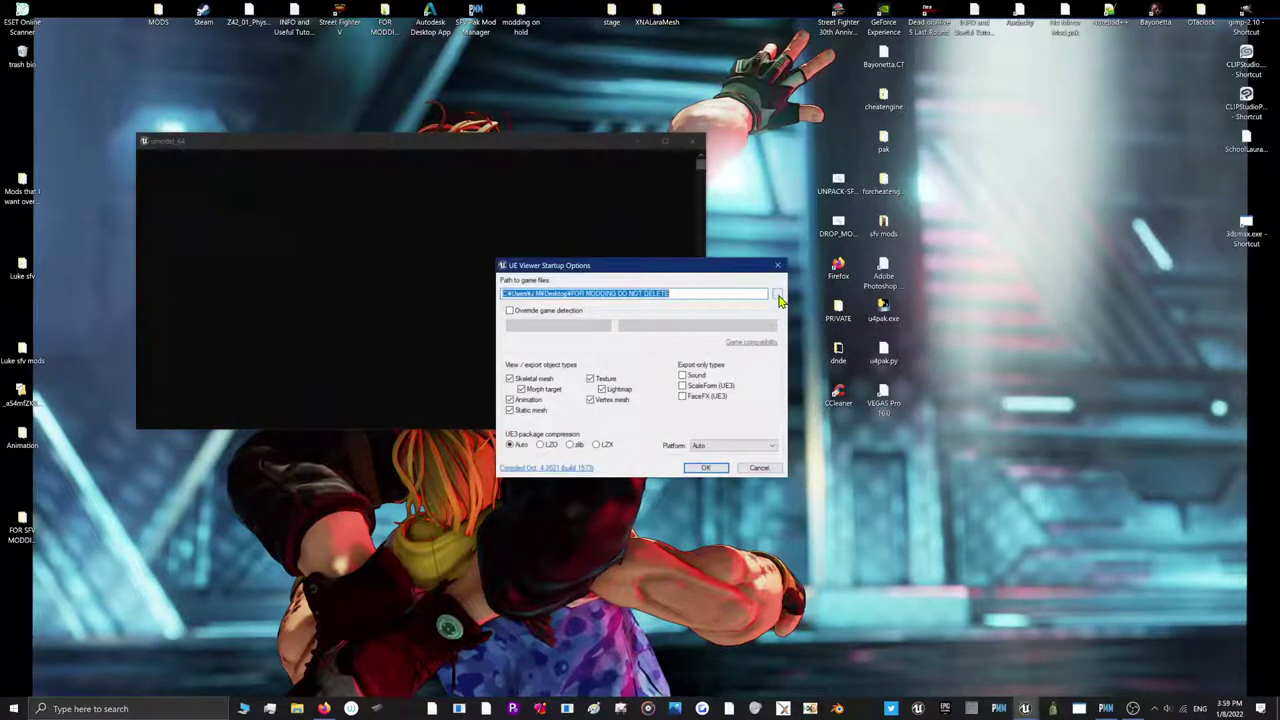
{"action": "left_click", "coordinate": [777, 294]}
{"action": "scroll", "coordinate": [390, 380], "scroll_direction": "down", "scroll_amount": 1}
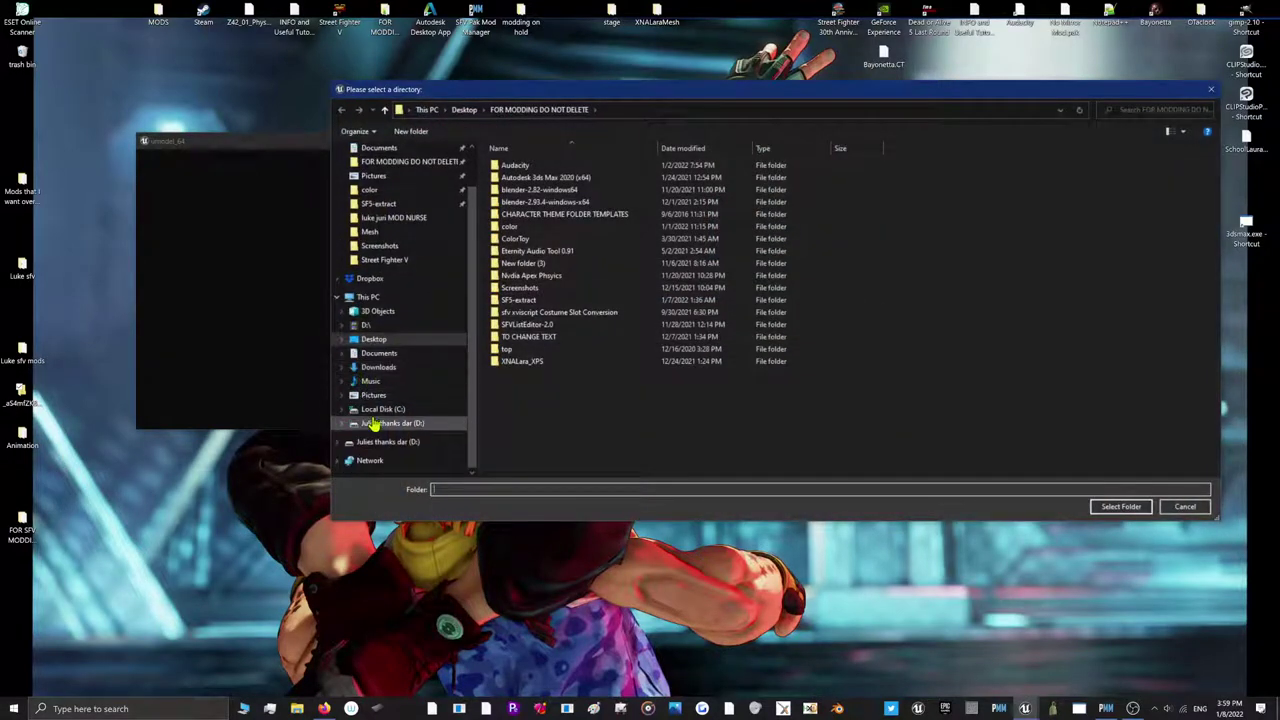
{"action": "left_click", "coordinate": [372, 423]}
{"action": "left_click", "coordinate": [380, 409]}
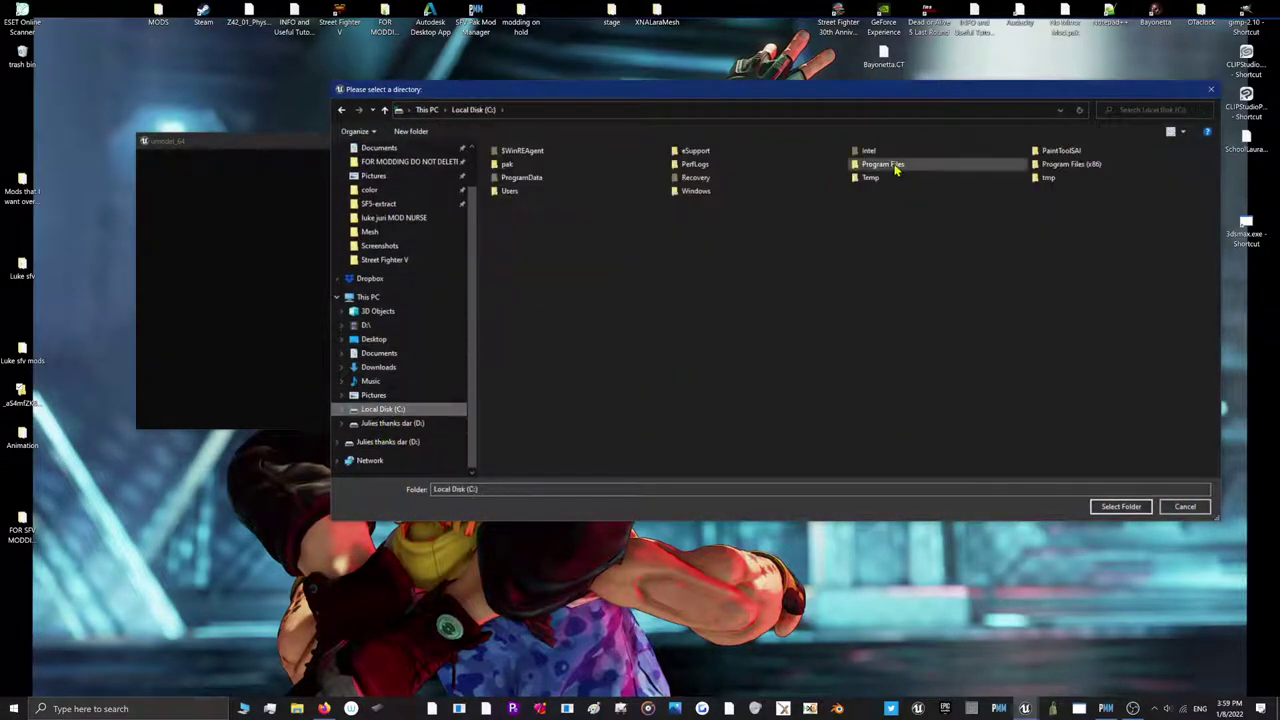
{"action": "double_click", "coordinate": [1040, 165]}
{"action": "scroll", "coordinate": [595, 353], "scroll_direction": "down", "scroll_amount": 5}
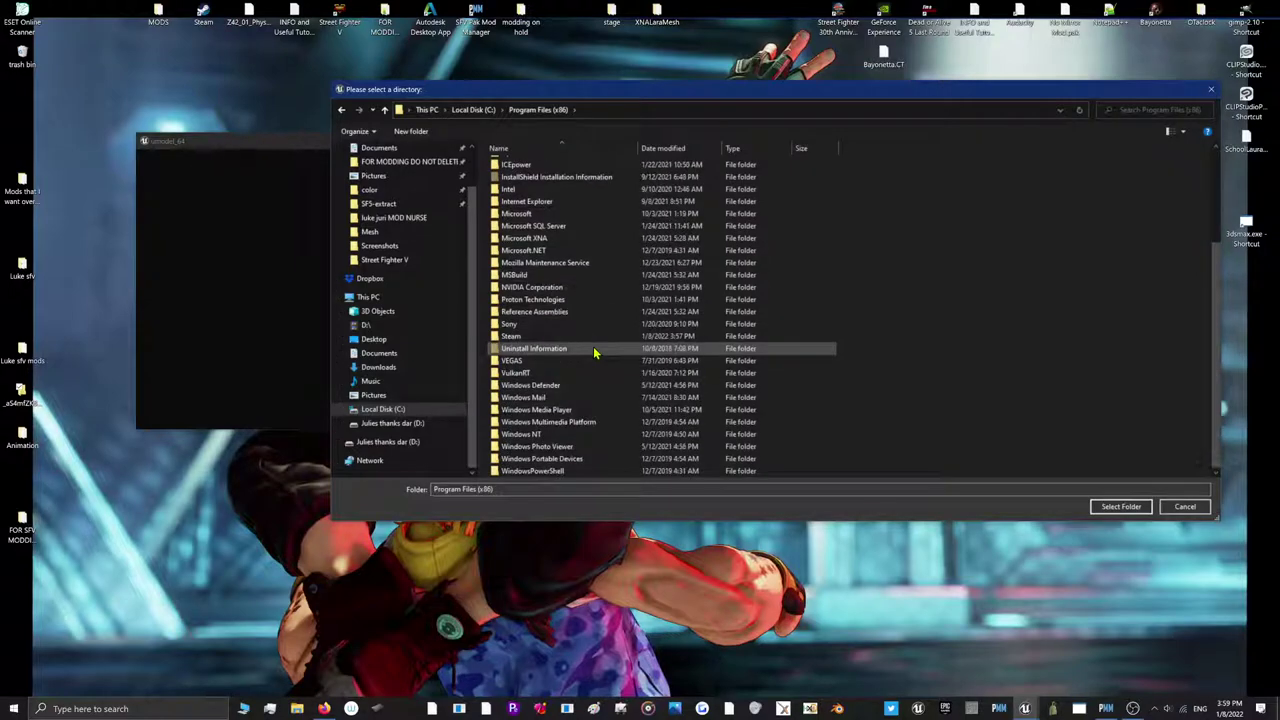
{"action": "double_click", "coordinate": [511, 336]}
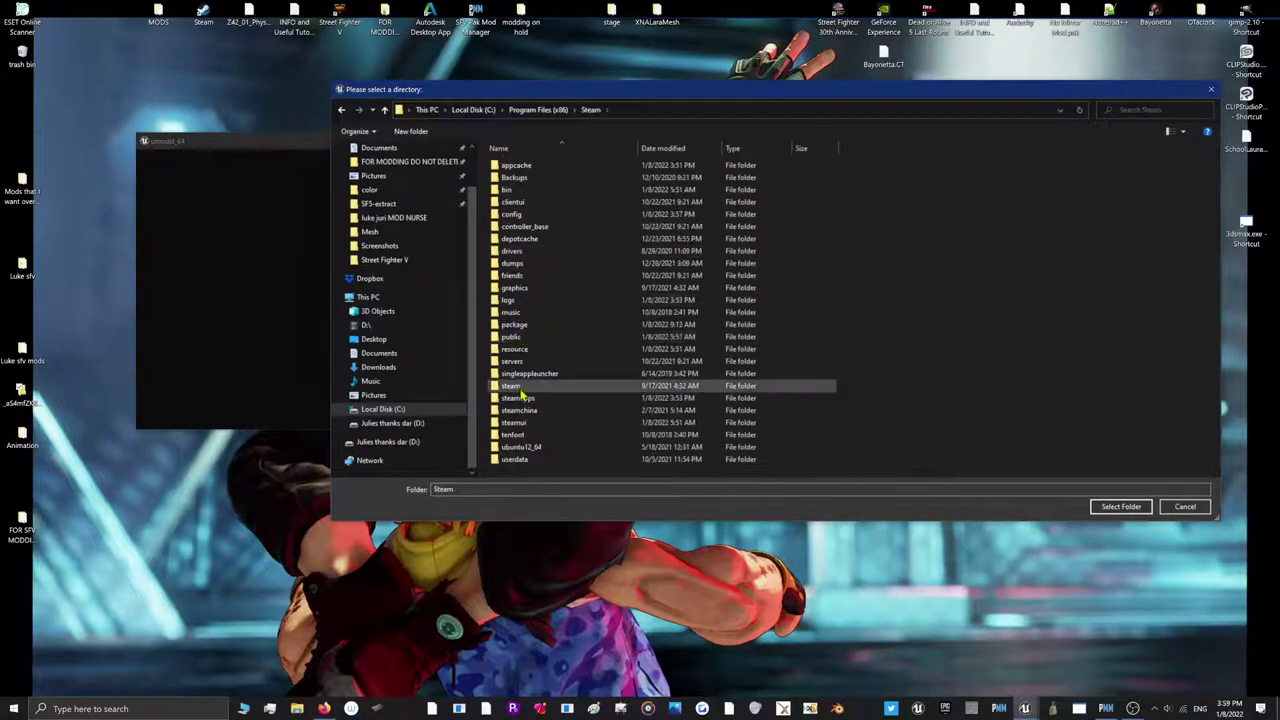
{"action": "double_click", "coordinate": [519, 389]}
{"action": "left_click", "coordinate": [590, 110]}
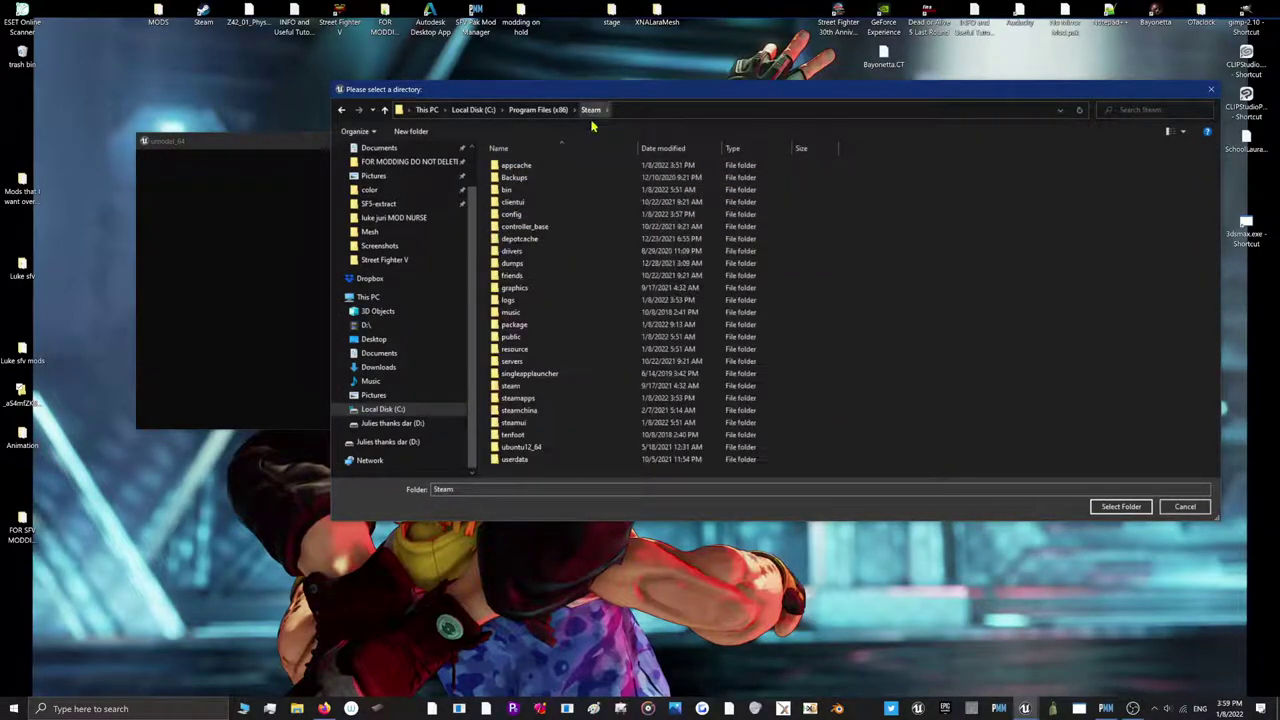
{"action": "double_click", "coordinate": [517, 398]}
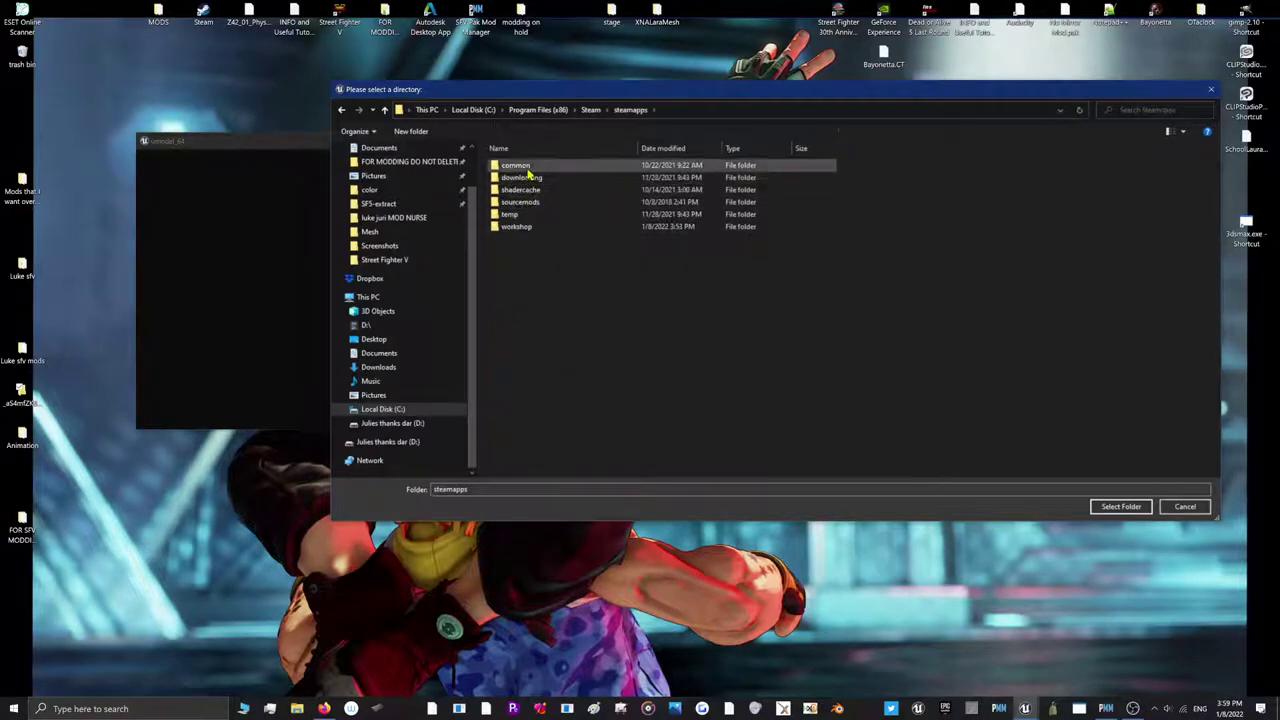
{"action": "double_click", "coordinate": [520, 166]}
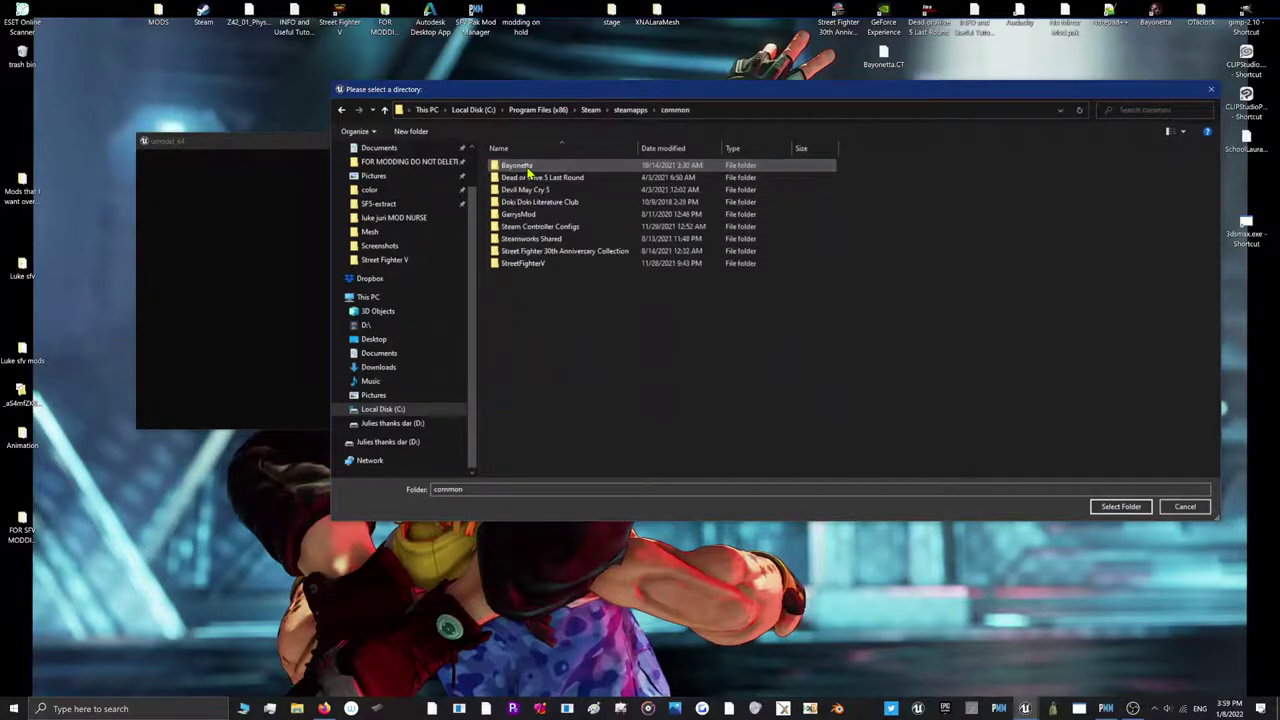
{"action": "left_click", "coordinate": [474, 110]}
{"action": "left_click", "coordinate": [1168, 508]}
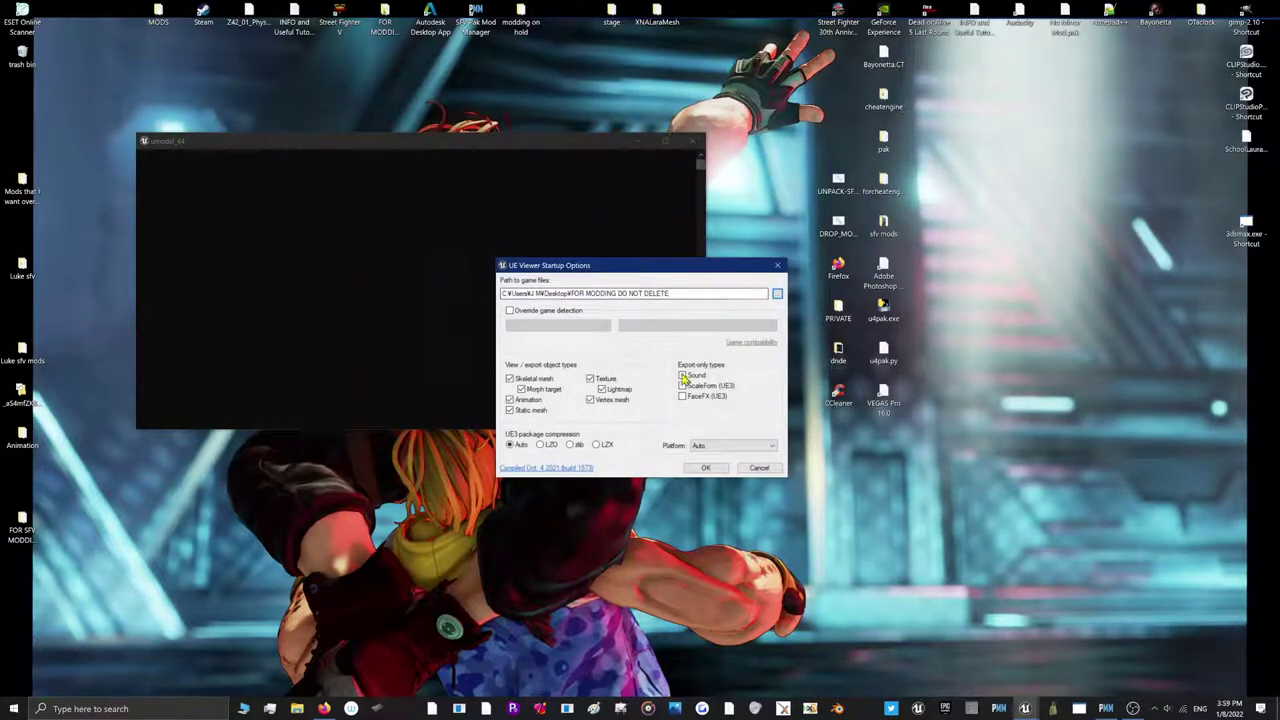
Enable the game detection override with Unreal engine 4 and go through the list of specific engine versions
{"action": "left_click", "coordinate": [545, 310]}
{"action": "left_click", "coordinate": [550, 325]}
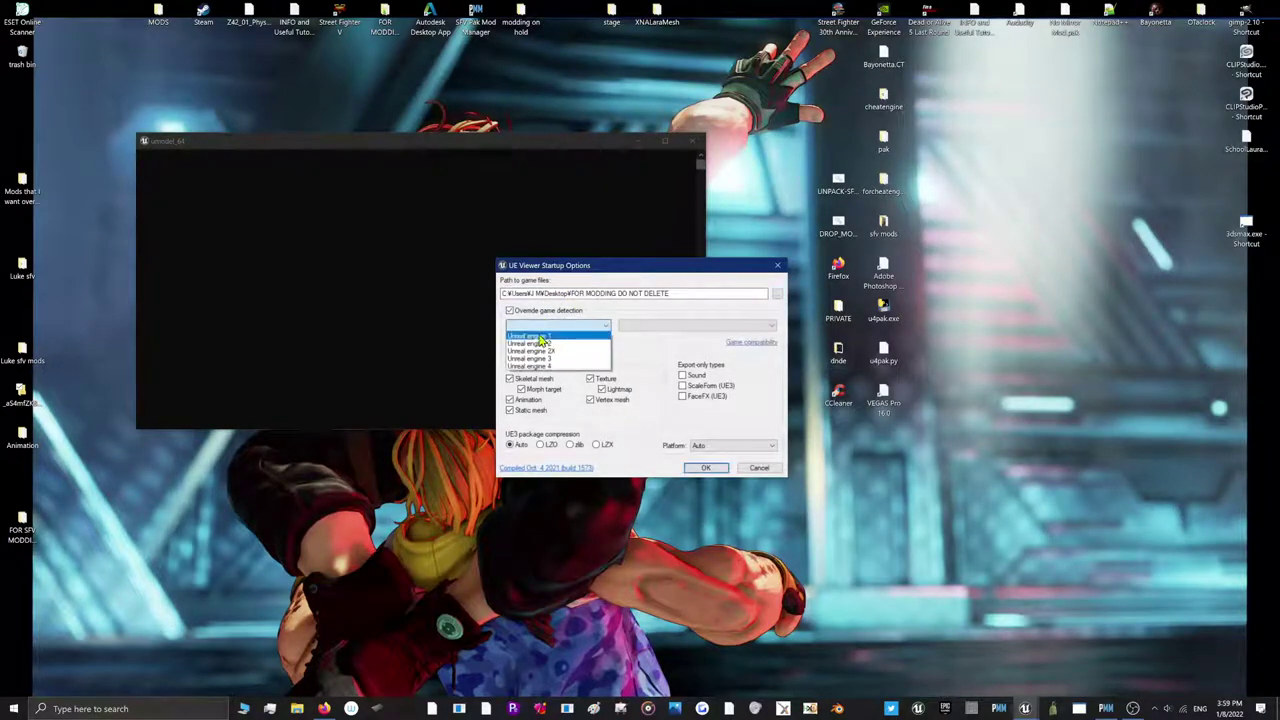
{"action": "left_click", "coordinate": [548, 367]}
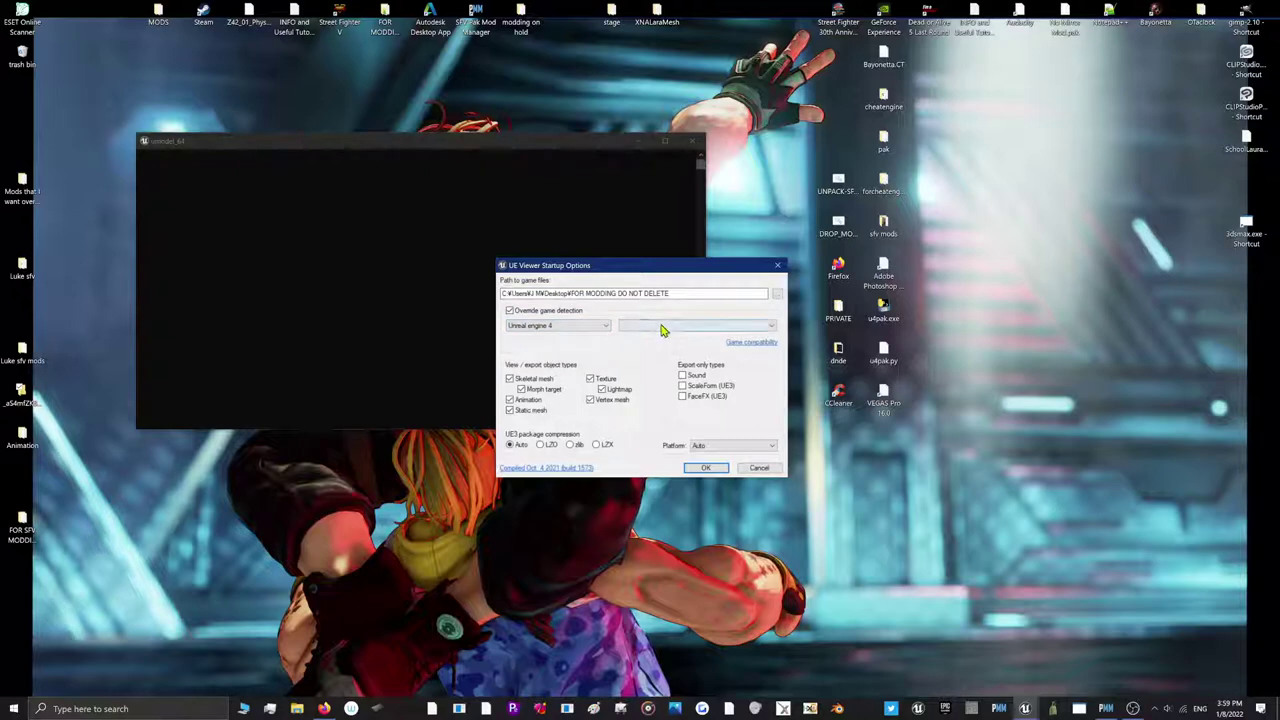
{"action": "left_click", "coordinate": [666, 325]}
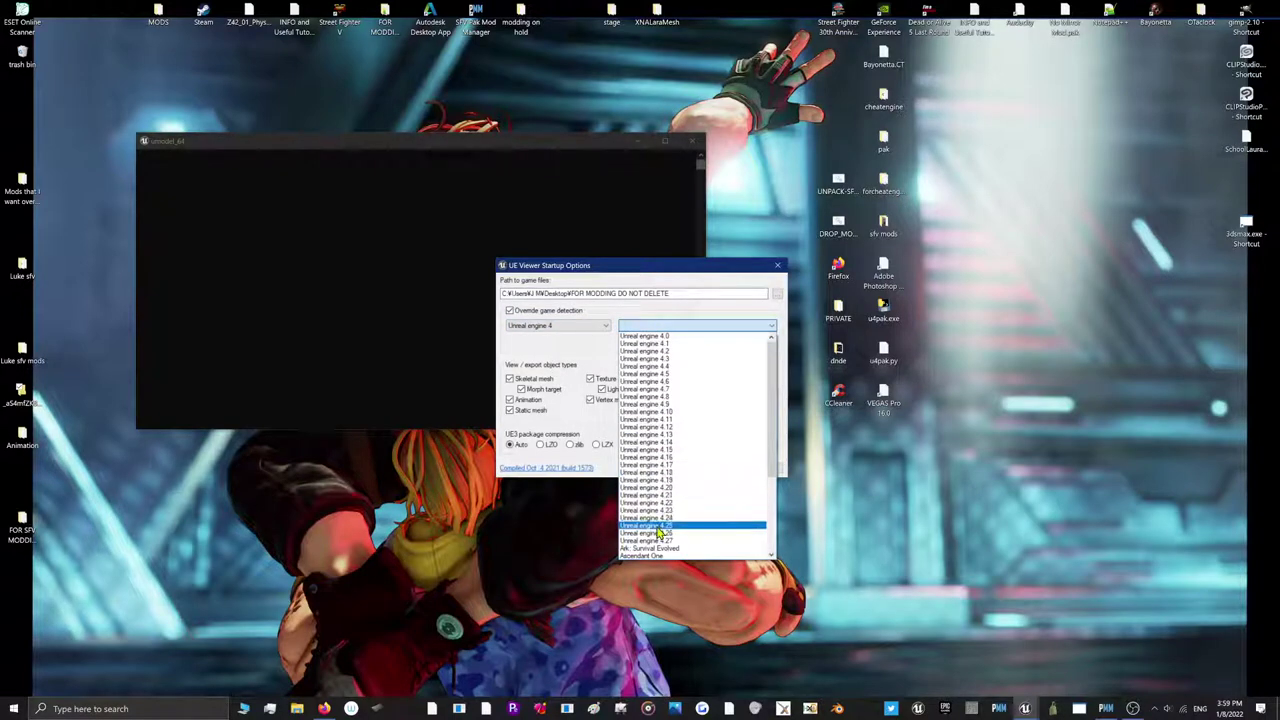
{"action": "left_click", "coordinate": [704, 395]}
Browse for the path to game files, navigating to C:\Program Files (x86)\Steam\steamapps
{"action": "left_click", "coordinate": [781, 296]}
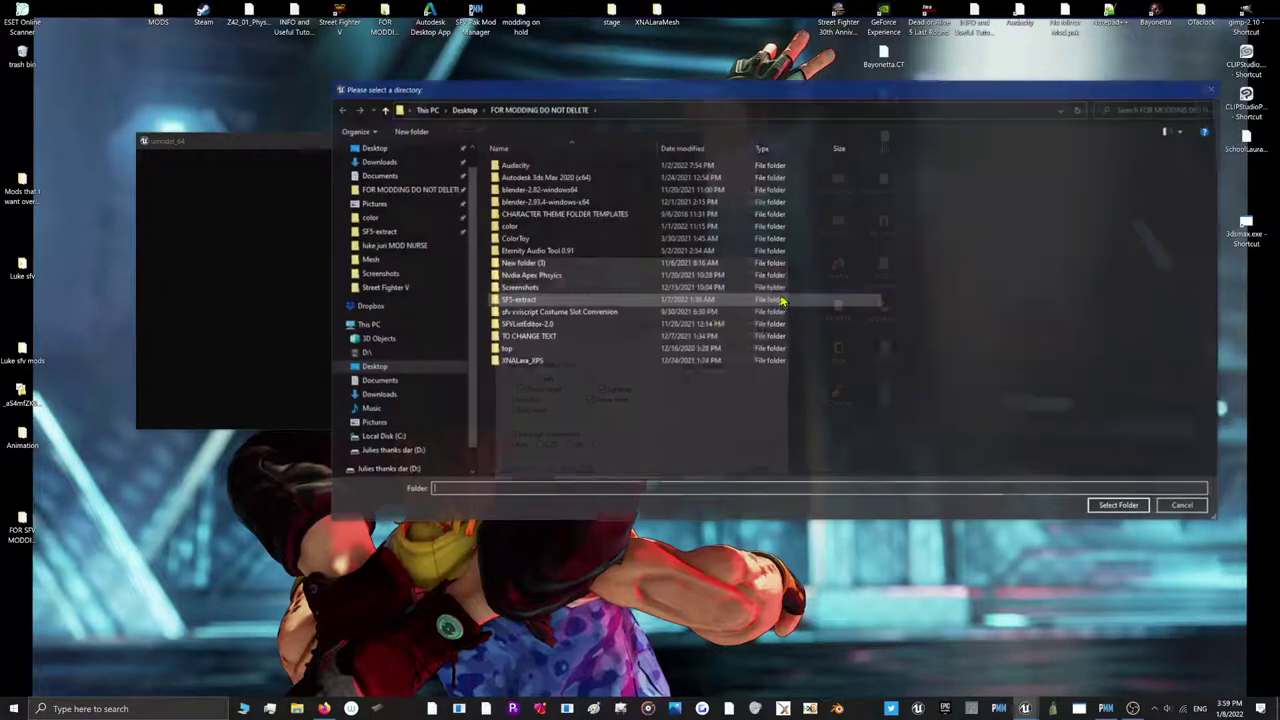
{"action": "left_click", "coordinate": [397, 440]}
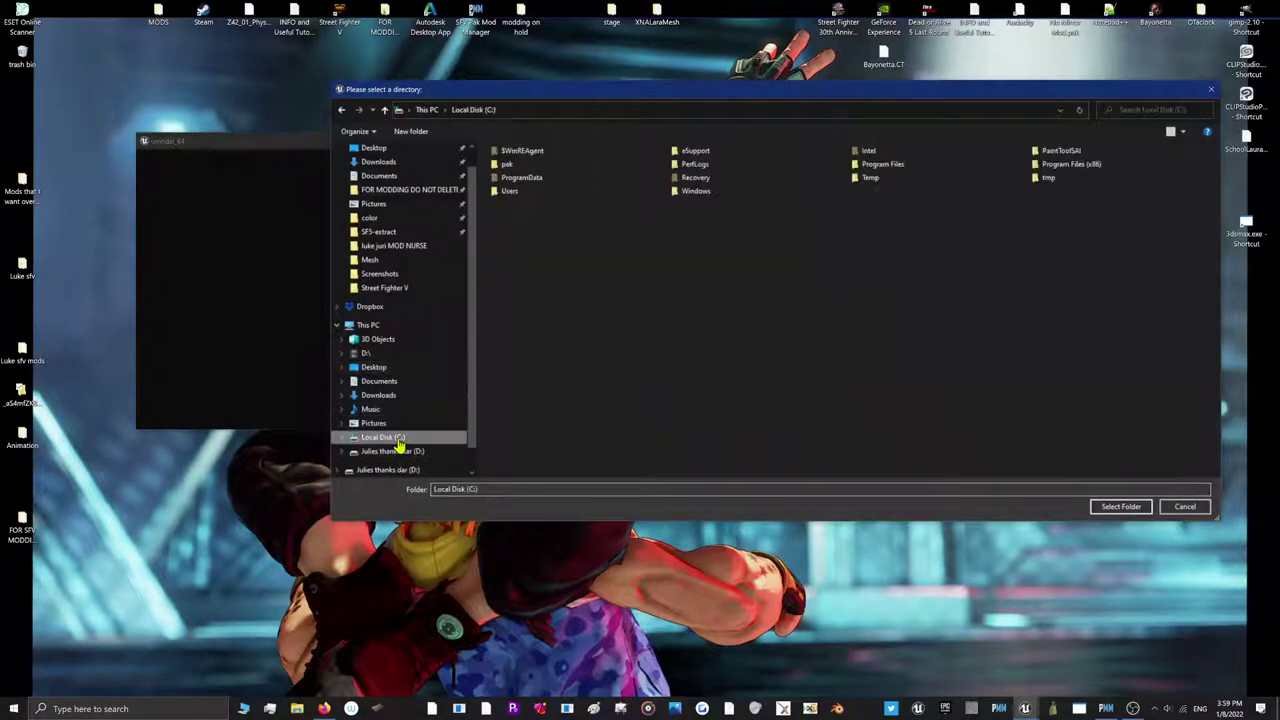
{"action": "double_click", "coordinate": [1037, 168]}
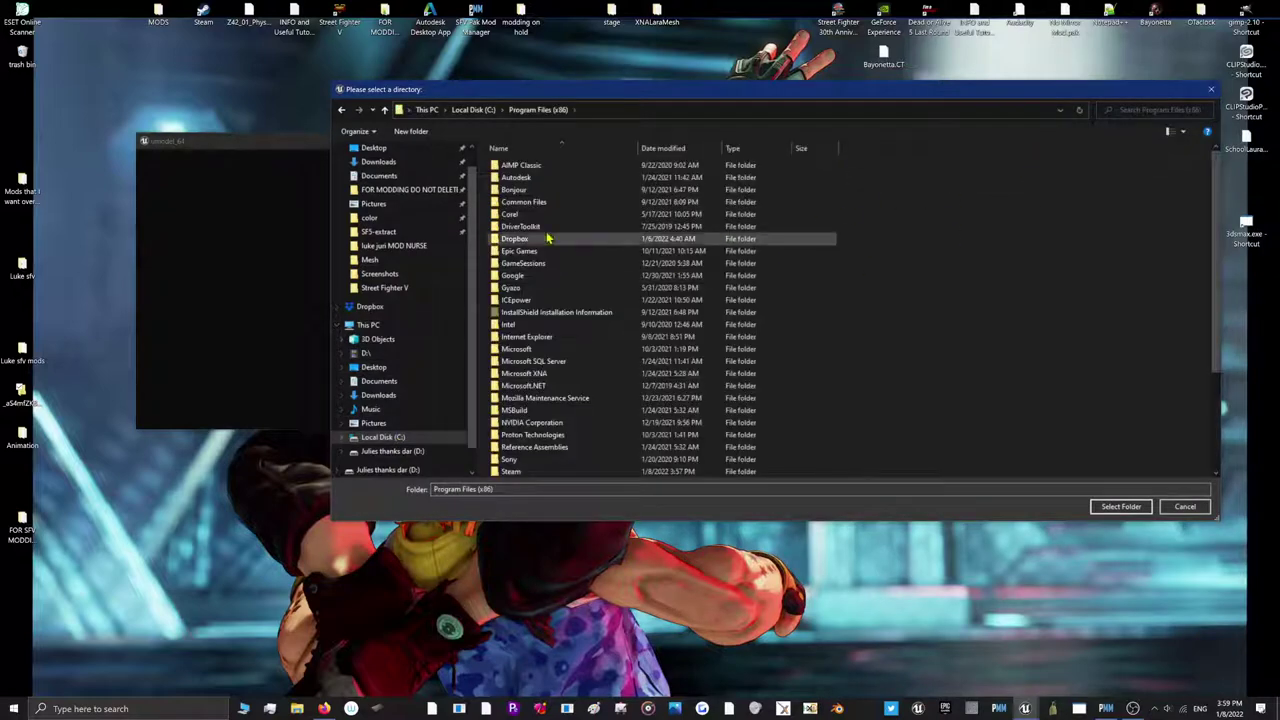
{"action": "scroll", "coordinate": [513, 340], "scroll_direction": "down", "scroll_amount": 4}
{"action": "double_click", "coordinate": [513, 338]}
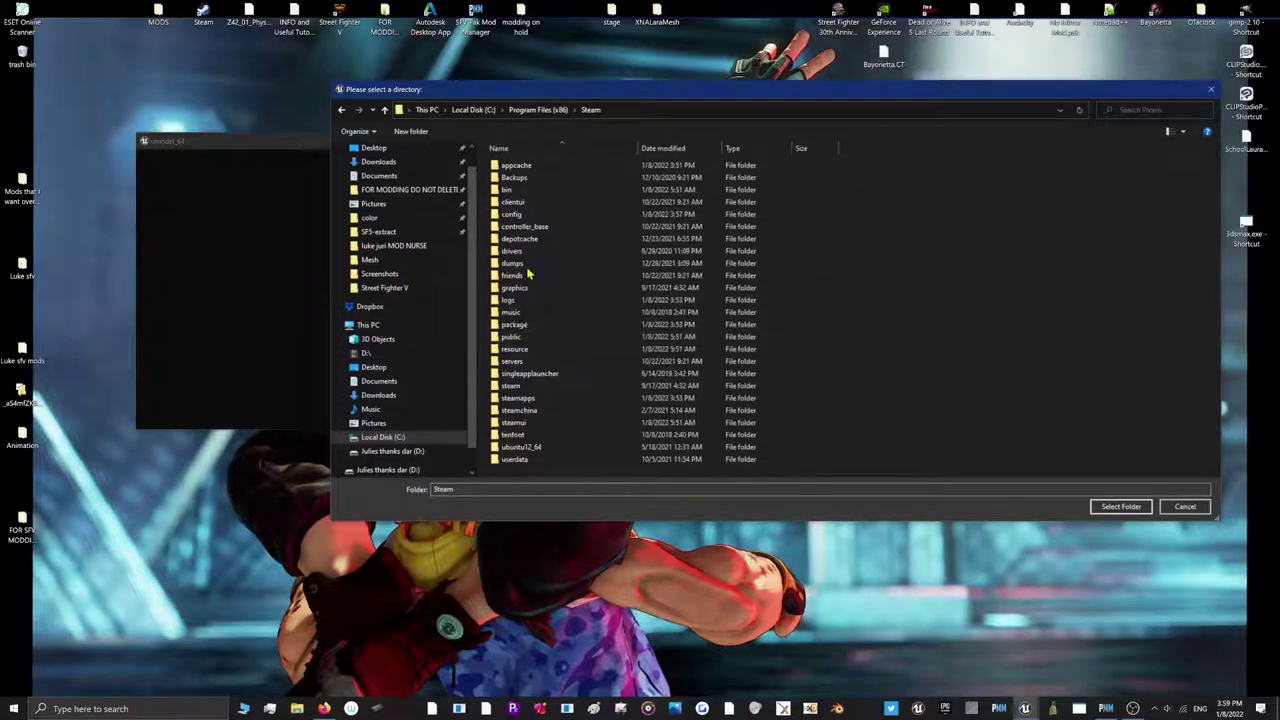
{"action": "left_click", "coordinate": [511, 399]}
{"action": "double_click", "coordinate": [511, 399]}
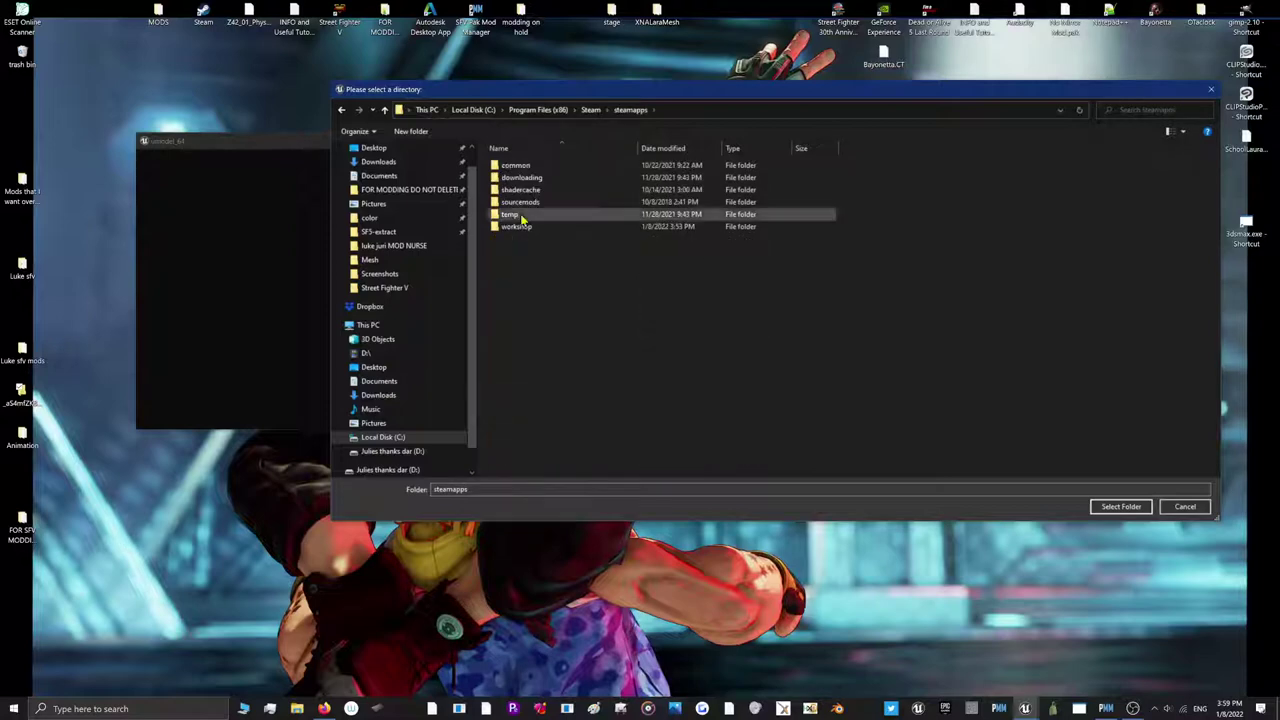
Set the game path to common\StreetFighterV\StreetFighterV\Content\Paks inside steamapps and accept the startup options to load the packages
{"action": "double_click", "coordinate": [527, 168]}
{"action": "left_click", "coordinate": [525, 265]}
{"action": "double_click", "coordinate": [527, 265]}
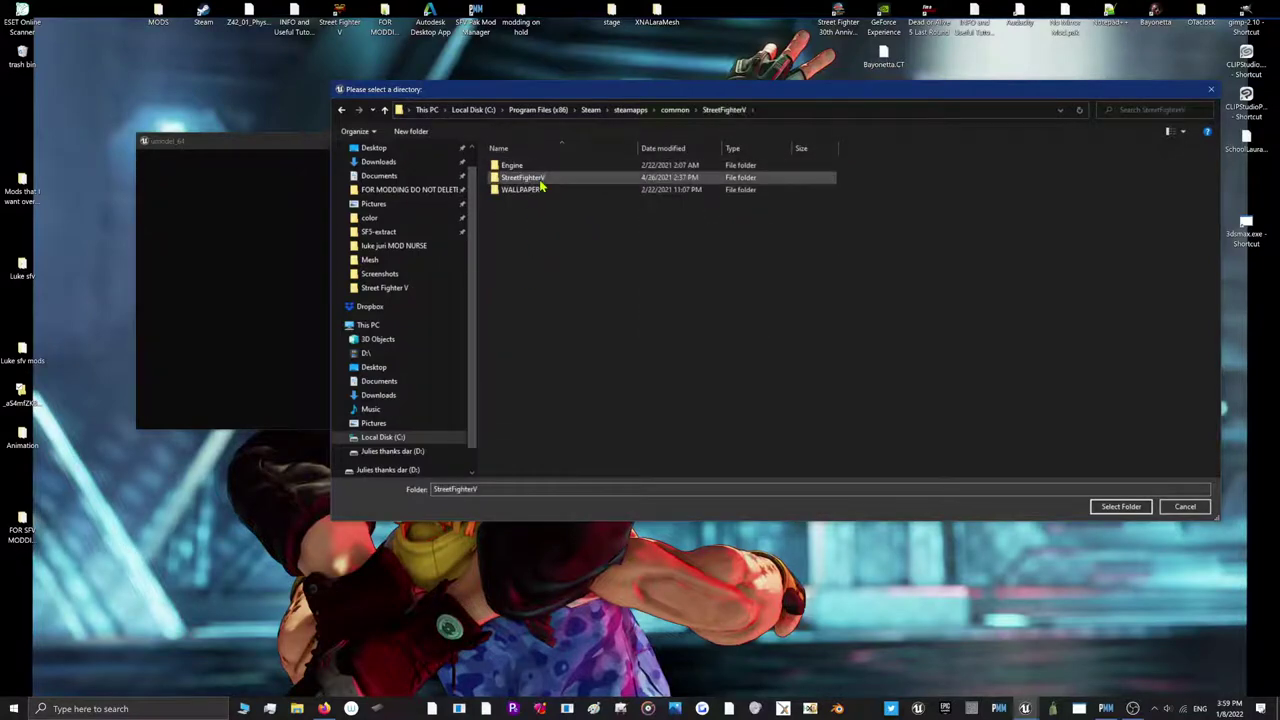
{"action": "double_click", "coordinate": [541, 178]}
{"action": "double_click", "coordinate": [540, 180]}
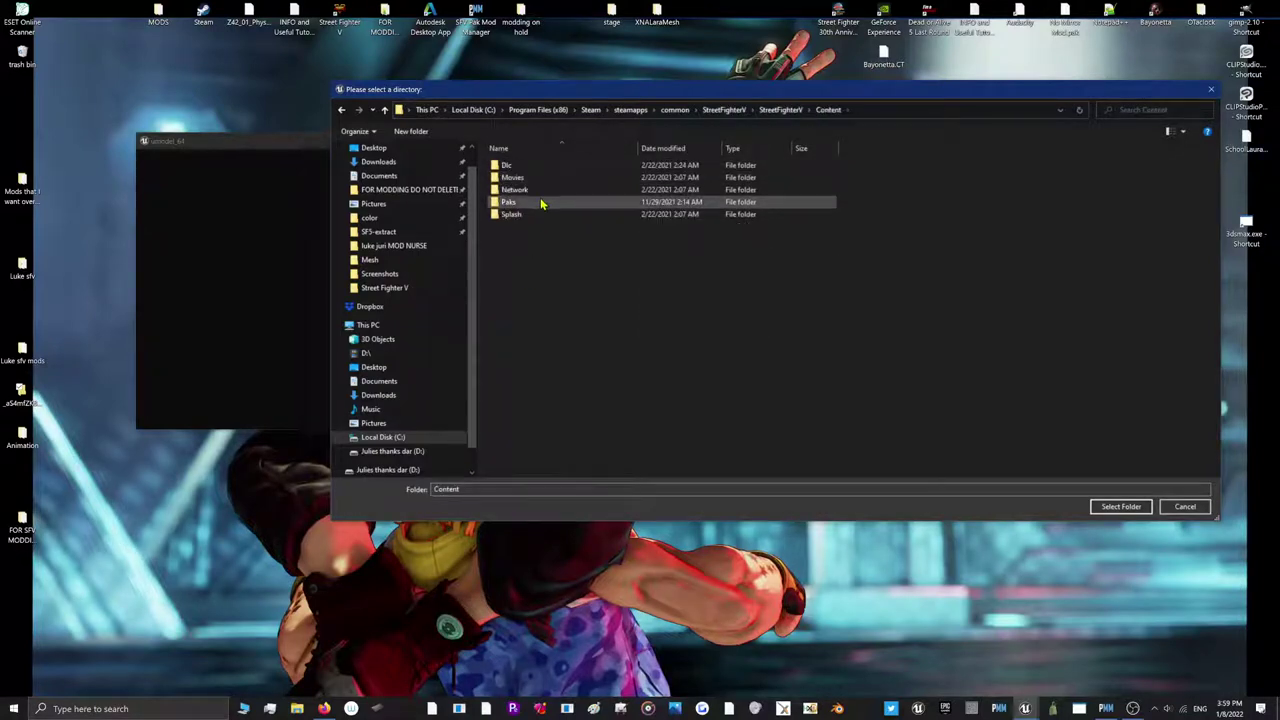
{"action": "double_click", "coordinate": [540, 203]}
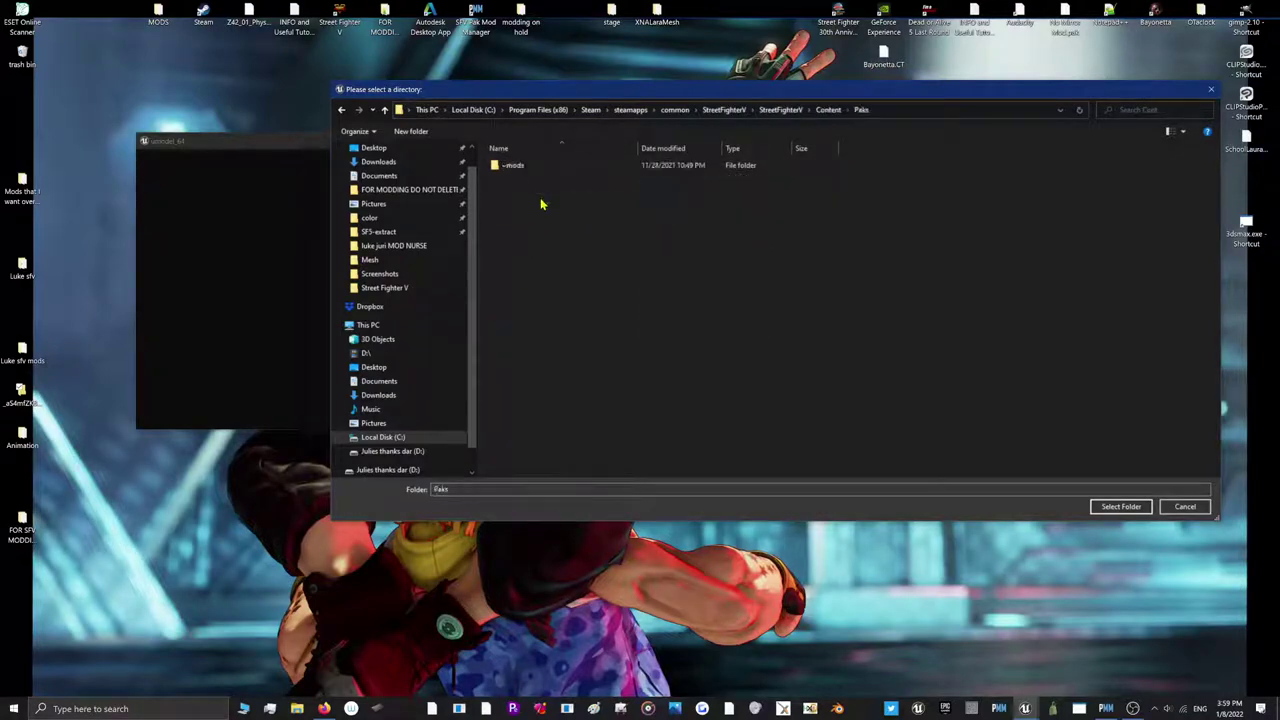
{"action": "left_click", "coordinate": [1117, 507]}
{"action": "left_click", "coordinate": [704, 469]}
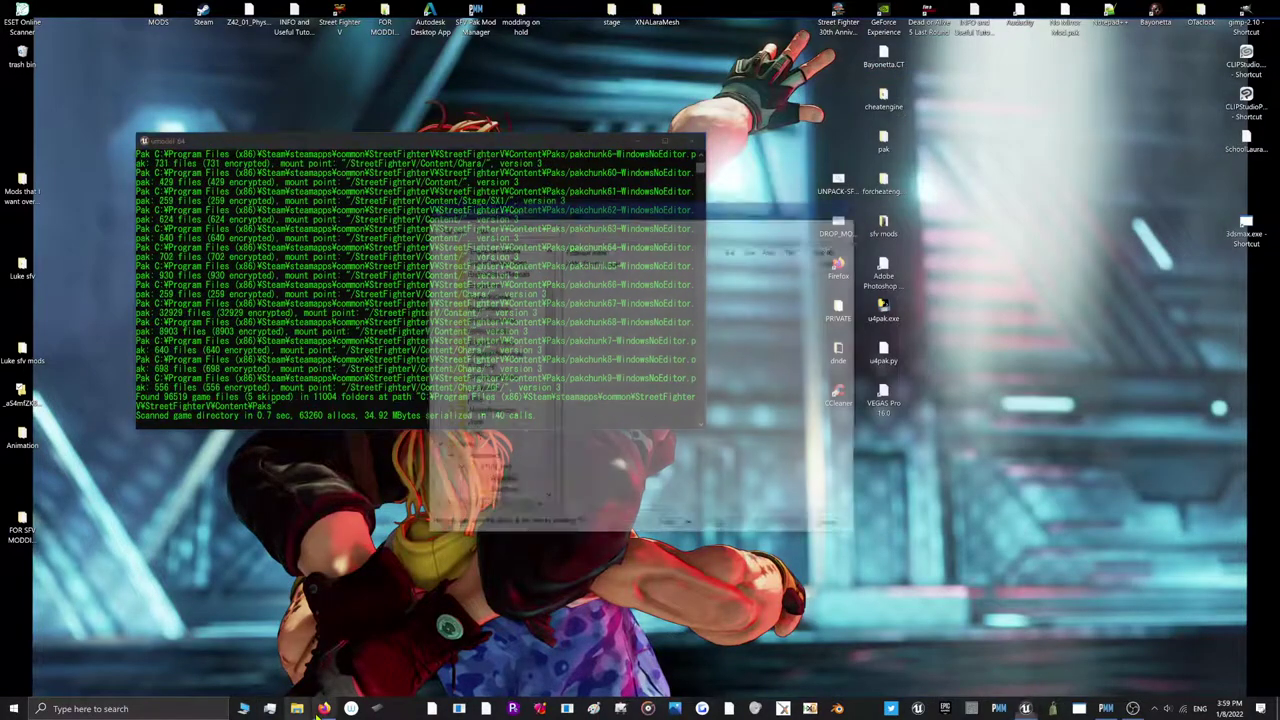
Switch to Firefox, open the DeviantArt Automatic Costume Slot Conversion Script page in a new tab, and follow its link to the costume numbers and codes
{"action": "left_click", "coordinate": [322, 709]}
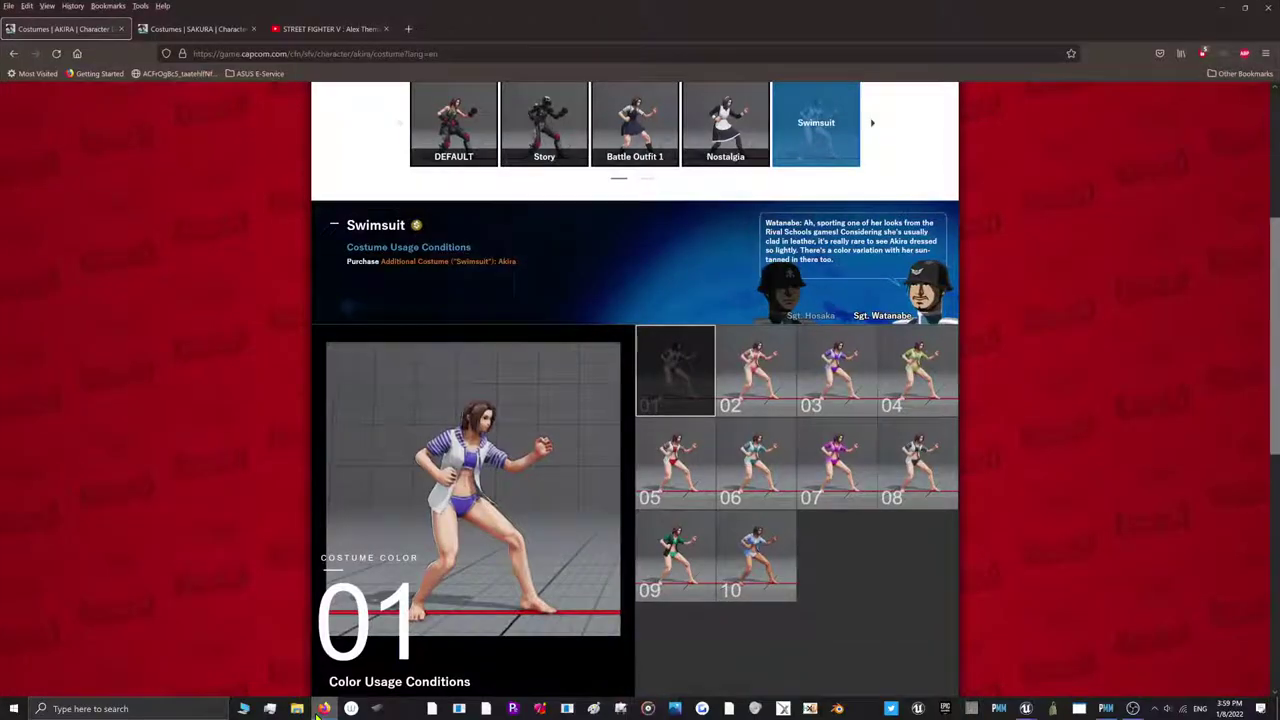
{"action": "left_click", "coordinate": [408, 28]}
{"action": "type", "text": "costu"}
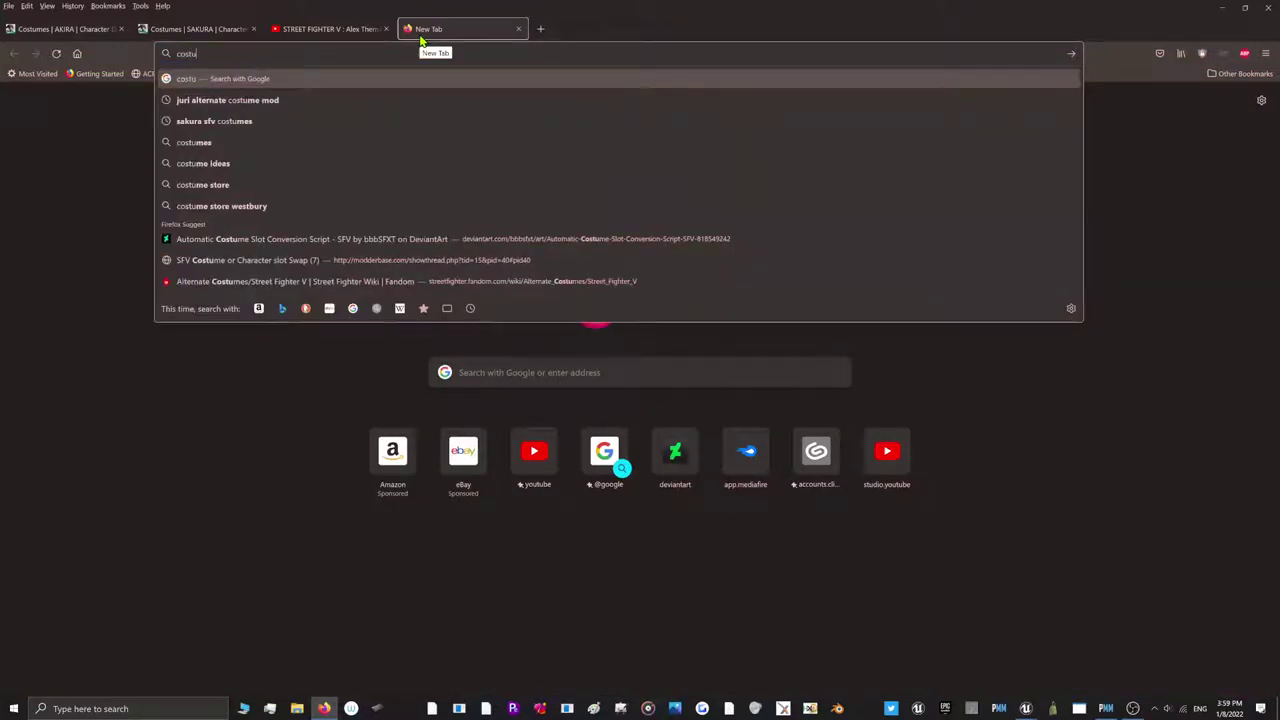
{"action": "left_click", "coordinate": [268, 240]}
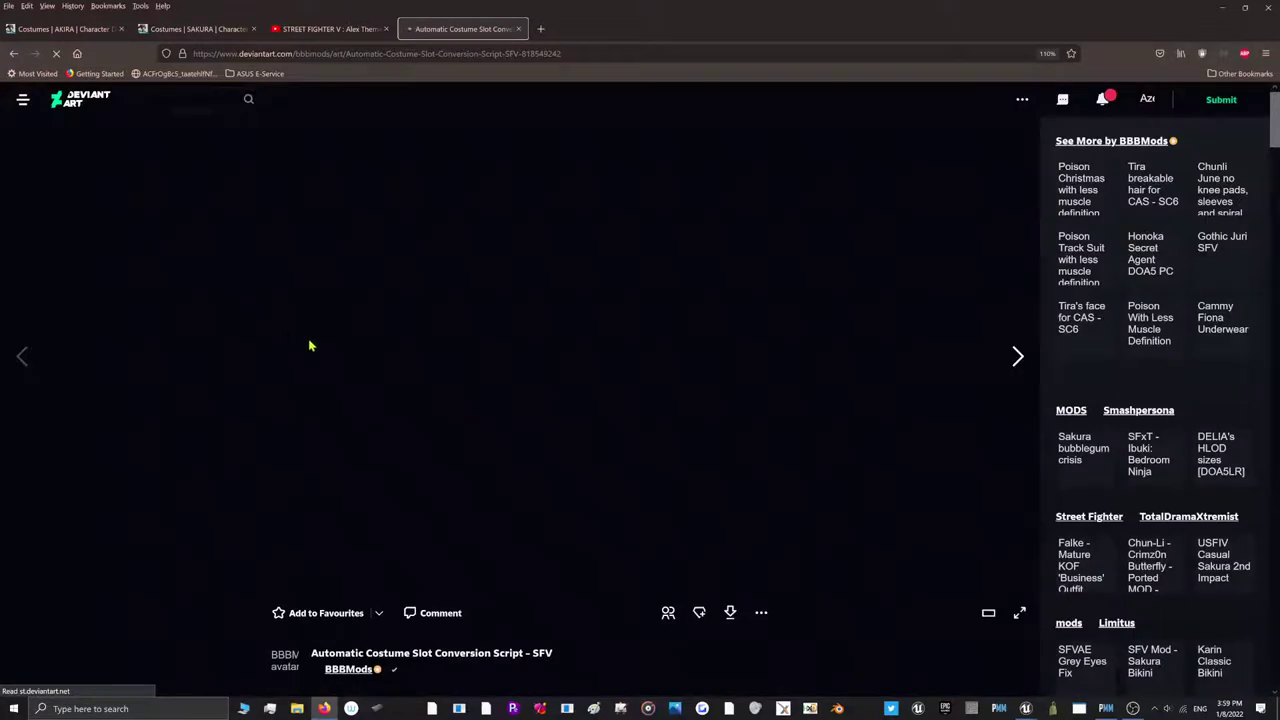
{"action": "scroll", "coordinate": [410, 378], "scroll_direction": "down", "scroll_amount": 8}
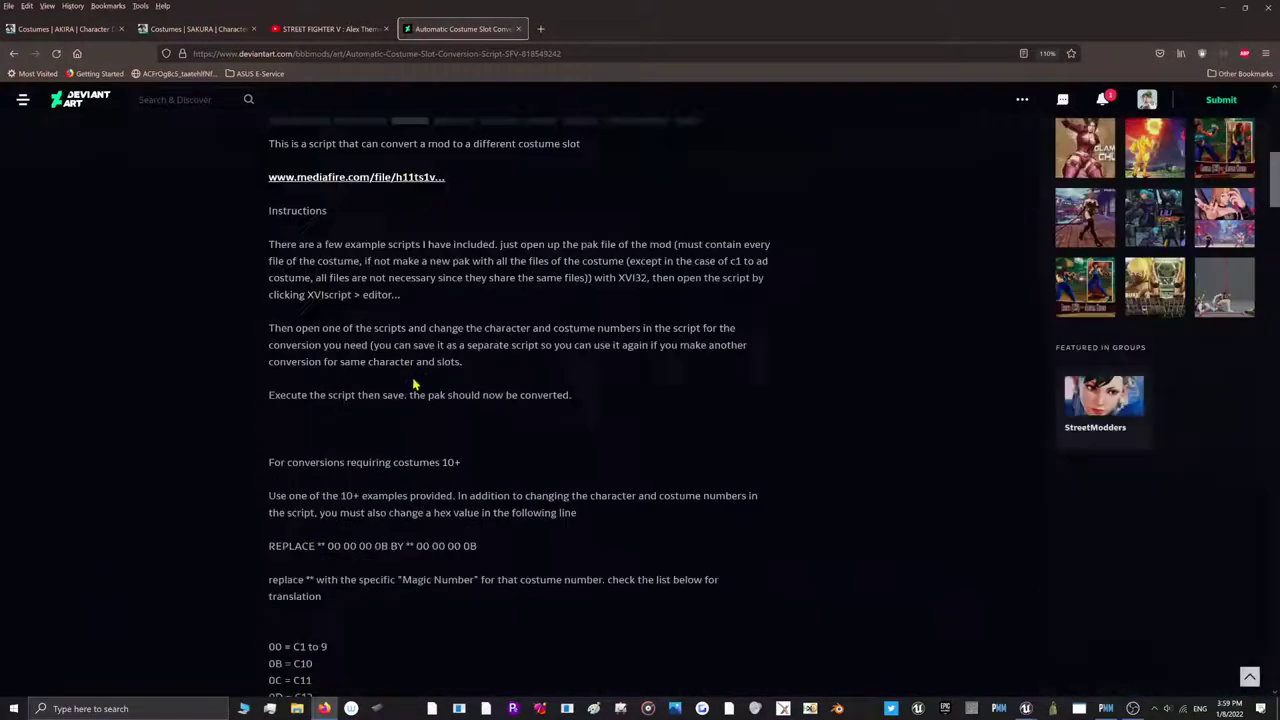
{"action": "scroll", "coordinate": [415, 383], "scroll_direction": "down", "scroll_amount": 10}
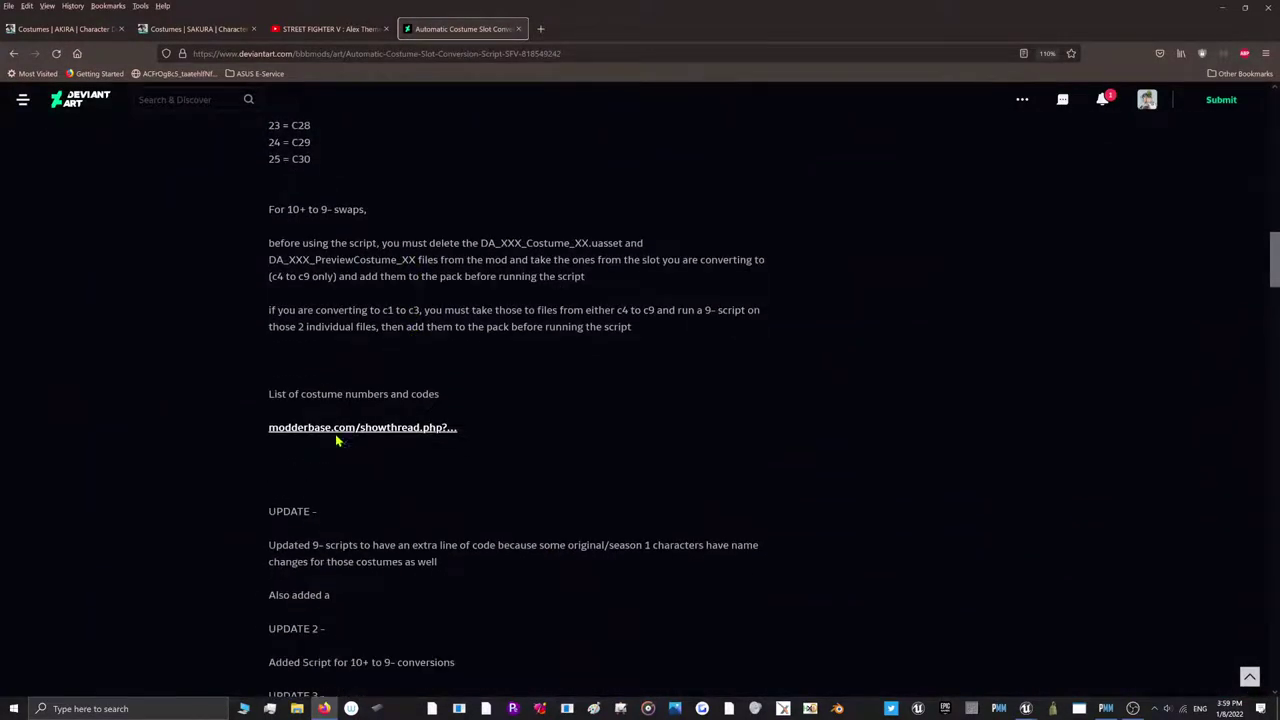
{"action": "left_click", "coordinate": [331, 430]}
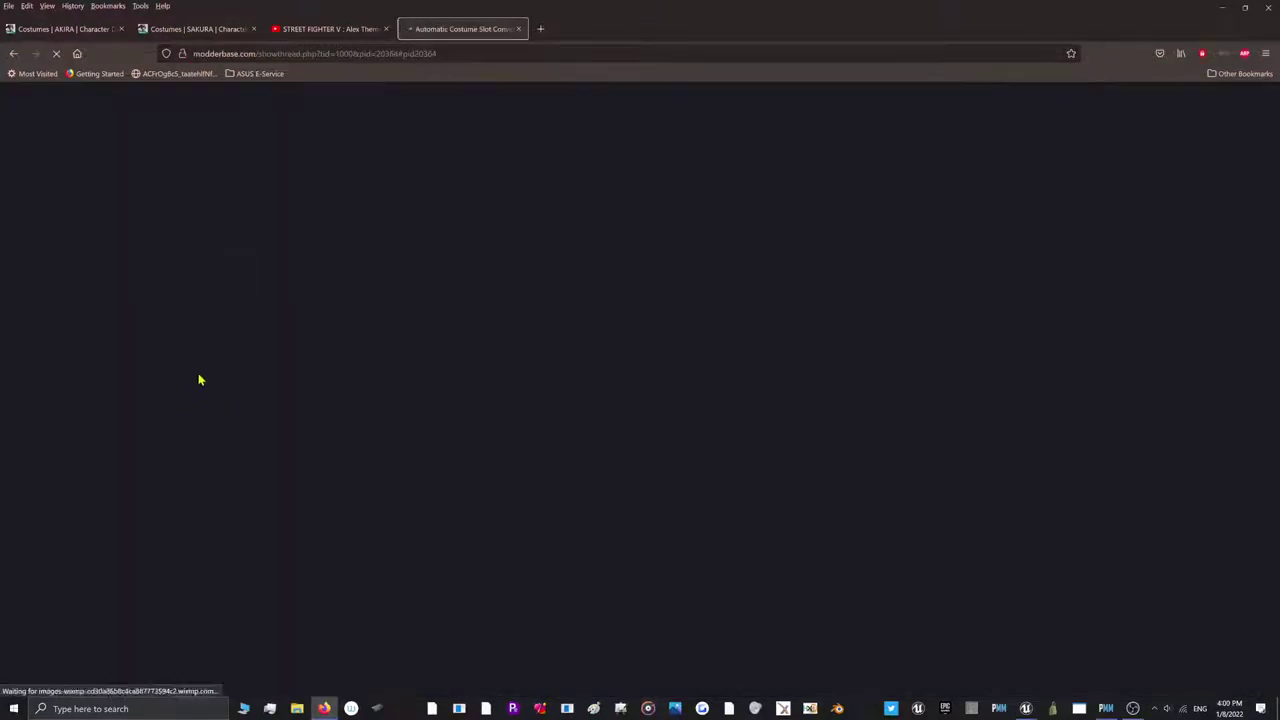
Look up Akira's Swimsuit entry in the costume code list, highlight that line, and minimize the browser
{"action": "scroll", "coordinate": [259, 488], "scroll_direction": "down", "scroll_amount": 1}
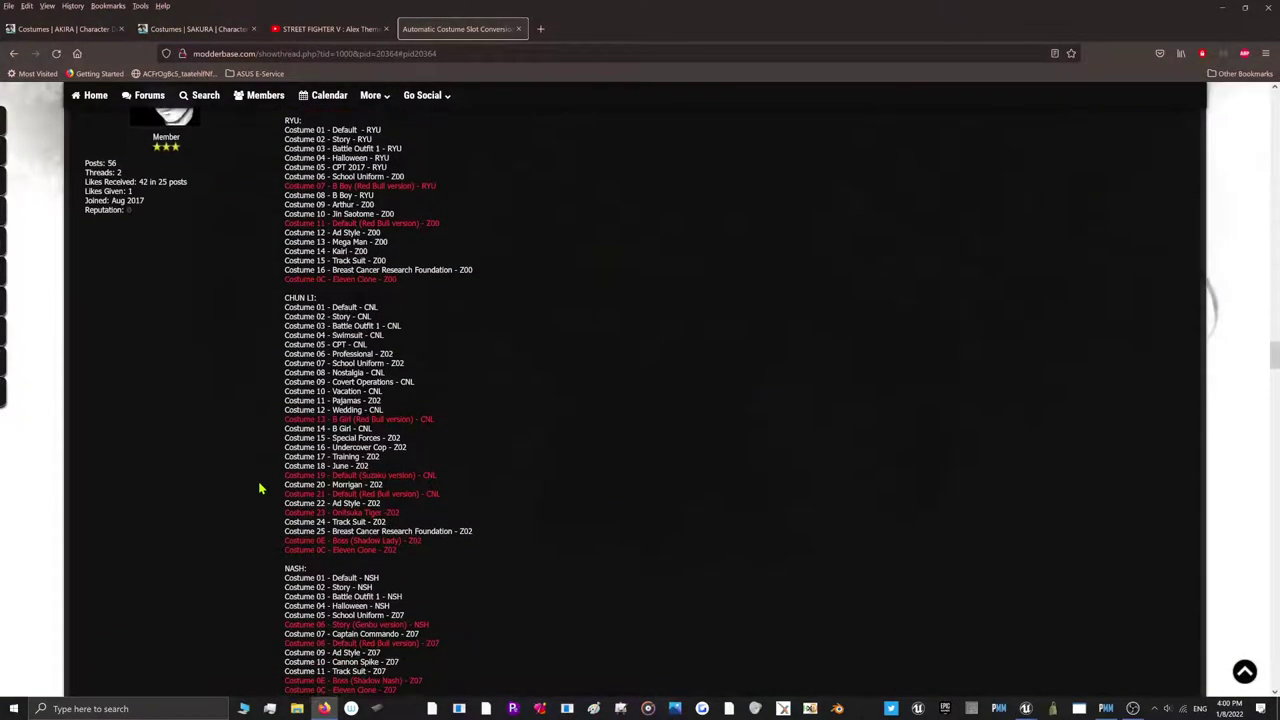
{"action": "scroll", "coordinate": [698, 316], "scroll_direction": "down", "scroll_amount": 2}
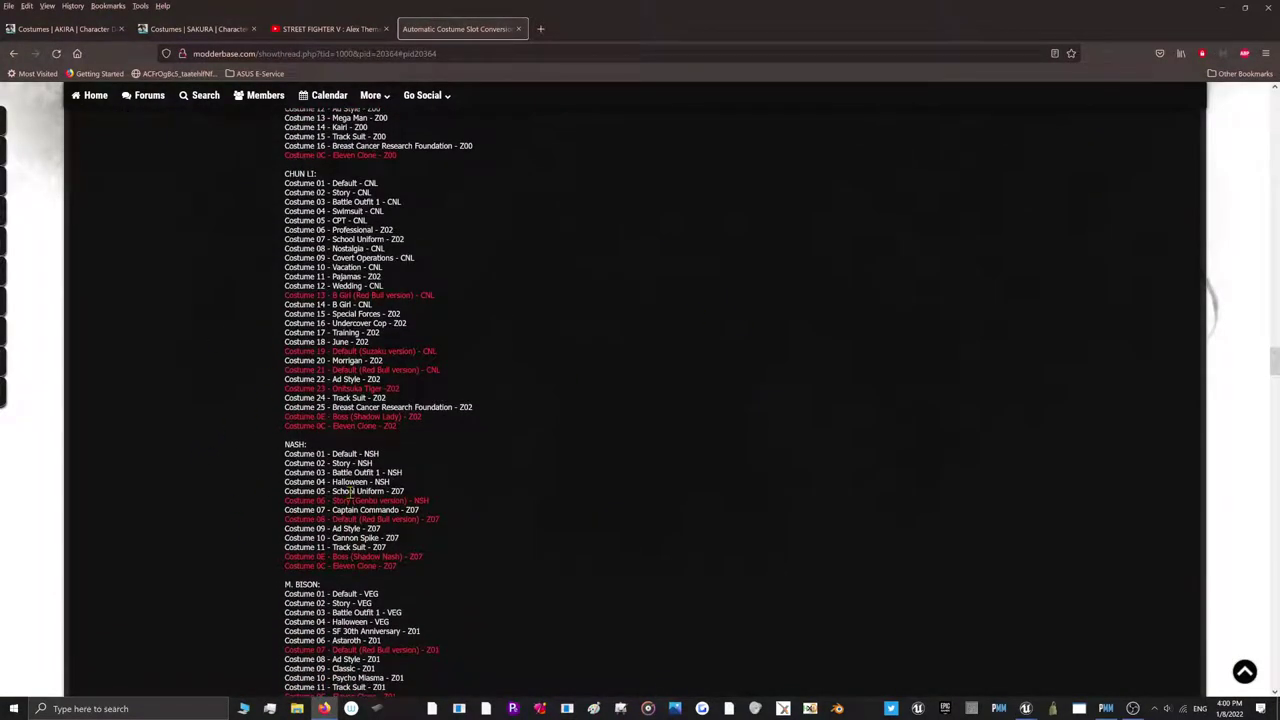
{"action": "scroll", "coordinate": [354, 478], "scroll_direction": "down", "scroll_amount": 9}
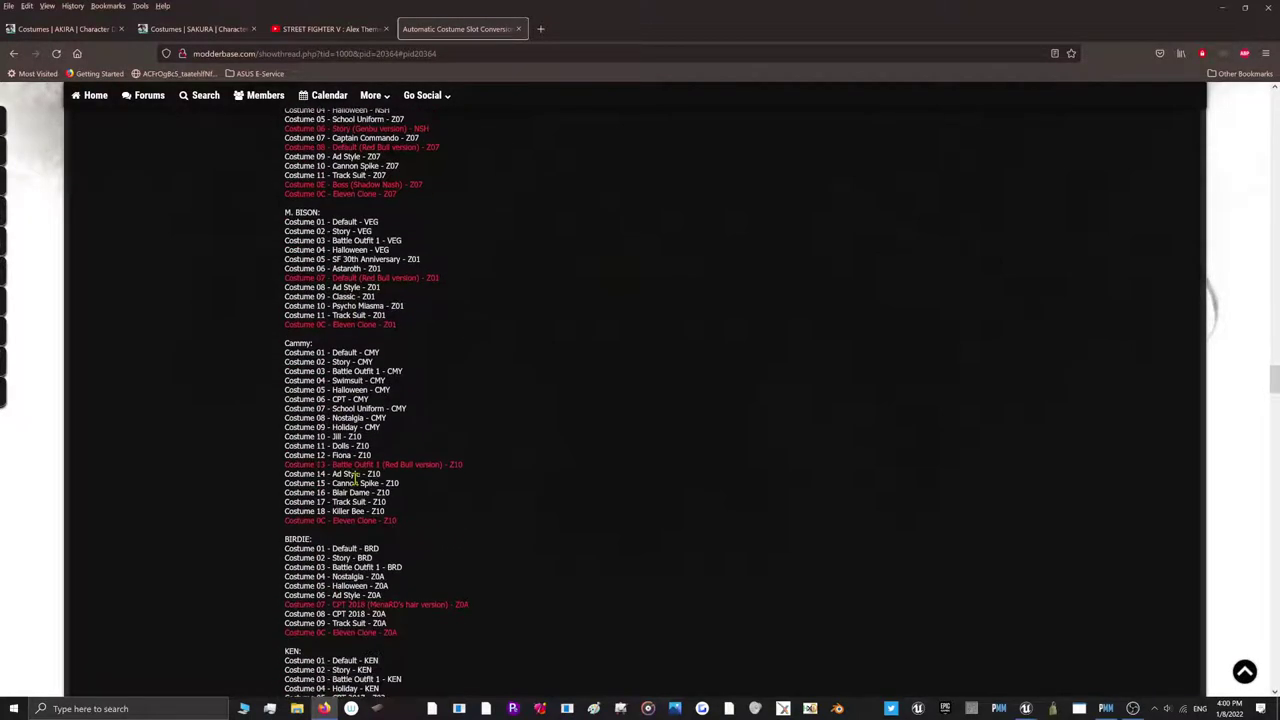
{"action": "scroll", "coordinate": [354, 478], "scroll_direction": "down", "scroll_amount": 10}
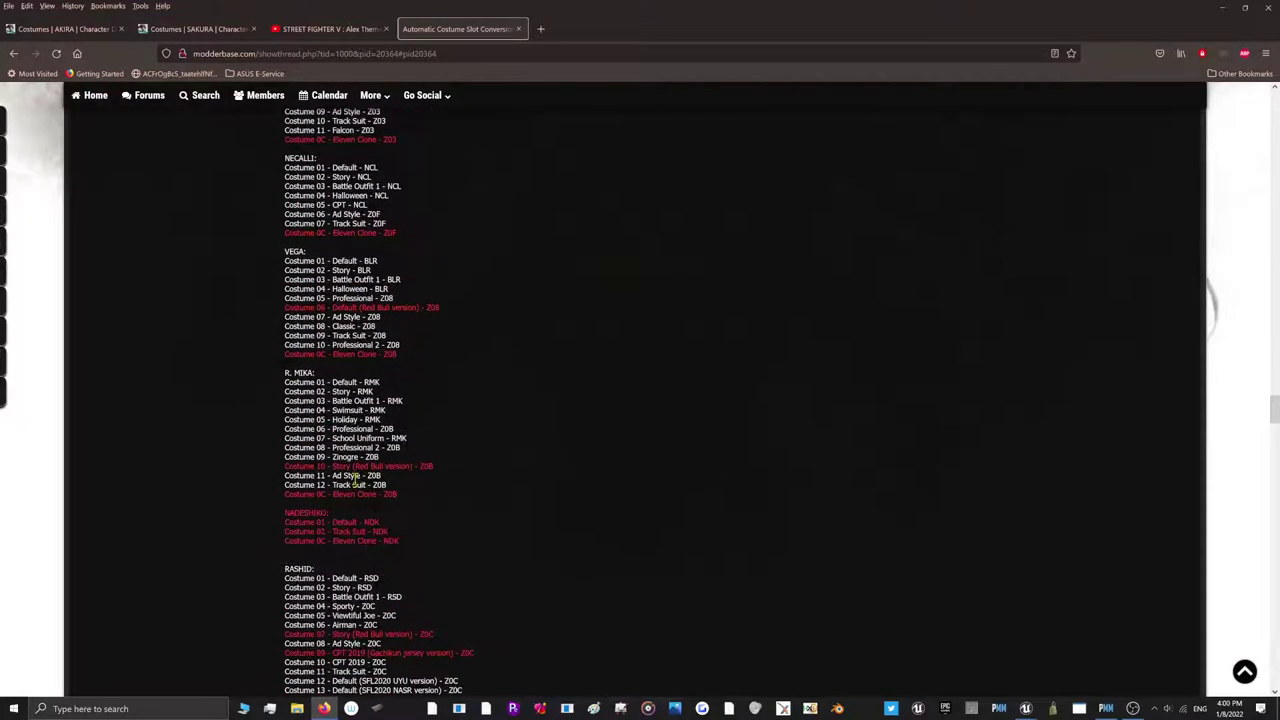
{"action": "scroll", "coordinate": [354, 478], "scroll_direction": "down", "scroll_amount": 10}
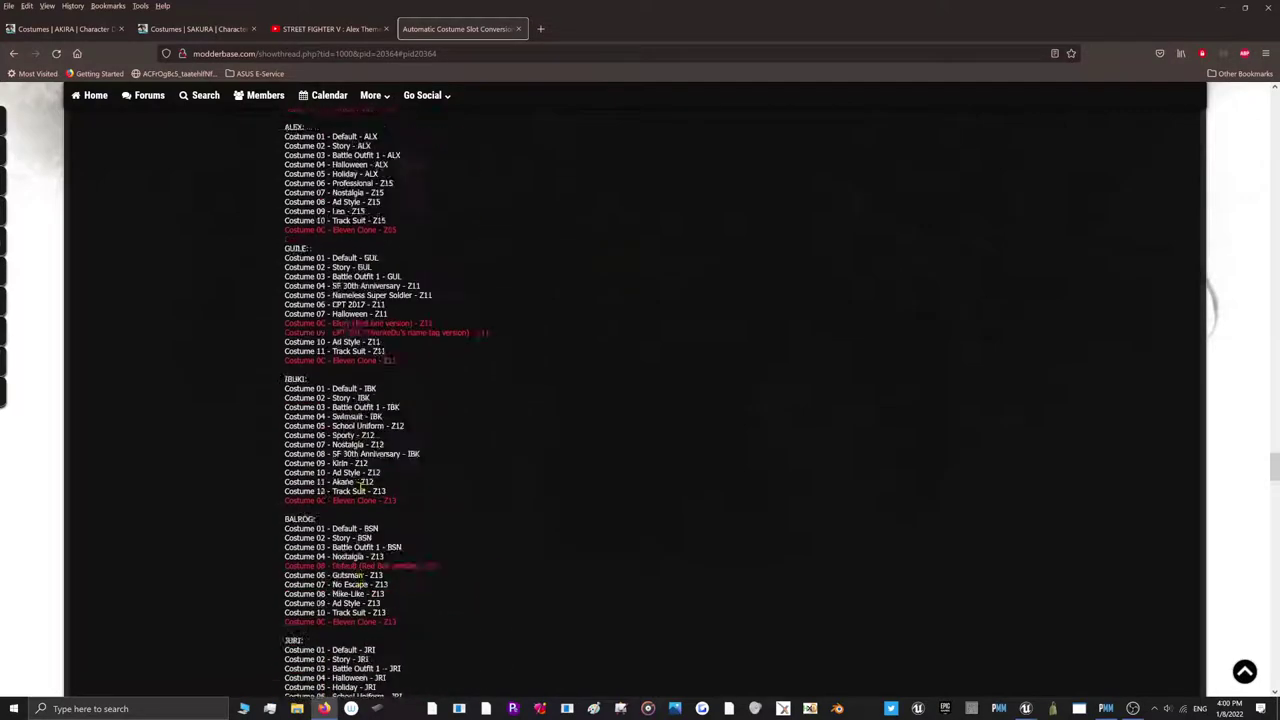
{"action": "scroll", "coordinate": [358, 487], "scroll_direction": "down", "scroll_amount": 10}
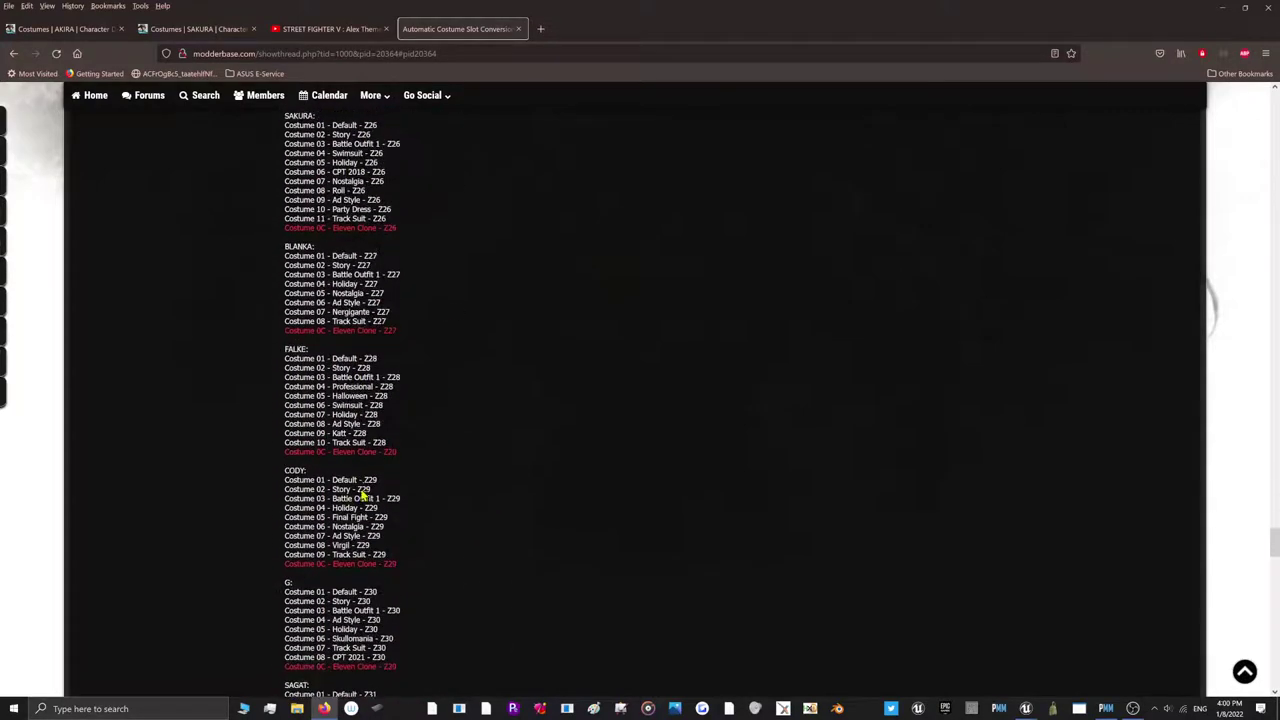
{"action": "scroll", "coordinate": [358, 487], "scroll_direction": "down", "scroll_amount": 10}
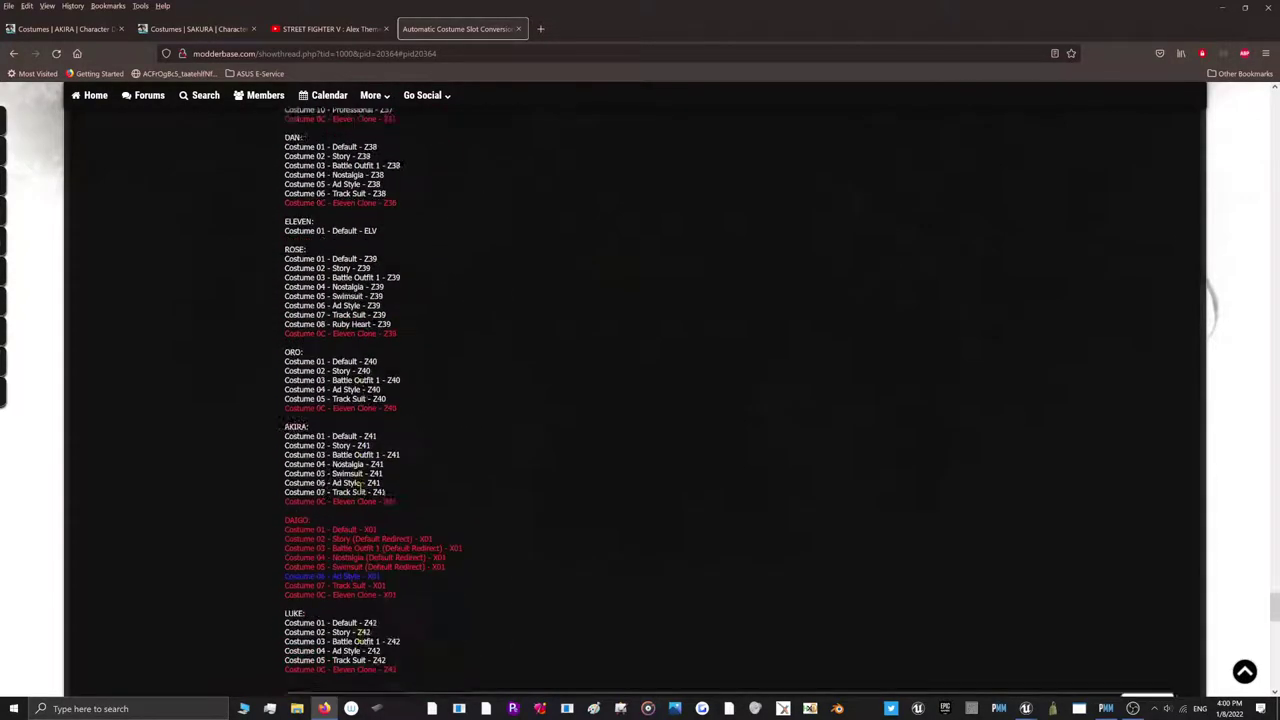
{"action": "scroll", "coordinate": [358, 487], "scroll_direction": "up", "scroll_amount": 3}
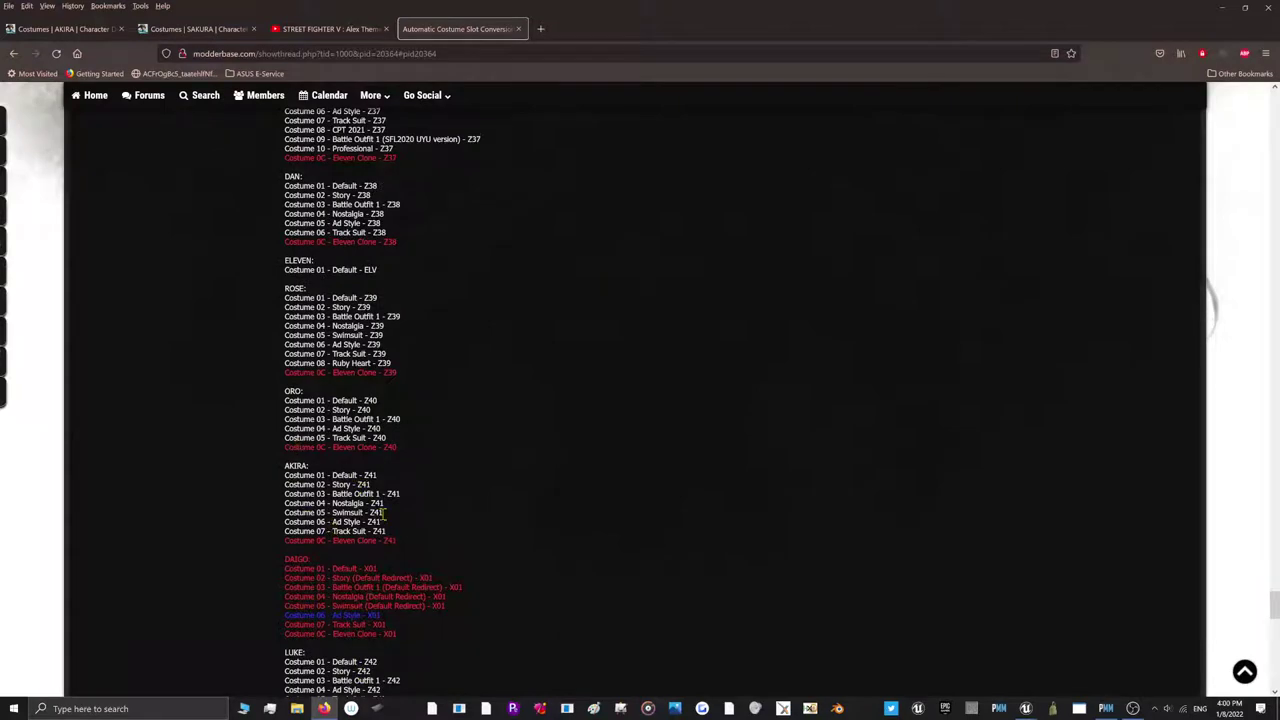
{"action": "left_click_drag", "start_coordinate": [285, 519], "coordinate": [265, 519]}
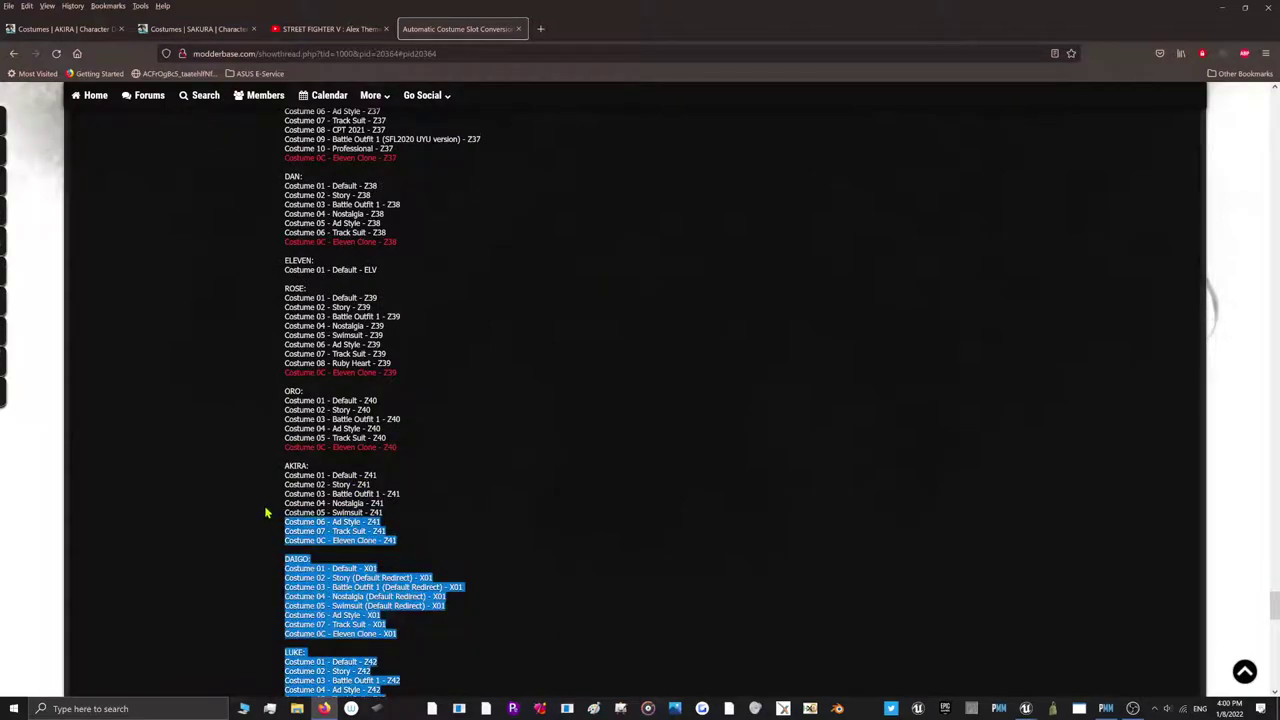
{"action": "left_click_drag", "start_coordinate": [384, 512], "coordinate": [286, 511]}
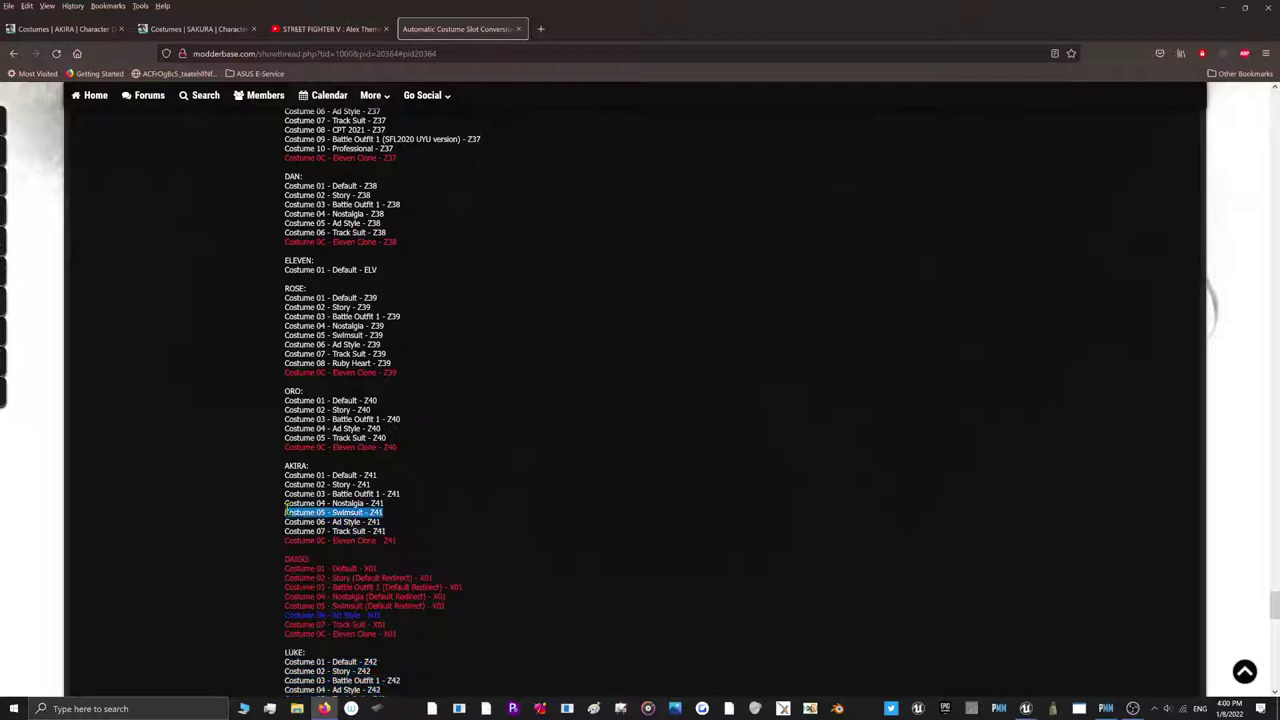
{"action": "left_click", "coordinate": [1232, 7]}
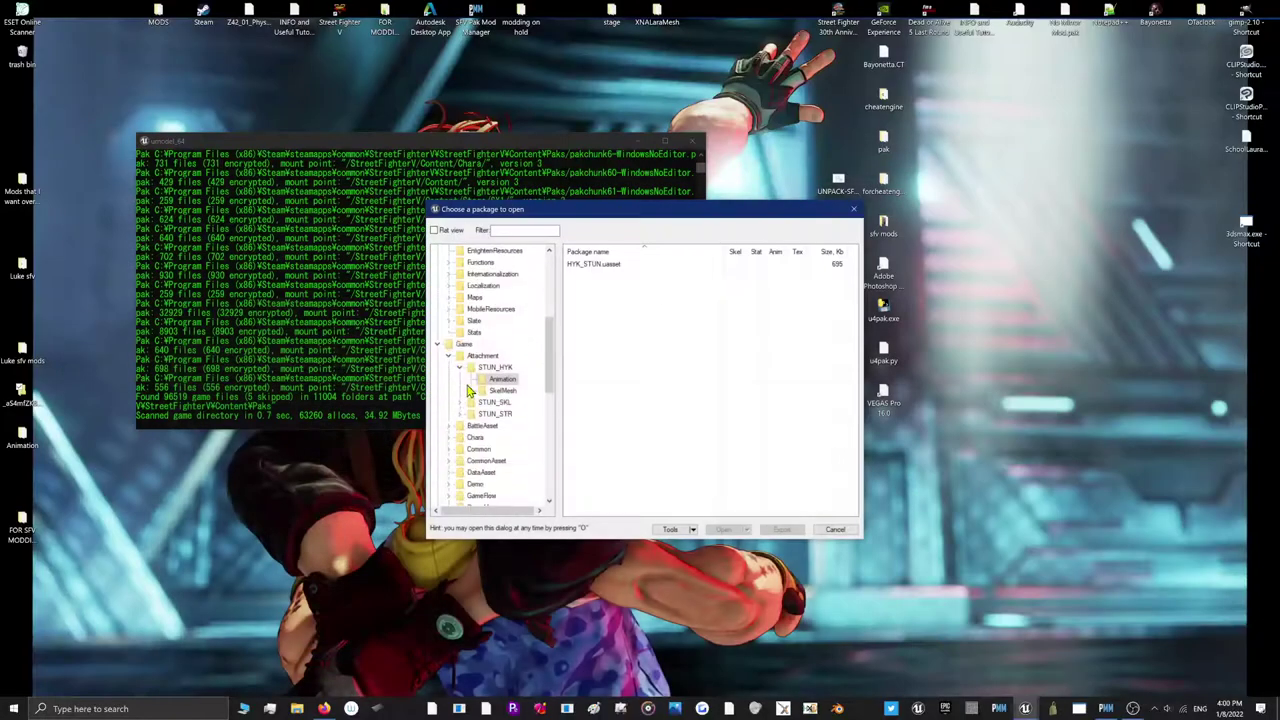
Collapse the Engine folder in the package tree and expand Game > Chara > Z41 > SkelMesh
{"action": "scroll", "coordinate": [468, 360], "scroll_direction": "up", "scroll_amount": 3}
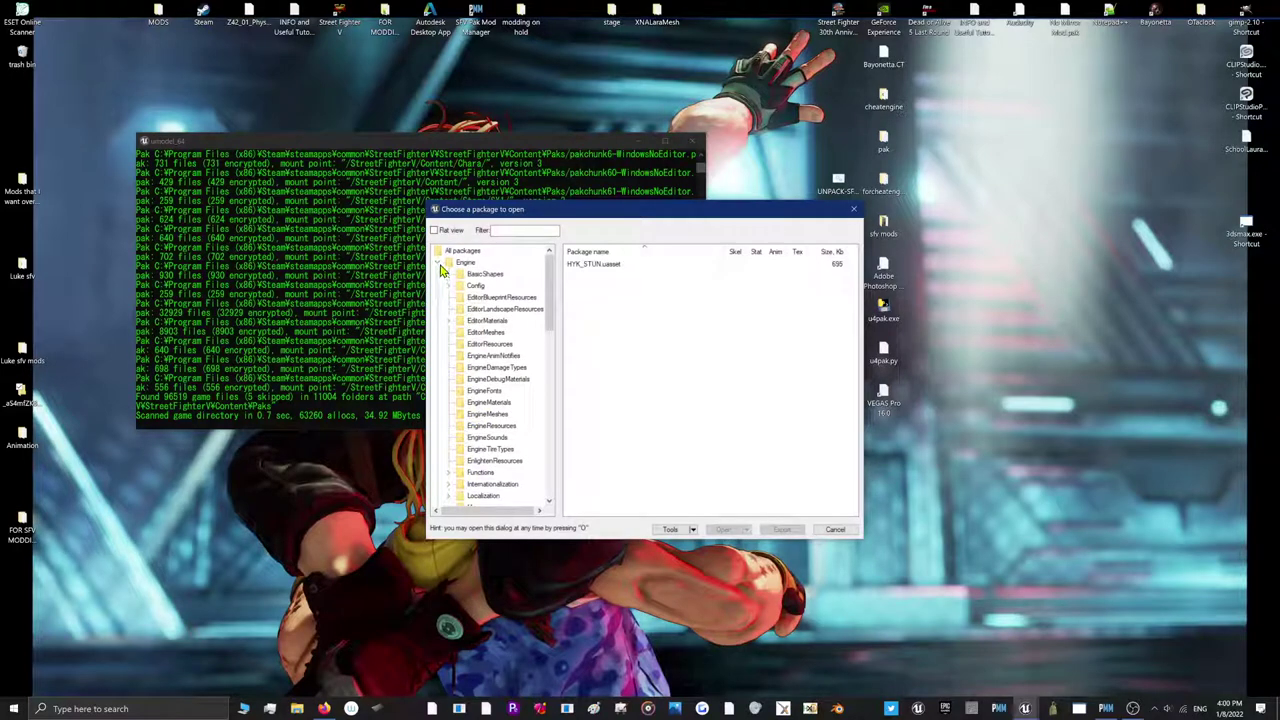
{"action": "left_click", "coordinate": [439, 263]}
{"action": "left_click", "coordinate": [444, 276]}
{"action": "scroll", "coordinate": [444, 280], "scroll_direction": "down", "scroll_amount": 1}
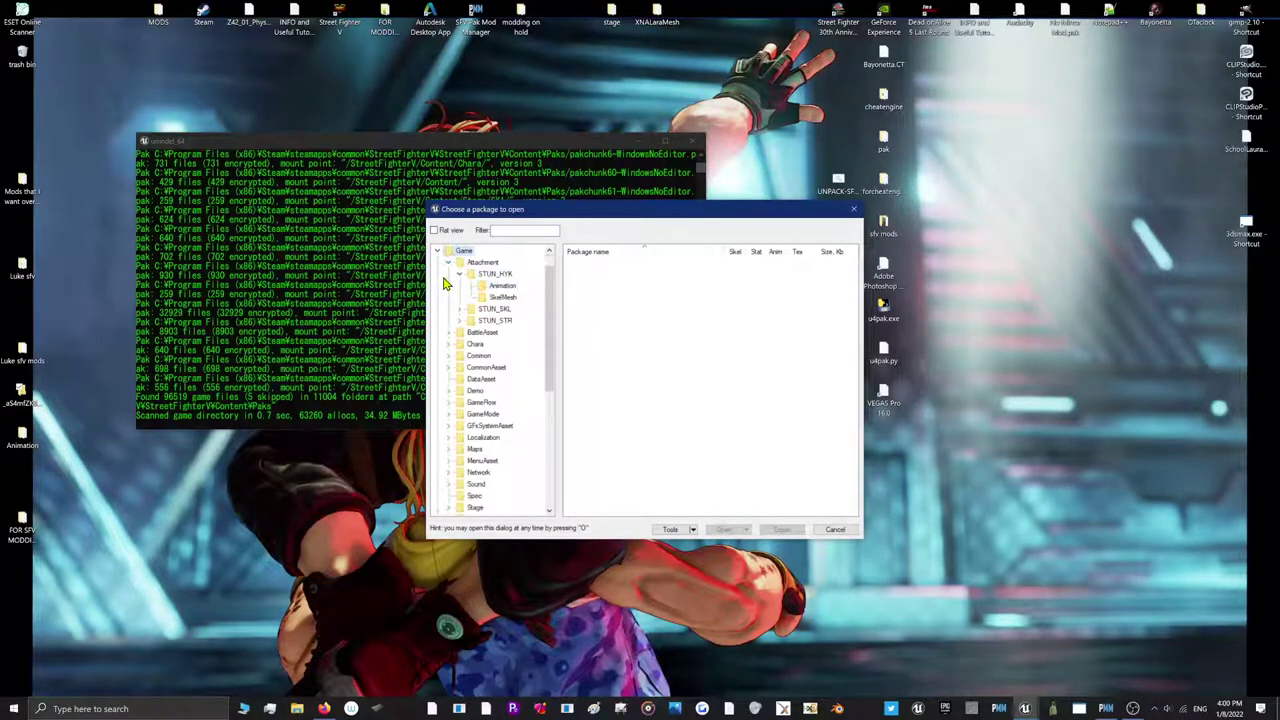
{"action": "left_click", "coordinate": [450, 346]}
{"action": "scroll", "coordinate": [440, 453], "scroll_direction": "down", "scroll_amount": 5}
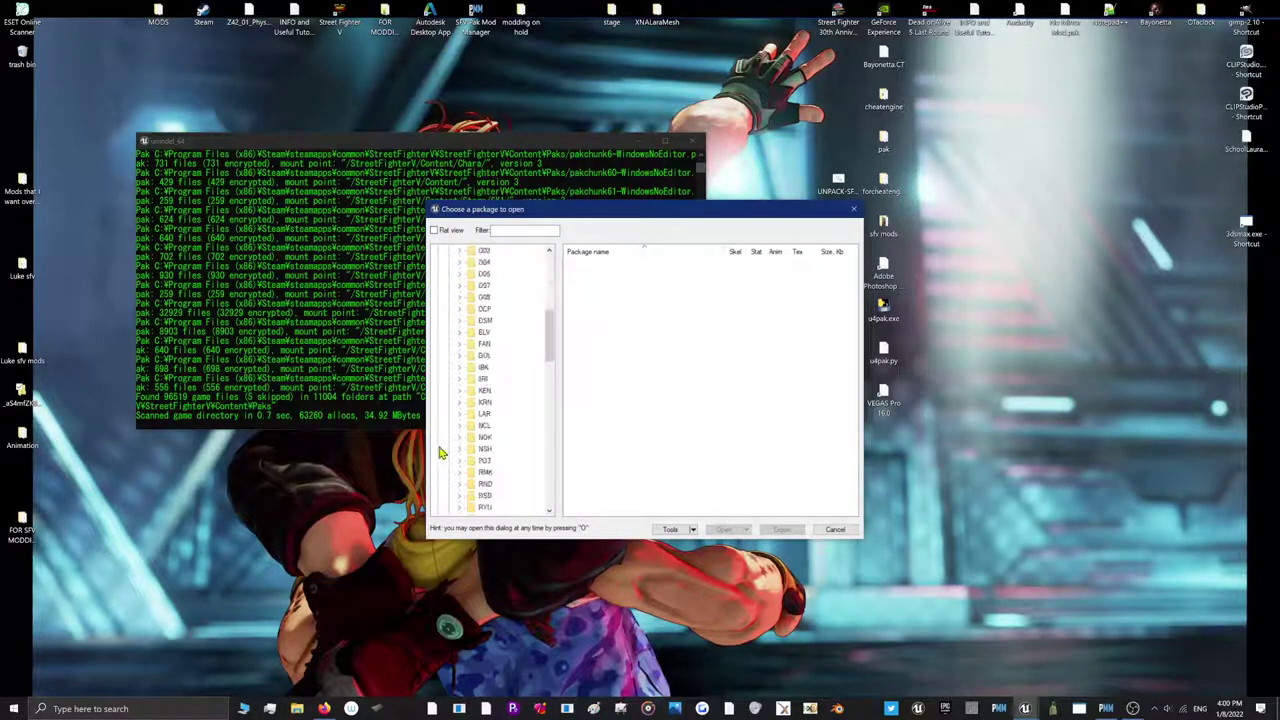
{"action": "scroll", "coordinate": [444, 455], "scroll_direction": "down", "scroll_amount": 6}
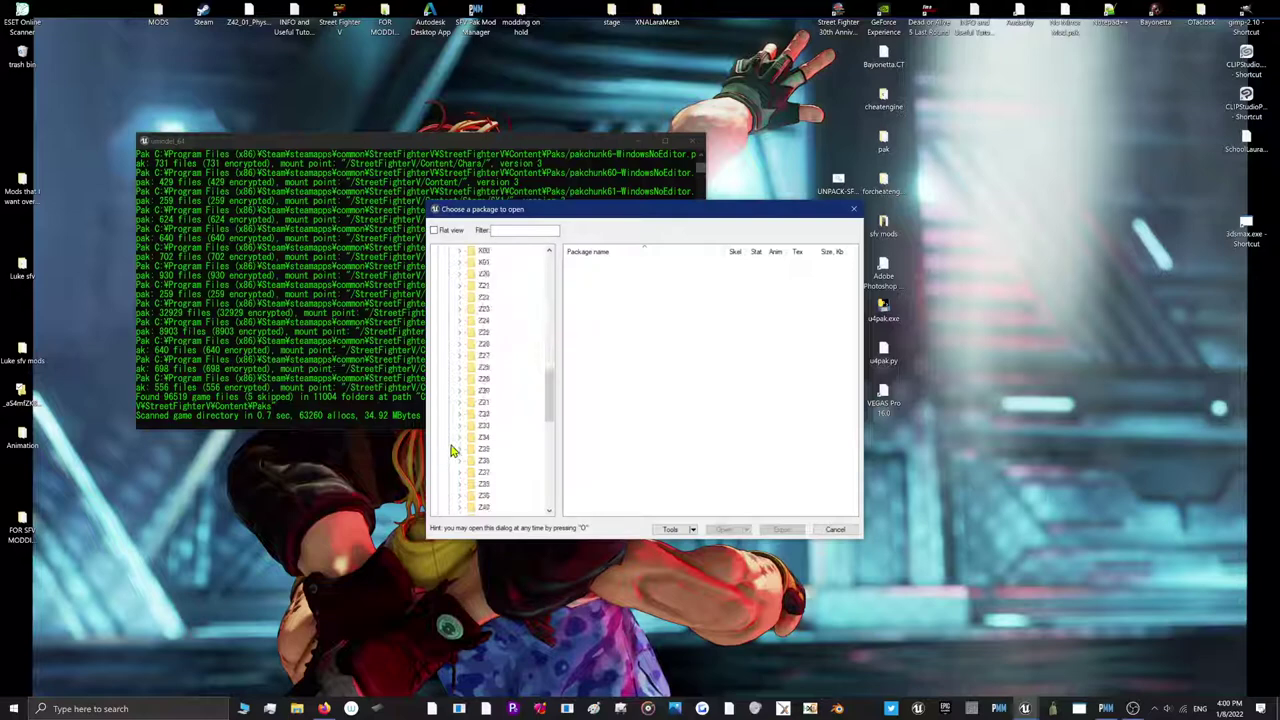
{"action": "left_click", "coordinate": [460, 484]}
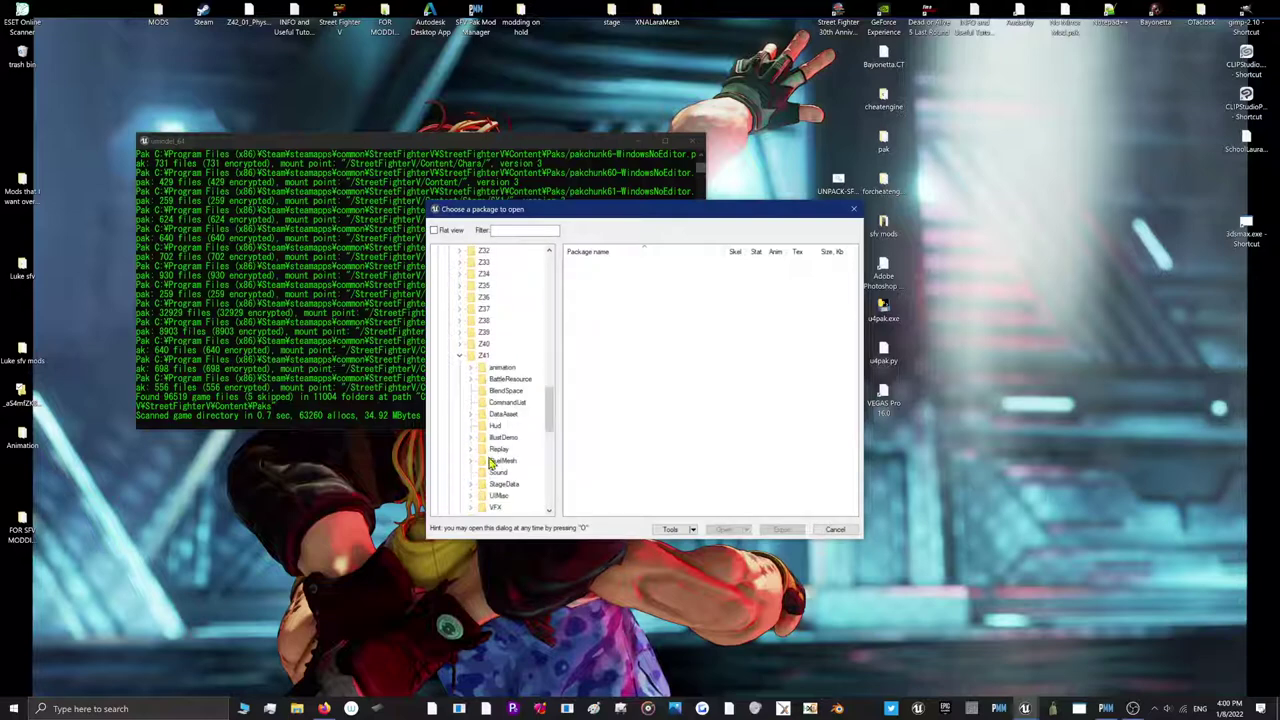
{"action": "left_click", "coordinate": [481, 462]}
{"action": "scroll", "coordinate": [477, 466], "scroll_direction": "down", "scroll_amount": 4}
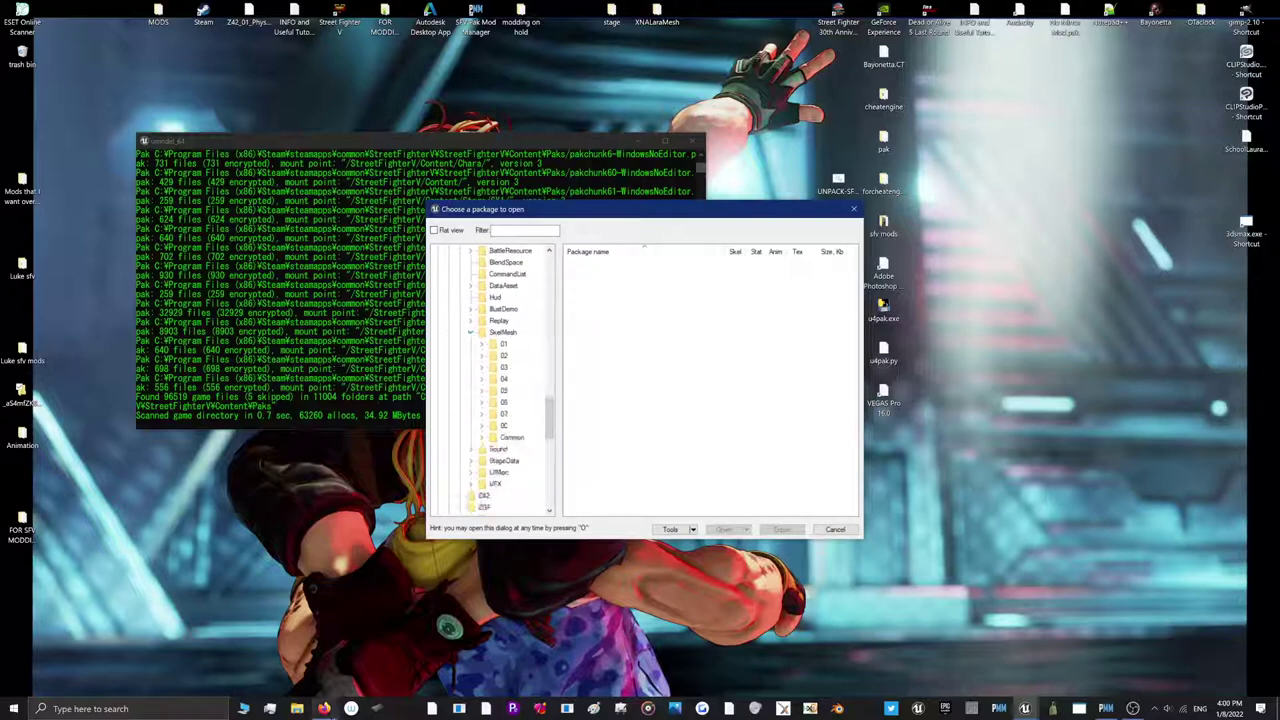
Check back with the browser, return to the package tree, and open the Mesh folder of costume 05 under SkelMesh
{"action": "left_click", "coordinate": [324, 708]}
{"action": "key", "text": "alt+Tab"}
{"action": "left_click", "coordinate": [481, 392]}
{"action": "left_click", "coordinate": [515, 440]}
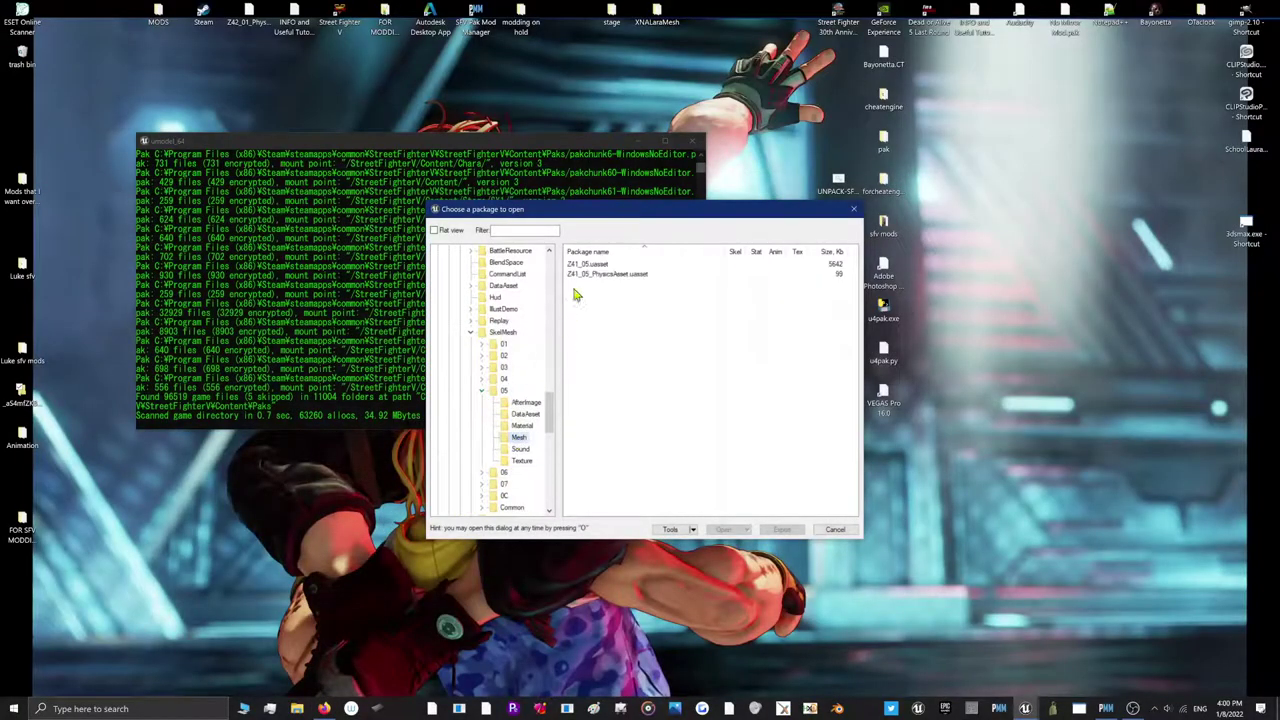
Open the package Z41_05.uasset and paste the AES encryption key to unlock the game's pak files
{"action": "double_click", "coordinate": [590, 264]}
{"action": "right_click", "coordinate": [558, 380]}
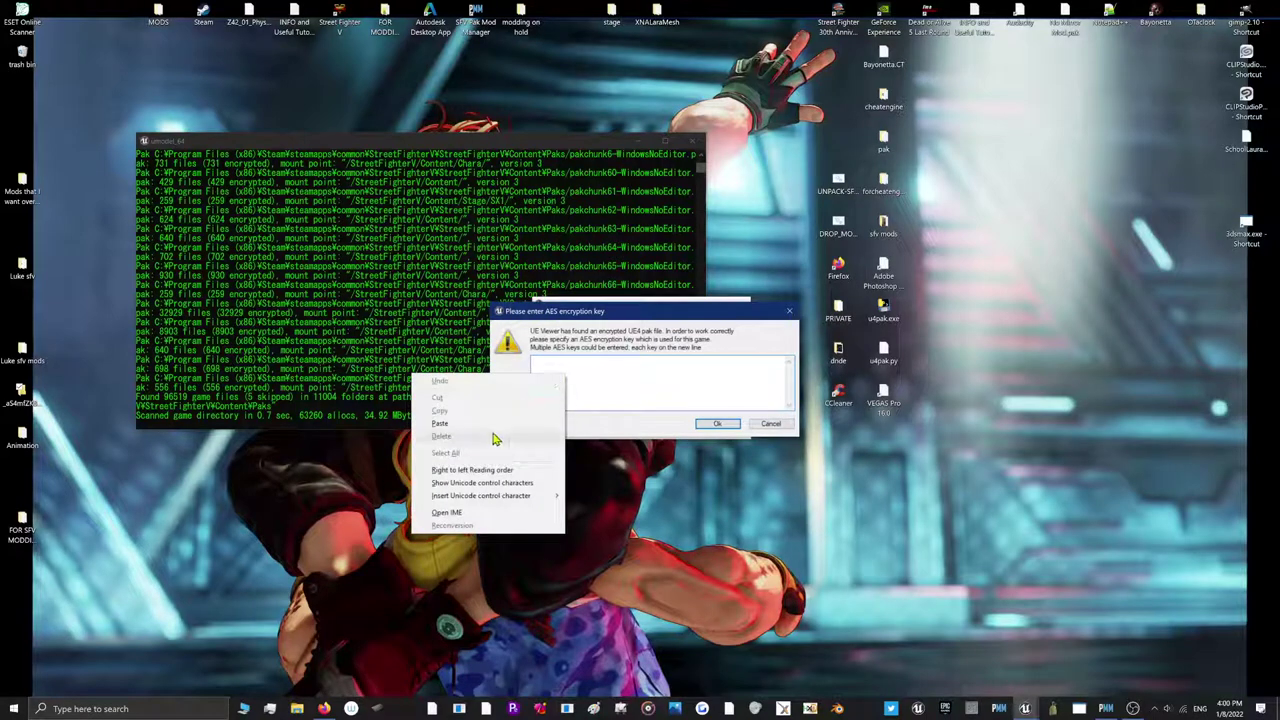
{"action": "left_click", "coordinate": [440, 423]}
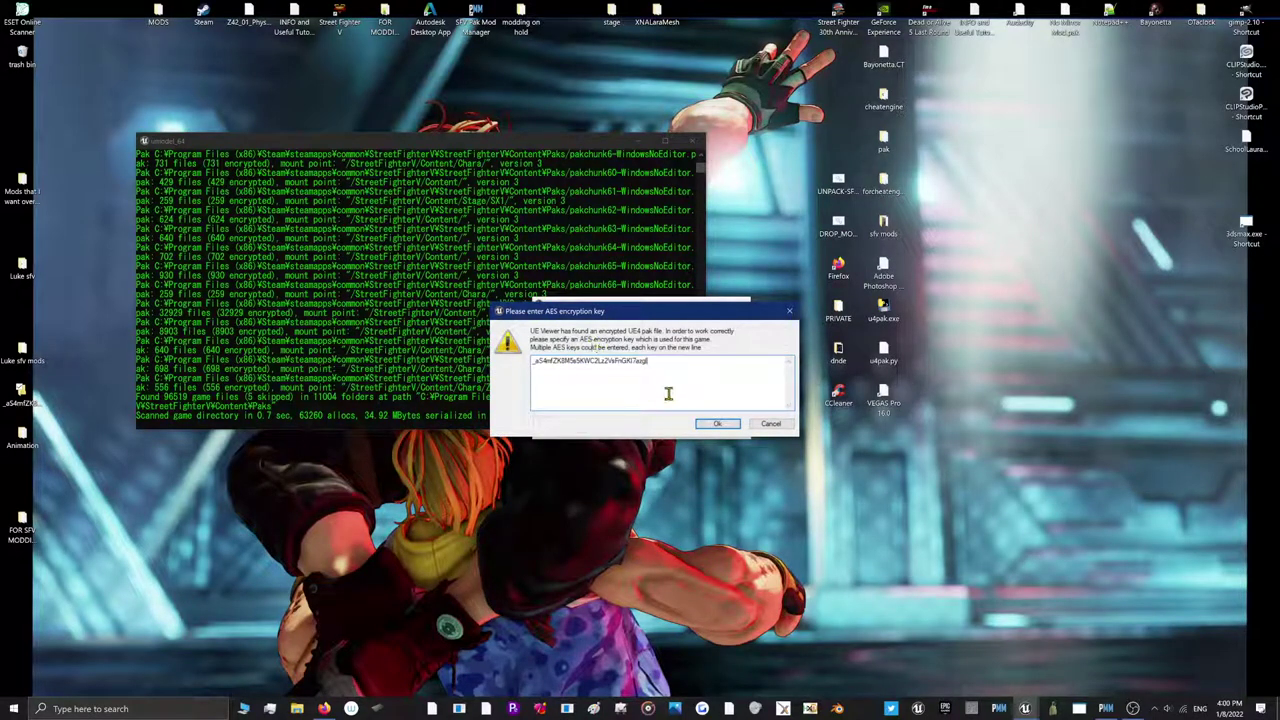
{"action": "left_click", "coordinate": [716, 425]}
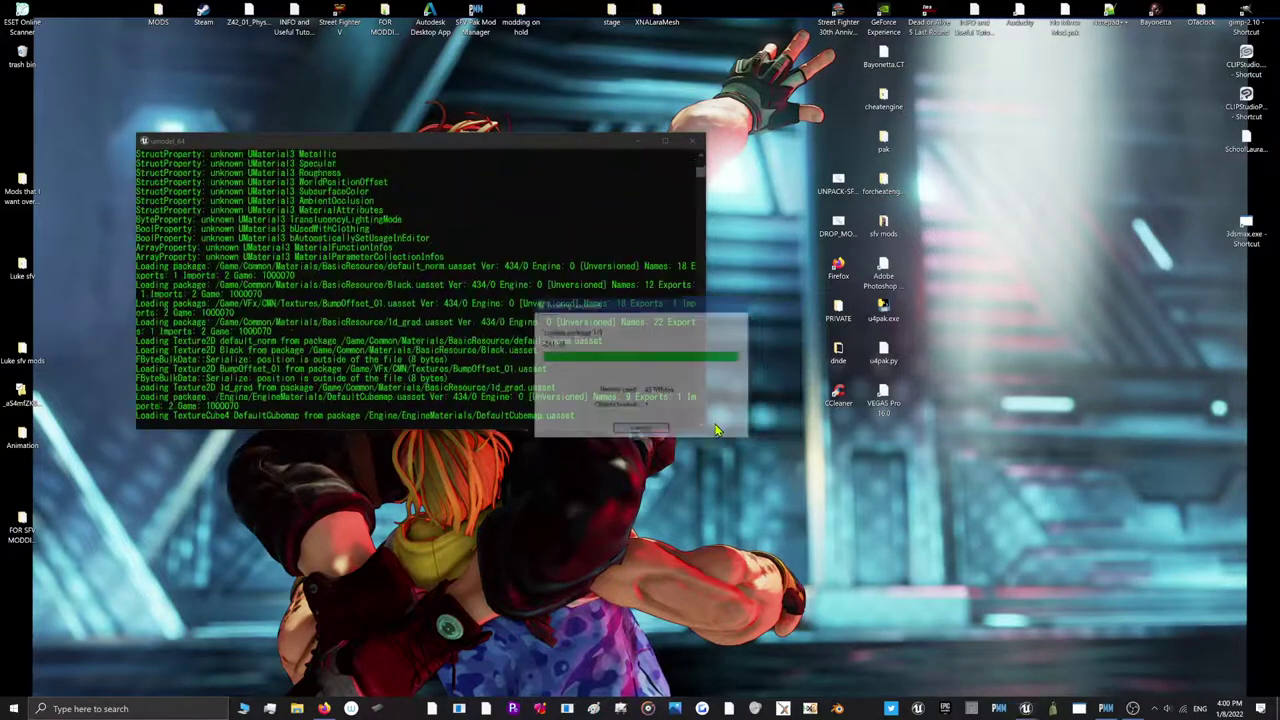
Inspect the loaded costume model, reopen the package chooser and export Z41_05.uasset
{"action": "left_click_drag", "start_coordinate": [666, 362], "coordinate": [596, 401]}
{"action": "scroll", "coordinate": [667, 348], "scroll_direction": "up", "scroll_amount": 4}
{"action": "scroll", "coordinate": [668, 353], "scroll_direction": "down", "scroll_amount": 4}
{"action": "left_click_drag", "start_coordinate": [668, 353], "coordinate": [686, 318]}
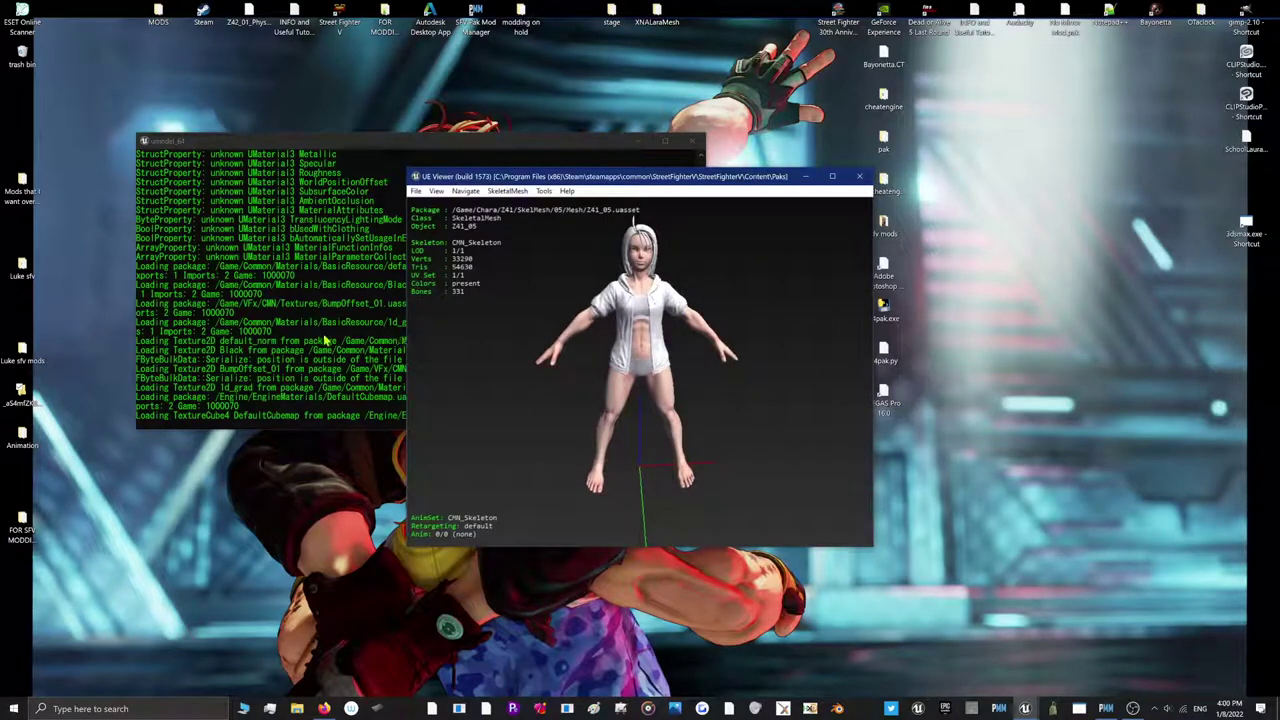
{"action": "key", "text": "o"}
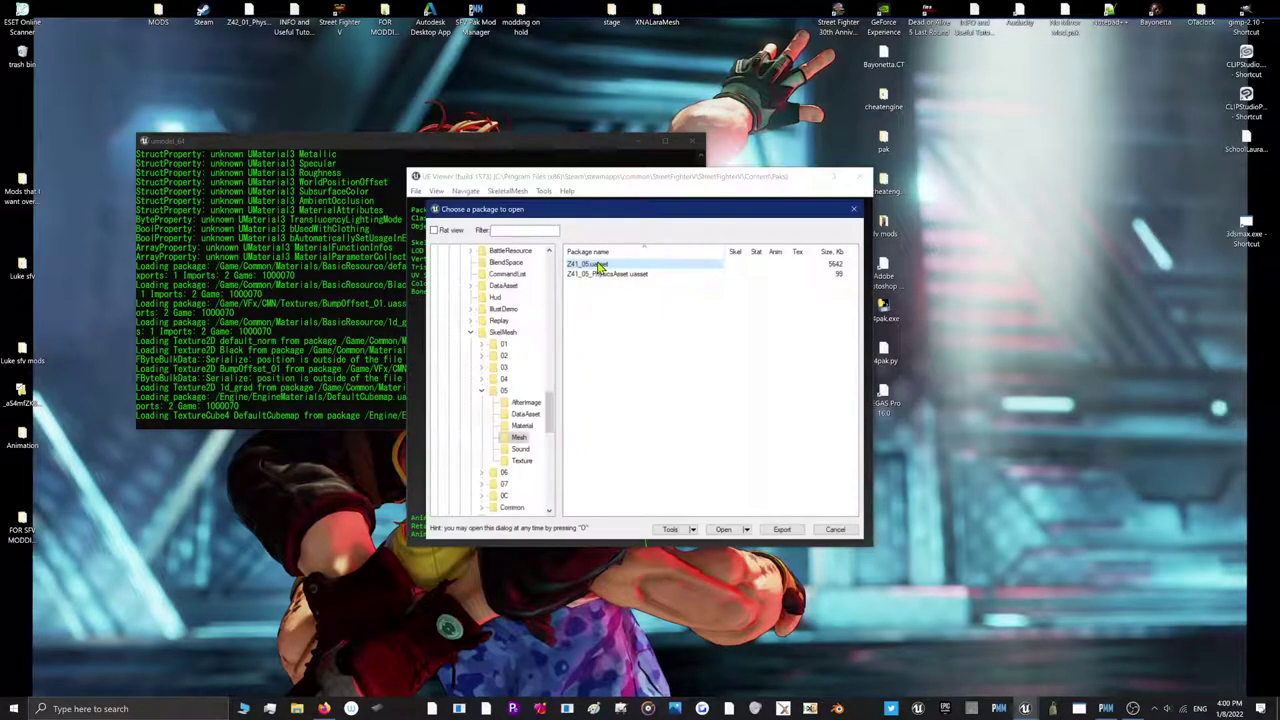
{"action": "right_click", "coordinate": [598, 264]}
{"action": "left_click", "coordinate": [625, 296]}
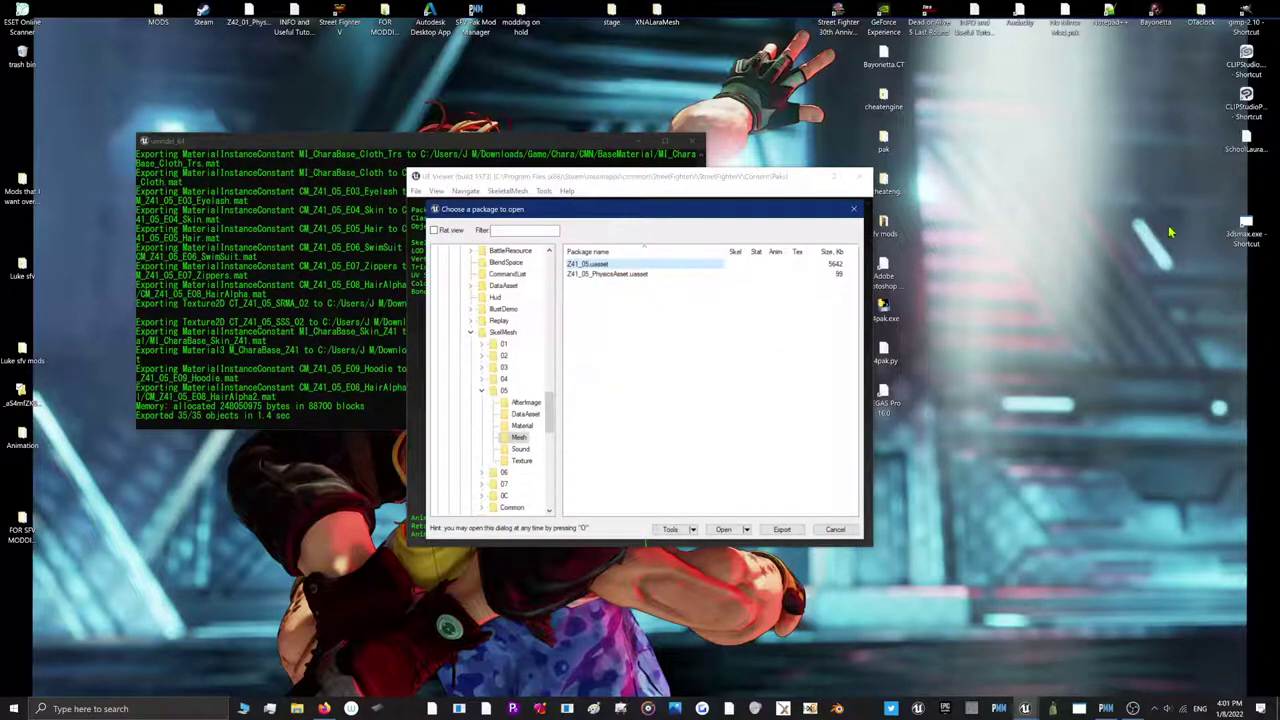
Launch 3ds Max 2020 from its desktop shortcut
{"action": "left_click", "coordinate": [1247, 230]}
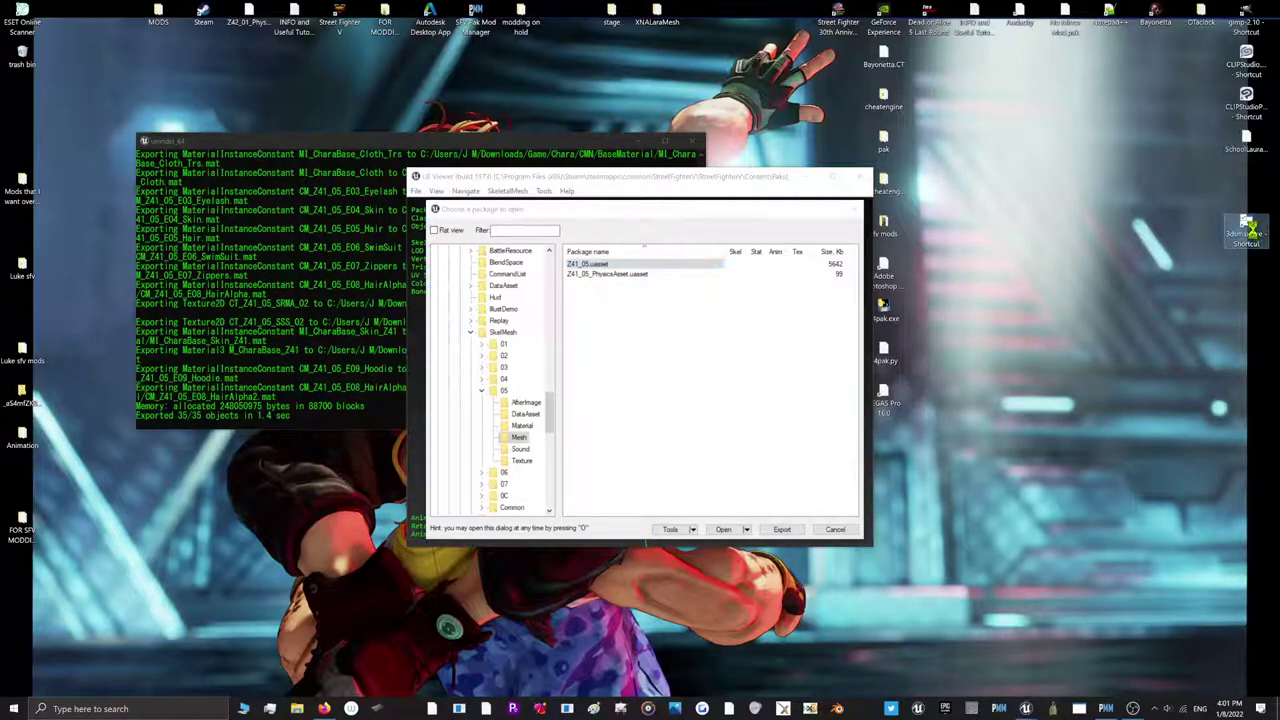
{"action": "right_click", "coordinate": [1250, 230]}
{"action": "left_click", "coordinate": [1126, 276]}
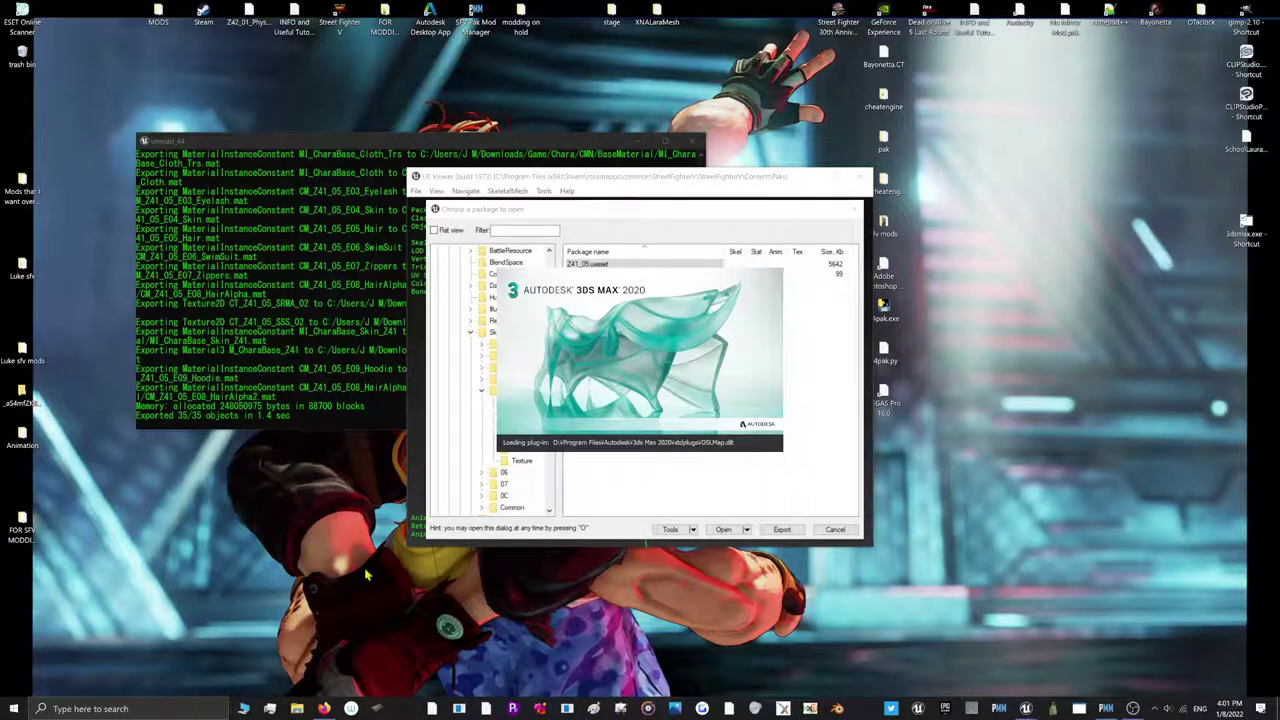
Switch to Firefox and review Akira's Swimsuit costume page and Sakura's Roll costume page
{"action": "left_click", "coordinate": [324, 708]}
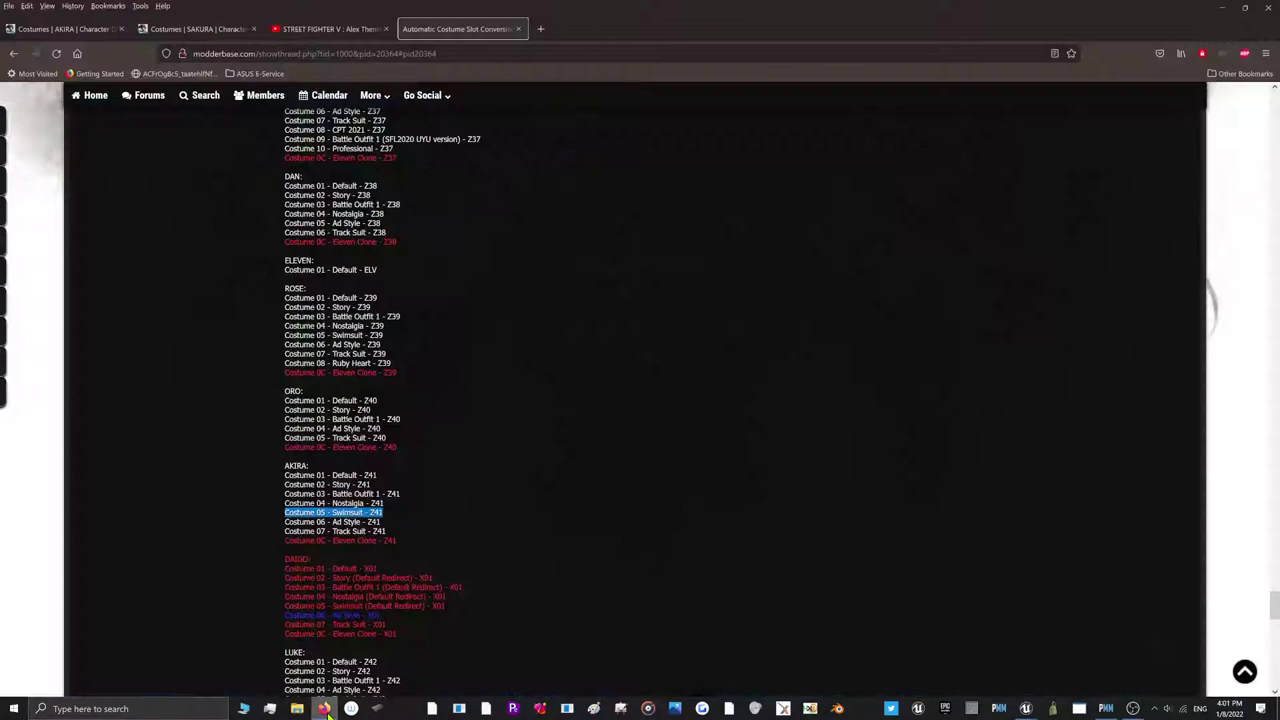
{"action": "left_click", "coordinate": [324, 708]}
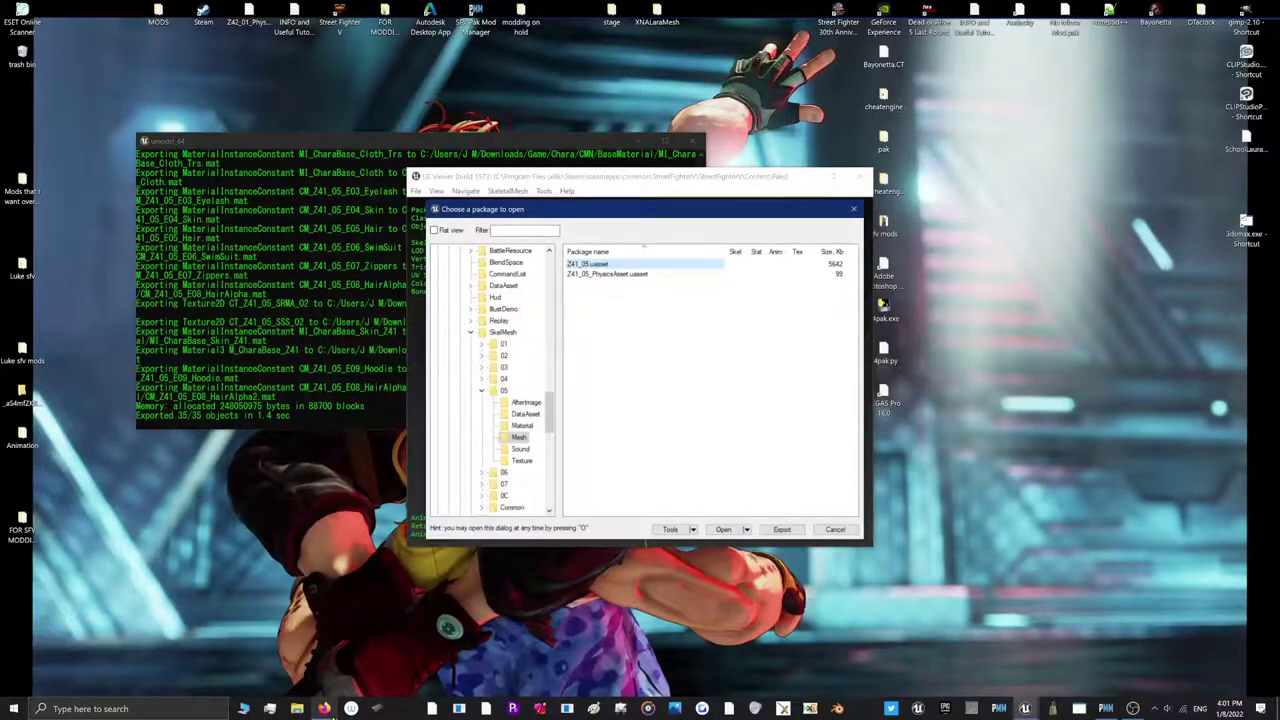
{"action": "left_click", "coordinate": [326, 708]}
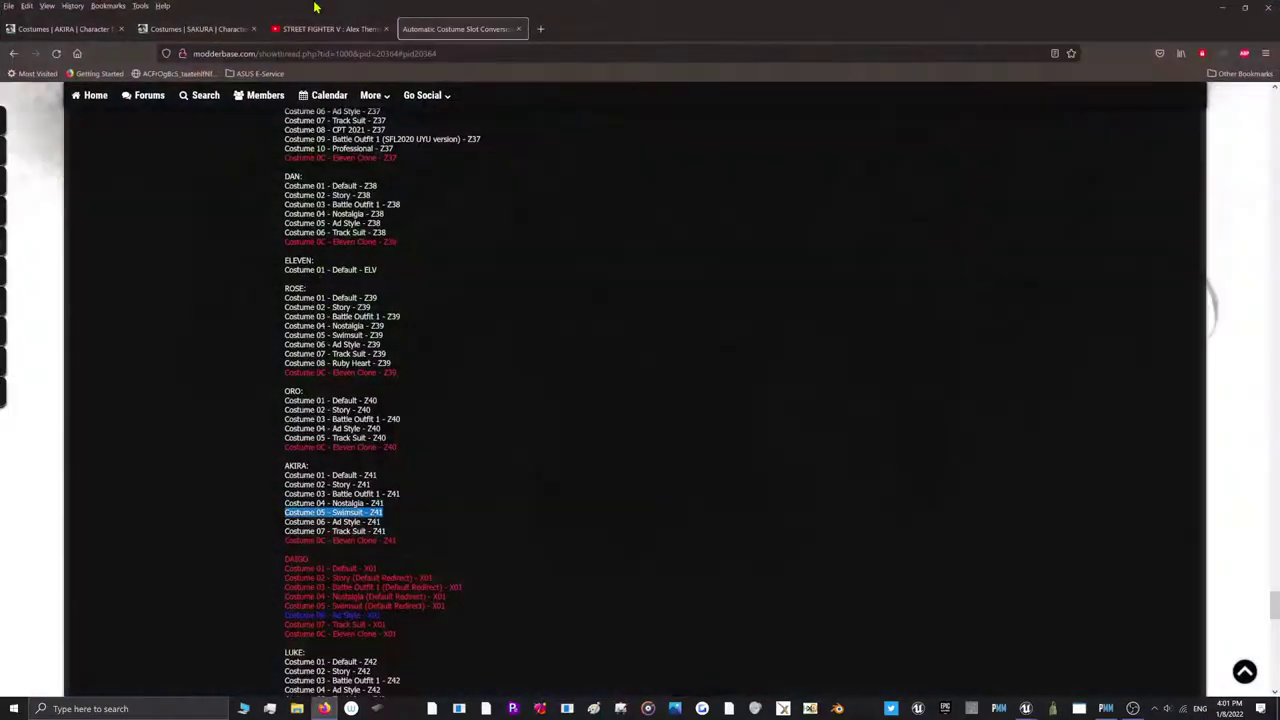
{"action": "left_click", "coordinate": [35, 28]}
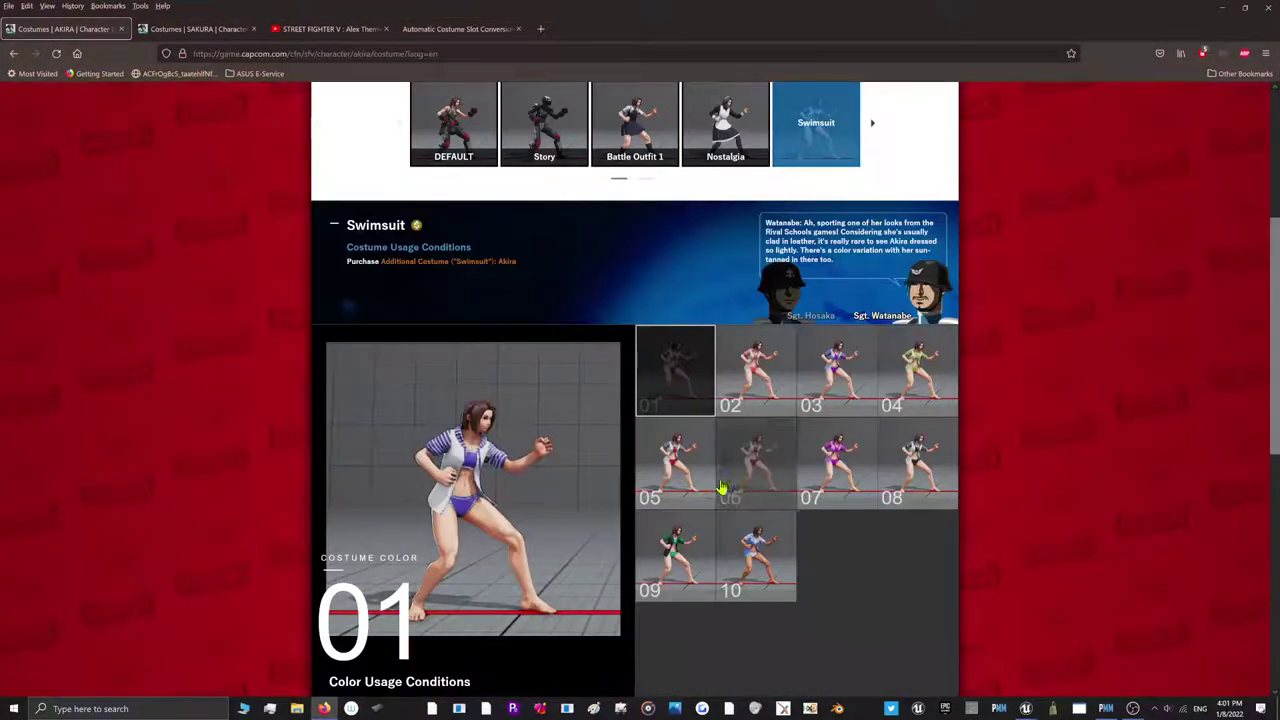
{"action": "left_click", "coordinate": [199, 29]}
{"action": "scroll", "coordinate": [420, 362], "scroll_direction": "up", "scroll_amount": 2}
{"action": "scroll", "coordinate": [422, 364], "scroll_direction": "down", "scroll_amount": 1}
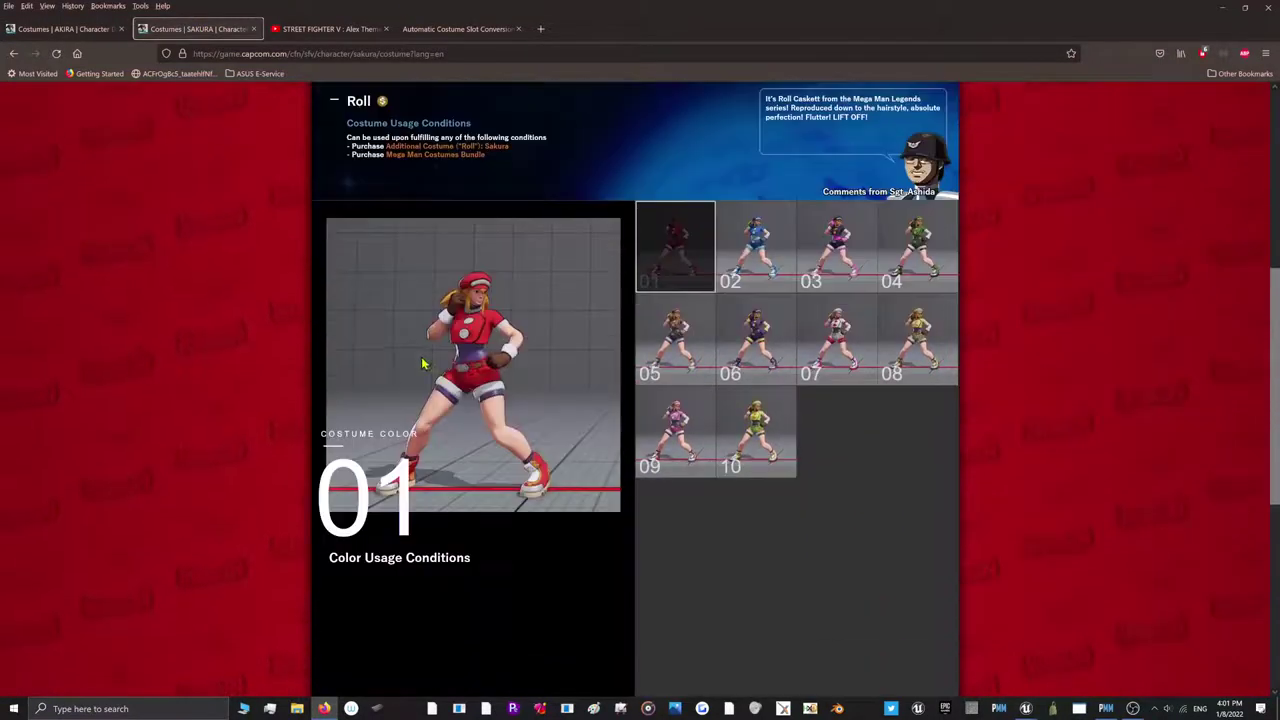
Look up Sakura's Roll entry in the costume code list, highlight that line, and minimize the browser
{"action": "left_click", "coordinate": [442, 28]}
{"action": "scroll", "coordinate": [385, 430], "scroll_direction": "up", "scroll_amount": 3}
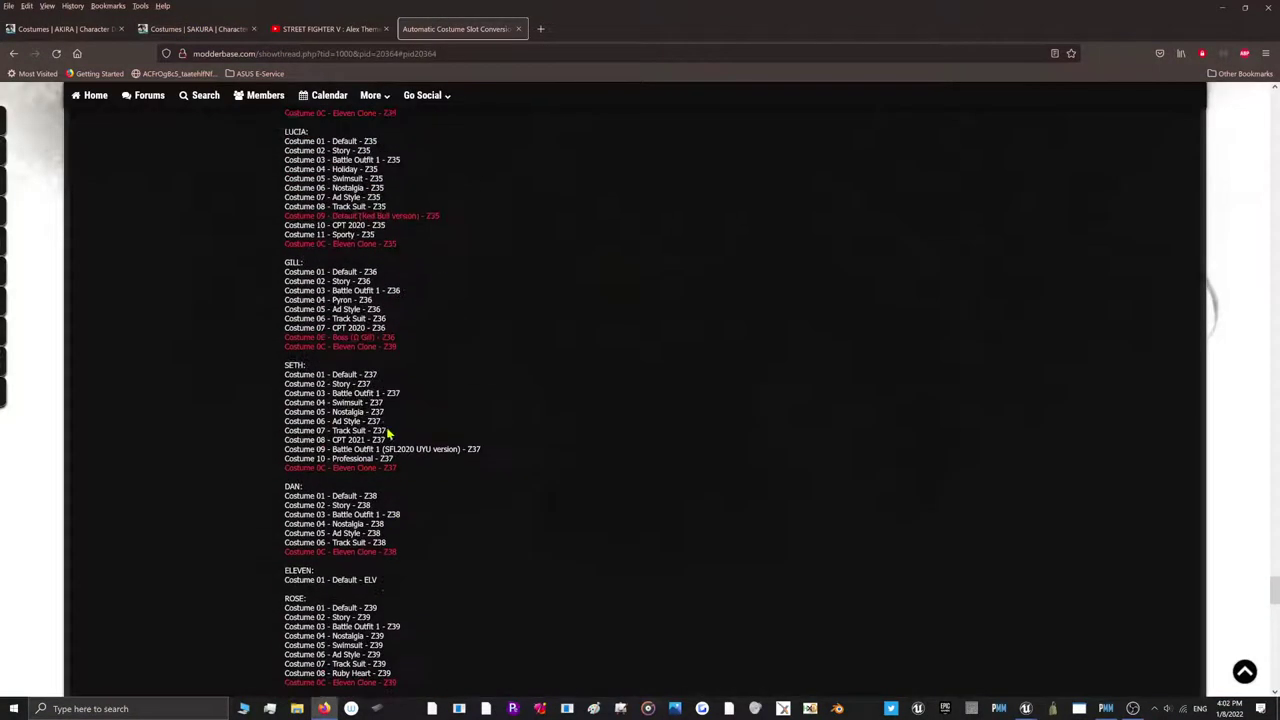
{"action": "scroll", "coordinate": [390, 430], "scroll_direction": "up", "scroll_amount": 10}
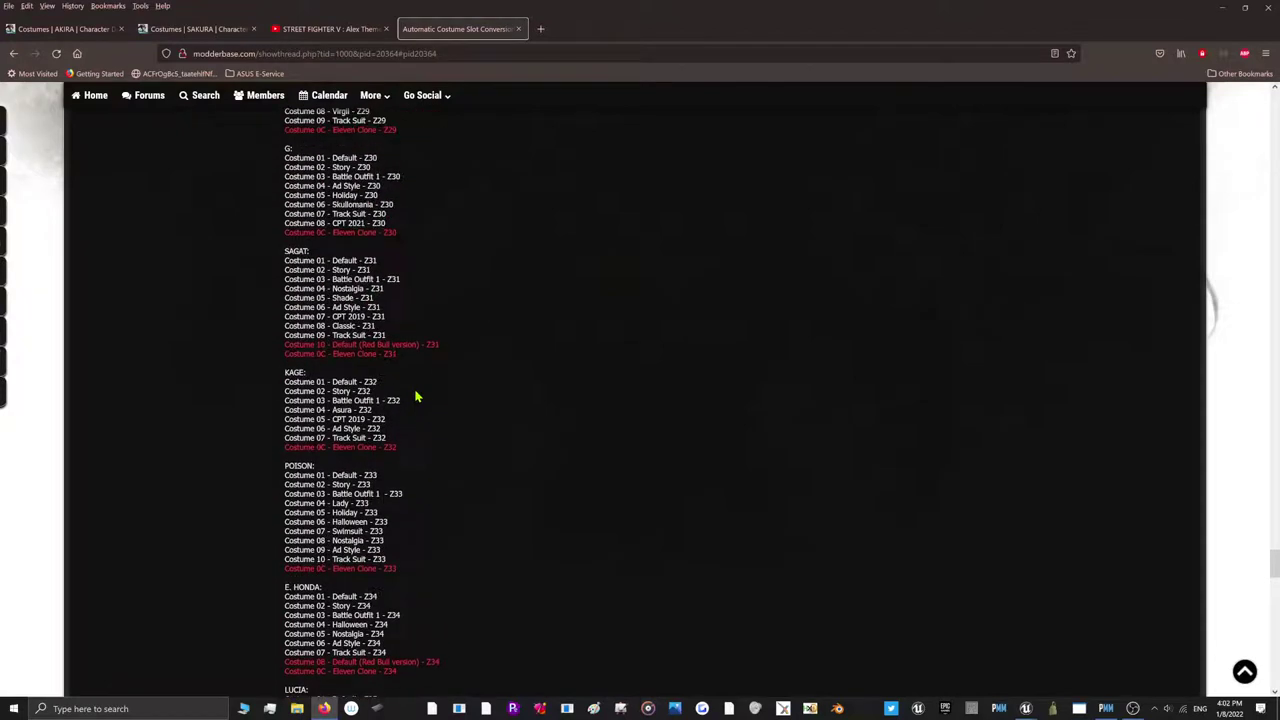
{"action": "scroll", "coordinate": [417, 397], "scroll_direction": "up", "scroll_amount": 6}
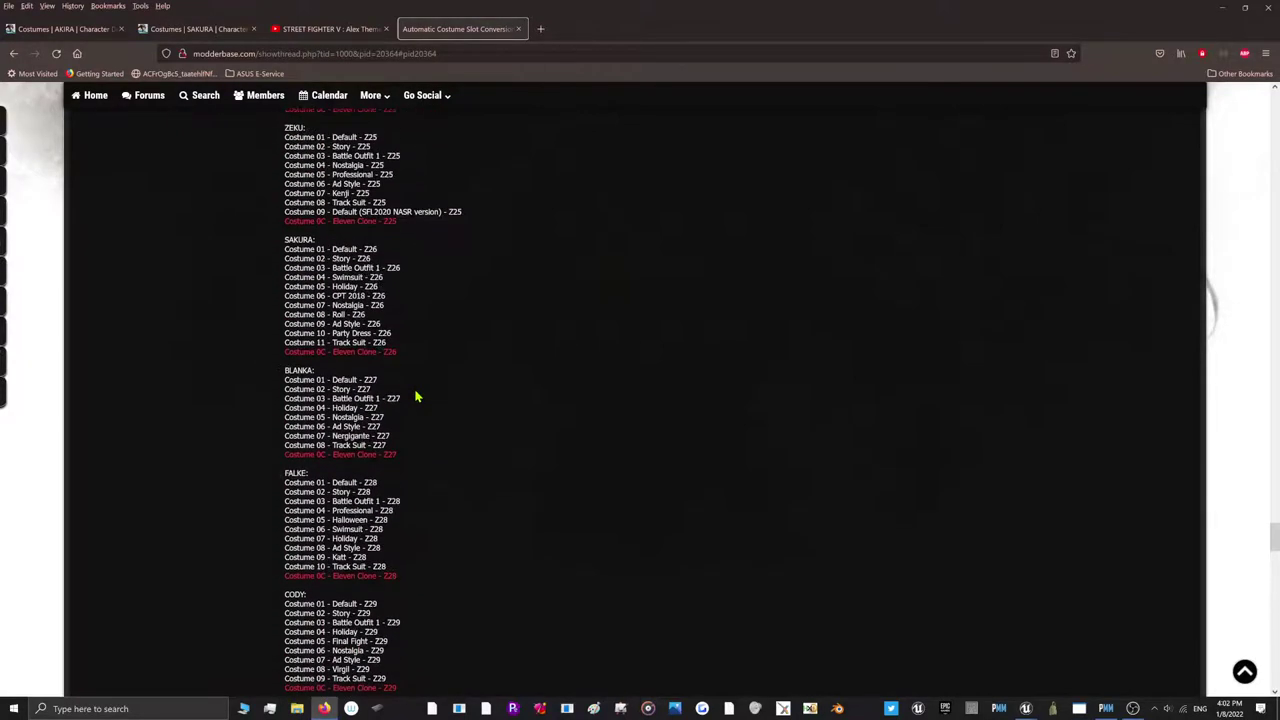
{"action": "scroll", "coordinate": [417, 397], "scroll_direction": "up", "scroll_amount": 1}
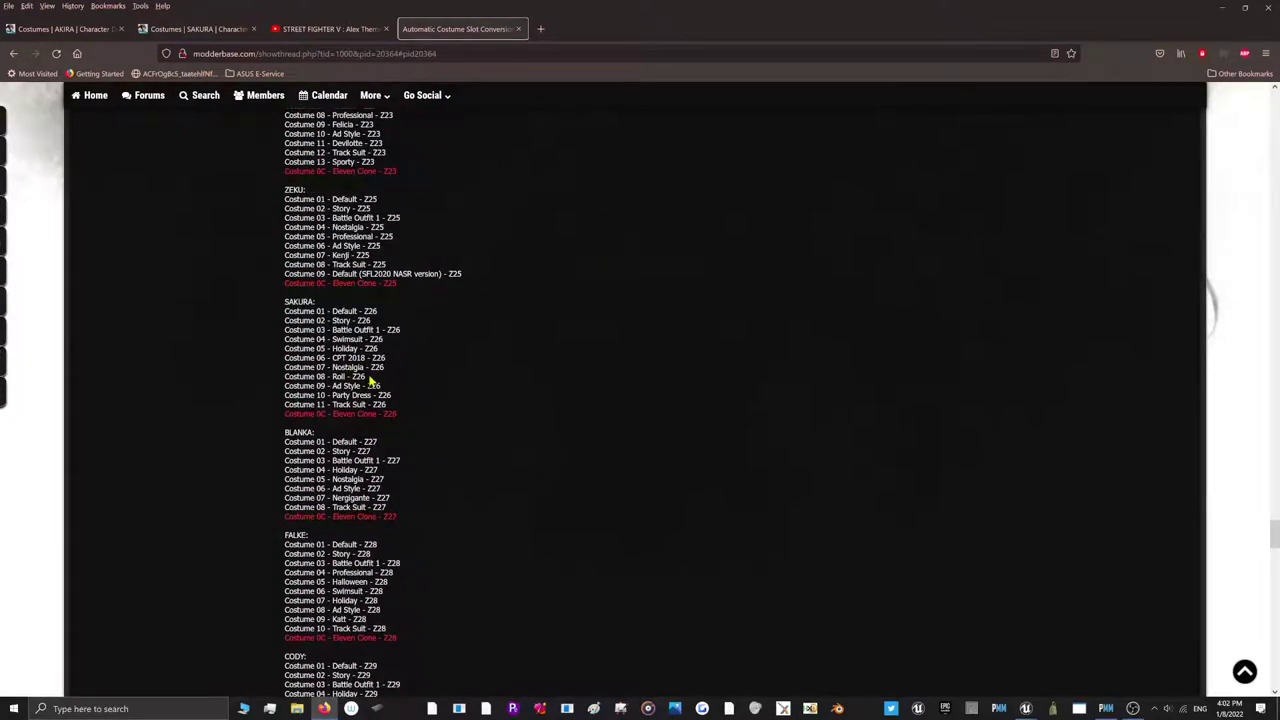
{"action": "left_click_drag", "start_coordinate": [366, 378], "coordinate": [278, 380]}
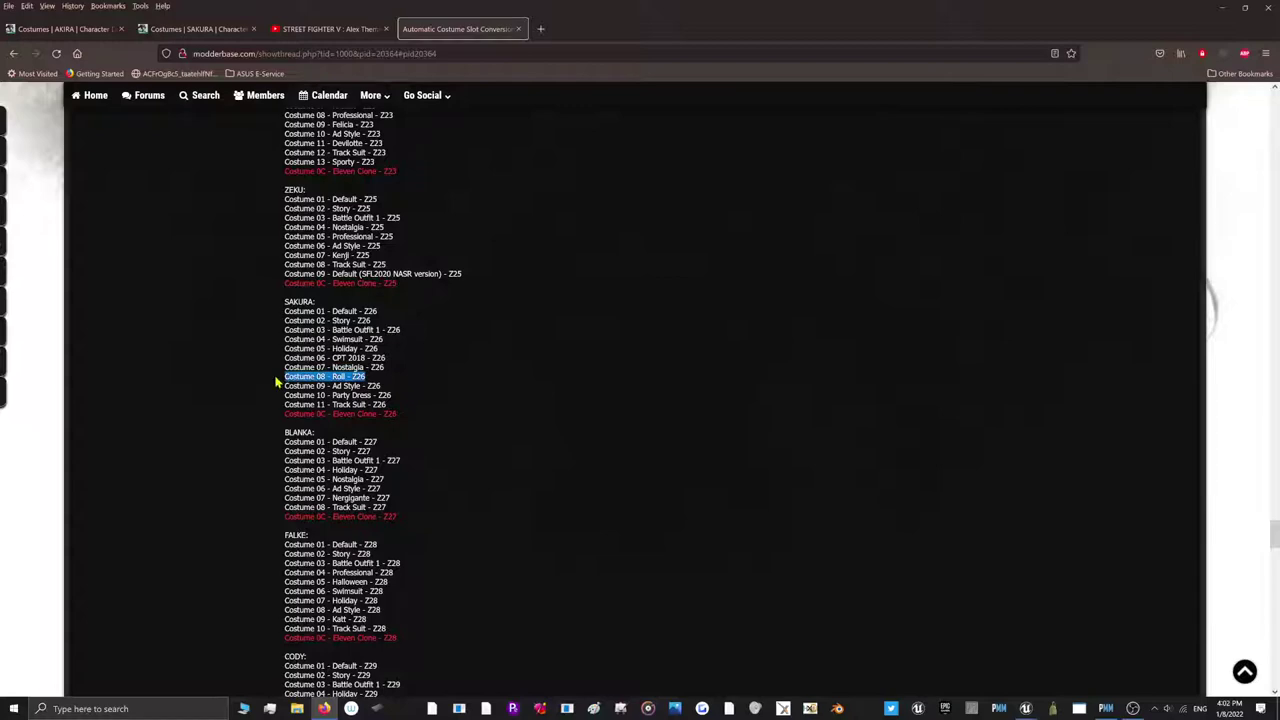
{"action": "left_click", "coordinate": [1222, 8]}
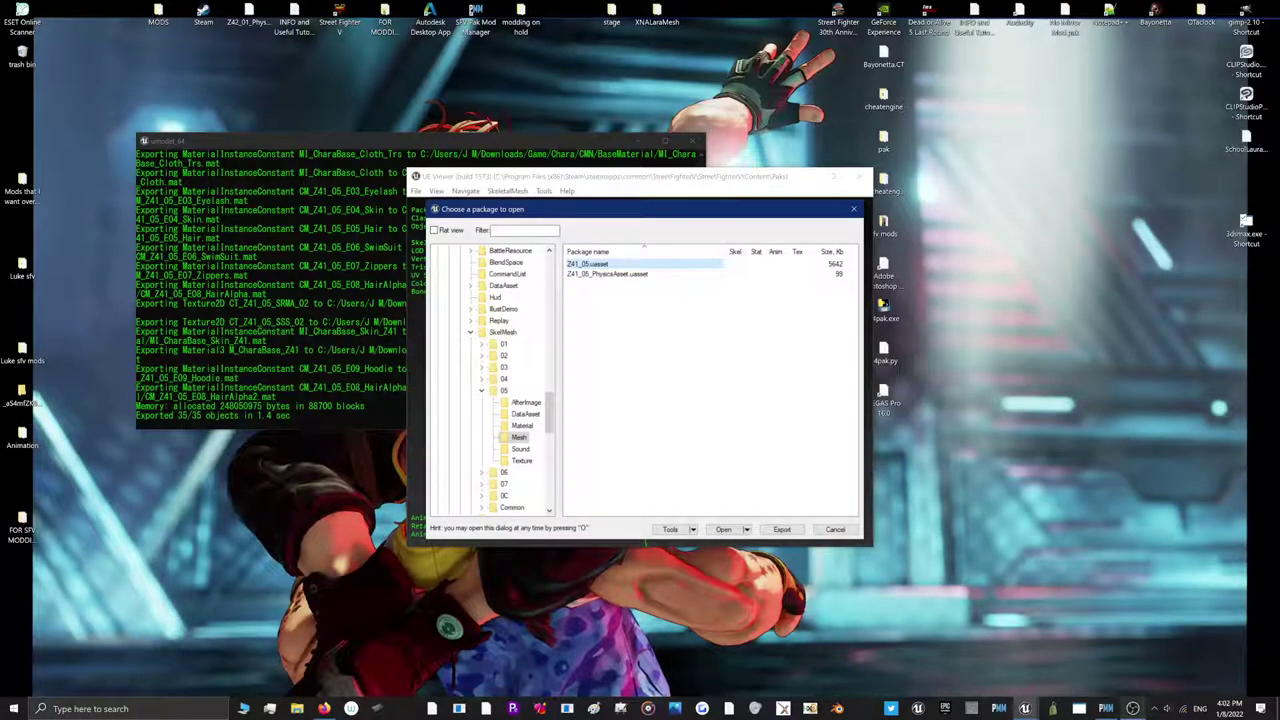
Close UE Viewer's package chooser and minimize its windows while 3ds Max starts
{"action": "left_click", "coordinate": [1132, 708]}
{"action": "left_click", "coordinate": [1132, 708]}
{"action": "mouse_move", "coordinate": [494, 212]}
{"action": "left_mouse_down"}
{"action": "mouse_move", "coordinate": [534, 210]}
{"action": "mouse_move", "coordinate": [499, 209]}
{"action": "left_mouse_up"}
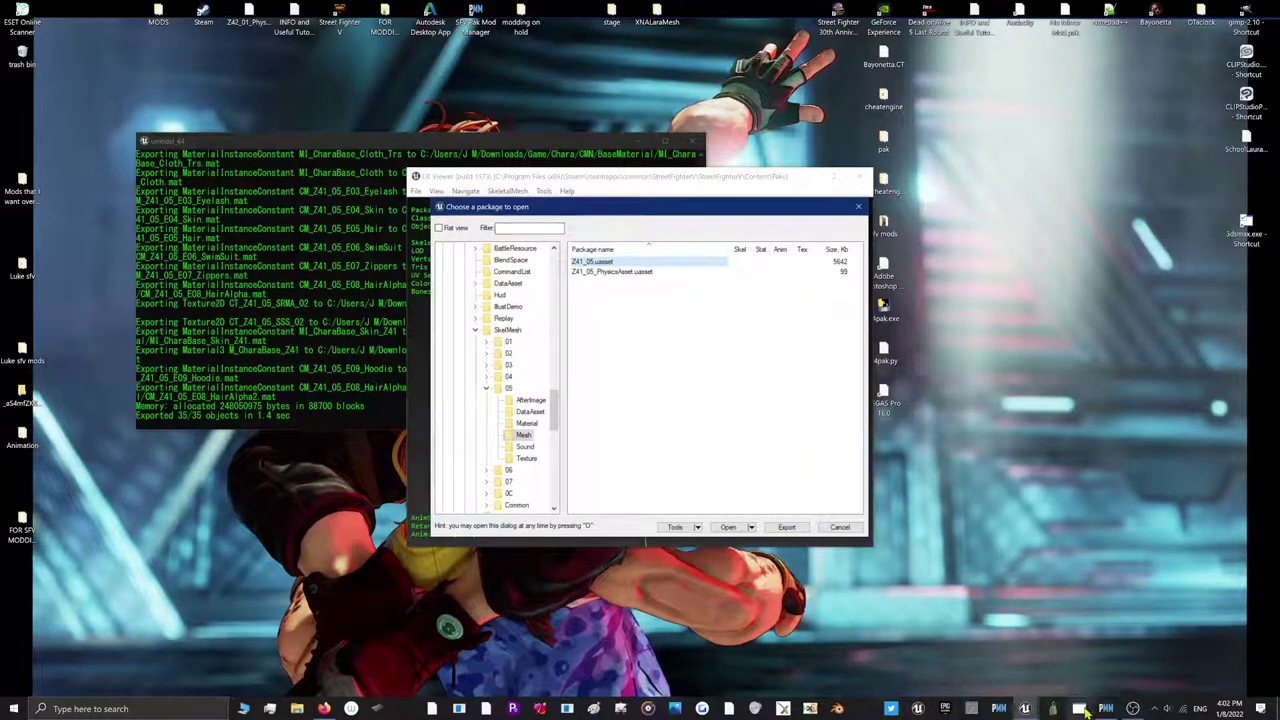
{"action": "left_click", "coordinate": [1085, 710]}
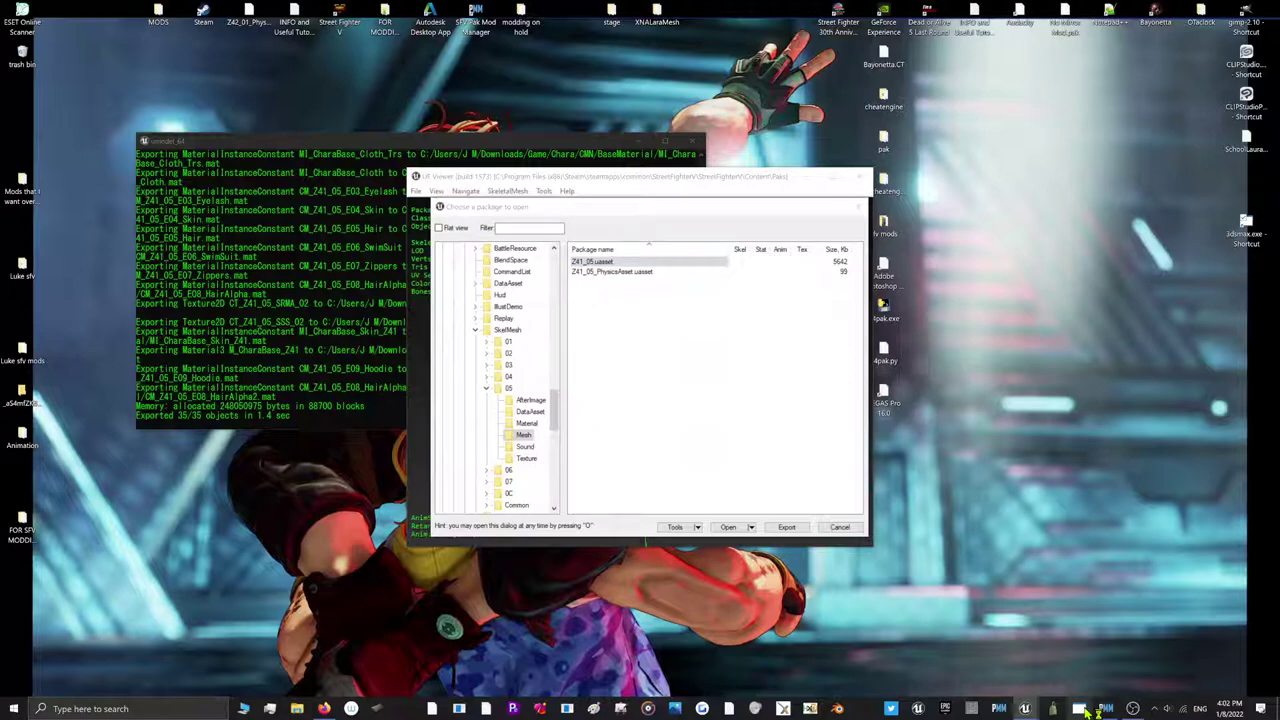
{"action": "left_click", "coordinate": [810, 418]}
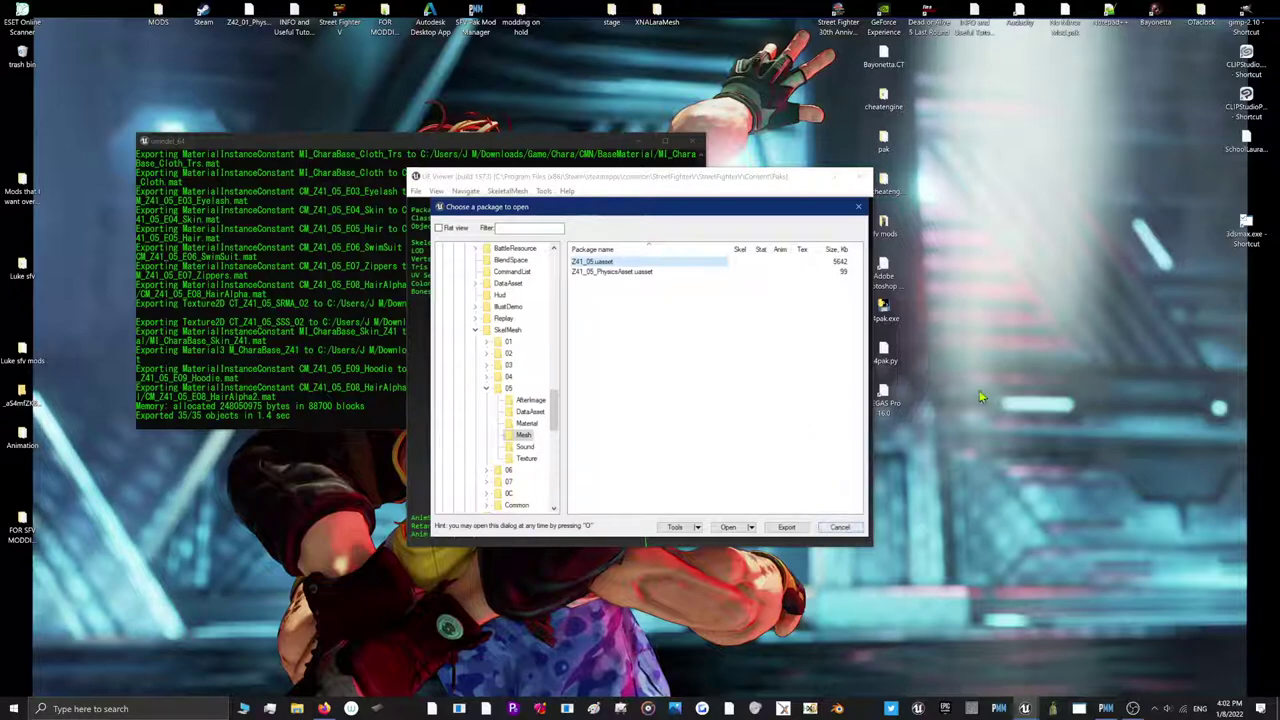
{"action": "left_click", "coordinate": [857, 206]}
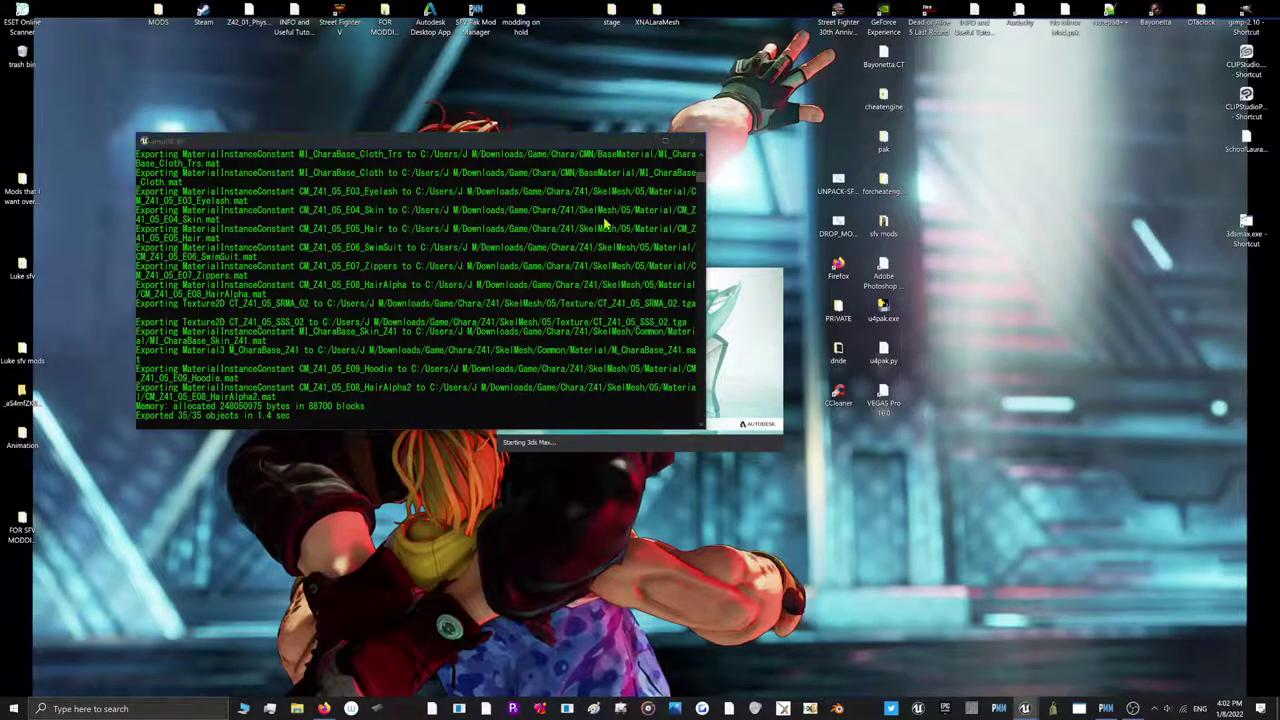
{"action": "left_click", "coordinate": [643, 141]}
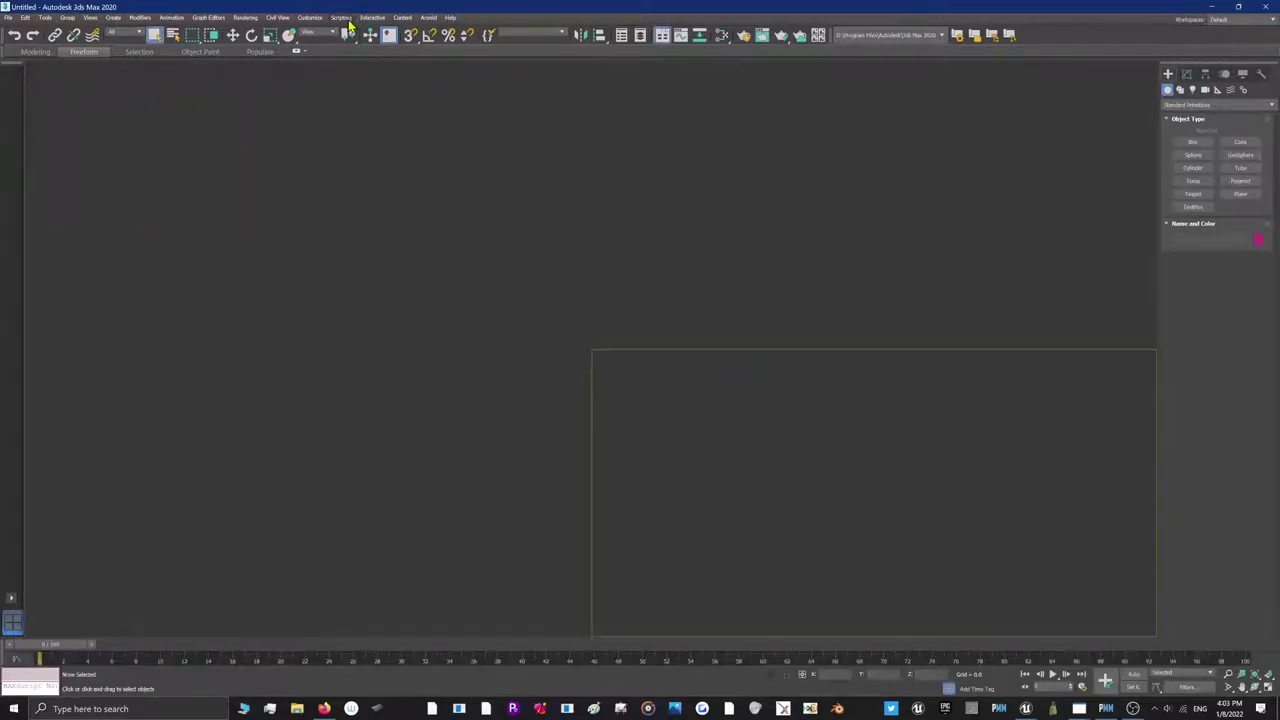
Dismiss the Welcome screens in the open 3ds Max windows
{"action": "left_click", "coordinate": [342, 18]}
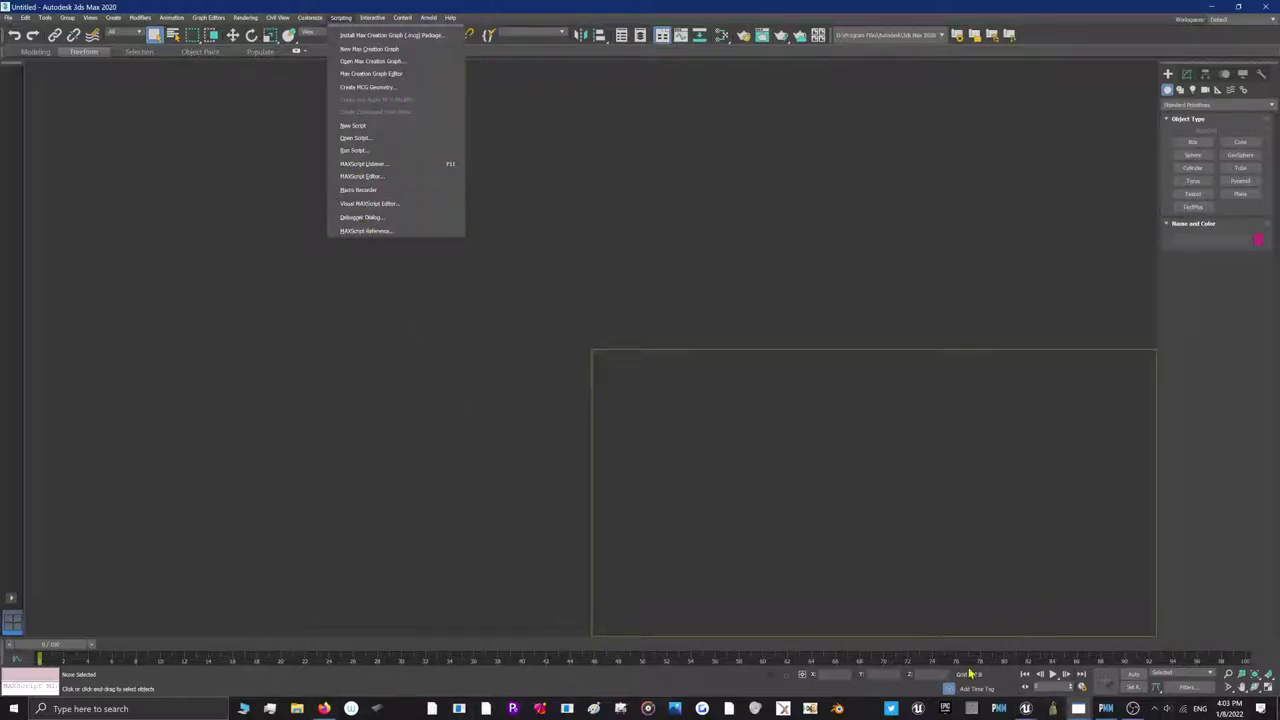
{"action": "mouse_move", "coordinate": [1027, 710]}
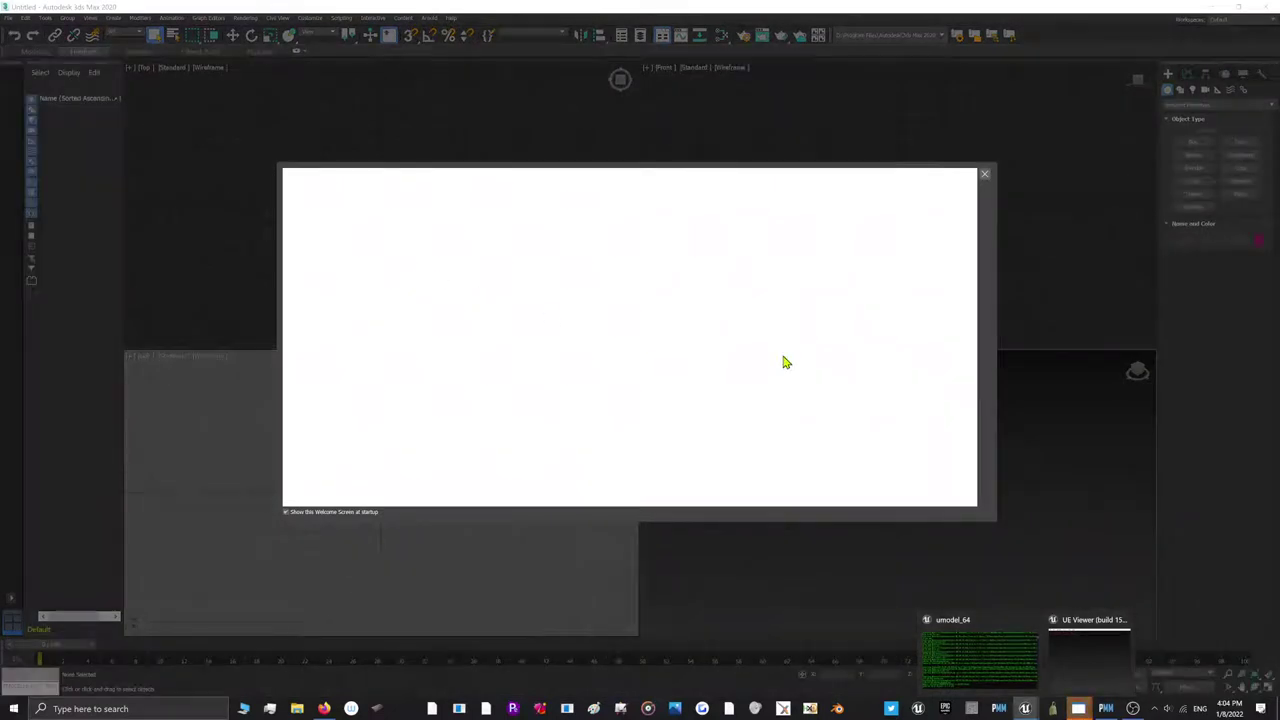
{"action": "left_click", "coordinate": [984, 174]}
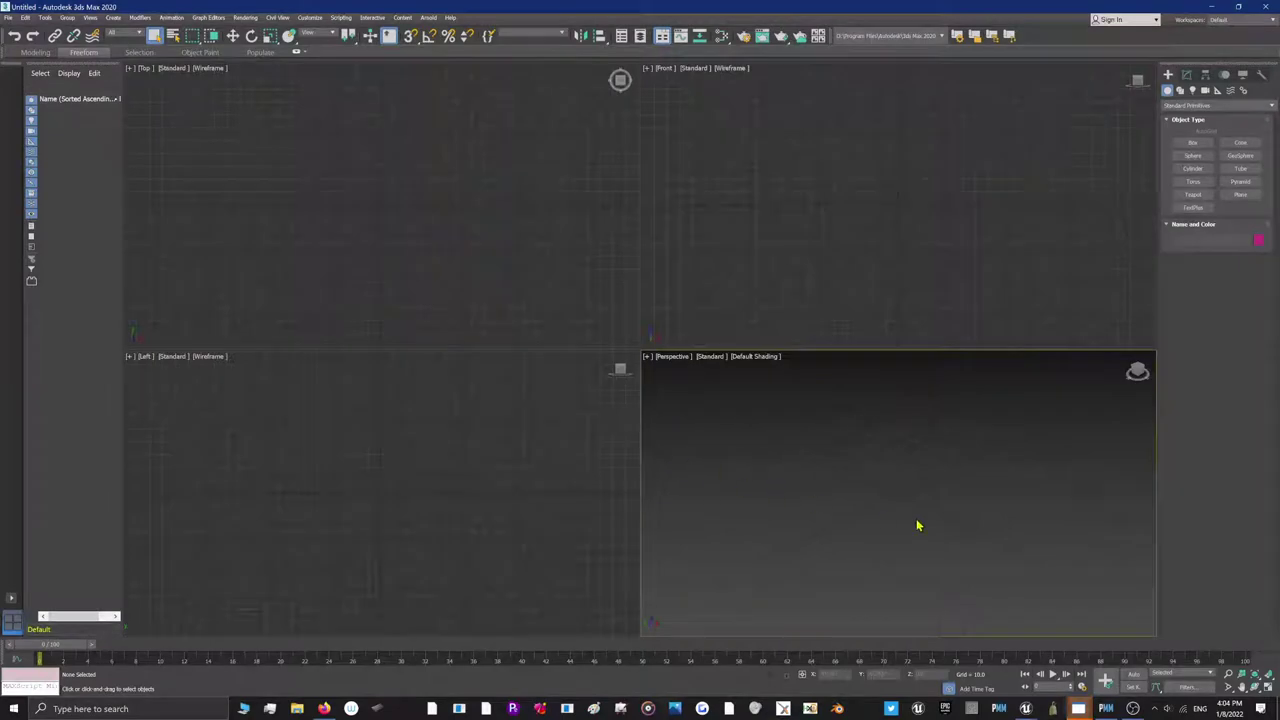
{"action": "mouse_move", "coordinate": [1079, 709]}
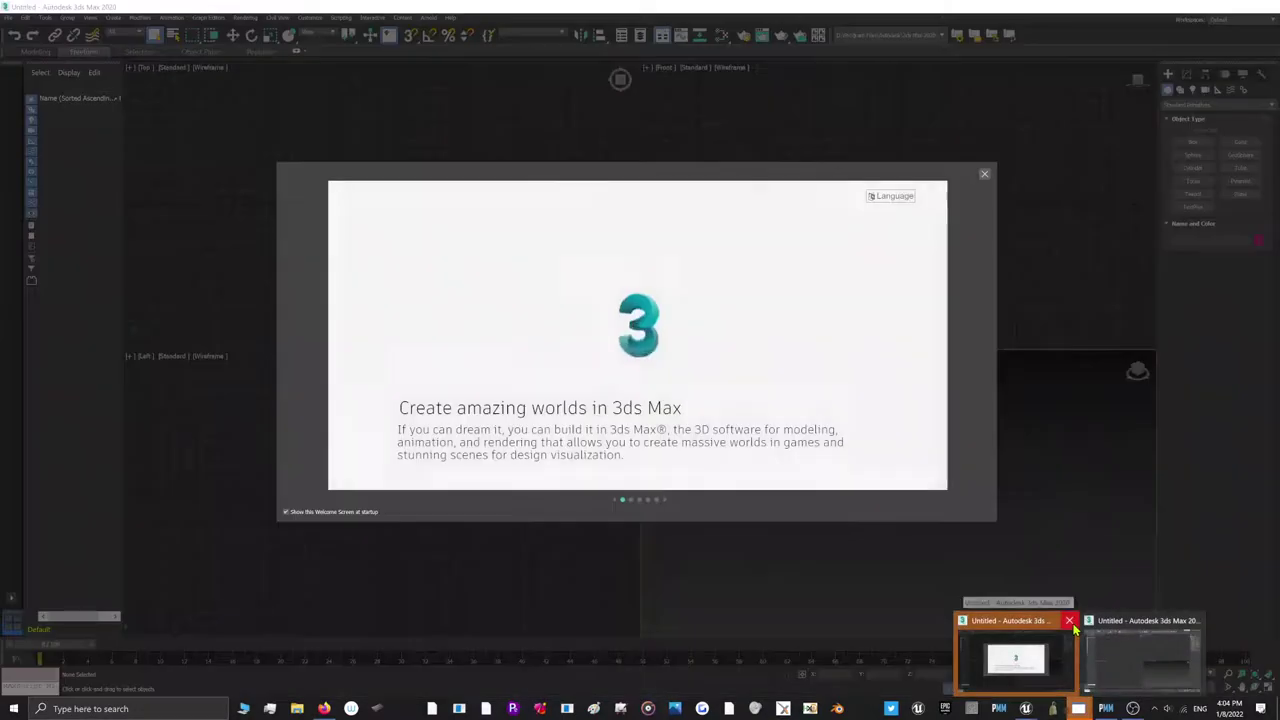
{"action": "left_click", "coordinate": [1073, 628]}
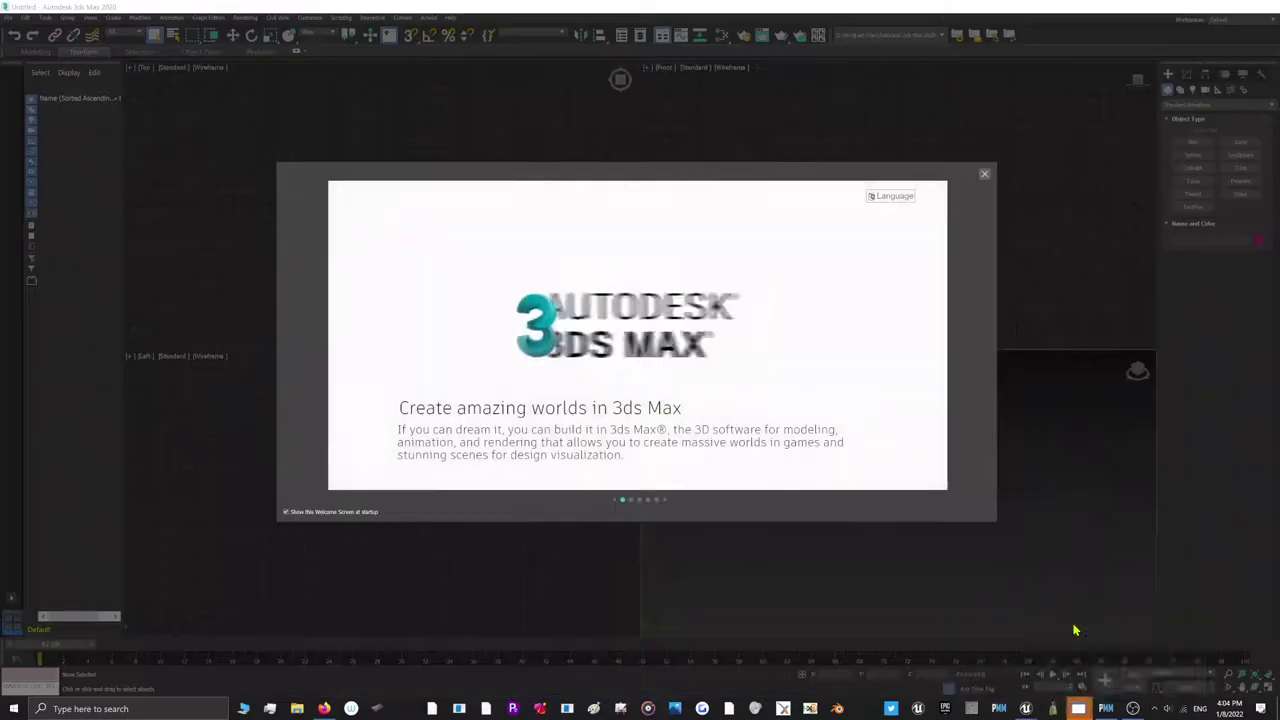
{"action": "left_click", "coordinate": [984, 174]}
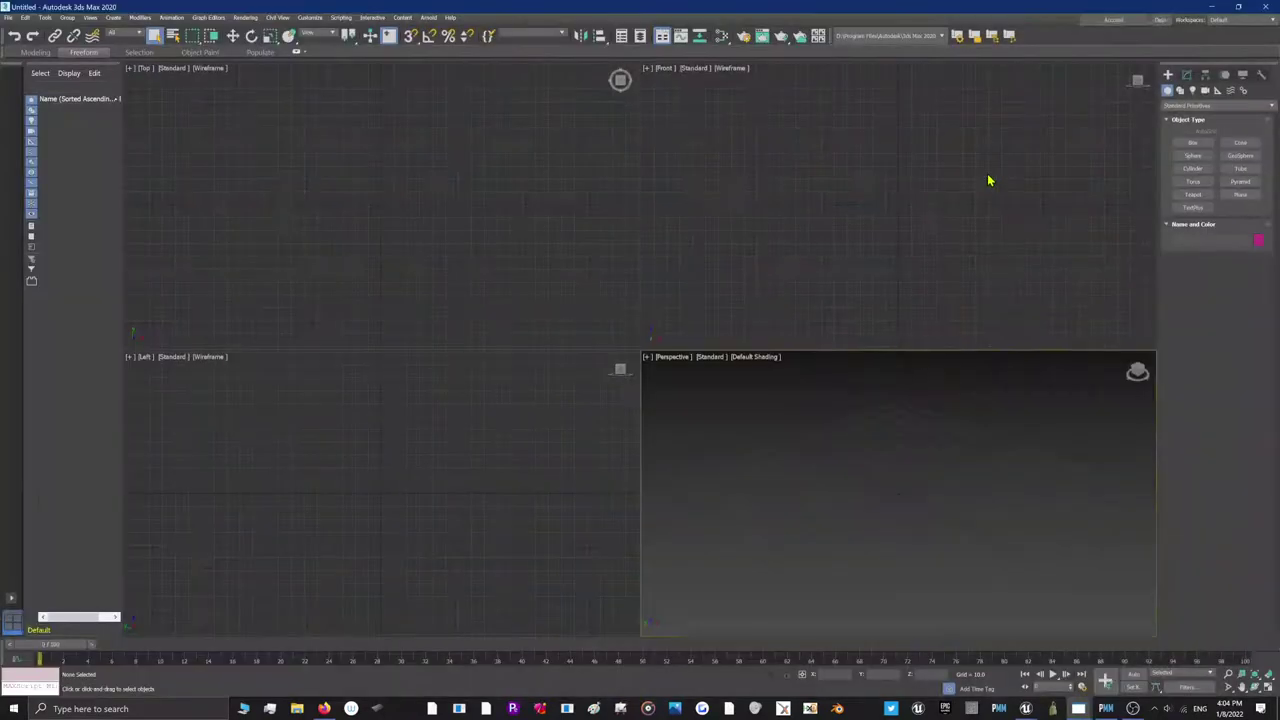
Check the two open 3ds Max windows and maximize the one to work in
{"action": "left_click", "coordinate": [1079, 709]}
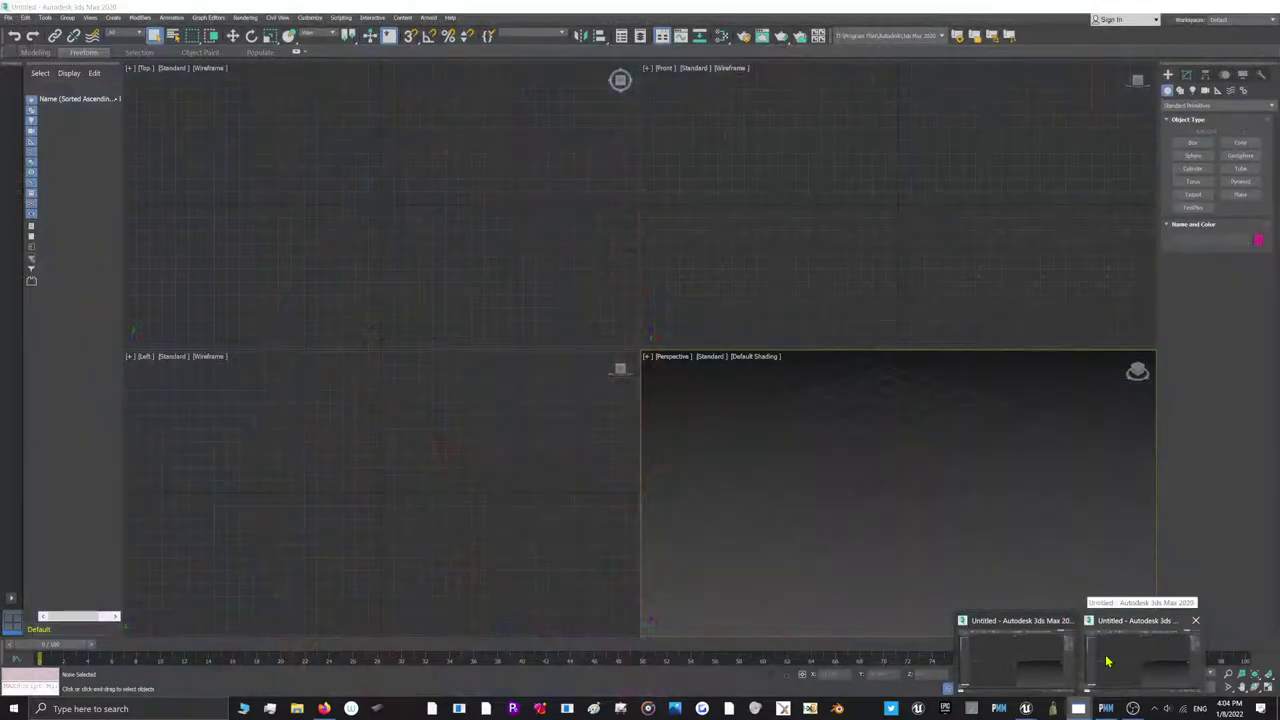
{"action": "left_click", "coordinate": [1139, 657]}
{"action": "left_click", "coordinate": [1222, 5]}
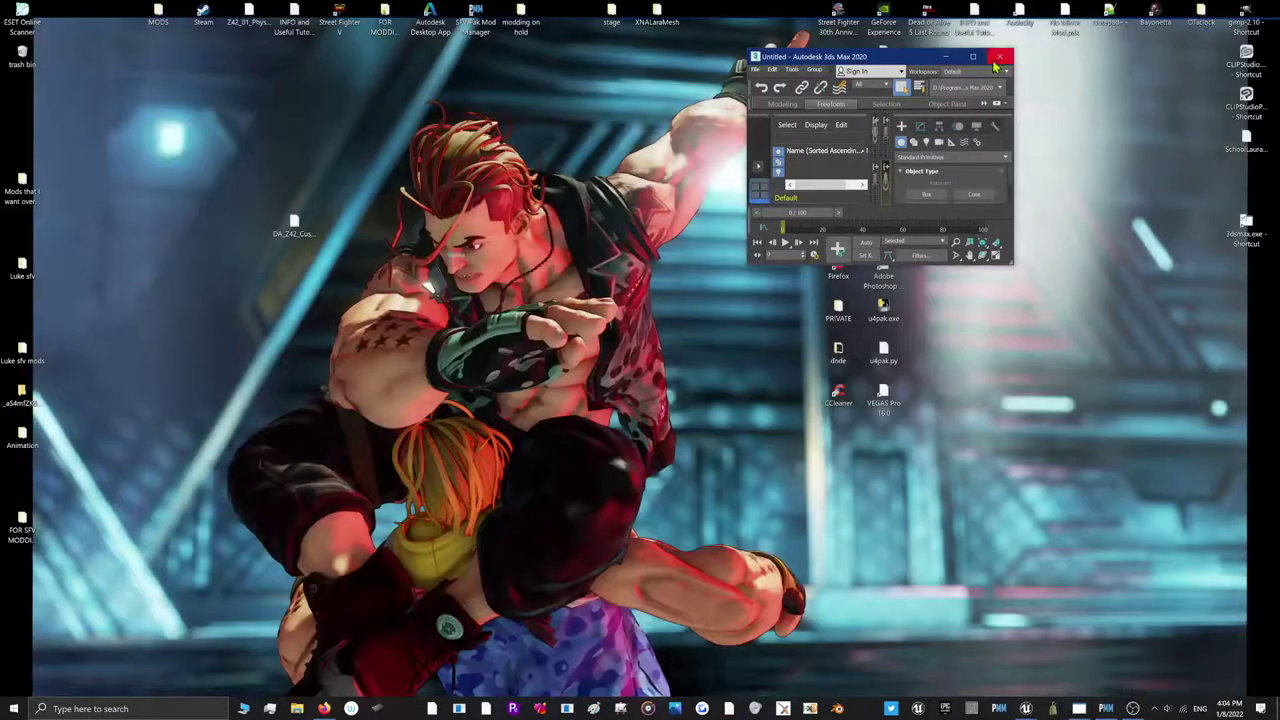
{"action": "left_click_drag", "start_coordinate": [851, 56], "coordinate": [143, 1]}
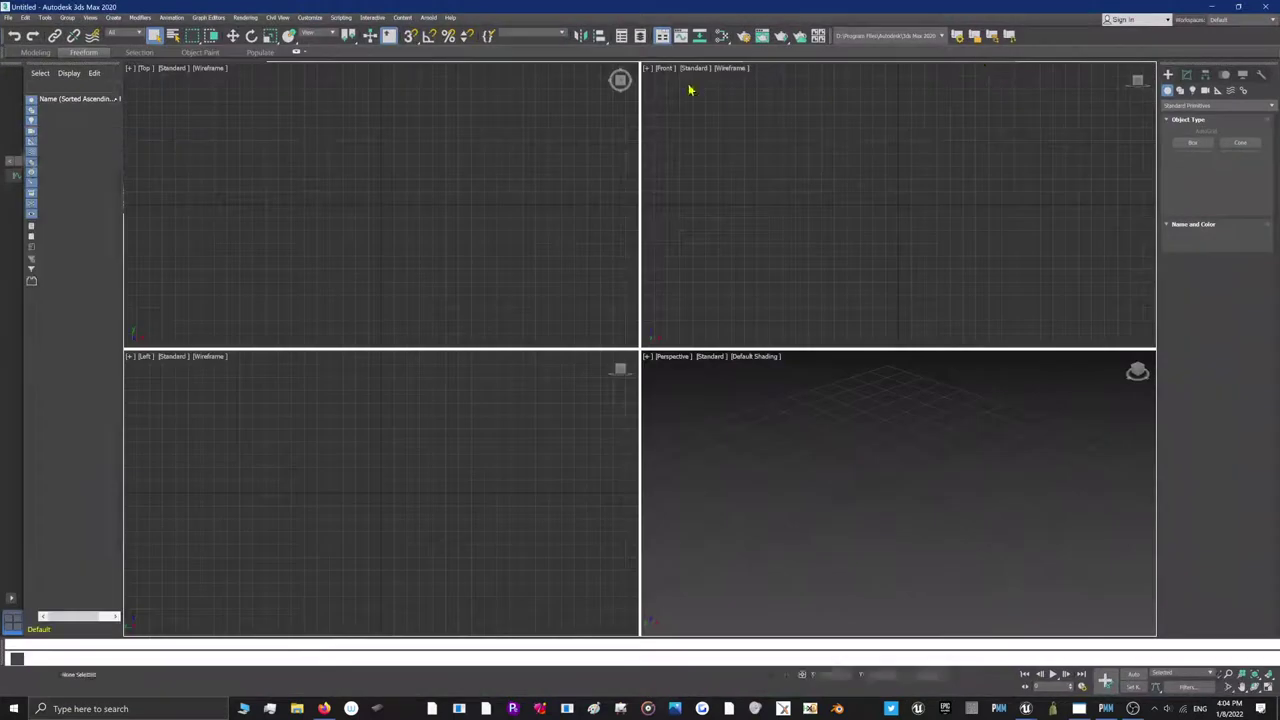
Run the ActorXImporter.ms script from the FOR MODDING DO NOT DELETE folder and enlarge the importer window to show all its tools
{"action": "left_click", "coordinate": [341, 17]}
{"action": "left_click", "coordinate": [351, 152]}
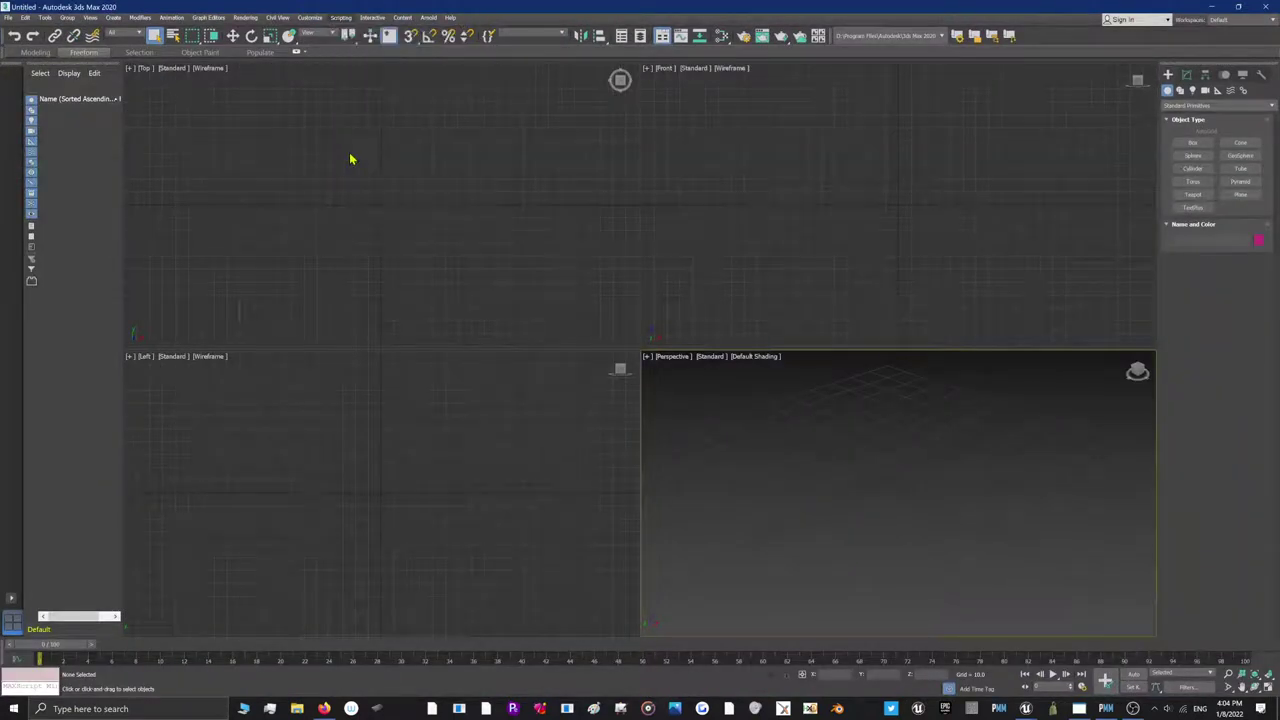
{"action": "left_click", "coordinate": [33, 147]}
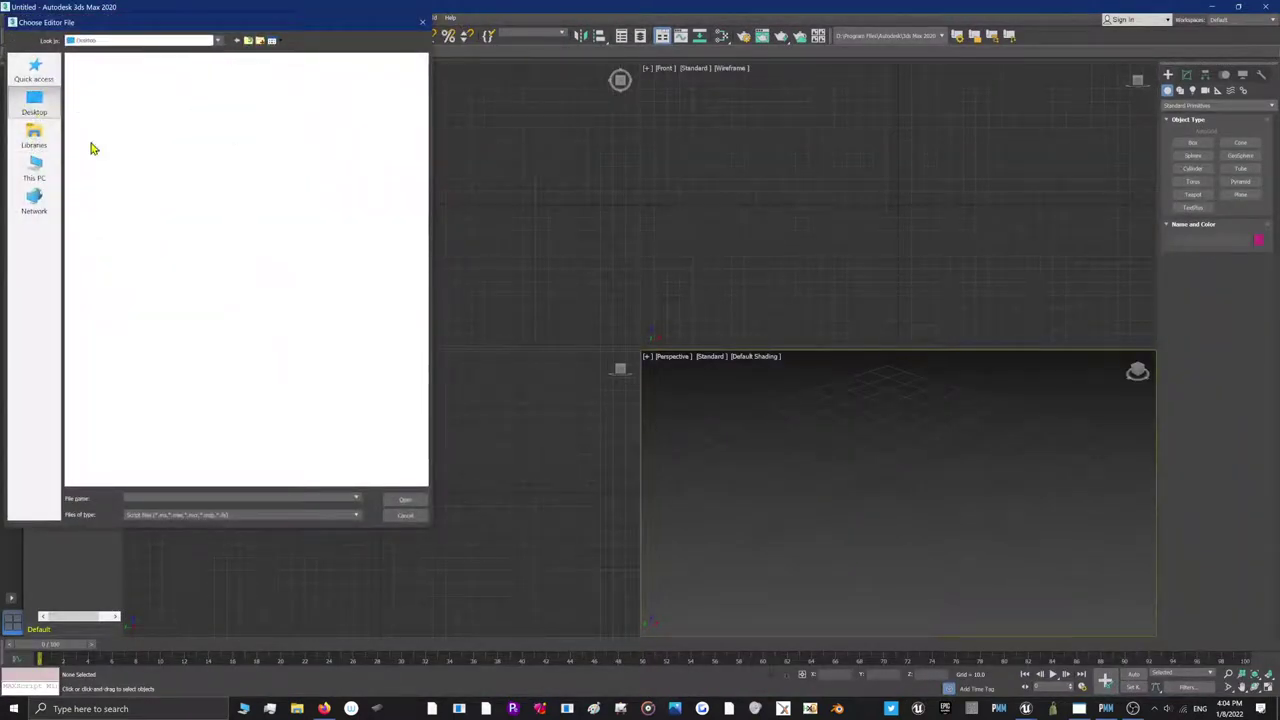
{"action": "double_click", "coordinate": [171, 246]}
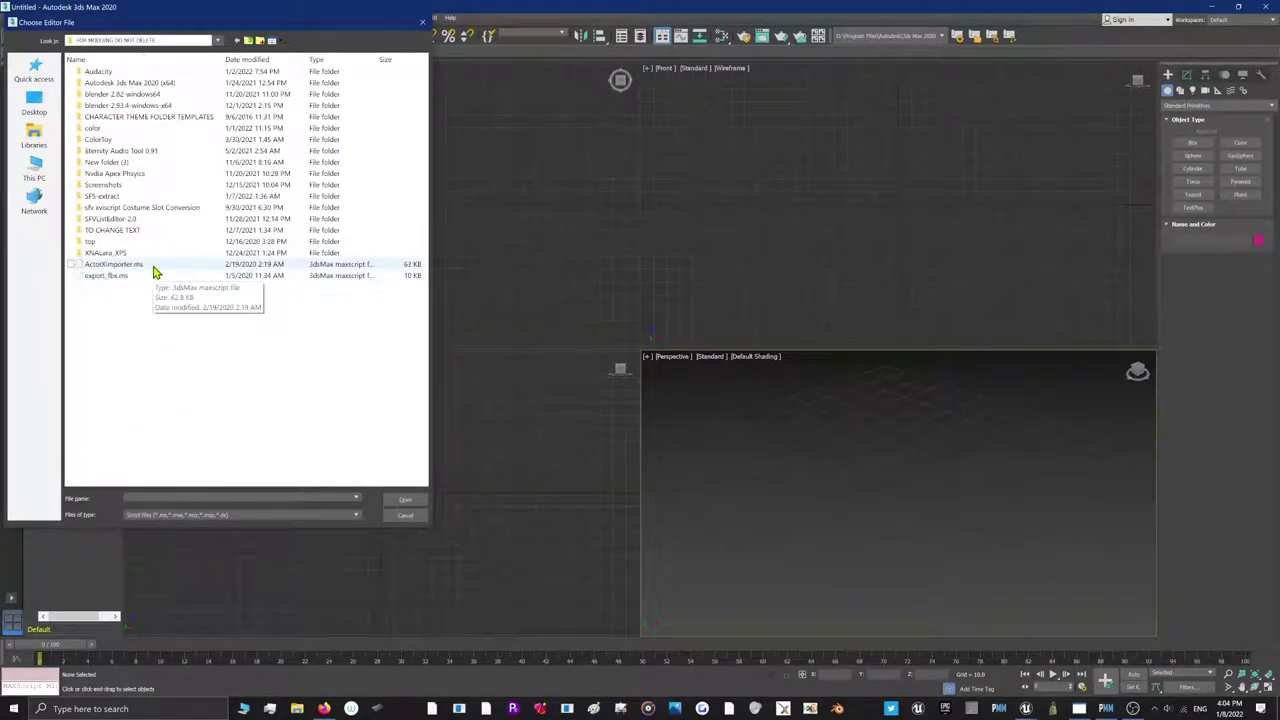
{"action": "double_click", "coordinate": [154, 268]}
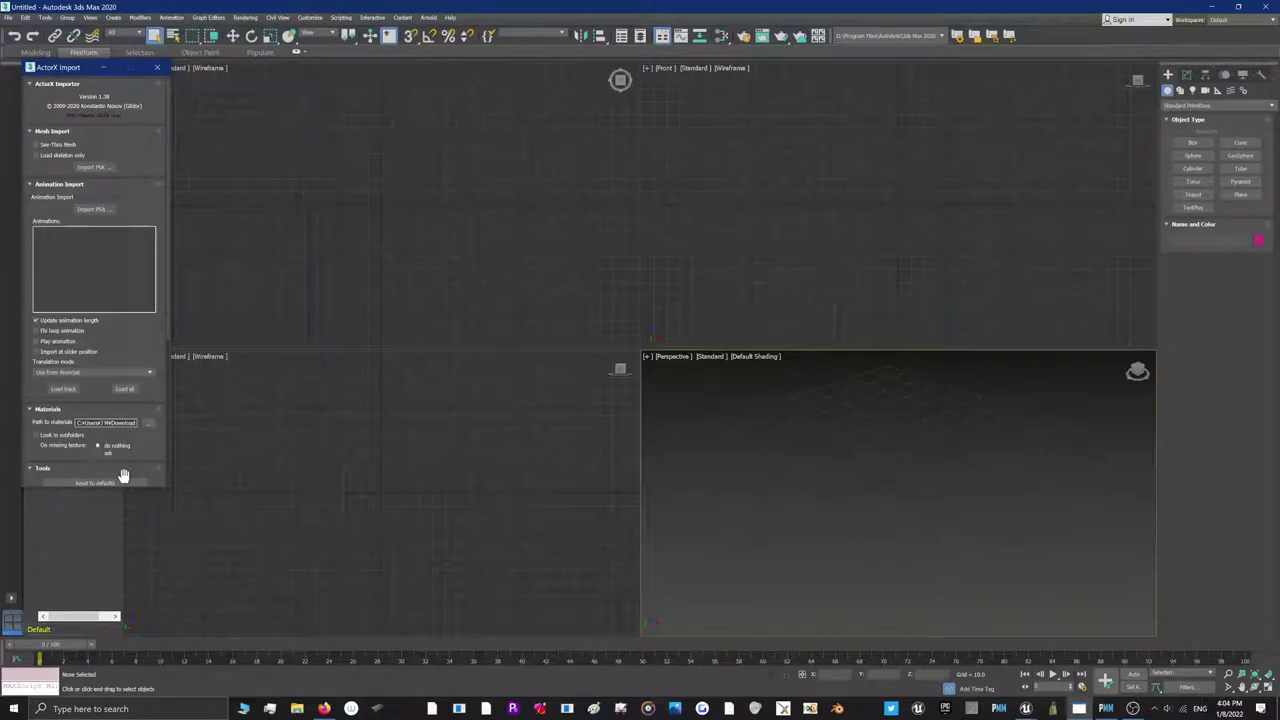
{"action": "left_click_drag", "start_coordinate": [126, 516], "coordinate": [129, 568]}
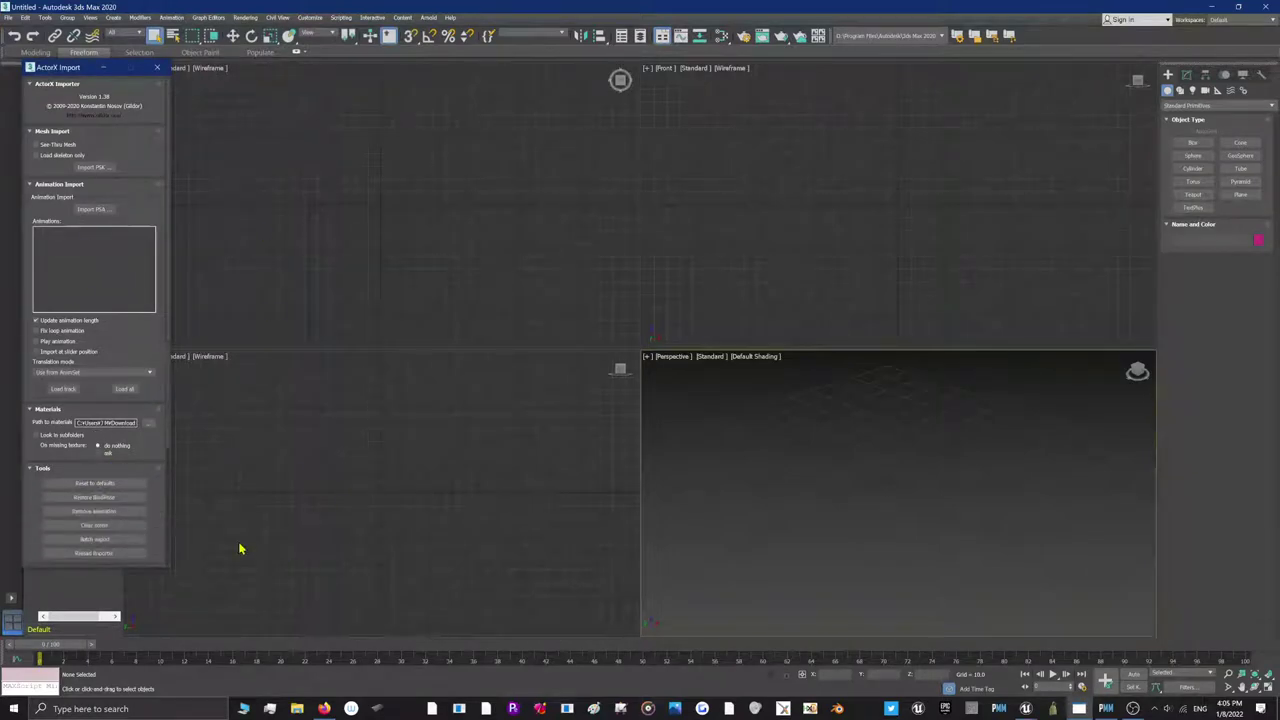
Minimize 3ds Max and browse in File Explorer to the exported costume folder Downloads\Game\Chara\Z41\SkelMesh\05
{"action": "left_click", "coordinate": [1212, 8]}
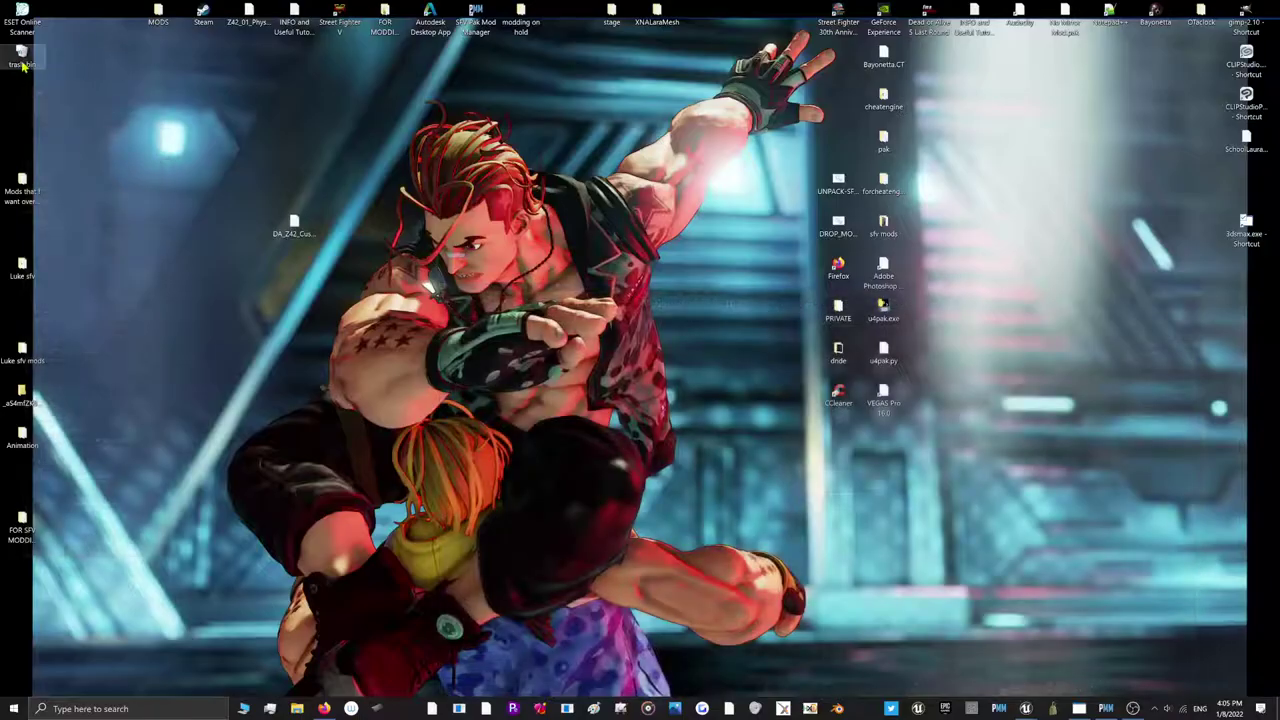
{"action": "double_click", "coordinate": [22, 58]}
{"action": "left_click", "coordinate": [160, 349]}
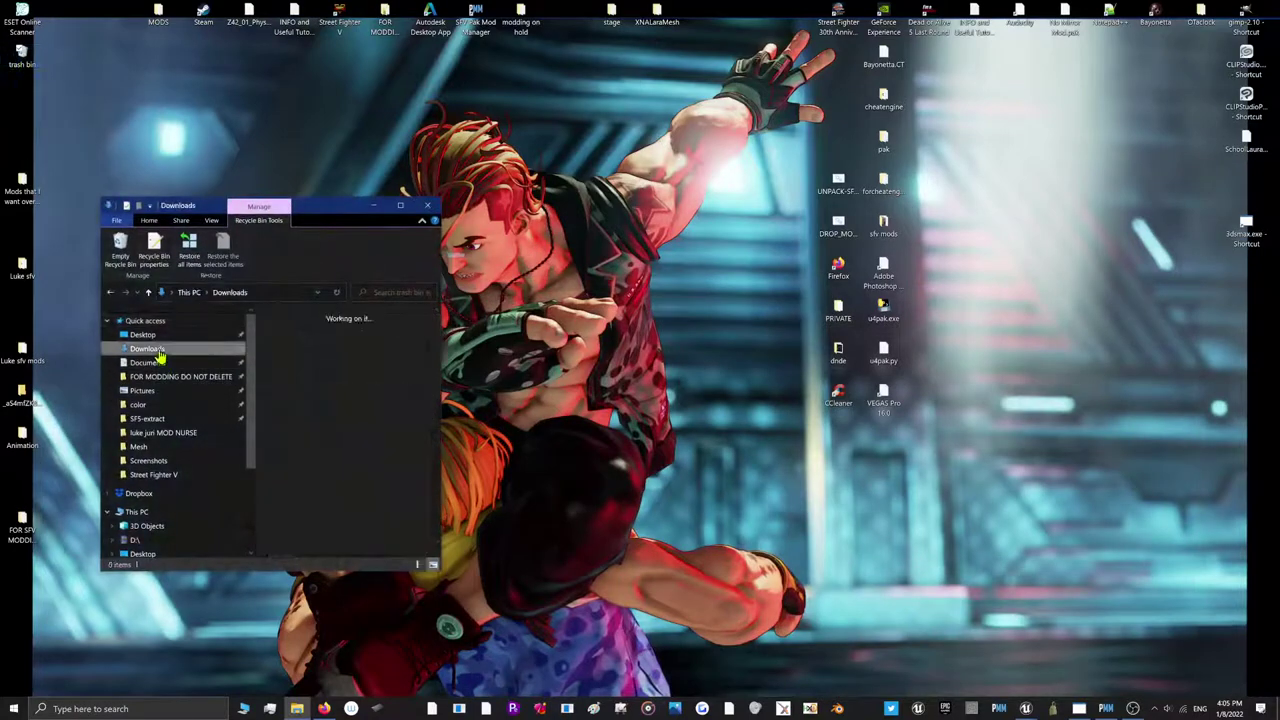
{"action": "double_click", "coordinate": [378, 355]}
{"action": "double_click", "coordinate": [298, 350]}
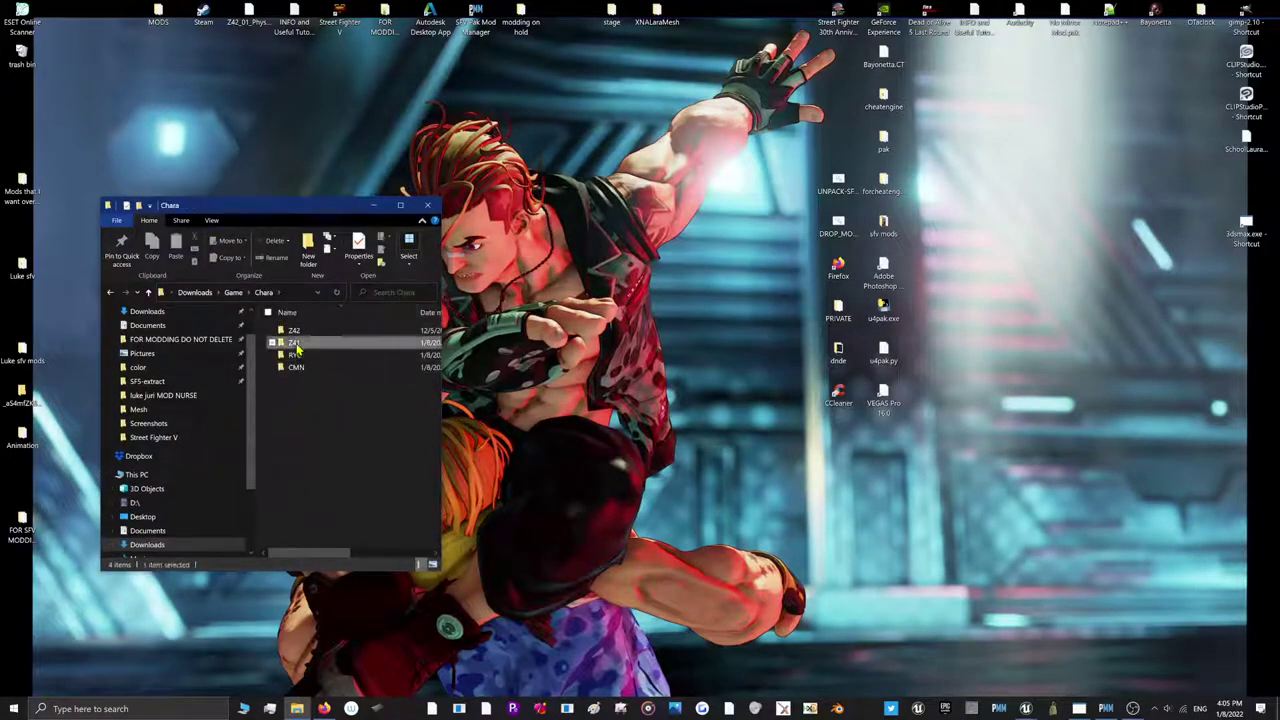
{"action": "double_click", "coordinate": [294, 341]}
{"action": "double_click", "coordinate": [300, 331]}
{"action": "double_click", "coordinate": [294, 336]}
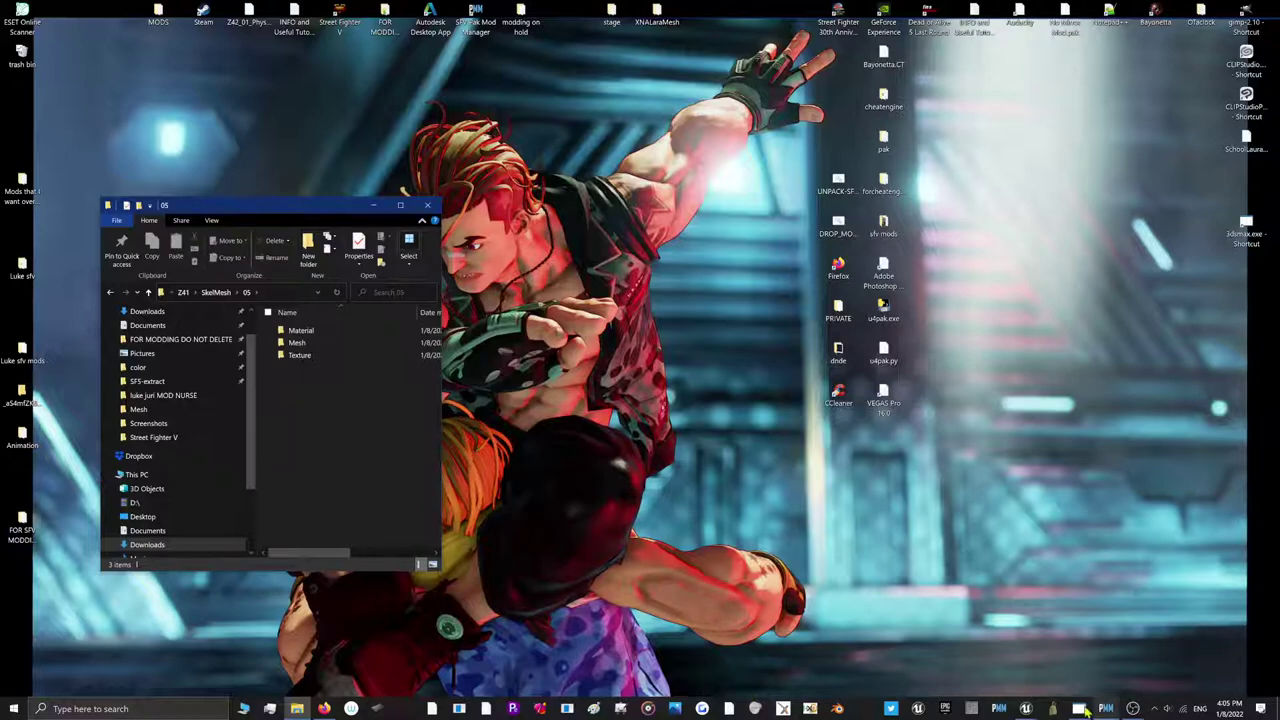
Switch to 3ds Max and set the ActorX importer's materials path to Downloads\Game\Chara\Z41\SkelMesh\05\Material
{"action": "left_click", "coordinate": [1077, 708]}
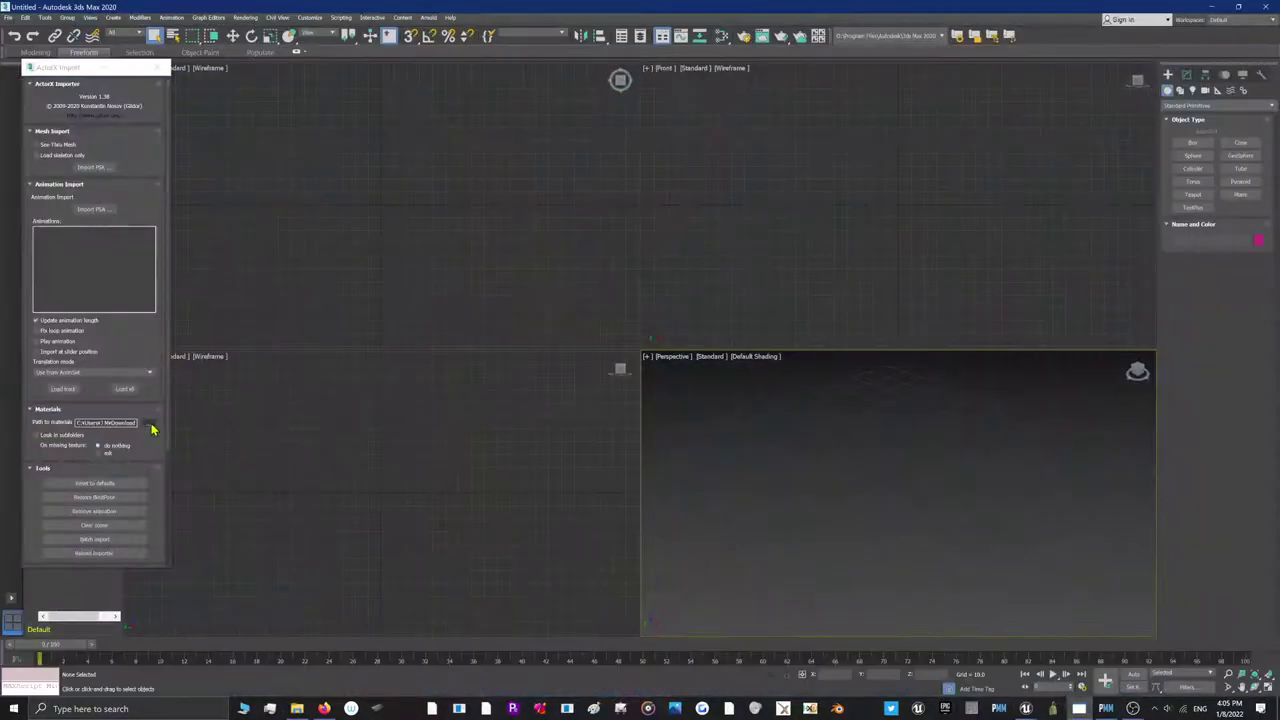
{"action": "left_click", "coordinate": [150, 424]}
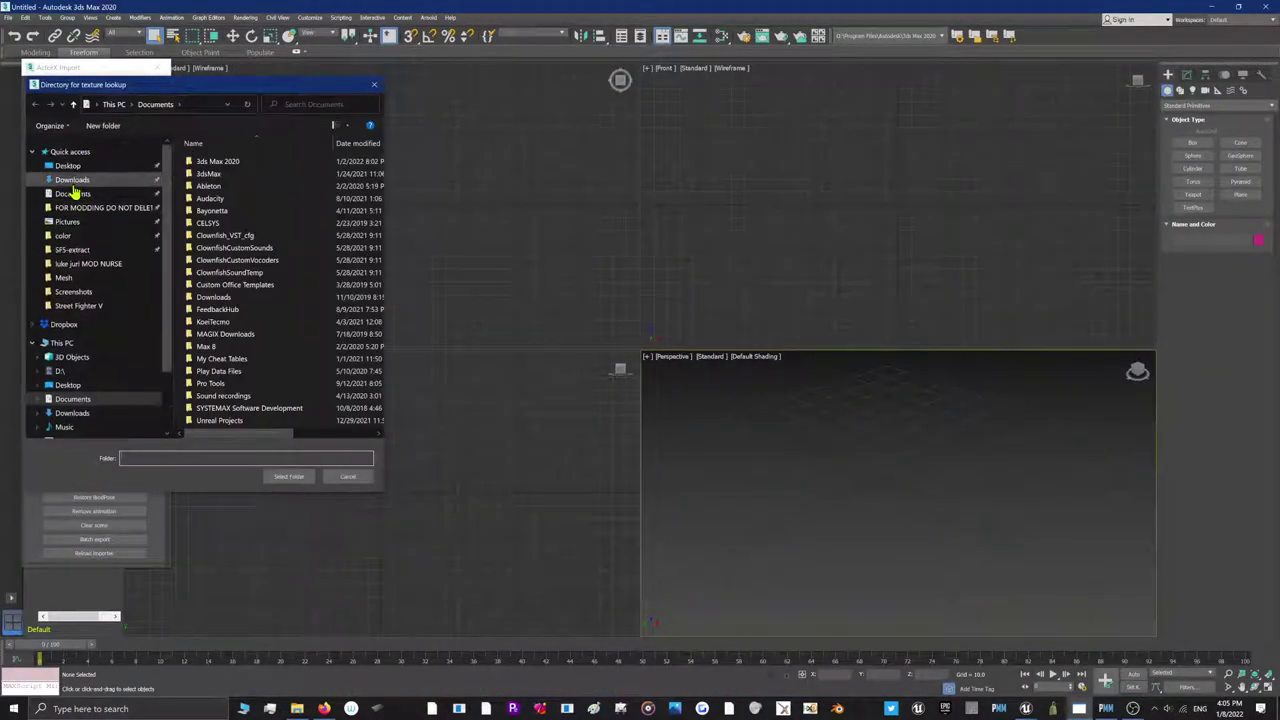
{"action": "left_click", "coordinate": [72, 180]}
{"action": "double_click", "coordinate": [224, 196]}
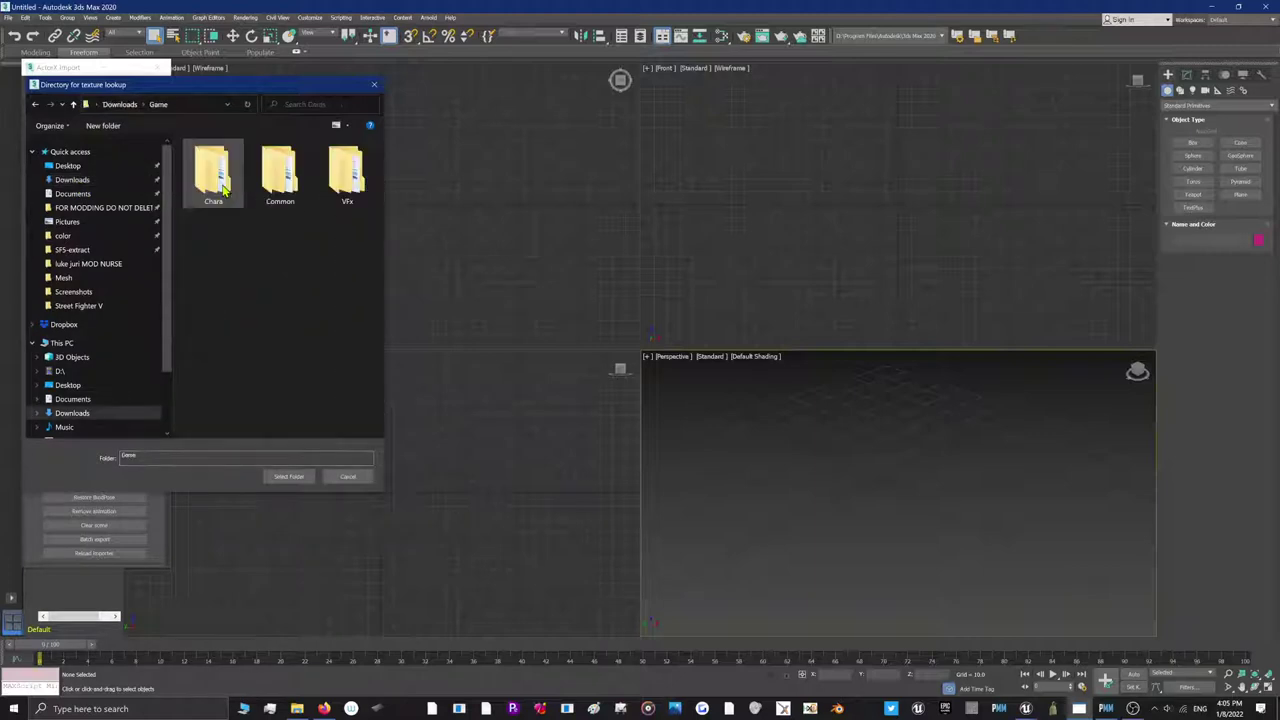
{"action": "double_click", "coordinate": [205, 180]}
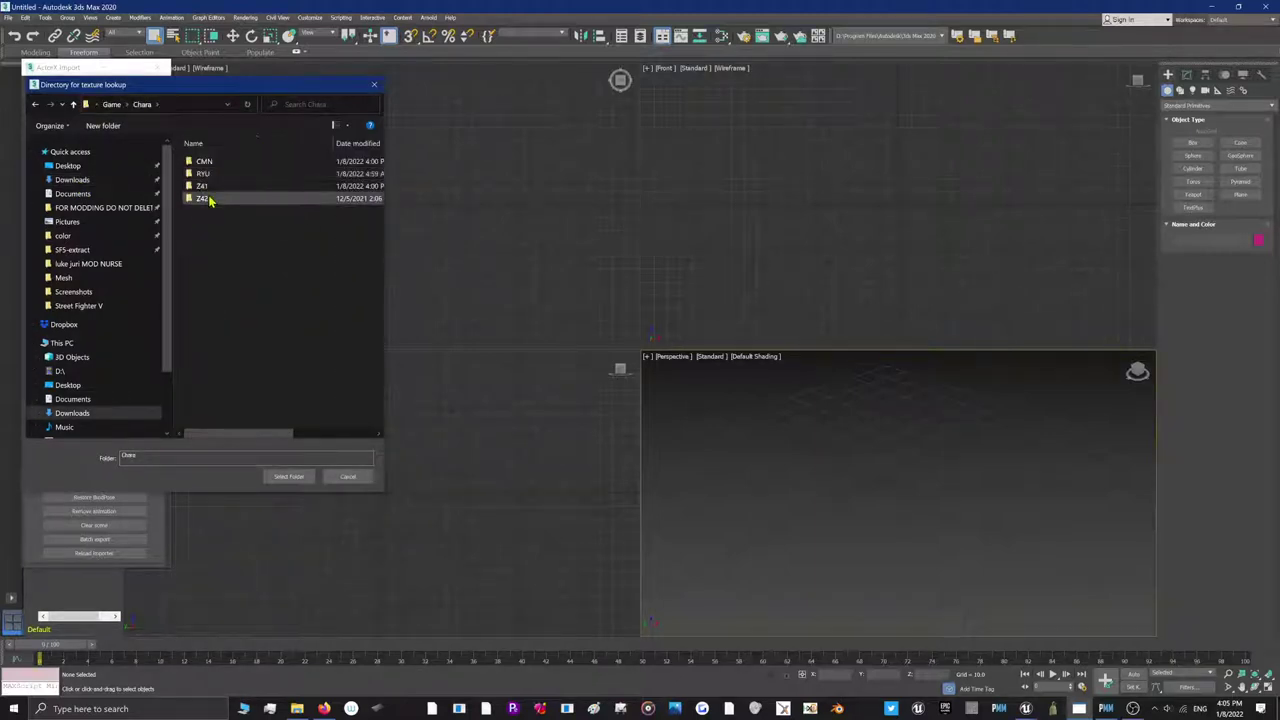
{"action": "double_click", "coordinate": [203, 186]}
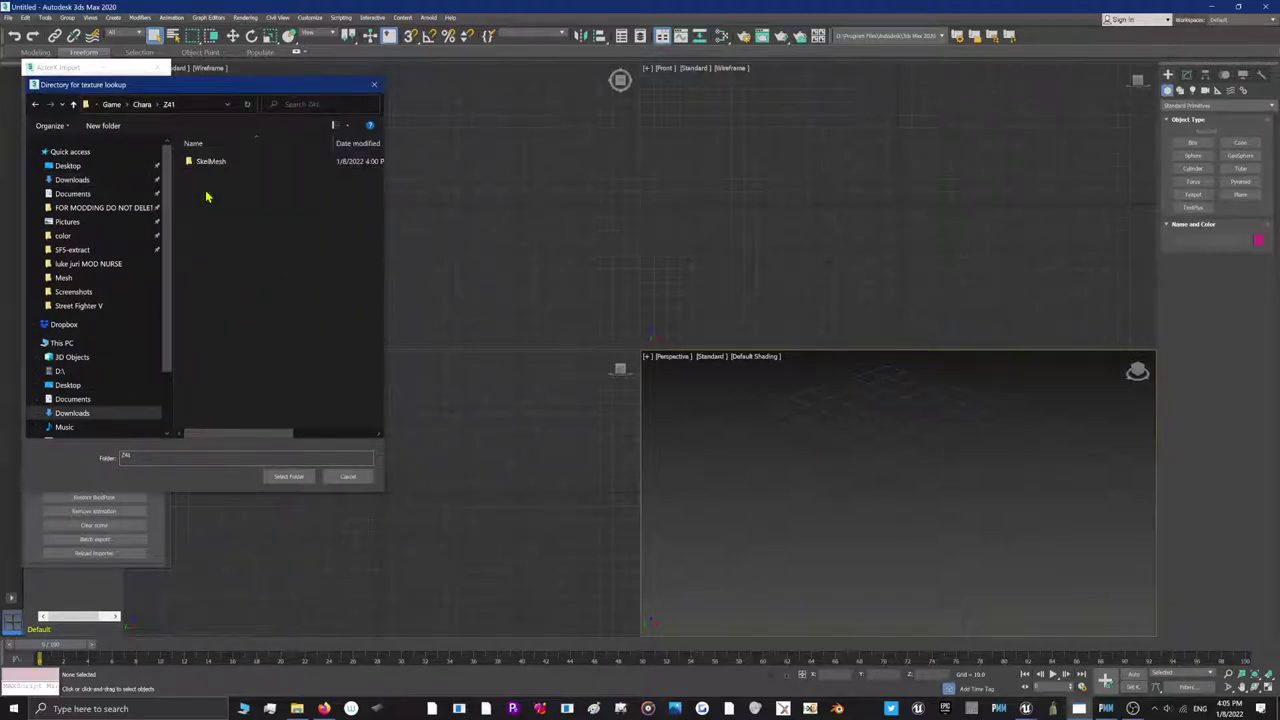
{"action": "double_click", "coordinate": [205, 161]}
{"action": "double_click", "coordinate": [208, 164]}
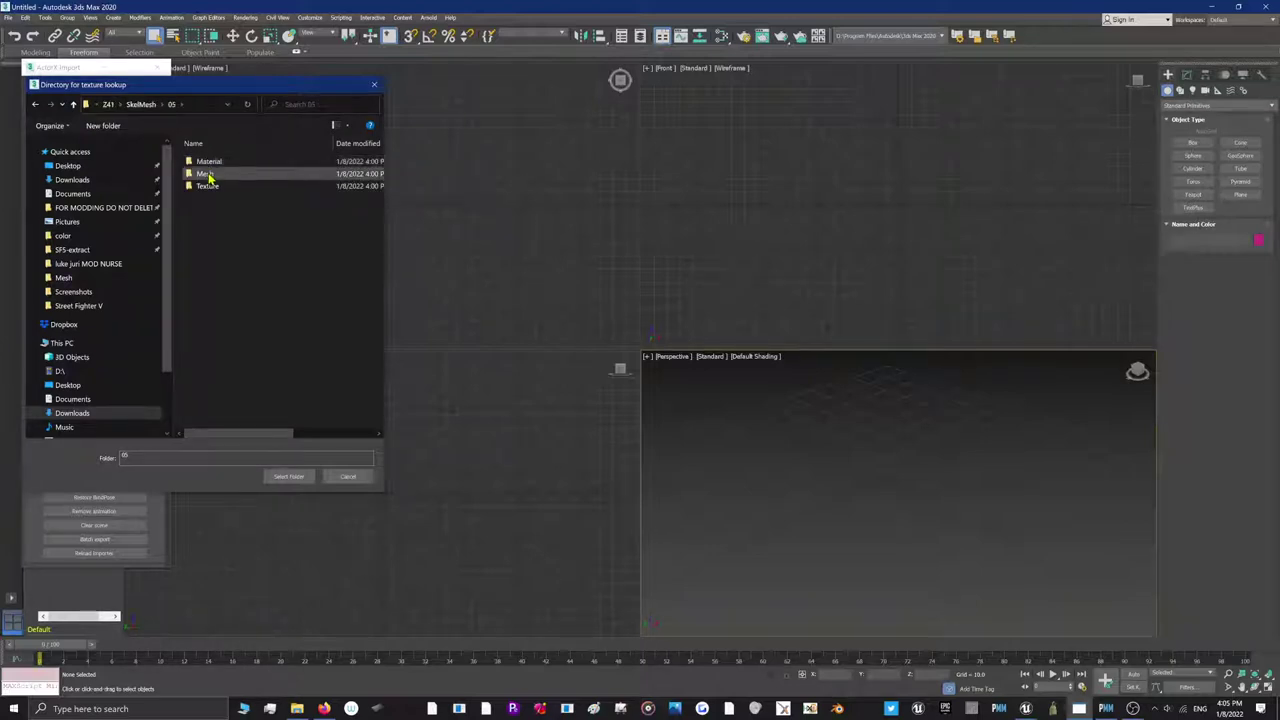
{"action": "left_click", "coordinate": [209, 163]}
{"action": "left_click", "coordinate": [290, 477]}
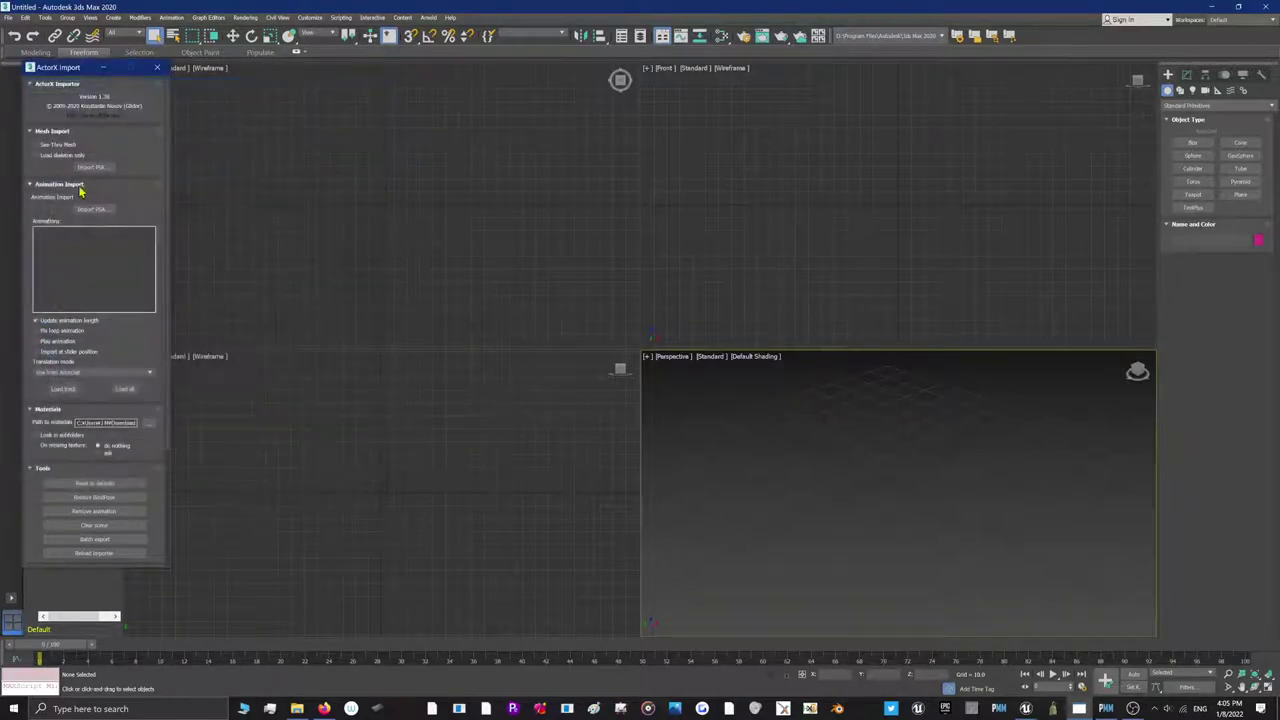
Import the Z41_05 PSK mesh from the costume's 05\Mesh folder and check the model in the Perspective view
{"action": "left_click", "coordinate": [154, 105]}
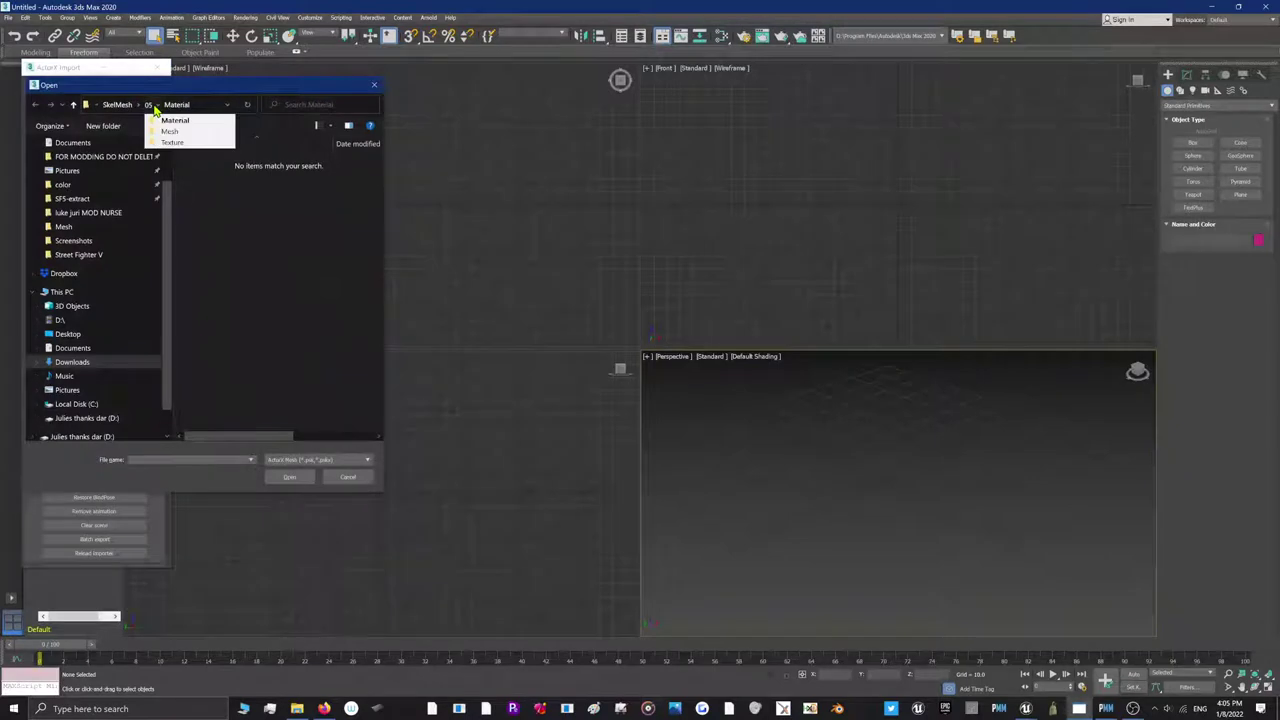
{"action": "left_click", "coordinate": [150, 105]}
{"action": "double_click", "coordinate": [210, 176]}
{"action": "double_click", "coordinate": [210, 167]}
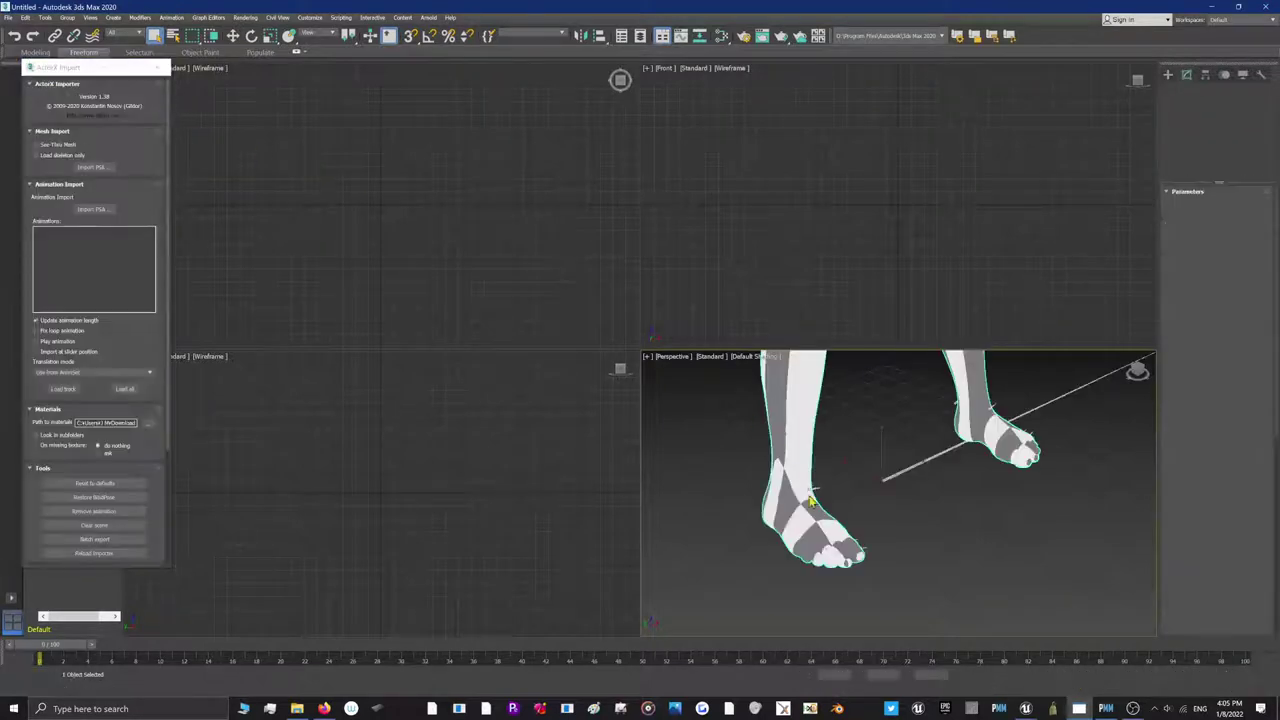
{"action": "scroll", "coordinate": [823, 530], "scroll_direction": "down", "scroll_amount": 3}
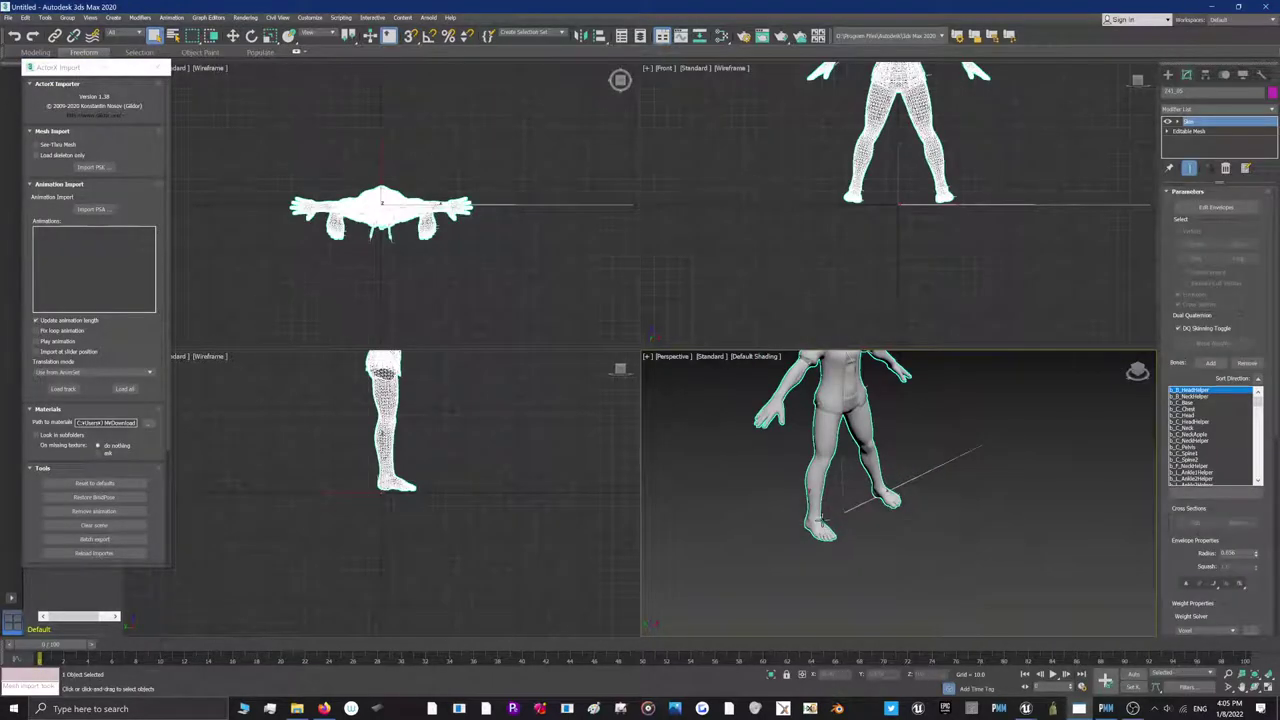
{"action": "scroll", "coordinate": [815, 500], "scroll_direction": "up", "scroll_amount": 3}
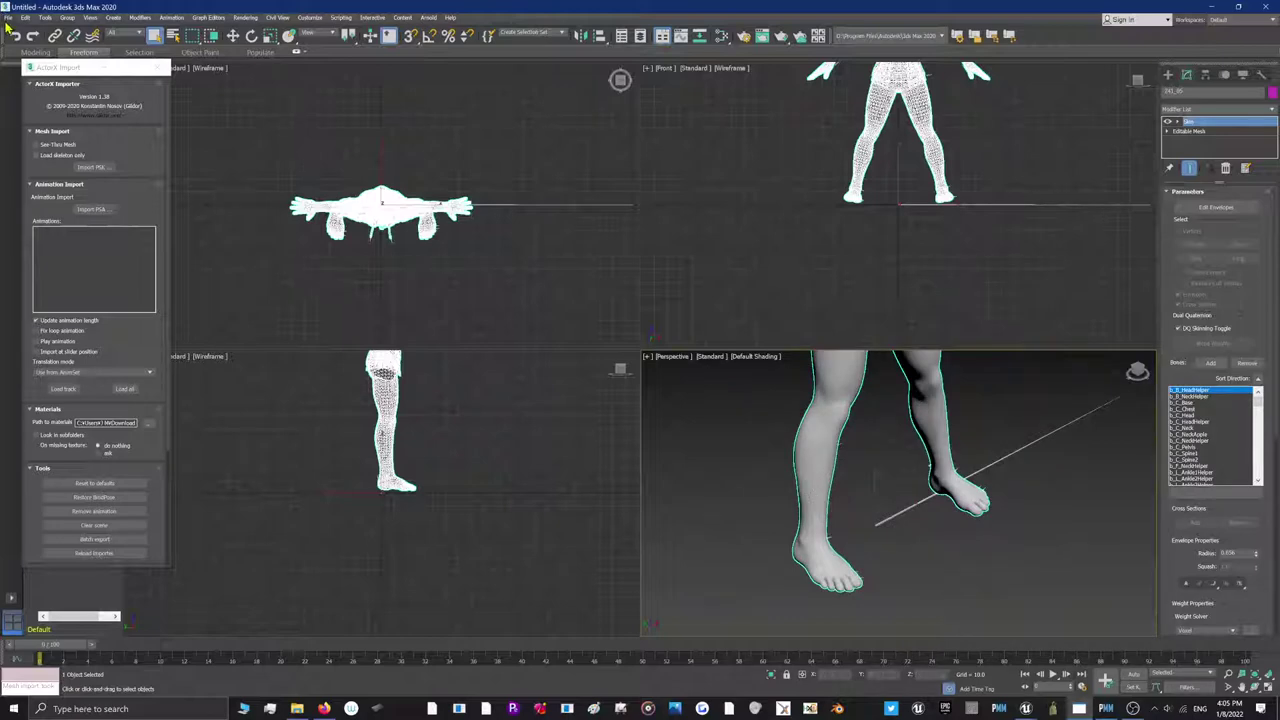
Export the imported costume model to the Desktop as an FBX file named Z41_05, accepting the current FBX export options
{"action": "left_click", "coordinate": [8, 19]}
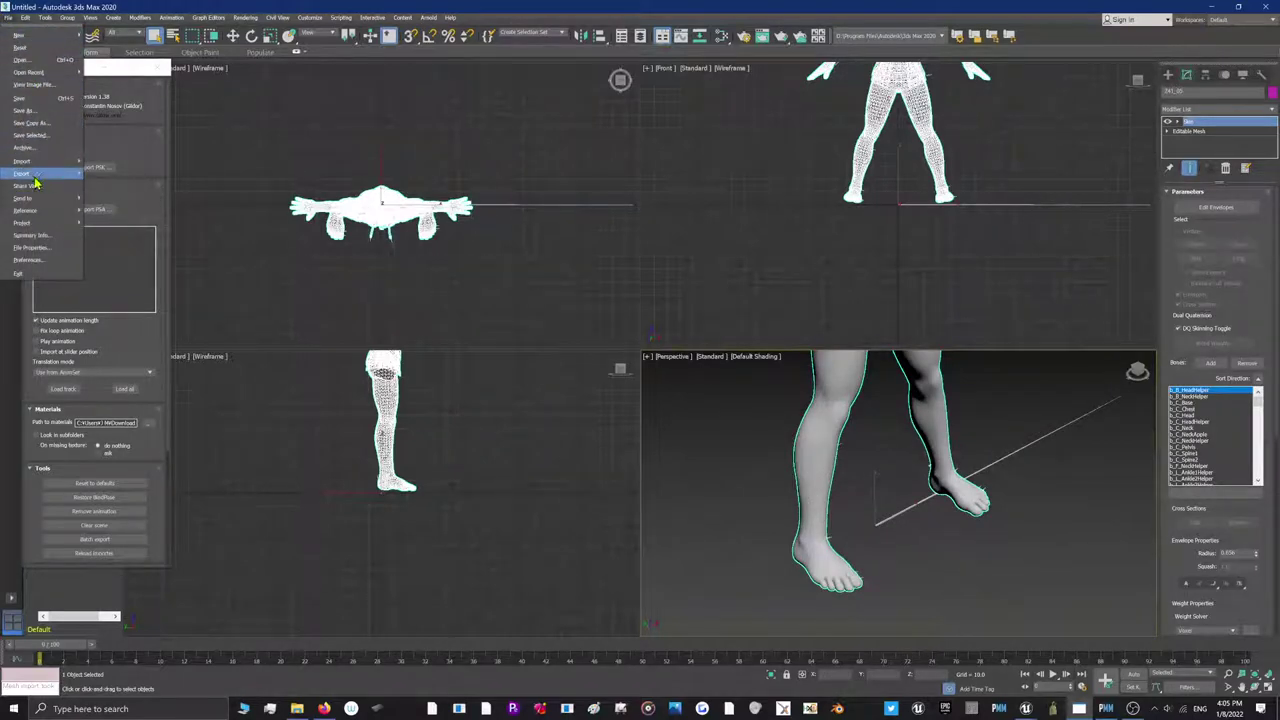
{"action": "mouse_move", "coordinate": [35, 183]}
{"action": "left_click", "coordinate": [100, 182]}
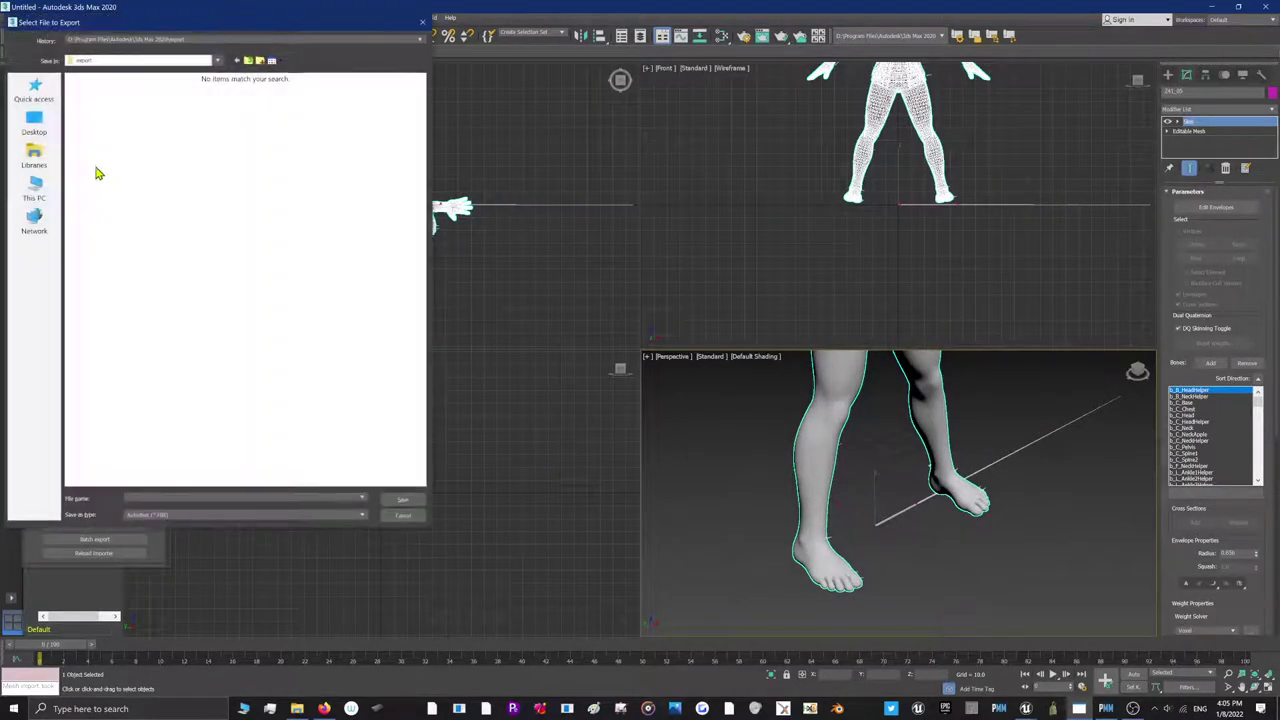
{"action": "left_click", "coordinate": [34, 125]}
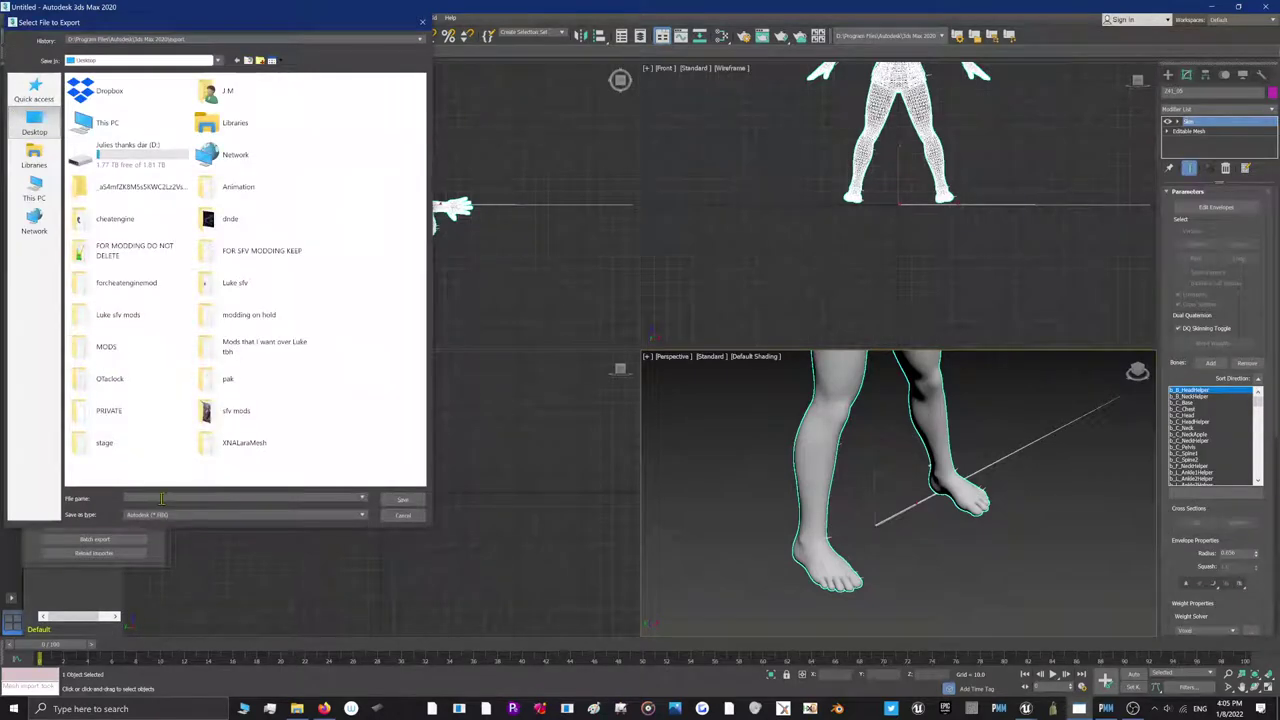
{"action": "left_click", "coordinate": [162, 498]}
{"action": "type", "text": "Z"}
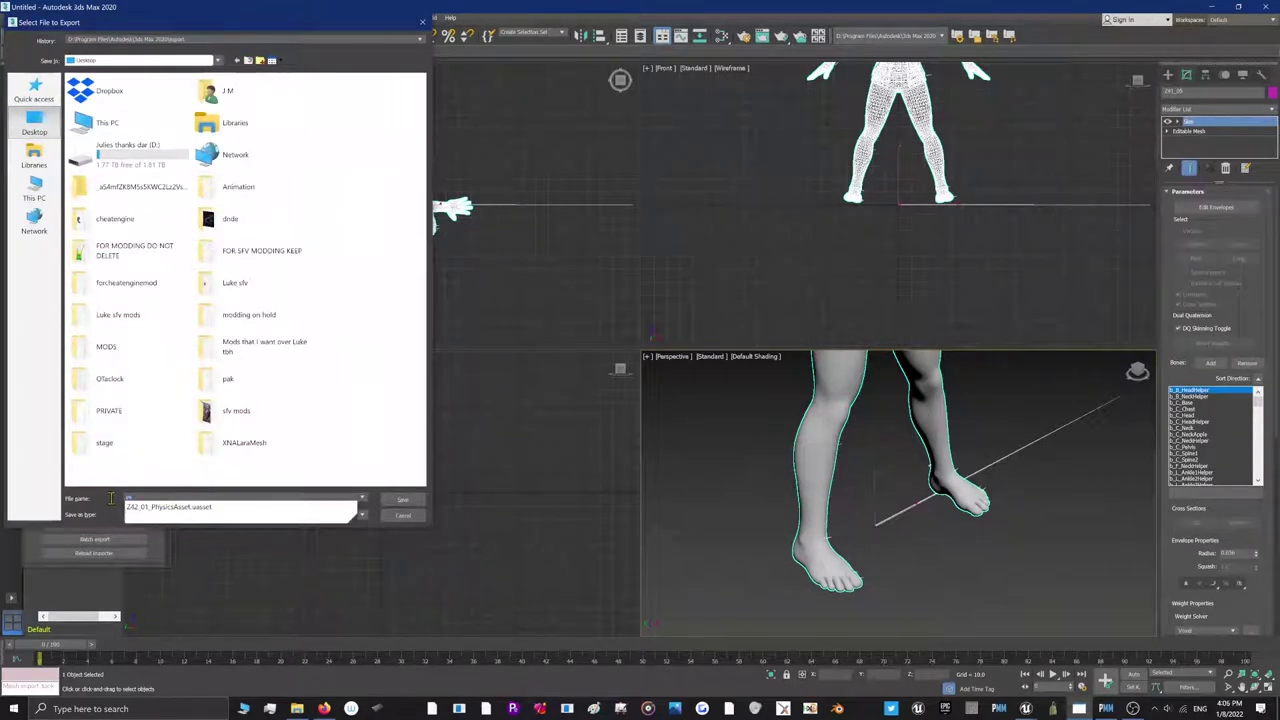
{"action": "type", "text": "41_01"}
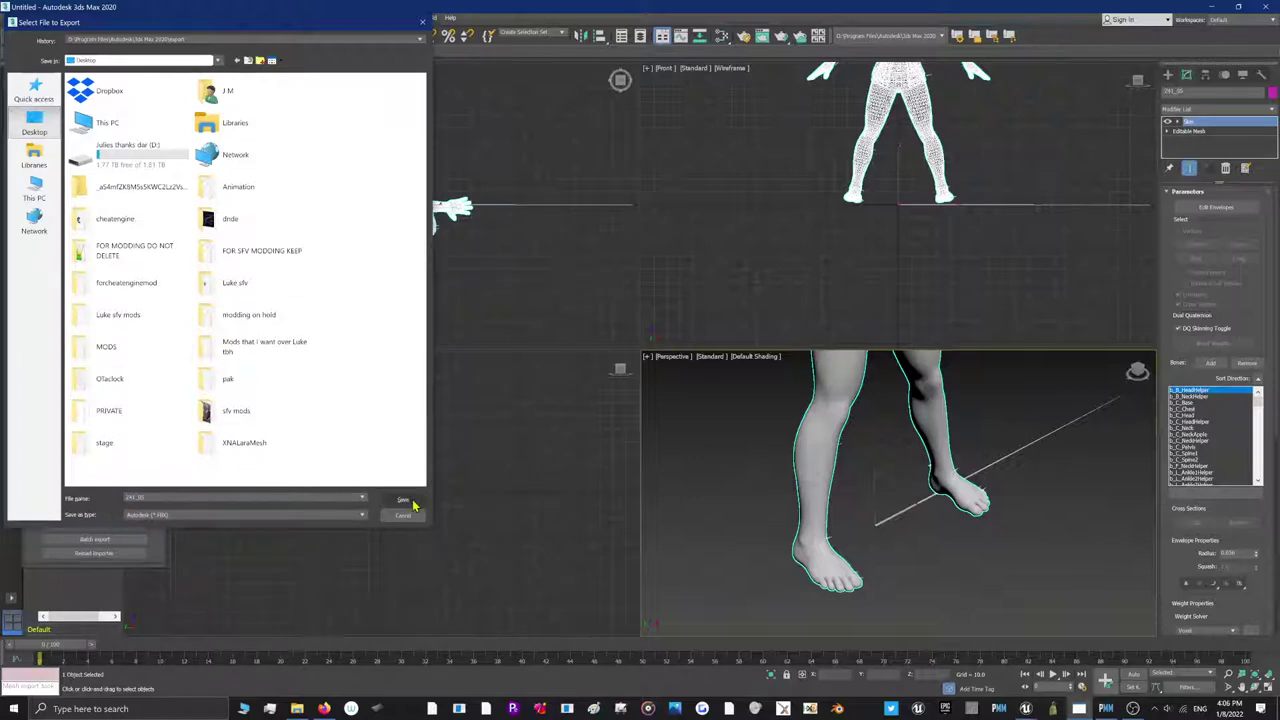
{"action": "left_click", "coordinate": [402, 499]}
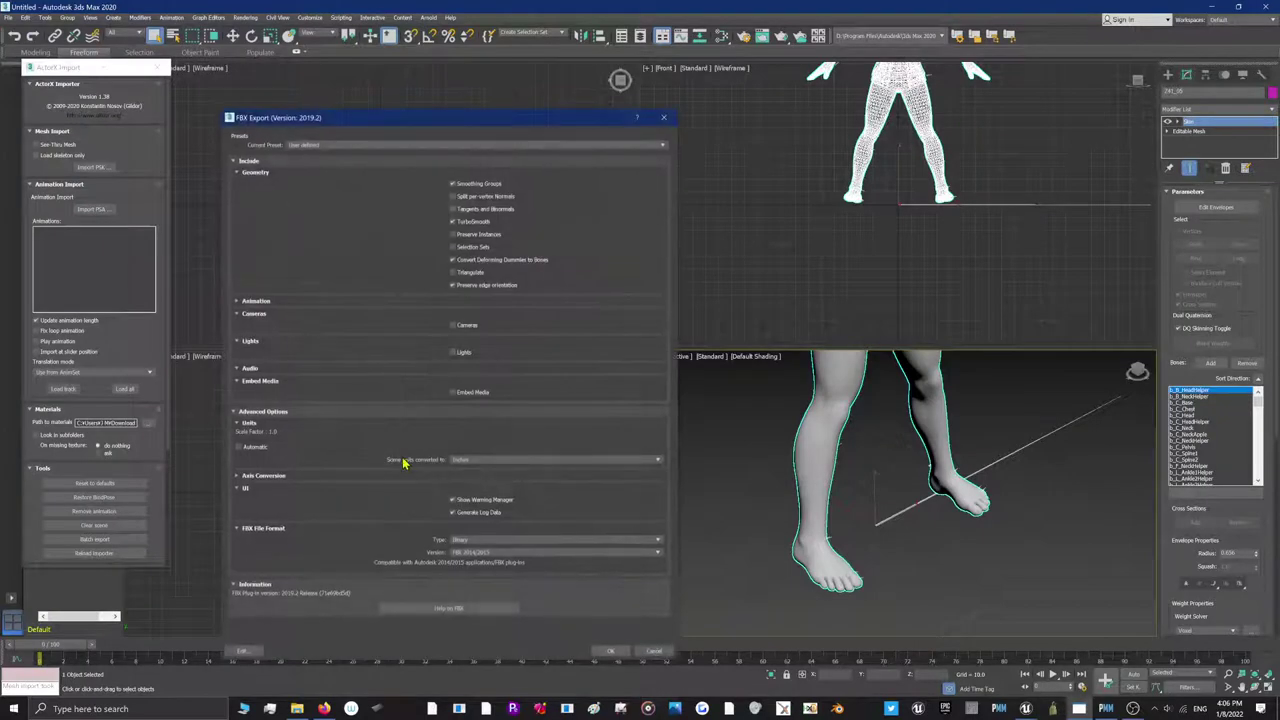
{"action": "left_click", "coordinate": [606, 651]}
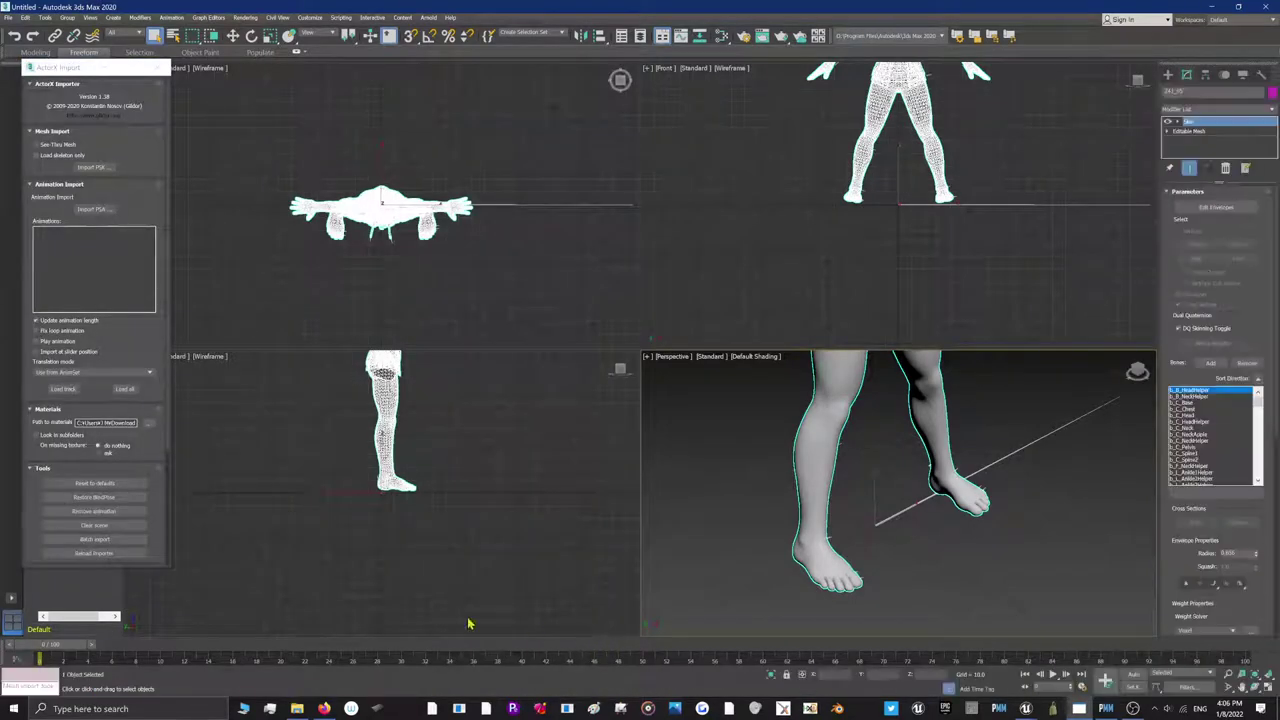
Start a new empty scene without saving the changes to the current one
{"action": "scroll", "coordinate": [822, 487], "scroll_direction": "down", "scroll_amount": 3}
{"action": "scroll", "coordinate": [849, 452], "scroll_direction": "down", "scroll_amount": 3}
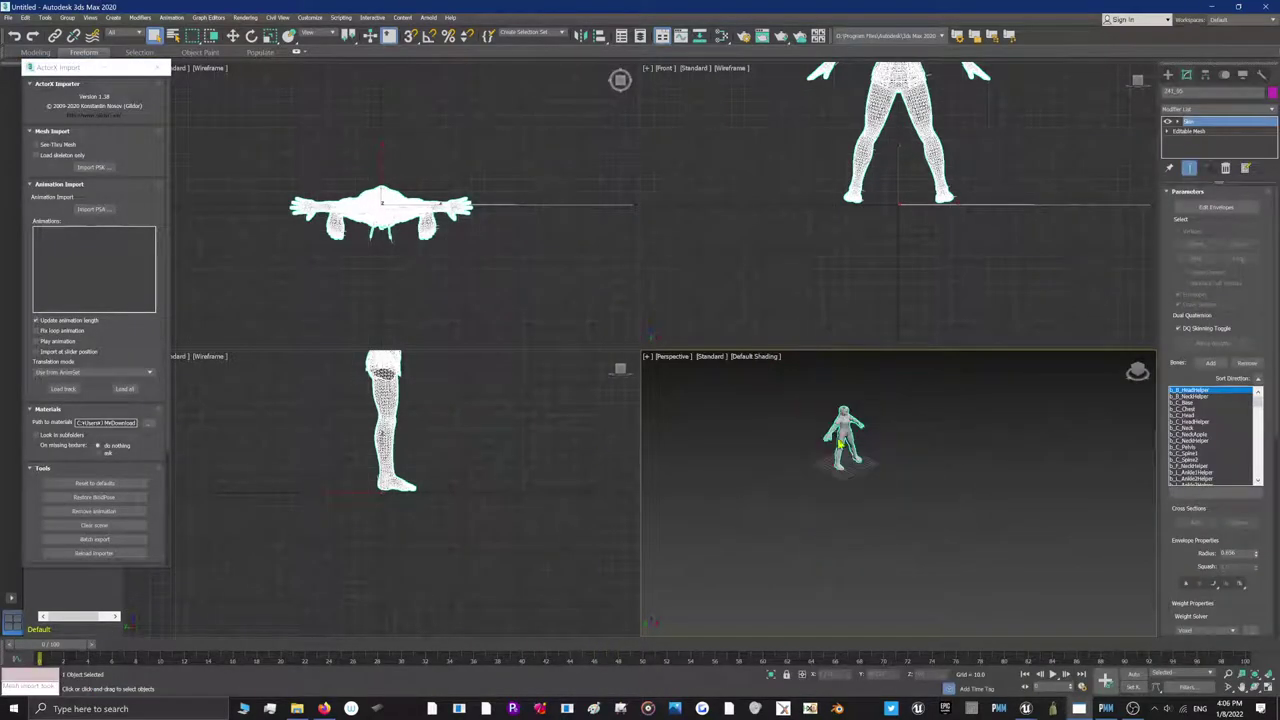
{"action": "scroll", "coordinate": [865, 497], "scroll_direction": "up", "scroll_amount": 5}
{"action": "left_click", "coordinate": [7, 18]}
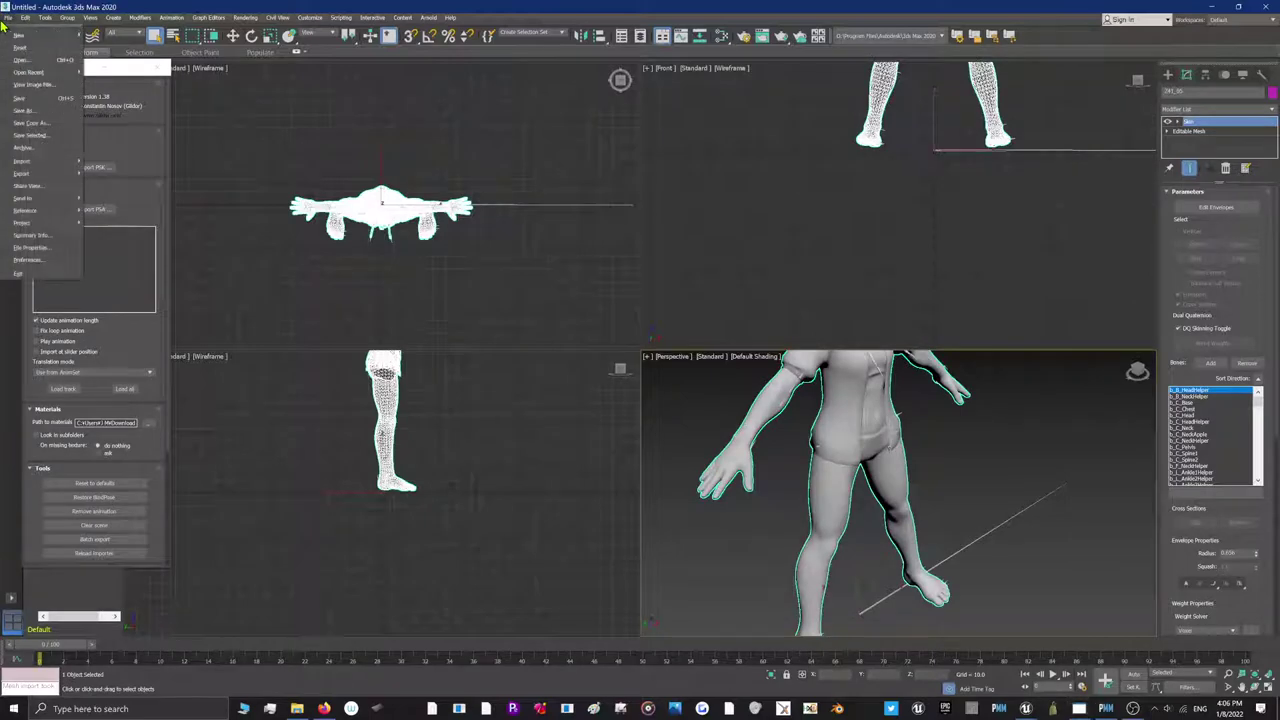
{"action": "mouse_move", "coordinate": [18, 34]}
{"action": "left_click", "coordinate": [98, 34]}
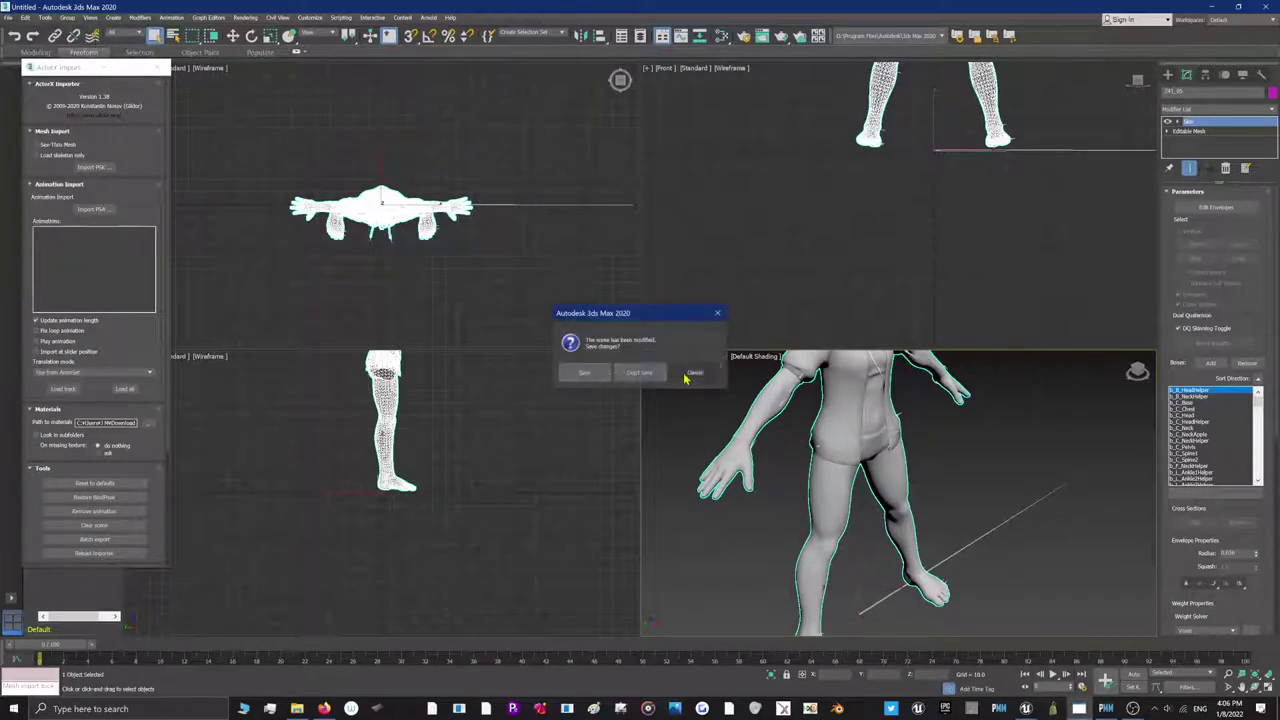
{"action": "left_click", "coordinate": [639, 372]}
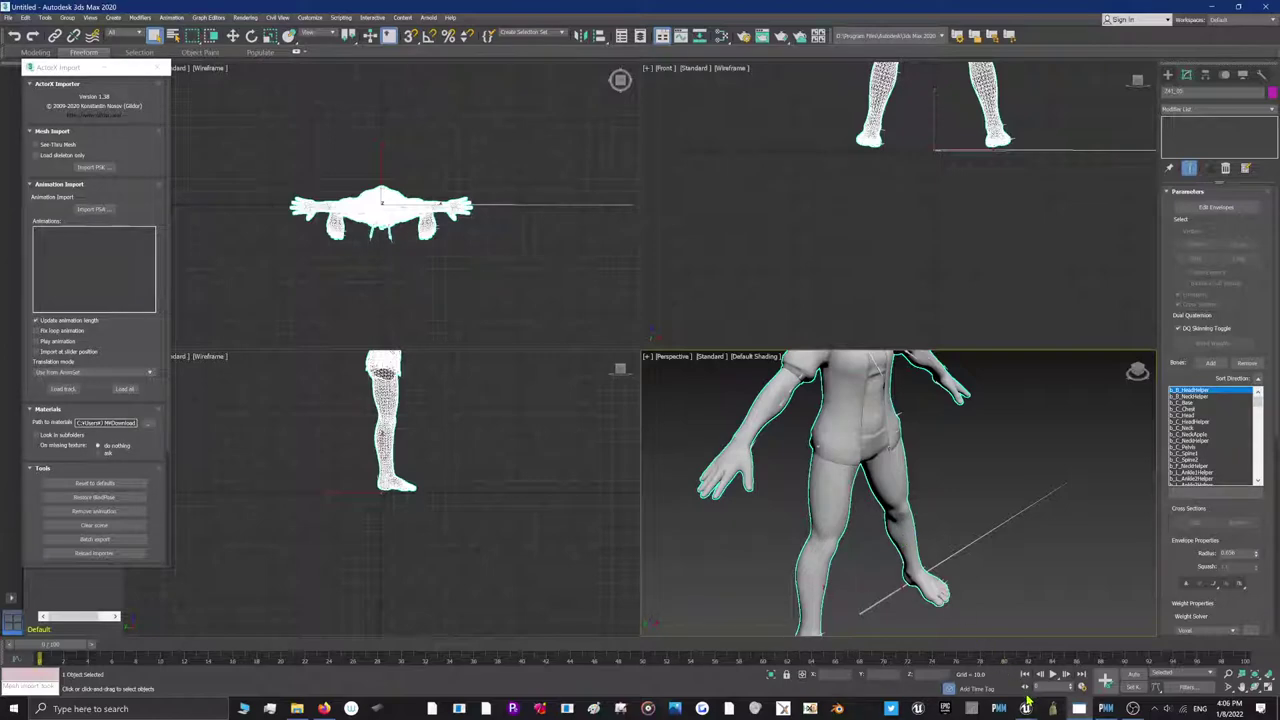
Minimize 3ds Max, delete the Z41 folder from Downloads\Game\Chara in File Explorer, and reposition the Explorer window
{"action": "left_click", "coordinate": [1200, 14]}
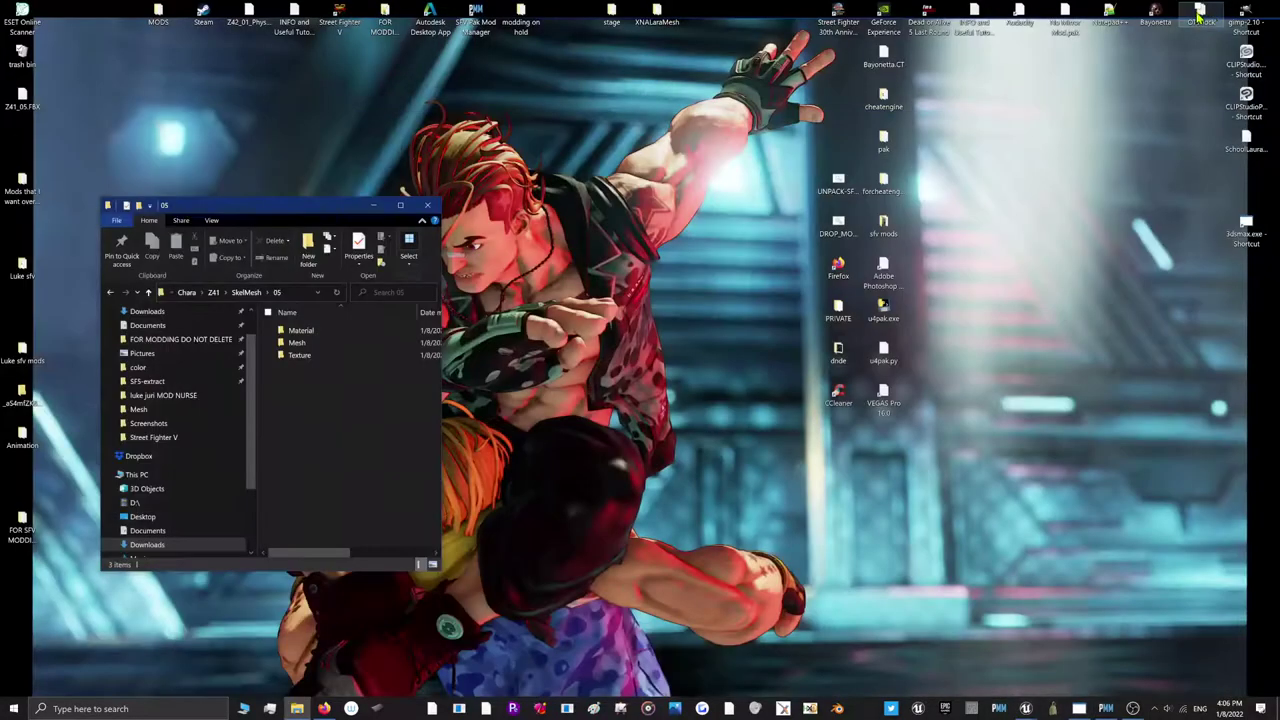
{"action": "left_click", "coordinate": [214, 292]}
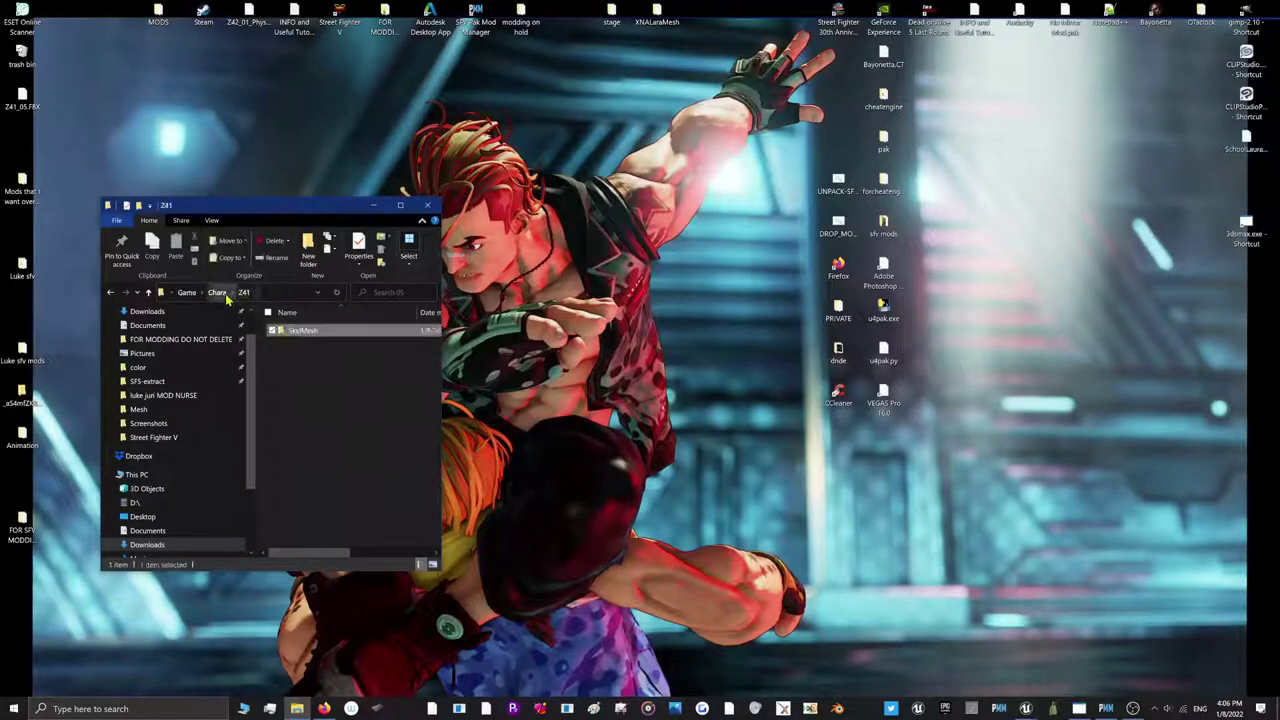
{"action": "left_click", "coordinate": [220, 292]}
{"action": "right_click", "coordinate": [276, 341]}
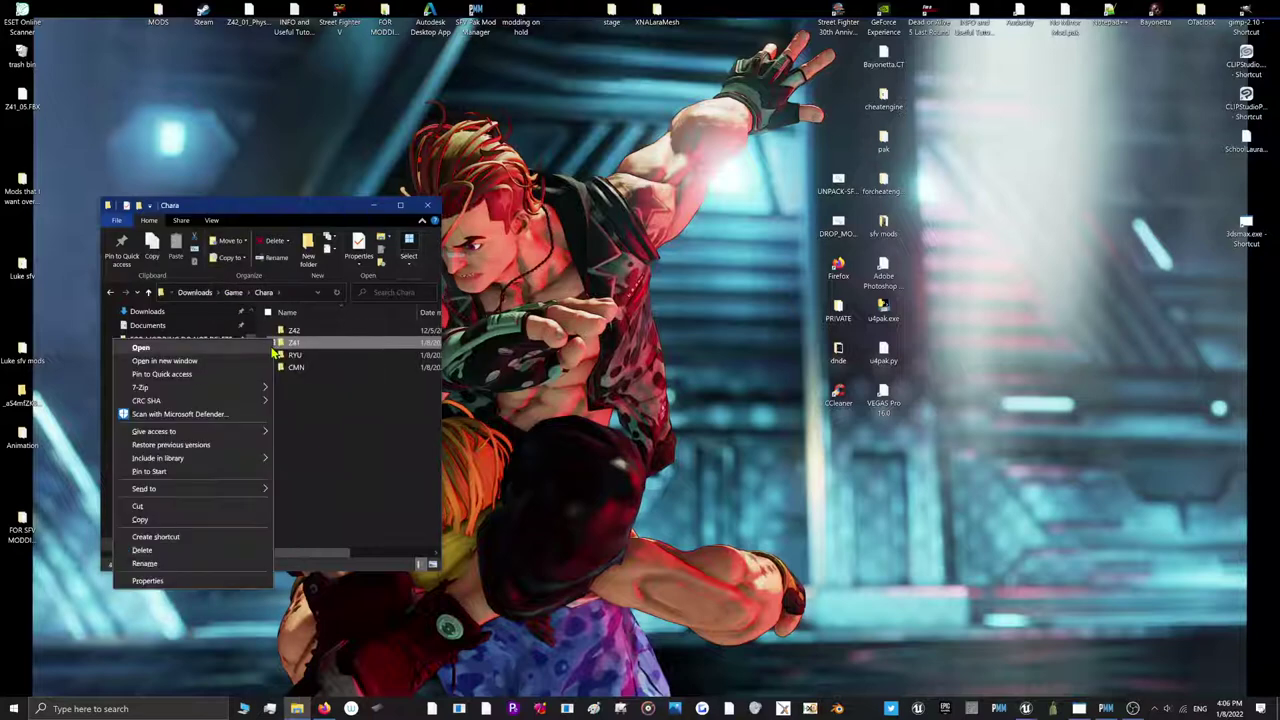
{"action": "left_click", "coordinate": [150, 550]}
{"action": "left_click_drag", "start_coordinate": [244, 206], "coordinate": [547, 88]}
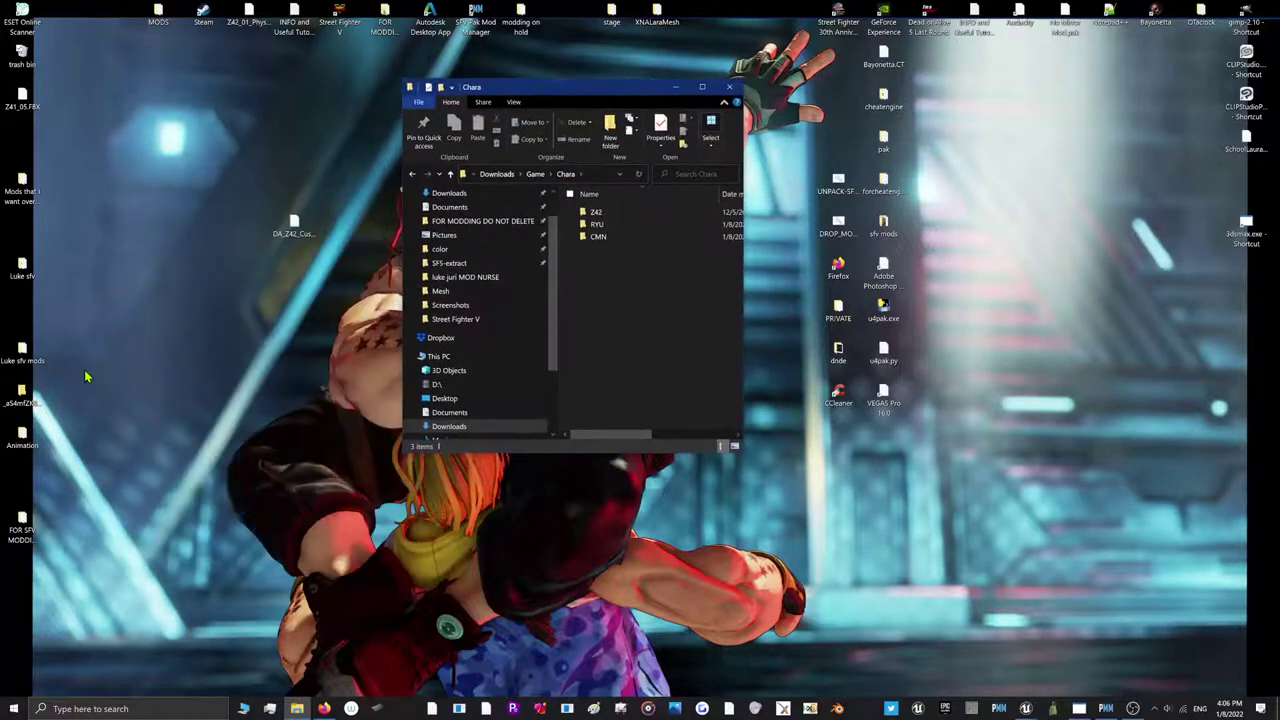
Create a folder named StreetFighterV on the desktop and open it
{"action": "right_click", "coordinate": [140, 417]}
{"action": "mouse_move", "coordinate": [92, 547]}
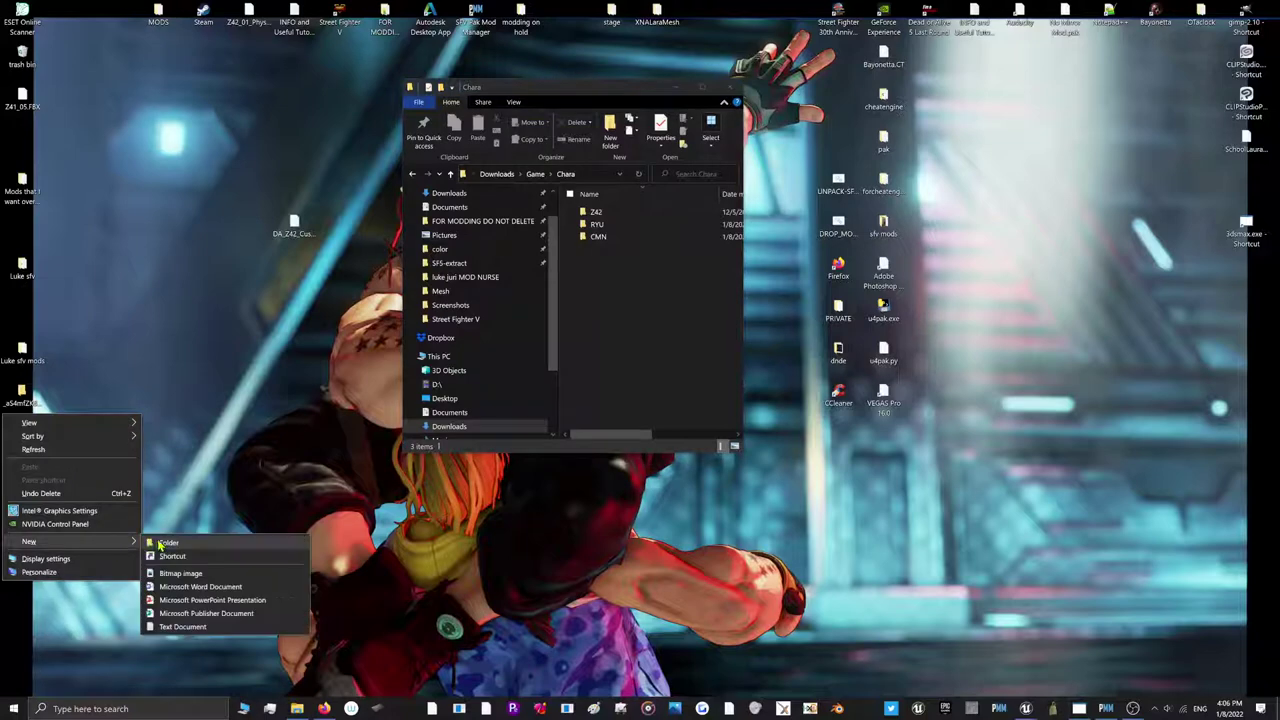
{"action": "left_click", "coordinate": [162, 543]}
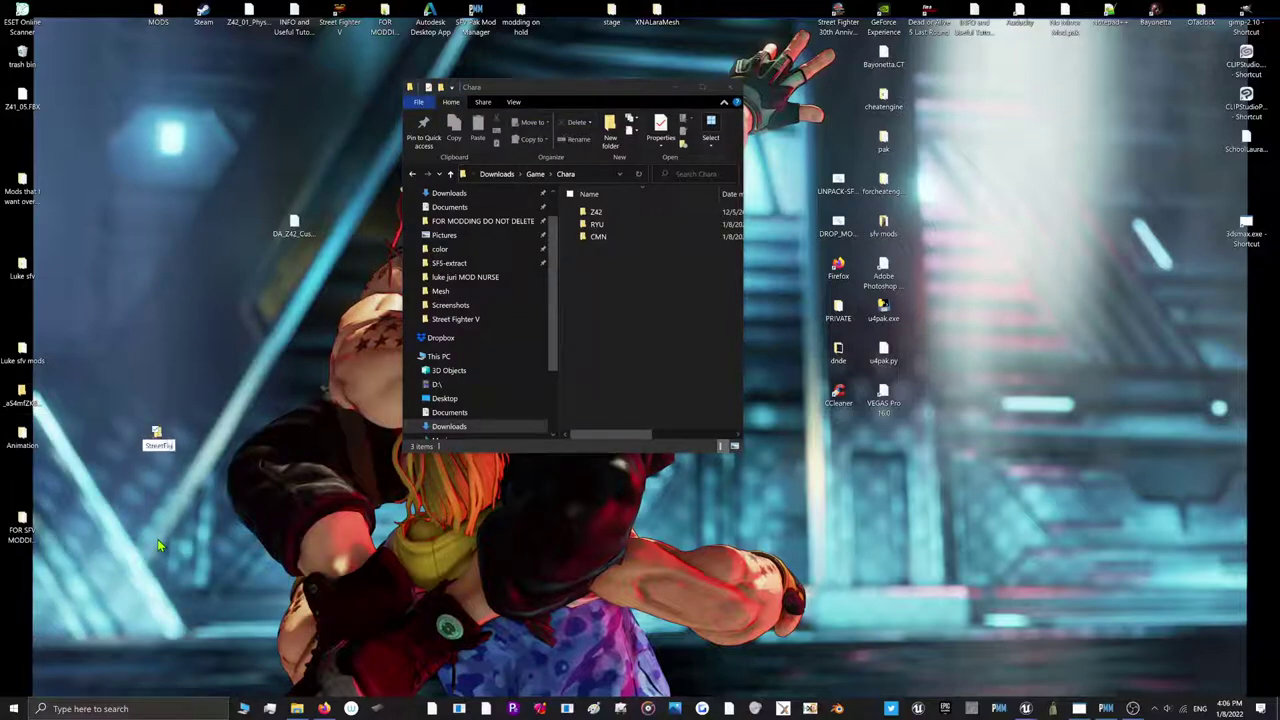
{"action": "double_click", "coordinate": [155, 438]}
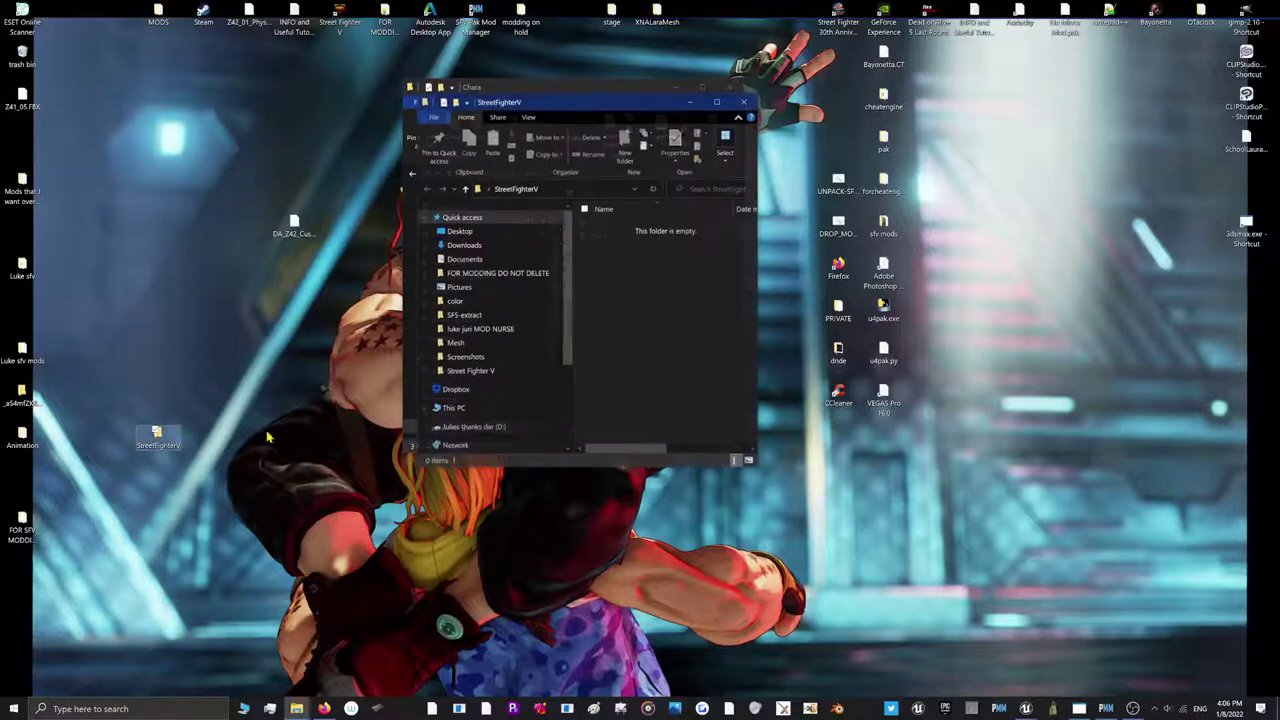
Create a folder named Content inside the StreetFighterV folder
{"action": "right_click", "coordinate": [597, 270]}
{"action": "mouse_move", "coordinate": [527, 411]}
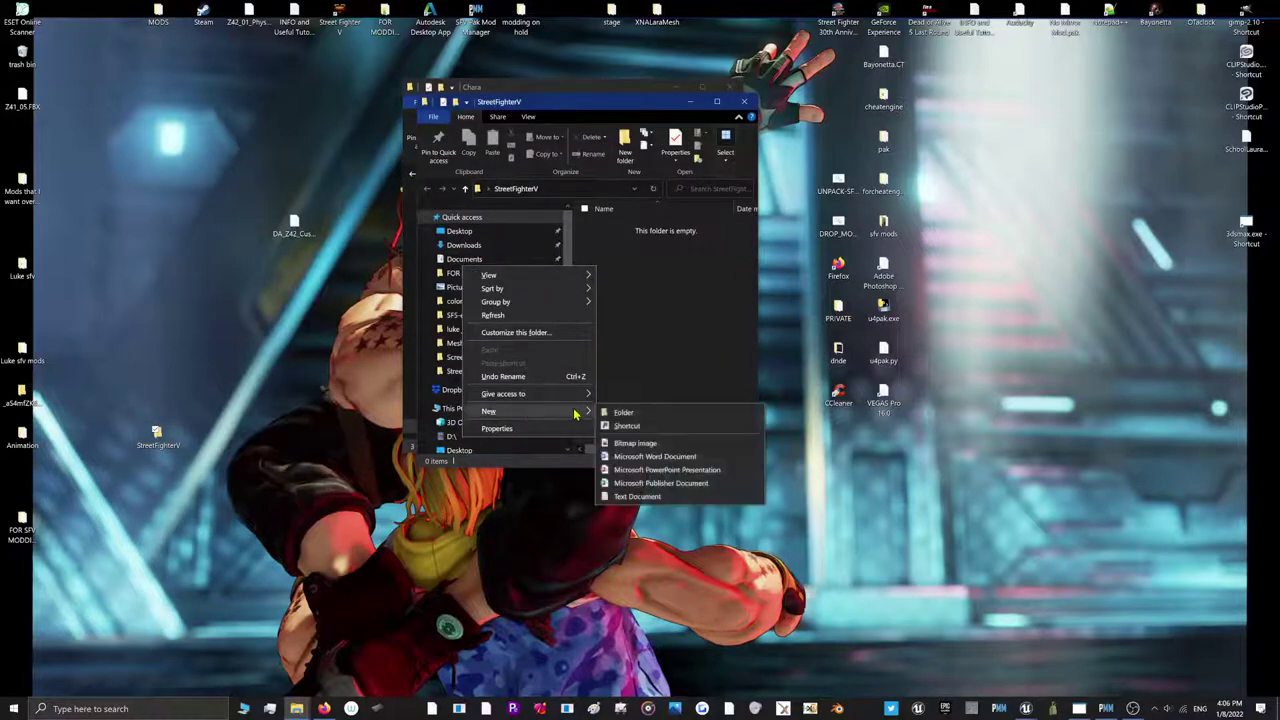
{"action": "left_click", "coordinate": [608, 411]}
{"action": "type", "text": "c"}
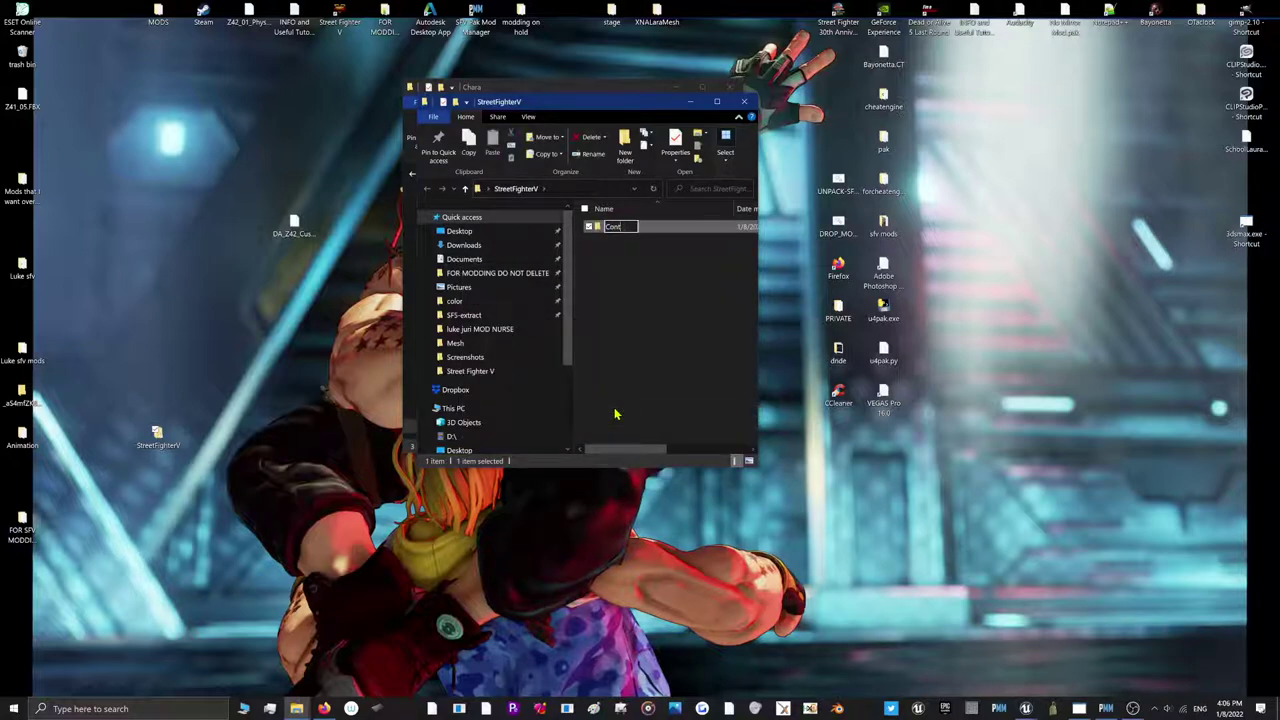
{"action": "left_click", "coordinate": [613, 411]}
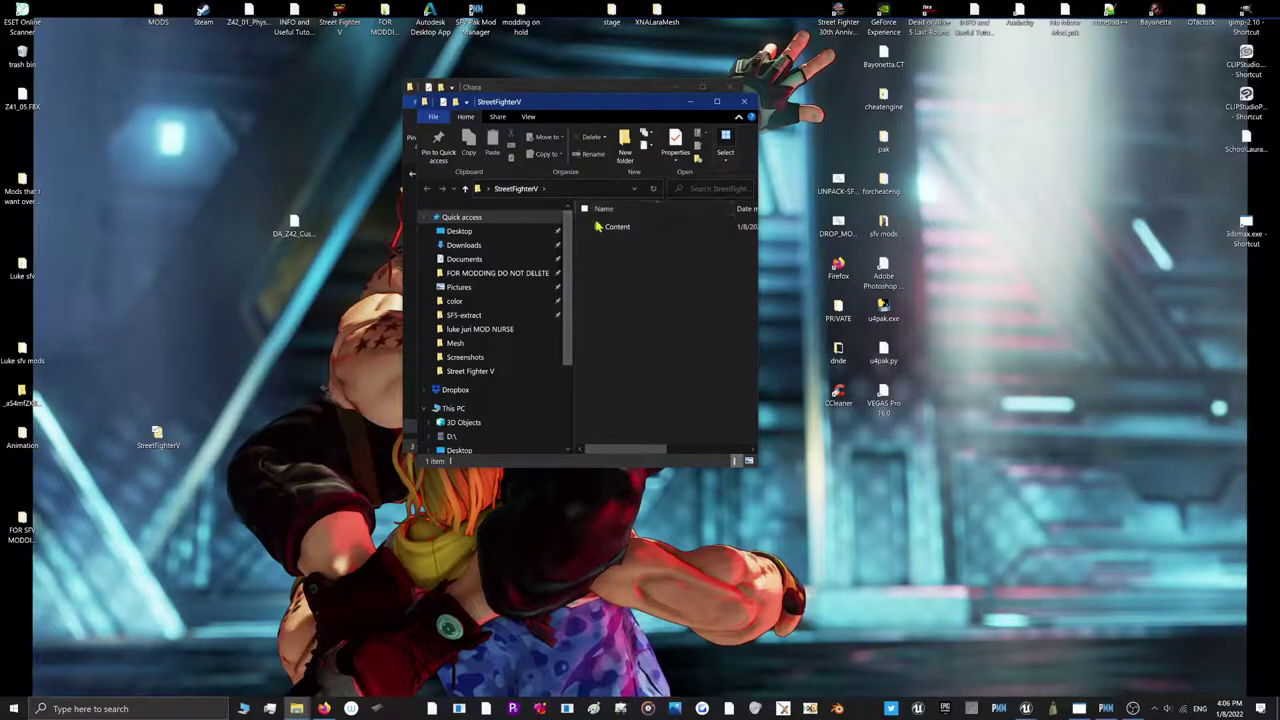
Open the Content folder and create a folder named Chara in it
{"action": "double_click", "coordinate": [612, 227]}
{"action": "right_click", "coordinate": [605, 267]}
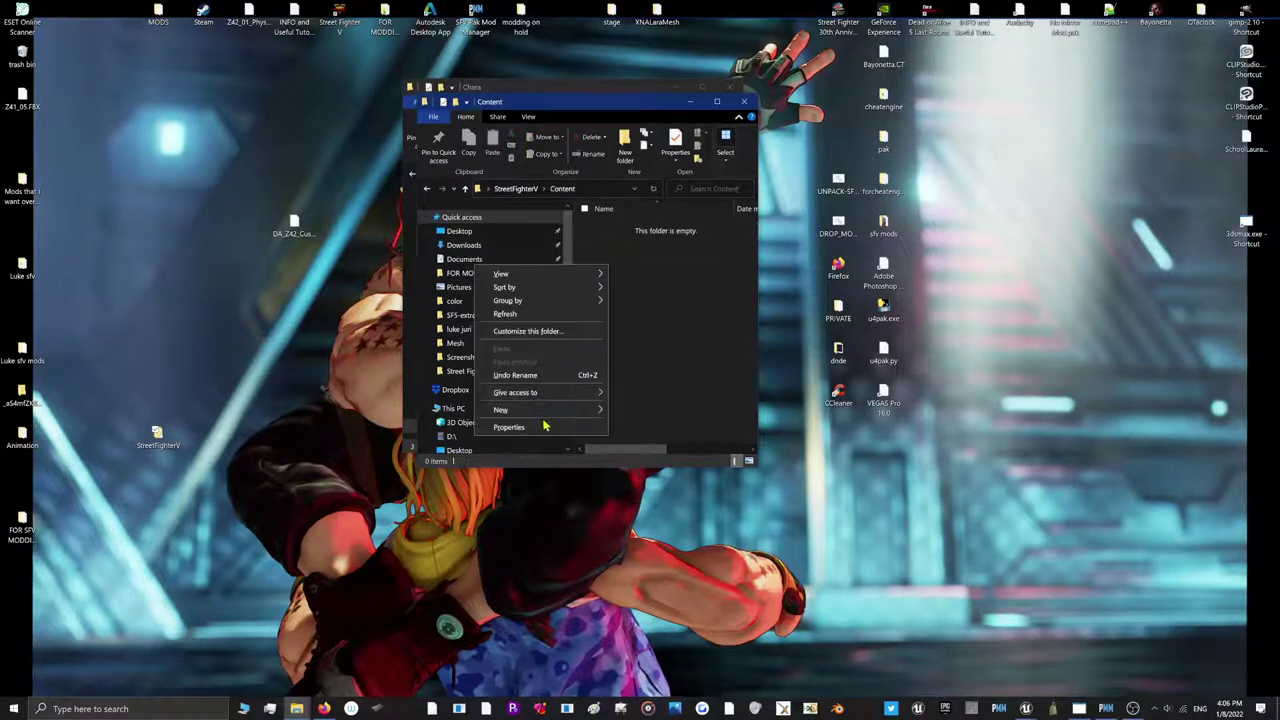
{"action": "left_click", "coordinate": [614, 410]}
{"action": "type", "text": "c"}
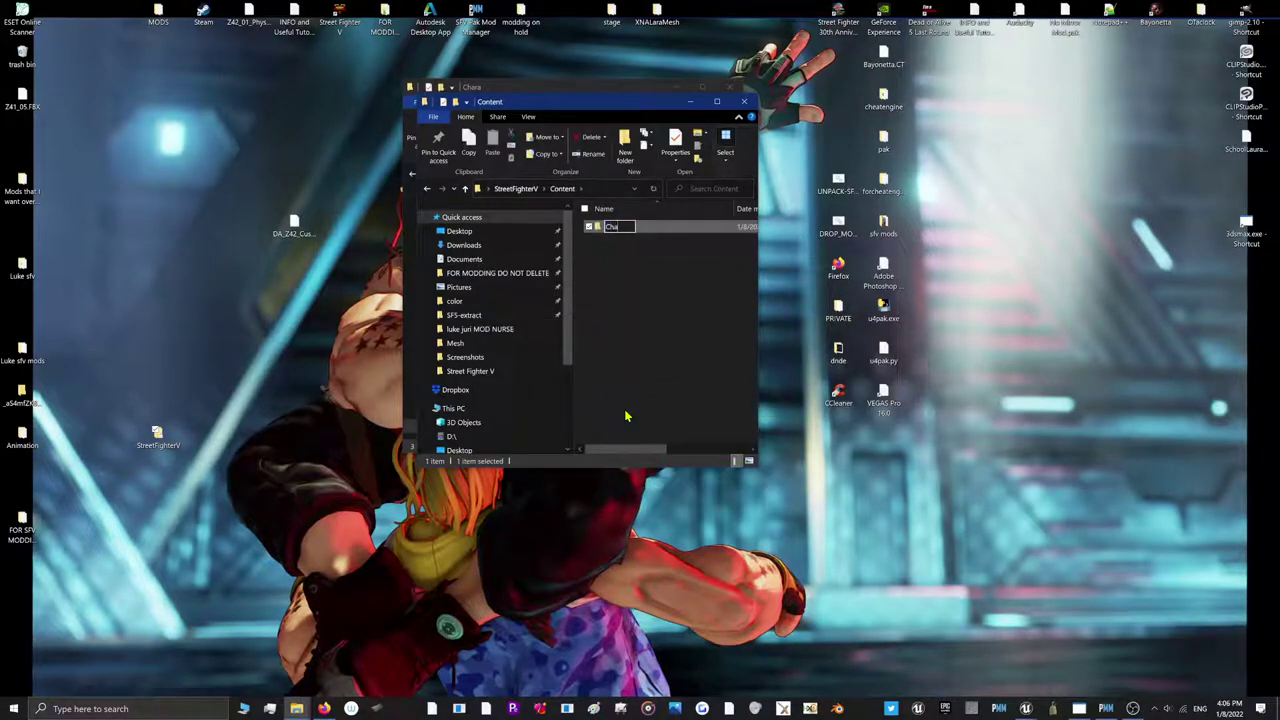
{"action": "type", "text": "hara"}
{"action": "left_click", "coordinate": [625, 415]}
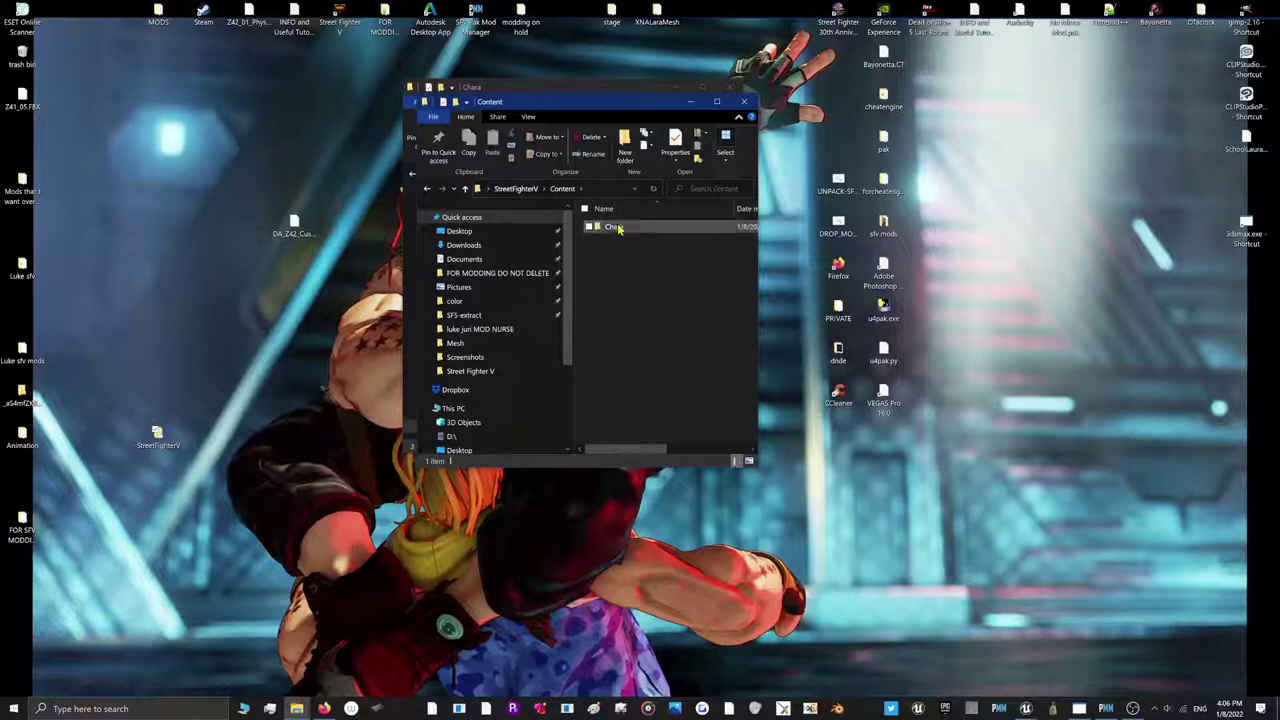
Open the new Chara folder and create a subfolder named 05
{"action": "double_click", "coordinate": [614, 228]}
{"action": "right_click", "coordinate": [625, 267]}
{"action": "mouse_move", "coordinate": [605, 416]}
{"action": "left_click", "coordinate": [652, 414]}
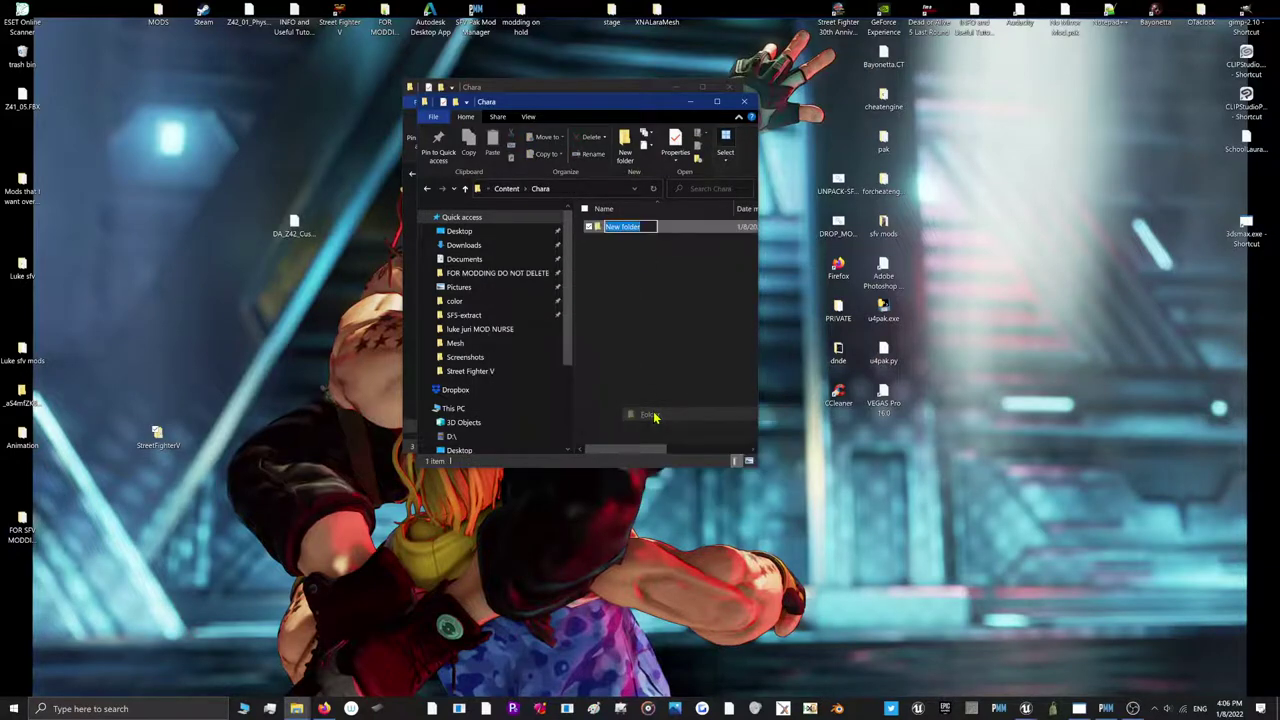
{"action": "type", "text": "05"}
{"action": "key", "text": "Return"}
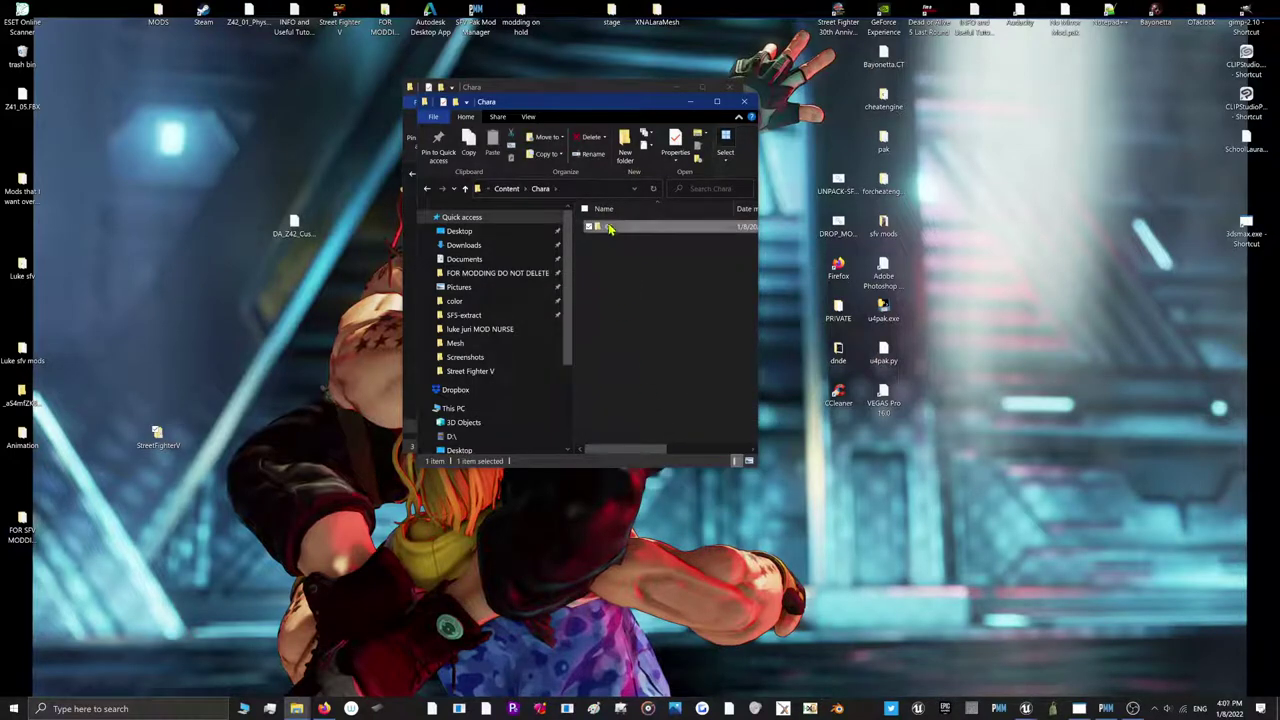
Open the 05 folder and create a folder named SkelMesh inside it
{"action": "key", "text": "Return"}
{"action": "right_click", "coordinate": [649, 358]}
{"action": "mouse_move", "coordinate": [569, 503]}
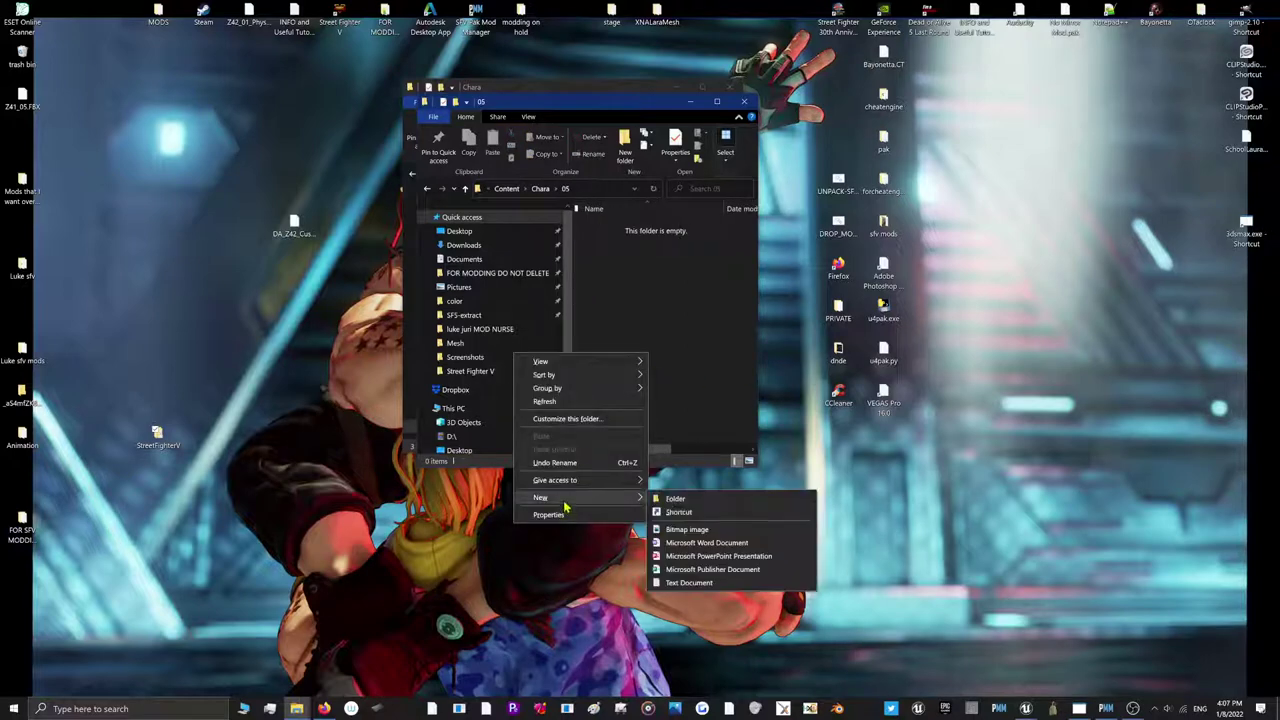
{"action": "left_click", "coordinate": [690, 503]}
{"action": "type", "text": "SkelM"}
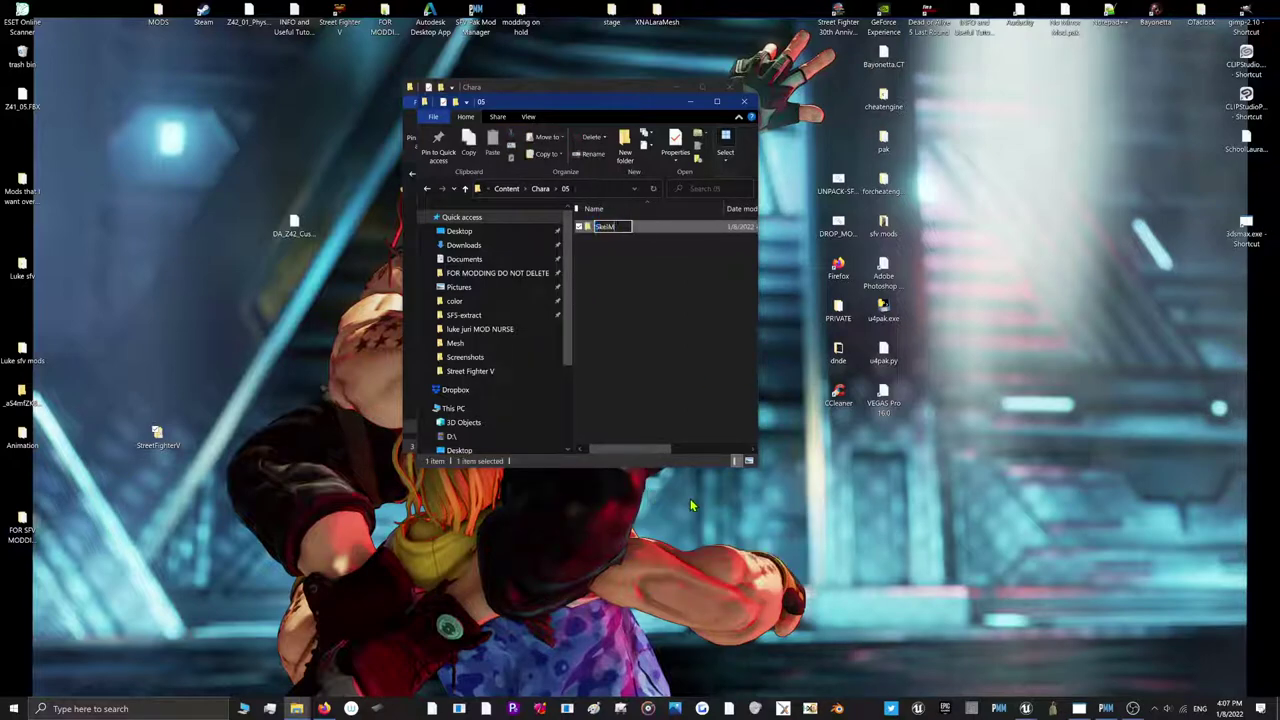
{"action": "type", "text": "esh"}
{"action": "left_click", "coordinate": [693, 372]}
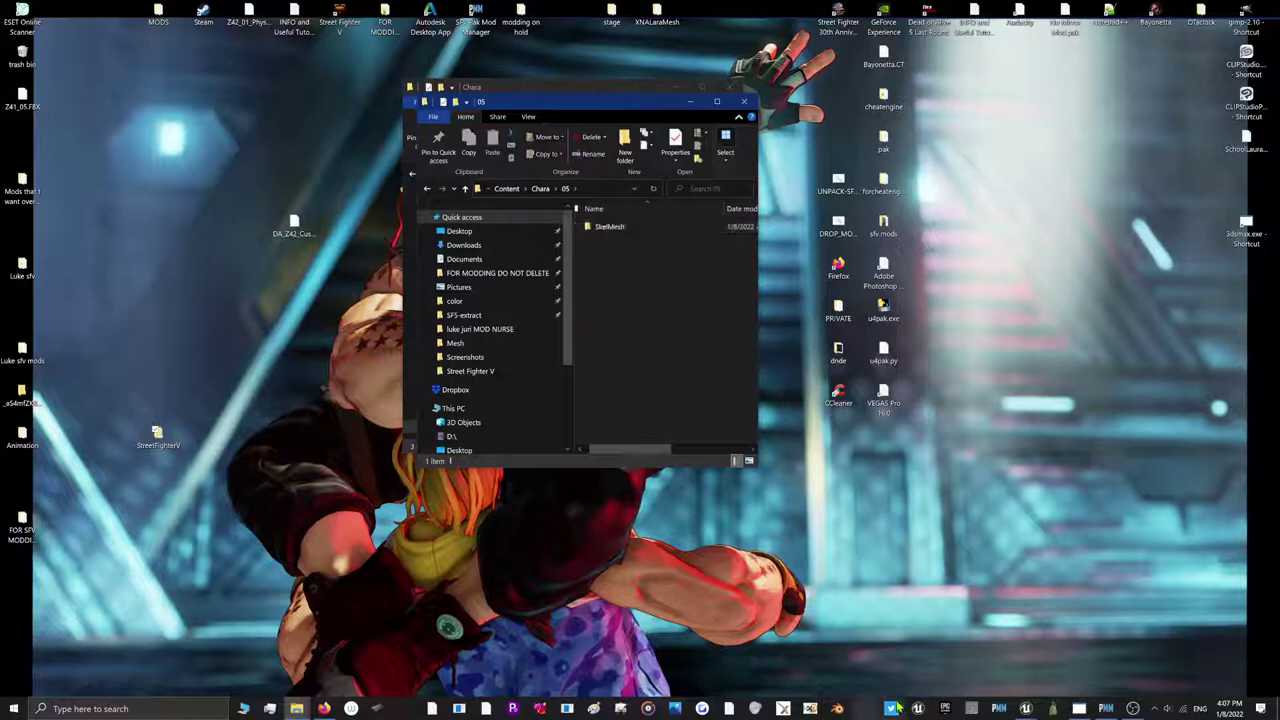
Switch to UE Viewer and check the game's folder hierarchy around SkelMesh\05 and its Mesh folder
{"action": "left_click", "coordinate": [1106, 708]}
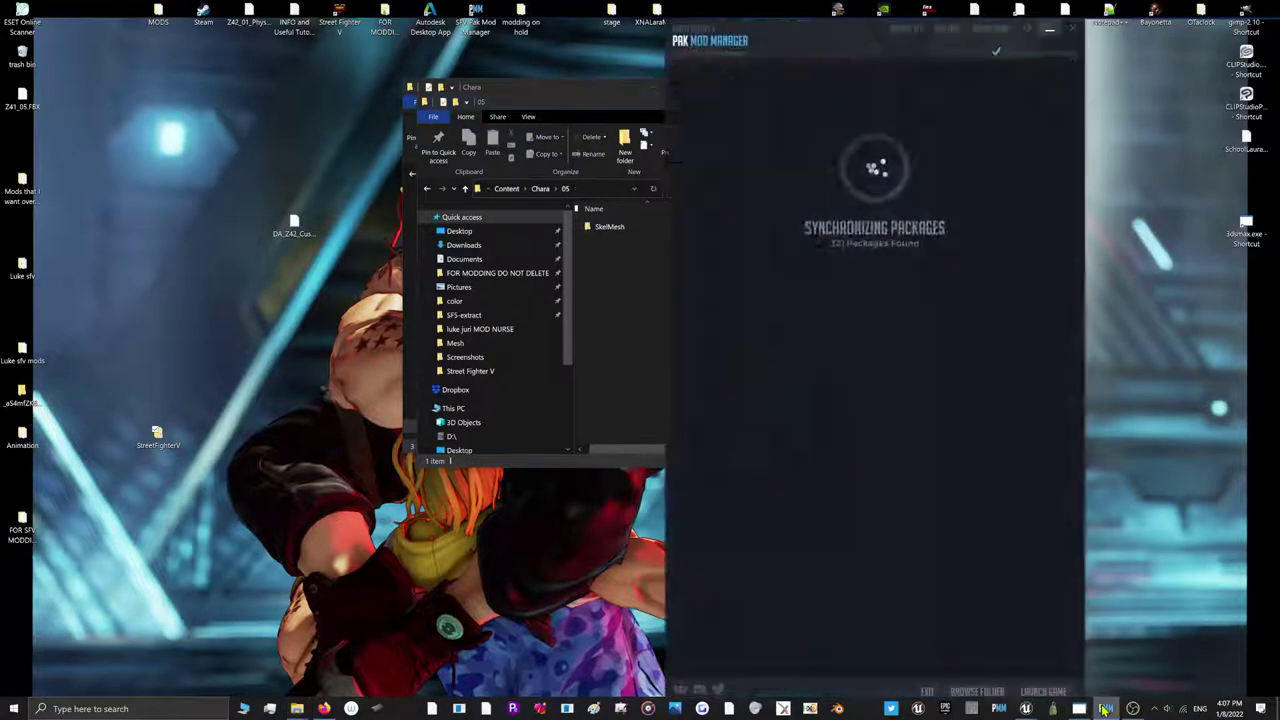
{"action": "left_click", "coordinate": [1106, 708]}
{"action": "left_click", "coordinate": [1026, 709]}
{"action": "left_click", "coordinate": [1057, 670]}
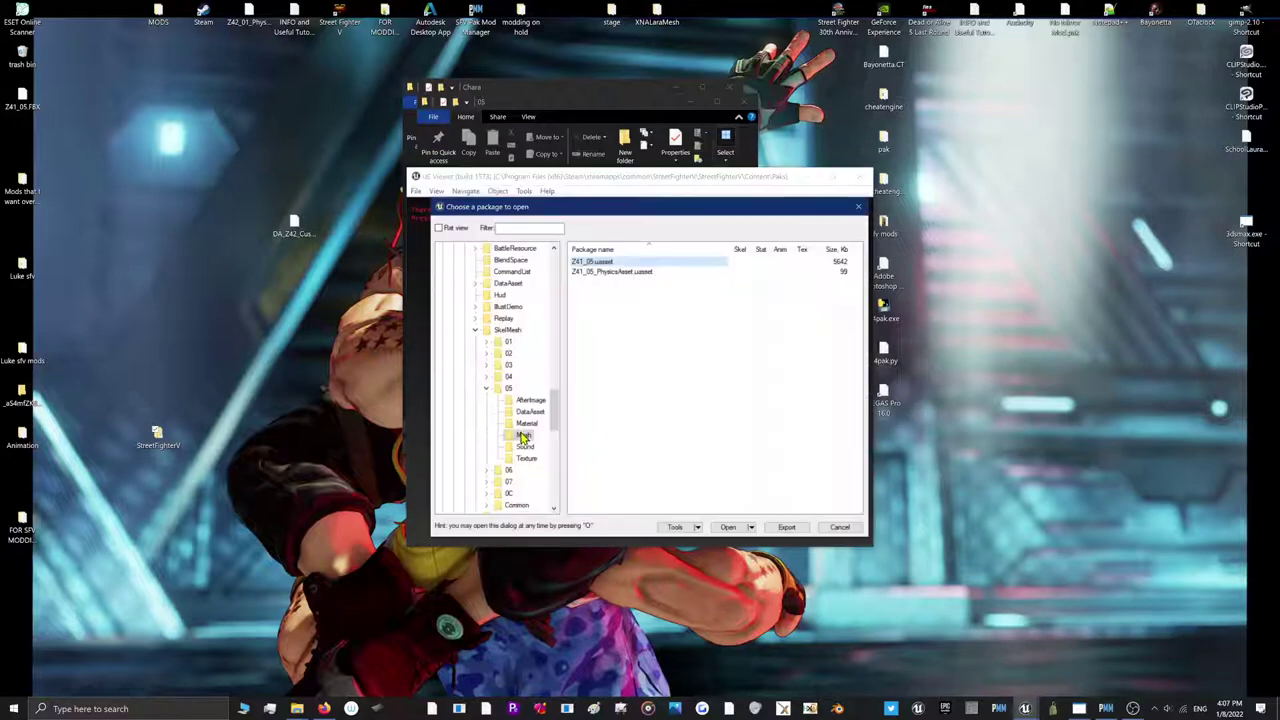
{"action": "left_click", "coordinate": [525, 424]}
{"action": "left_click", "coordinate": [523, 434]}
{"action": "double_click", "coordinate": [616, 271]}
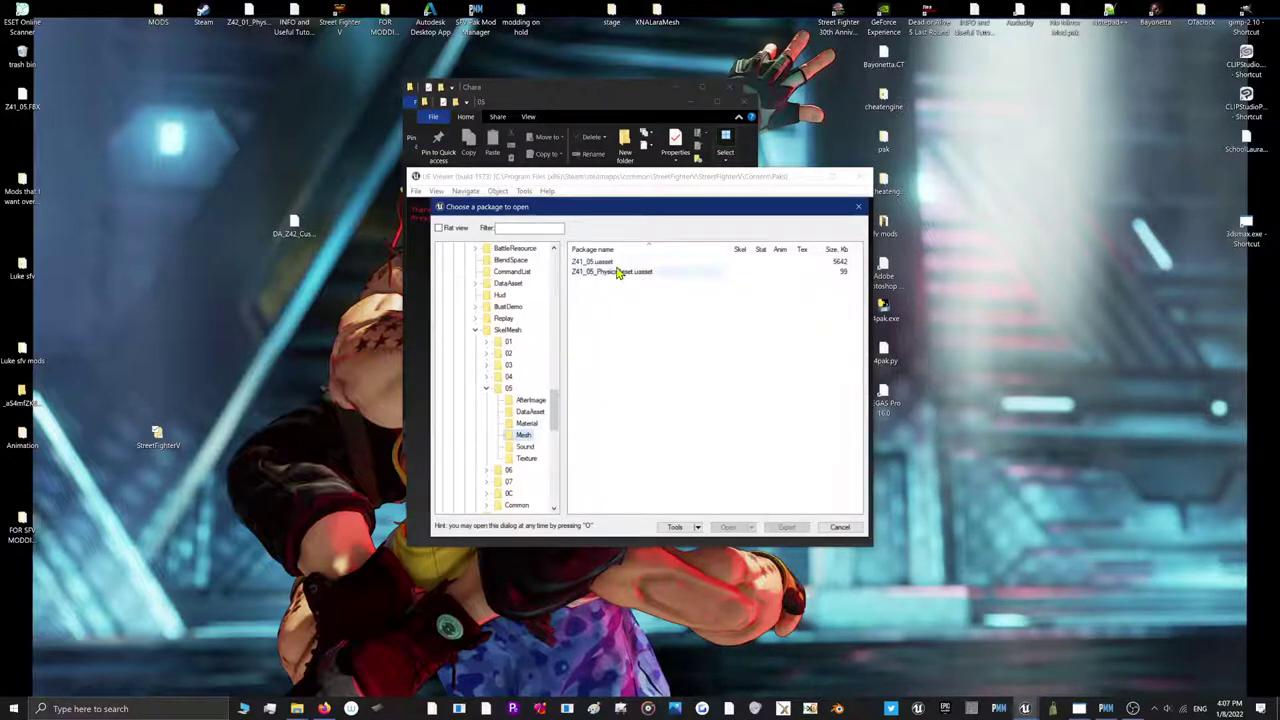
In File Explorer, reorder the folder nesting by moving SkelMesh up into Chara and placing the 05 folder inside SkelMesh
{"action": "left_click_drag", "start_coordinate": [592, 94], "coordinate": [490, 94]}
{"action": "double_click", "coordinate": [494, 227]}
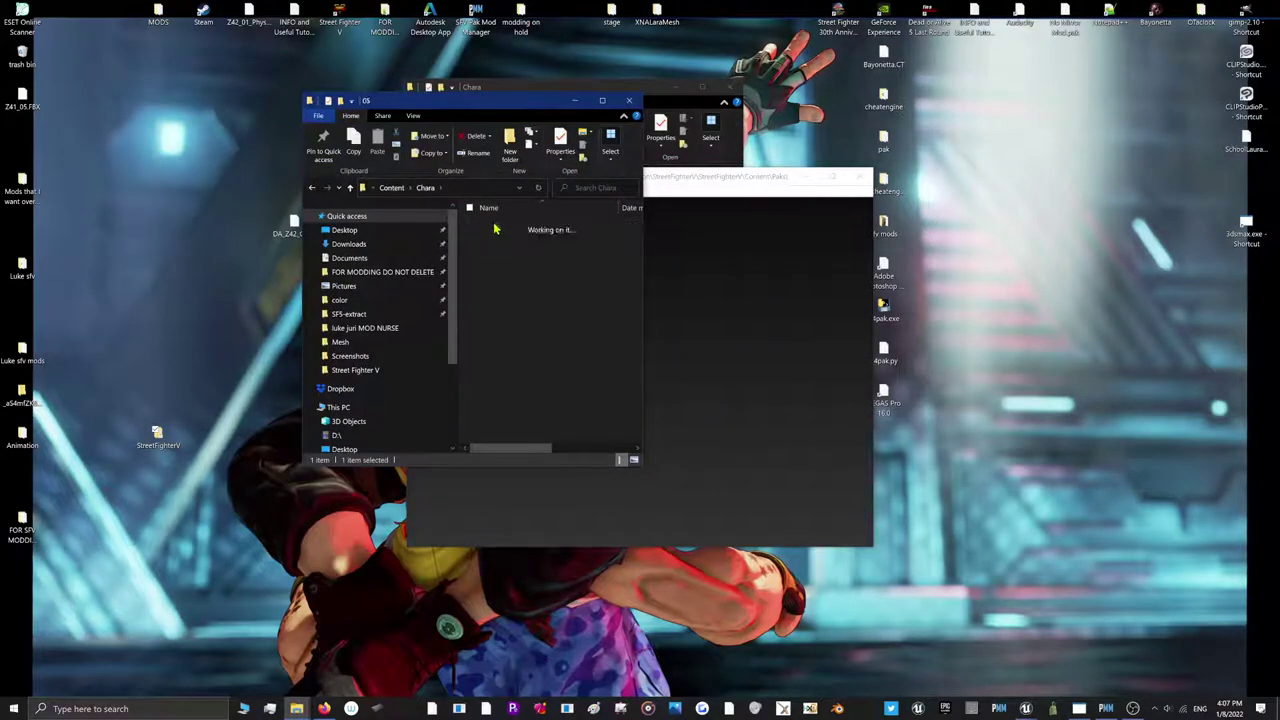
{"action": "left_click", "coordinate": [428, 189]}
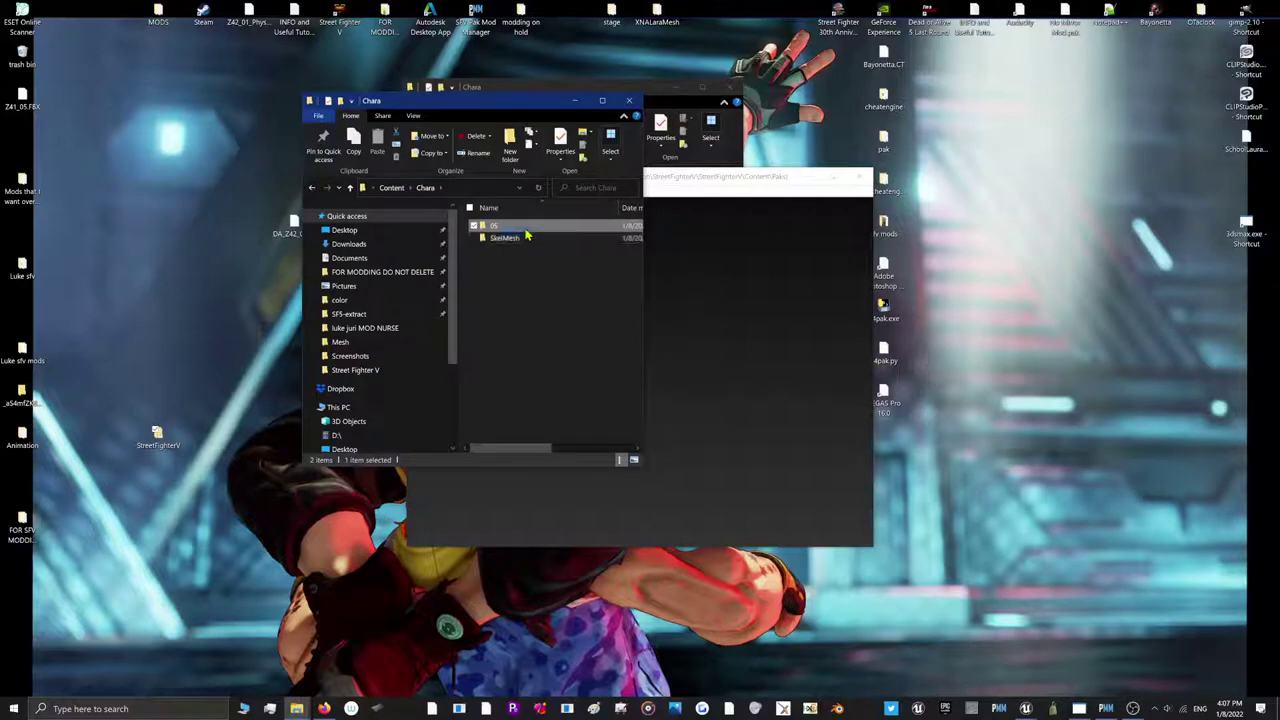
{"action": "left_click_drag", "start_coordinate": [526, 228], "coordinate": [553, 241]}
{"action": "left_click", "coordinate": [544, 229]}
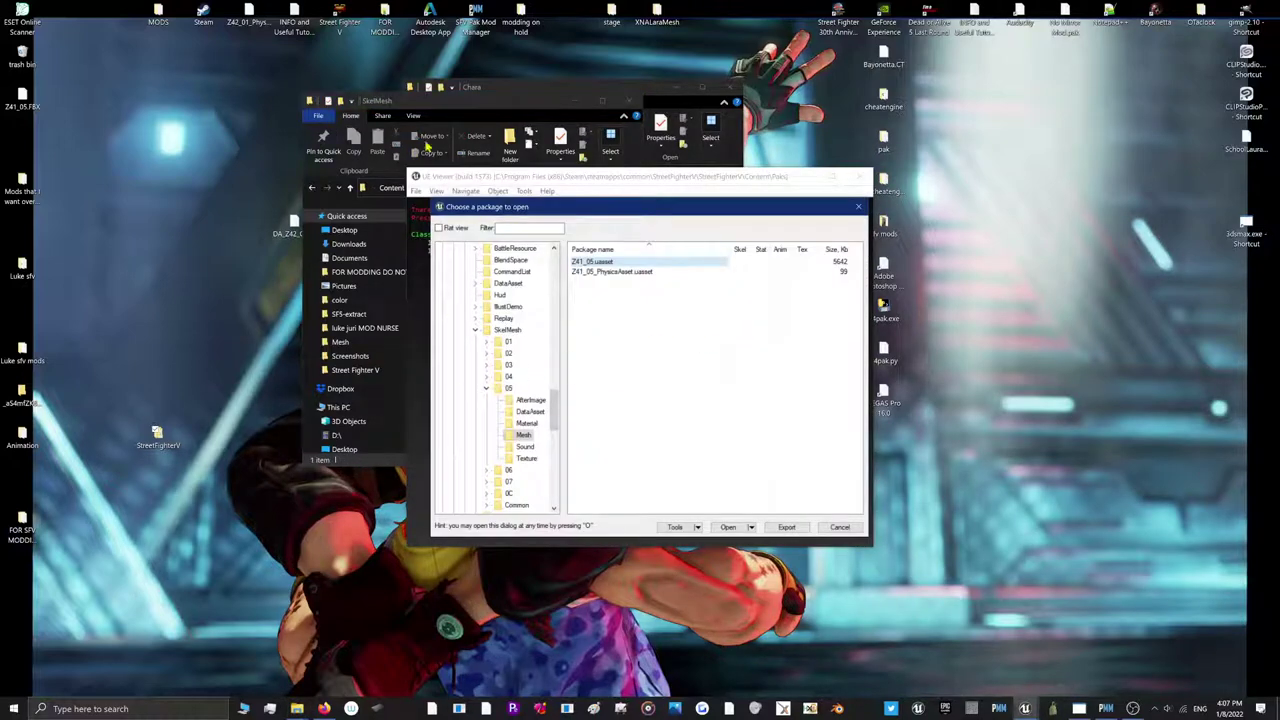
Move the Explorer window clear of UE Viewer and create a Material folder inside SkelMesh\05
{"action": "left_click_drag", "start_coordinate": [460, 104], "coordinate": [186, 126]}
{"action": "right_click", "coordinate": [261, 307]}
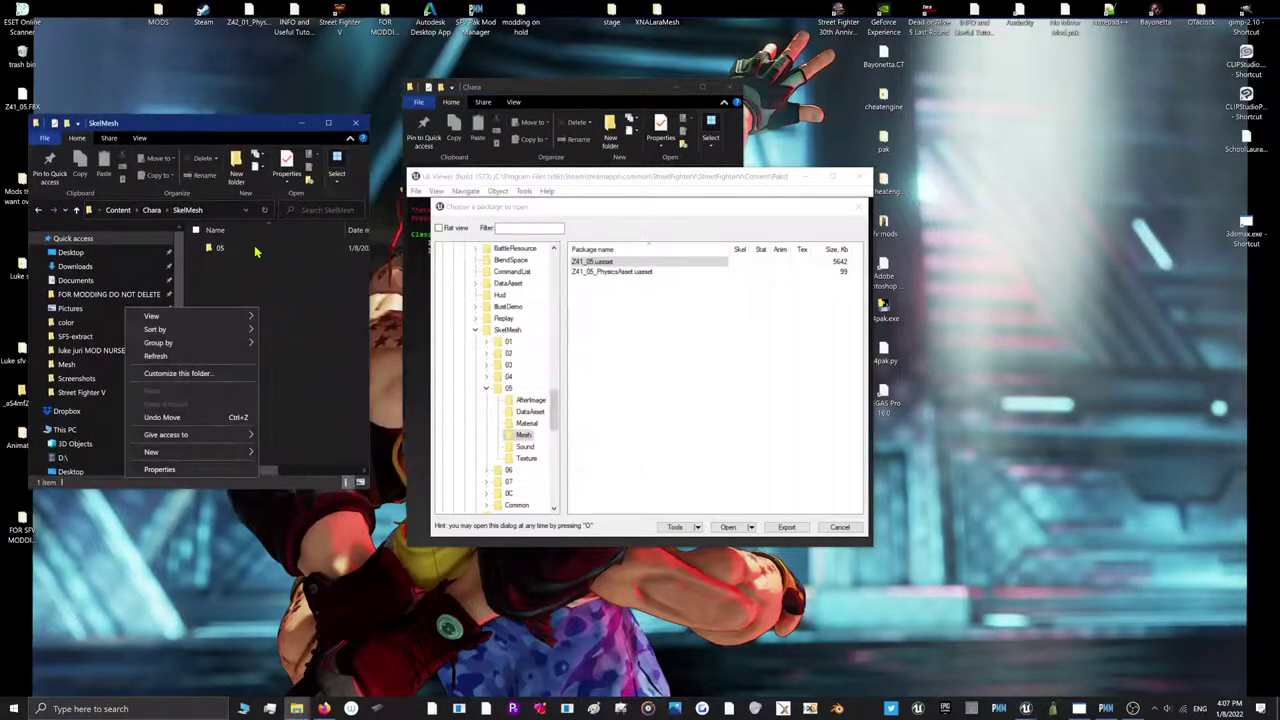
{"action": "double_click", "coordinate": [256, 249]}
{"action": "right_click", "coordinate": [257, 266]}
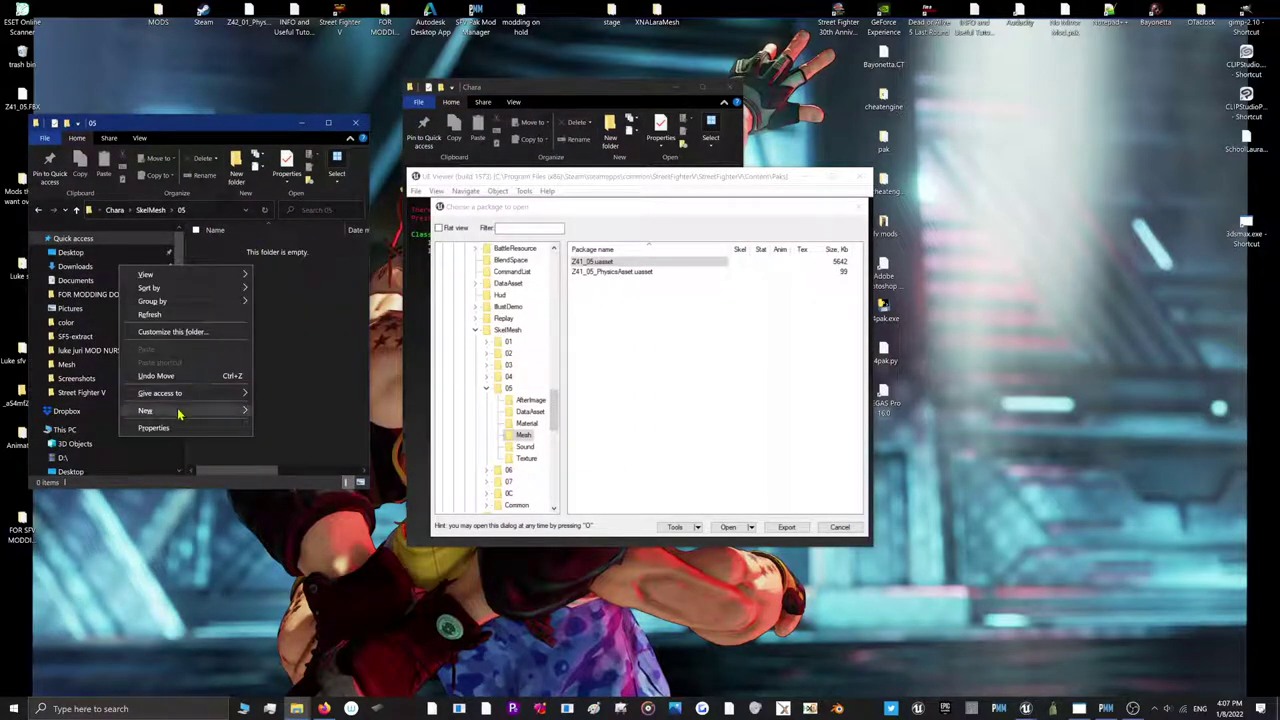
{"action": "mouse_move", "coordinate": [185, 411]}
{"action": "left_click", "coordinate": [280, 416]}
{"action": "type", "text": "Material"}
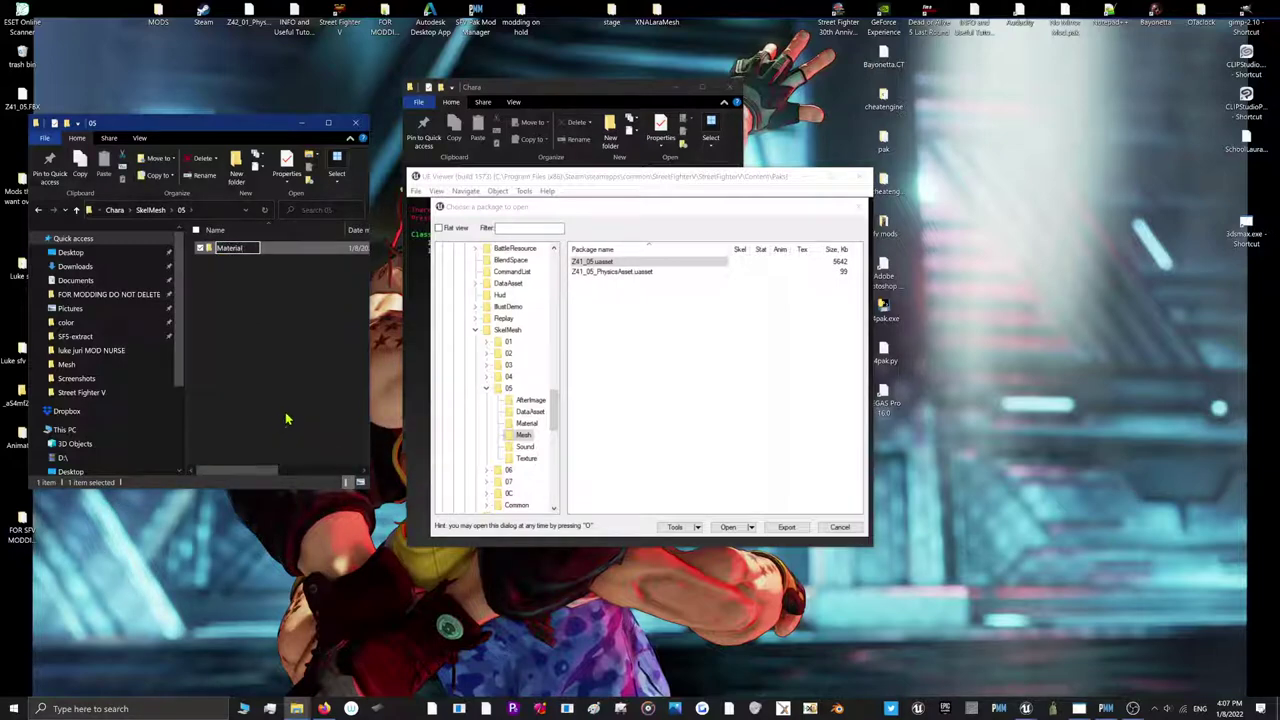
{"action": "left_click", "coordinate": [285, 419]}
Create a folder named Mesh beside the Material folder
{"action": "right_click", "coordinate": [285, 419]}
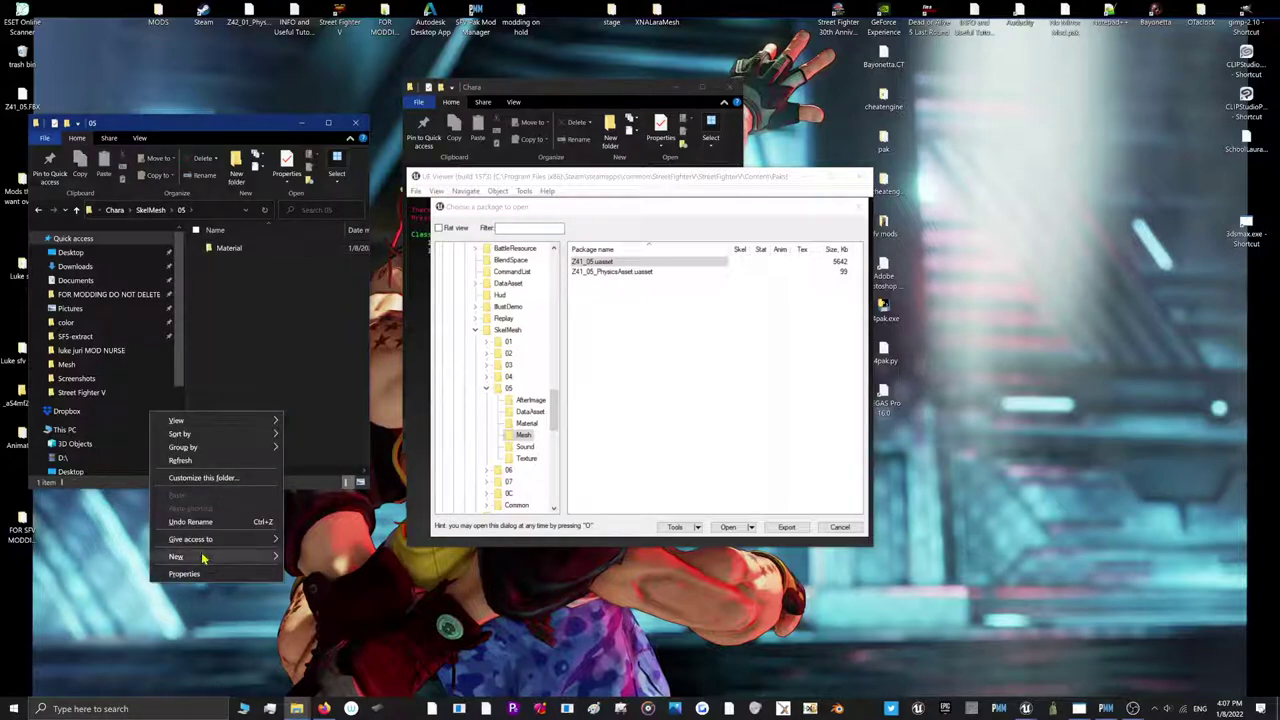
{"action": "mouse_move", "coordinate": [202, 558]}
{"action": "left_click", "coordinate": [300, 557]}
{"action": "type", "text": "Mesh"}
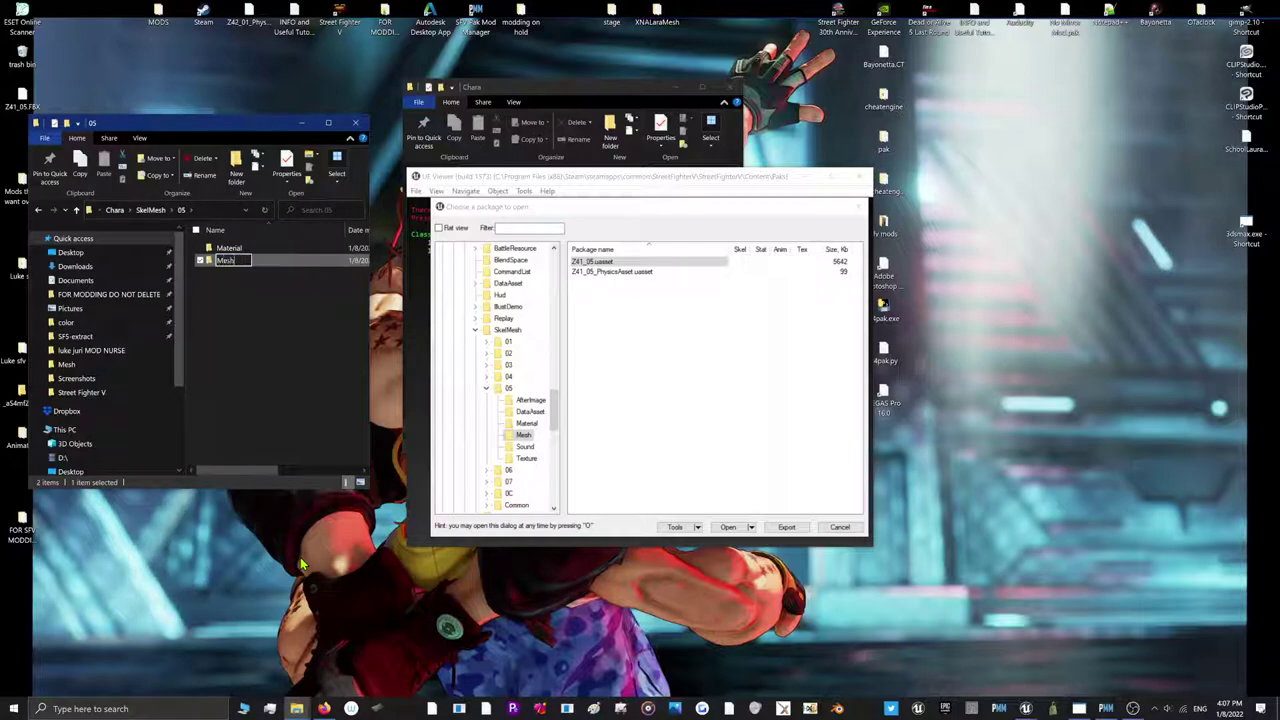
{"action": "left_click", "coordinate": [337, 369]}
Create a folder named Texture beside the Material and Mesh folders
{"action": "right_click", "coordinate": [233, 292]}
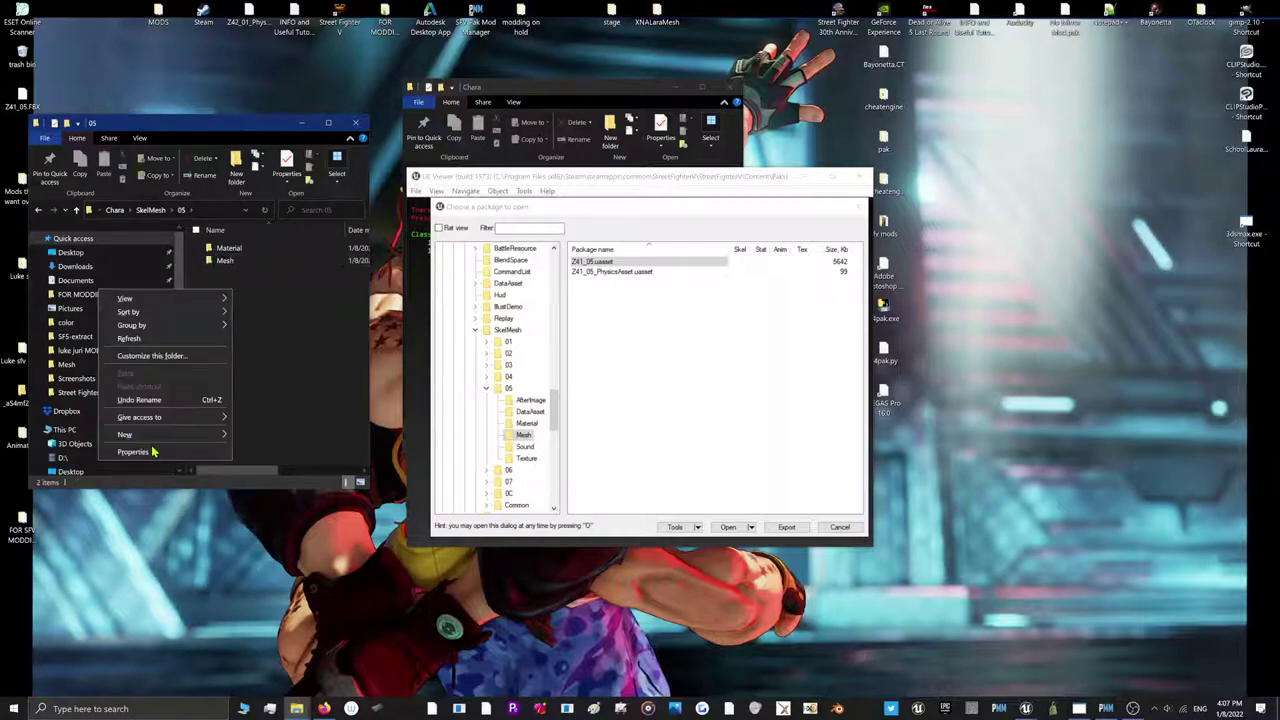
{"action": "mouse_move", "coordinate": [124, 434]}
{"action": "left_click", "coordinate": [252, 434]}
{"action": "type", "text": "T"}
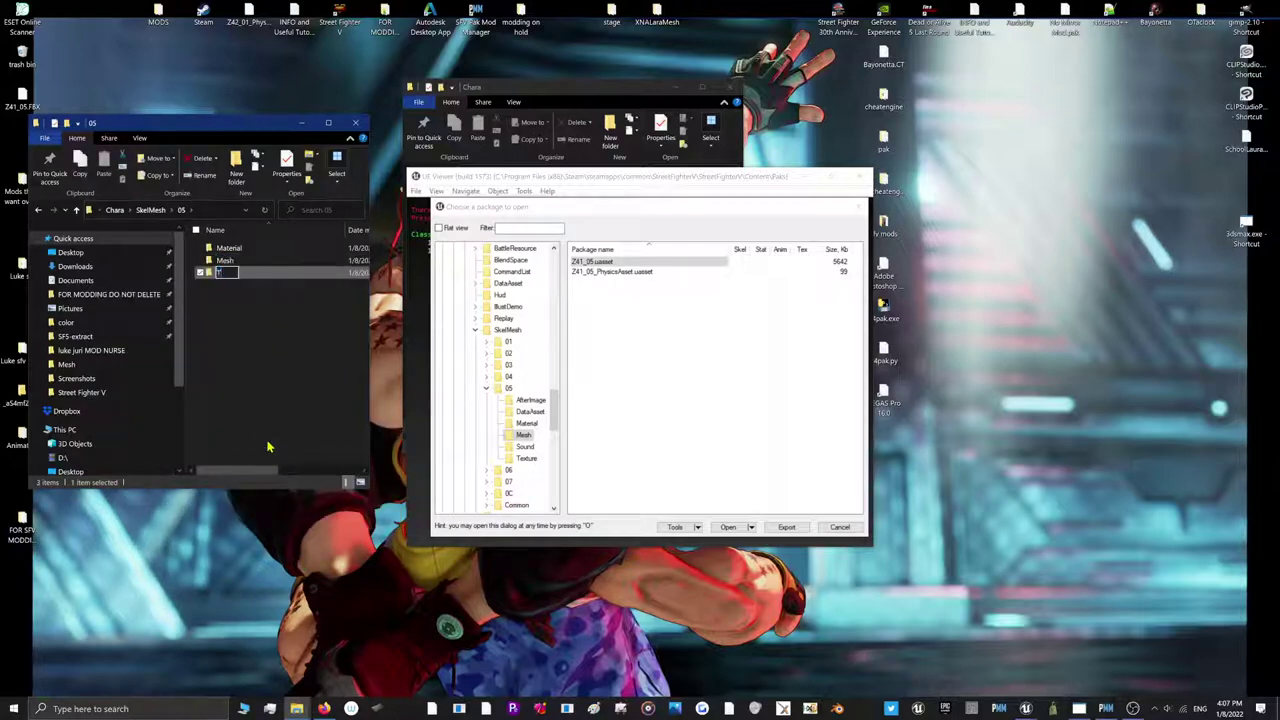
{"action": "type", "text": "exture"}
{"action": "left_click", "coordinate": [268, 447]}
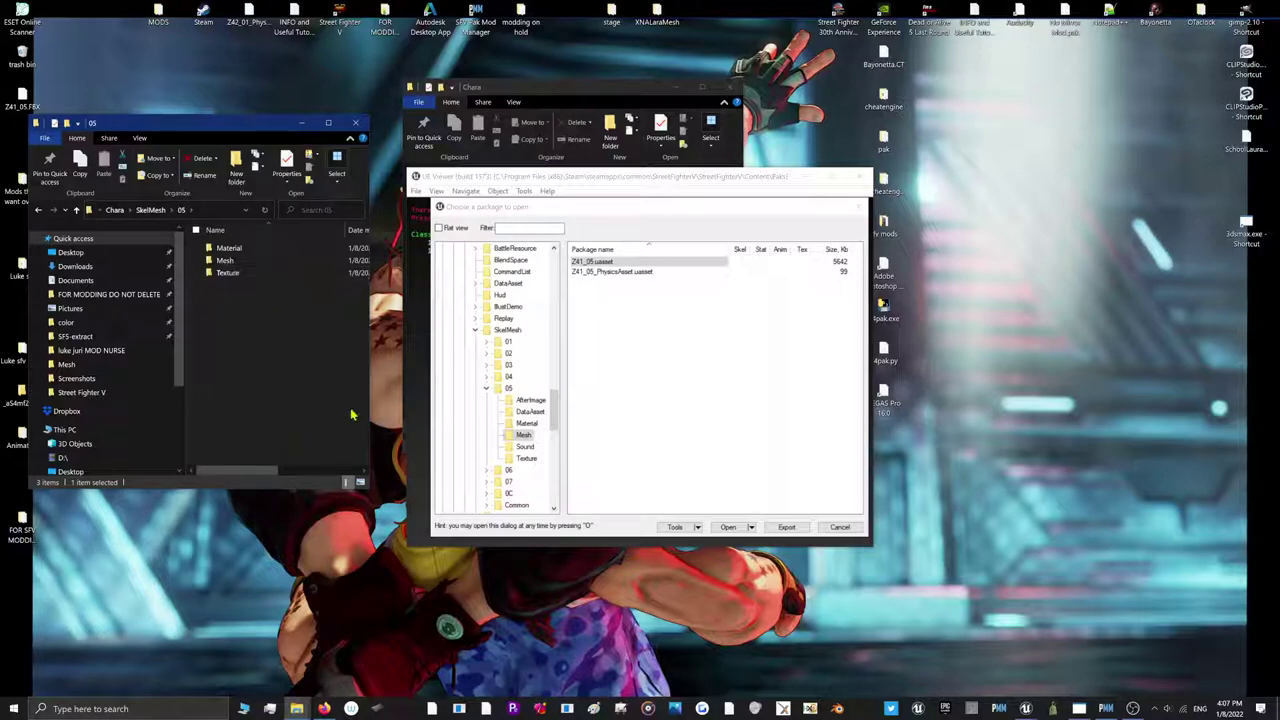
In UE Viewer, save the Z41_05 and Z41_05_PhysicsAsset packages from the Mesh folder to Downloads, keeping the directory structure
{"action": "left_click", "coordinate": [522, 437]}
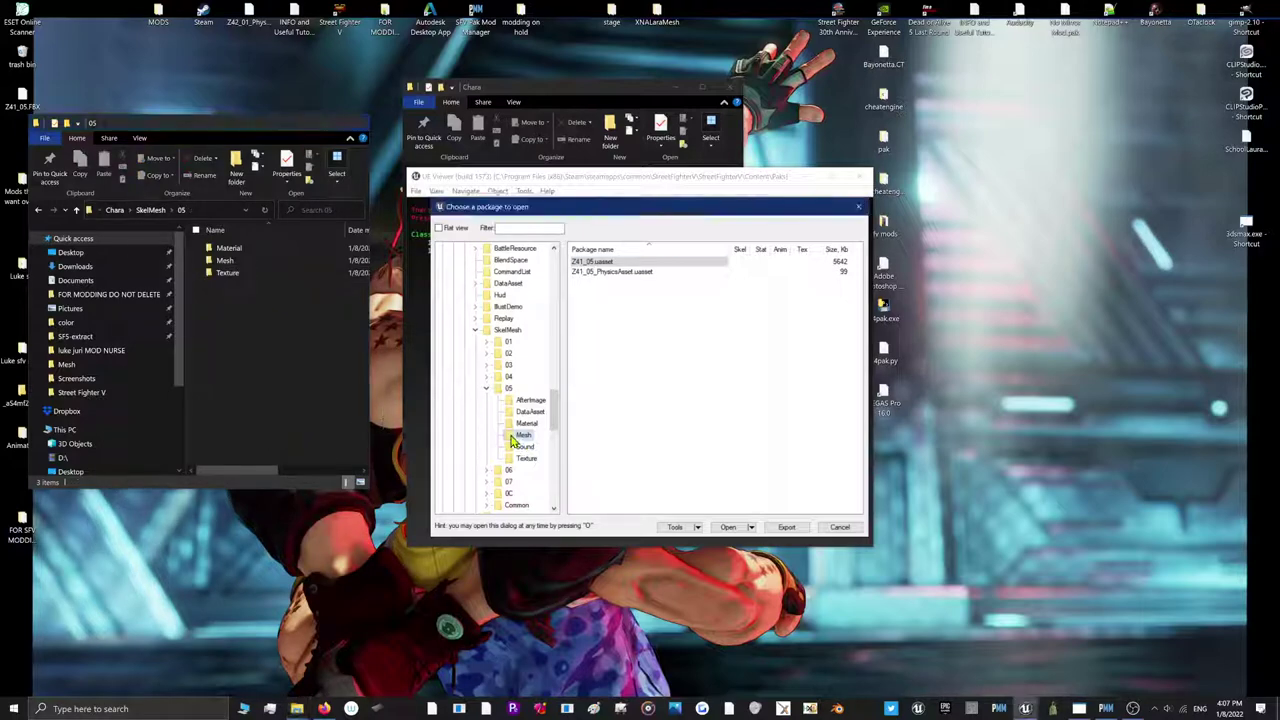
{"action": "right_click", "coordinate": [625, 270]}
{"action": "left_click", "coordinate": [667, 316]}
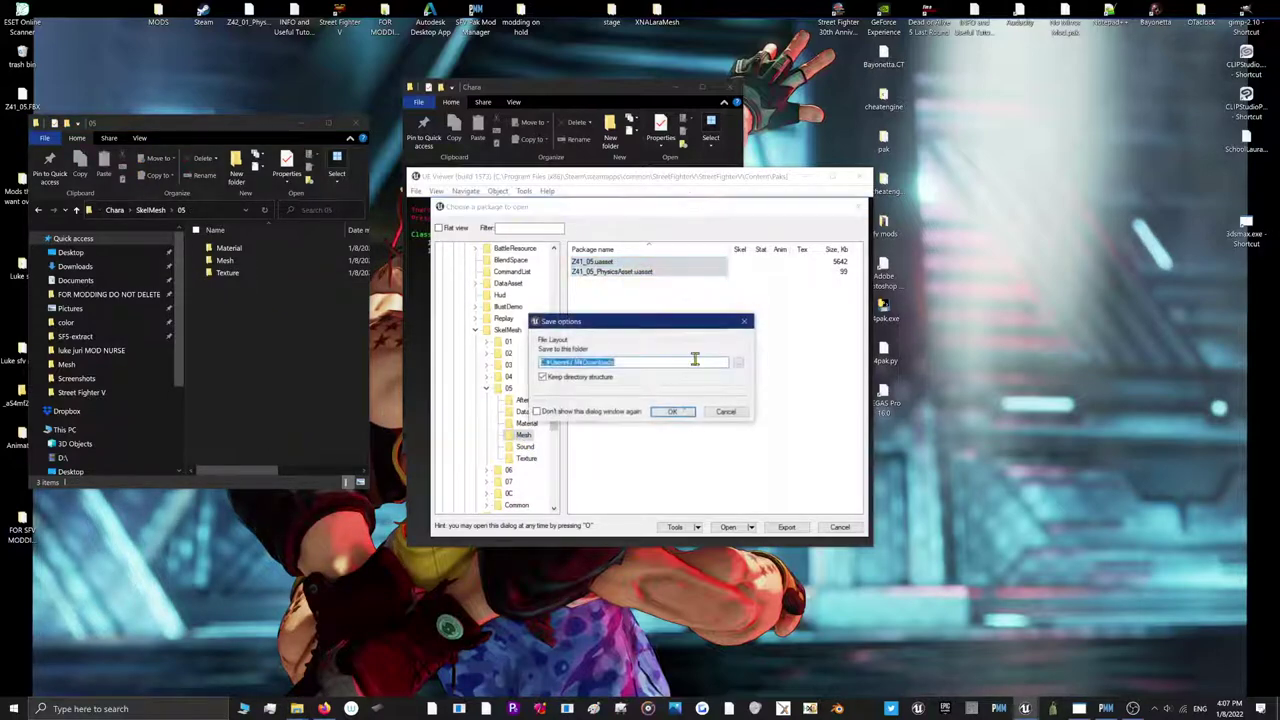
{"action": "left_click", "coordinate": [677, 411]}
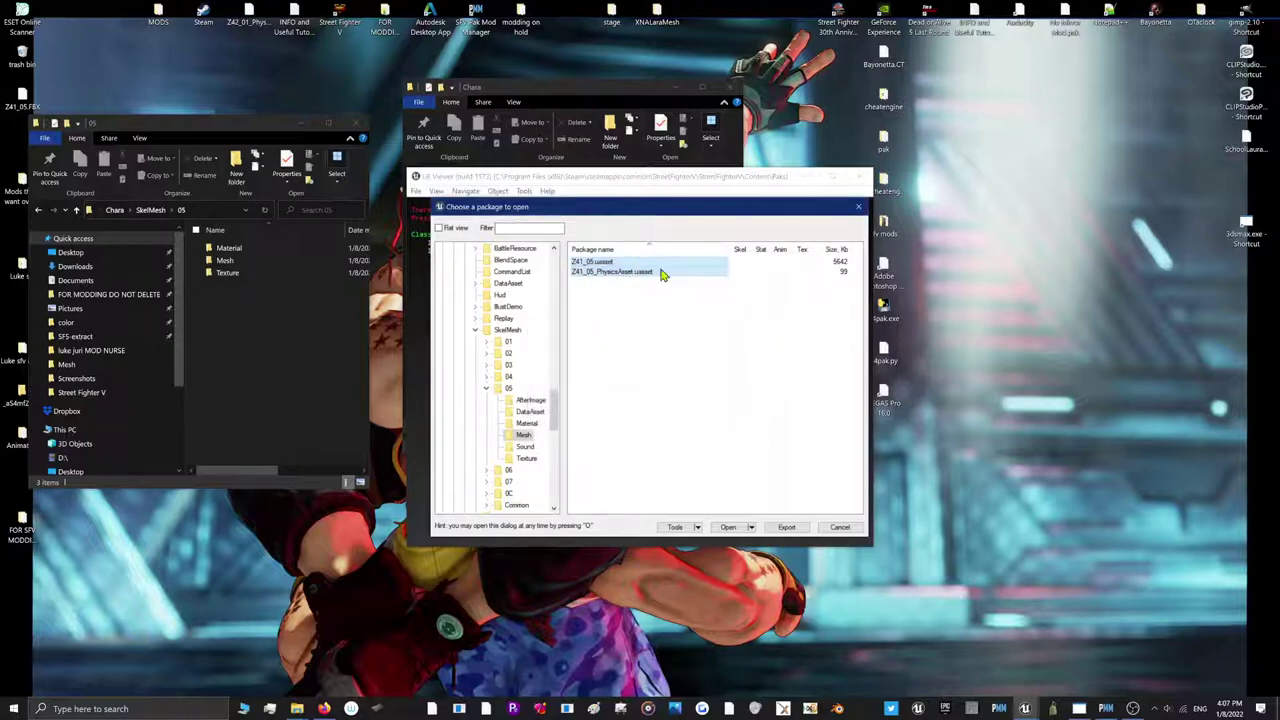
Save the DA_Z41_CustomizeSetting_05 and DA_Z41_MaterialPreset_05 packages from the costume 05 DataAsset folder
{"action": "left_click", "coordinate": [528, 412]}
{"action": "left_click_drag", "start_coordinate": [634, 316], "coordinate": [623, 236]}
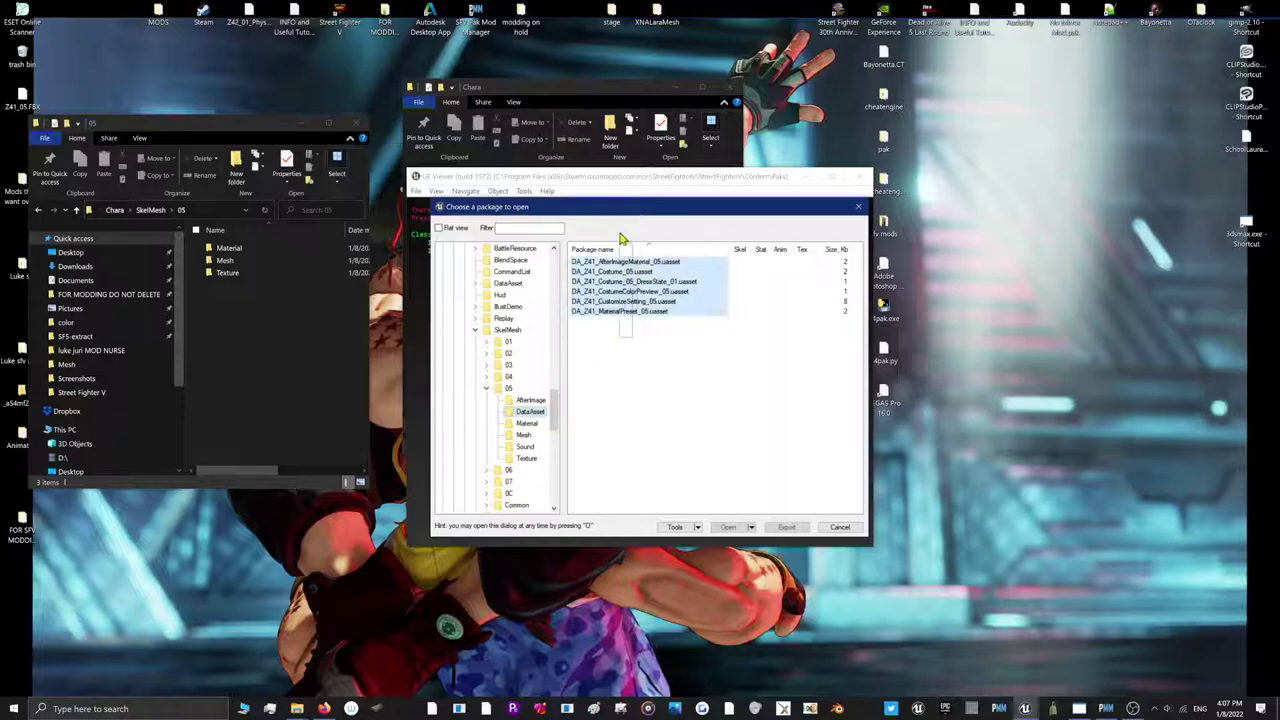
{"action": "right_click", "coordinate": [627, 273]}
{"action": "left_click", "coordinate": [648, 334]}
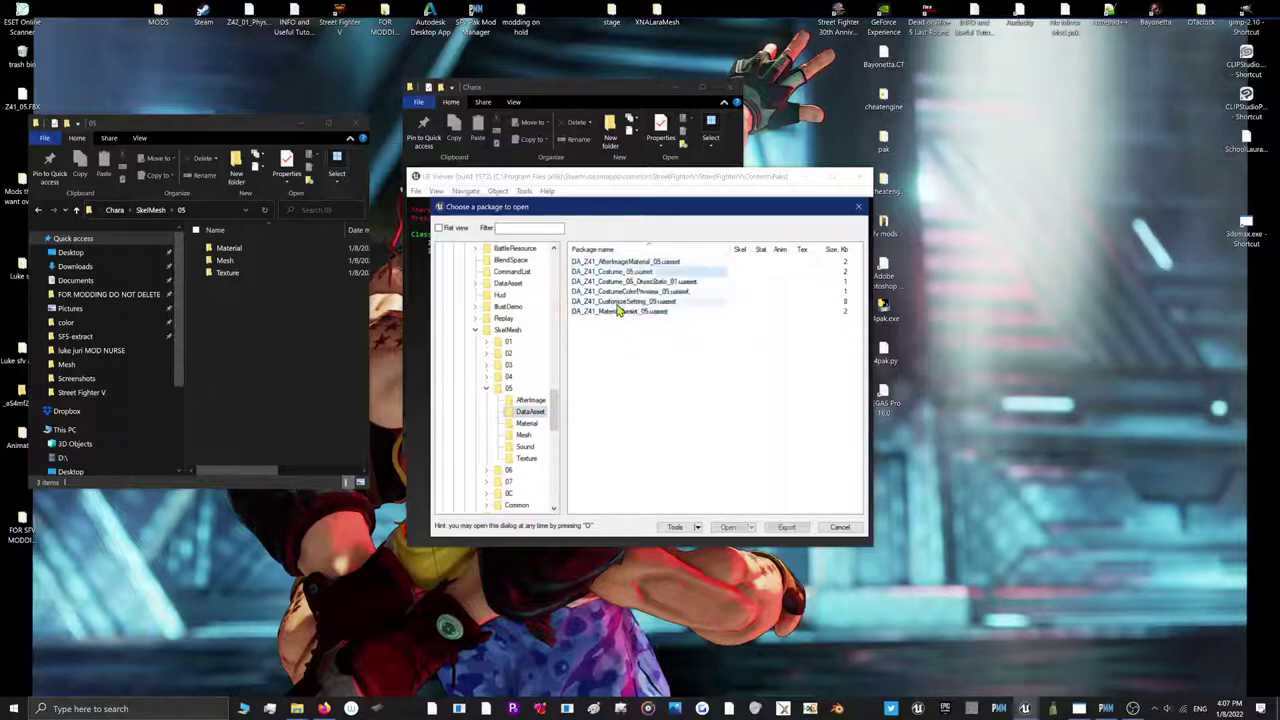
{"action": "left_click", "coordinate": [625, 312], "text": "shift"}
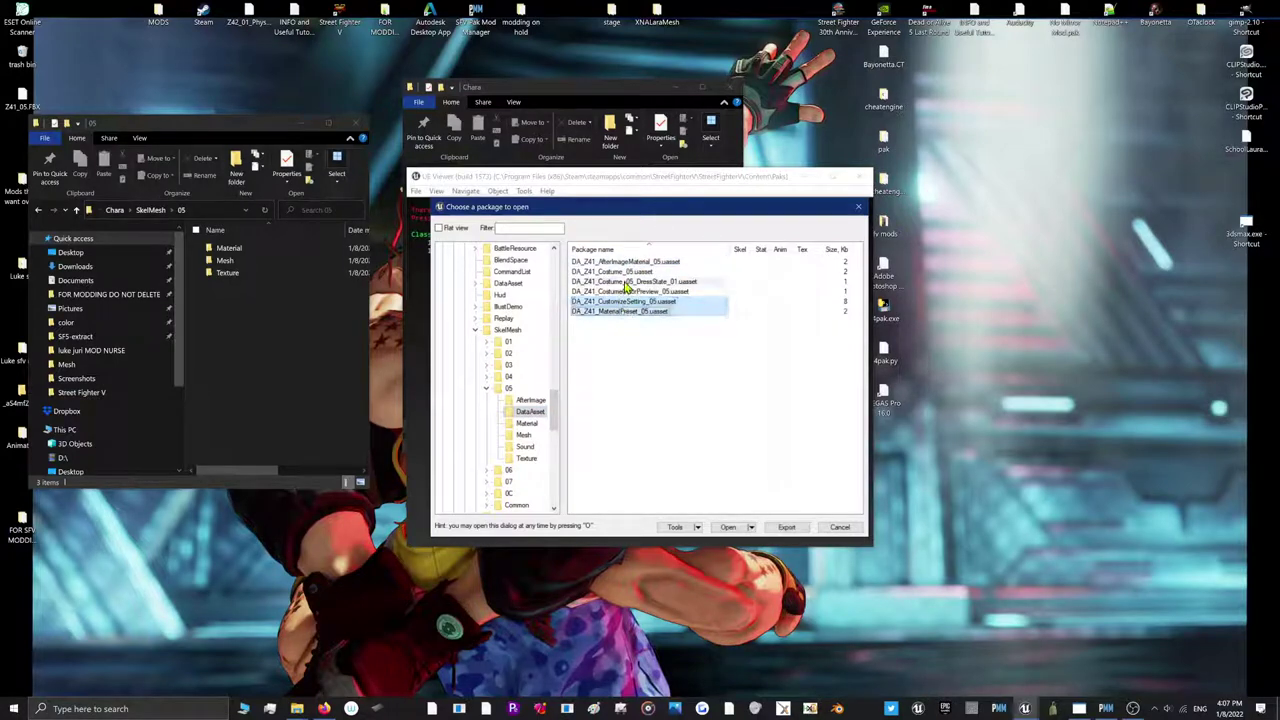
{"action": "left_click", "coordinate": [622, 291], "text": "ctrl"}
{"action": "left_click", "coordinate": [622, 292], "text": "ctrl"}
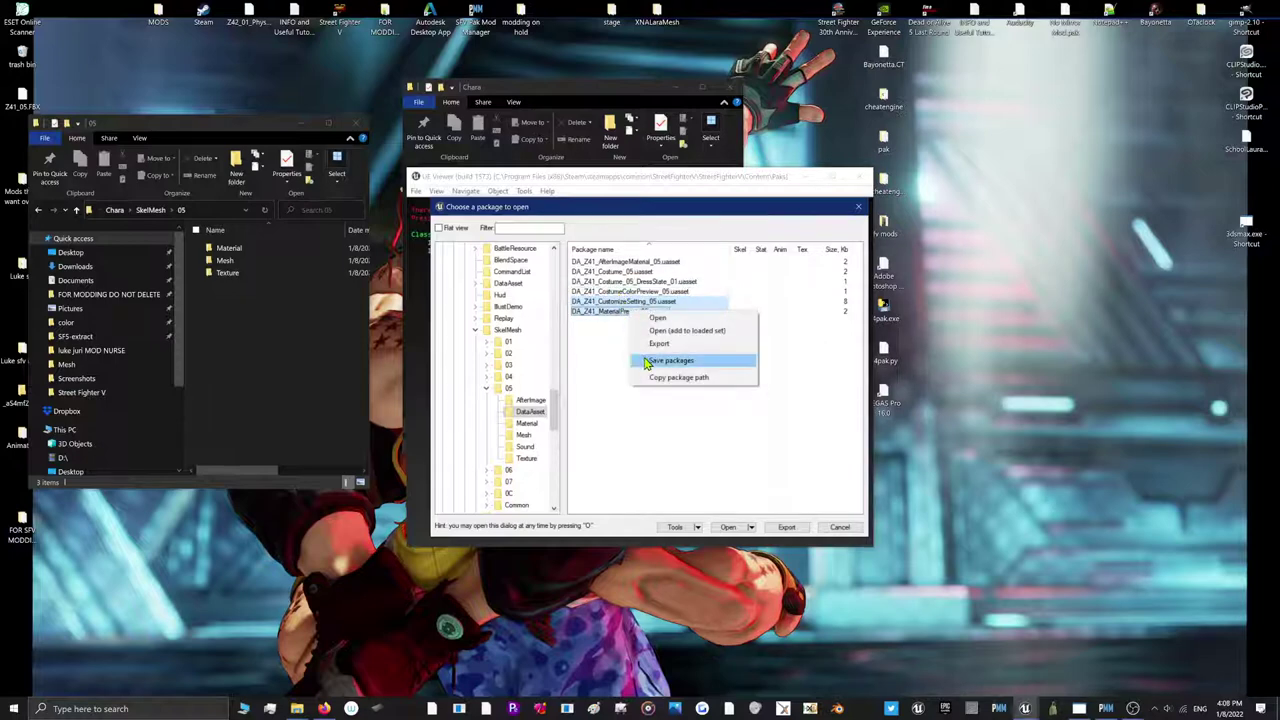
{"action": "left_click", "coordinate": [671, 360]}
{"action": "left_click", "coordinate": [657, 414]}
Save all CT_Z41_05 packages from the costume's Texture folder to Downloads, keeping the directory structure
{"action": "left_click", "coordinate": [521, 401]}
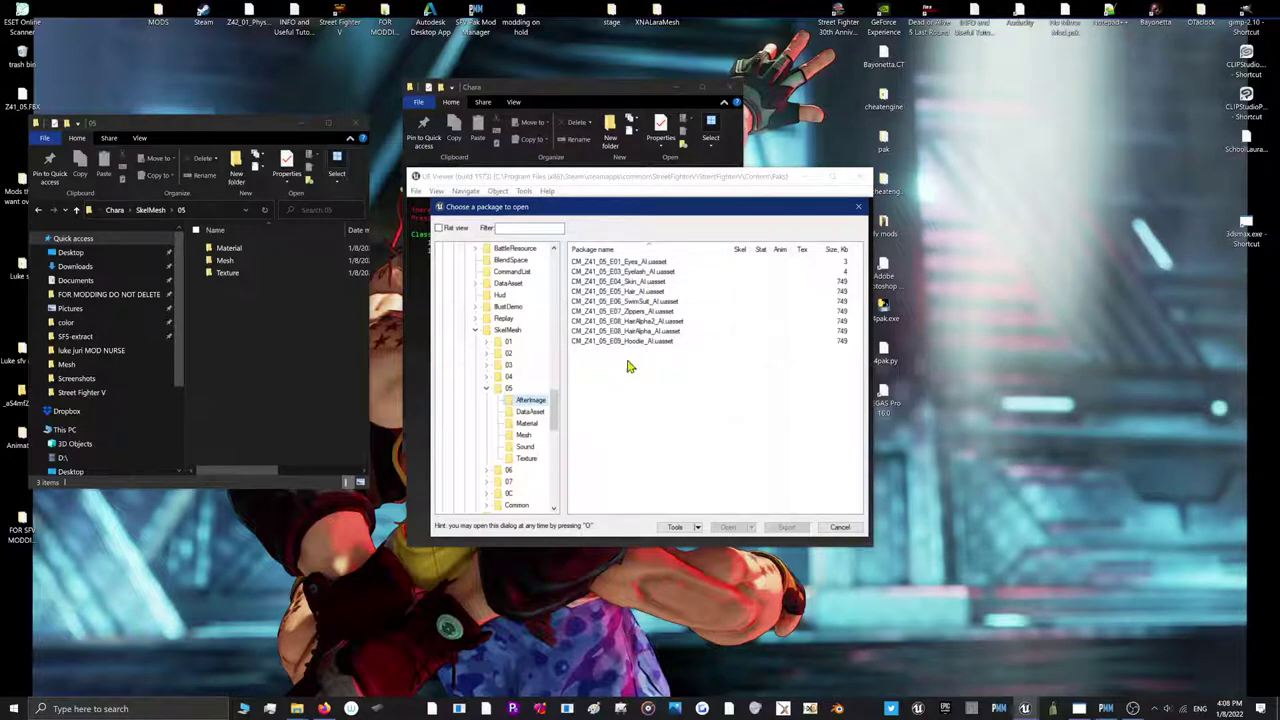
{"action": "left_click", "coordinate": [520, 435]}
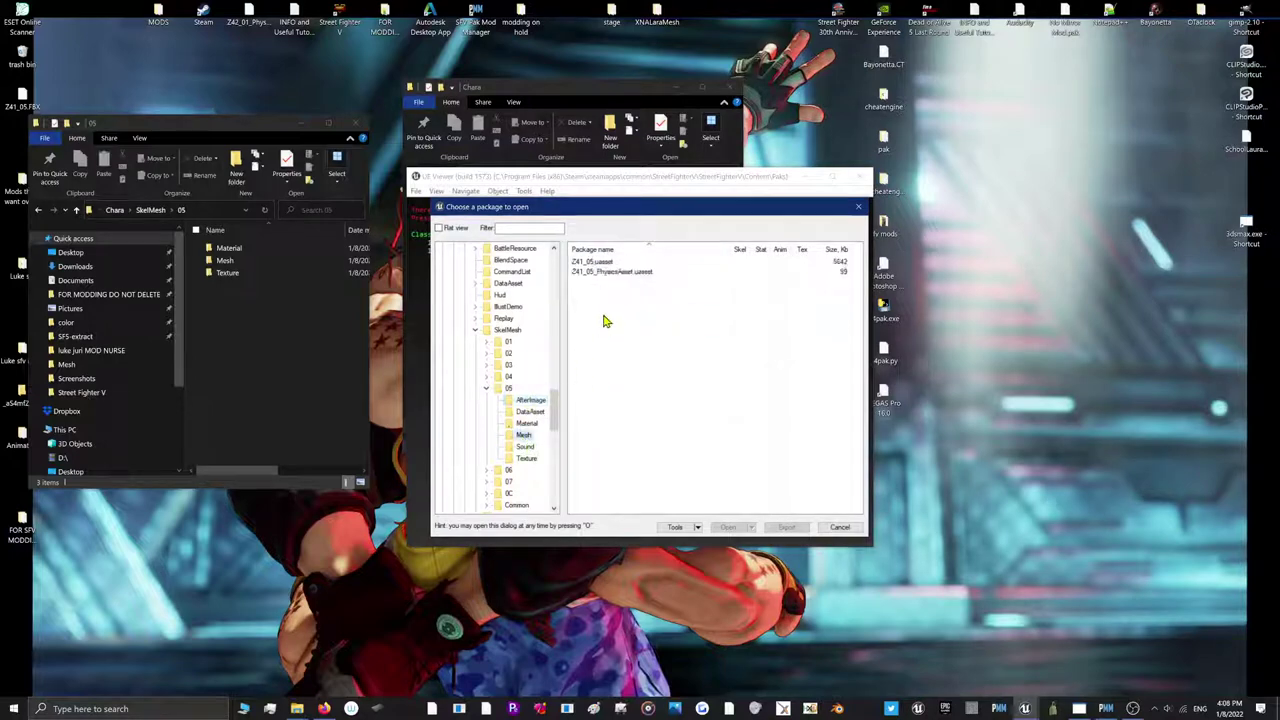
{"action": "left_click", "coordinate": [524, 458]}
{"action": "left_click_drag", "start_coordinate": [630, 395], "coordinate": [630, 240]}
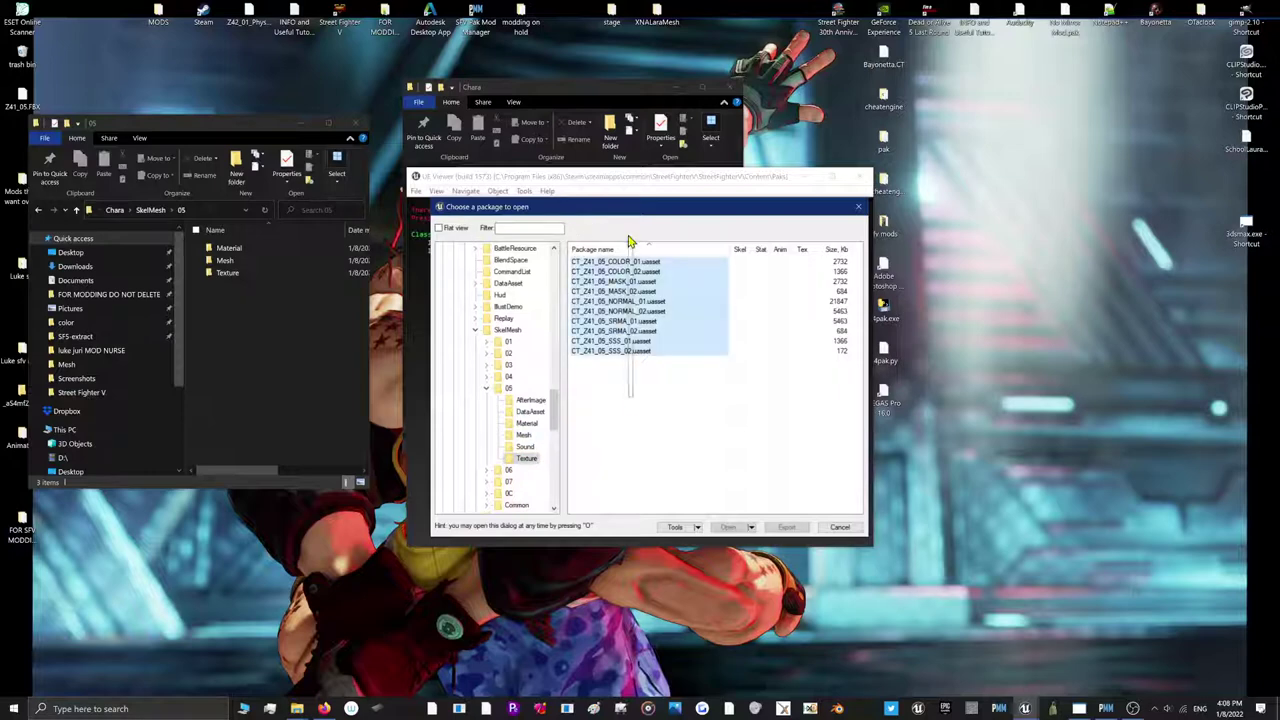
{"action": "right_click", "coordinate": [630, 318]}
{"action": "left_click", "coordinate": [660, 362]}
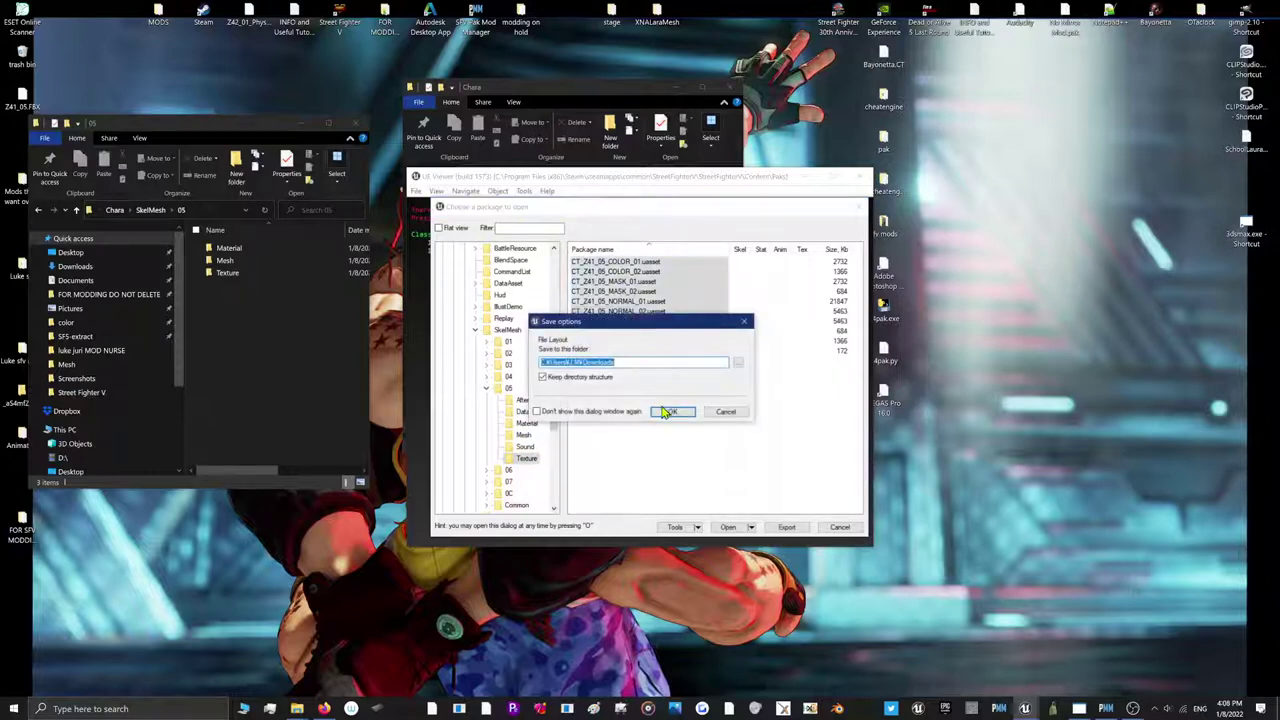
{"action": "left_click", "coordinate": [666, 409]}
In the exported Z41\SkelMesh\05\Mesh folder, delete Z41_05.uasset and move Z41_05_PhysicsAsset.uasset into the mod's Mesh folder
{"action": "left_click", "coordinate": [556, 104]}
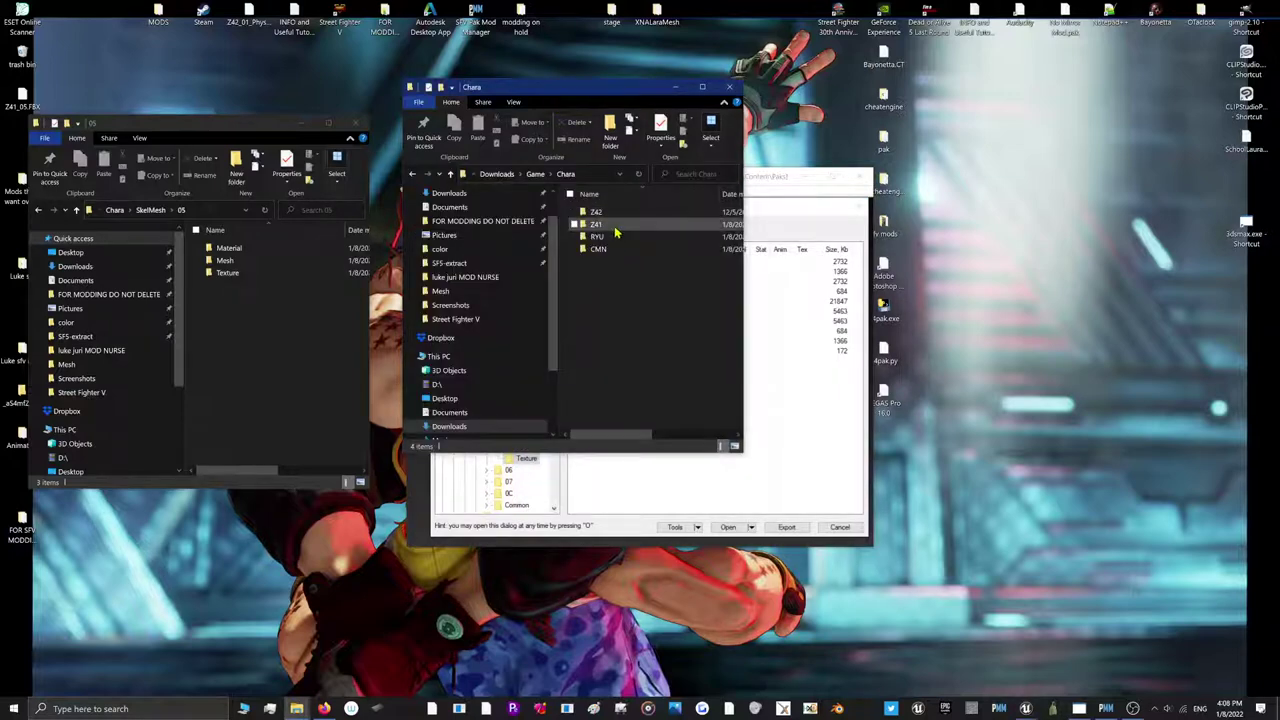
{"action": "double_click", "coordinate": [614, 227]}
{"action": "double_click", "coordinate": [612, 215]}
{"action": "double_click", "coordinate": [612, 215]}
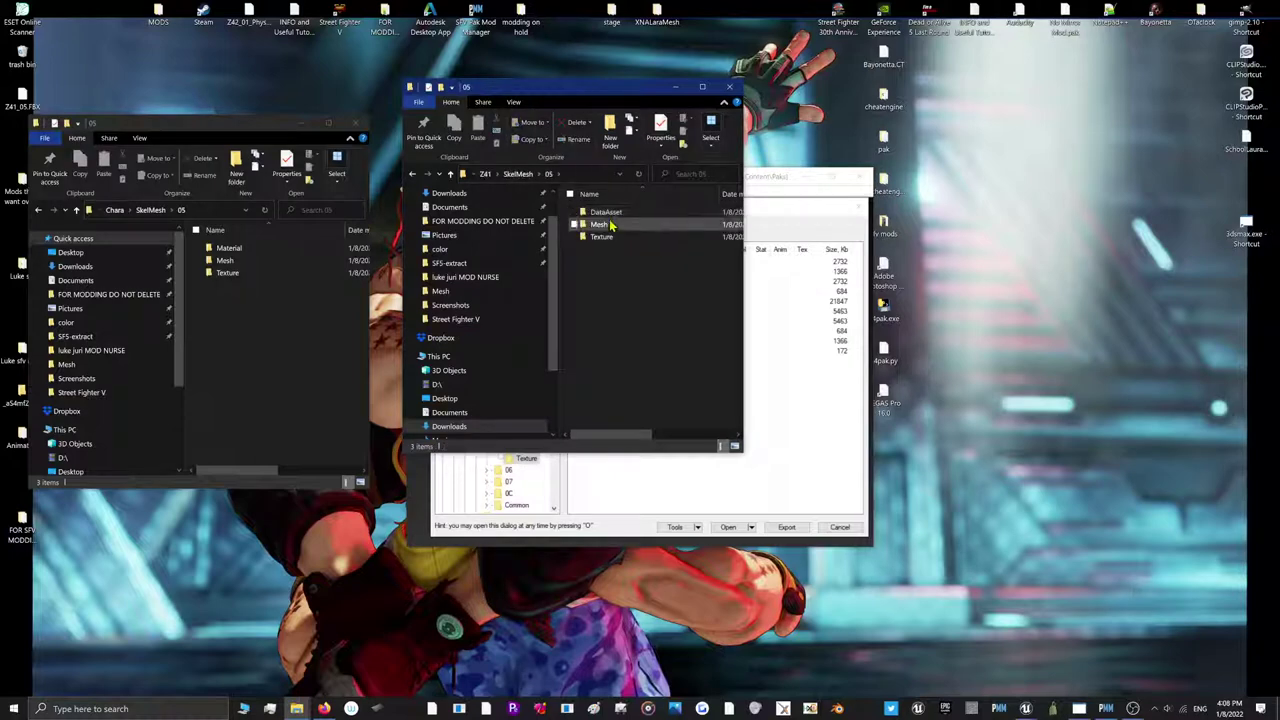
{"action": "double_click", "coordinate": [612, 226]}
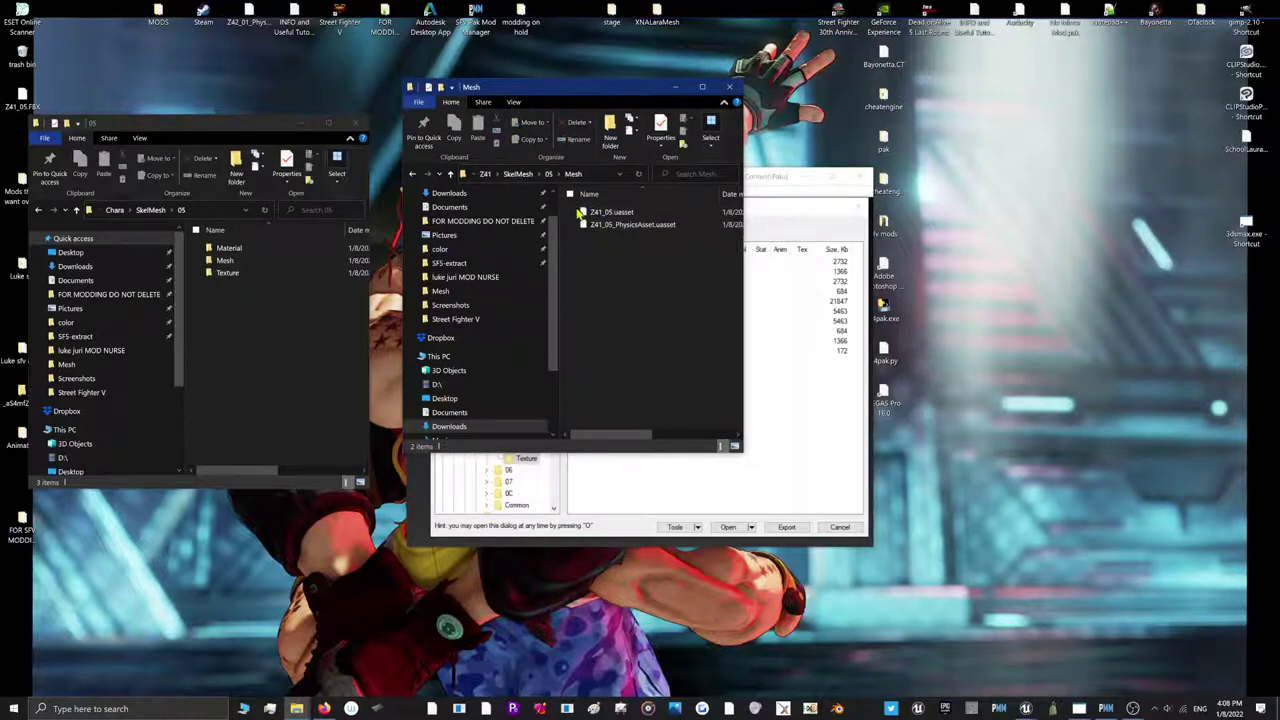
{"action": "right_click", "coordinate": [582, 213]}
{"action": "left_click", "coordinate": [474, 408]}
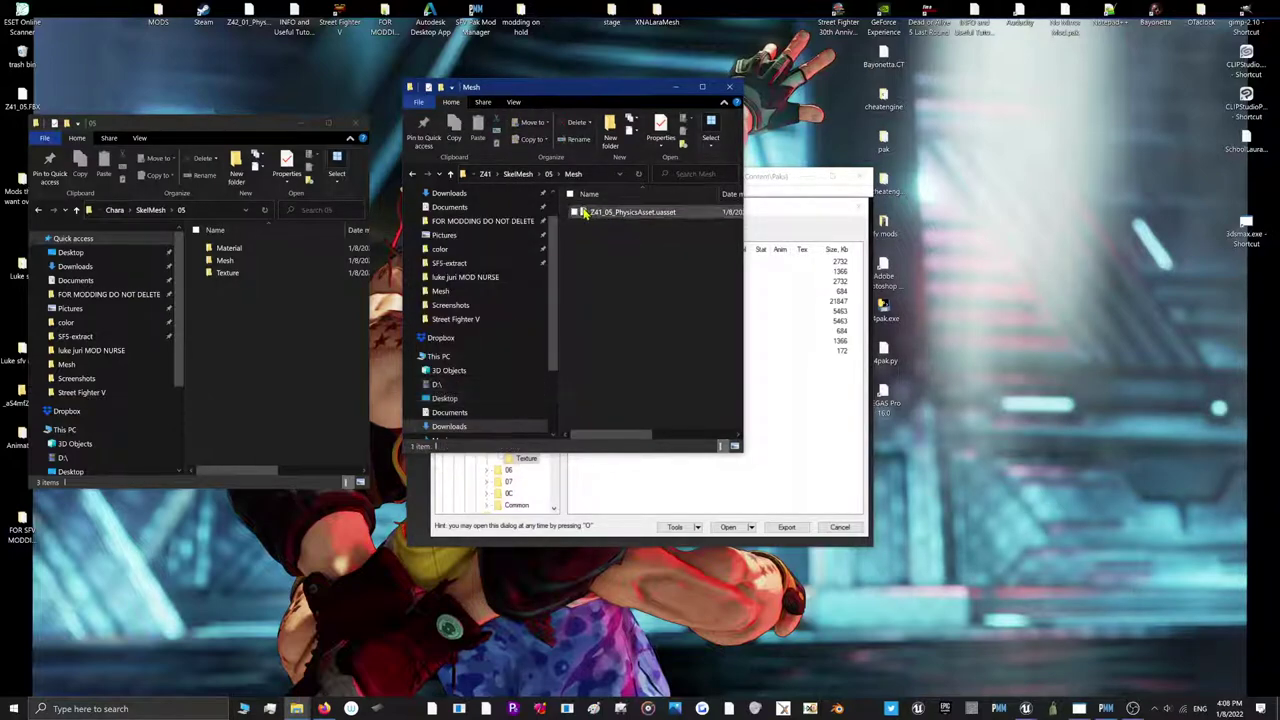
{"action": "left_click_drag", "start_coordinate": [585, 215], "coordinate": [226, 260]}
Move all exported CT_Z41_05 texture files into the mod's Texture folder
{"action": "left_click", "coordinate": [549, 175]}
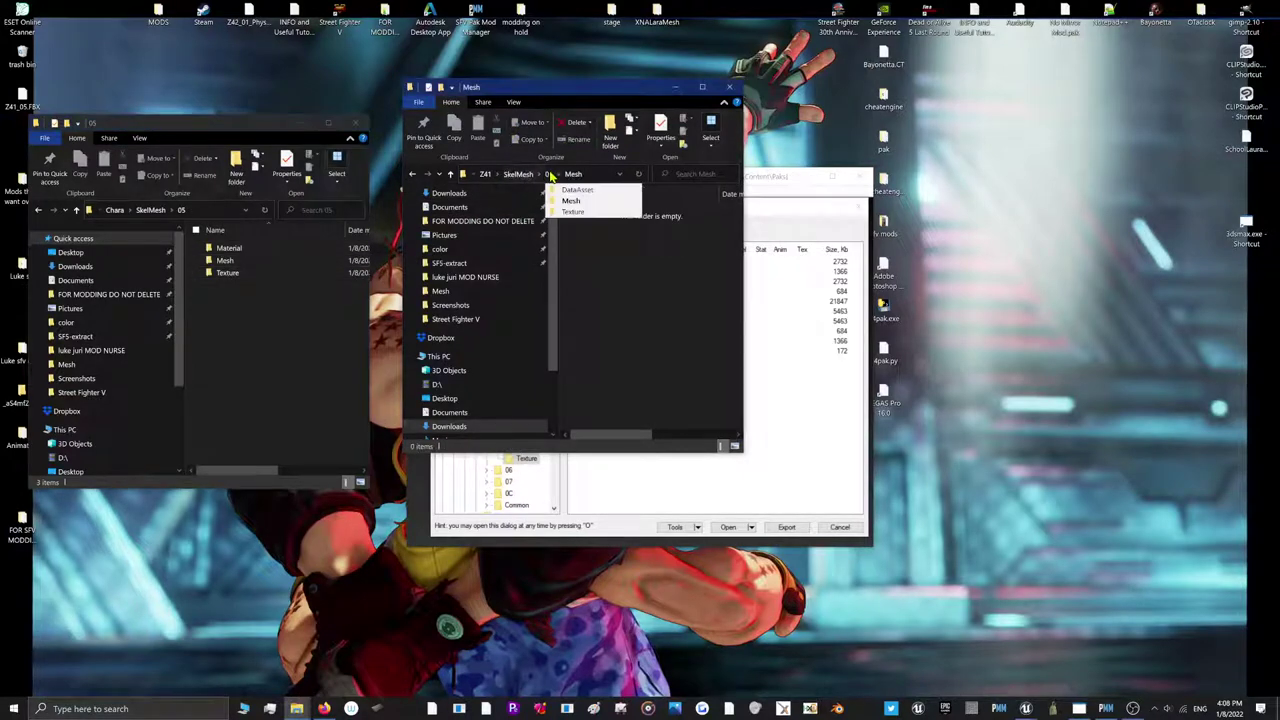
{"action": "left_click", "coordinate": [549, 174]}
{"action": "double_click", "coordinate": [584, 234]}
{"action": "left_click_drag", "start_coordinate": [633, 341], "coordinate": [643, 170]}
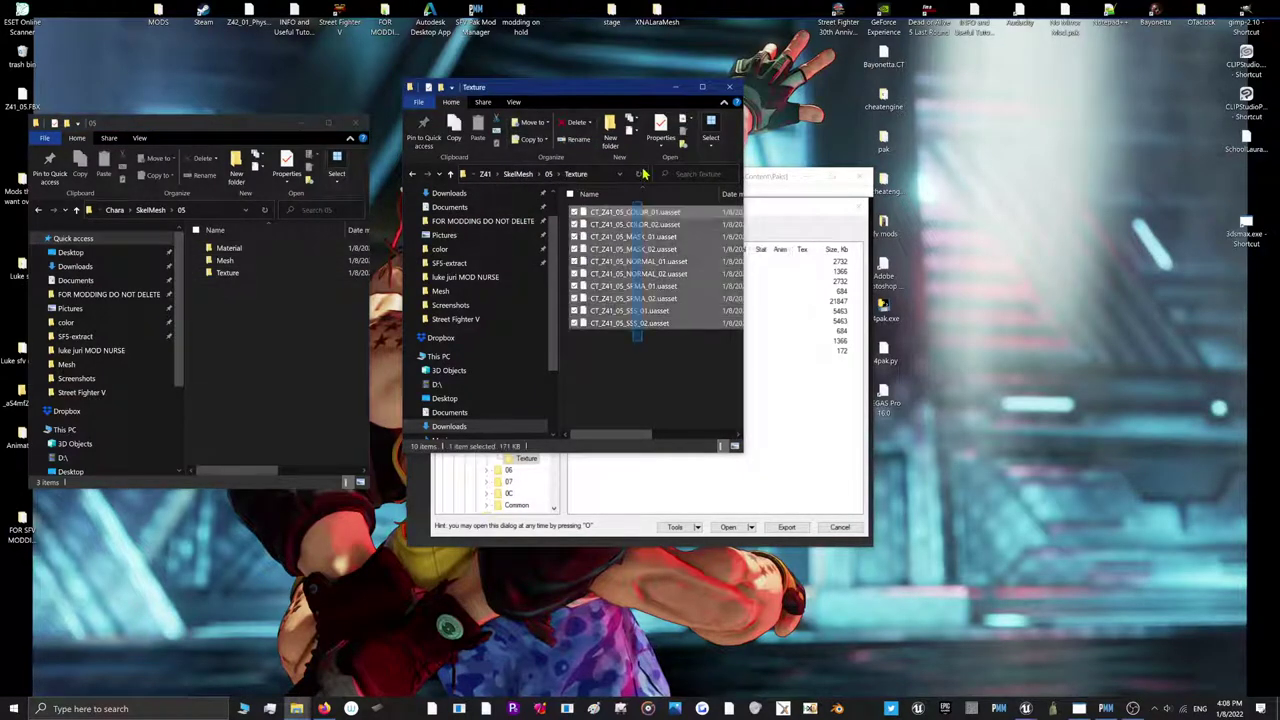
{"action": "left_click_drag", "start_coordinate": [633, 250], "coordinate": [232, 272]}
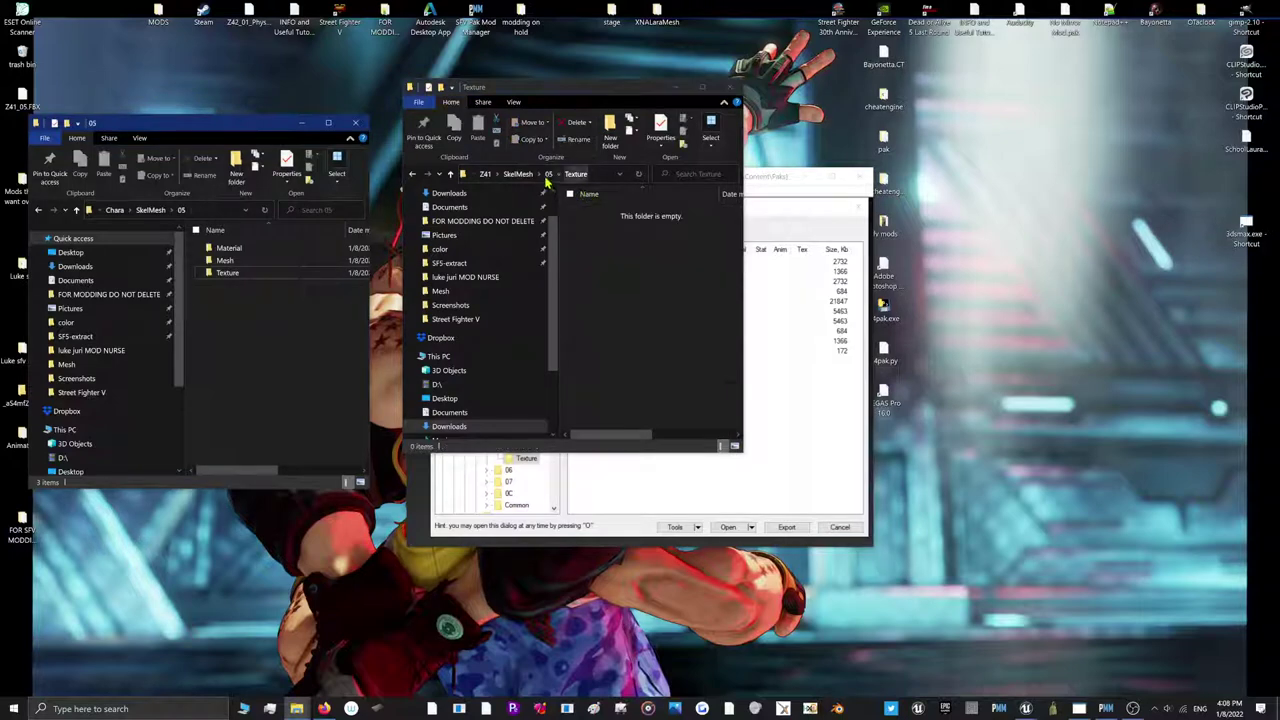
Move the exported DataAsset folder into the mod's SkelMesh\05 folder
{"action": "left_click", "coordinate": [547, 175]}
{"action": "double_click", "coordinate": [600, 212]}
{"action": "left_click_drag", "start_coordinate": [622, 258], "coordinate": [288, 352]}
{"action": "left_click", "coordinate": [525, 174]}
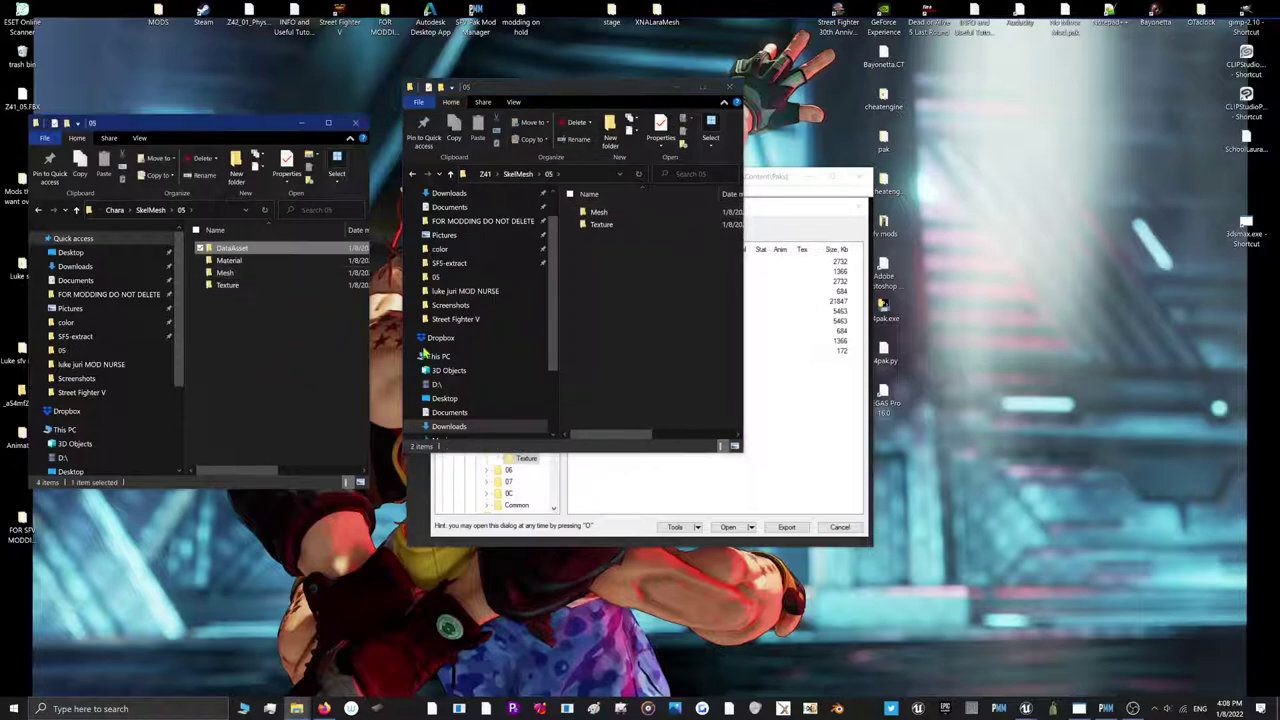
In UE Viewer, save all CM_Z41_05 packages from the costume's Material folder, keeping the directory structure
{"action": "left_click", "coordinate": [603, 500]}
{"action": "left_click", "coordinate": [525, 423]}
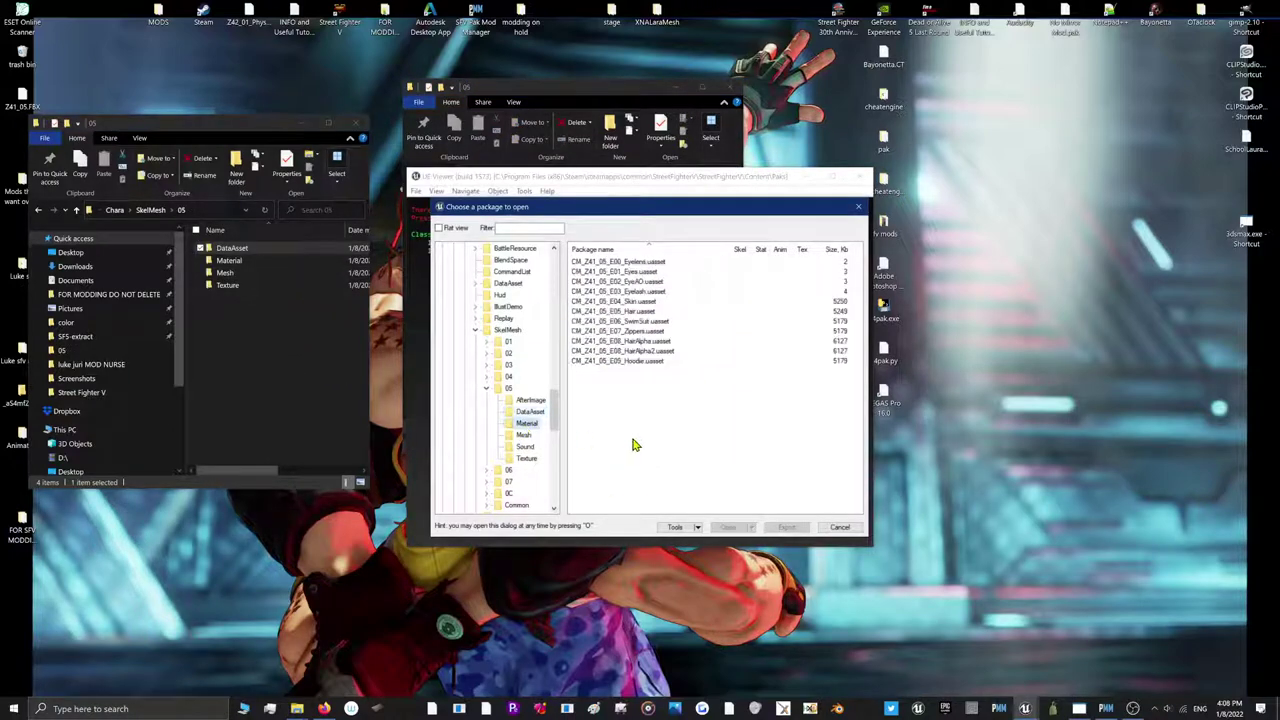
{"action": "key", "text": "ctrl+a"}
{"action": "right_click", "coordinate": [636, 301]}
{"action": "left_click", "coordinate": [640, 334]}
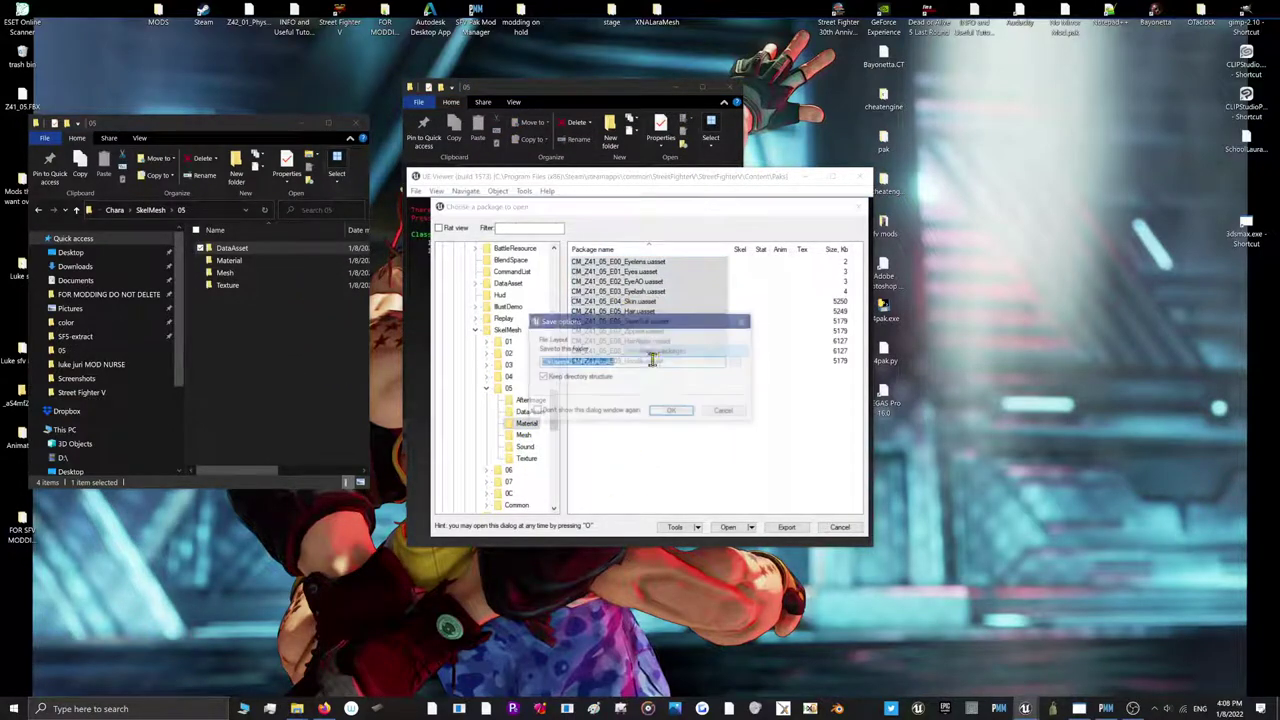
{"action": "left_click", "coordinate": [665, 424]}
In File Explorer, move all exported files from Z41\SkelMesh\05\Material into the mod's Material folder
{"action": "left_click", "coordinate": [590, 105]}
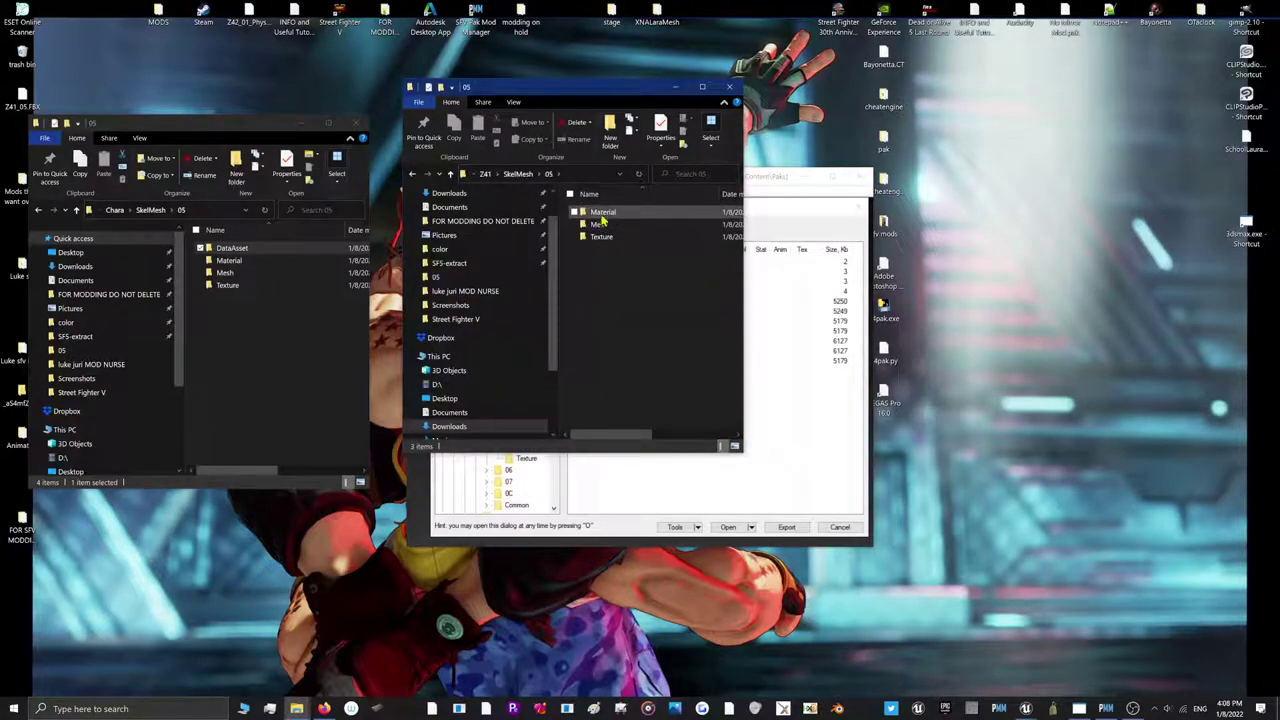
{"action": "double_click", "coordinate": [601, 214]}
{"action": "key", "text": "ctrl+a"}
{"action": "left_click_drag", "start_coordinate": [630, 261], "coordinate": [224, 260]}
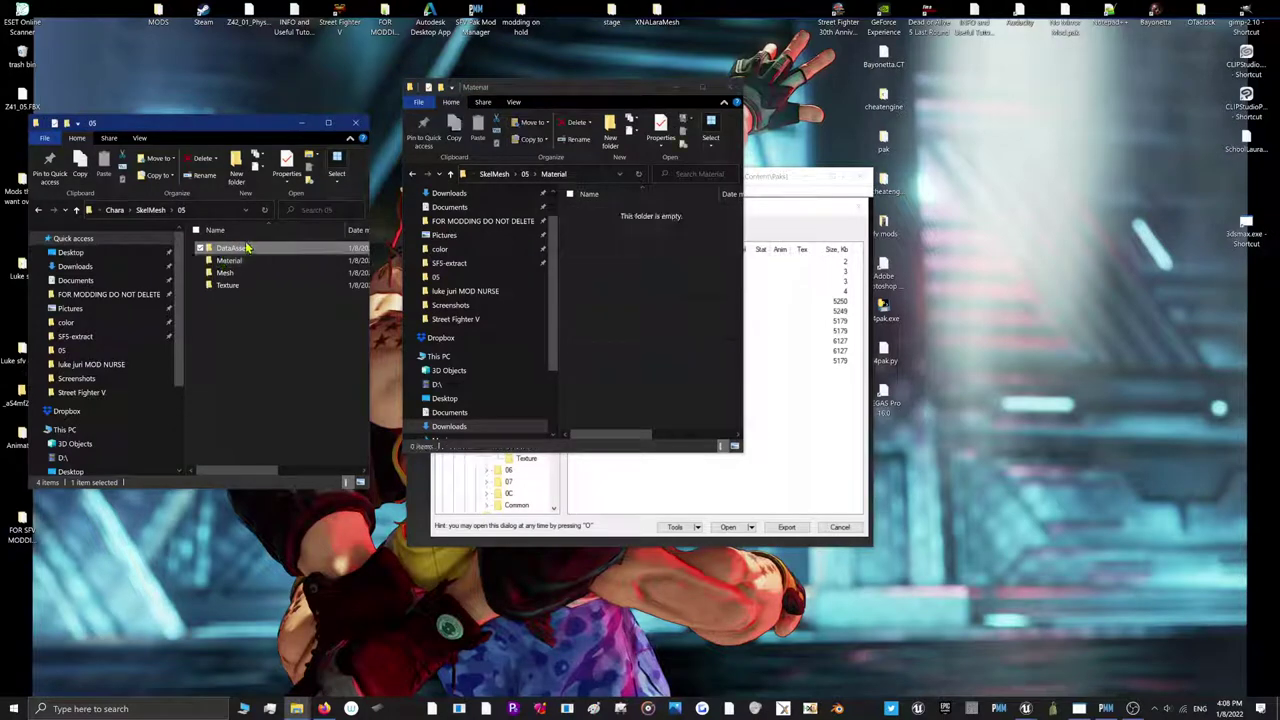
Check the contents of the mod's Material, DataAsset and Texture folders
{"action": "double_click", "coordinate": [240, 260]}
{"action": "left_click", "coordinate": [160, 213]}
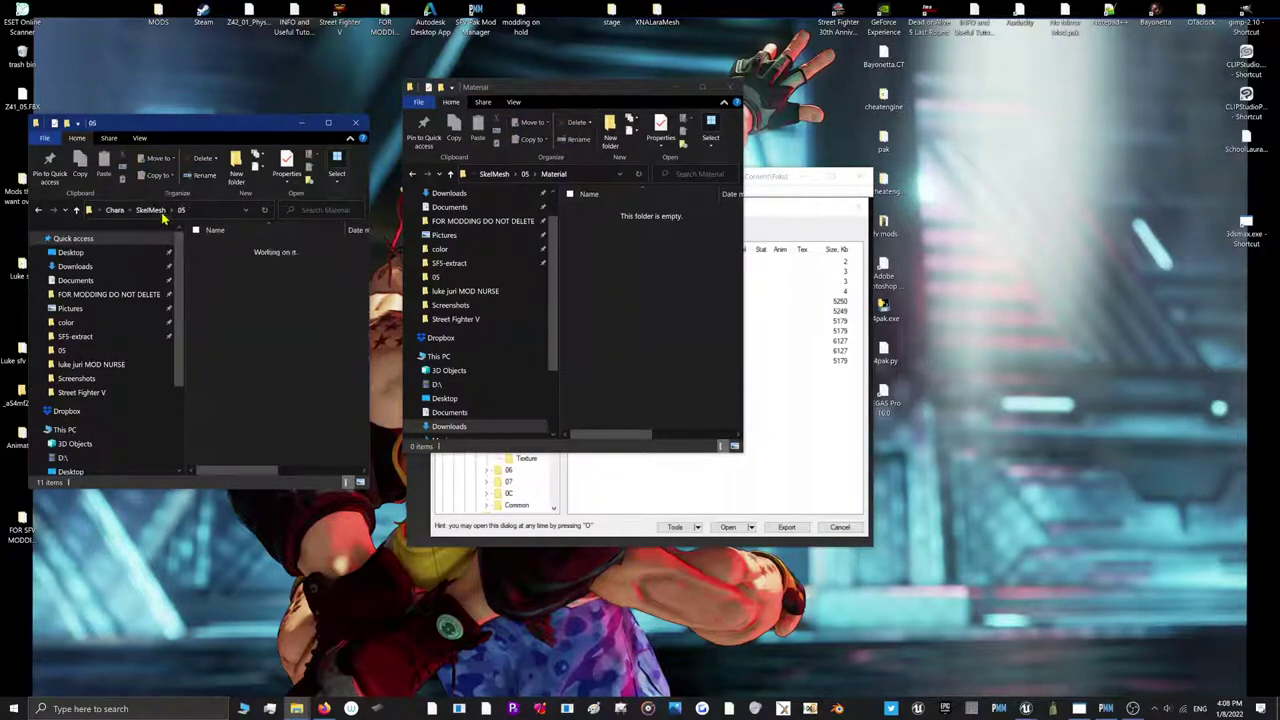
{"action": "double_click", "coordinate": [206, 249]}
{"action": "left_click", "coordinate": [151, 211]}
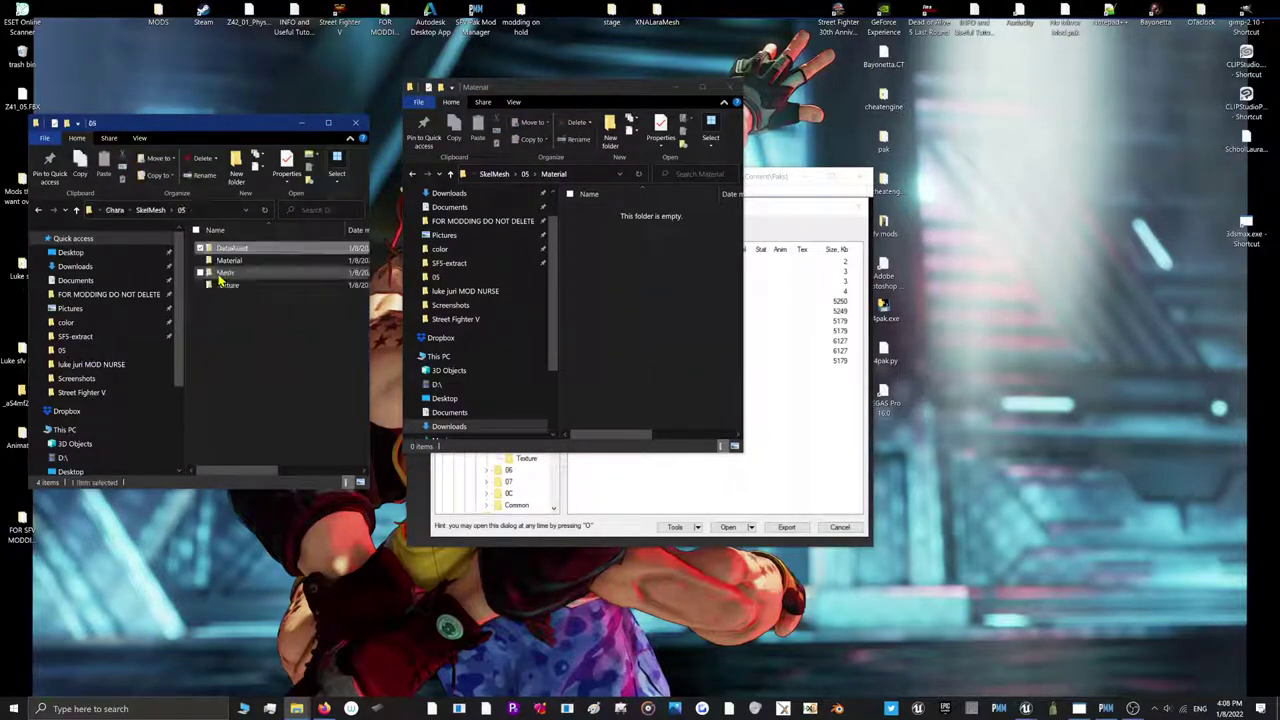
{"action": "double_click", "coordinate": [222, 287]}
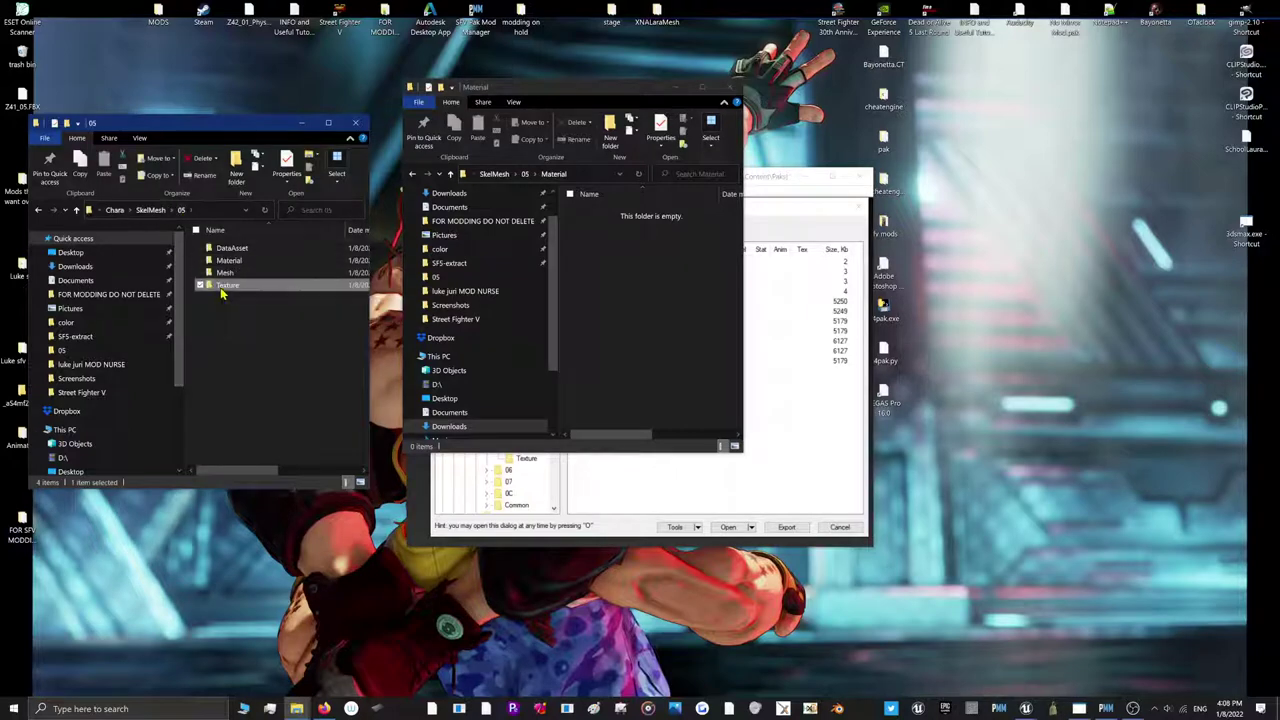
{"action": "left_click", "coordinate": [151, 212]}
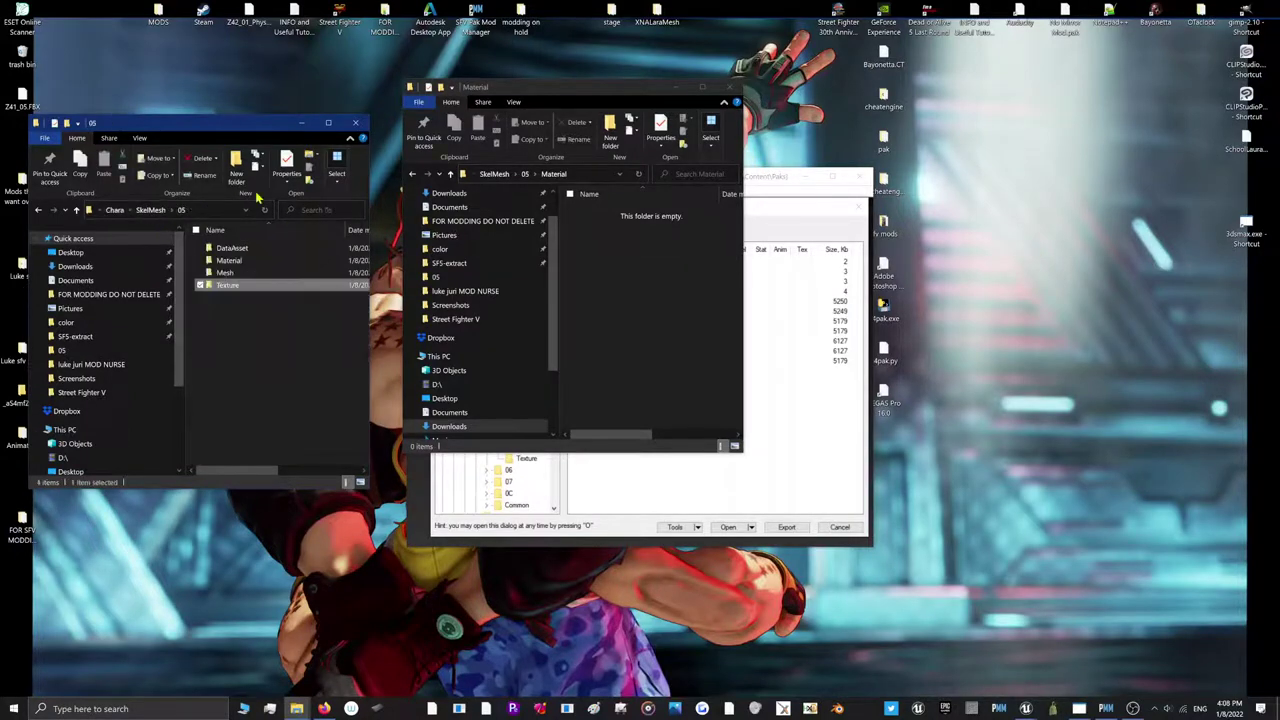
Delete the leftover exported Z41 folder from Downloads\Game\Chara
{"action": "left_click", "coordinate": [503, 176]}
{"action": "left_click", "coordinate": [498, 176]}
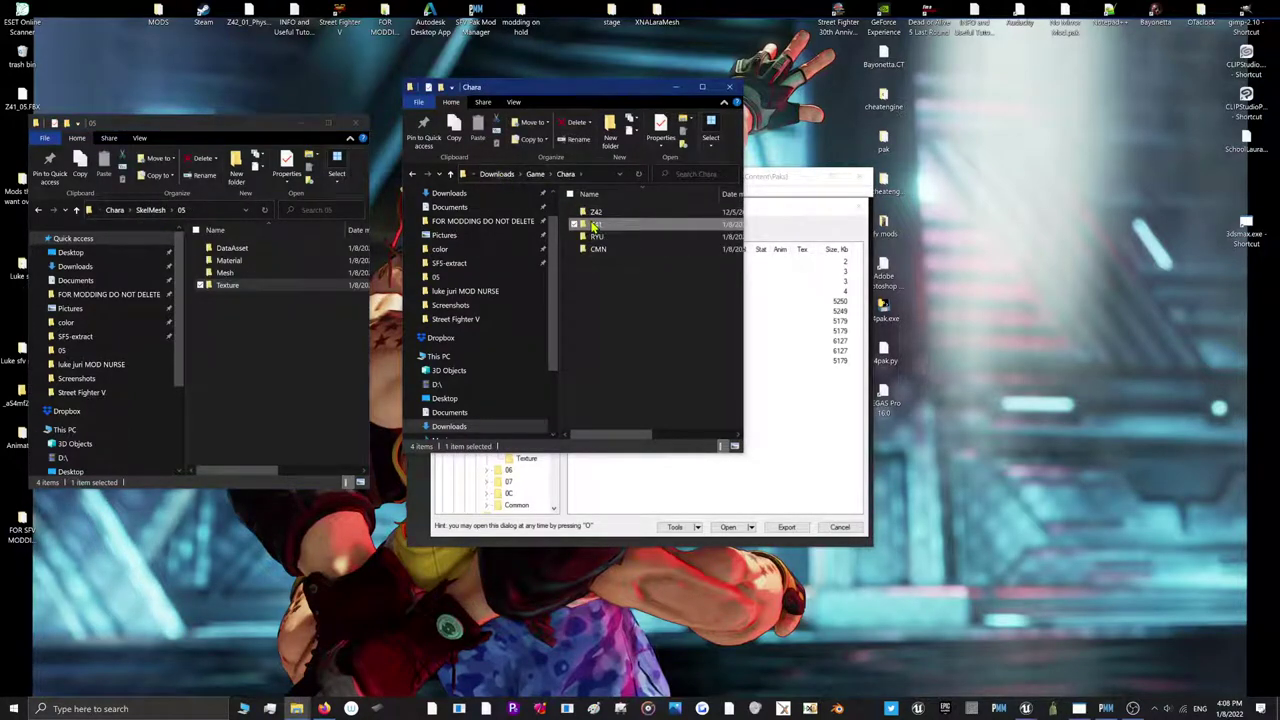
{"action": "right_click", "coordinate": [593, 226]}
{"action": "left_click", "coordinate": [464, 433]}
In UE Viewer, open Z26_08.uasset from Z26\SkelMesh\08\Mesh and inspect the character model
{"action": "left_click", "coordinate": [557, 475]}
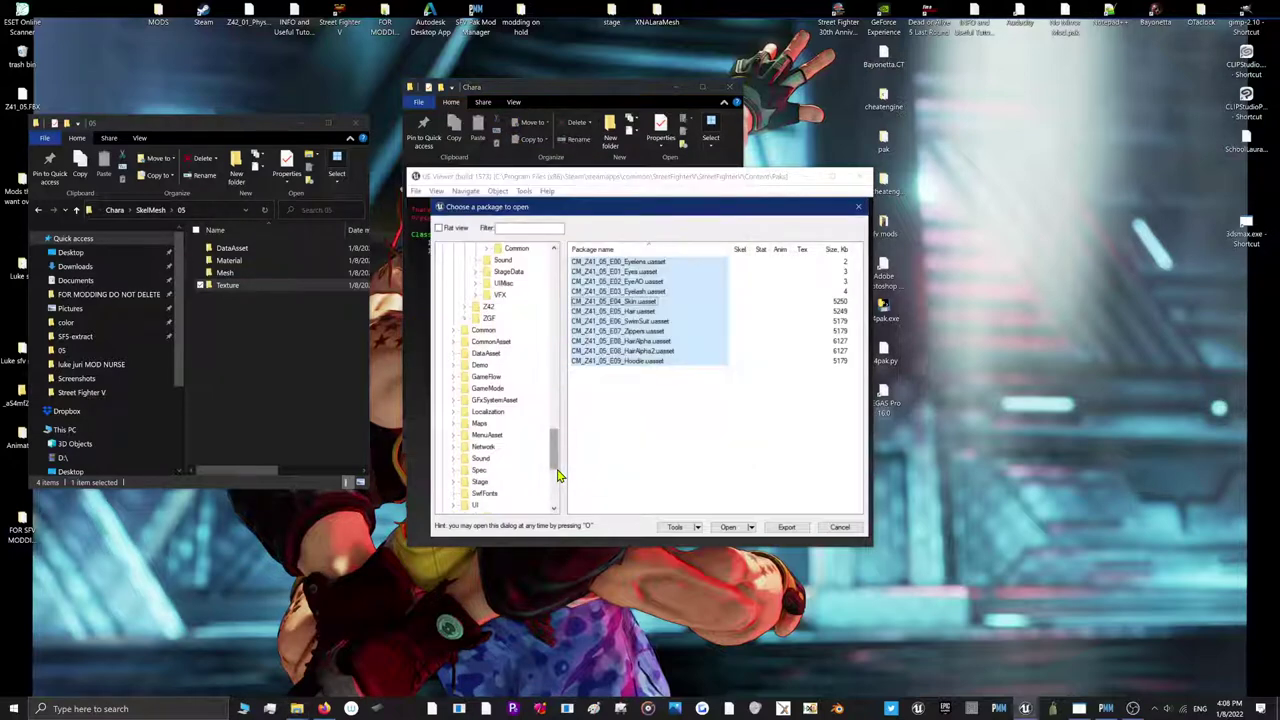
{"action": "left_click_drag", "start_coordinate": [558, 477], "coordinate": [557, 428]}
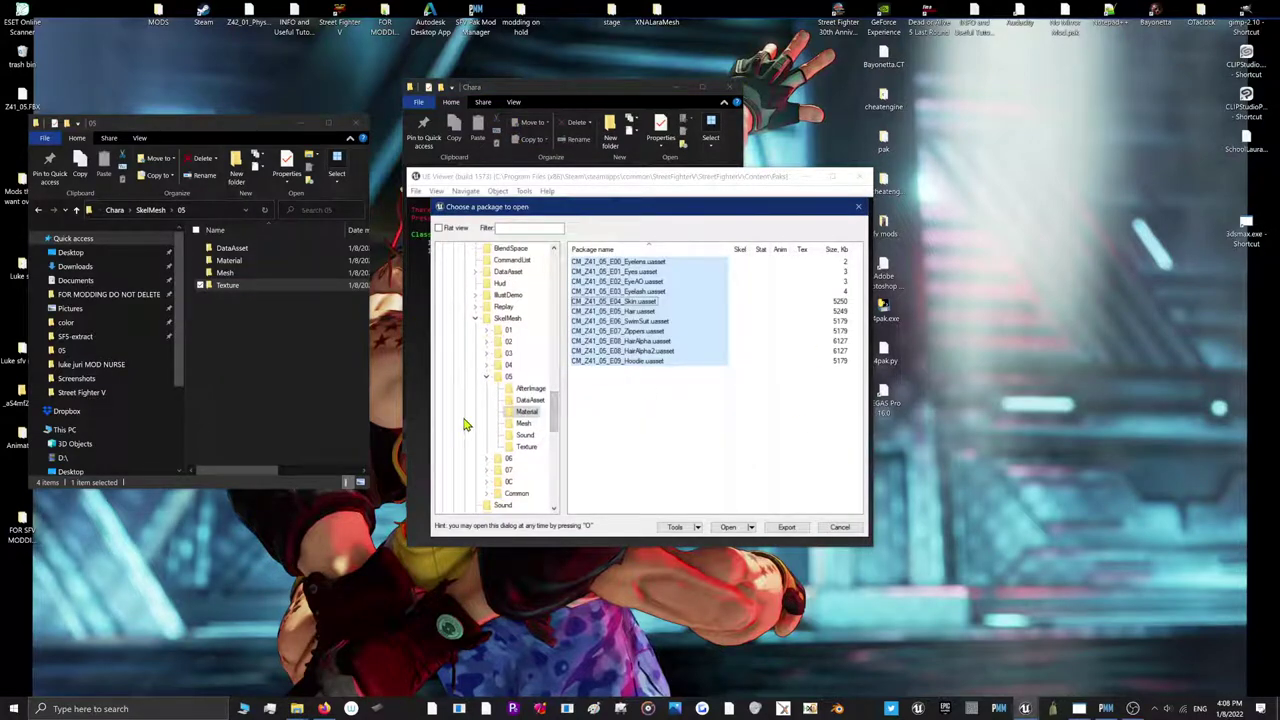
{"action": "scroll", "coordinate": [463, 425], "scroll_direction": "down", "scroll_amount": 15}
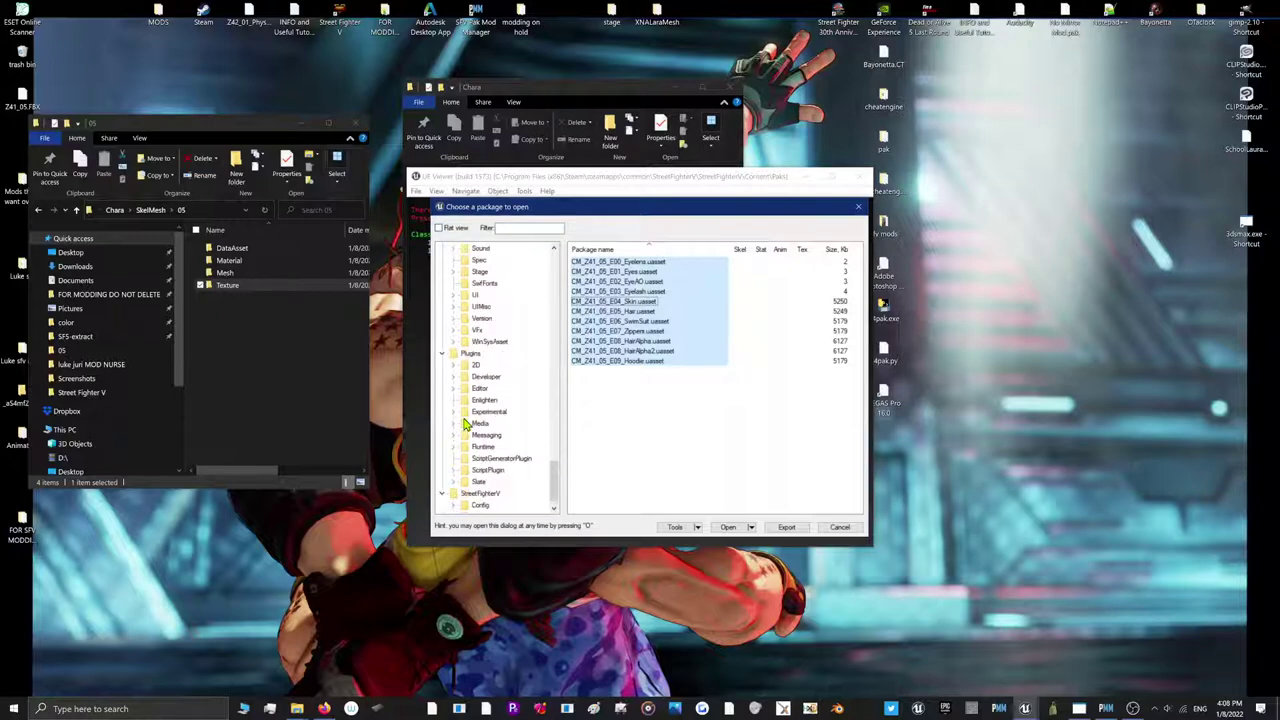
{"action": "scroll", "coordinate": [463, 425], "scroll_direction": "up", "scroll_amount": 10}
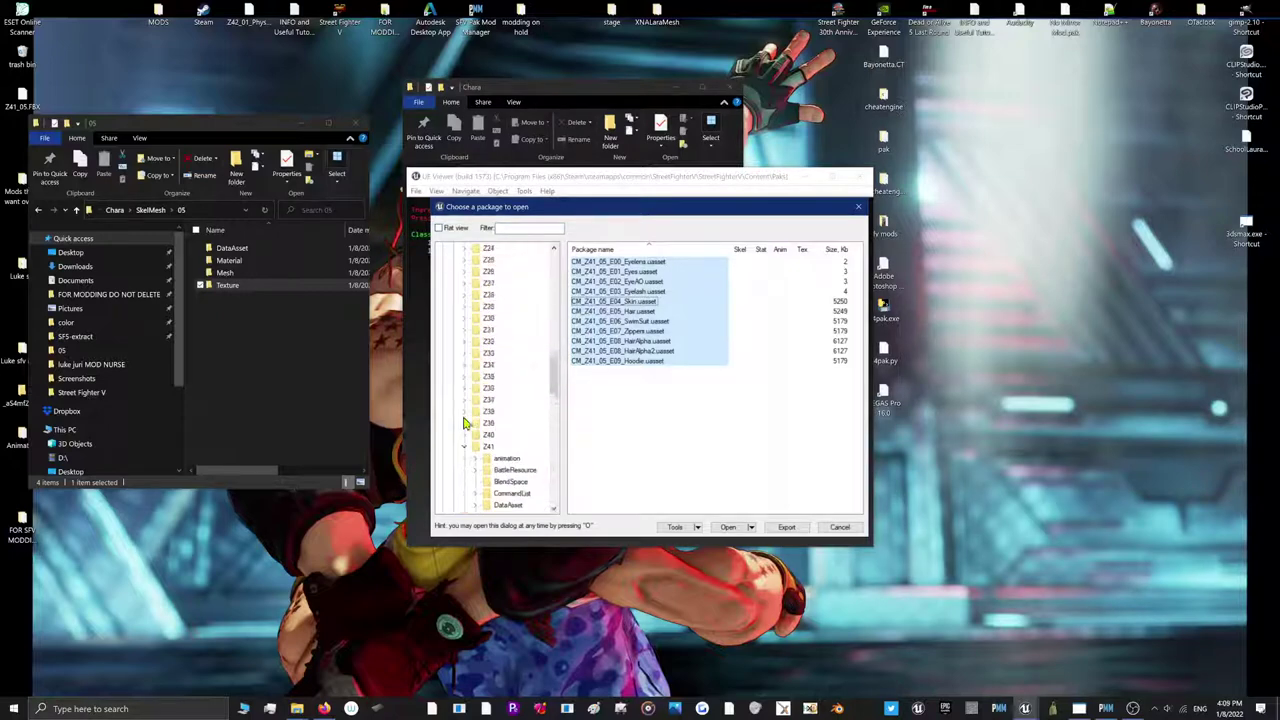
{"action": "scroll", "coordinate": [463, 425], "scroll_direction": "up", "scroll_amount": 2}
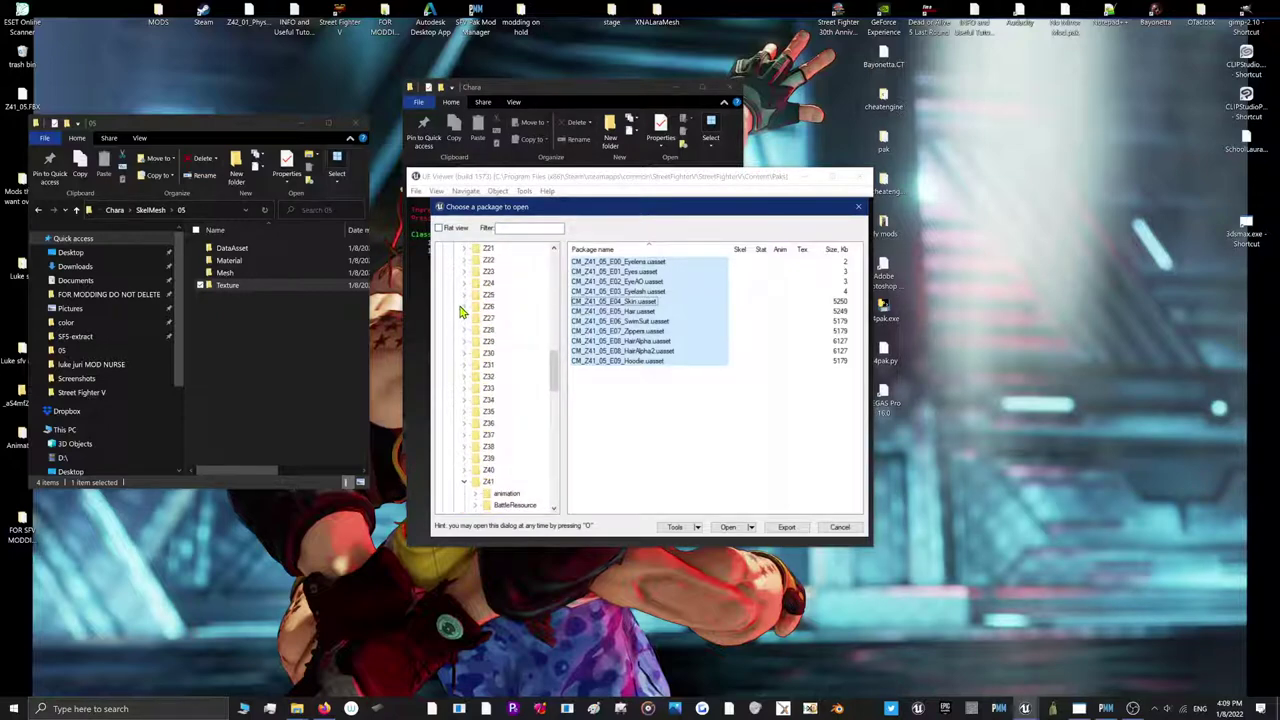
{"action": "left_click", "coordinate": [464, 307]}
{"action": "left_click", "coordinate": [477, 403]}
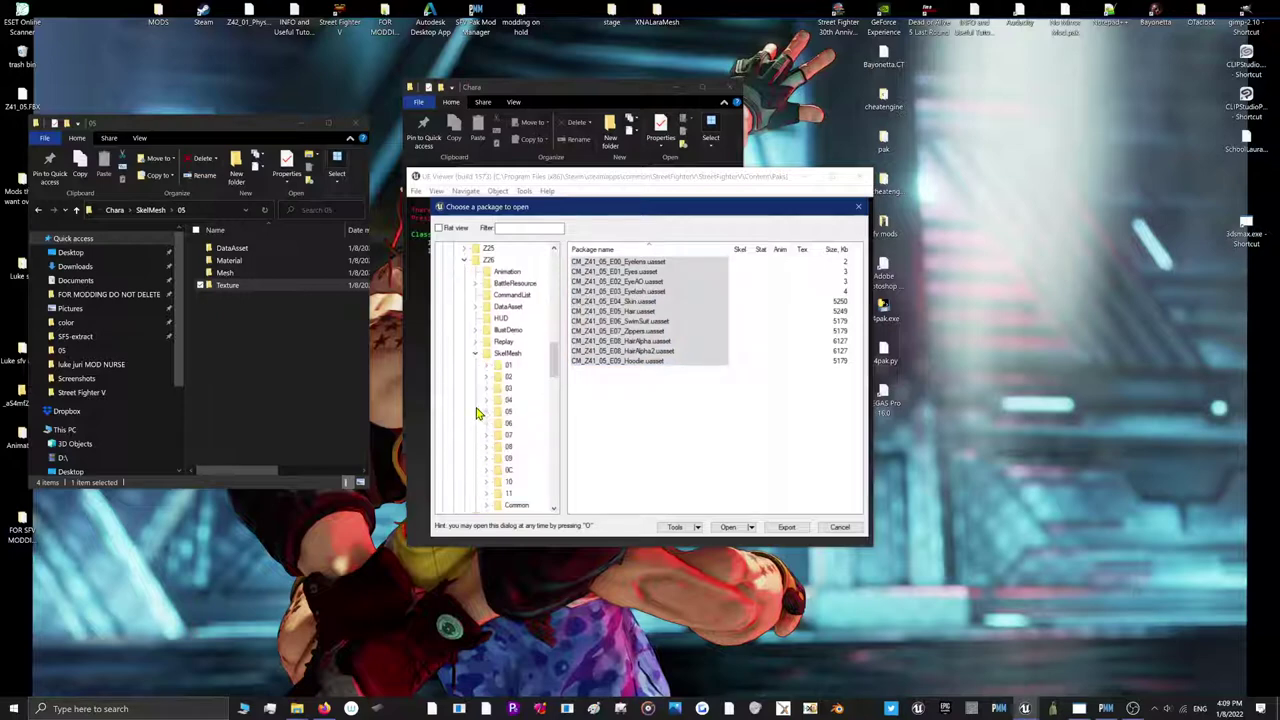
{"action": "left_click", "coordinate": [488, 447]}
{"action": "left_click", "coordinate": [522, 484]}
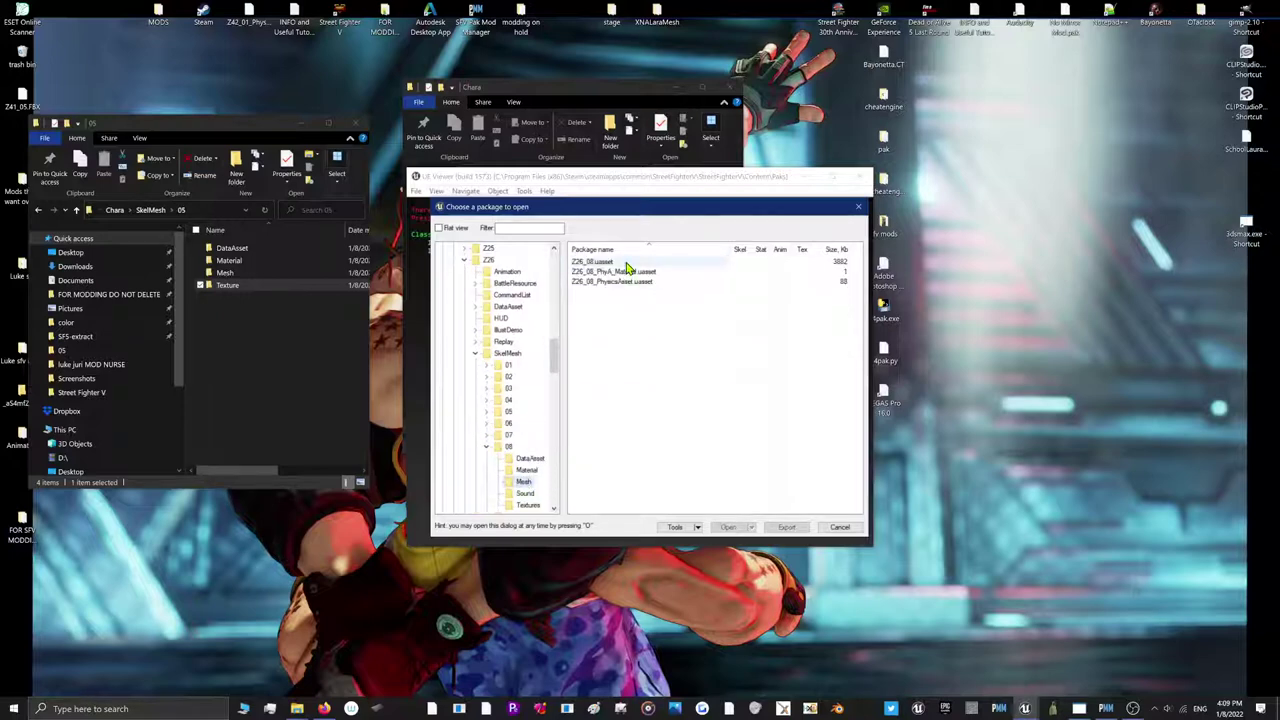
{"action": "double_click", "coordinate": [615, 262]}
{"action": "mouse_move", "coordinate": [645, 338]}
{"action": "left_mouse_down"}
{"action": "mouse_move", "coordinate": [645, 400]}
{"action": "mouse_move", "coordinate": [645, 270]}
{"action": "mouse_move", "coordinate": [645, 400]}
{"action": "mouse_move", "coordinate": [645, 350]}
{"action": "left_mouse_up"}
{"action": "left_click_drag", "start_coordinate": [726, 282], "coordinate": [726, 294]}
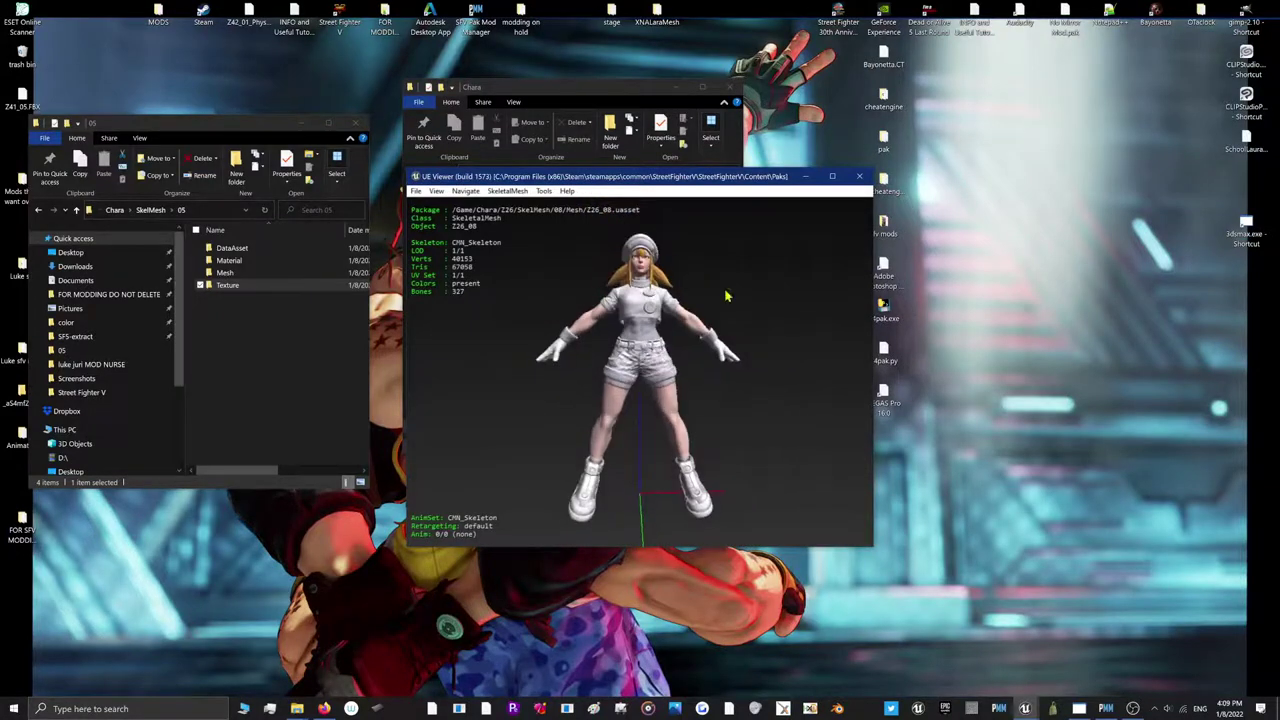
{"action": "mouse_move", "coordinate": [546, 398]}
{"action": "left_mouse_down"}
{"action": "mouse_move", "coordinate": [566, 398]}
{"action": "mouse_move", "coordinate": [530, 398]}
{"action": "mouse_move", "coordinate": [546, 398]}
{"action": "left_mouse_up"}
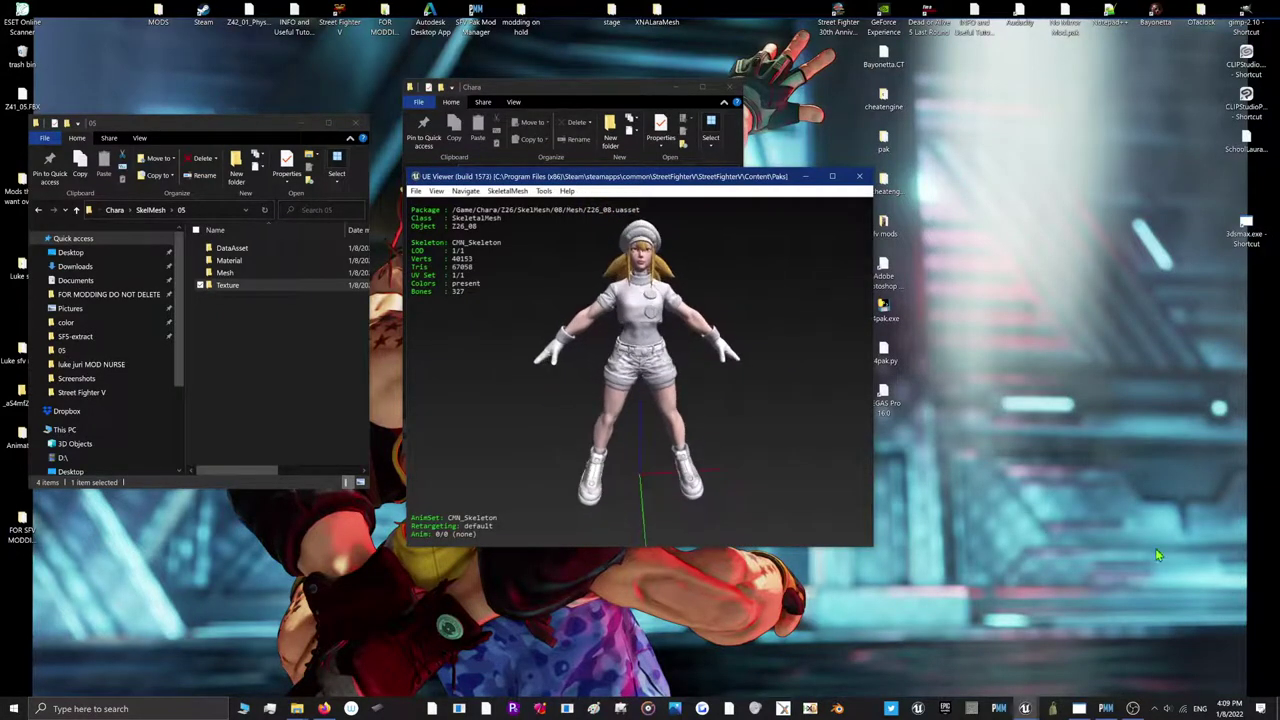
Switch to 3ds Max
{"action": "left_click", "coordinate": [1078, 708]}
{"action": "left_click", "coordinate": [1078, 708]}
{"action": "left_click", "coordinate": [1078, 708]}
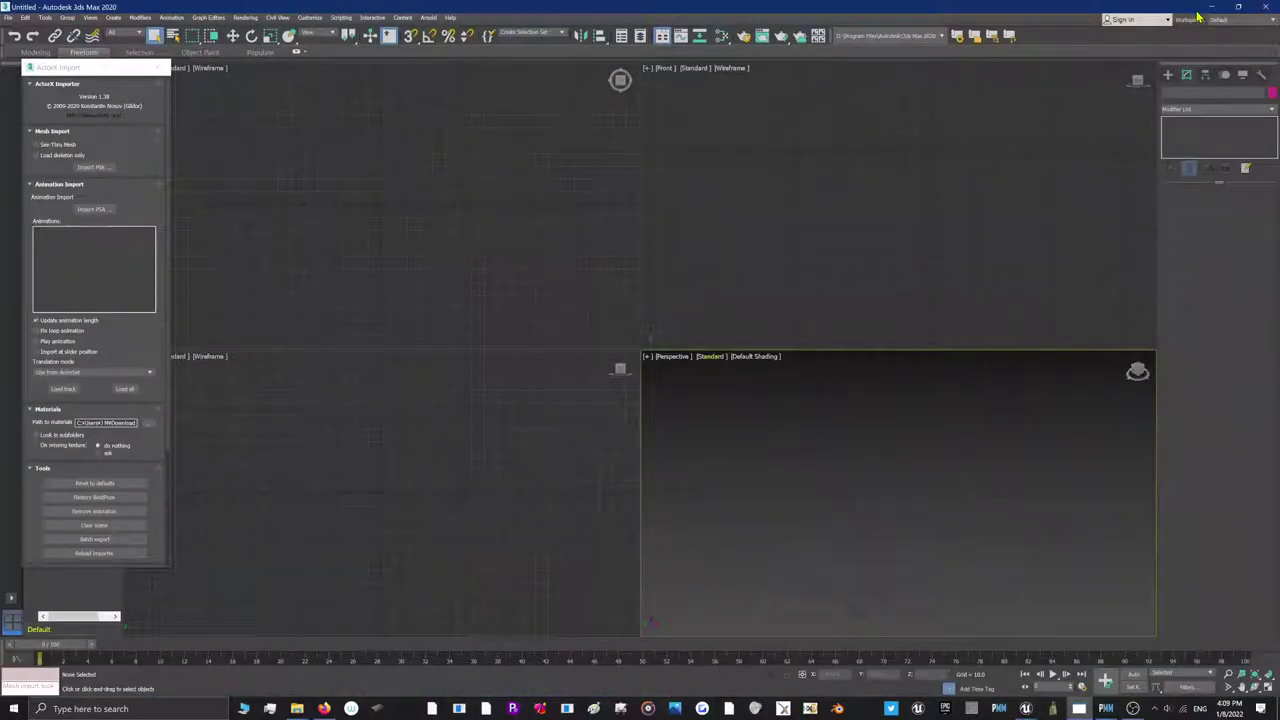
Switch to UE Viewer and export Z26_08.uasset from the costume 08 Mesh folder
{"action": "left_click", "coordinate": [1216, 9]}
{"action": "key", "text": "o"}
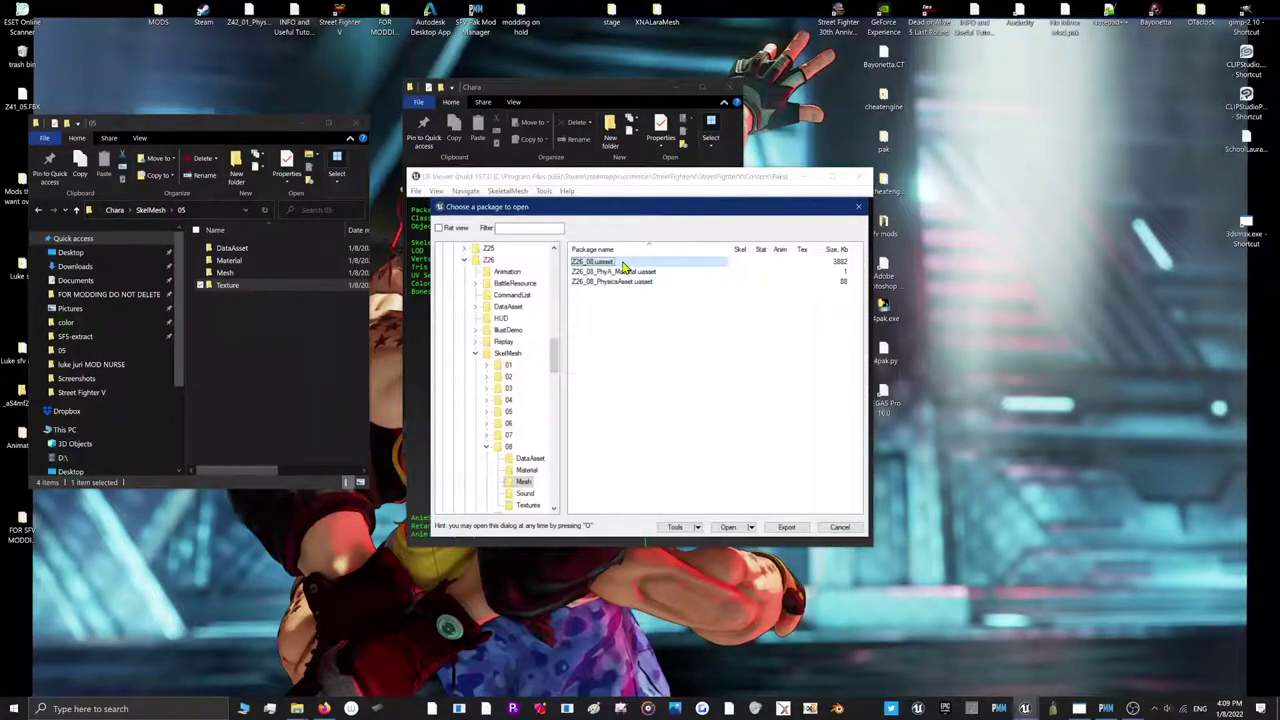
{"action": "right_click", "coordinate": [622, 266]}
{"action": "left_click", "coordinate": [657, 295]}
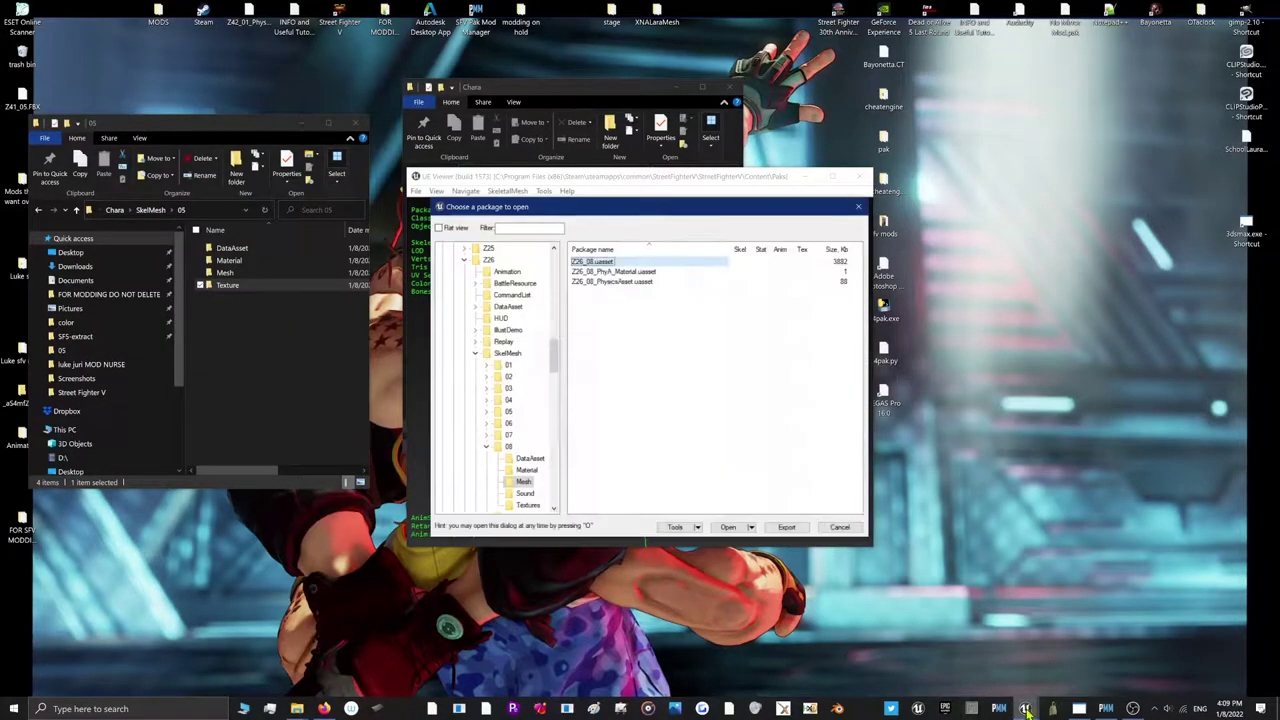
Back in 3ds Max, set the ActorX importer's material path to Downloads\Game\Chara\Z26\SkelMesh\08
{"action": "left_click", "coordinate": [1079, 708]}
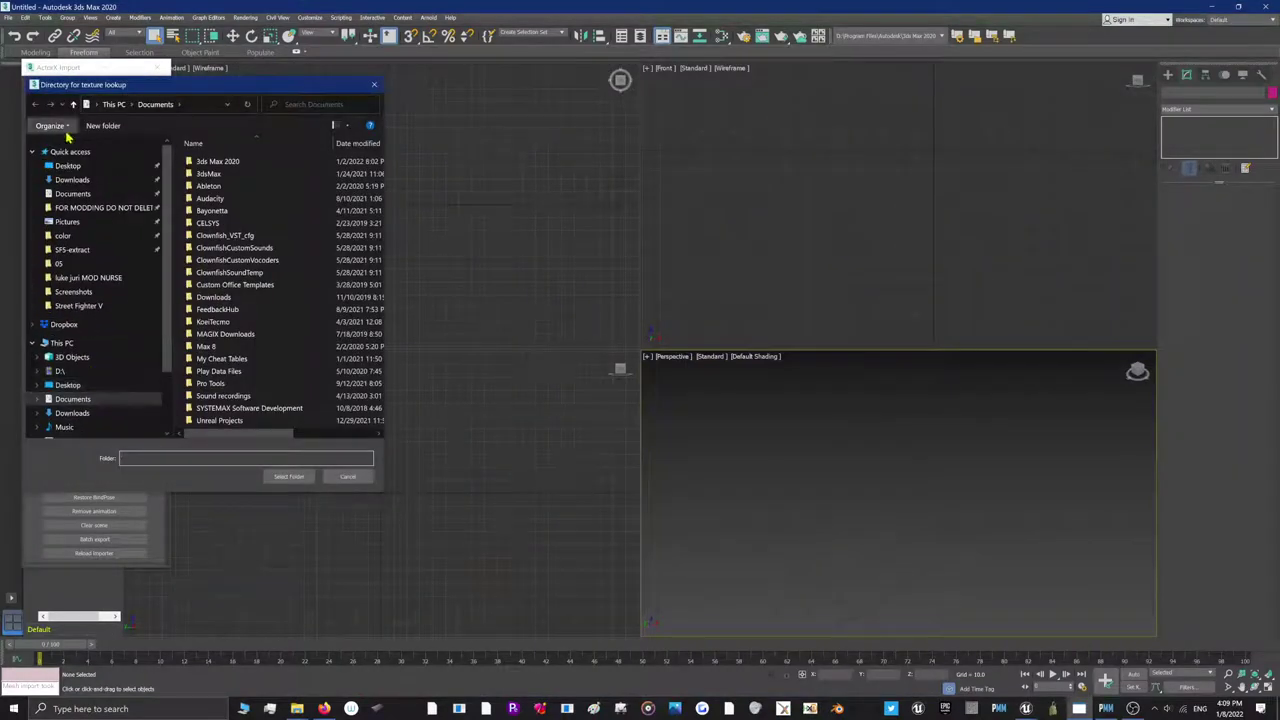
{"action": "double_click", "coordinate": [204, 178]}
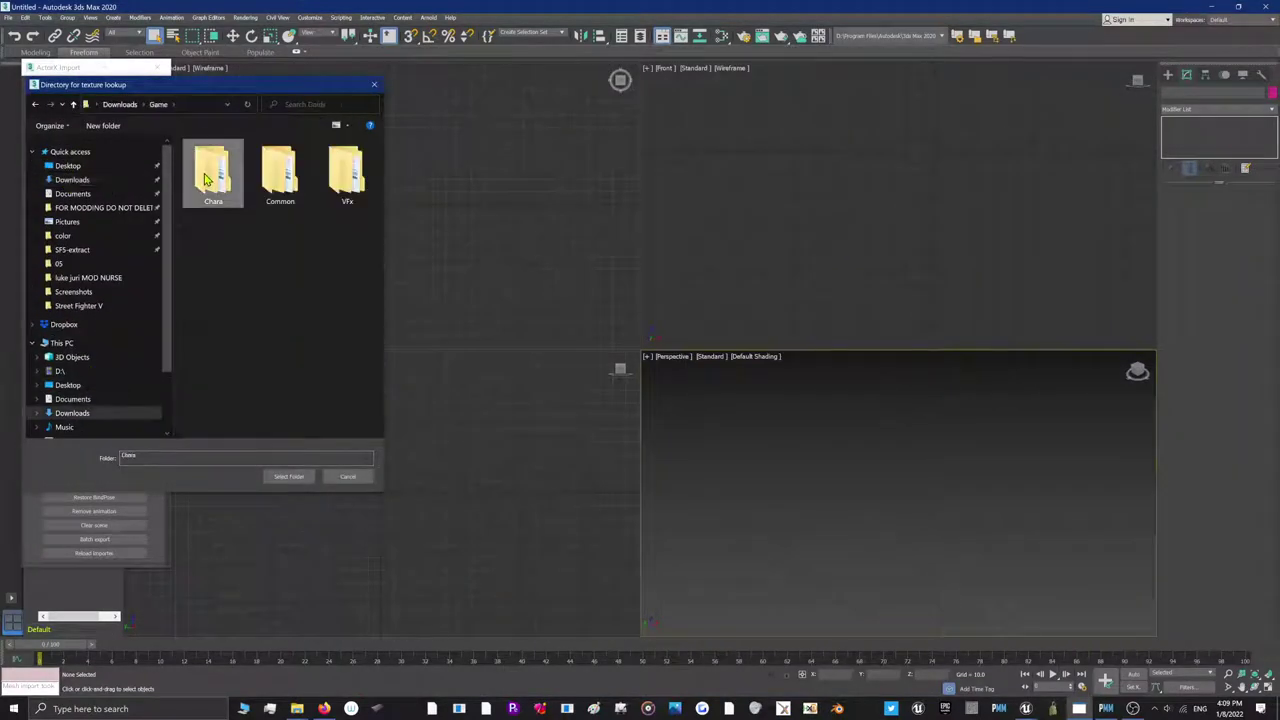
{"action": "double_click", "coordinate": [204, 173]}
{"action": "double_click", "coordinate": [204, 186]}
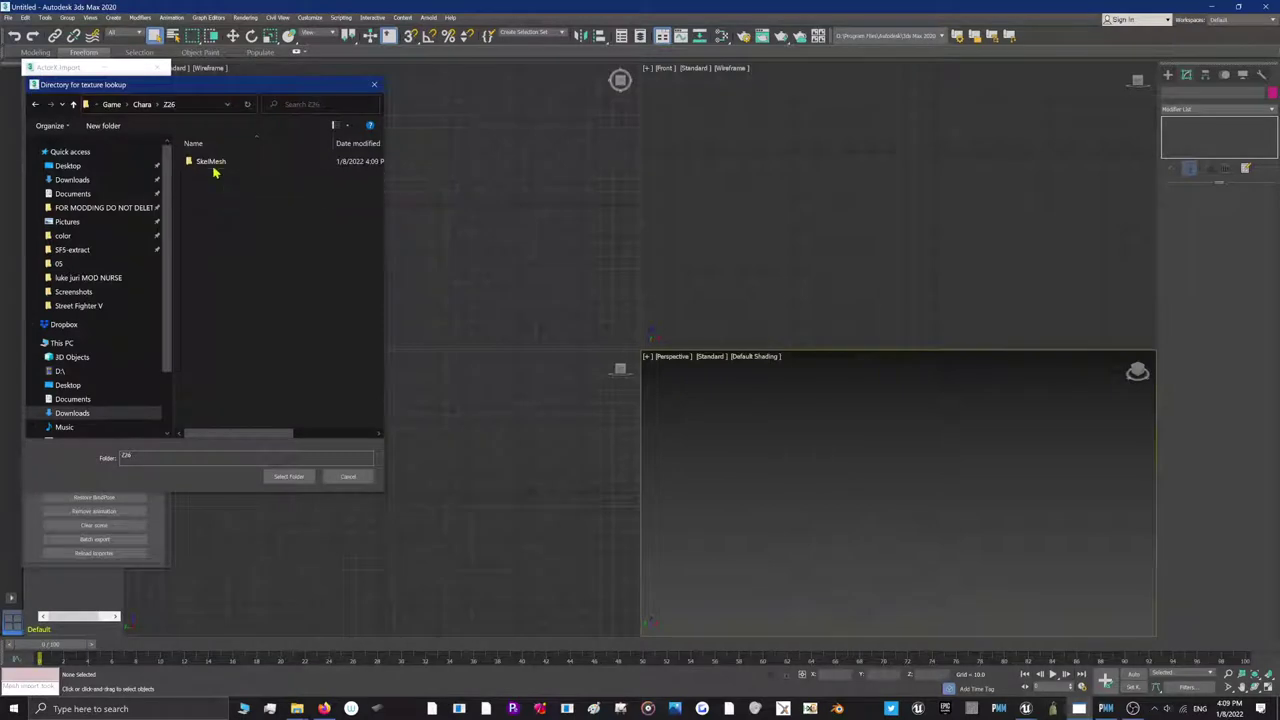
{"action": "double_click", "coordinate": [212, 161]}
{"action": "double_click", "coordinate": [213, 162]}
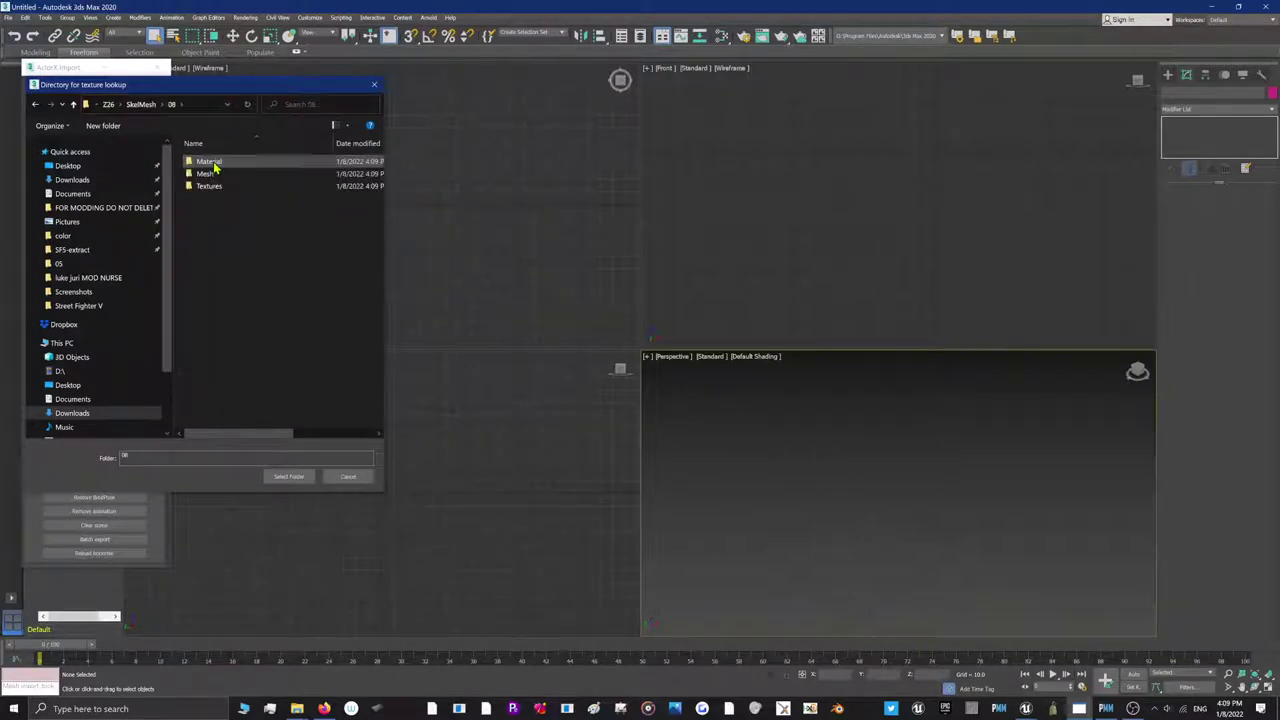
{"action": "left_click", "coordinate": [288, 476]}
Import the exported Z26_08 PSK mesh from the costume 08 Mesh folder with the ActorX importer
{"action": "left_click", "coordinate": [90, 167]}
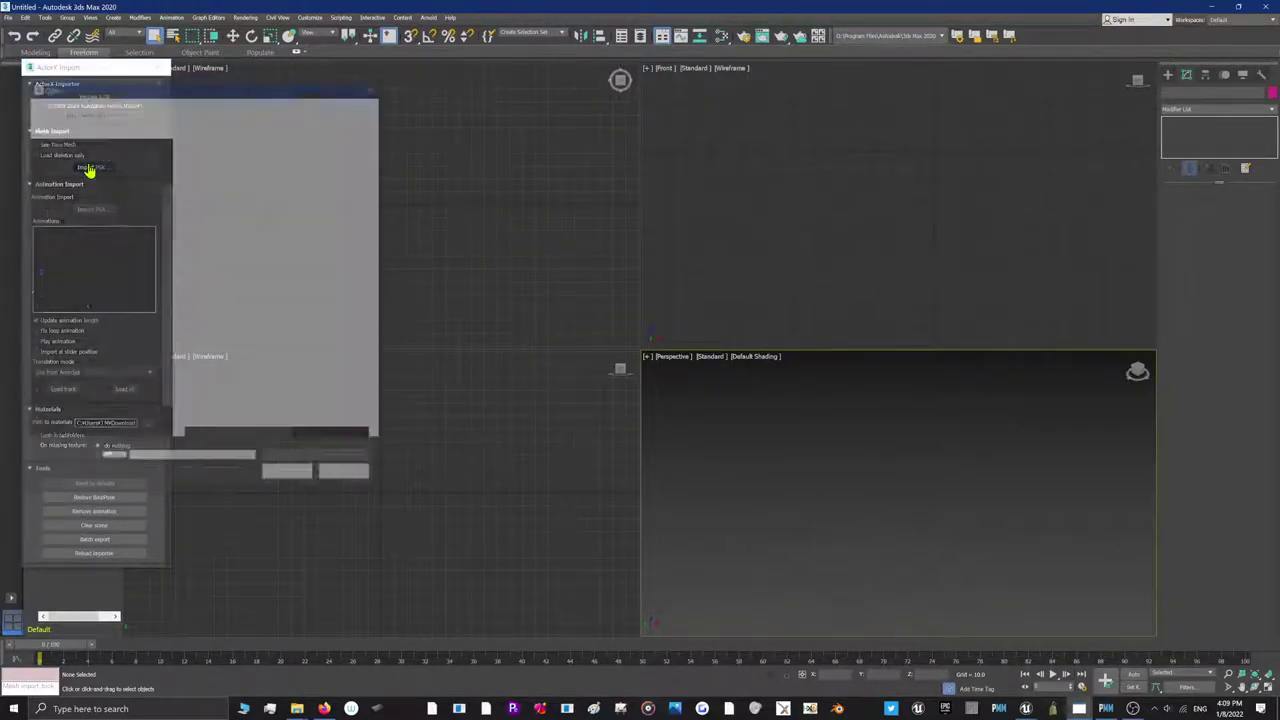
{"action": "left_click", "coordinate": [150, 105]}
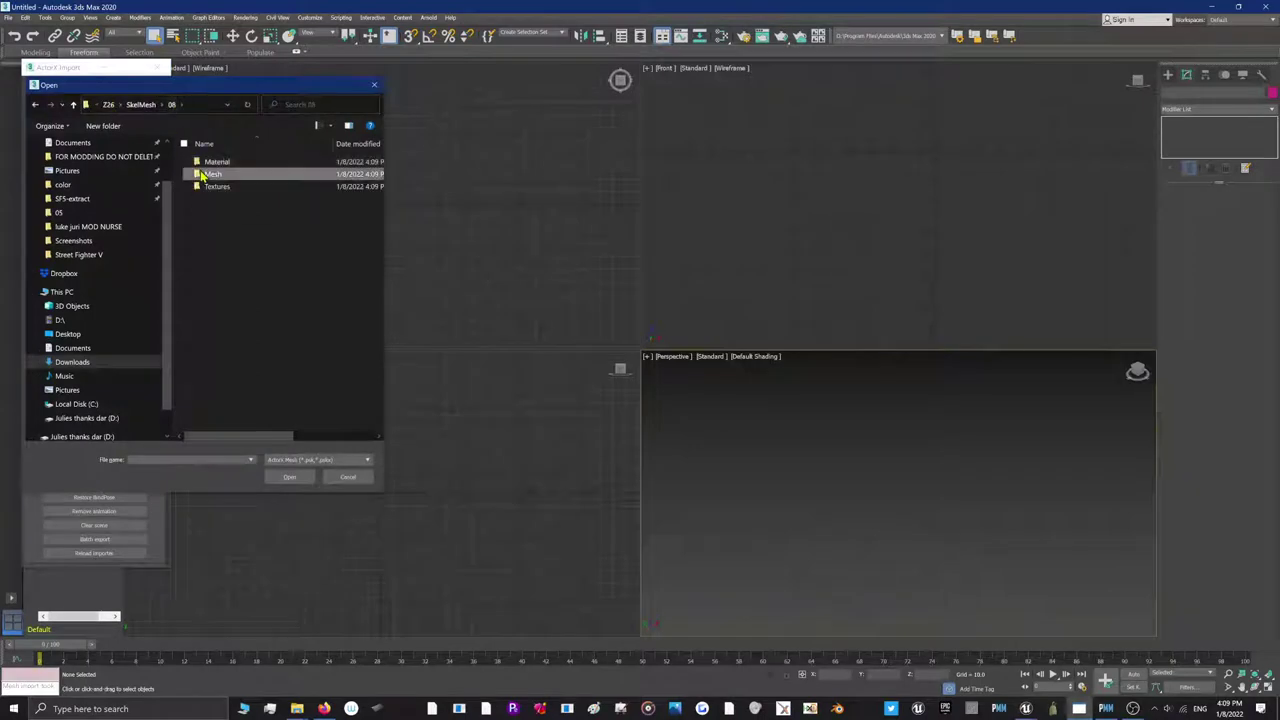
{"action": "double_click", "coordinate": [200, 174]}
{"action": "double_click", "coordinate": [202, 165]}
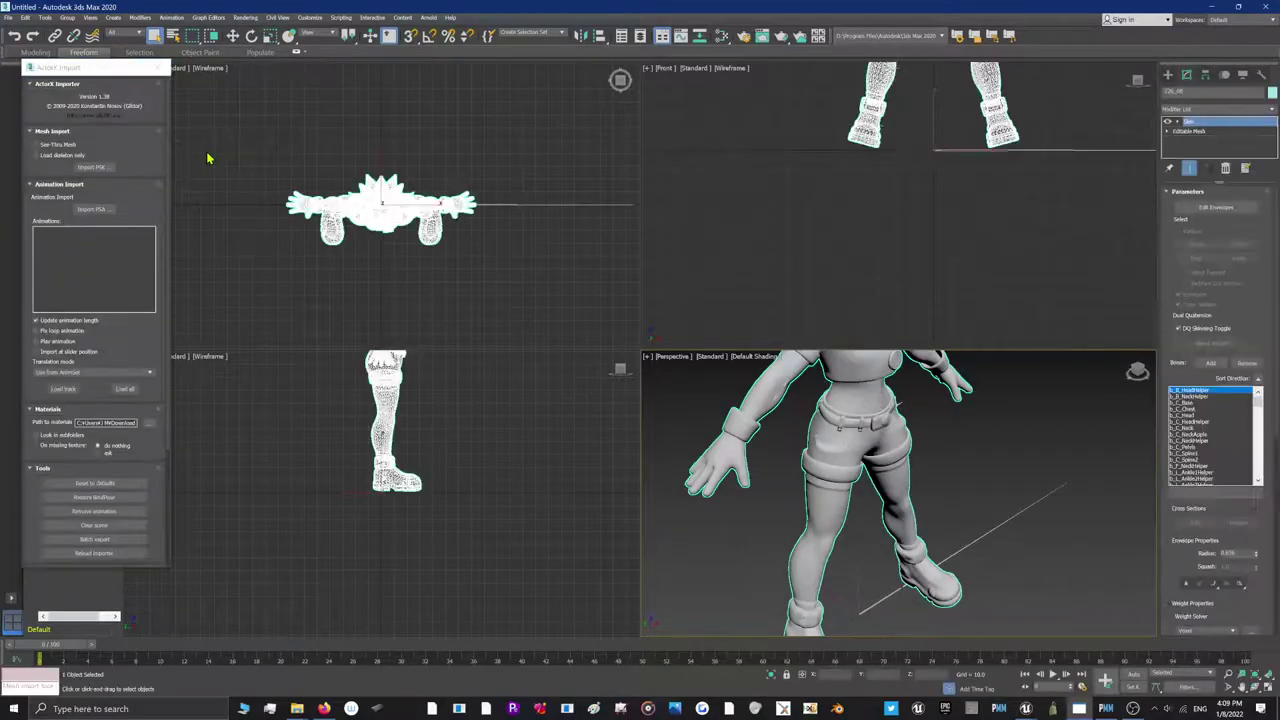
{"action": "scroll", "coordinate": [784, 494], "scroll_direction": "down", "scroll_amount": 6}
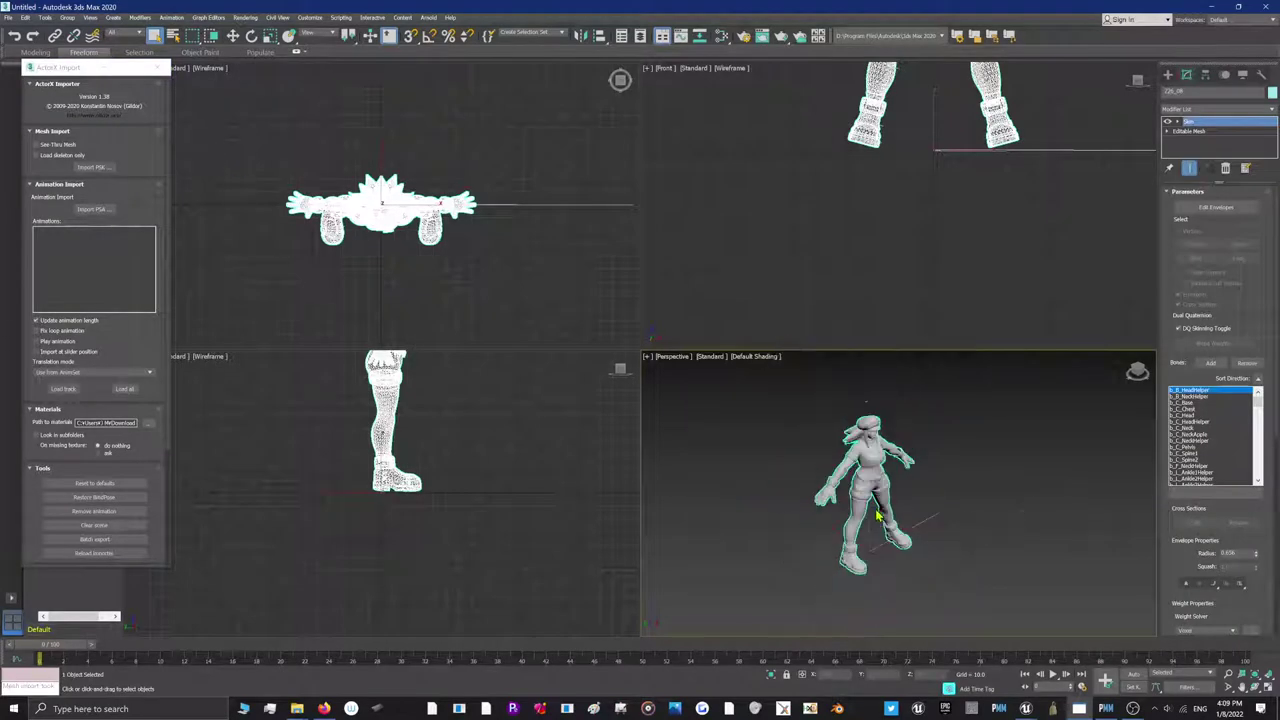
{"action": "scroll", "coordinate": [866, 457], "scroll_direction": "up", "scroll_amount": 2}
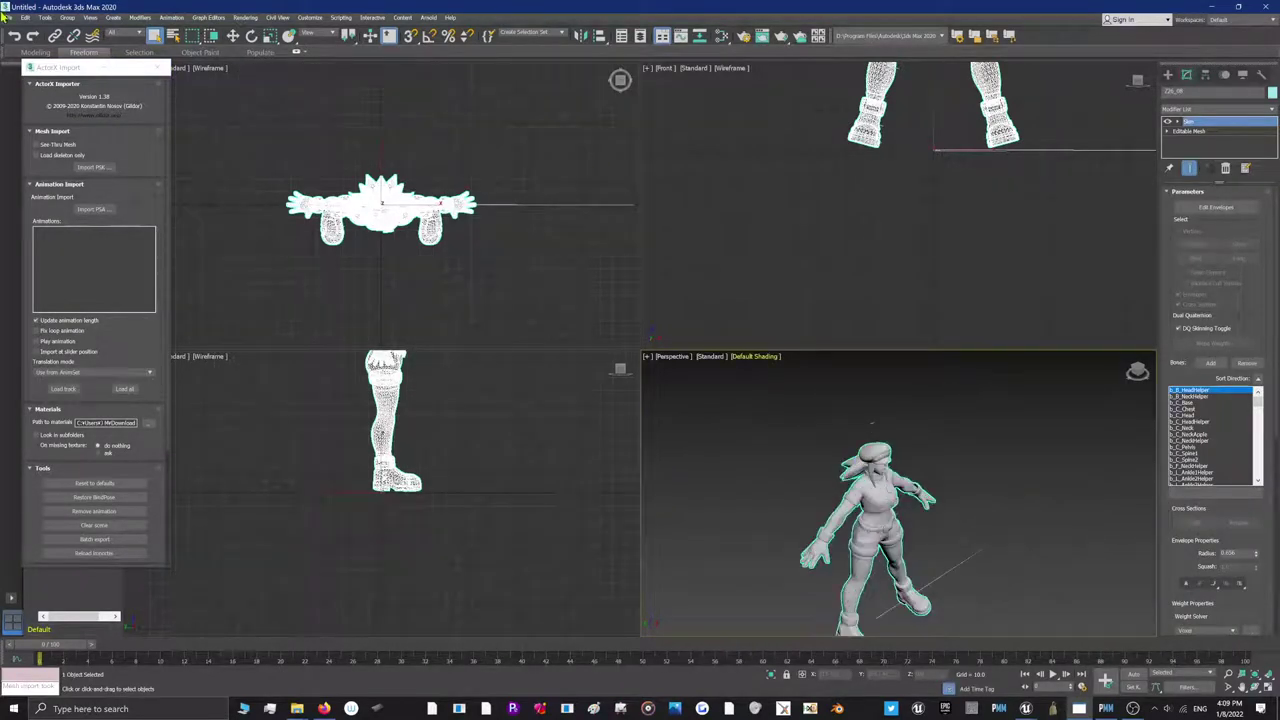
Export the imported scene to the Desktop as an FBX file named Z26_08, keeping the current FBX export settings
{"action": "left_click", "coordinate": [8, 18]}
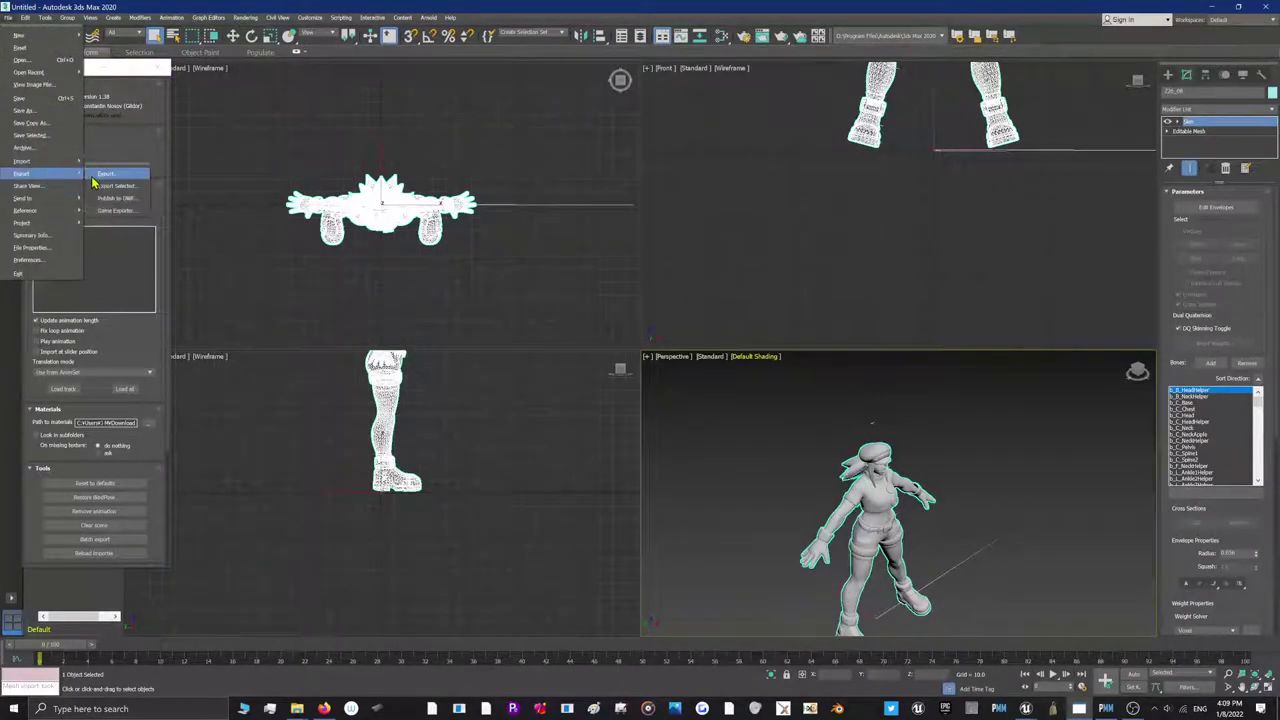
{"action": "left_click", "coordinate": [100, 174]}
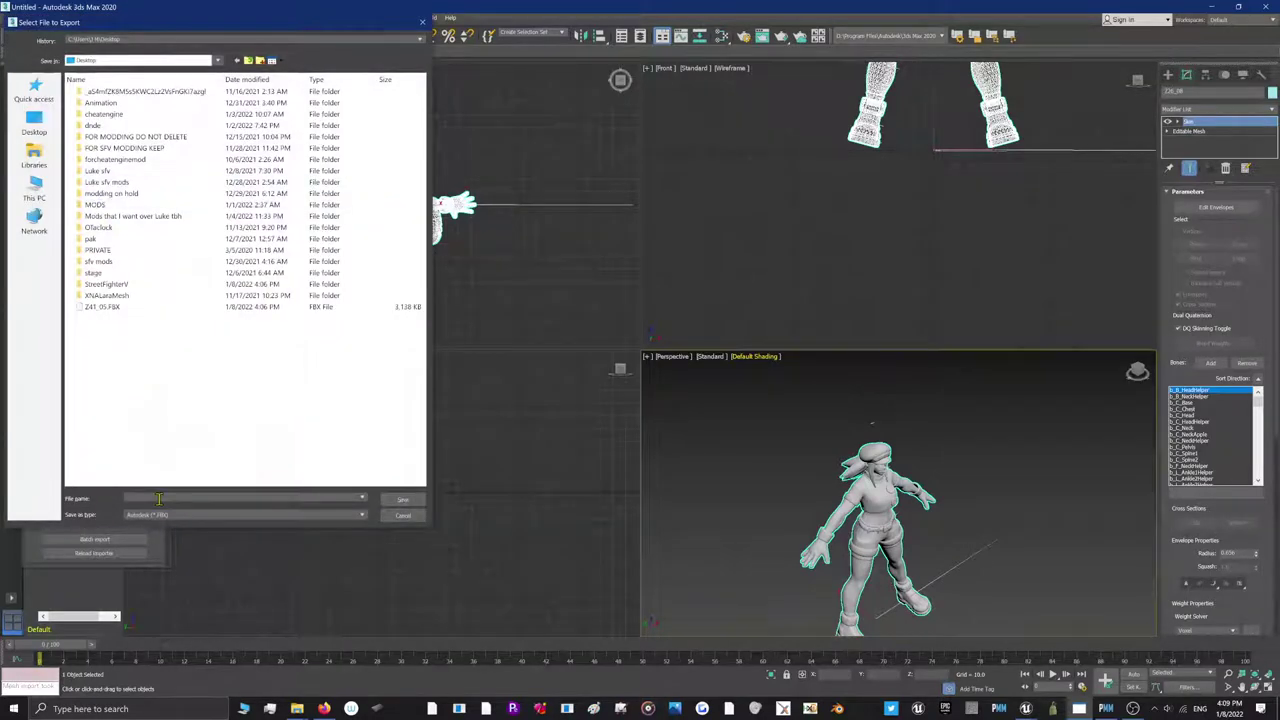
{"action": "left_click", "coordinate": [158, 498]}
{"action": "type", "text": "z"}
{"action": "key", "text": "BackSpace"}
{"action": "type", "text": "Z26_08"}
{"action": "left_click", "coordinate": [418, 505]}
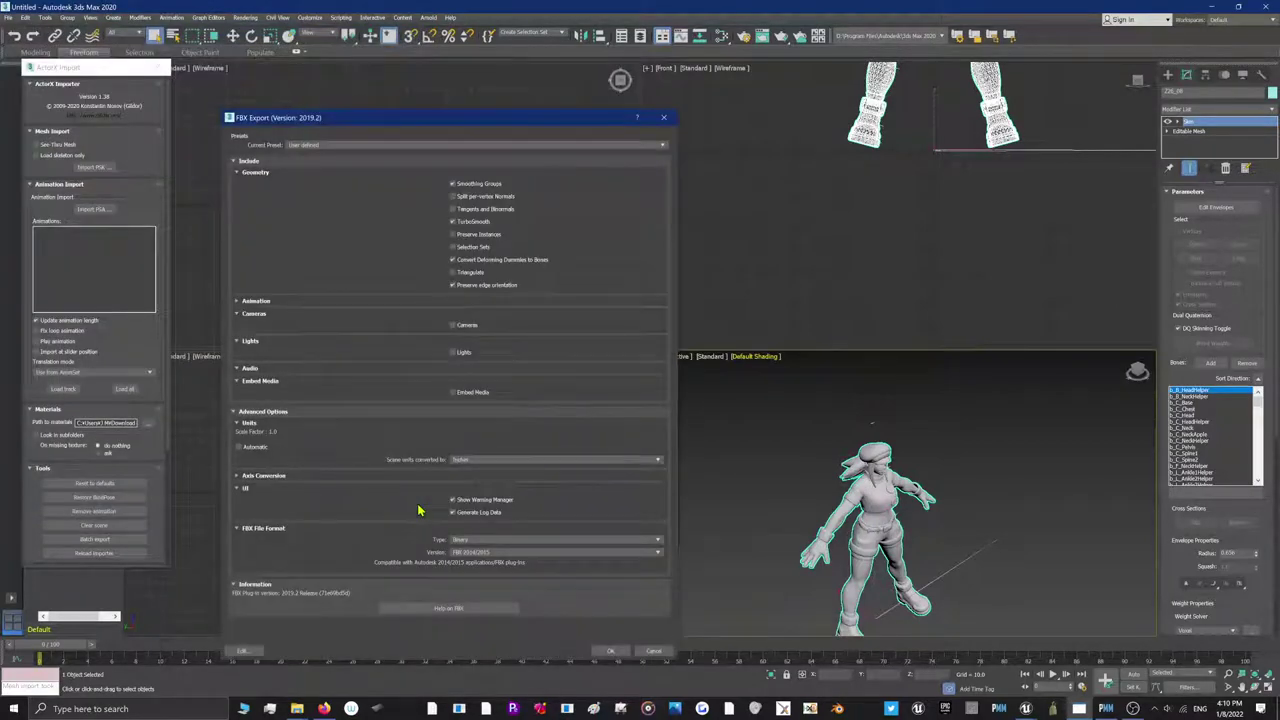
{"action": "left_click", "coordinate": [611, 651]}
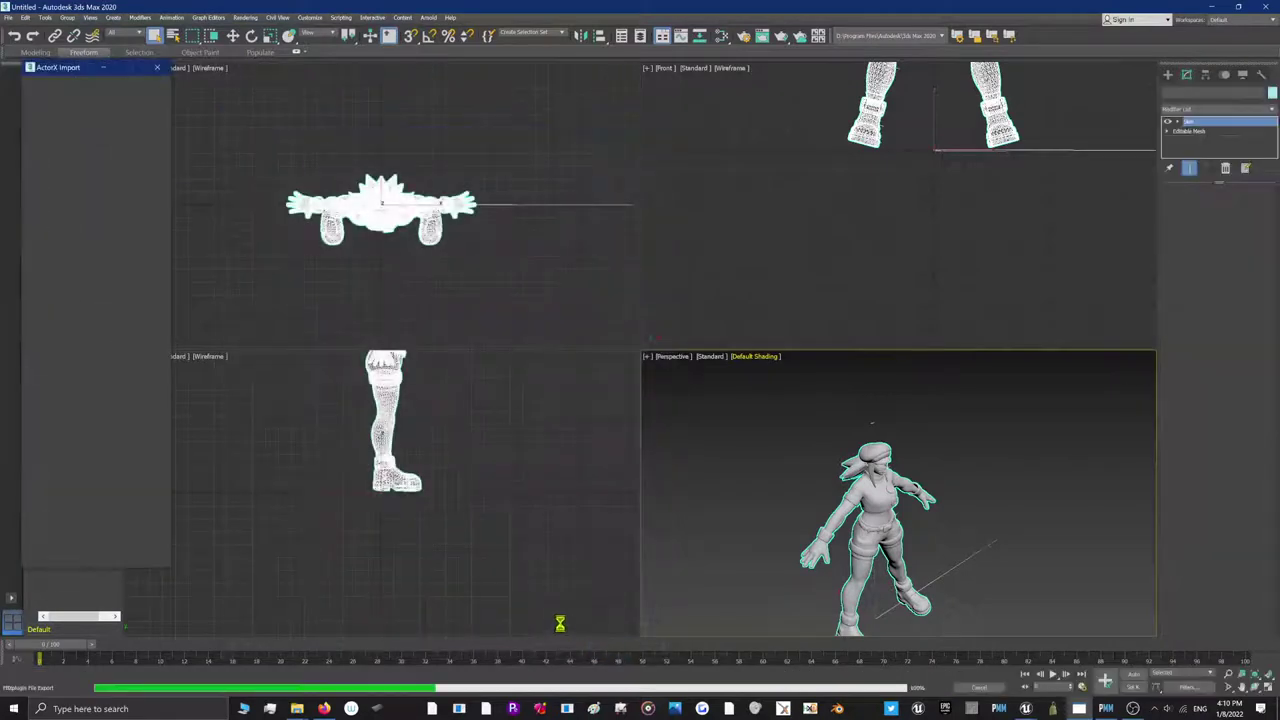
Close 3ds Max without saving the scene
{"action": "left_click", "coordinate": [1266, 6]}
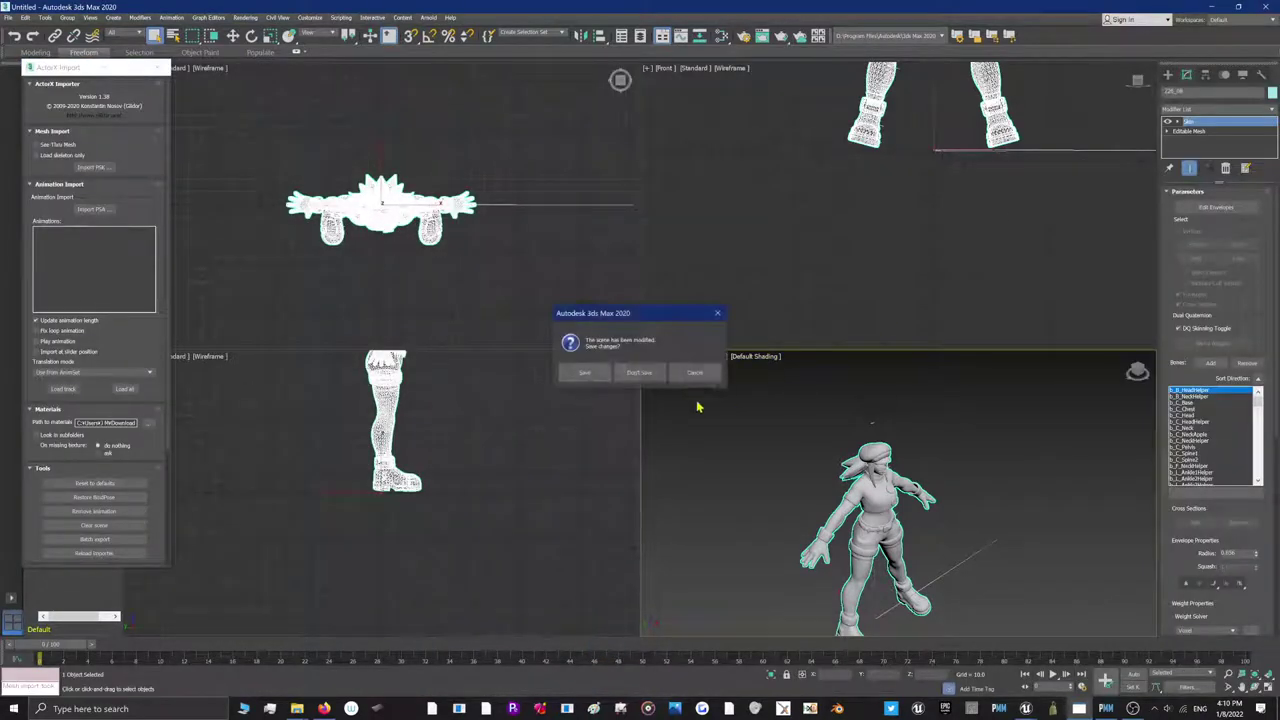
{"action": "left_click", "coordinate": [643, 380]}
{"action": "left_click", "coordinate": [643, 381]}
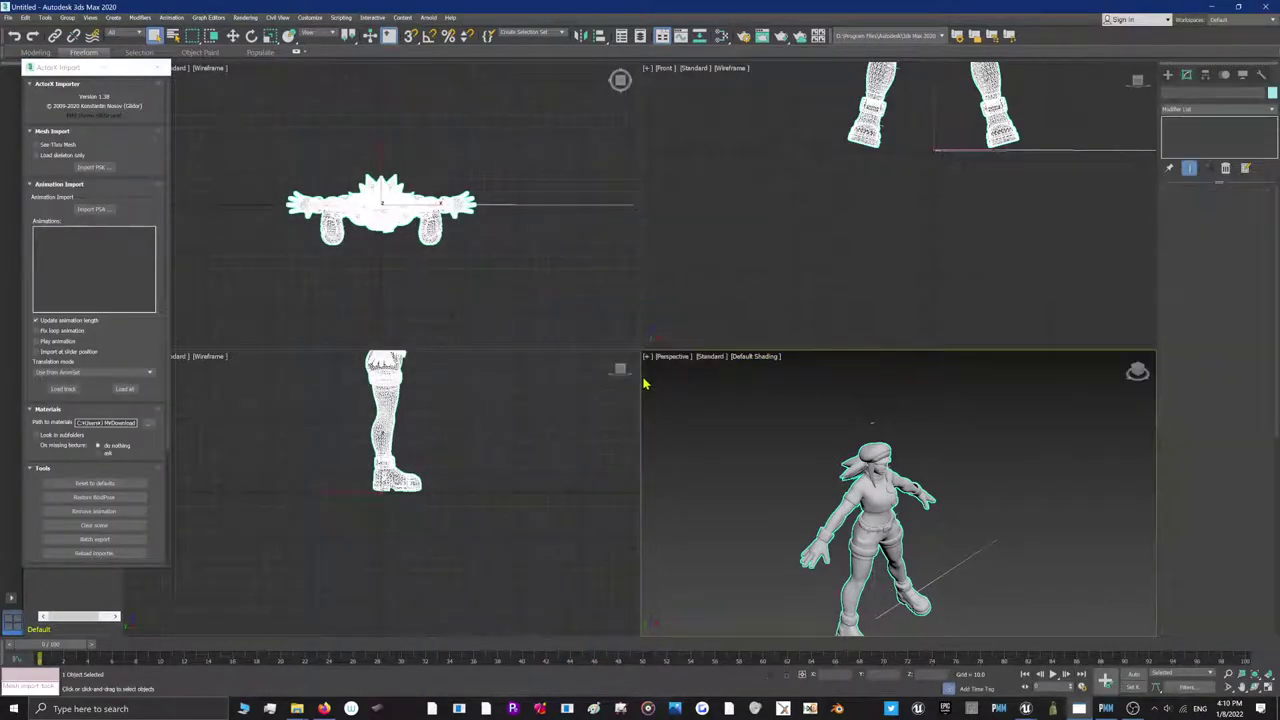
{"action": "left_click", "coordinate": [1270, 7]}
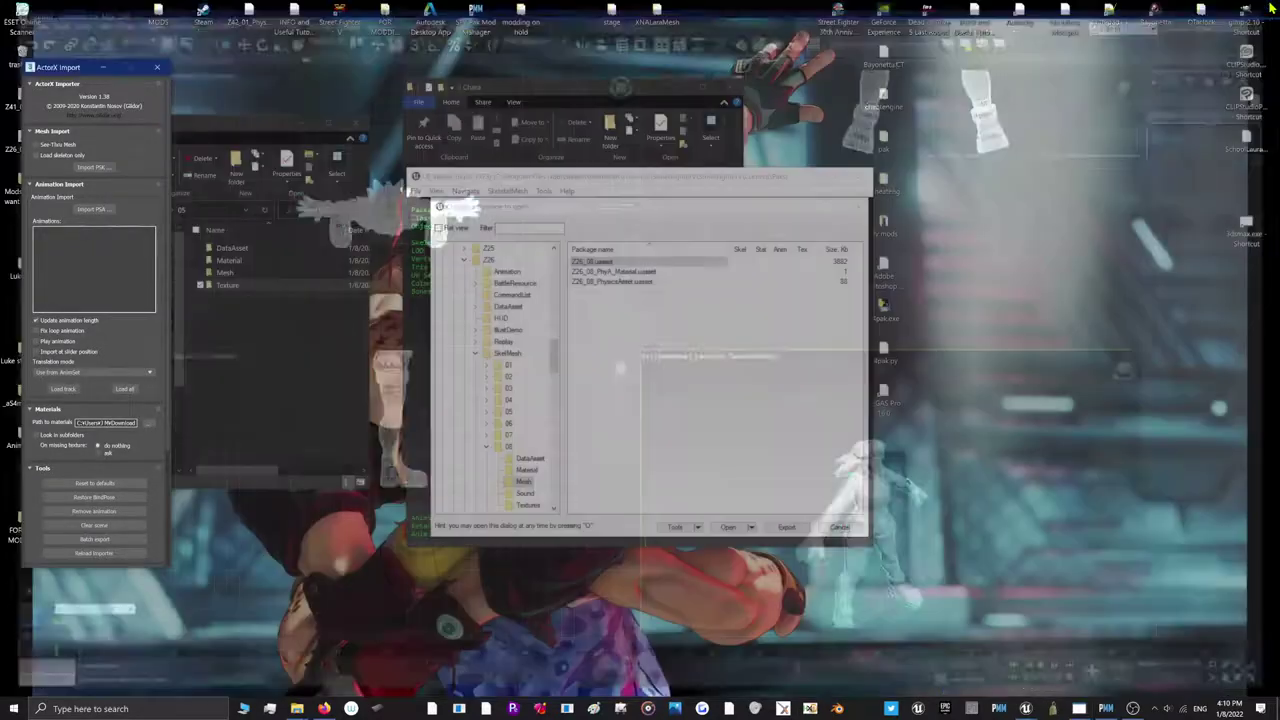
Delete the exported Z26 folder from Downloads\Game\Chara
{"action": "left_click", "coordinate": [557, 198]}
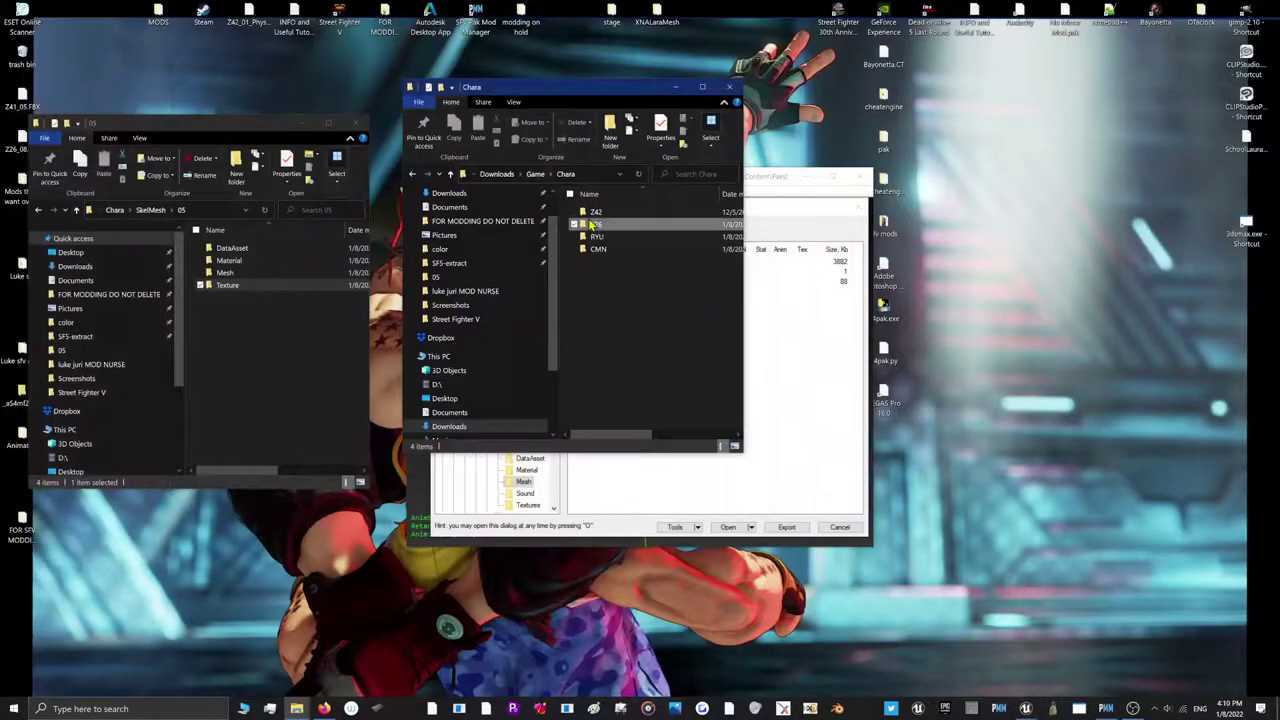
{"action": "right_click", "coordinate": [589, 222]}
{"action": "left_click", "coordinate": [457, 432]}
In UE Viewer, save all texture packages from Z26\SkelMesh\08\Textures
{"action": "left_click", "coordinate": [643, 505]}
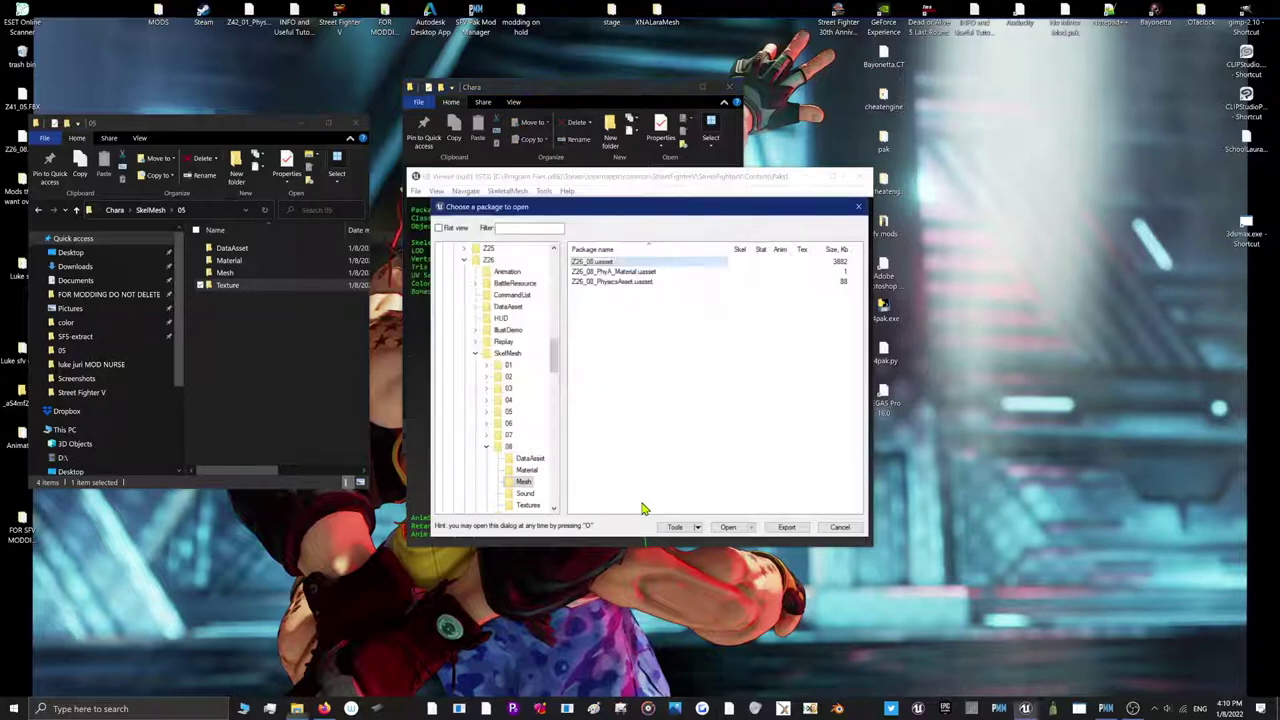
{"action": "left_click", "coordinate": [527, 470]}
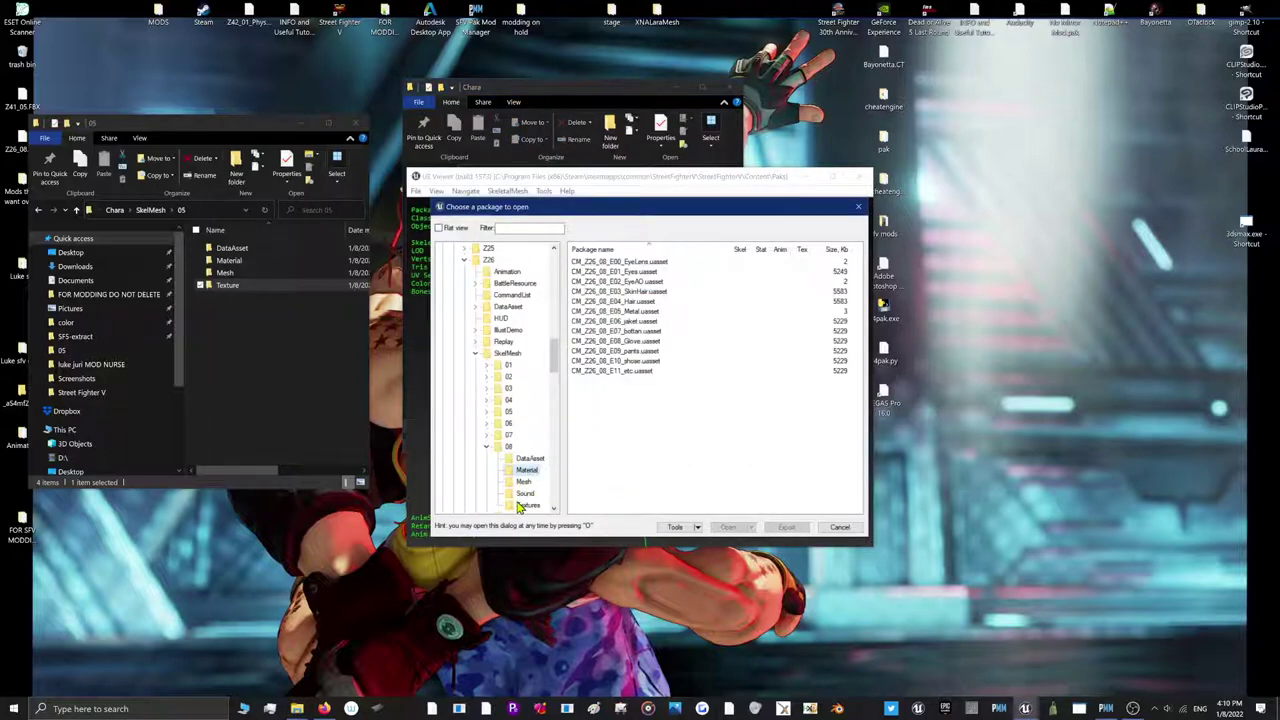
{"action": "left_click", "coordinate": [519, 505]}
{"action": "left_click_drag", "start_coordinate": [651, 397], "coordinate": [619, 242]}
{"action": "right_click", "coordinate": [635, 291]}
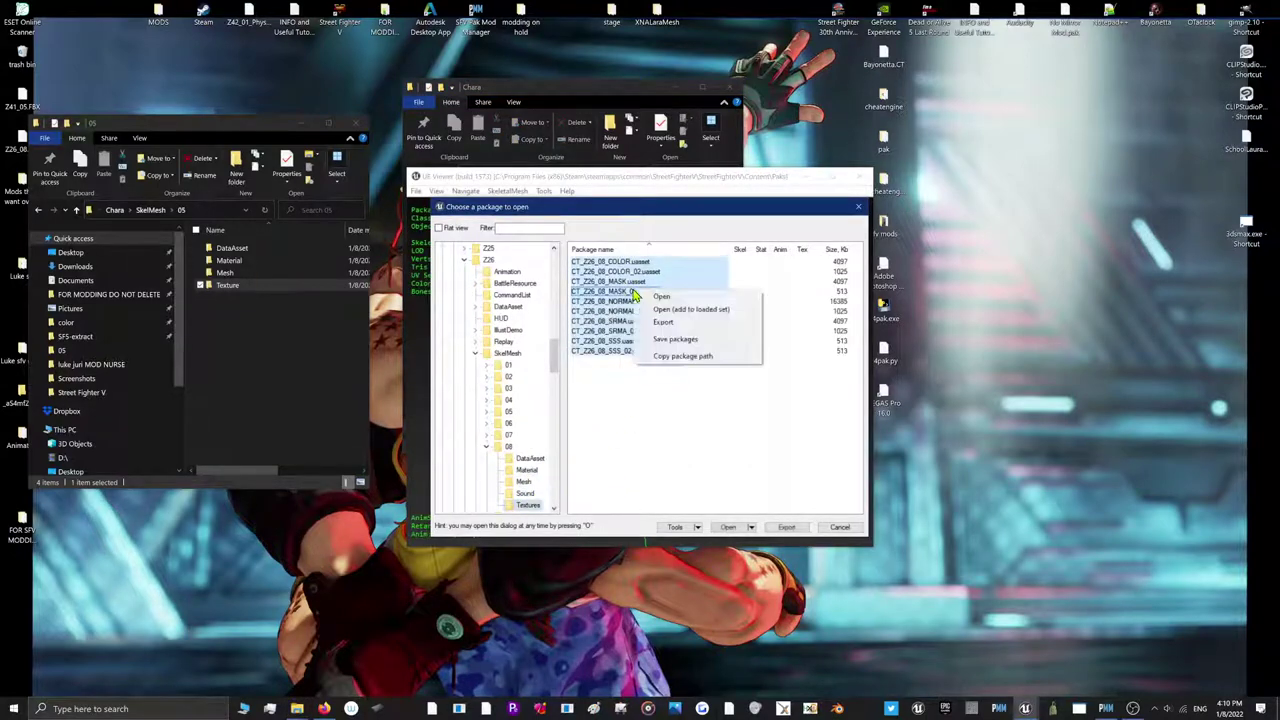
{"action": "left_click", "coordinate": [650, 340]}
{"action": "left_click", "coordinate": [664, 412]}
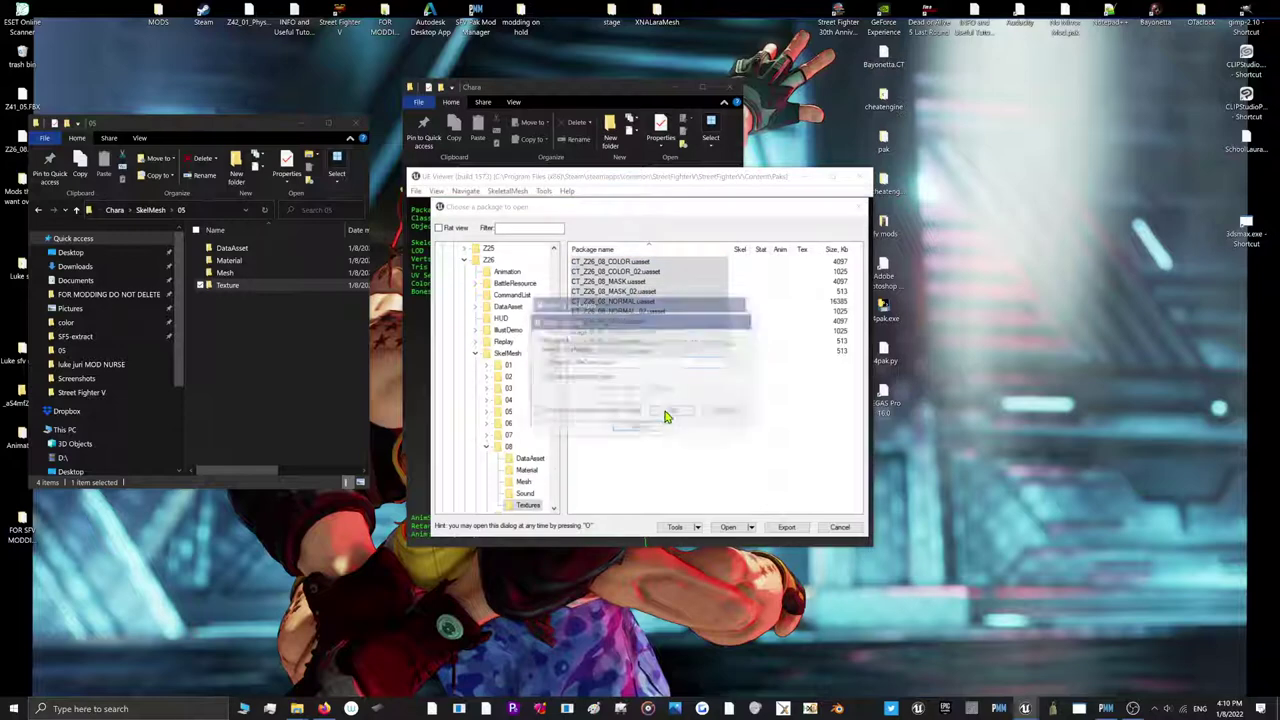
Check the packages in the Mesh, Material and Sound folders of Z26 costume 08
{"action": "left_click", "coordinate": [524, 482]}
{"action": "left_click_drag", "start_coordinate": [609, 298], "coordinate": [609, 262]}
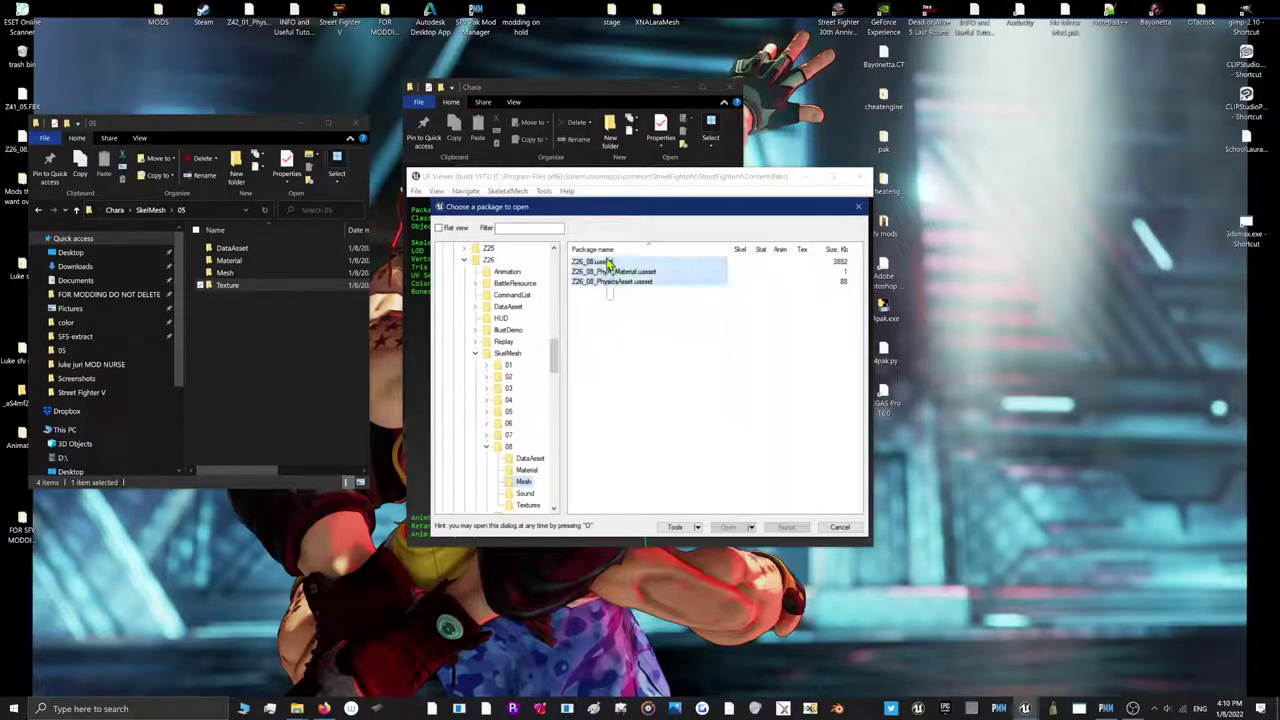
{"action": "left_click", "coordinate": [614, 326]}
{"action": "left_click", "coordinate": [522, 470]}
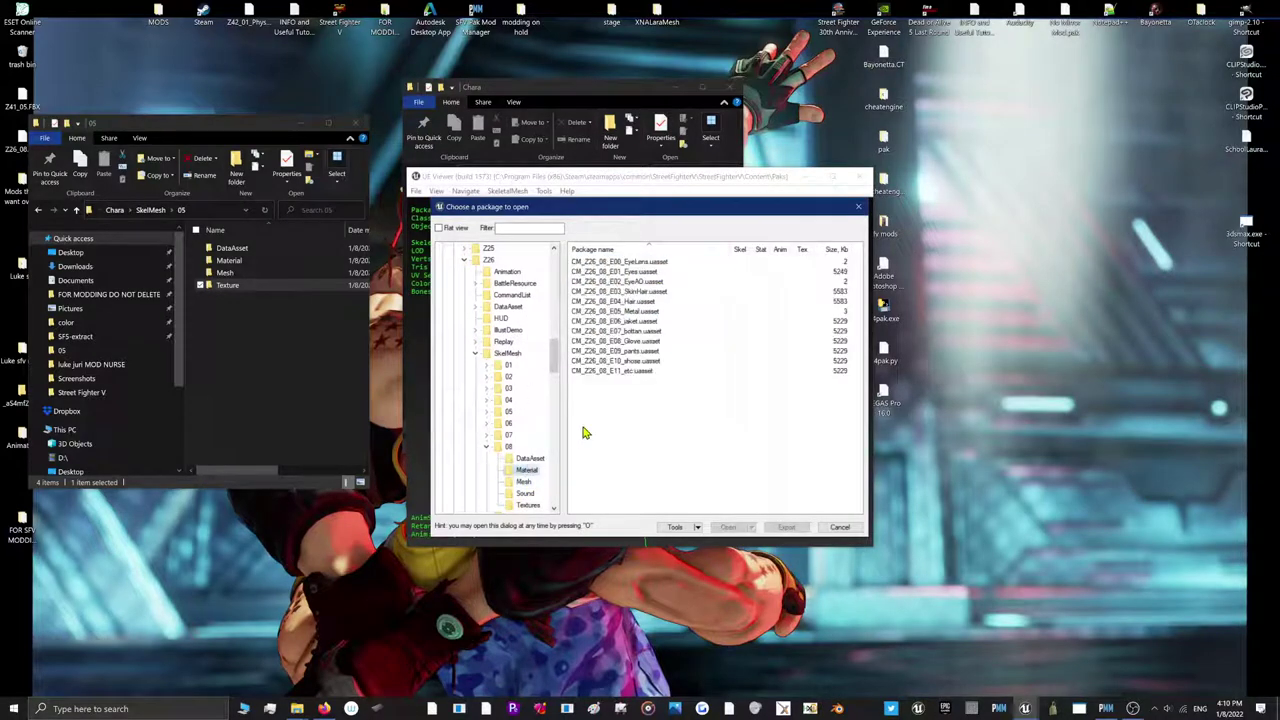
{"action": "left_click", "coordinate": [524, 493]}
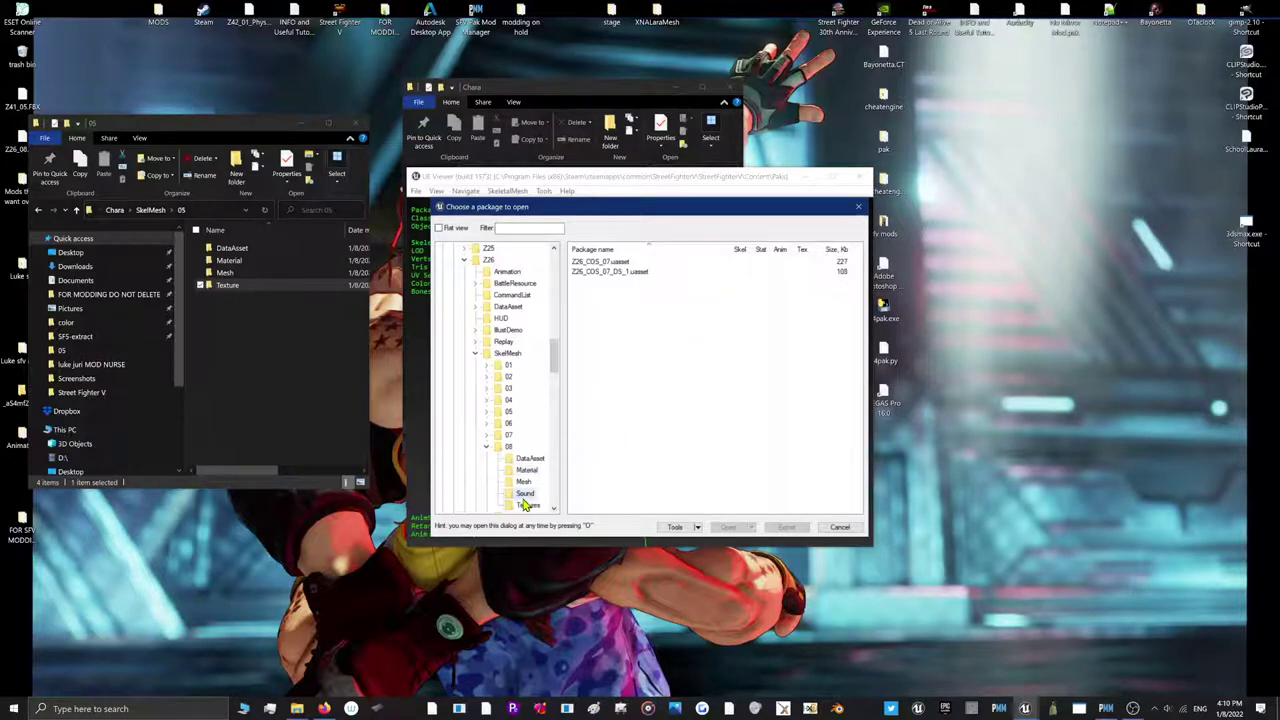
Export all the texture packages in Z26\SkelMesh\08\Textures
{"action": "left_click", "coordinate": [528, 505]}
{"action": "left_click_drag", "start_coordinate": [621, 389], "coordinate": [610, 258]}
{"action": "right_click", "coordinate": [628, 303]}
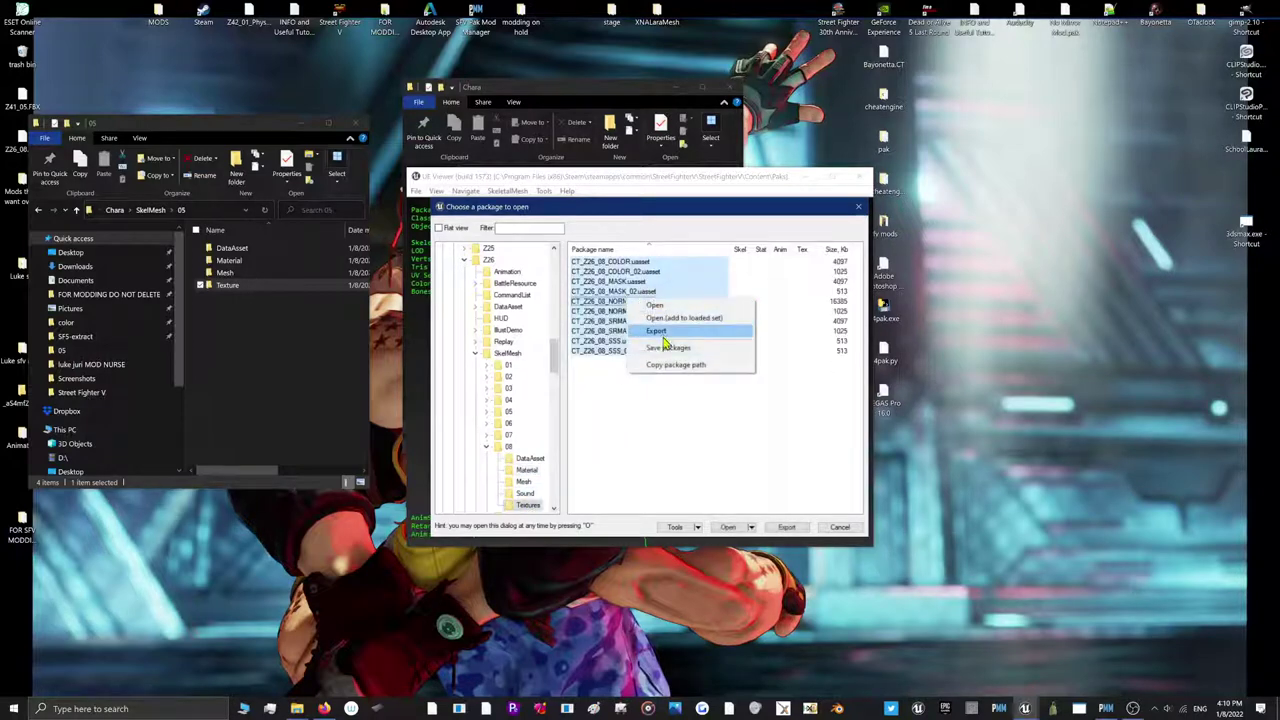
{"action": "left_click", "coordinate": [650, 332]}
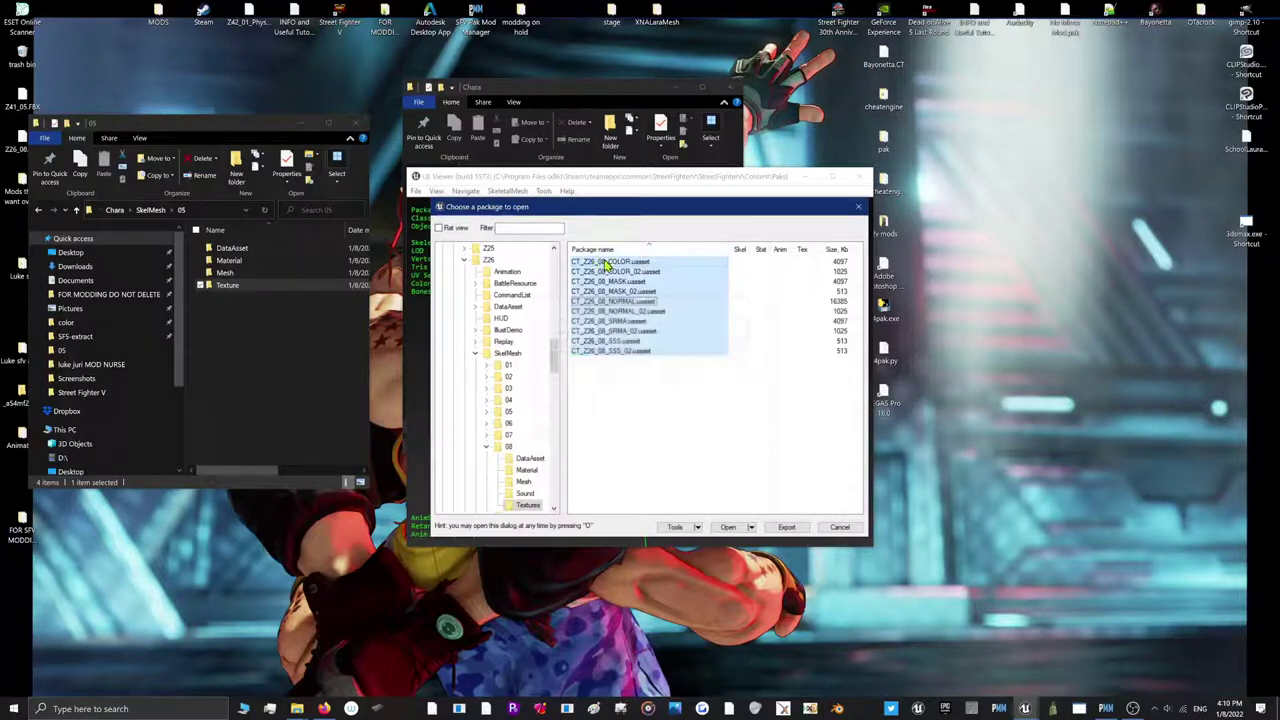
Open CT_Z26_08_COLOR.uasset and view the costume's color texture
{"action": "double_click", "coordinate": [600, 262]}
{"action": "right_click_drag", "start_coordinate": [670, 400], "coordinate": [670, 340]}
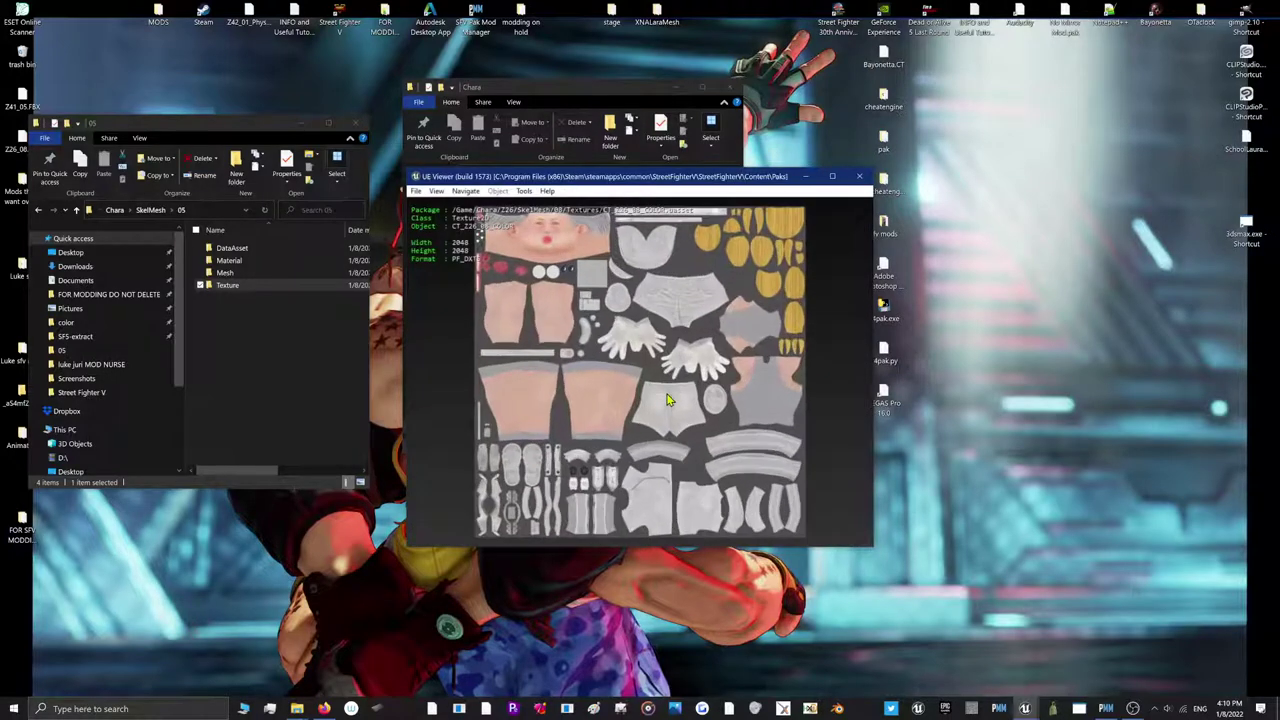
{"action": "key", "text": "o"}
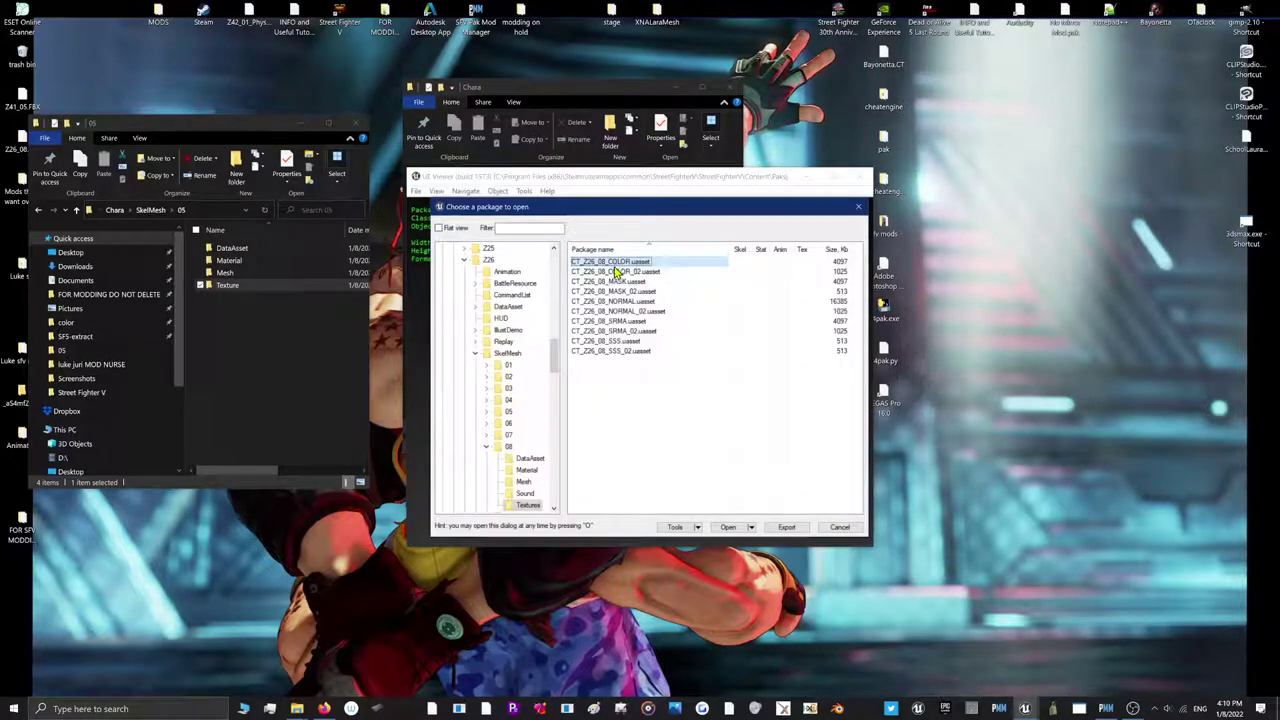
{"action": "key", "text": "Escape"}
Open Z26_08.uasset from the Mesh folder and inspect the character's outfit from several angles and distances
{"action": "key", "text": "o"}
{"action": "left_click", "coordinate": [524, 481]}
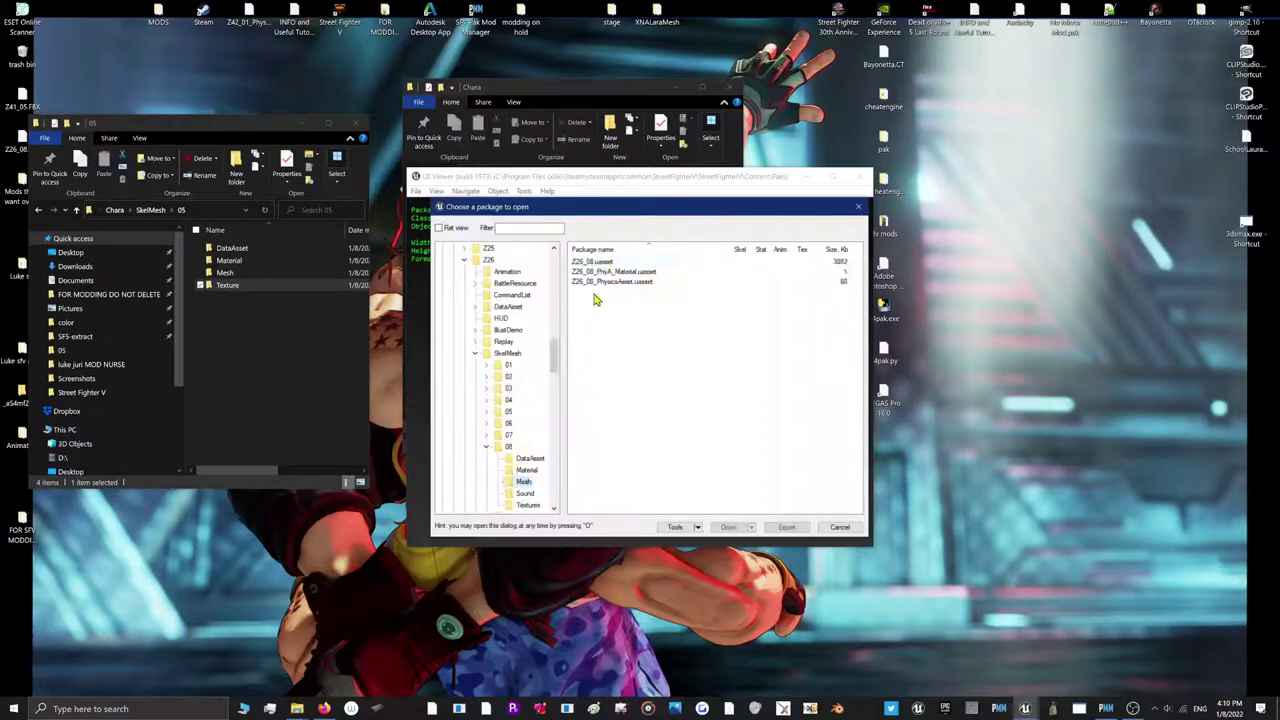
{"action": "double_click", "coordinate": [595, 258]}
{"action": "right_click_drag", "start_coordinate": [640, 370], "coordinate": [640, 290]}
{"action": "left_click_drag", "start_coordinate": [640, 290], "coordinate": [646, 287]}
{"action": "right_click_drag", "start_coordinate": [646, 287], "coordinate": [646, 330]}
{"action": "left_click_drag", "start_coordinate": [646, 330], "coordinate": [790, 376]}
{"action": "left_click_drag", "start_coordinate": [500, 375], "coordinate": [518, 533]}
{"action": "left_click_drag", "start_coordinate": [565, 425], "coordinate": [465, 425]}
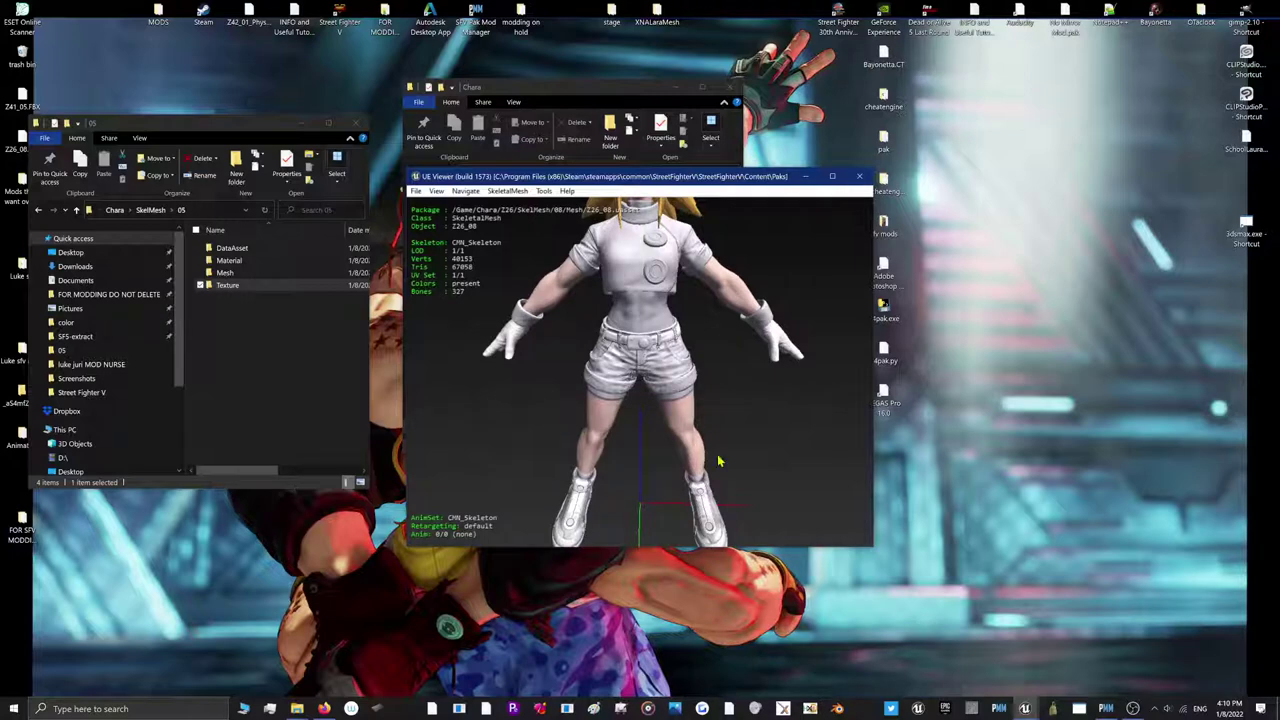
{"action": "left_click_drag", "start_coordinate": [676, 428], "coordinate": [678, 250]}
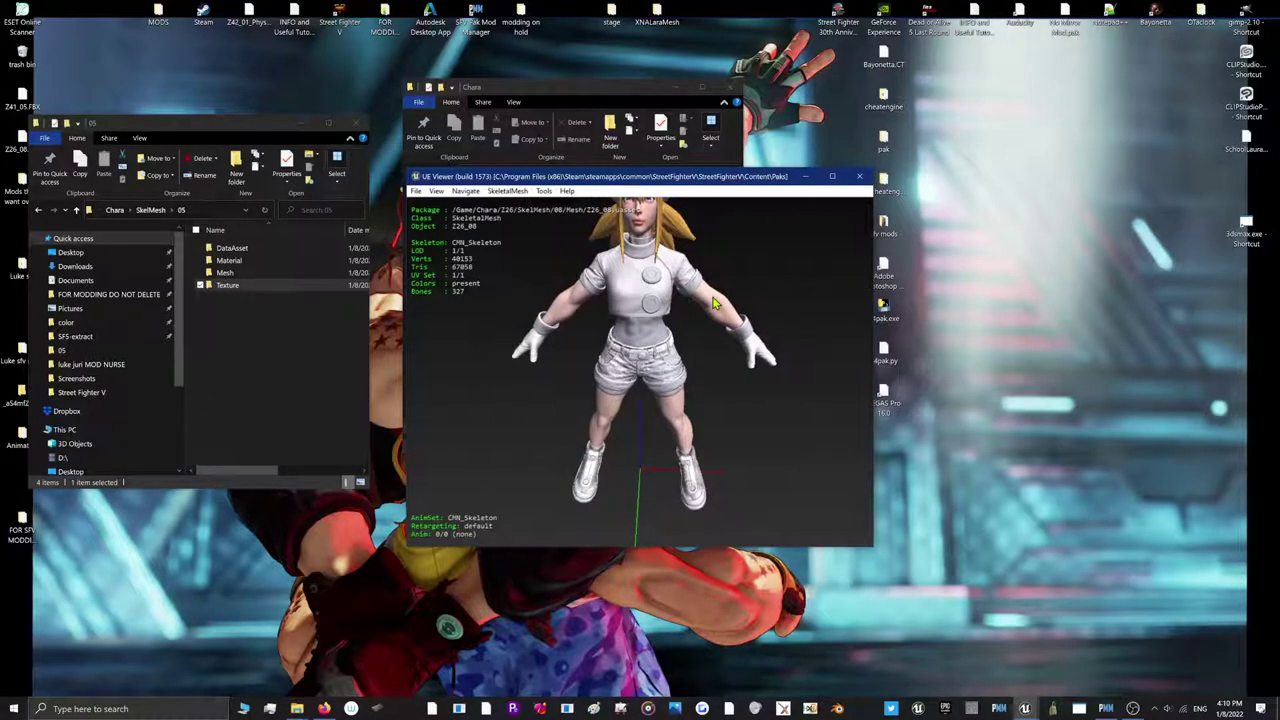
{"action": "left_click_drag", "start_coordinate": [714, 303], "coordinate": [700, 320]}
{"action": "scroll", "coordinate": [678, 380], "scroll_direction": "up", "scroll_amount": 6}
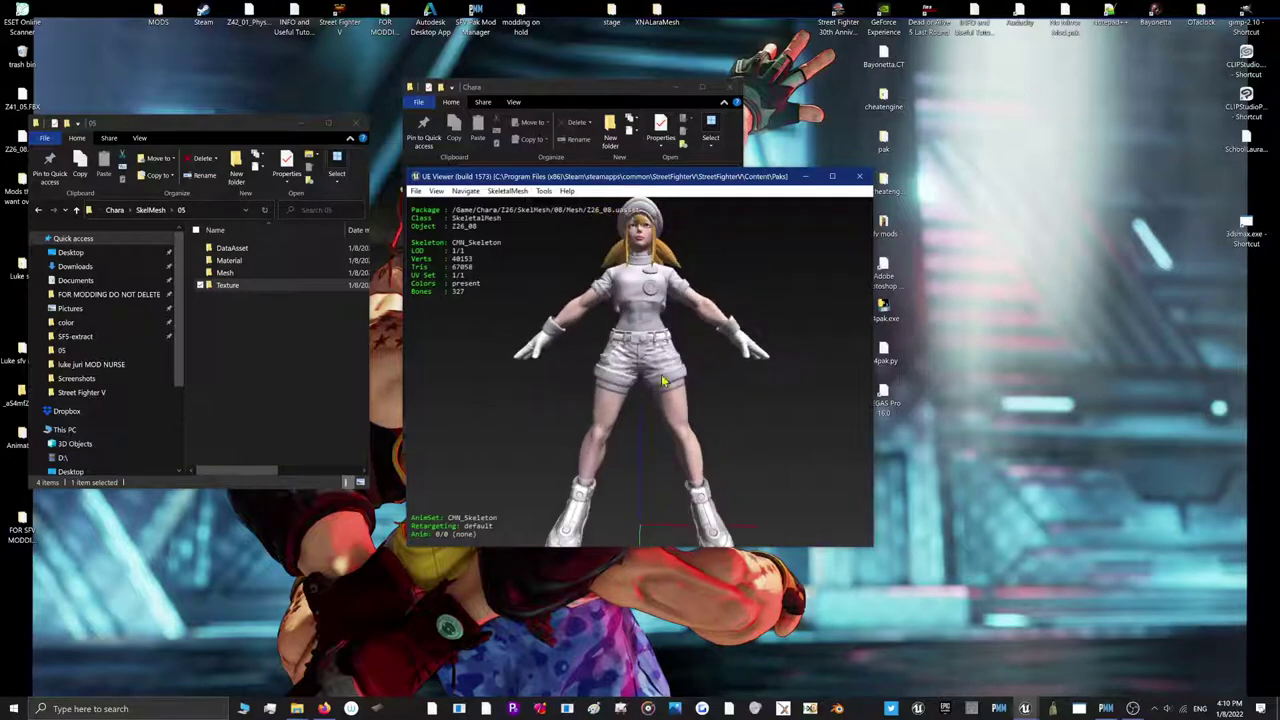
{"action": "scroll", "coordinate": [709, 390], "scroll_direction": "down", "scroll_amount": 6}
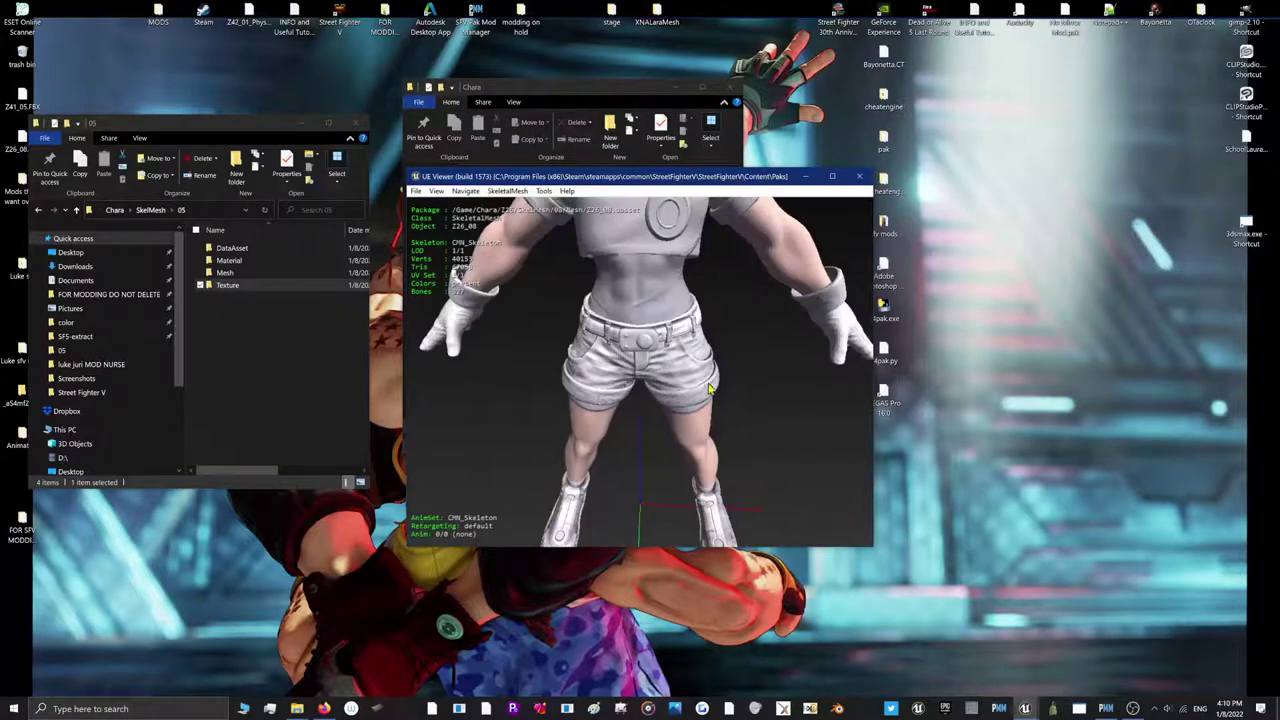
Switch to Blender, dismiss the splash screen and delete the default cube, camera and light
{"action": "left_click", "coordinate": [839, 709]}
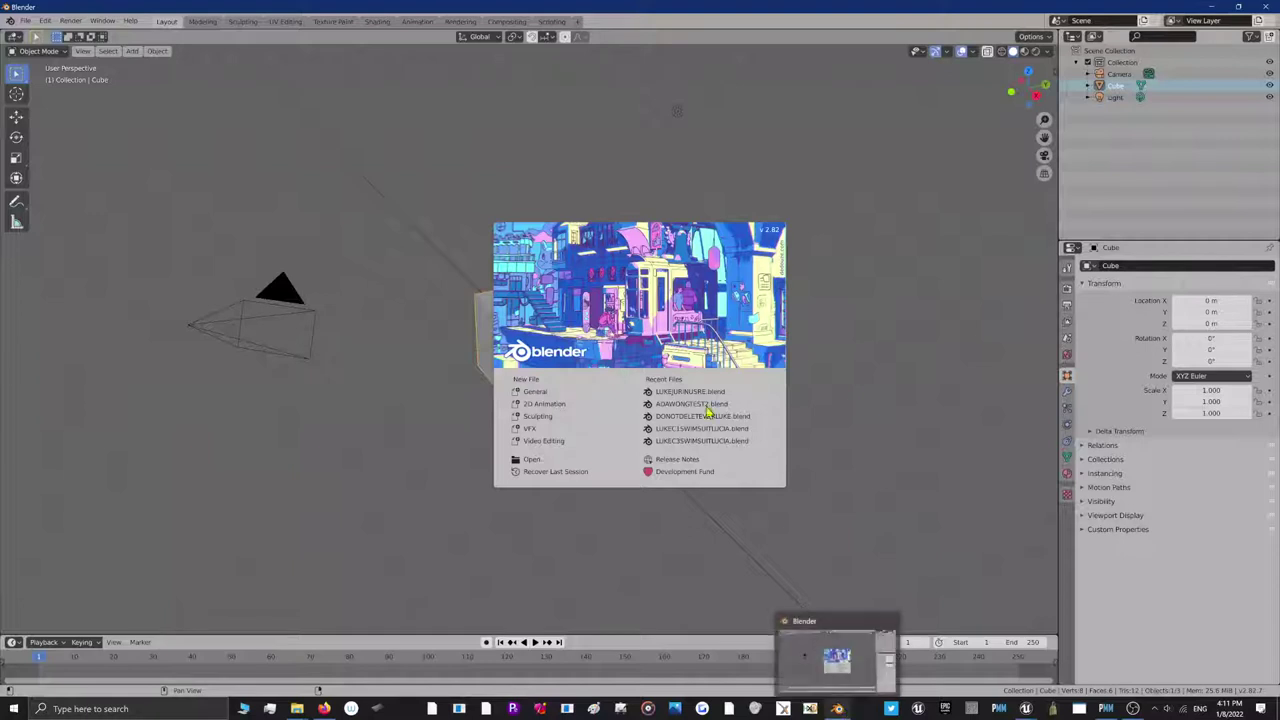
{"action": "left_click", "coordinate": [86, 247]}
{"action": "left_click_drag", "start_coordinate": [129, 115], "coordinate": [778, 426]}
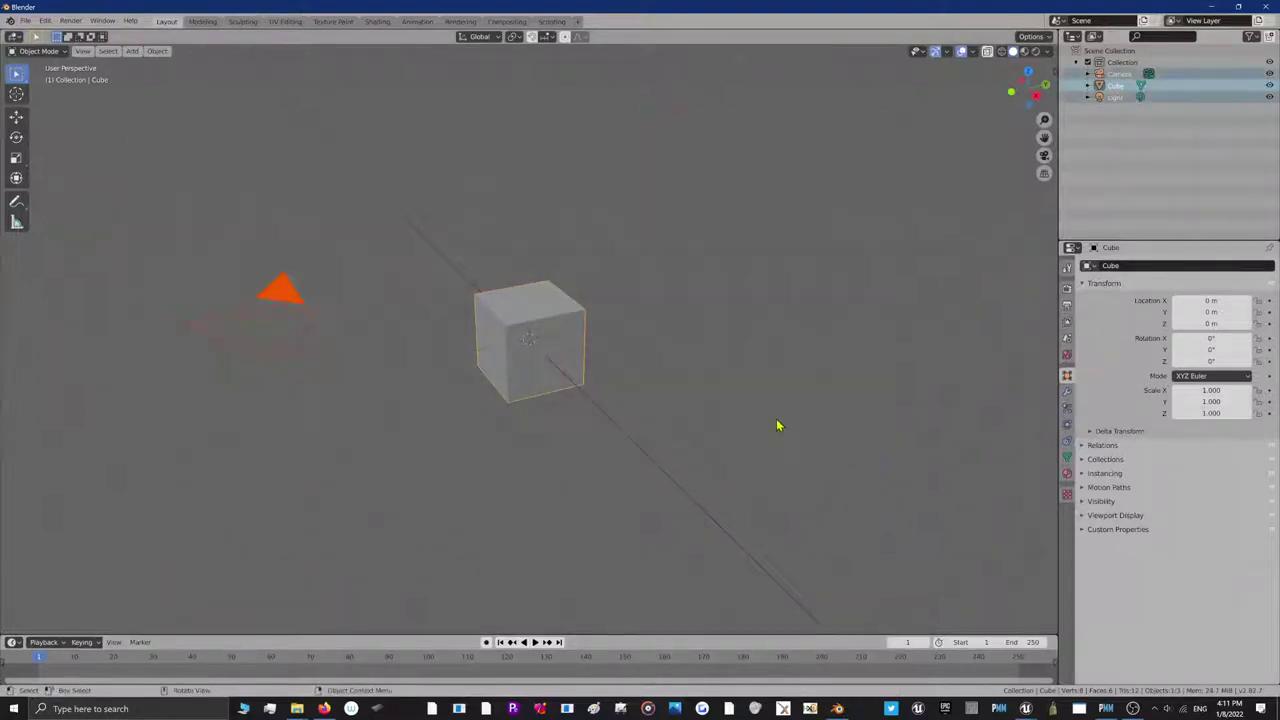
{"action": "right_click", "coordinate": [778, 426]}
{"action": "left_click", "coordinate": [745, 620]}
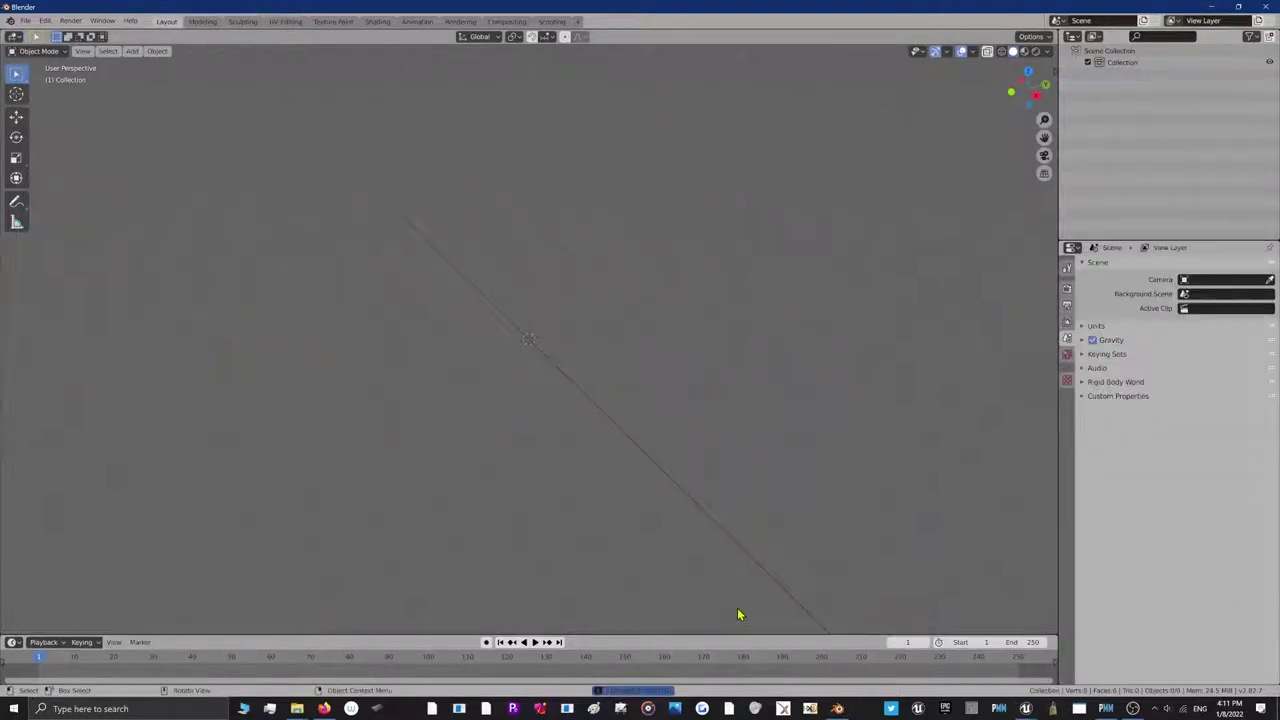
Import Z41_05.FBX from the Desktop into the empty scene
{"action": "left_click", "coordinate": [25, 21]}
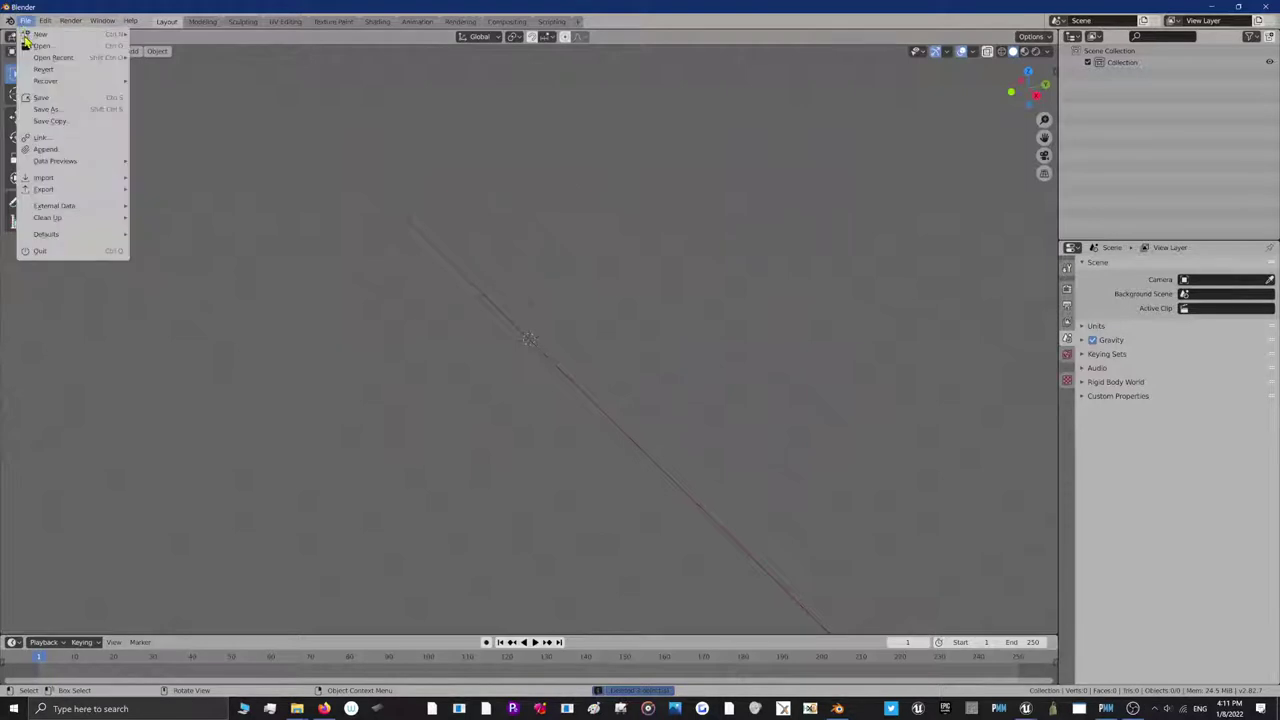
{"action": "mouse_move", "coordinate": [56, 190]}
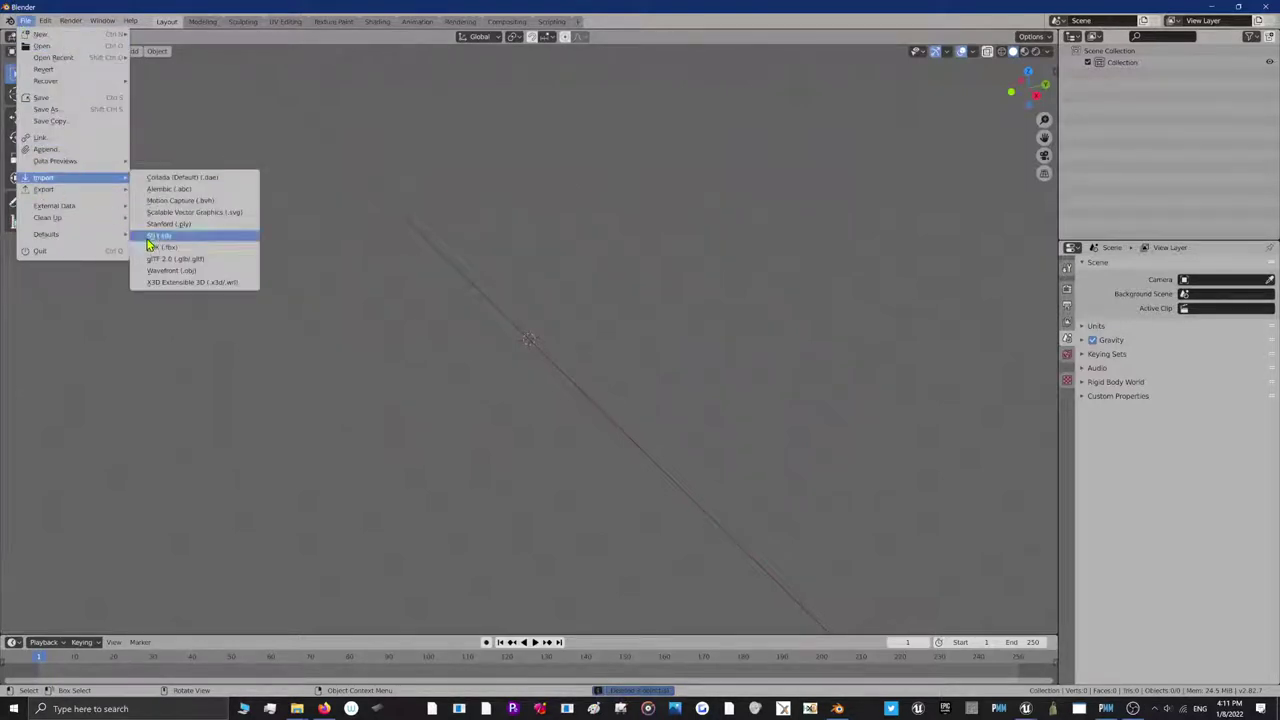
{"action": "left_click", "coordinate": [155, 250]}
{"action": "left_click", "coordinate": [400, 374]}
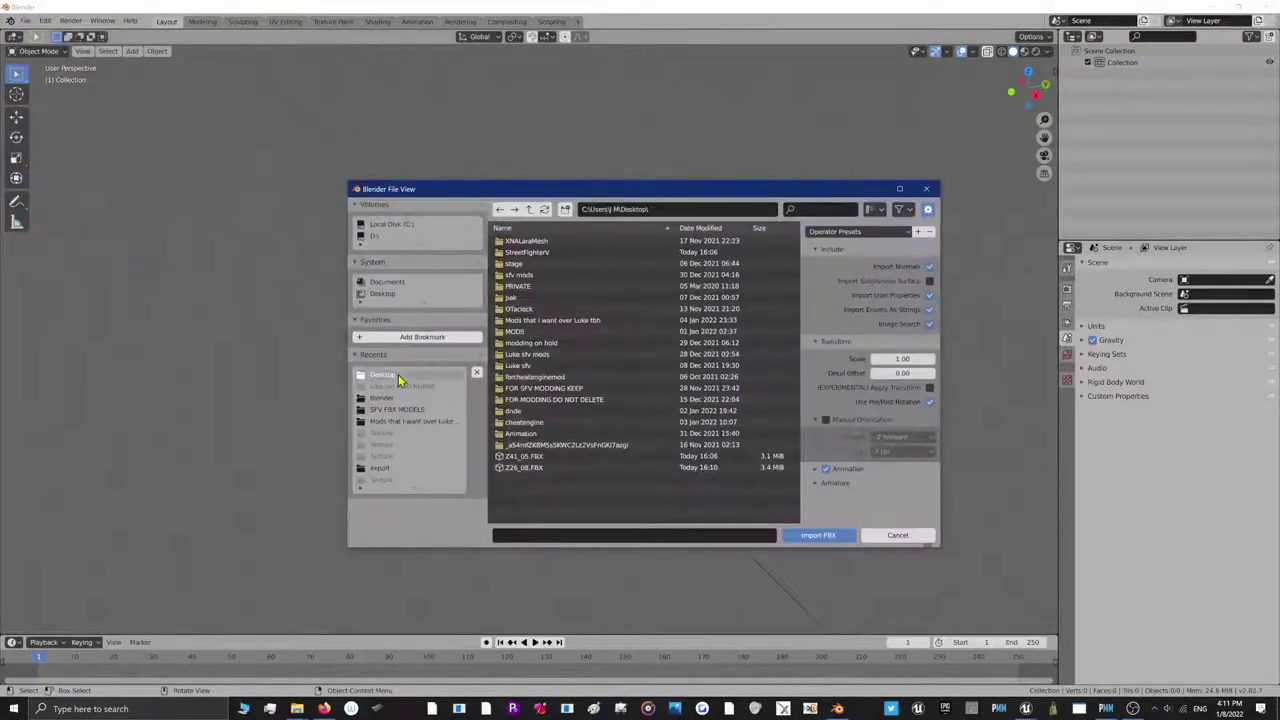
{"action": "left_click", "coordinate": [521, 457]}
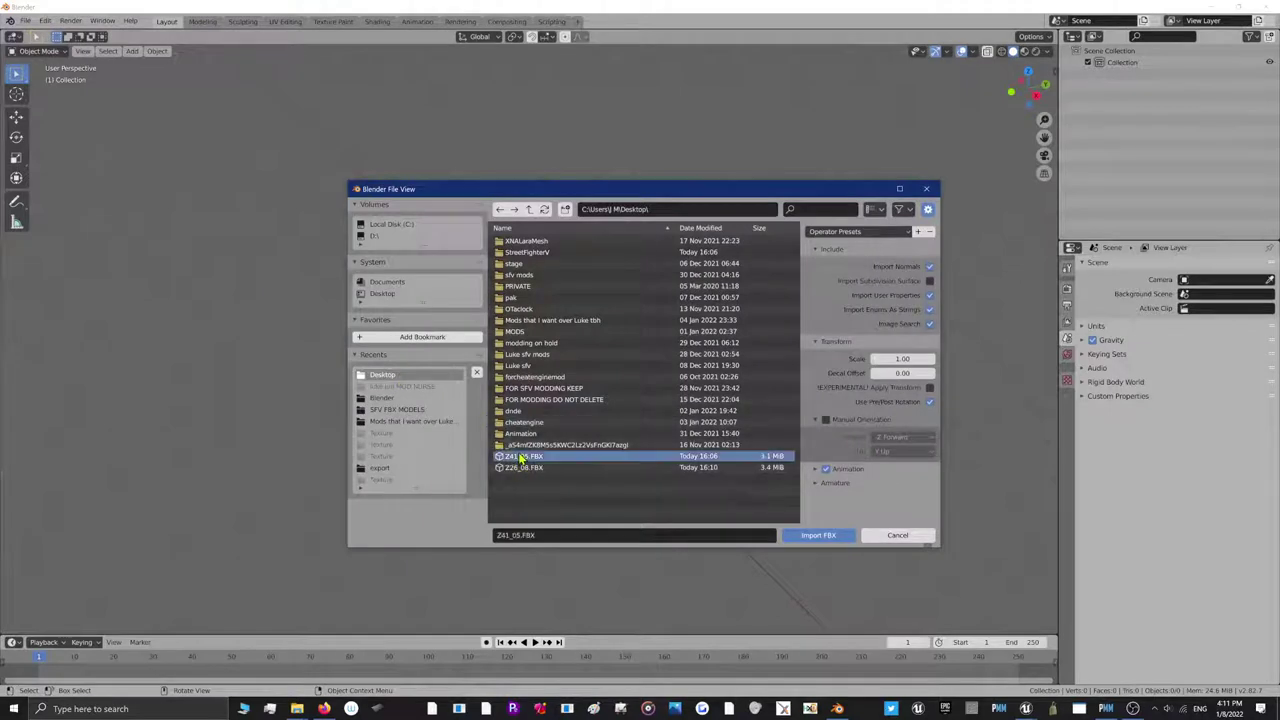
{"action": "double_click", "coordinate": [520, 457]}
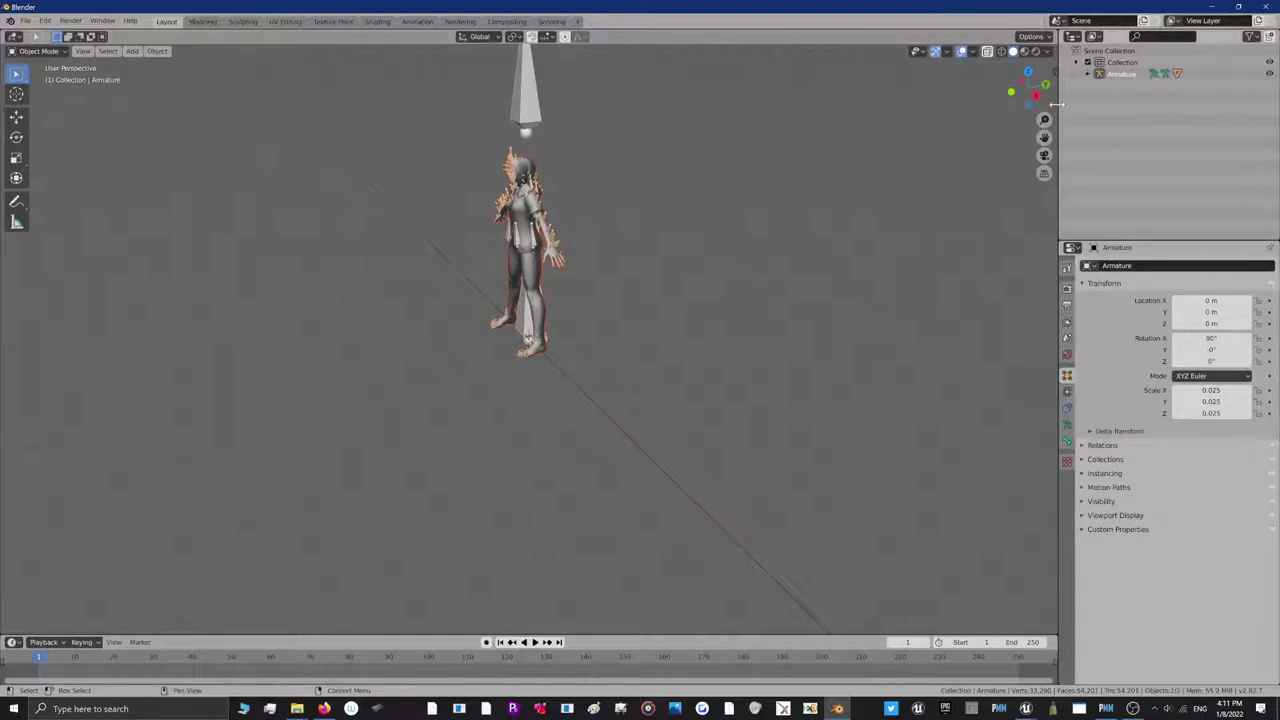
Show the imported character in front view and hide its armature
{"action": "mouse_move", "coordinate": [1033, 92]}
{"action": "left_mouse_down"}
{"action": "mouse_move", "coordinate": [1075, 92]}
{"action": "mouse_move", "coordinate": [1026, 88]}
{"action": "left_mouse_up"}
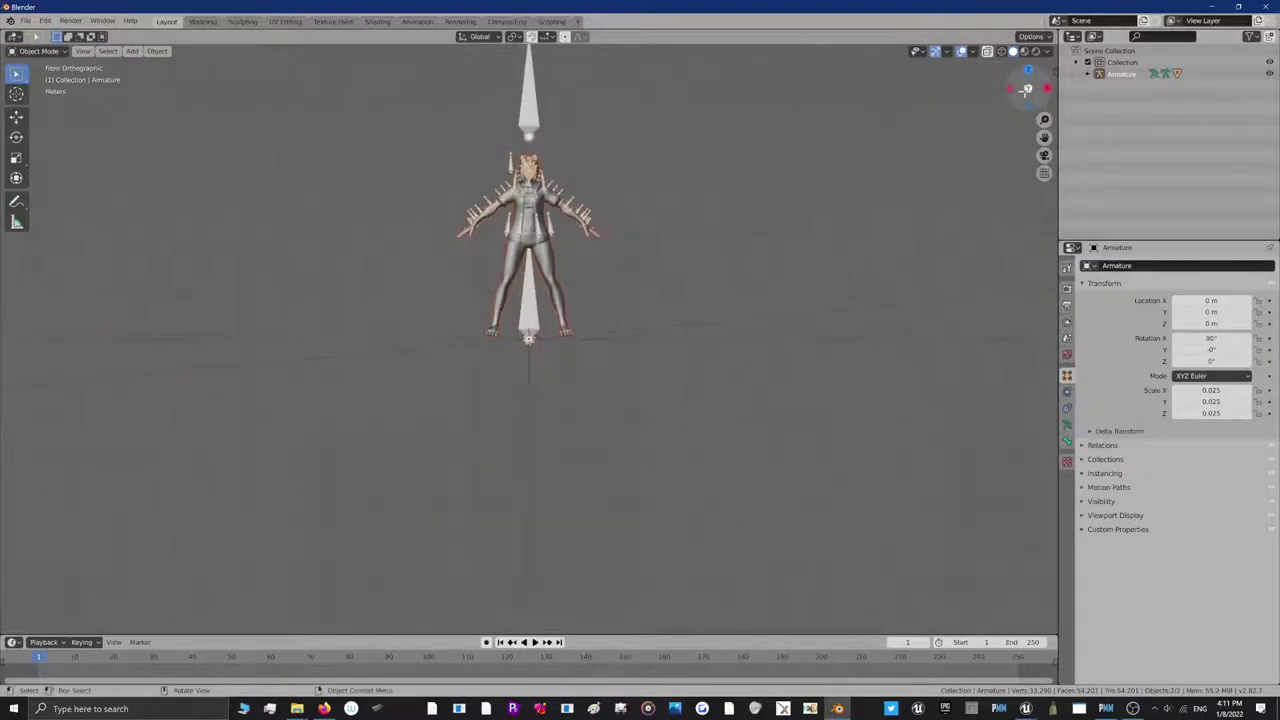
{"action": "scroll", "coordinate": [1010, 200], "scroll_direction": "up", "scroll_amount": 3}
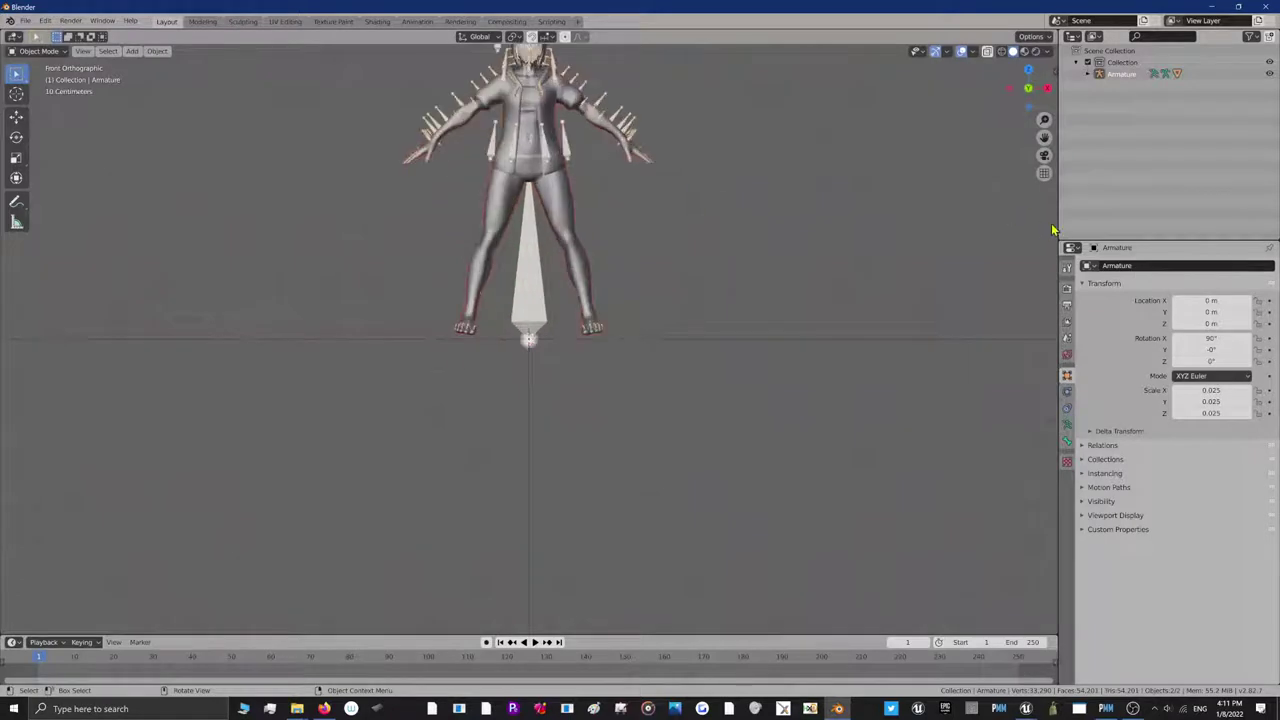
{"action": "left_click_drag", "start_coordinate": [1044, 137], "coordinate": [1044, 287]}
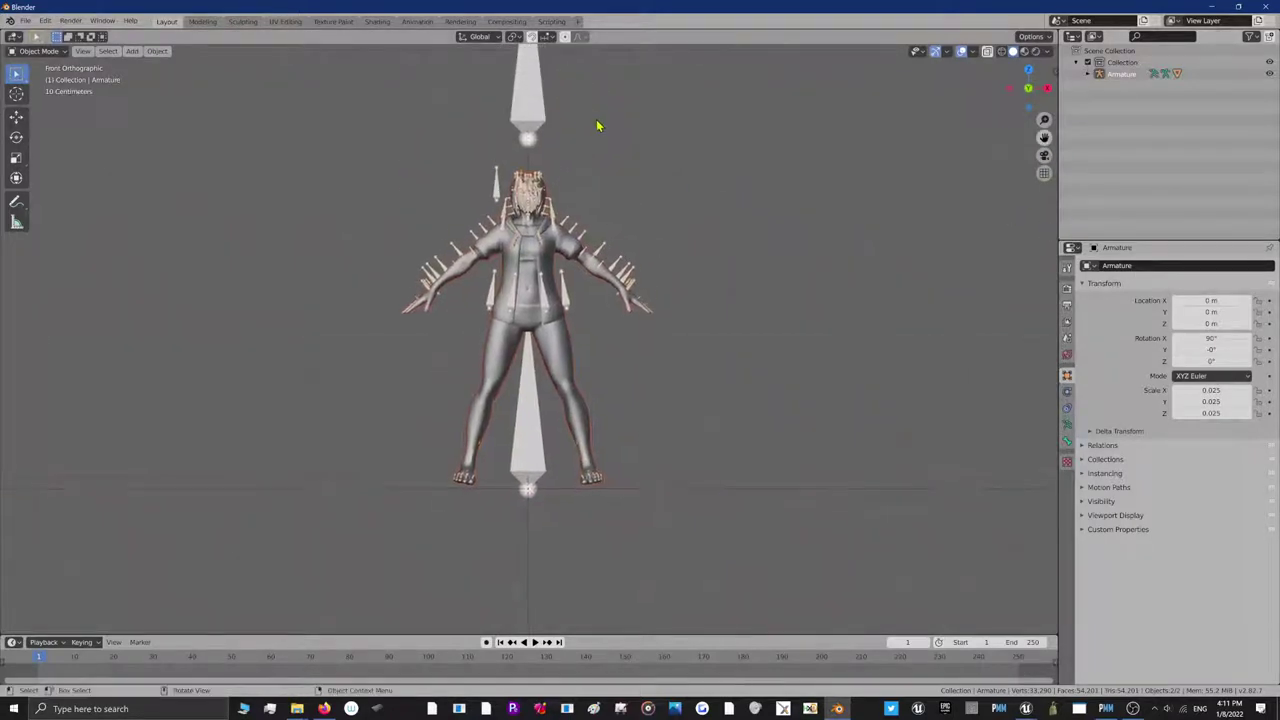
{"action": "scroll", "coordinate": [513, 163], "scroll_direction": "up", "scroll_amount": 2}
{"action": "left_click", "coordinate": [498, 160]}
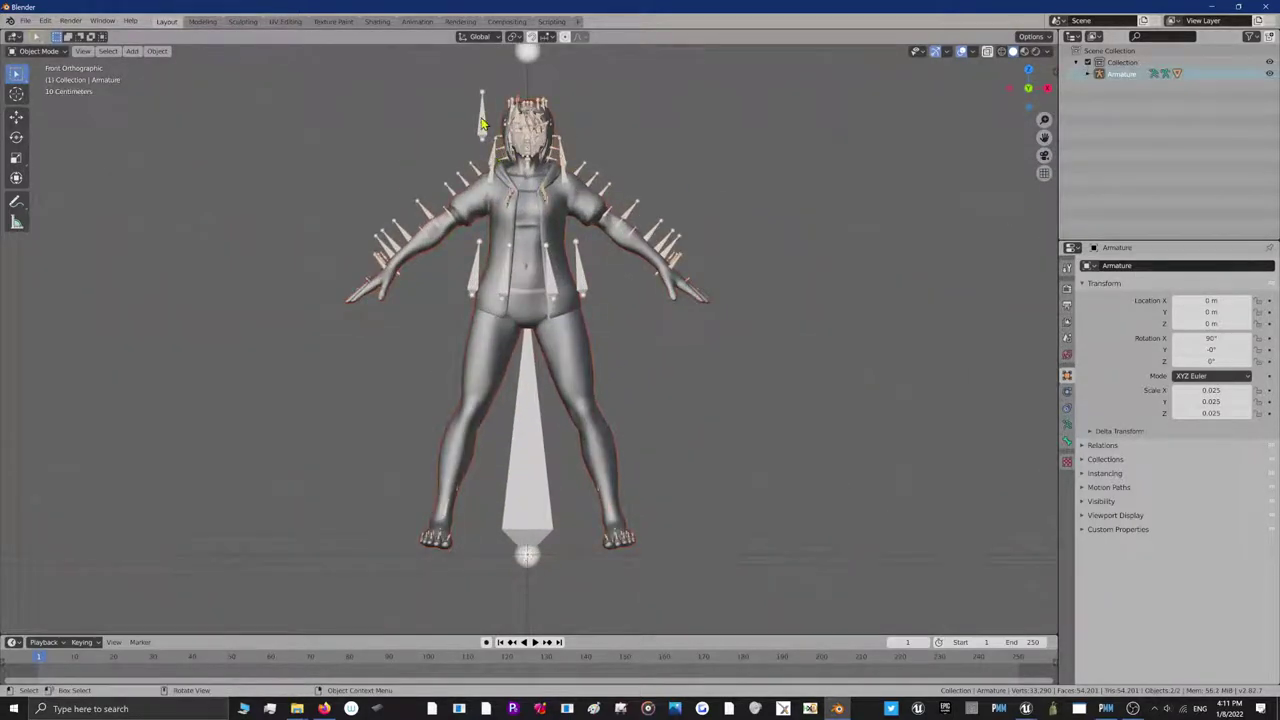
{"action": "key", "text": "h"}
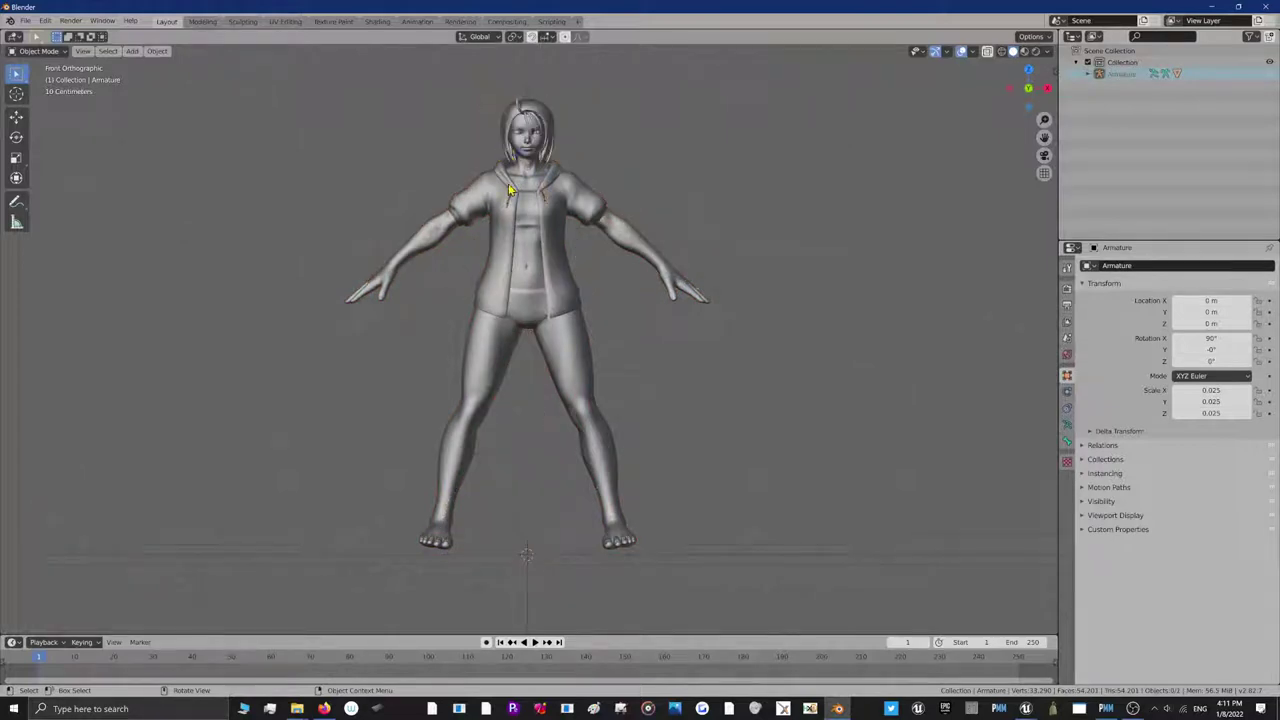
Put the Z41_05 mesh in Edit Mode and enlarge its material slot list to show all the slots
{"action": "left_click", "coordinate": [513, 224]}
{"action": "left_click", "coordinate": [60, 51]}
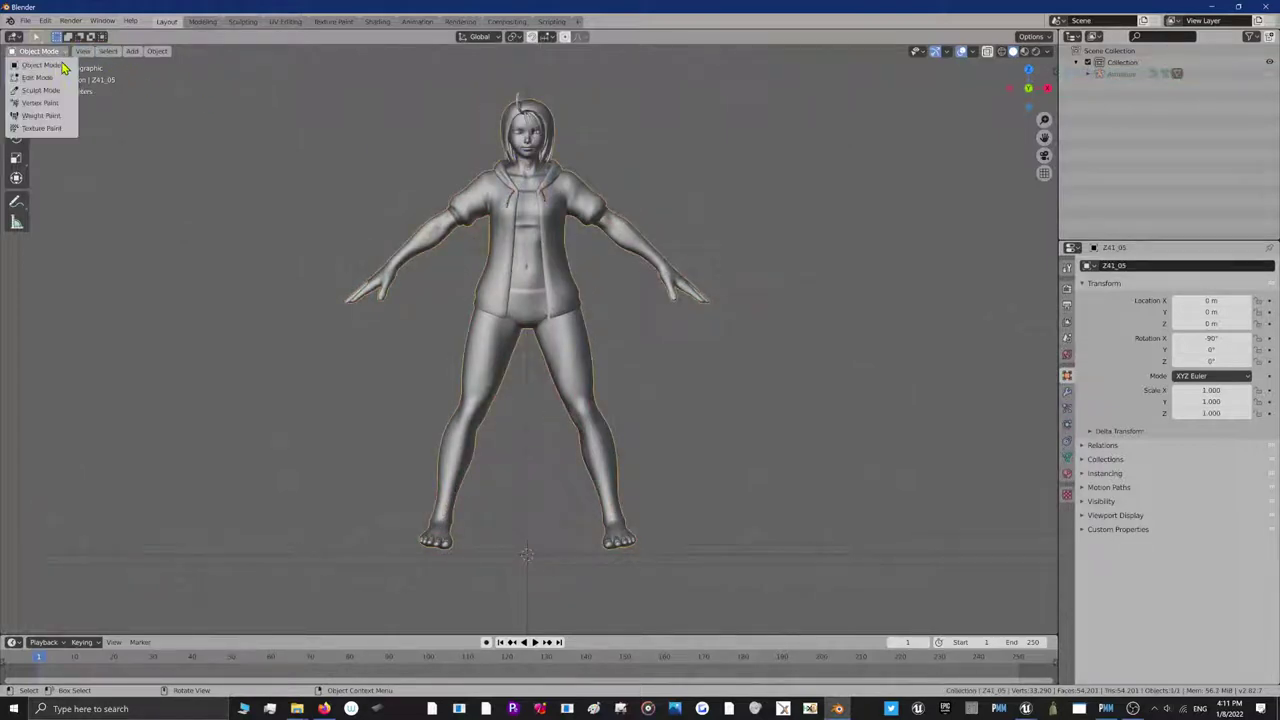
{"action": "left_click", "coordinate": [50, 78]}
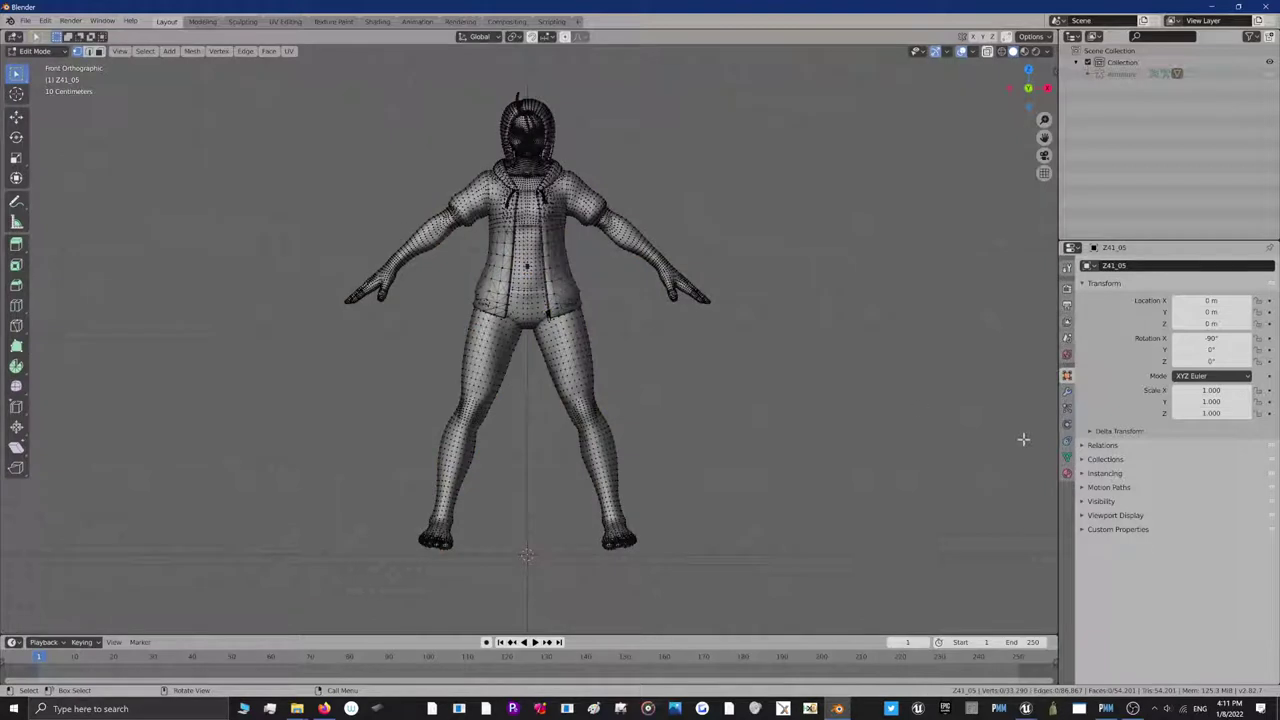
{"action": "left_click", "coordinate": [1067, 474]}
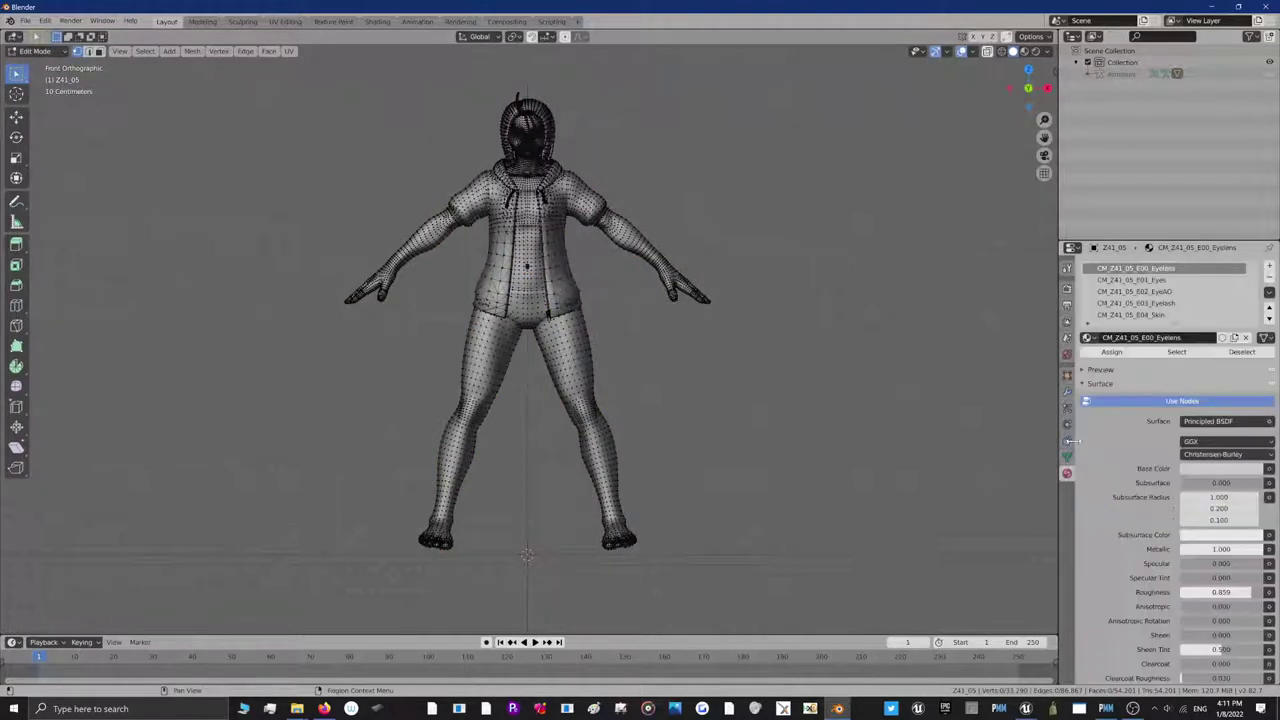
{"action": "left_click_drag", "start_coordinate": [1179, 338], "coordinate": [1186, 457]}
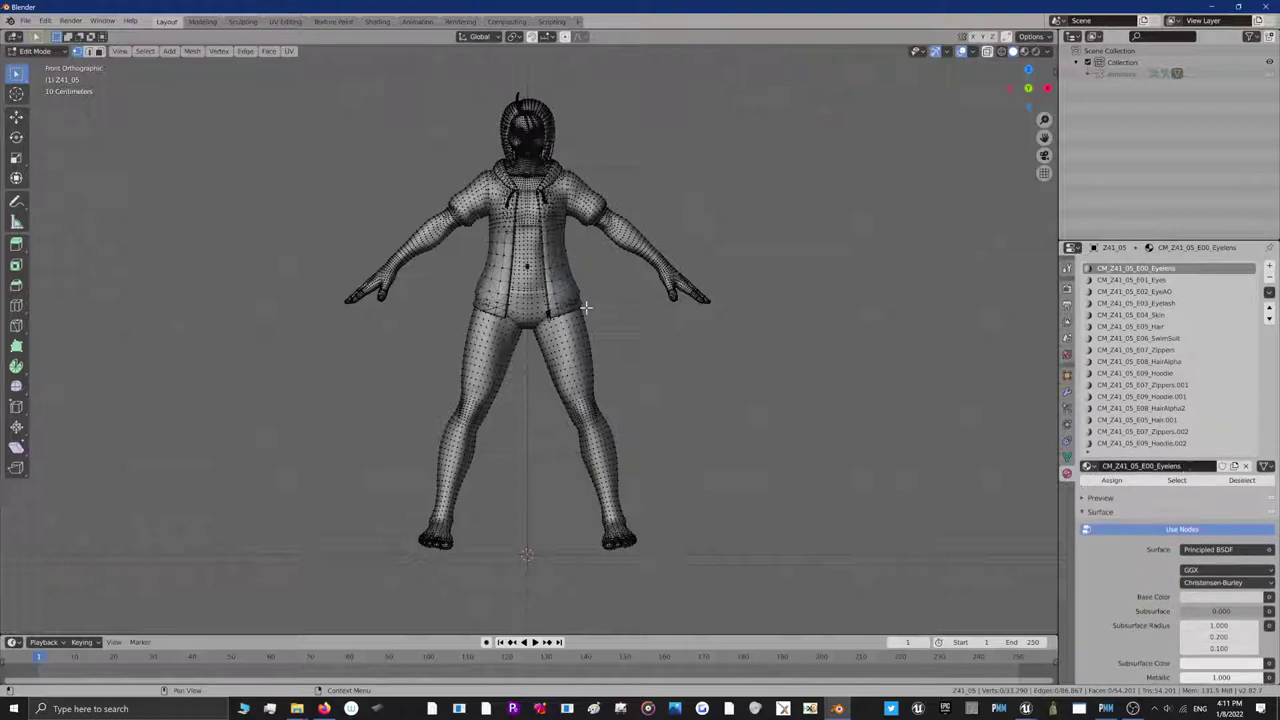
Select the geometry assigned to all the Hoodie and Zippers materials, including the .001 and .002 variants, and delete it
{"action": "left_click", "coordinate": [1183, 443]}
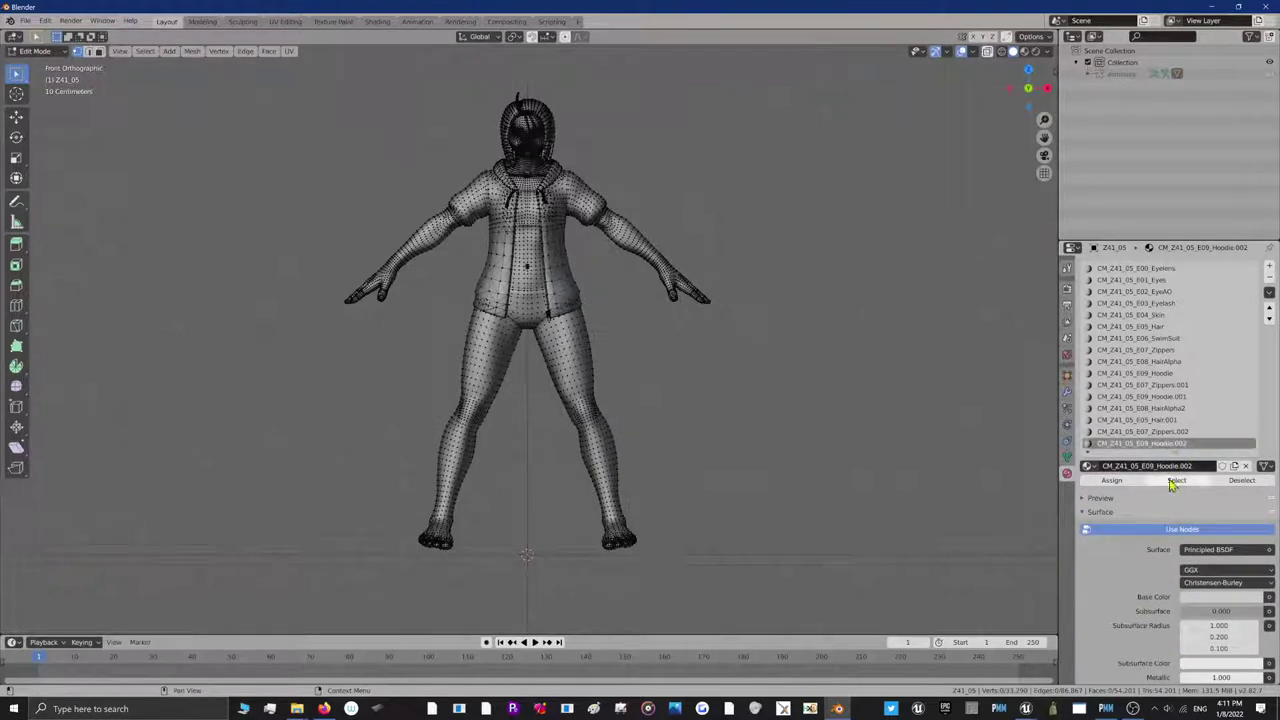
{"action": "left_click", "coordinate": [1172, 484]}
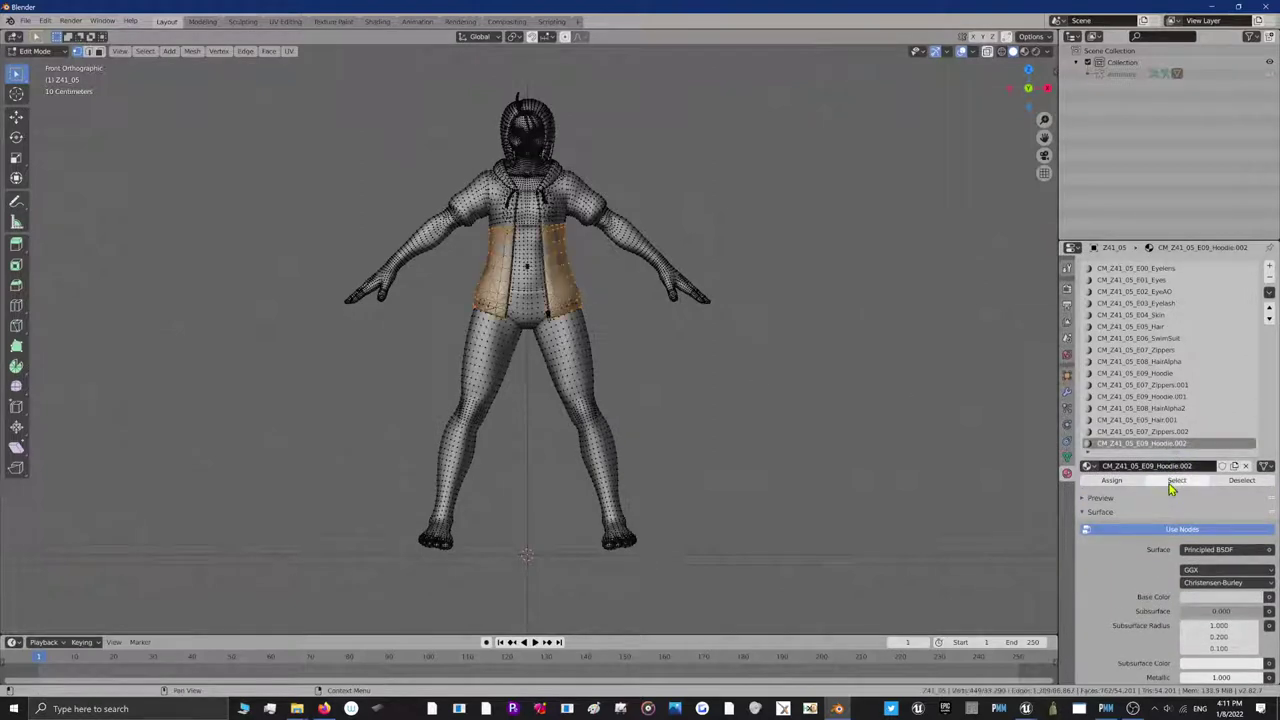
{"action": "left_click", "coordinate": [1177, 431]}
{"action": "left_click", "coordinate": [1176, 480]}
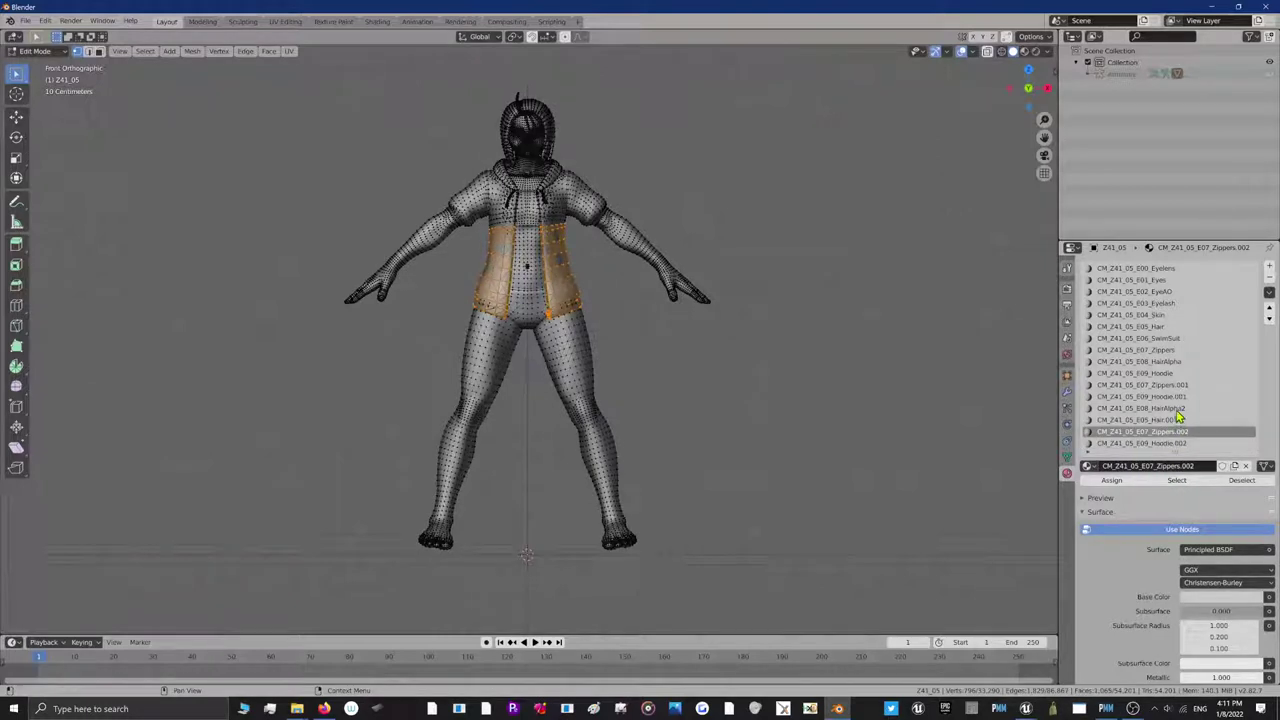
{"action": "left_click", "coordinate": [1176, 408]}
{"action": "left_click", "coordinate": [1176, 396]}
{"action": "left_click", "coordinate": [1178, 480]}
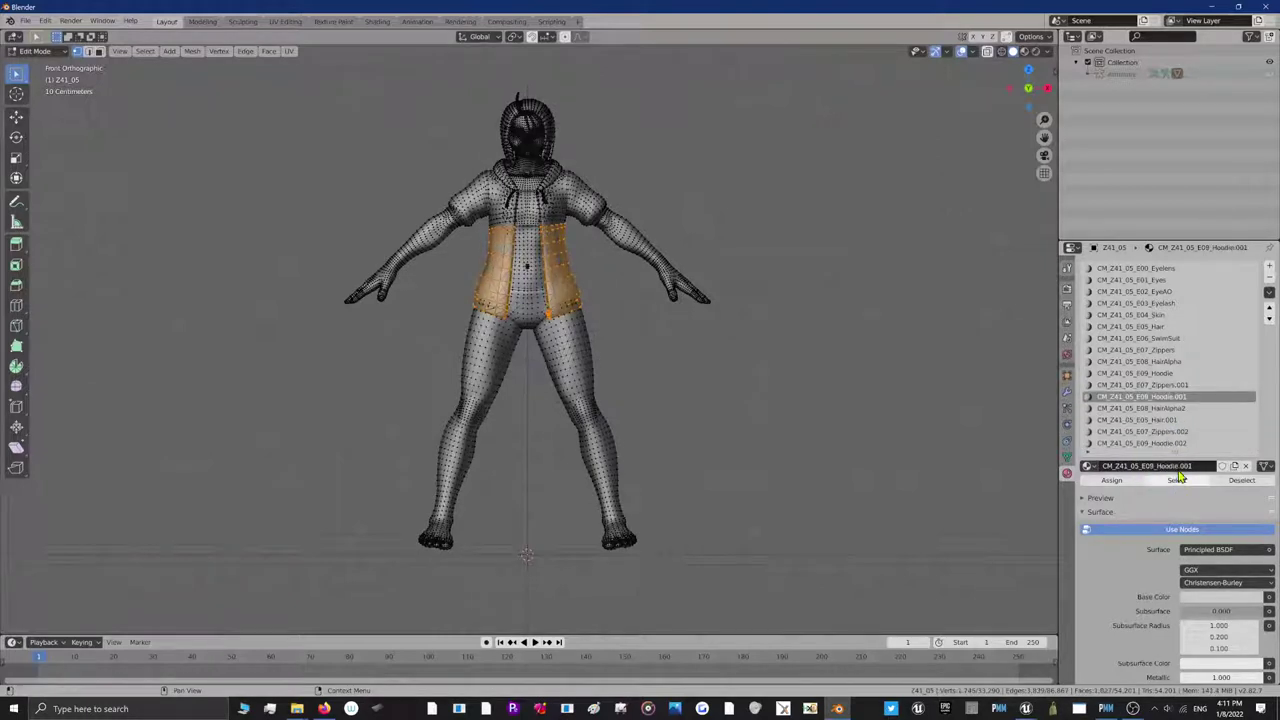
{"action": "left_click", "coordinate": [1176, 386]}
{"action": "left_click", "coordinate": [1181, 480]}
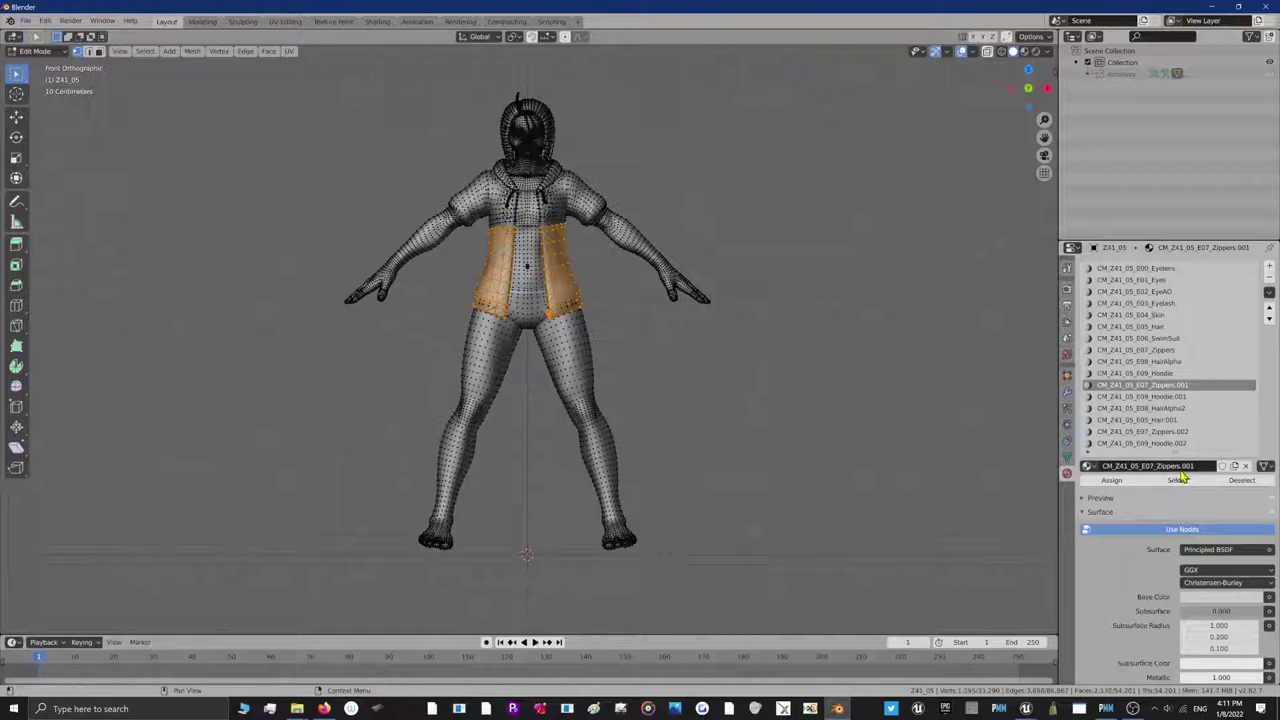
{"action": "left_click", "coordinate": [1160, 373]}
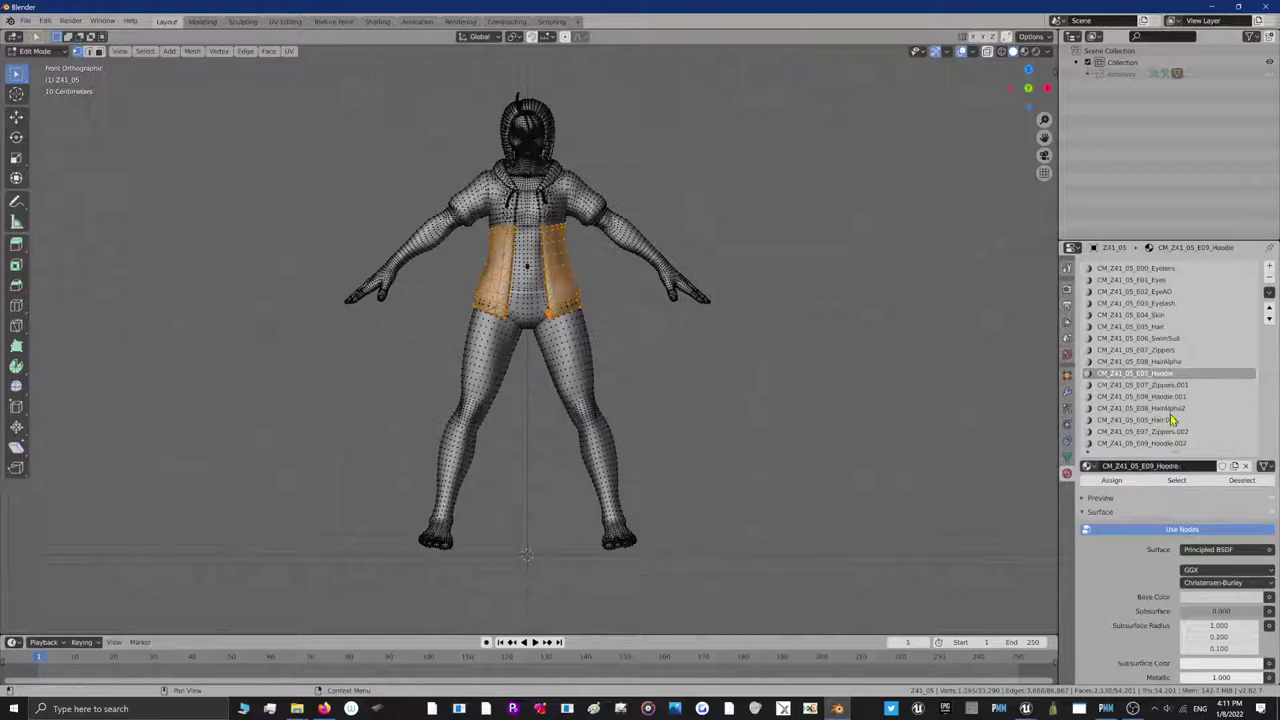
{"action": "left_click", "coordinate": [1176, 480]}
{"action": "left_click", "coordinate": [1176, 350]}
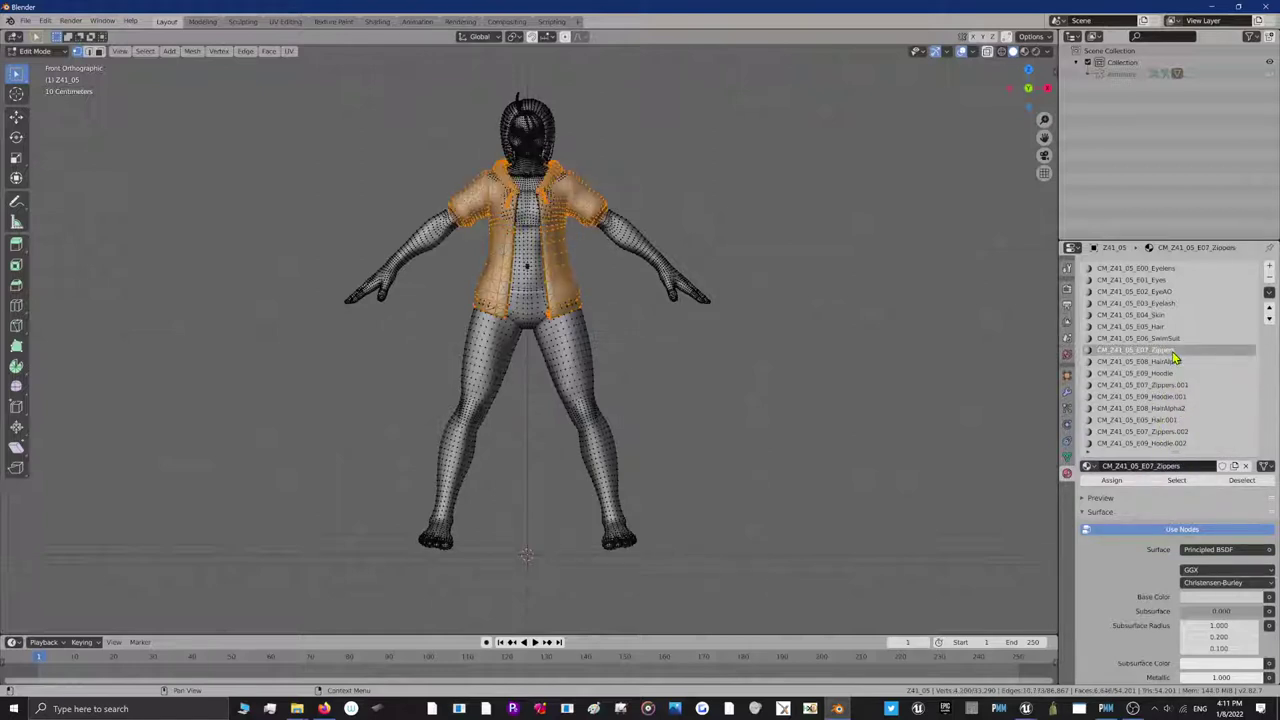
{"action": "left_click", "coordinate": [1176, 484]}
{"action": "scroll", "coordinate": [585, 258], "scroll_direction": "up", "scroll_amount": 2}
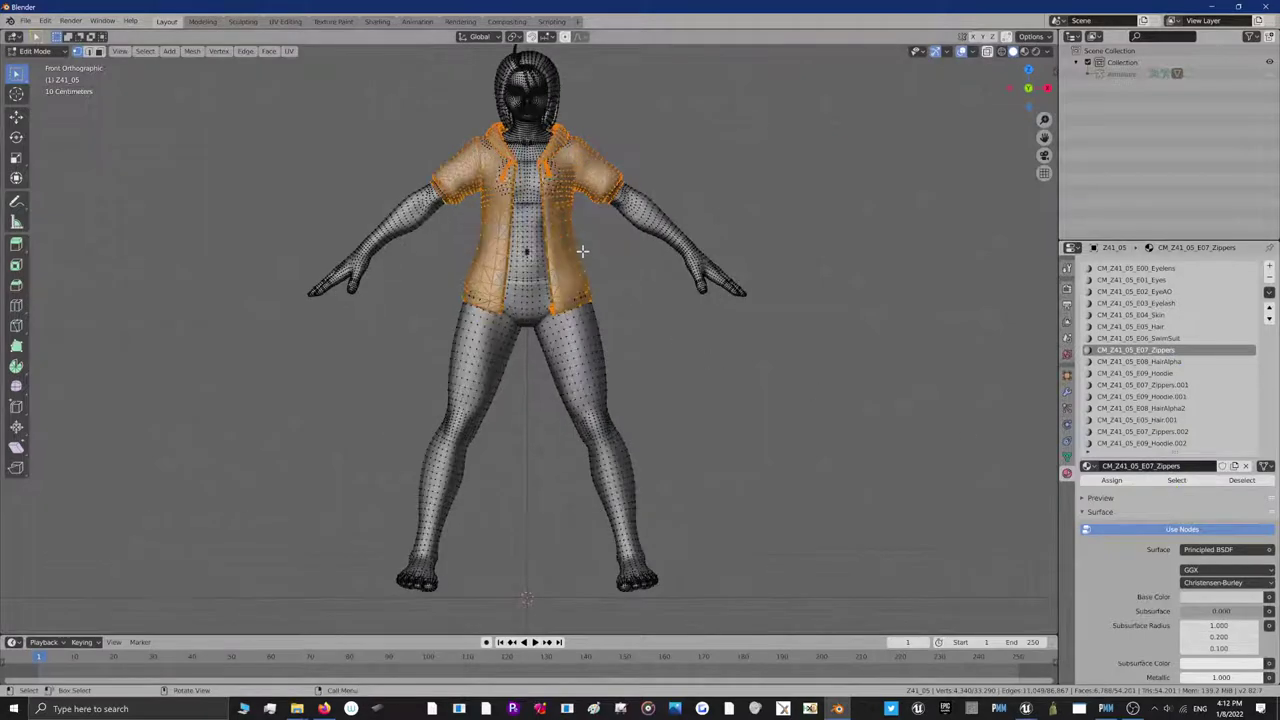
{"action": "right_click", "coordinate": [585, 258]}
{"action": "left_click", "coordinate": [565, 524]}
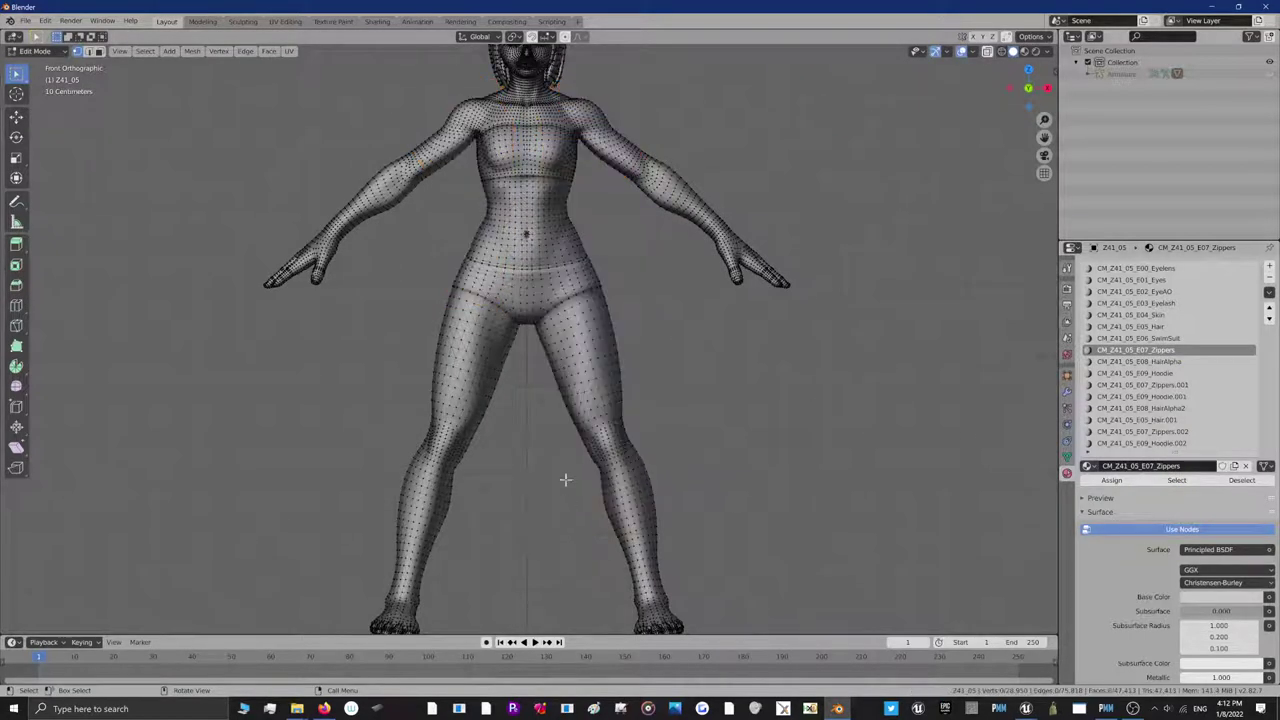
Return to Object Mode and remove all the Zippers and Hoodie material slots, including the .001 and .002 variants
{"action": "left_click", "coordinate": [35, 51]}
{"action": "left_click", "coordinate": [40, 63]}
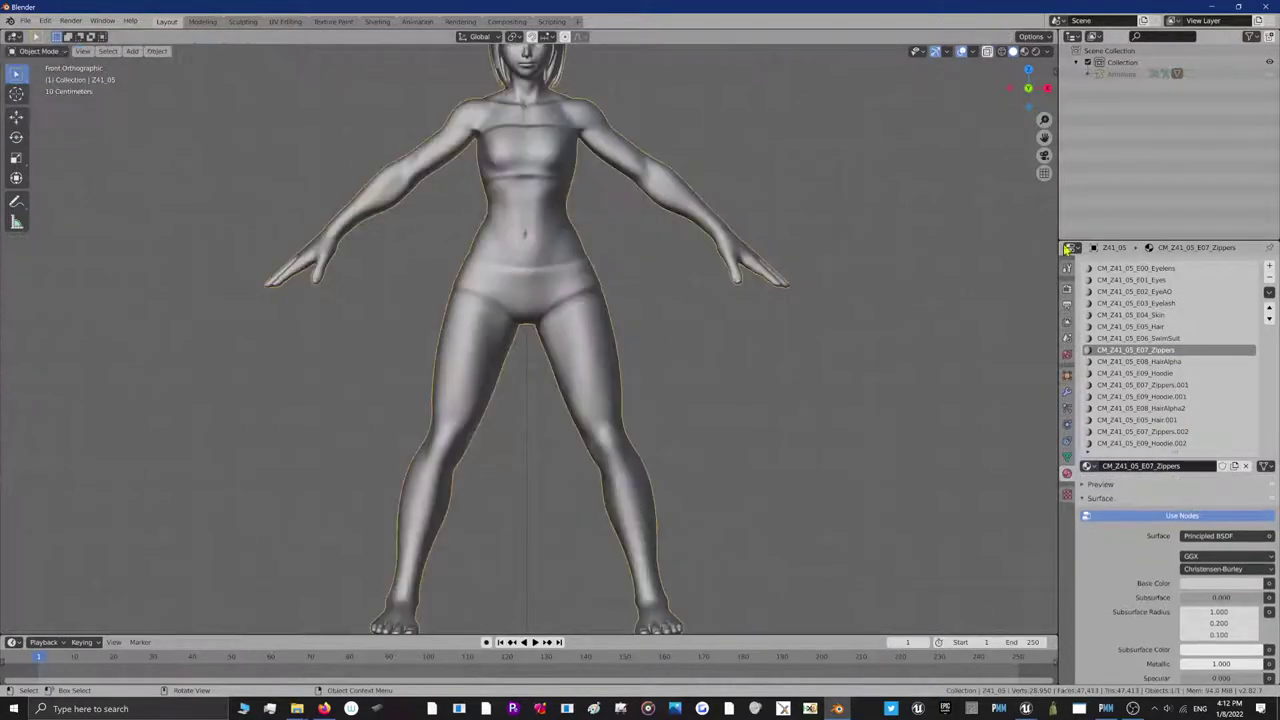
{"action": "left_click", "coordinate": [1269, 318]}
{"action": "left_click", "coordinate": [1269, 278]}
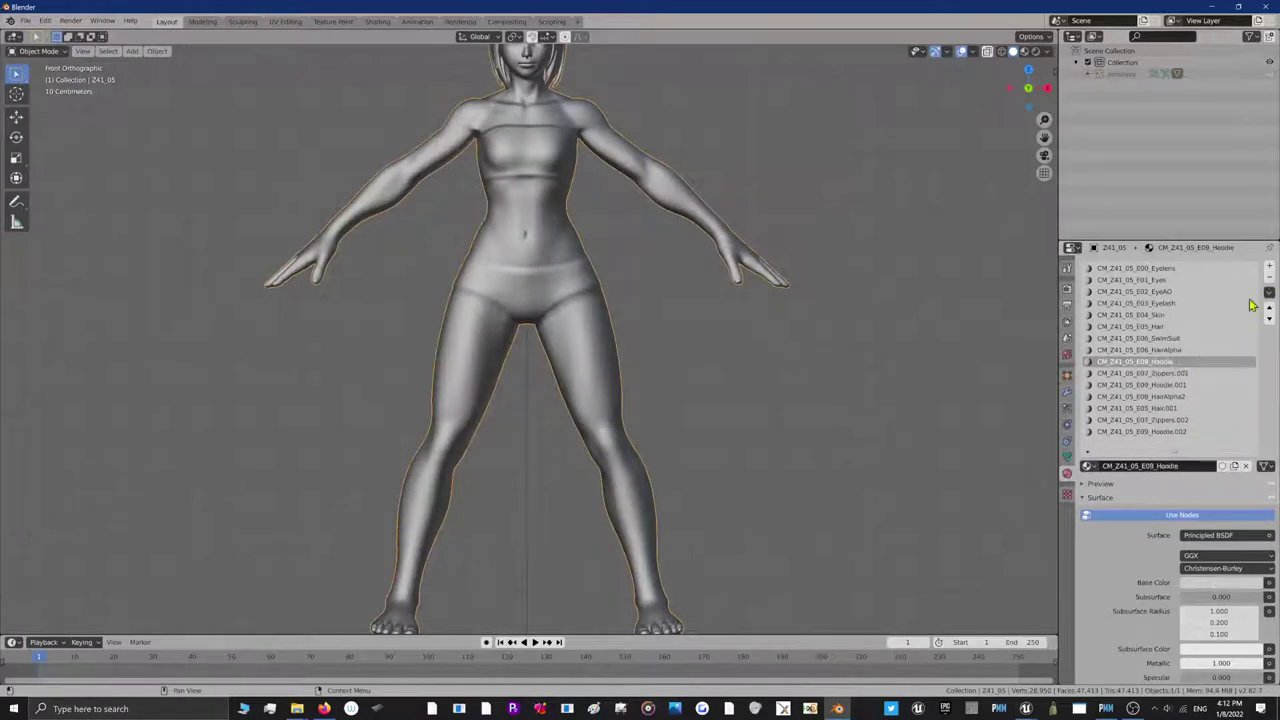
{"action": "left_click", "coordinate": [1269, 279]}
{"action": "left_click", "coordinate": [1269, 279]}
{"action": "left_click", "coordinate": [1269, 279]}
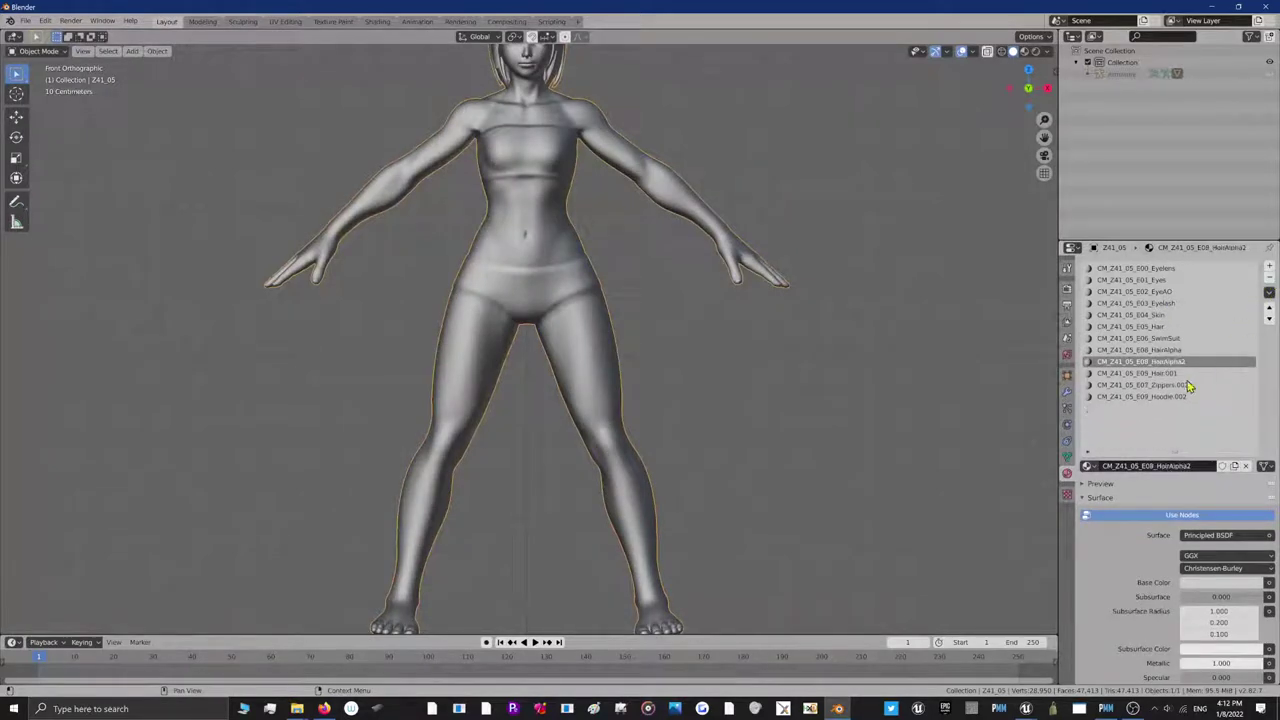
{"action": "left_click", "coordinate": [1190, 386]}
{"action": "left_click", "coordinate": [1269, 279]}
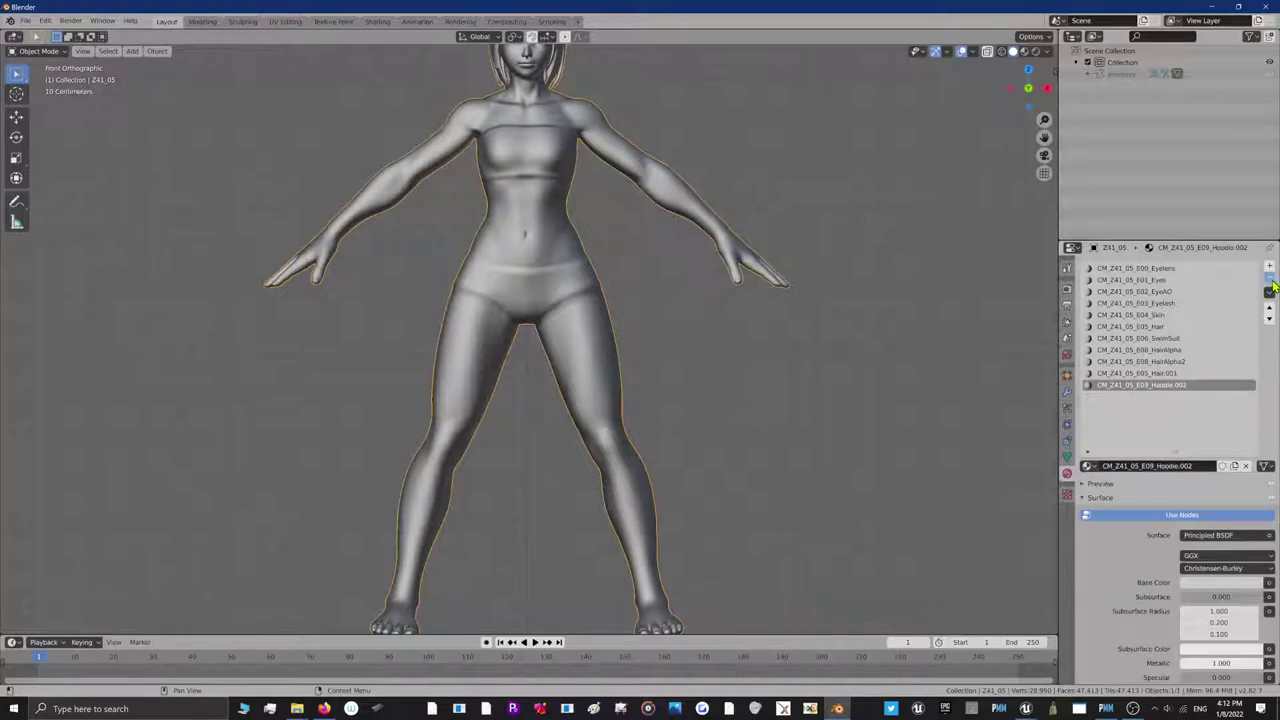
{"action": "left_click", "coordinate": [1269, 279]}
In Edit Mode on Z41_05, highlight the geometry of the HairAlpha2, HairAlpha and SwimSuit materials to check what each covers
{"action": "left_click", "coordinate": [38, 51]}
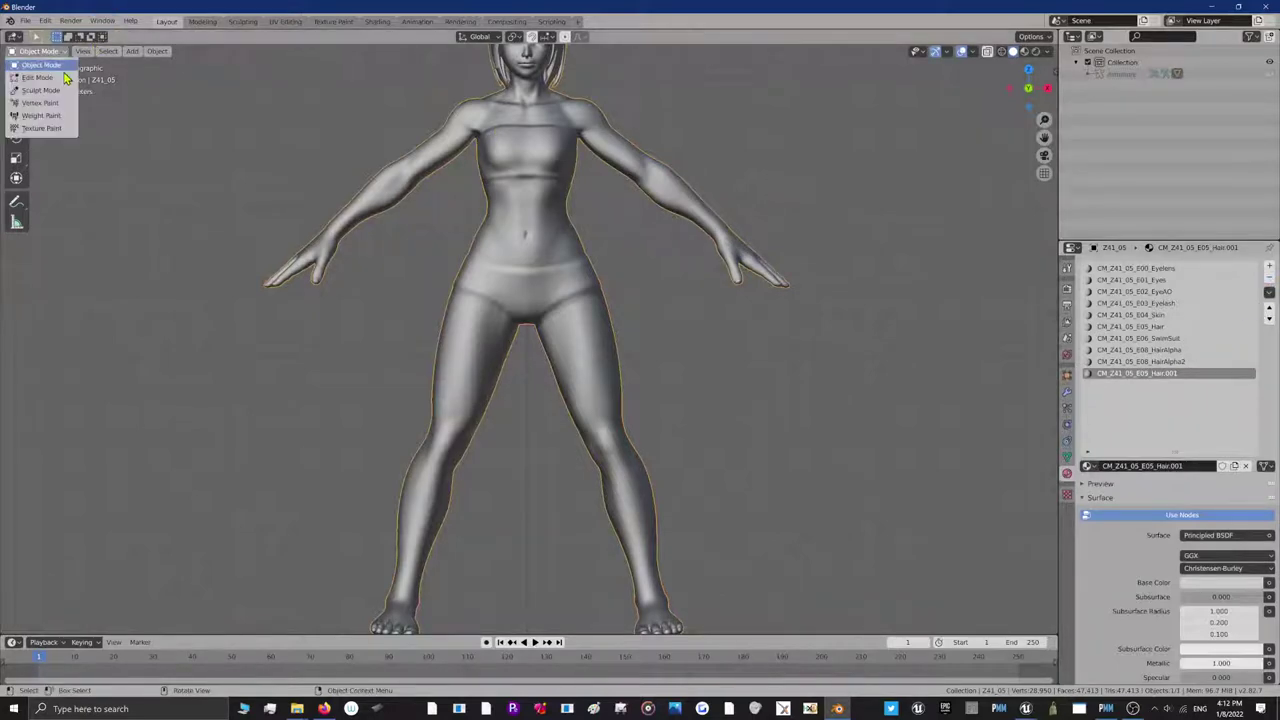
{"action": "left_click", "coordinate": [63, 79]}
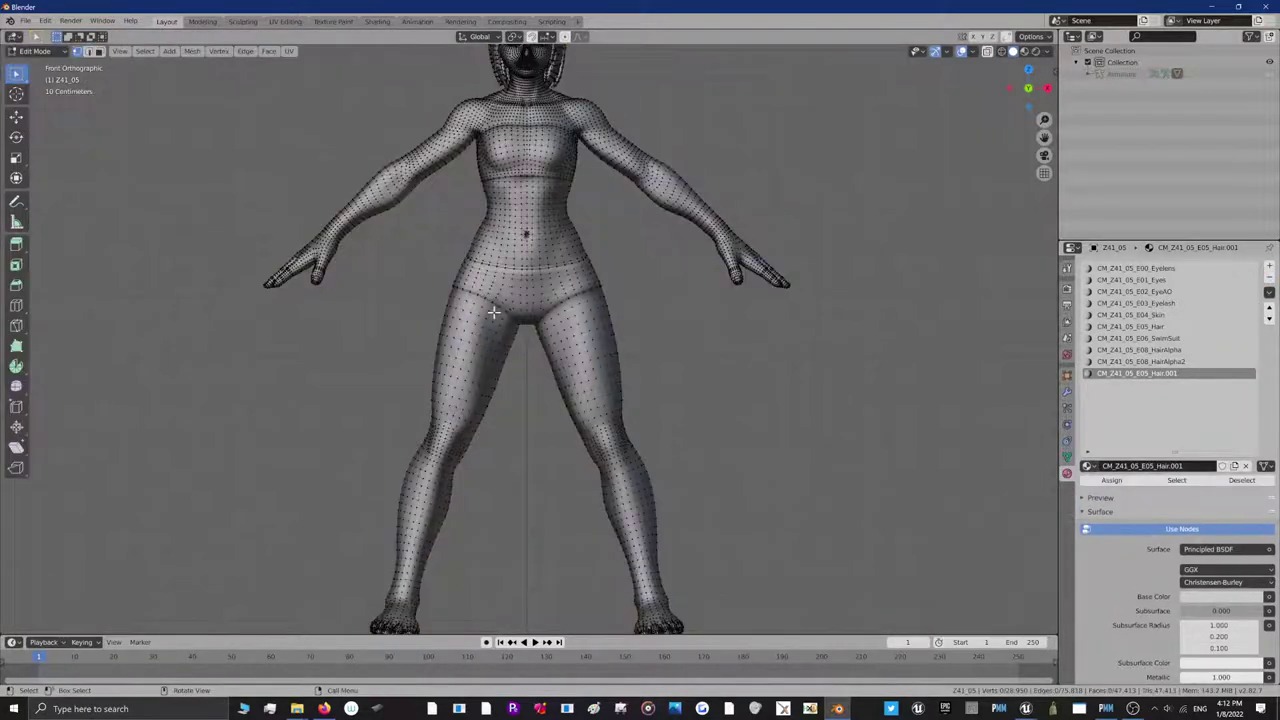
{"action": "left_click", "coordinate": [1183, 498]}
{"action": "scroll", "coordinate": [879, 416], "scroll_direction": "up", "scroll_amount": 1}
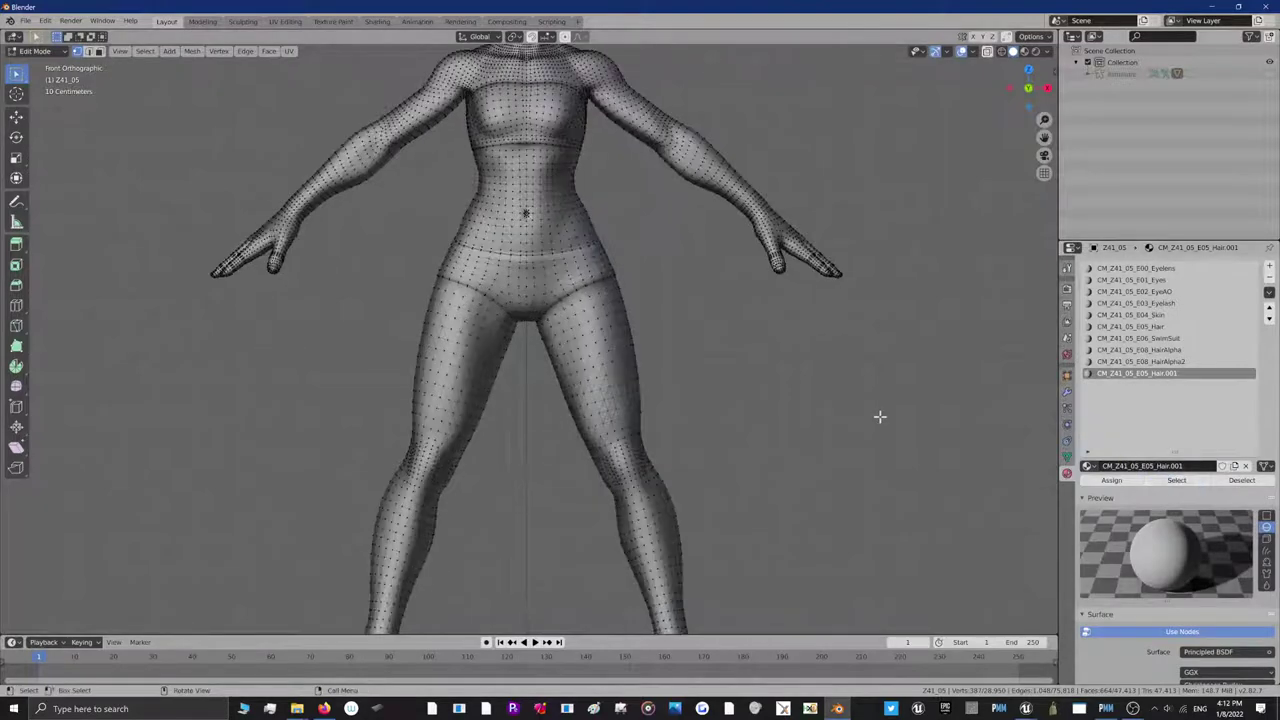
{"action": "scroll", "coordinate": [879, 416], "scroll_direction": "down", "scroll_amount": 2}
{"action": "left_click", "coordinate": [1160, 361]}
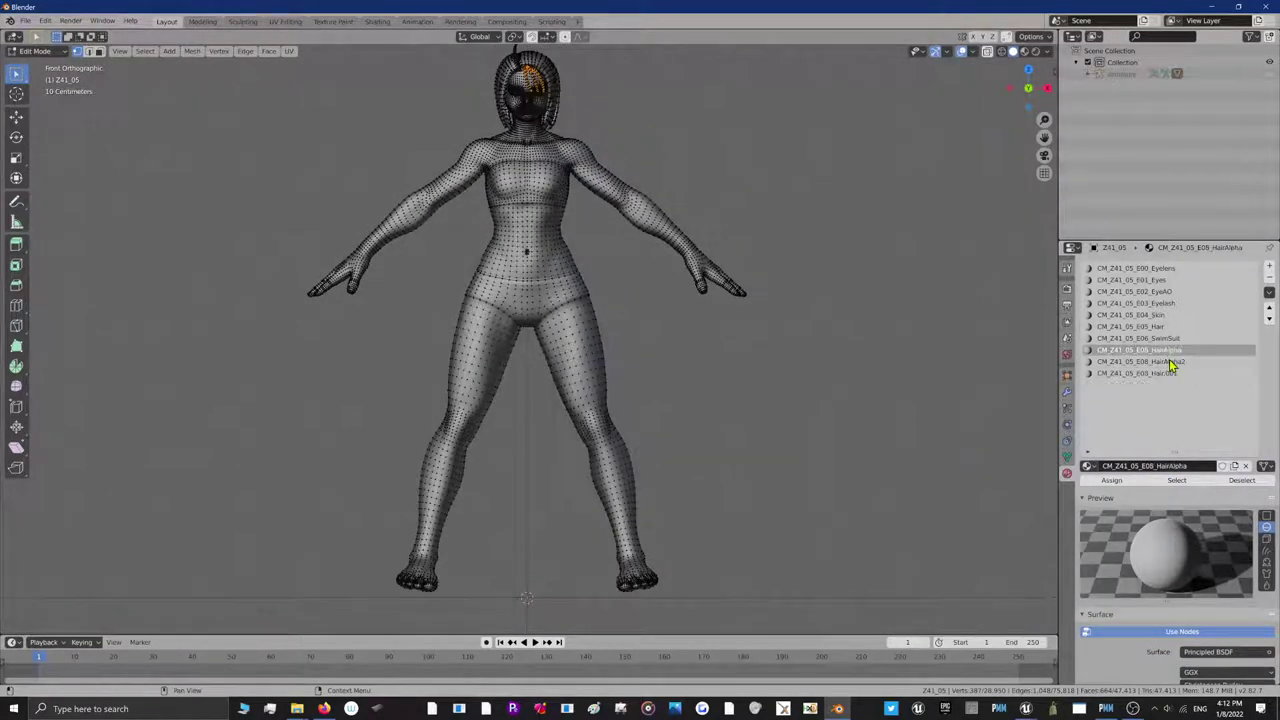
{"action": "left_click", "coordinate": [1178, 481]}
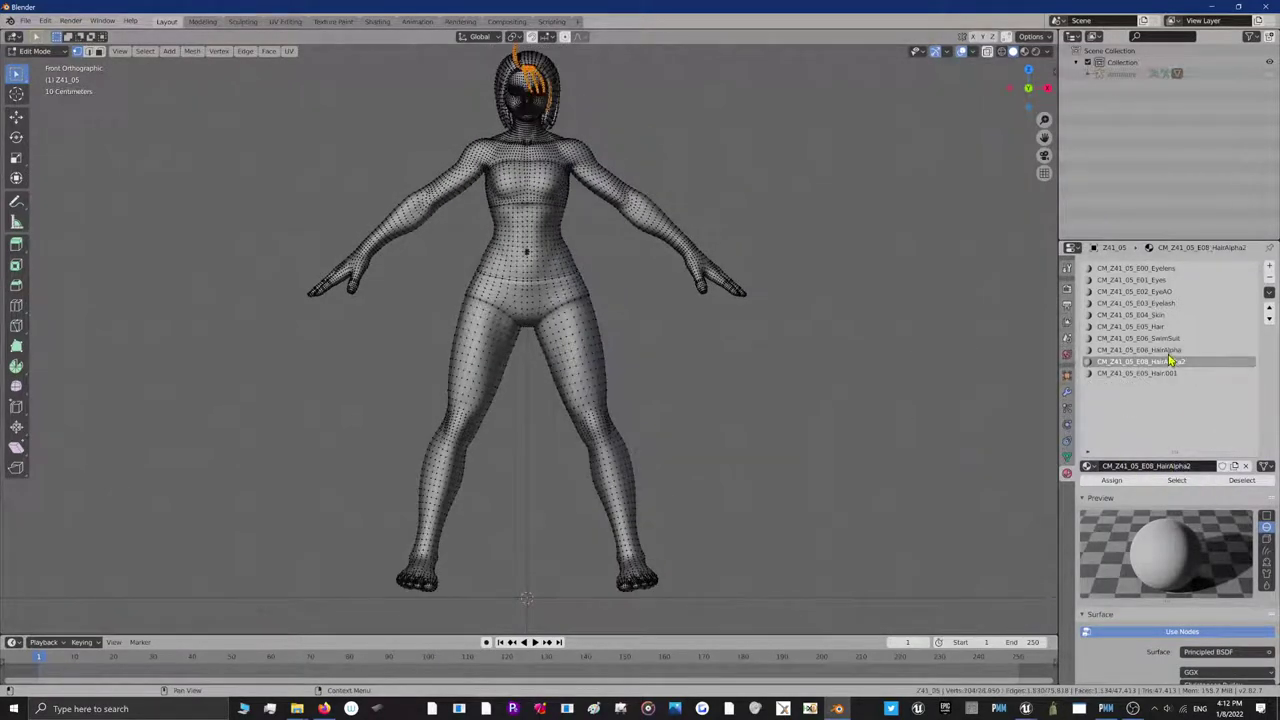
{"action": "left_click", "coordinate": [1165, 351]}
{"action": "left_click", "coordinate": [1178, 481]}
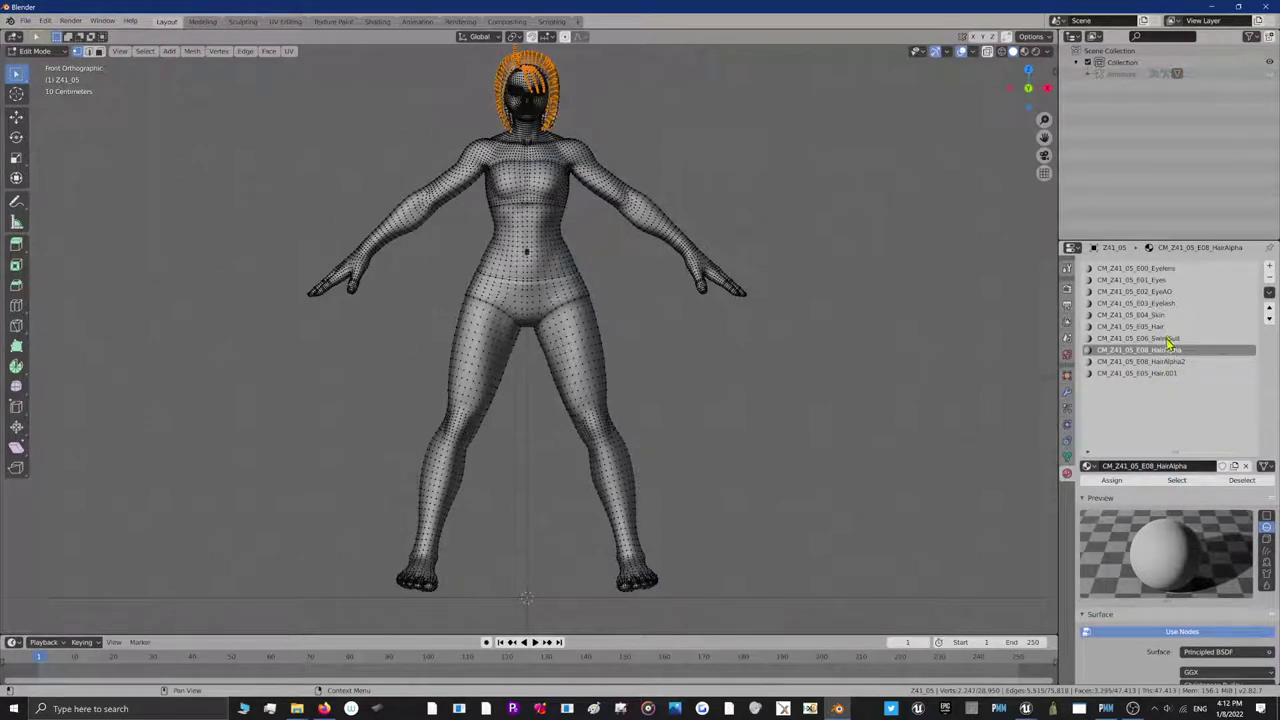
{"action": "left_click", "coordinate": [1165, 339]}
{"action": "left_click", "coordinate": [1165, 482]}
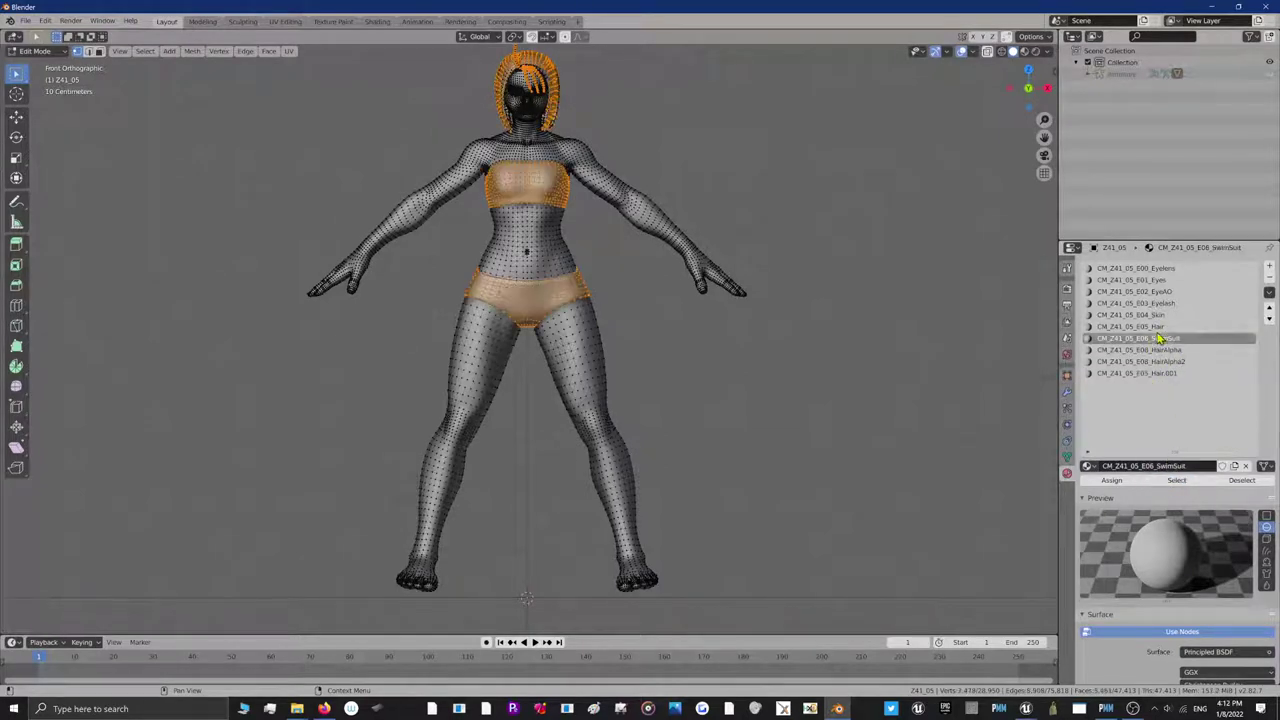
Add the Hair, Skin, Eyelash, EyeAO, Eyes and Eyelens geometry to the highlighted selection for checking, and clear the selection
{"action": "left_click", "coordinate": [1160, 328]}
{"action": "left_click", "coordinate": [1175, 481]}
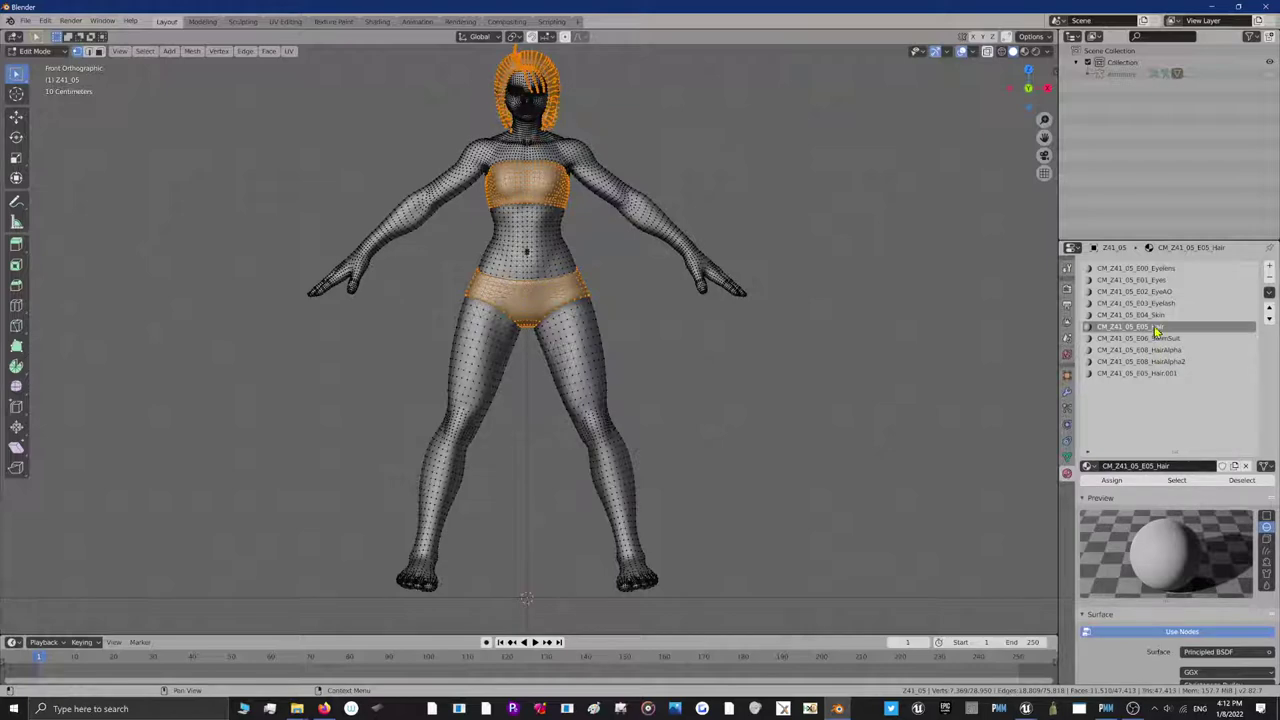
{"action": "left_click", "coordinate": [1155, 315]}
{"action": "left_click", "coordinate": [1175, 481]}
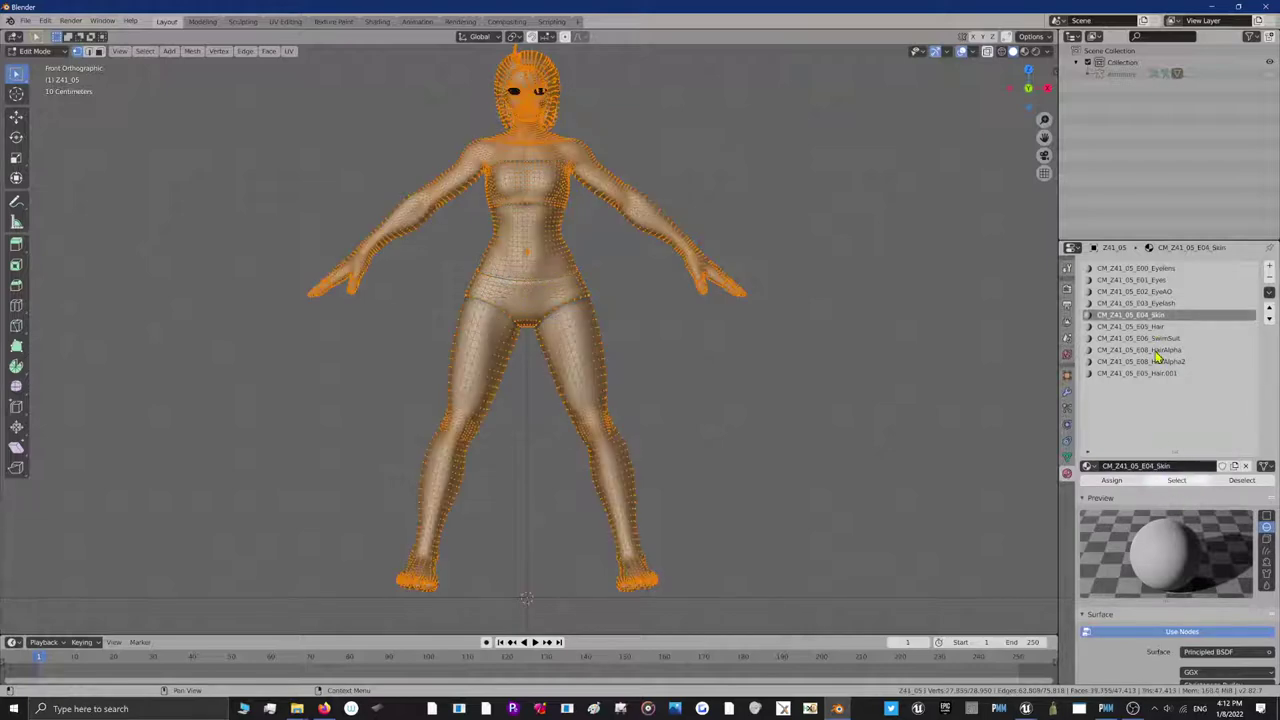
{"action": "left_click", "coordinate": [1170, 303]}
{"action": "left_click", "coordinate": [1176, 481]}
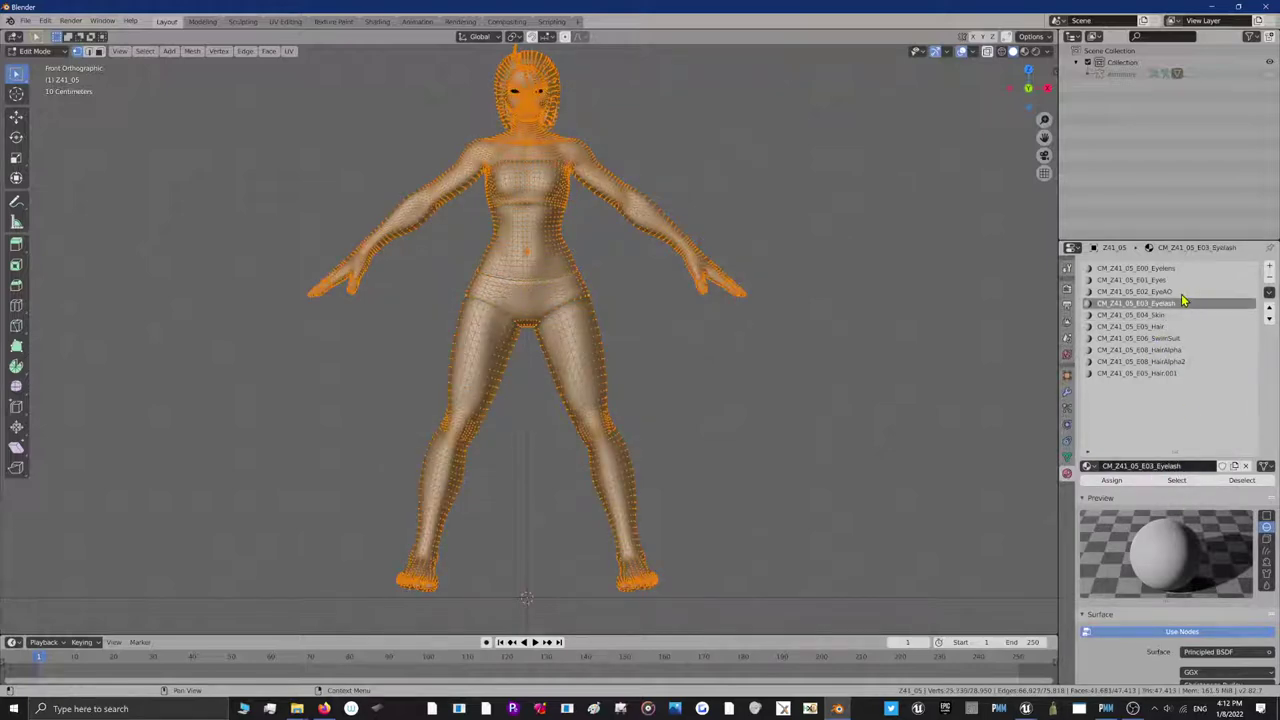
{"action": "left_click", "coordinate": [1165, 291]}
{"action": "left_click", "coordinate": [1176, 481]}
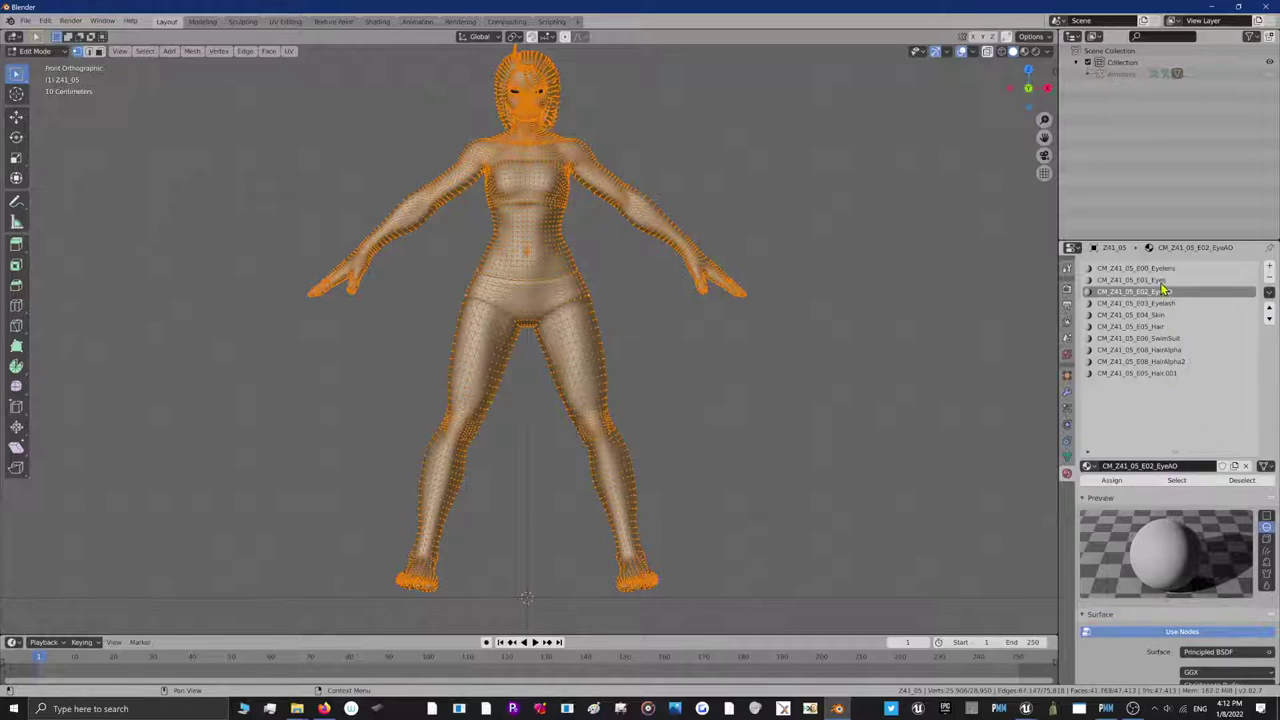
{"action": "left_click", "coordinate": [1182, 480]}
{"action": "left_click", "coordinate": [1163, 269]}
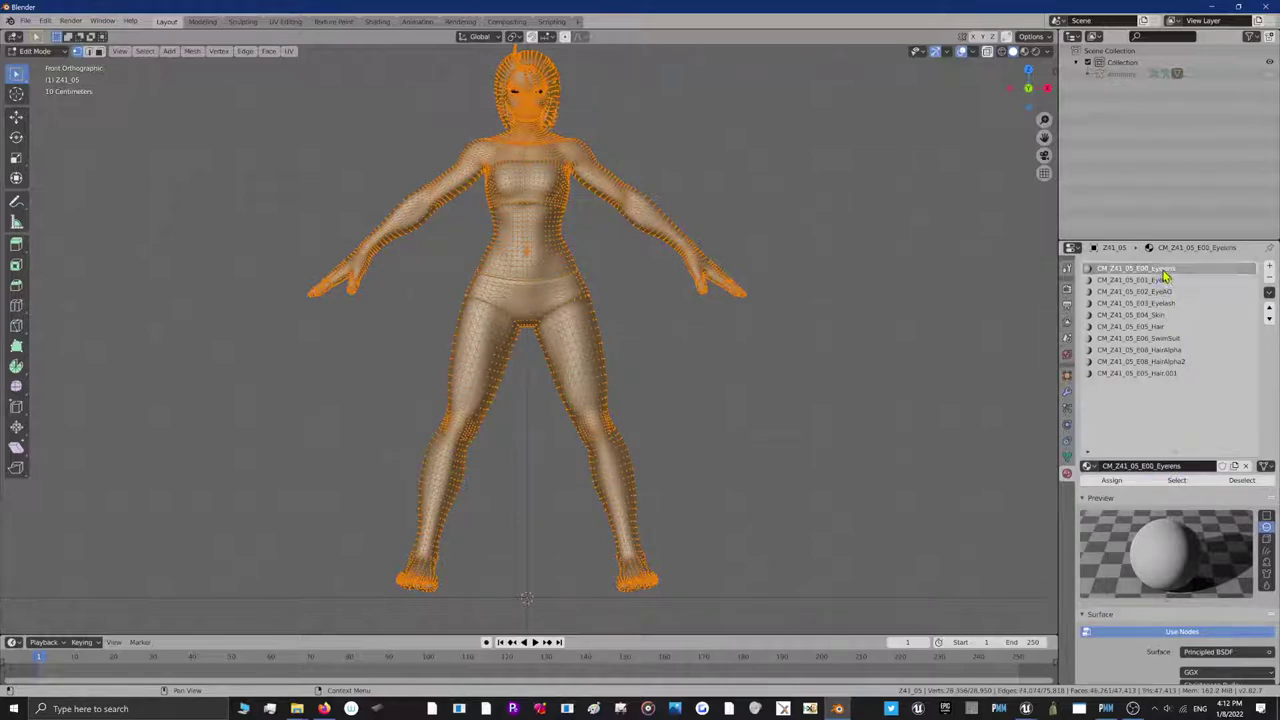
{"action": "left_click", "coordinate": [1176, 482]}
{"action": "left_click", "coordinate": [797, 356]}
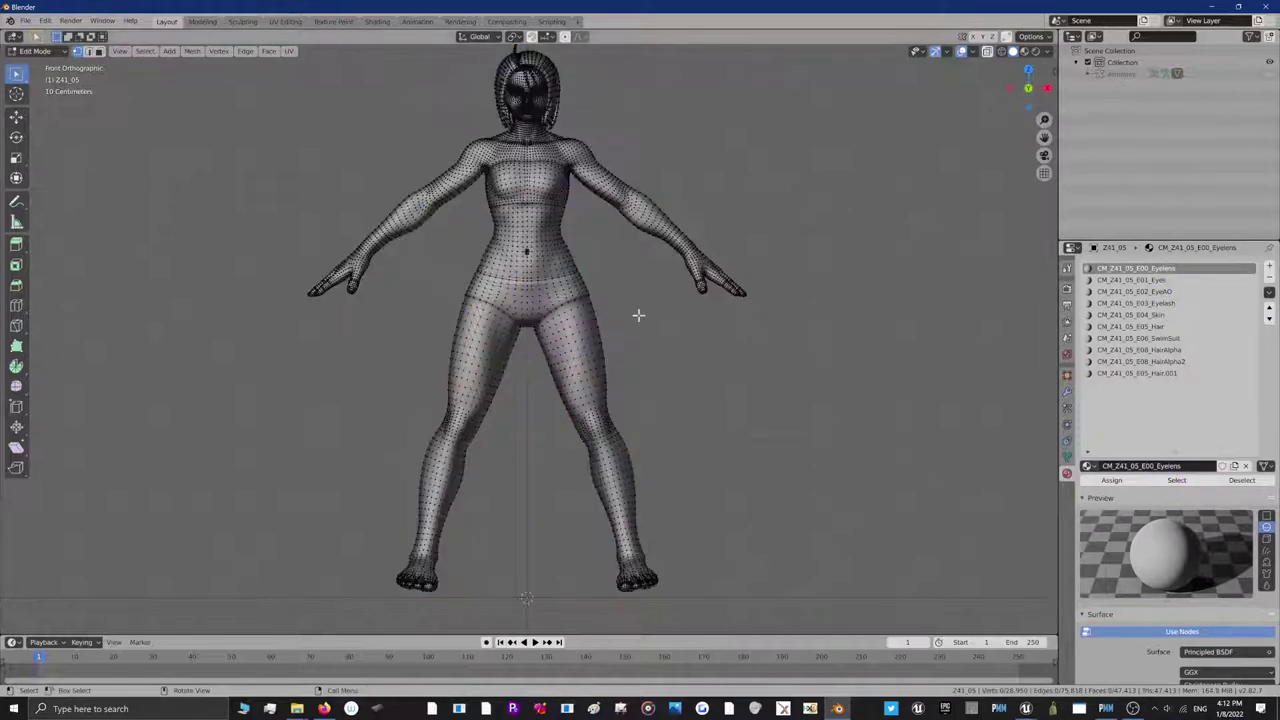
Save the project on the Desktop as AKIRAROLL.blend
{"action": "left_click", "coordinate": [10, 20]}
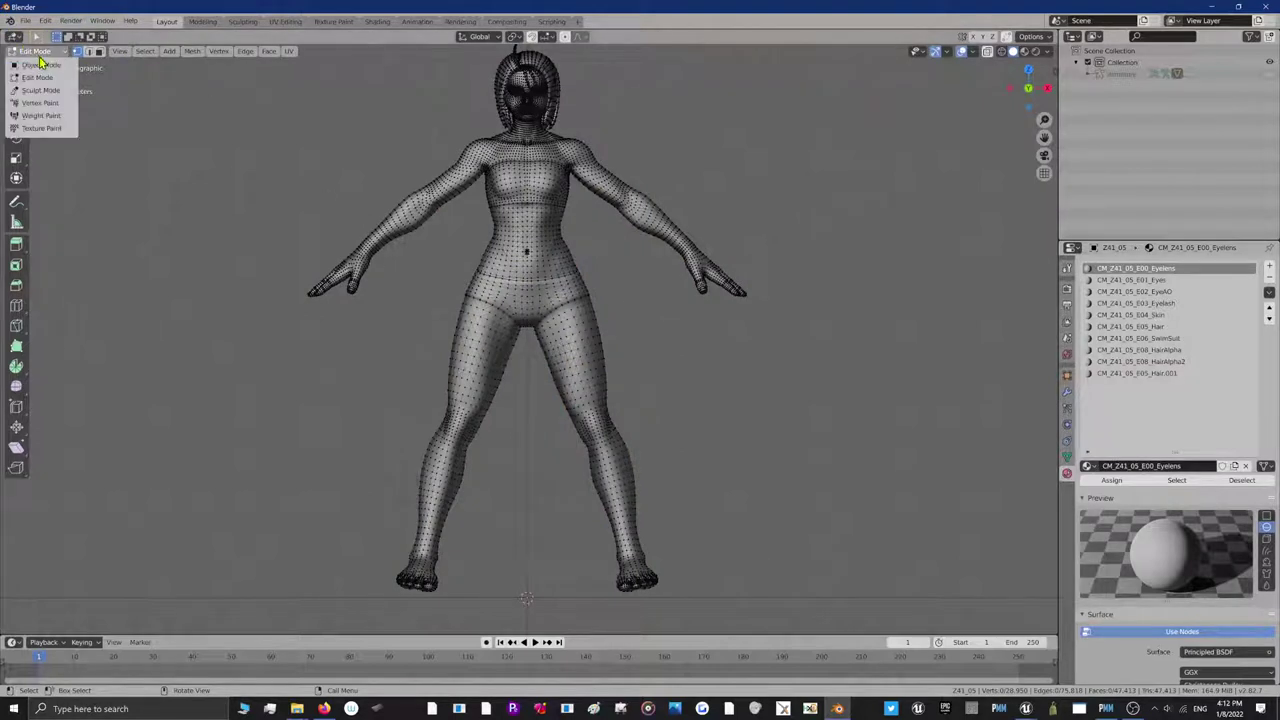
{"action": "left_click", "coordinate": [25, 20]}
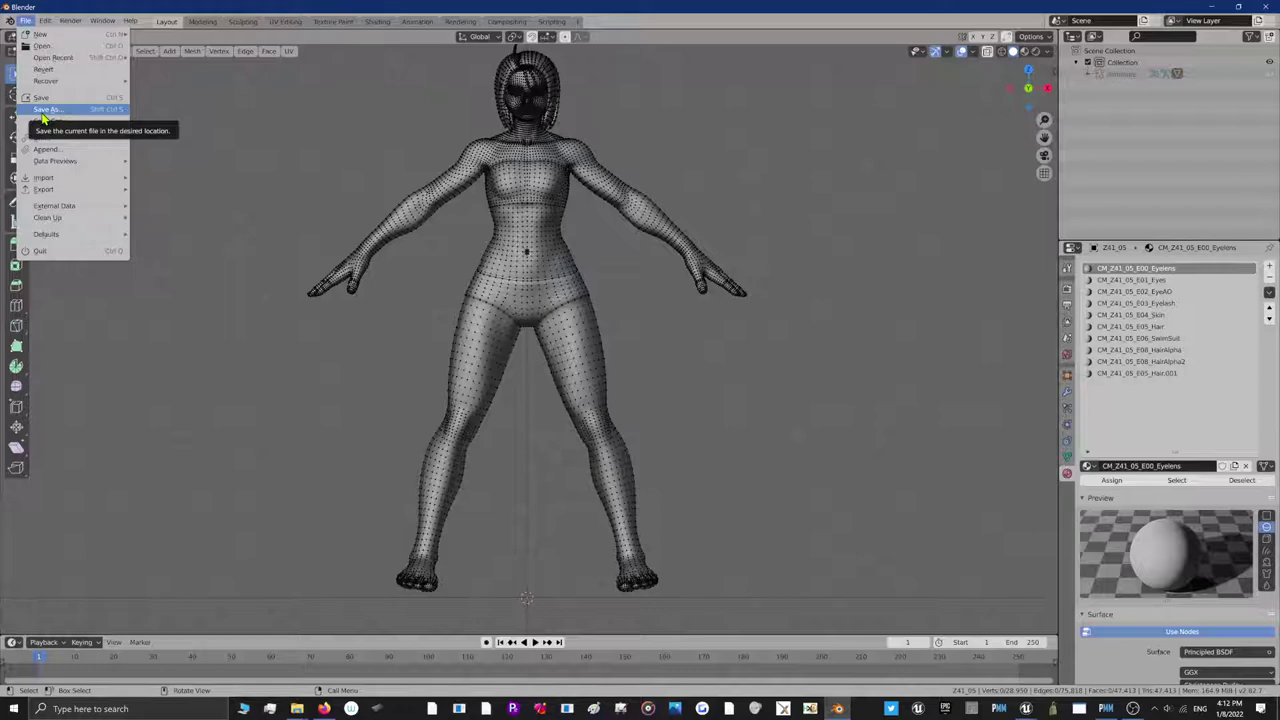
{"action": "left_click", "coordinate": [45, 111]}
{"action": "left_click", "coordinate": [517, 533]}
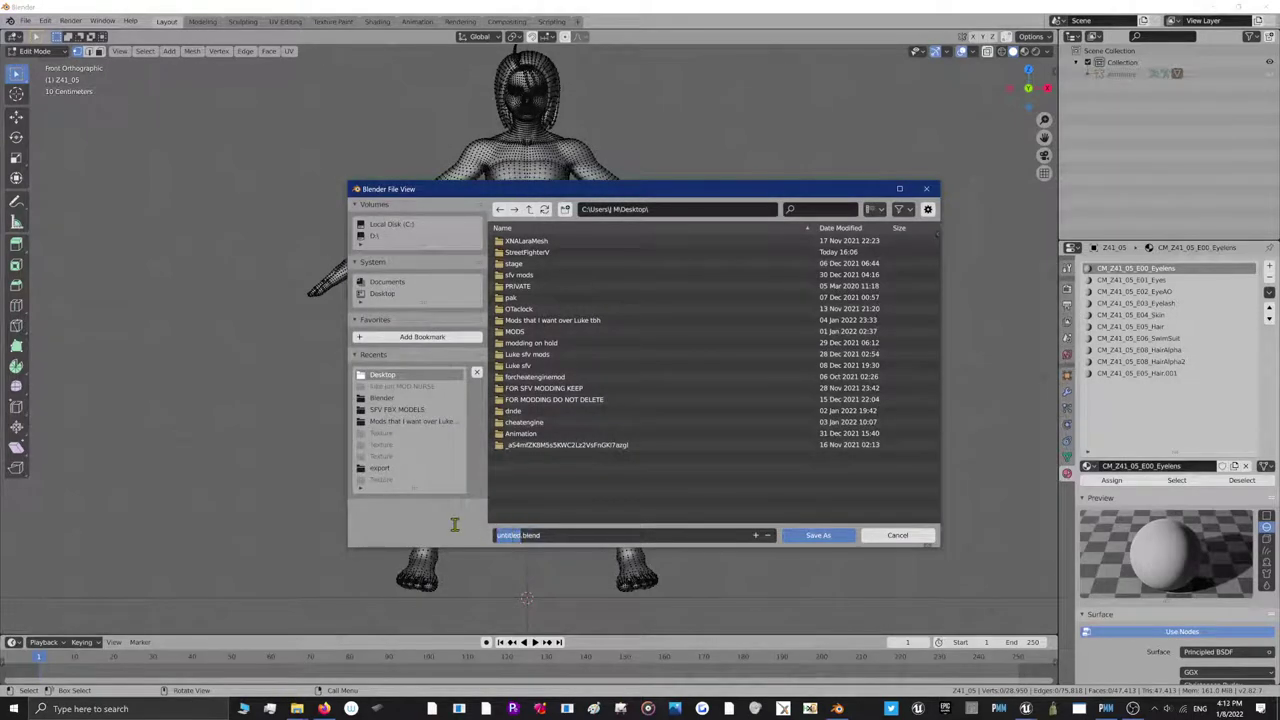
{"action": "type", "text": "AKIRAROLL"}
{"action": "key", "text": "Return"}
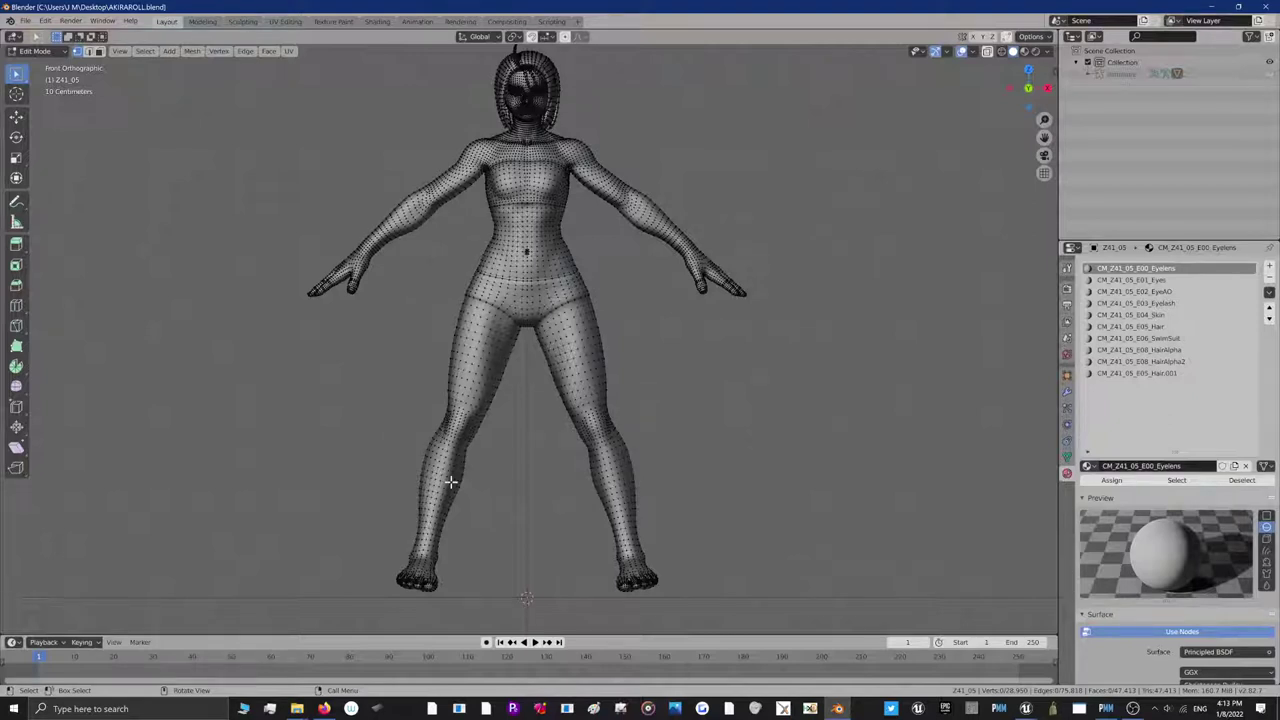
Import the Z26_08.FBX model from the Desktop with the default FBX options
{"action": "left_click", "coordinate": [25, 21]}
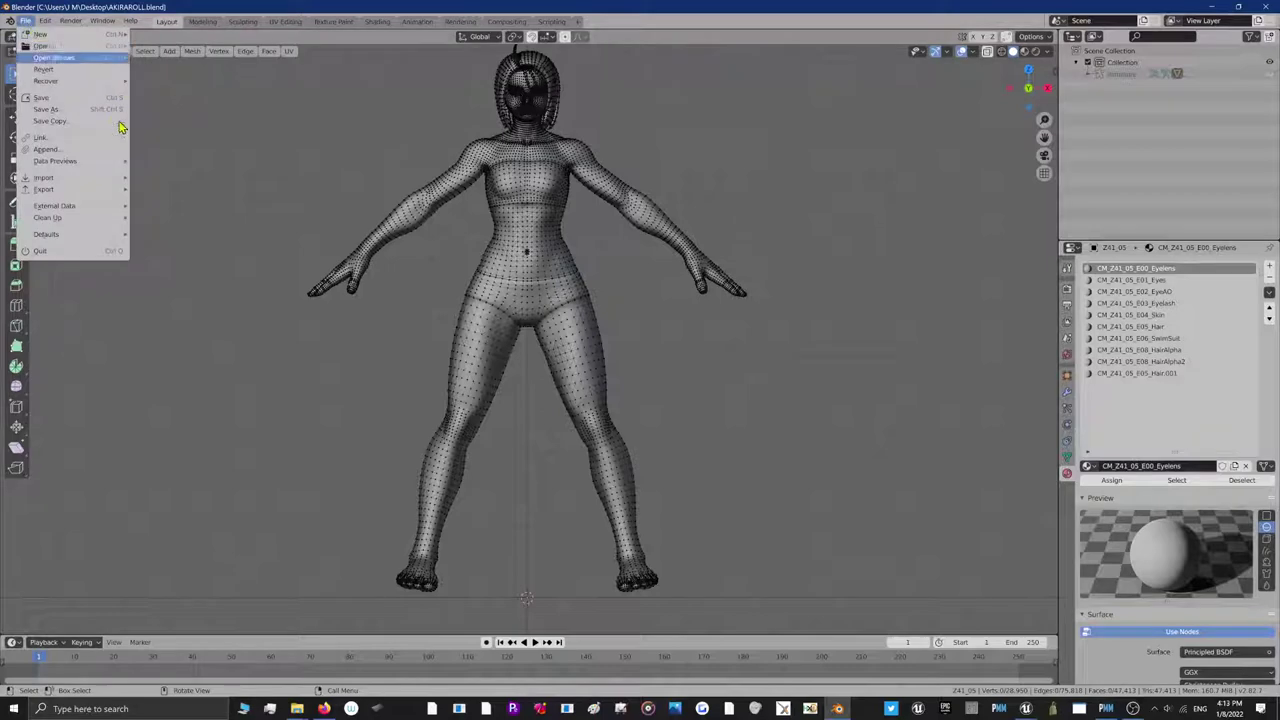
{"action": "mouse_move", "coordinate": [110, 179]}
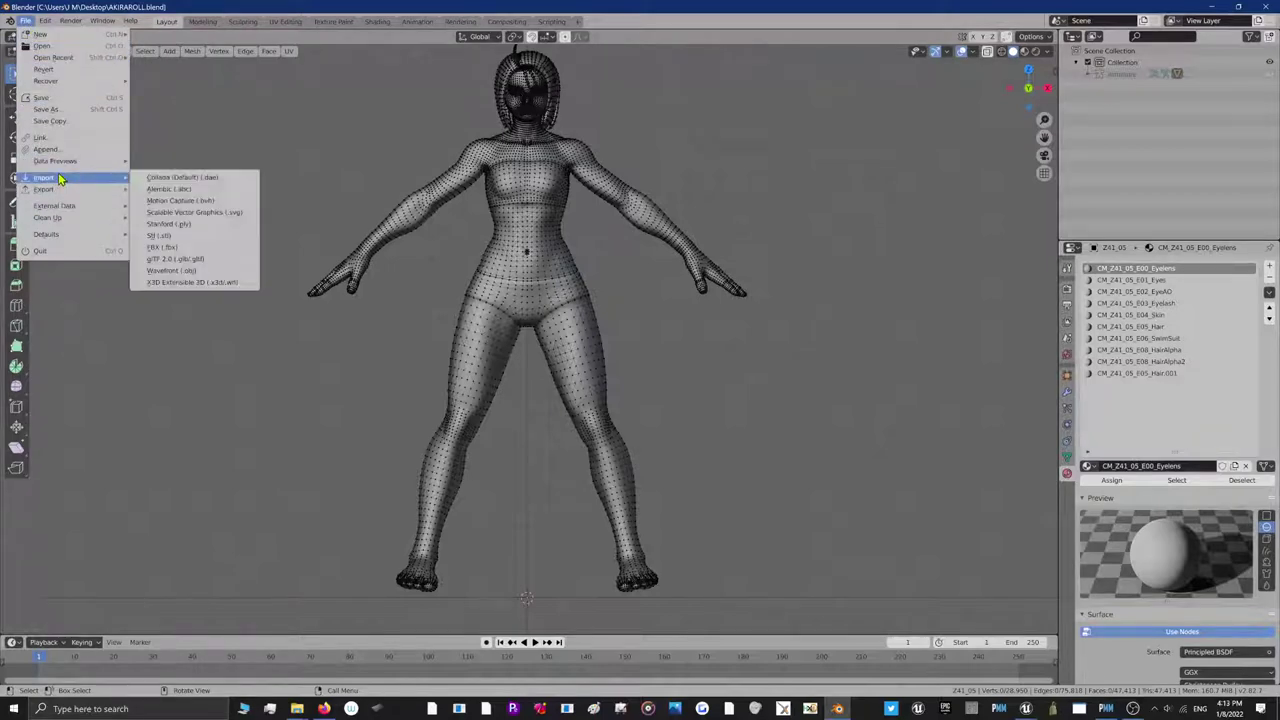
{"action": "left_click", "coordinate": [158, 253]}
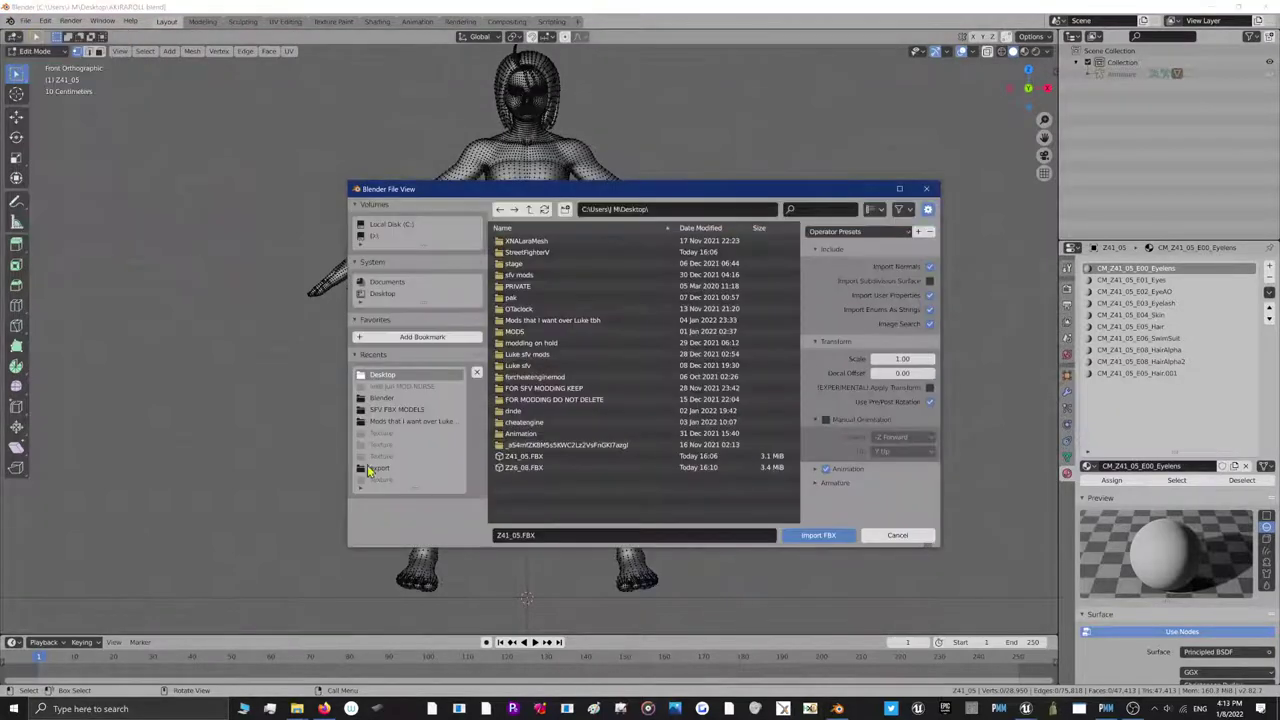
{"action": "left_click", "coordinate": [512, 469]}
{"action": "double_click", "coordinate": [511, 471]}
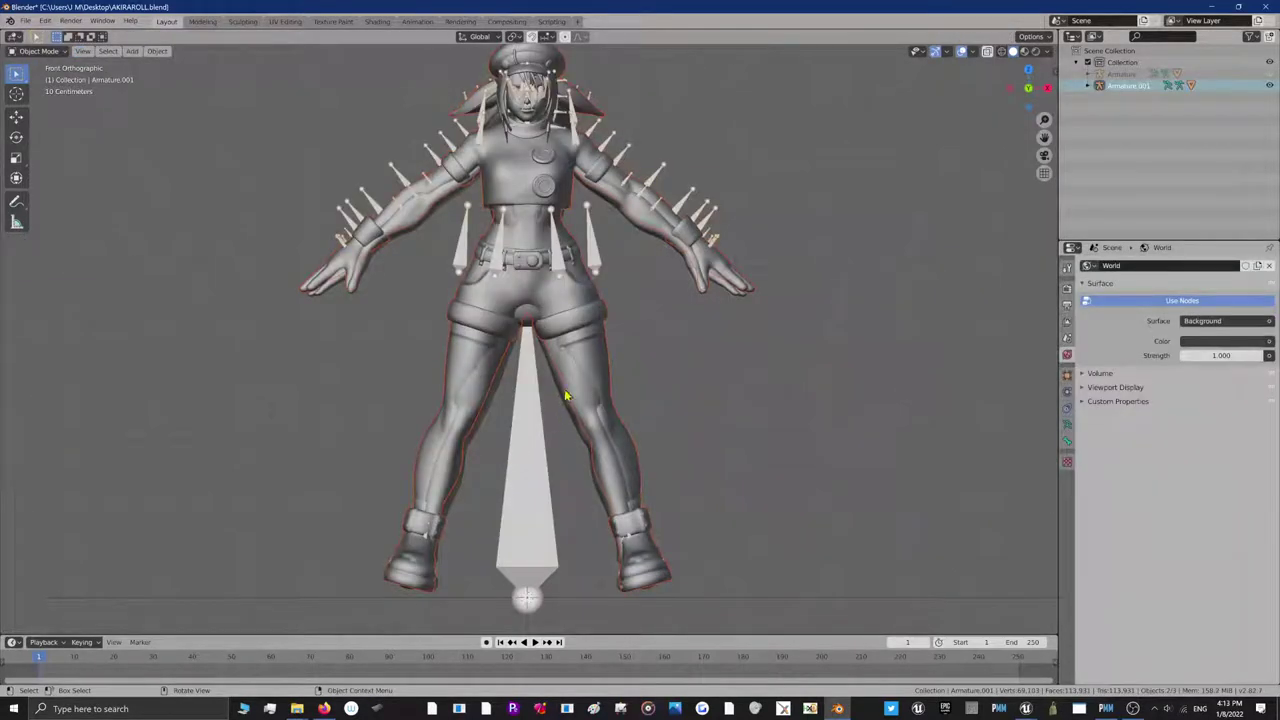
Scale the imported Z26_08 armature and its mesh down uniformly to about 0.98
{"action": "scroll", "coordinate": [568, 381], "scroll_direction": "down", "scroll_amount": 1}
{"action": "scroll", "coordinate": [568, 381], "scroll_direction": "up", "scroll_amount": 1}
{"action": "key", "text": "s"}
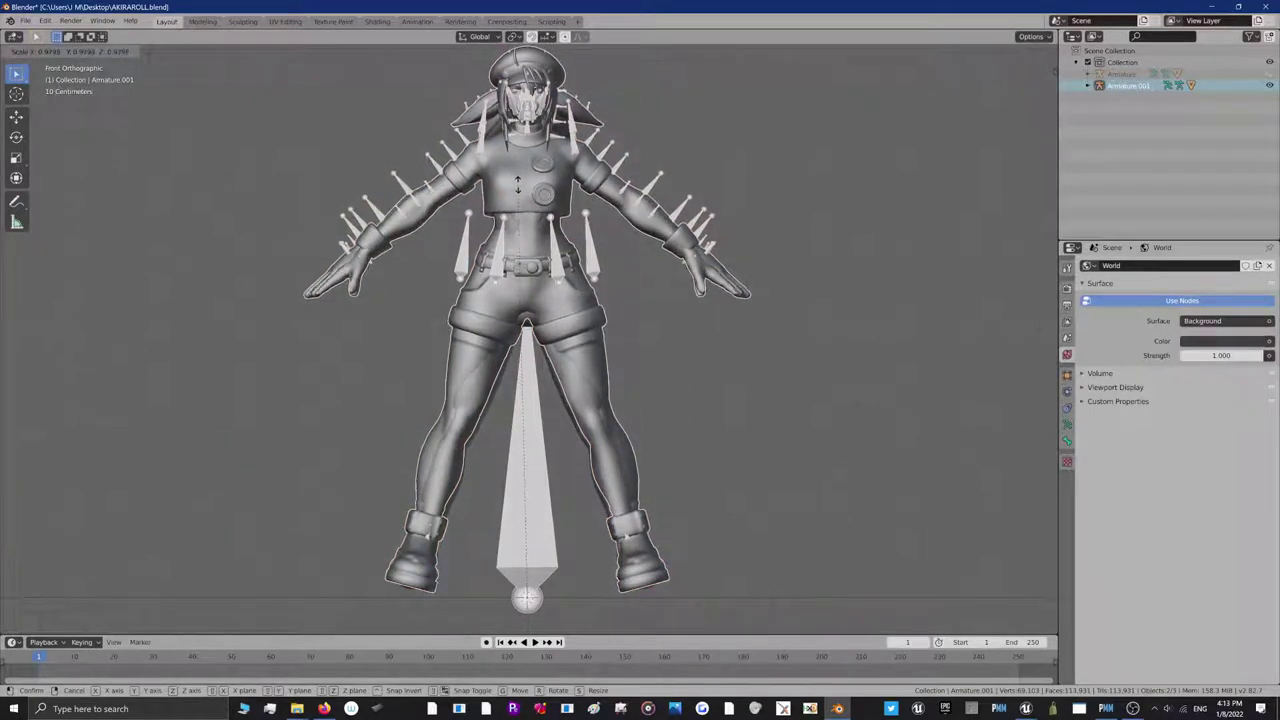
{"action": "left_click", "coordinate": [519, 191]}
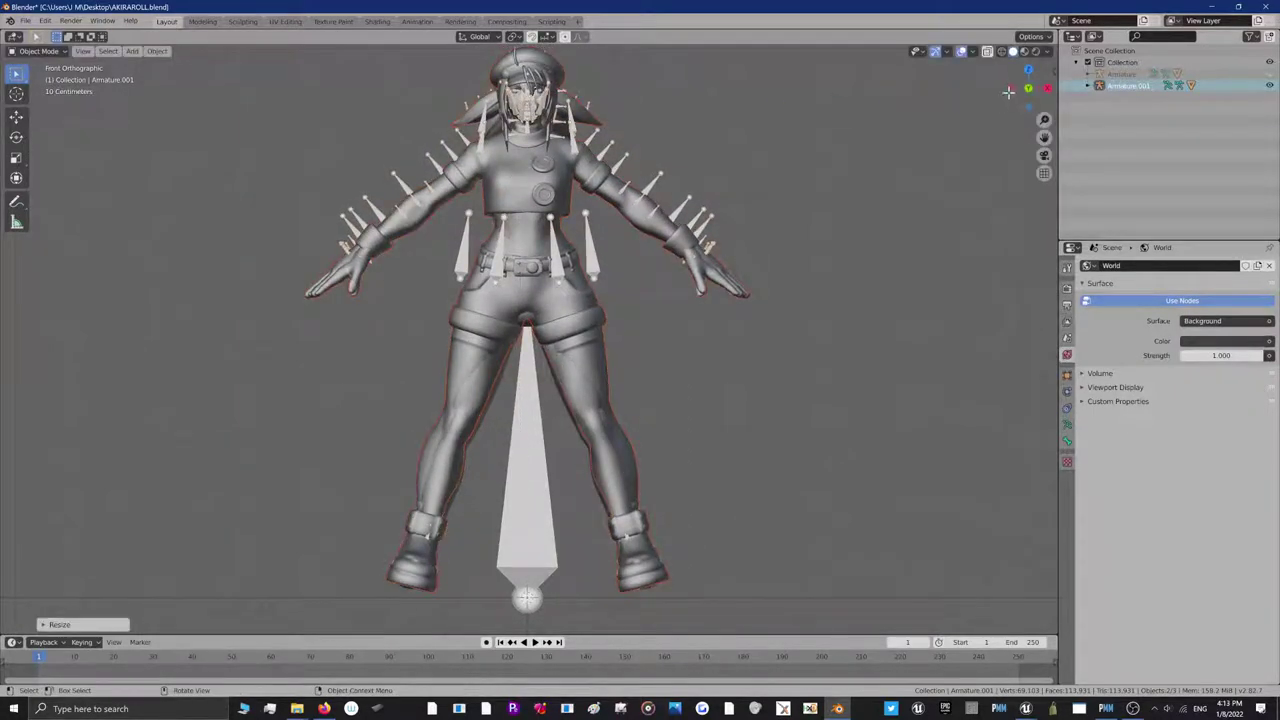
Check the imported character from the side and move it sideways in front view so it stands beside the Z41_05 body
{"action": "mouse_move", "coordinate": [1008, 91]}
{"action": "left_mouse_down"}
{"action": "mouse_move", "coordinate": [1044, 88]}
{"action": "mouse_move", "coordinate": [1007, 84]}
{"action": "left_mouse_up"}
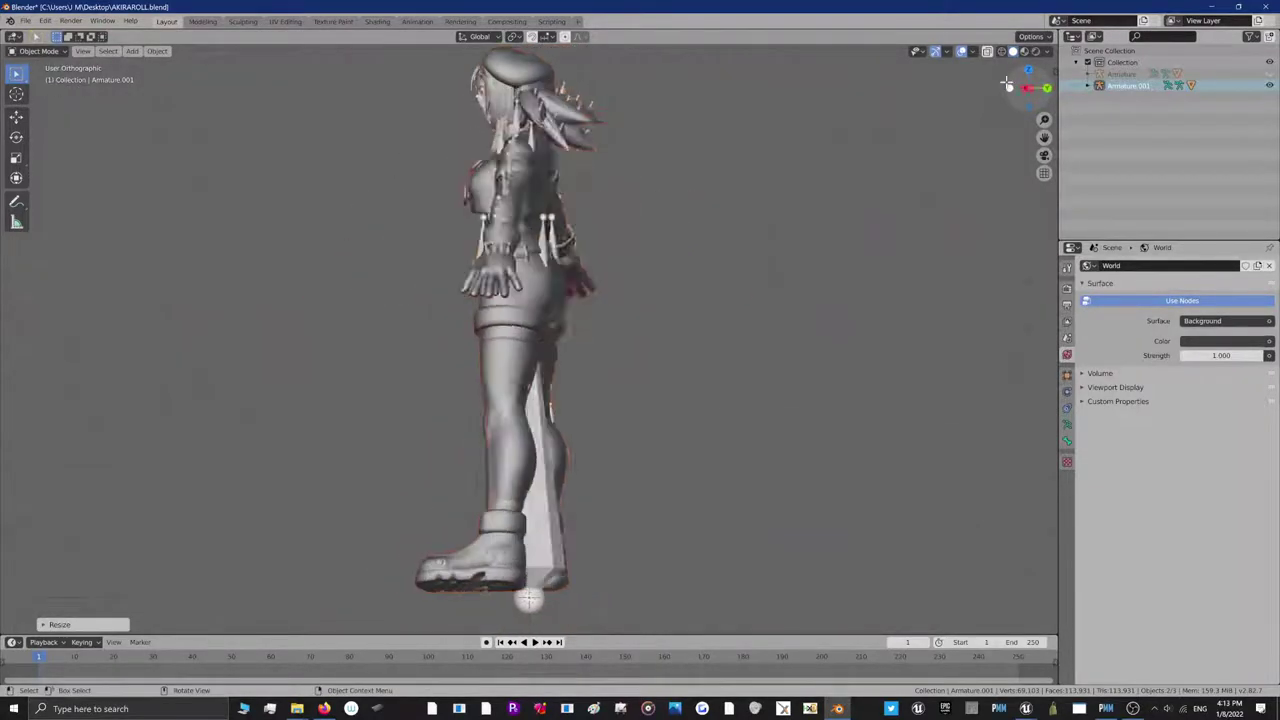
{"action": "left_click", "coordinate": [1008, 86]}
{"action": "scroll", "coordinate": [765, 175], "scroll_direction": "down", "scroll_amount": 3}
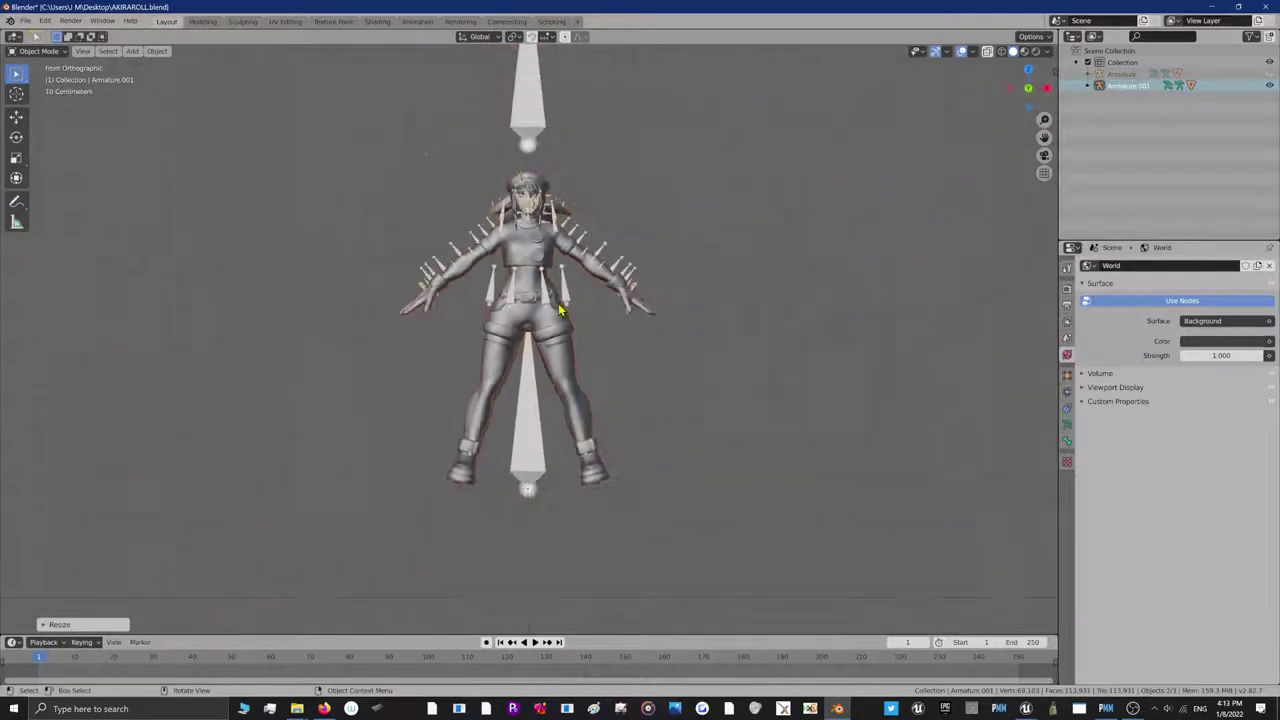
{"action": "left_click", "coordinate": [16, 116]}
{"action": "left_click_drag", "start_coordinate": [577, 465], "coordinate": [781, 499]}
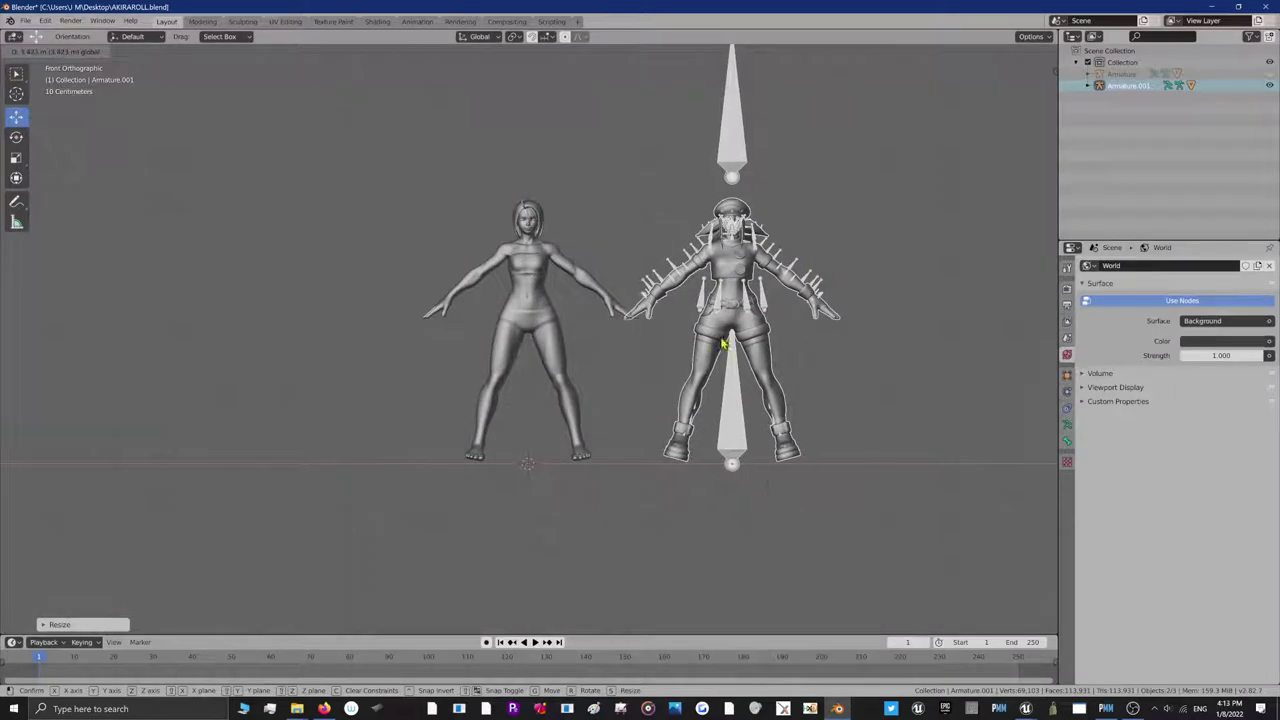
Delete the imported character's armature while keeping its mesh, and select the Z26_08 mesh
{"action": "left_click", "coordinate": [720, 299]}
{"action": "left_click", "coordinate": [717, 300]}
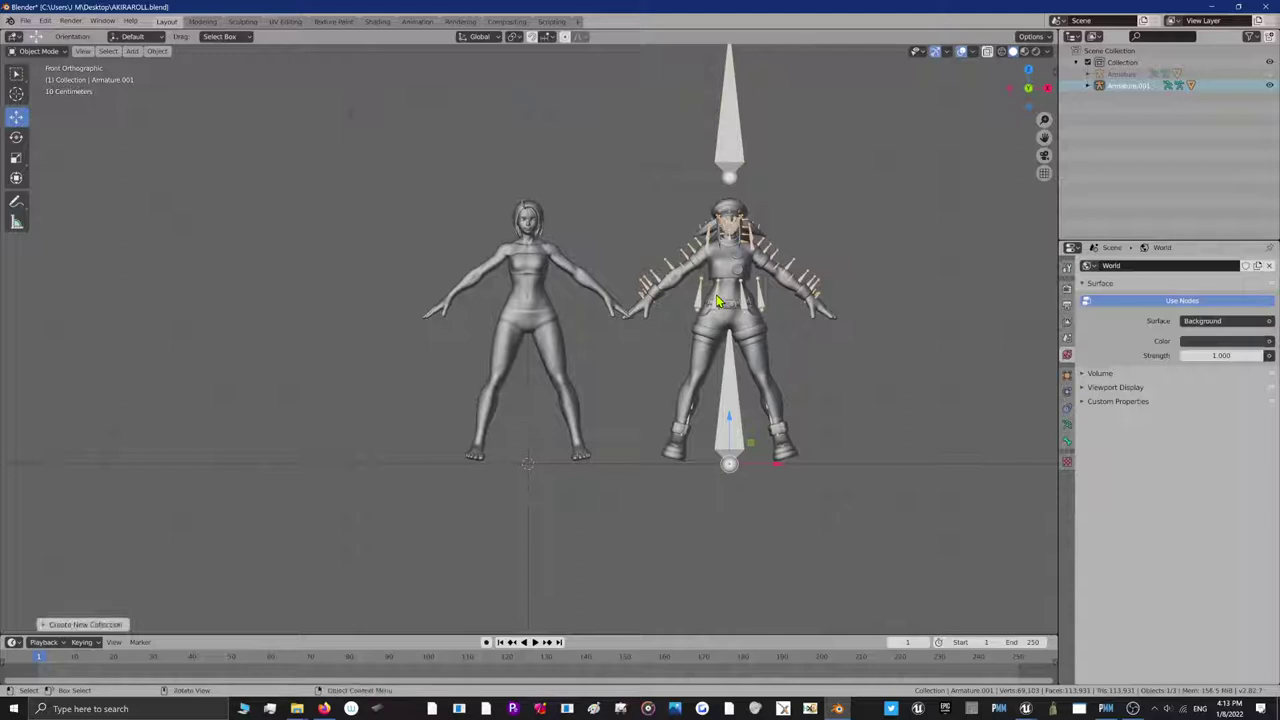
{"action": "right_click", "coordinate": [716, 301]}
{"action": "left_click", "coordinate": [716, 296]}
{"action": "left_click", "coordinate": [722, 314]}
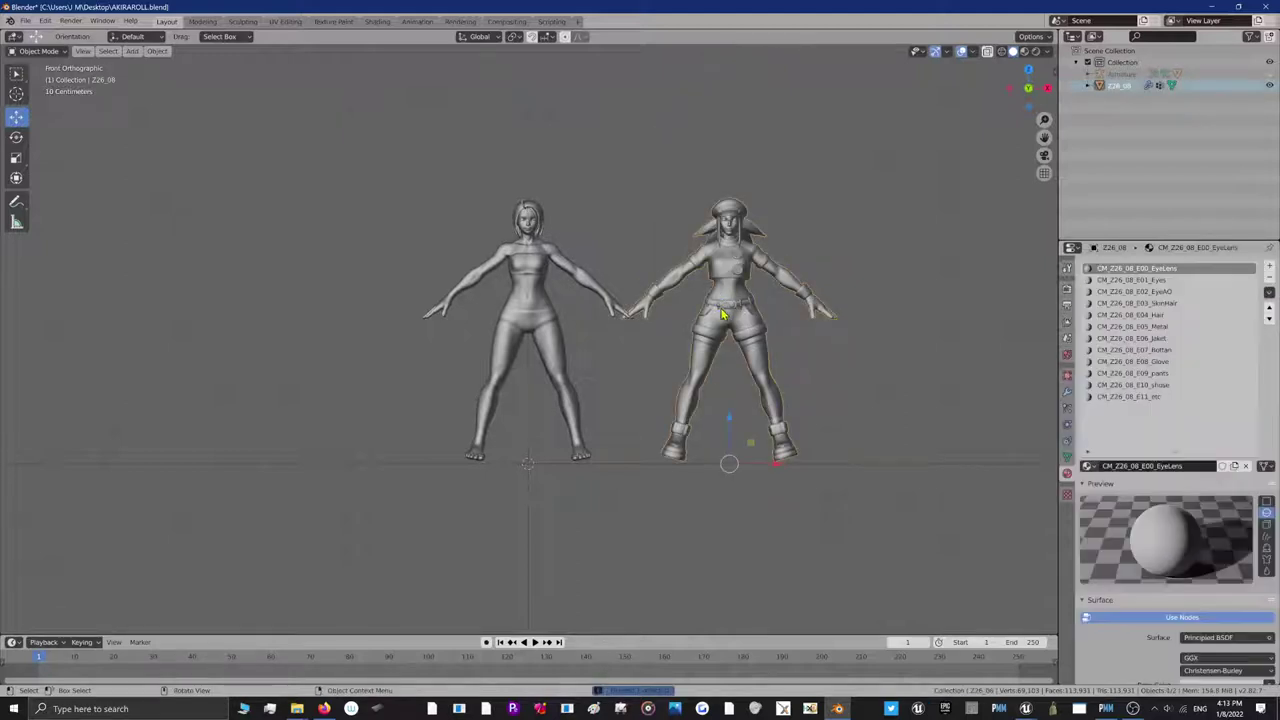
Put the Z26_08 mesh in Edit Mode and delete the vertices assigned to its CM_Z26_08_E04_Hair material
{"action": "left_click", "coordinate": [38, 51]}
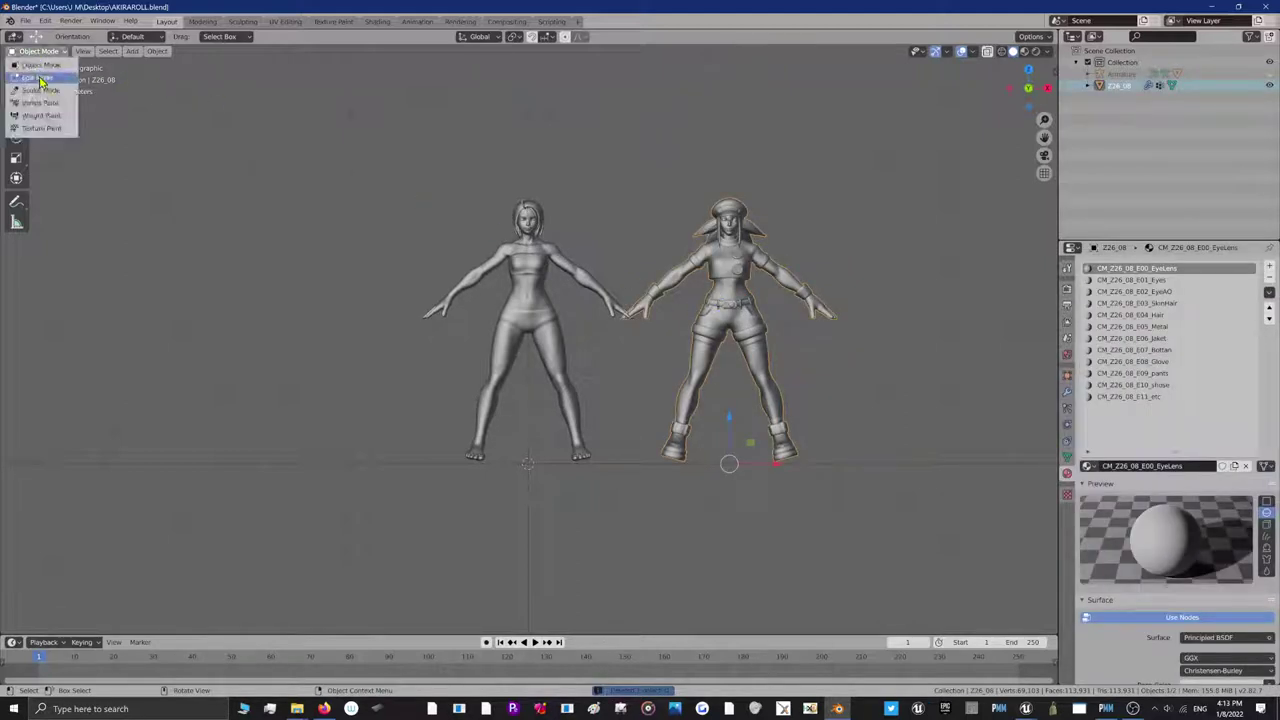
{"action": "left_click", "coordinate": [40, 84]}
{"action": "scroll", "coordinate": [1025, 290], "scroll_direction": "up", "scroll_amount": 2}
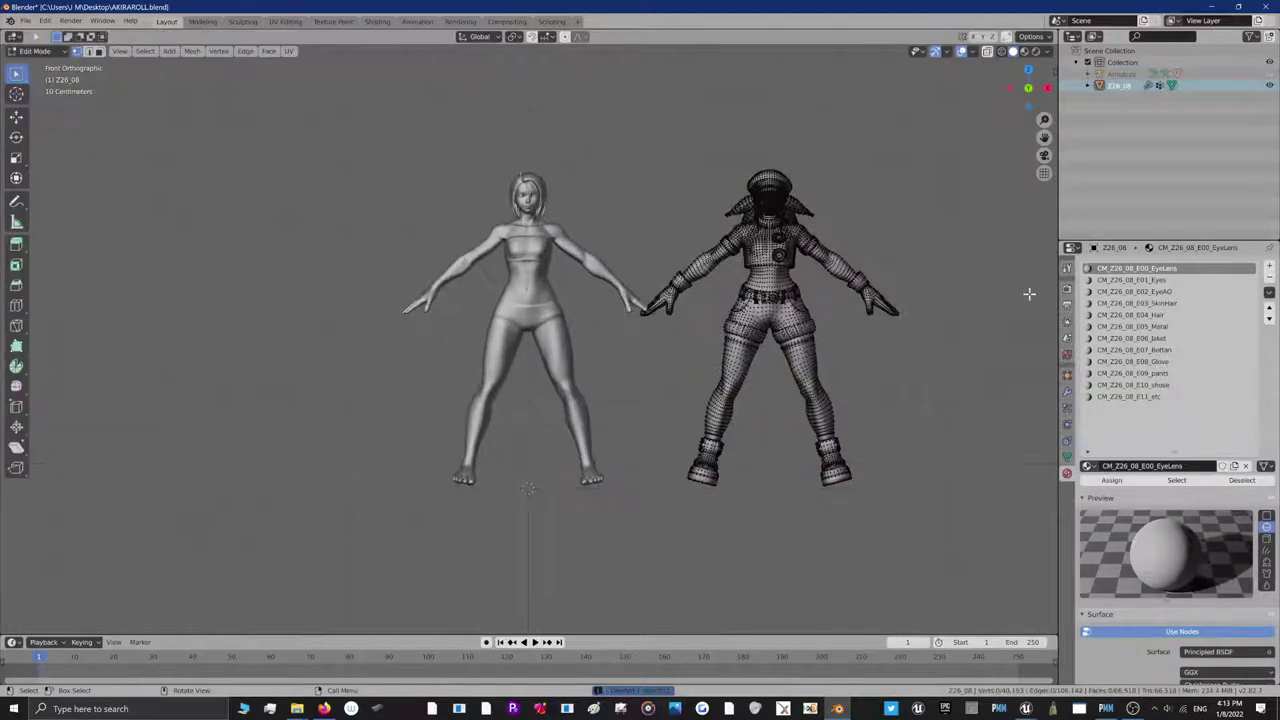
{"action": "left_click", "coordinate": [1131, 304]}
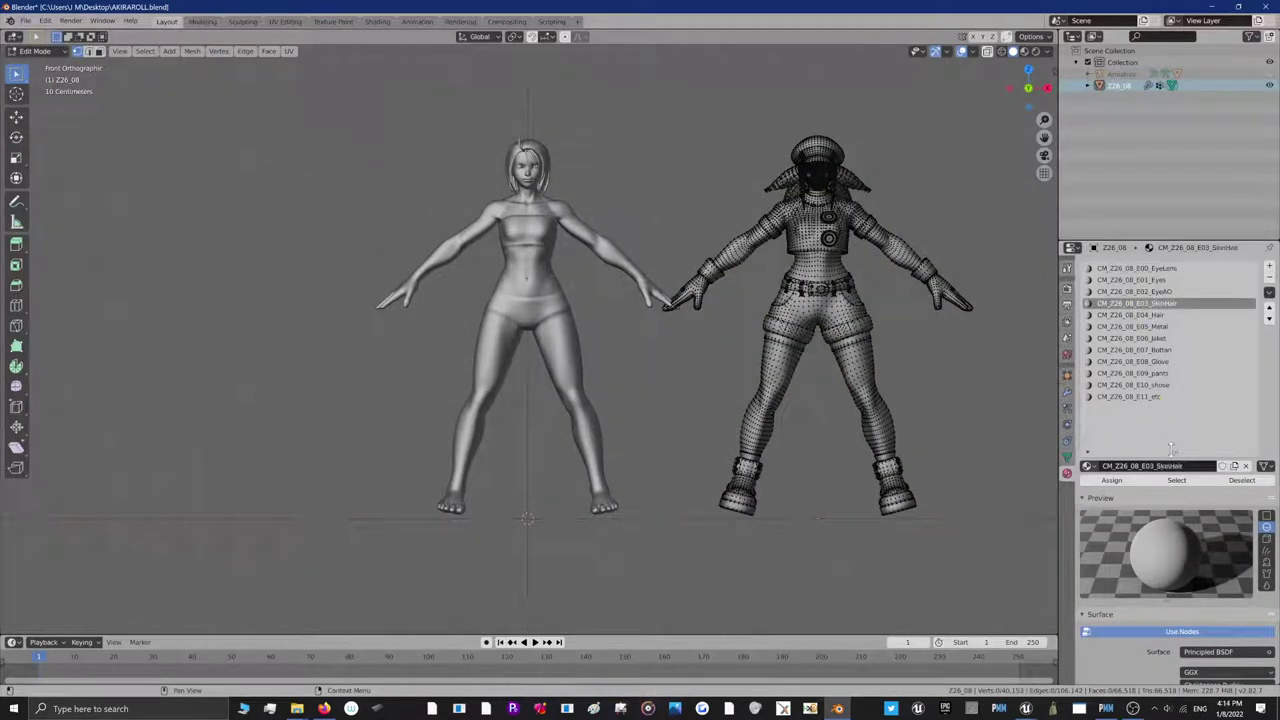
{"action": "left_click", "coordinate": [1131, 315]}
{"action": "left_click", "coordinate": [1177, 480]}
{"action": "right_click", "coordinate": [972, 366]}
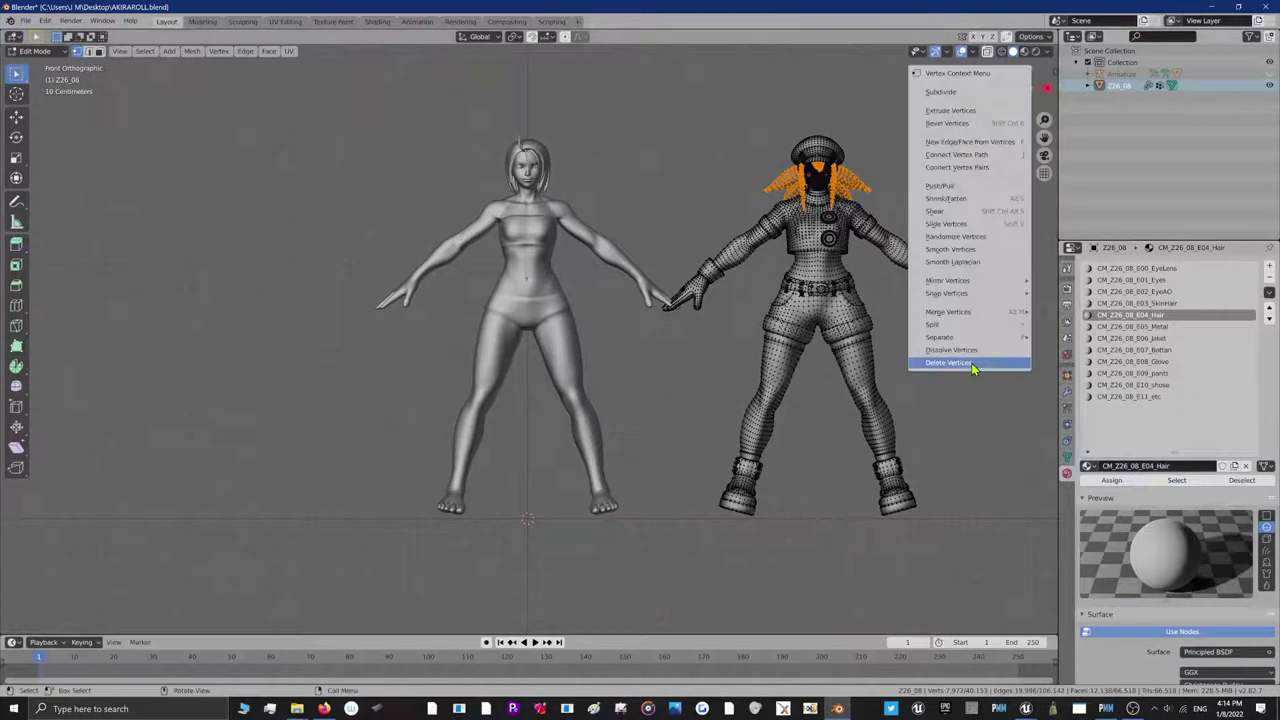
{"action": "left_click", "coordinate": [948, 362]}
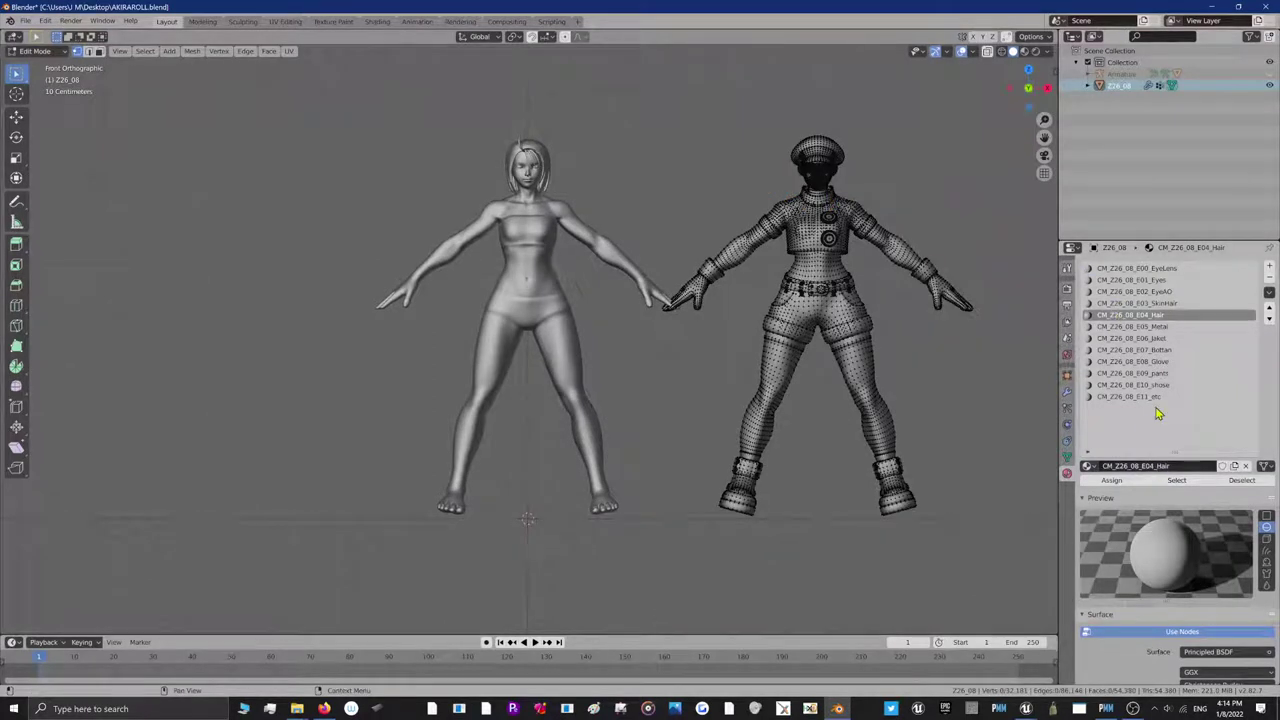
Highlight the geometry assigned to the SkinHair material, clear the selection, and make the Hair material slot active
{"action": "left_click", "coordinate": [1138, 303]}
{"action": "left_click", "coordinate": [1163, 480]}
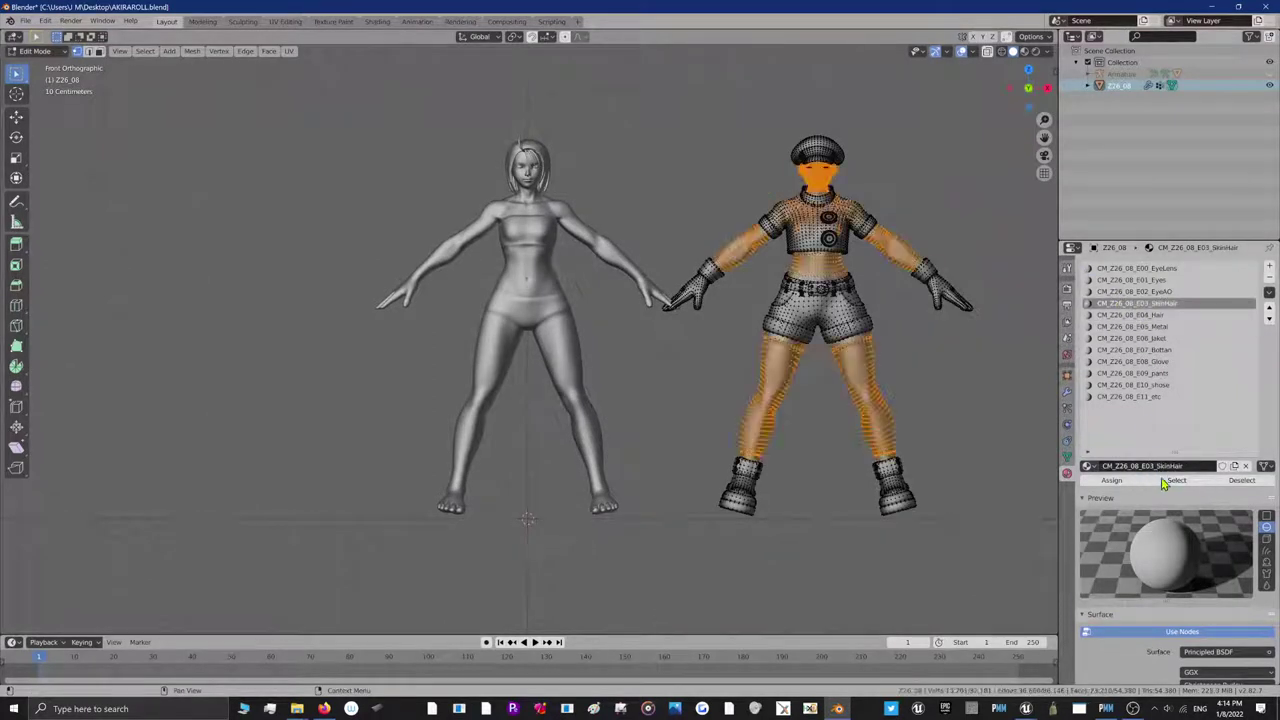
{"action": "left_click", "coordinate": [1010, 434]}
{"action": "left_click", "coordinate": [1135, 315]}
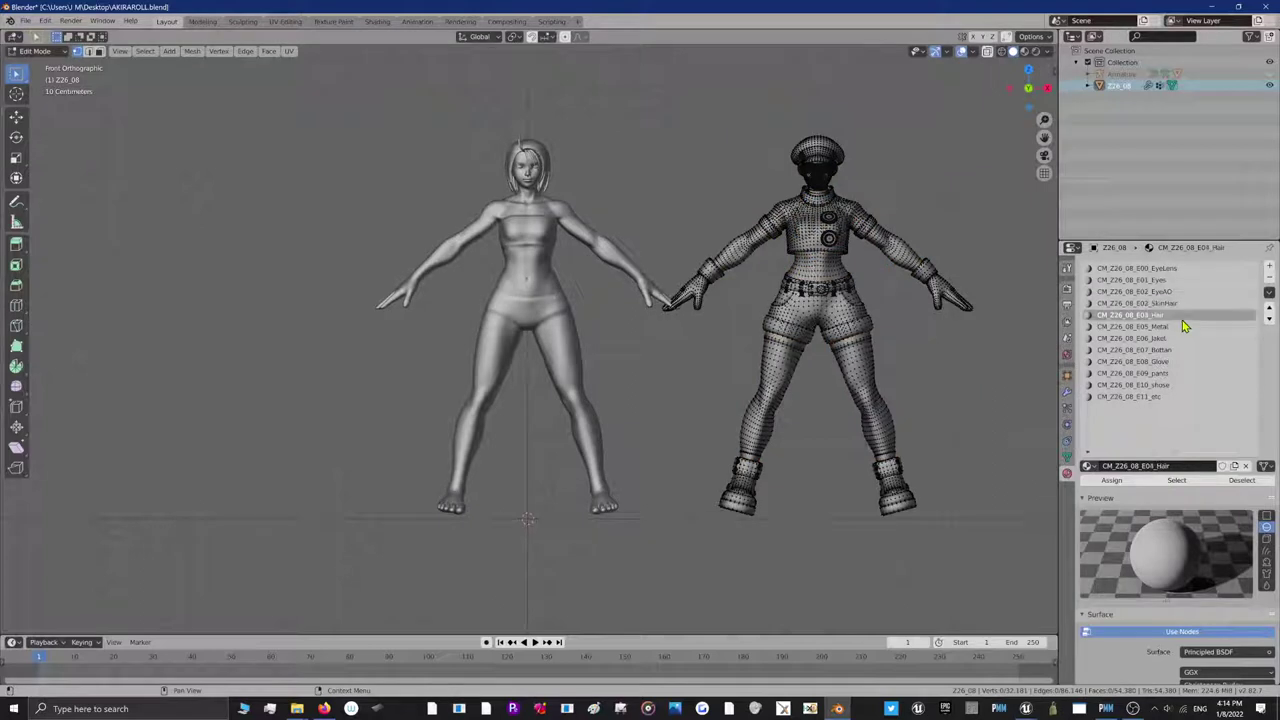
Remove the CM_Z26_08_E04_Hair material slot in Object Mode and put the Z26_08 mesh back in Edit Mode
{"action": "left_click", "coordinate": [38, 51]}
{"action": "left_click", "coordinate": [42, 64]}
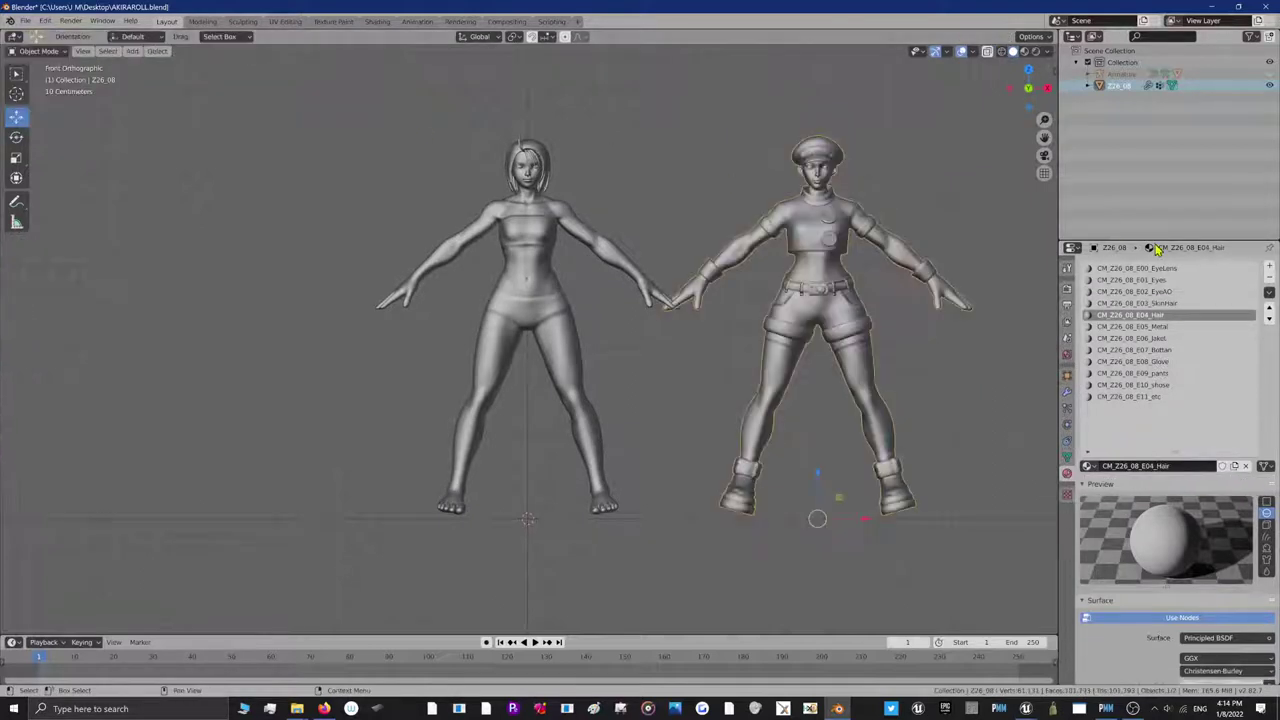
{"action": "left_click", "coordinate": [1270, 285]}
{"action": "left_click", "coordinate": [38, 51]}
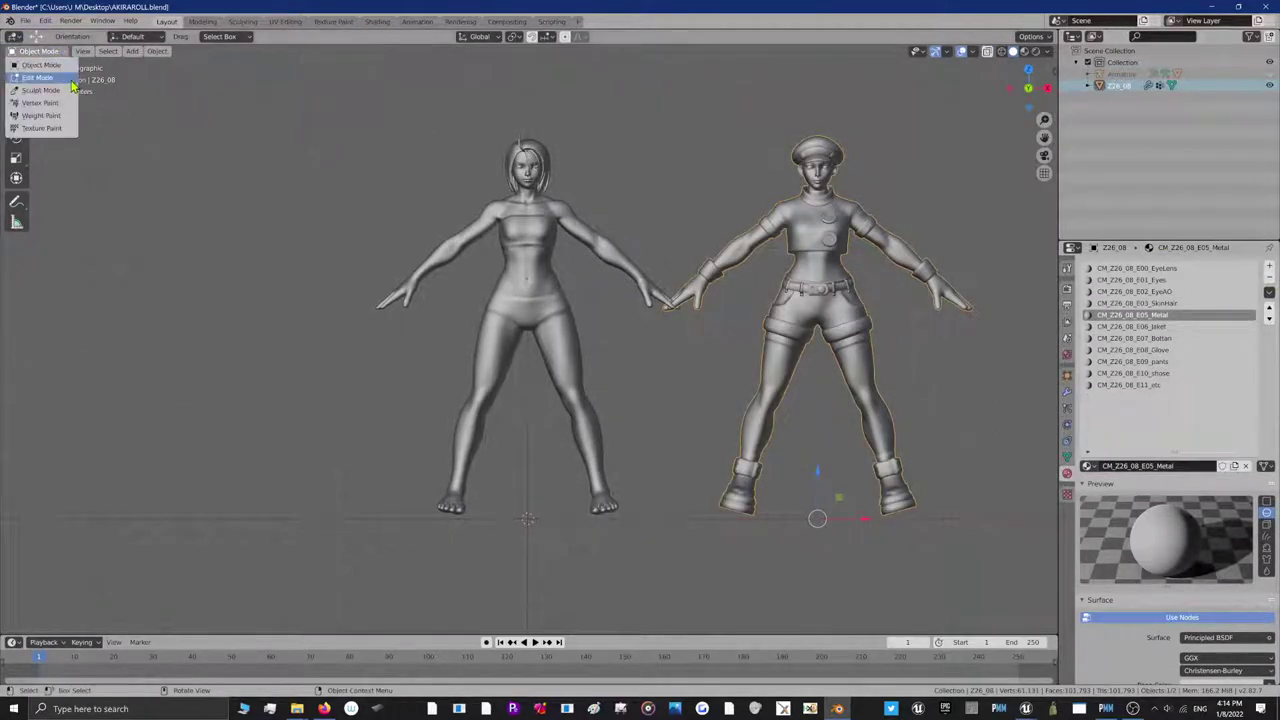
{"action": "left_click", "coordinate": [66, 78]}
Try deleting the linked vertices of one bare leg on the Z26_08 mesh, undo the deletion and clear the selection
{"action": "middle_click_drag", "start_coordinate": [905, 342], "coordinate": [813, 344]}
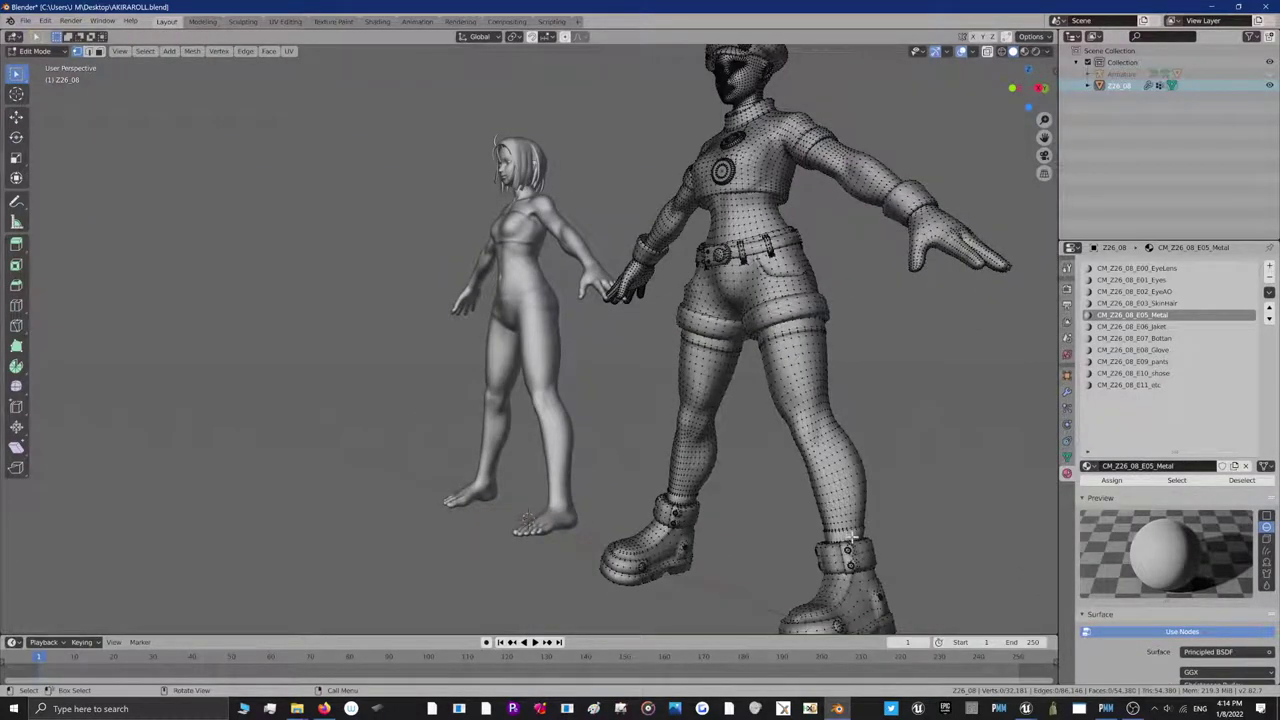
{"action": "key", "text": "l"}
{"action": "key", "text": "l"}
{"action": "left_click", "coordinate": [776, 457]}
{"action": "key", "text": "l"}
{"action": "right_click", "coordinate": [811, 412]}
{"action": "key", "text": "Escape"}
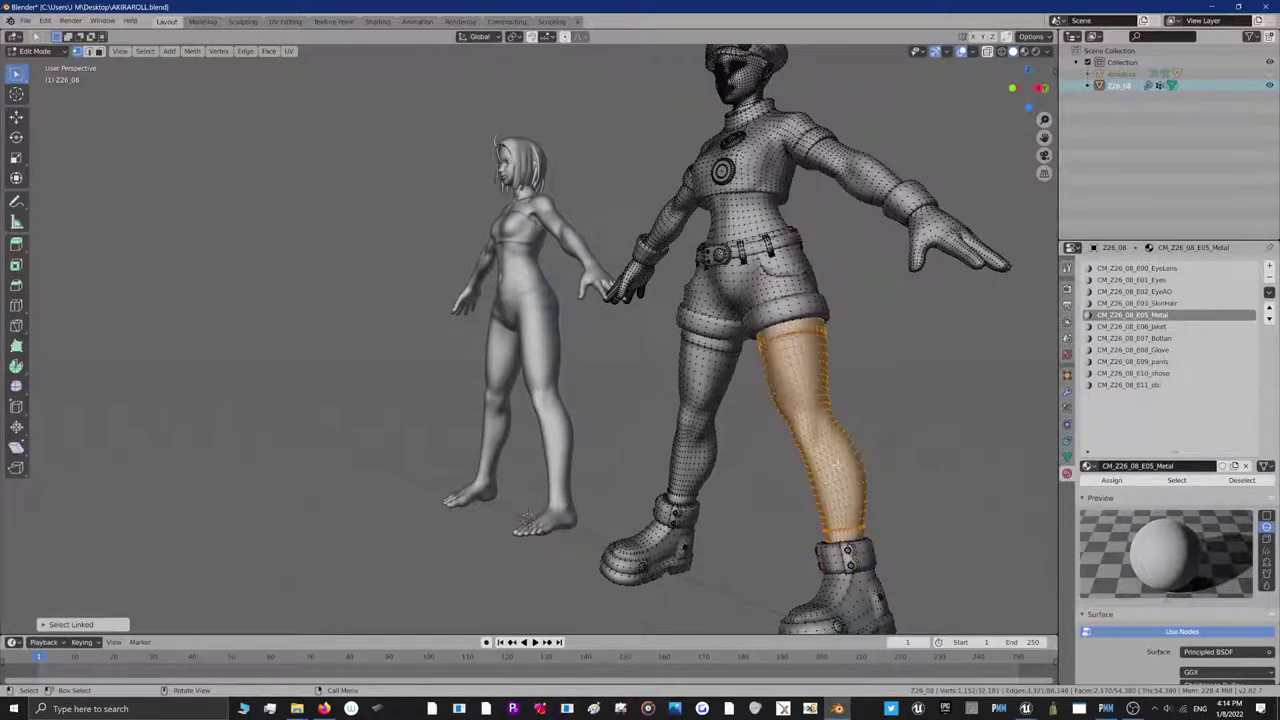
{"action": "right_click", "coordinate": [838, 462]}
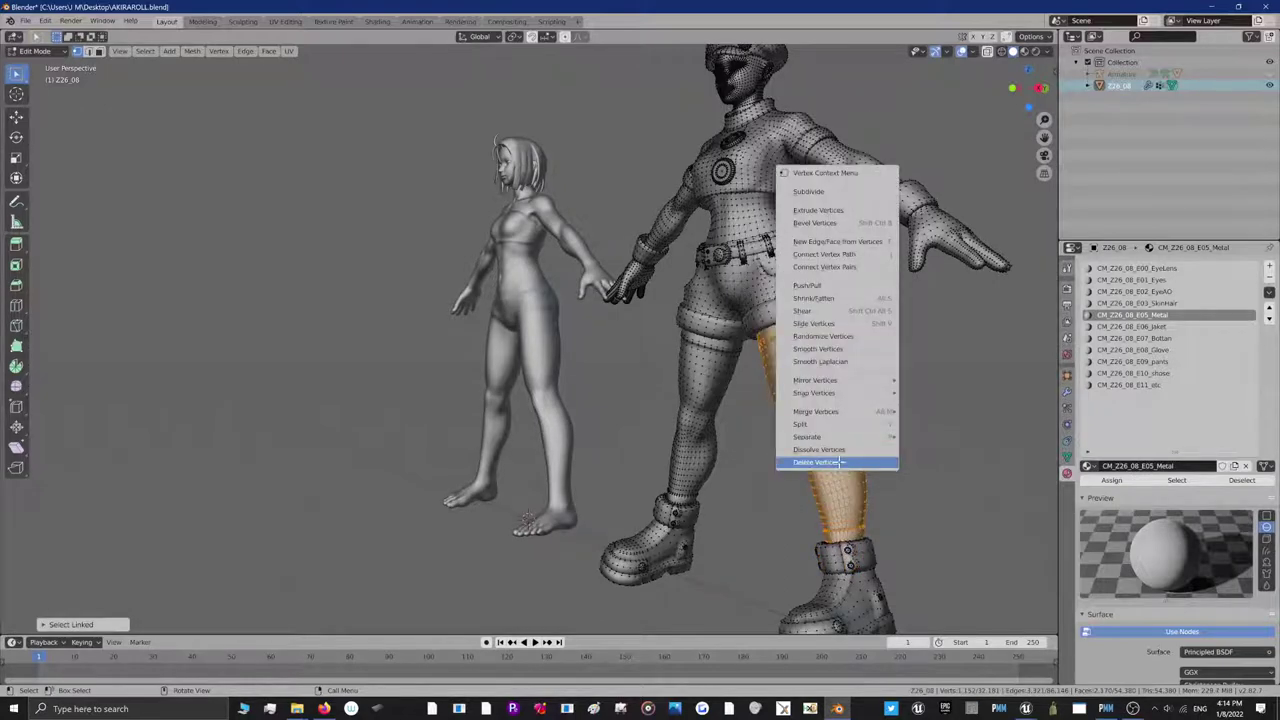
{"action": "left_click", "coordinate": [838, 458]}
{"action": "left_click", "coordinate": [48, 22]}
{"action": "left_click", "coordinate": [60, 34]}
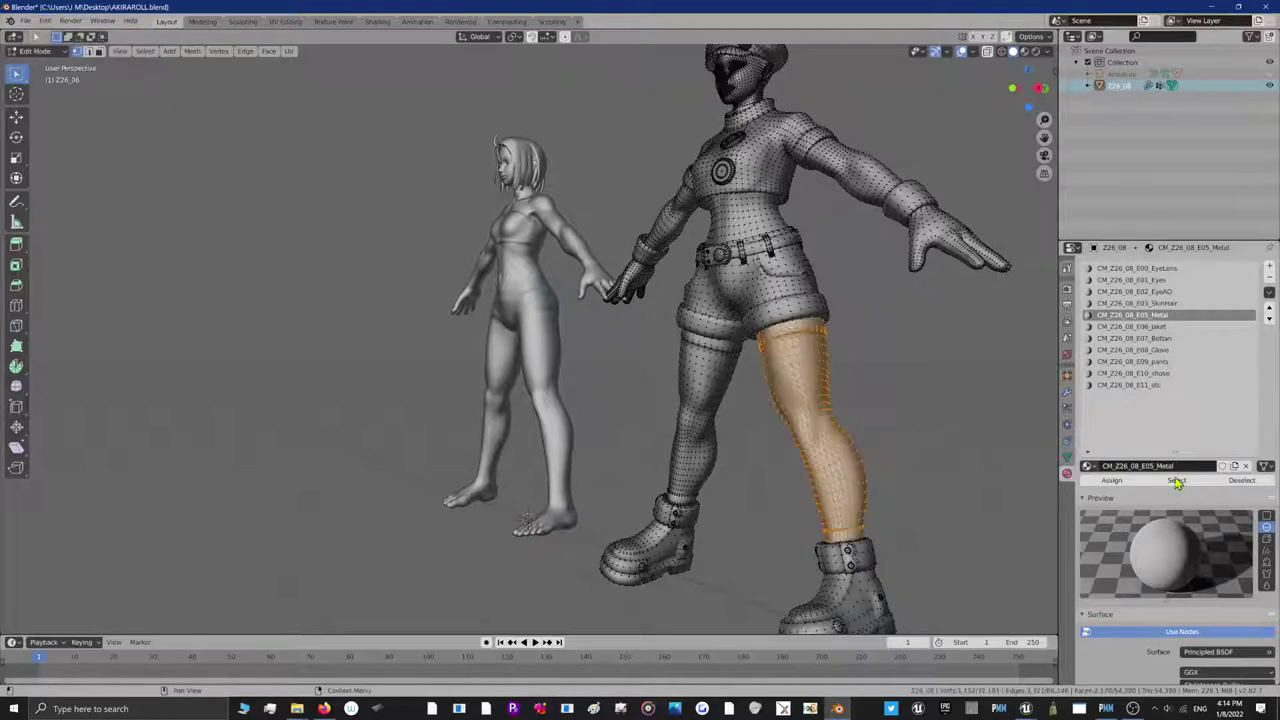
{"action": "left_click", "coordinate": [999, 271]}
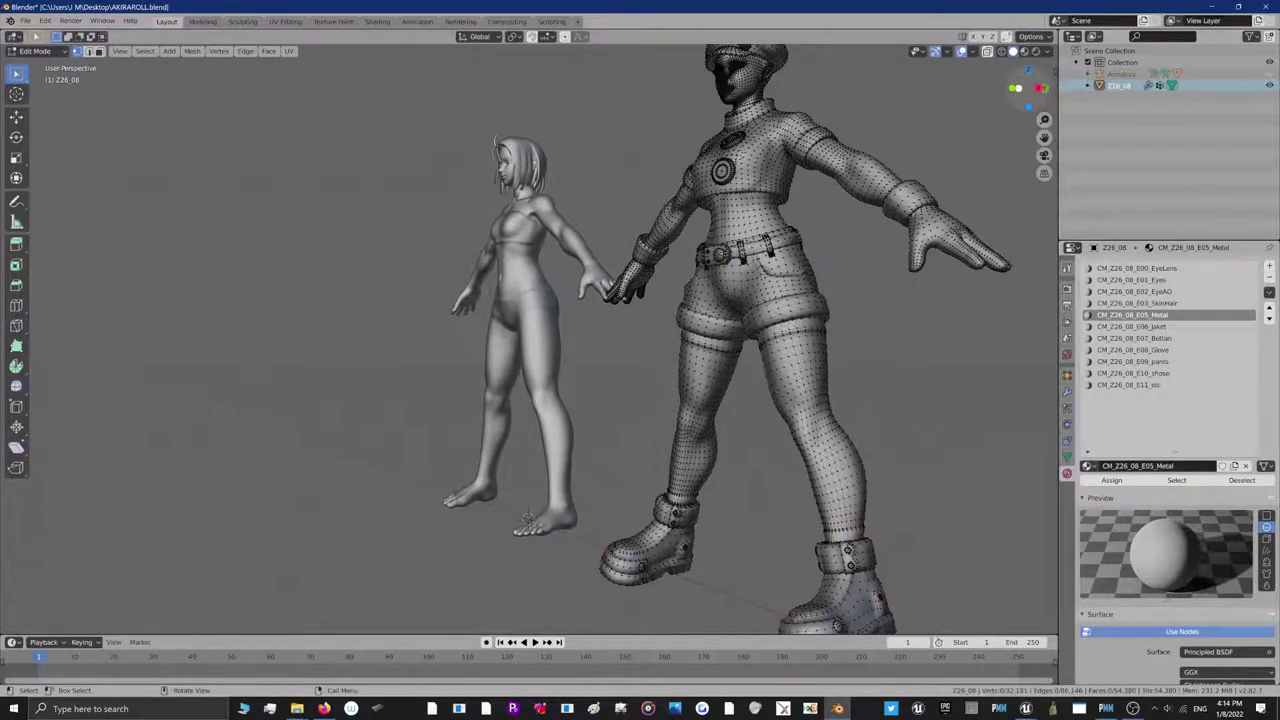
Return to the front view and switch the Z26_08 mesh to Object Mode
{"action": "left_click", "coordinate": [1013, 87]}
{"action": "left_click", "coordinate": [1024, 84]}
{"action": "left_click", "coordinate": [1024, 79]}
{"action": "left_click", "coordinate": [1024, 79]}
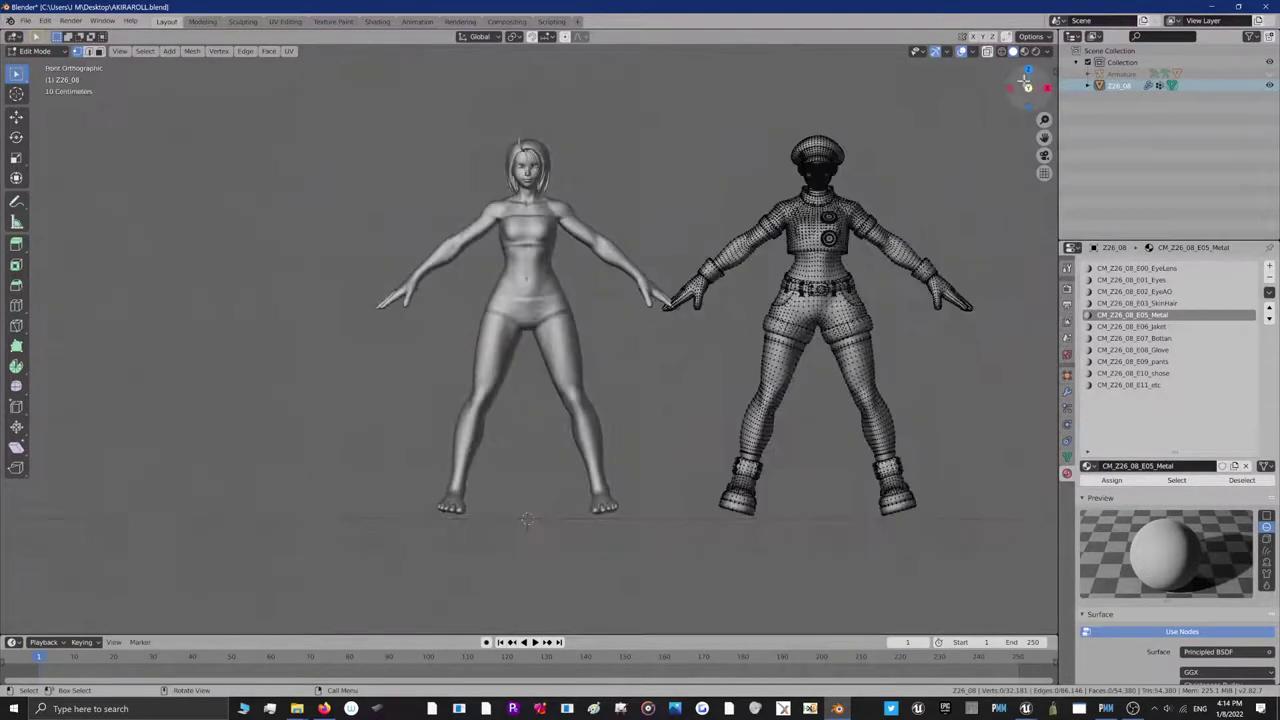
{"action": "left_click", "coordinate": [33, 51]}
{"action": "left_click", "coordinate": [38, 64]}
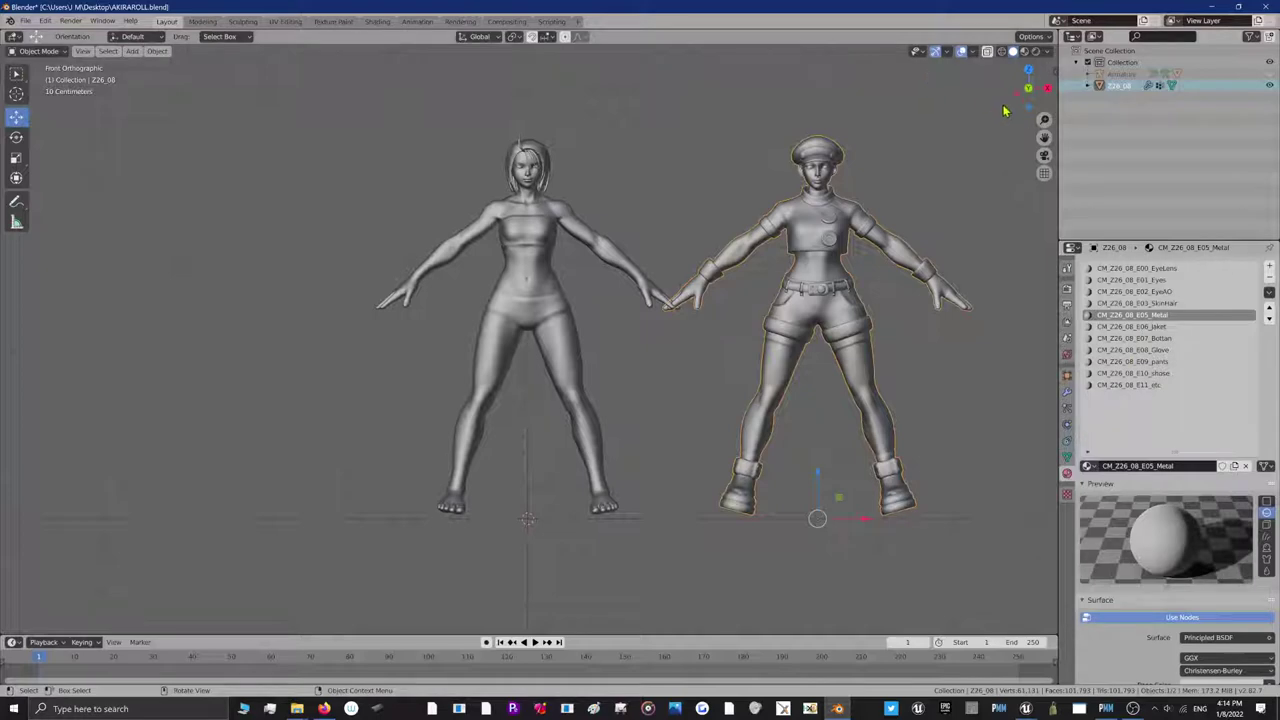
{"action": "left_click_drag", "start_coordinate": [1044, 137], "coordinate": [914, 177]}
{"action": "left_click_drag", "start_coordinate": [1004, 160], "coordinate": [981, 162]}
{"action": "scroll", "coordinate": [686, 331], "scroll_direction": "up", "scroll_amount": 3}
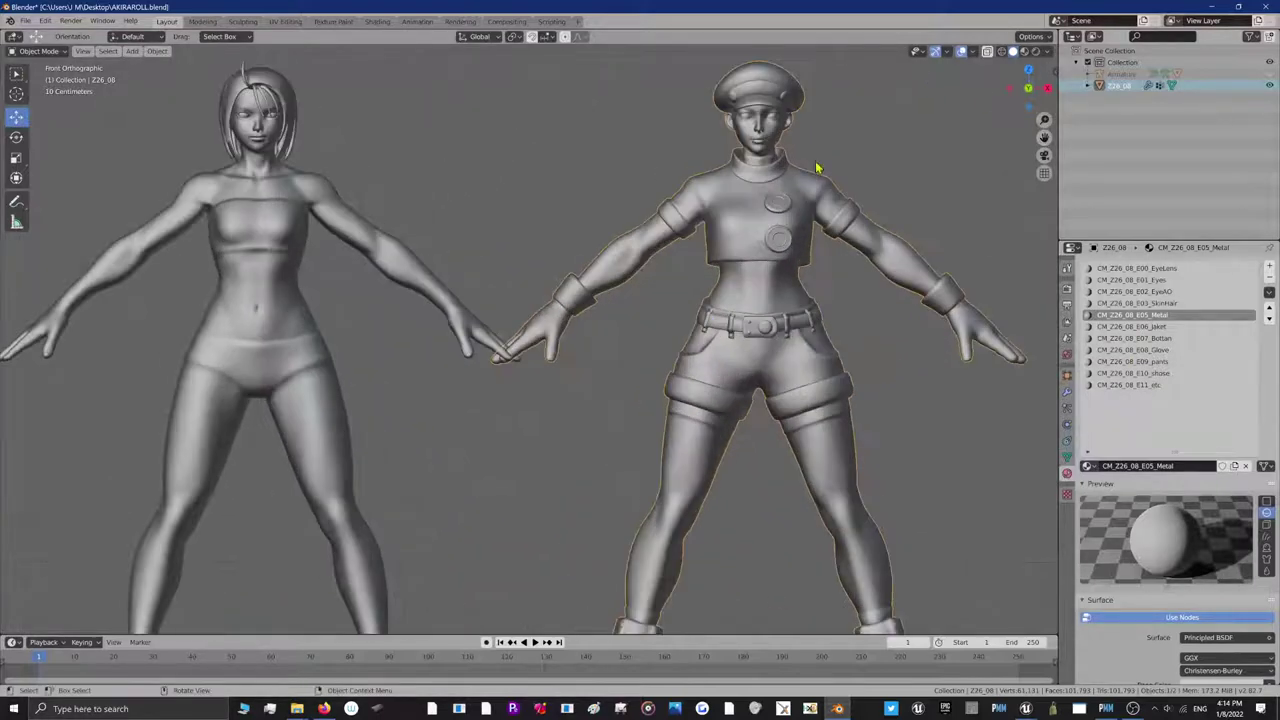
{"action": "left_click", "coordinate": [1160, 386]}
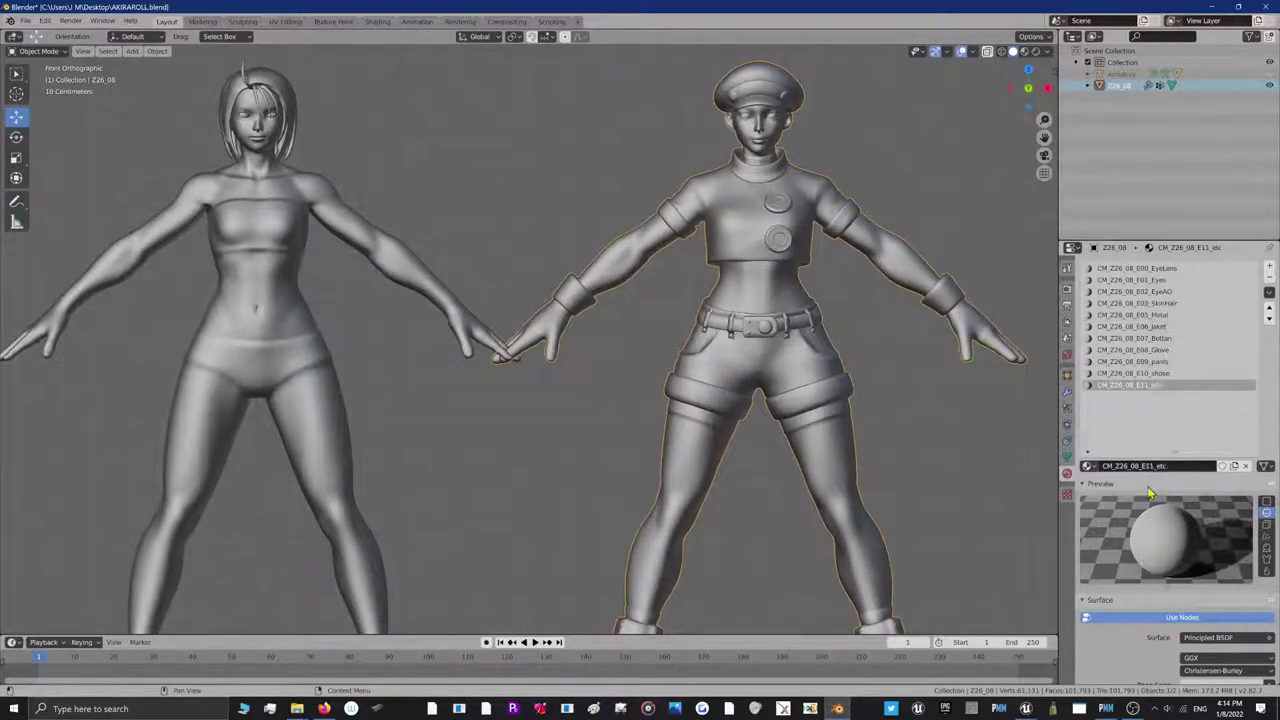
{"action": "scroll", "coordinate": [1145, 612], "scroll_direction": "down", "scroll_amount": 2}
{"action": "scroll", "coordinate": [1145, 560], "scroll_direction": "up", "scroll_amount": 2}
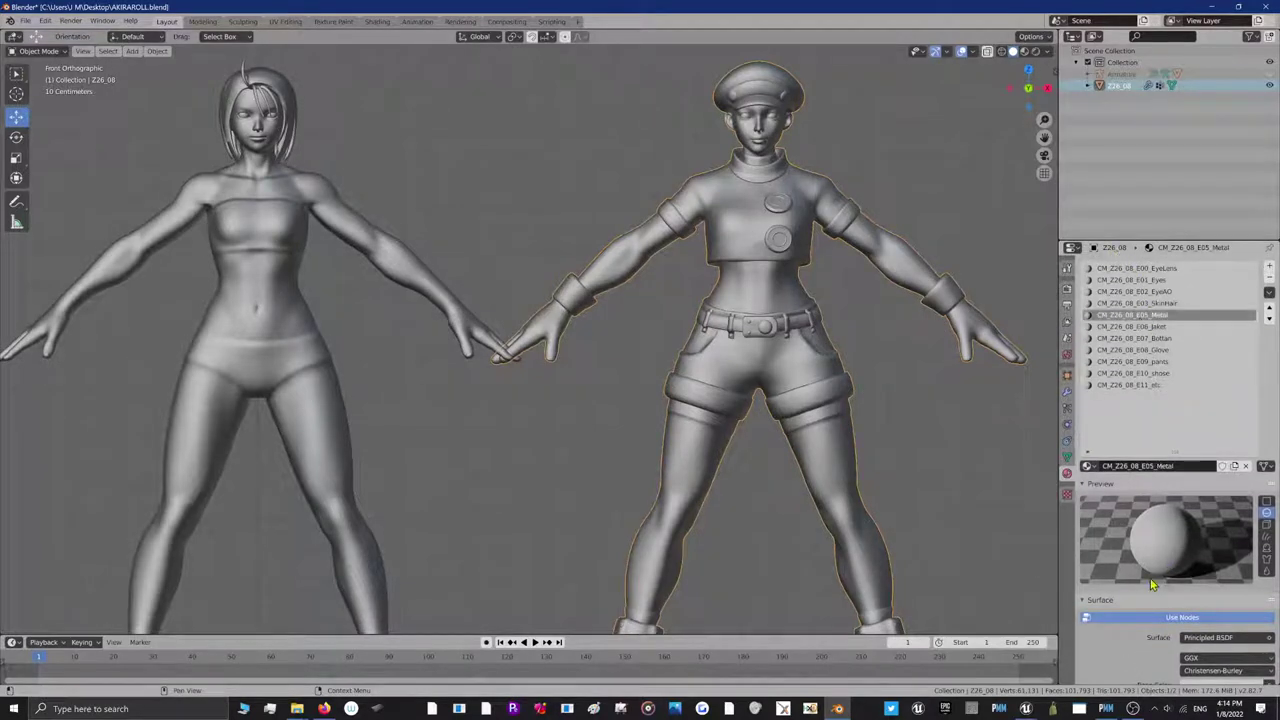
{"action": "scroll", "coordinate": [1125, 335], "scroll_direction": "down", "scroll_amount": 2}
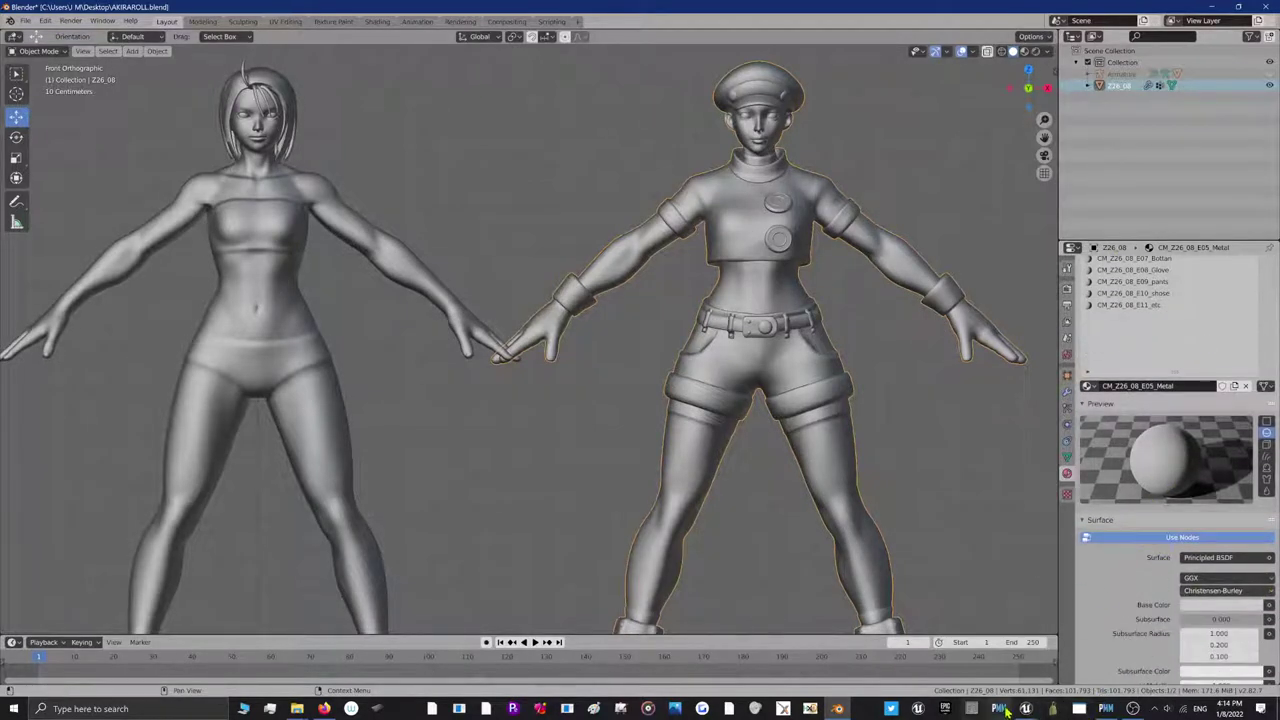
Switch to UE Viewer and preview the CT_Z26_08_COLOR and CT_Z26_08_COLOR_02 textures from Z26's 08 Textures folder
{"action": "left_click", "coordinate": [1090, 650]}
{"action": "scroll", "coordinate": [619, 303], "scroll_direction": "down", "scroll_amount": 3}
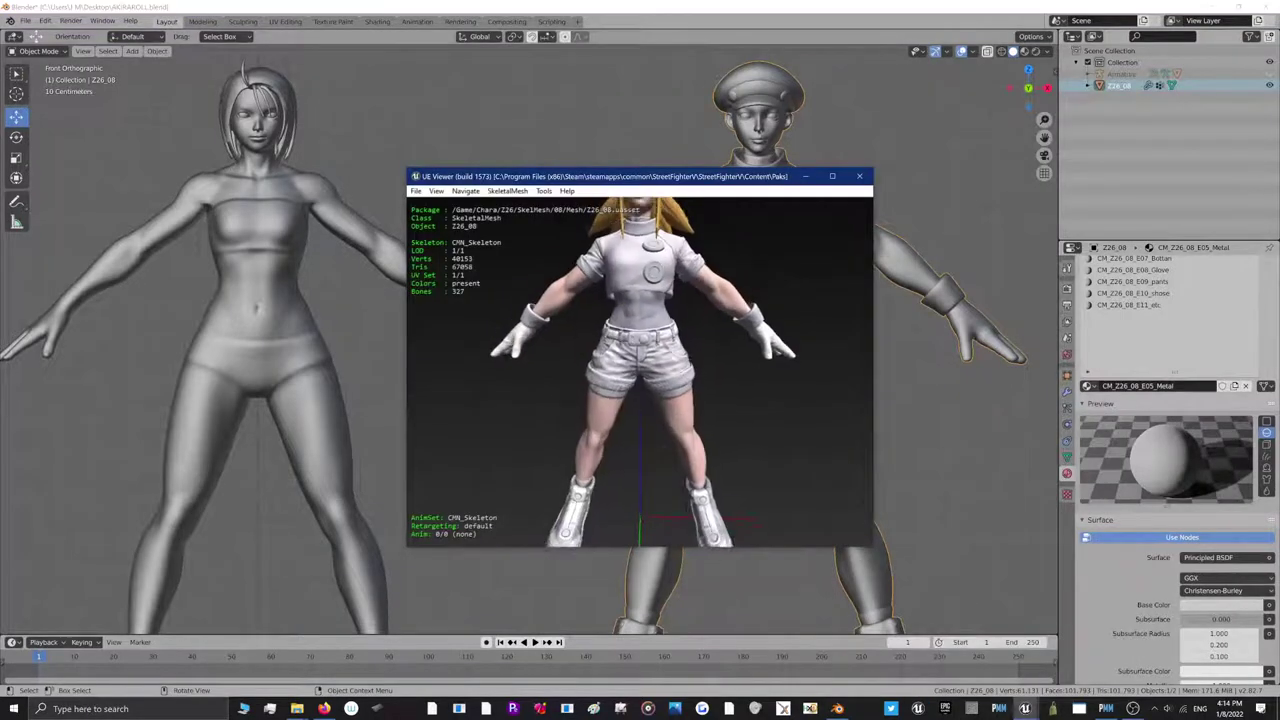
{"action": "key", "text": "o"}
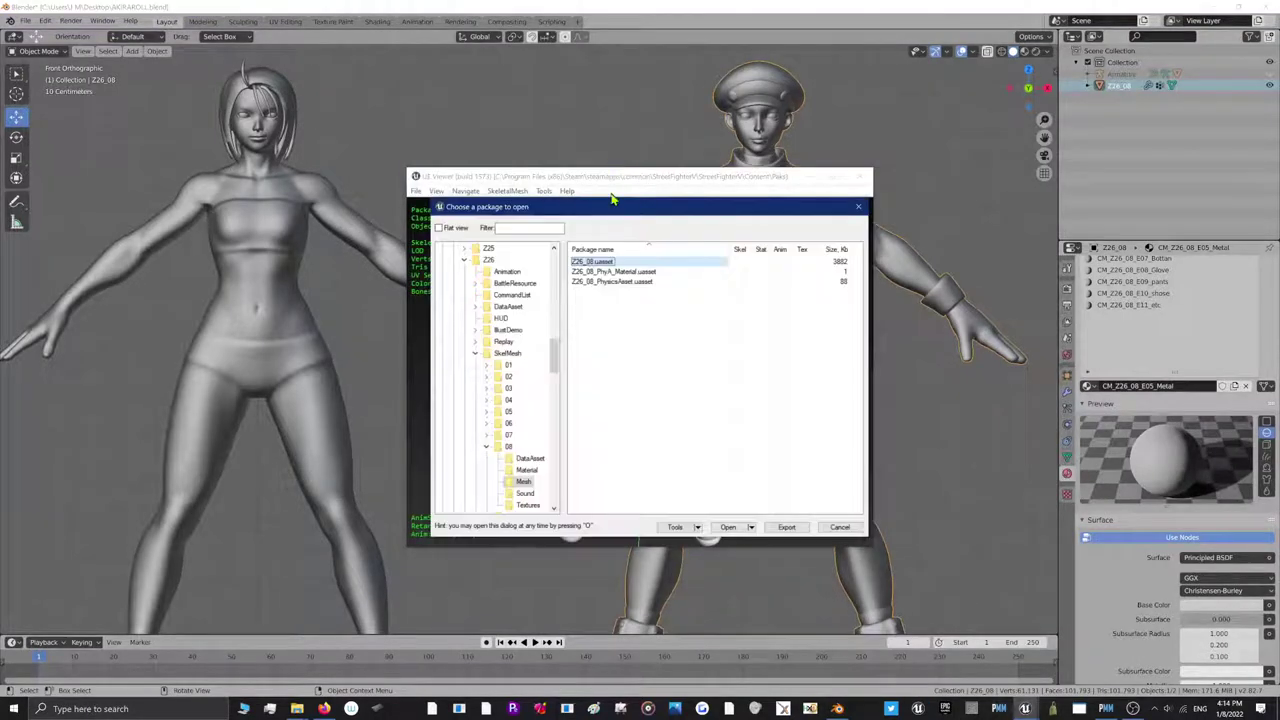
{"action": "left_click", "coordinate": [524, 505]}
{"action": "double_click", "coordinate": [605, 293]}
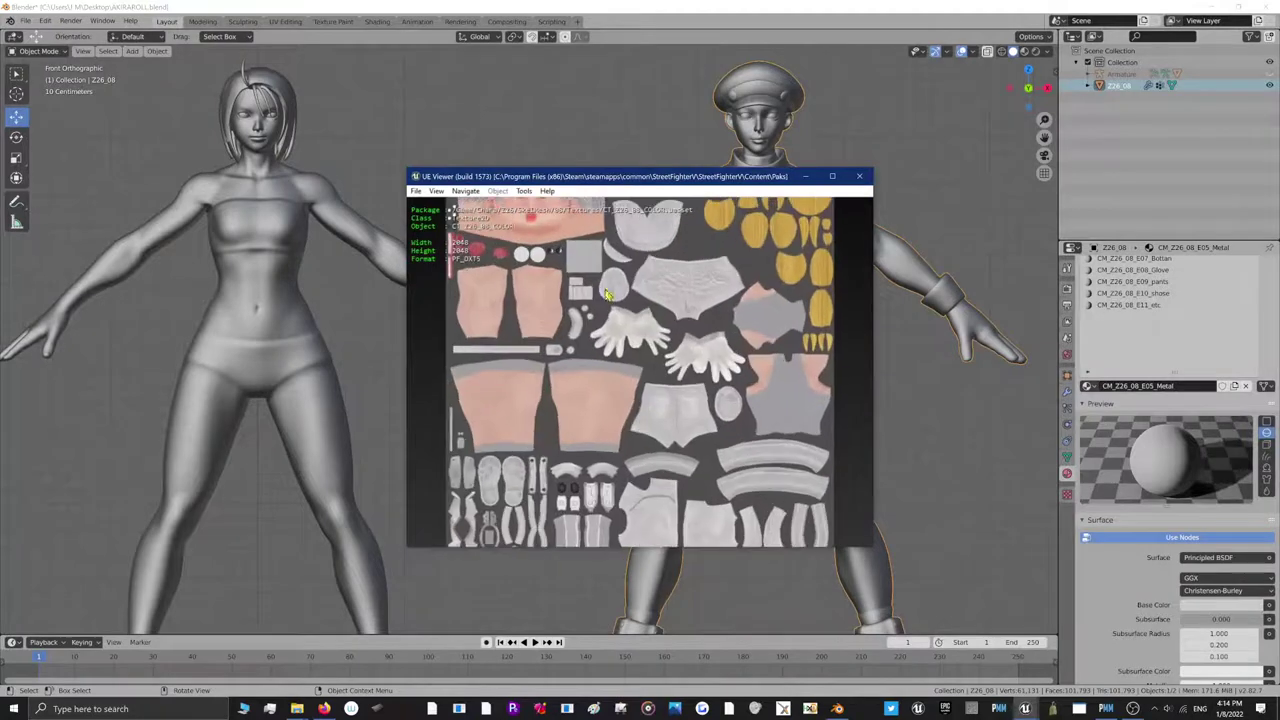
{"action": "key", "text": "o"}
{"action": "double_click", "coordinate": [642, 278]}
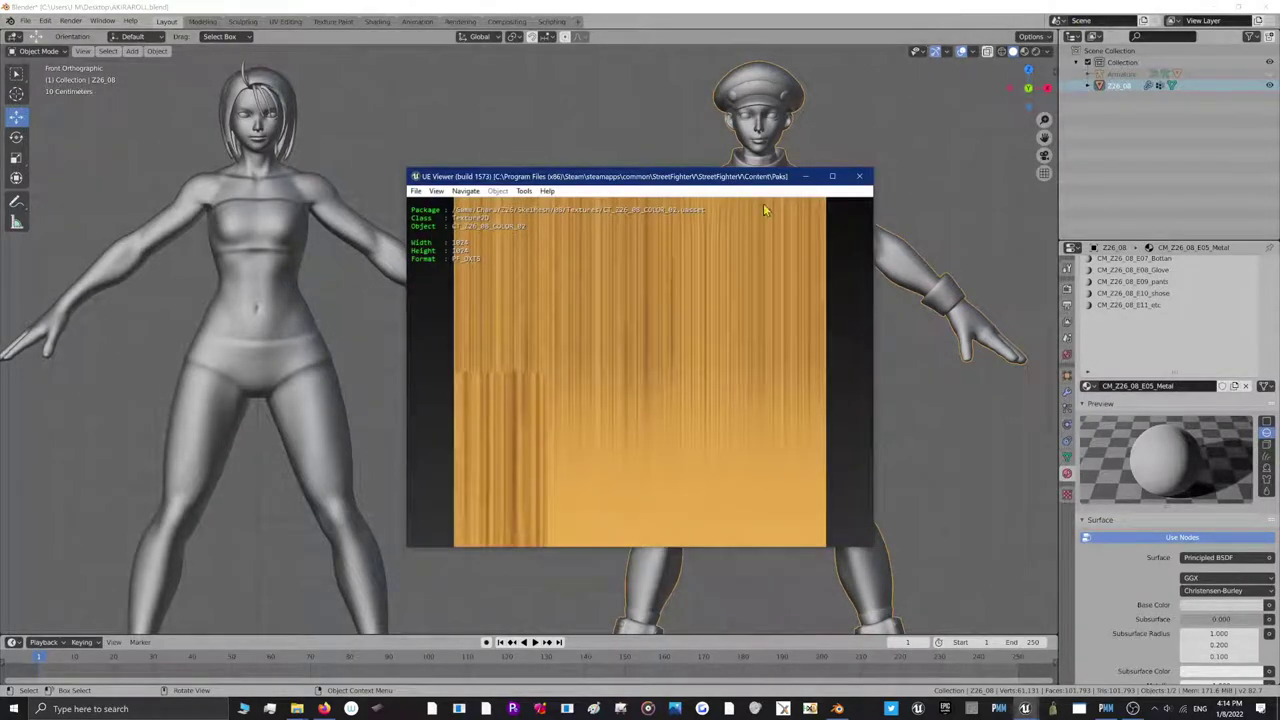
{"action": "left_click", "coordinate": [806, 177]}
Check the Z41_05 texture packages in the 05 Texture folder in File Explorer and go back up to the 05 folder
{"action": "left_click", "coordinate": [1208, 8]}
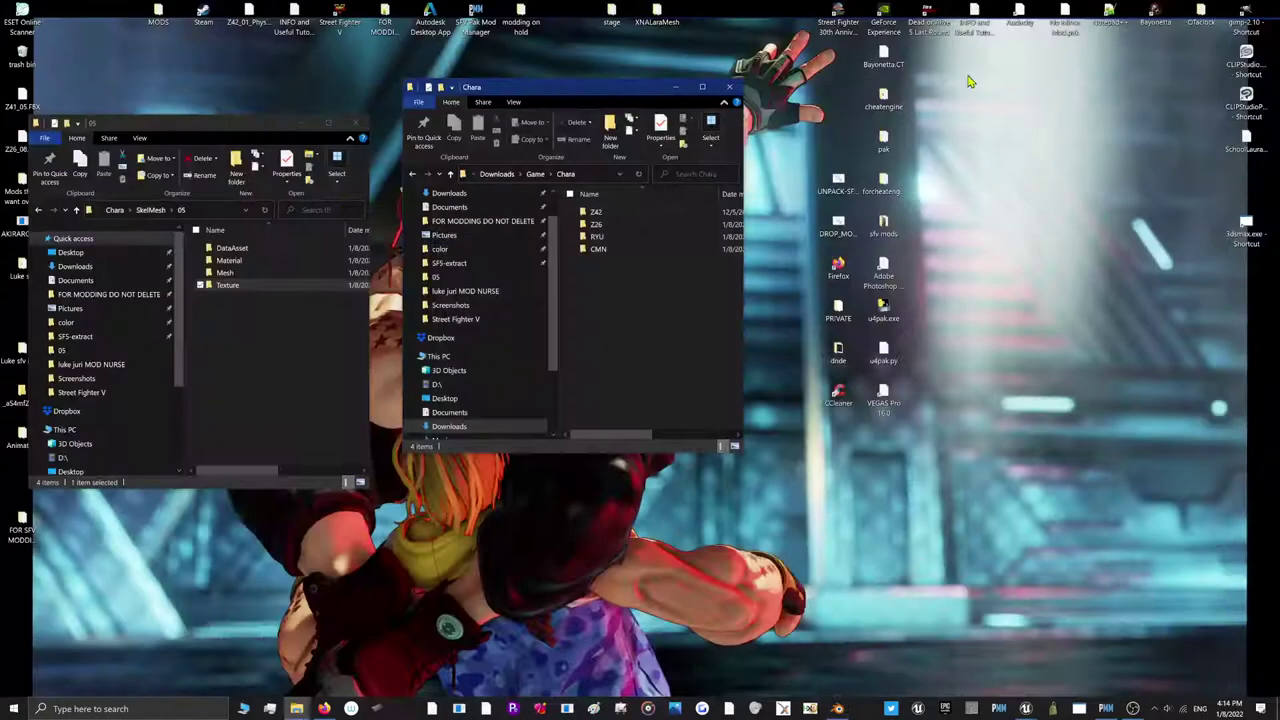
{"action": "double_click", "coordinate": [249, 288]}
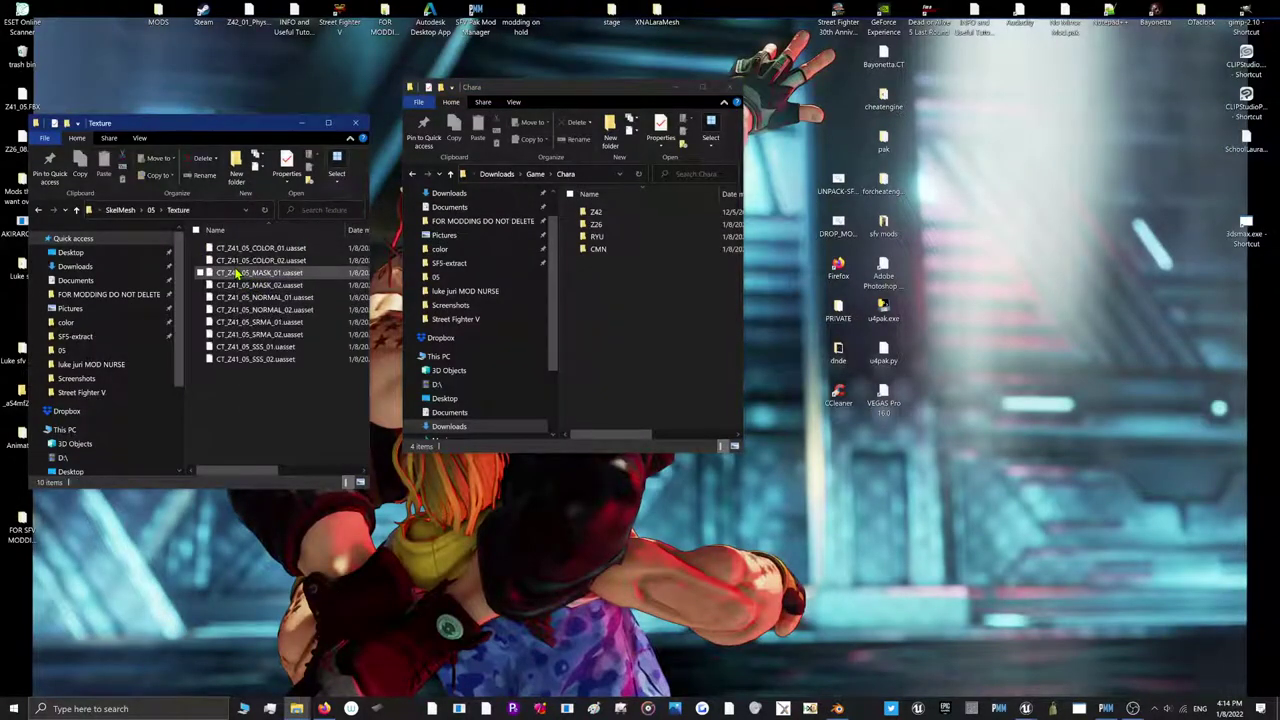
{"action": "left_click", "coordinate": [236, 263]}
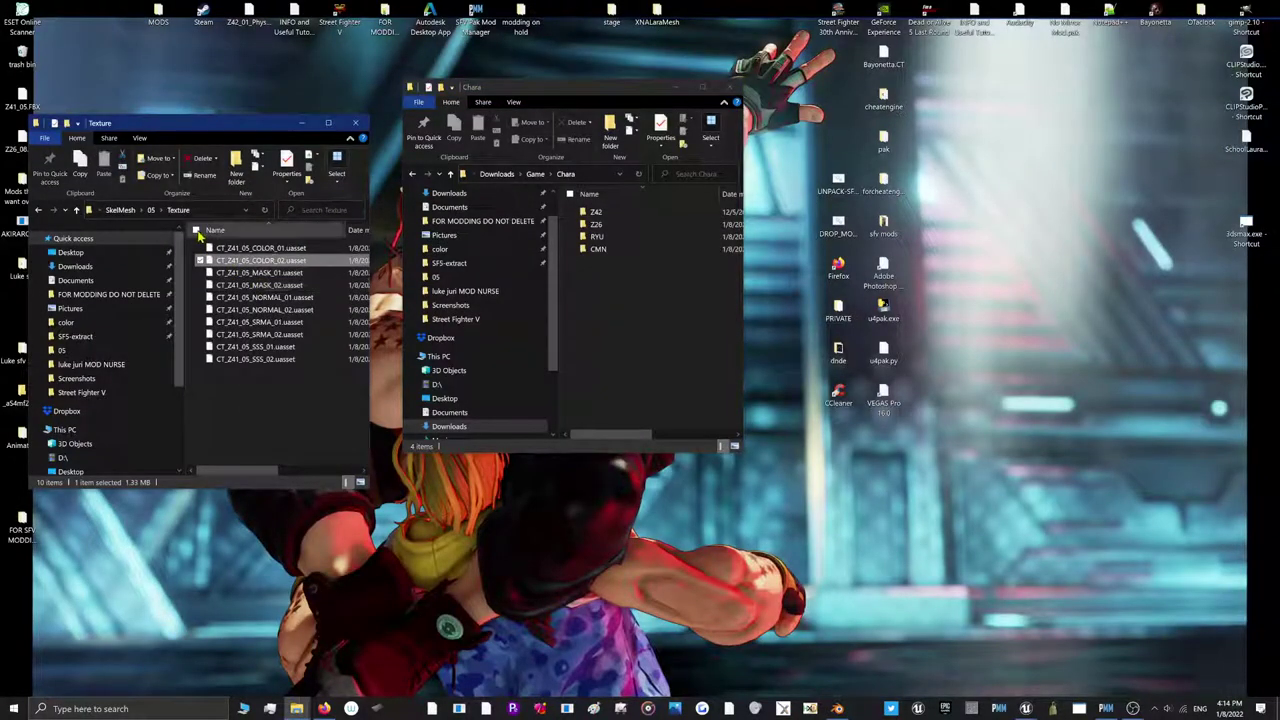
{"action": "left_click", "coordinate": [150, 209]}
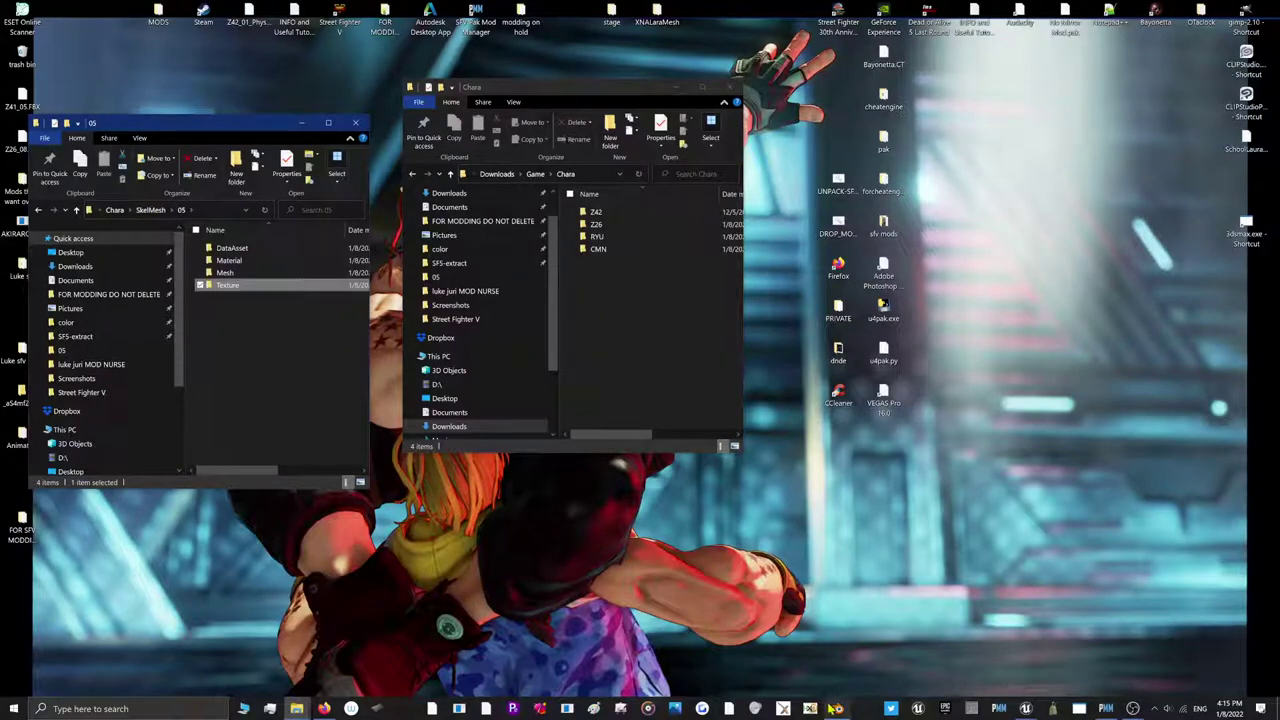
Switch back to Blender and assign an Image Texture to the Base Color of the CM_Z26_08_E05_Metal material
{"action": "left_click", "coordinate": [838, 708]}
{"action": "scroll", "coordinate": [909, 300], "scroll_direction": "down", "scroll_amount": 2}
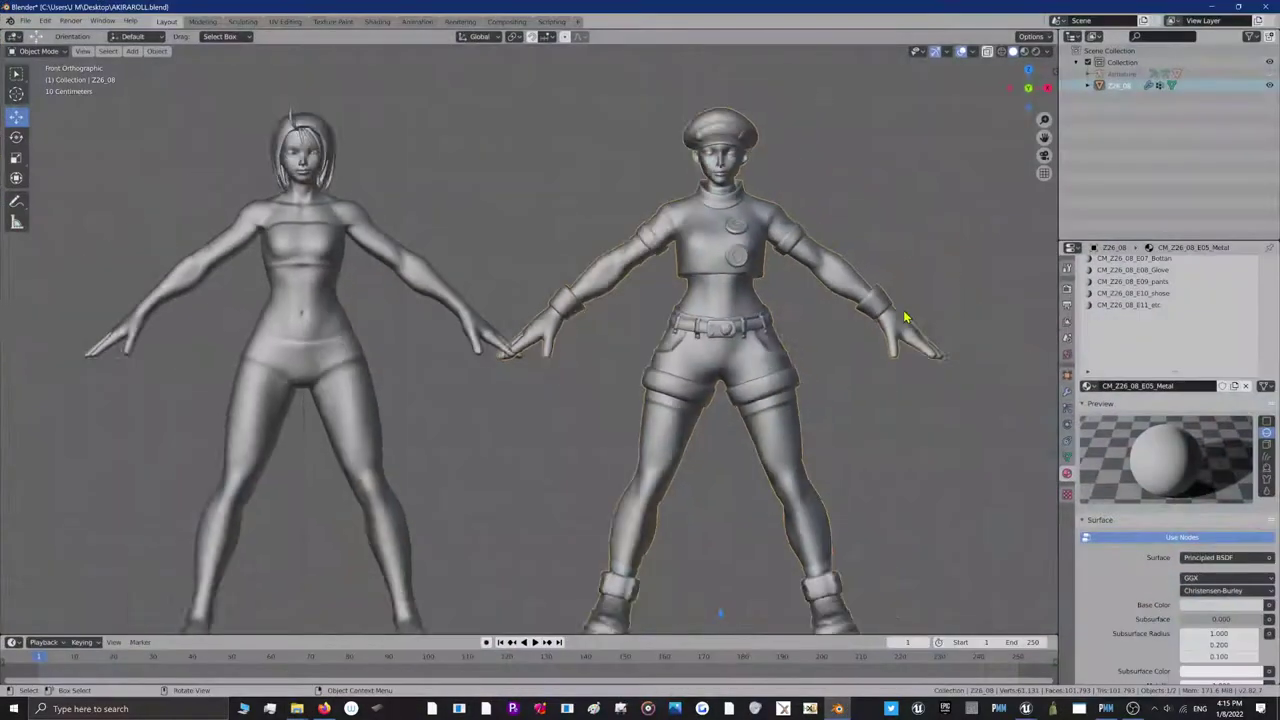
{"action": "scroll", "coordinate": [1200, 450], "scroll_direction": "down", "scroll_amount": 2}
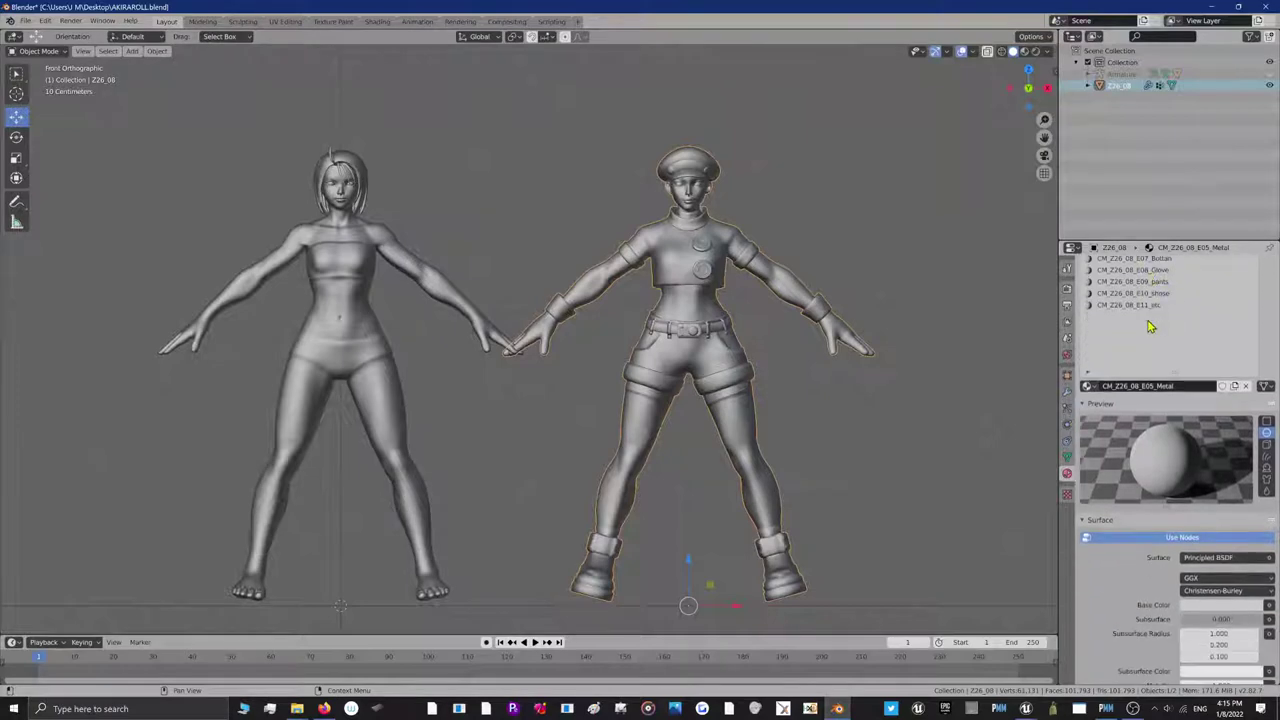
{"action": "left_click", "coordinate": [1268, 551]}
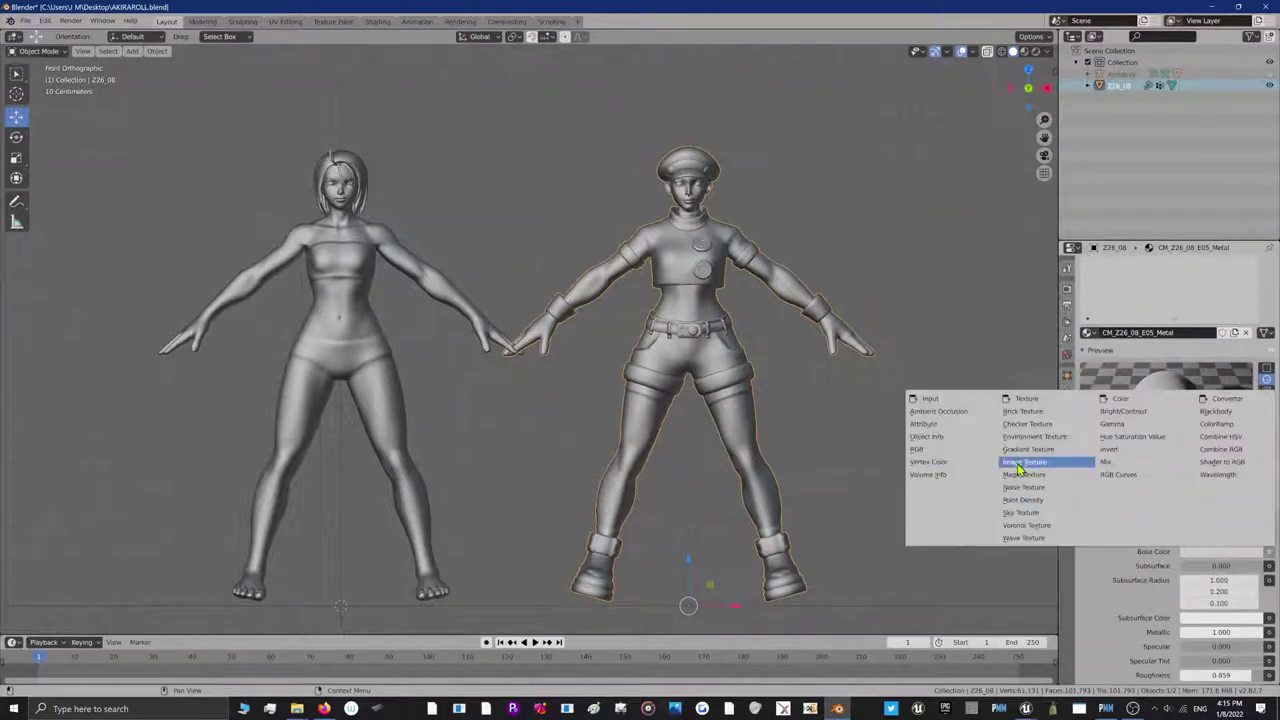
{"action": "left_click", "coordinate": [1025, 466]}
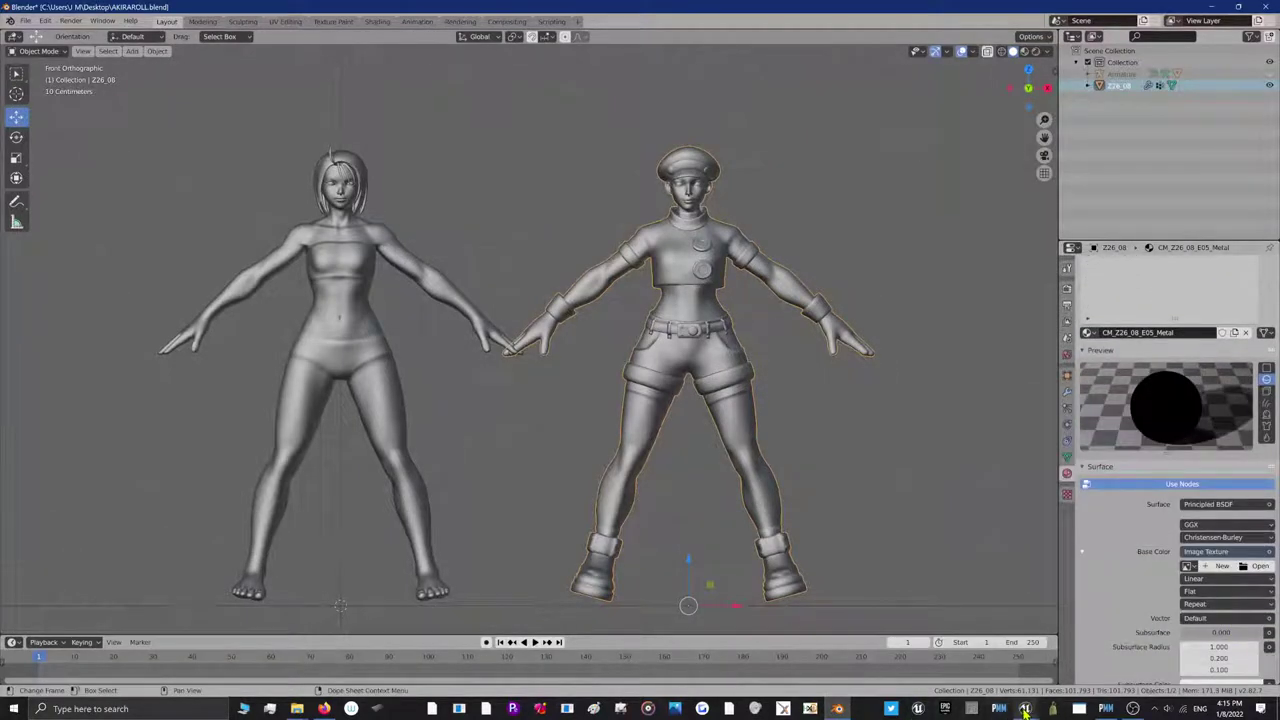
In UE Viewer, save the CT_Z26_08 COLOR, MASK, NORMAL, SRMA and SSS packages, leaving out the _02 versions
{"action": "left_click", "coordinate": [1024, 709]}
{"action": "left_click", "coordinate": [1056, 672]}
{"action": "key", "text": "o"}
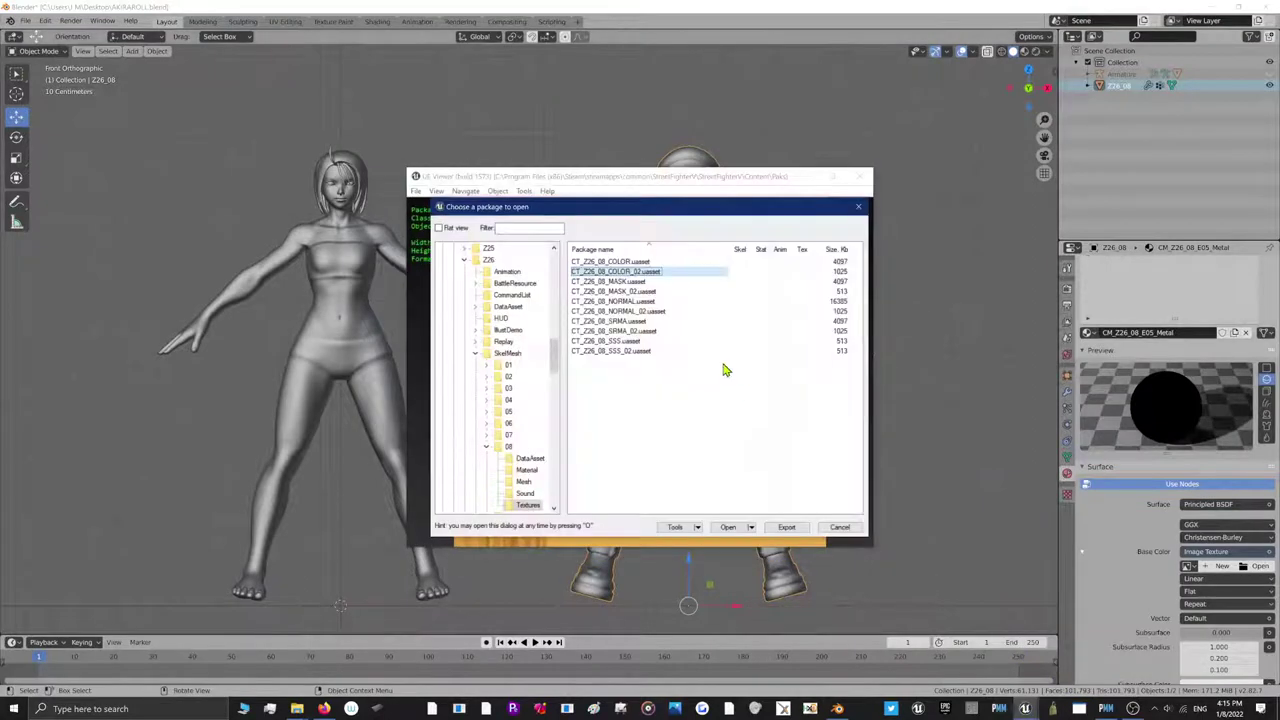
{"action": "left_click", "coordinate": [628, 252]}
{"action": "left_click", "coordinate": [628, 262]}
{"action": "left_click", "coordinate": [628, 252]}
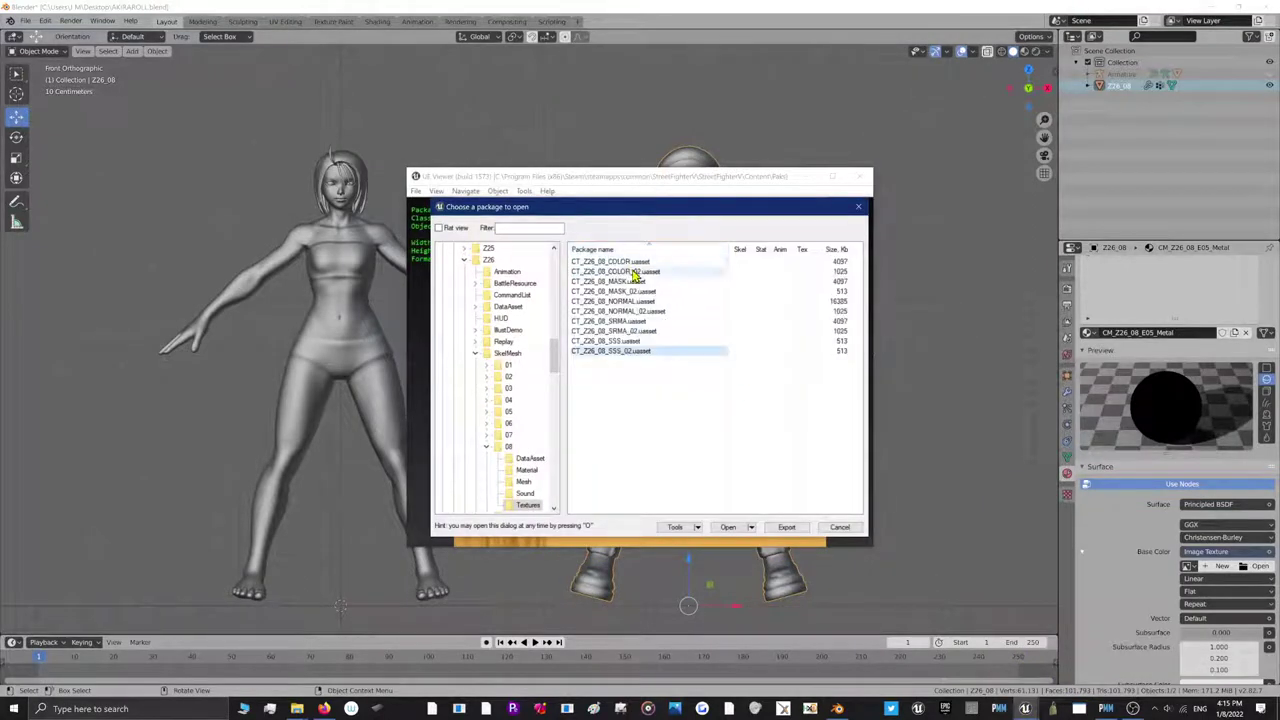
{"action": "left_click", "coordinate": [615, 261]}
{"action": "left_click", "coordinate": [620, 281], "text": "ctrl"}
{"action": "left_click", "coordinate": [625, 301], "text": "ctrl"}
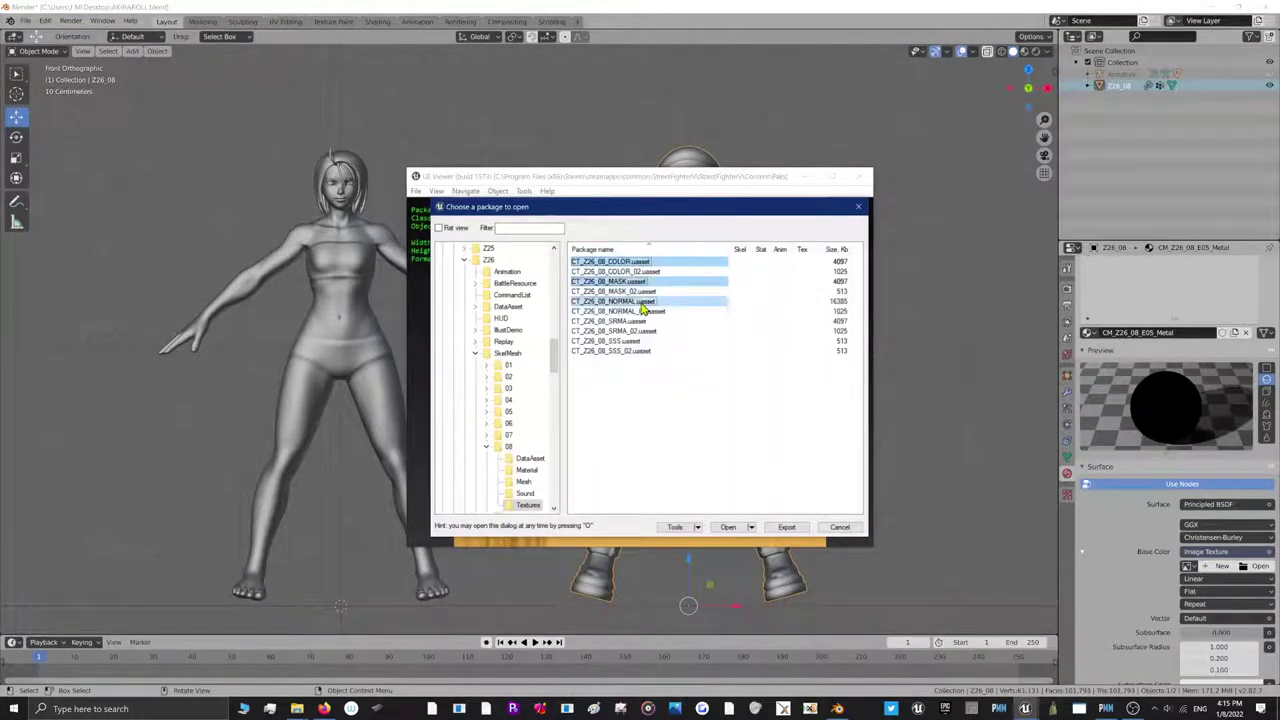
{"action": "left_click", "coordinate": [638, 321], "text": "ctrl"}
{"action": "left_click", "coordinate": [636, 341], "text": "ctrl"}
{"action": "right_click", "coordinate": [651, 343]}
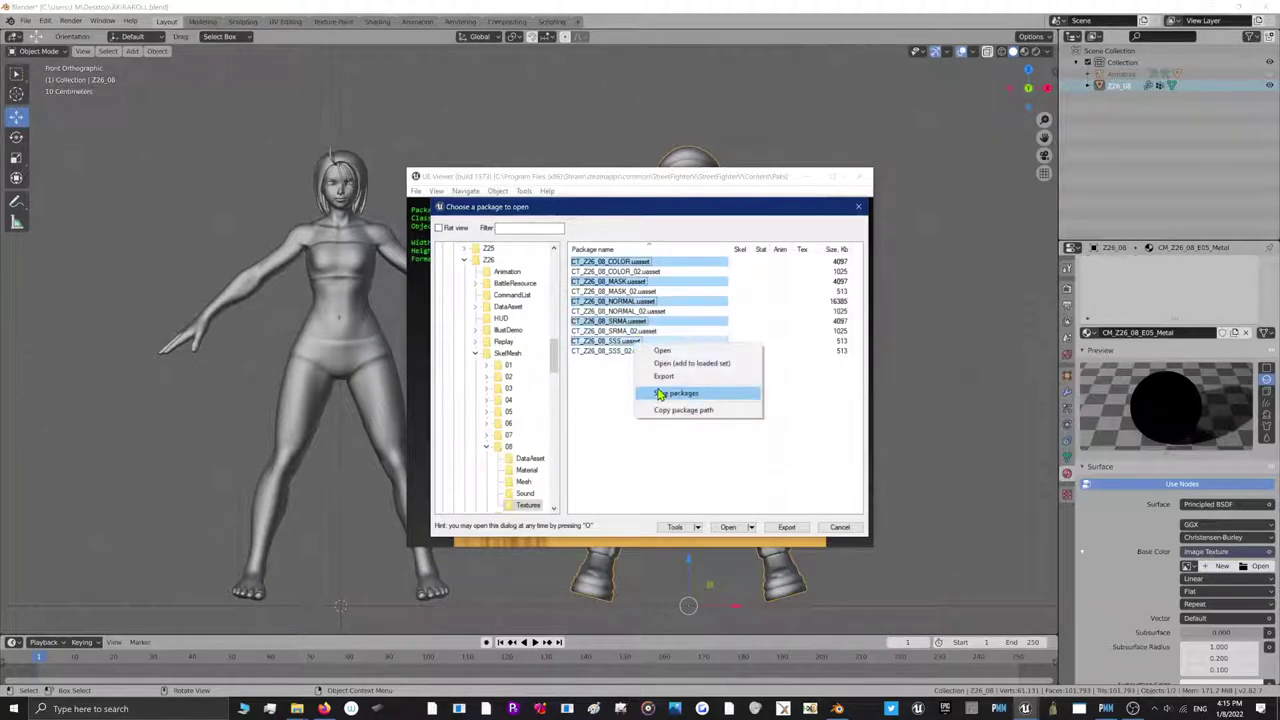
{"action": "left_click", "coordinate": [662, 393]}
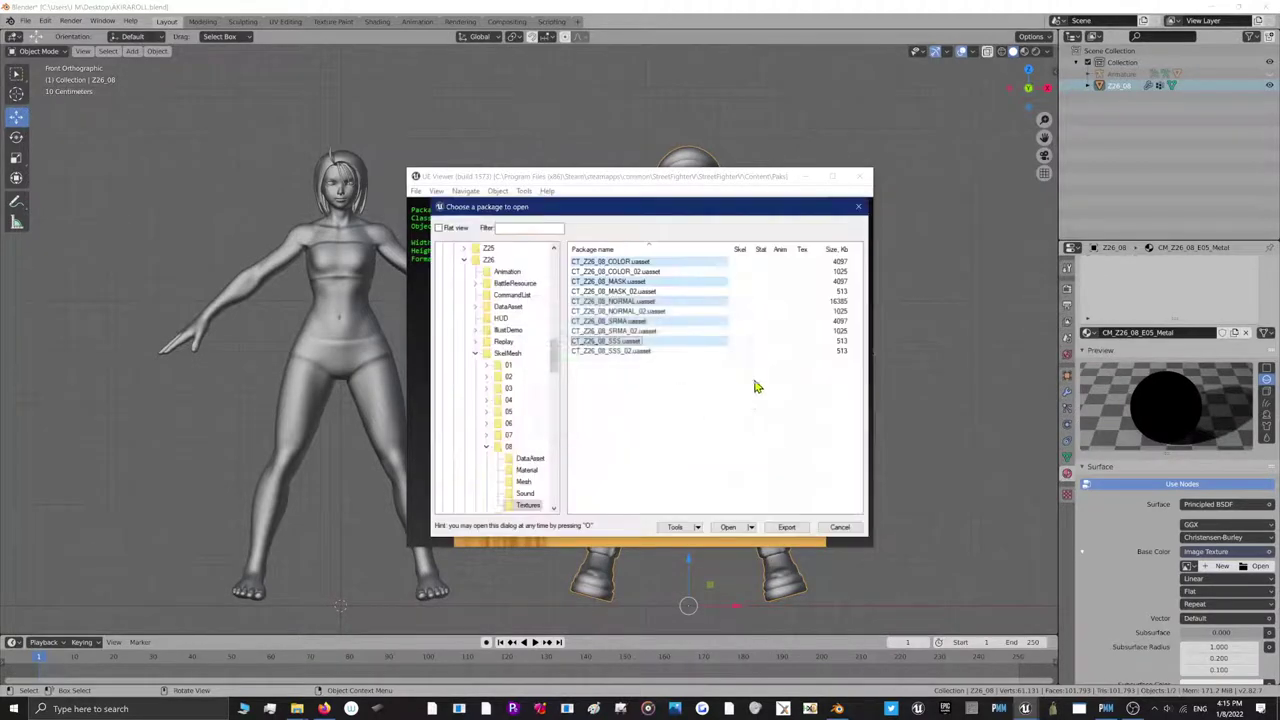
{"action": "left_click", "coordinate": [840, 527]}
{"action": "left_click", "coordinate": [805, 177]}
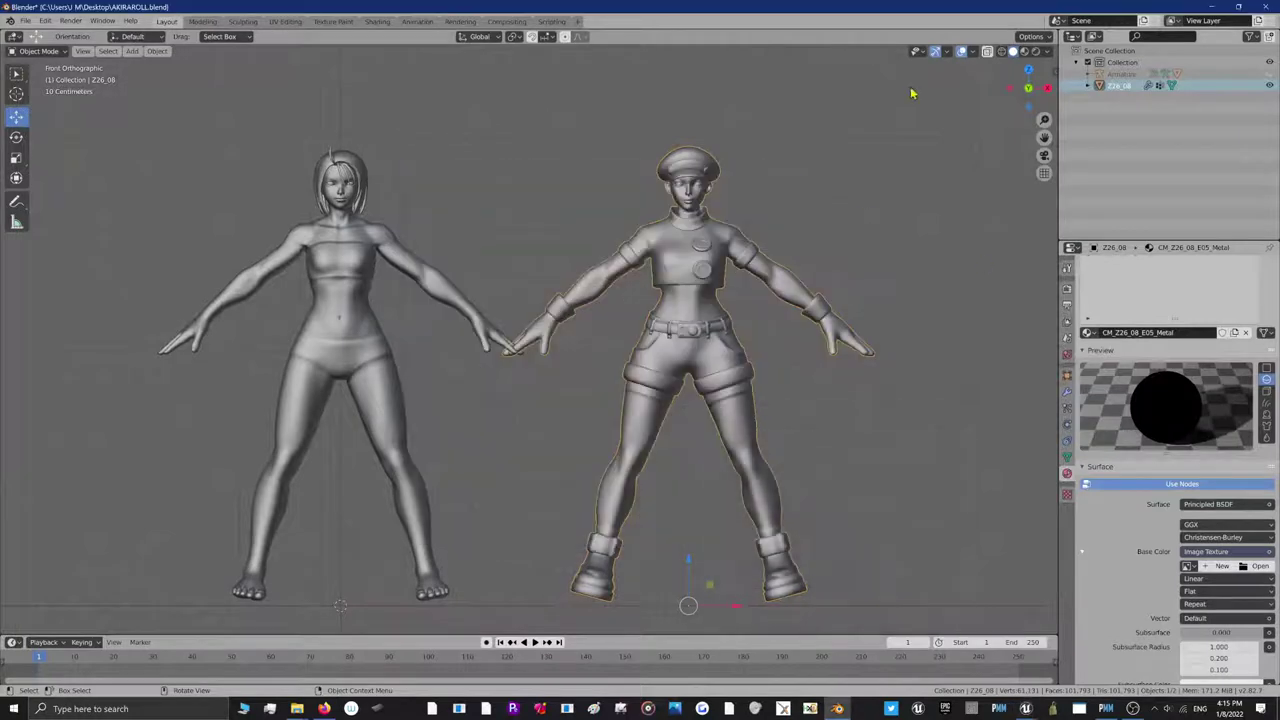
Display the characters in Material Preview shading and start choosing an image file for the Metal material's Base Color texture
{"action": "left_click", "coordinate": [1026, 52]}
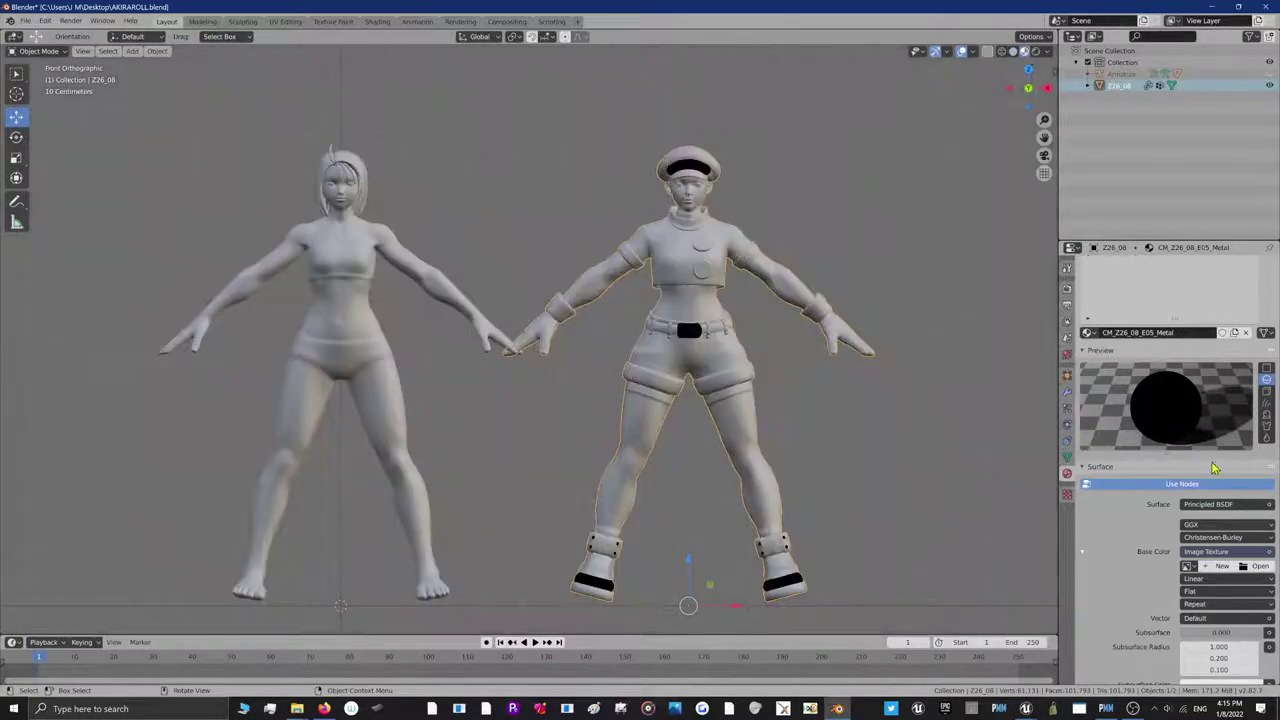
{"action": "left_click", "coordinate": [1254, 566]}
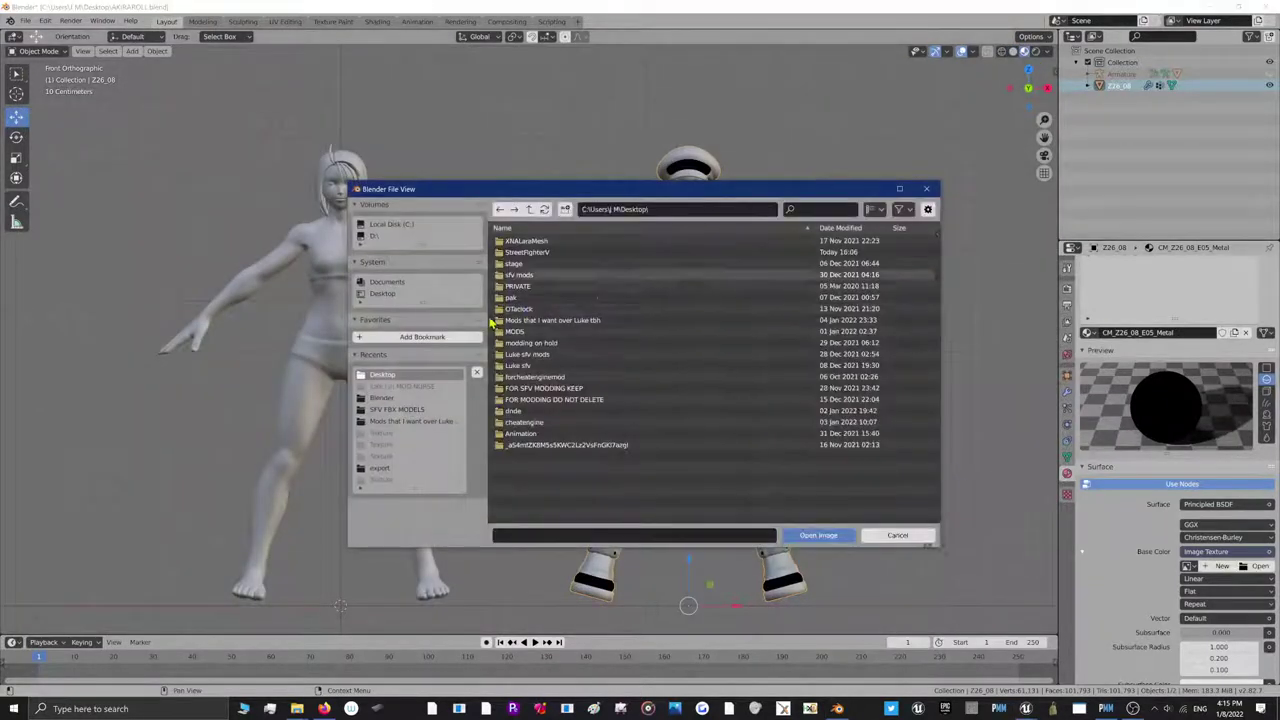
Browse from the Desktop up to the user folder and into its Downloads folder to look for the texture image
{"action": "left_click", "coordinate": [402, 225]}
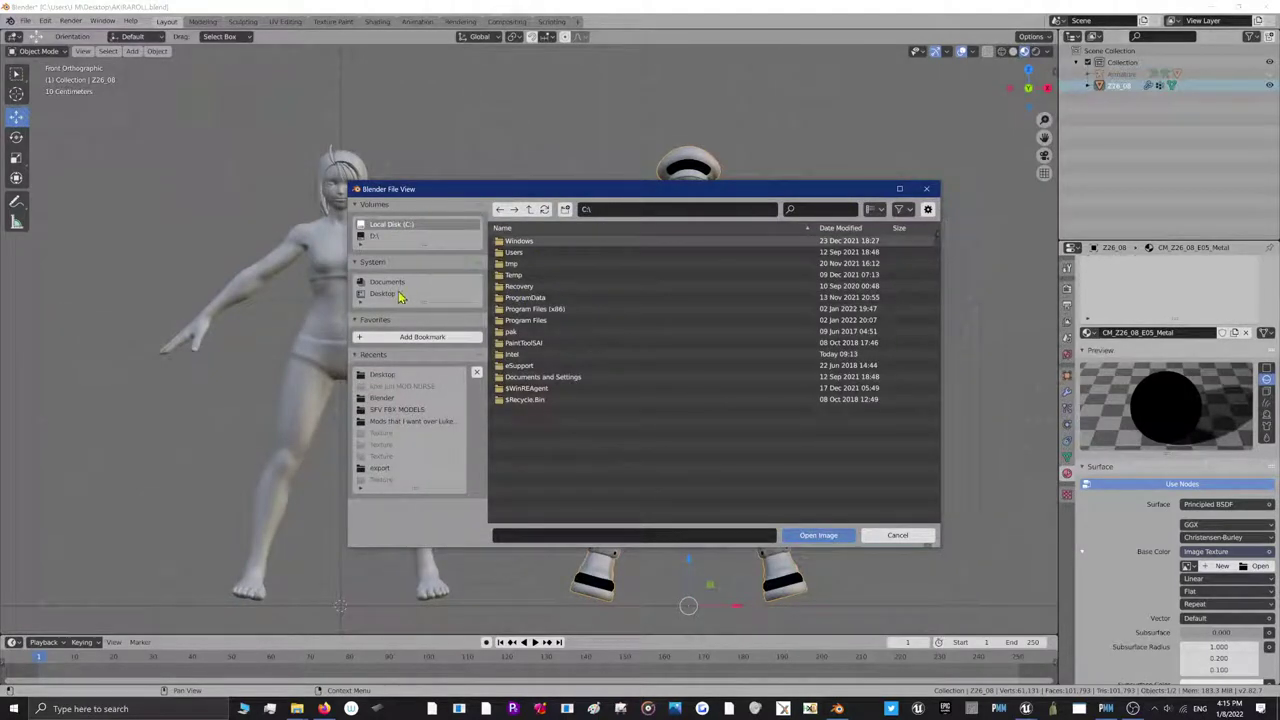
{"action": "left_click", "coordinate": [382, 375]}
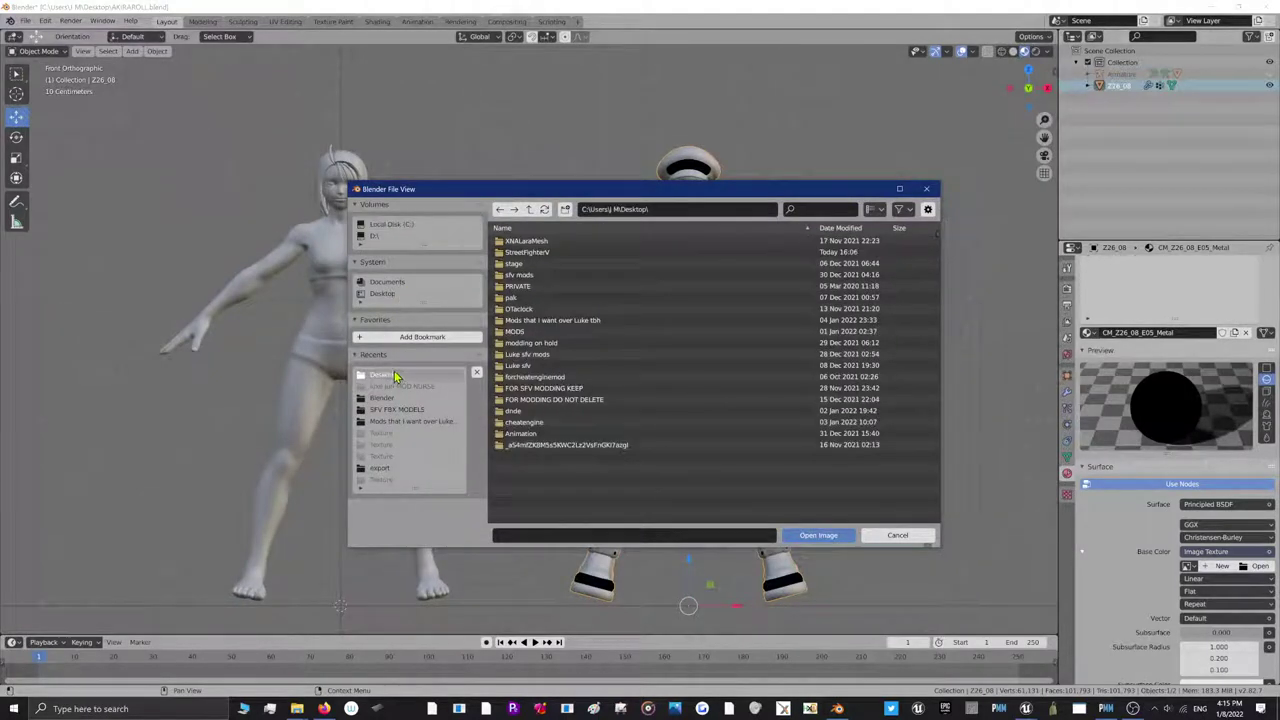
{"action": "double_click", "coordinate": [632, 209]}
{"action": "key", "text": "BackSpace"}
{"action": "key", "text": "Return"}
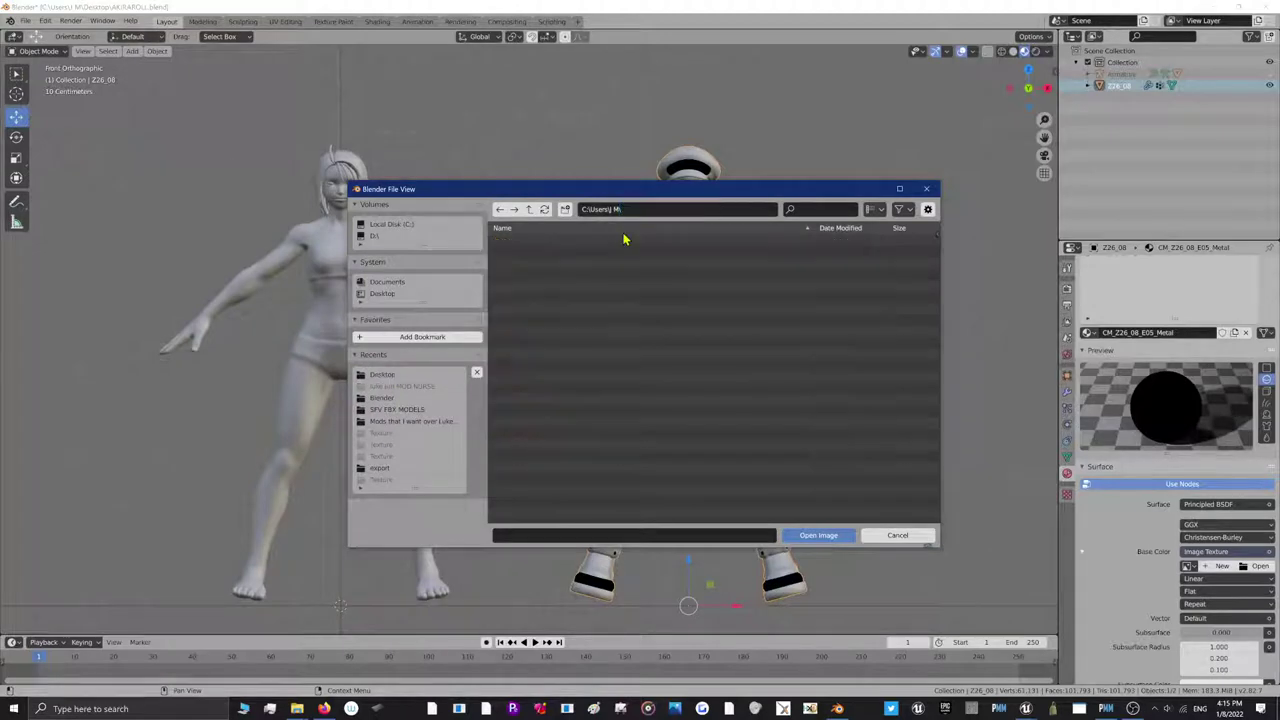
{"action": "scroll", "coordinate": [530, 340], "scroll_direction": "down", "scroll_amount": 3}
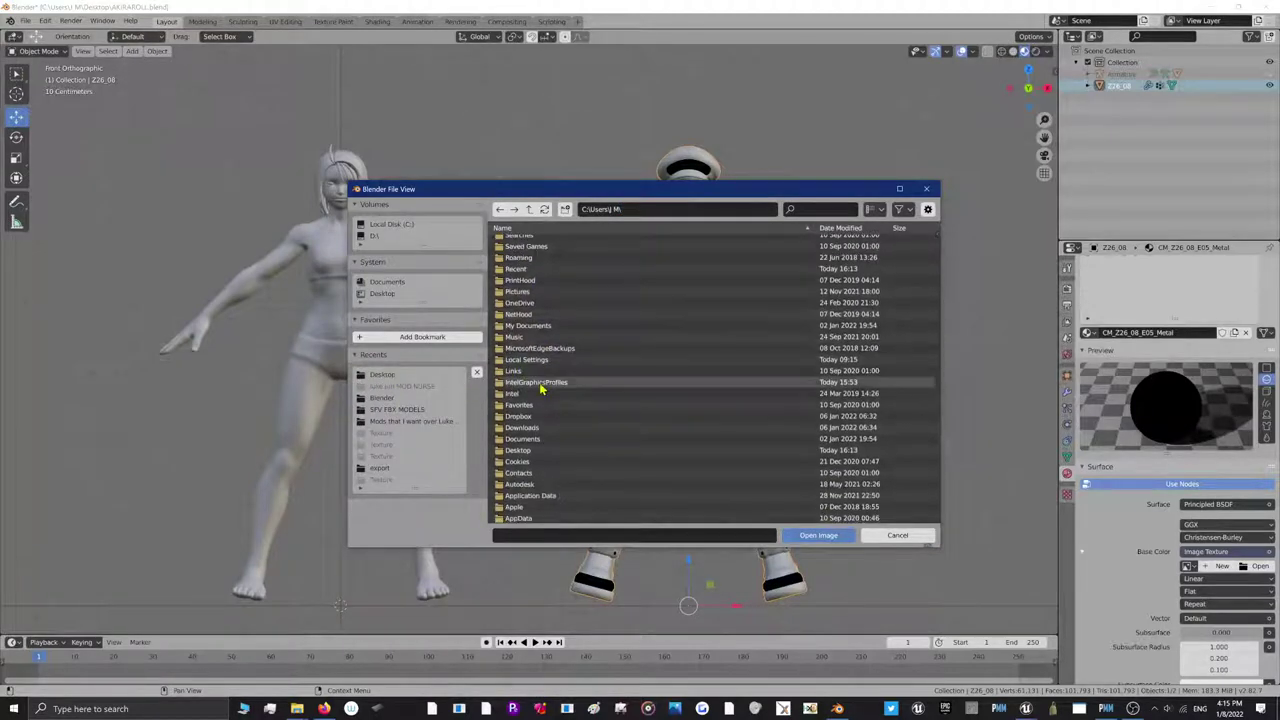
{"action": "left_click", "coordinate": [528, 414]}
{"action": "double_click", "coordinate": [526, 404]}
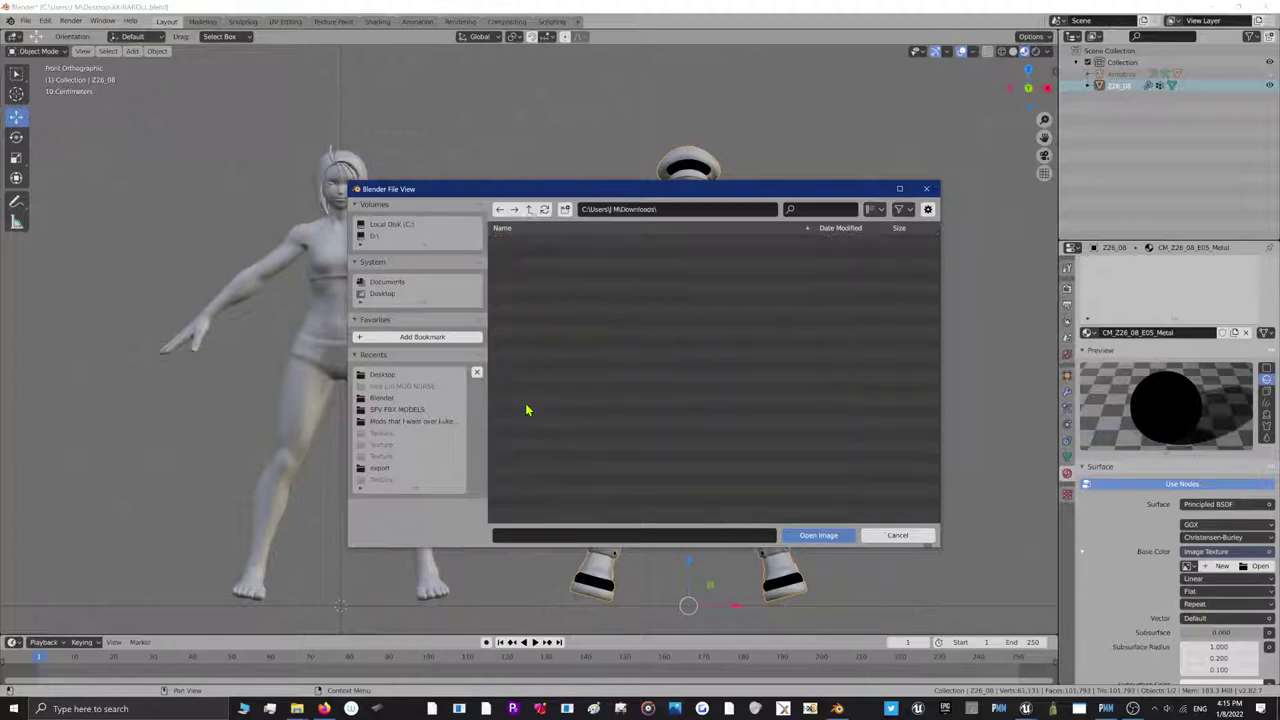
Open the texture folder inside Game\Chara\Z26\SkelMesh\08 under Downloads
{"action": "double_click", "coordinate": [518, 344]}
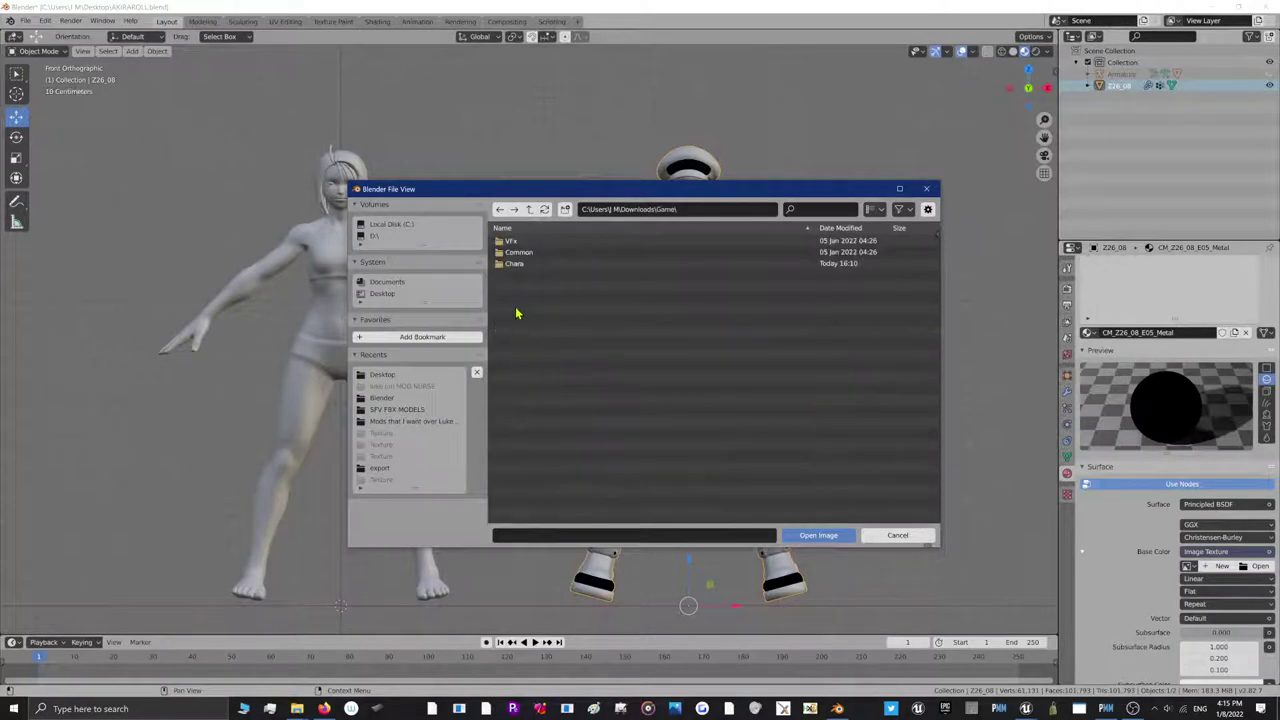
{"action": "double_click", "coordinate": [514, 264]}
{"action": "double_click", "coordinate": [512, 253]}
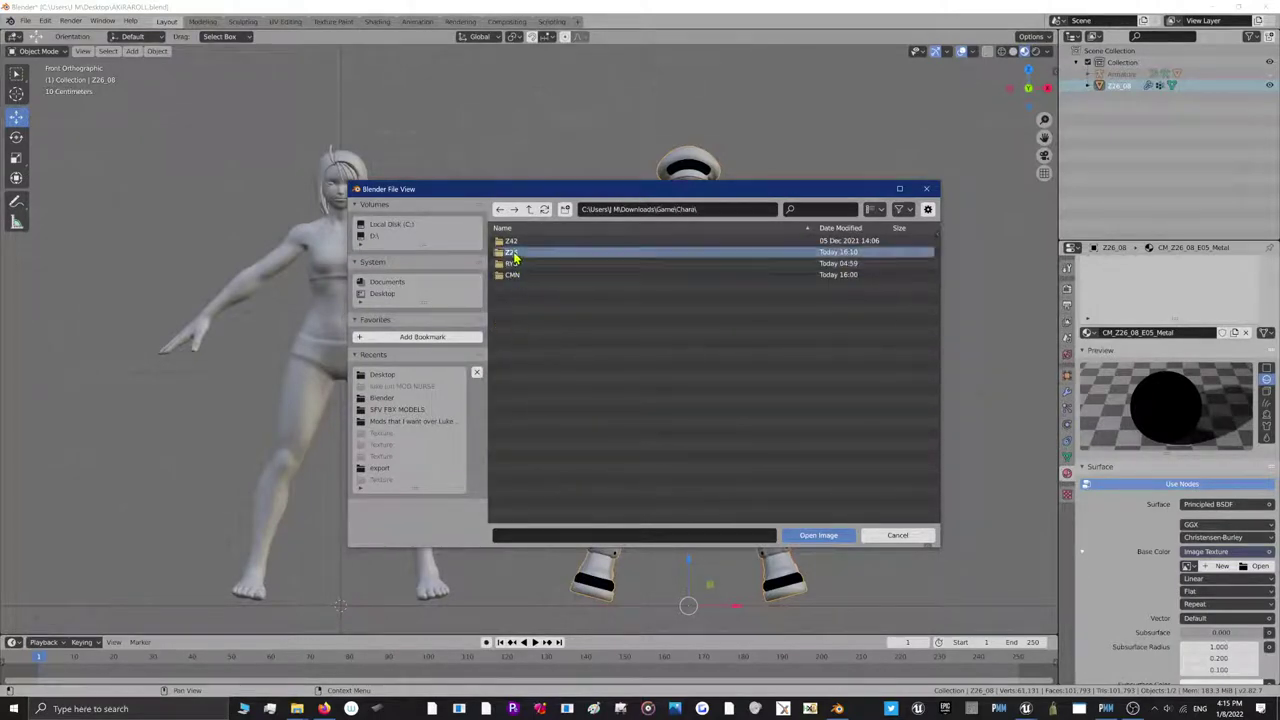
{"action": "double_click", "coordinate": [519, 242]}
{"action": "left_click", "coordinate": [521, 244]}
{"action": "double_click", "coordinate": [521, 244]}
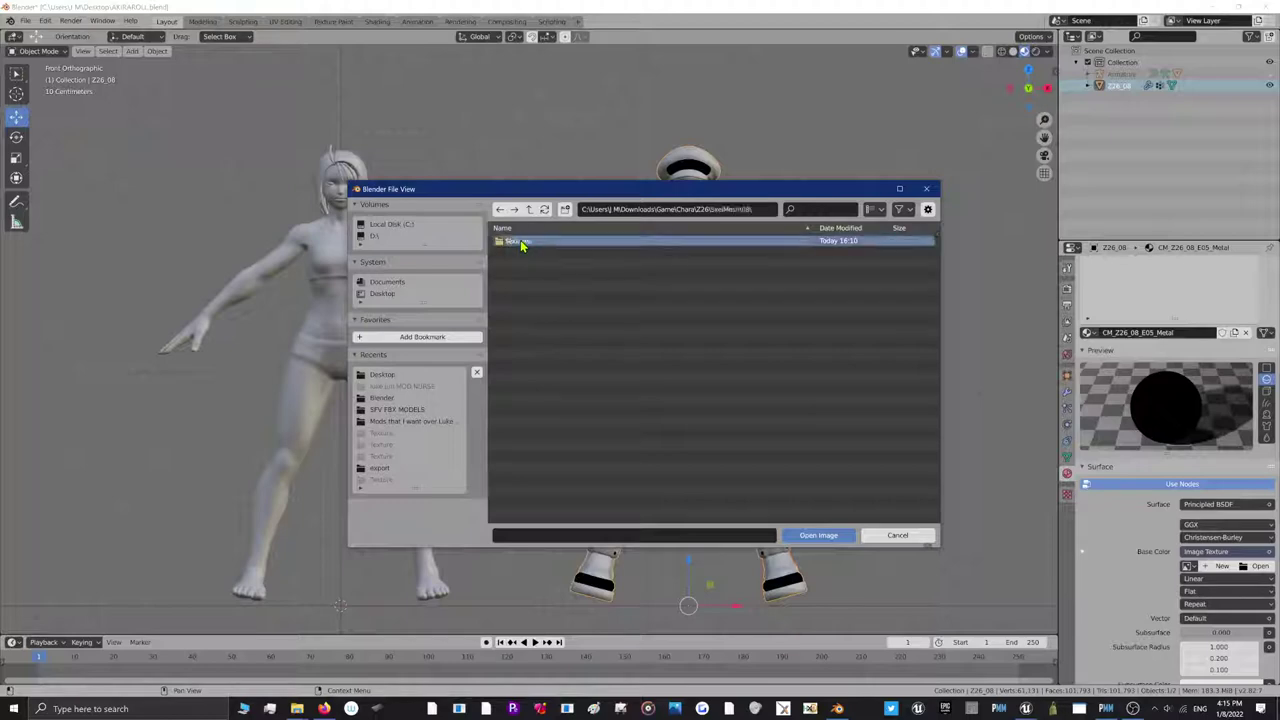
{"action": "double_click", "coordinate": [521, 244]}
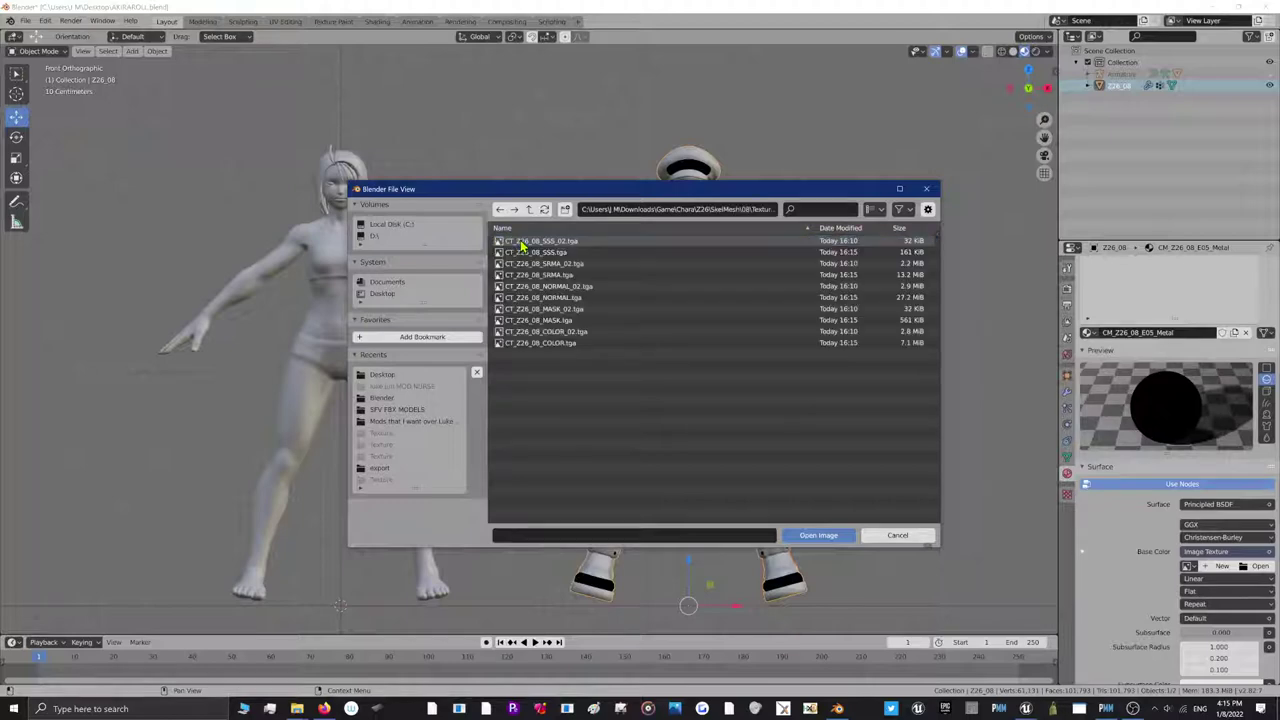
Load CT_Z26_08_COLOR.tga as the base color texture of the CM_Z26_08_E05_Metal material and inspect the model
{"action": "left_click", "coordinate": [537, 343]}
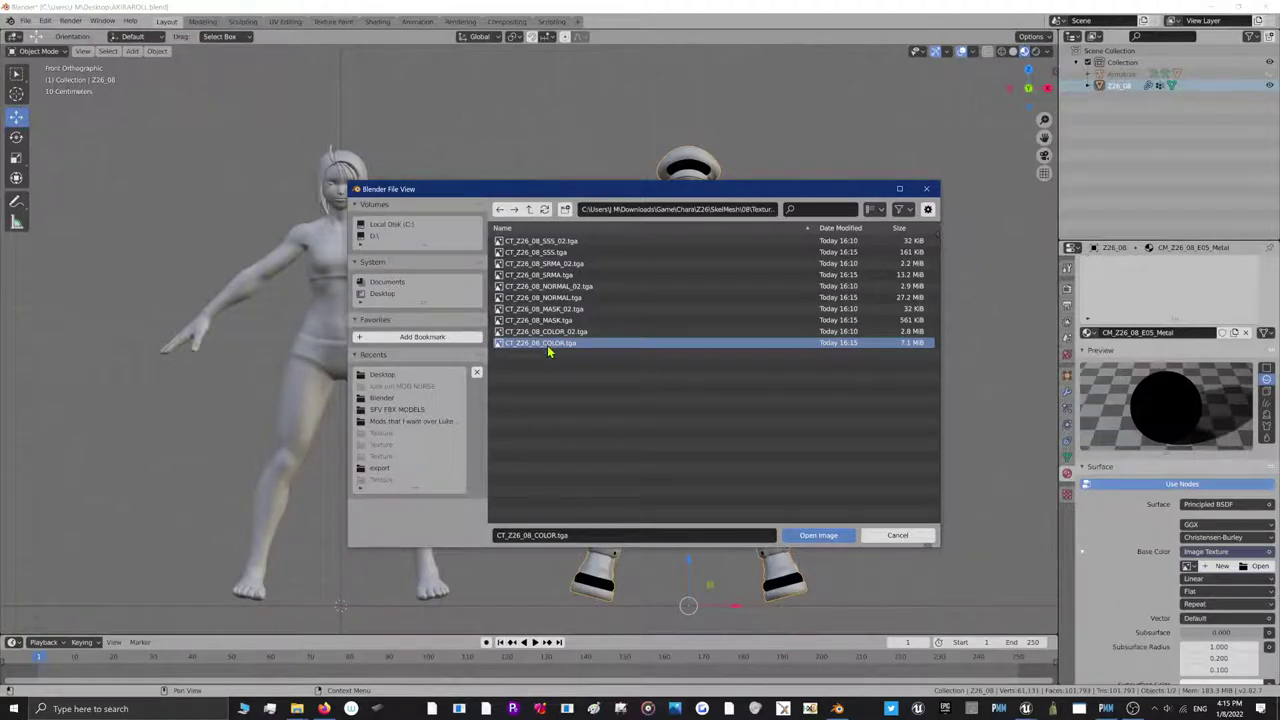
{"action": "double_click", "coordinate": [547, 345]}
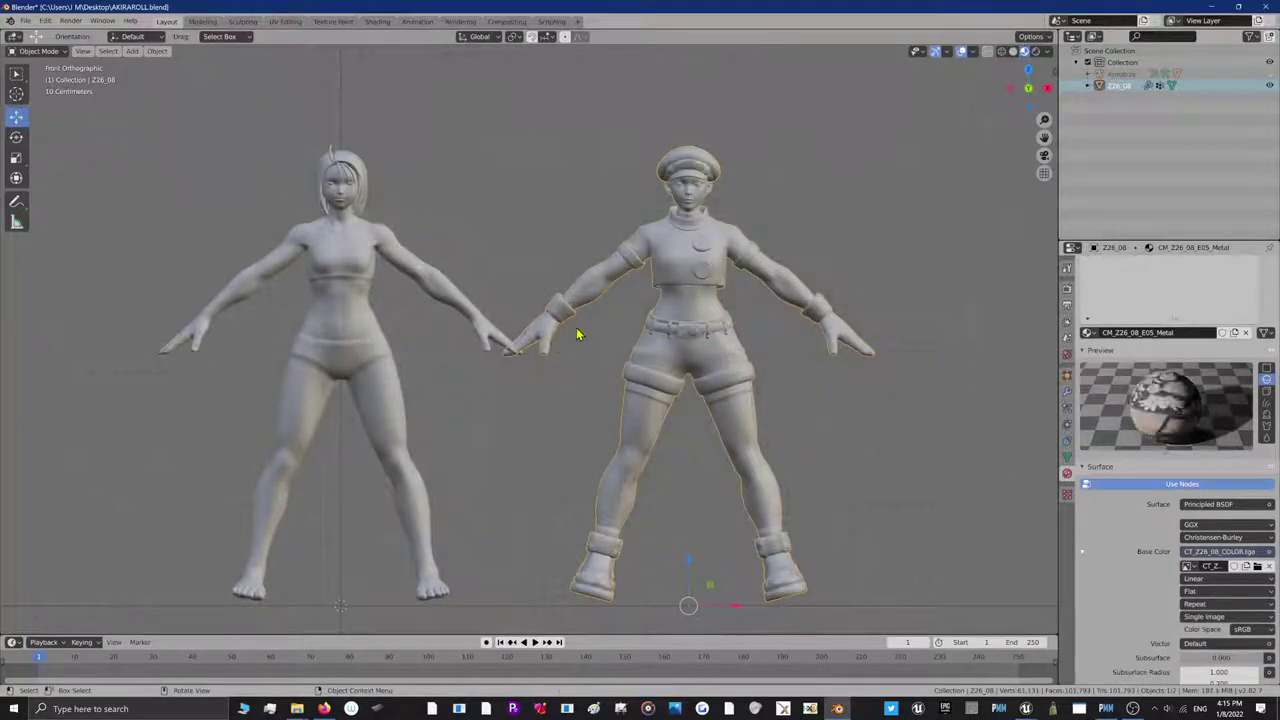
{"action": "scroll", "coordinate": [703, 512], "scroll_direction": "up", "scroll_amount": 2}
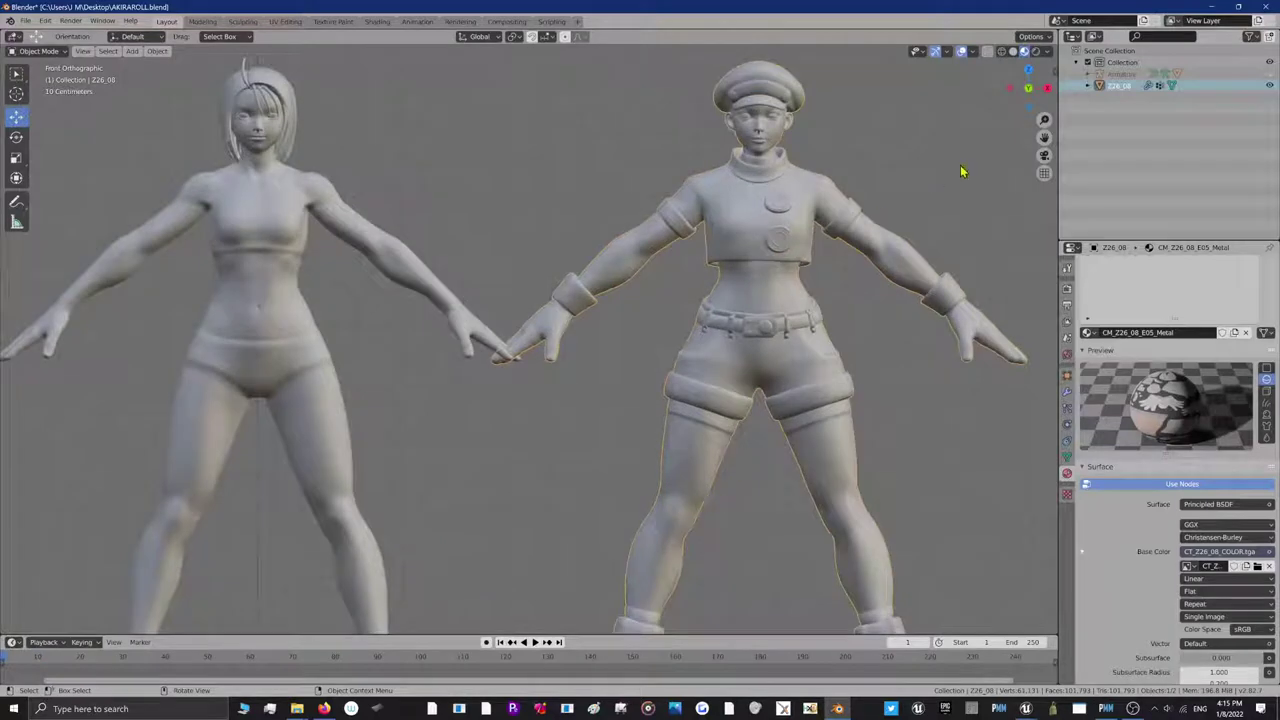
{"action": "mouse_move", "coordinate": [1010, 97]}
{"action": "left_mouse_down"}
{"action": "mouse_move", "coordinate": [975, 108]}
{"action": "mouse_move", "coordinate": [972, 195]}
{"action": "mouse_move", "coordinate": [1005, 110]}
{"action": "left_mouse_up"}
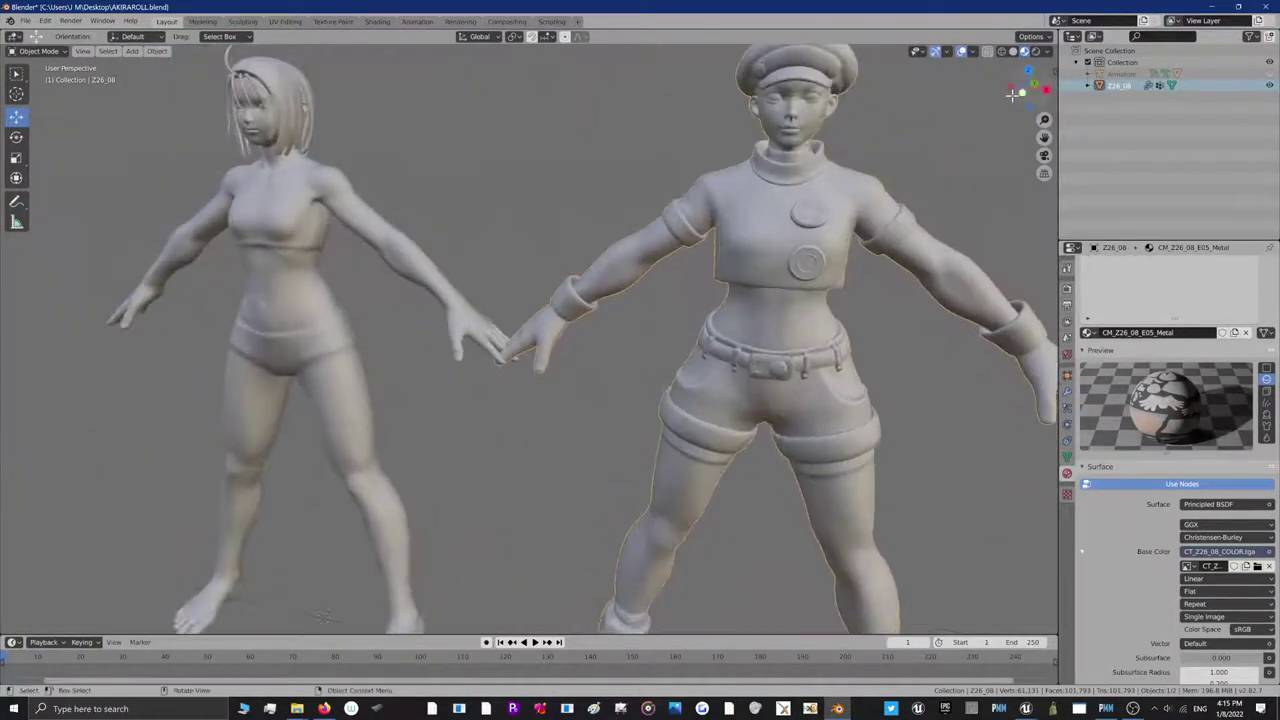
{"action": "left_click", "coordinate": [1014, 94]}
Give the CM_Z26_08_E06_Jaket material an image texture base color using the loaded CT_Z26_08_COLOR.tga
{"action": "scroll", "coordinate": [1229, 350], "scroll_direction": "up", "scroll_amount": 1}
{"action": "scroll", "coordinate": [1220, 352], "scroll_direction": "up", "scroll_amount": 2}
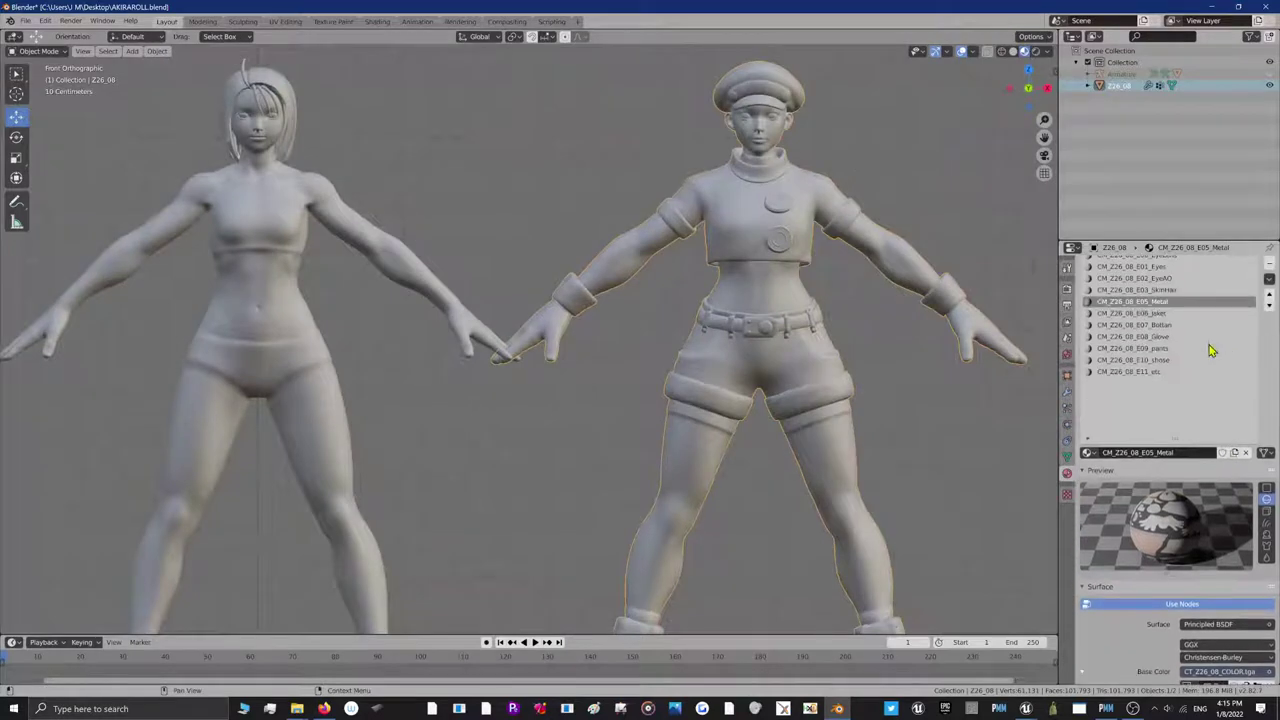
{"action": "left_click", "coordinate": [1160, 314]}
{"action": "scroll", "coordinate": [1240, 560], "scroll_direction": "down", "scroll_amount": 2}
{"action": "left_click", "coordinate": [1269, 606]}
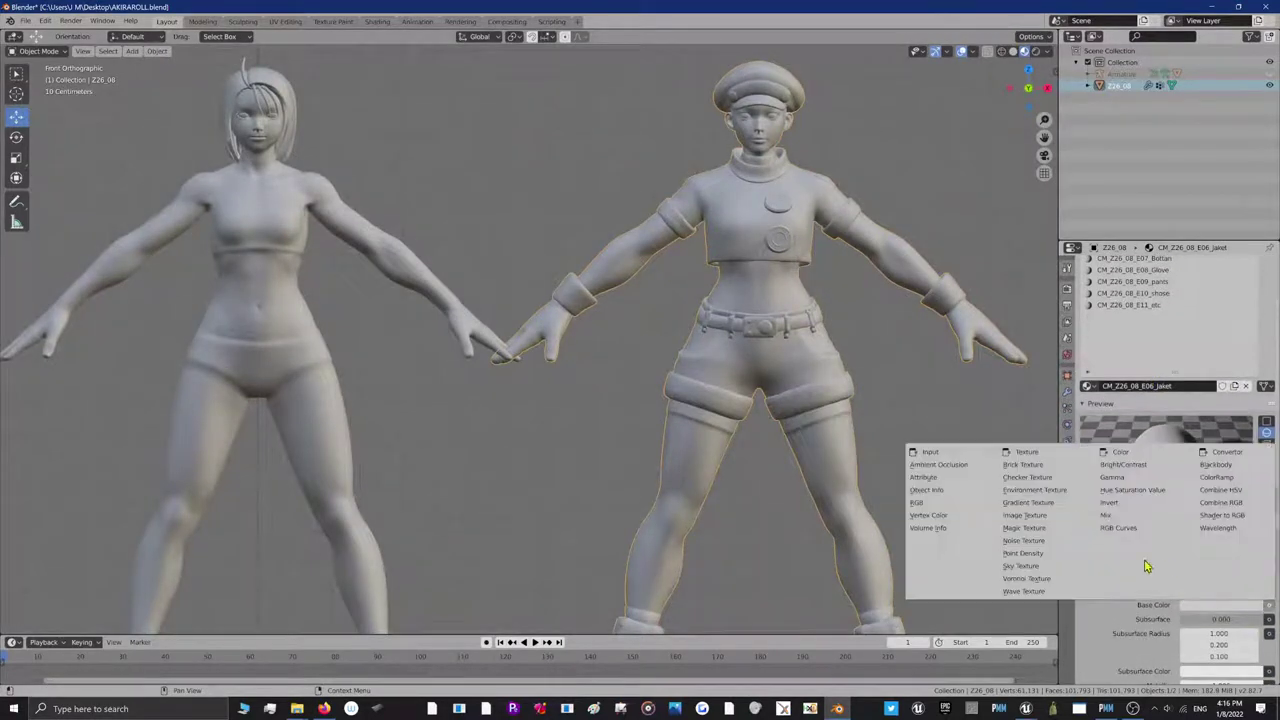
{"action": "left_click", "coordinate": [1043, 521]}
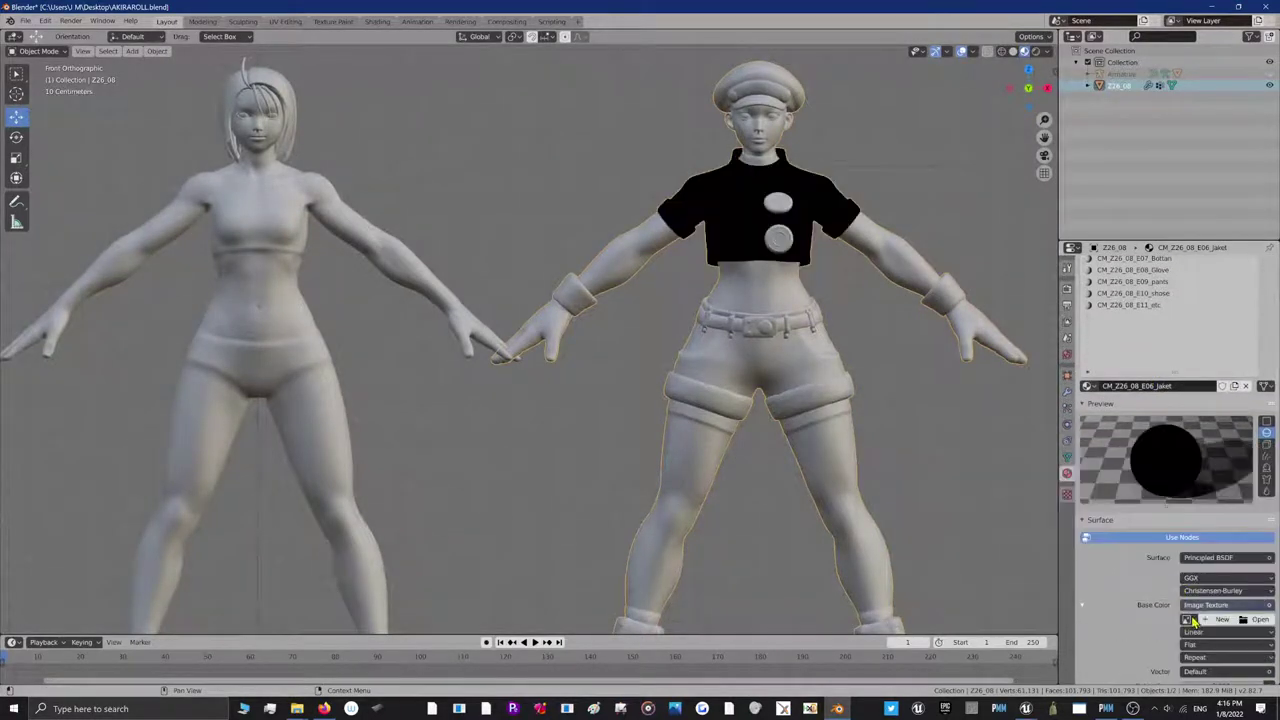
{"action": "left_click", "coordinate": [1189, 619]}
{"action": "left_click", "coordinate": [1128, 504]}
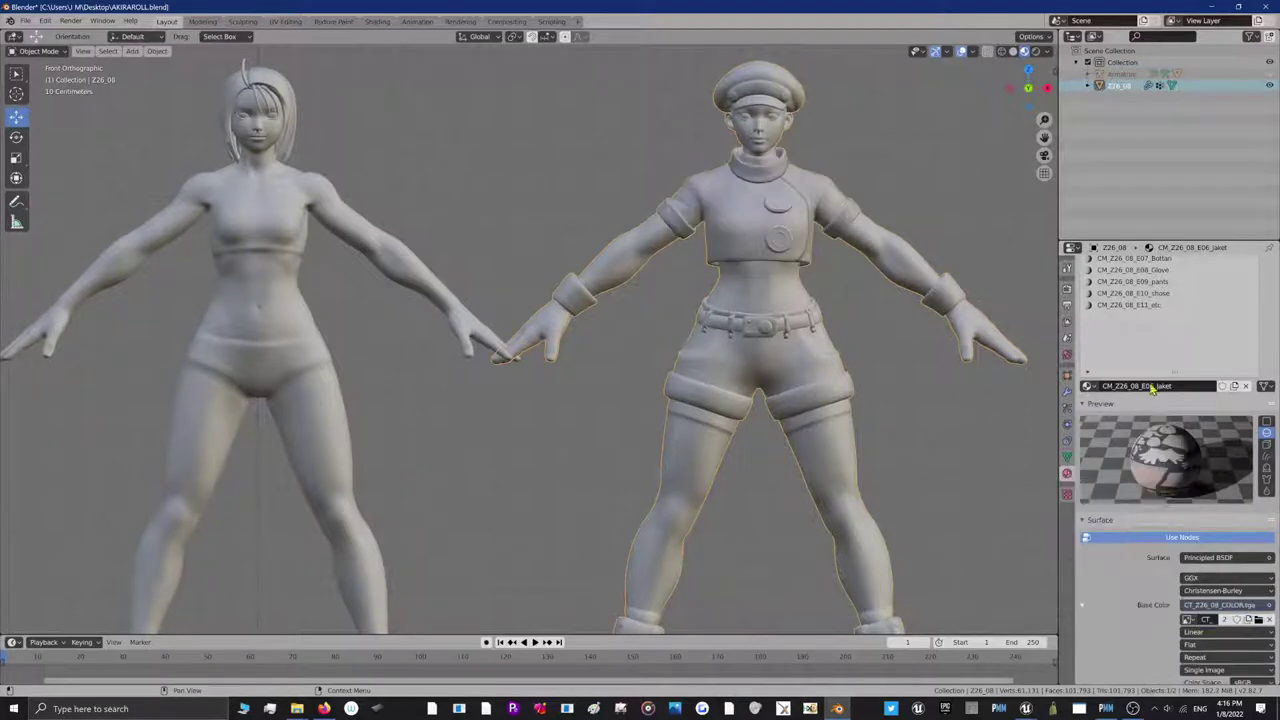
Assign CT_Z26_08_COLOR.tga as an image texture to the base color of the CM_Z26_08_E07_Bottan material
{"action": "scroll", "coordinate": [1159, 326], "scroll_direction": "up", "scroll_amount": 3}
{"action": "left_click", "coordinate": [1163, 300]}
{"action": "scroll", "coordinate": [1166, 311], "scroll_direction": "down", "scroll_amount": 3}
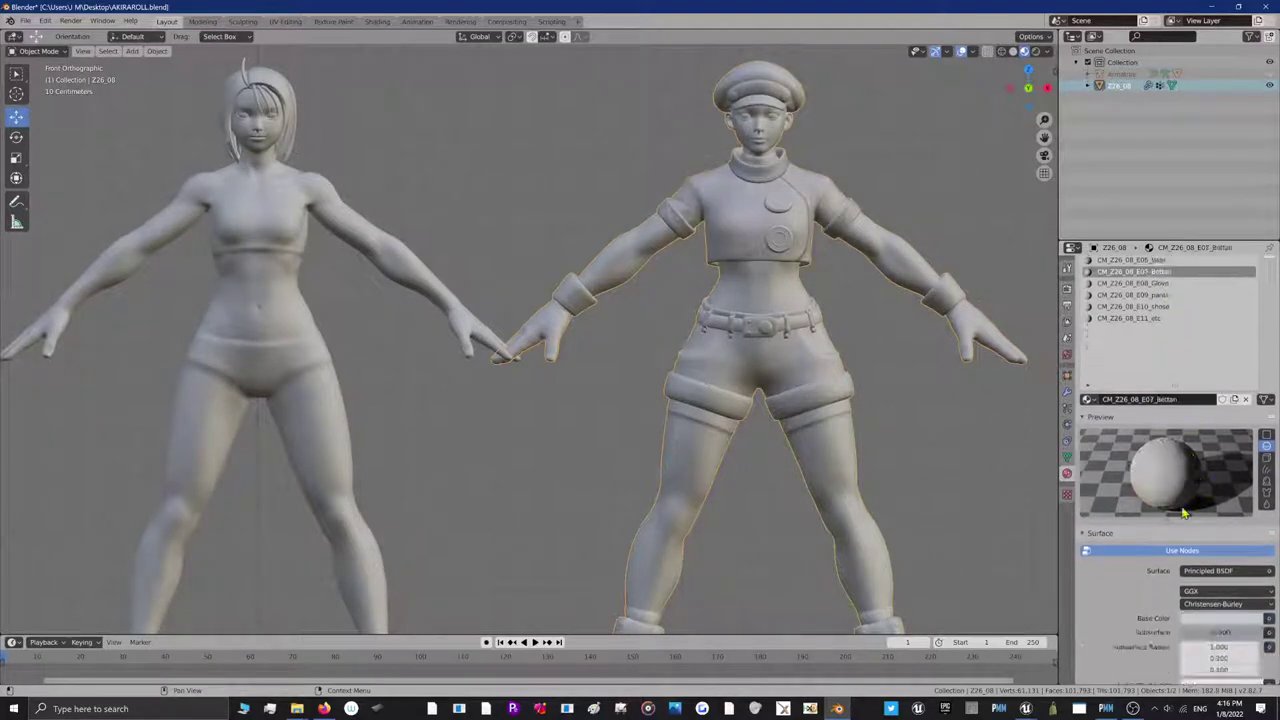
{"action": "left_click", "coordinate": [1269, 553]}
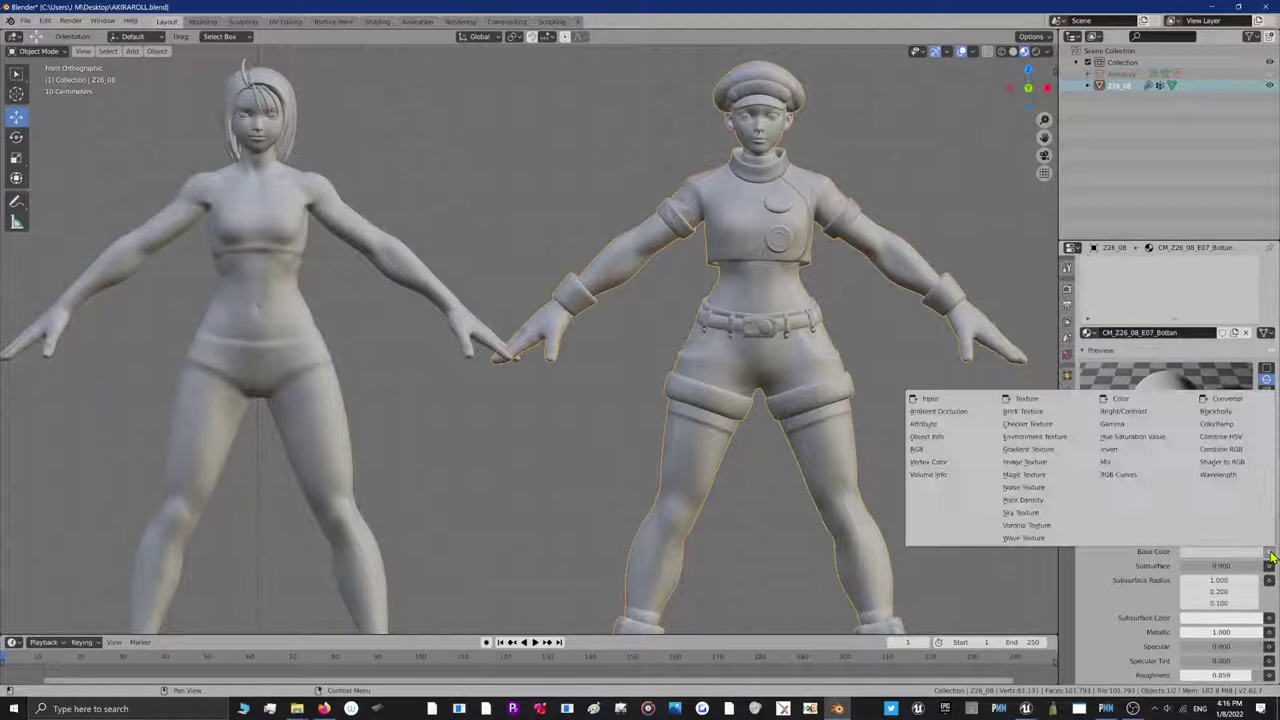
{"action": "left_click", "coordinate": [1015, 462]}
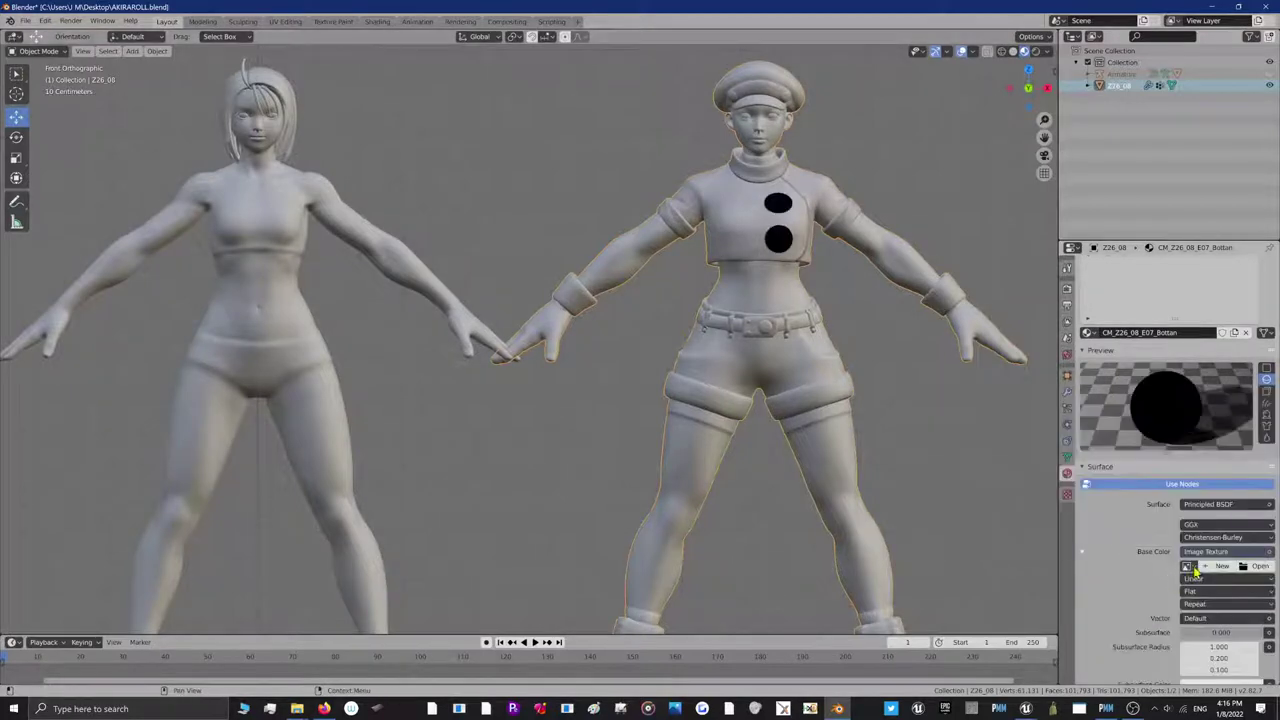
{"action": "left_click", "coordinate": [1188, 566]}
{"action": "left_click", "coordinate": [1125, 455]}
Set the base color of the CM_Z26_08_E08_Glove material to the CT_Z26_08_COLOR.tga image texture and inspect the gloves
{"action": "scroll", "coordinate": [1170, 318], "scroll_direction": "up", "scroll_amount": 1}
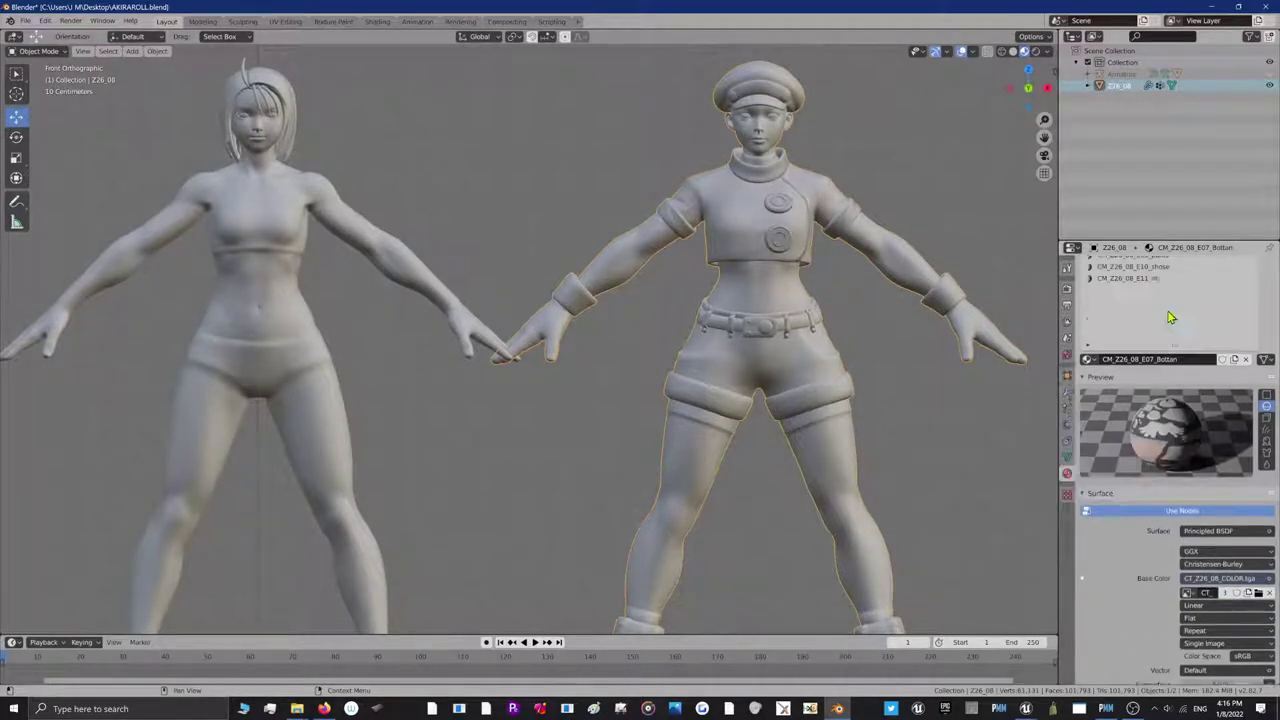
{"action": "scroll", "coordinate": [1171, 317], "scroll_direction": "up", "scroll_amount": 3}
{"action": "scroll", "coordinate": [1166, 323], "scroll_direction": "down", "scroll_amount": 1}
{"action": "left_click", "coordinate": [1157, 323]}
{"action": "scroll", "coordinate": [1177, 580], "scroll_direction": "down", "scroll_amount": 2}
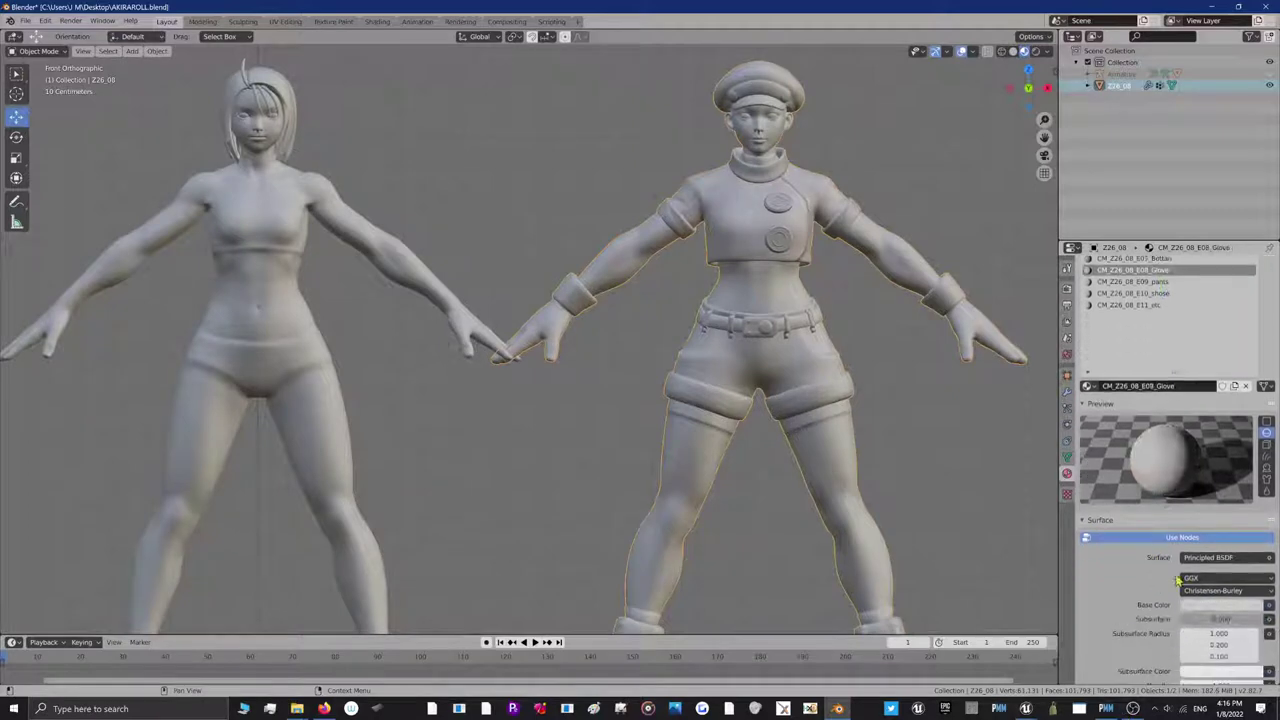
{"action": "left_click", "coordinate": [1268, 606]}
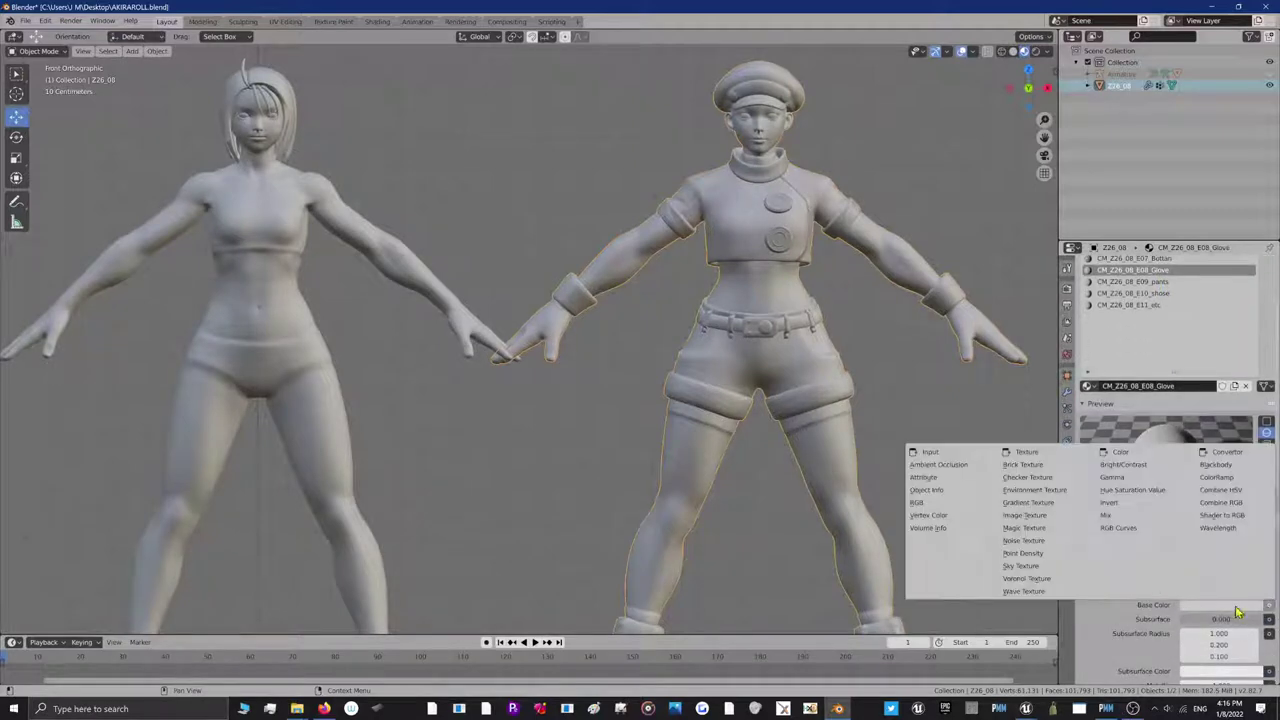
{"action": "left_click", "coordinate": [1025, 515]}
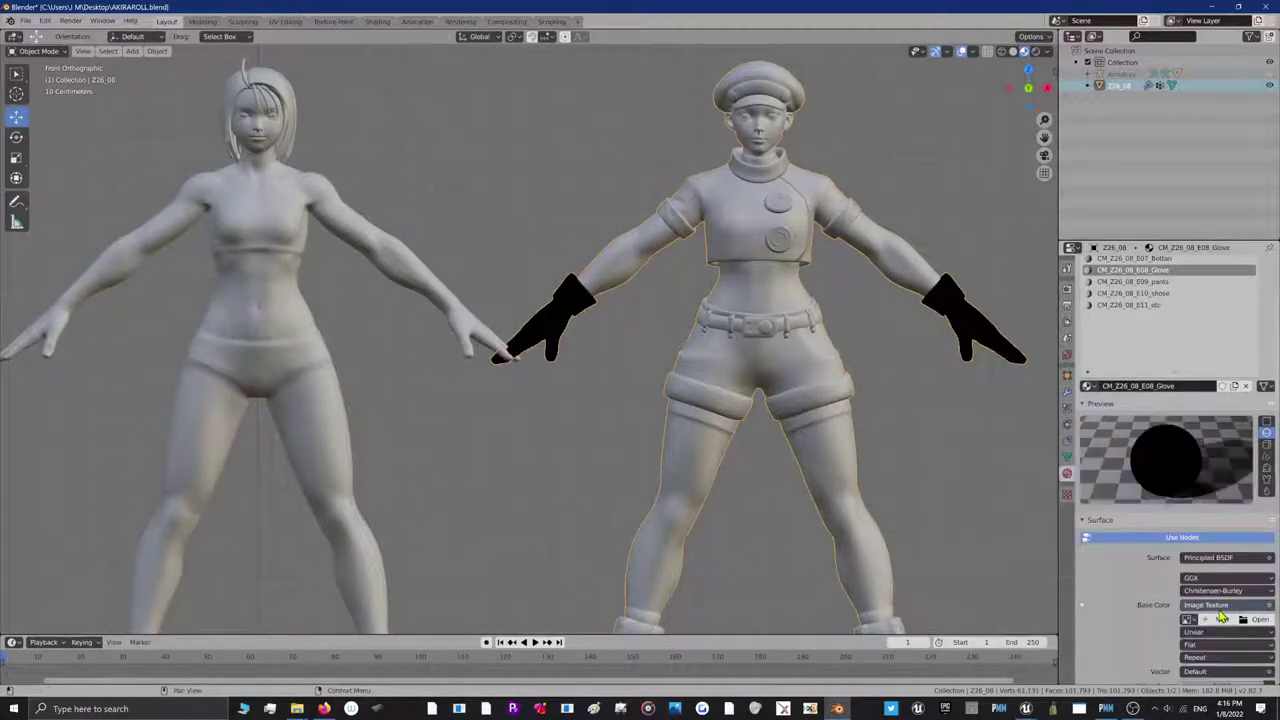
{"action": "left_click", "coordinate": [1188, 620]}
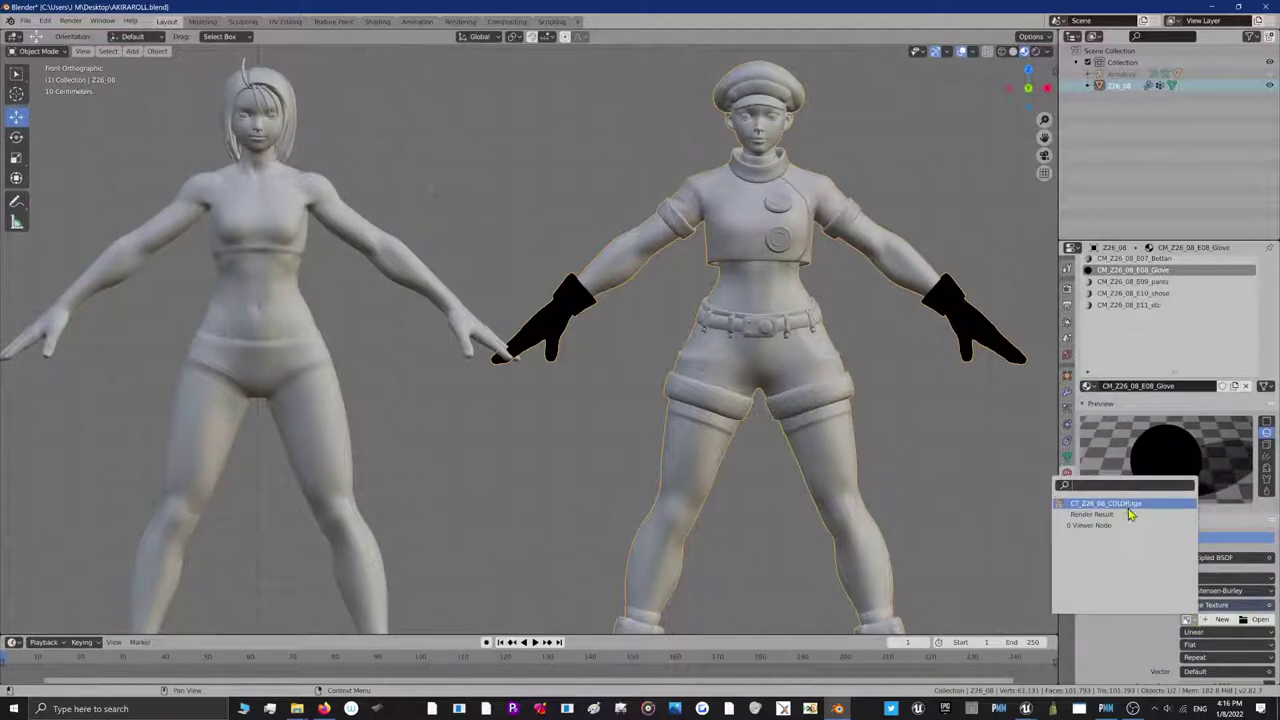
{"action": "left_click", "coordinate": [1130, 512]}
{"action": "scroll", "coordinate": [557, 333], "scroll_direction": "up", "scroll_amount": 3}
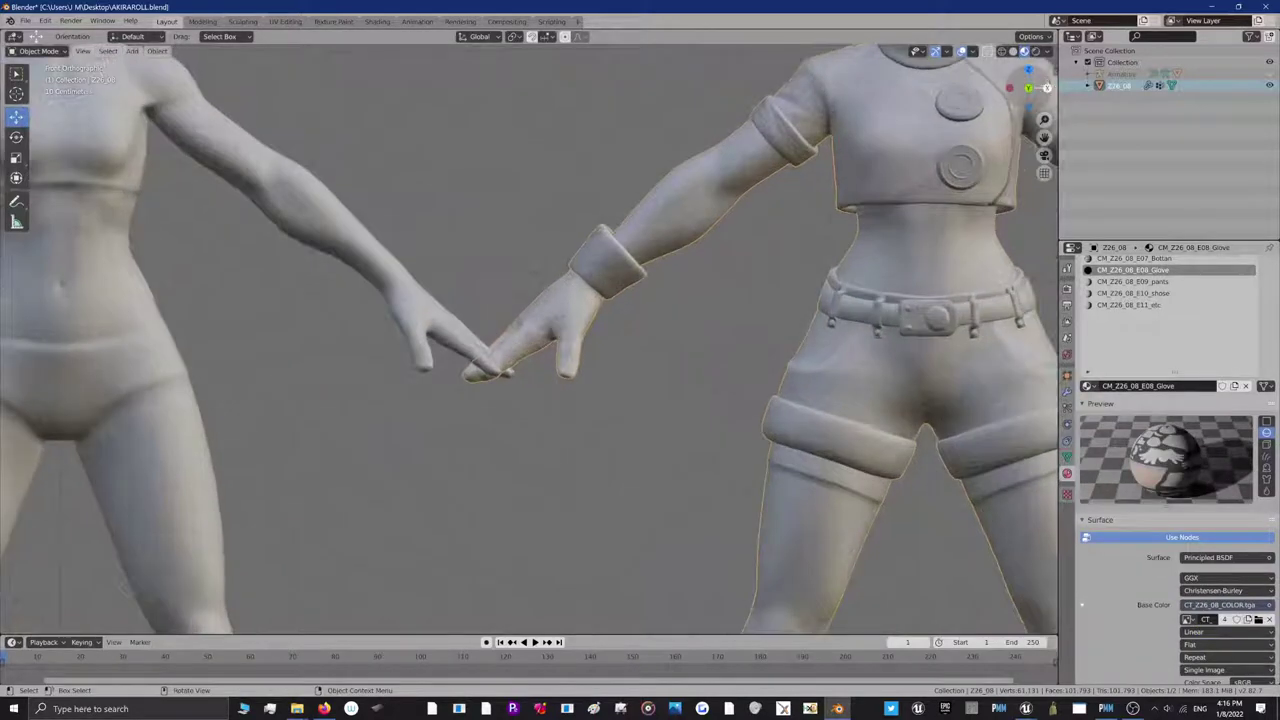
{"action": "middle_click_drag", "start_coordinate": [512, 258], "coordinate": [633, 278]}
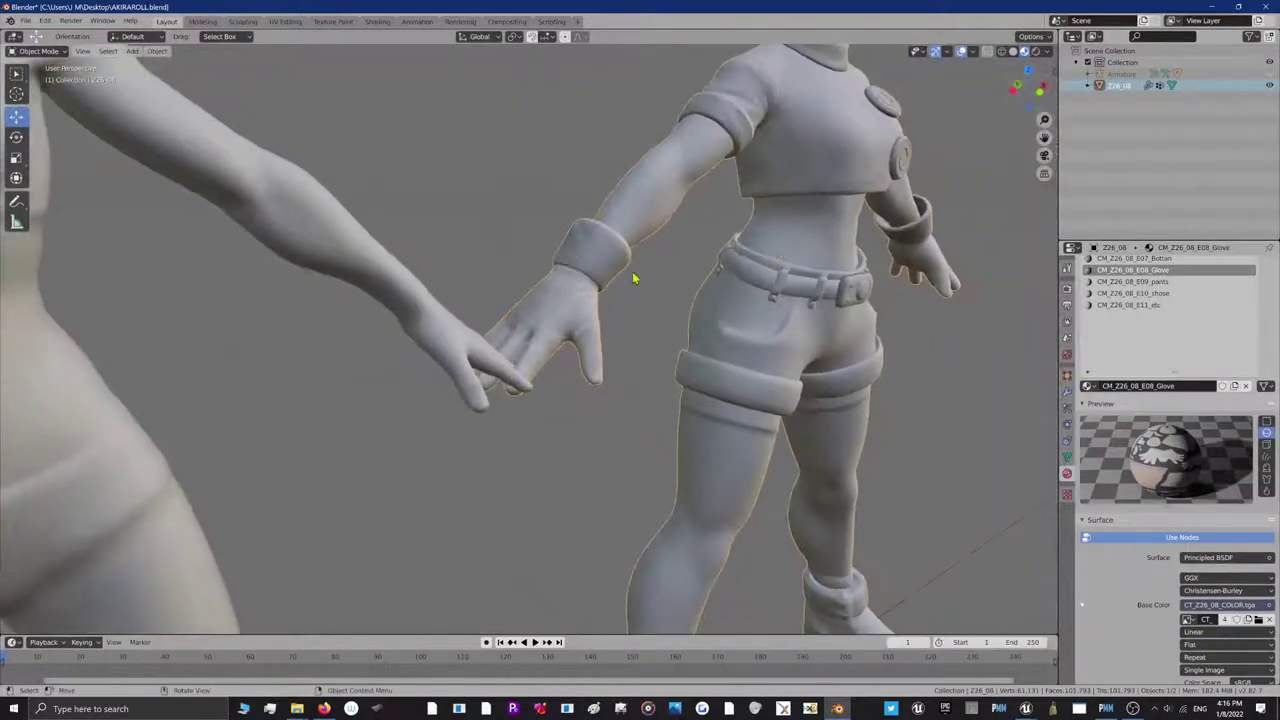
{"action": "left_click", "coordinate": [1033, 91]}
{"action": "scroll", "coordinate": [531, 306], "scroll_direction": "down", "scroll_amount": 4}
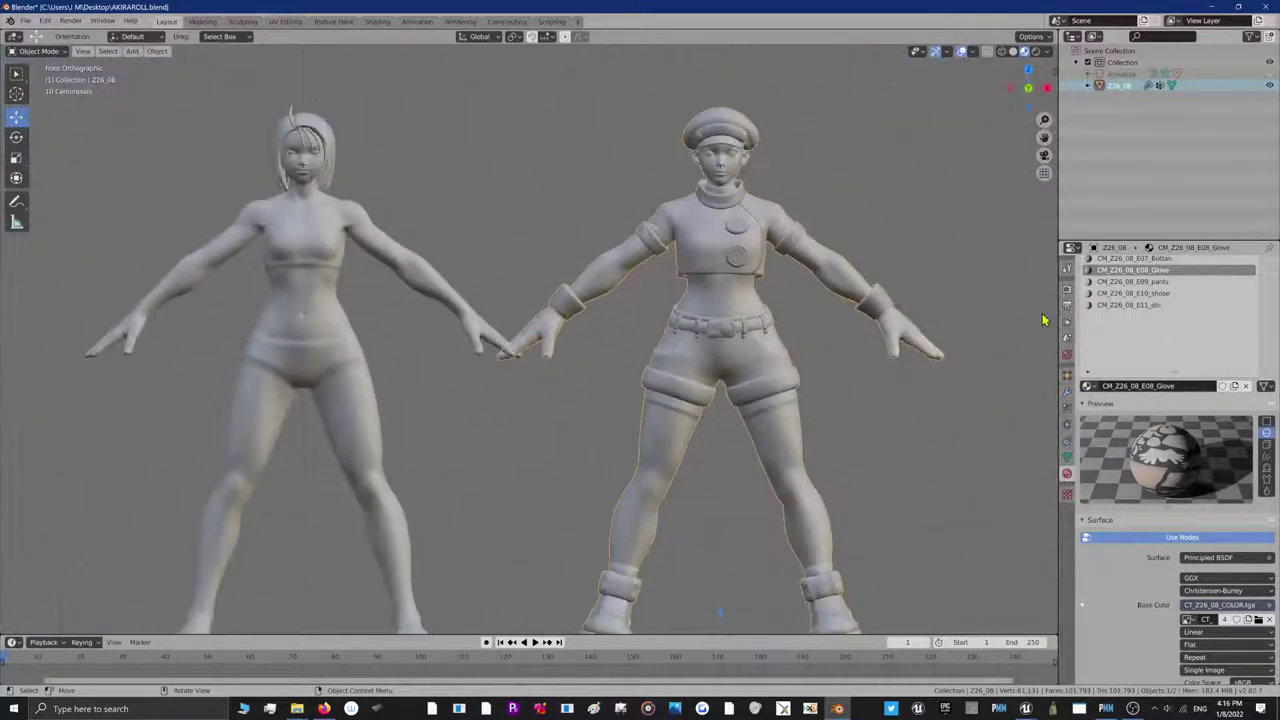
Set the base color of the CM_Z26_08_E09_pants material to an image texture using CT_Z26_08_COLOR.tga
{"action": "left_click", "coordinate": [1130, 282]}
{"action": "left_click", "coordinate": [1082, 605]}
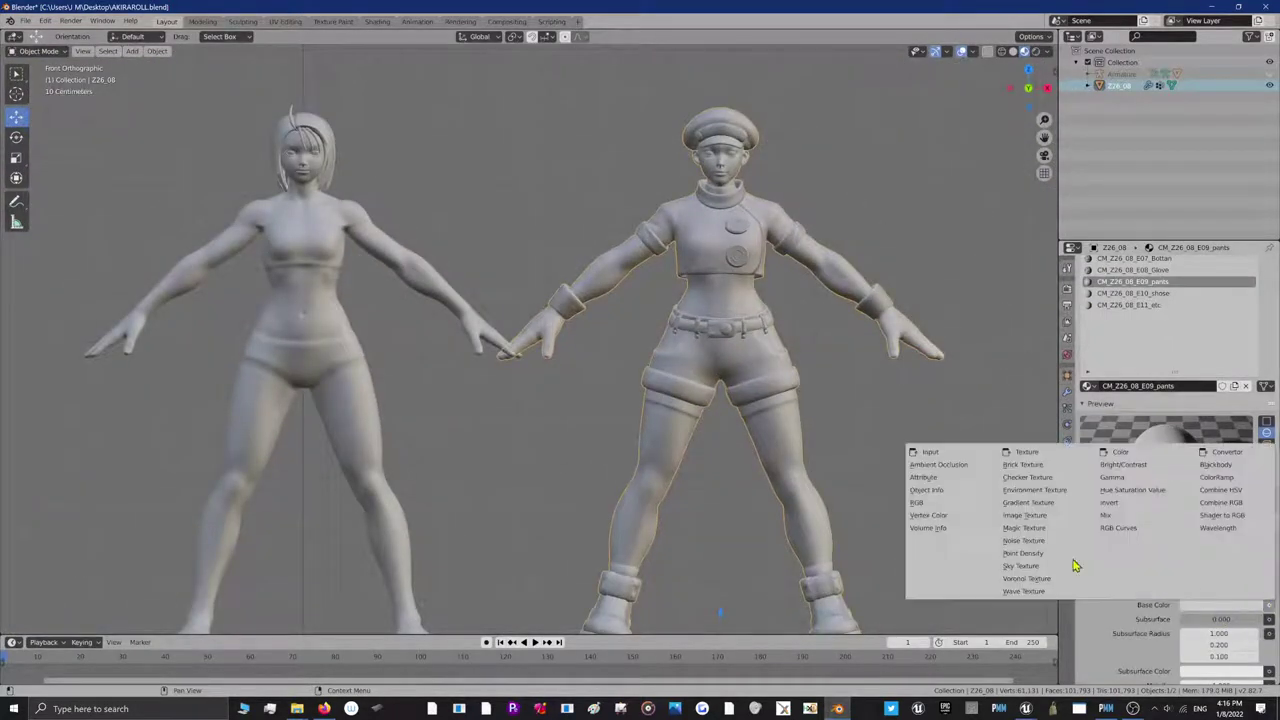
{"action": "left_click", "coordinate": [1014, 518]}
{"action": "left_click", "coordinate": [1190, 620]}
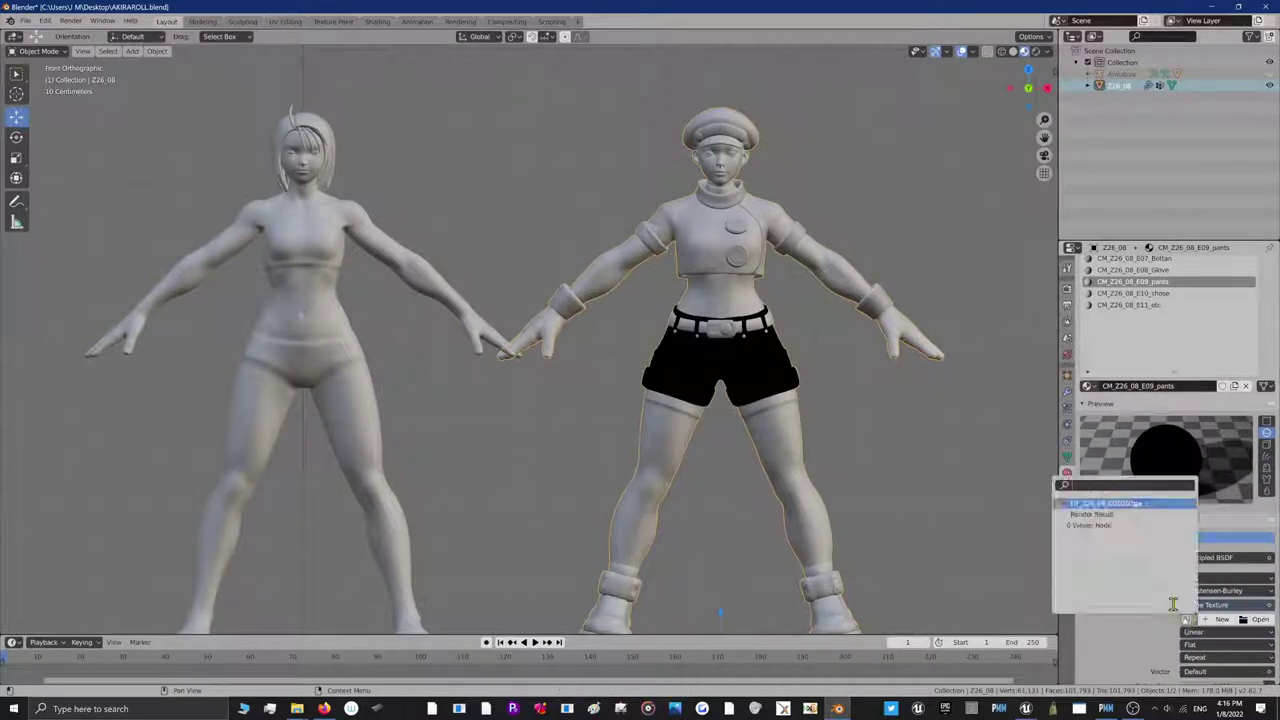
{"action": "left_click", "coordinate": [1127, 512]}
Apply the CT_Z26_08_COLOR.tga image texture to the base color of the CM_Z26_08_E10_shose material
{"action": "left_click", "coordinate": [1130, 293]}
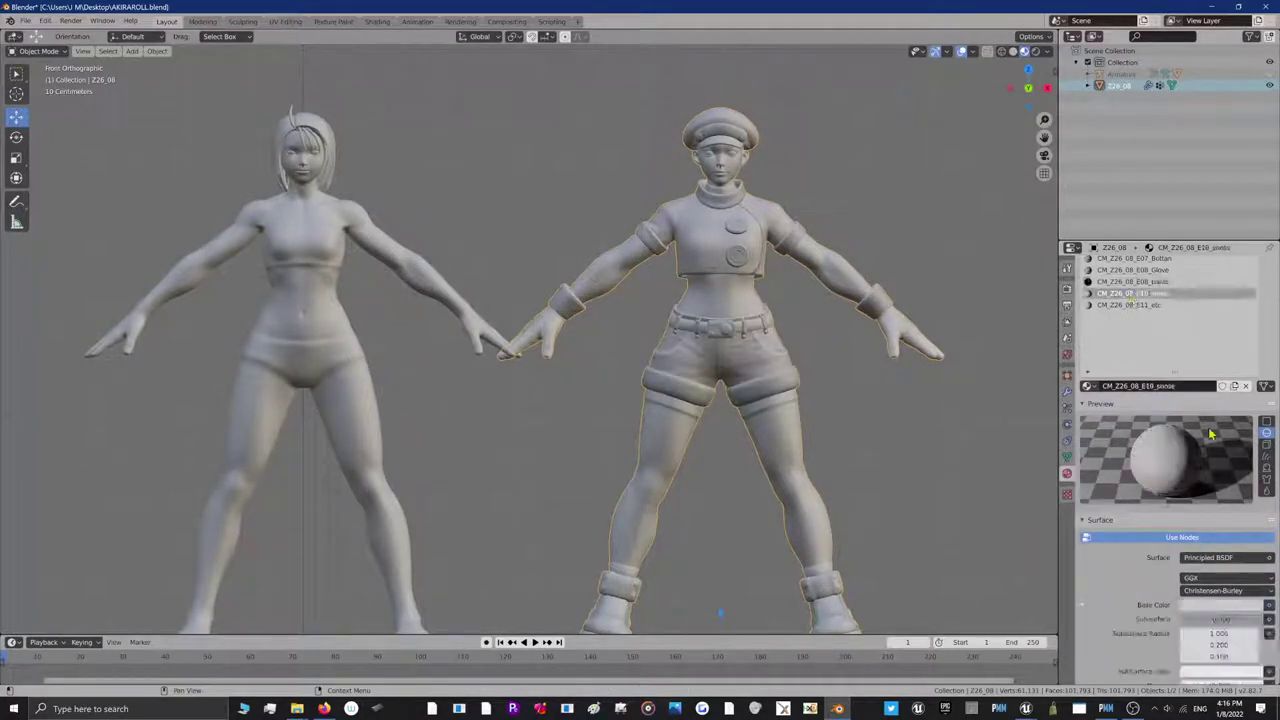
{"action": "left_click", "coordinate": [1082, 605]}
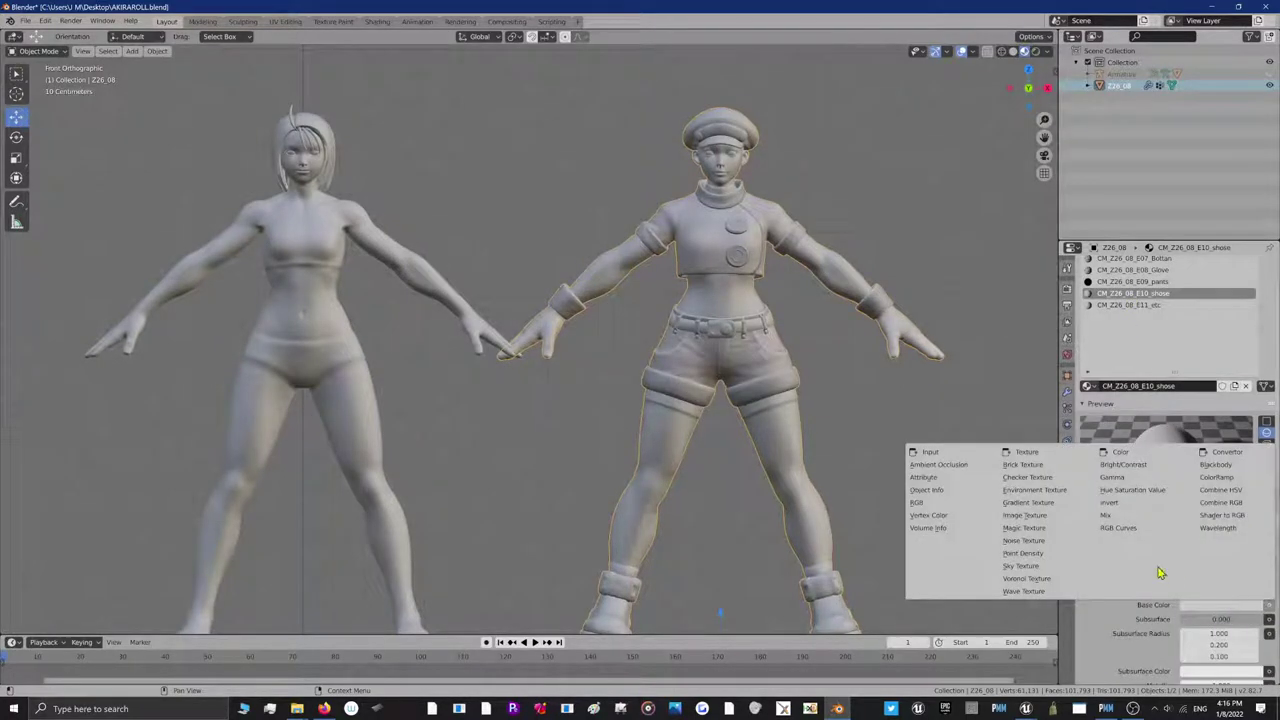
{"action": "left_click", "coordinate": [1024, 515]}
{"action": "left_click", "coordinate": [1189, 620]}
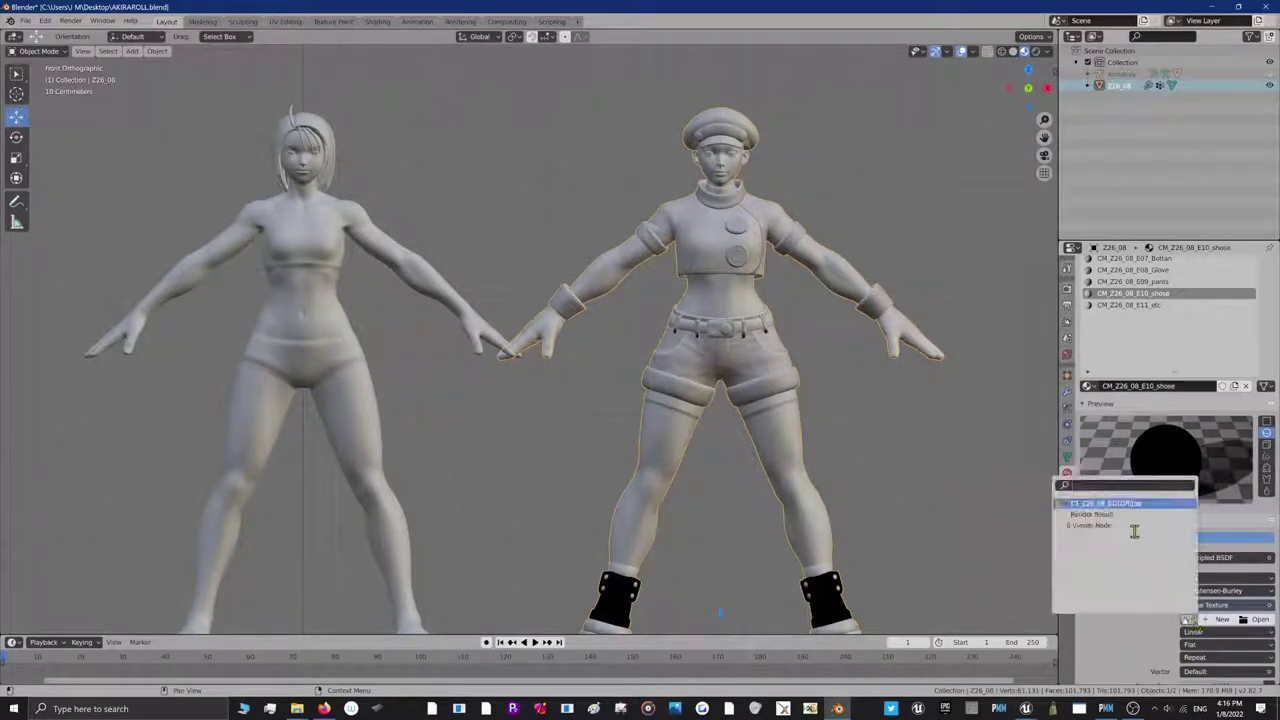
{"action": "left_click", "coordinate": [1124, 505]}
Select the geometry assigned to the CM_Z26_08_E11_etc material in Edit Mode and examine which parts it covers in wireframe shading
{"action": "left_click", "coordinate": [1130, 304]}
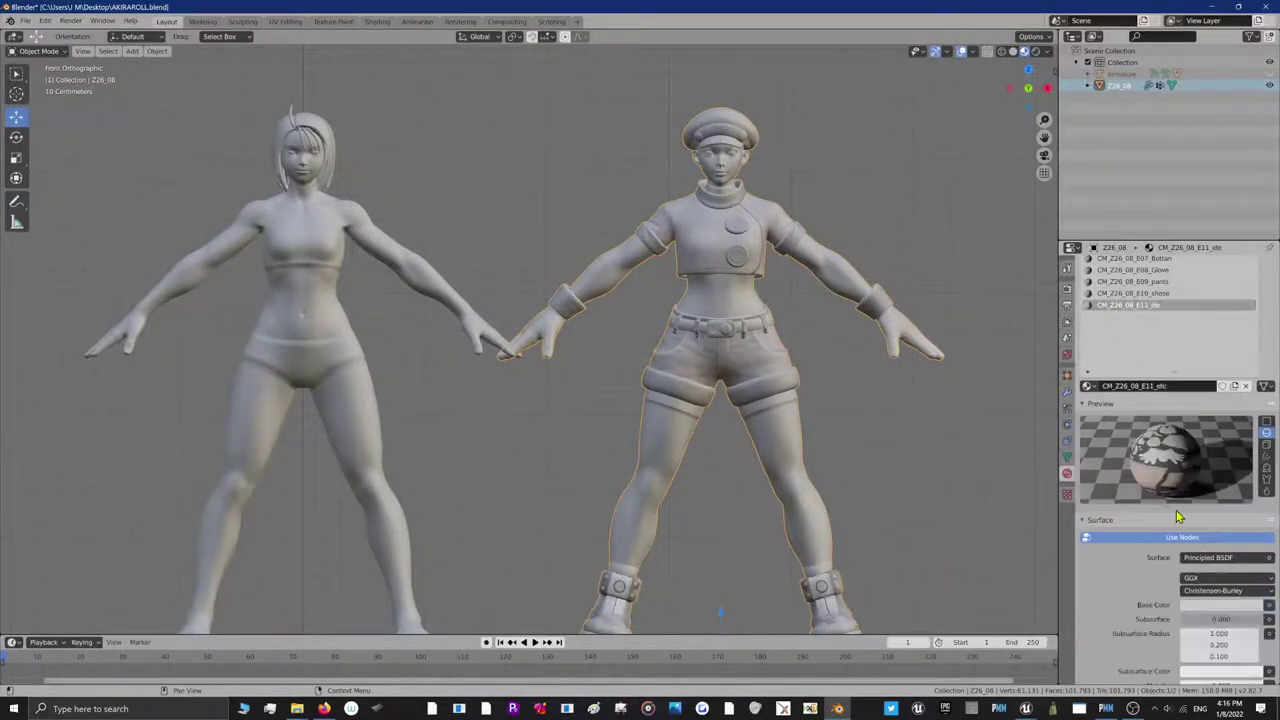
{"action": "left_click", "coordinate": [1270, 610]}
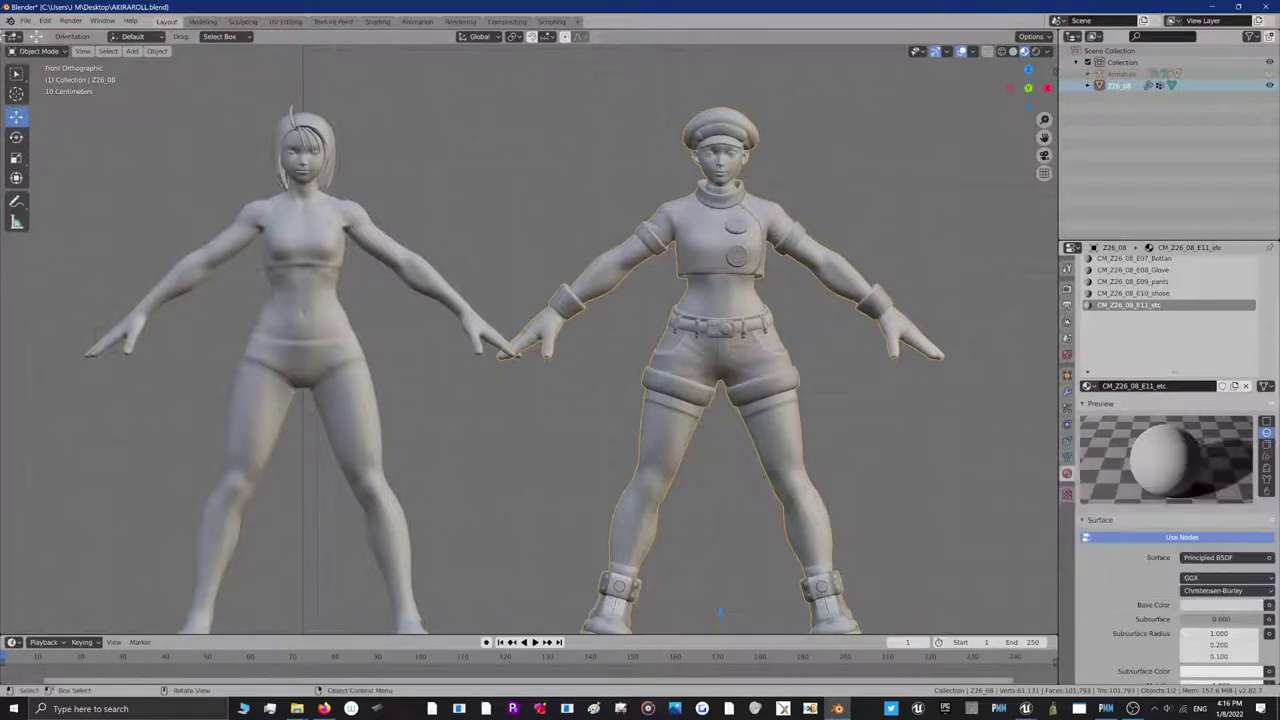
{"action": "left_click", "coordinate": [38, 51]}
{"action": "left_click", "coordinate": [38, 78]}
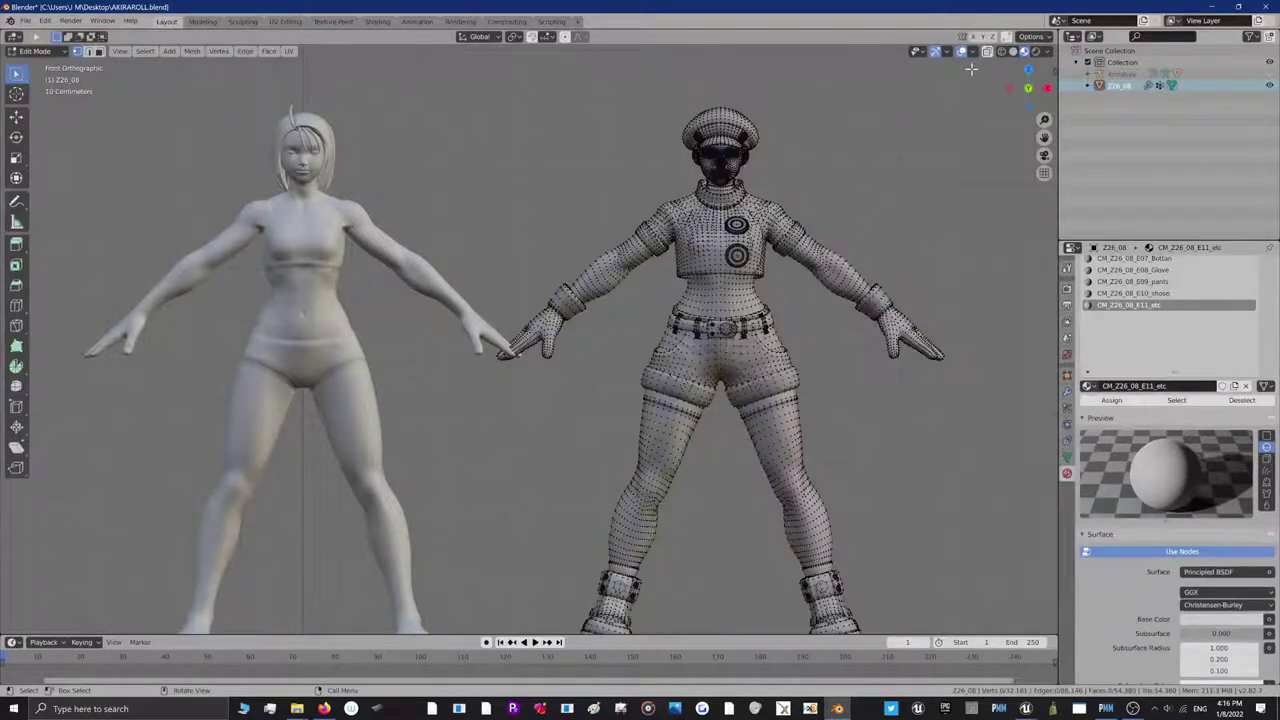
{"action": "left_click", "coordinate": [1003, 53]}
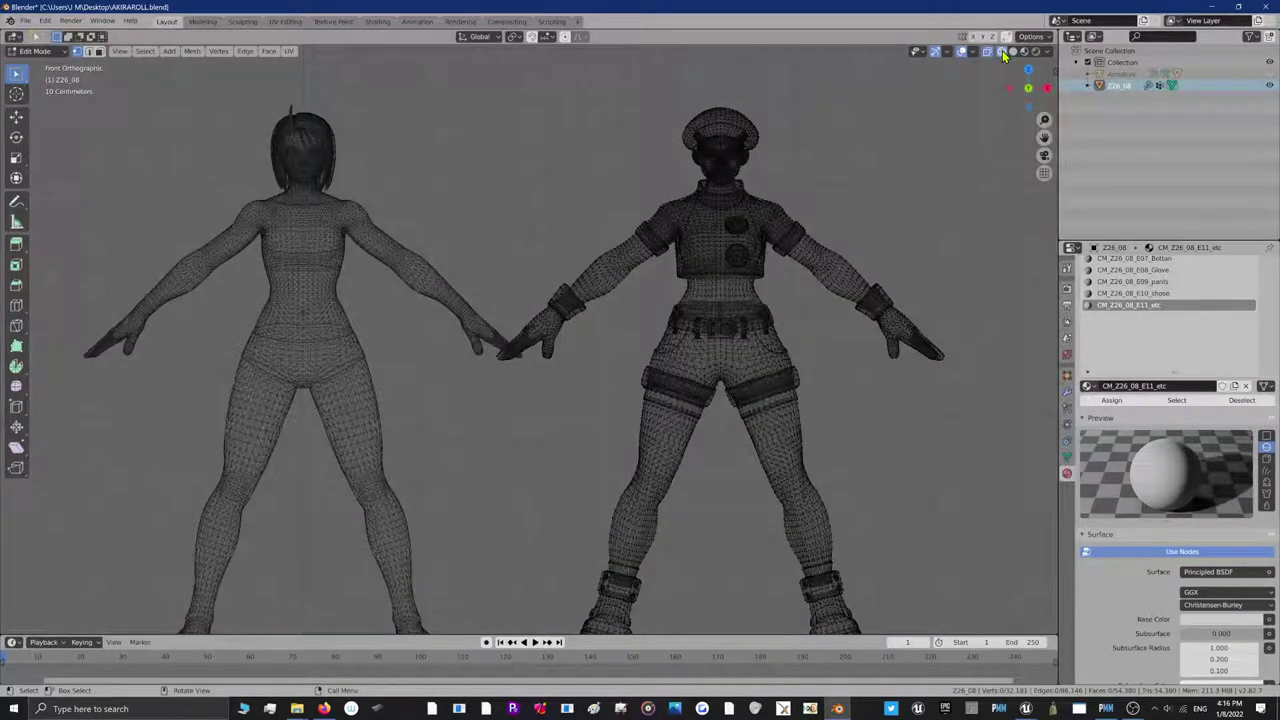
{"action": "left_click", "coordinate": [1176, 400]}
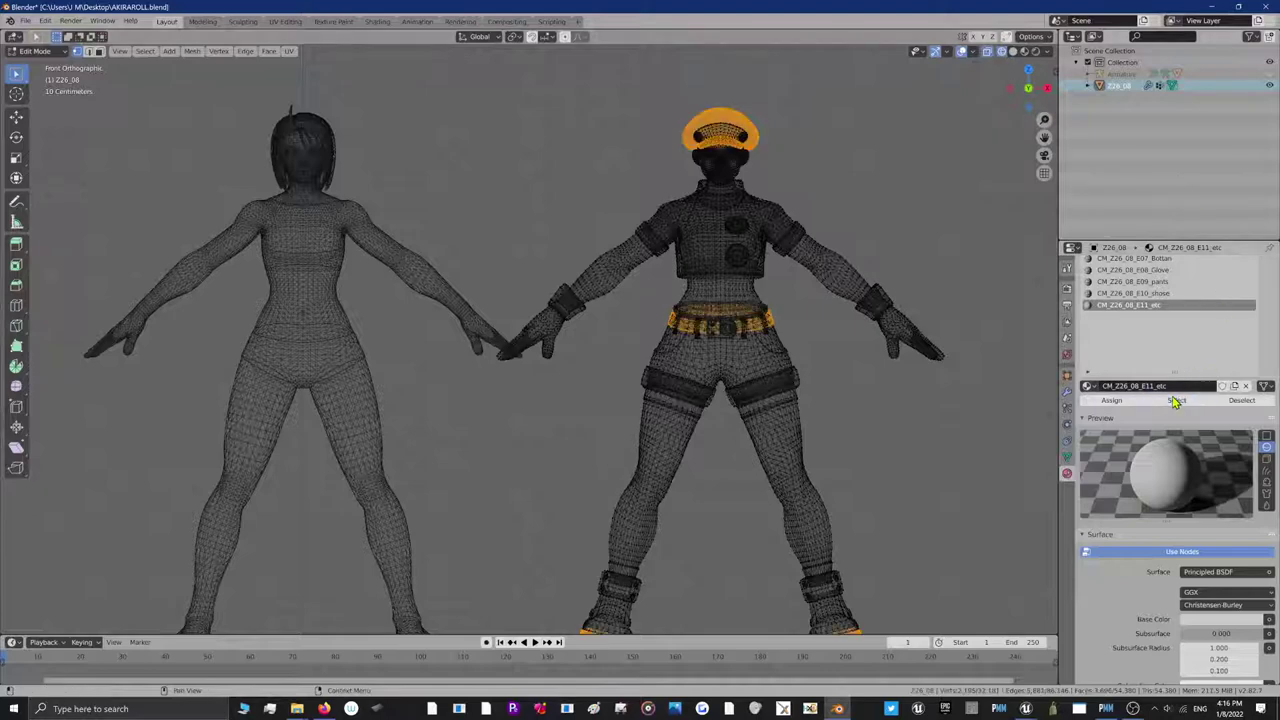
{"action": "scroll", "coordinate": [678, 253], "scroll_direction": "down", "scroll_amount": 3}
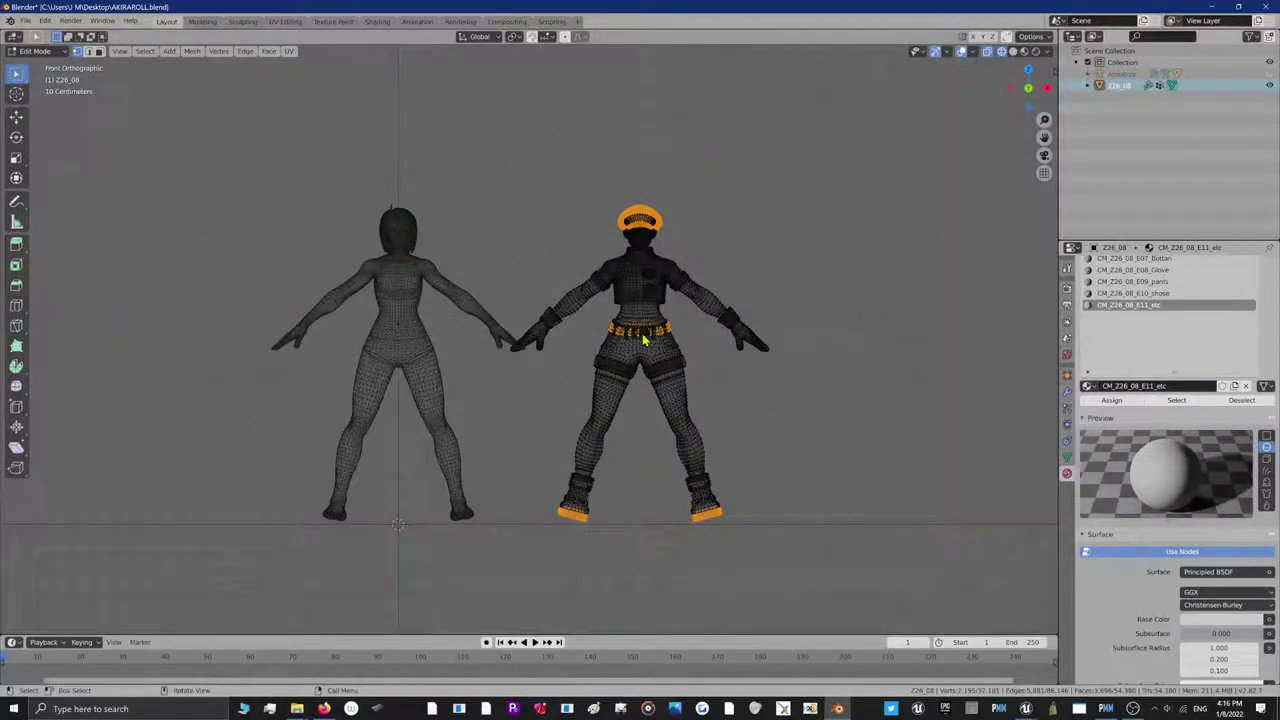
{"action": "scroll", "coordinate": [643, 340], "scroll_direction": "up", "scroll_amount": 2}
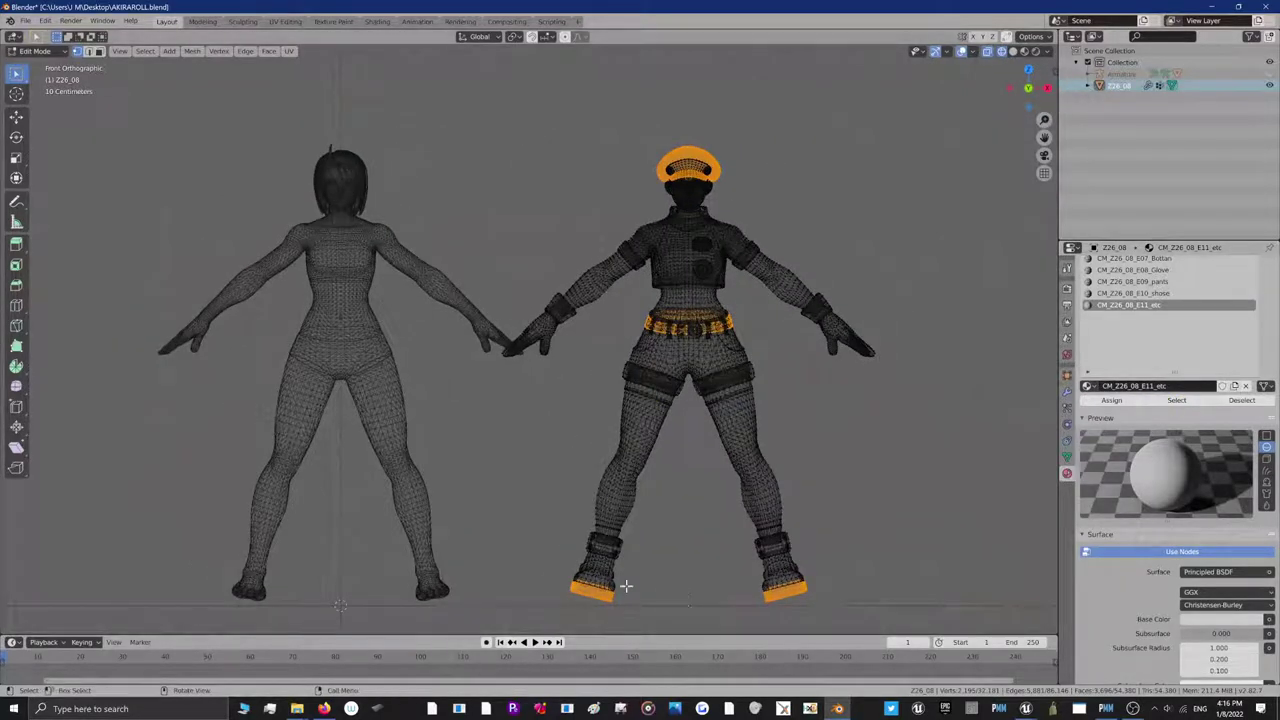
{"action": "left_click", "coordinate": [1012, 51]}
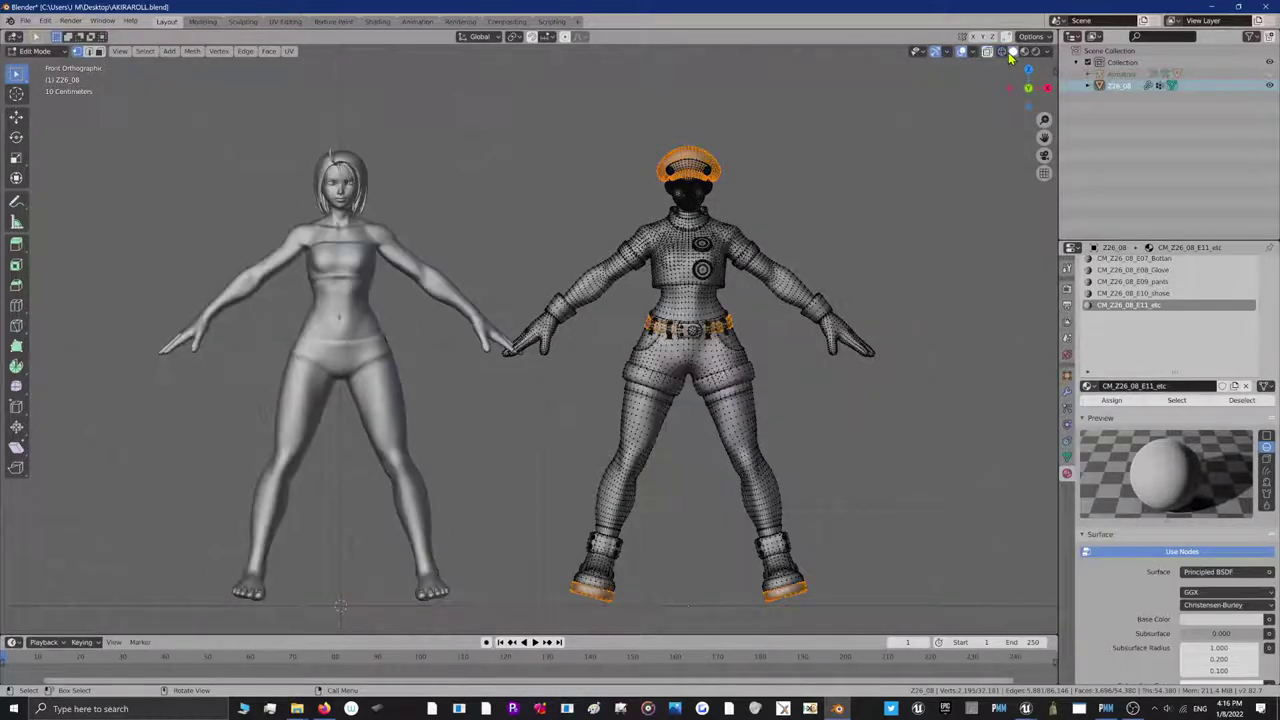
Set the base color of the CM_Z26_08_E11_etc material to the CT_Z26_08_COLOR.tga image texture, show the material preview and clear the selection
{"action": "left_click", "coordinate": [1270, 620]}
{"action": "left_click", "coordinate": [1062, 530]}
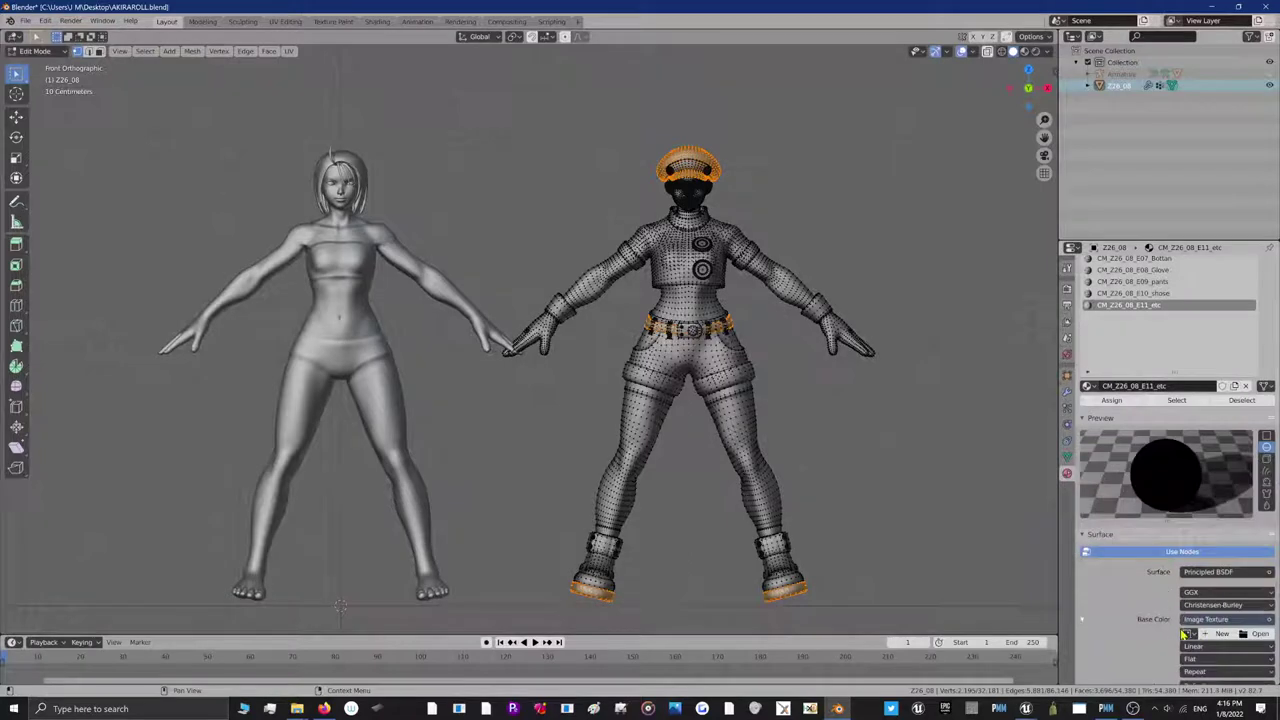
{"action": "left_click", "coordinate": [1187, 634]}
{"action": "left_click", "coordinate": [1126, 528]}
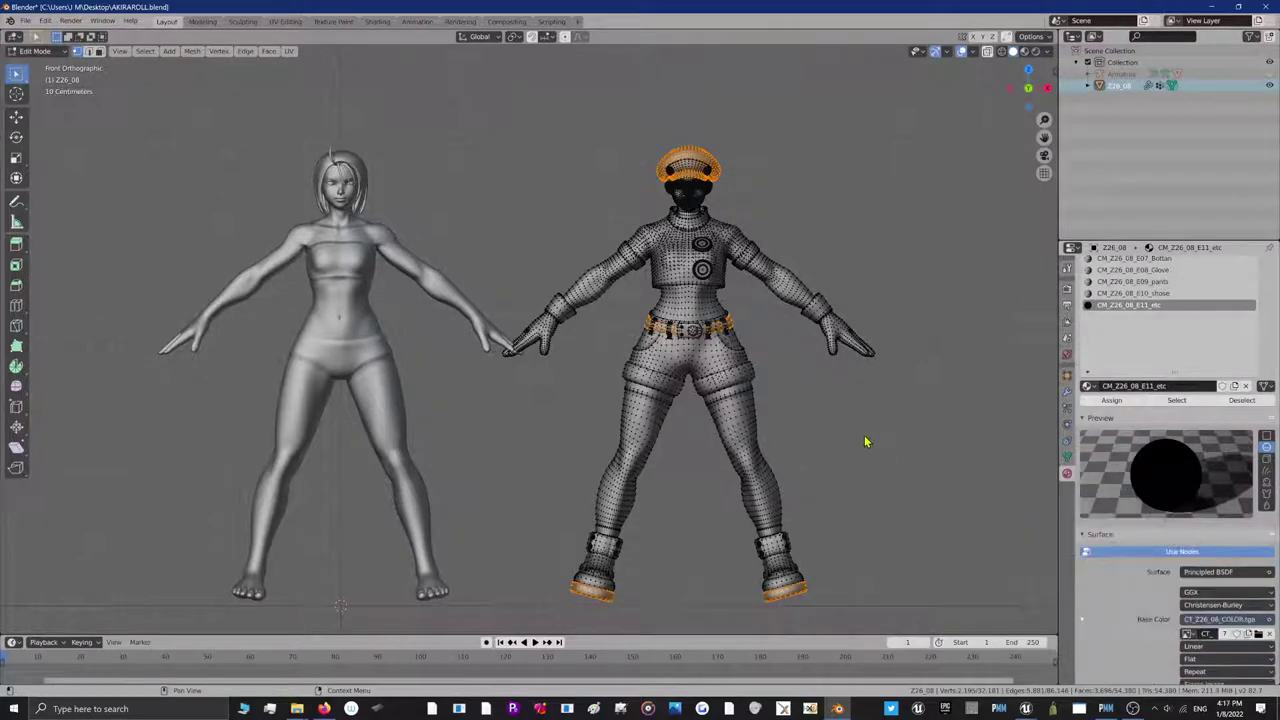
{"action": "scroll", "coordinate": [935, 350], "scroll_direction": "up", "scroll_amount": 1}
{"action": "scroll", "coordinate": [936, 348], "scroll_direction": "up", "scroll_amount": 1}
{"action": "left_click", "coordinate": [1025, 52]}
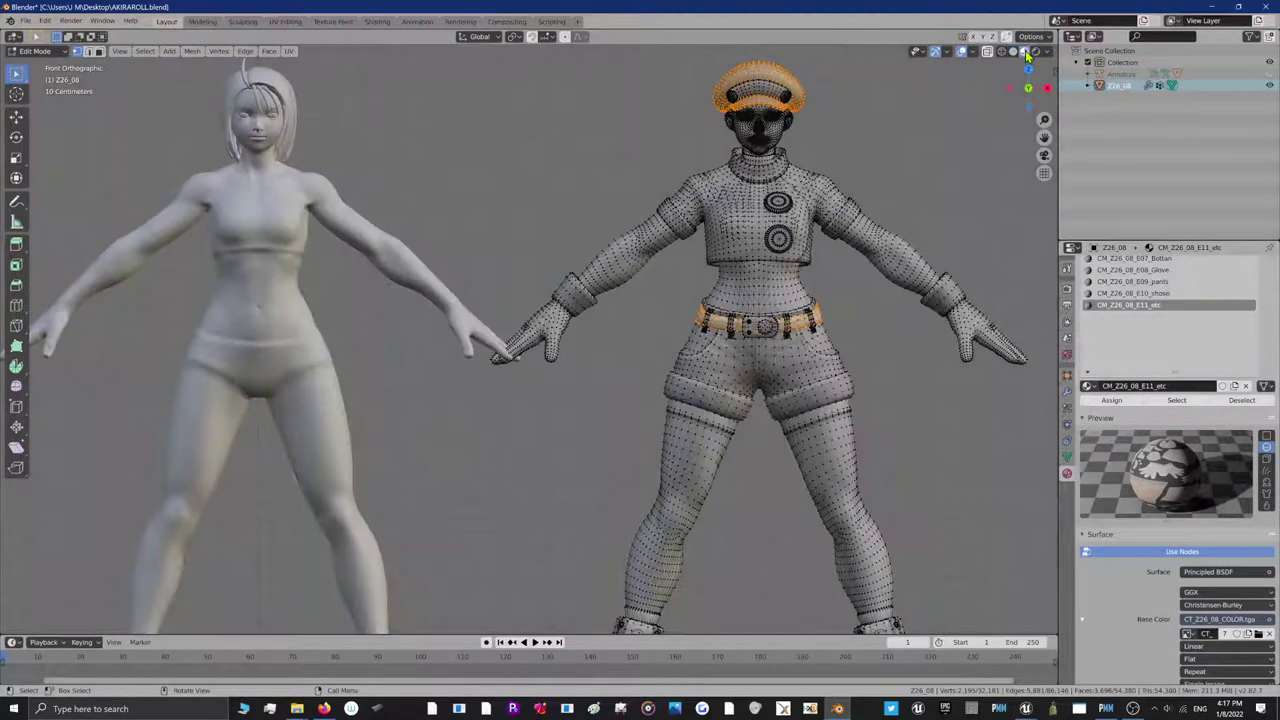
{"action": "left_click", "coordinate": [885, 318]}
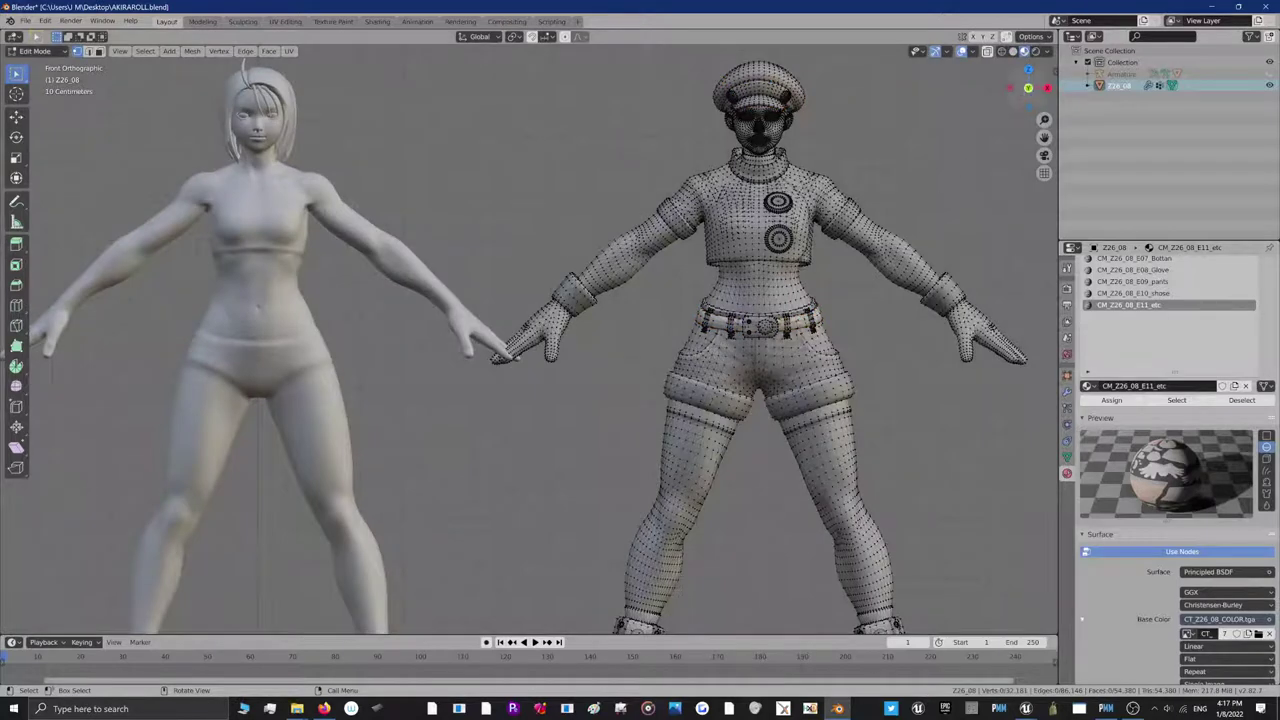
Return to Object Mode and examine both characters from the side and the front
{"action": "middle_click_drag", "start_coordinate": [925, 318], "coordinate": [885, 314]}
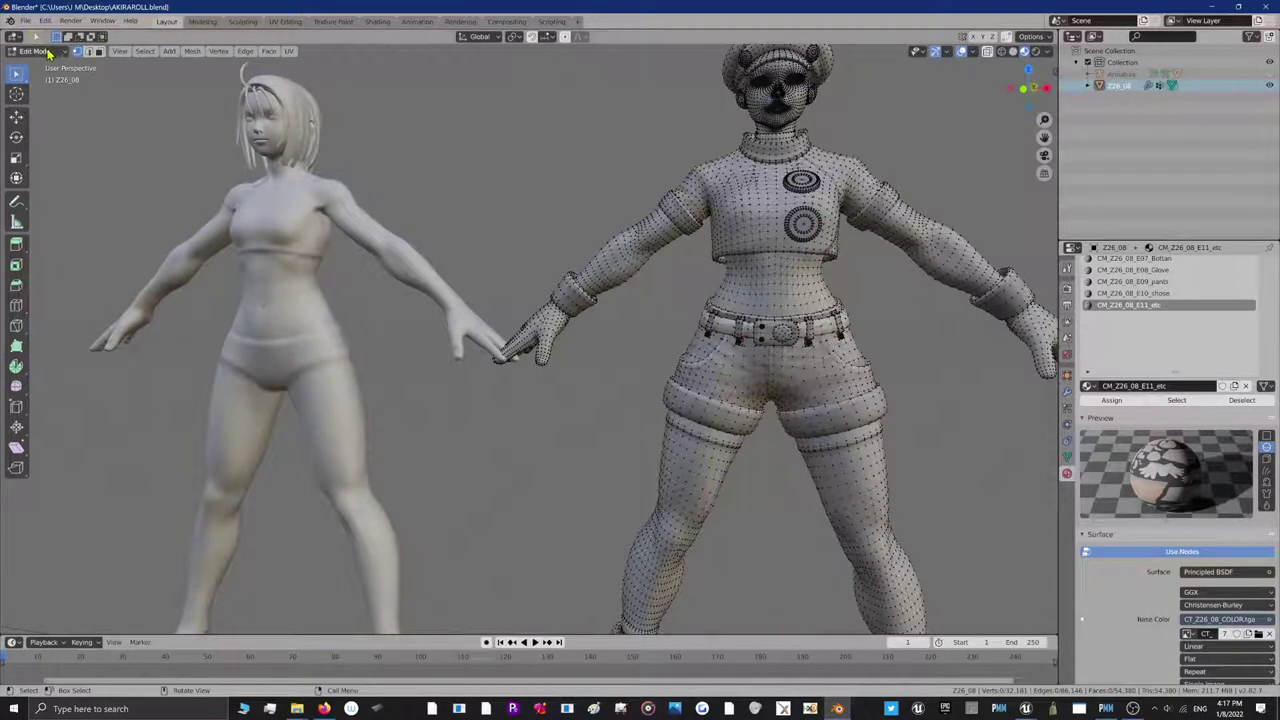
{"action": "left_click", "coordinate": [40, 51]}
{"action": "left_click", "coordinate": [45, 60]}
{"action": "scroll", "coordinate": [741, 289], "scroll_direction": "down", "scroll_amount": 2}
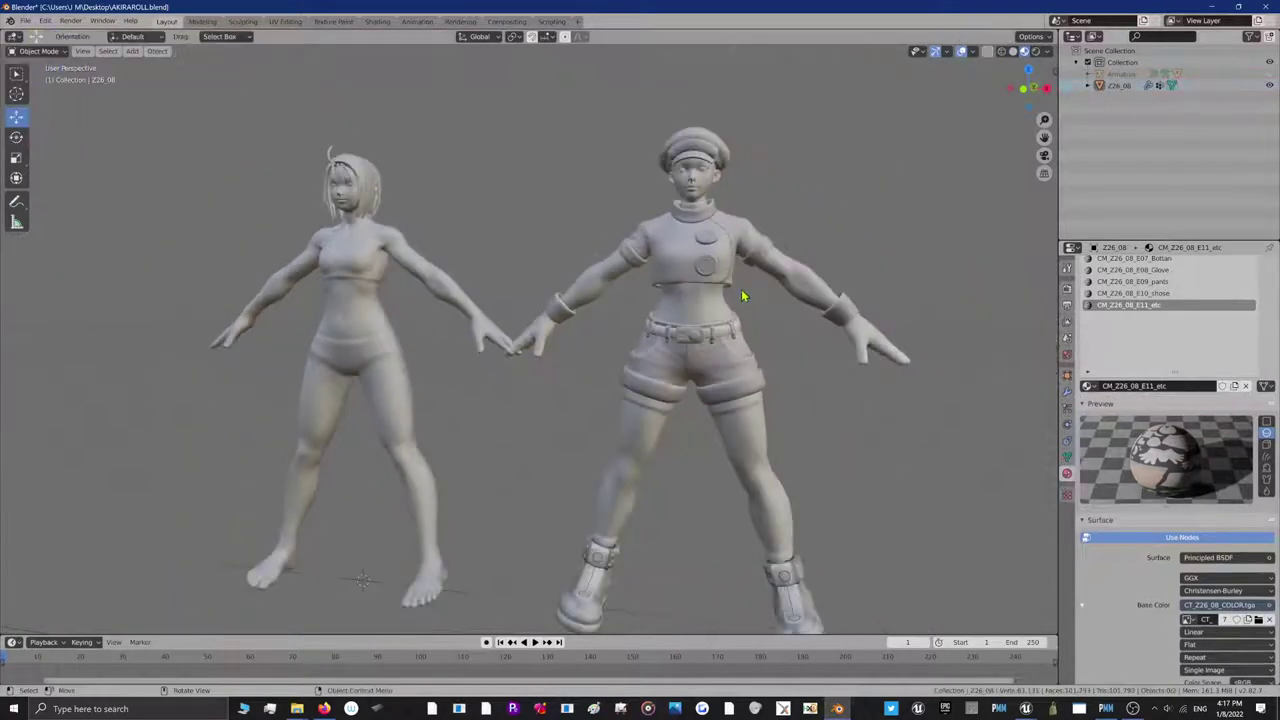
{"action": "scroll", "coordinate": [712, 500], "scroll_direction": "up", "scroll_amount": 1}
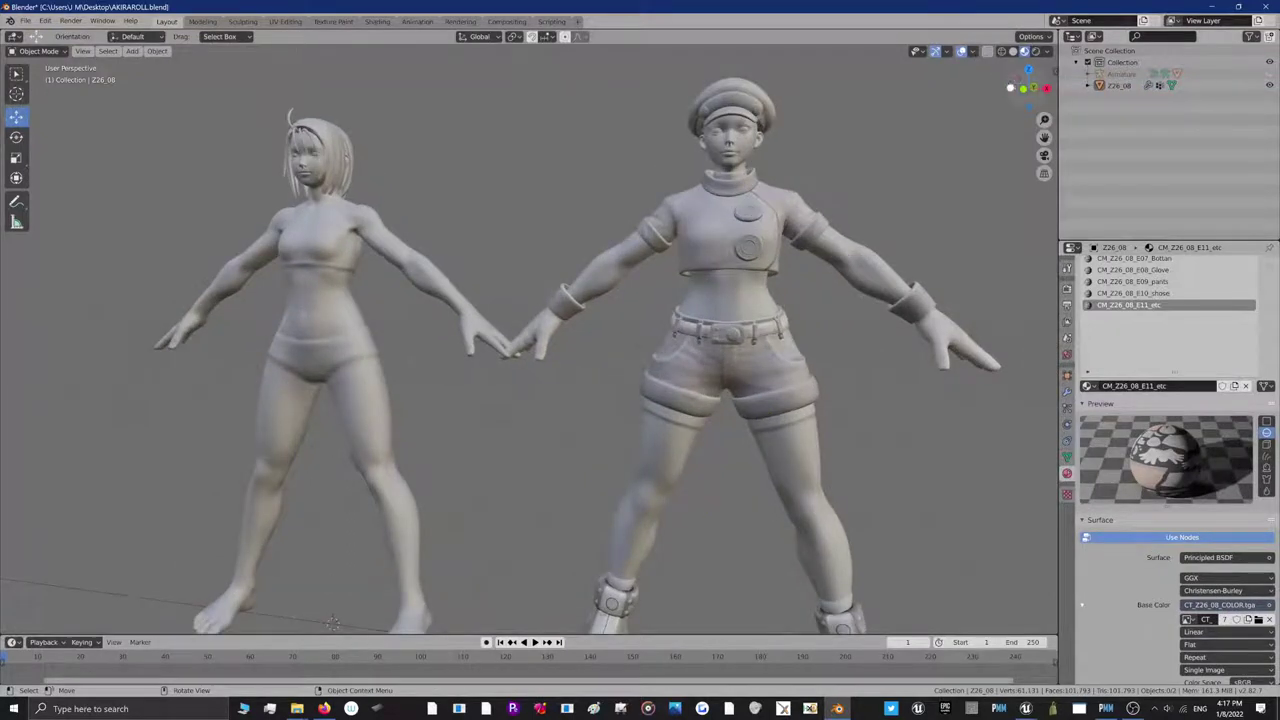
{"action": "mouse_move", "coordinate": [1014, 80]}
{"action": "left_mouse_down"}
{"action": "mouse_move", "coordinate": [830, 170]}
{"action": "mouse_move", "coordinate": [820, 85]}
{"action": "mouse_move", "coordinate": [1014, 80]}
{"action": "left_mouse_up"}
{"action": "left_click", "coordinate": [1012, 84]}
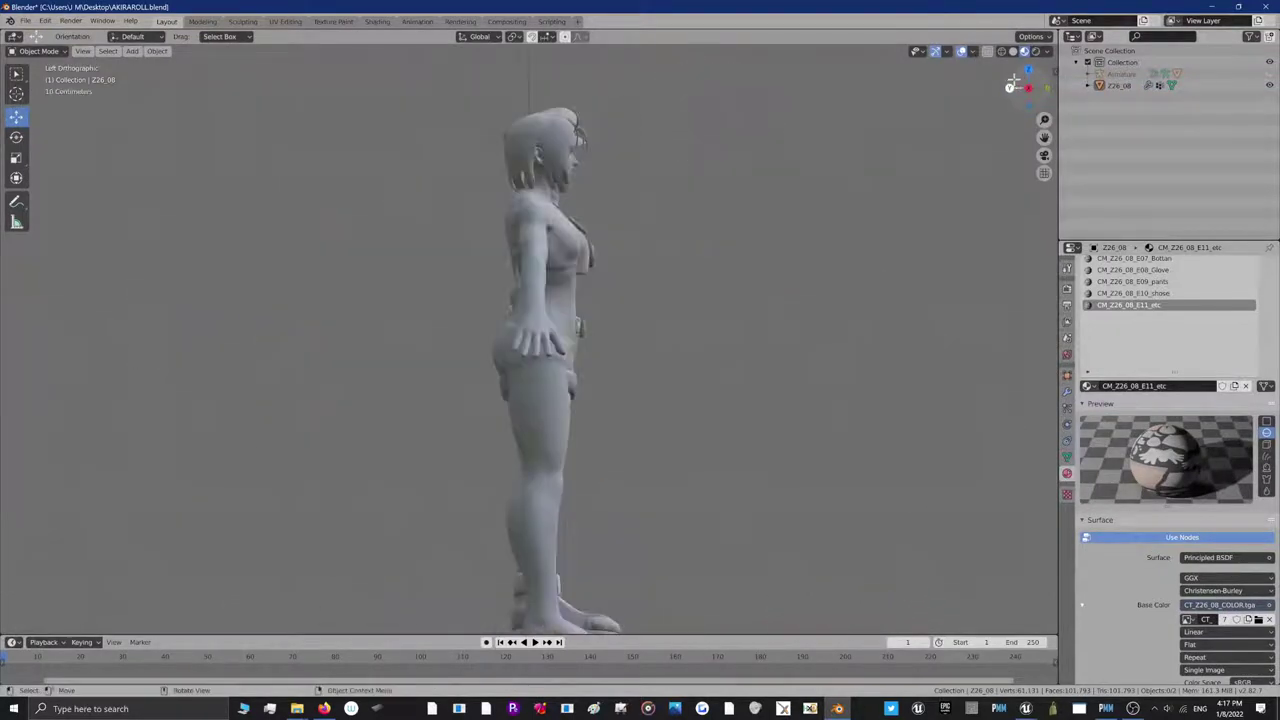
{"action": "left_click", "coordinate": [1013, 82]}
{"action": "left_click", "coordinate": [1013, 82]}
{"action": "left_click", "coordinate": [1014, 83]}
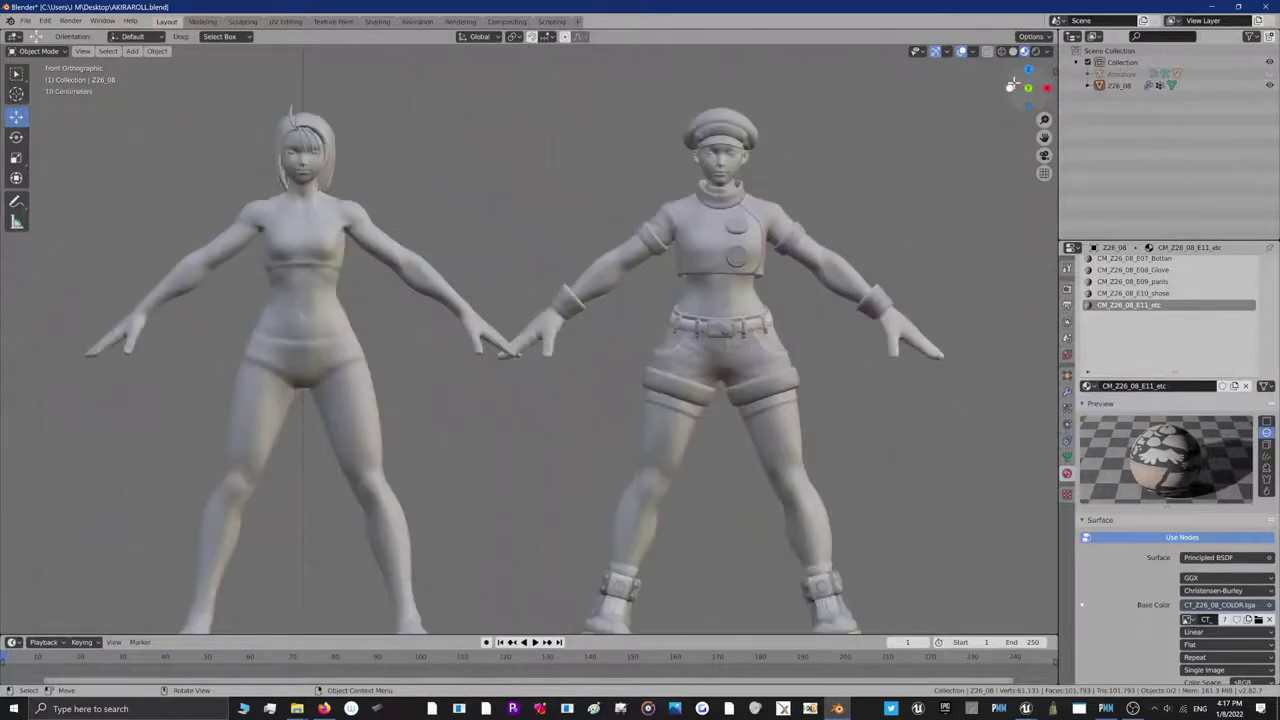
{"action": "scroll", "coordinate": [624, 229], "scroll_direction": "down", "scroll_amount": 2}
{"action": "scroll", "coordinate": [600, 380], "scroll_direction": "up", "scroll_amount": 1}
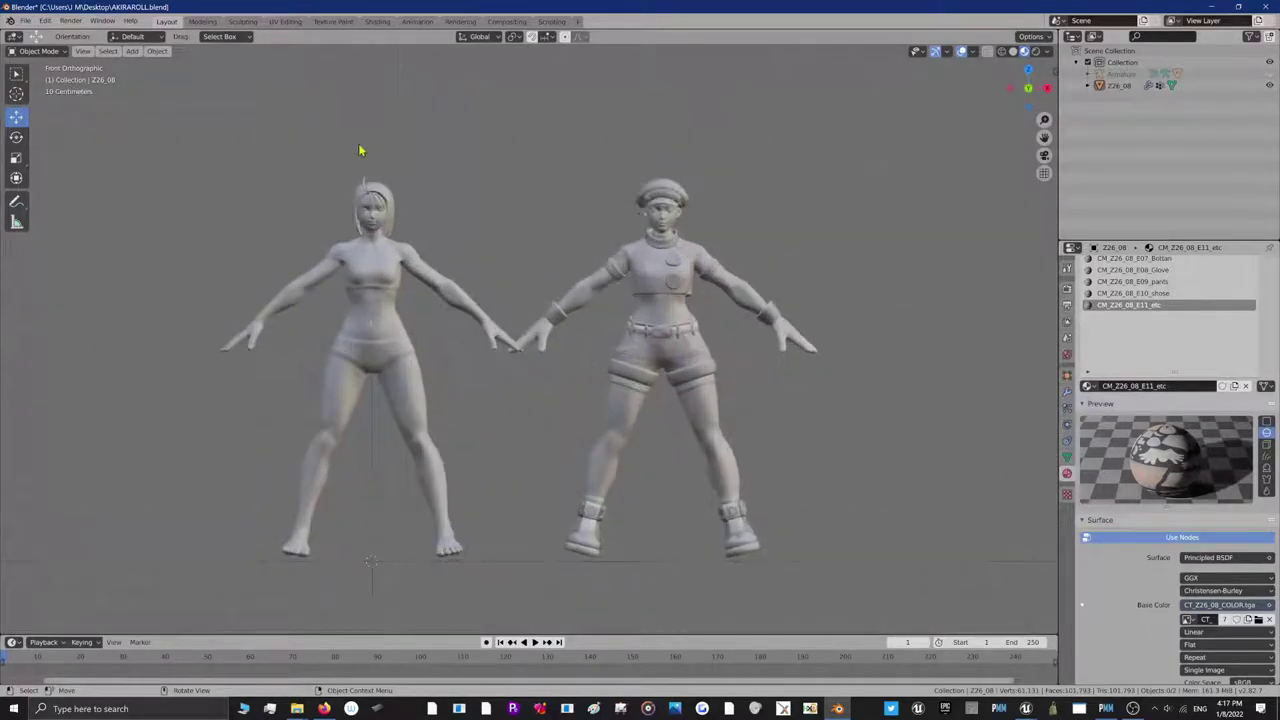
In Edit Mode on Z26_08, enlarge the material list and highlight the geometry of the CM_Z26_08_E11_etc and CM_Z26_08_E10_shose materials
{"action": "left_click", "coordinate": [38, 51]}
{"action": "left_click", "coordinate": [50, 78]}
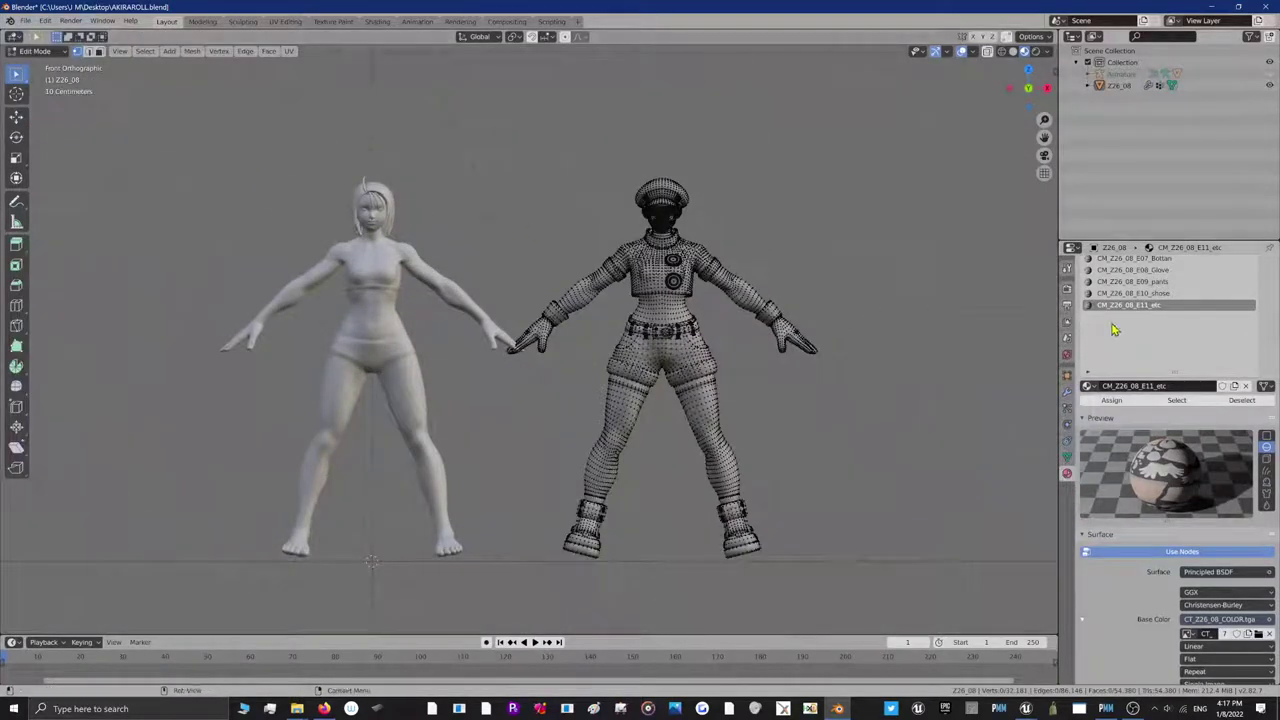
{"action": "left_click_drag", "start_coordinate": [1172, 370], "coordinate": [1178, 398]}
{"action": "left_click", "coordinate": [1177, 427]}
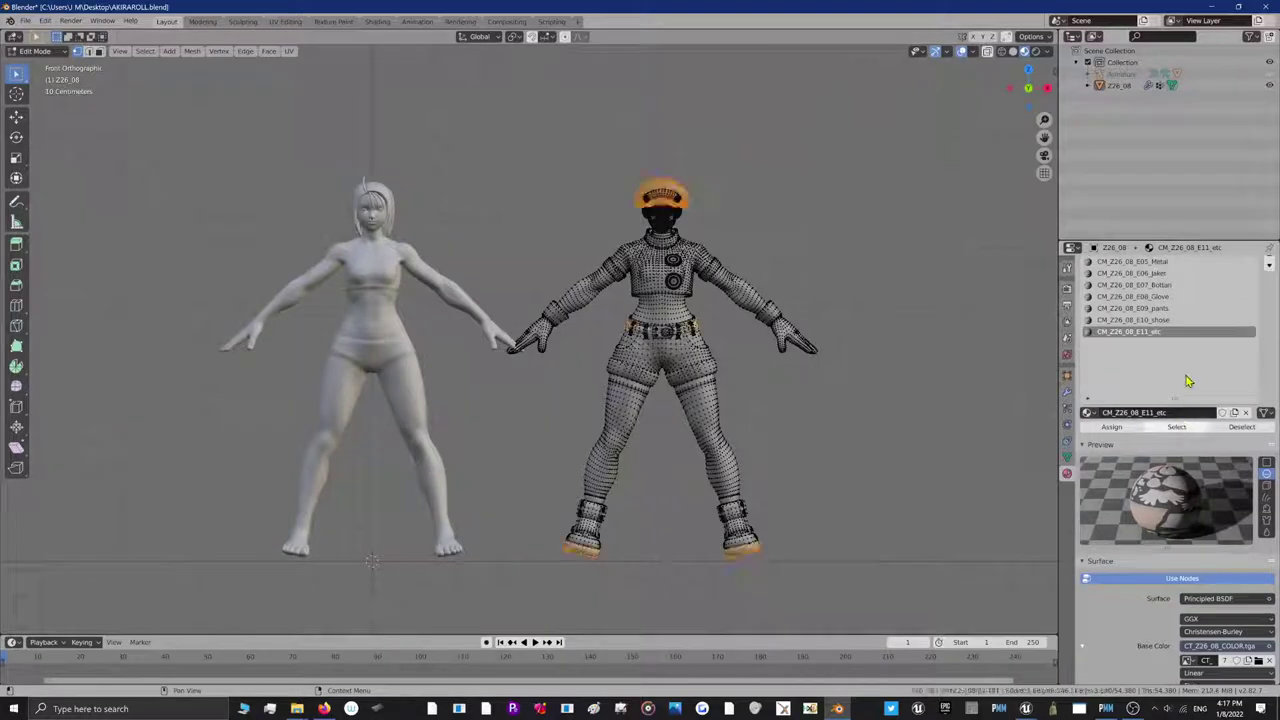
{"action": "left_click", "coordinate": [1168, 320]}
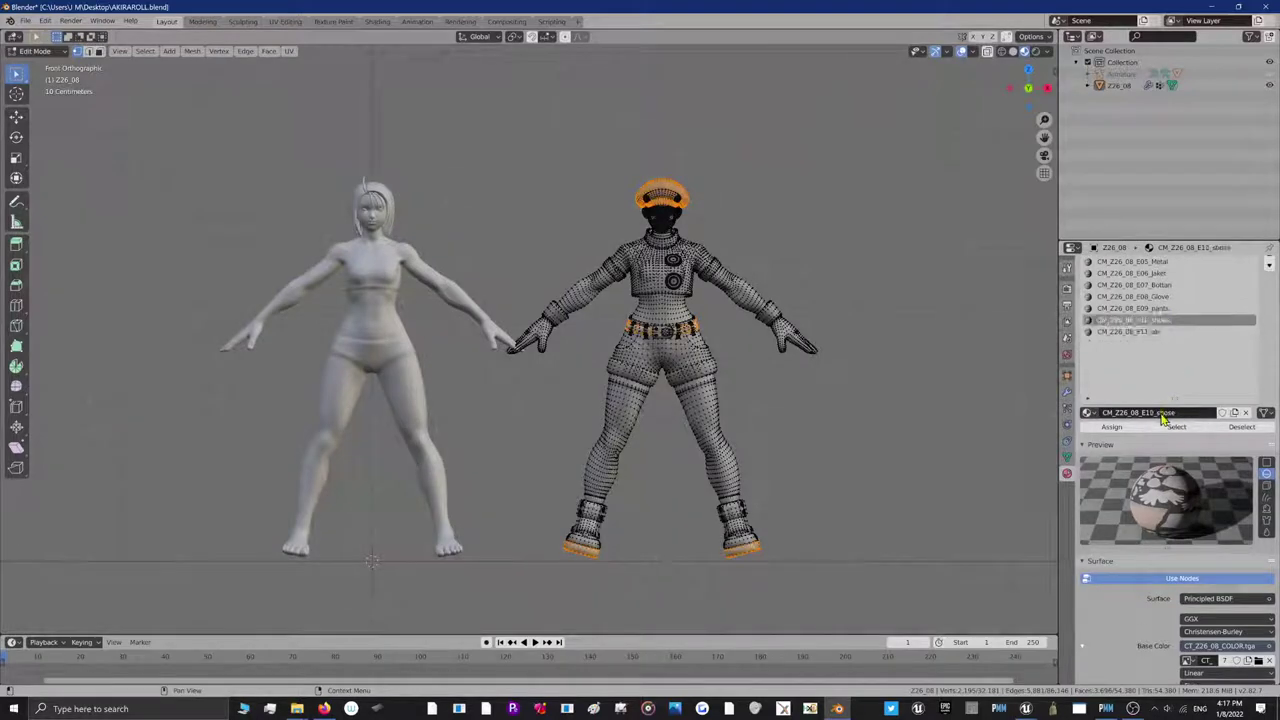
{"action": "left_click", "coordinate": [1168, 427]}
{"action": "scroll", "coordinate": [943, 334], "scroll_direction": "up", "scroll_amount": 2}
{"action": "scroll", "coordinate": [946, 350], "scroll_direction": "down", "scroll_amount": 1}
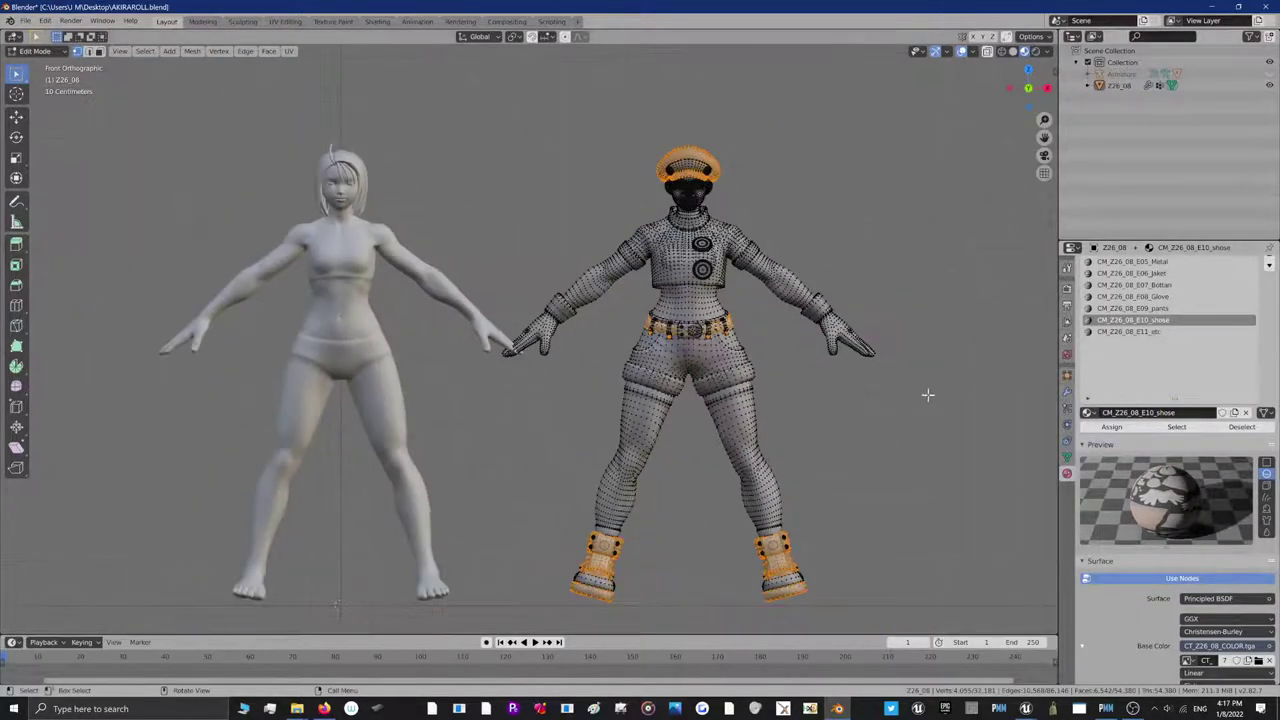
Clear the selection and highlight the geometry of the CM_Z26_08_E09_pants and CM_Z26_08_E08_Glove materials
{"action": "left_click", "coordinate": [955, 383]}
{"action": "left_click", "coordinate": [1165, 309]}
{"action": "left_click", "coordinate": [1168, 427]}
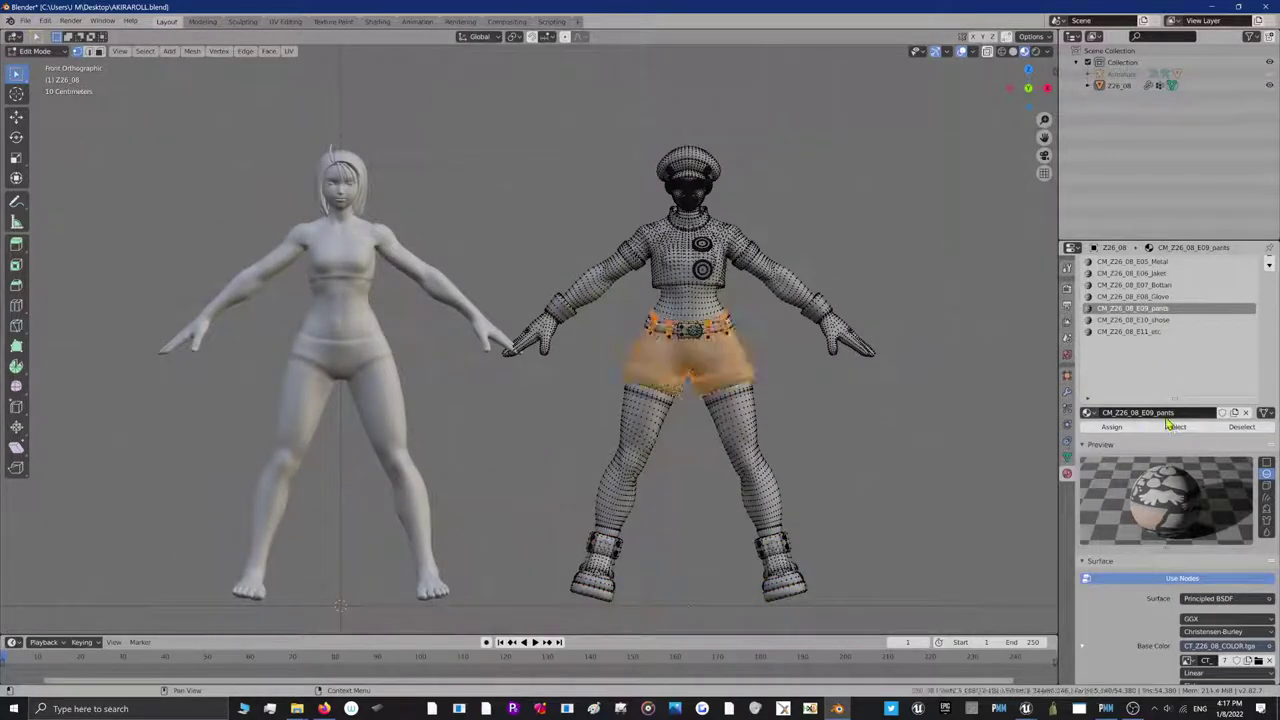
{"action": "left_click", "coordinate": [1165, 298]}
{"action": "left_click", "coordinate": [1174, 428]}
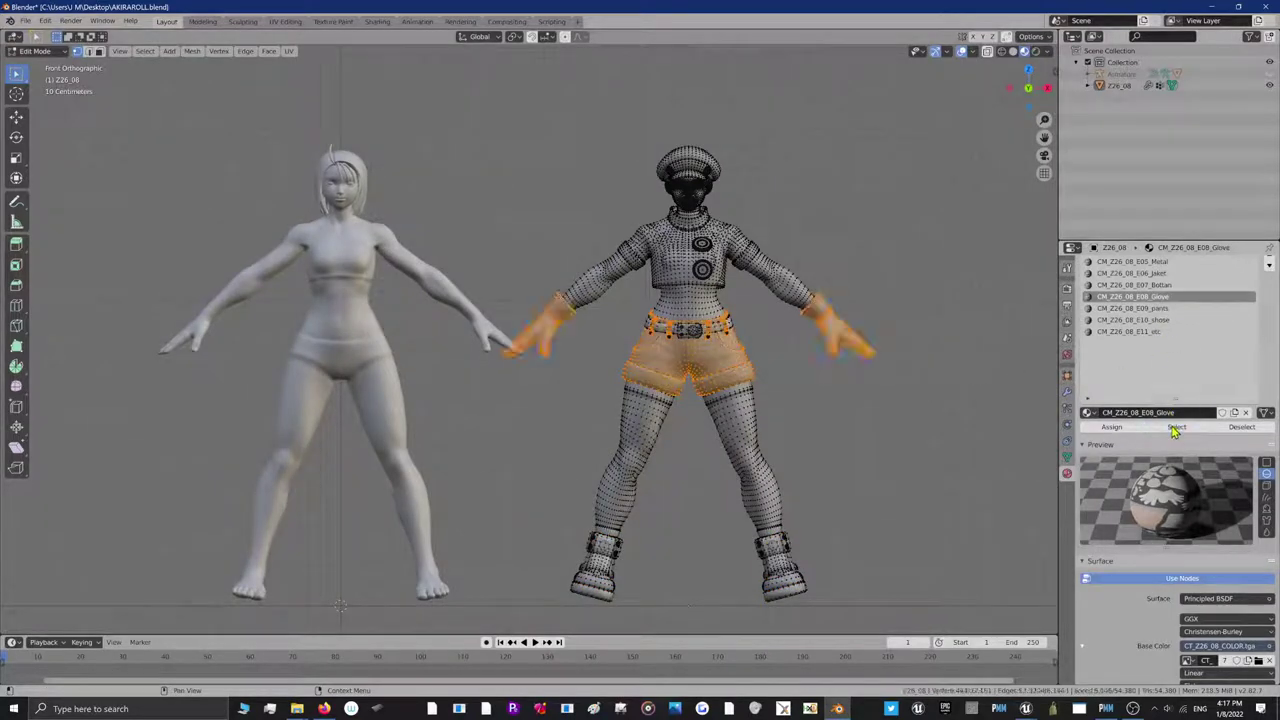
Select only the CM_Z26_08_E08_Glove geometry, separate the selection into its own object and return to Object Mode
{"action": "left_click", "coordinate": [991, 392]}
{"action": "left_click", "coordinate": [1188, 430]}
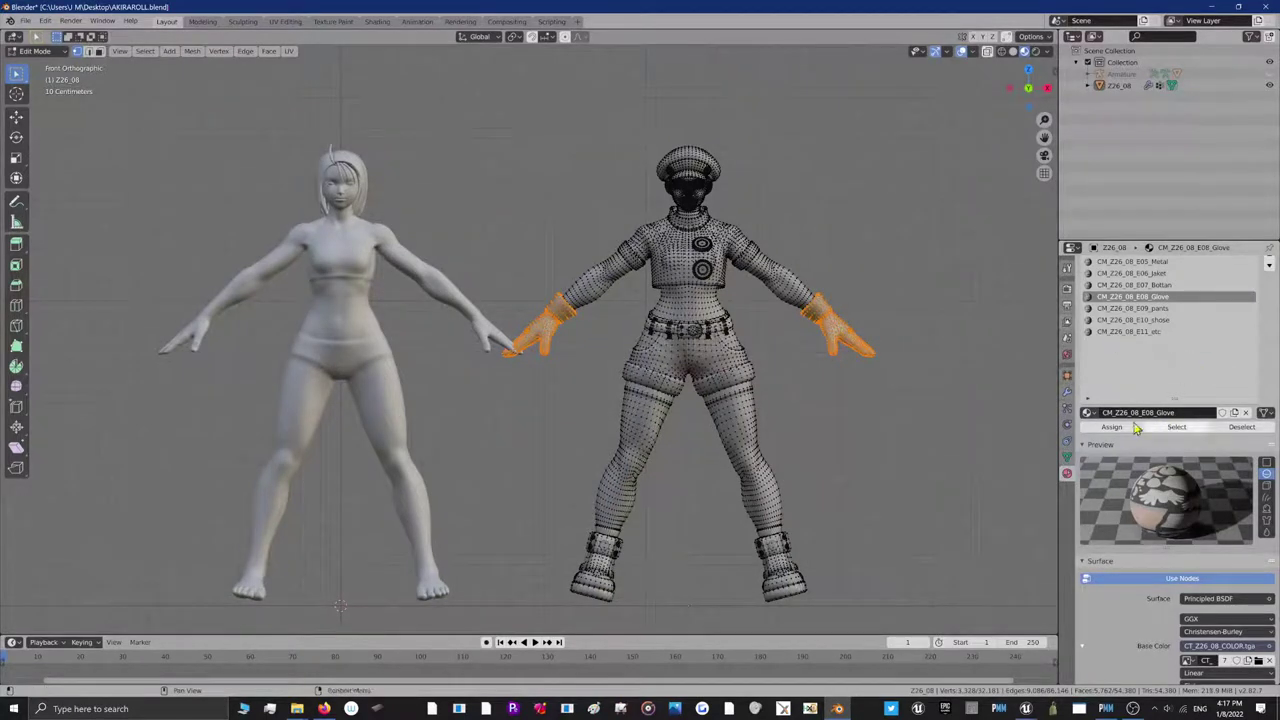
{"action": "key", "text": "p"}
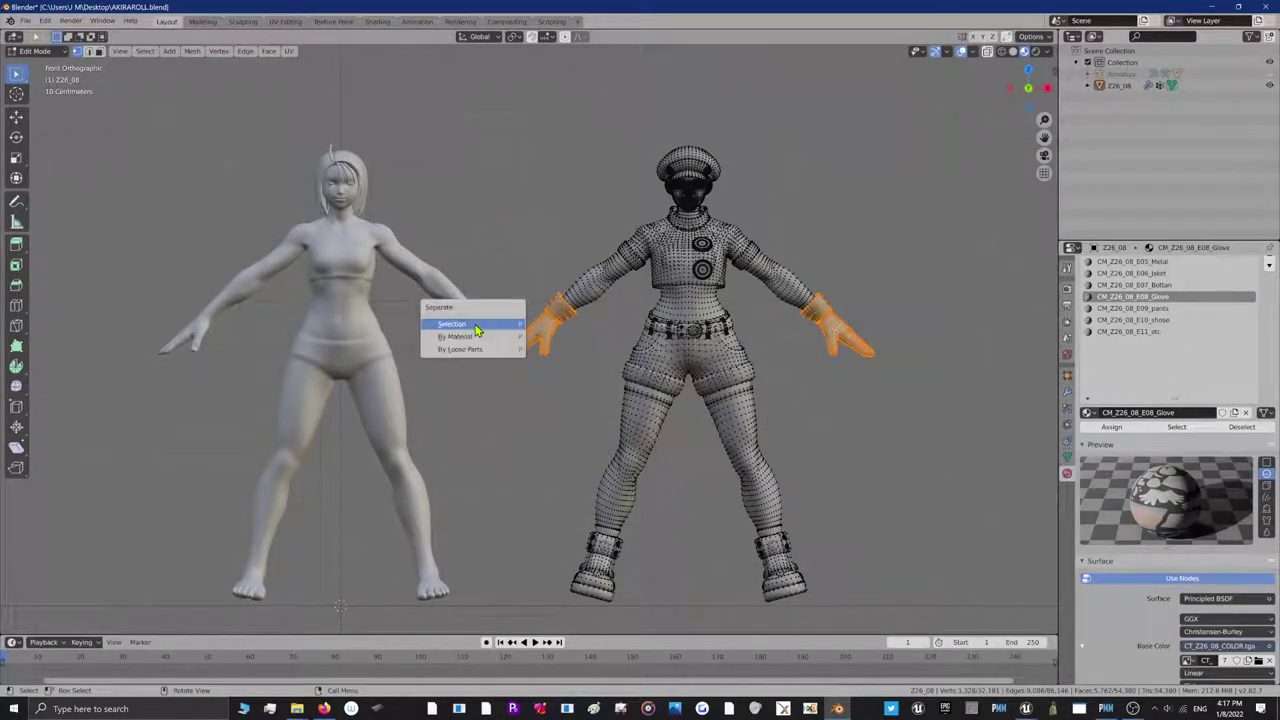
{"action": "left_click", "coordinate": [474, 324]}
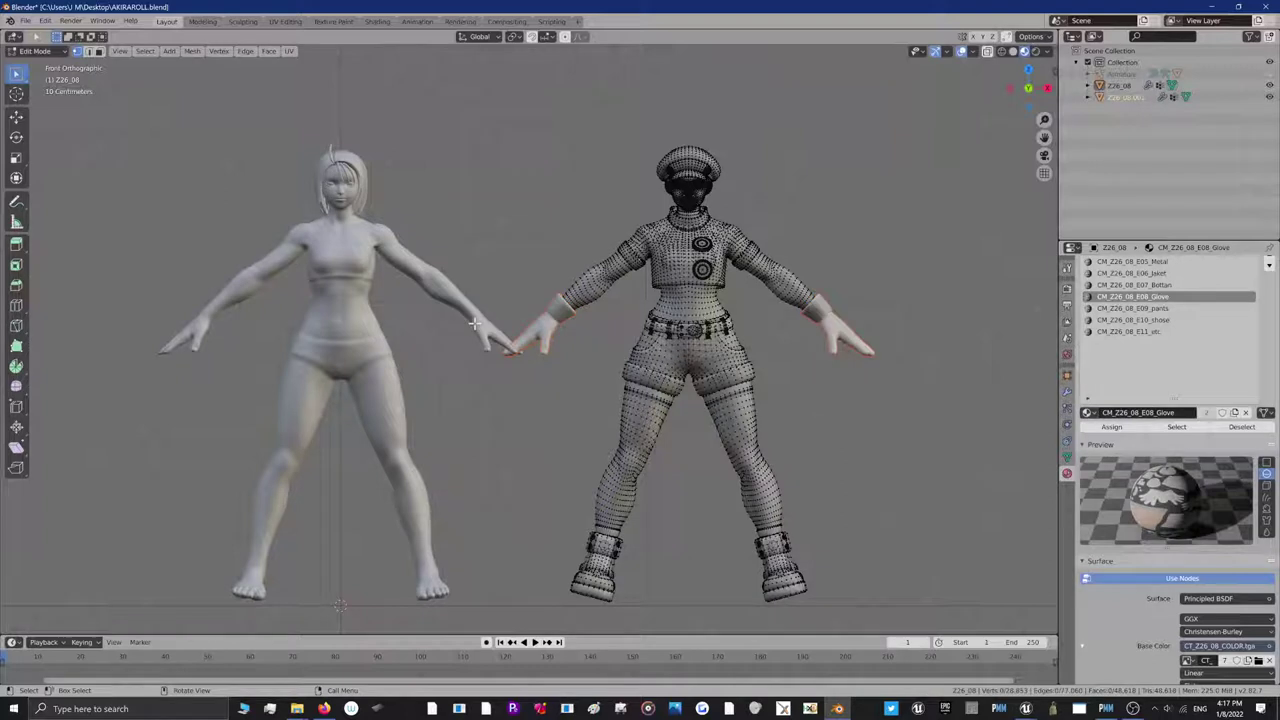
{"action": "left_click", "coordinate": [33, 51]}
{"action": "left_click", "coordinate": [33, 65]}
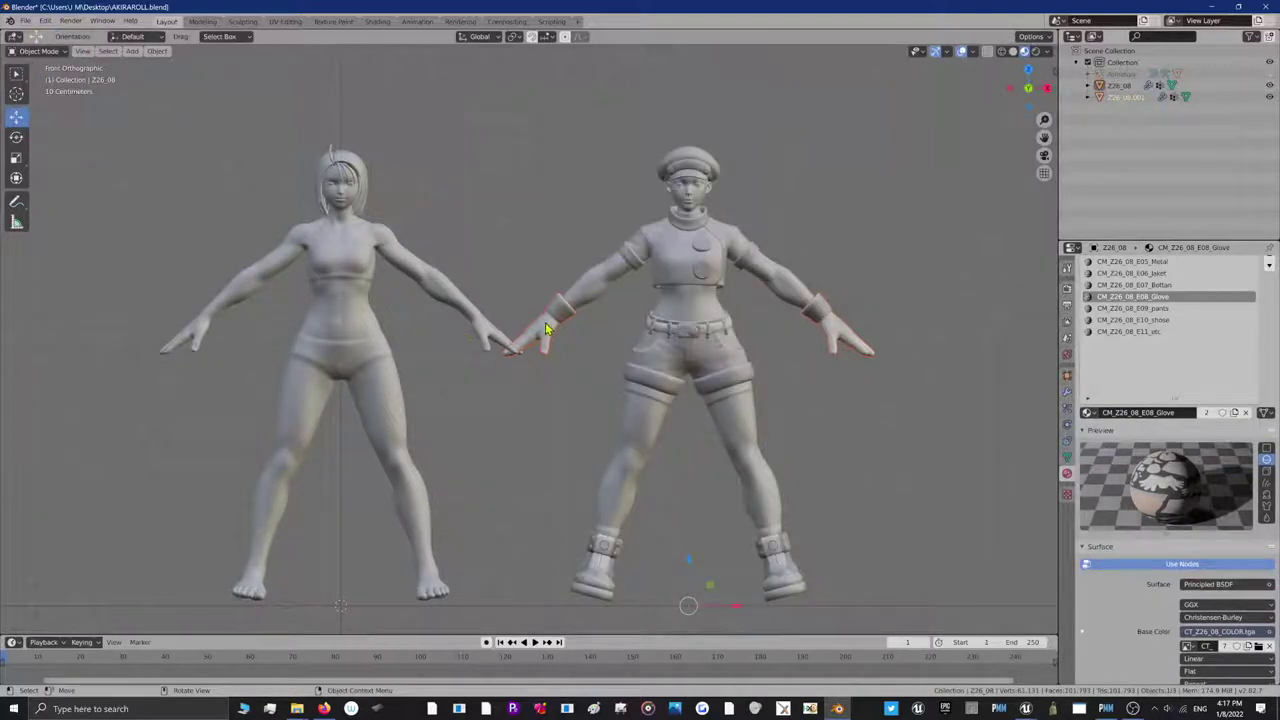
Move the separated gloves about 3.42 m along the X axis onto the hands of the unclothed character
{"action": "left_click", "coordinate": [545, 328]}
{"action": "scroll", "coordinate": [174, 272], "scroll_direction": "down", "scroll_amount": 2}
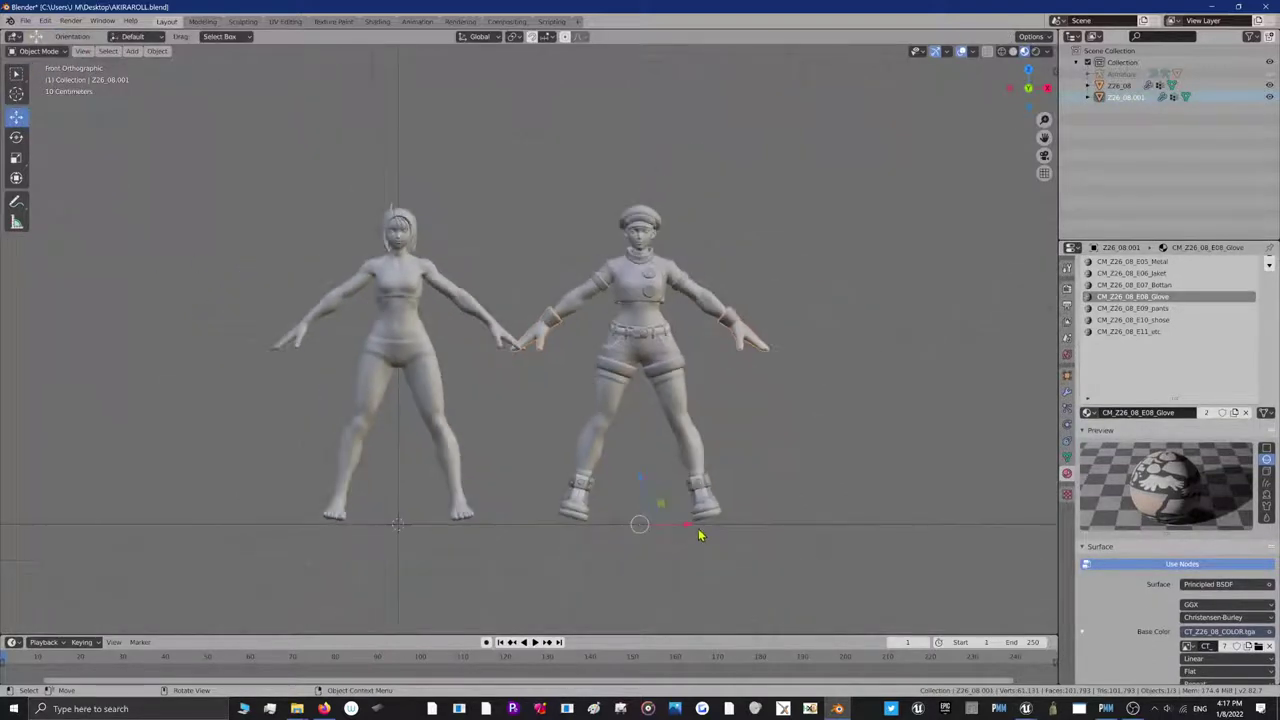
{"action": "key", "text": "g"}
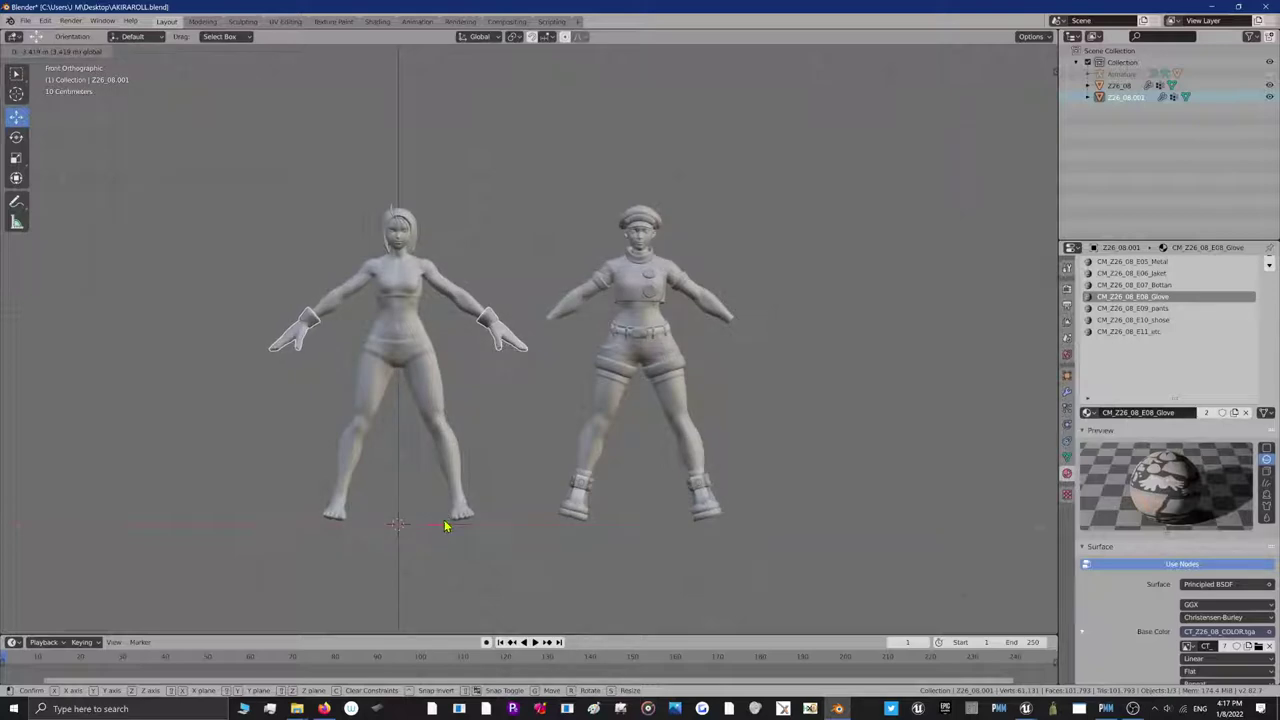
{"action": "left_click", "coordinate": [445, 527]}
Check how the gloves fit the hands from the side and switch the glove object to Sculpt Mode
{"action": "scroll", "coordinate": [291, 406], "scroll_direction": "up", "scroll_amount": 5}
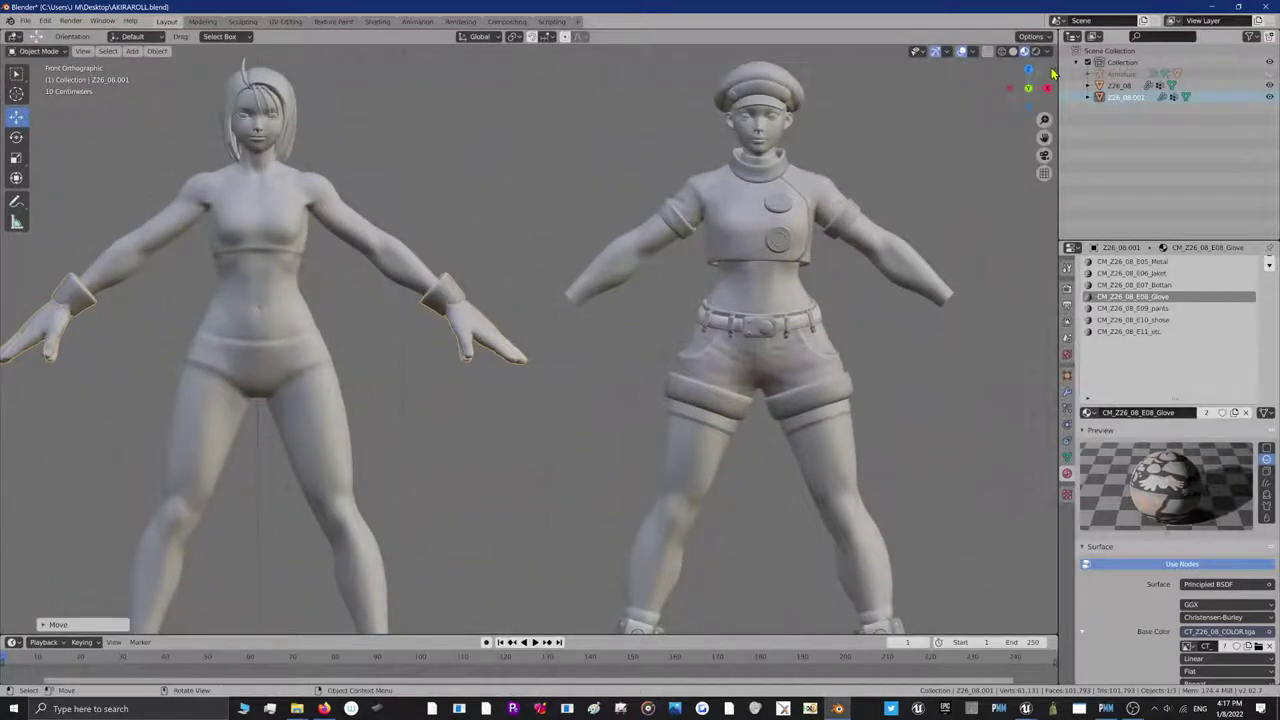
{"action": "left_click_drag", "start_coordinate": [1024, 72], "coordinate": [875, 72]}
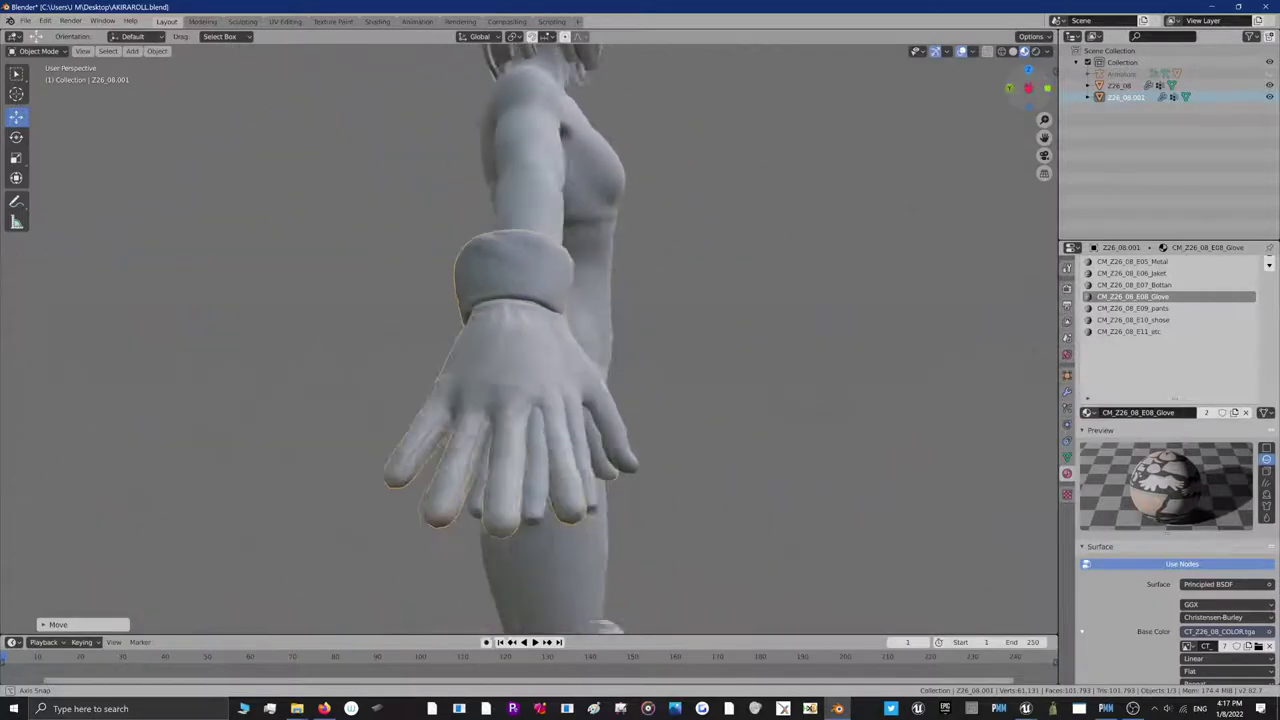
{"action": "middle_click_drag", "start_coordinate": [875, 198], "coordinate": [849, 200]}
{"action": "scroll", "coordinate": [800, 200], "scroll_direction": "down", "scroll_amount": 2}
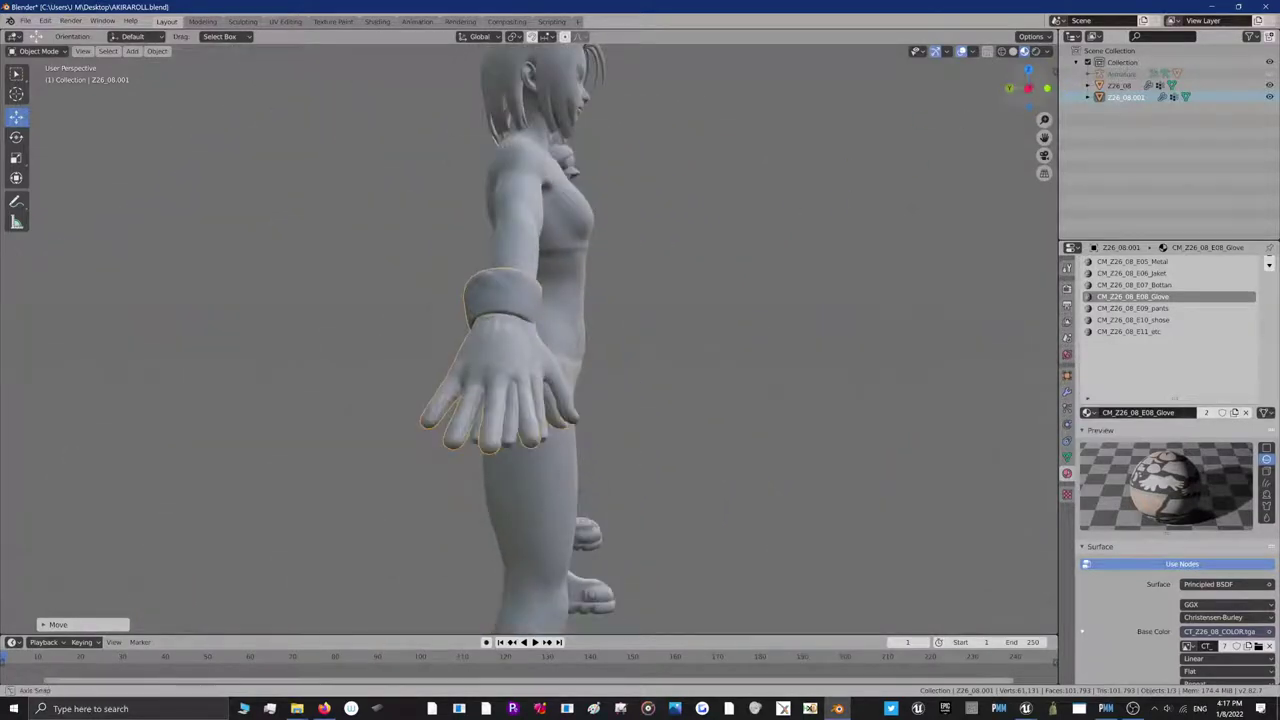
{"action": "left_click", "coordinate": [38, 51]}
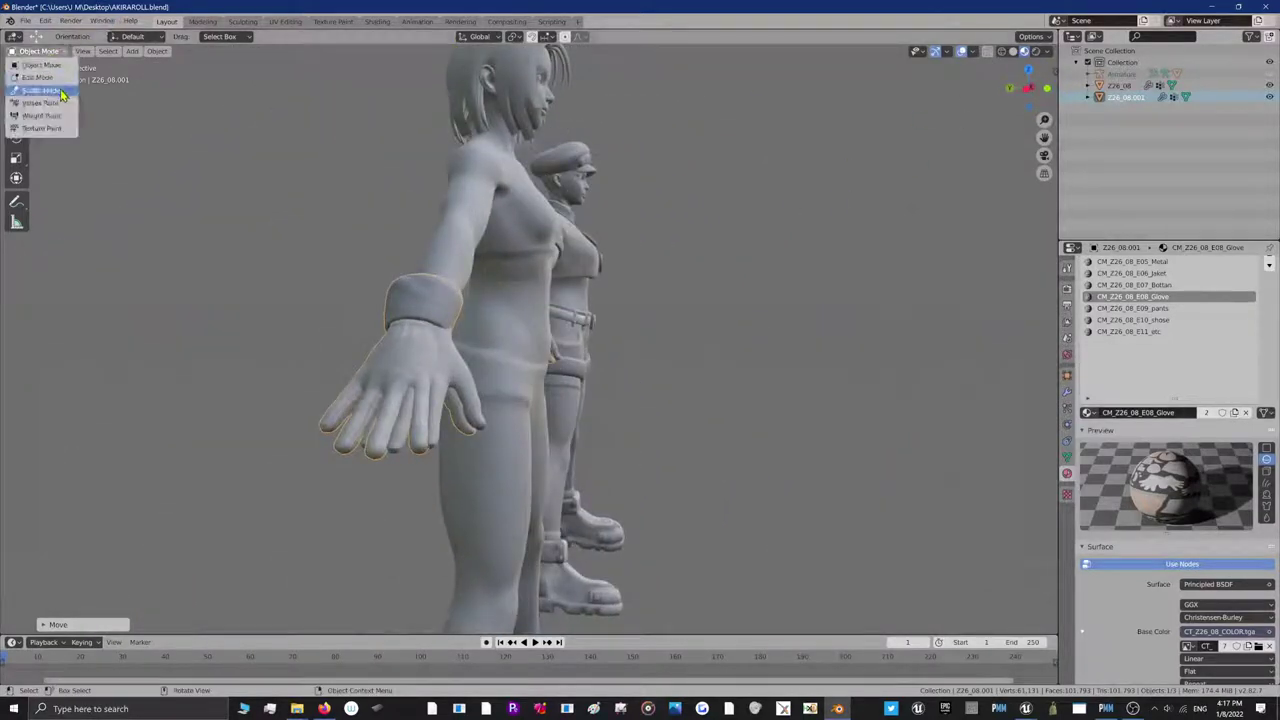
{"action": "left_click", "coordinate": [42, 90]}
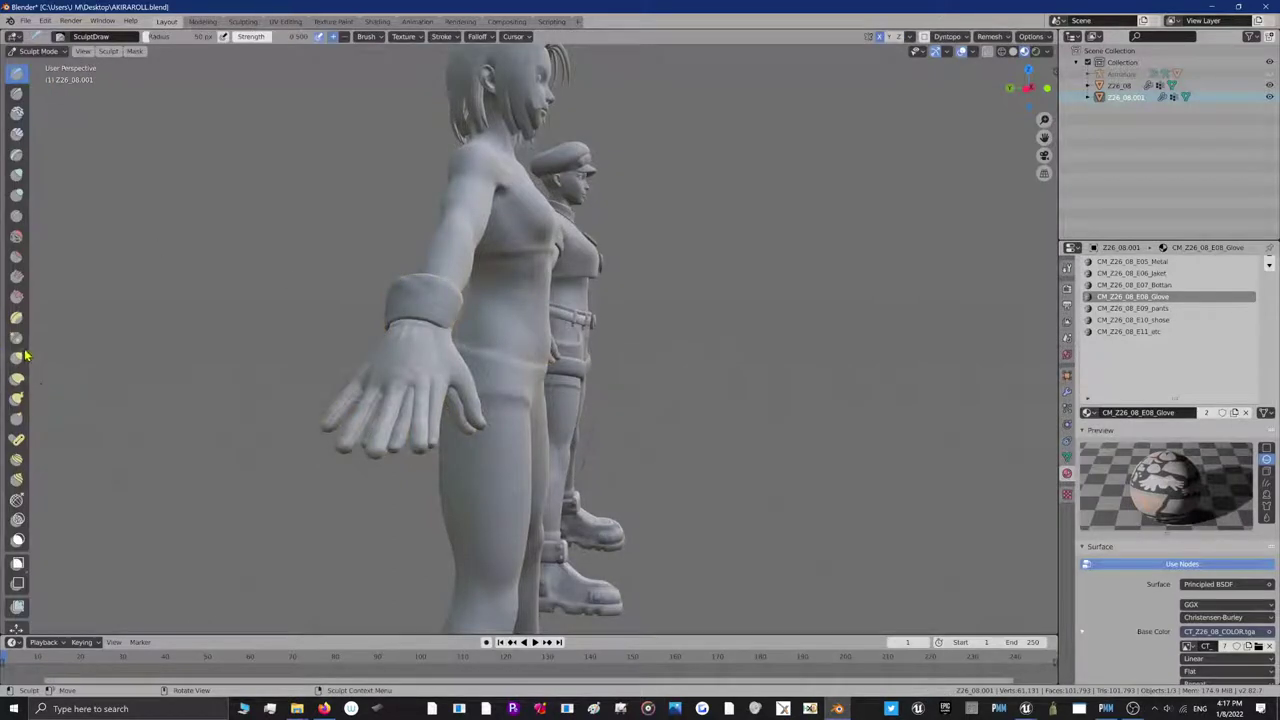
Pull the whole glove into place over the character's hand with the Grab brush at a 440 px radius
{"action": "left_click", "coordinate": [20, 358]}
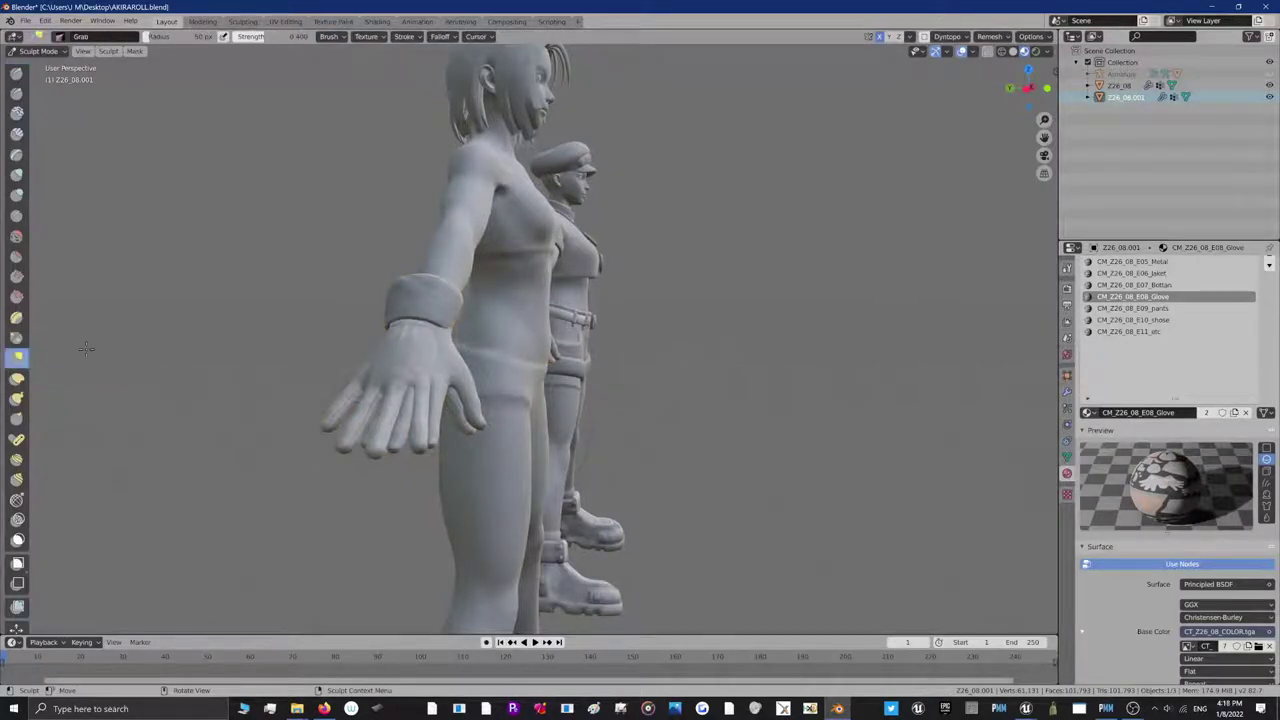
{"action": "key", "text": "f"}
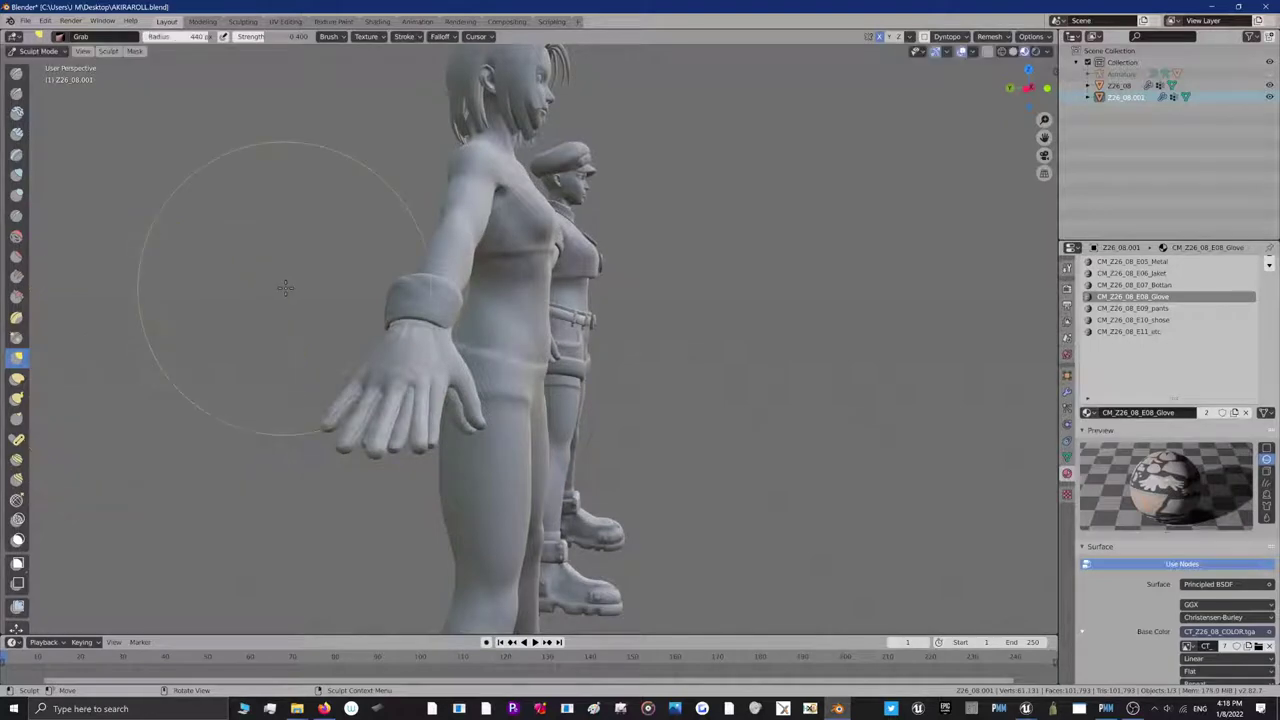
{"action": "scroll", "coordinate": [285, 289], "scroll_direction": "down", "scroll_amount": 6}
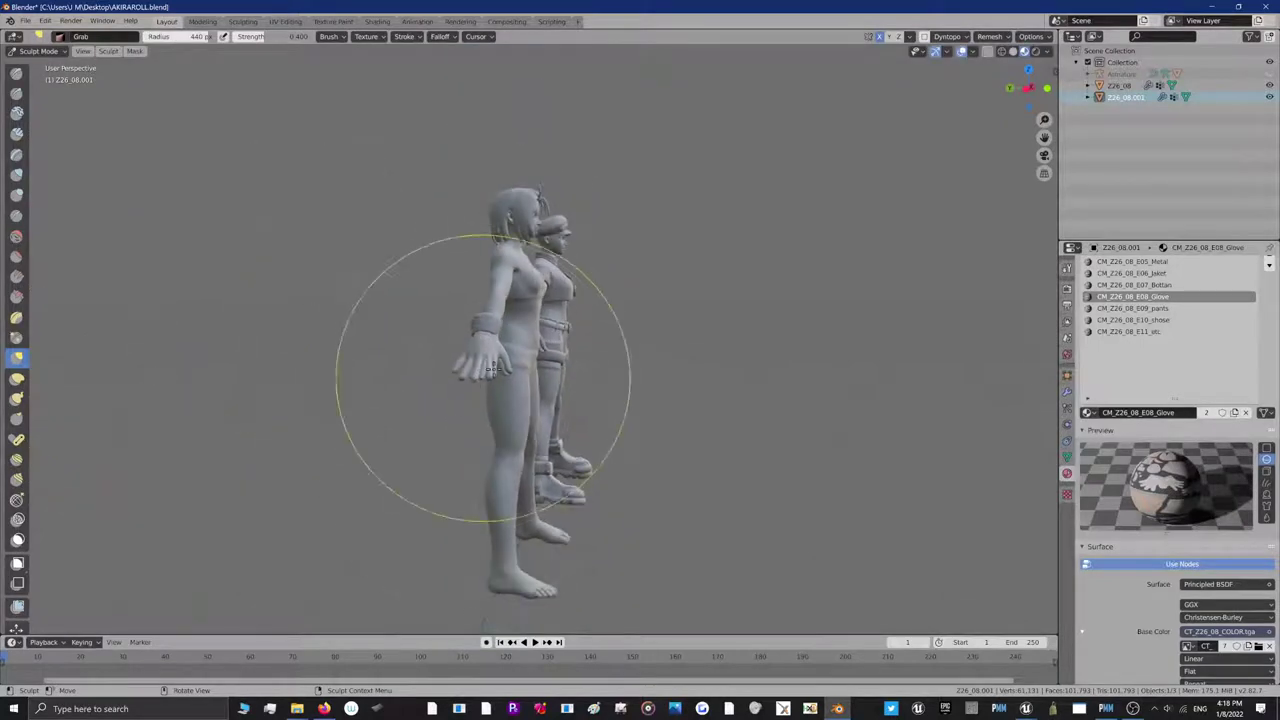
{"action": "left_click_drag", "start_coordinate": [483, 378], "coordinate": [508, 362]}
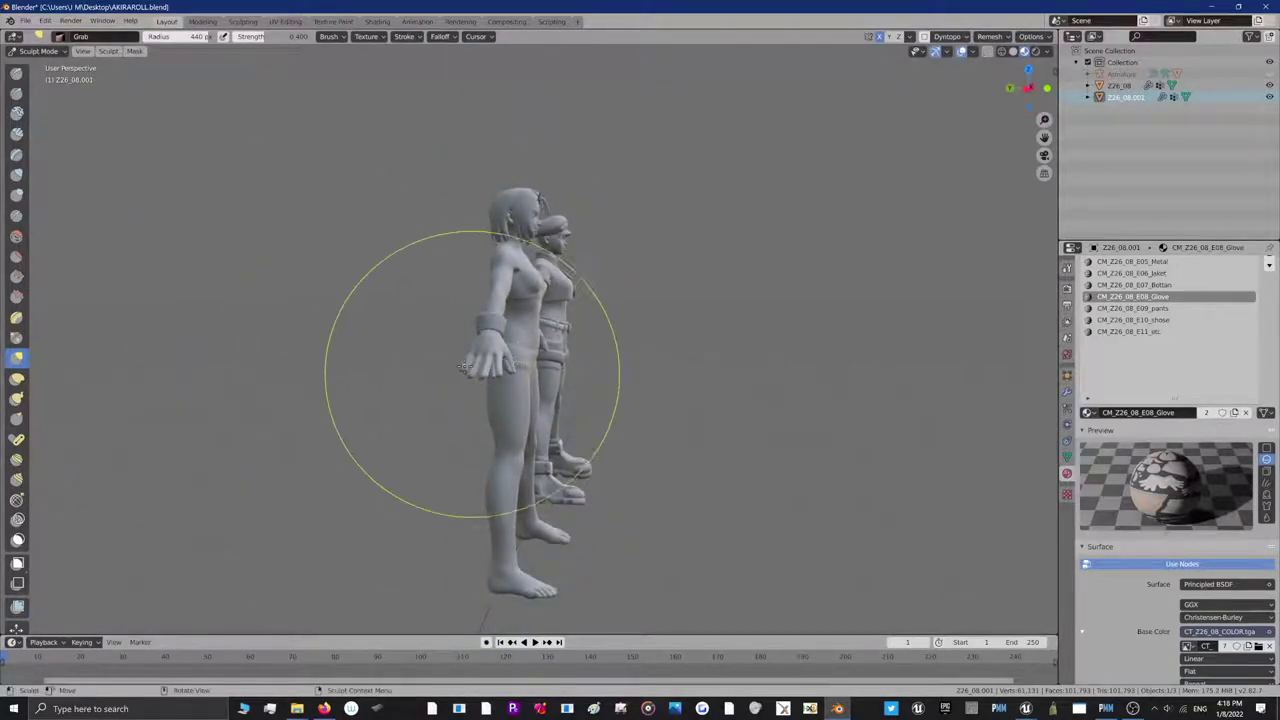
{"action": "scroll", "coordinate": [499, 404], "scroll_direction": "up", "scroll_amount": 3}
{"action": "left_click_drag", "start_coordinate": [470, 406], "coordinate": [494, 393]}
Reduce the Grab brush radius and shift the glove's thumb and outer finger areas to match the hand
{"action": "key", "text": "f"}
{"action": "left_click", "coordinate": [469, 414]}
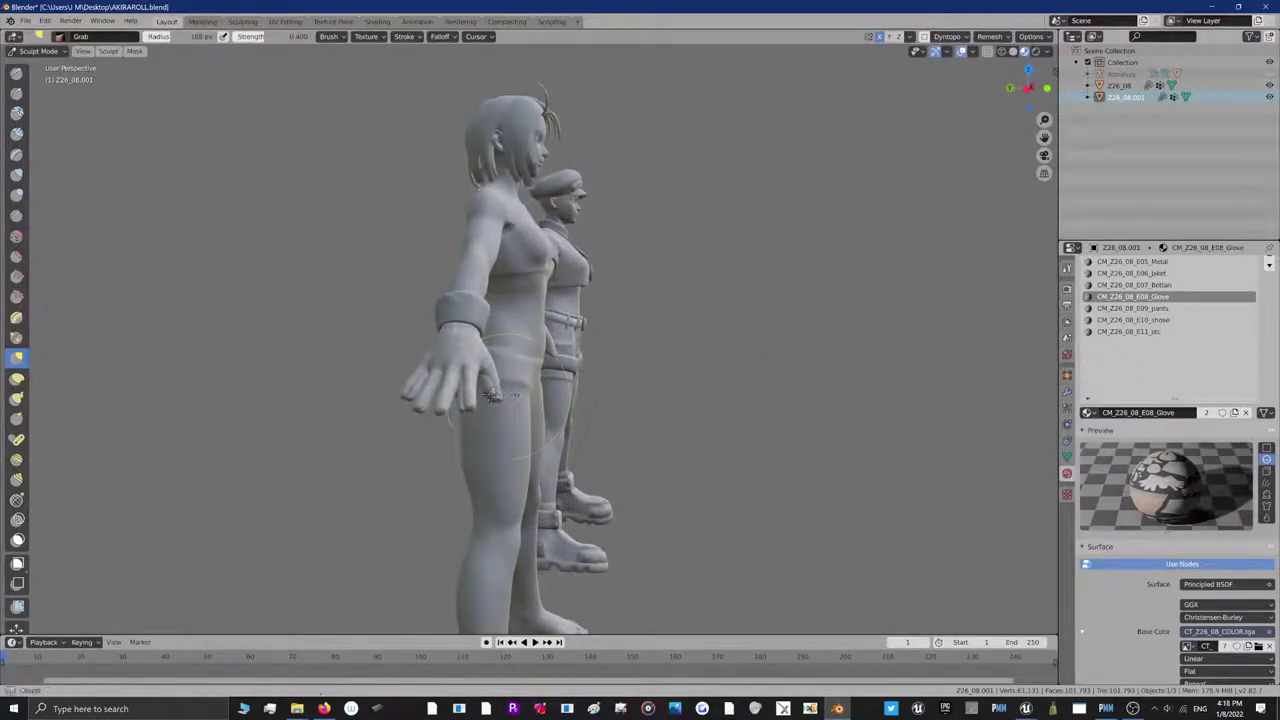
{"action": "left_click_drag", "start_coordinate": [546, 356], "coordinate": [540, 360]}
{"action": "scroll", "coordinate": [297, 486], "scroll_direction": "up", "scroll_amount": 2}
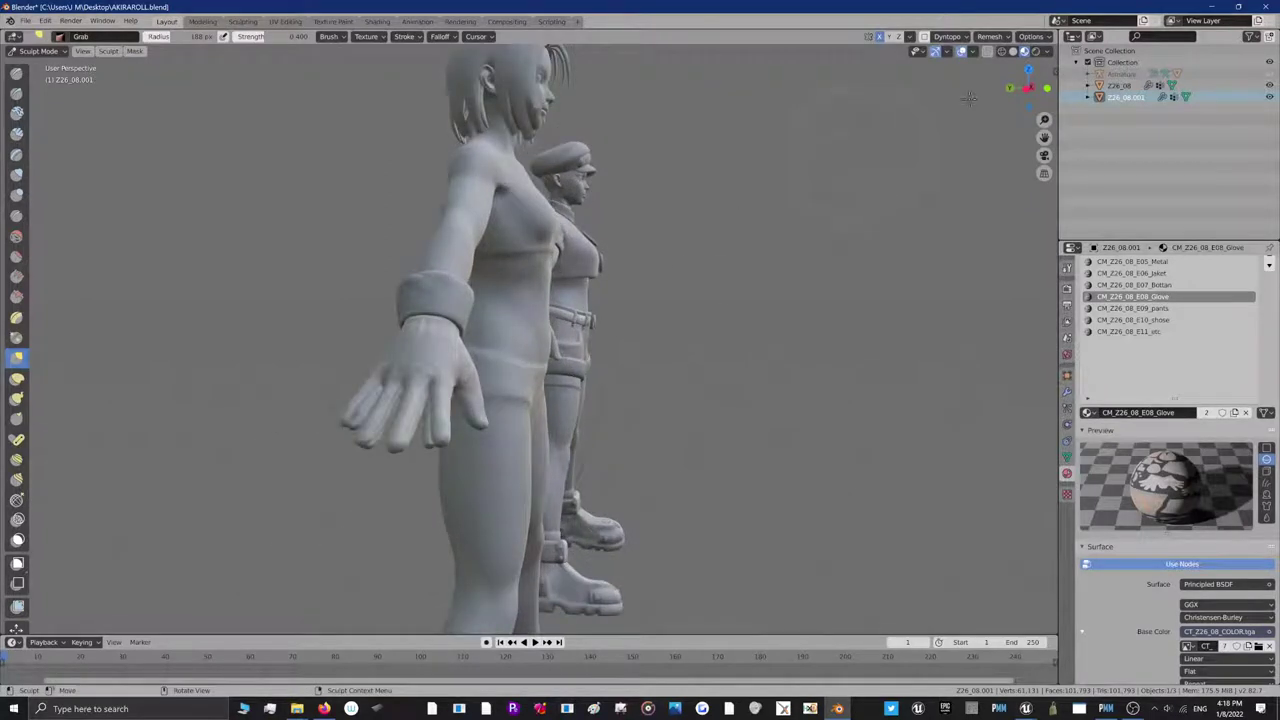
{"action": "middle_click_drag", "start_coordinate": [500, 436], "coordinate": [600, 440]}
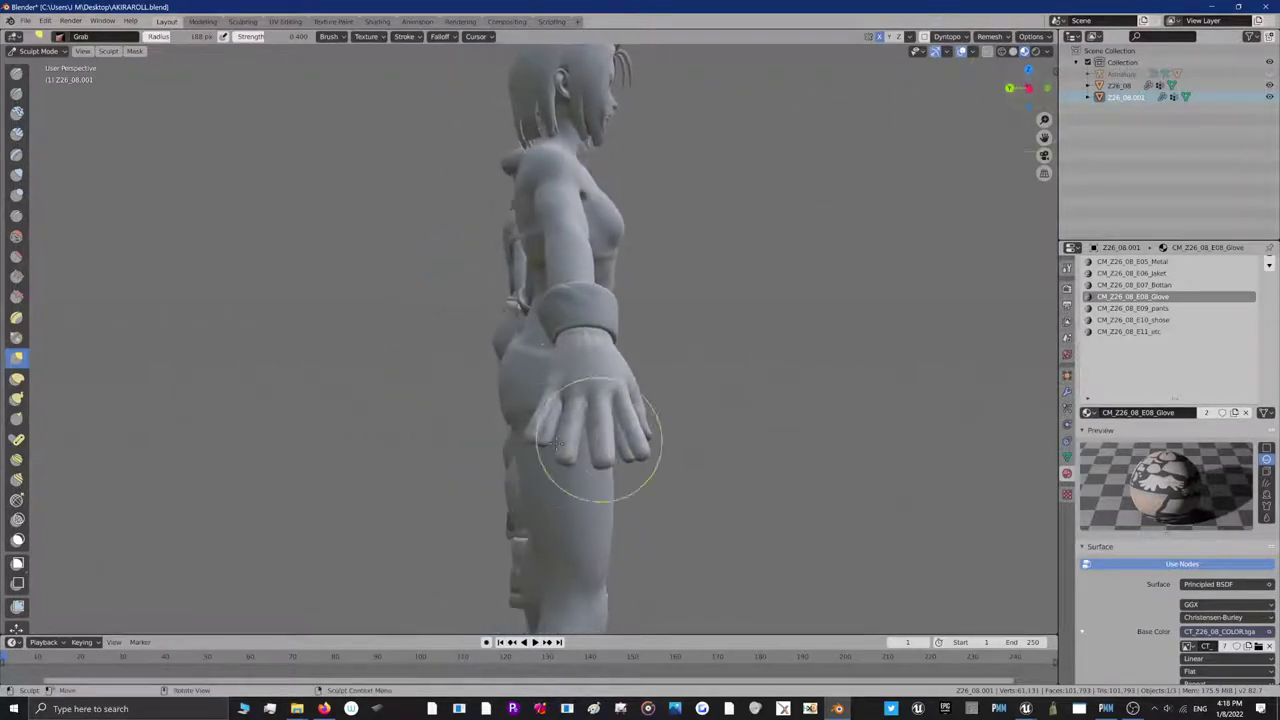
{"action": "left_click_drag", "start_coordinate": [525, 438], "coordinate": [537, 447]}
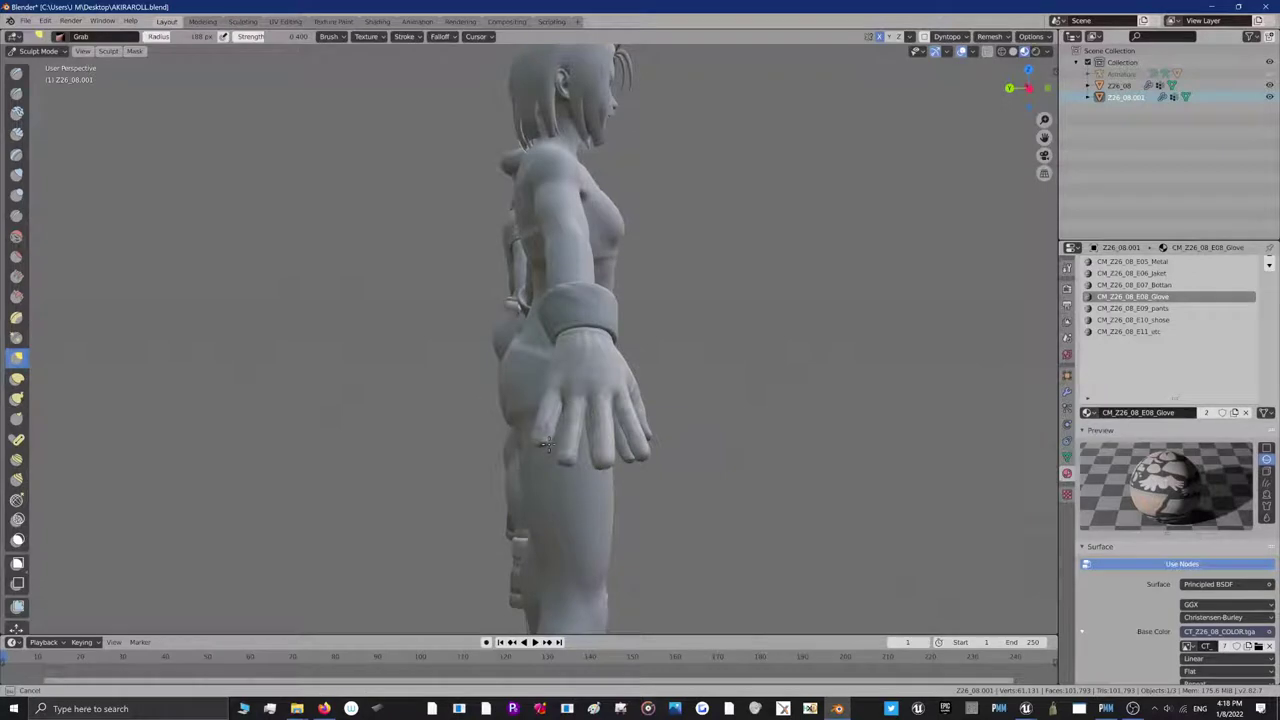
{"action": "mouse_move", "coordinate": [559, 445]}
{"action": "left_mouse_down"}
{"action": "mouse_move", "coordinate": [553, 410]}
{"action": "mouse_move", "coordinate": [565, 436]}
{"action": "left_mouse_up"}
Set the Grab brush radius to 131 px and nudge the individual glove fingers over the character's fingers
{"action": "key", "text": "f"}
{"action": "left_click", "coordinate": [607, 432]}
{"action": "scroll", "coordinate": [556, 460], "scroll_direction": "up", "scroll_amount": 2}
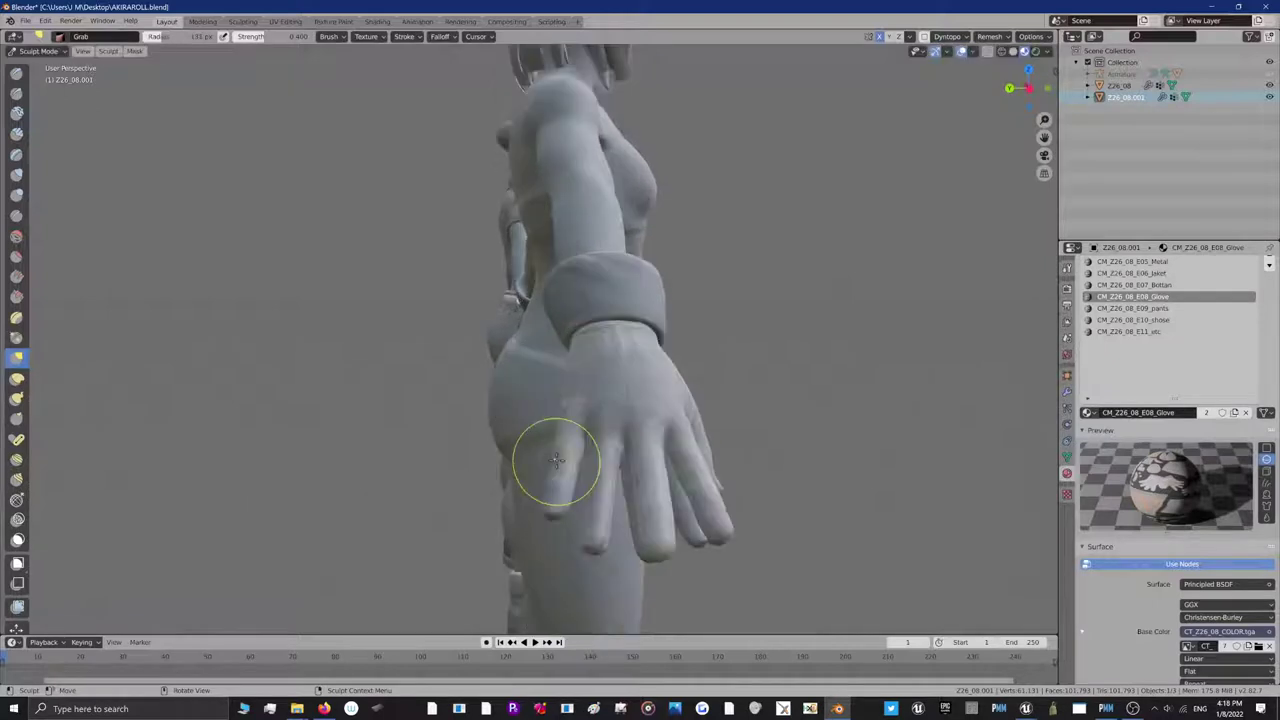
{"action": "middle_click_drag", "start_coordinate": [556, 460], "coordinate": [600, 458]}
{"action": "scroll", "coordinate": [602, 463], "scroll_direction": "down", "scroll_amount": 2}
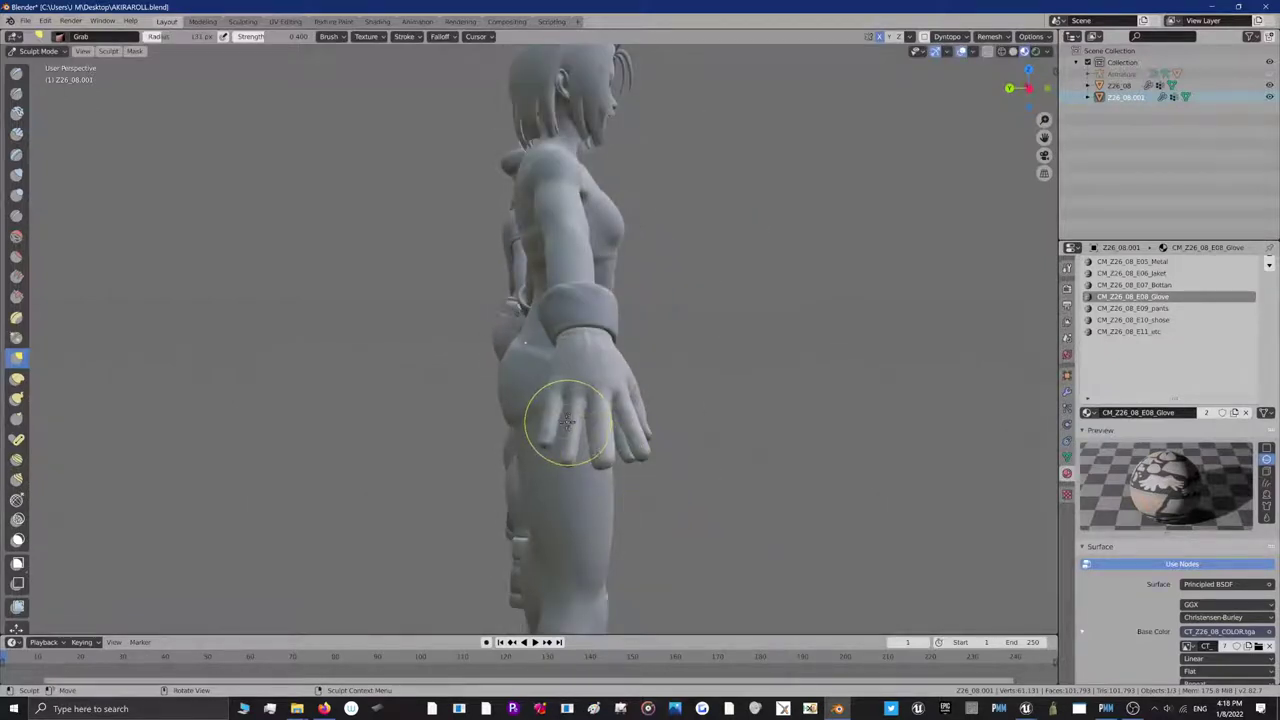
{"action": "mouse_move", "coordinate": [567, 422]}
{"action": "left_mouse_down"}
{"action": "mouse_move", "coordinate": [550, 421]}
{"action": "mouse_move", "coordinate": [543, 439]}
{"action": "left_mouse_up"}
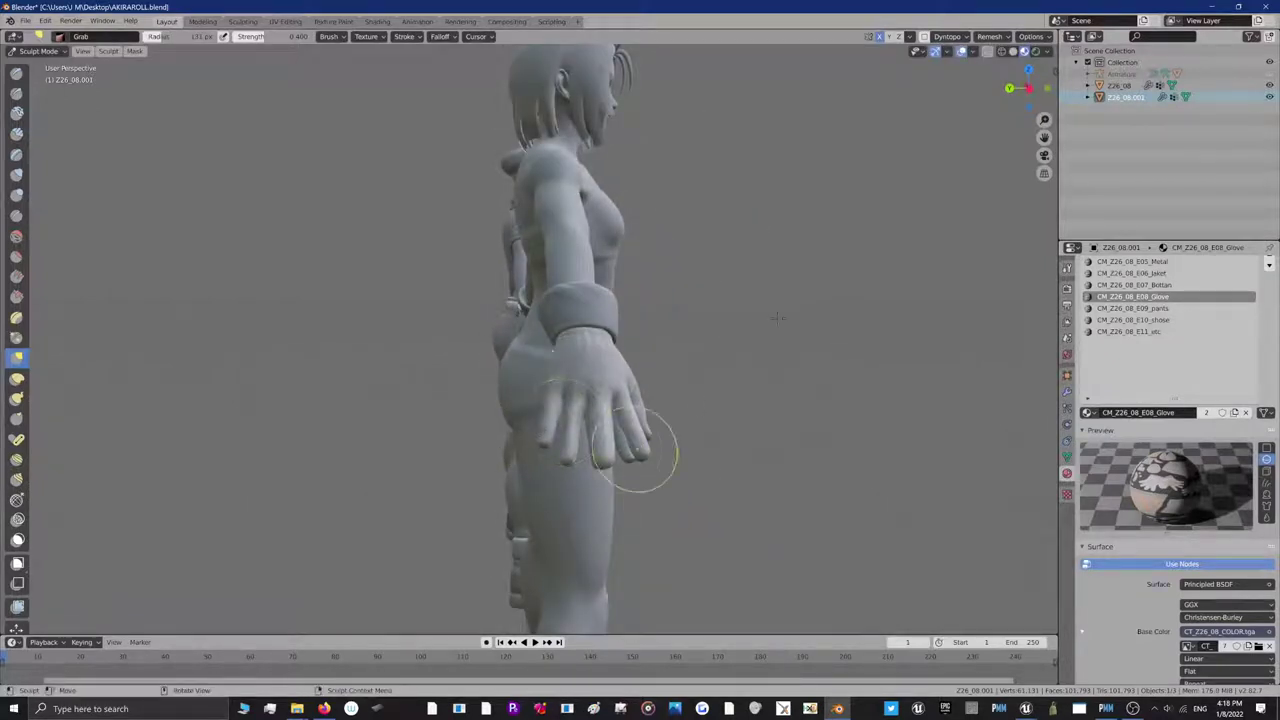
{"action": "left_click_drag", "start_coordinate": [1010, 85], "coordinate": [666, 339]}
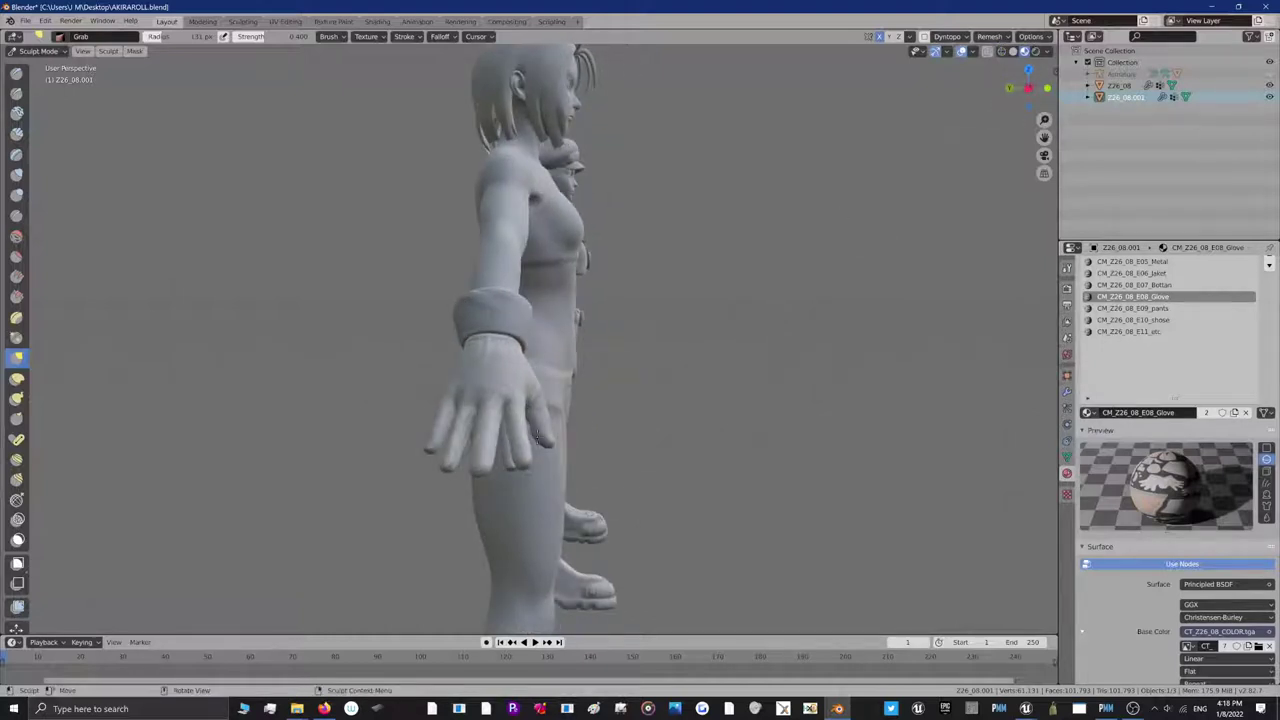
{"action": "mouse_move", "coordinate": [515, 465]}
{"action": "left_mouse_down"}
{"action": "mouse_move", "coordinate": [503, 434]}
{"action": "mouse_move", "coordinate": [510, 458]}
{"action": "left_mouse_up"}
Enlarge the Grab brush radius to 219 px and pull the glove's hand area upward as seen from the front
{"action": "key", "text": "f"}
{"action": "left_click", "coordinate": [541, 426]}
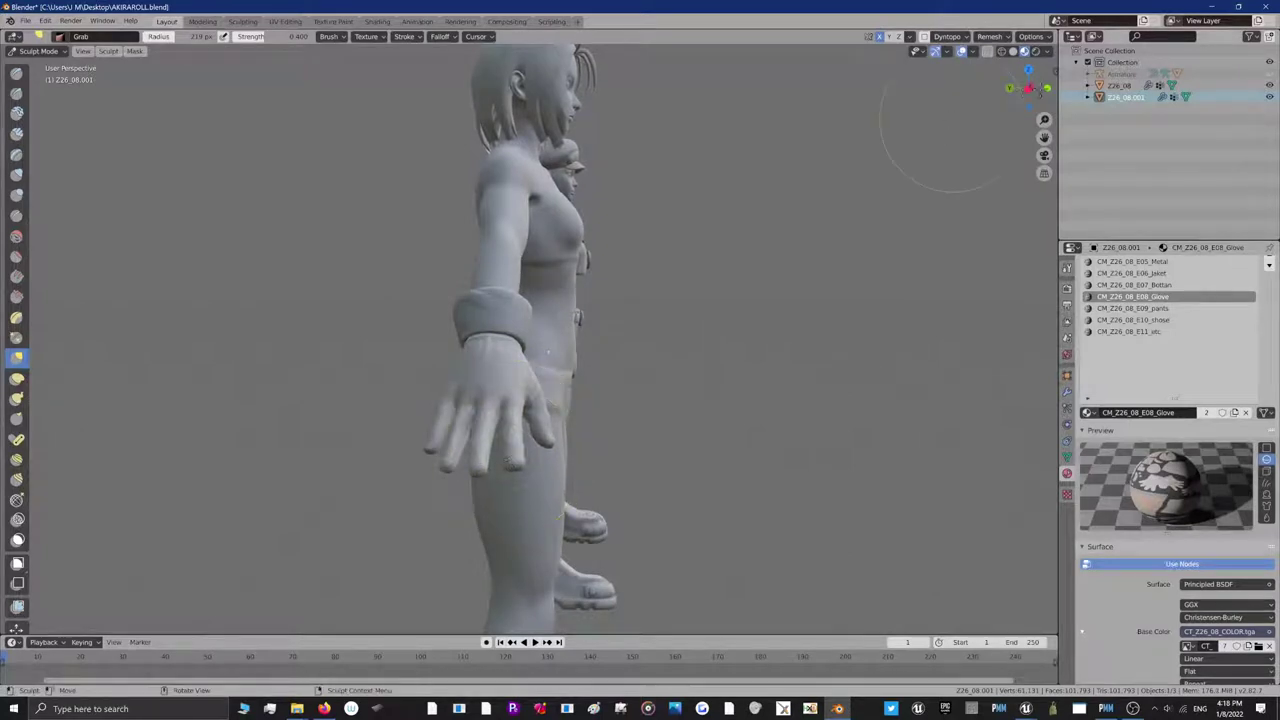
{"action": "mouse_move", "coordinate": [1027, 98]}
{"action": "left_mouse_down"}
{"action": "mouse_move", "coordinate": [190, 434]}
{"action": "mouse_move", "coordinate": [212, 392]}
{"action": "left_mouse_up"}
{"action": "middle_click_drag", "start_coordinate": [240, 295], "coordinate": [748, 150]}
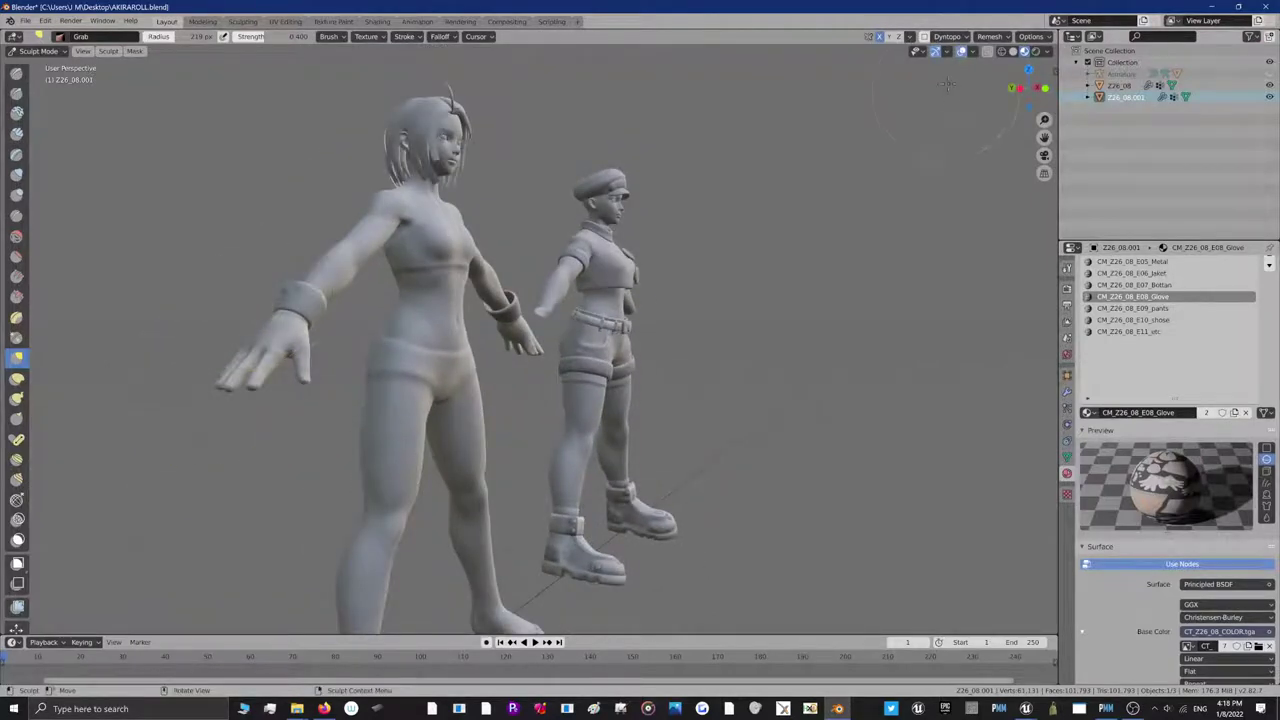
{"action": "middle_click_drag", "start_coordinate": [990, 125], "coordinate": [175, 358]}
{"action": "left_click_drag", "start_coordinate": [162, 352], "coordinate": [149, 323]}
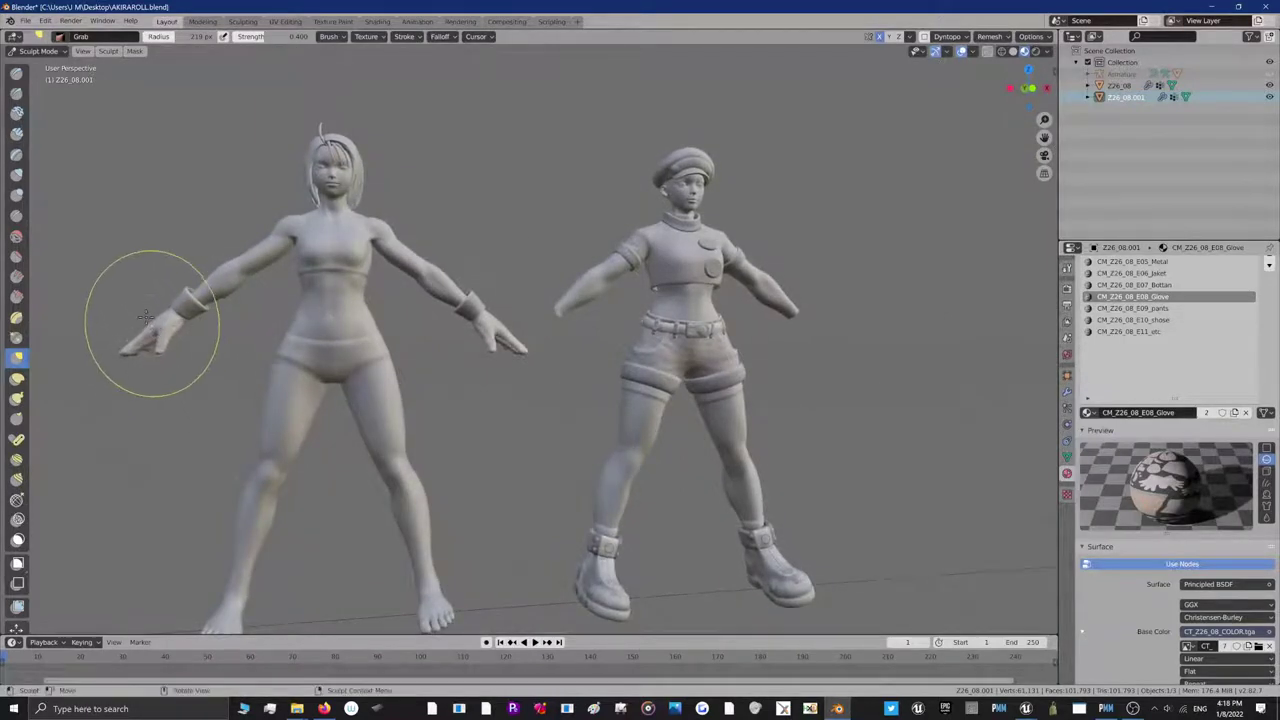
Set the Grab brush radius to 100 px and nudge the glove's palm from below
{"action": "scroll", "coordinate": [363, 292], "scroll_direction": "up", "scroll_amount": 2}
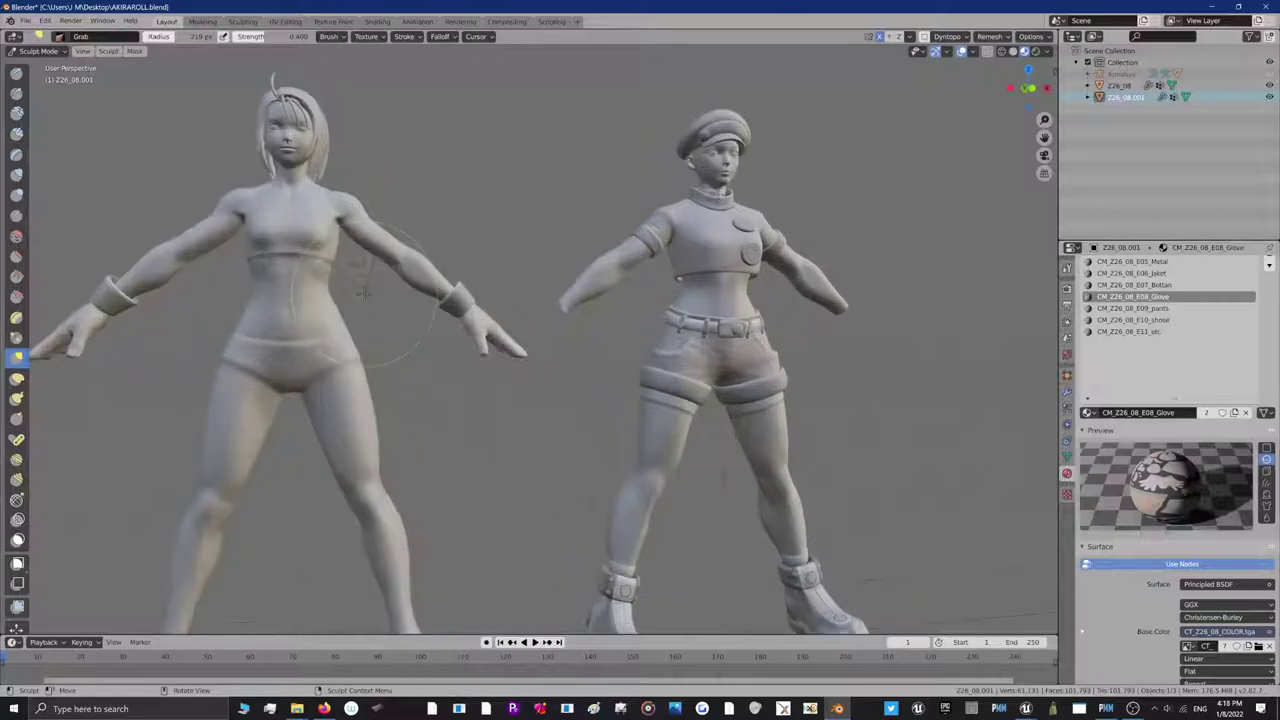
{"action": "middle_click_drag", "start_coordinate": [246, 496], "coordinate": [246, 379]}
{"action": "scroll", "coordinate": [246, 379], "scroll_direction": "up", "scroll_amount": 2}
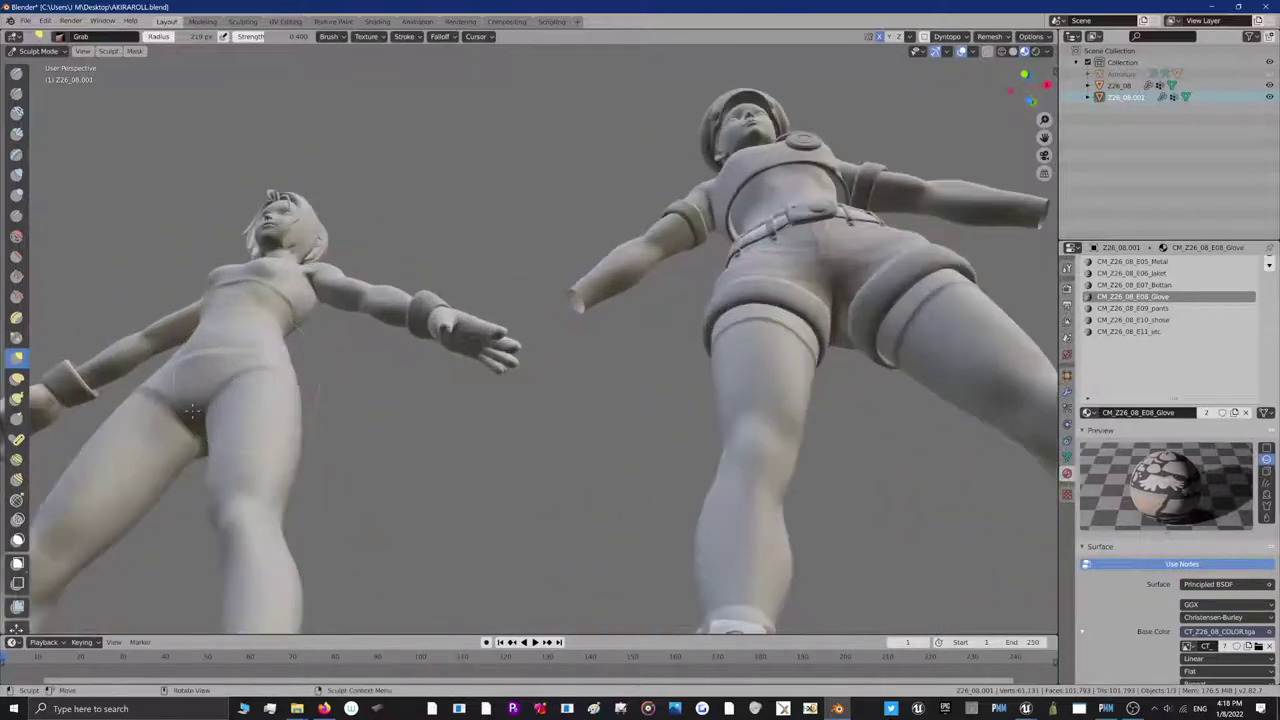
{"action": "key", "text": "f"}
{"action": "left_click", "coordinate": [154, 426]}
{"action": "scroll", "coordinate": [154, 424], "scroll_direction": "down", "scroll_amount": 1}
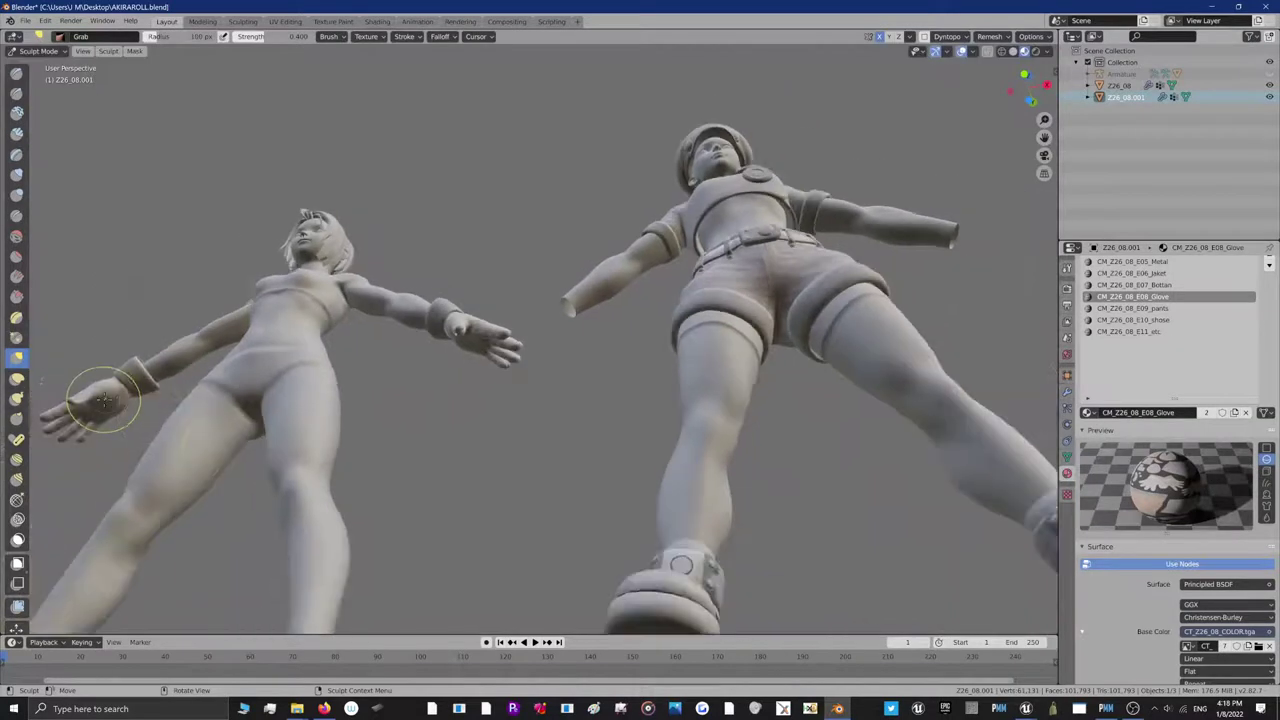
{"action": "left_click_drag", "start_coordinate": [80, 400], "coordinate": [79, 406]}
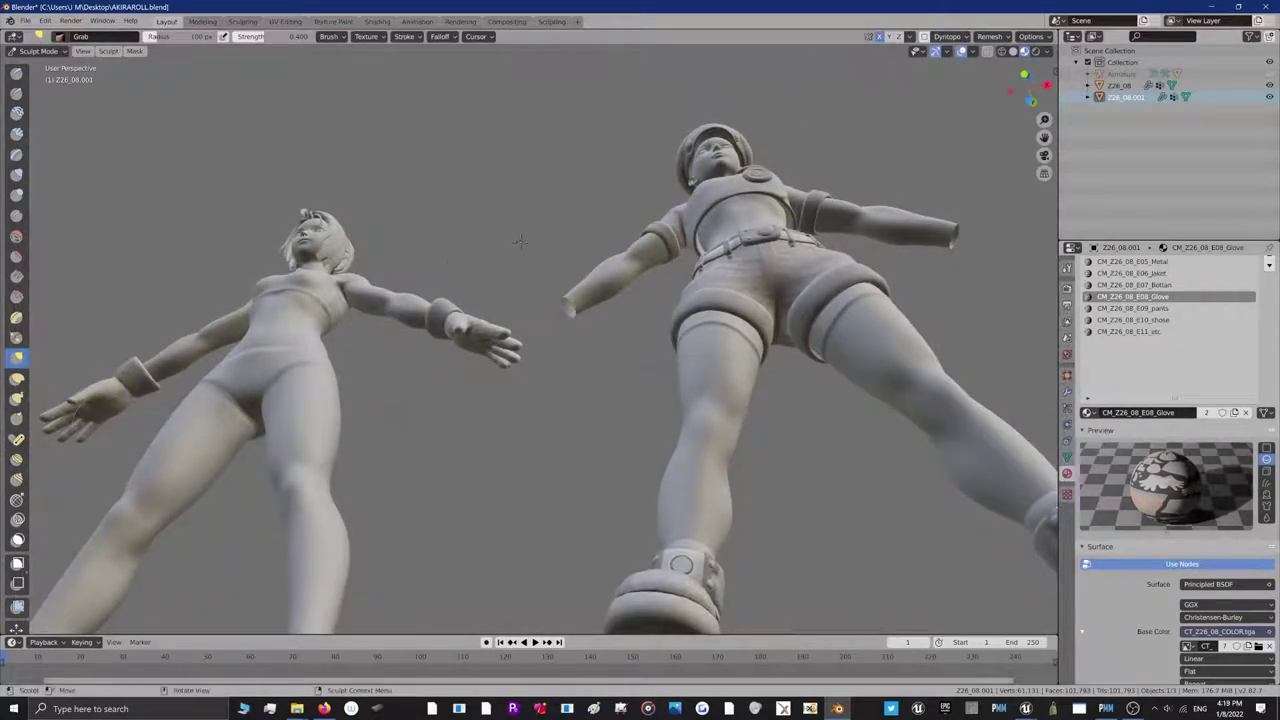
Grab the glove's fingertips from behind, and adjust the area just below its cuff with a larger brush
{"action": "middle_click_drag", "start_coordinate": [681, 565], "coordinate": [500, 355]}
{"action": "scroll", "coordinate": [593, 378], "scroll_direction": "up", "scroll_amount": 5}
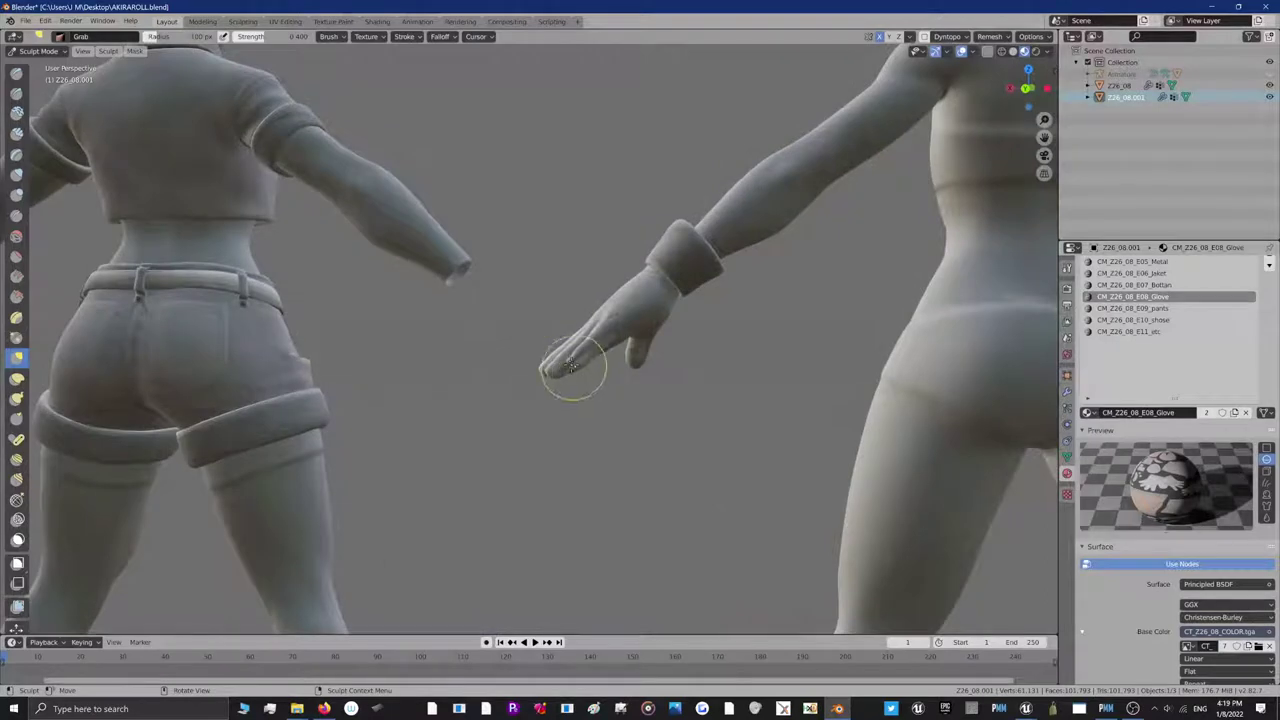
{"action": "left_click_drag", "start_coordinate": [570, 366], "coordinate": [592, 344]}
{"action": "mouse_move", "coordinate": [652, 352]}
{"action": "middle_mouse_down"}
{"action": "mouse_move", "coordinate": [543, 383]}
{"action": "mouse_move", "coordinate": [610, 300]}
{"action": "mouse_move", "coordinate": [591, 229]}
{"action": "middle_mouse_up"}
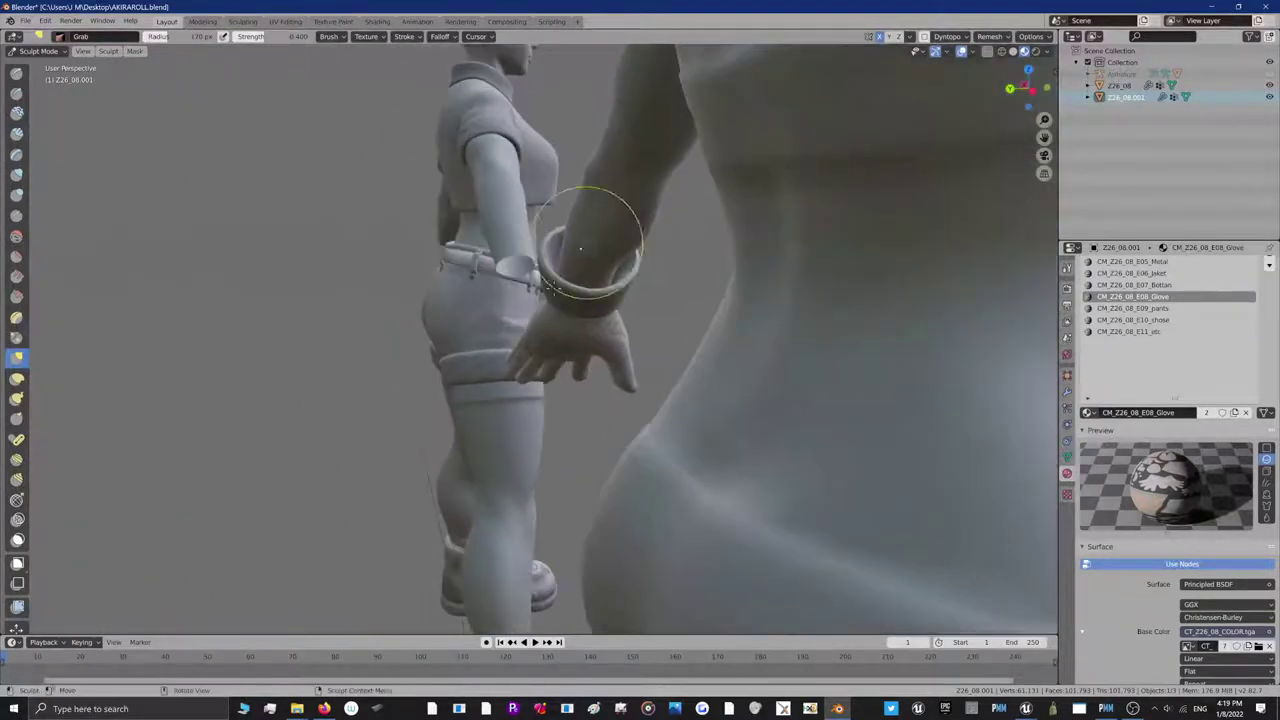
{"action": "mouse_move", "coordinate": [548, 316]}
{"action": "left_mouse_down"}
{"action": "mouse_move", "coordinate": [520, 337]}
{"action": "mouse_move", "coordinate": [543, 353]}
{"action": "left_mouse_up"}
Set the Grab brush radius to 155 px and push the thumb side of the glove slightly inward
{"action": "left_click_drag", "start_coordinate": [1028, 88], "coordinate": [826, 92]}
{"action": "key", "text": "f"}
{"action": "left_click", "coordinate": [572, 340]}
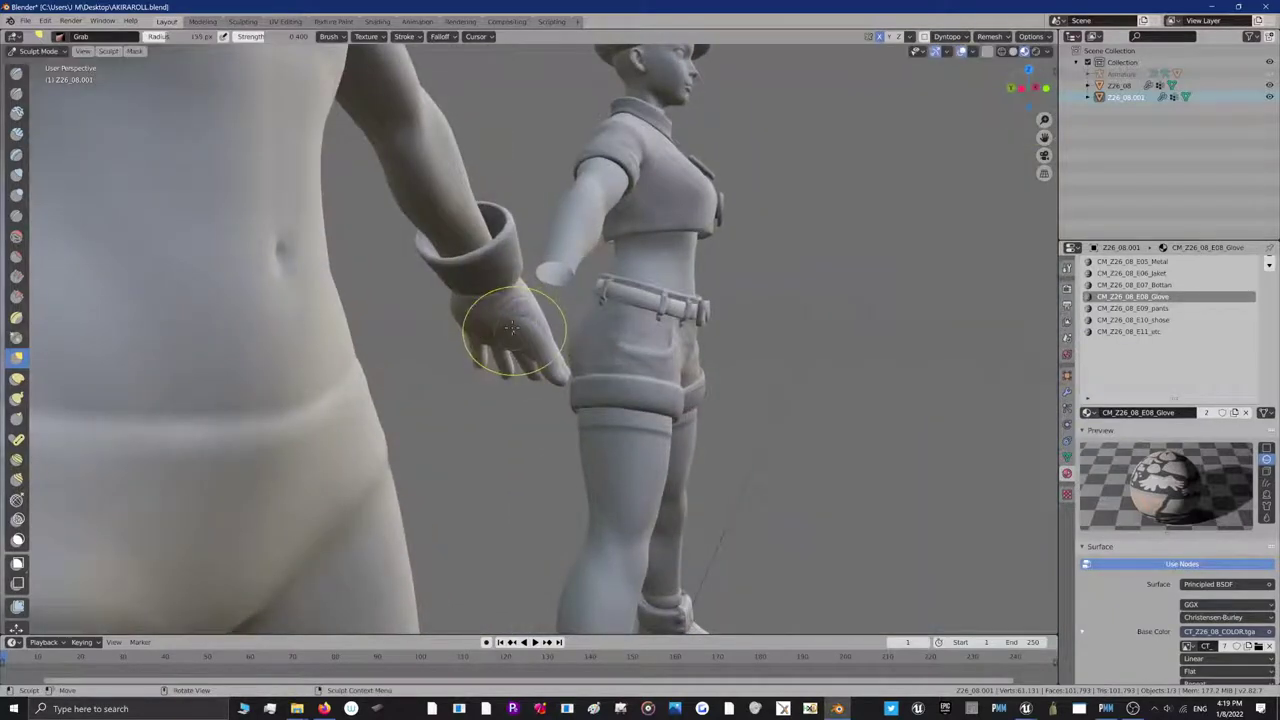
{"action": "mouse_move", "coordinate": [507, 321]}
{"action": "left_mouse_down"}
{"action": "mouse_move", "coordinate": [514, 329]}
{"action": "mouse_move", "coordinate": [486, 320]}
{"action": "left_mouse_up"}
Inspect the glove fit on the whole character and nudge the glove's fingertips from below
{"action": "left_click_drag", "start_coordinate": [1034, 88], "coordinate": [925, 90]}
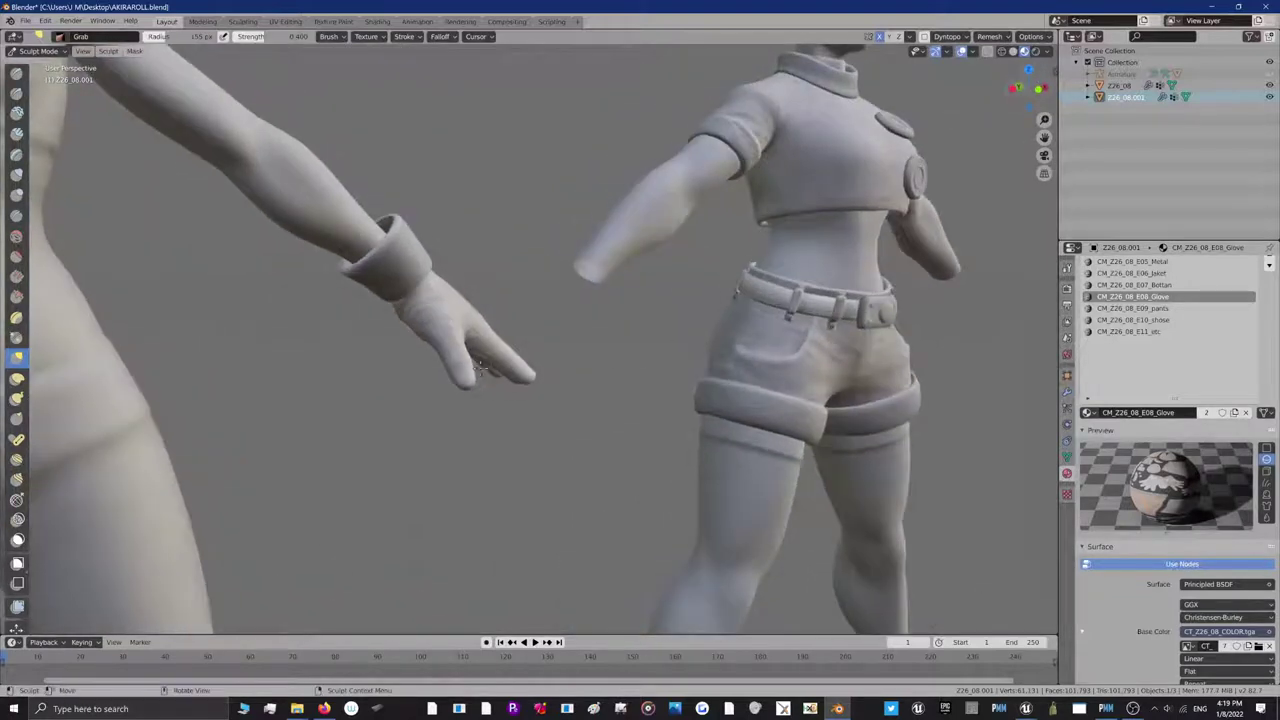
{"action": "scroll", "coordinate": [480, 300], "scroll_direction": "down", "scroll_amount": 3}
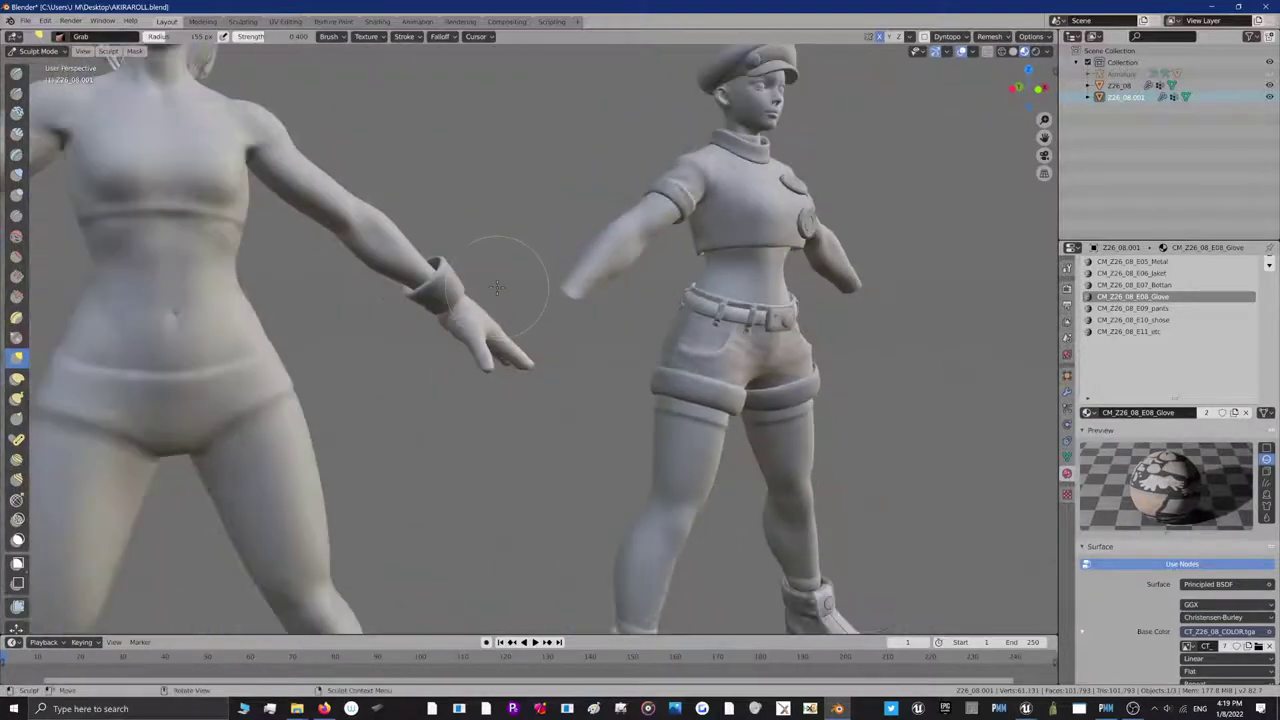
{"action": "scroll", "coordinate": [497, 287], "scroll_direction": "down", "scroll_amount": 2}
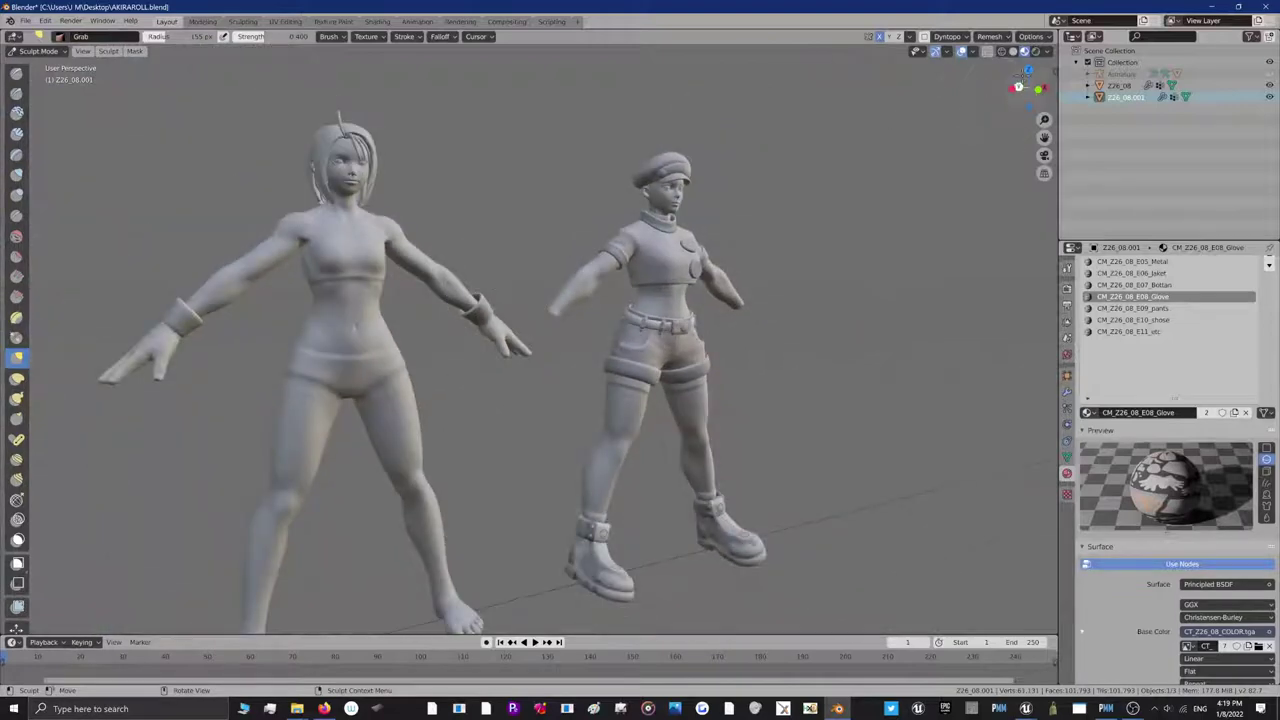
{"action": "left_click_drag", "start_coordinate": [1021, 77], "coordinate": [1071, 10]}
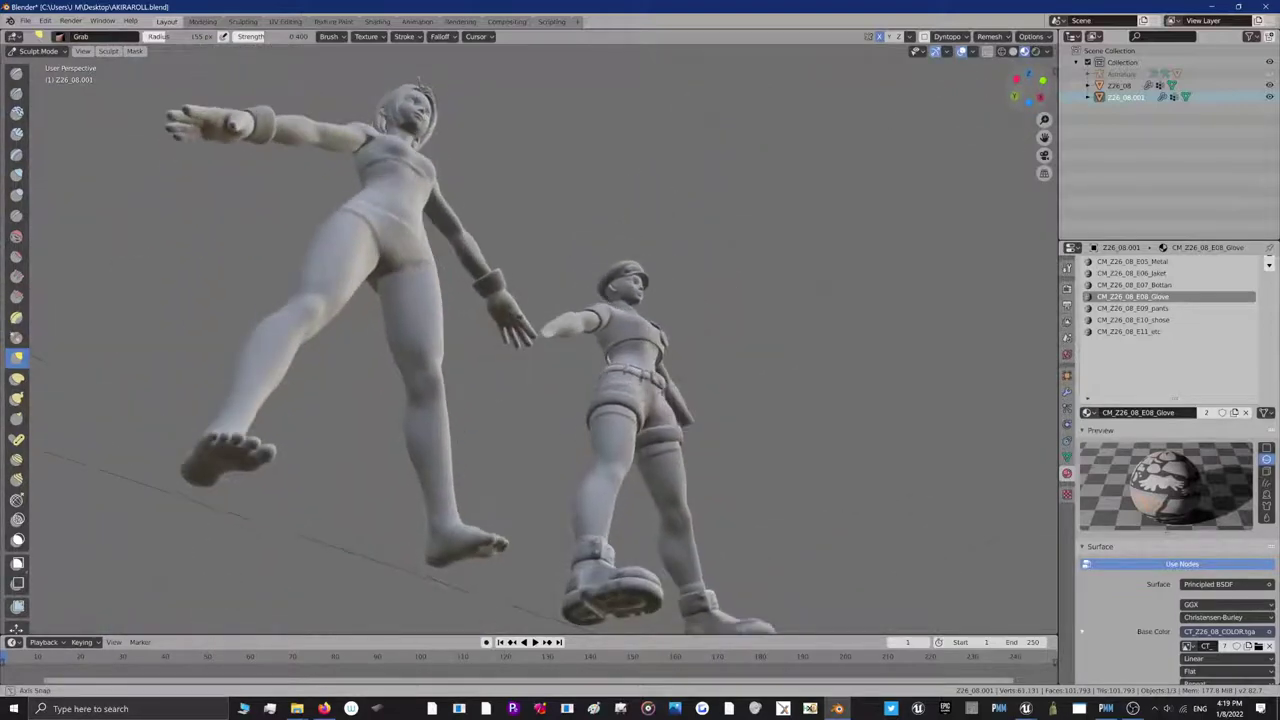
{"action": "left_click_drag", "start_coordinate": [178, 140], "coordinate": [172, 140]}
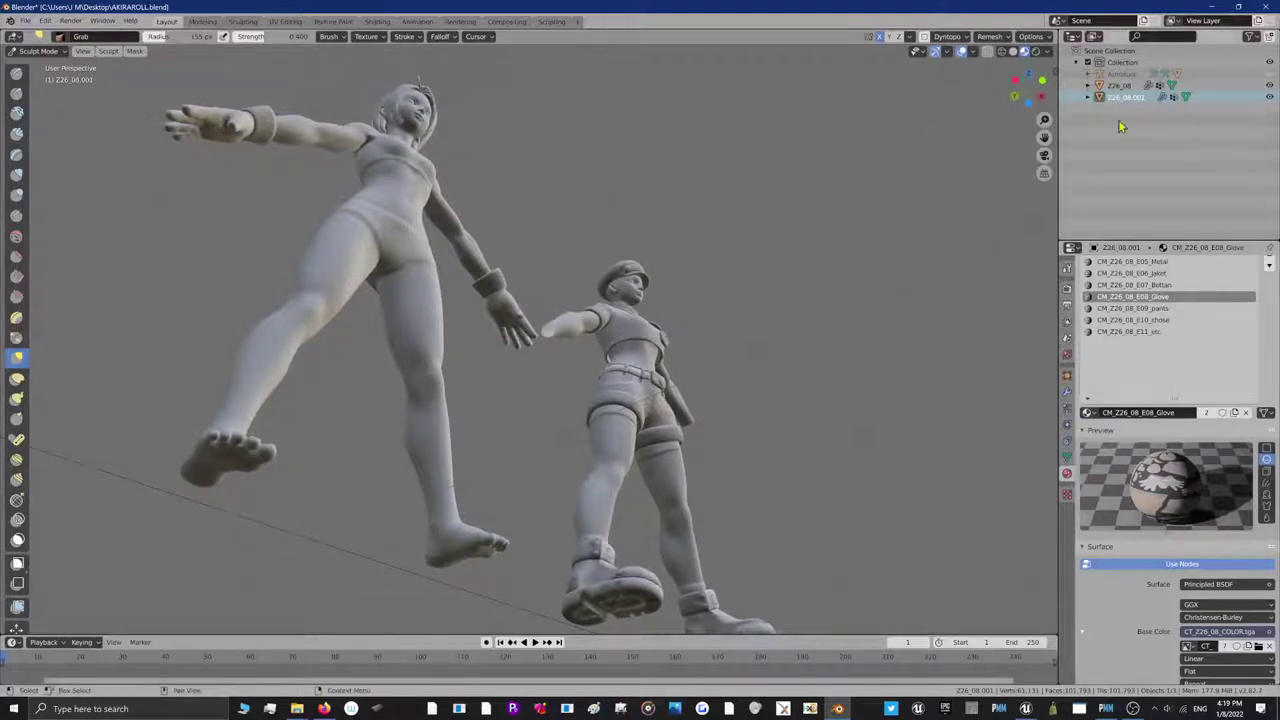
Return to the front orthographic view and switch the glove object back to Object Mode
{"action": "left_click", "coordinate": [1042, 80]}
{"action": "left_click", "coordinate": [1045, 86]}
{"action": "left_click", "coordinate": [1045, 86]}
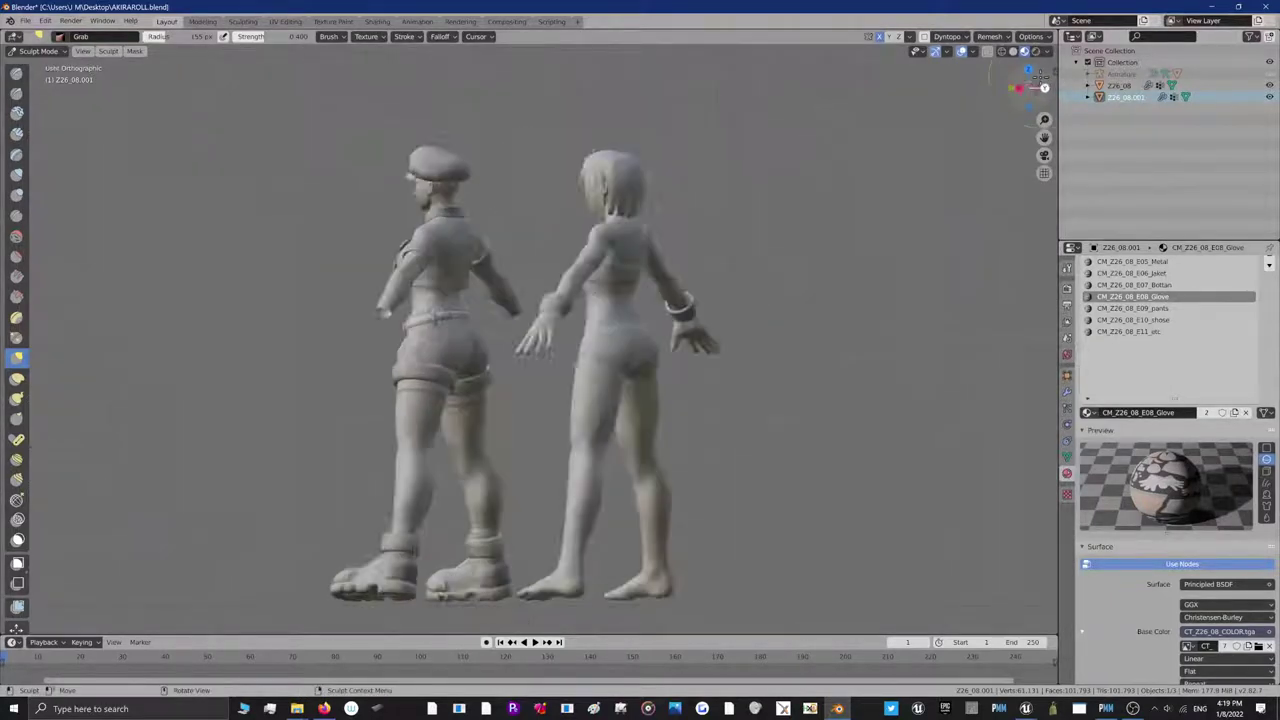
{"action": "left_click", "coordinate": [1040, 78]}
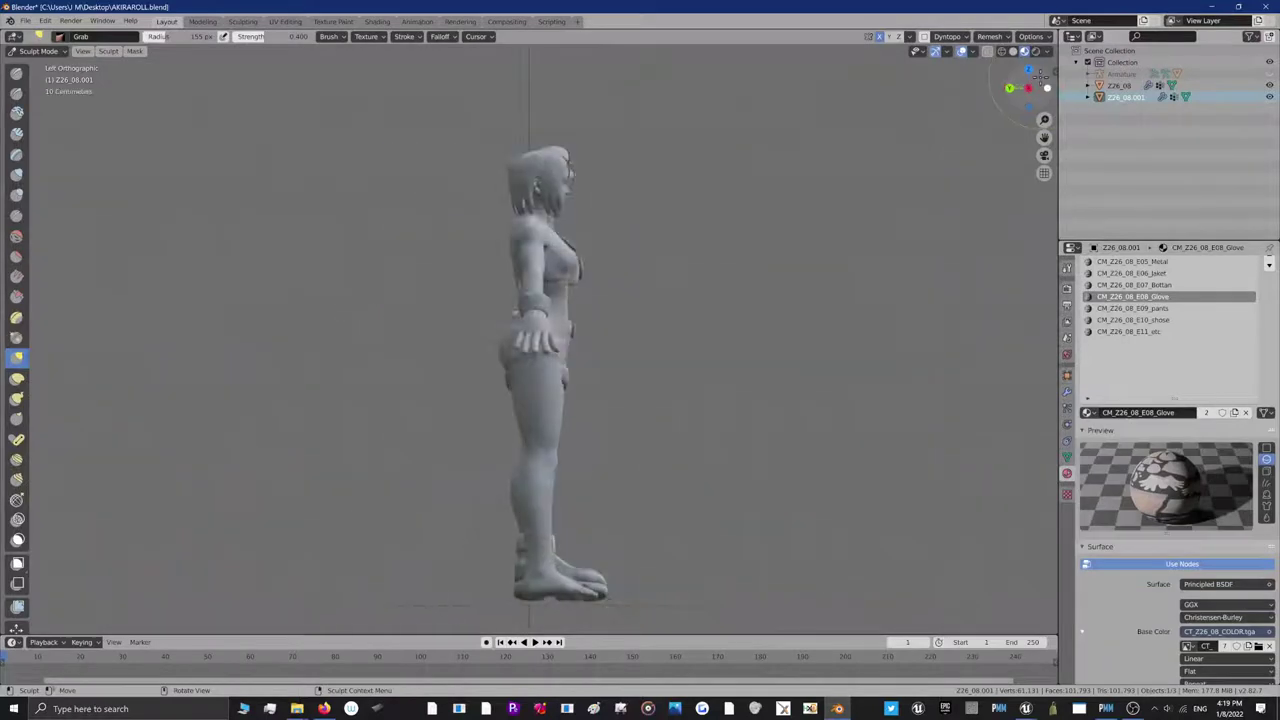
{"action": "left_click", "coordinate": [1040, 78]}
{"action": "left_click", "coordinate": [35, 51]}
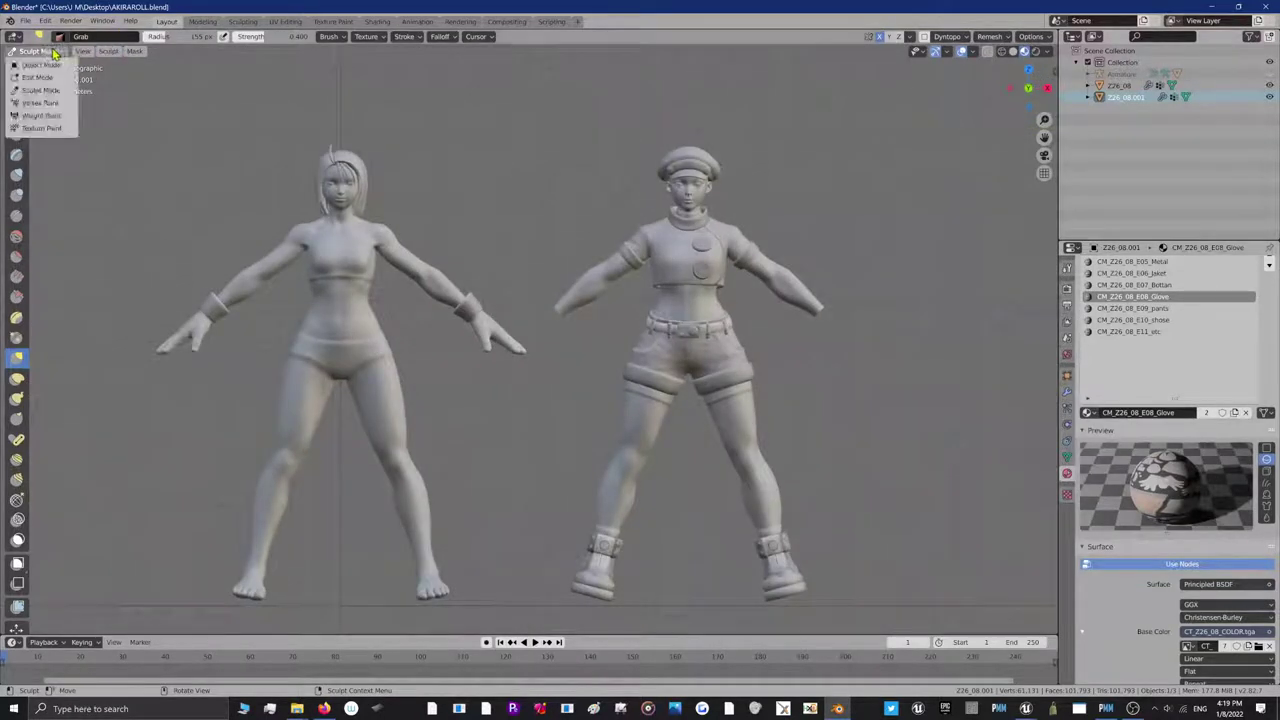
{"action": "left_click", "coordinate": [38, 66]}
{"action": "left_click", "coordinate": [35, 51]}
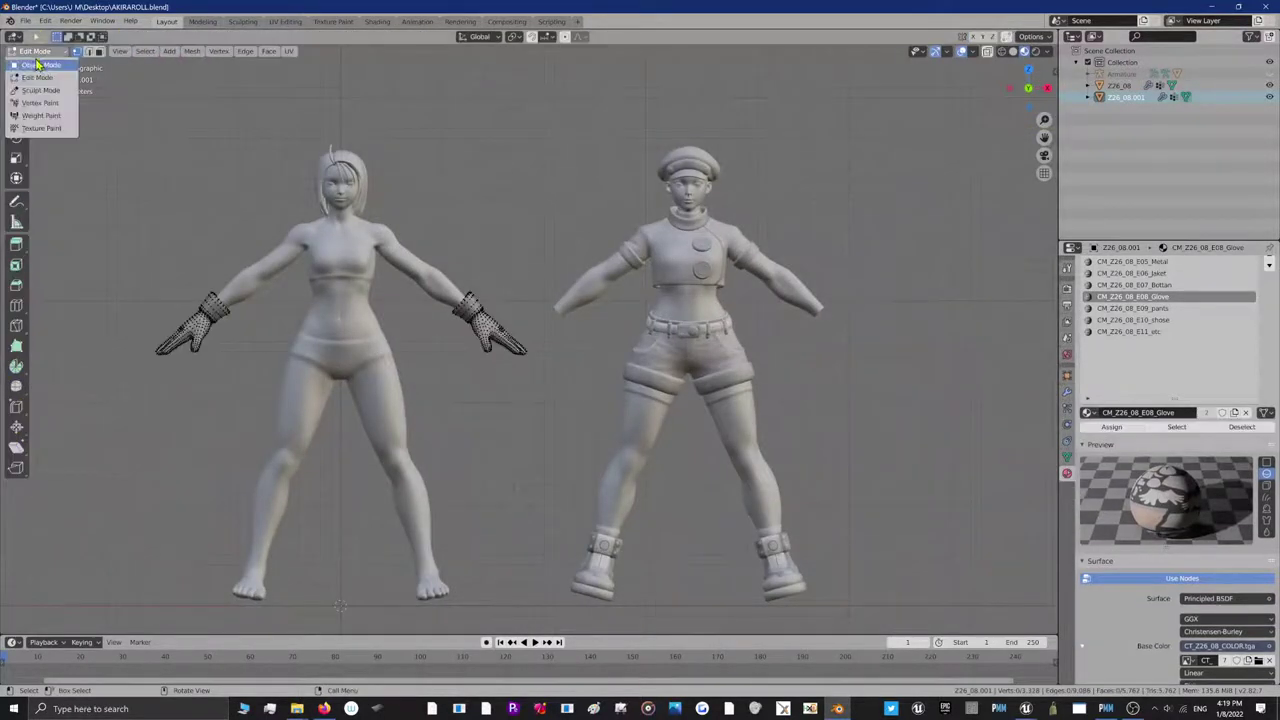
{"action": "left_click", "coordinate": [40, 60]}
Open the clothed character Z26_08 in Edit Mode and select the geometry of materials CM_Z26_08_E11_etc and CM_Z26_08_E10_shose
{"action": "left_click", "coordinate": [693, 305]}
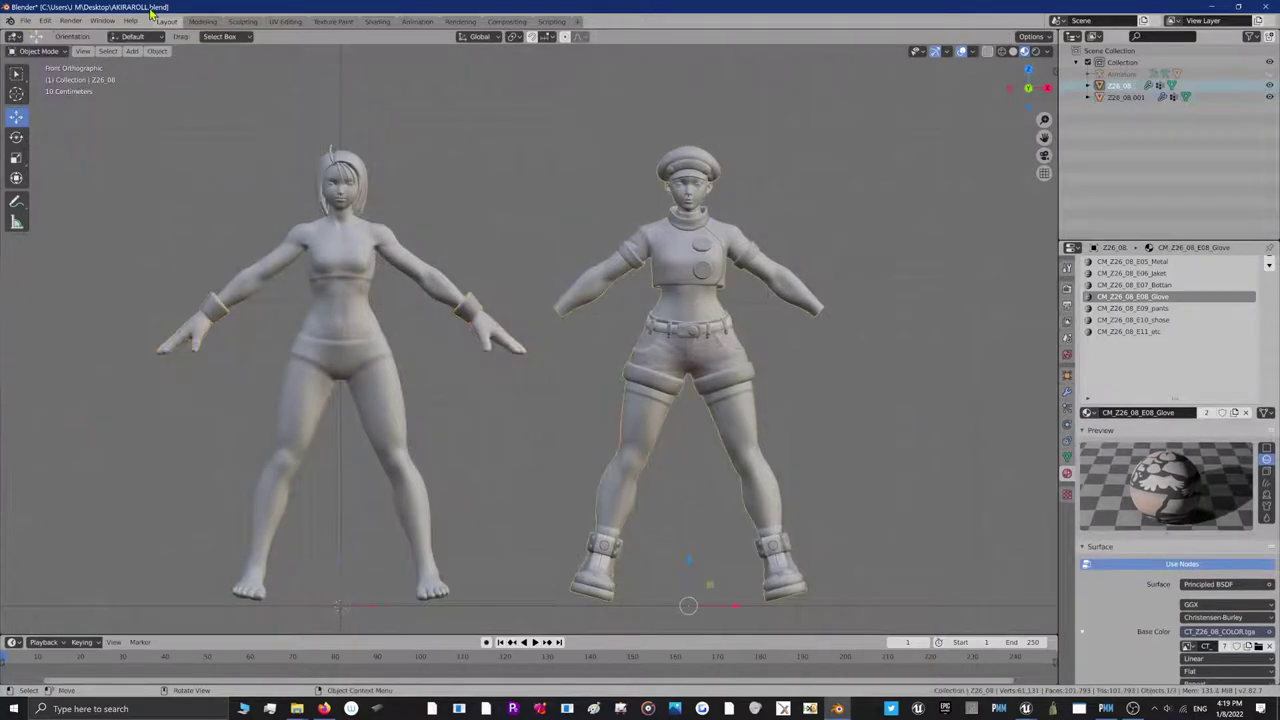
{"action": "left_click", "coordinate": [35, 51]}
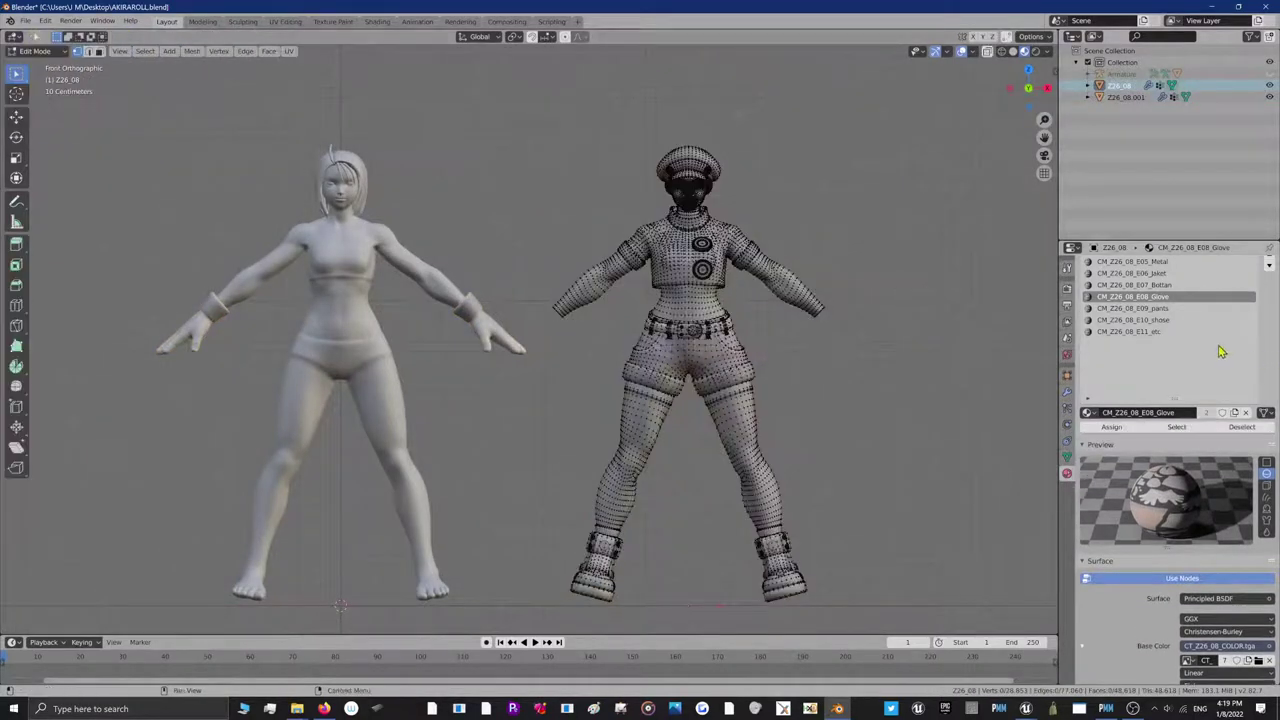
{"action": "left_click", "coordinate": [1186, 334]}
{"action": "left_click", "coordinate": [1176, 428]}
{"action": "left_click", "coordinate": [1170, 320]}
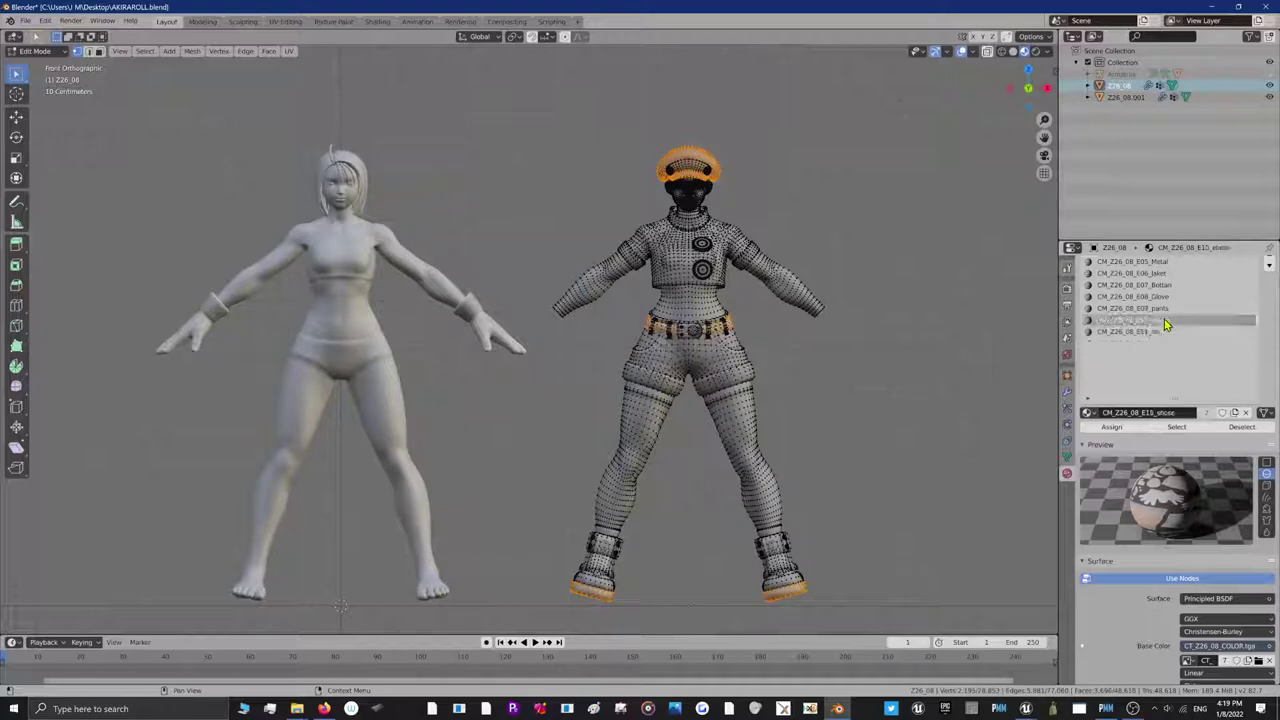
{"action": "left_click", "coordinate": [1175, 428]}
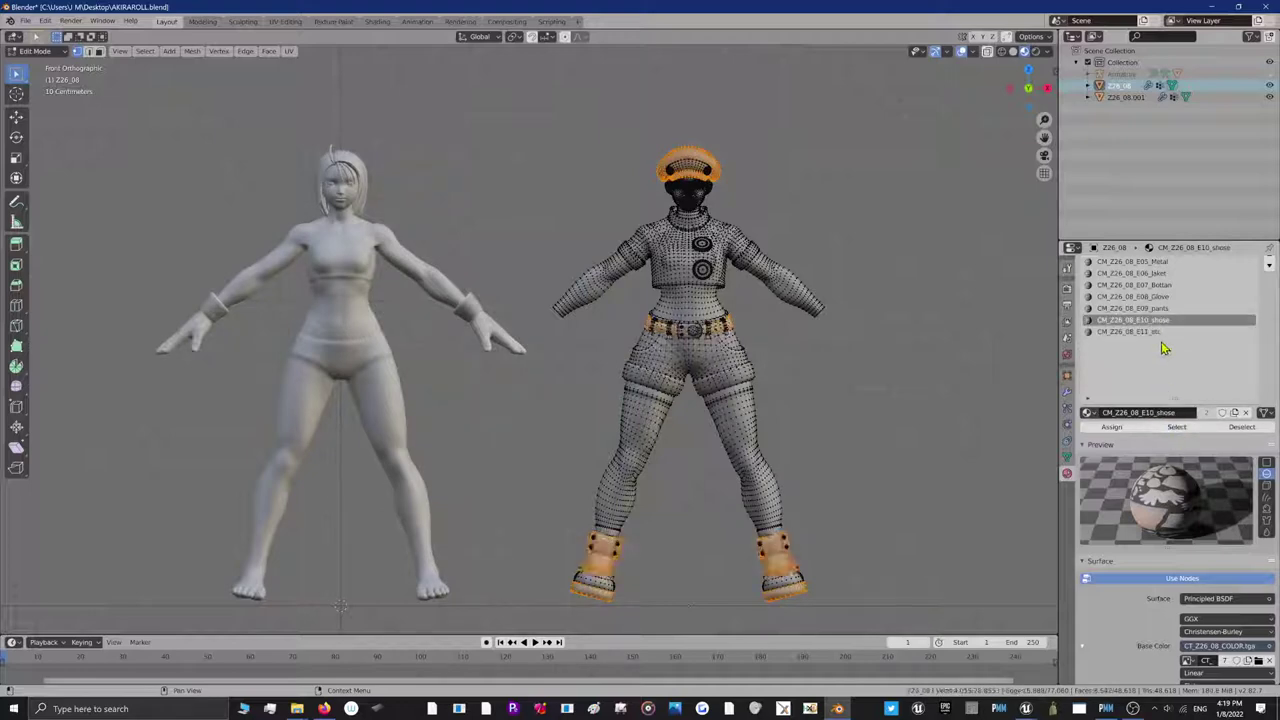
Add the geometry of materials CM_Z26_08_E09_pants, CM_Z26_08_E07_Bottan, CM_Z26_08_E06_Jaket and CM_Z26_08_E05_Metal to the selection
{"action": "left_click", "coordinate": [1160, 309]}
{"action": "left_click", "coordinate": [1175, 429]}
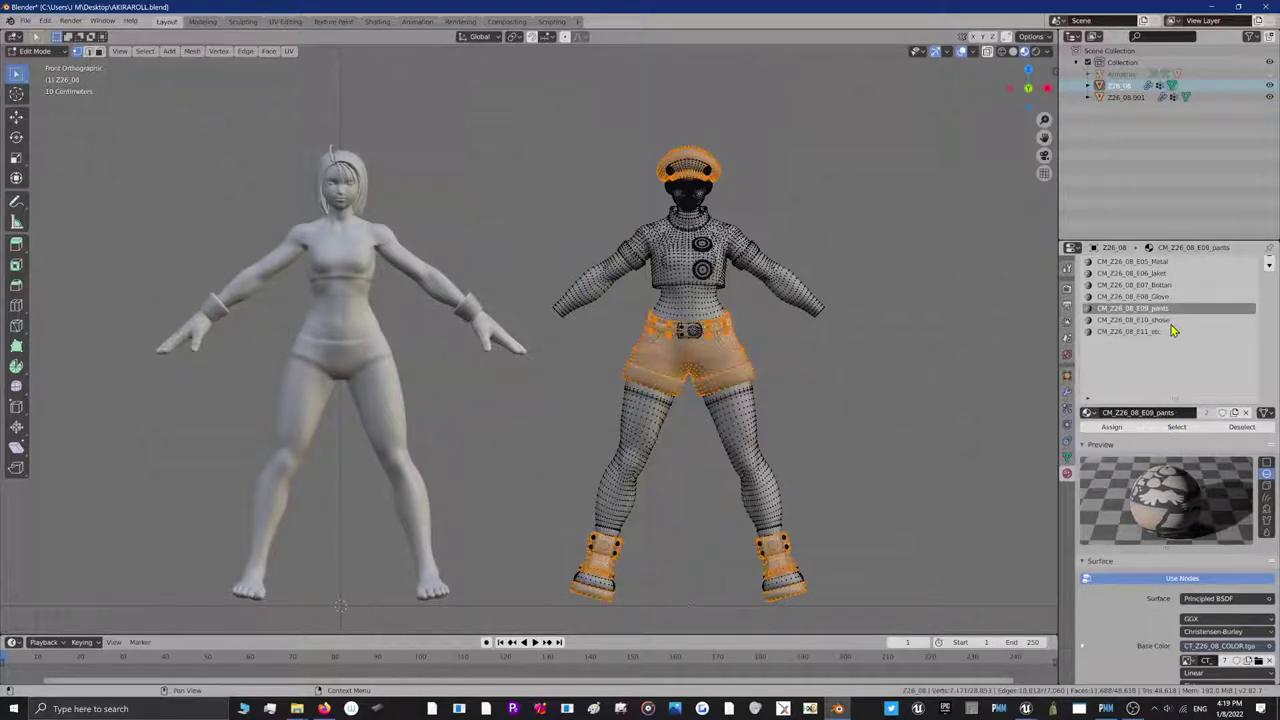
{"action": "scroll", "coordinate": [1175, 334], "scroll_direction": "up", "scroll_amount": 2}
{"action": "left_click", "coordinate": [1150, 338]}
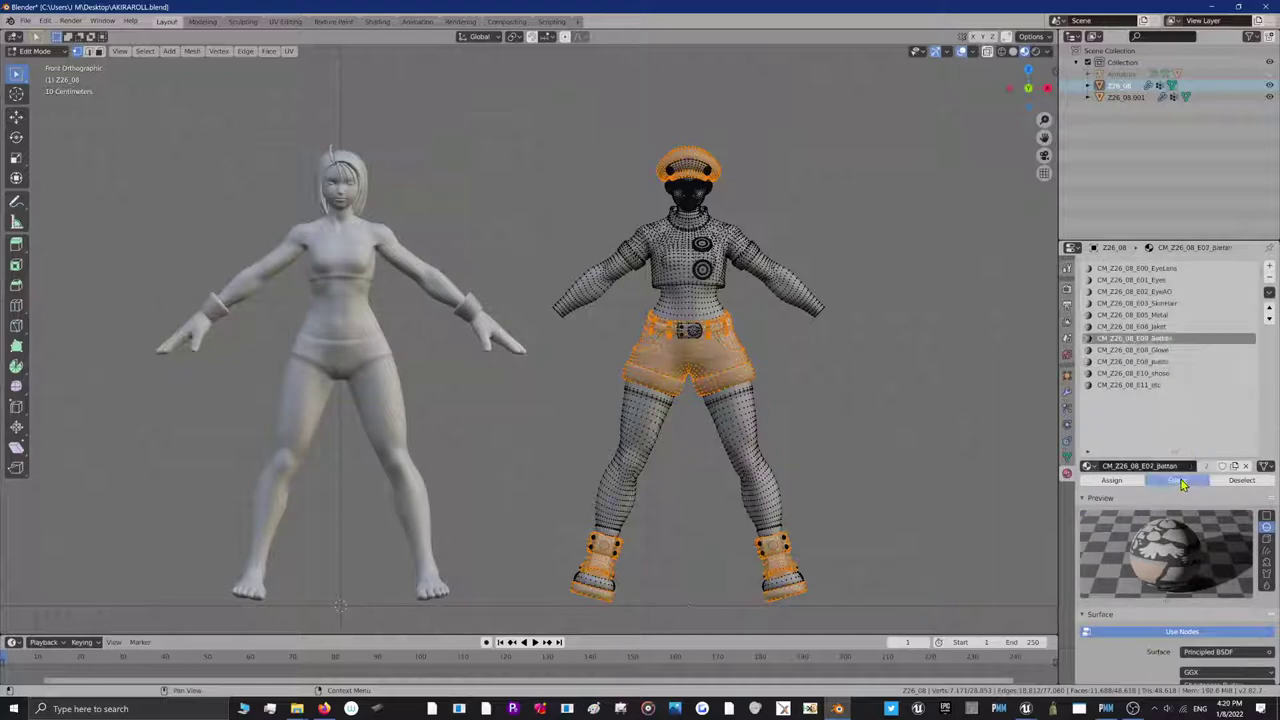
{"action": "left_click", "coordinate": [1178, 481]}
{"action": "left_click", "coordinate": [1140, 326]}
{"action": "left_click", "coordinate": [1176, 480]}
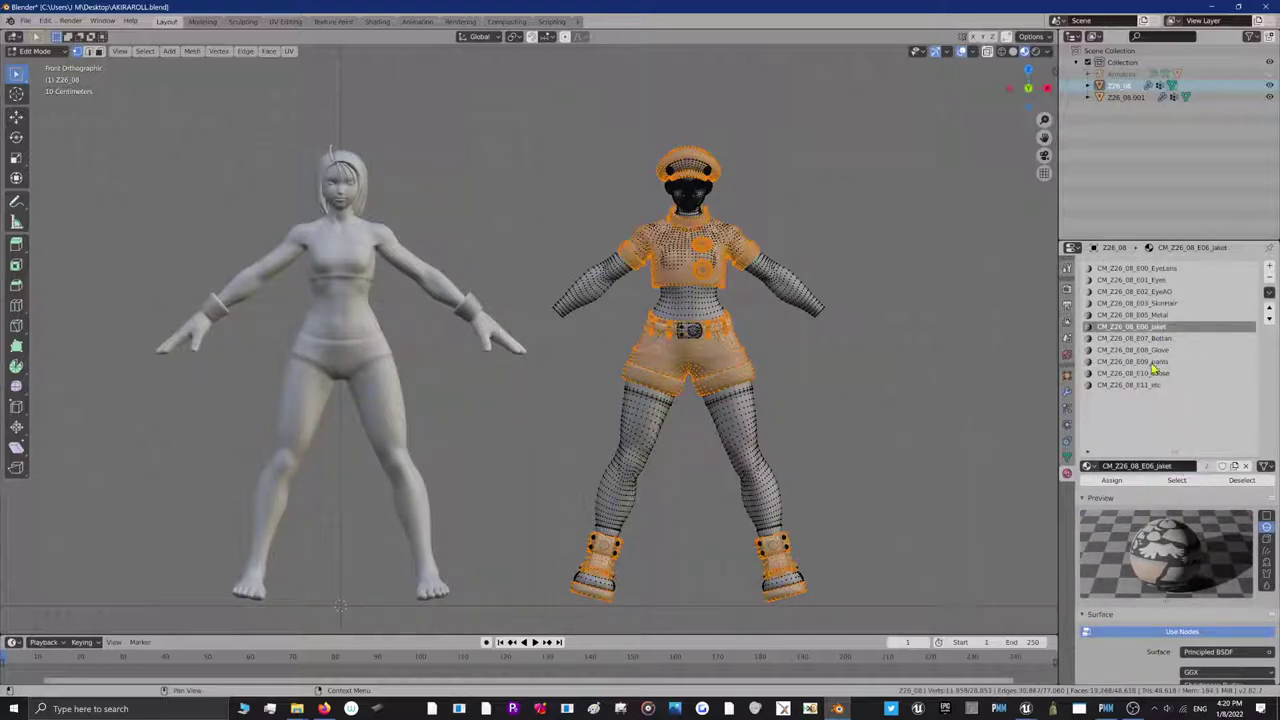
{"action": "left_click", "coordinate": [1157, 315]}
{"action": "left_click", "coordinate": [1180, 481]}
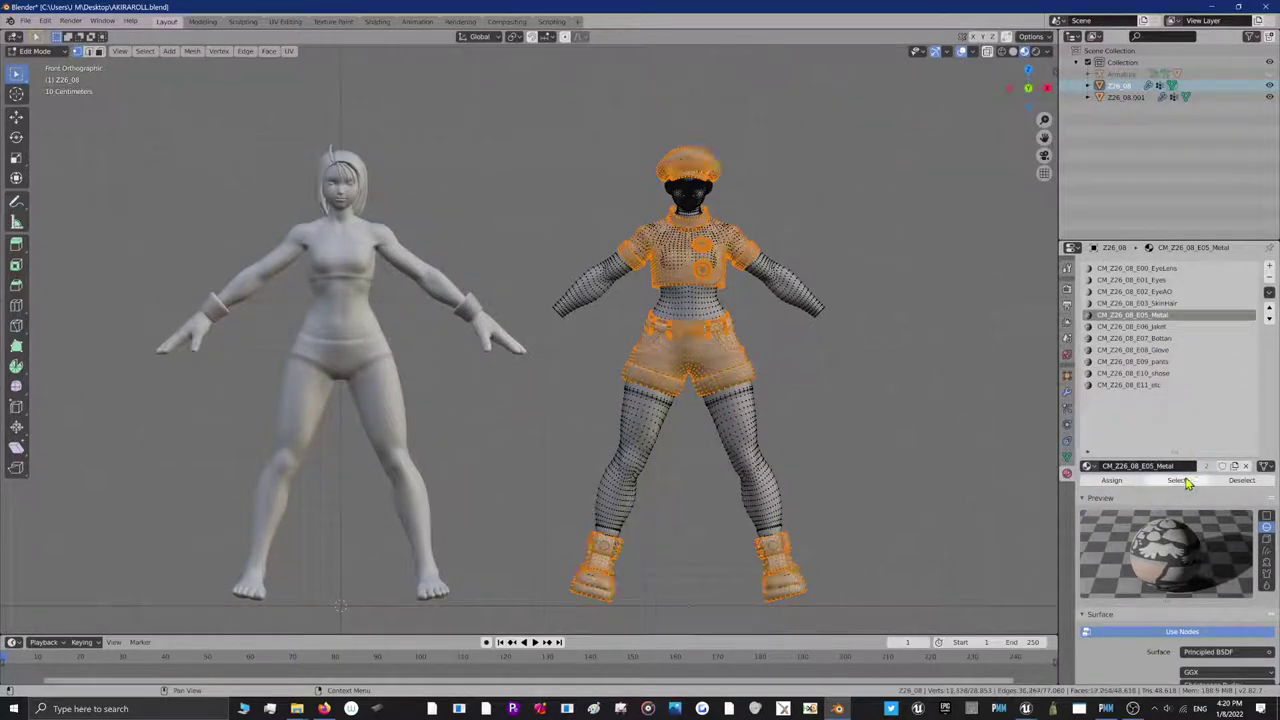
Try adding the CM_Z26_08_E03_SkinHair geometry to the clothing selection, and deselect that material again
{"action": "left_click", "coordinate": [1160, 304]}
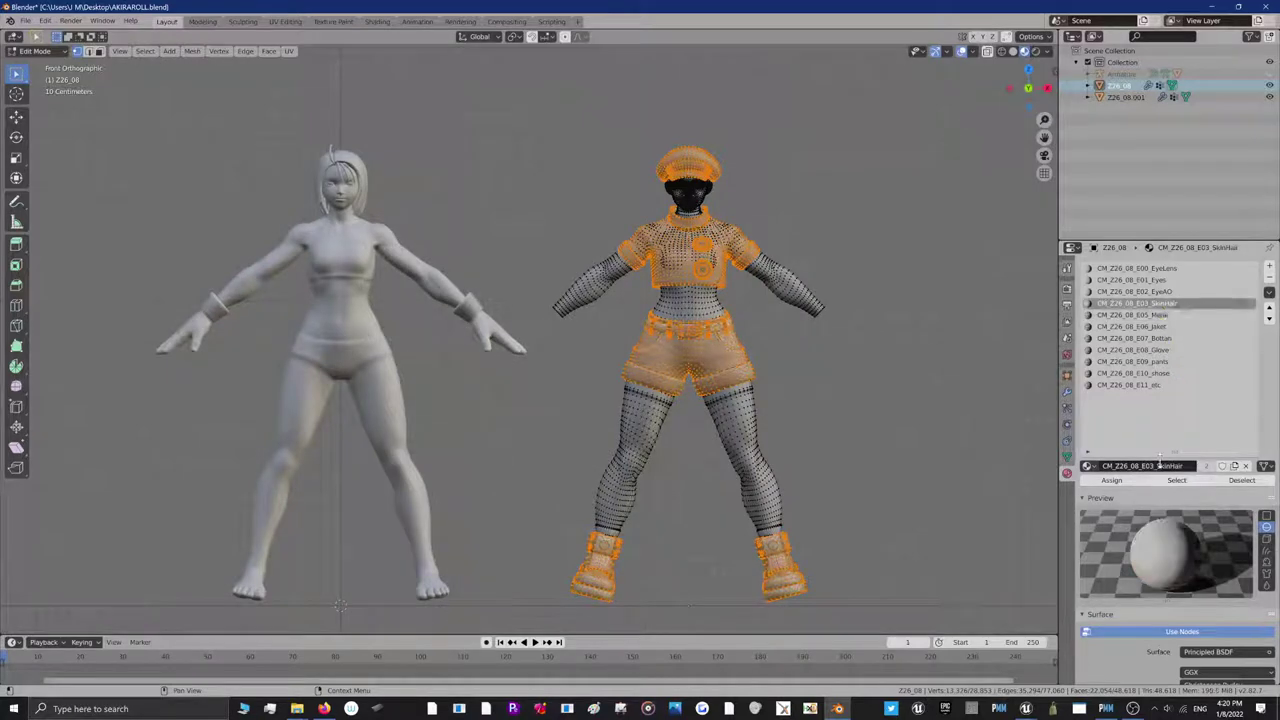
{"action": "left_click", "coordinate": [1177, 481]}
{"action": "left_click", "coordinate": [1238, 481]}
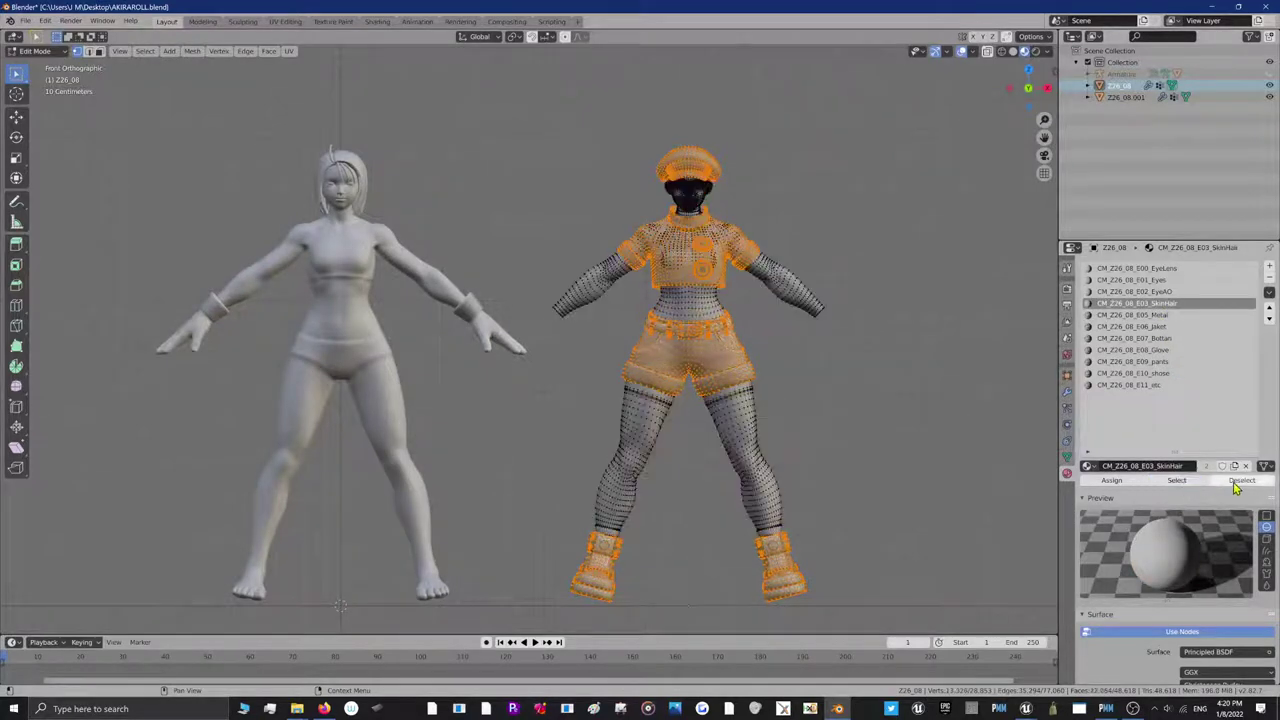
{"action": "scroll", "coordinate": [850, 362], "scroll_direction": "up", "scroll_amount": 3}
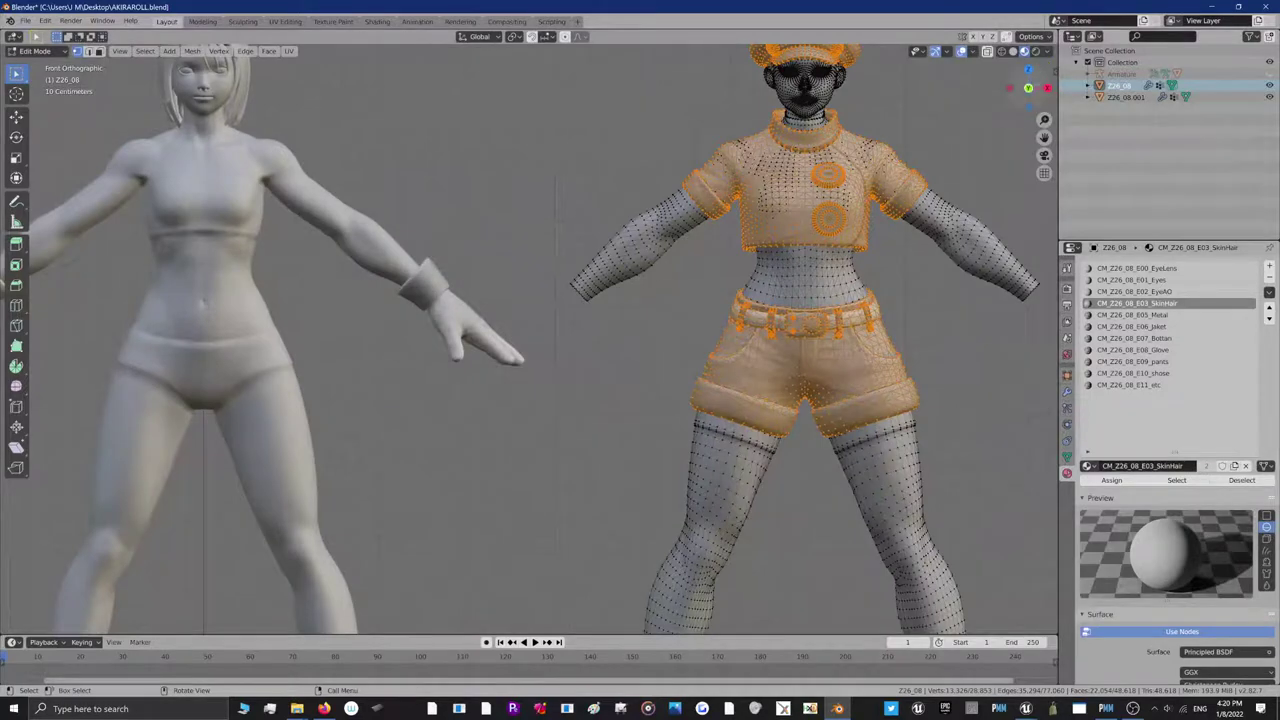
{"action": "mouse_move", "coordinate": [829, 348]}
{"action": "middle_mouse_down"}
{"action": "mouse_move", "coordinate": [668, 368]}
{"action": "mouse_move", "coordinate": [830, 330]}
{"action": "middle_mouse_up"}
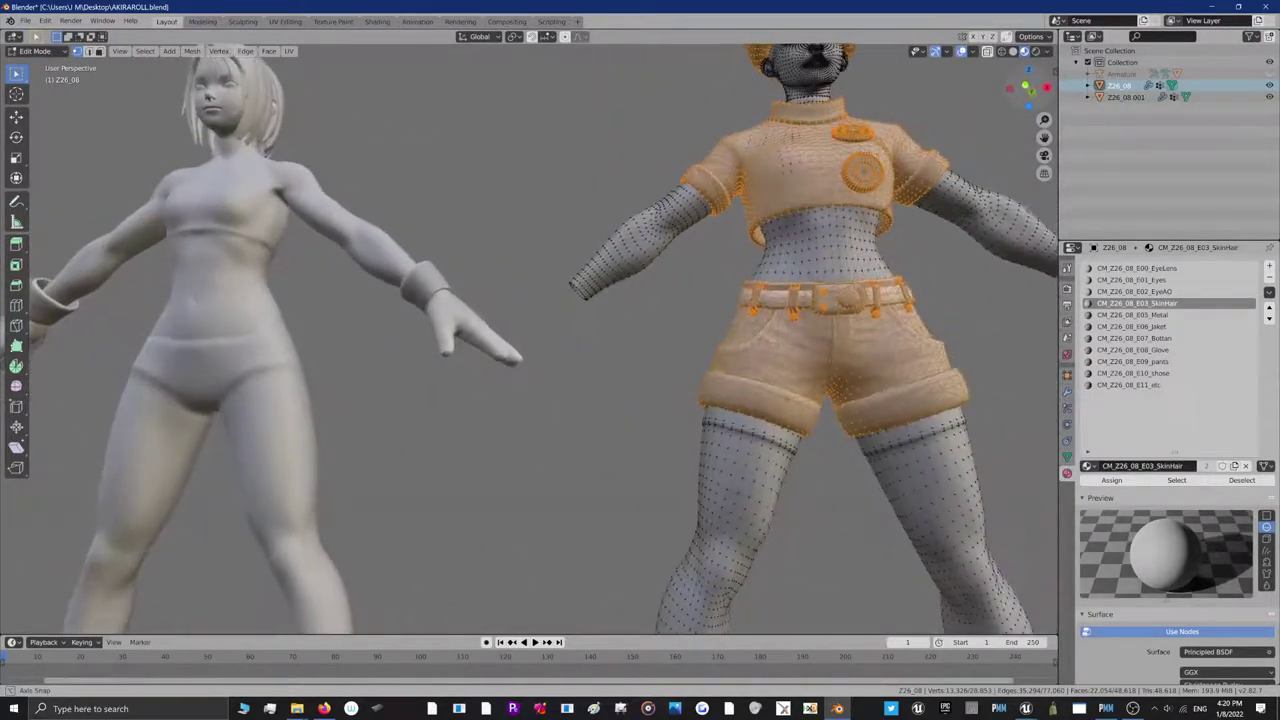
{"action": "left_click_drag", "start_coordinate": [1029, 88], "coordinate": [1036, 86]}
{"action": "left_click", "coordinate": [1027, 86]}
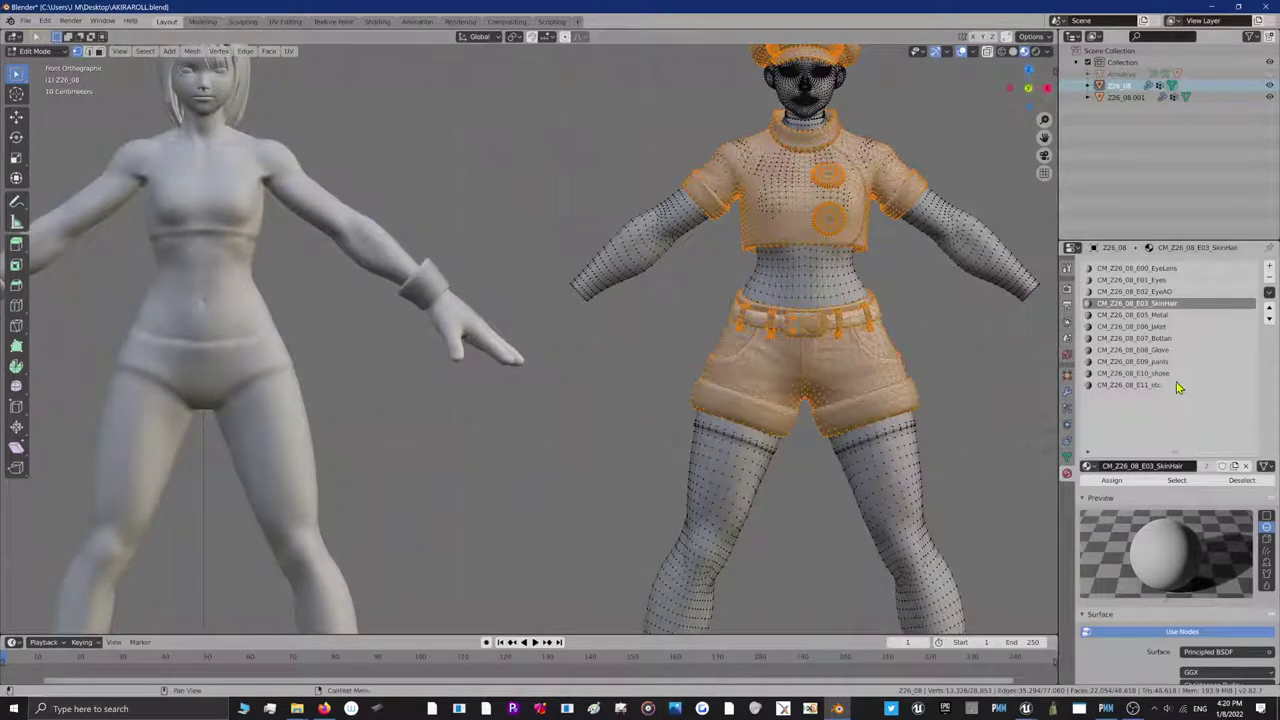
{"action": "left_click", "coordinate": [1177, 480]}
{"action": "scroll", "coordinate": [967, 341], "scroll_direction": "down", "scroll_amount": 2}
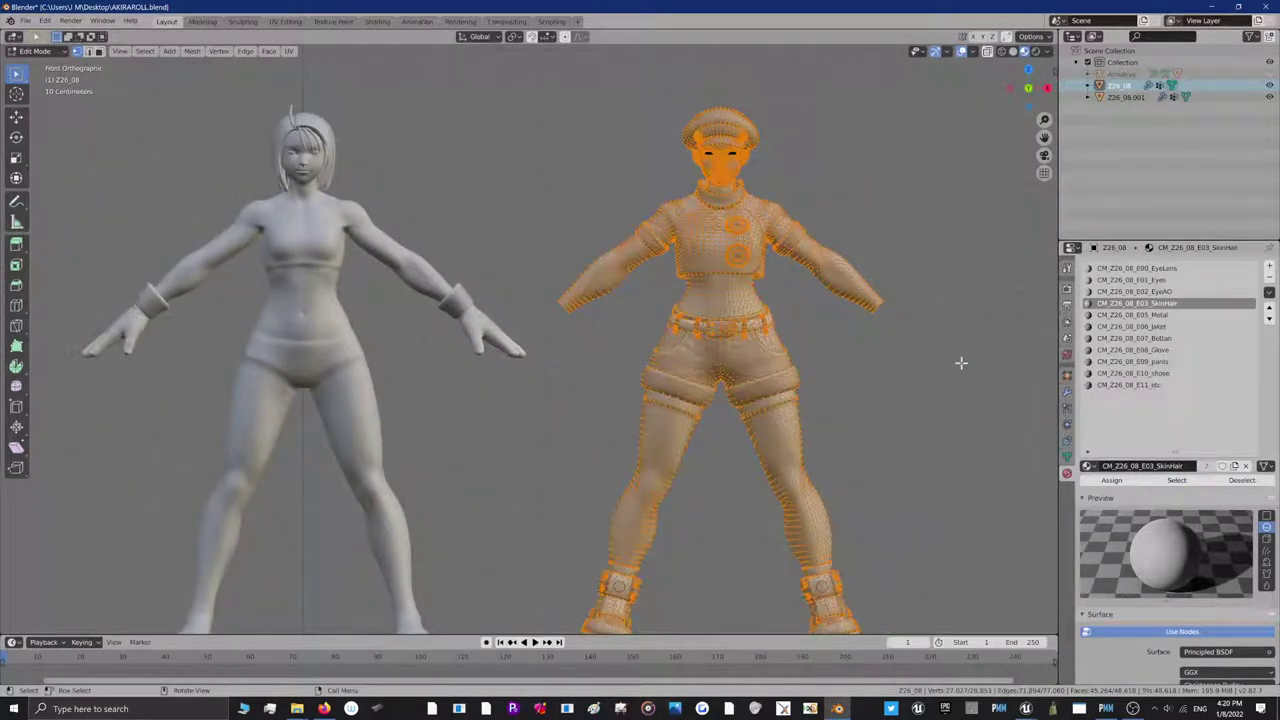
{"action": "left_click", "coordinate": [1241, 480]}
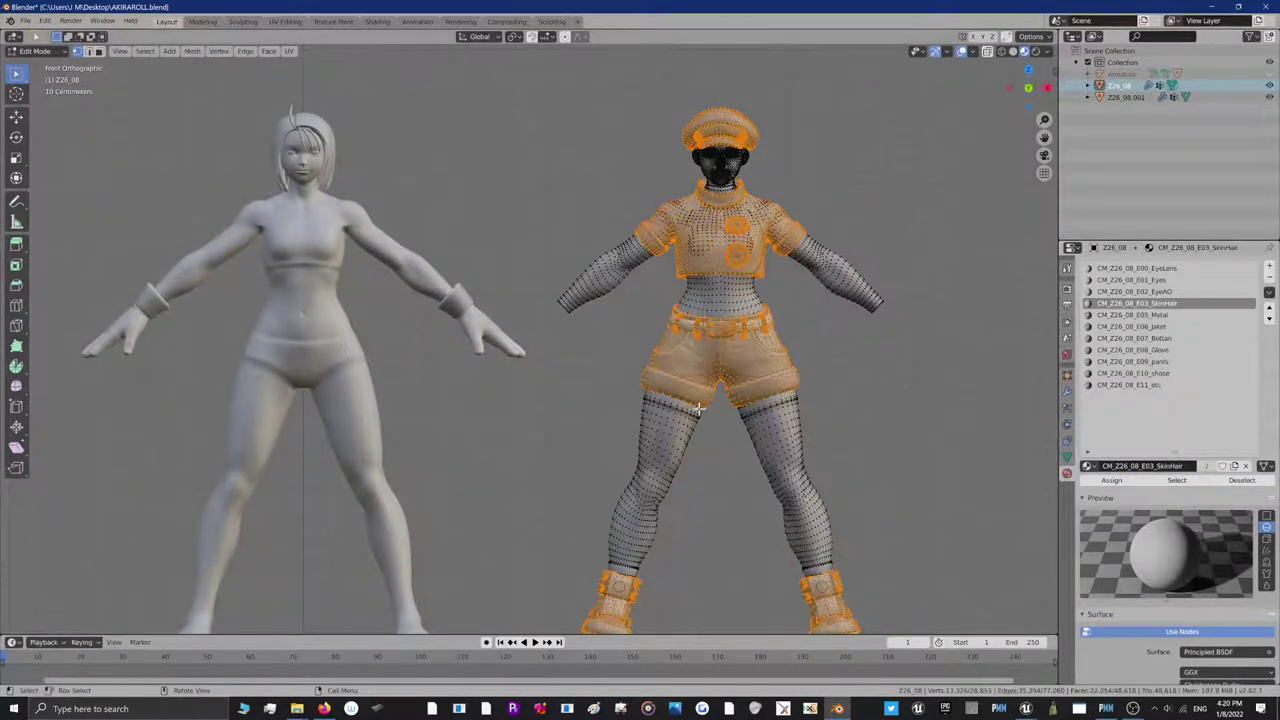
Try adding one linked leg mesh to the selection, and replace it all with only the linked torso skin
{"action": "key", "text": "l"}
{"action": "key", "text": "alt+a"}
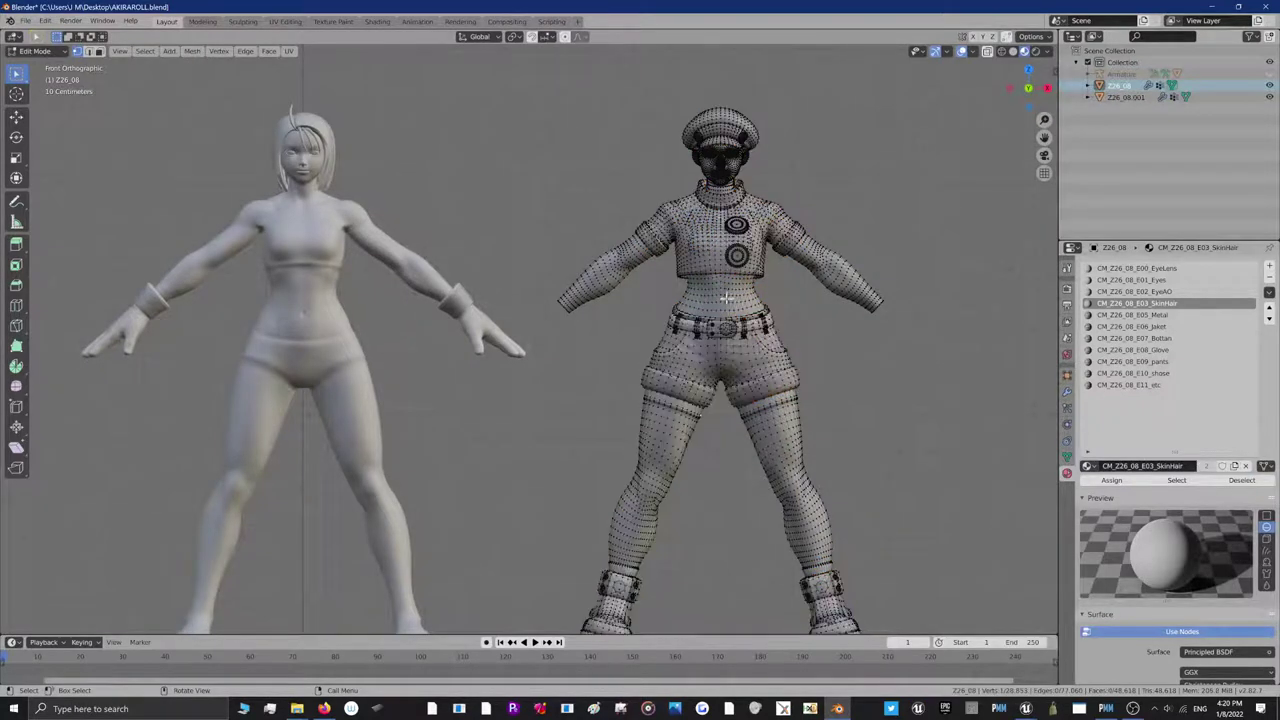
{"action": "key", "text": "l"}
Undo back to the clothing-only selection and add the linked torso skin to it
{"action": "left_click", "coordinate": [45, 21]}
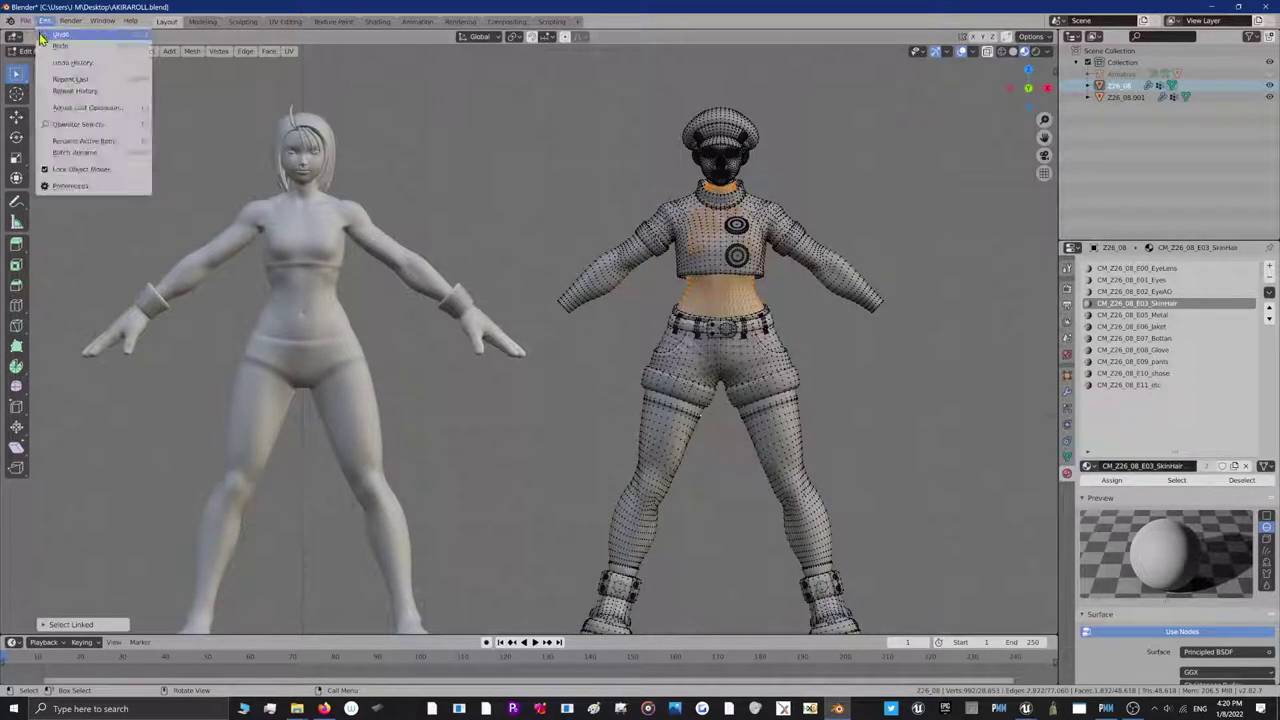
{"action": "left_click", "coordinate": [60, 34]}
{"action": "left_click", "coordinate": [45, 21]}
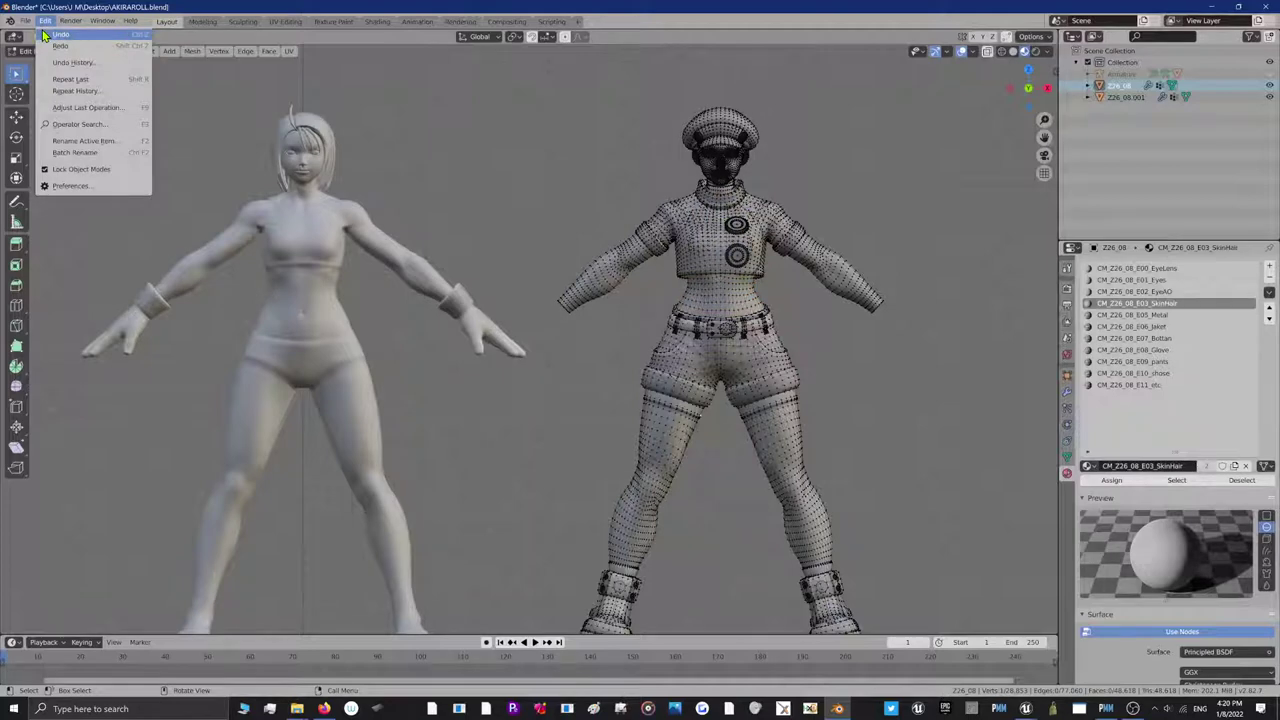
{"action": "left_click", "coordinate": [45, 35]}
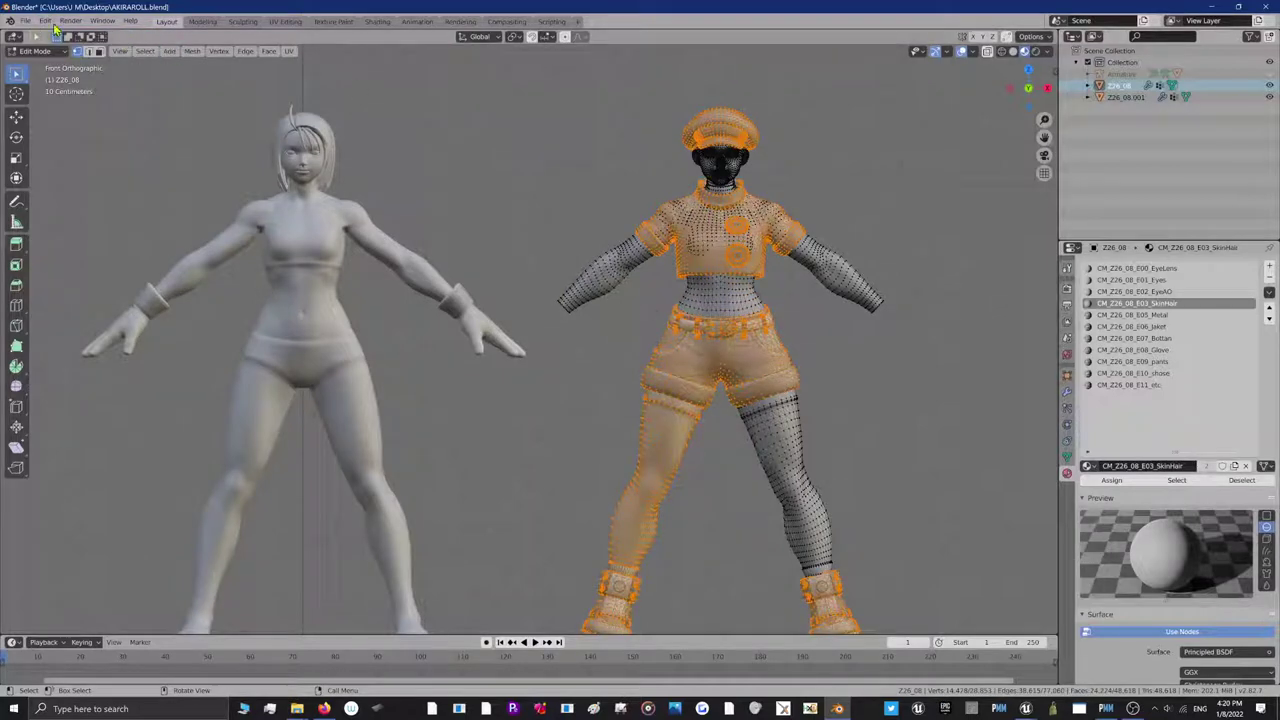
{"action": "left_click", "coordinate": [45, 21]}
{"action": "left_click", "coordinate": [45, 46]}
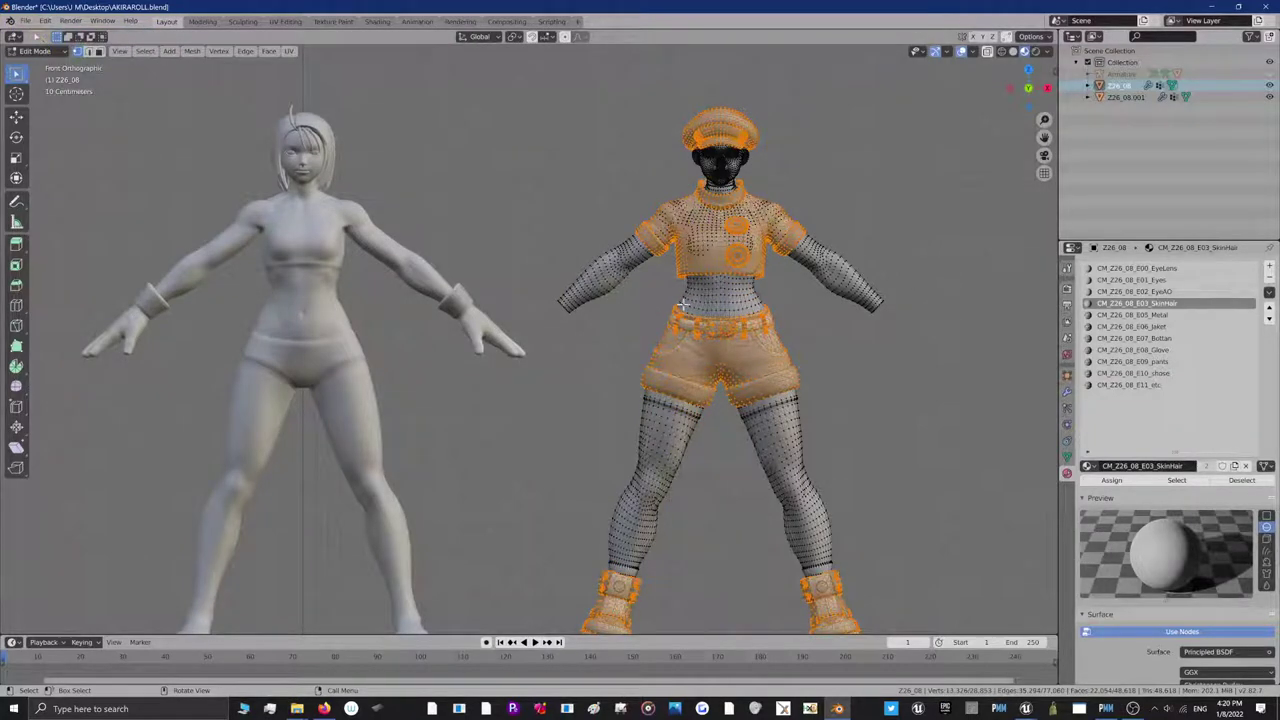
{"action": "key", "text": "ctrl+l"}
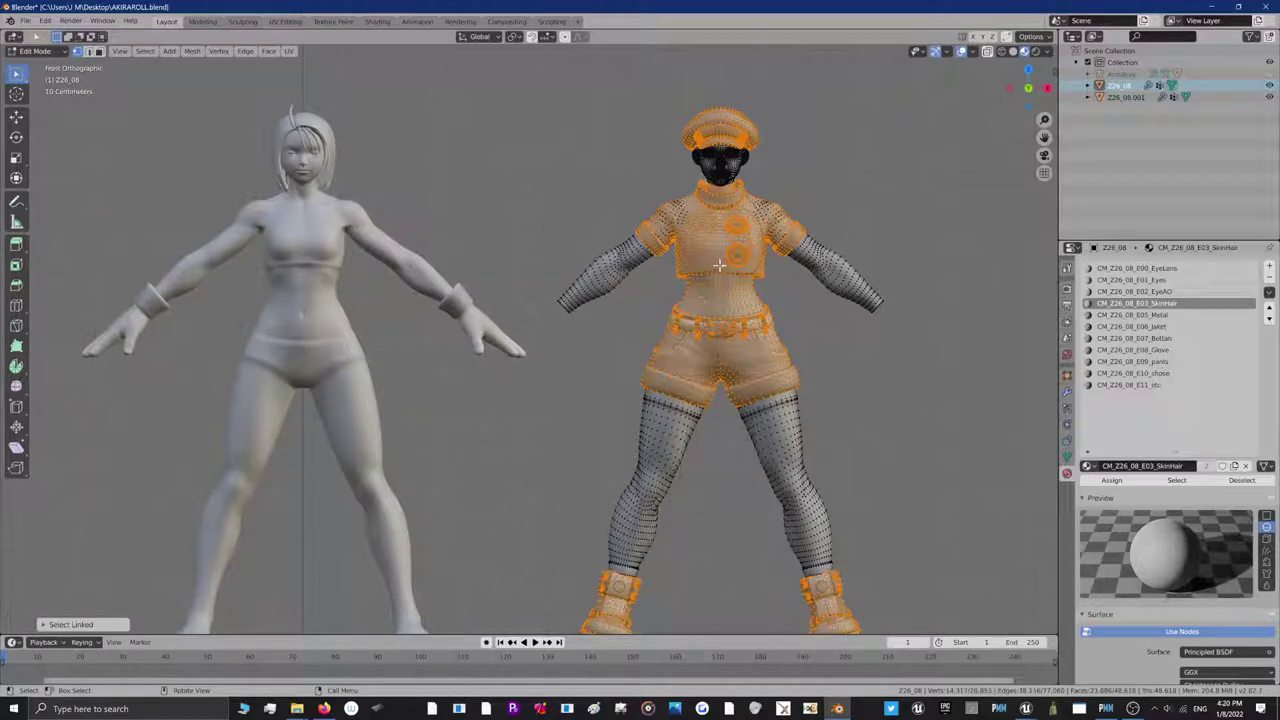
{"action": "scroll", "coordinate": [719, 265], "scroll_direction": "up", "scroll_amount": 2}
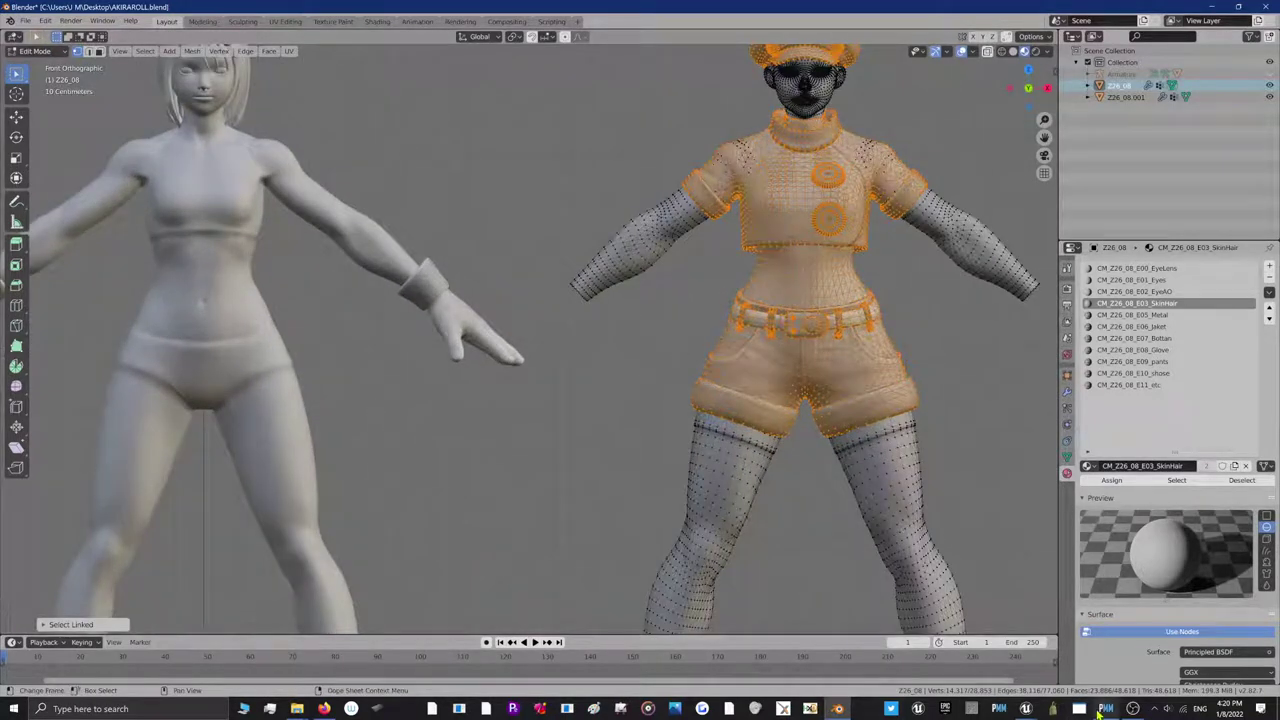
Switch to UE Viewer and open Z26_08.uasset from the Mesh folder under Z26, SkelMesh, 08
{"action": "left_click", "coordinate": [1026, 709]}
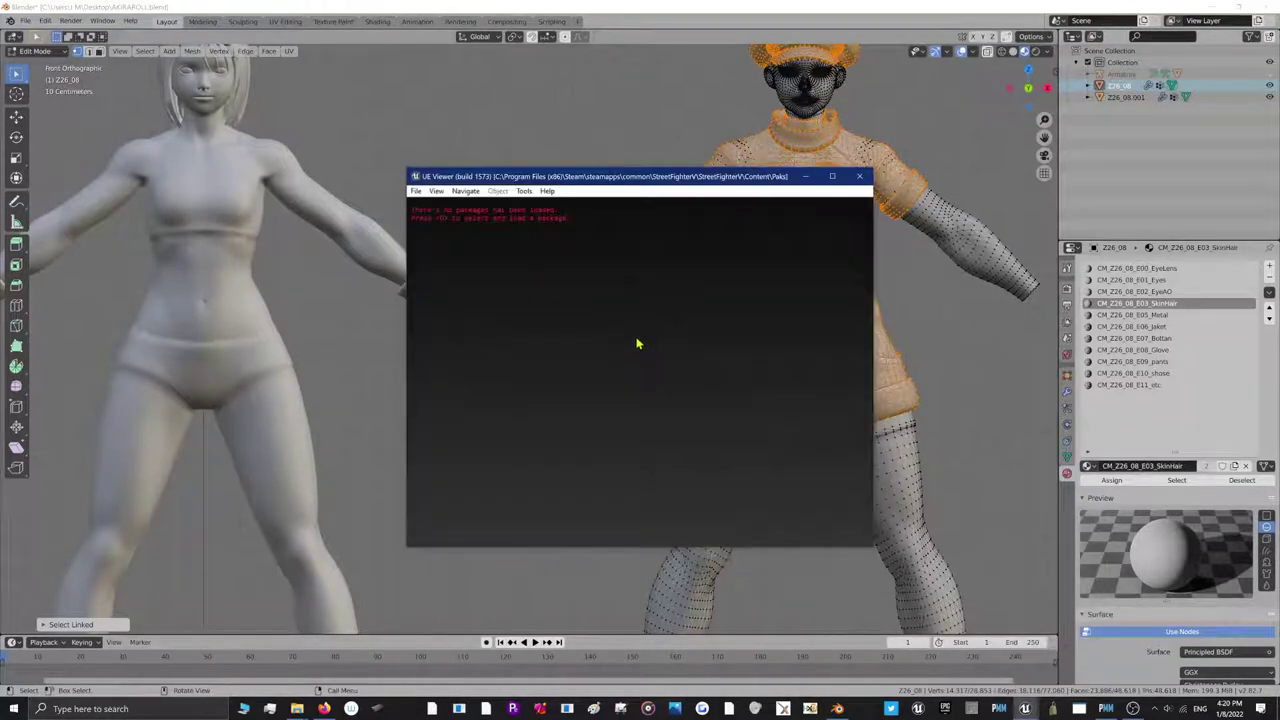
{"action": "key", "text": "o"}
{"action": "left_click", "coordinate": [520, 482]}
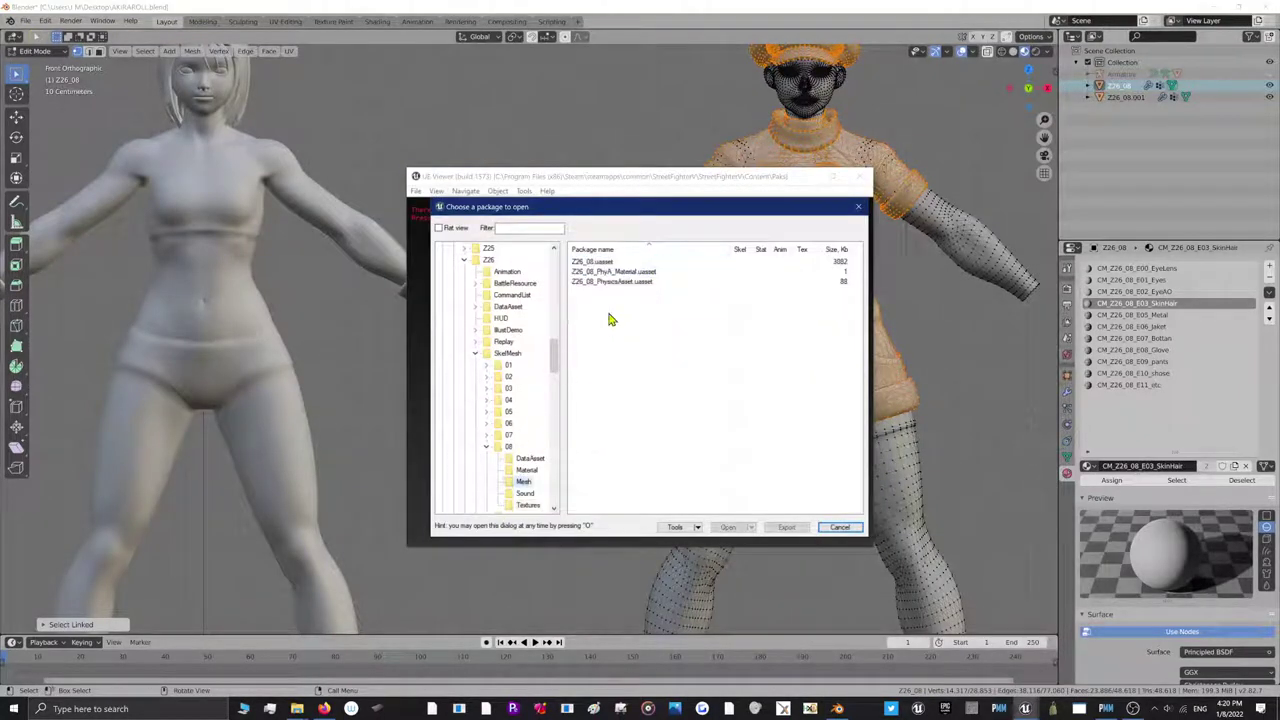
{"action": "double_click", "coordinate": [608, 263]}
{"action": "left_click_drag", "start_coordinate": [604, 184], "coordinate": [486, 177]}
{"action": "key", "text": "o"}
{"action": "double_click", "coordinate": [606, 288]}
Examine the original outfit from several angles, focusing on the jacket and shorts, and return to Blender
{"action": "left_click_drag", "start_coordinate": [480, 280], "coordinate": [464, 330]}
{"action": "right_click_drag", "start_coordinate": [464, 330], "coordinate": [470, 236]}
{"action": "left_click_drag", "start_coordinate": [488, 270], "coordinate": [488, 330]}
{"action": "scroll", "coordinate": [488, 270], "scroll_direction": "down", "scroll_amount": 3}
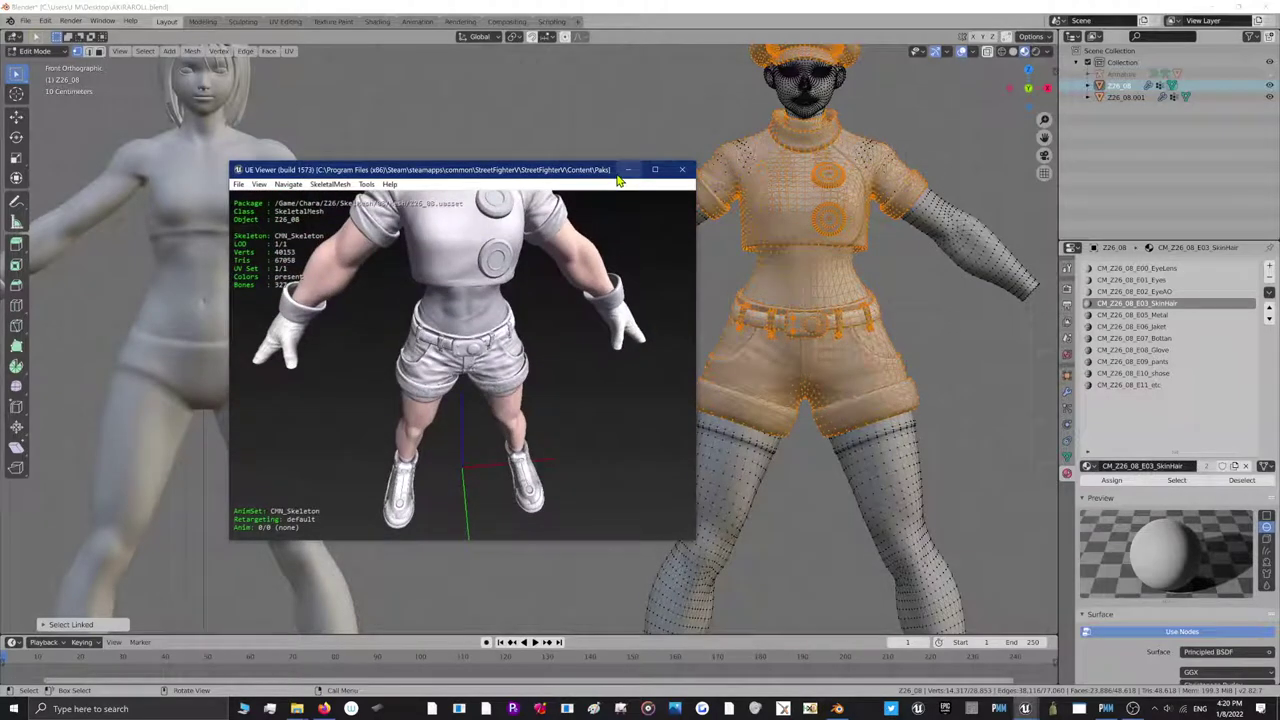
{"action": "left_click_drag", "start_coordinate": [585, 250], "coordinate": [530, 330]}
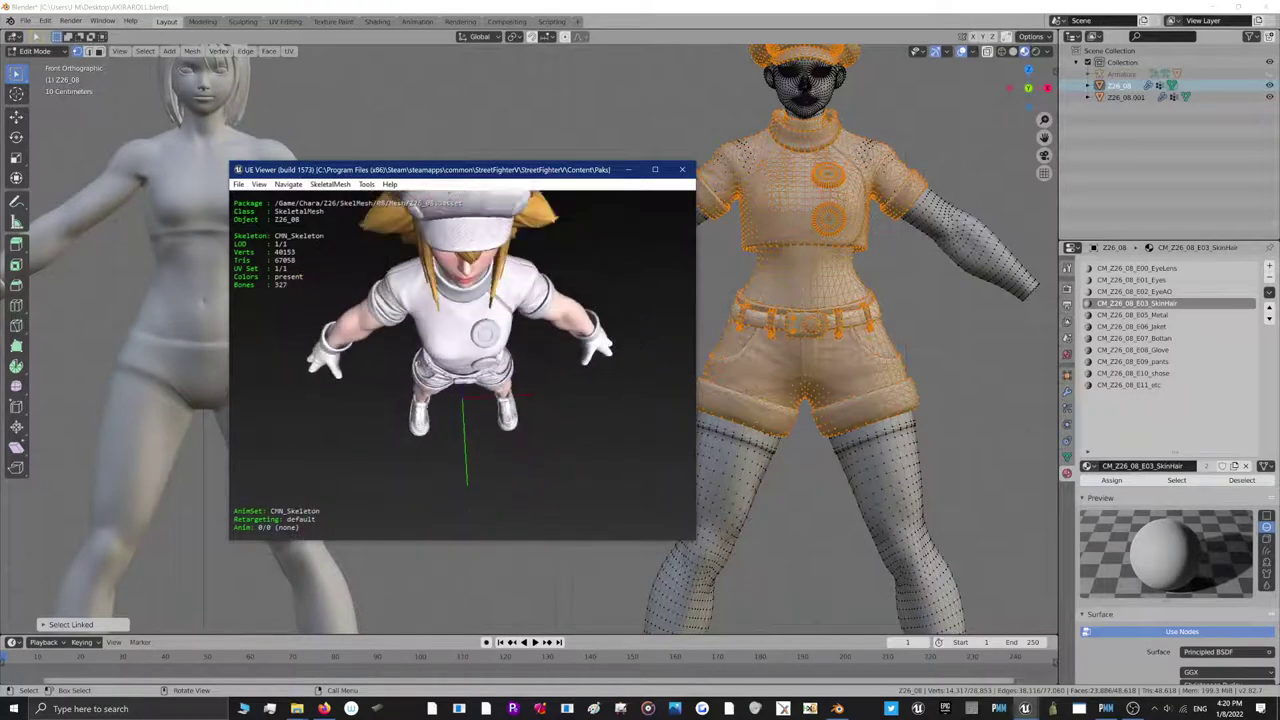
{"action": "left_click_drag", "start_coordinate": [476, 282], "coordinate": [437, 315]}
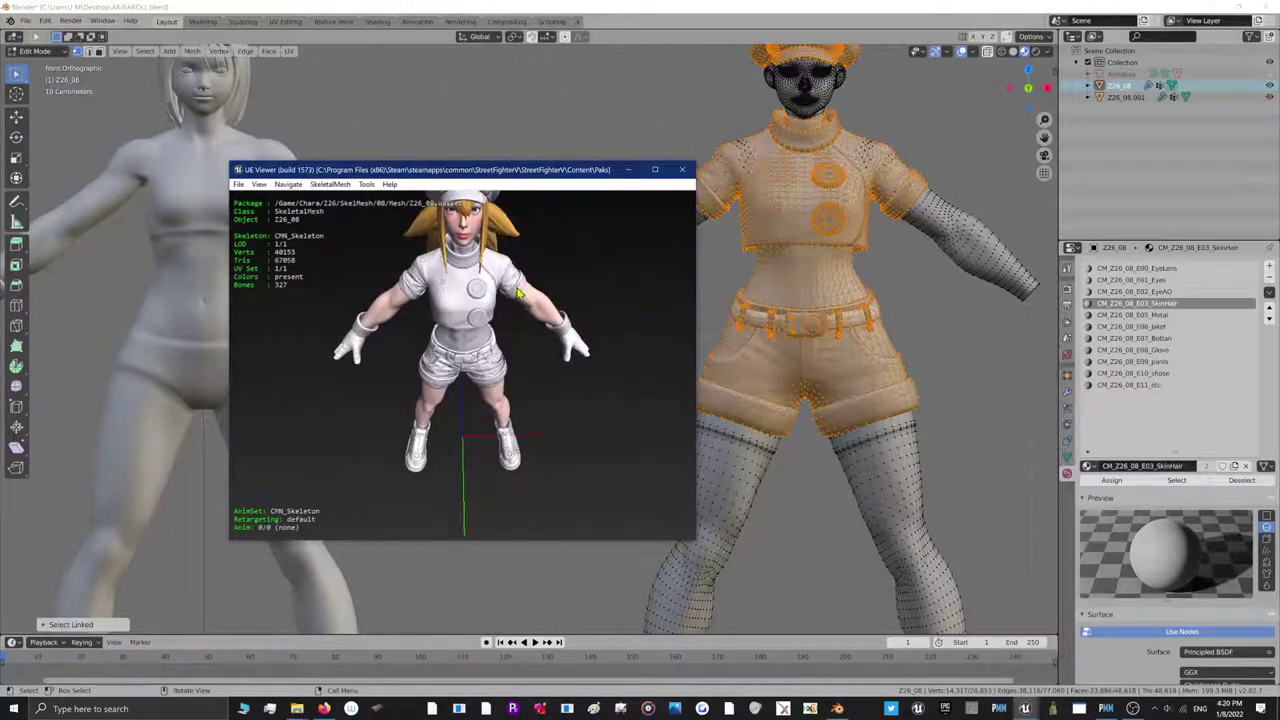
{"action": "left_click", "coordinate": [627, 169]}
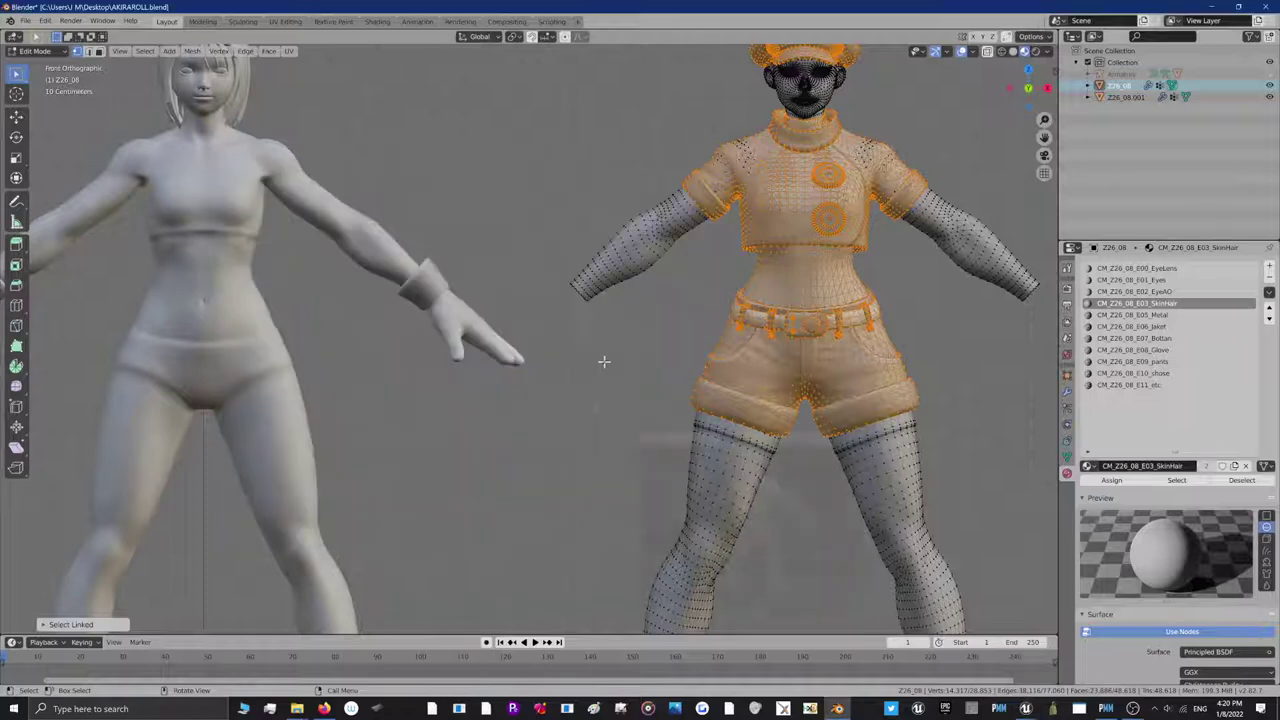
Clear the clothing selection, display the scene in wireframe, and select only the linked torso skin mesh
{"action": "key", "text": "alt+a"}
{"action": "key", "text": "l"}
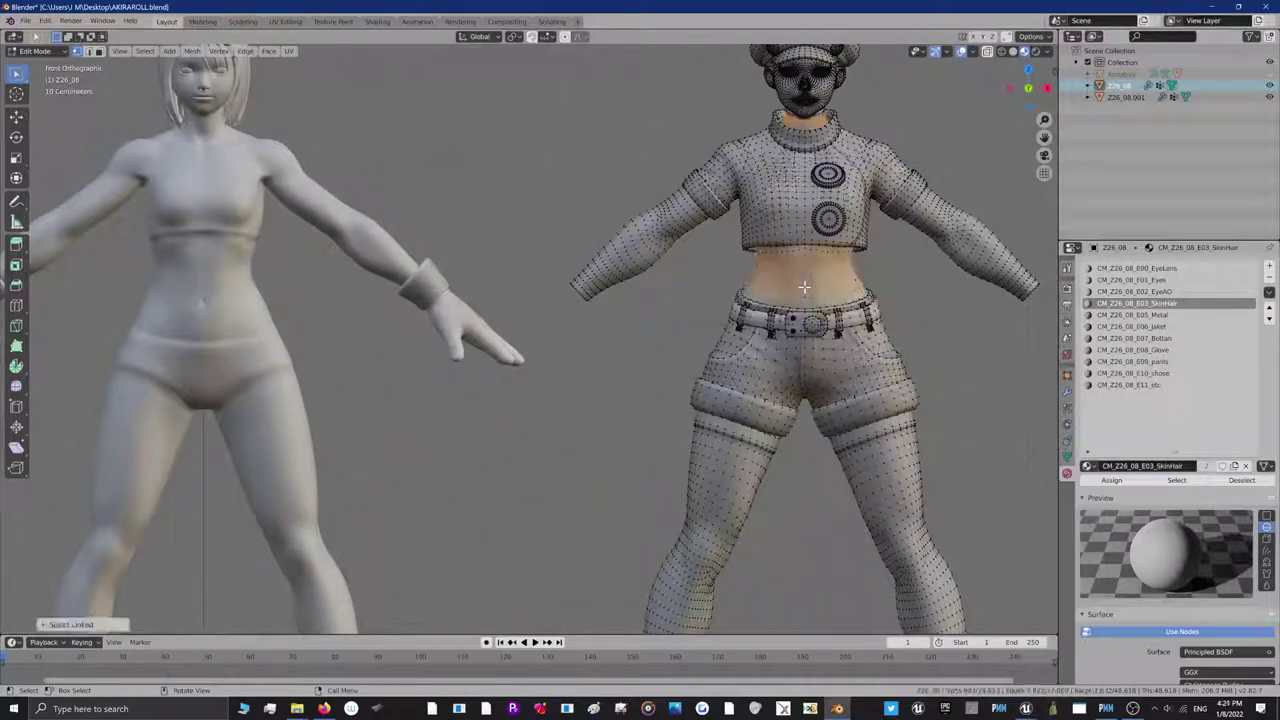
{"action": "left_click", "coordinate": [1003, 52]}
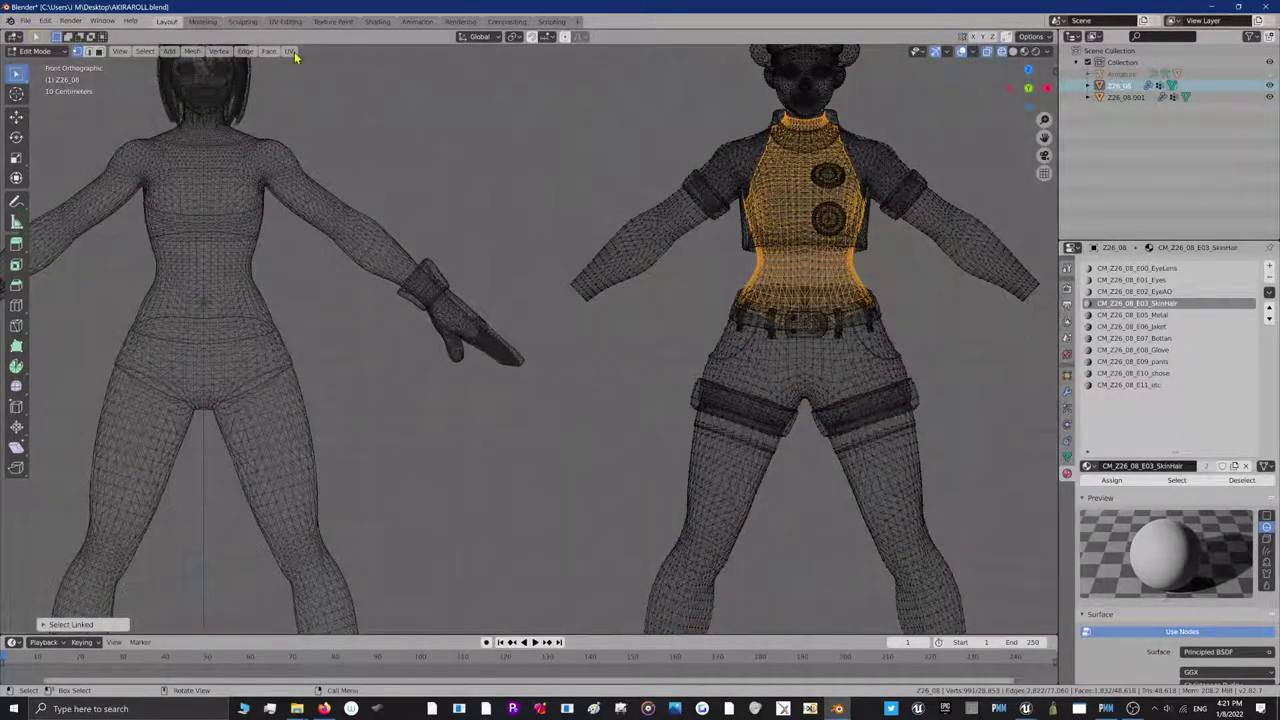
{"action": "key", "text": "ctrl+z"}
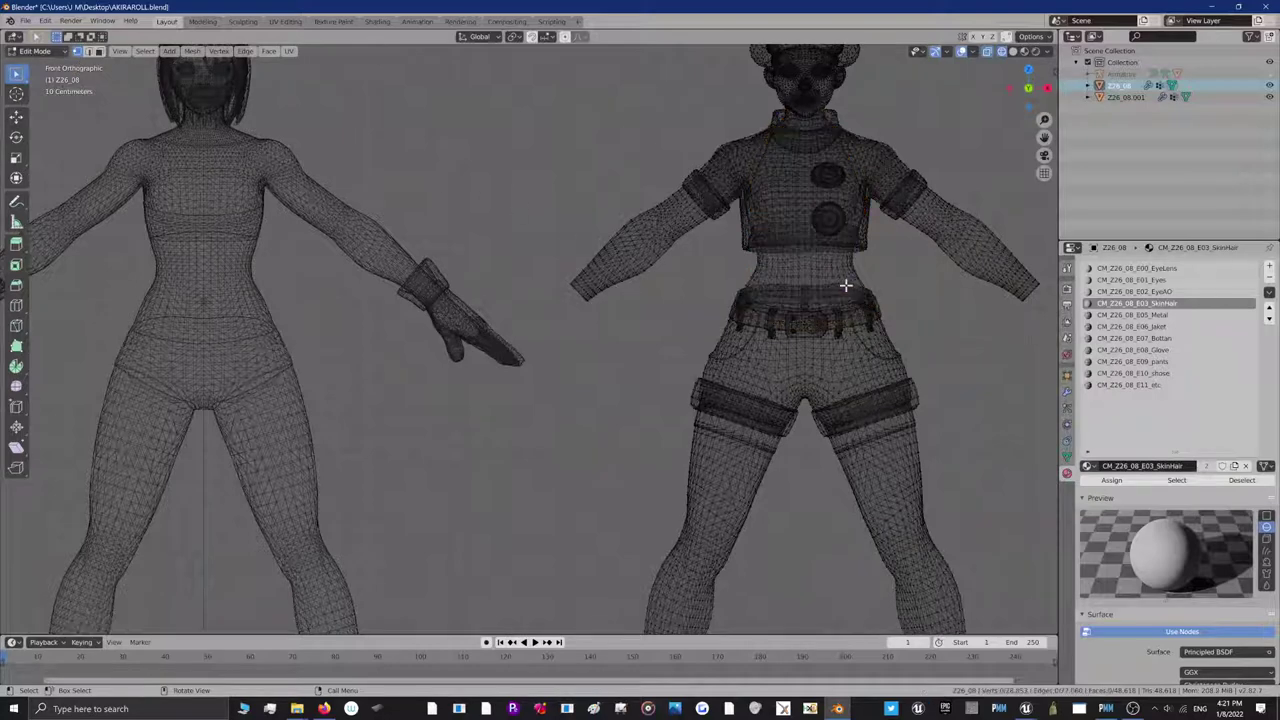
{"action": "key", "text": "l"}
{"action": "key", "text": "ctrl+z"}
{"action": "key", "text": "l"}
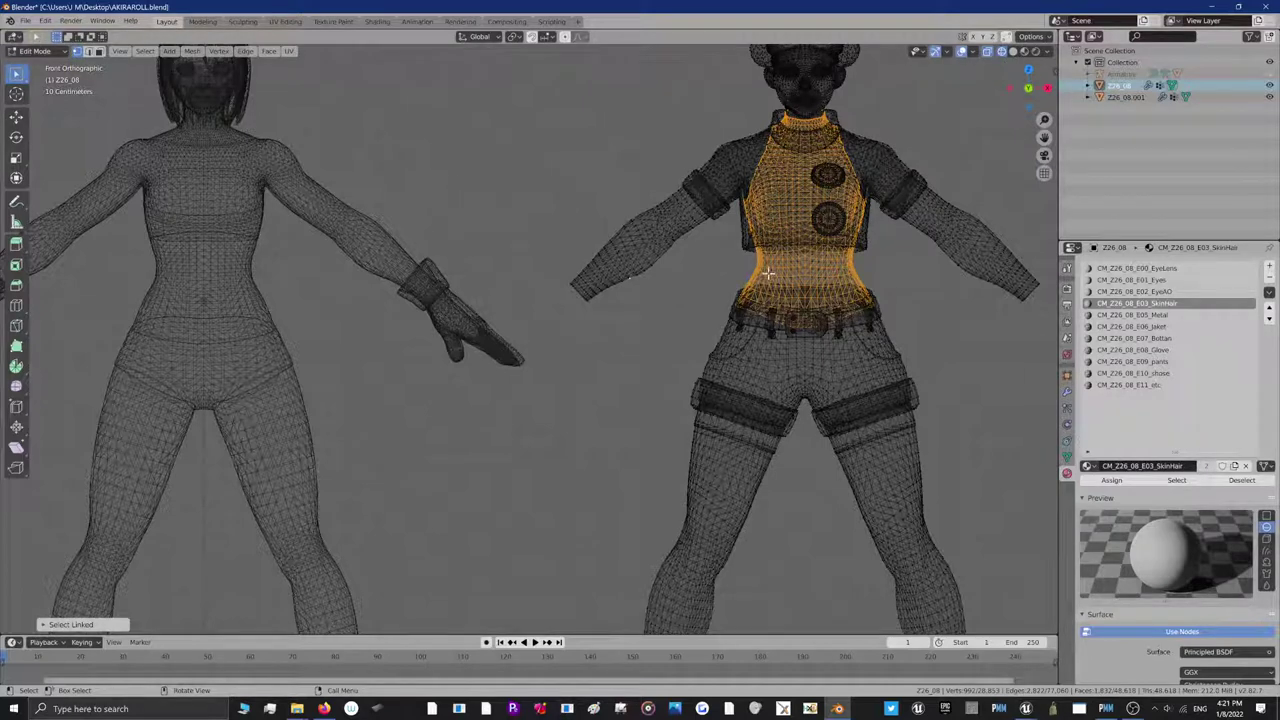
Deselect the torso's waist and neck vertices, leaving only the chest area beneath the jacket selected
{"action": "key", "text": "ctrl"}
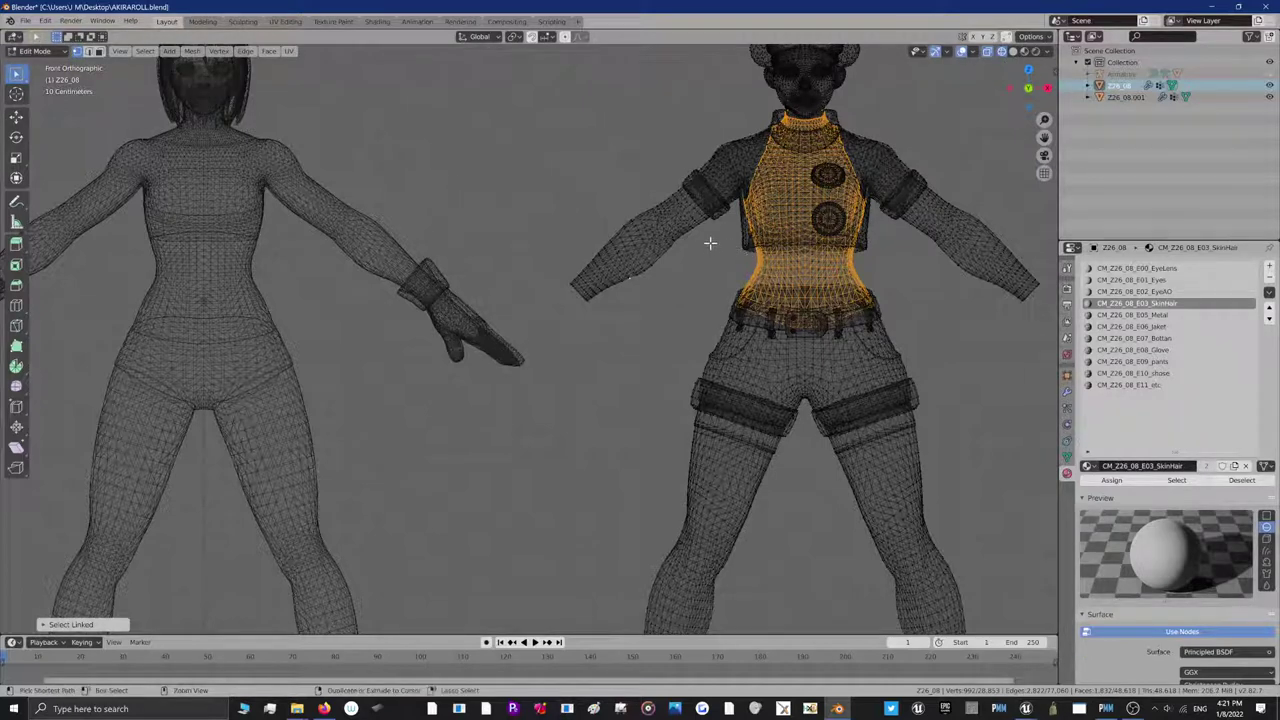
{"action": "left_click_drag", "start_coordinate": [710, 241], "coordinate": [906, 355], "text": "ctrl"}
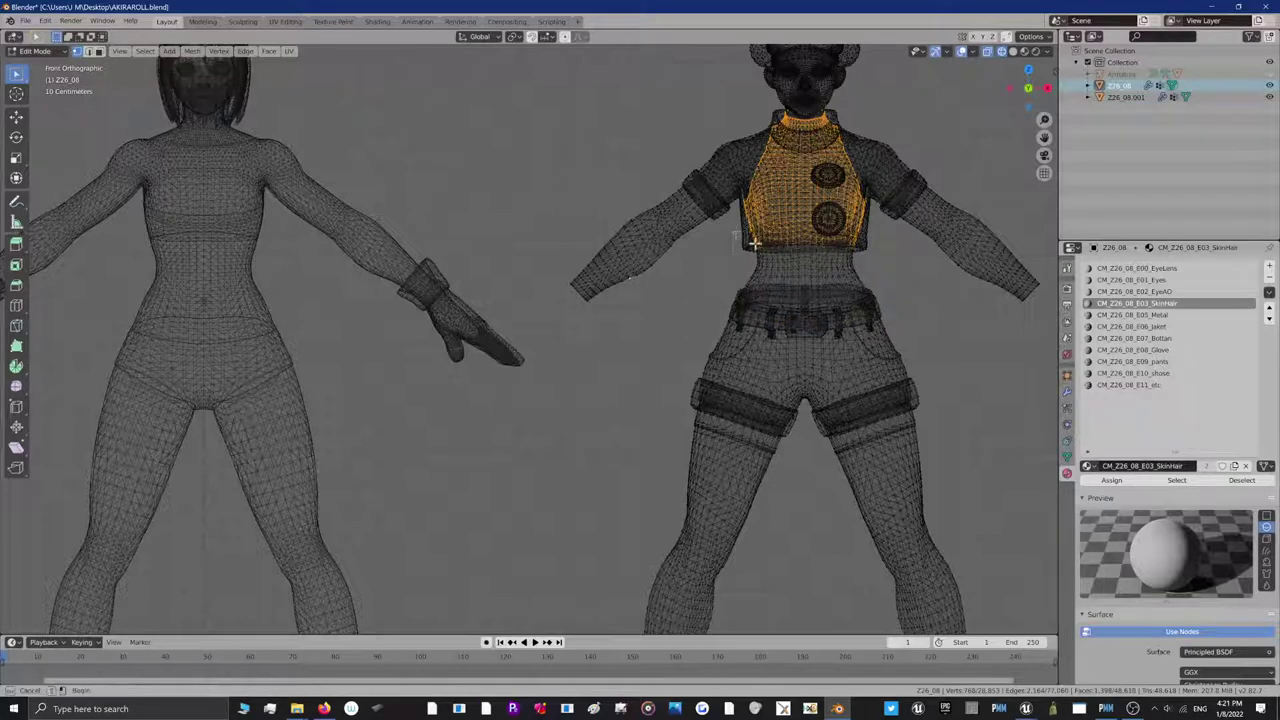
{"action": "left_click_drag", "start_coordinate": [755, 243], "coordinate": [892, 312], "text": "ctrl"}
{"action": "left_click_drag", "start_coordinate": [757, 99], "coordinate": [843, 138], "text": "ctrl"}
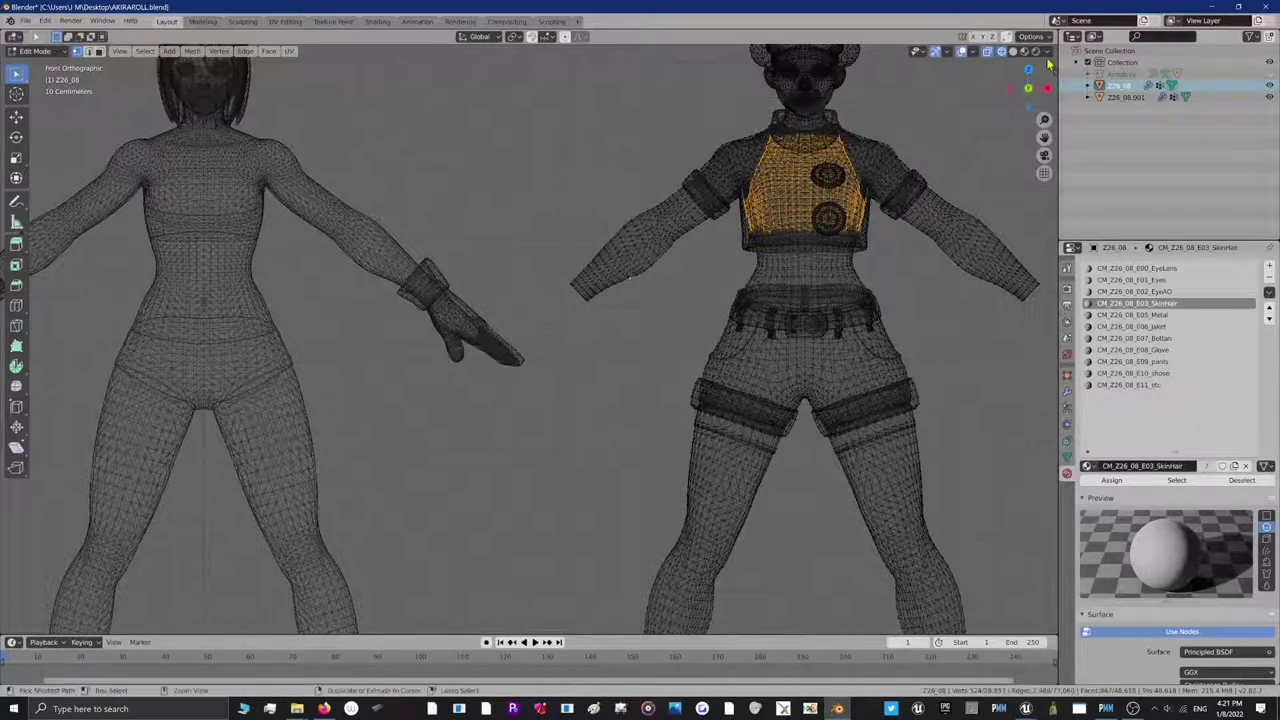
{"action": "left_click_drag", "start_coordinate": [1028, 88], "coordinate": [882, 128]}
{"action": "mouse_move", "coordinate": [850, 220]}
{"action": "middle_mouse_down"}
{"action": "mouse_move", "coordinate": [800, 240]}
{"action": "mouse_move", "coordinate": [850, 220]}
{"action": "middle_mouse_up"}
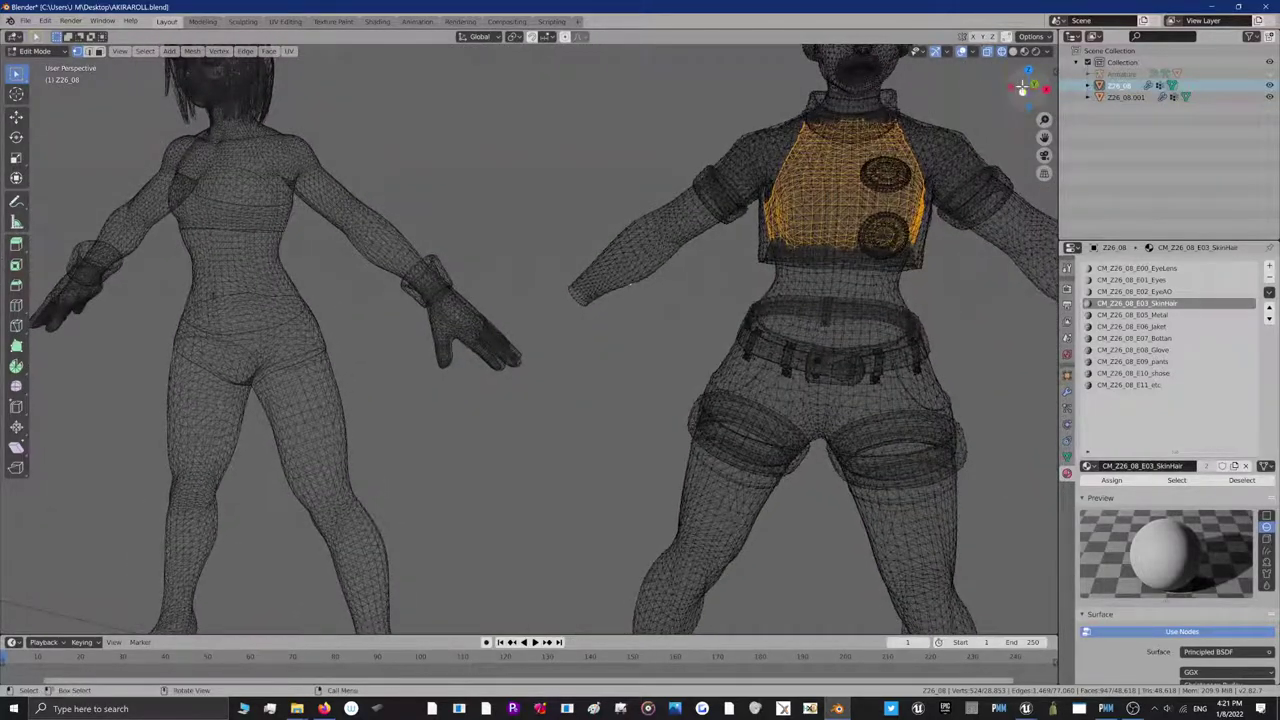
{"action": "left_click", "coordinate": [1024, 88]}
Deselect the vertex band near the jacket hem and delete the remaining selected chest skin vertices
{"action": "left_click_drag", "start_coordinate": [740, 216], "coordinate": [861, 276]}
{"action": "right_click", "coordinate": [824, 230]}
{"action": "left_click", "coordinate": [805, 319]}
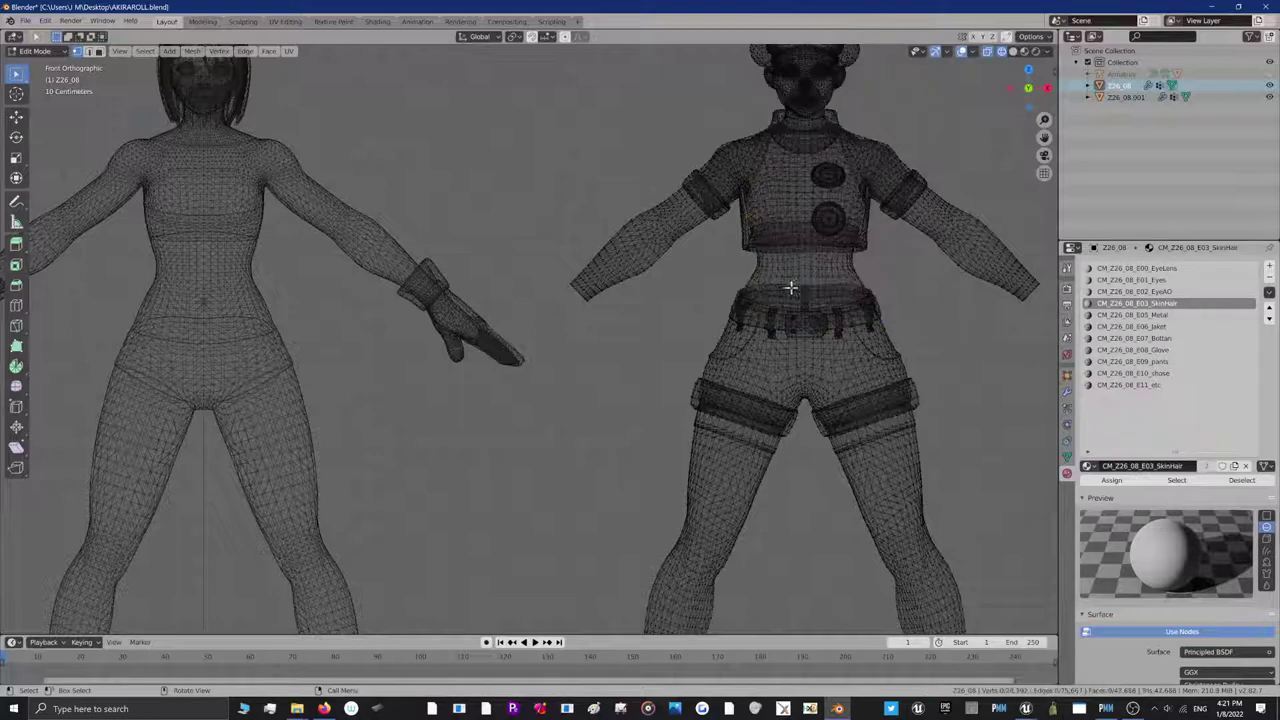
Re-enter Edit mode on Z26_08 and select the faces assigned to the E11_etc, E10_shose and E09_pants materials
{"action": "left_click", "coordinate": [30, 51]}
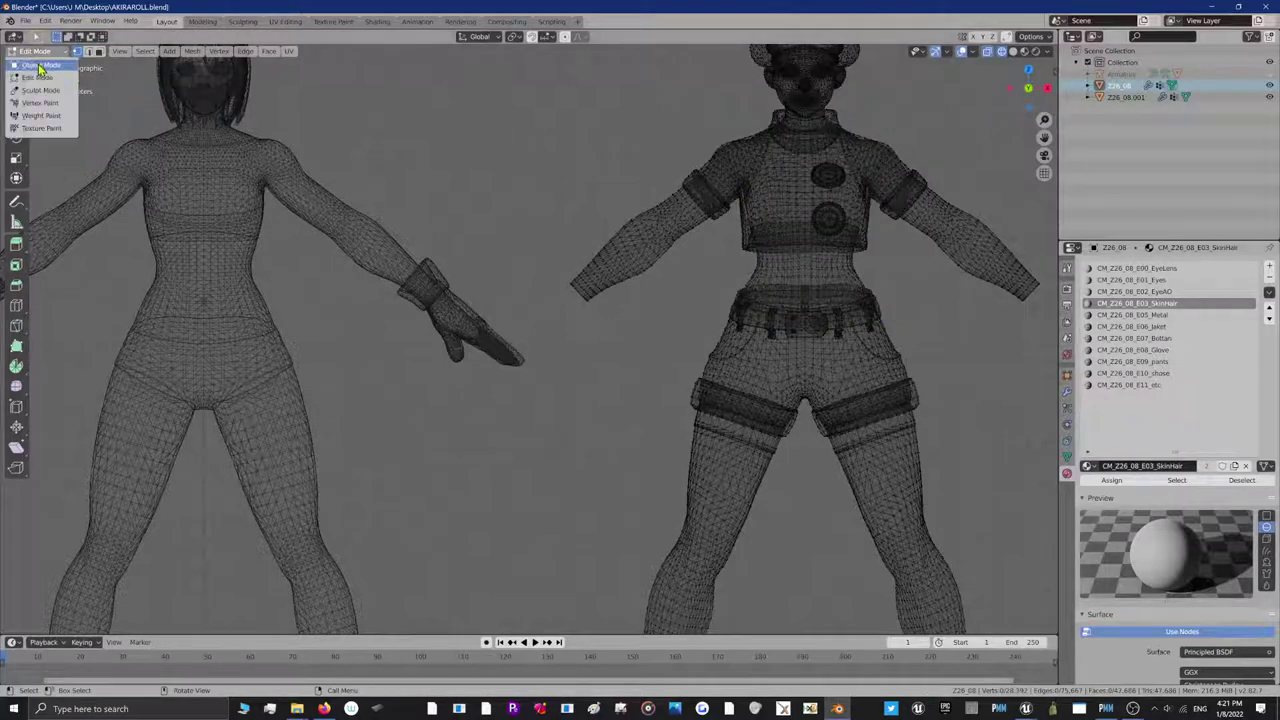
{"action": "left_click", "coordinate": [36, 63]}
{"action": "left_click", "coordinate": [38, 51]}
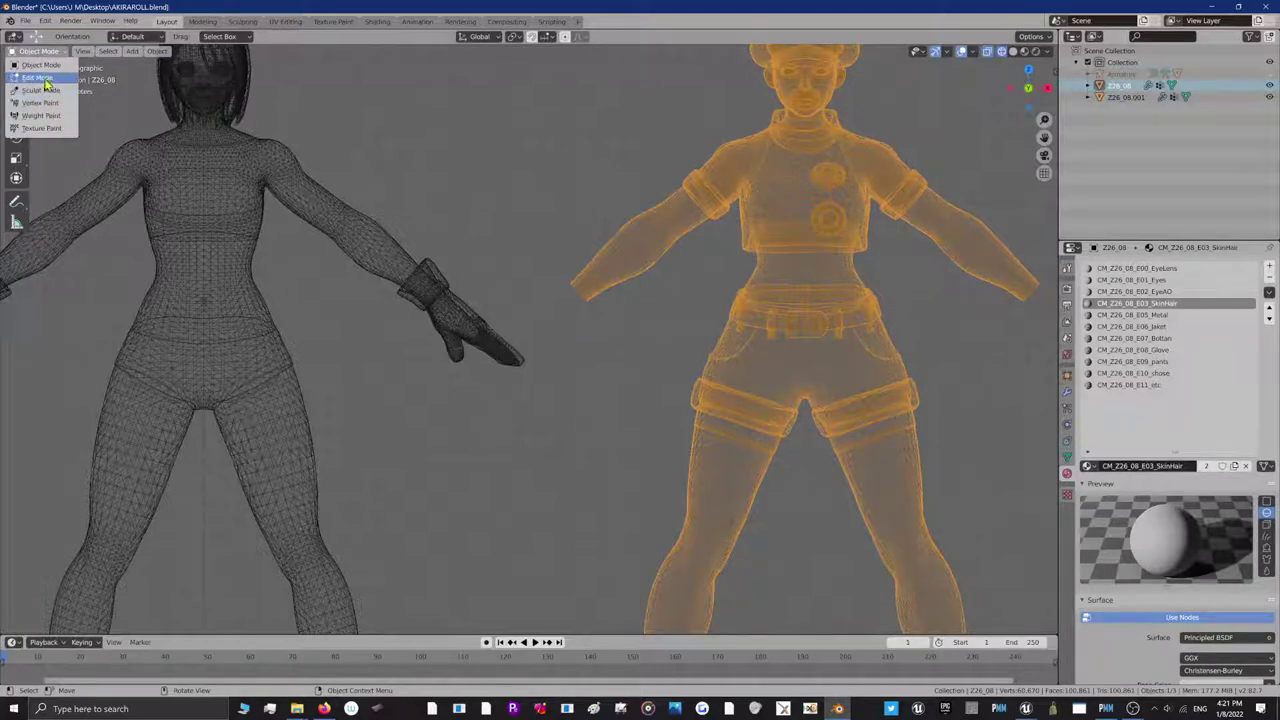
{"action": "left_click", "coordinate": [44, 78]}
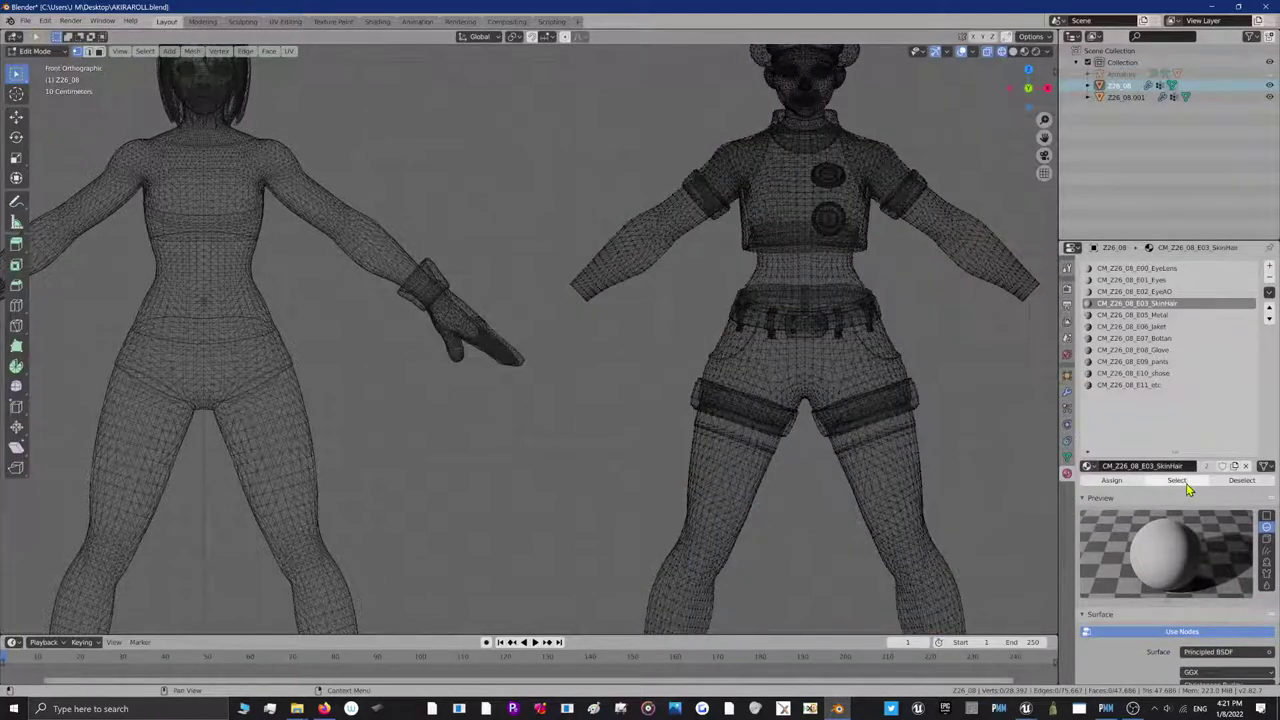
{"action": "left_click", "coordinate": [1150, 384]}
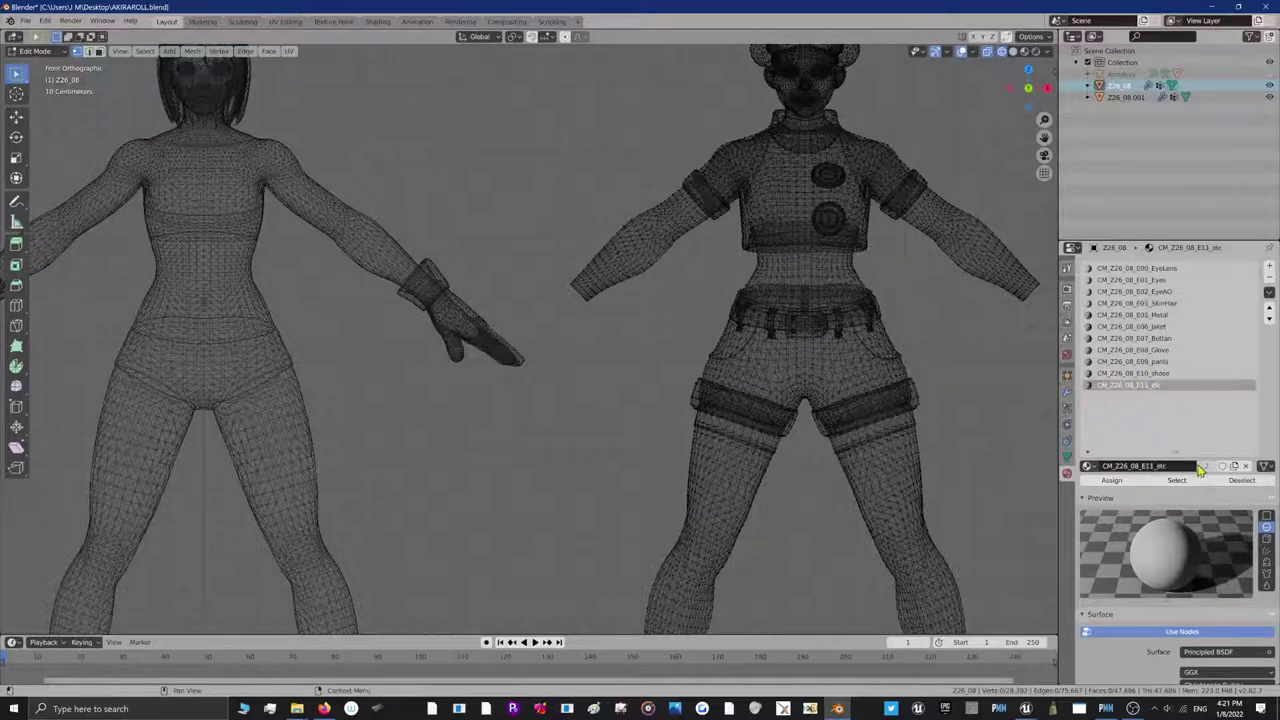
{"action": "left_click", "coordinate": [1177, 480]}
{"action": "left_click", "coordinate": [1150, 373]}
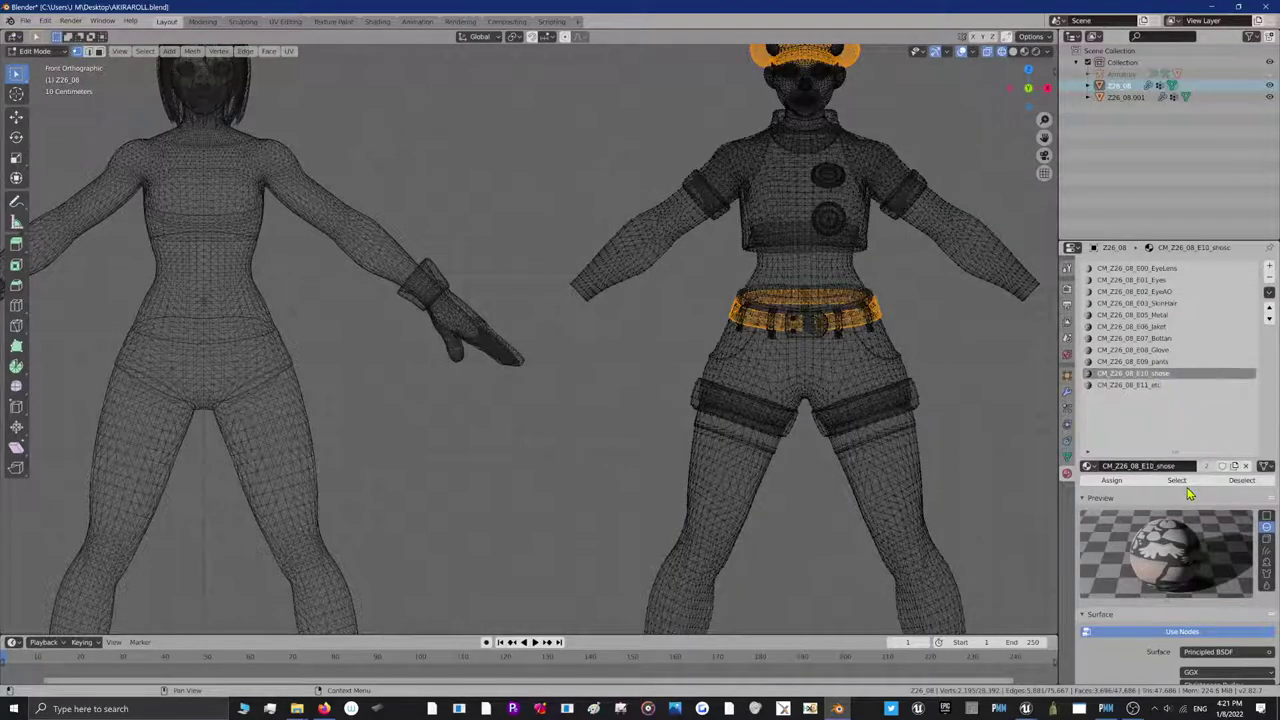
{"action": "left_click", "coordinate": [1177, 480]}
{"action": "left_click", "coordinate": [1150, 361]}
{"action": "left_click", "coordinate": [1177, 480]}
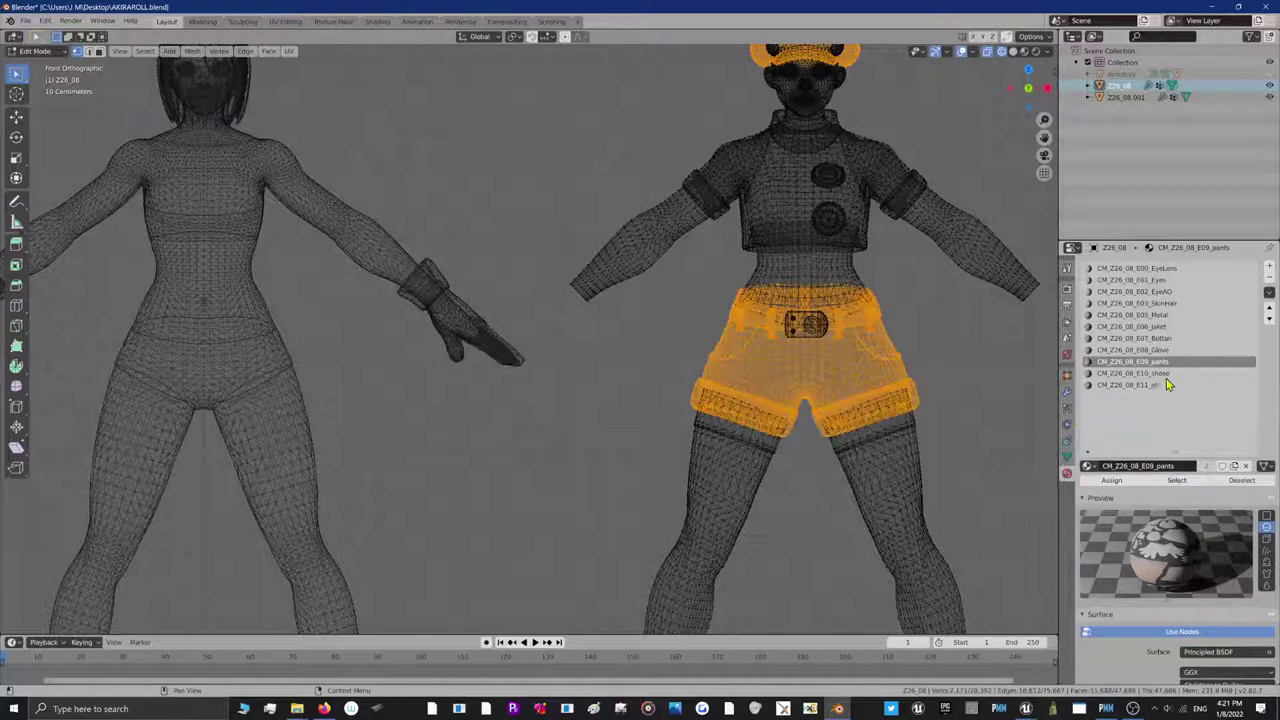
Add the faces assigned to the E07_Bottan, E06_Jaket and E05_Metal materials to the selection
{"action": "left_click", "coordinate": [1163, 350]}
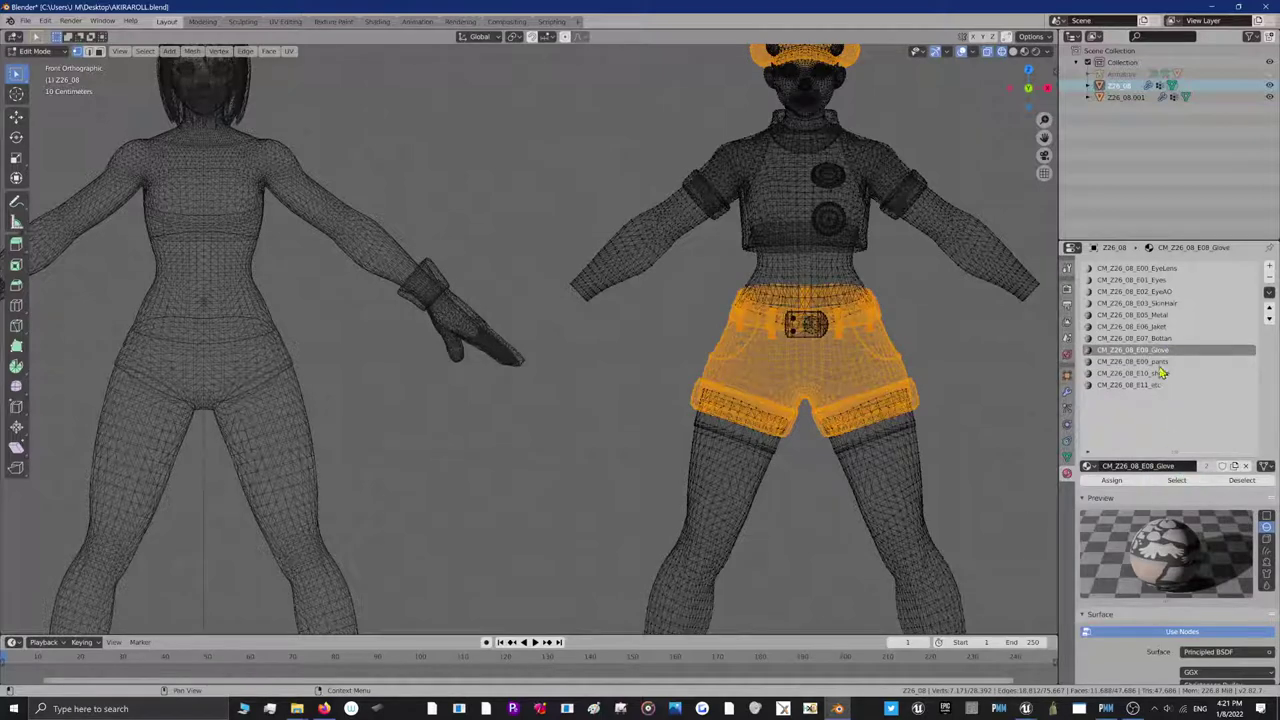
{"action": "left_click", "coordinate": [1150, 338]}
{"action": "left_click", "coordinate": [1177, 480]}
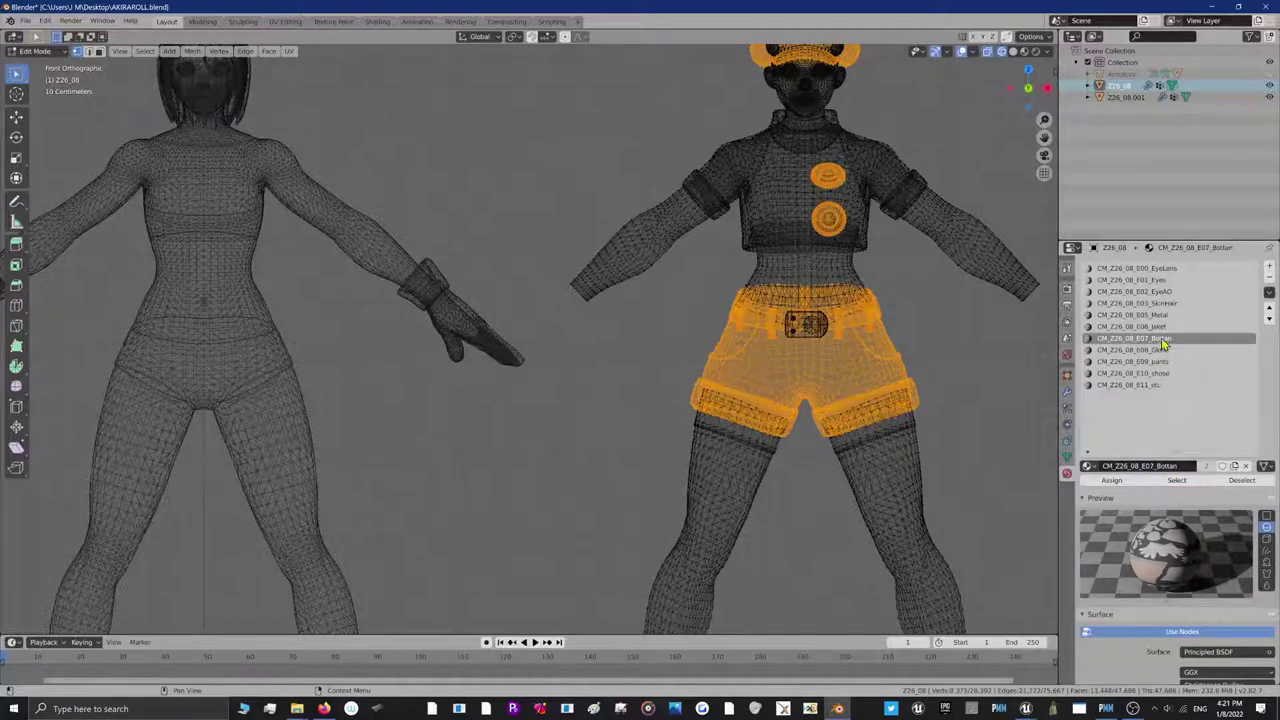
{"action": "left_click", "coordinate": [1158, 327]}
{"action": "left_click", "coordinate": [1177, 480]}
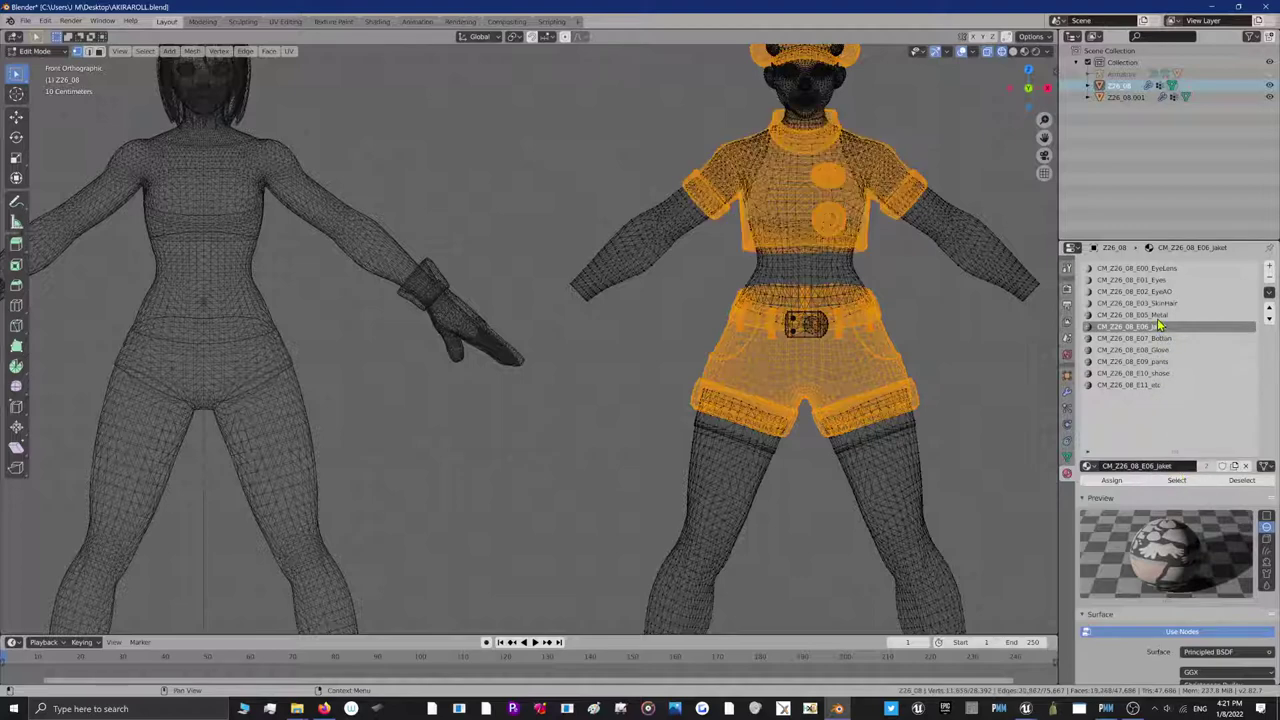
{"action": "left_click", "coordinate": [1150, 315]}
{"action": "left_click", "coordinate": [1177, 480]}
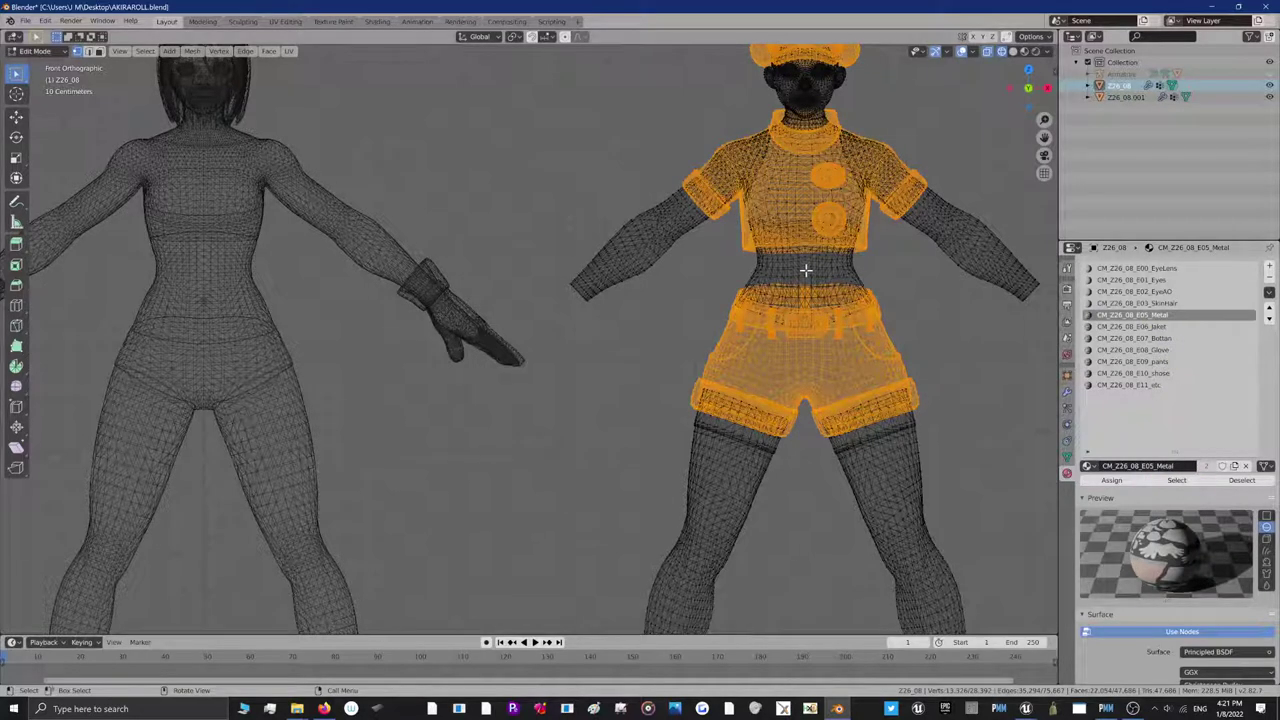
Add the linked torso skin pieces around the waist and neck to the selection, and display the scene in solid shading
{"action": "key", "text": "ctrl+l"}
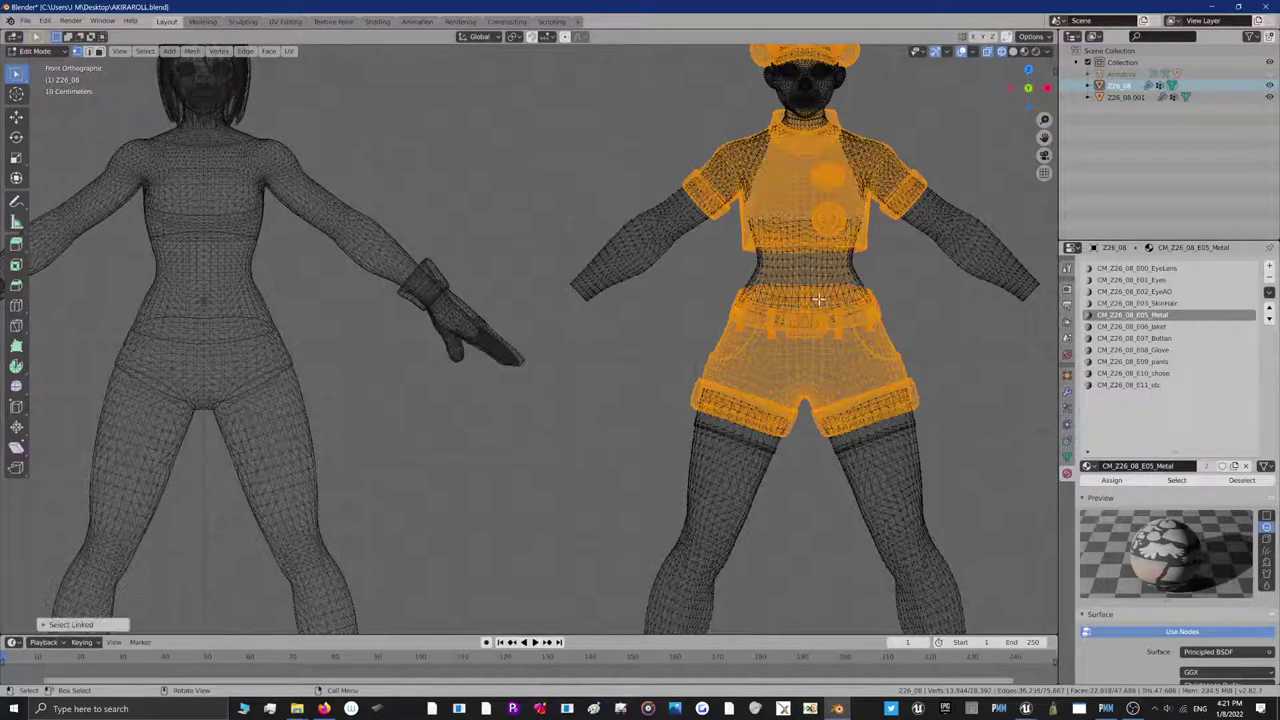
{"action": "scroll", "coordinate": [818, 298], "scroll_direction": "down", "scroll_amount": 1}
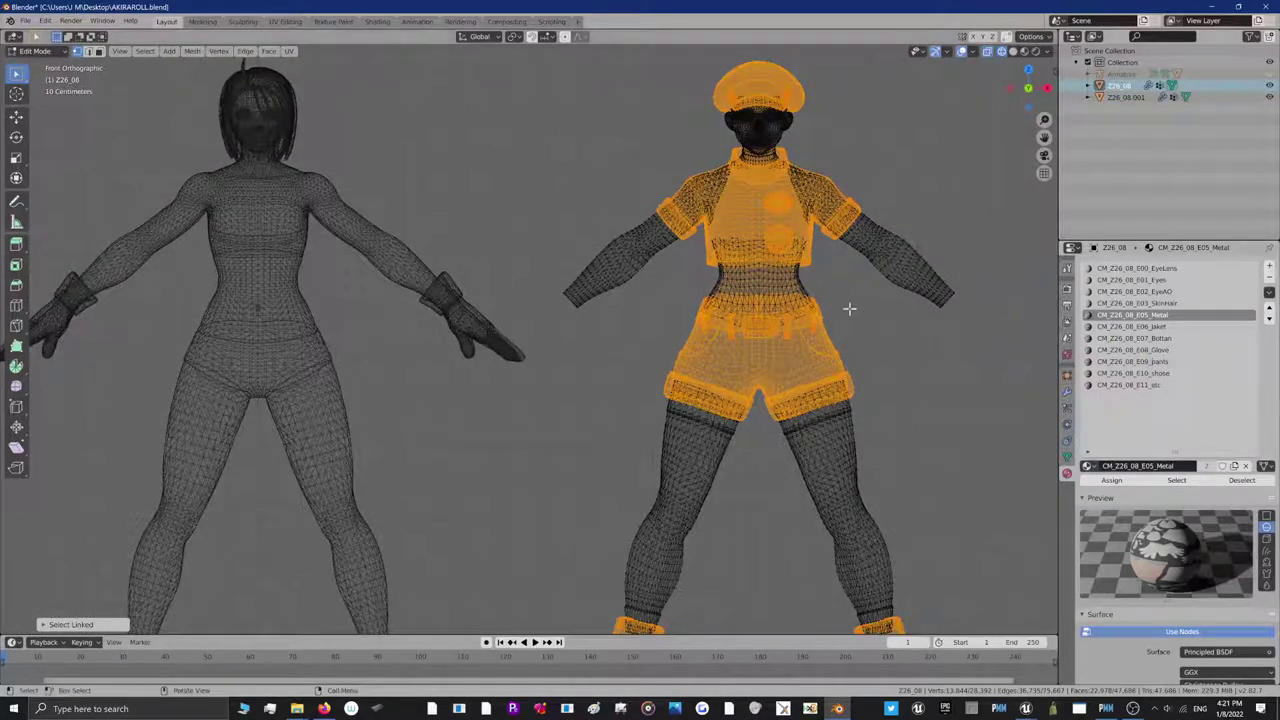
{"action": "key", "text": "l"}
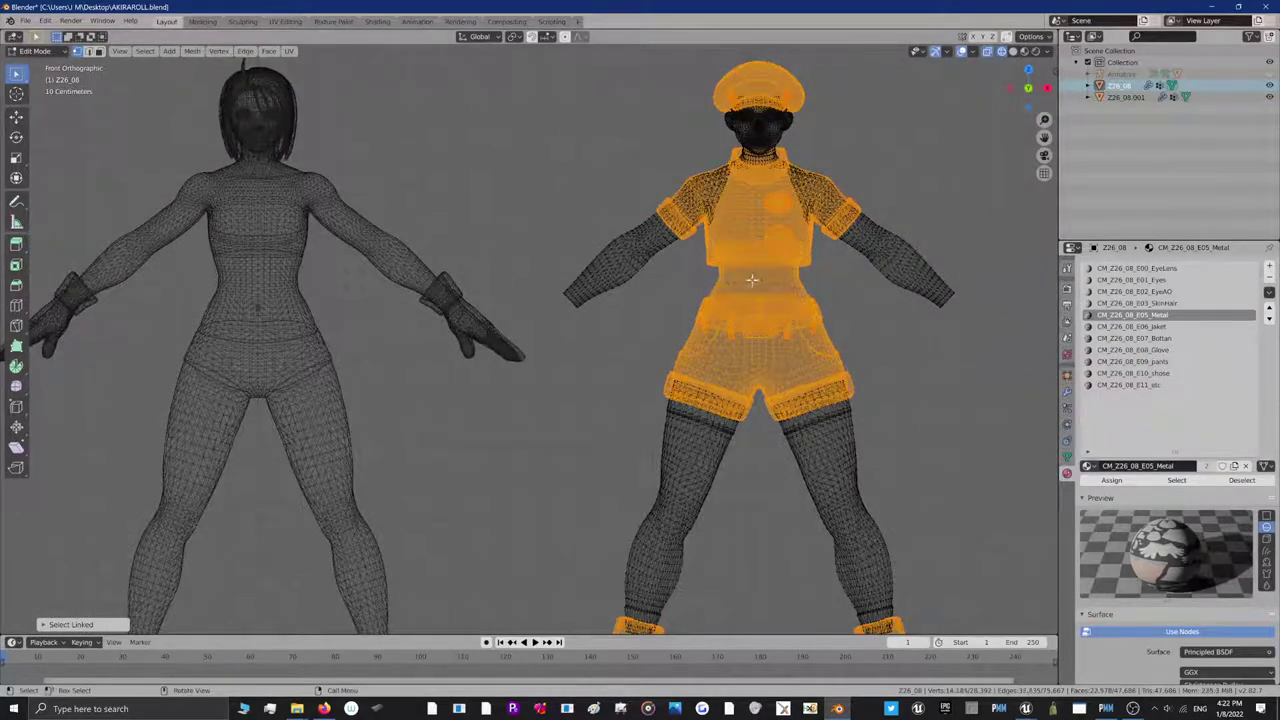
{"action": "scroll", "coordinate": [790, 149], "scroll_direction": "up", "scroll_amount": 2}
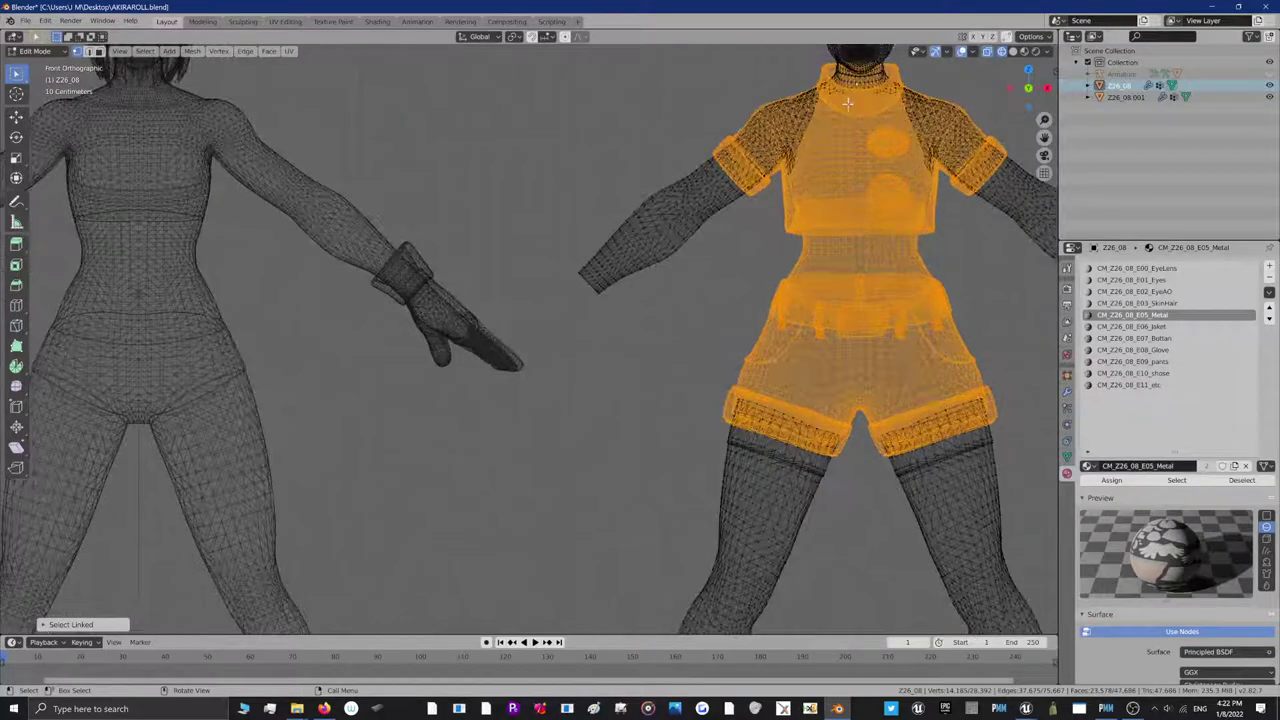
{"action": "left_click", "coordinate": [1013, 52]}
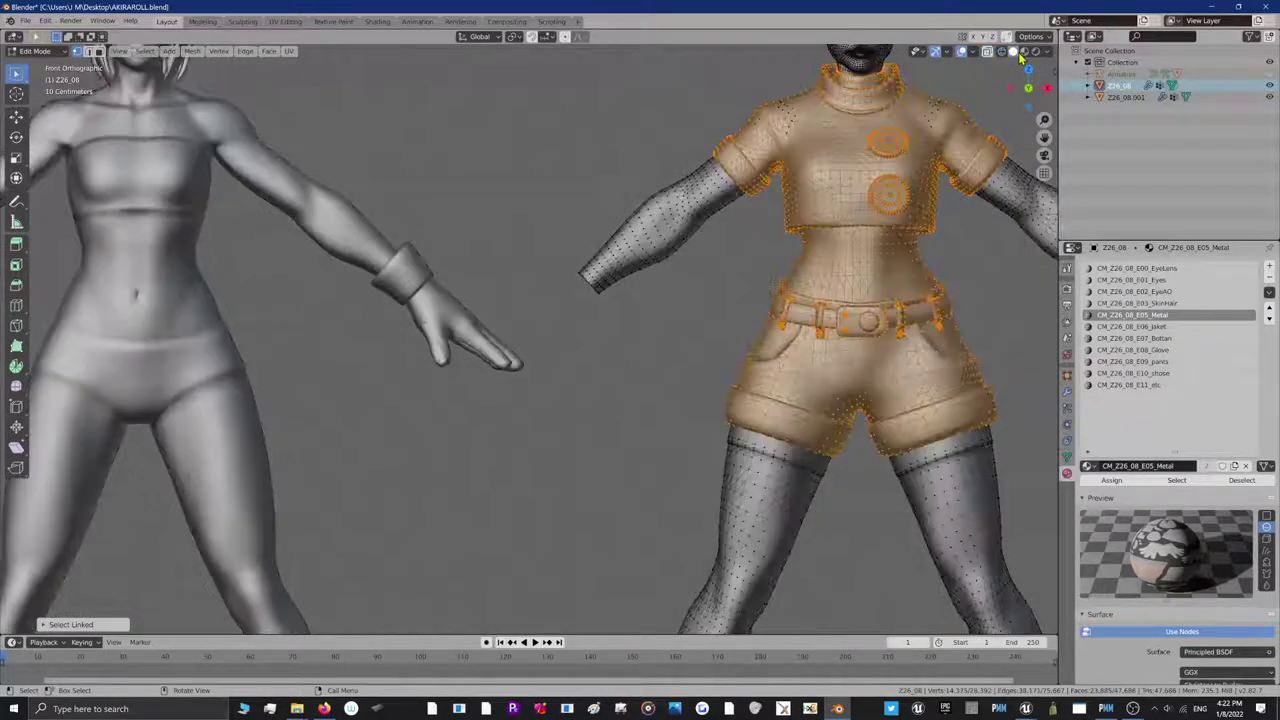
Separate the selected clothing and torso skin into a new object and return to Object mode
{"action": "scroll", "coordinate": [829, 178], "scroll_direction": "down", "scroll_amount": 4}
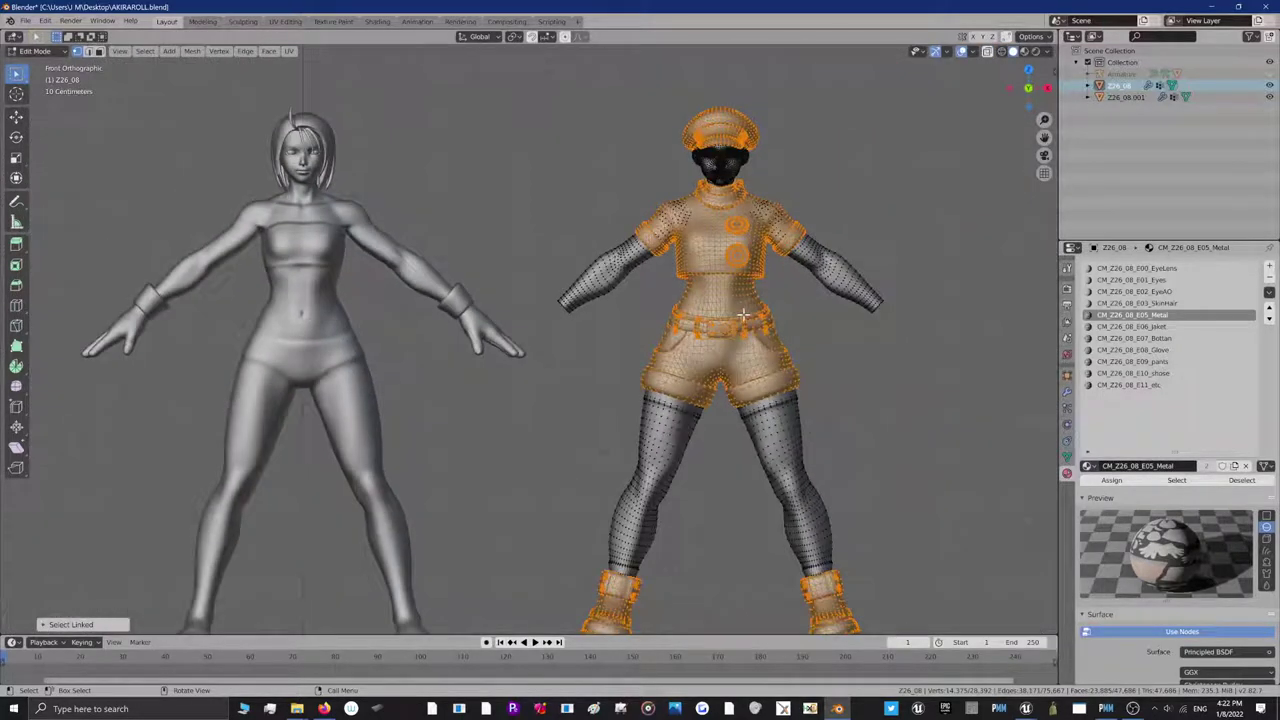
{"action": "key", "text": "p"}
{"action": "left_click", "coordinate": [744, 315]}
{"action": "scroll", "coordinate": [745, 313], "scroll_direction": "down", "scroll_amount": 2}
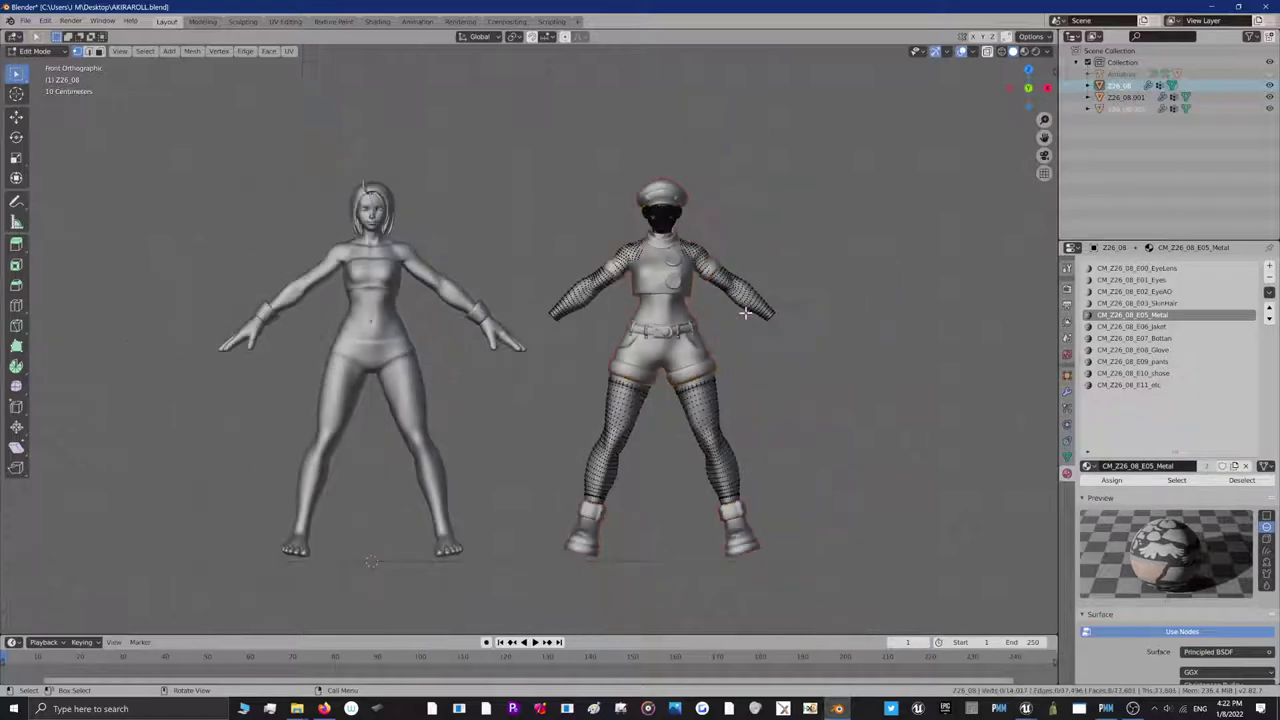
{"action": "left_click", "coordinate": [36, 52]}
{"action": "left_click", "coordinate": [45, 66]}
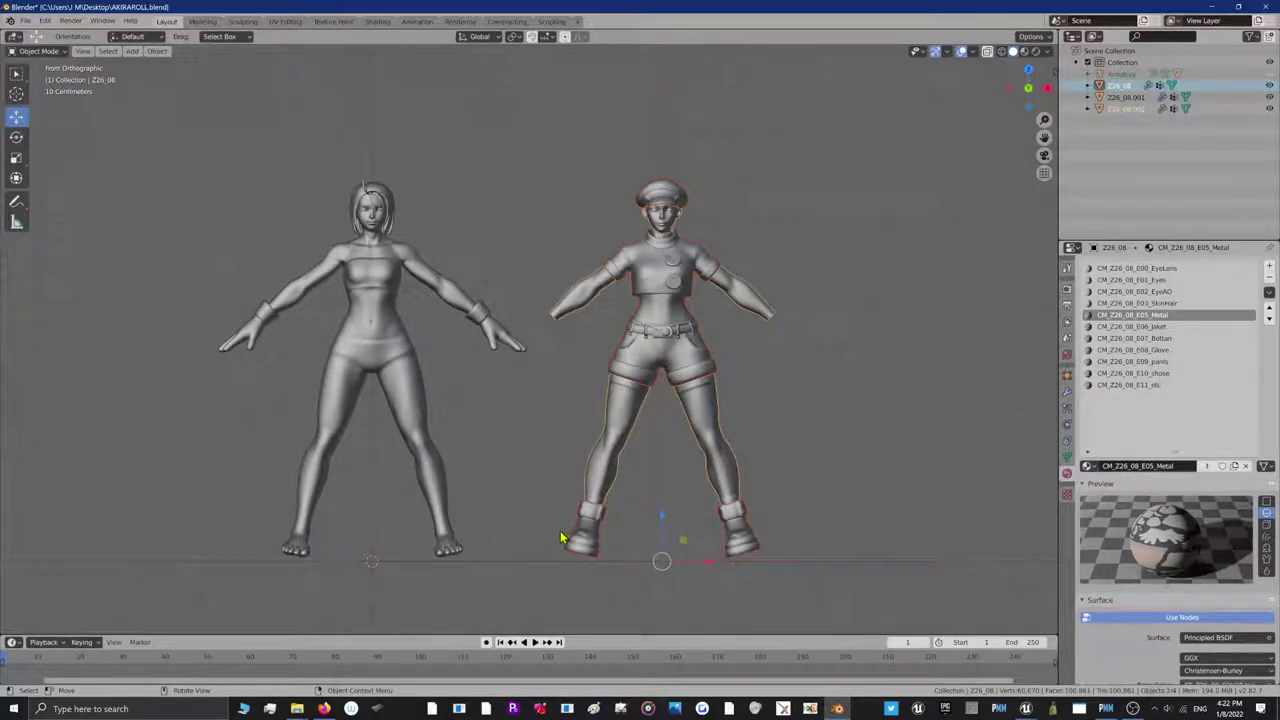
Select the separated clothing and move it along the X axis toward the other character
{"action": "left_click", "coordinate": [578, 540]}
{"action": "key", "text": "g"}
{"action": "key", "text": "x"}
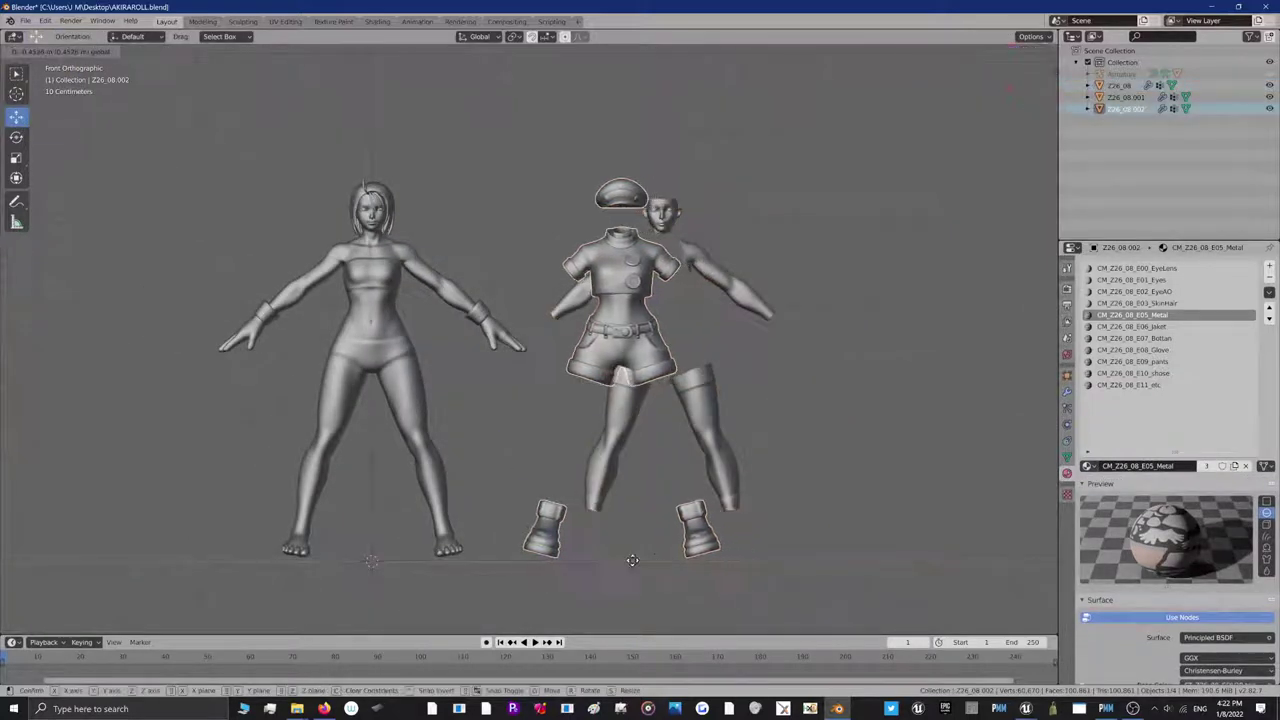
{"action": "left_click", "coordinate": [540, 530]}
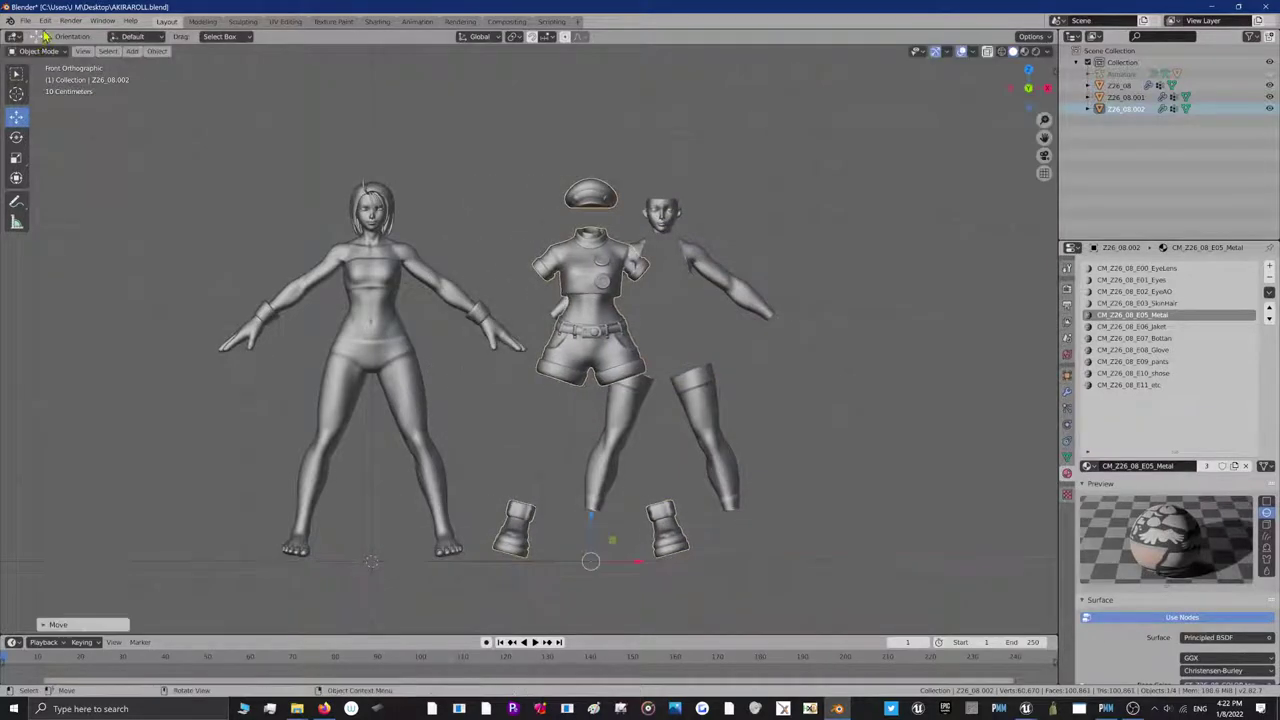
Undo the clothing move and the separation, back to the clothing and torso skin selection in Edit mode
{"action": "left_click", "coordinate": [45, 21]}
{"action": "left_click", "coordinate": [60, 34]}
{"action": "left_click", "coordinate": [45, 21]}
{"action": "left_click", "coordinate": [45, 35]}
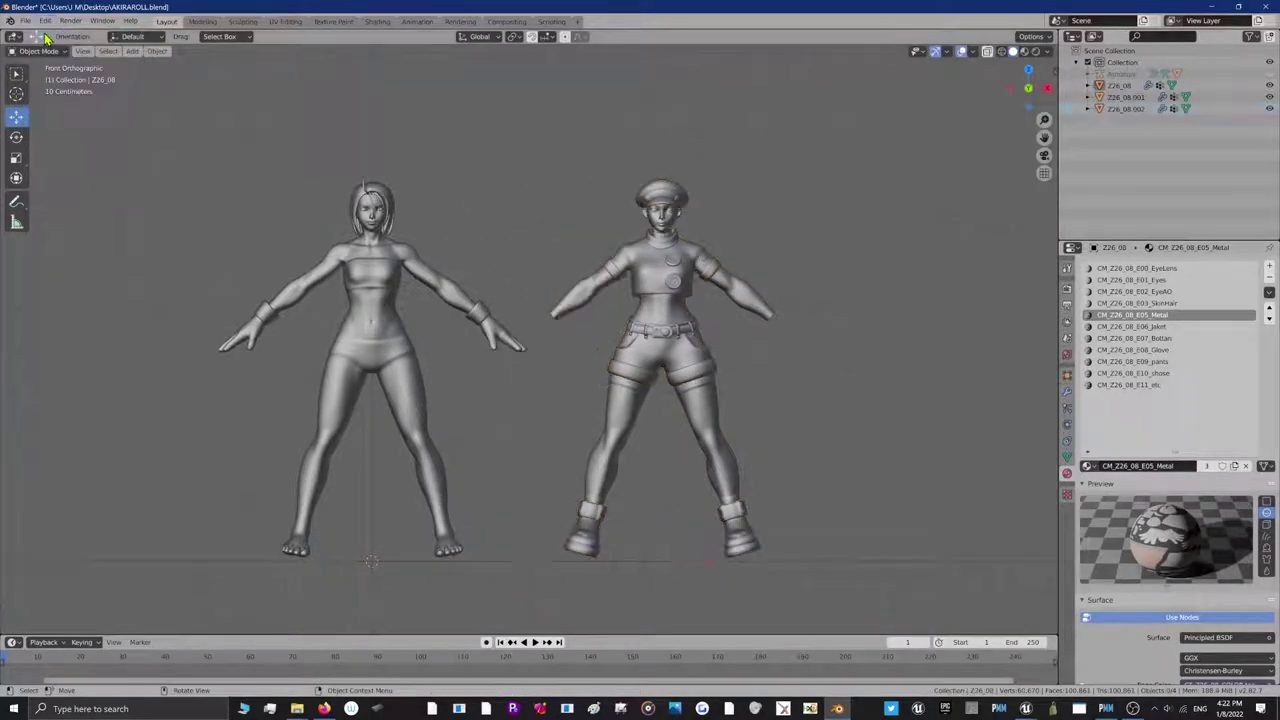
{"action": "left_click", "coordinate": [45, 21]}
{"action": "left_click", "coordinate": [45, 34]}
{"action": "left_click", "coordinate": [45, 24]}
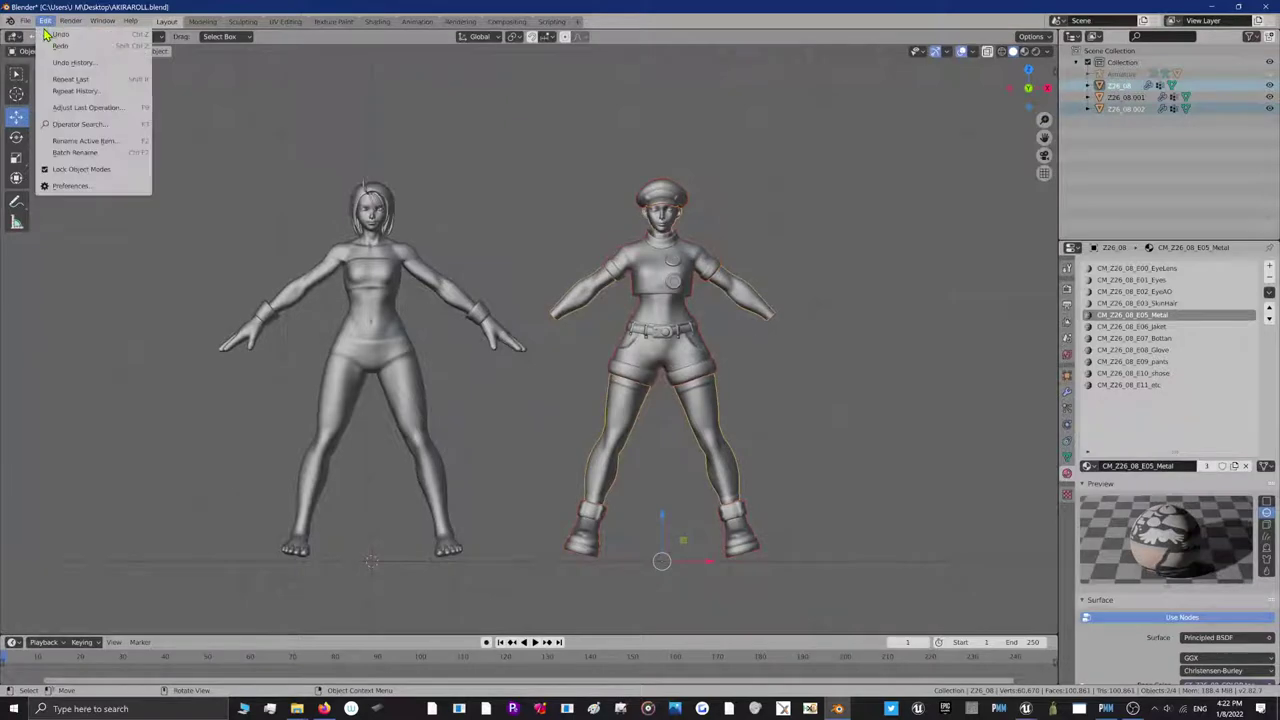
{"action": "left_click", "coordinate": [45, 36]}
{"action": "left_click", "coordinate": [42, 51]}
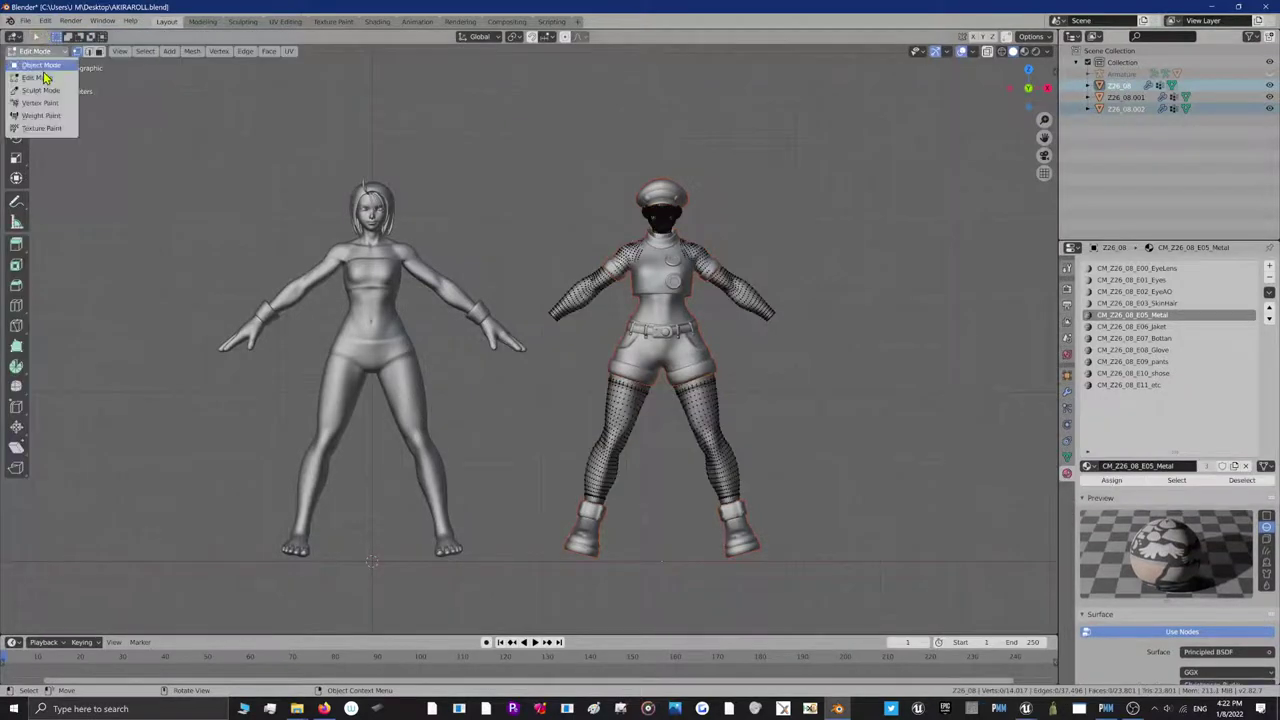
{"action": "left_click", "coordinate": [42, 78]}
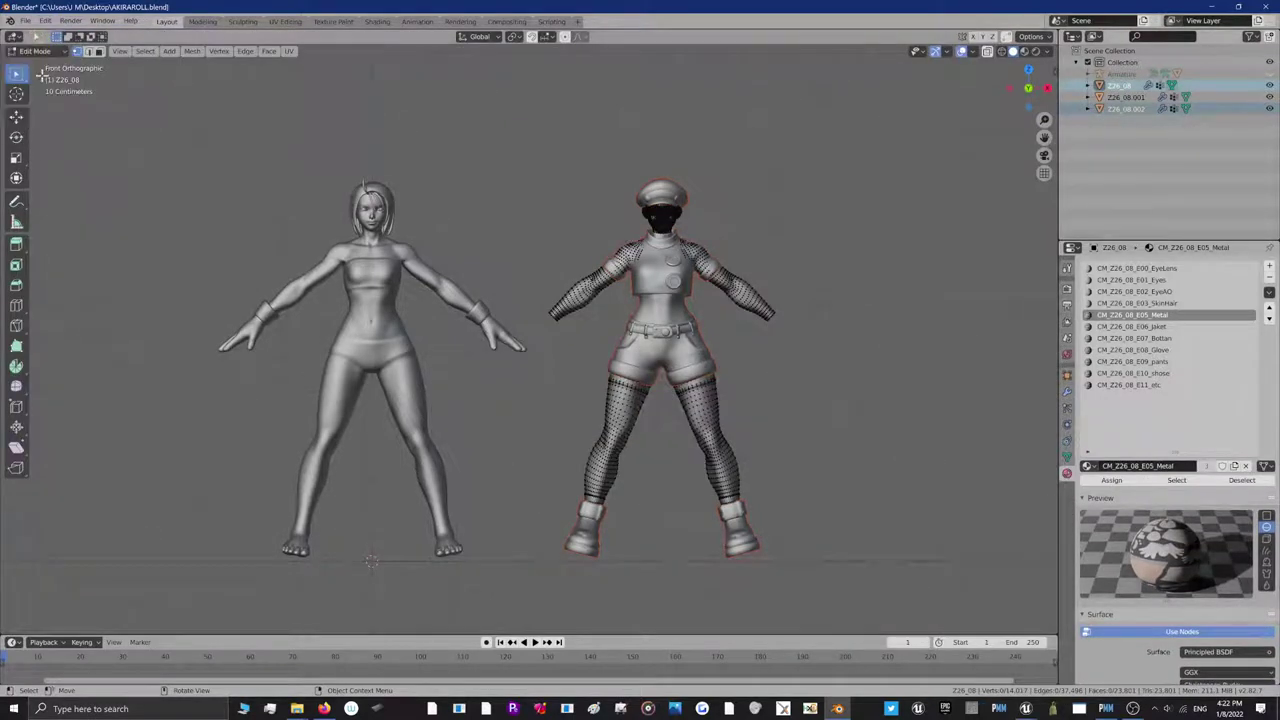
{"action": "left_click", "coordinate": [45, 21]}
{"action": "left_click", "coordinate": [45, 35]}
{"action": "left_click", "coordinate": [40, 51]}
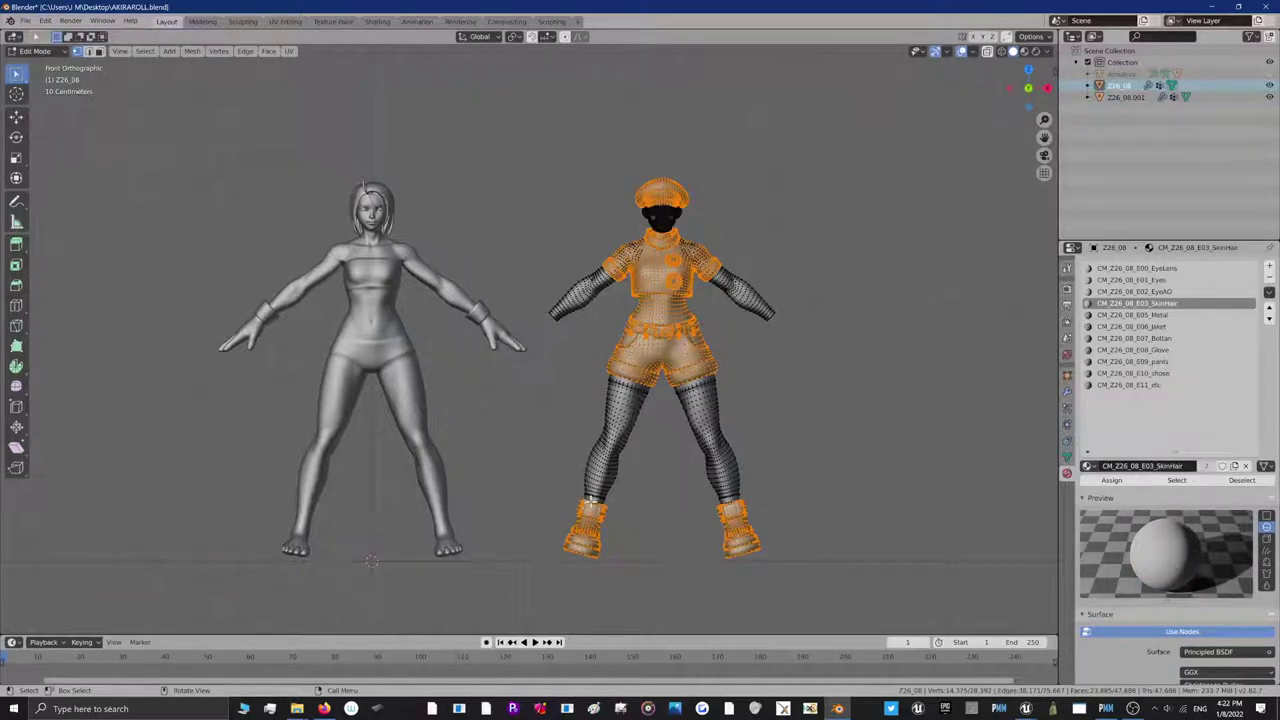
{"action": "key", "text": "l"}
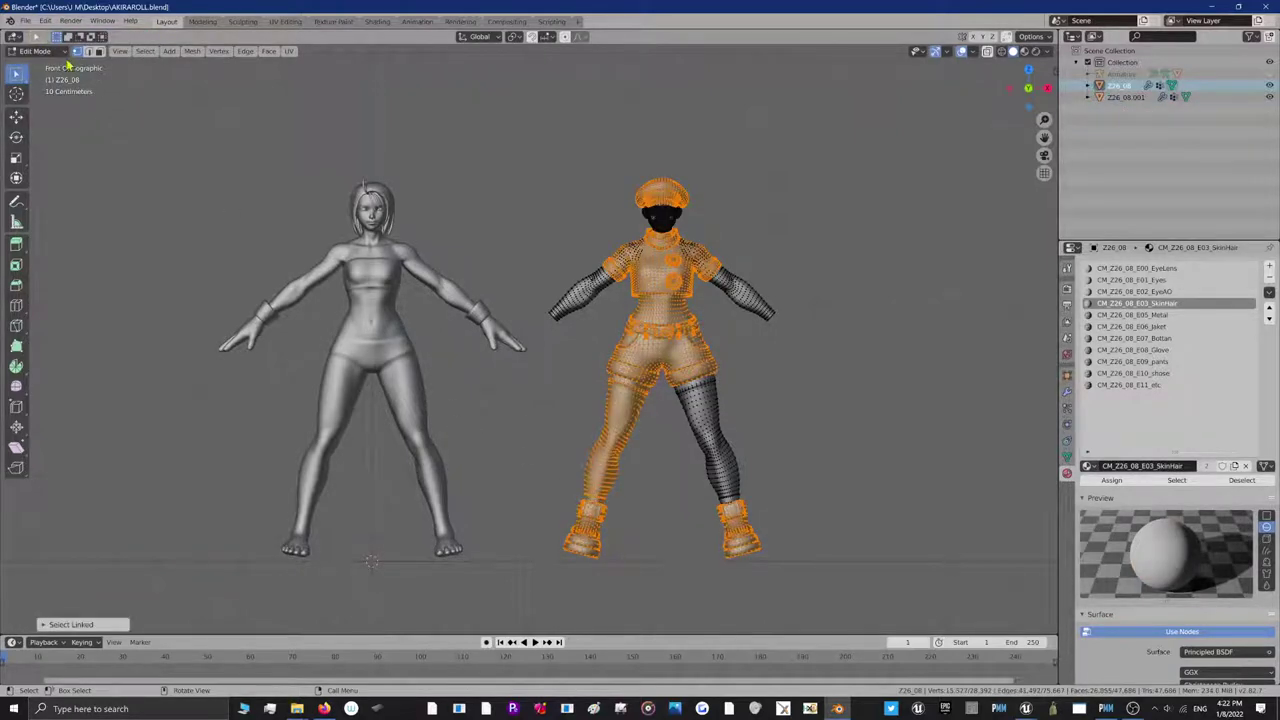
{"action": "left_click", "coordinate": [45, 21]}
{"action": "left_click", "coordinate": [62, 36]}
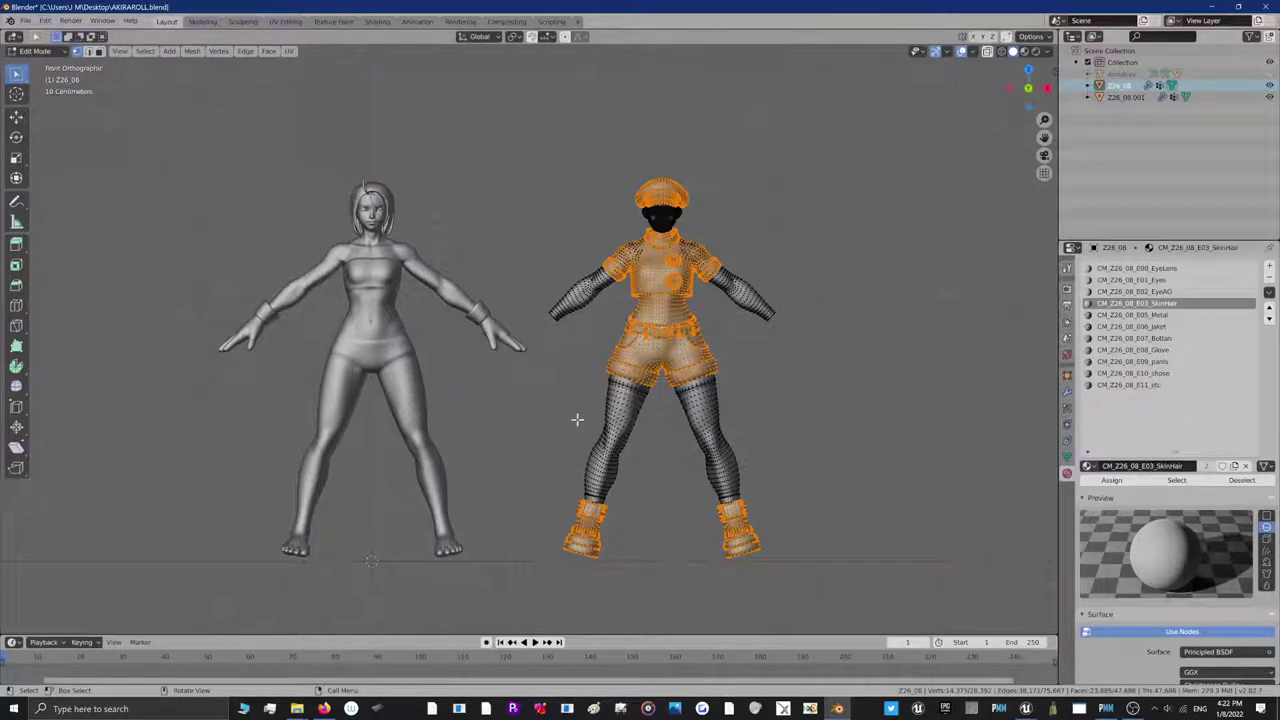
Separate the selected clothing parts and torso skin into their own object and switch to Object mode
{"action": "key", "text": "p"}
{"action": "left_click", "coordinate": [548, 486]}
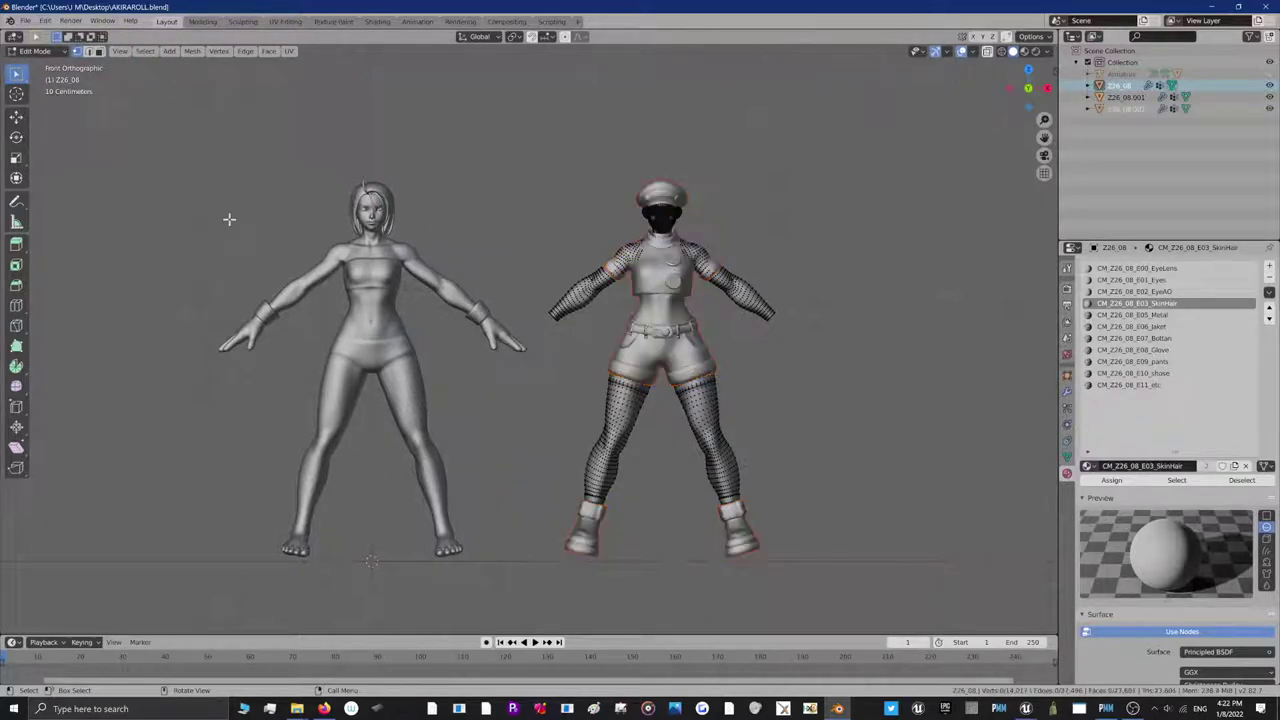
{"action": "left_click", "coordinate": [54, 52]}
{"action": "left_click", "coordinate": [50, 64]}
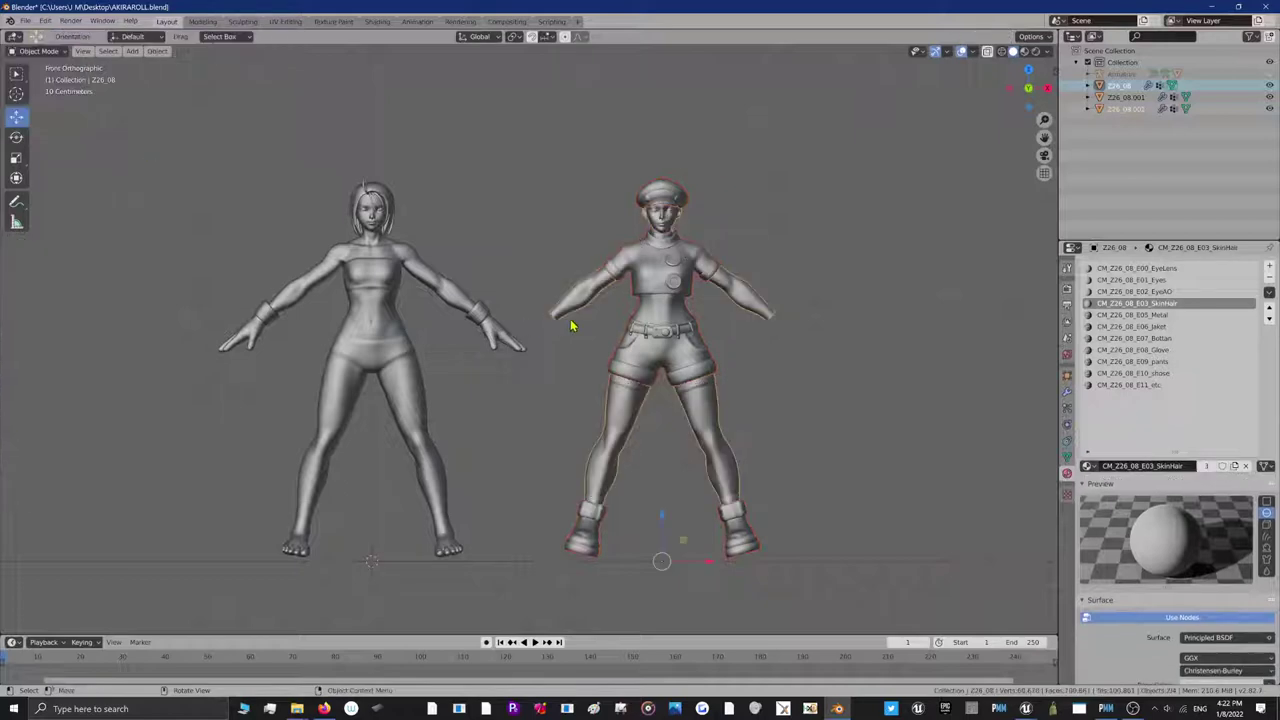
Move the separated clothing object about 3.4 m in the negative X direction onto the other character's body
{"action": "left_click", "coordinate": [630, 334]}
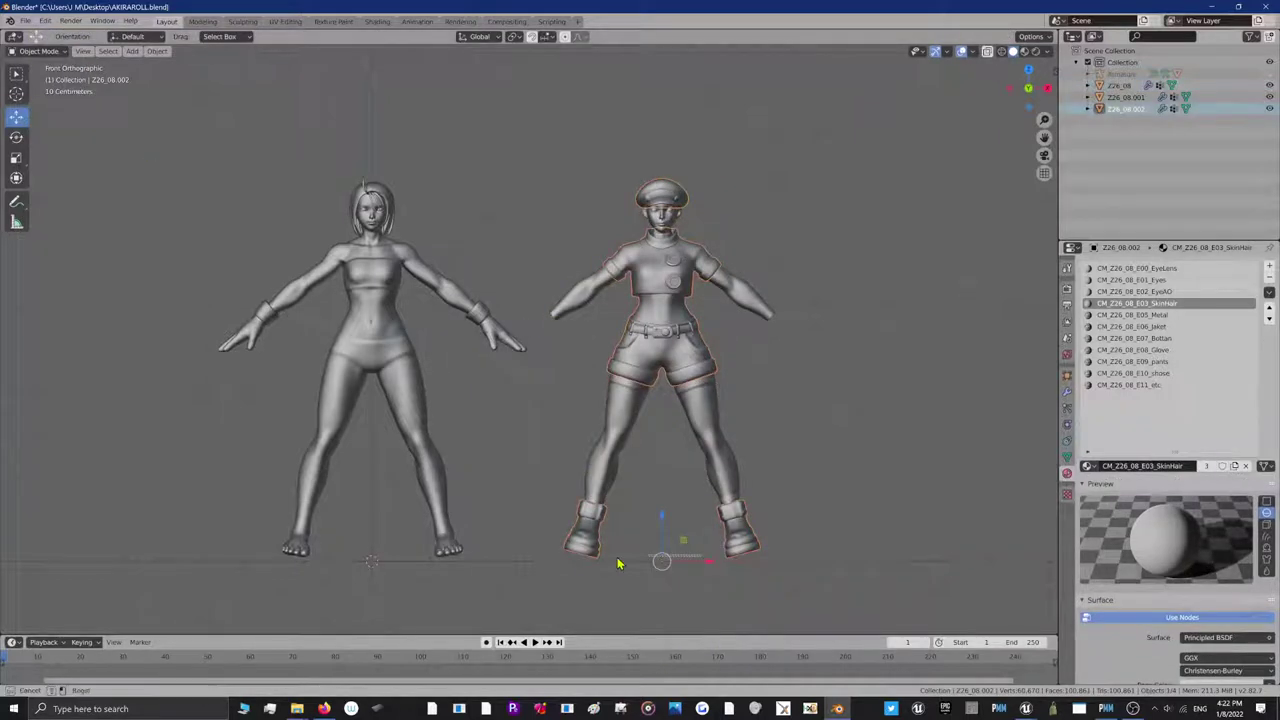
{"action": "key", "text": "g"}
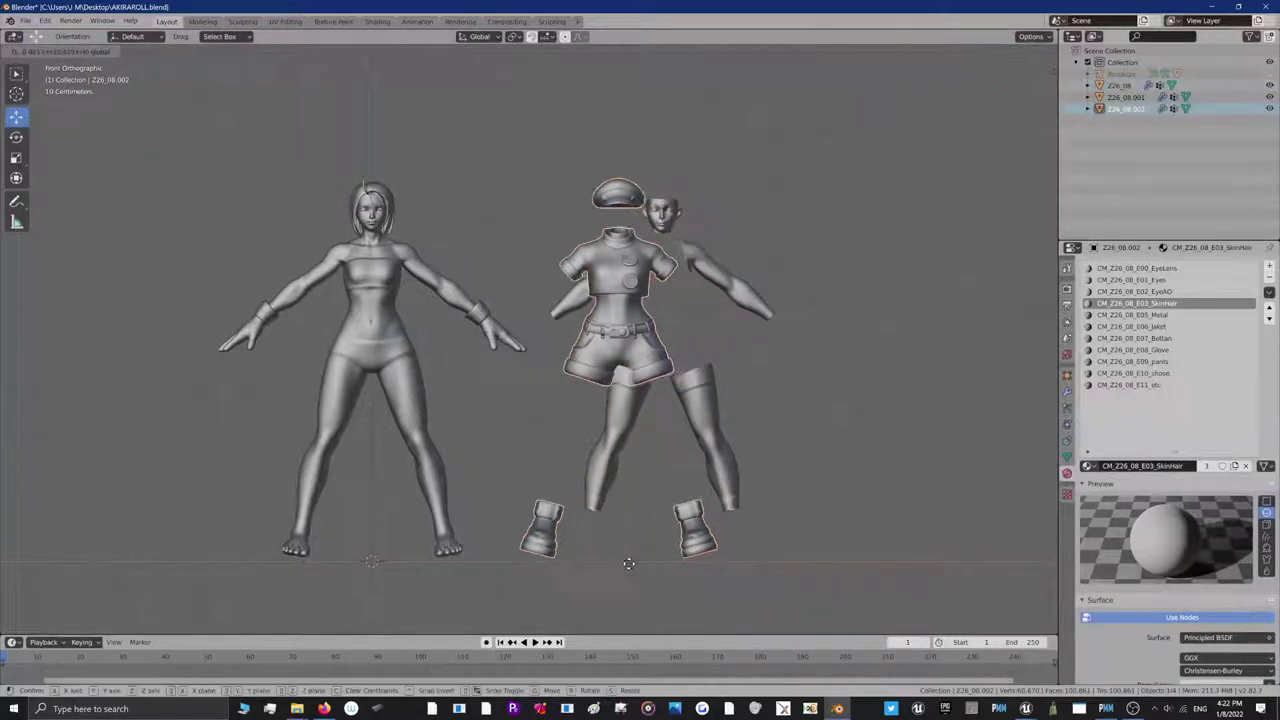
{"action": "key", "text": "x"}
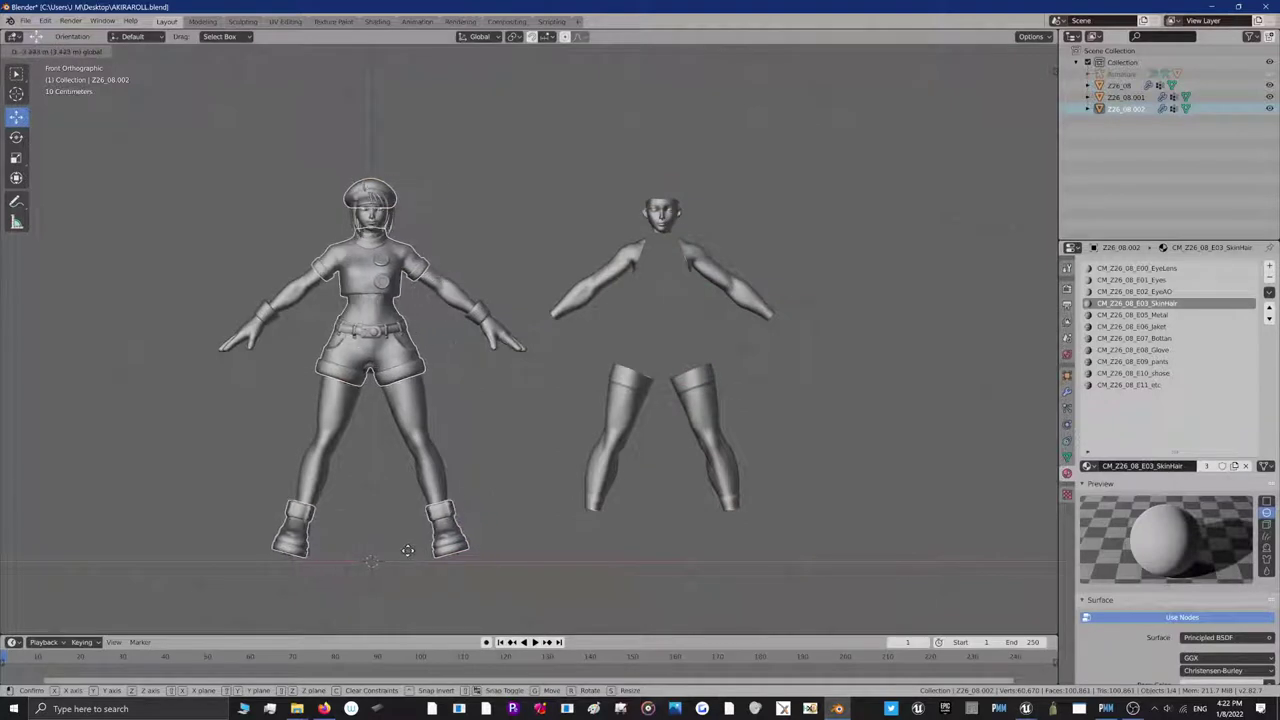
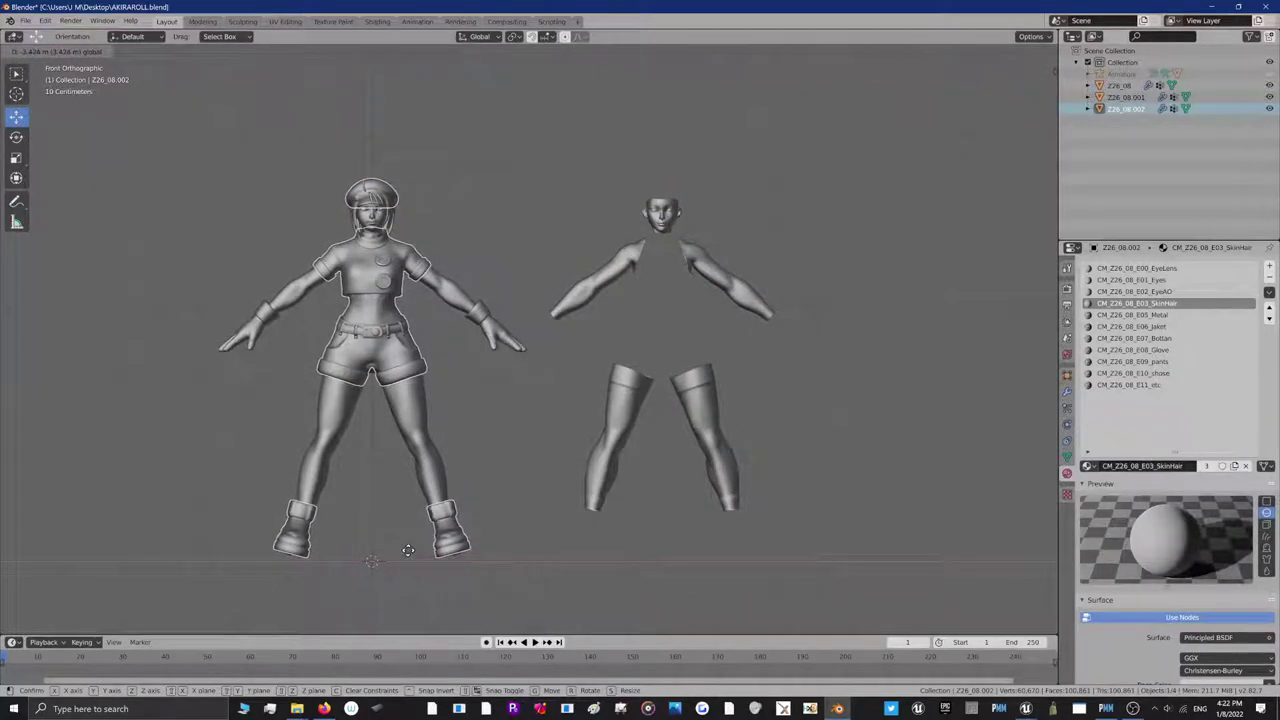
{"action": "left_click", "coordinate": [408, 550]}
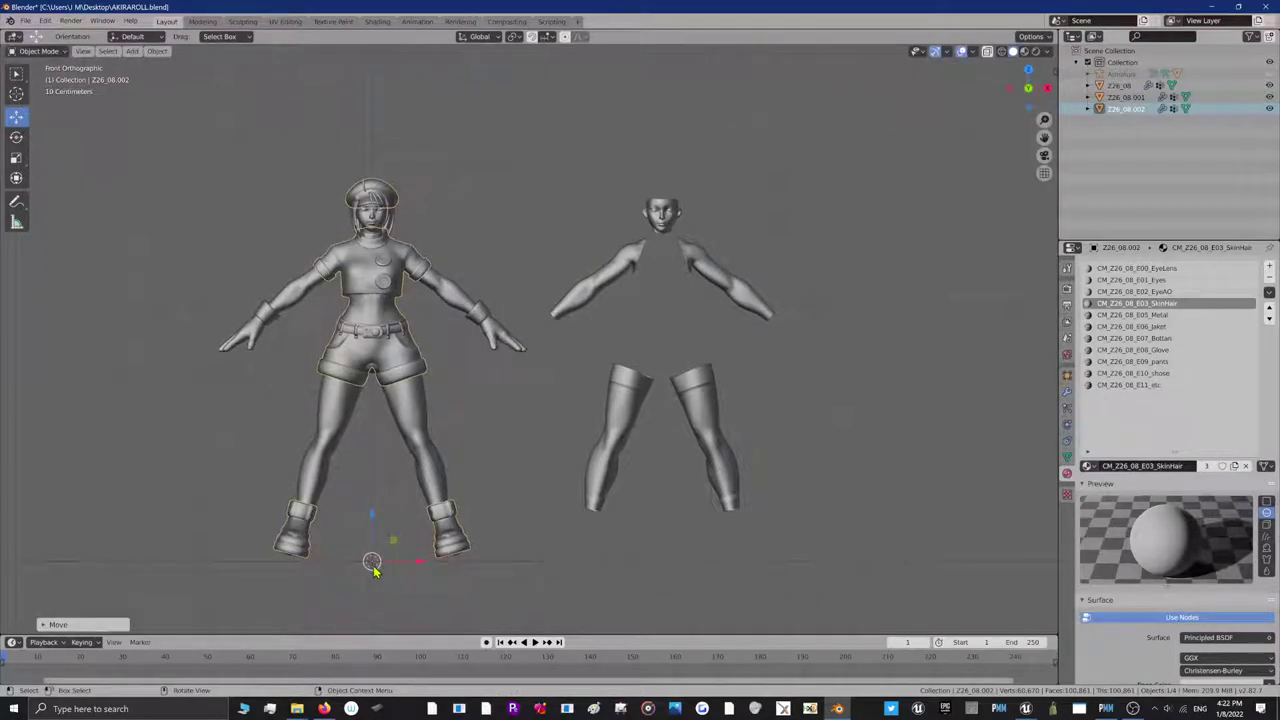
{"action": "left_click_drag", "start_coordinate": [1044, 137], "coordinate": [1144, 33]}
{"action": "scroll", "coordinate": [348, 539], "scroll_direction": "up", "scroll_amount": 1}
{"action": "scroll", "coordinate": [460, 586], "scroll_direction": "up", "scroll_amount": 2}
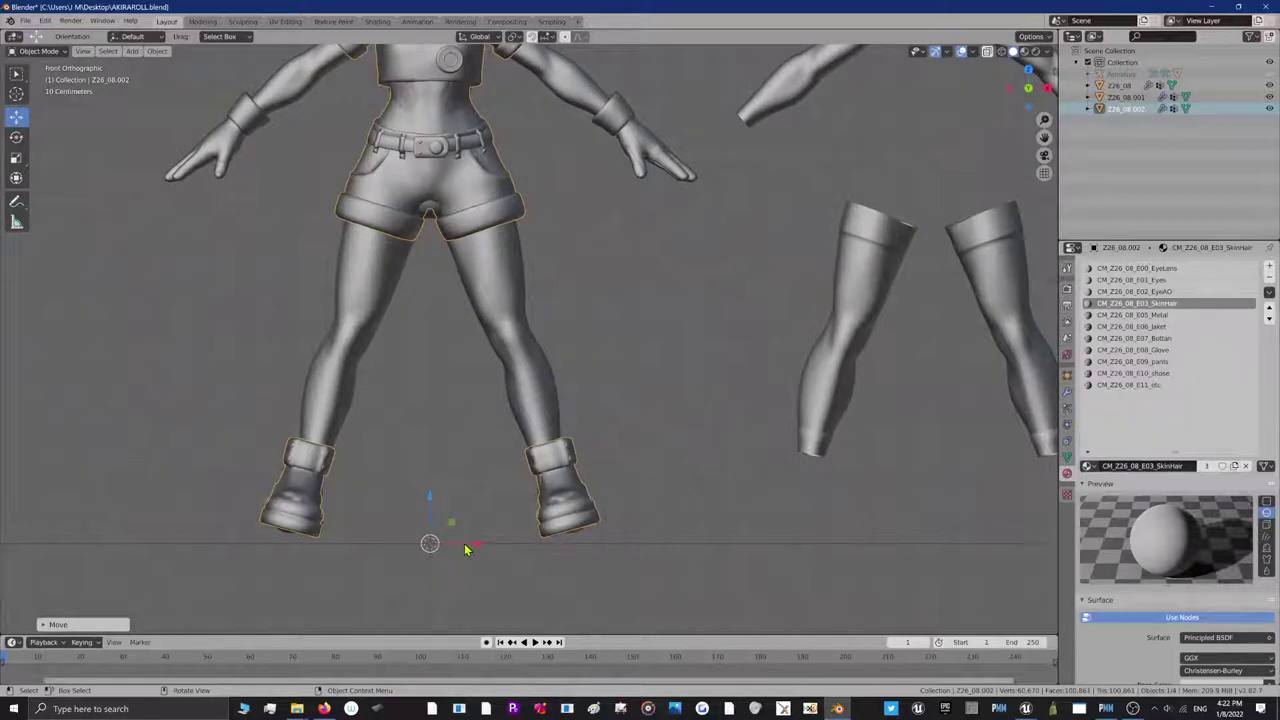
Nudge the clothing object along the X axis and scale it up very slightly to fit the other character's body
{"action": "left_click_drag", "start_coordinate": [474, 548], "coordinate": [473, 542]}
{"action": "scroll", "coordinate": [404, 432], "scroll_direction": "down", "scroll_amount": 3}
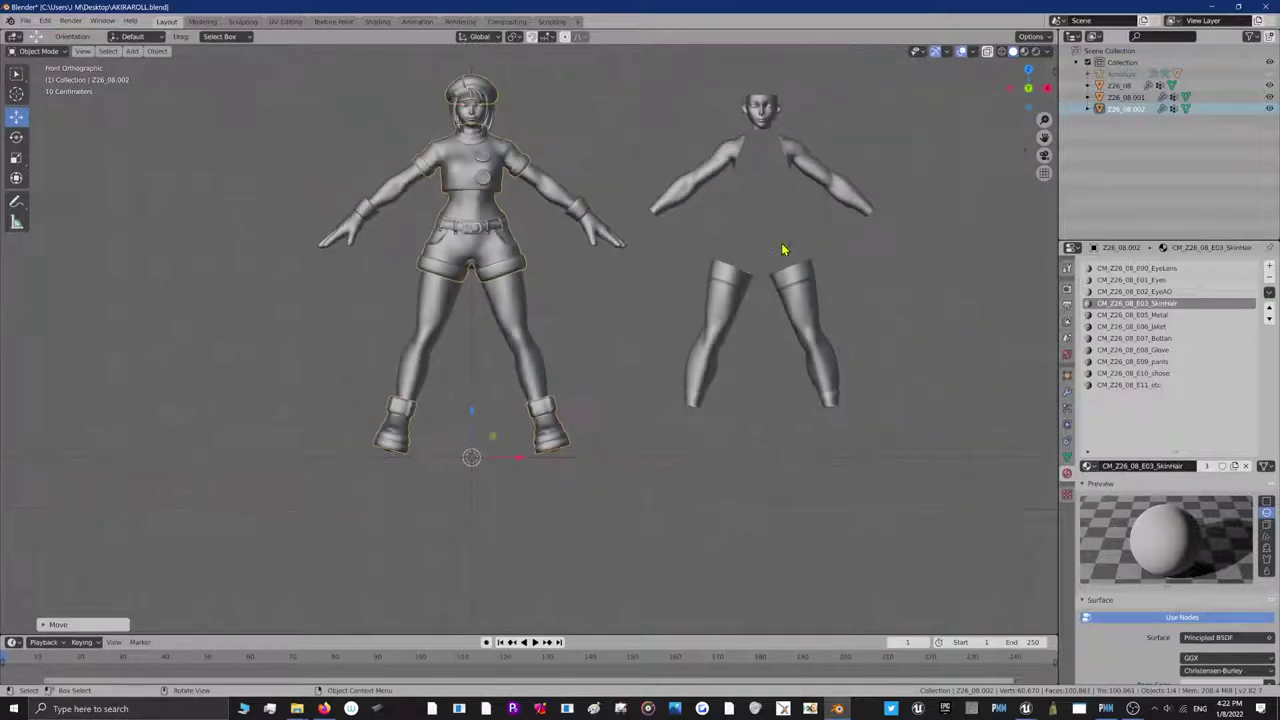
{"action": "key", "text": "s"}
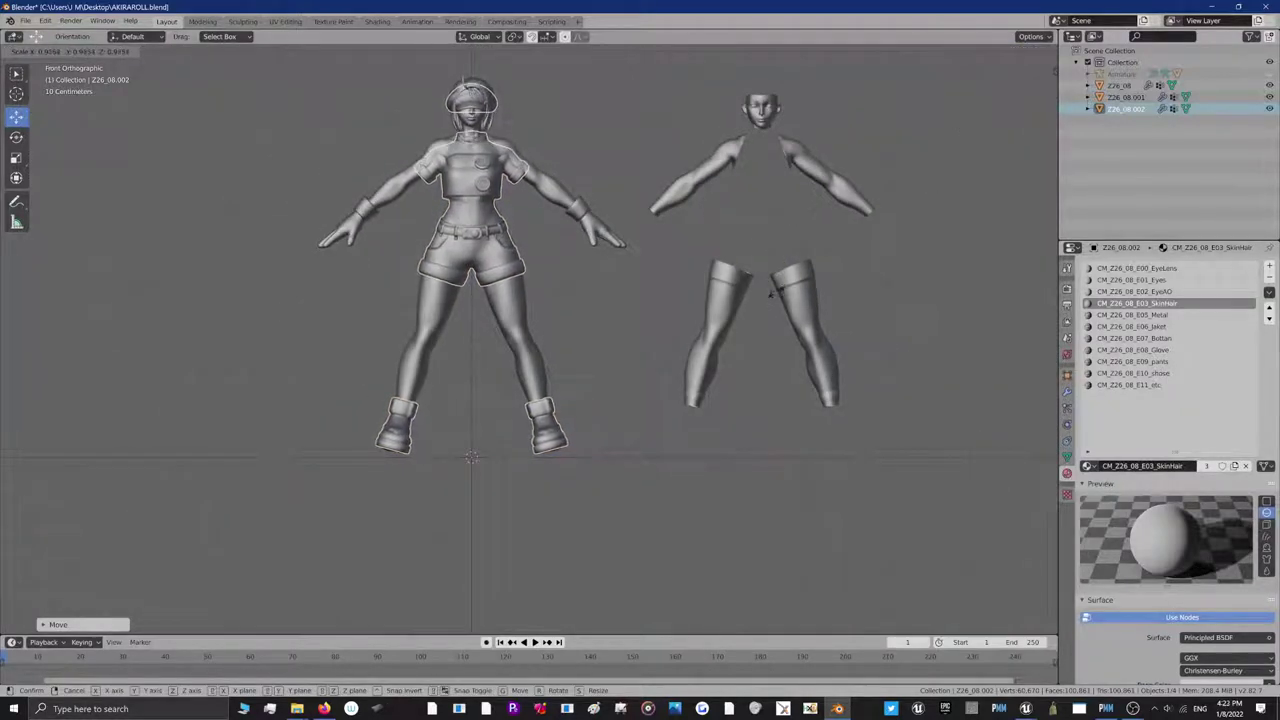
{"action": "left_click", "coordinate": [811, 263]}
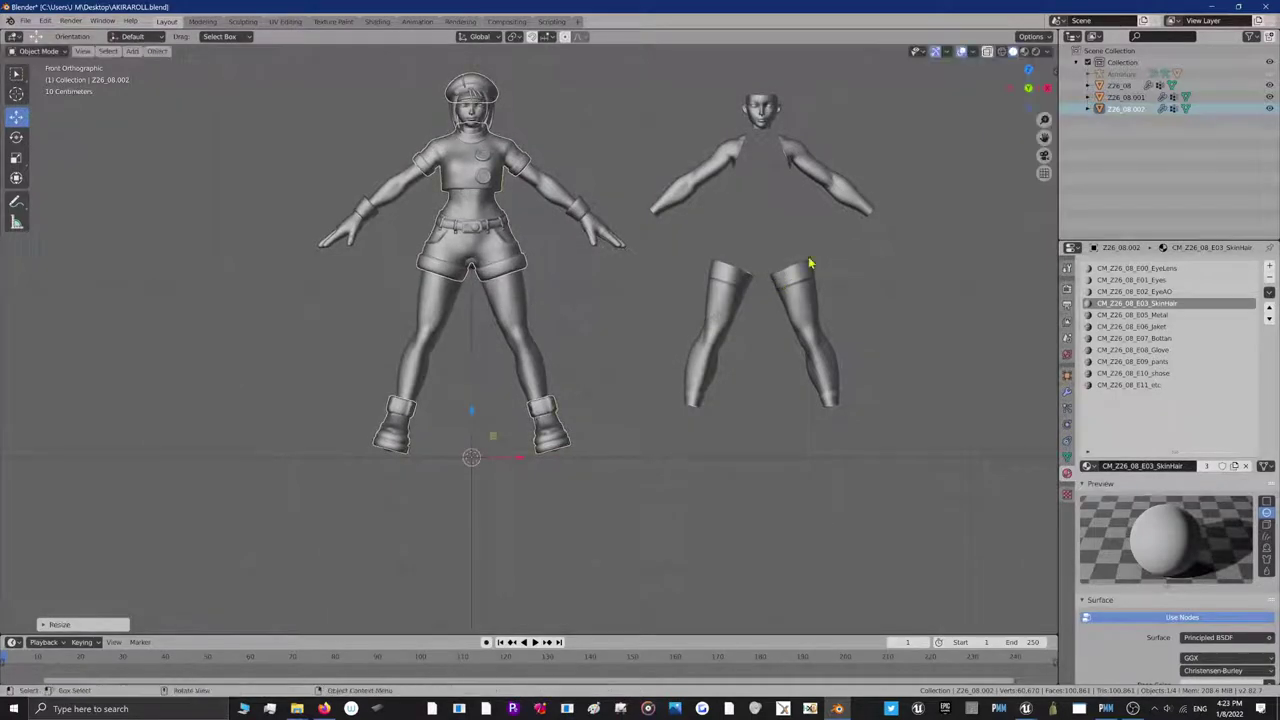
Switch the clothing object to Sculpt mode and adjust the shirt's lower front hem with short Grab brush strokes
{"action": "left_click_drag", "start_coordinate": [1030, 88], "coordinate": [431, 177]}
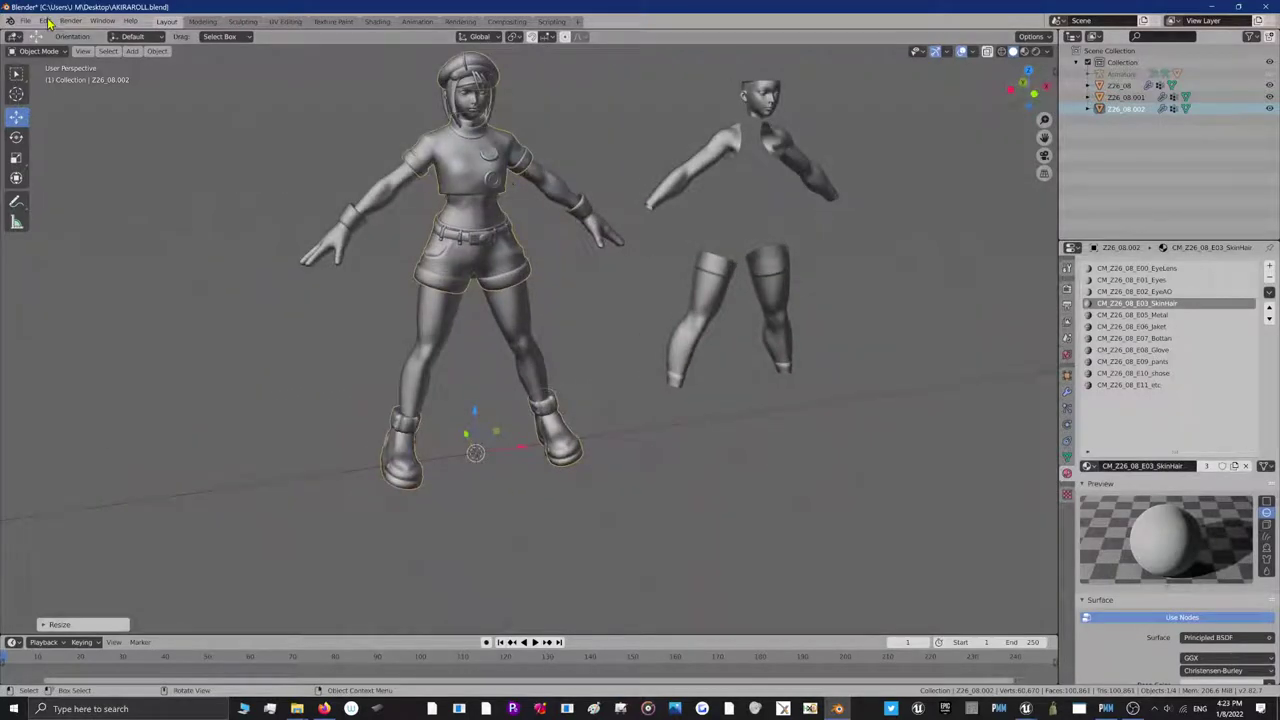
{"action": "left_click", "coordinate": [38, 51]}
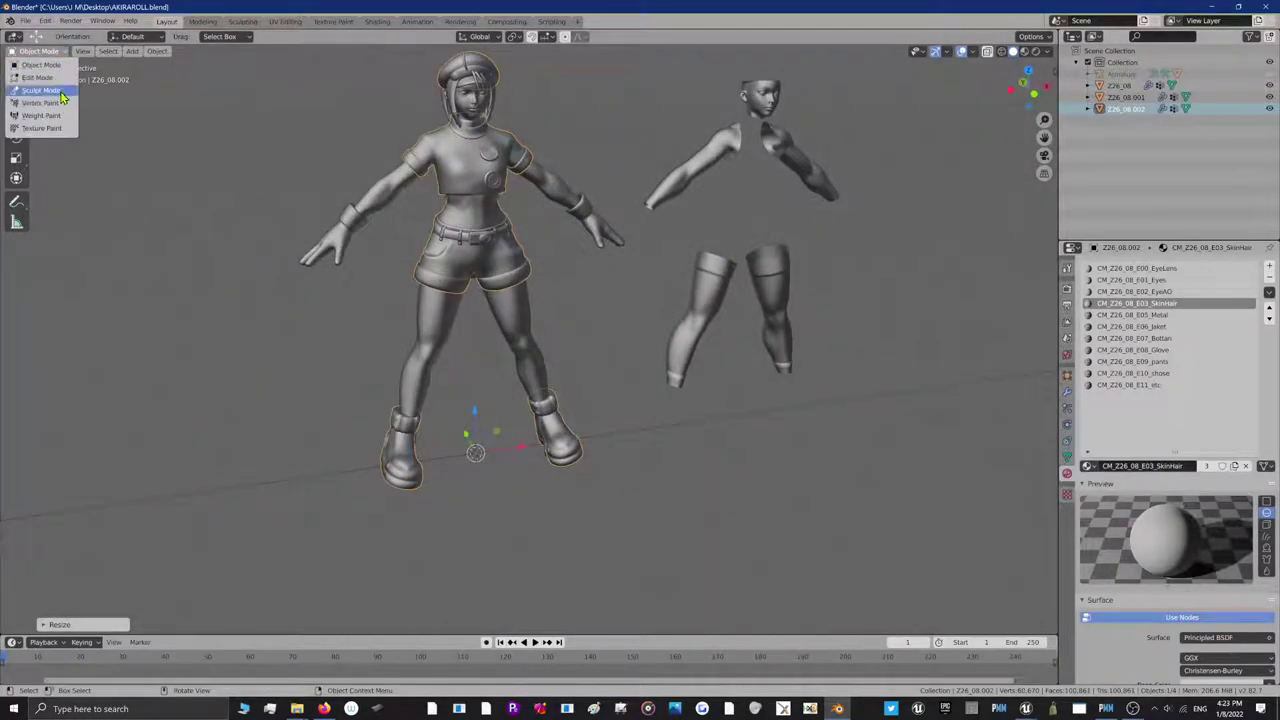
{"action": "left_click", "coordinate": [60, 93]}
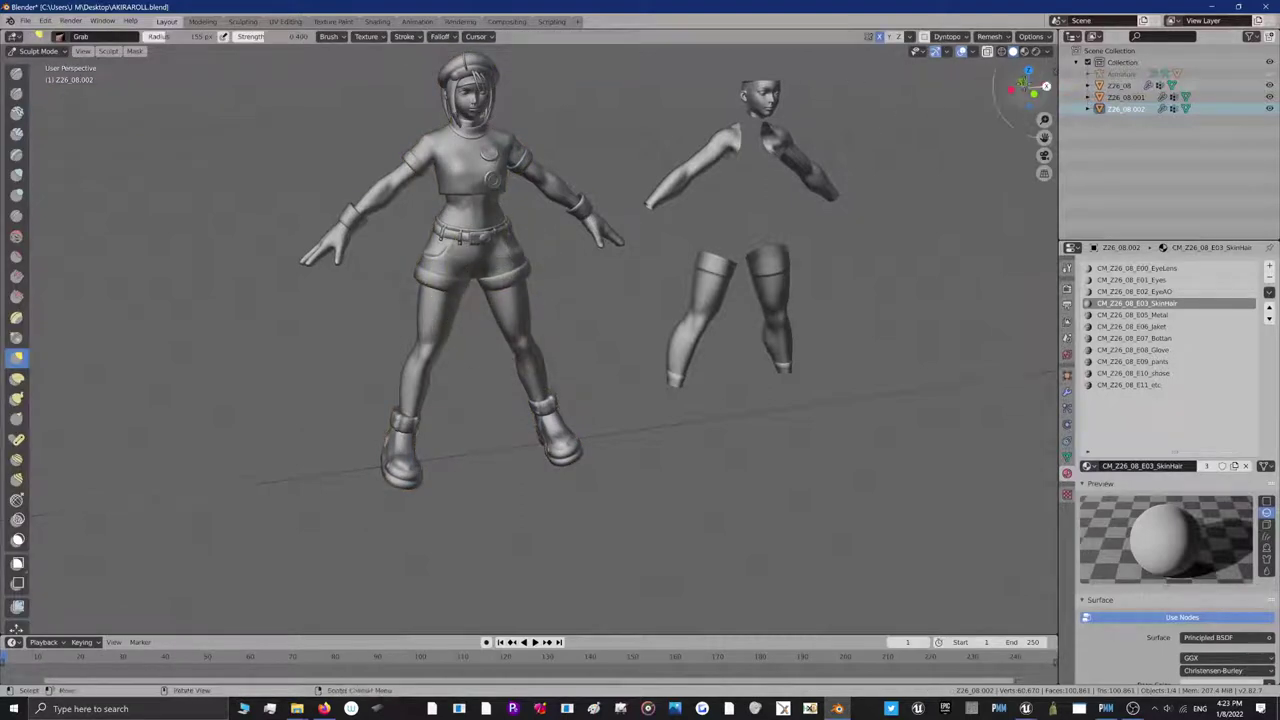
{"action": "left_click_drag", "start_coordinate": [1020, 88], "coordinate": [1054, 90]}
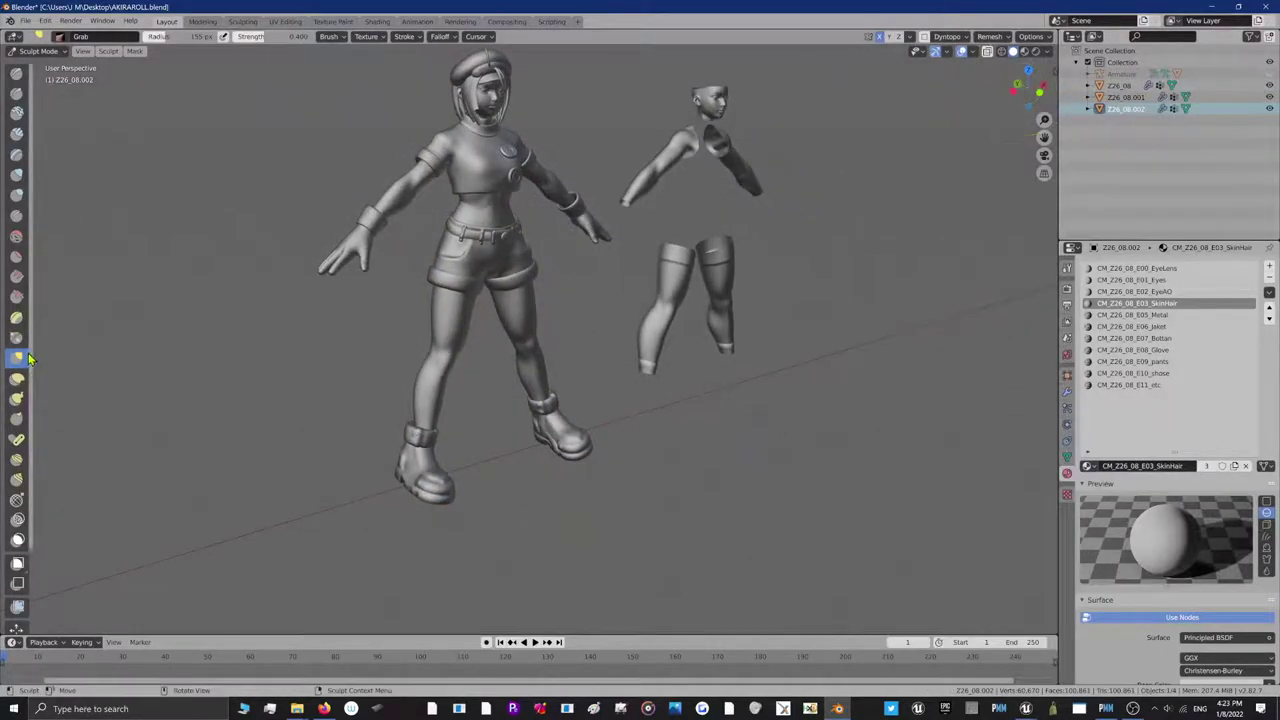
{"action": "left_click", "coordinate": [503, 201]}
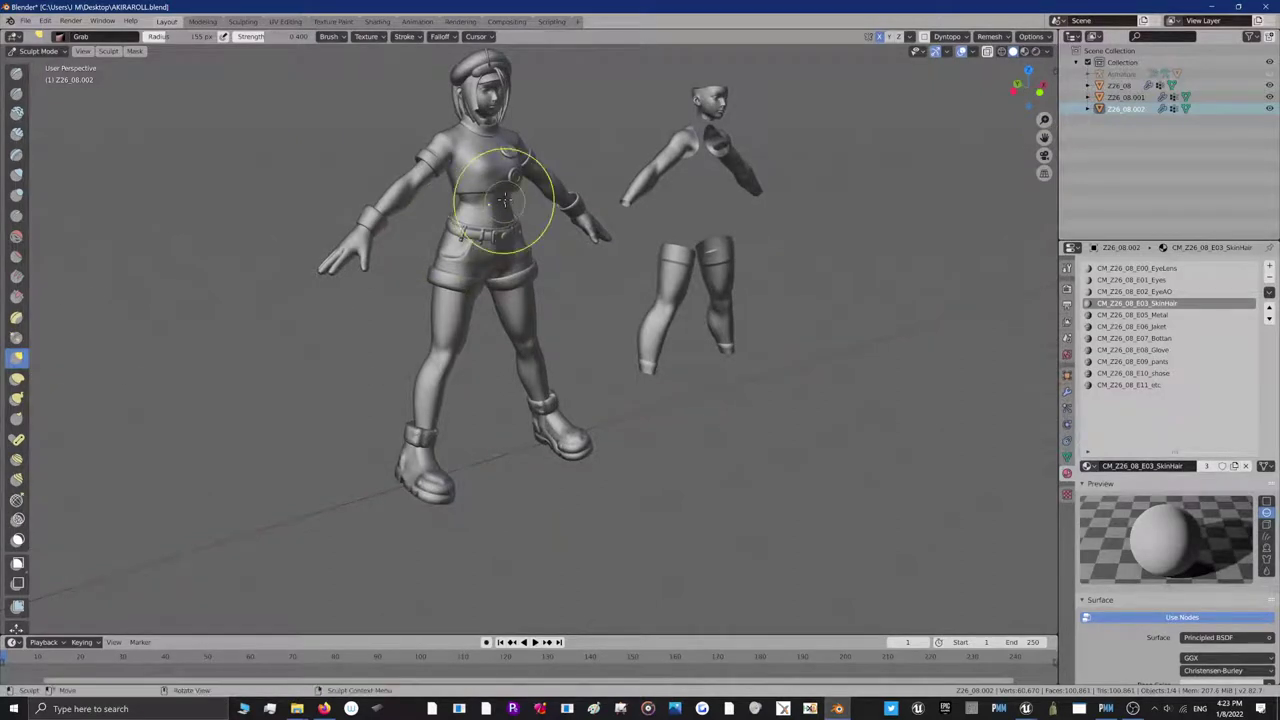
{"action": "left_click_drag", "start_coordinate": [510, 184], "coordinate": [510, 193]}
{"action": "left_click_drag", "start_coordinate": [511, 193], "coordinate": [514, 194]}
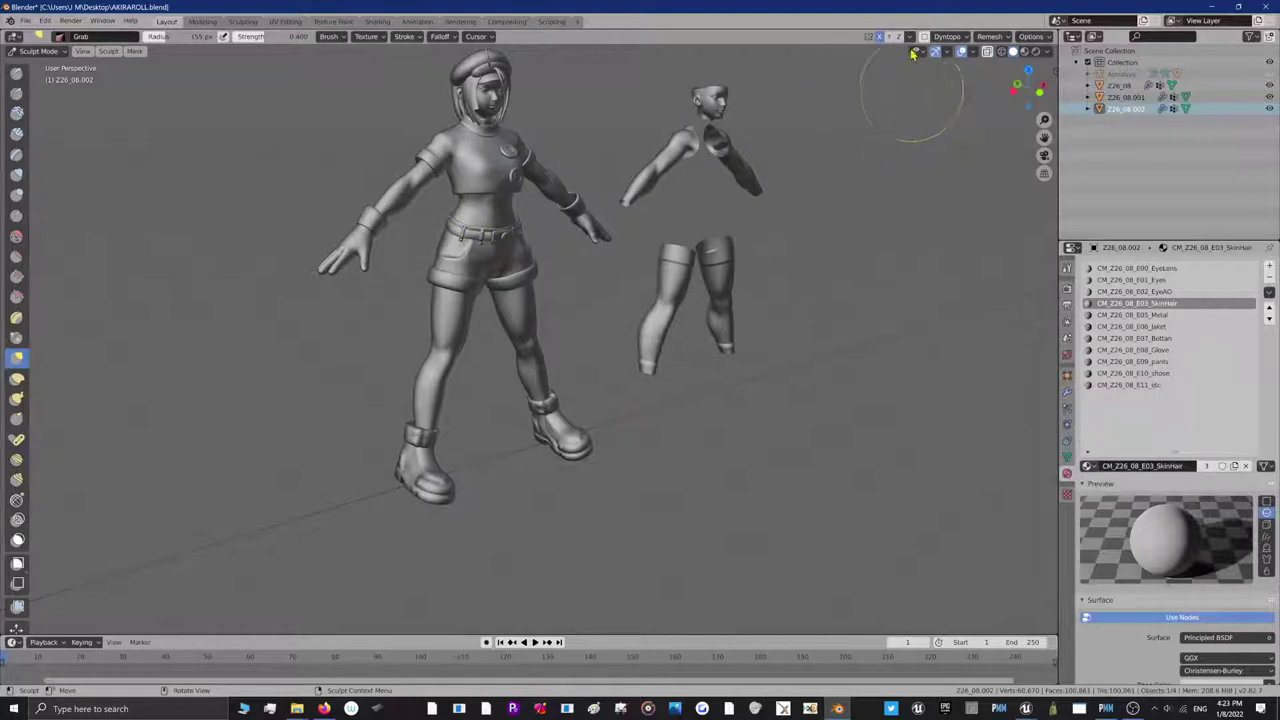
Enlarge the Grab brush radius to 349 px and adjust the back of the shorts over the body
{"action": "left_click_drag", "start_coordinate": [1016, 89], "coordinate": [770, 55]}
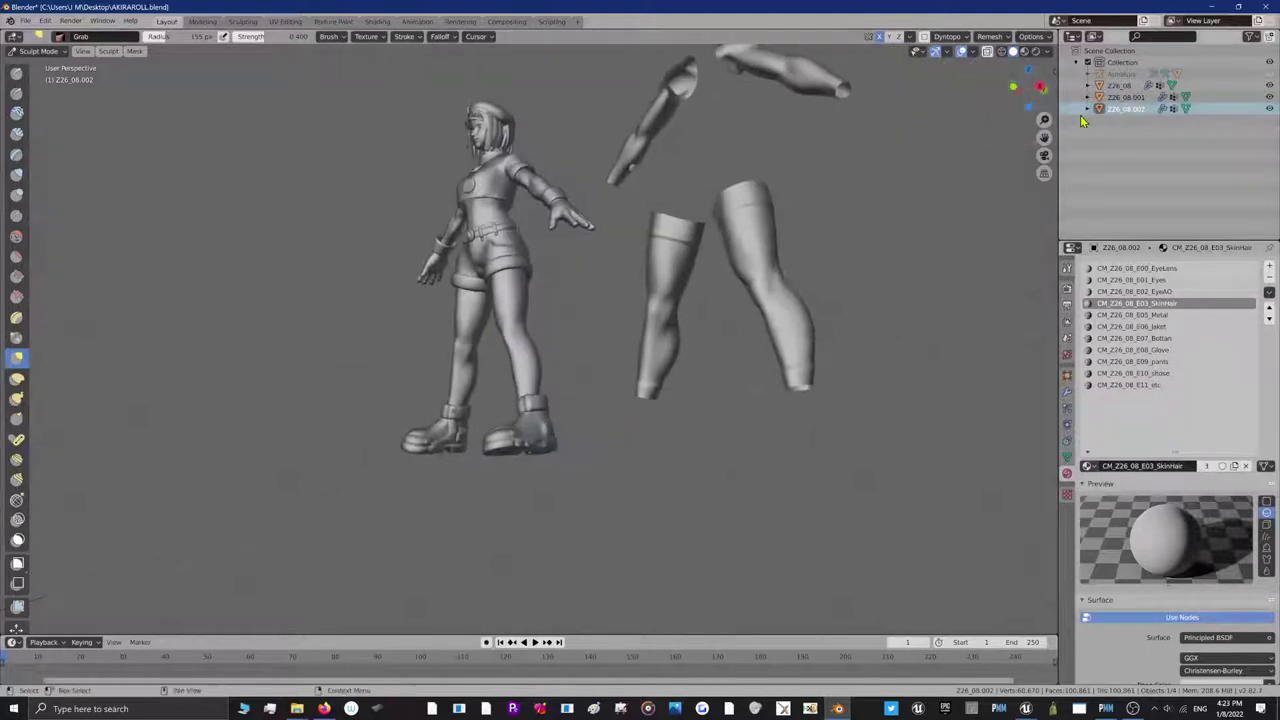
{"action": "left_click", "coordinate": [1096, 127]}
{"action": "mouse_move", "coordinate": [1030, 88]}
{"action": "left_mouse_down"}
{"action": "mouse_move", "coordinate": [1100, 88]}
{"action": "mouse_move", "coordinate": [840, 88]}
{"action": "mouse_move", "coordinate": [725, 105]}
{"action": "left_mouse_up"}
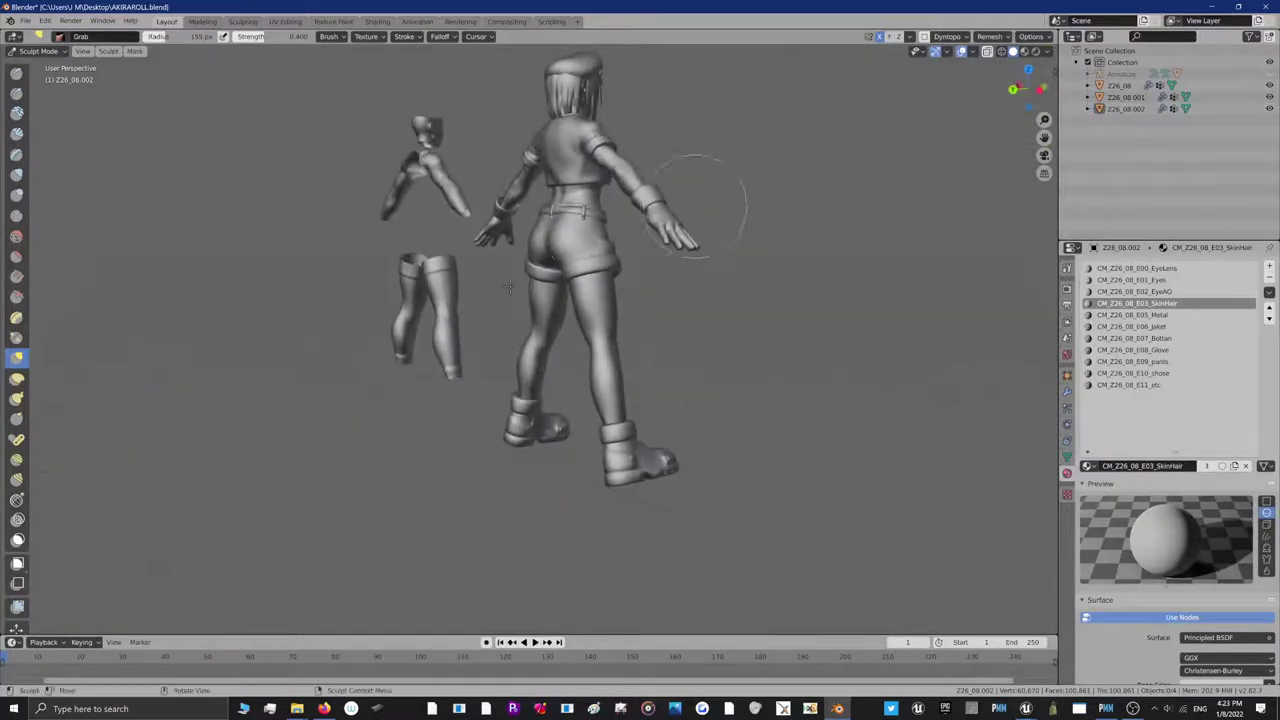
{"action": "key", "text": "f"}
{"action": "left_click", "coordinate": [582, 232]}
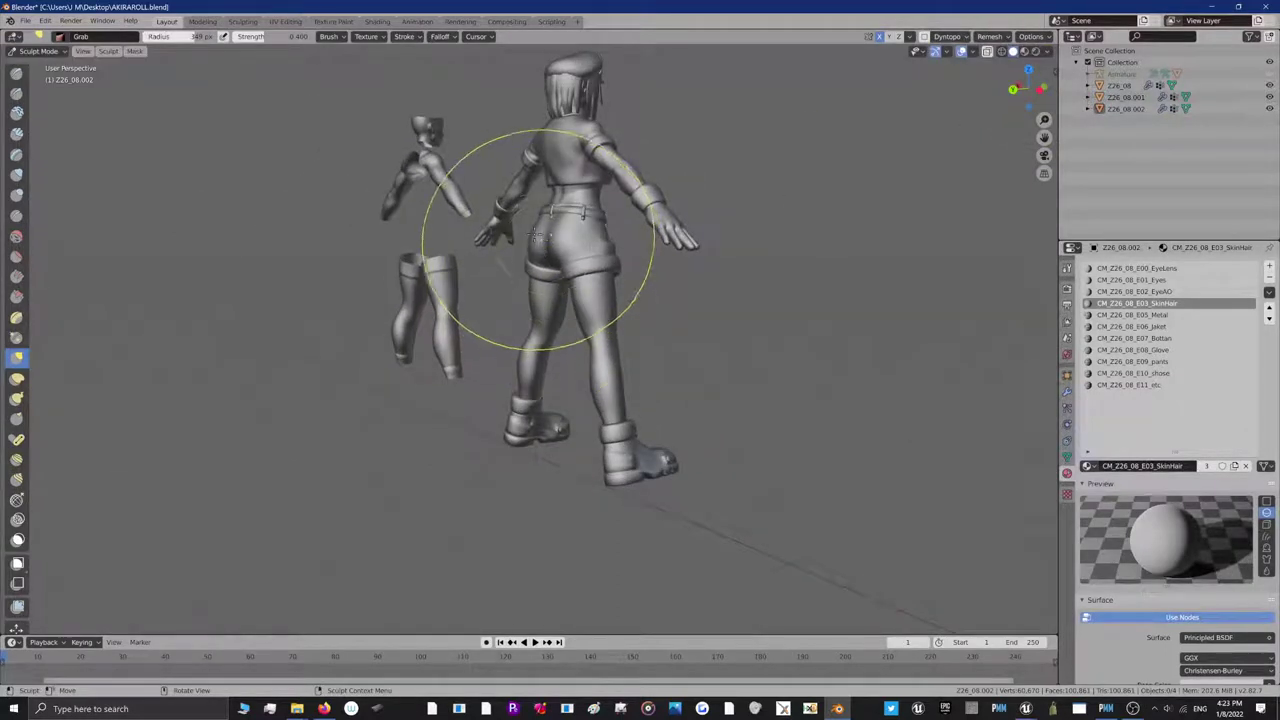
{"action": "left_click_drag", "start_coordinate": [540, 236], "coordinate": [537, 242]}
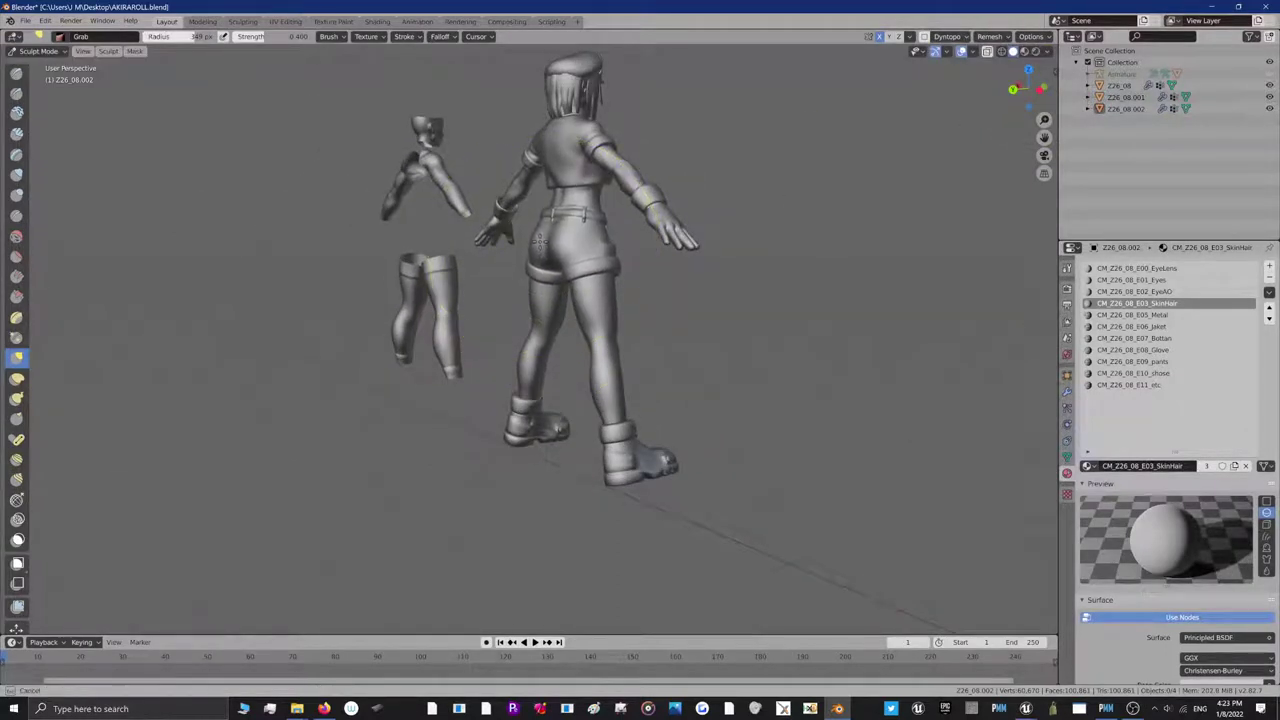
Reduce the Grab brush radius to 134 px and adjust the back of the shirt near the waist
{"action": "key", "text": "f"}
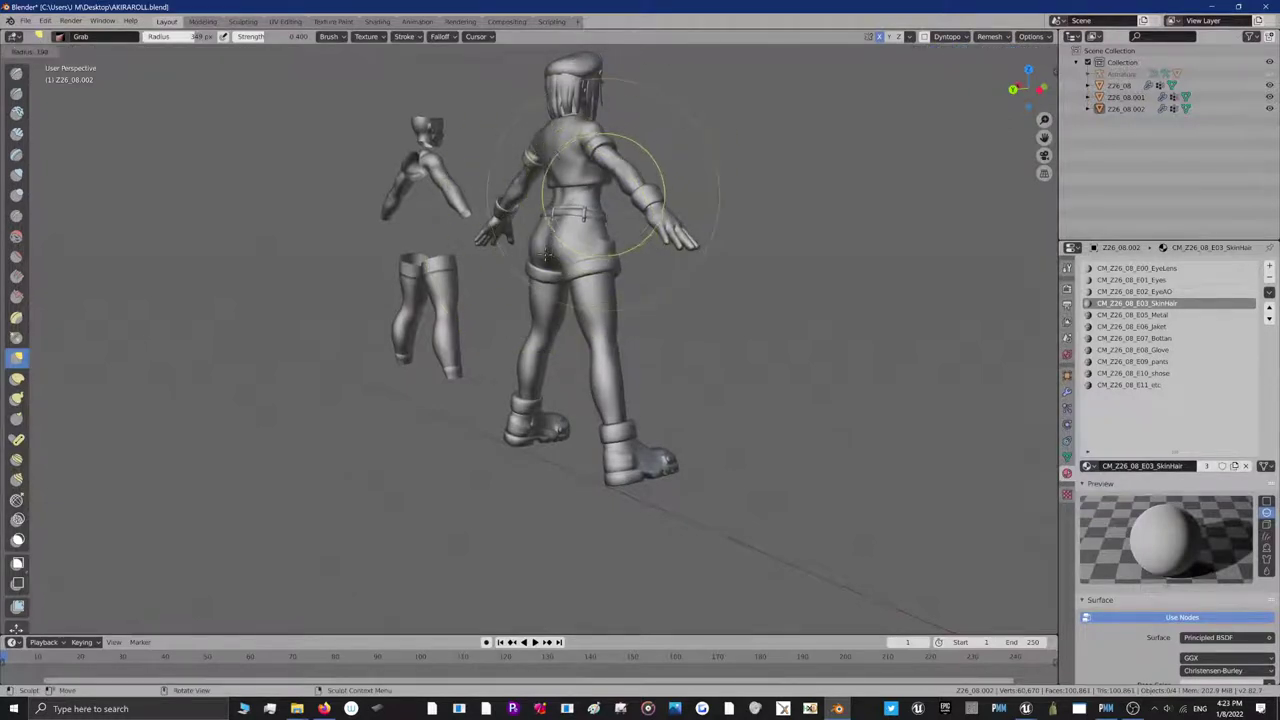
{"action": "left_click", "coordinate": [532, 265]}
{"action": "left_click", "coordinate": [569, 192]}
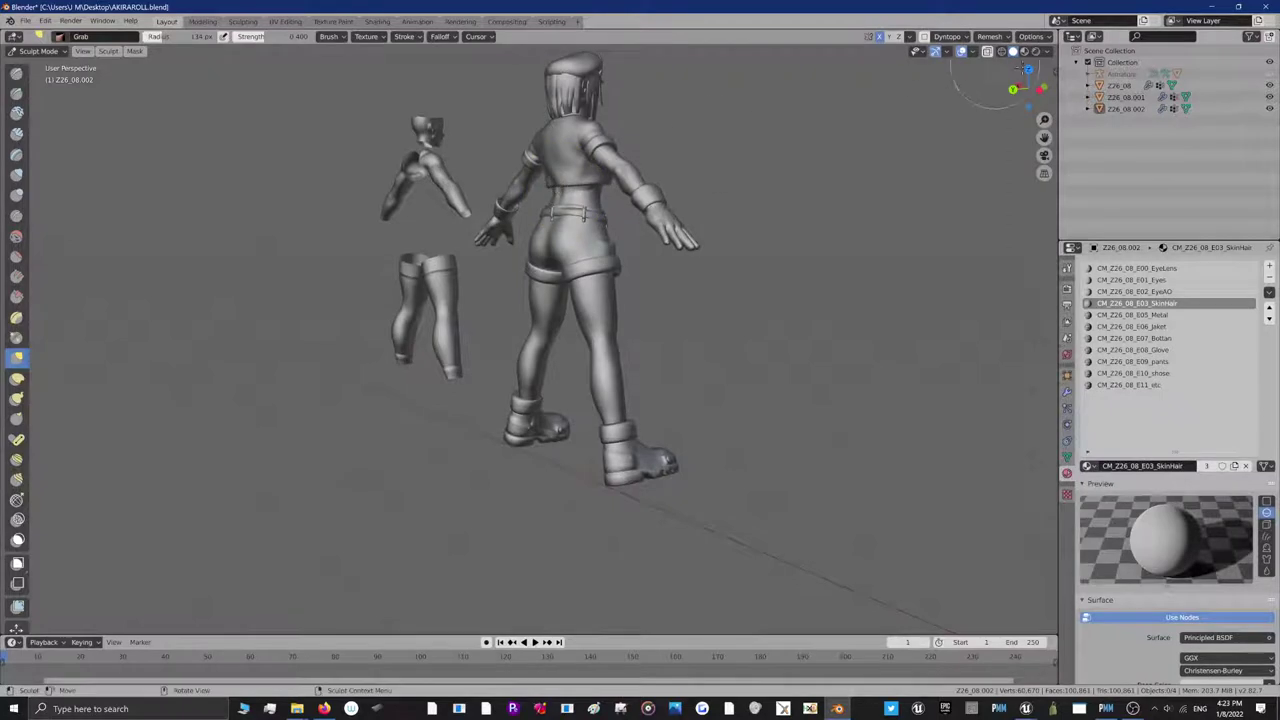
{"action": "left_click_drag", "start_coordinate": [1022, 80], "coordinate": [1186, 92]}
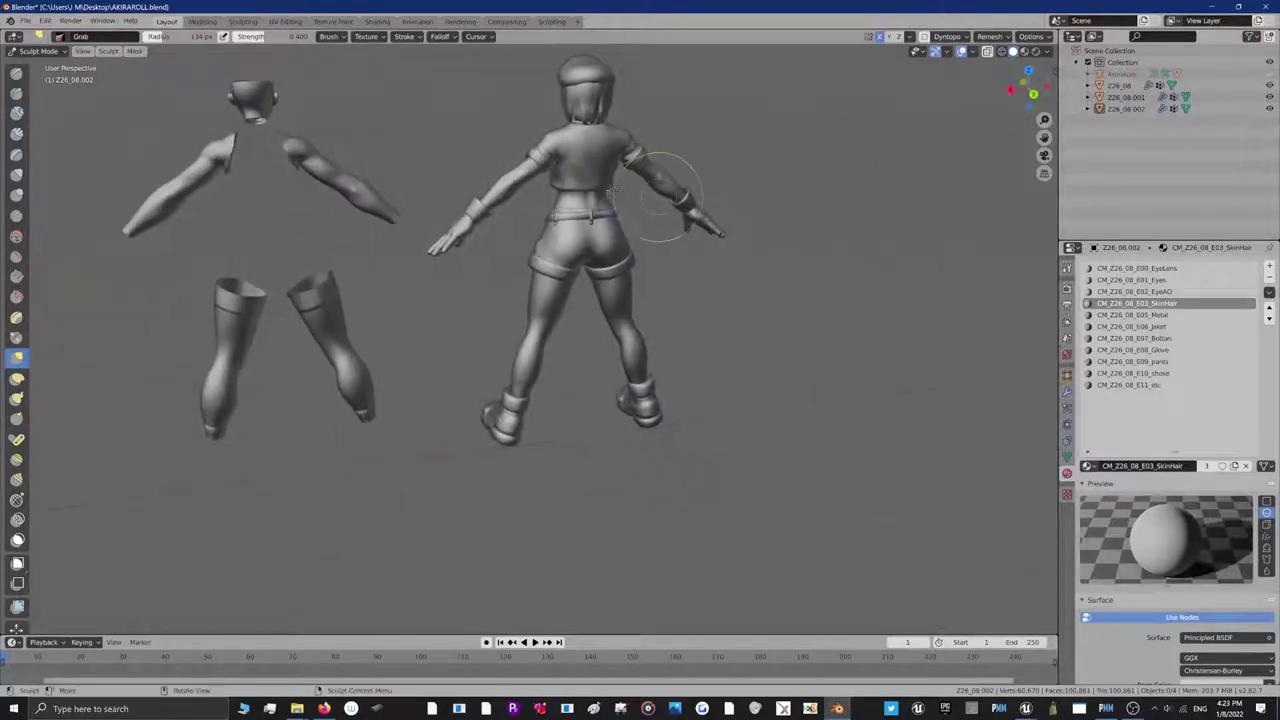
{"action": "left_click", "coordinate": [604, 188]}
{"action": "left_click", "coordinate": [606, 186]}
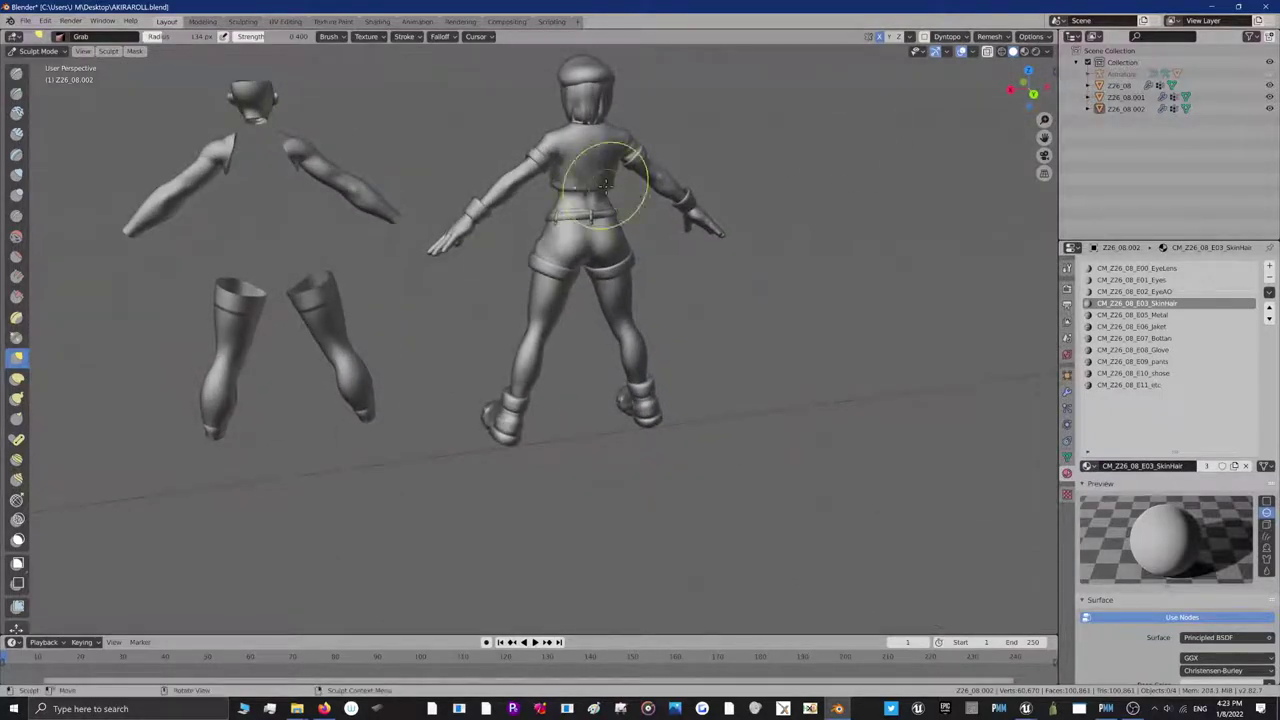
Try to lift the hat with the Grab brush at a 397 px radius and undo the stroke
{"action": "mouse_move", "coordinate": [1027, 72]}
{"action": "left_mouse_down"}
{"action": "mouse_move", "coordinate": [950, 82]}
{"action": "mouse_move", "coordinate": [1042, 74]}
{"action": "left_mouse_up"}
{"action": "scroll", "coordinate": [375, 251], "scroll_direction": "down", "scroll_amount": 1}
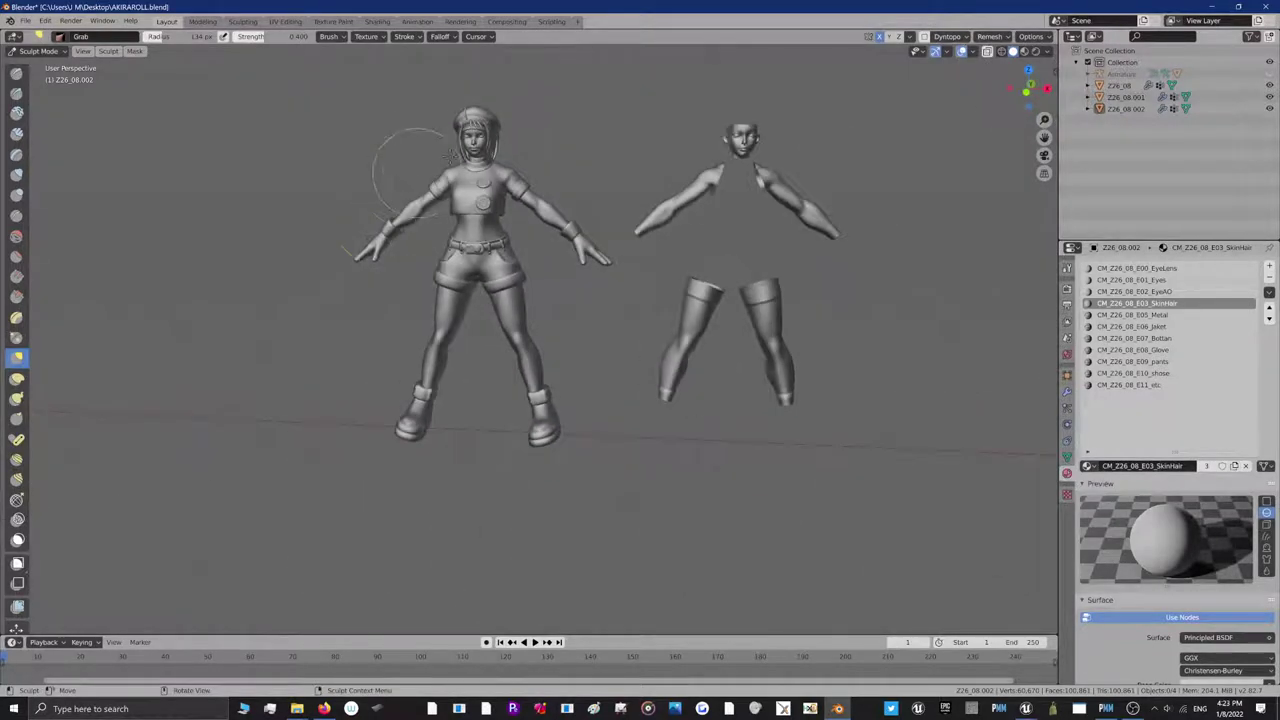
{"action": "key", "text": "f"}
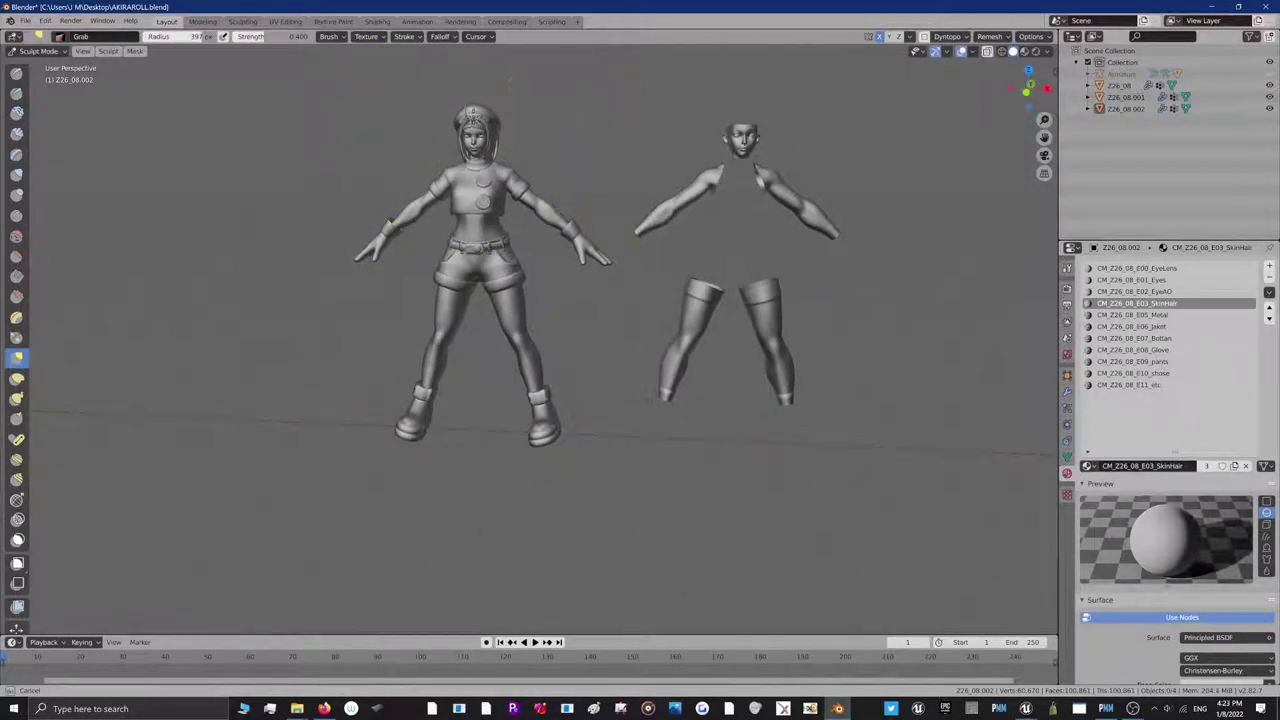
{"action": "key", "text": "Return"}
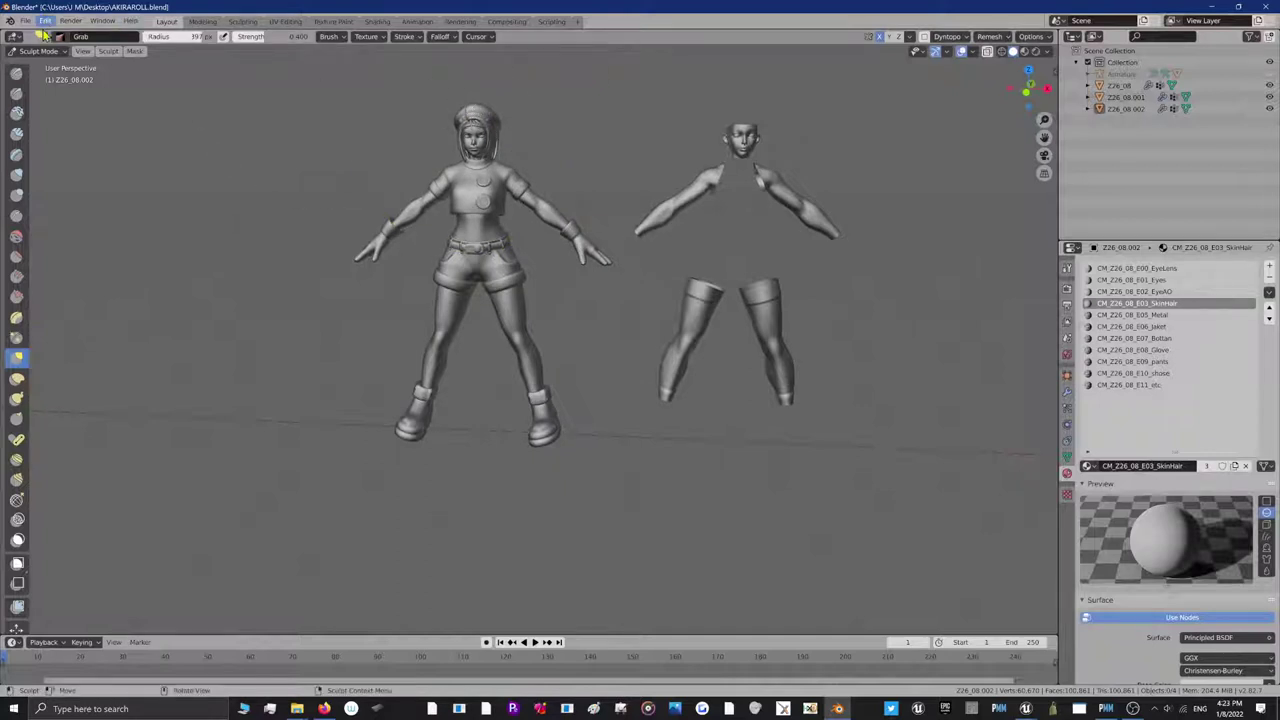
{"action": "left_click", "coordinate": [43, 23]}
{"action": "left_click", "coordinate": [52, 36]}
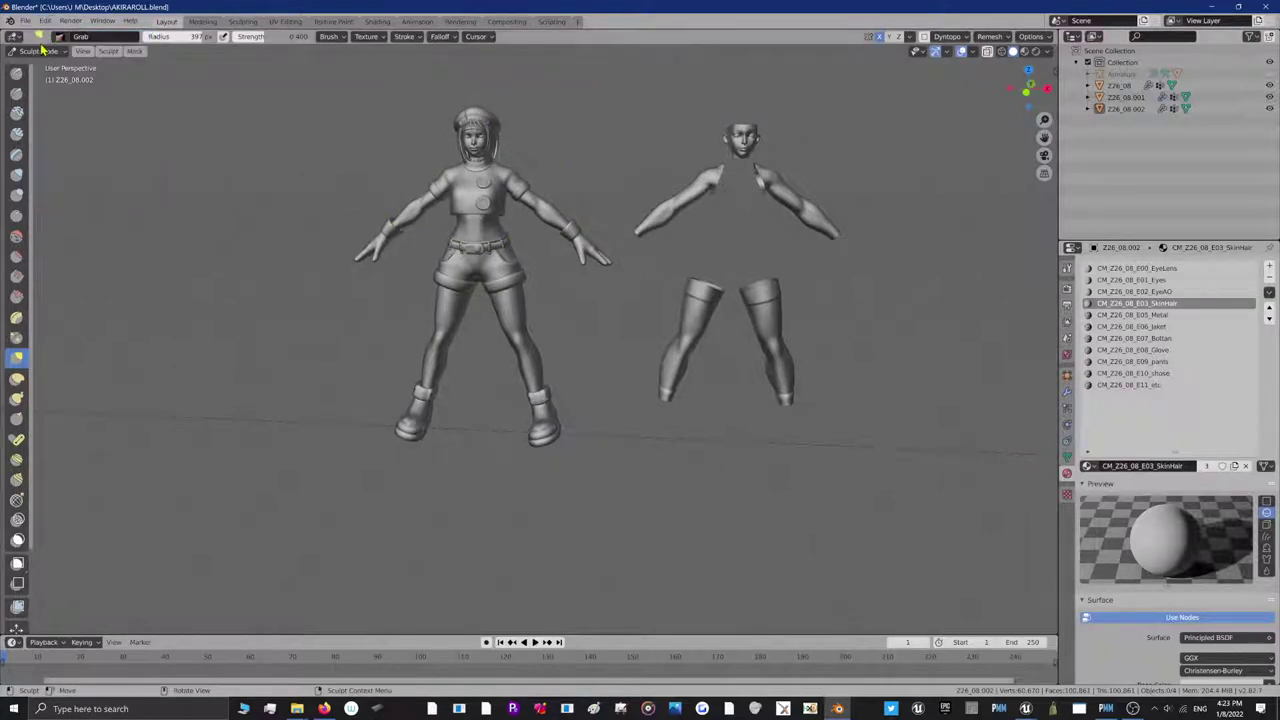
Switch the clothing object to Edit mode and display it as a see-through wireframe with X-ray on
{"action": "left_click", "coordinate": [40, 51]}
{"action": "left_click", "coordinate": [30, 68]}
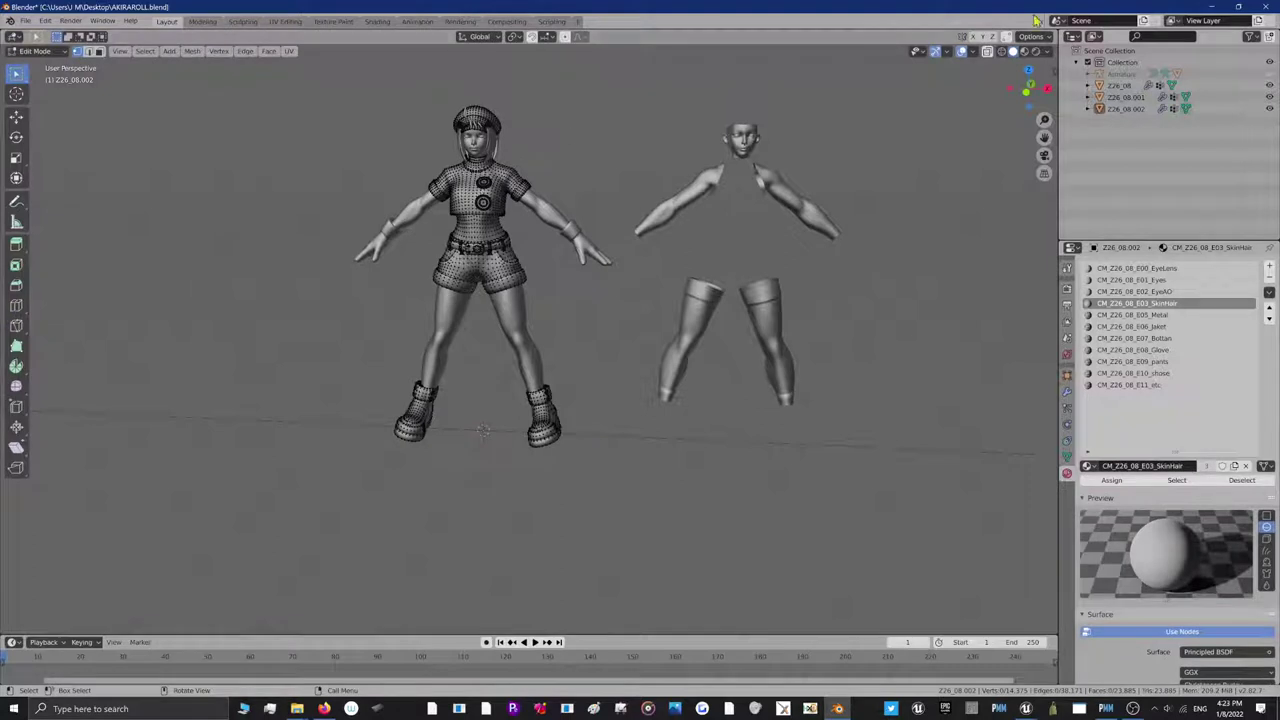
{"action": "left_click", "coordinate": [987, 51]}
{"action": "left_click", "coordinate": [1001, 52]}
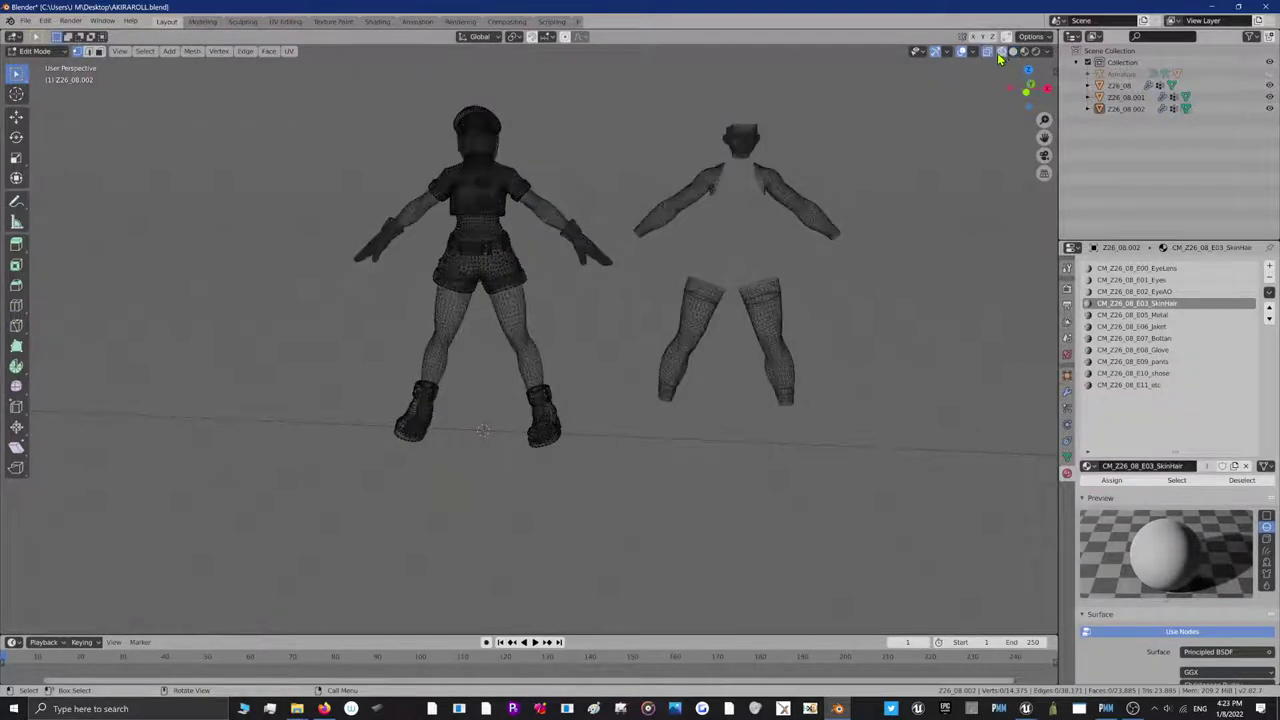
{"action": "left_click", "coordinate": [961, 52]}
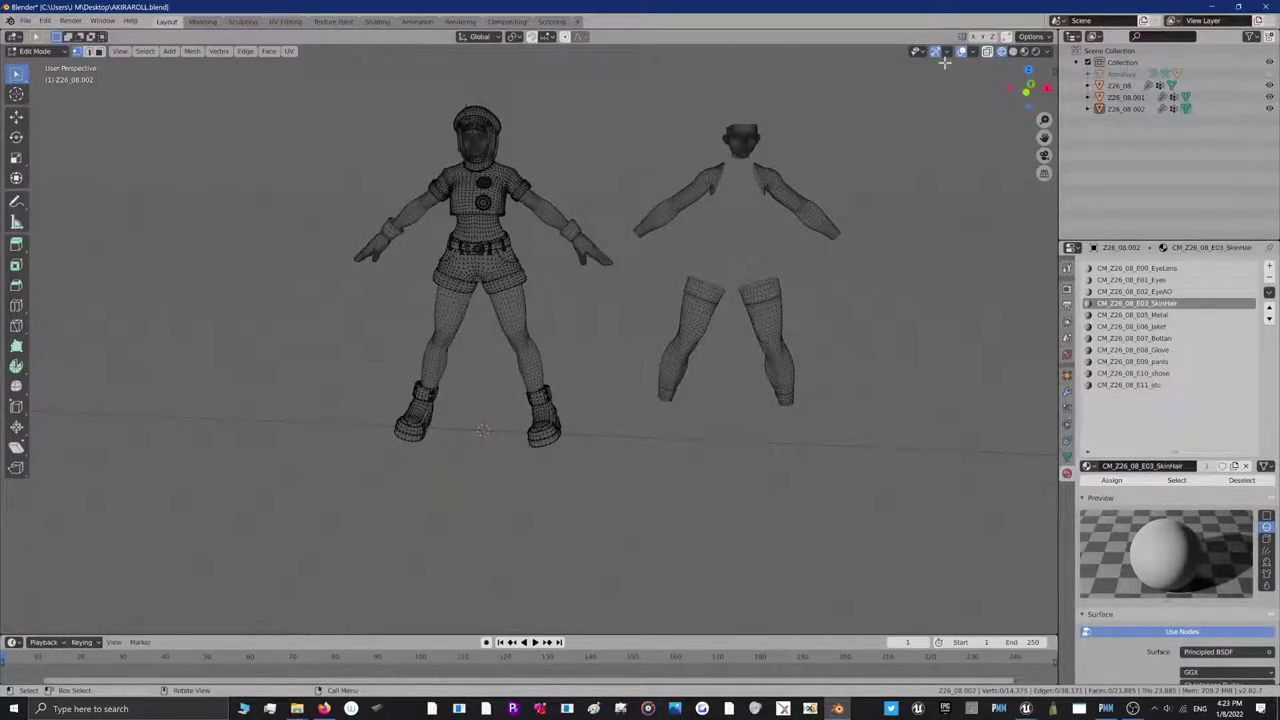
{"action": "left_click", "coordinate": [987, 52]}
Separate the hat from the clothing into its own object, return to Object mode and select the hat
{"action": "left_click_drag", "start_coordinate": [418, 71], "coordinate": [540, 140]}
{"action": "key", "text": "p"}
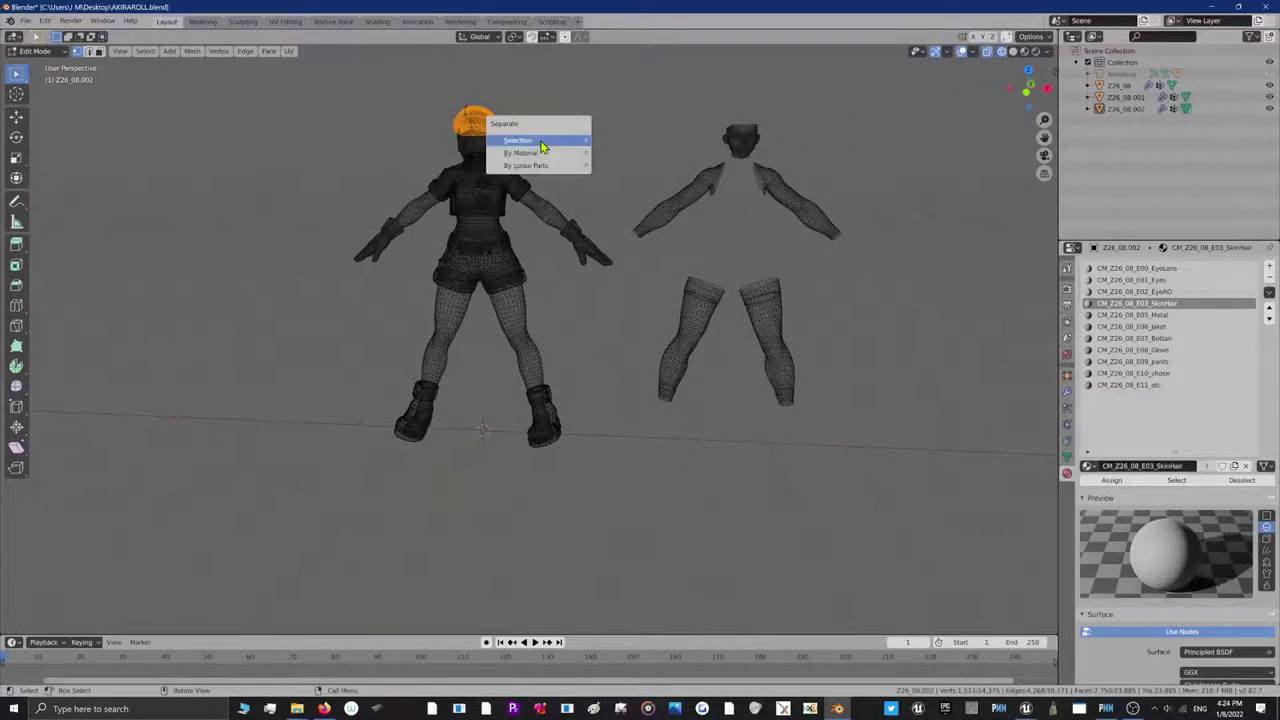
{"action": "left_click", "coordinate": [542, 147]}
{"action": "left_click", "coordinate": [33, 52]}
{"action": "left_click", "coordinate": [40, 37]}
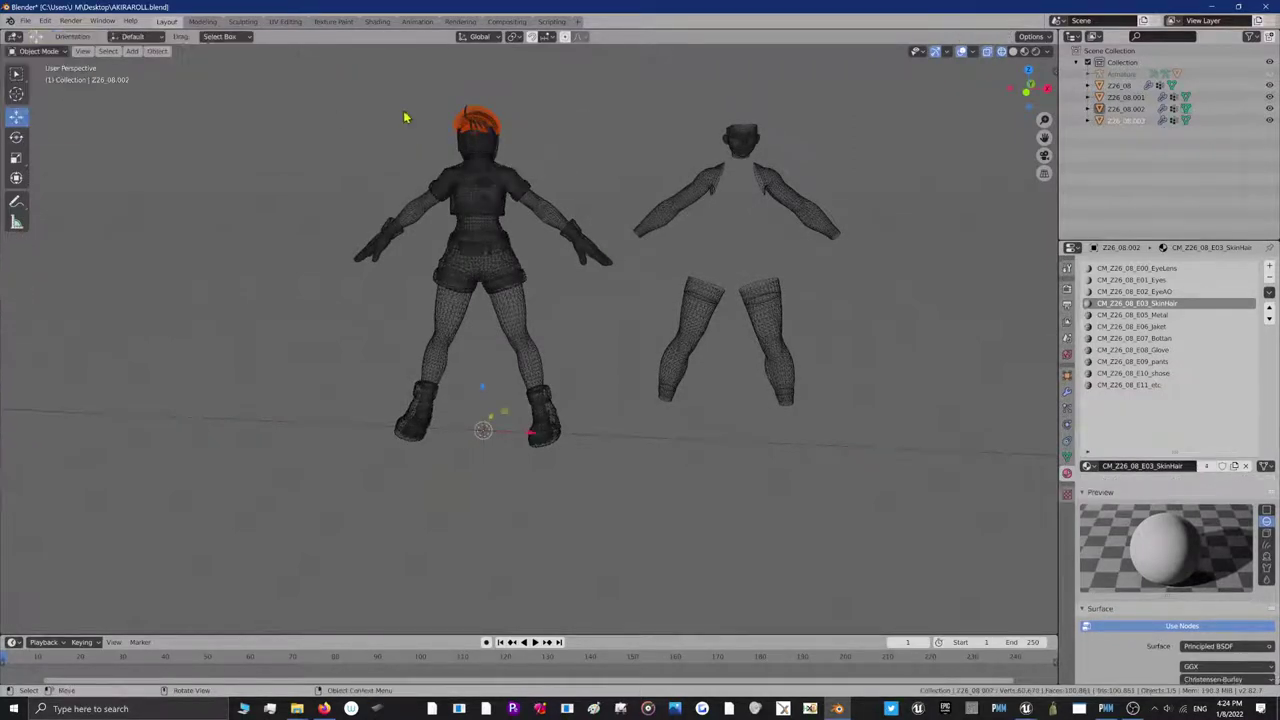
{"action": "left_click", "coordinate": [466, 122]}
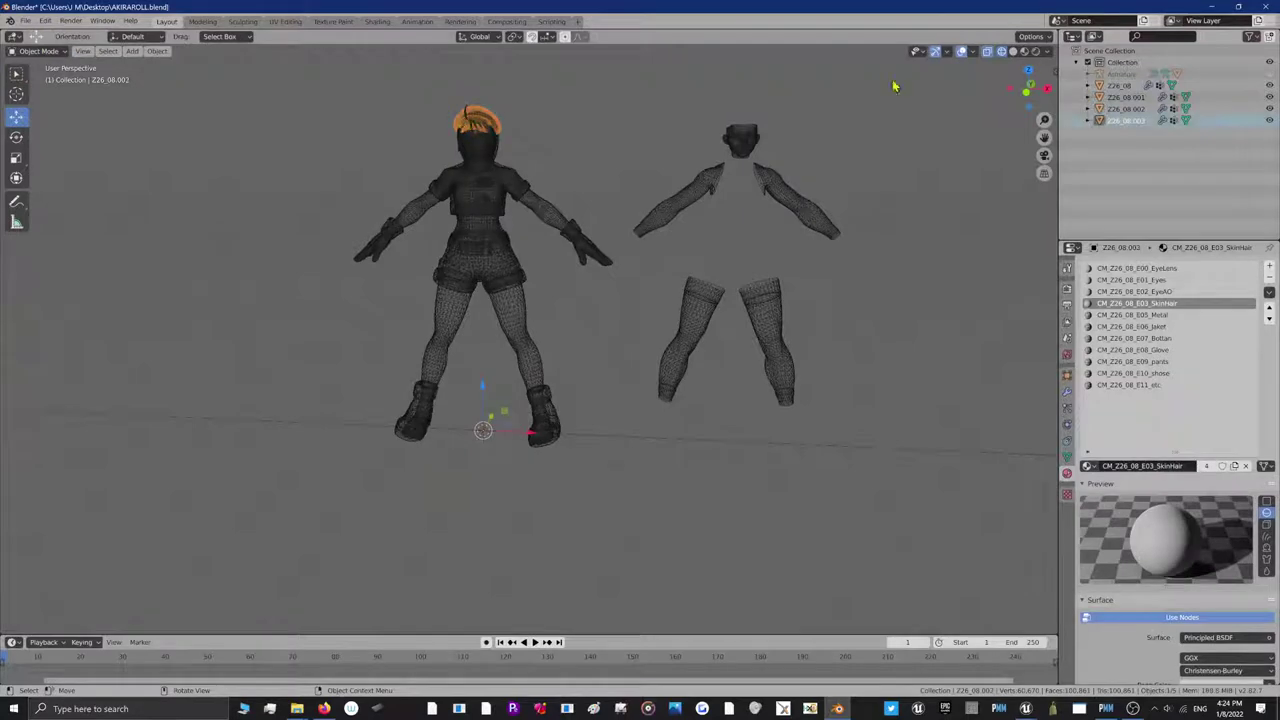
Show the models in Material Preview from the front and scale the hat up slightly
{"action": "left_click", "coordinate": [1012, 52]}
{"action": "left_click", "coordinate": [1029, 88]}
{"action": "left_click", "coordinate": [1029, 88]}
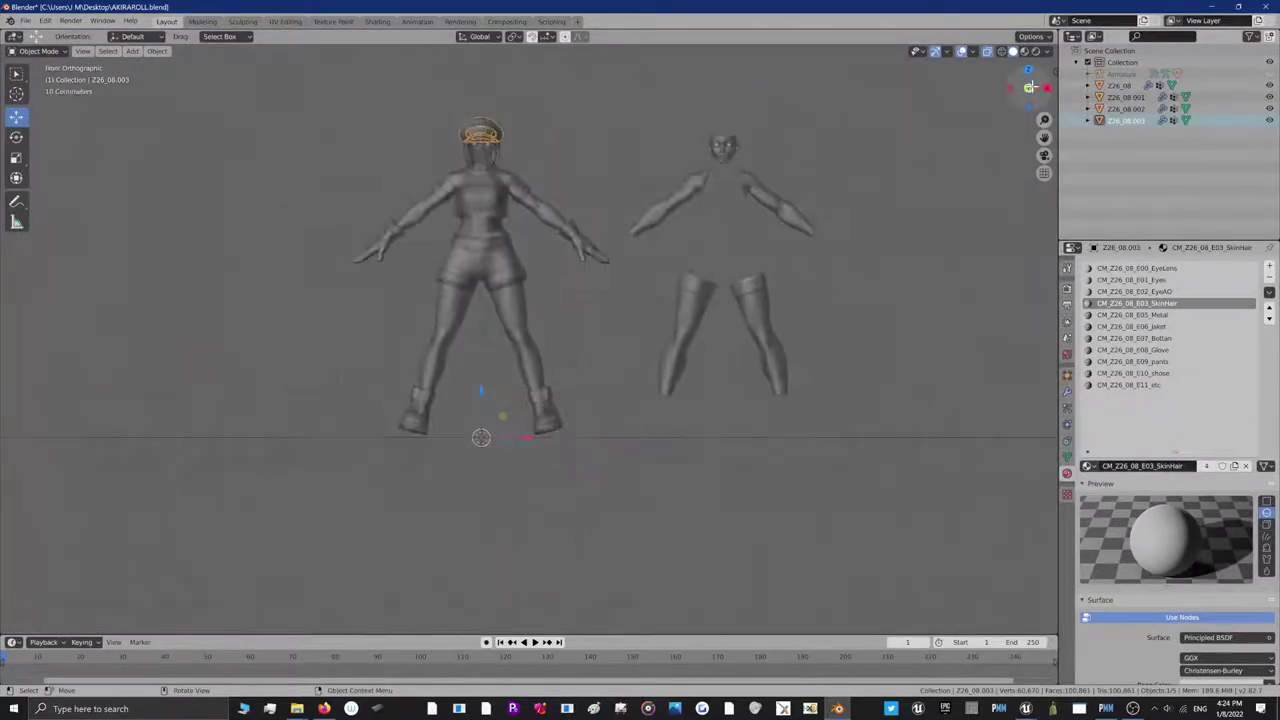
{"action": "left_click", "coordinate": [1023, 52]}
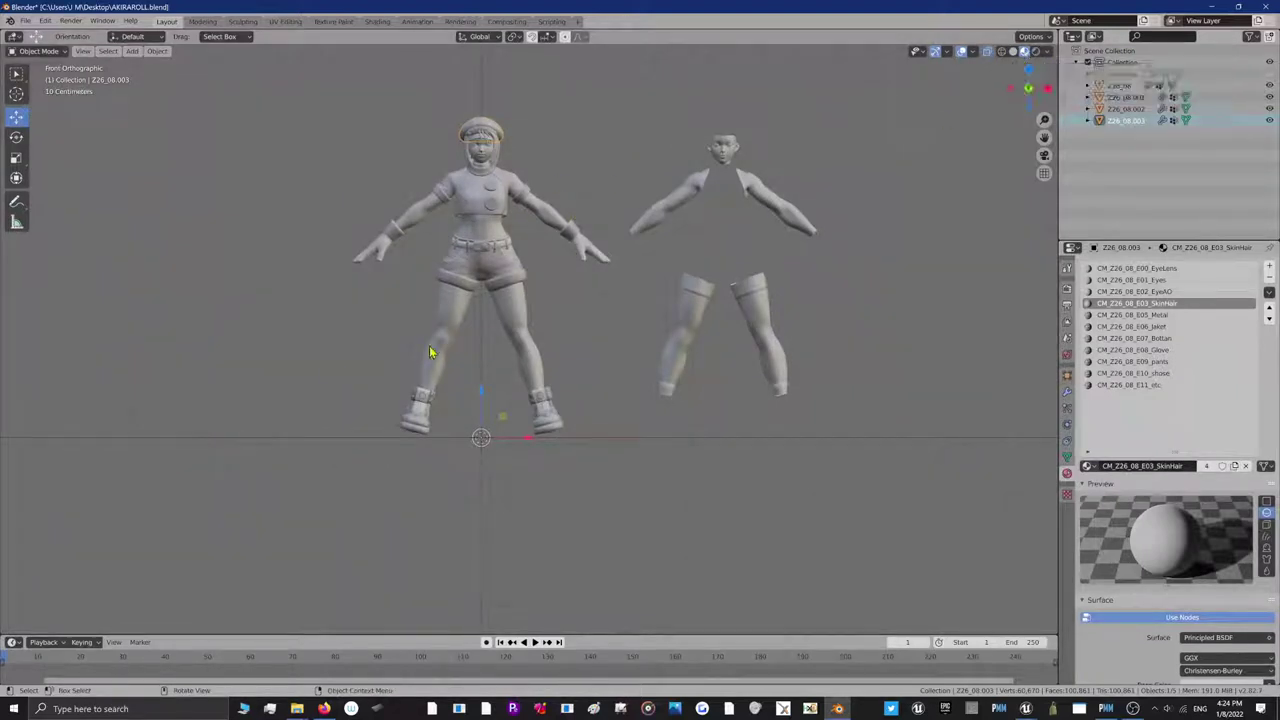
{"action": "key", "text": "s"}
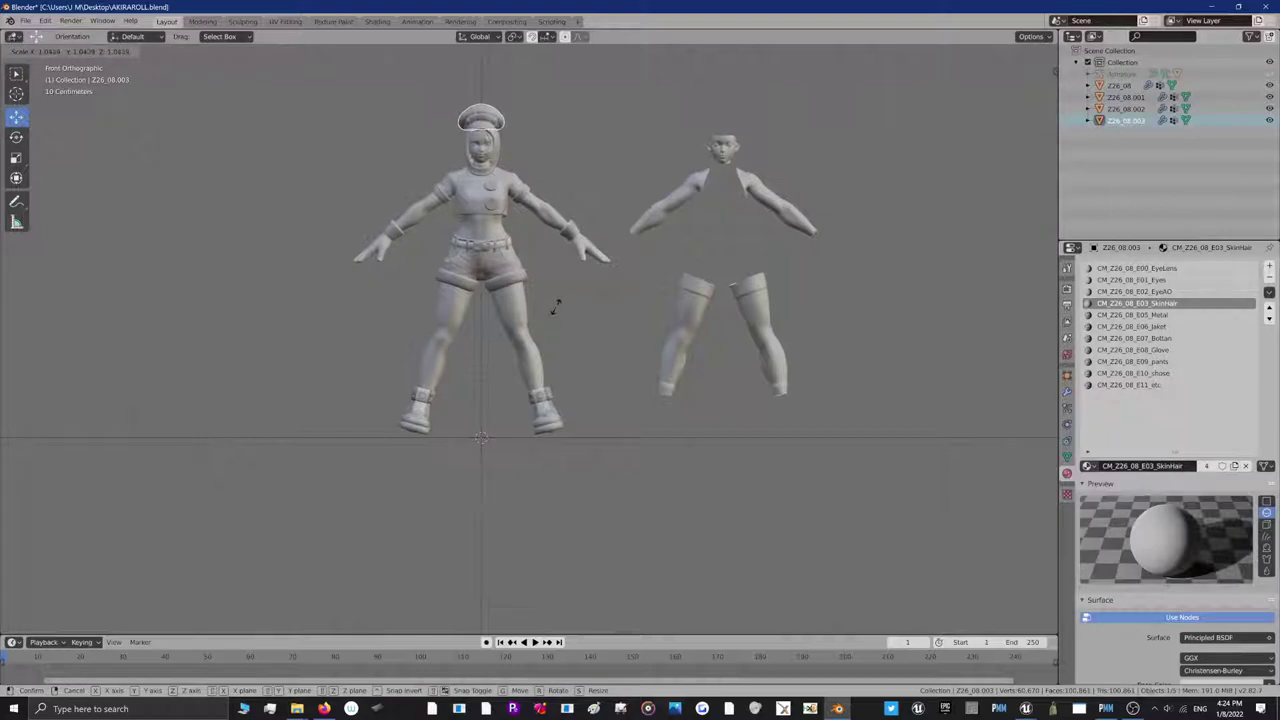
{"action": "left_click", "coordinate": [557, 317]}
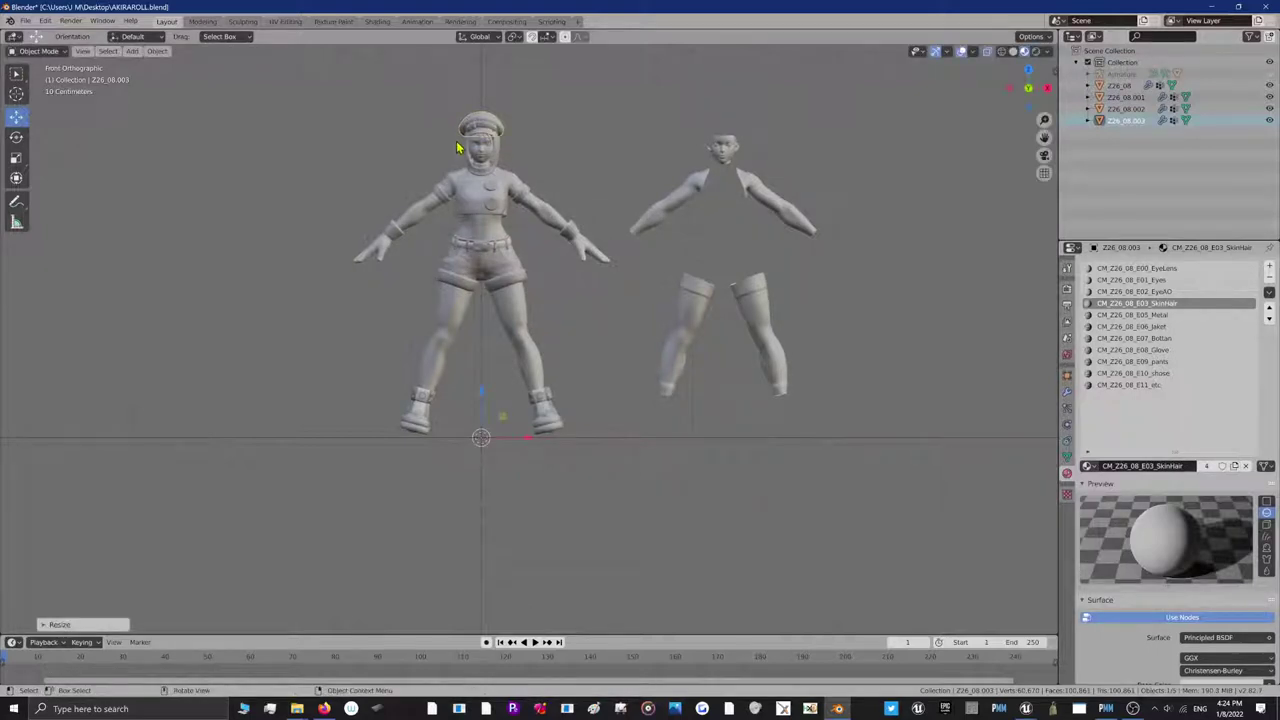
Enlarge the hat a little further, checking its fit over the hair from the back and front
{"action": "middle_click_drag", "start_coordinate": [457, 147], "coordinate": [725, 163]}
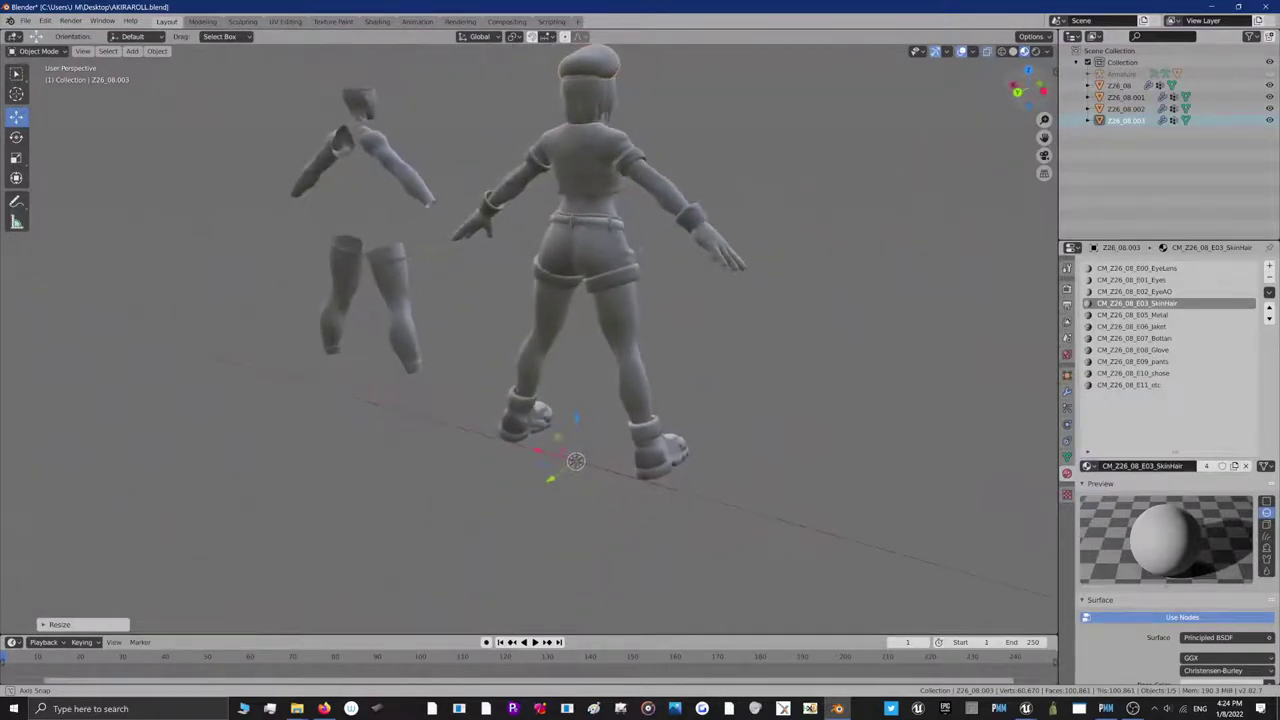
{"action": "key", "text": "s"}
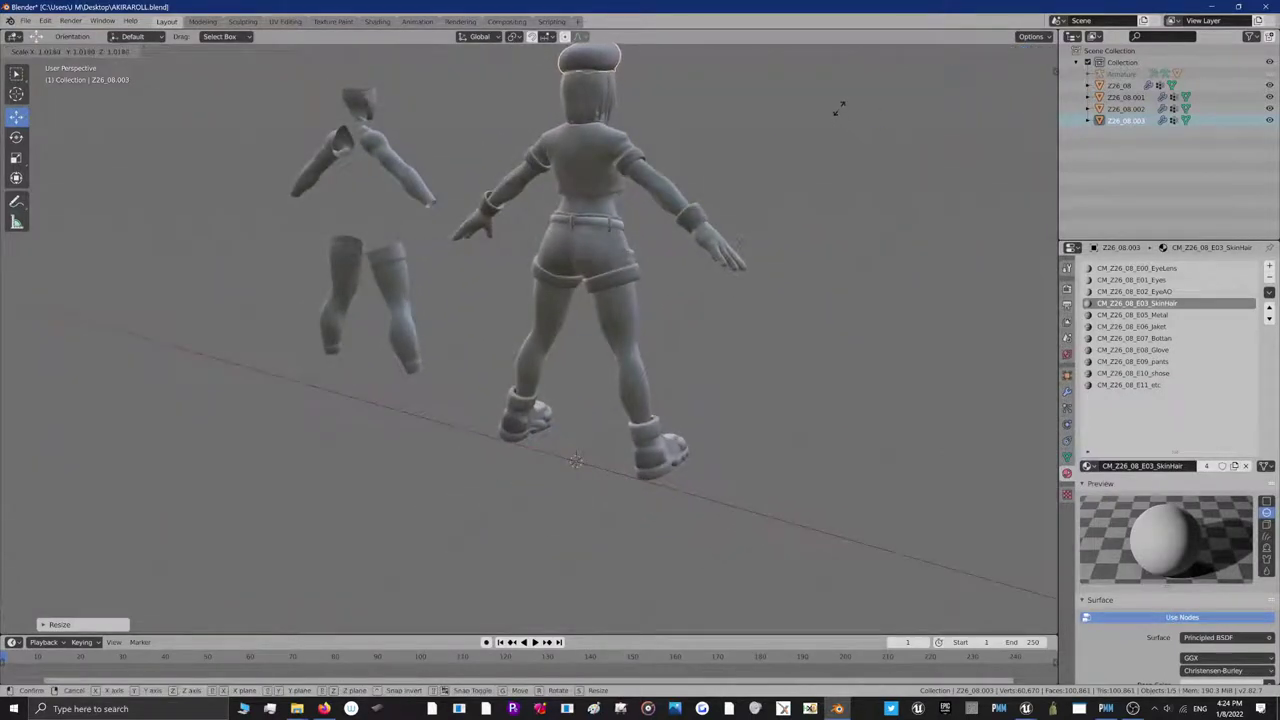
{"action": "left_click", "coordinate": [839, 108]}
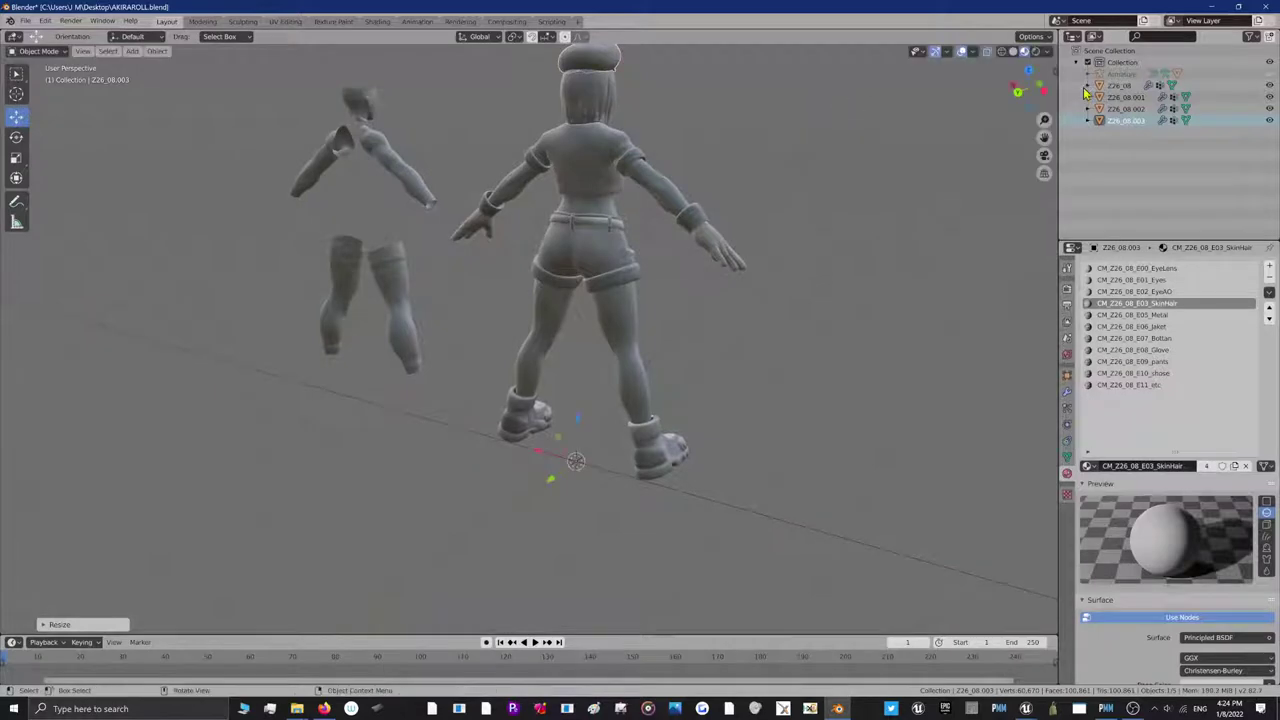
{"action": "left_click_drag", "start_coordinate": [1028, 90], "coordinate": [775, 92]}
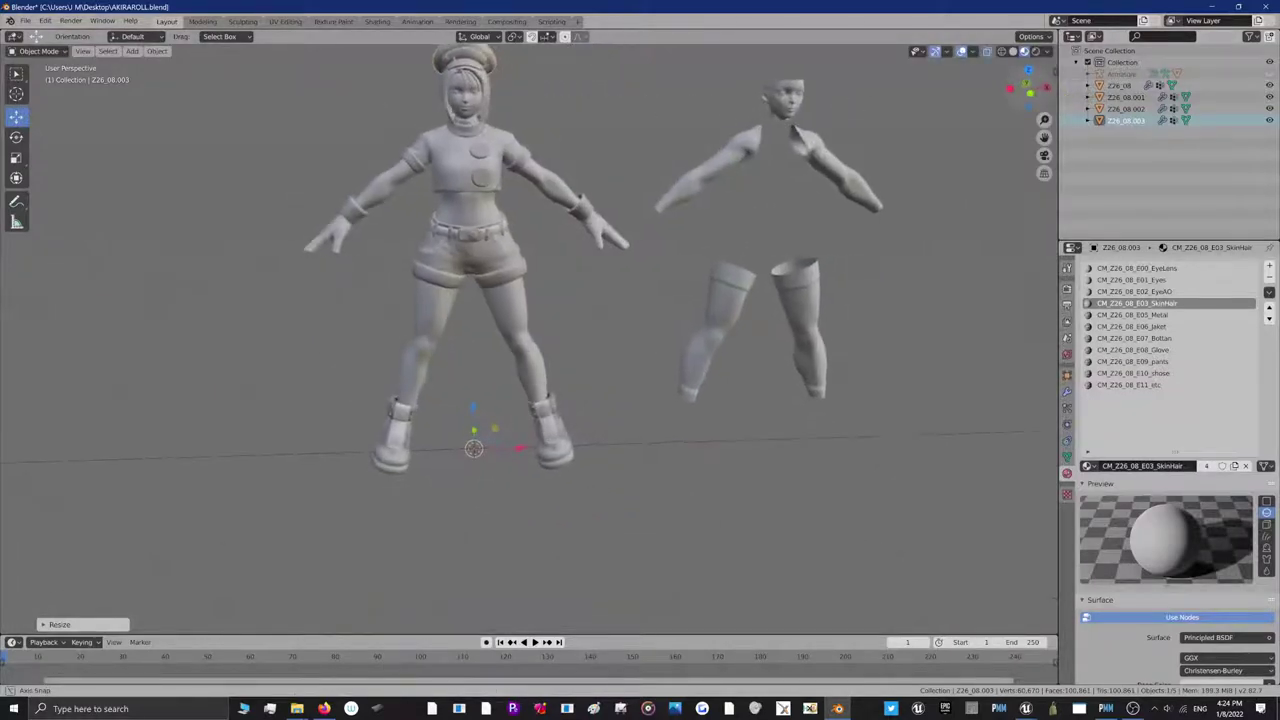
Align the view to the front and switch the hat object to Sculpt Mode
{"action": "left_click", "coordinate": [1034, 90]}
{"action": "left_click", "coordinate": [1026, 78]}
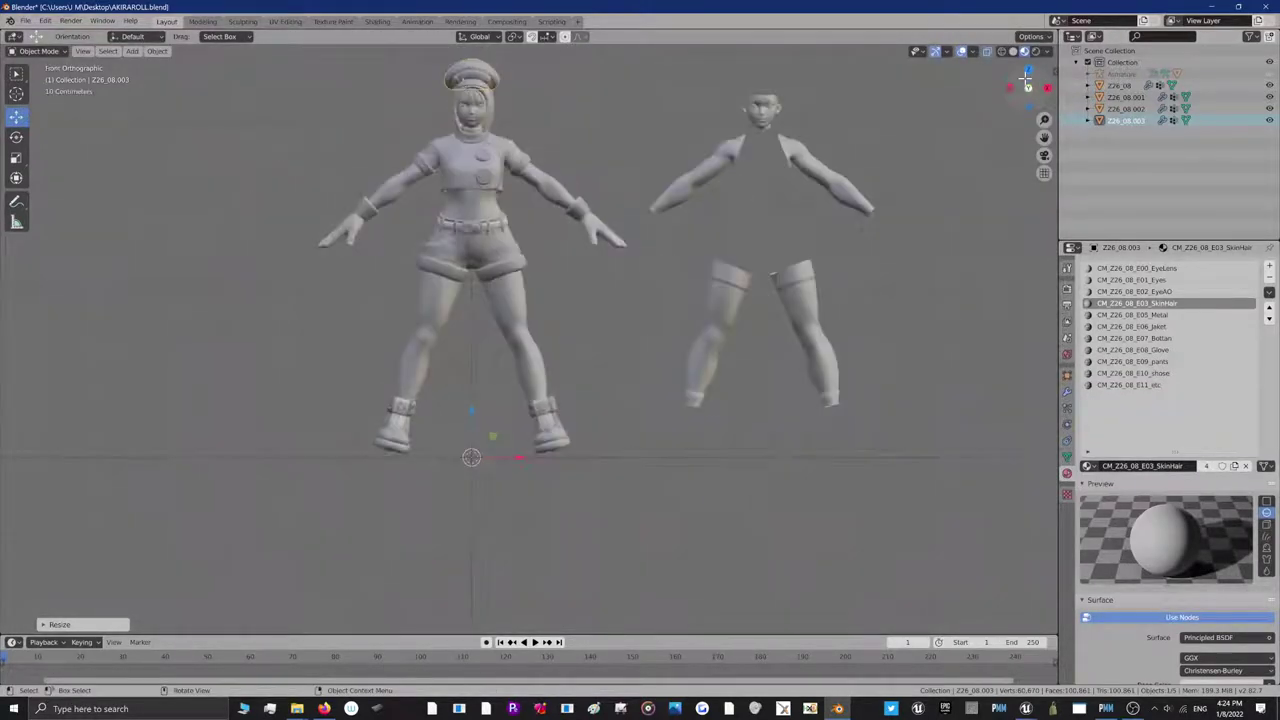
{"action": "key", "text": "s"}
{"action": "key", "text": "Escape"}
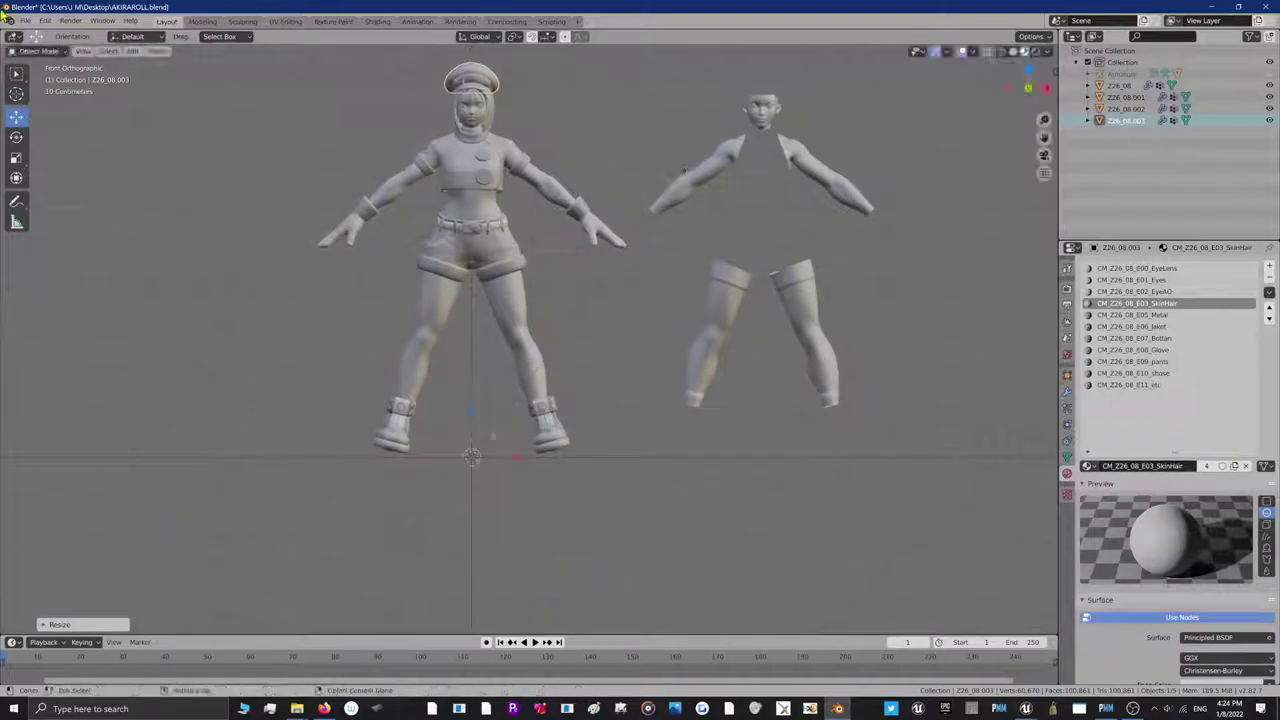
{"action": "left_click", "coordinate": [38, 51]}
{"action": "left_click", "coordinate": [69, 89]}
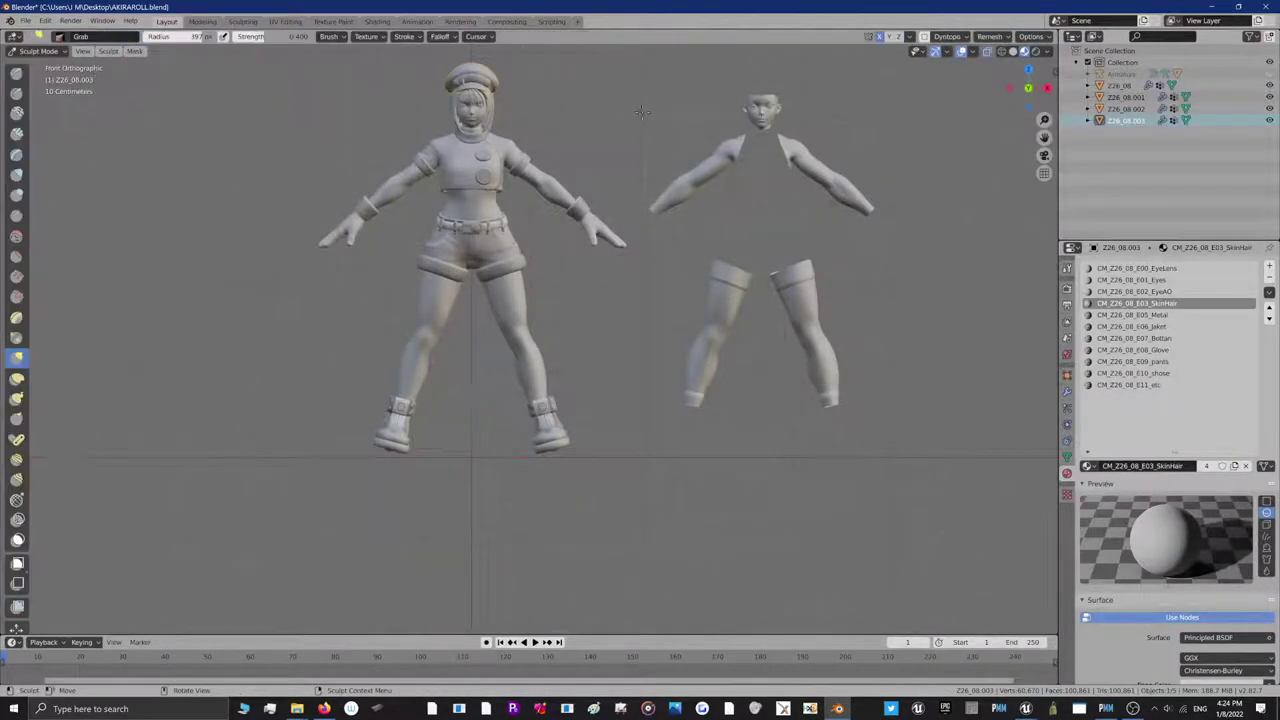
Reduce the Grab brush radius to 233 px and nudge the hat's rear side rim slightly over the hair
{"action": "scroll", "coordinate": [600, 340], "scroll_direction": "up", "scroll_amount": 3}
{"action": "middle_click_drag", "start_coordinate": [962, 74], "coordinate": [994, 309], "text": "shift"}
{"action": "left_click_drag", "start_coordinate": [994, 309], "coordinate": [992, 364]}
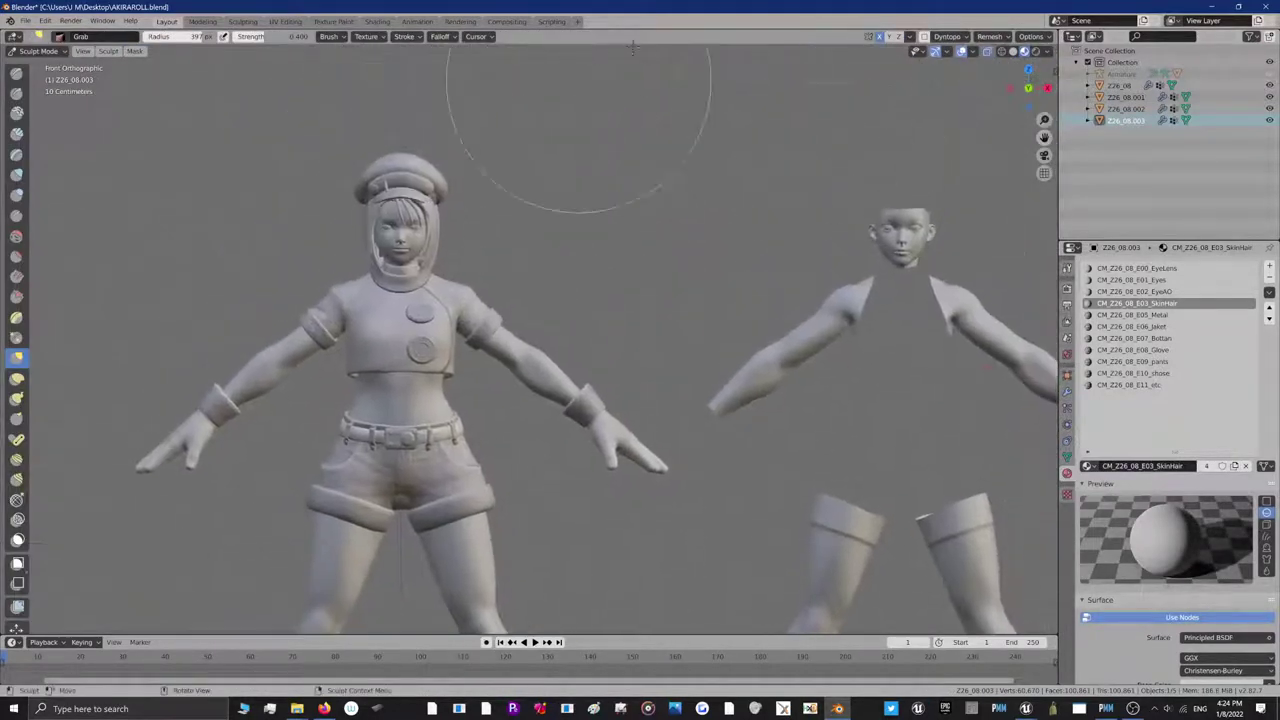
{"action": "left_click_drag", "start_coordinate": [1018, 82], "coordinate": [1150, 122]}
{"action": "middle_click_drag", "start_coordinate": [600, 200], "coordinate": [456, 220]}
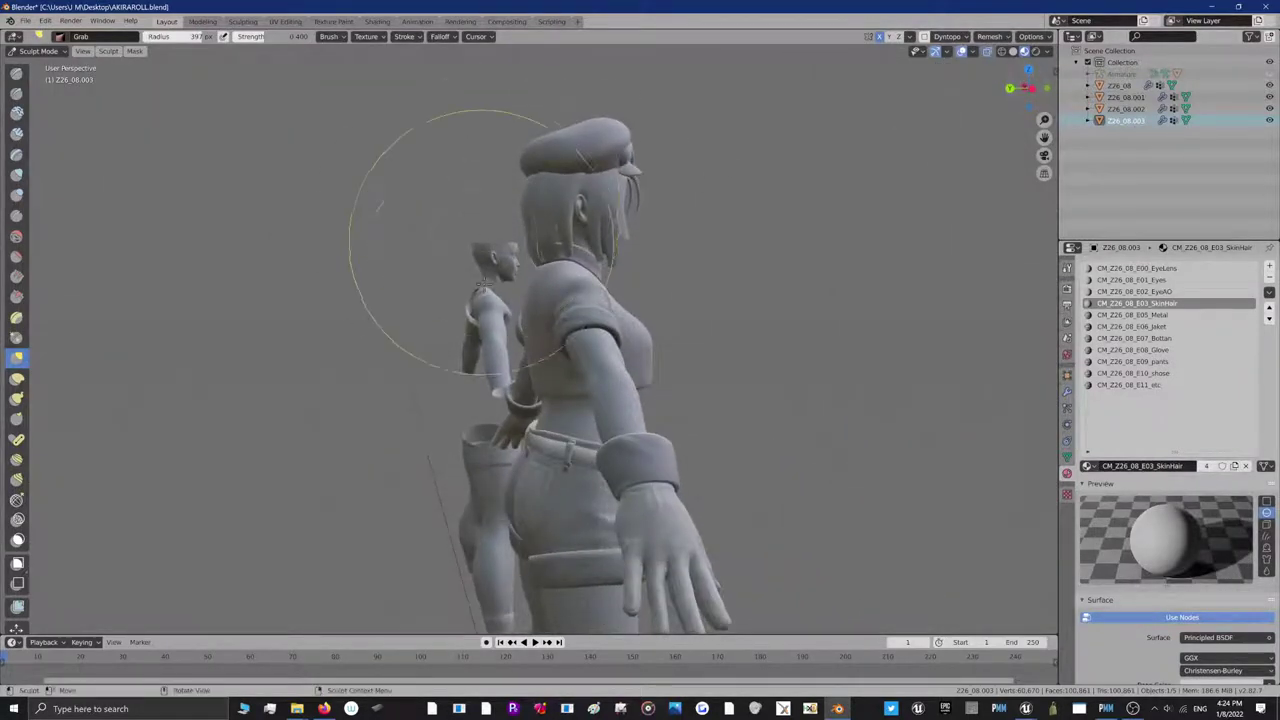
{"action": "key", "text": "f"}
{"action": "left_click", "coordinate": [562, 283]}
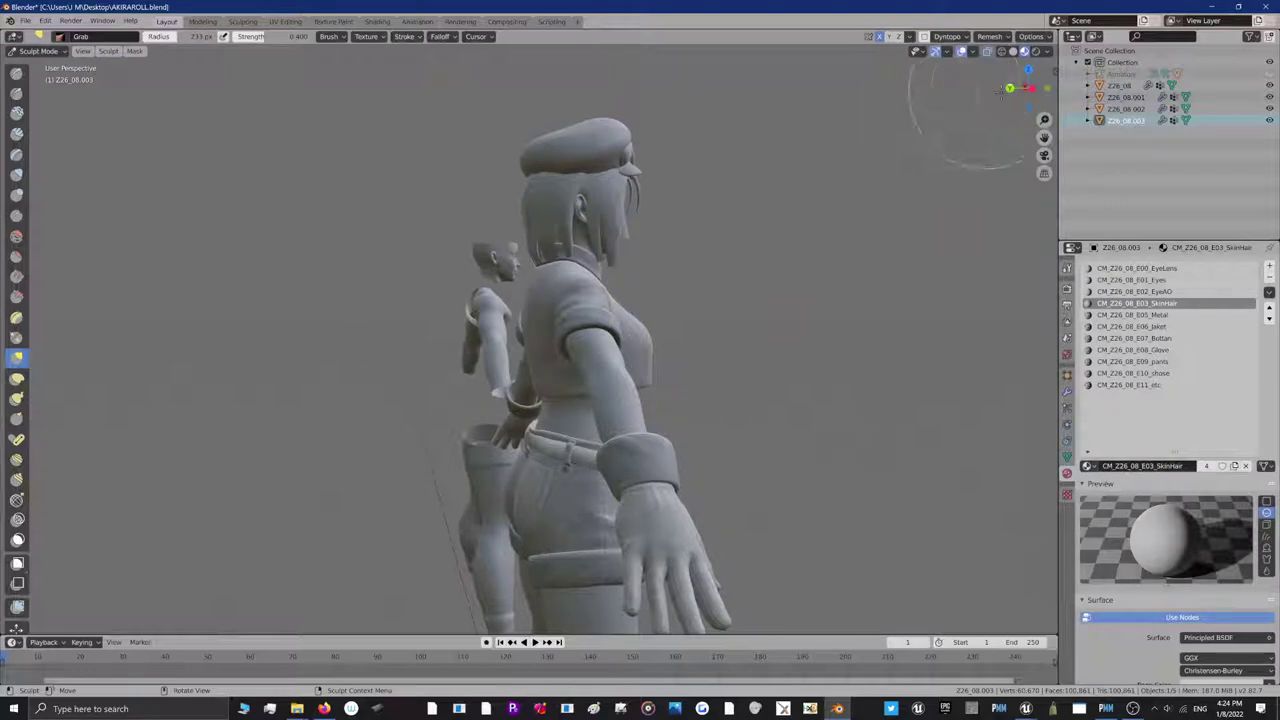
{"action": "left_click_drag", "start_coordinate": [1016, 88], "coordinate": [785, 106]}
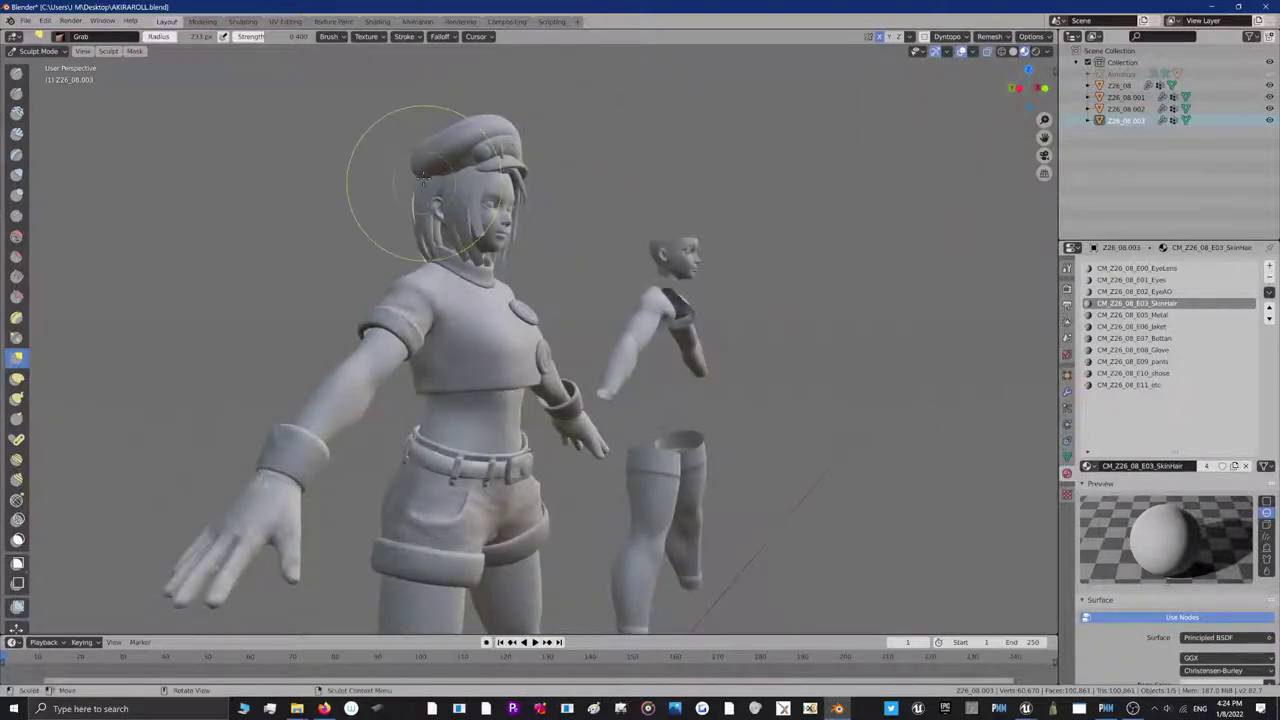
{"action": "left_click_drag", "start_coordinate": [423, 184], "coordinate": [427, 172]}
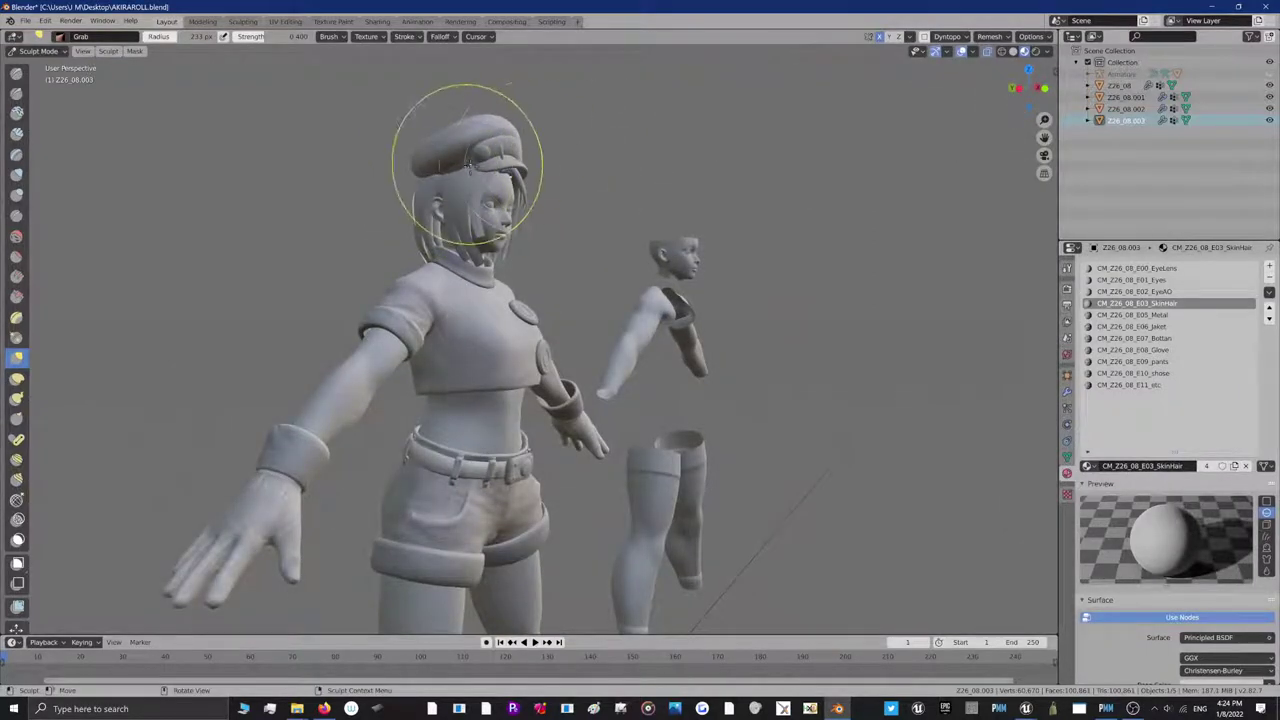
Refine the hat's rim with the Grab brush at the front, side and back to fit it around the hair
{"action": "mouse_move", "coordinate": [1016, 88]}
{"action": "left_mouse_down"}
{"action": "mouse_move", "coordinate": [982, 90]}
{"action": "mouse_move", "coordinate": [1006, 88]}
{"action": "left_mouse_up"}
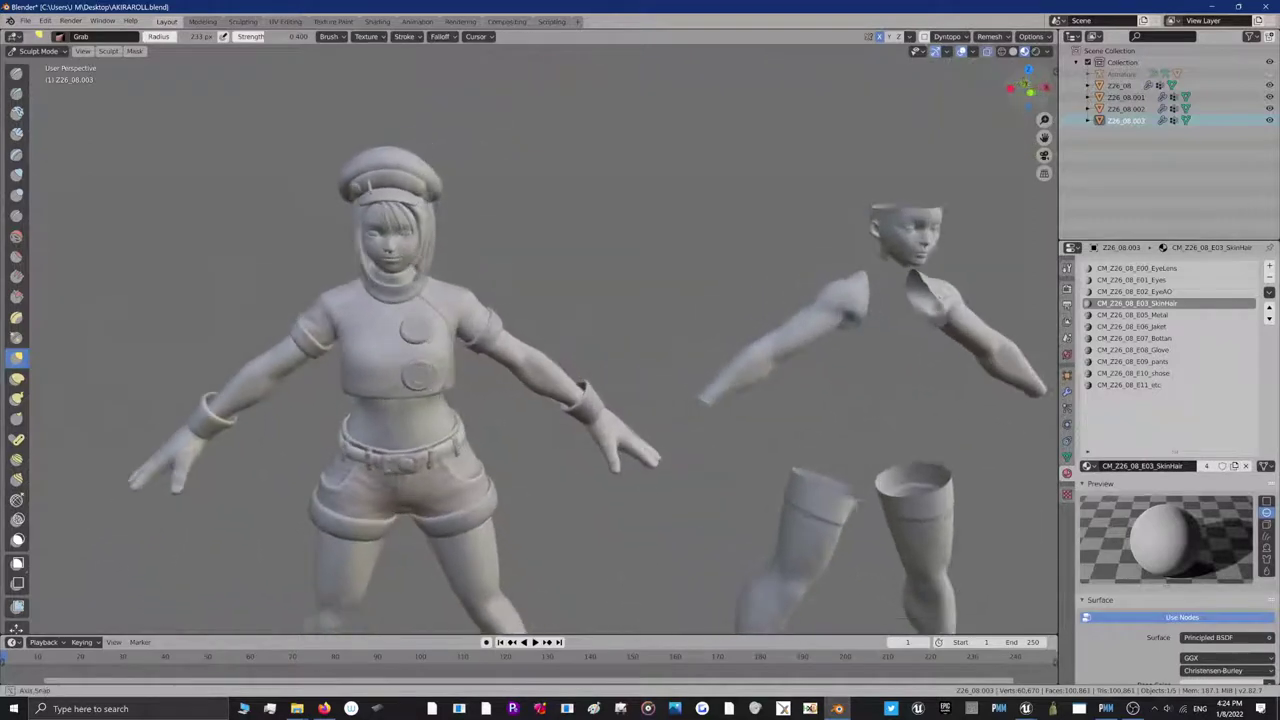
{"action": "left_click_drag", "start_coordinate": [352, 197], "coordinate": [422, 194]}
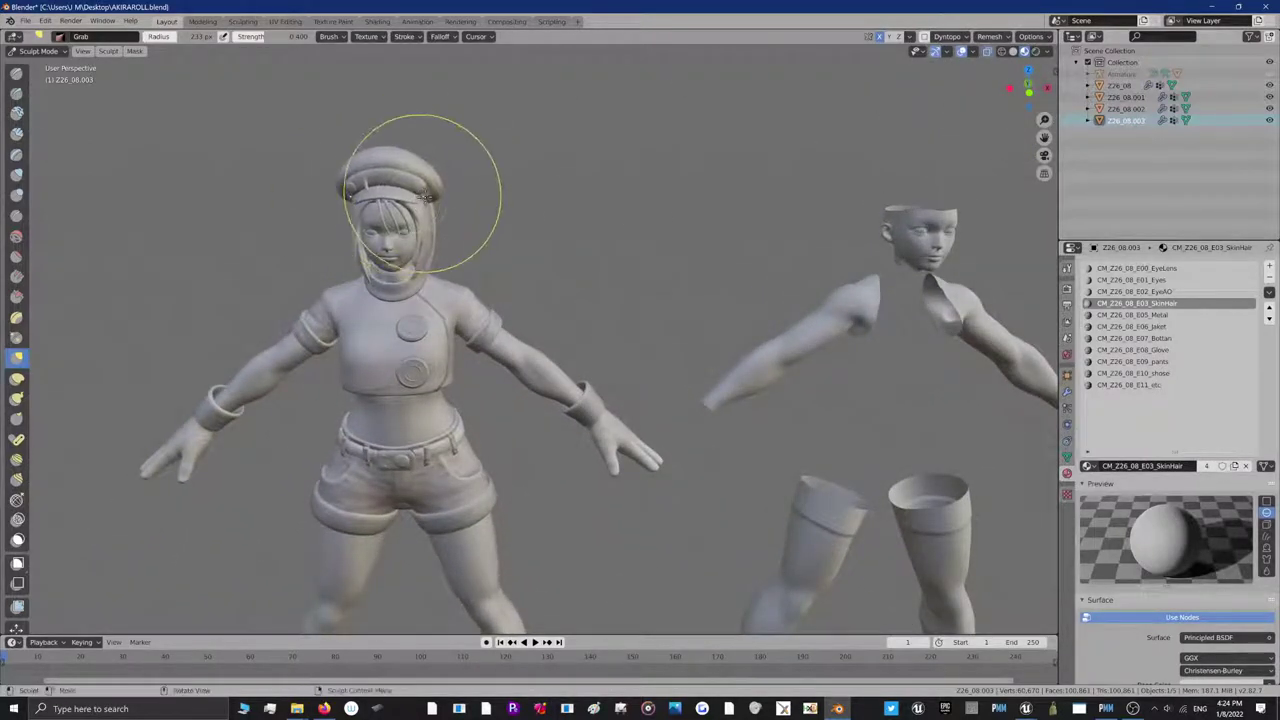
{"action": "left_click_drag", "start_coordinate": [1016, 86], "coordinate": [1150, 88]}
{"action": "left_click_drag", "start_coordinate": [424, 203], "coordinate": [426, 197]}
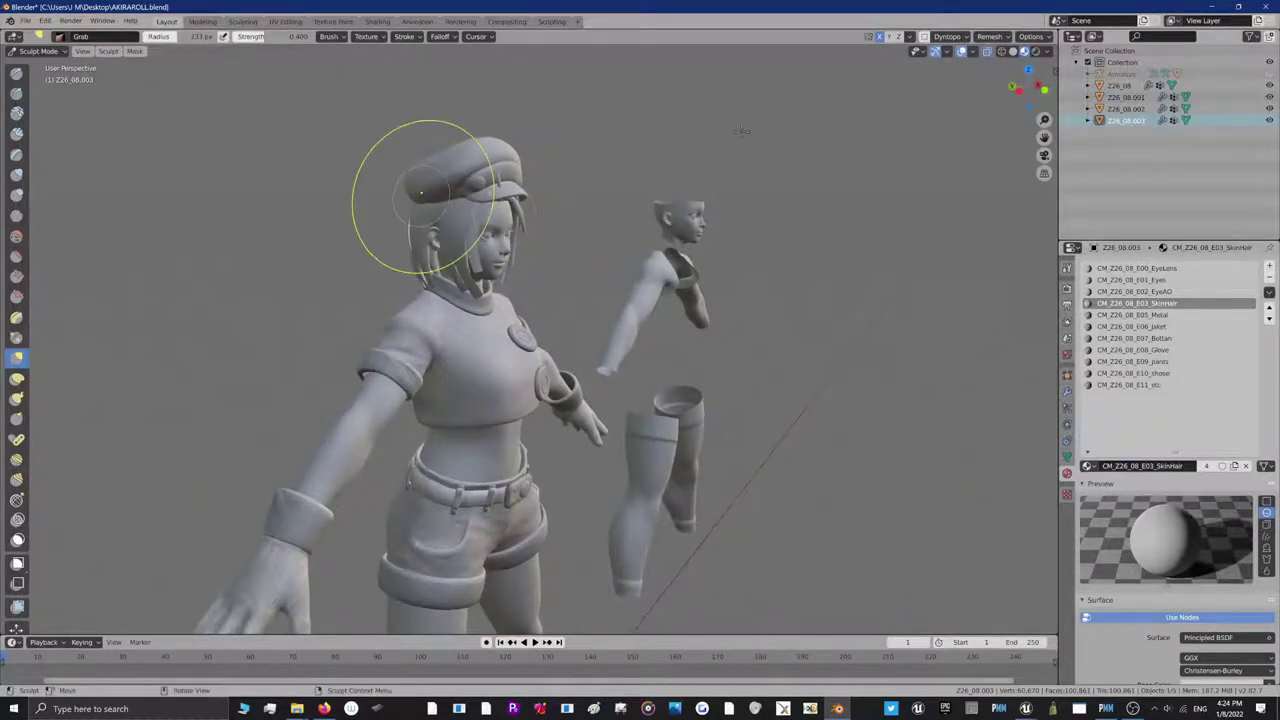
{"action": "left_click_drag", "start_coordinate": [1025, 86], "coordinate": [1275, 86]}
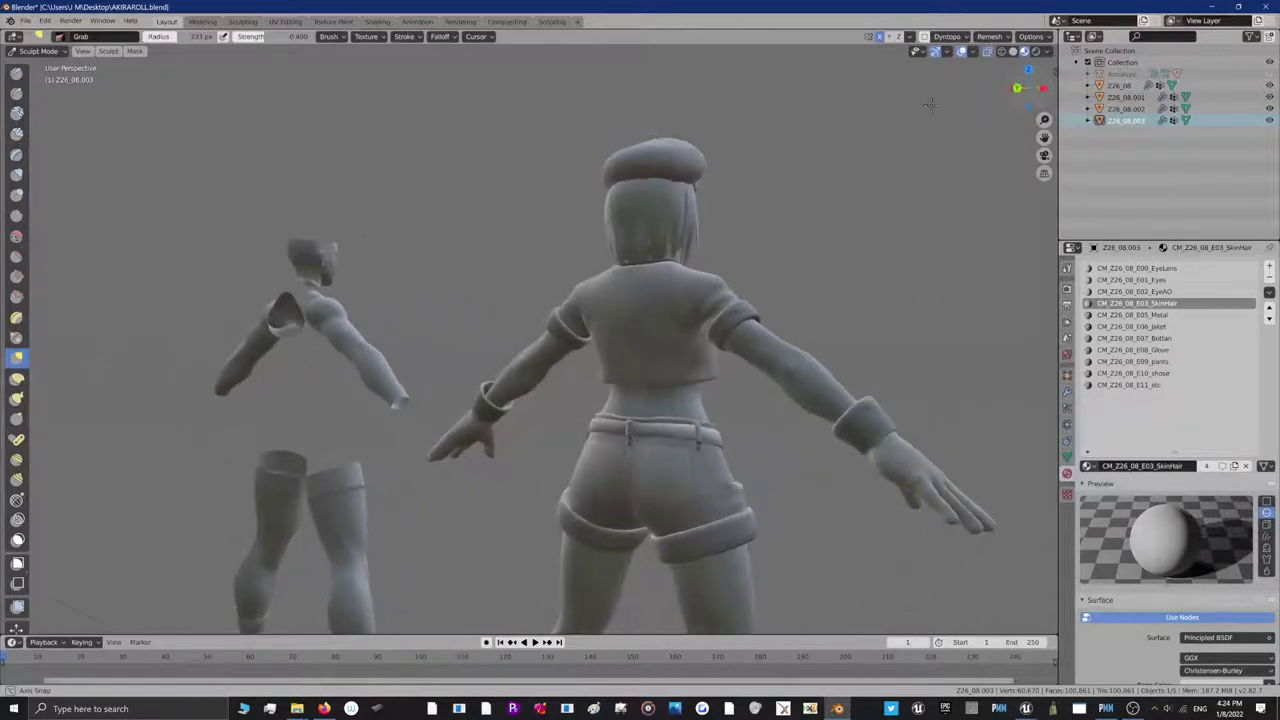
{"action": "left_click_drag", "start_coordinate": [643, 179], "coordinate": [642, 170]}
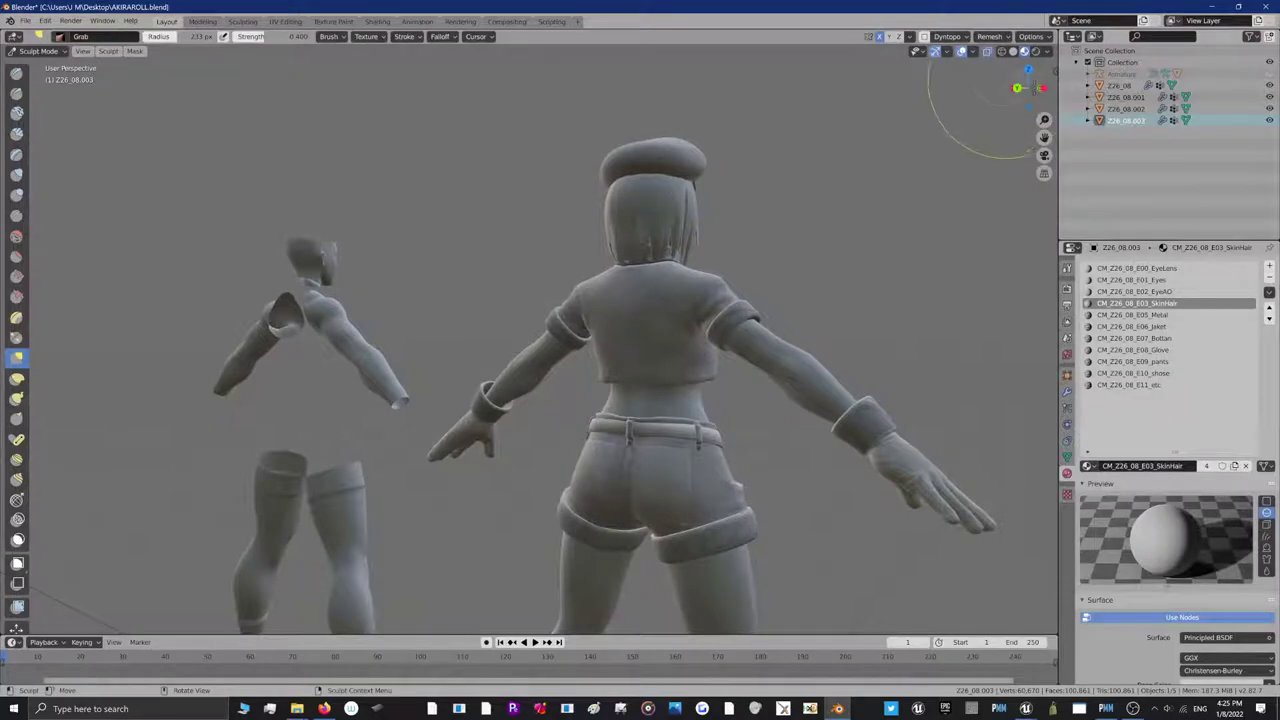
{"action": "left_click_drag", "start_coordinate": [1028, 88], "coordinate": [630, 88]}
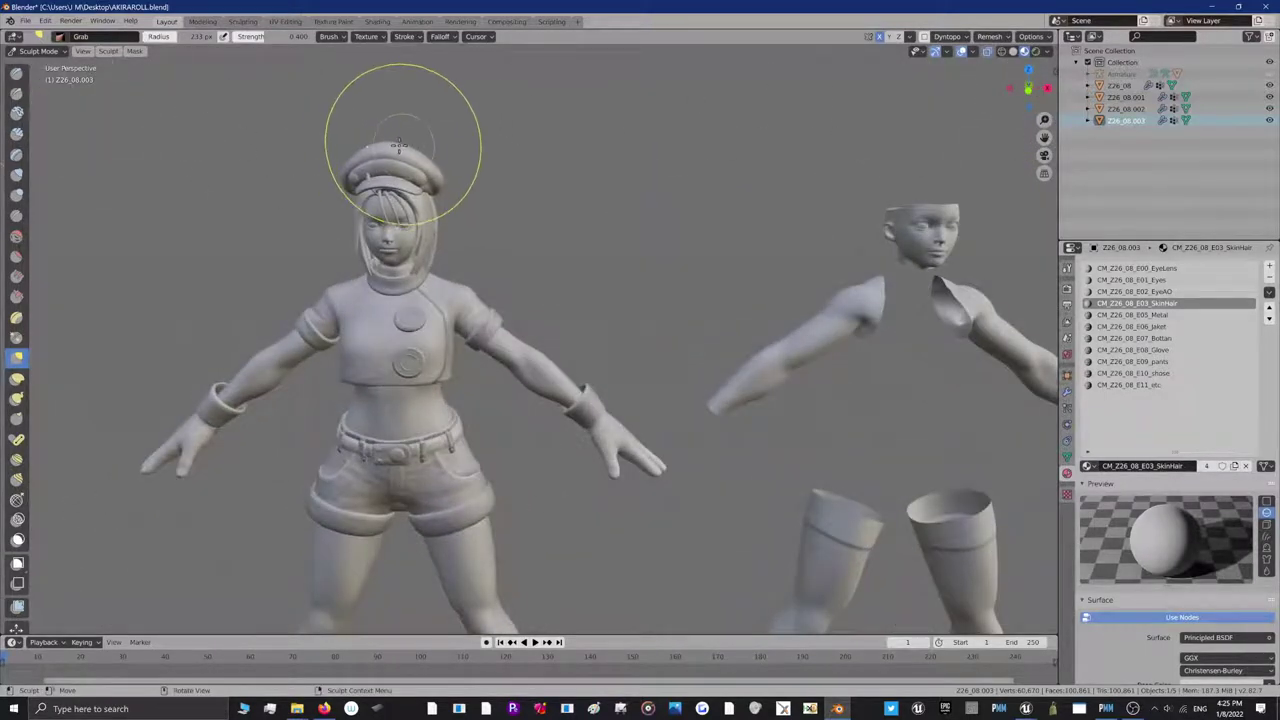
Delete the hair strand poking through the hat by selecting its linked vertices in the Z41_05 mesh in Edit Mode
{"action": "left_click", "coordinate": [38, 51]}
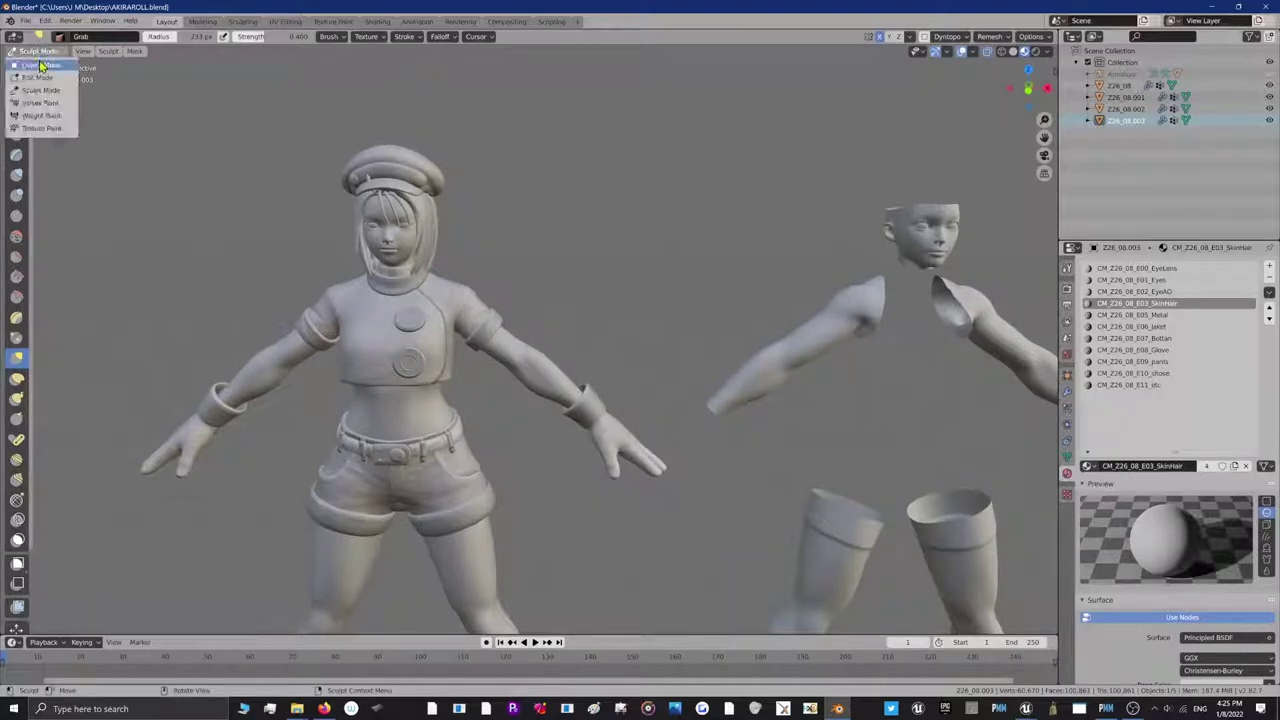
{"action": "left_click", "coordinate": [41, 65]}
{"action": "left_click", "coordinate": [370, 205]}
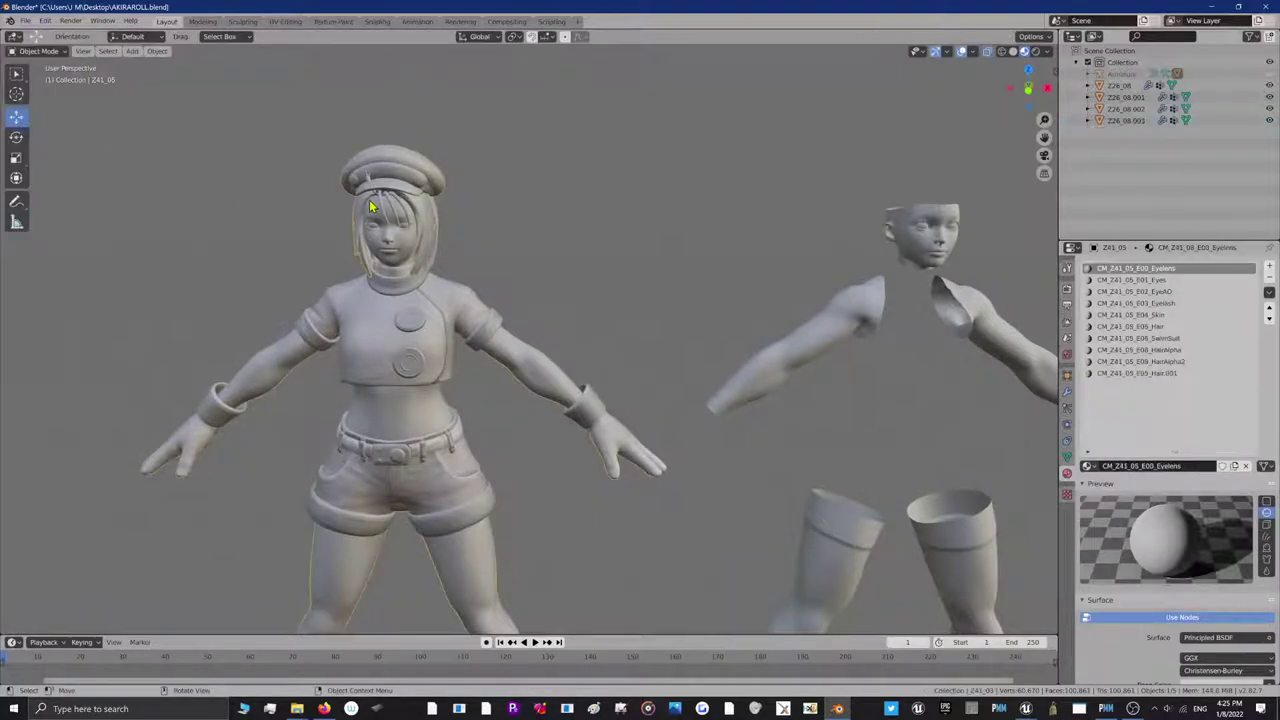
{"action": "left_click", "coordinate": [45, 52]}
{"action": "key", "text": "Tab"}
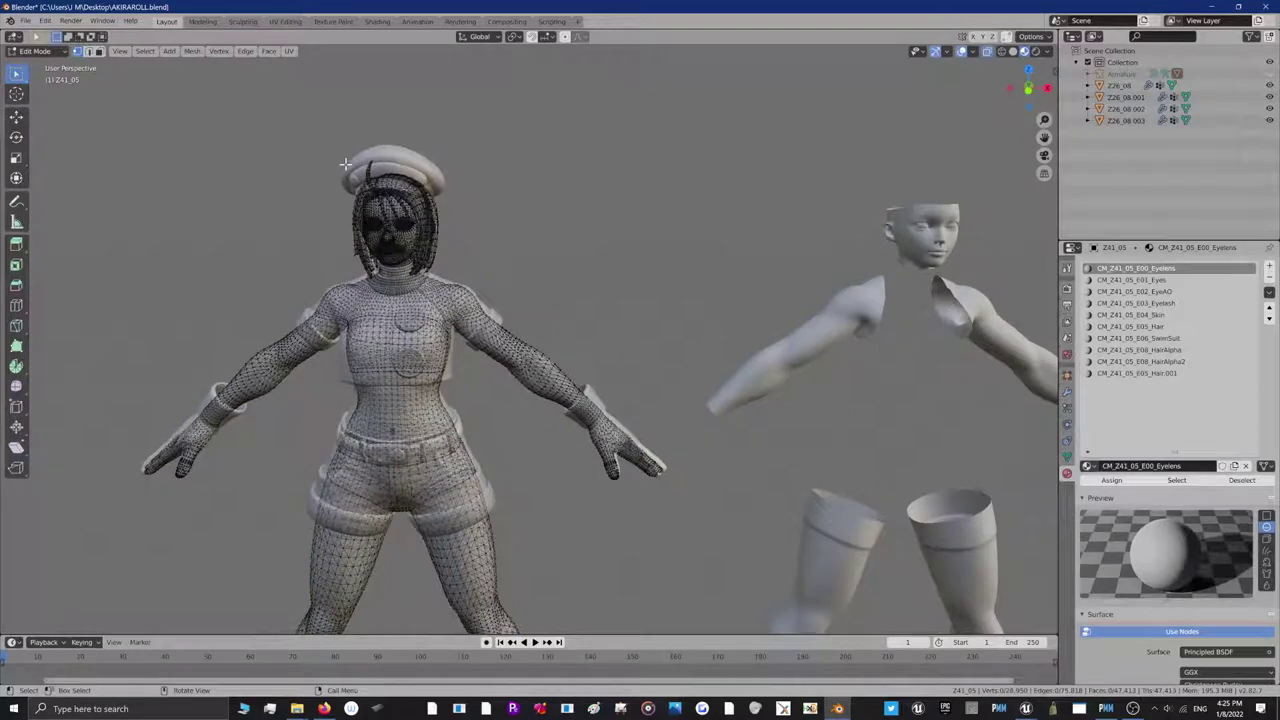
{"action": "key", "text": "l"}
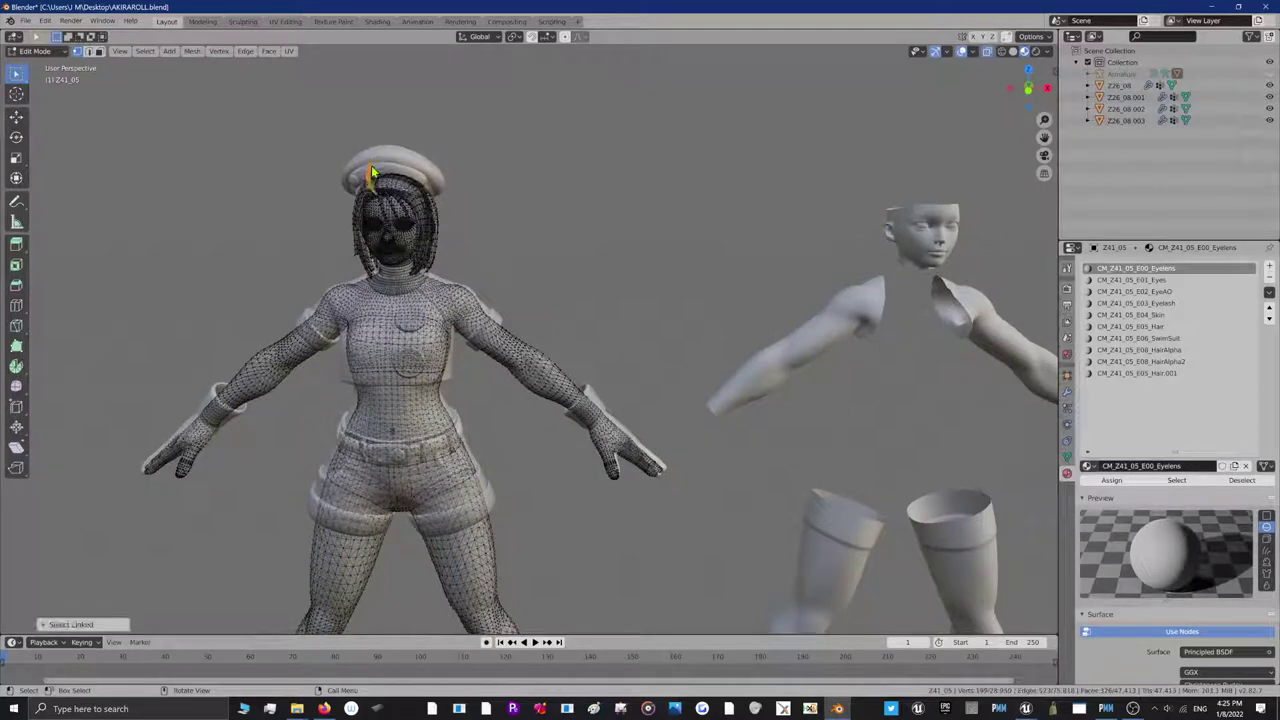
{"action": "right_click", "coordinate": [370, 173]}
{"action": "left_click", "coordinate": [352, 312]}
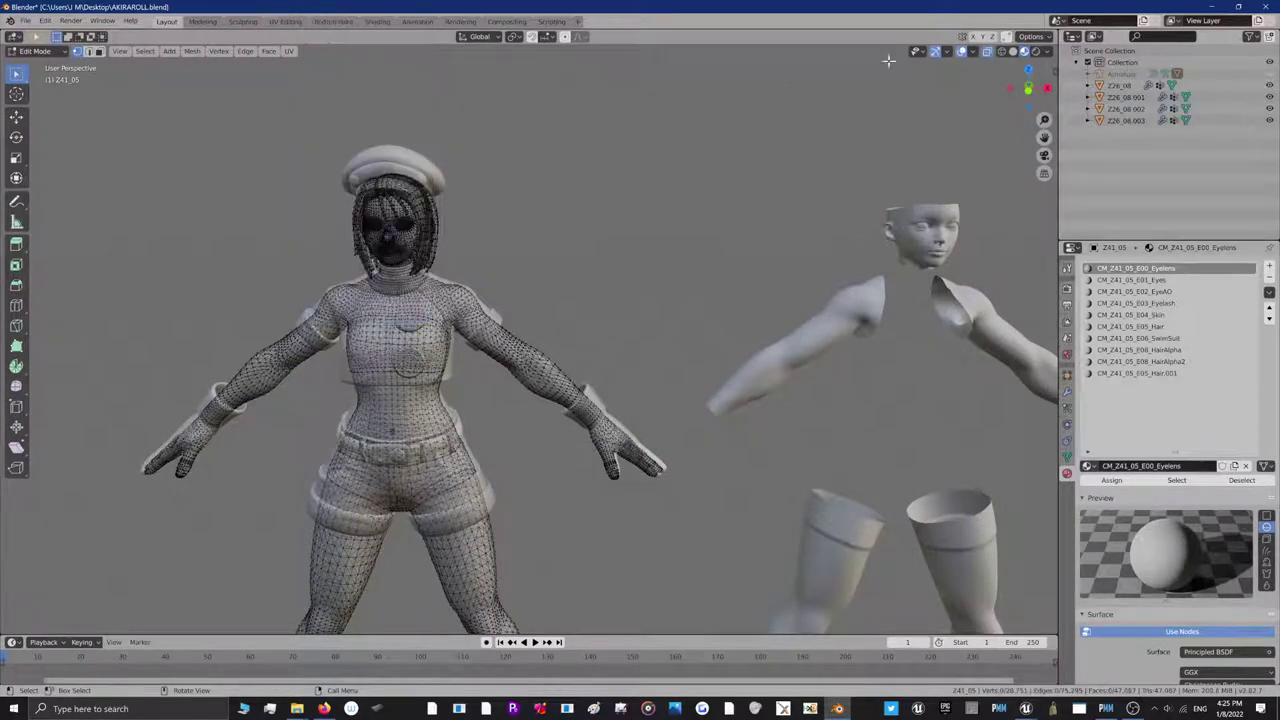
Examine the character's mesh under the clothes in see-through Solid shading from the top, back and front
{"action": "left_click", "coordinate": [1011, 53]}
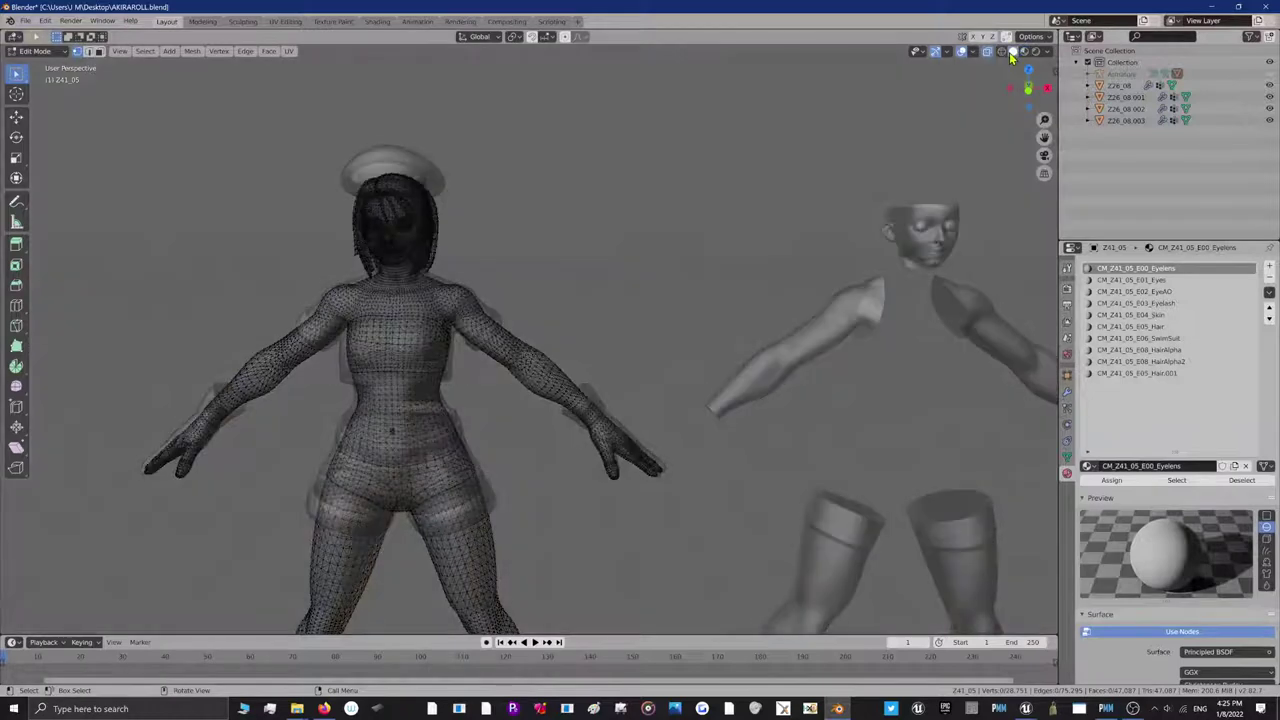
{"action": "left_click_drag", "start_coordinate": [1030, 88], "coordinate": [885, 92]}
{"action": "left_click", "coordinate": [1028, 69]}
{"action": "left_click", "coordinate": [1028, 69]}
{"action": "left_click", "coordinate": [1028, 69]}
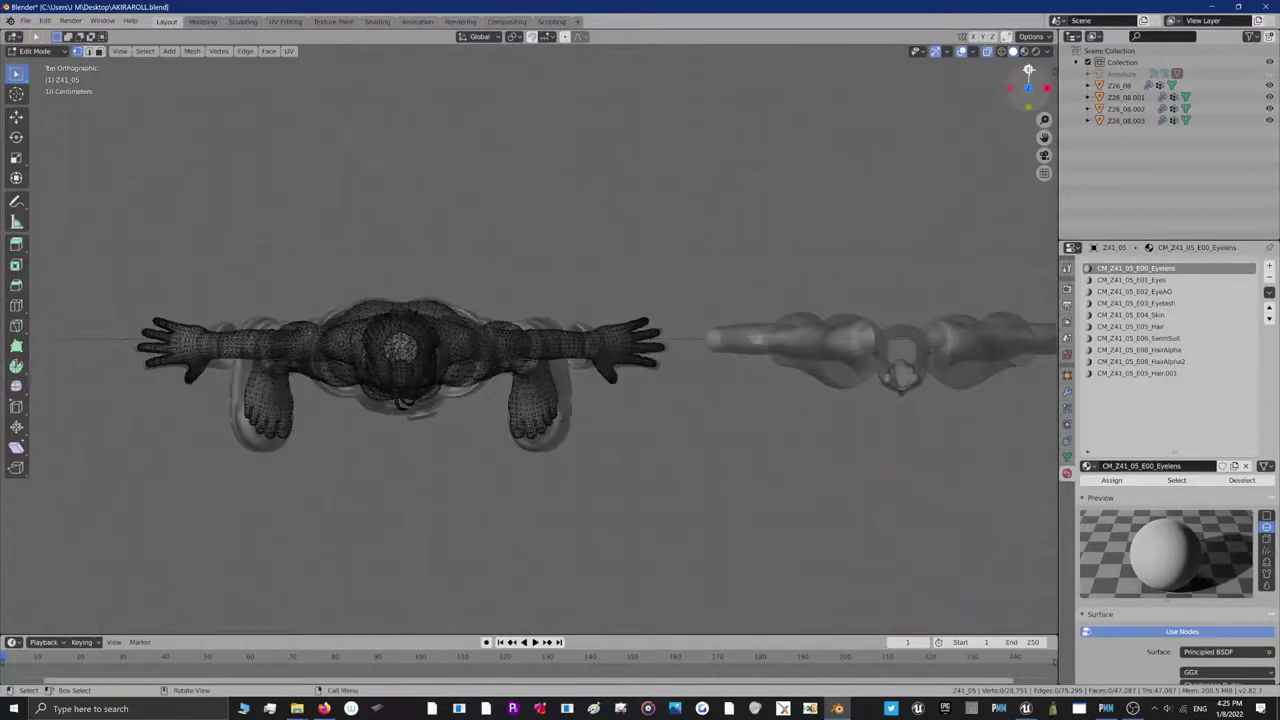
{"action": "left_click_drag", "start_coordinate": [1028, 70], "coordinate": [1028, 87]}
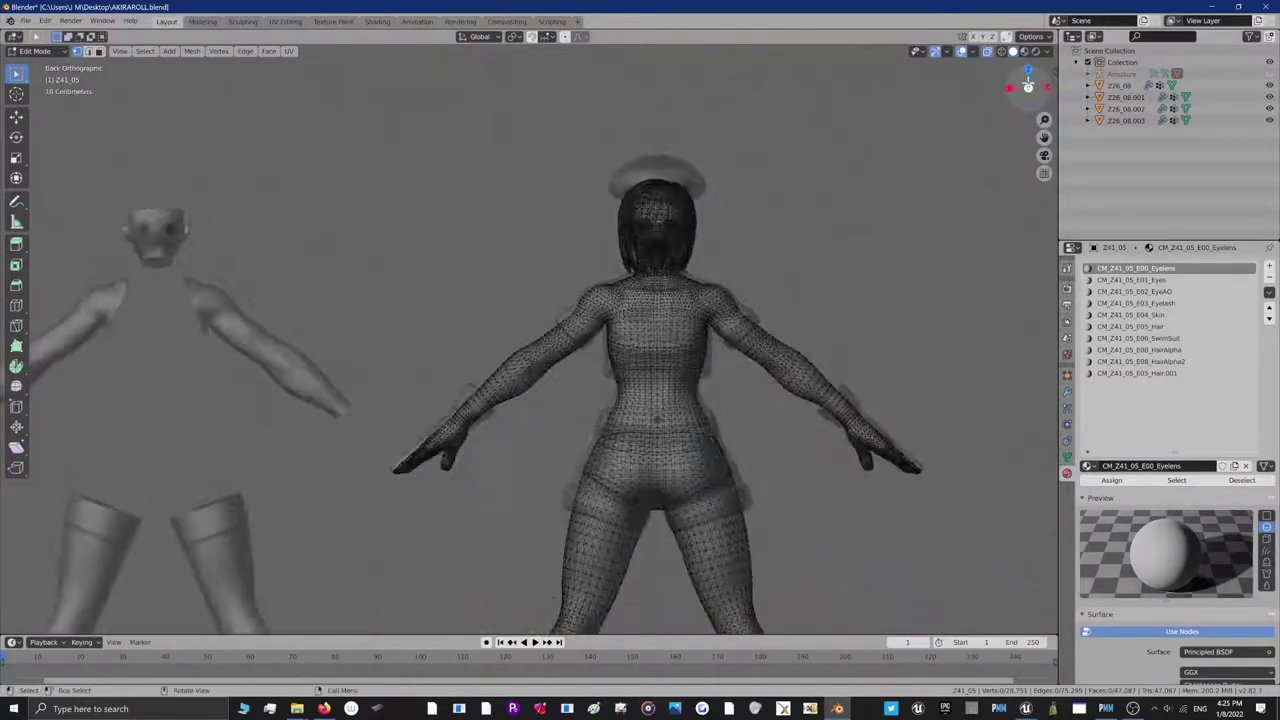
{"action": "left_click", "coordinate": [1030, 88]}
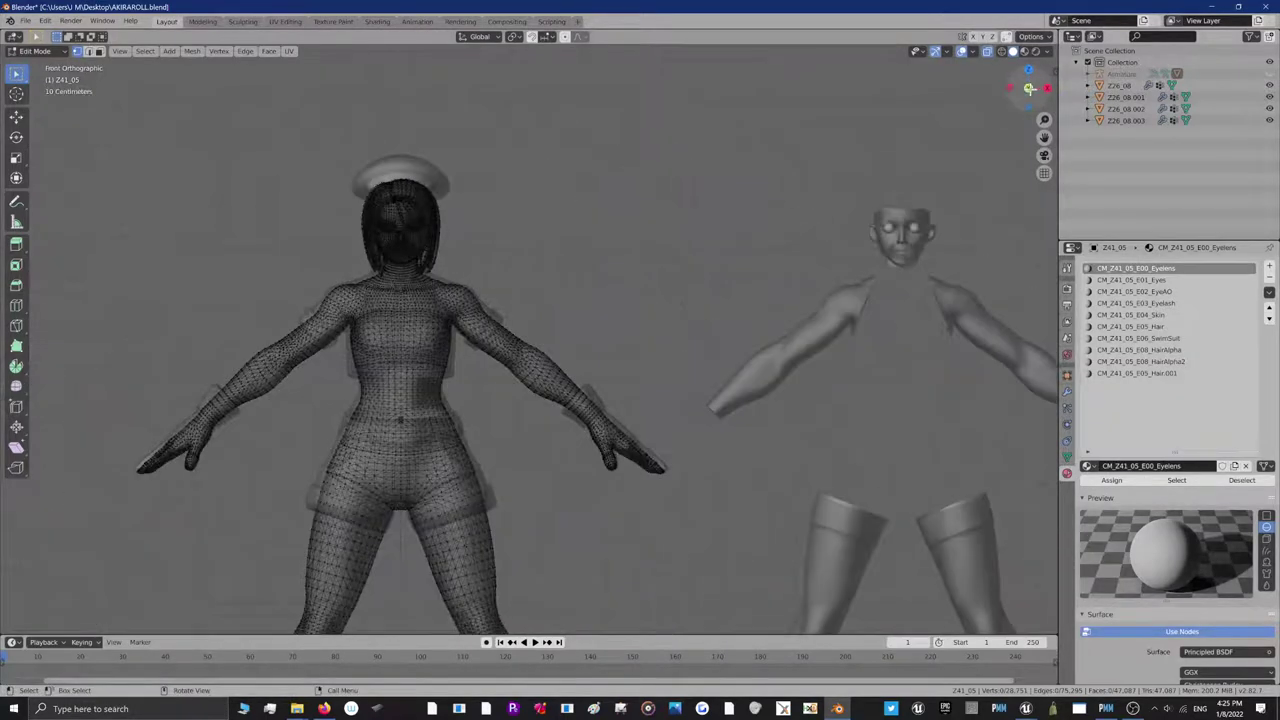
{"action": "left_click", "coordinate": [1012, 51]}
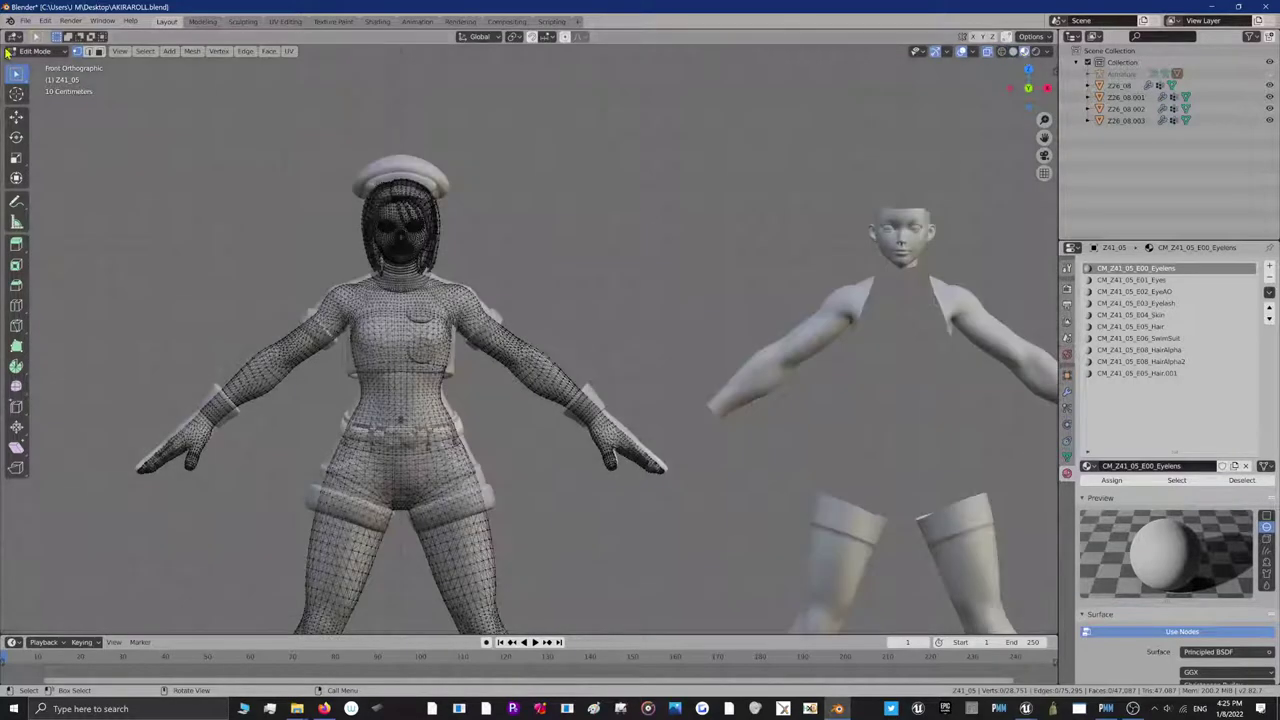
Return to Object Mode, select the clothing object Z26_08.002 and switch it to Sculpt Mode
{"action": "left_click", "coordinate": [40, 51]}
{"action": "left_click", "coordinate": [40, 64]}
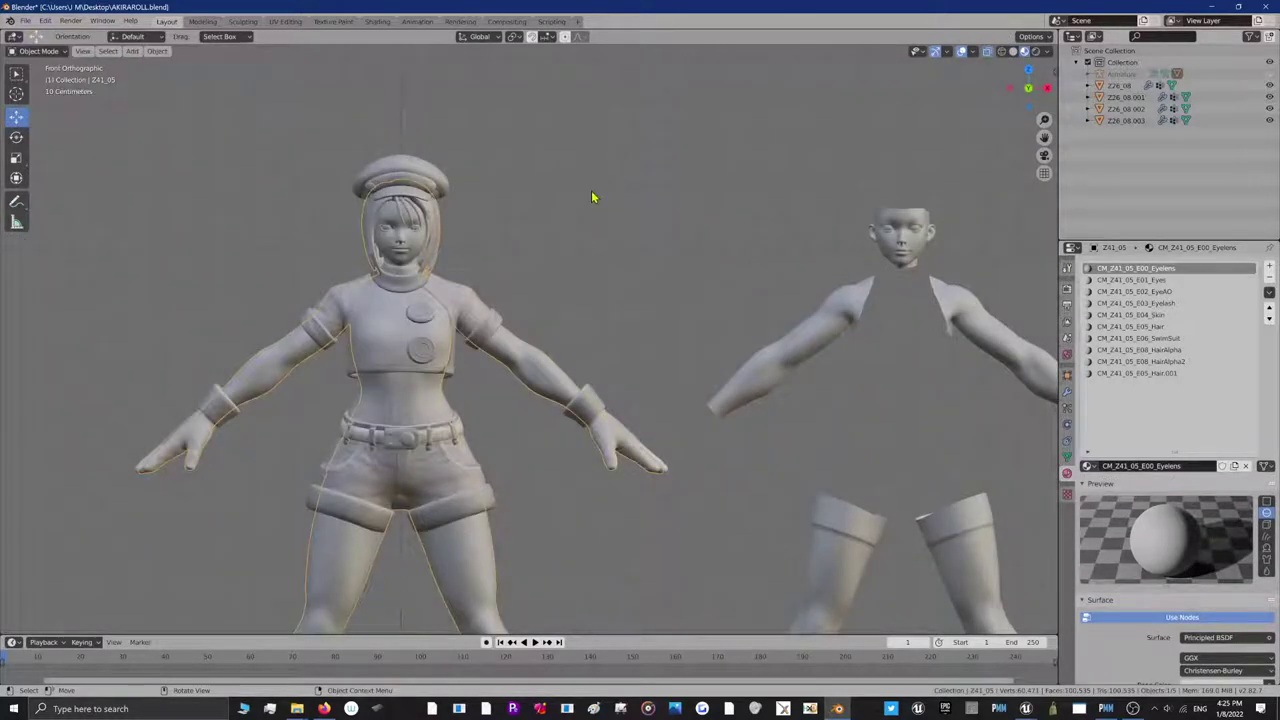
{"action": "scroll", "coordinate": [591, 197], "scroll_direction": "down", "scroll_amount": 2}
{"action": "left_click", "coordinate": [425, 400]}
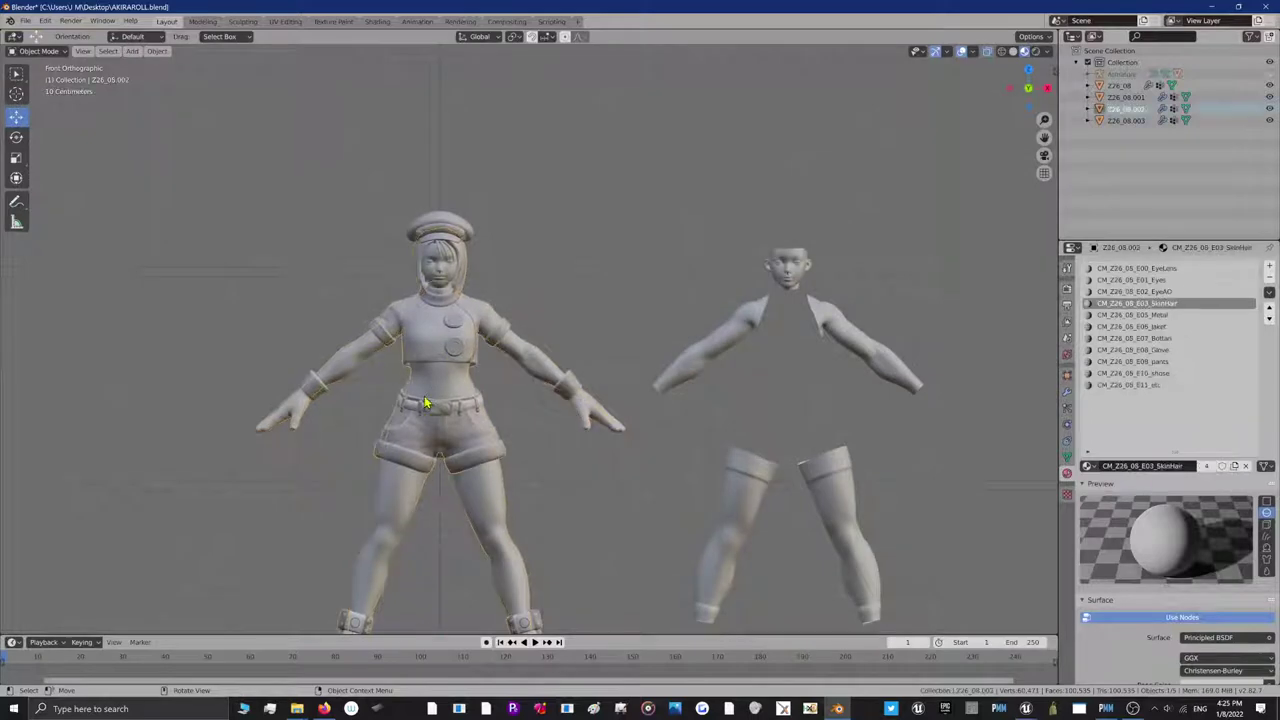
{"action": "left_click", "coordinate": [38, 51]}
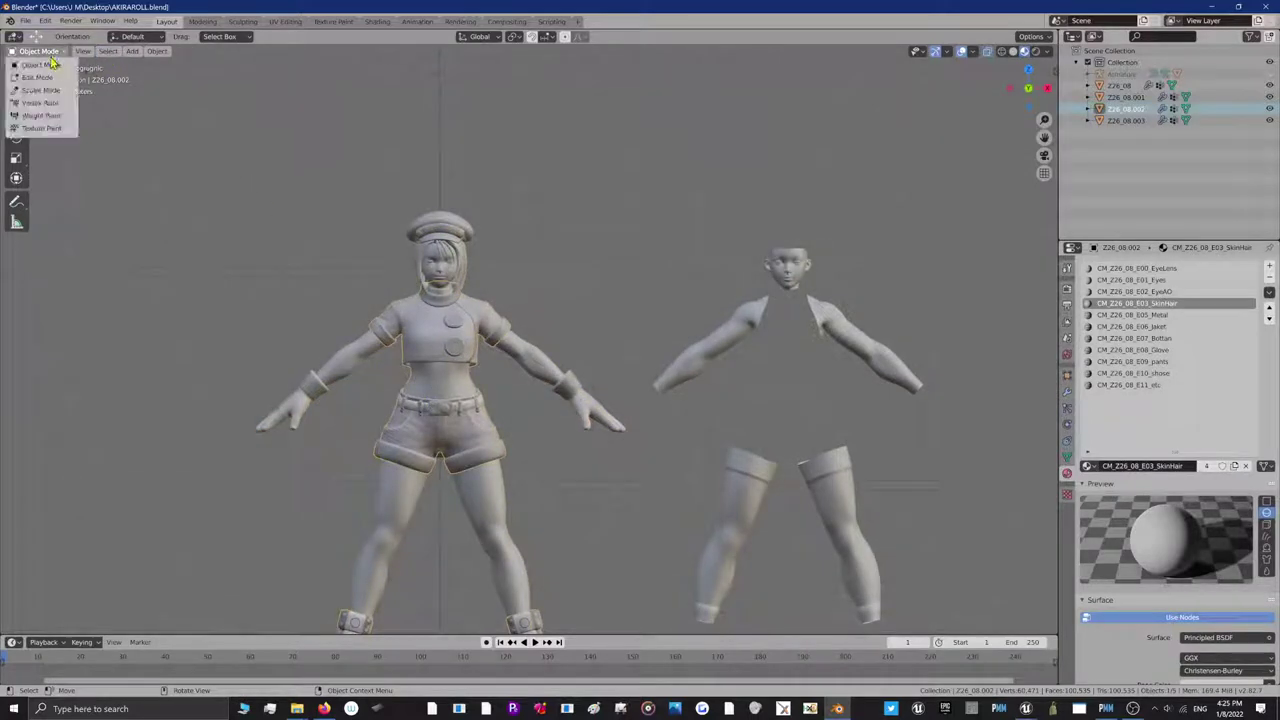
{"action": "left_click", "coordinate": [40, 88]}
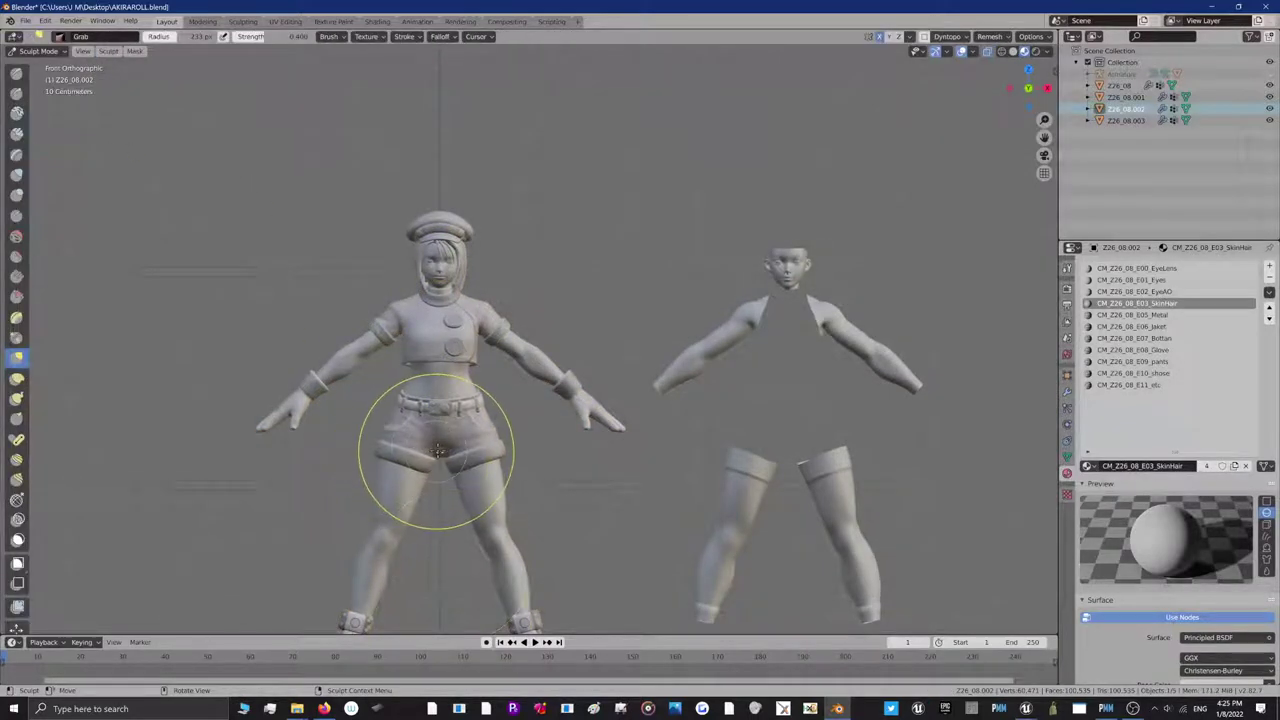
Adjust the sides of the shorts and the top's high collar with small Grab strokes from the front
{"action": "left_click_drag", "start_coordinate": [435, 450], "coordinate": [438, 456]}
{"action": "key", "text": "ctrl+z"}
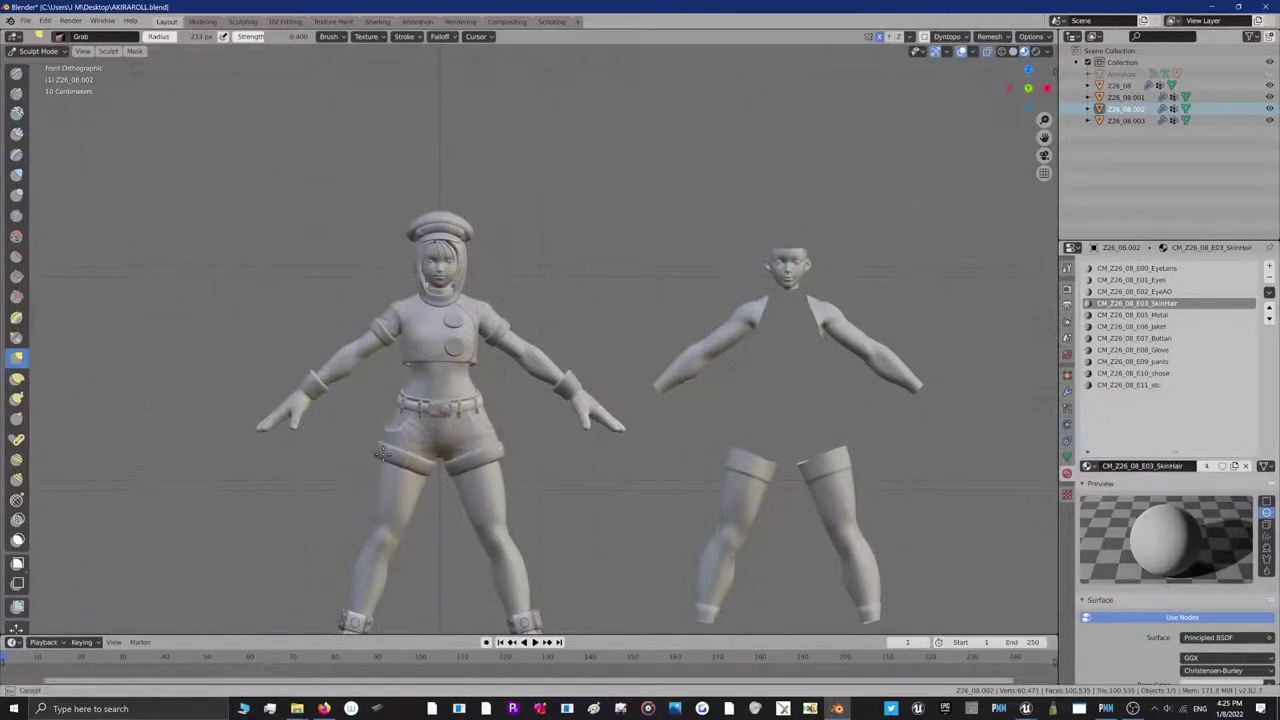
{"action": "mouse_move", "coordinate": [404, 391]}
{"action": "left_mouse_down"}
{"action": "mouse_move", "coordinate": [418, 394]}
{"action": "mouse_move", "coordinate": [391, 428]}
{"action": "mouse_move", "coordinate": [393, 408]}
{"action": "left_mouse_up"}
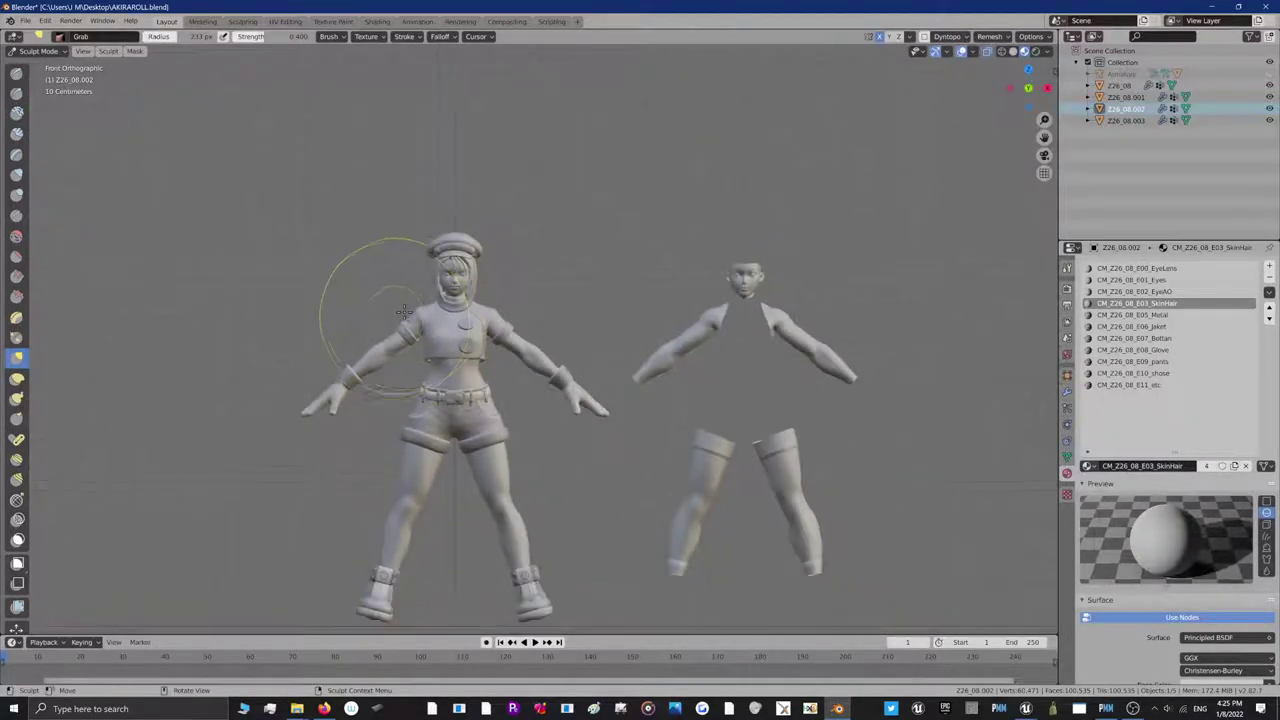
{"action": "scroll", "coordinate": [375, 285], "scroll_direction": "up", "scroll_amount": 4}
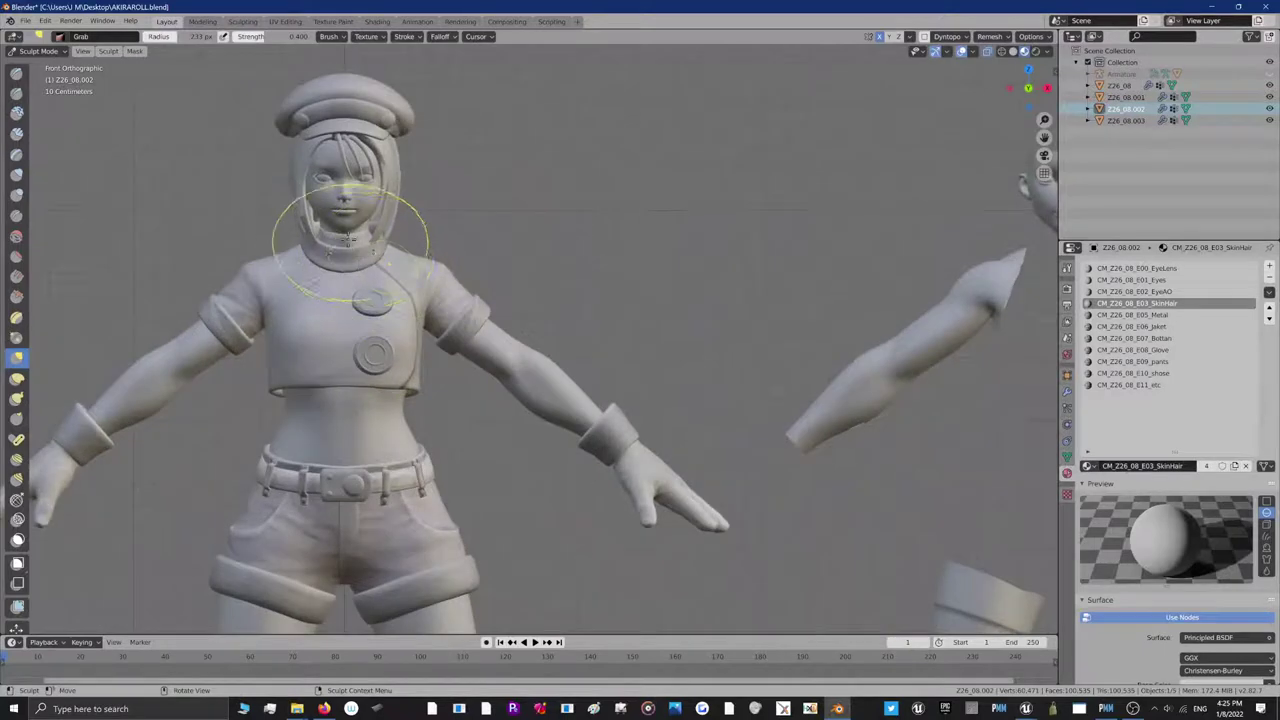
{"action": "left_click_drag", "start_coordinate": [346, 238], "coordinate": [346, 243]}
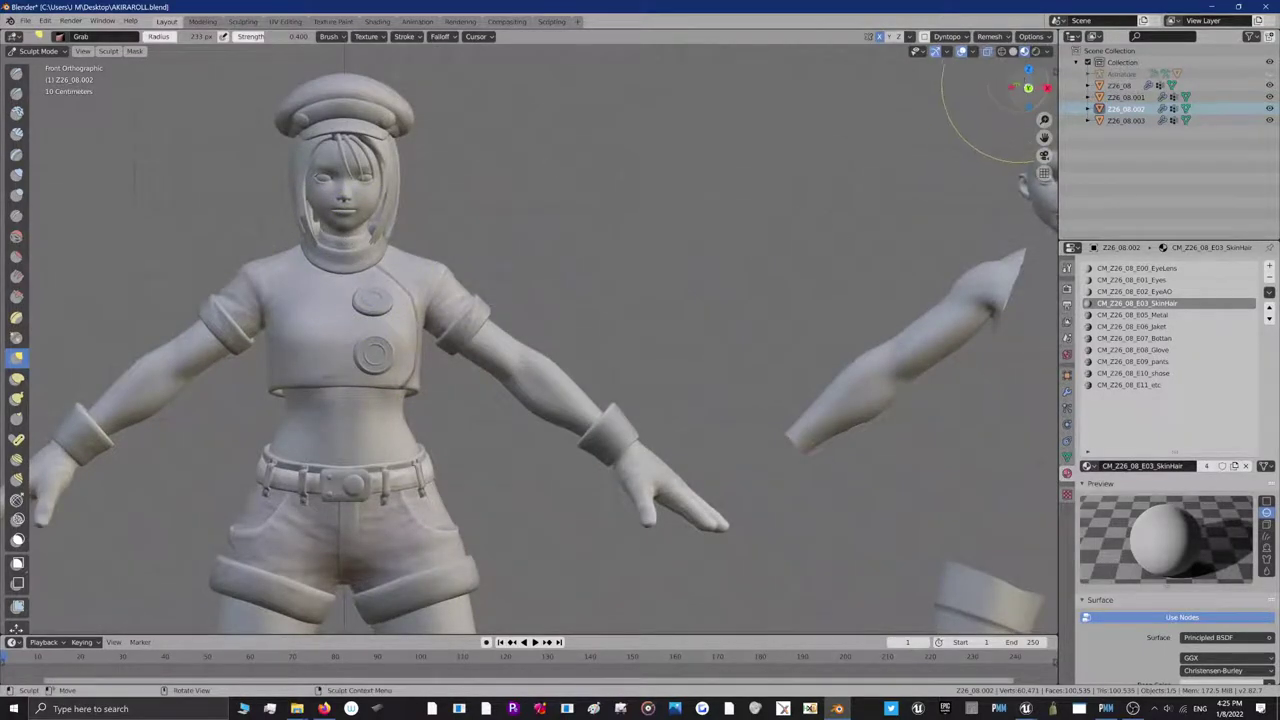
Resize the Grab brush and nudge the boot's ankle cuff into place on the clothing mesh
{"action": "left_click_drag", "start_coordinate": [1020, 87], "coordinate": [1190, 90]}
{"action": "middle_click_drag", "start_coordinate": [542, 339], "coordinate": [450, 260]}
{"action": "scroll", "coordinate": [771, 271], "scroll_direction": "down", "scroll_amount": 8}
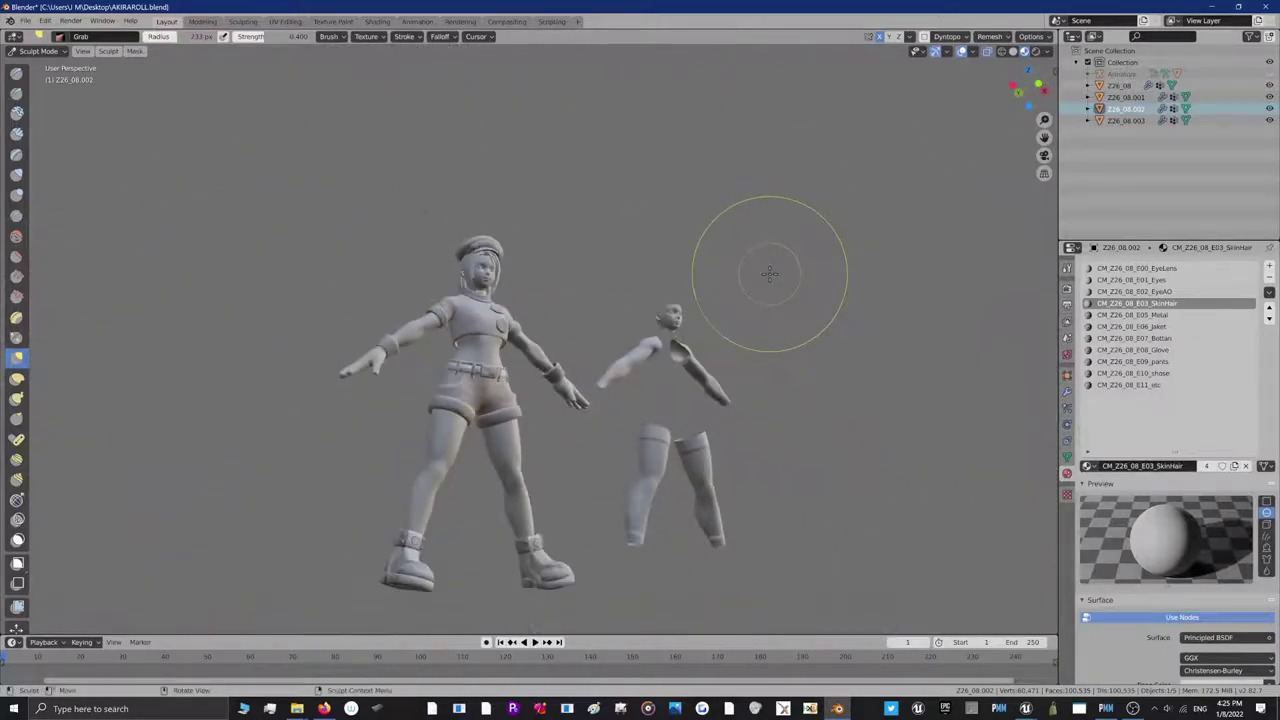
{"action": "mouse_move", "coordinate": [1038, 82]}
{"action": "left_mouse_down"}
{"action": "mouse_move", "coordinate": [1022, 8]}
{"action": "mouse_move", "coordinate": [1028, 188]}
{"action": "left_mouse_up"}
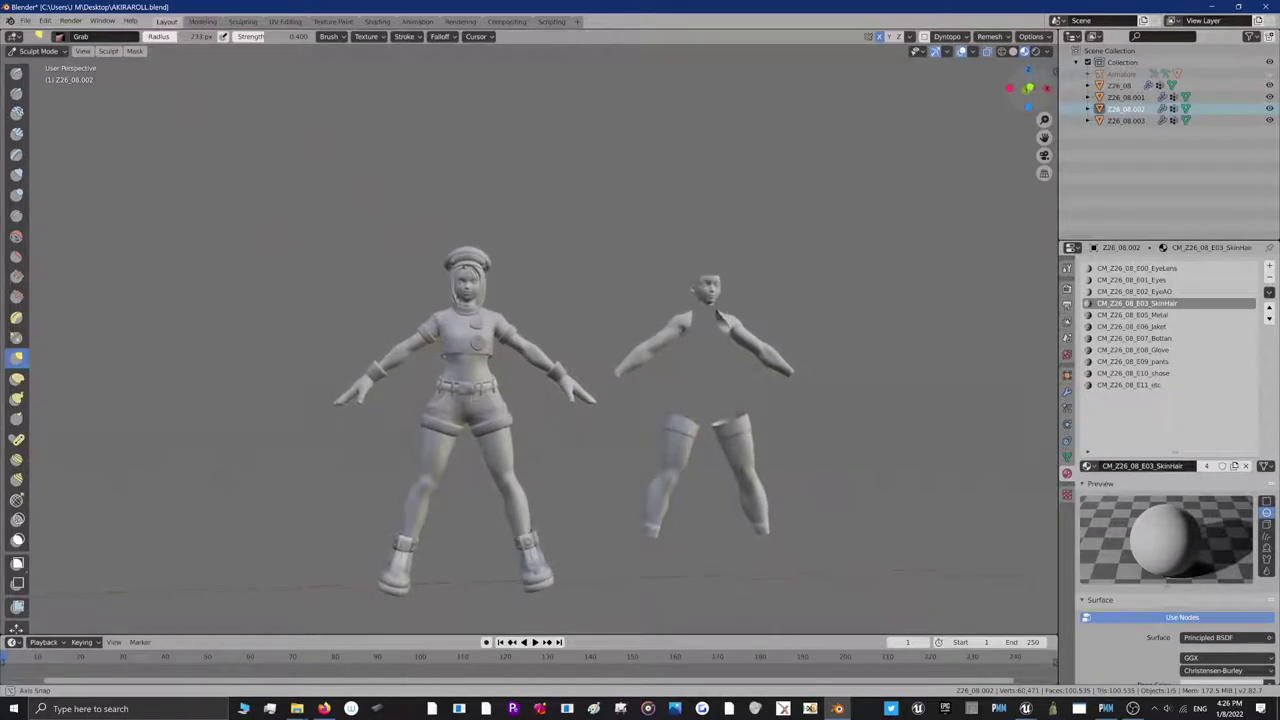
{"action": "key", "text": "f"}
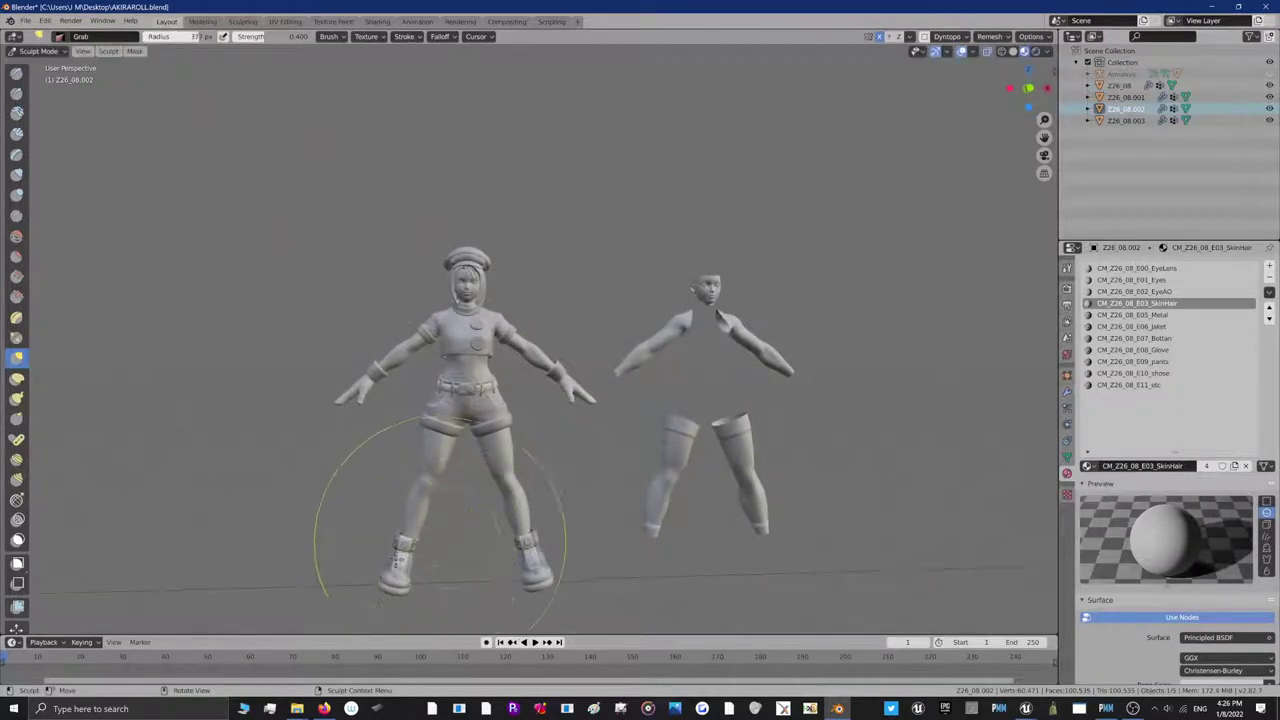
{"action": "left_click", "coordinate": [397, 545]}
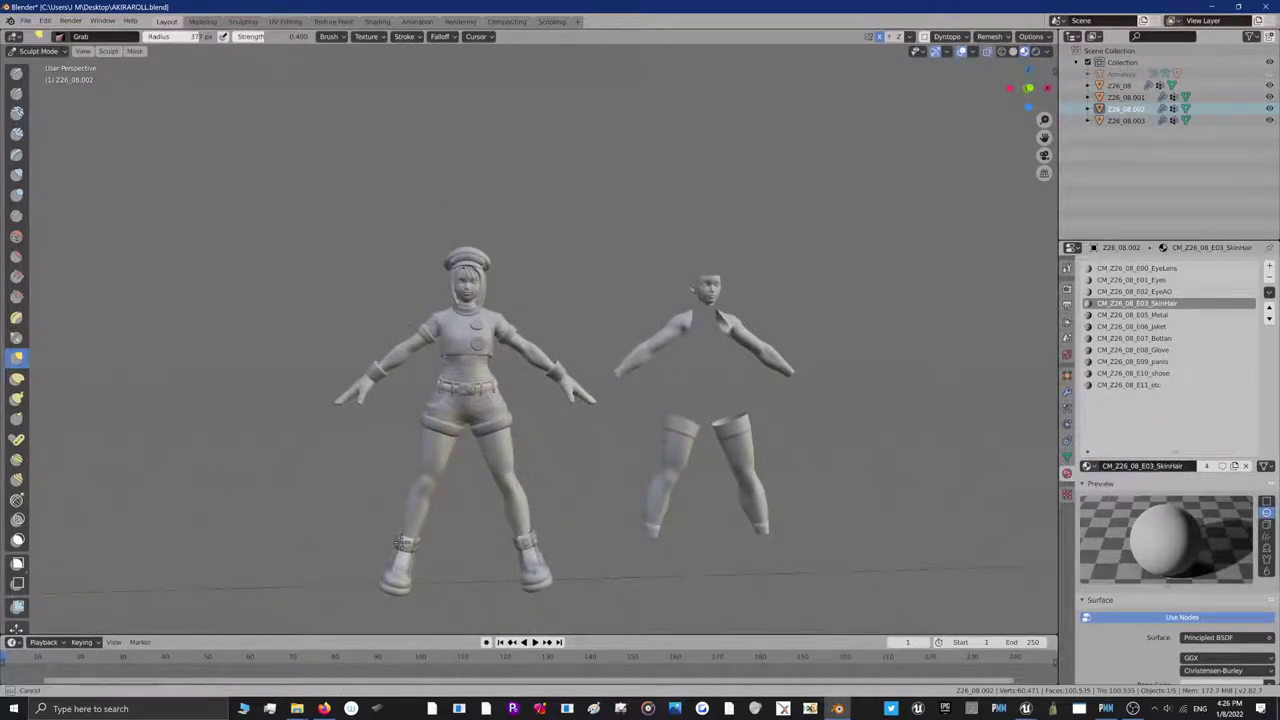
{"action": "scroll", "coordinate": [465, 460], "scroll_direction": "up", "scroll_amount": 1}
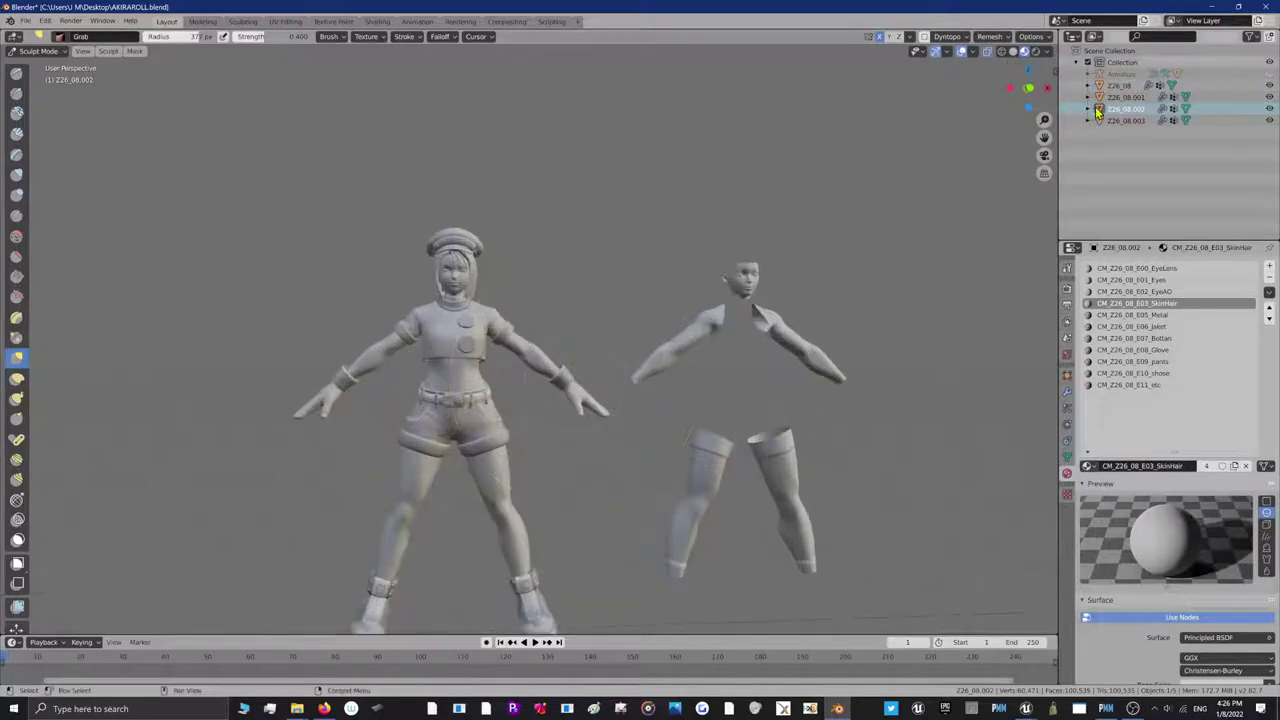
Set the Grab brush radius to 500 px and slightly shift the boot from a raised front view
{"action": "left_click_drag", "start_coordinate": [1044, 138], "coordinate": [1045, 30]}
{"action": "left_click_drag", "start_coordinate": [1033, 82], "coordinate": [1025, 104]}
{"action": "key", "text": "f"}
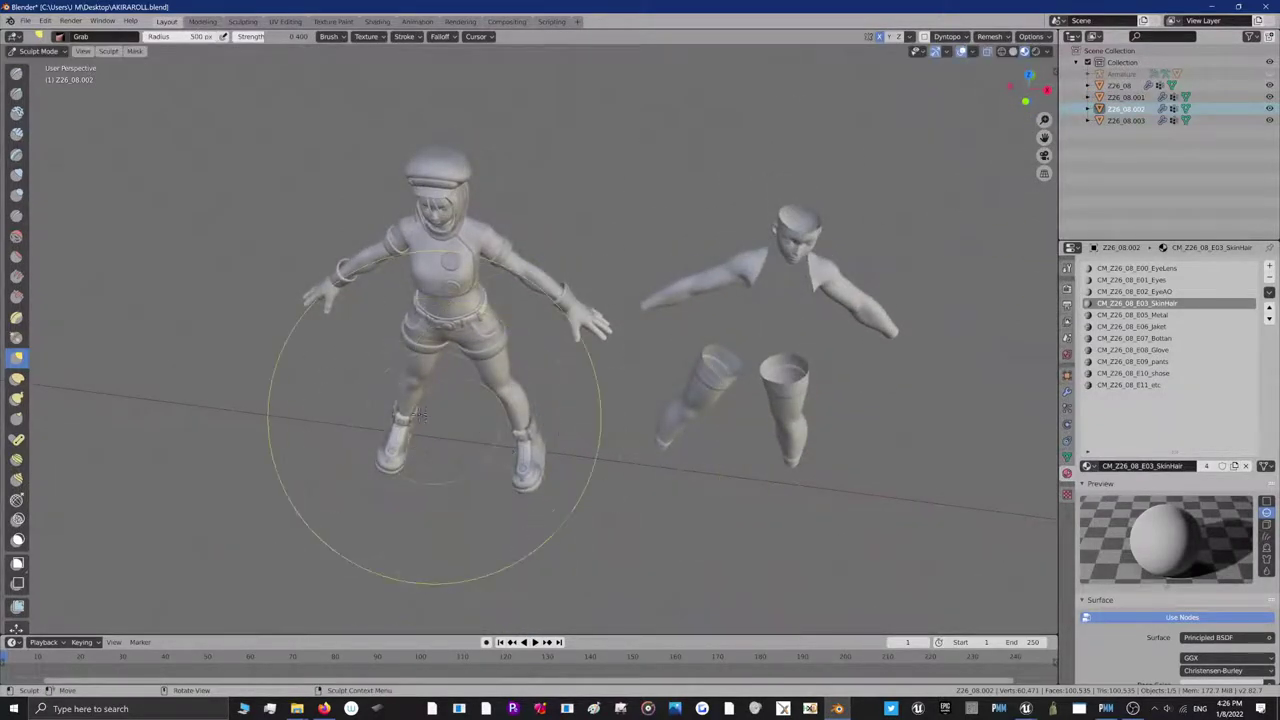
{"action": "left_click_drag", "start_coordinate": [398, 416], "coordinate": [401, 416]}
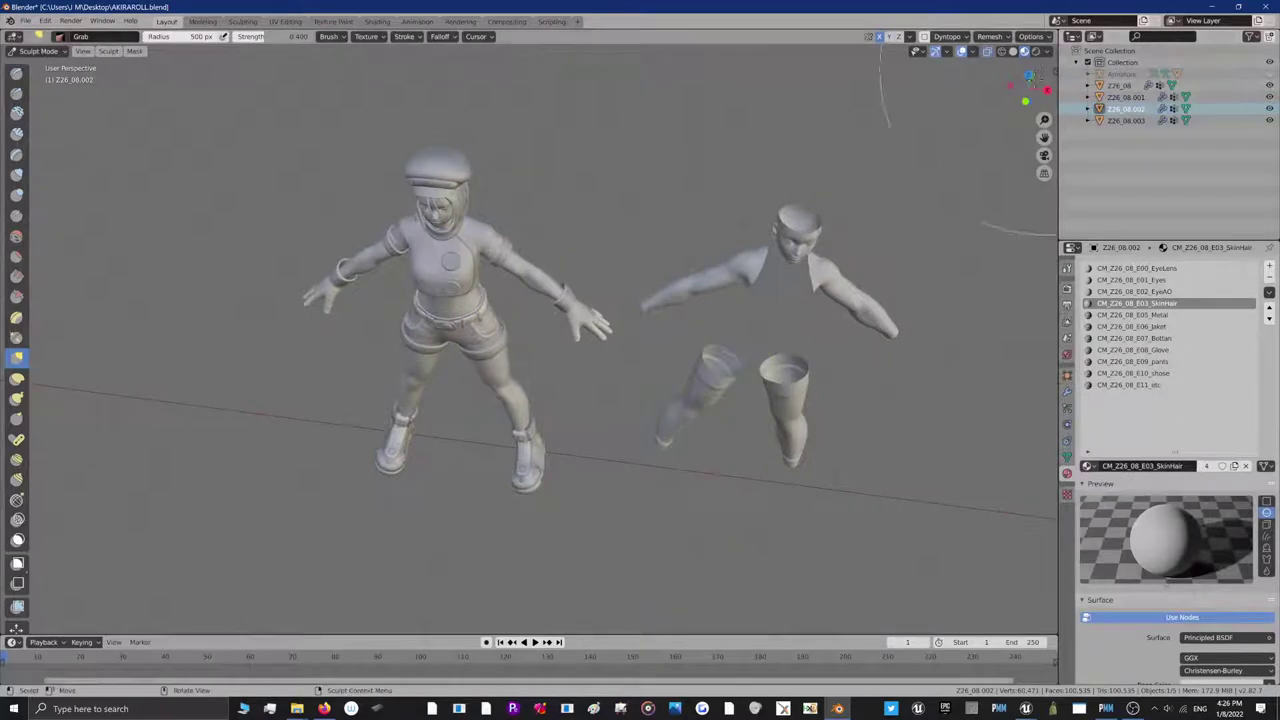
Set the Grab brush radius to 142 px and slightly adjust the top's lower hem from the back
{"action": "mouse_move", "coordinate": [1028, 87]}
{"action": "left_mouse_down"}
{"action": "mouse_move", "coordinate": [1279, 10]}
{"action": "mouse_move", "coordinate": [1040, 175]}
{"action": "mouse_move", "coordinate": [1105, 160]}
{"action": "left_mouse_up"}
{"action": "key", "text": "f"}
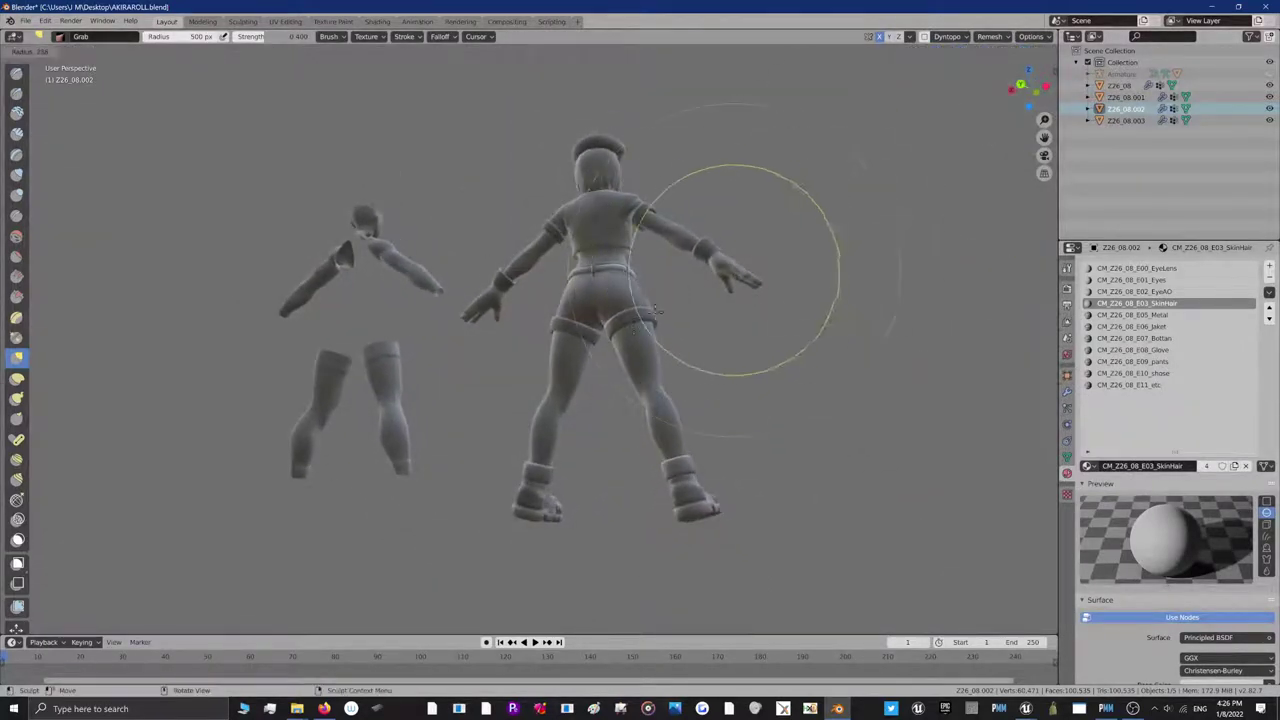
{"action": "left_click", "coordinate": [800, 269]}
{"action": "key", "text": "f"}
{"action": "left_click", "coordinate": [676, 329]}
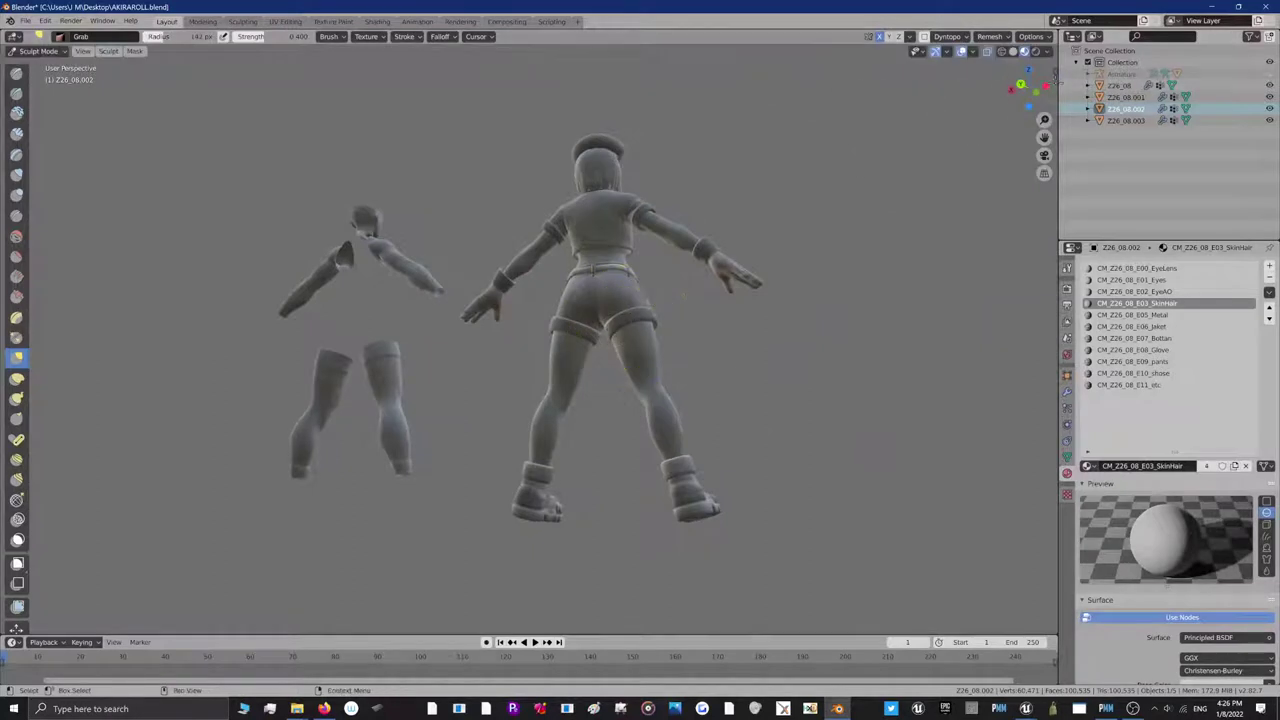
{"action": "left_click_drag", "start_coordinate": [1025, 88], "coordinate": [960, 105]}
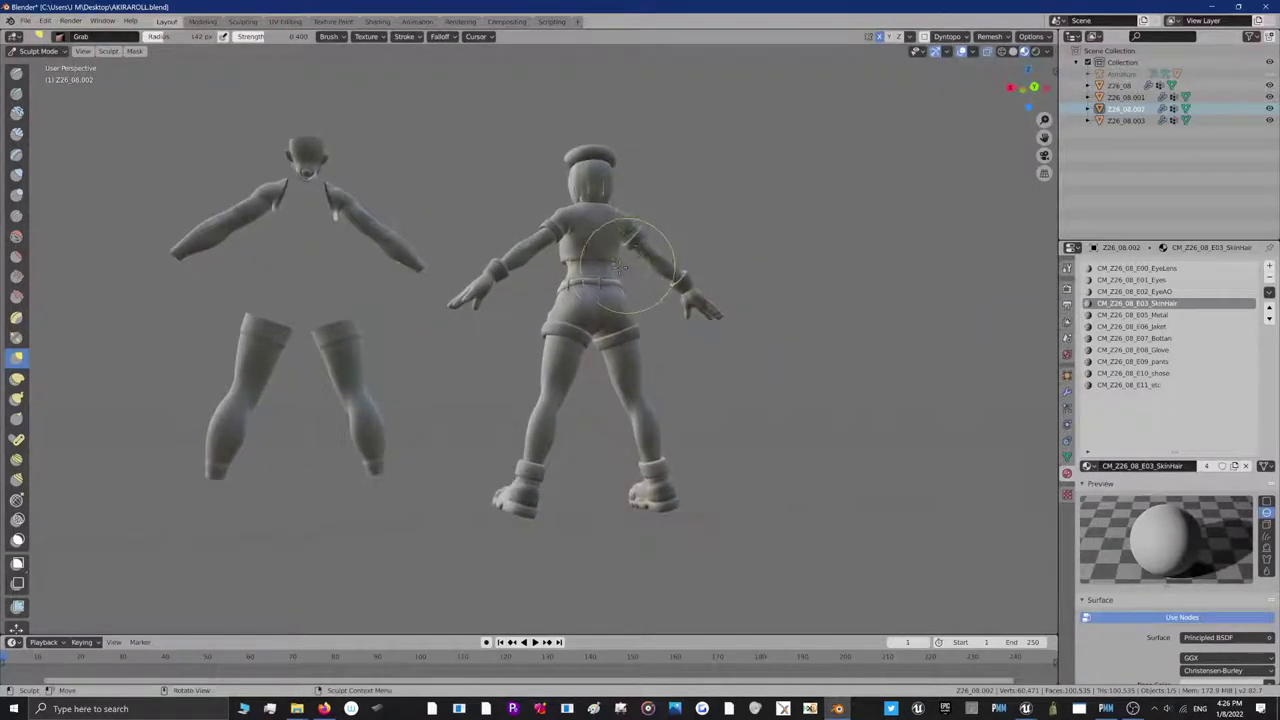
{"action": "left_click_drag", "start_coordinate": [615, 263], "coordinate": [613, 263]}
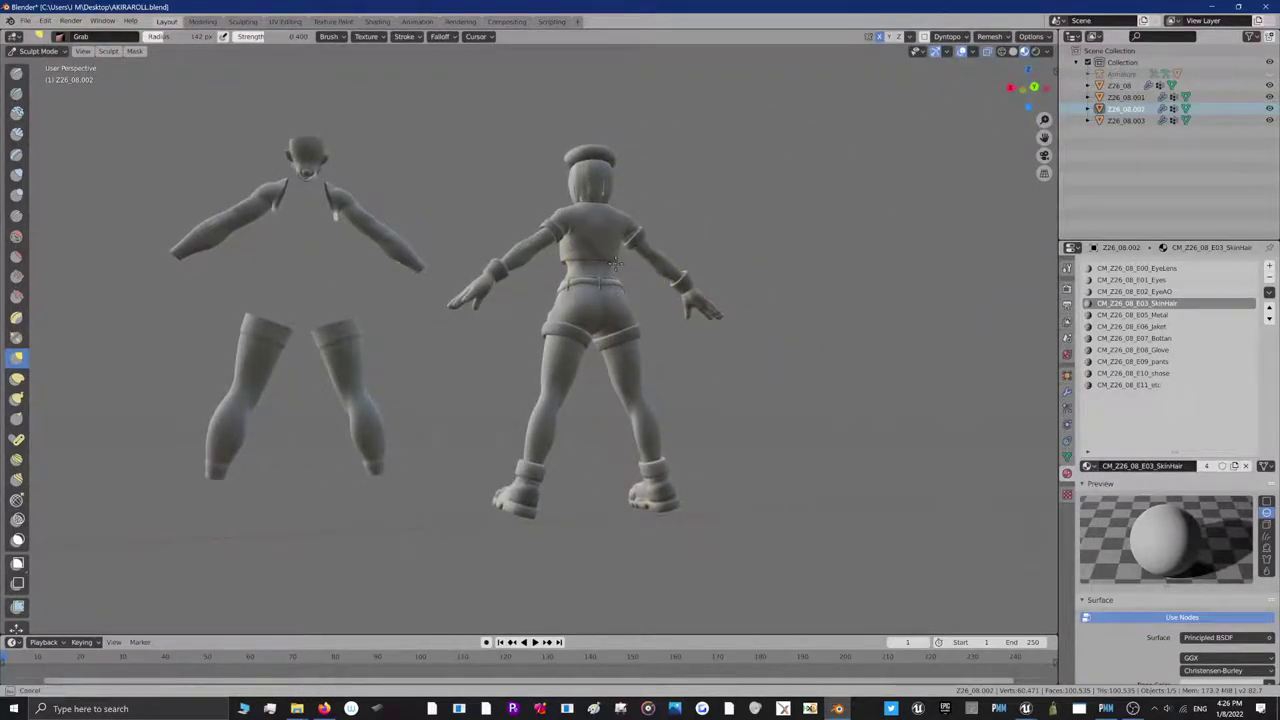
{"action": "scroll", "coordinate": [630, 275], "scroll_direction": "up", "scroll_amount": 3}
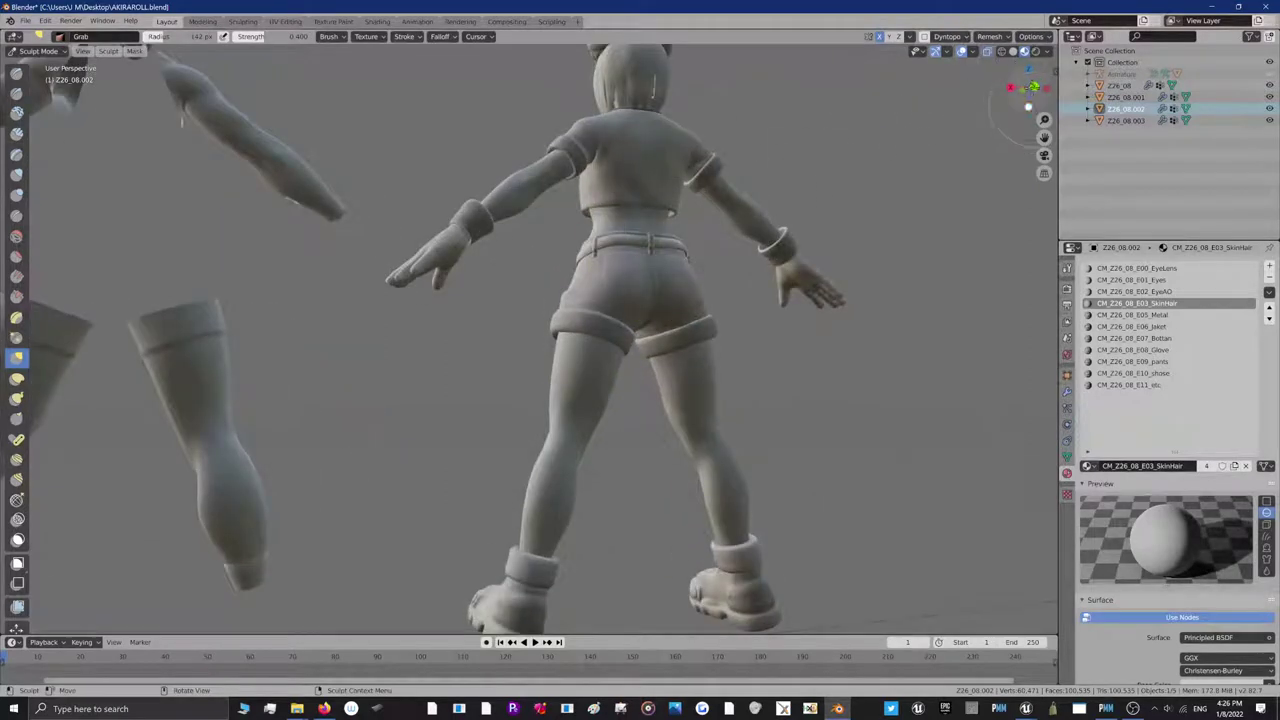
Return to Object Mode in front view, select the Z41_05 body and switch it to Edit Mode
{"action": "left_click_drag", "start_coordinate": [1032, 88], "coordinate": [700, 100]}
{"action": "left_click", "coordinate": [1028, 88]}
{"action": "scroll", "coordinate": [382, 153], "scroll_direction": "down", "scroll_amount": 2}
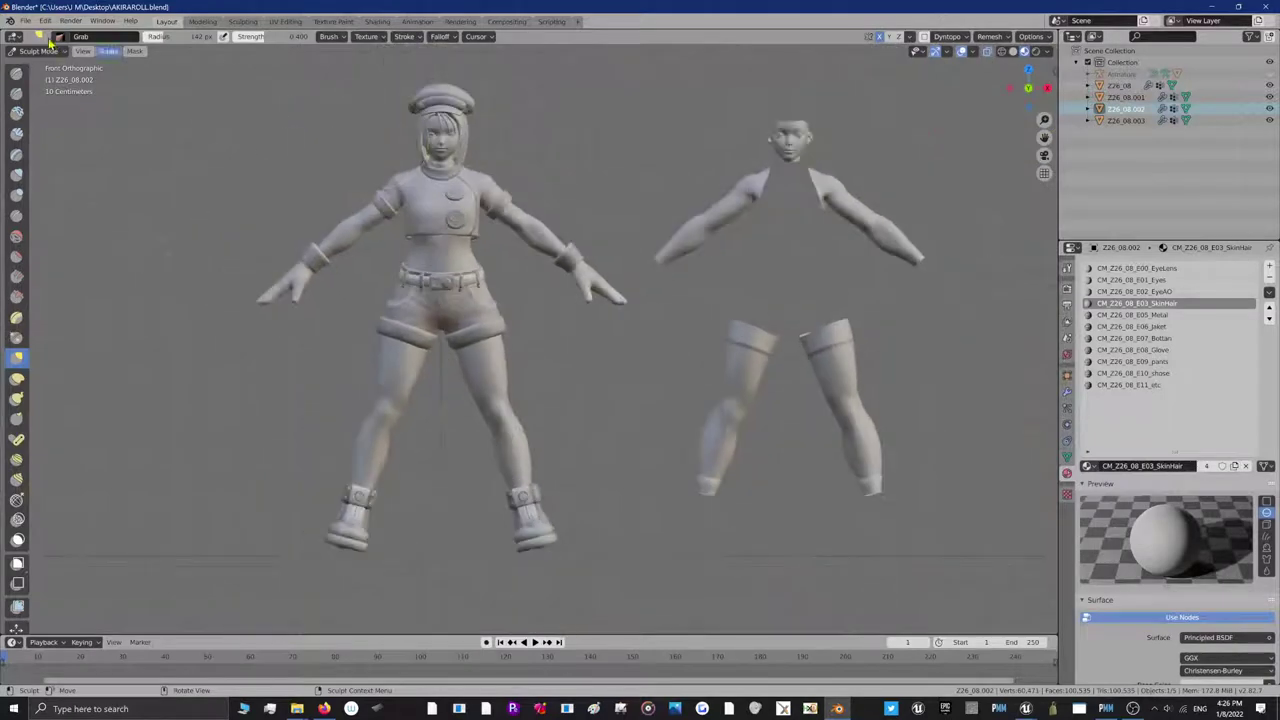
{"action": "left_click", "coordinate": [36, 51]}
{"action": "key", "text": "Return"}
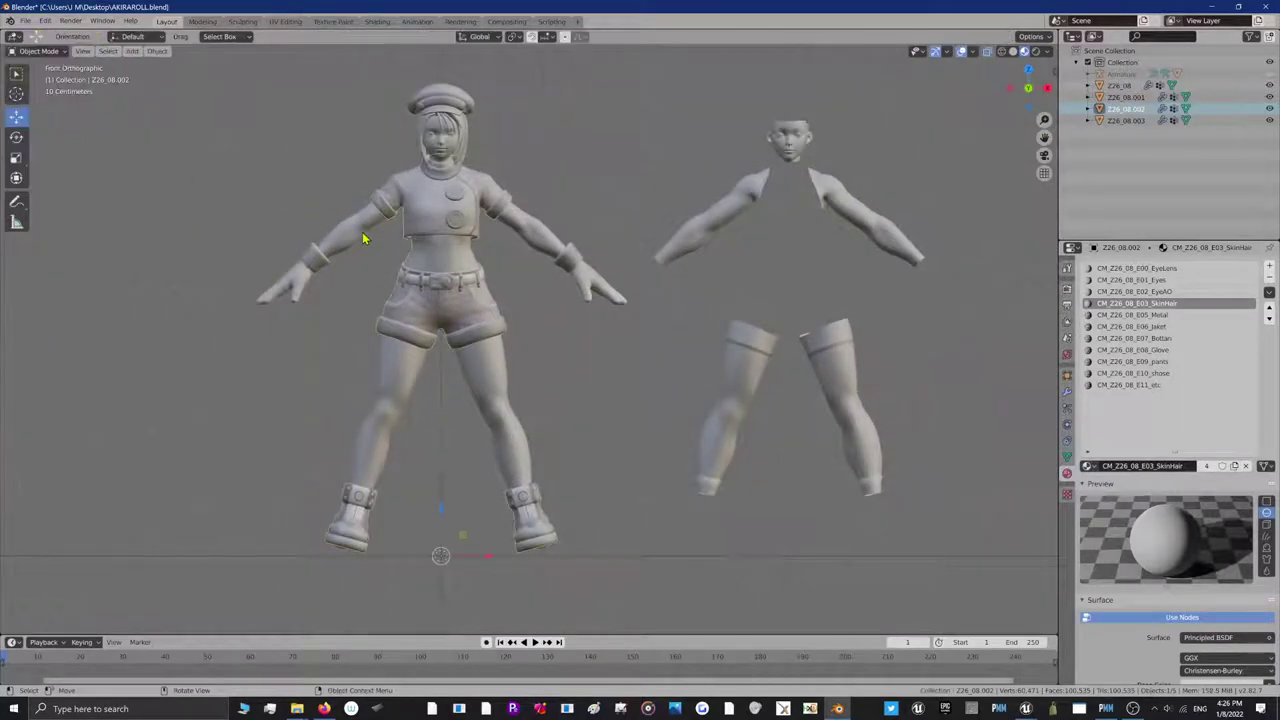
{"action": "left_click", "coordinate": [343, 228]}
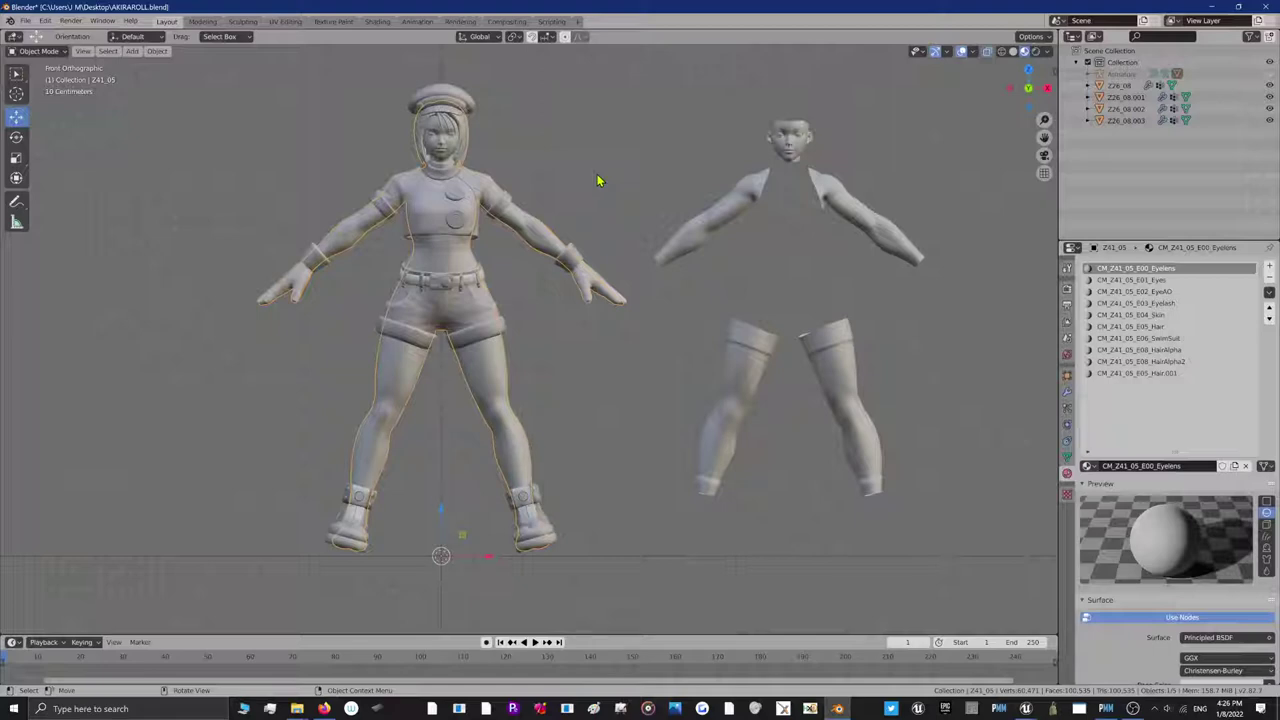
{"action": "left_click", "coordinate": [740, 204]}
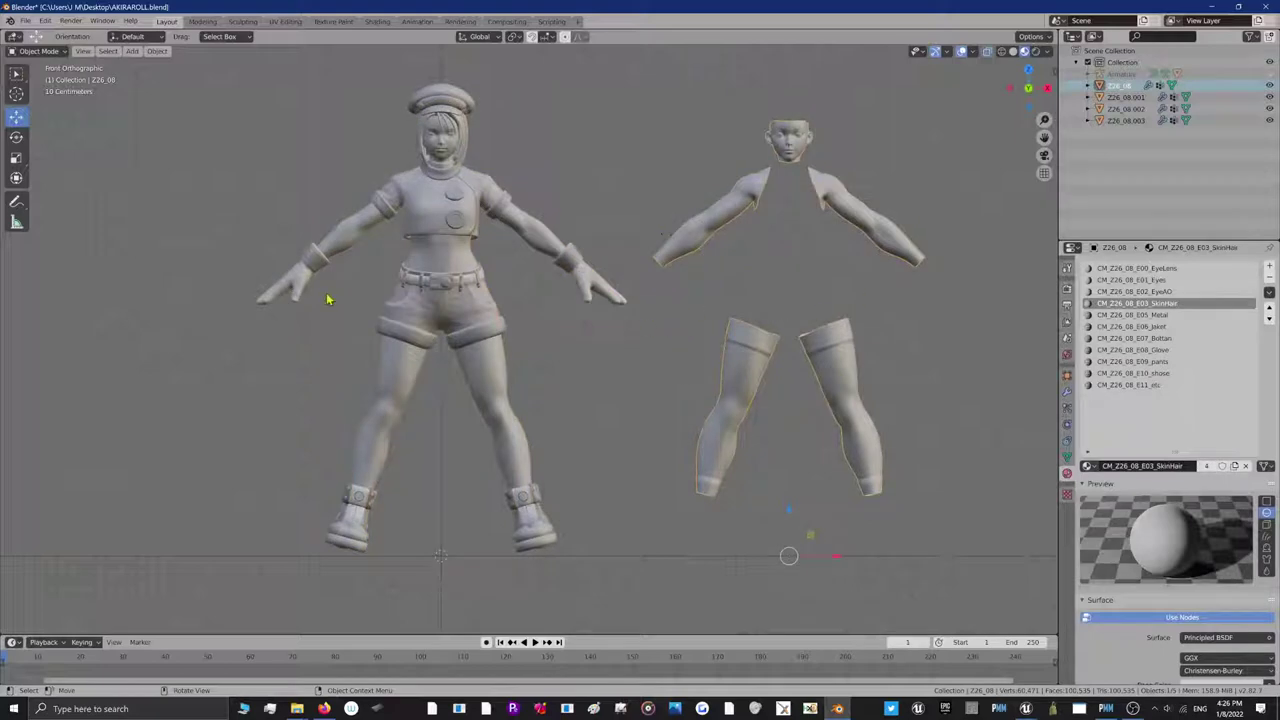
{"action": "left_click", "coordinate": [330, 248]}
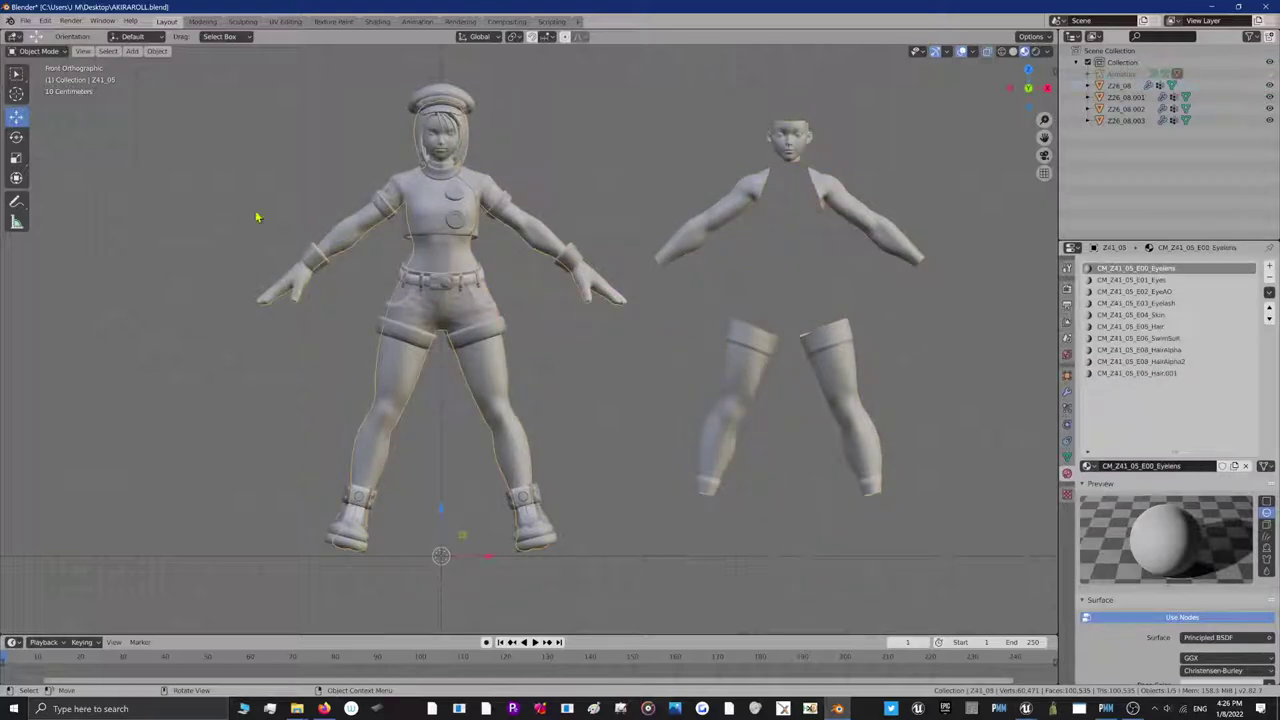
{"action": "left_click", "coordinate": [38, 51]}
{"action": "left_click", "coordinate": [45, 79]}
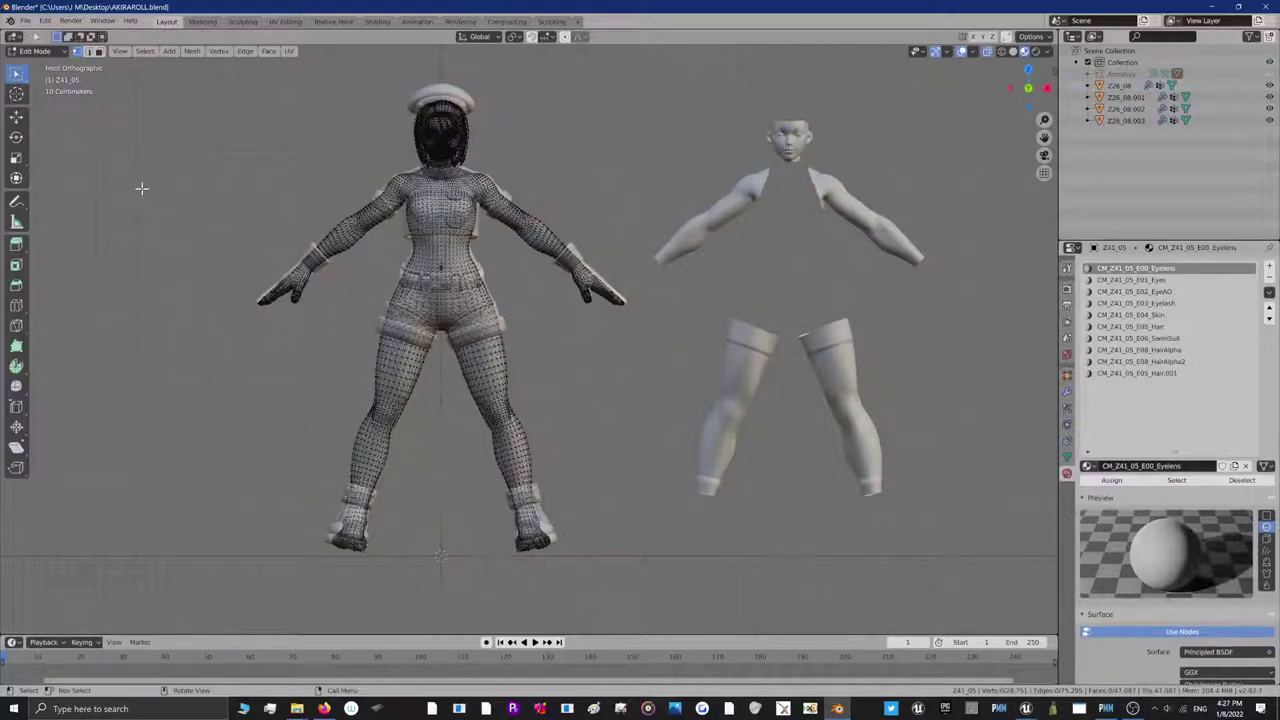
Examine how the Z41_05 body mesh sits inside the clothes from the front and side
{"action": "scroll", "coordinate": [179, 231], "scroll_direction": "up", "scroll_amount": 1}
{"action": "scroll", "coordinate": [179, 231], "scroll_direction": "up", "scroll_amount": 1}
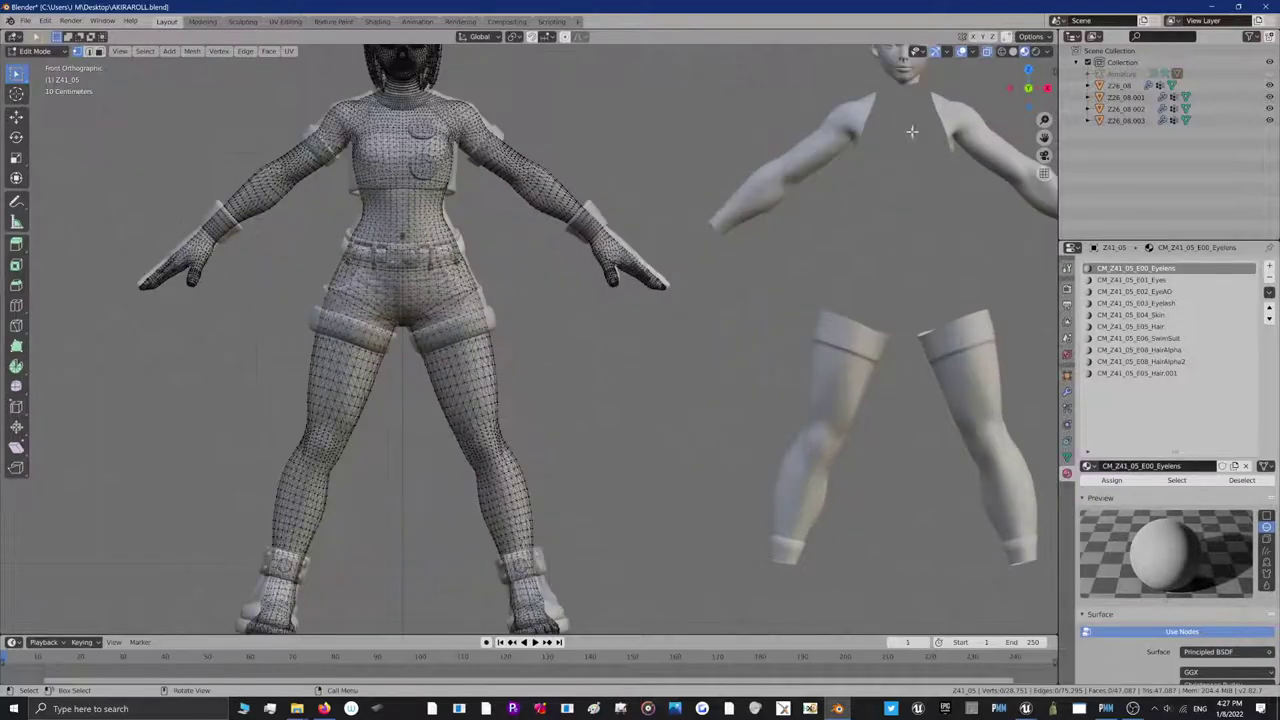
{"action": "mouse_move", "coordinate": [1027, 70]}
{"action": "left_mouse_down"}
{"action": "mouse_move", "coordinate": [970, 72]}
{"action": "mouse_move", "coordinate": [1012, 80]}
{"action": "left_mouse_up"}
{"action": "left_click", "coordinate": [1022, 87]}
{"action": "left_click", "coordinate": [1025, 86]}
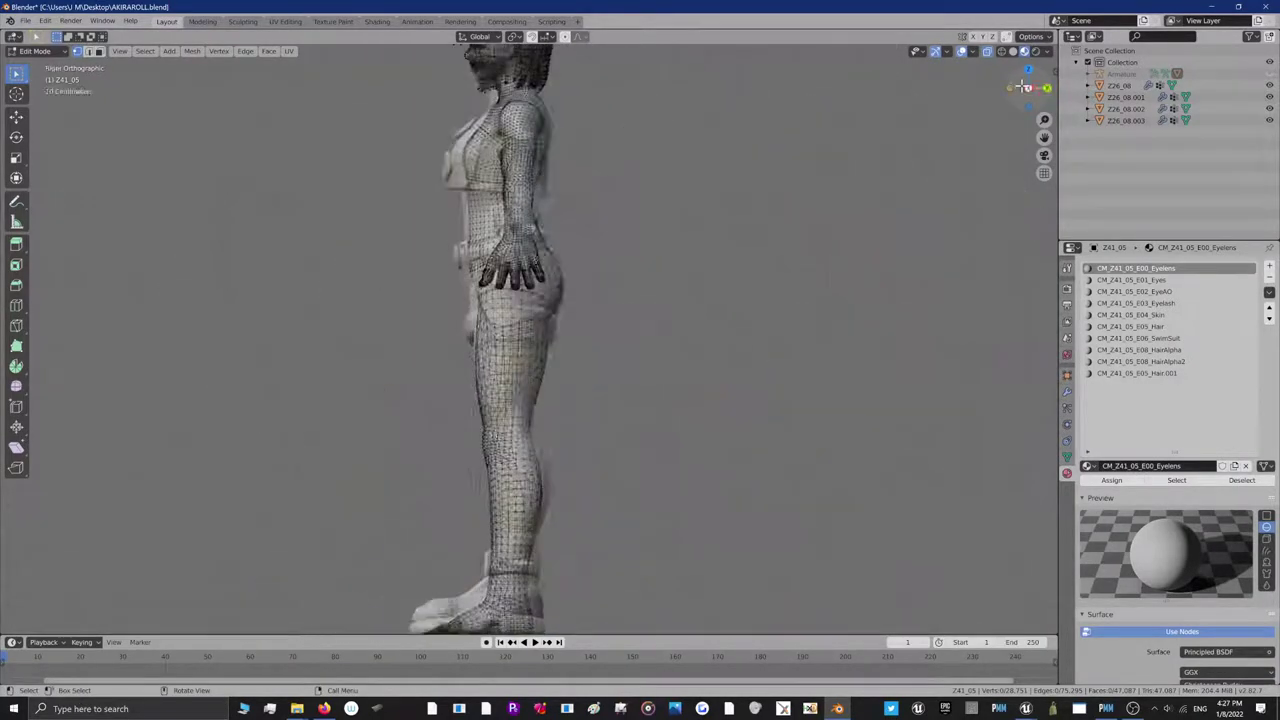
{"action": "left_click", "coordinate": [1022, 87]}
{"action": "left_click_drag", "start_coordinate": [1006, 88], "coordinate": [1015, 80]}
{"action": "scroll", "coordinate": [515, 80], "scroll_direction": "down", "scroll_amount": 1}
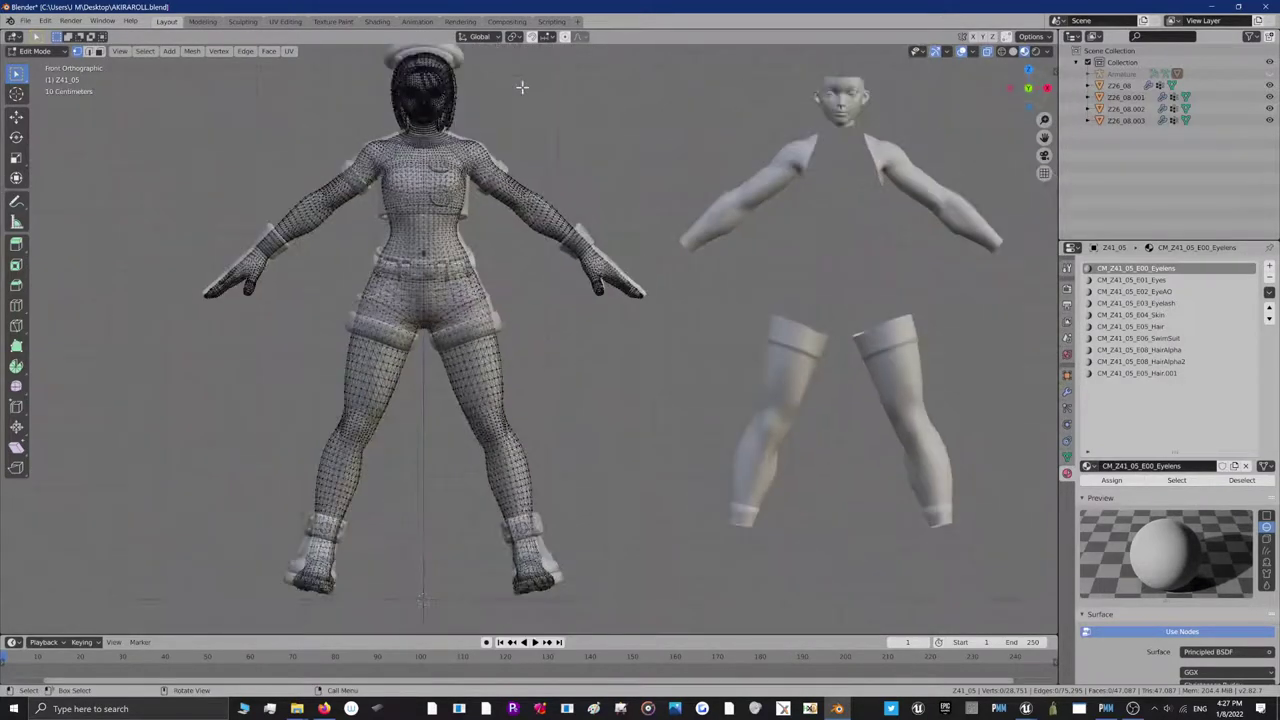
Using Wireframe shading, select the vertices of both Z41_05 hands up to the glove cuffs and delete them
{"action": "left_click", "coordinate": [1000, 52]}
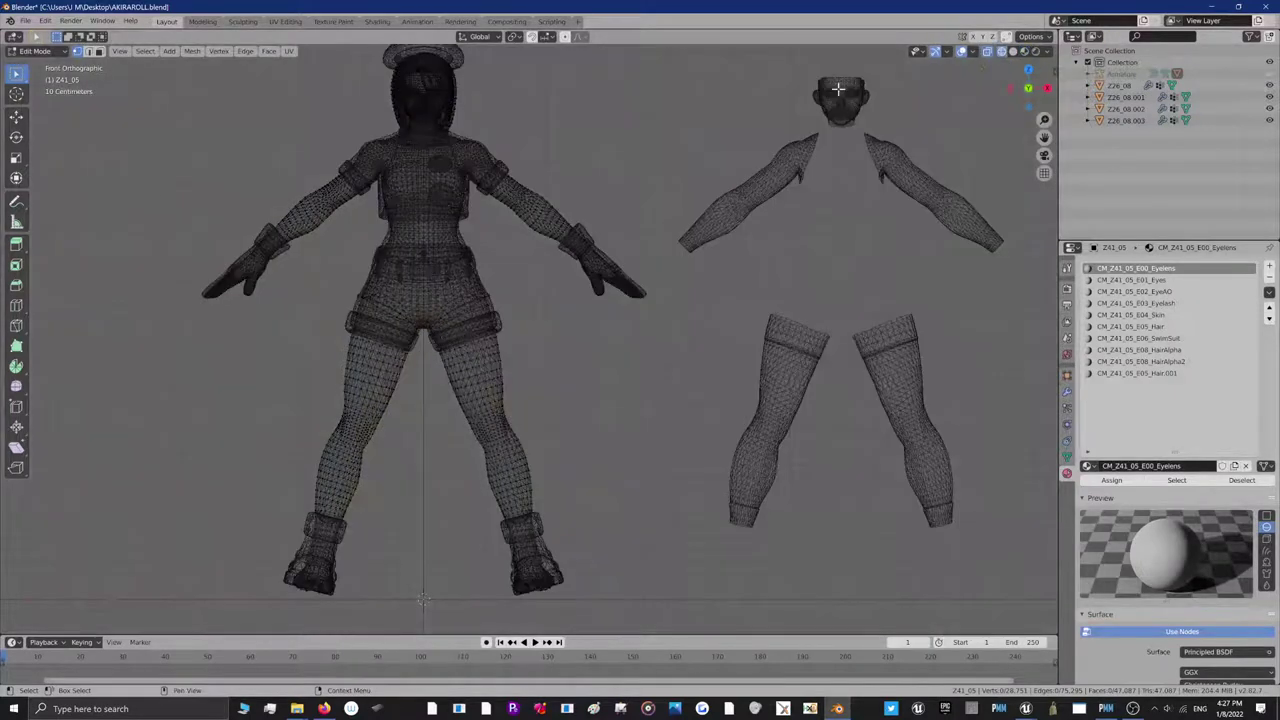
{"action": "scroll", "coordinate": [196, 221], "scroll_direction": "up", "scroll_amount": 1}
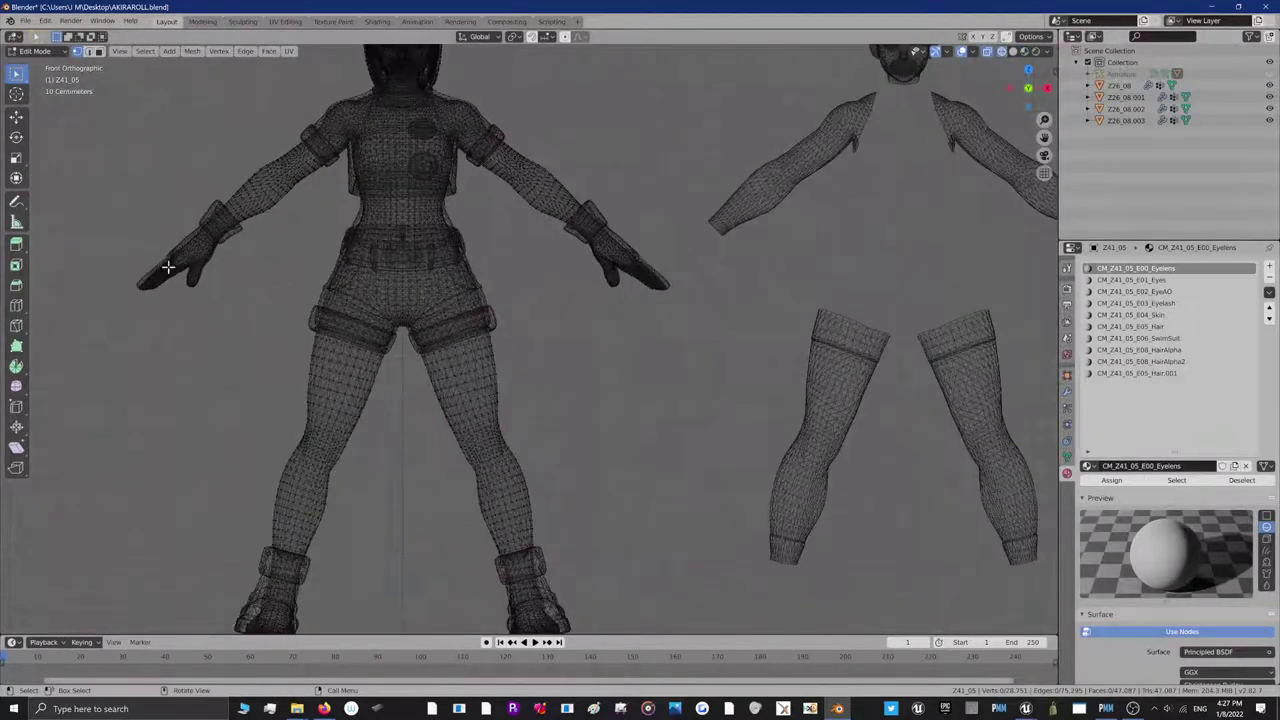
{"action": "left_click_drag", "start_coordinate": [120, 256], "coordinate": [203, 342]}
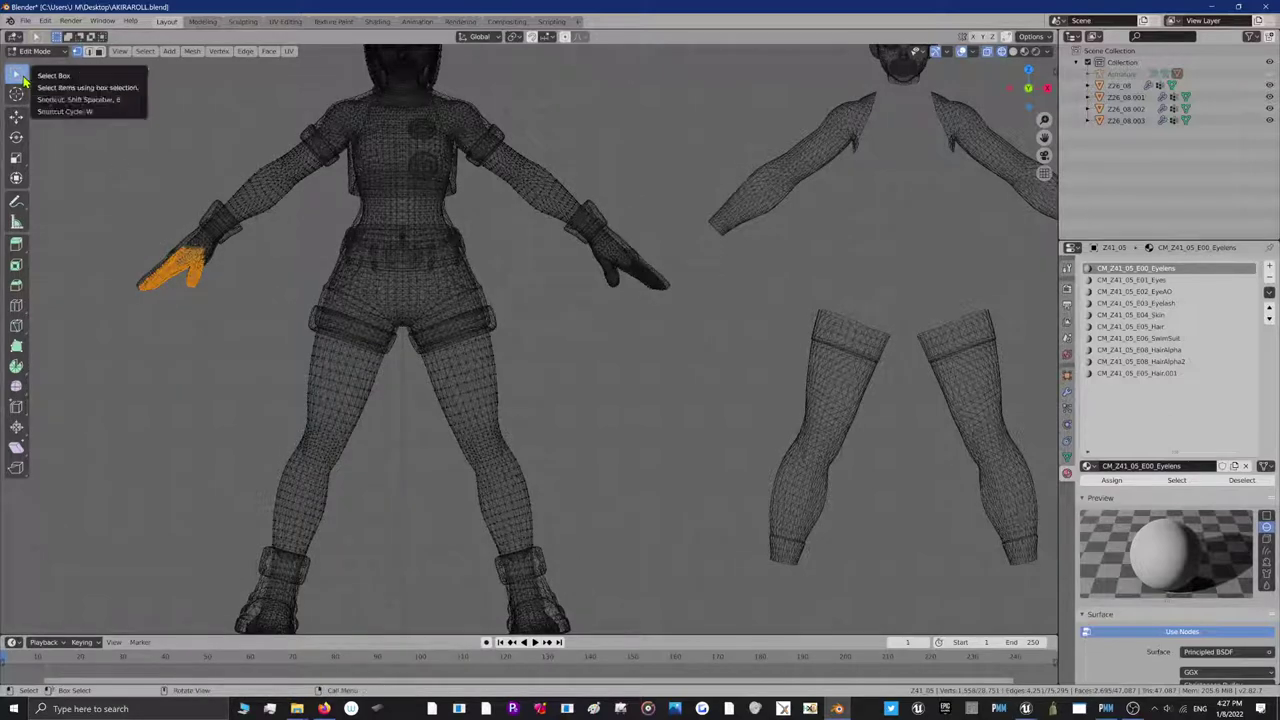
{"action": "key", "text": "b"}
{"action": "left_click_drag", "start_coordinate": [210, 288], "coordinate": [209, 286]}
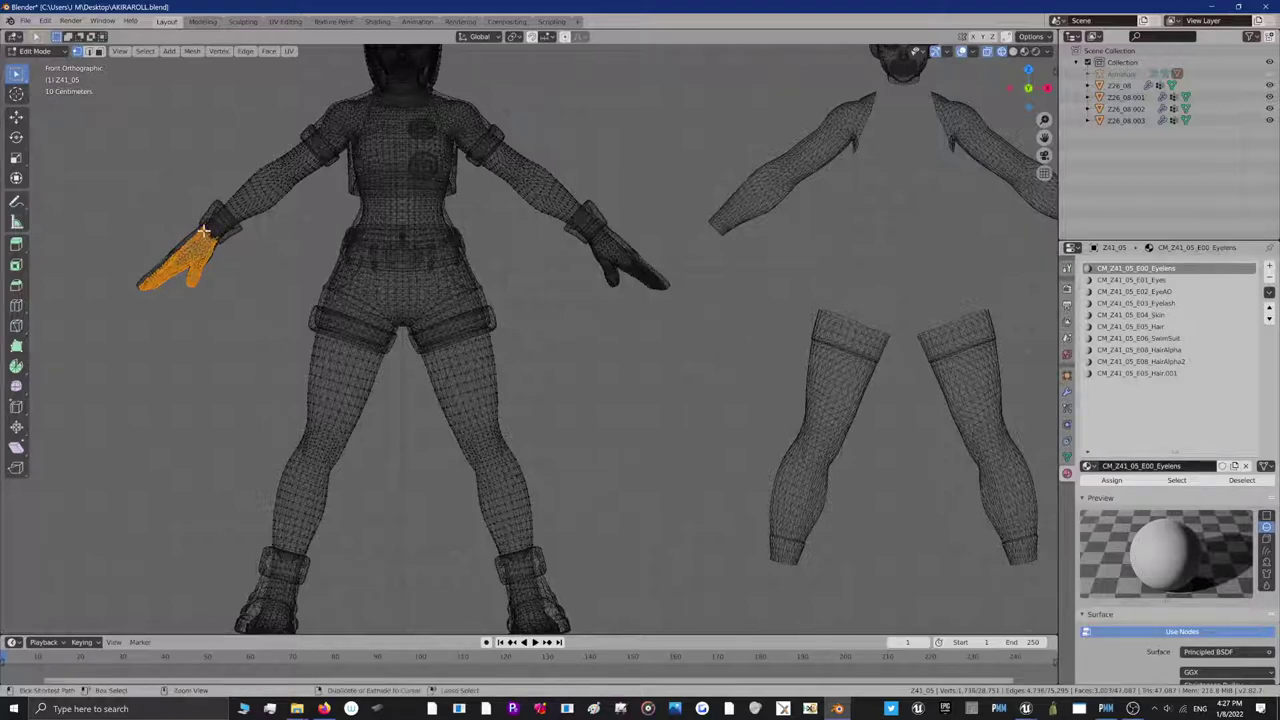
{"action": "mouse_move", "coordinate": [201, 227]}
{"action": "left_mouse_down", "text": "shift"}
{"action": "mouse_move", "coordinate": [221, 249]}
{"action": "mouse_move", "coordinate": [213, 233]}
{"action": "left_mouse_up", "text": "shift"}
{"action": "left_click", "coordinate": [212, 224], "text": "shift"}
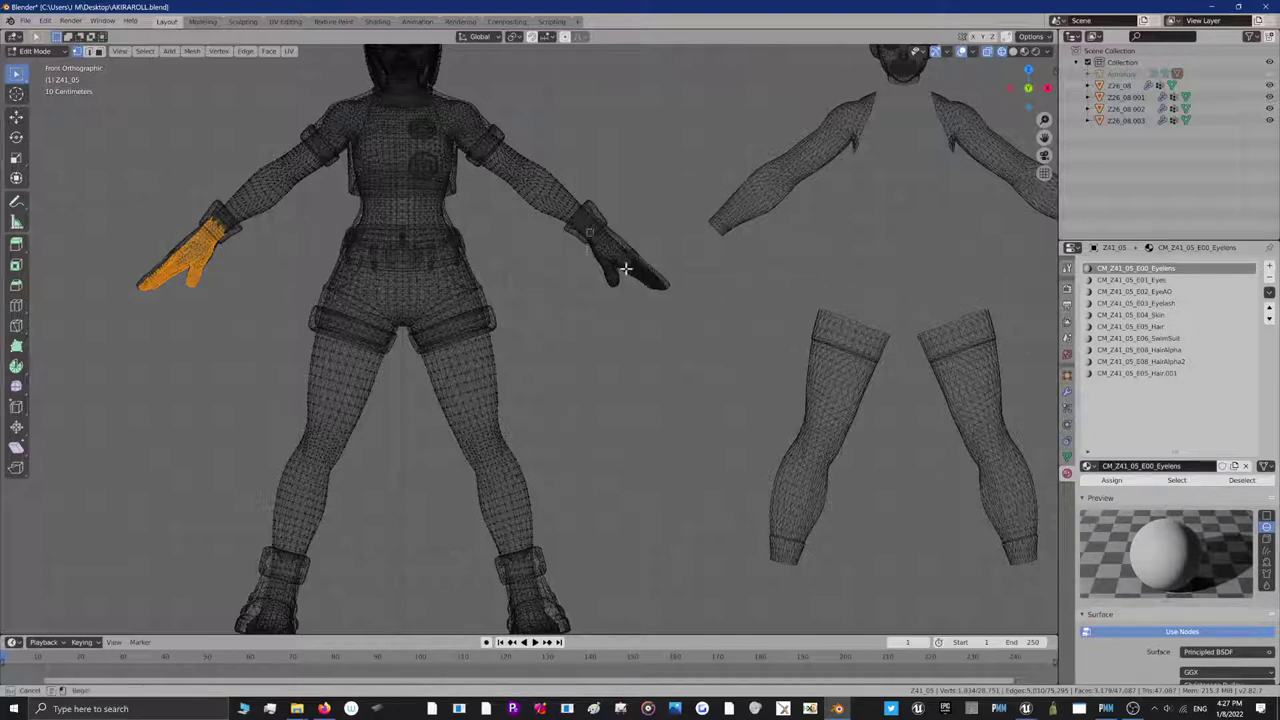
{"action": "left_click_drag", "start_coordinate": [587, 230], "coordinate": [668, 308]}
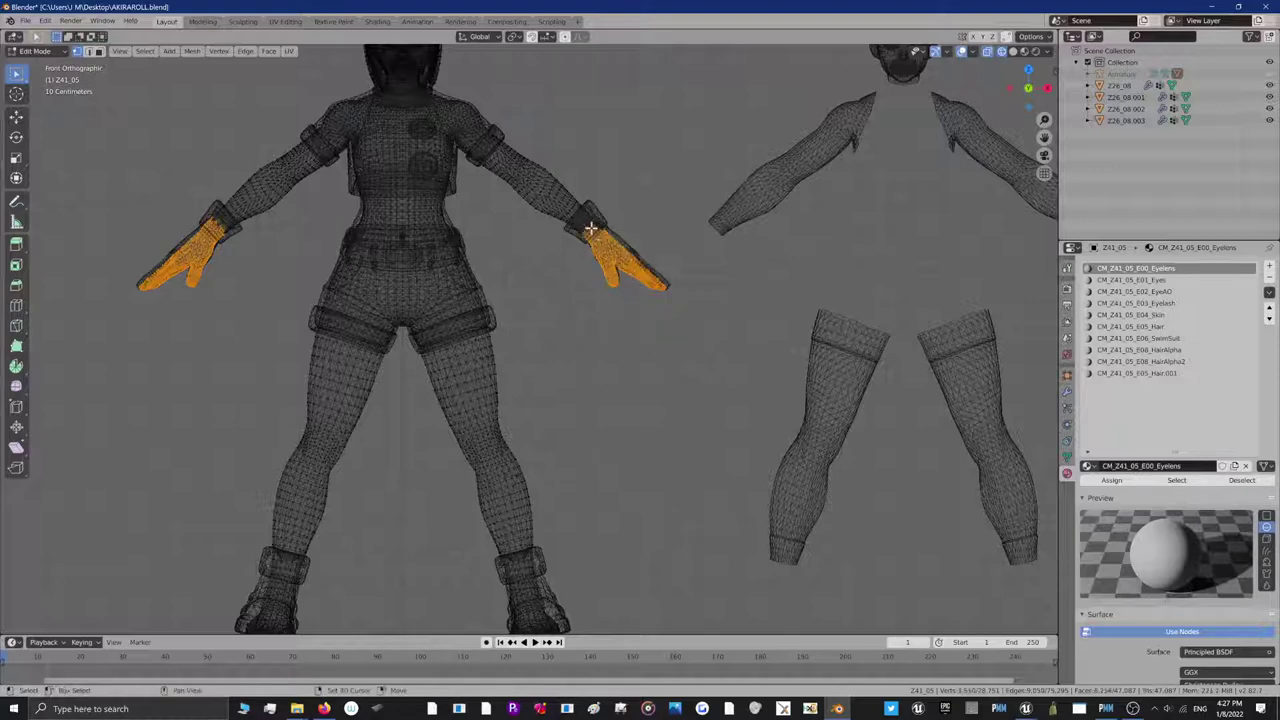
{"action": "mouse_move", "coordinate": [590, 212]}
{"action": "left_mouse_down", "text": "shift"}
{"action": "mouse_move", "coordinate": [593, 245]}
{"action": "mouse_move", "coordinate": [592, 218]}
{"action": "left_mouse_up", "text": "shift"}
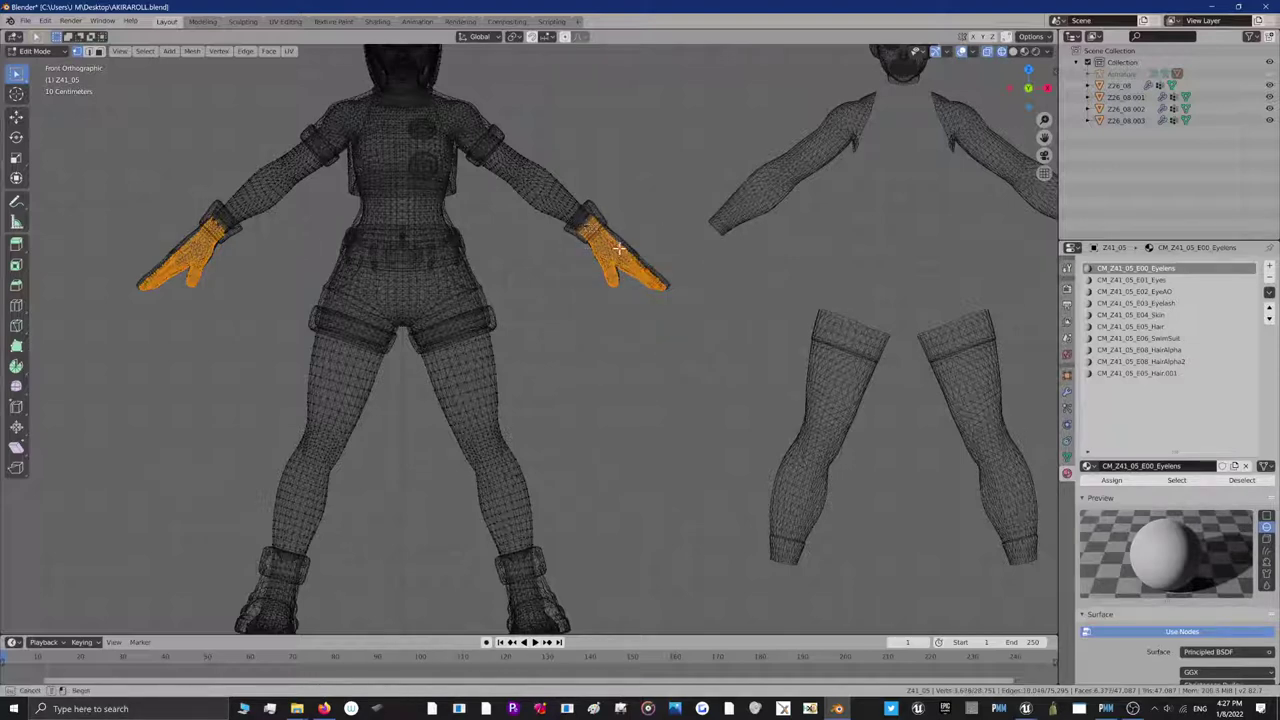
{"action": "scroll", "coordinate": [500, 426], "scroll_direction": "down", "scroll_amount": 2}
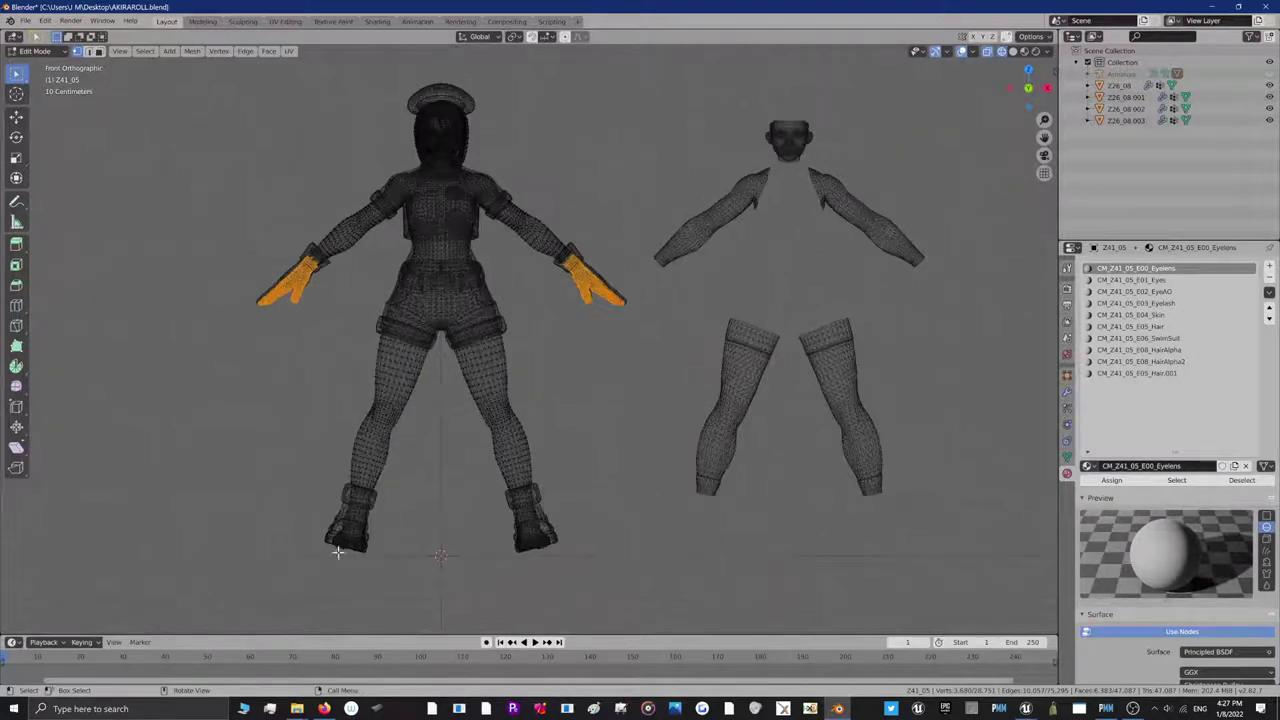
{"action": "left_click_drag", "start_coordinate": [317, 517], "coordinate": [379, 566], "text": "shift"}
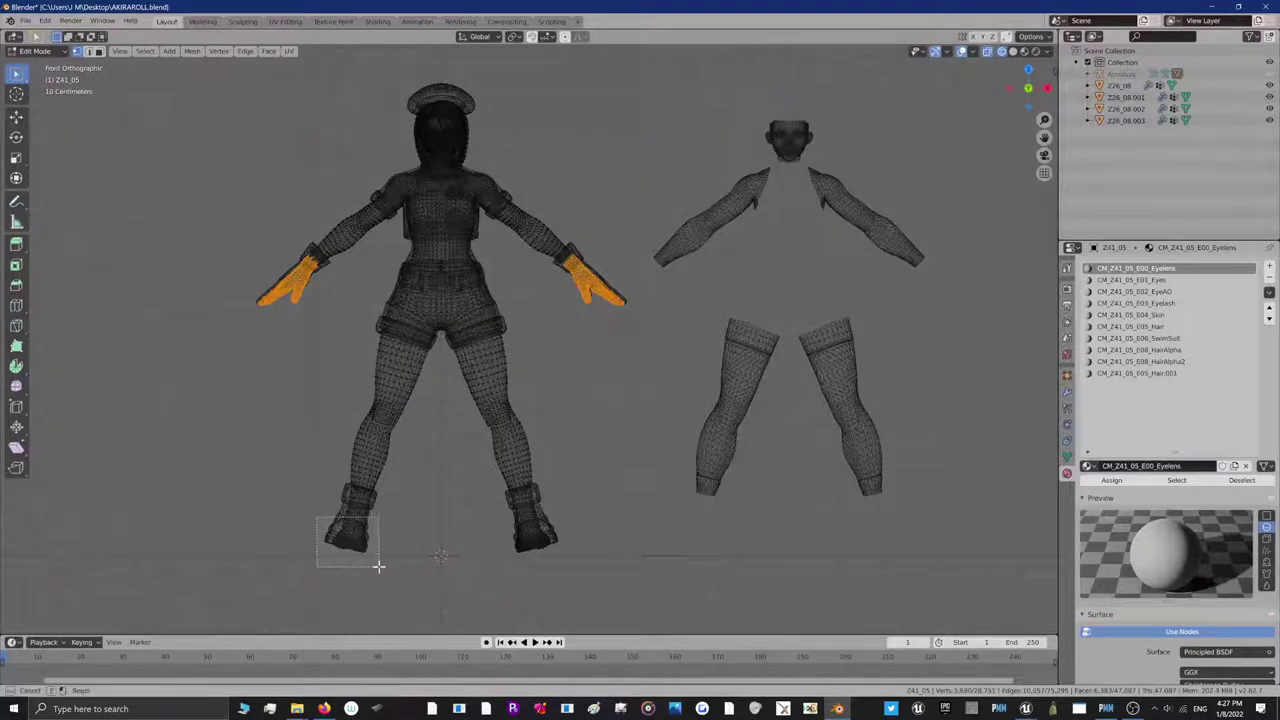
{"action": "left_click_drag", "start_coordinate": [298, 535], "coordinate": [289, 531]}
{"action": "right_click", "coordinate": [286, 303]}
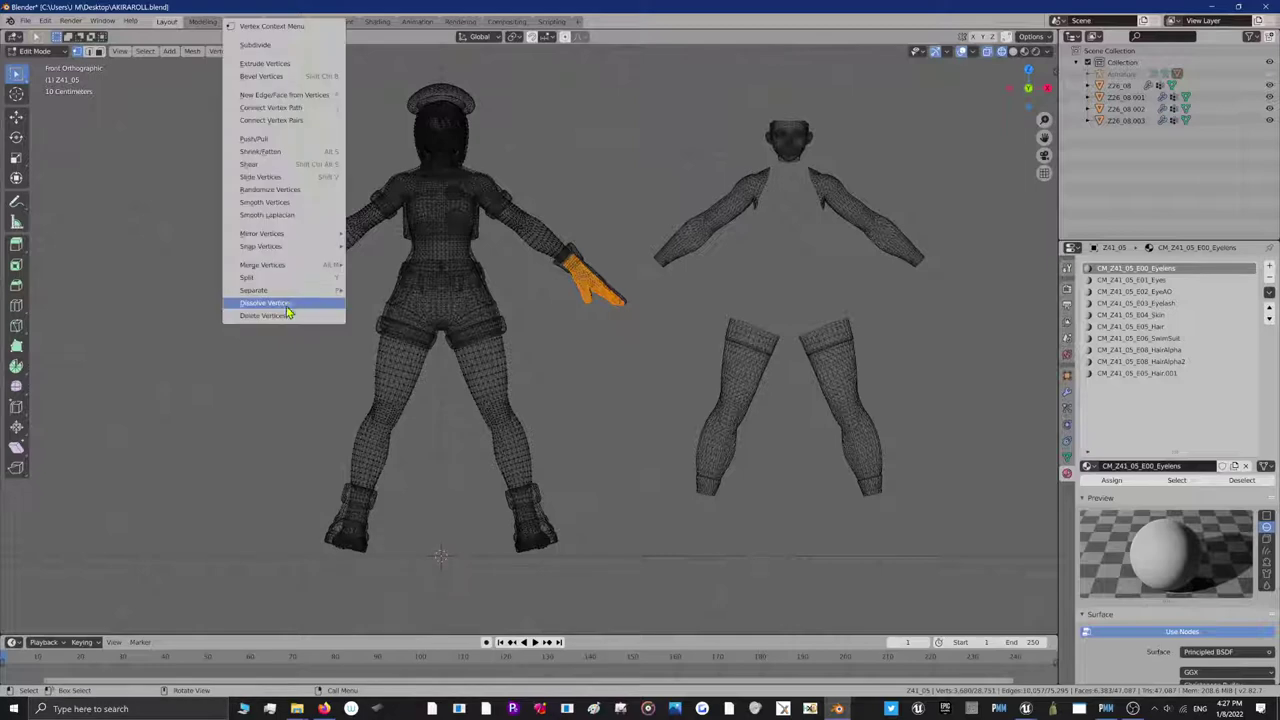
{"action": "left_click", "coordinate": [262, 315]}
Return to Object Mode, select Z26_08.002, switch it to Sculpt Mode and resize the Grab brush for the boots
{"action": "left_click", "coordinate": [35, 51]}
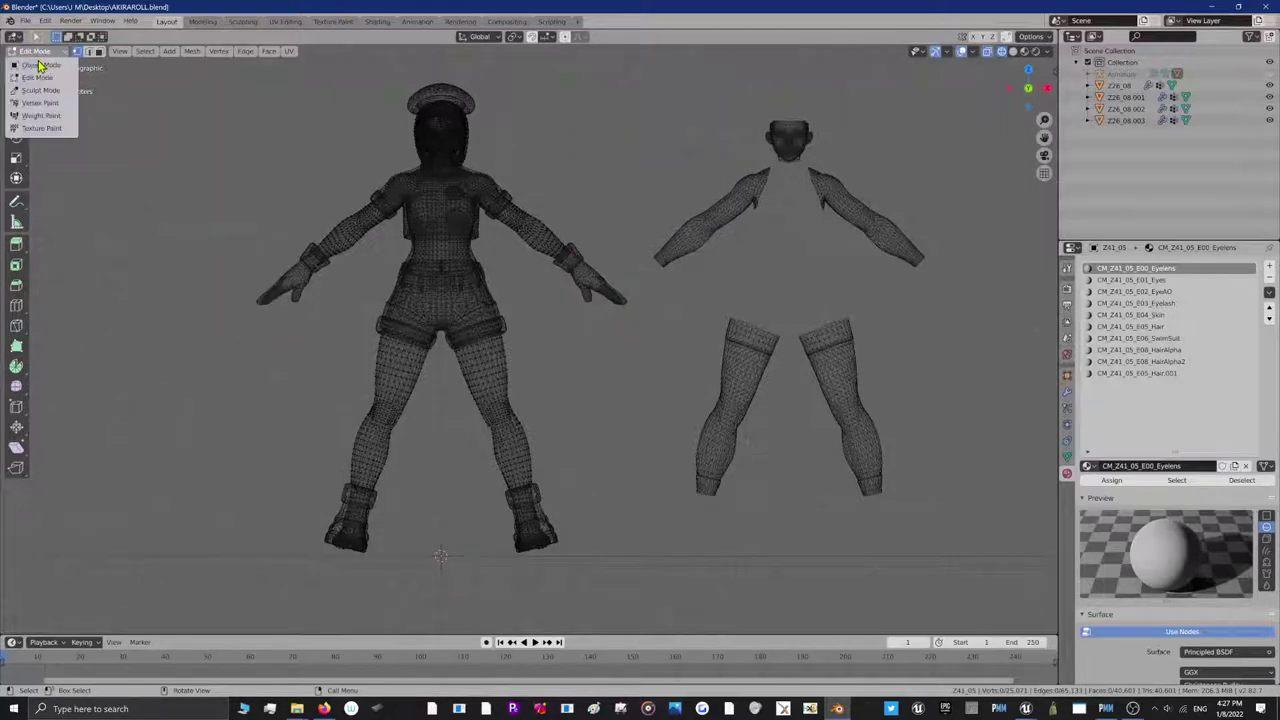
{"action": "left_click", "coordinate": [35, 54]}
{"action": "left_click", "coordinate": [340, 522]}
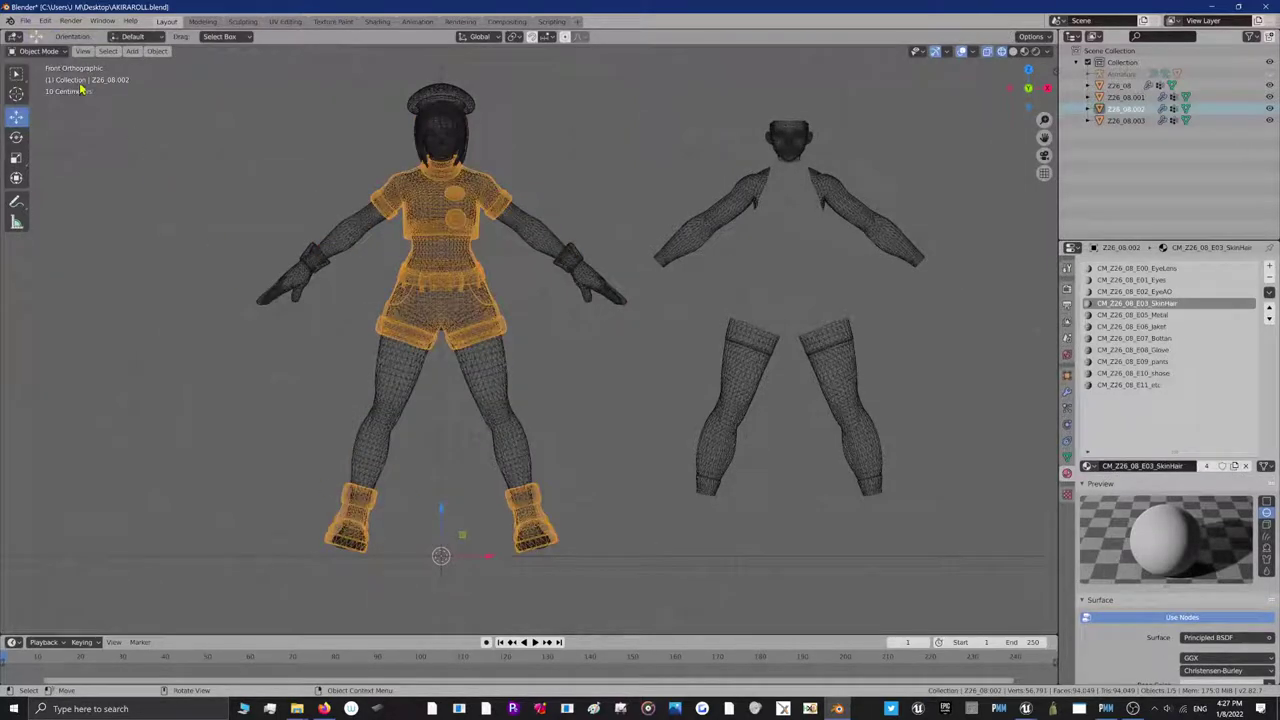
{"action": "left_click", "coordinate": [38, 51]}
{"action": "left_click", "coordinate": [36, 98]}
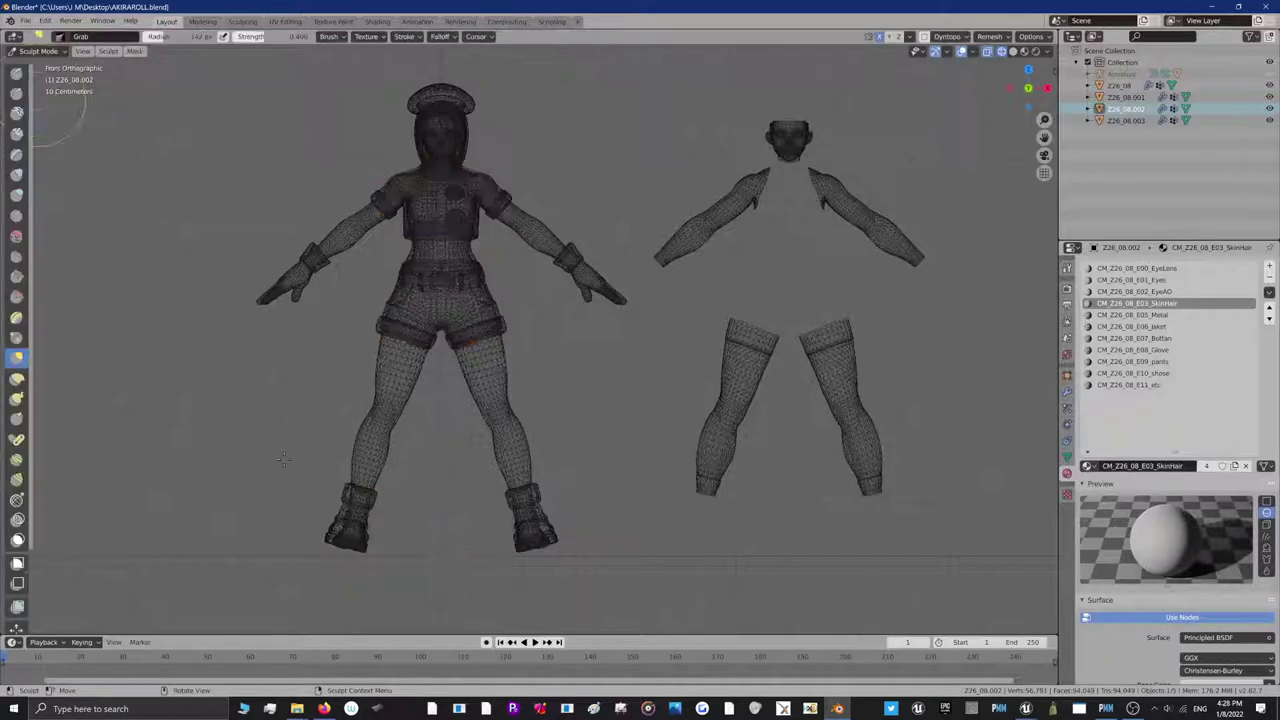
{"action": "key", "text": "f"}
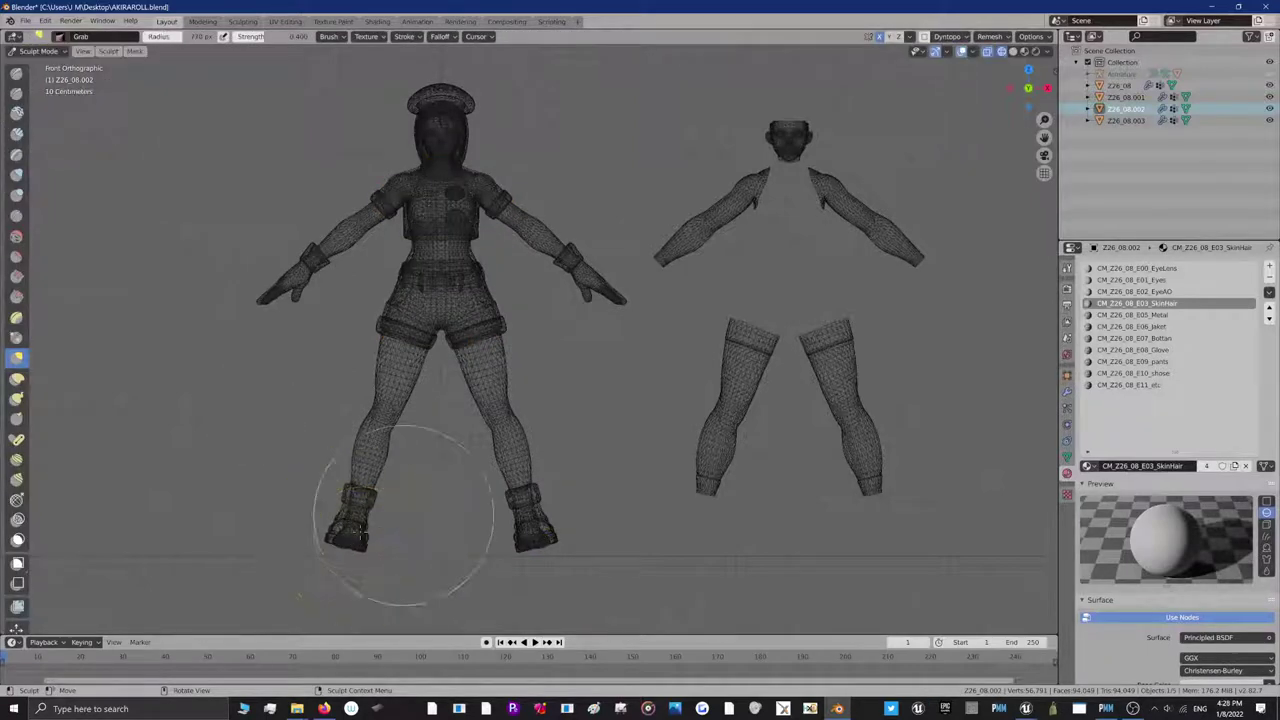
Pull the boots inward around the feet with the Grab brush, and switch the Z41_05 body to Edit Mode
{"action": "left_click", "coordinate": [340, 533]}
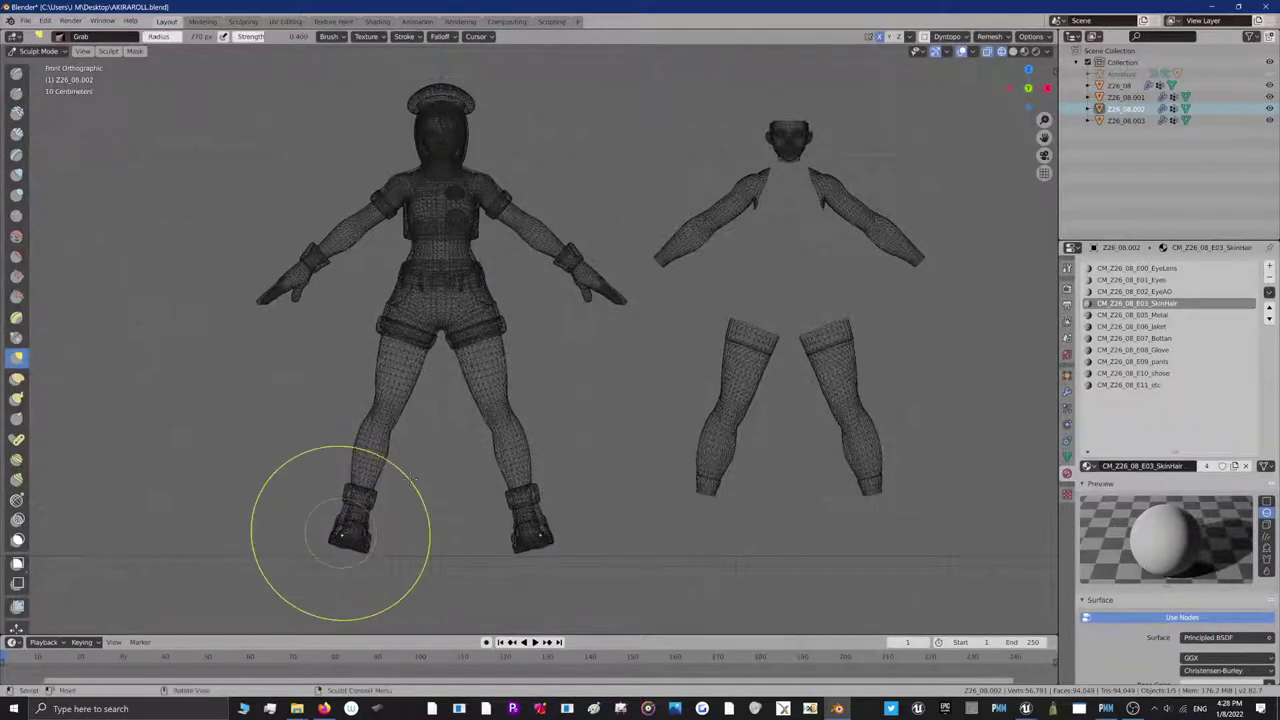
{"action": "scroll", "coordinate": [210, 103], "scroll_direction": "up", "scroll_amount": 1}
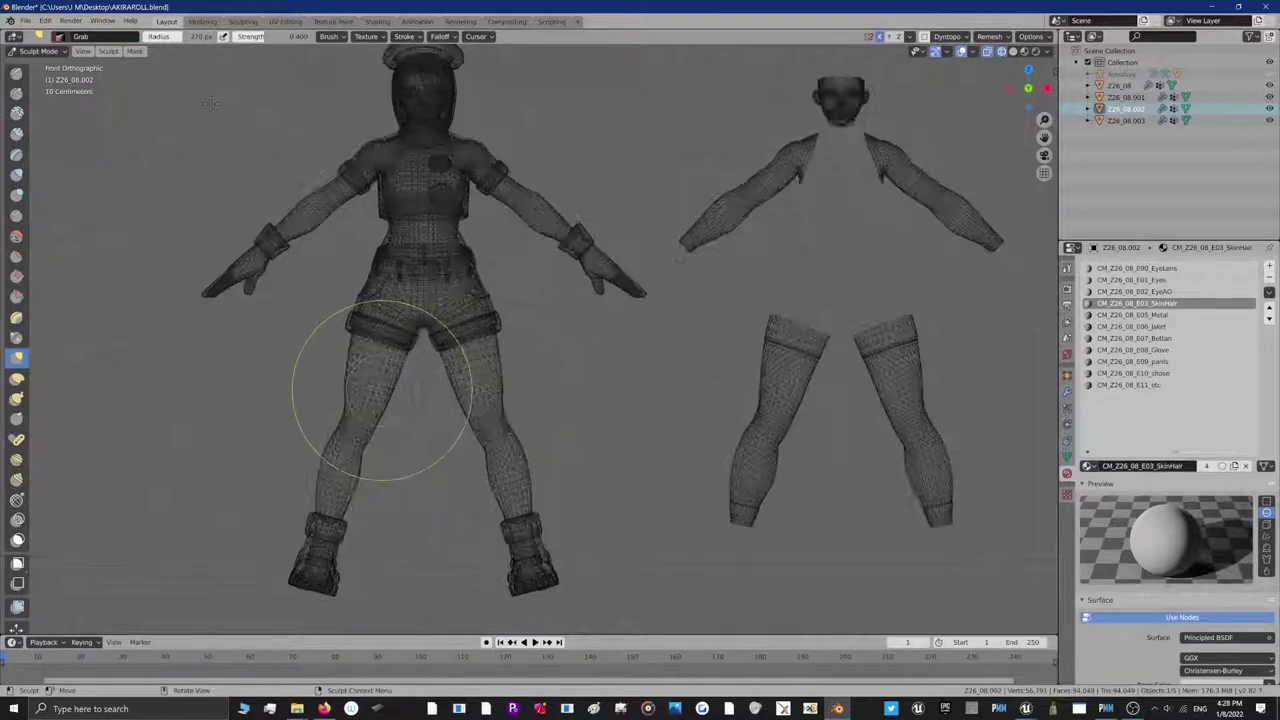
{"action": "left_click", "coordinate": [38, 51]}
{"action": "left_click", "coordinate": [40, 62]}
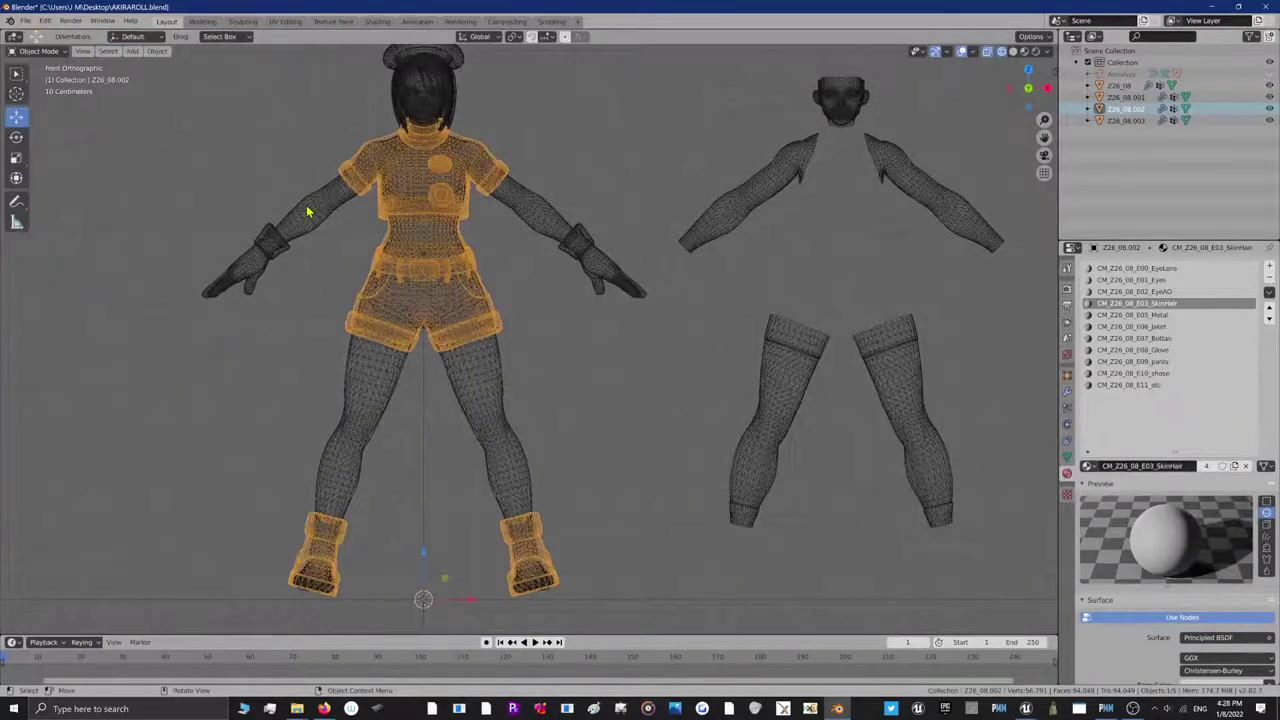
{"action": "left_click", "coordinate": [308, 211]}
{"action": "left_click", "coordinate": [38, 51]}
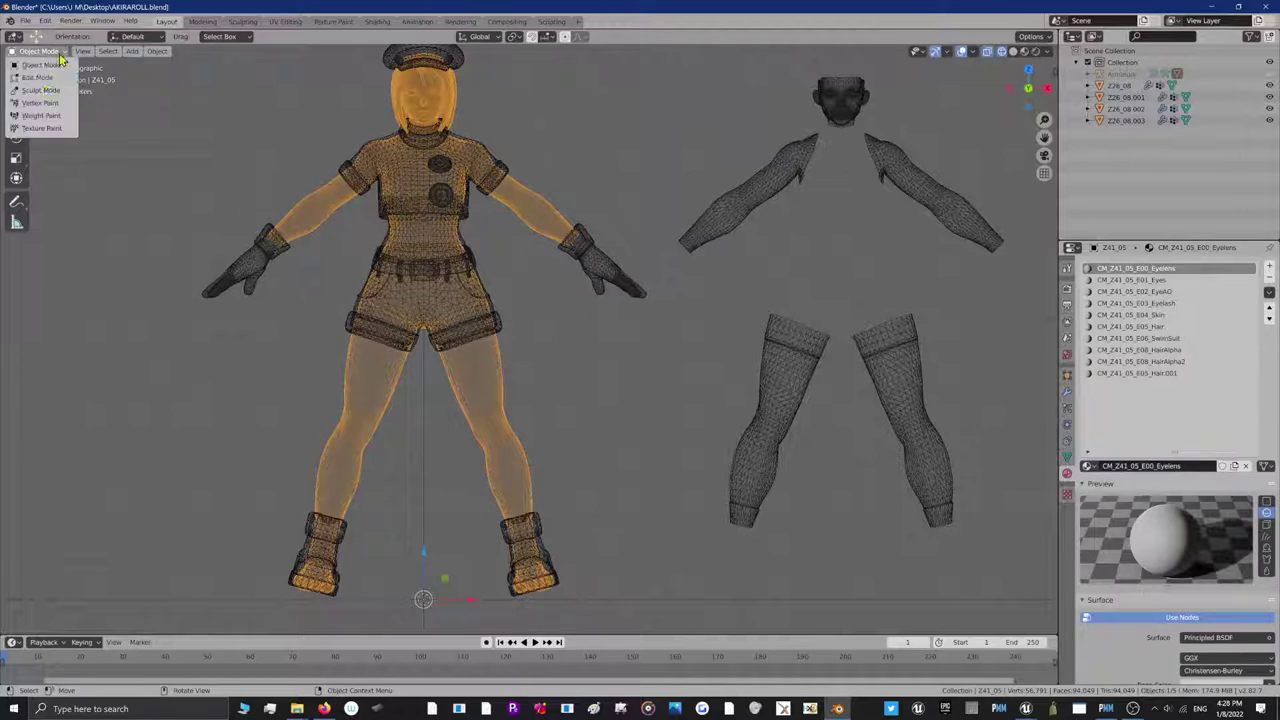
{"action": "left_click", "coordinate": [40, 74]}
Select the Z41_05 foot and ankle vertices hidden inside both boots up to the boot cuffs
{"action": "scroll", "coordinate": [275, 566], "scroll_direction": "down", "scroll_amount": 1}
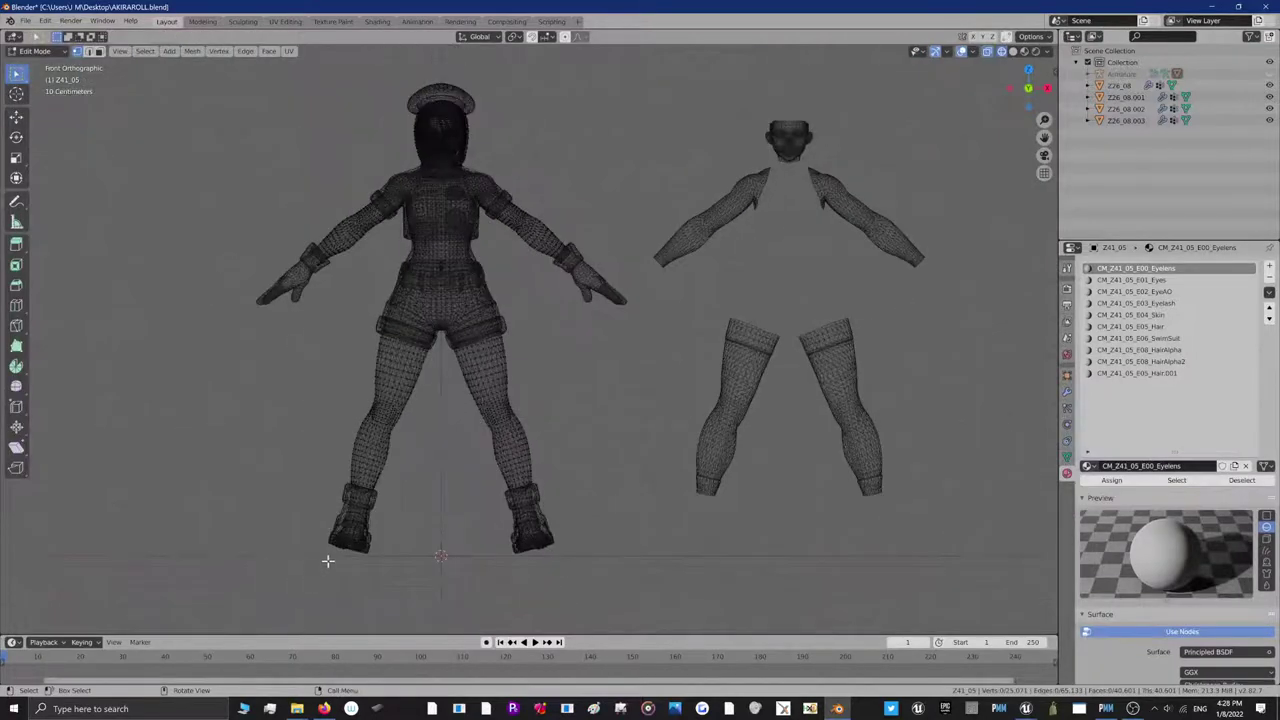
{"action": "key", "text": "l"}
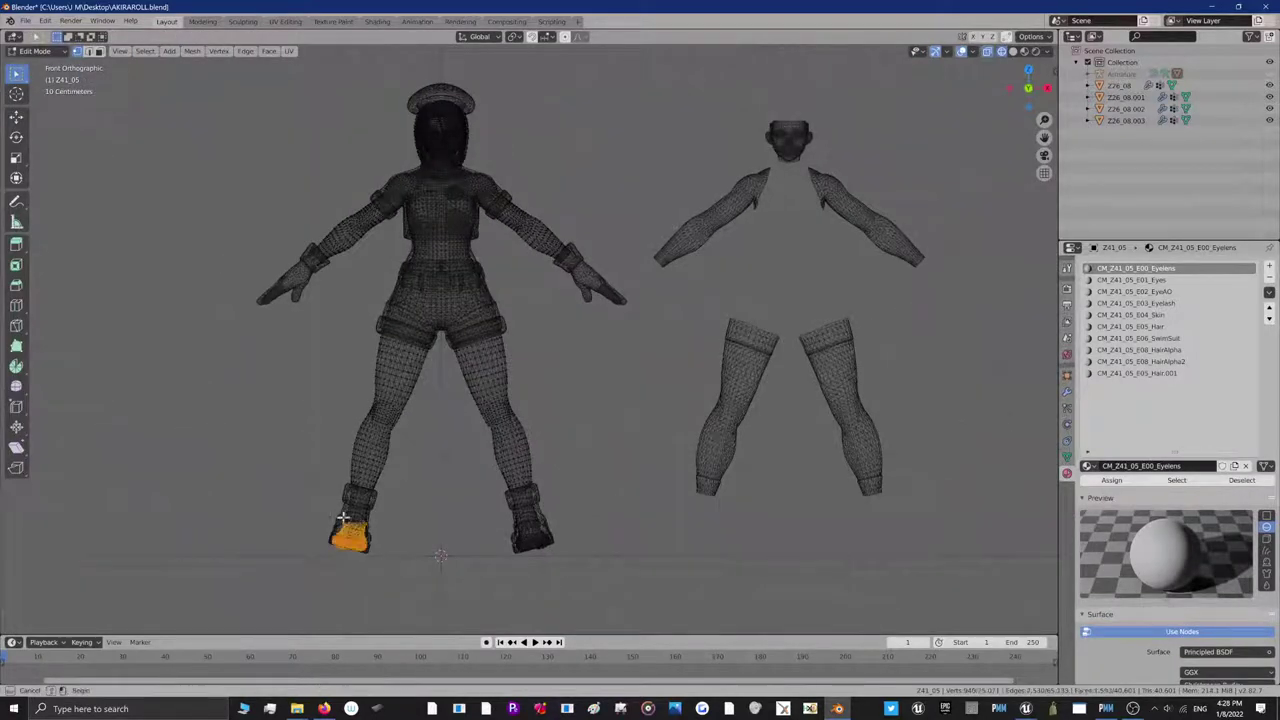
{"action": "key", "text": "l"}
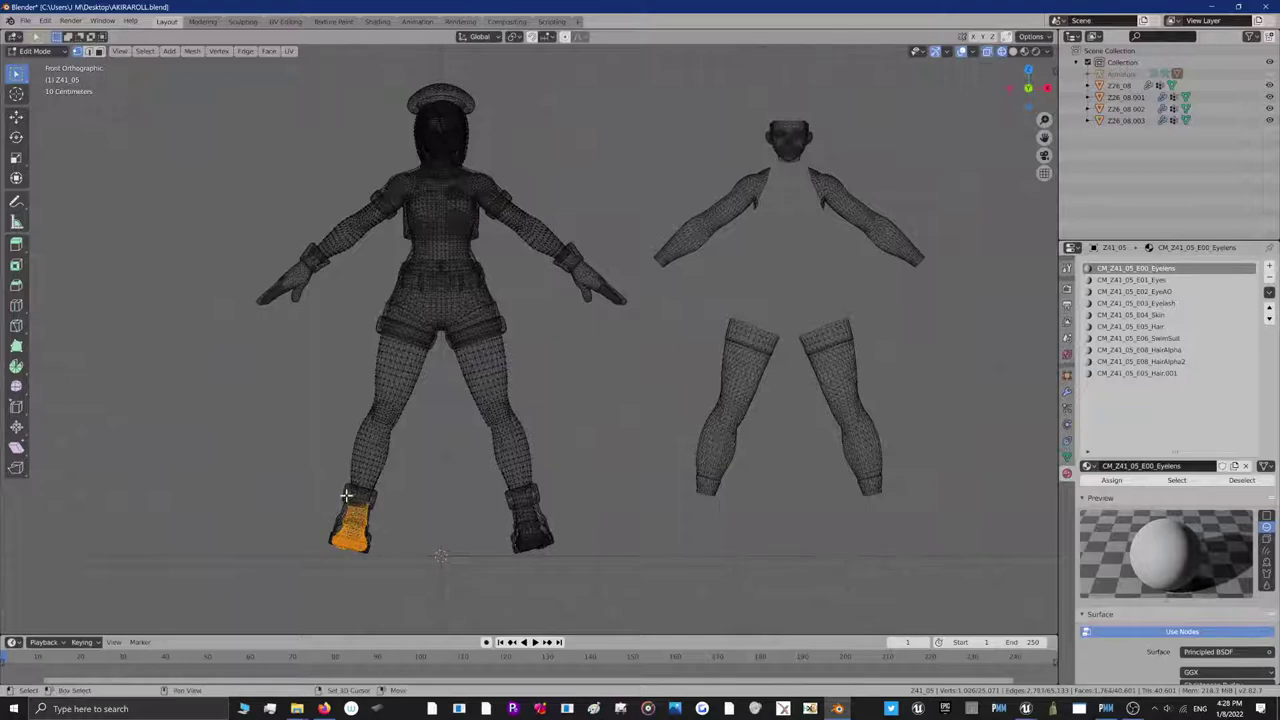
{"action": "key", "text": "l"}
{"action": "key", "text": "ctrl+z"}
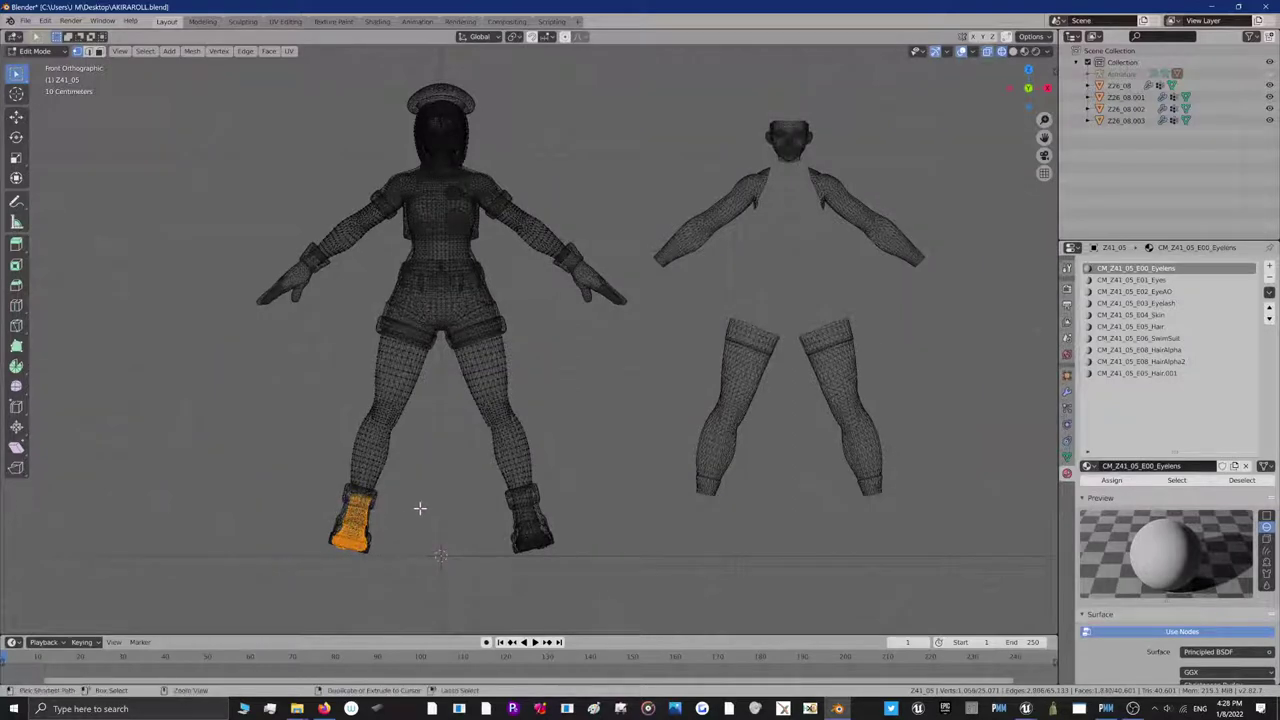
{"action": "left_click_drag", "start_coordinate": [498, 513], "coordinate": [458, 530], "text": "shift"}
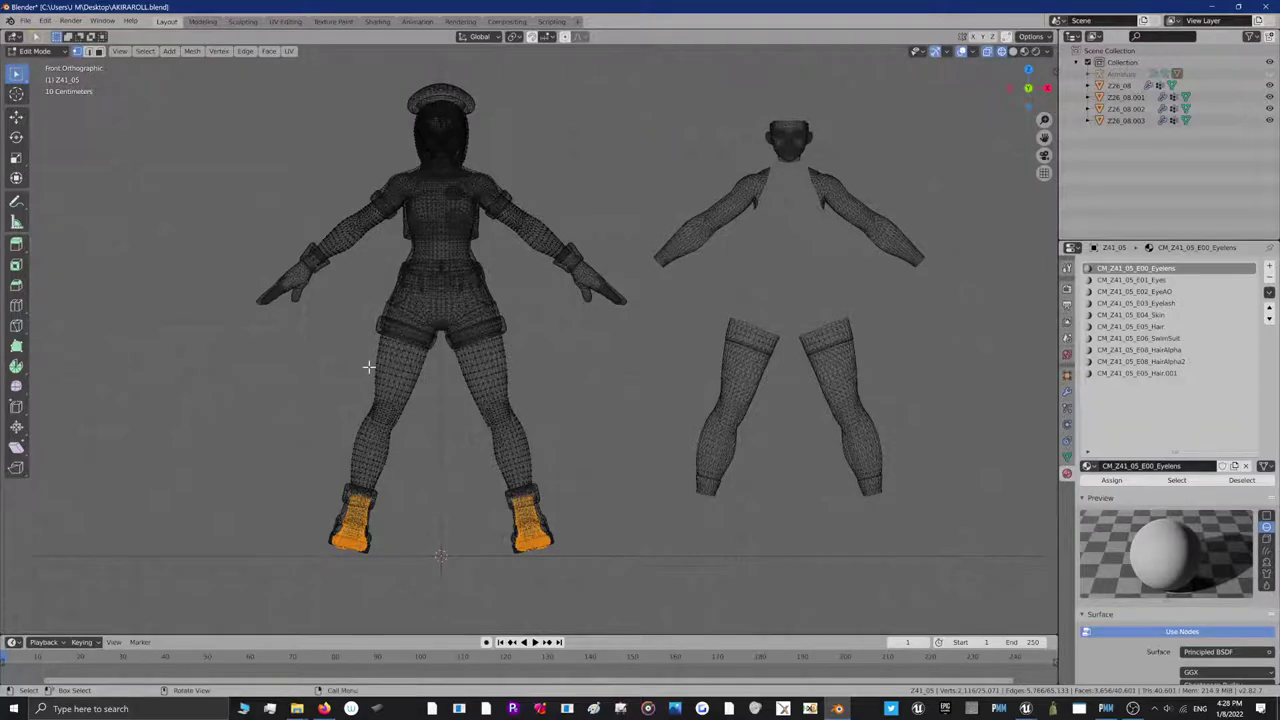
Add the Z41_05 torso vertices from mid-chest through the hips and crotch to the selection, staying inside the shorts
{"action": "scroll", "coordinate": [369, 367], "scroll_direction": "up", "scroll_amount": 4}
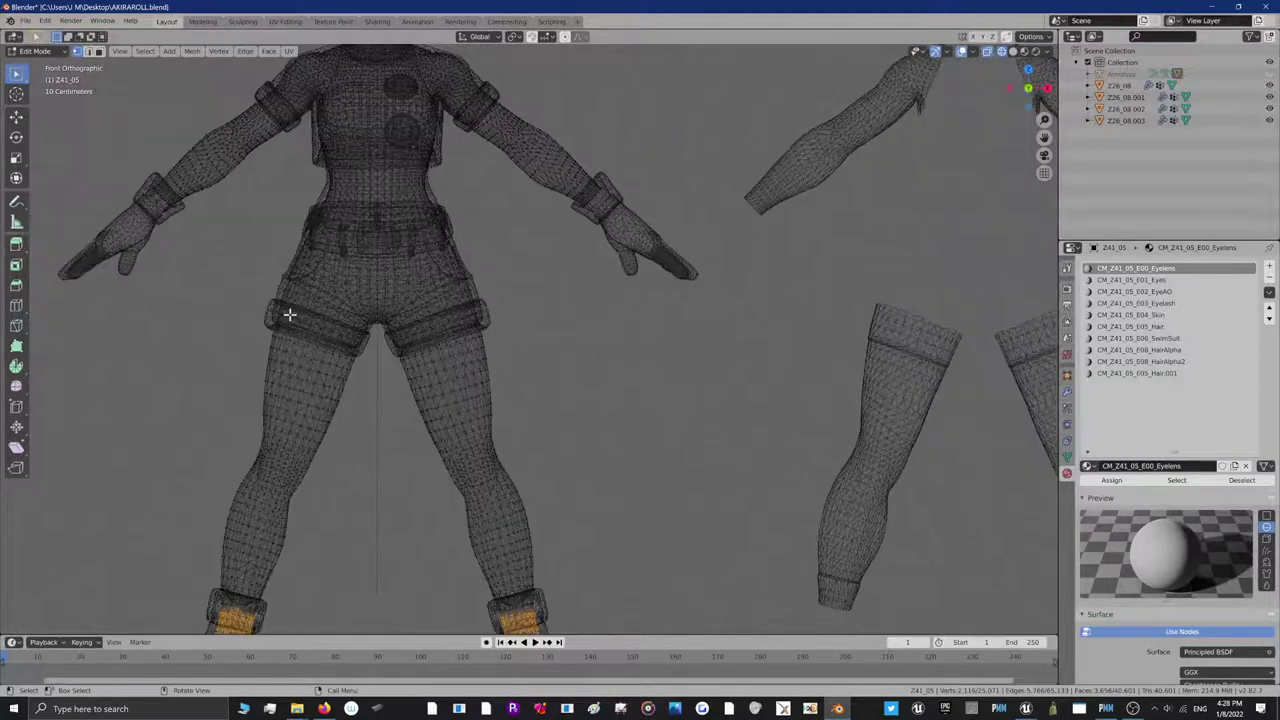
{"action": "scroll", "coordinate": [272, 178], "scroll_direction": "down", "scroll_amount": 4}
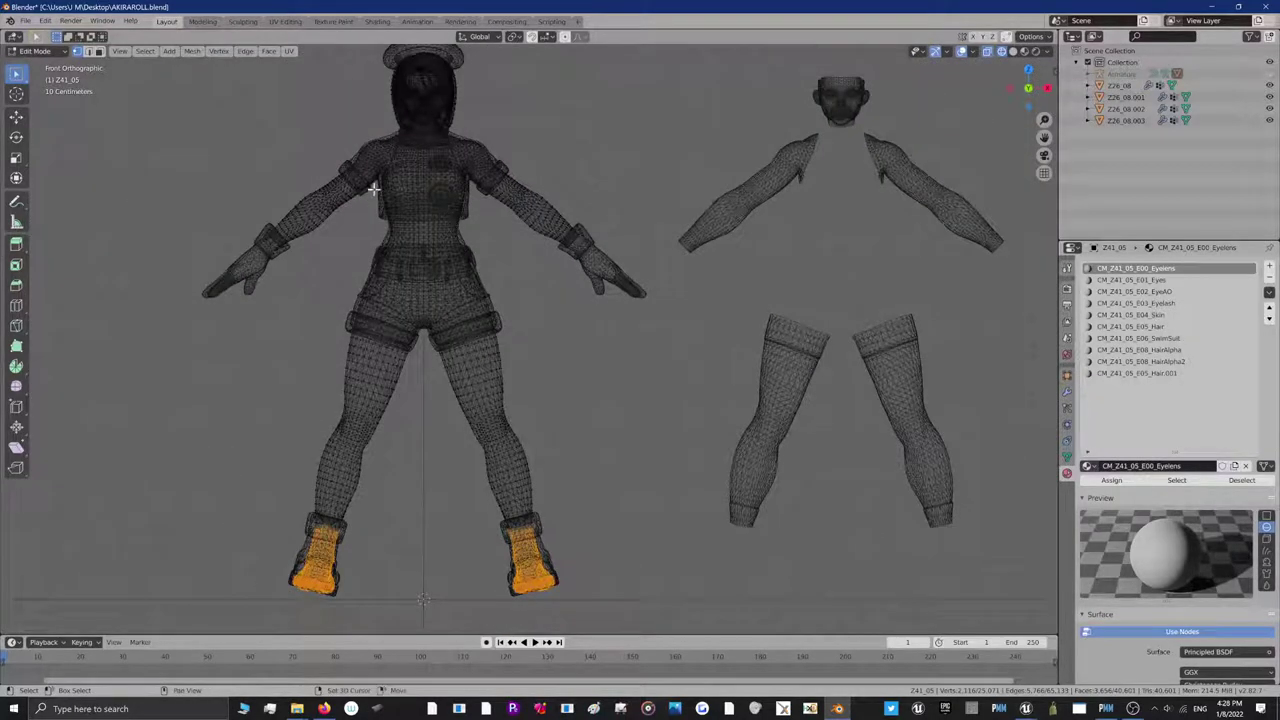
{"action": "left_click_drag", "start_coordinate": [373, 188], "coordinate": [466, 282]}
{"action": "left_click_drag", "start_coordinate": [350, 250], "coordinate": [487, 303]}
{"action": "left_click_drag", "start_coordinate": [366, 277], "coordinate": [483, 308]}
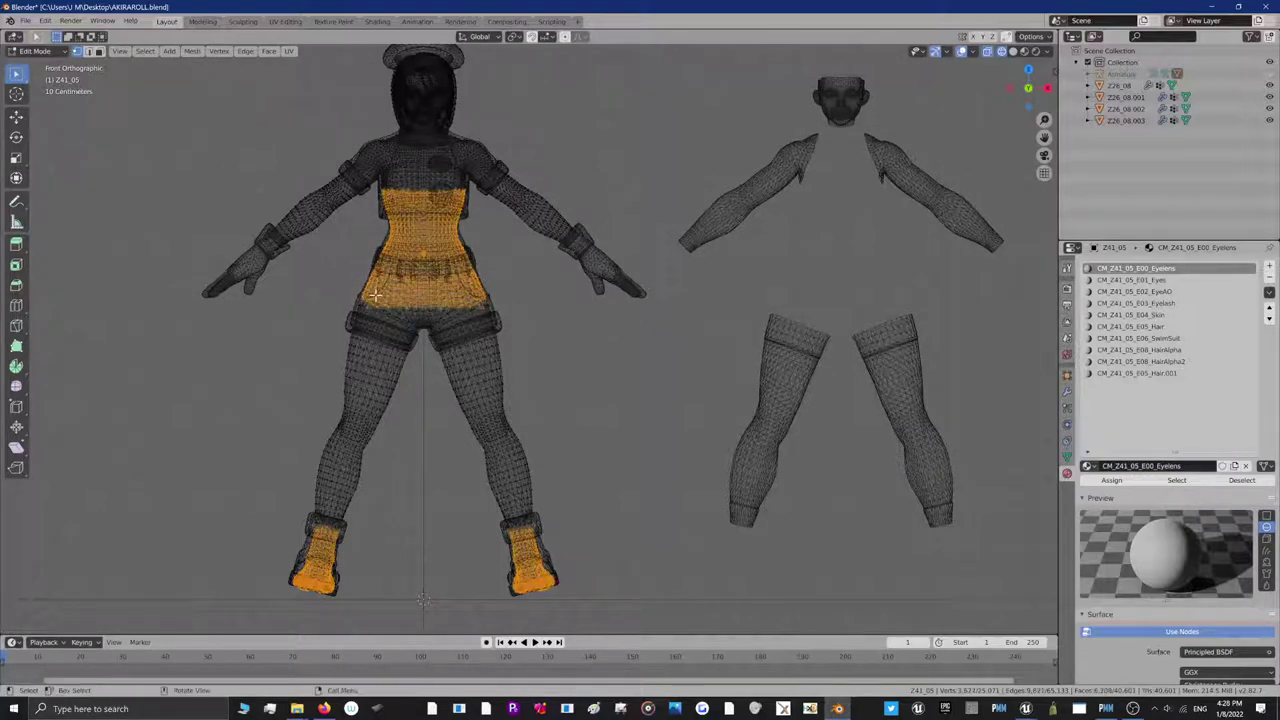
{"action": "scroll", "coordinate": [369, 291], "scroll_direction": "up", "scroll_amount": 1}
{"action": "left_click_drag", "start_coordinate": [325, 280], "coordinate": [472, 307]}
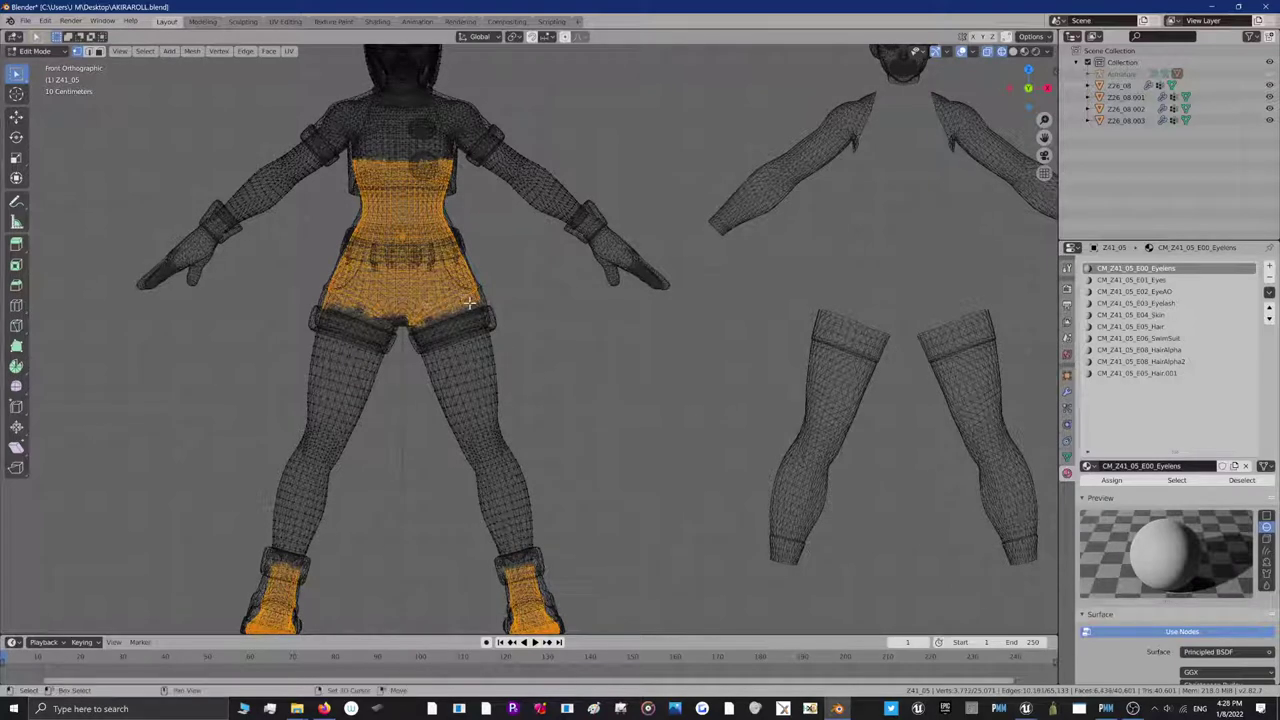
{"action": "left_click_drag", "start_coordinate": [353, 288], "coordinate": [357, 307]}
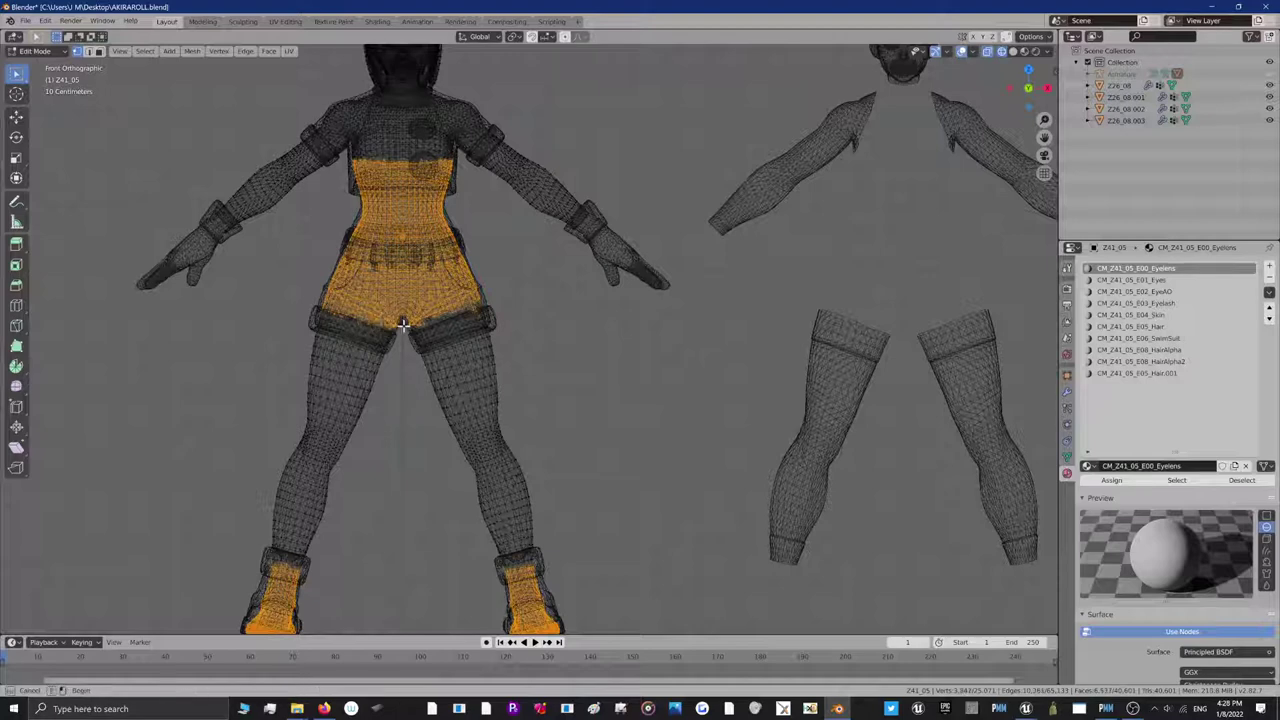
{"action": "left_click_drag", "start_coordinate": [403, 326], "coordinate": [415, 324], "text": "shift"}
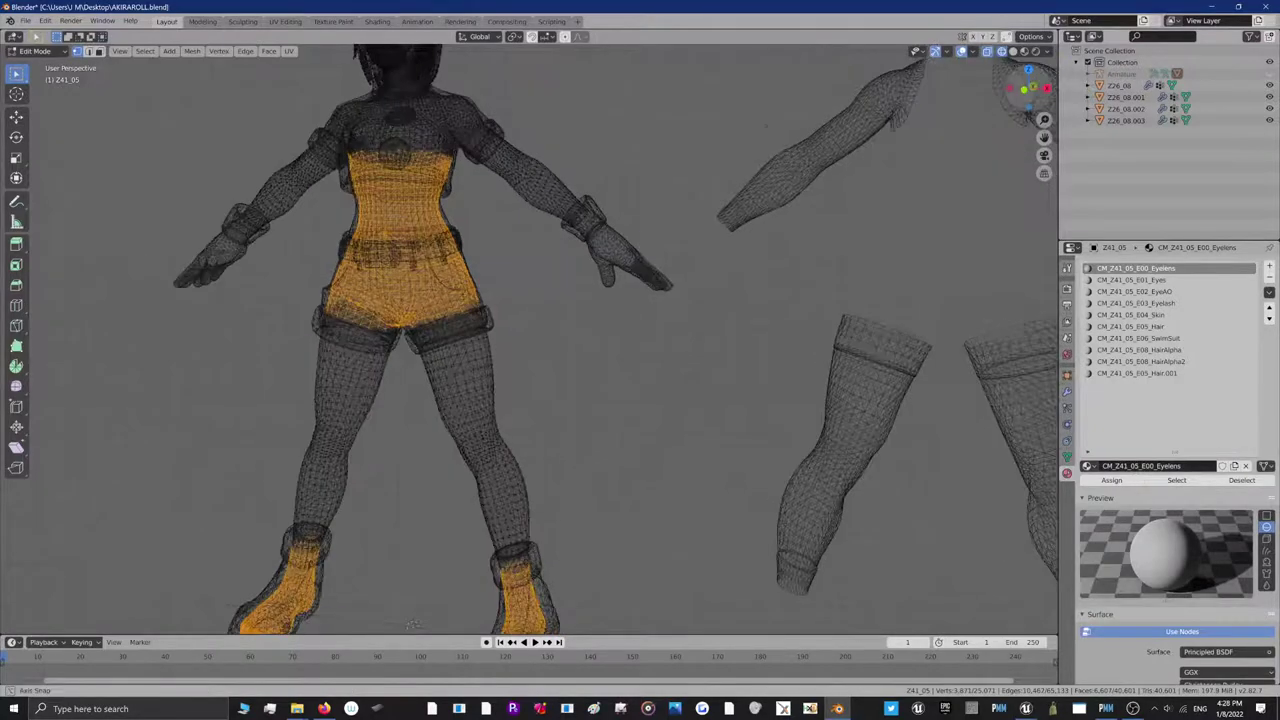
Check the selection from behind, and extend it up the chest and over one shoulder beneath the jacket
{"action": "mouse_move", "coordinate": [1026, 82]}
{"action": "left_mouse_down"}
{"action": "mouse_move", "coordinate": [900, 92]}
{"action": "mouse_move", "coordinate": [1028, 83]}
{"action": "left_mouse_up"}
{"action": "left_click", "coordinate": [1028, 82]}
{"action": "left_click", "coordinate": [1028, 82]}
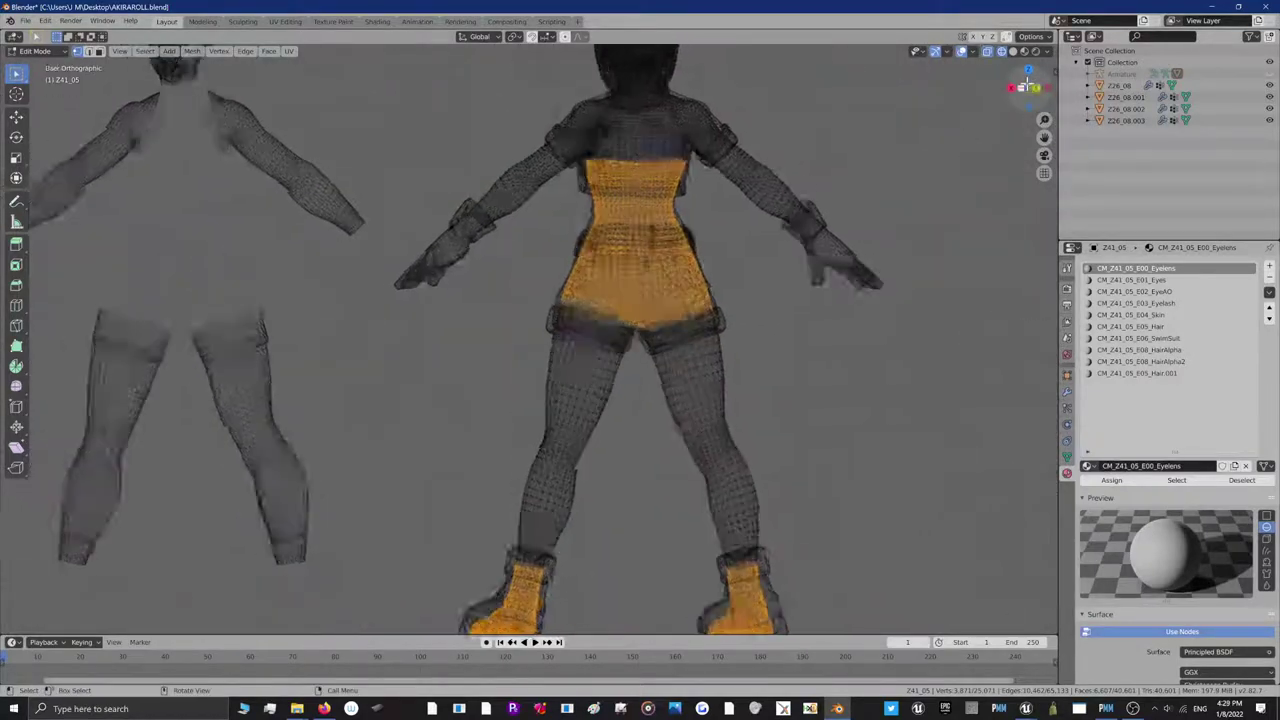
{"action": "left_click_drag", "start_coordinate": [345, 134], "coordinate": [453, 198]}
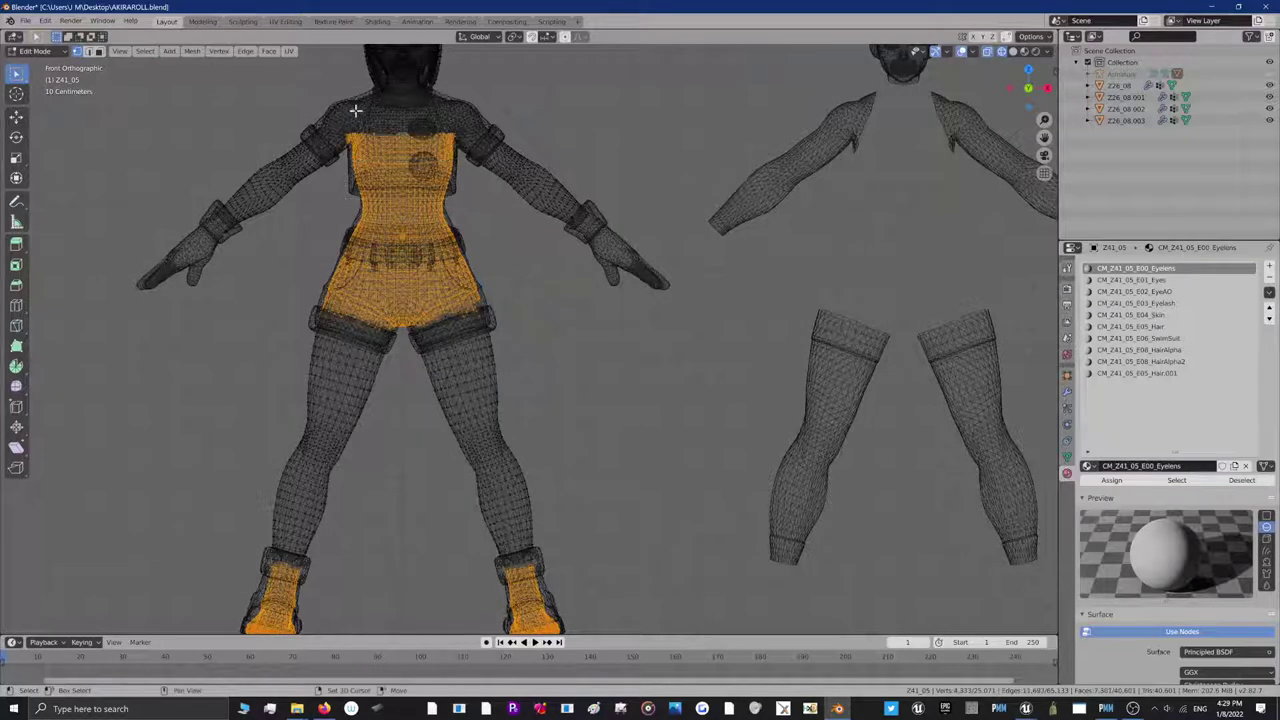
{"action": "left_click_drag", "start_coordinate": [324, 103], "coordinate": [357, 125]}
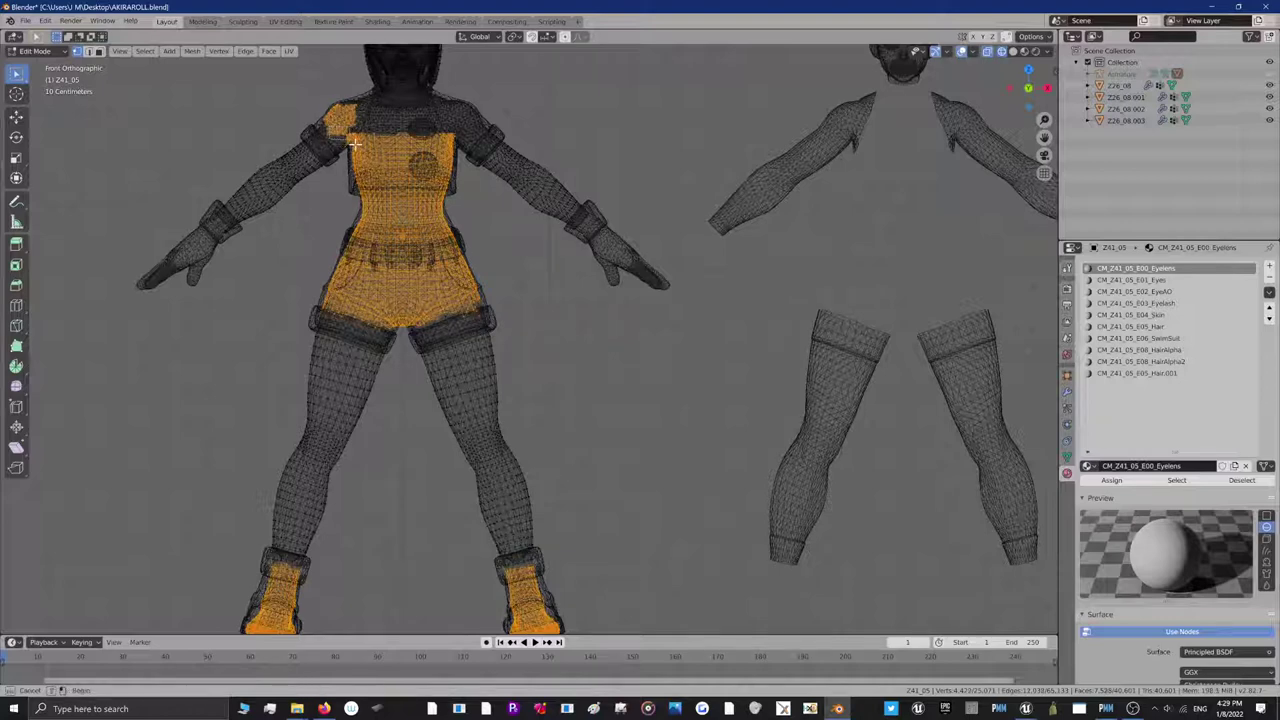
{"action": "left_click", "coordinate": [346, 126], "text": "shift"}
{"action": "left_click_drag", "start_coordinate": [348, 107], "coordinate": [371, 141], "text": "shift"}
Extend the selection across the upper chest, neck base and both shoulders under the jacket, and delete the selected vertices
{"action": "scroll", "coordinate": [342, 97], "scroll_direction": "up", "scroll_amount": 2}
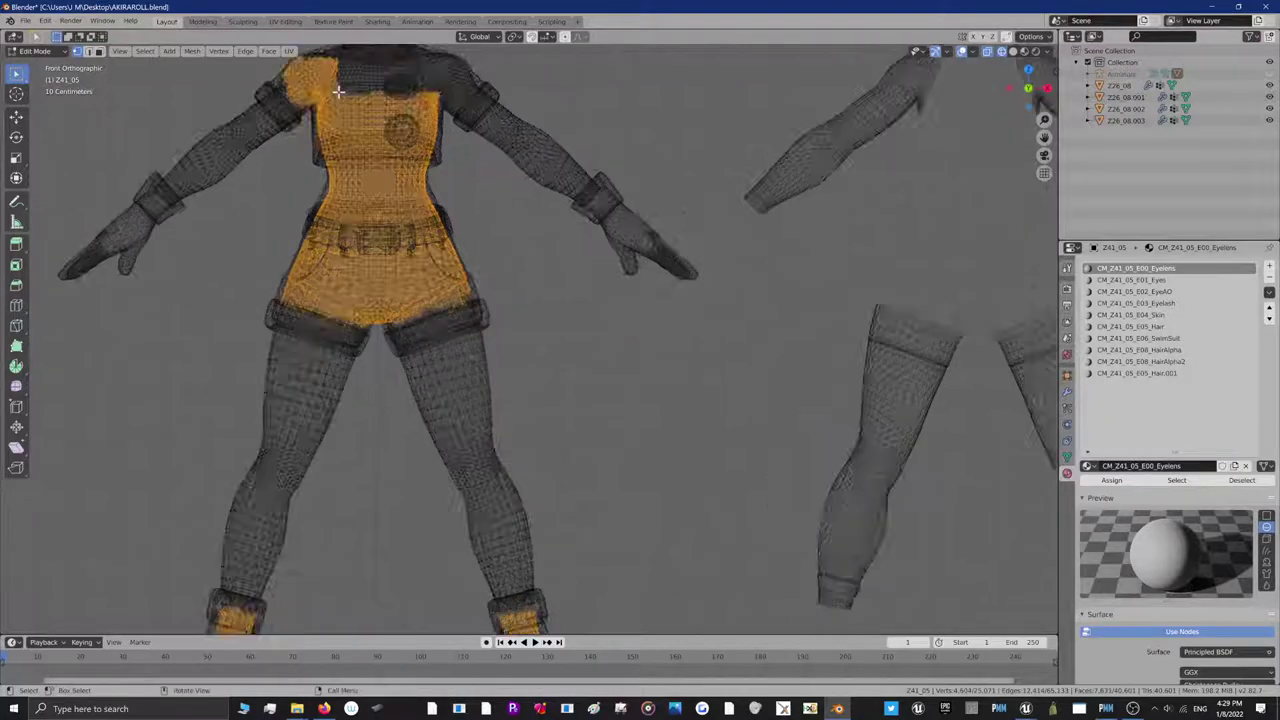
{"action": "left_click_drag", "start_coordinate": [1045, 137], "coordinate": [165, 327]}
{"action": "left_click_drag", "start_coordinate": [244, 248], "coordinate": [256, 234]}
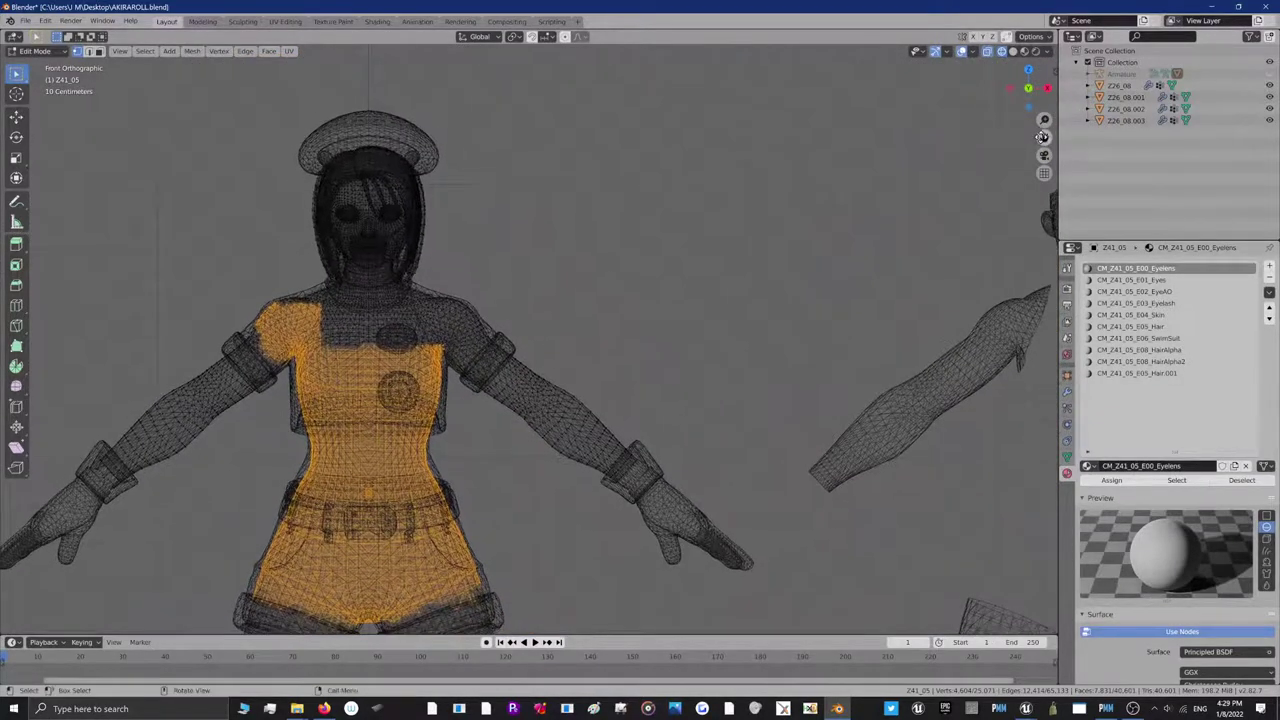
{"action": "left_click_drag", "start_coordinate": [1042, 135], "coordinate": [1066, 137]}
{"action": "scroll", "coordinate": [310, 370], "scroll_direction": "up", "scroll_amount": 3}
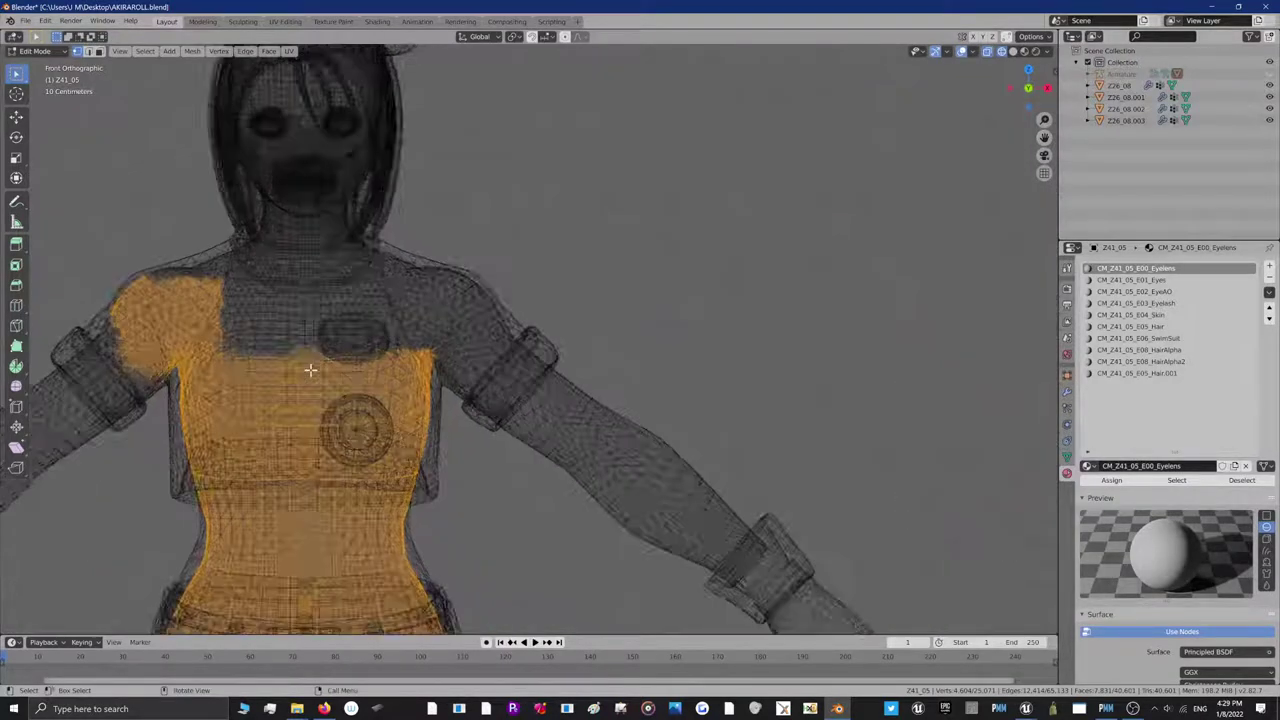
{"action": "scroll", "coordinate": [310, 370], "scroll_direction": "up", "scroll_amount": 2}
{"action": "left_click_drag", "start_coordinate": [116, 307], "coordinate": [451, 446], "text": "shift"}
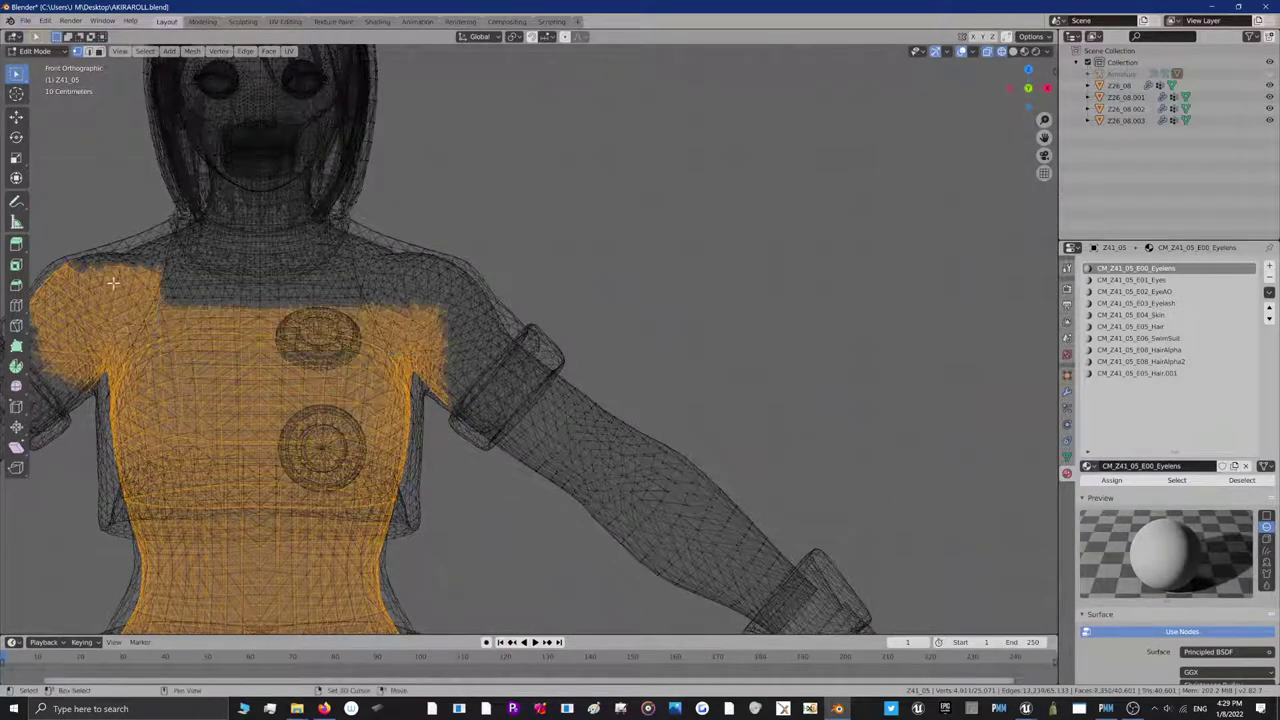
{"action": "left_click_drag", "start_coordinate": [106, 254], "coordinate": [216, 341], "text": "shift"}
{"action": "left_click_drag", "start_coordinate": [55, 234], "coordinate": [225, 305], "text": "shift"}
{"action": "left_click_drag", "start_coordinate": [172, 219], "coordinate": [294, 298], "text": "shift"}
{"action": "left_click_drag", "start_coordinate": [251, 240], "coordinate": [322, 308]}
{"action": "left_click_drag", "start_coordinate": [296, 247], "coordinate": [364, 318], "text": "shift"}
{"action": "mouse_move", "coordinate": [351, 257]}
{"action": "left_mouse_down", "text": "shift"}
{"action": "mouse_move", "coordinate": [397, 312]}
{"action": "mouse_move", "coordinate": [451, 320]}
{"action": "mouse_move", "coordinate": [383, 246]}
{"action": "mouse_move", "coordinate": [494, 309]}
{"action": "mouse_move", "coordinate": [434, 297]}
{"action": "mouse_move", "coordinate": [480, 346]}
{"action": "mouse_move", "coordinate": [444, 319]}
{"action": "mouse_move", "coordinate": [476, 368]}
{"action": "mouse_move", "coordinate": [501, 331]}
{"action": "left_mouse_up", "text": "shift"}
{"action": "right_click", "coordinate": [375, 339]}
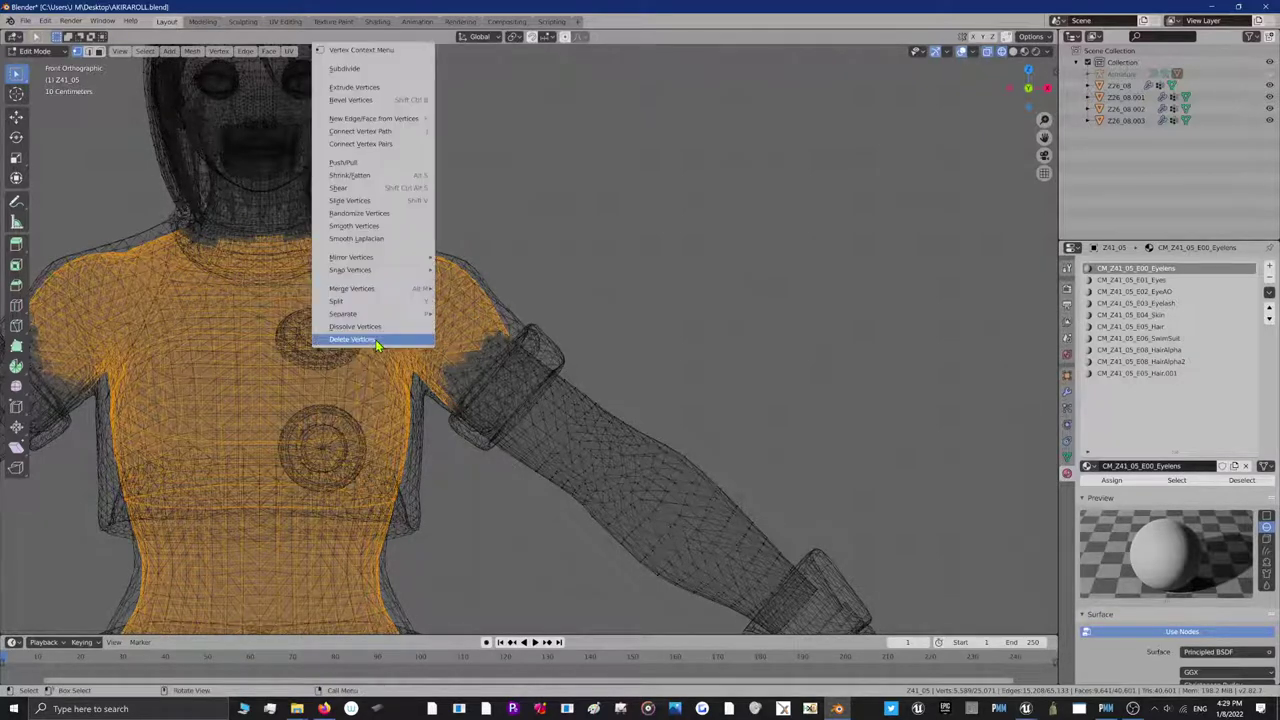
{"action": "left_click", "coordinate": [375, 339]}
Select the leftover Z41_05 upper-arm vertices around both short-sleeve cuffs and delete them
{"action": "scroll", "coordinate": [375, 339], "scroll_direction": "down", "scroll_amount": 3}
{"action": "scroll", "coordinate": [375, 339], "scroll_direction": "down", "scroll_amount": 1}
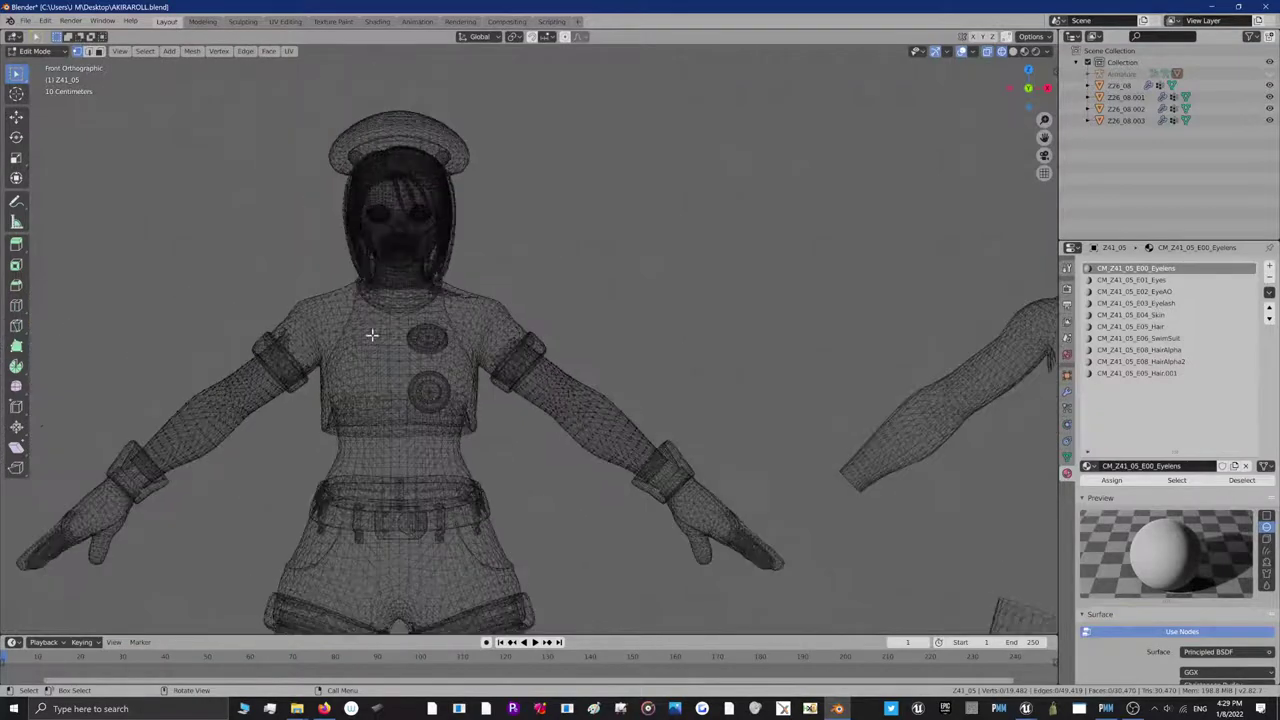
{"action": "left_click", "coordinate": [27, 52]}
{"action": "scroll", "coordinate": [306, 380], "scroll_direction": "up", "scroll_amount": 3}
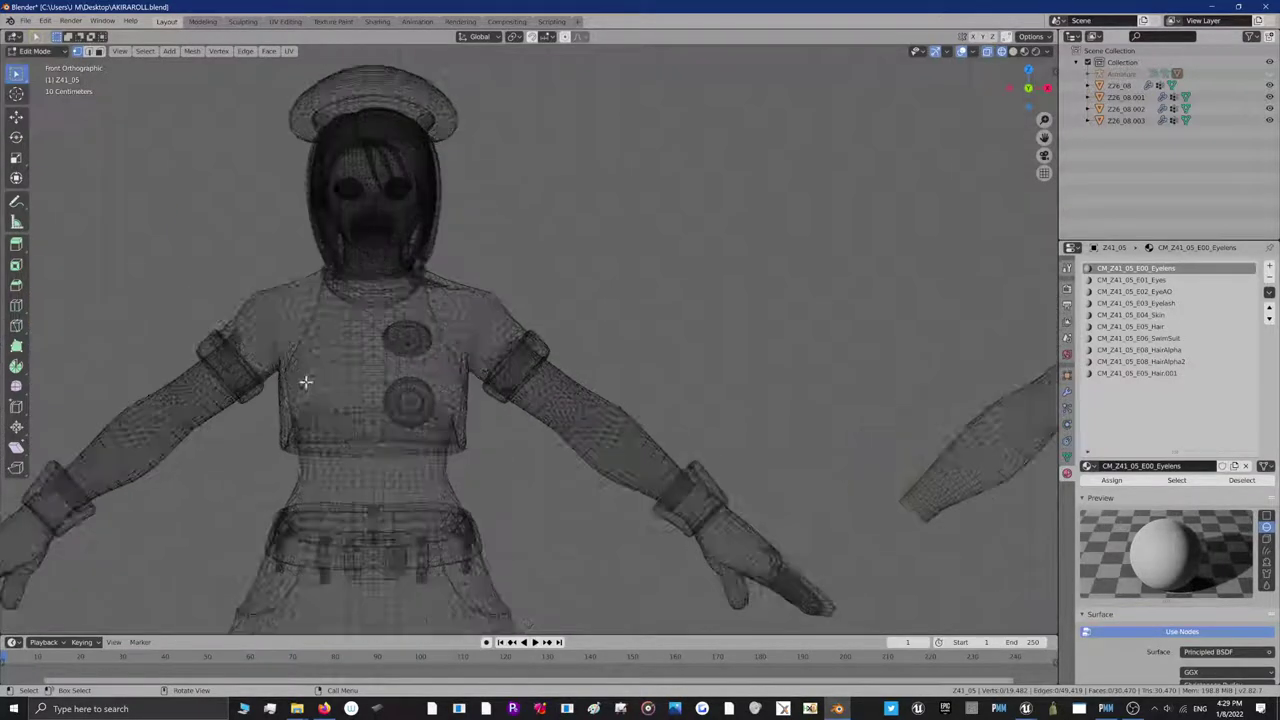
{"action": "left_click_drag", "start_coordinate": [166, 315], "coordinate": [210, 360]}
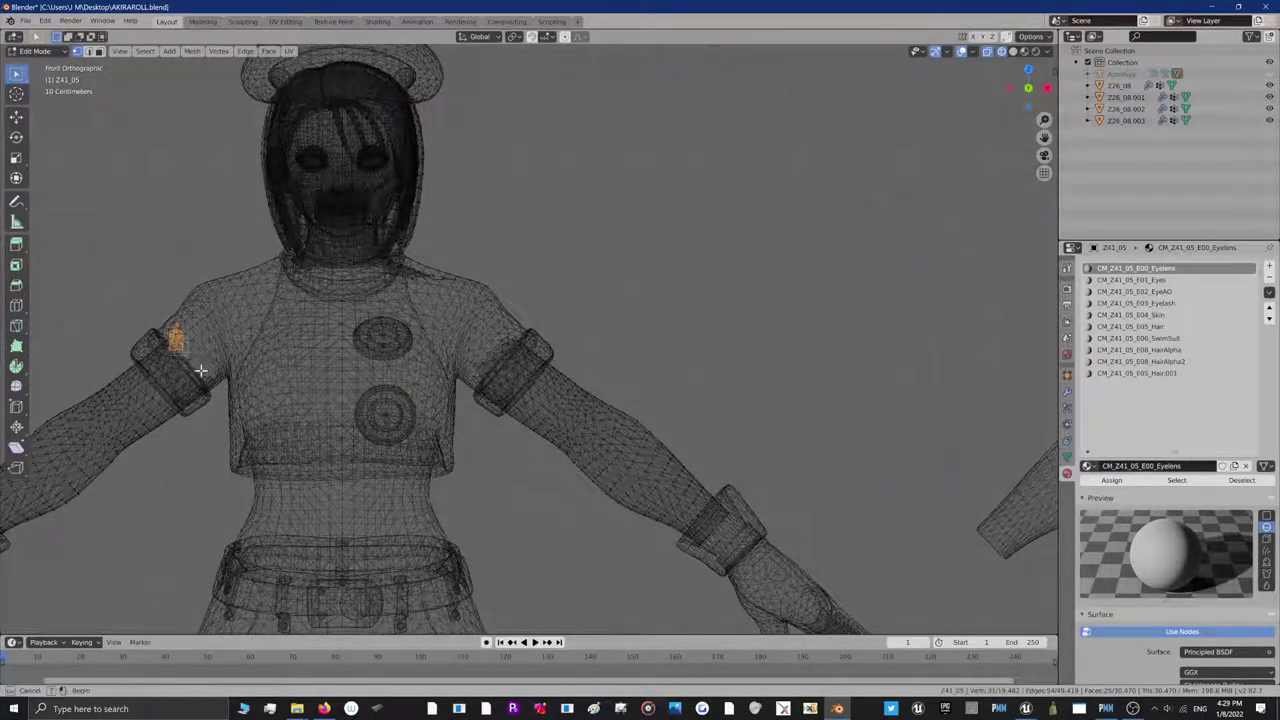
{"action": "mouse_move", "coordinate": [505, 329]}
{"action": "left_mouse_down", "text": "shift"}
{"action": "mouse_move", "coordinate": [463, 354]}
{"action": "mouse_move", "coordinate": [470, 370]}
{"action": "mouse_move", "coordinate": [513, 345]}
{"action": "left_mouse_up", "text": "shift"}
{"action": "right_click", "coordinate": [491, 337]}
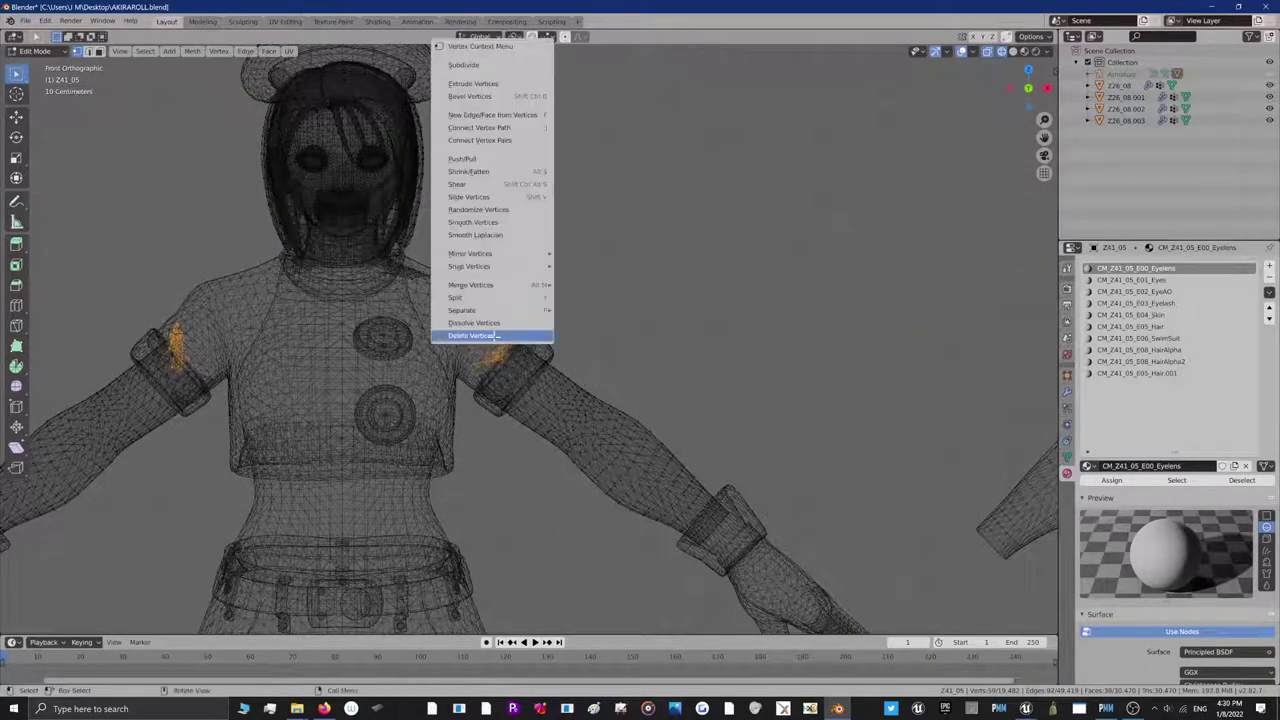
{"action": "left_click", "coordinate": [481, 338]}
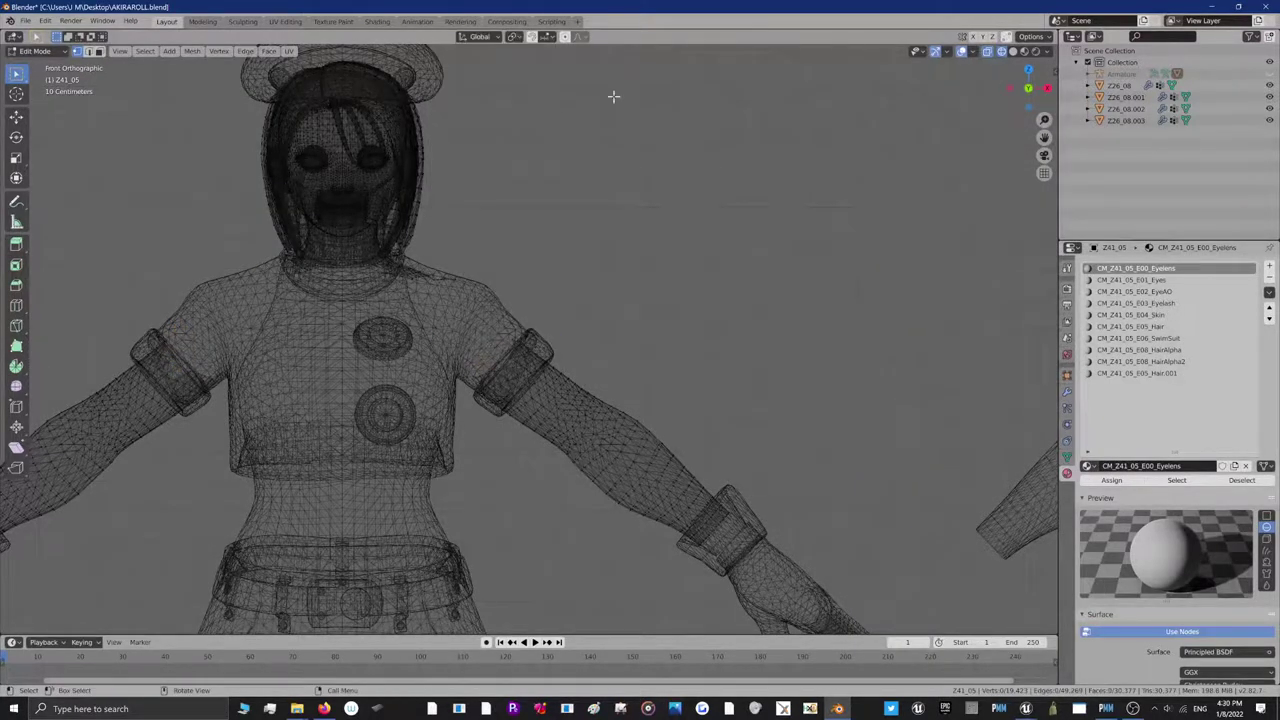
In Solid shading, select the stray vertices left on the shoulder beside the neck and delete them
{"action": "left_click", "coordinate": [1013, 52]}
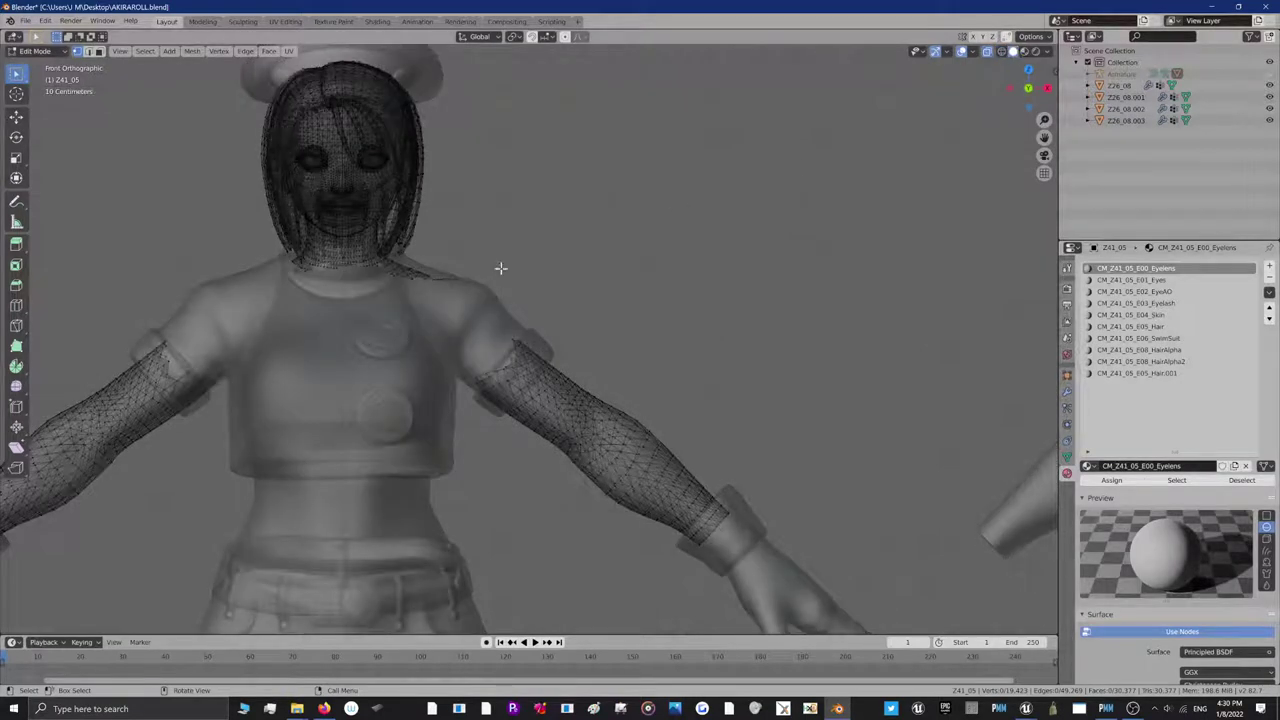
{"action": "right_click", "coordinate": [507, 310]}
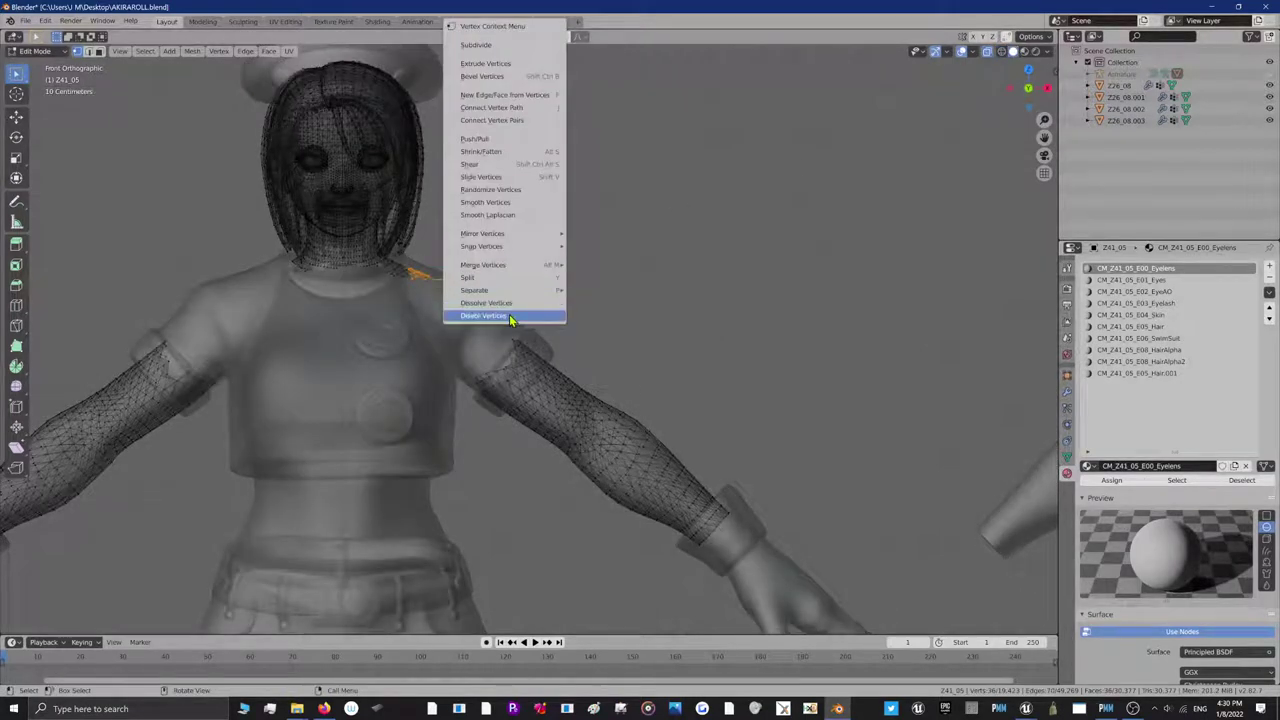
{"action": "left_click", "coordinate": [509, 314]}
{"action": "scroll", "coordinate": [429, 254], "scroll_direction": "down", "scroll_amount": 2}
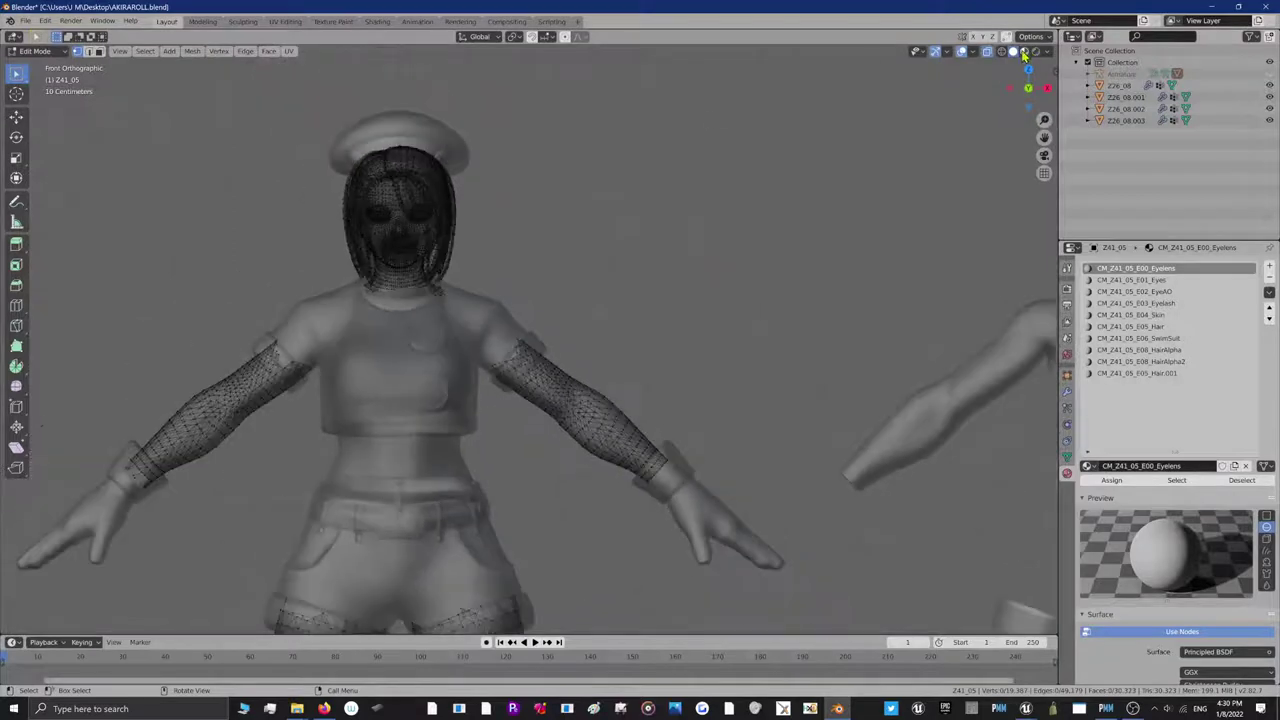
Switch to Material Preview shading with X-Ray off and examine the outfit's fit on the character from behind and in front
{"action": "left_click", "coordinate": [1024, 53]}
{"action": "scroll", "coordinate": [681, 249], "scroll_direction": "down", "scroll_amount": 2}
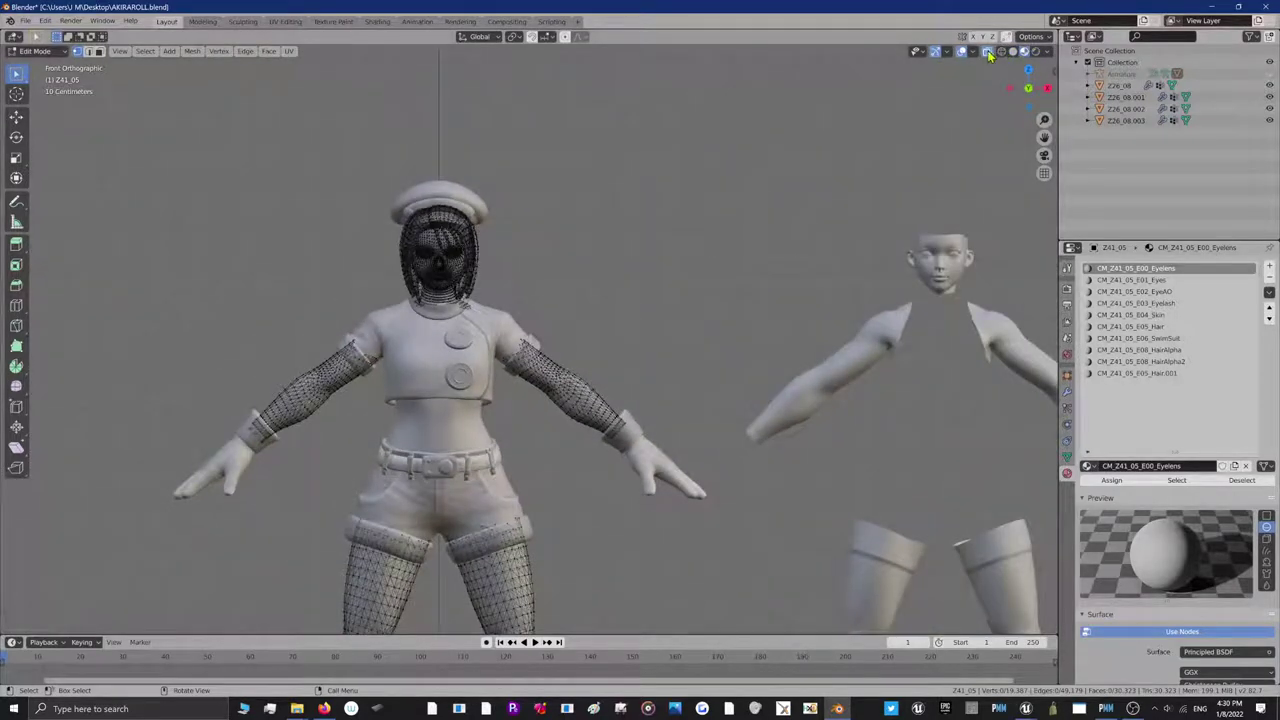
{"action": "left_click", "coordinate": [988, 53]}
{"action": "left_click_drag", "start_coordinate": [1036, 82], "coordinate": [460, 58]}
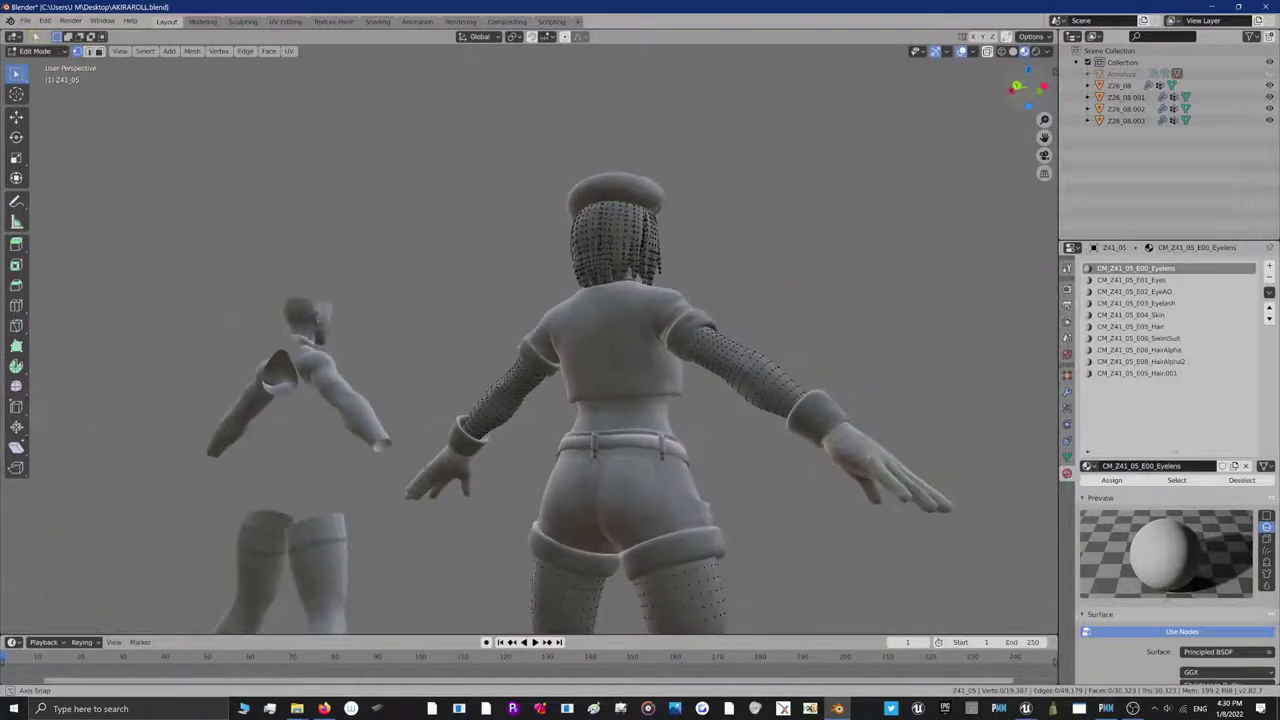
{"action": "scroll", "coordinate": [946, 137], "scroll_direction": "down", "scroll_amount": 4}
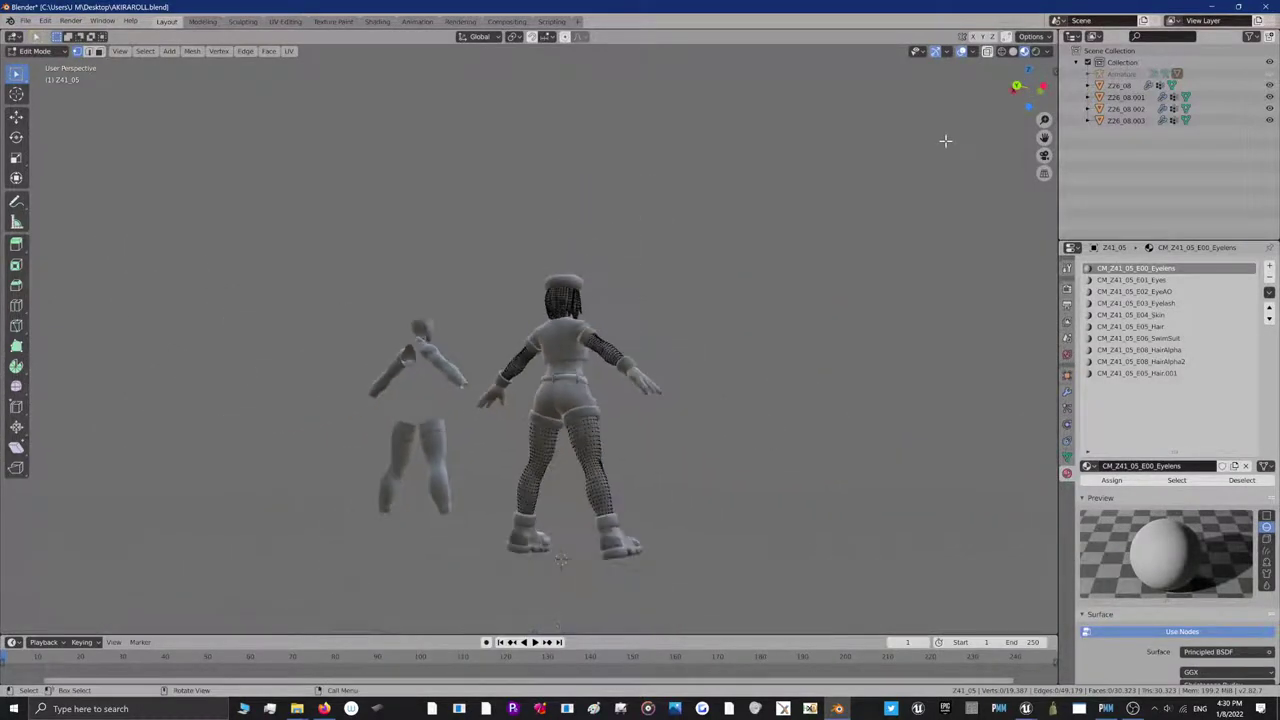
{"action": "scroll", "coordinate": [948, 138], "scroll_direction": "up", "scroll_amount": 3}
{"action": "left_click_drag", "start_coordinate": [1018, 84], "coordinate": [905, 84]}
{"action": "scroll", "coordinate": [329, 367], "scroll_direction": "up", "scroll_amount": 3}
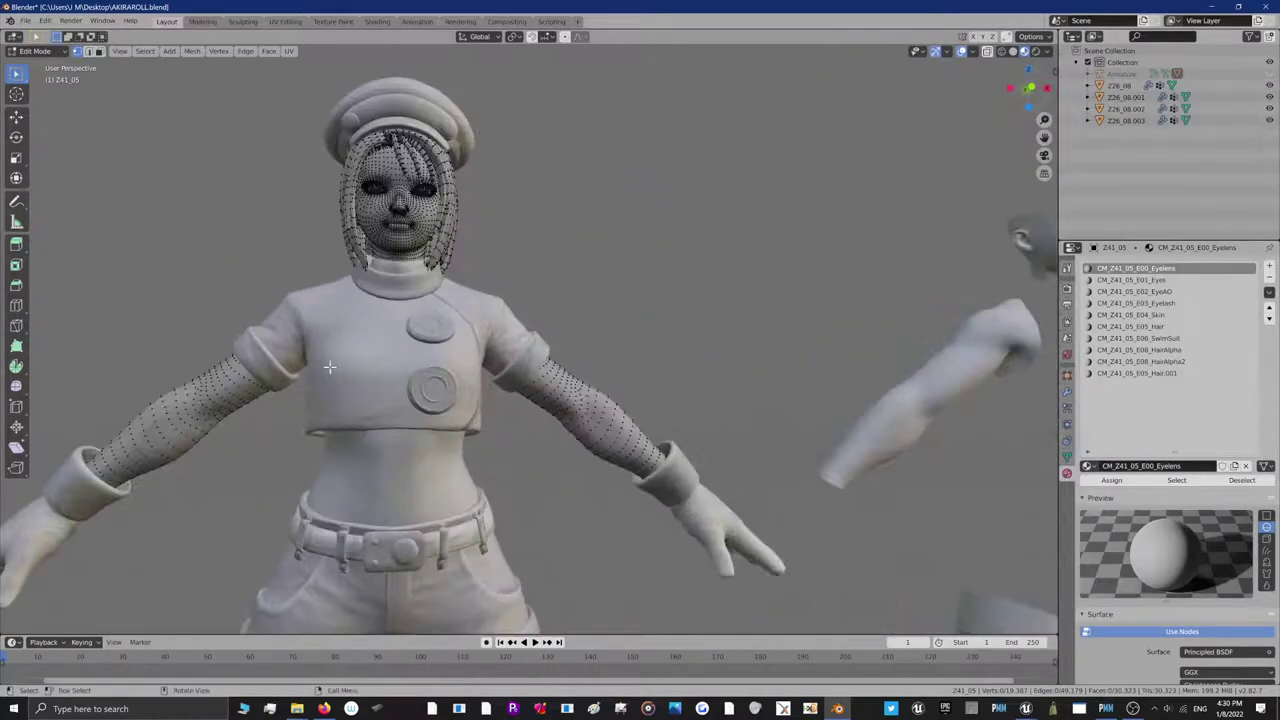
Delete the stray Z41_05 body vertices poking through the front of the jacket's chest
{"action": "scroll", "coordinate": [297, 358], "scroll_direction": "down", "scroll_amount": 3}
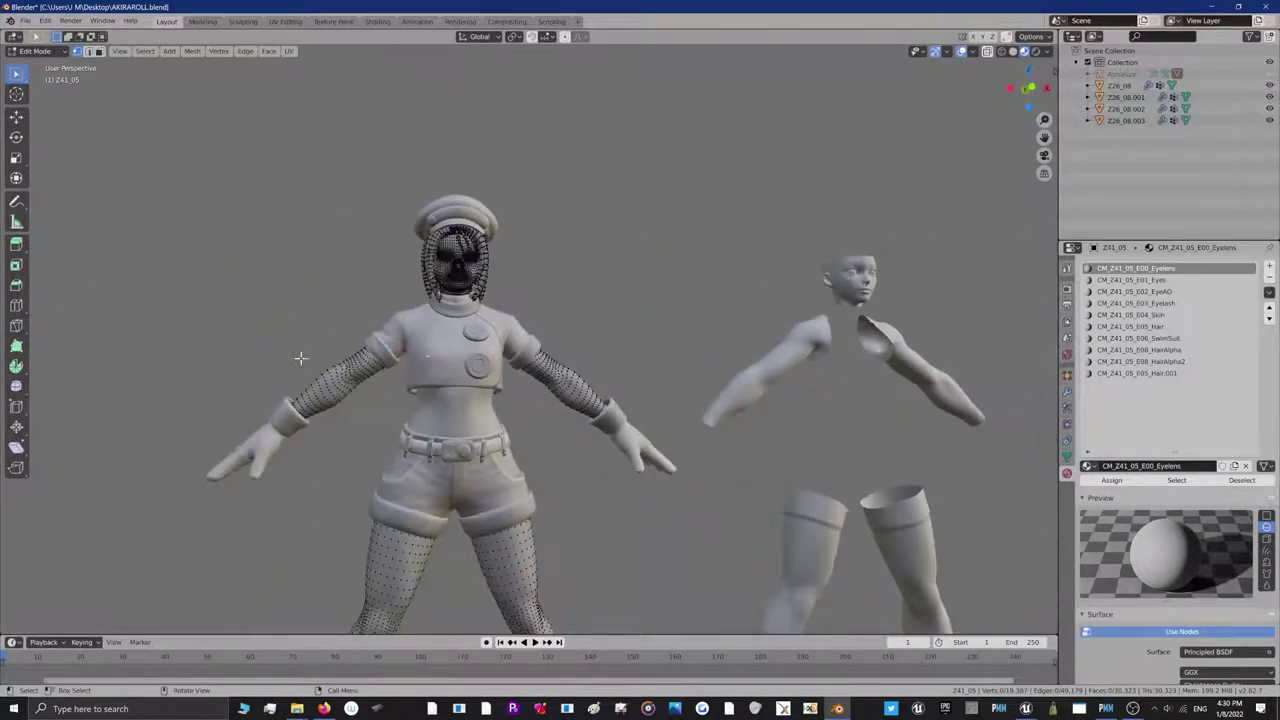
{"action": "right_click", "coordinate": [414, 366]}
{"action": "right_click", "coordinate": [515, 360]}
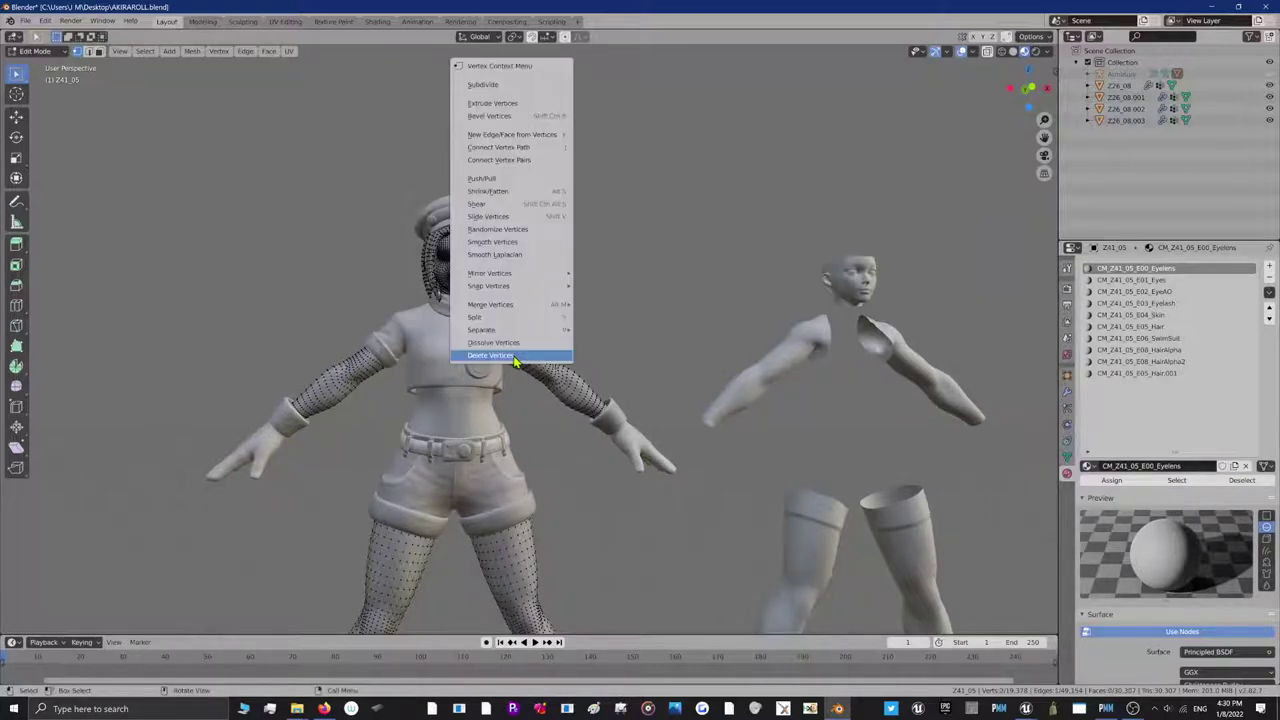
{"action": "scroll", "coordinate": [388, 166], "scroll_direction": "up", "scroll_amount": 3}
{"action": "scroll", "coordinate": [388, 208], "scroll_direction": "up", "scroll_amount": 2}
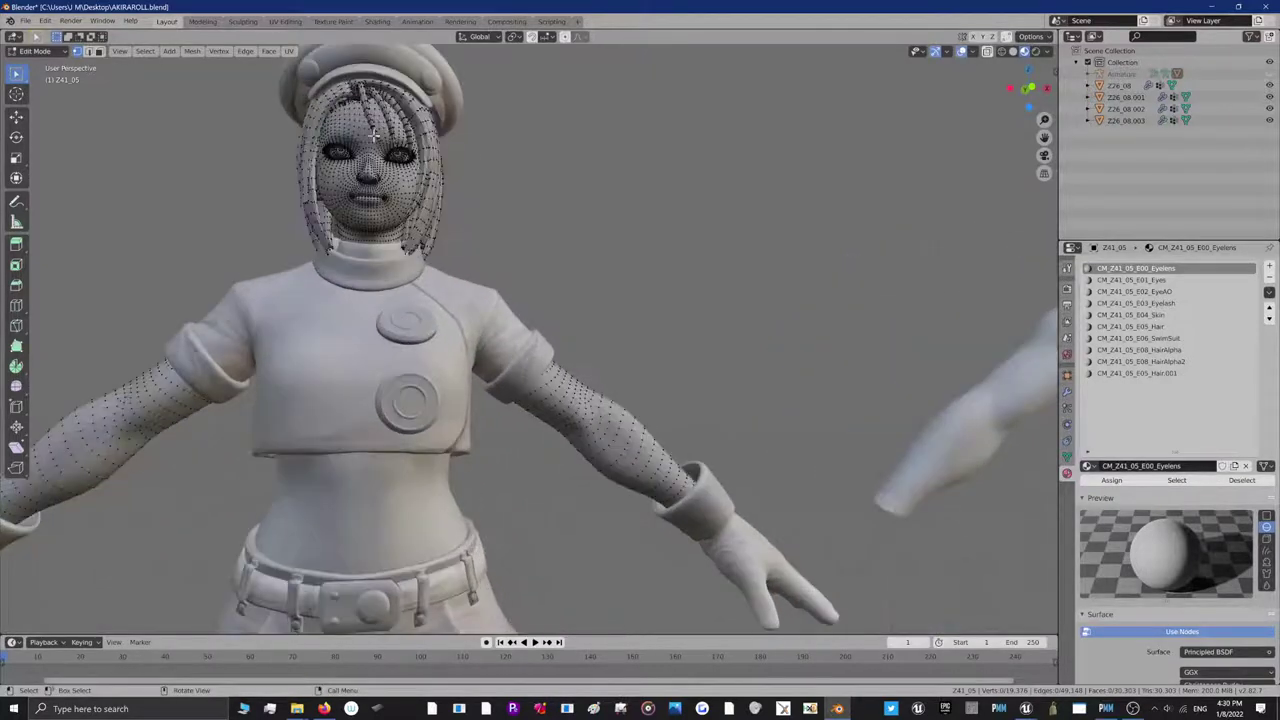
{"action": "scroll", "coordinate": [412, 190], "scroll_direction": "up", "scroll_amount": 2}
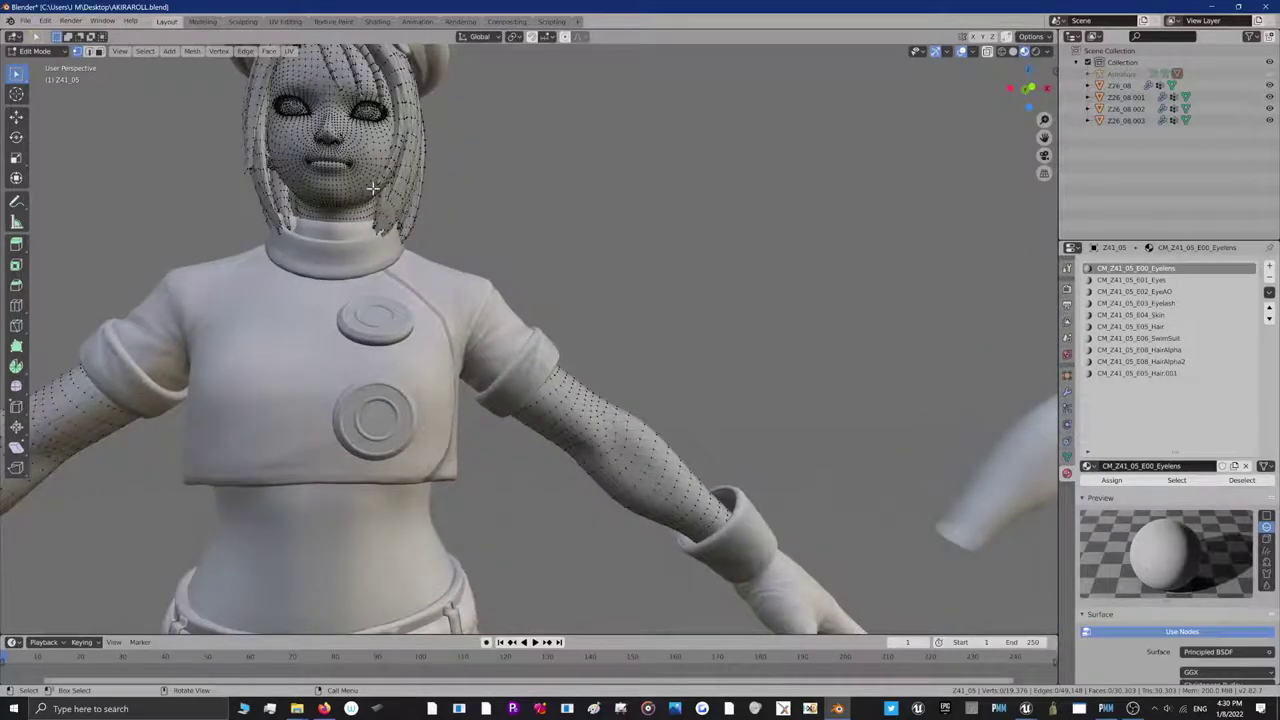
{"action": "scroll", "coordinate": [362, 203], "scroll_direction": "down", "scroll_amount": 2}
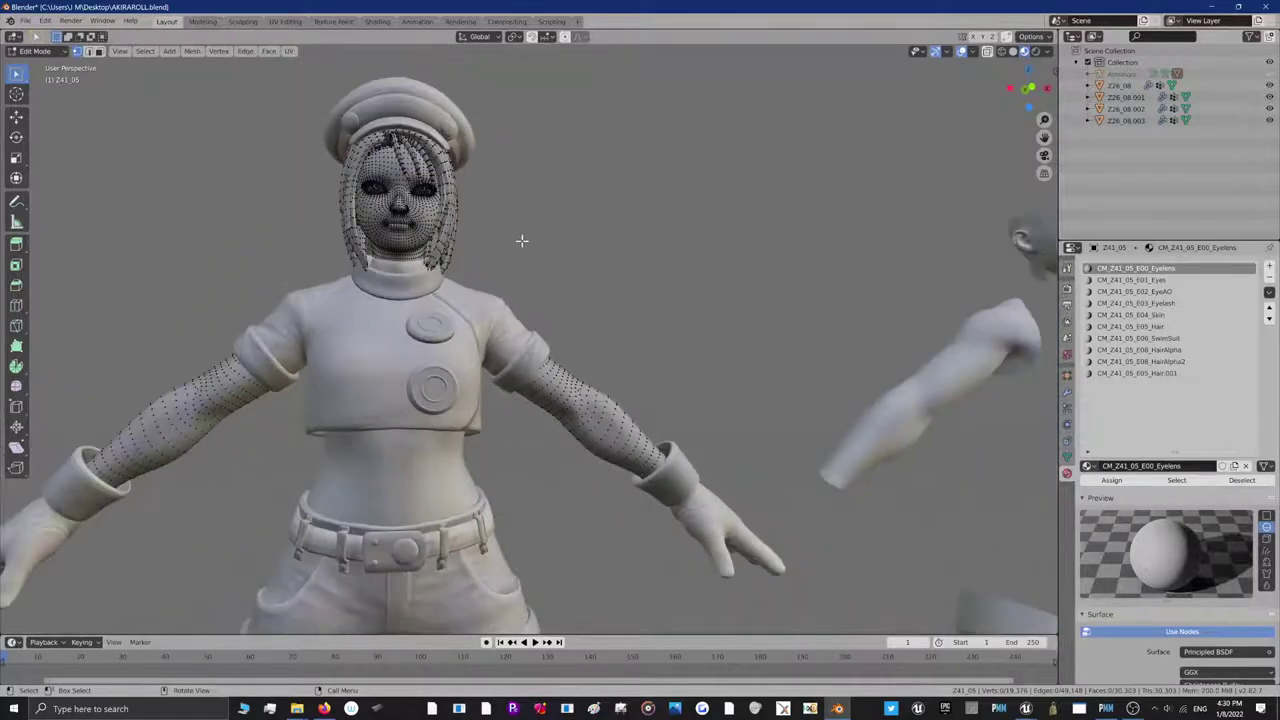
Select the geometry assigned to the Hair, HairAlpha2, Hair.001 and HairAlpha materials and separate the selection into its own object
{"action": "left_click", "coordinate": [1147, 304]}
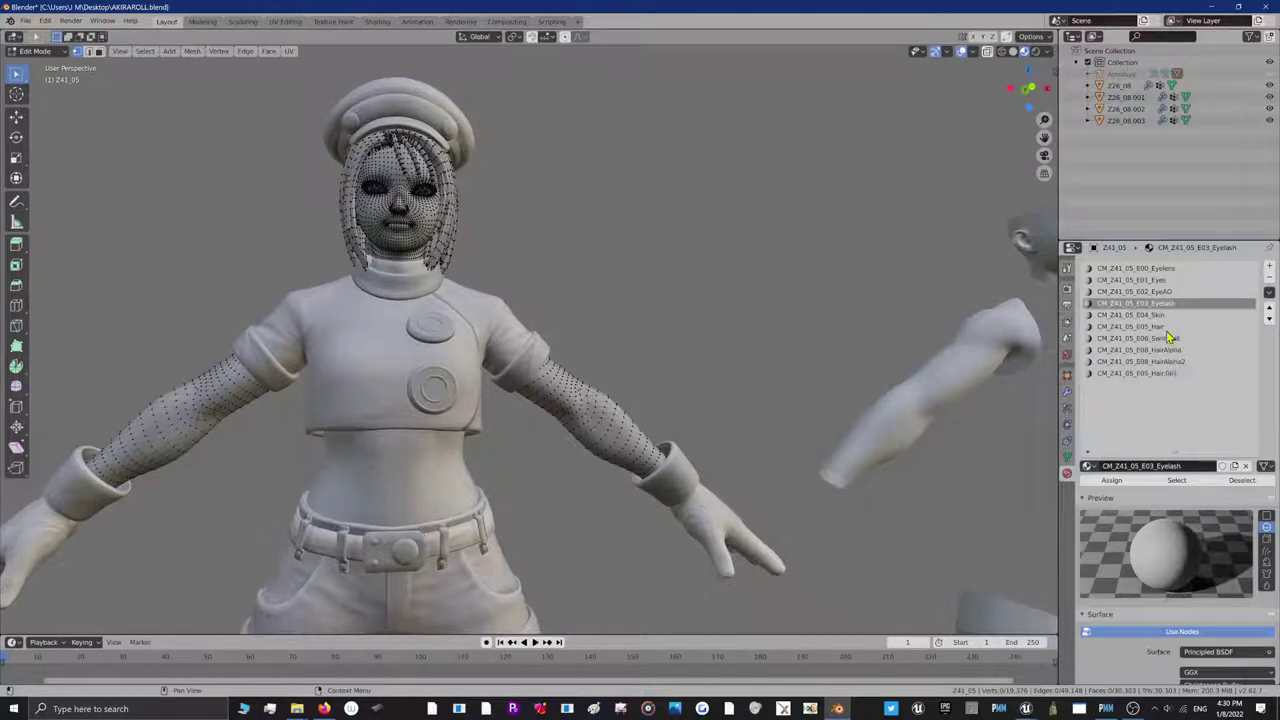
{"action": "left_click", "coordinate": [1170, 327]}
{"action": "left_click", "coordinate": [1178, 483]}
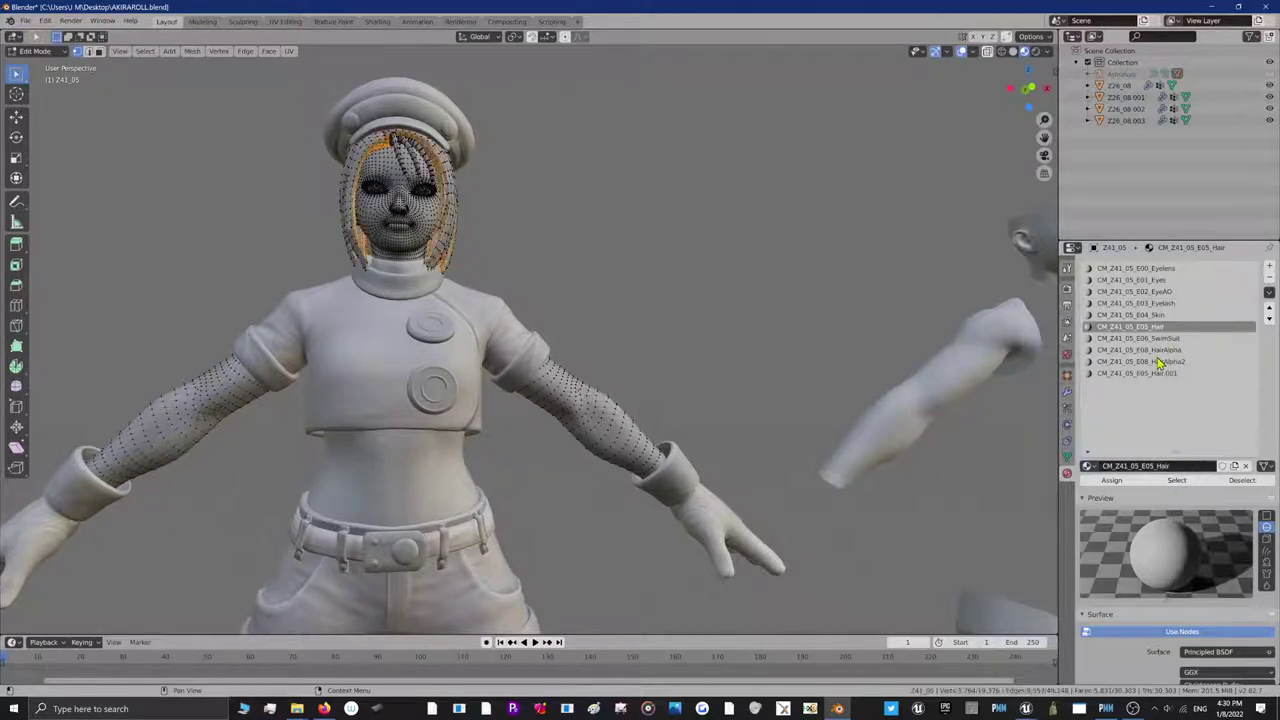
{"action": "left_click", "coordinate": [1160, 362]}
{"action": "left_click", "coordinate": [1185, 482]}
{"action": "left_click", "coordinate": [1160, 373]}
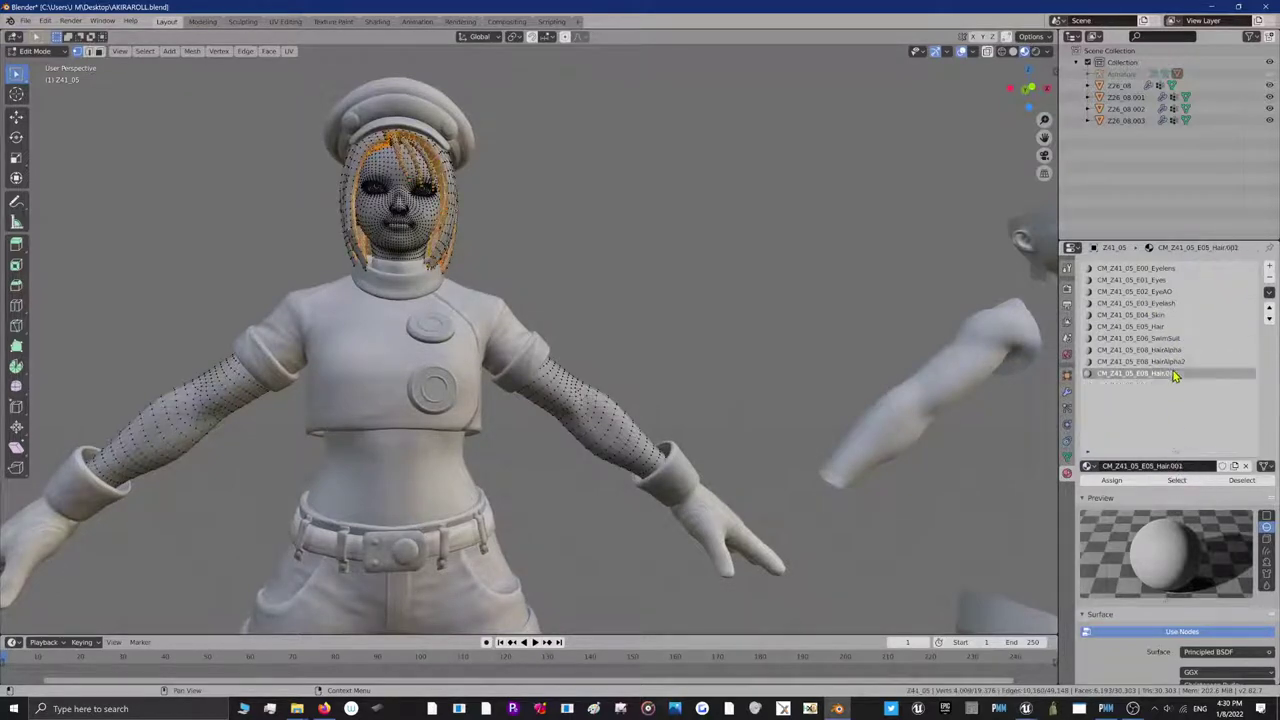
{"action": "left_click", "coordinate": [1176, 481]}
{"action": "left_click", "coordinate": [1165, 351]}
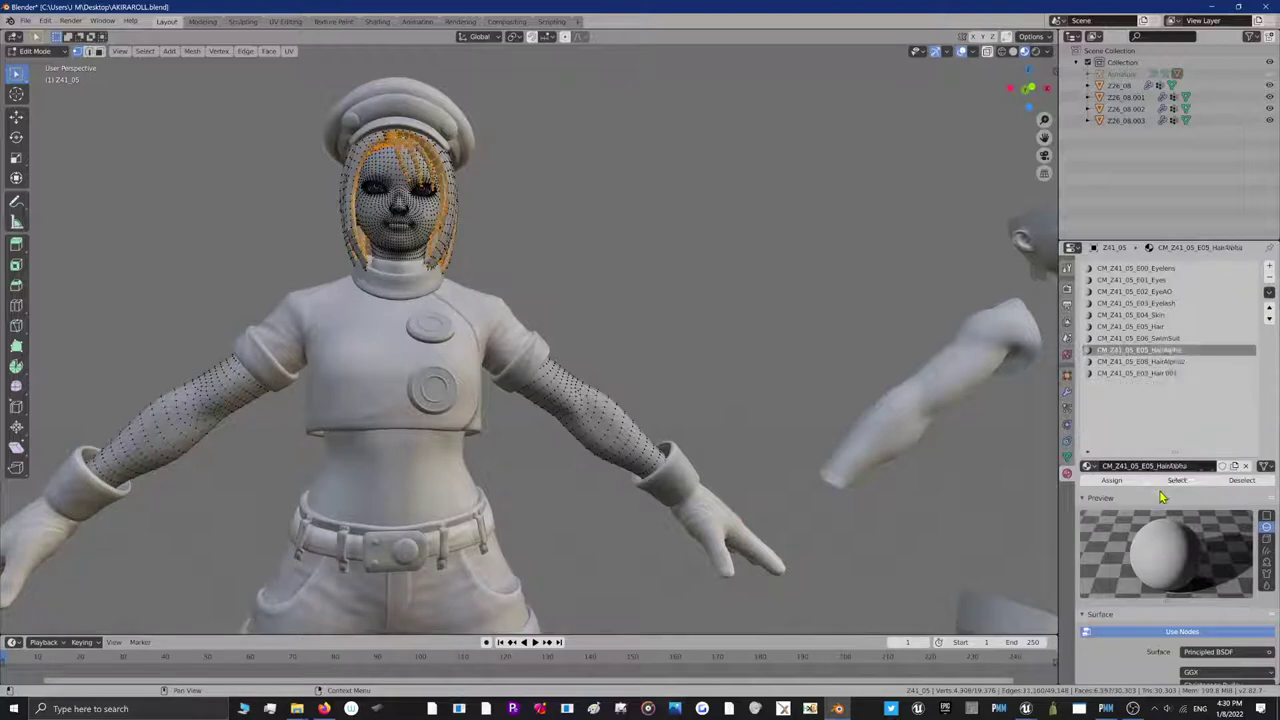
{"action": "left_click", "coordinate": [1177, 481]}
{"action": "key", "text": "p"}
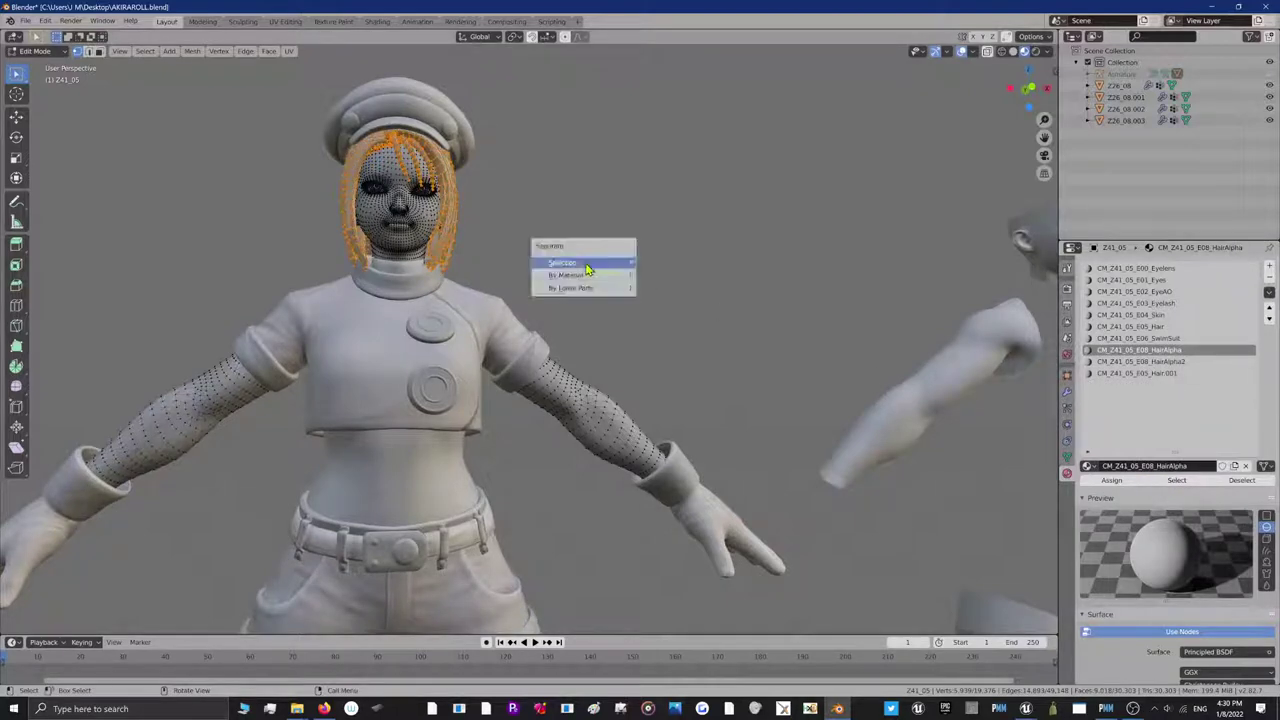
{"action": "left_click", "coordinate": [570, 262]}
Switch to Object Mode, select the separated hair object and hide it
{"action": "left_click", "coordinate": [35, 51]}
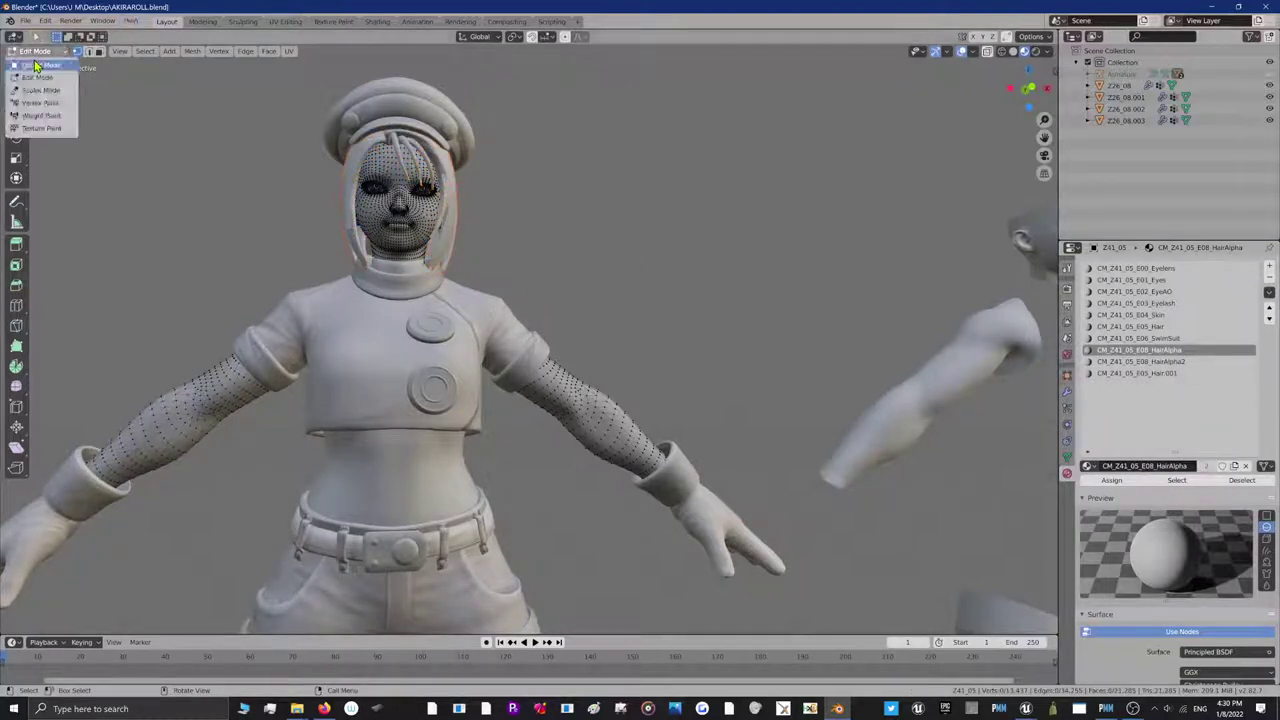
{"action": "left_click", "coordinate": [43, 62]}
{"action": "left_click", "coordinate": [353, 181]}
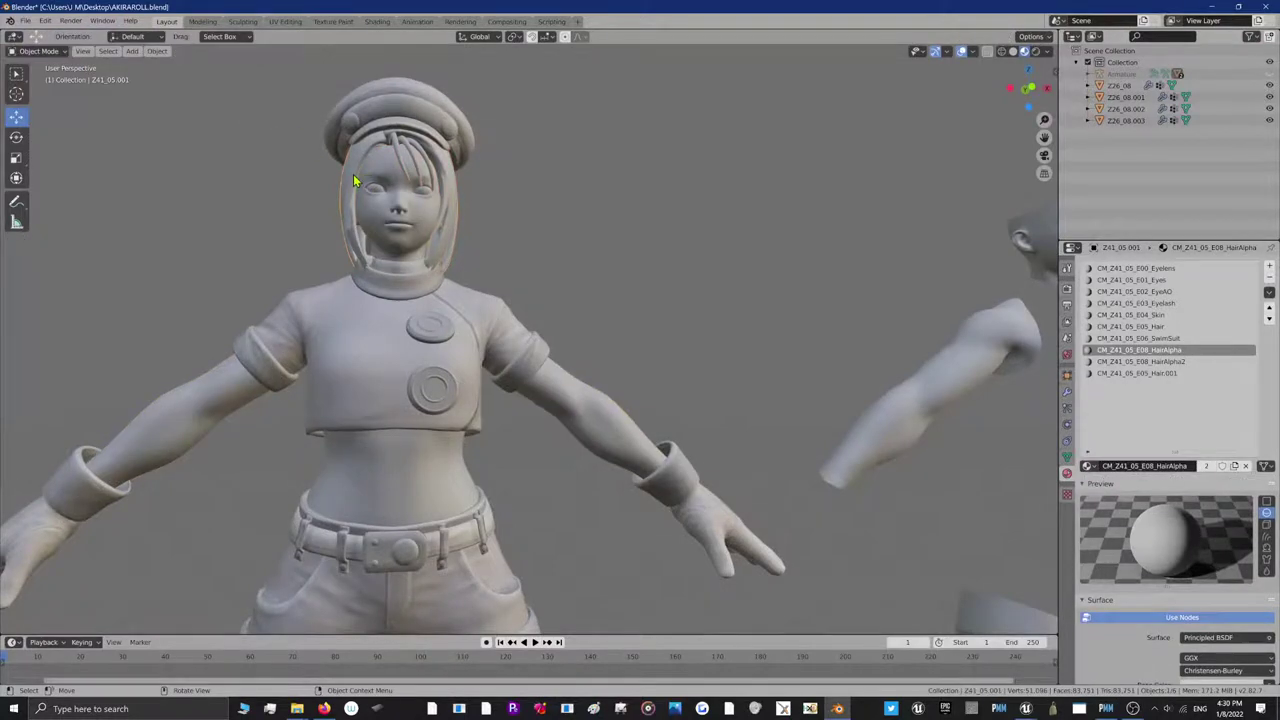
{"action": "key", "text": "h"}
Edit the Z41_05 body in Wireframe shading, select the leftover vertices around the base of the neck under the collar and delete them
{"action": "left_click", "coordinate": [38, 51]}
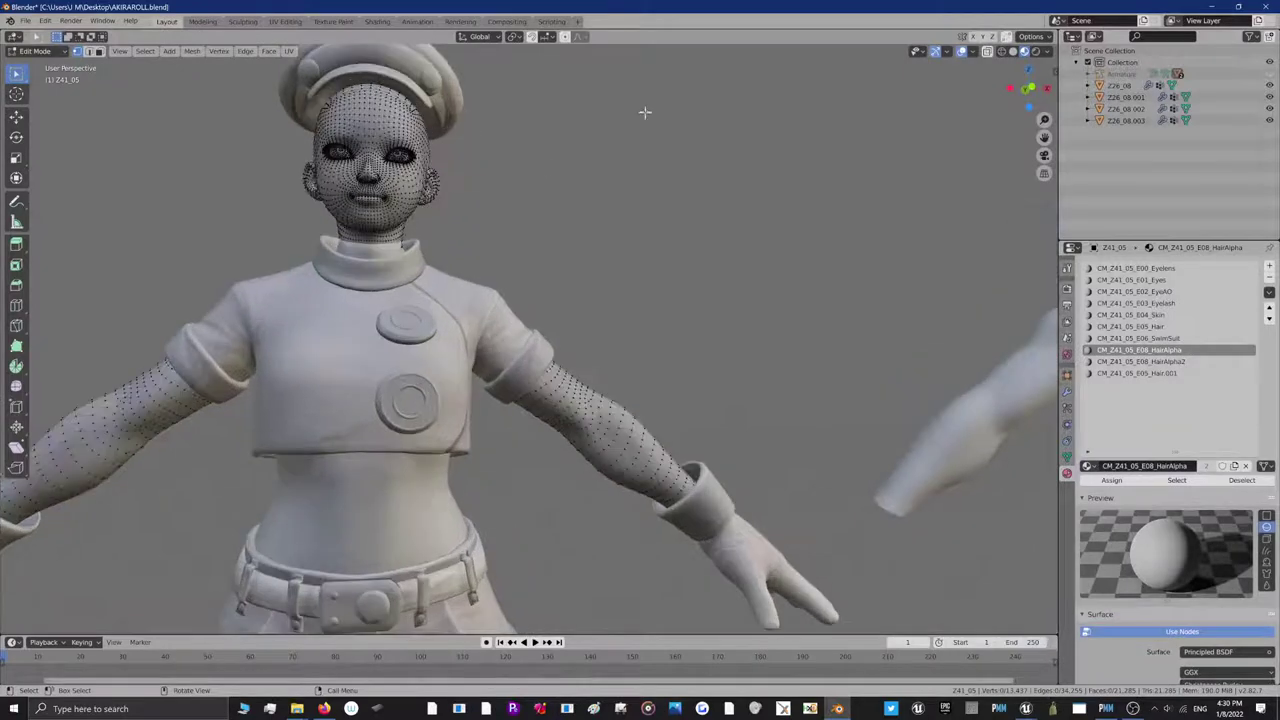
{"action": "left_click", "coordinate": [1001, 52]}
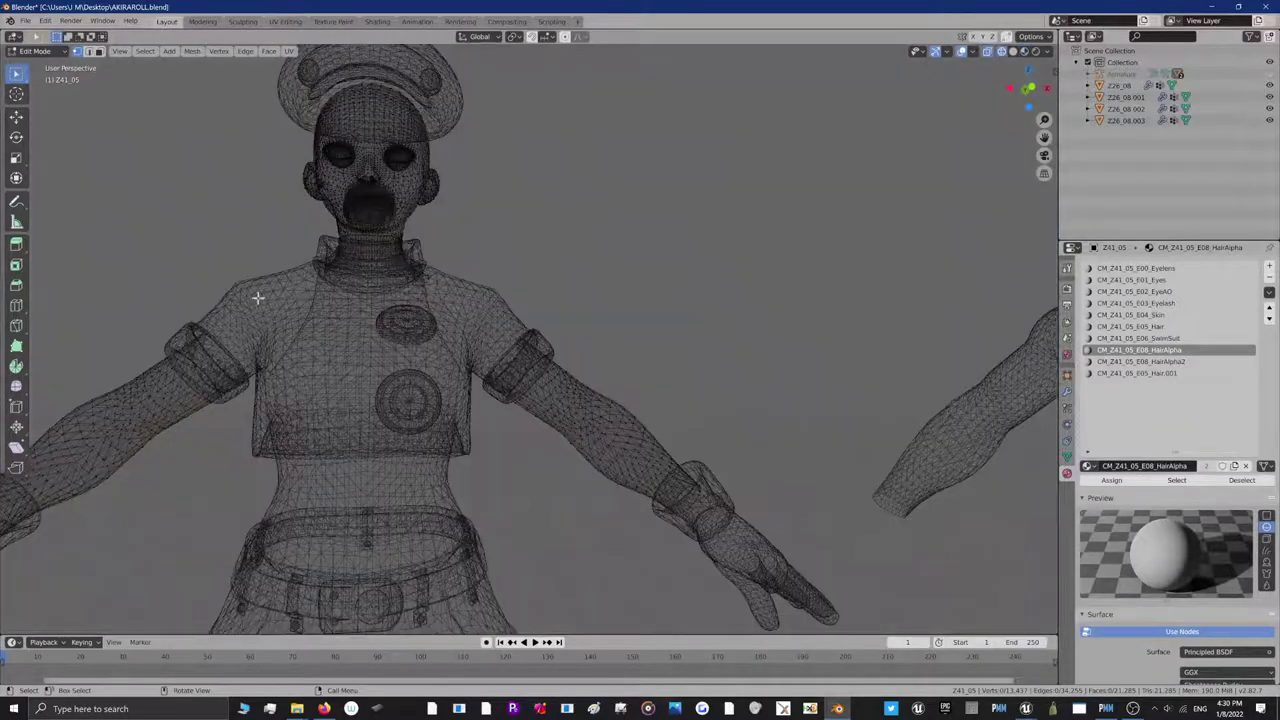
{"action": "scroll", "coordinate": [258, 298], "scroll_direction": "up", "scroll_amount": 1}
{"action": "mouse_move", "coordinate": [1036, 97]}
{"action": "left_mouse_down"}
{"action": "mouse_move", "coordinate": [1036, 135]}
{"action": "mouse_move", "coordinate": [1039, 108]}
{"action": "left_mouse_up"}
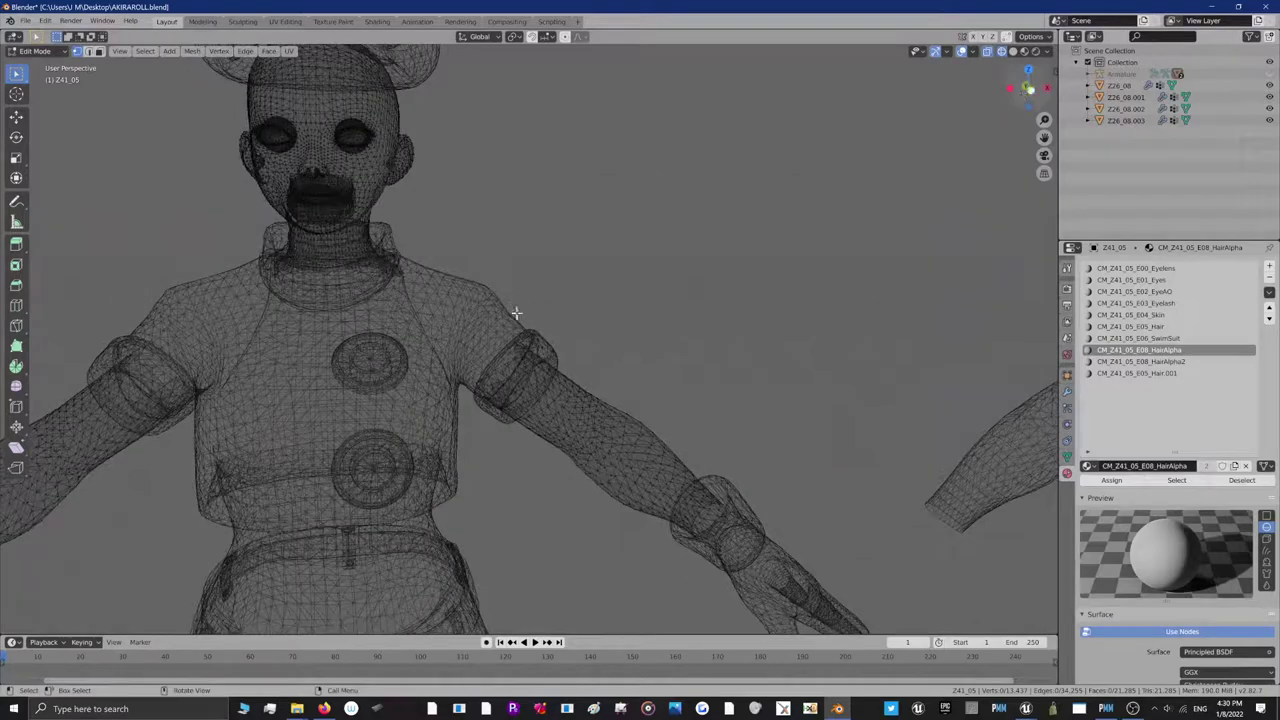
{"action": "left_click", "coordinate": [321, 285], "text": "alt"}
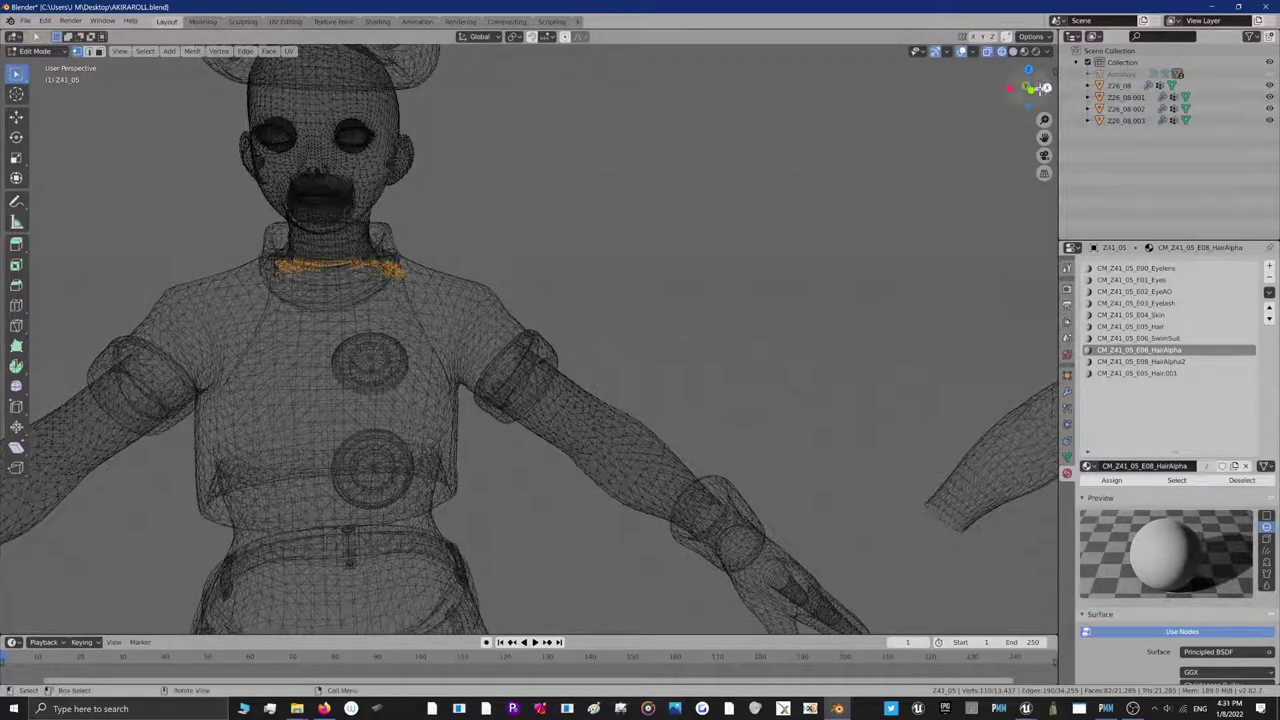
{"action": "left_click_drag", "start_coordinate": [1036, 88], "coordinate": [994, 102]}
{"action": "left_click_drag", "start_coordinate": [669, 282], "coordinate": [796, 338], "text": "shift"}
{"action": "left_click_drag", "start_coordinate": [673, 276], "coordinate": [804, 346]}
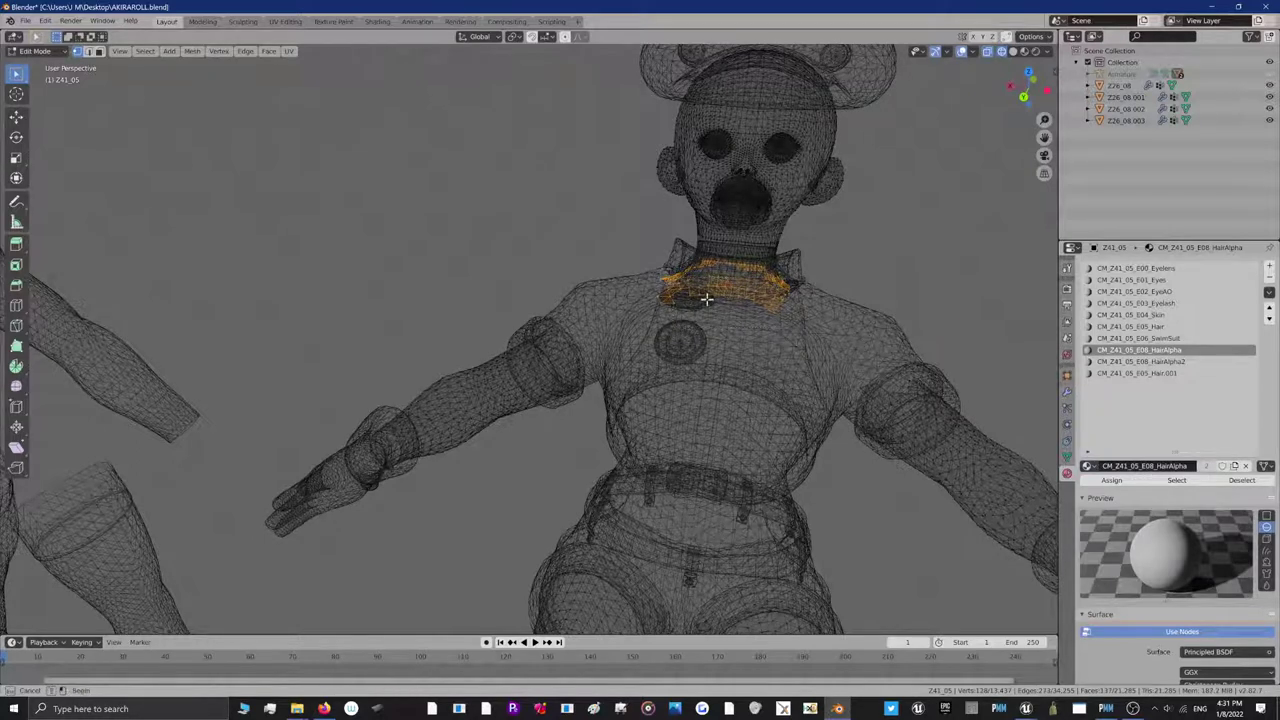
{"action": "right_click", "coordinate": [760, 326]}
{"action": "left_click", "coordinate": [760, 326]}
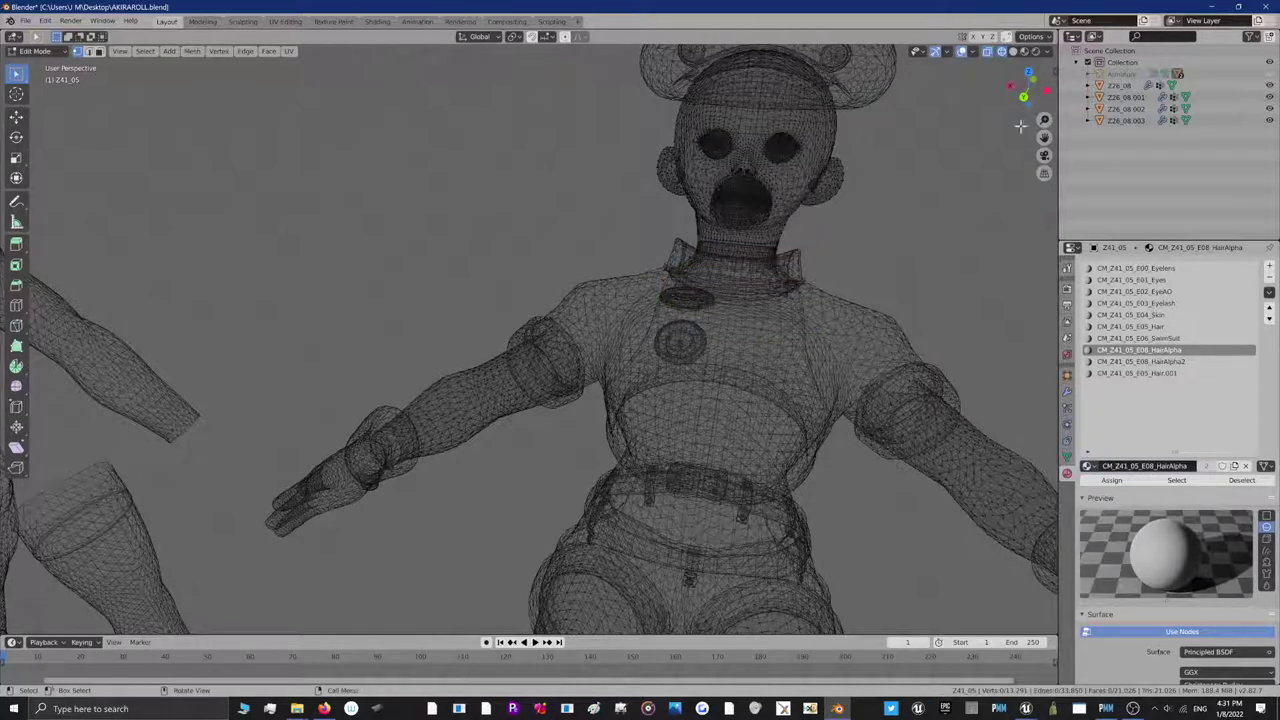
{"action": "left_click_drag", "start_coordinate": [1030, 84], "coordinate": [1005, 100]}
{"action": "middle_click_drag", "start_coordinate": [760, 326], "coordinate": [640, 340]}
{"action": "scroll", "coordinate": [566, 200], "scroll_direction": "down", "scroll_amount": 8}
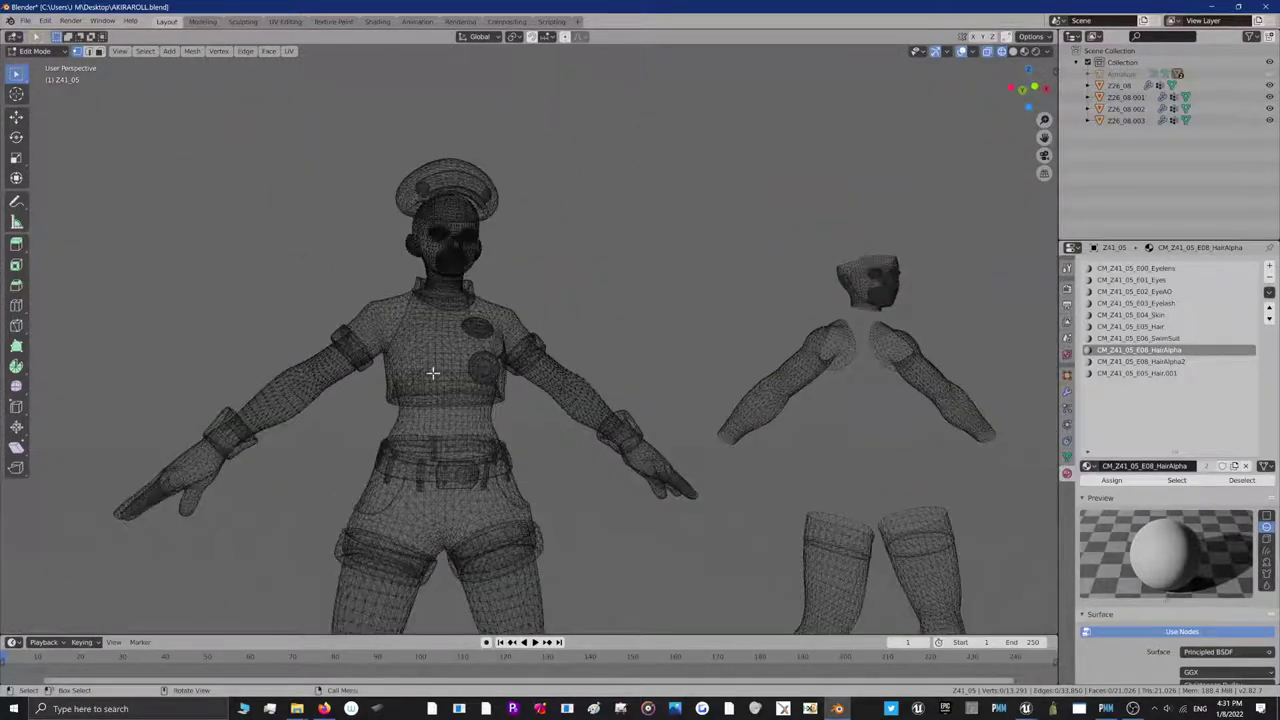
Return to Object Mode in front view, unhide all hidden objects, and hide the armature again
{"action": "scroll", "coordinate": [432, 373], "scroll_direction": "down", "scroll_amount": 2}
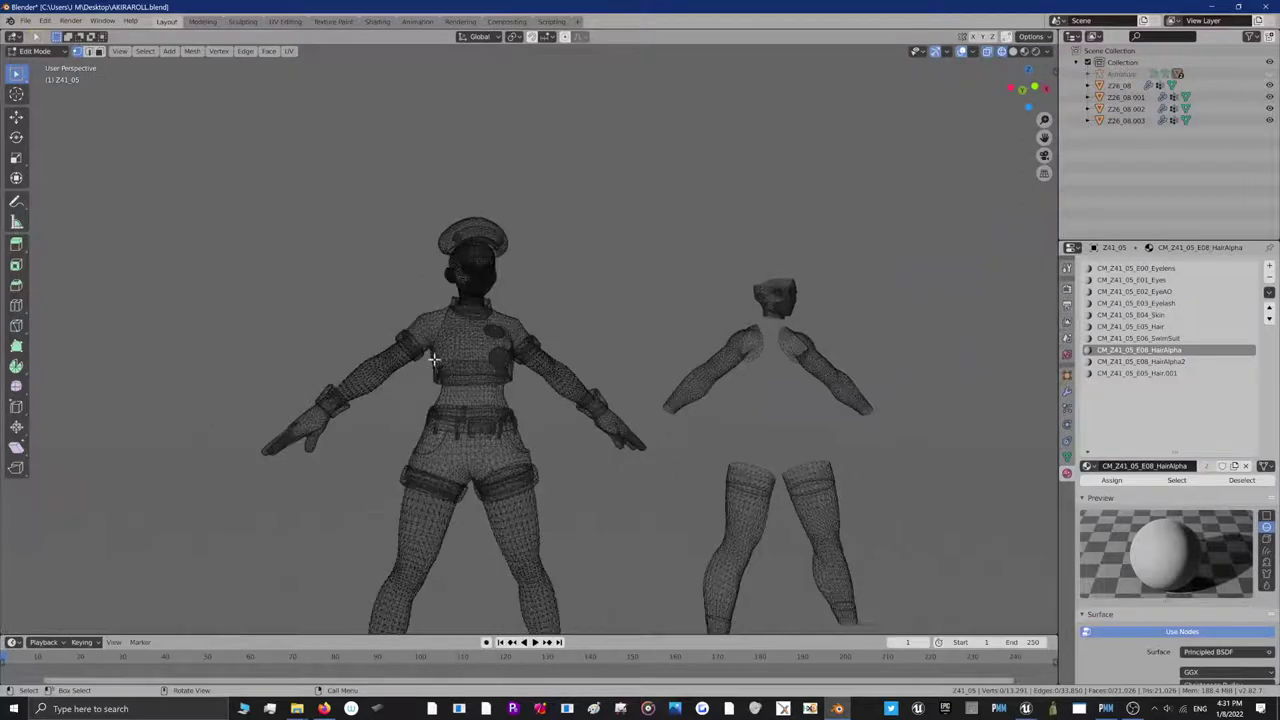
{"action": "left_click", "coordinate": [1034, 87]}
{"action": "left_click", "coordinate": [30, 51]}
{"action": "left_click", "coordinate": [35, 60]}
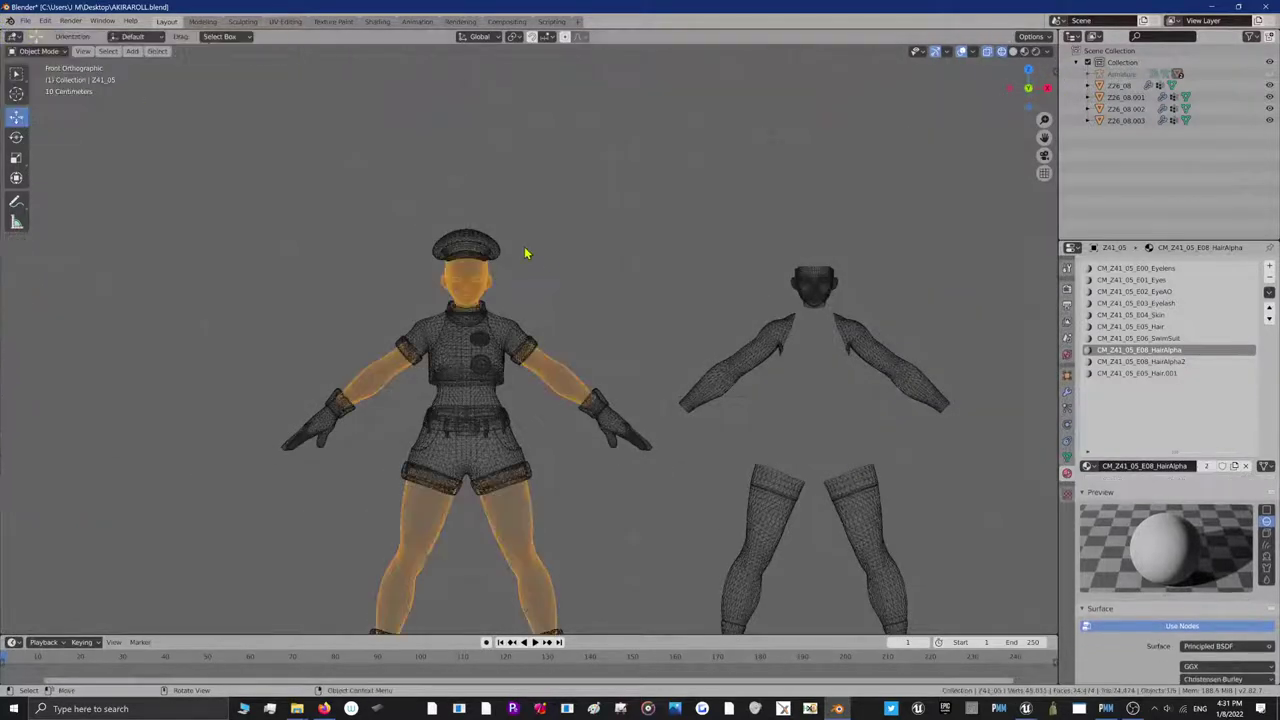
{"action": "left_click", "coordinate": [449, 310]}
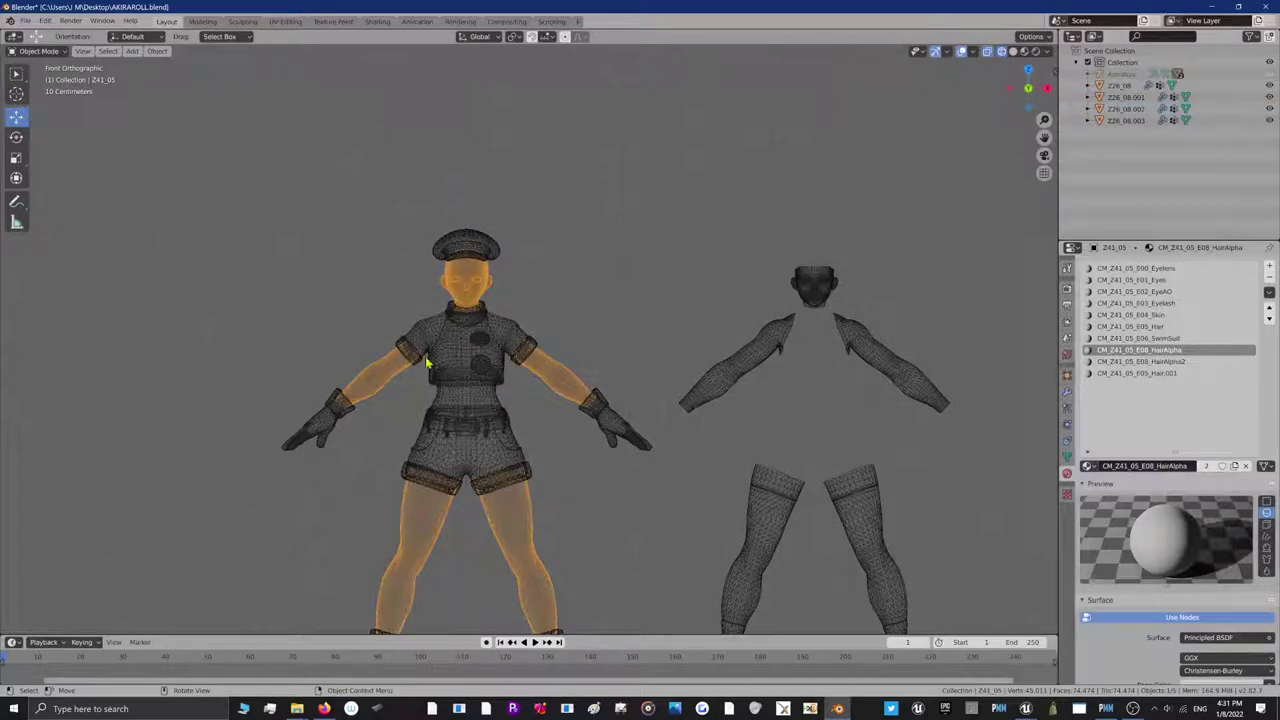
{"action": "key", "text": "alt+h"}
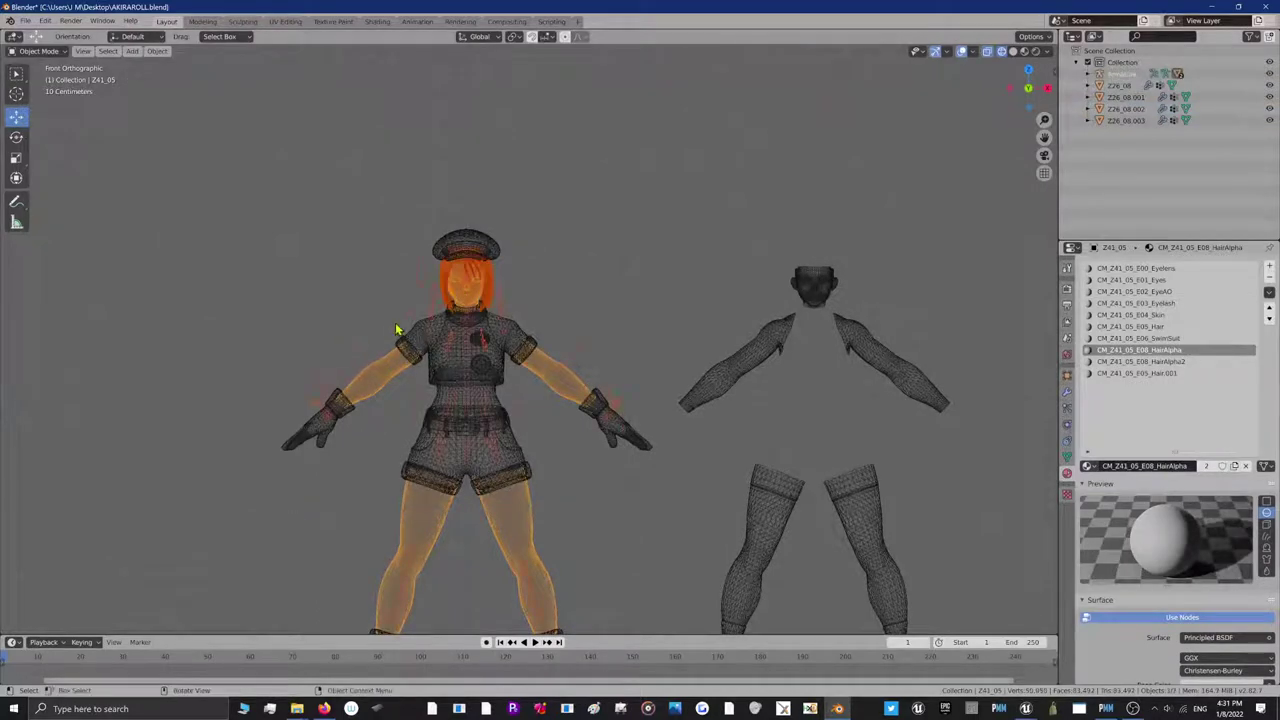
{"action": "left_click", "coordinate": [430, 314]}
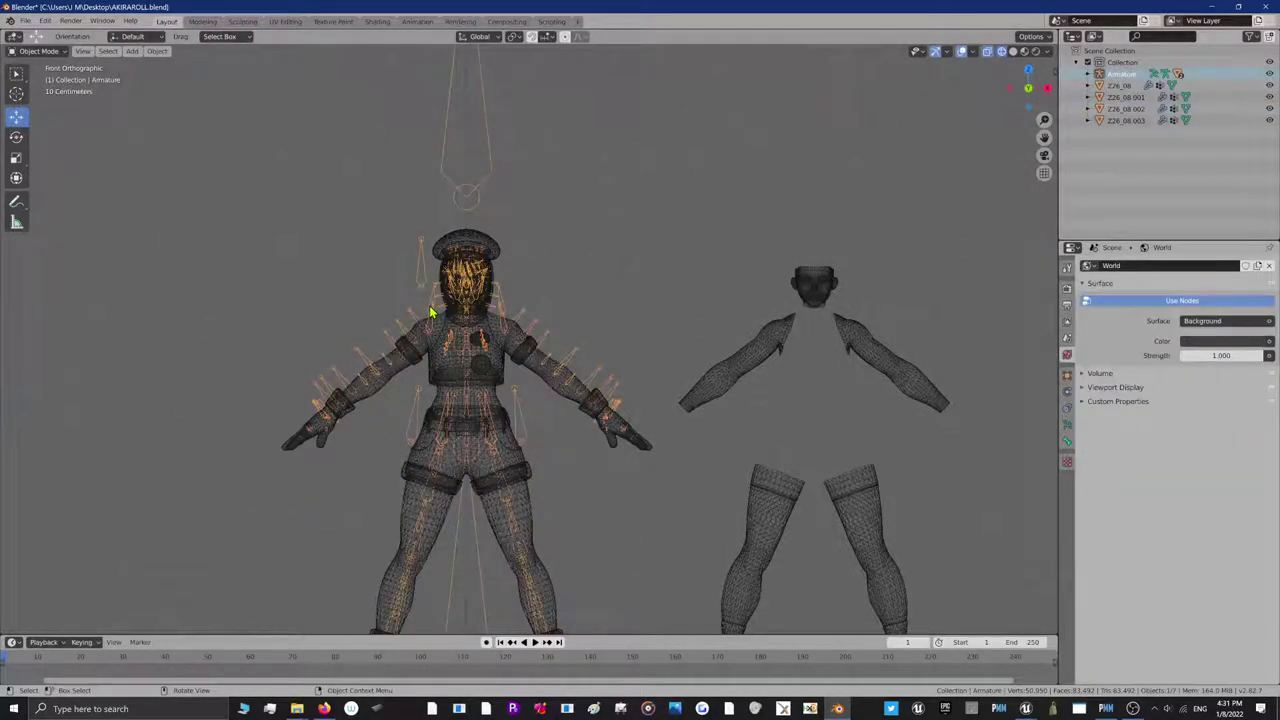
{"action": "key", "text": "h"}
Join the hair mesh into the Z41_05 body mesh
{"action": "left_click", "coordinate": [482, 272]}
{"action": "left_click", "coordinate": [486, 270]}
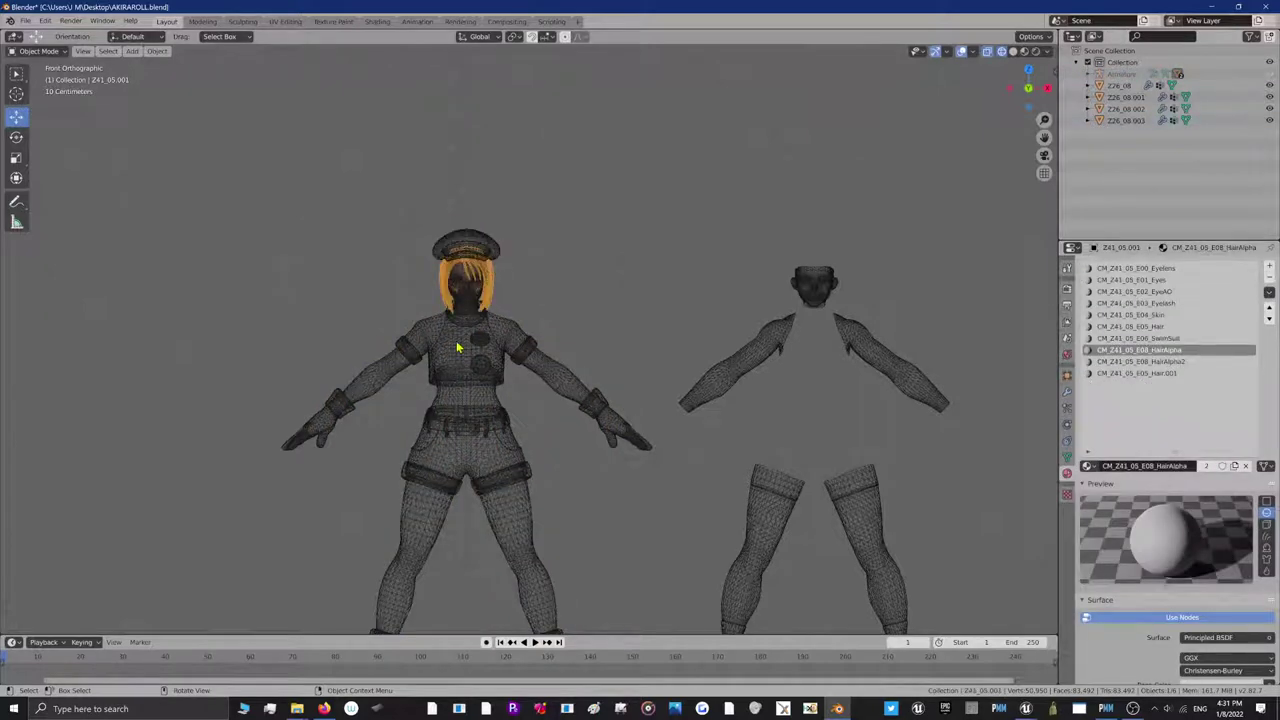
{"action": "left_click", "coordinate": [375, 372], "text": "shift"}
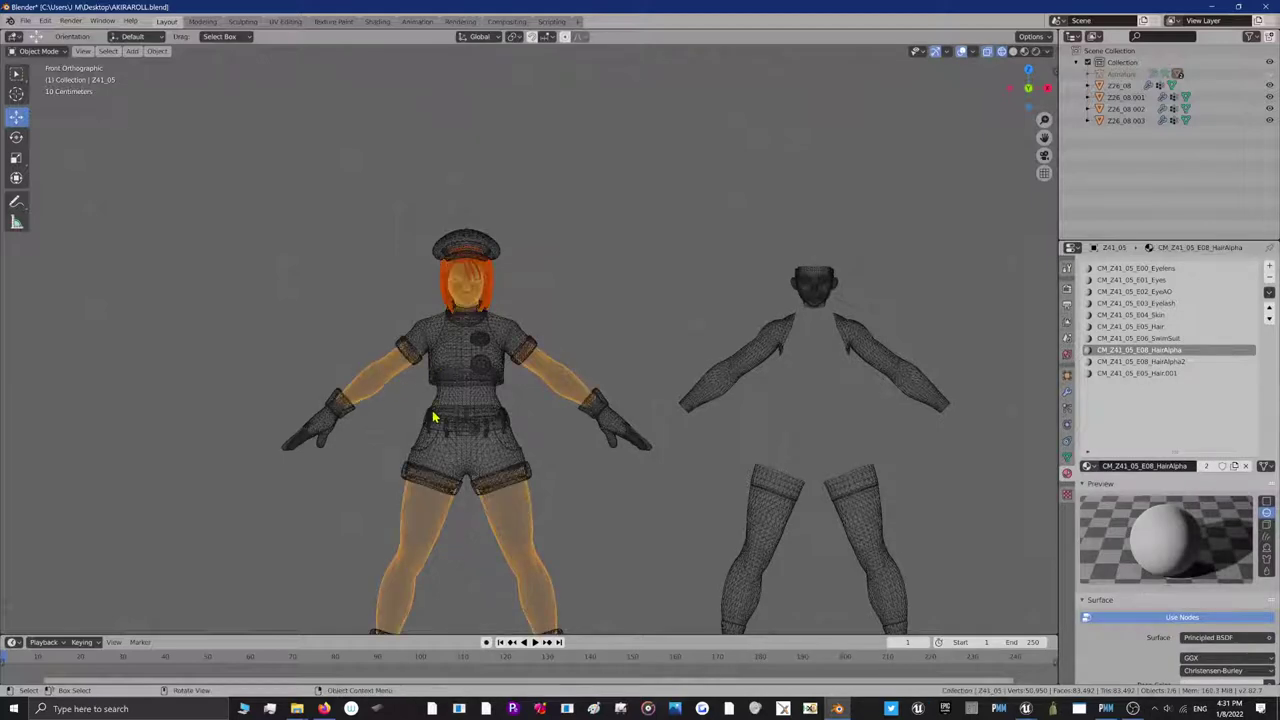
{"action": "key", "text": "ctrl+j"}
Check in Edit Mode which part of the joined mesh uses the CM_Z41_05_E08_HairAlpha material, then deselect it and return to Object Mode
{"action": "scroll", "coordinate": [377, 273], "scroll_direction": "up", "scroll_amount": 5}
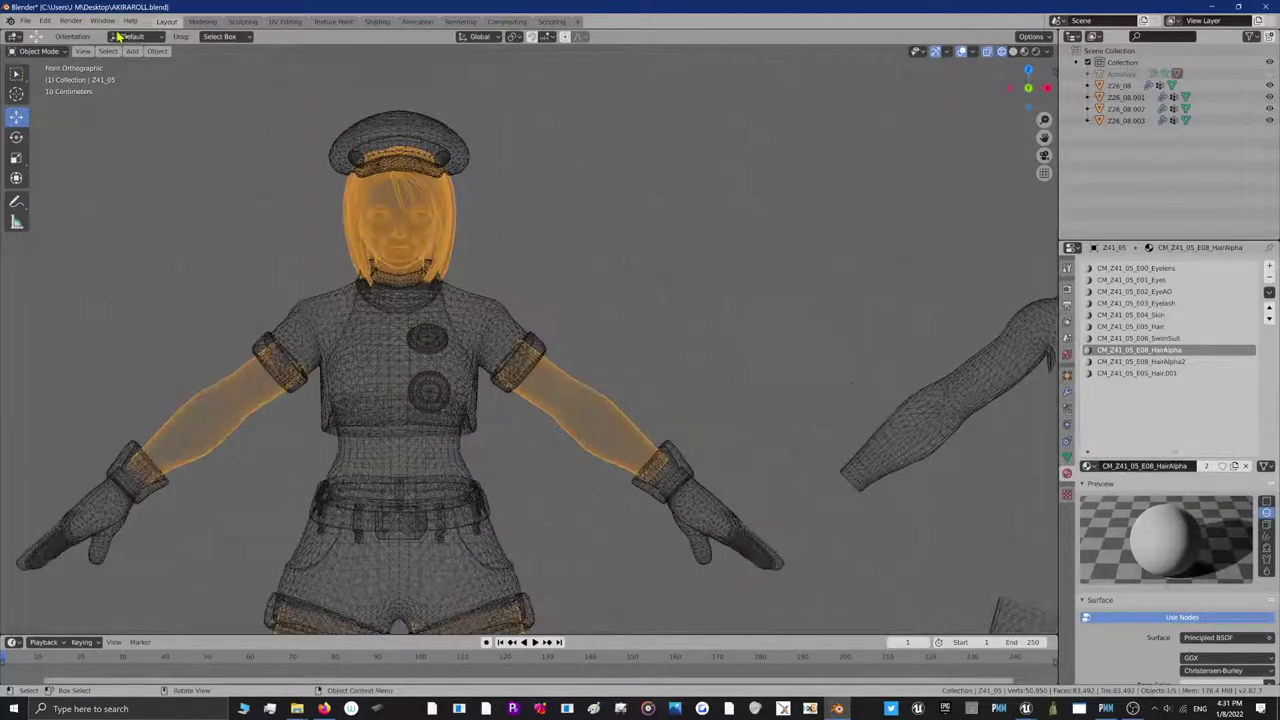
{"action": "left_click", "coordinate": [49, 53]}
{"action": "left_click", "coordinate": [45, 78]}
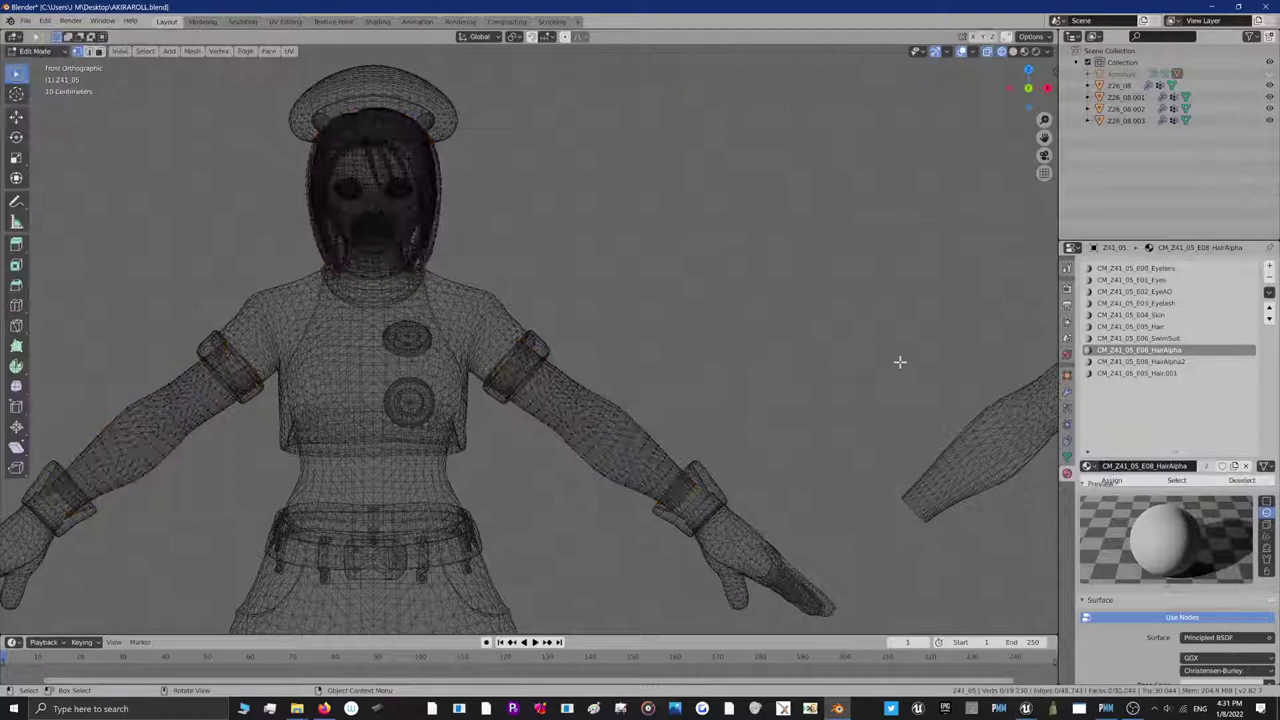
{"action": "left_click", "coordinate": [1181, 483]}
{"action": "left_click", "coordinate": [1160, 361]}
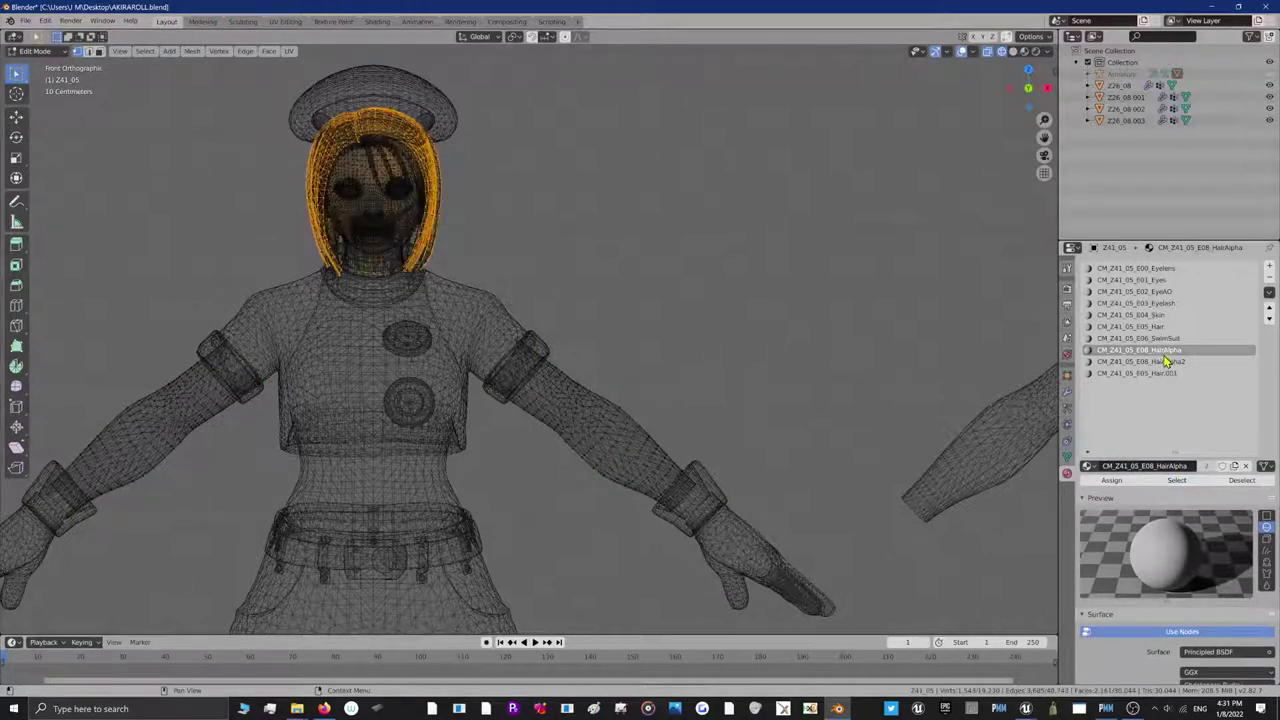
{"action": "key", "text": "alt+a"}
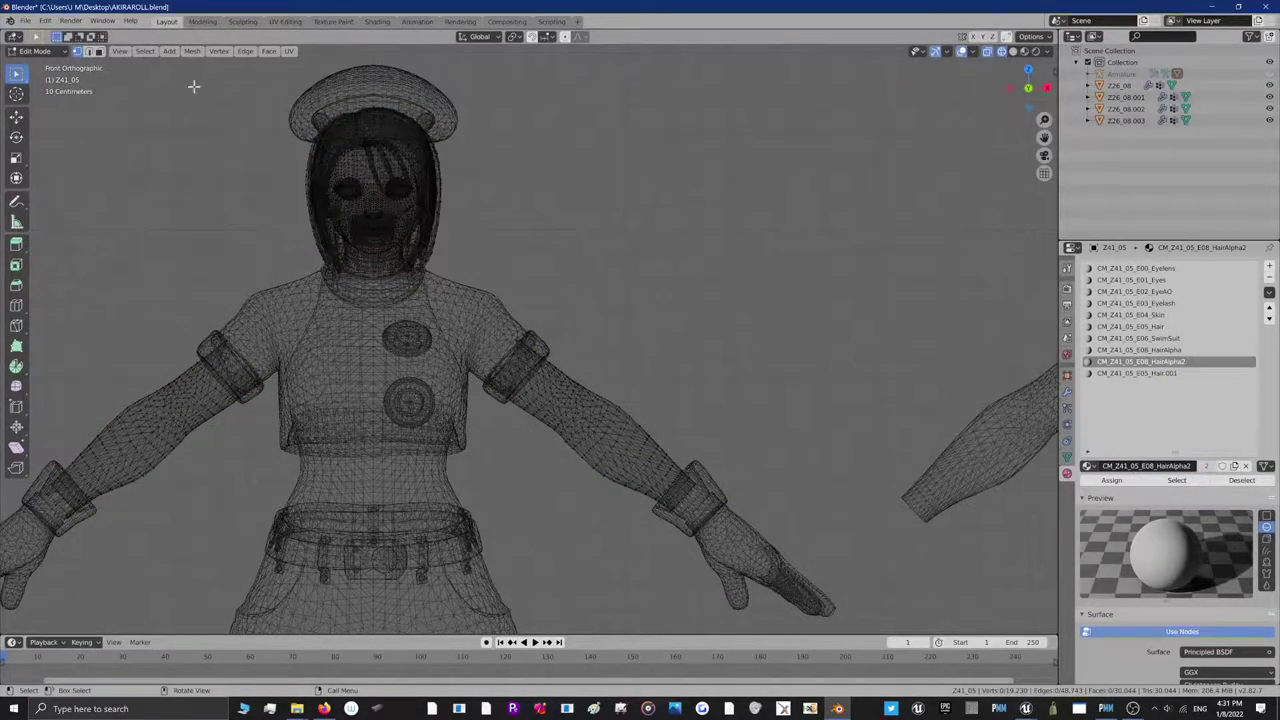
{"action": "left_click", "coordinate": [45, 51]}
{"action": "left_click", "coordinate": [52, 66]}
Put the hat in Sculpt Mode with solid viewport shading and set the Grab brush radius to 260 px
{"action": "left_click", "coordinate": [414, 94]}
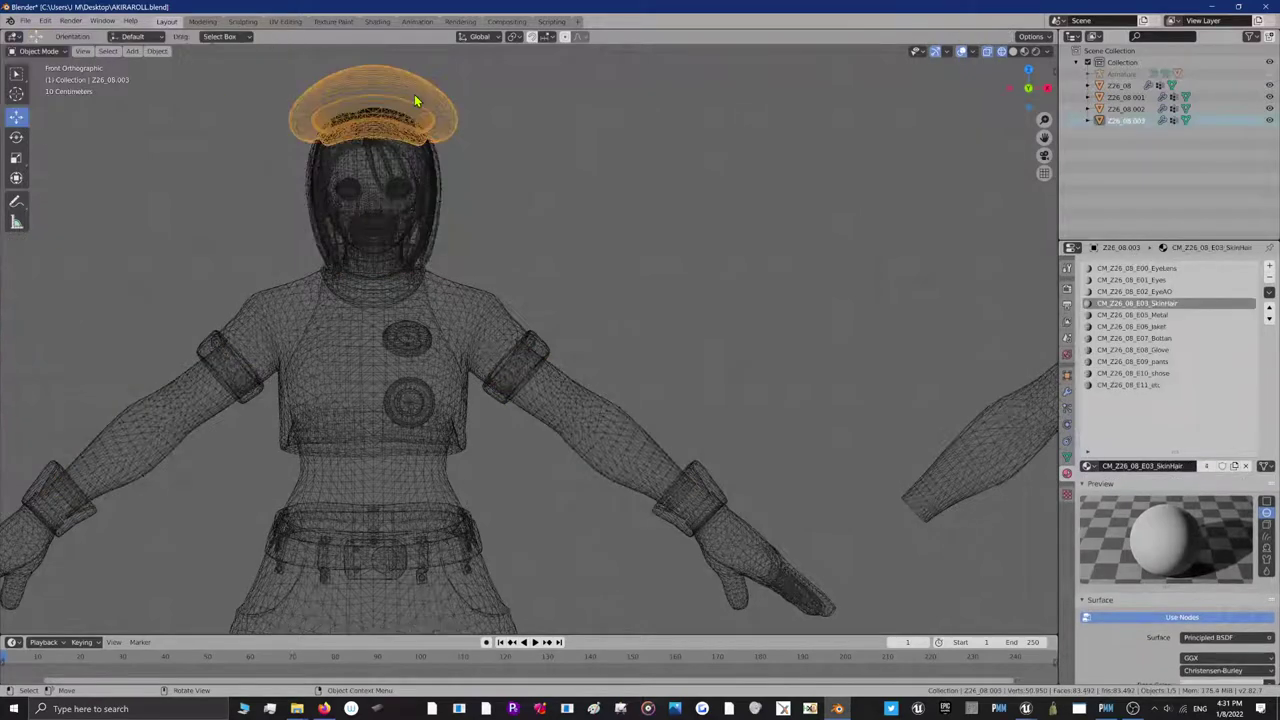
{"action": "left_click", "coordinate": [45, 51]}
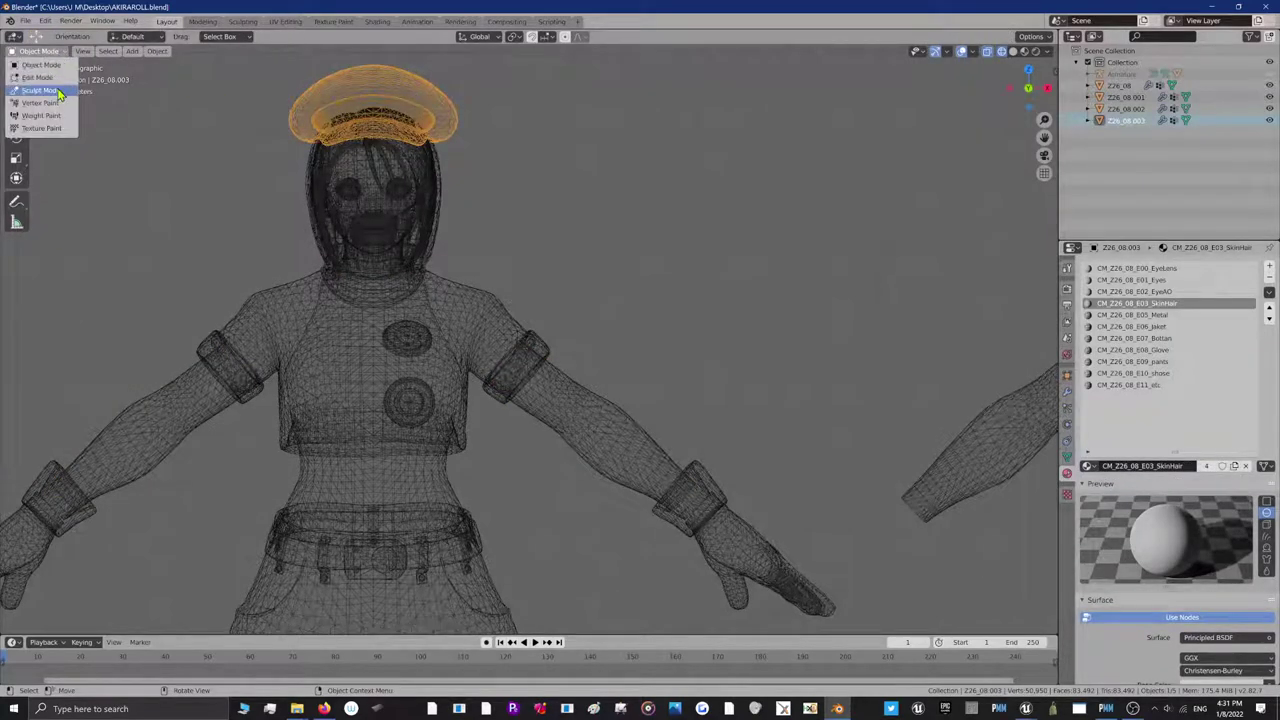
{"action": "left_click", "coordinate": [52, 88]}
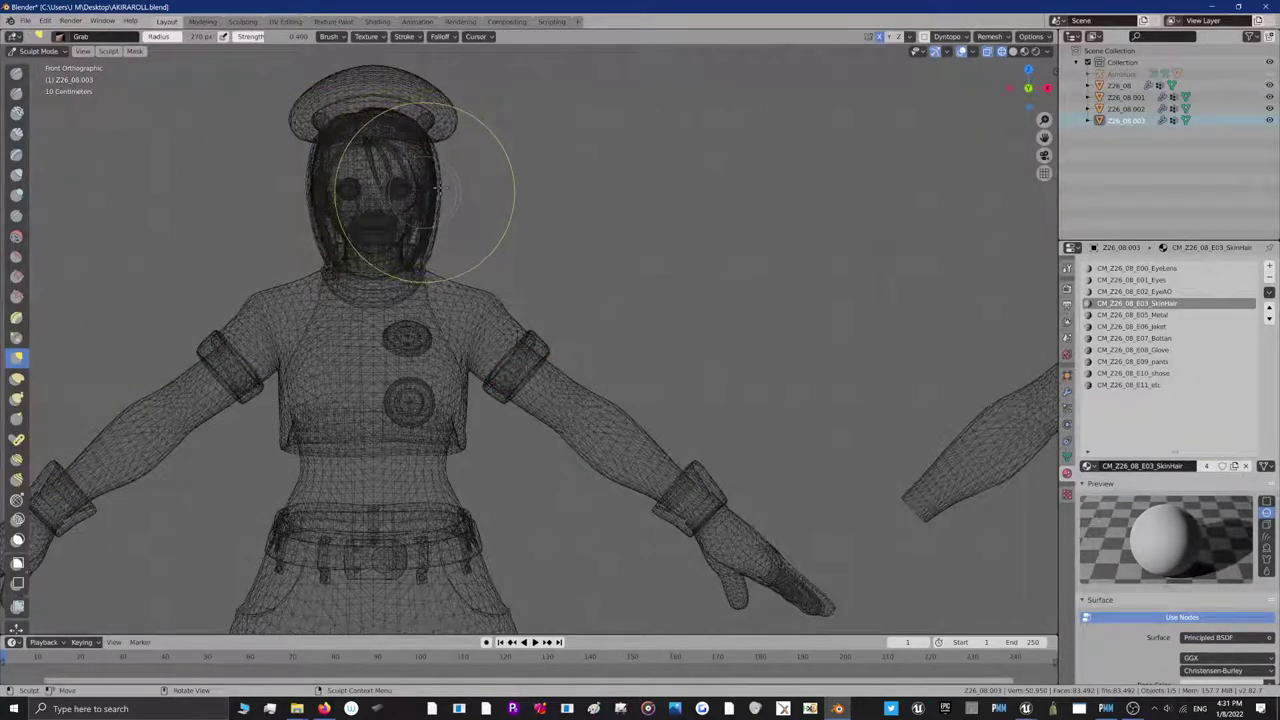
{"action": "key", "text": "f"}
{"action": "left_click", "coordinate": [497, 188]}
{"action": "scroll", "coordinate": [497, 187], "scroll_direction": "down", "scroll_amount": 2}
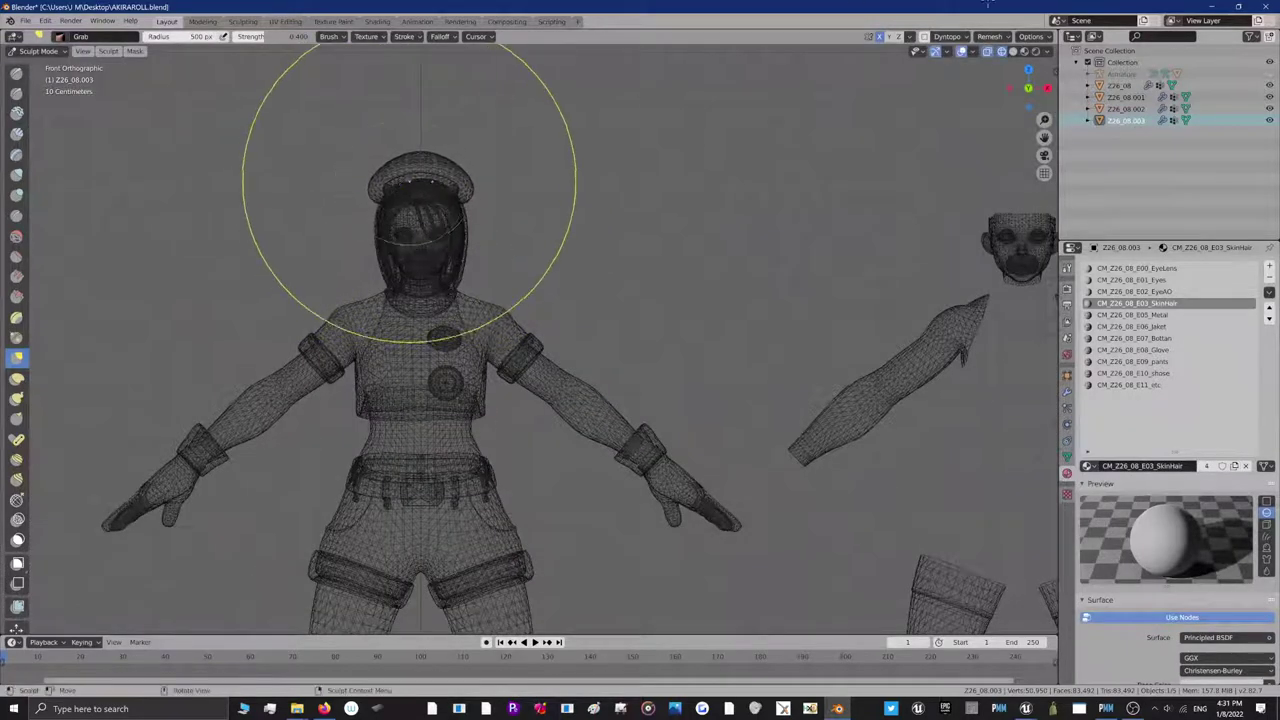
{"action": "left_click", "coordinate": [1013, 51]}
{"action": "mouse_move", "coordinate": [1028, 86]}
{"action": "left_mouse_down"}
{"action": "mouse_move", "coordinate": [1270, 98]}
{"action": "mouse_move", "coordinate": [1130, 120]}
{"action": "mouse_move", "coordinate": [1123, 45]}
{"action": "left_mouse_up"}
{"action": "key", "text": "f"}
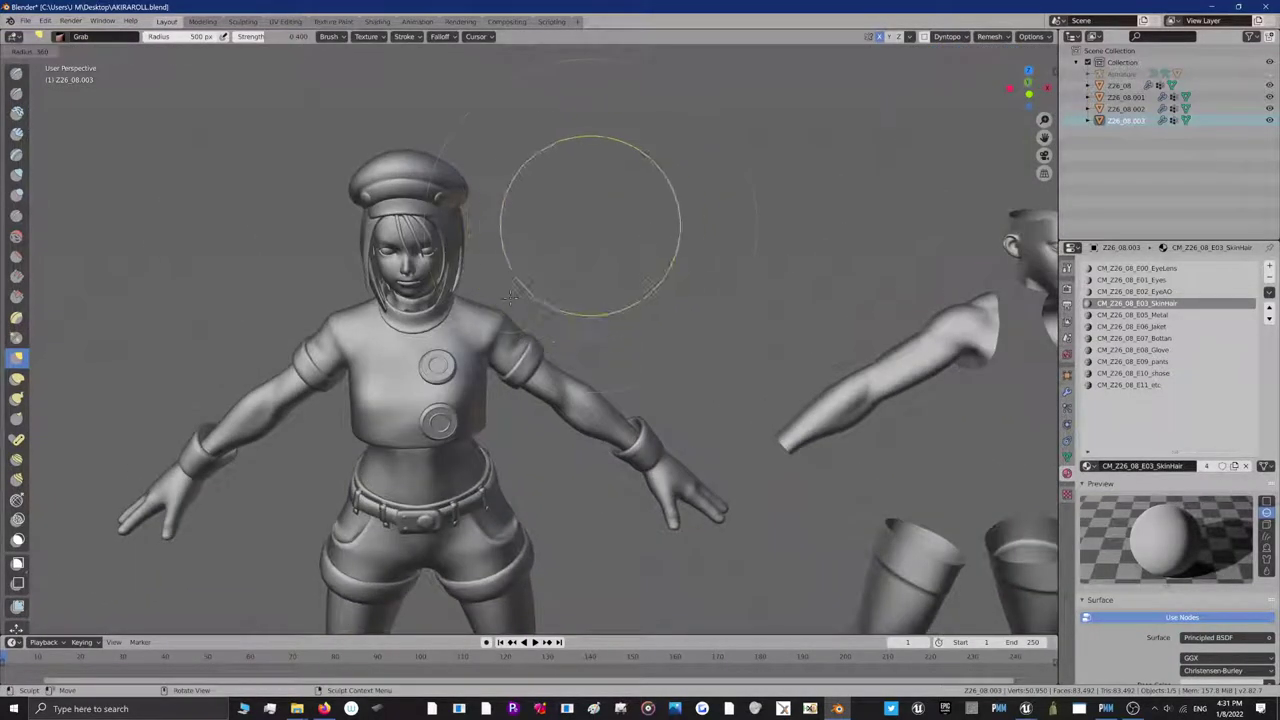
{"action": "left_click", "coordinate": [669, 223]}
Nudge the side of the hat slightly with the Grab brush to adjust its fit over the hair
{"action": "left_click_drag", "start_coordinate": [1028, 80], "coordinate": [1066, 106]}
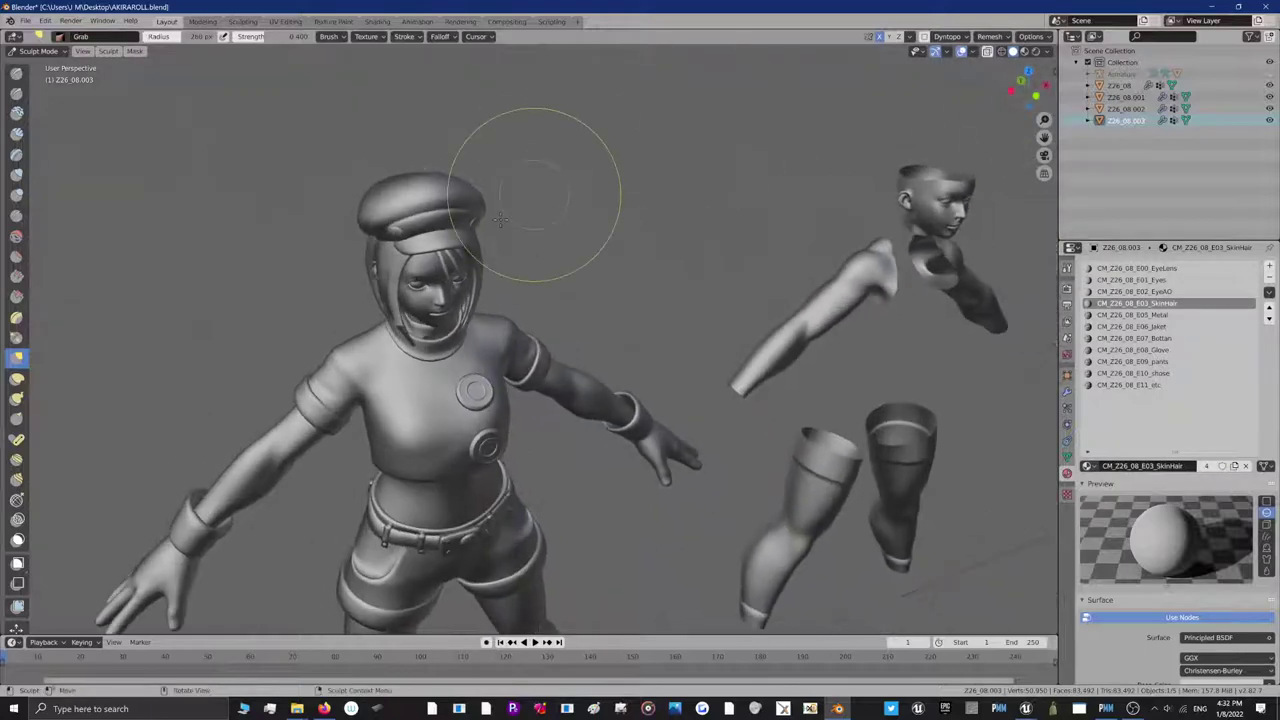
{"action": "left_click_drag", "start_coordinate": [489, 233], "coordinate": [486, 228]}
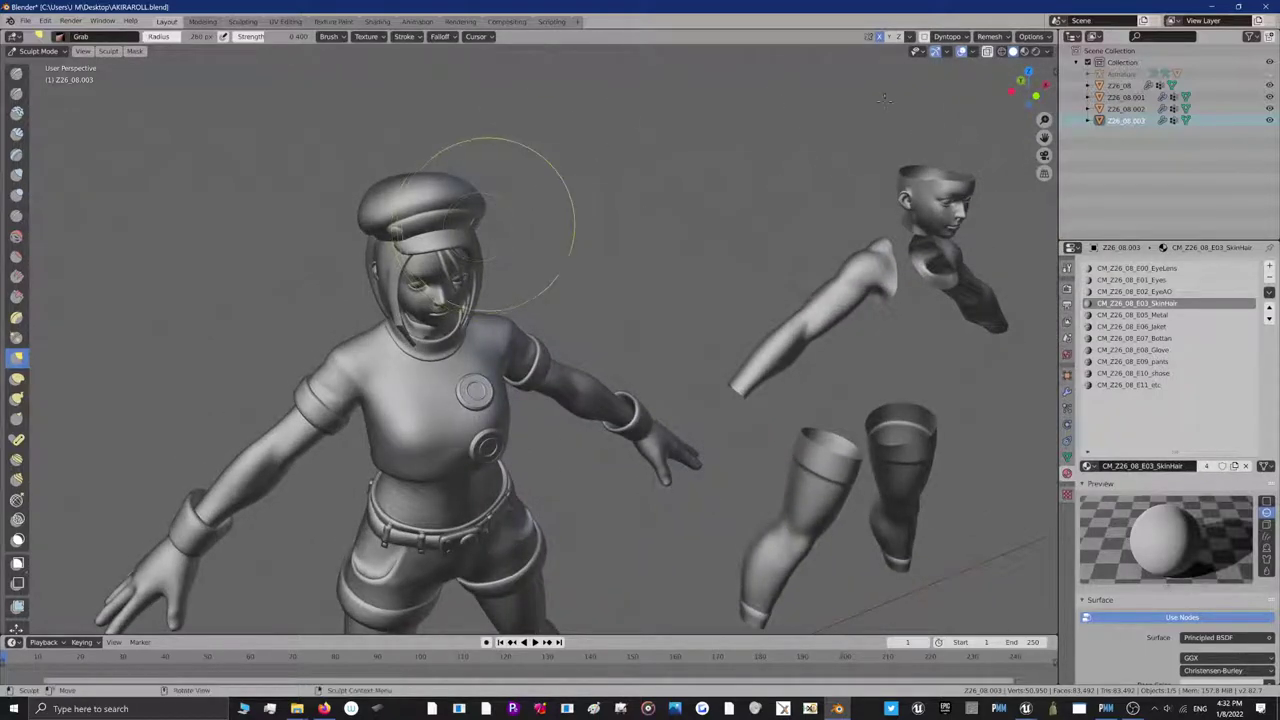
{"action": "left_click_drag", "start_coordinate": [1028, 72], "coordinate": [1010, 84]}
{"action": "left_click_drag", "start_coordinate": [460, 206], "coordinate": [464, 205]}
{"action": "scroll", "coordinate": [491, 164], "scroll_direction": "down", "scroll_amount": 1}
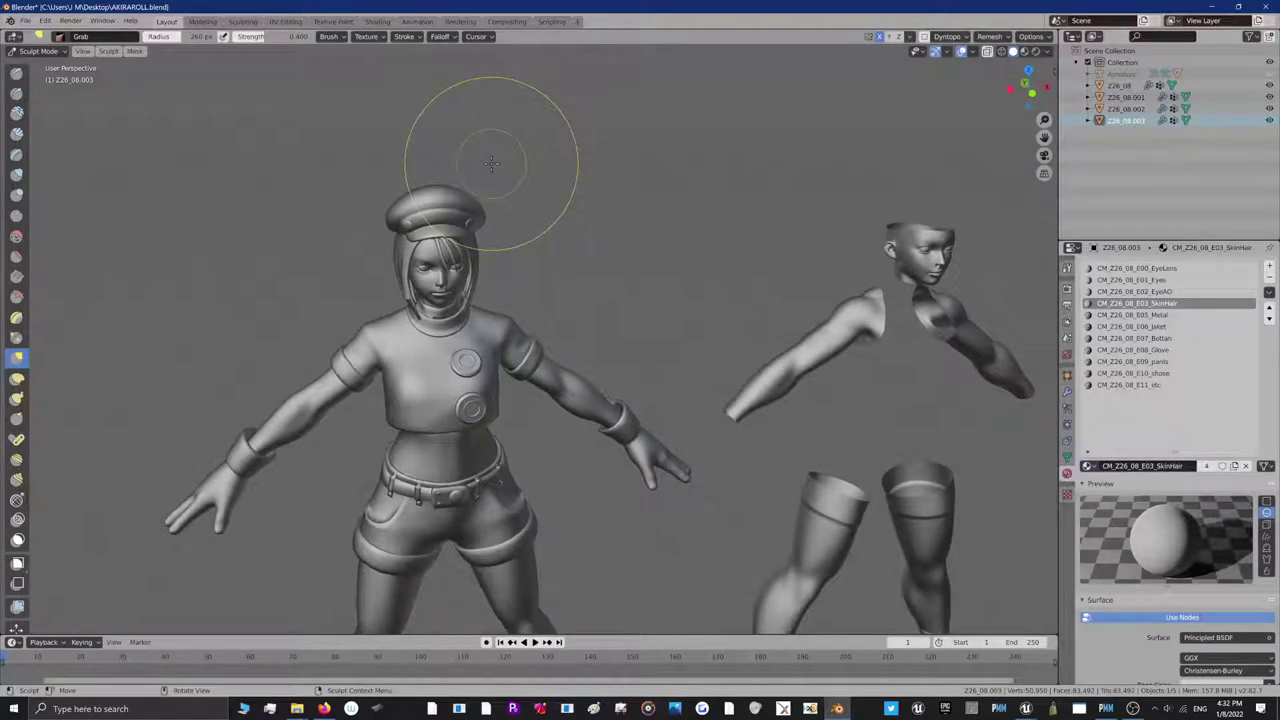
Display the character in Material Preview shading and inspect it from the side and from beneath
{"action": "left_click", "coordinate": [1024, 52]}
{"action": "mouse_move", "coordinate": [1028, 86]}
{"action": "left_mouse_down"}
{"action": "mouse_move", "coordinate": [963, 88]}
{"action": "mouse_move", "coordinate": [1012, 76]}
{"action": "mouse_move", "coordinate": [998, 78]}
{"action": "left_mouse_up"}
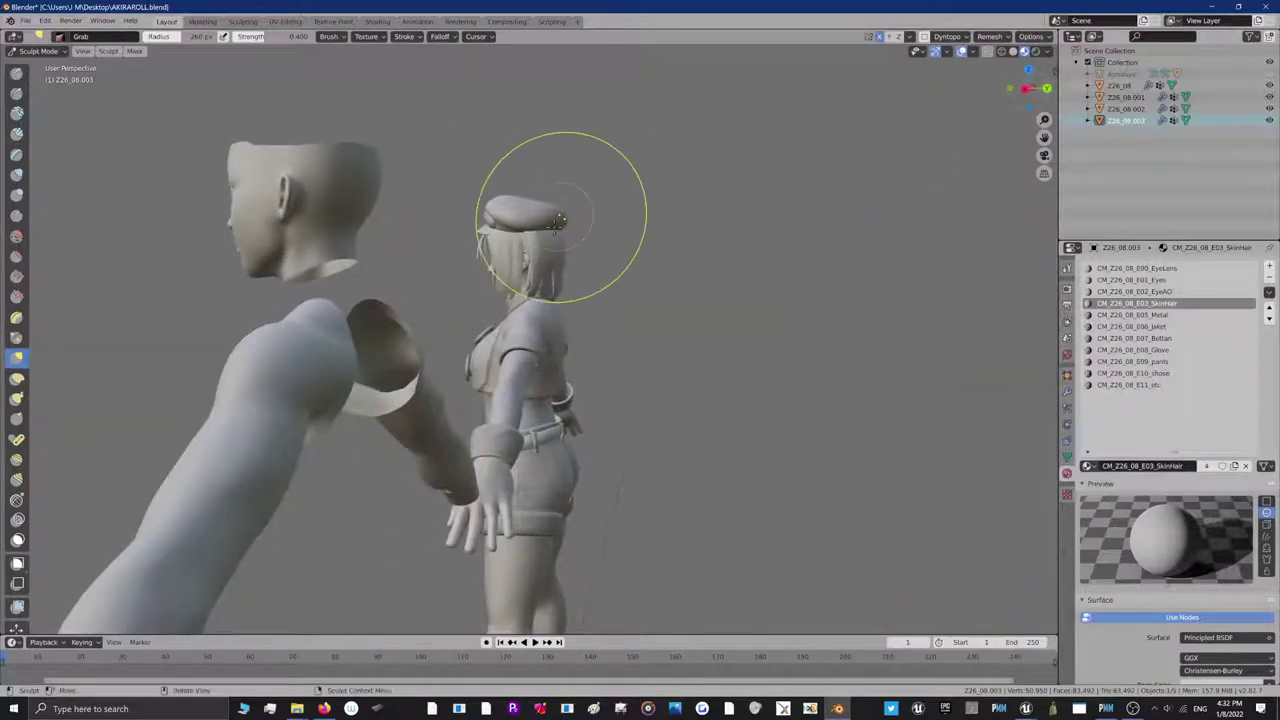
{"action": "scroll", "coordinate": [558, 220], "scroll_direction": "down", "scroll_amount": 2}
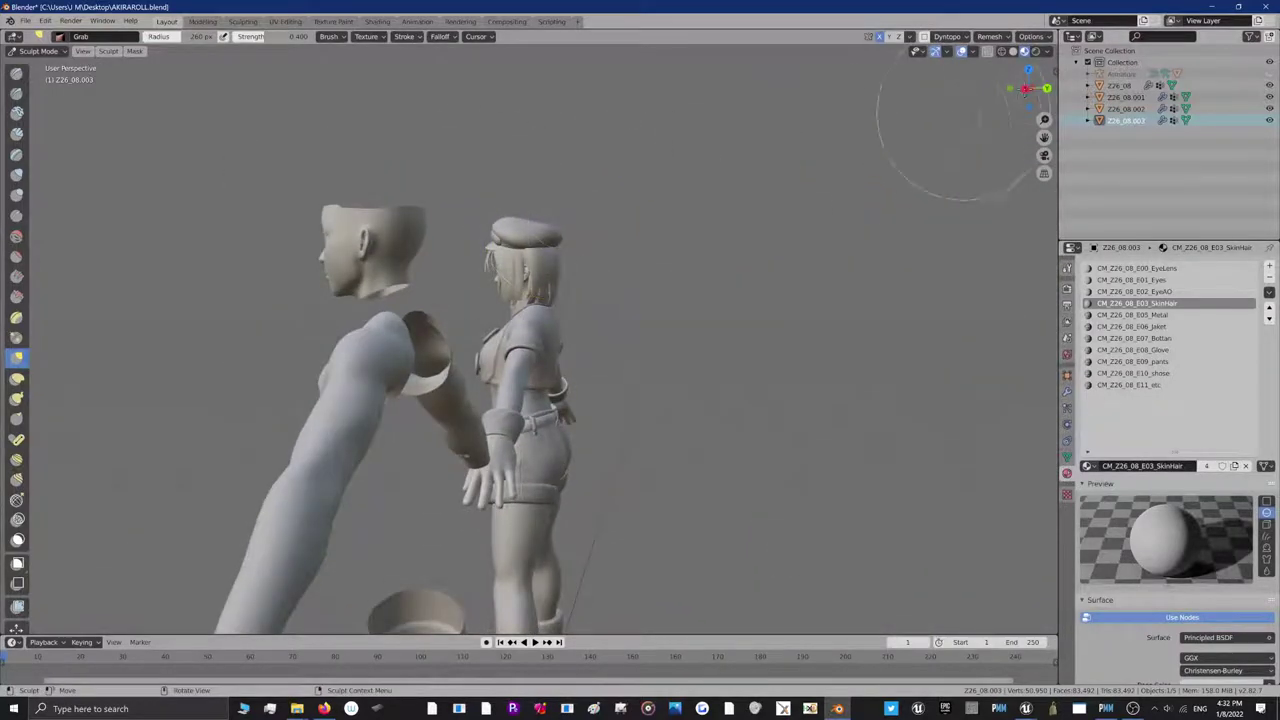
{"action": "left_click_drag", "start_coordinate": [1031, 88], "coordinate": [912, 15]}
{"action": "middle_click_drag", "start_coordinate": [650, 160], "coordinate": [528, 286]}
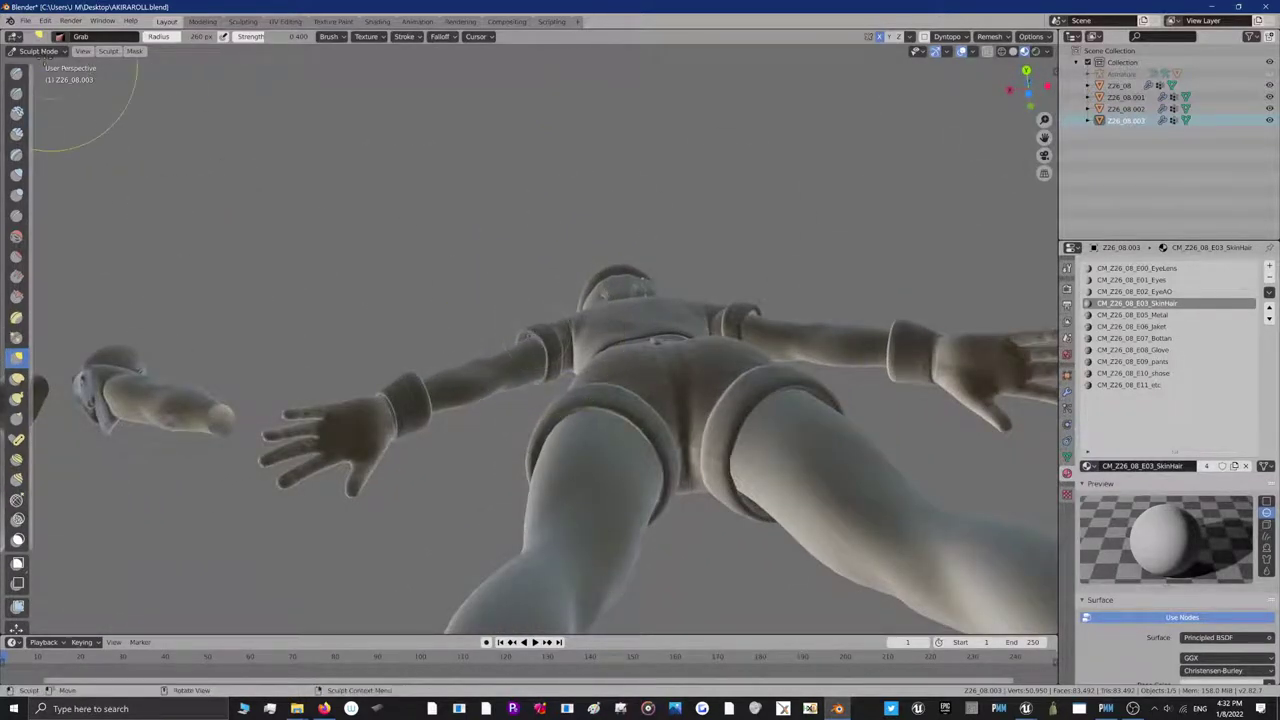
Put the jacket in Sculpt Mode and nudge its sleeve cuff slightly toward the body with the Grab brush
{"action": "left_click", "coordinate": [38, 51]}
{"action": "left_click", "coordinate": [37, 66]}
{"action": "left_click", "coordinate": [524, 332]}
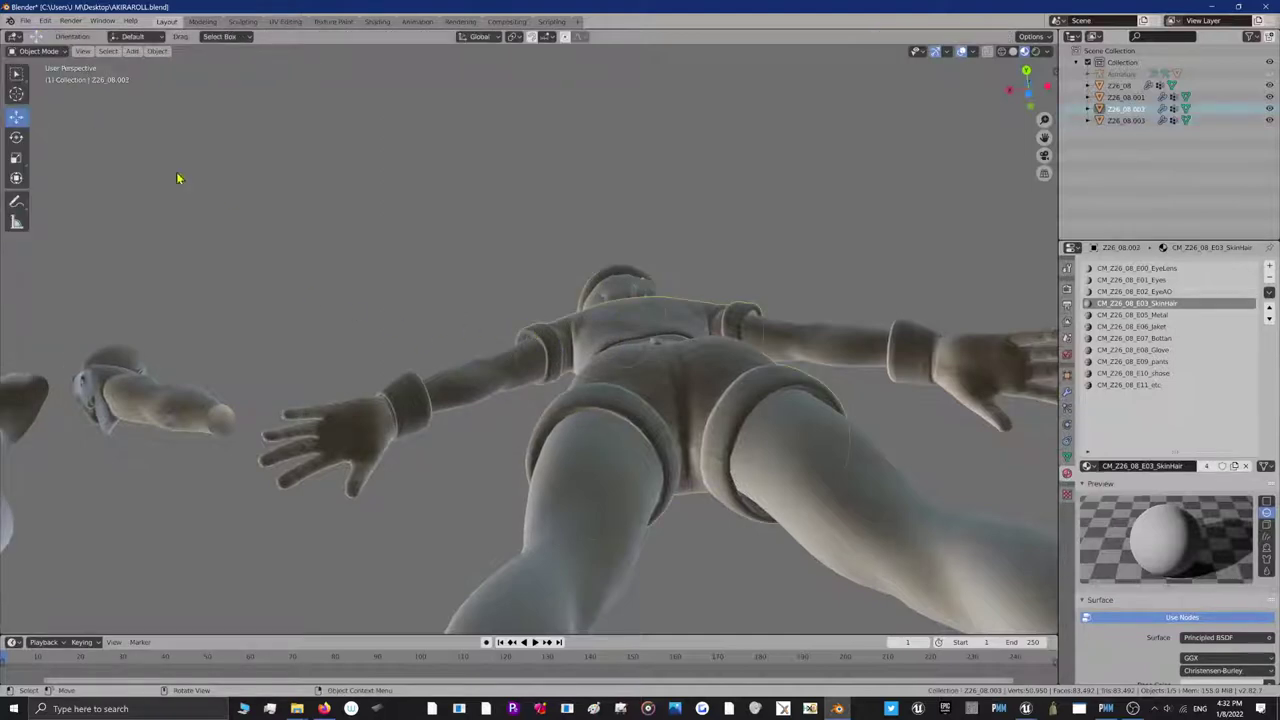
{"action": "left_click", "coordinate": [40, 51]}
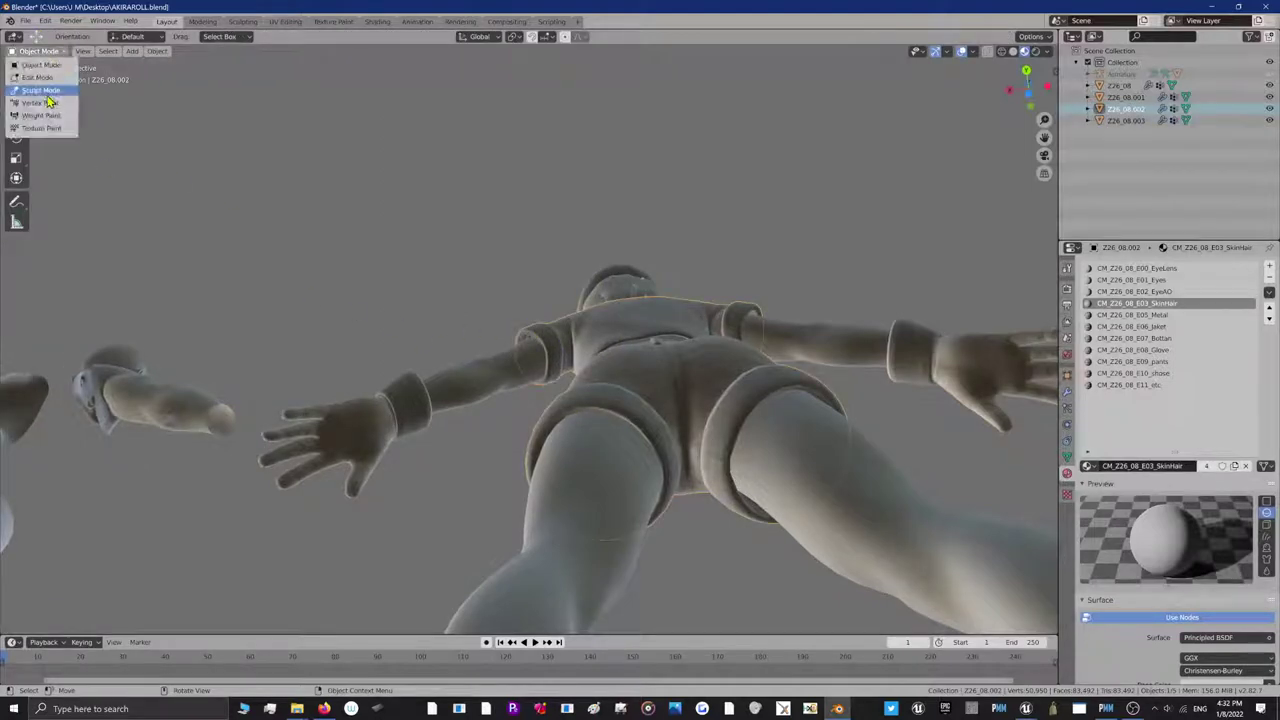
{"action": "left_click", "coordinate": [45, 90]}
{"action": "left_click_drag", "start_coordinate": [526, 334], "coordinate": [540, 335]}
Examine the fit of the jacket and hat from several angles, ending in the front view
{"action": "middle_click_drag", "start_coordinate": [971, 174], "coordinate": [760, 300]}
{"action": "middle_click_drag", "start_coordinate": [860, 185], "coordinate": [780, 195]}
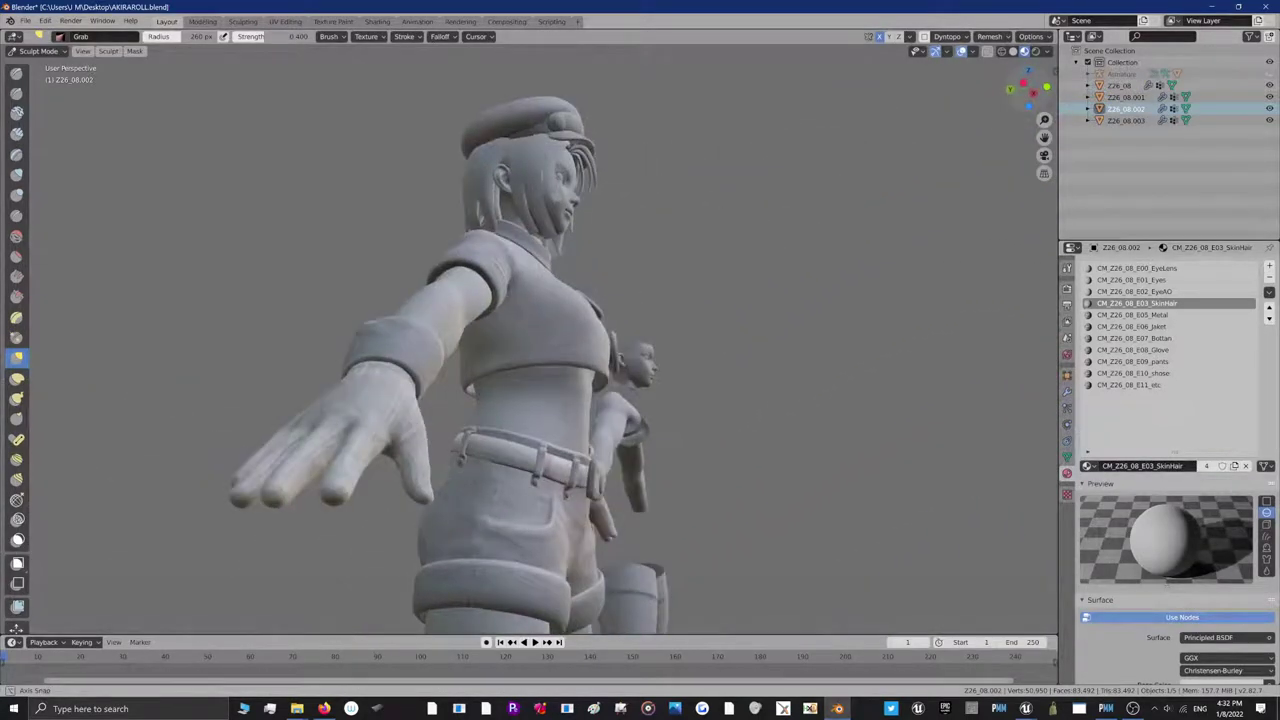
{"action": "left_click_drag", "start_coordinate": [1029, 92], "coordinate": [960, 108]}
{"action": "left_click", "coordinate": [1029, 91]}
{"action": "left_click", "coordinate": [1029, 90]}
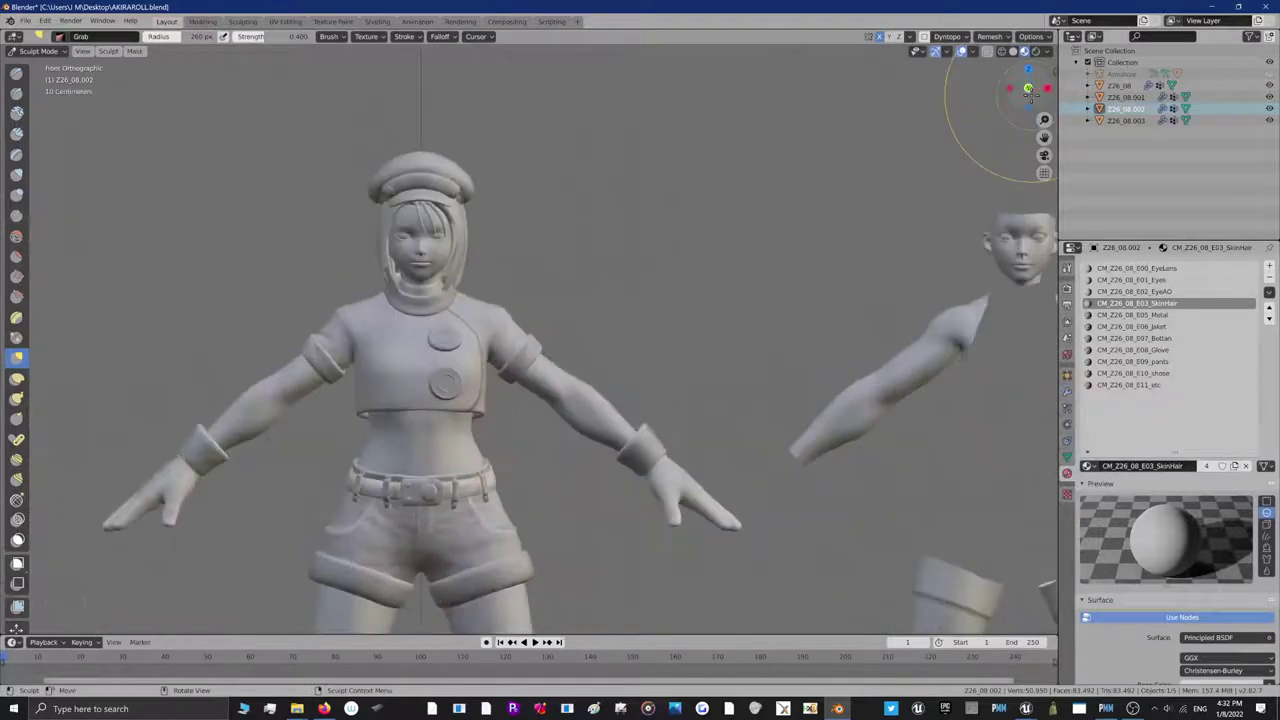
{"action": "left_click", "coordinate": [1029, 90]}
{"action": "left_click", "coordinate": [1029, 90]}
{"action": "scroll", "coordinate": [800, 157], "scroll_direction": "down", "scroll_amount": 4}
Return to Object Mode and delete the spare head, arms and legs object standing beside the character
{"action": "left_click", "coordinate": [40, 51]}
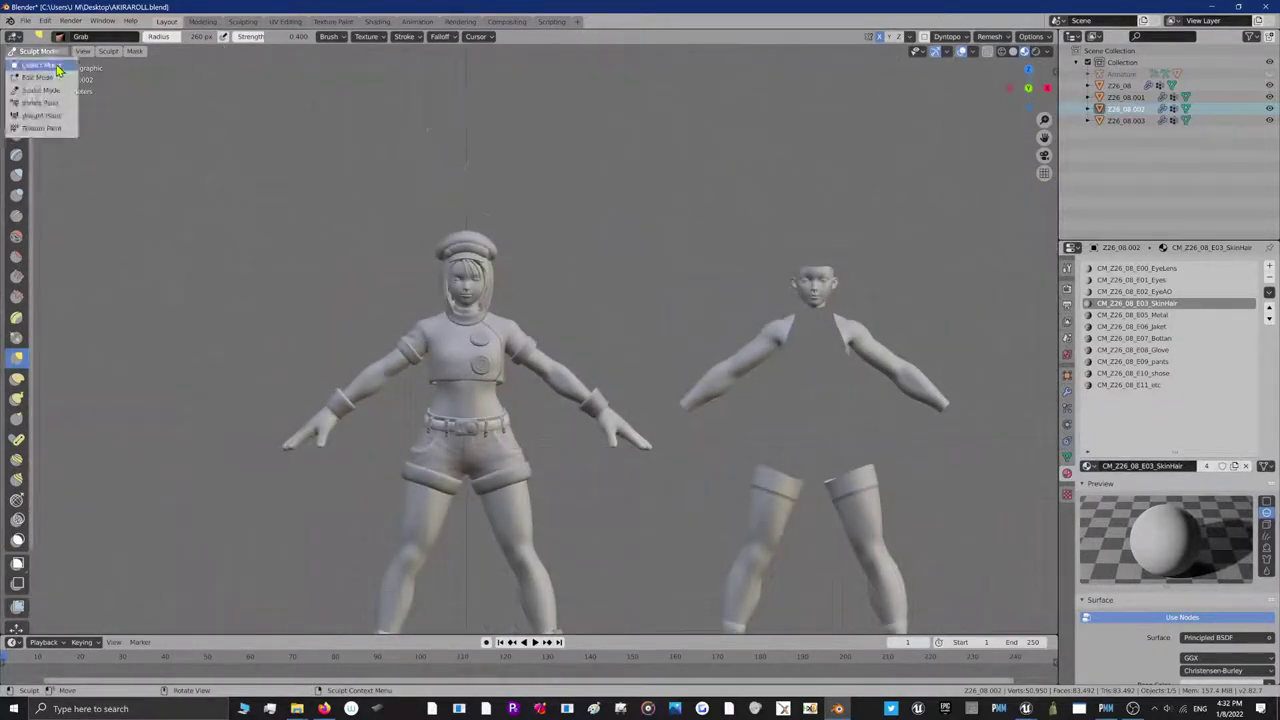
{"action": "key", "text": "Return"}
{"action": "left_click", "coordinate": [745, 372]}
{"action": "right_click", "coordinate": [745, 372]}
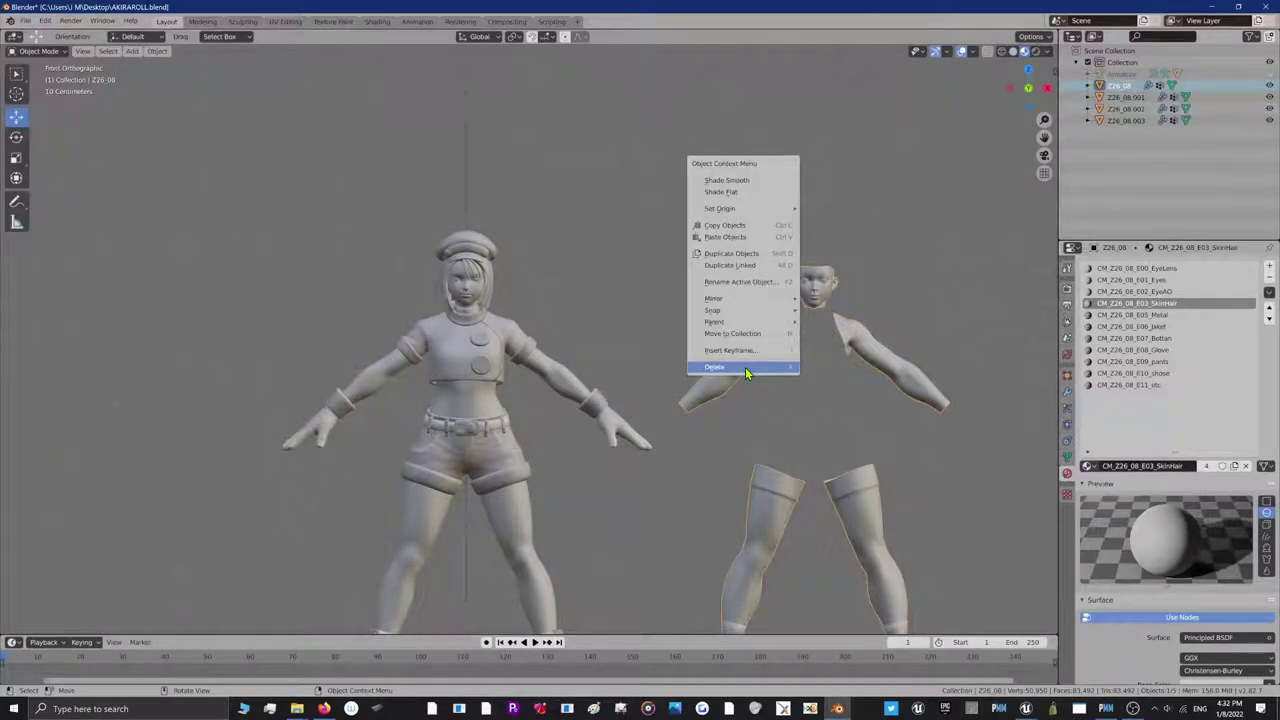
{"action": "left_click", "coordinate": [745, 368]}
{"action": "scroll", "coordinate": [528, 347], "scroll_direction": "down", "scroll_amount": 2}
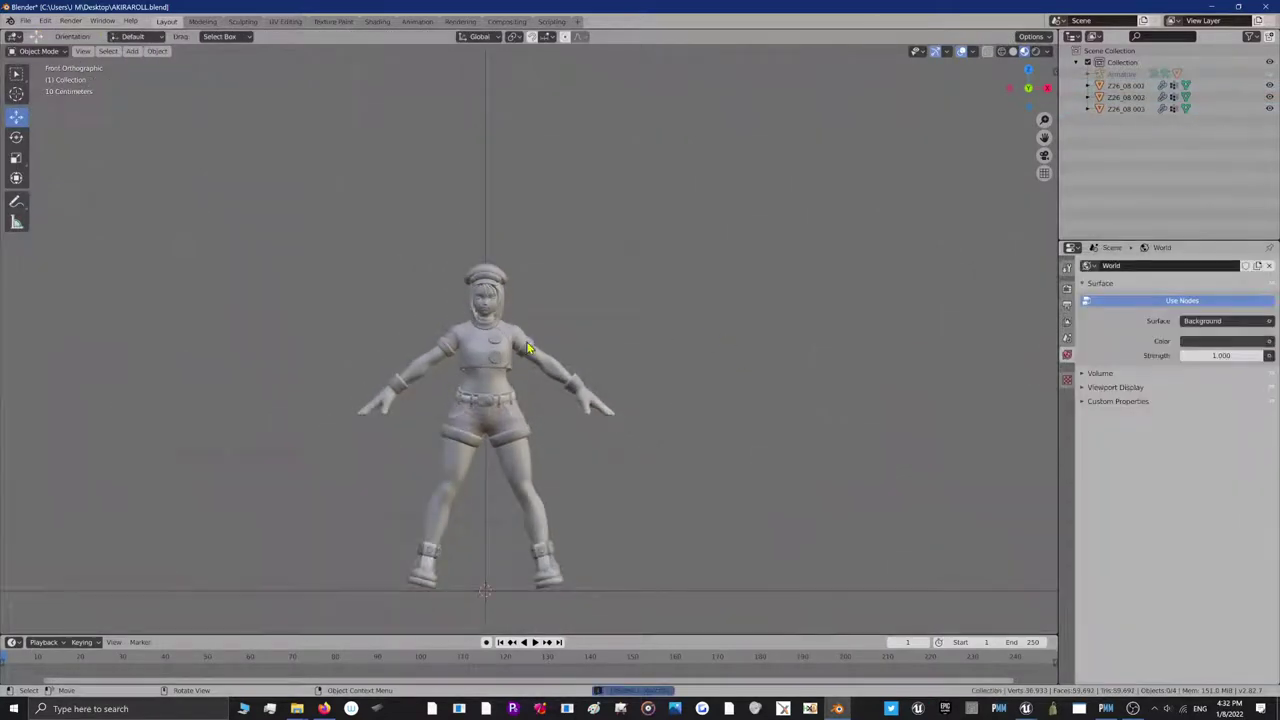
Join the hat into the Z41_05 body mesh
{"action": "left_click", "coordinate": [478, 277]}
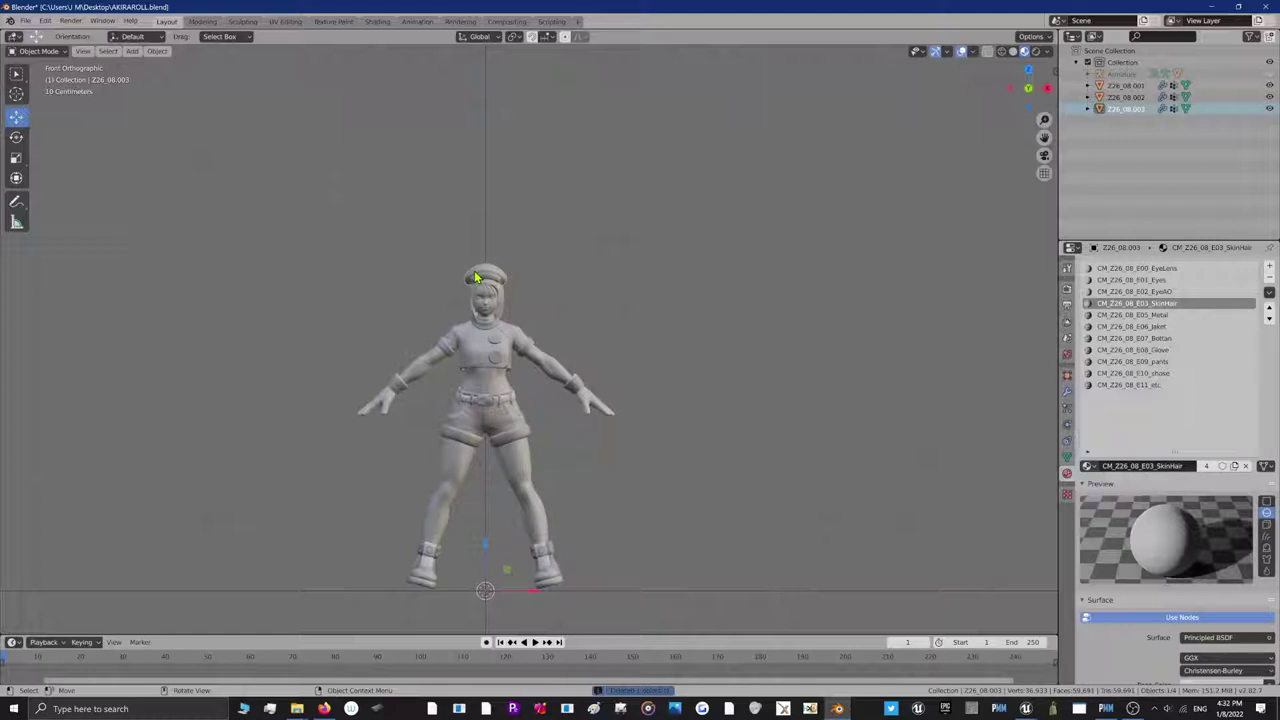
{"action": "left_click", "coordinate": [430, 385]}
{"action": "key", "text": "ctrl+j"}
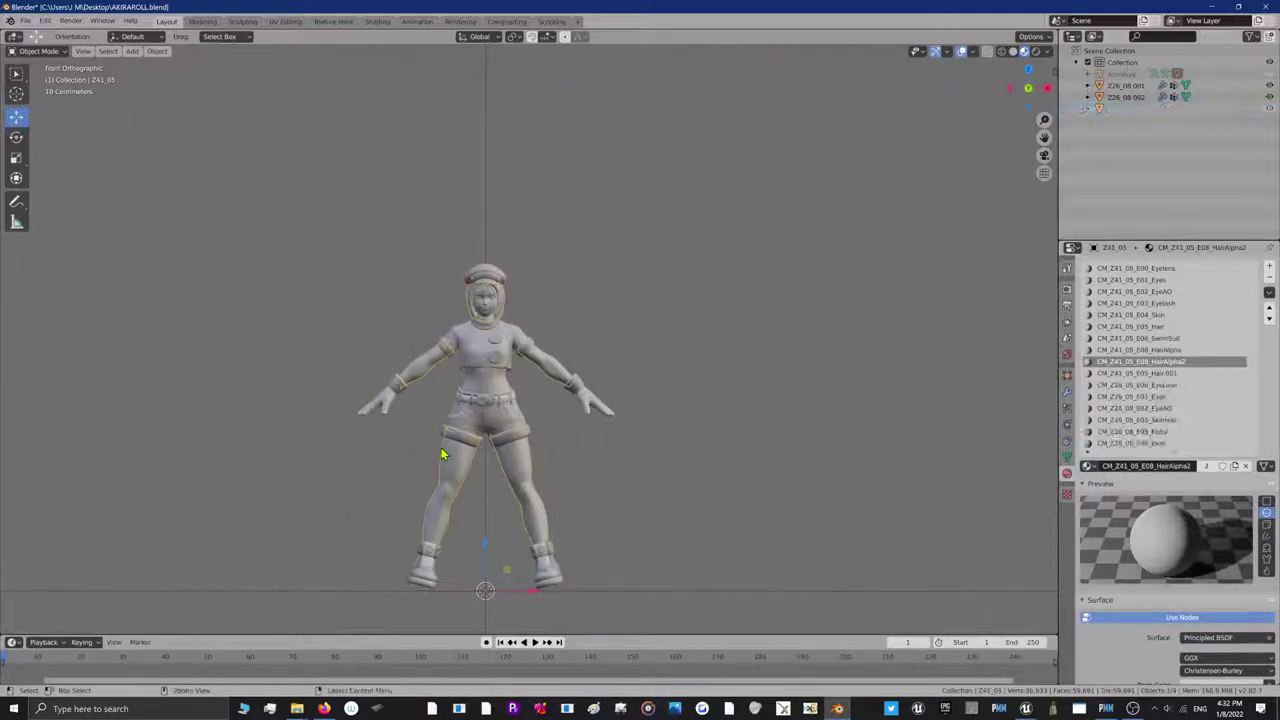
Join the gloves object Z26_08.001 into the Z41_05 body mesh
{"action": "left_click", "coordinate": [387, 397]}
{"action": "left_click", "coordinate": [415, 371], "text": "shift"}
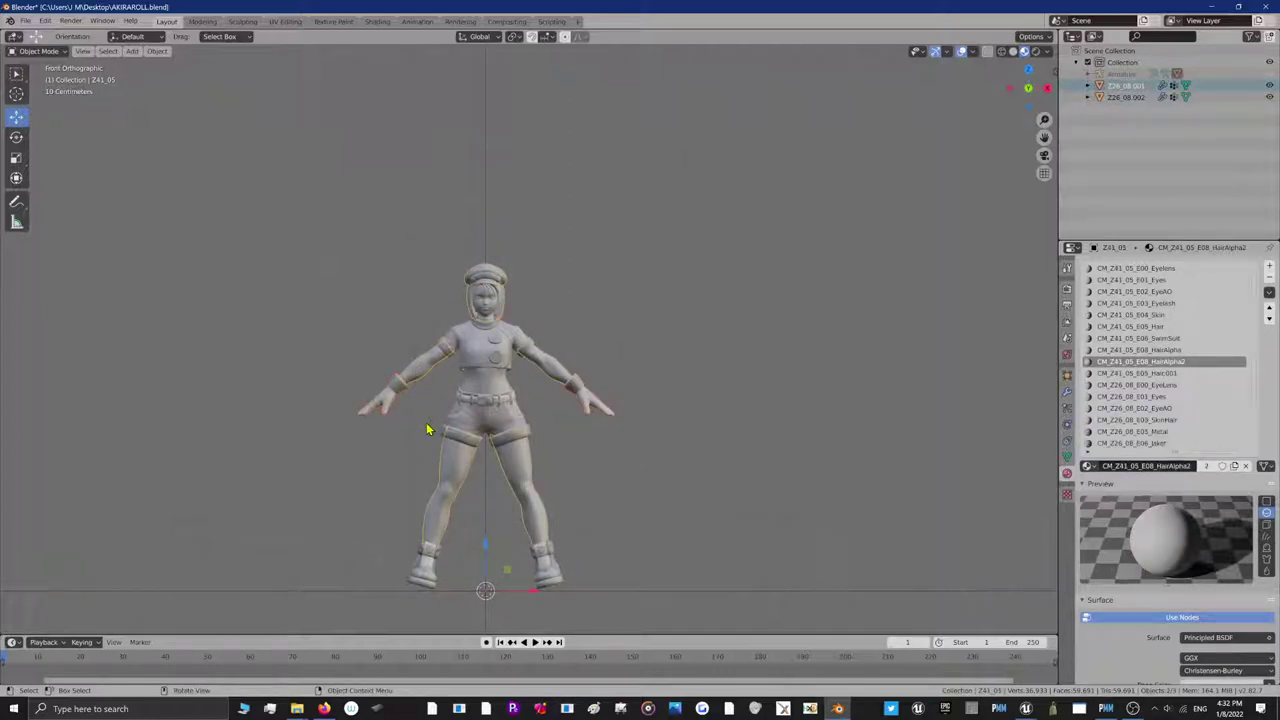
{"action": "left_click", "coordinate": [398, 398]}
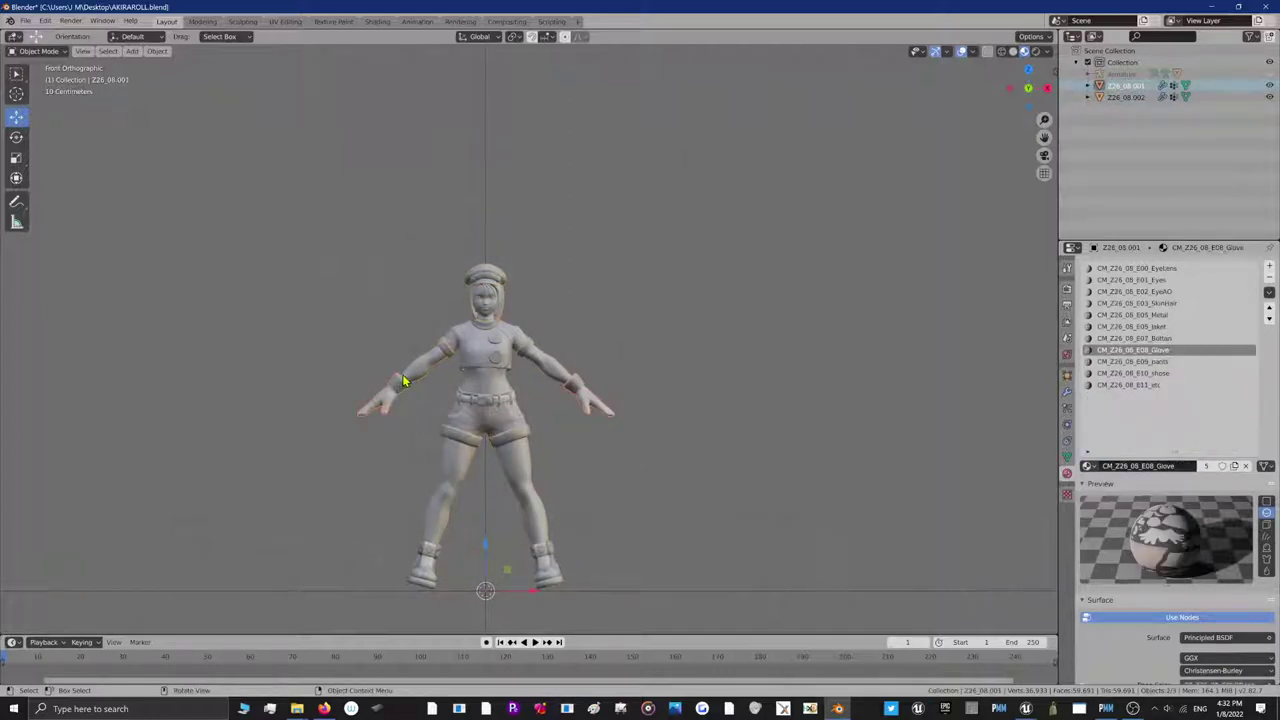
{"action": "left_click", "coordinate": [418, 398], "text": "shift"}
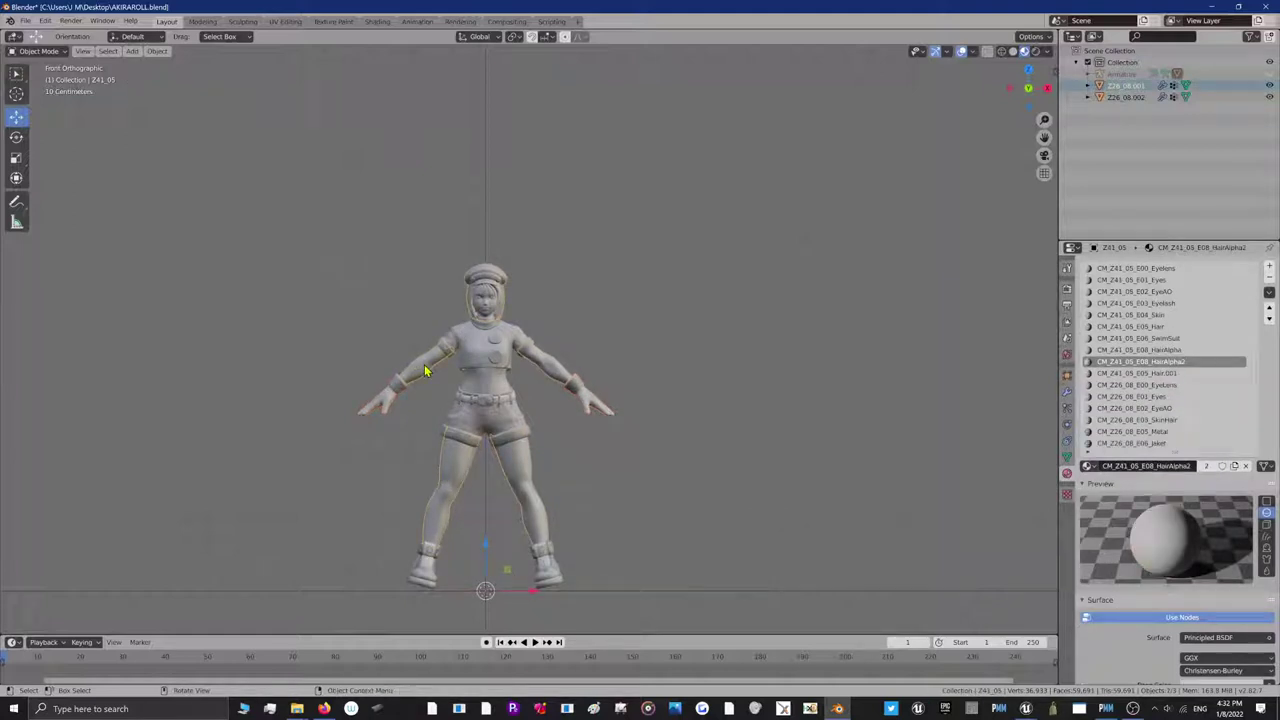
{"action": "key", "text": "ctrl+j"}
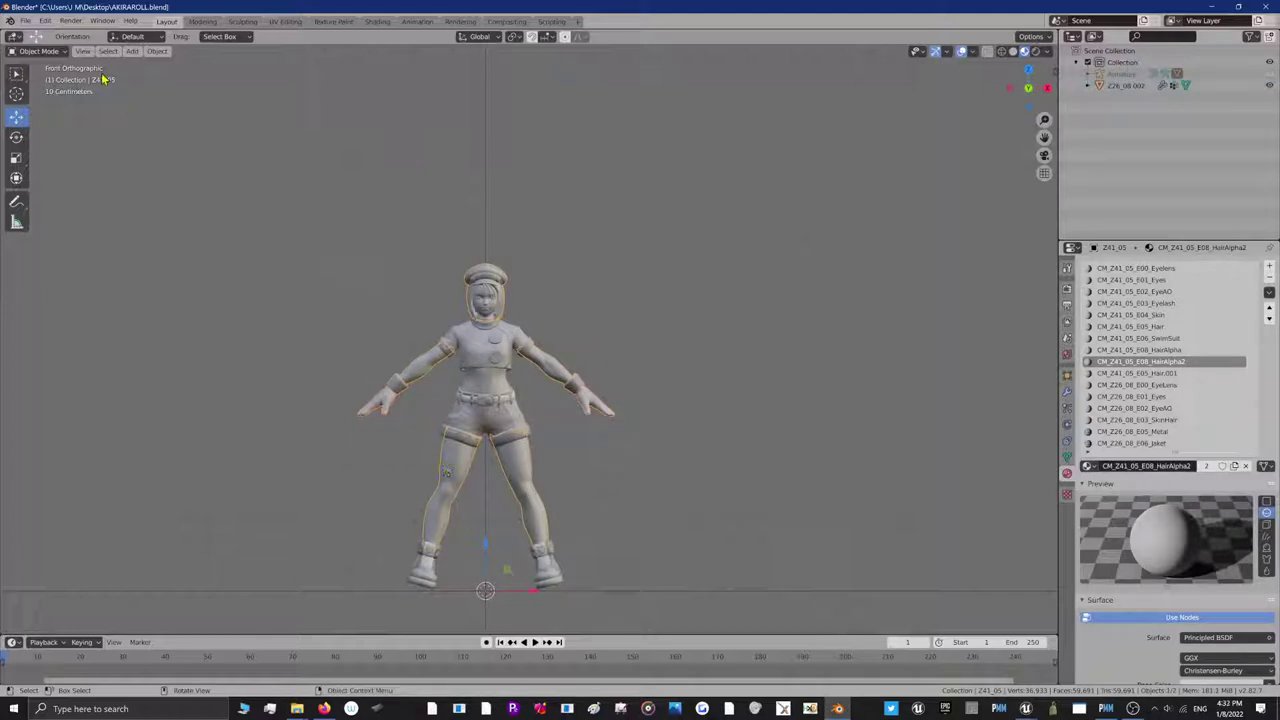
Delete the body vertices hidden beneath both shorts cuffs at the tops of the thighs, working in wireframe display
{"action": "left_click", "coordinate": [37, 51]}
{"action": "left_click", "coordinate": [46, 77]}
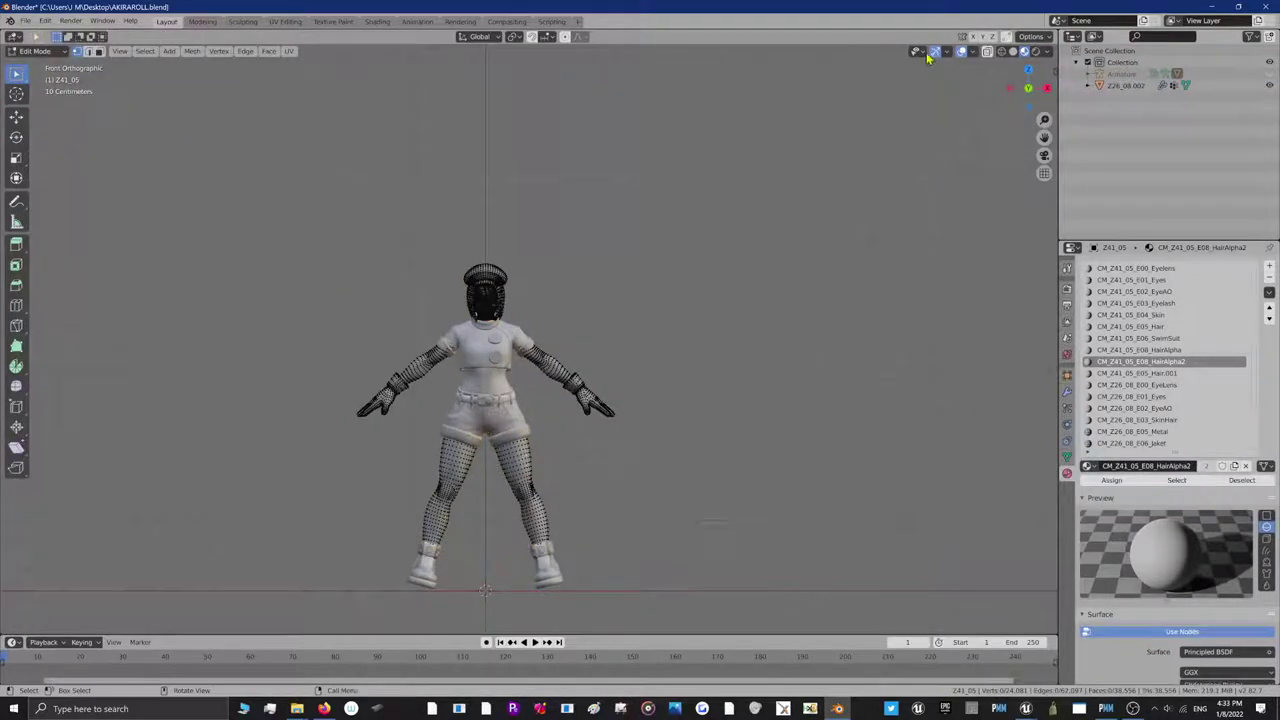
{"action": "left_click", "coordinate": [1003, 51]}
{"action": "scroll", "coordinate": [554, 496], "scroll_direction": "up", "scroll_amount": 3}
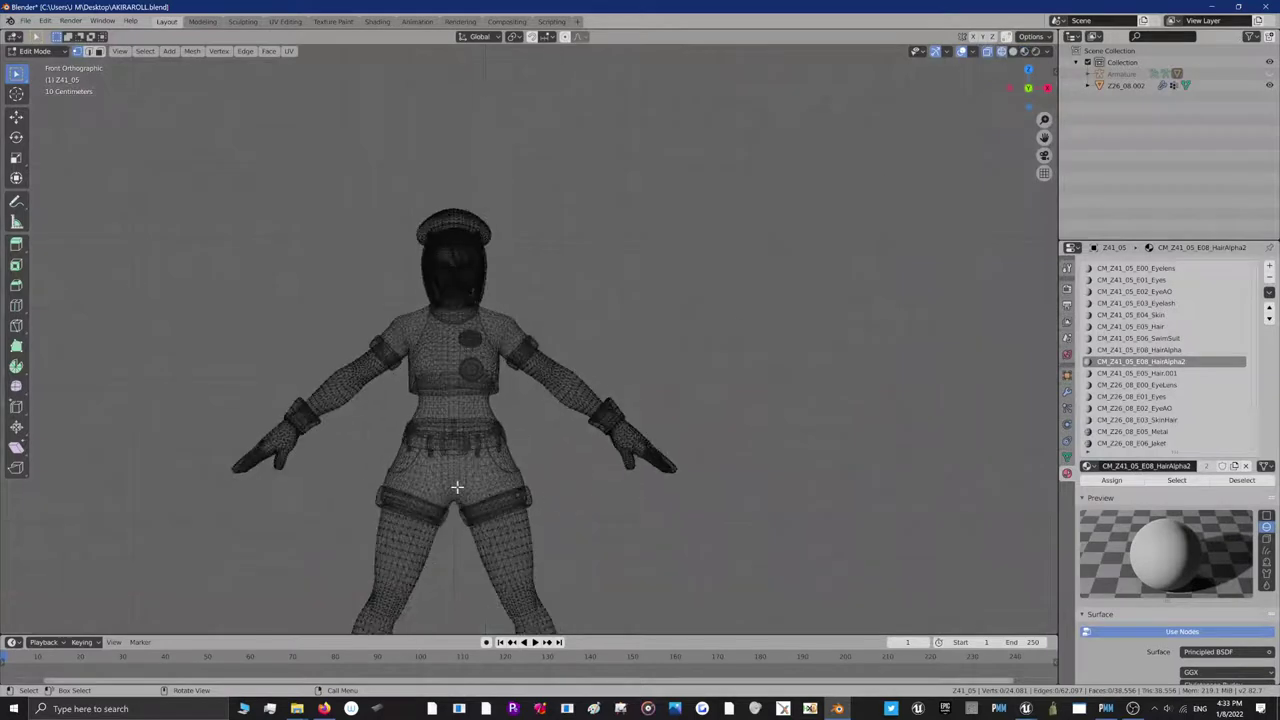
{"action": "left_click_drag", "start_coordinate": [457, 487], "coordinate": [521, 498]}
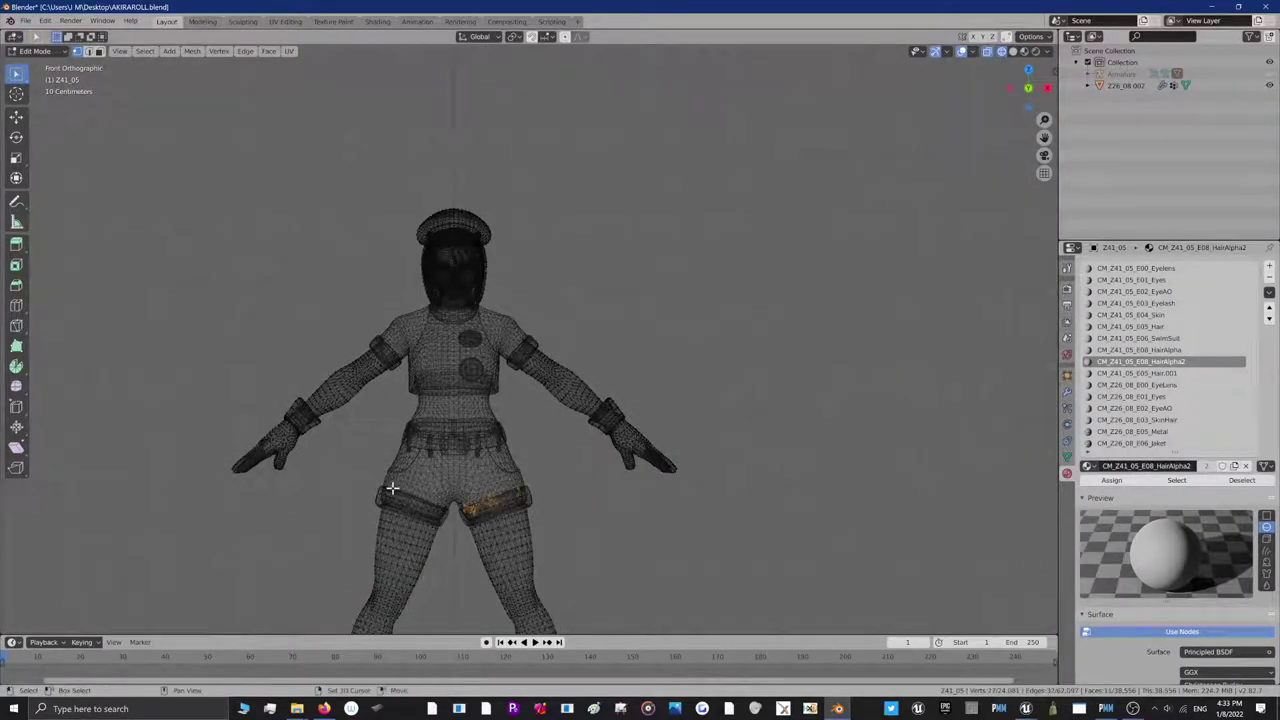
{"action": "left_click_drag", "start_coordinate": [393, 489], "coordinate": [445, 512], "text": "shift"}
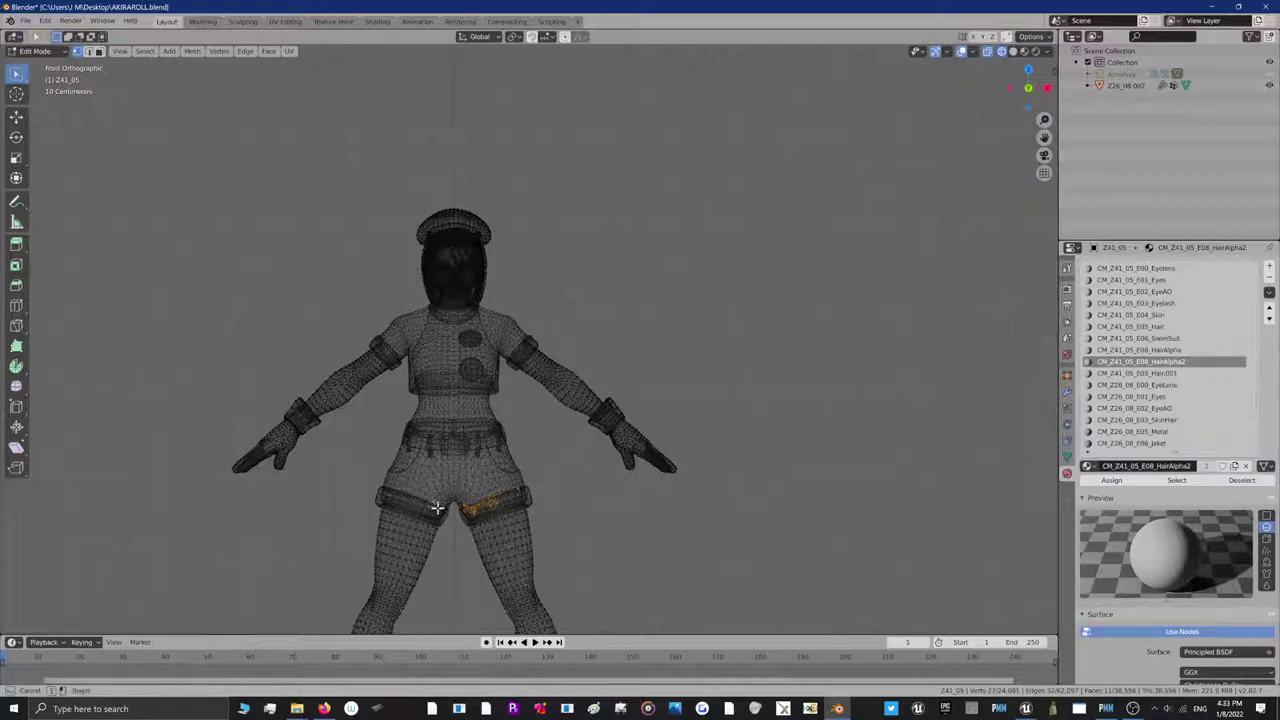
{"action": "right_click", "coordinate": [445, 510]}
{"action": "left_click", "coordinate": [445, 508]}
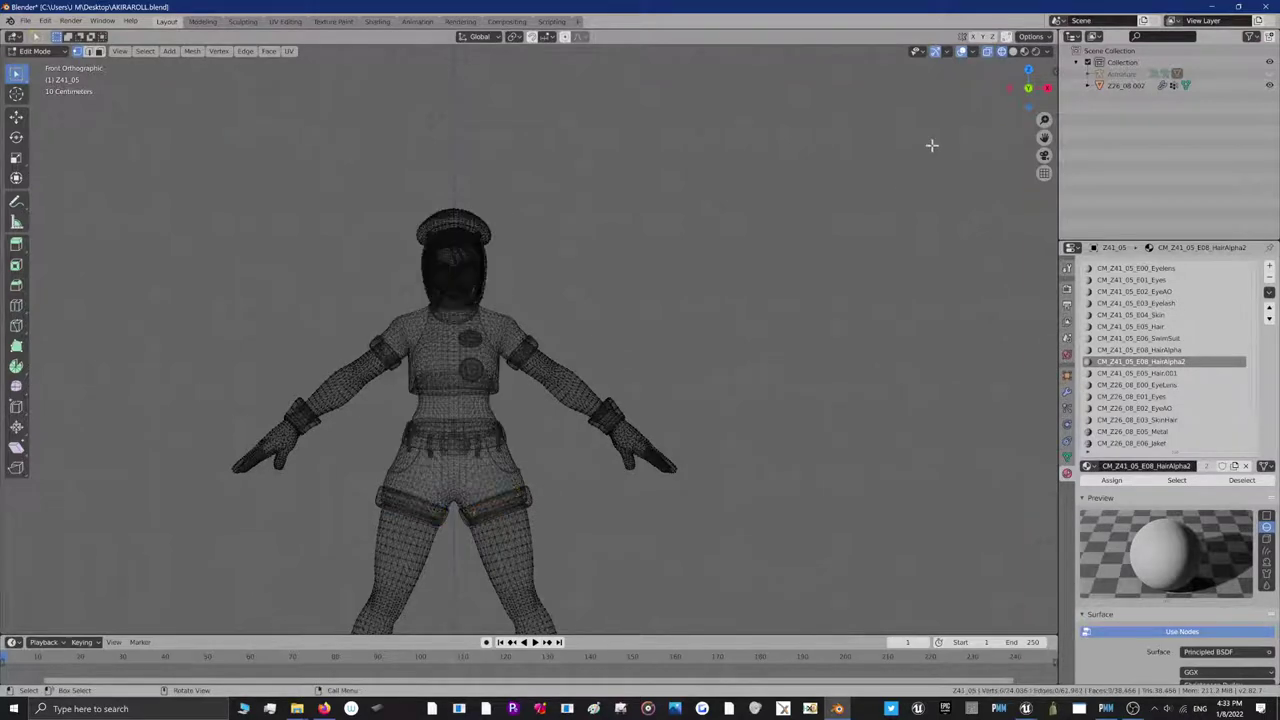
Grab-sculpt the leg openings of the Z26_08.002 outfit's shorts around the thighs from below, and return to Object Mode in front view
{"action": "left_click", "coordinate": [1013, 52]}
{"action": "mouse_move", "coordinate": [1025, 84]}
{"action": "left_mouse_down"}
{"action": "mouse_move", "coordinate": [1025, 8]}
{"action": "mouse_move", "coordinate": [1027, 72]}
{"action": "mouse_move", "coordinate": [1021, 44]}
{"action": "left_mouse_up"}
{"action": "left_click_drag", "start_coordinate": [960, 160], "coordinate": [935, 165]}
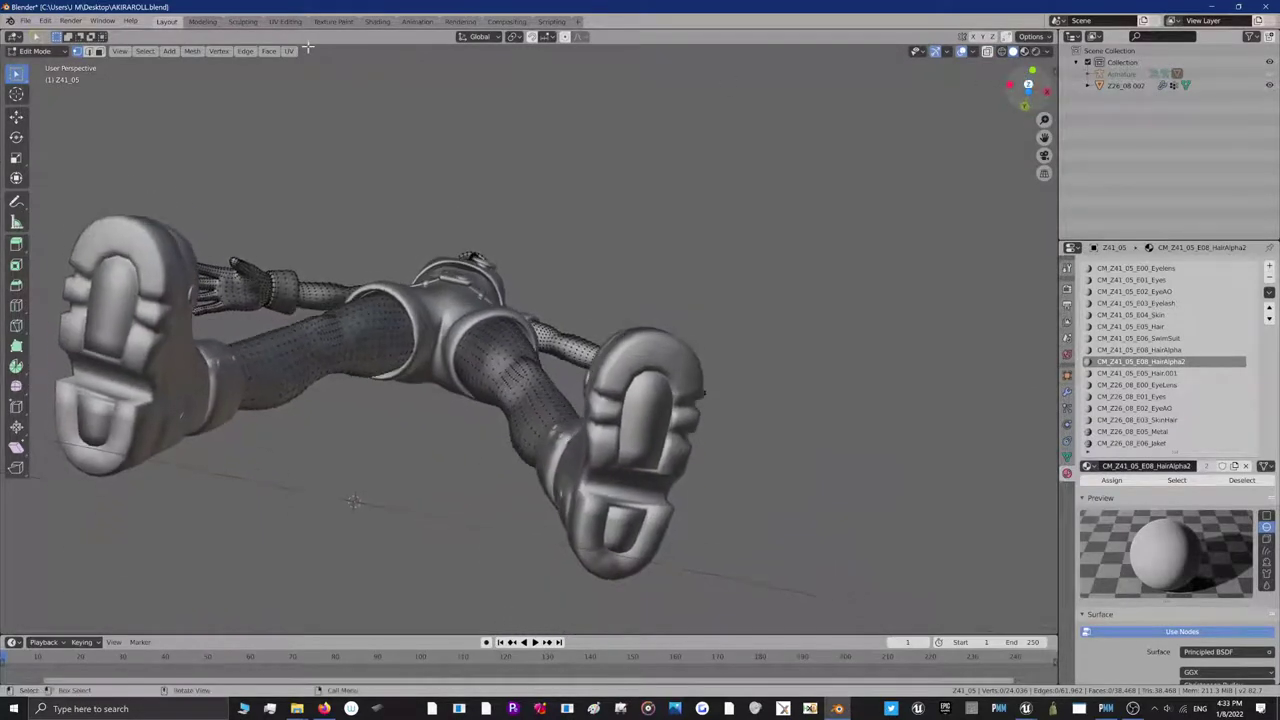
{"action": "left_click", "coordinate": [35, 51]}
{"action": "left_click", "coordinate": [33, 65]}
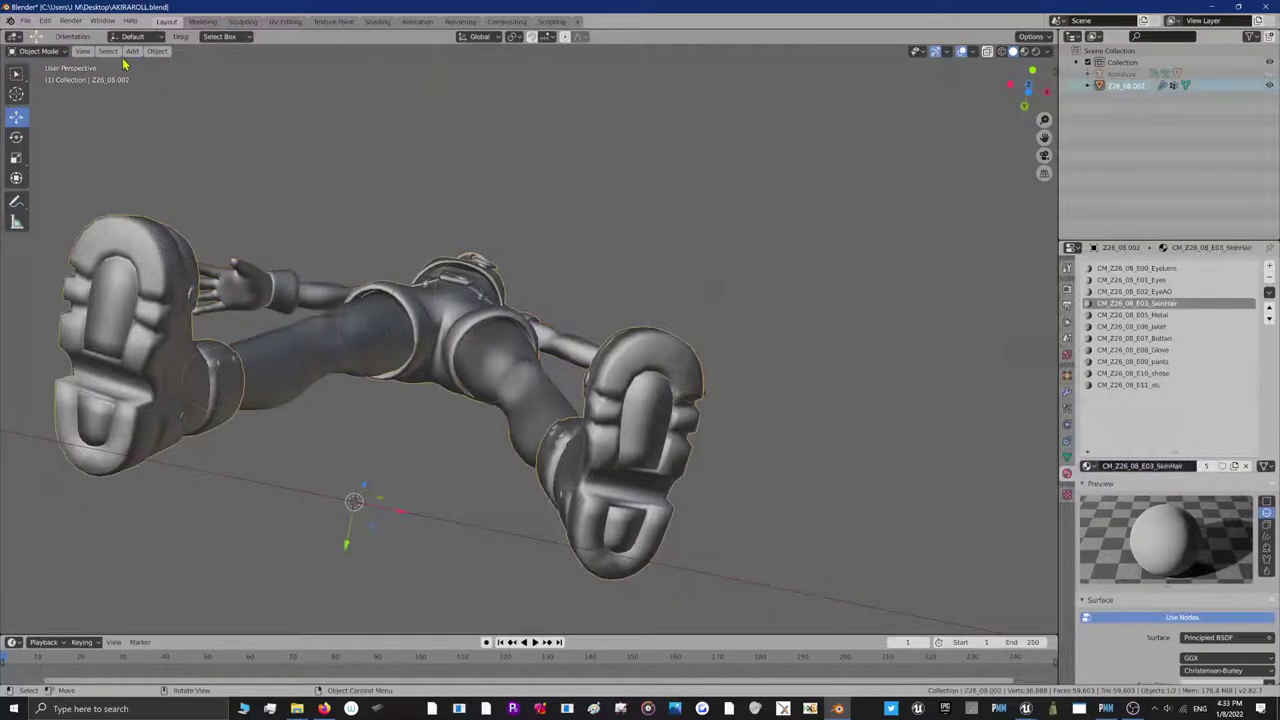
{"action": "left_click", "coordinate": [45, 51]}
{"action": "left_click", "coordinate": [50, 90]}
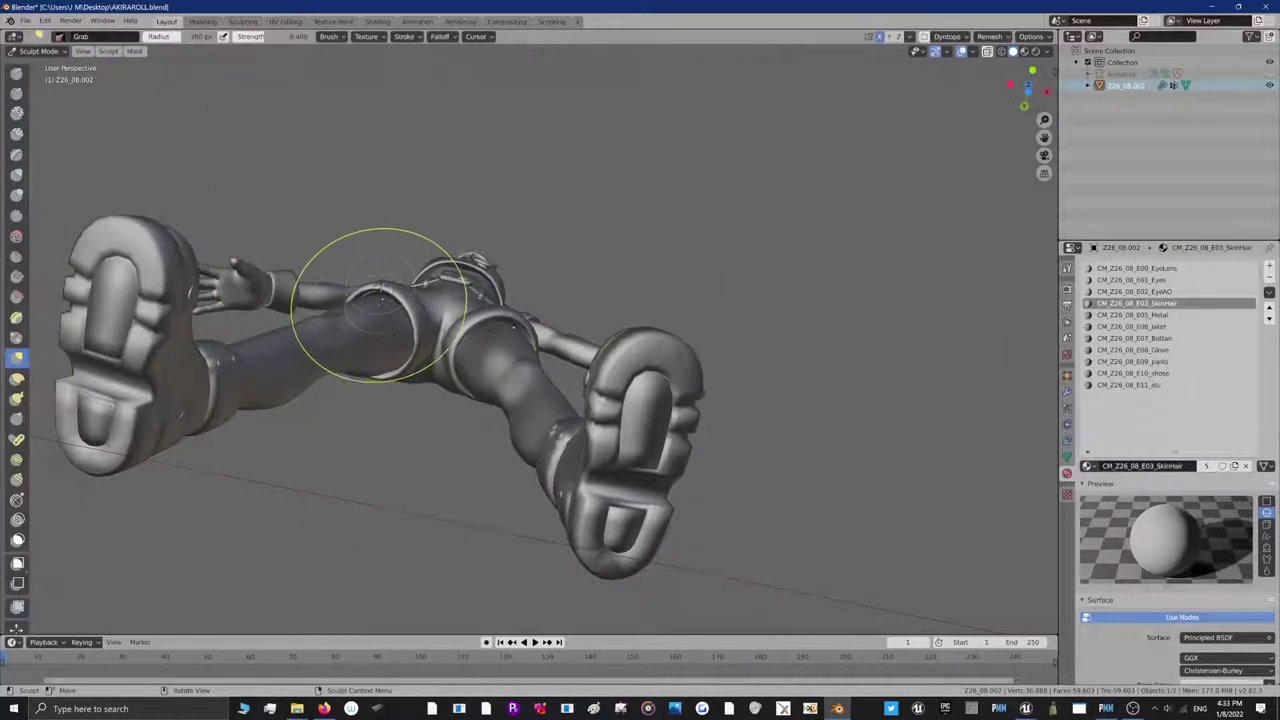
{"action": "left_click_drag", "start_coordinate": [381, 287], "coordinate": [376, 298]}
{"action": "mouse_move", "coordinate": [421, 350]}
{"action": "left_mouse_down"}
{"action": "mouse_move", "coordinate": [474, 314]}
{"action": "mouse_move", "coordinate": [475, 334]}
{"action": "left_mouse_up"}
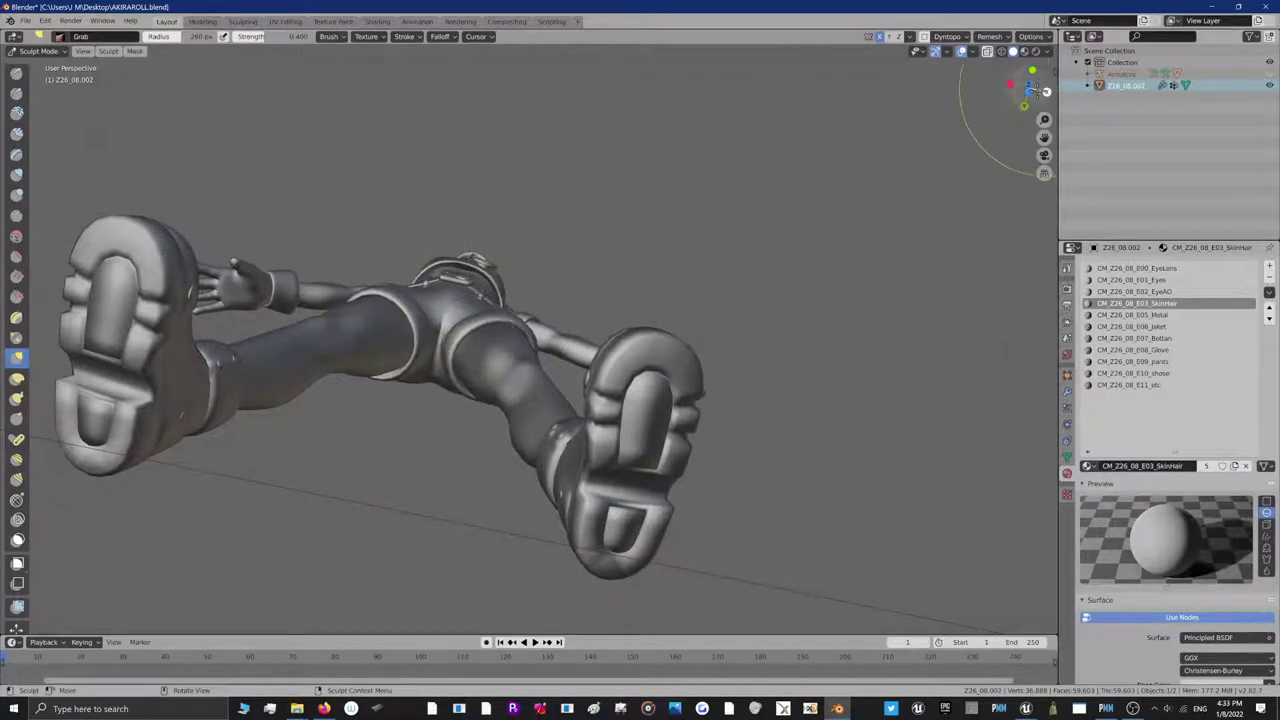
{"action": "mouse_move", "coordinate": [1012, 92]}
{"action": "left_mouse_down"}
{"action": "mouse_move", "coordinate": [1012, 56]}
{"action": "mouse_move", "coordinate": [1022, 96]}
{"action": "mouse_move", "coordinate": [1042, 92]}
{"action": "mouse_move", "coordinate": [1020, 96]}
{"action": "left_mouse_up"}
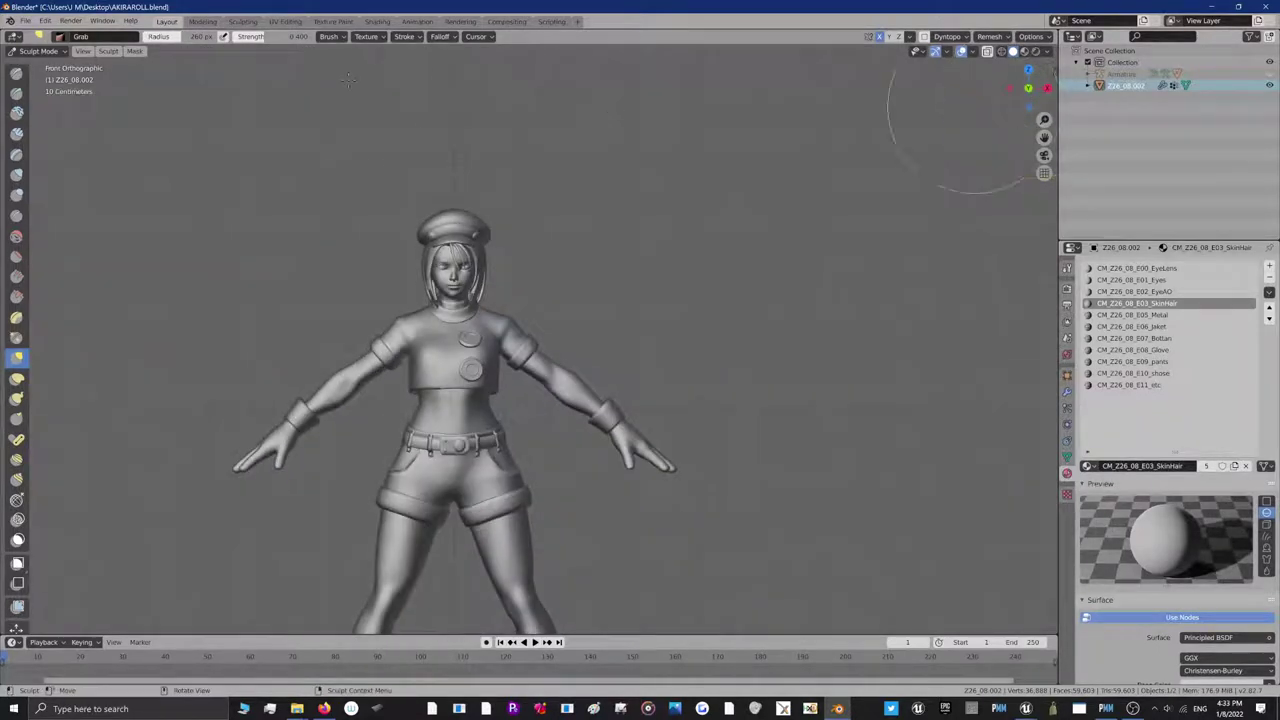
{"action": "left_click", "coordinate": [63, 52]}
{"action": "left_click", "coordinate": [36, 64]}
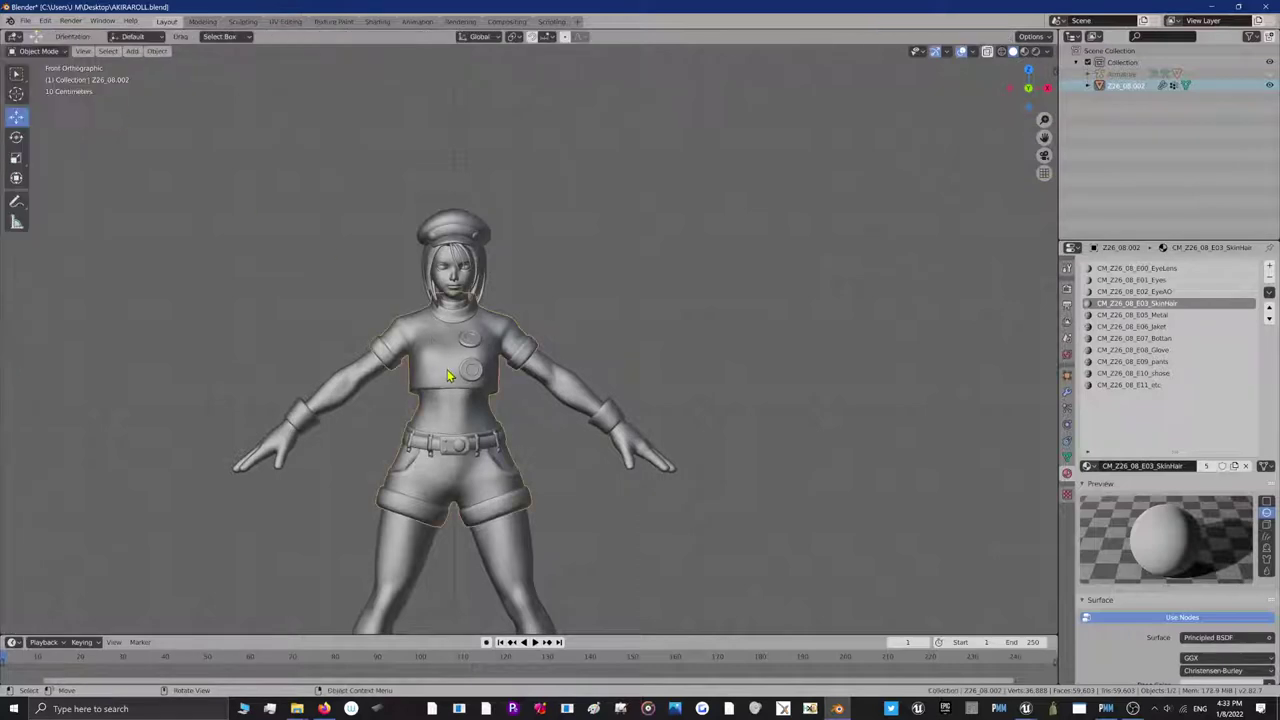
Join the Z26_08.002 outfit object into the Z41_05 body mesh
{"action": "scroll", "coordinate": [445, 372], "scroll_direction": "down", "scroll_amount": 2}
{"action": "scroll", "coordinate": [452, 430], "scroll_direction": "up", "scroll_amount": 3}
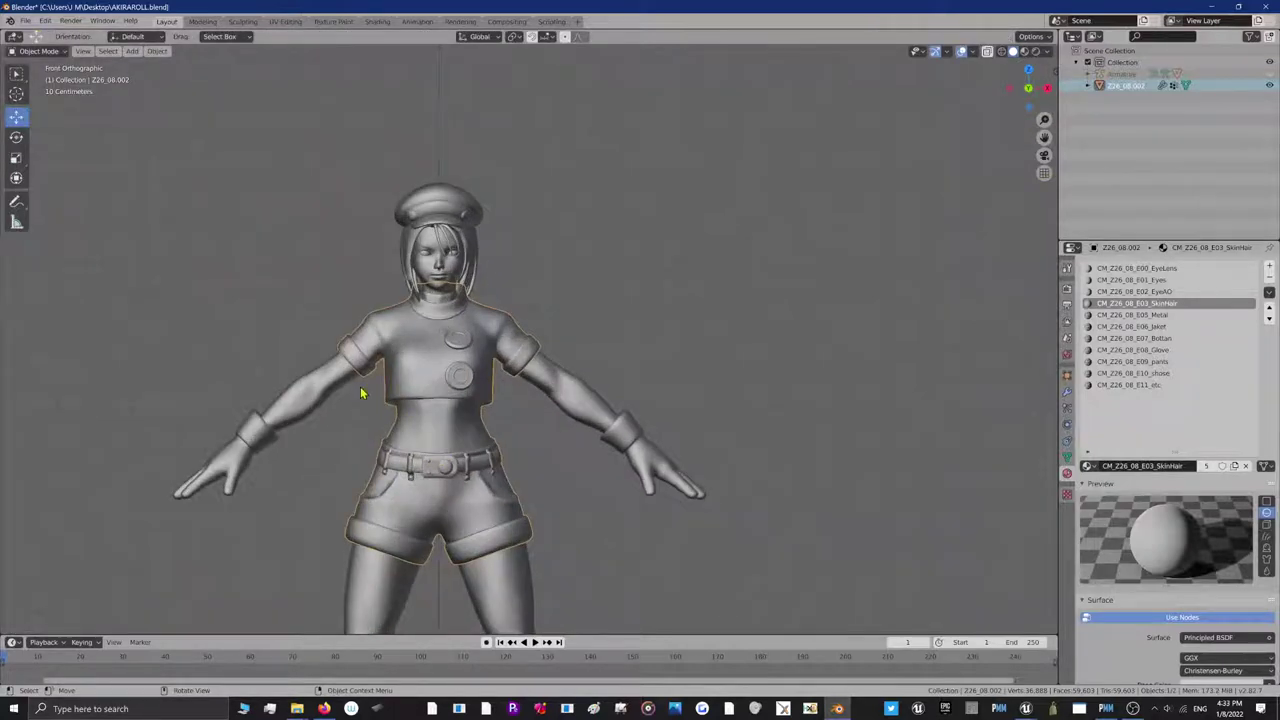
{"action": "scroll", "coordinate": [362, 393], "scroll_direction": "down", "scroll_amount": 4}
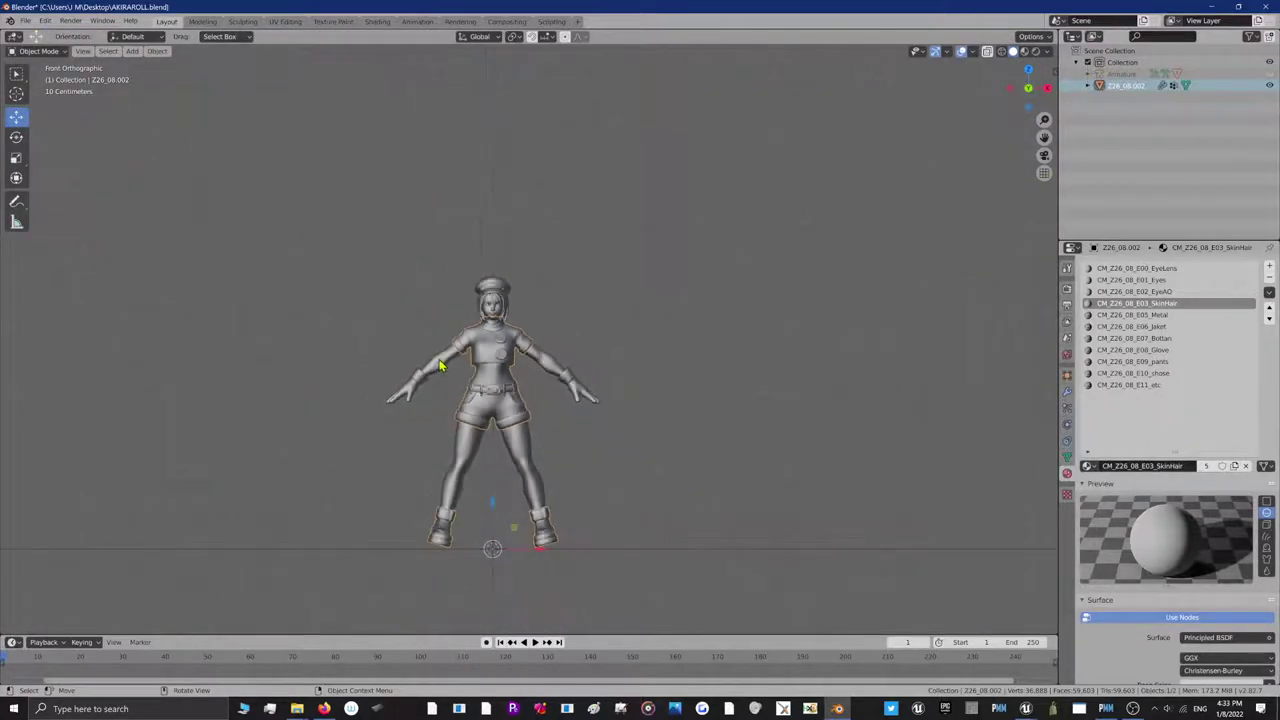
{"action": "left_click", "coordinate": [440, 365]}
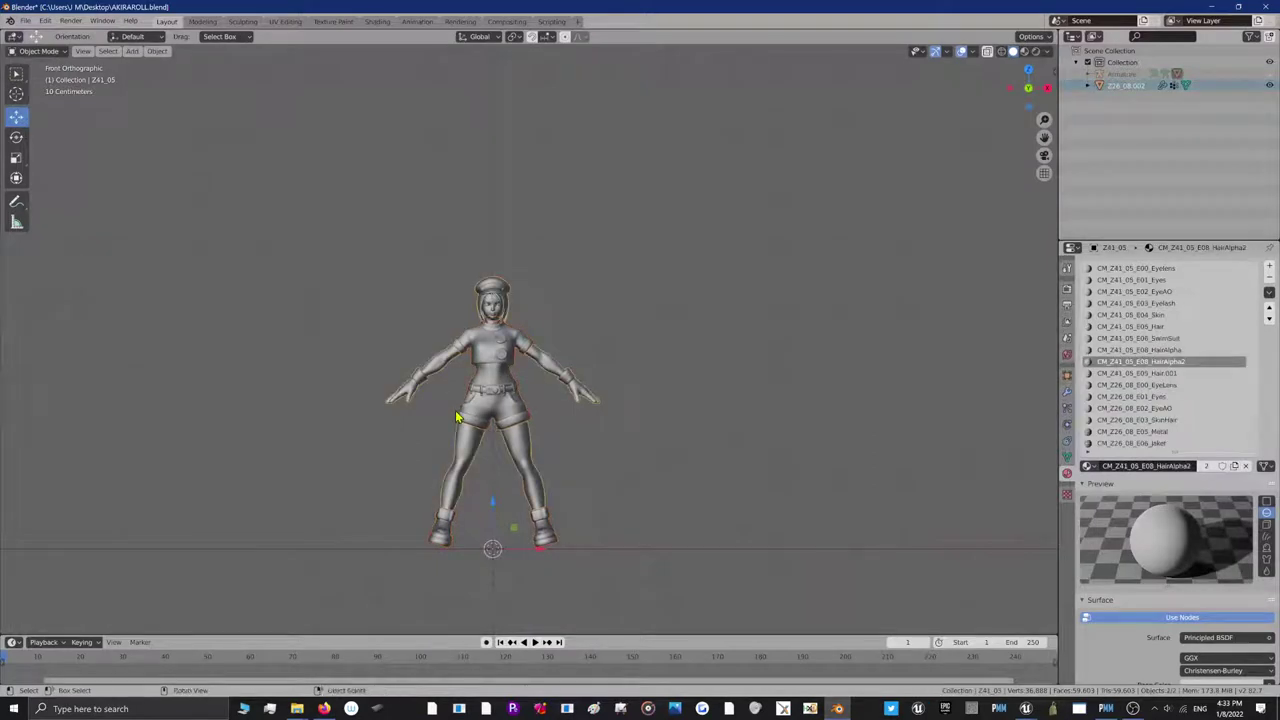
{"action": "scroll", "coordinate": [462, 420], "scroll_direction": "up", "scroll_amount": 5}
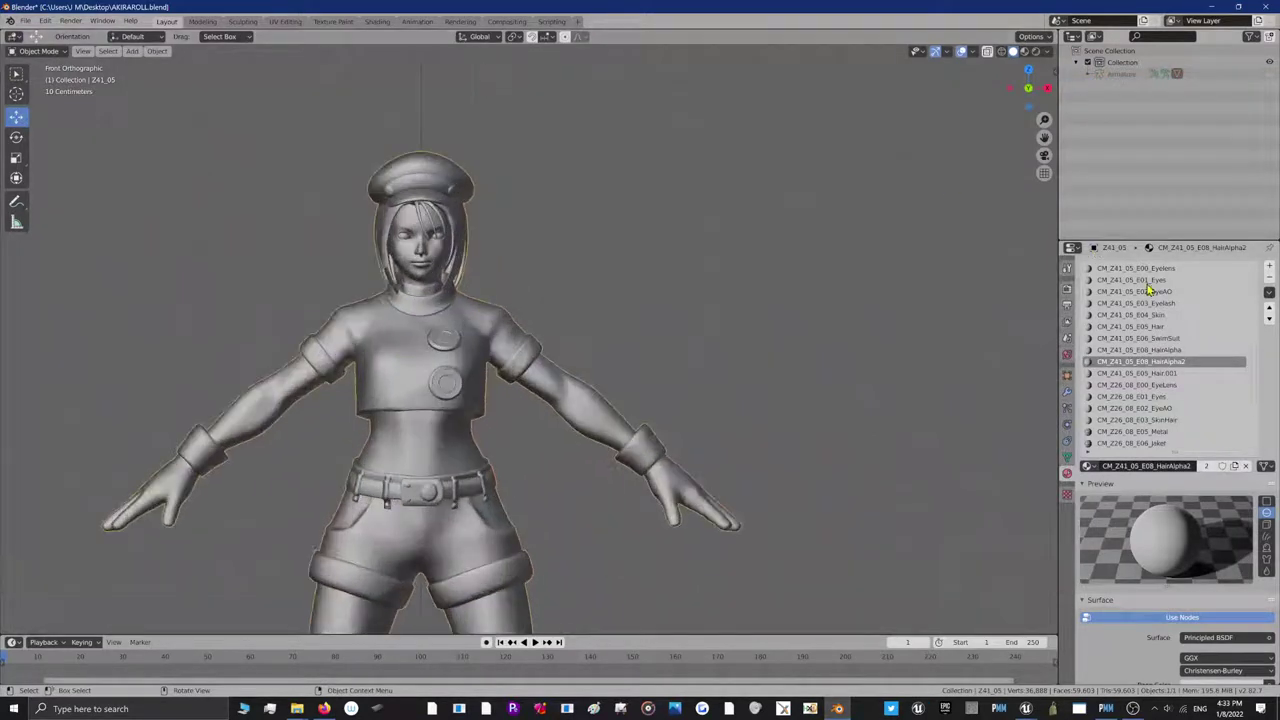
Check the combined mesh for geometry using CM_Z41_05_E06_SwimSuit in Edit Mode, and remove that material slot in Object Mode
{"action": "left_click", "coordinate": [38, 51]}
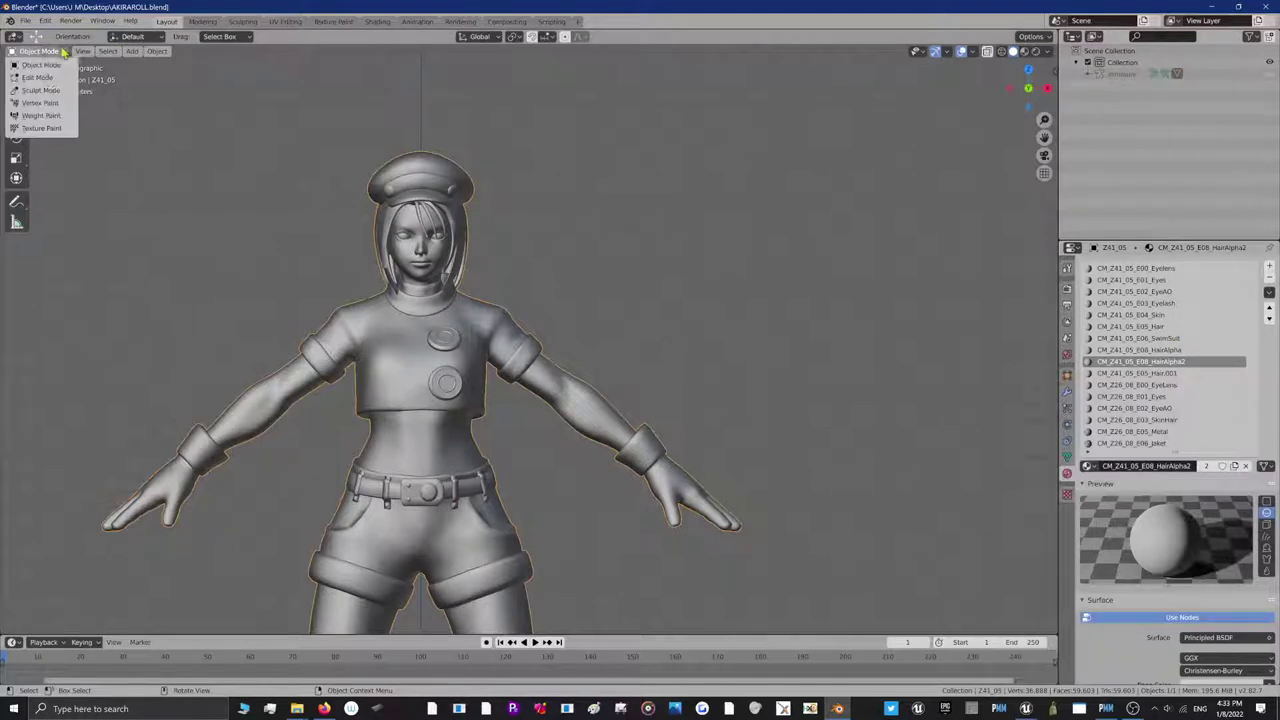
{"action": "left_click", "coordinate": [50, 76]}
{"action": "left_click", "coordinate": [1002, 51]}
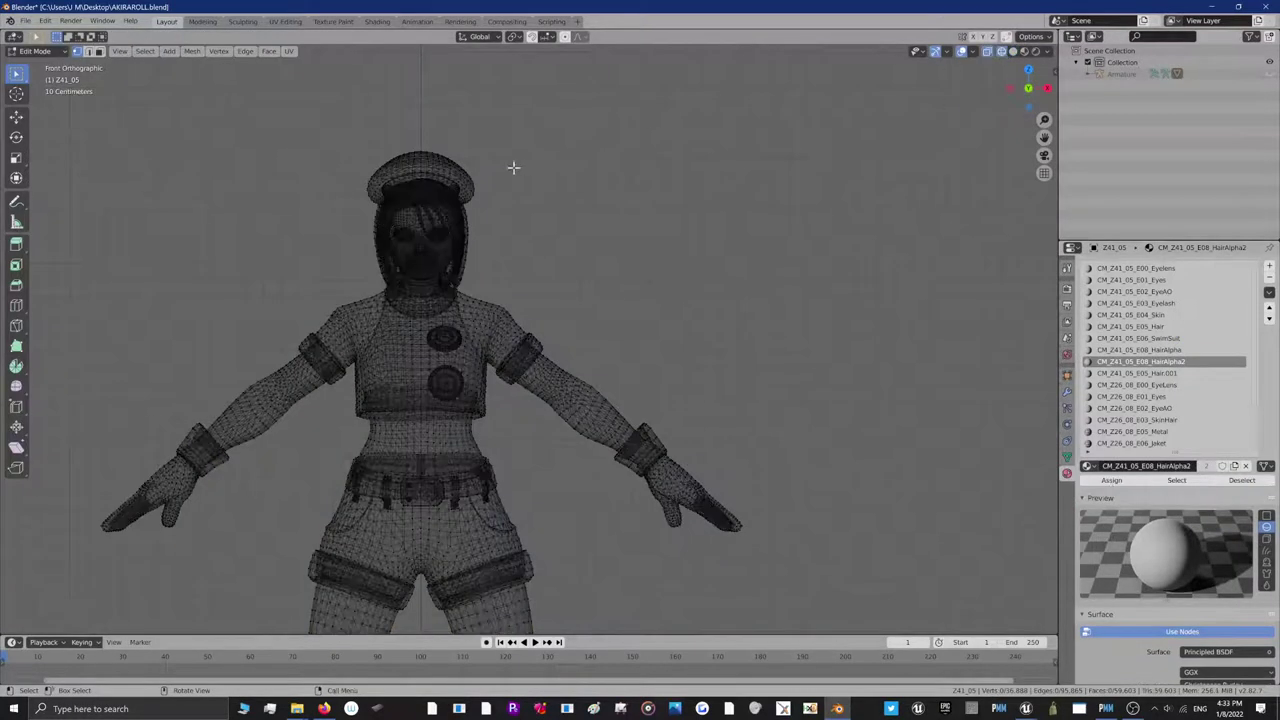
{"action": "scroll", "coordinate": [513, 167], "scroll_direction": "down", "scroll_amount": 2}
{"action": "scroll", "coordinate": [543, 234], "scroll_direction": "up", "scroll_amount": 3}
{"action": "scroll", "coordinate": [600, 245], "scroll_direction": "down", "scroll_amount": 1}
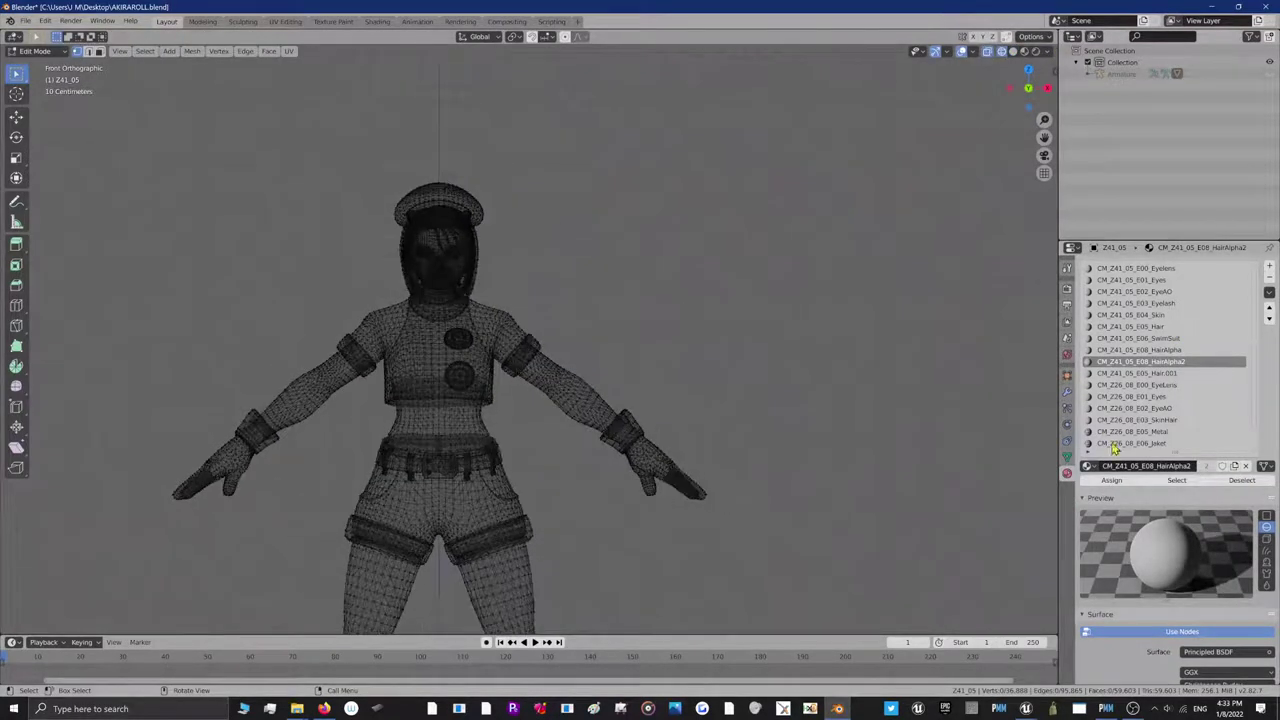
{"action": "left_click", "coordinate": [1150, 338]}
{"action": "left_click", "coordinate": [1190, 484]}
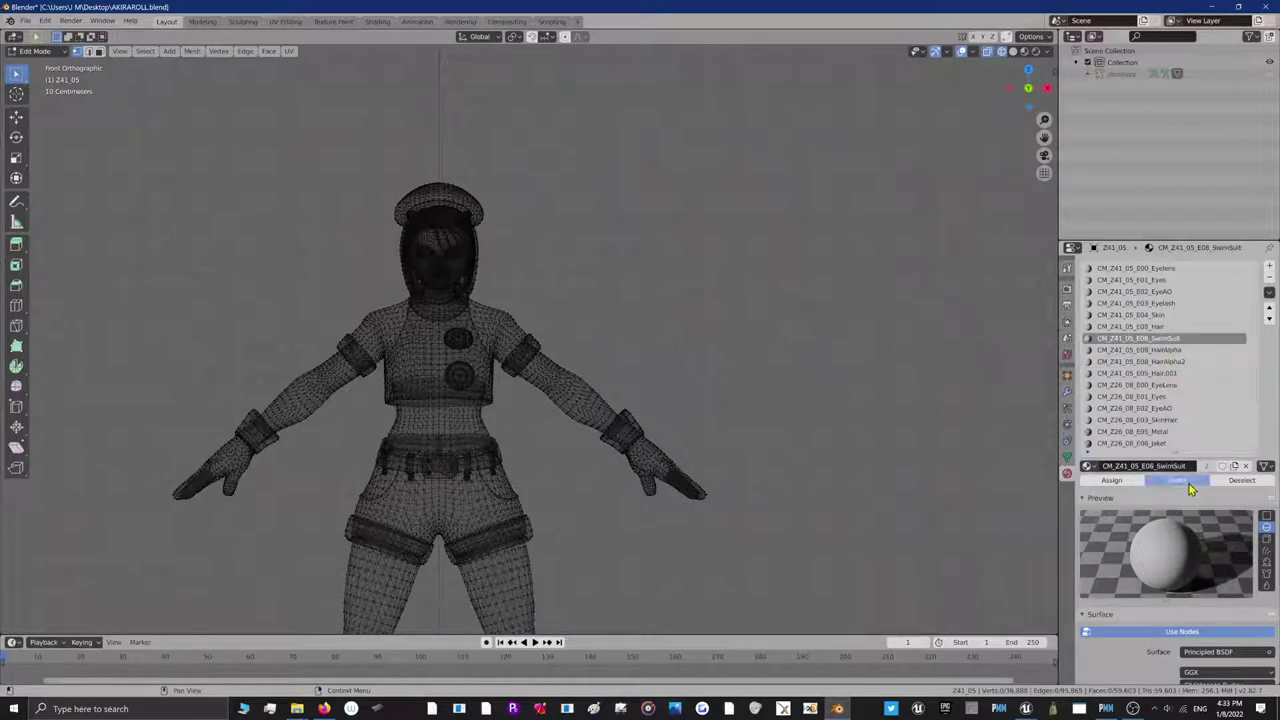
{"action": "scroll", "coordinate": [594, 386], "scroll_direction": "down", "scroll_amount": 3}
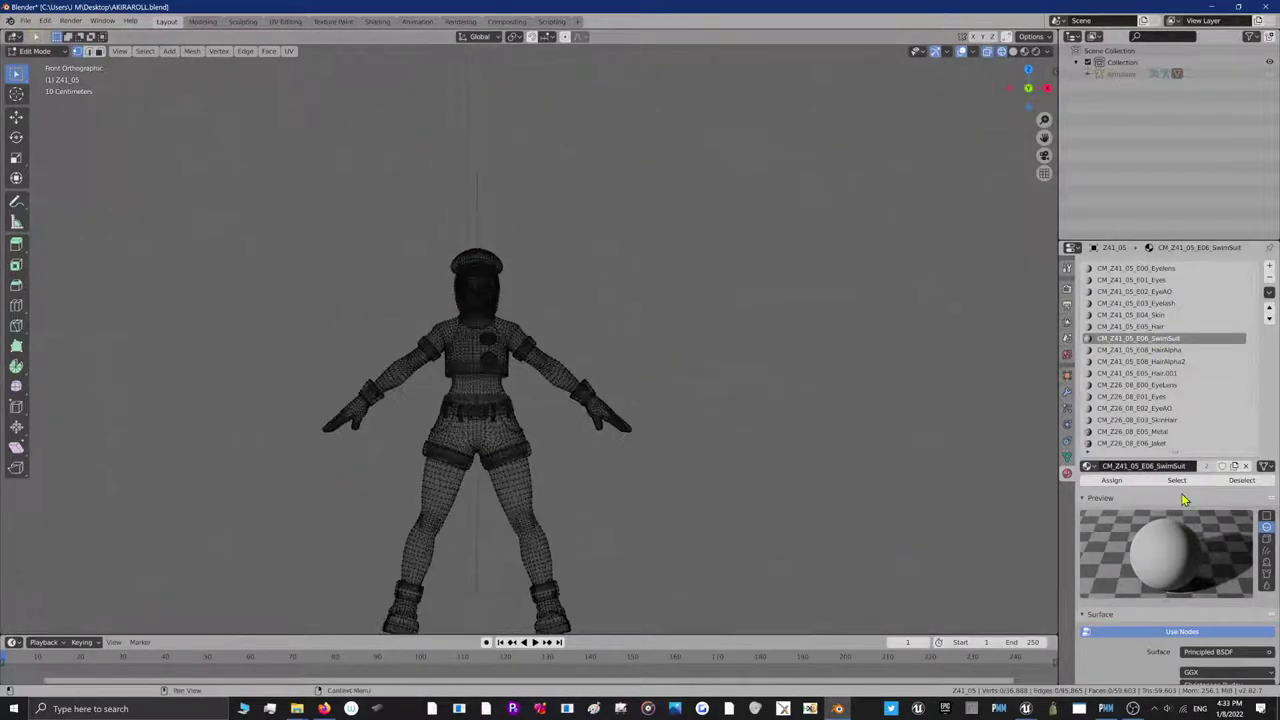
{"action": "scroll", "coordinate": [515, 453], "scroll_direction": "down", "scroll_amount": 2}
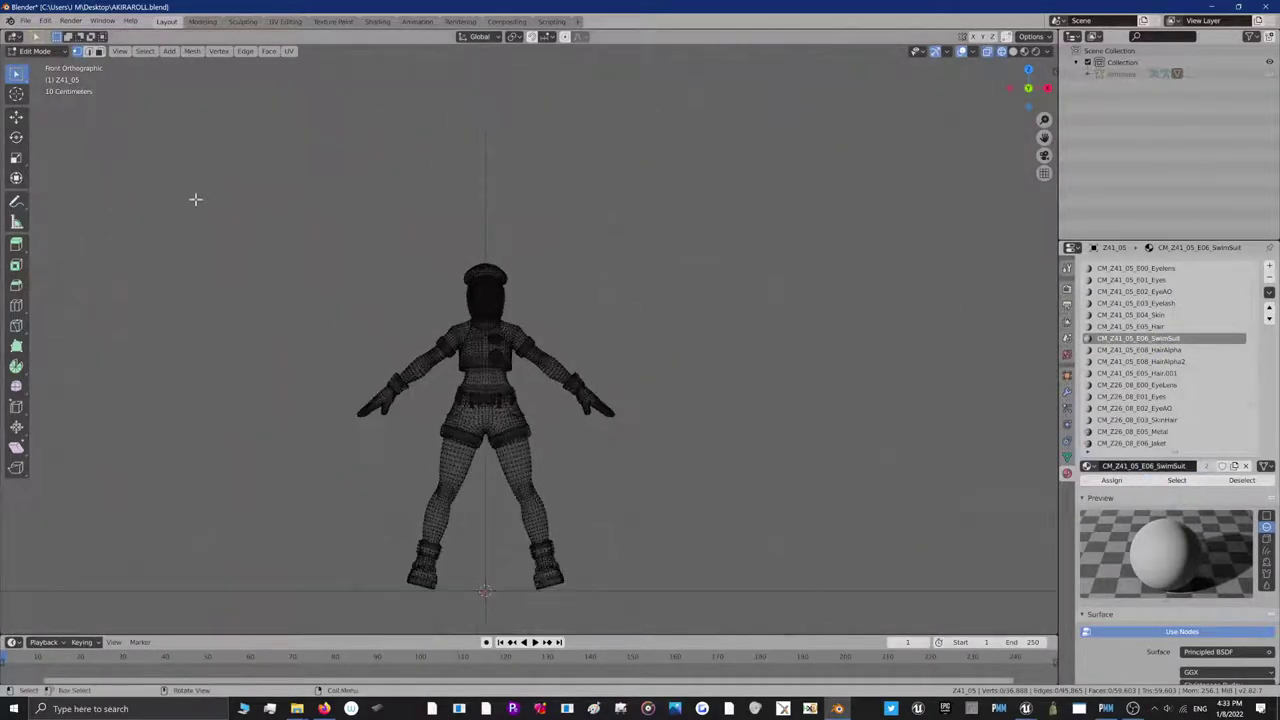
{"action": "left_click", "coordinate": [40, 51]}
{"action": "left_click", "coordinate": [38, 64]}
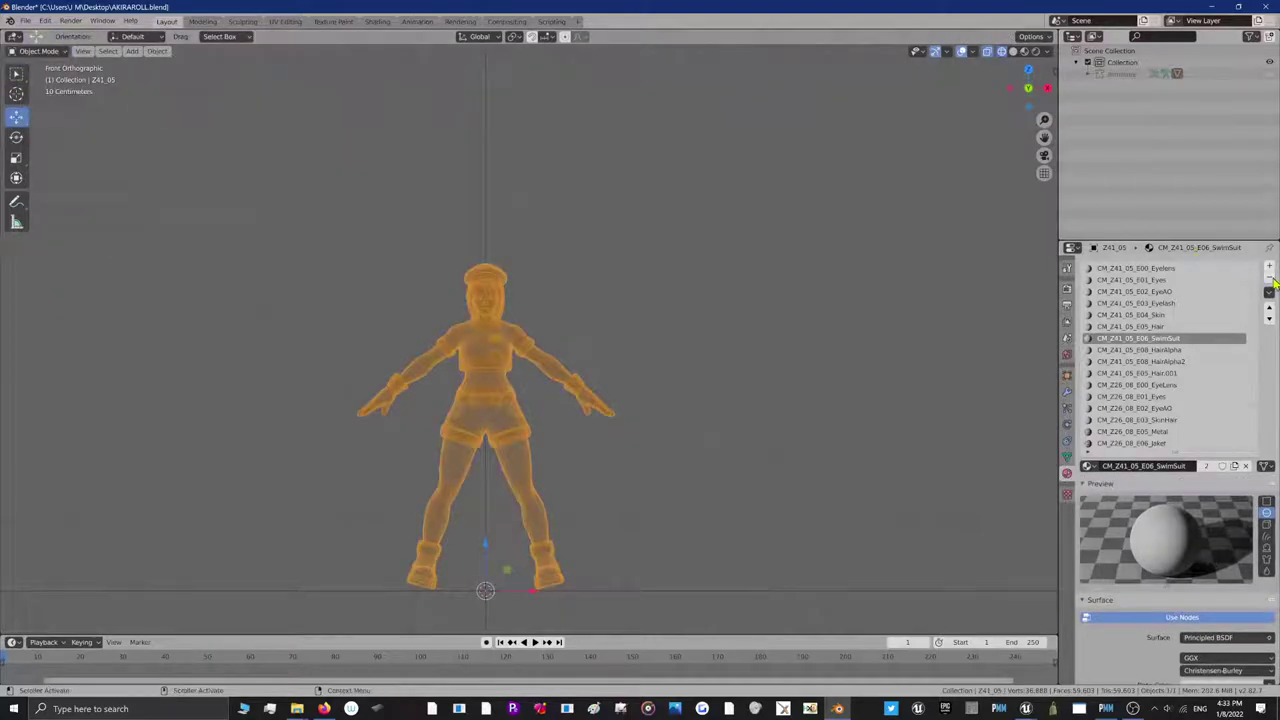
In Edit Mode, examine which geometry uses the Z41_05 Eyes, EyeAO and HairAlpha2 materials, and clear the selection
{"action": "left_click", "coordinate": [40, 51]}
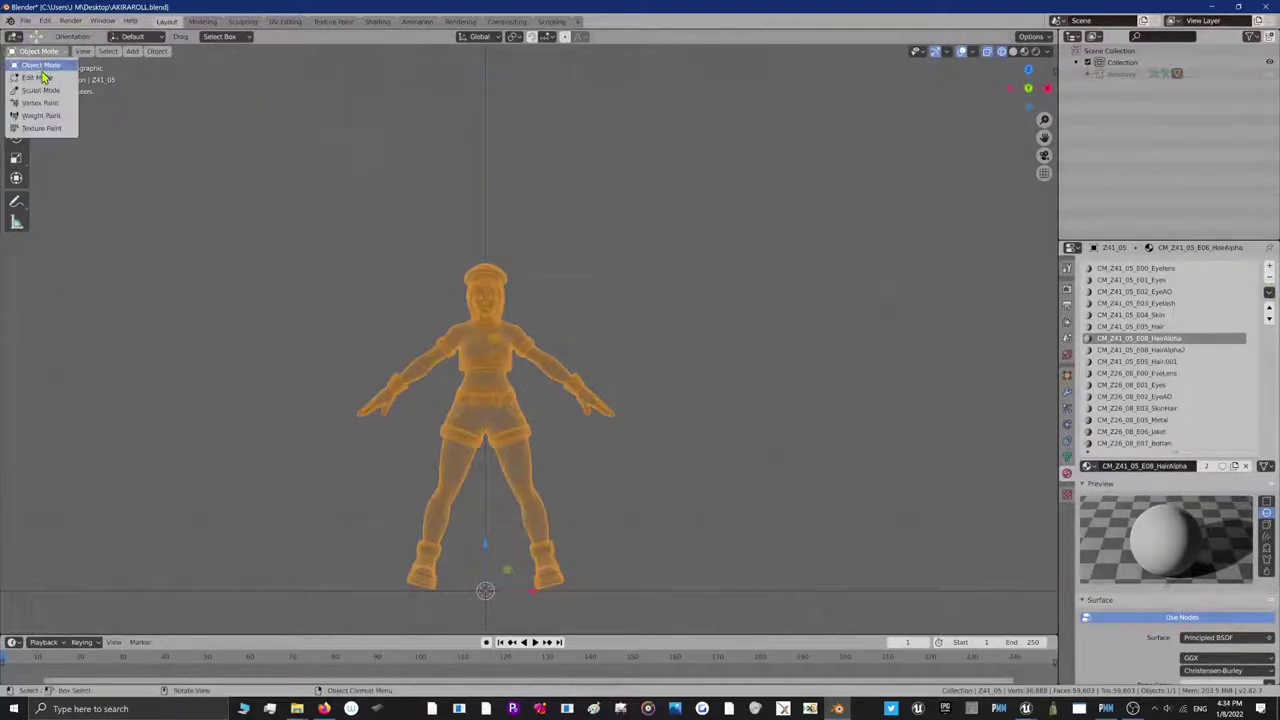
{"action": "left_click", "coordinate": [40, 77]}
{"action": "scroll", "coordinate": [565, 371], "scroll_direction": "up", "scroll_amount": 4}
{"action": "scroll", "coordinate": [565, 371], "scroll_direction": "up", "scroll_amount": 3}
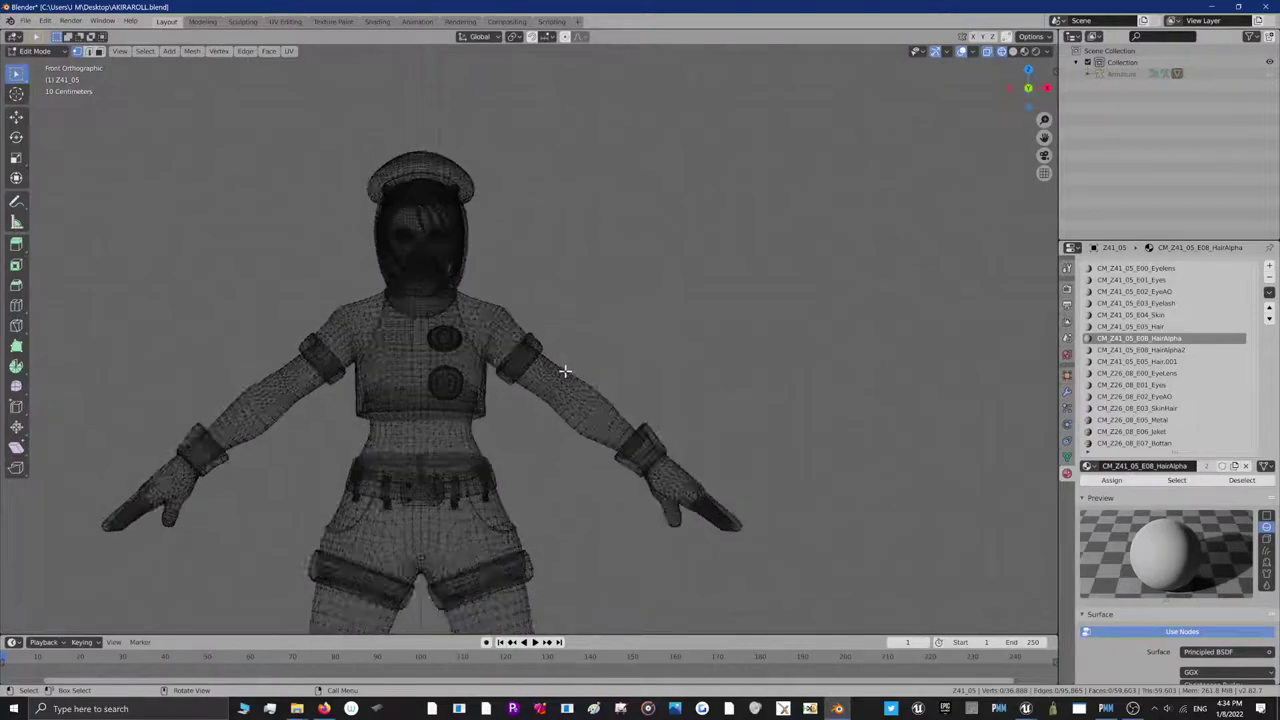
{"action": "scroll", "coordinate": [565, 371], "scroll_direction": "down", "scroll_amount": 2}
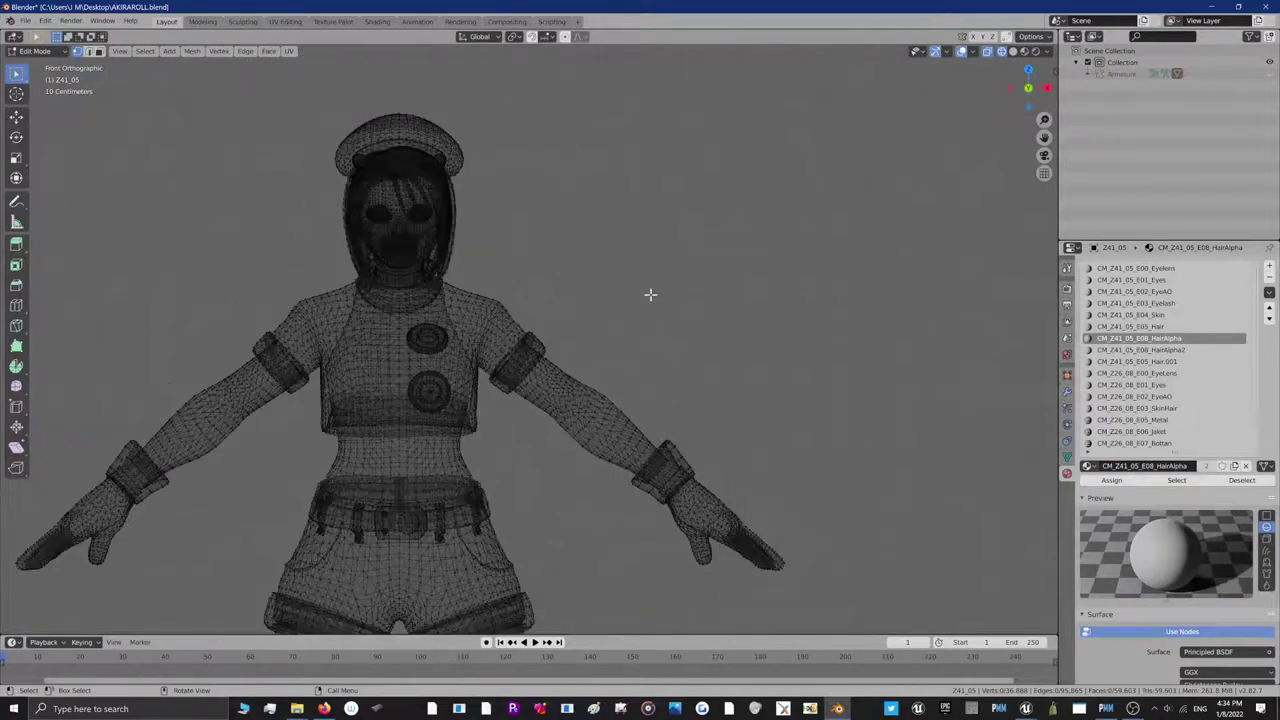
{"action": "scroll", "coordinate": [650, 294], "scroll_direction": "up", "scroll_amount": 4}
{"action": "scroll", "coordinate": [650, 294], "scroll_direction": "down", "scroll_amount": 5}
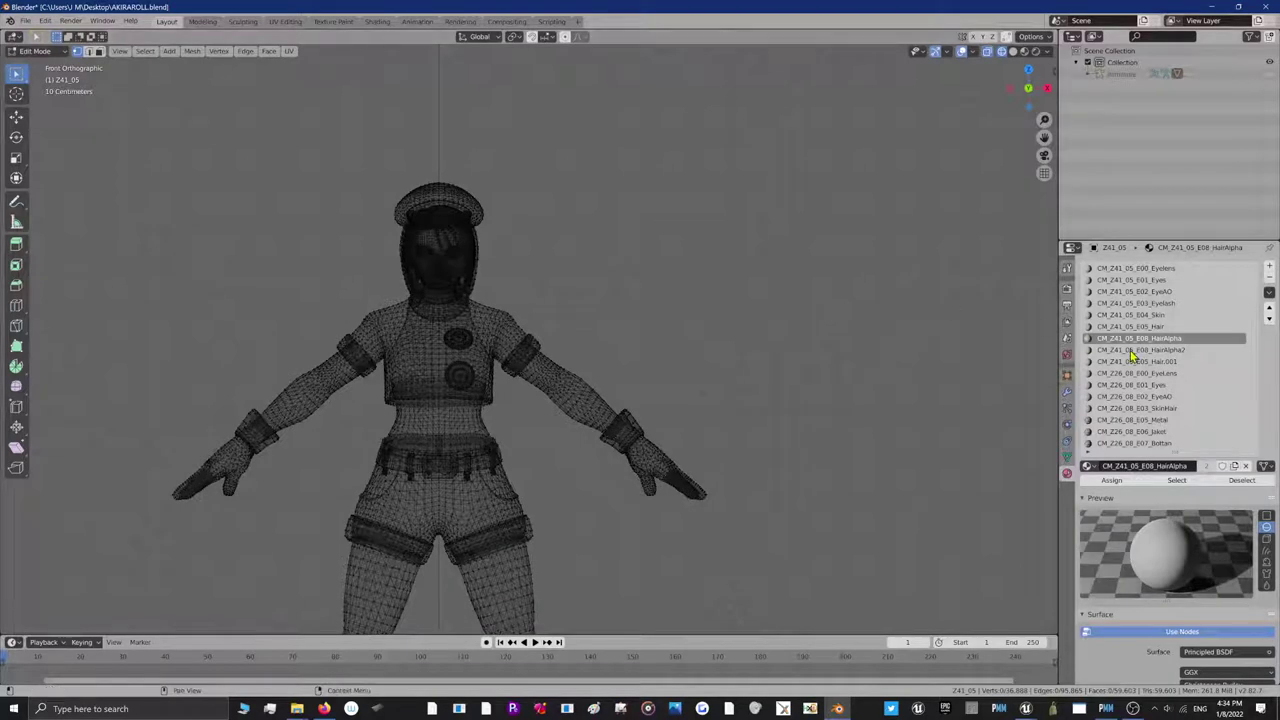
{"action": "left_click", "coordinate": [1117, 279]}
{"action": "left_click", "coordinate": [1176, 480]}
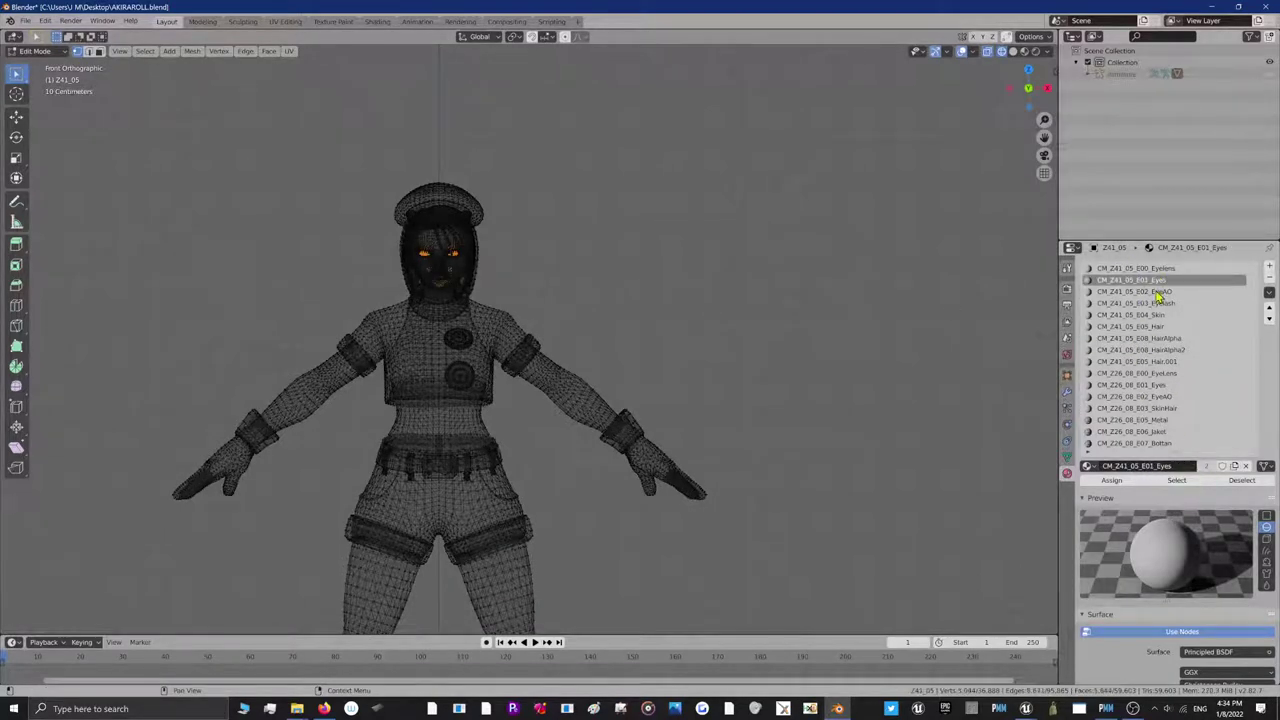
{"action": "left_click", "coordinate": [1158, 292]}
{"action": "left_click", "coordinate": [1176, 480]}
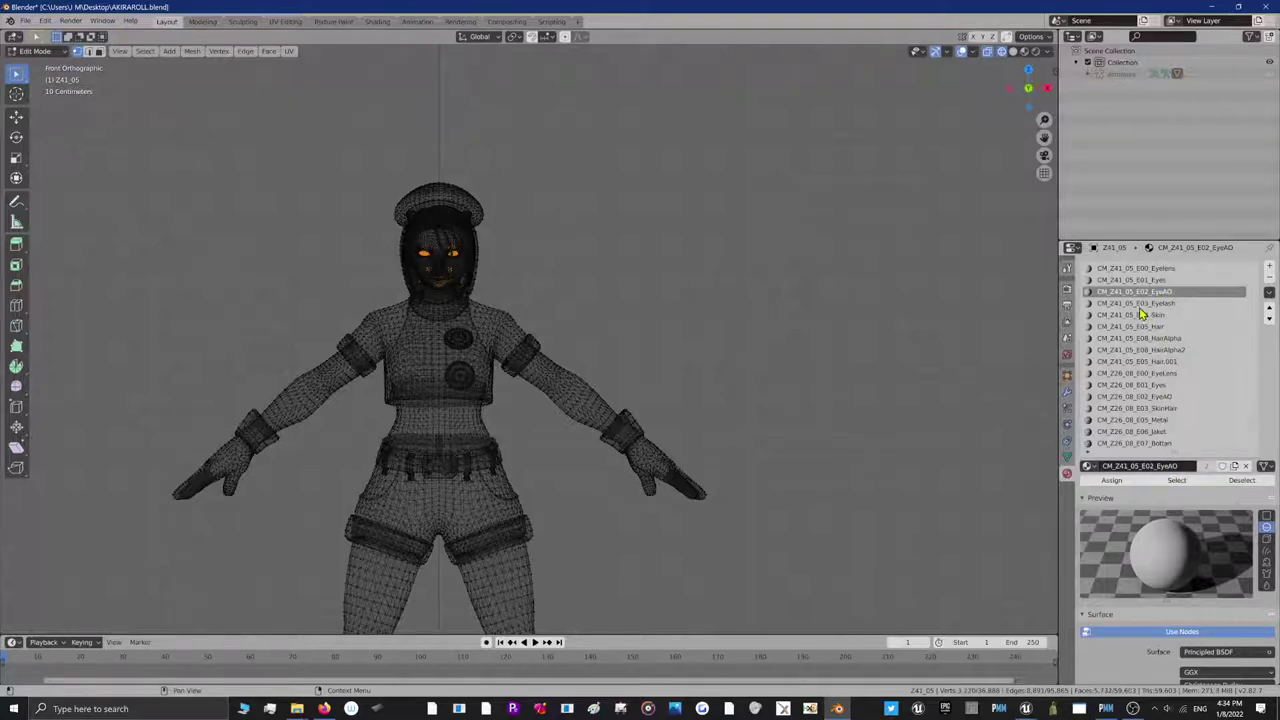
{"action": "left_click", "coordinate": [1148, 327]}
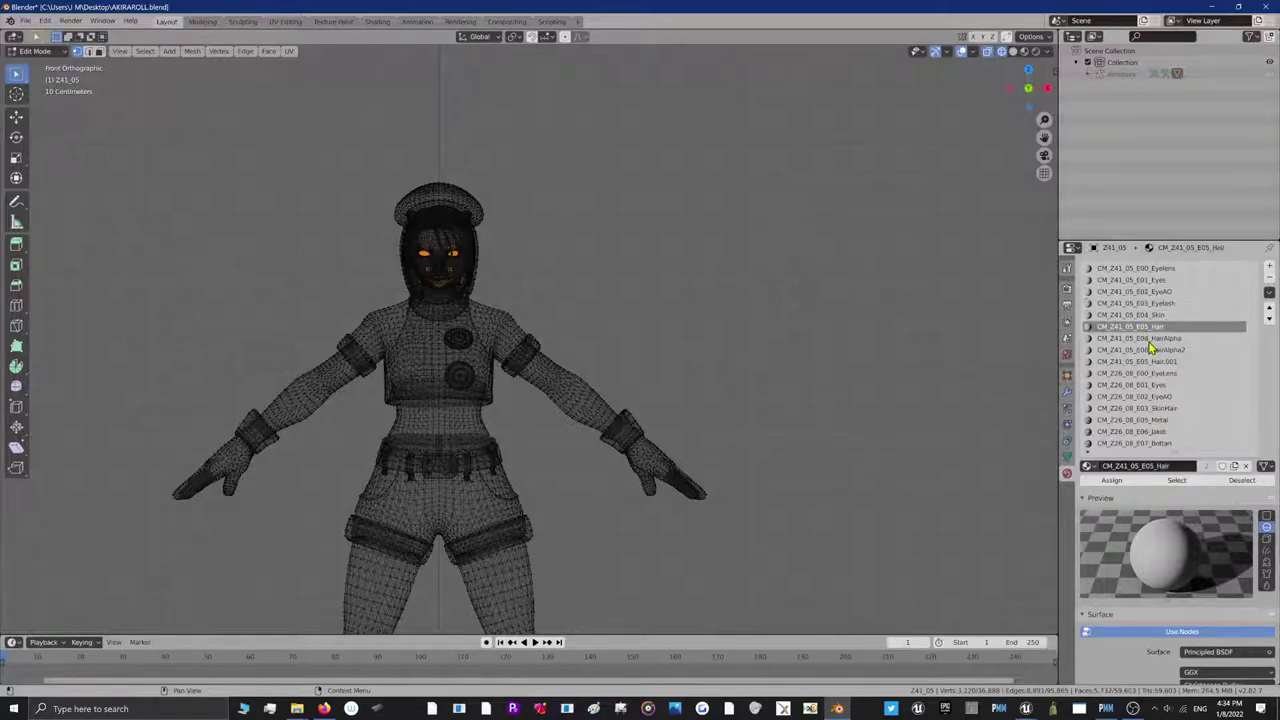
{"action": "left_click", "coordinate": [1150, 350]}
{"action": "left_click", "coordinate": [1175, 482]}
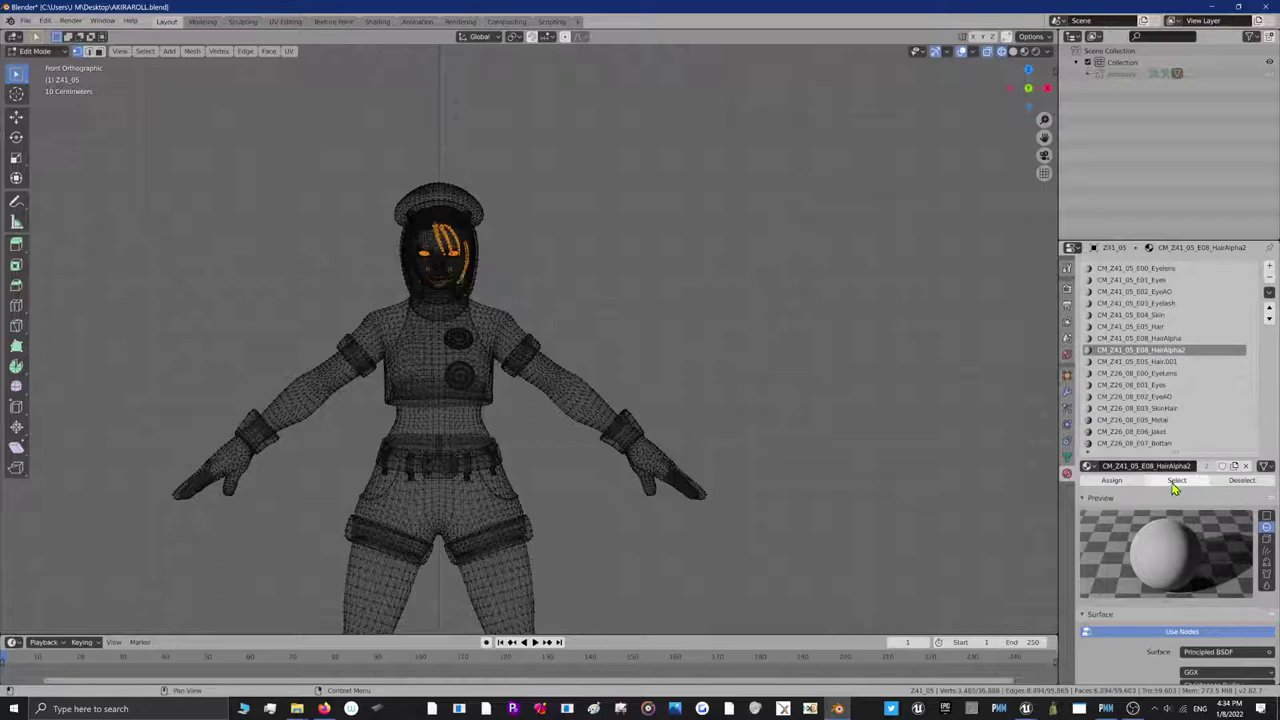
{"action": "key", "text": "alt+a"}
{"action": "scroll", "coordinate": [709, 237], "scroll_direction": "up", "scroll_amount": 1}
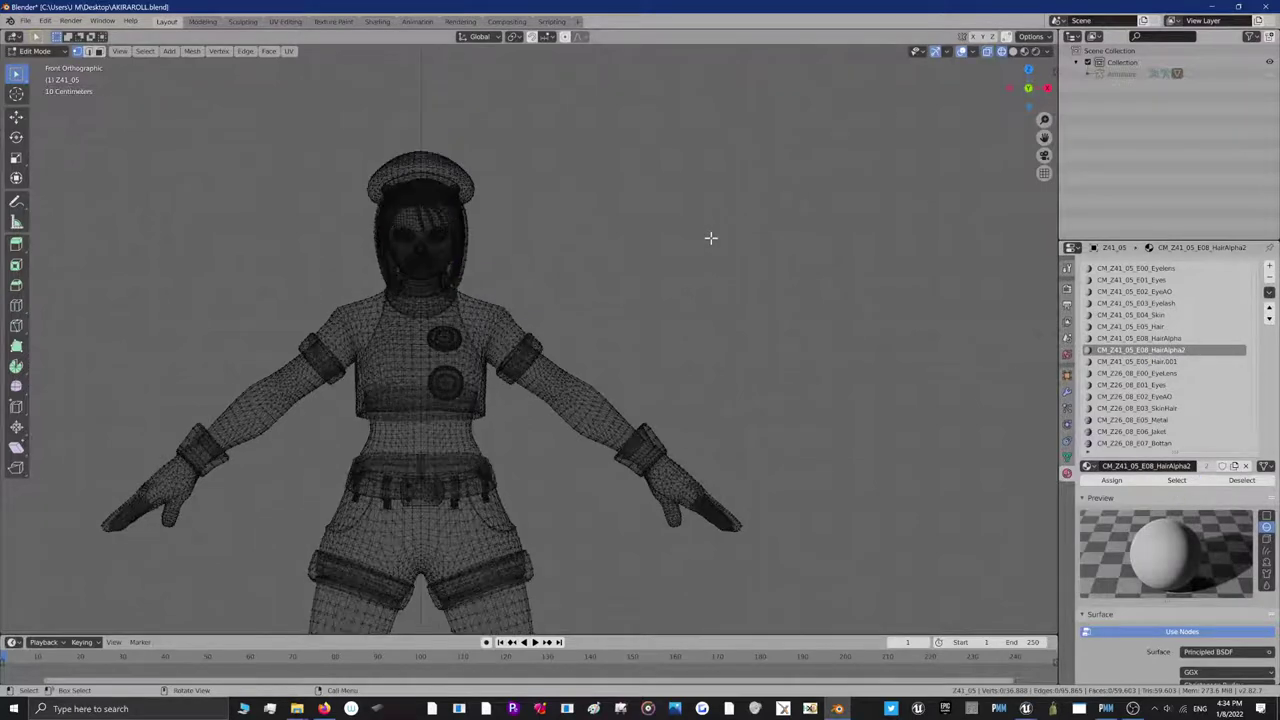
Delete all vertices of the Z41_05 mesh that use the CM_Z41_05_E00_Eyelens material
{"action": "left_click", "coordinate": [1150, 268]}
{"action": "scroll", "coordinate": [1165, 400], "scroll_direction": "down", "scroll_amount": 1}
{"action": "left_click", "coordinate": [1175, 482]}
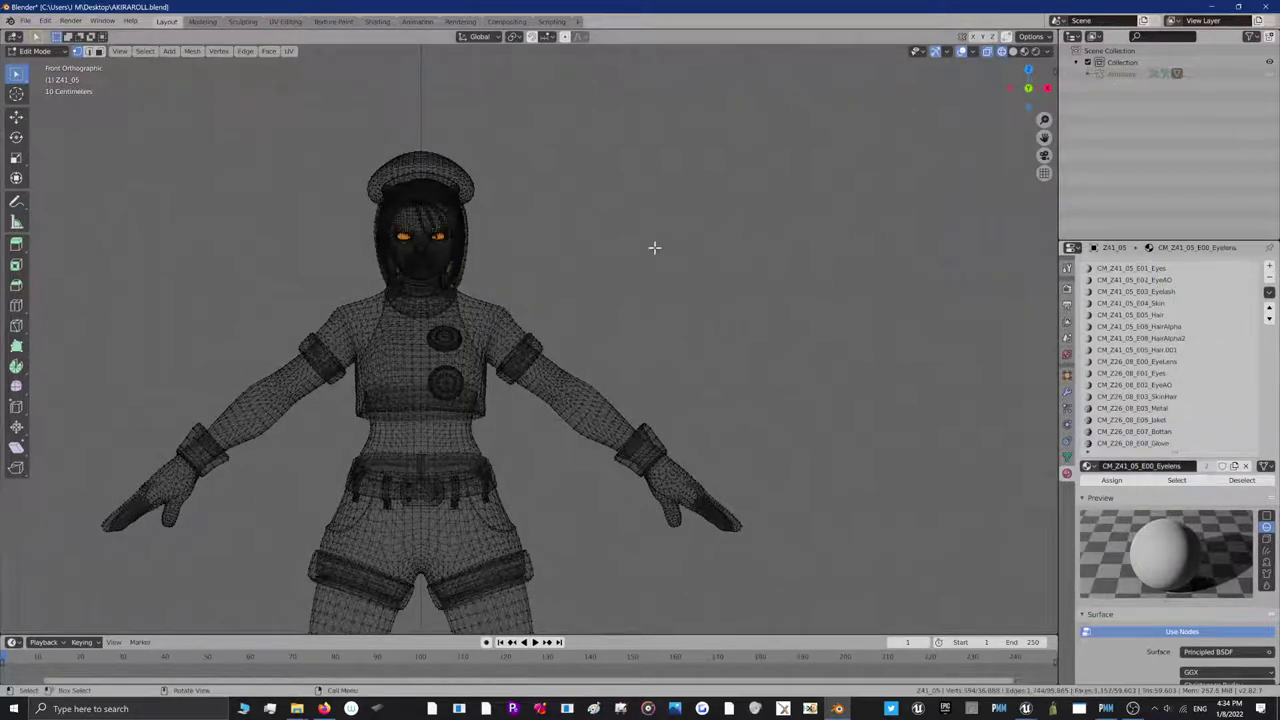
{"action": "right_click", "coordinate": [658, 317]}
{"action": "right_click", "coordinate": [645, 318]}
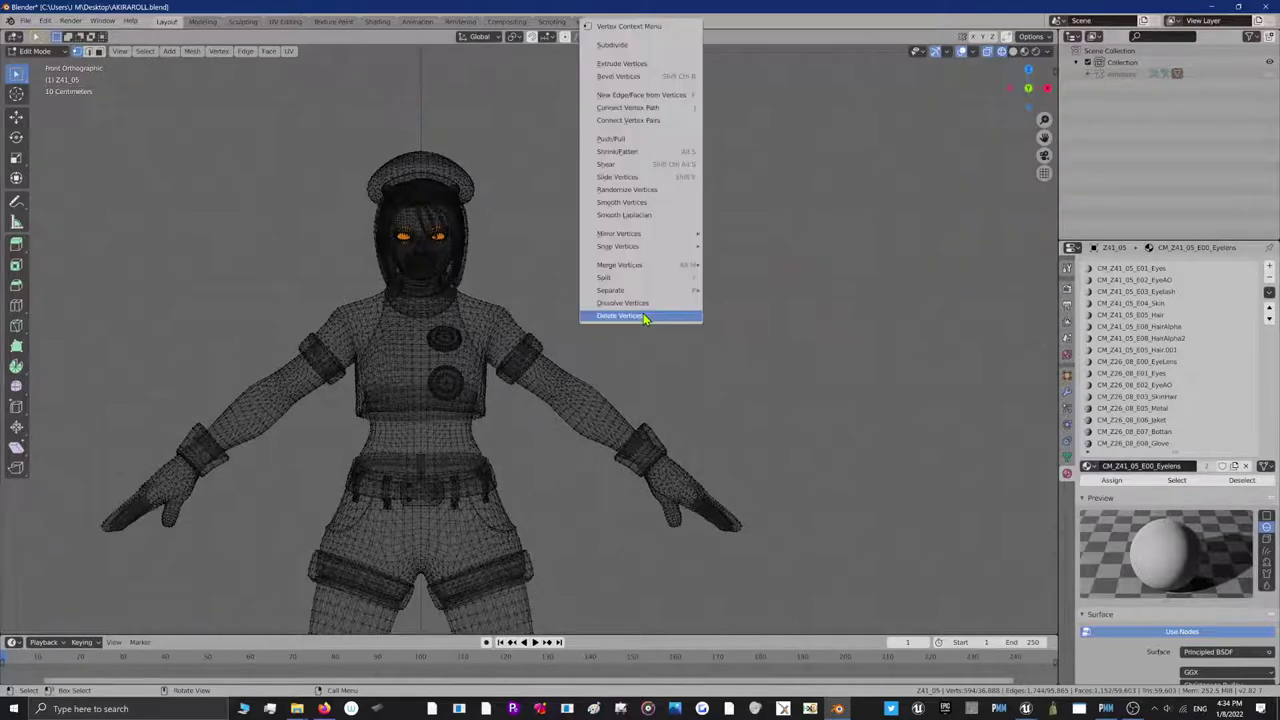
{"action": "left_click", "coordinate": [650, 316]}
{"action": "scroll", "coordinate": [1136, 314], "scroll_direction": "up", "scroll_amount": 1}
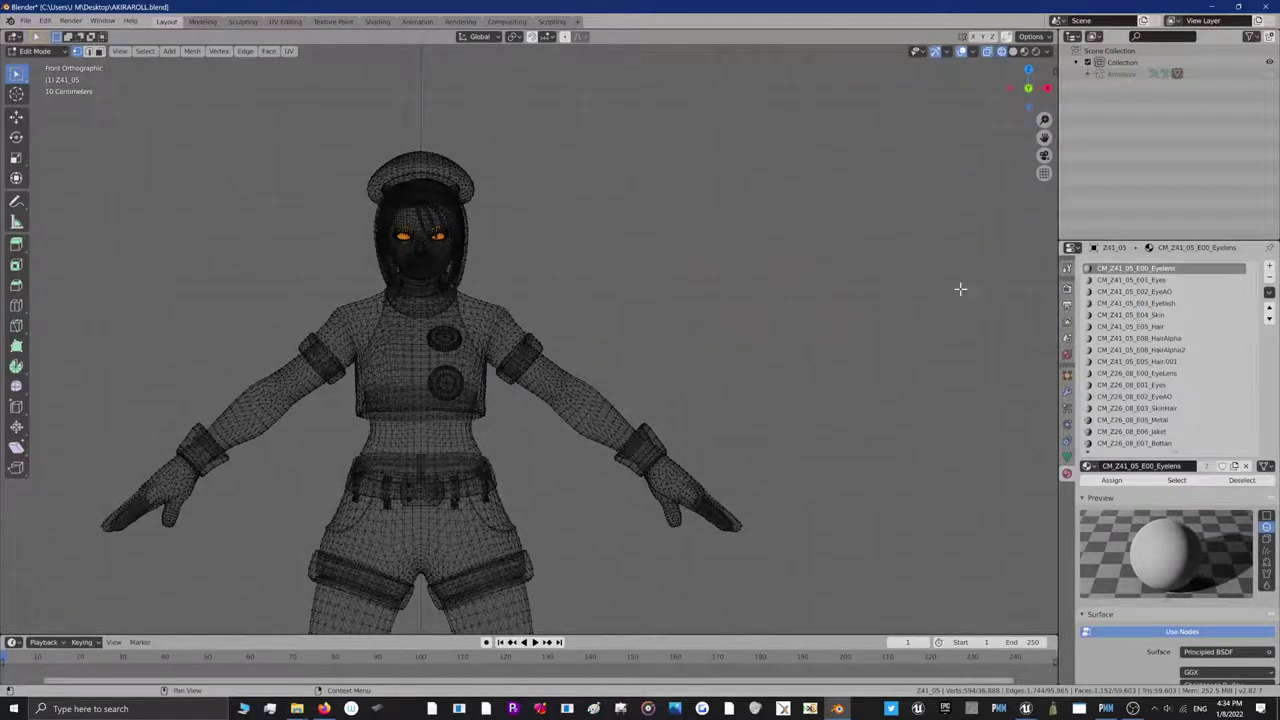
{"action": "left_click", "coordinate": [1177, 482]}
{"action": "right_click", "coordinate": [535, 314]}
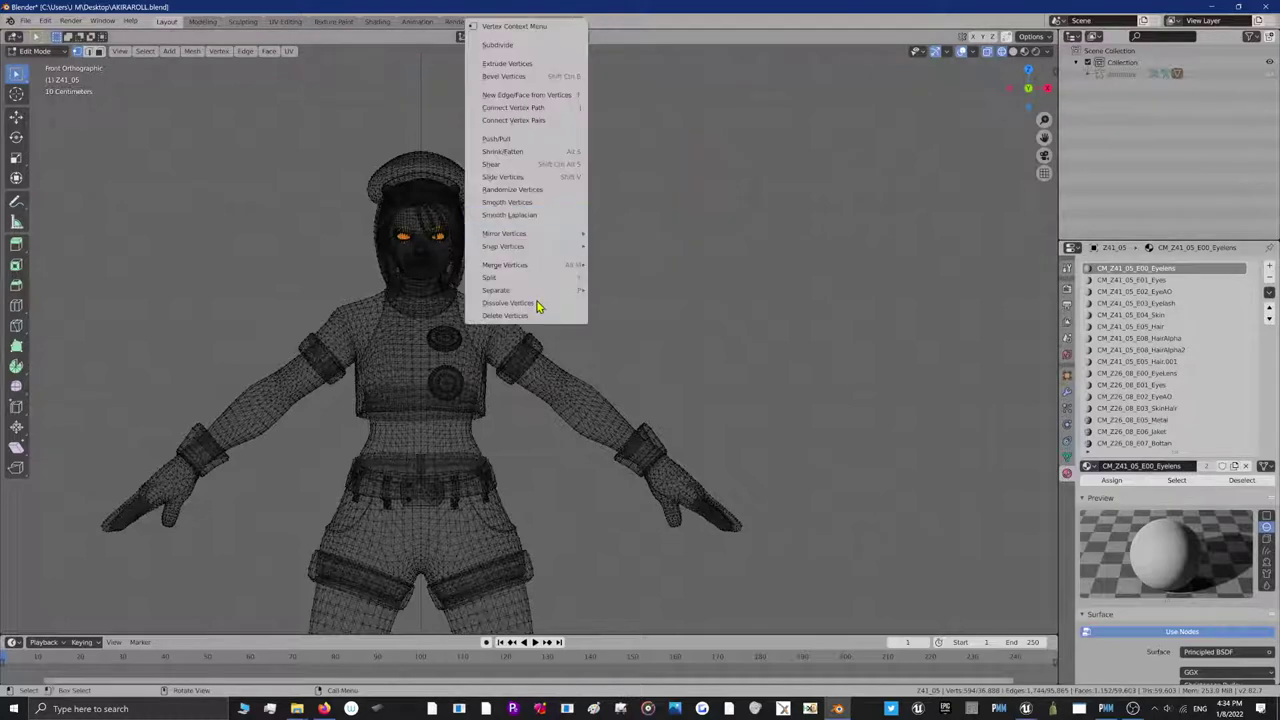
Return to Object Mode and remove the CM_Z41_05_E00_Eyelens material slot
{"action": "left_click", "coordinate": [35, 51]}
{"action": "left_click", "coordinate": [42, 58]}
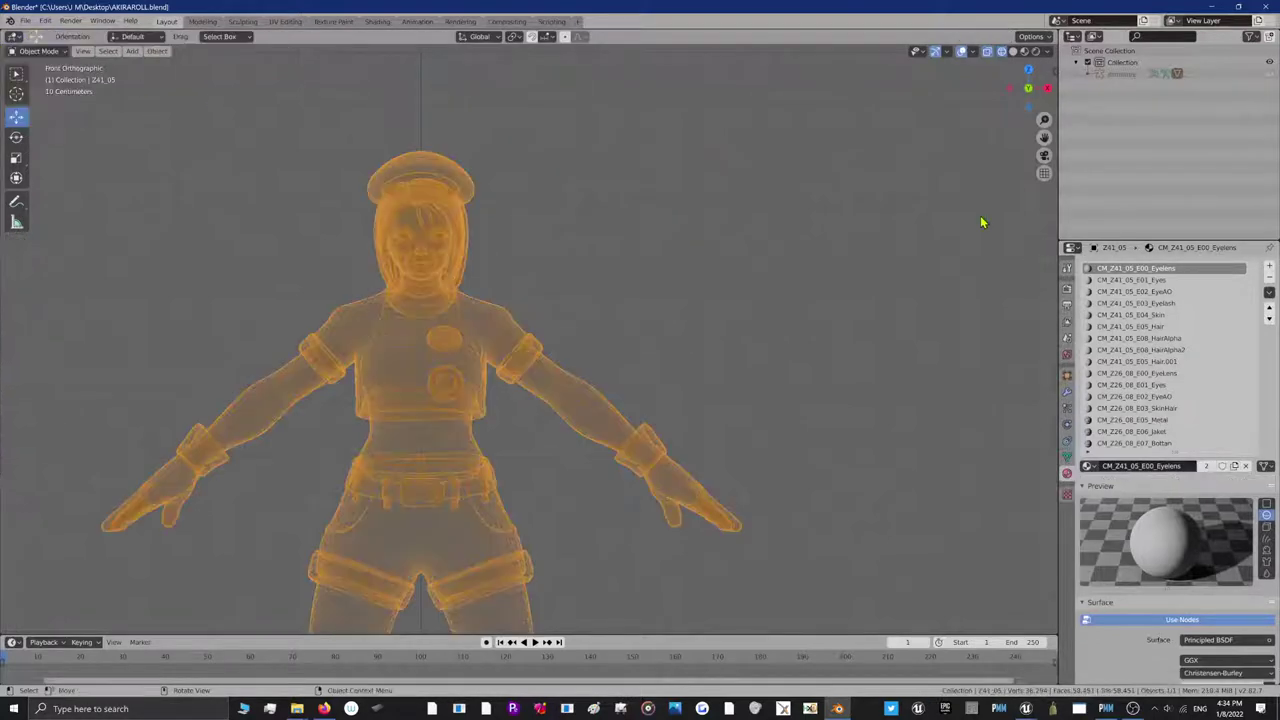
{"action": "left_click", "coordinate": [1269, 284]}
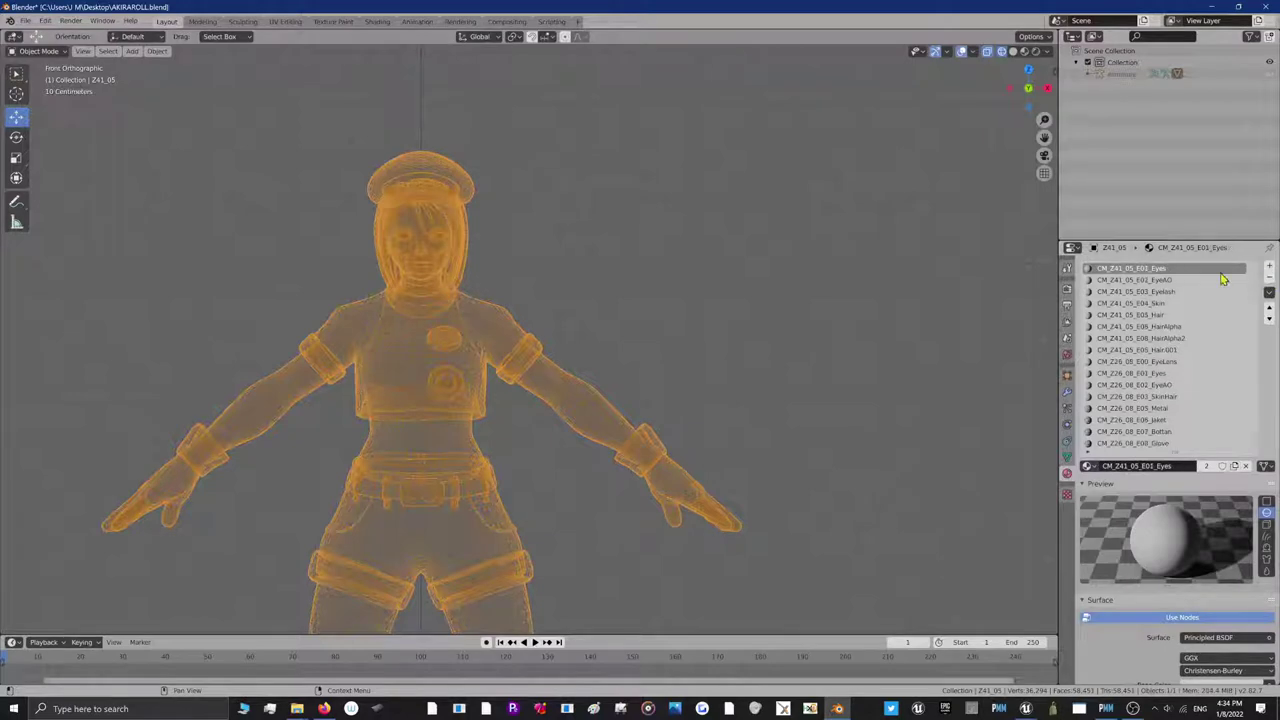
In Edit Mode, examine which geometry uses the Z26_08 materials etc, shose, pants, Glove, Bottan, Jaket and Metal, and clear the selection
{"action": "left_click", "coordinate": [35, 51]}
{"action": "left_click", "coordinate": [38, 77]}
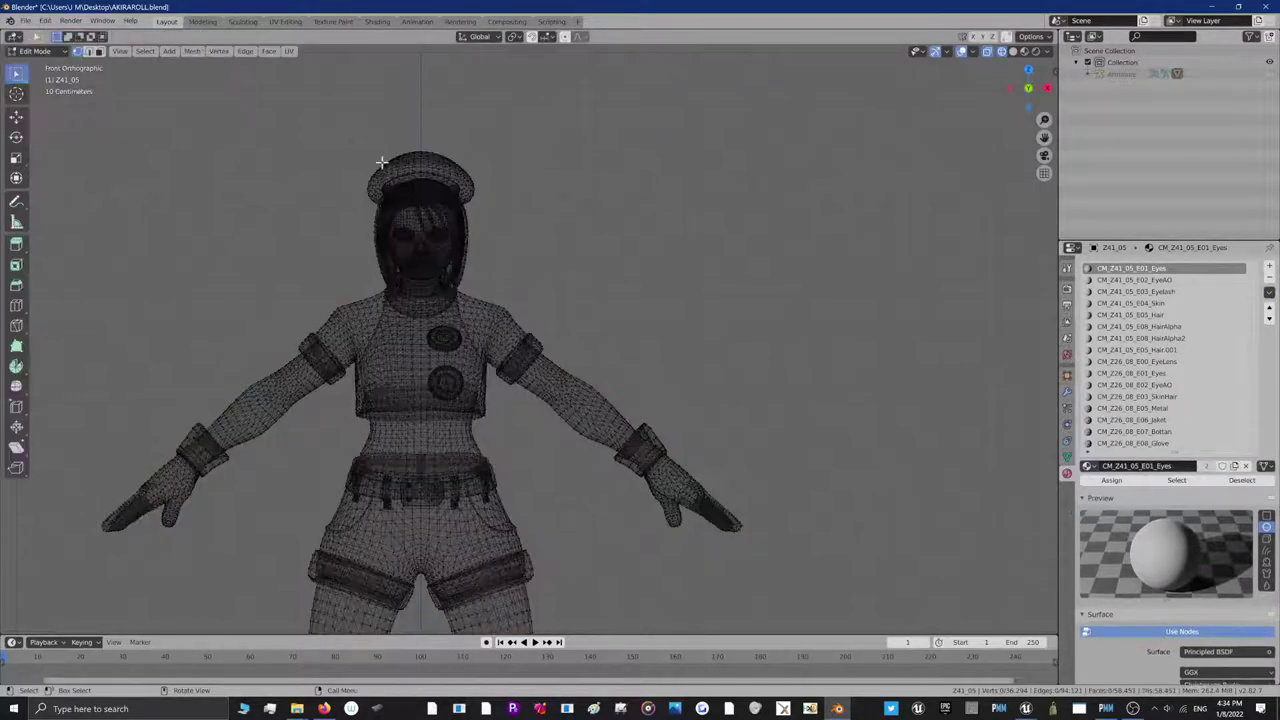
{"action": "scroll", "coordinate": [1175, 435], "scroll_direction": "down", "scroll_amount": 3}
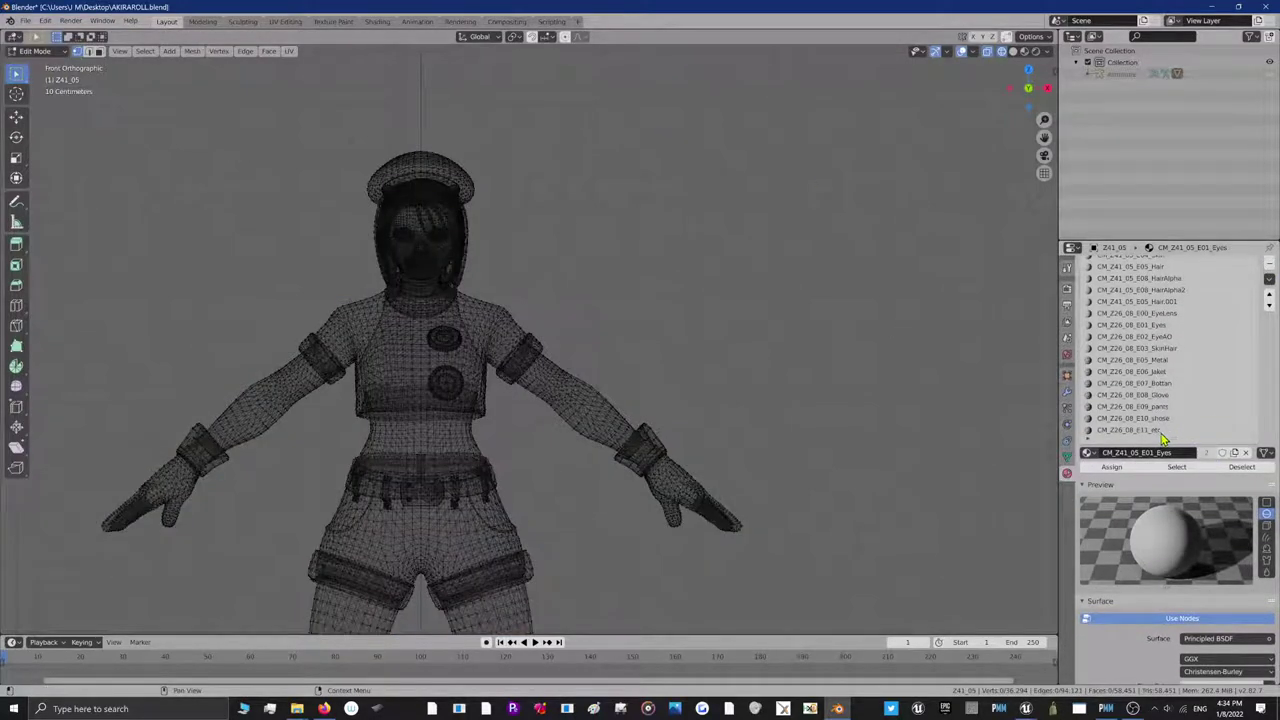
{"action": "left_click", "coordinate": [1161, 434]}
{"action": "left_click", "coordinate": [1183, 467]}
{"action": "scroll", "coordinate": [551, 291], "scroll_direction": "down", "scroll_amount": 2}
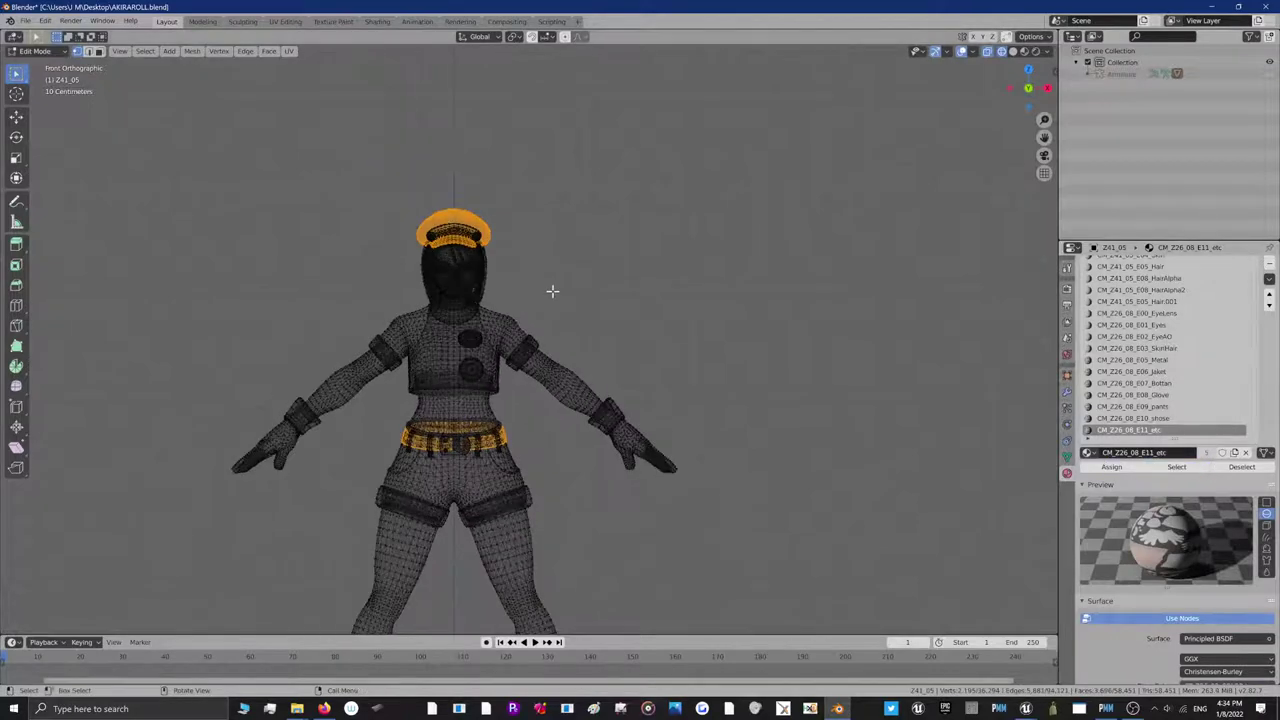
{"action": "left_click", "coordinate": [1163, 420]}
{"action": "left_click", "coordinate": [1174, 468]}
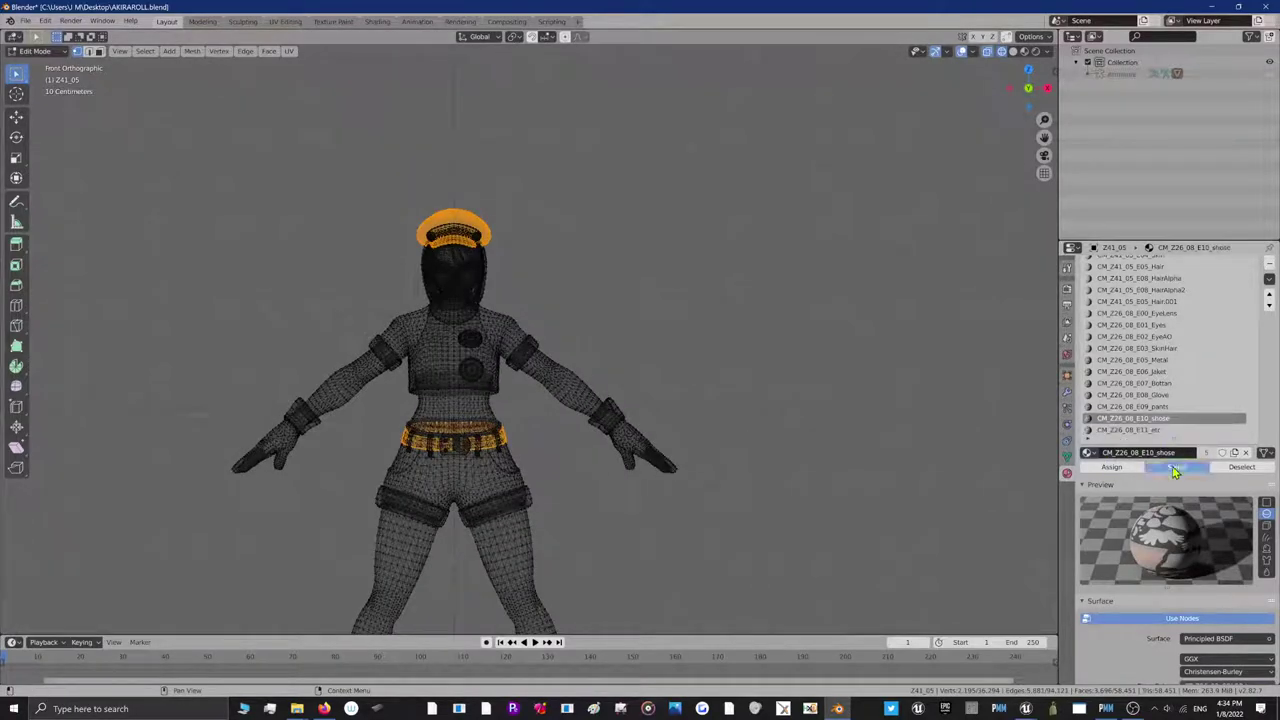
{"action": "left_click", "coordinate": [1133, 407]}
{"action": "scroll", "coordinate": [846, 359], "scroll_direction": "down", "scroll_amount": 2}
{"action": "scroll", "coordinate": [846, 359], "scroll_direction": "down", "scroll_amount": 1}
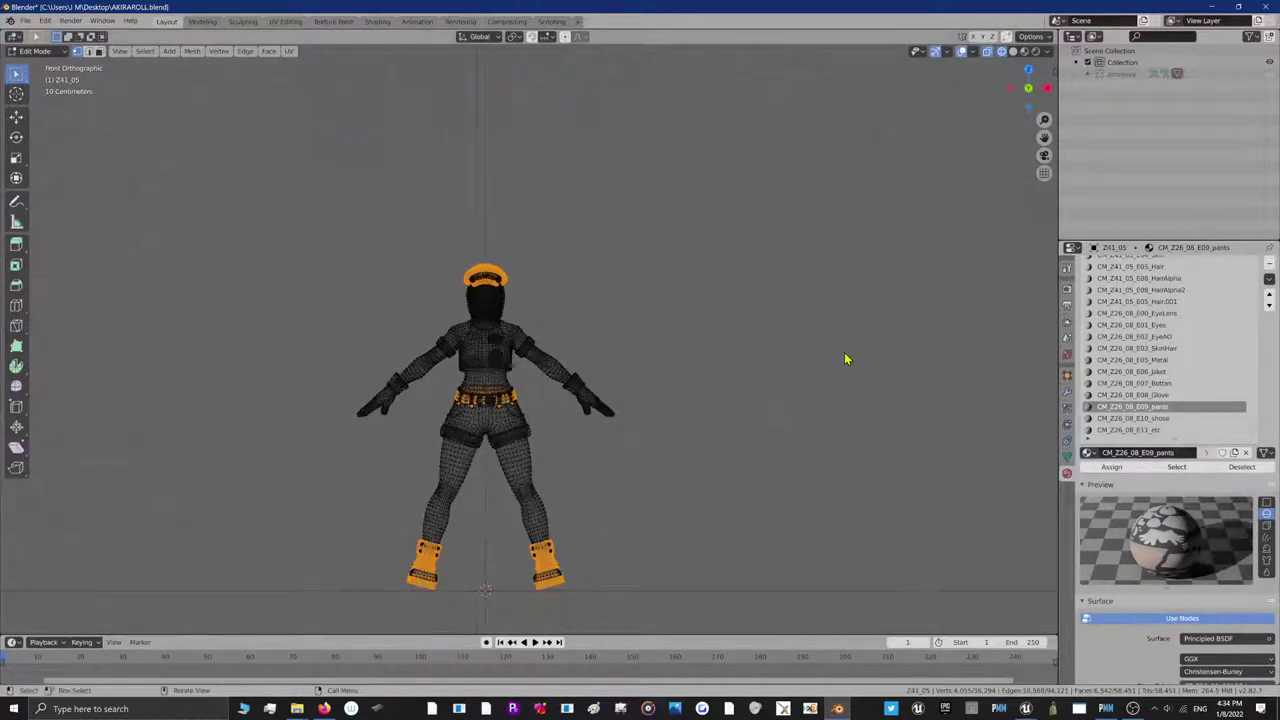
{"action": "left_click", "coordinate": [1156, 468]}
{"action": "left_click", "coordinate": [1150, 395]}
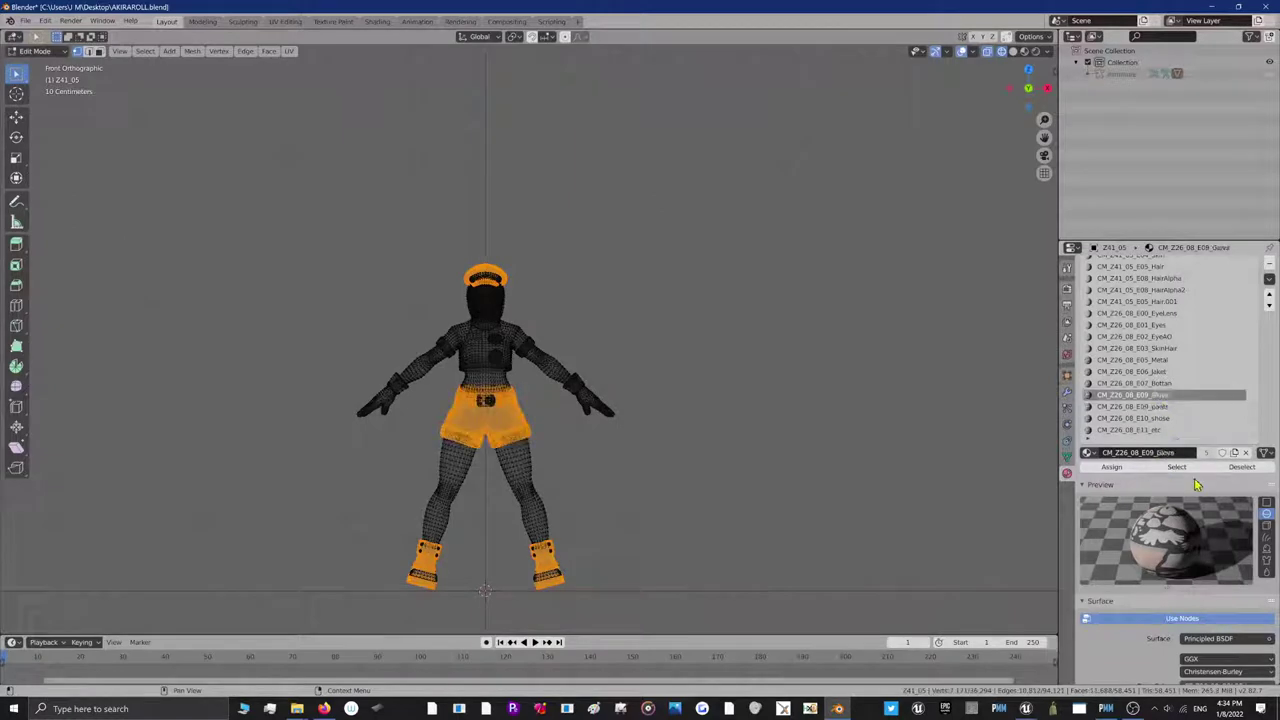
{"action": "left_click", "coordinate": [1176, 467]}
{"action": "left_click", "coordinate": [1155, 384]}
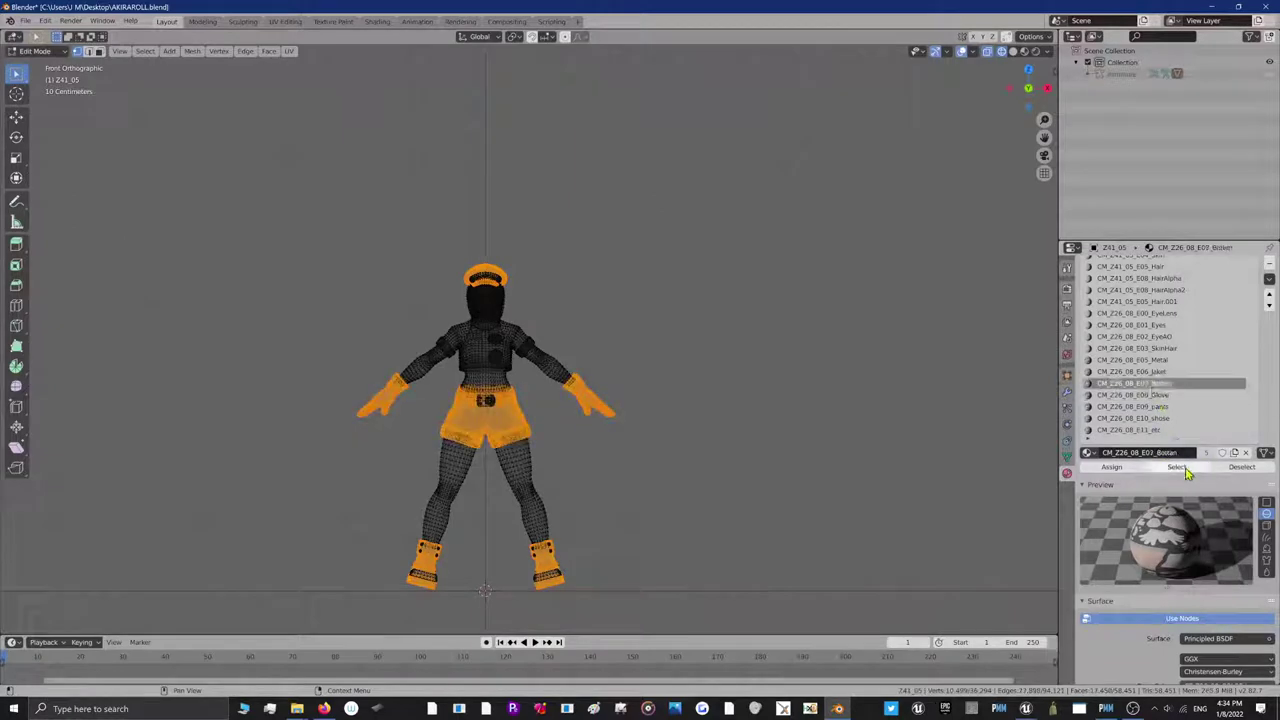
{"action": "left_click", "coordinate": [1140, 371]}
{"action": "left_click", "coordinate": [1176, 467]}
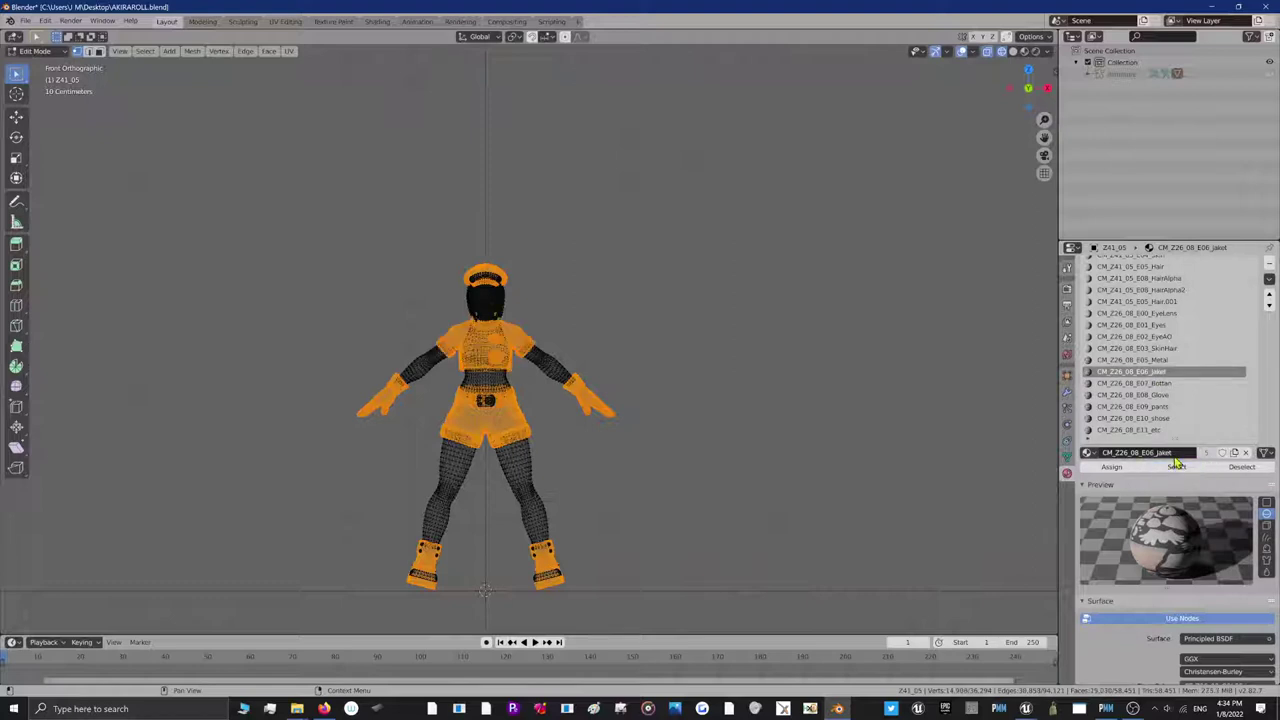
{"action": "left_click", "coordinate": [1150, 360]}
{"action": "left_click", "coordinate": [1185, 468]}
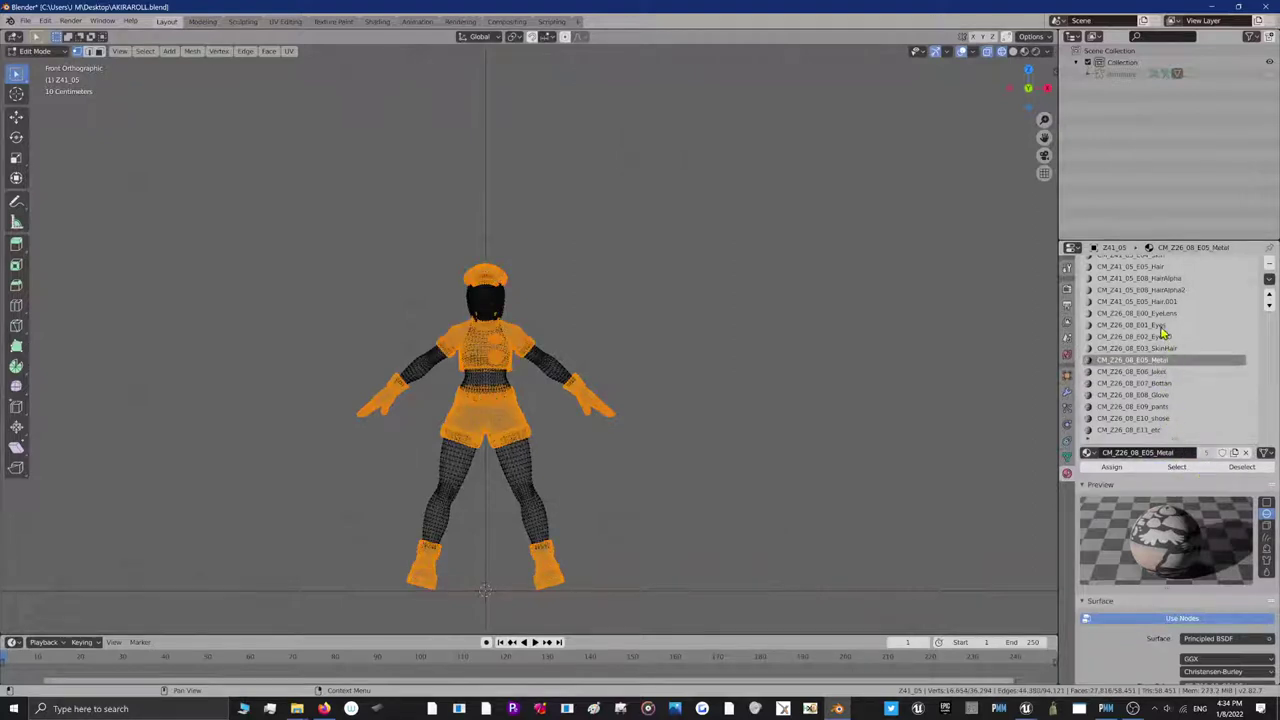
{"action": "key", "text": "alt+a"}
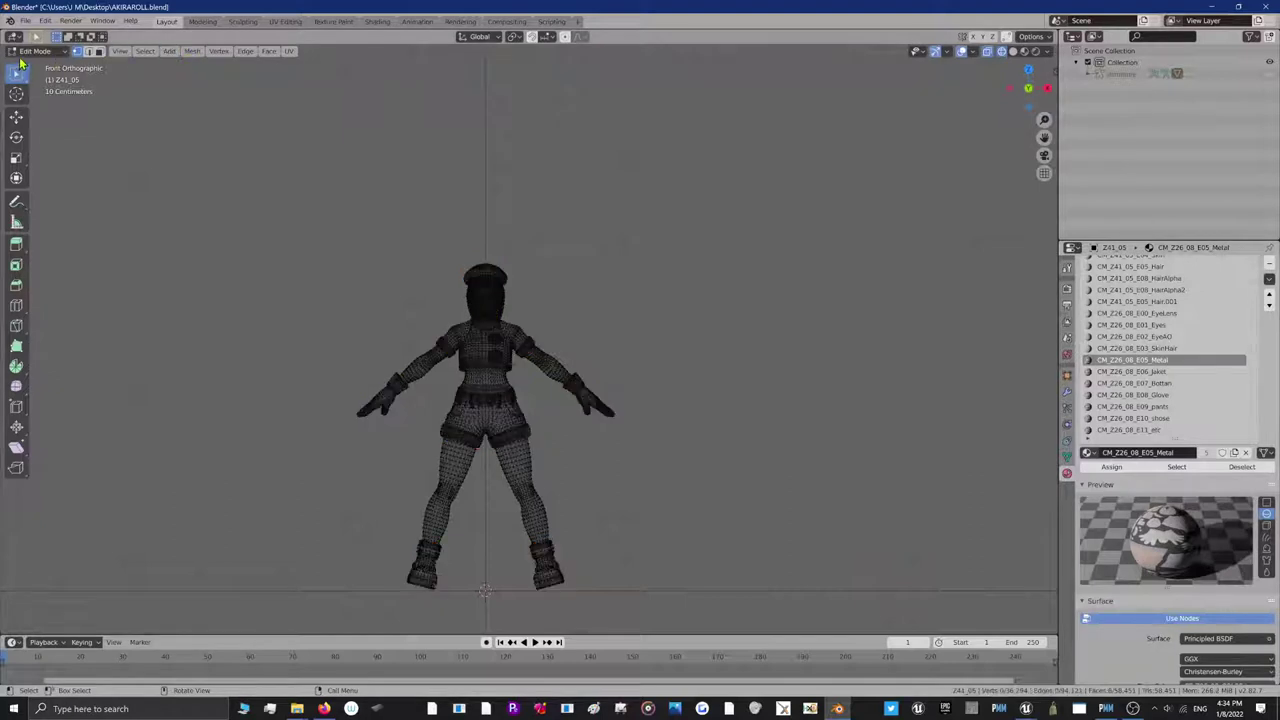
In Object Mode, remove the material slots CM_Z26_08_E01_Eyes, E02_EyeAO and E03_SkinHair from the combined mesh
{"action": "left_click", "coordinate": [22, 52]}
{"action": "left_click", "coordinate": [26, 67]}
{"action": "left_click", "coordinate": [1153, 326]}
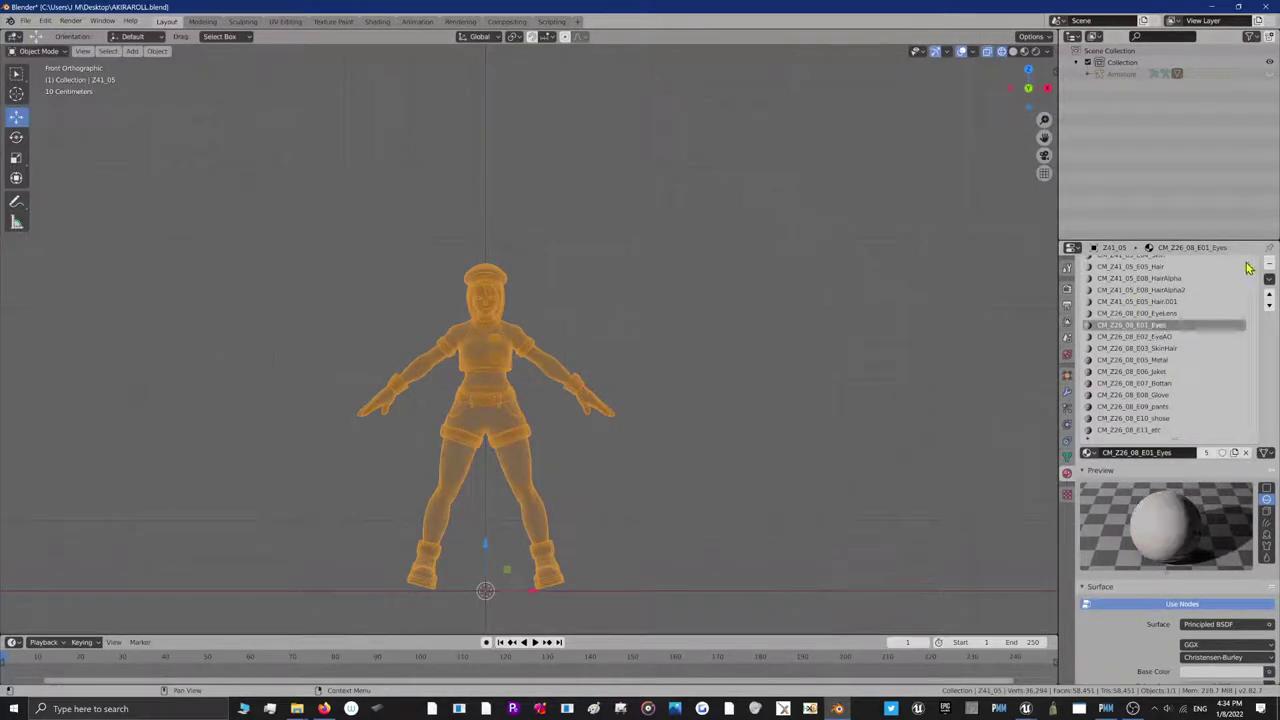
{"action": "left_click", "coordinate": [1269, 264]}
{"action": "left_click", "coordinate": [1269, 264]}
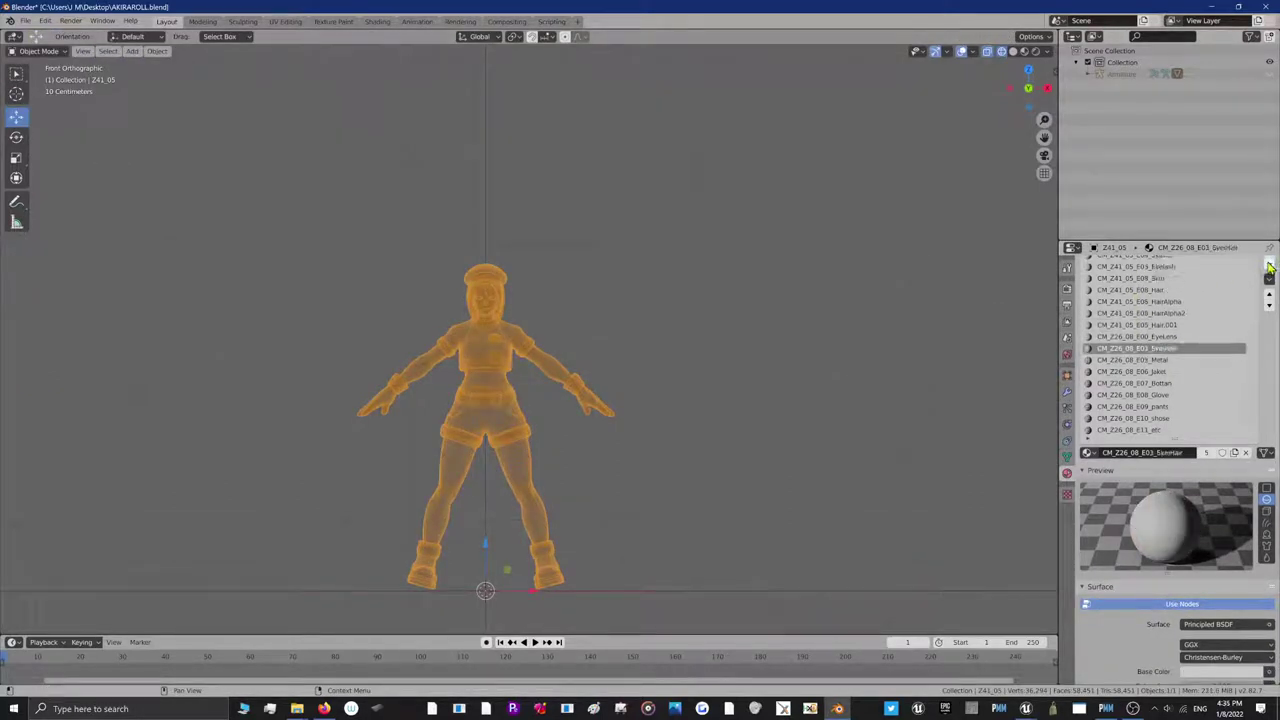
{"action": "left_click", "coordinate": [1269, 264]}
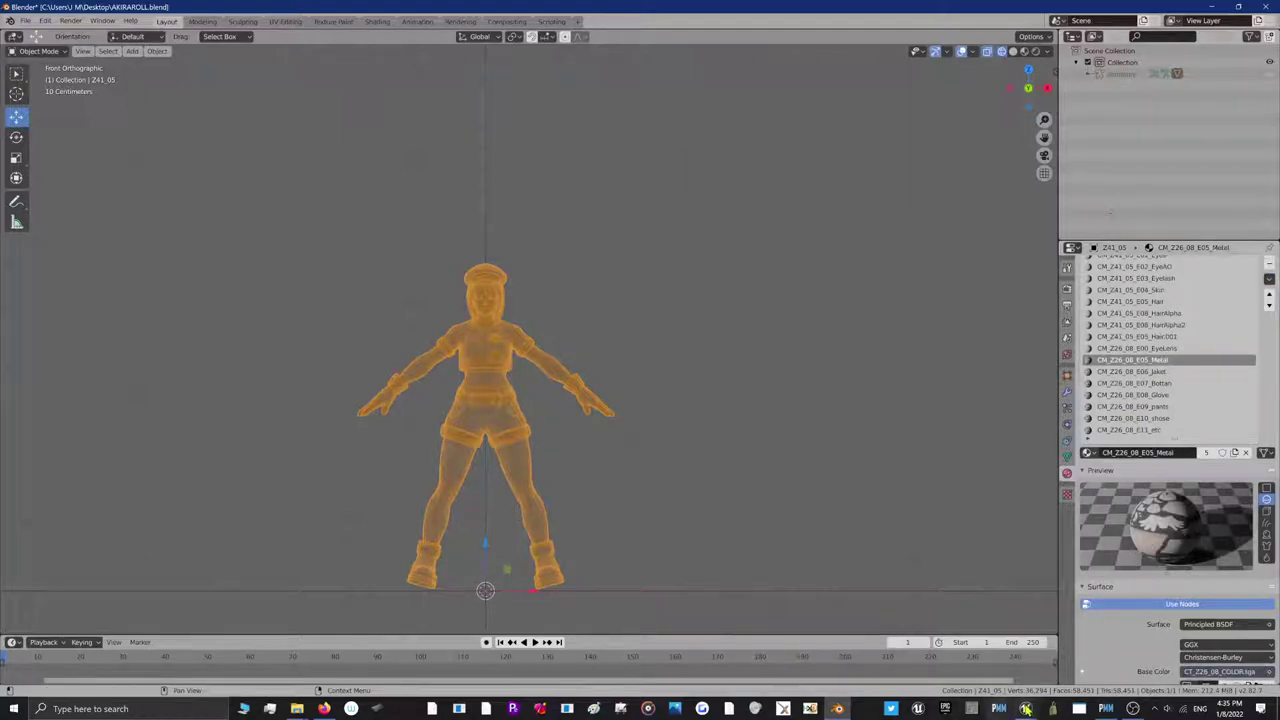
Switch to UE Viewer to look at the Z26_08 skeletal mesh, and minimize its window
{"action": "mouse_move", "coordinate": [1030, 708]}
{"action": "left_click", "coordinate": [1097, 683]}
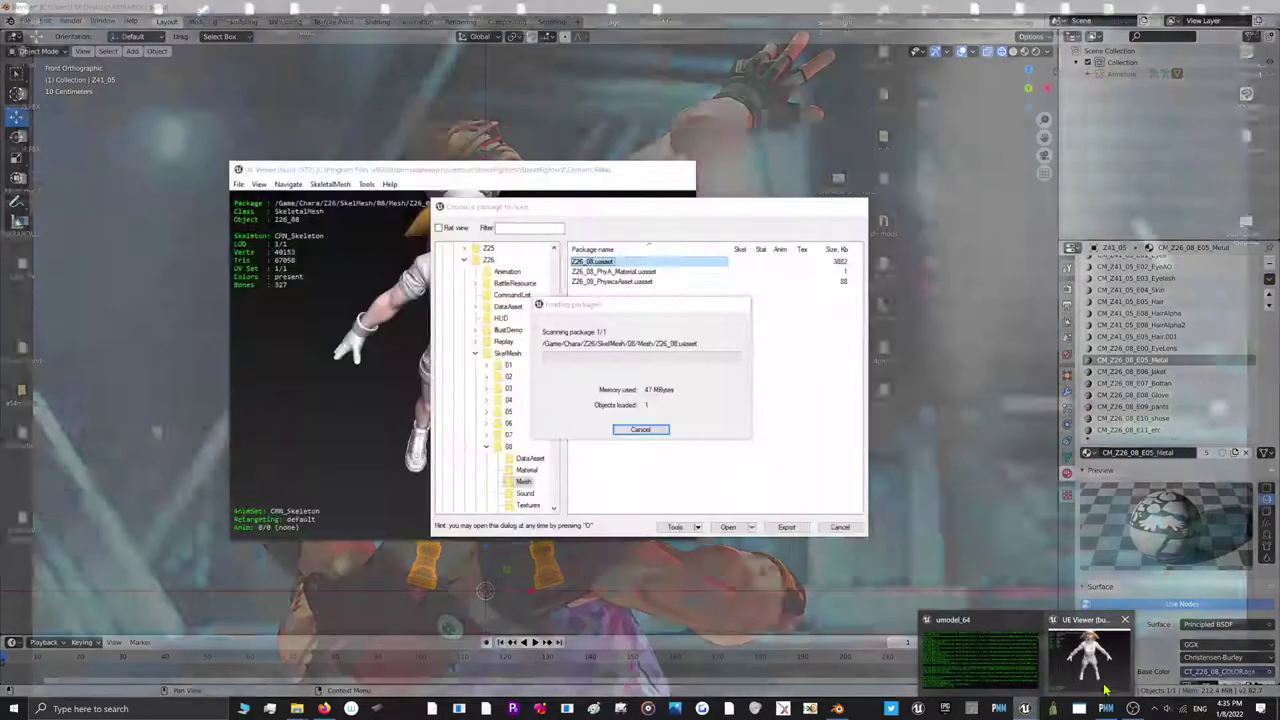
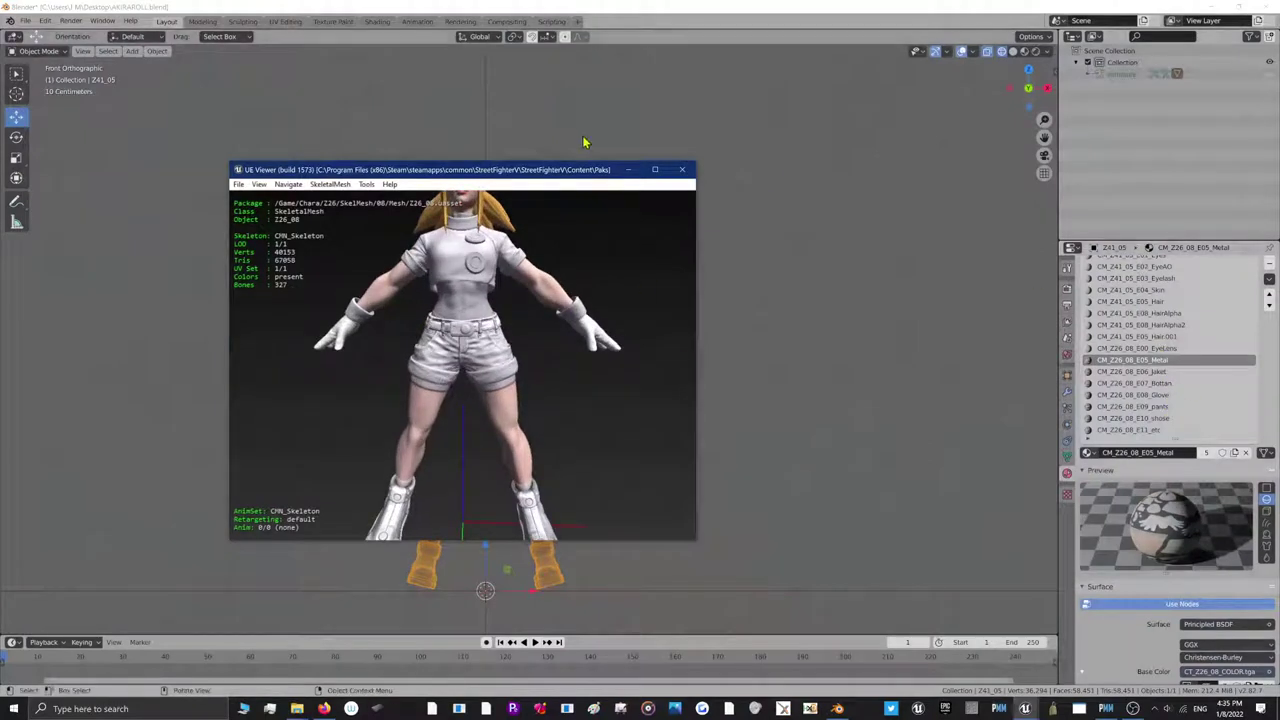
{"action": "left_click", "coordinate": [624, 170]}
Minimize Blender, open the Game\Chara\Z26\SkelMesh\08\Textures folder in File Explorer, and display its files as large icons
{"action": "left_click", "coordinate": [1207, 8]}
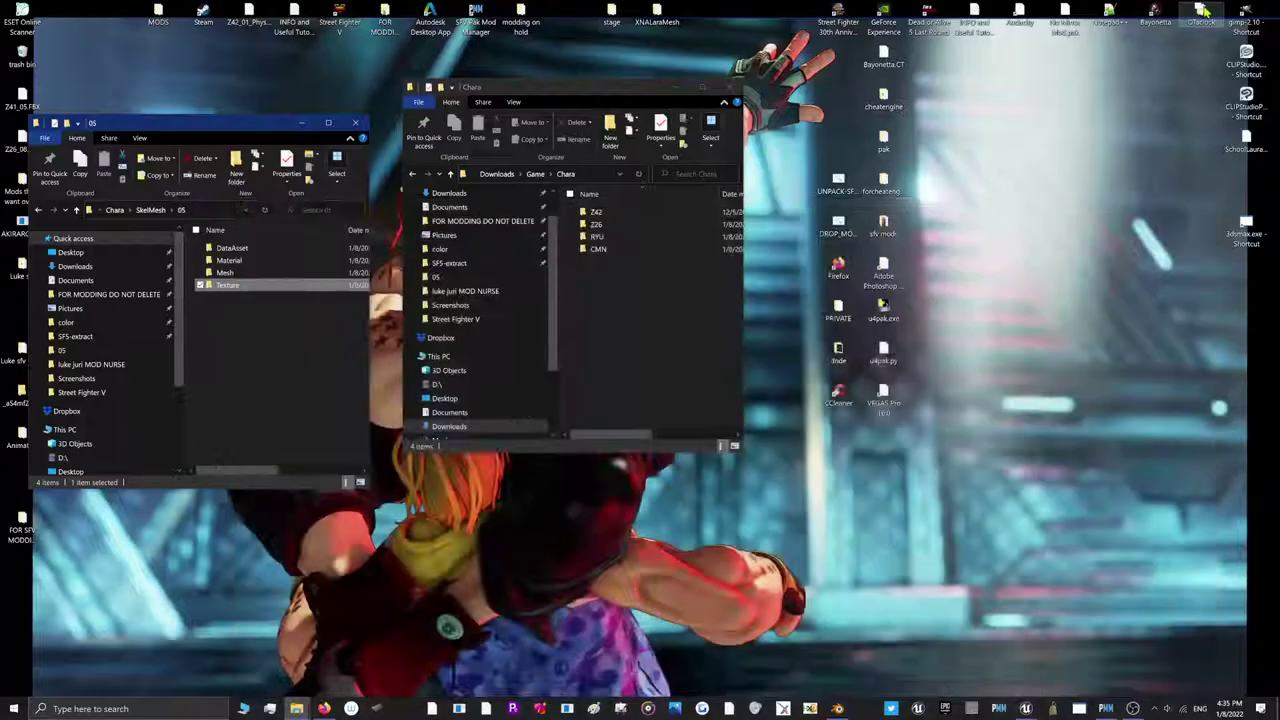
{"action": "double_click", "coordinate": [597, 225]}
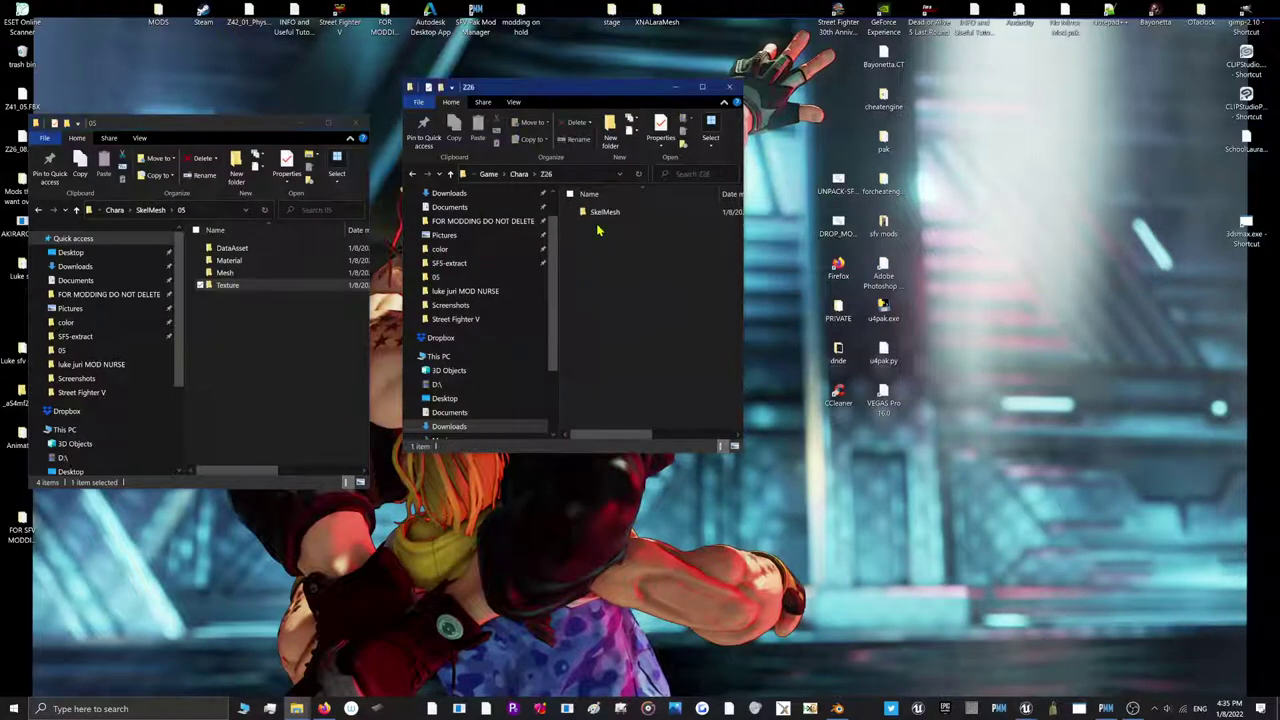
{"action": "double_click", "coordinate": [594, 212]}
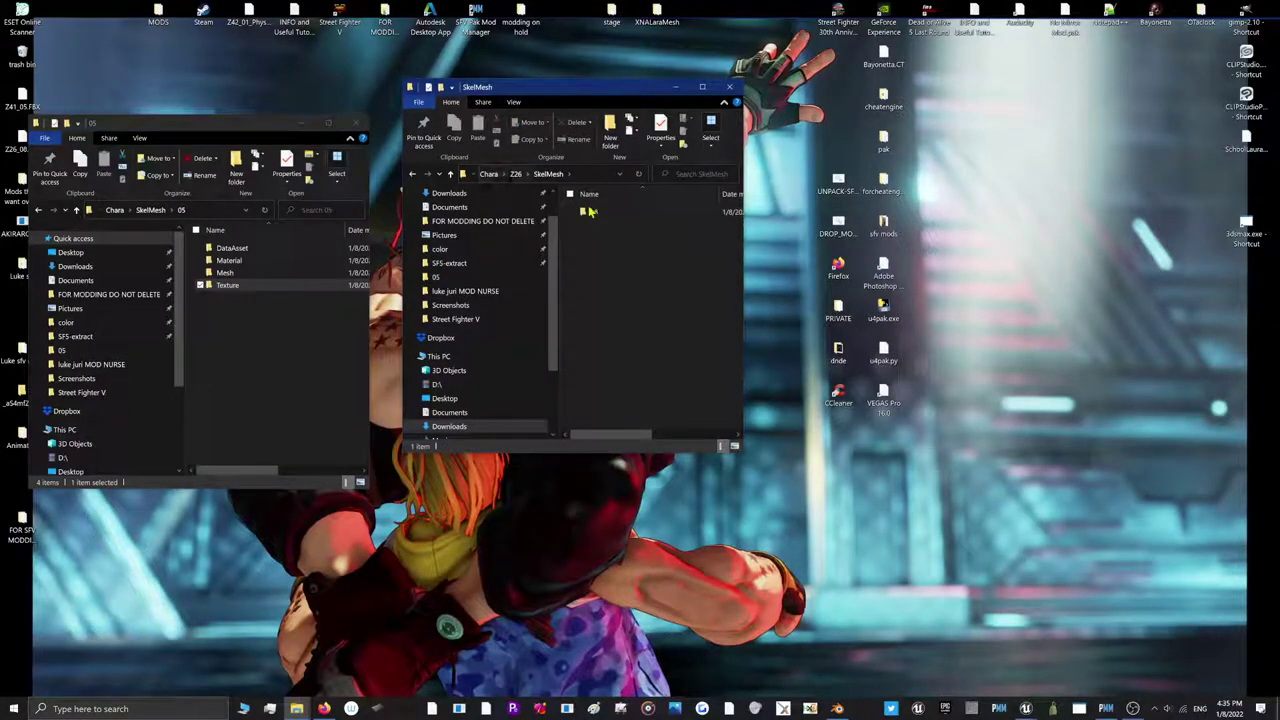
{"action": "double_click", "coordinate": [590, 211]}
{"action": "double_click", "coordinate": [592, 211]}
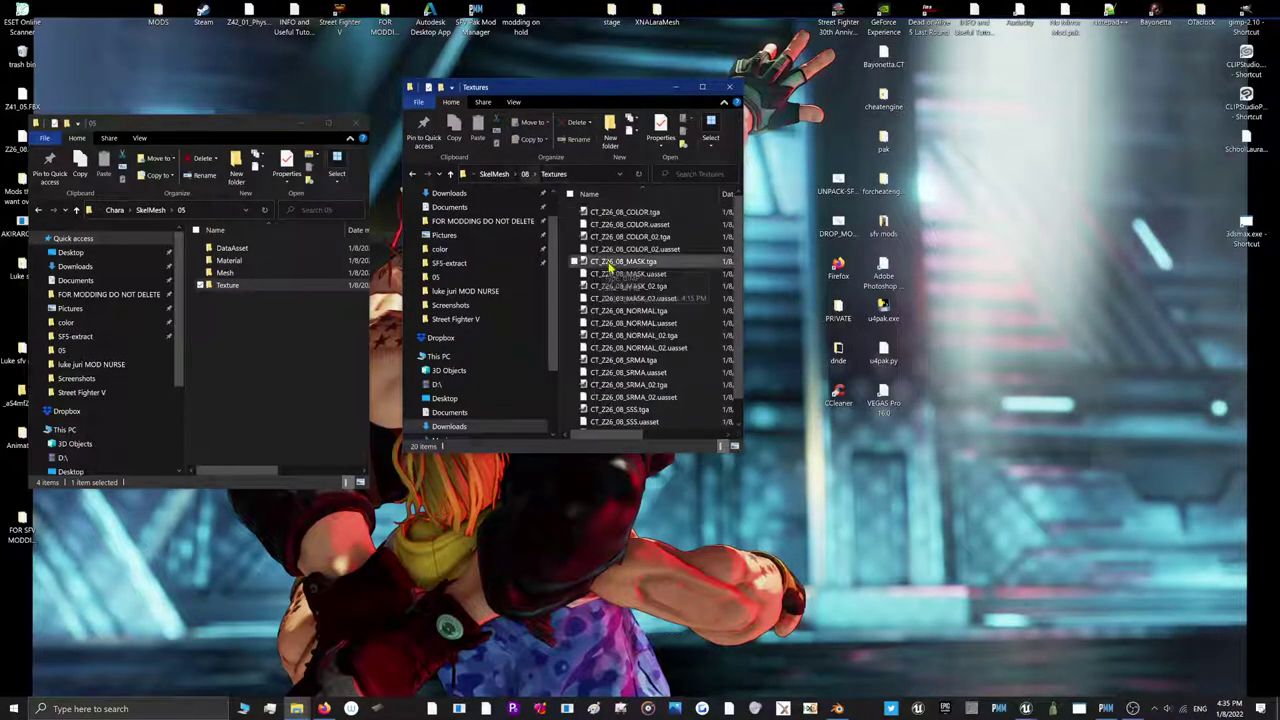
{"action": "left_click", "coordinate": [735, 446]}
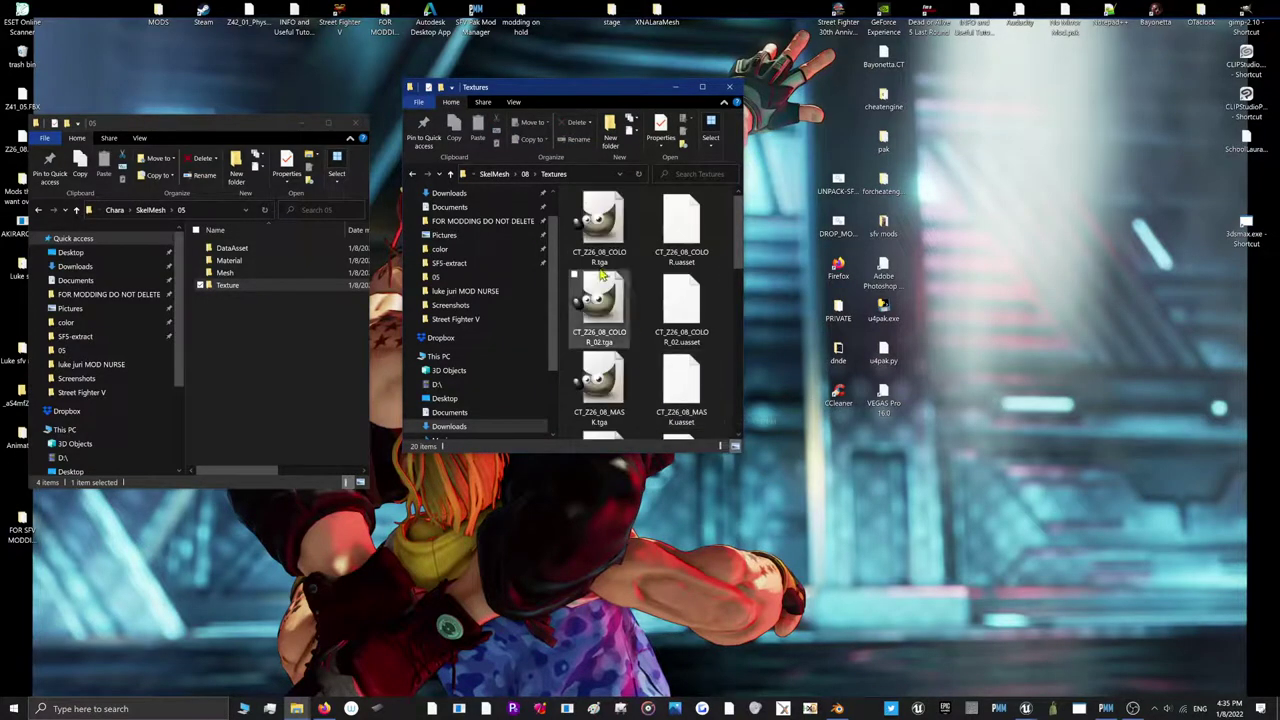
{"action": "scroll", "coordinate": [690, 320], "scroll_direction": "down", "scroll_amount": 2}
Delete the five _02 .uasset files of the CT_Z26_08 COLOR, MASK, NORMAL, SRMA and SSS textures in the maximized Textures folder
{"action": "left_click", "coordinate": [690, 325]}
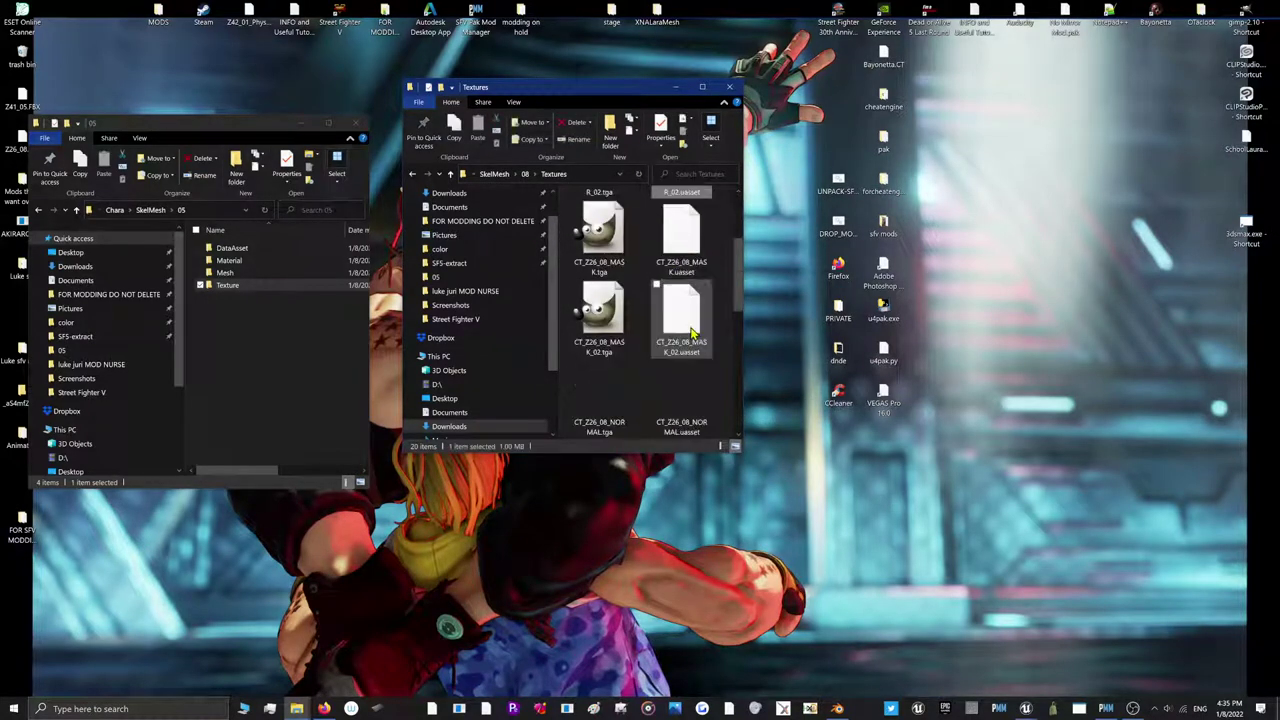
{"action": "scroll", "coordinate": [680, 325], "scroll_direction": "up", "scroll_amount": 2}
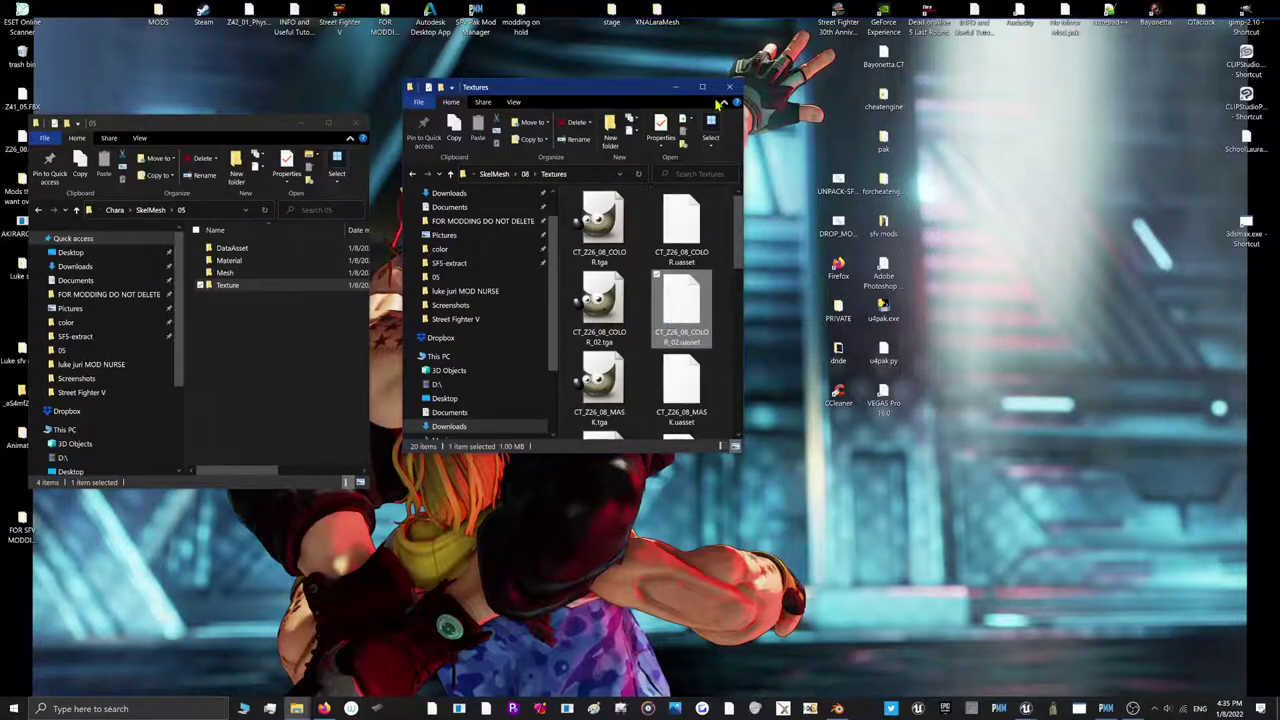
{"action": "left_click", "coordinate": [702, 87]}
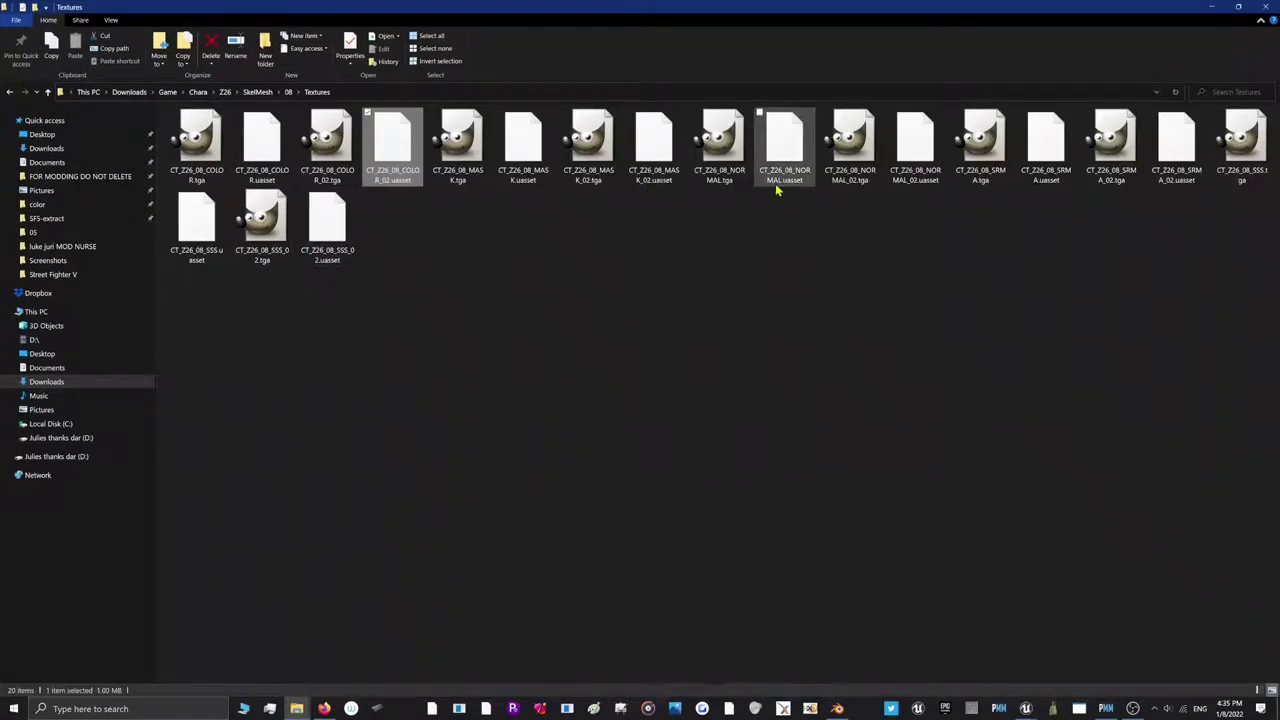
{"action": "left_click", "coordinate": [654, 145], "text": "ctrl"}
{"action": "left_click", "coordinate": [910, 186], "text": "ctrl"}
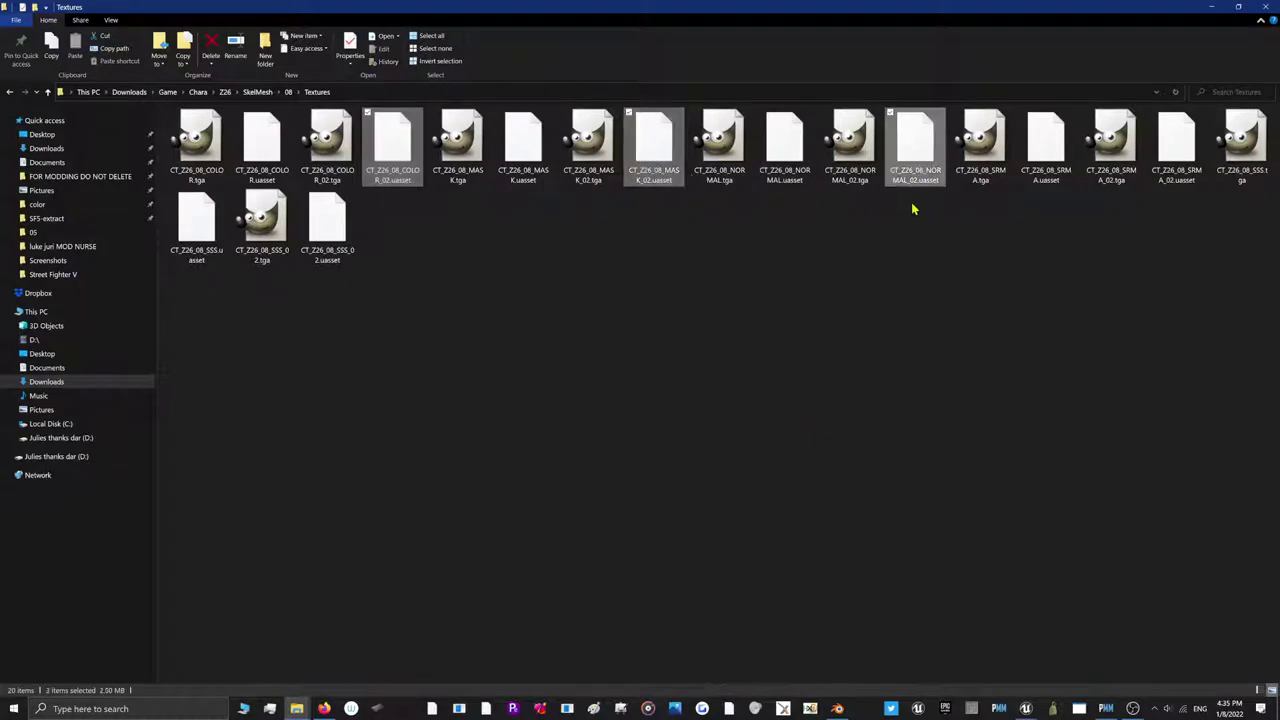
{"action": "left_click", "coordinate": [1170, 183], "text": "ctrl"}
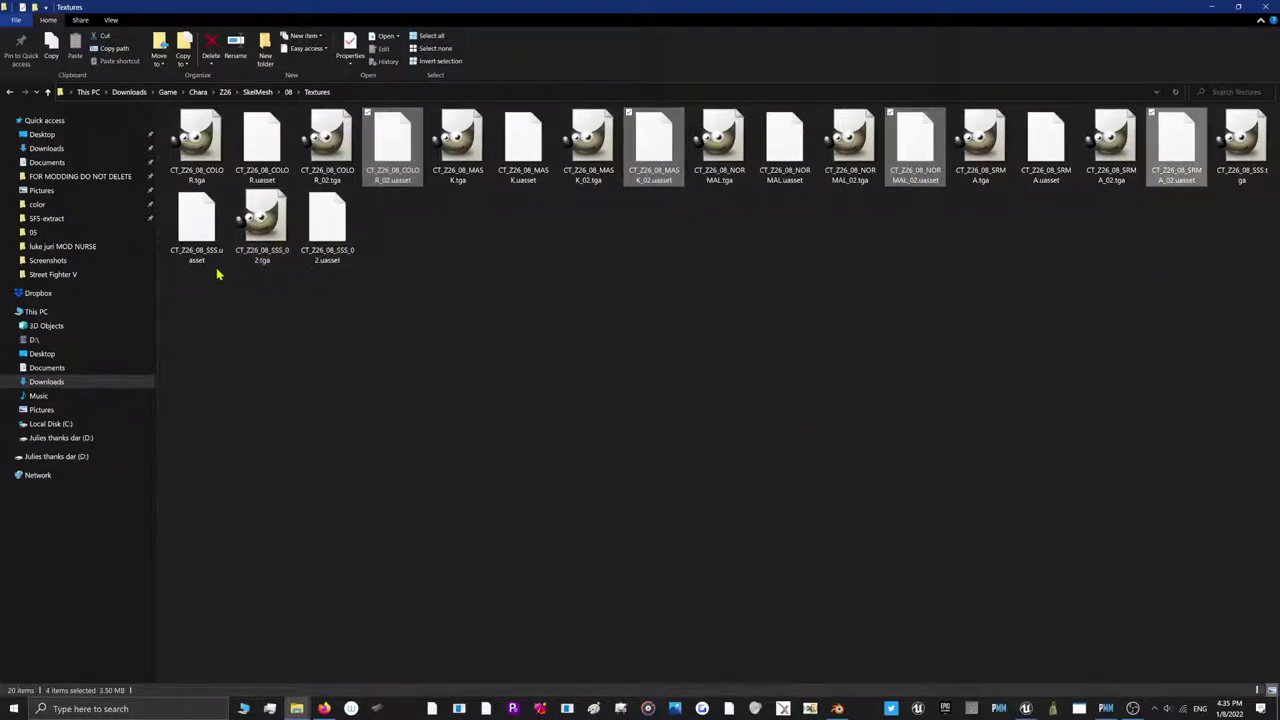
{"action": "left_click", "coordinate": [325, 240], "text": "ctrl"}
{"action": "right_click", "coordinate": [323, 245]}
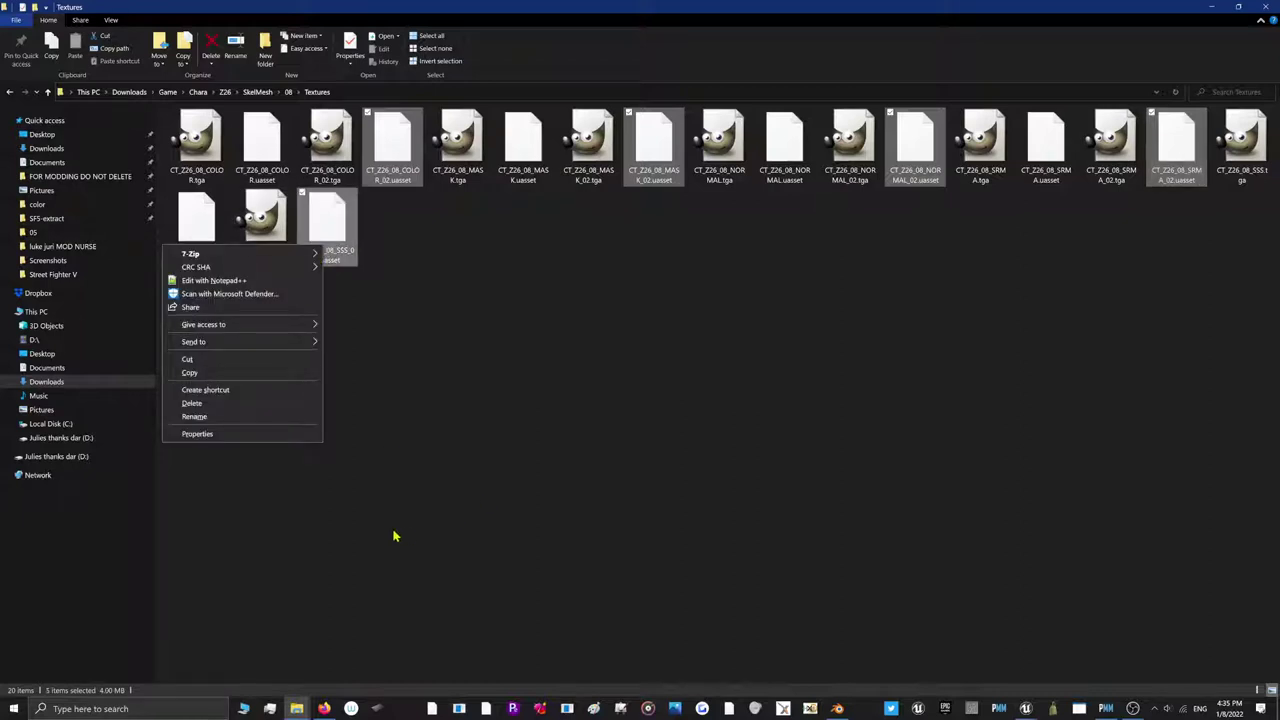
{"action": "left_click", "coordinate": [252, 404]}
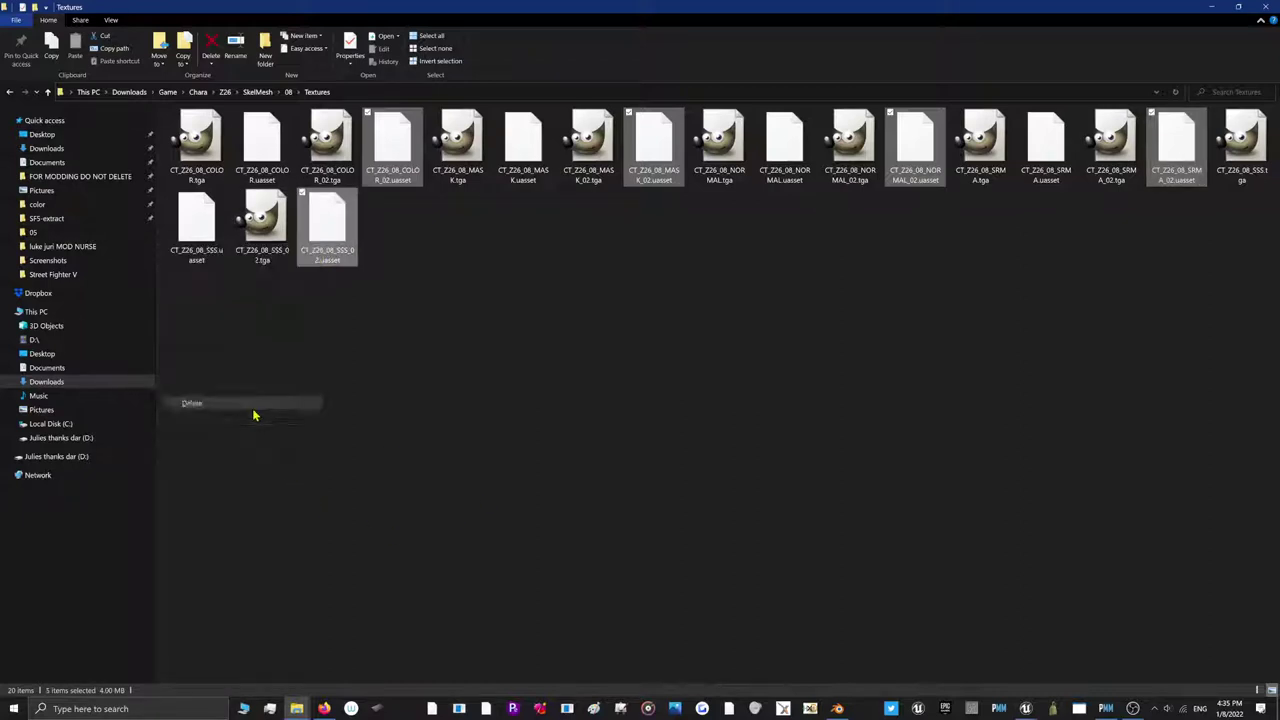
Check the remaining COLOR, MASK, NORMAL, SRMA and SSS .uasset textures, go up to folder 08, and minimize the File Explorer window
{"action": "left_click", "coordinate": [262, 172]}
{"action": "left_click", "coordinate": [458, 172]}
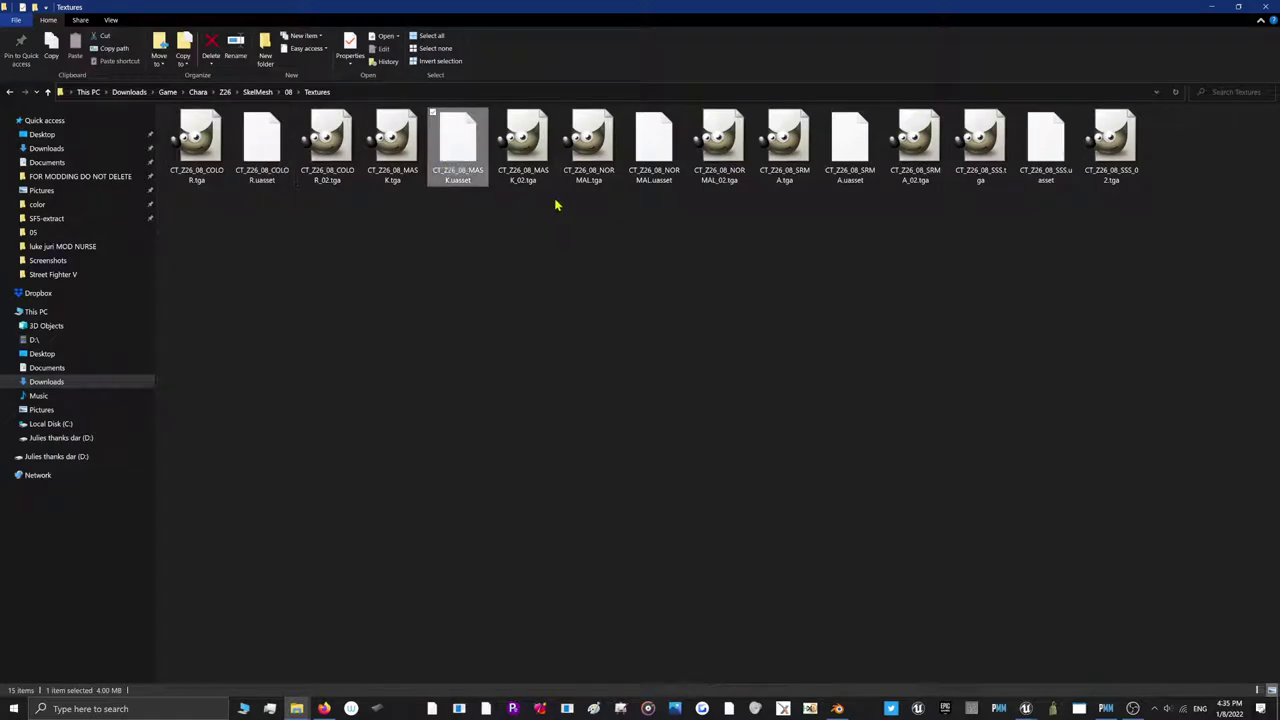
{"action": "left_click", "coordinate": [656, 176]}
{"action": "left_click", "coordinate": [850, 155]}
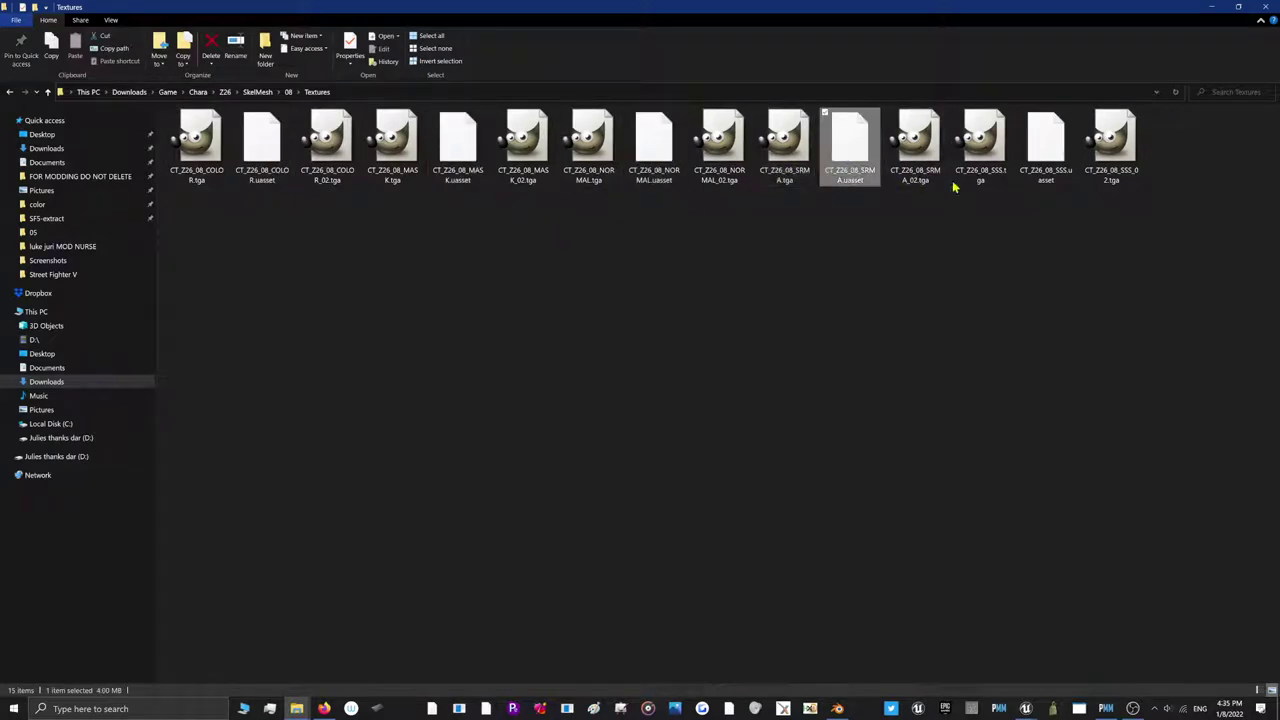
{"action": "left_click", "coordinate": [1047, 155]}
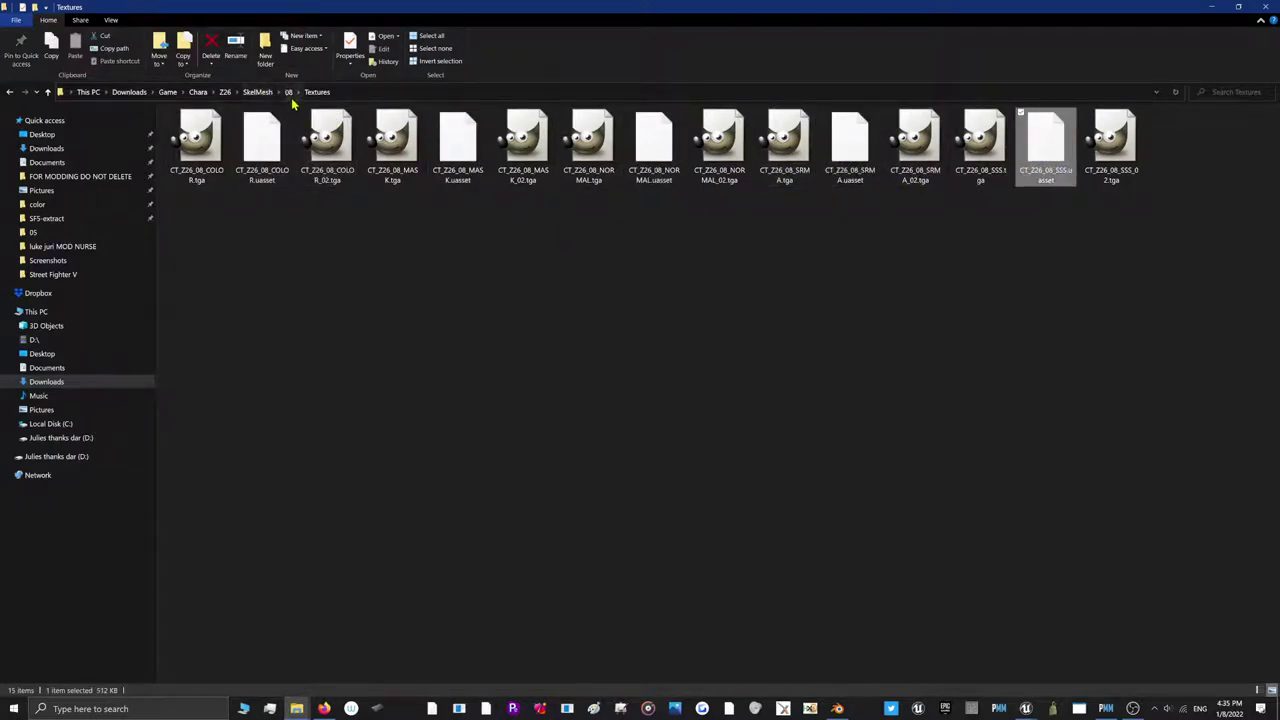
{"action": "left_click", "coordinate": [289, 92]}
{"action": "left_click", "coordinate": [1209, 9]}
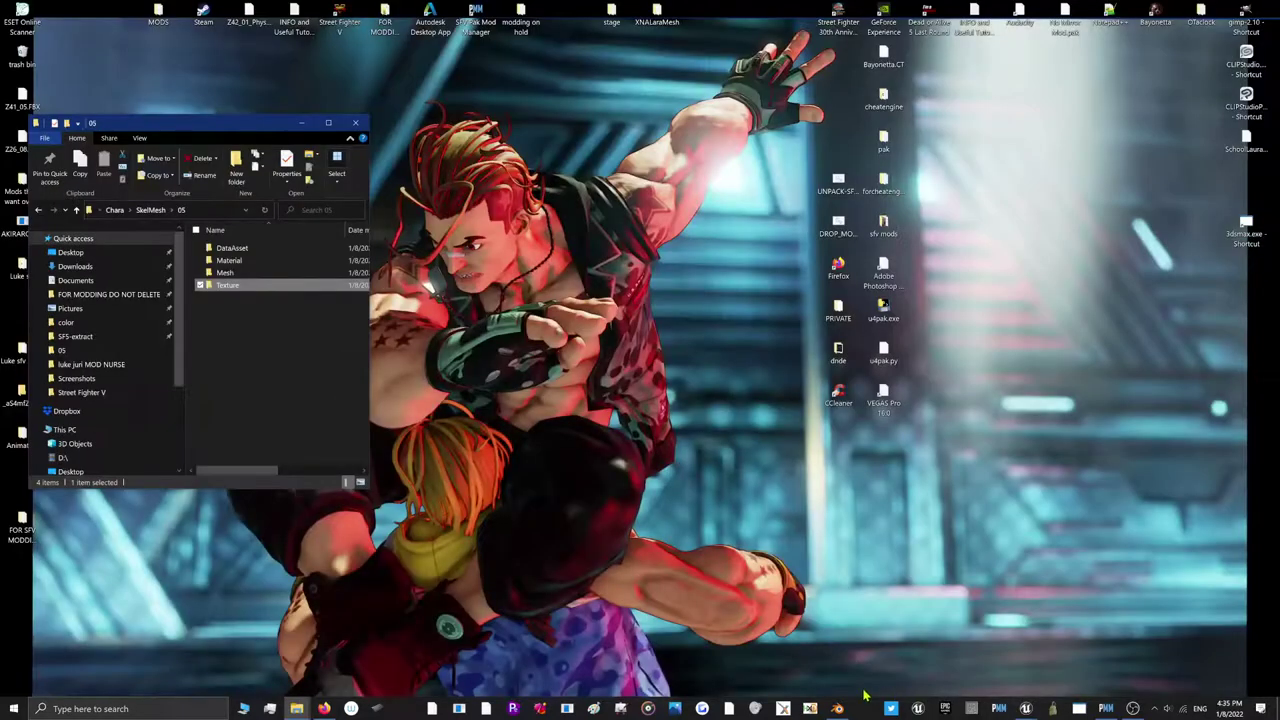
Switch to Blender, move its window aside, and review the CM_Z26_08 materials in the combined mesh's slot list
{"action": "left_click", "coordinate": [837, 708]}
{"action": "left_click_drag", "start_coordinate": [835, 8], "coordinate": [72, 97]}
{"action": "scroll", "coordinate": [284, 424], "scroll_direction": "down", "scroll_amount": 2}
{"action": "scroll", "coordinate": [297, 443], "scroll_direction": "up", "scroll_amount": 3}
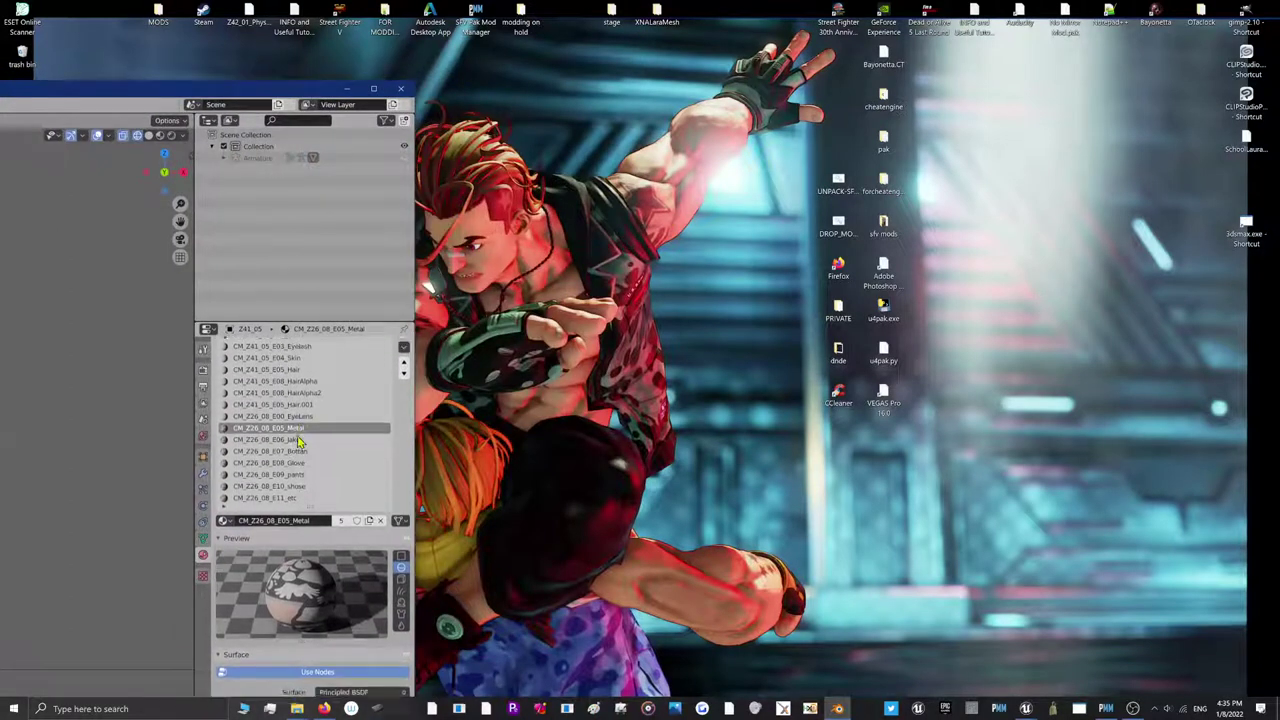
Switch to UE Viewer beside Blender's material list and examine the outfit on the Z26_08 skeletal mesh
{"action": "left_click", "coordinate": [1026, 710]}
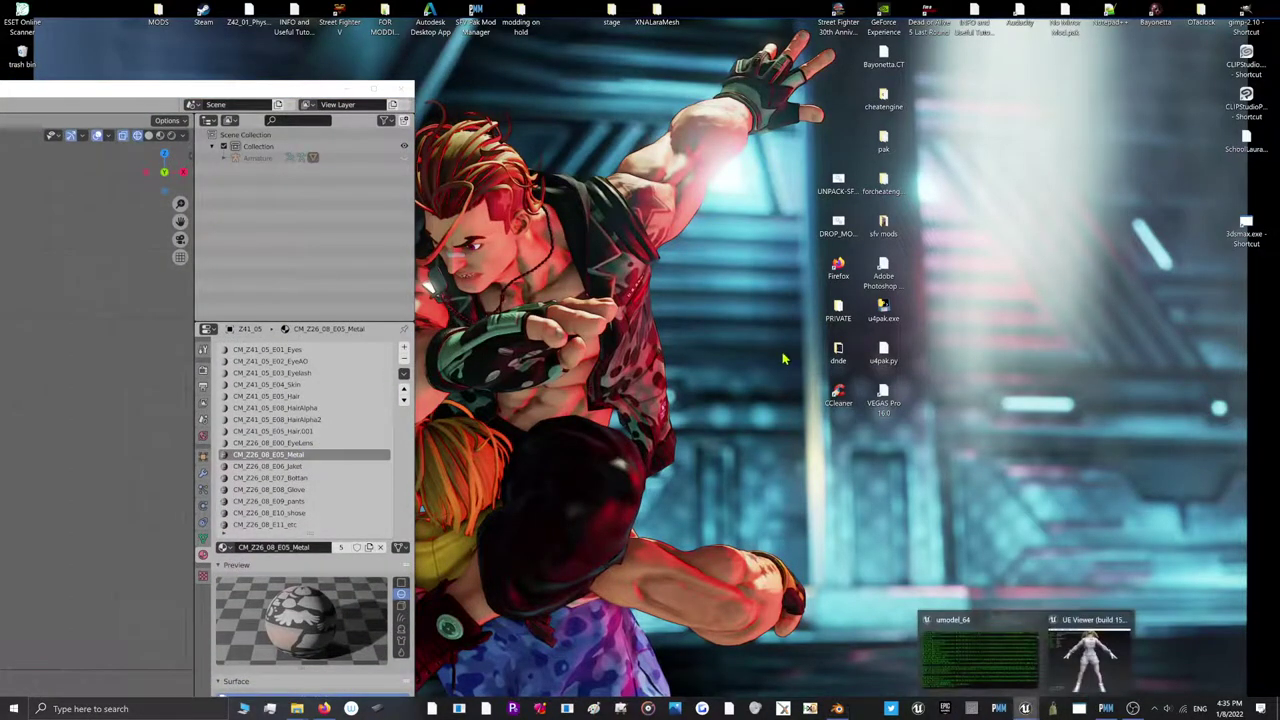
{"action": "left_click", "coordinate": [1085, 640]}
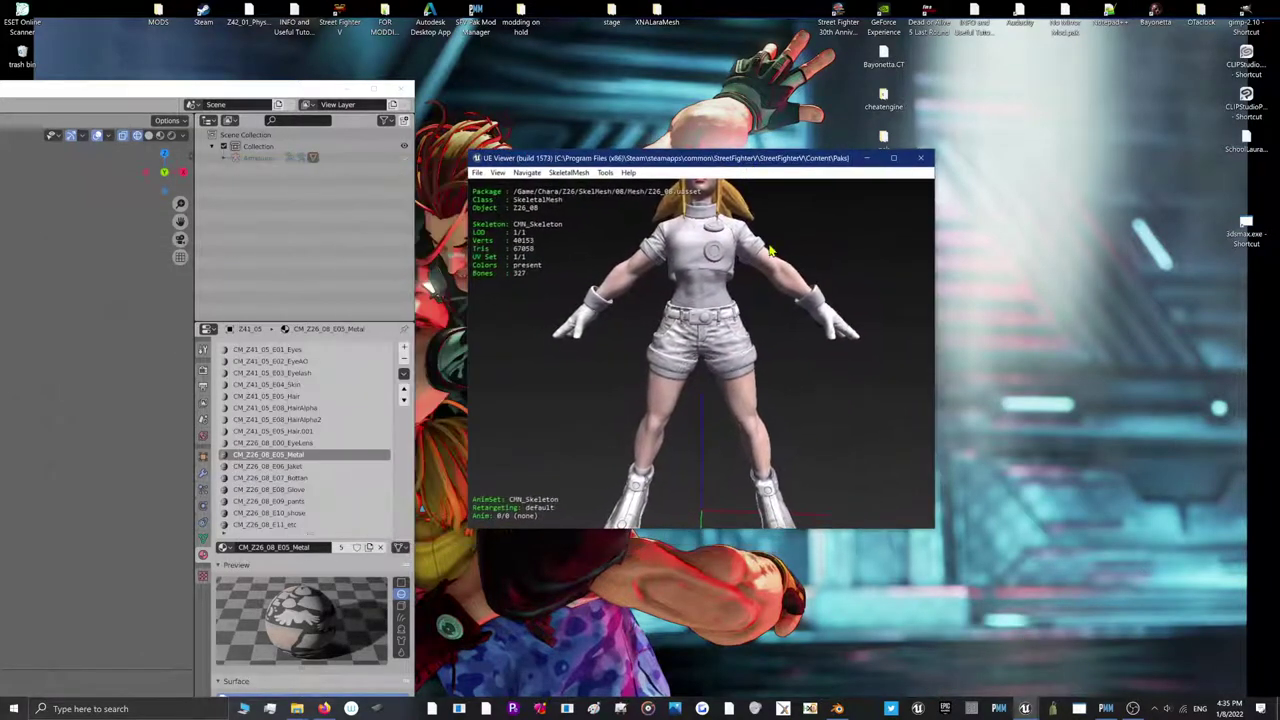
{"action": "left_click_drag", "start_coordinate": [770, 251], "coordinate": [800, 302]}
{"action": "right_click_drag", "start_coordinate": [800, 302], "coordinate": [810, 318]}
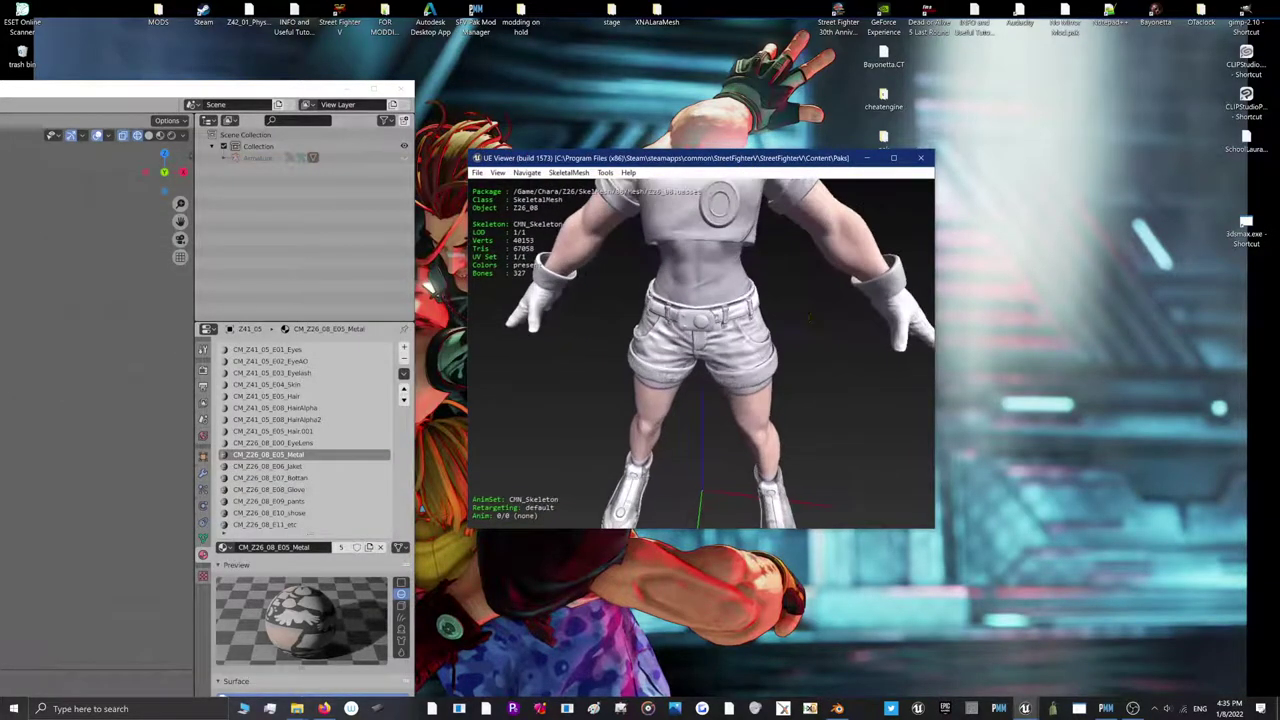
{"action": "left_click_drag", "start_coordinate": [810, 318], "coordinate": [769, 323]}
{"action": "right_click_drag", "start_coordinate": [769, 323], "coordinate": [760, 370]}
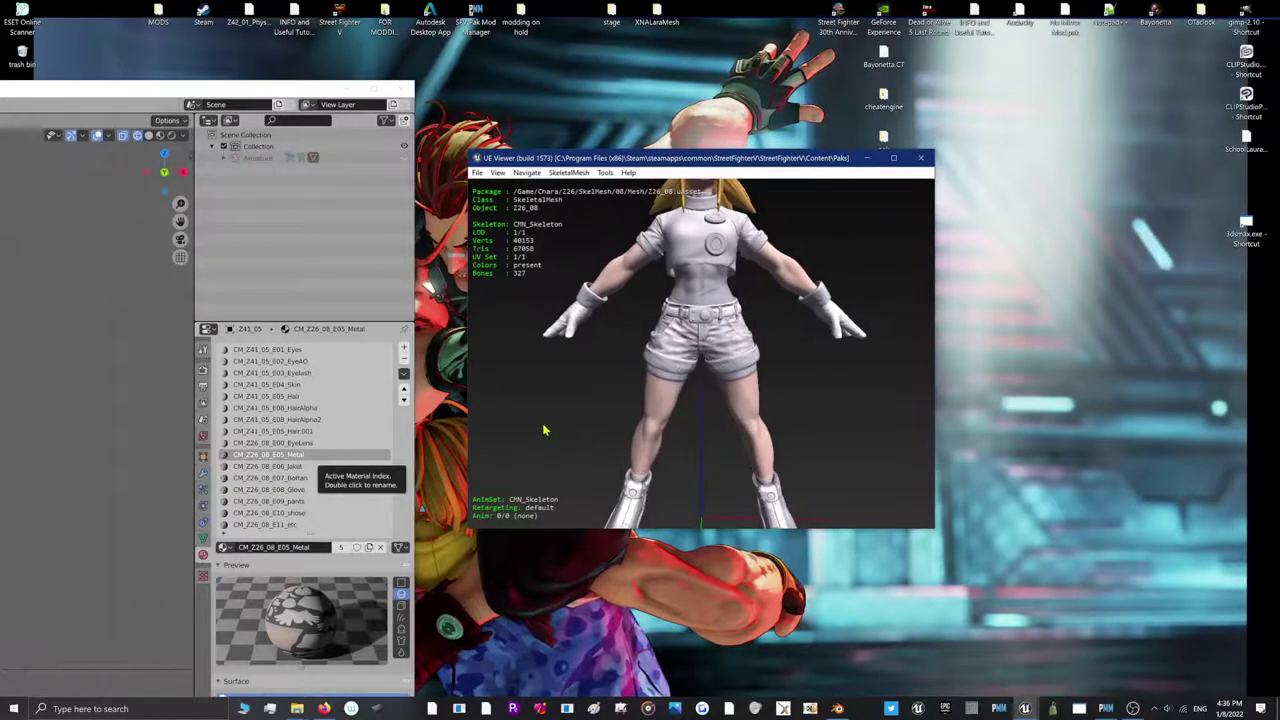
Save the Z26 08 material packages CM_Z26_08_E05_Metal through CM_Z26_08_E11_etc to the Downloads folder, keeping the directory structure
{"action": "key", "text": "o"}
{"action": "left_click", "coordinate": [525, 470]}
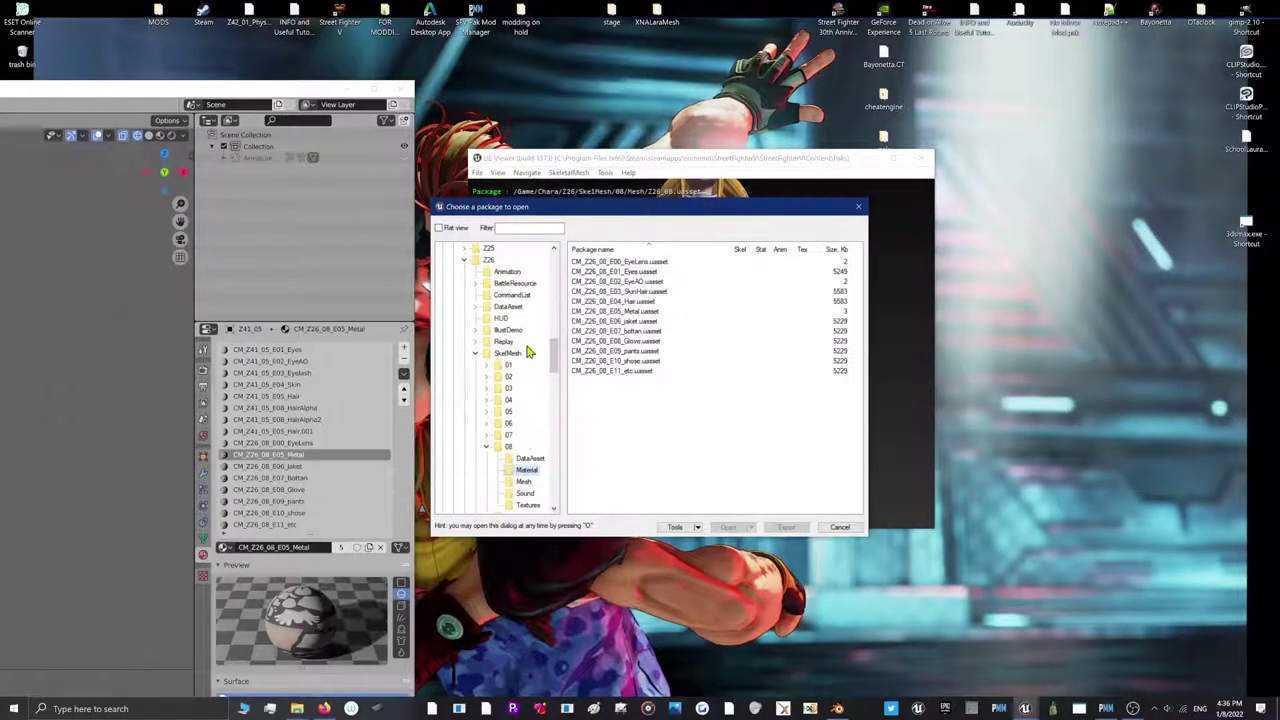
{"action": "left_click", "coordinate": [647, 312]}
{"action": "left_click", "coordinate": [646, 322], "text": "shift"}
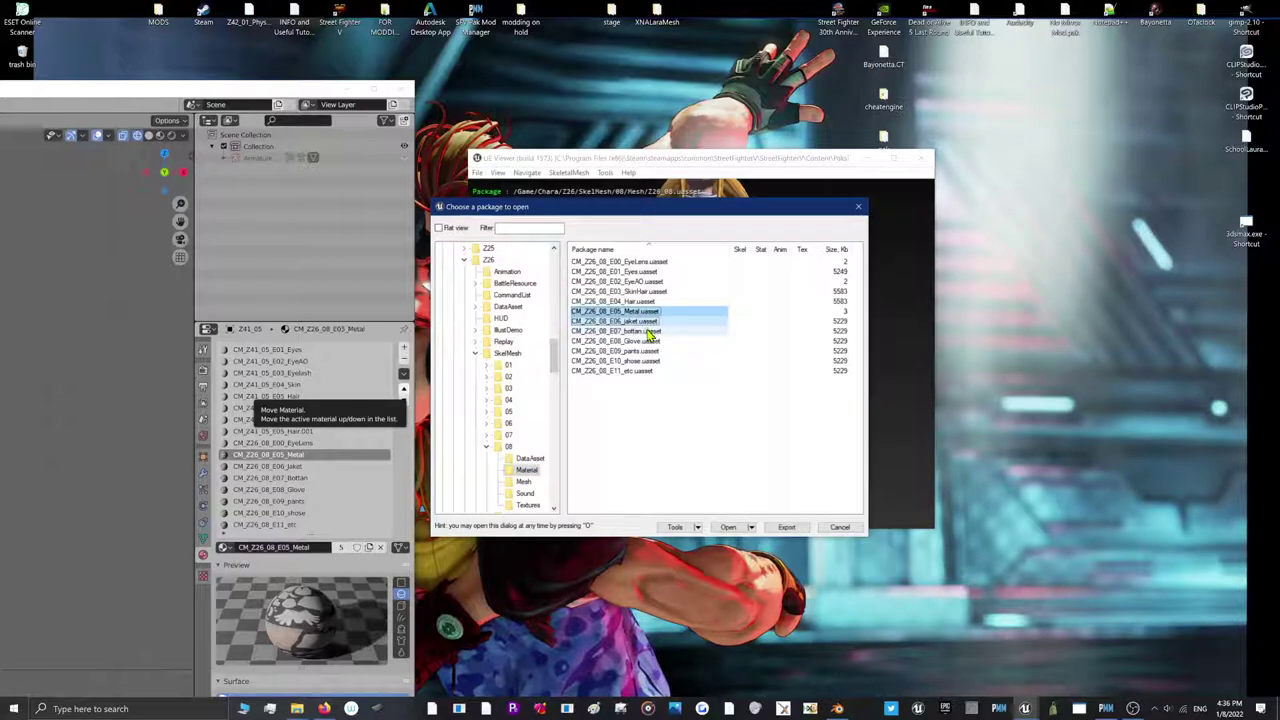
{"action": "left_click", "coordinate": [648, 331], "text": "shift"}
{"action": "left_click", "coordinate": [649, 341], "text": "shift"}
{"action": "left_click", "coordinate": [650, 351], "text": "shift"}
{"action": "left_click", "coordinate": [650, 361], "text": "shift"}
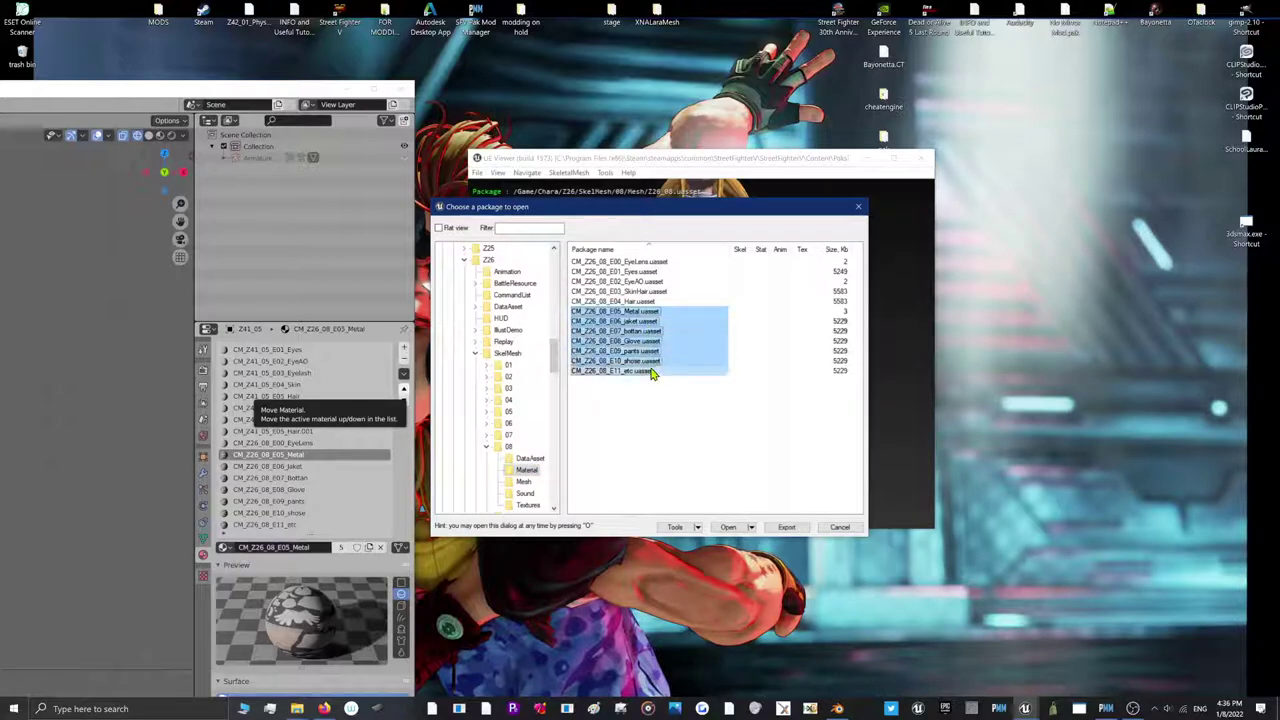
{"action": "right_click", "coordinate": [660, 350]}
{"action": "left_click", "coordinate": [686, 401]}
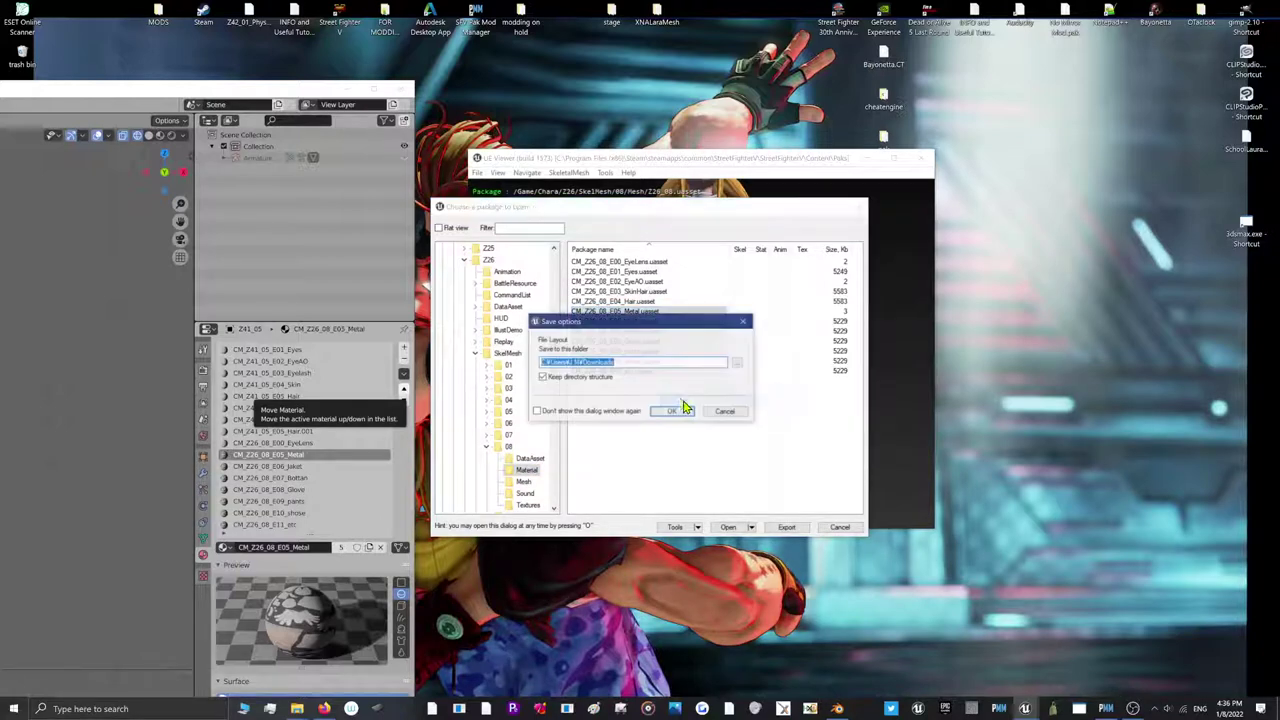
{"action": "left_click", "coordinate": [685, 411]}
{"action": "left_click", "coordinate": [856, 208]}
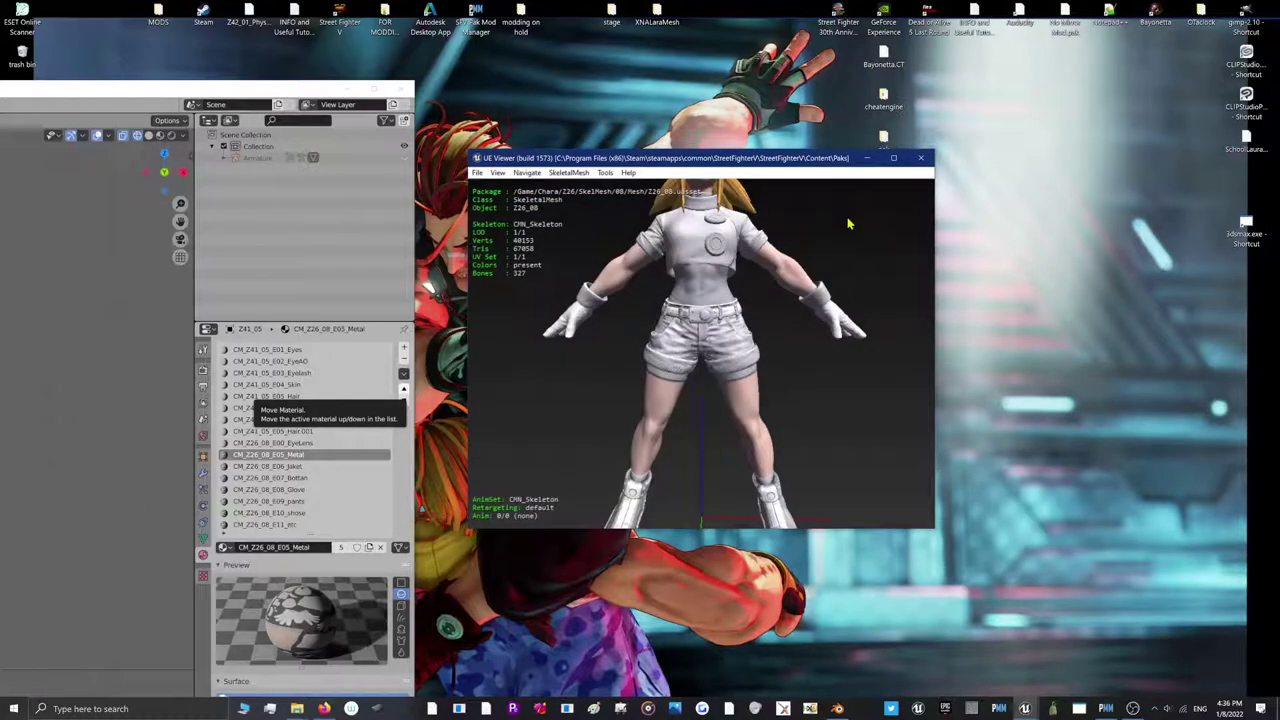
Save the DA_Z26_CustomizeSetting_08.uasset package from the 08 DataAsset folder to Downloads, keeping the directory structure
{"action": "key", "text": "o"}
{"action": "left_click", "coordinate": [529, 458]}
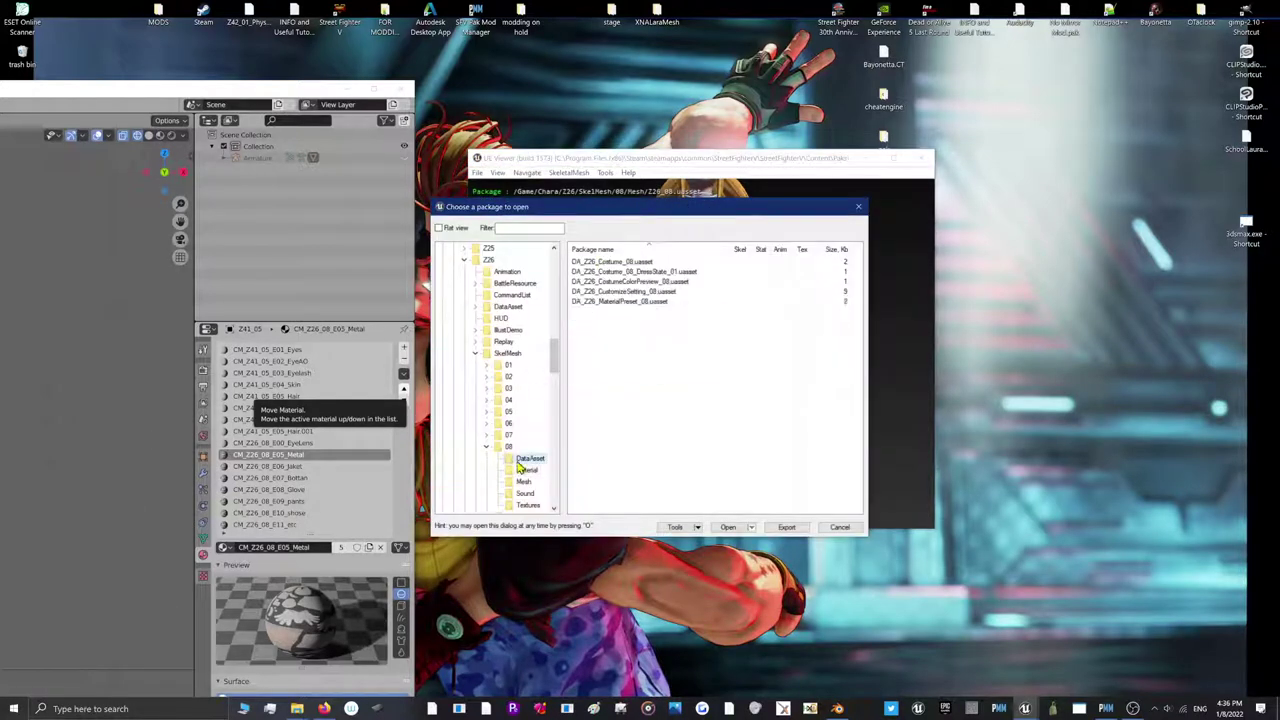
{"action": "left_click", "coordinate": [615, 291]}
{"action": "right_click", "coordinate": [612, 291]}
{"action": "left_click", "coordinate": [625, 343]}
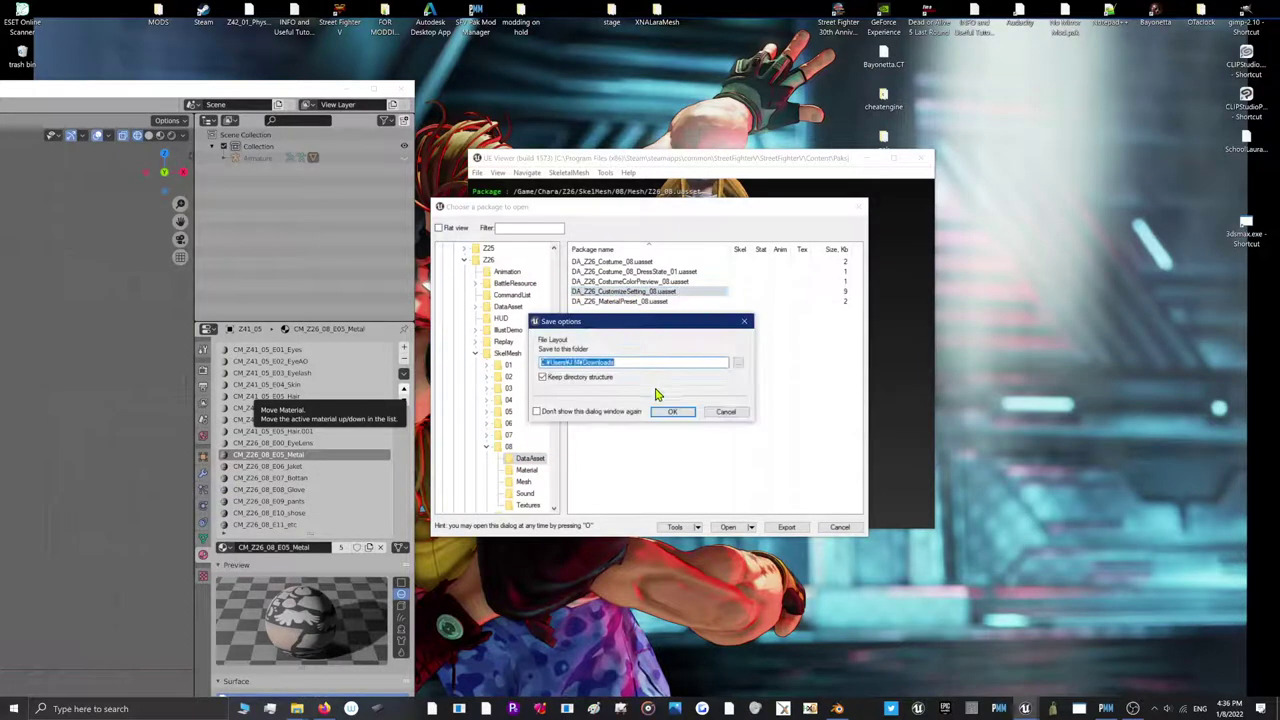
{"action": "left_click", "coordinate": [668, 412]}
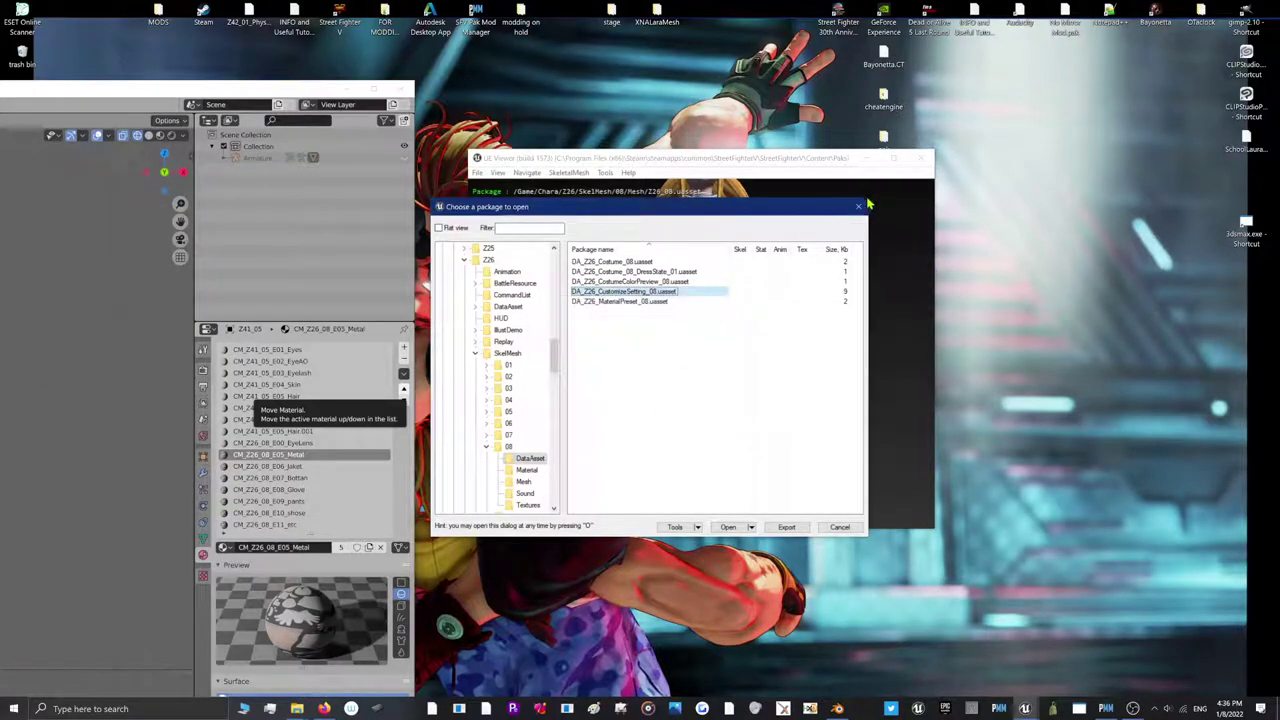
{"action": "left_click", "coordinate": [860, 206]}
{"action": "key", "text": "o"}
{"action": "right_click", "coordinate": [665, 302]}
{"action": "left_click", "coordinate": [683, 403]}
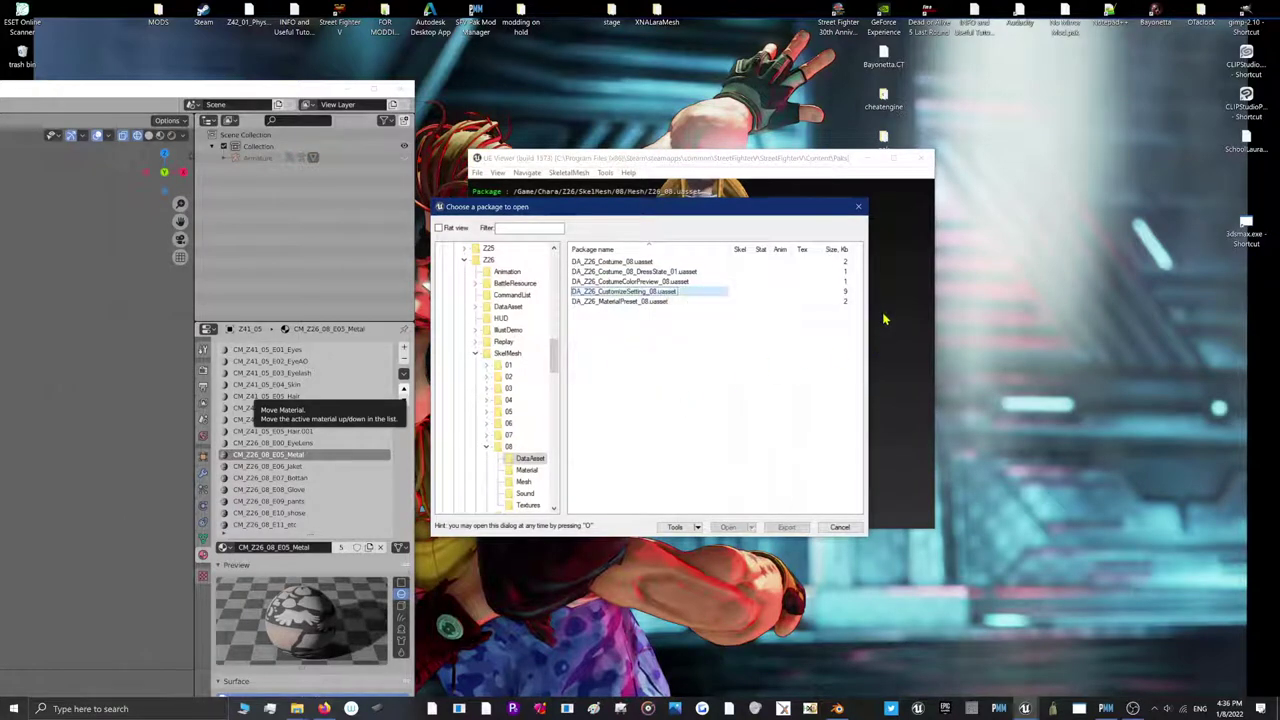
{"action": "left_click", "coordinate": [858, 206]}
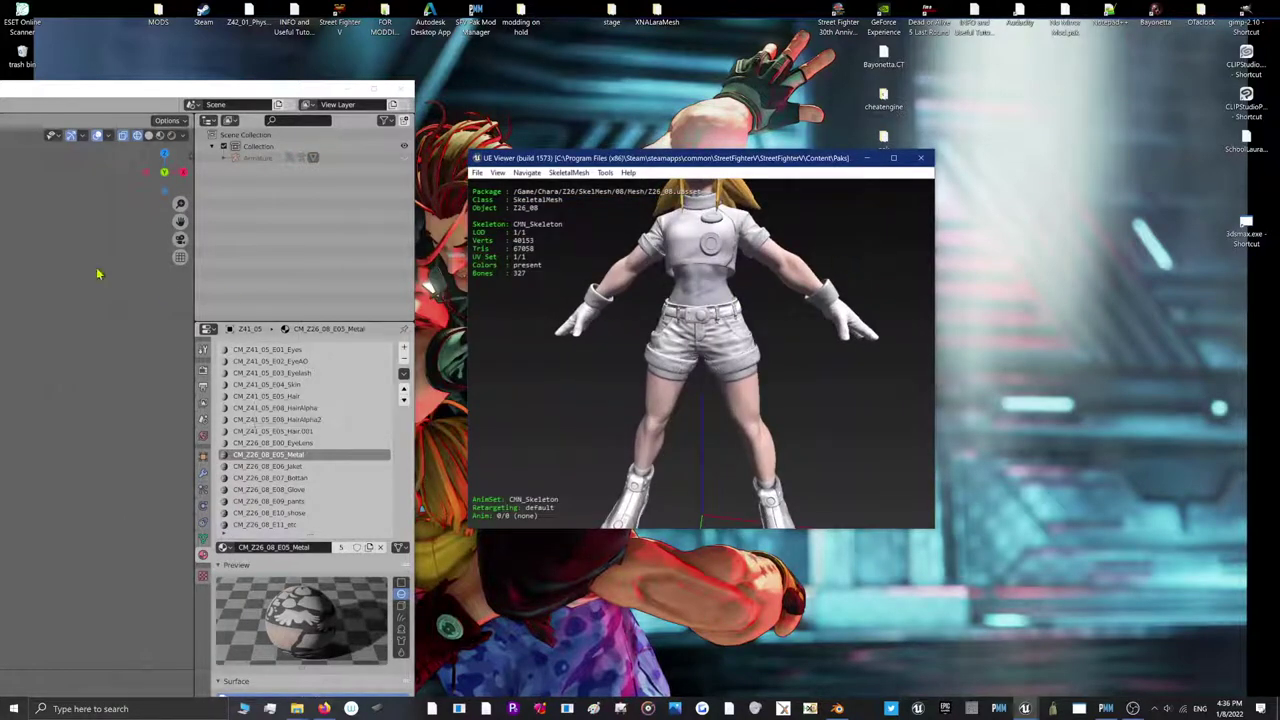
Move the Blender window back into view and minimize it, and close UE Viewer
{"action": "left_click_drag", "start_coordinate": [303, 100], "coordinate": [814, 78]}
{"action": "left_click", "coordinate": [278, 383]}
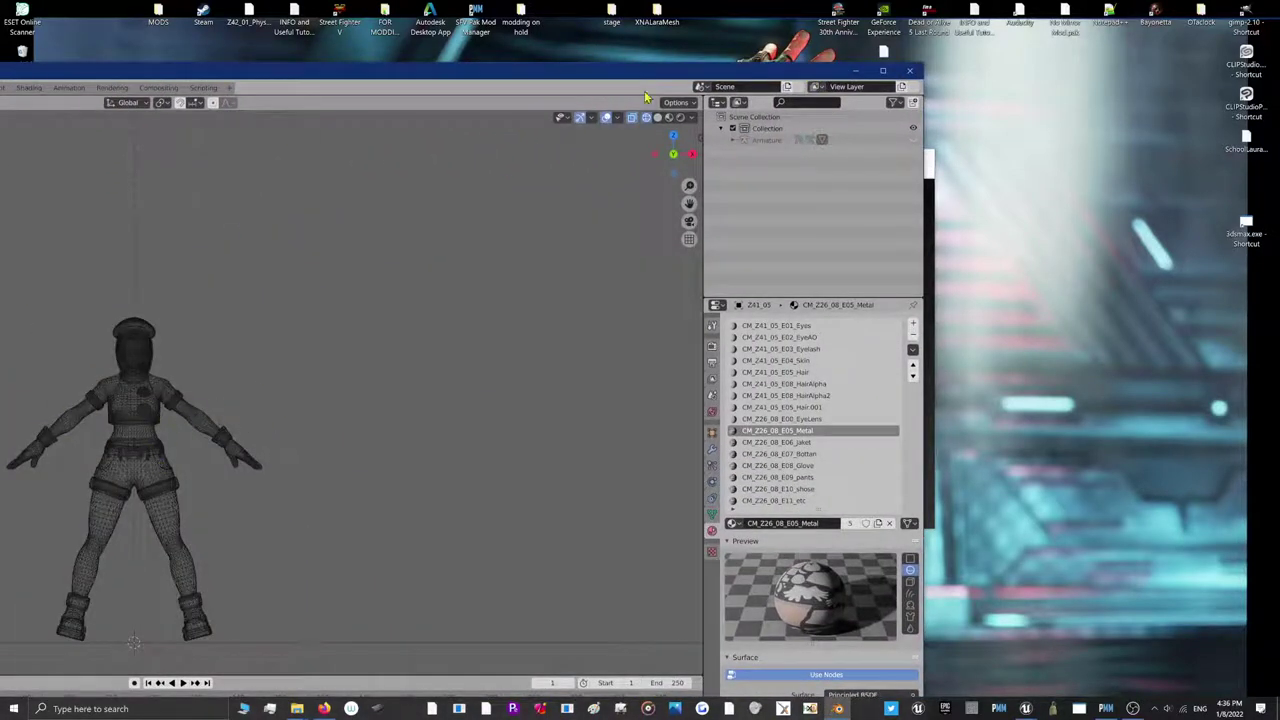
{"action": "left_click", "coordinate": [857, 71]}
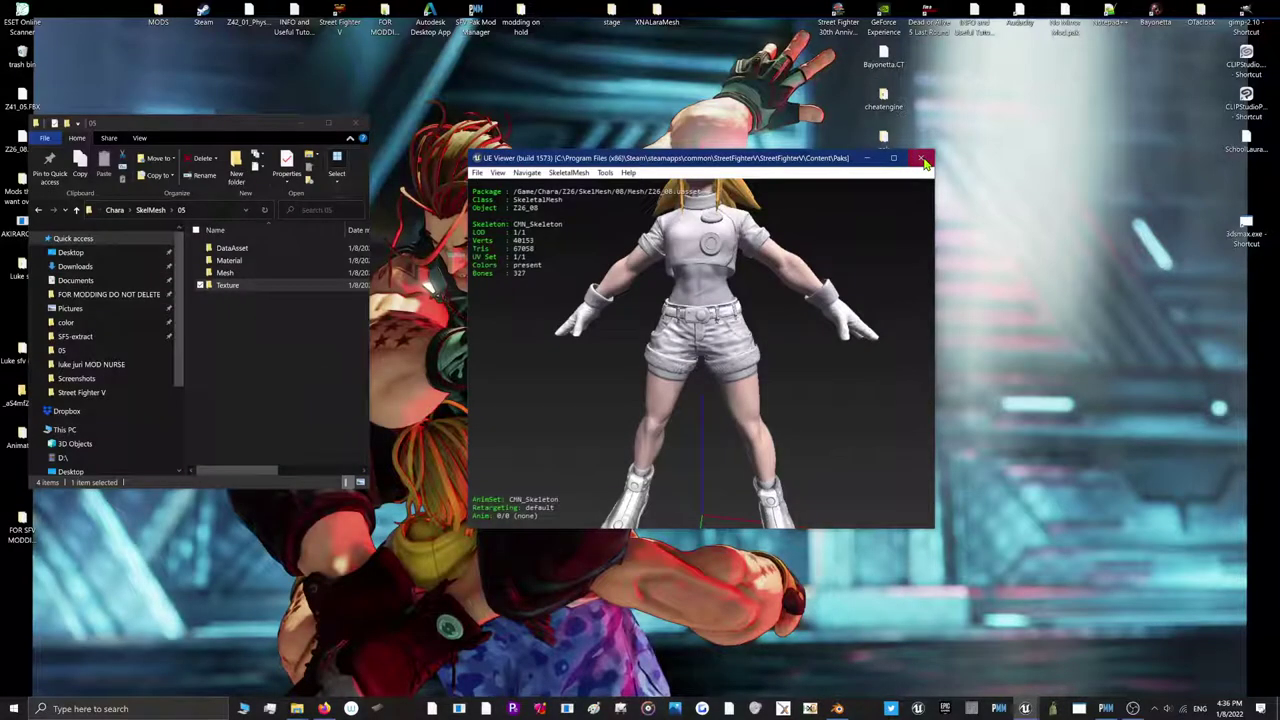
{"action": "left_click", "coordinate": [922, 159]}
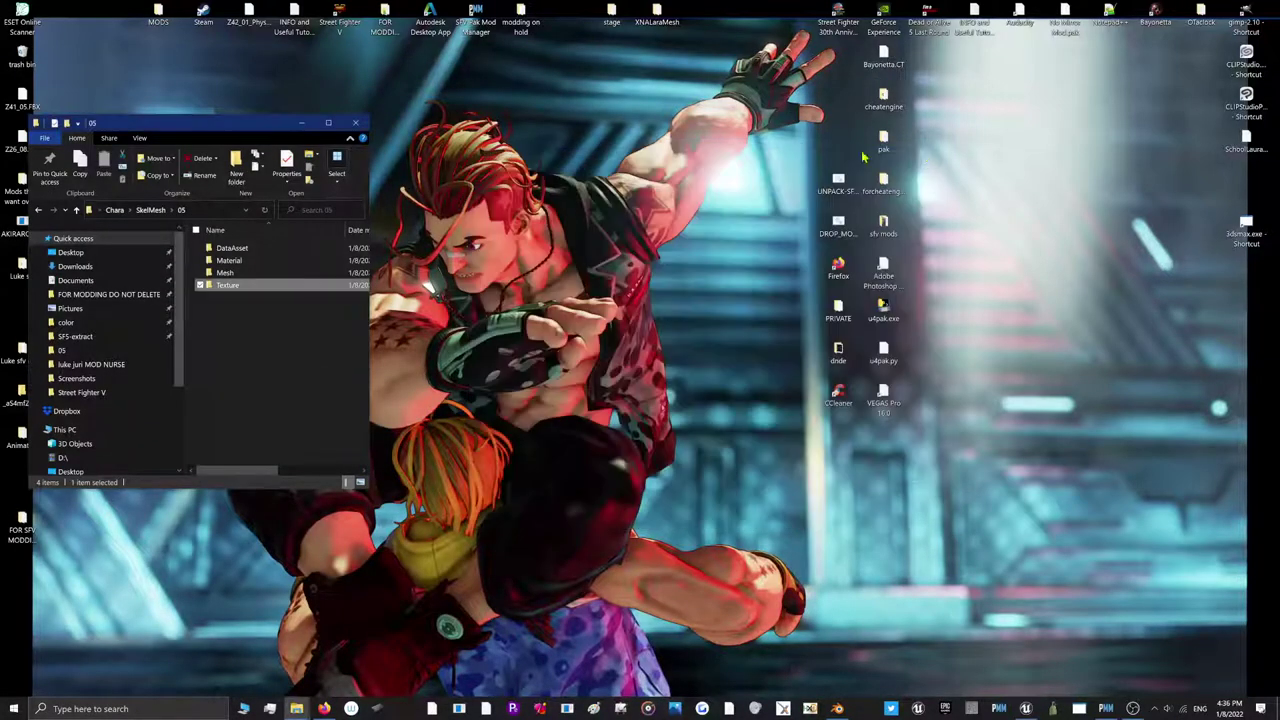
{"action": "left_click", "coordinate": [148, 210]}
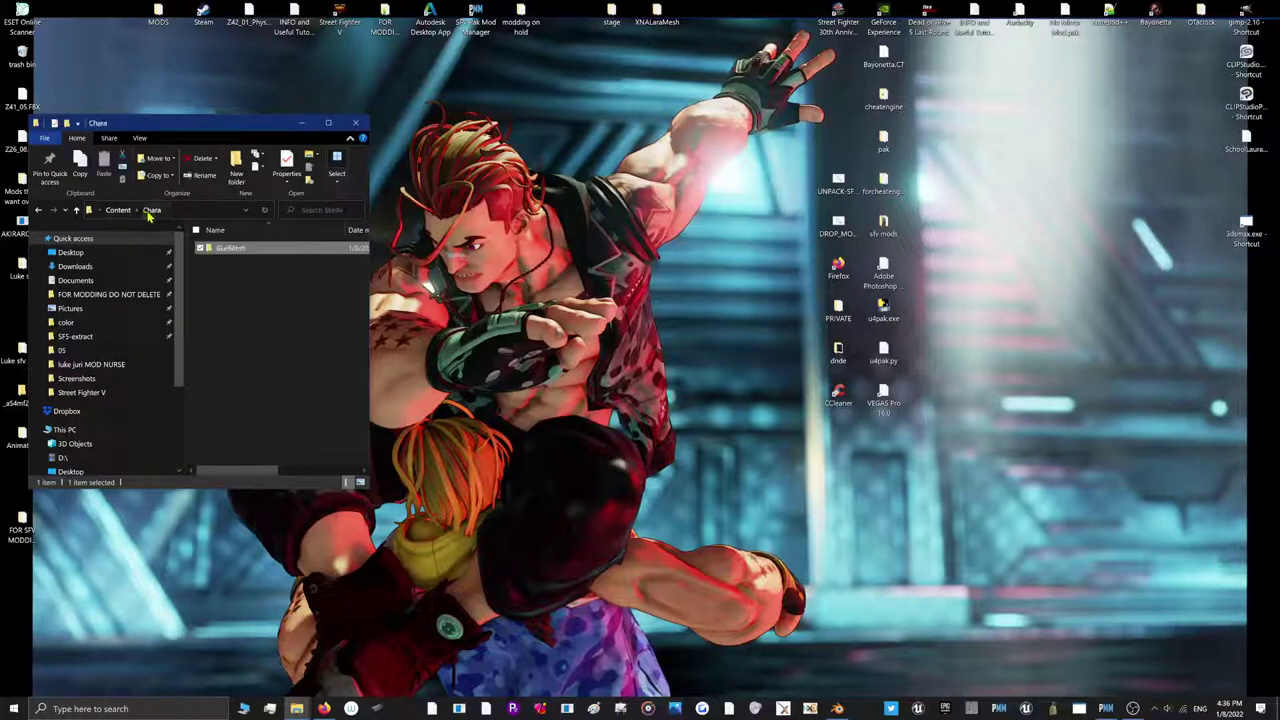
{"action": "double_click", "coordinate": [225, 249]}
{"action": "double_click", "coordinate": [225, 249]}
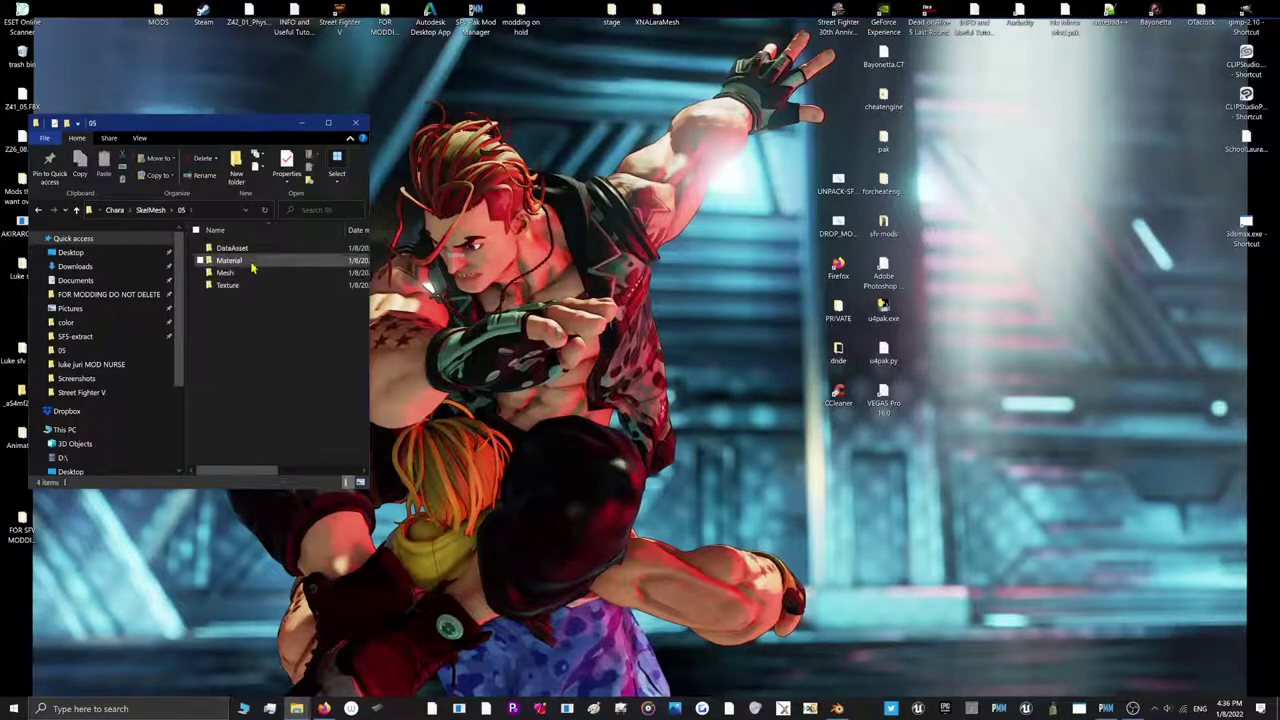
{"action": "left_click", "coordinate": [355, 123]}
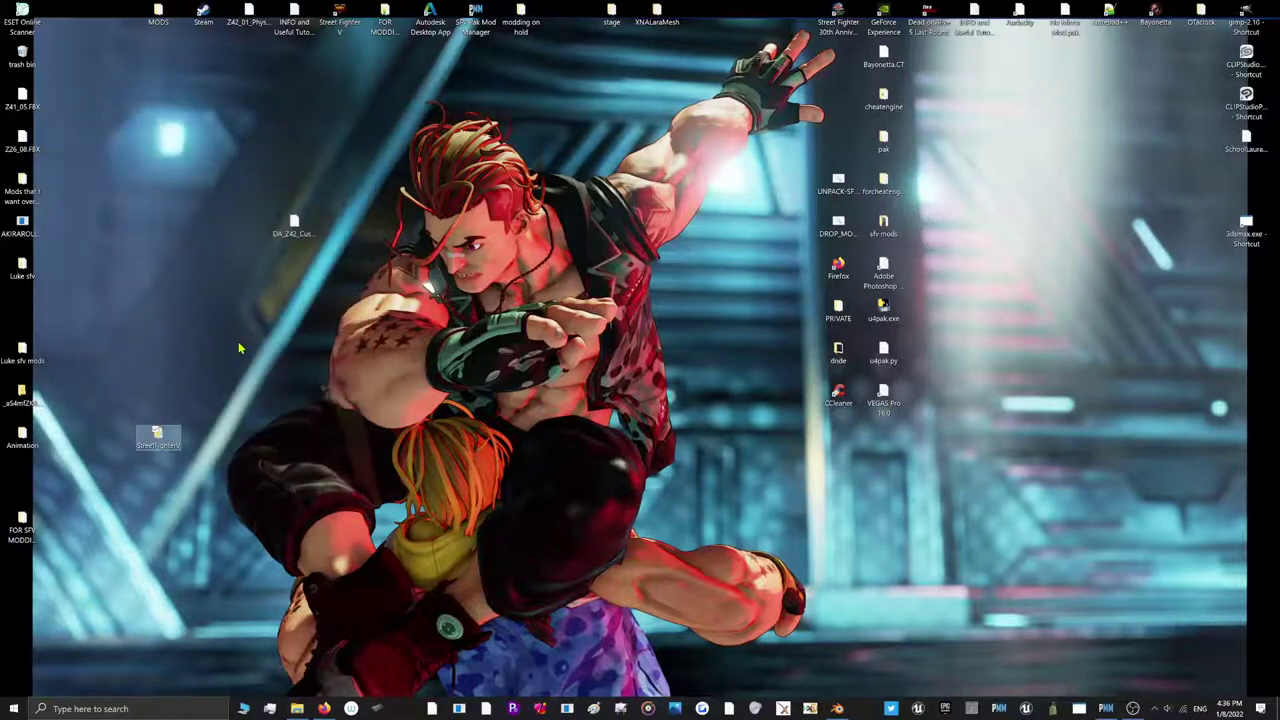
Open the desktop StreetFighterV folder down to Content\Chara\SkelMesh\05 and move its window clear of the desktop icons
{"action": "double_click", "coordinate": [158, 440]}
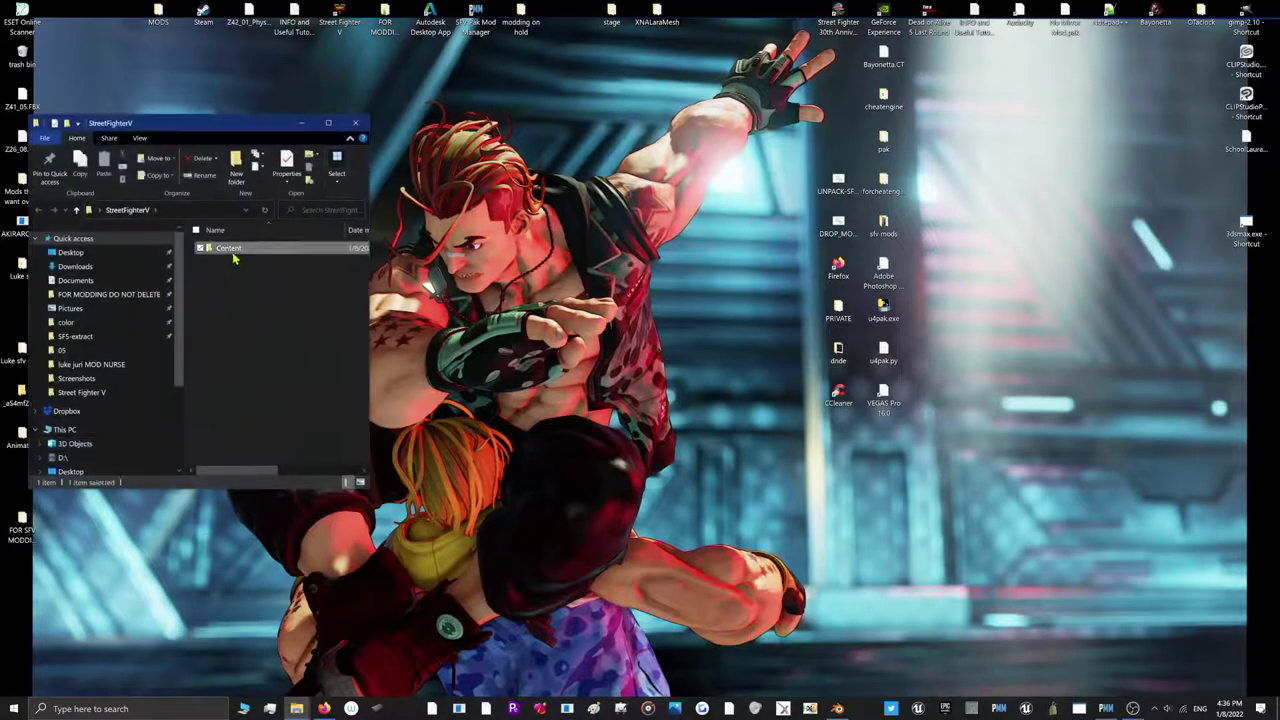
{"action": "double_click", "coordinate": [230, 249]}
{"action": "double_click", "coordinate": [228, 249]}
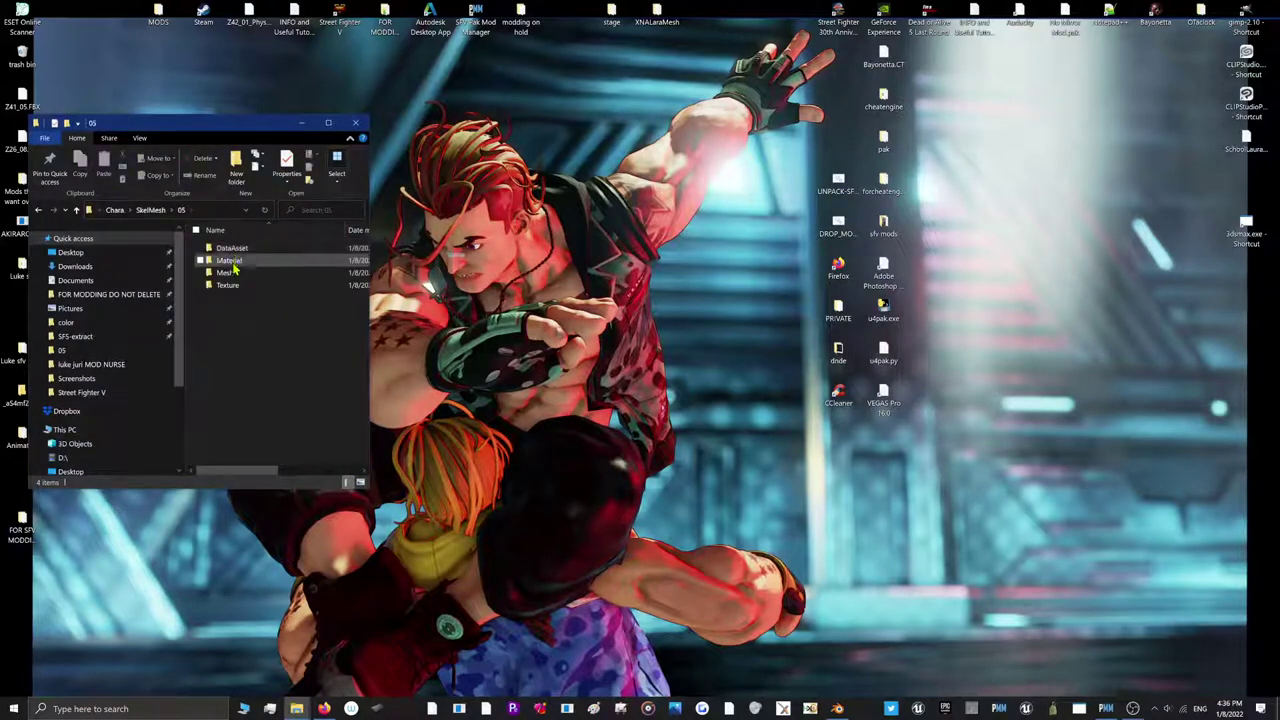
{"action": "left_click_drag", "start_coordinate": [174, 129], "coordinate": [240, 218]}
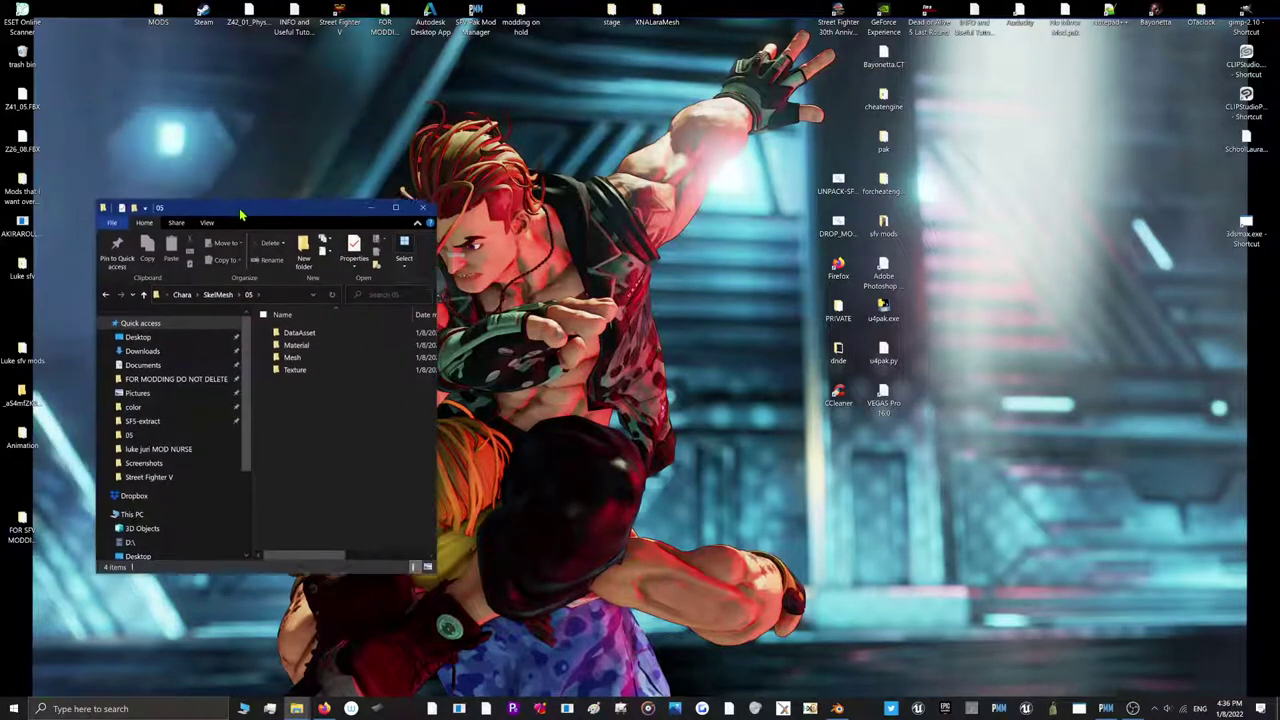
Open Downloads\Game\Chara\Z26\SkelMesh\08 in a second File Explorer window placed beside the 05 folder window
{"action": "key", "text": "super+e"}
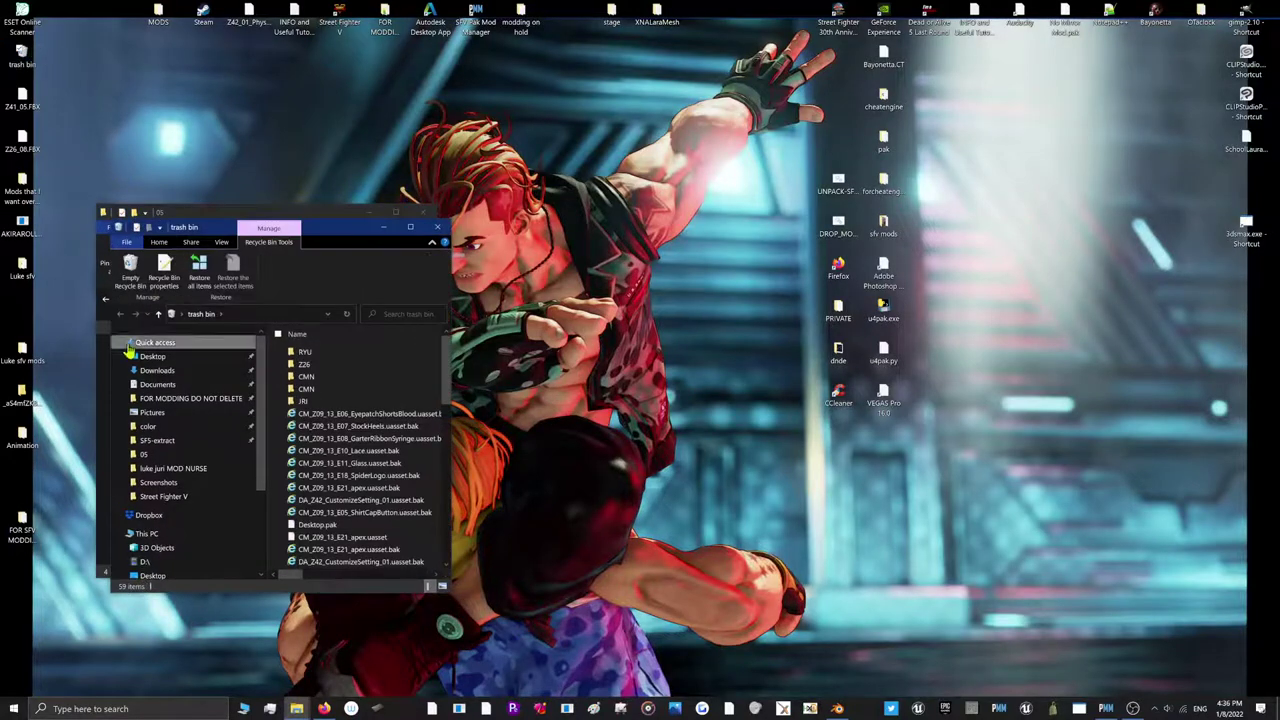
{"action": "left_click", "coordinate": [152, 370]}
{"action": "double_click", "coordinate": [371, 397]}
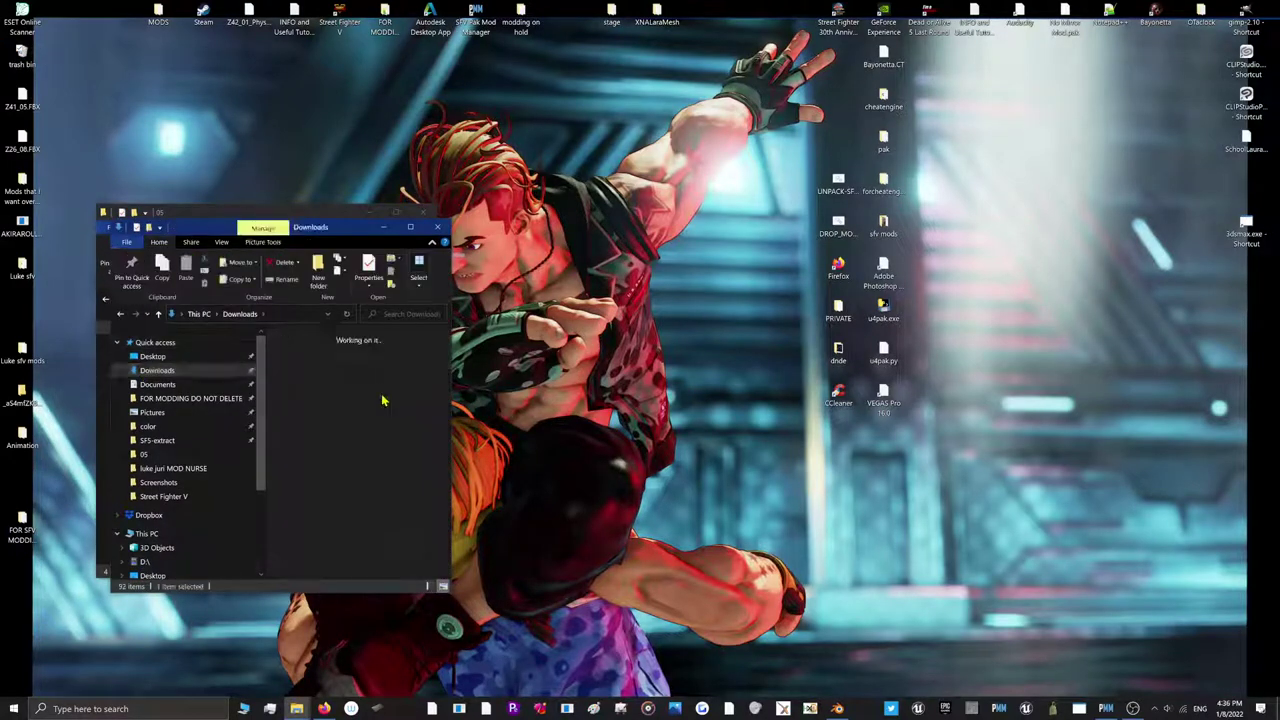
{"action": "double_click", "coordinate": [303, 386]}
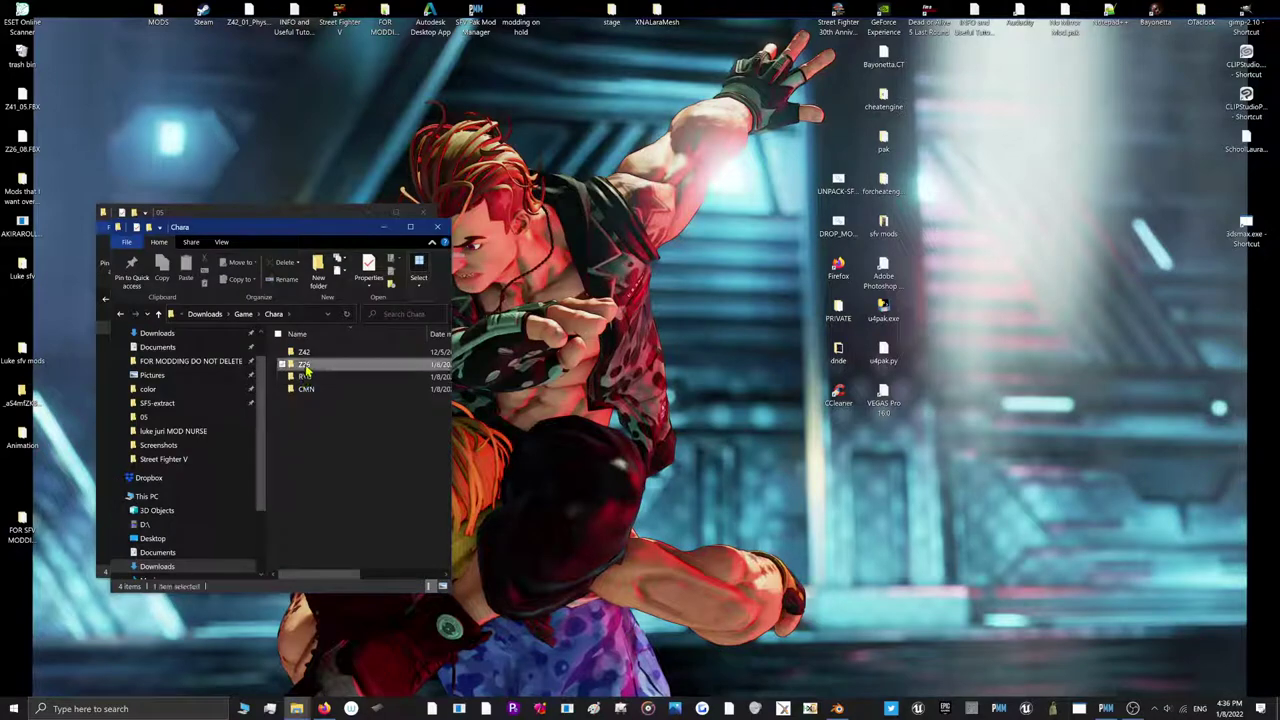
{"action": "double_click", "coordinate": [304, 364]}
{"action": "left_click_drag", "start_coordinate": [306, 227], "coordinate": [848, 148]}
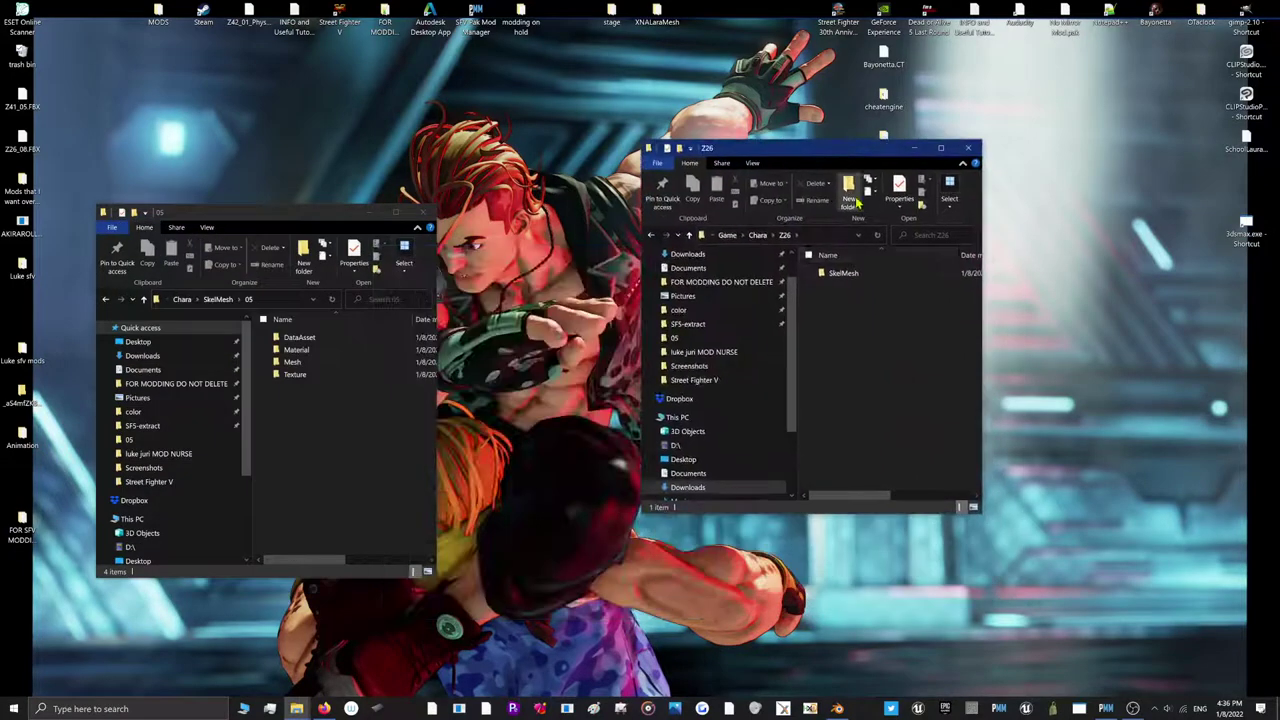
{"action": "double_click", "coordinate": [860, 273]}
{"action": "double_click", "coordinate": [860, 273]}
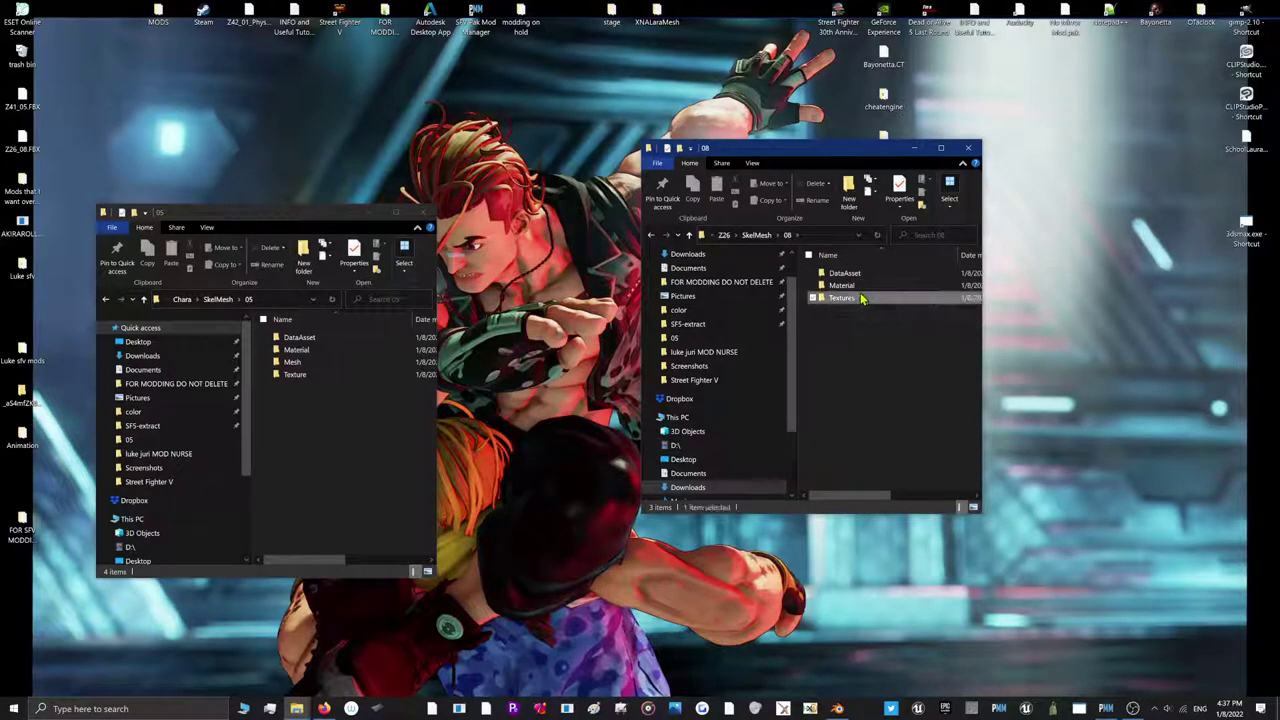
Open the 08 Textures folder and the 05 Texture folder side by side, and list the 08 files in details view
{"action": "double_click", "coordinate": [842, 298]}
{"action": "double_click", "coordinate": [290, 376]}
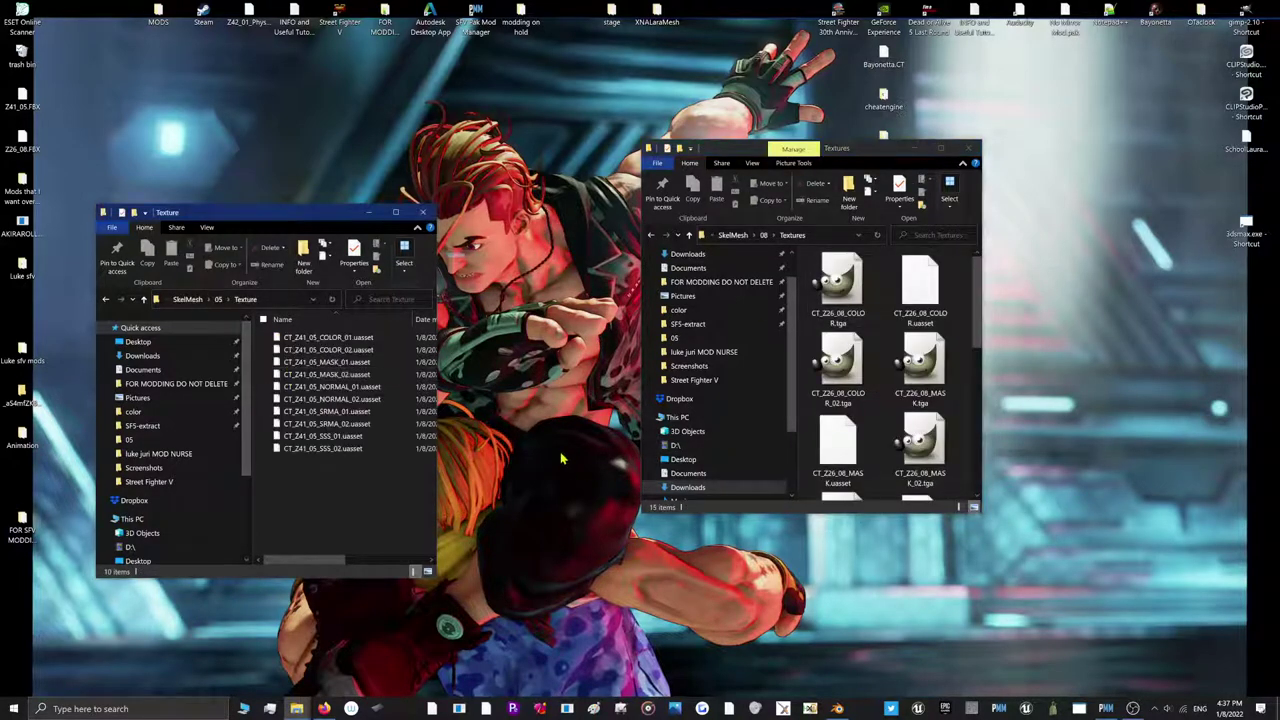
{"action": "left_click", "coordinate": [958, 507]}
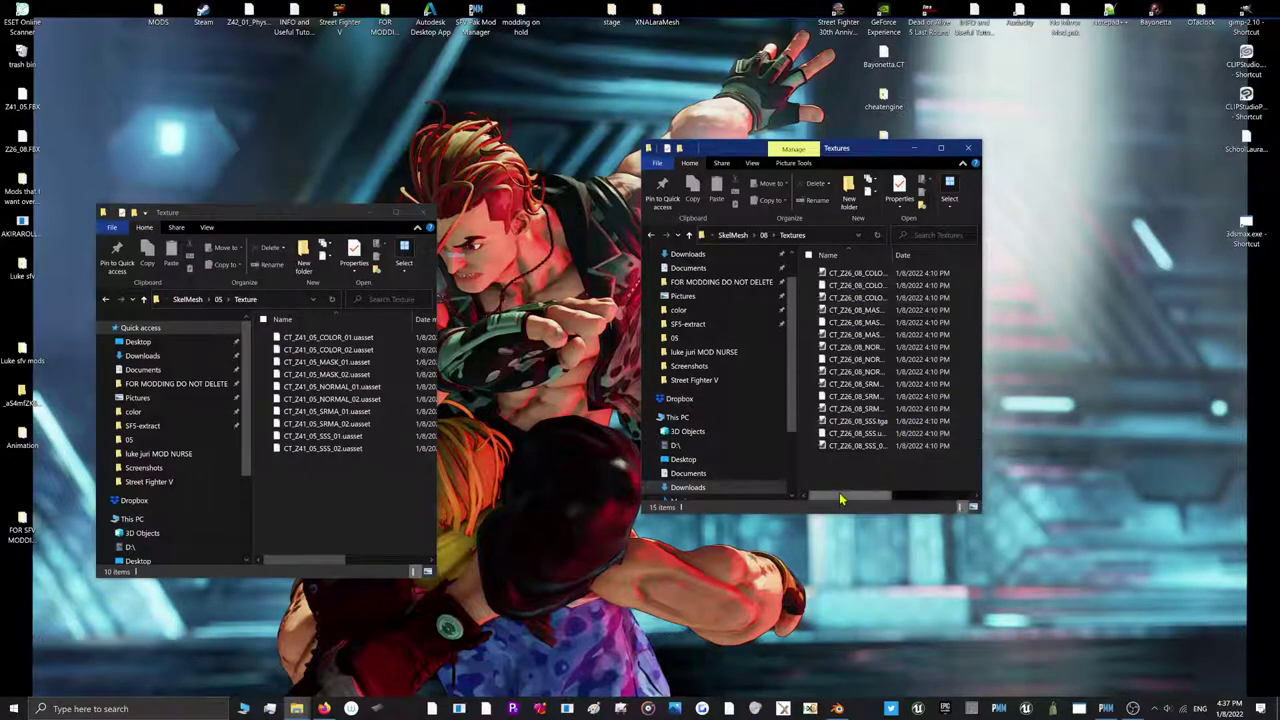
Select the CT_Z26_08 COLOR, MASK, NORMAL, SRMA and SSS .uasset files in the 08 Textures folder
{"action": "mouse_move", "coordinate": [839, 494]}
{"action": "left_mouse_down"}
{"action": "mouse_move", "coordinate": [897, 510]}
{"action": "mouse_move", "coordinate": [841, 508]}
{"action": "left_mouse_up"}
{"action": "left_click", "coordinate": [850, 285]}
{"action": "left_click", "coordinate": [837, 322], "text": "ctrl"}
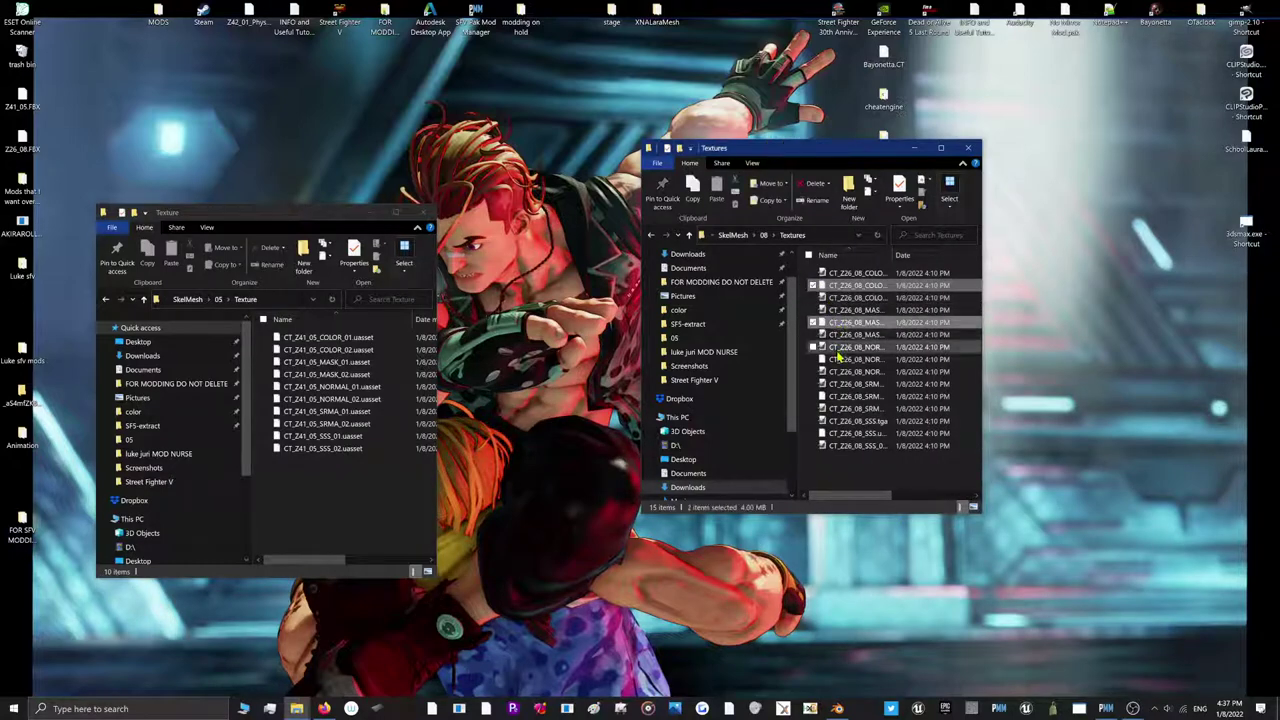
{"action": "left_click", "coordinate": [837, 359], "text": "ctrl"}
{"action": "left_click", "coordinate": [838, 397], "text": "ctrl"}
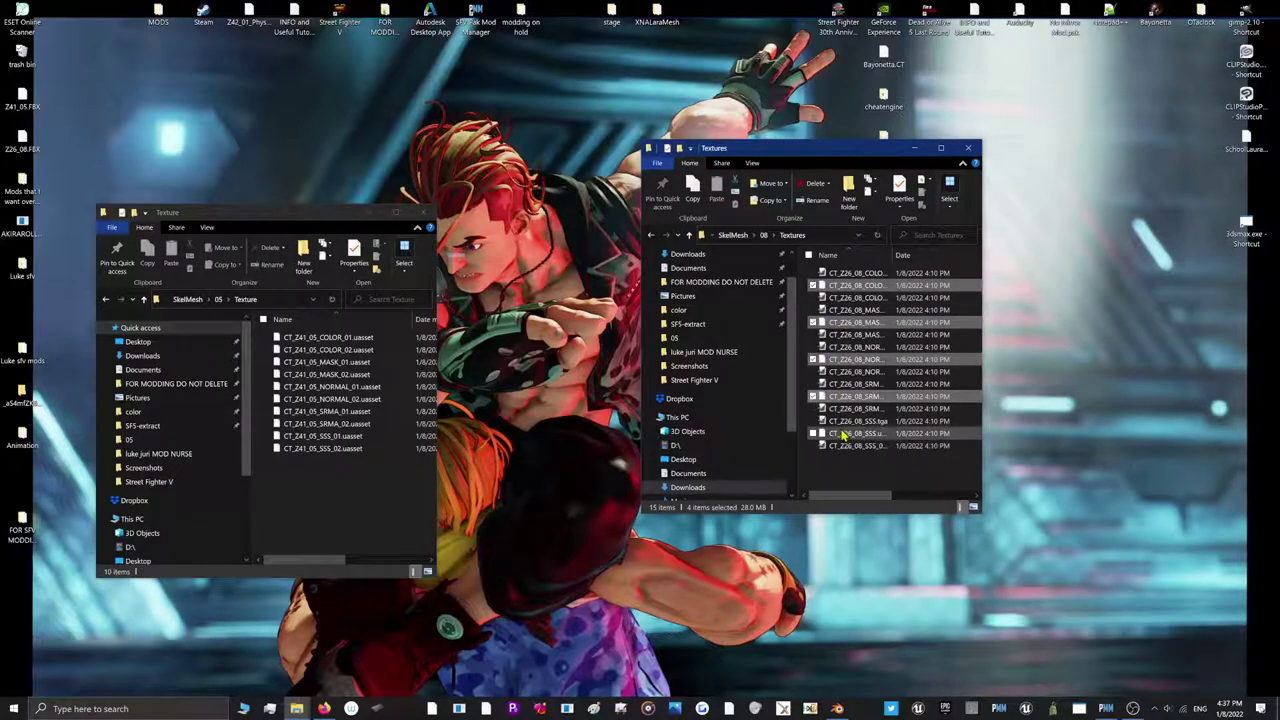
{"action": "left_click", "coordinate": [838, 433], "text": "ctrl"}
Move the selected texture files into the 05 Texture folder and return them to 08 Textures
{"action": "left_click_drag", "start_coordinate": [838, 433], "coordinate": [372, 491]}
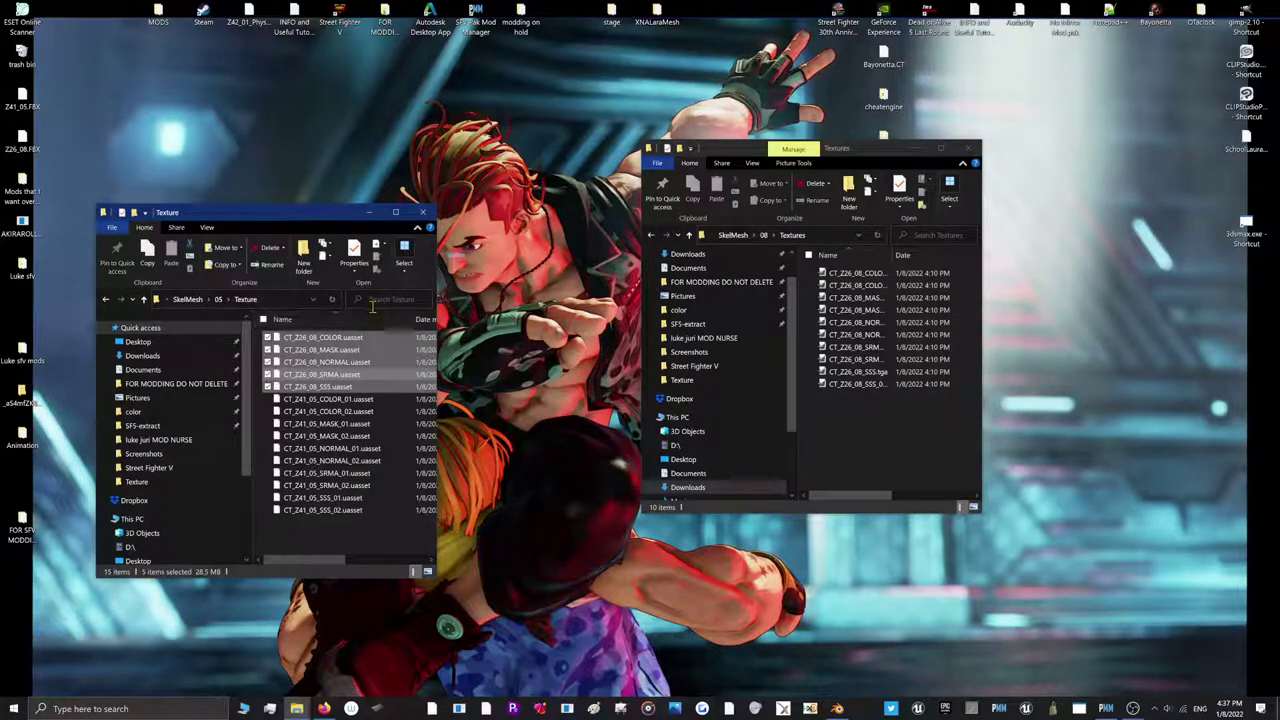
{"action": "left_click_drag", "start_coordinate": [328, 338], "coordinate": [826, 441]}
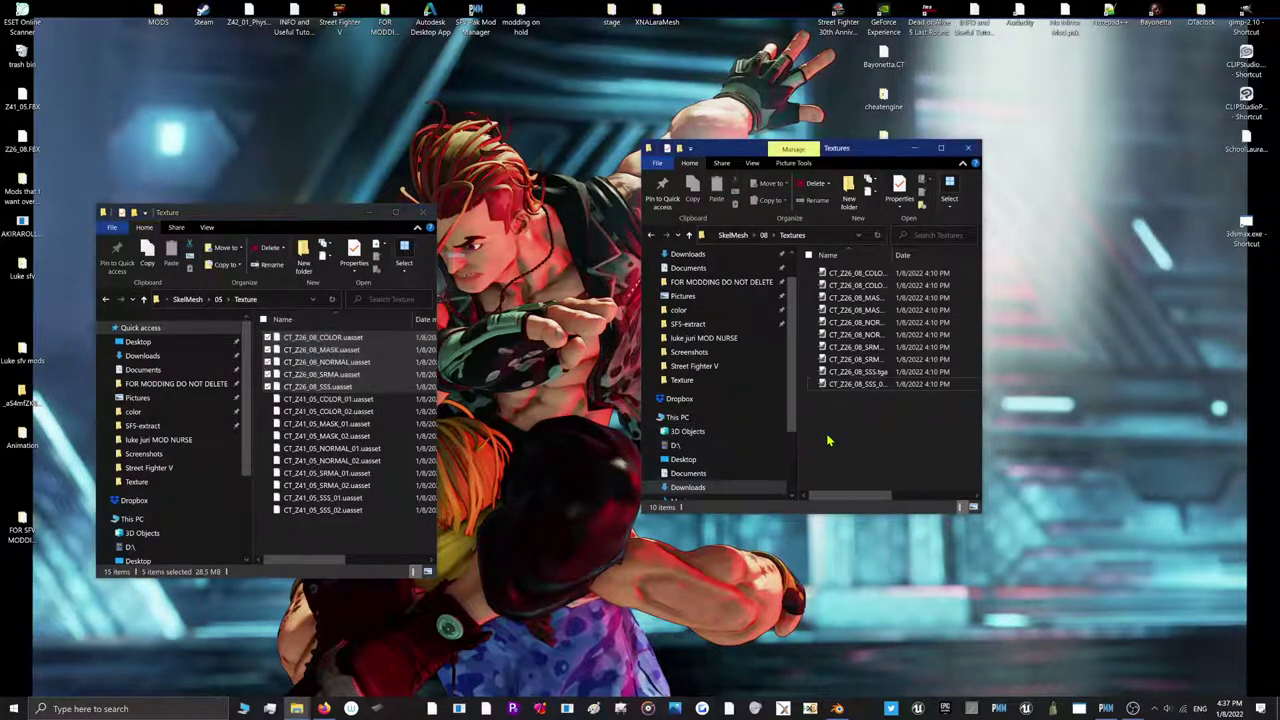
Create a new folder named Textures inside the 05 folder
{"action": "left_click", "coordinate": [219, 301]}
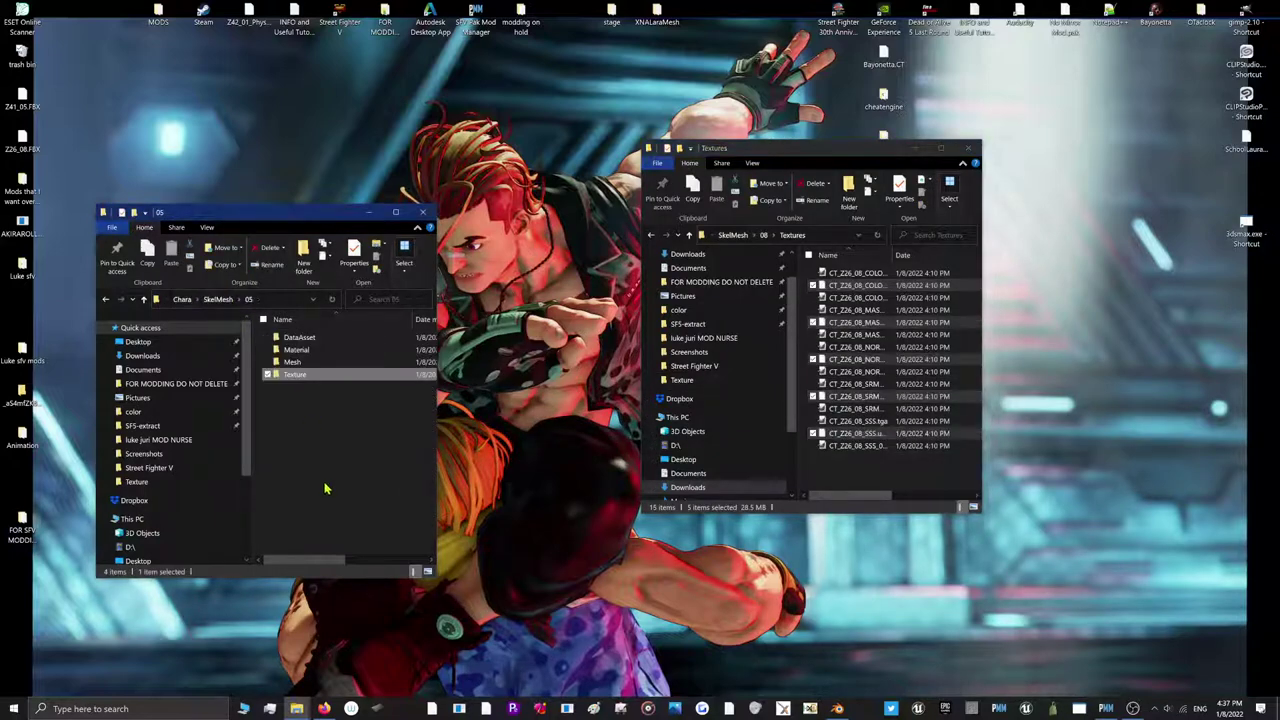
{"action": "right_click", "coordinate": [329, 456]}
{"action": "mouse_move", "coordinate": [297, 601]}
{"action": "left_click", "coordinate": [355, 597]}
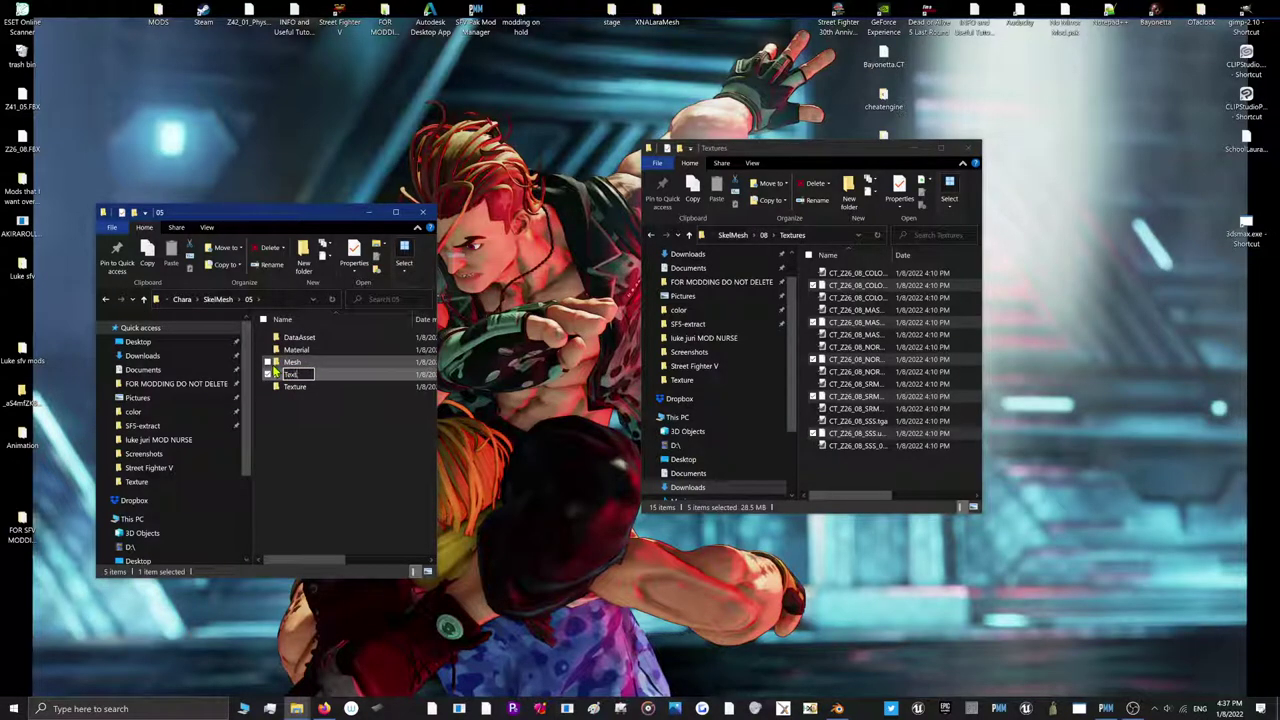
{"action": "key", "text": "Return"}
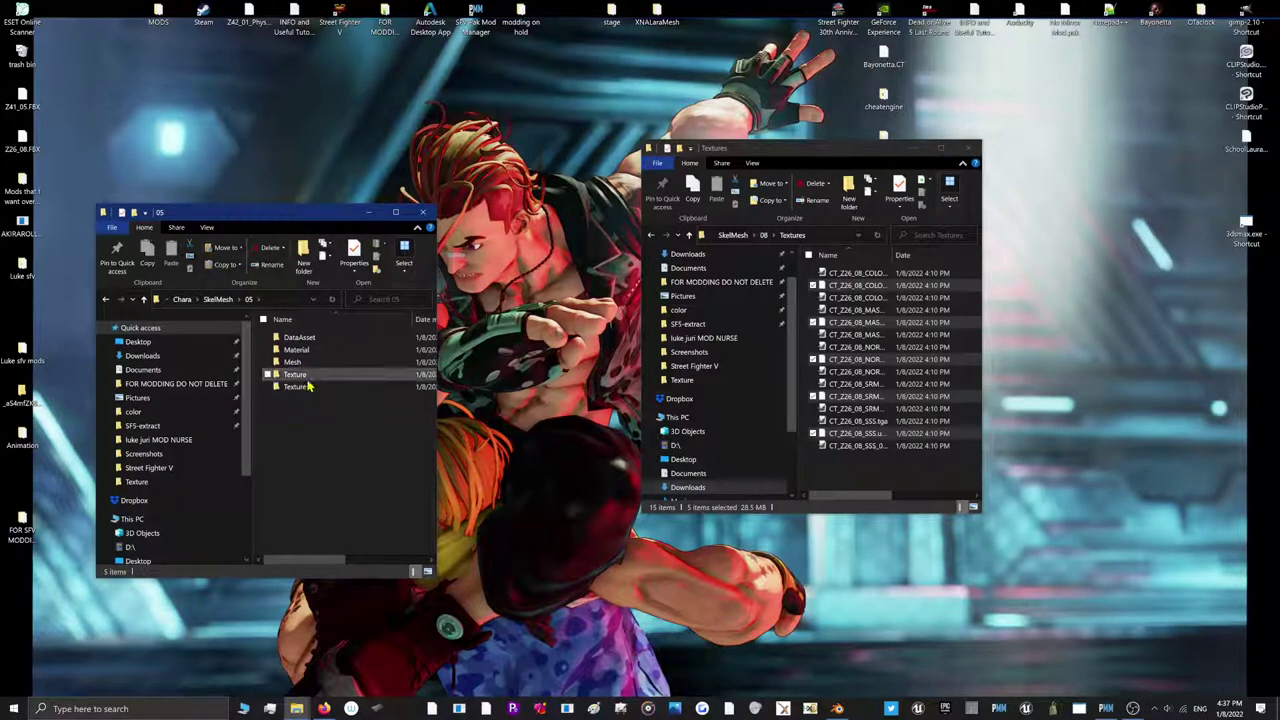
Open the new Textures folder in 05 and move the five selected CT_Z26_08 .uasset files into it
{"action": "double_click", "coordinate": [295, 386]}
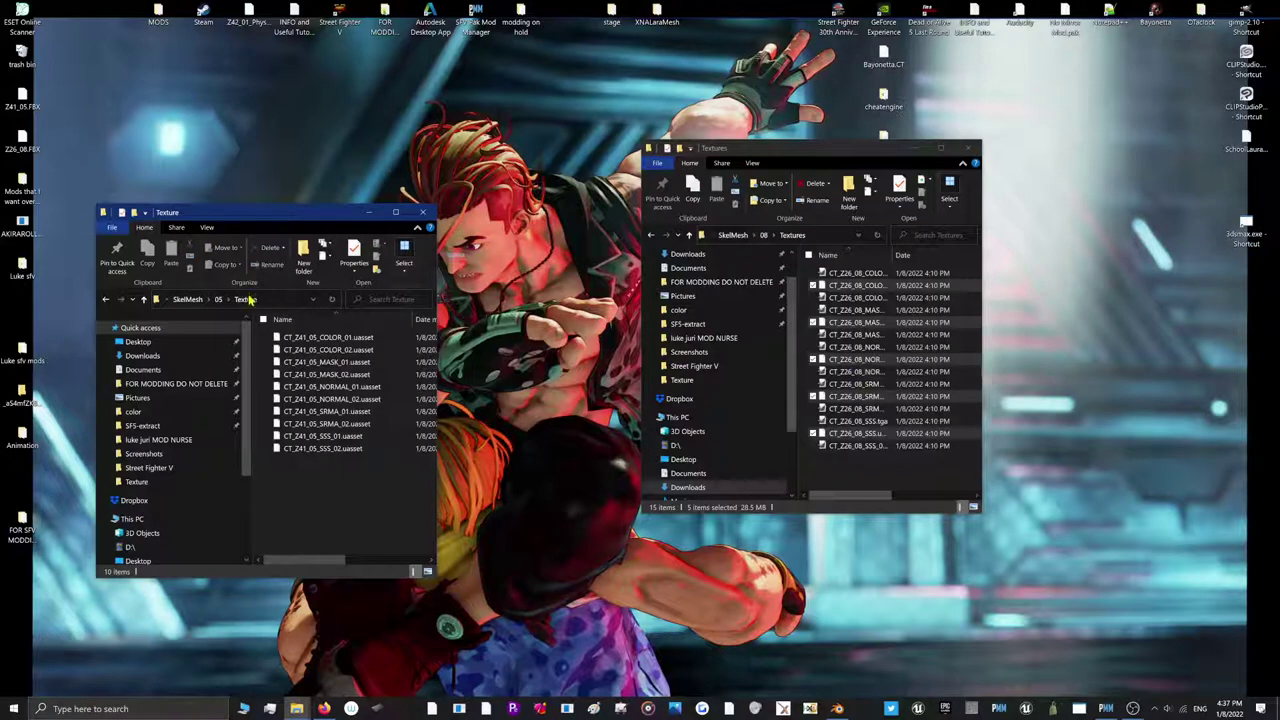
{"action": "left_click", "coordinate": [218, 300]}
{"action": "left_click", "coordinate": [330, 382]}
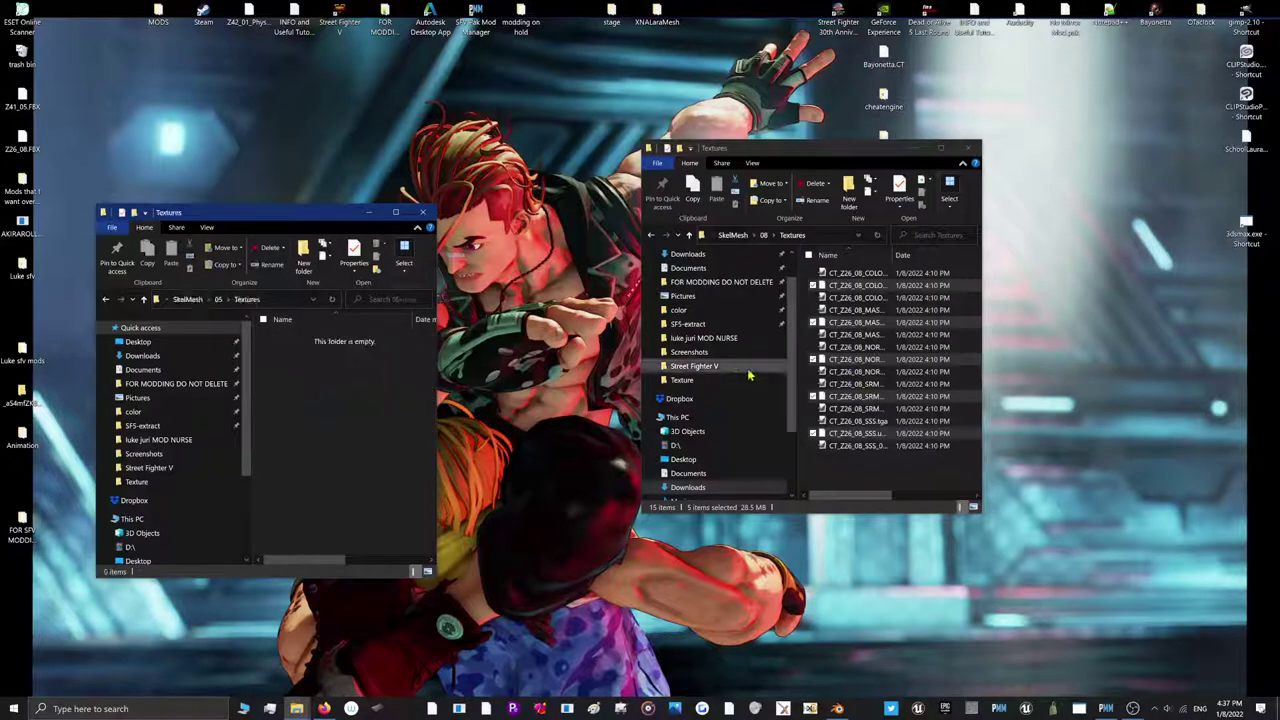
{"action": "left_click_drag", "start_coordinate": [822, 364], "coordinate": [337, 409]}
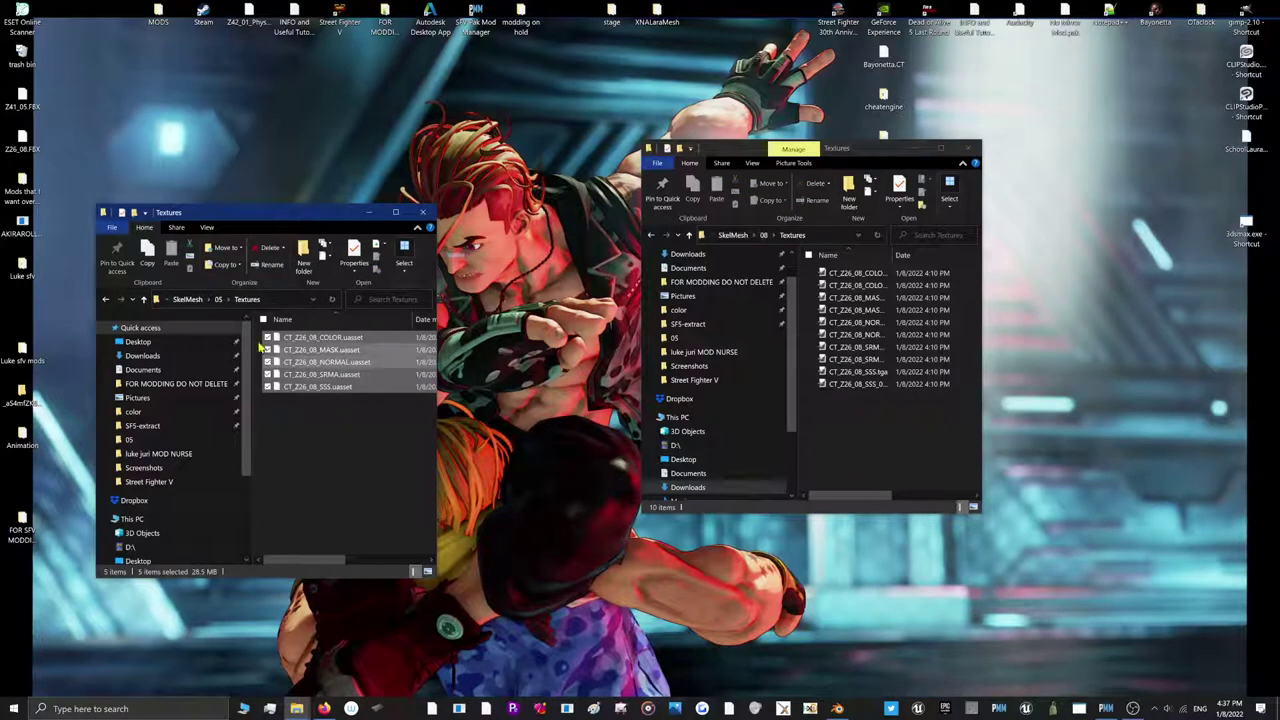
Return to the 05 and 08 folders, check the contents of 05 Material, and open the 08 Material folder
{"action": "left_click", "coordinate": [219, 301]}
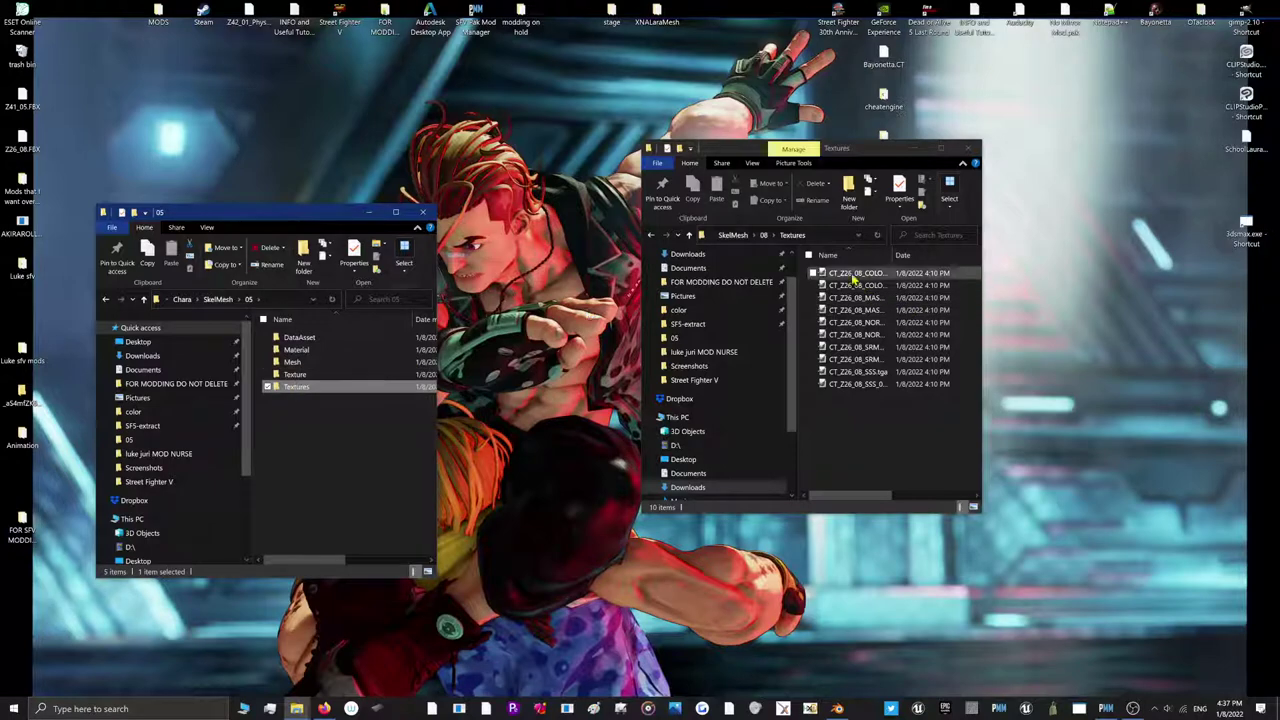
{"action": "left_click", "coordinate": [764, 236]}
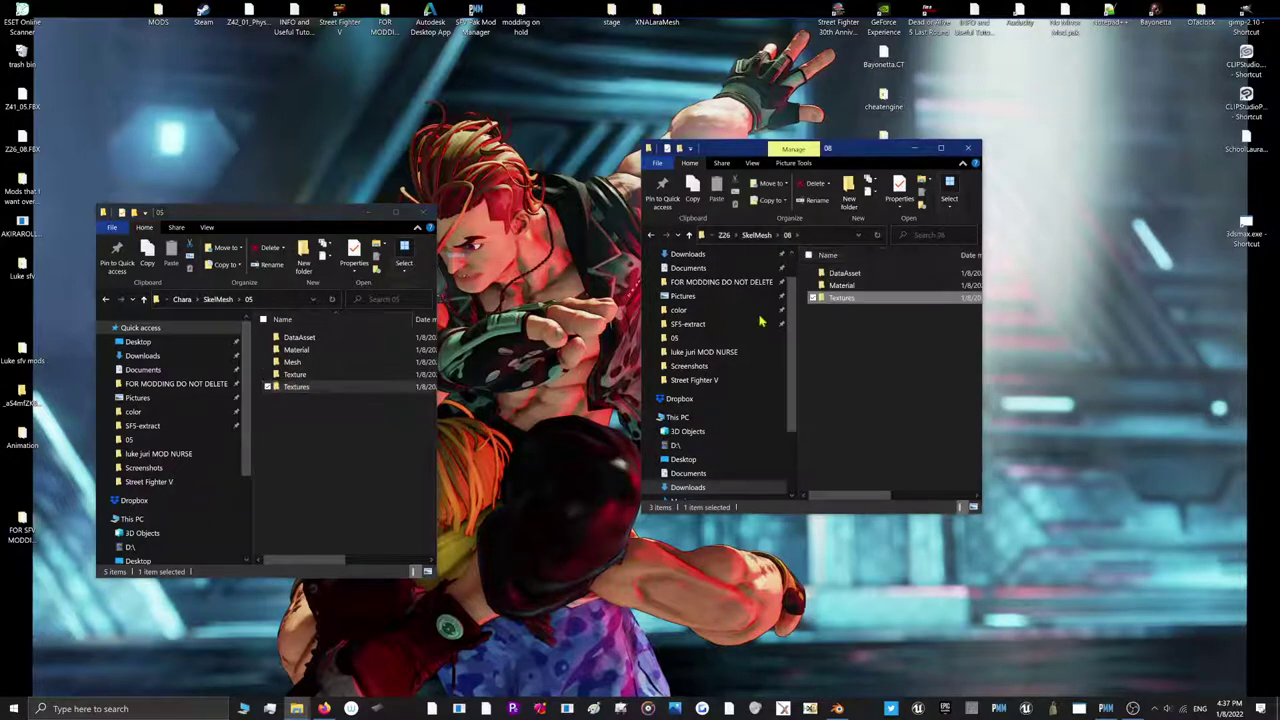
{"action": "double_click", "coordinate": [296, 349]}
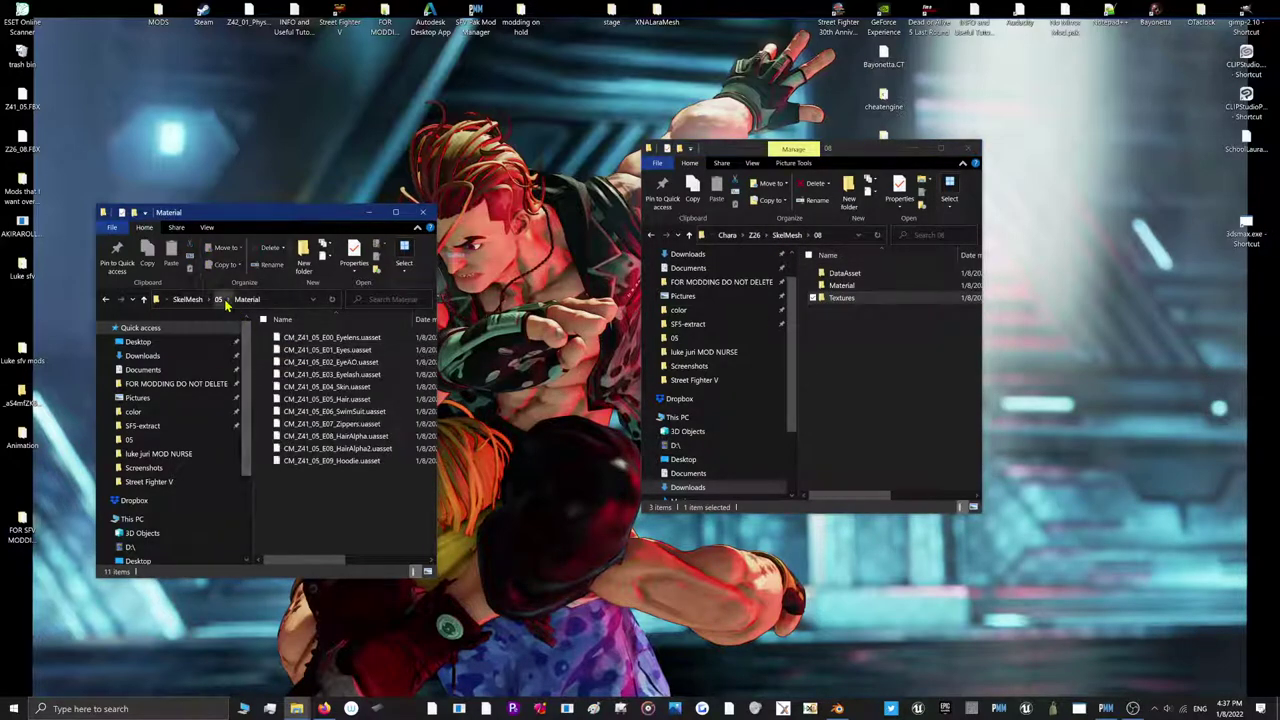
{"action": "left_click", "coordinate": [228, 300]}
{"action": "left_click", "coordinate": [218, 299]}
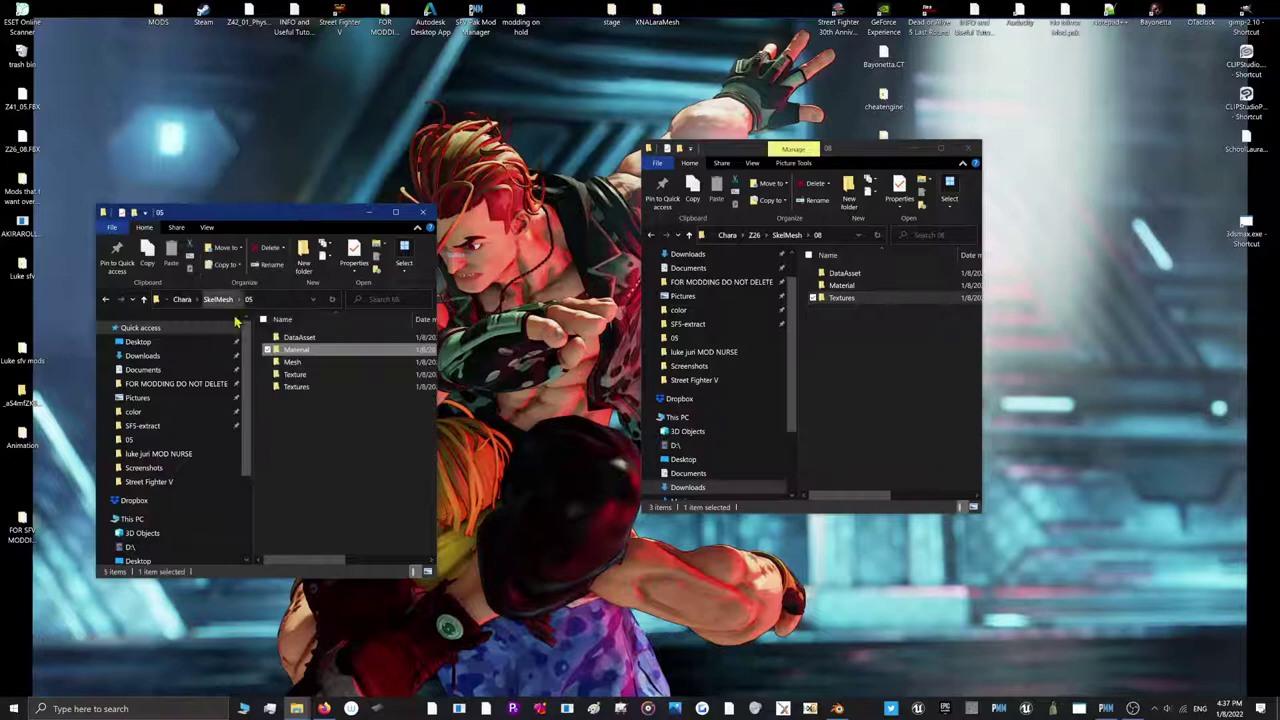
{"action": "left_click", "coordinate": [362, 447]}
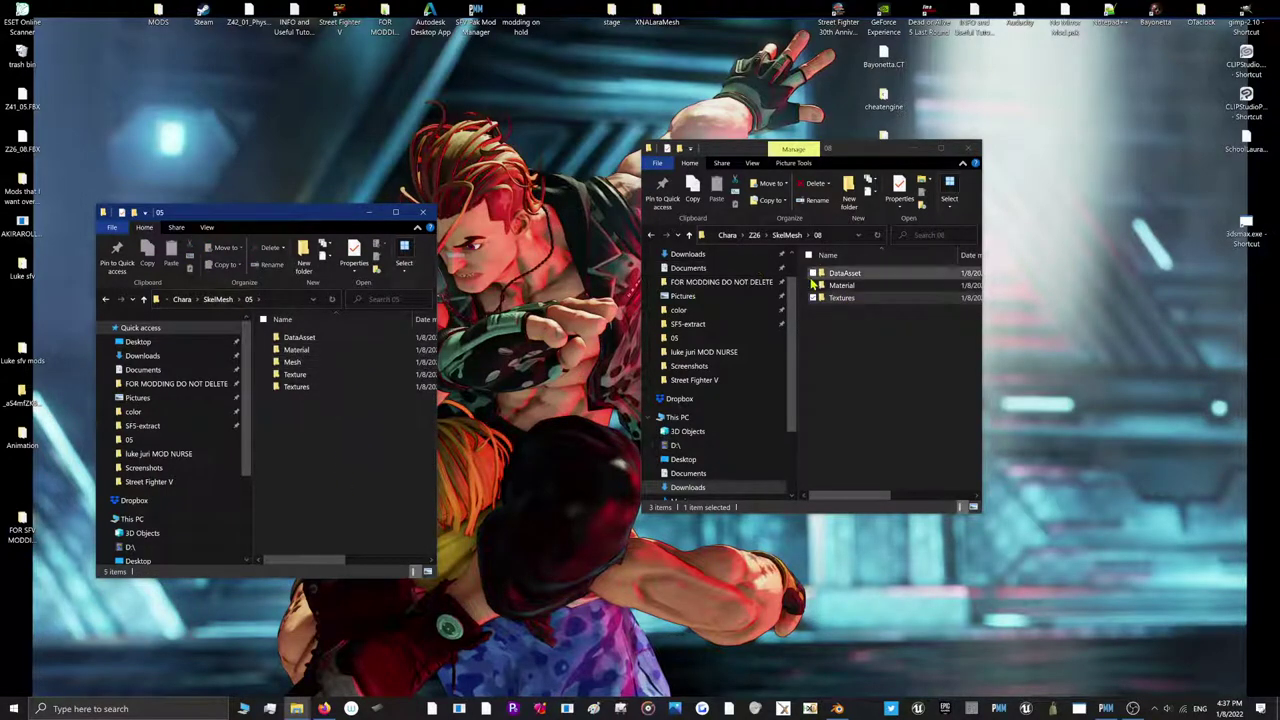
{"action": "left_click", "coordinate": [820, 290]}
{"action": "double_click", "coordinate": [820, 290]}
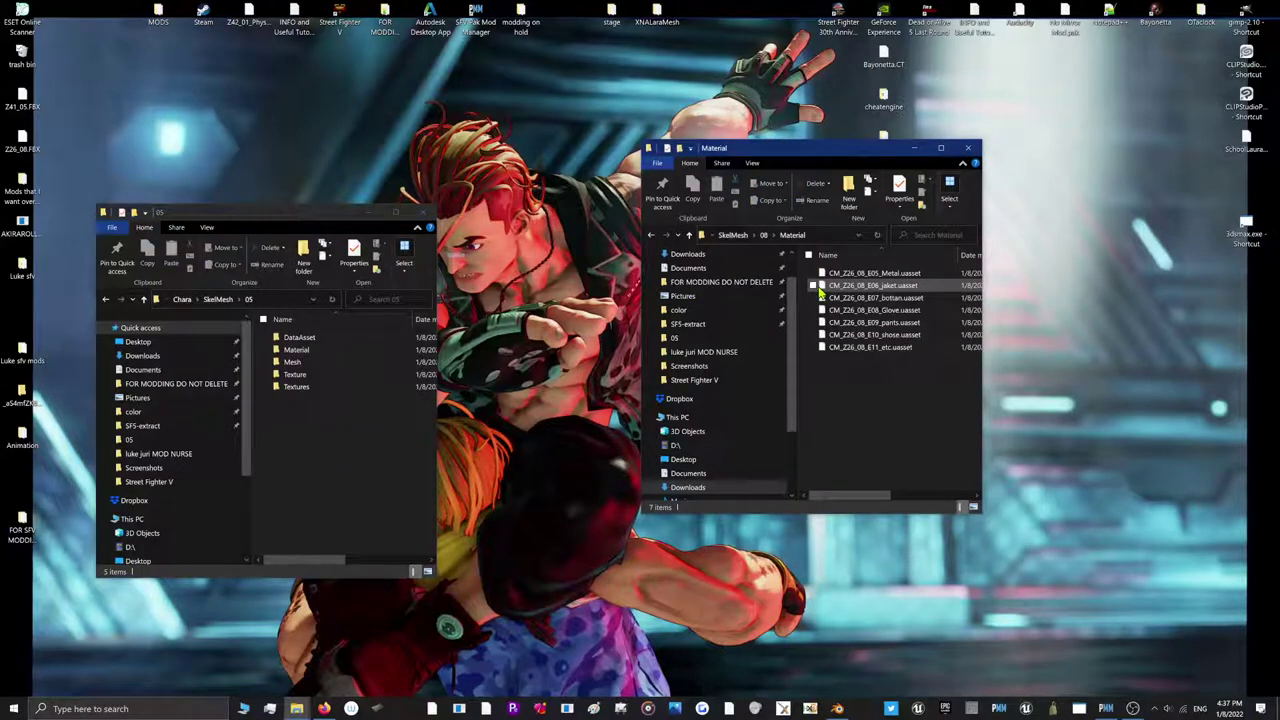
Switch to HxD, enlarge its window, and load all seven CM_Z26_08 material .uasset files from the 08 Material folder
{"action": "left_click", "coordinate": [810, 708]}
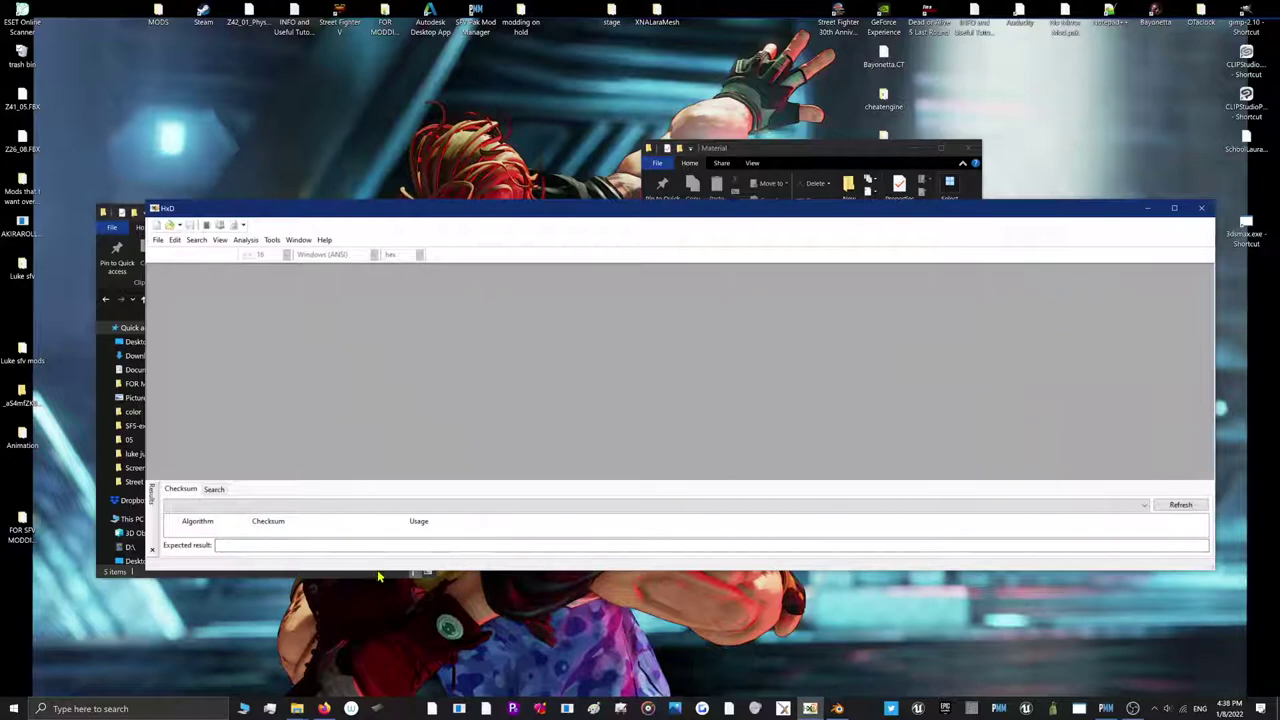
{"action": "left_click_drag", "start_coordinate": [380, 568], "coordinate": [380, 655]}
{"action": "left_click_drag", "start_coordinate": [832, 158], "coordinate": [922, 103]}
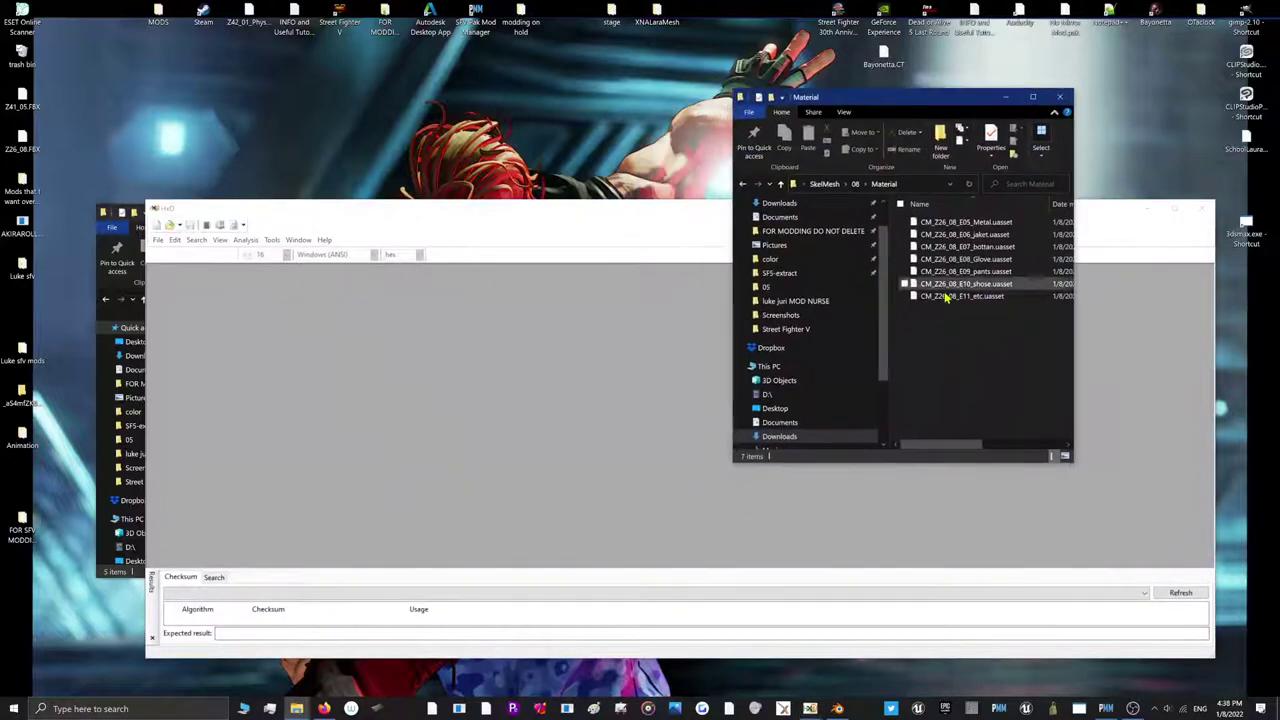
{"action": "left_click_drag", "start_coordinate": [945, 318], "coordinate": [586, 390]}
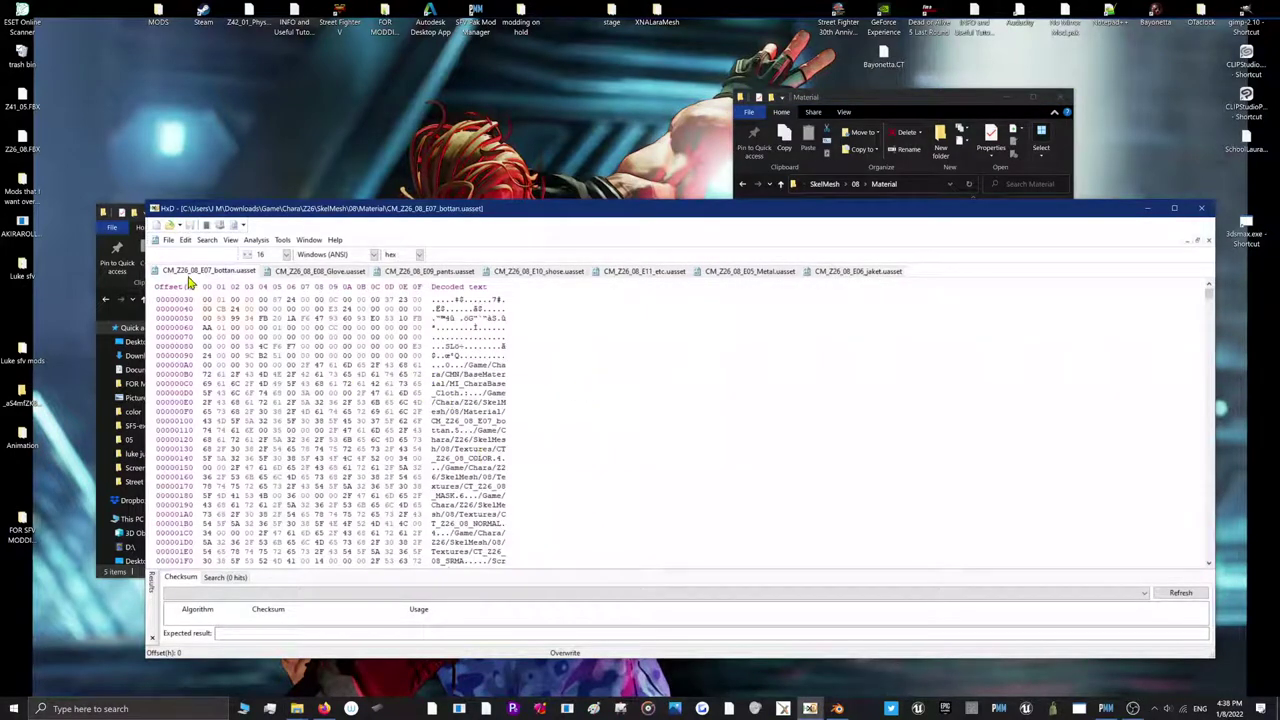
Replace every /Z26/ text string with /Z41/ in CM_Z26_08_E07_bottan.uasset, with the search direction set to All
{"action": "left_click", "coordinate": [207, 240]}
{"action": "left_click", "coordinate": [205, 282]}
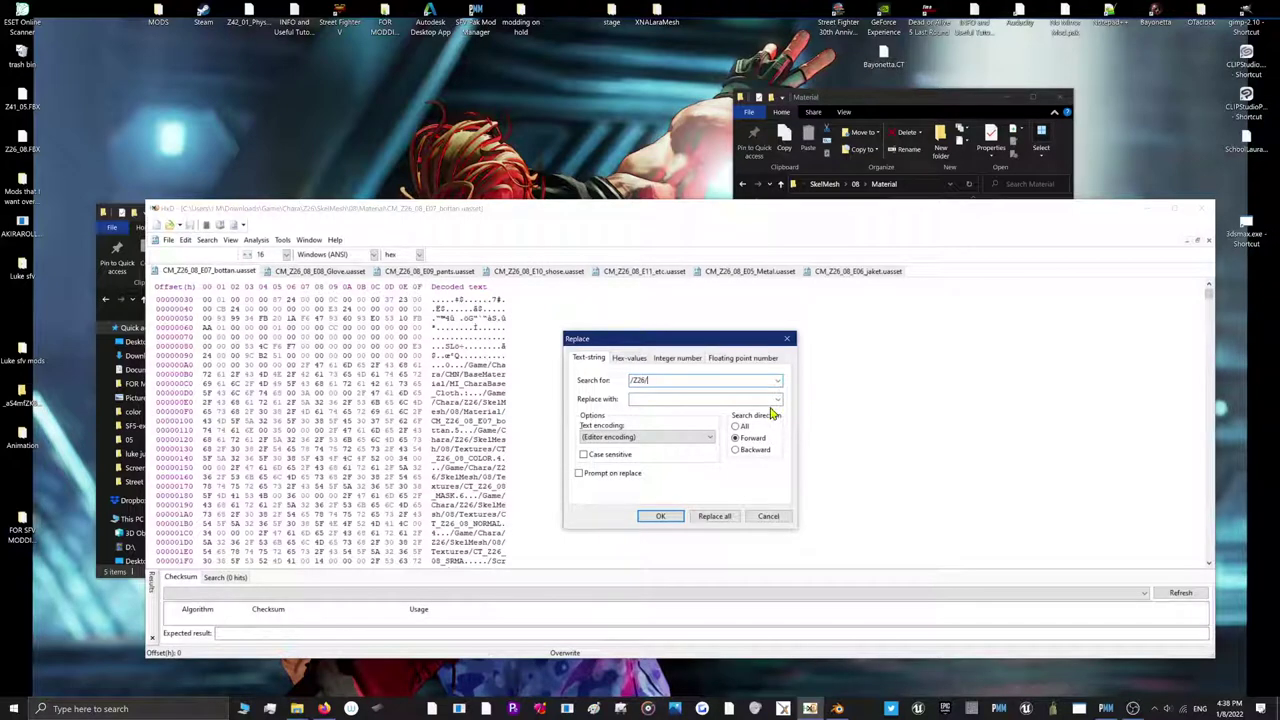
{"action": "left_click", "coordinate": [732, 398]}
{"action": "left_click_drag", "start_coordinate": [656, 399], "coordinate": [594, 385]}
{"action": "double_click", "coordinate": [666, 400]}
{"action": "left_click", "coordinate": [728, 517]}
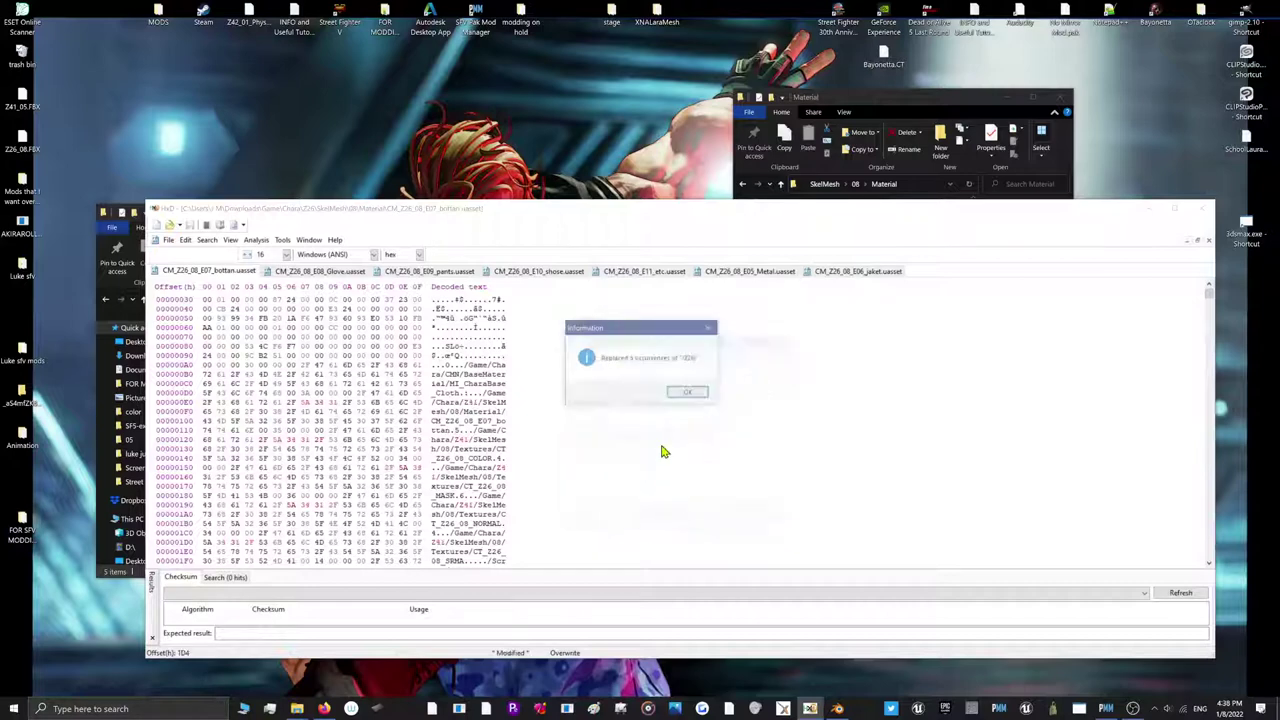
{"action": "left_click", "coordinate": [690, 397]}
Replace every /Z26/ text string with /Z41/ in CM_Z26_08_E08_Glove.uasset
{"action": "left_click", "coordinate": [284, 270]}
{"action": "left_click", "coordinate": [208, 242]}
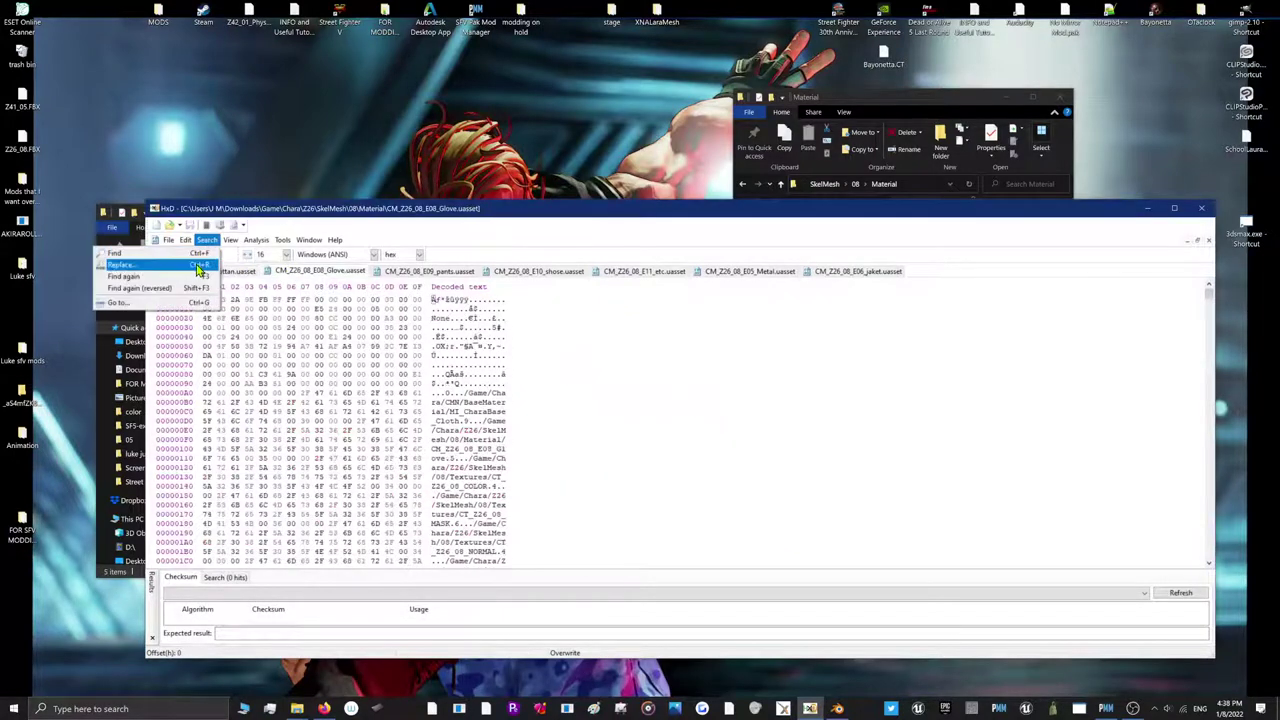
{"action": "left_click", "coordinate": [200, 264]}
{"action": "left_click", "coordinate": [710, 517]}
{"action": "left_click", "coordinate": [690, 394]}
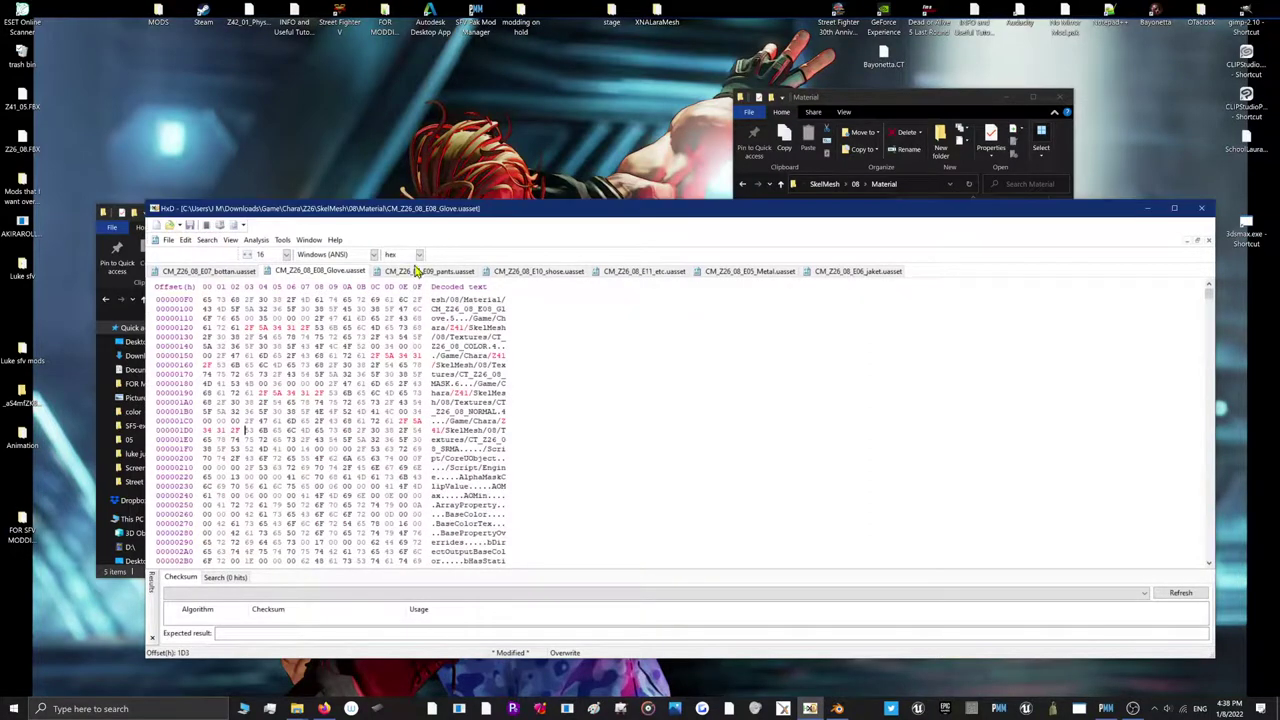
Replace every /Z26/ text string with /Z41/ in CM_Z26_08_E09_pants.uasset
{"action": "left_click", "coordinate": [410, 271]}
{"action": "left_click", "coordinate": [207, 241]}
{"action": "left_click", "coordinate": [197, 266]}
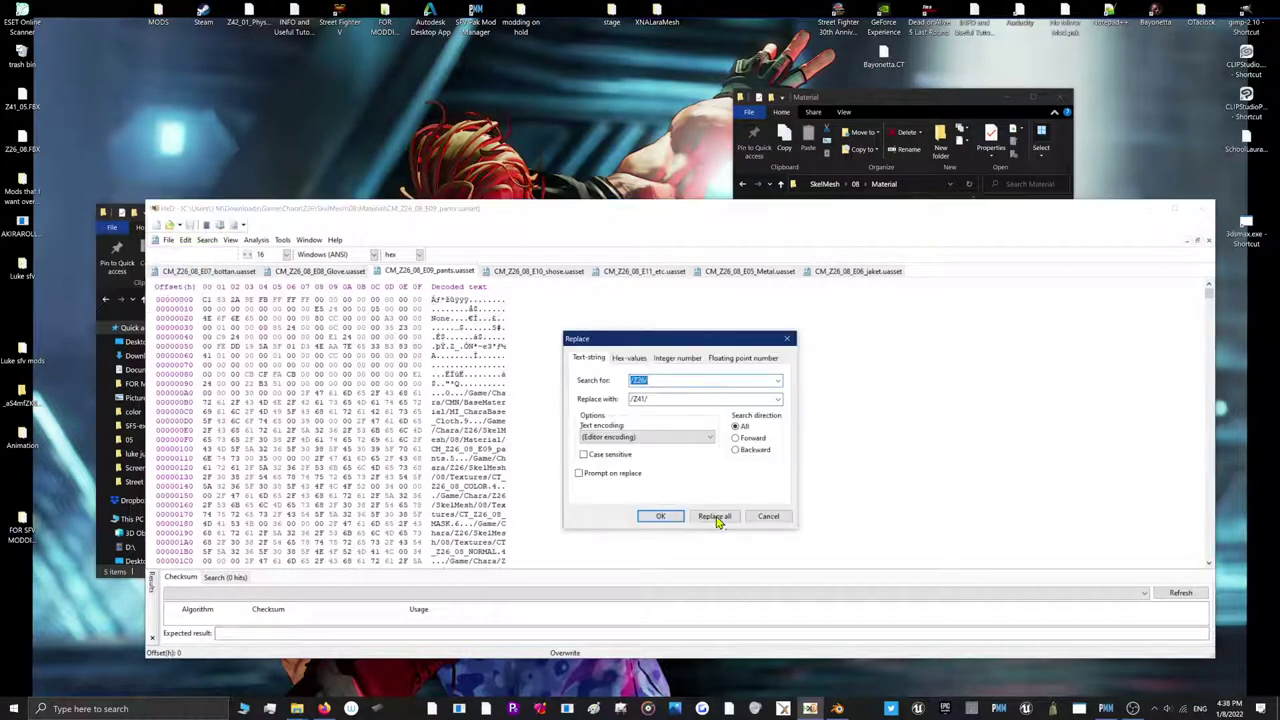
{"action": "left_click", "coordinate": [714, 518]}
{"action": "left_click", "coordinate": [688, 392]}
Replace every /Z26/ with /Z41/ in CM_Z26_08_E10_shose.uasset and check the folder path against the material name in the decoded text
{"action": "left_click", "coordinate": [566, 271]}
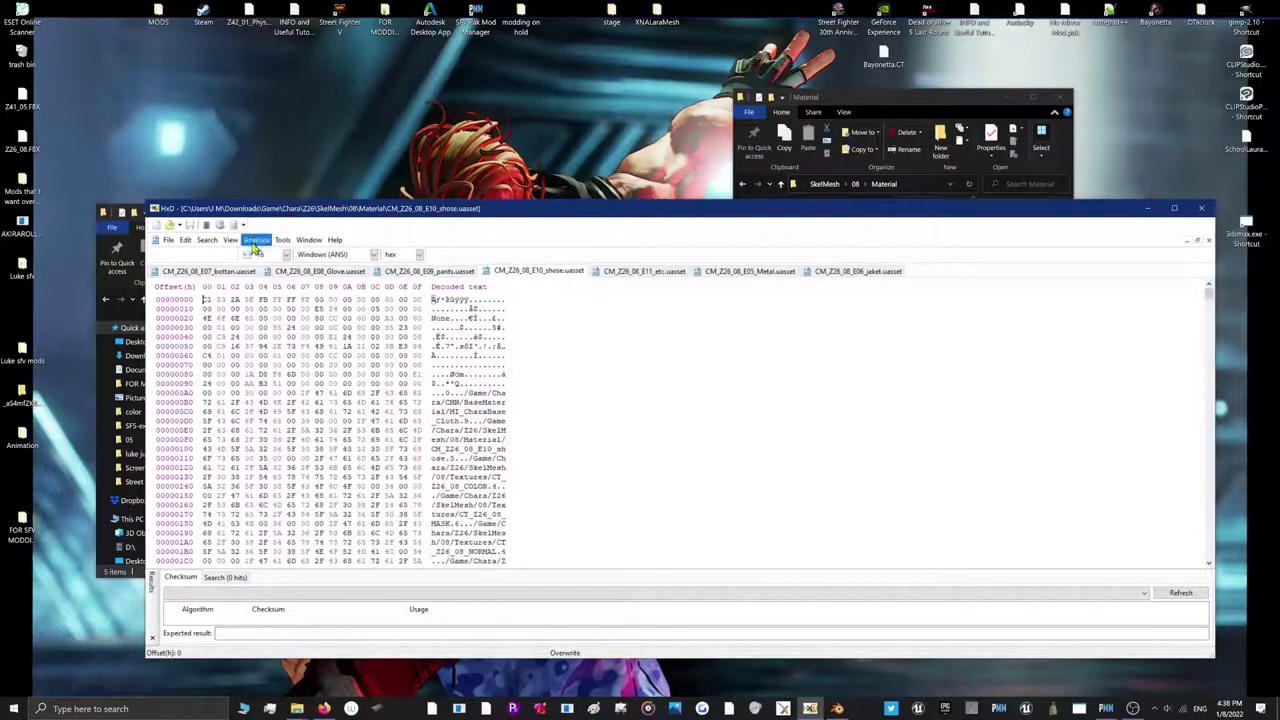
{"action": "left_click", "coordinate": [207, 241]}
{"action": "left_click", "coordinate": [197, 266]}
{"action": "left_click", "coordinate": [714, 517]}
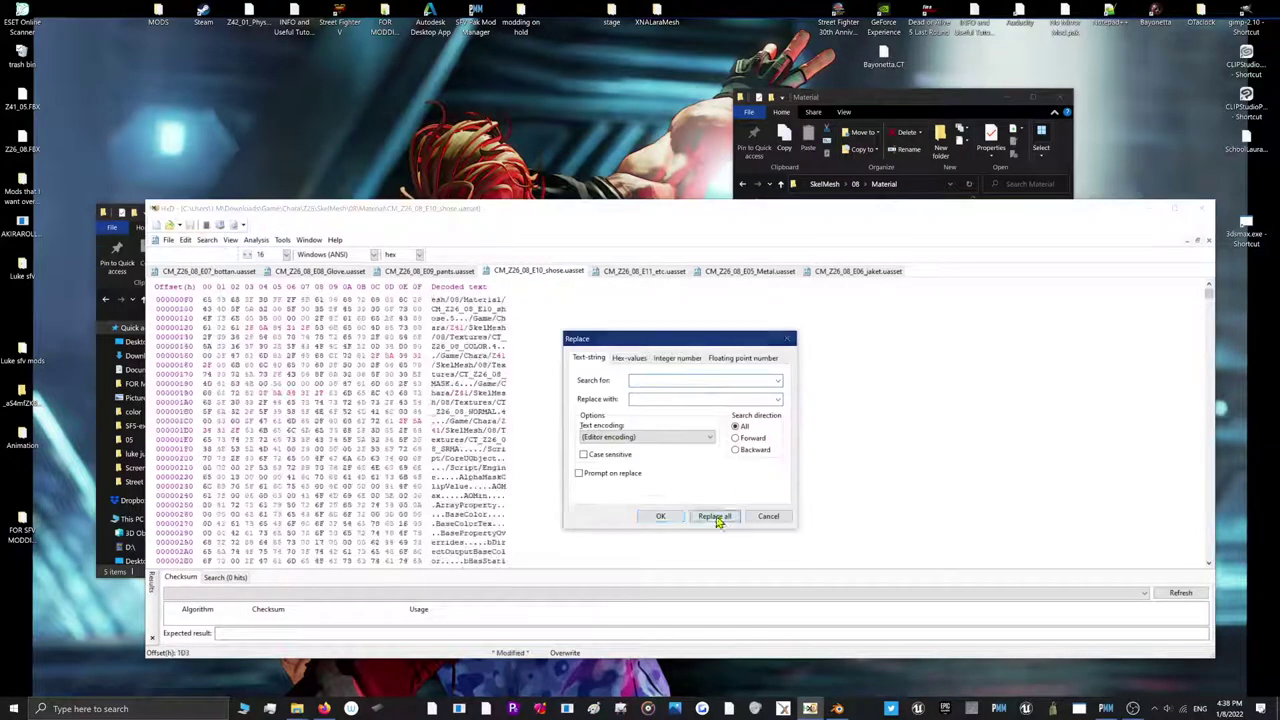
{"action": "left_click", "coordinate": [684, 393]}
{"action": "scroll", "coordinate": [460, 382], "scroll_direction": "up", "scroll_amount": 3}
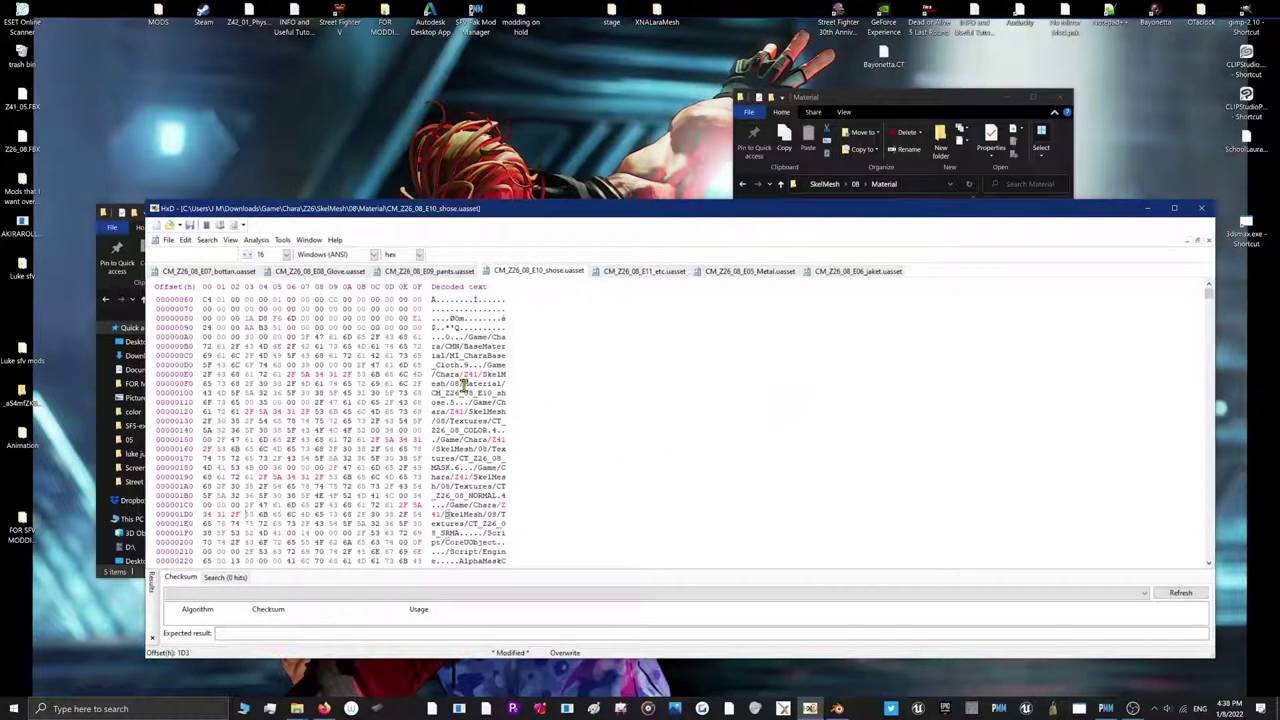
{"action": "left_click_drag", "start_coordinate": [451, 393], "coordinate": [455, 393]}
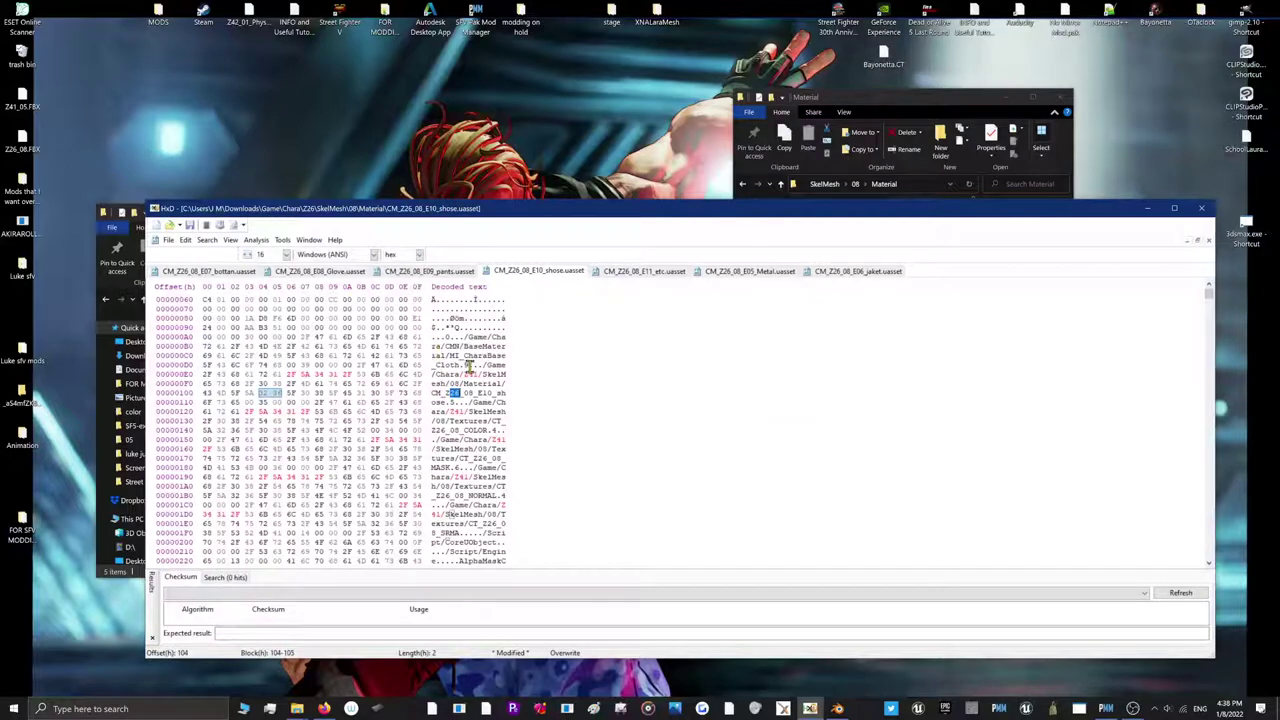
{"action": "left_click_drag", "start_coordinate": [456, 374], "coordinate": [478, 374]}
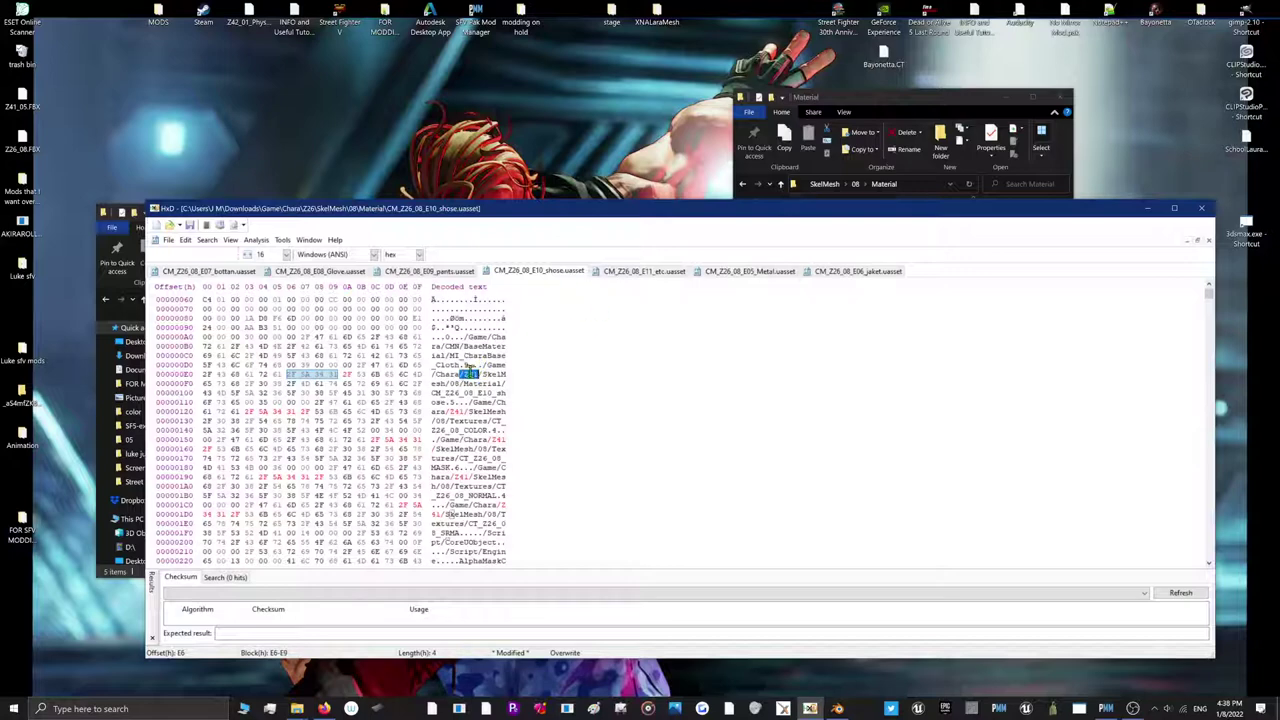
{"action": "left_click", "coordinate": [469, 372]}
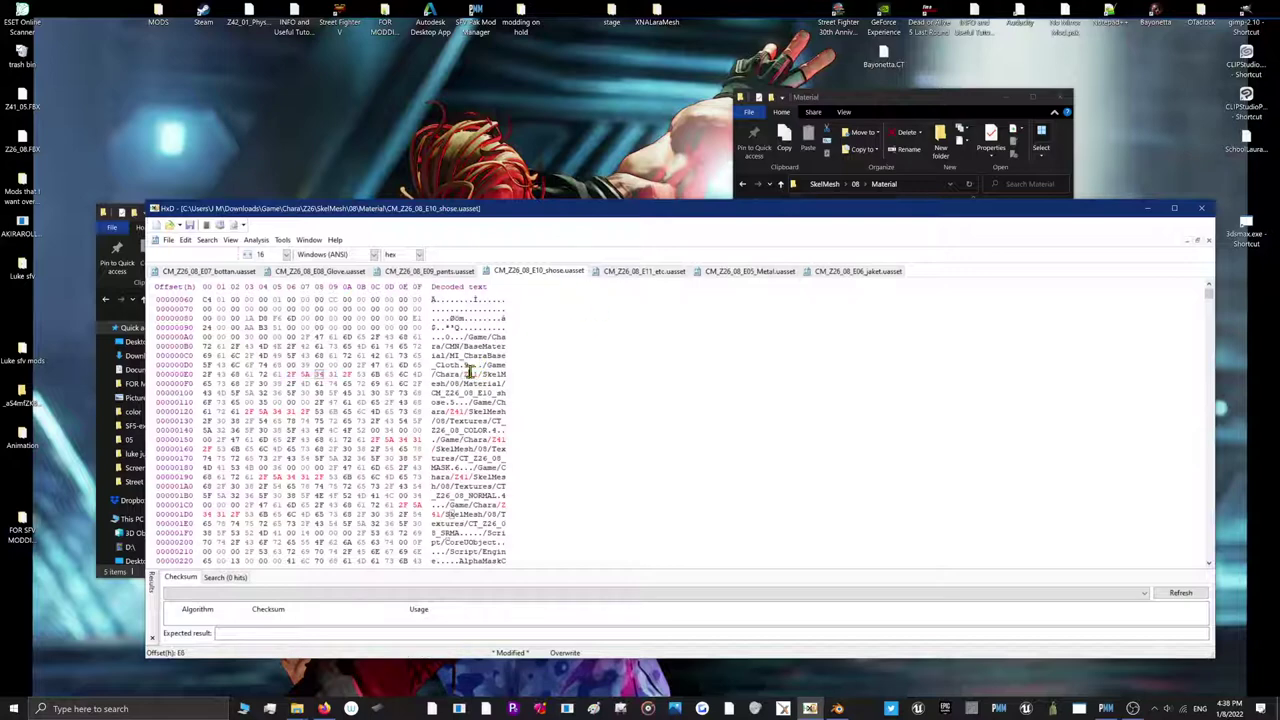
Replace every /Z26/ text string with /Z41/ in CM_Z26_08_E11_etc.uasset
{"action": "left_click", "coordinate": [648, 271]}
{"action": "left_click", "coordinate": [207, 240]}
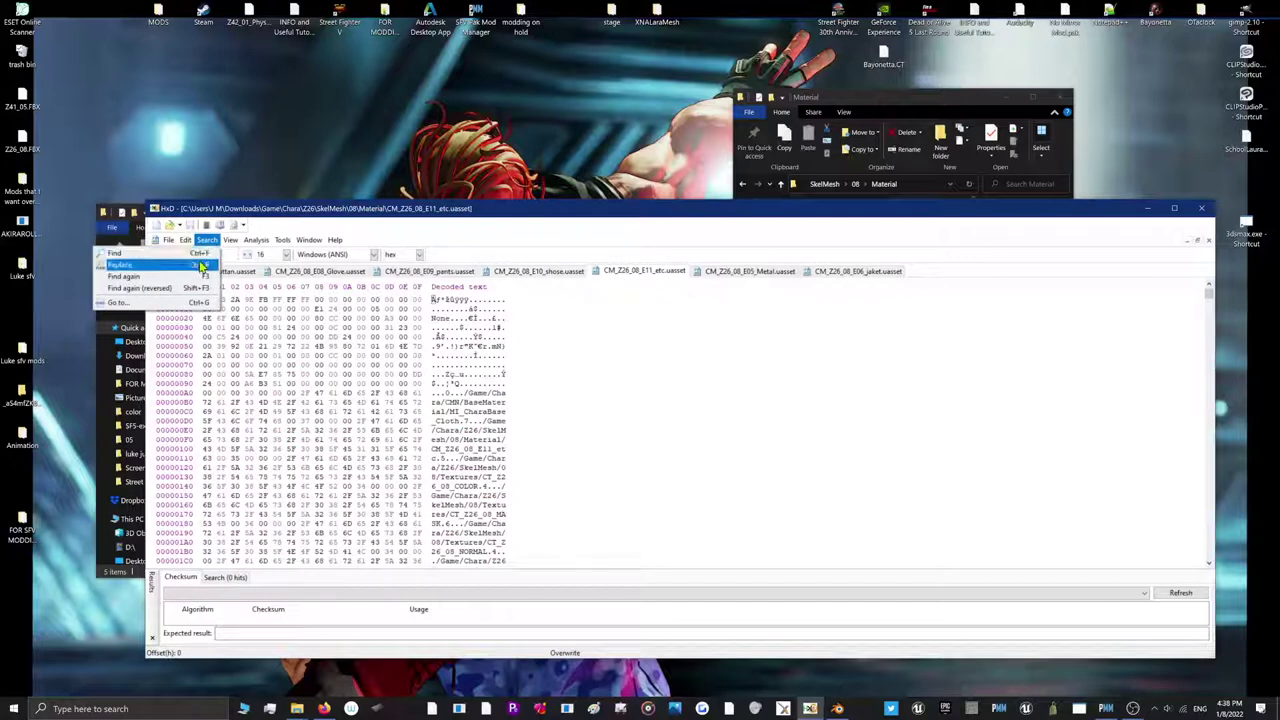
{"action": "left_click", "coordinate": [201, 265]}
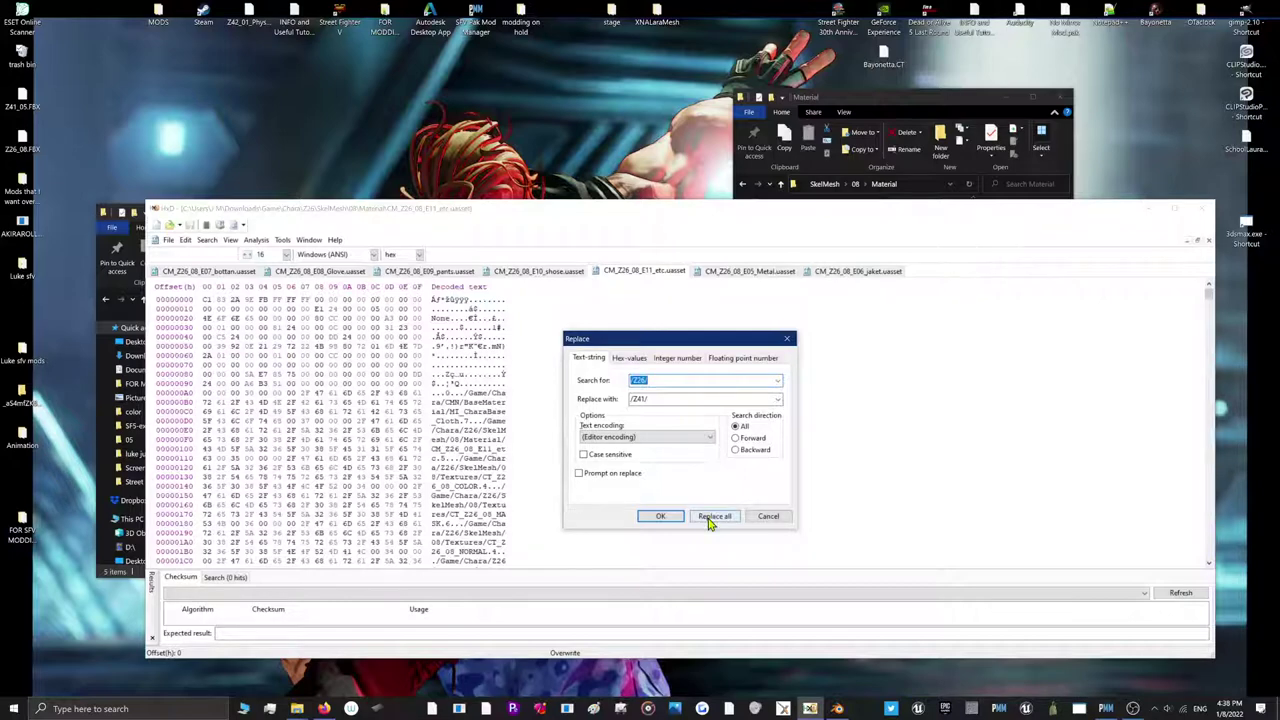
{"action": "left_click", "coordinate": [709, 517]}
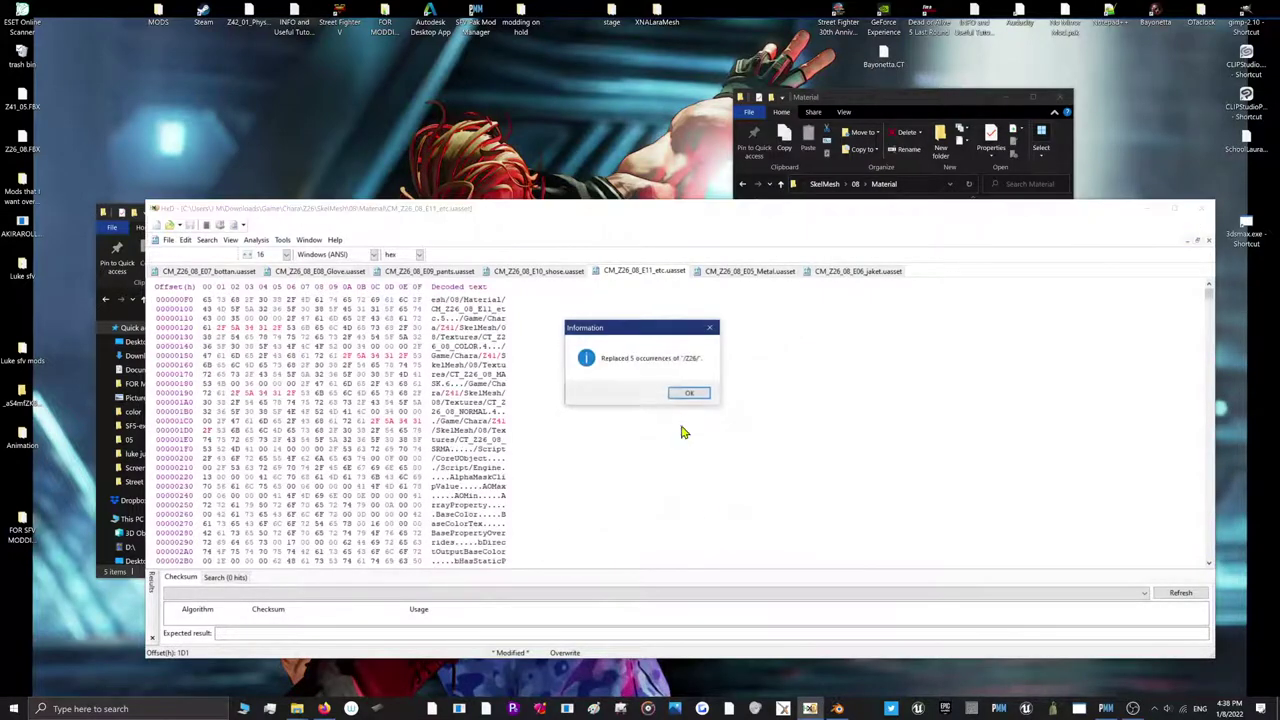
{"action": "left_click", "coordinate": [680, 393]}
Replace every /Z26/ text string with /Z41/ in CM_Z26_08_E05_Metal.uasset
{"action": "left_click", "coordinate": [731, 271]}
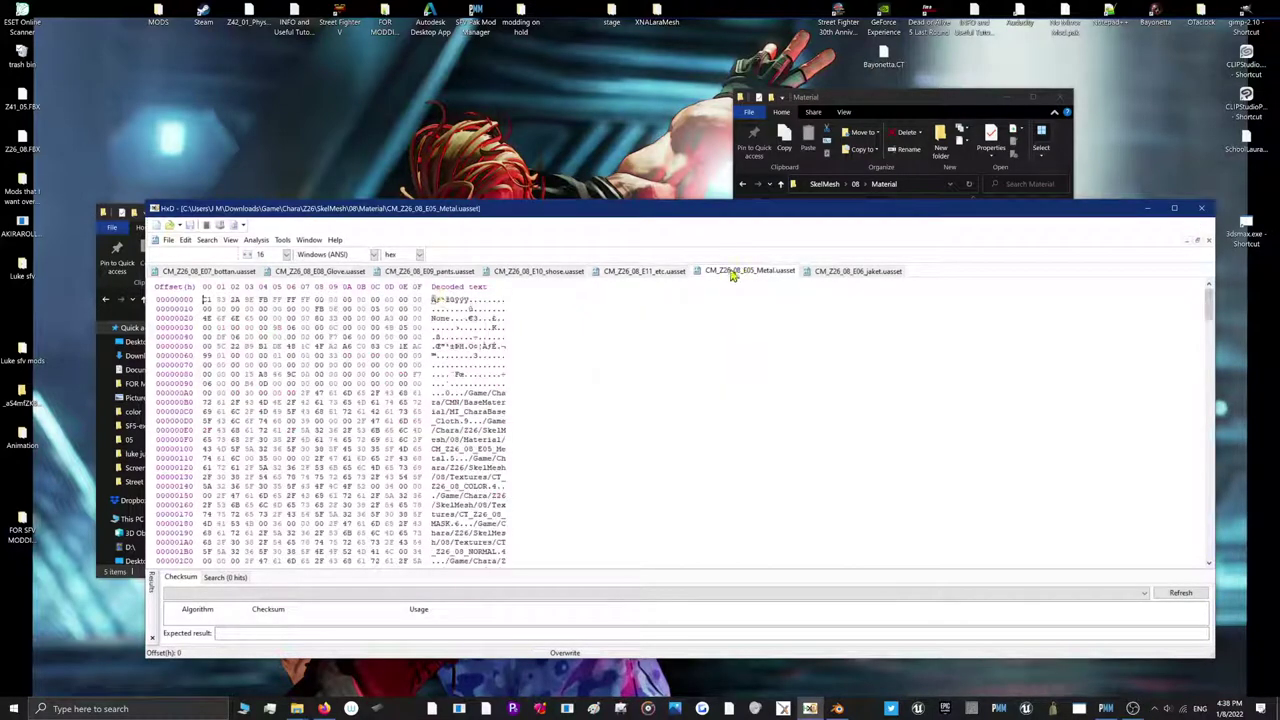
{"action": "left_click", "coordinate": [207, 240]}
{"action": "left_click", "coordinate": [200, 264]}
{"action": "left_click", "coordinate": [700, 521]}
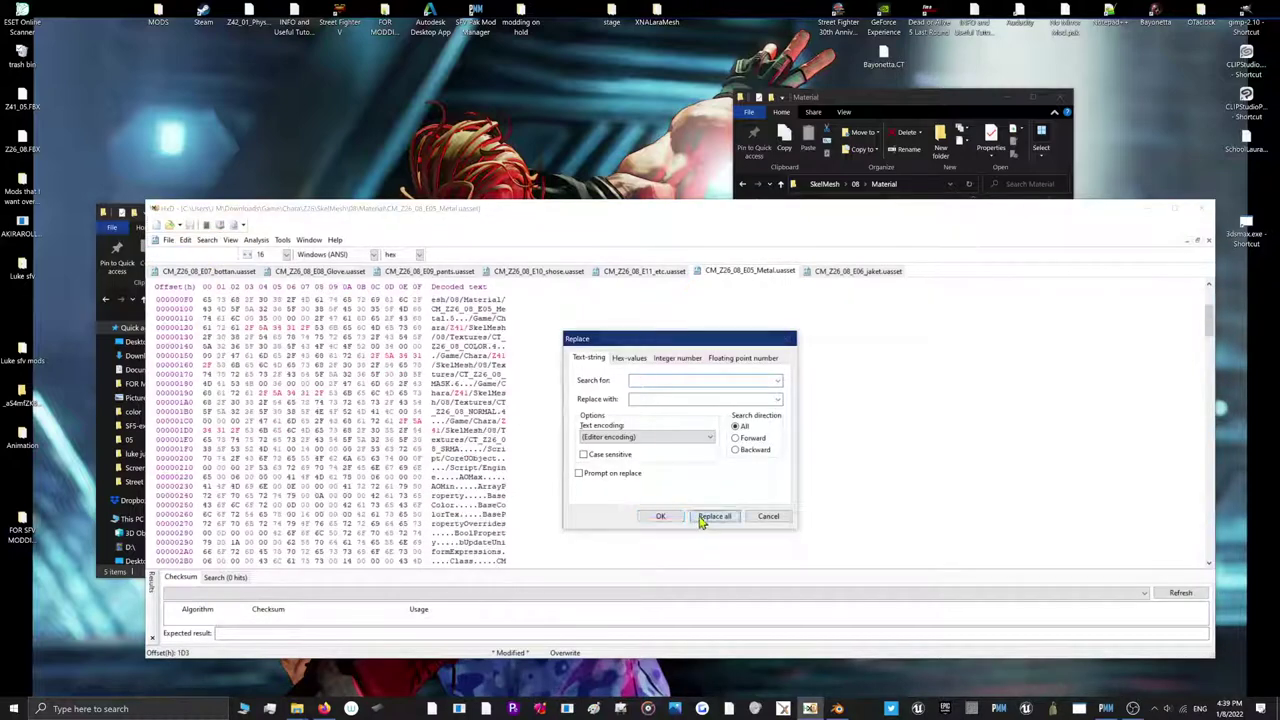
Replace every /Z26/ text string with /Z41/ in CM_Z26_08_E06_jaket.uasset
{"action": "left_click", "coordinate": [684, 392]}
{"action": "left_click", "coordinate": [842, 271]}
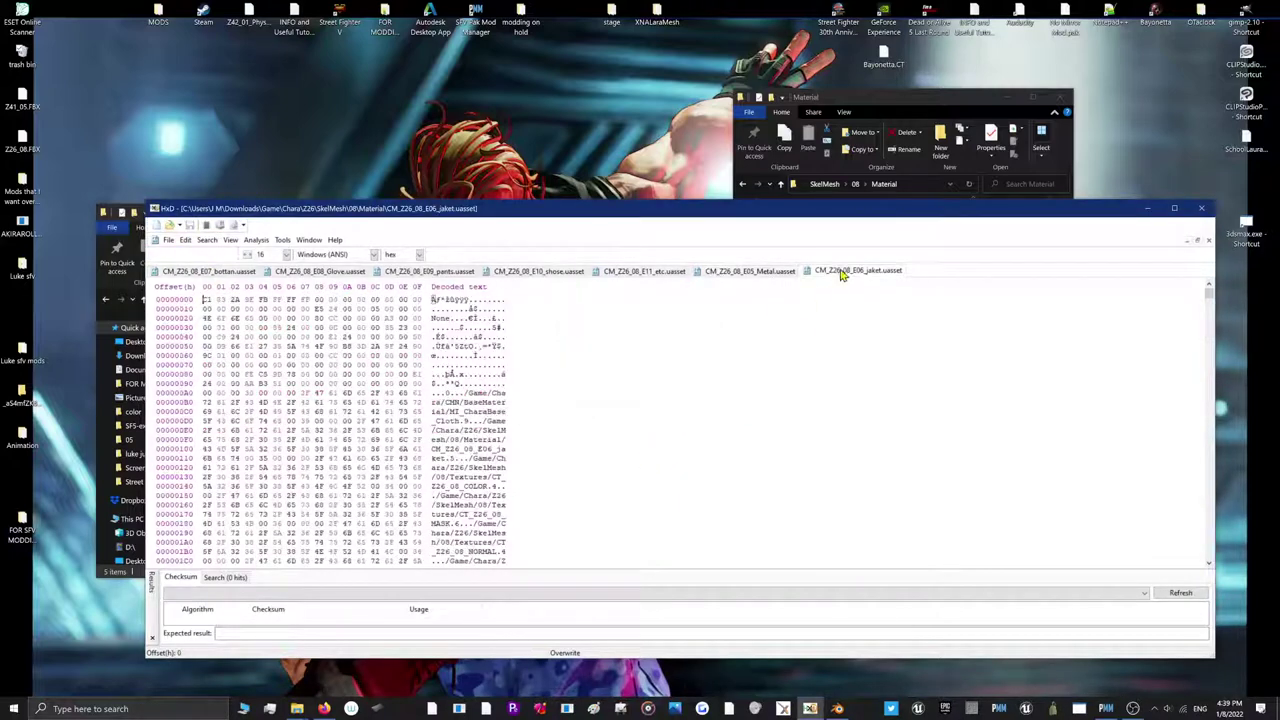
{"action": "left_click", "coordinate": [206, 240]}
{"action": "left_click", "coordinate": [190, 262]}
{"action": "left_click", "coordinate": [709, 517]}
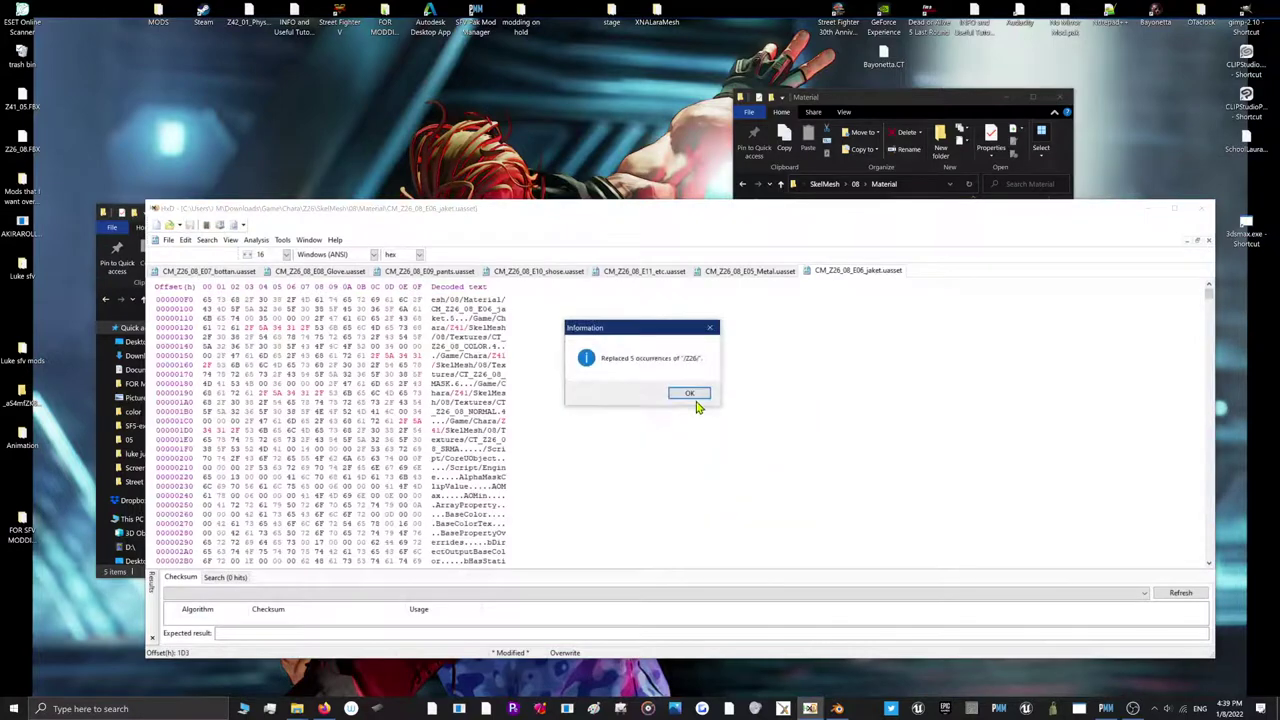
{"action": "left_click", "coordinate": [690, 395]}
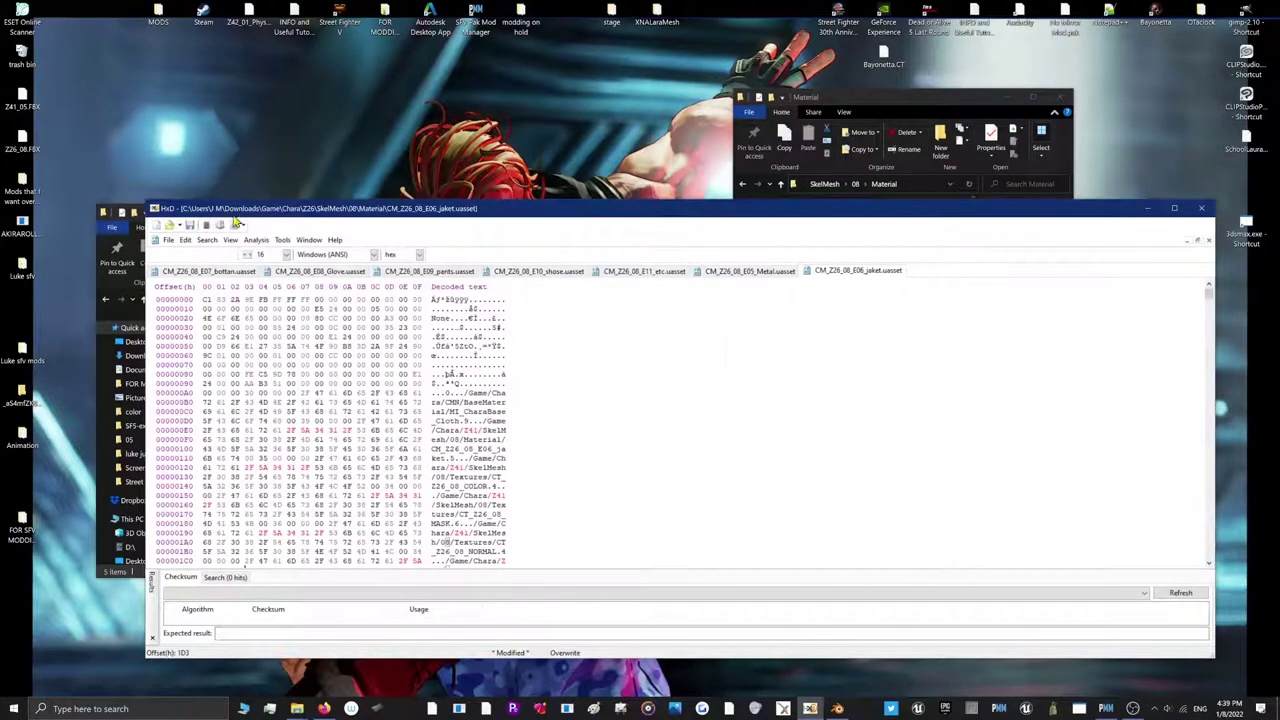
Replace every /08/ text string with /05/ in CM_Z26_08_E07_bottan.uasset, matching the mod's SkelMesh folder name, and save the file
{"action": "left_click", "coordinate": [172, 272]}
{"action": "left_click", "coordinate": [206, 240]}
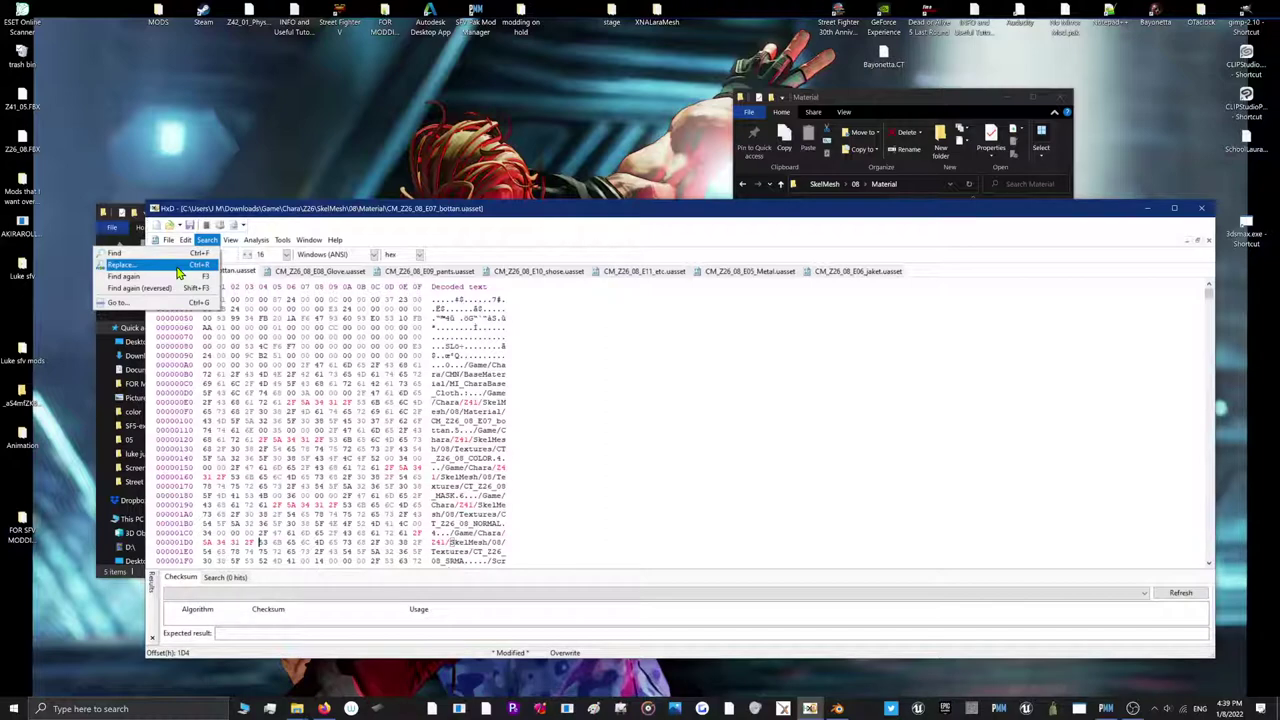
{"action": "left_click", "coordinate": [178, 268]}
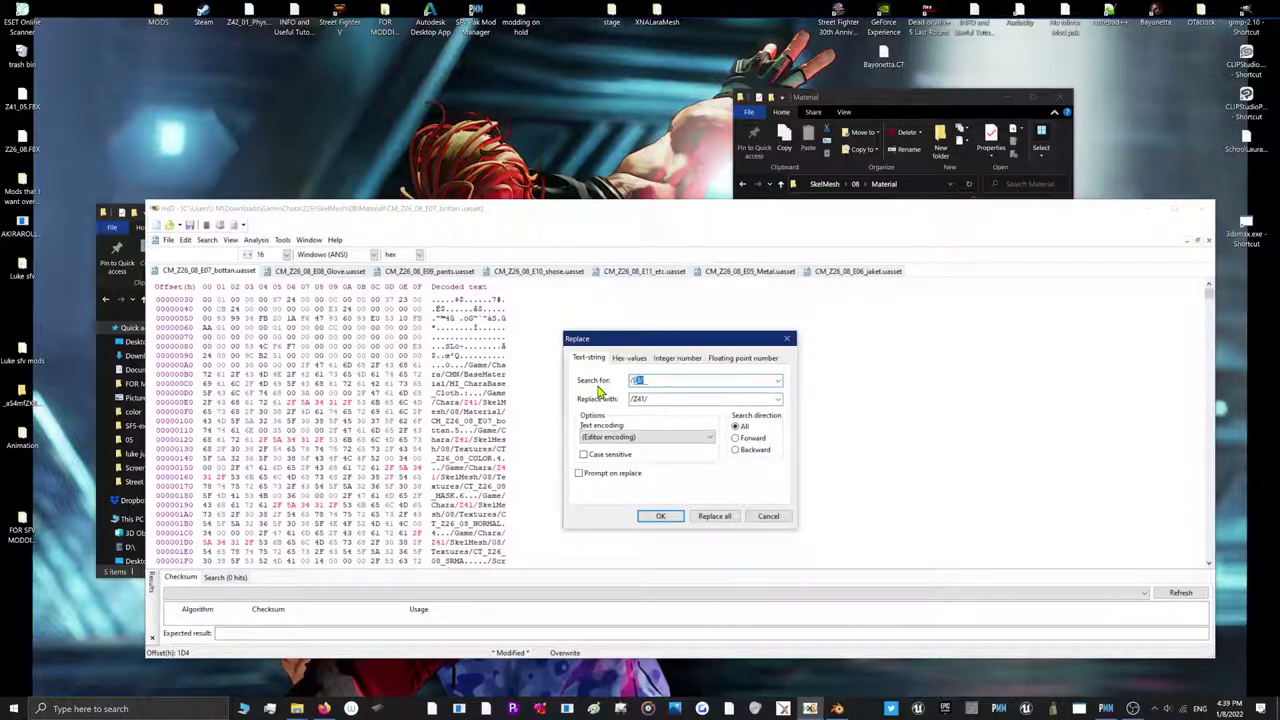
{"action": "double_click", "coordinate": [670, 398]}
{"action": "left_click", "coordinate": [128, 212]}
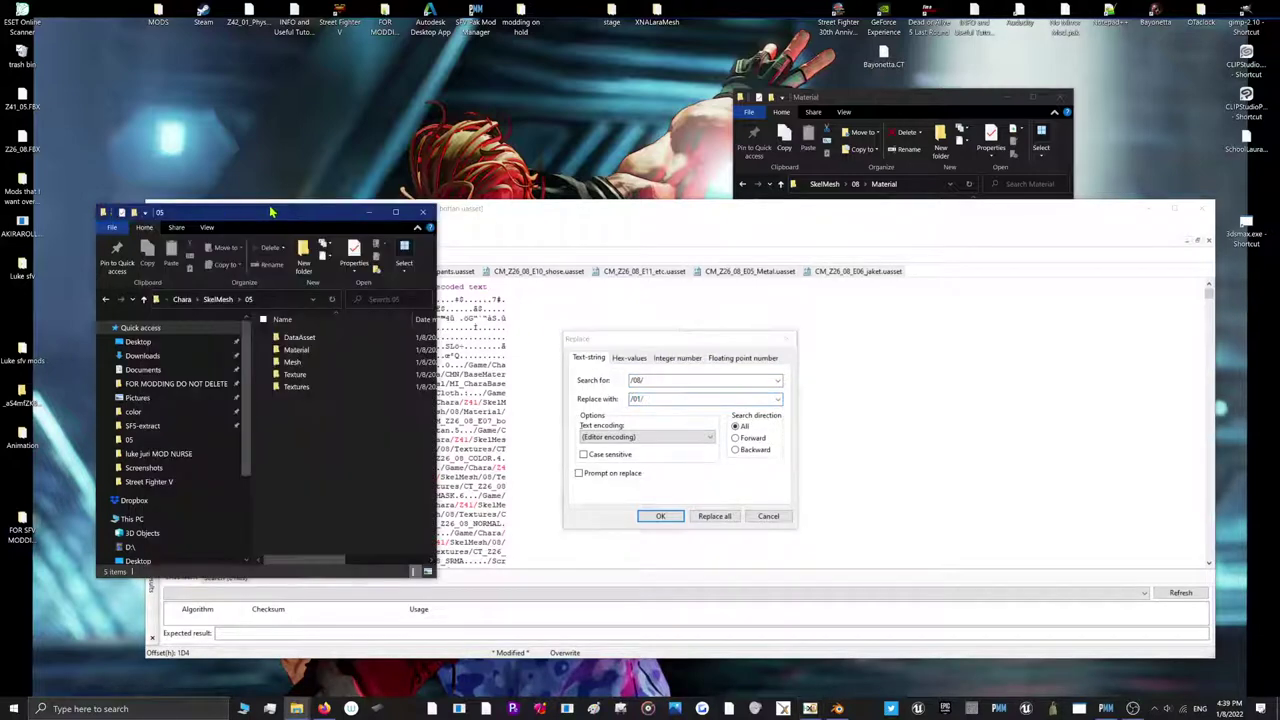
{"action": "left_click", "coordinate": [662, 398]}
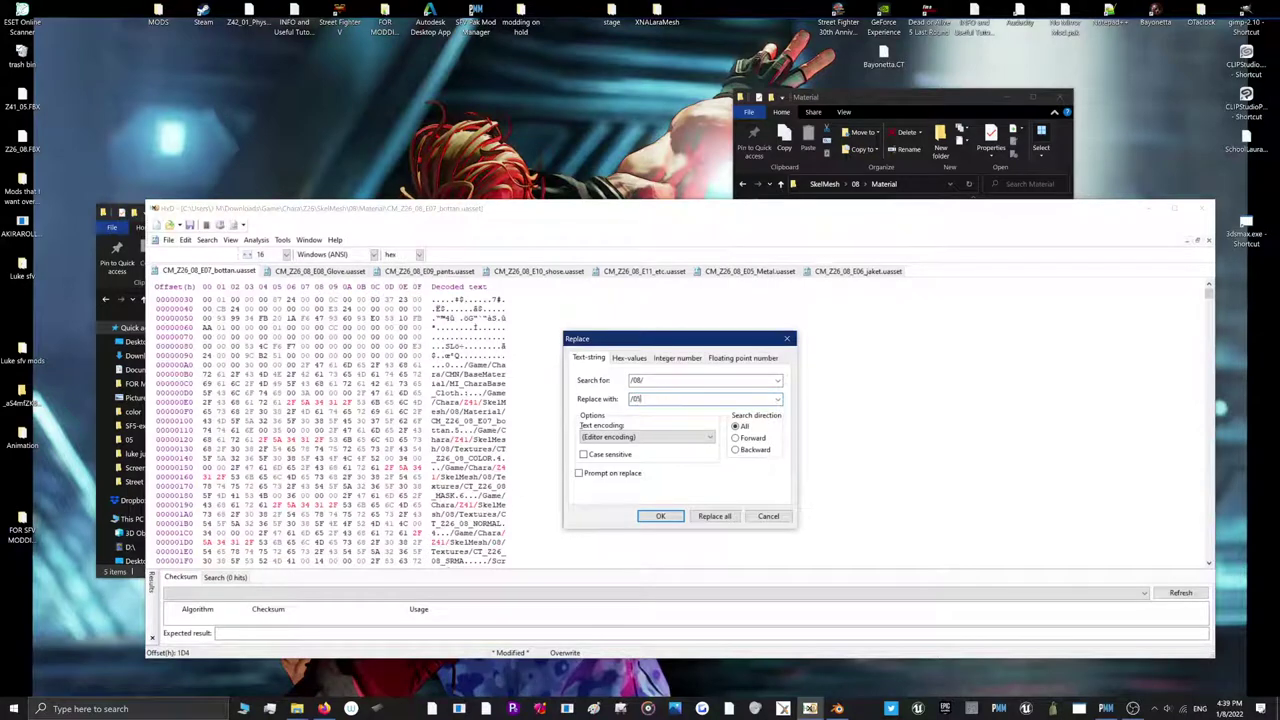
{"action": "left_click", "coordinate": [716, 516]}
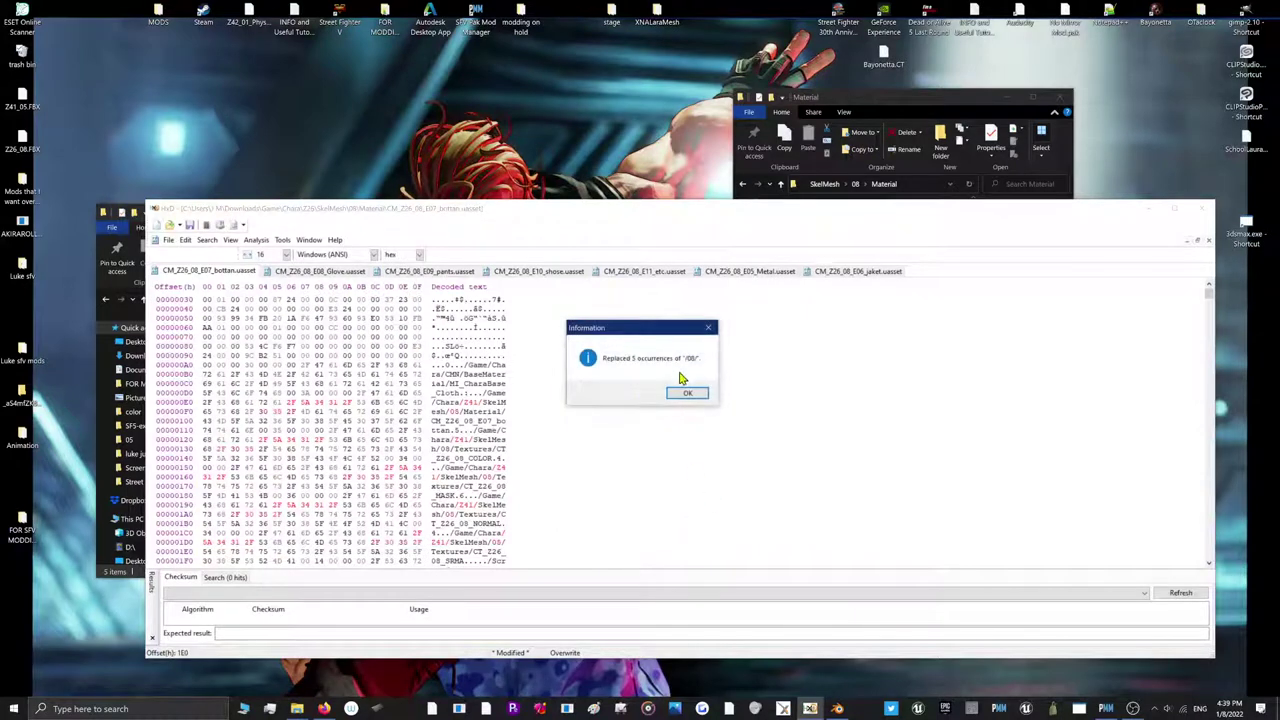
{"action": "left_click", "coordinate": [688, 396]}
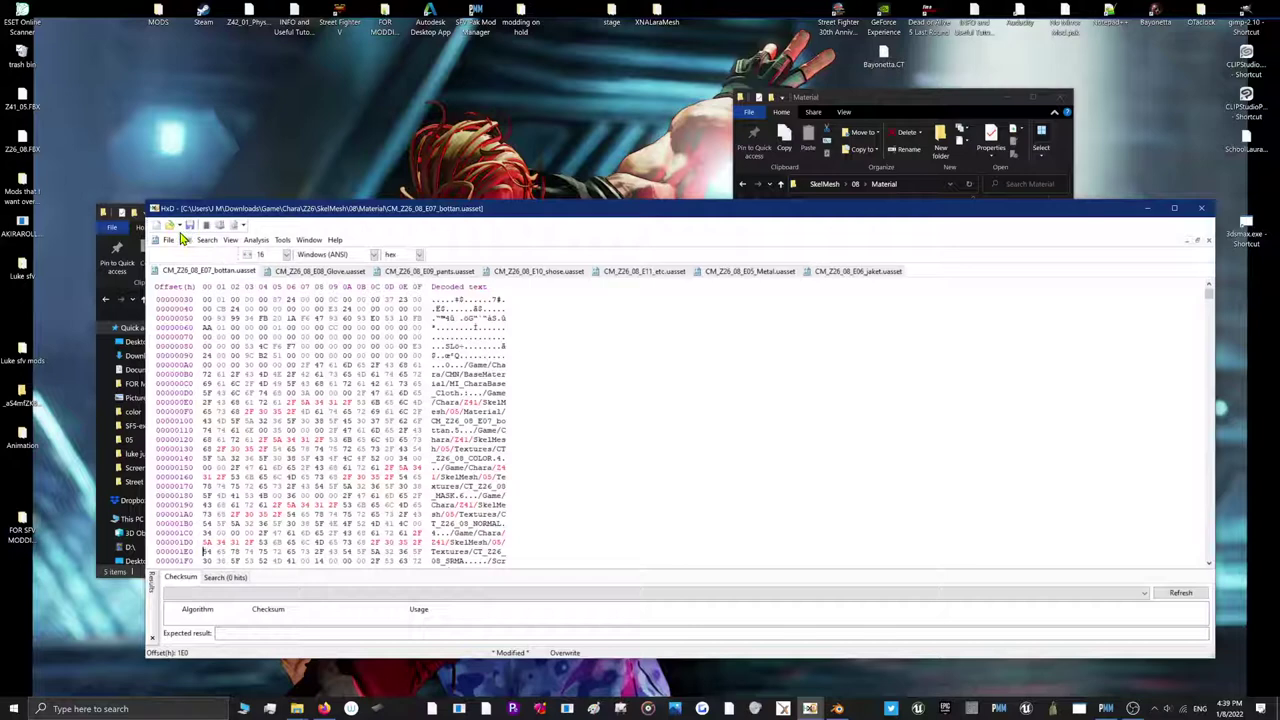
Replace every /08/ text string with /05/ in CM_Z26_08_E08_Glove.uasset and save the file
{"action": "left_click", "coordinate": [303, 279]}
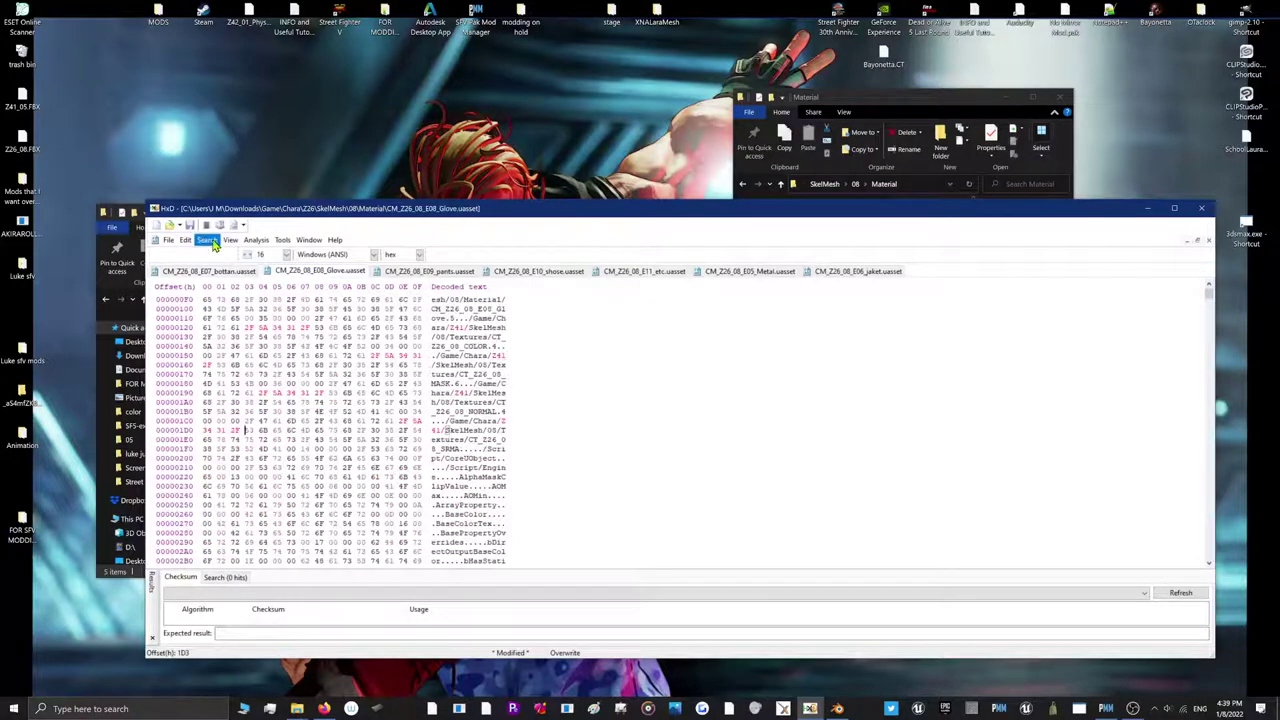
{"action": "left_click", "coordinate": [207, 240]}
{"action": "left_click", "coordinate": [190, 272]}
{"action": "left_click", "coordinate": [716, 516]}
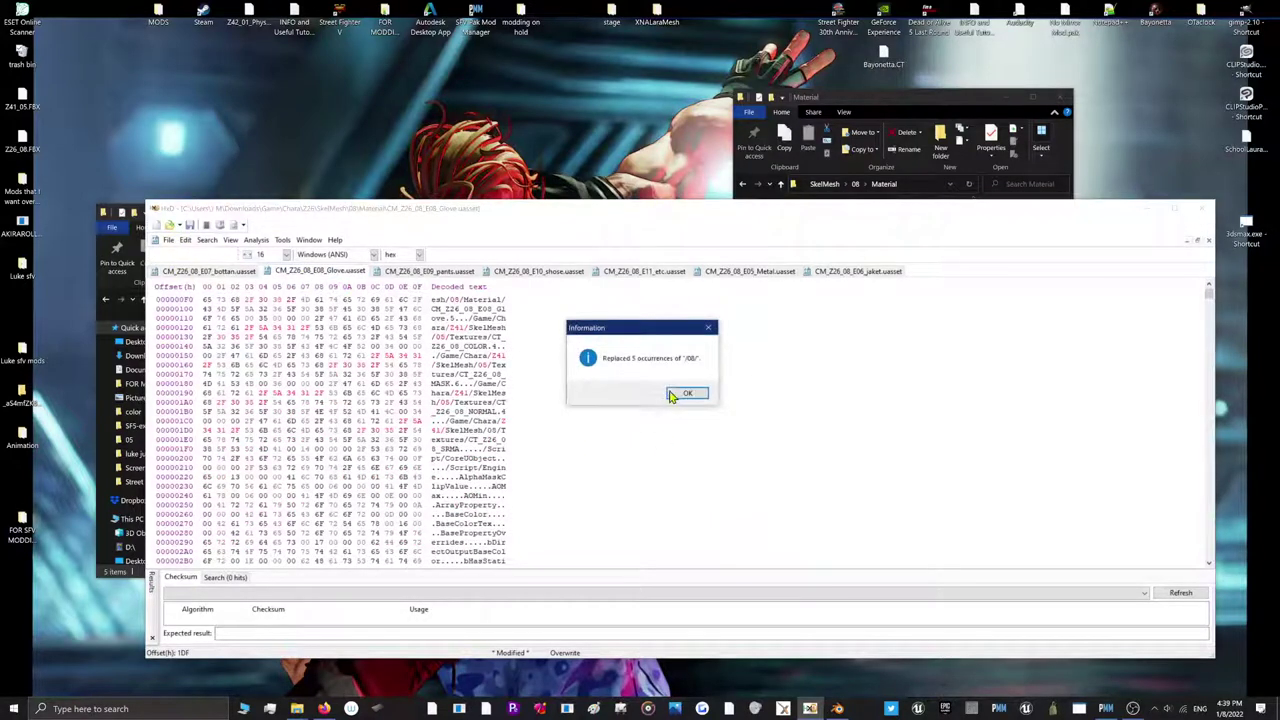
{"action": "left_click", "coordinate": [675, 394]}
Replace every /08/ text string with /05/ in CM_Z26_08_E09_pants.uasset and save the file
{"action": "left_click", "coordinate": [427, 275]}
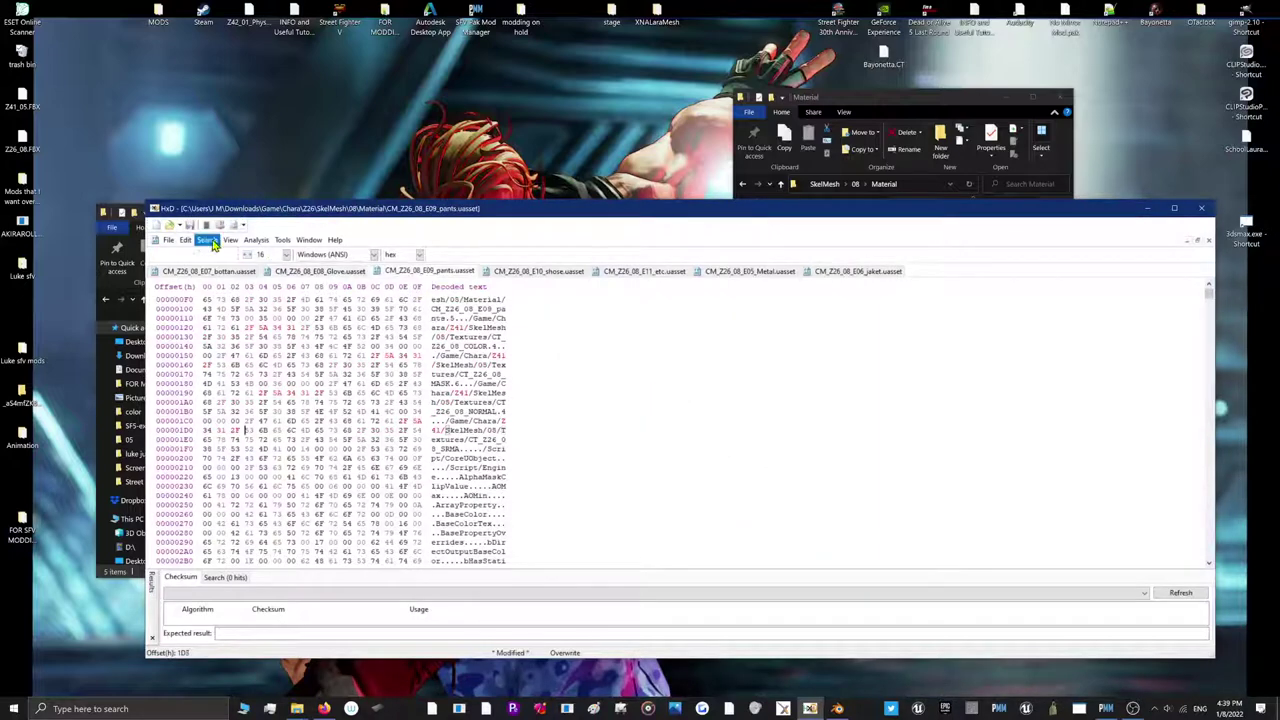
{"action": "left_click", "coordinate": [207, 240]}
{"action": "left_click", "coordinate": [199, 266]}
{"action": "left_click", "coordinate": [714, 521]}
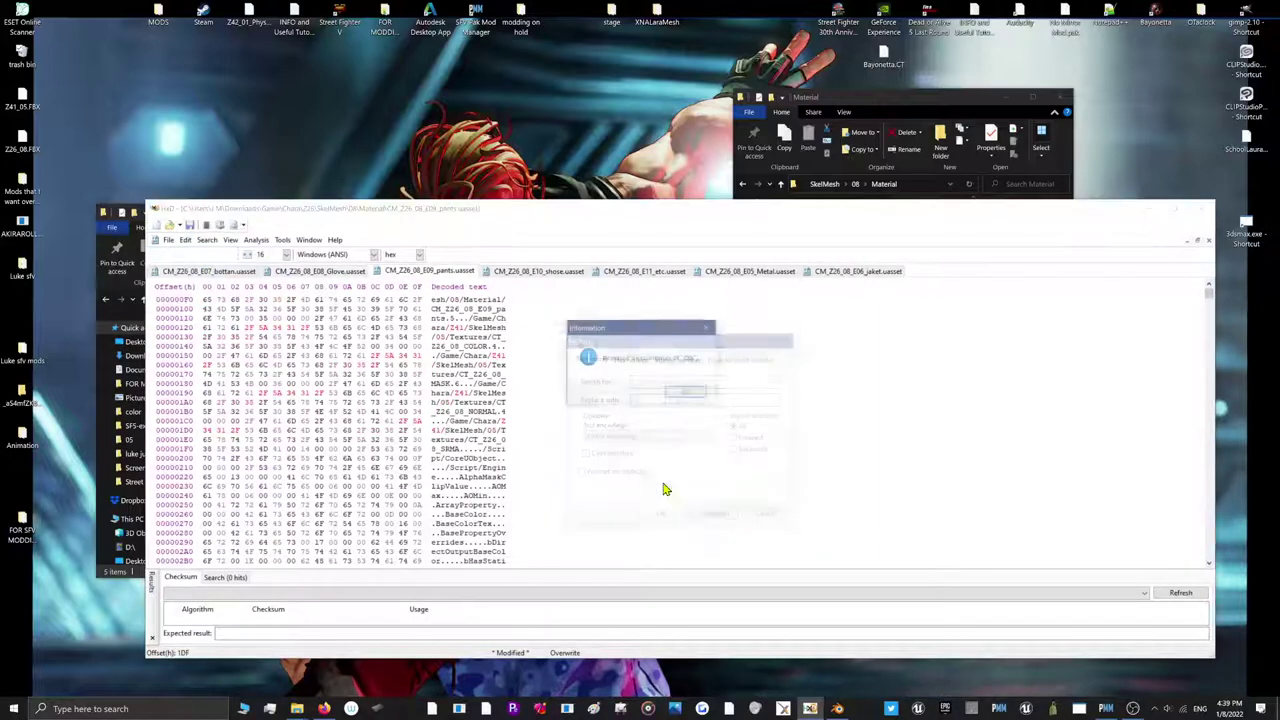
{"action": "left_click", "coordinate": [676, 396]}
{"action": "left_click", "coordinate": [190, 226]}
Replace every /08/ text string with /05/ in CM_Z26_08_E10_shose.uasset and save the file
{"action": "left_click", "coordinate": [538, 271]}
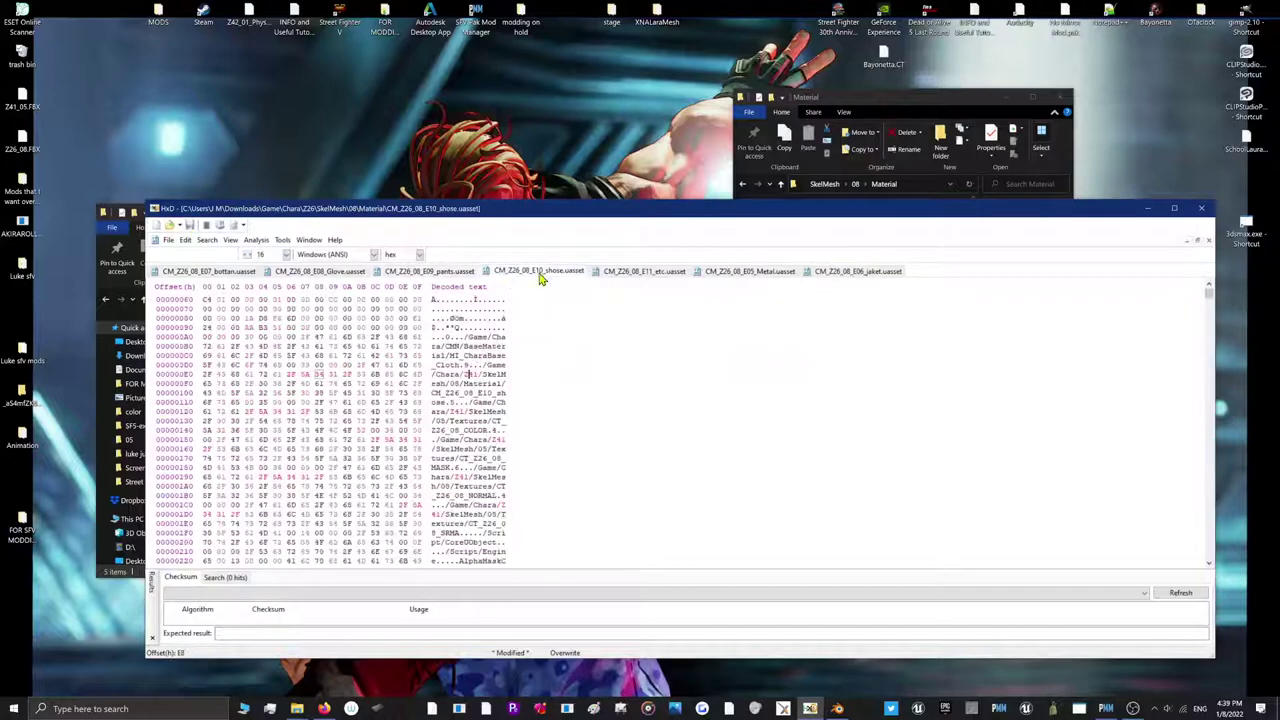
{"action": "left_click", "coordinate": [207, 240]}
{"action": "left_click", "coordinate": [199, 266]}
{"action": "left_click", "coordinate": [714, 521]}
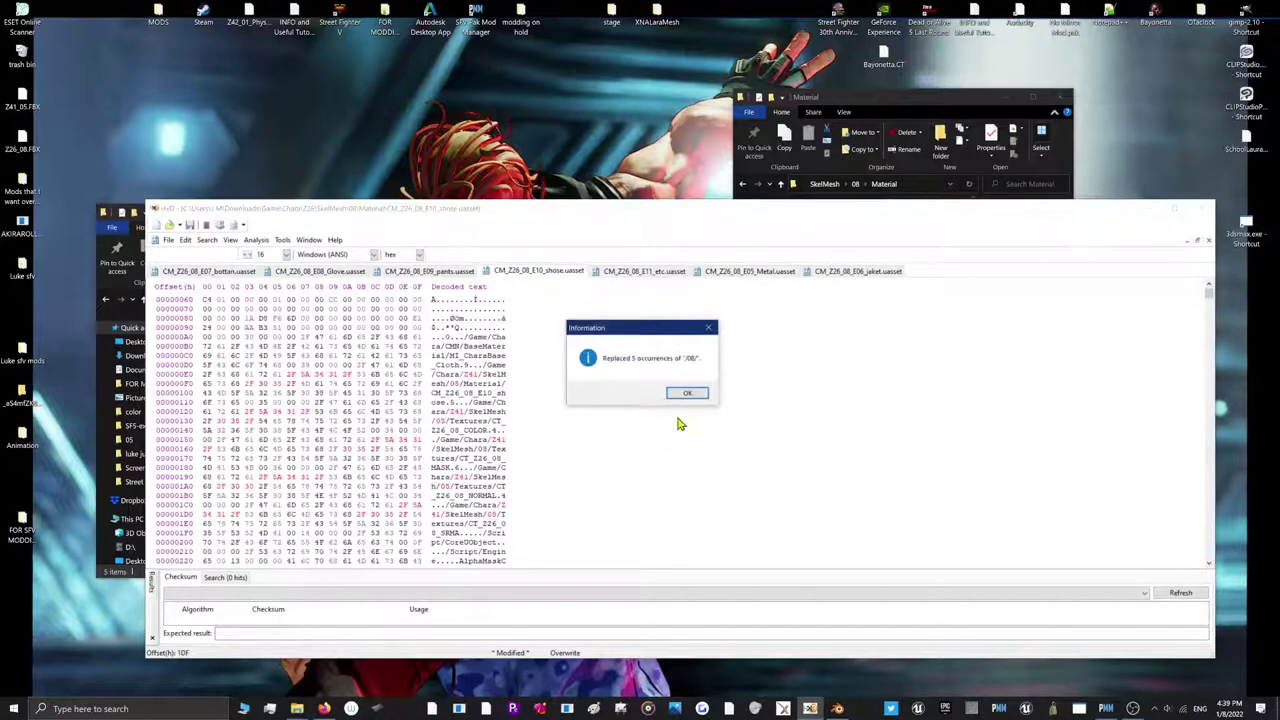
{"action": "left_click", "coordinate": [686, 396]}
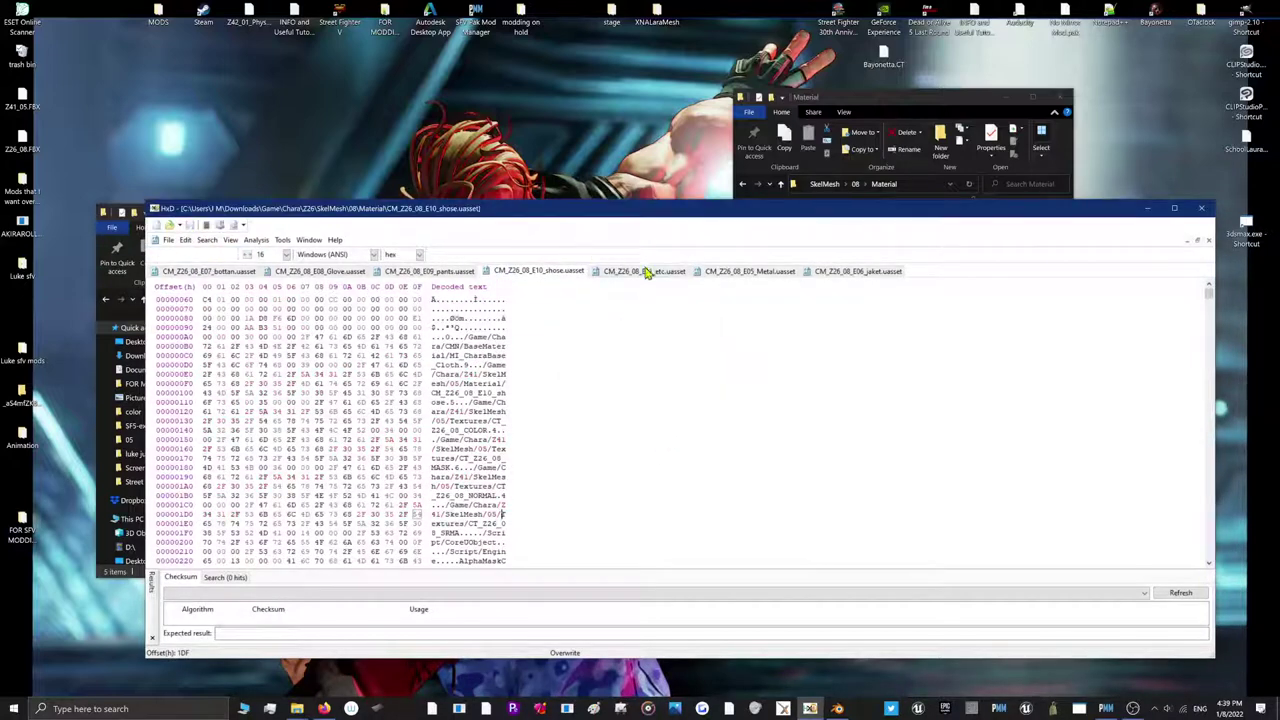
Replace every /08/ text string with /05/ in CM_Z26_08_E11_etc.uasset and save the file
{"action": "left_click", "coordinate": [647, 271]}
{"action": "left_click", "coordinate": [207, 240]}
{"action": "left_click", "coordinate": [199, 266]}
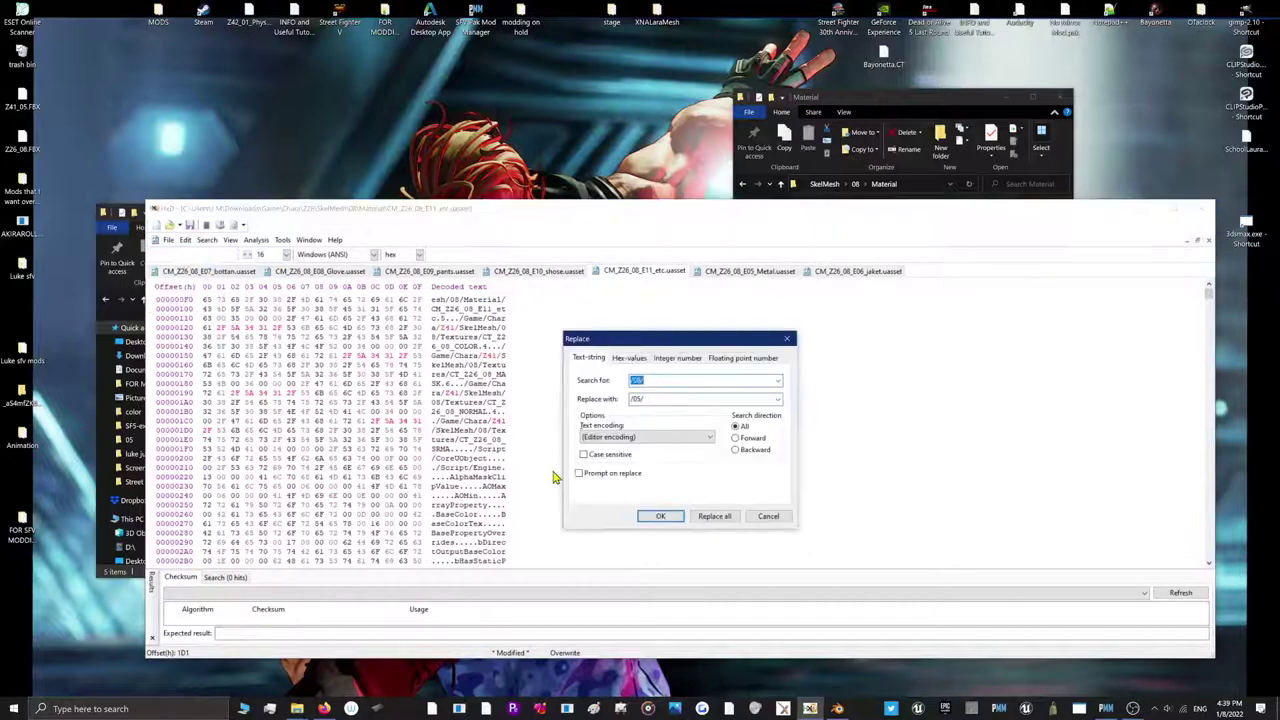
{"action": "left_click", "coordinate": [714, 516]}
{"action": "left_click", "coordinate": [680, 396]}
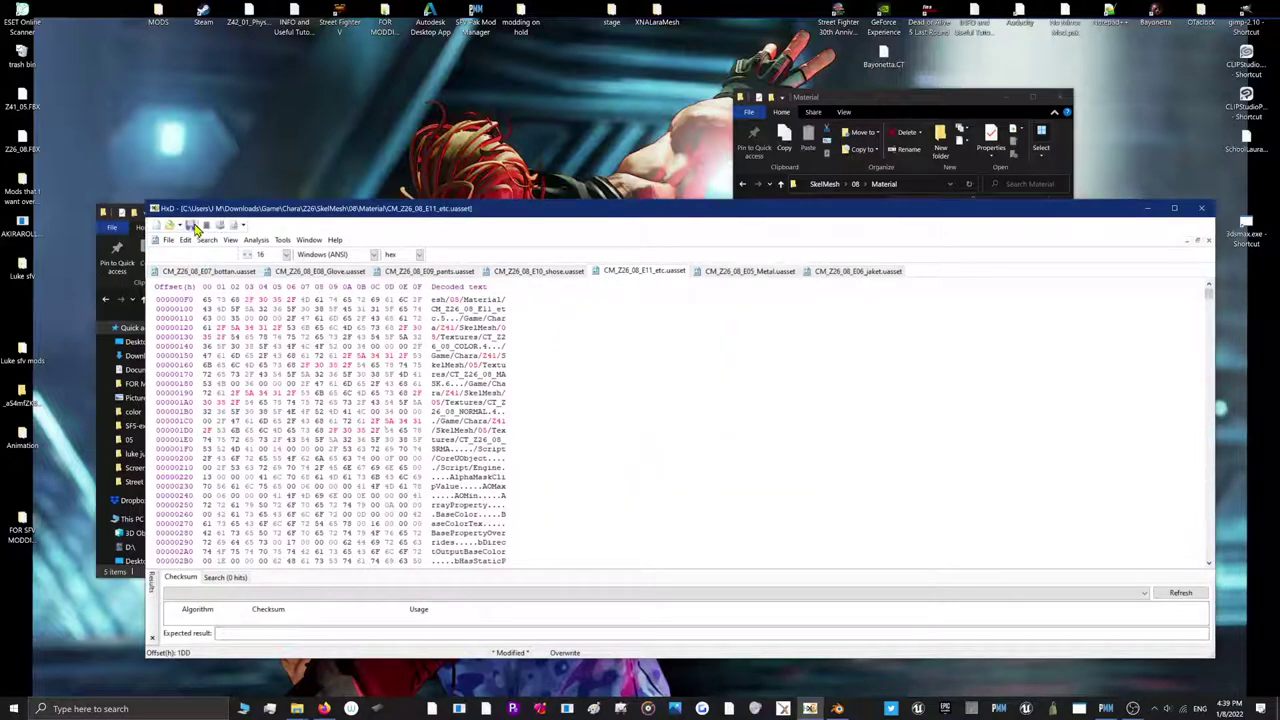
{"action": "left_click", "coordinate": [192, 226]}
Replace every /08/ text string with /05/ in CM_Z26_08_E05_Metal.uasset and save the file
{"action": "left_click", "coordinate": [716, 272]}
{"action": "left_click", "coordinate": [207, 240]}
{"action": "left_click", "coordinate": [199, 266]}
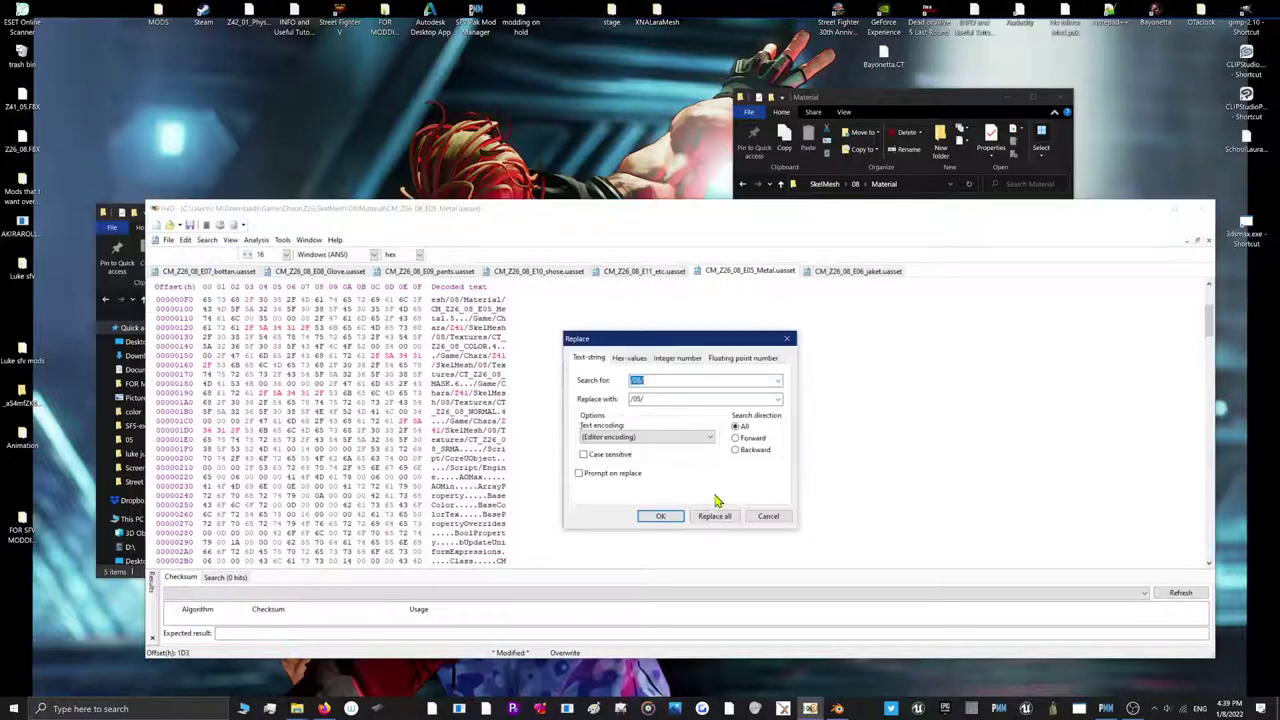
{"action": "left_click", "coordinate": [714, 516]}
{"action": "left_click", "coordinate": [681, 392]}
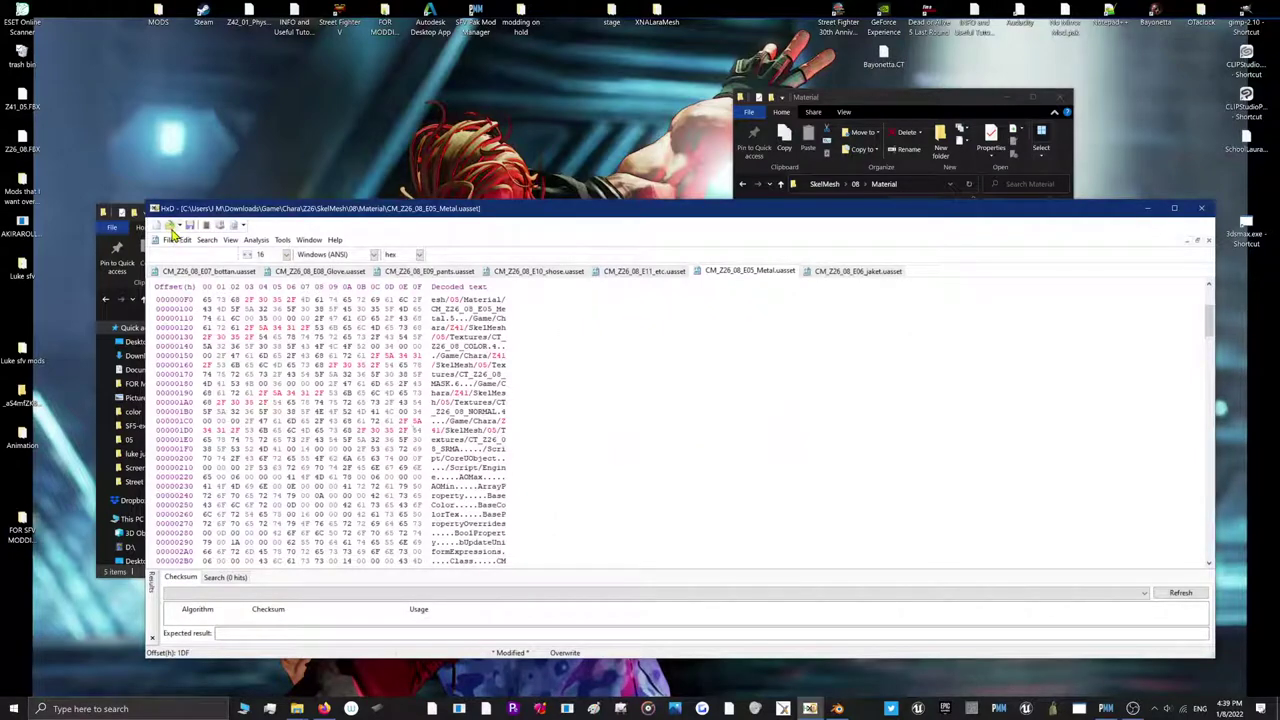
{"action": "left_click", "coordinate": [190, 226]}
Replace every /08/ text string with /05/ in CM_Z26_08_E06_jaket.uasset, save the file and close the hex editor
{"action": "left_click", "coordinate": [856, 271]}
{"action": "left_click", "coordinate": [207, 240]}
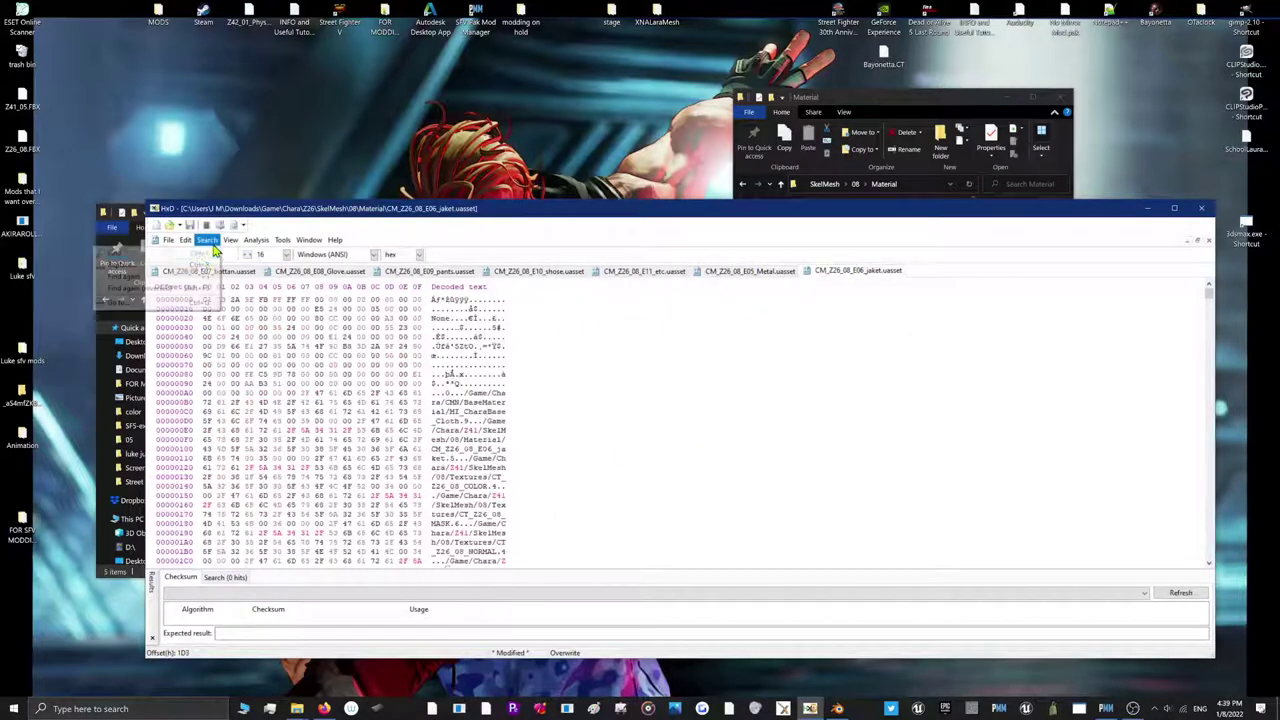
{"action": "left_click", "coordinate": [199, 266]}
{"action": "left_click", "coordinate": [714, 516]}
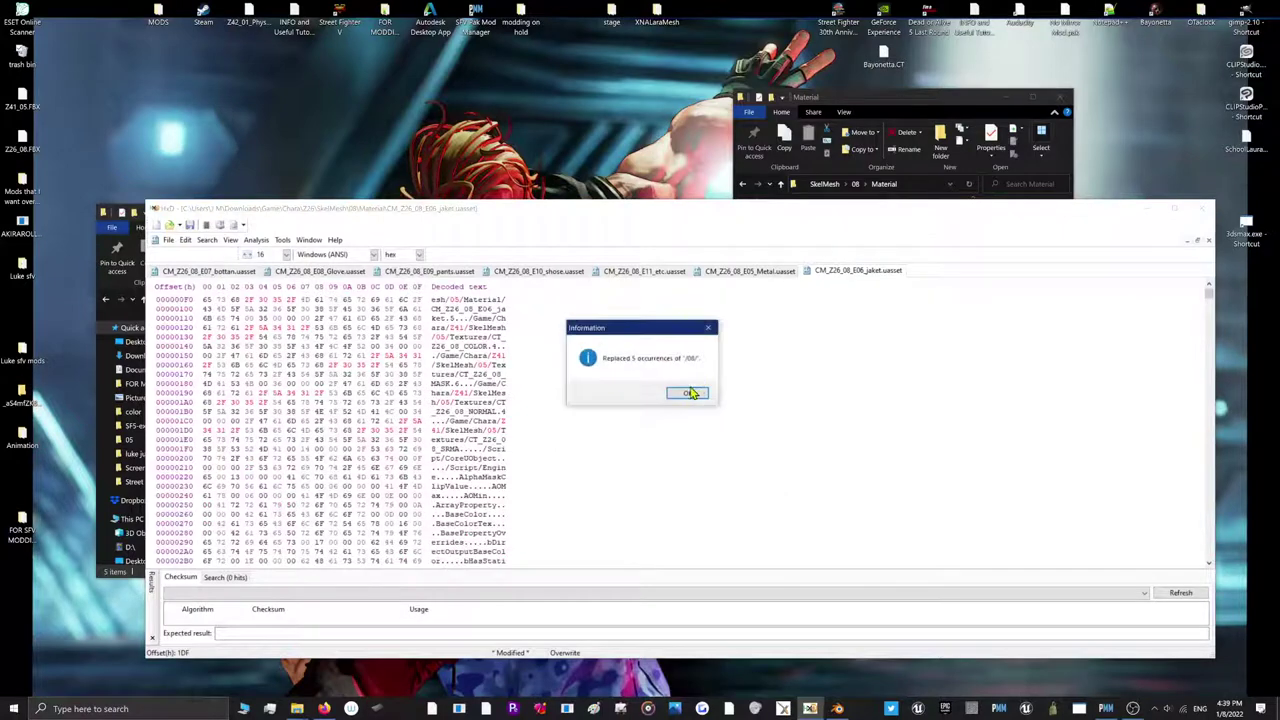
{"action": "left_click", "coordinate": [686, 392]}
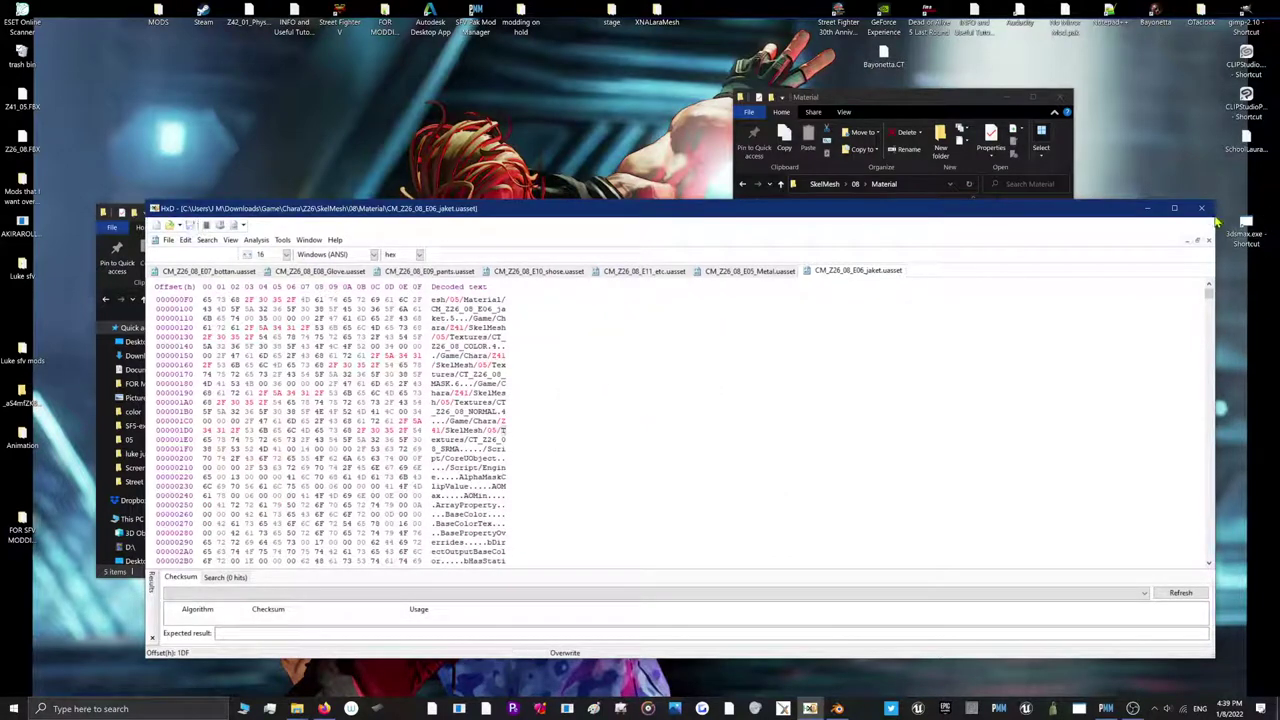
{"action": "left_click", "coordinate": [1201, 208]}
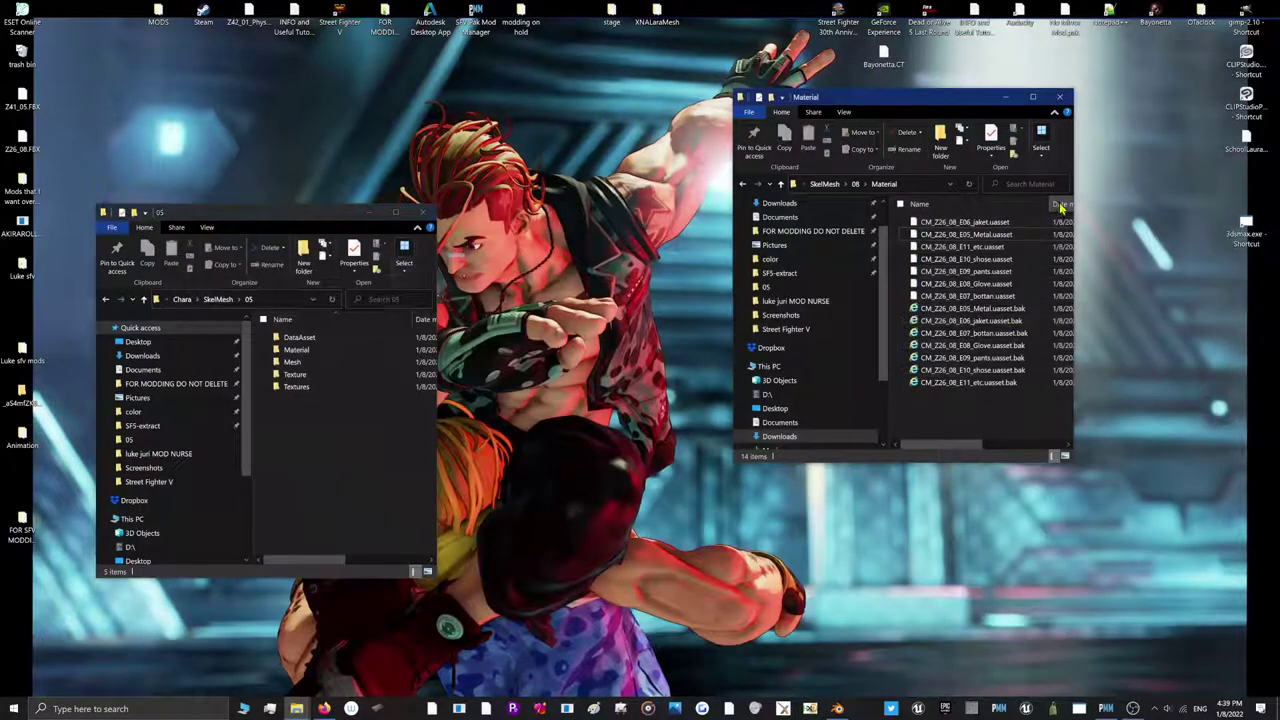
Delete the .bak backups and move the seven edited CM_Z26_08 .uasset files into the Material folder of the mod's 05 folder
{"action": "left_click_drag", "start_coordinate": [967, 413], "coordinate": [354, 357]}
{"action": "right_click", "coordinate": [966, 318]}
{"action": "left_click", "coordinate": [838, 491]}
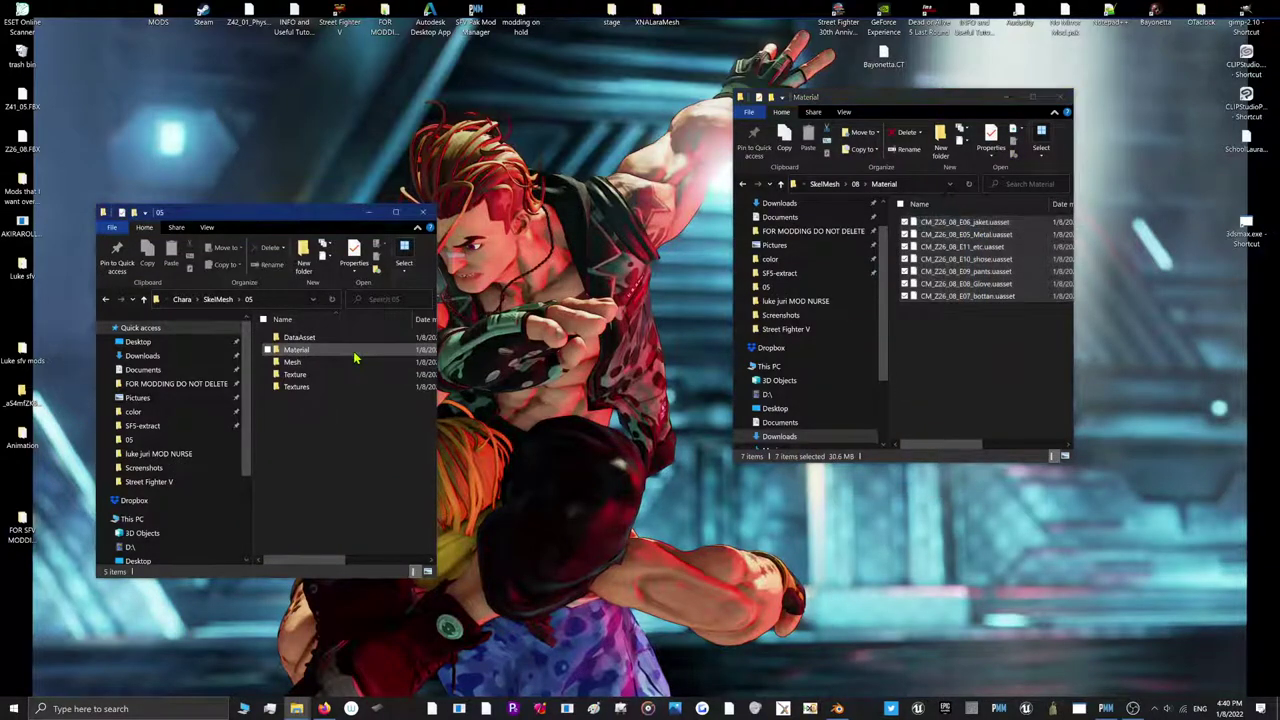
Switch to Blender and put the Z41_05 mesh into Edit Mode with its material list in view
{"action": "left_click", "coordinate": [838, 708]}
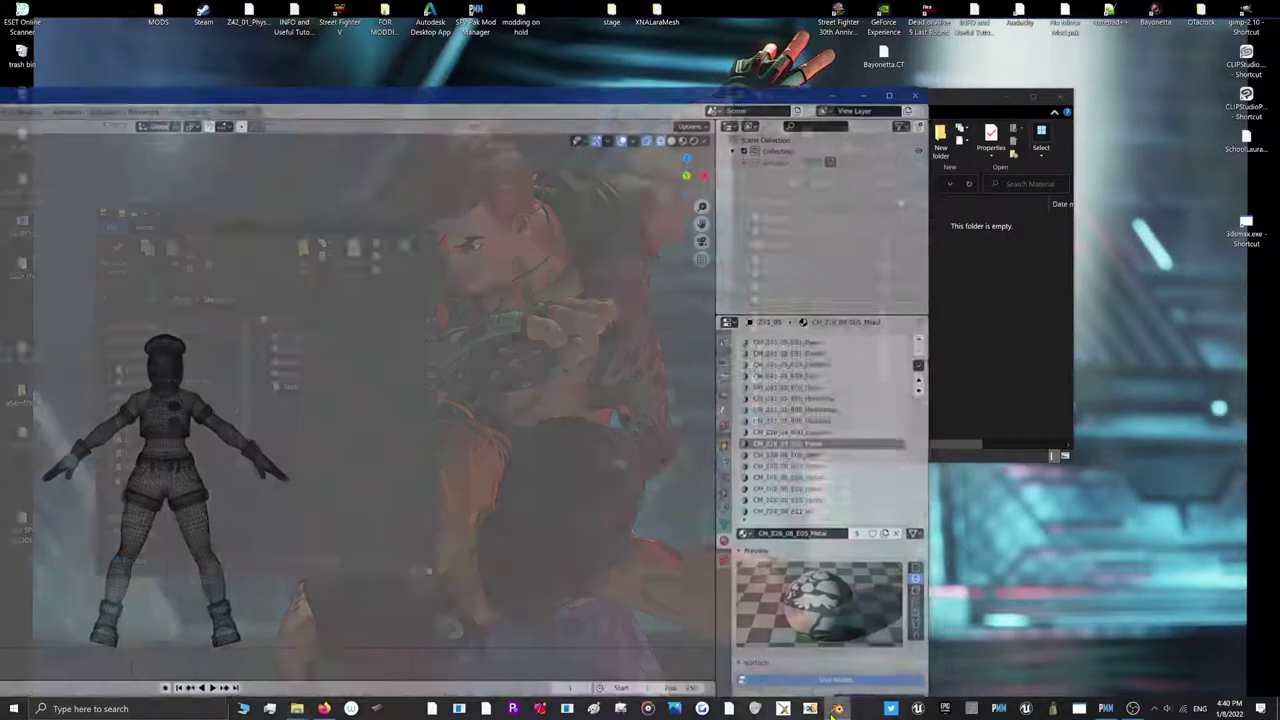
{"action": "double_click", "coordinate": [420, 72]}
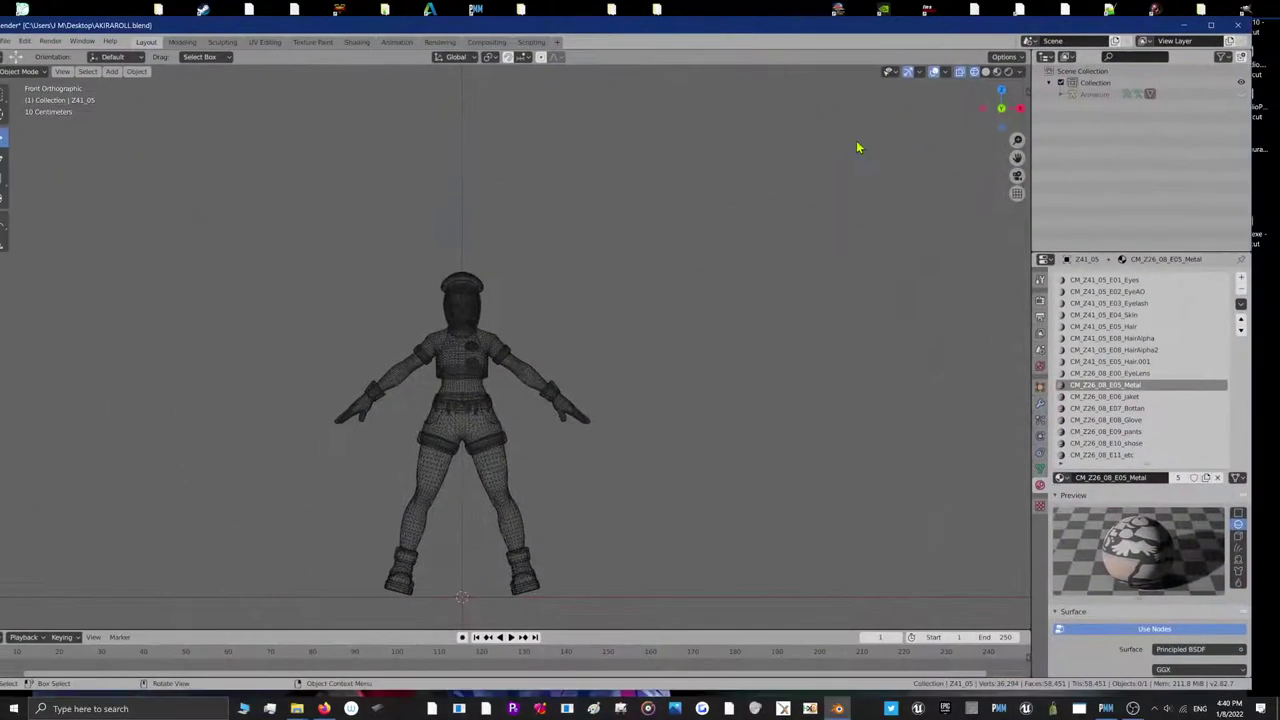
{"action": "scroll", "coordinate": [1090, 436], "scroll_direction": "down", "scroll_amount": 1}
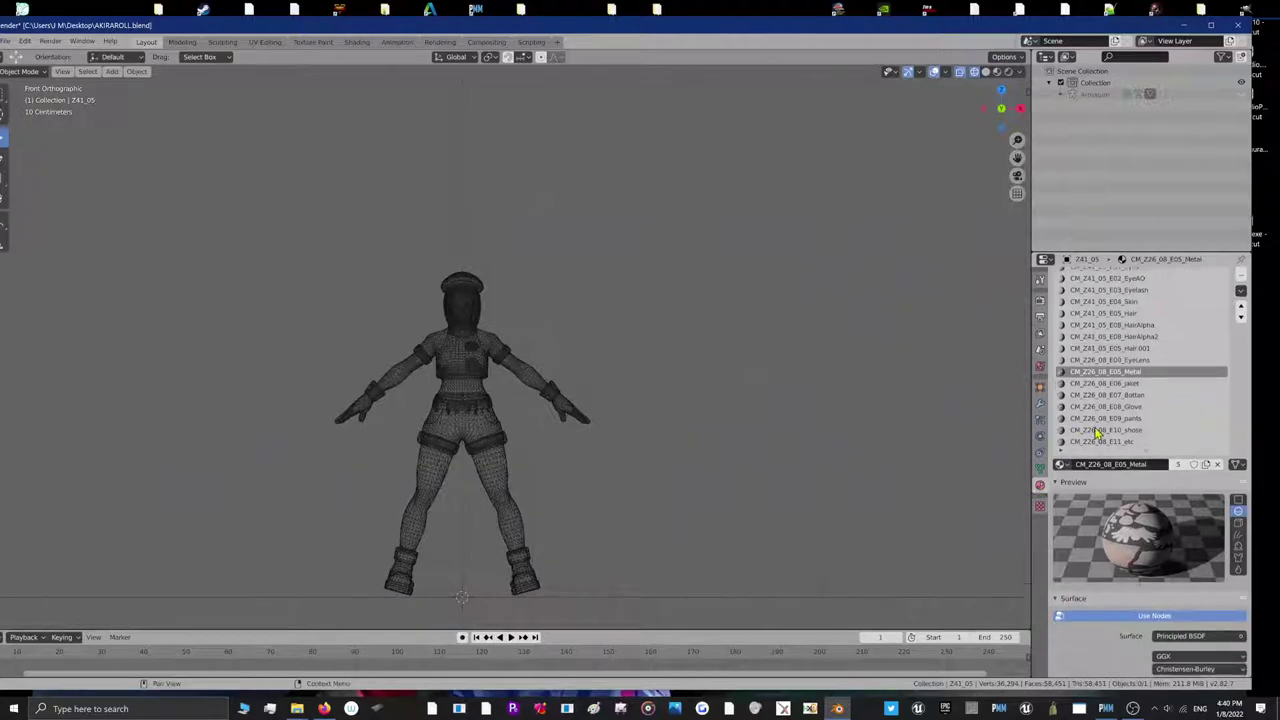
{"action": "left_click_drag", "start_coordinate": [132, 27], "coordinate": [252, 50]}
{"action": "left_click", "coordinate": [113, 95]}
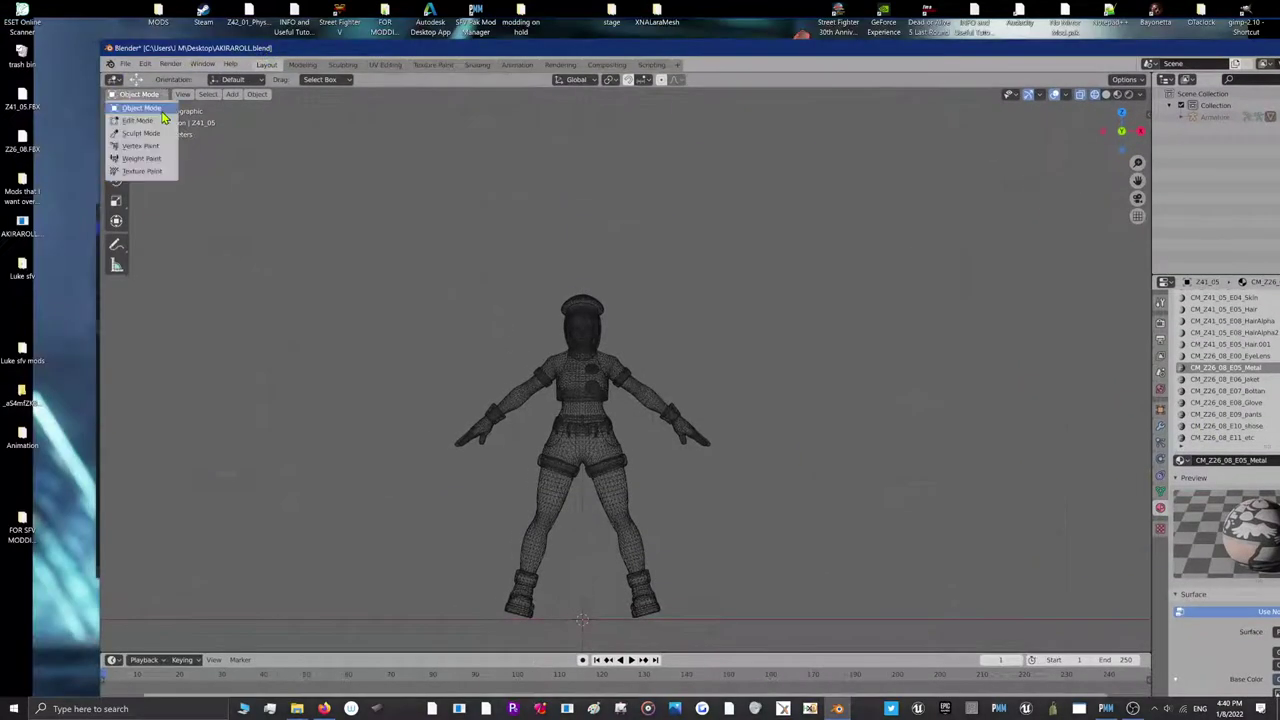
{"action": "left_click", "coordinate": [160, 112]}
{"action": "left_click_drag", "start_coordinate": [500, 47], "coordinate": [354, 39]}
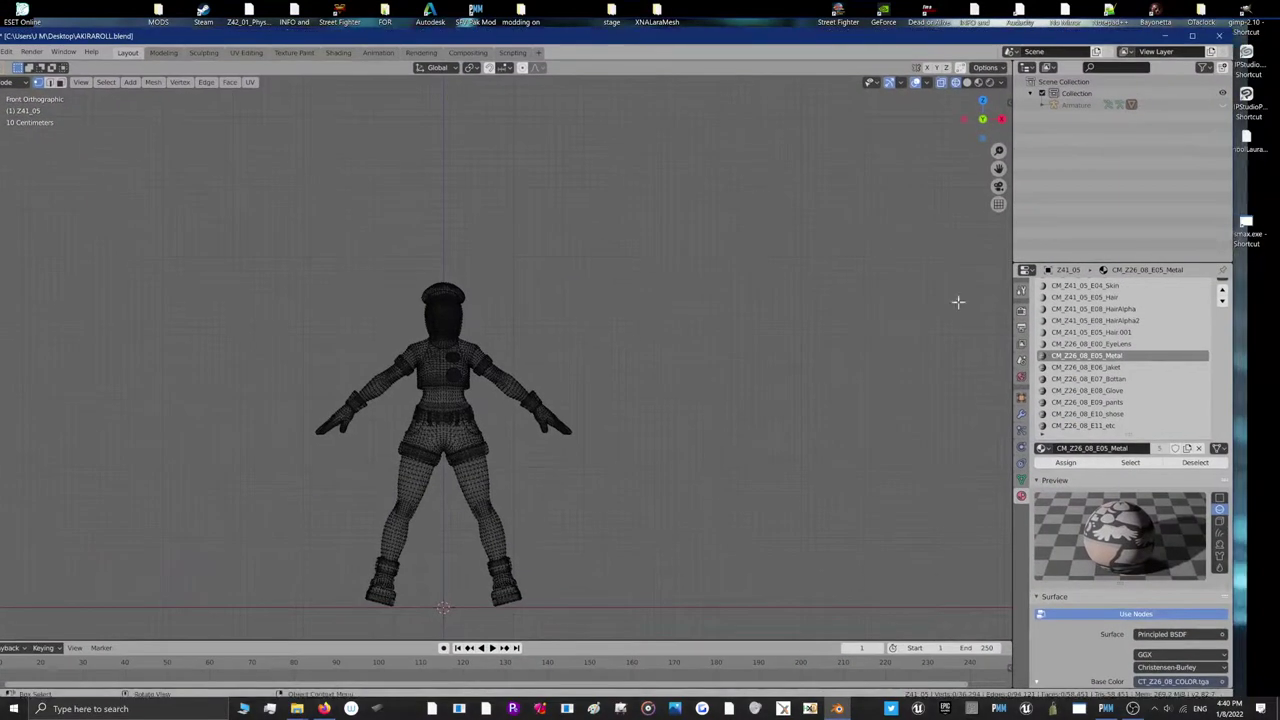
Select the faces of the Z41_05 mesh that use the CM_Z26_08_E05_Metal material
{"action": "scroll", "coordinate": [1134, 431], "scroll_direction": "down", "scroll_amount": 2}
{"action": "double_click", "coordinate": [1135, 368]}
{"action": "left_click", "coordinate": [1134, 385]}
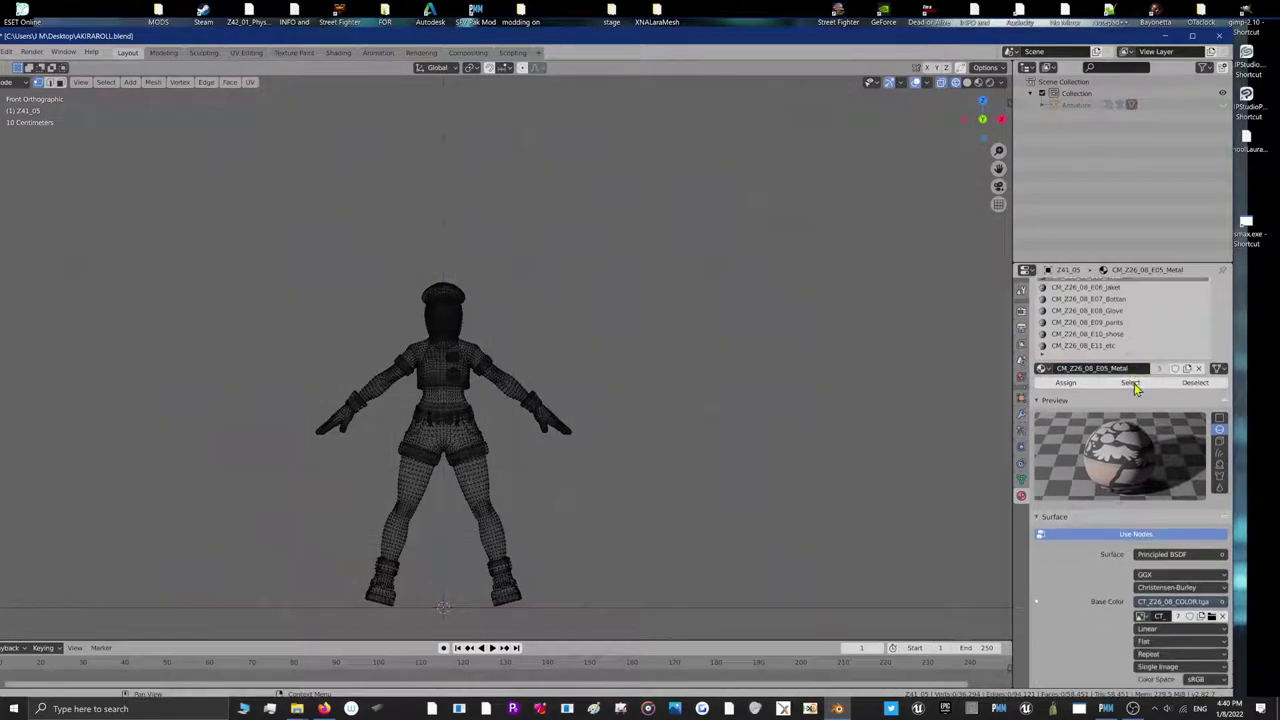
{"action": "left_click", "coordinate": [1134, 385]}
{"action": "scroll", "coordinate": [980, 380], "scroll_direction": "up", "scroll_amount": 1}
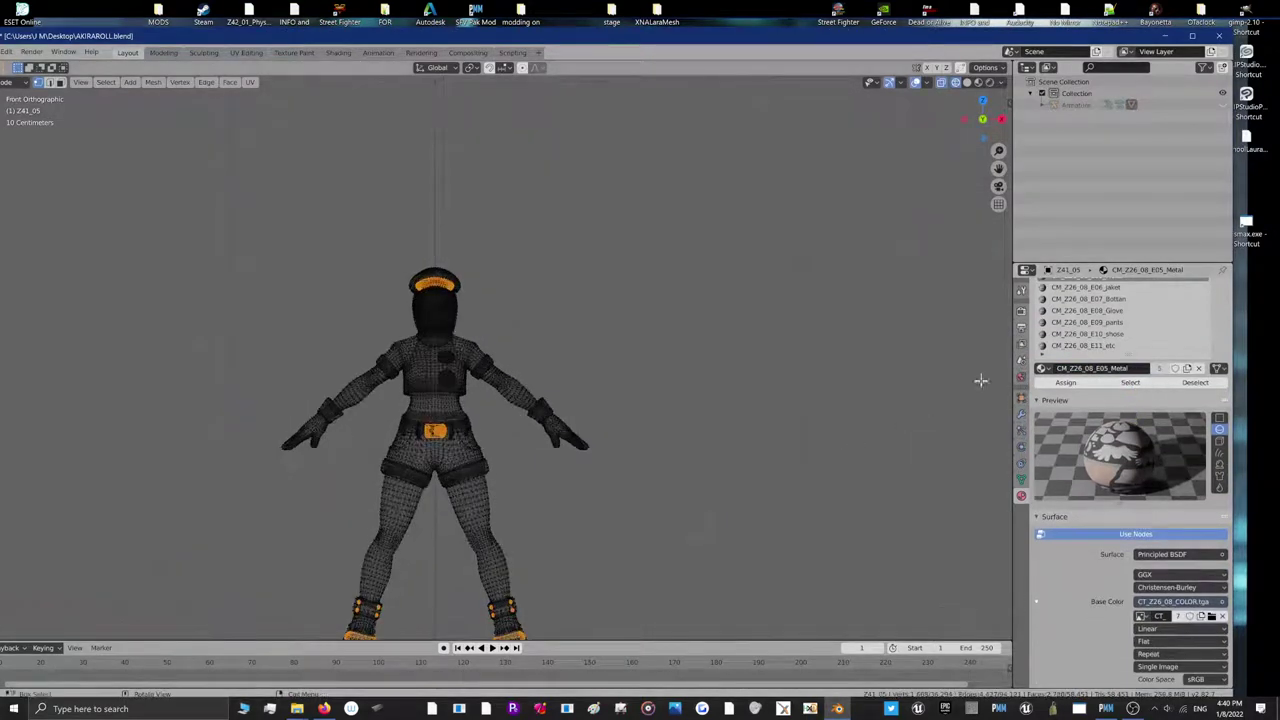
Add the faces using the CM_Z26_08 materials E07_Bottan, E08_Glove, E09_pants, E10_shose and E11_etc to the selection, then deselect everything
{"action": "left_click", "coordinate": [1110, 298]}
{"action": "left_click", "coordinate": [1130, 382]}
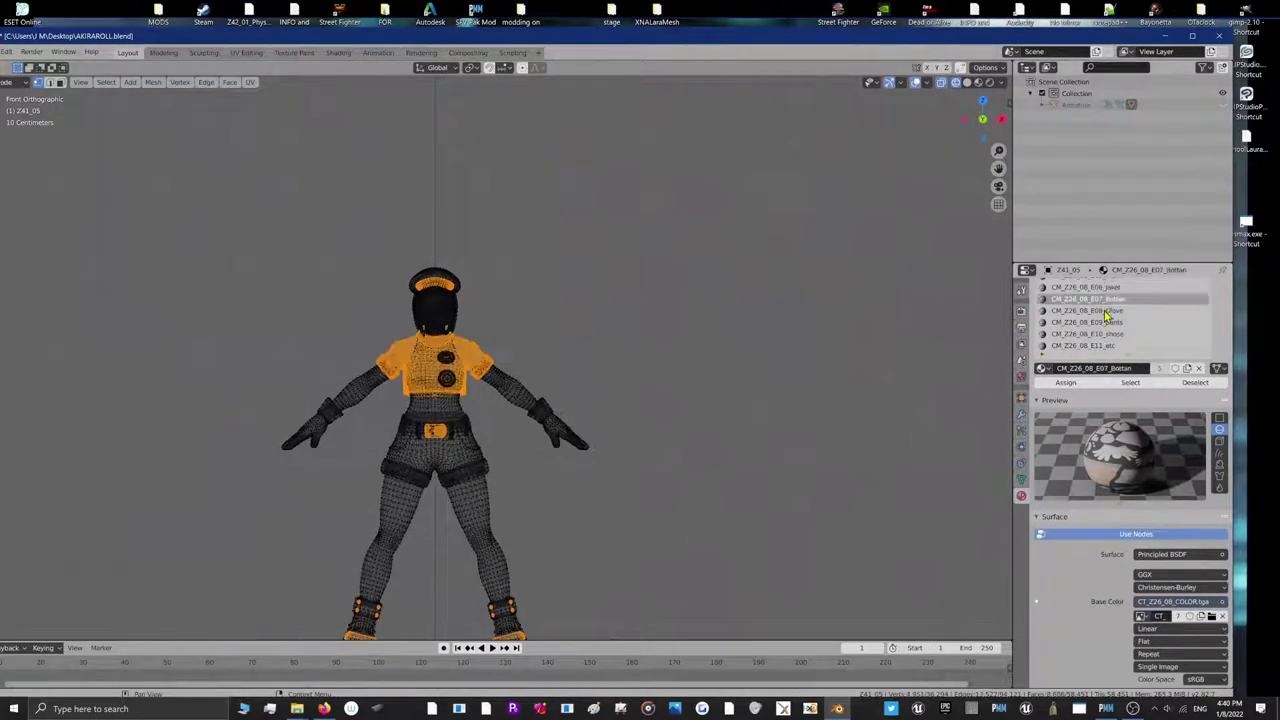
{"action": "left_click", "coordinate": [1107, 311]}
{"action": "left_click", "coordinate": [1128, 382]}
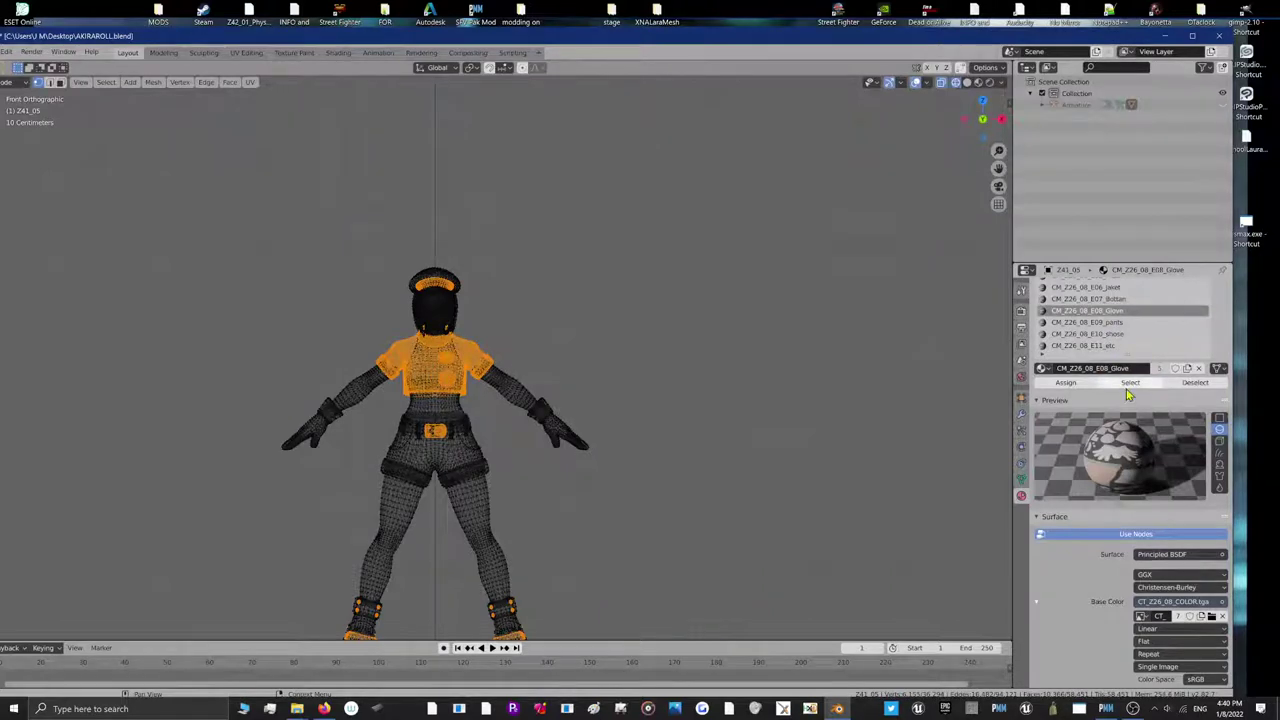
{"action": "left_click", "coordinate": [1128, 388]}
{"action": "left_click", "coordinate": [1100, 322]}
{"action": "left_click", "coordinate": [1130, 383]}
{"action": "left_click", "coordinate": [1105, 334]}
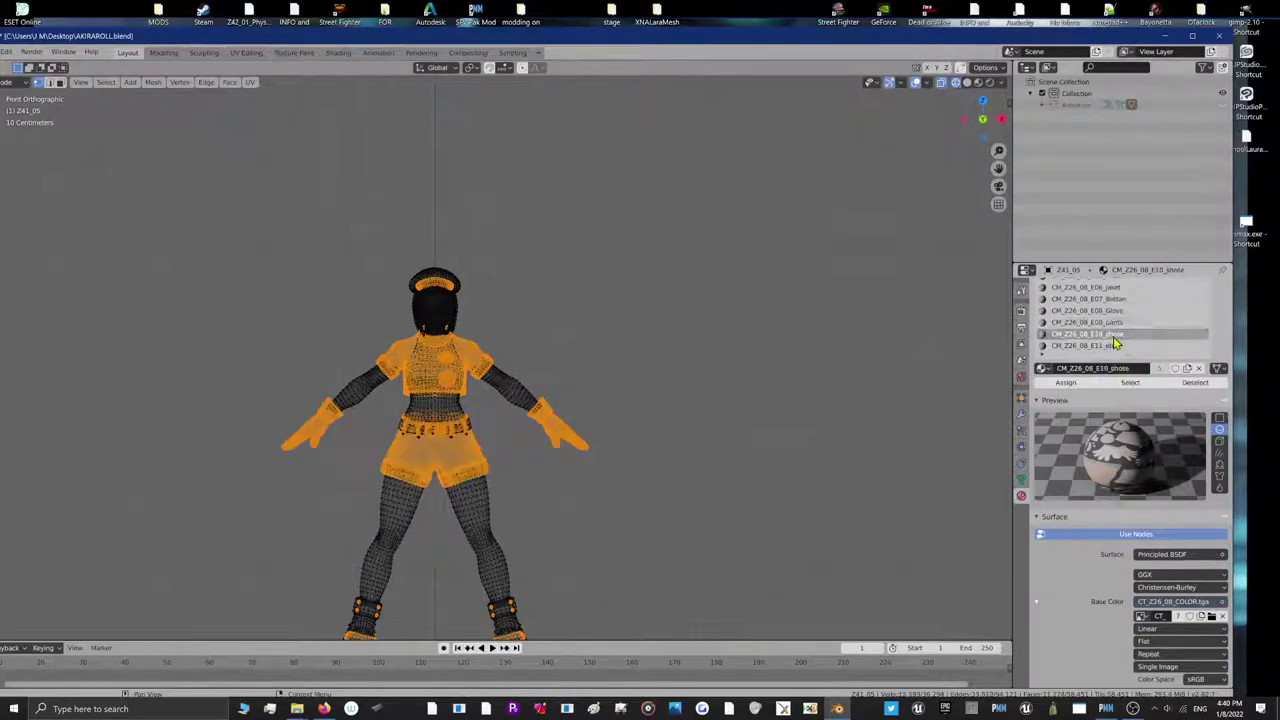
{"action": "left_click", "coordinate": [1130, 383]}
{"action": "left_click", "coordinate": [1100, 346]}
{"action": "left_click", "coordinate": [1128, 383]}
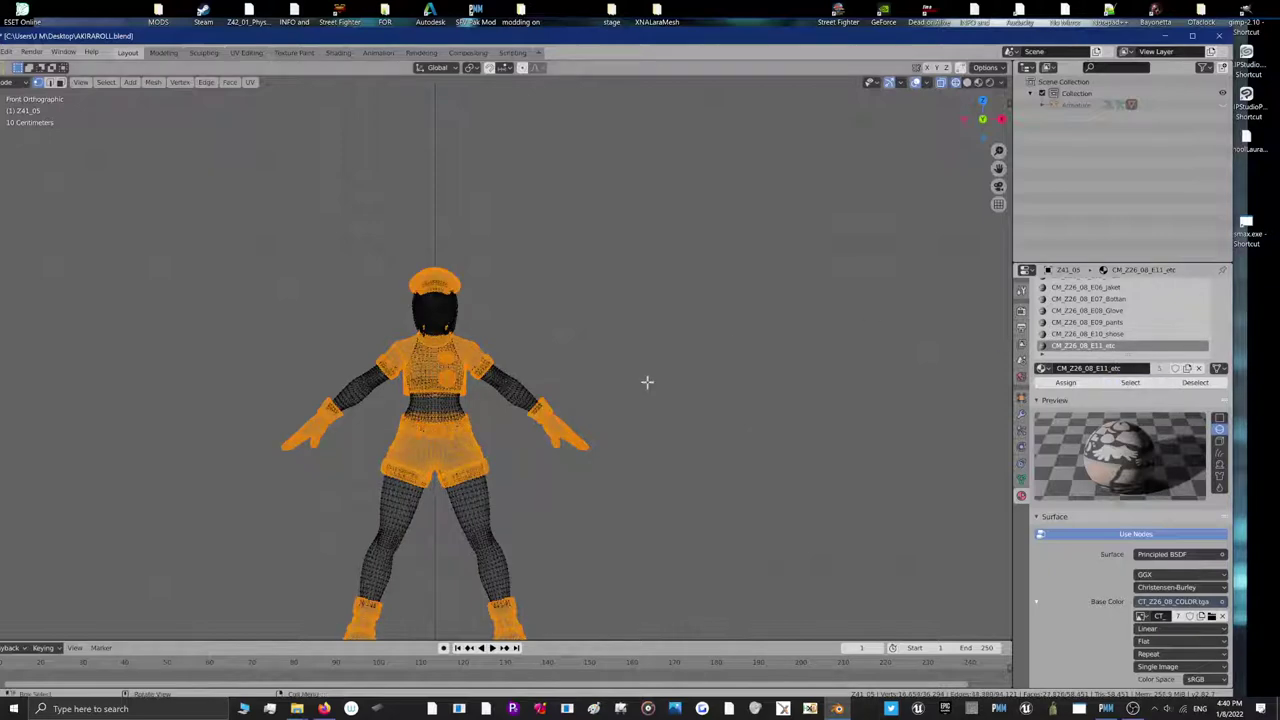
{"action": "scroll", "coordinate": [451, 451], "scroll_direction": "up", "scroll_amount": 5}
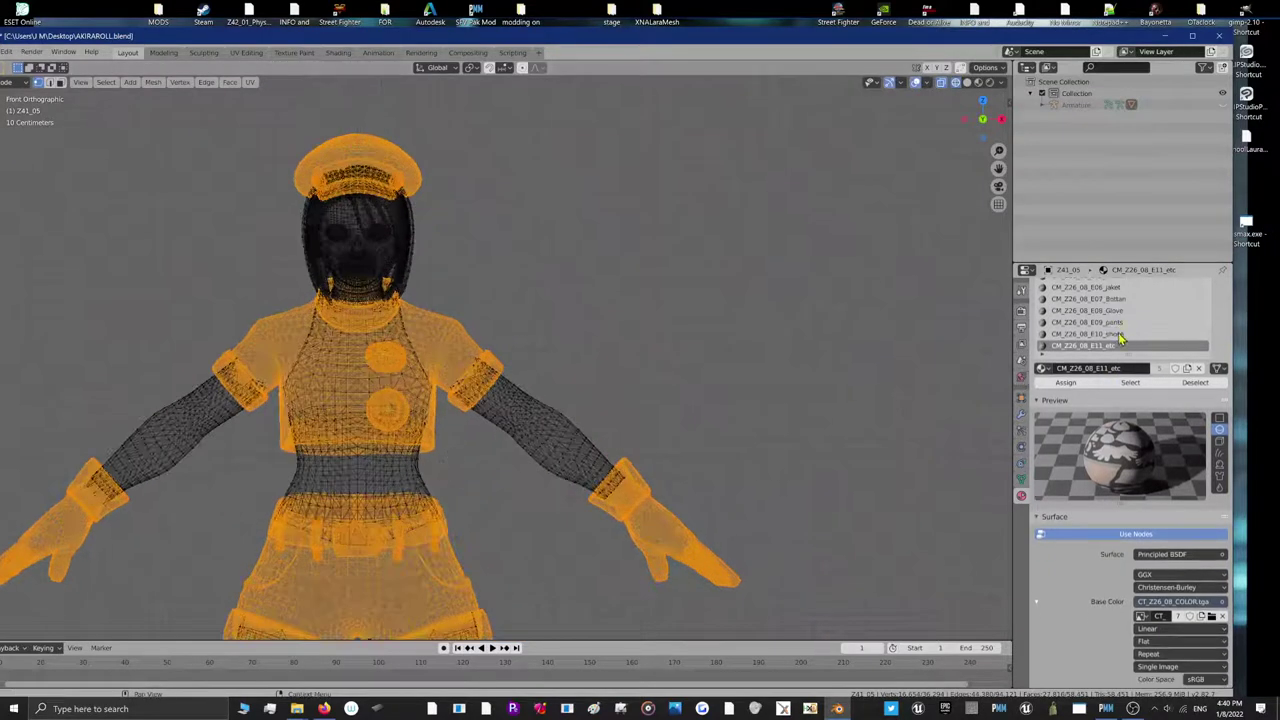
{"action": "scroll", "coordinate": [1120, 340], "scroll_direction": "up", "scroll_amount": 3}
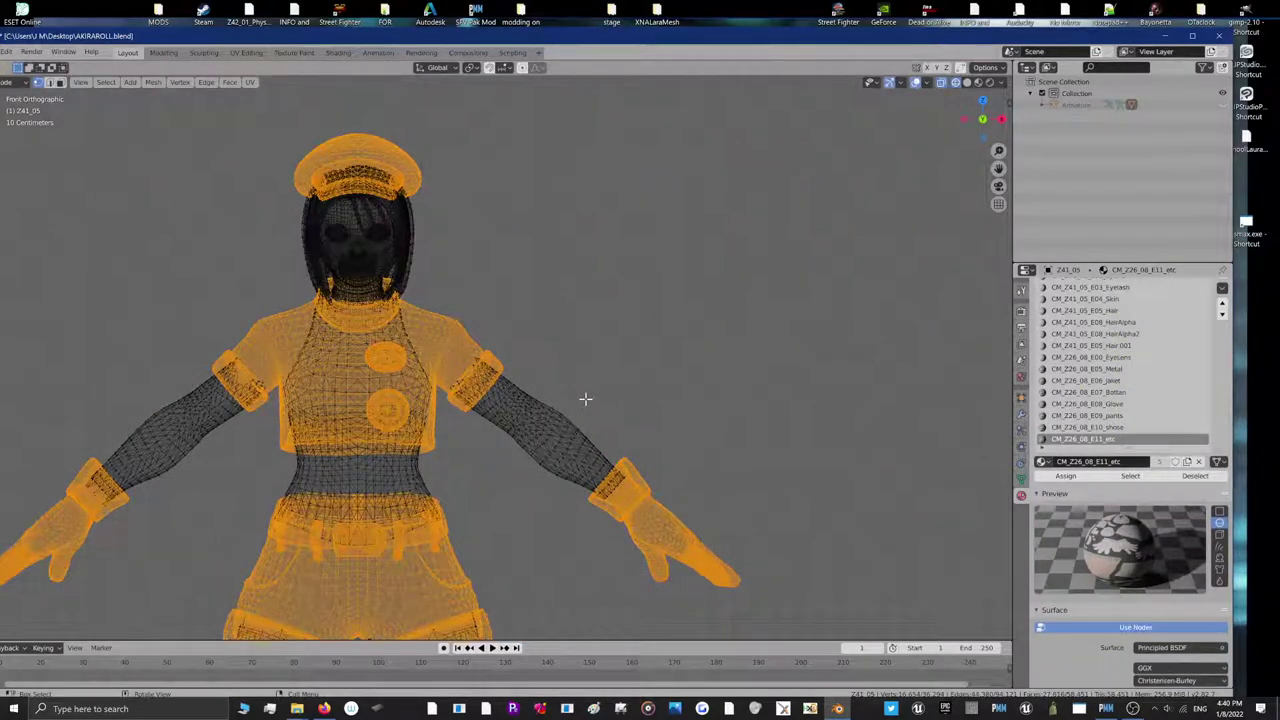
{"action": "key", "text": "alt+a"}
Undo the deselection and the material-based face selections on the Z41_05 mesh one after another
{"action": "left_click_drag", "start_coordinate": [130, 35], "coordinate": [214, 46]}
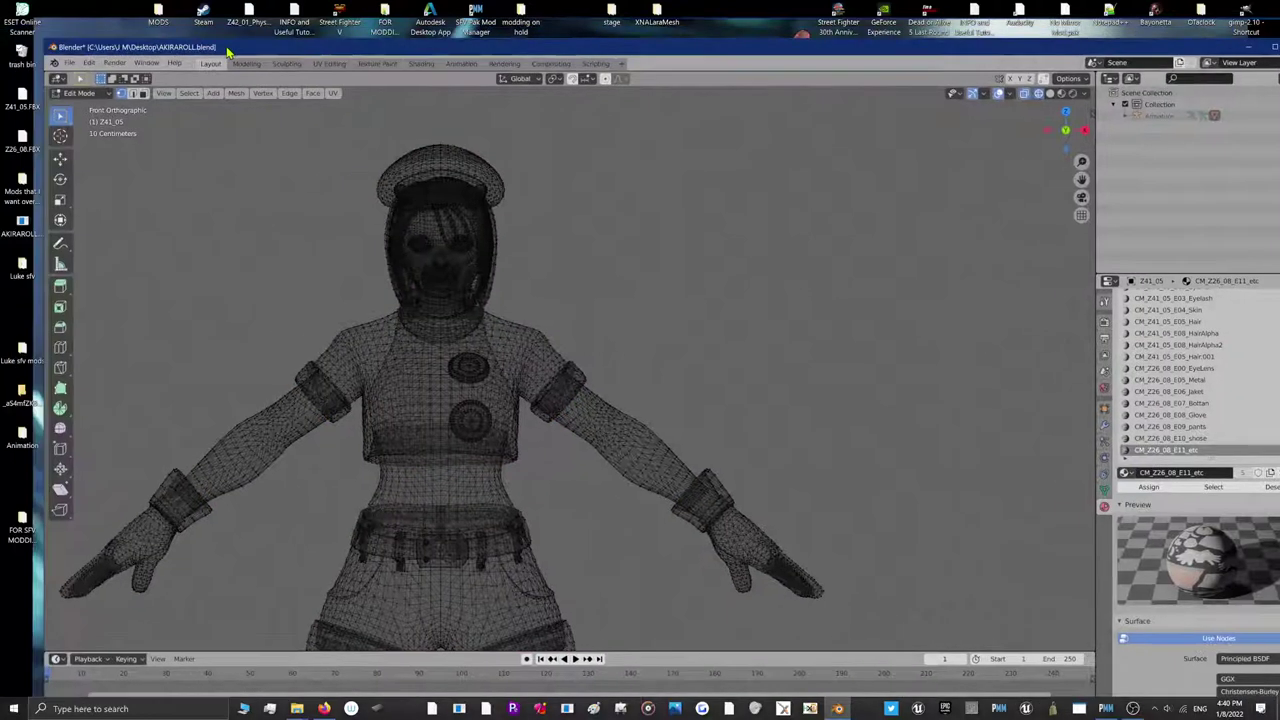
{"action": "left_click", "coordinate": [90, 63]}
{"action": "left_click", "coordinate": [104, 76]}
{"action": "left_click", "coordinate": [90, 63]}
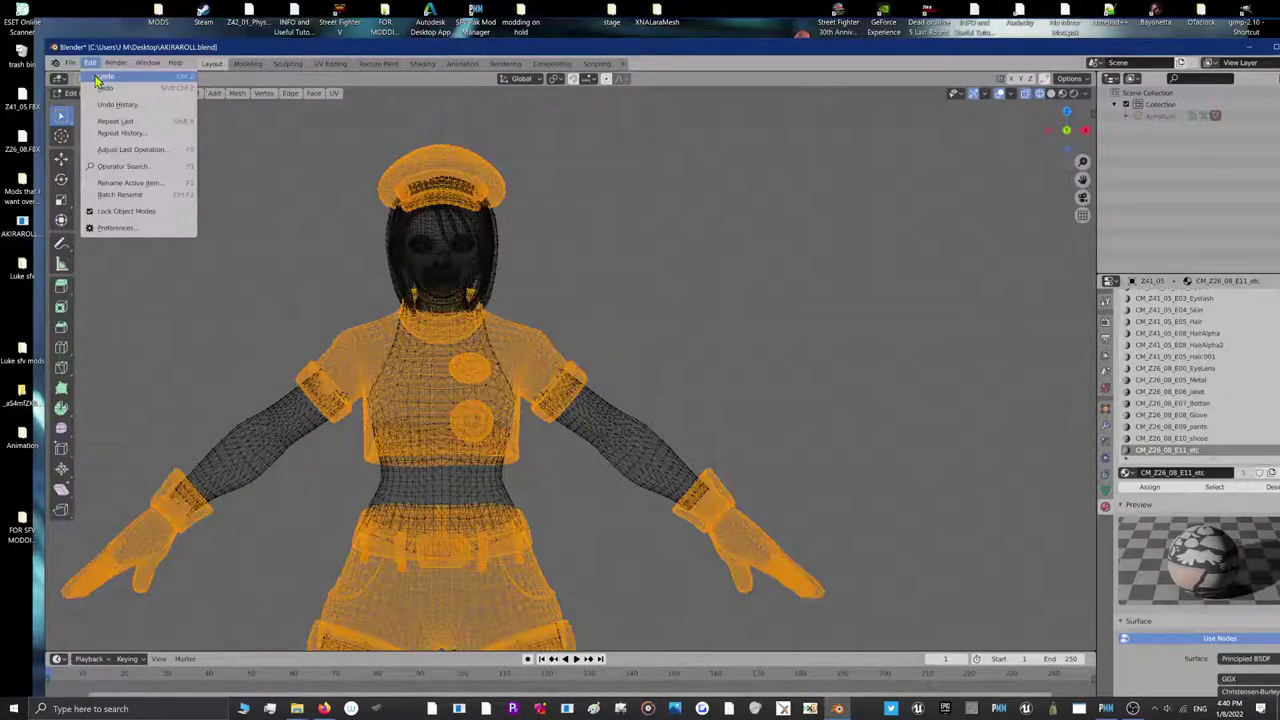
{"action": "left_click", "coordinate": [101, 79]}
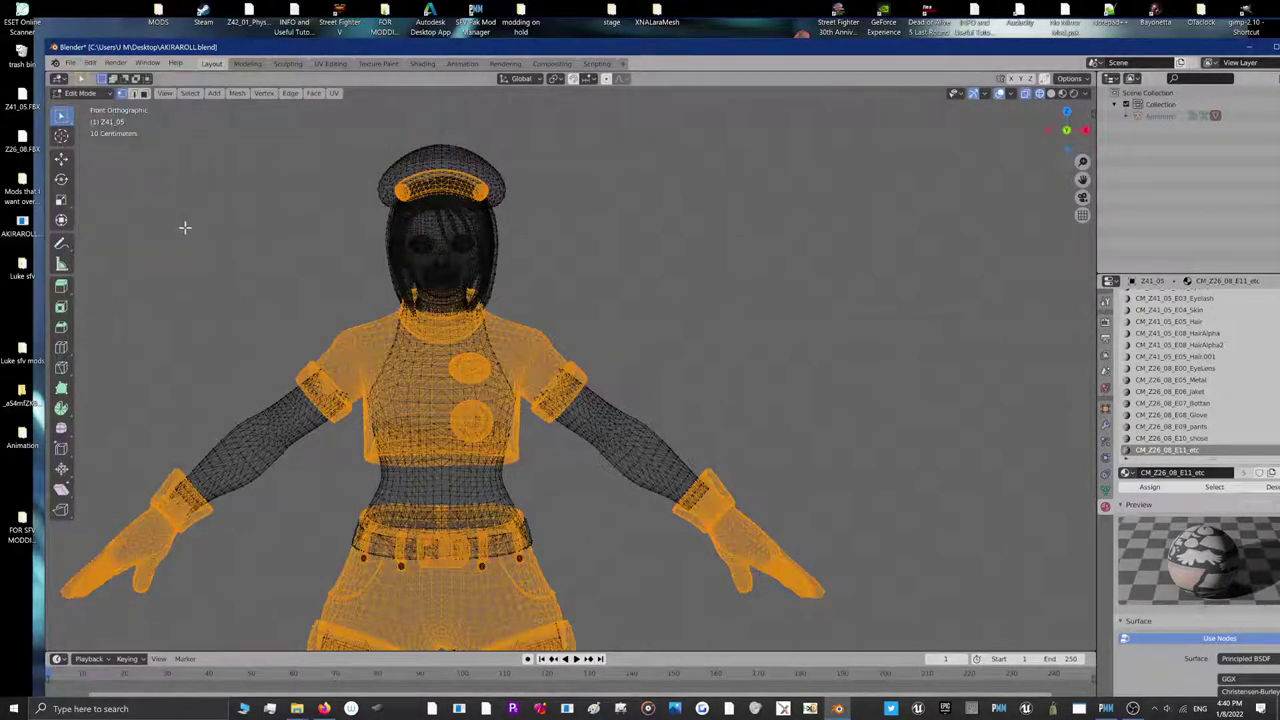
{"action": "key", "text": "ctrl+z"}
{"action": "key", "text": "z"}
{"action": "key", "text": "z"}
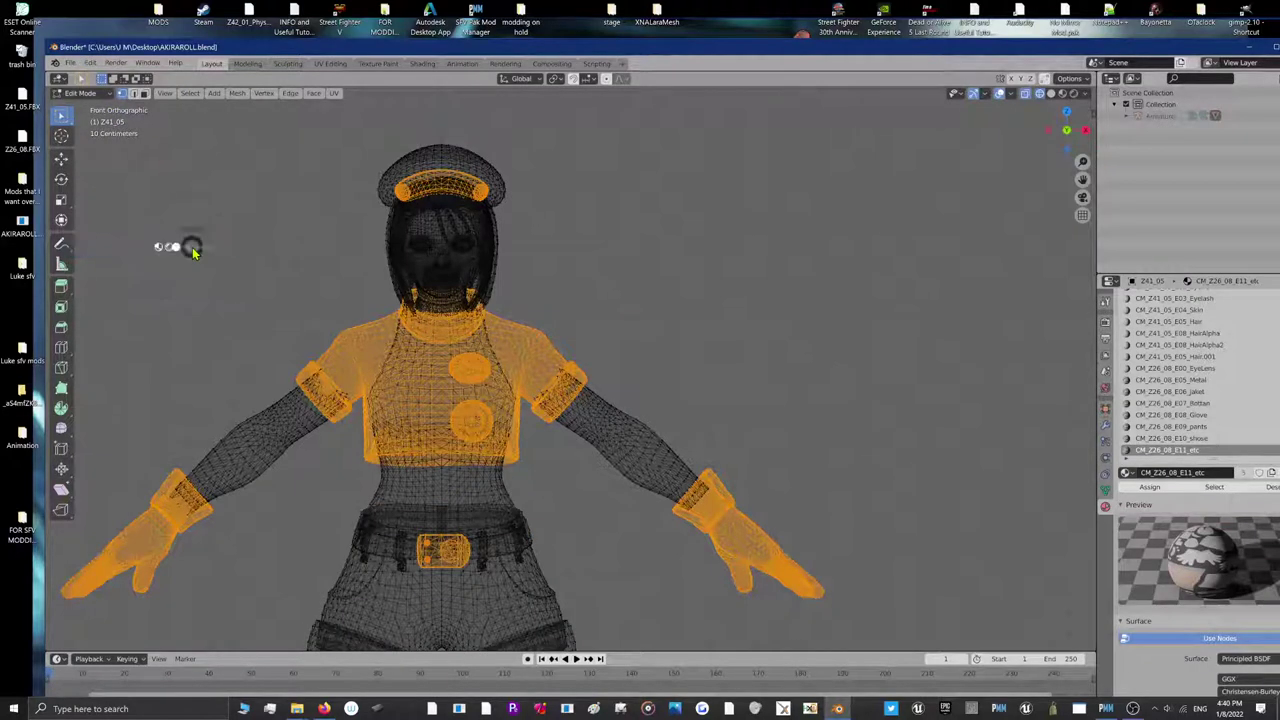
{"action": "key", "text": "ctrl+z"}
{"action": "key", "text": "ctrl+shift+z"}
{"action": "key", "text": "ctrl+z"}
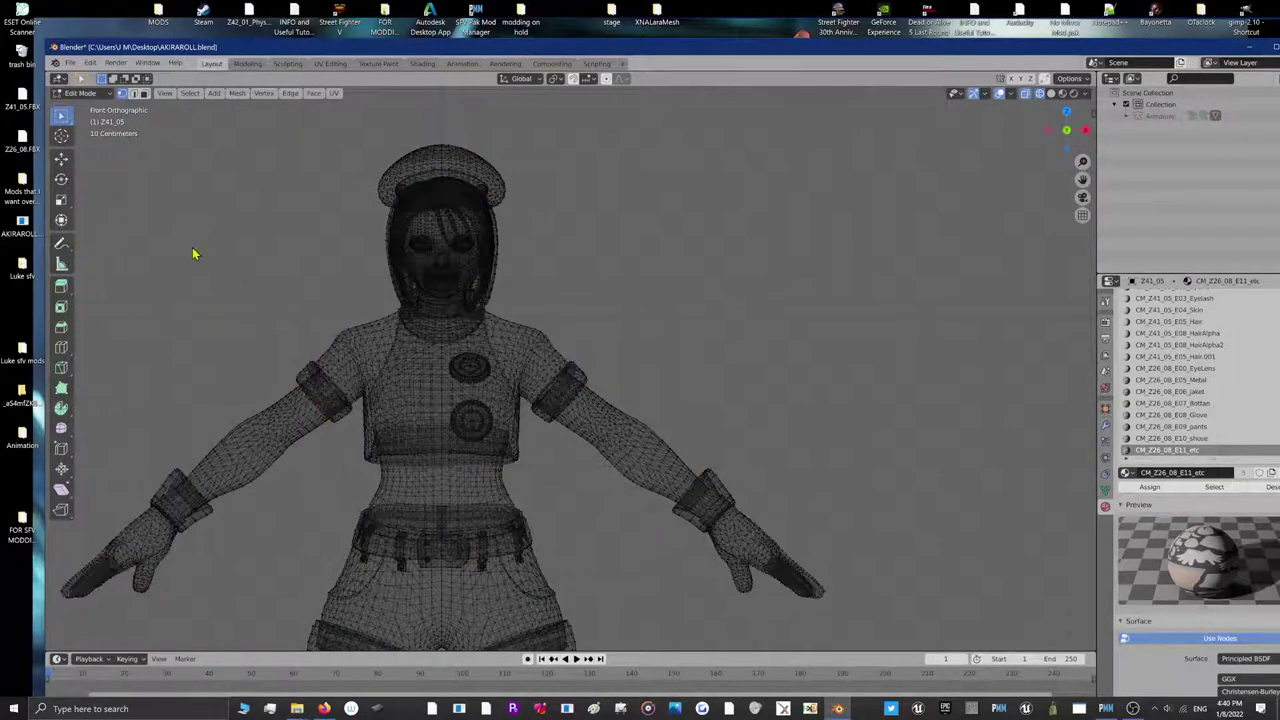
{"action": "key", "text": "z"}
{"action": "key", "text": "z"}
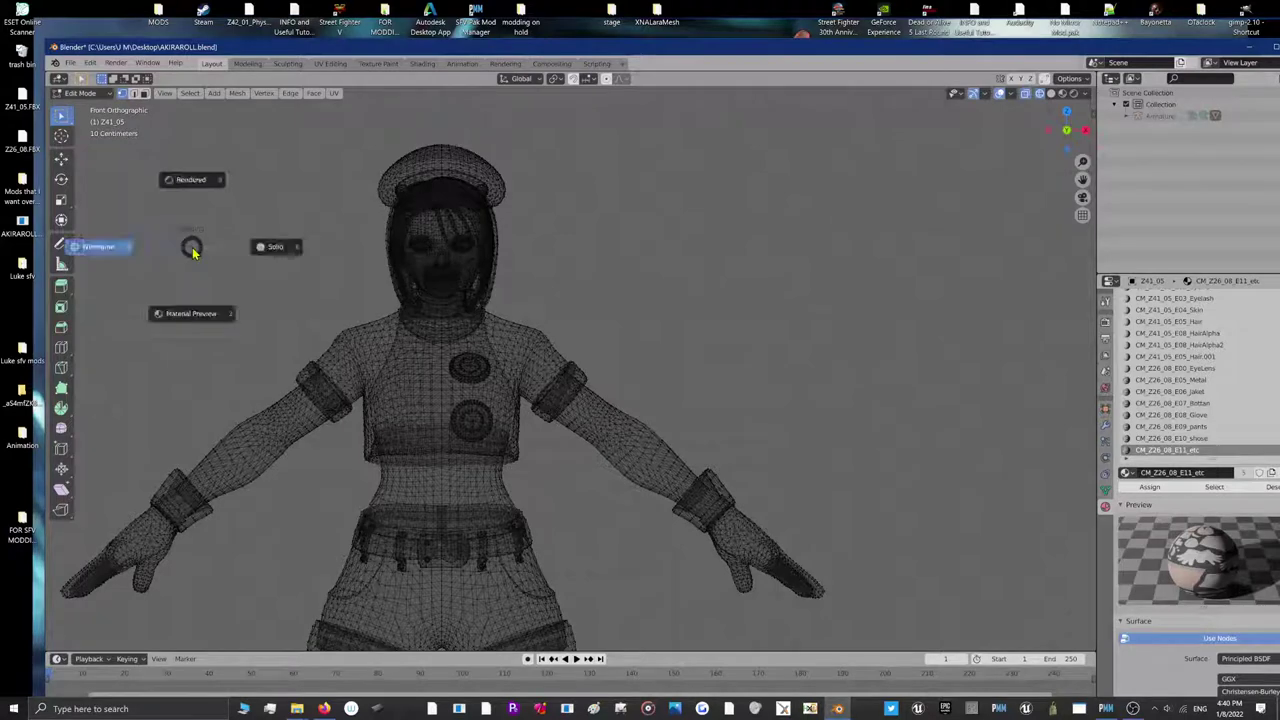
{"action": "key", "text": "ctrl+z"}
{"action": "key", "text": "ctrl+z"}
{"action": "key", "text": "ctrl+z"}
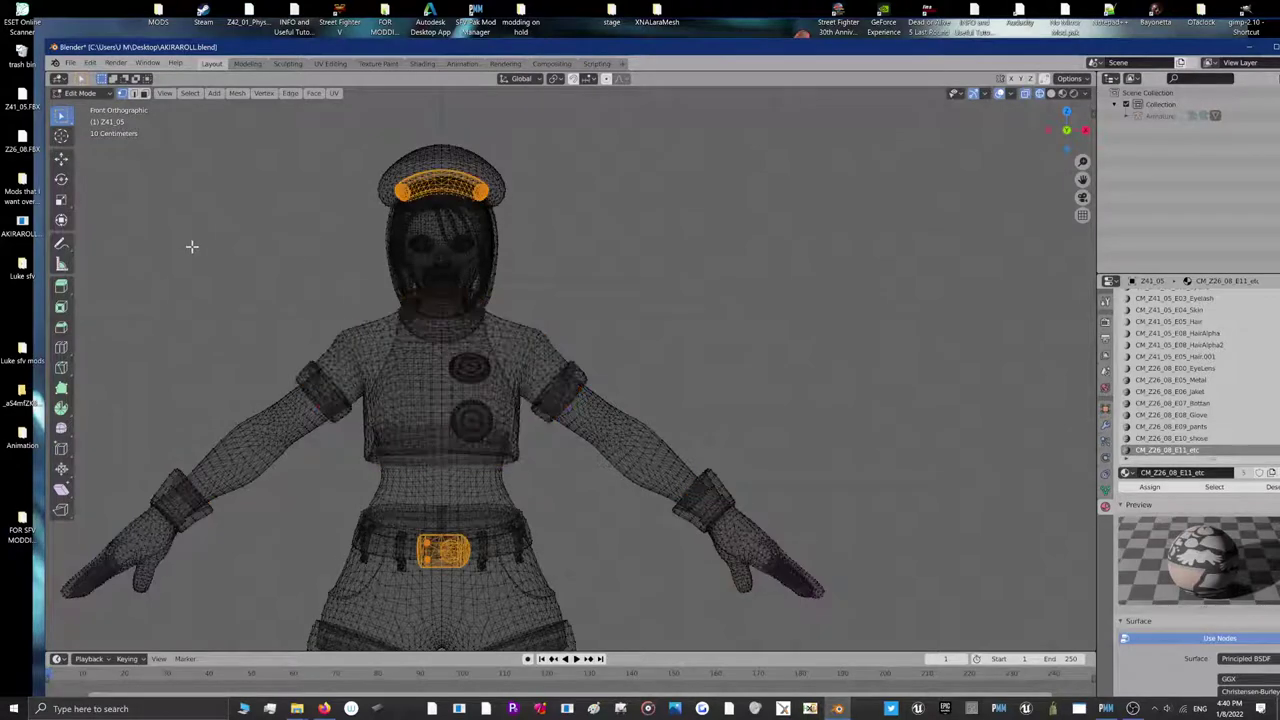
{"action": "key", "text": "z"}
{"action": "key", "text": "z"}
{"action": "key", "text": "ctrl+z"}
{"action": "key", "text": "z"}
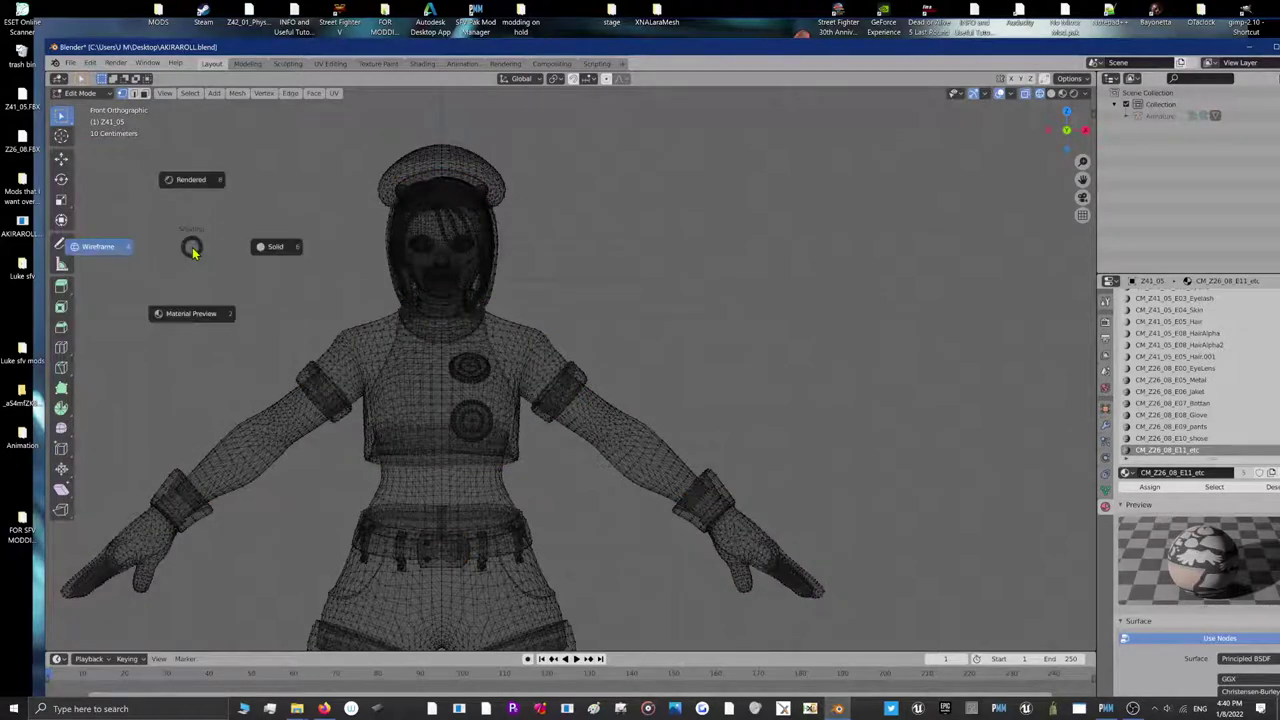
{"action": "key", "text": "z"}
{"action": "key", "text": "z"}
{"action": "key", "text": "z"}
{"action": "key", "text": "ctrl+z"}
{"action": "key", "text": "z"}
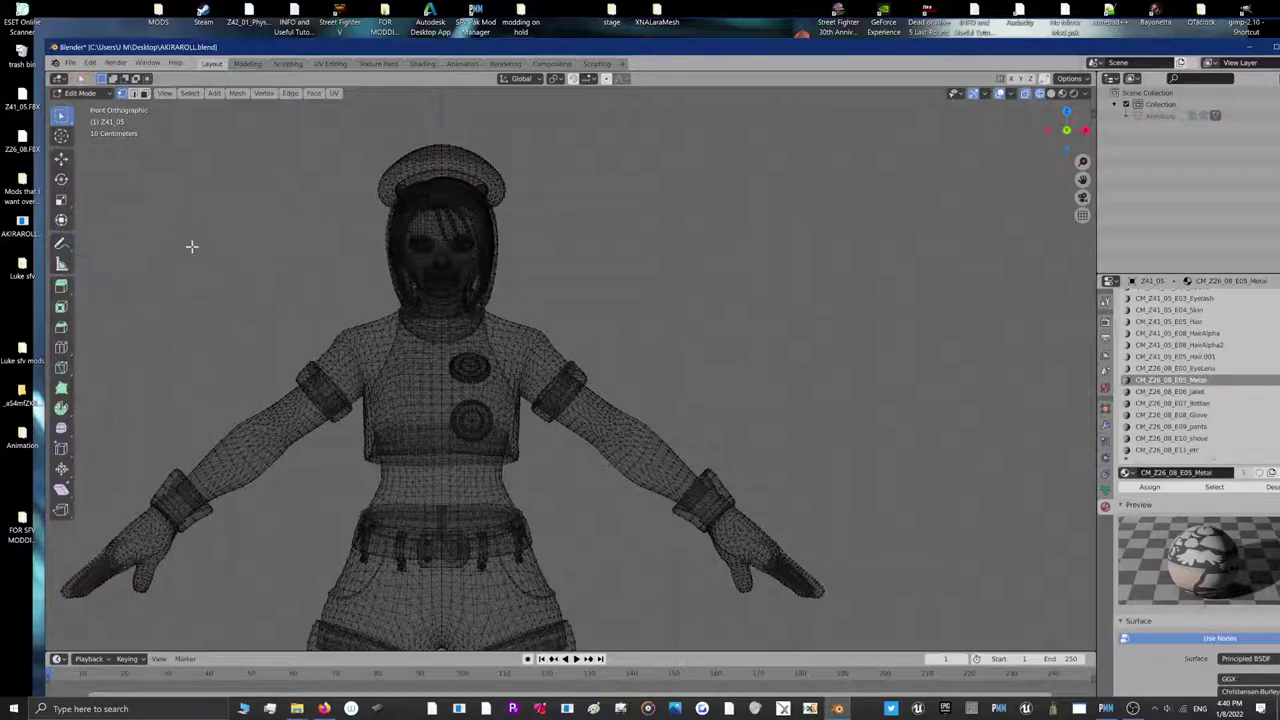
{"action": "key", "text": "z"}
{"action": "key", "text": "z"}
Return to Object Mode and keep undoing until the CM_Z26_08_E03_SkinHair material slot is restored
{"action": "key", "text": "Tab"}
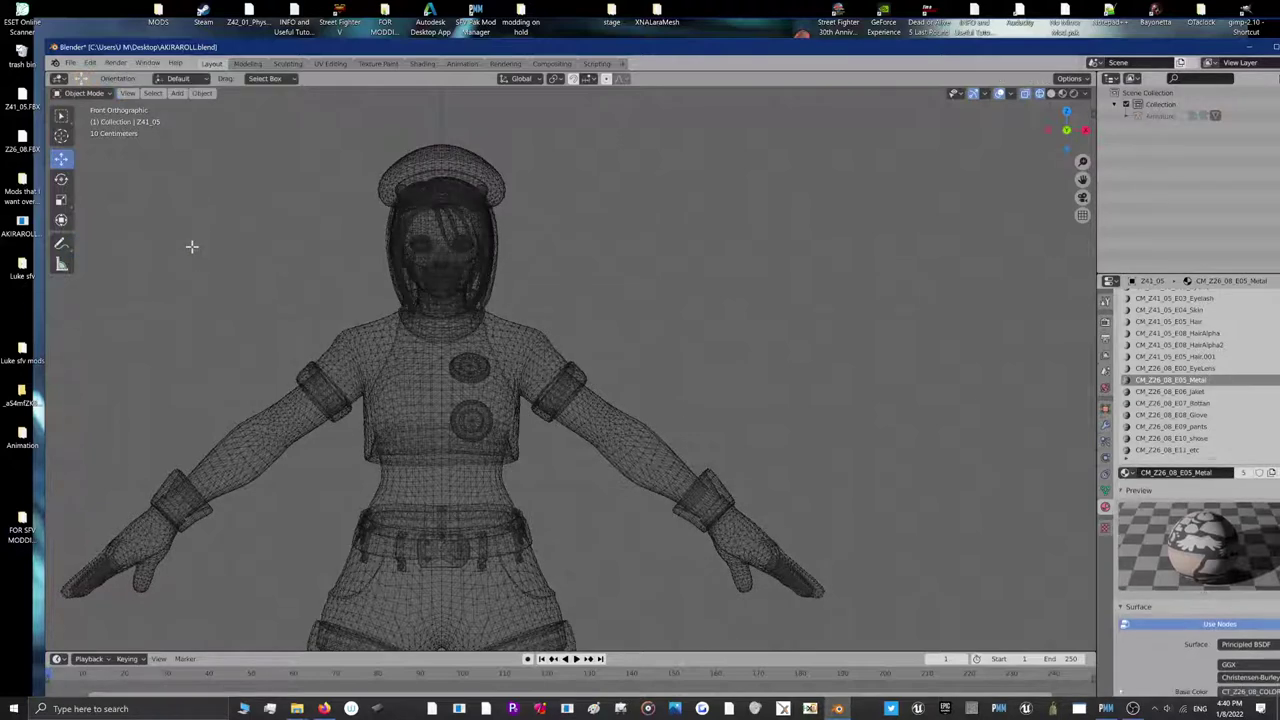
{"action": "key", "text": "a"}
{"action": "key", "text": "alt+a"}
{"action": "key", "text": "z"}
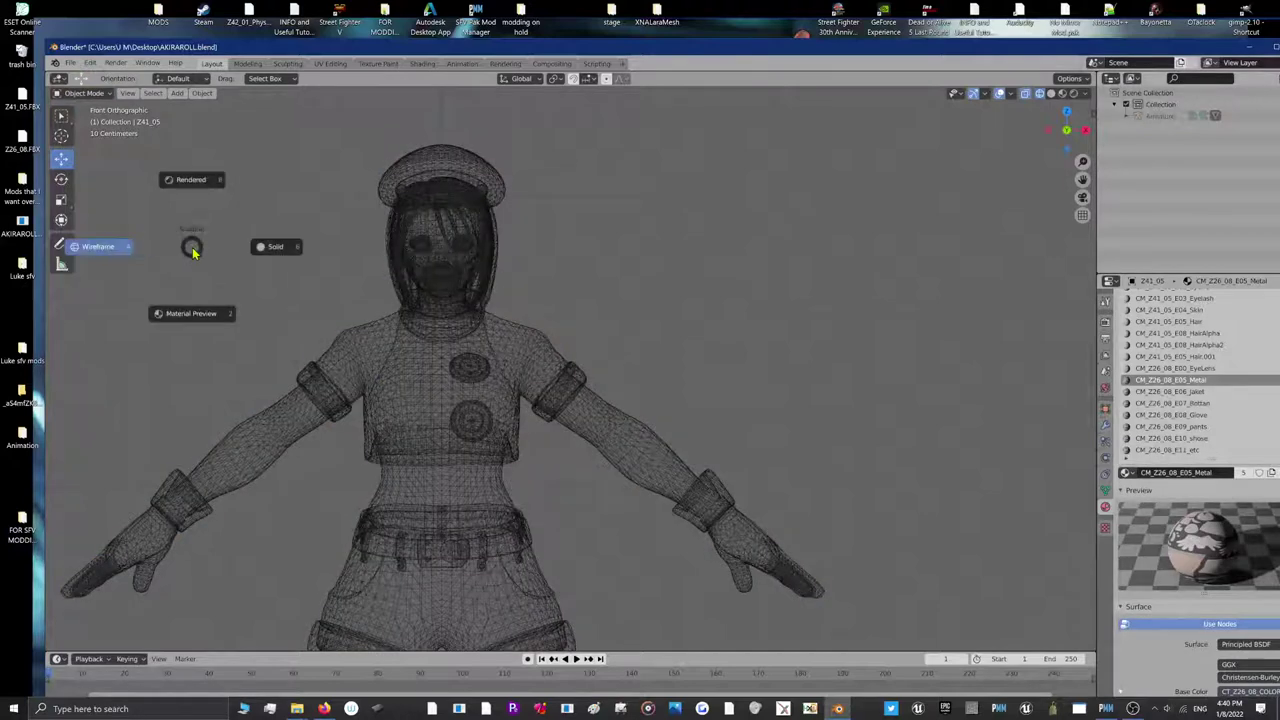
{"action": "key", "text": "z"}
{"action": "key", "text": "z"}
{"action": "key", "text": "z"}
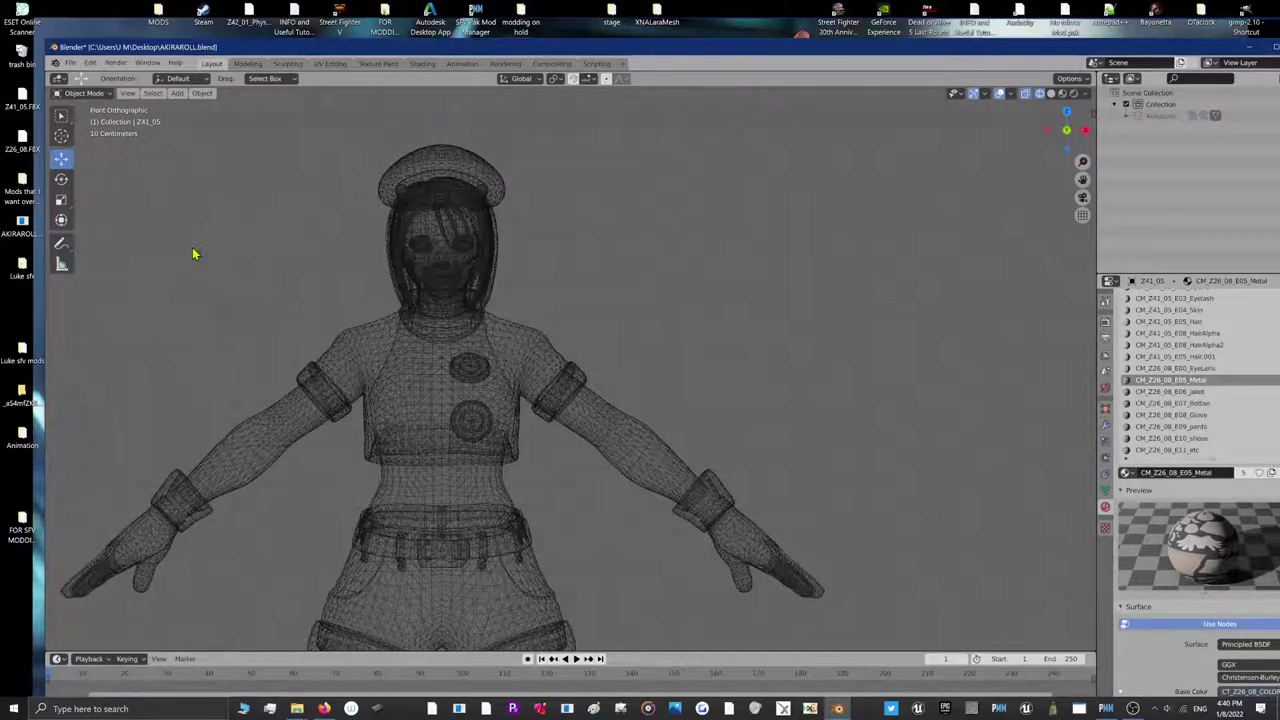
{"action": "left_click", "coordinate": [89, 63]}
{"action": "left_click", "coordinate": [105, 78]}
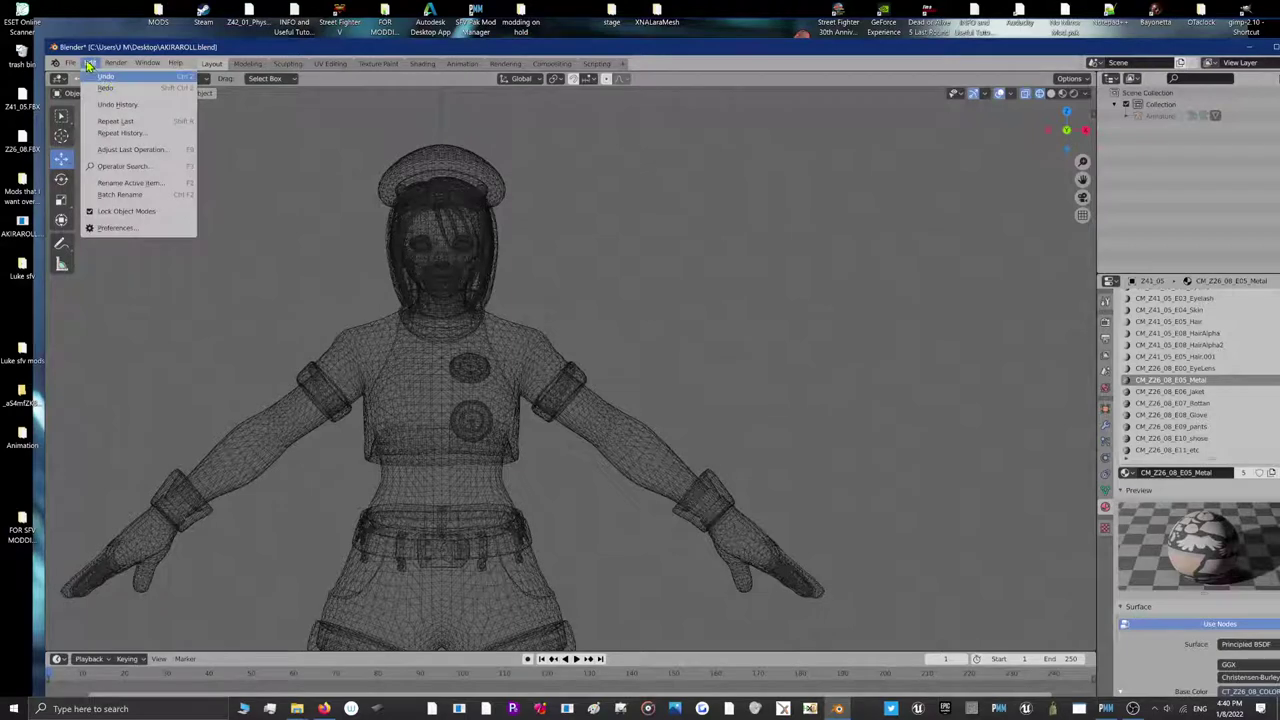
{"action": "left_click", "coordinate": [89, 63]}
{"action": "left_click", "coordinate": [100, 78]}
{"action": "left_click", "coordinate": [90, 62]}
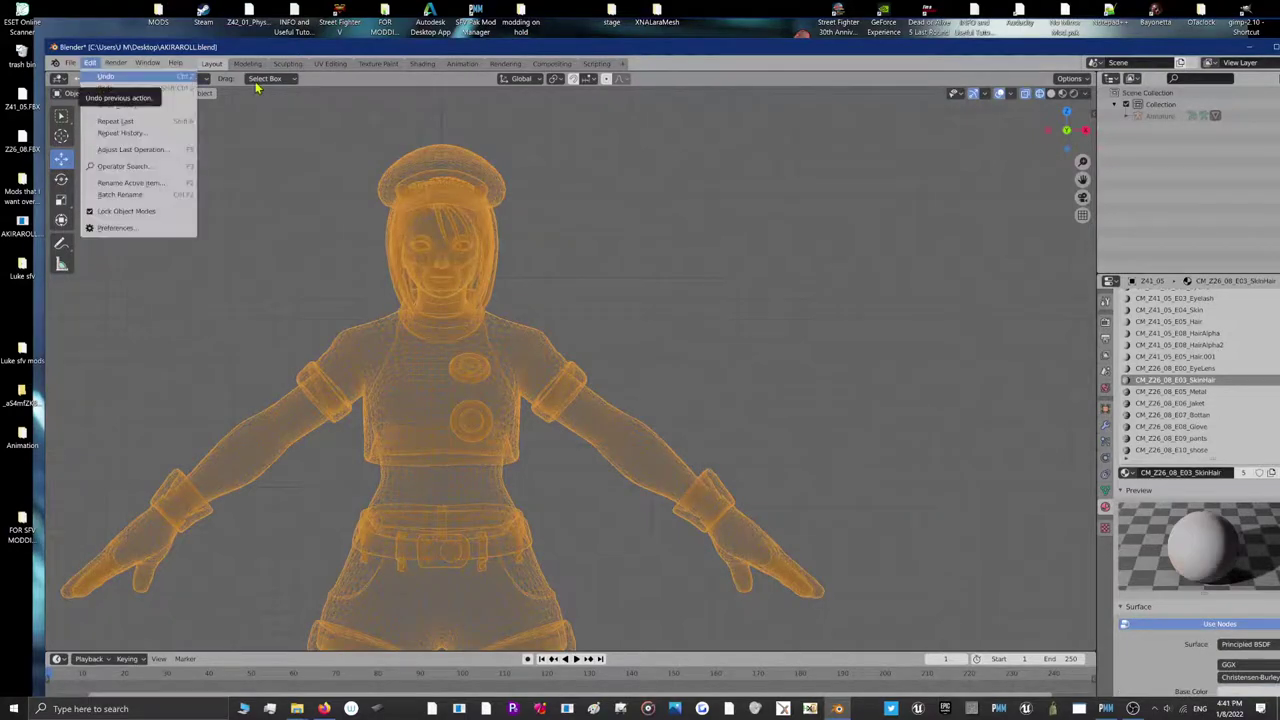
{"action": "left_click", "coordinate": [105, 77]}
Put Z41_05 in Edit Mode, select the faces using CM_Z26_08_E03_SkinHair to examine their coverage, then clear the selection
{"action": "left_click", "coordinate": [83, 93]}
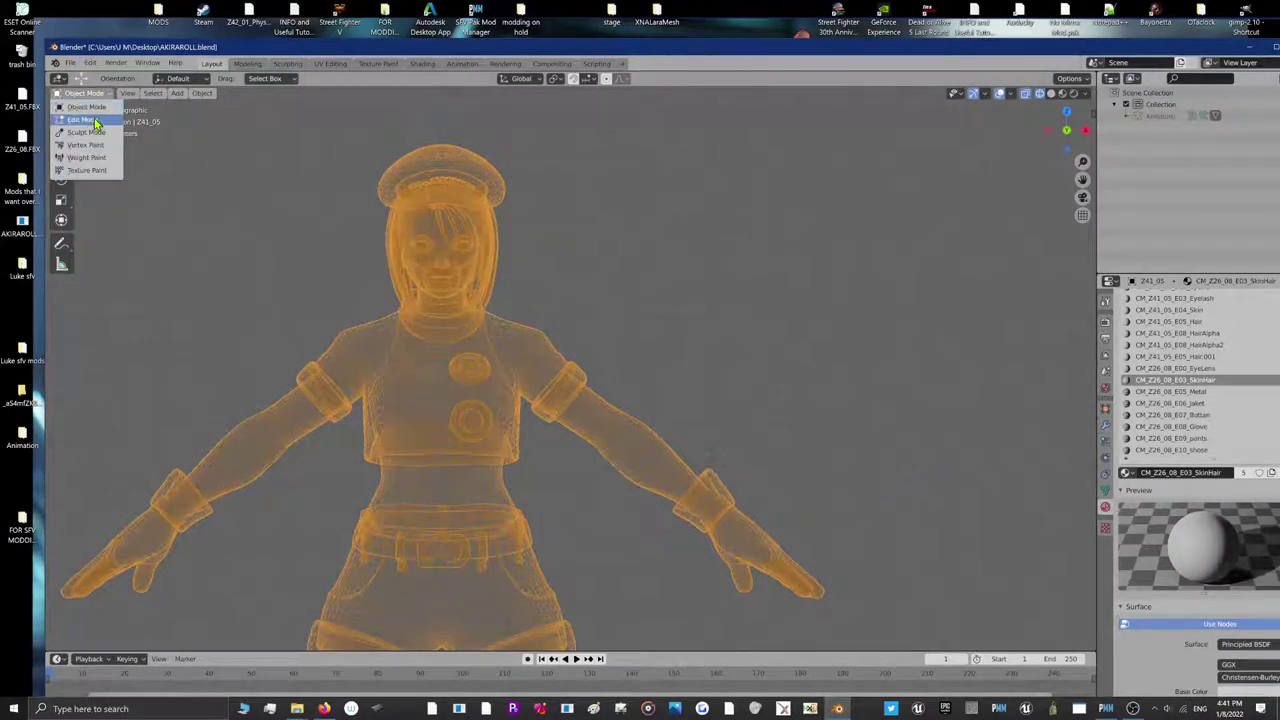
{"action": "left_click", "coordinate": [95, 118]}
{"action": "left_click", "coordinate": [1214, 487]}
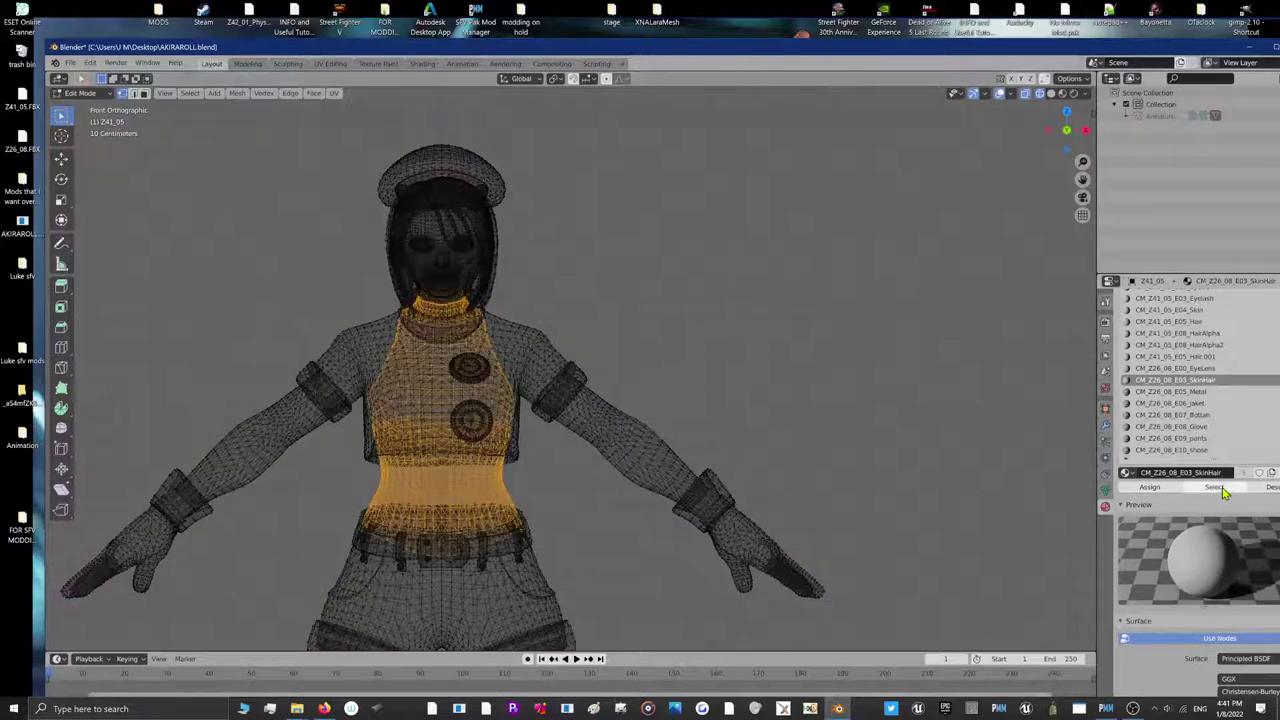
{"action": "scroll", "coordinate": [356, 350], "scroll_direction": "up", "scroll_amount": 2}
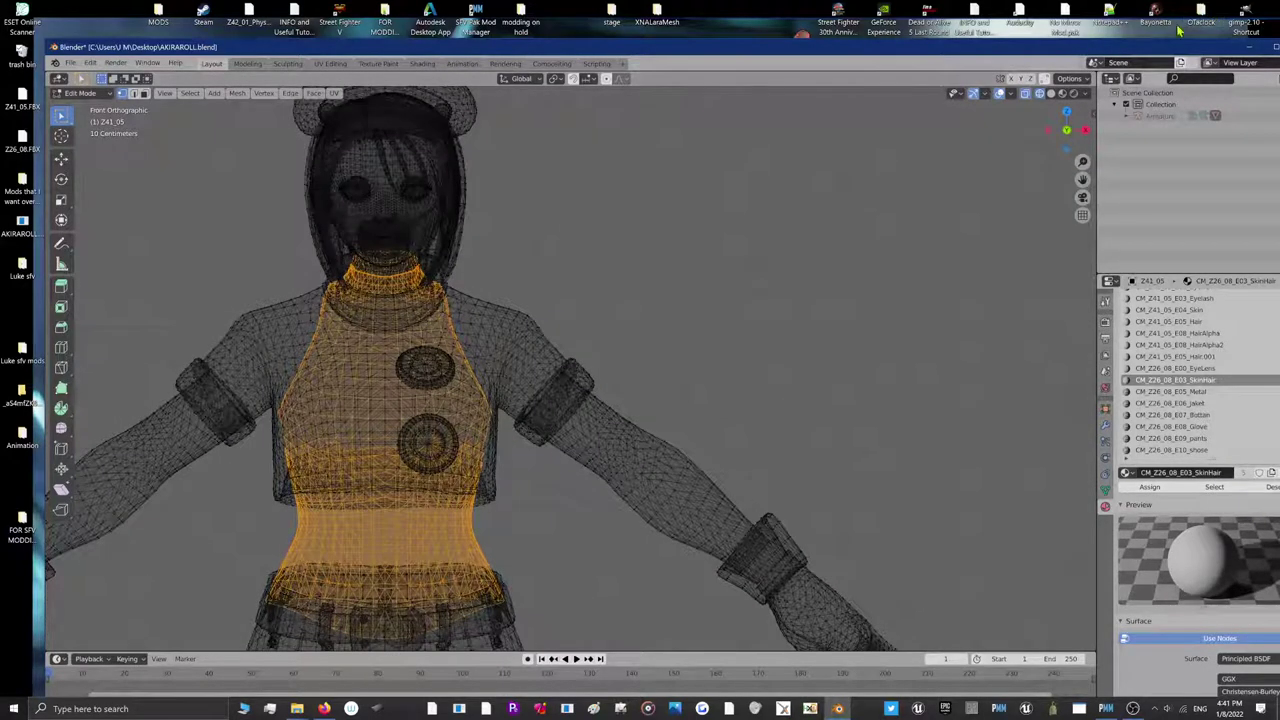
{"action": "left_click_drag", "start_coordinate": [1147, 47], "coordinate": [1037, 51]}
{"action": "left_click", "coordinate": [939, 263]}
{"action": "left_click", "coordinate": [1166, 51]}
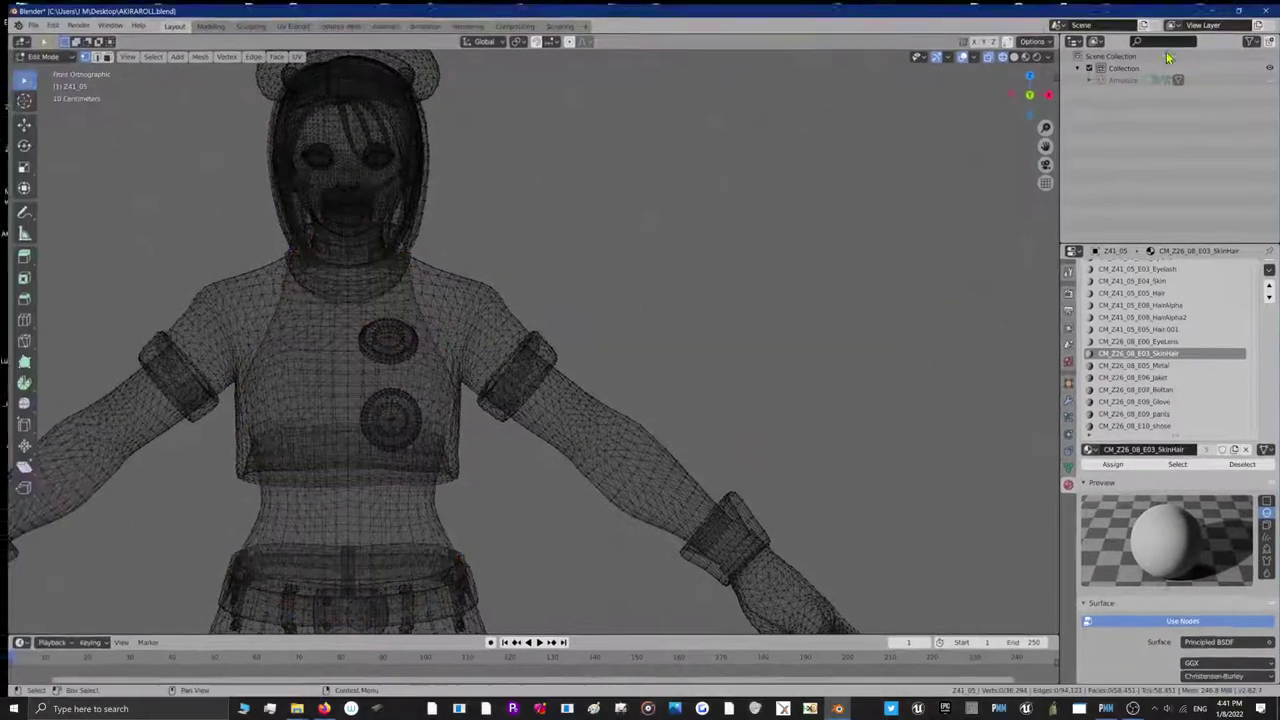
Switch Z41_05 back to Object Mode and remove its CM_Z26_08_E00_EyeLens material slot
{"action": "left_click", "coordinate": [38, 51]}
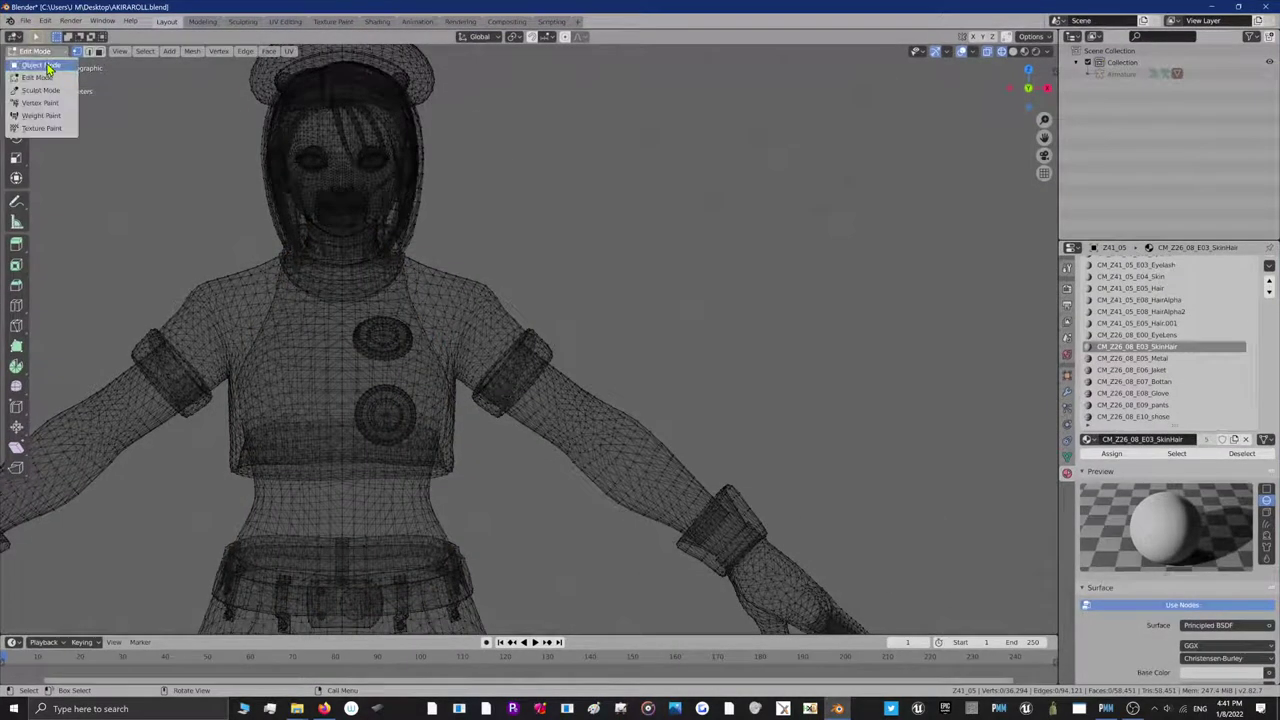
{"action": "left_click", "coordinate": [45, 66]}
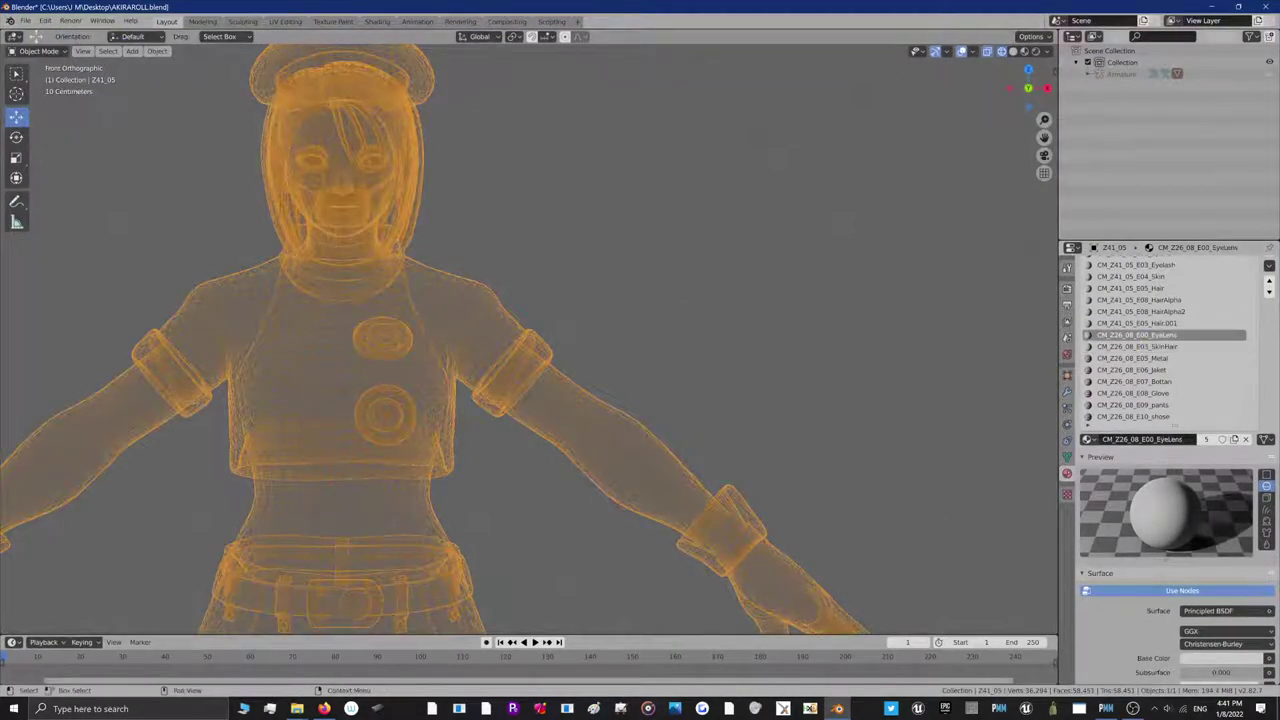
{"action": "scroll", "coordinate": [1265, 275], "scroll_direction": "up", "scroll_amount": 1}
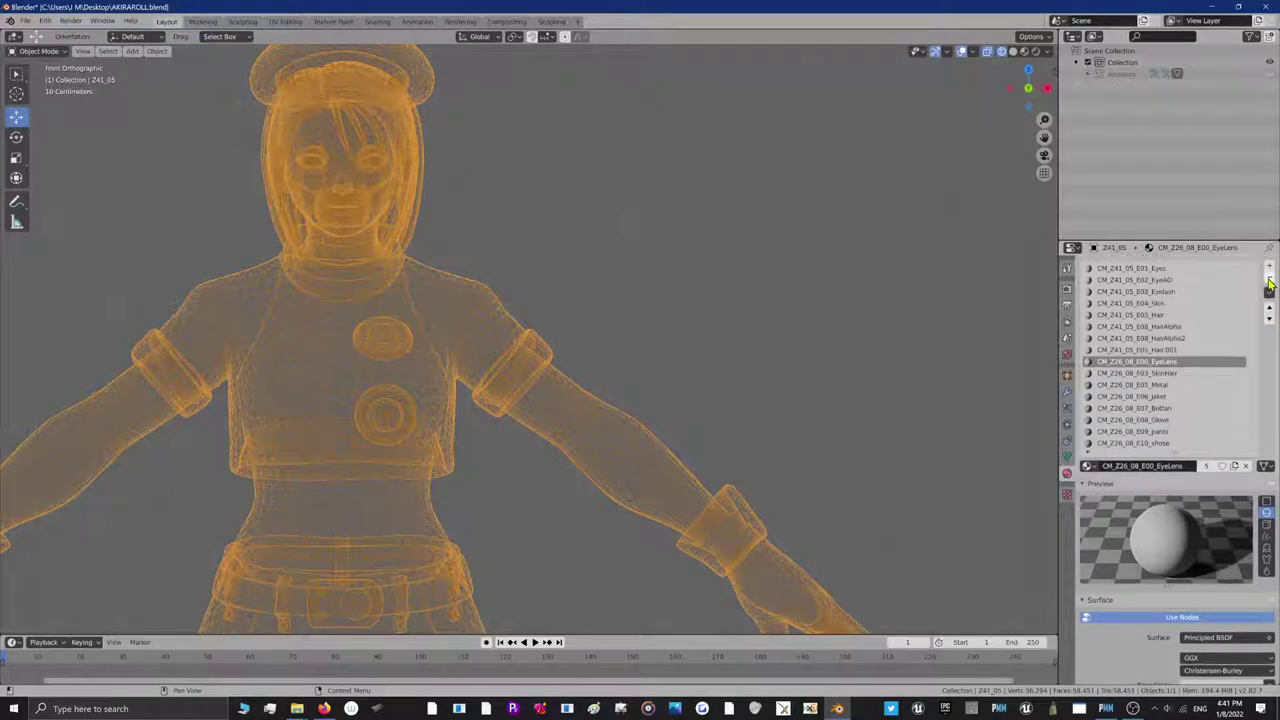
{"action": "left_click", "coordinate": [1267, 278]}
Open the 05 folder's Material folder beside Blender and mark the CM_Z26_08 files E05_Metal to E10_shose for comparison with the material list
{"action": "left_click_drag", "start_coordinate": [978, 7], "coordinate": [228, 295]}
{"action": "left_click_drag", "start_coordinate": [290, 207], "coordinate": [825, 93]}
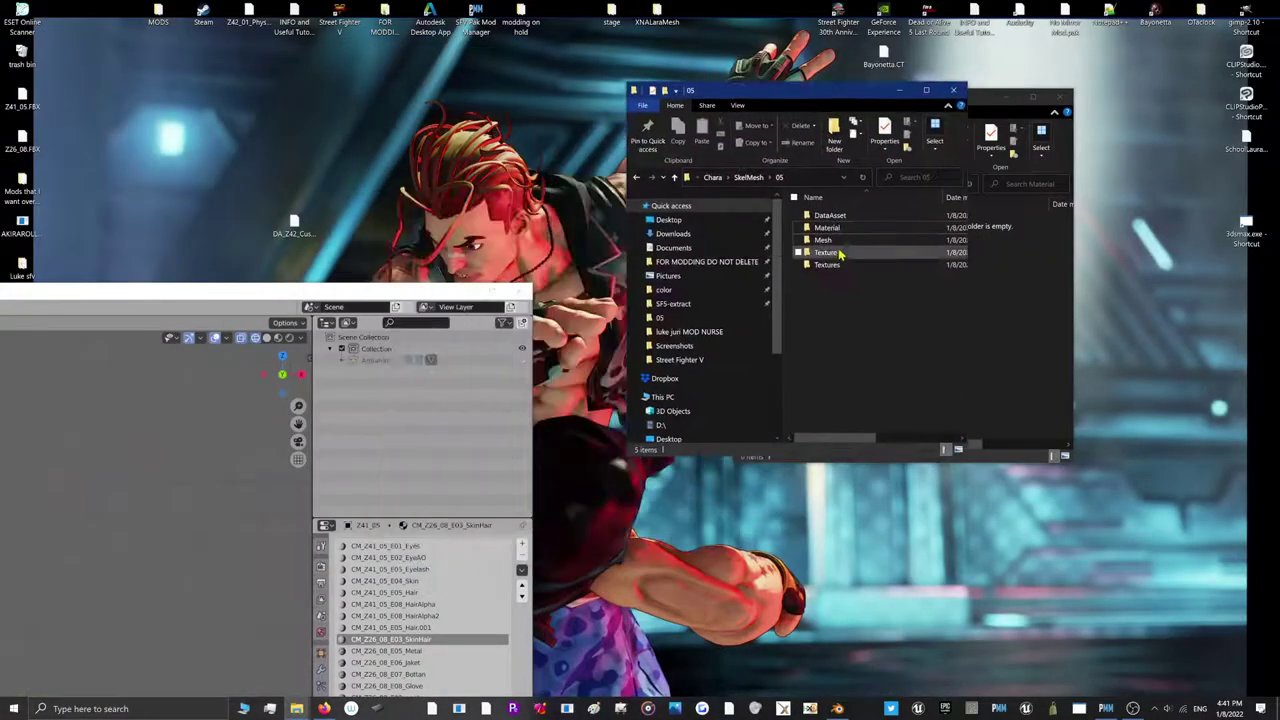
{"action": "double_click", "coordinate": [835, 227]}
{"action": "left_click_drag", "start_coordinate": [307, 298], "coordinate": [352, 105]}
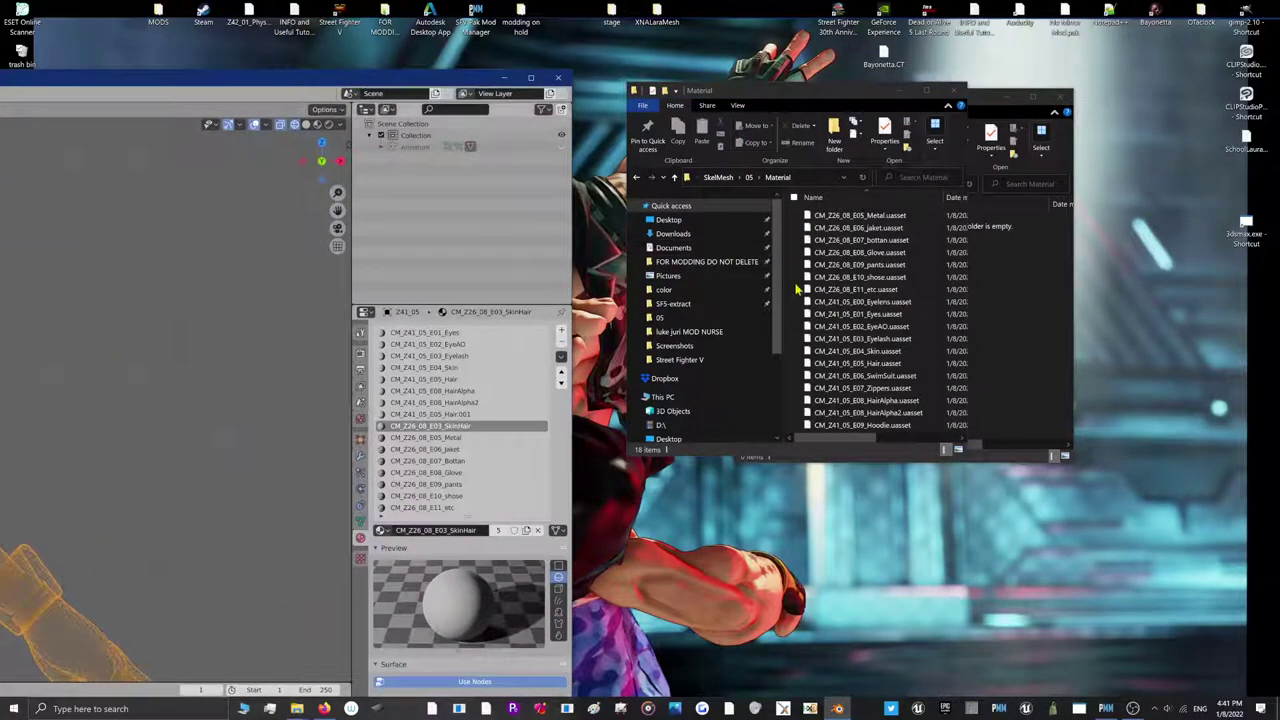
{"action": "left_click", "coordinate": [832, 278]}
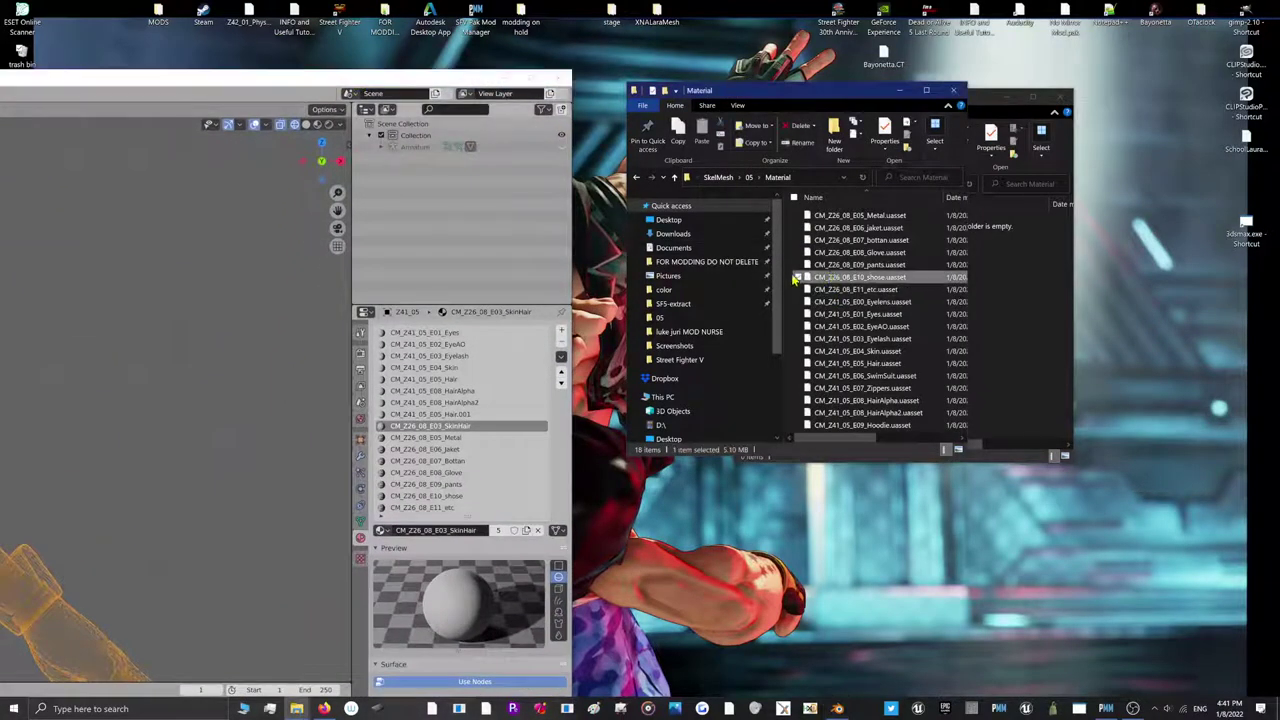
{"action": "left_click_drag", "start_coordinate": [793, 280], "coordinate": [770, 210]}
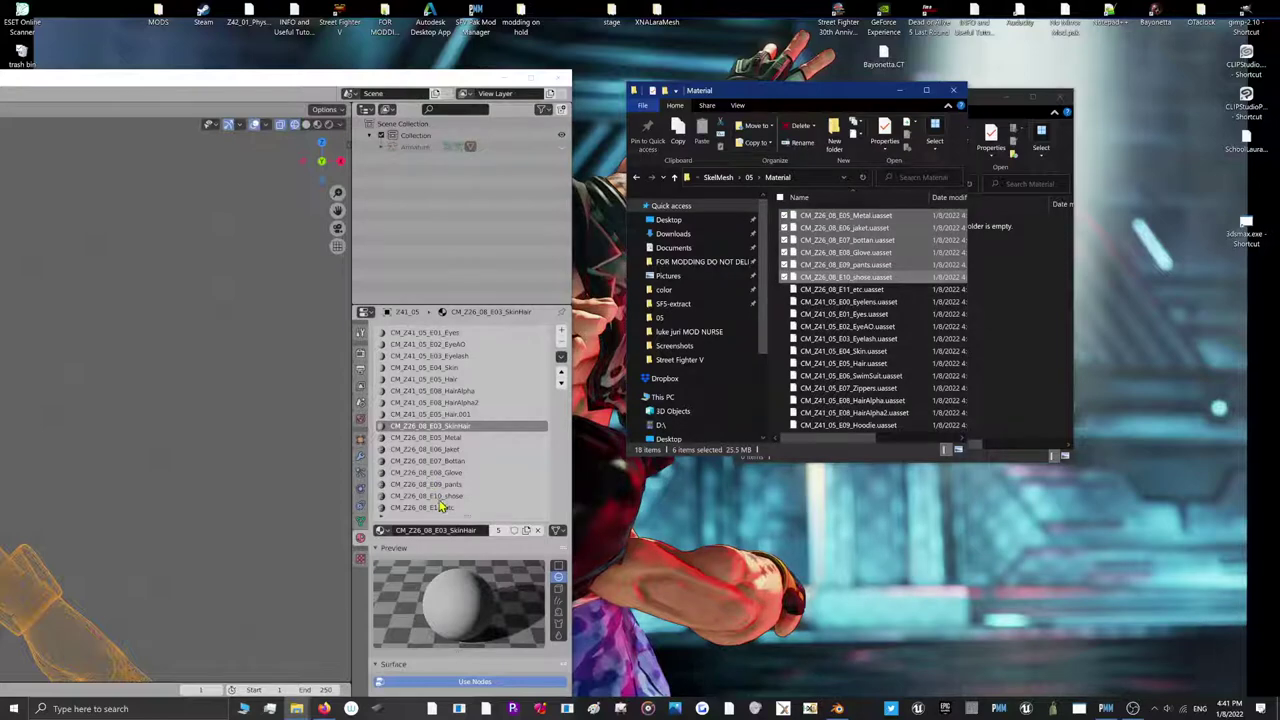
Uncover the desktop by moving the Blender window aside and copy the AES encryption key from the desktop item's name
{"action": "left_click", "coordinate": [290, 112]}
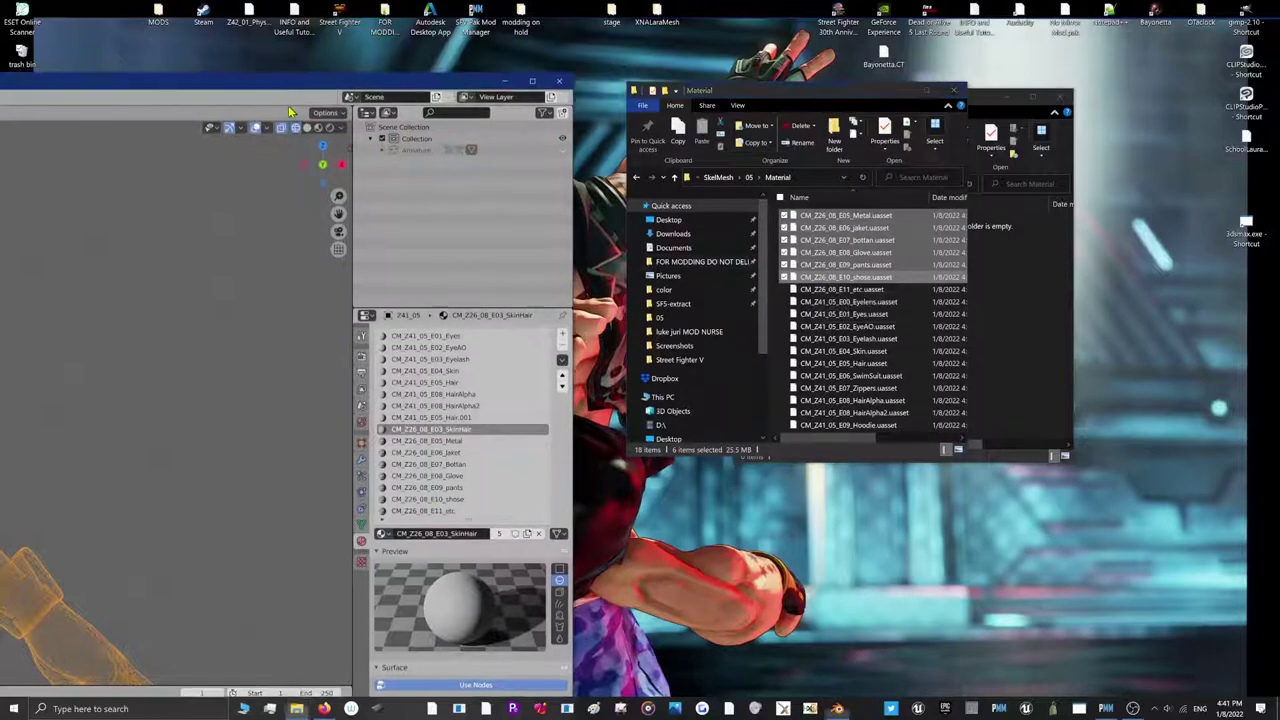
{"action": "left_click_drag", "start_coordinate": [280, 84], "coordinate": [496, 470]}
{"action": "left_click", "coordinate": [33, 405]}
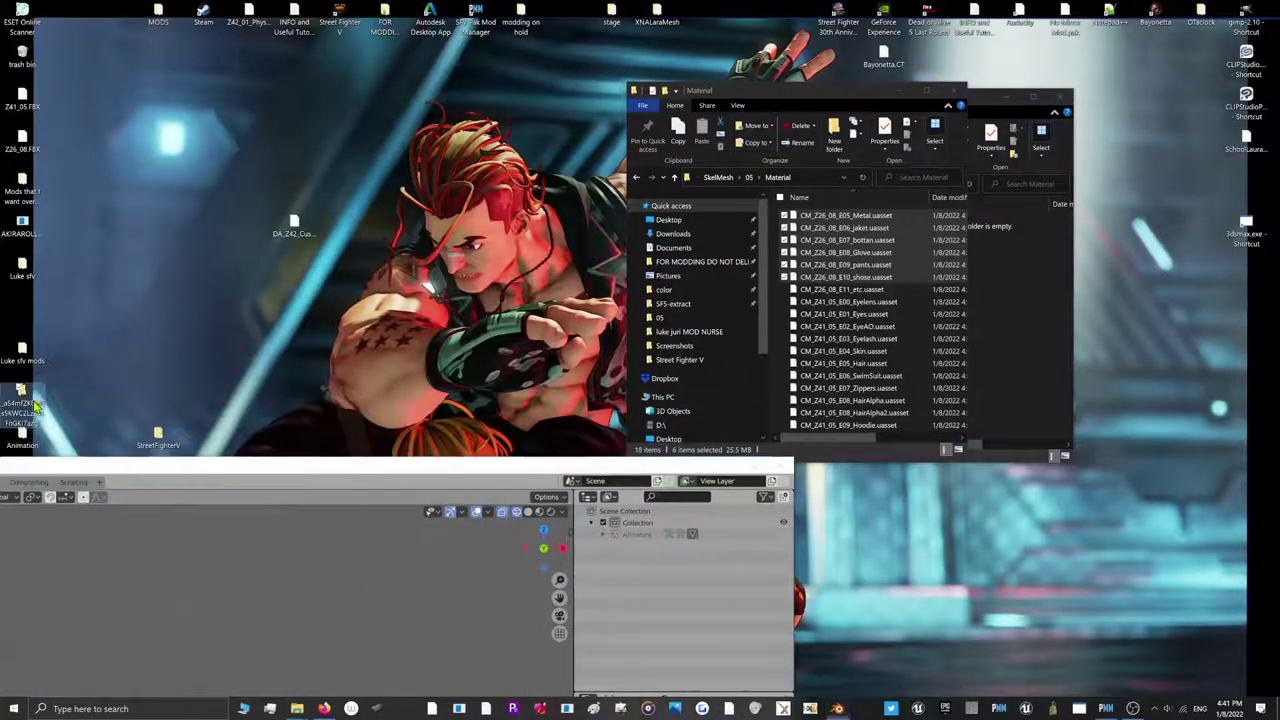
{"action": "right_click", "coordinate": [33, 405]}
{"action": "left_click", "coordinate": [24, 612]}
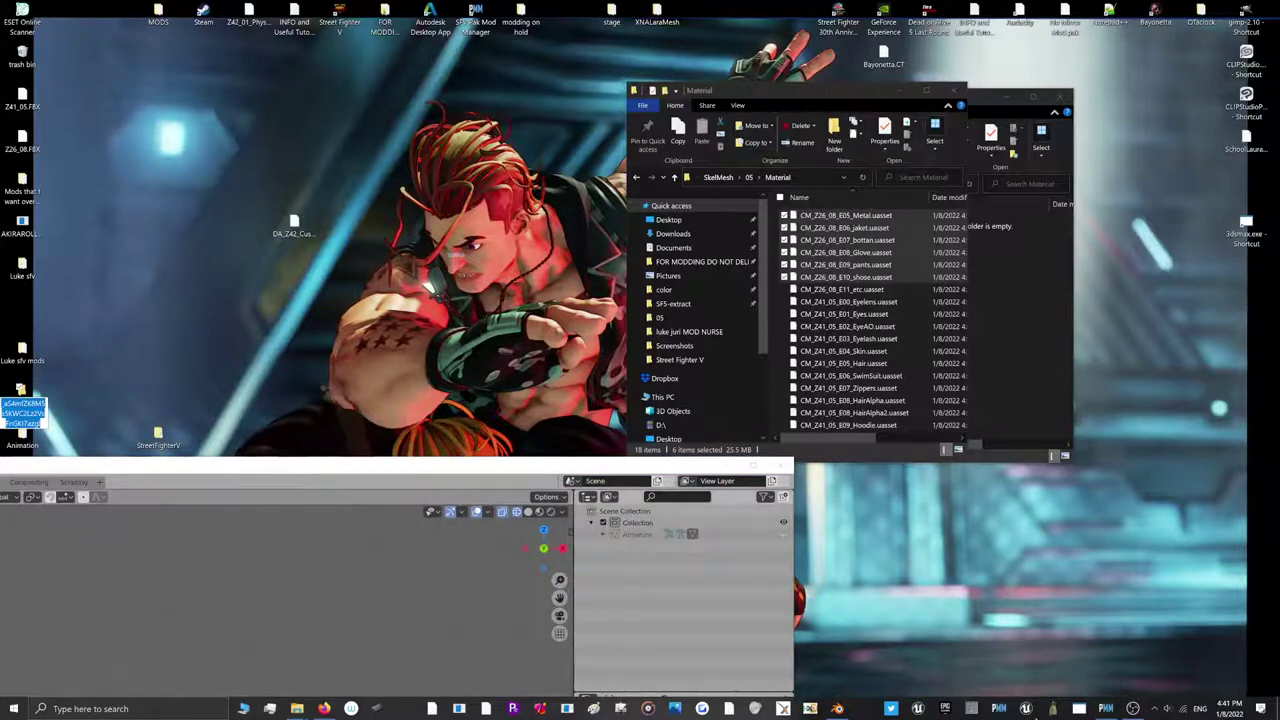
Start UE Viewer and browse for its game files path in C:, Program Files (x86), Steam
{"action": "left_click", "coordinate": [1024, 706]}
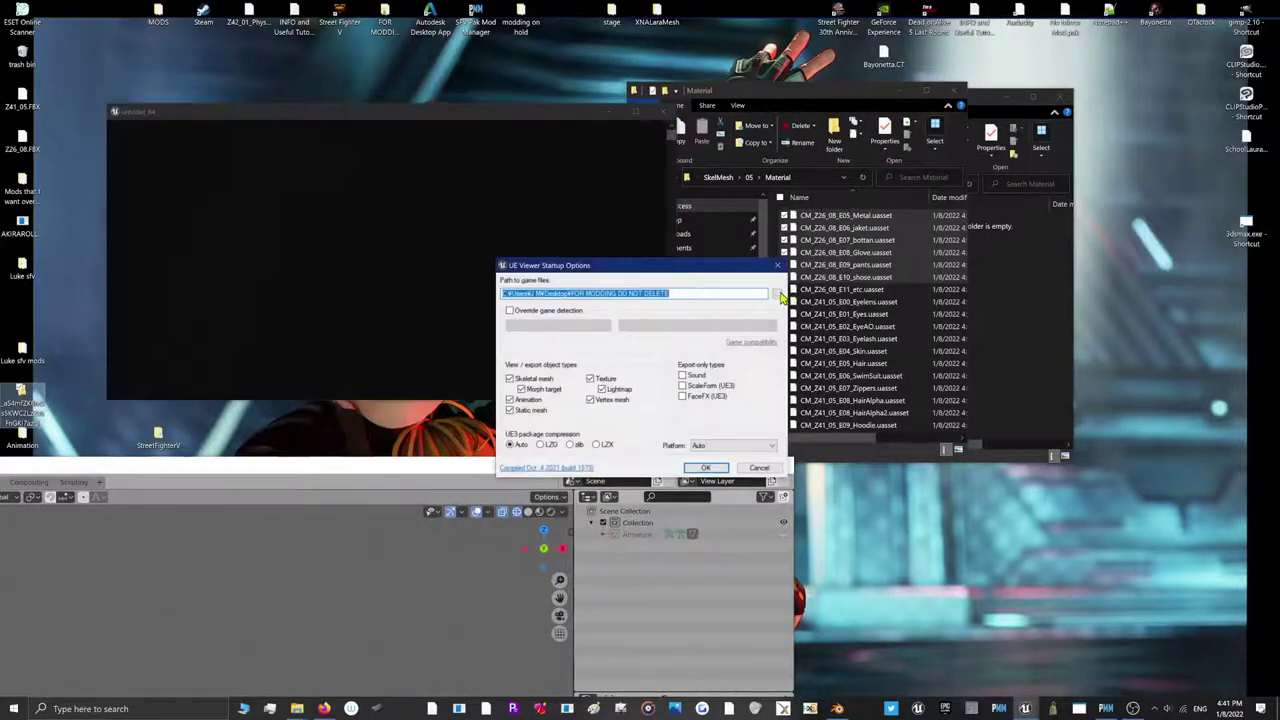
{"action": "left_click", "coordinate": [777, 293]}
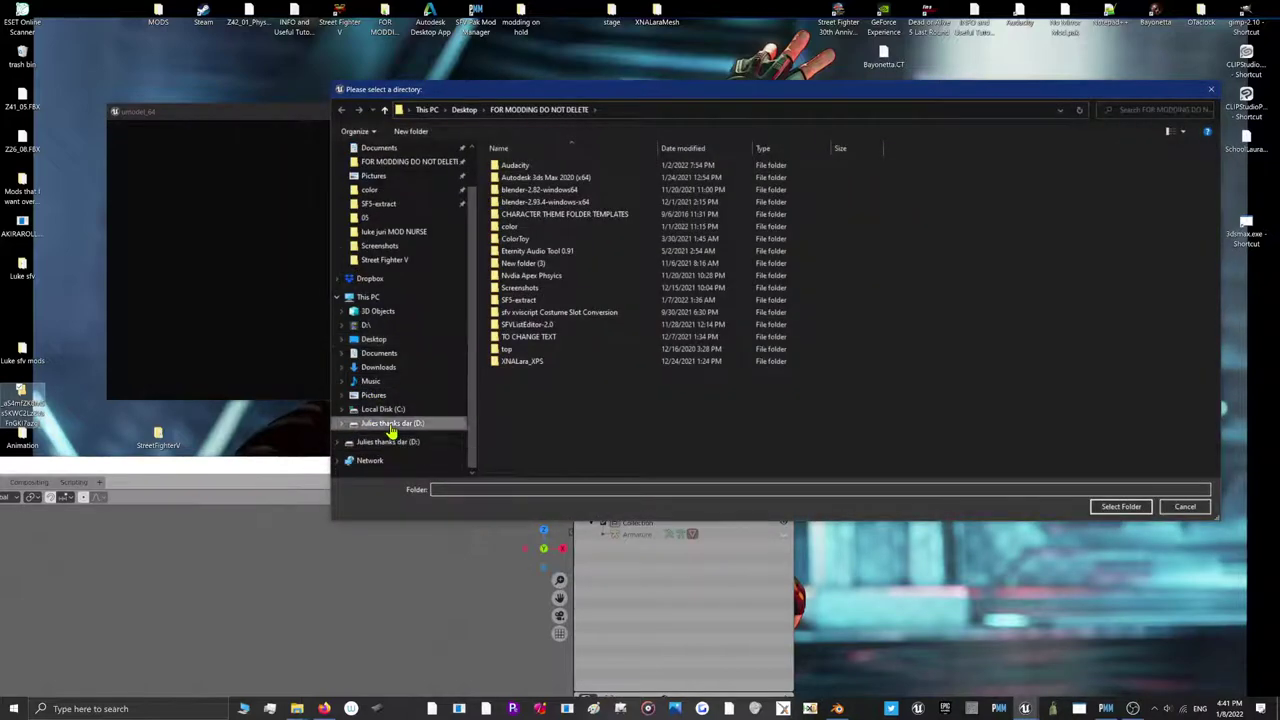
{"action": "left_click", "coordinate": [391, 425]}
{"action": "left_click", "coordinate": [382, 409]}
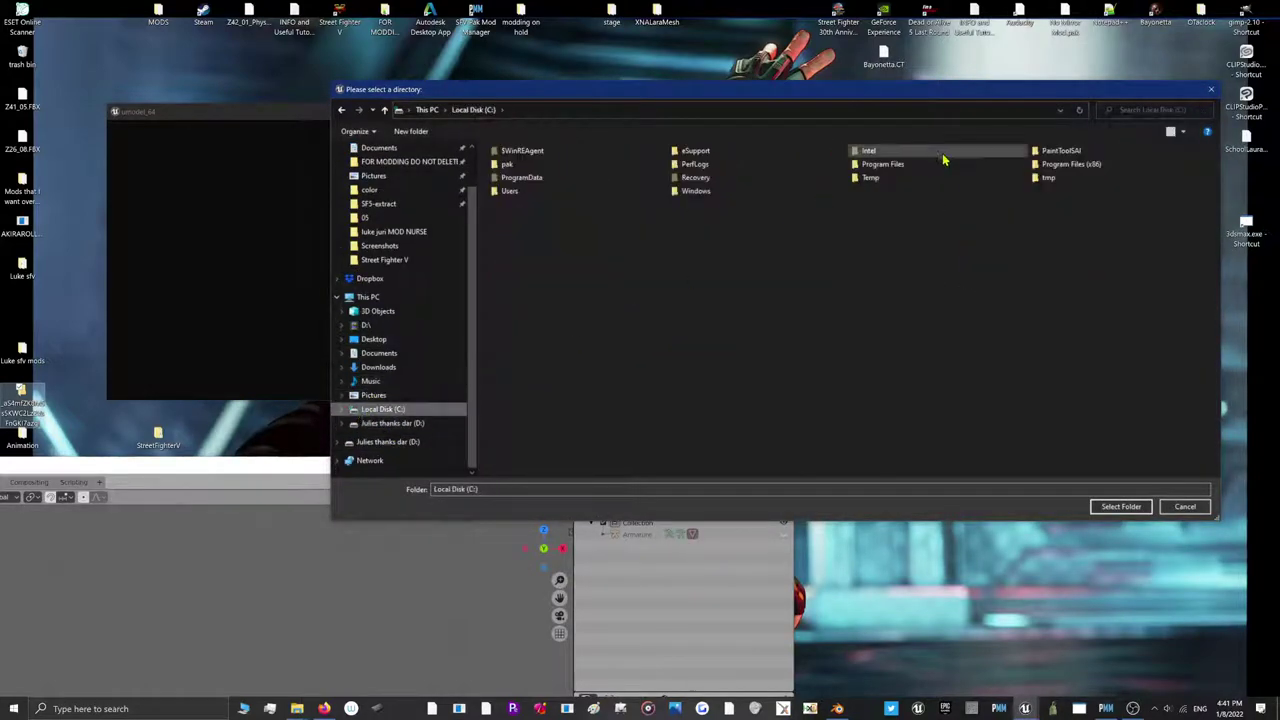
{"action": "double_click", "coordinate": [1066, 163]}
{"action": "scroll", "coordinate": [652, 337], "scroll_direction": "down", "scroll_amount": 3}
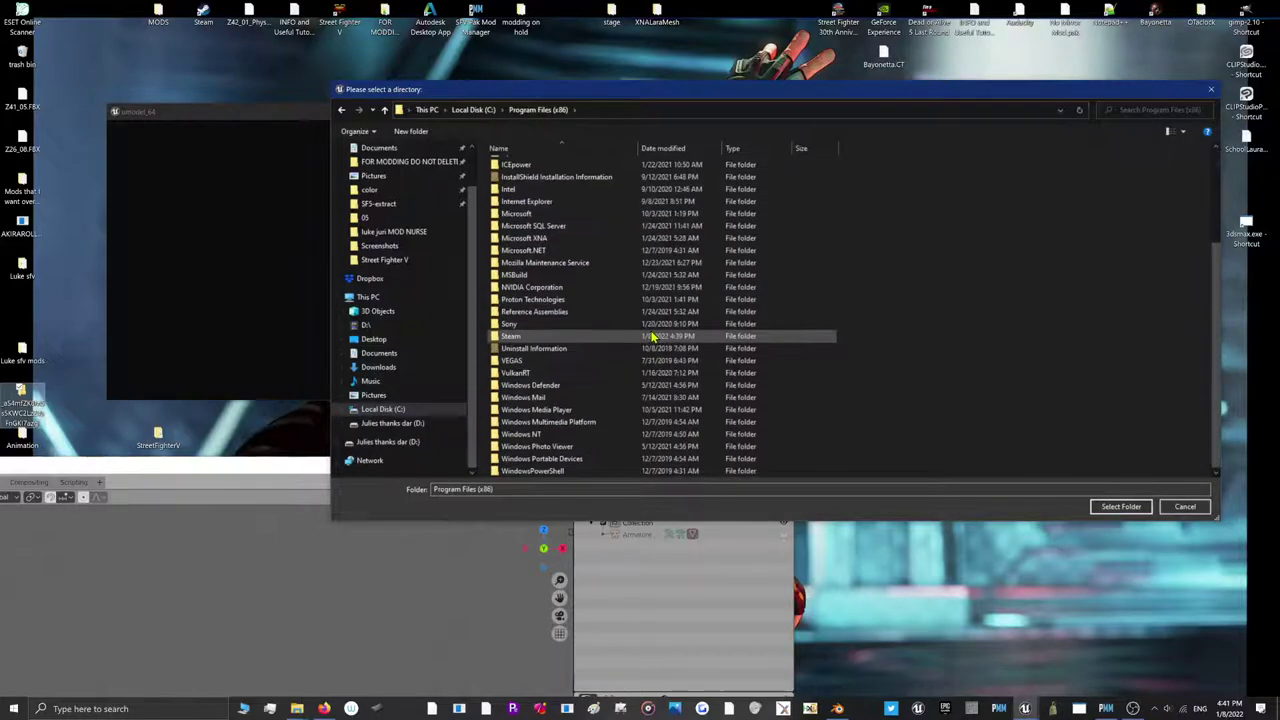
{"action": "left_click", "coordinate": [645, 337]}
{"action": "double_click", "coordinate": [645, 337]}
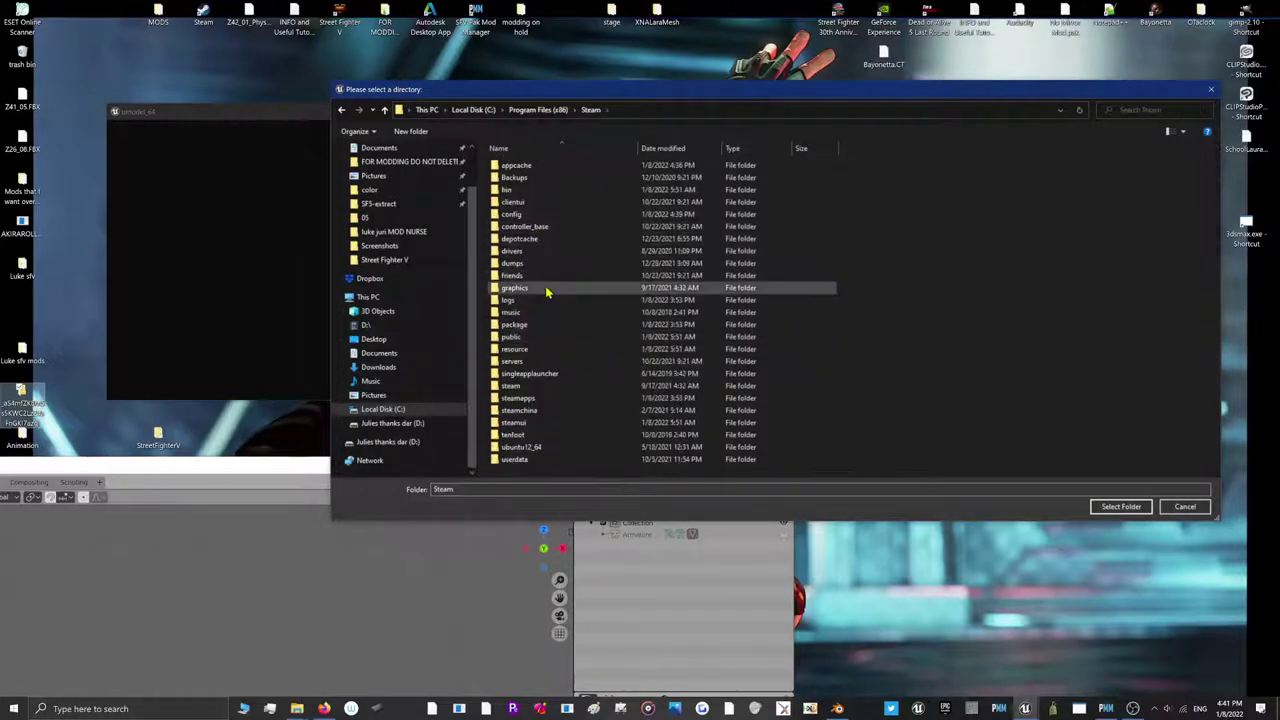
{"action": "left_click", "coordinate": [532, 398]}
{"action": "double_click", "coordinate": [531, 389]}
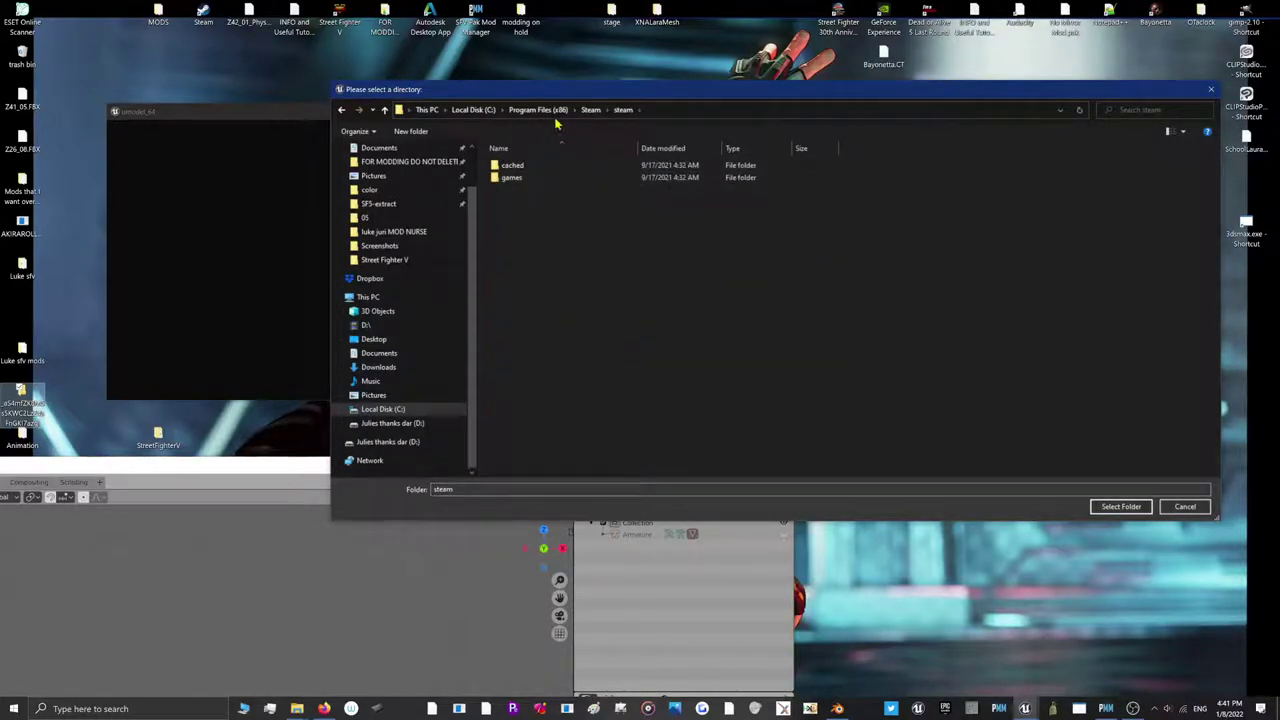
{"action": "left_click", "coordinate": [590, 109]}
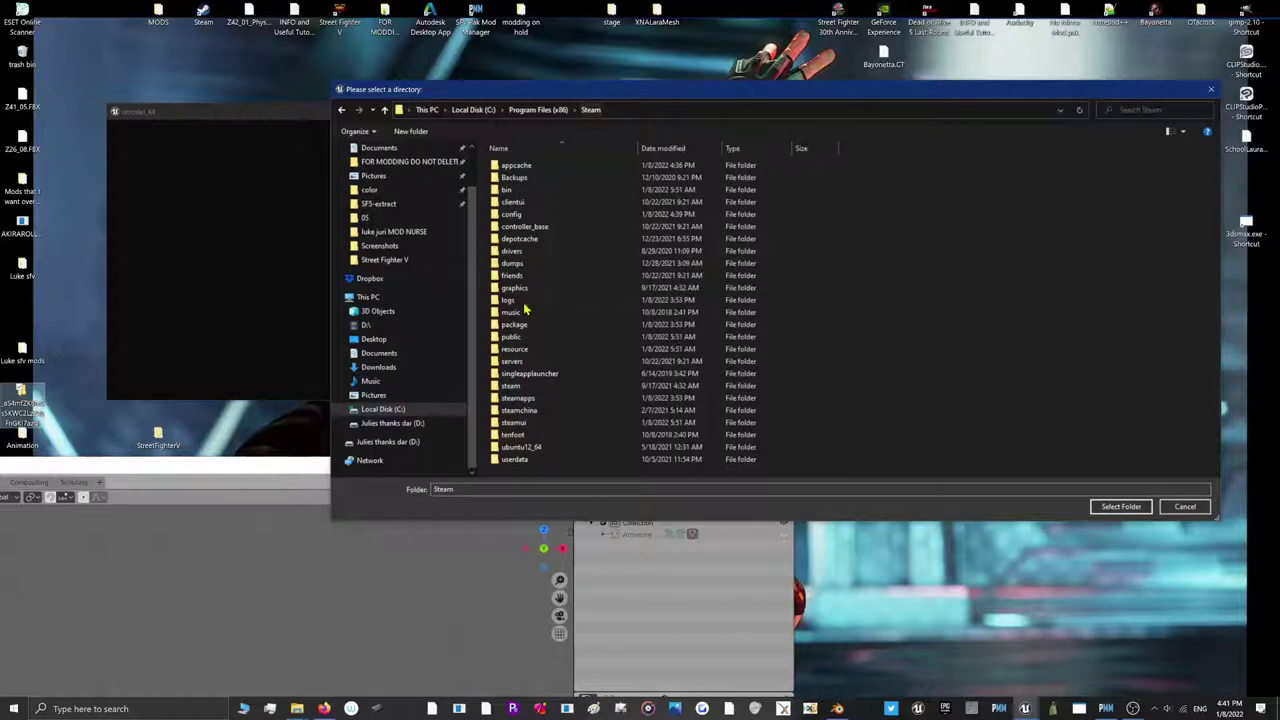
Choose steamapps/common/StreetFighterV/StreetFighterV/Content/Paks as the game files path and load the game packages
{"action": "double_click", "coordinate": [520, 397]}
{"action": "double_click", "coordinate": [518, 166]}
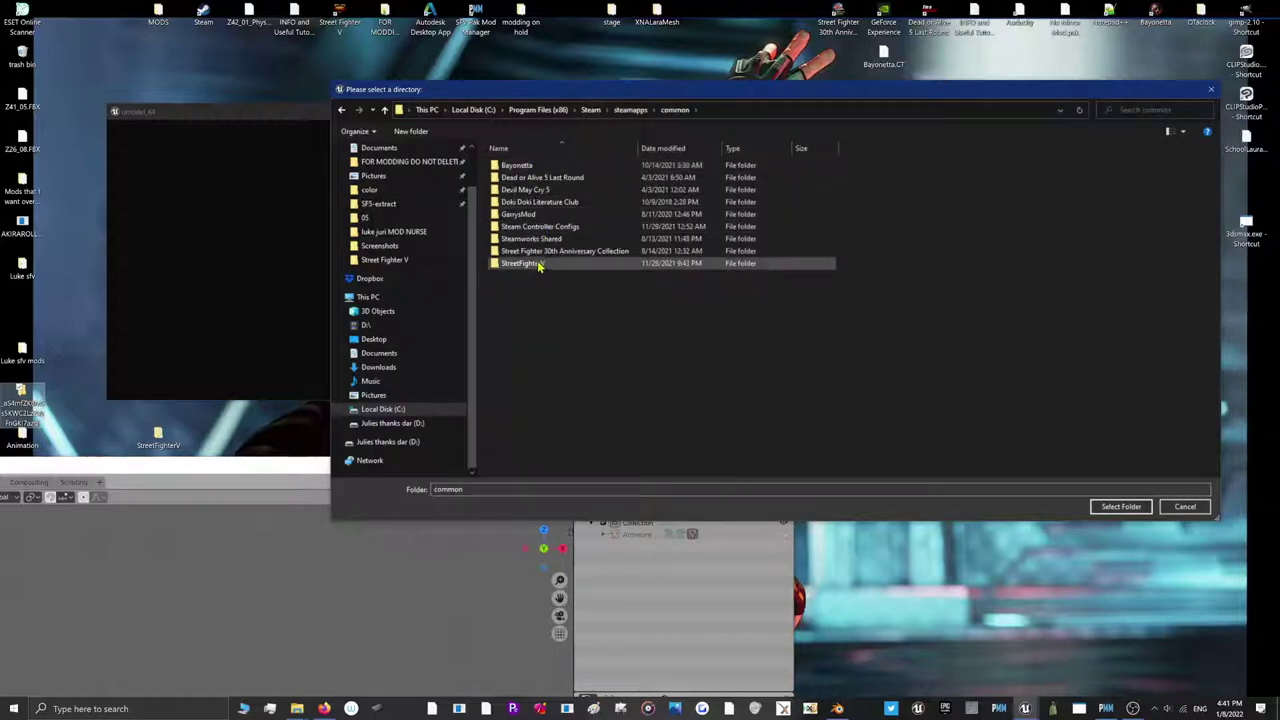
{"action": "double_click", "coordinate": [538, 265]}
{"action": "double_click", "coordinate": [530, 177]}
{"action": "double_click", "coordinate": [539, 177]}
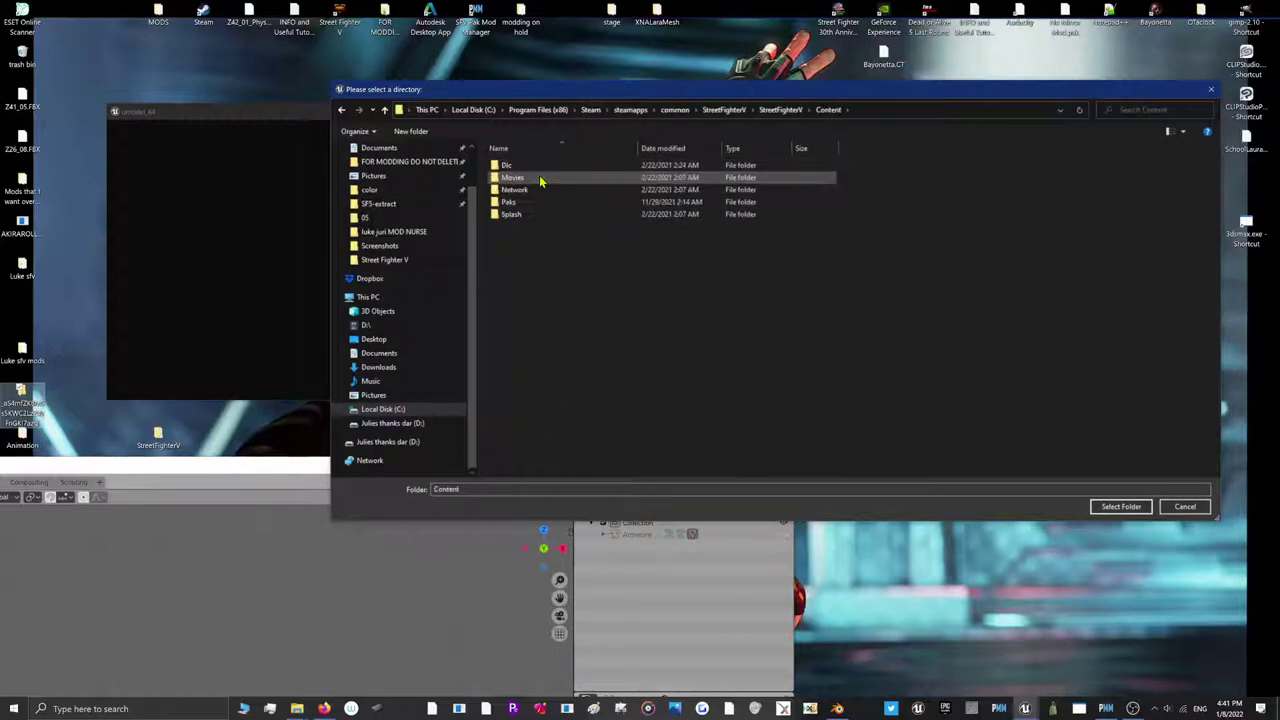
{"action": "double_click", "coordinate": [540, 202]}
{"action": "left_click", "coordinate": [1121, 506]}
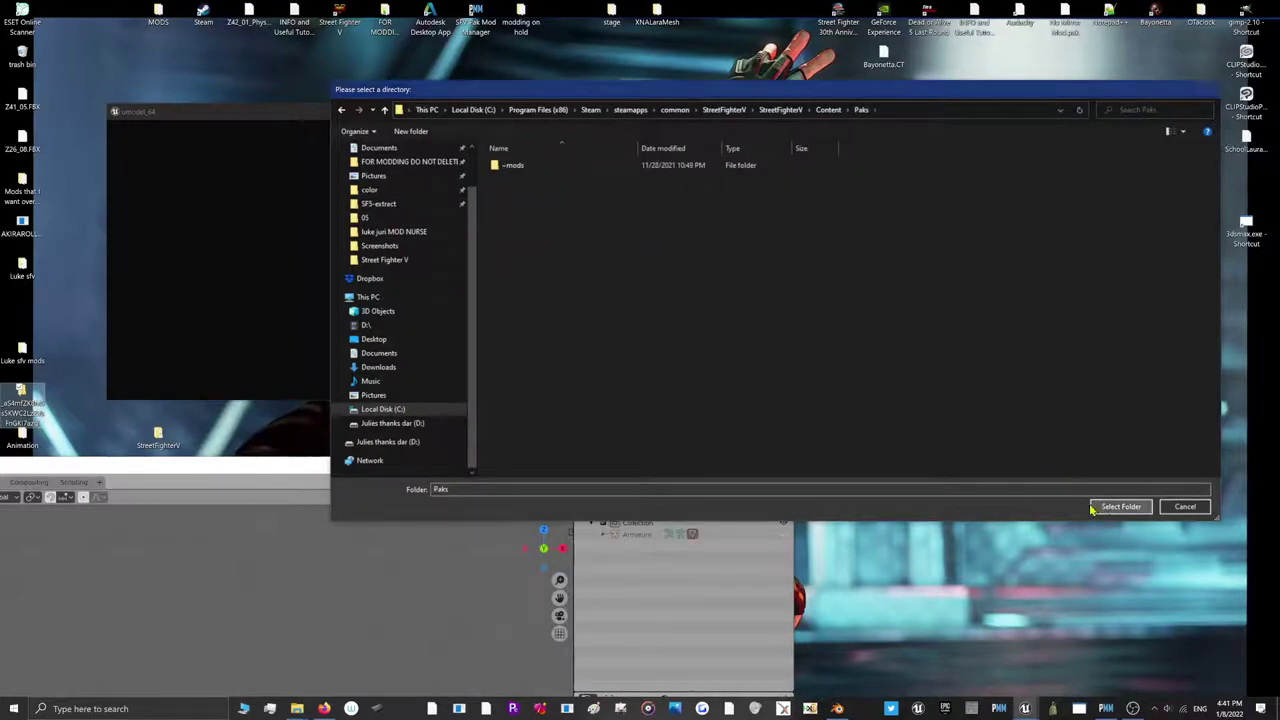
{"action": "left_click", "coordinate": [710, 469]}
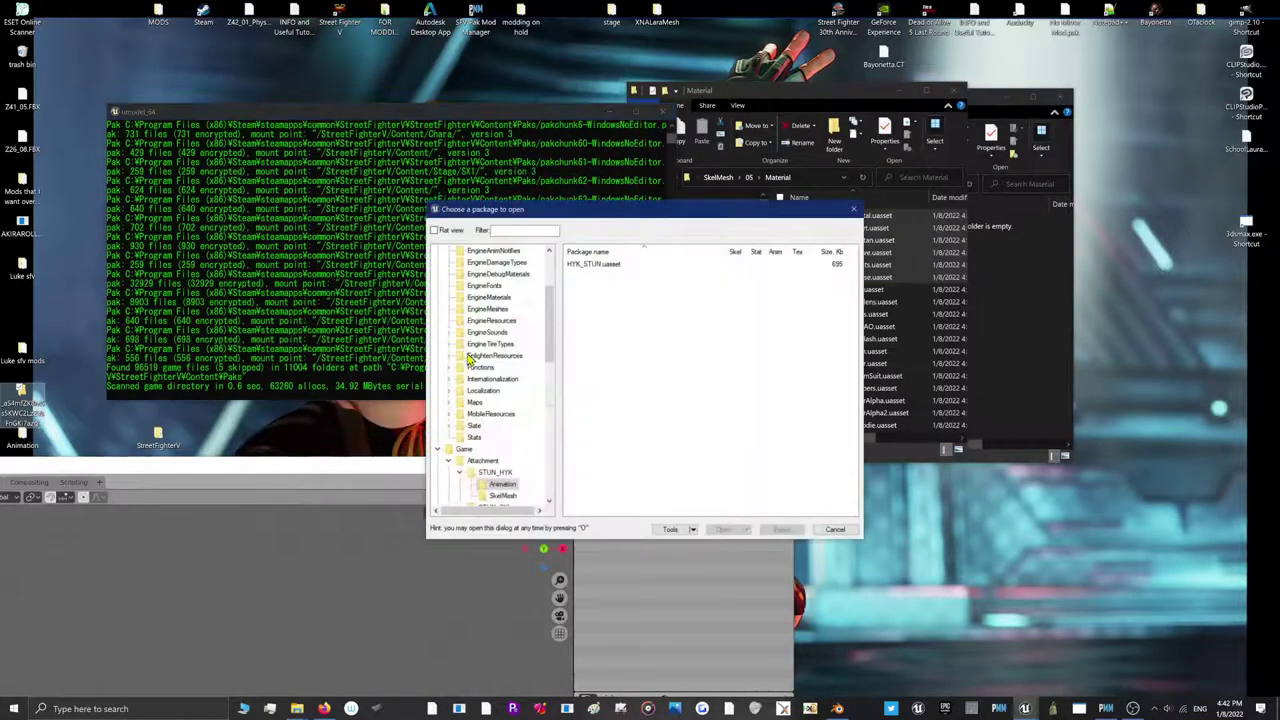
Find the Z26 costume 08 material packages under Game/Chara/Z26/SkelMesh/08/Material
{"action": "scroll", "coordinate": [470, 366], "scroll_direction": "down", "scroll_amount": 5}
{"action": "double_click", "coordinate": [462, 368]}
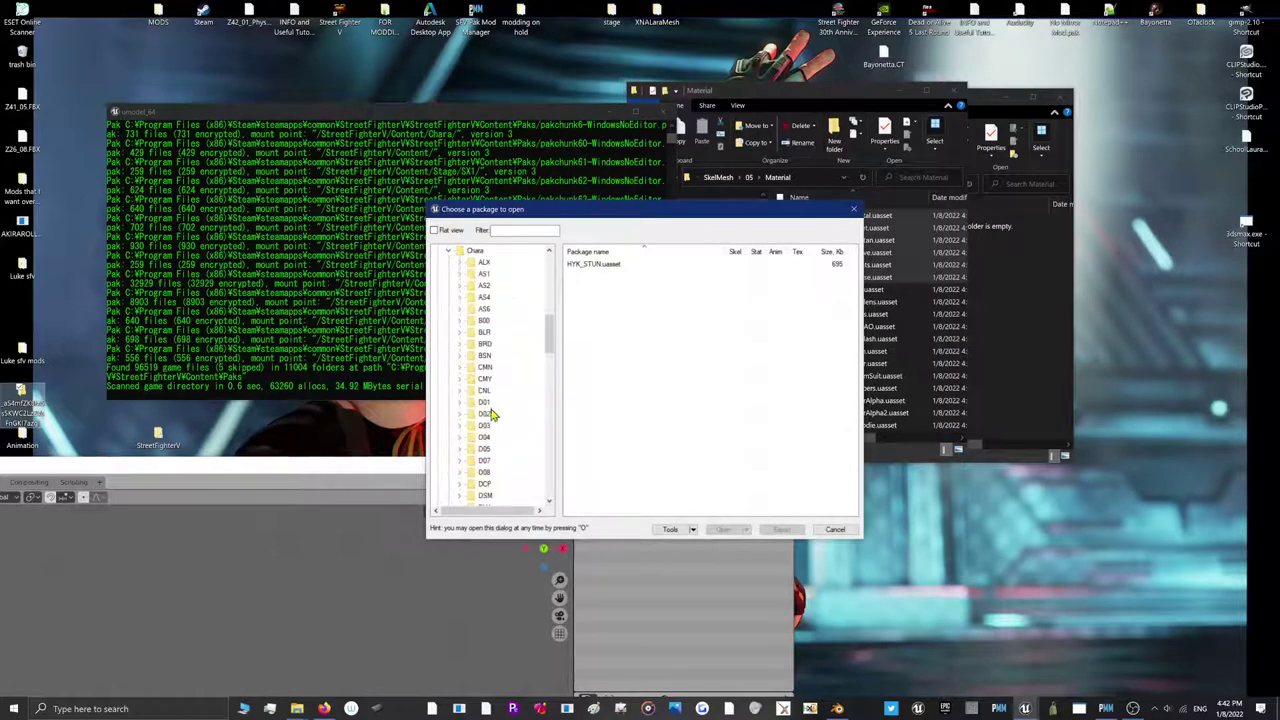
{"action": "scroll", "coordinate": [482, 415], "scroll_direction": "down", "scroll_amount": 10}
{"action": "scroll", "coordinate": [483, 428], "scroll_direction": "down", "scroll_amount": 6}
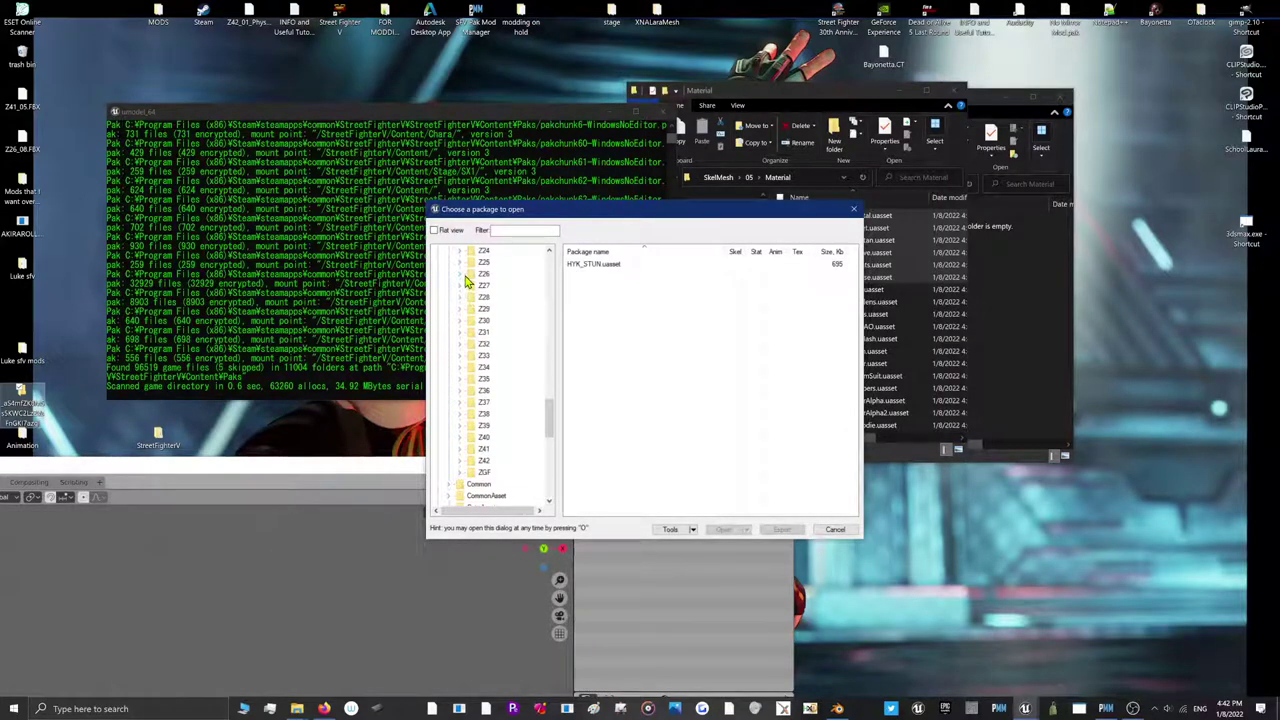
{"action": "left_click", "coordinate": [461, 275]}
{"action": "left_click", "coordinate": [471, 344]}
{"action": "left_click", "coordinate": [483, 438]}
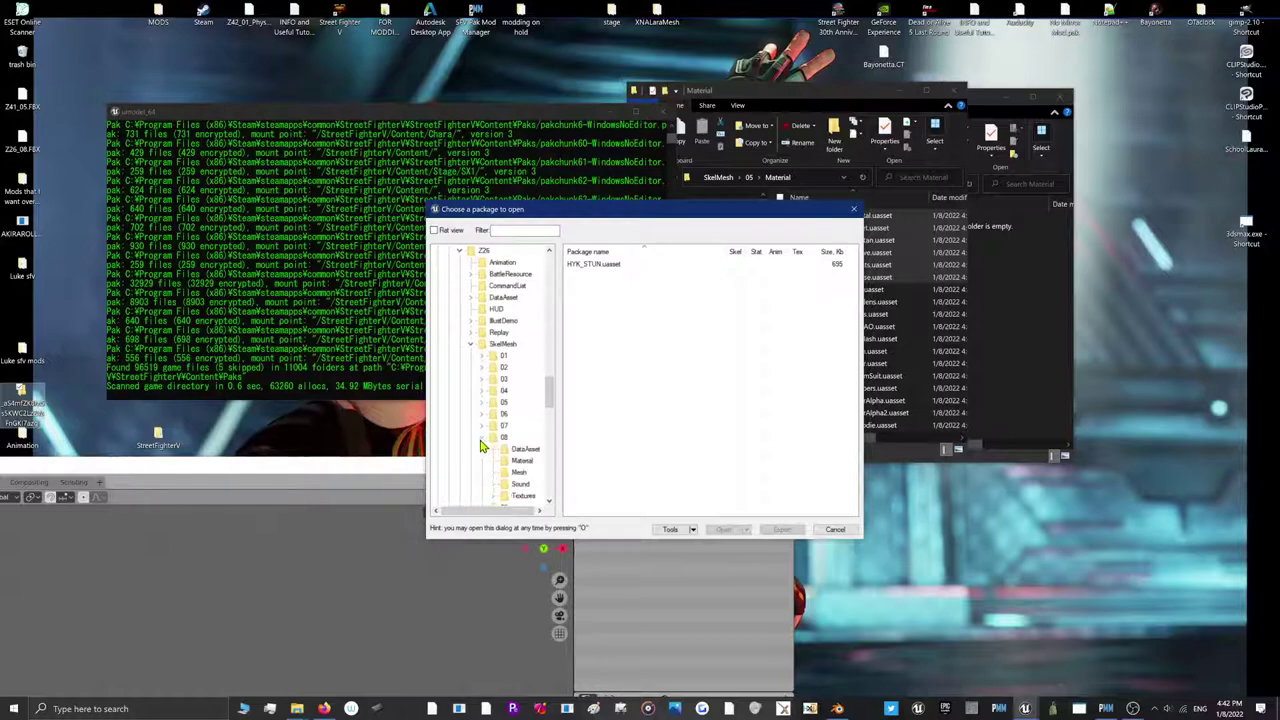
{"action": "left_click", "coordinate": [517, 472]}
{"action": "left_click", "coordinate": [522, 460]}
{"action": "scroll", "coordinate": [540, 430], "scroll_direction": "down", "scroll_amount": 1}
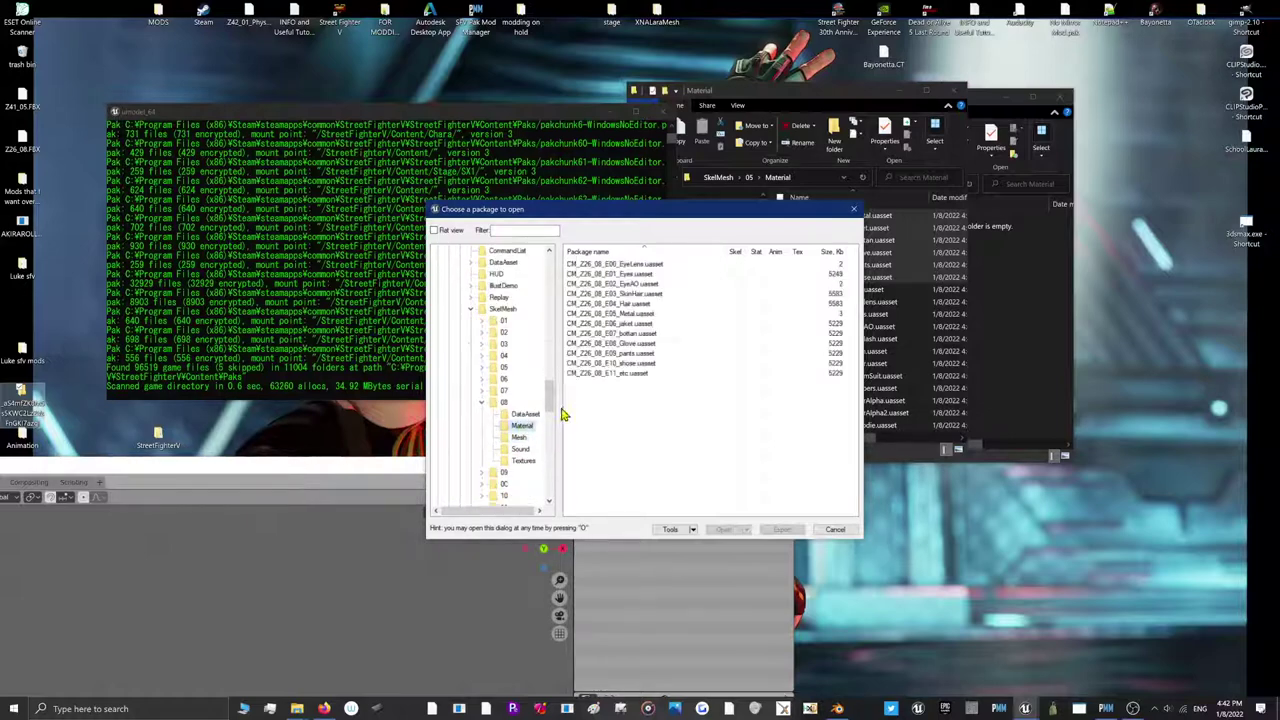
Save the CM_Z26_08_E03_SkinHair.uasset package to the Downloads folder with its directory structure, paste the AES encryption key, and close UE Viewer
{"action": "left_click", "coordinate": [625, 293]}
{"action": "right_click", "coordinate": [646, 295]}
{"action": "left_click", "coordinate": [660, 345]}
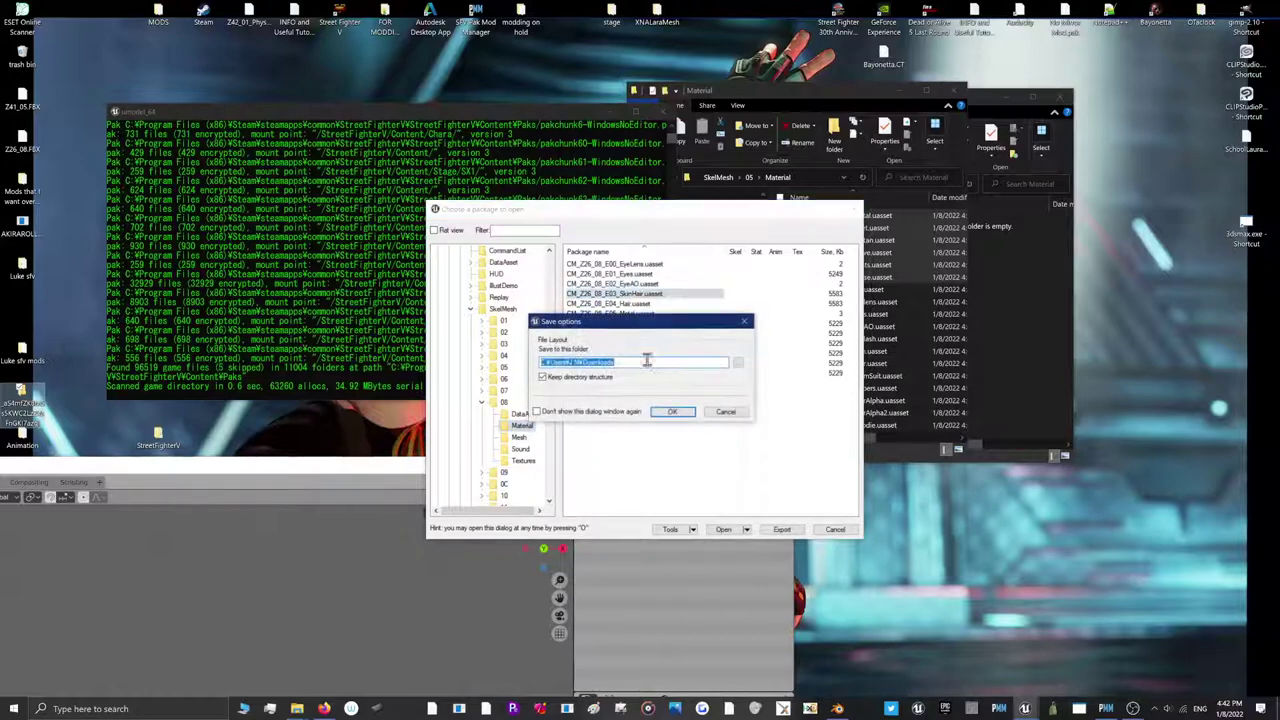
{"action": "left_click", "coordinate": [662, 408]}
{"action": "right_click", "coordinate": [660, 404]}
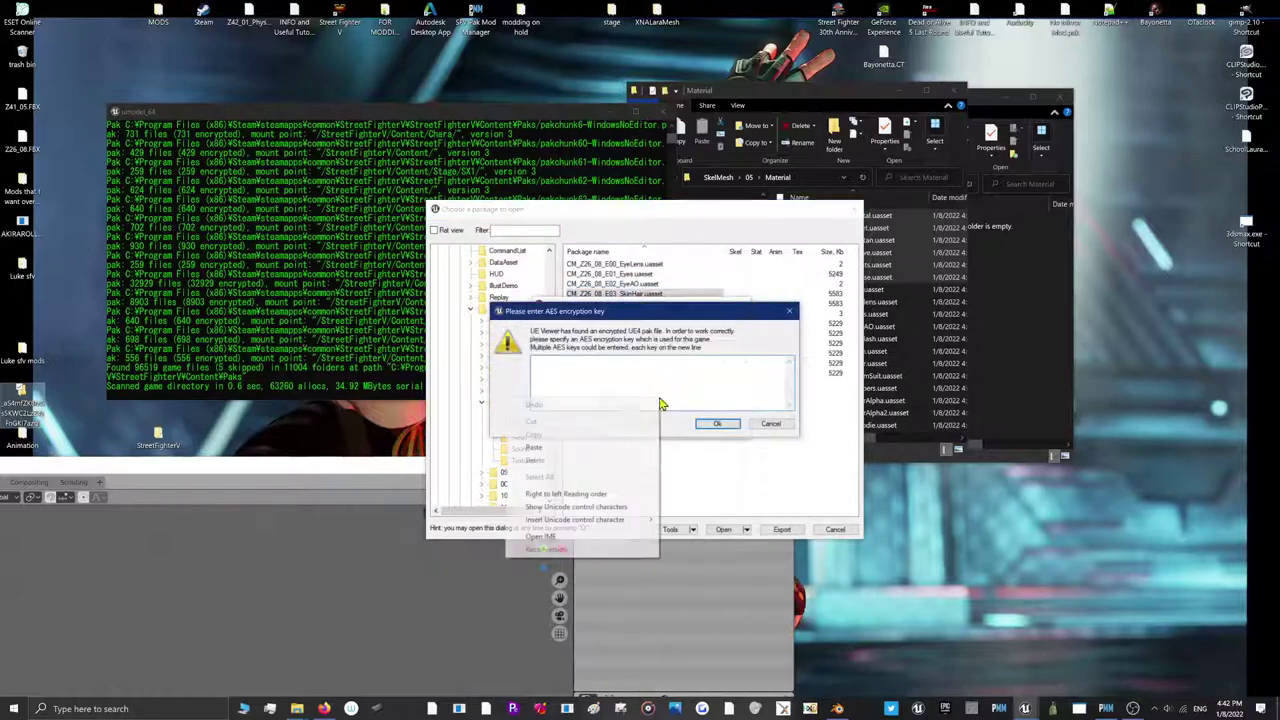
{"action": "left_click", "coordinate": [571, 449]}
{"action": "left_click", "coordinate": [718, 423]}
{"action": "left_click", "coordinate": [857, 213]}
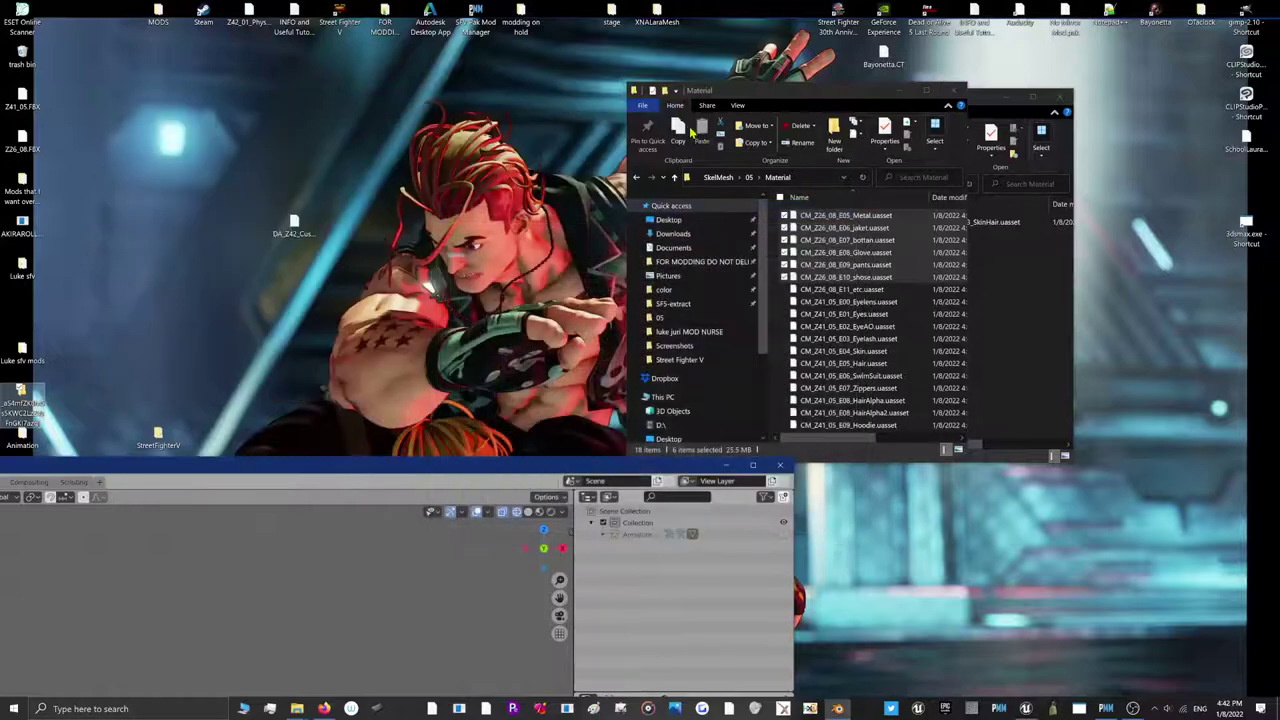
Open the extracted CM_Z26_08_E03_SkinHair.uasset from the 08 Material folder in HxD
{"action": "left_click", "coordinate": [988, 282]}
{"action": "left_click", "coordinate": [953, 224]}
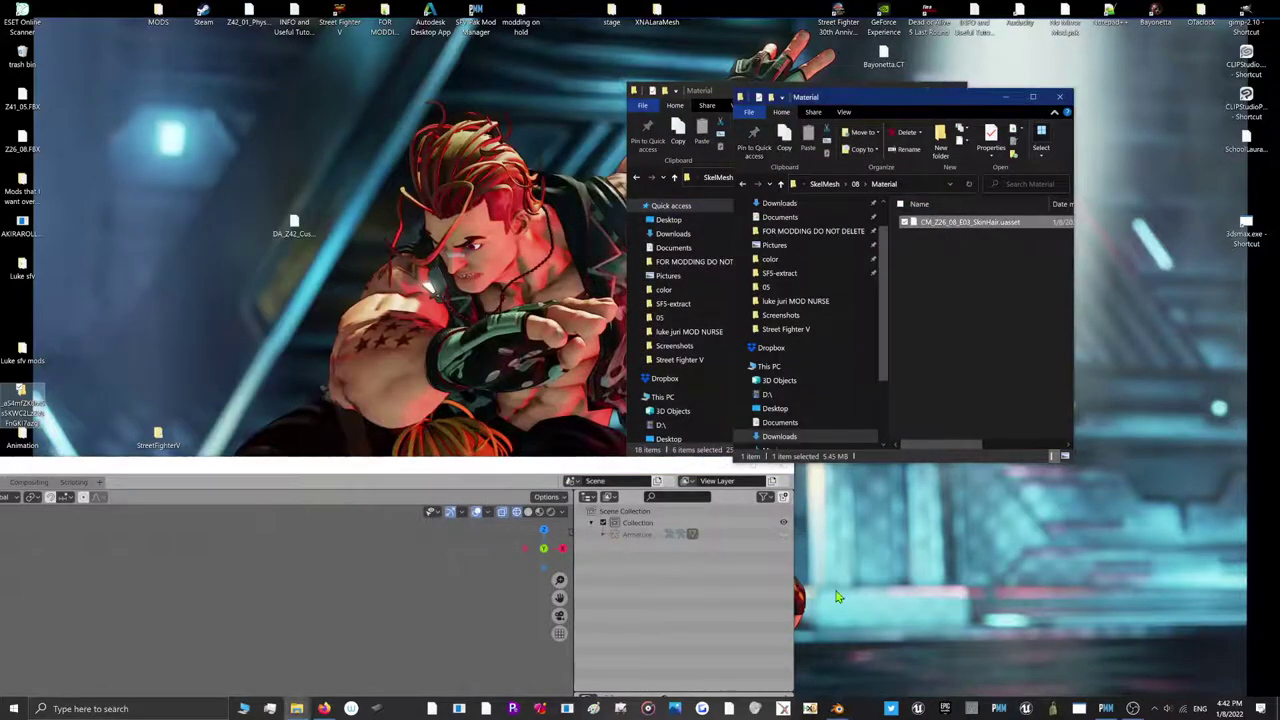
{"action": "left_click", "coordinate": [810, 708]}
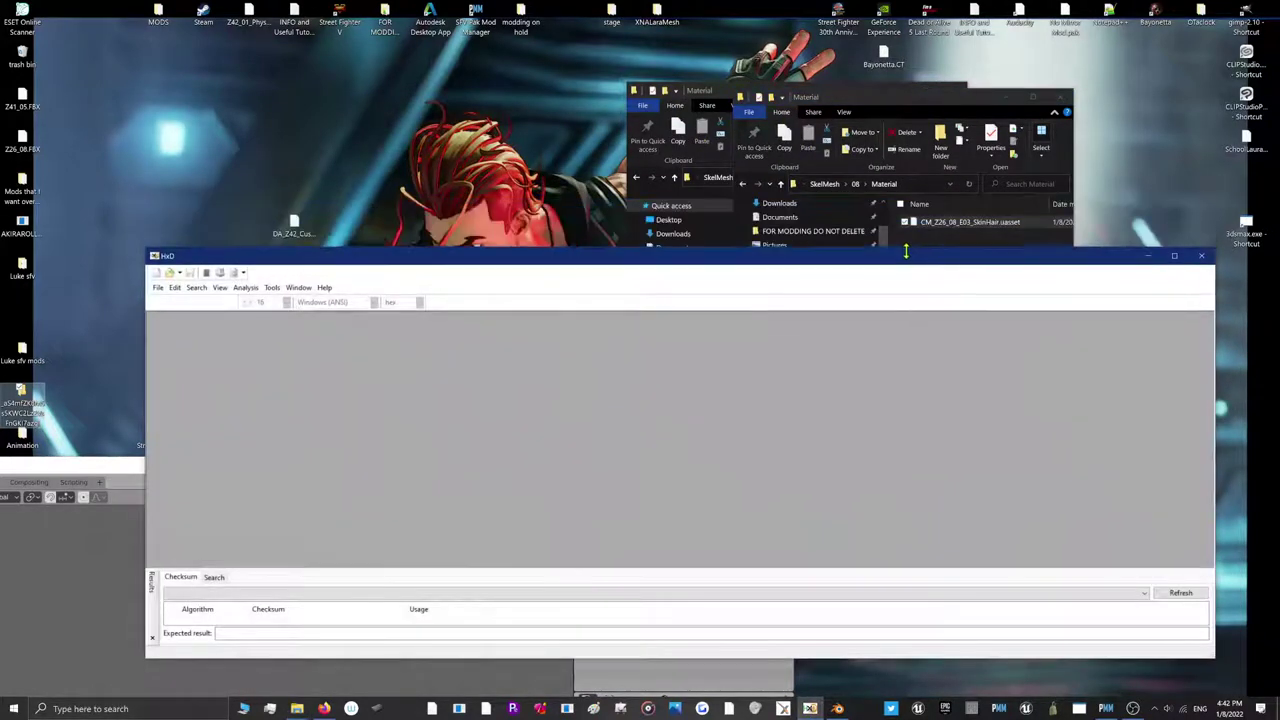
{"action": "left_click_drag", "start_coordinate": [955, 222], "coordinate": [546, 409]}
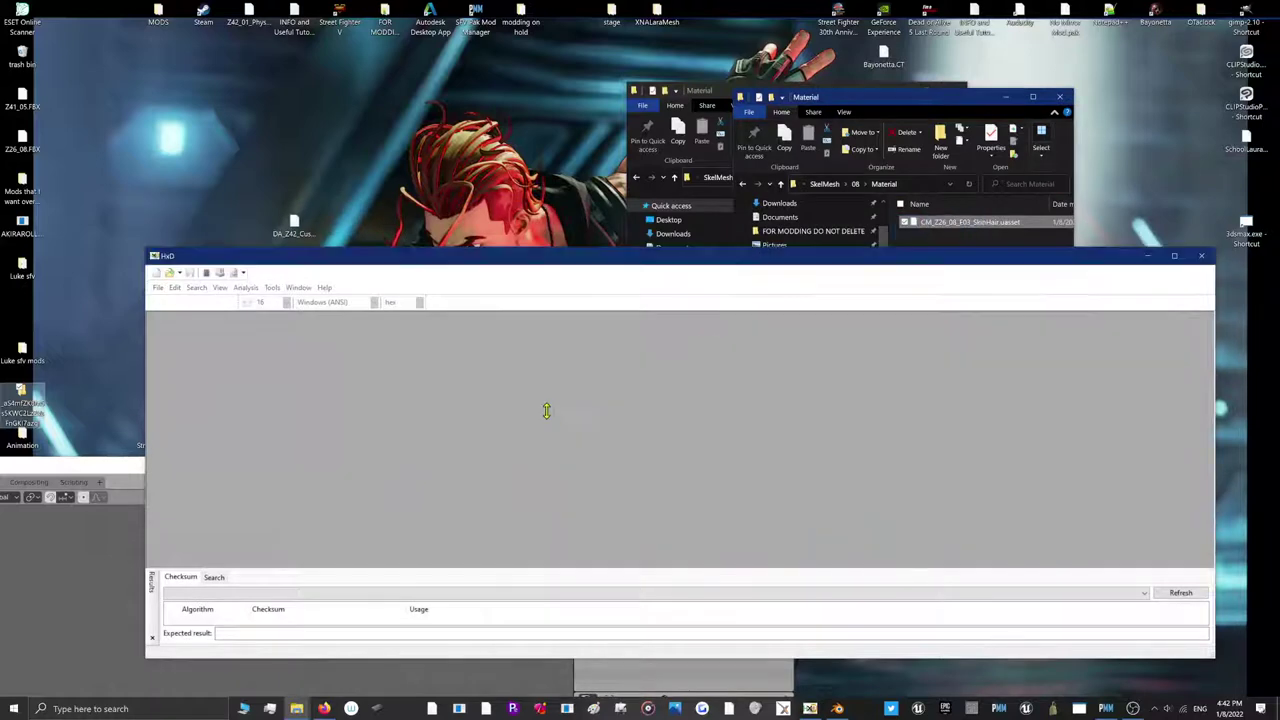
Replace all occurrences of /Z26/ with /Z41/ throughout CM_Z26_08_E03_SkinHair.uasset
{"action": "left_click", "coordinate": [206, 287]}
{"action": "left_click", "coordinate": [212, 325]}
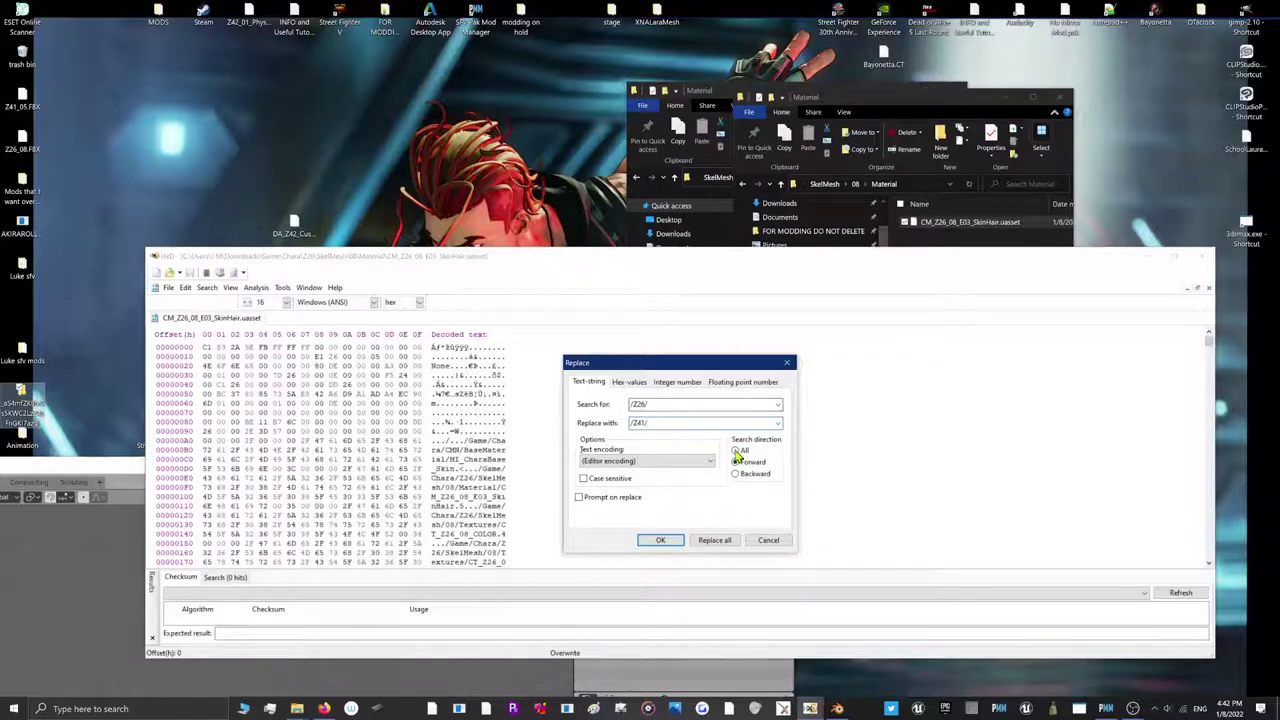
{"action": "left_click", "coordinate": [712, 541]}
{"action": "left_click", "coordinate": [688, 393]}
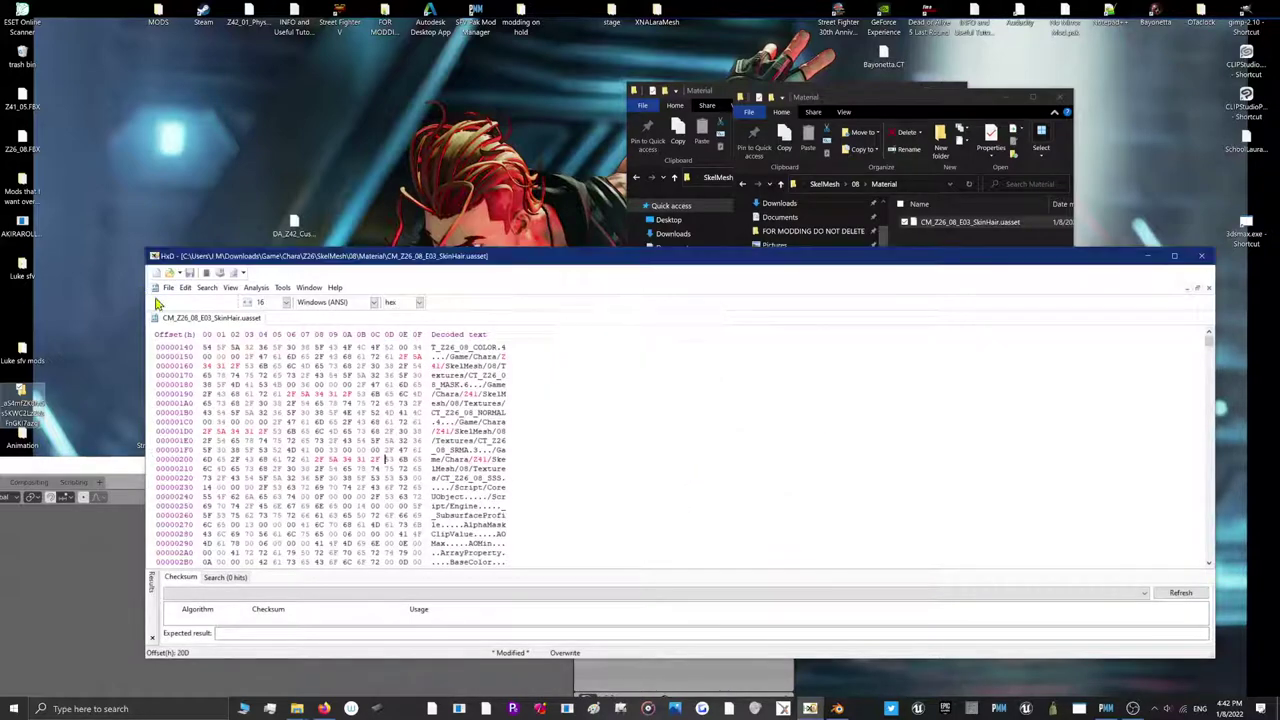
{"action": "left_click", "coordinate": [207, 287]}
{"action": "left_click", "coordinate": [195, 312]}
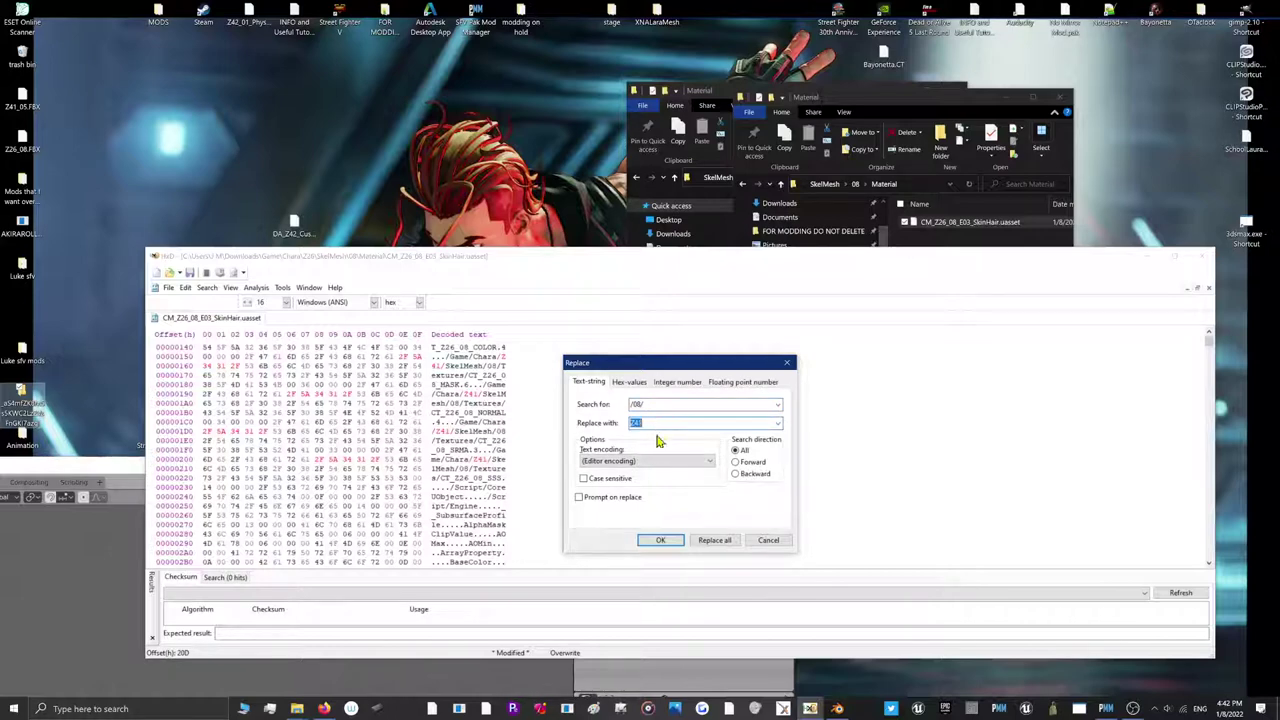
{"action": "left_click", "coordinate": [725, 534]}
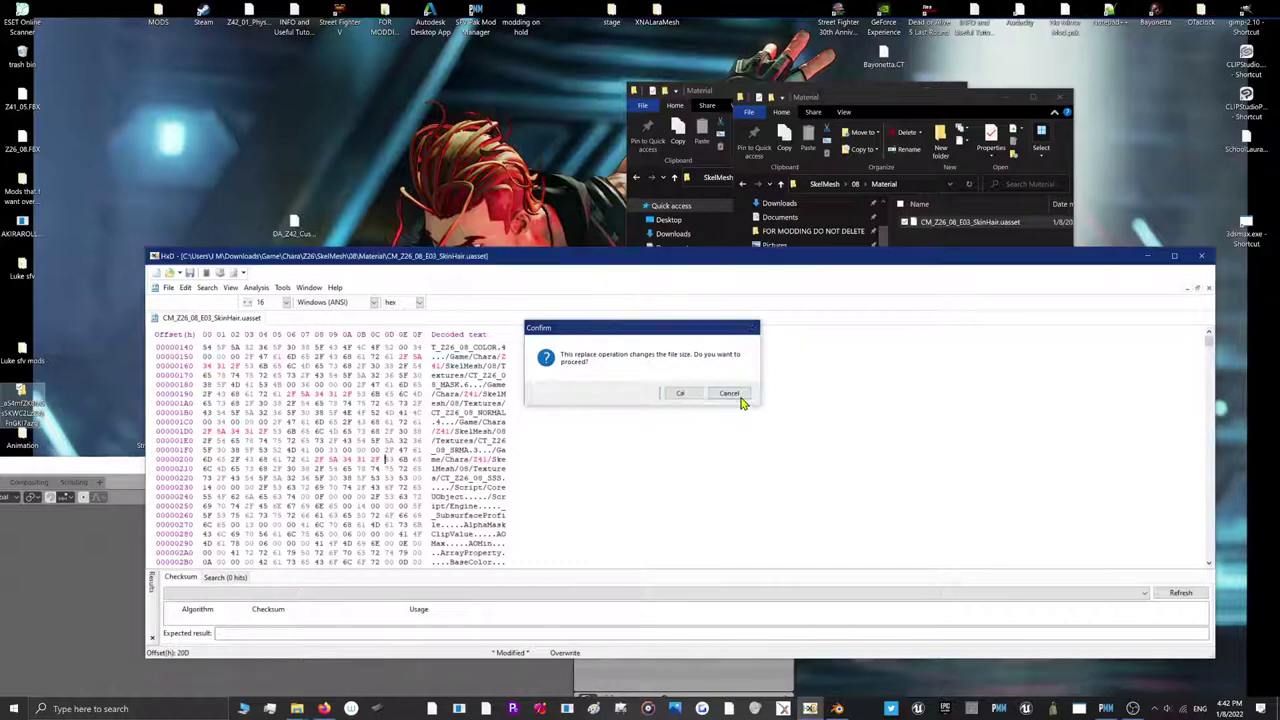
{"action": "left_click", "coordinate": [740, 394]}
Try to replace all occurrences of /08/ with /05/ using Unicode (UTF-16 little endian) encoding, searching in all directions
{"action": "left_click", "coordinate": [207, 287]}
{"action": "left_click", "coordinate": [200, 311]}
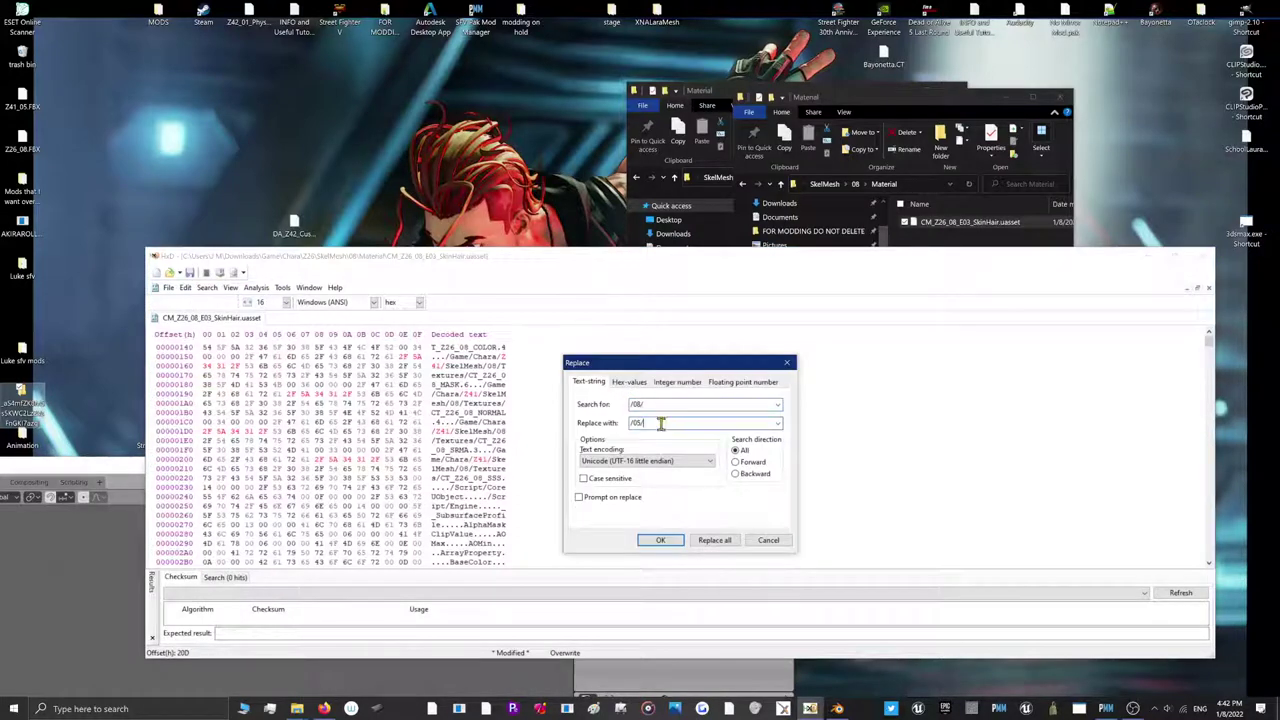
{"action": "left_click", "coordinate": [714, 540]}
{"action": "left_click", "coordinate": [667, 401]}
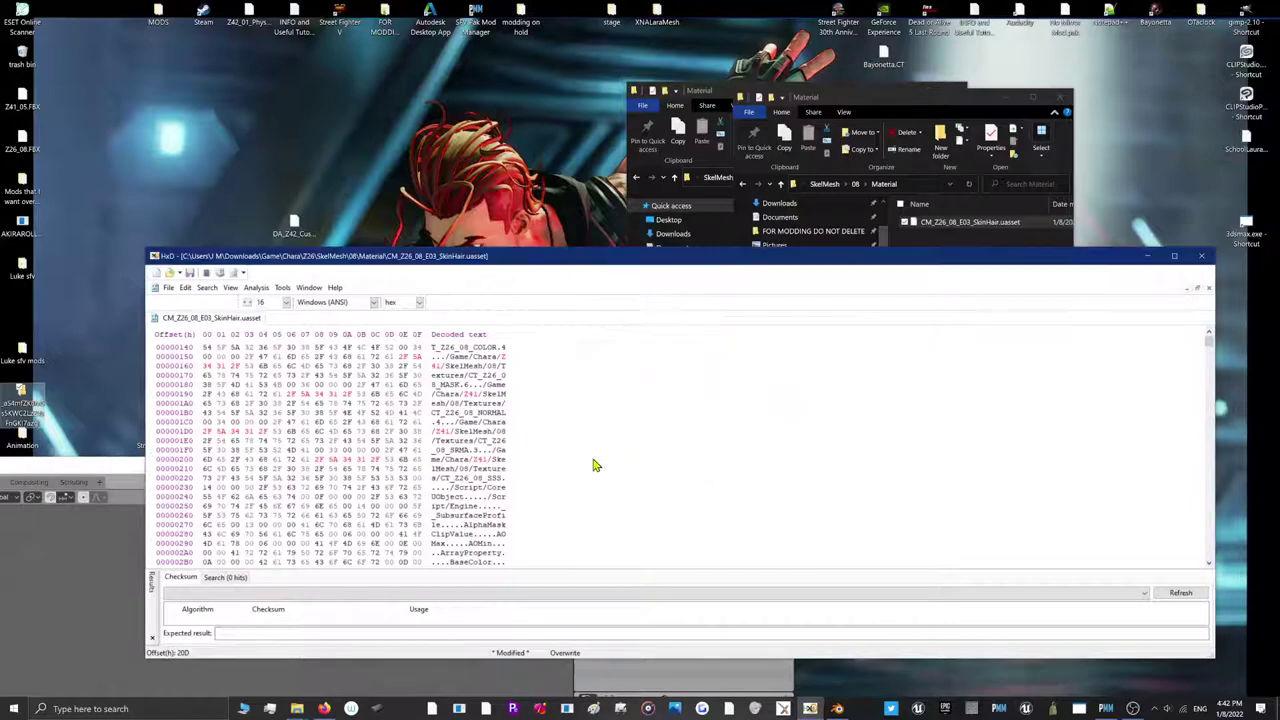
{"action": "scroll", "coordinate": [593, 465], "scroll_direction": "up", "scroll_amount": 6}
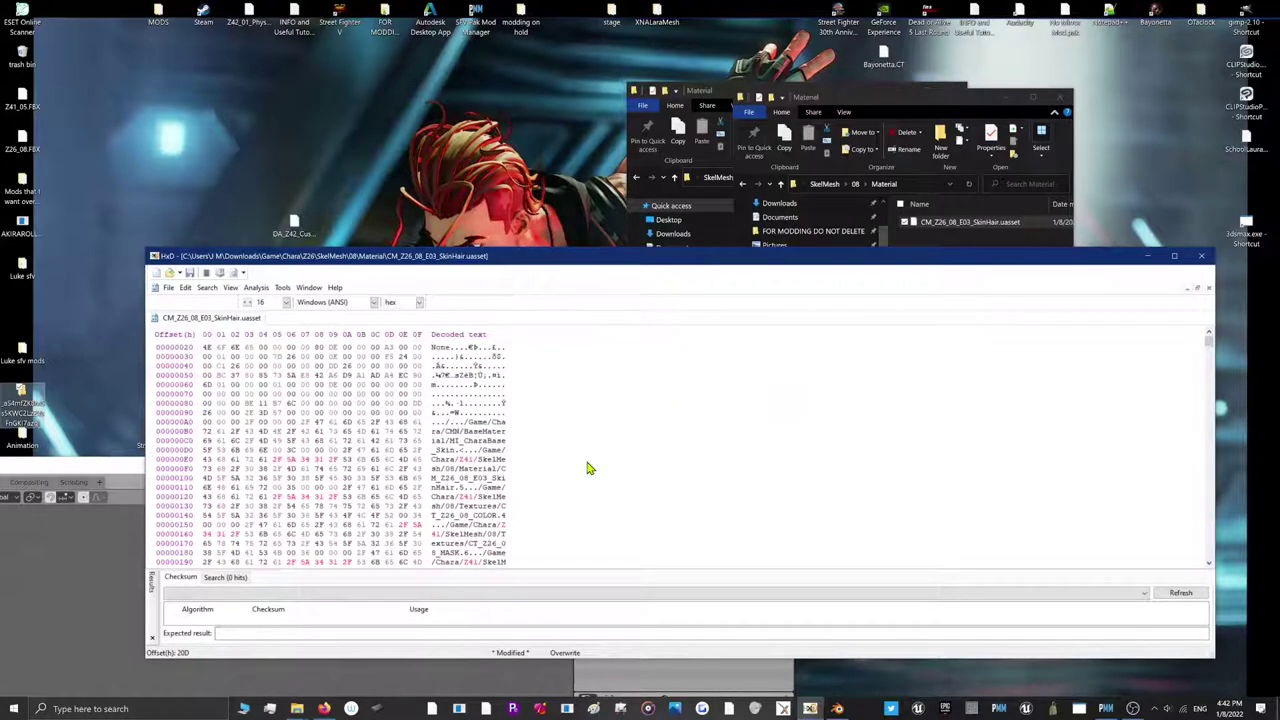
{"action": "left_click", "coordinate": [207, 287]}
{"action": "left_click", "coordinate": [150, 338]}
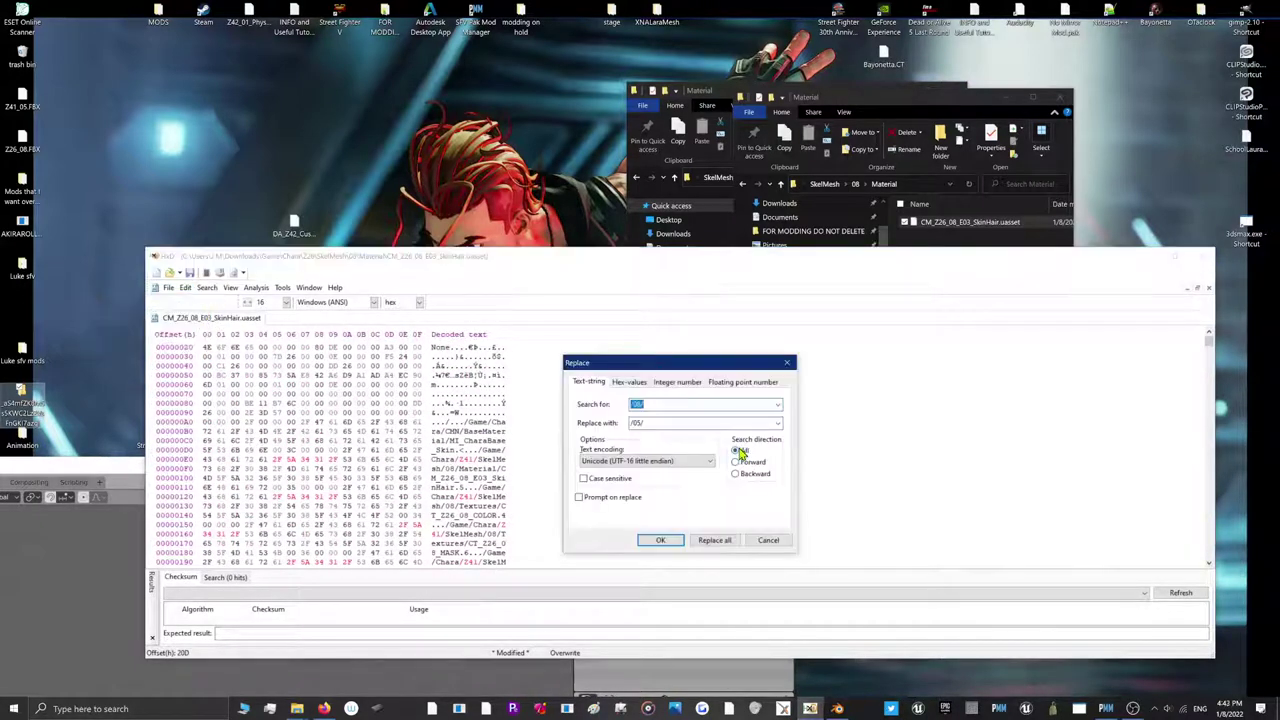
{"action": "left_click", "coordinate": [736, 451]}
{"action": "left_click", "coordinate": [730, 539]}
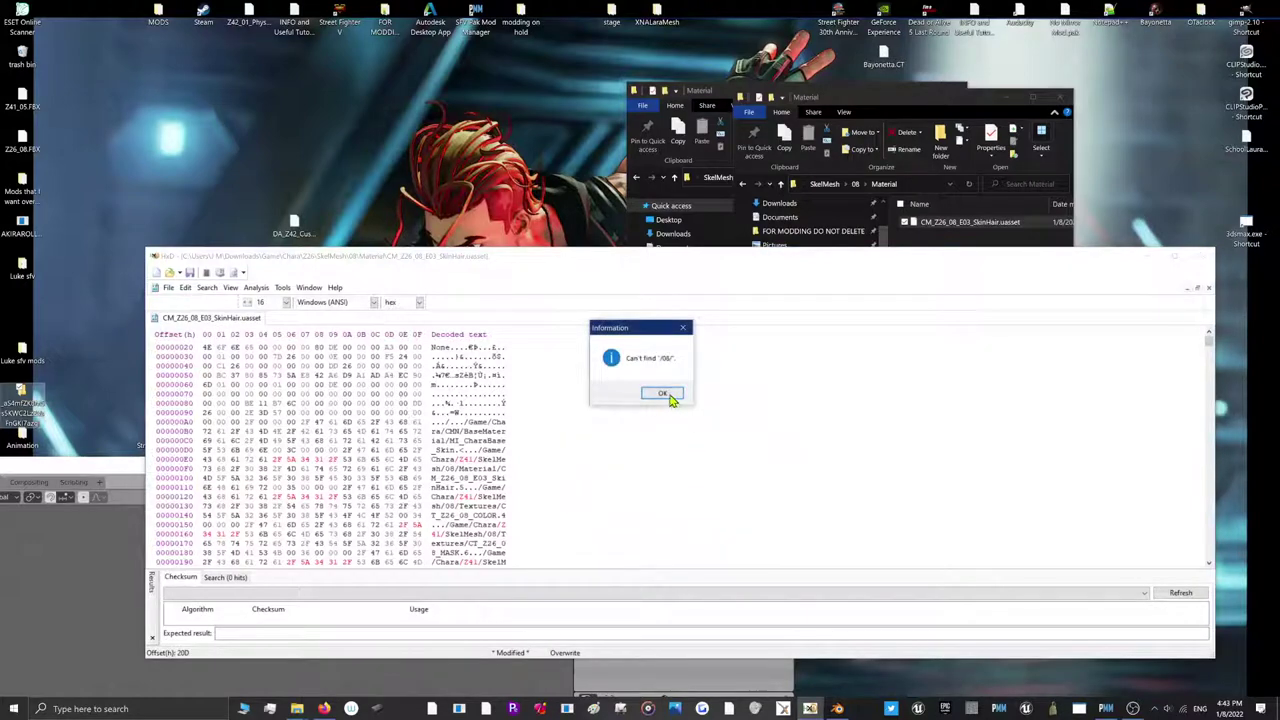
{"action": "left_click", "coordinate": [668, 395]}
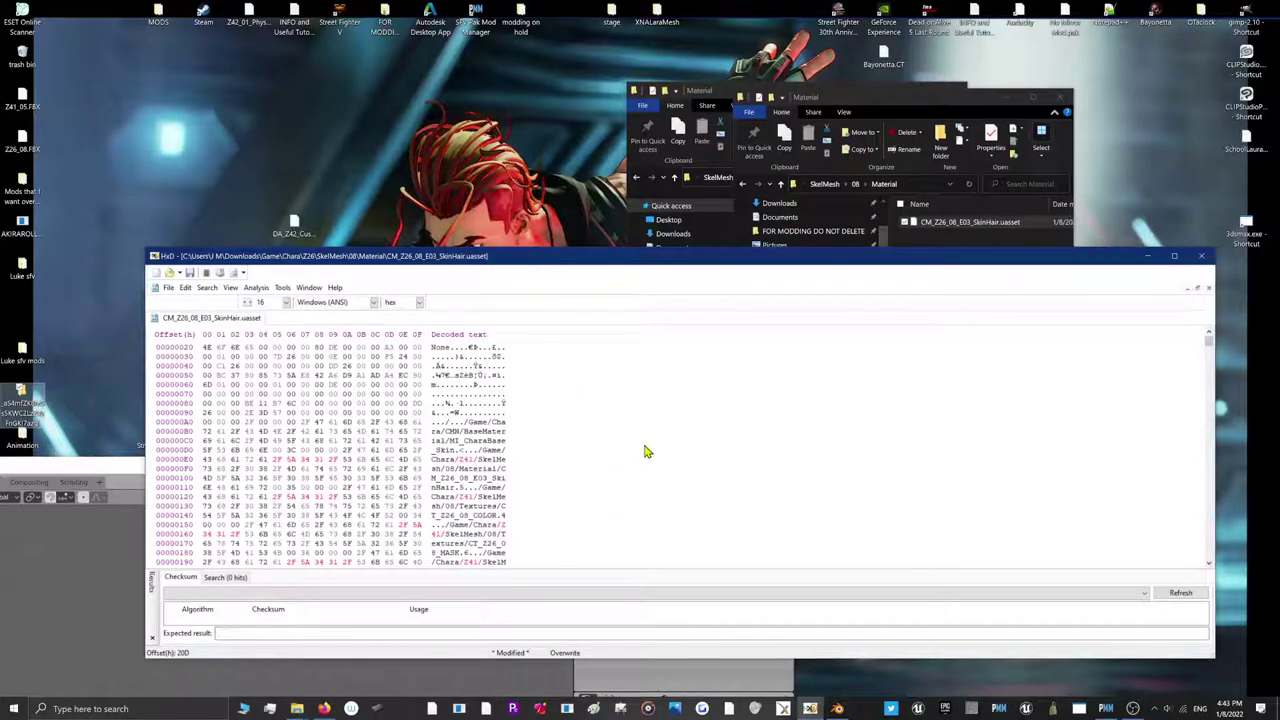
Search CM_Z26_08_E03_SkinHair.uasset for all occurrences of the text /08/
{"action": "left_click_drag", "start_coordinate": [455, 507], "coordinate": [444, 507]}
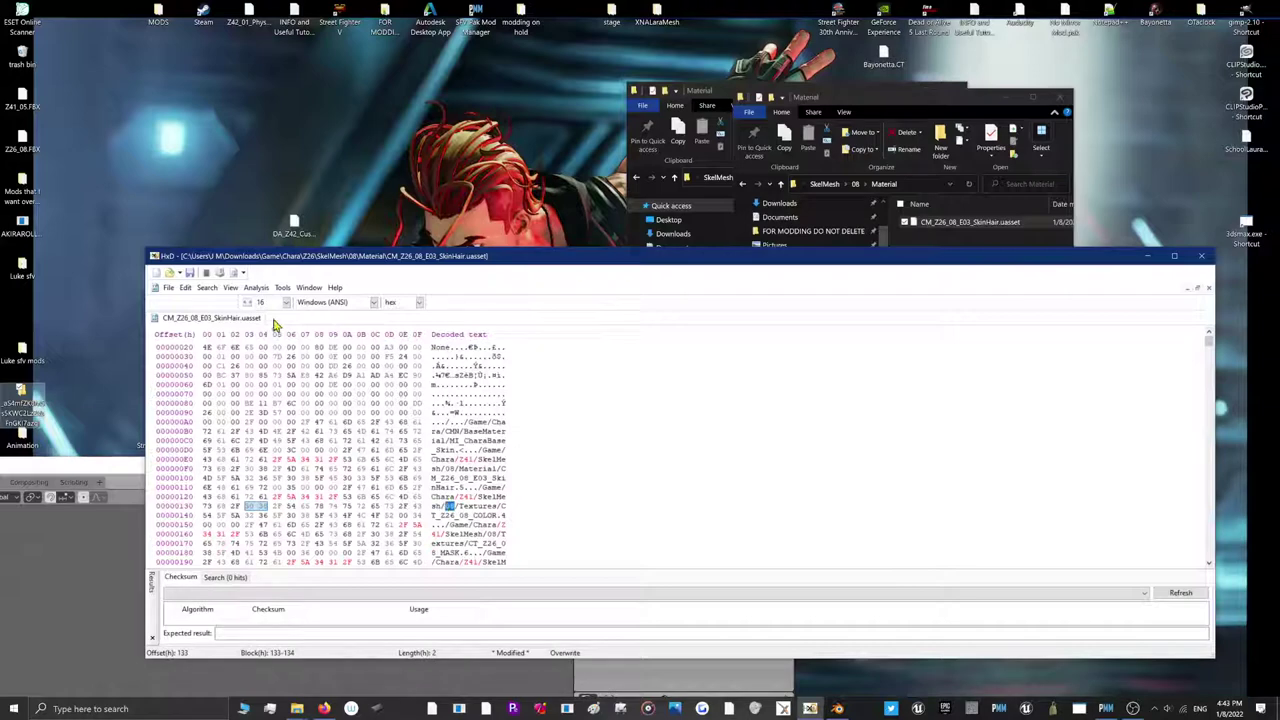
{"action": "left_click", "coordinate": [207, 287]}
{"action": "left_click", "coordinate": [140, 318]}
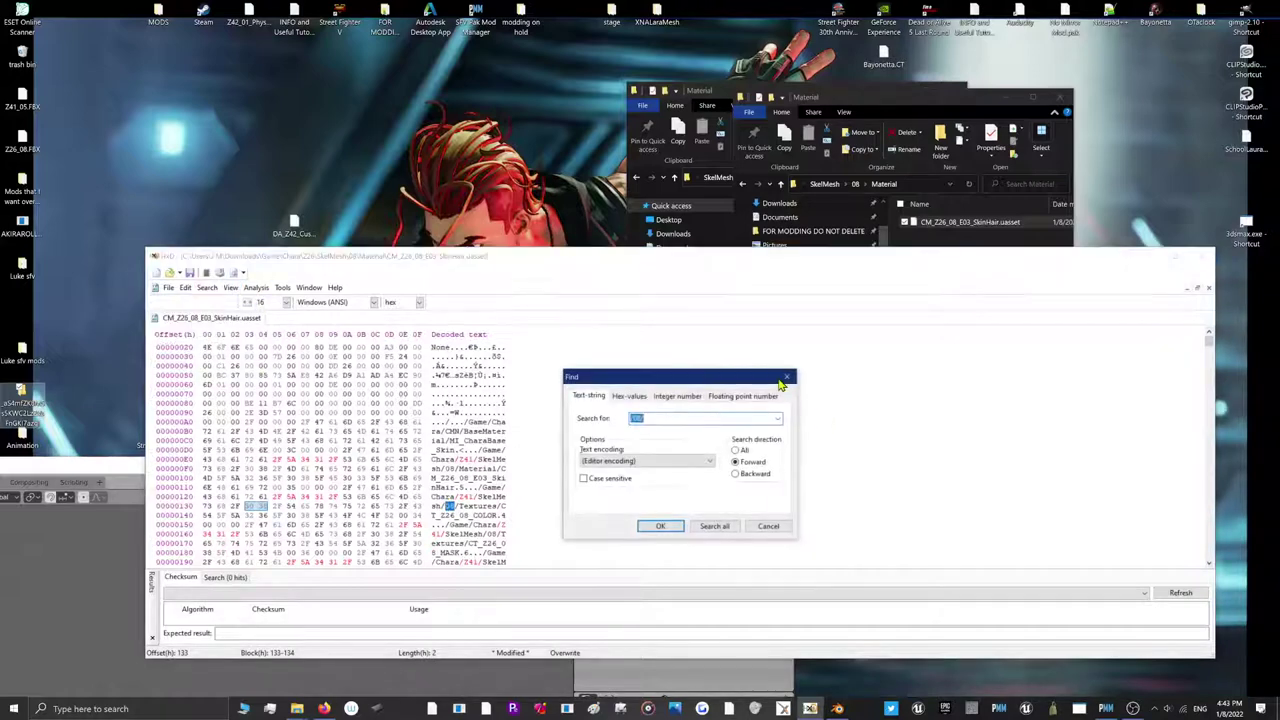
{"action": "left_click", "coordinate": [724, 522]}
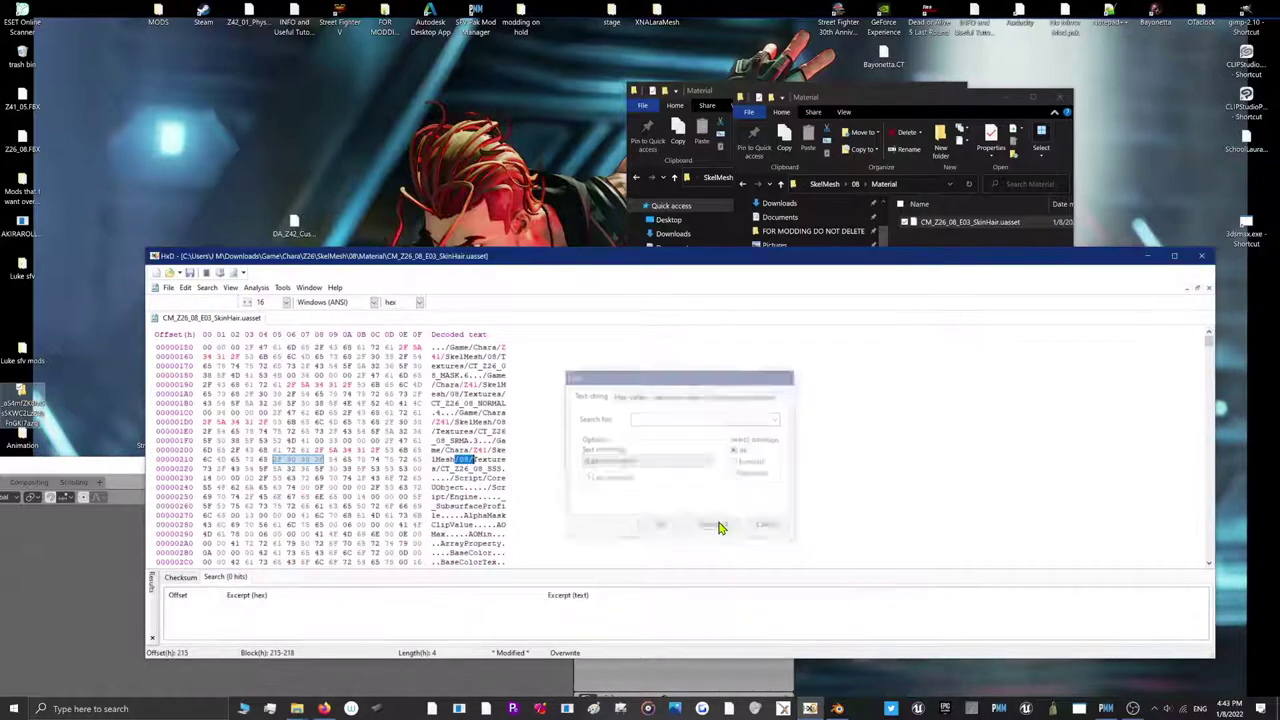
Try replacing all /08/ with /05/ as hex values and as Unicode (UTF-16 little endian) text
{"action": "left_click", "coordinate": [207, 287]}
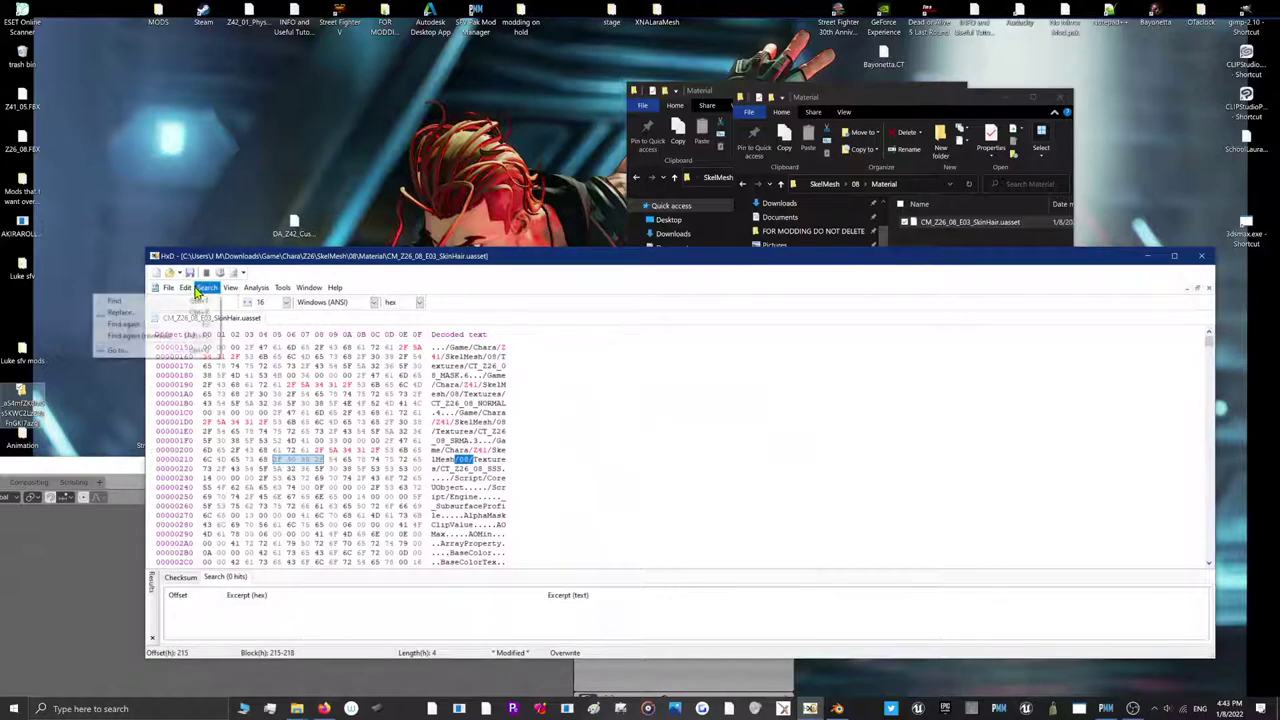
{"action": "left_click", "coordinate": [183, 323]}
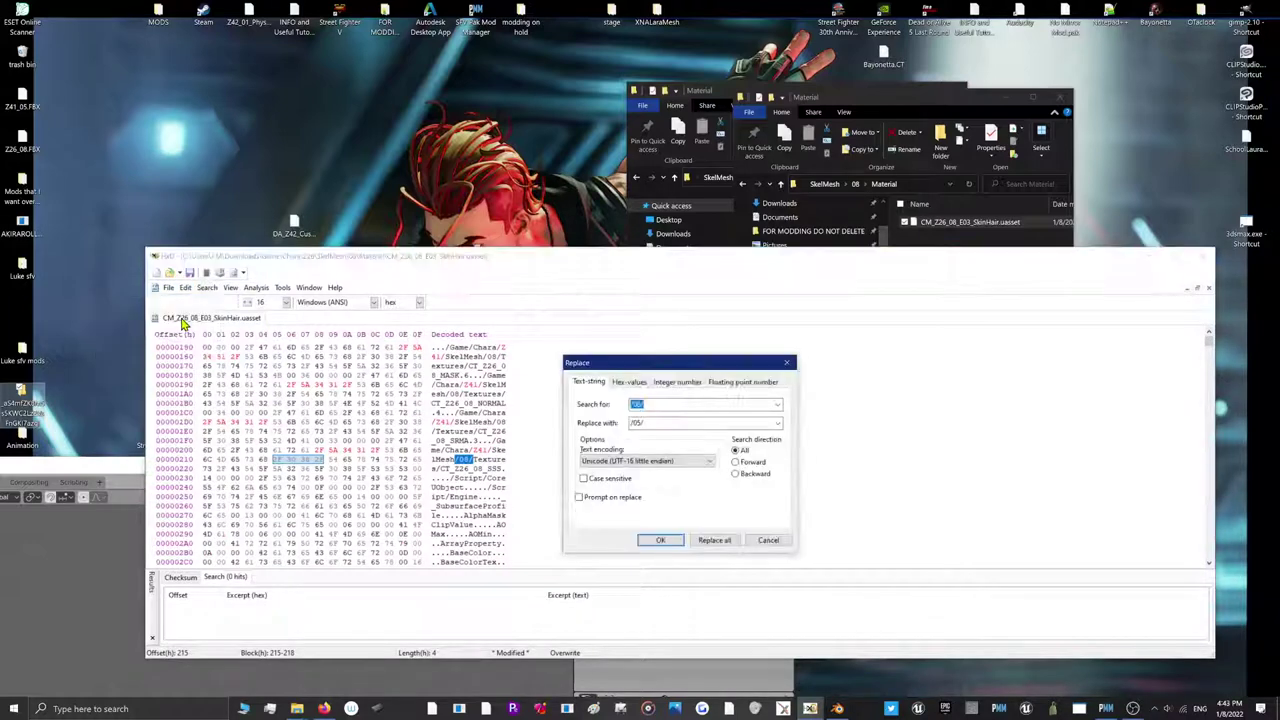
{"action": "left_click", "coordinate": [686, 404]}
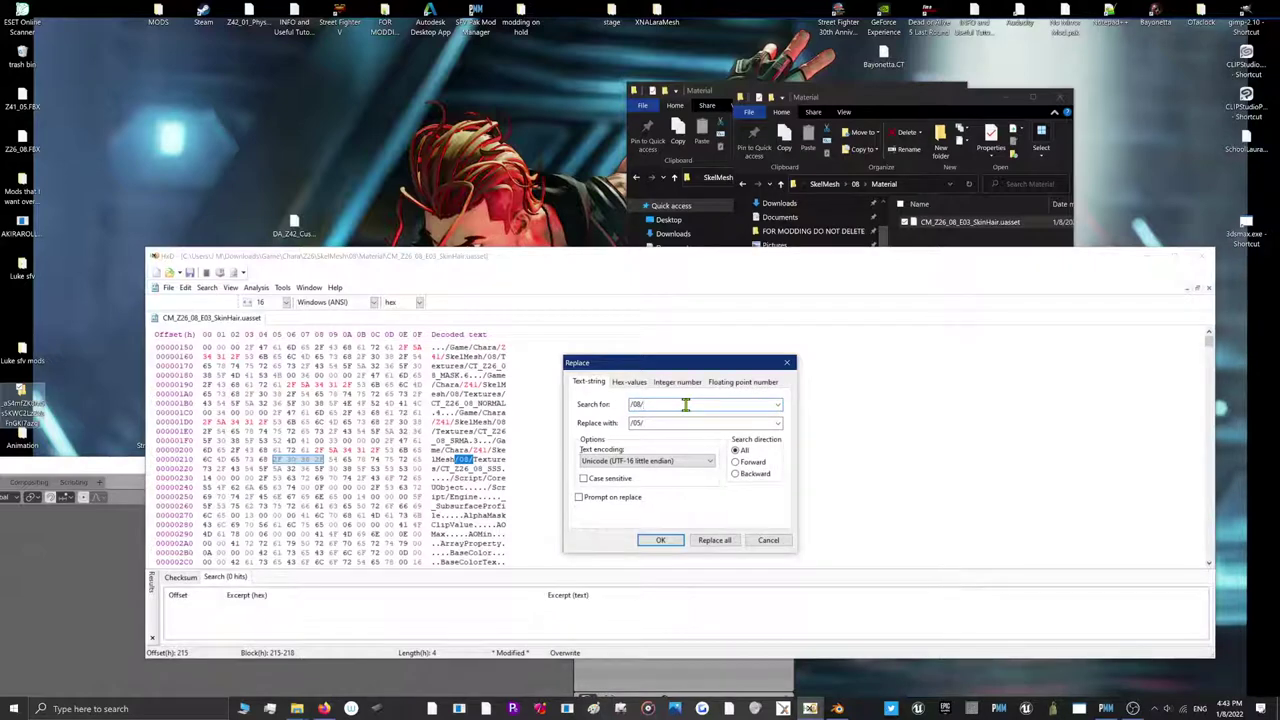
{"action": "left_click", "coordinate": [630, 462]}
{"action": "left_click", "coordinate": [622, 396]}
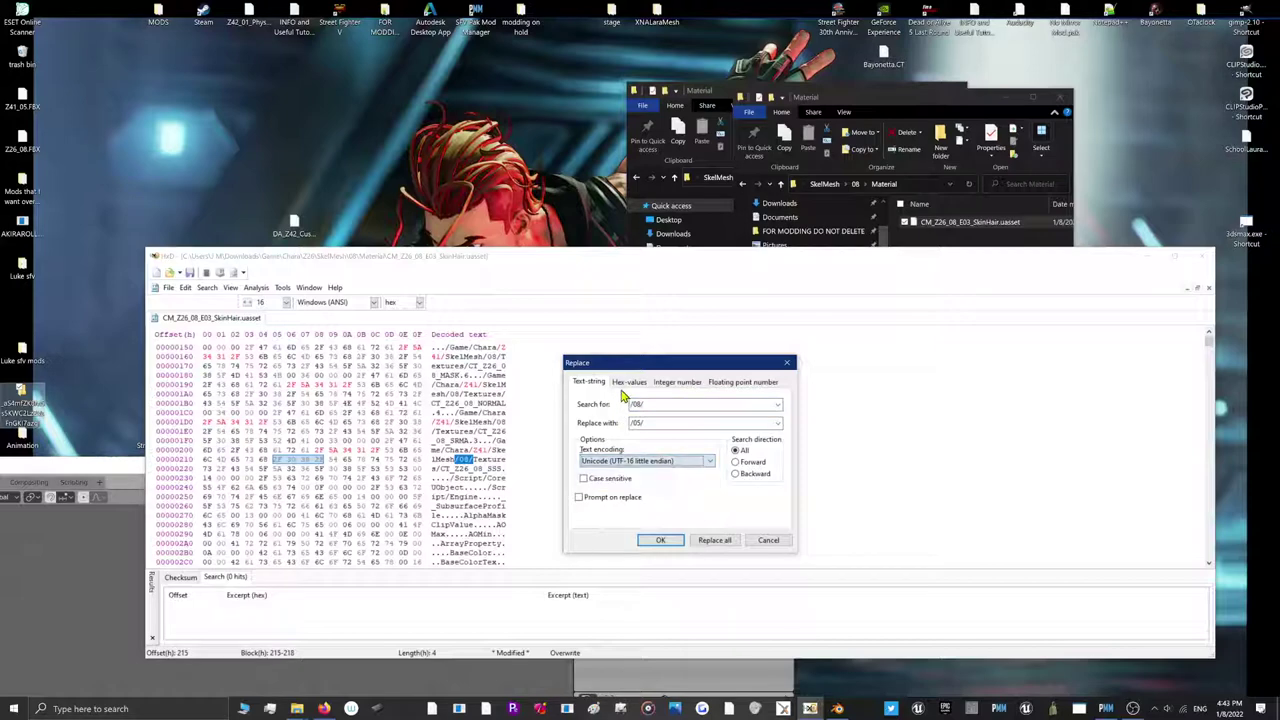
{"action": "left_click", "coordinate": [626, 386]}
{"action": "left_click", "coordinate": [710, 539]}
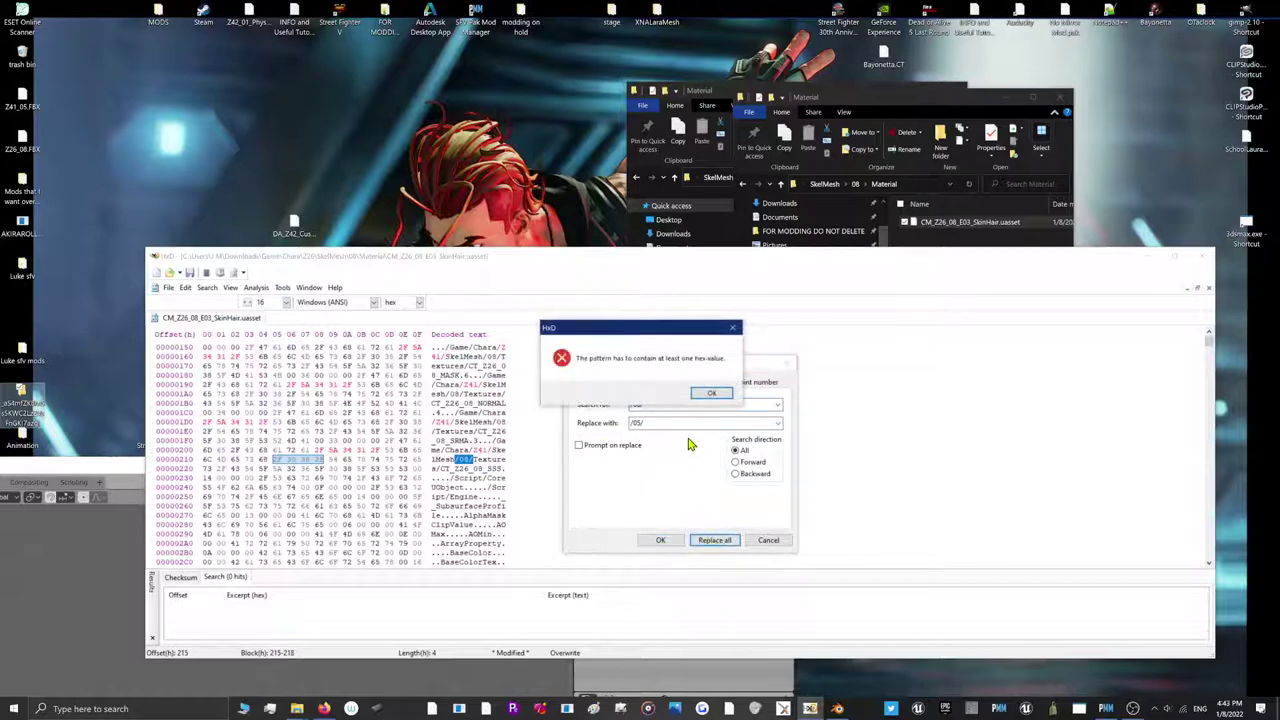
{"action": "left_click", "coordinate": [703, 396]}
{"action": "left_click", "coordinate": [590, 384]}
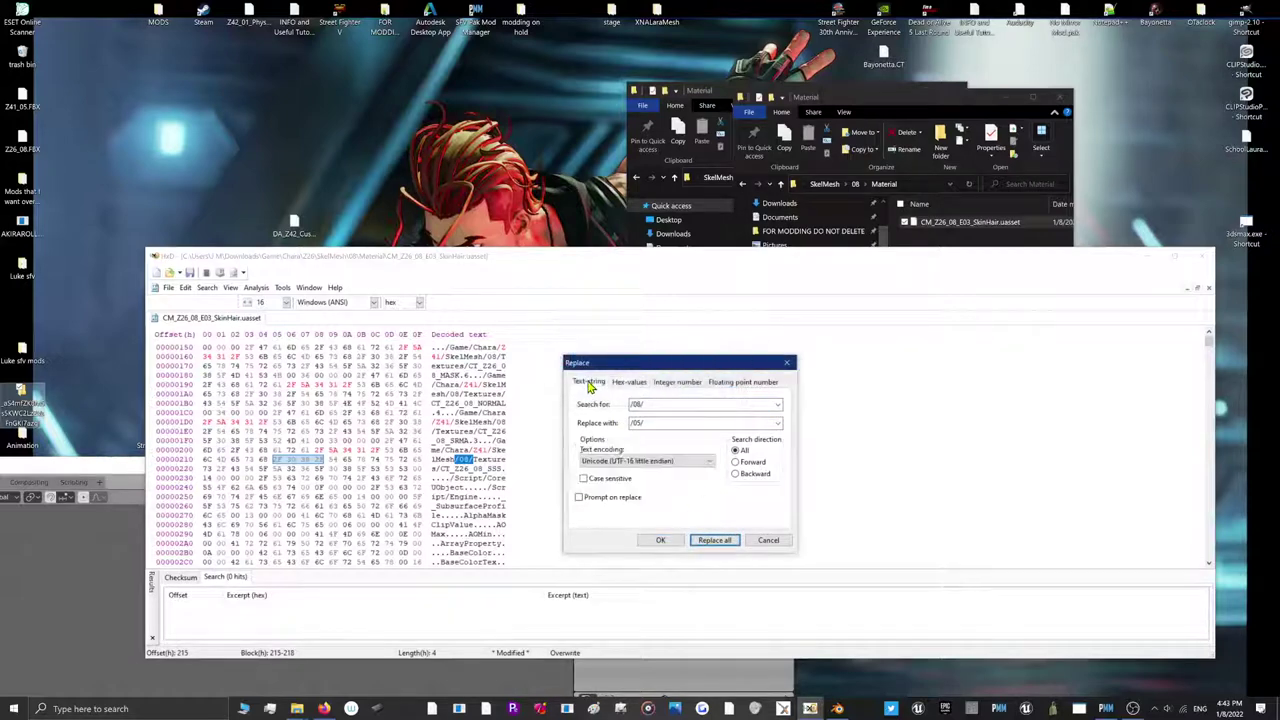
{"action": "left_click", "coordinate": [729, 541]}
{"action": "left_click", "coordinate": [668, 393]}
Replace all occurrences of /08/ with /05/ in the SkinHair file using the editor encoding
{"action": "left_click", "coordinate": [206, 288]}
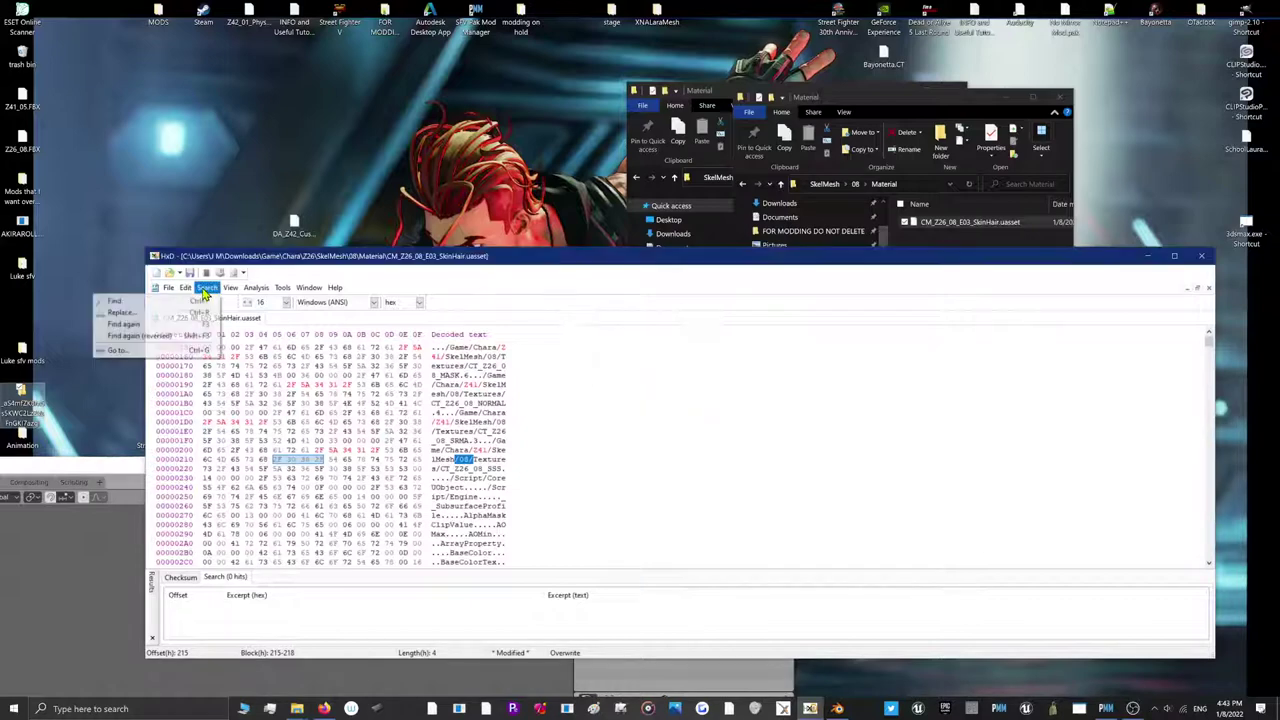
{"action": "left_click", "coordinate": [120, 312]}
{"action": "left_click", "coordinate": [660, 461]}
{"action": "left_click", "coordinate": [650, 477]}
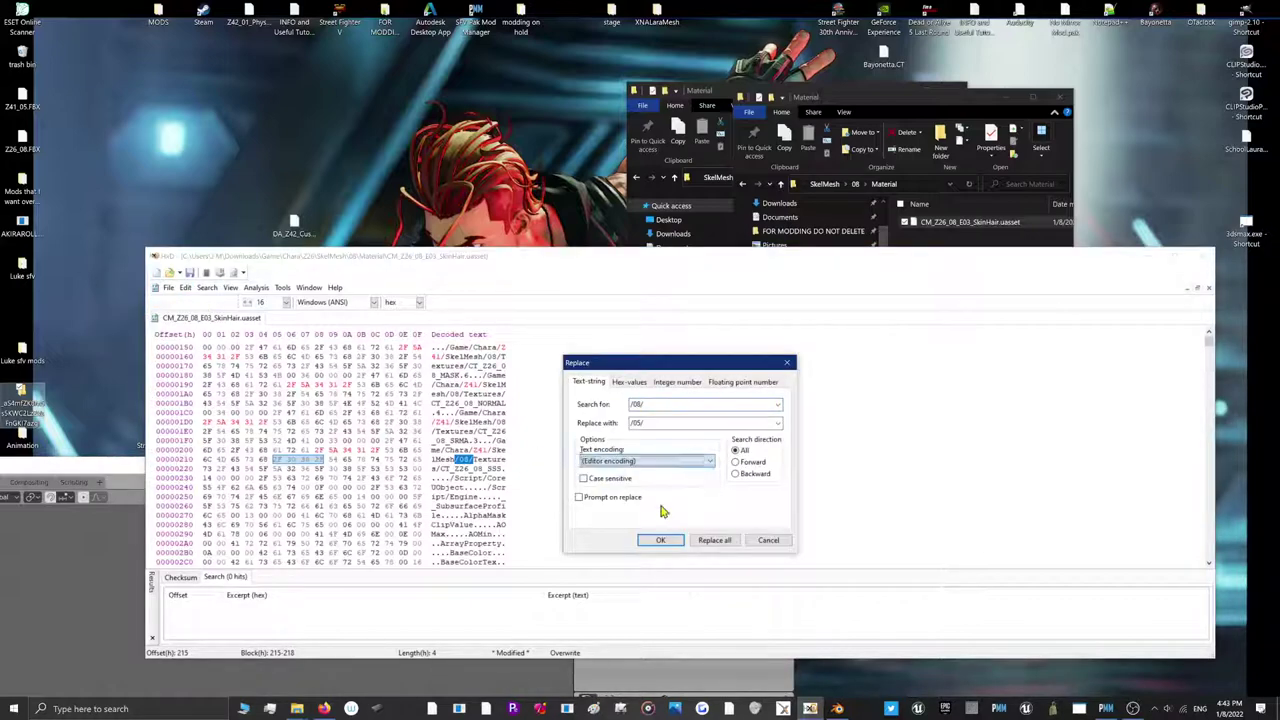
{"action": "left_click", "coordinate": [710, 541]}
{"action": "left_click", "coordinate": [686, 396]}
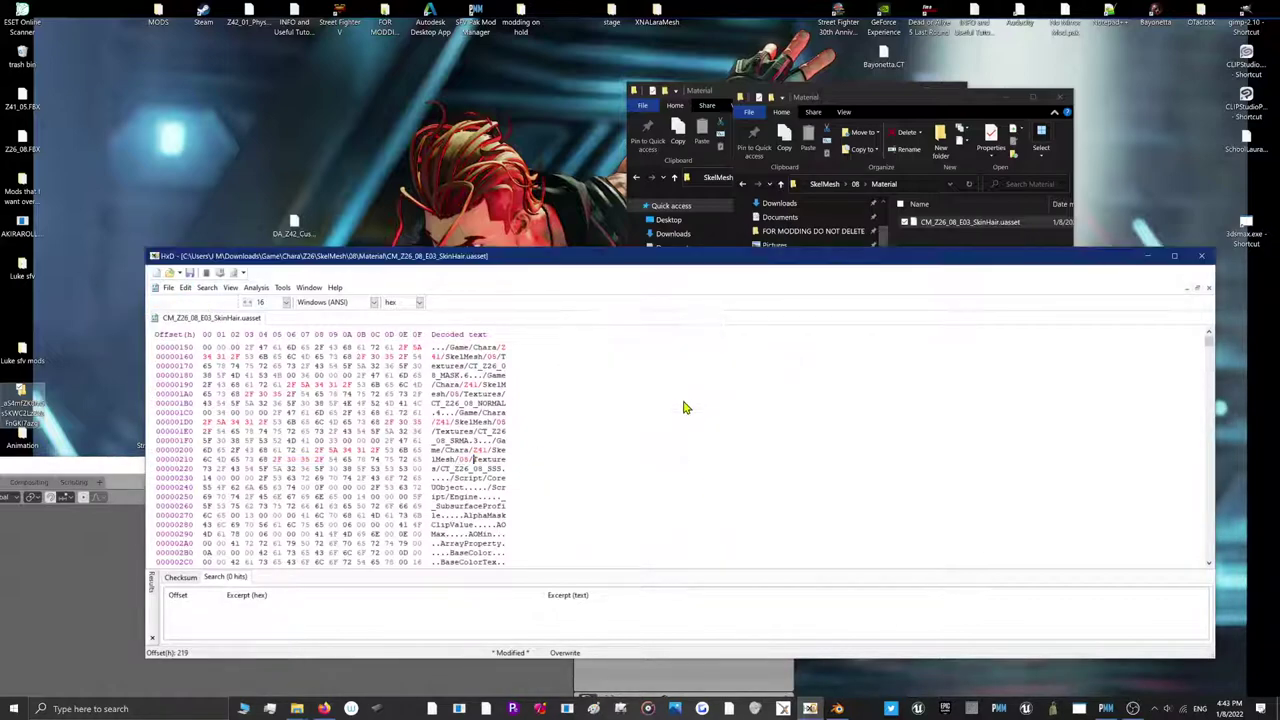
Rerun the /08/ to /05/ replacement with editor encoding, save CM_Z26_08_E03_SkinHair.uasset and minimize HxD
{"action": "scroll", "coordinate": [623, 516], "scroll_direction": "up", "scroll_amount": 5}
{"action": "left_click", "coordinate": [207, 287]}
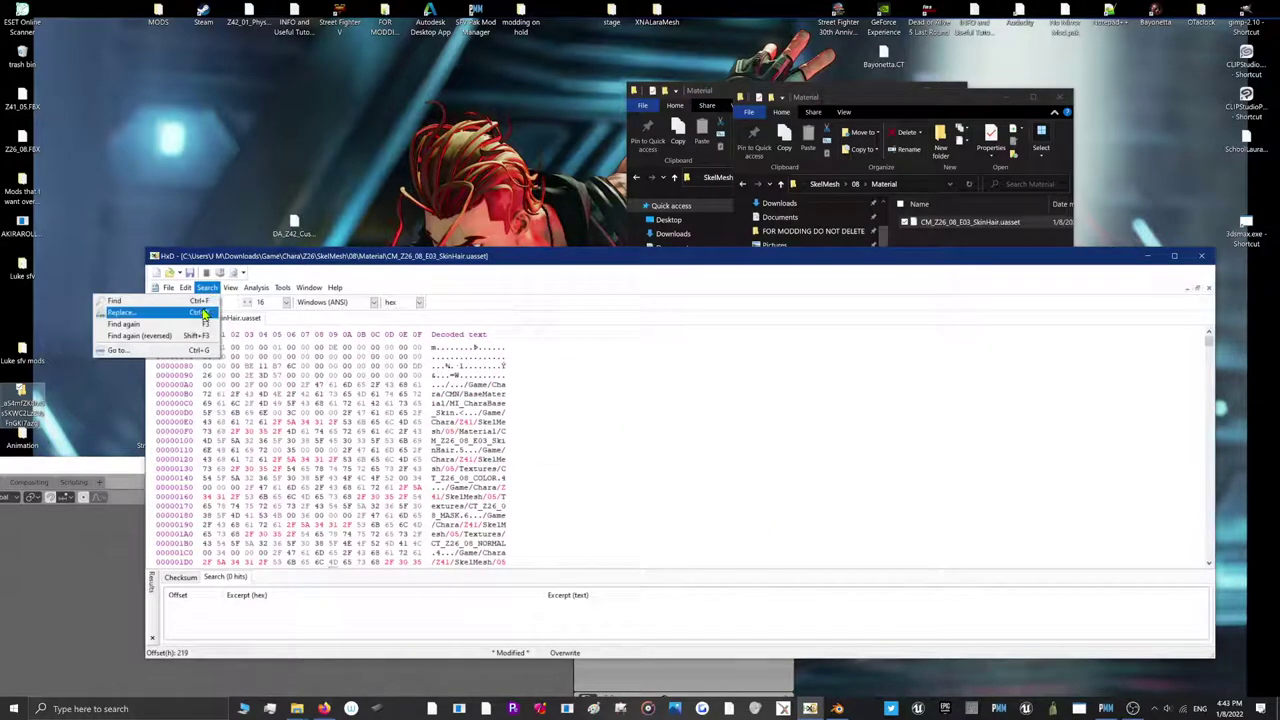
{"action": "left_click", "coordinate": [205, 312]}
{"action": "left_click", "coordinate": [630, 461]}
{"action": "left_click", "coordinate": [620, 469]}
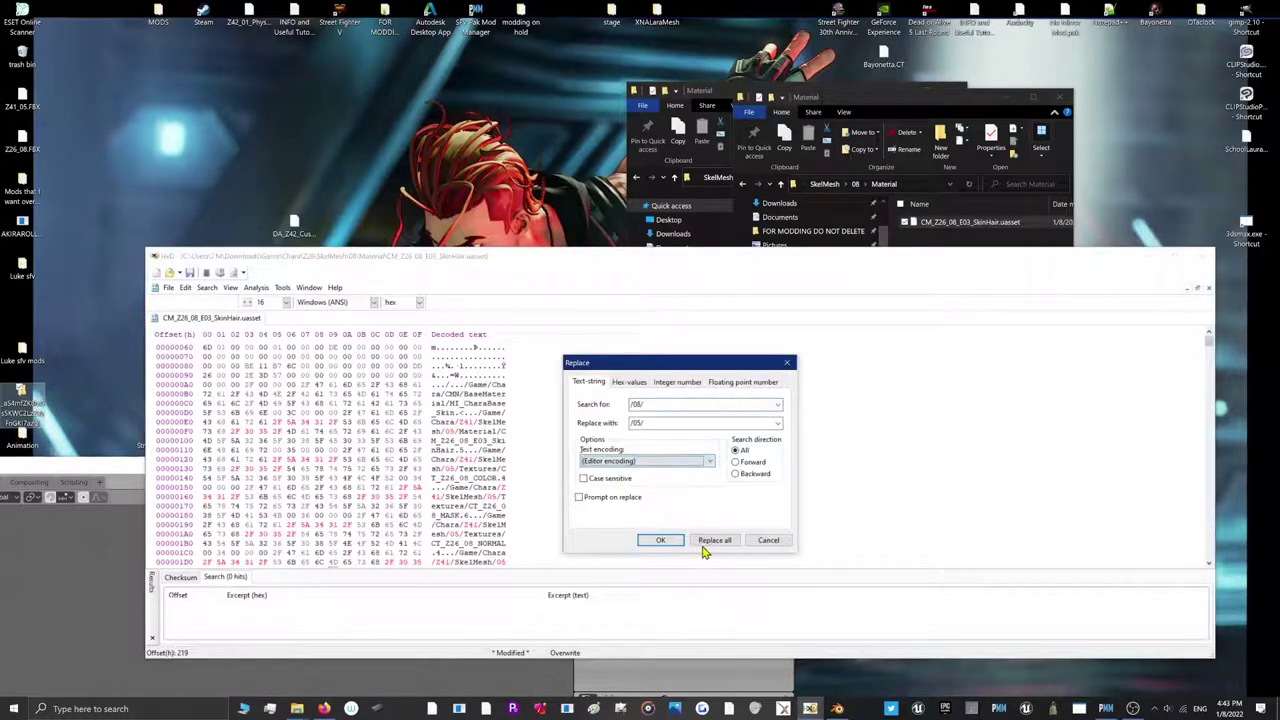
{"action": "left_click", "coordinate": [704, 541]}
{"action": "left_click", "coordinate": [660, 393]}
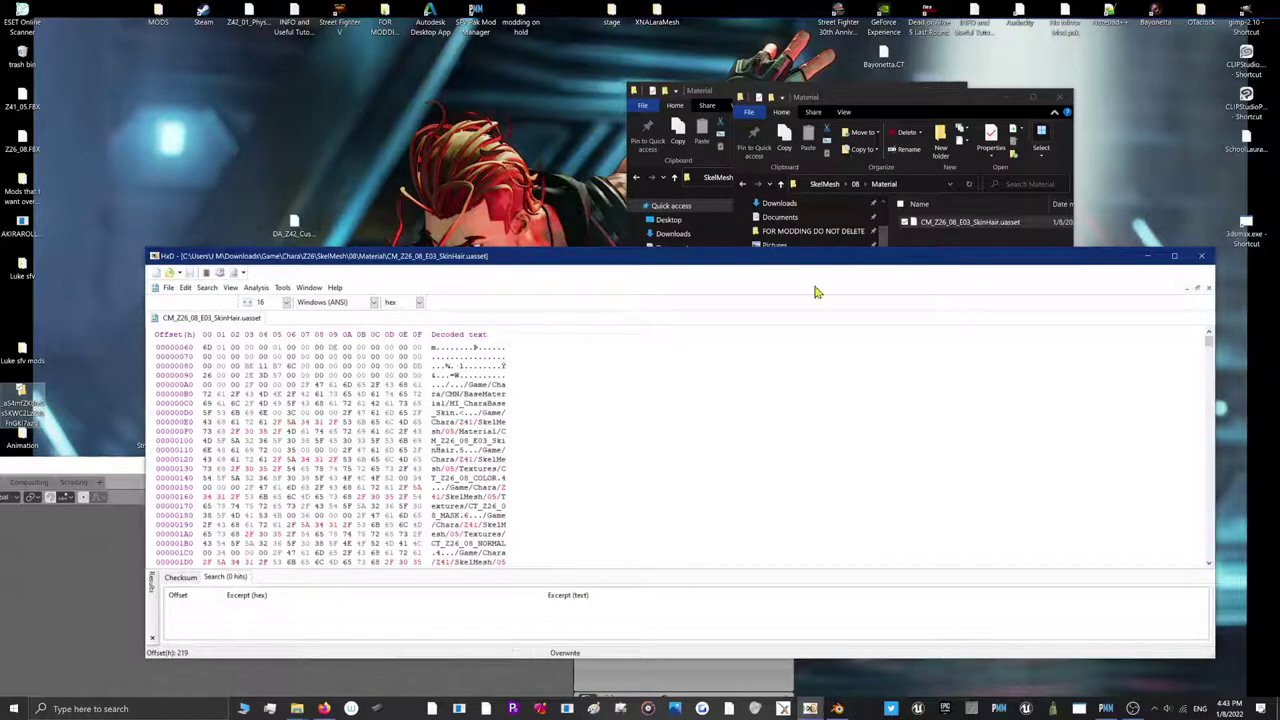
{"action": "left_click", "coordinate": [1147, 256]}
Delete the CM_Z26_08_E03_SkinHair.uasset.bak backup from the 08 Material folder and close that folder window
{"action": "left_click", "coordinate": [976, 235]}
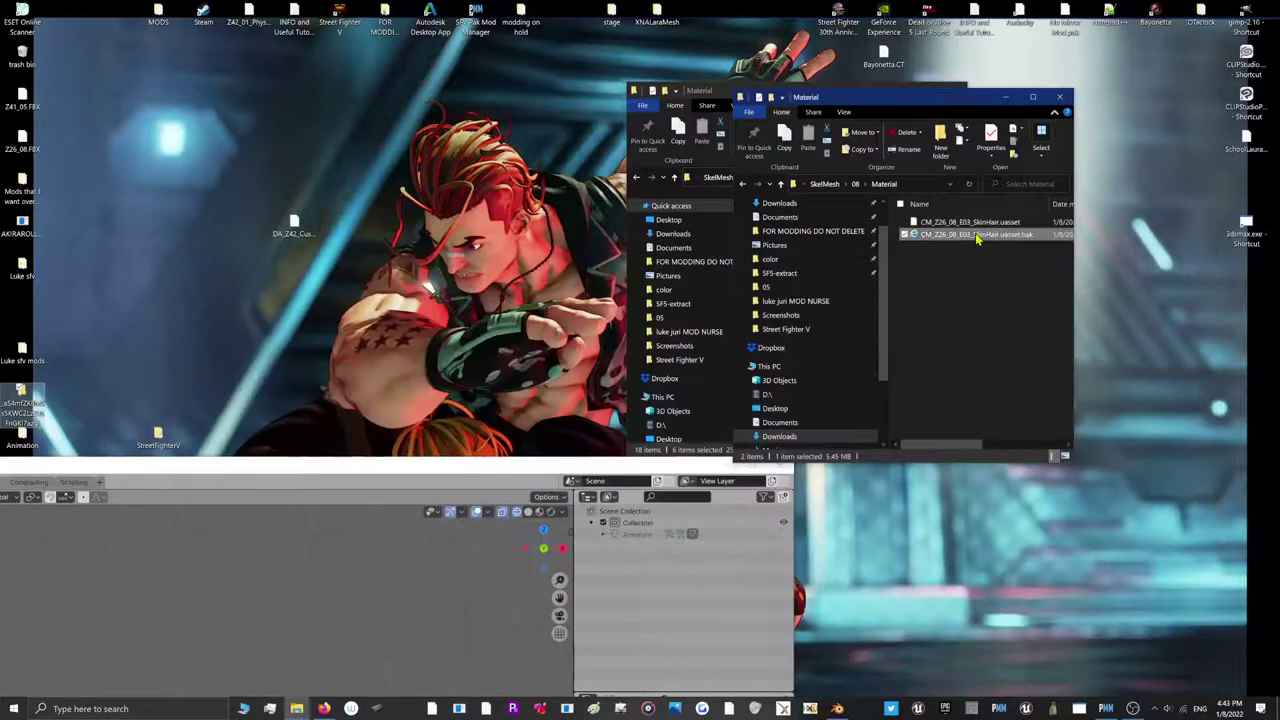
{"action": "right_click", "coordinate": [976, 235]}
{"action": "left_click", "coordinate": [900, 435]}
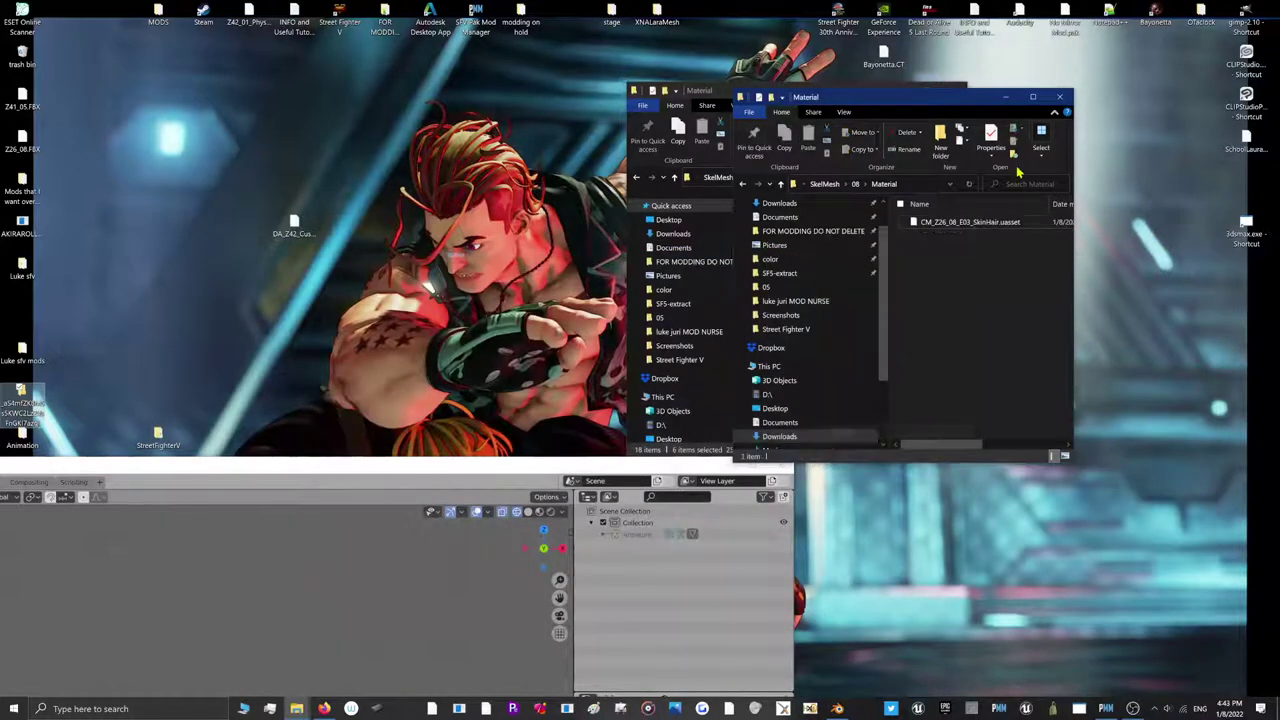
{"action": "left_click", "coordinate": [1058, 98]}
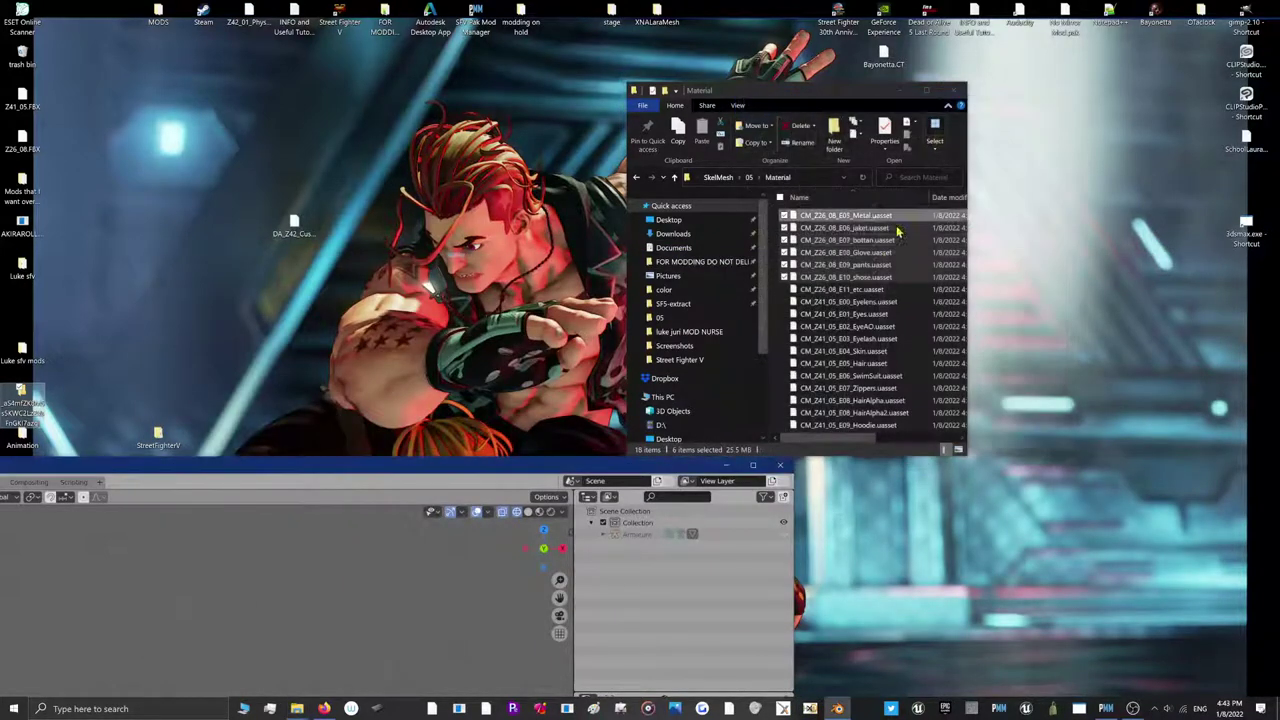
Open the Downloads folder Game/Chara/Z26/SkelMesh/08/Material in a new File Explorer window
{"action": "double_click", "coordinate": [20, 56]}
{"action": "left_click", "coordinate": [700, 249]}
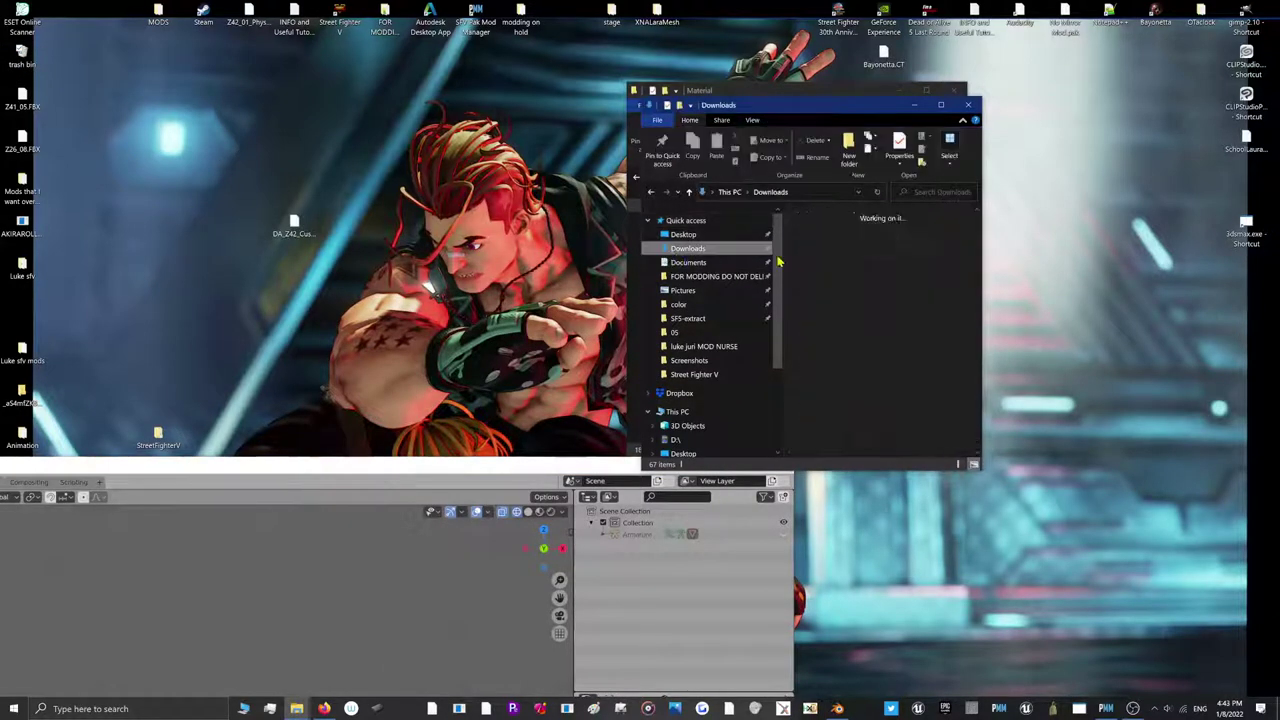
{"action": "double_click", "coordinate": [910, 257]}
{"action": "double_click", "coordinate": [826, 250]}
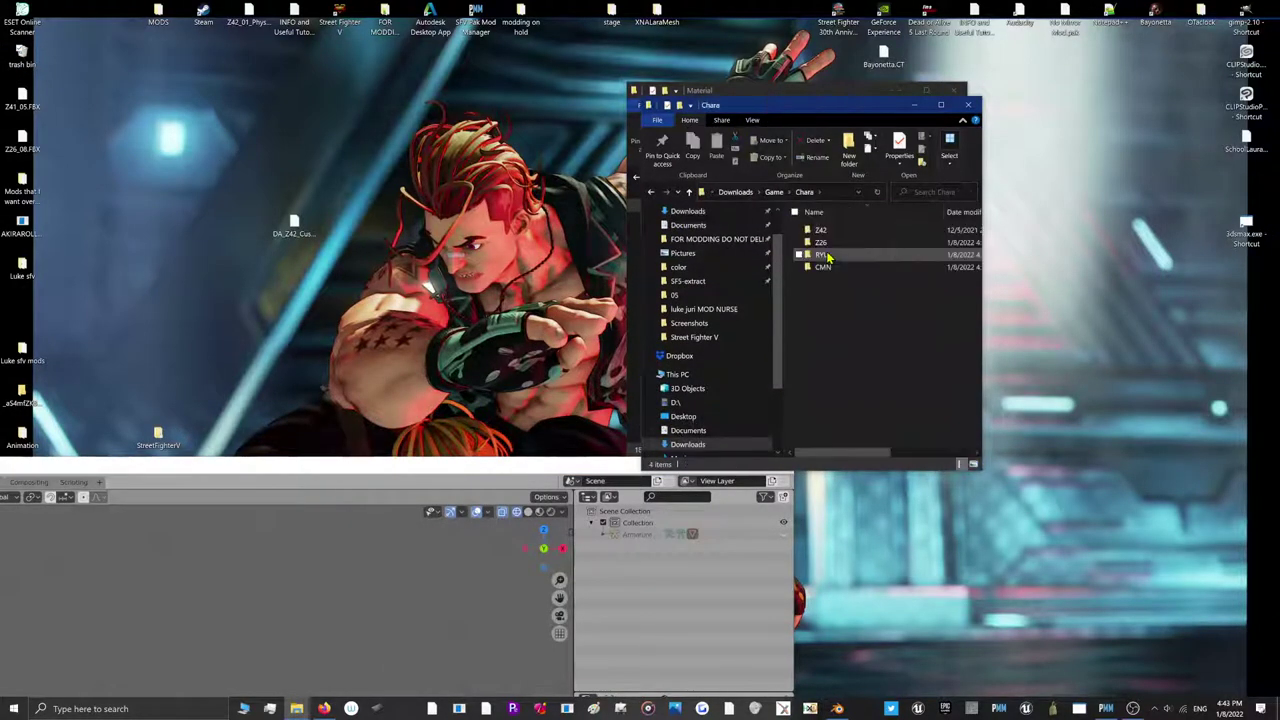
{"action": "double_click", "coordinate": [823, 243]}
{"action": "double_click", "coordinate": [823, 230]}
{"action": "double_click", "coordinate": [823, 230]}
{"action": "double_click", "coordinate": [820, 229]}
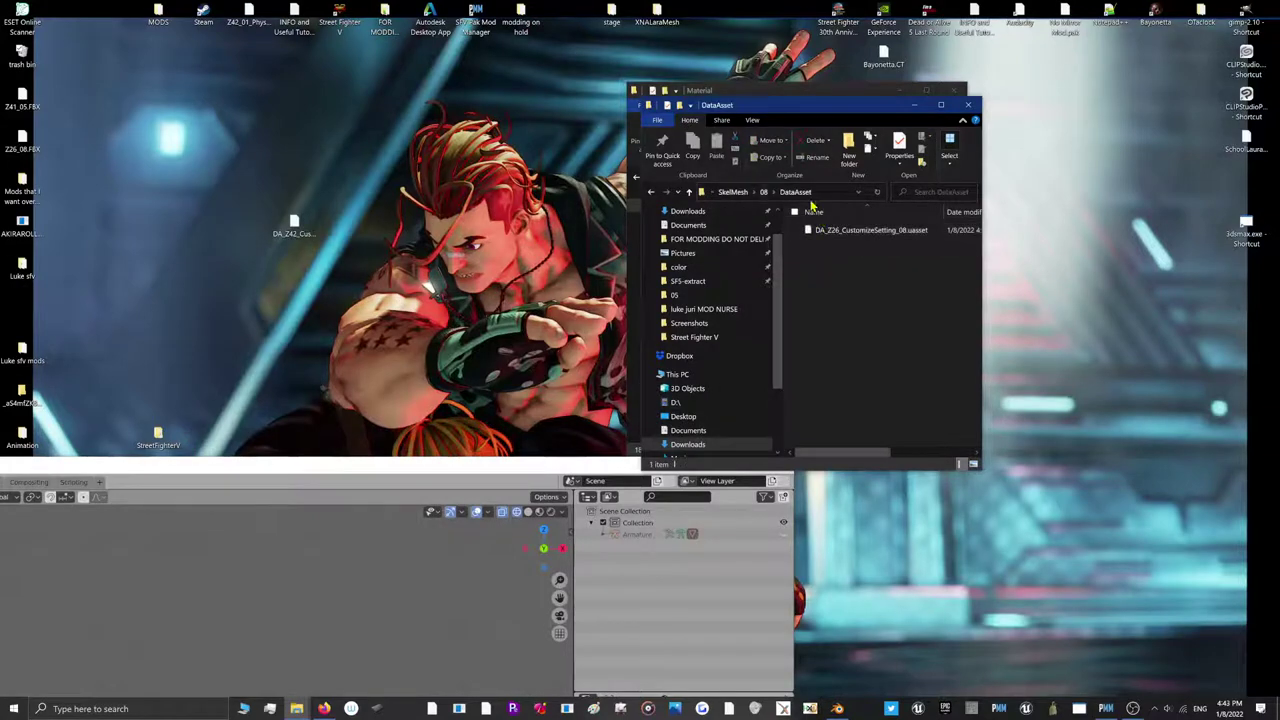
{"action": "left_click", "coordinate": [763, 191]}
{"action": "double_click", "coordinate": [830, 244]}
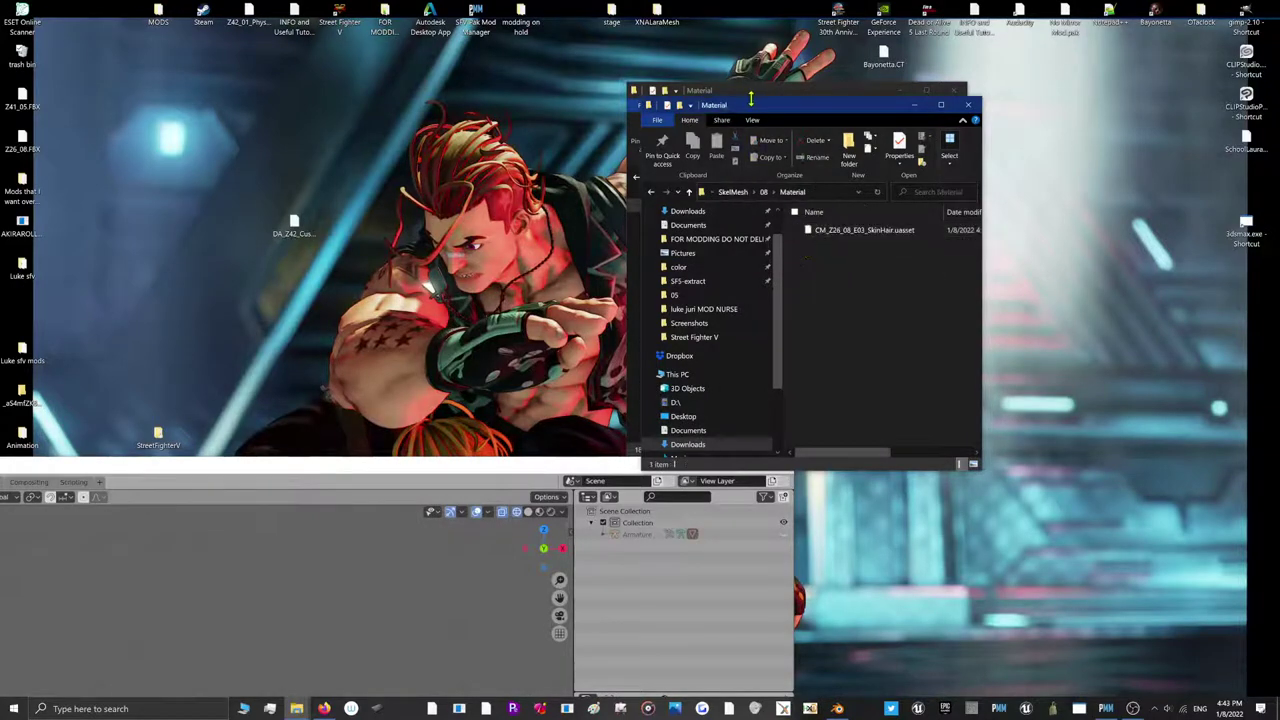
Move CM_Z26_08_E03_SkinHair.uasset into the SkelMesh/05/Material folder and close the source folder window
{"action": "left_click_drag", "start_coordinate": [750, 98], "coordinate": [195, 118]}
{"action": "left_click_drag", "start_coordinate": [295, 248], "coordinate": [860, 300]}
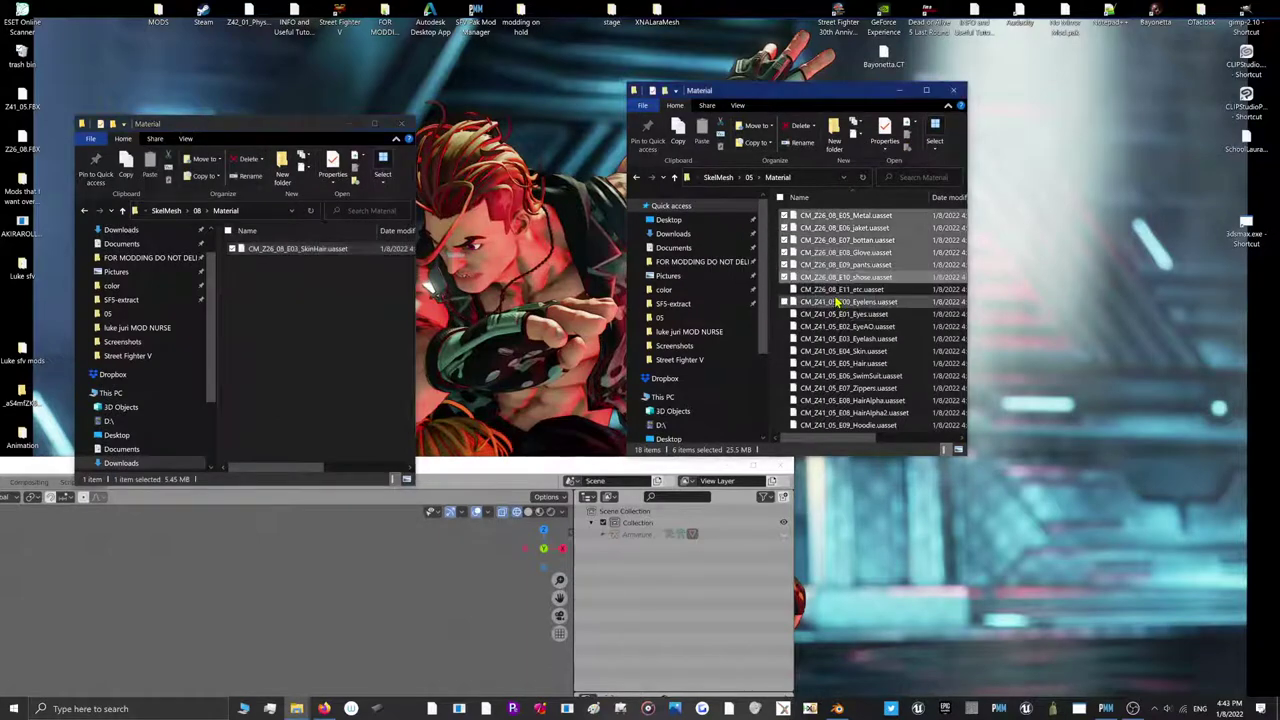
{"action": "left_click", "coordinate": [404, 124]}
Switch to Blender, set the viewport to Material Preview shading and examine the combined character from the side, back and front
{"action": "left_click", "coordinate": [754, 465]}
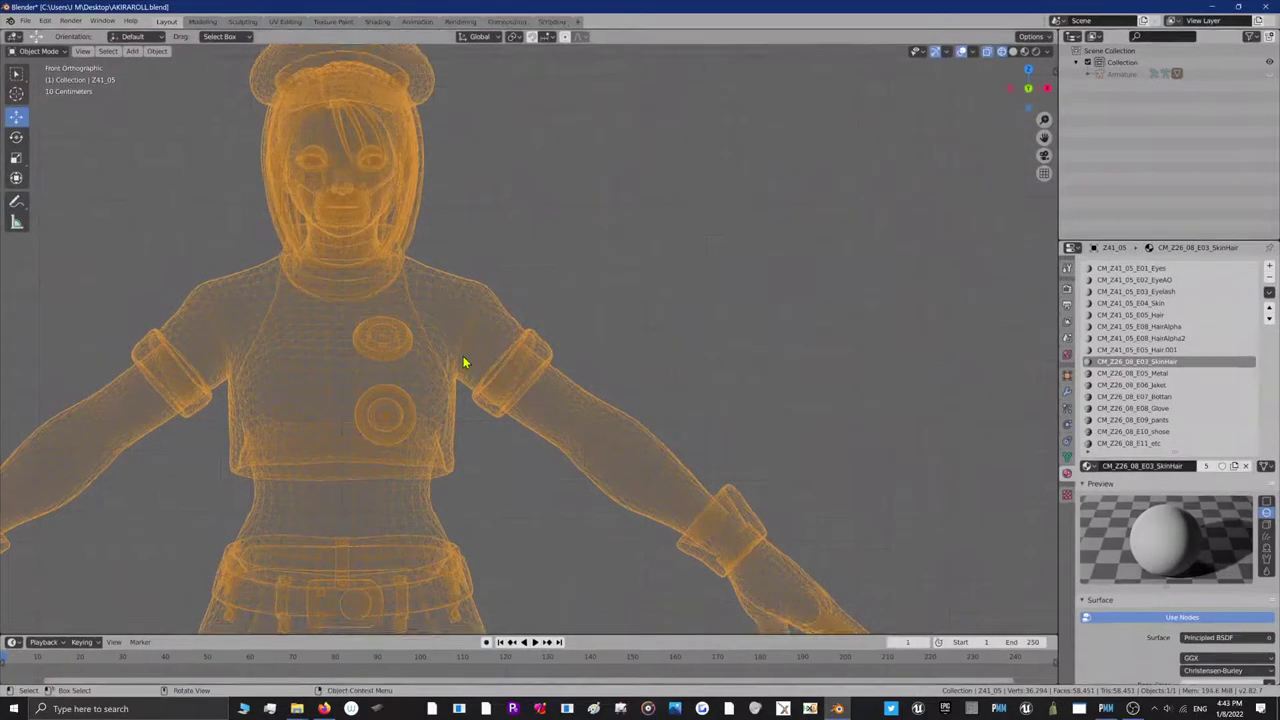
{"action": "scroll", "coordinate": [463, 356], "scroll_direction": "down", "scroll_amount": 2}
{"action": "scroll", "coordinate": [463, 356], "scroll_direction": "down", "scroll_amount": 2}
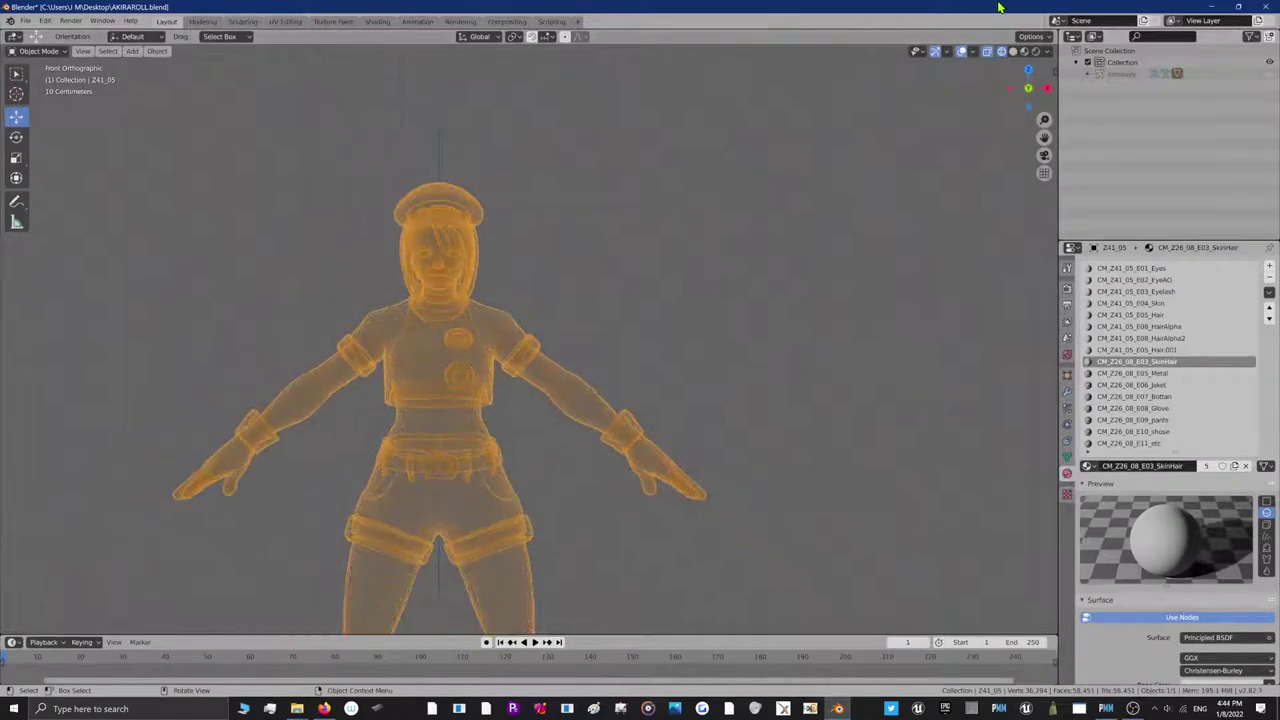
{"action": "left_click", "coordinate": [1012, 51]}
{"action": "scroll", "coordinate": [466, 440], "scroll_direction": "up", "scroll_amount": 4}
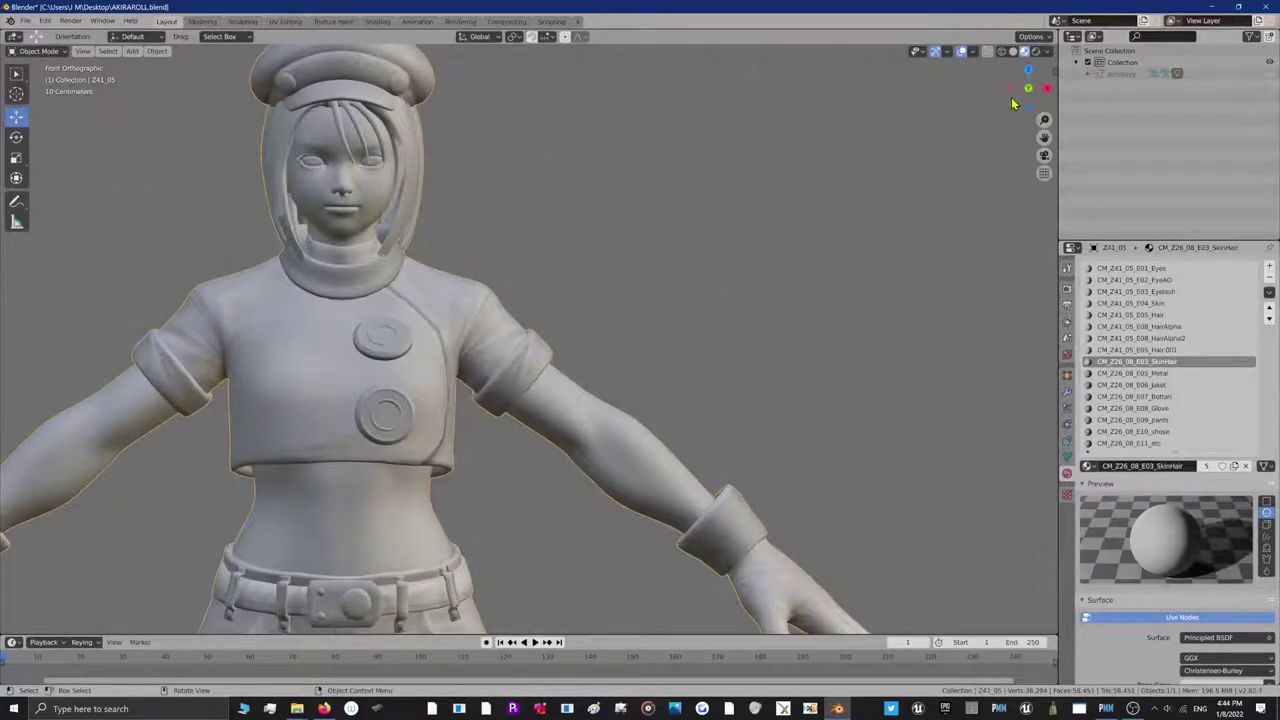
{"action": "left_click_drag", "start_coordinate": [1012, 103], "coordinate": [566, 84]}
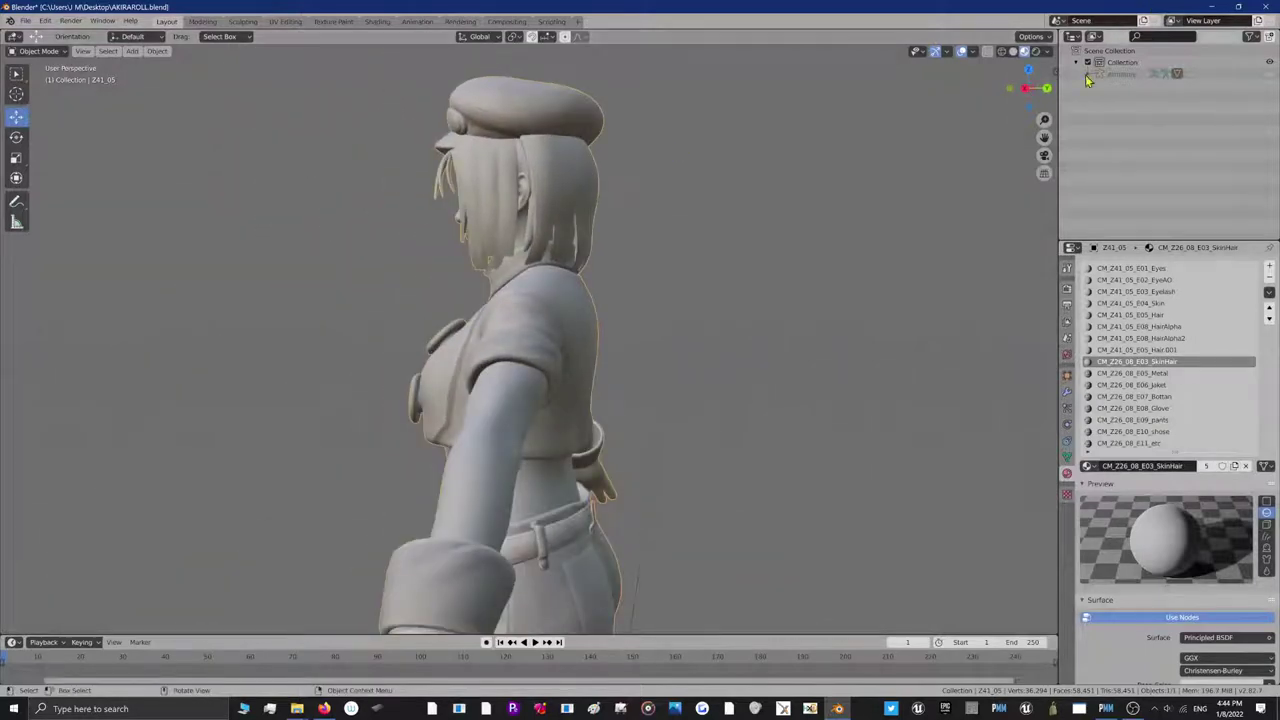
{"action": "middle_click_drag", "start_coordinate": [677, 150], "coordinate": [960, 165]}
{"action": "middle_click_drag", "start_coordinate": [925, 637], "coordinate": [1015, 95]}
{"action": "left_click", "coordinate": [1023, 91]}
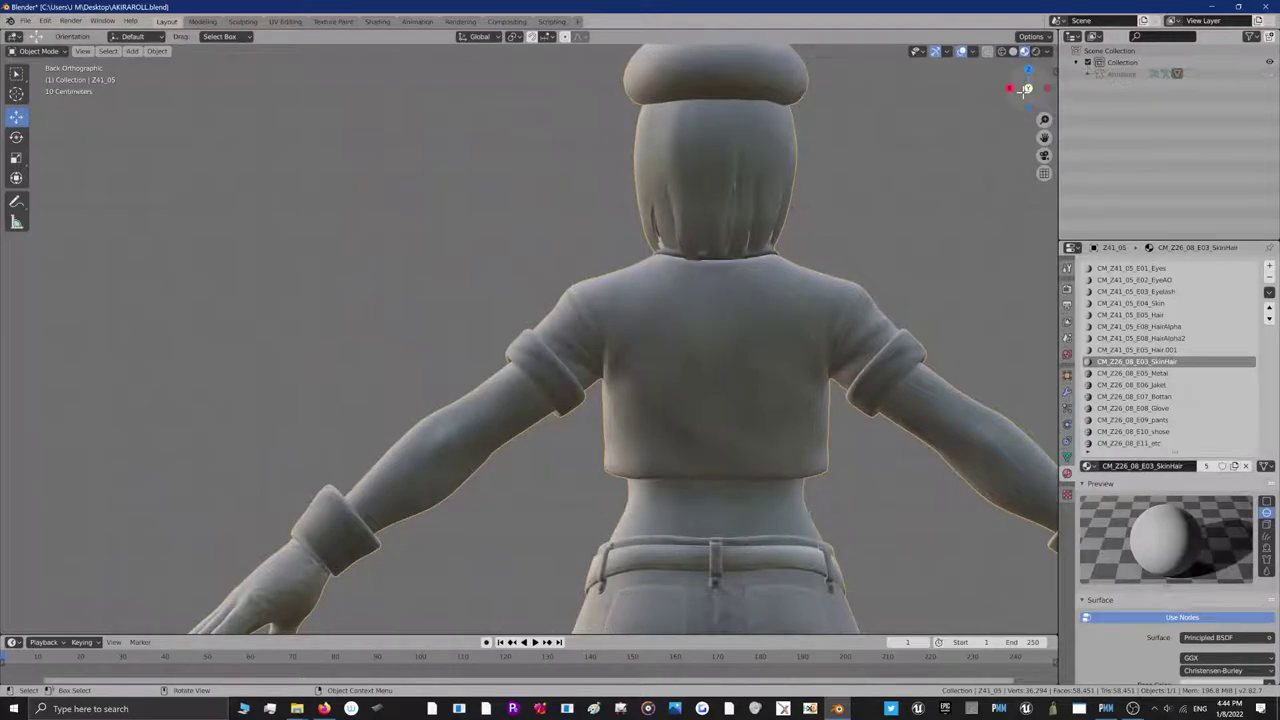
{"action": "left_click", "coordinate": [1026, 88]}
{"action": "scroll", "coordinate": [957, 90], "scroll_direction": "down", "scroll_amount": 5}
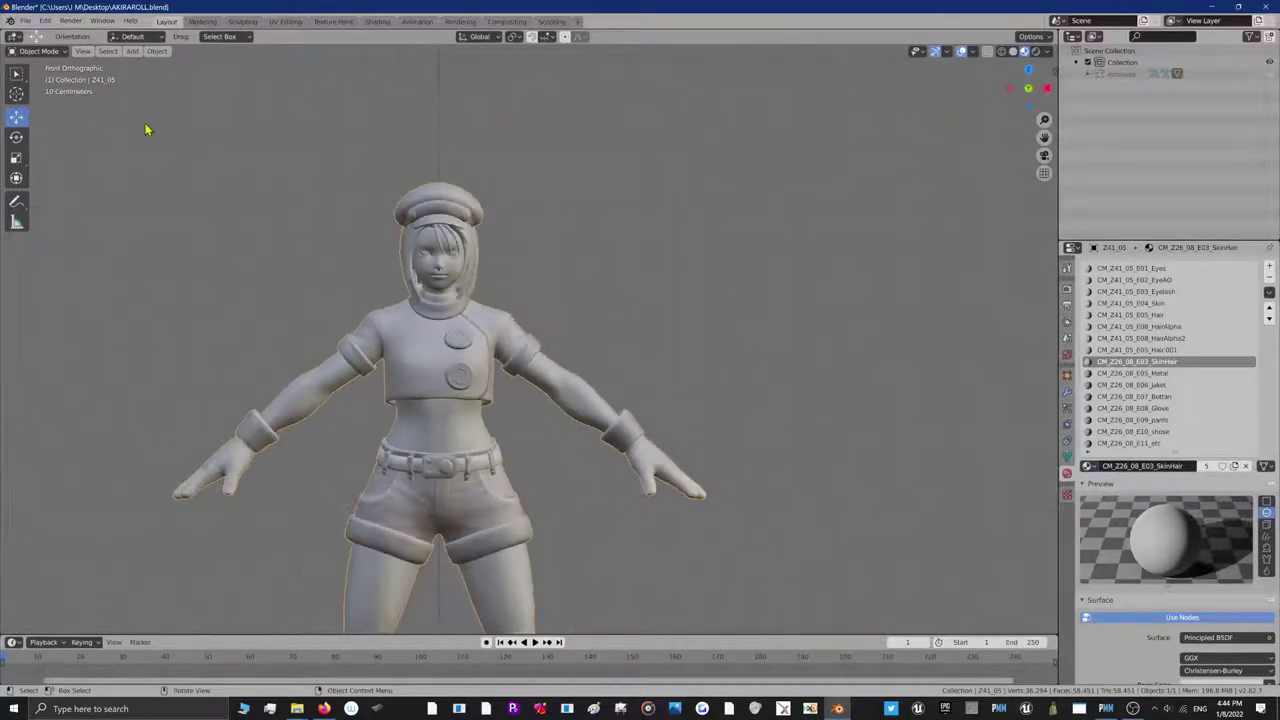
{"action": "scroll", "coordinate": [145, 130], "scroll_direction": "down", "scroll_amount": 1}
Put the Z41_05 mesh in Weight Paint mode, enlarge its vertex group list and select the b_L_Arm1 group
{"action": "left_click", "coordinate": [38, 51]}
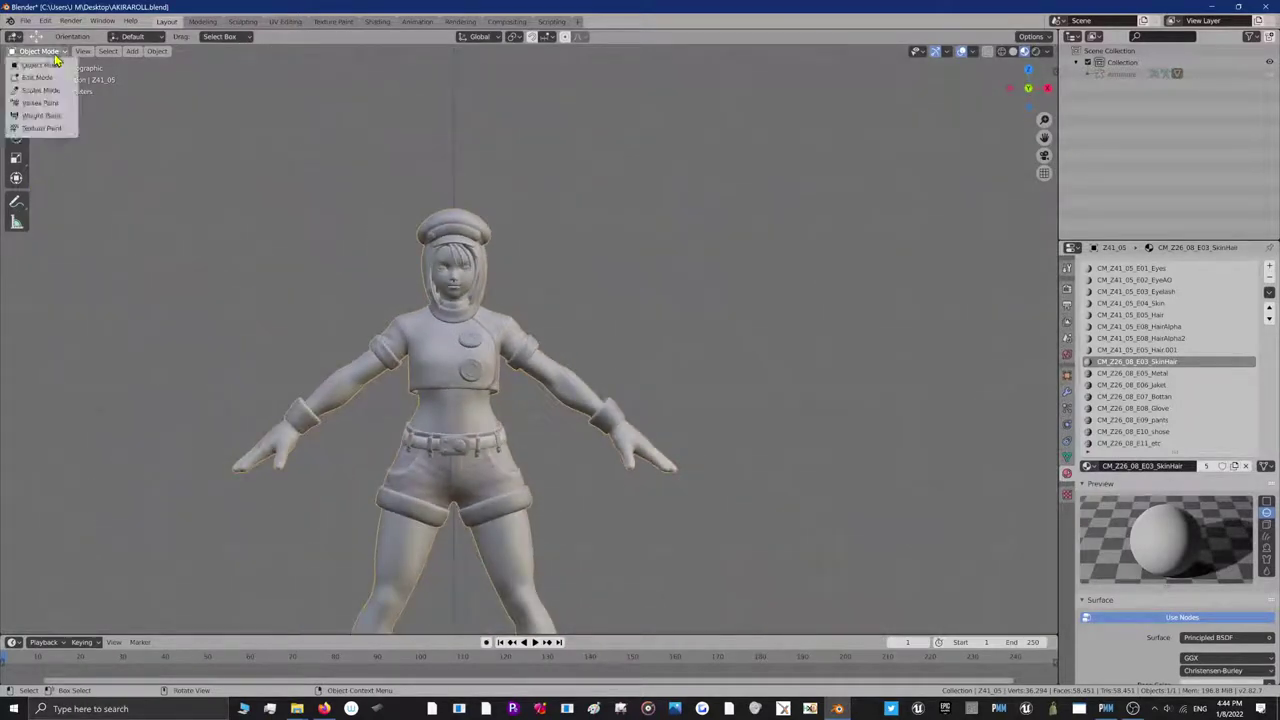
{"action": "left_click", "coordinate": [45, 115]}
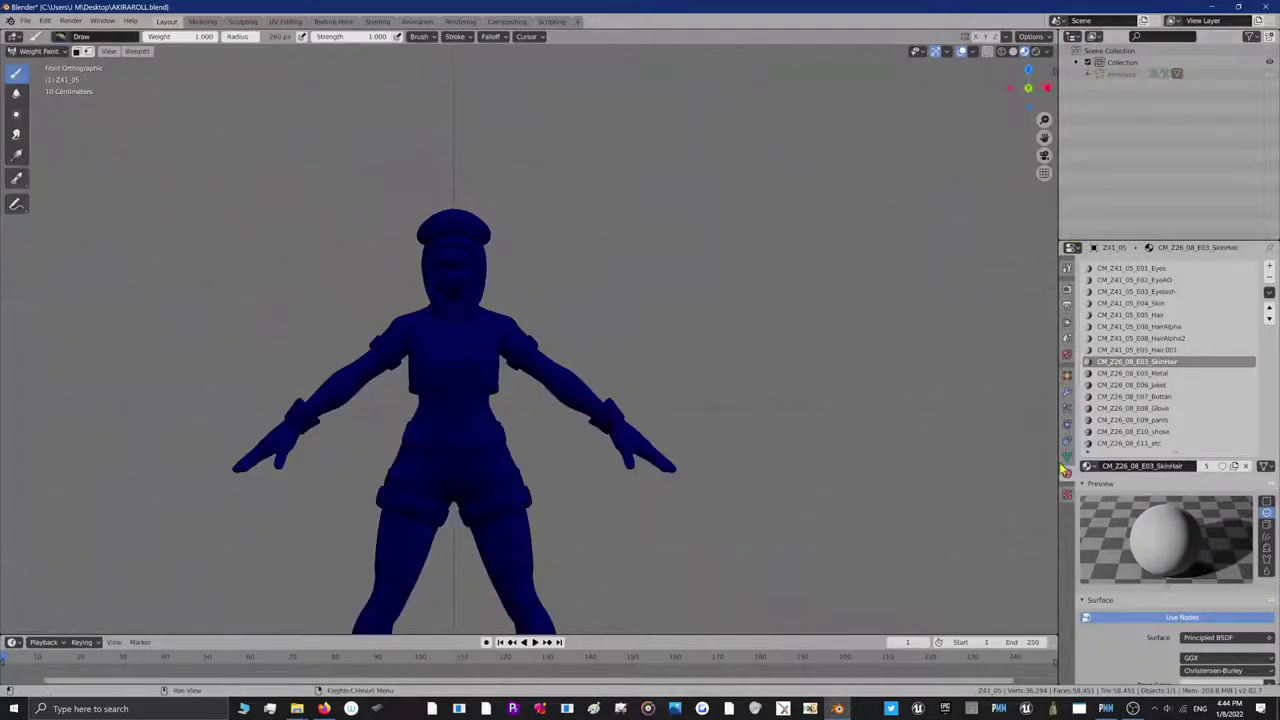
{"action": "left_click", "coordinate": [1066, 459]}
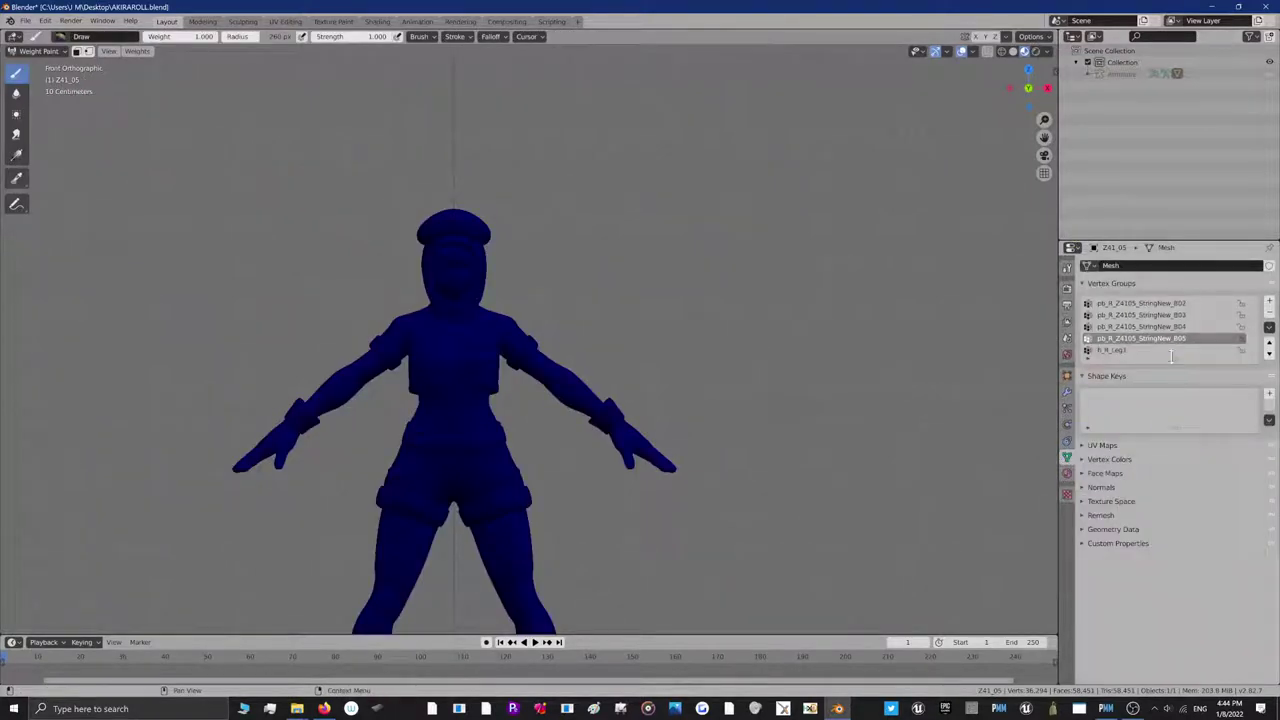
{"action": "left_click_drag", "start_coordinate": [1171, 356], "coordinate": [1170, 682]}
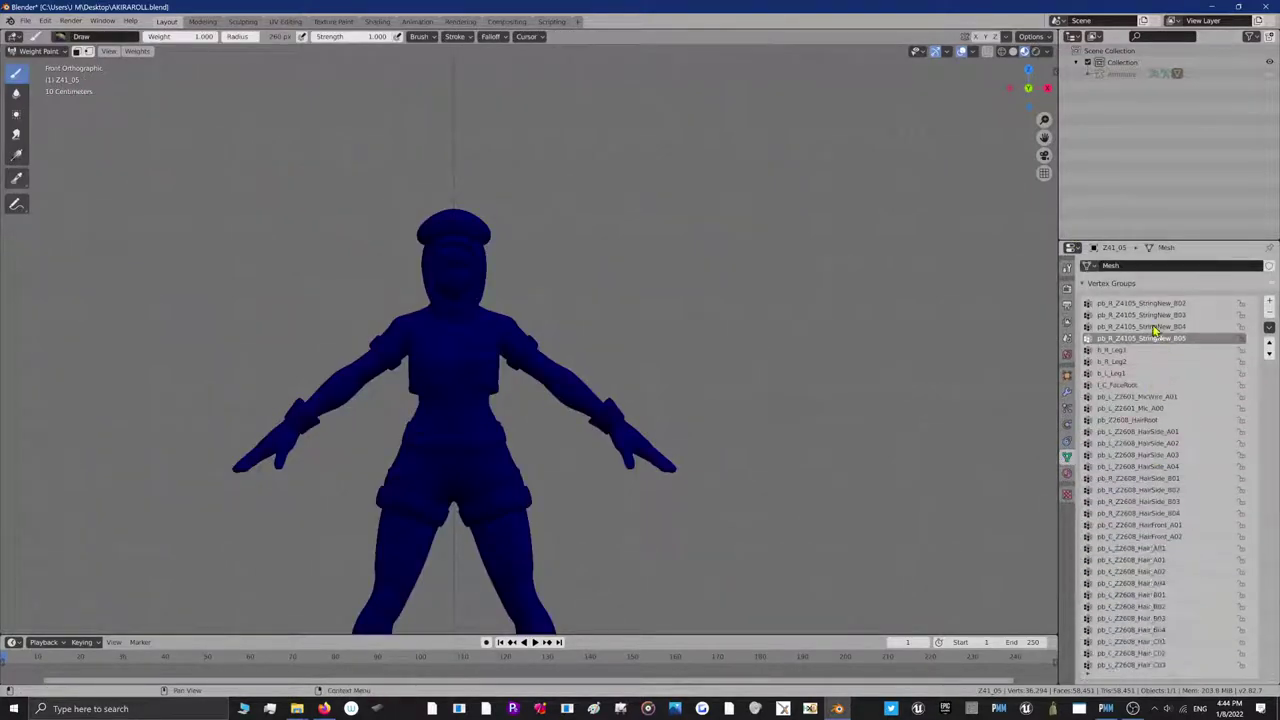
{"action": "scroll", "coordinate": [1155, 330], "scroll_direction": "down", "scroll_amount": 20}
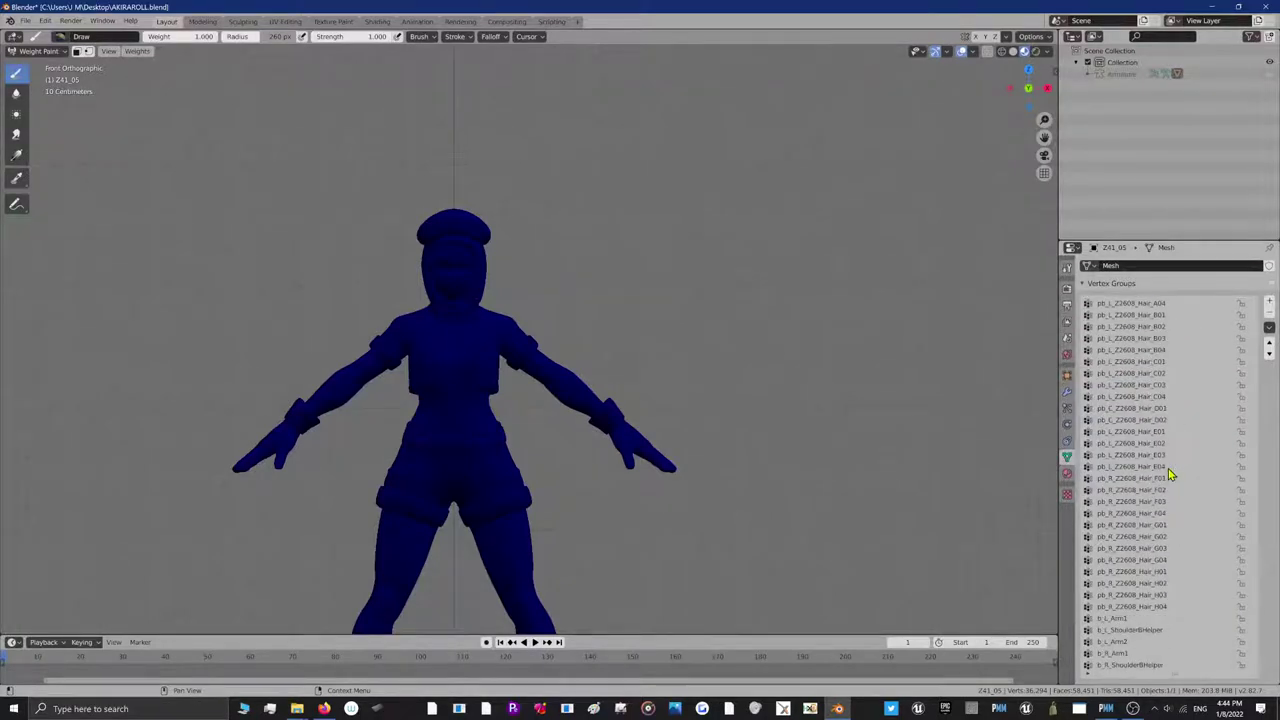
{"action": "left_click", "coordinate": [1130, 618]}
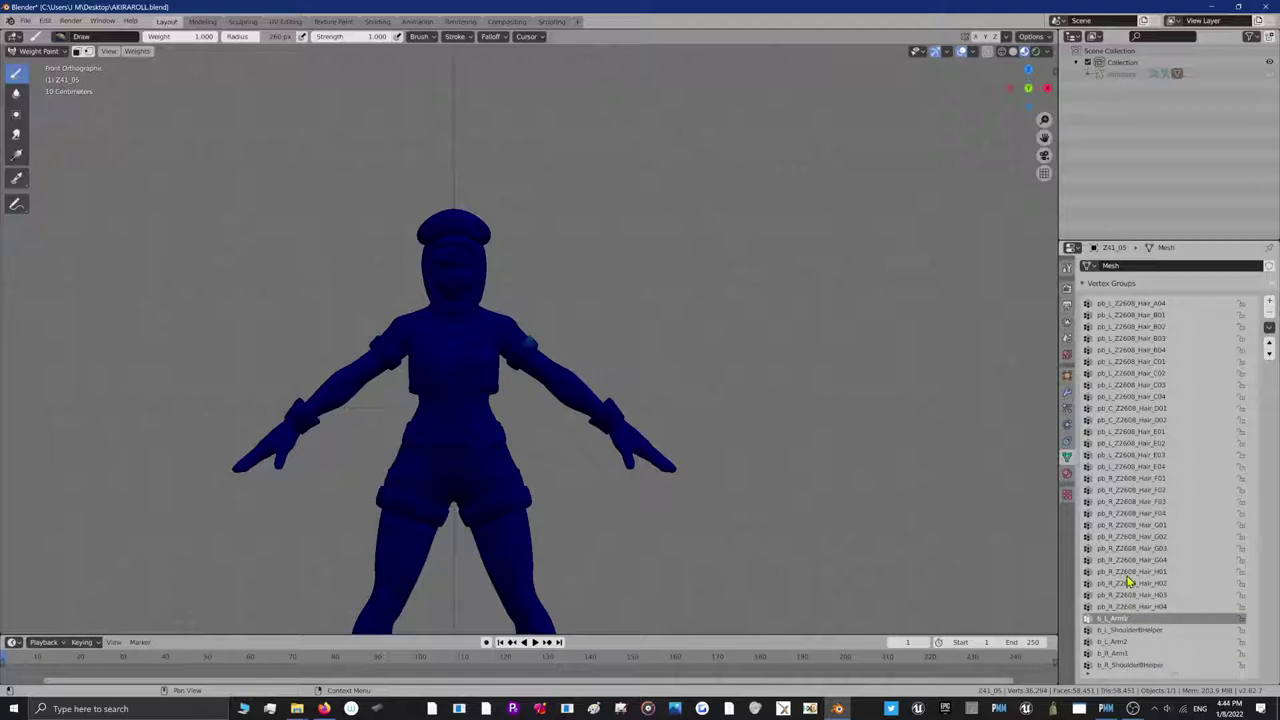
Check the weights of several Z2608 hair, leg and Z4105 StringNew vertex groups, and look through the face and foot groups
{"action": "left_click", "coordinate": [1130, 595]}
{"action": "left_click", "coordinate": [1133, 560]}
{"action": "scroll", "coordinate": [1137, 535], "scroll_direction": "up", "scroll_amount": 13}
{"action": "left_click", "coordinate": [1136, 525]}
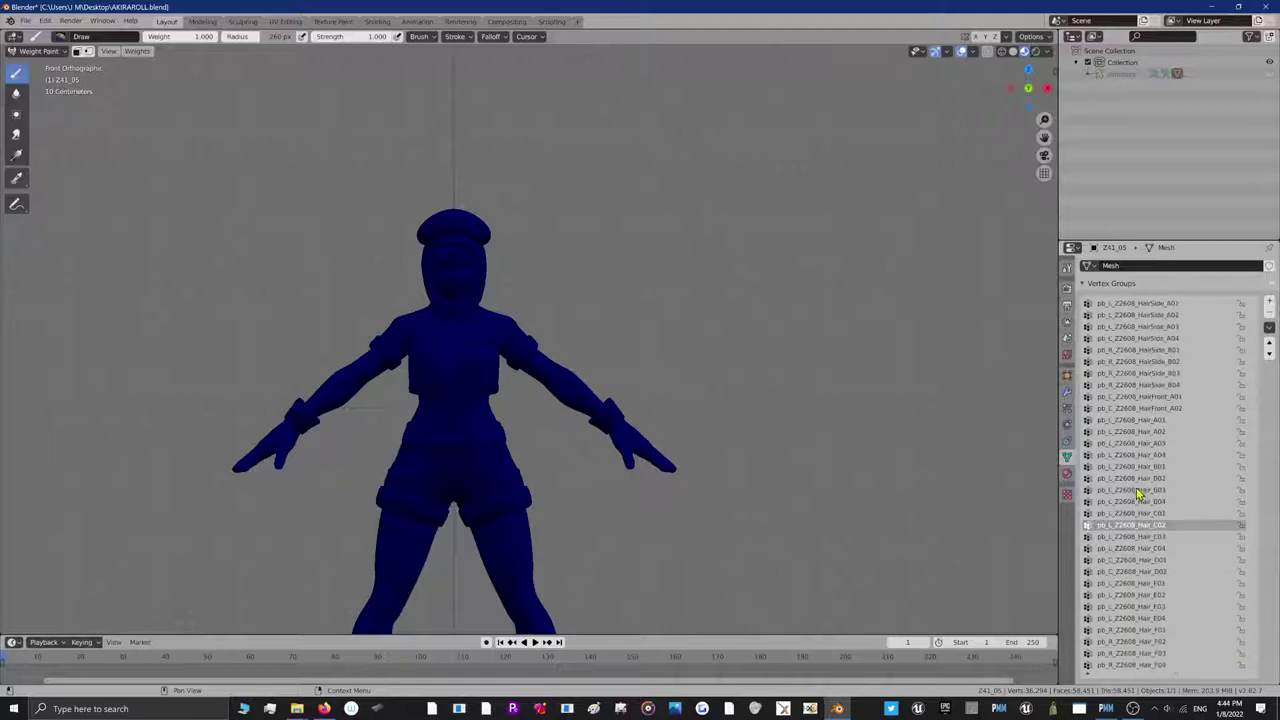
{"action": "scroll", "coordinate": [1136, 420], "scroll_direction": "up", "scroll_amount": 5}
{"action": "left_click", "coordinate": [1136, 420]}
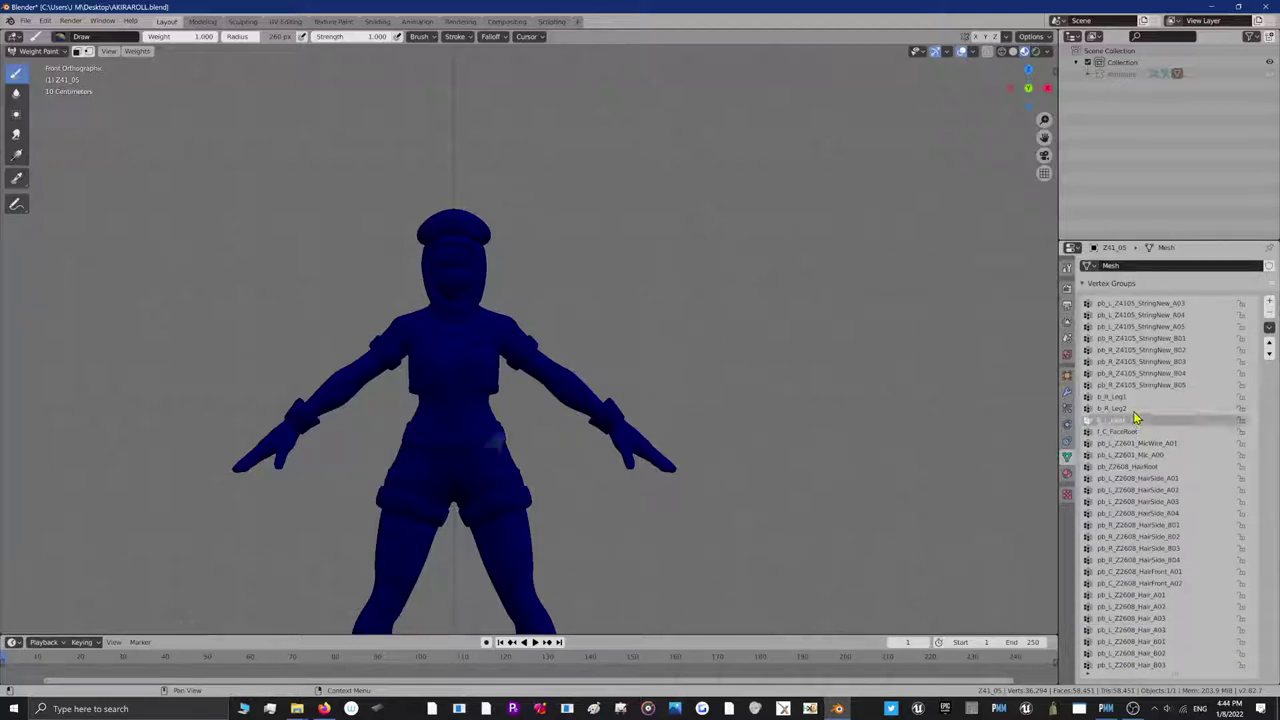
{"action": "left_click", "coordinate": [1134, 408]}
{"action": "left_click", "coordinate": [1136, 385]}
{"action": "scroll", "coordinate": [1136, 360], "scroll_direction": "up", "scroll_amount": 4}
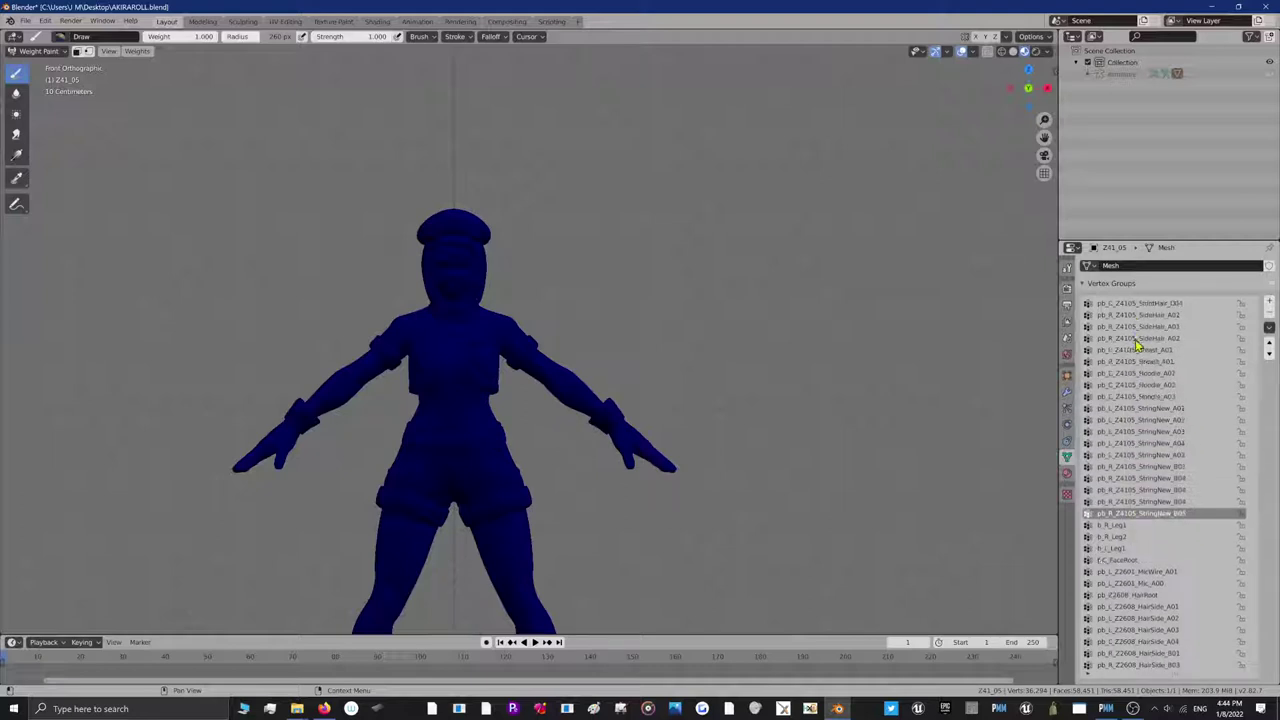
{"action": "scroll", "coordinate": [1150, 400], "scroll_direction": "up", "scroll_amount": 10}
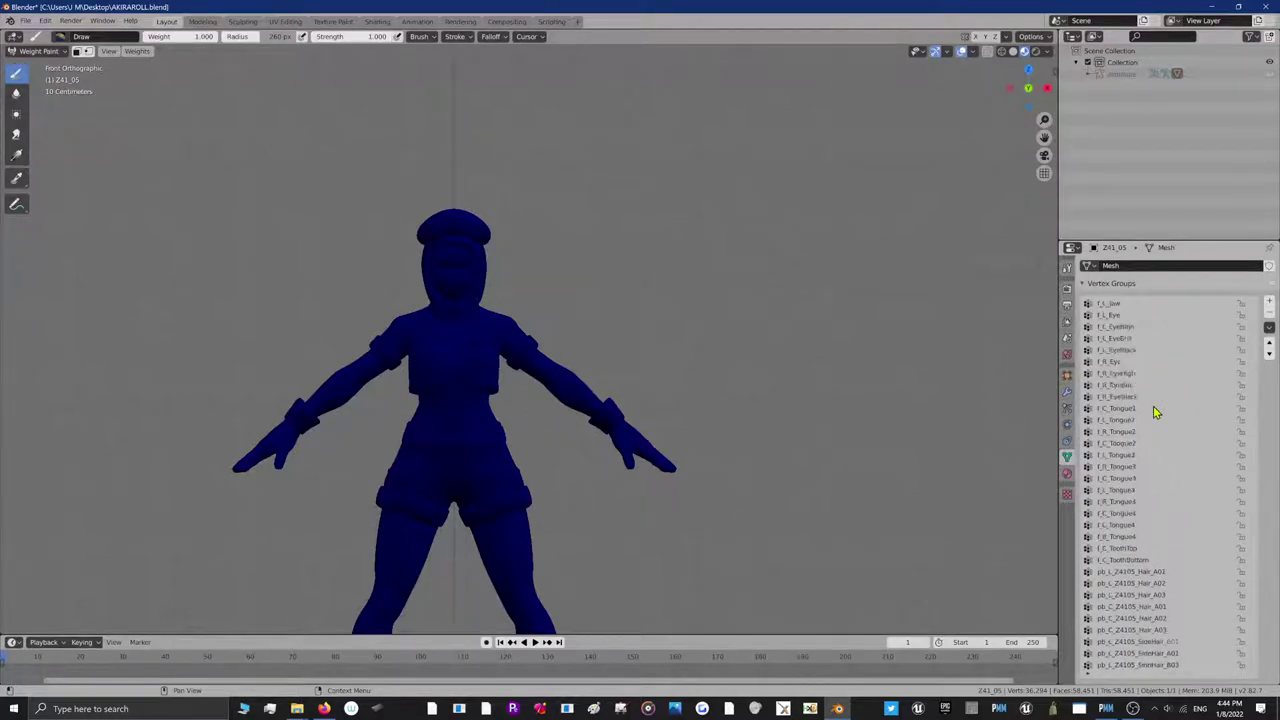
{"action": "scroll", "coordinate": [1155, 413], "scroll_direction": "down", "scroll_amount": 10}
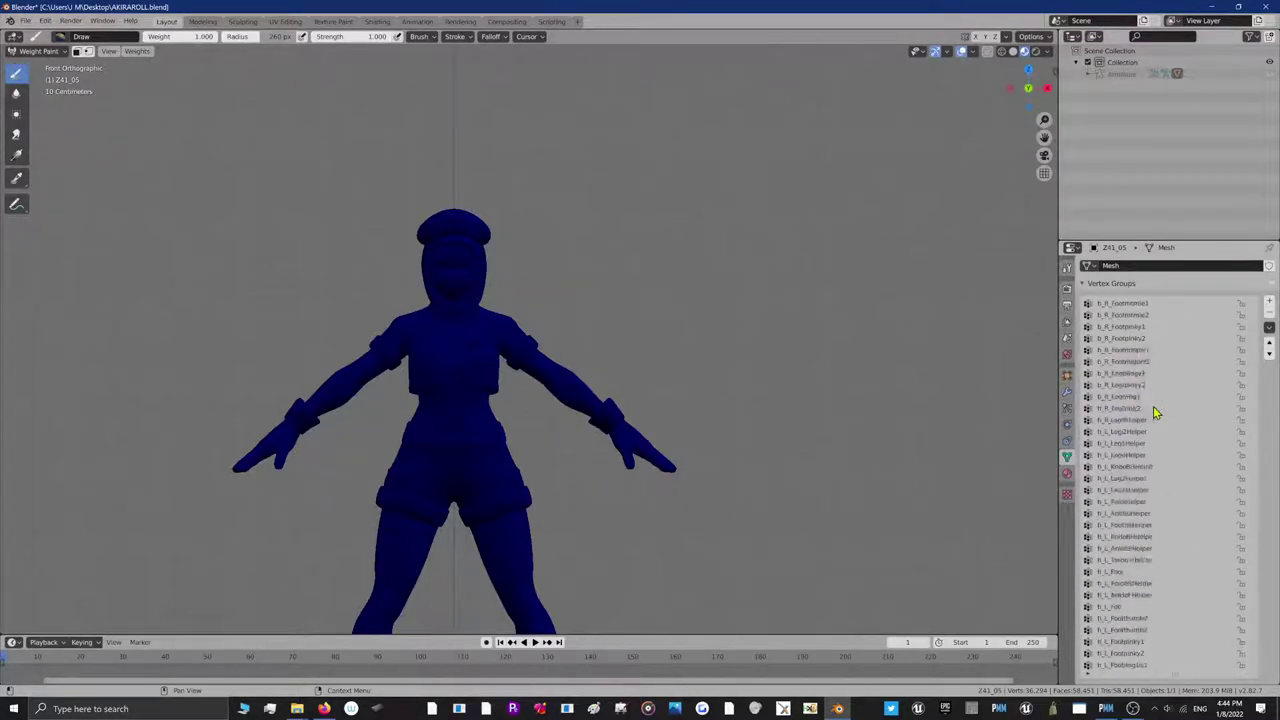
{"action": "scroll", "coordinate": [1155, 413], "scroll_direction": "up", "scroll_amount": 7}
Display the b_C_Pelvis and b_C_Chest weights and examine the neck and collar area up close from an angle
{"action": "left_click", "coordinate": [1125, 304]}
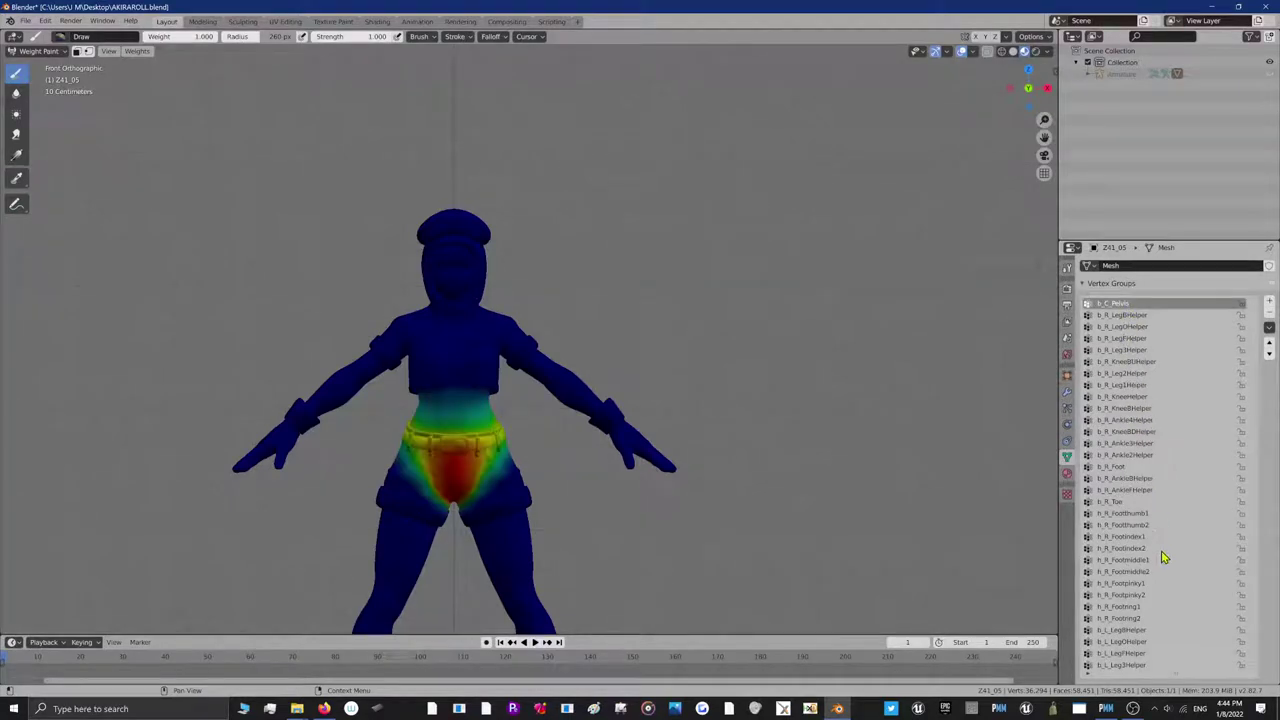
{"action": "scroll", "coordinate": [1163, 558], "scroll_direction": "down", "scroll_amount": 2}
{"action": "scroll", "coordinate": [1165, 590], "scroll_direction": "down", "scroll_amount": 6}
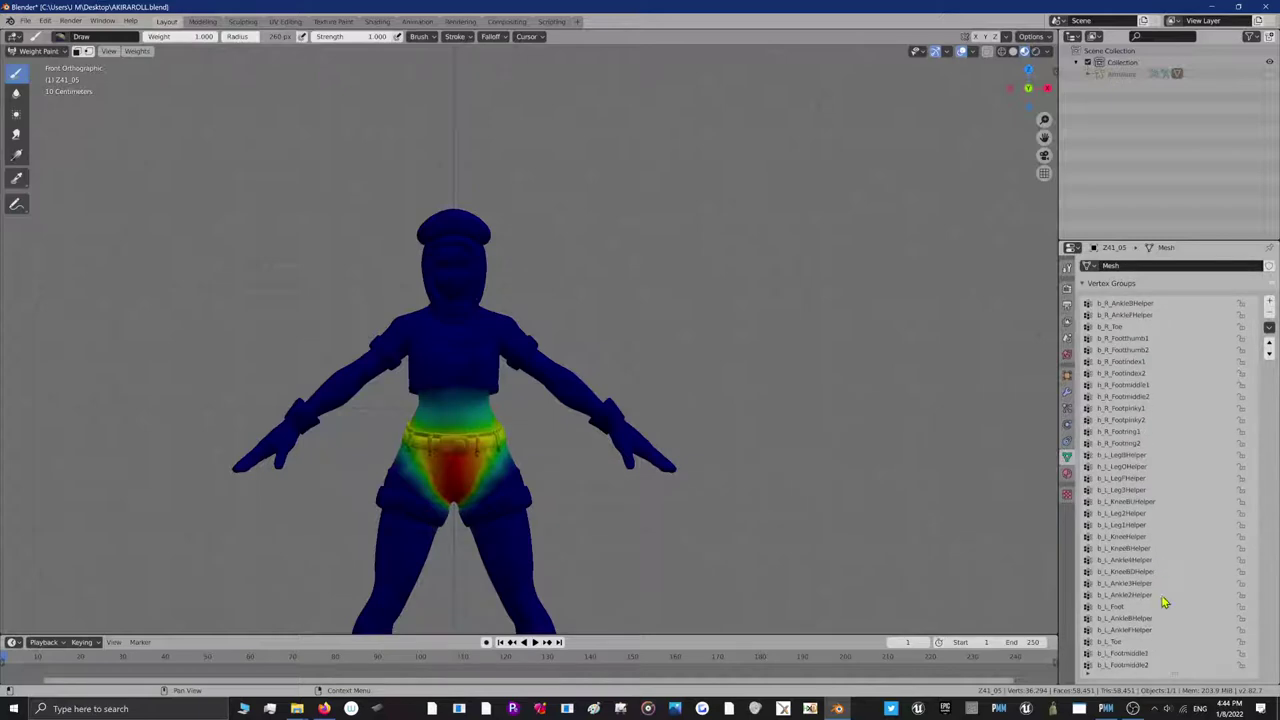
{"action": "left_click", "coordinate": [1118, 619]}
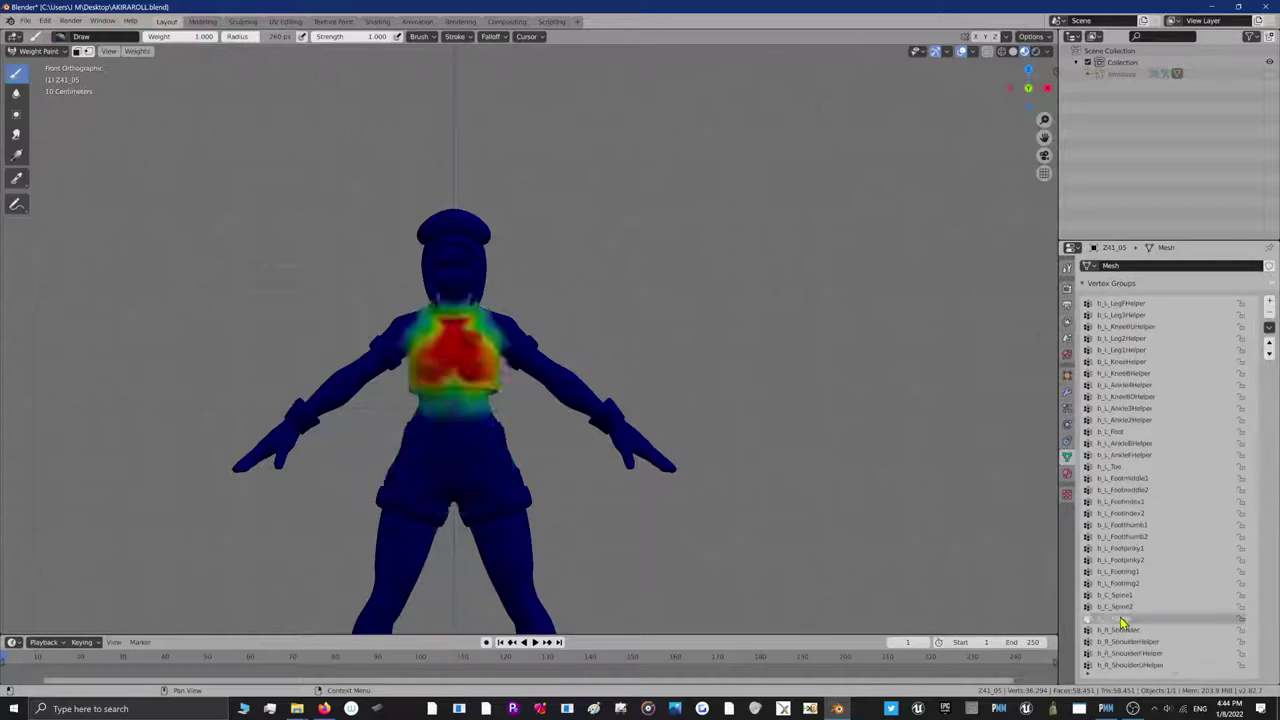
{"action": "scroll", "coordinate": [495, 370], "scroll_direction": "up", "scroll_amount": 4}
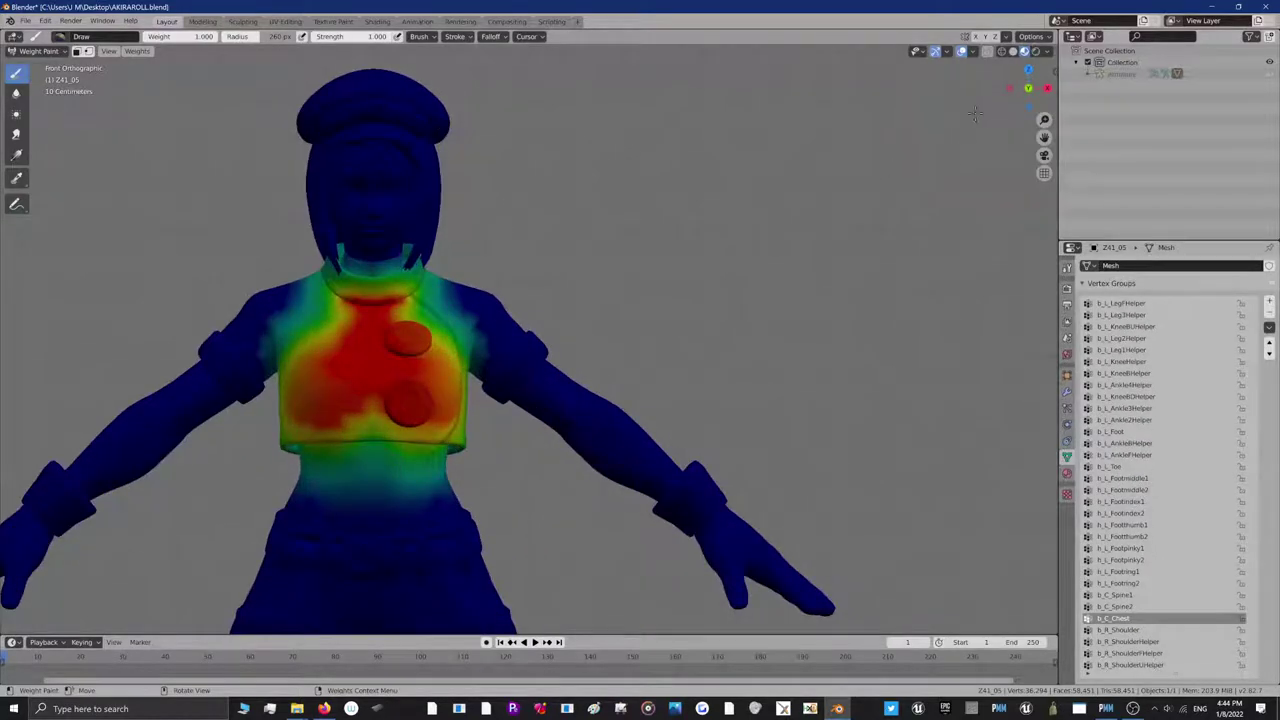
{"action": "mouse_move", "coordinate": [1017, 91]}
{"action": "left_mouse_down"}
{"action": "mouse_move", "coordinate": [1105, 150]}
{"action": "mouse_move", "coordinate": [1135, 131]}
{"action": "mouse_move", "coordinate": [1122, 159]}
{"action": "mouse_move", "coordinate": [1019, 90]}
{"action": "mouse_move", "coordinate": [1036, 91]}
{"action": "mouse_move", "coordinate": [962, 88]}
{"action": "mouse_move", "coordinate": [1033, 90]}
{"action": "left_mouse_up"}
{"action": "scroll", "coordinate": [301, 346], "scroll_direction": "up", "scroll_amount": 2}
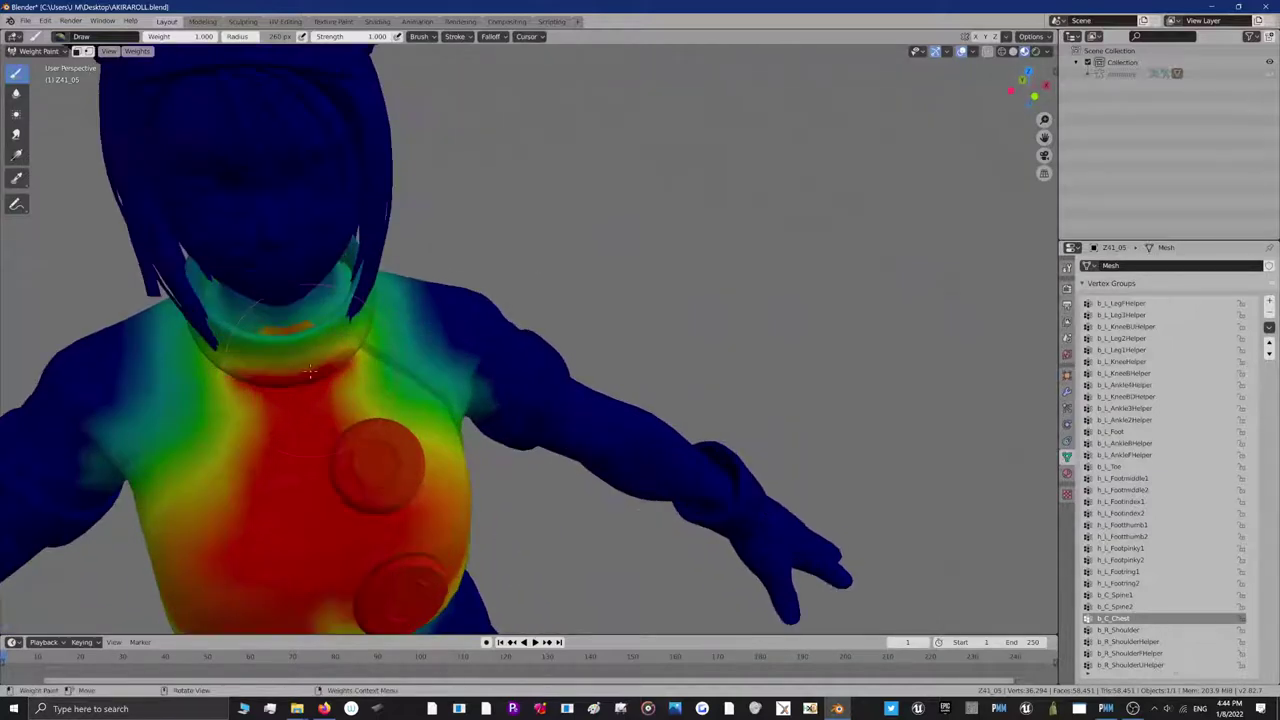
{"action": "scroll", "coordinate": [144, 130], "scroll_direction": "down", "scroll_amount": 1}
Separate the linked neck skin piece inside the collar into its own object and return to Object Mode
{"action": "left_click", "coordinate": [38, 51]}
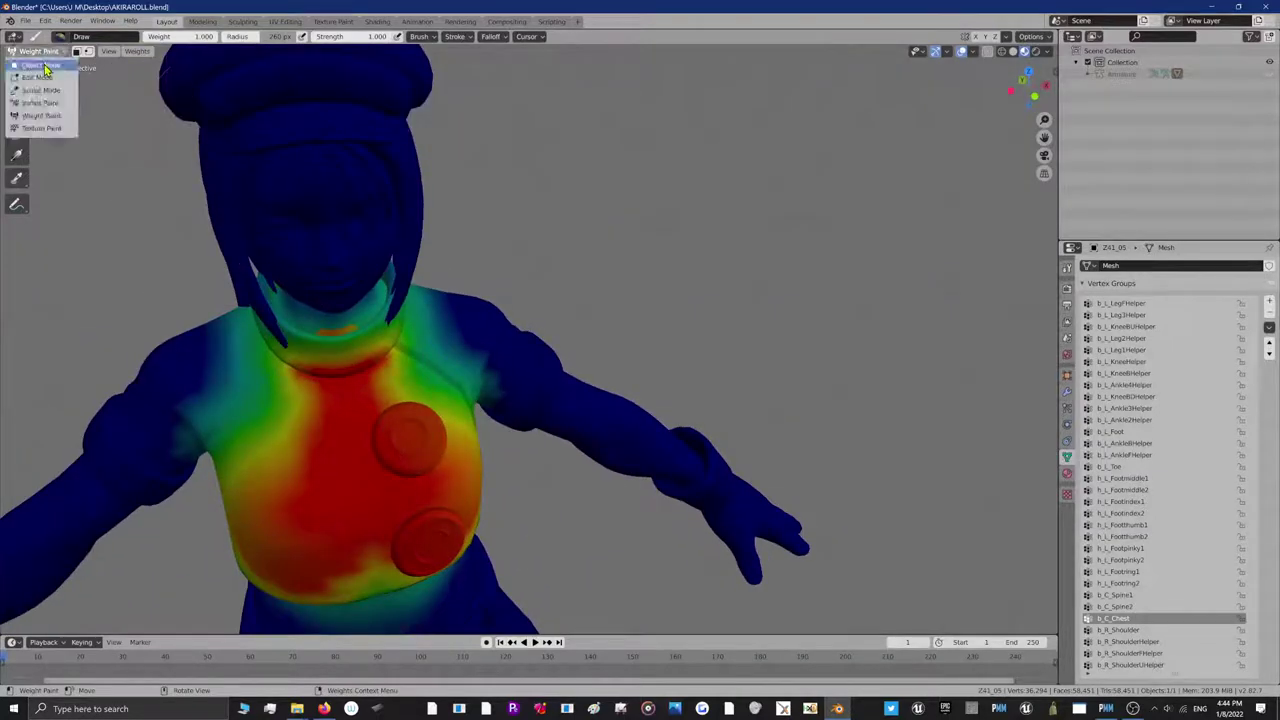
{"action": "left_click", "coordinate": [45, 63]}
{"action": "left_click", "coordinate": [40, 51]}
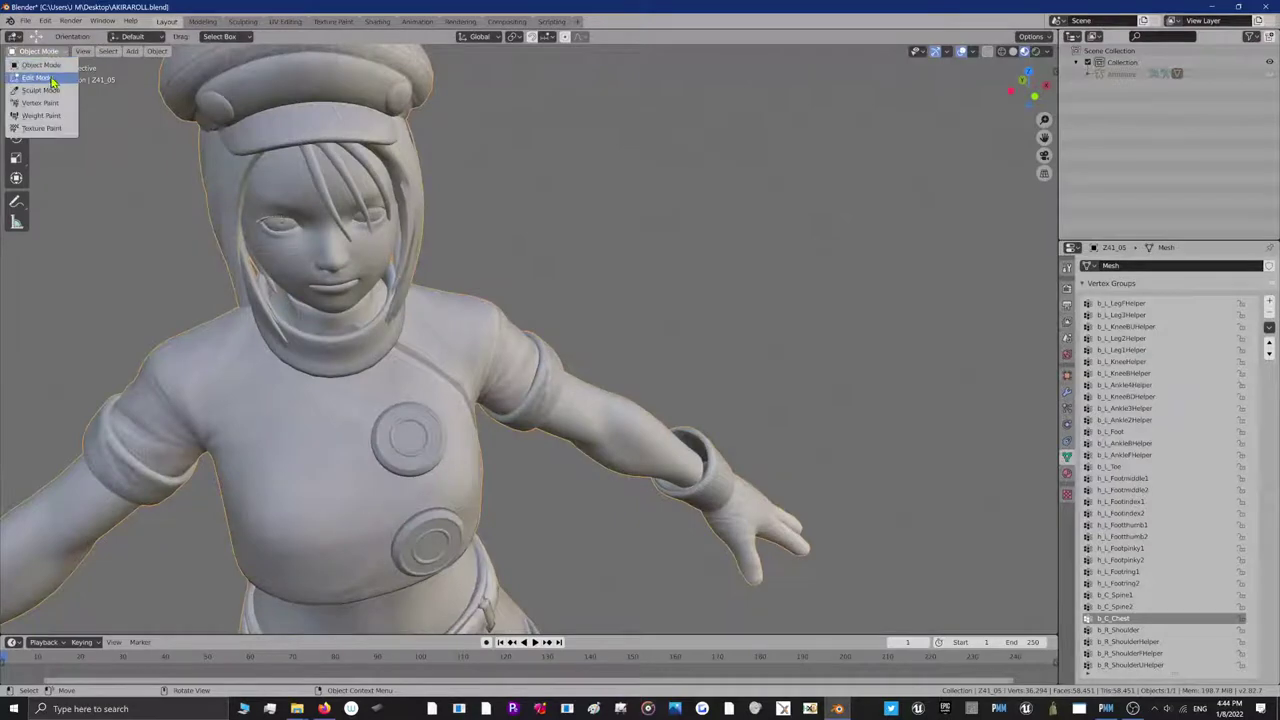
{"action": "key", "text": "Return"}
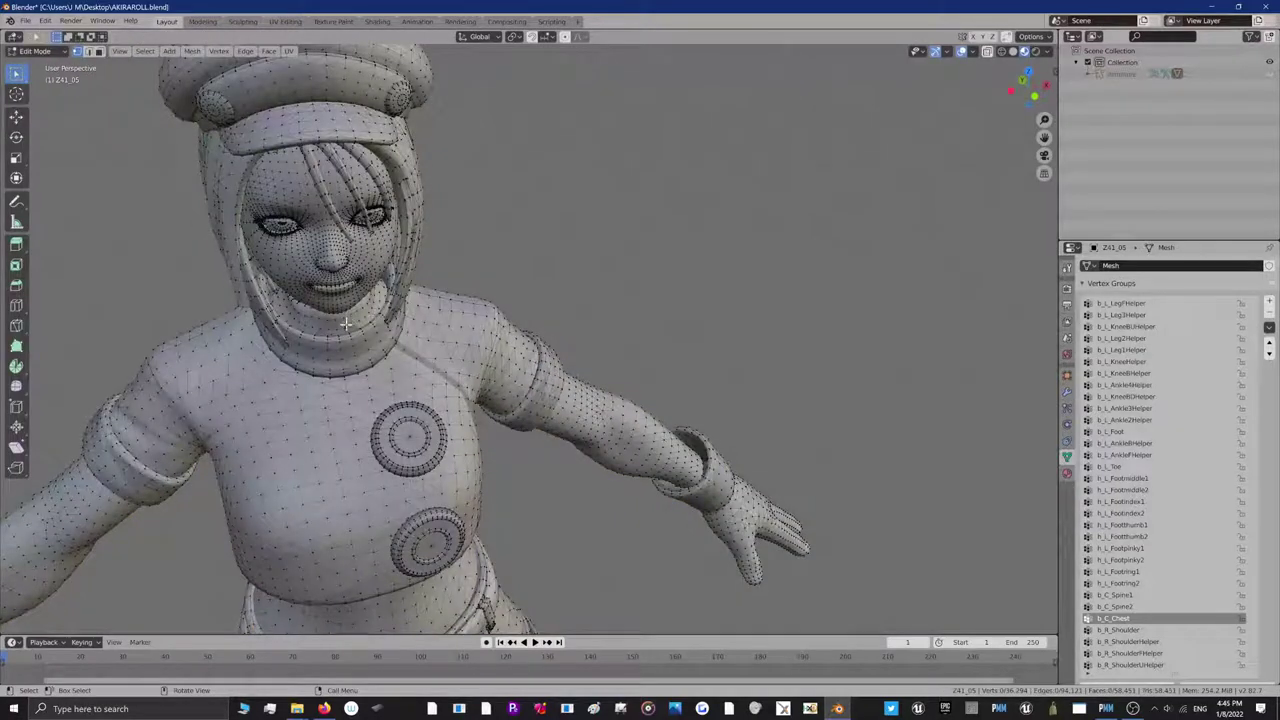
{"action": "key", "text": "l"}
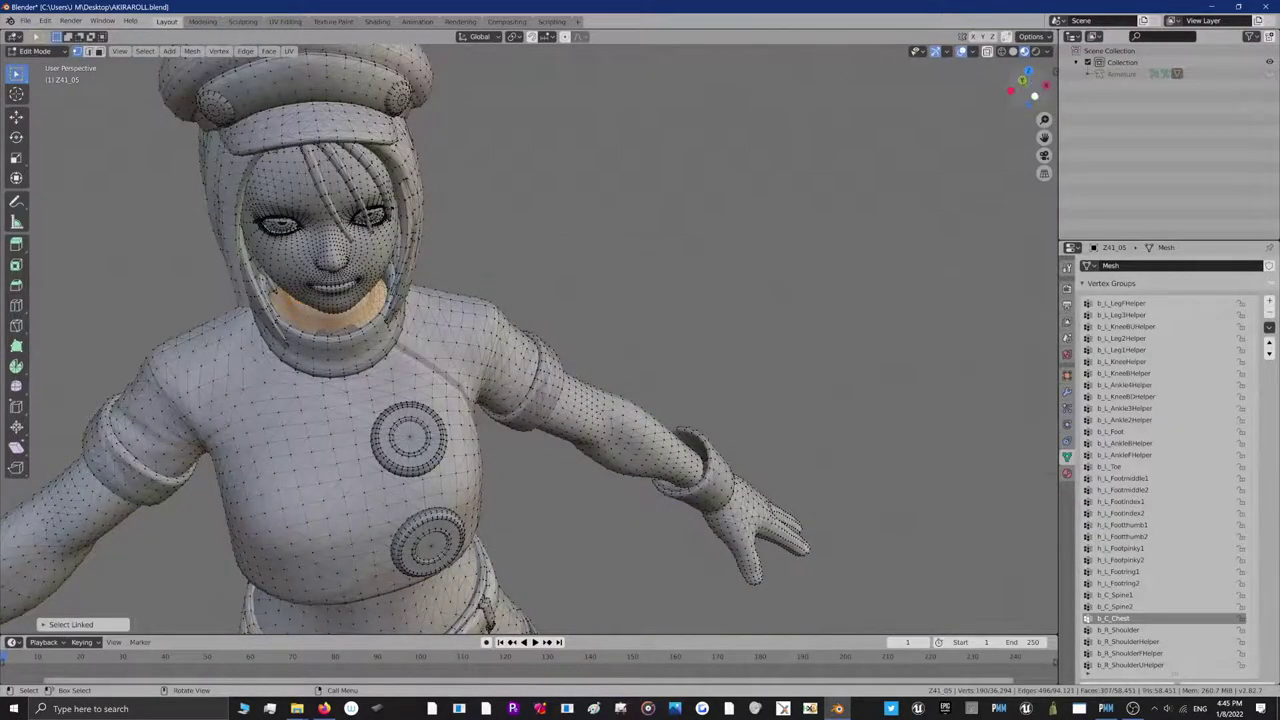
{"action": "middle_click_drag", "start_coordinate": [352, 320], "coordinate": [473, 262]}
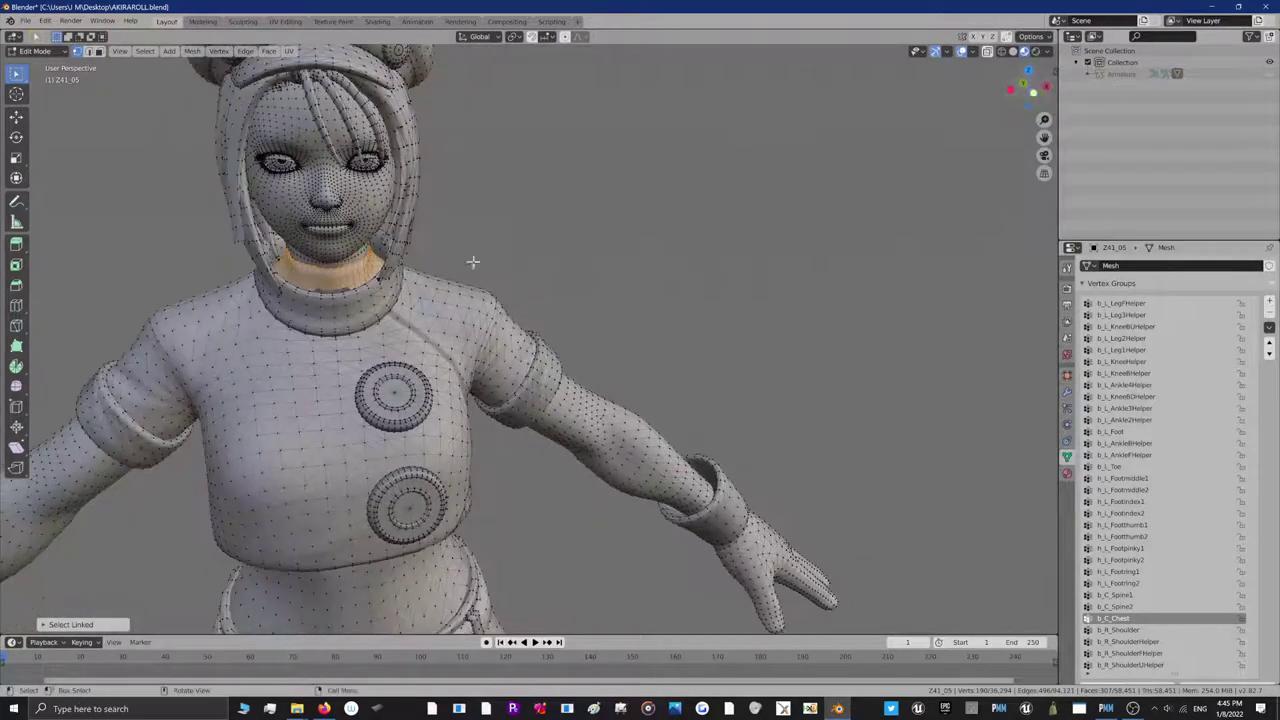
{"action": "key", "text": "p"}
{"action": "key", "text": "Return"}
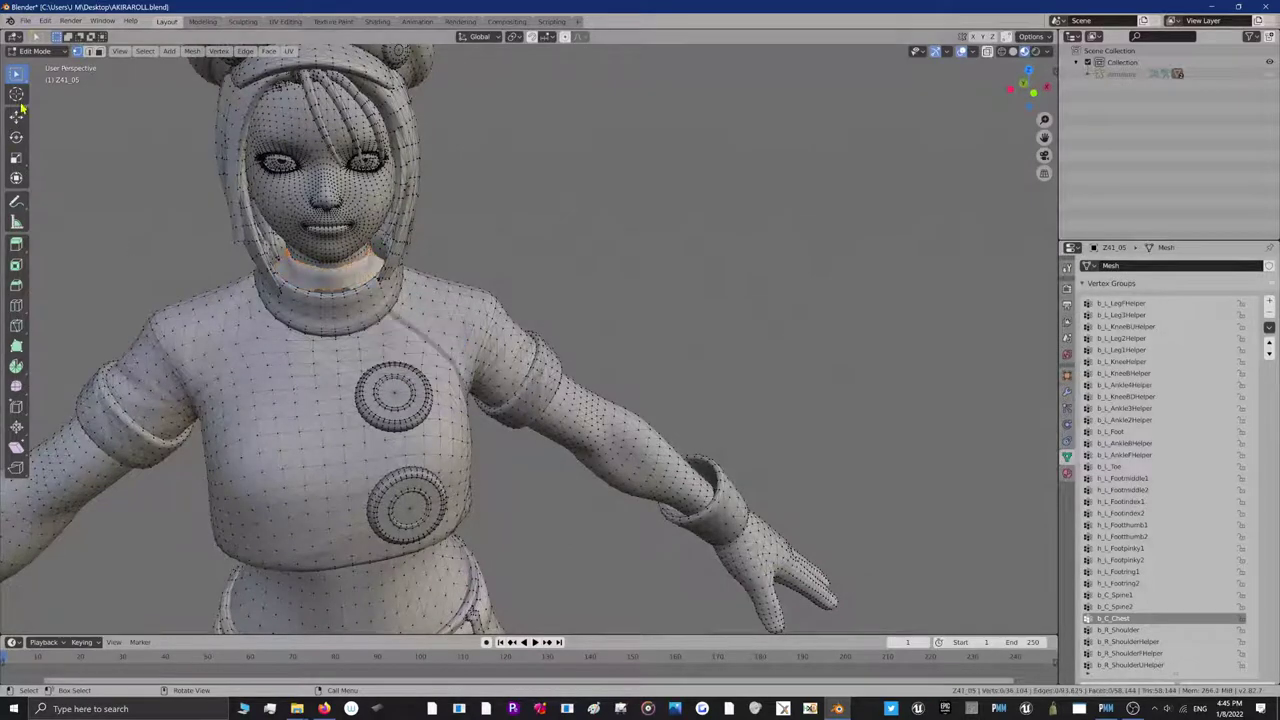
{"action": "left_click", "coordinate": [44, 55]}
{"action": "left_click", "coordinate": [46, 66]}
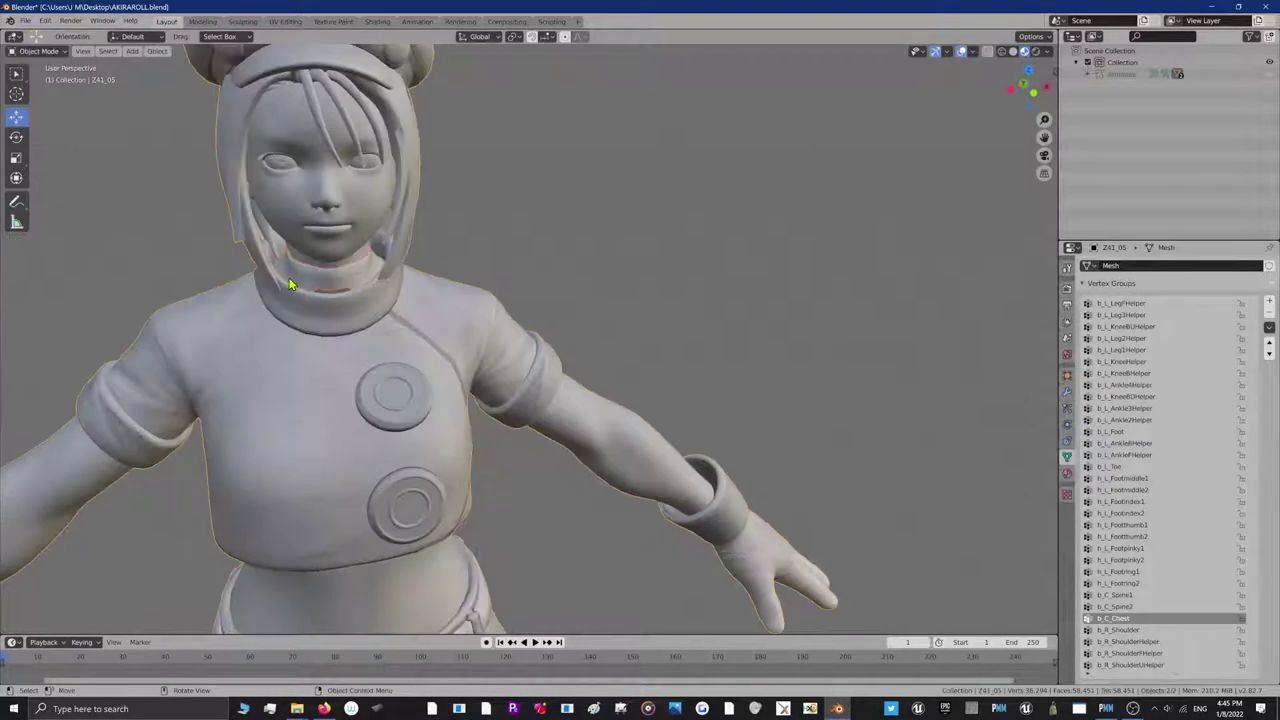
Put the separated neck piece Z41_05.001 in Sculpt Mode and reduce the Grab brush radius to 151 px
{"action": "left_click", "coordinate": [290, 285]}
{"action": "left_click", "coordinate": [44, 58]}
{"action": "left_click", "coordinate": [99, 104]}
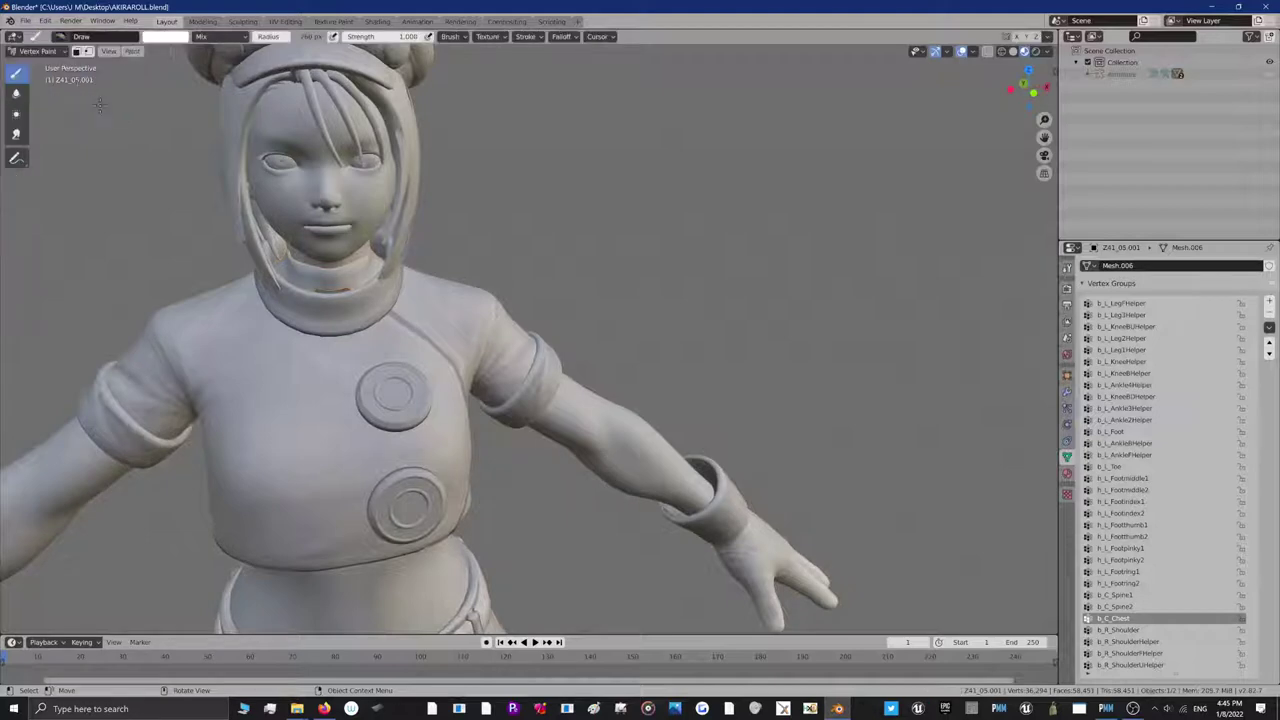
{"action": "left_click", "coordinate": [53, 58]}
{"action": "left_click", "coordinate": [46, 92]}
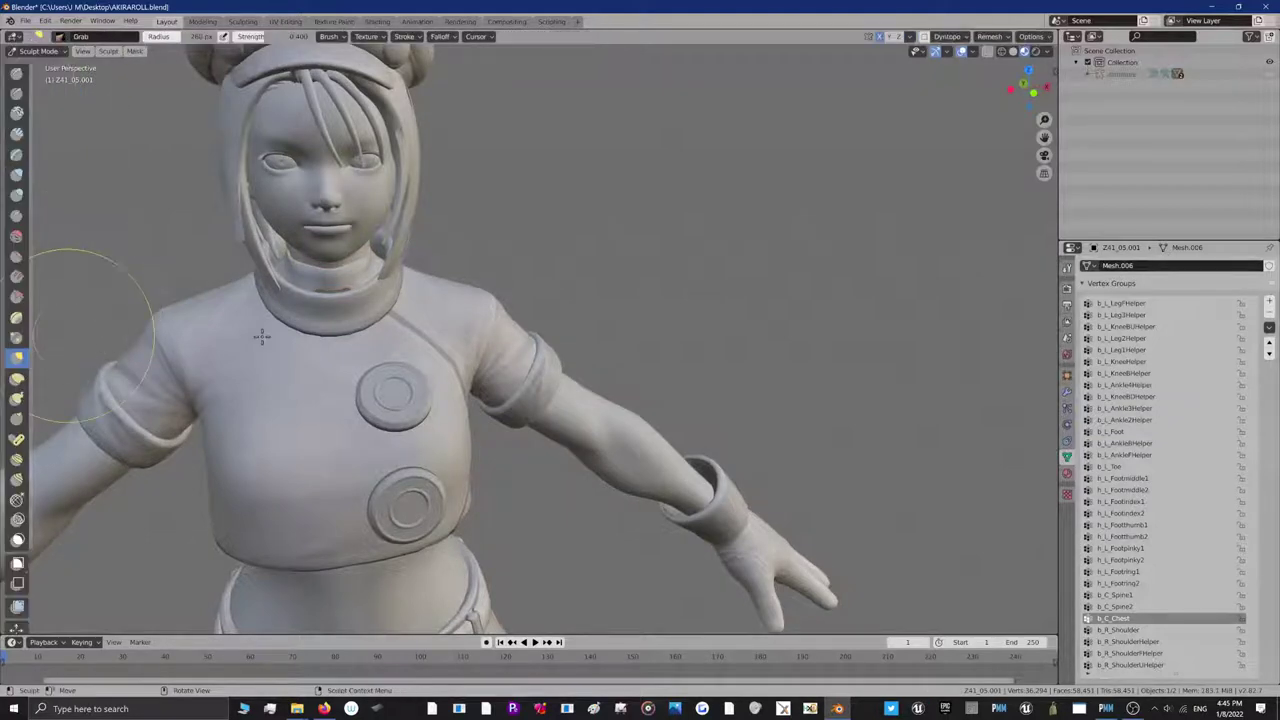
{"action": "key", "text": "f"}
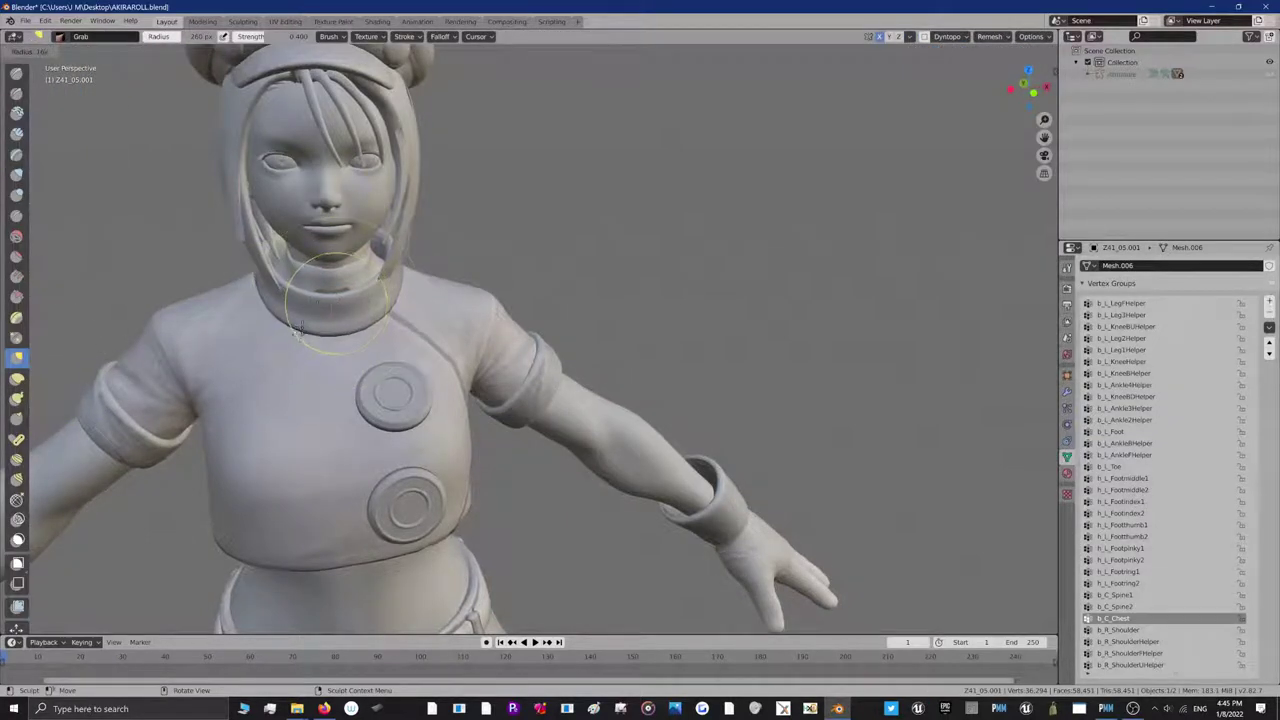
{"action": "left_click", "coordinate": [322, 290]}
Reshape the front and sides of the neck piece with the Grab brush to tuck it inside the collar
{"action": "left_click_drag", "start_coordinate": [321, 291], "coordinate": [335, 295]}
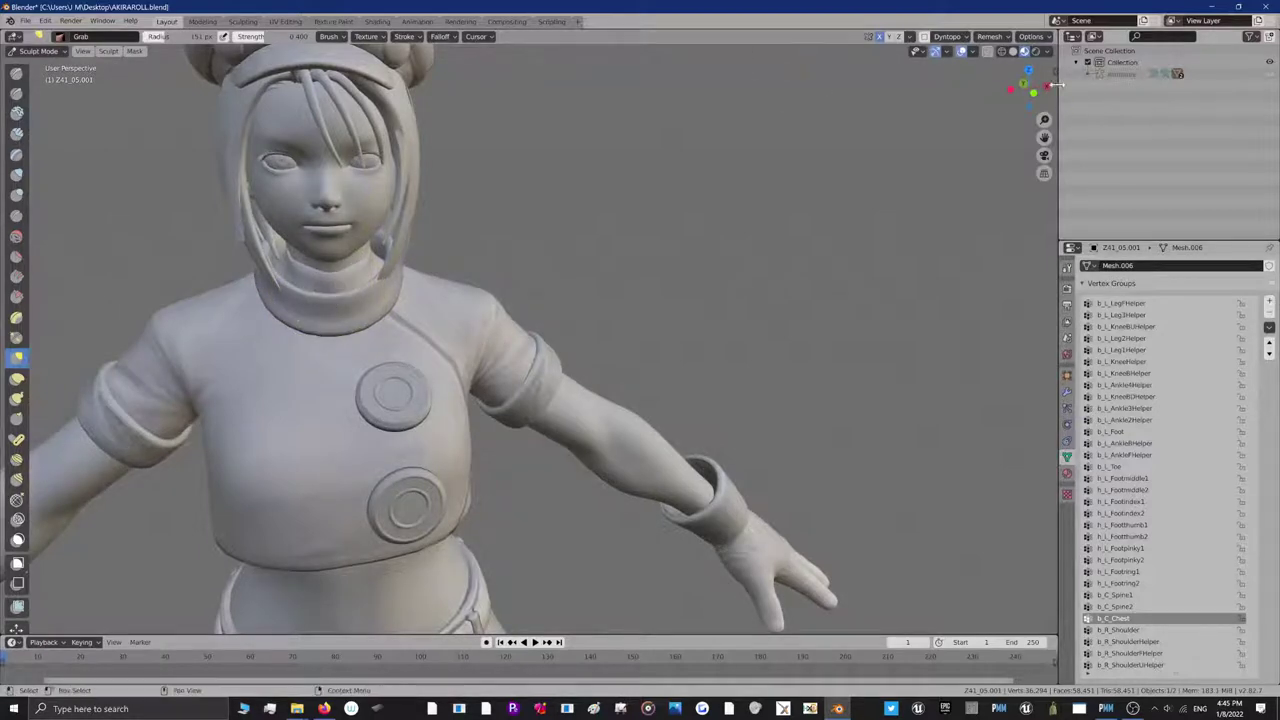
{"action": "mouse_move", "coordinate": [335, 300]}
{"action": "middle_mouse_down"}
{"action": "mouse_move", "coordinate": [342, 380]}
{"action": "mouse_move", "coordinate": [530, 305]}
{"action": "middle_mouse_up"}
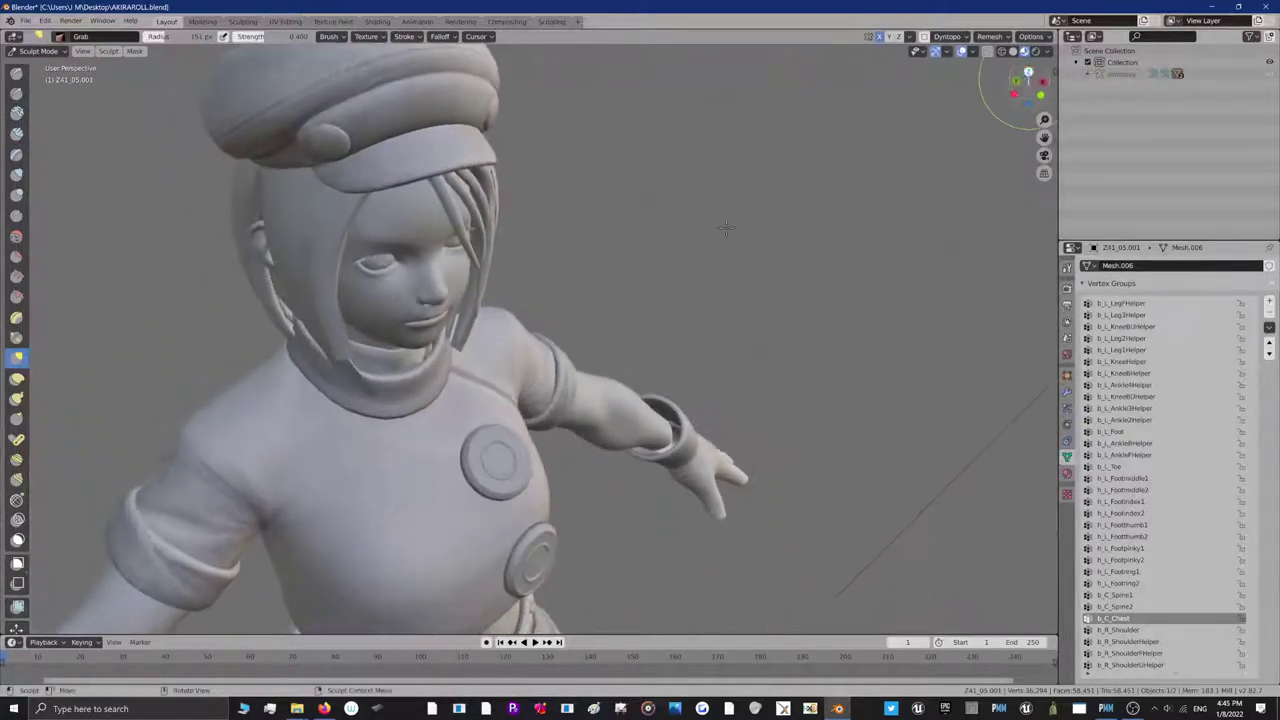
{"action": "left_click_drag", "start_coordinate": [416, 356], "coordinate": [426, 377]}
{"action": "left_click_drag", "start_coordinate": [1028, 86], "coordinate": [1021, 79]}
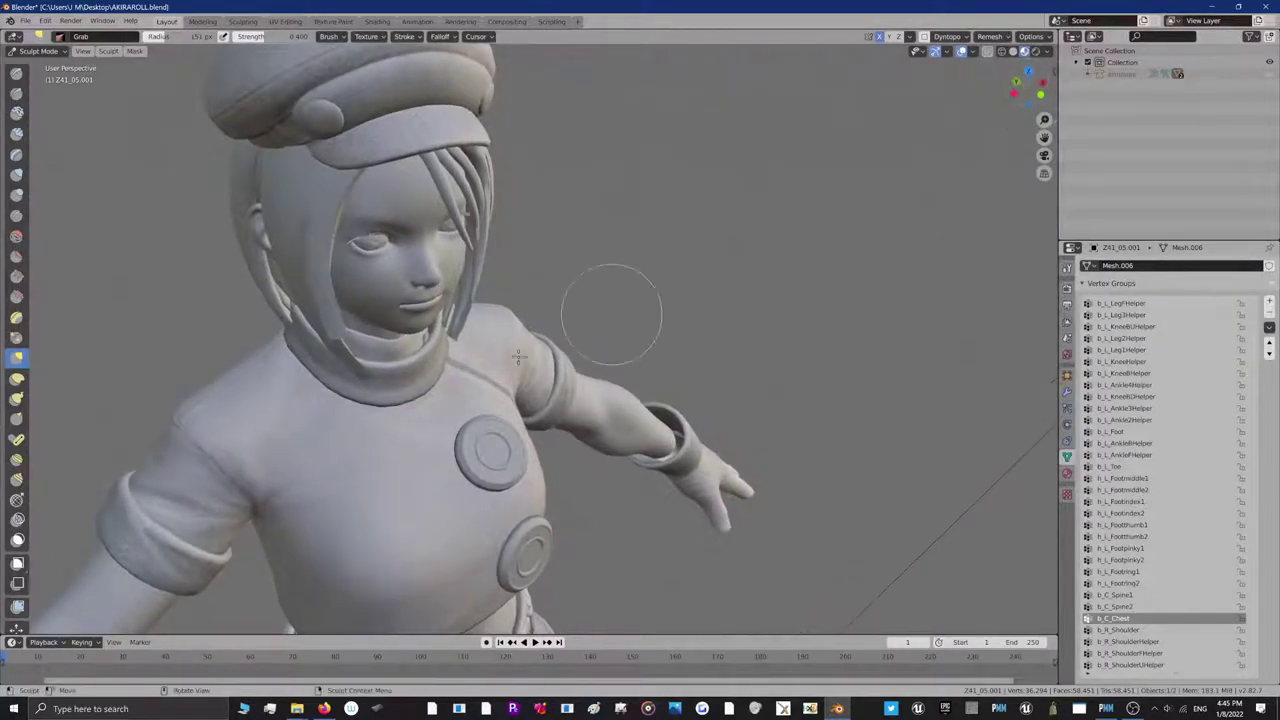
{"action": "left_click_drag", "start_coordinate": [425, 342], "coordinate": [432, 343]}
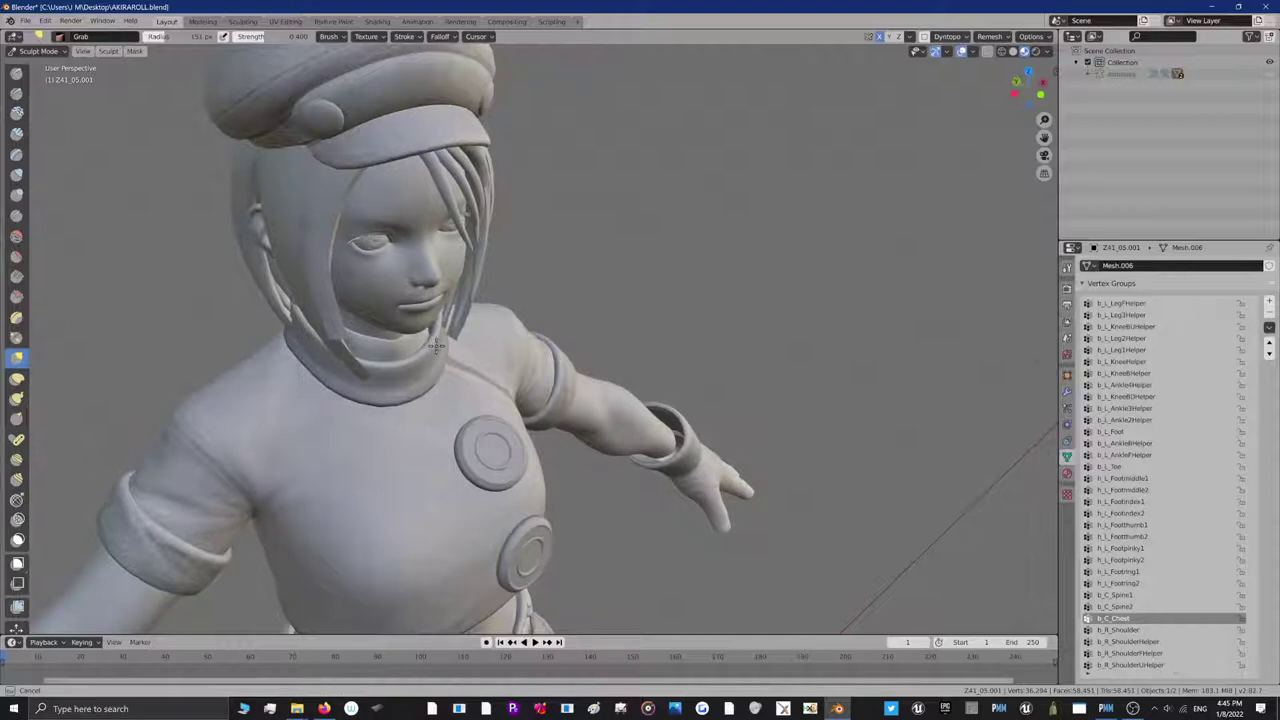
{"action": "mouse_move", "coordinate": [1028, 86]}
{"action": "left_mouse_down"}
{"action": "mouse_move", "coordinate": [980, 84]}
{"action": "mouse_move", "coordinate": [988, 76]}
{"action": "left_mouse_up"}
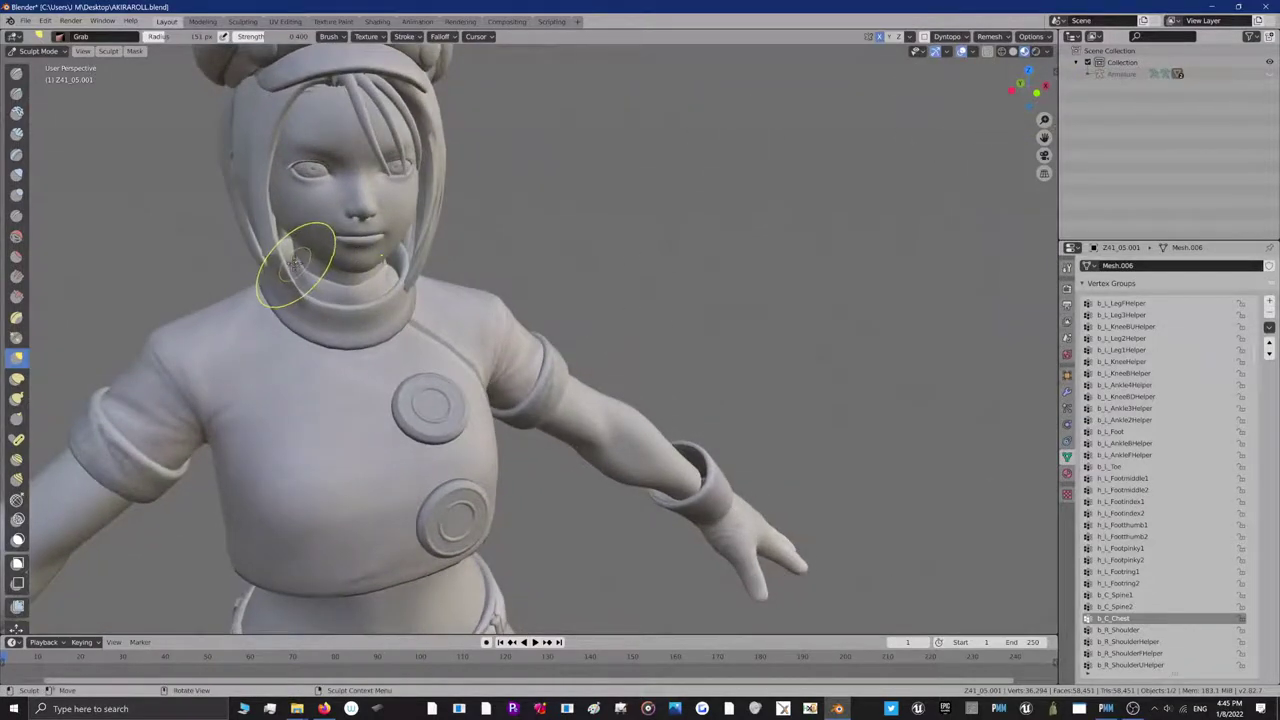
{"action": "left_click_drag", "start_coordinate": [296, 265], "coordinate": [286, 264]}
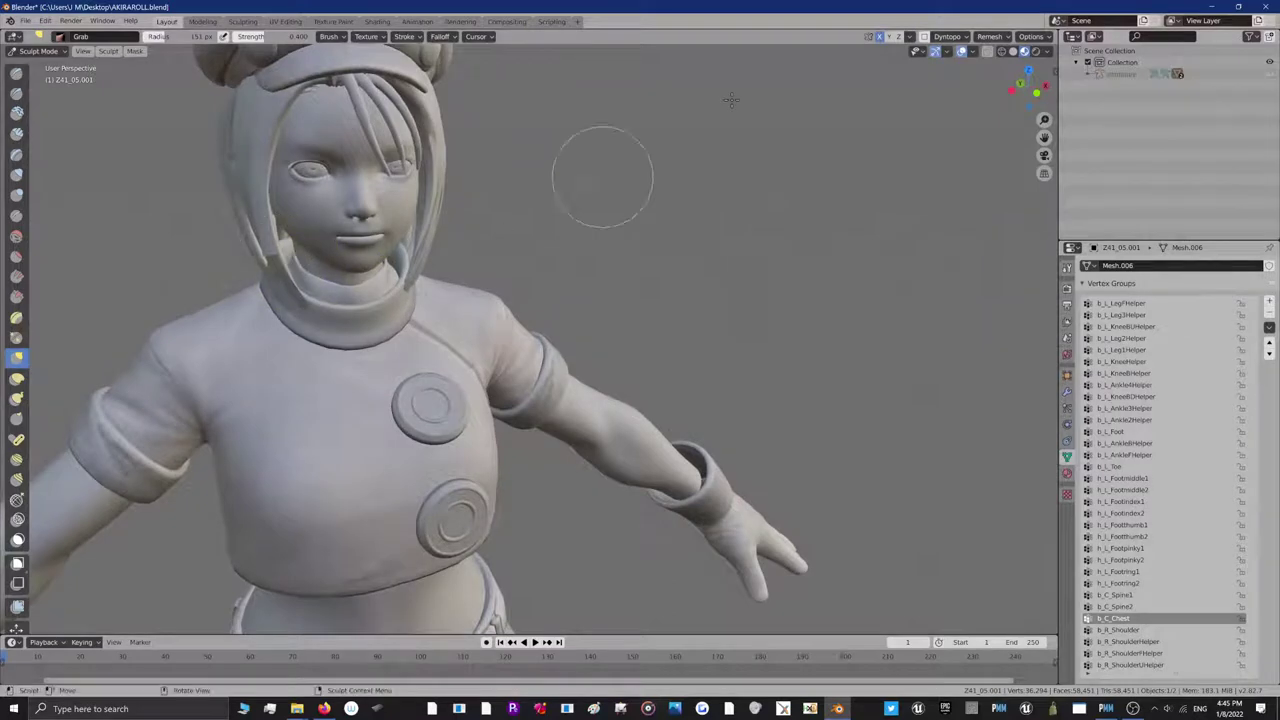
{"action": "left_click_drag", "start_coordinate": [1011, 91], "coordinate": [961, 98]}
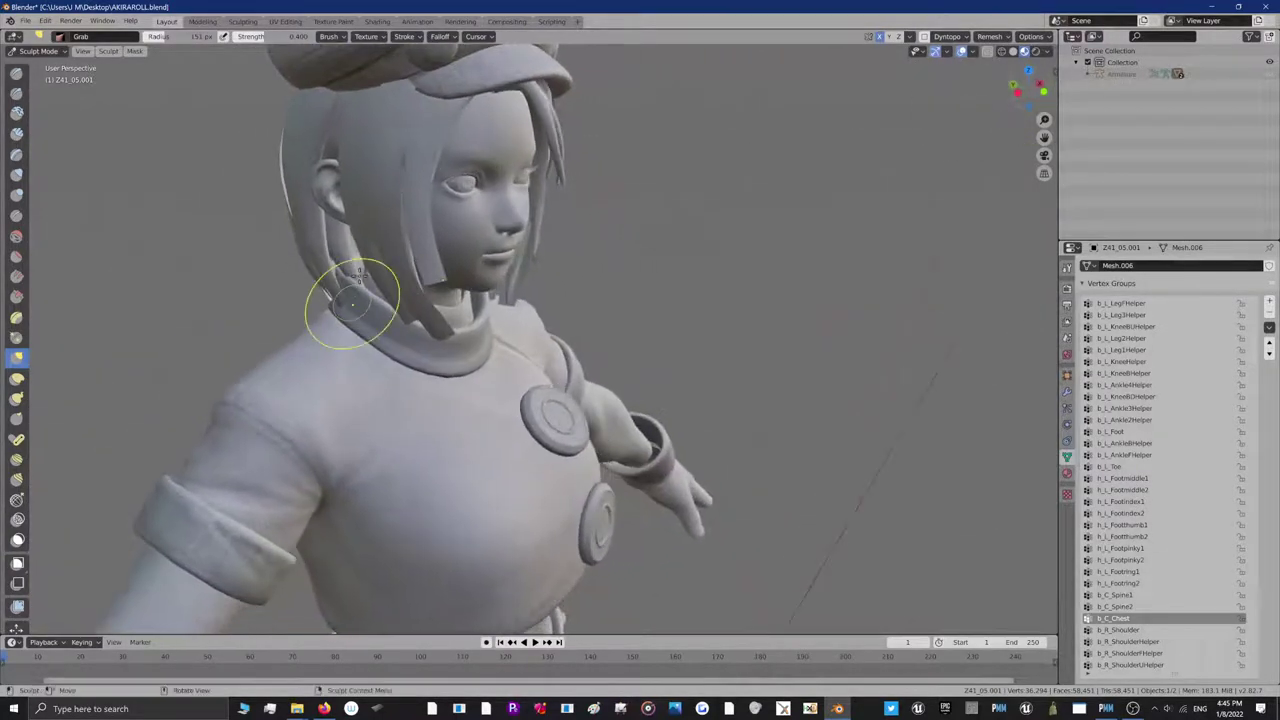
Refine the collar and neck area beneath the character's hair with the Grab brush
{"action": "left_click_drag", "start_coordinate": [366, 273], "coordinate": [366, 271]}
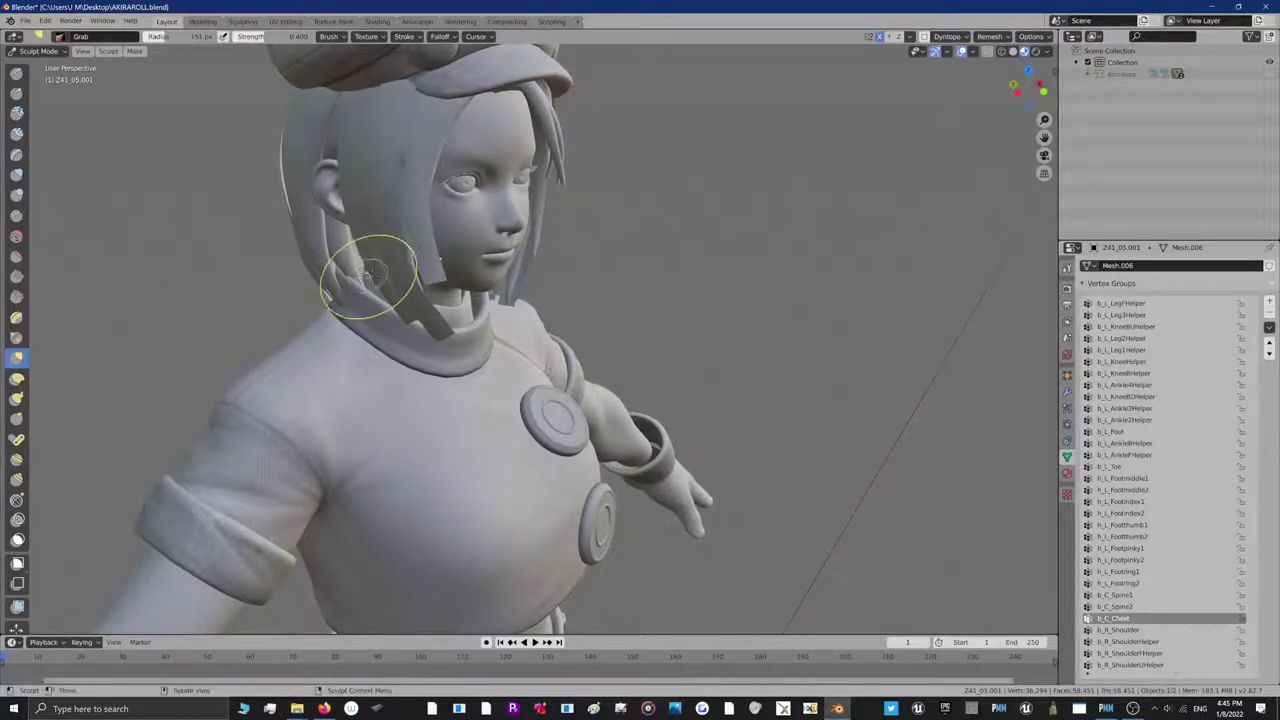
{"action": "left_click_drag", "start_coordinate": [1034, 72], "coordinate": [1020, 88]}
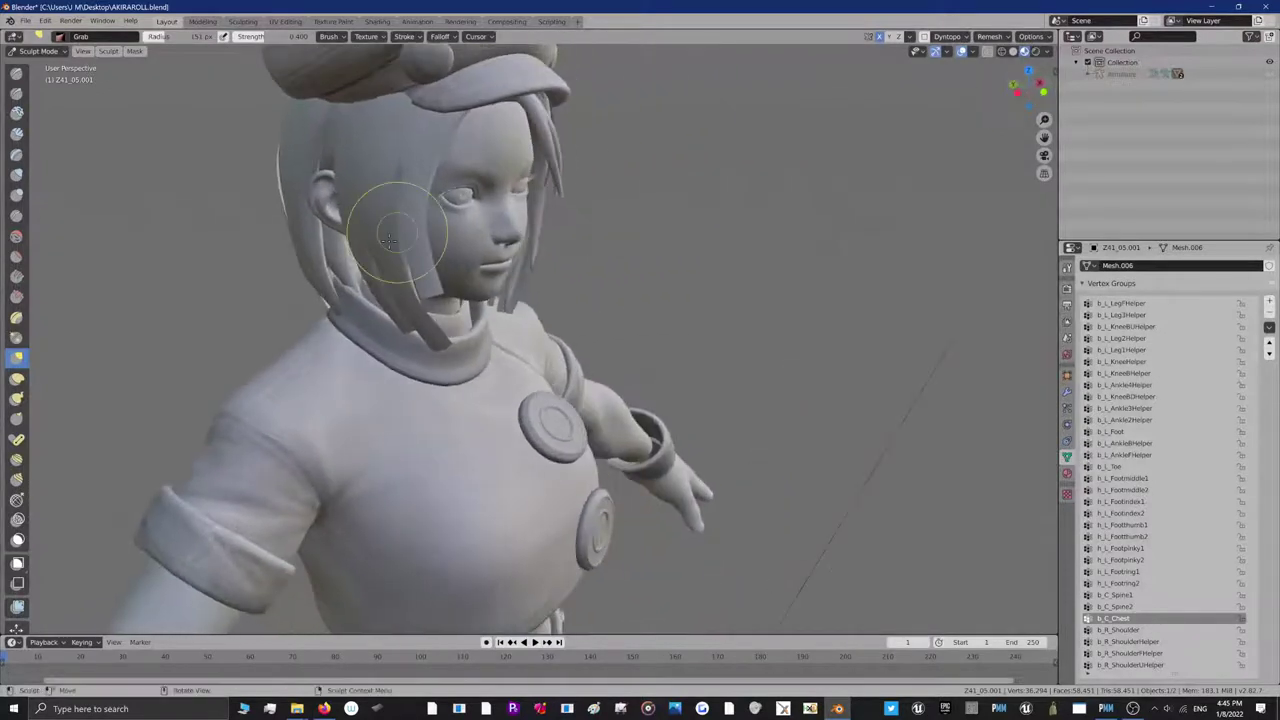
{"action": "left_click_drag", "start_coordinate": [372, 246], "coordinate": [362, 296]}
{"action": "left_click_drag", "start_coordinate": [463, 309], "coordinate": [452, 313]}
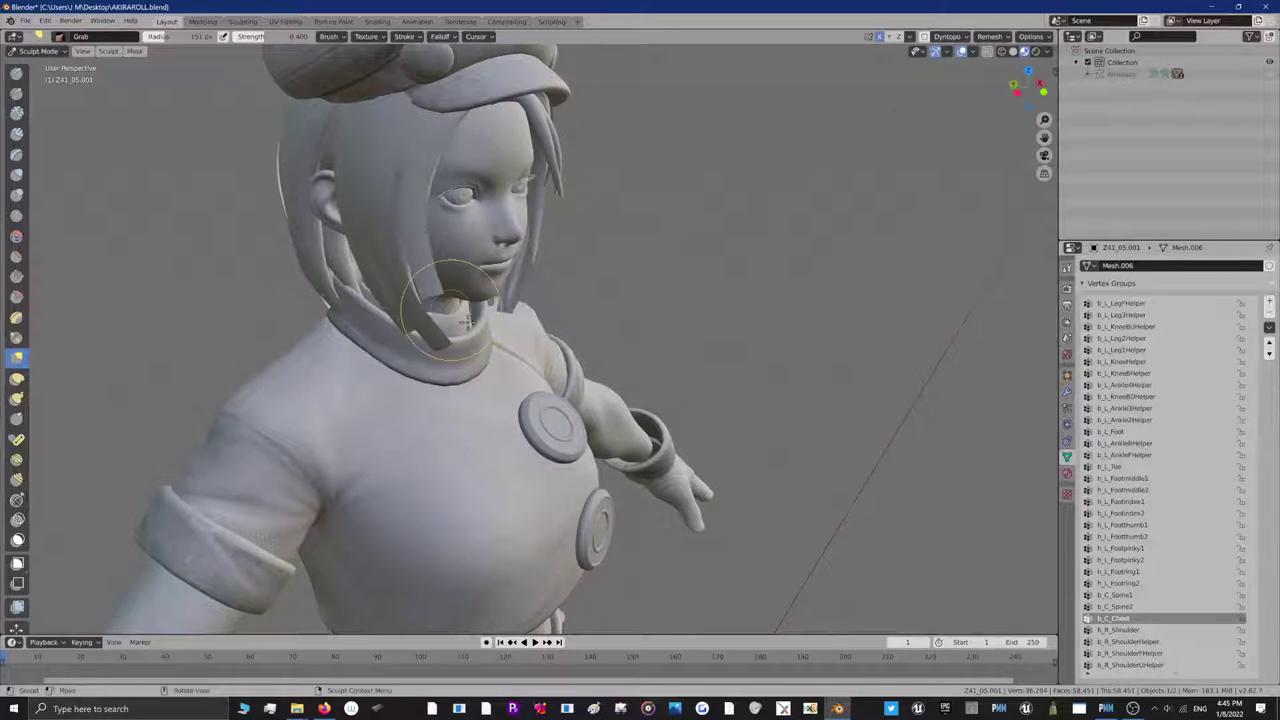
{"action": "left_click_drag", "start_coordinate": [1015, 88], "coordinate": [1007, 100]}
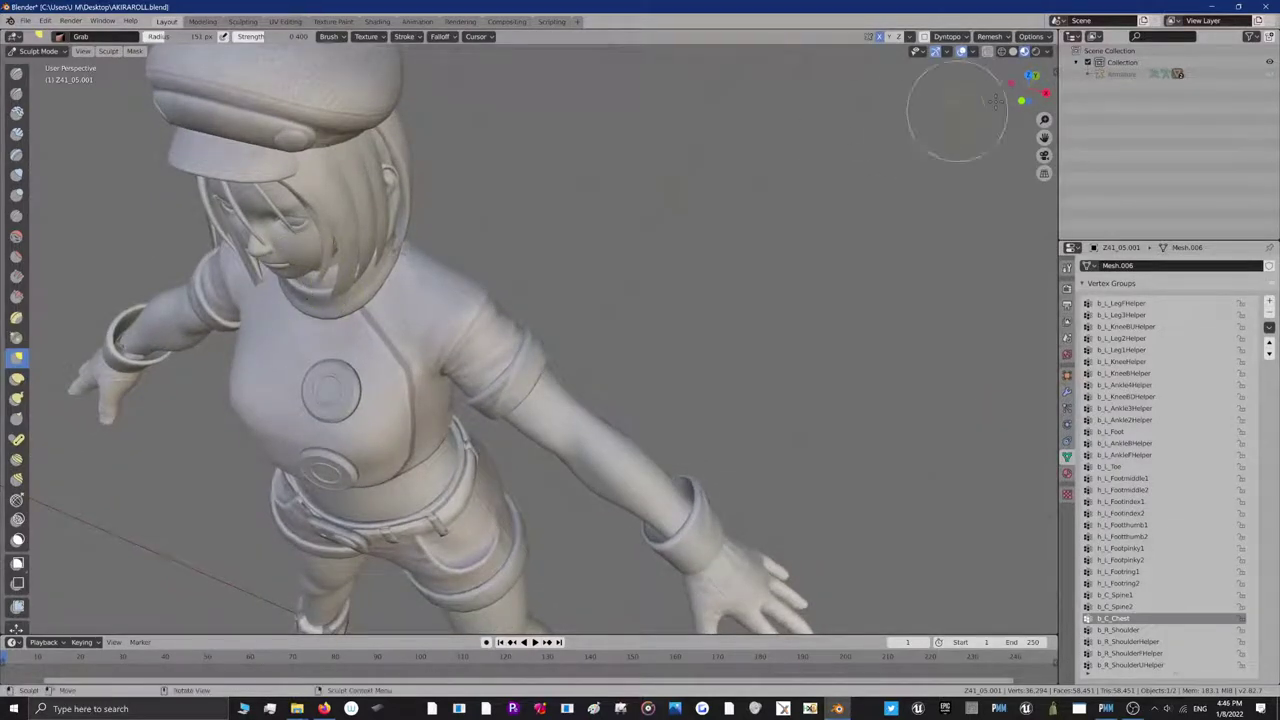
{"action": "left_click_drag", "start_coordinate": [1015, 95], "coordinate": [1033, 86]}
{"action": "left_click_drag", "start_coordinate": [389, 328], "coordinate": [387, 325]}
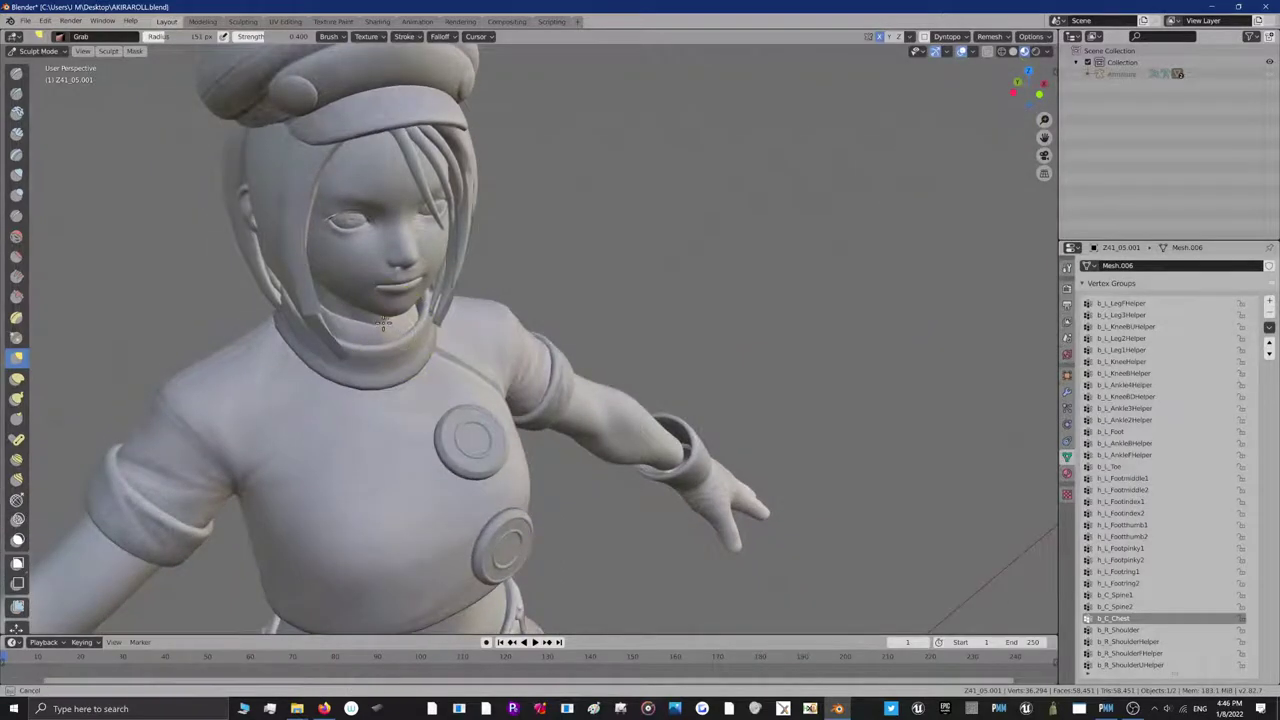
{"action": "left_click_drag", "start_coordinate": [1010, 88], "coordinate": [1022, 88]}
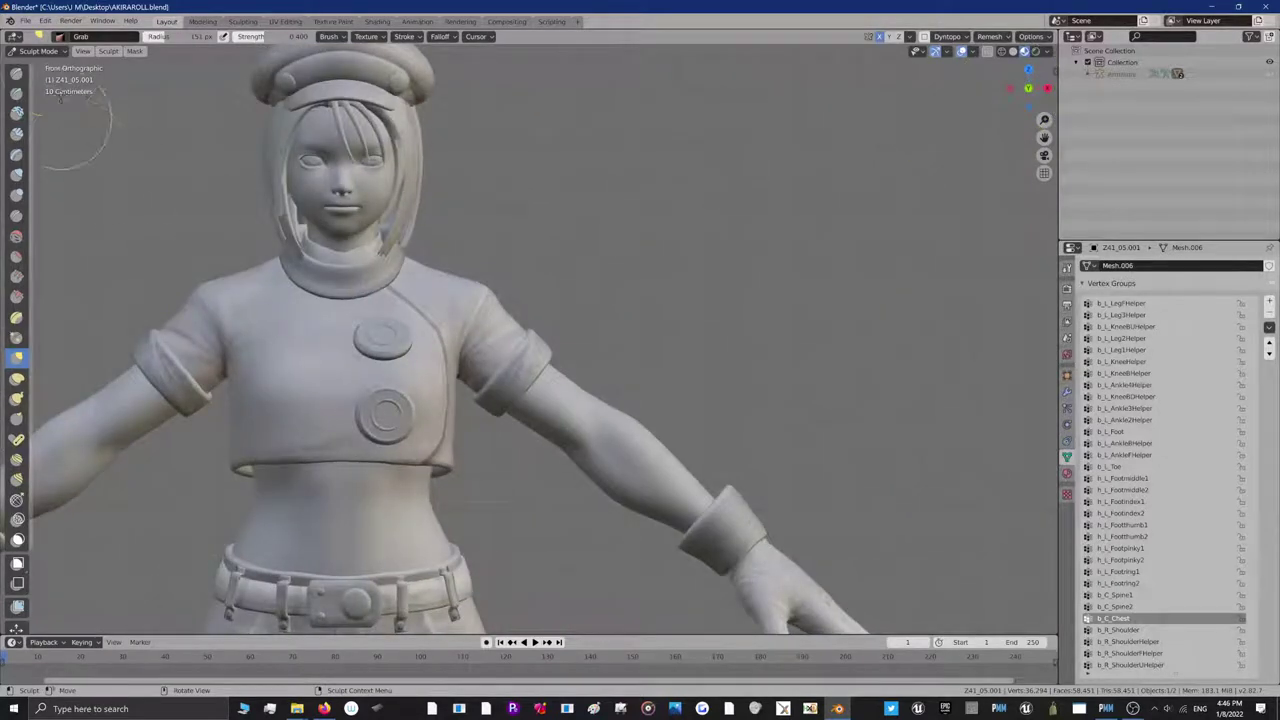
Return to Object Mode and join the sculpted mesh with the Z41_05 body mesh
{"action": "left_click", "coordinate": [37, 51]}
{"action": "left_click", "coordinate": [40, 64]}
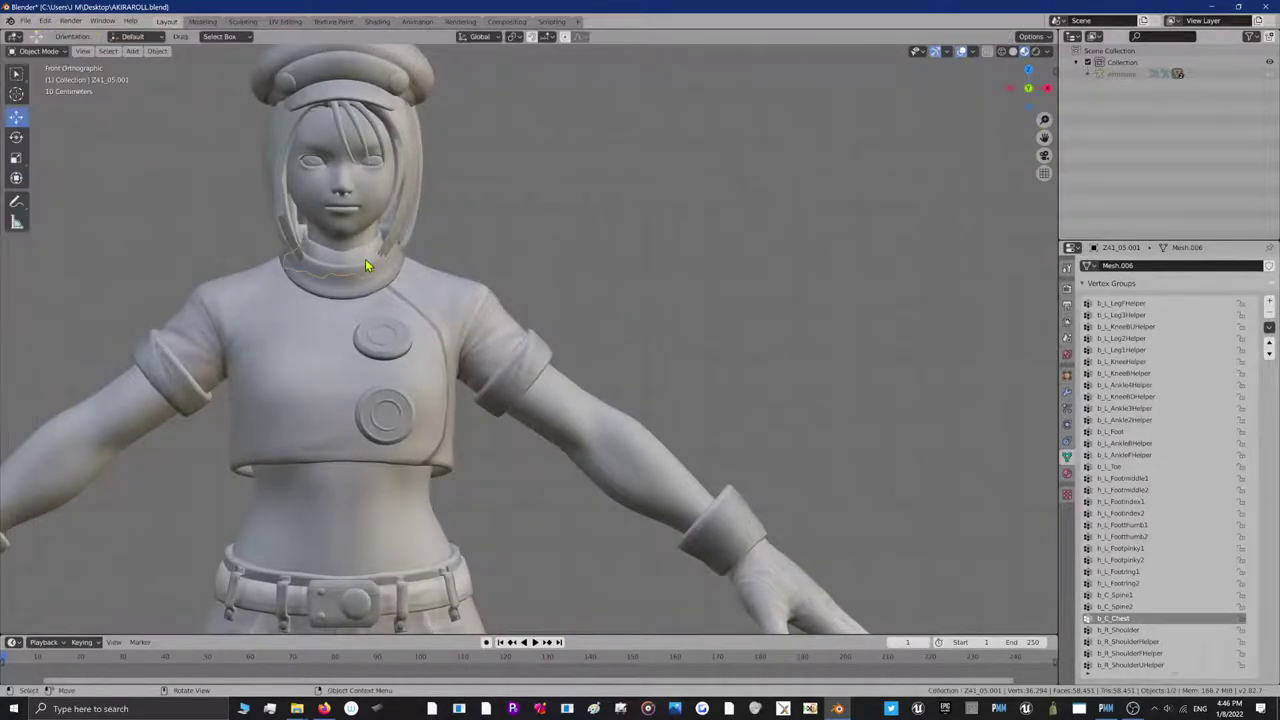
{"action": "left_click", "coordinate": [182, 355]}
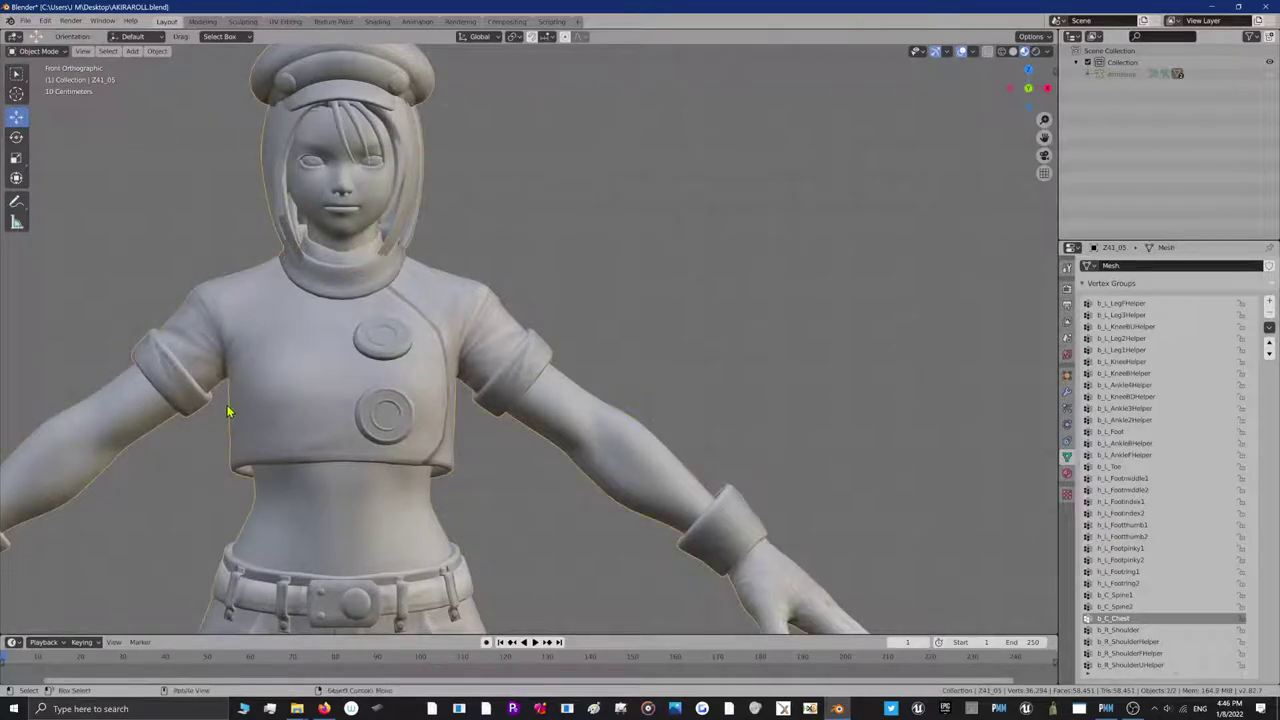
Unhide the armature and add it to the selection together with the character mesh
{"action": "scroll", "coordinate": [178, 416], "scroll_direction": "down", "scroll_amount": 5}
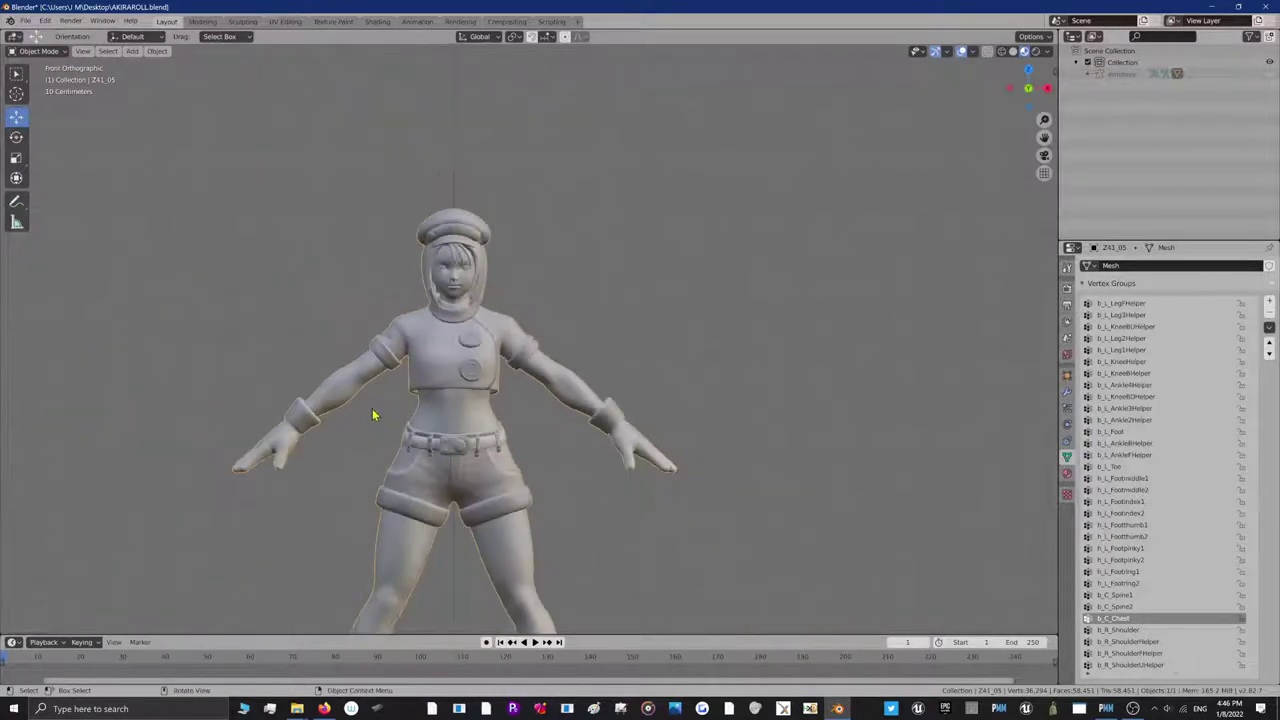
{"action": "scroll", "coordinate": [412, 368], "scroll_direction": "down", "scroll_amount": 4}
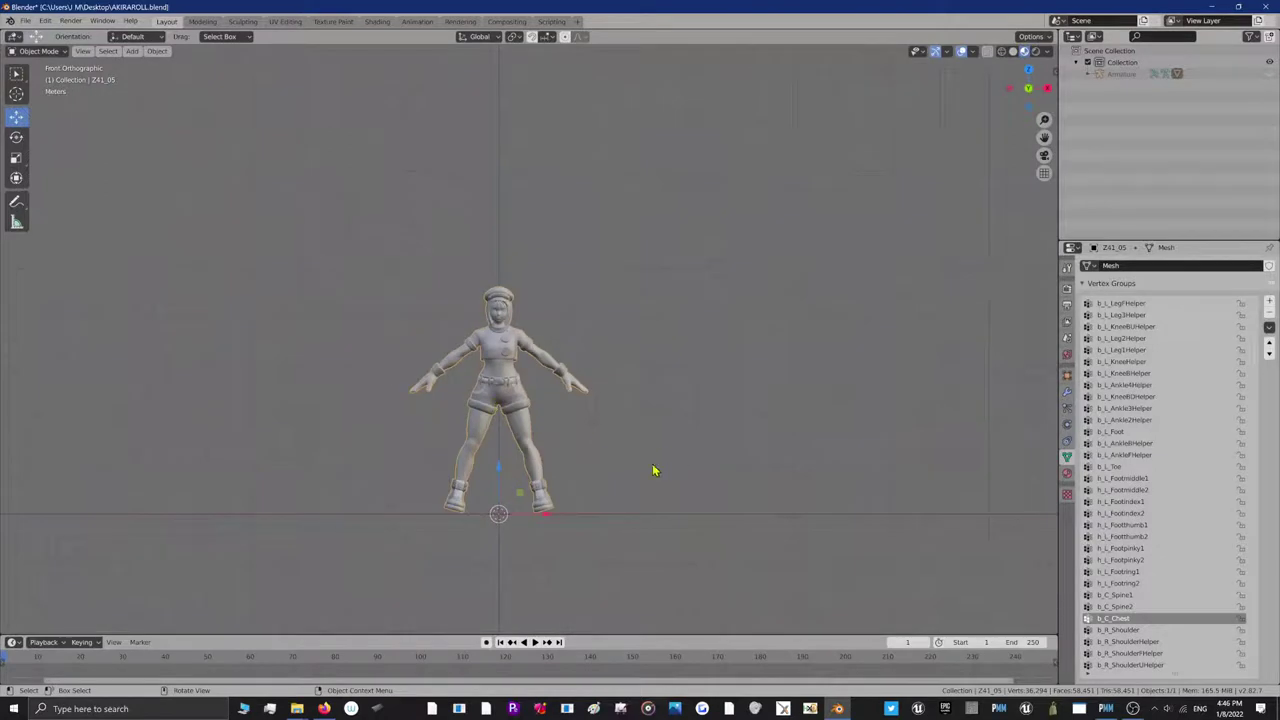
{"action": "scroll", "coordinate": [465, 432], "scroll_direction": "up", "scroll_amount": 6}
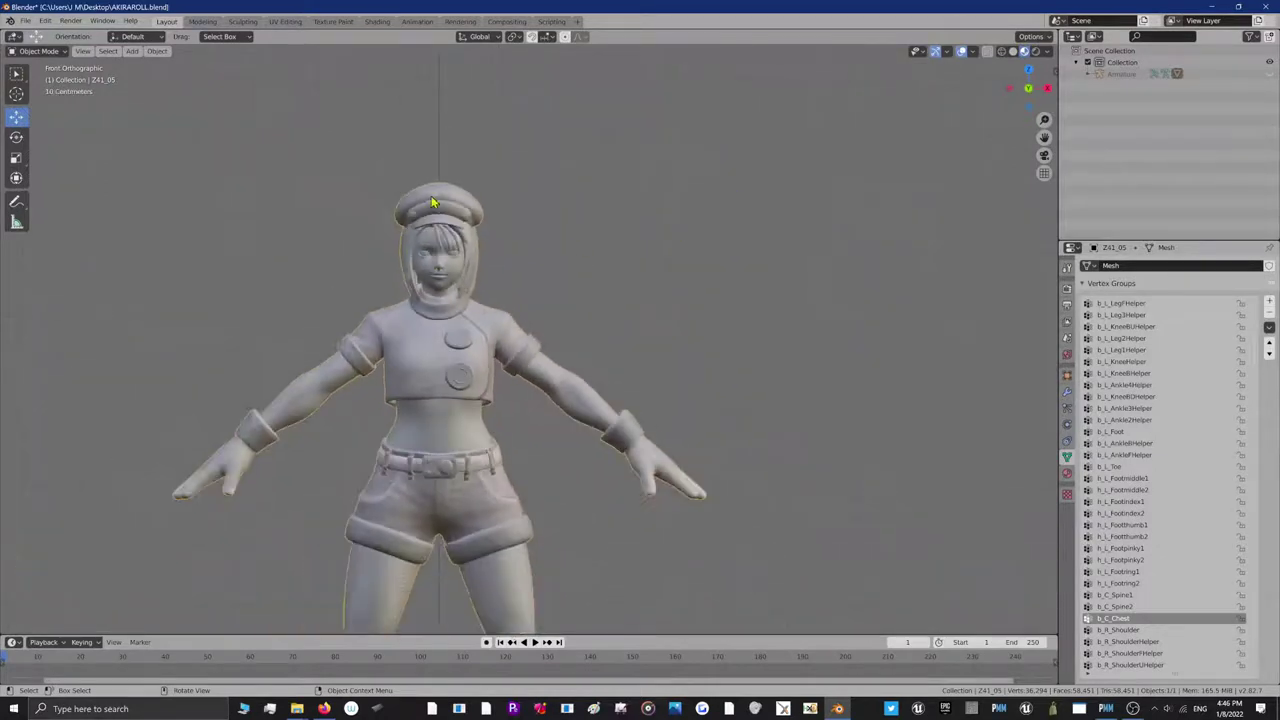
{"action": "scroll", "coordinate": [426, 248], "scroll_direction": "up", "scroll_amount": 1}
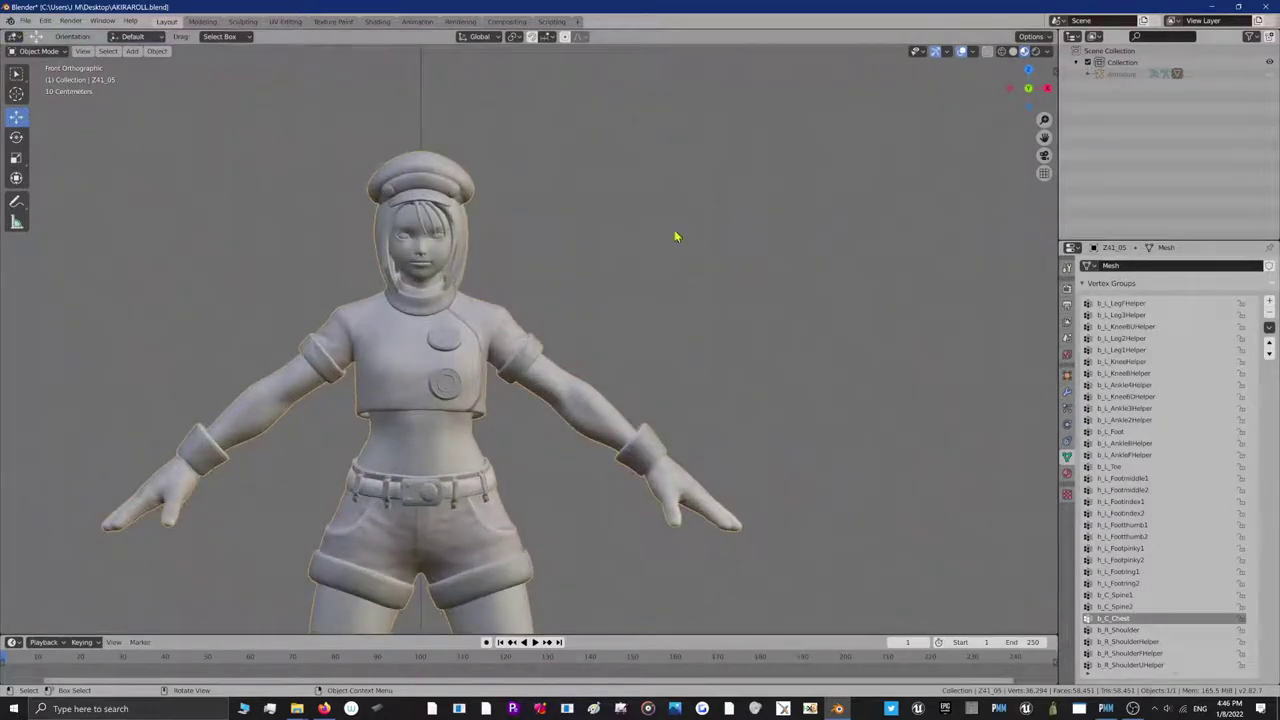
{"action": "key", "text": "alt+h"}
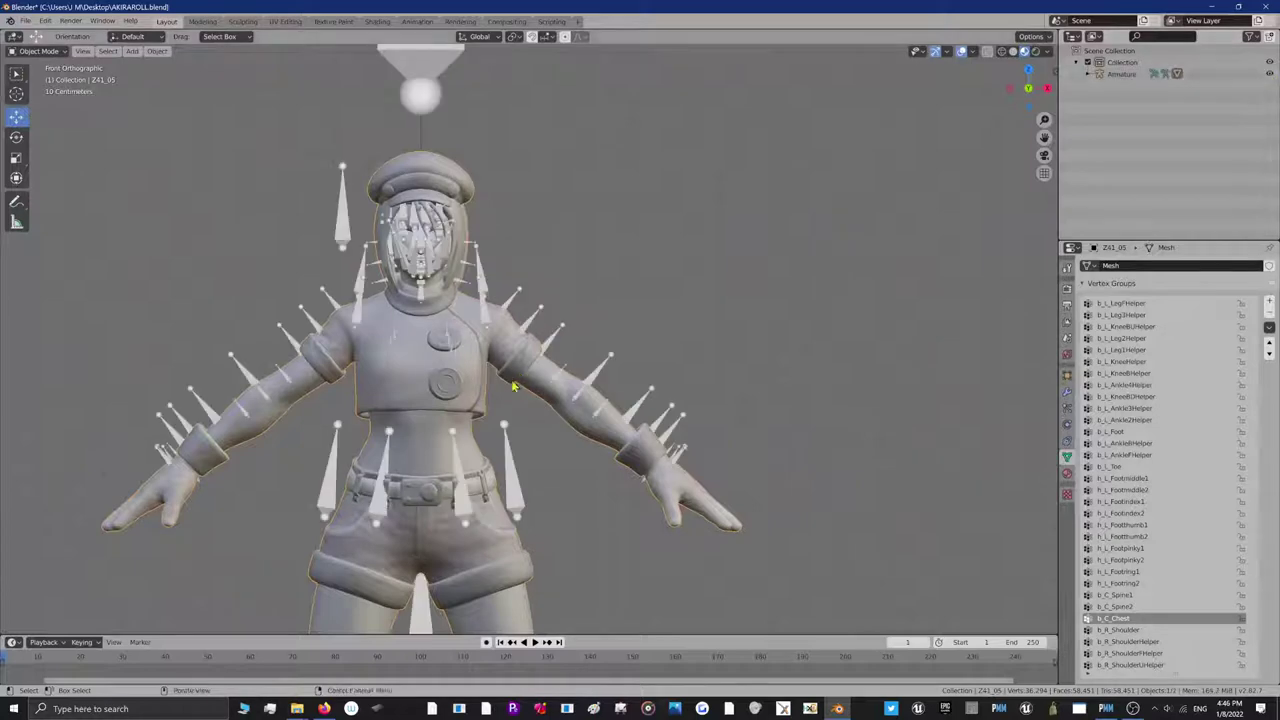
{"action": "left_click", "coordinate": [415, 260], "text": "shift"}
{"action": "left_click", "coordinate": [25, 20]}
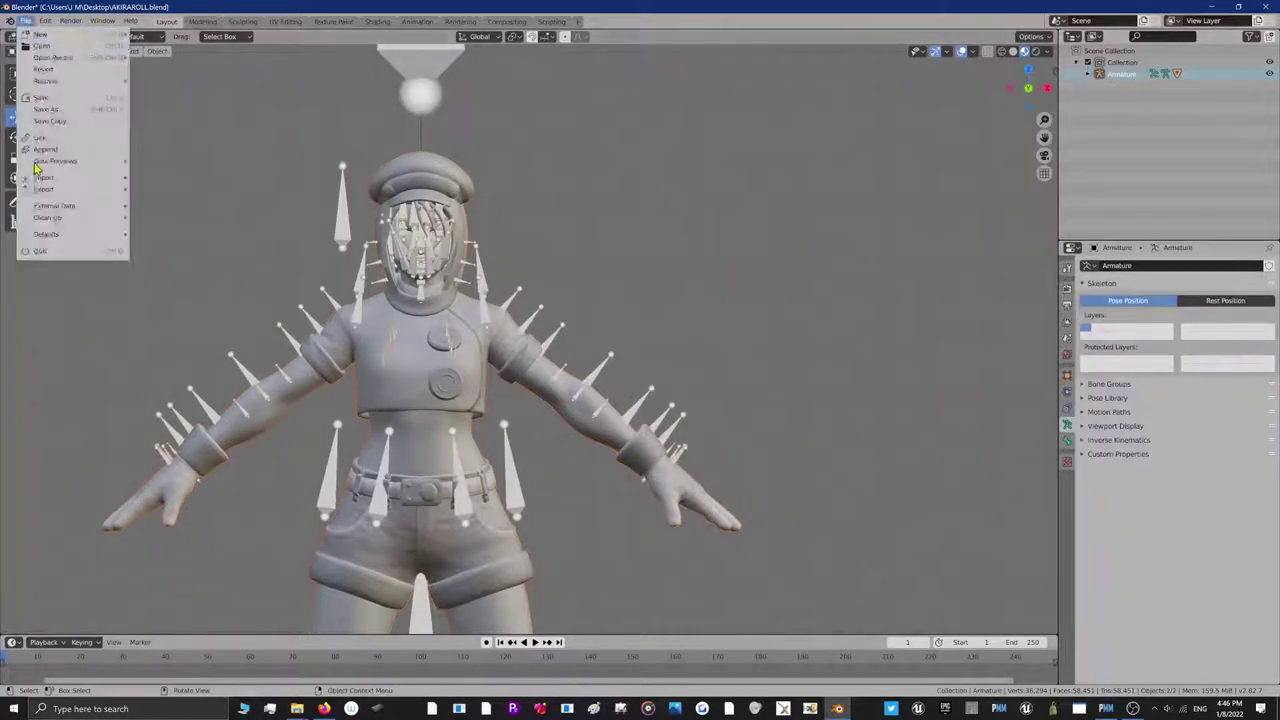
{"action": "mouse_move", "coordinate": [45, 189]}
{"action": "left_click", "coordinate": [188, 261]}
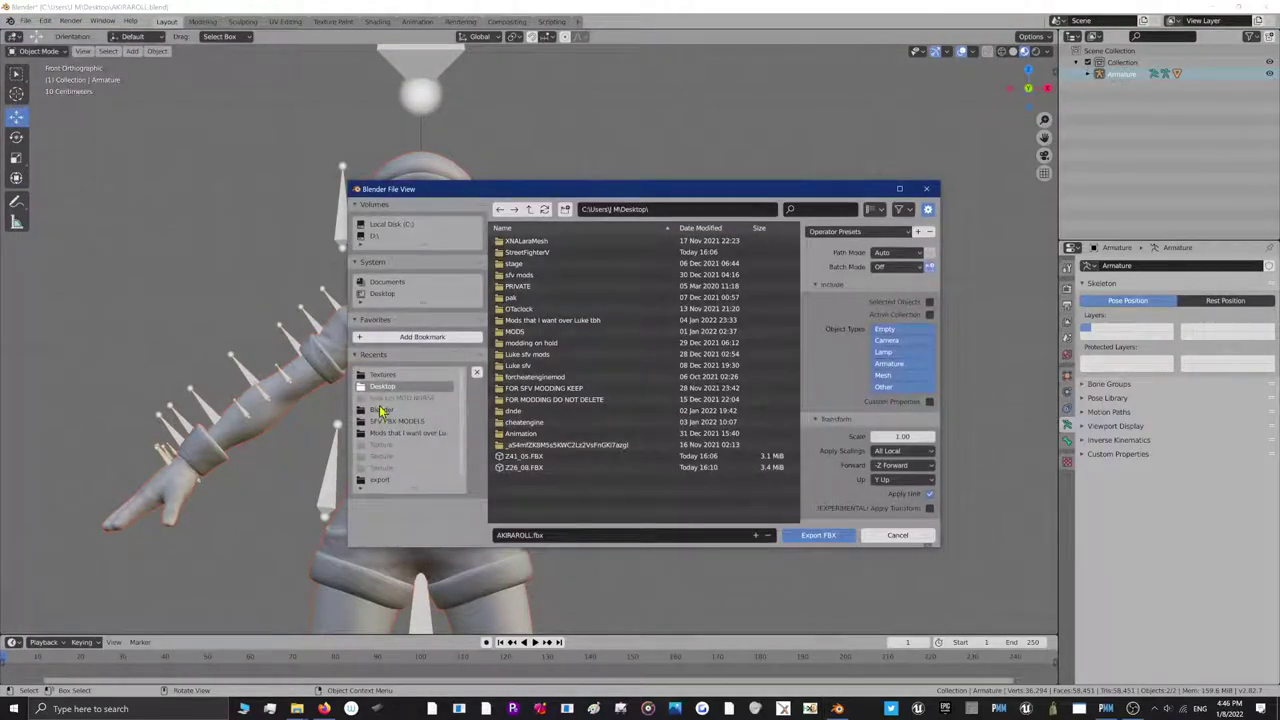
{"action": "left_click", "coordinate": [528, 535]}
{"action": "left_click", "coordinate": [522, 467]}
{"action": "left_click", "coordinate": [522, 467]}
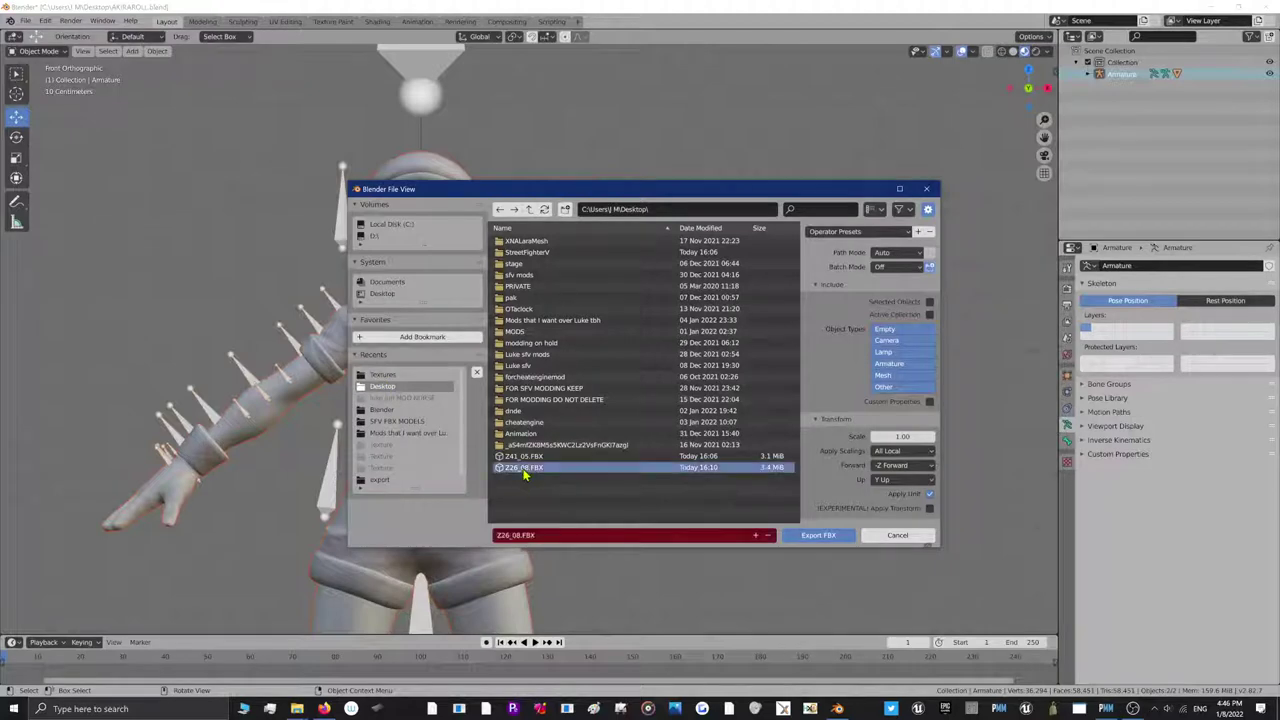
{"action": "left_click", "coordinate": [565, 456]}
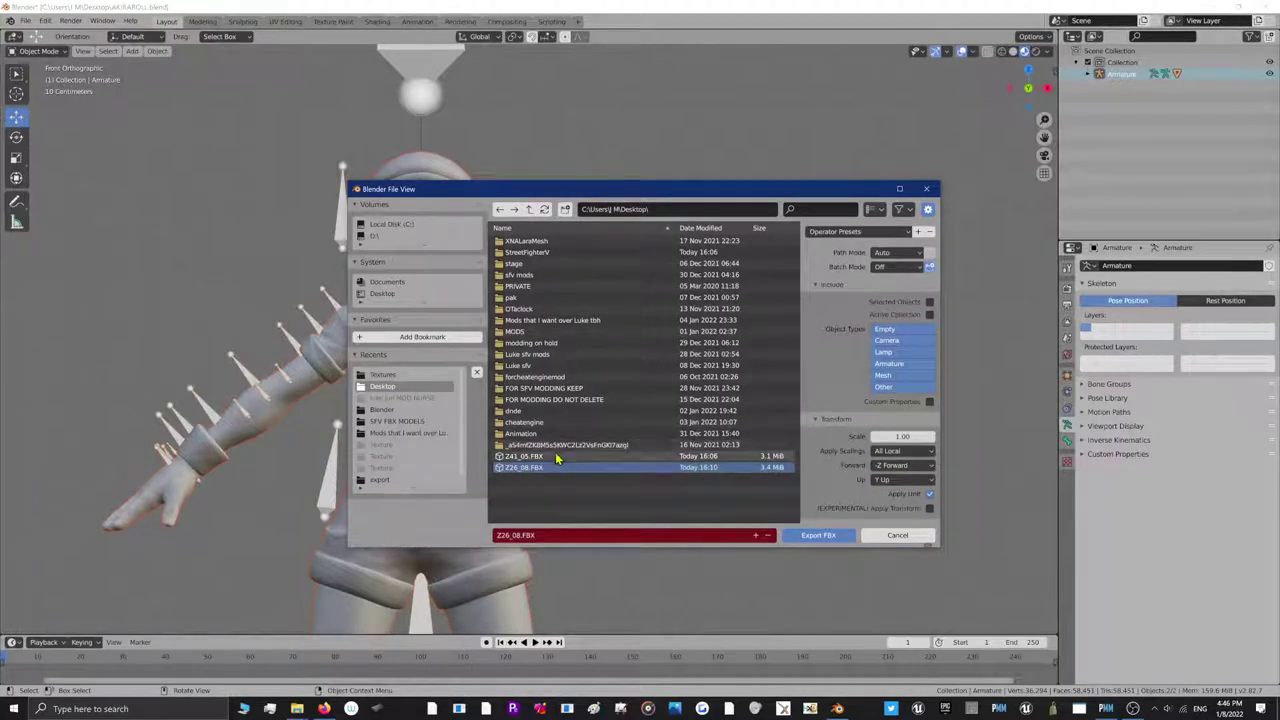
{"action": "left_click", "coordinate": [888, 363]}
{"action": "left_click", "coordinate": [884, 375], "text": "shift"}
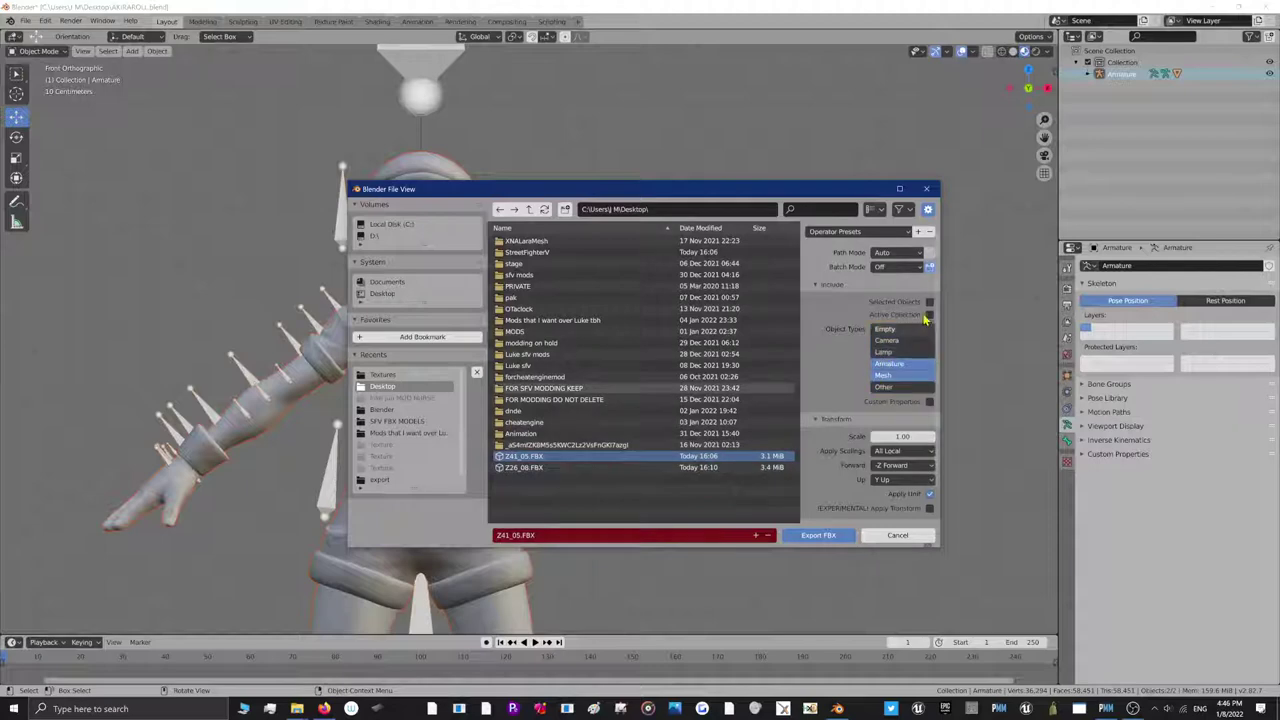
{"action": "left_click", "coordinate": [893, 364]}
{"action": "left_click", "coordinate": [888, 376]}
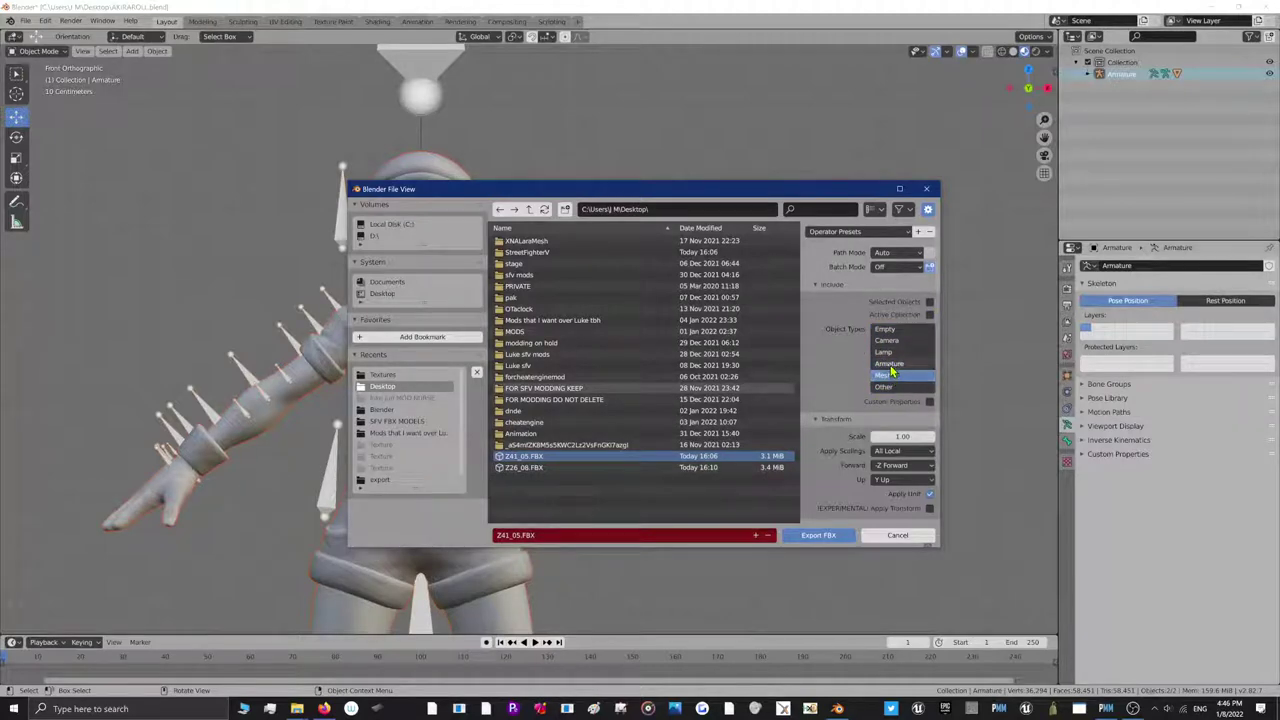
{"action": "left_click", "coordinate": [892, 364]}
{"action": "left_click", "coordinate": [868, 538]}
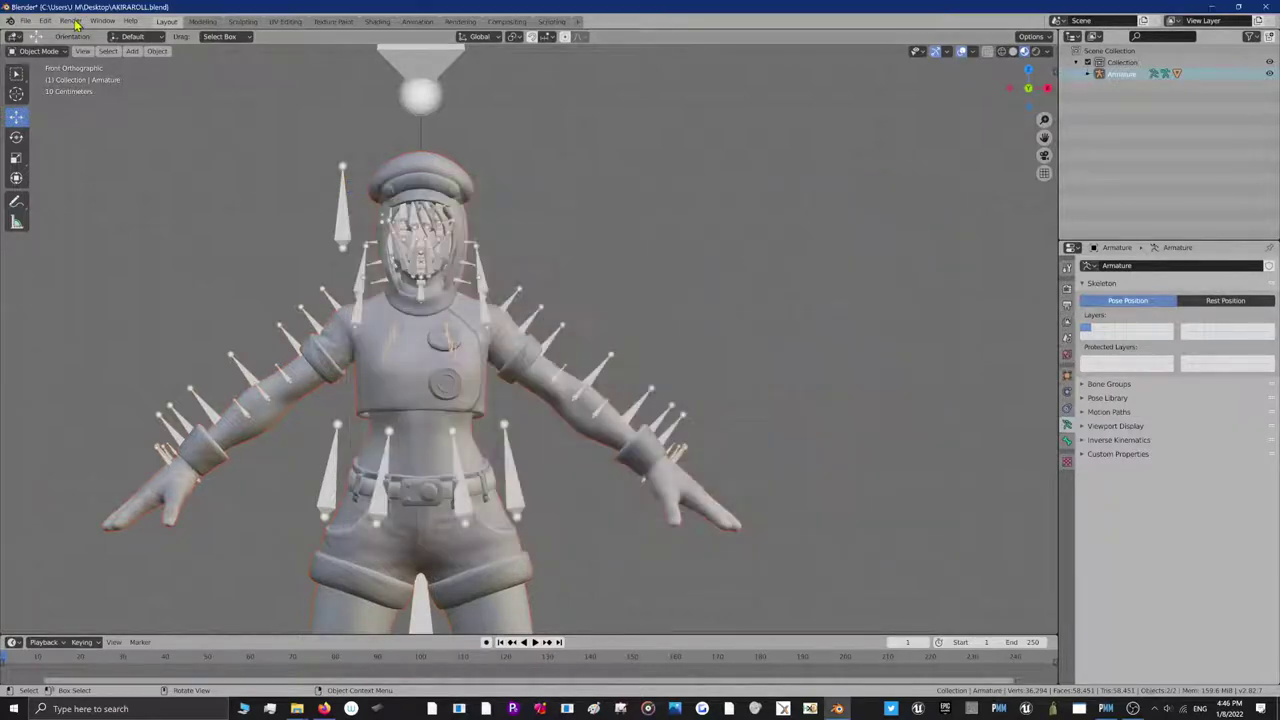
Set up an FBX export over Z41_05.FBX on the Desktop, limited to selected objects of the Armature and Mesh types
{"action": "left_click", "coordinate": [25, 20]}
{"action": "mouse_move", "coordinate": [50, 189]}
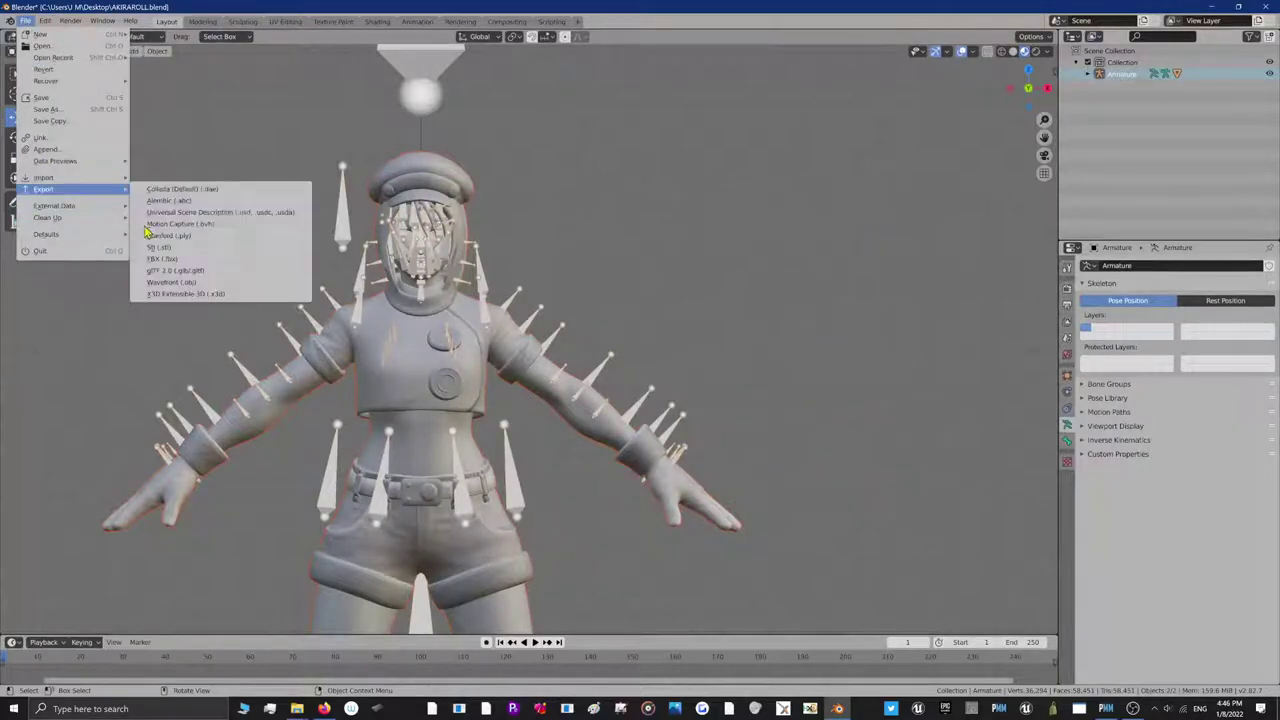
{"action": "left_click", "coordinate": [220, 259]}
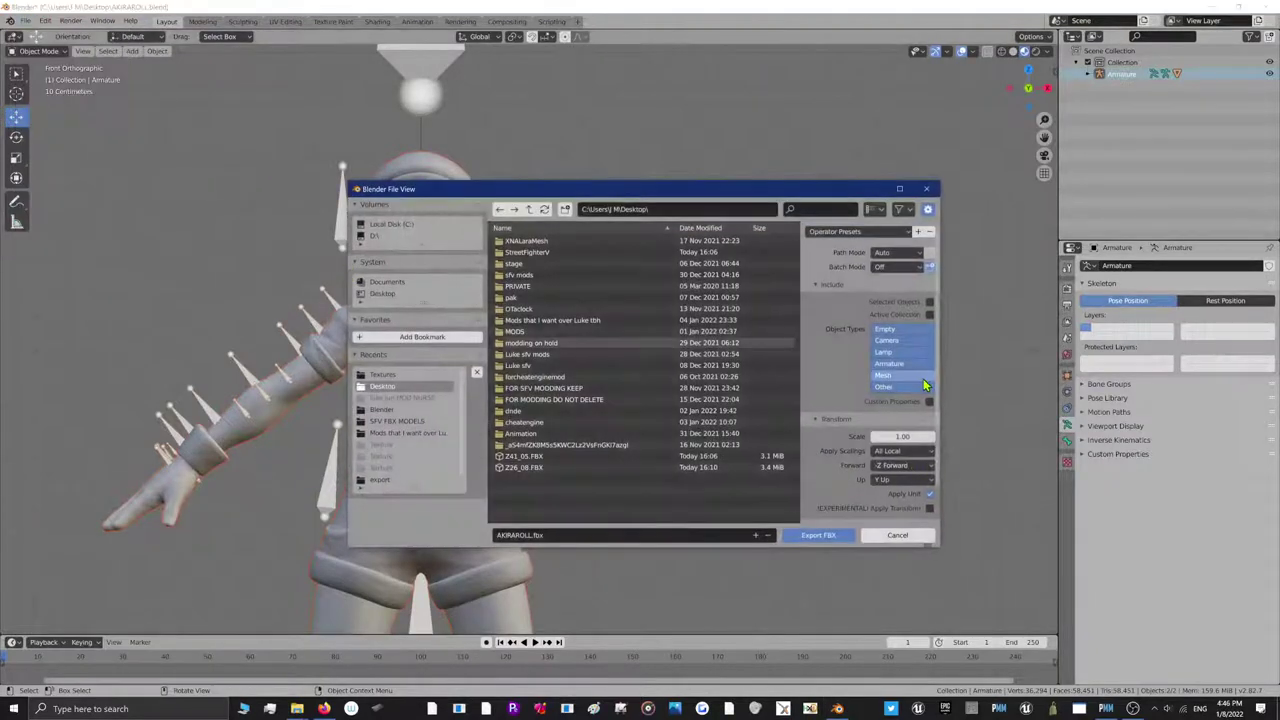
{"action": "left_click", "coordinate": [911, 376]}
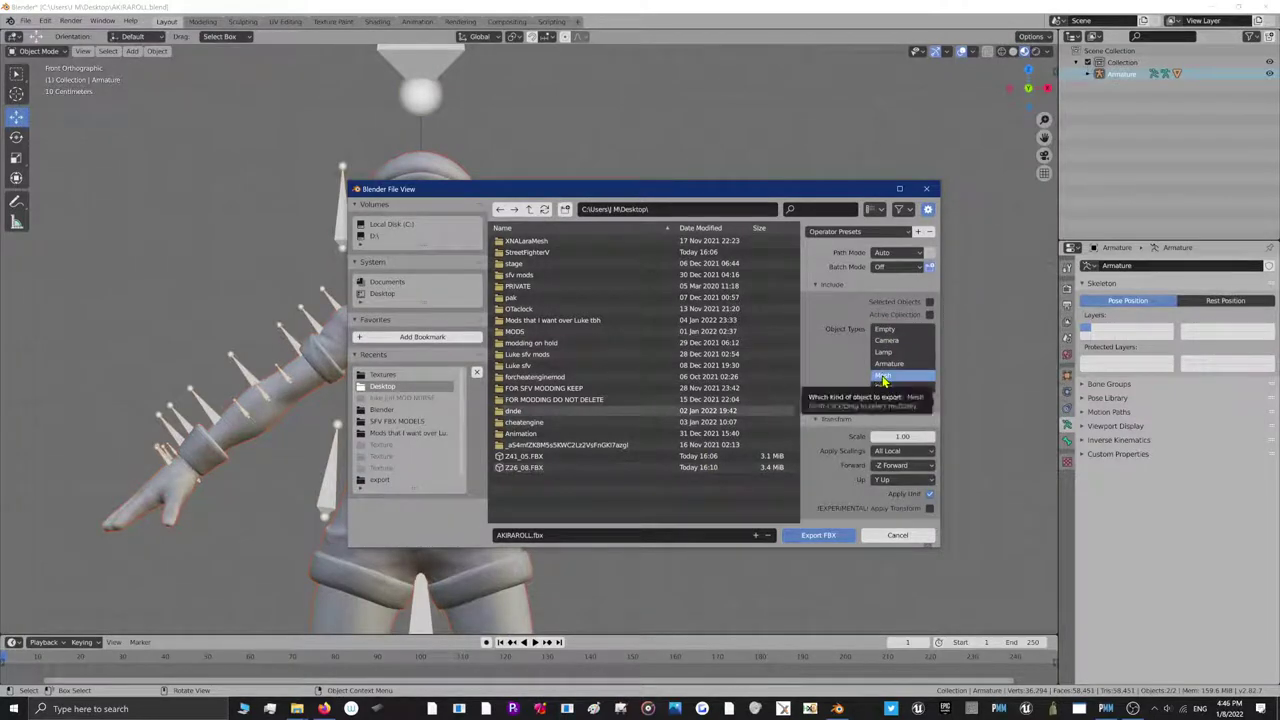
{"action": "left_click", "coordinate": [675, 467]}
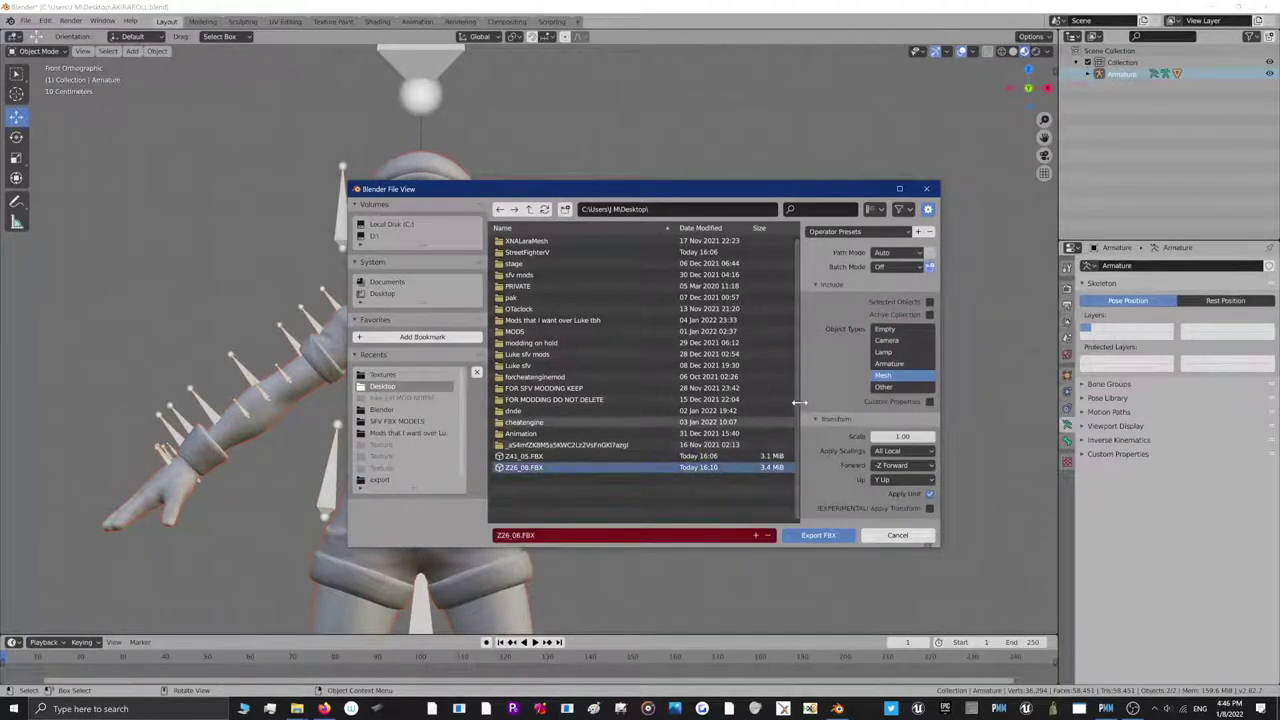
{"action": "left_click", "coordinate": [580, 457]}
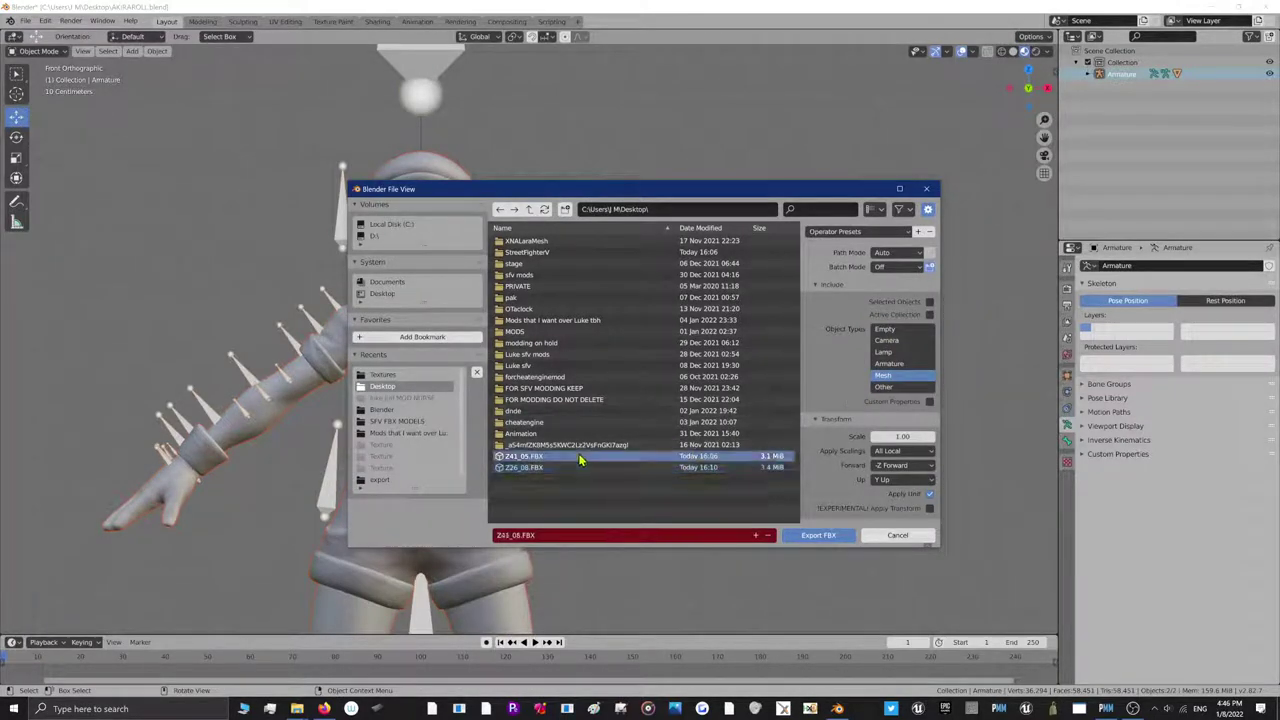
{"action": "left_click", "coordinate": [897, 367], "text": "shift"}
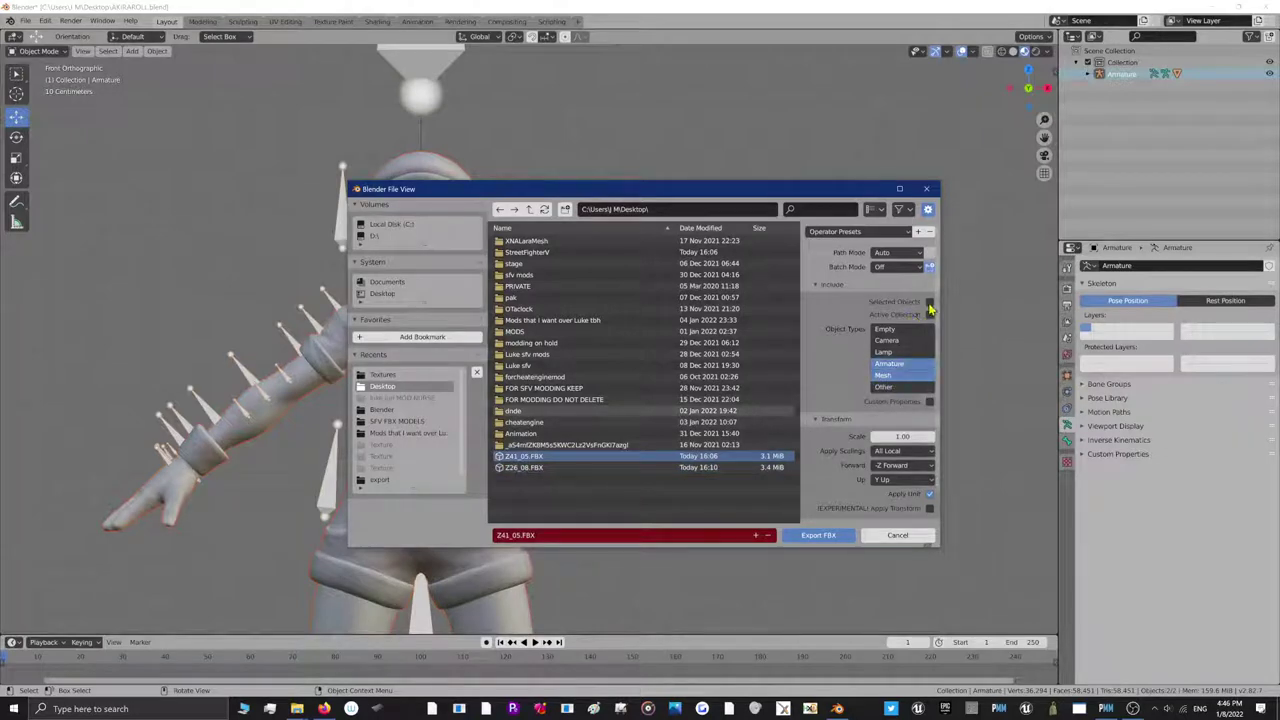
{"action": "scroll", "coordinate": [838, 418], "scroll_direction": "down", "scroll_amount": 1}
{"action": "scroll", "coordinate": [849, 482], "scroll_direction": "down", "scroll_amount": 2}
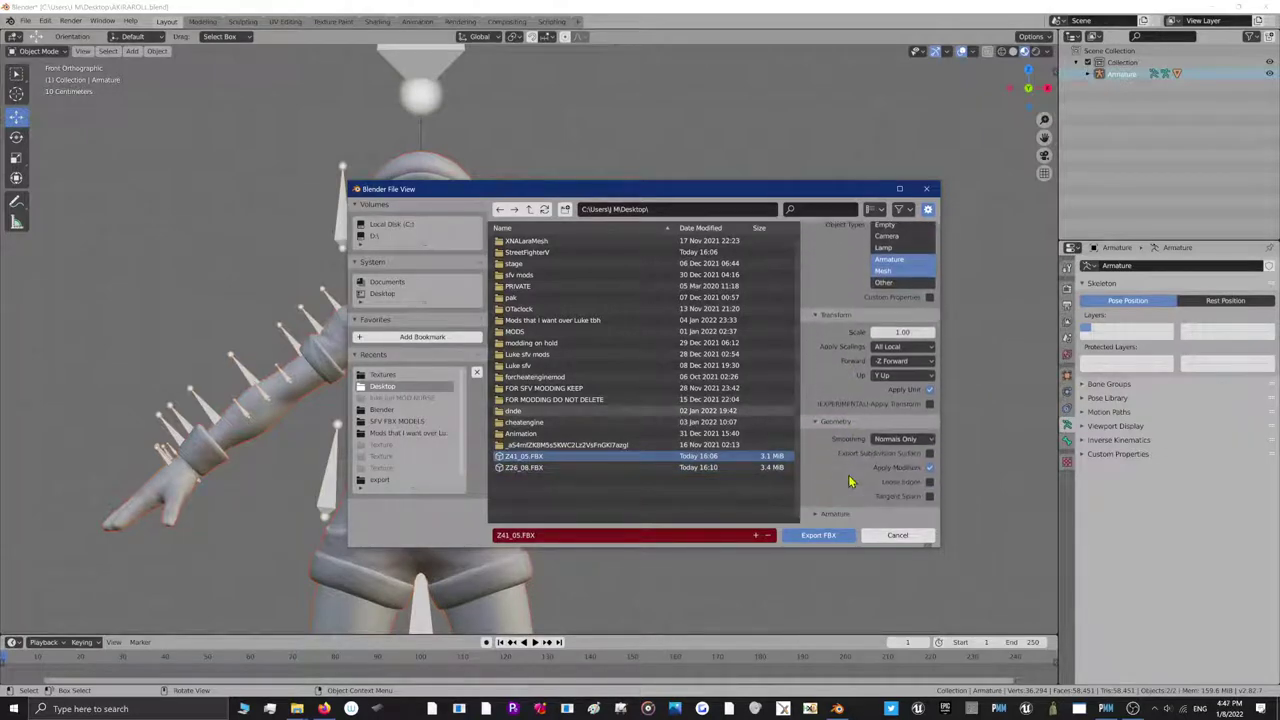
{"action": "scroll", "coordinate": [849, 482], "scroll_direction": "up", "scroll_amount": 4}
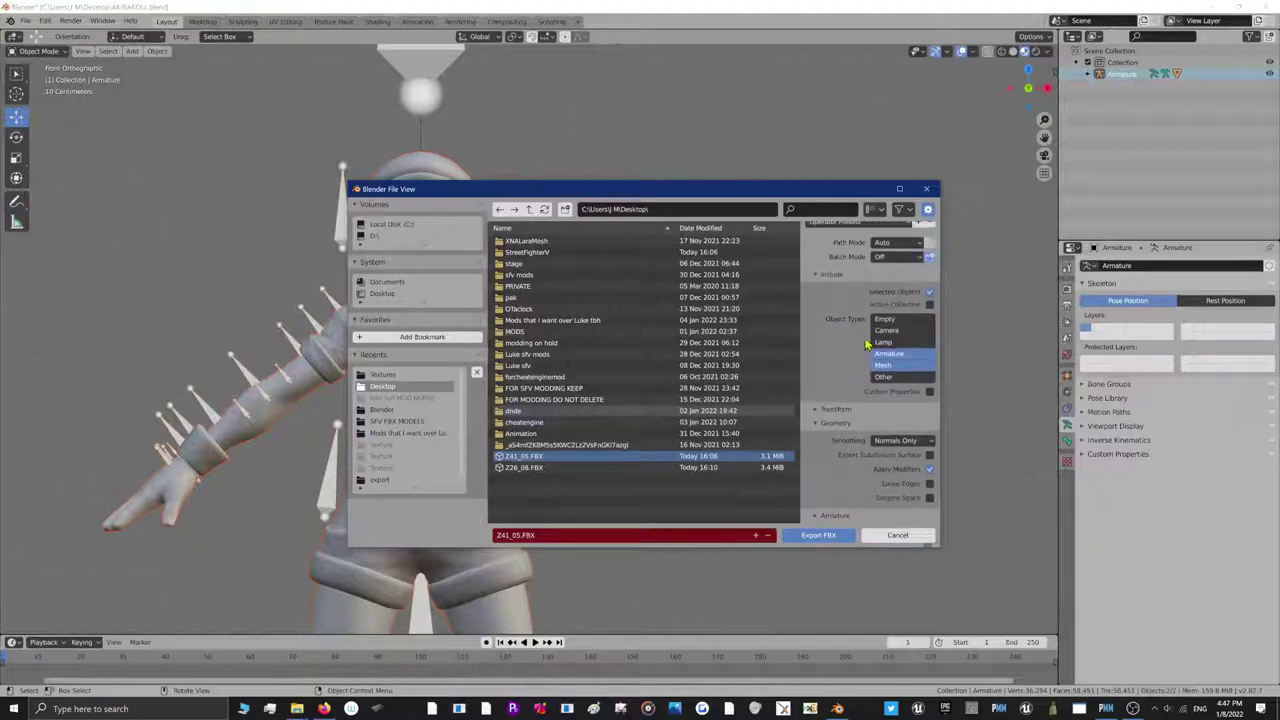
Set smoothing to Face and the armature FBXNode type to Root, turn off leaf bones and baked animation, and export the FBX
{"action": "left_click", "coordinate": [875, 440]}
{"action": "left_click", "coordinate": [890, 470]}
{"action": "scroll", "coordinate": [845, 502], "scroll_direction": "down", "scroll_amount": 1}
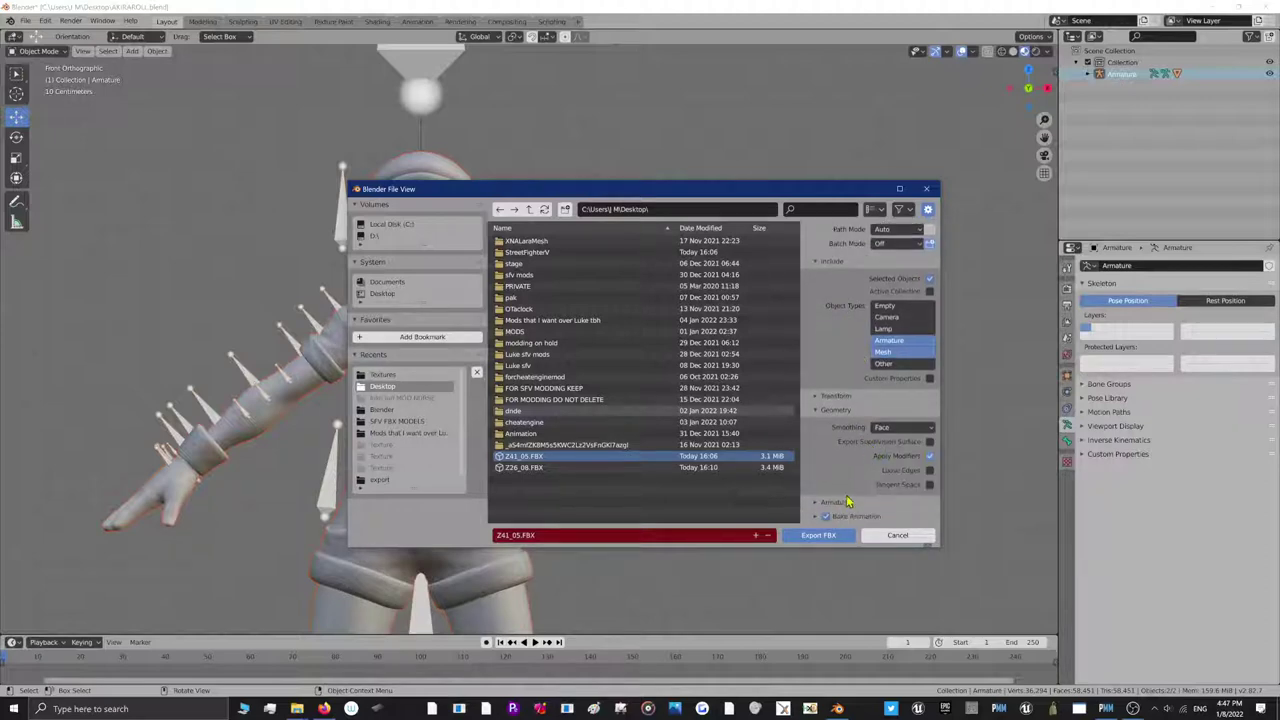
{"action": "scroll", "coordinate": [840, 502], "scroll_direction": "down", "scroll_amount": 2}
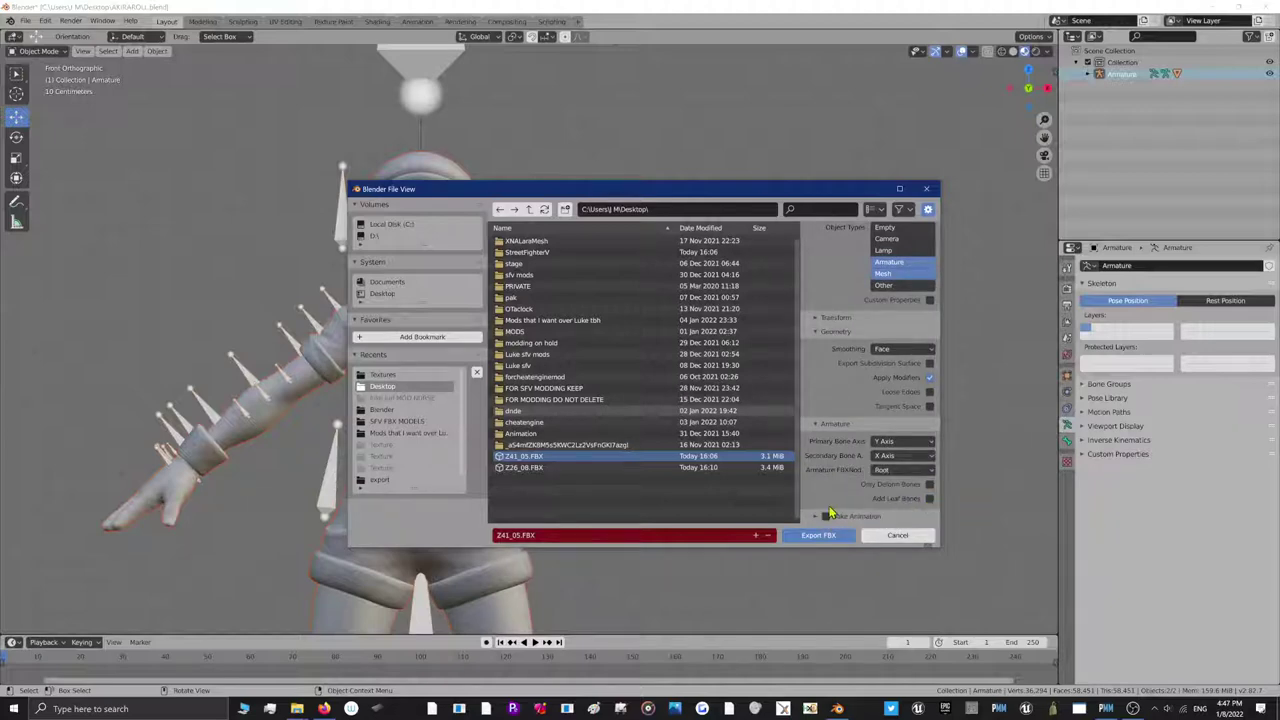
{"action": "left_click", "coordinate": [815, 536]}
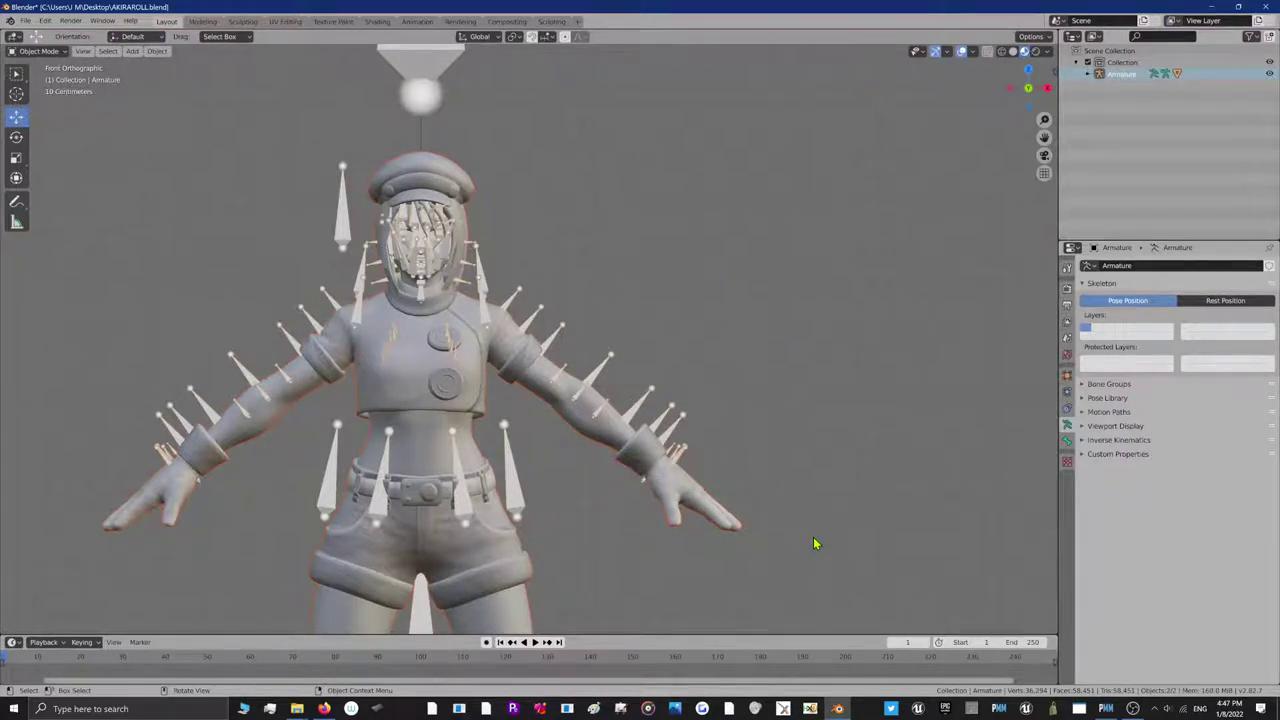
{"action": "scroll", "coordinate": [787, 507], "scroll_direction": "down", "scroll_amount": 1}
Leave Blender for the desktop, launch Unreal Engine's project browser and open the Pak Mod Manager
{"action": "left_click", "coordinate": [1215, 7]}
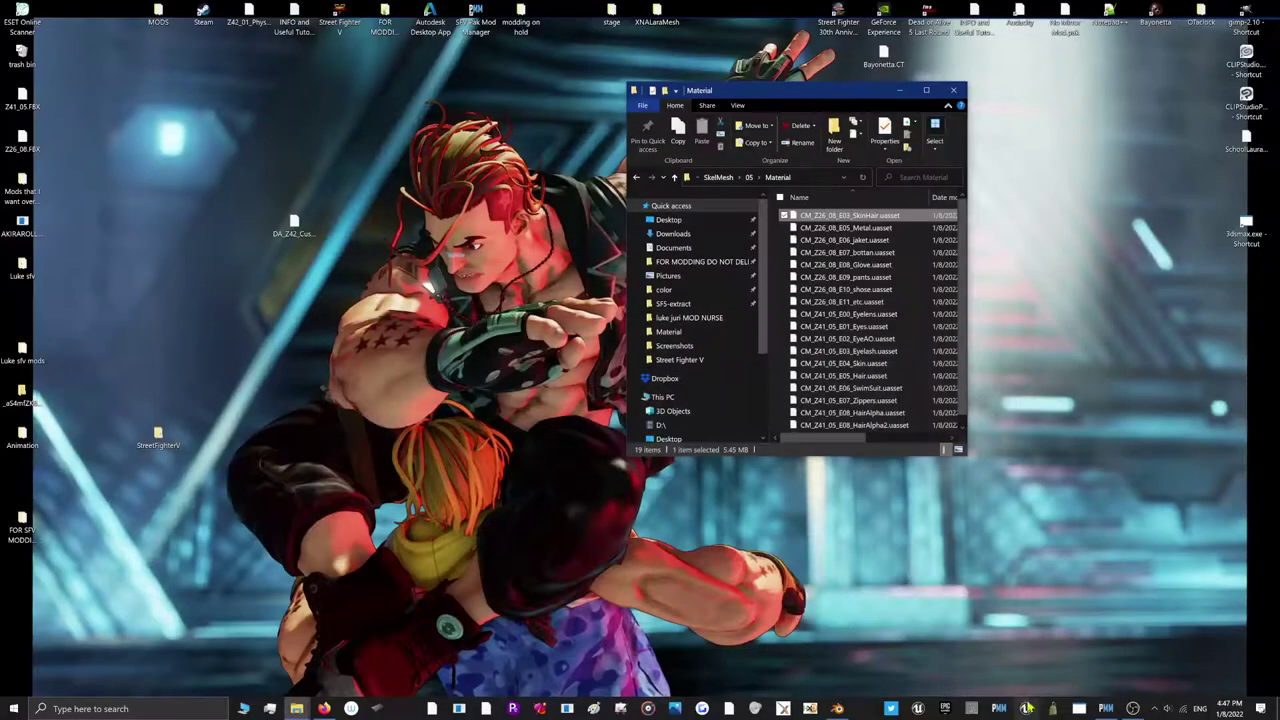
{"action": "left_click", "coordinate": [918, 708]}
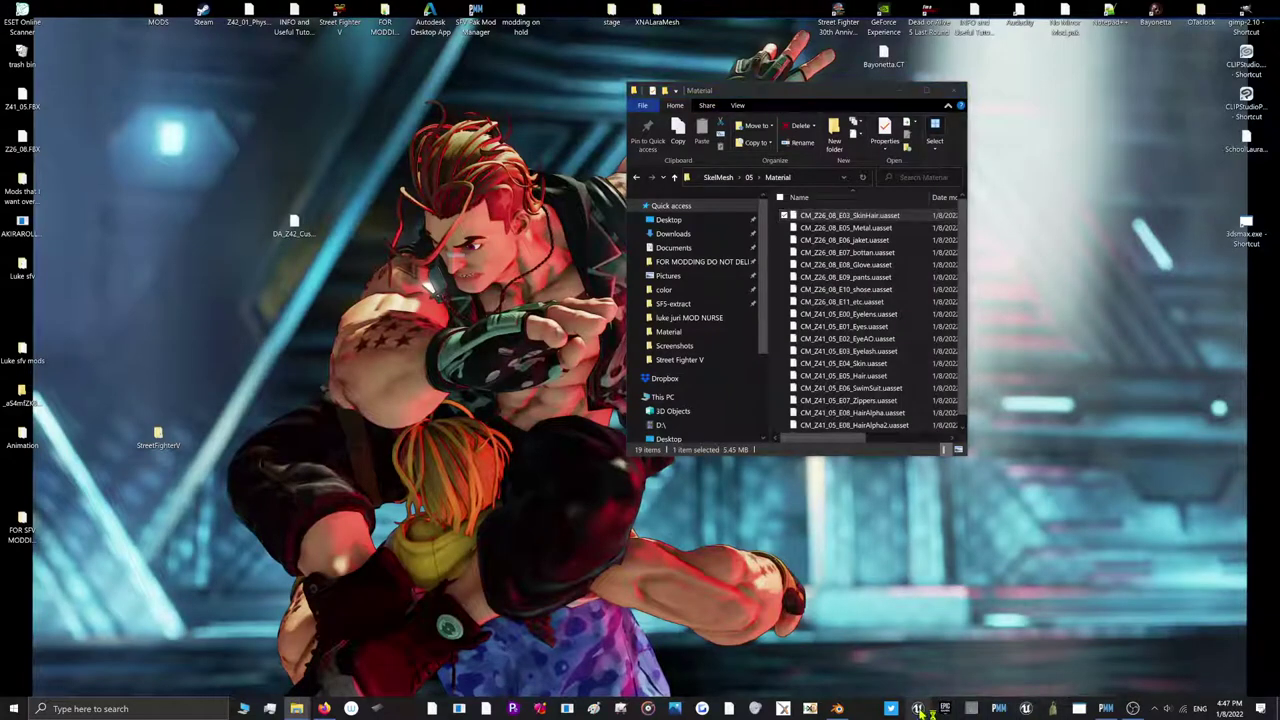
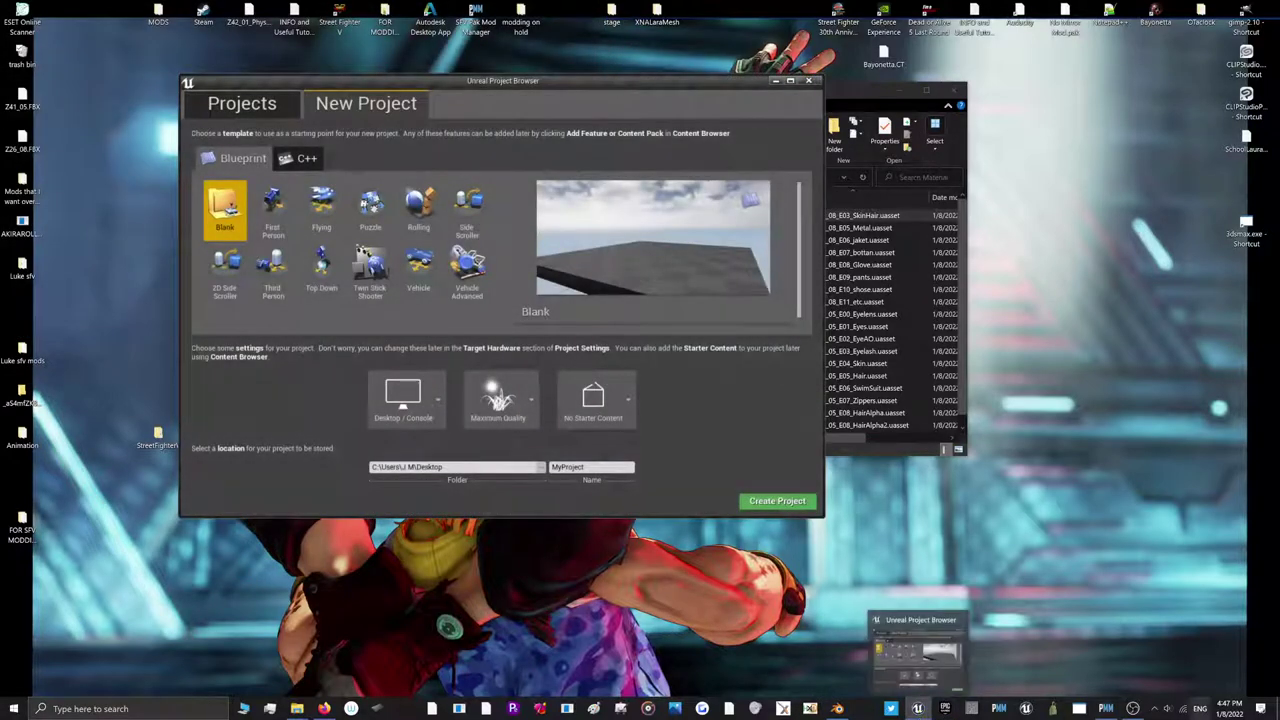
{"action": "left_click", "coordinate": [1106, 708]}
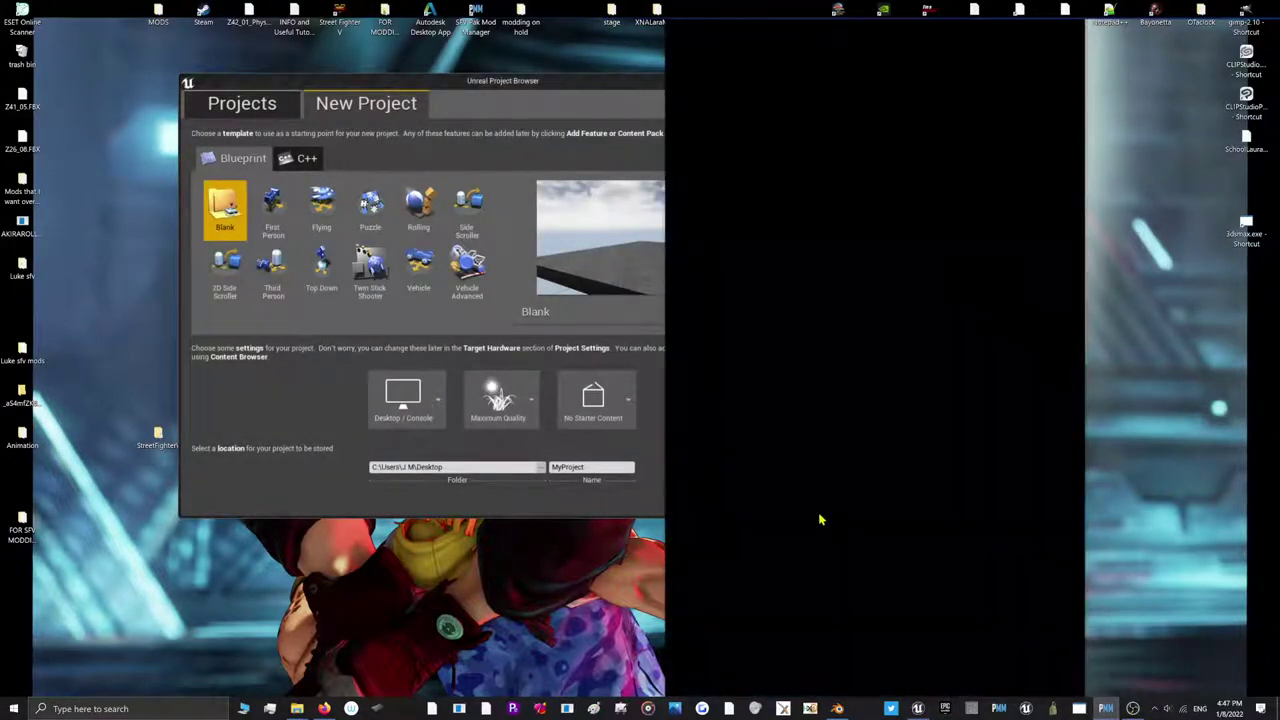
Look through the list of installed mods in the Pak Mod Manager and close it
{"action": "left_click_drag", "start_coordinate": [715, 33], "coordinate": [797, 66]}
{"action": "scroll", "coordinate": [829, 494], "scroll_direction": "down", "scroll_amount": 15}
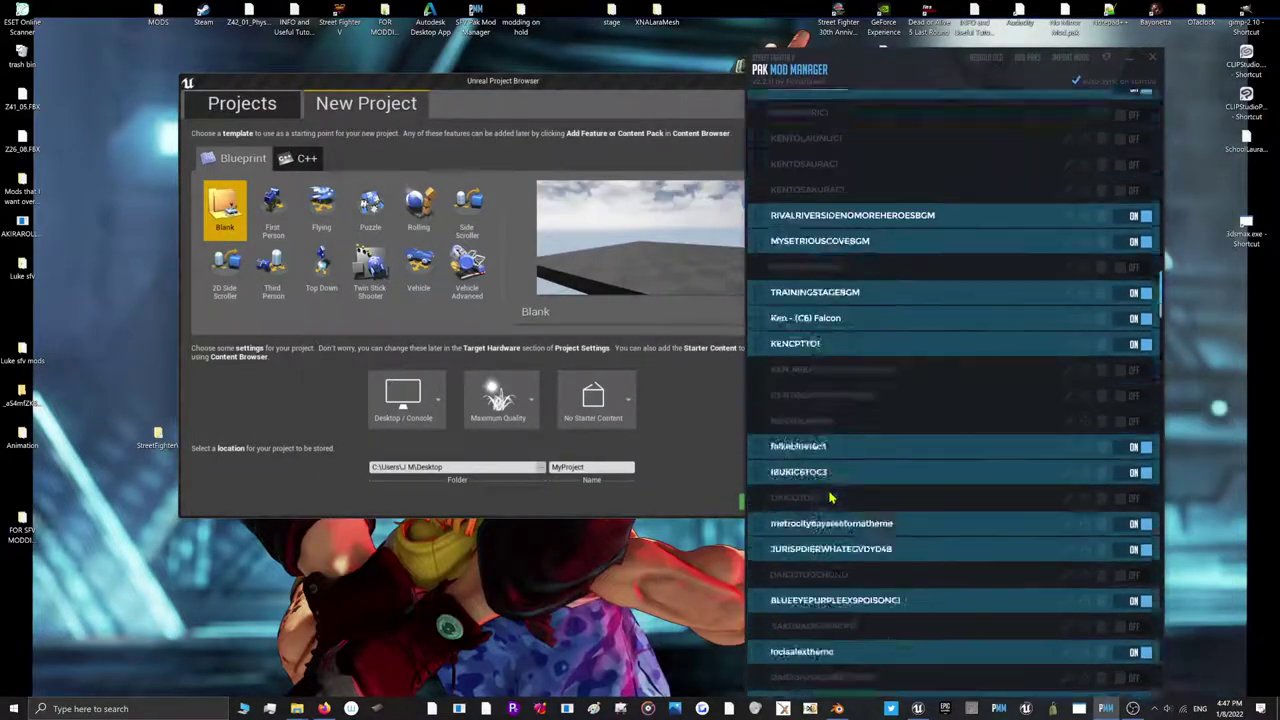
{"action": "left_click_drag", "start_coordinate": [826, 90], "coordinate": [724, 52]}
{"action": "scroll", "coordinate": [806, 345], "scroll_direction": "up", "scroll_amount": 5}
{"action": "scroll", "coordinate": [806, 345], "scroll_direction": "up", "scroll_amount": 9}
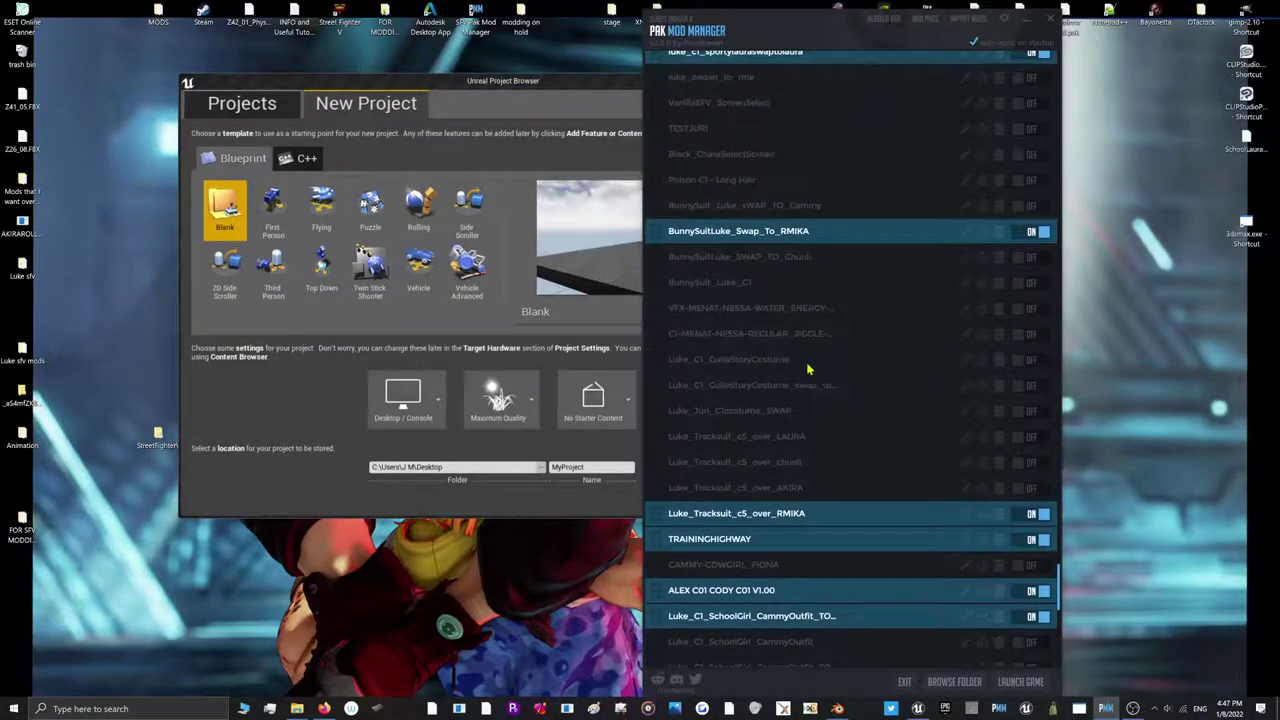
{"action": "scroll", "coordinate": [808, 369], "scroll_direction": "down", "scroll_amount": 15}
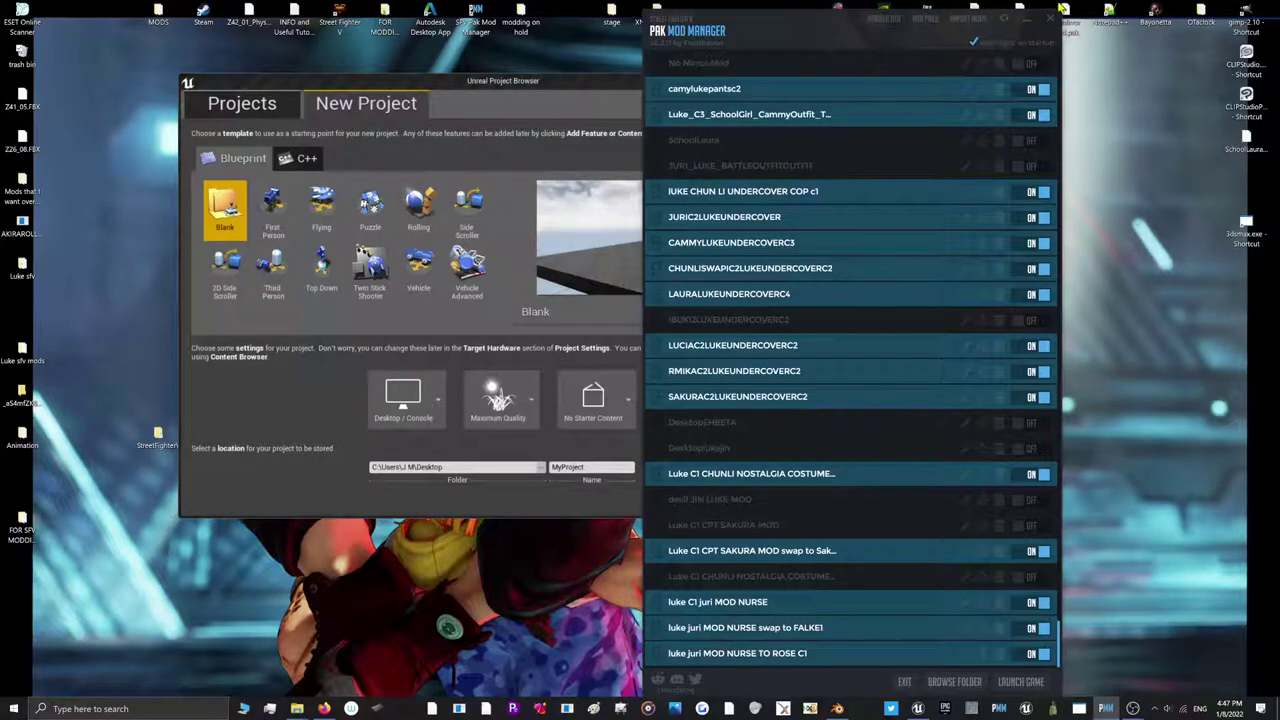
{"action": "left_click", "coordinate": [1060, 13]}
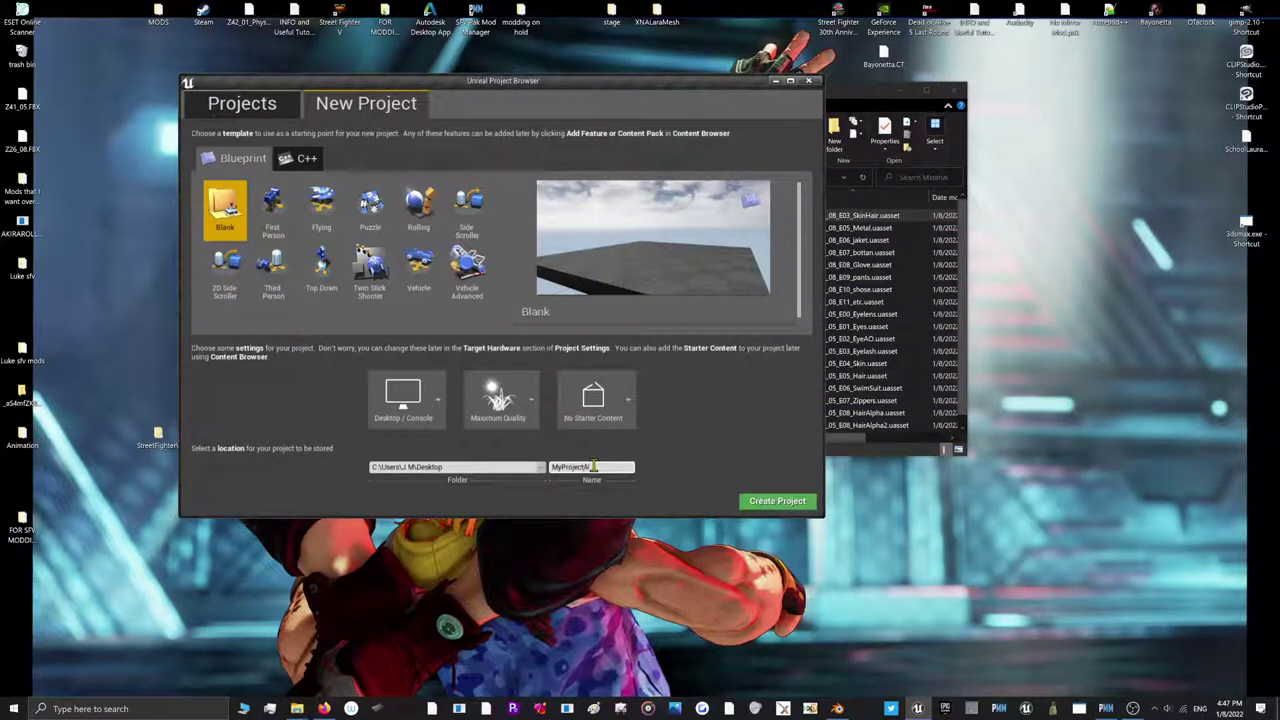
Name the new Blank Blueprint project MyProjectAKIRA and create it on the Desktop
{"action": "type", "text": "/"}
{"action": "key", "text": "BackSpace"}
{"action": "left_click", "coordinate": [776, 501]}
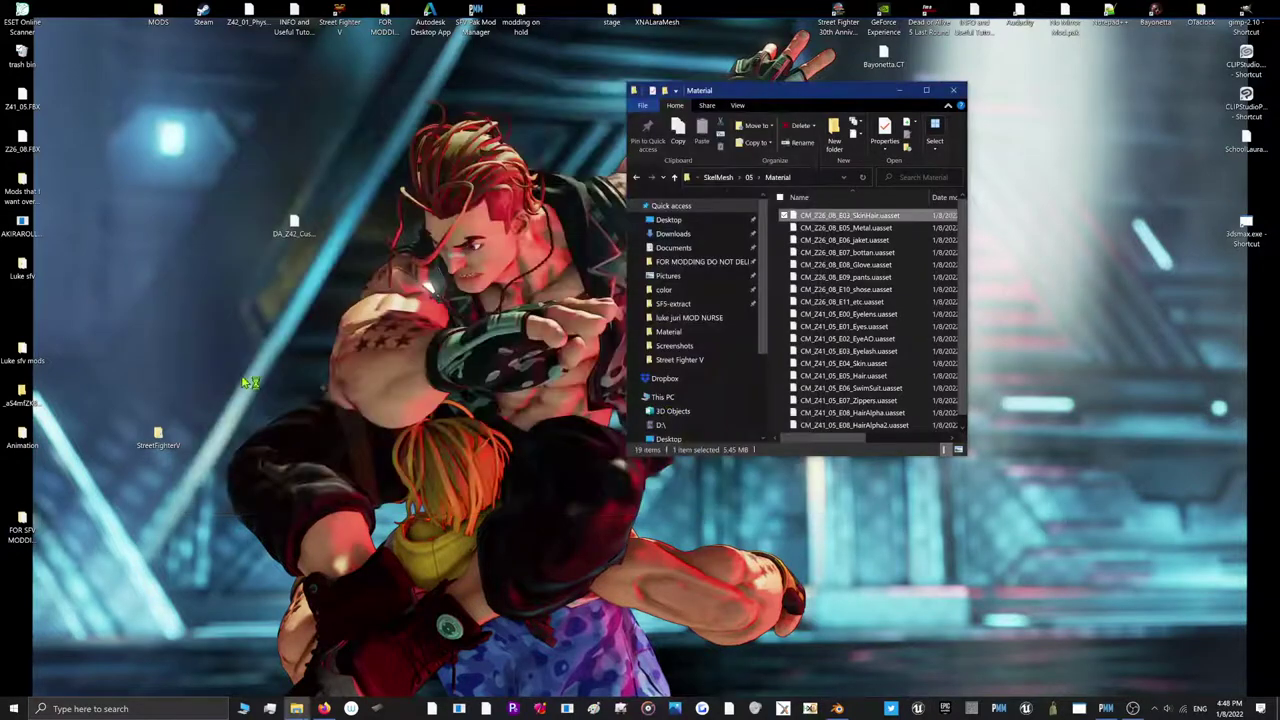
Reposition the StreetFighterV folder and the MyProjectAKIRA icon on the desktop, and open the StreetFighterV folder
{"action": "left_click_drag", "start_coordinate": [157, 440], "coordinate": [107, 541]}
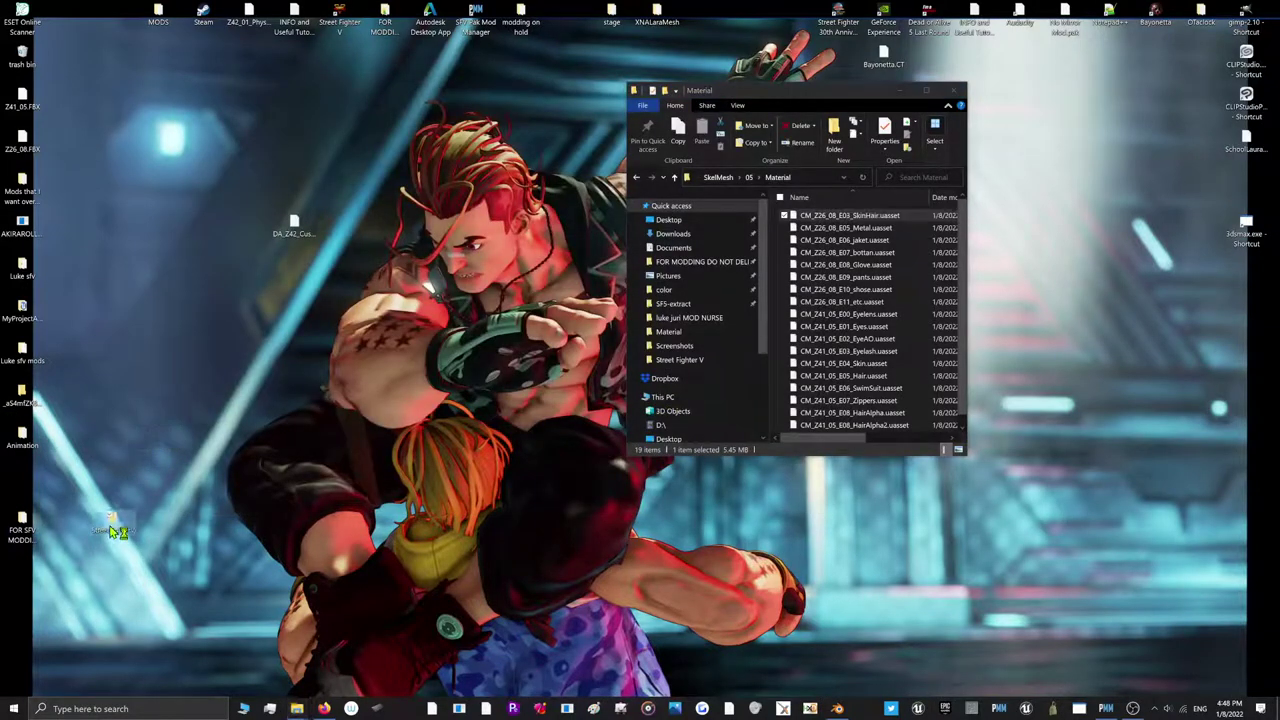
{"action": "double_click", "coordinate": [117, 531]}
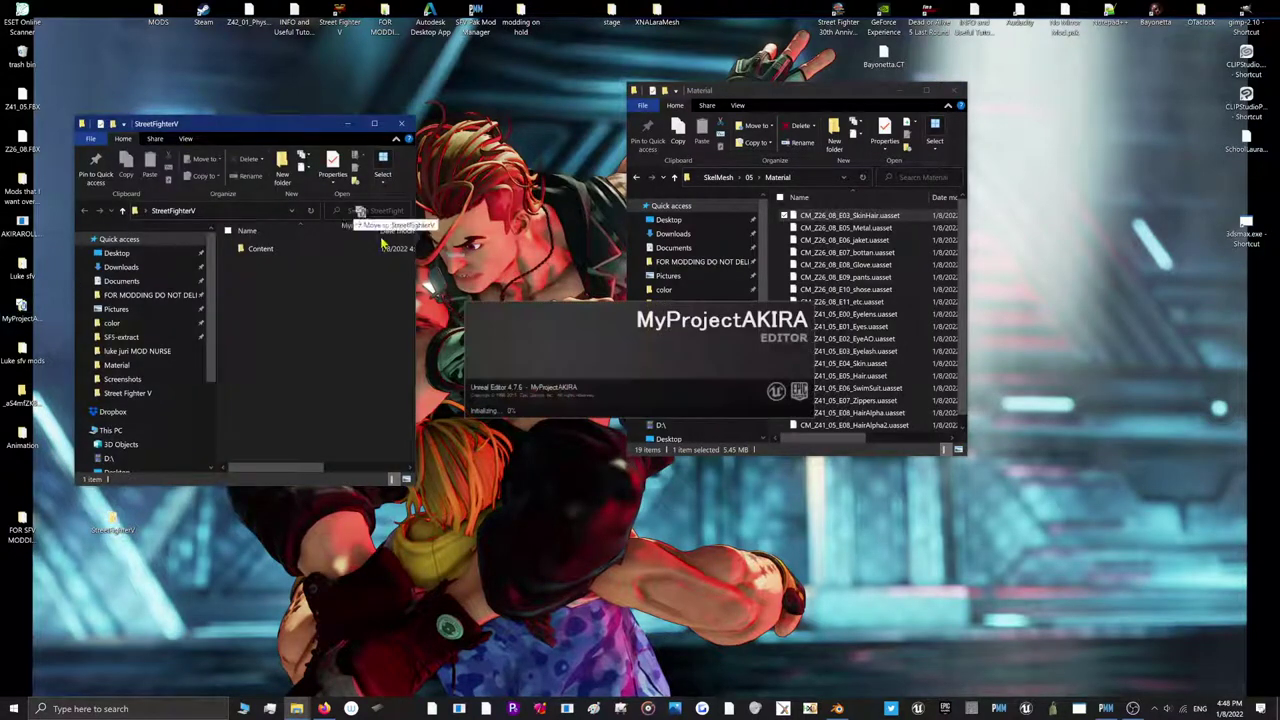
{"action": "left_click_drag", "start_coordinate": [194, 613], "coordinate": [22, 648]}
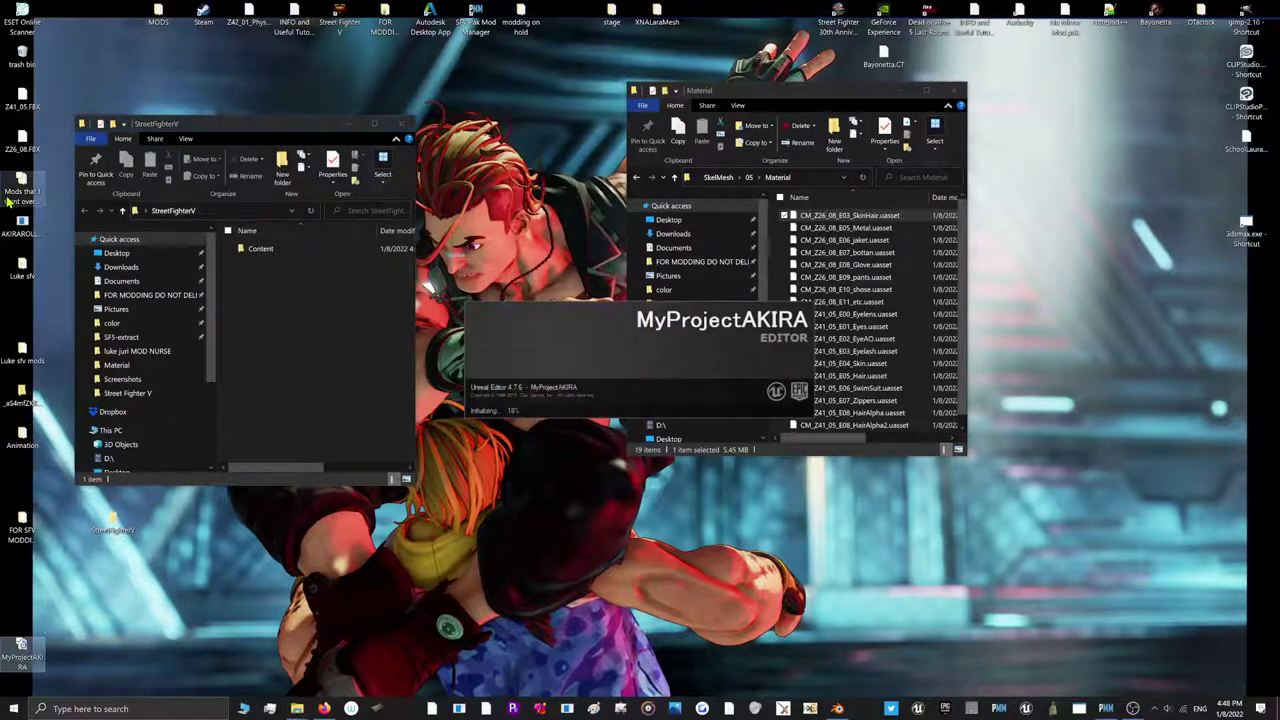
{"action": "left_click", "coordinate": [24, 230]}
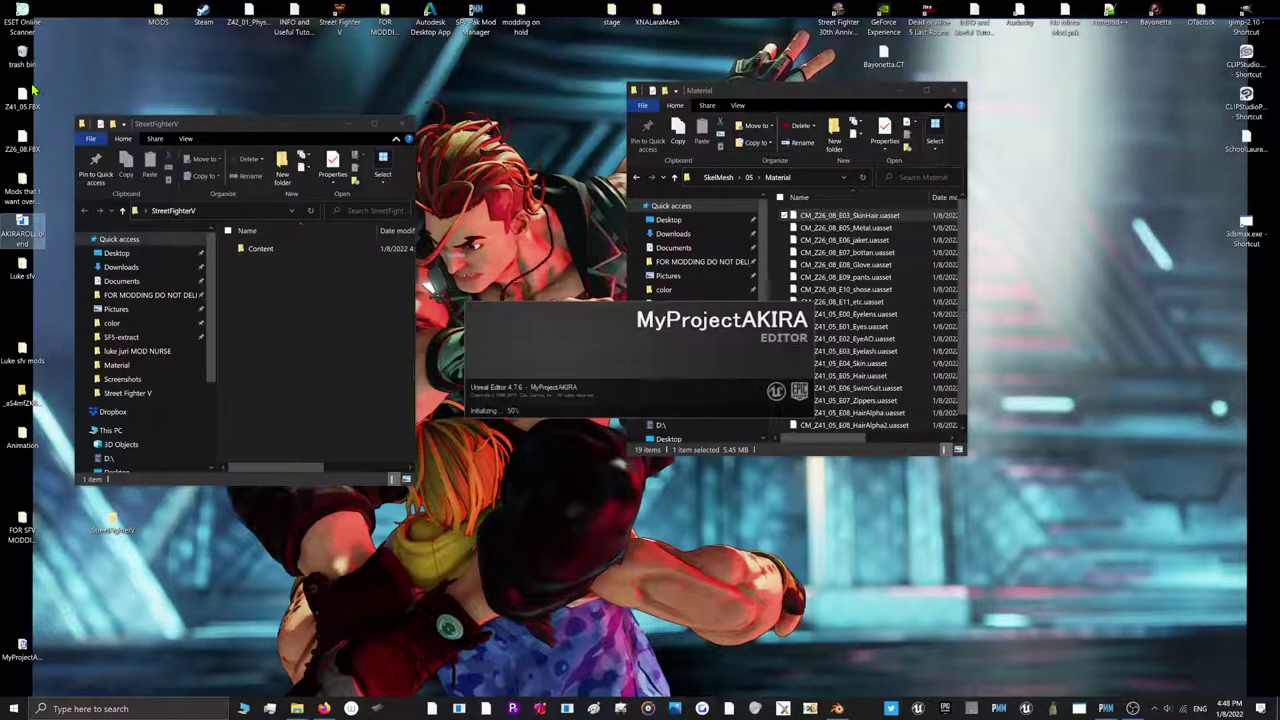
Browse the extracted StreetFighterV files through Content, Chara, SkelMesh and 05 to the Mesh folder
{"action": "double_click", "coordinate": [255, 249]}
{"action": "double_click", "coordinate": [245, 250]}
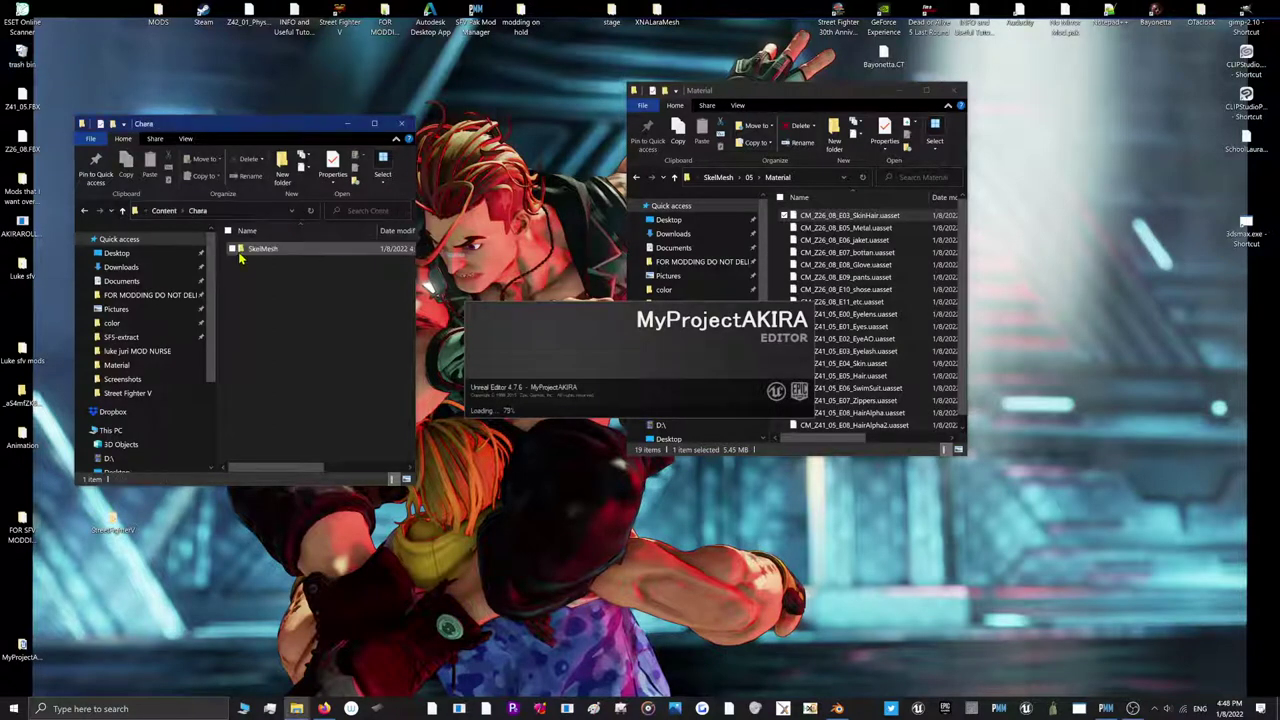
{"action": "double_click", "coordinate": [240, 258]}
{"action": "double_click", "coordinate": [240, 251]}
{"action": "double_click", "coordinate": [253, 277]}
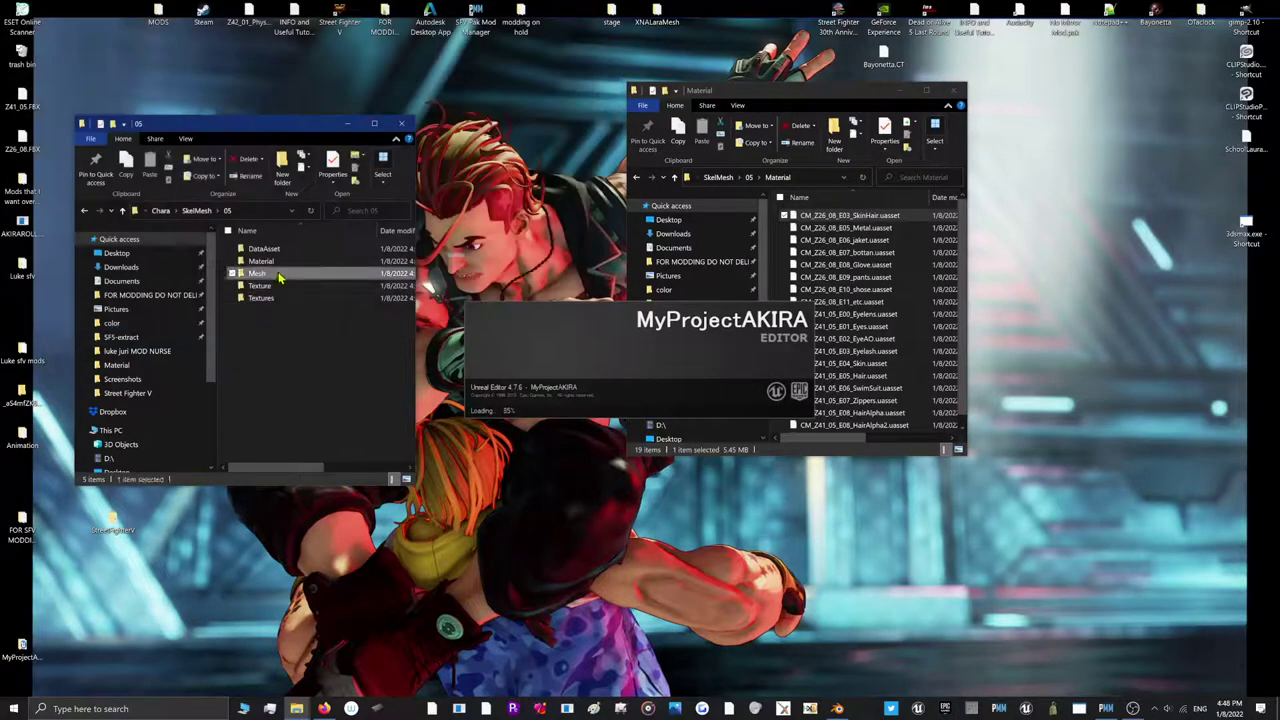
{"action": "double_click", "coordinate": [280, 277]}
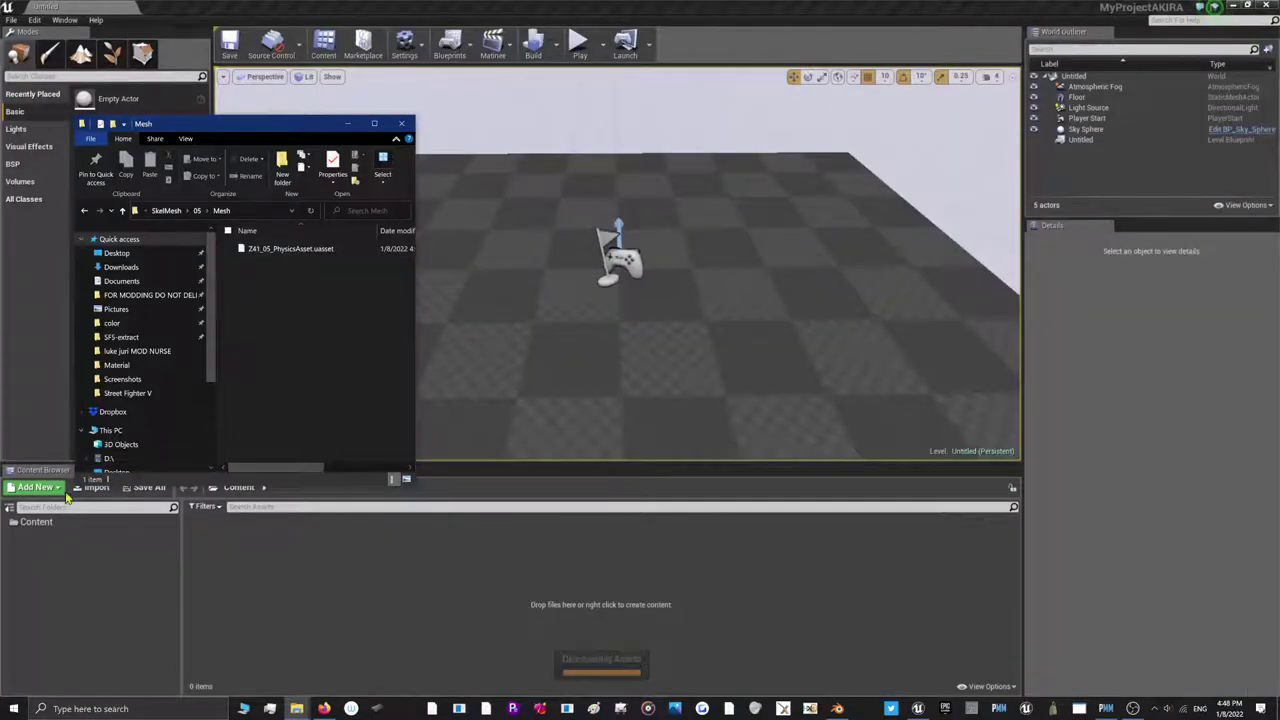
Create a folder named Chara in the Unreal project's Content directory
{"action": "left_click", "coordinate": [52, 524]}
{"action": "right_click", "coordinate": [222, 536]}
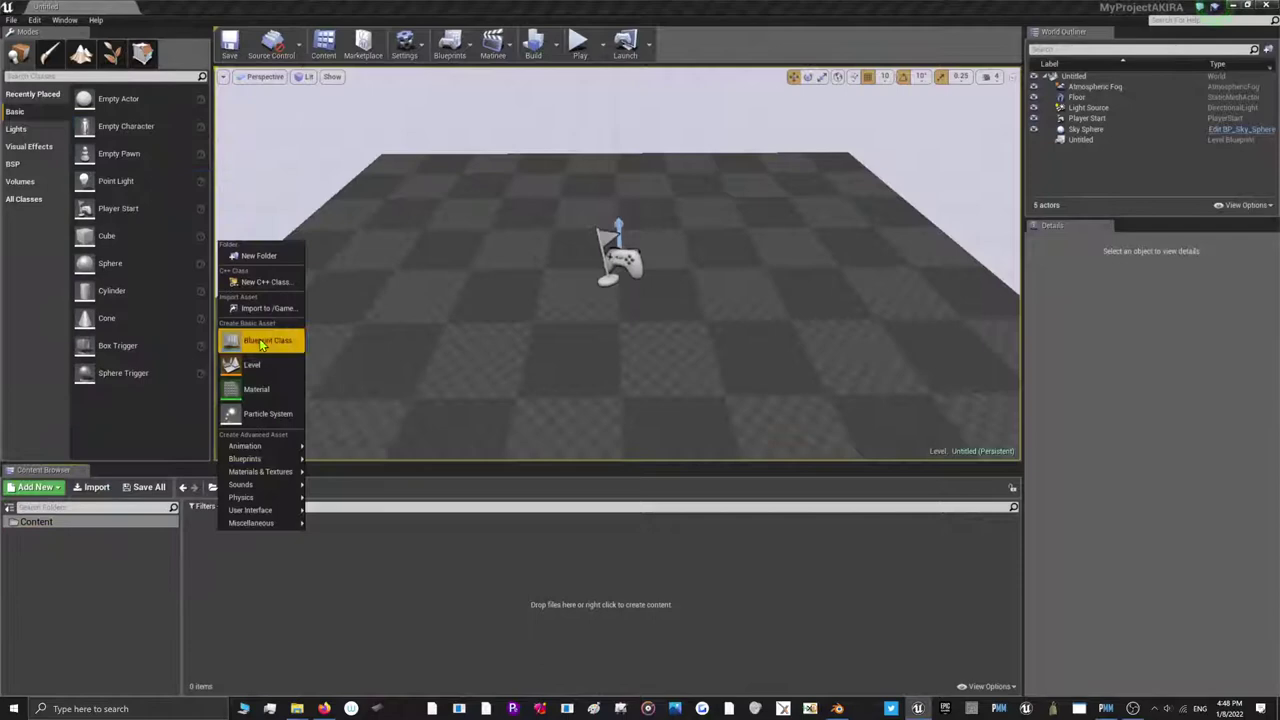
{"action": "left_click", "coordinate": [250, 256]}
{"action": "key", "text": "BackSpace"}
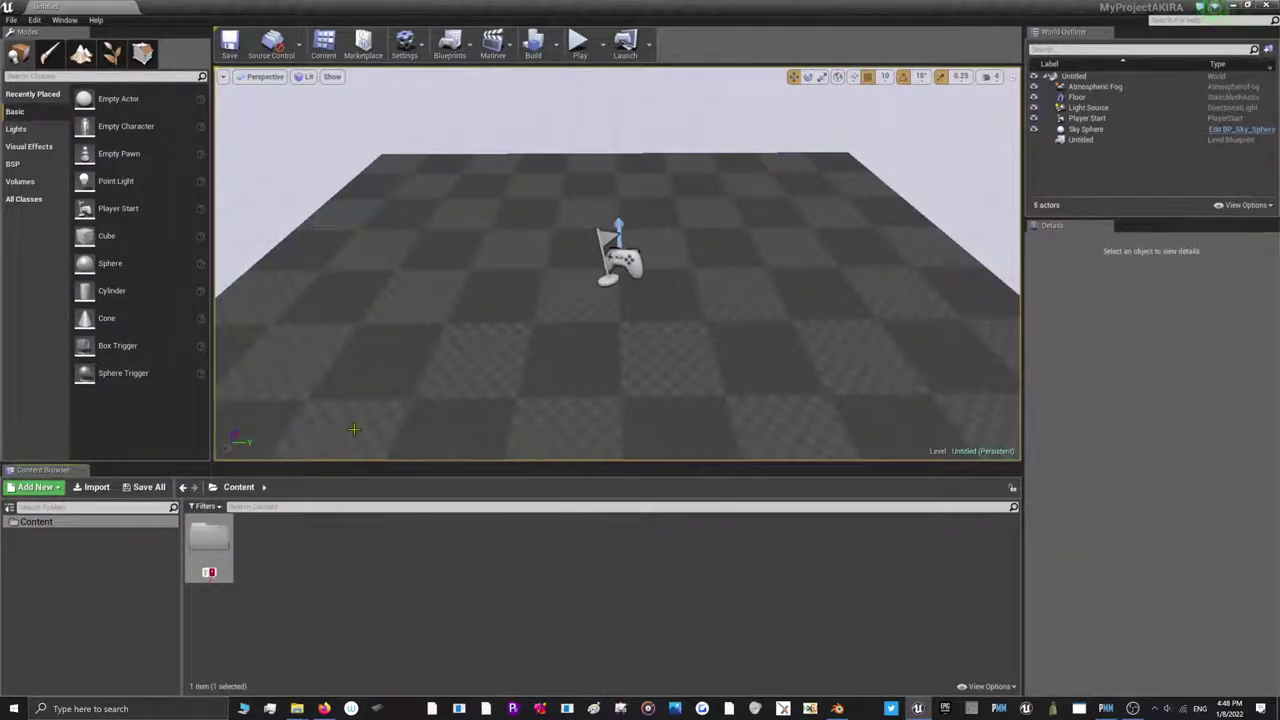
{"action": "type", "text": "c"}
{"action": "key", "text": "BackSpace"}
{"action": "type", "text": "C"}
{"action": "key", "text": "alt+Tab"}
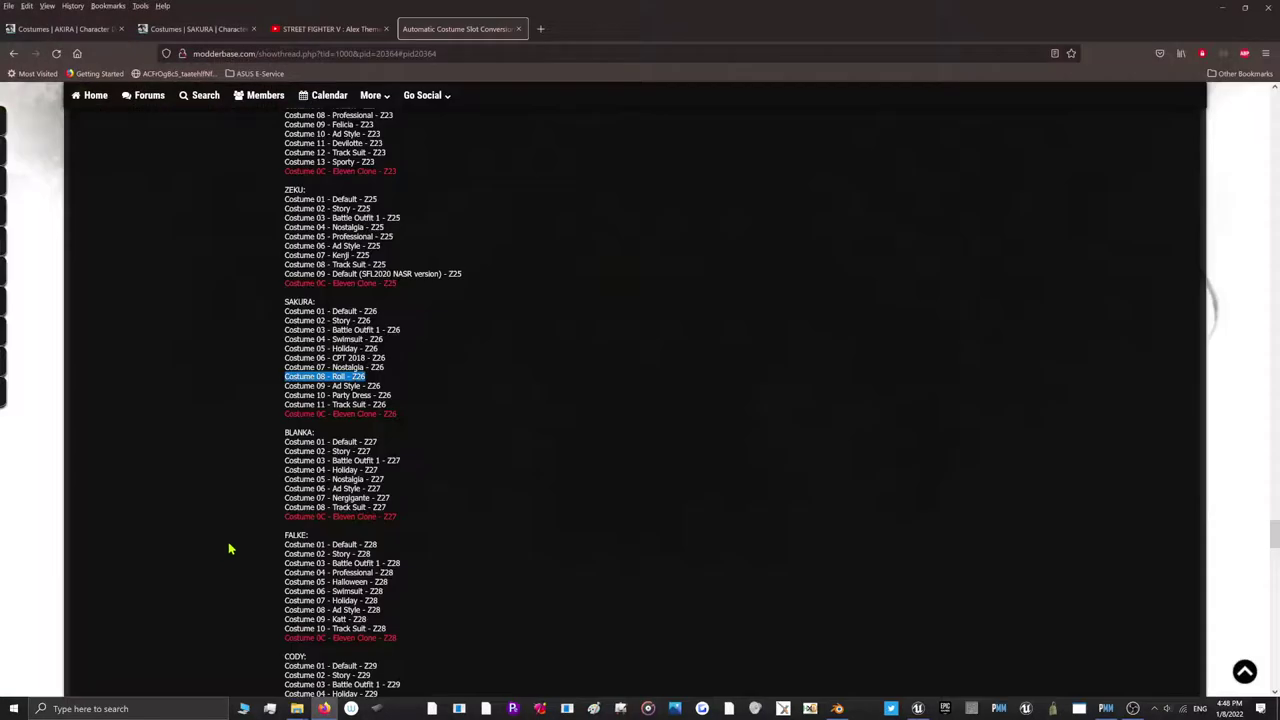
{"action": "left_click", "coordinate": [1220, 10]}
{"action": "left_click", "coordinate": [207, 531]}
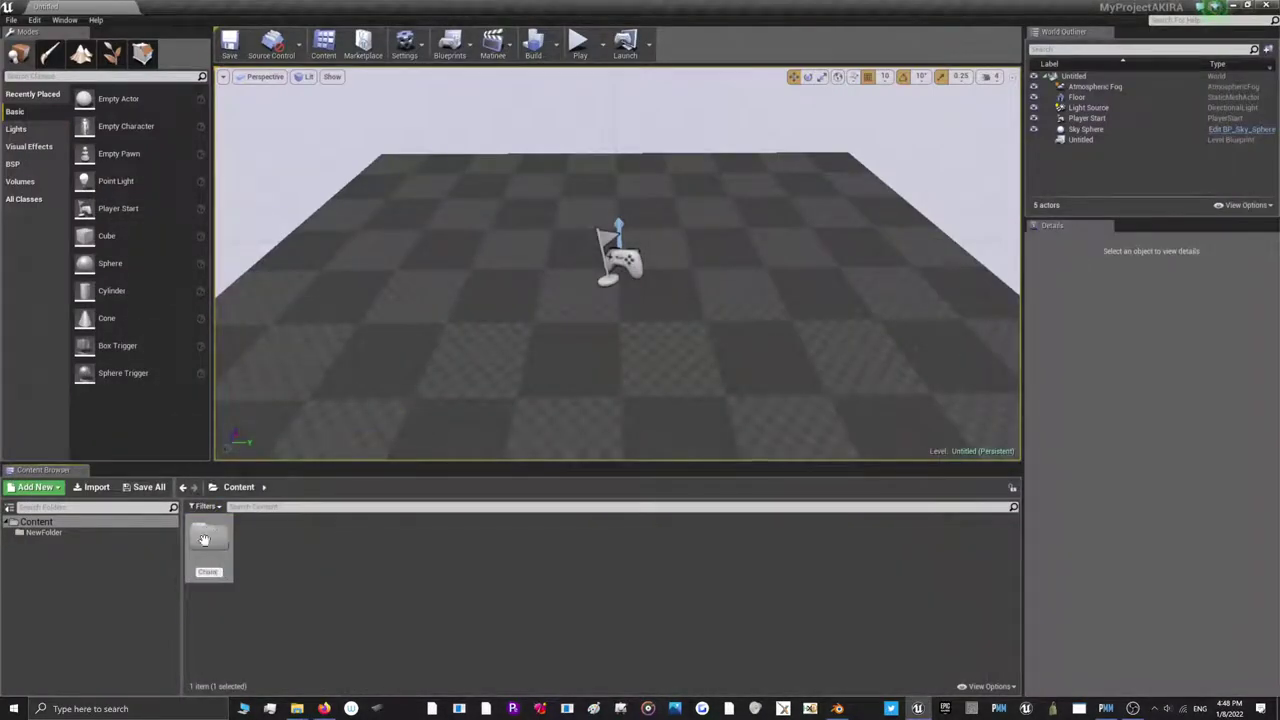
Create two folders named Z41 and CMN inside the Chara folder
{"action": "double_click", "coordinate": [207, 543]}
{"action": "right_click", "coordinate": [224, 558]}
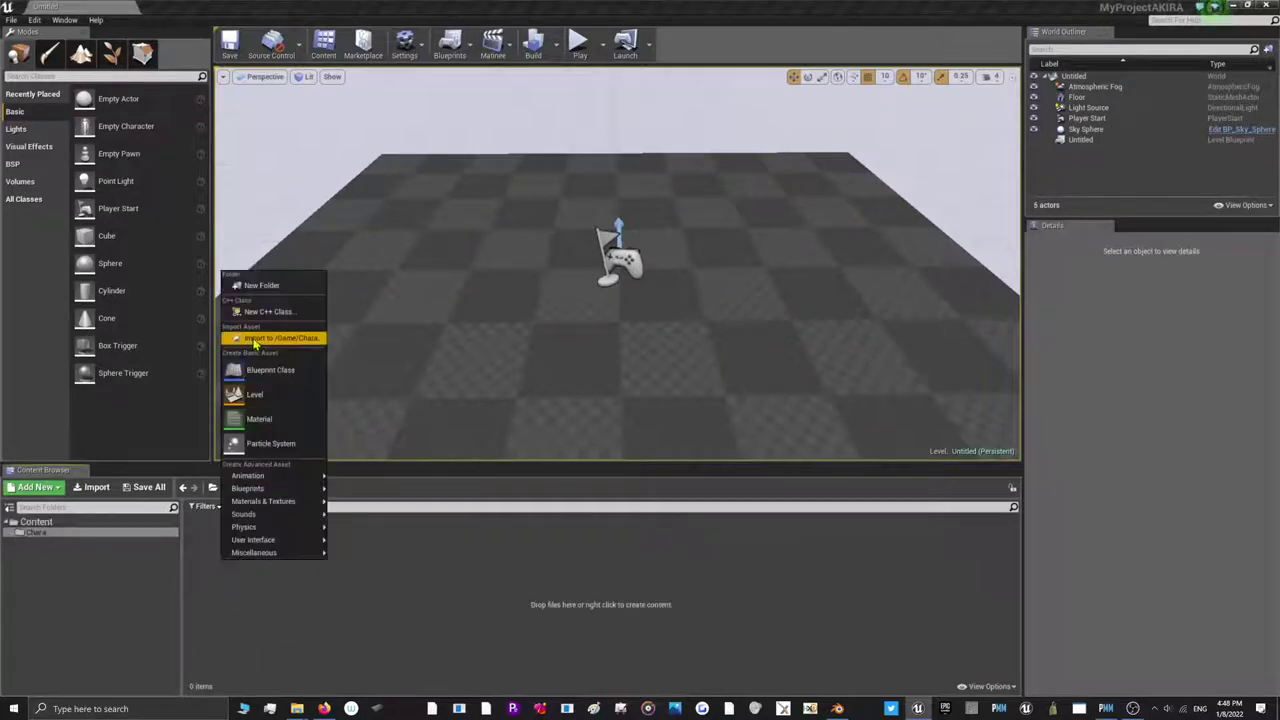
{"action": "left_click", "coordinate": [264, 286]}
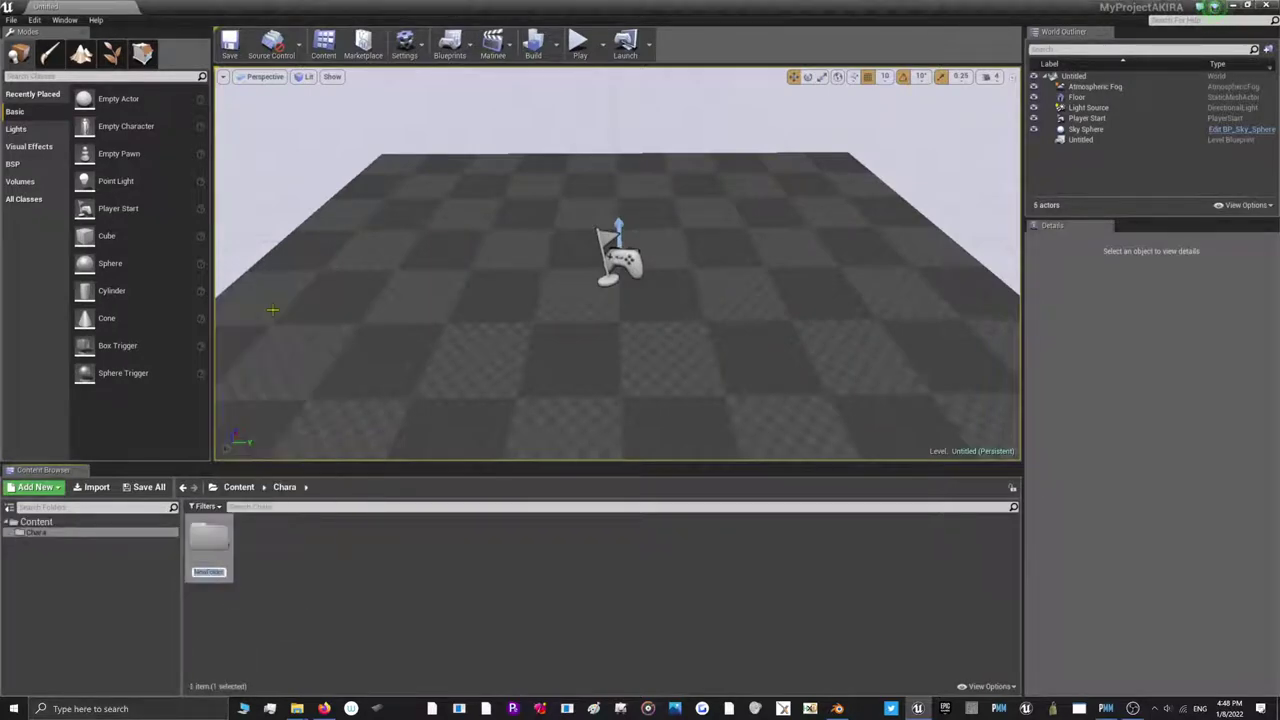
{"action": "type", "text": "241"}
{"action": "key", "text": "Return"}
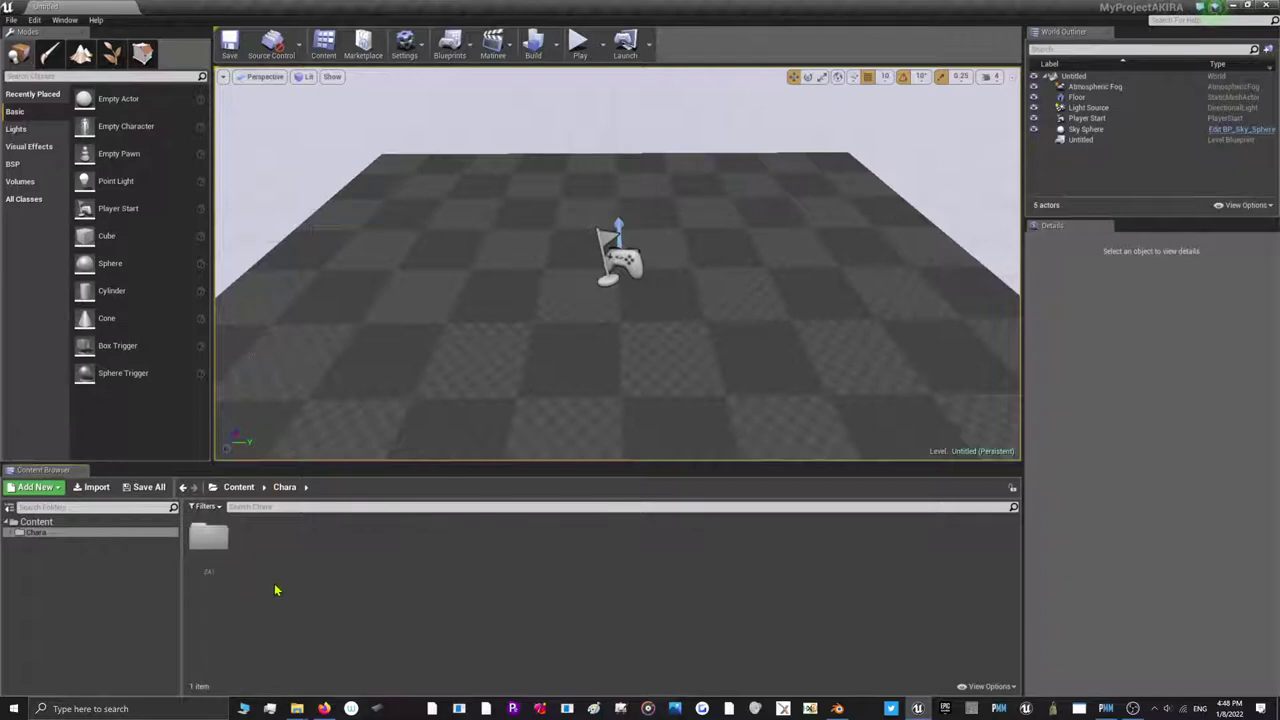
{"action": "right_click", "coordinate": [277, 586]}
{"action": "left_click", "coordinate": [323, 311]}
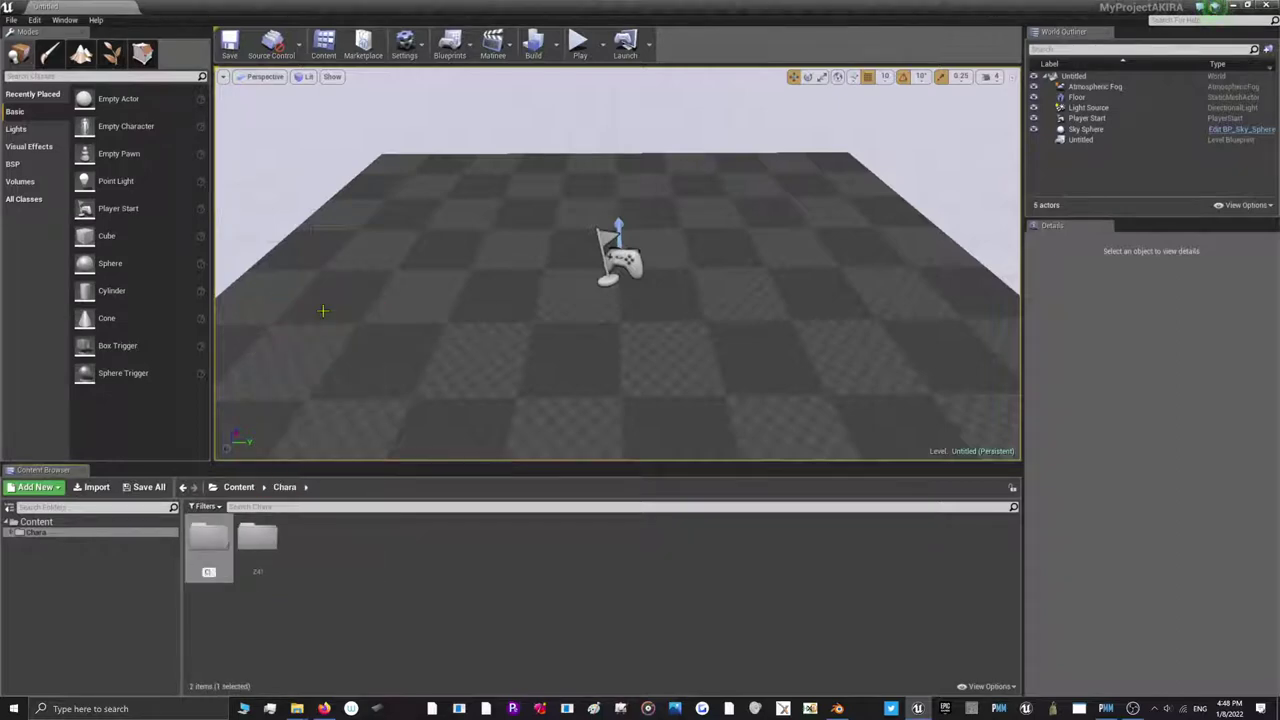
{"action": "type", "text": "CMN"}
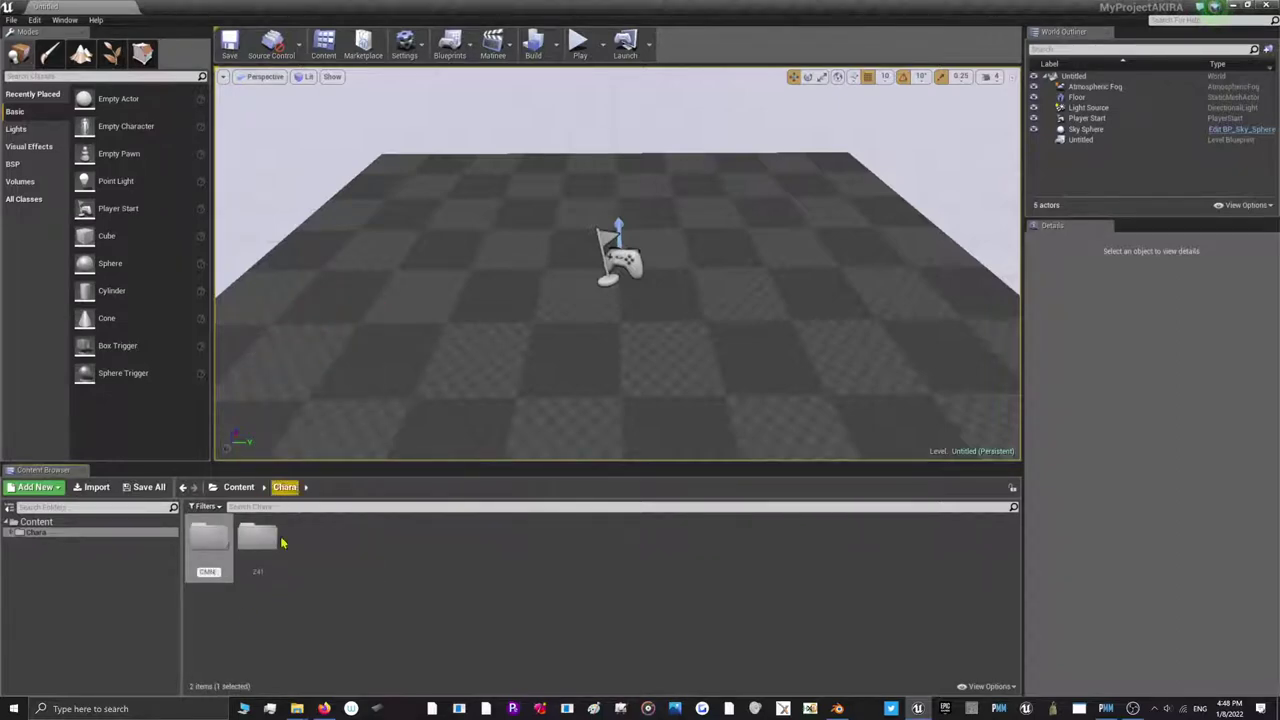
{"action": "left_click", "coordinate": [245, 612]}
Create a folder named Skeleton inside the CMN folder
{"action": "double_click", "coordinate": [258, 564]}
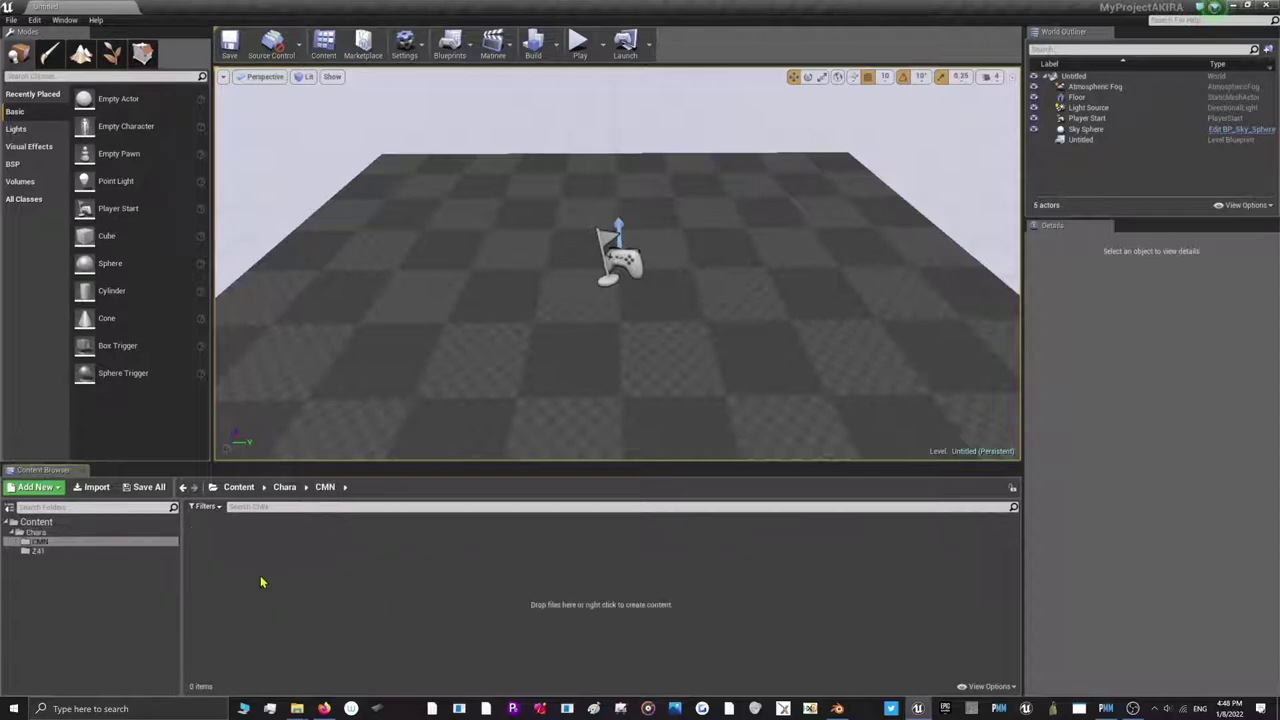
{"action": "right_click", "coordinate": [260, 582]}
{"action": "left_click", "coordinate": [312, 300]}
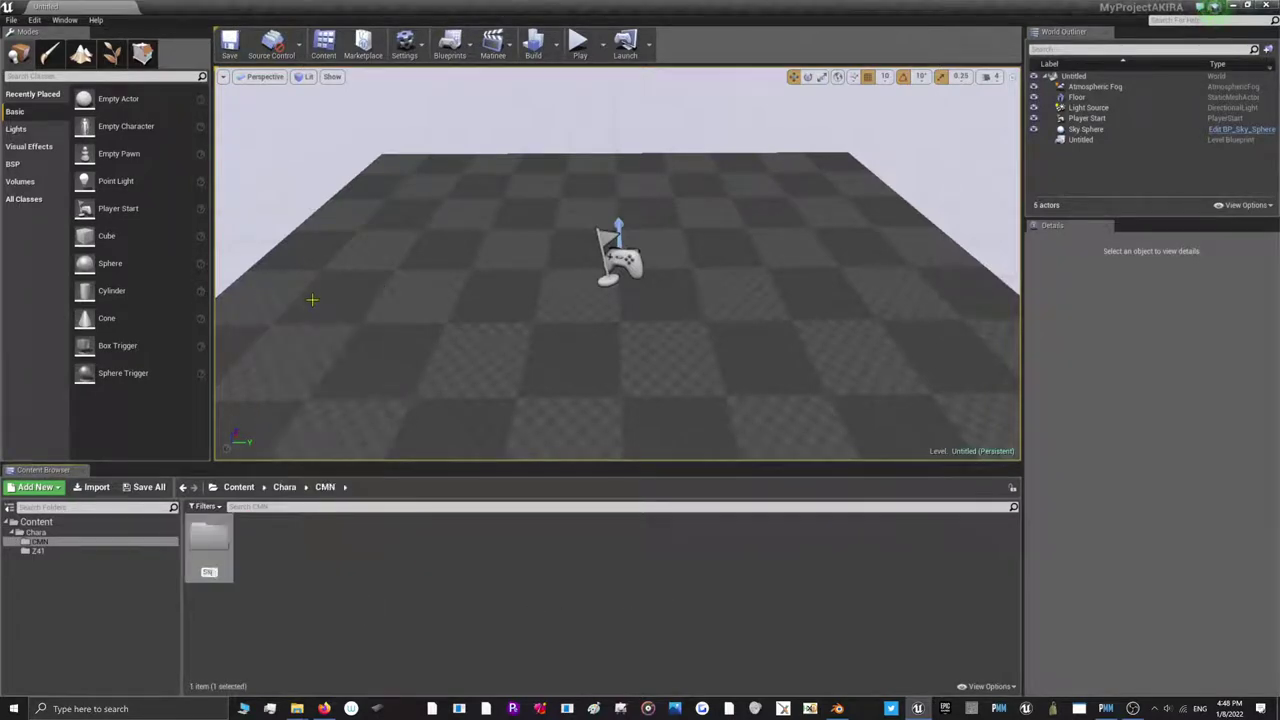
{"action": "left_click", "coordinate": [238, 592]}
{"action": "double_click", "coordinate": [204, 556]}
Create a SkelMesh folder inside Z41 and a folder named 05 within SkelMesh
{"action": "left_click", "coordinate": [75, 562]}
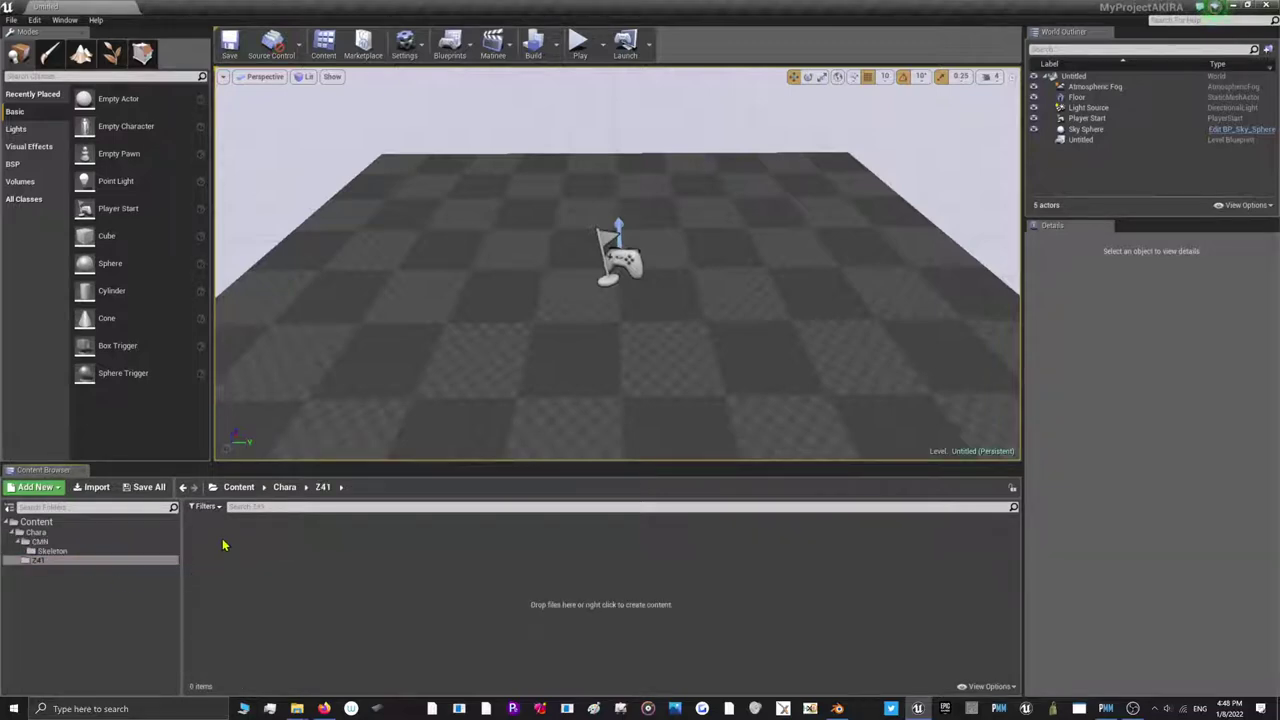
{"action": "right_click", "coordinate": [223, 545]}
{"action": "left_click", "coordinate": [268, 262]}
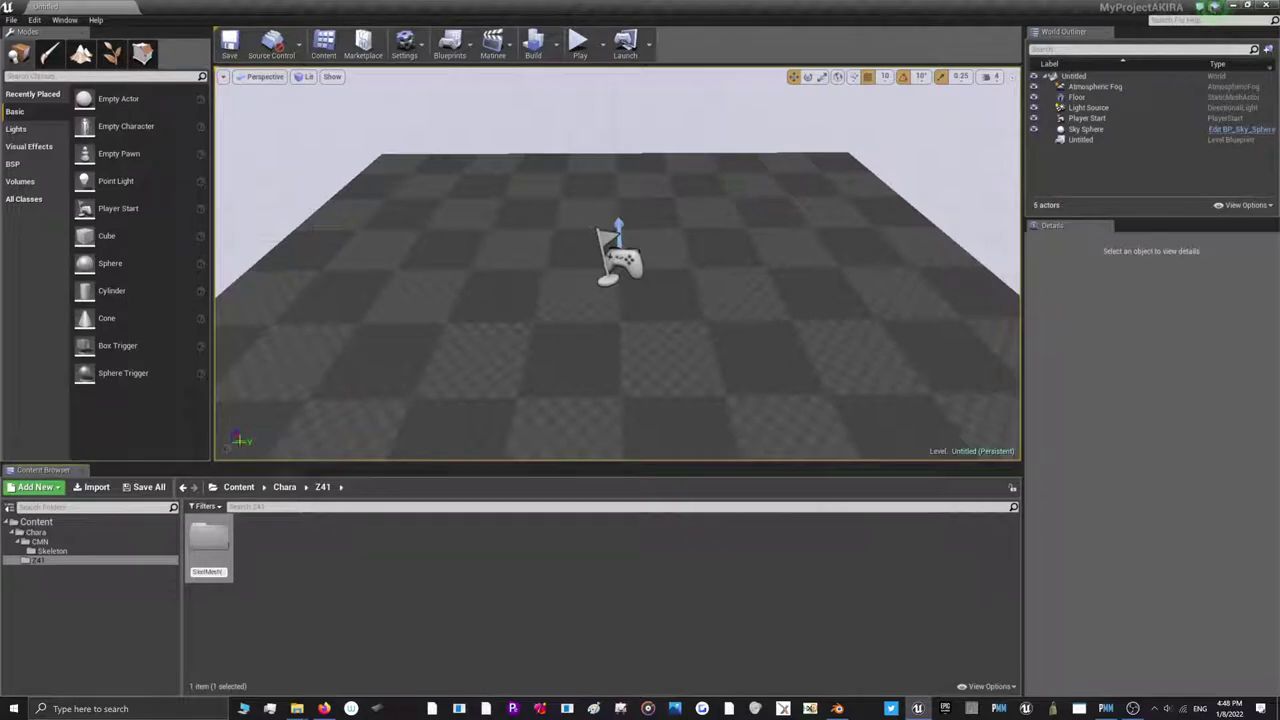
{"action": "key", "text": "Return"}
{"action": "double_click", "coordinate": [220, 580]}
{"action": "right_click", "coordinate": [223, 586]}
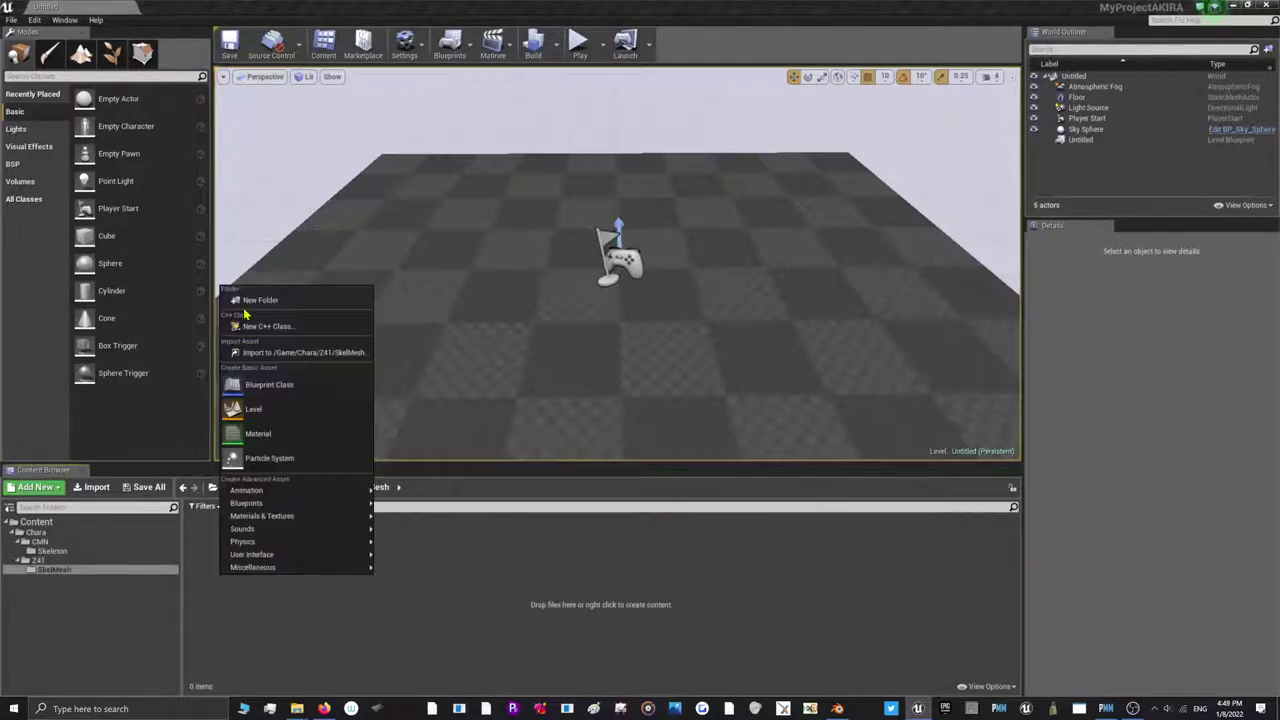
{"action": "left_click", "coordinate": [244, 302]}
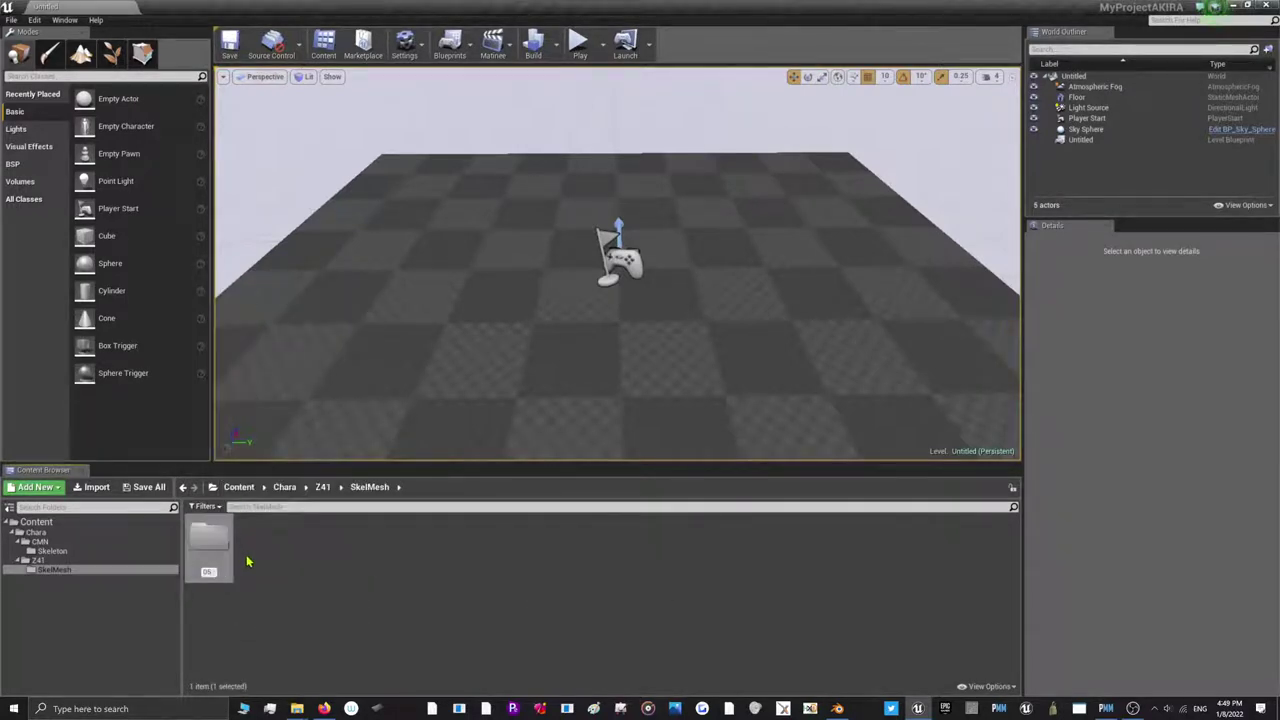
Create two folders named Material and Mesh inside the 05 folder
{"action": "double_click", "coordinate": [212, 548]}
{"action": "right_click", "coordinate": [218, 546]}
{"action": "left_click", "coordinate": [257, 280]}
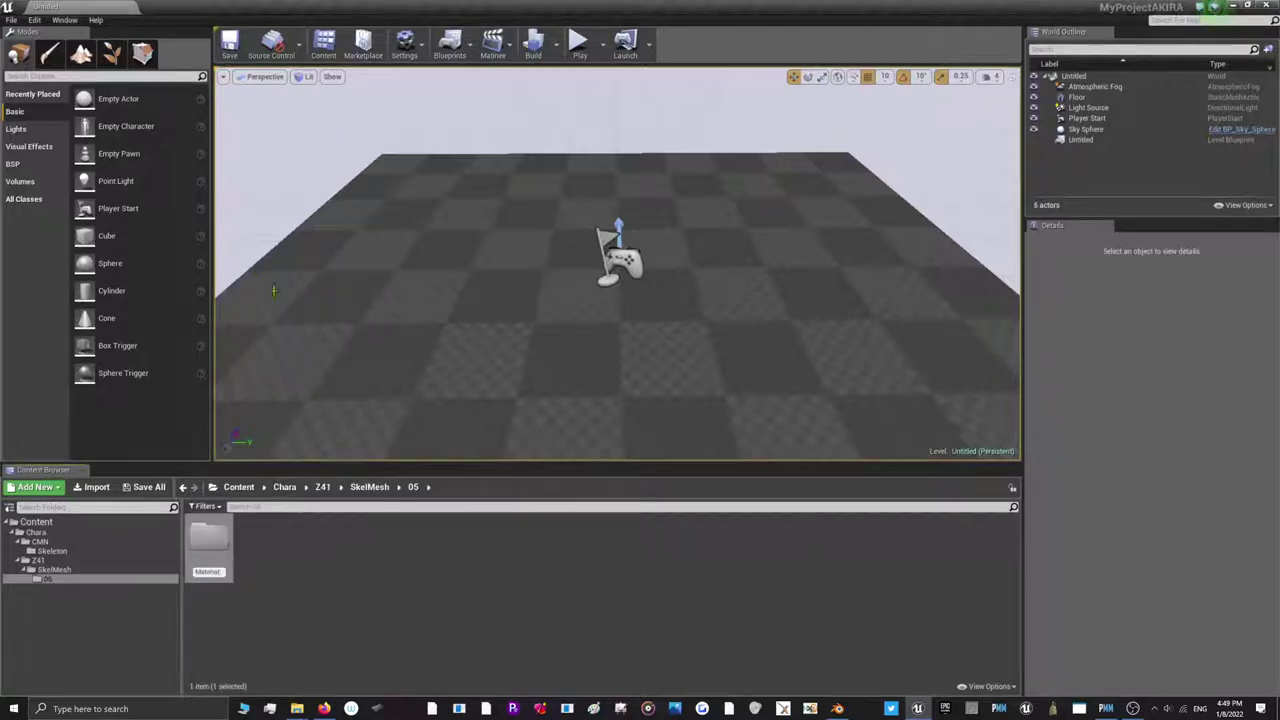
{"action": "right_click", "coordinate": [280, 632]}
{"action": "left_click", "coordinate": [330, 340]}
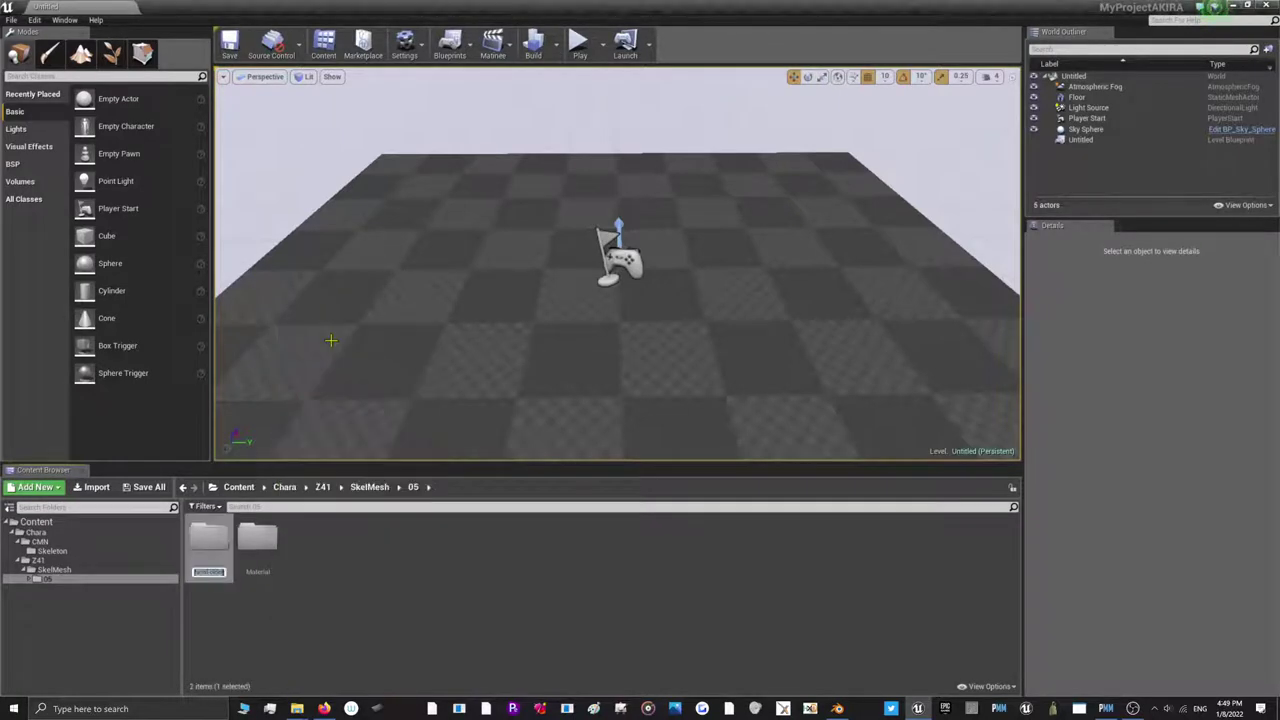
{"action": "left_click", "coordinate": [295, 577]}
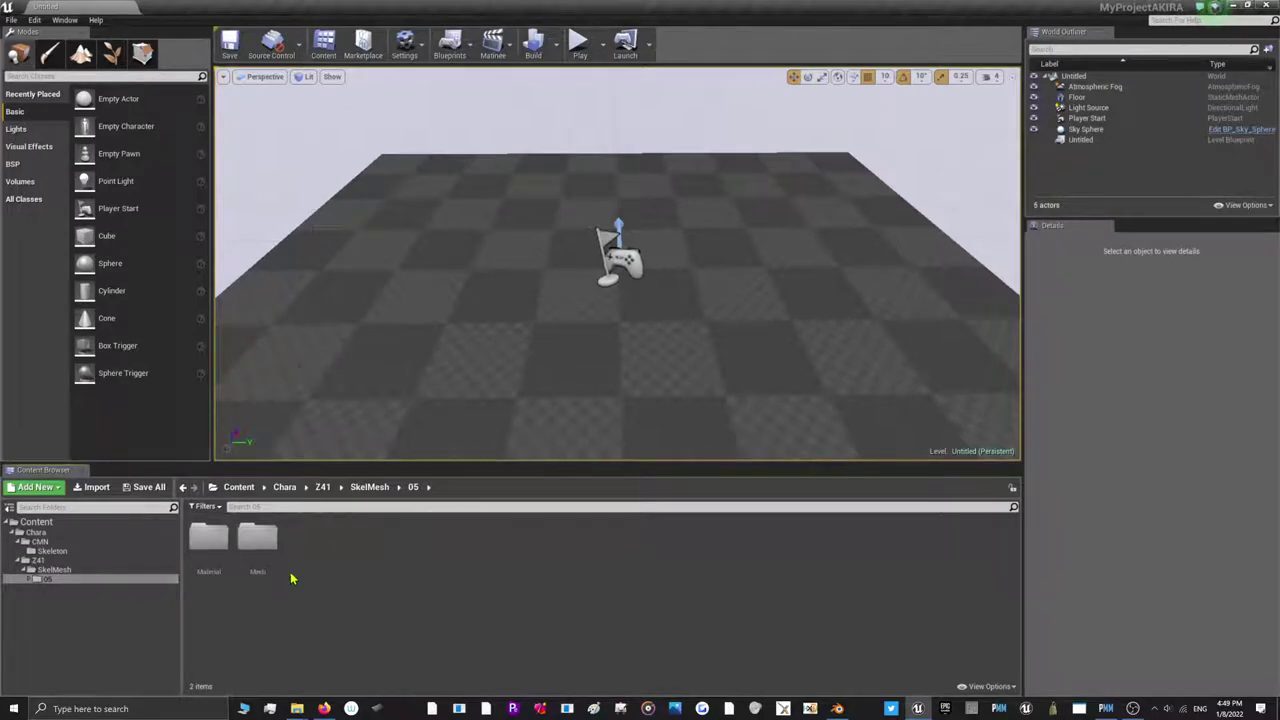
Bring Z41_05.FBX from the desktop into the project's Mesh folder, setting the import uniform scale to 0.393708 and turning off texture import
{"action": "double_click", "coordinate": [258, 560]}
{"action": "left_click", "coordinate": [1247, 6]}
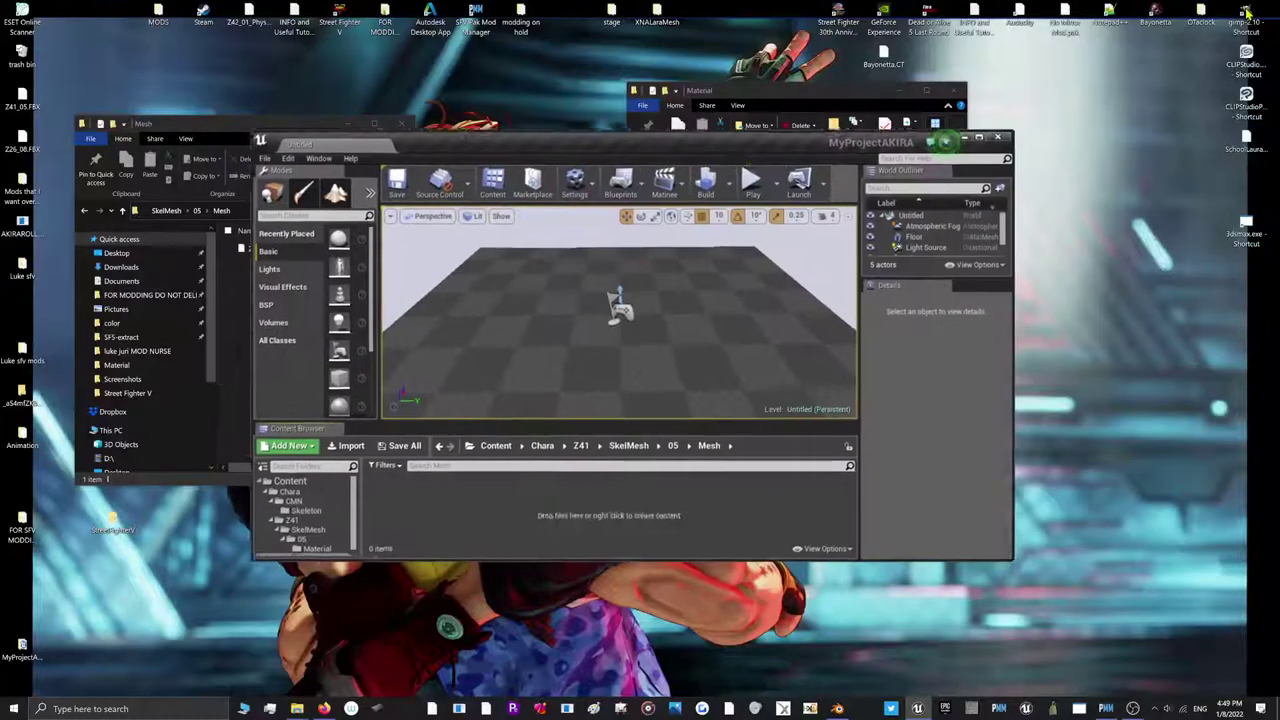
{"action": "left_click", "coordinate": [196, 211]}
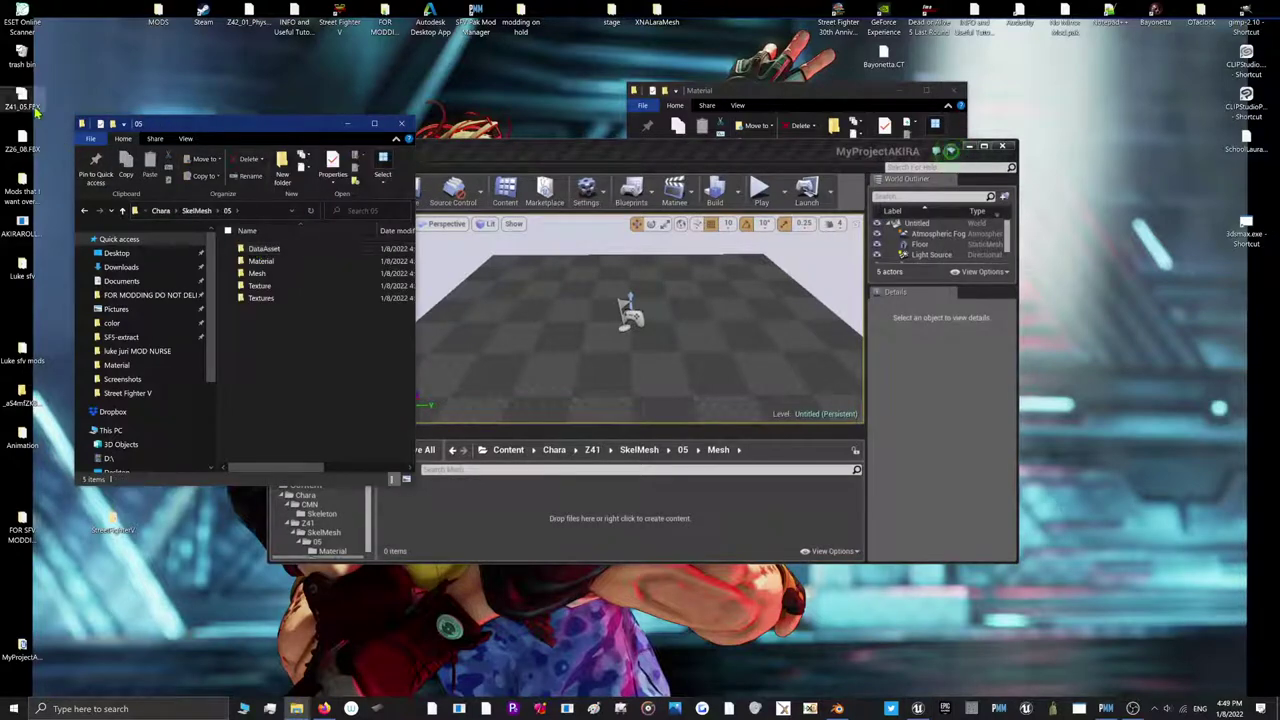
{"action": "left_click", "coordinate": [463, 507]}
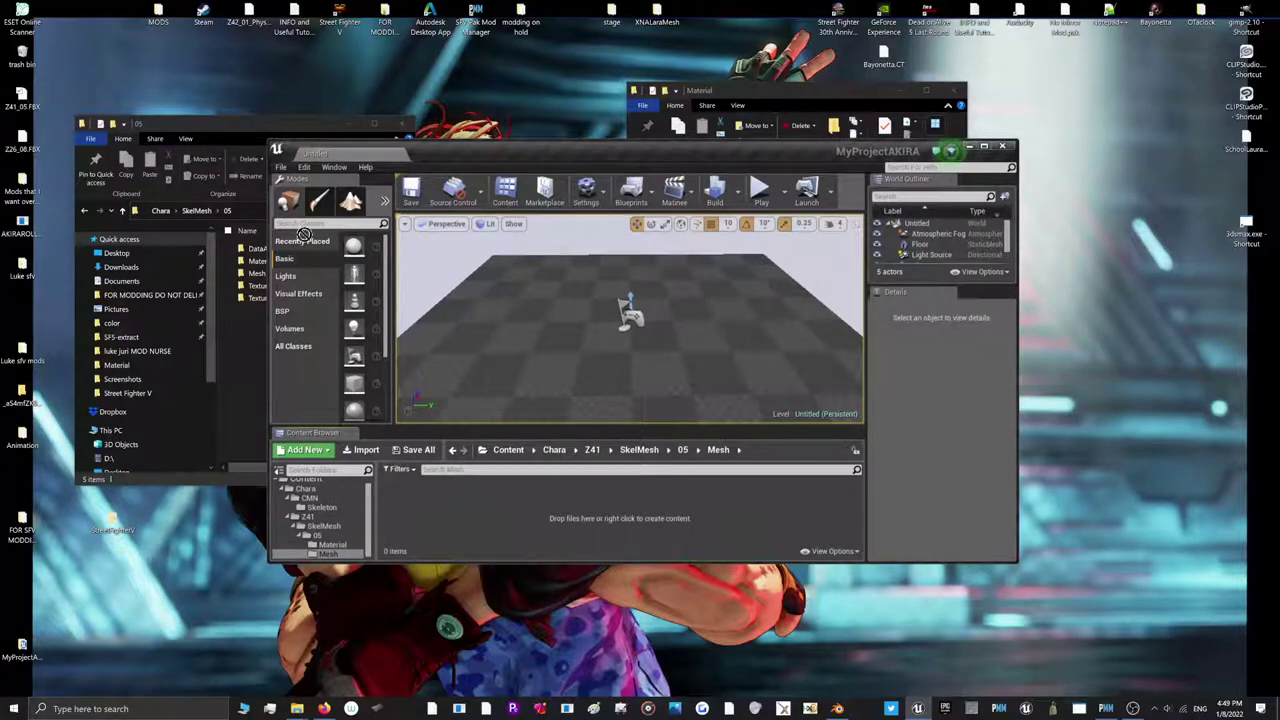
{"action": "left_click_drag", "start_coordinate": [304, 234], "coordinate": [443, 523]}
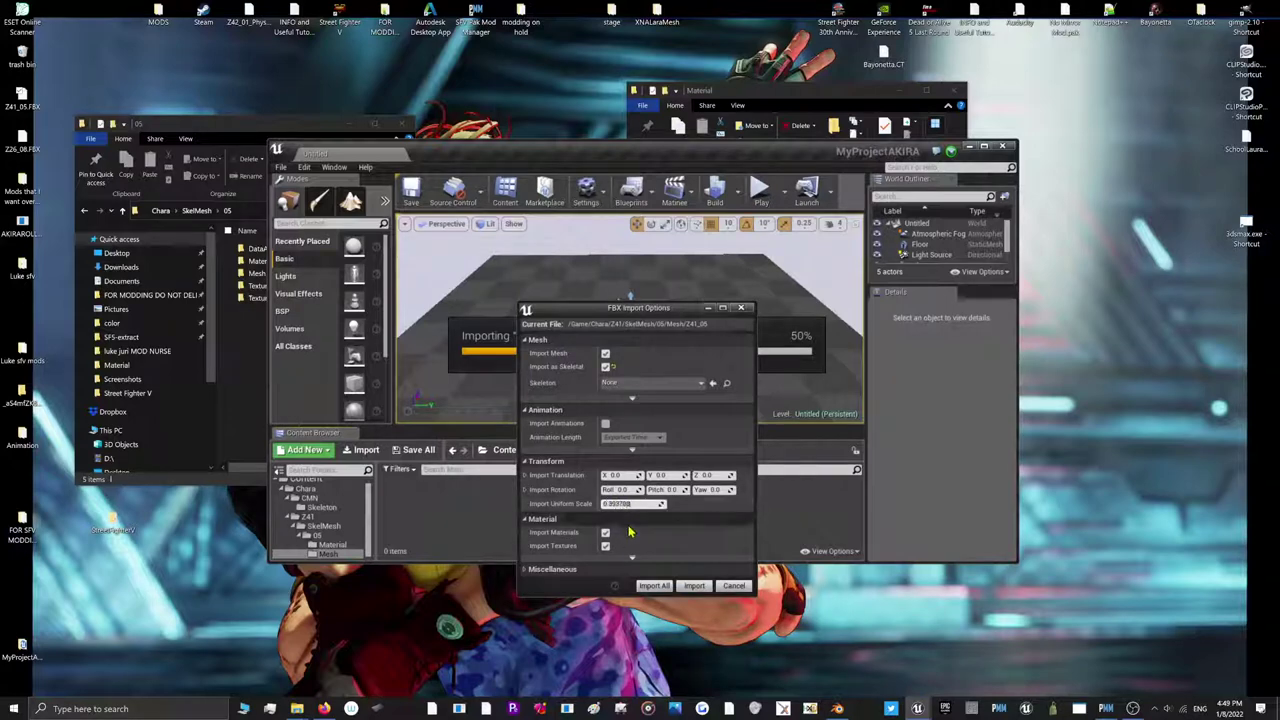
Switch to Firefox, find the Remy2FANG YouTube channel and open its Street Fighter V Modding Process Tutorial Video
{"action": "left_click", "coordinate": [324, 708]}
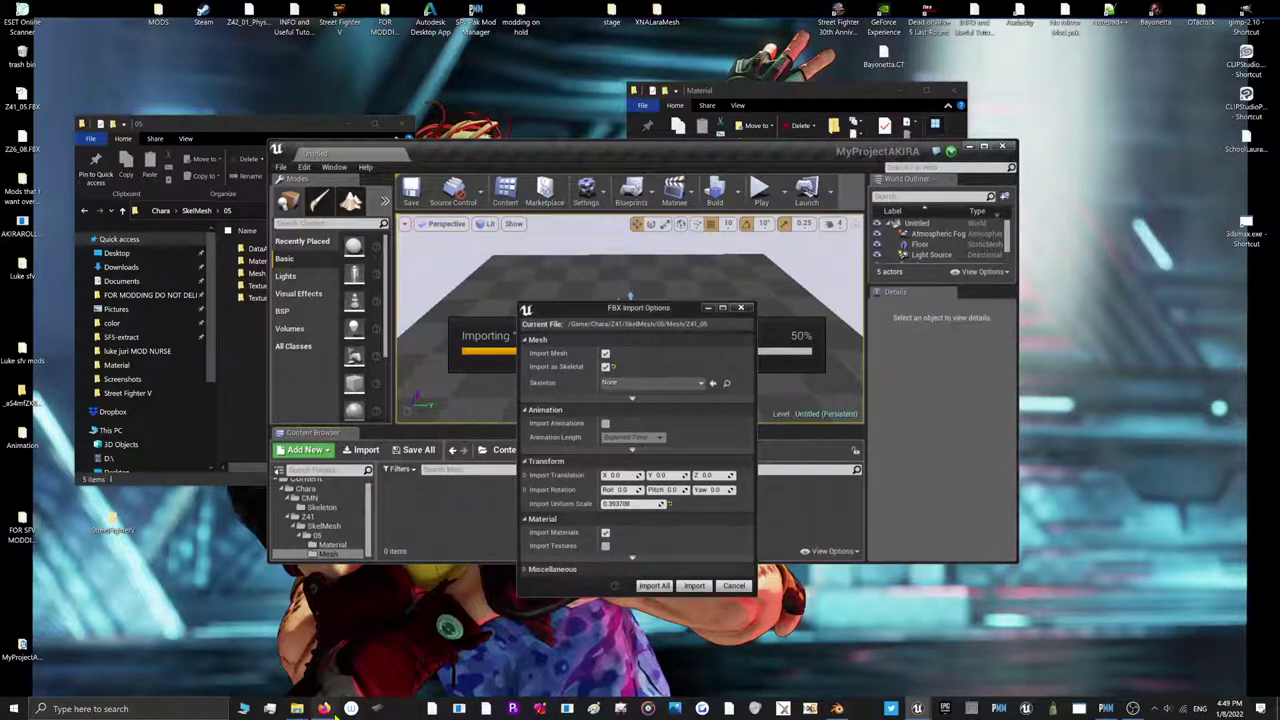
{"action": "left_click", "coordinate": [539, 28]}
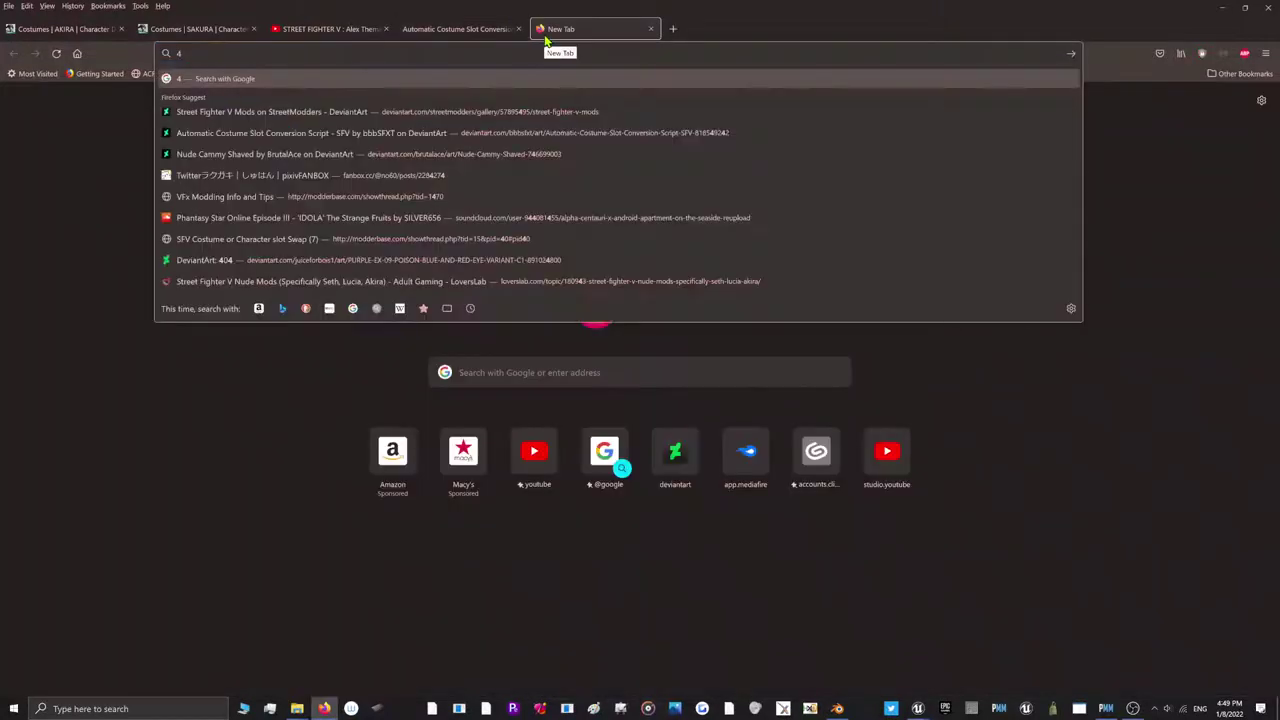
{"action": "type", "text": "remy"}
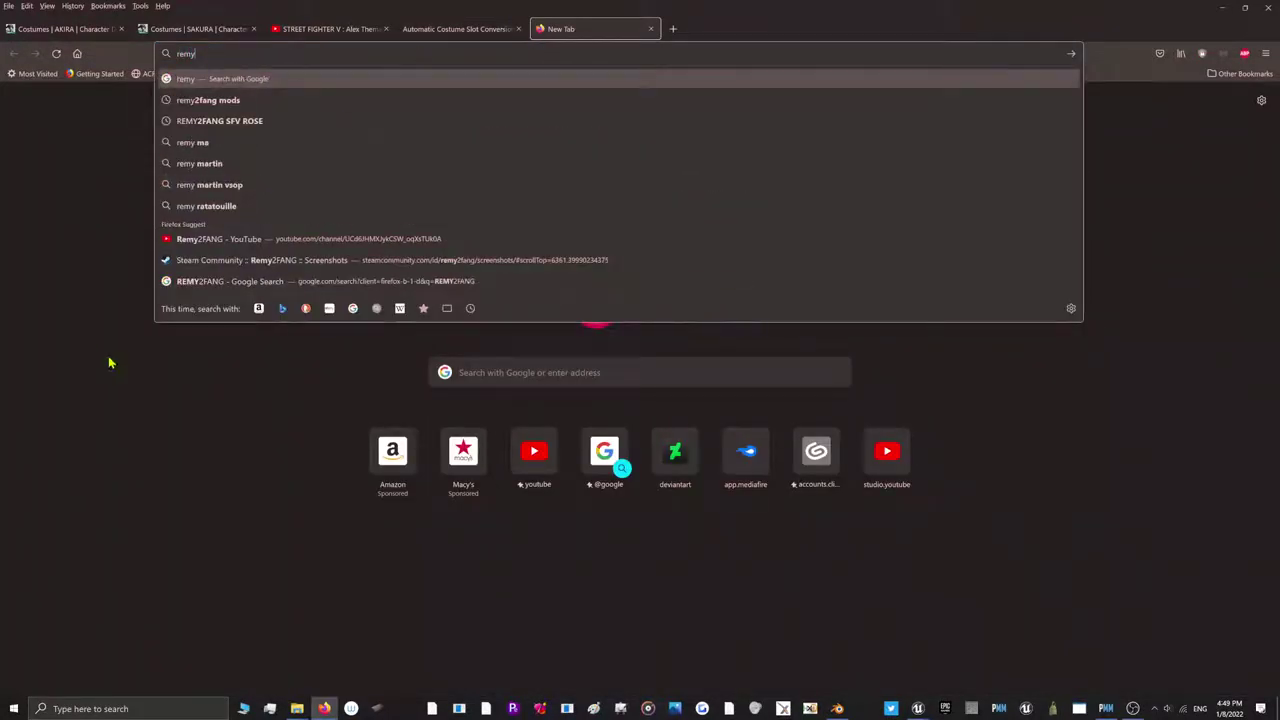
{"action": "left_click", "coordinate": [203, 243]}
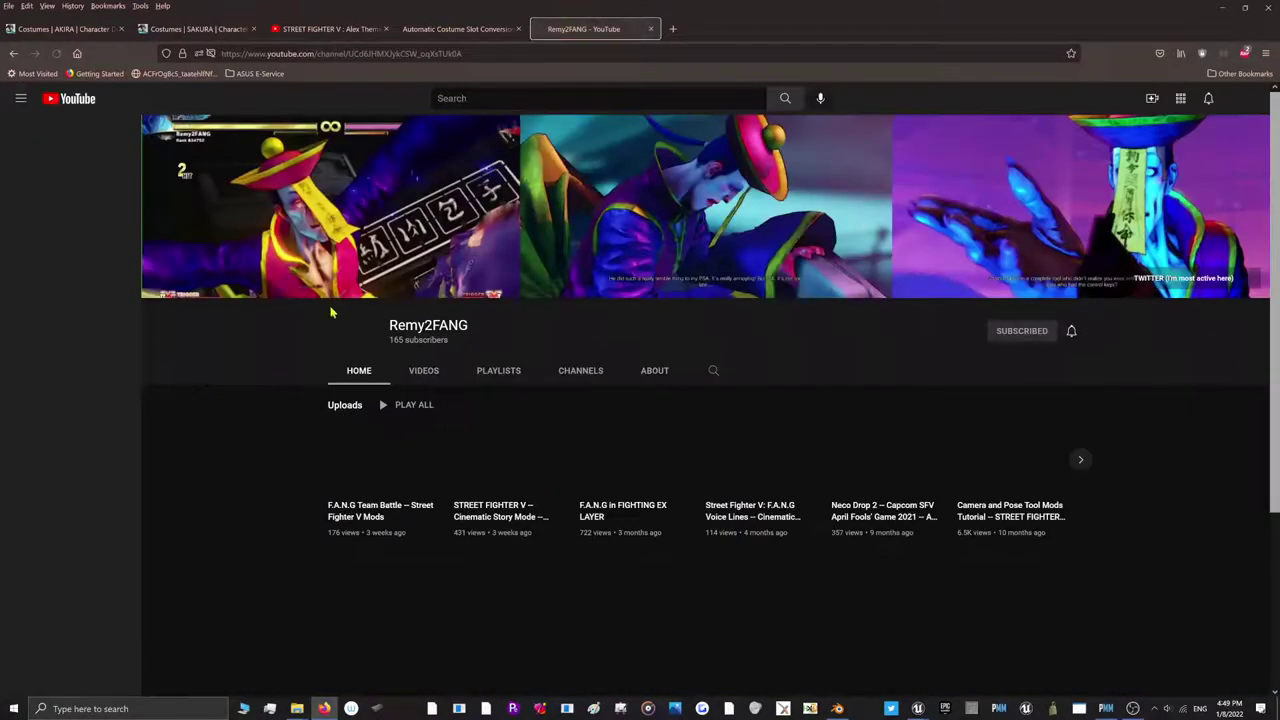
{"action": "left_click", "coordinate": [430, 375]}
{"action": "scroll", "coordinate": [440, 450], "scroll_direction": "down", "scroll_amount": 3}
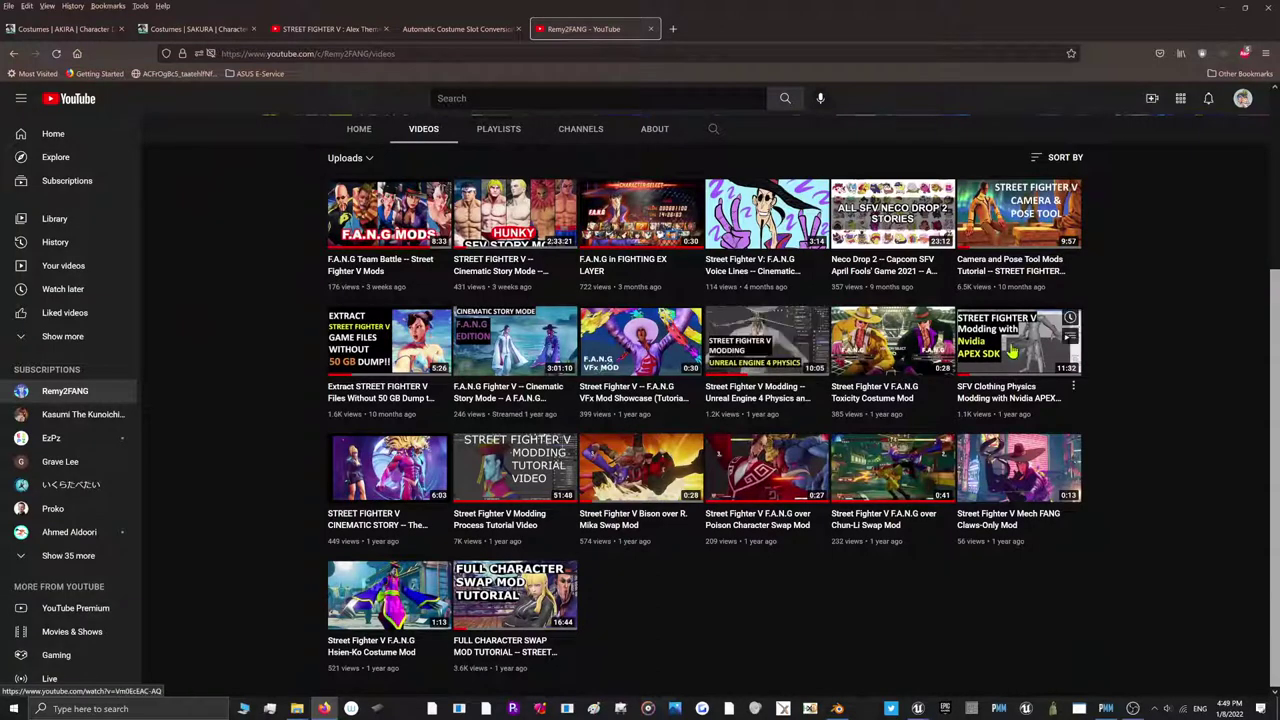
{"action": "left_click", "coordinate": [483, 470]}
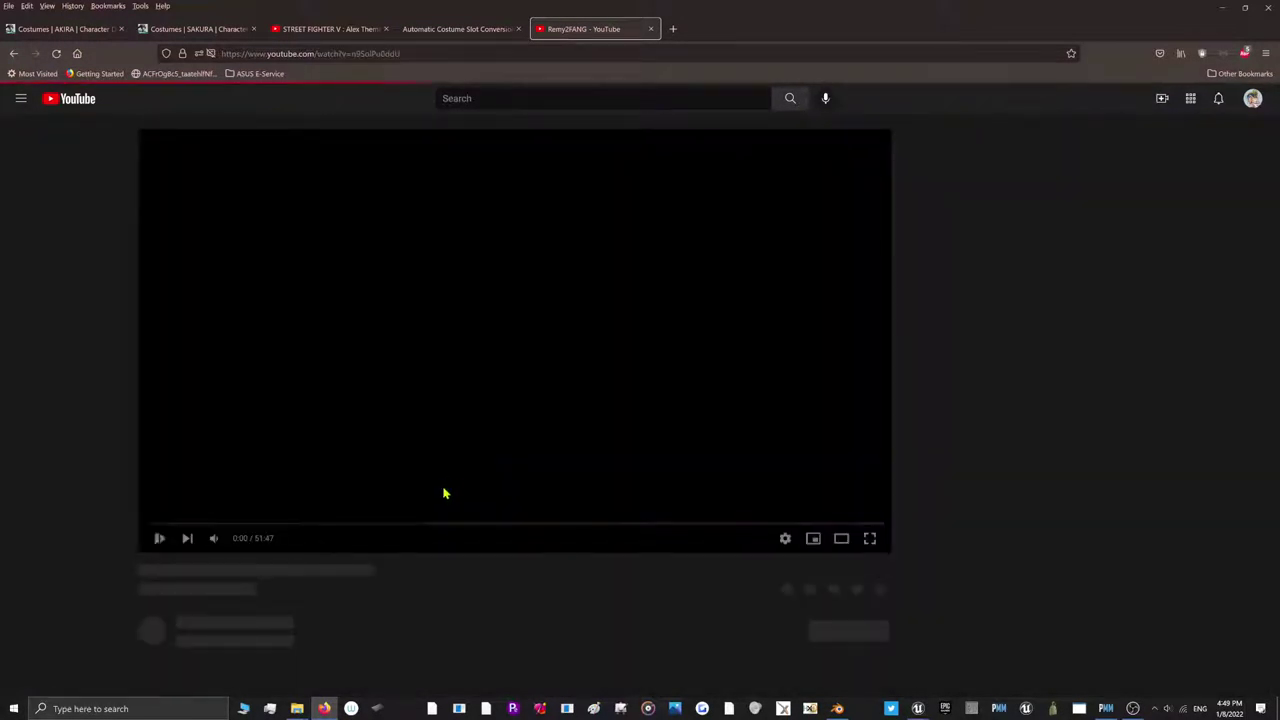
Read the tips for scaling models in the tutorial video's description
{"action": "scroll", "coordinate": [200, 578], "scroll_direction": "down", "scroll_amount": 1}
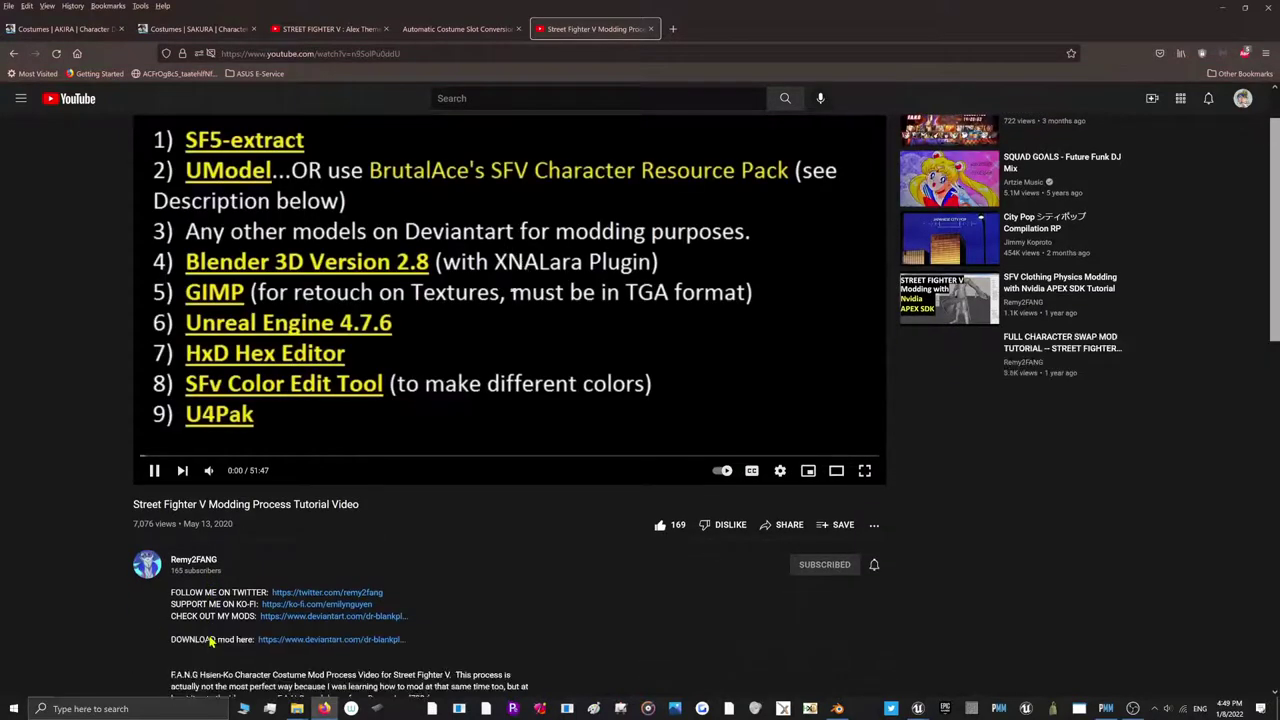
{"action": "scroll", "coordinate": [276, 545], "scroll_direction": "down", "scroll_amount": 5}
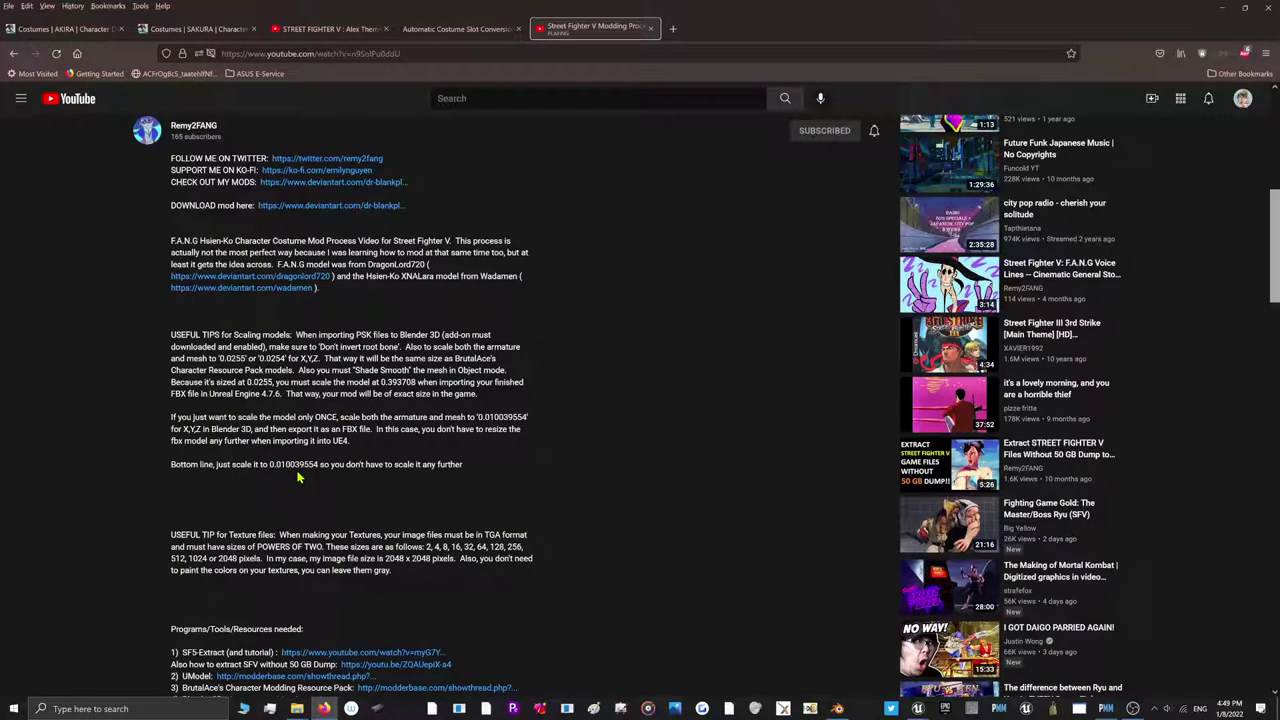
{"action": "scroll", "coordinate": [327, 520], "scroll_direction": "up", "scroll_amount": 5}
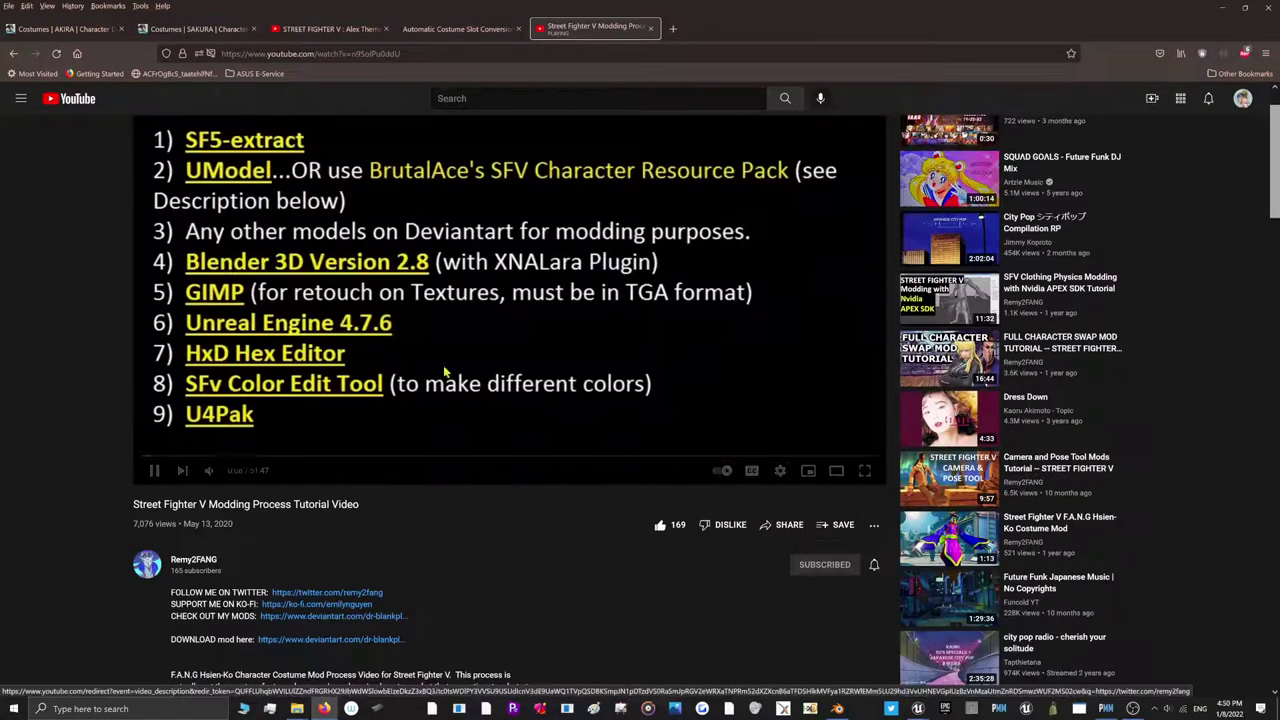
Seek to about 43:45 in the tutorial video and step back to the FBX Import Options section at 37:45 to check its settings
{"action": "scroll", "coordinate": [443, 371], "scroll_direction": "down", "scroll_amount": 1}
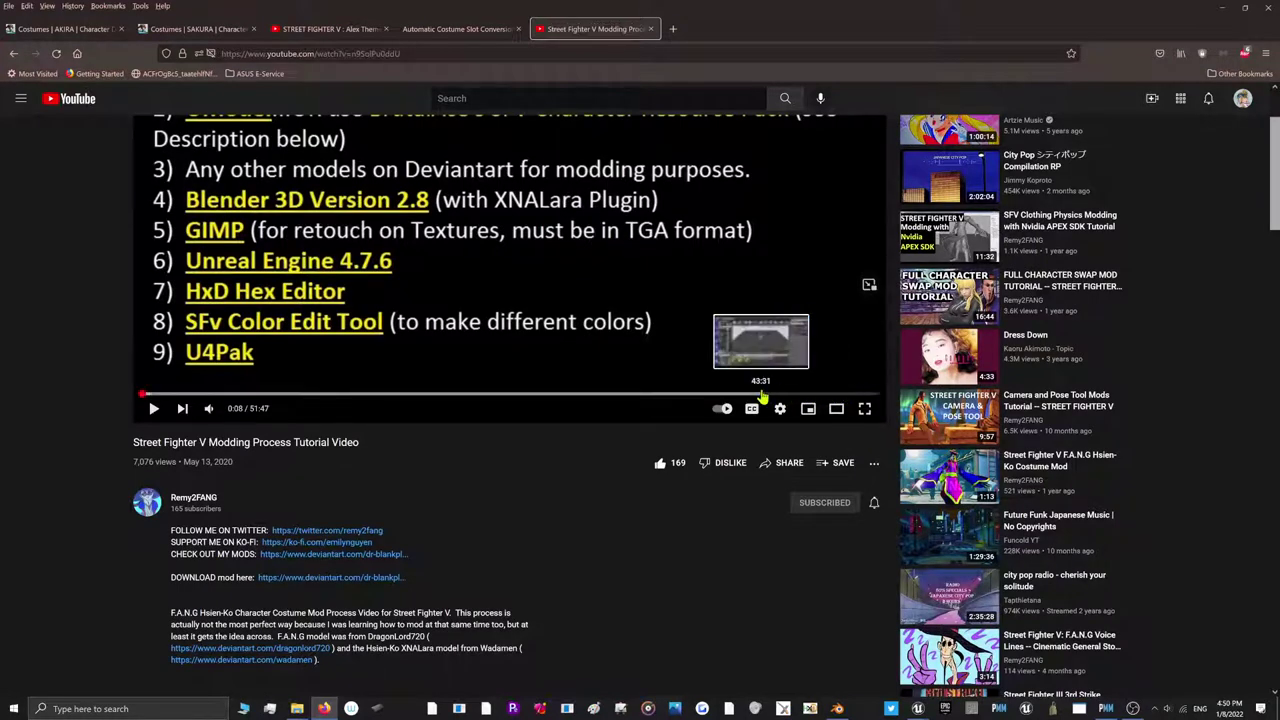
{"action": "left_click", "coordinate": [769, 395]}
{"action": "left_click", "coordinate": [765, 396]}
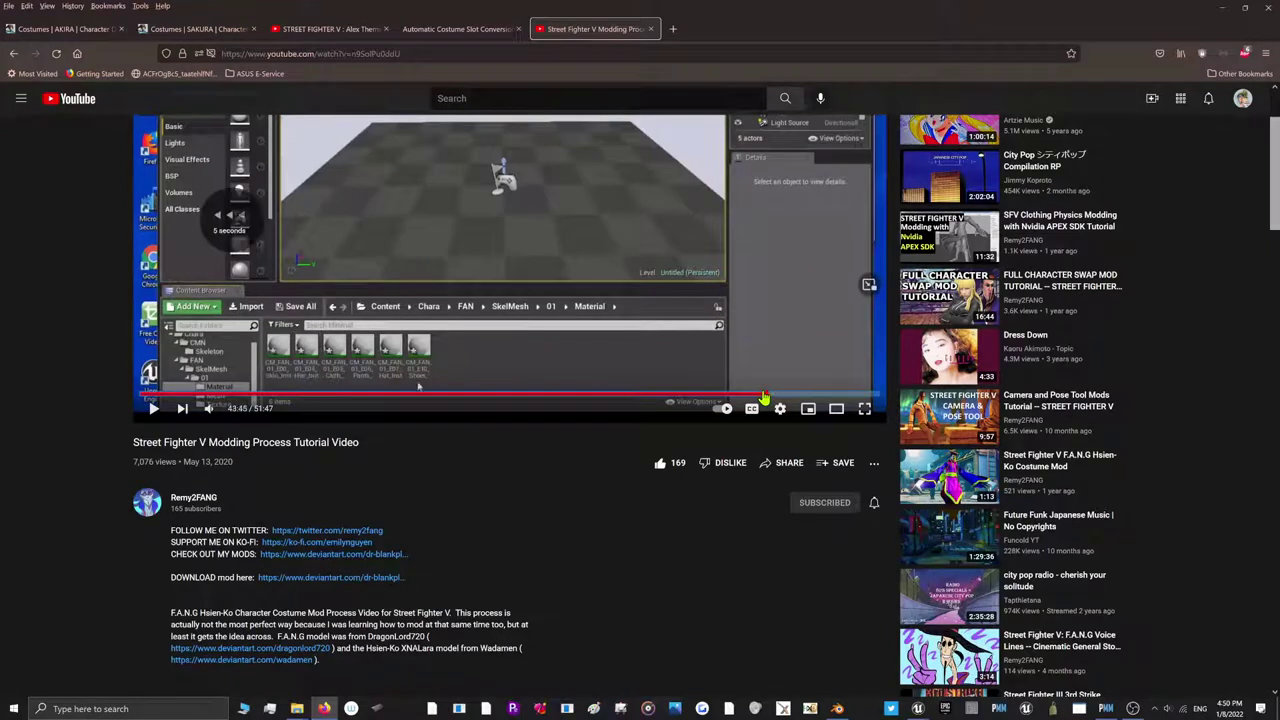
{"action": "key", "text": "Left"}
{"action": "key", "text": "Left"}
{"action": "key", "text": "Left"}
{"action": "key", "text": "Left"}
{"action": "key", "text": "Left"}
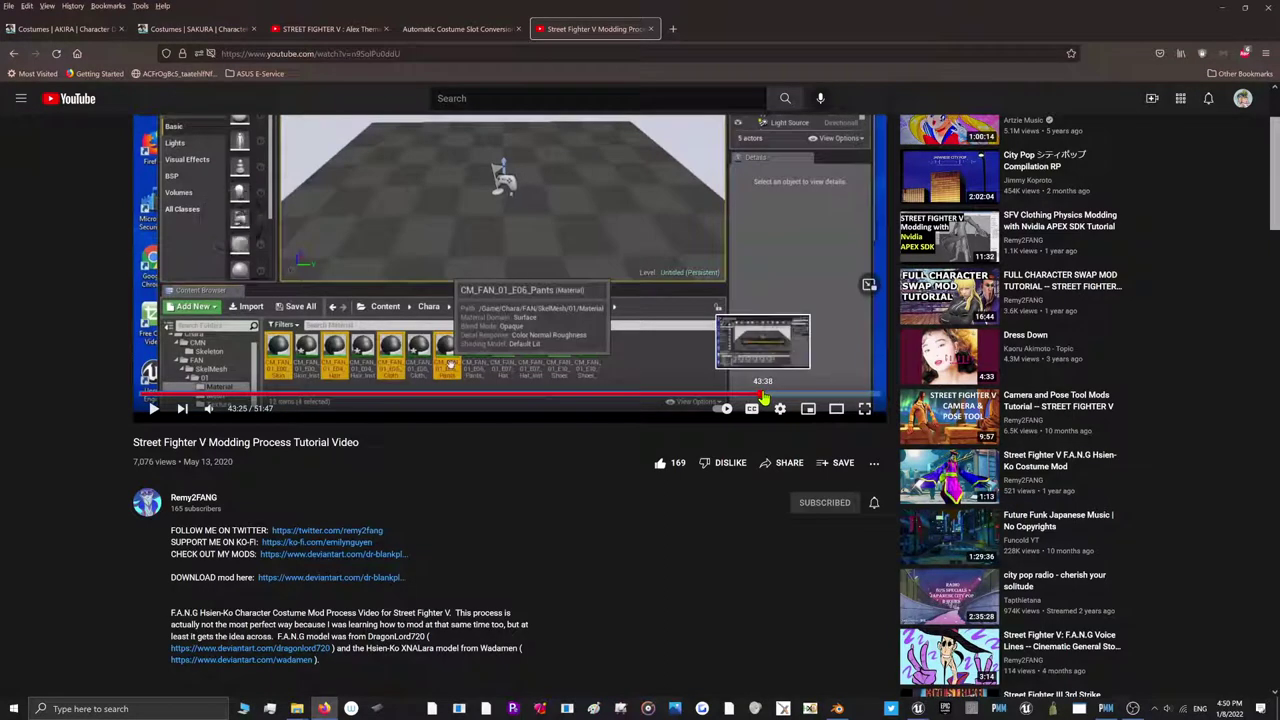
{"action": "key", "text": "Left"}
{"action": "key", "text": "Left"}
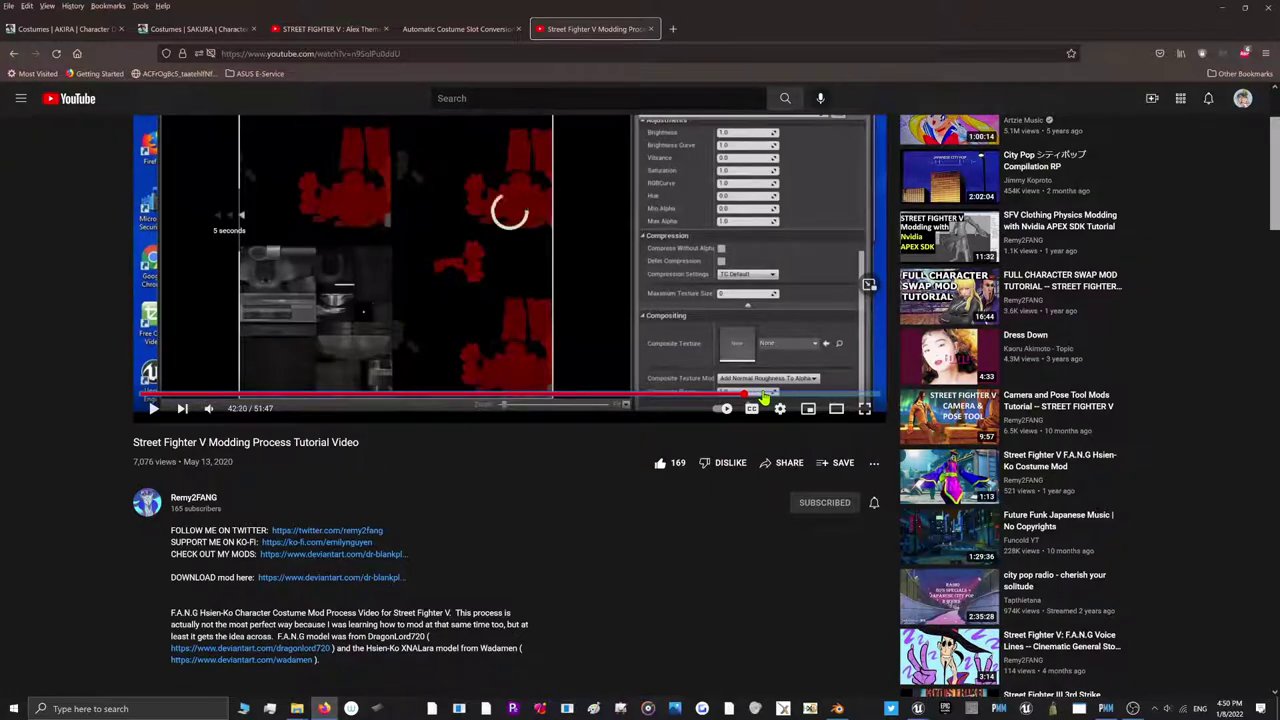
{"action": "key", "text": "Left"}
{"action": "key", "text": "Left"}
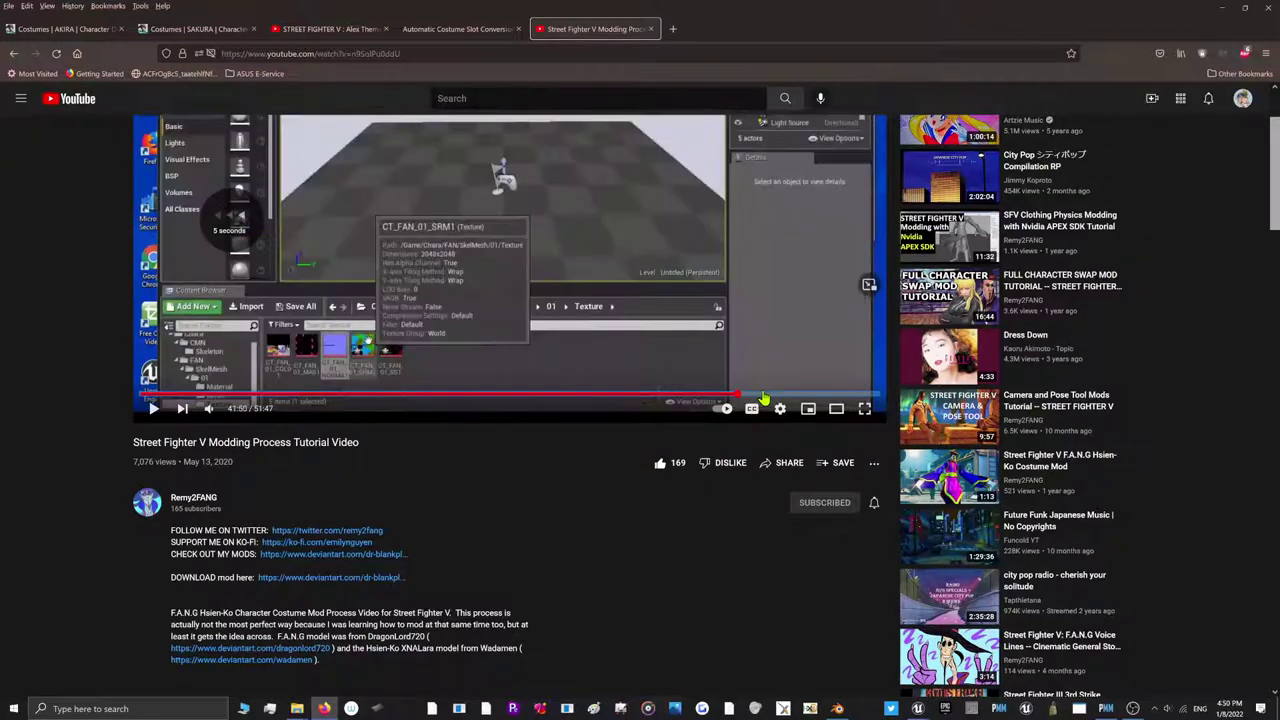
{"action": "key", "text": "Left"}
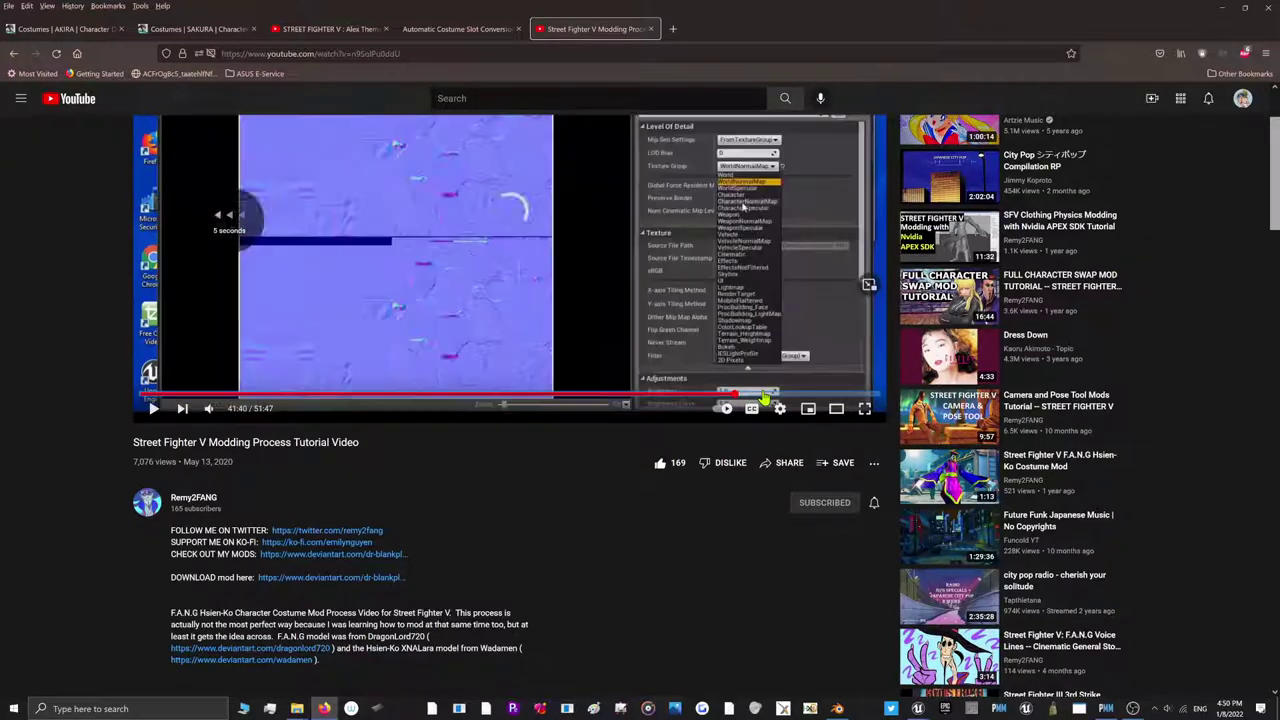
{"action": "key", "text": "Left"}
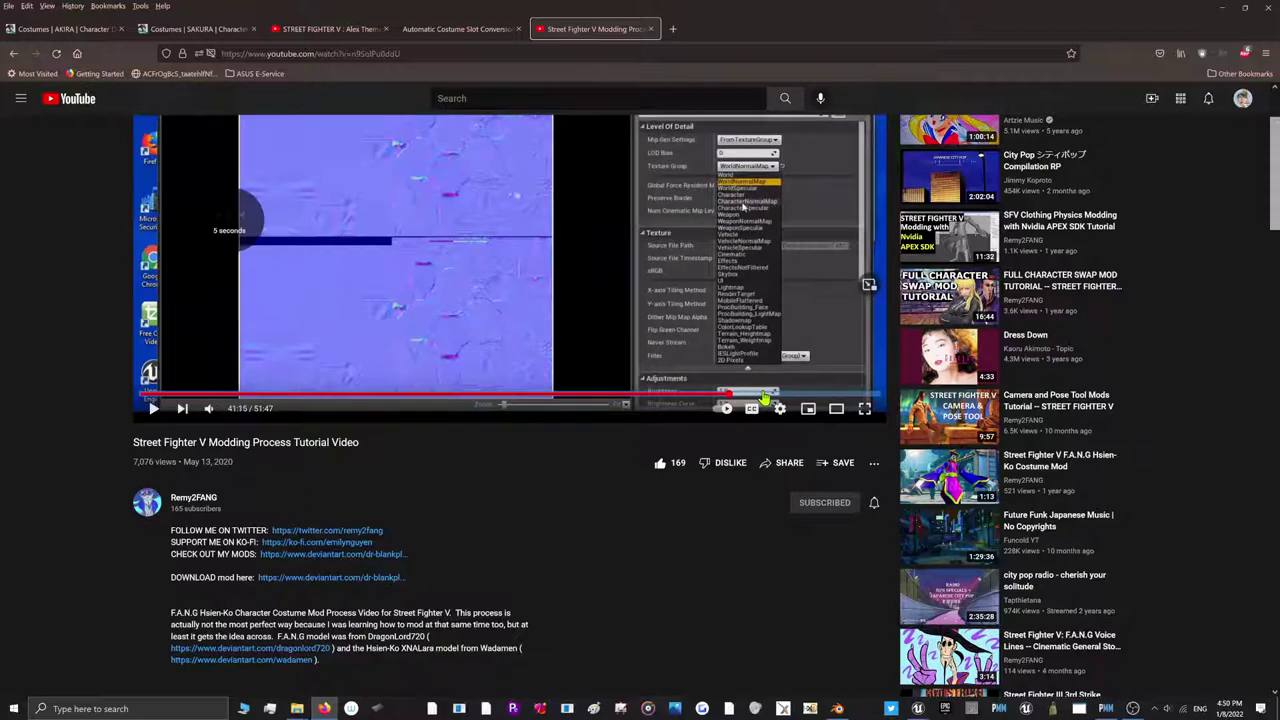
{"action": "key", "text": "Left"}
{"action": "key", "text": "Left"}
{"action": "key", "text": "Left"}
{"action": "key", "text": "Left"}
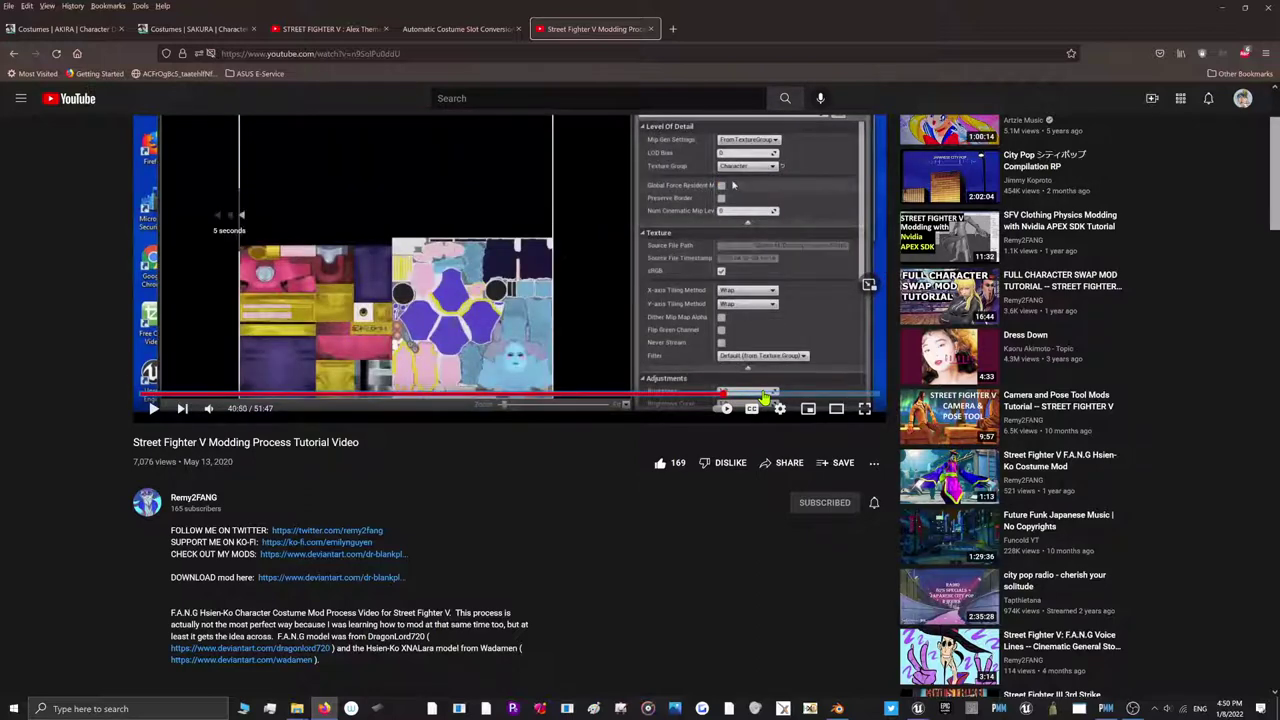
{"action": "key", "text": "Left"}
{"action": "key", "text": "Left"}
{"action": "key", "text": "Left"}
{"action": "key", "text": "Left"}
{"action": "key", "text": "Left"}
{"action": "key", "text": "Left"}
{"action": "key", "text": "Left"}
{"action": "key", "text": "Left"}
{"action": "key", "text": "Left"}
{"action": "key", "text": "Left"}
{"action": "key", "text": "Left"}
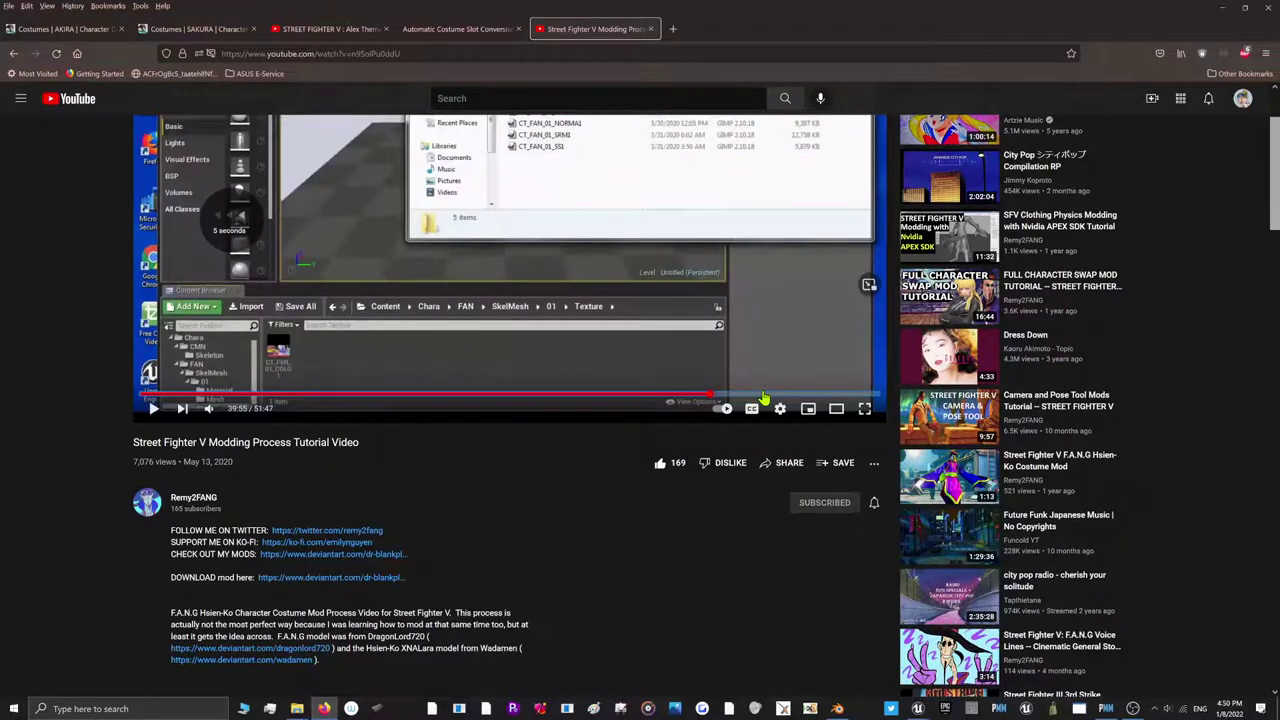
{"action": "key", "text": "Left"}
{"action": "key", "text": "Left"}
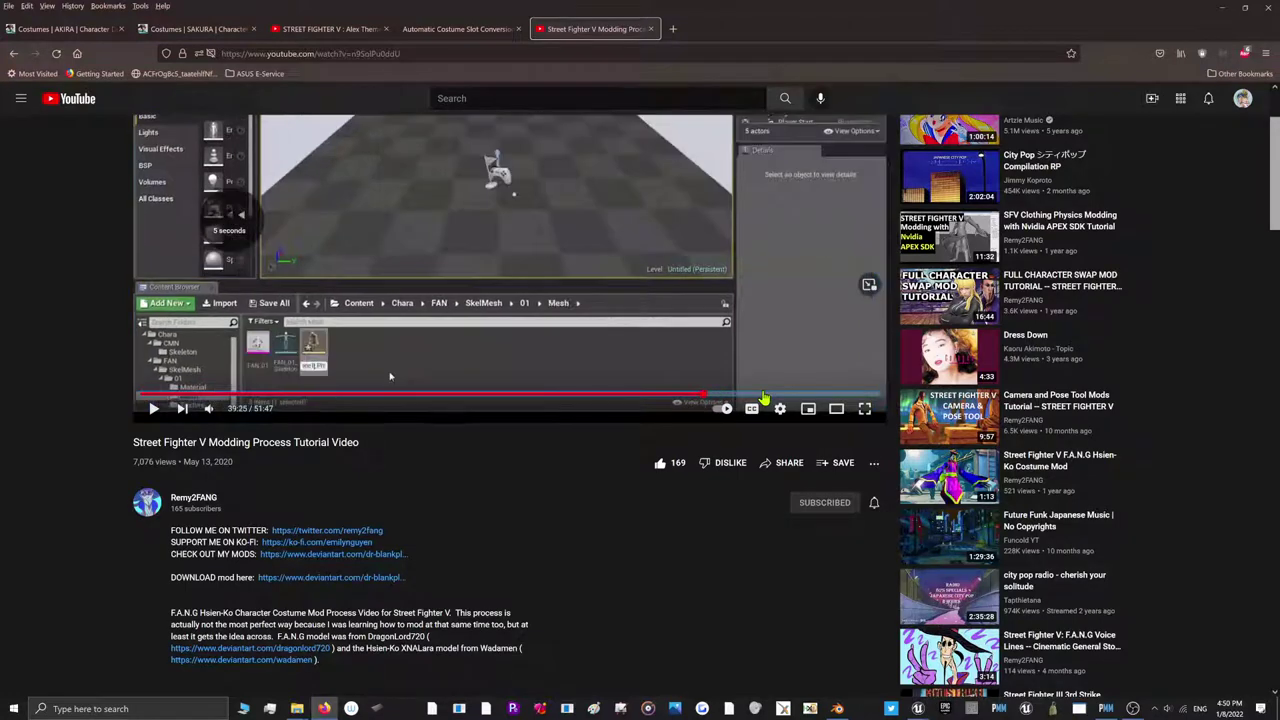
{"action": "key", "text": "Left"}
{"action": "key", "text": "Left"}
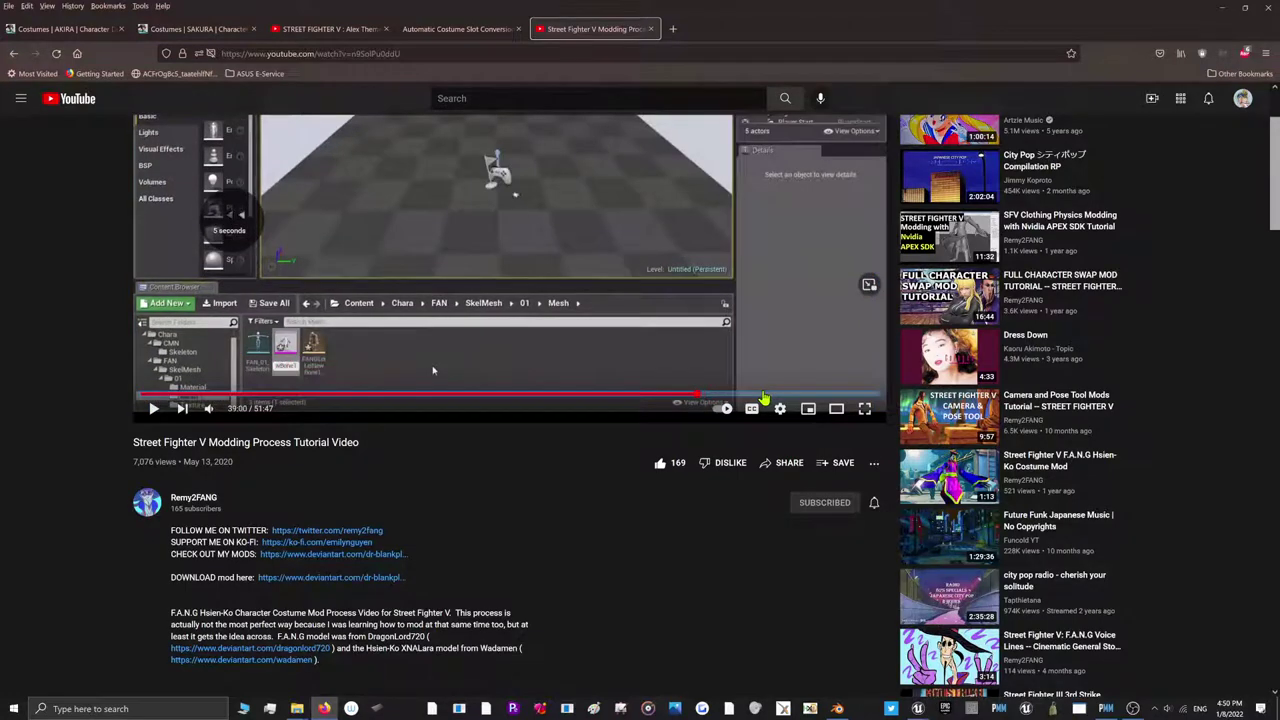
{"action": "scroll", "coordinate": [763, 398], "scroll_direction": "up", "scroll_amount": 2}
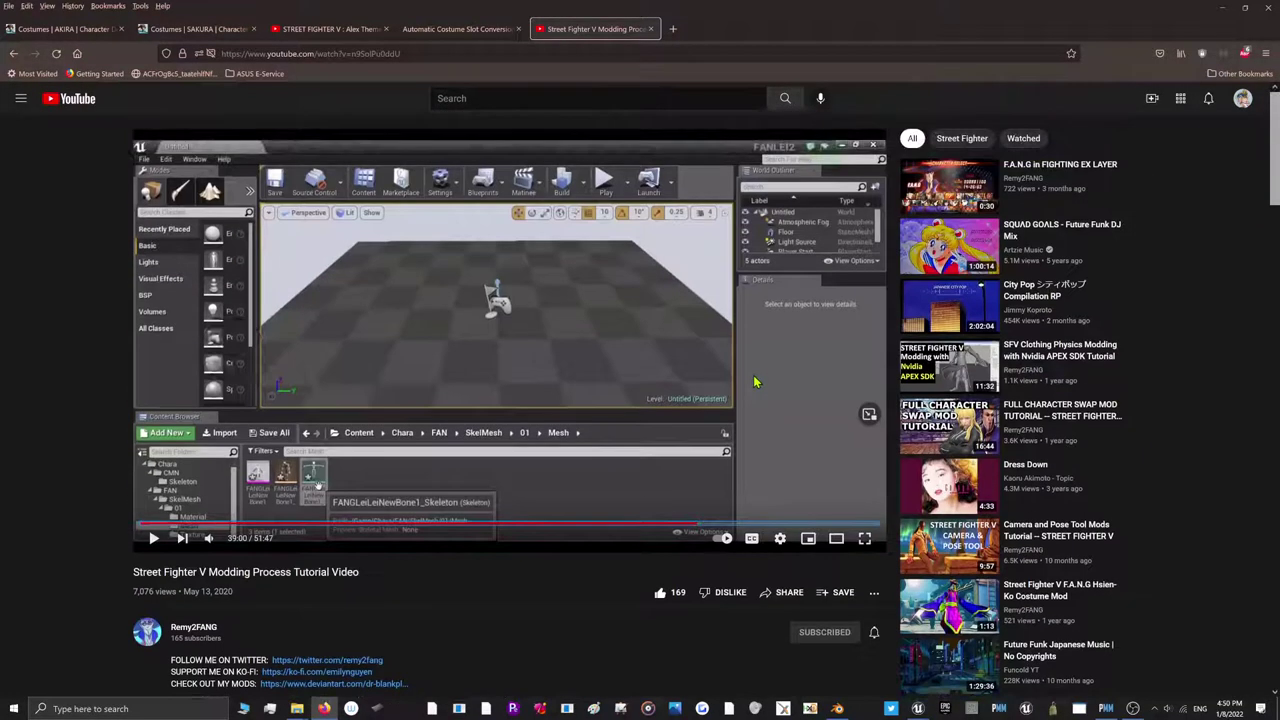
{"action": "key", "text": "Left"}
{"action": "key", "text": "Left"}
{"action": "key", "text": "Left"}
{"action": "key", "text": "Left"}
{"action": "key", "text": "Left"}
{"action": "key", "text": "Left"}
{"action": "key", "text": "Left"}
{"action": "key", "text": "Left"}
{"action": "key", "text": "Left"}
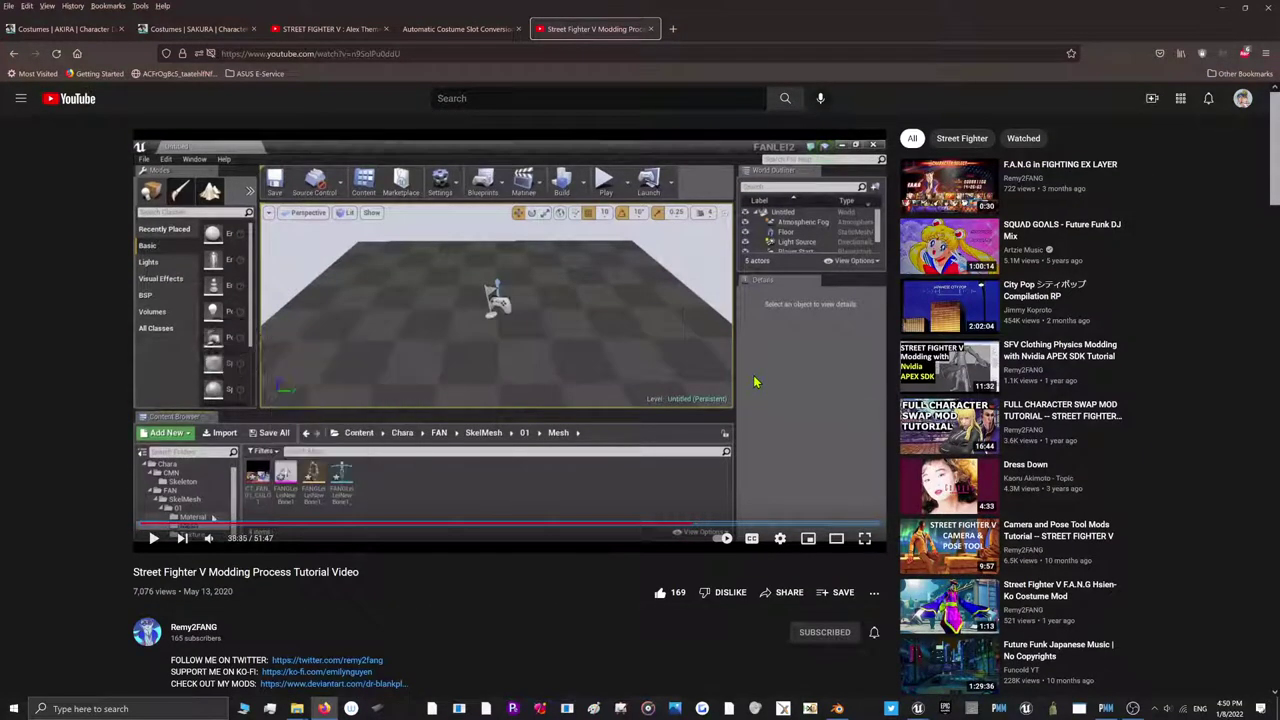
{"action": "key", "text": "Left"}
{"action": "key", "text": "Left"}
{"action": "key", "text": "Left"}
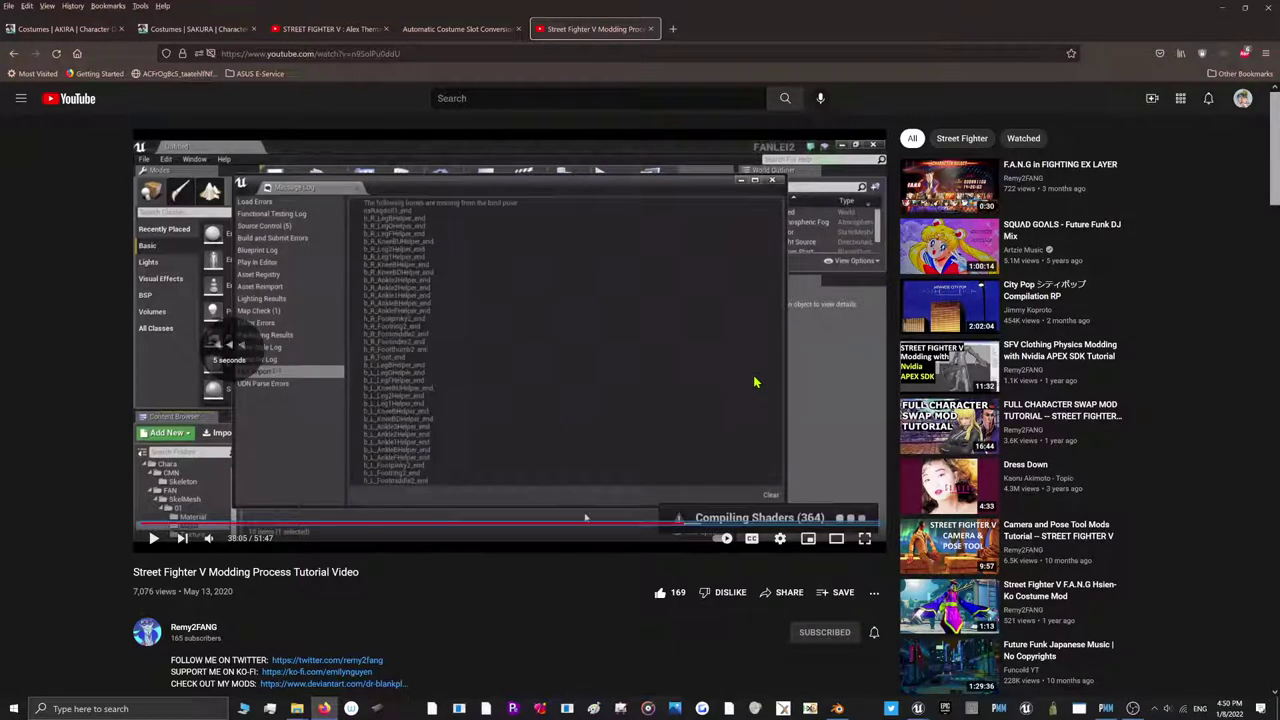
{"action": "key", "text": "Left"}
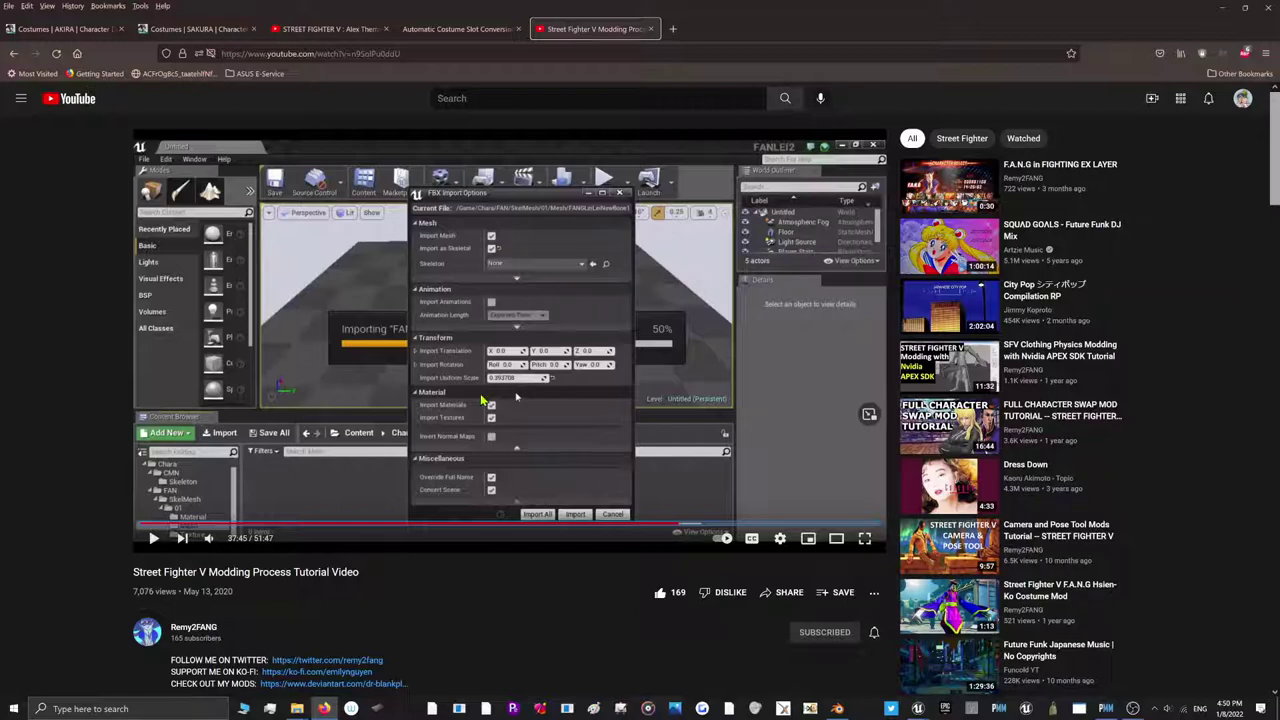
Return to Unreal Engine and run the import of the Z41_05 mesh with the chosen FBX options
{"action": "left_click", "coordinate": [1220, 9]}
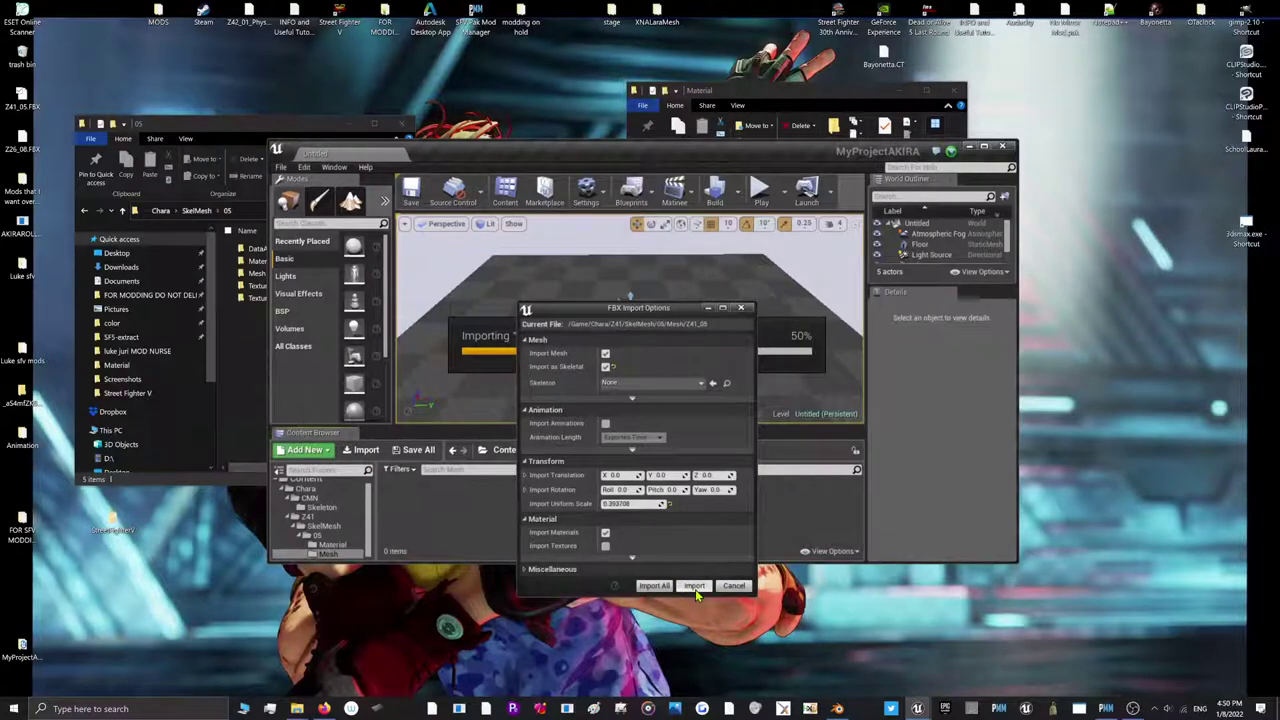
{"action": "left_click", "coordinate": [694, 587]}
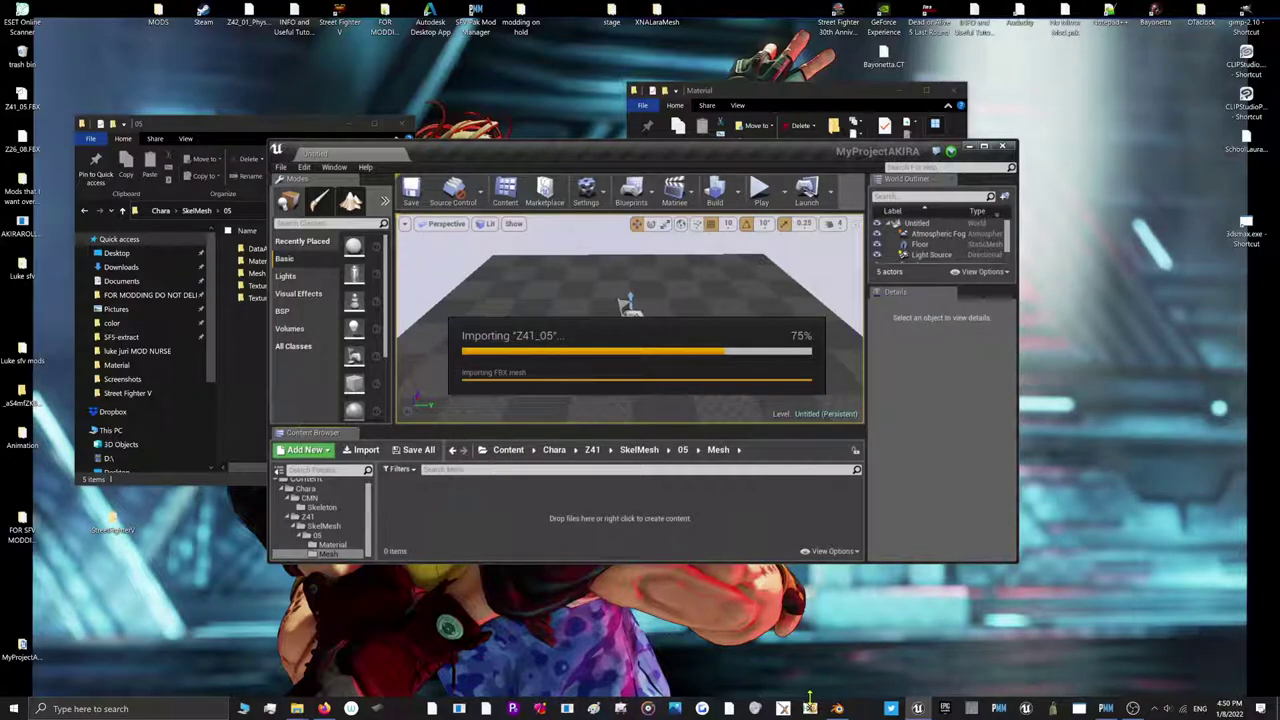
Switch to Blender, select the Z41_05 character mesh and examine its list of material names
{"action": "left_click", "coordinate": [837, 708]}
{"action": "scroll", "coordinate": [465, 366], "scroll_direction": "down", "scroll_amount": 1}
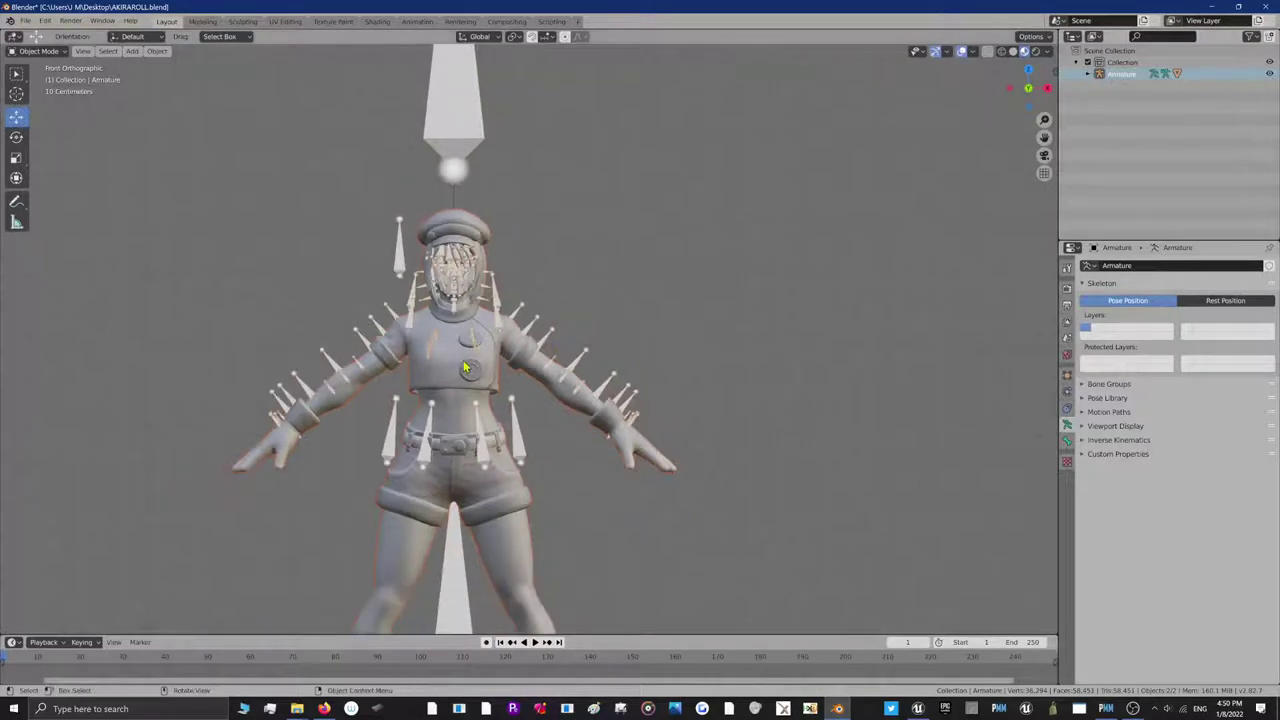
{"action": "left_click", "coordinate": [459, 382]}
{"action": "left_click", "coordinate": [1067, 474]}
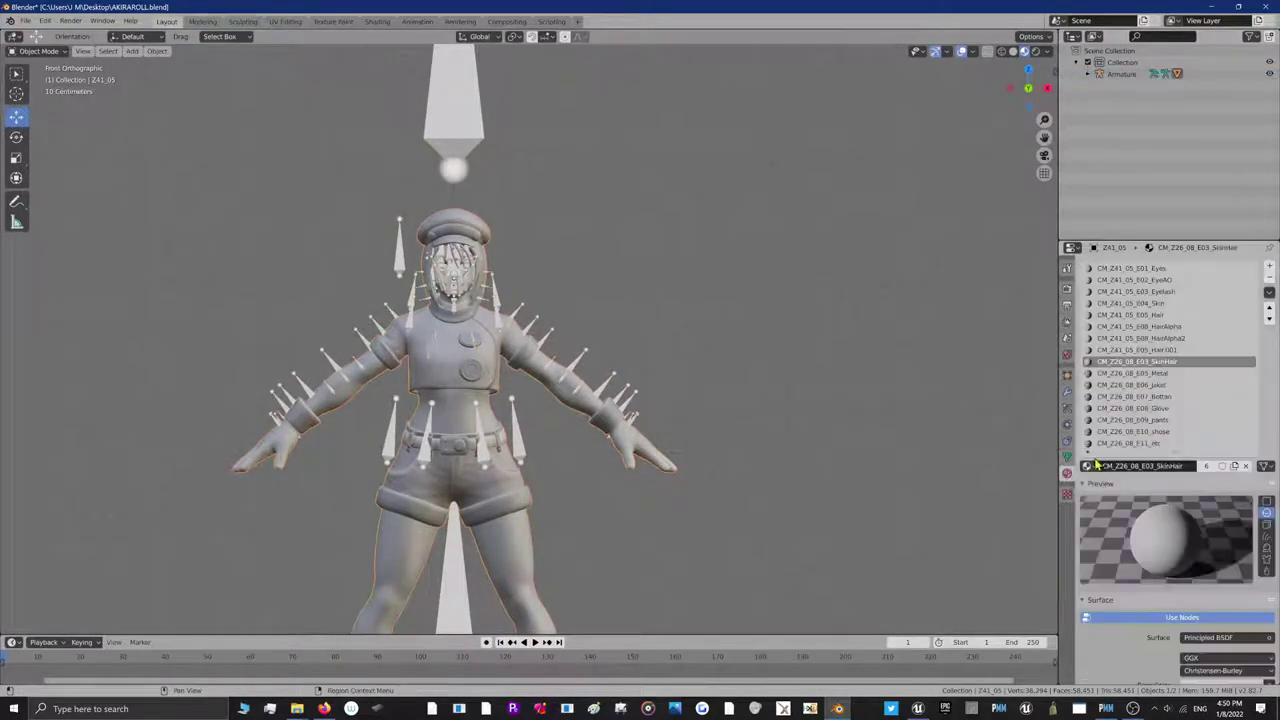
{"action": "left_click", "coordinate": [1217, 6]}
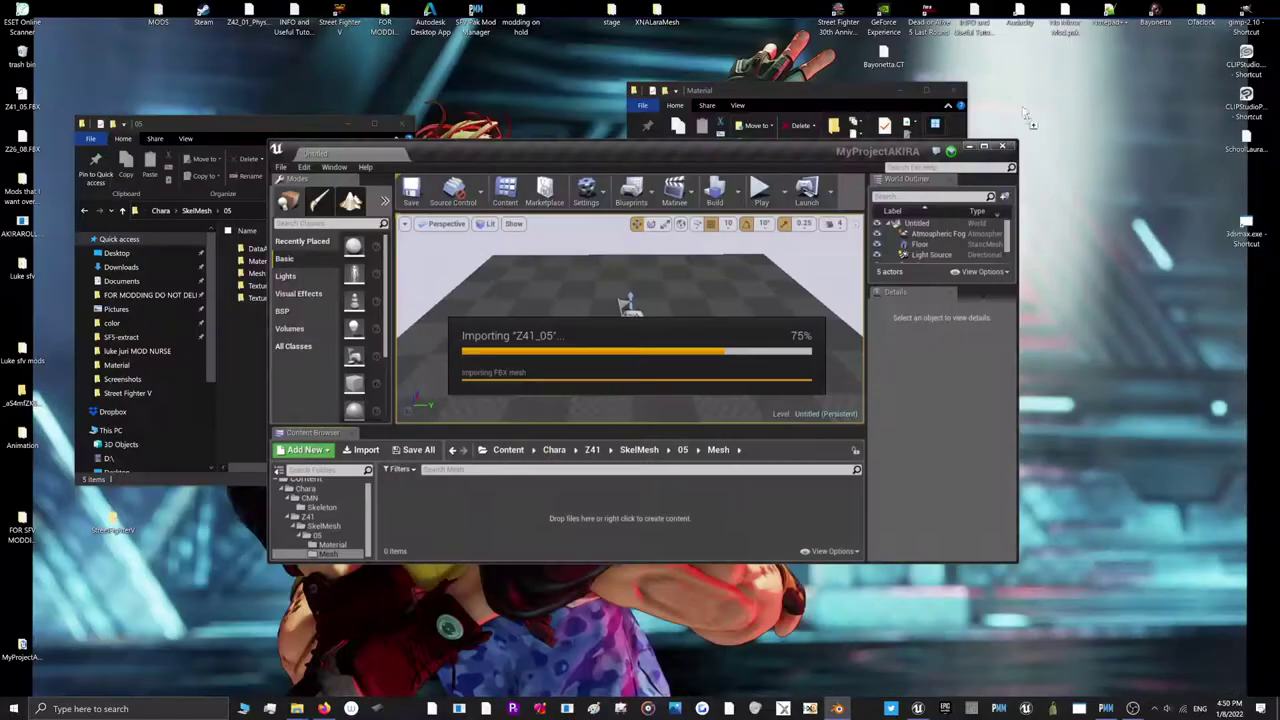
{"action": "left_click", "coordinate": [840, 708]}
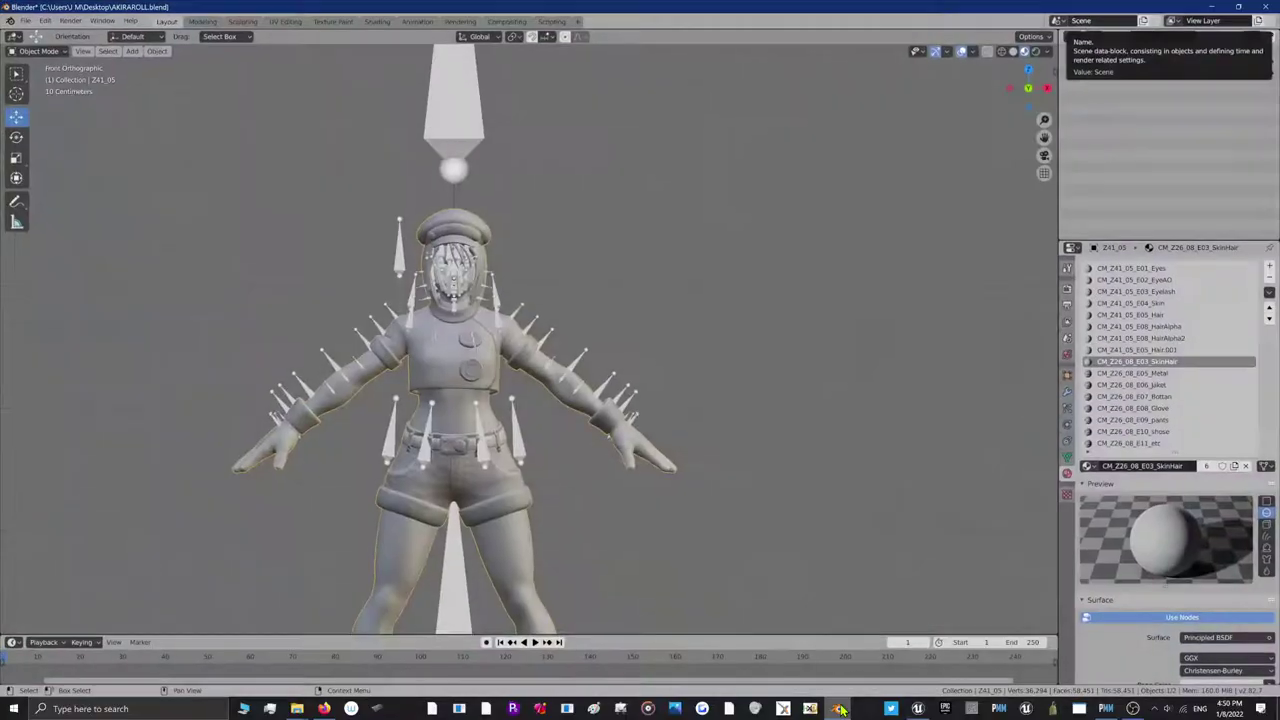
{"action": "scroll", "coordinate": [1118, 407], "scroll_direction": "up", "scroll_amount": 1}
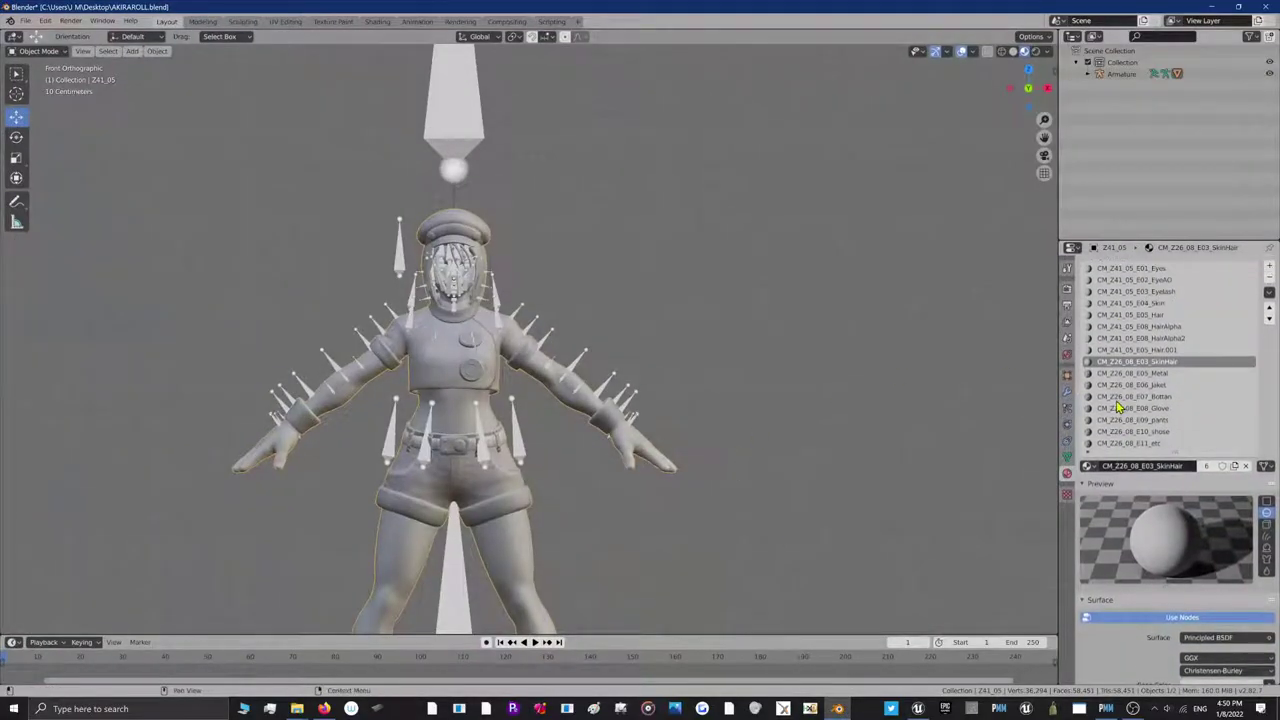
Go through the Z41_05 mesh's material slots one by one, from CM_Z41_05_E01_Eyes to CM_Z26_08_E11_etc
{"action": "left_click", "coordinate": [1121, 272]}
{"action": "left_click", "coordinate": [1124, 282]}
{"action": "left_click", "coordinate": [1128, 293]}
{"action": "left_click", "coordinate": [1133, 305]}
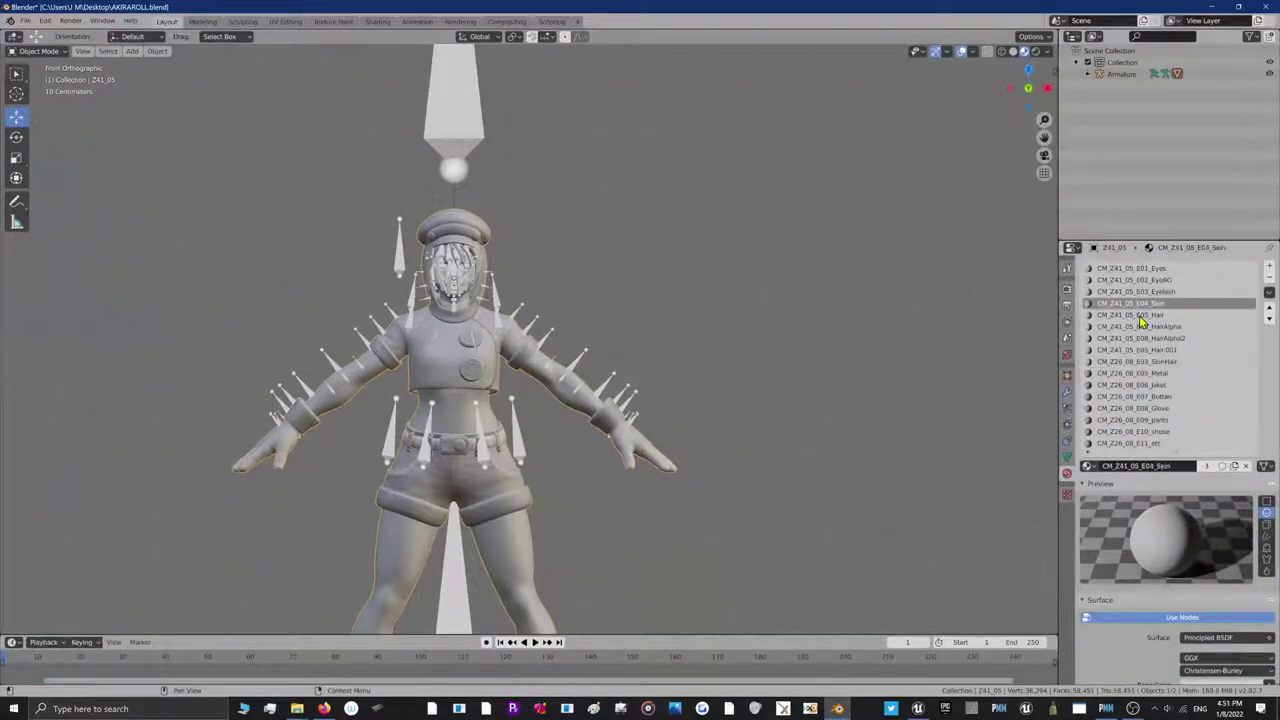
{"action": "left_click", "coordinate": [1142, 315]}
{"action": "left_click", "coordinate": [1147, 327]}
{"action": "left_click", "coordinate": [1150, 339]}
{"action": "left_click", "coordinate": [1153, 350]}
{"action": "left_click", "coordinate": [1156, 362]}
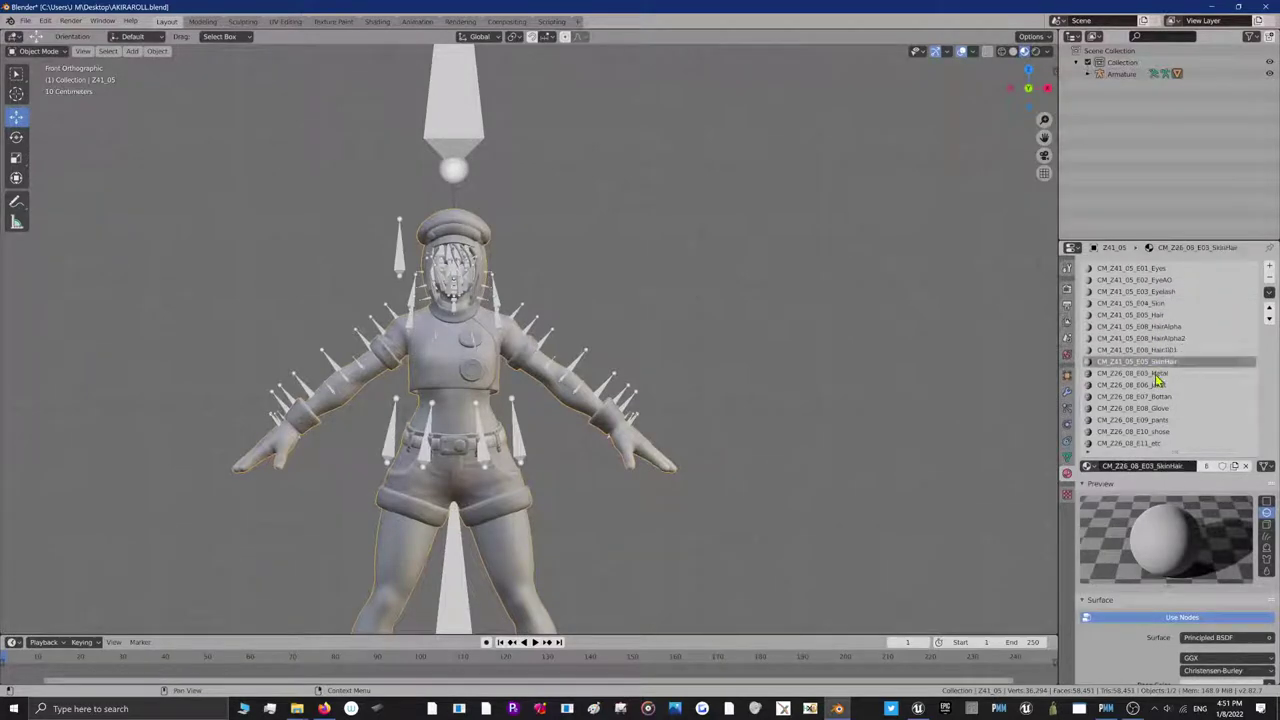
{"action": "left_click", "coordinate": [1157, 374]}
{"action": "left_click", "coordinate": [1158, 385]}
{"action": "left_click", "coordinate": [1159, 396]}
{"action": "left_click", "coordinate": [1160, 408]}
{"action": "left_click", "coordinate": [1160, 420]}
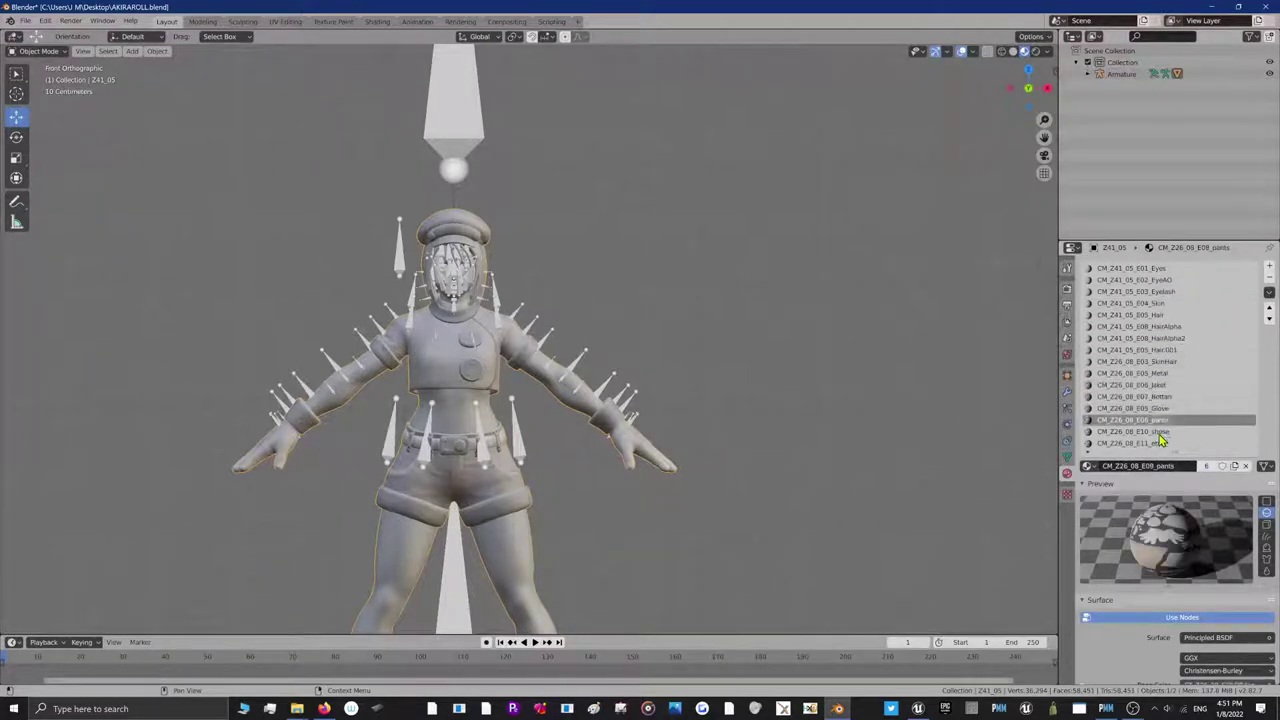
{"action": "left_click", "coordinate": [1158, 432]}
{"action": "left_click", "coordinate": [1160, 444]}
{"action": "scroll", "coordinate": [529, 339], "scroll_direction": "up", "scroll_amount": 1}
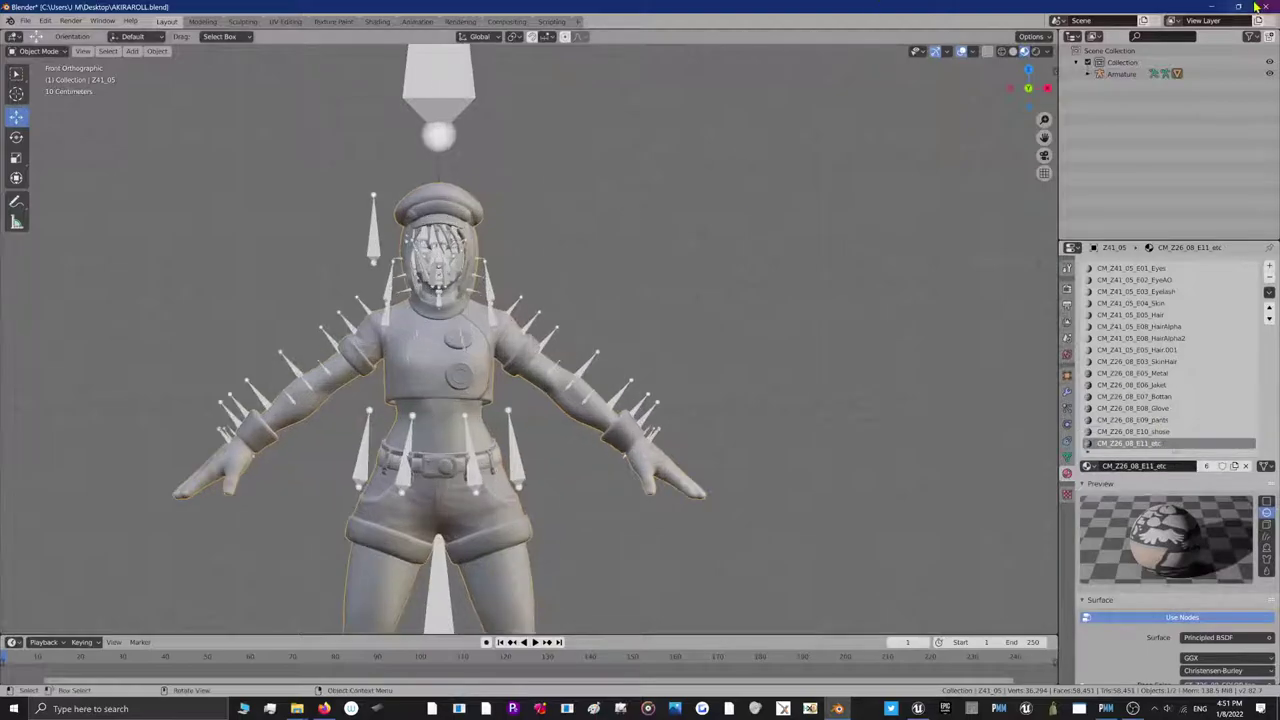
Switch to Unreal Engine, check the imported CT_Z26_08_COLOR texture and preview the imported Z41_05 skeletal mesh
{"action": "left_click", "coordinate": [1210, 7]}
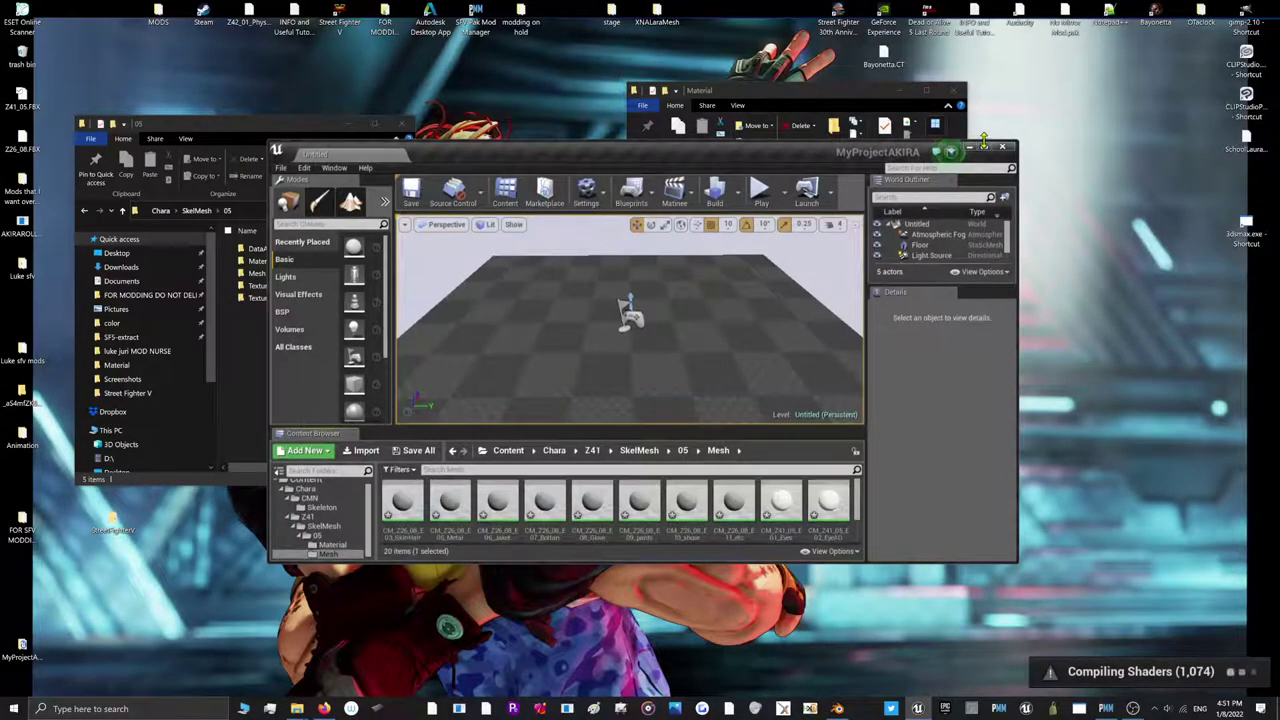
{"action": "left_click", "coordinate": [985, 146]}
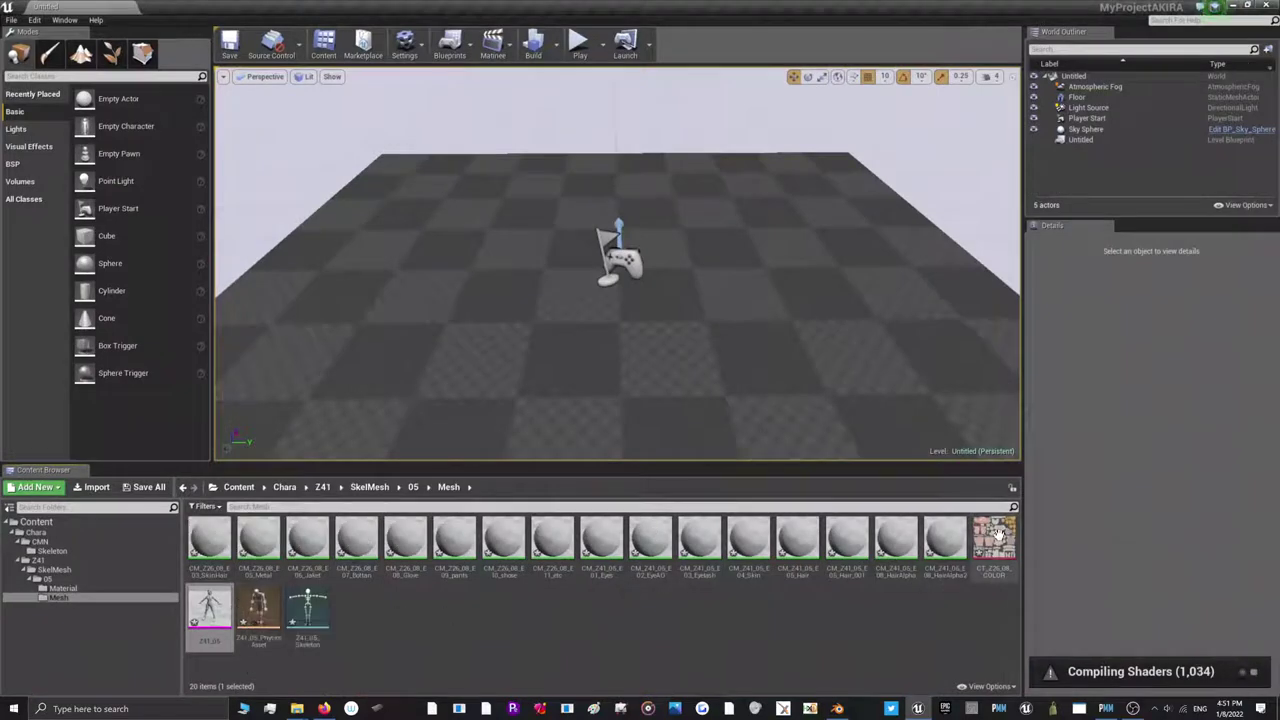
{"action": "left_click", "coordinate": [997, 535]}
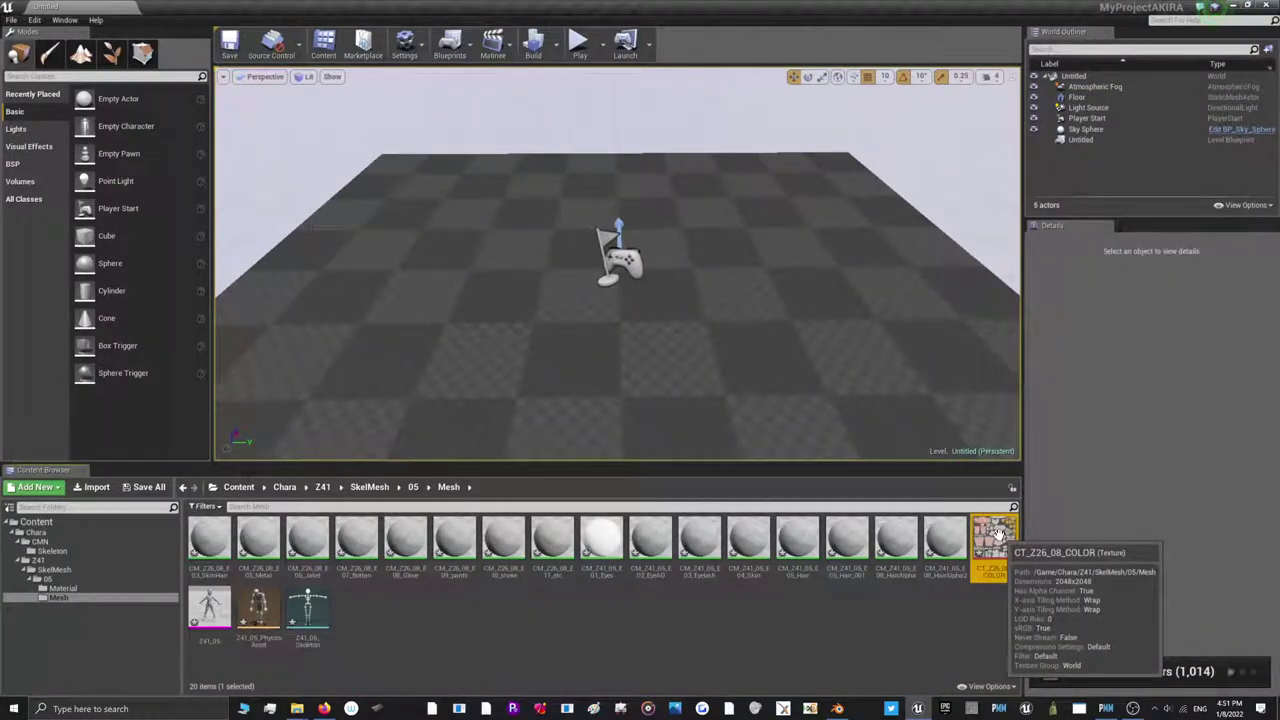
{"action": "double_click", "coordinate": [209, 610]}
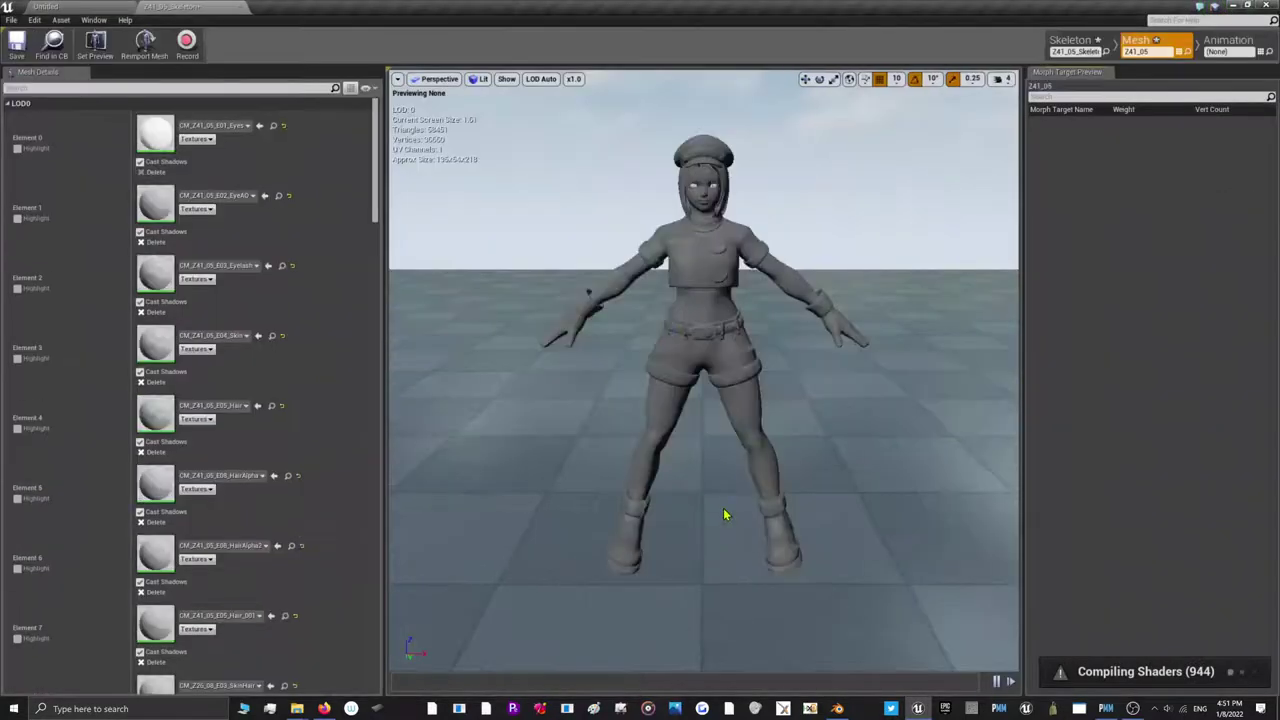
{"action": "scroll", "coordinate": [723, 517], "scroll_direction": "up", "scroll_amount": 5}
{"action": "scroll", "coordinate": [723, 508], "scroll_direction": "down", "scroll_amount": 3}
{"action": "scroll", "coordinate": [720, 508], "scroll_direction": "down", "scroll_amount": 4}
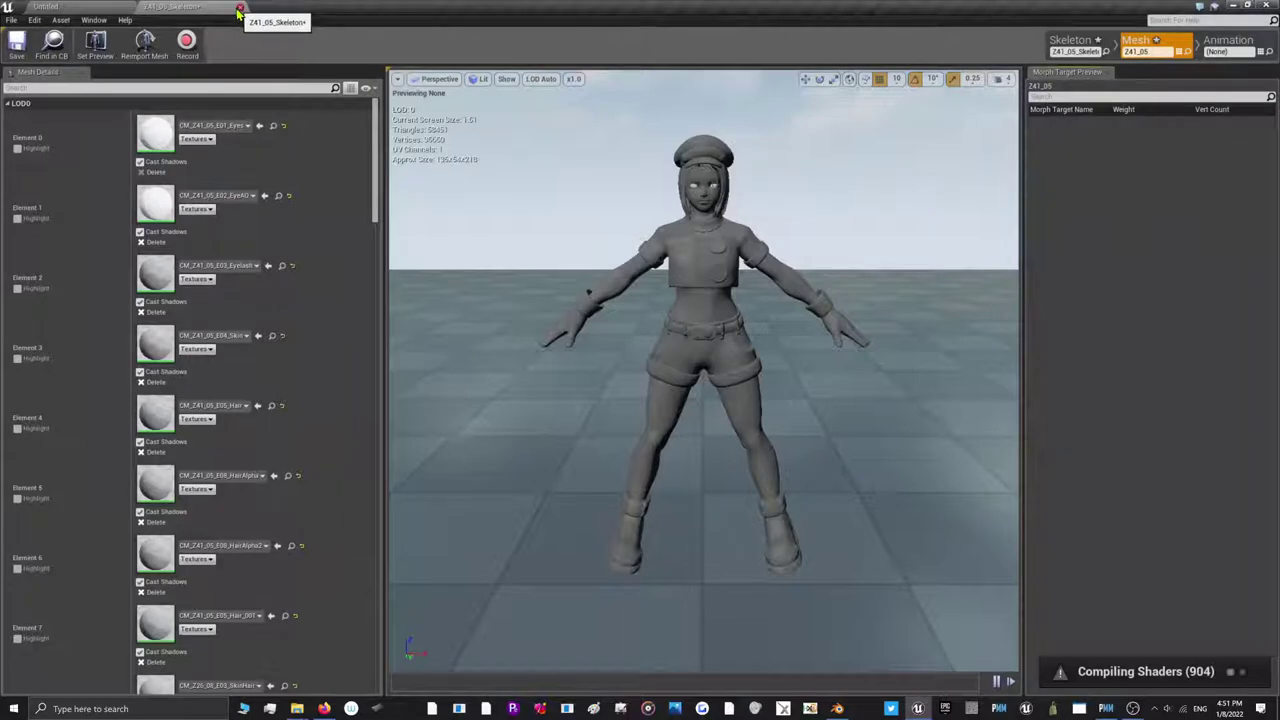
{"action": "left_click", "coordinate": [238, 8]}
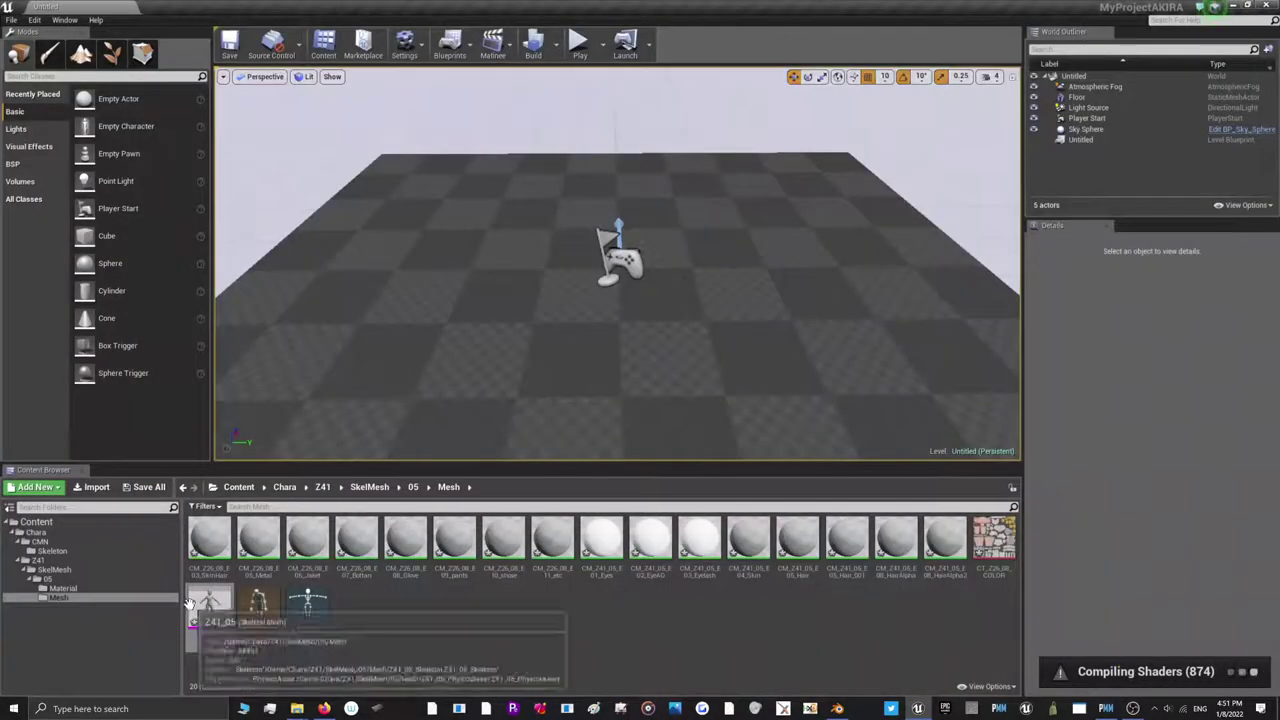
Rename the imported skeleton asset as CMN_Skeleton and move it into the Chara/CMN/Skeleton folder
{"action": "left_click", "coordinate": [307, 610]}
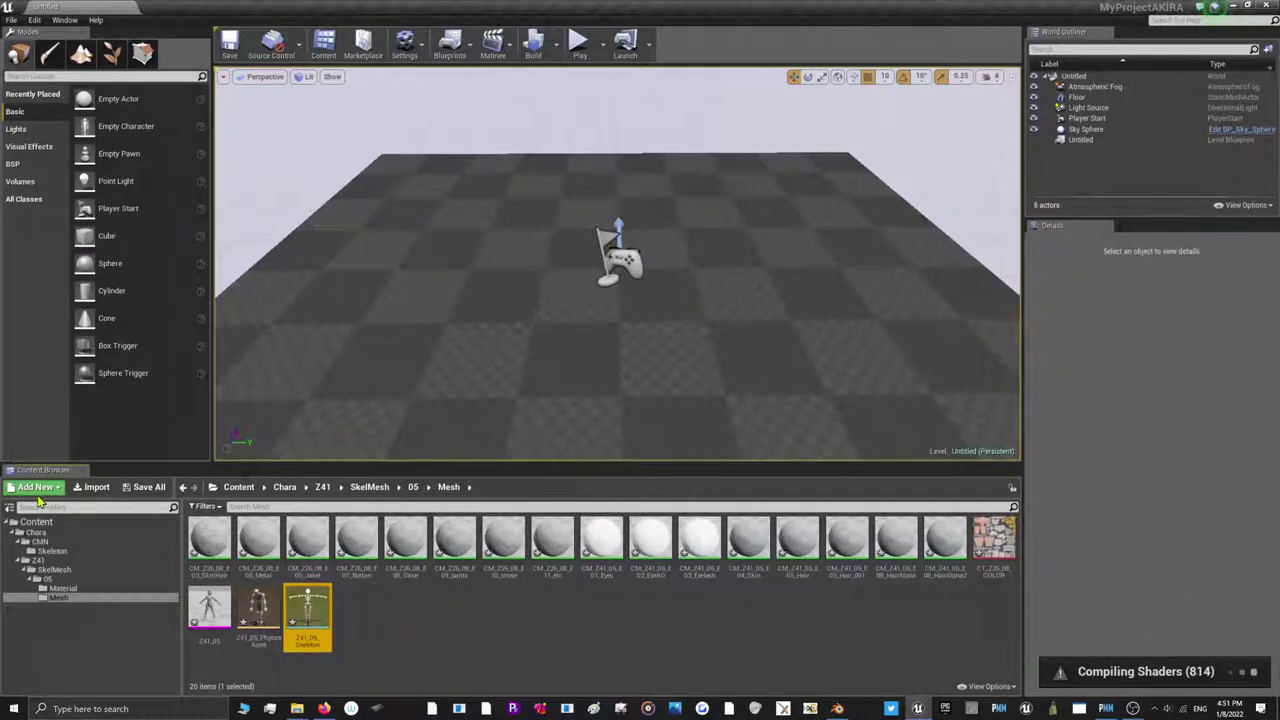
{"action": "left_click", "coordinate": [296, 628]}
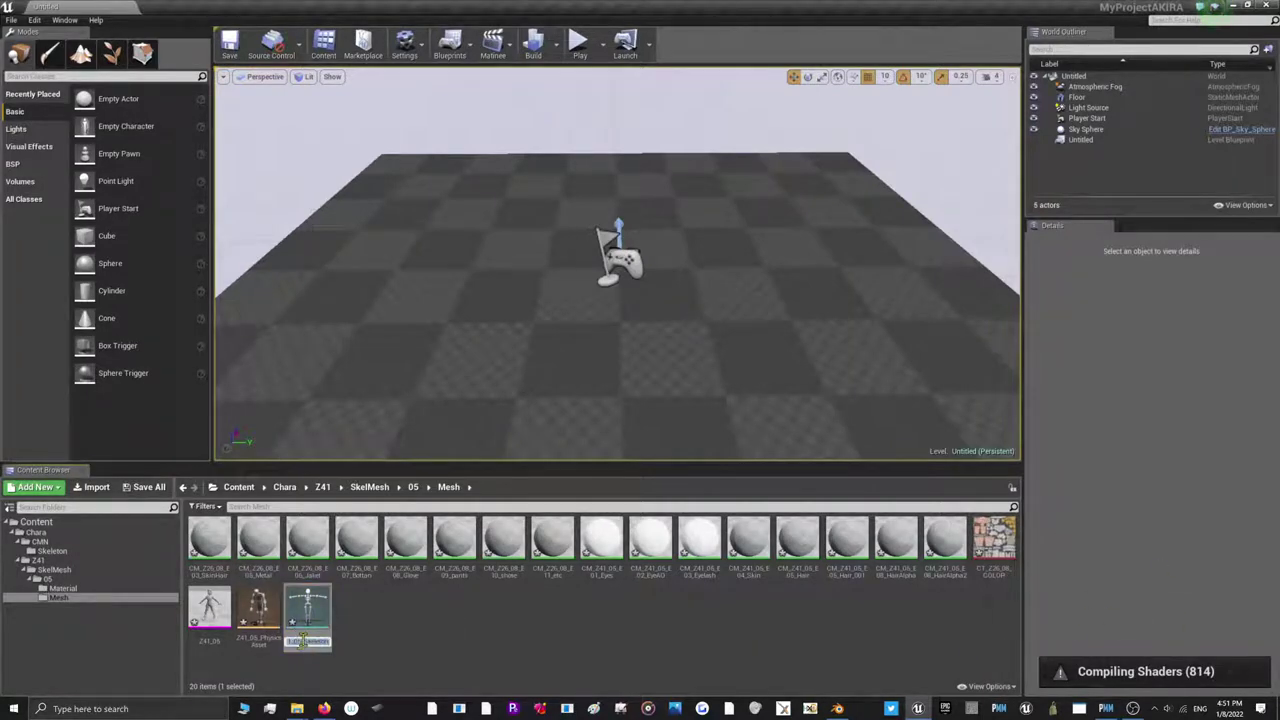
{"action": "left_click", "coordinate": [303, 640]}
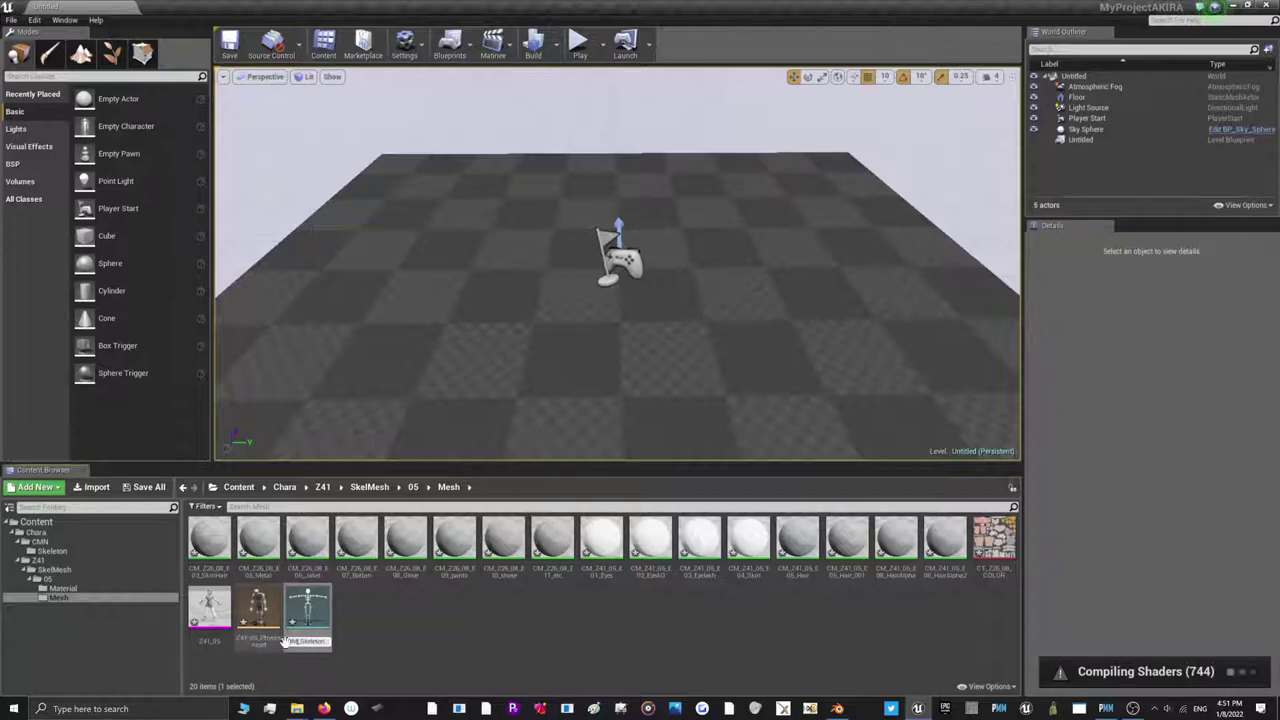
{"action": "type", "text": "CMN"}
{"action": "key", "text": "Return"}
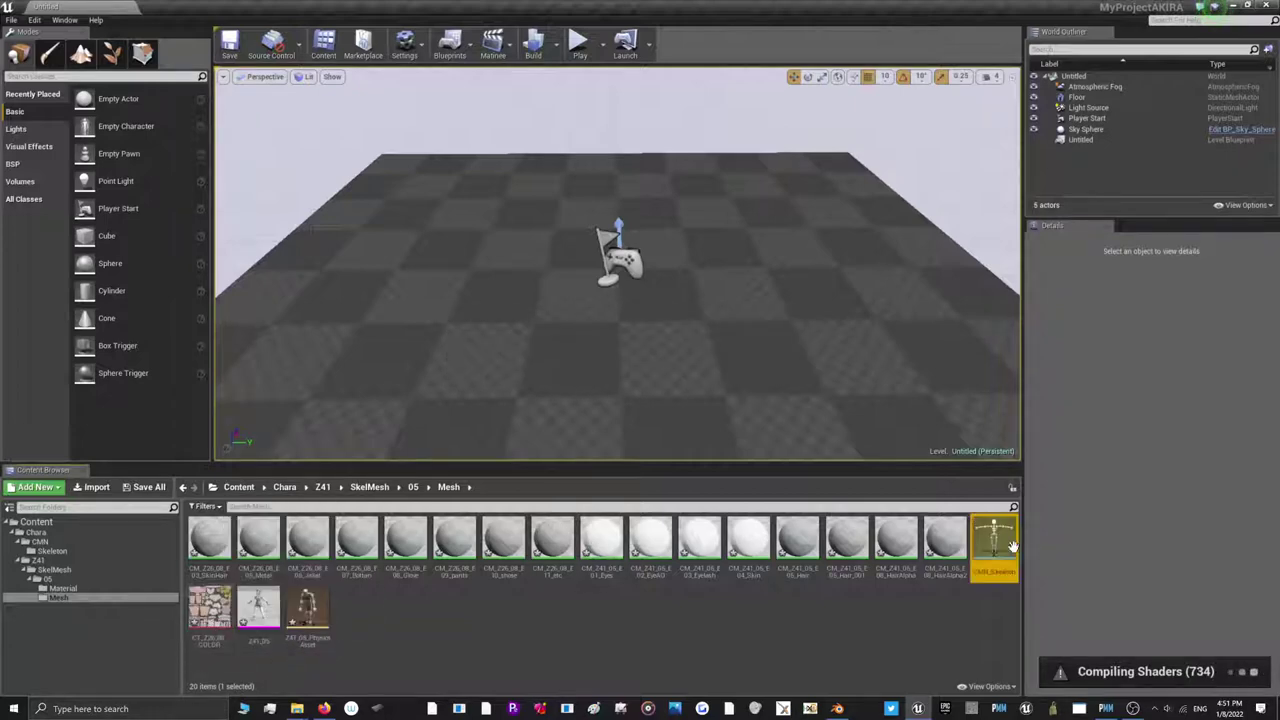
{"action": "left_click_drag", "start_coordinate": [1000, 548], "coordinate": [154, 550]}
{"action": "left_click", "coordinate": [180, 582]}
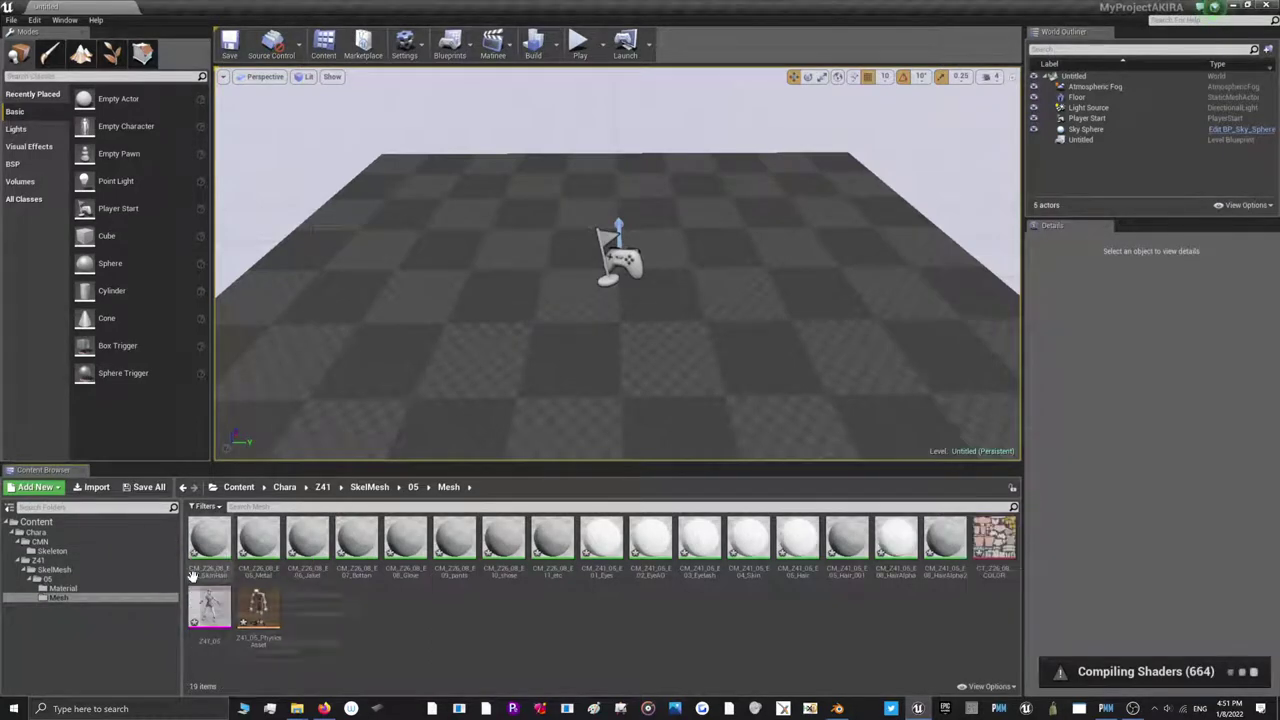
Open the Z41_05 skeletal mesh again and inspect its surface up close, especially the face, hair and jacket
{"action": "double_click", "coordinate": [211, 617]}
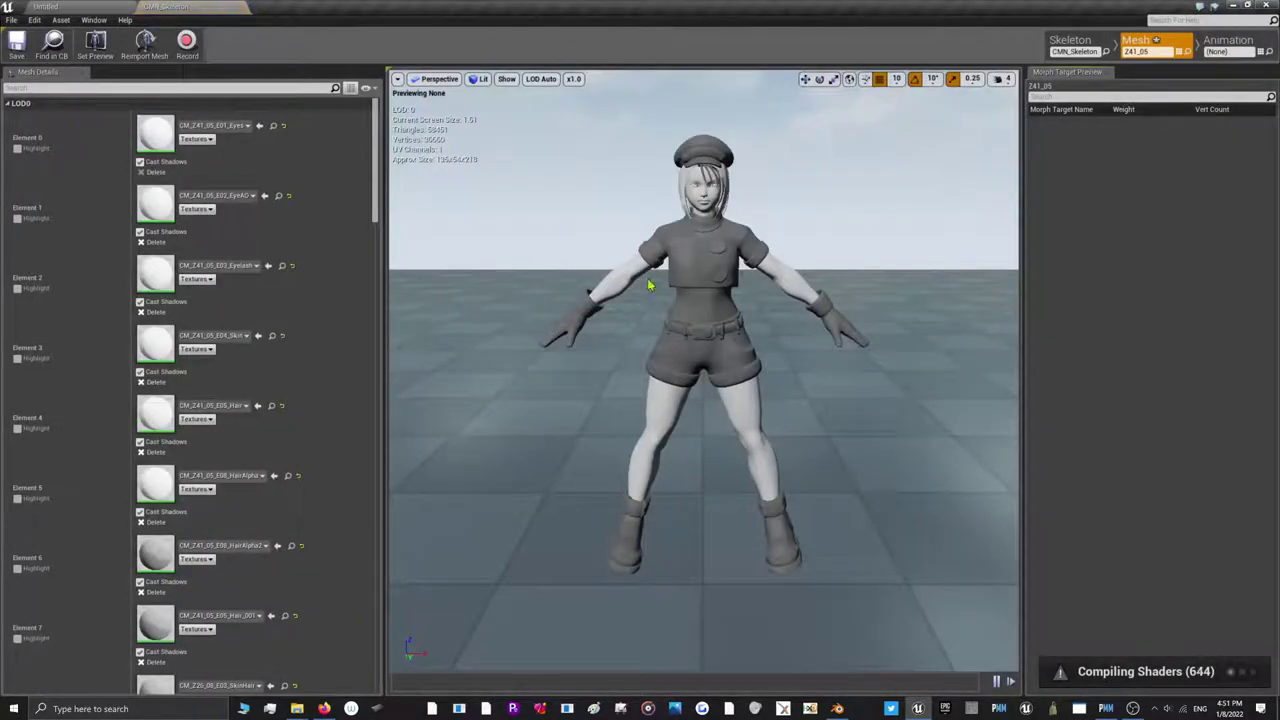
{"action": "scroll", "coordinate": [651, 286], "scroll_direction": "up", "scroll_amount": 4}
{"action": "scroll", "coordinate": [650, 285], "scroll_direction": "down", "scroll_amount": 3}
{"action": "scroll", "coordinate": [713, 197], "scroll_direction": "up", "scroll_amount": 4}
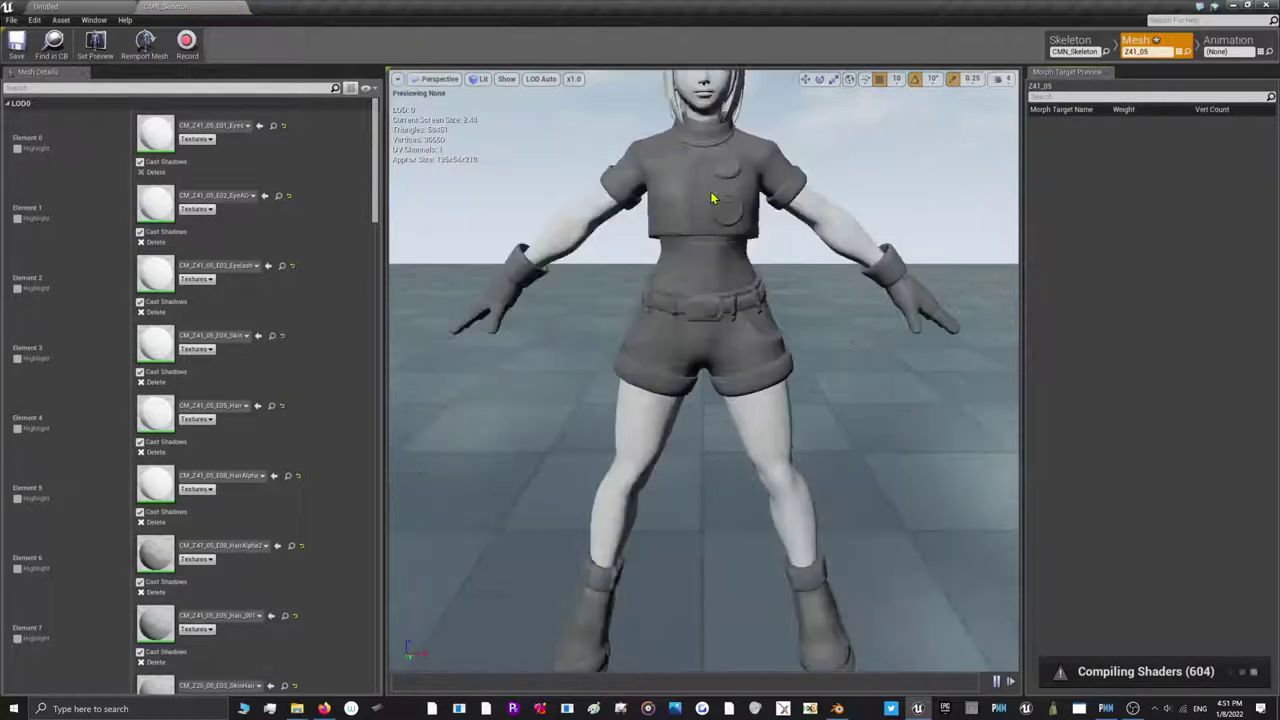
{"action": "middle_click_drag", "start_coordinate": [714, 197], "coordinate": [757, 100]}
{"action": "scroll", "coordinate": [757, 180], "scroll_direction": "up", "scroll_amount": 3}
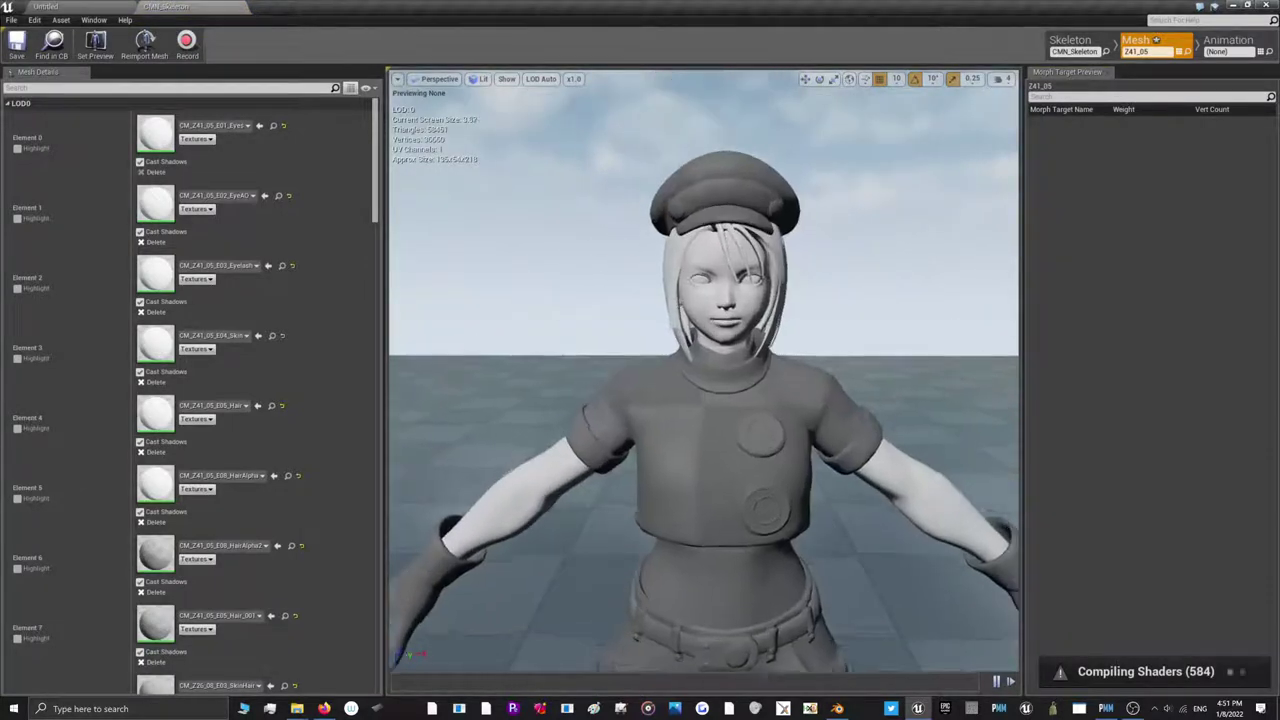
{"action": "scroll", "coordinate": [757, 180], "scroll_direction": "up", "scroll_amount": 6}
{"action": "middle_click_drag", "start_coordinate": [757, 180], "coordinate": [757, 120]}
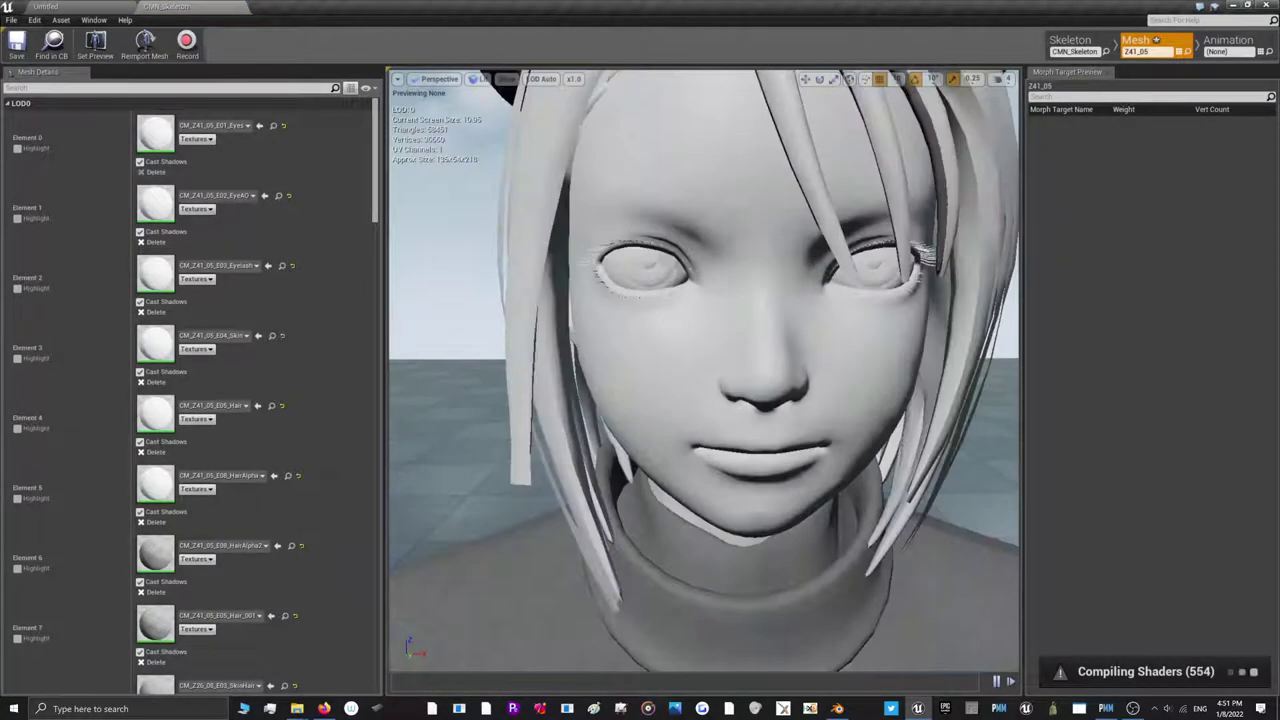
{"action": "scroll", "coordinate": [754, 182], "scroll_direction": "down", "scroll_amount": 5}
{"action": "middle_click_drag", "start_coordinate": [754, 182], "coordinate": [757, 260]}
{"action": "scroll", "coordinate": [757, 260], "scroll_direction": "up", "scroll_amount": 4}
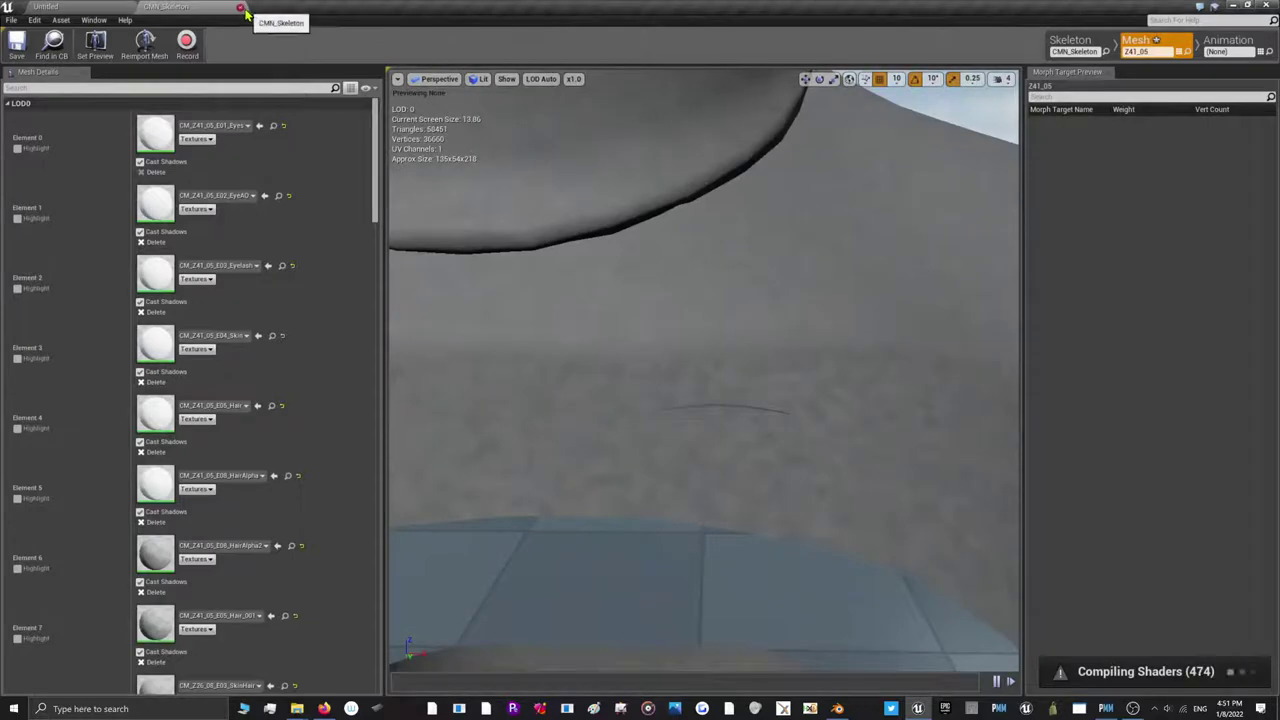
{"action": "left_click", "coordinate": [45, 7]}
Force delete all assets in the Z41/SkelMesh/05/Mesh folder
{"action": "key", "text": "ctrl+a"}
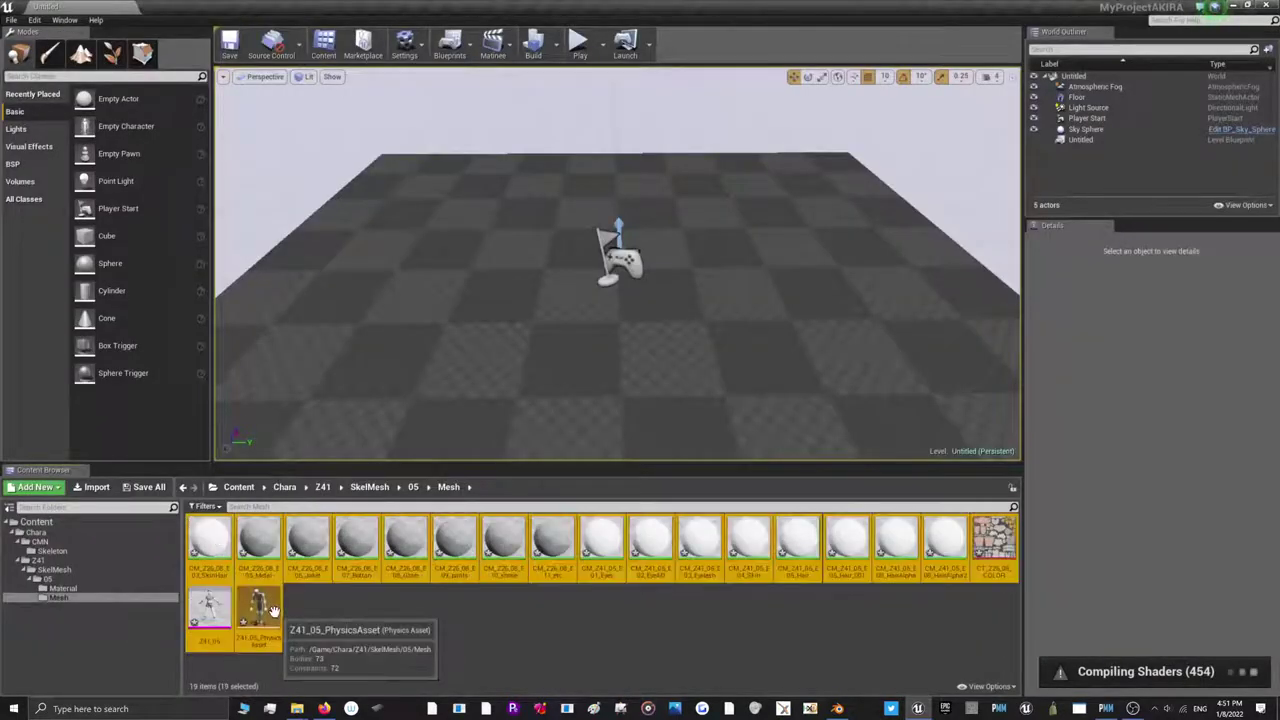
{"action": "right_click", "coordinate": [271, 593]}
{"action": "left_click", "coordinate": [320, 560]}
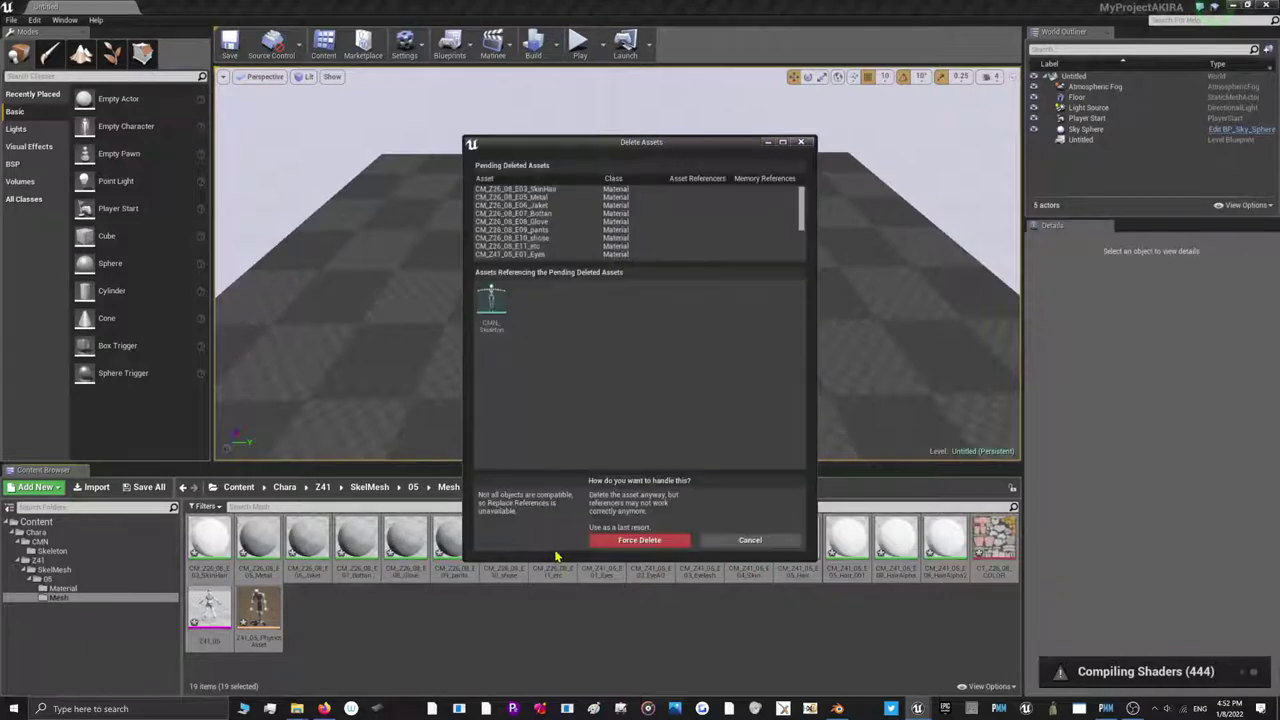
{"action": "left_click", "coordinate": [628, 538]}
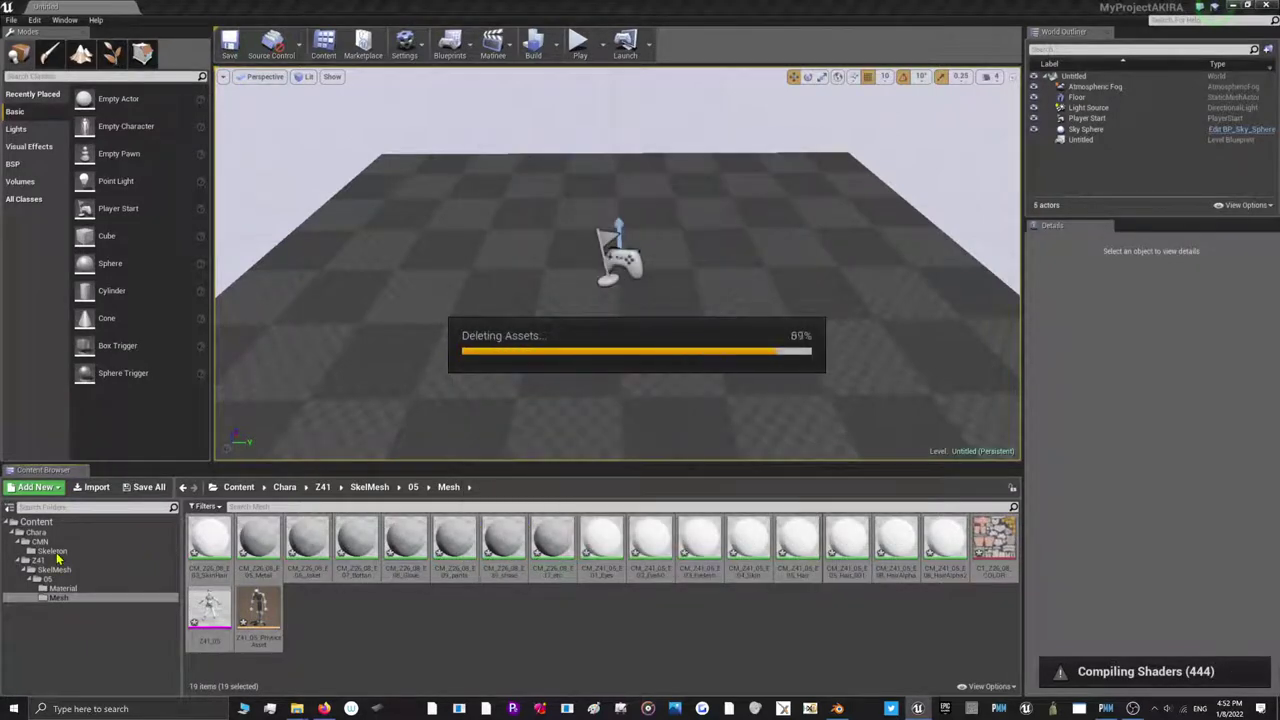
Delete CMN_Skeleton from the CMN/Skeleton folder and return to the 05/Mesh folder
{"action": "left_click", "coordinate": [52, 551]}
{"action": "left_click", "coordinate": [209, 545]}
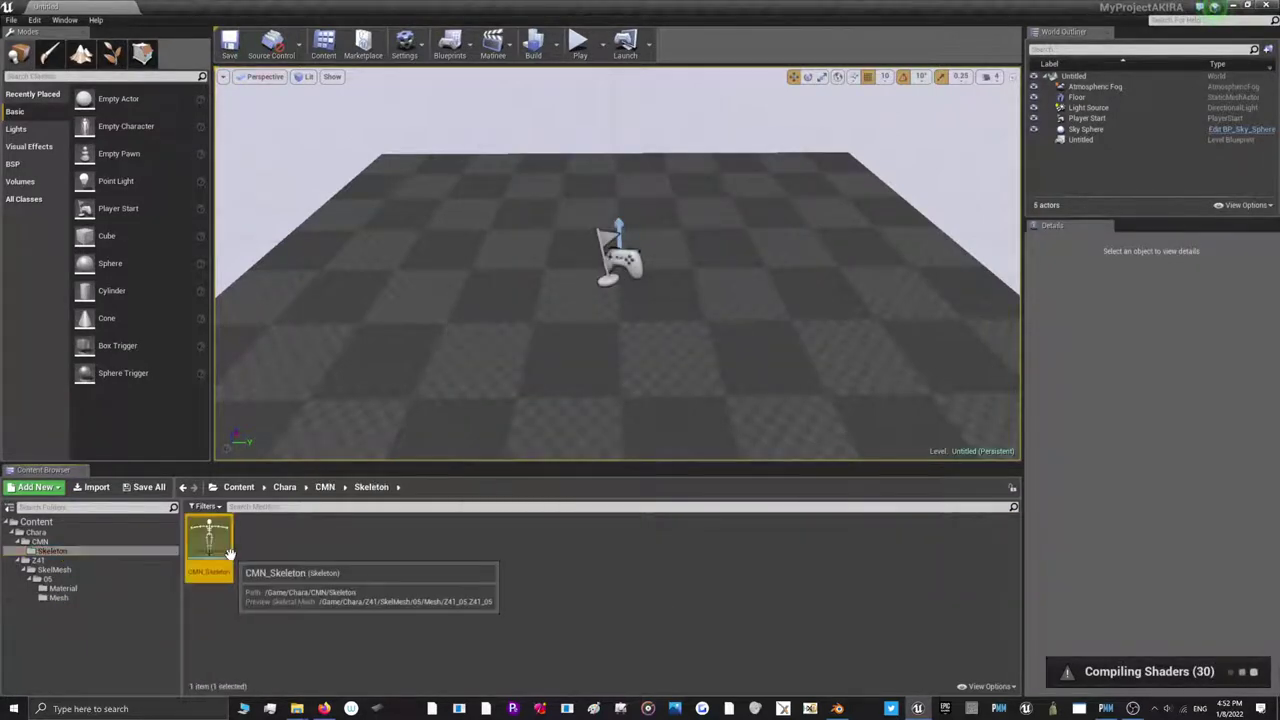
{"action": "right_click", "coordinate": [215, 545]}
{"action": "left_click", "coordinate": [263, 471]}
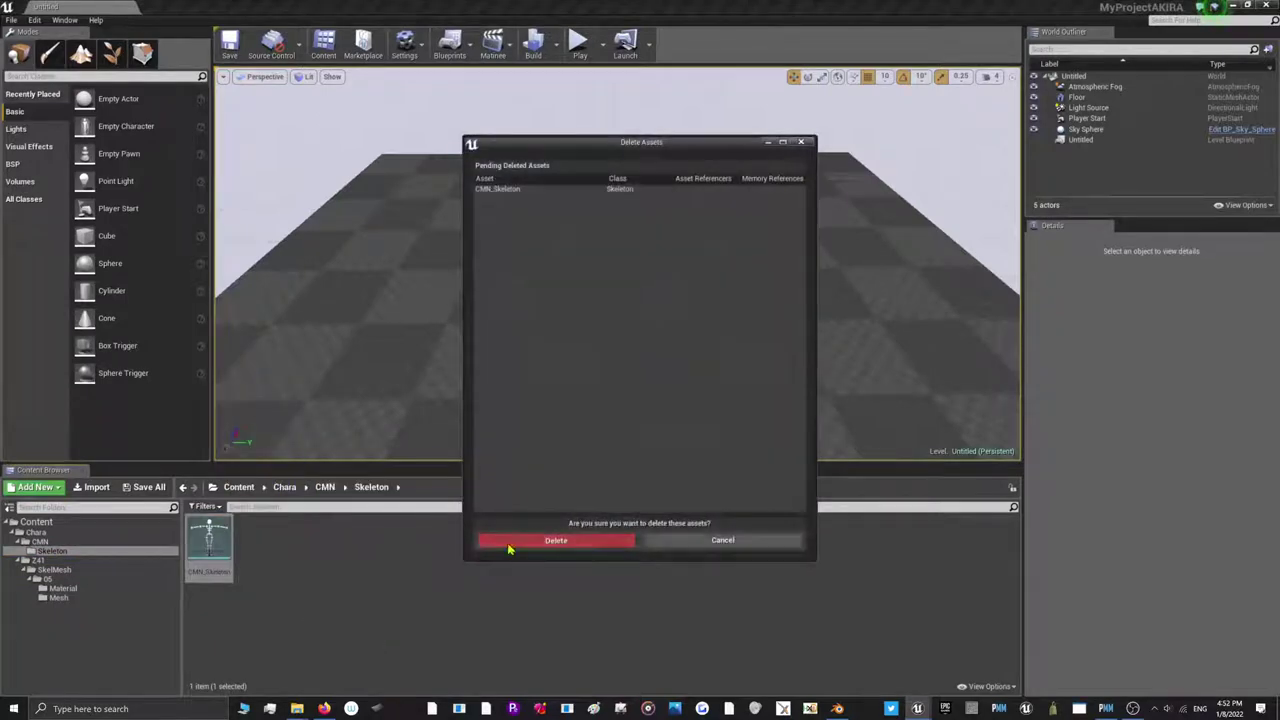
{"action": "left_click", "coordinate": [558, 537]}
{"action": "left_click", "coordinate": [58, 597]}
Switch to Blender and merge all vertices of the Z41_05 mesh by distance, using X-ray to select them, and return to Object Mode
{"action": "left_click", "coordinate": [830, 704]}
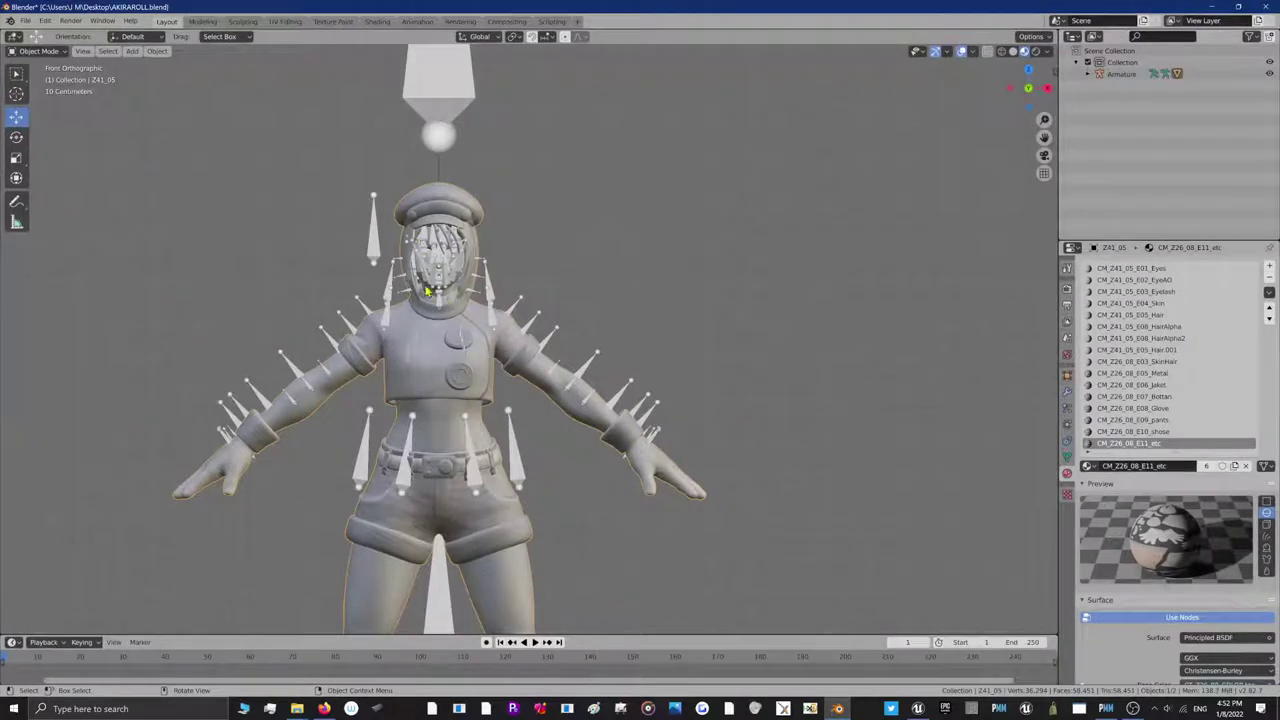
{"action": "left_click", "coordinate": [38, 51]}
{"action": "left_click", "coordinate": [45, 78]}
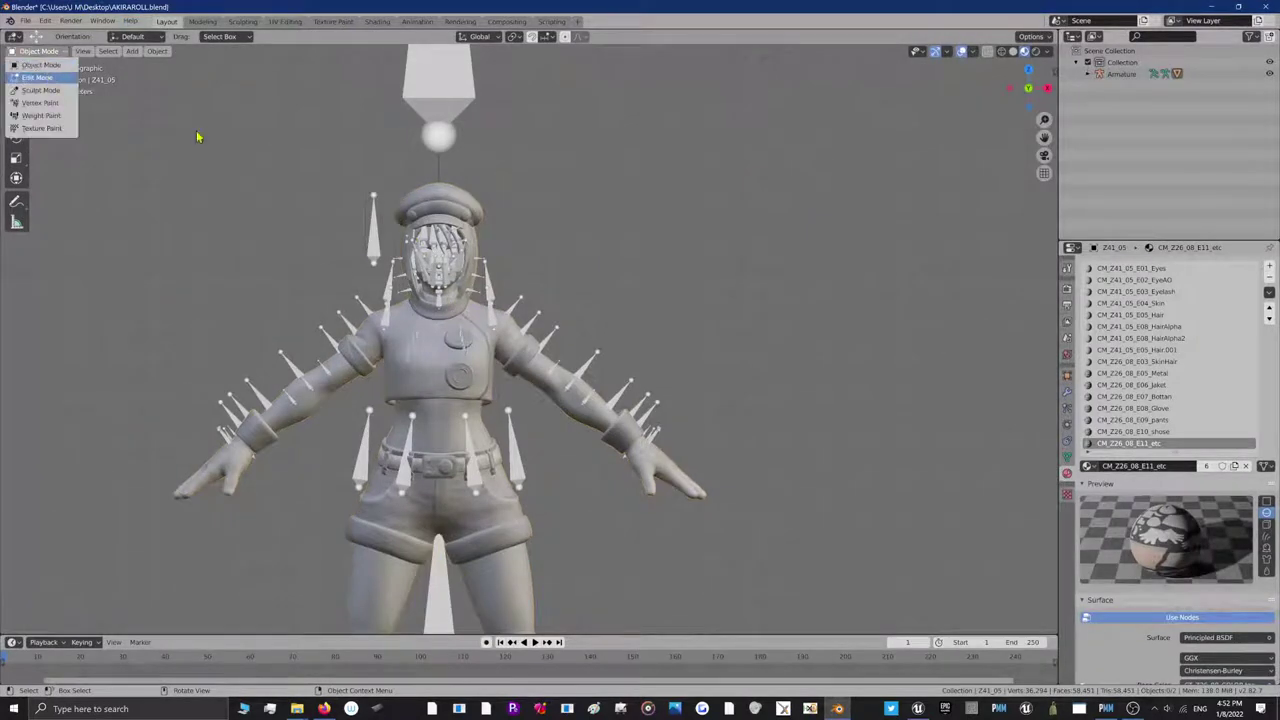
{"action": "scroll", "coordinate": [351, 260], "scroll_direction": "down", "scroll_amount": 4}
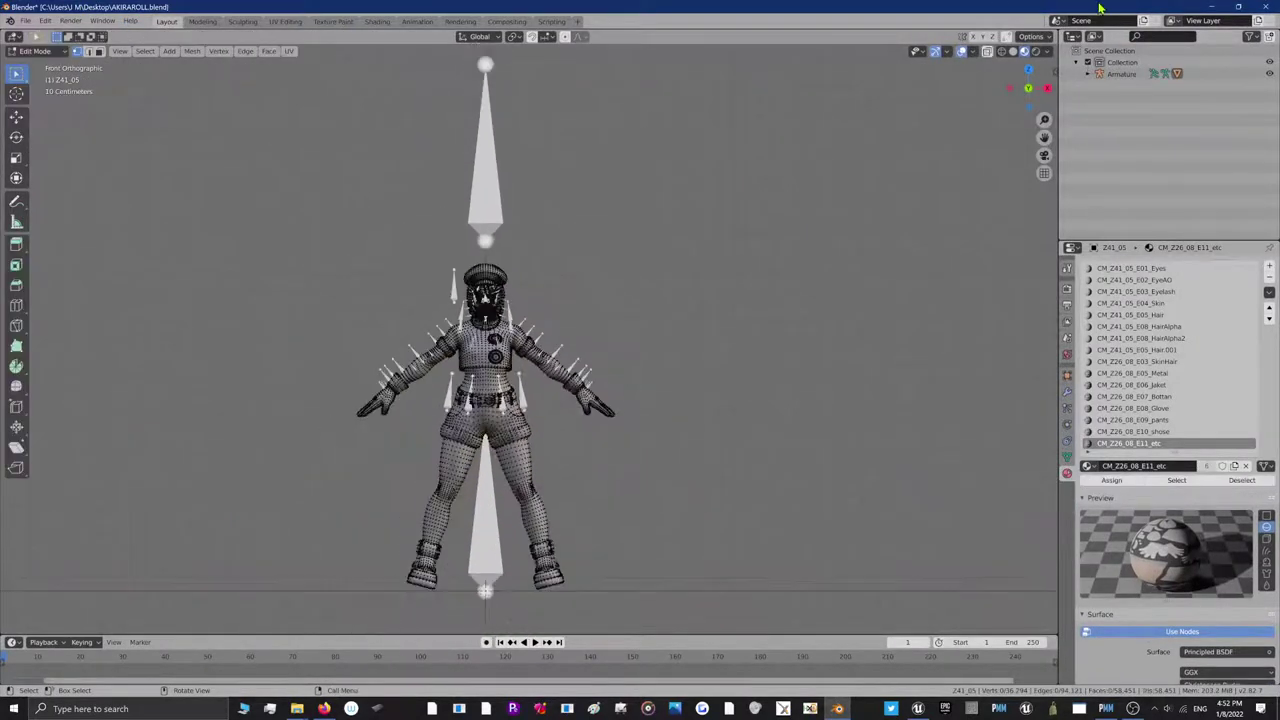
{"action": "left_click", "coordinate": [999, 53]}
{"action": "left_click_drag", "start_coordinate": [187, 156], "coordinate": [916, 634]}
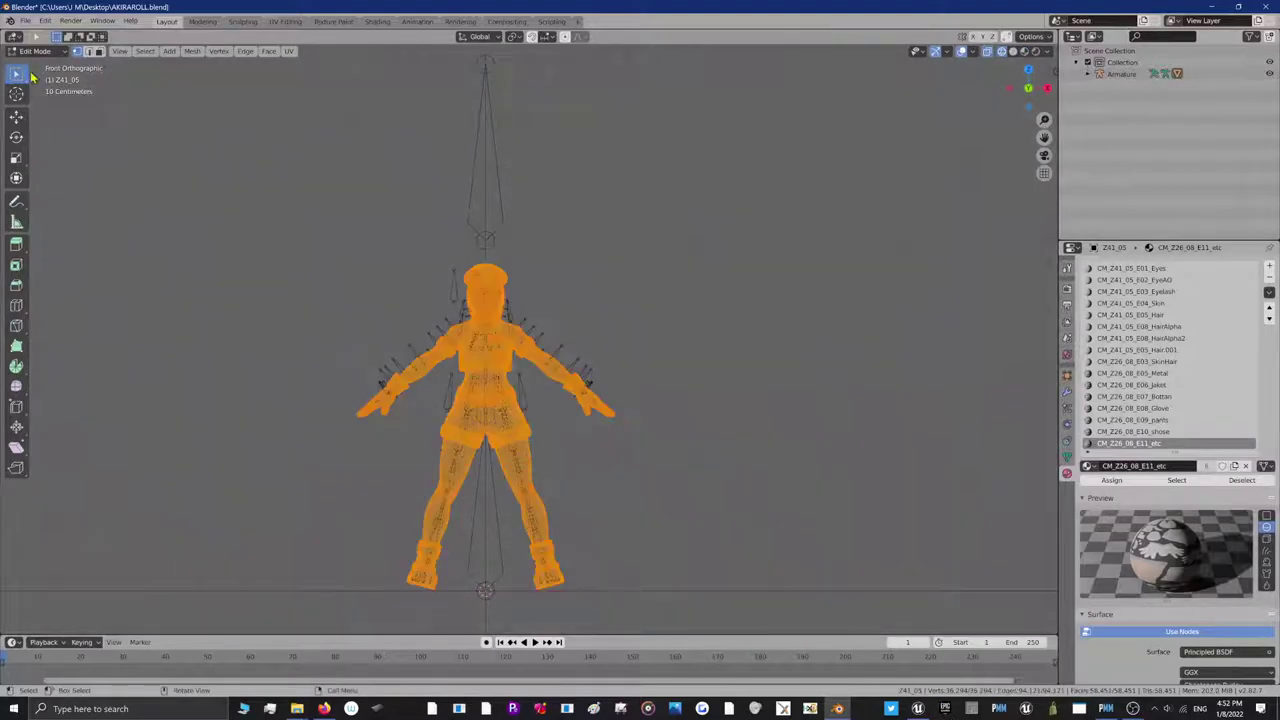
{"action": "left_click", "coordinate": [192, 51]}
{"action": "mouse_move", "coordinate": [233, 290]}
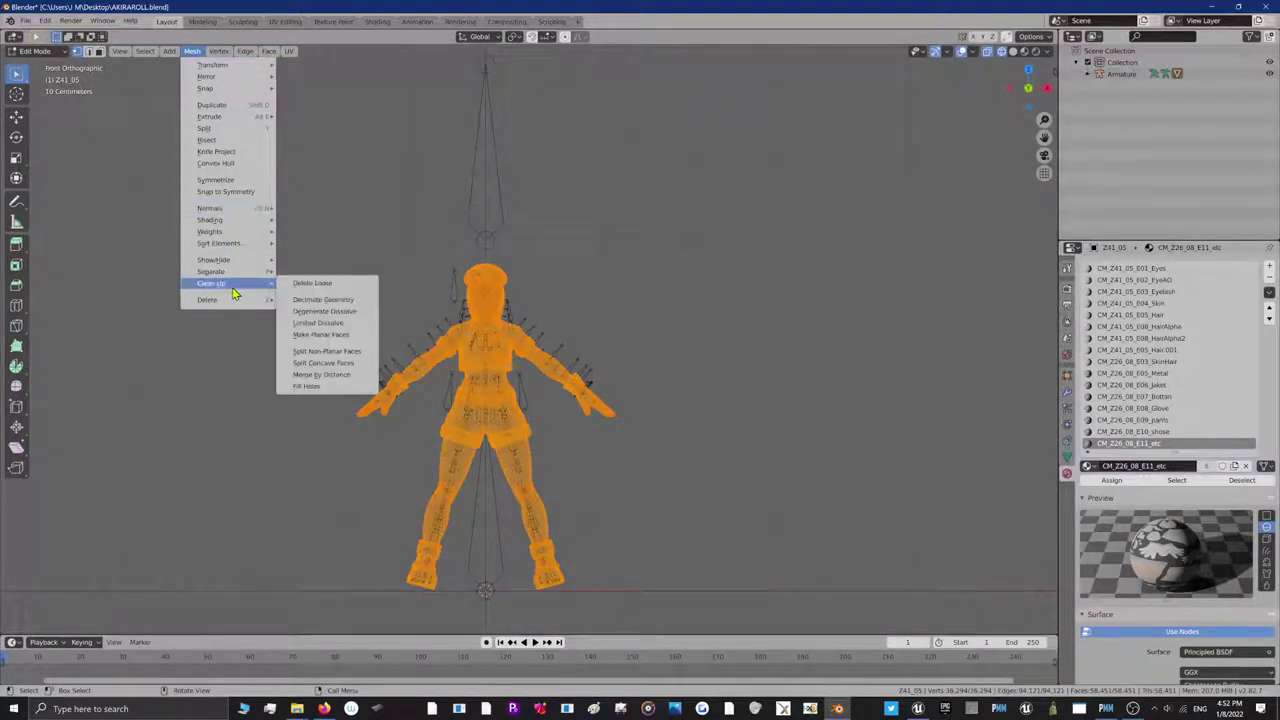
{"action": "left_click", "coordinate": [330, 375]}
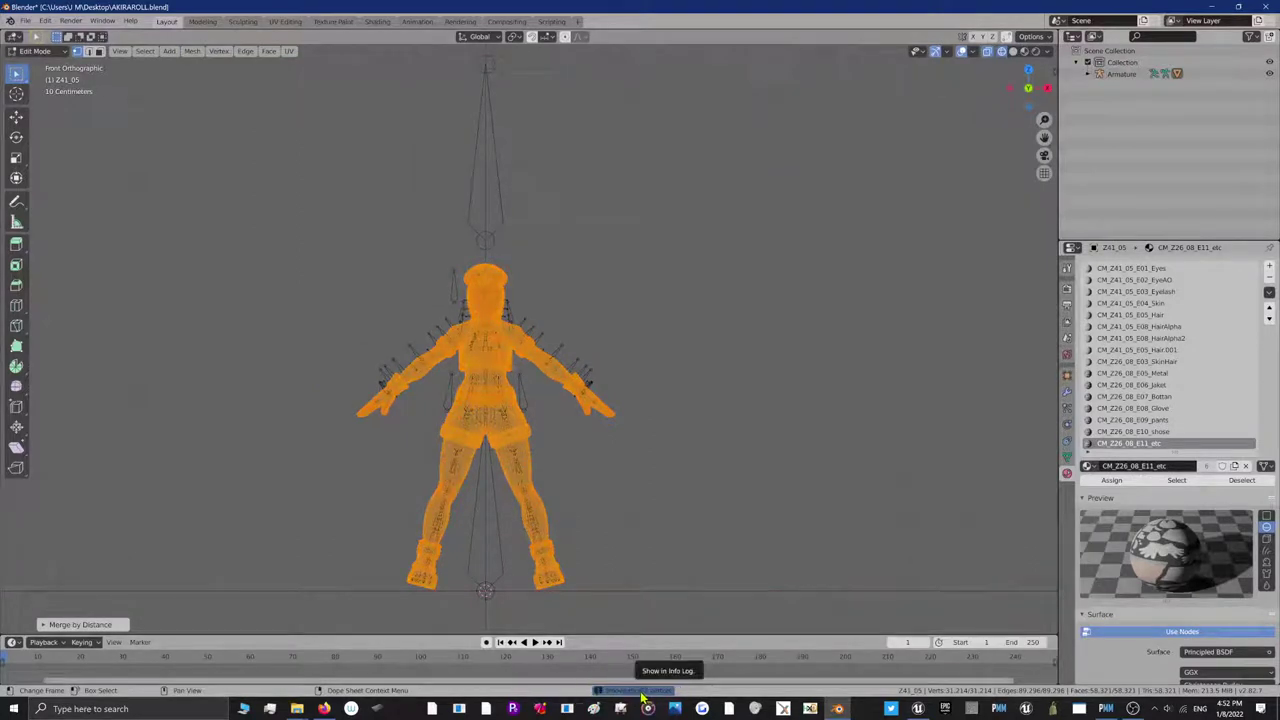
{"action": "left_click", "coordinate": [32, 51]}
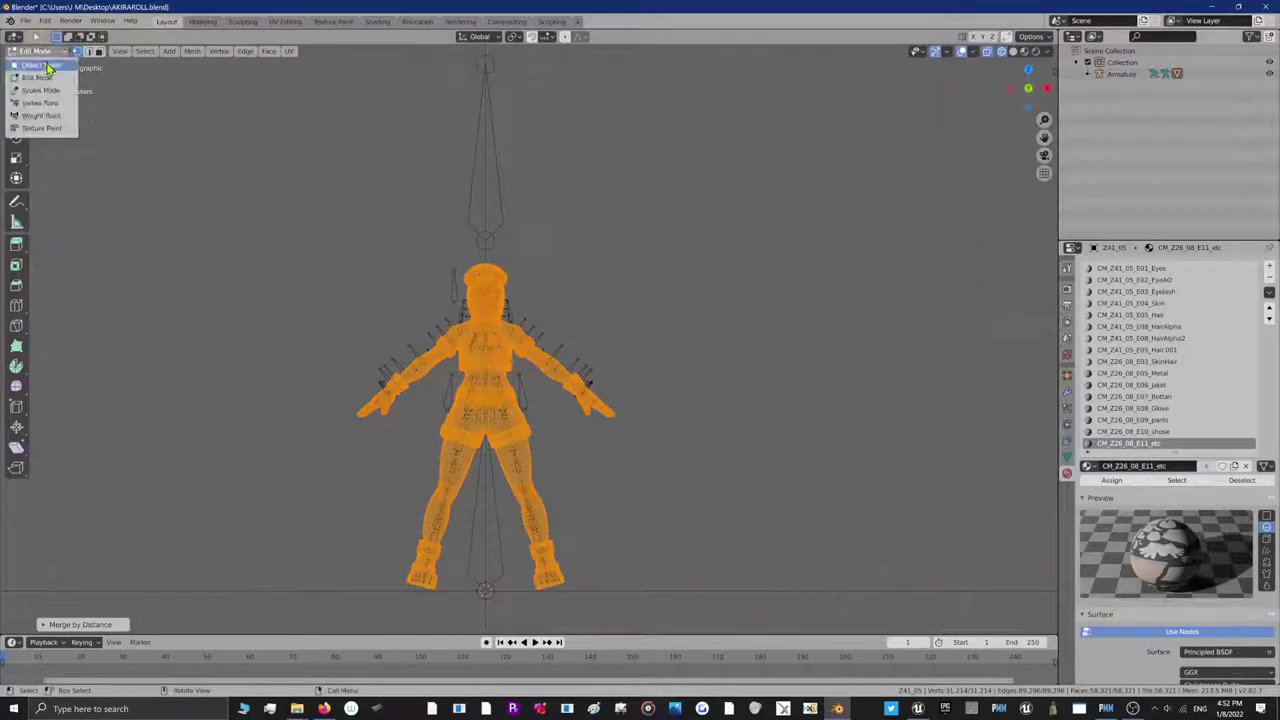
{"action": "left_click", "coordinate": [40, 60]}
Select the Z41_05 mesh together with its armature and export them as FBX to the Desktop, overwriting Z41_05.FBX
{"action": "left_click", "coordinate": [491, 366]}
{"action": "left_click", "coordinate": [504, 339]}
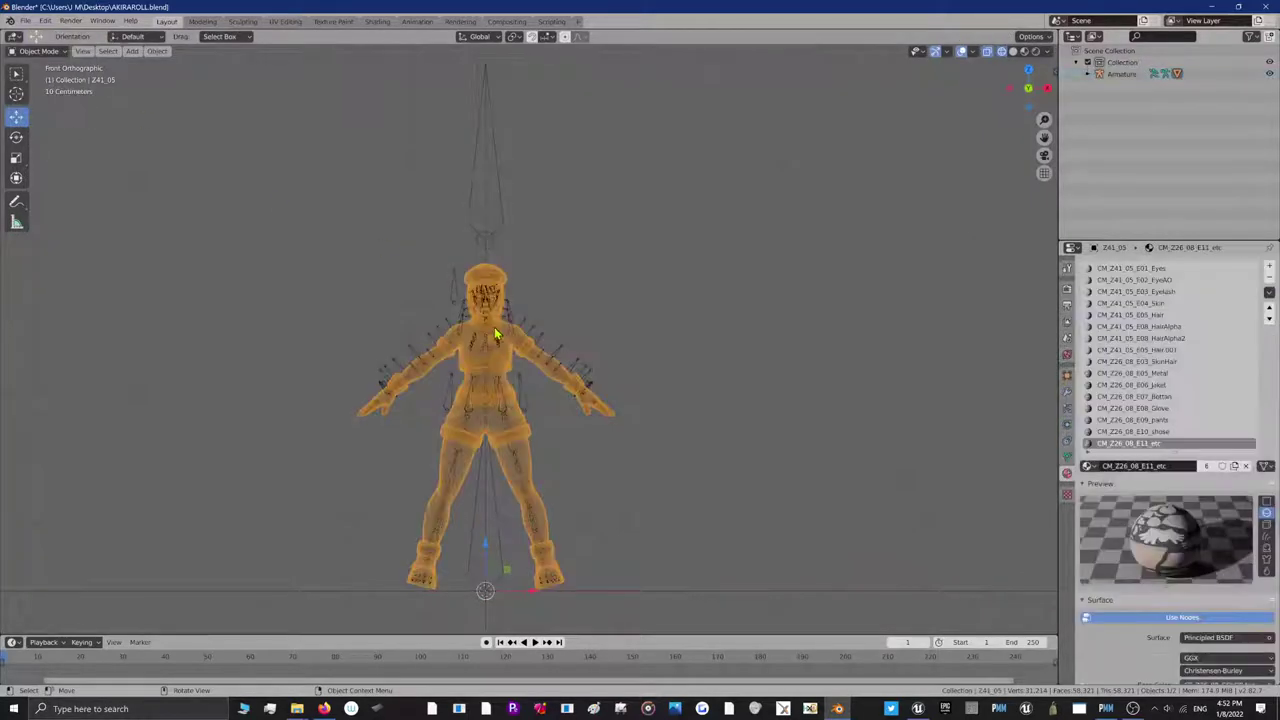
{"action": "left_click", "coordinate": [487, 316], "text": "shift"}
{"action": "left_click", "coordinate": [25, 20]}
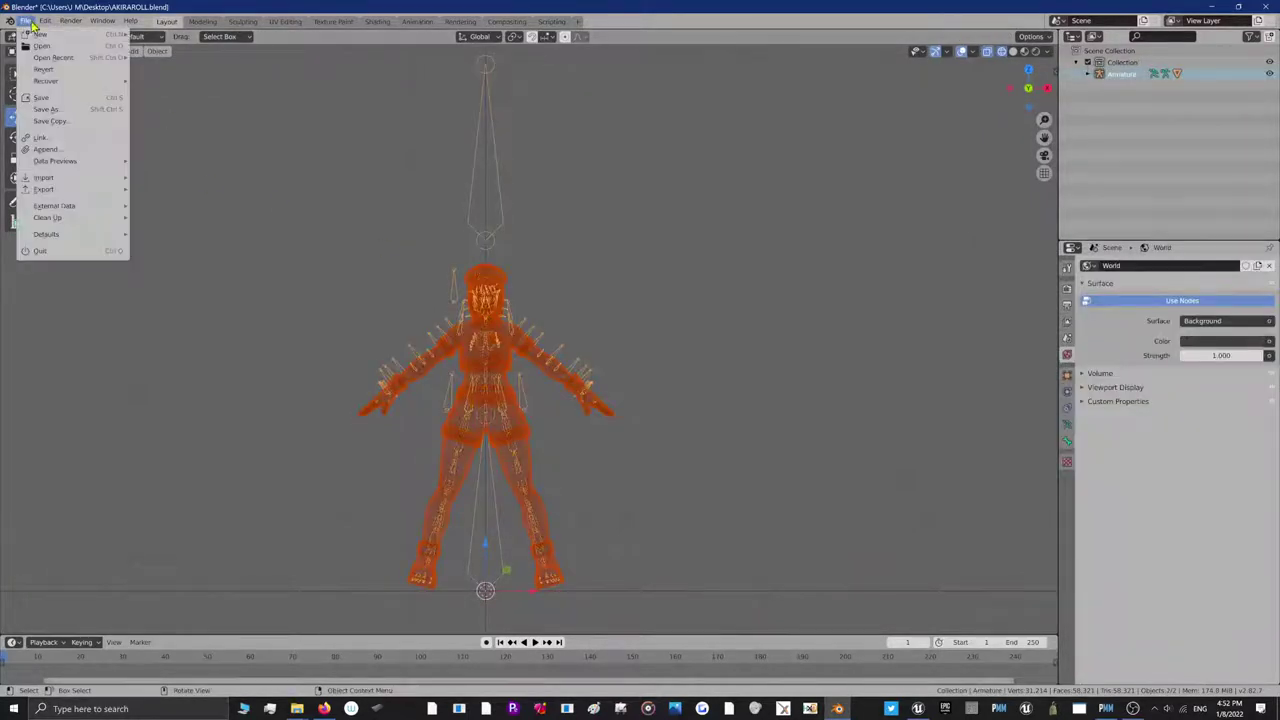
{"action": "mouse_move", "coordinate": [57, 189]}
{"action": "left_click", "coordinate": [165, 260]}
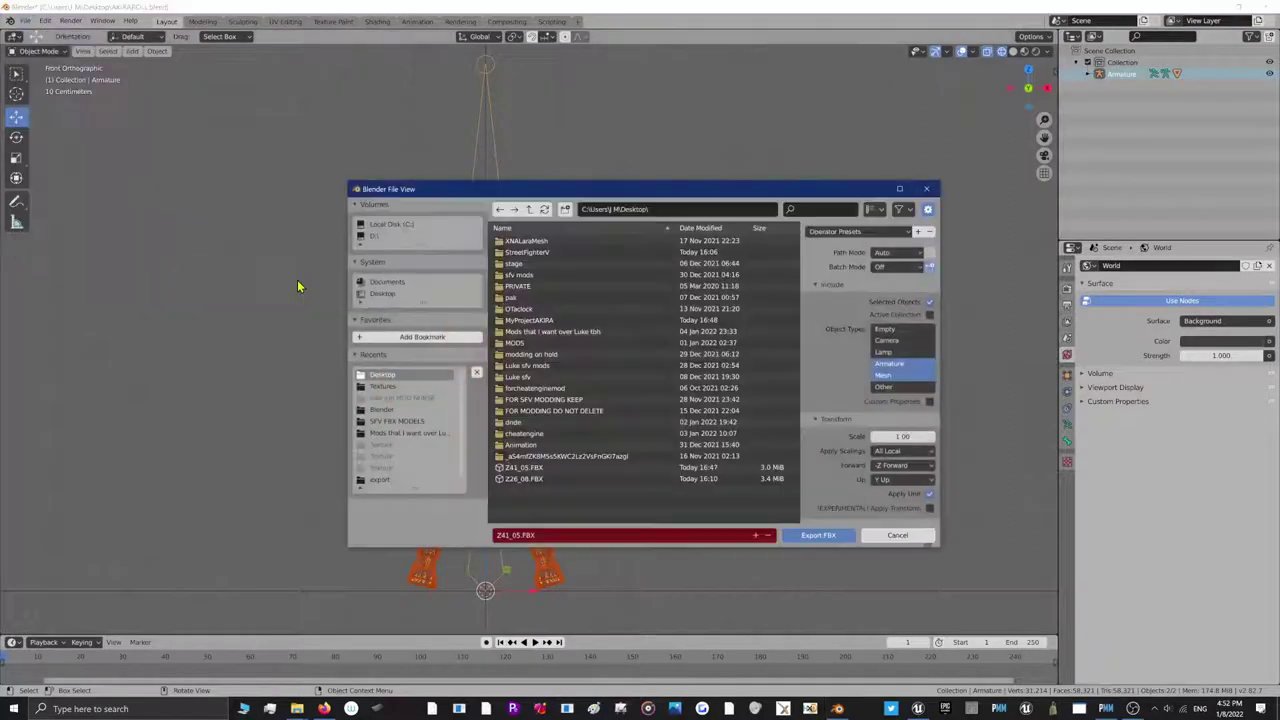
{"action": "left_click", "coordinate": [530, 468]}
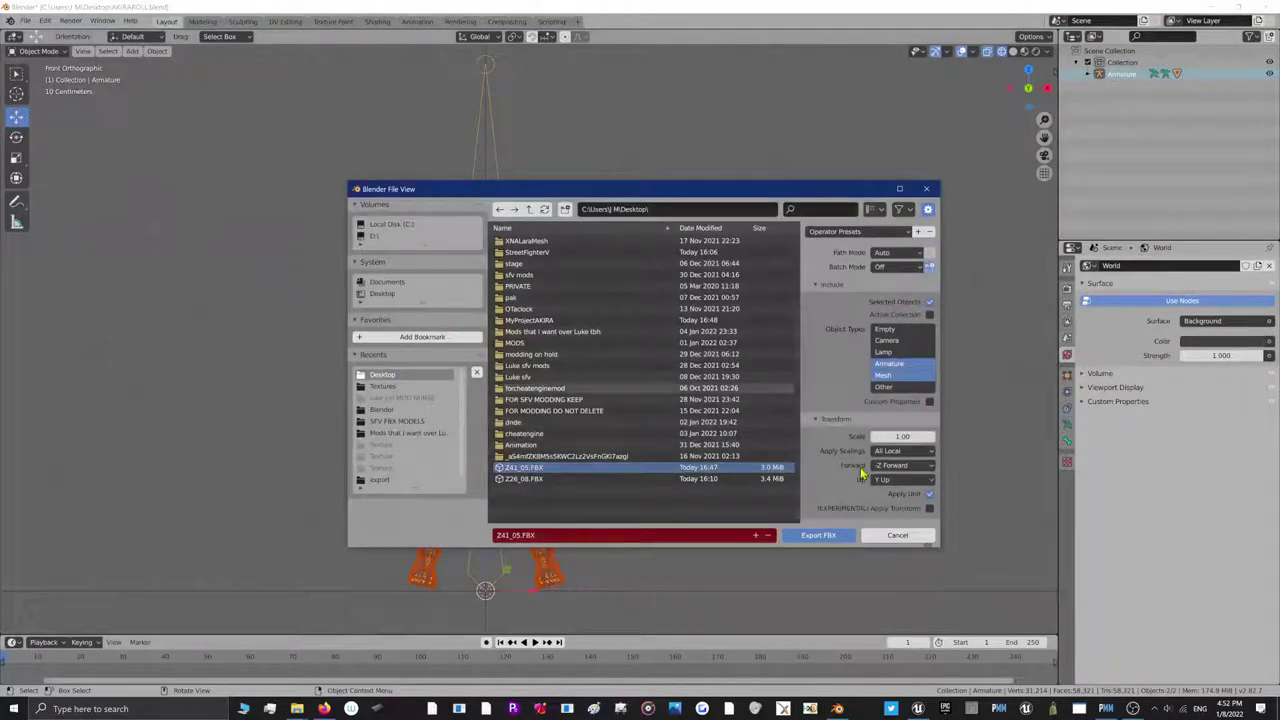
{"action": "left_click", "coordinate": [824, 535]}
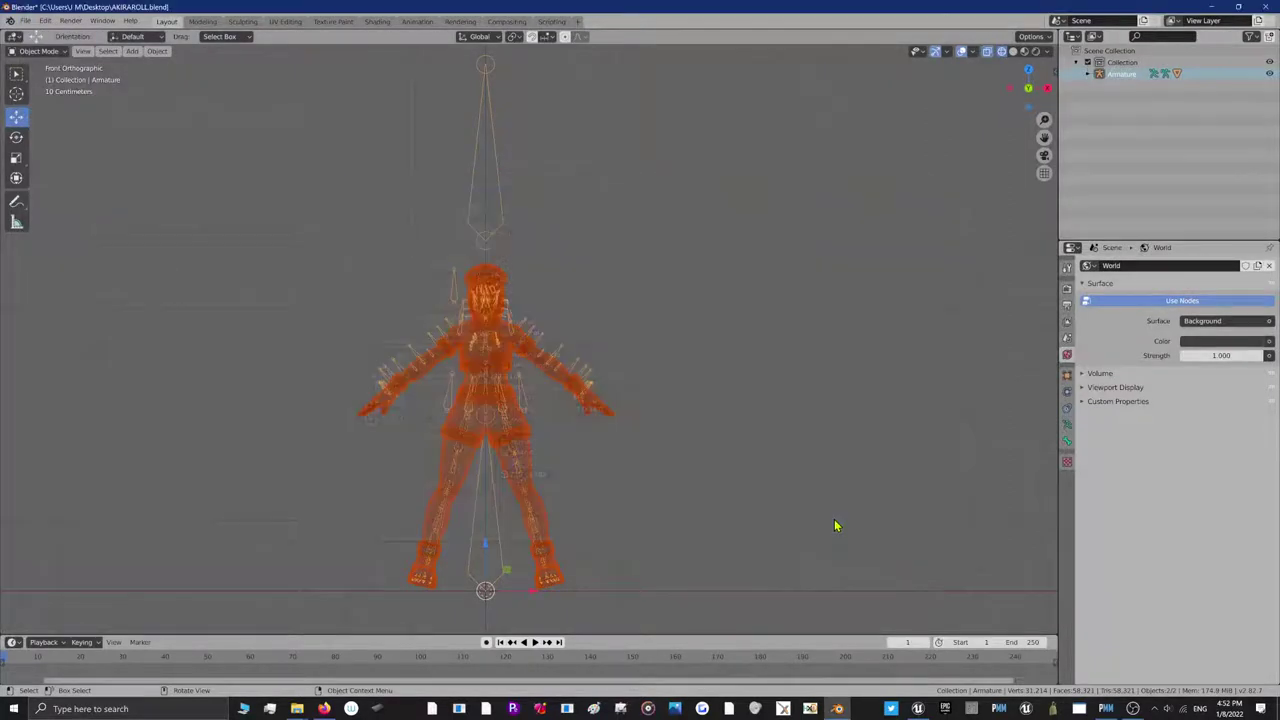
Switch to Unreal Engine and import Z41_05.FBX into the 05/Mesh folder as a skeletal mesh with materials and no existing skeleton
{"action": "left_click", "coordinate": [1238, 7]}
{"action": "left_click", "coordinate": [1247, 6]}
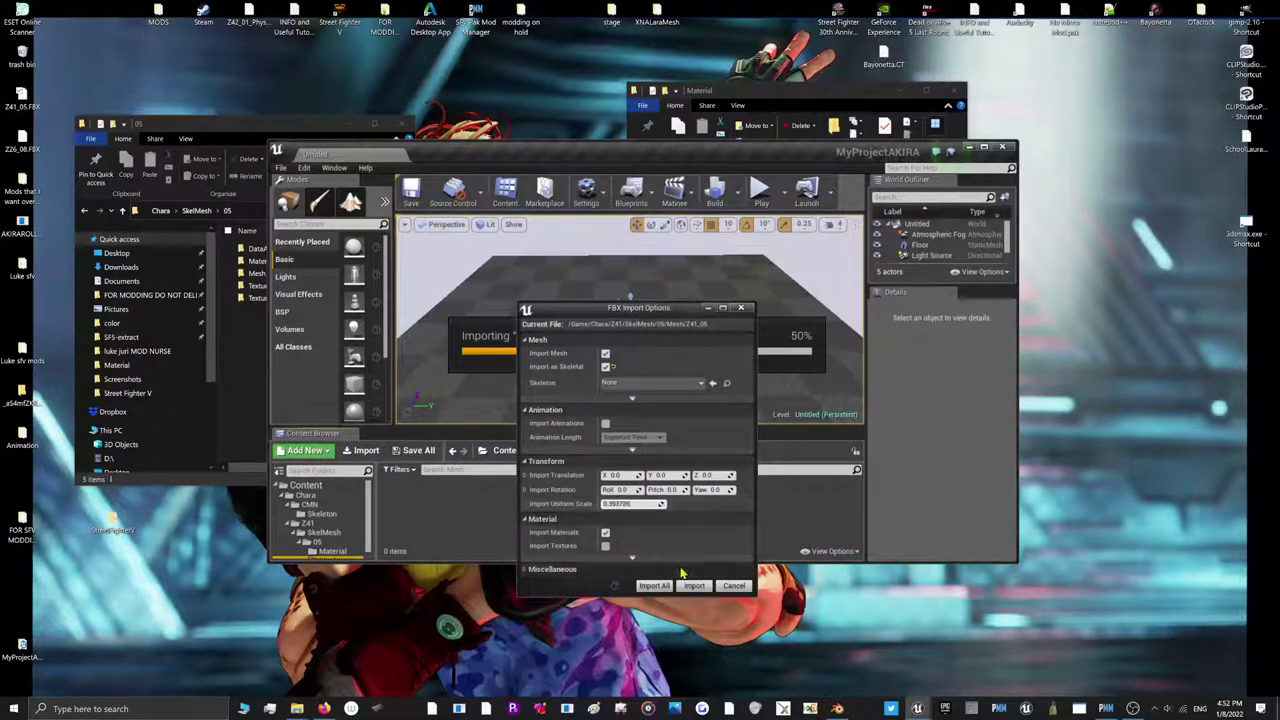
{"action": "left_click", "coordinate": [695, 586]}
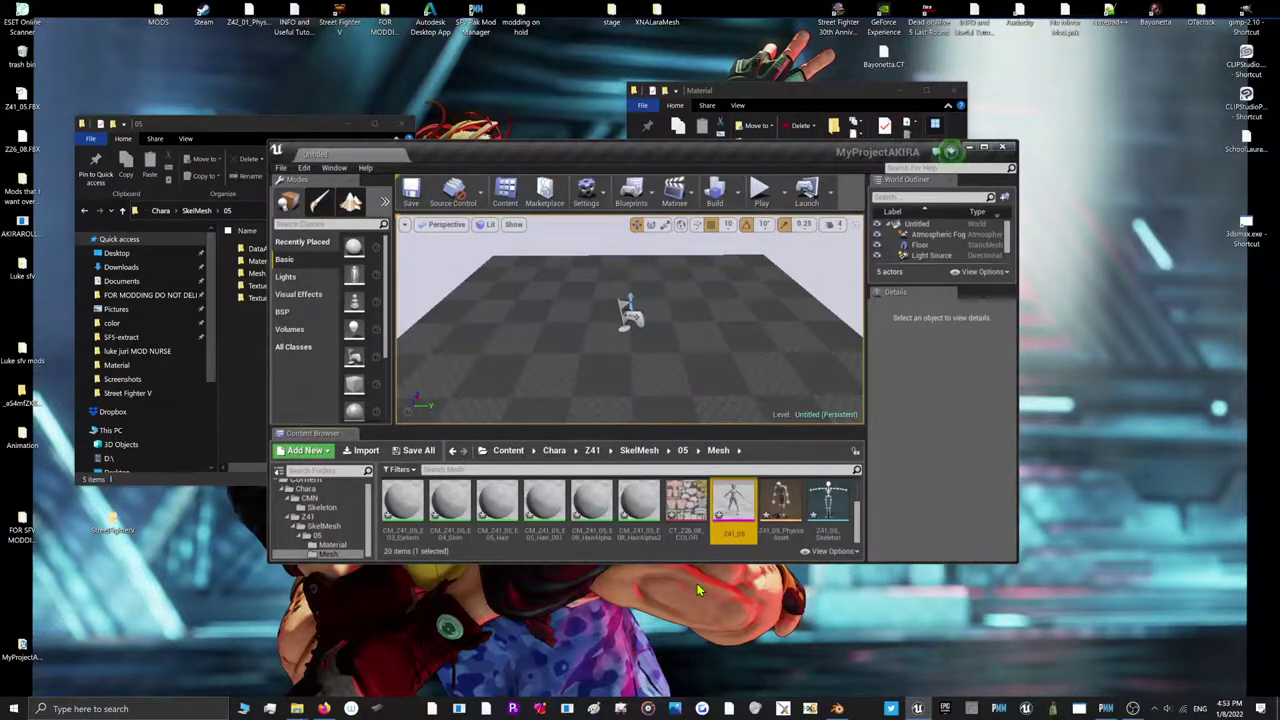
Rename the Z41_05_Skeleton asset as CMN_Skeleton and move it into the CMN/Skeleton folder
{"action": "left_click", "coordinate": [812, 532]}
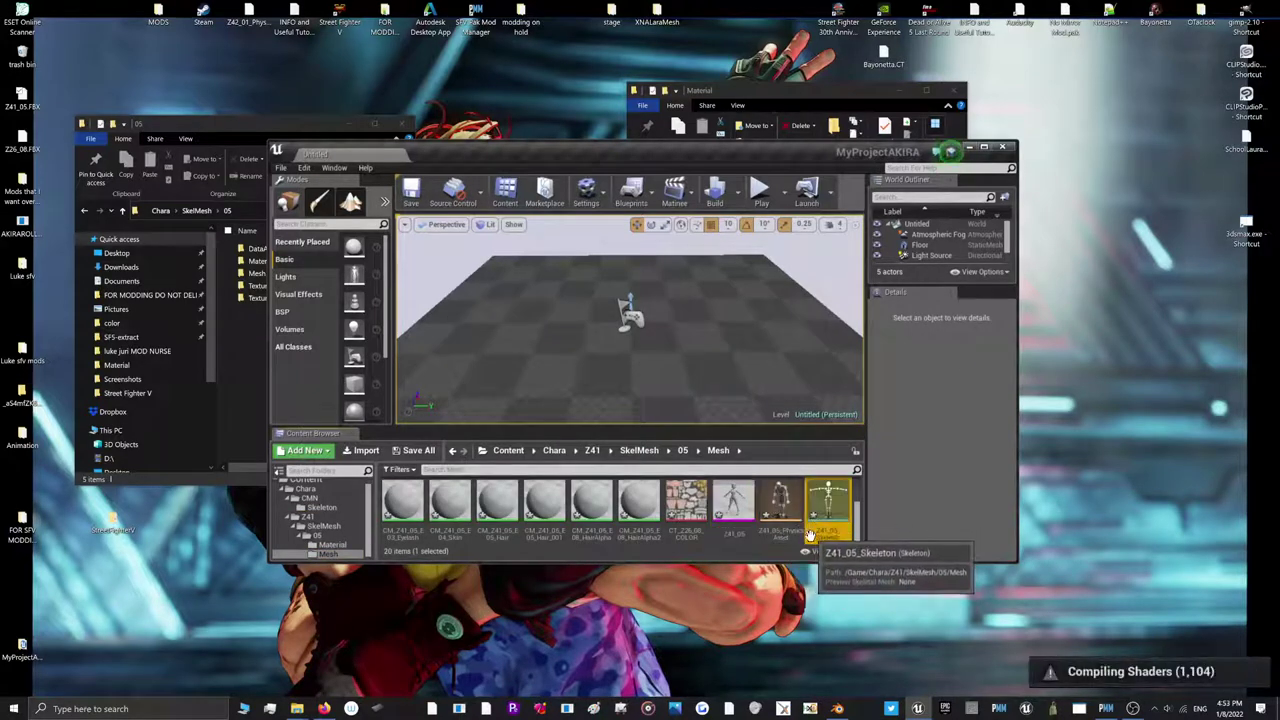
{"action": "left_click", "coordinate": [810, 535]}
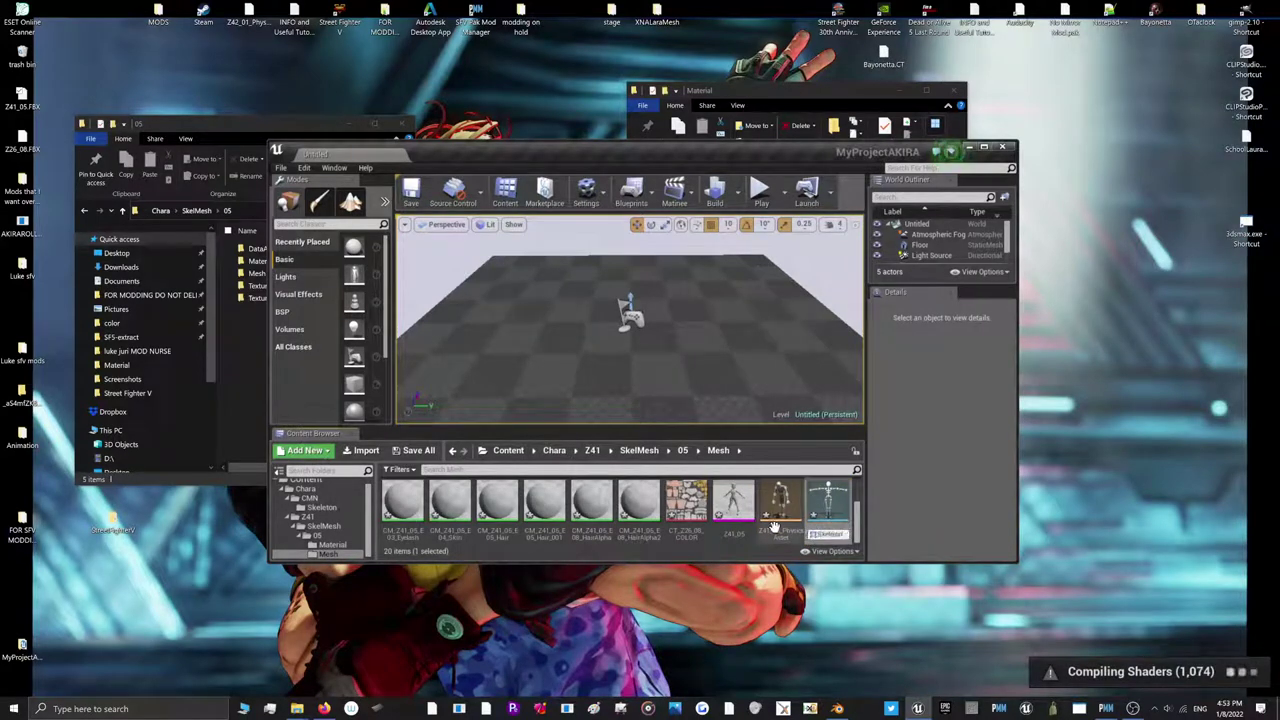
{"action": "key", "text": "Return"}
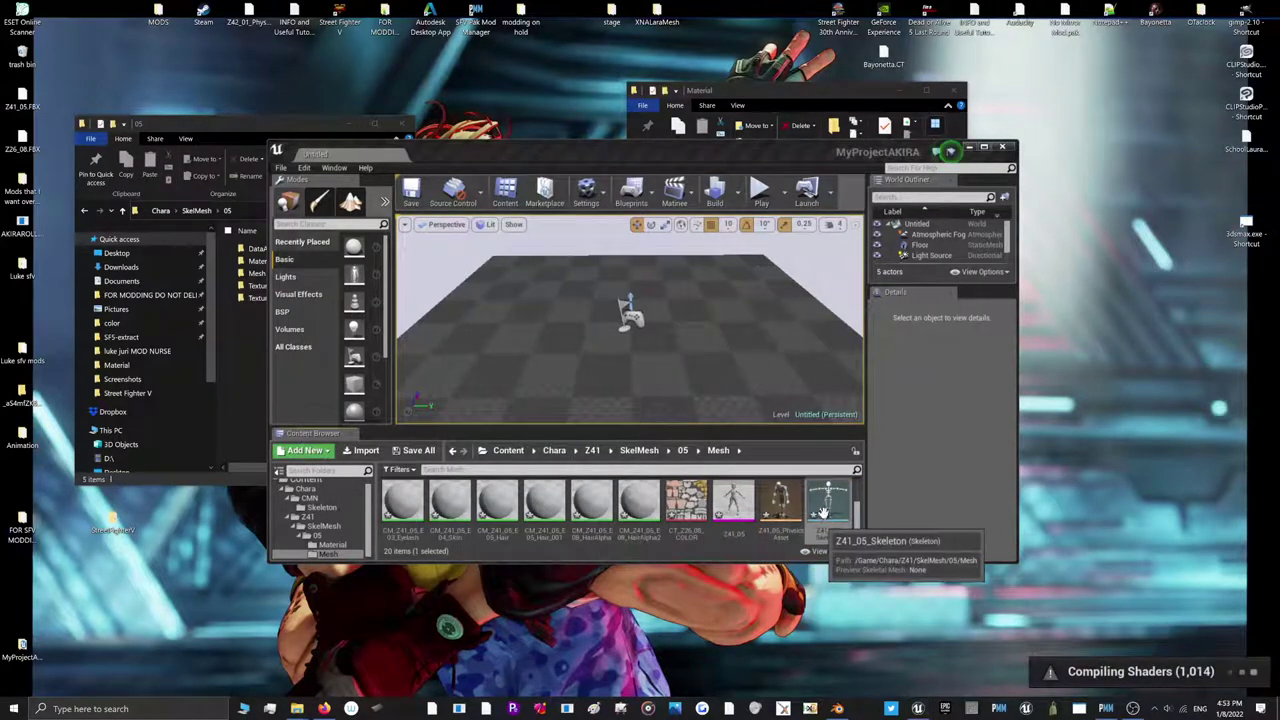
{"action": "left_click", "coordinate": [818, 530]}
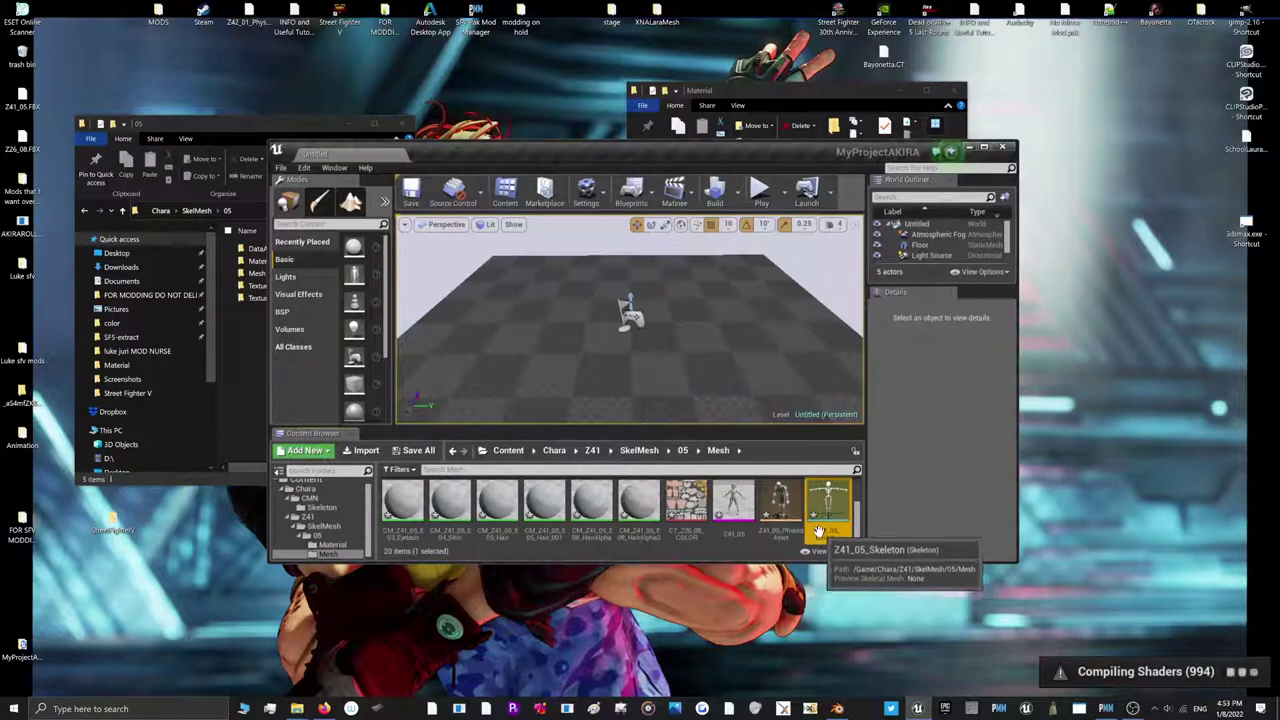
{"action": "left_click", "coordinate": [818, 535]}
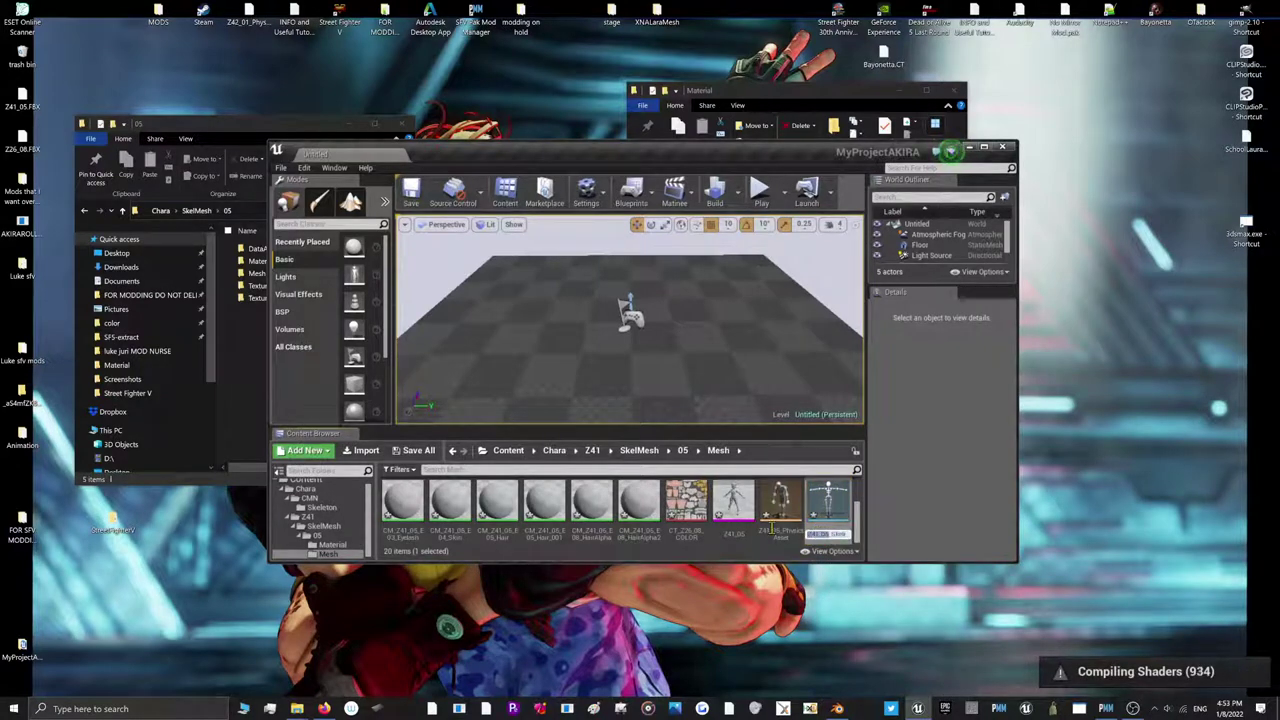
{"action": "type", "text": "CMN"}
{"action": "key", "text": "Return"}
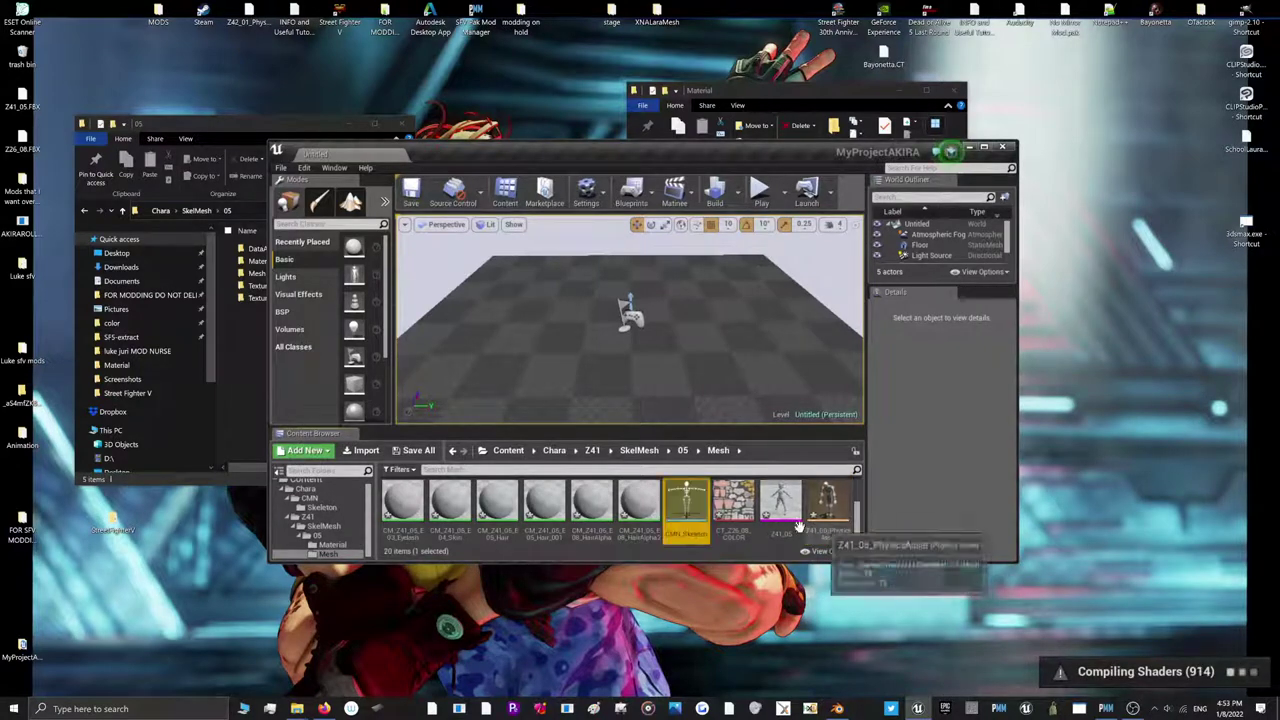
{"action": "left_click_drag", "start_coordinate": [686, 505], "coordinate": [298, 505]}
{"action": "left_click", "coordinate": [362, 532]}
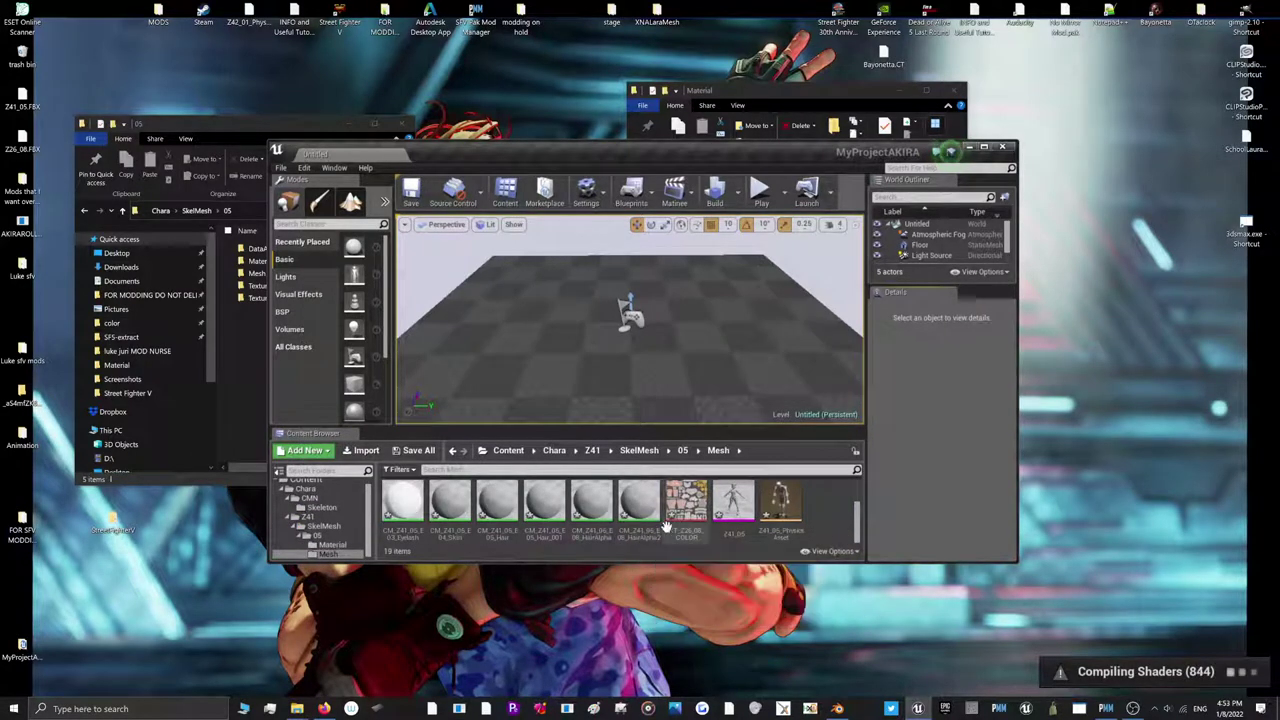
Check the Textures folder in File Explorer, and create a matching Textures folder under Z41/SkelMesh/05 in Unreal Engine
{"action": "left_click", "coordinate": [257, 310]}
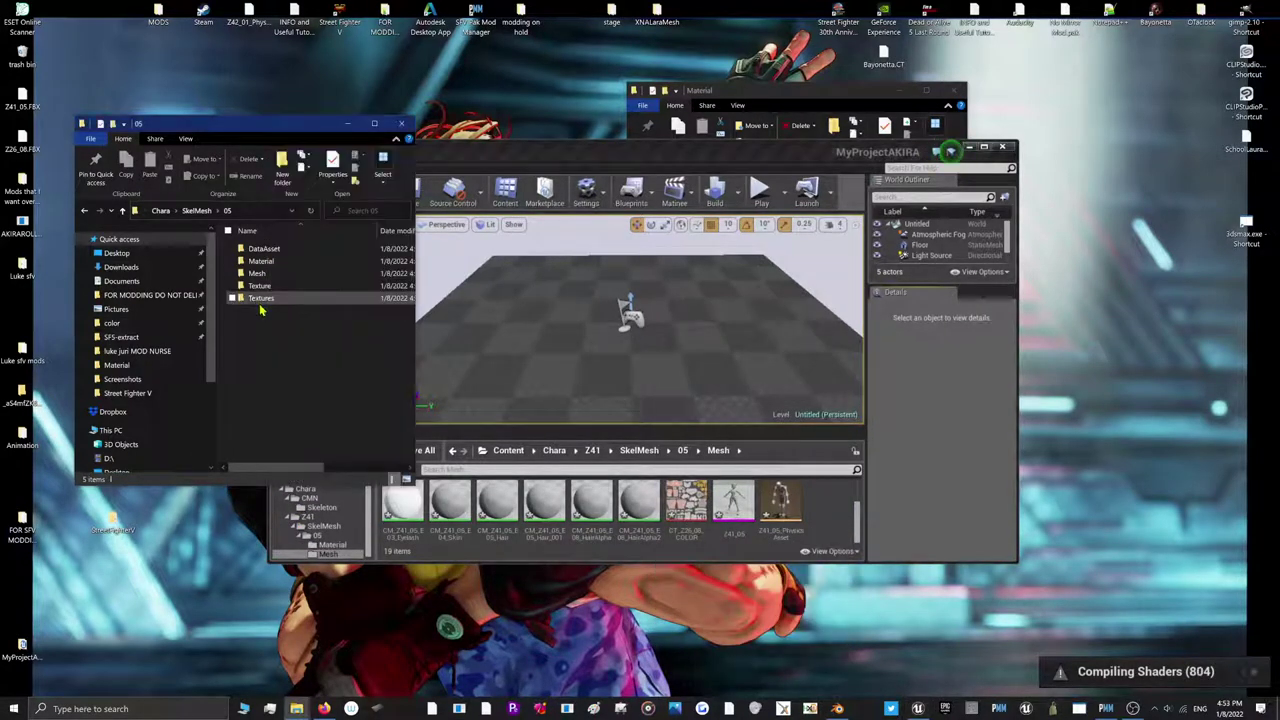
{"action": "double_click", "coordinate": [259, 299]}
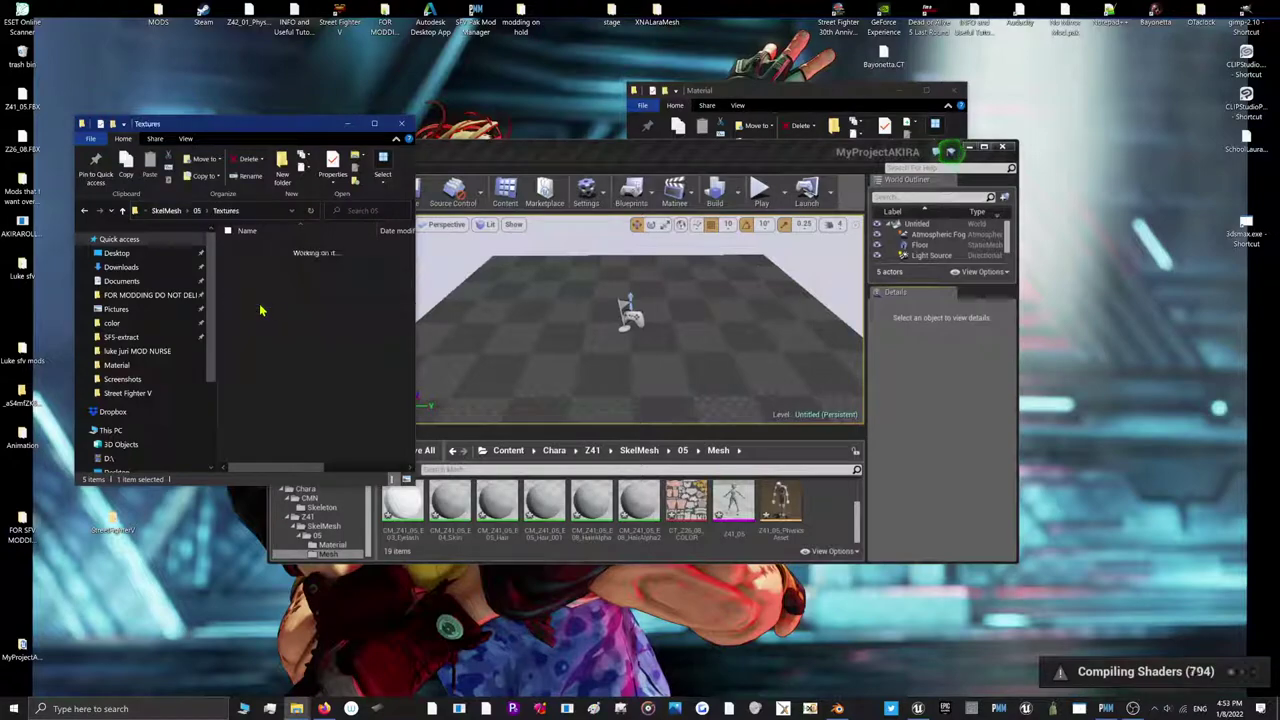
{"action": "left_click", "coordinate": [676, 505]}
{"action": "key", "text": "super+Up"}
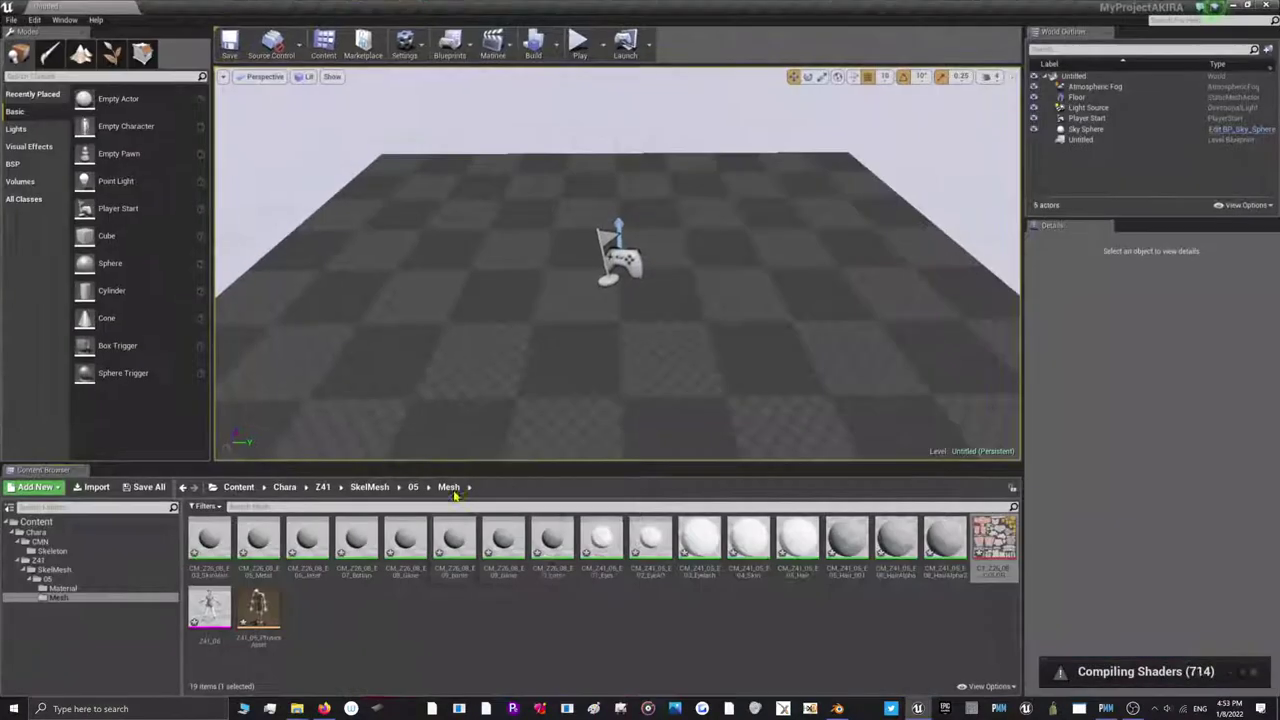
{"action": "left_click", "coordinate": [50, 579]}
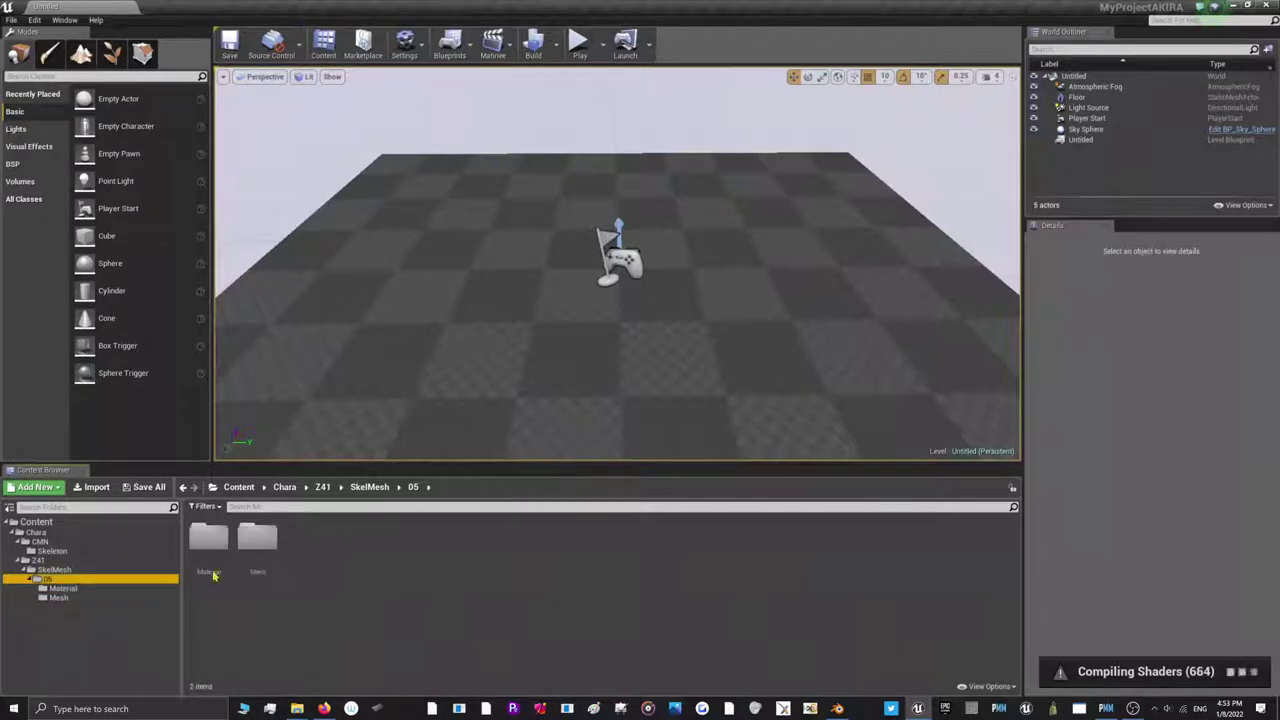
{"action": "right_click", "coordinate": [312, 590]}
{"action": "left_click", "coordinate": [363, 303]}
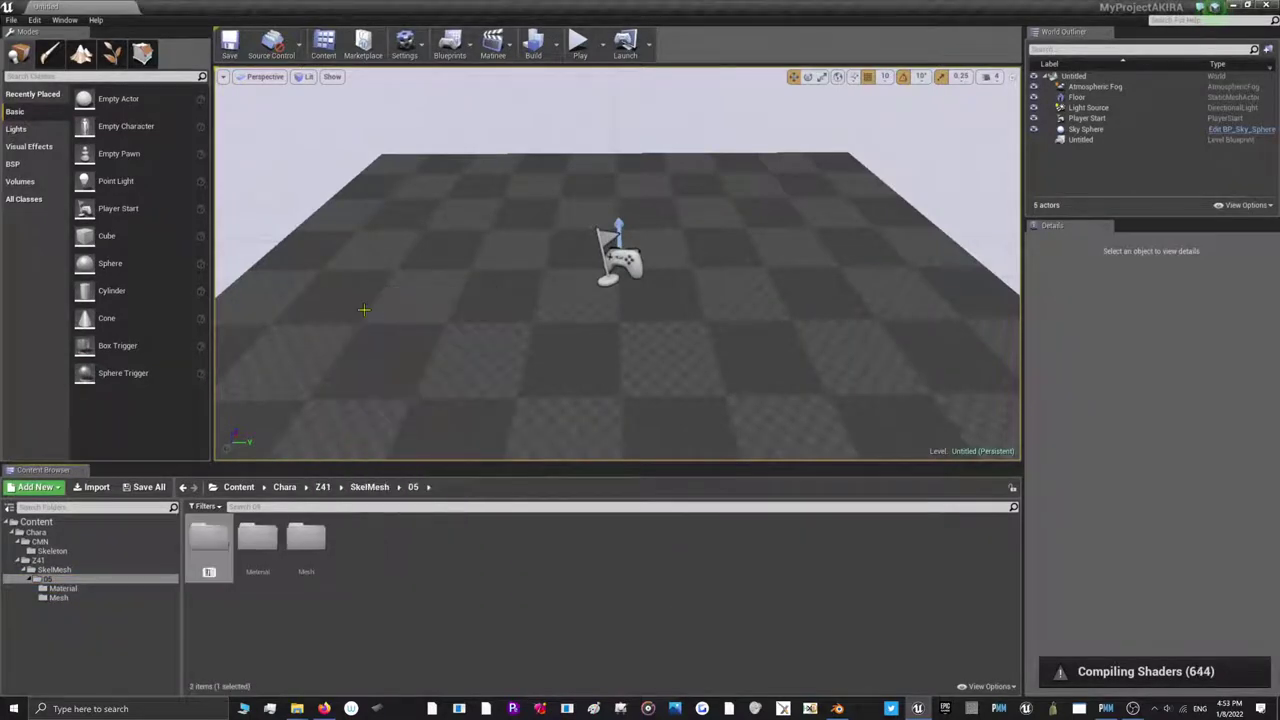
{"action": "type", "text": "Textures"}
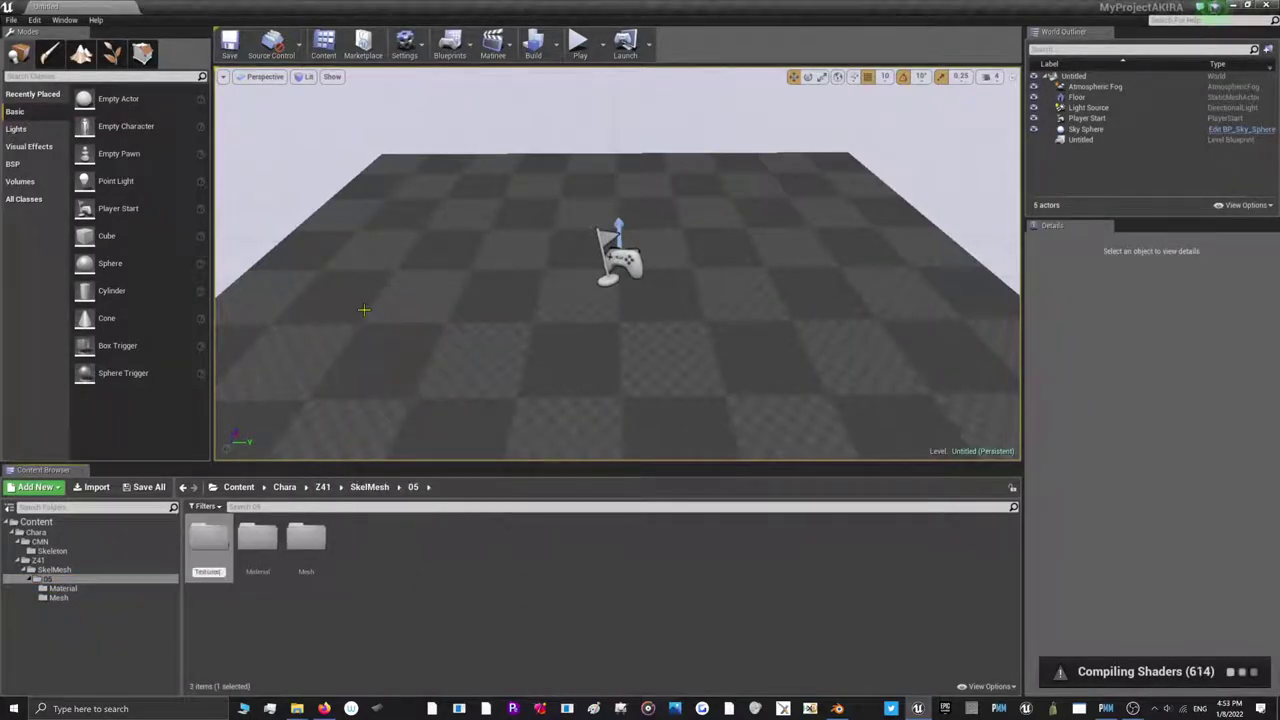
{"action": "key", "text": "Return"}
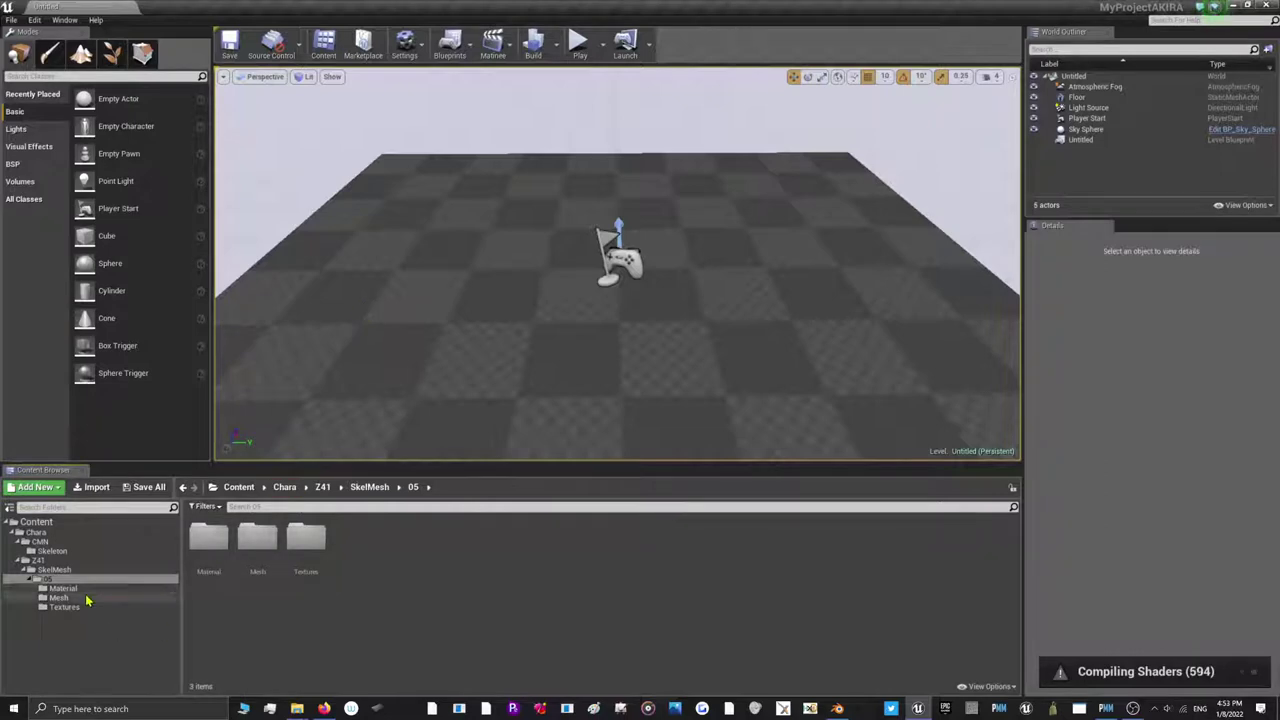
Move the CT_Z26_08_COLOR texture from the 05/Mesh folder into the 05/Textures folder
{"action": "left_click", "coordinate": [84, 597]}
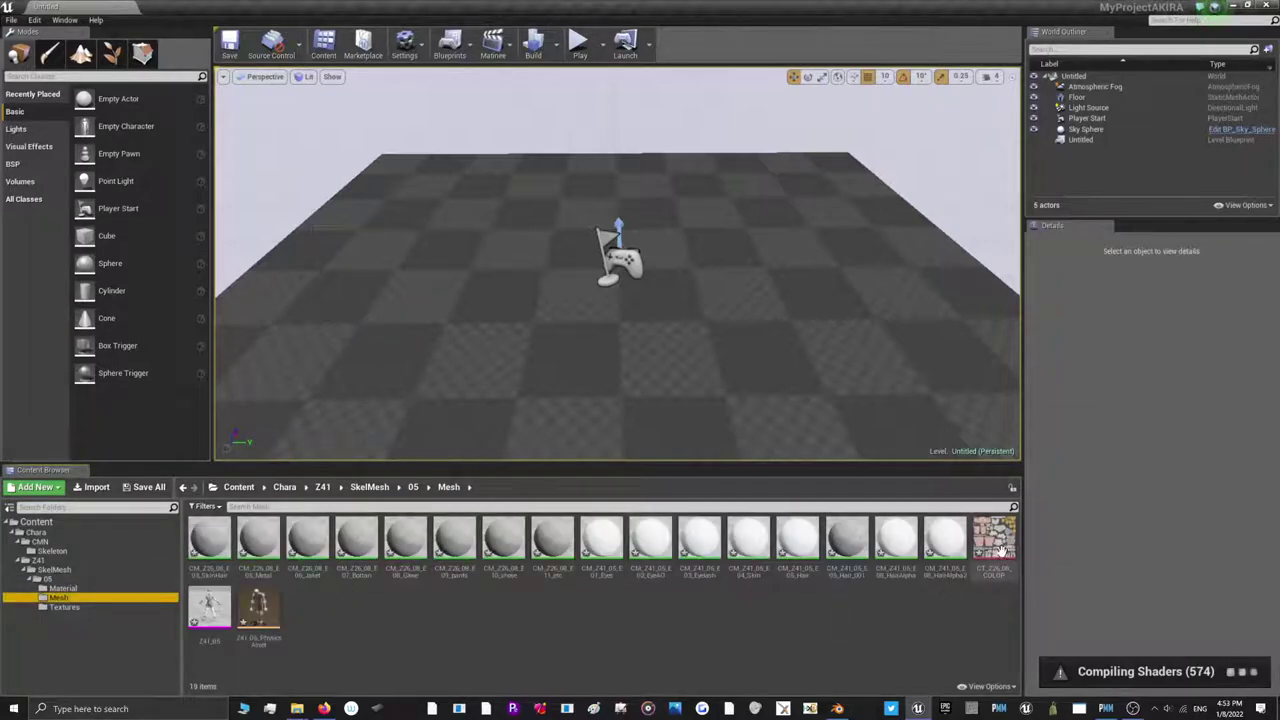
{"action": "left_click_drag", "start_coordinate": [993, 545], "coordinate": [62, 608]}
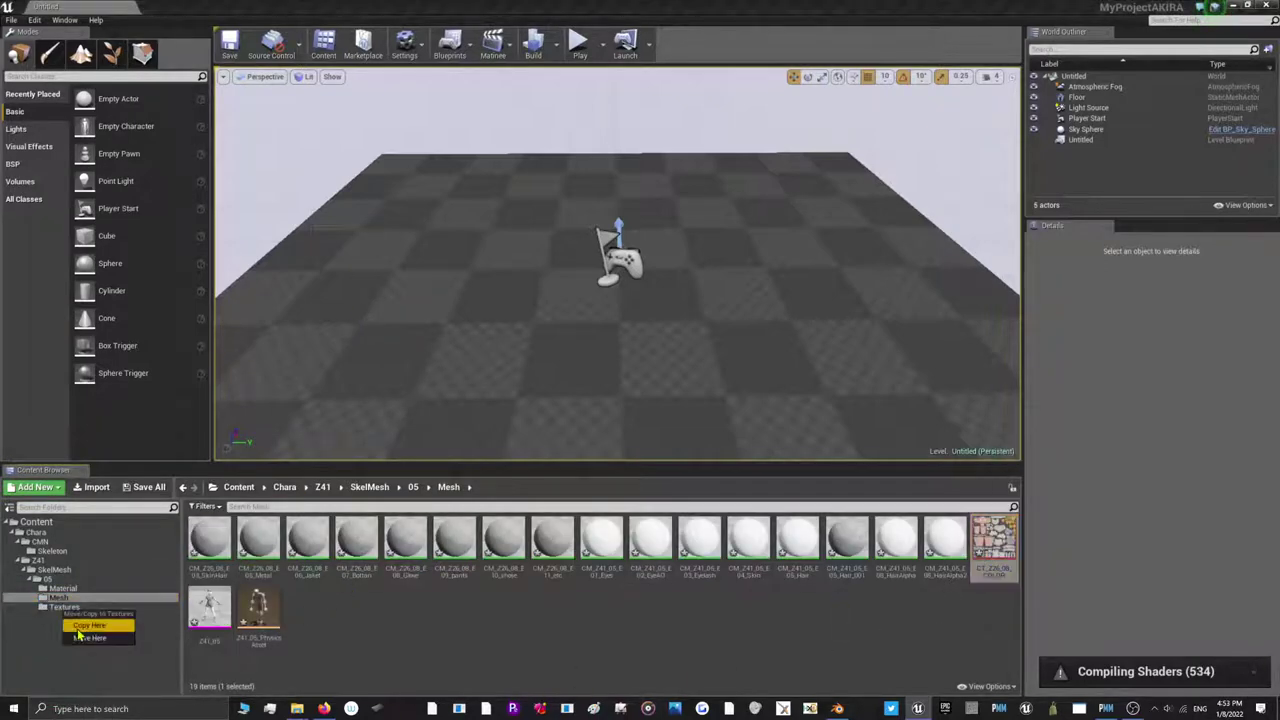
{"action": "left_click", "coordinate": [80, 638]}
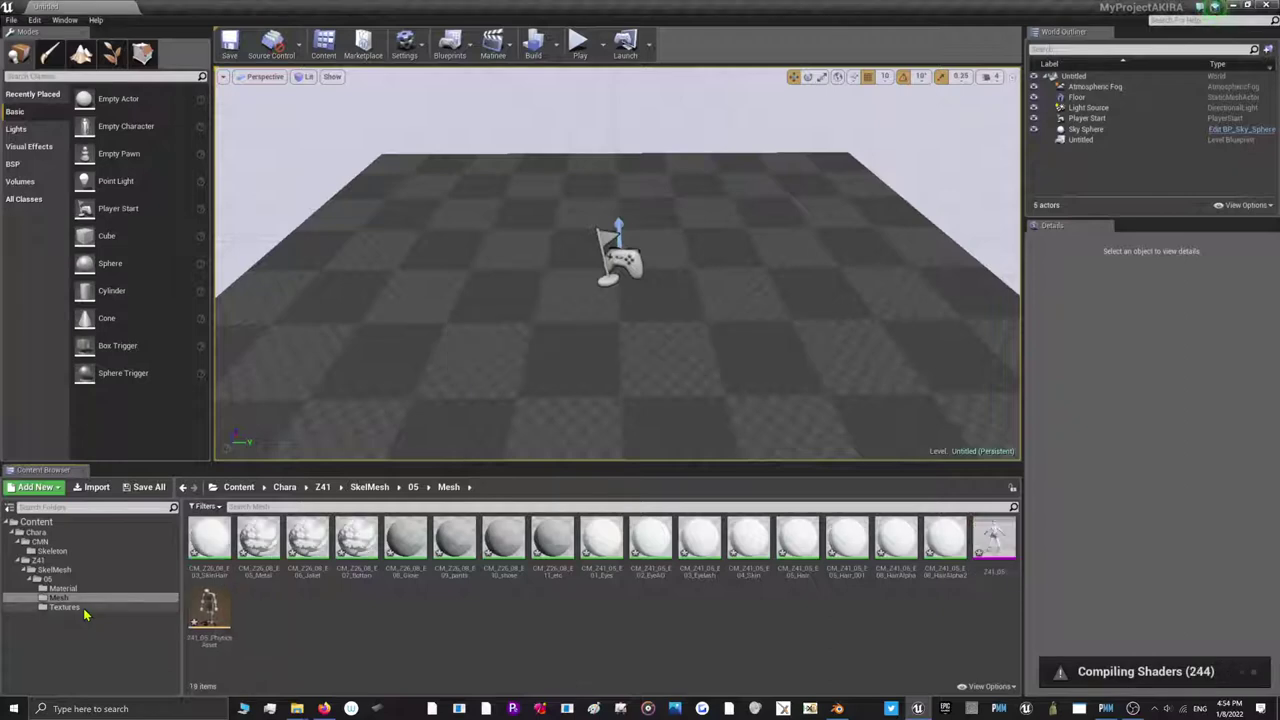
Open CT_Z26_08_COLOR, set its texture group to Character, enable Never Stream, and save and close the texture
{"action": "left_click", "coordinate": [65, 607]}
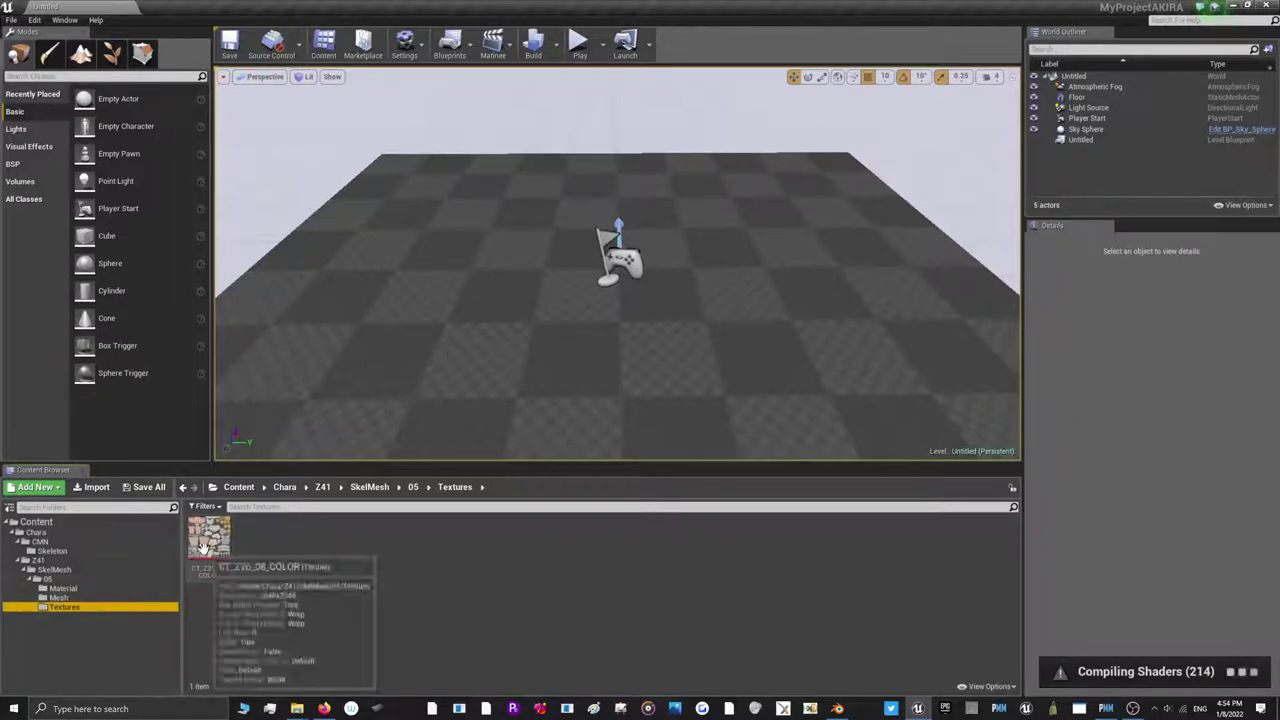
{"action": "double_click", "coordinate": [208, 535]}
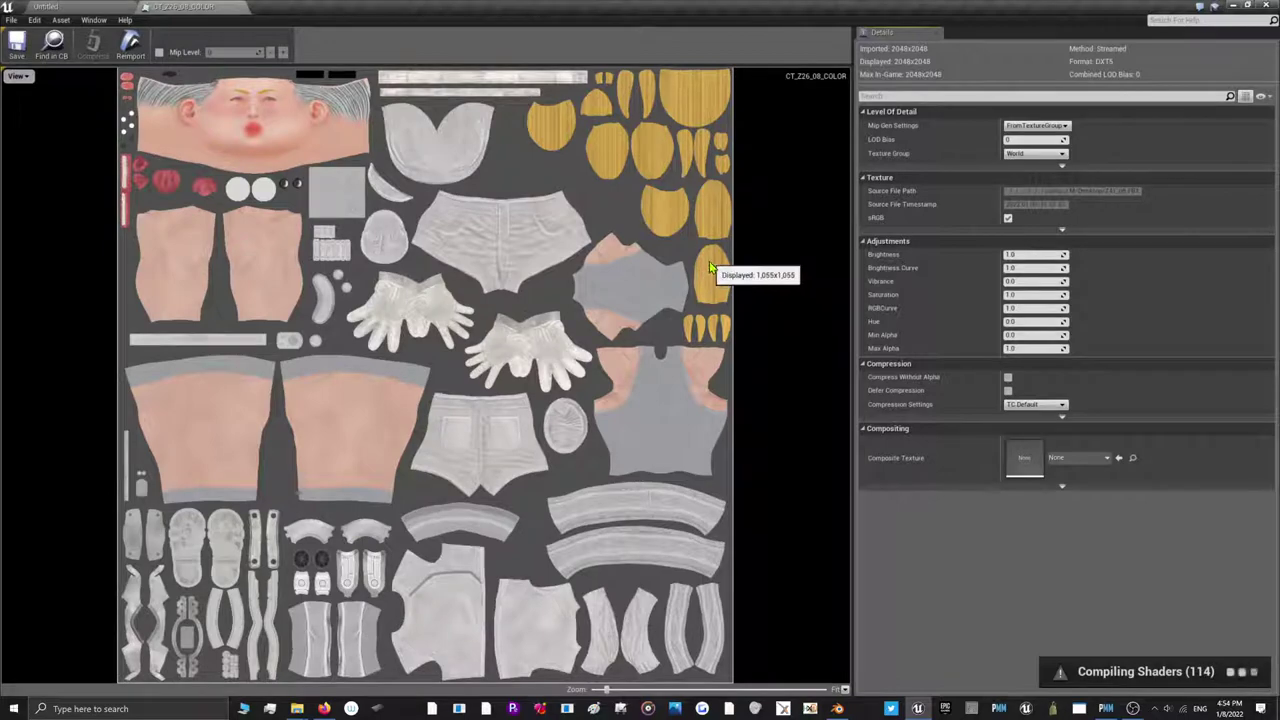
{"action": "scroll", "coordinate": [730, 295], "scroll_direction": "up", "scroll_amount": 5}
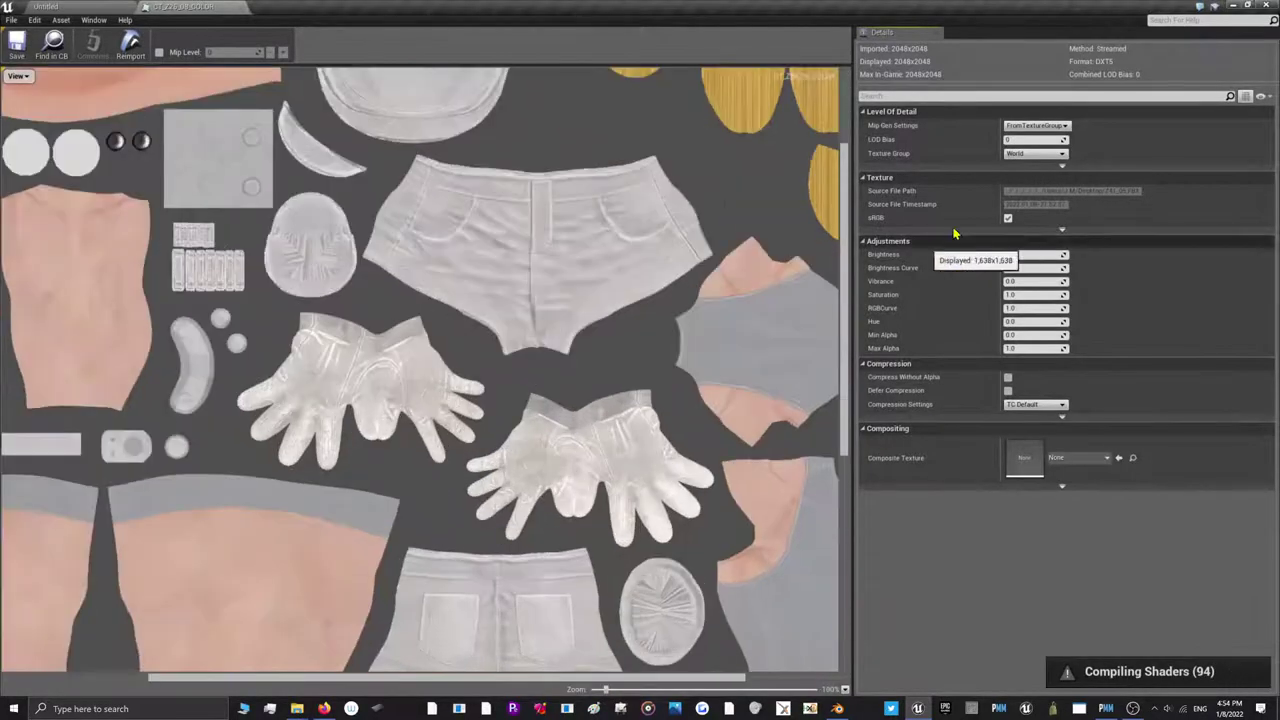
{"action": "left_click", "coordinate": [1033, 153]}
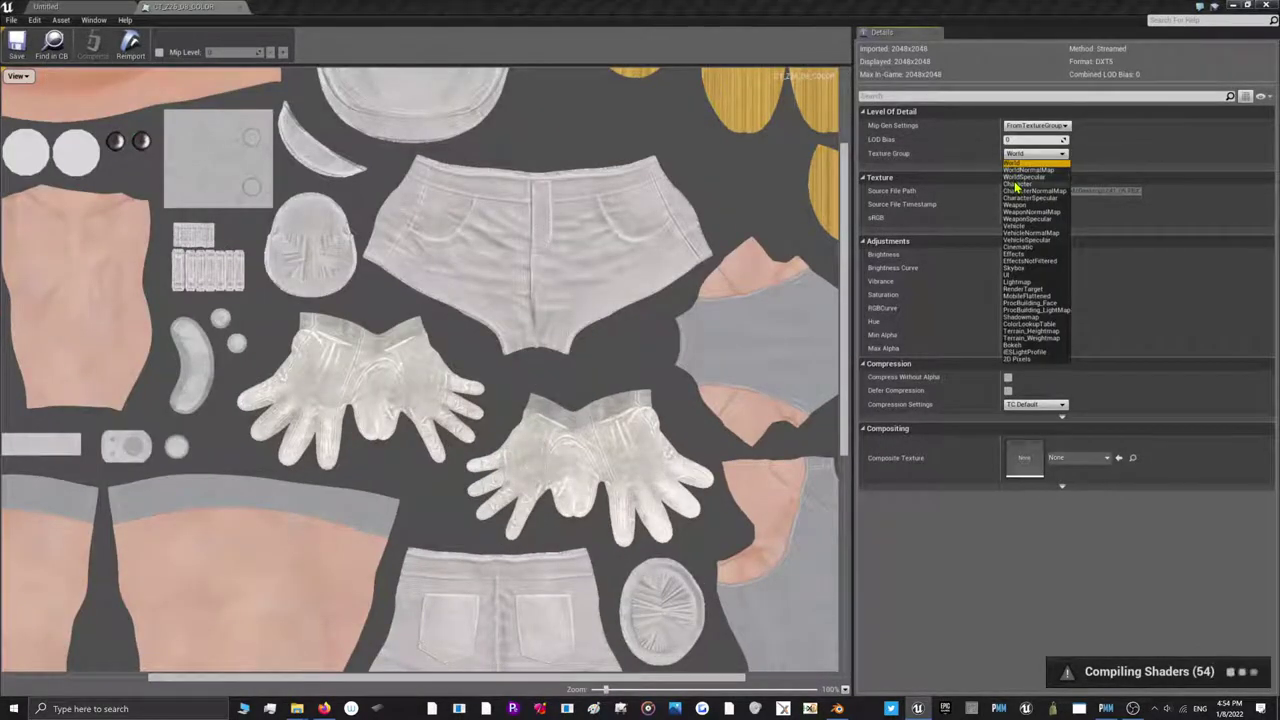
{"action": "left_click", "coordinate": [1015, 185]}
{"action": "left_click", "coordinate": [1063, 229]}
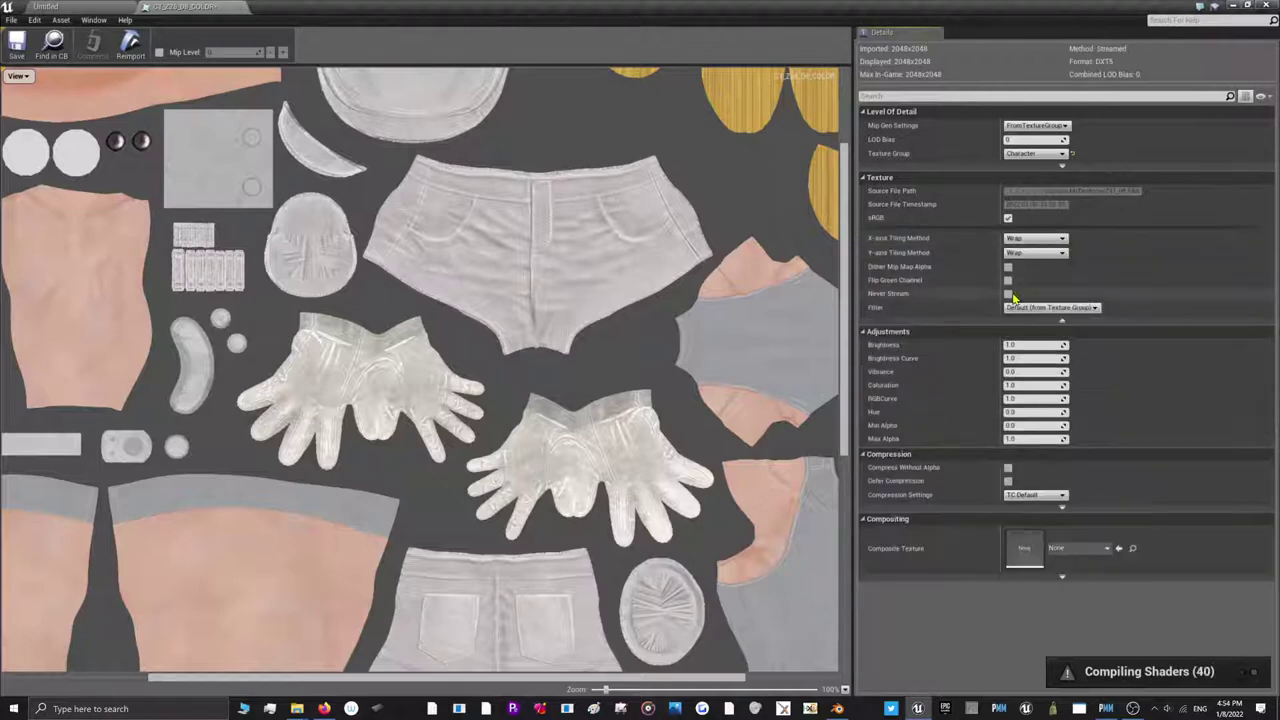
{"action": "left_click", "coordinate": [1008, 294]}
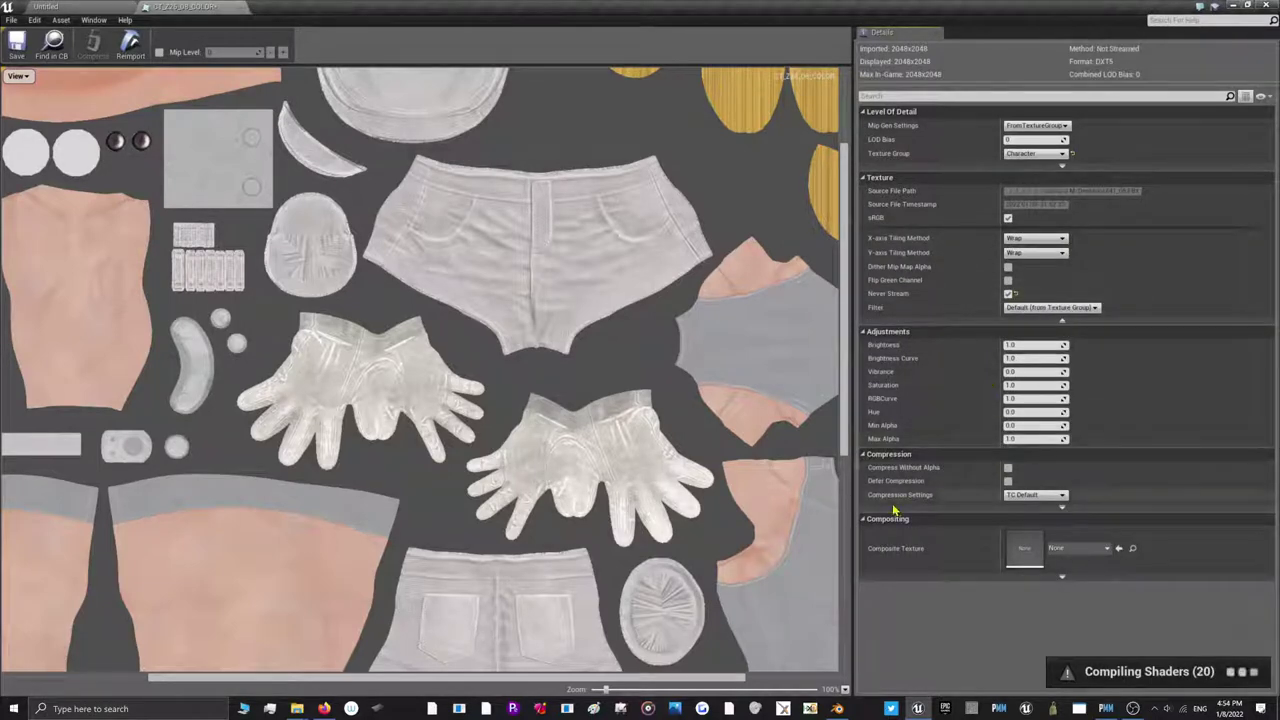
{"action": "left_click", "coordinate": [14, 58]}
{"action": "left_click", "coordinate": [243, 8]}
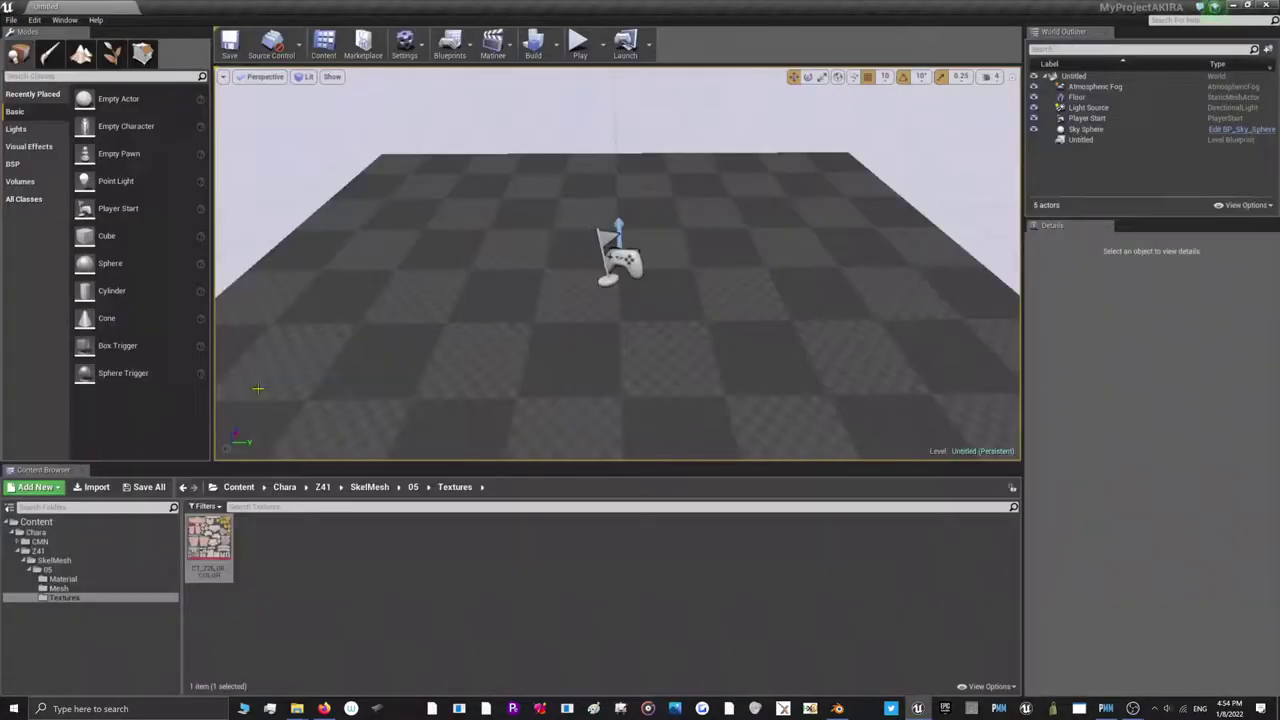
Go to the 05/Mesh folder and open the Z41_05 skeletal mesh
{"action": "left_click", "coordinate": [142, 578]}
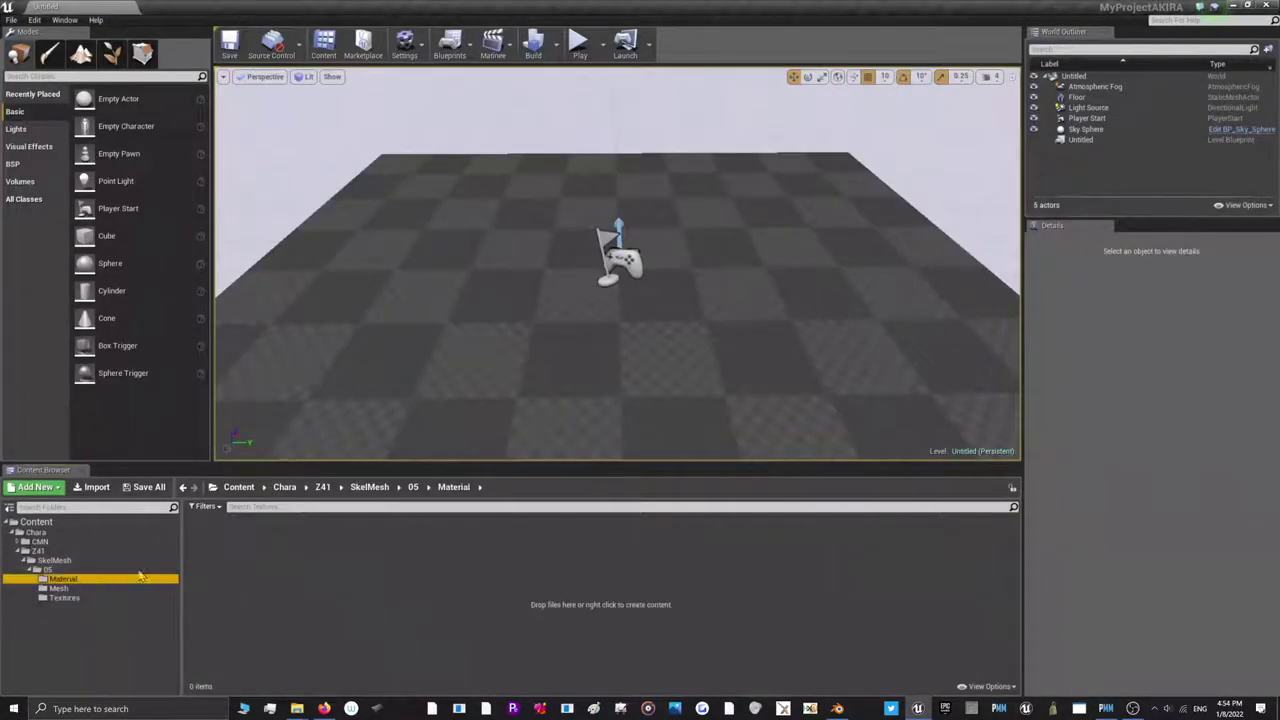
{"action": "left_click", "coordinate": [80, 589]}
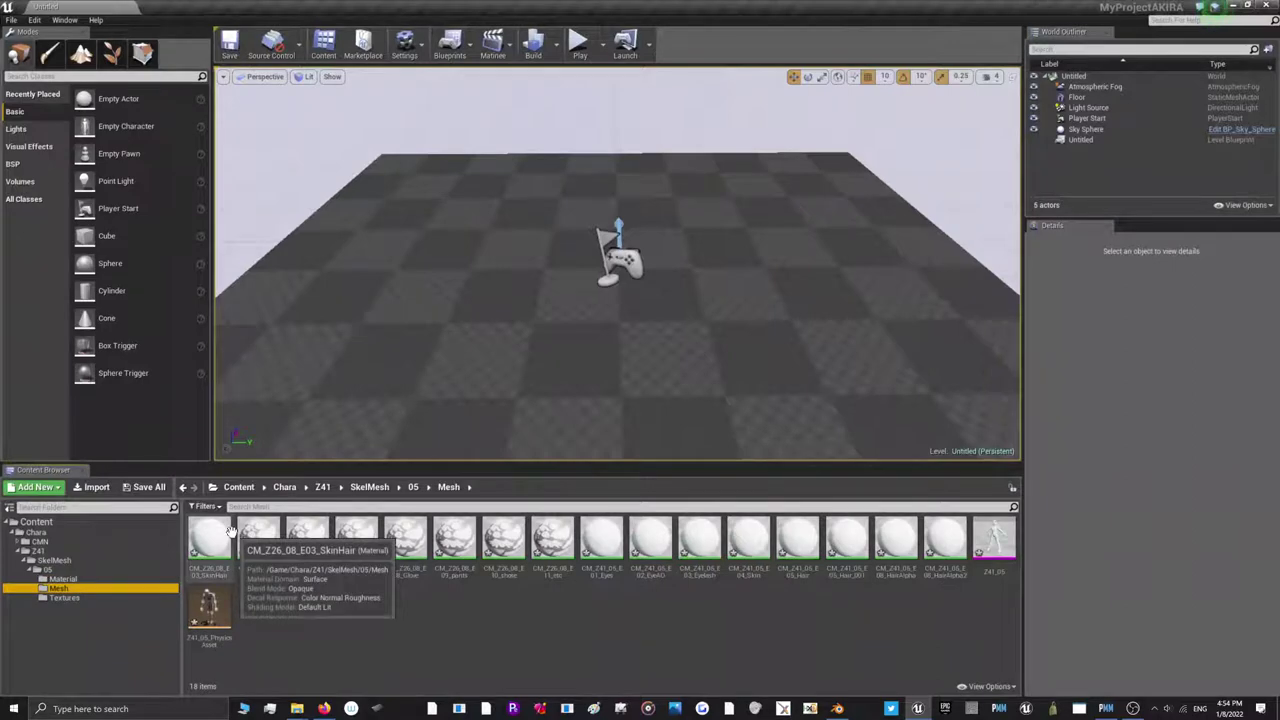
{"action": "left_click", "coordinate": [222, 538]}
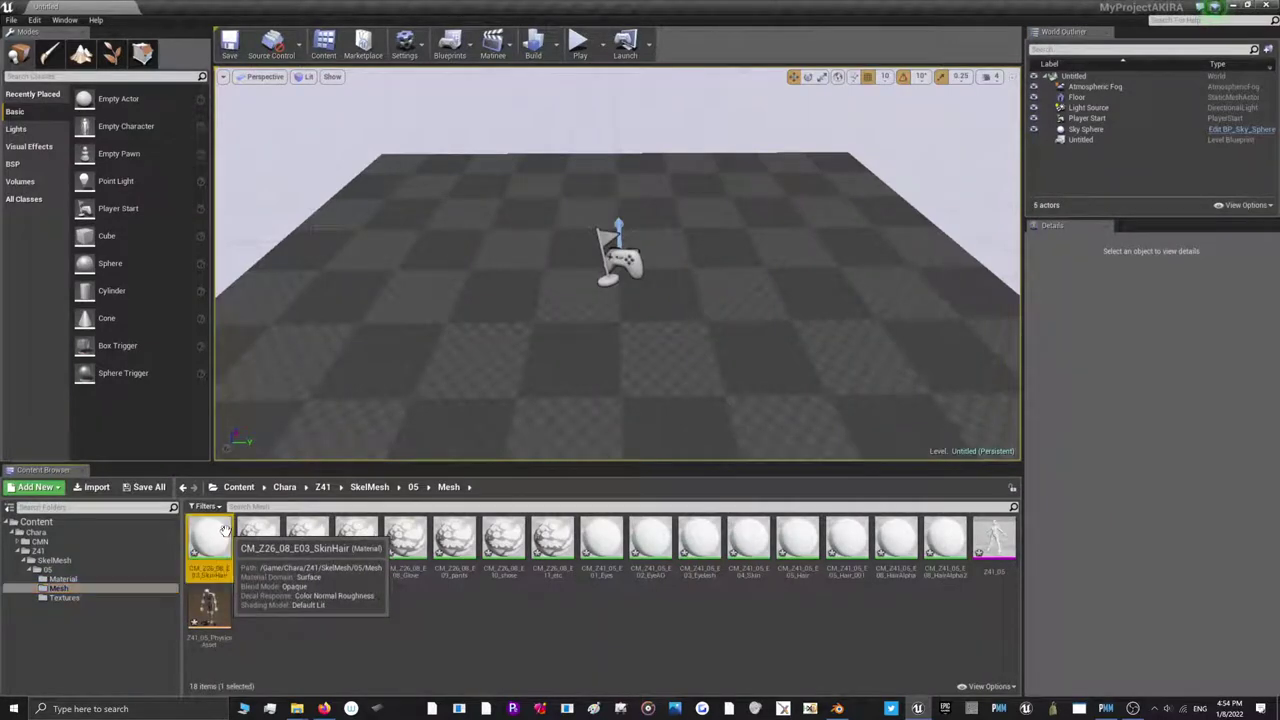
{"action": "left_click", "coordinate": [930, 557], "text": "shift"}
{"action": "double_click", "coordinate": [992, 540]}
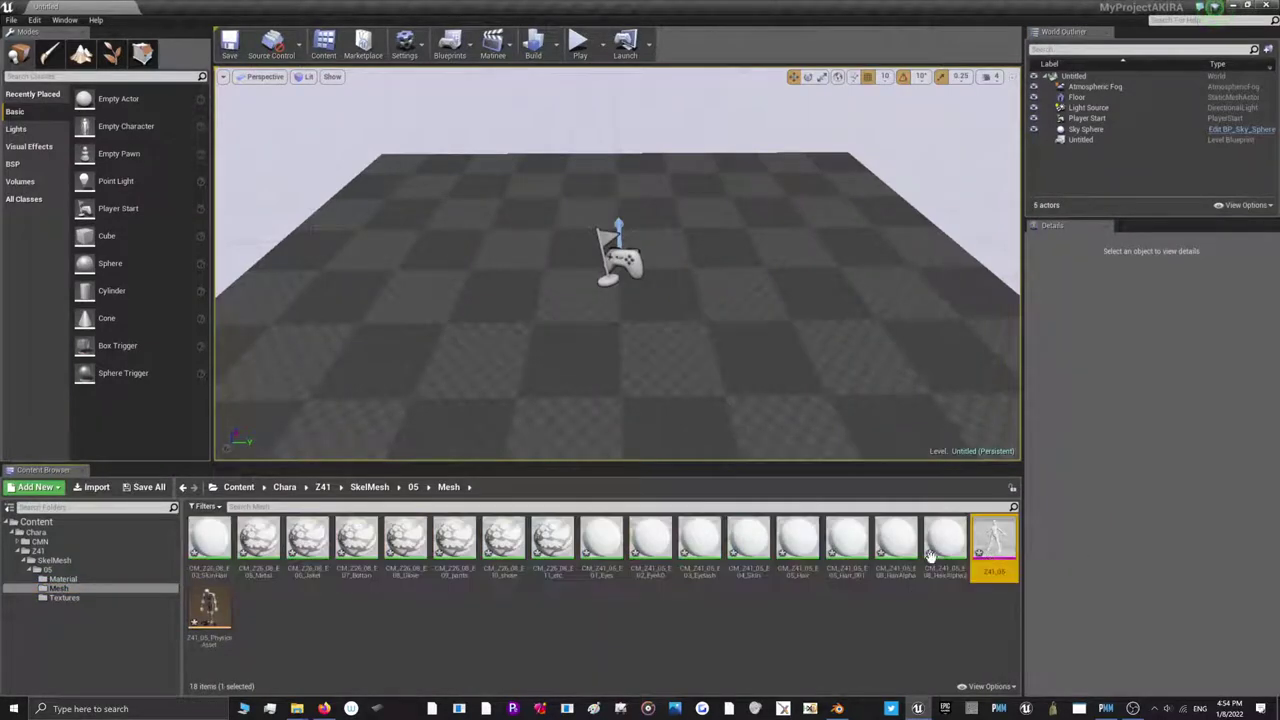
Review the material elements assigned to the Z41_05 mesh, and close the mesh editor
{"action": "scroll", "coordinate": [155, 563], "scroll_direction": "down", "scroll_amount": 5}
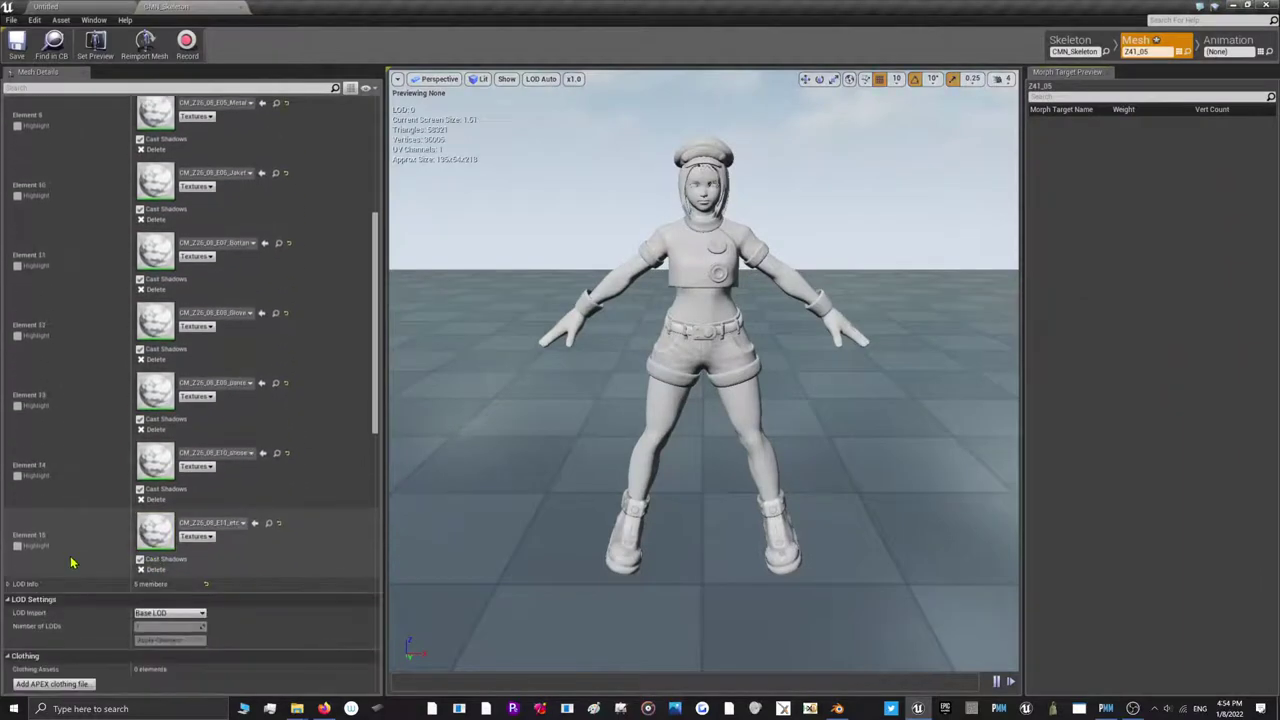
{"action": "scroll", "coordinate": [70, 563], "scroll_direction": "up", "scroll_amount": 10}
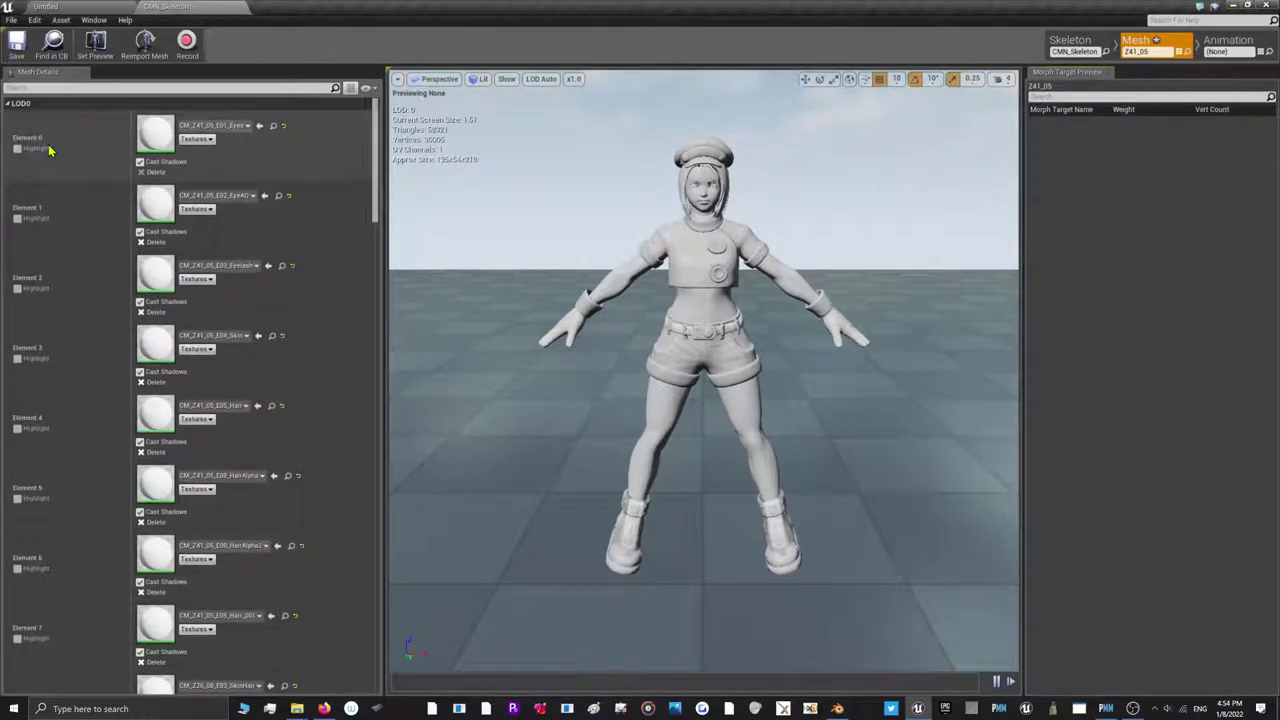
{"action": "left_click", "coordinate": [238, 7]}
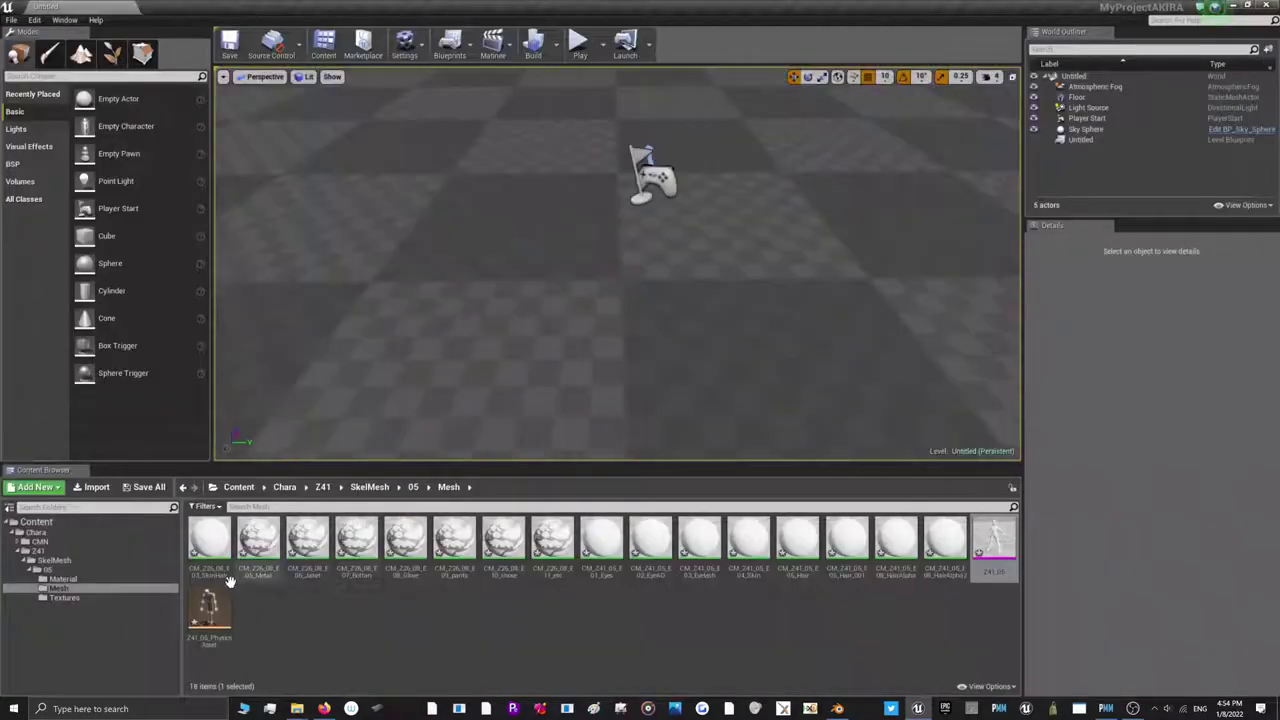
Move all the CM_ materials from the 05/Mesh folder into 05/Material, and open the Material folder
{"action": "left_click", "coordinate": [925, 555], "text": "shift"}
{"action": "left_click_drag", "start_coordinate": [925, 555], "coordinate": [80, 578]}
{"action": "left_click", "coordinate": [110, 605]}
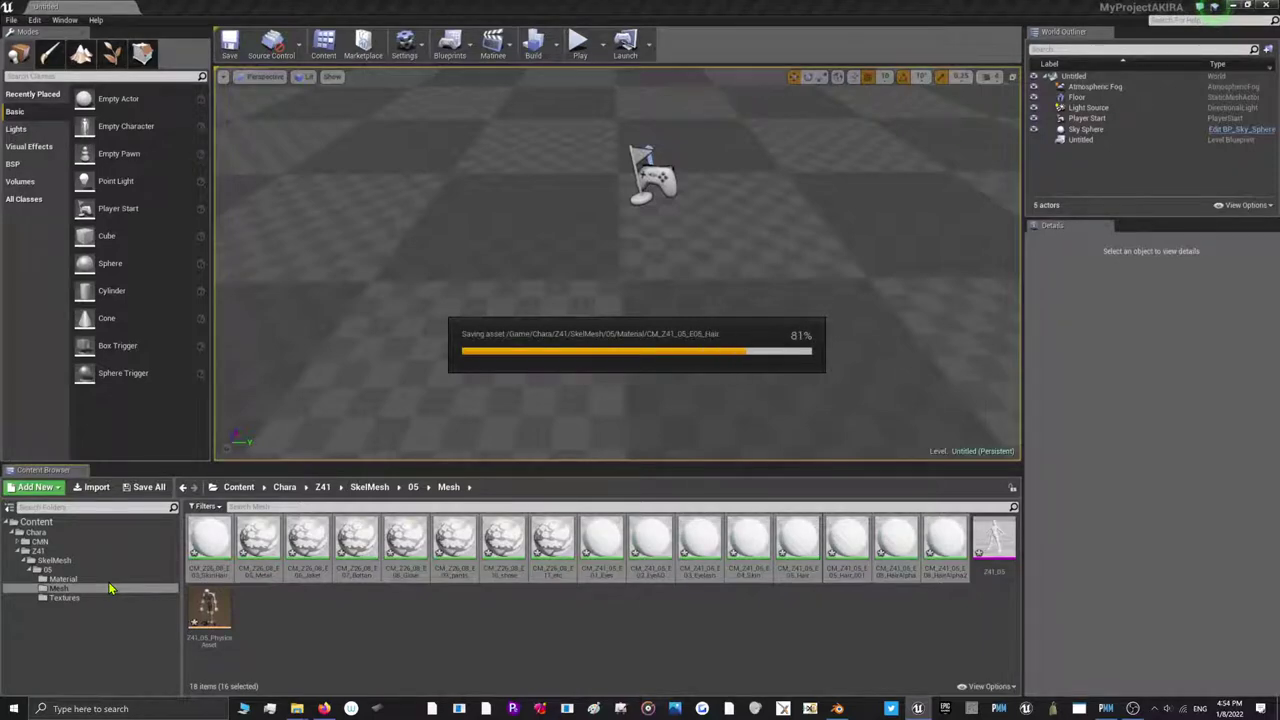
{"action": "left_click", "coordinate": [110, 580]}
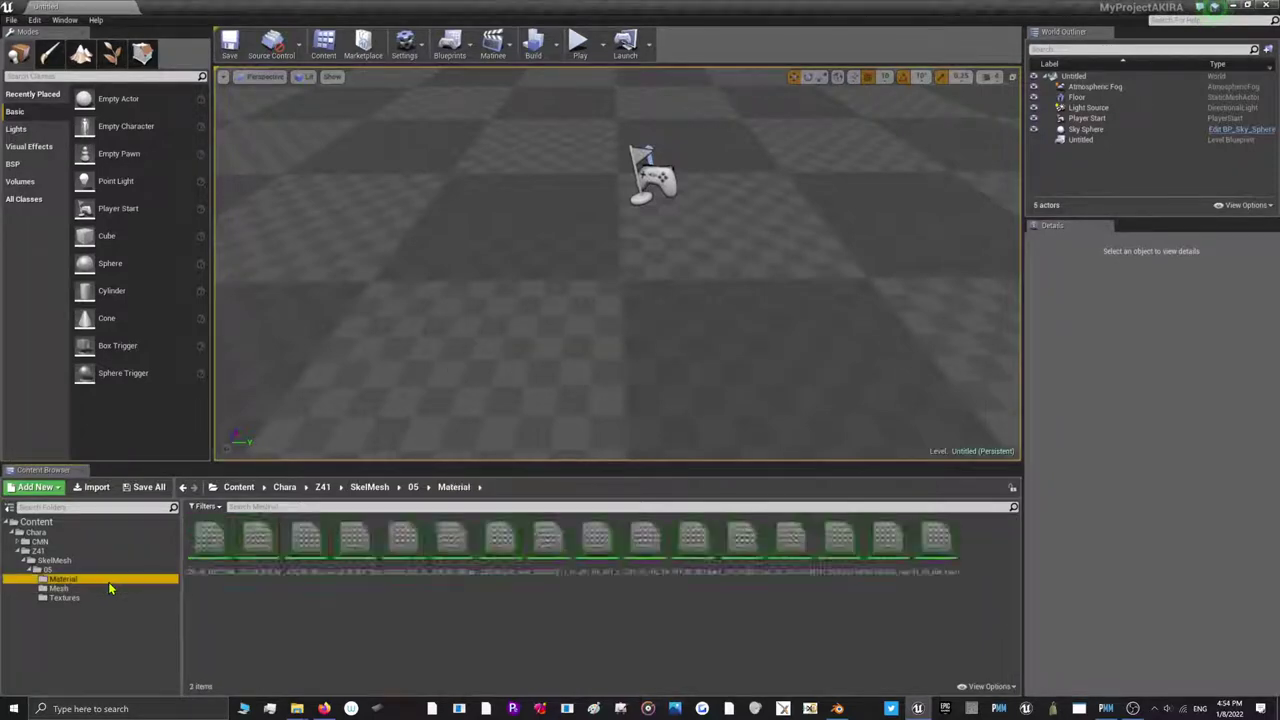
Create material instances of all the materials in the 05/Material folder
{"action": "left_click", "coordinate": [931, 560], "text": "shift"}
{"action": "right_click", "coordinate": [936, 562]}
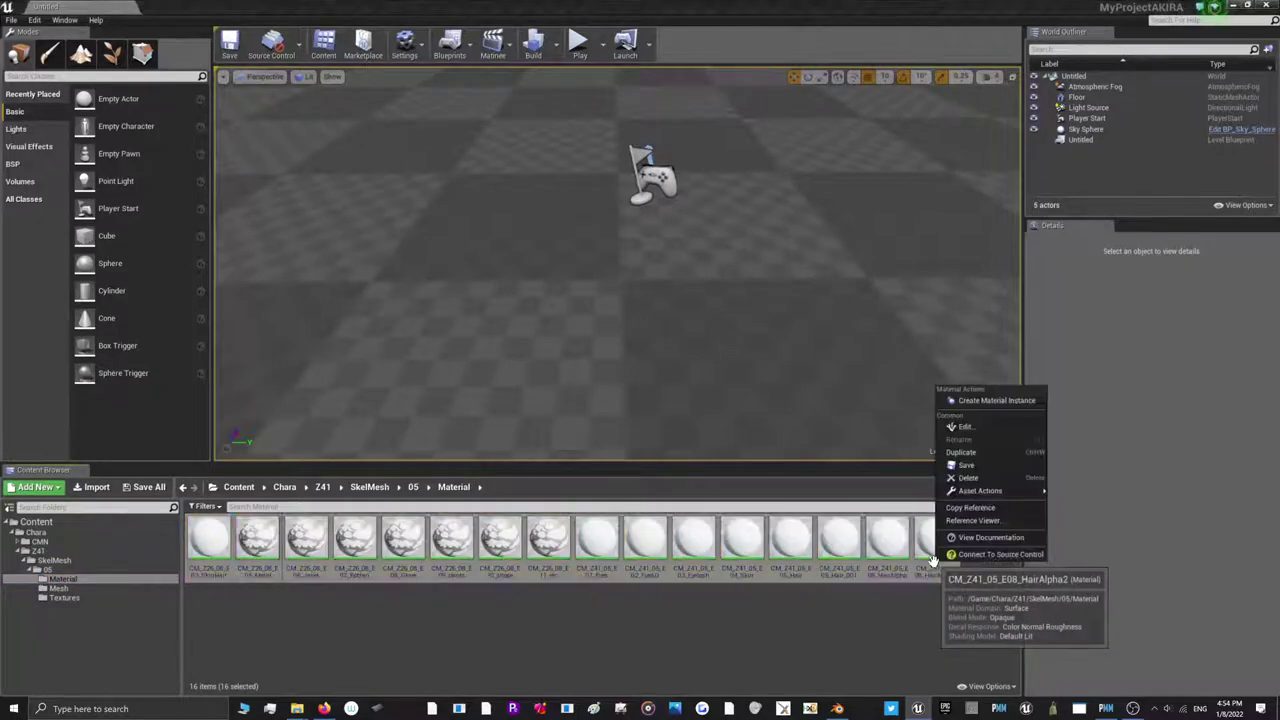
{"action": "left_click", "coordinate": [201, 575]}
{"action": "left_click", "coordinate": [200, 575]}
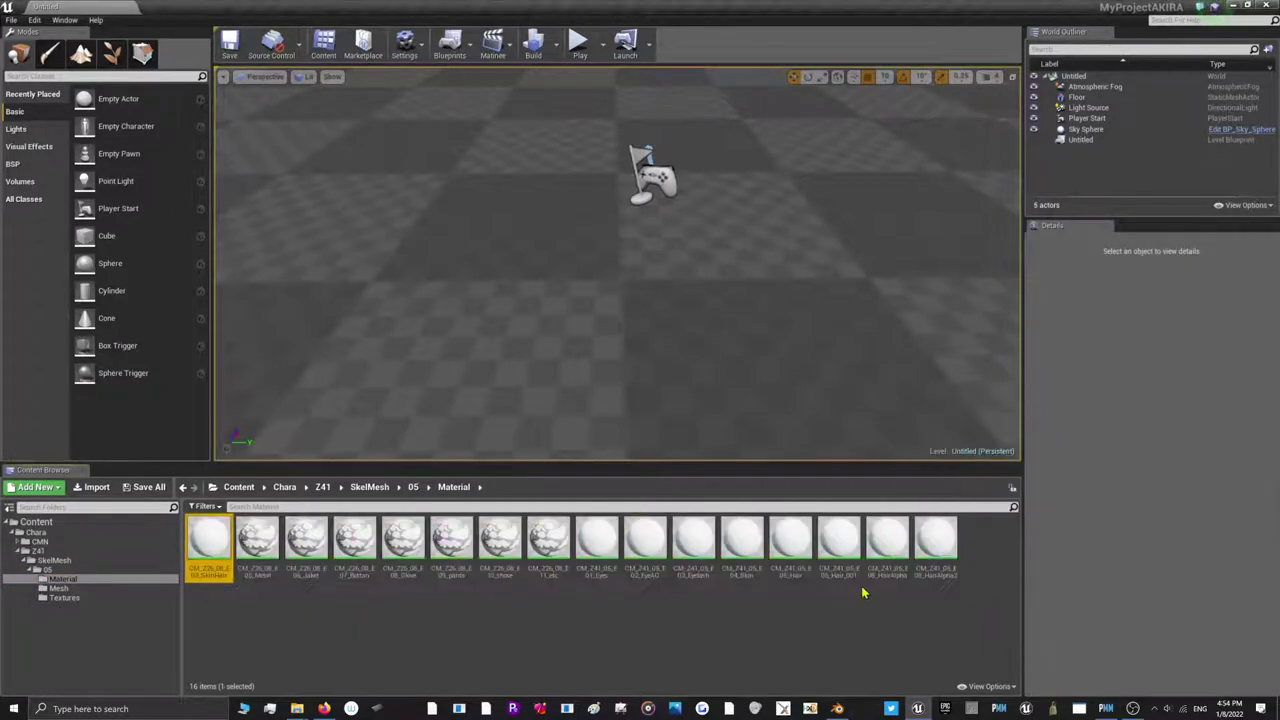
{"action": "left_click", "coordinate": [930, 545], "text": "shift"}
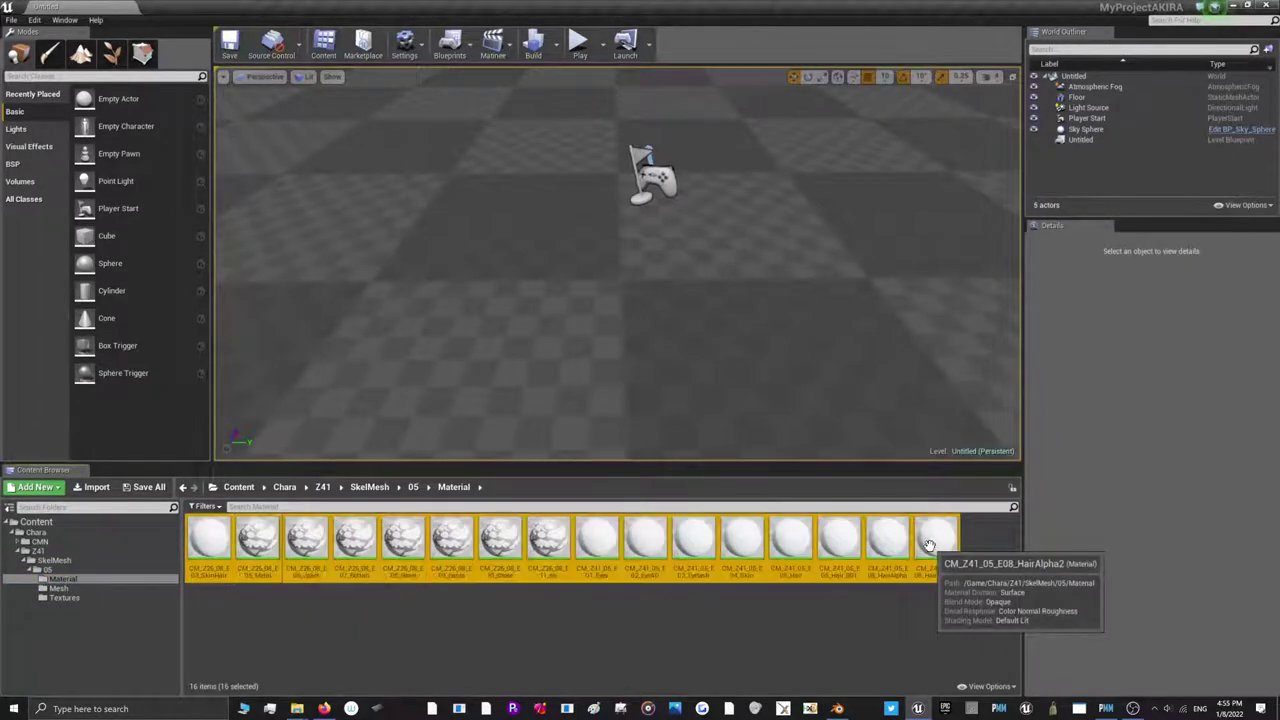
{"action": "left_click", "coordinate": [208, 545]}
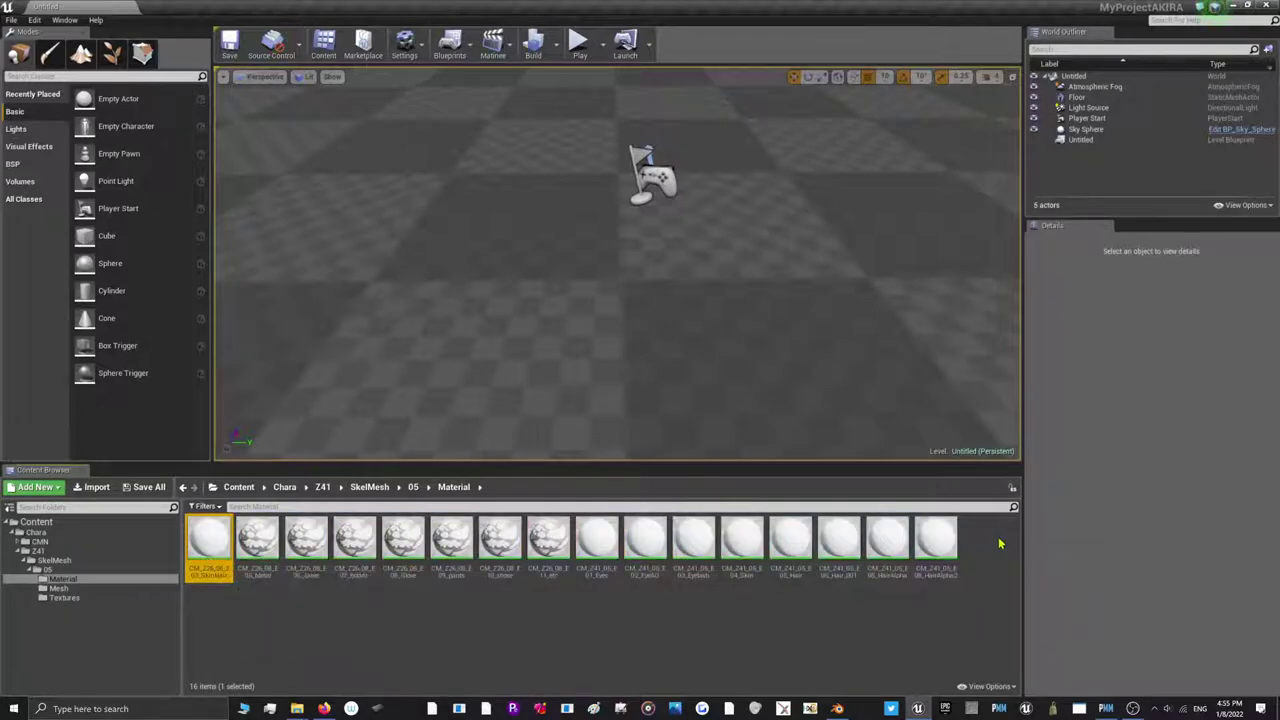
{"action": "left_click", "coordinate": [940, 545], "text": "shift"}
{"action": "right_click", "coordinate": [956, 546]}
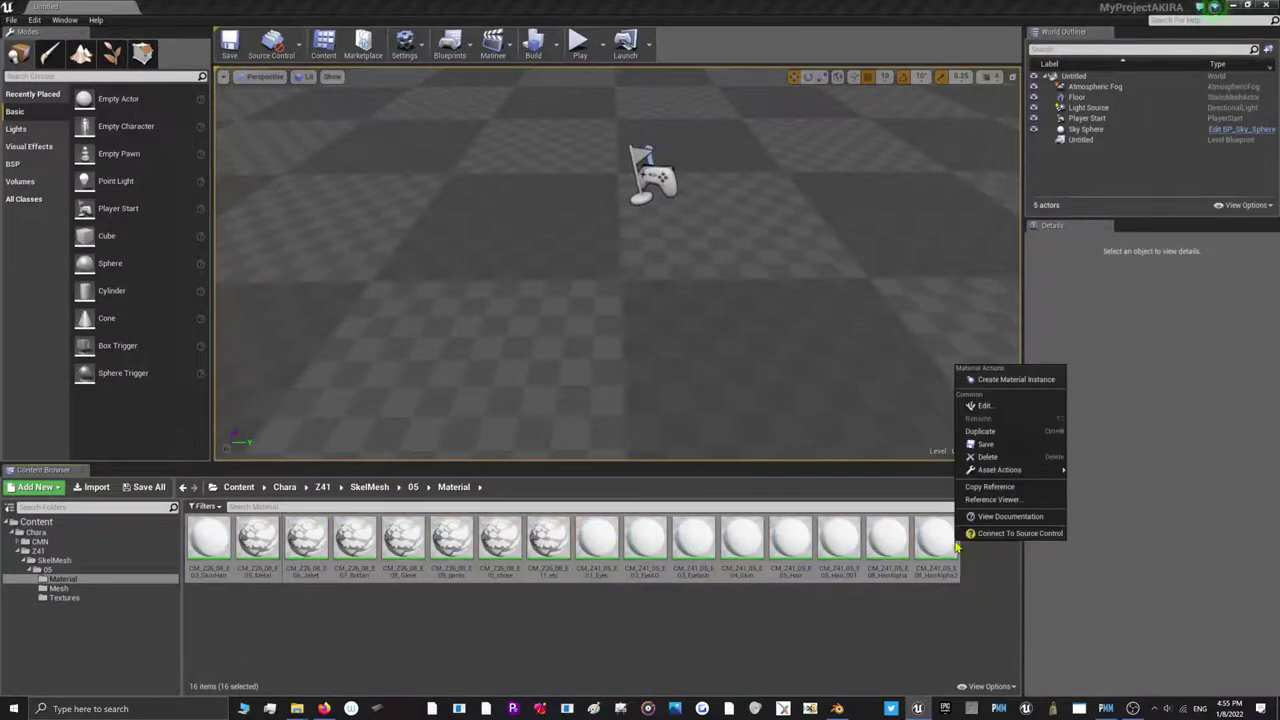
{"action": "left_click", "coordinate": [1003, 381]}
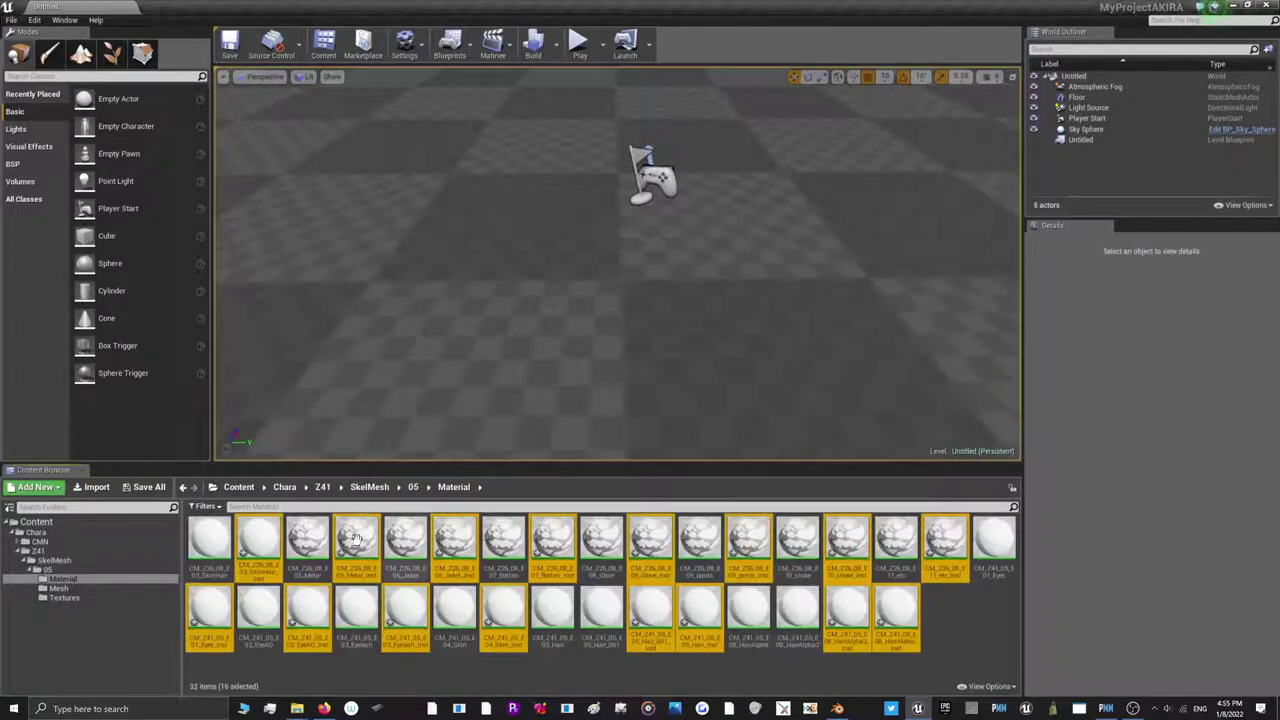
{"action": "left_click", "coordinate": [212, 552]}
{"action": "left_click", "coordinate": [270, 612], "text": "ctrl"}
{"action": "left_click", "coordinate": [307, 542], "text": "ctrl"}
{"action": "left_click", "coordinate": [356, 608], "text": "ctrl"}
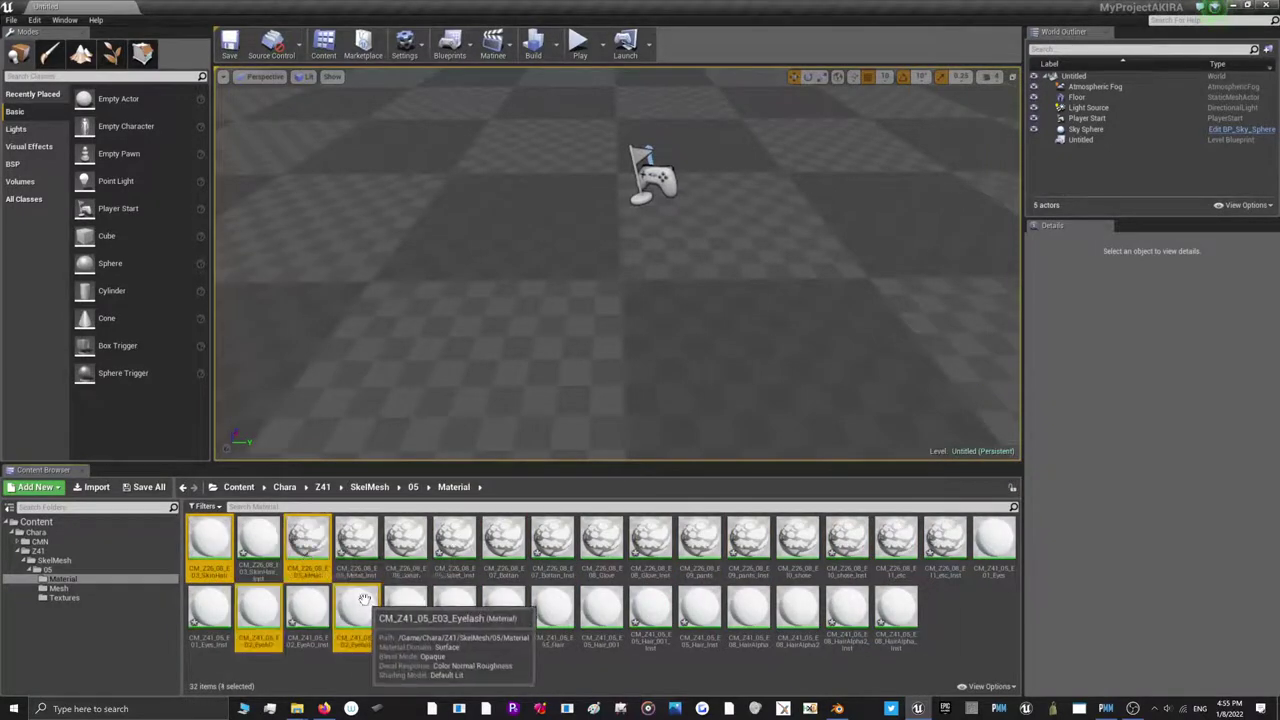
{"action": "left_click", "coordinate": [405, 542], "text": "ctrl"}
{"action": "left_click", "coordinate": [450, 608], "text": "ctrl"}
{"action": "left_click", "coordinate": [503, 542], "text": "ctrl"}
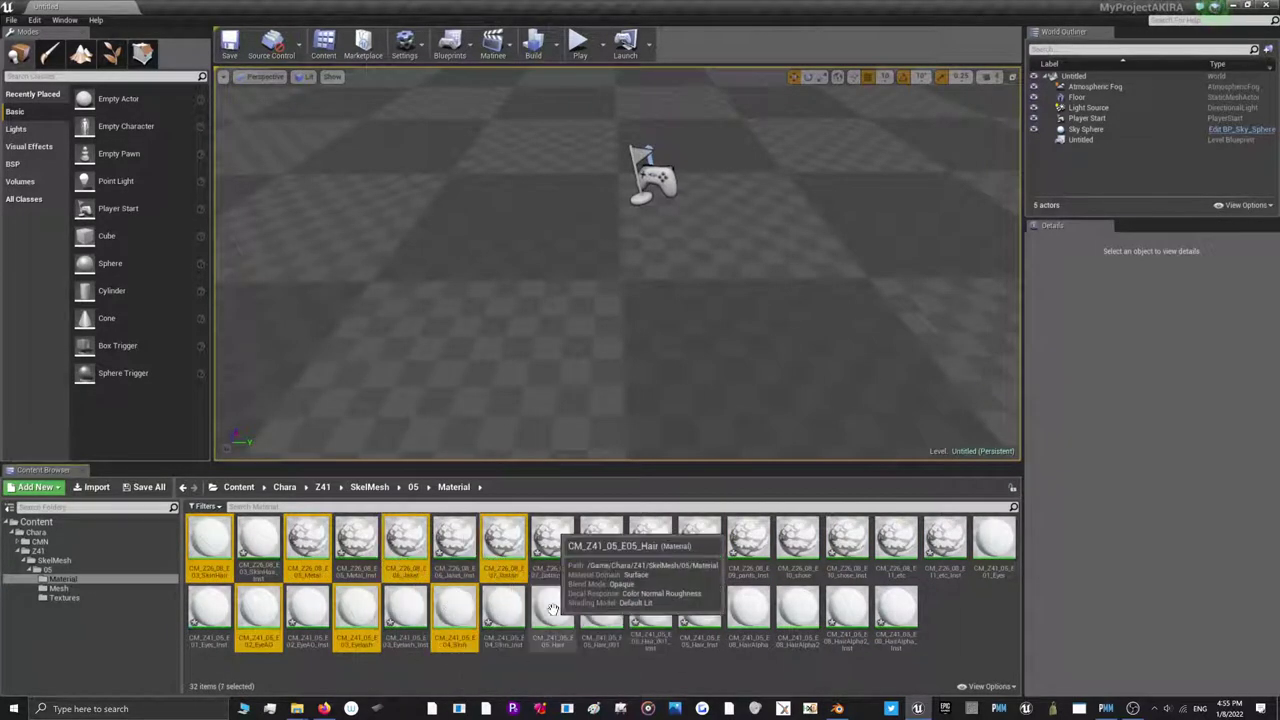
{"action": "left_click", "coordinate": [601, 542], "text": "ctrl"}
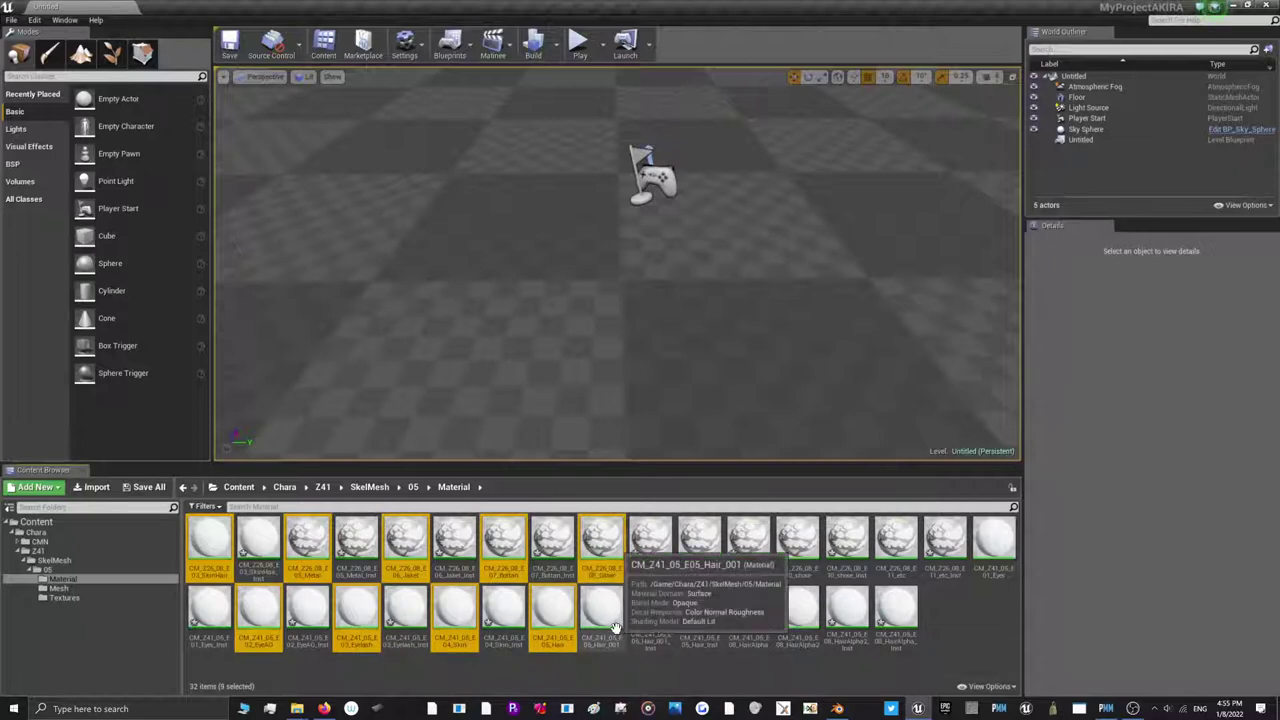
Force-delete the original base materials except the E10 shoe material, keeping all the _Inst material instances
{"action": "left_click", "coordinate": [195, 553]}
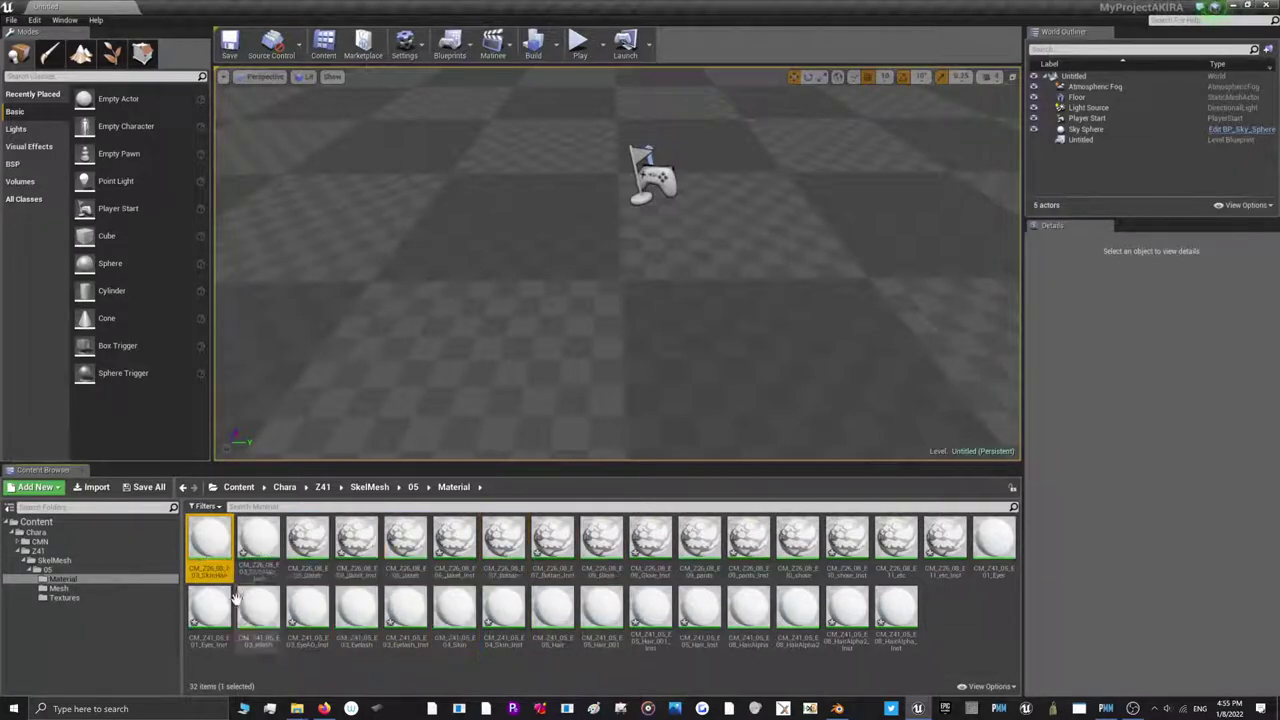
{"action": "left_click", "coordinate": [258, 608], "text": "ctrl"}
{"action": "left_click", "coordinate": [307, 542], "text": "ctrl"}
{"action": "left_click", "coordinate": [356, 608], "text": "ctrl"}
{"action": "left_click", "coordinate": [405, 545], "text": "ctrl"}
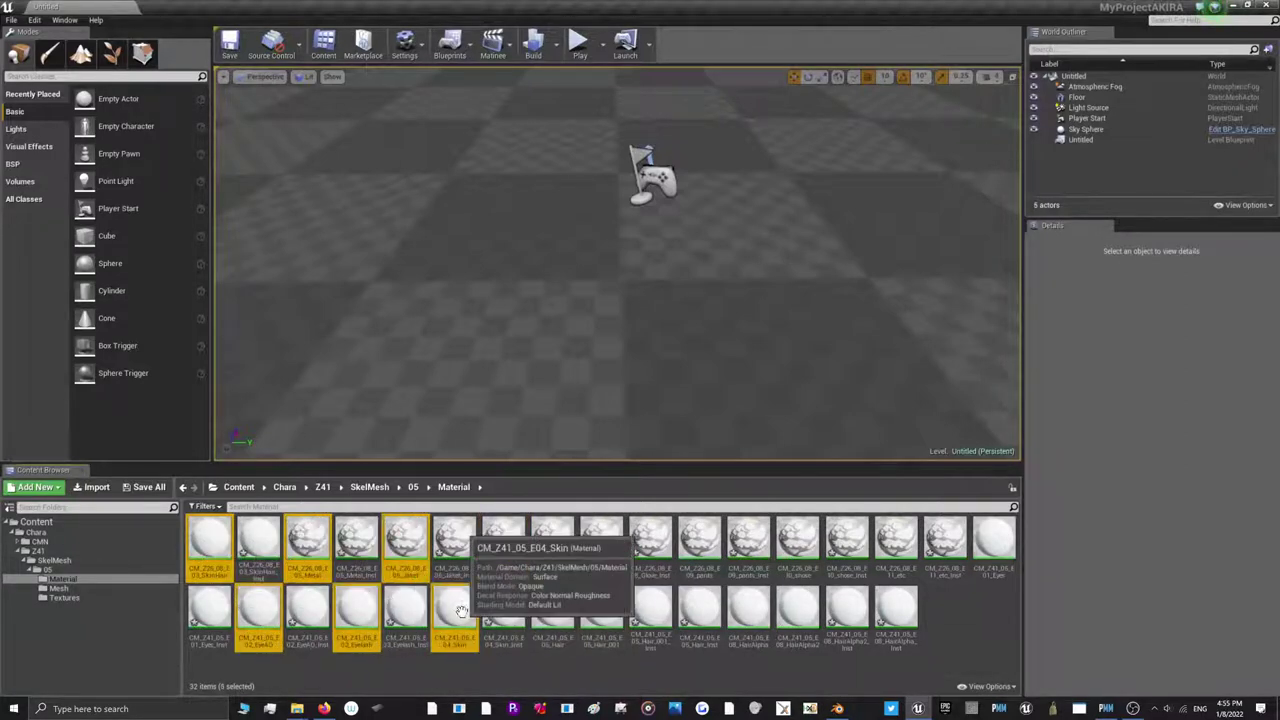
{"action": "left_click", "coordinate": [503, 545], "text": "ctrl"}
{"action": "left_click", "coordinate": [455, 612], "text": "ctrl"}
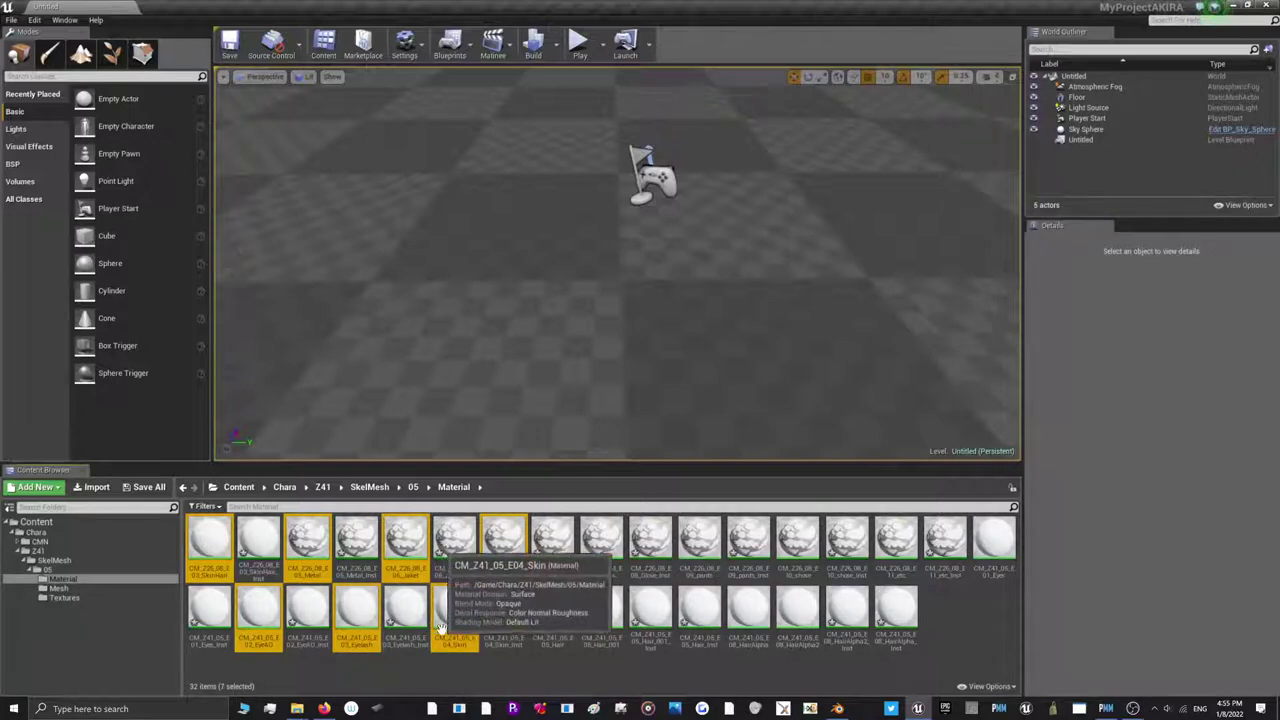
{"action": "left_click", "coordinate": [552, 612], "text": "ctrl"}
{"action": "left_click", "coordinate": [552, 545], "text": "ctrl"}
{"action": "left_click", "coordinate": [601, 545], "text": "ctrl"}
{"action": "left_click", "coordinate": [601, 612], "text": "ctrl"}
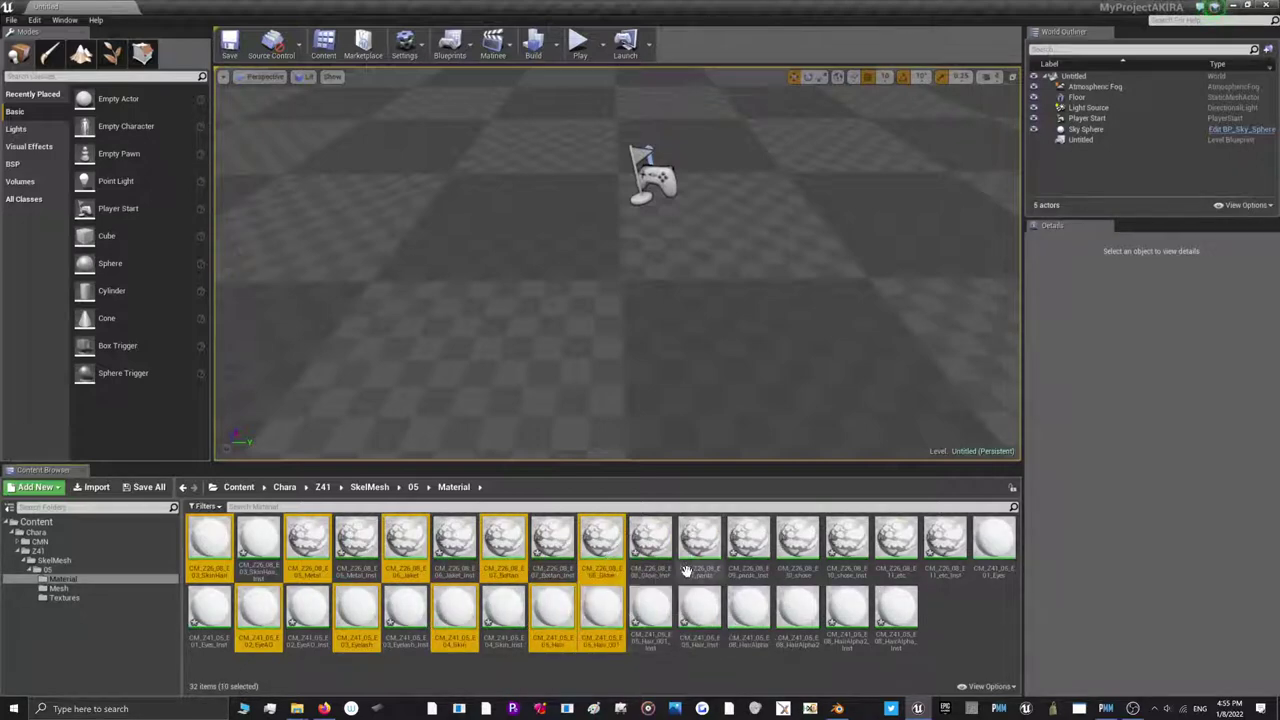
{"action": "left_click", "coordinate": [699, 545], "text": "ctrl"}
{"action": "left_click", "coordinate": [748, 612], "text": "ctrl"}
{"action": "left_click", "coordinate": [797, 610], "text": "ctrl"}
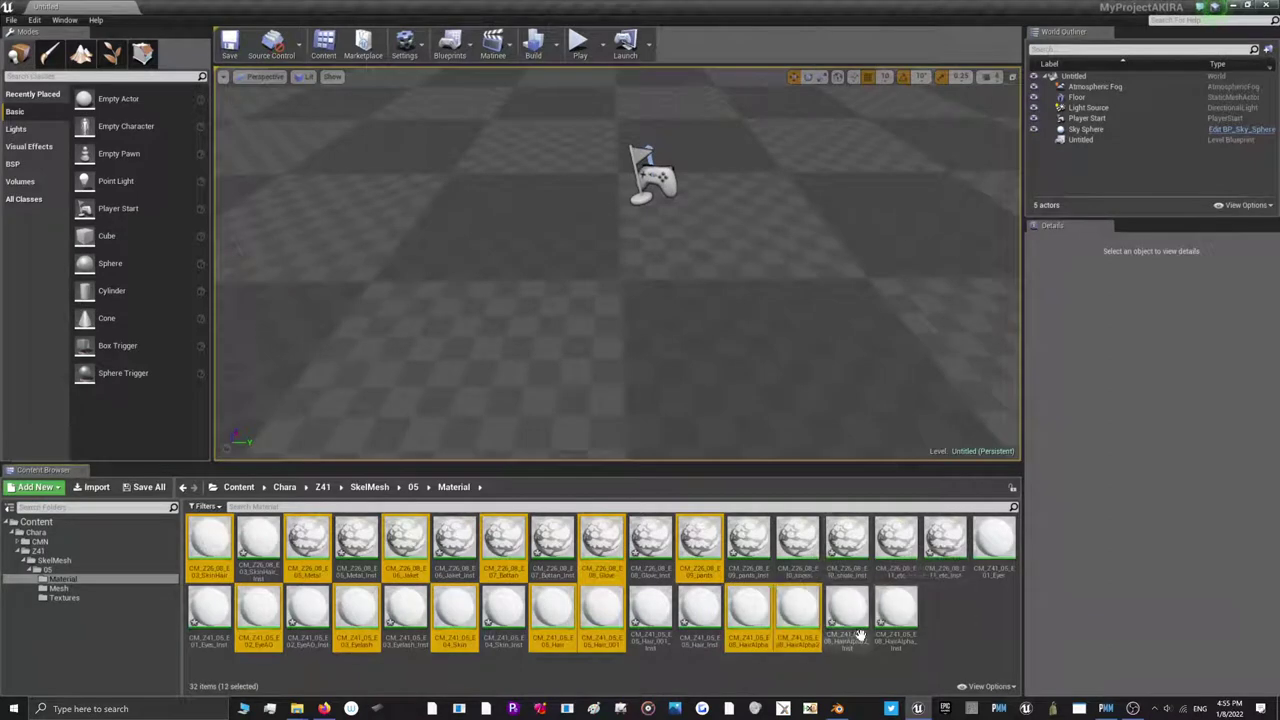
{"action": "left_click", "coordinate": [895, 545], "text": "ctrl"}
{"action": "left_click", "coordinate": [990, 548], "text": "ctrl"}
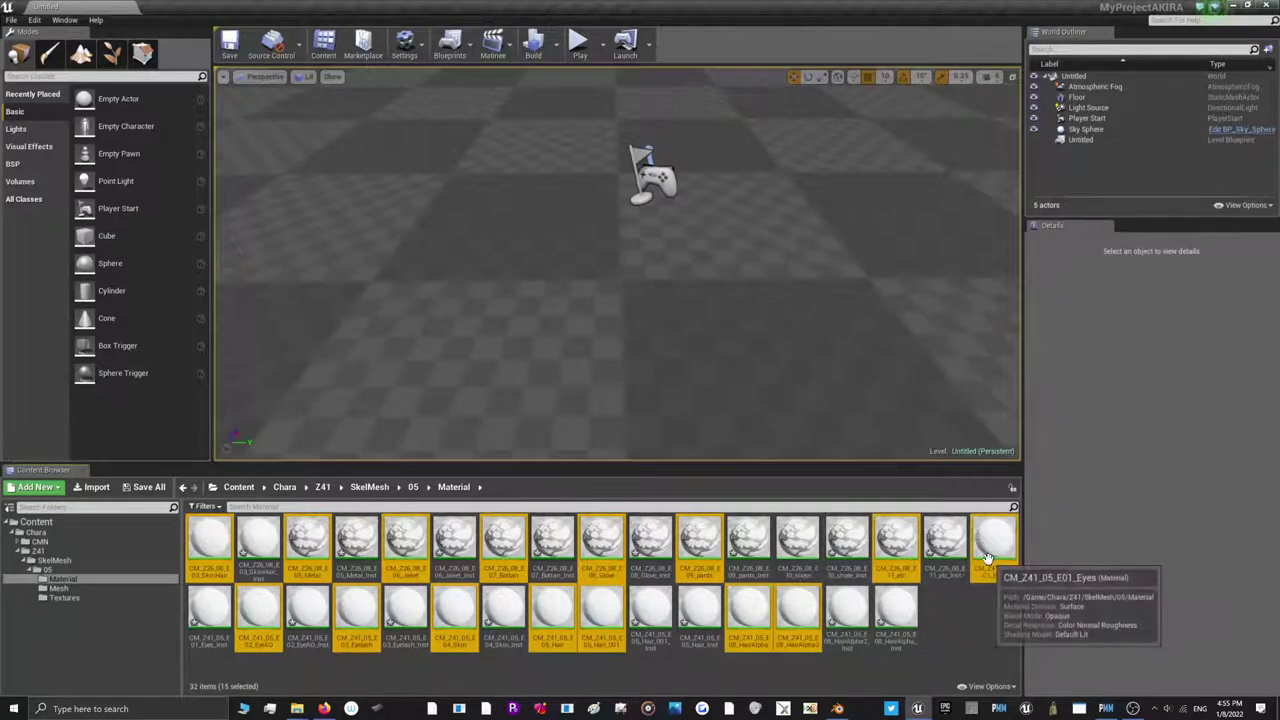
{"action": "right_click", "coordinate": [988, 558]}
{"action": "left_click", "coordinate": [1018, 477]}
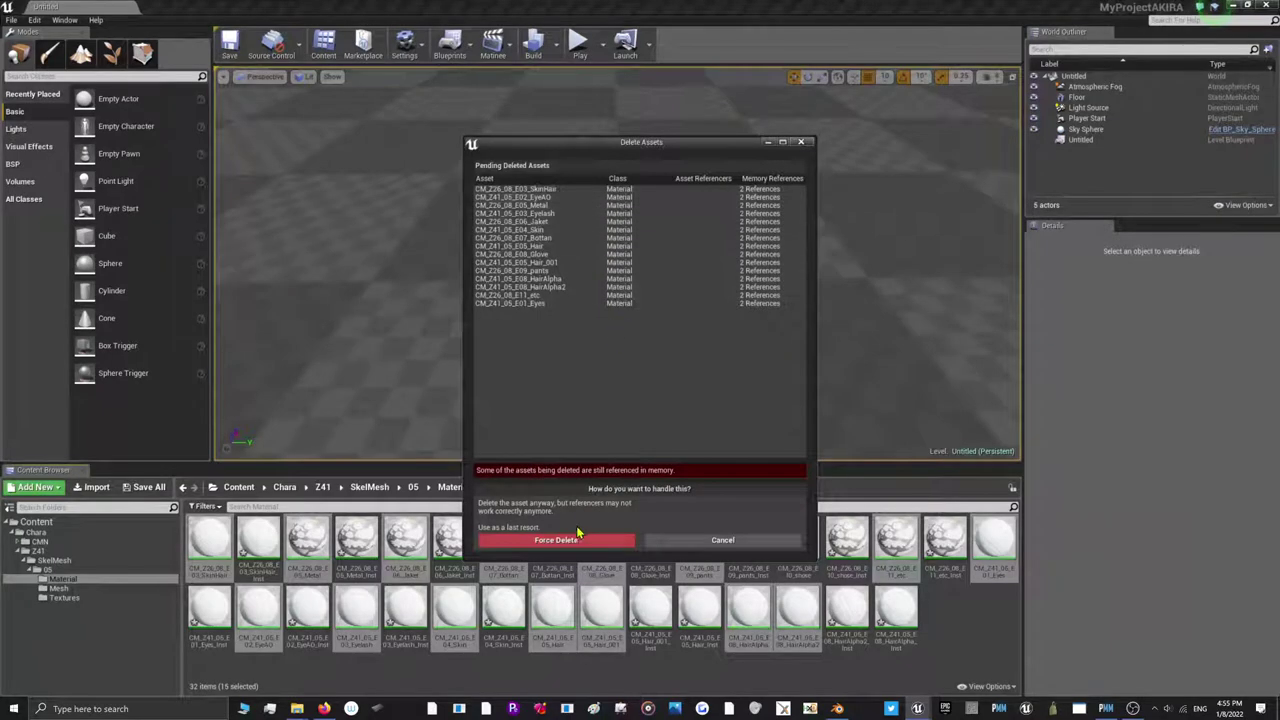
{"action": "left_click", "coordinate": [577, 538]}
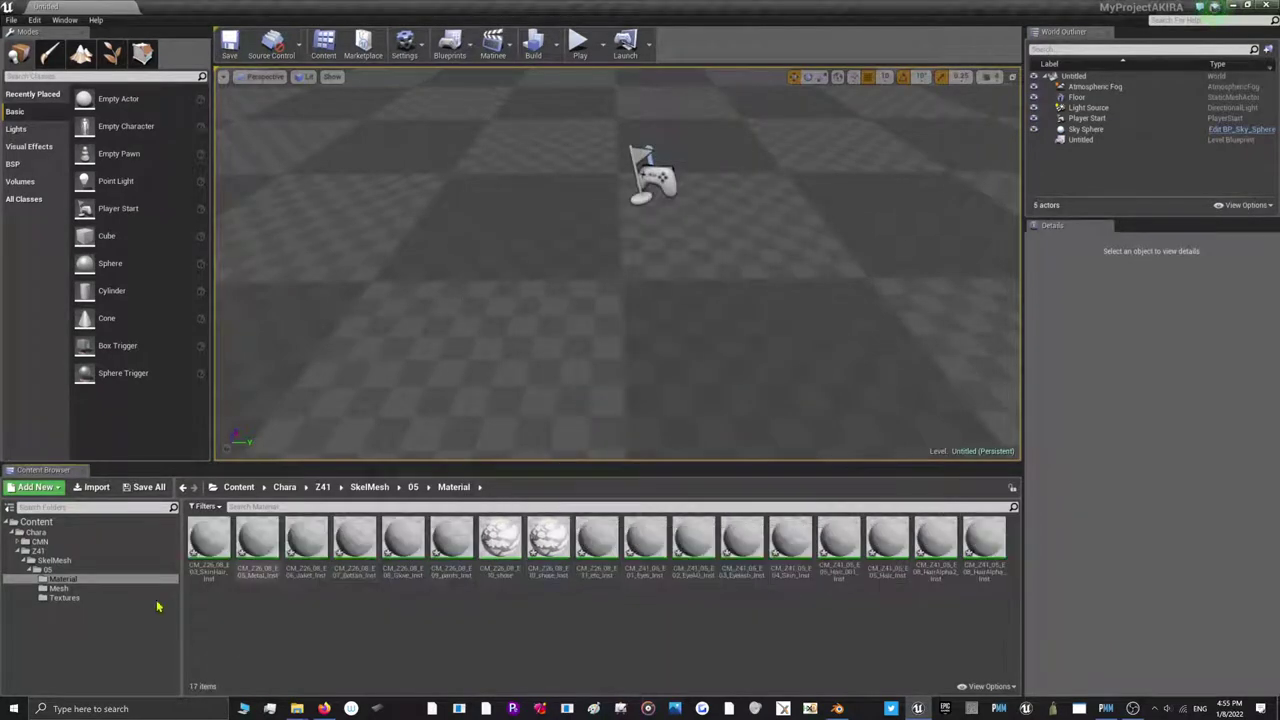
Remove the _Inst suffix from the CM_Z26_08 E03_SkinHair, E05_Metal and E06_Jaket material instances
{"action": "left_click", "coordinate": [210, 555]}
{"action": "left_click", "coordinate": [213, 573]}
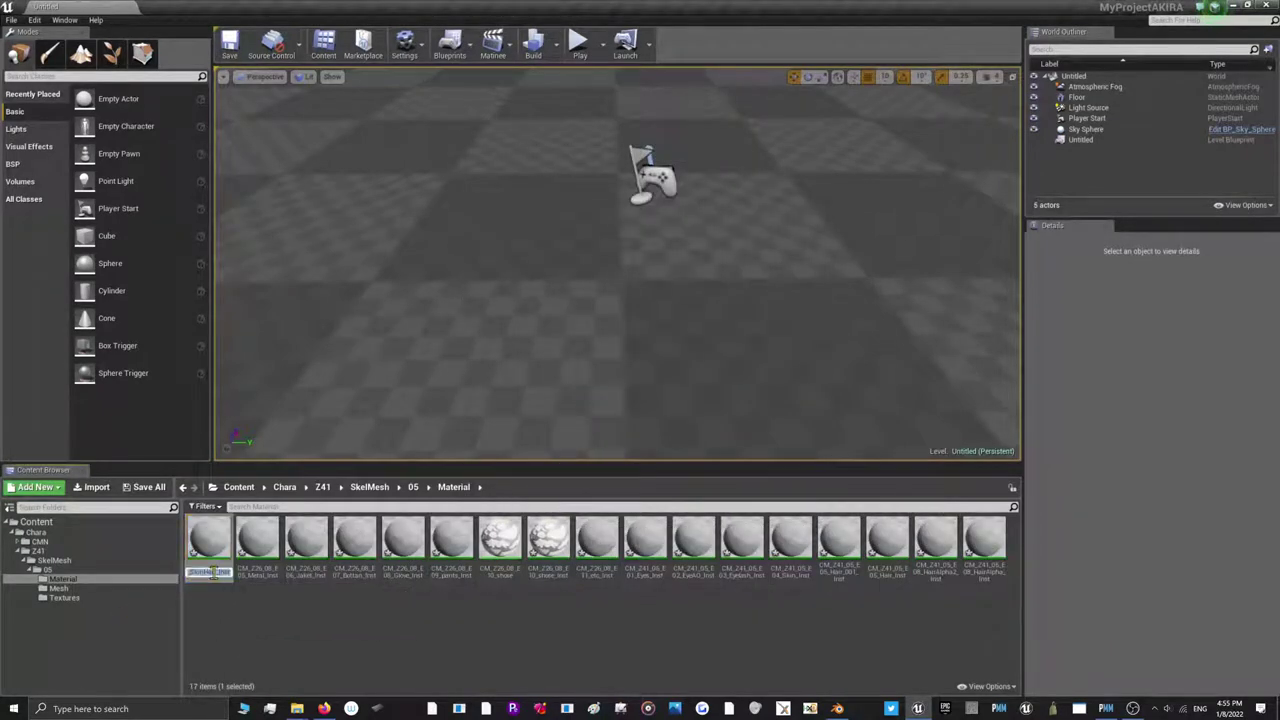
{"action": "key", "text": "Return"}
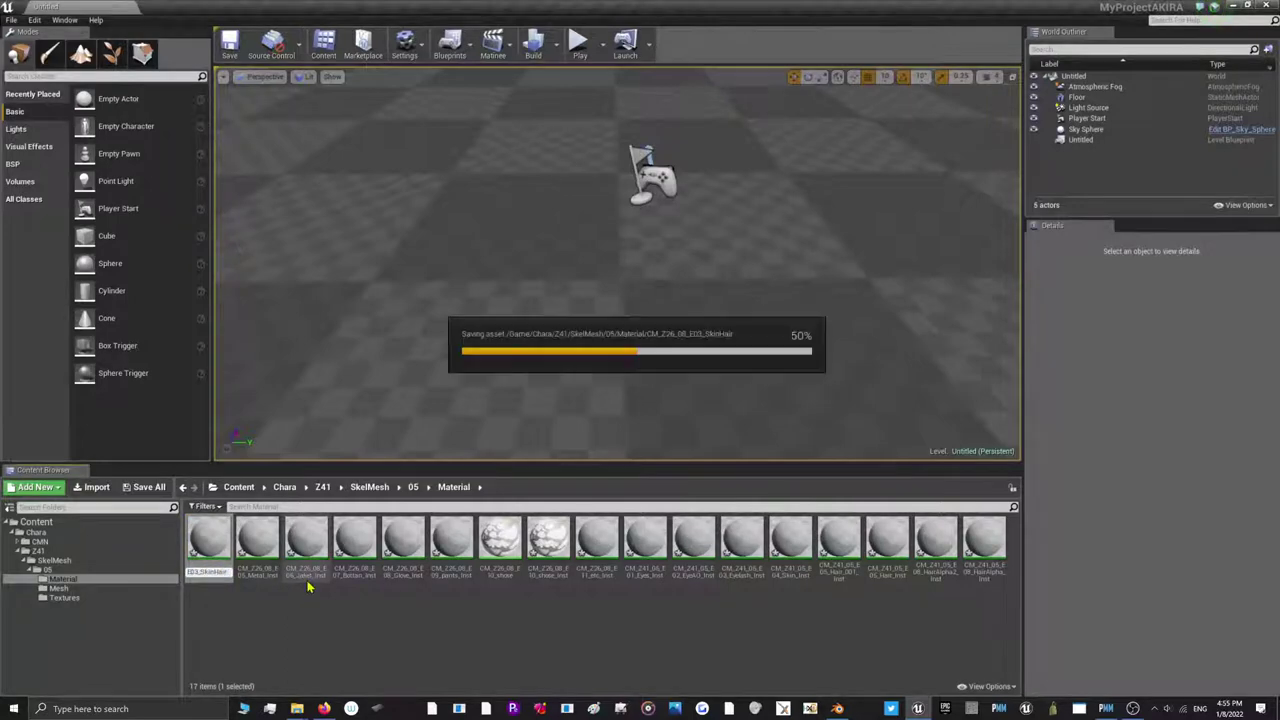
{"action": "left_click", "coordinate": [248, 560]}
{"action": "key", "text": "F2"}
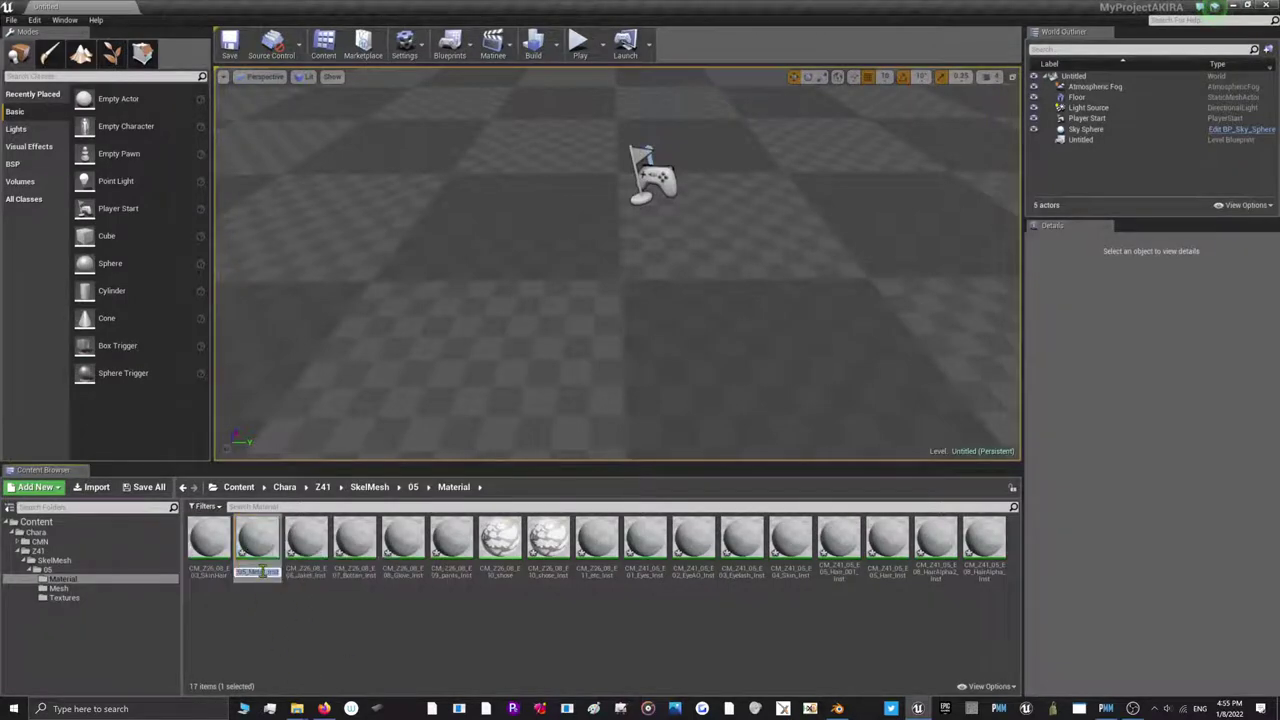
{"action": "key", "text": "Return"}
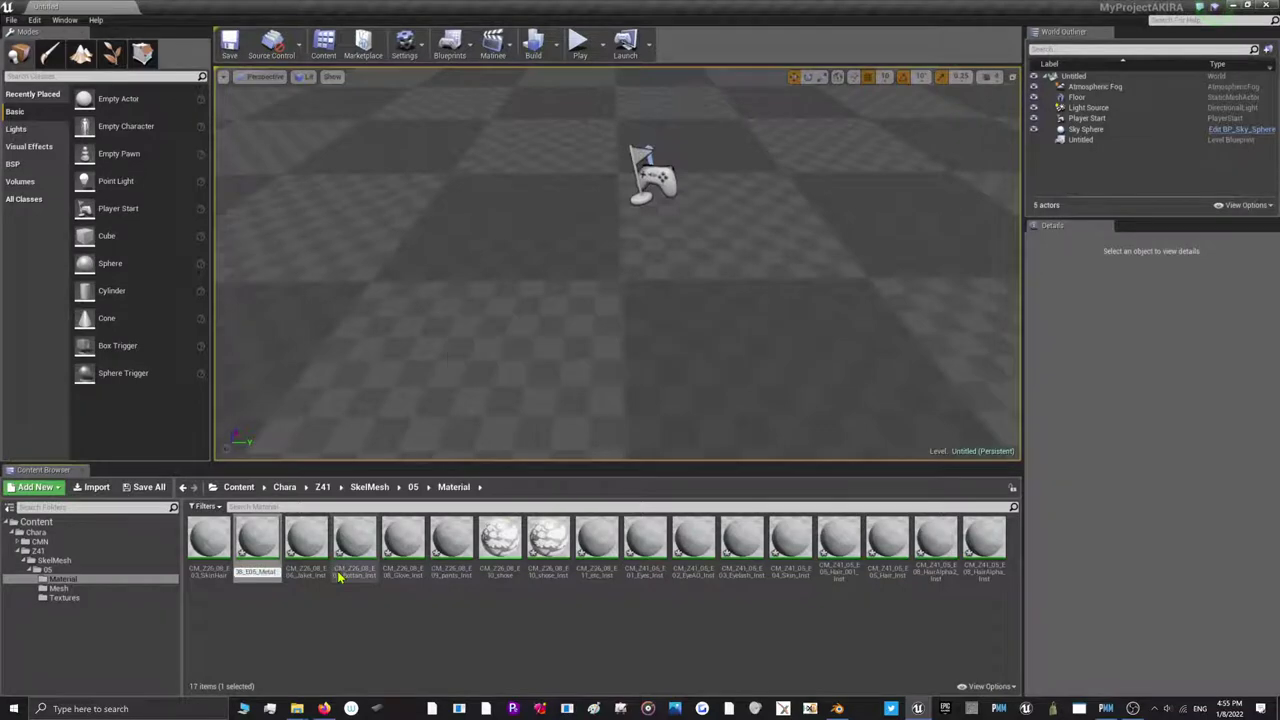
{"action": "left_click", "coordinate": [322, 565]}
{"action": "left_click", "coordinate": [318, 572]}
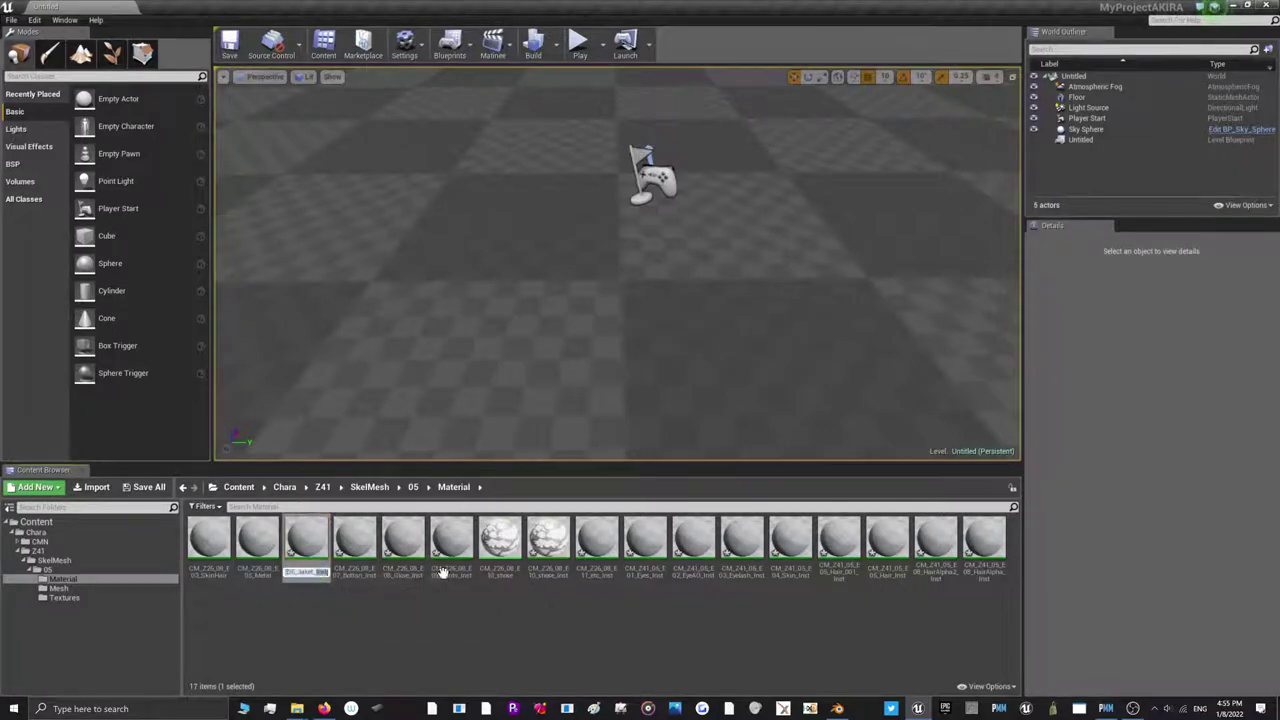
{"action": "key", "text": "Return"}
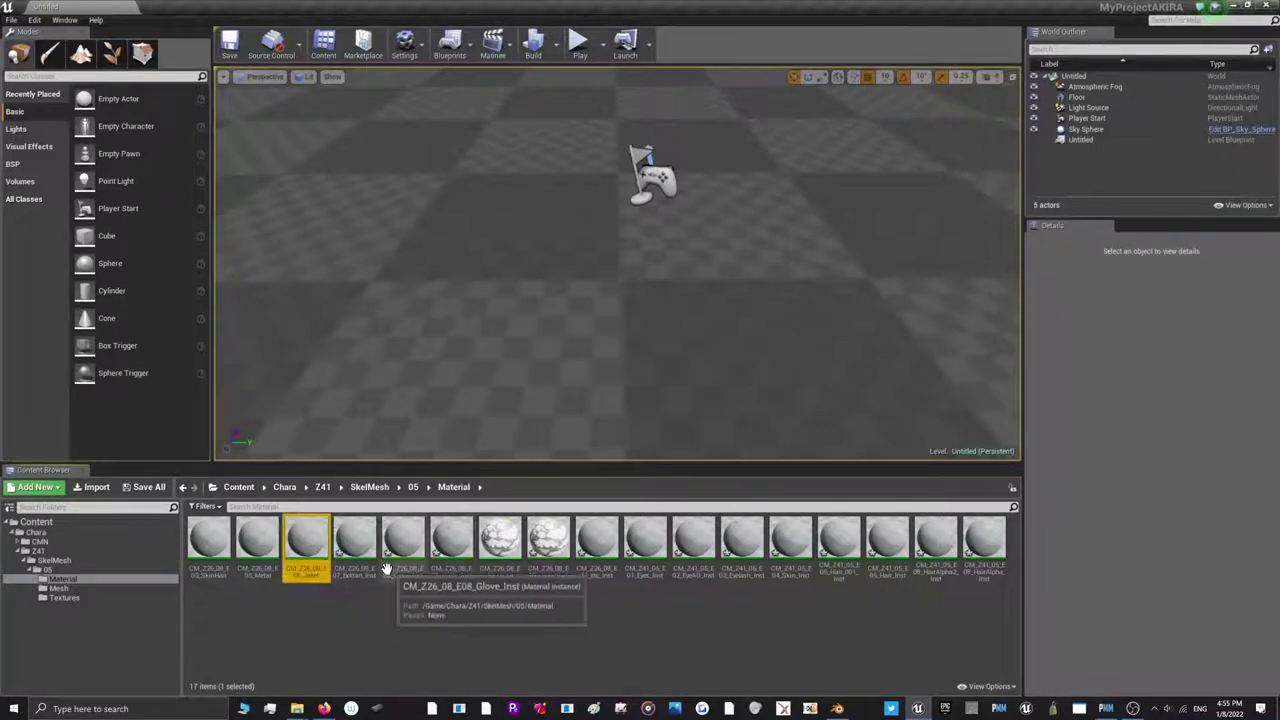
Remove the _Inst suffix from the CM_Z26_08 E07_Bottan, E08_Glove and E09_pants material instances
{"action": "left_click", "coordinate": [356, 560]}
{"action": "left_click", "coordinate": [366, 573]}
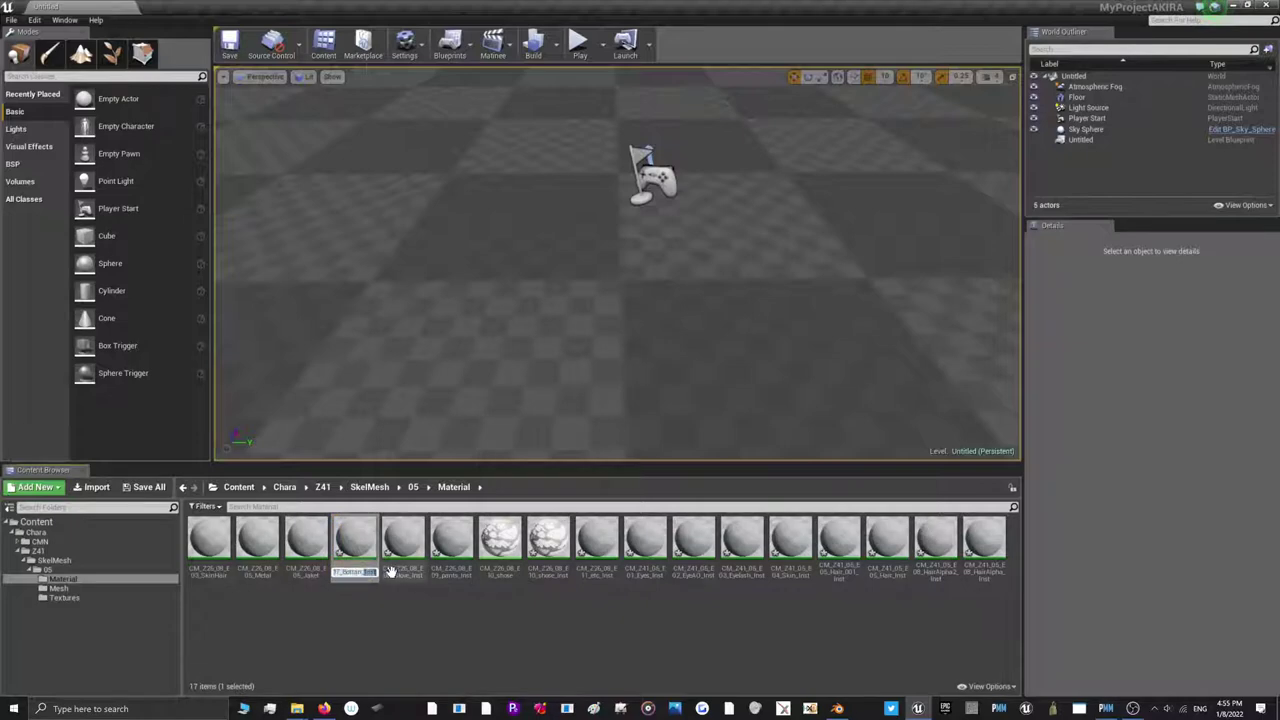
{"action": "key", "text": "Return"}
{"action": "left_click", "coordinate": [390, 570]}
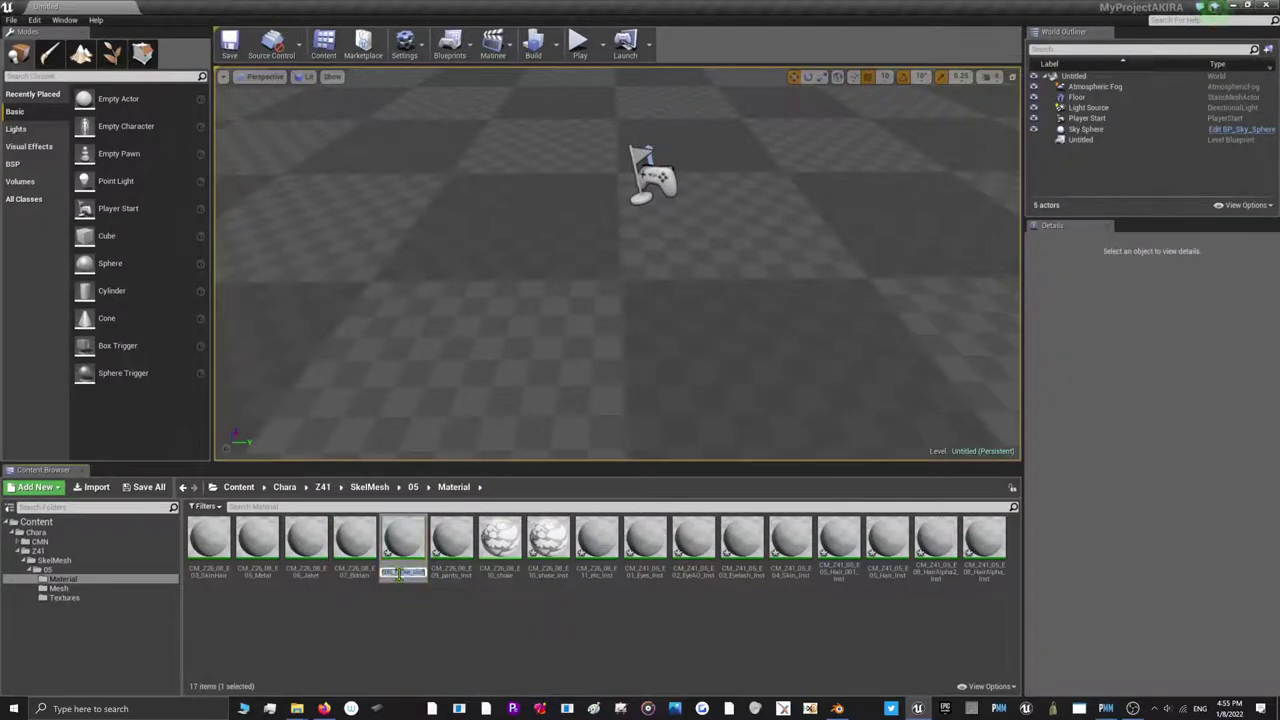
{"action": "key", "text": "Return"}
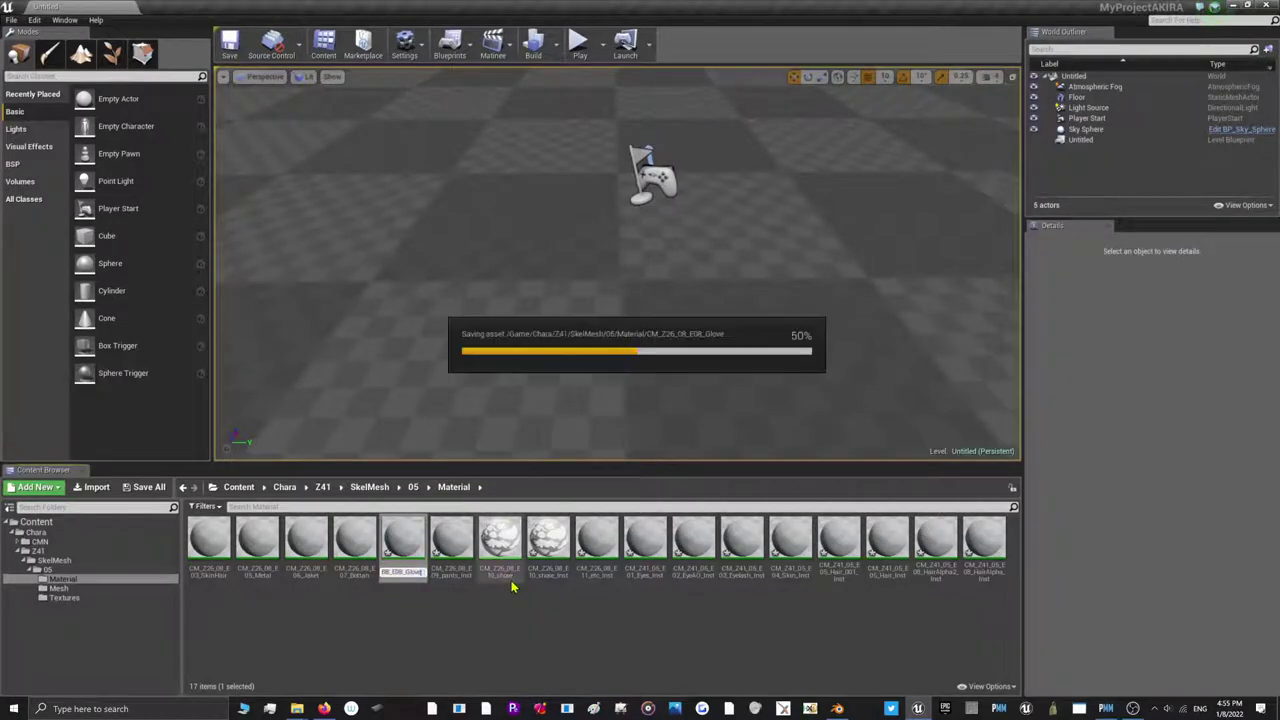
{"action": "left_click", "coordinate": [462, 578]}
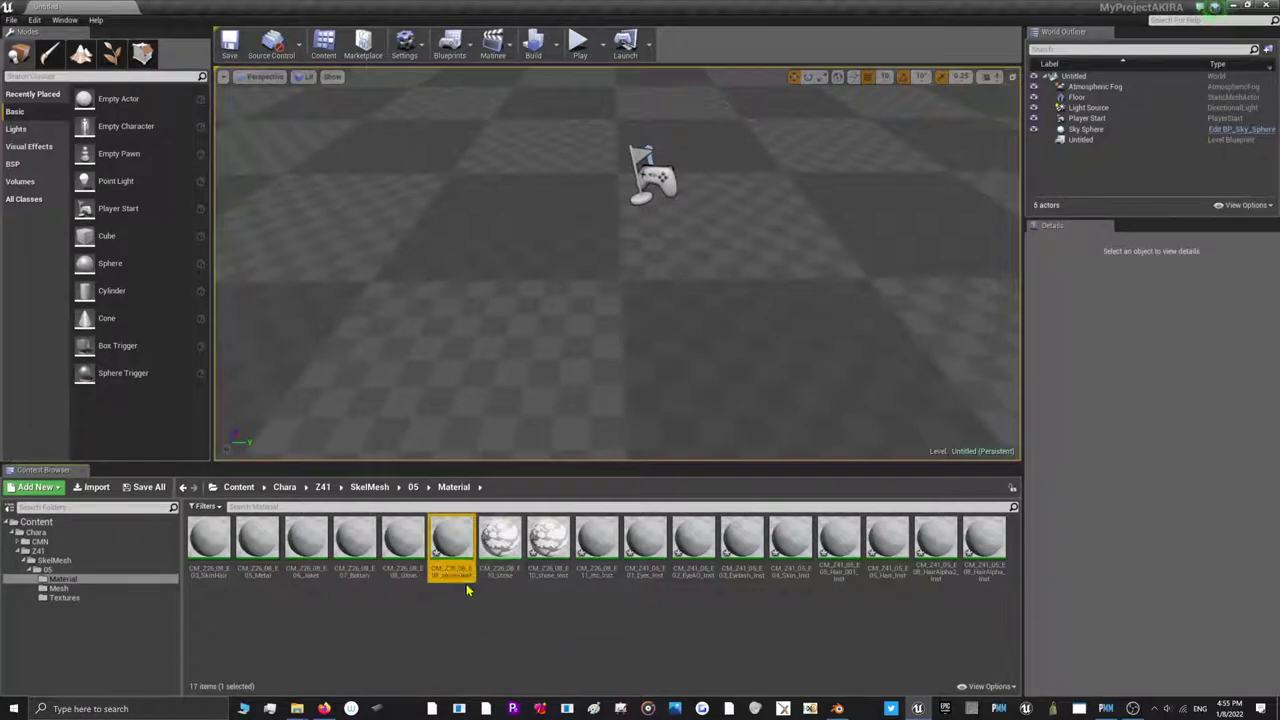
{"action": "key", "text": "Return"}
Rename the remaining E10 shoe base material as CM_Z26_08_E10 to free its name for the instance
{"action": "left_click", "coordinate": [500, 545]}
{"action": "left_click", "coordinate": [517, 578]}
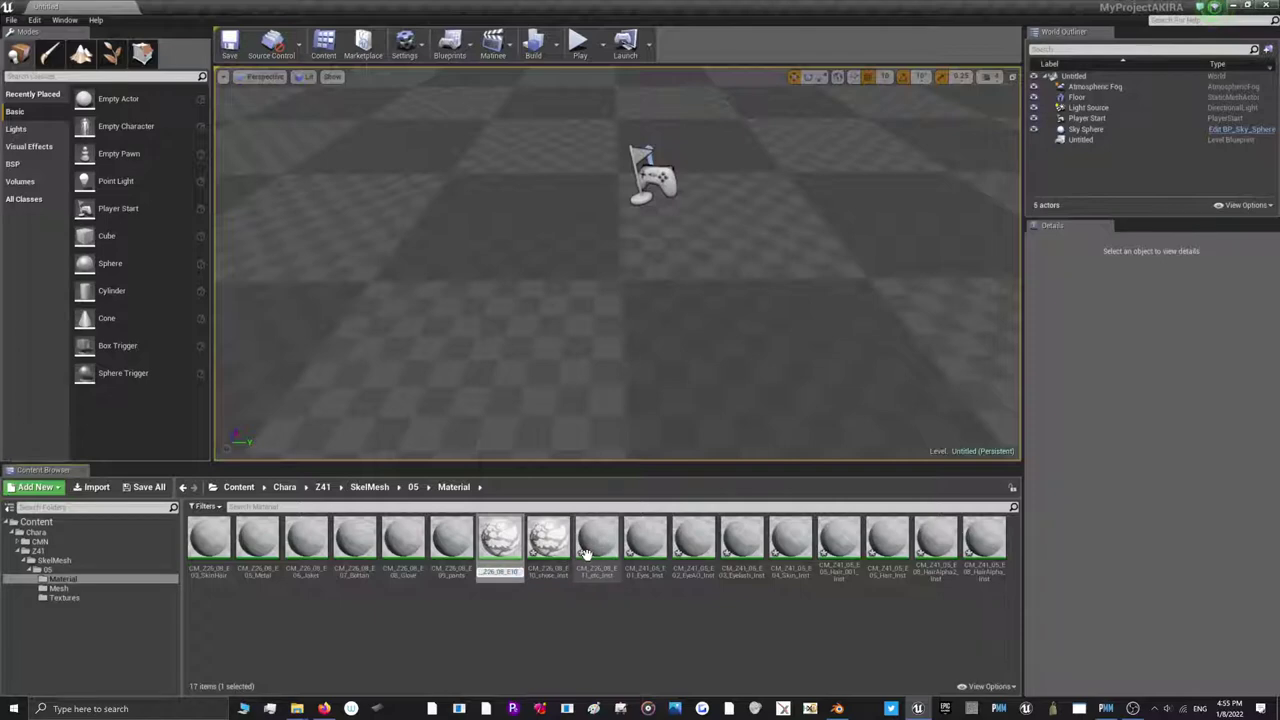
{"action": "key", "text": "Return"}
Remove the _Inst suffix from the CM_Z26_08 E10_shose and E11_etc material instances
{"action": "left_click", "coordinate": [548, 545]}
{"action": "left_click", "coordinate": [556, 572]}
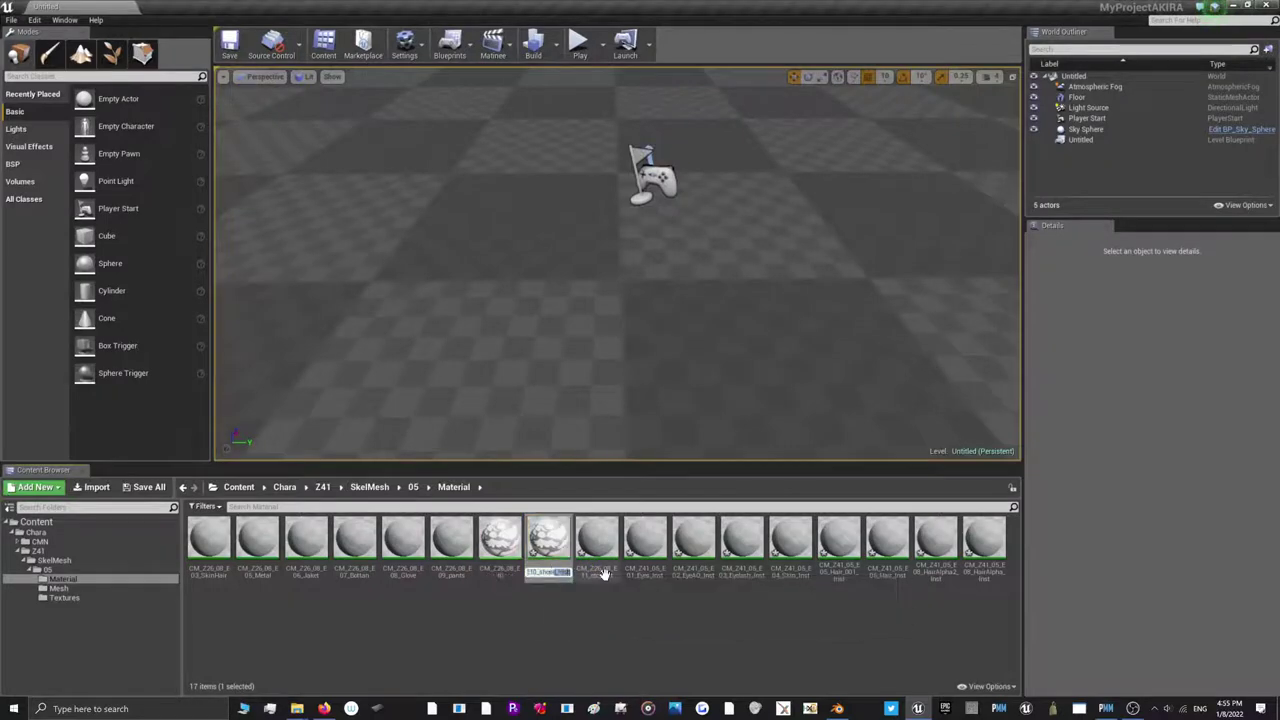
{"action": "key", "text": "Return"}
{"action": "left_click", "coordinate": [605, 578]}
{"action": "left_click", "coordinate": [607, 576]}
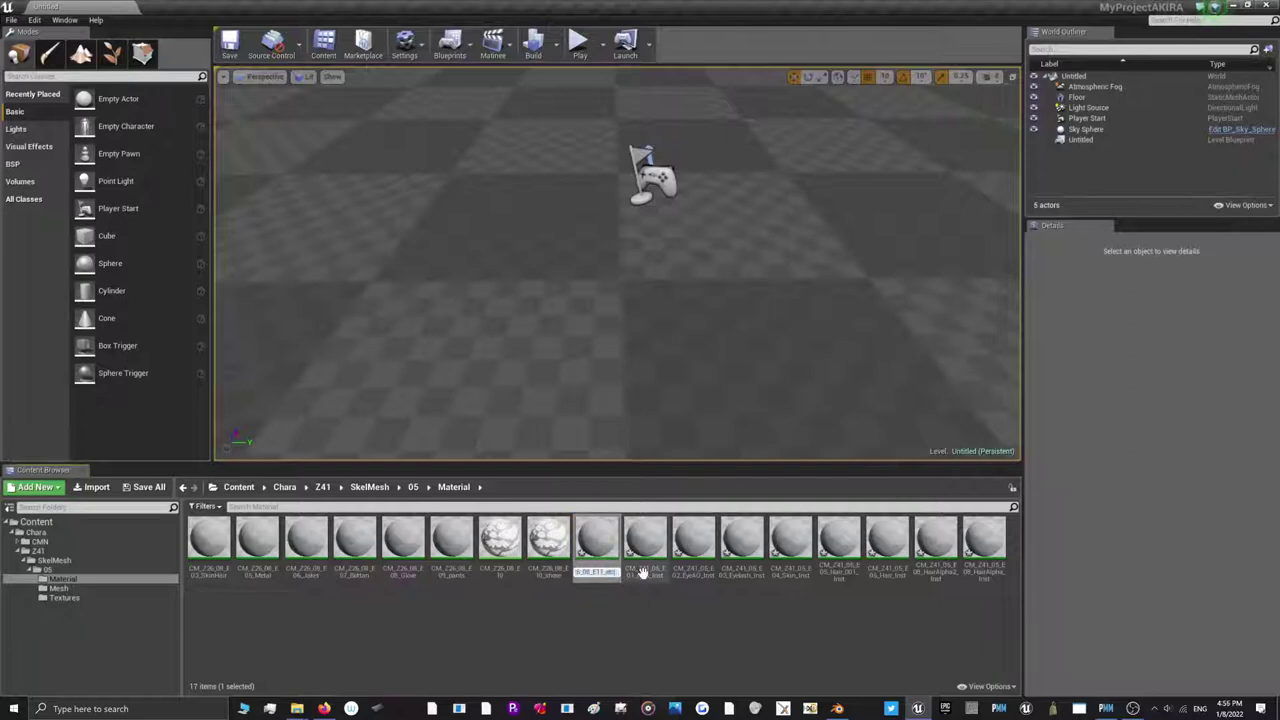
{"action": "key", "text": "Return"}
Remove the _Inst suffix from the CM_Z41_05 E01_Eyes and E02_EyeAO material instances
{"action": "left_click", "coordinate": [645, 570]}
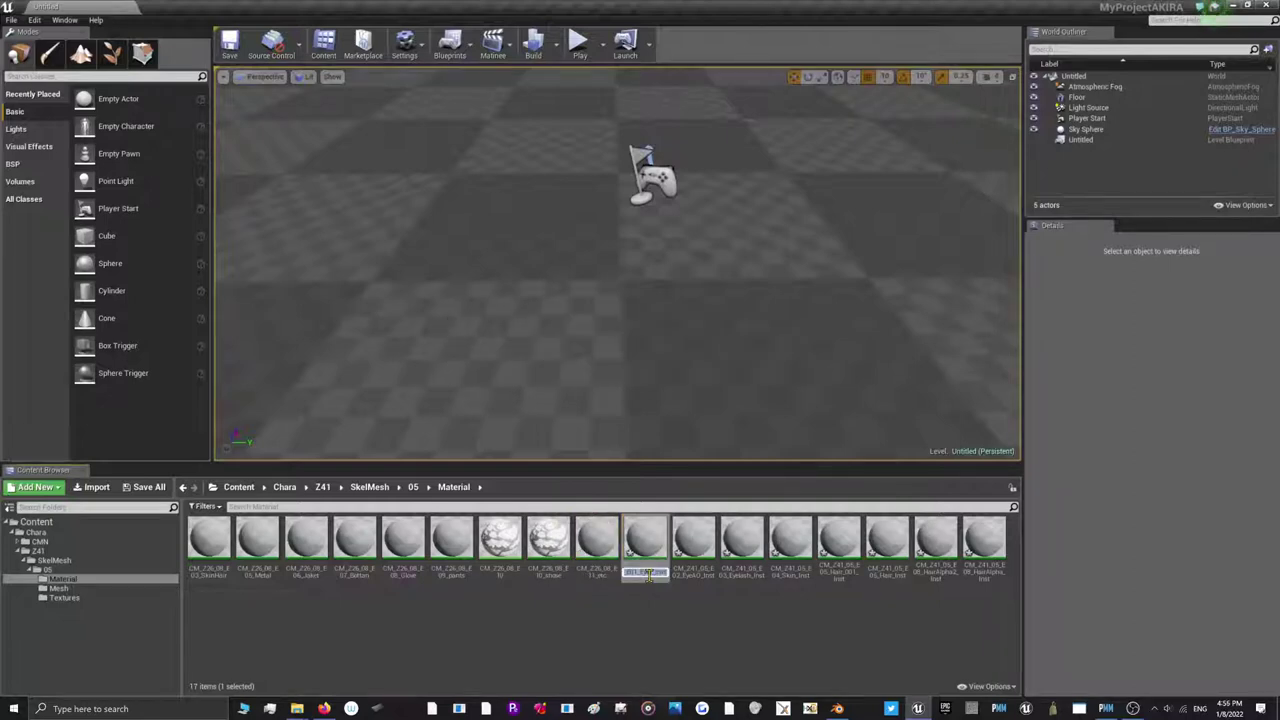
{"action": "key", "text": "Return"}
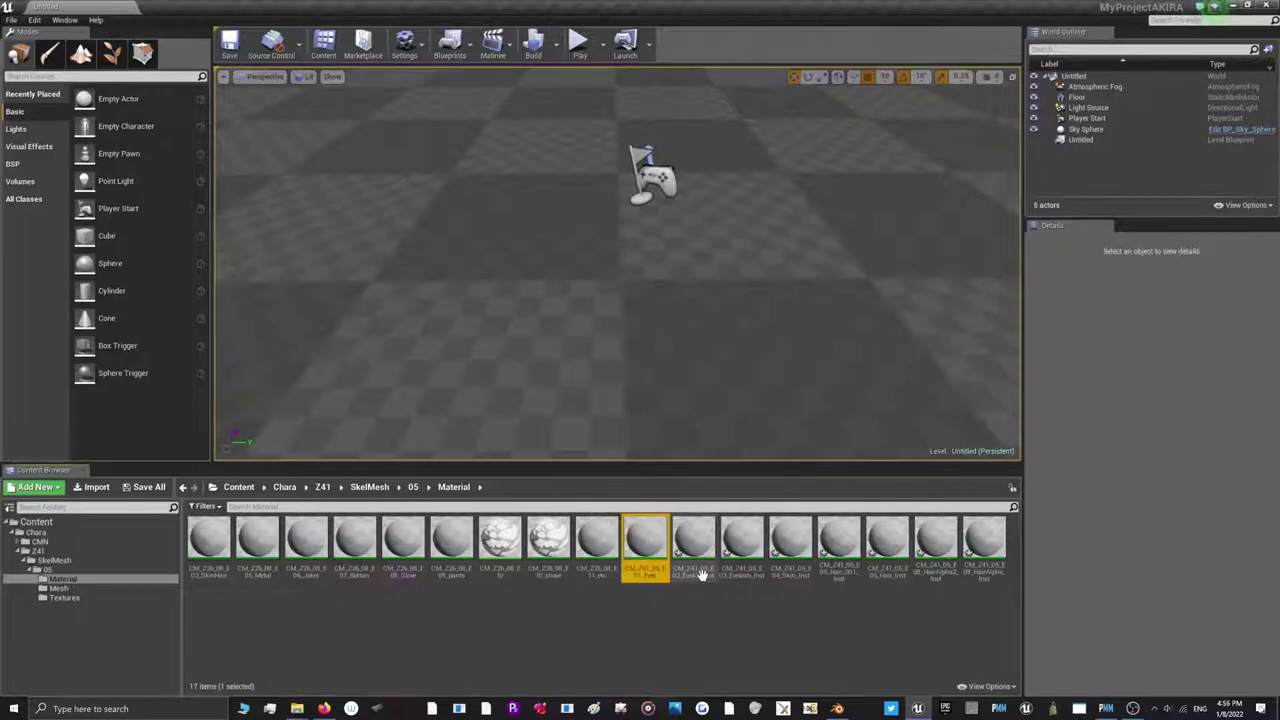
{"action": "left_click", "coordinate": [700, 545]}
{"action": "left_click", "coordinate": [703, 573]}
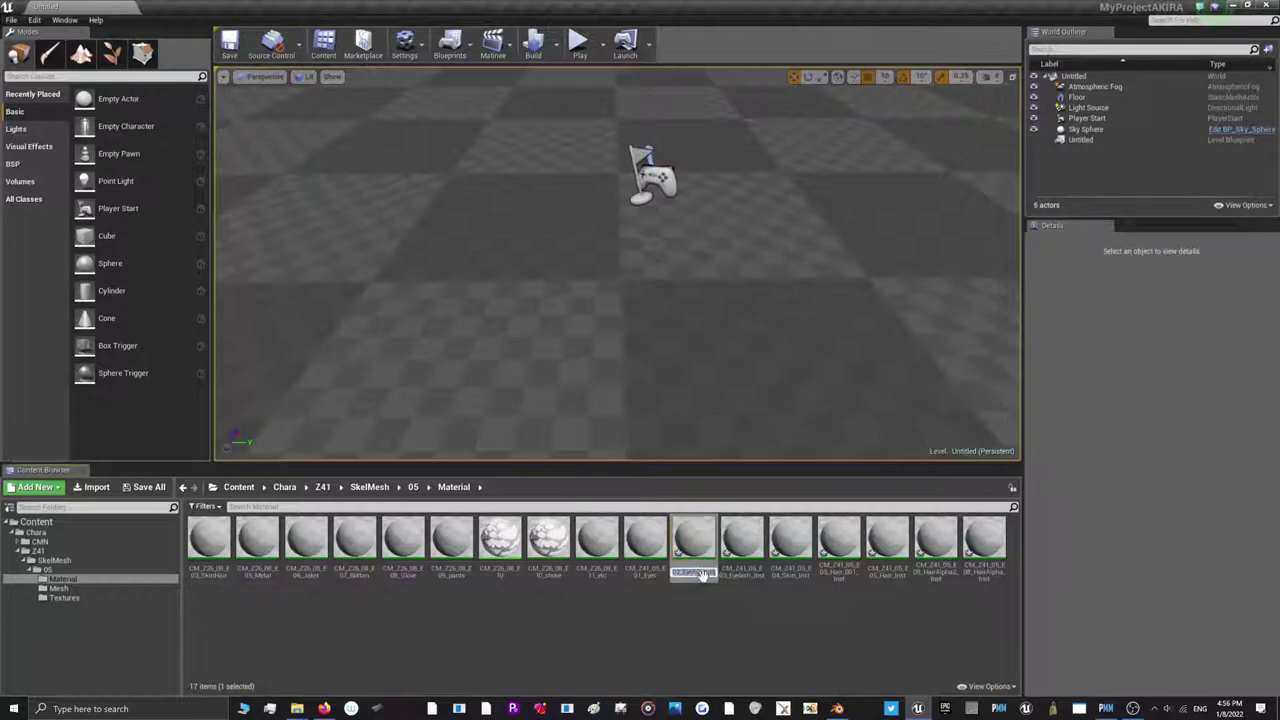
{"action": "key", "text": "Return"}
Remove the _Inst suffix from the CM_Z41_05 E03_Eyelash and E04_Skin material instances
{"action": "left_click", "coordinate": [745, 545]}
{"action": "left_click", "coordinate": [745, 573]}
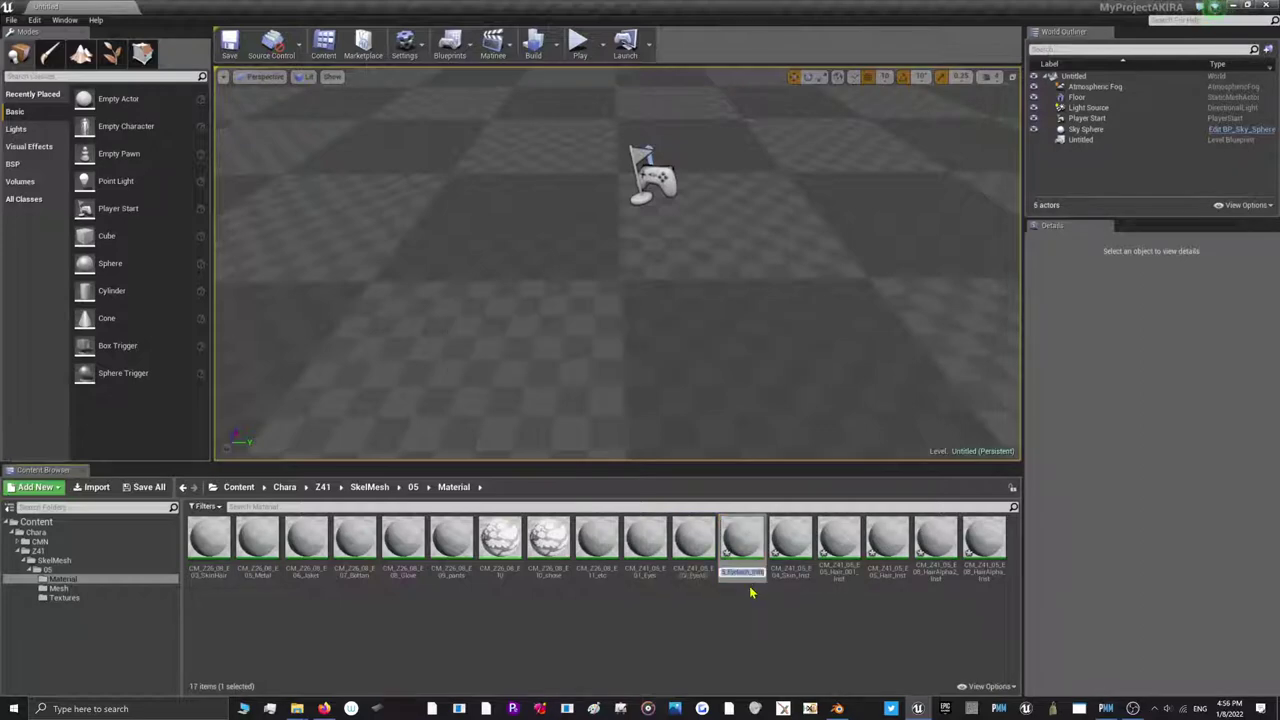
{"action": "key", "text": "Return"}
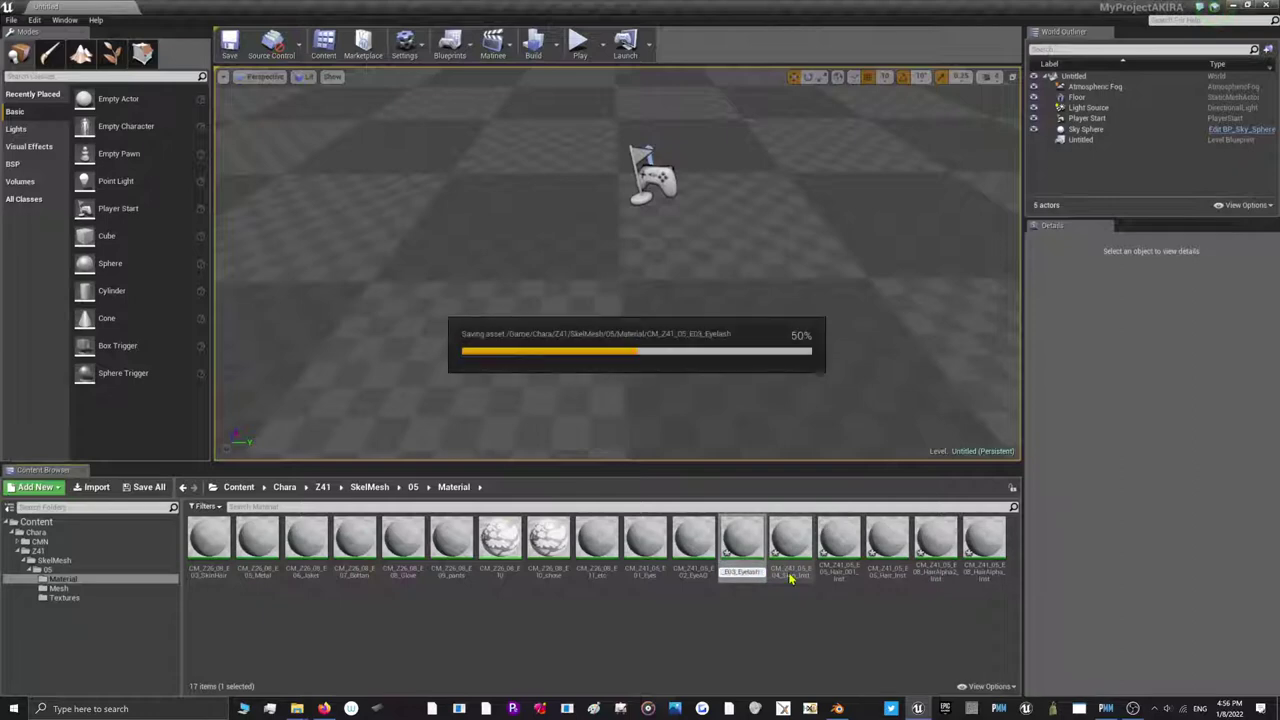
{"action": "left_click", "coordinate": [790, 545]}
{"action": "left_click", "coordinate": [792, 572]}
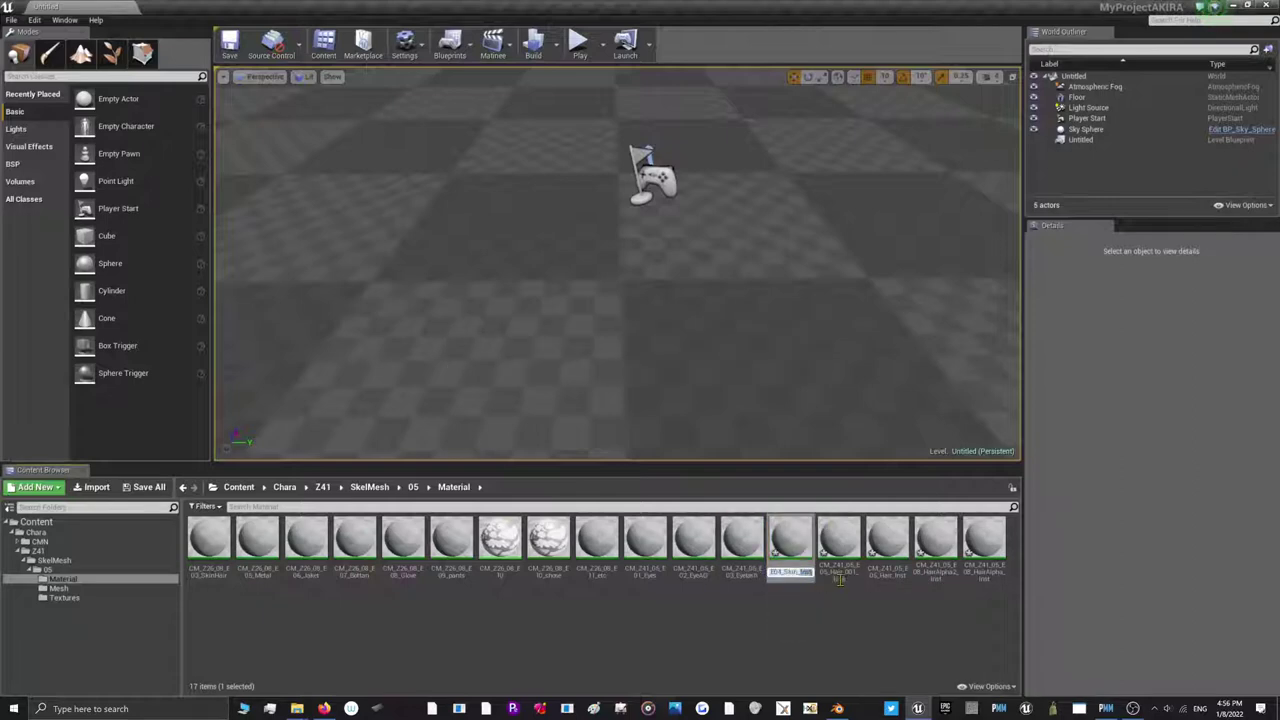
{"action": "key", "text": "Return"}
Switch to Blender, compare the CM_Z41_05_E05_Hair and E05_Hair.001 material slots on the Z41_05 mesh, and return to Unreal Engine
{"action": "left_click", "coordinate": [840, 575]}
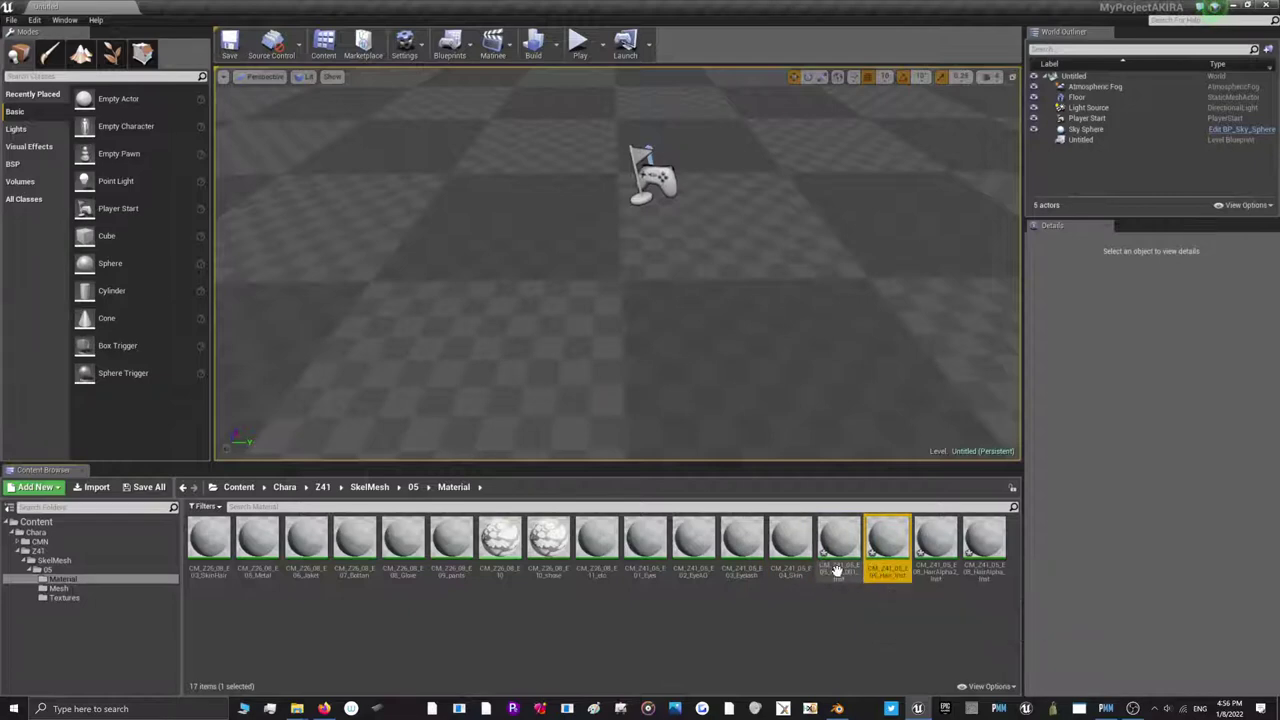
{"action": "left_click", "coordinate": [840, 710]}
{"action": "left_click", "coordinate": [490, 385]}
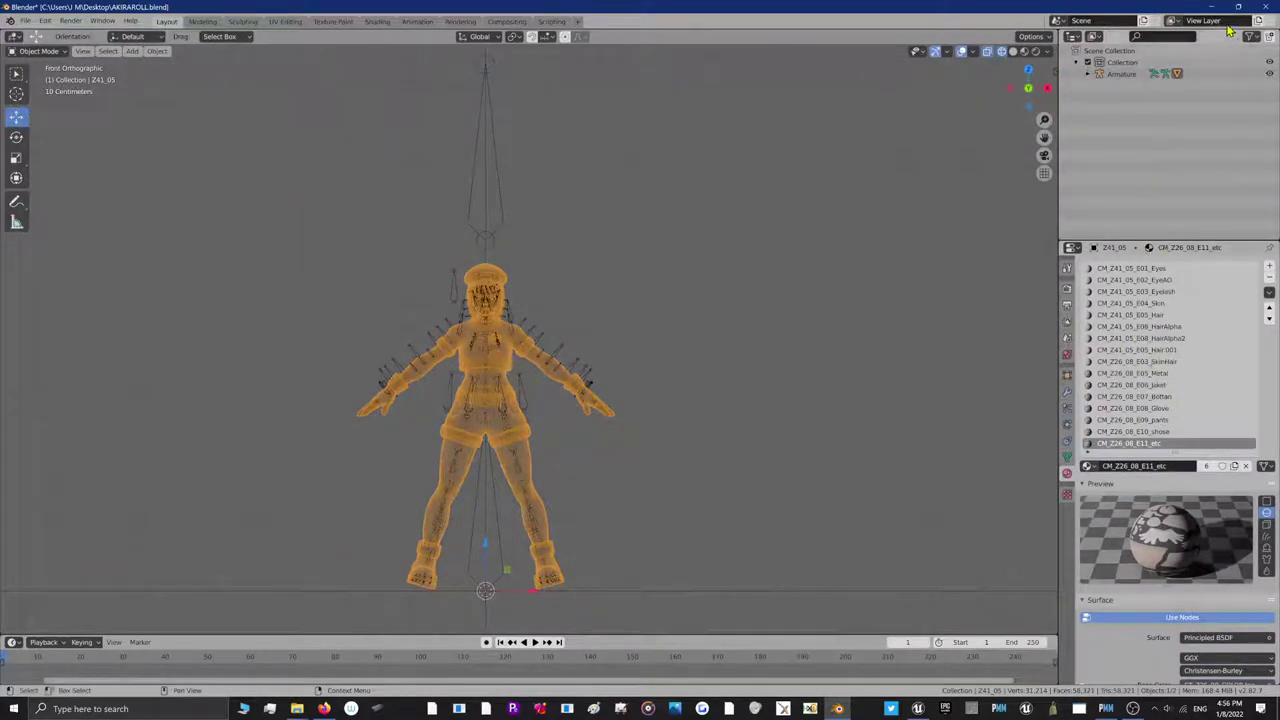
{"action": "left_click", "coordinate": [1148, 356]}
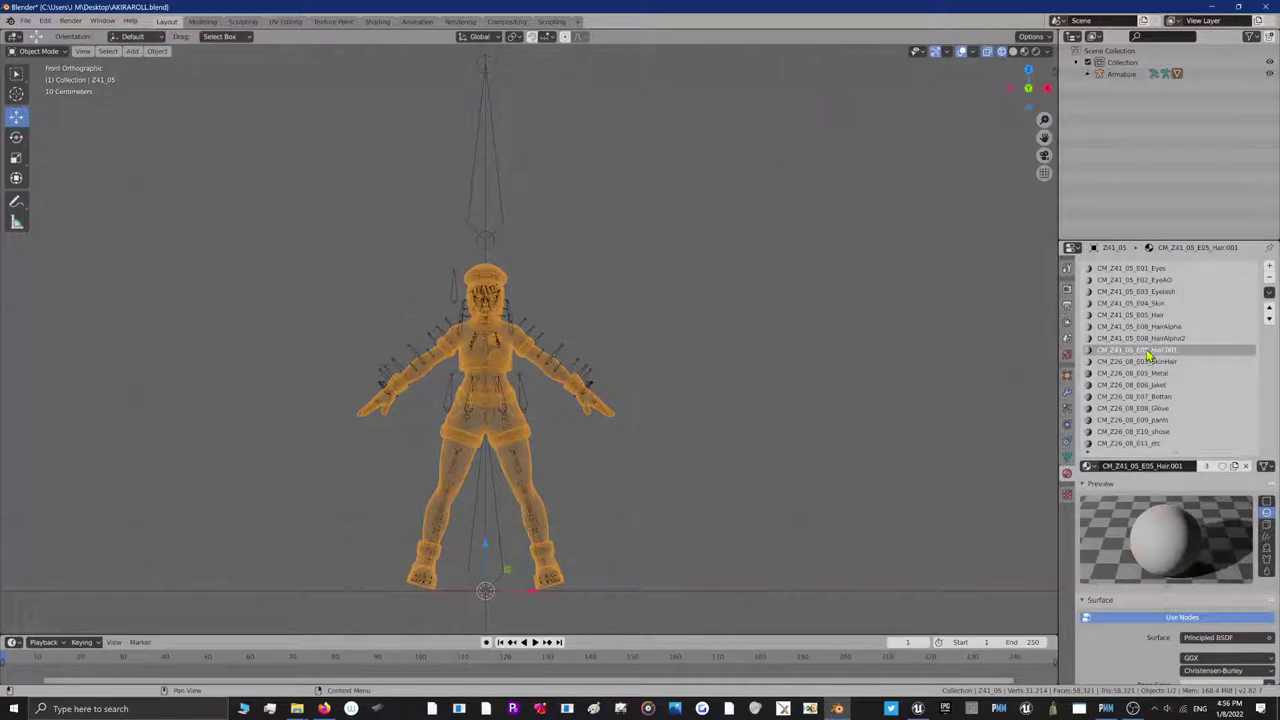
{"action": "left_click", "coordinate": [1148, 338]}
{"action": "left_click", "coordinate": [1148, 318]}
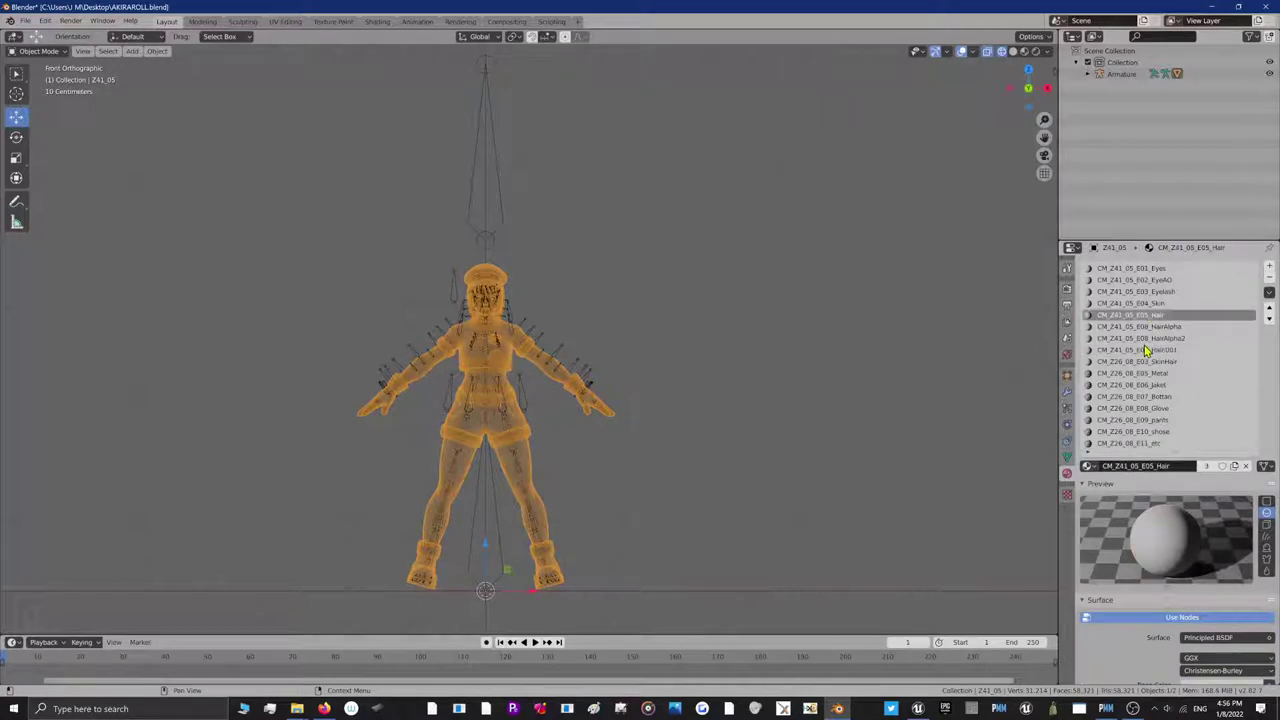
{"action": "left_click", "coordinate": [1146, 351]}
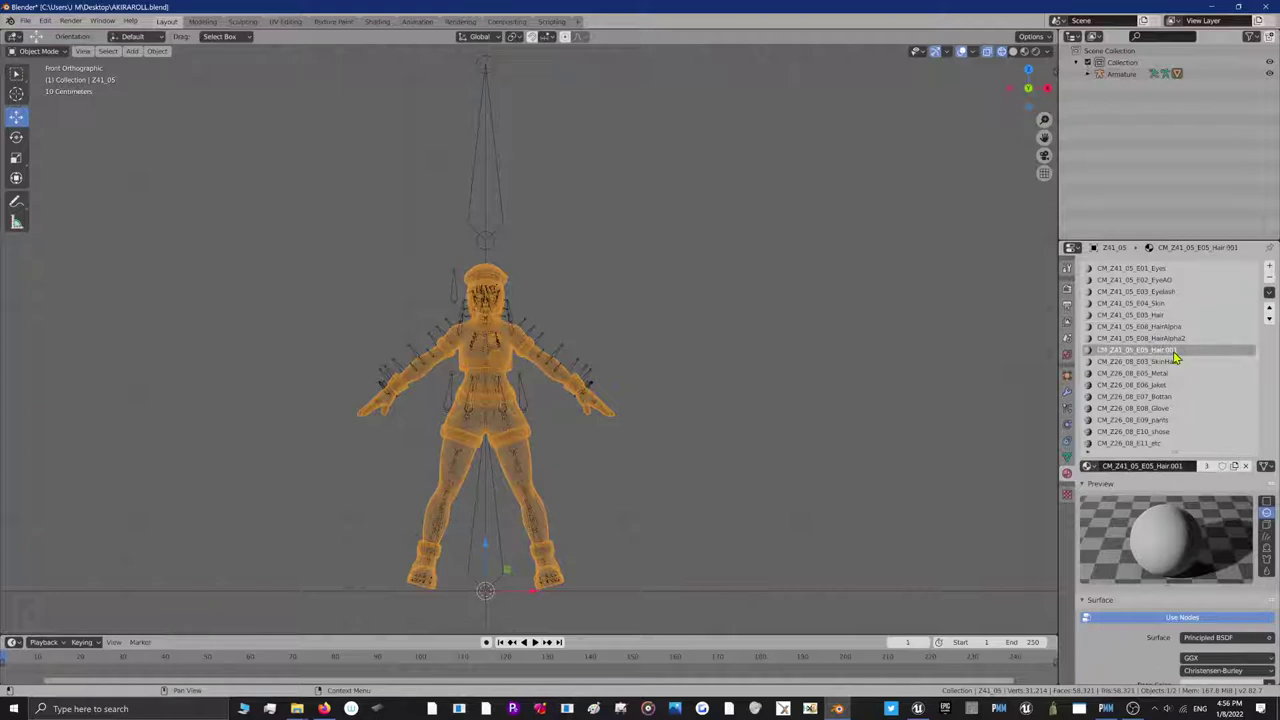
{"action": "scroll", "coordinate": [1158, 356], "scroll_direction": "down", "scroll_amount": 2}
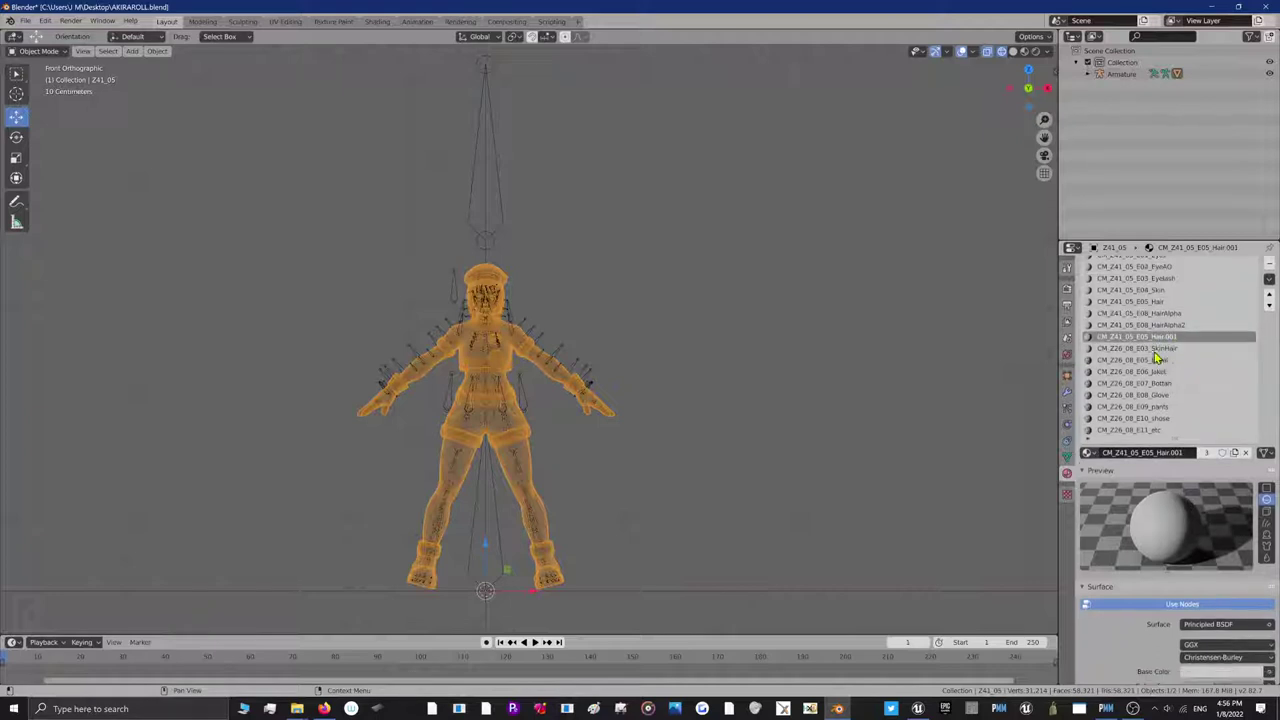
{"action": "scroll", "coordinate": [1161, 356], "scroll_direction": "up", "scroll_amount": 2}
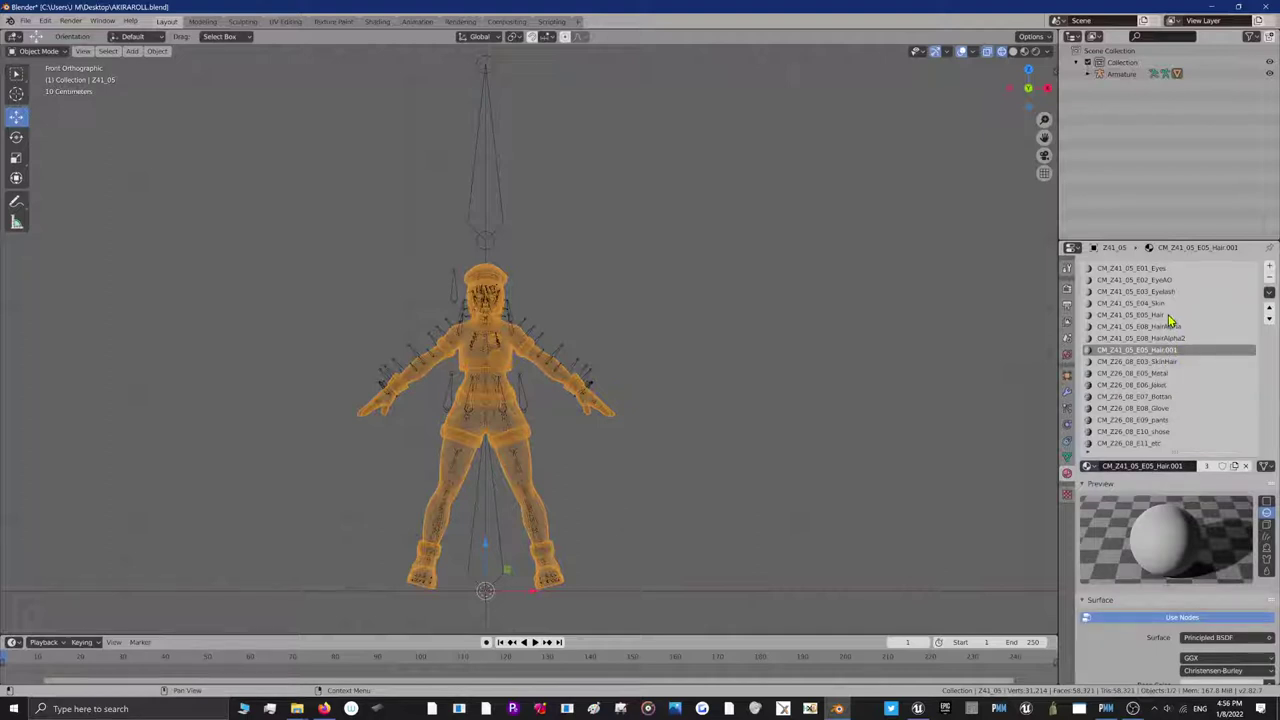
{"action": "left_click", "coordinate": [1168, 316]}
{"action": "left_click", "coordinate": [1168, 351]}
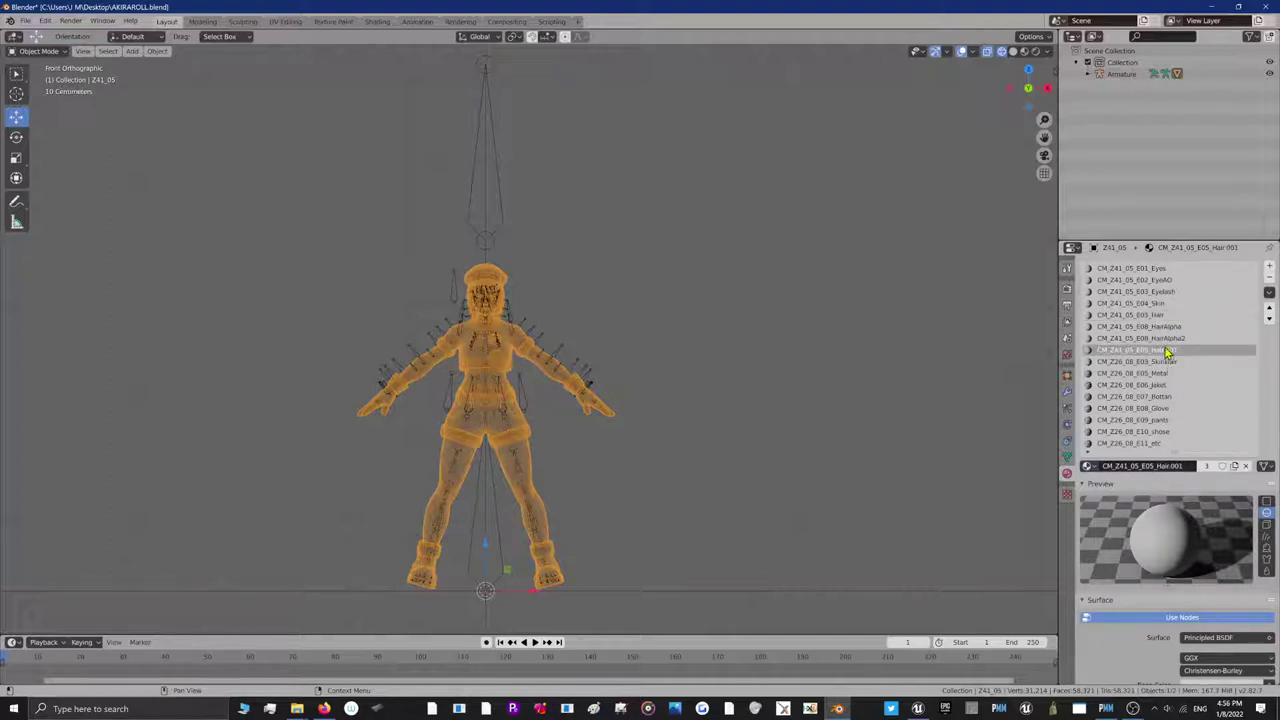
{"action": "left_click", "coordinate": [1157, 317]}
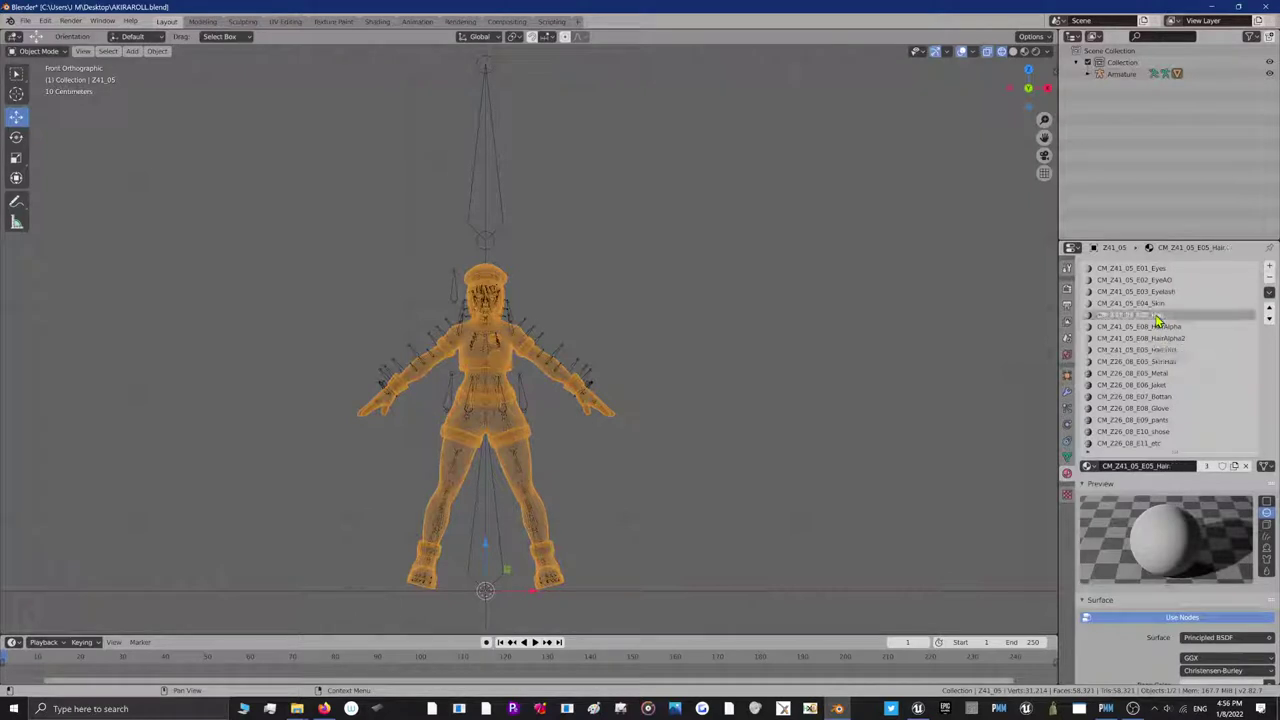
{"action": "left_click", "coordinate": [1161, 351]}
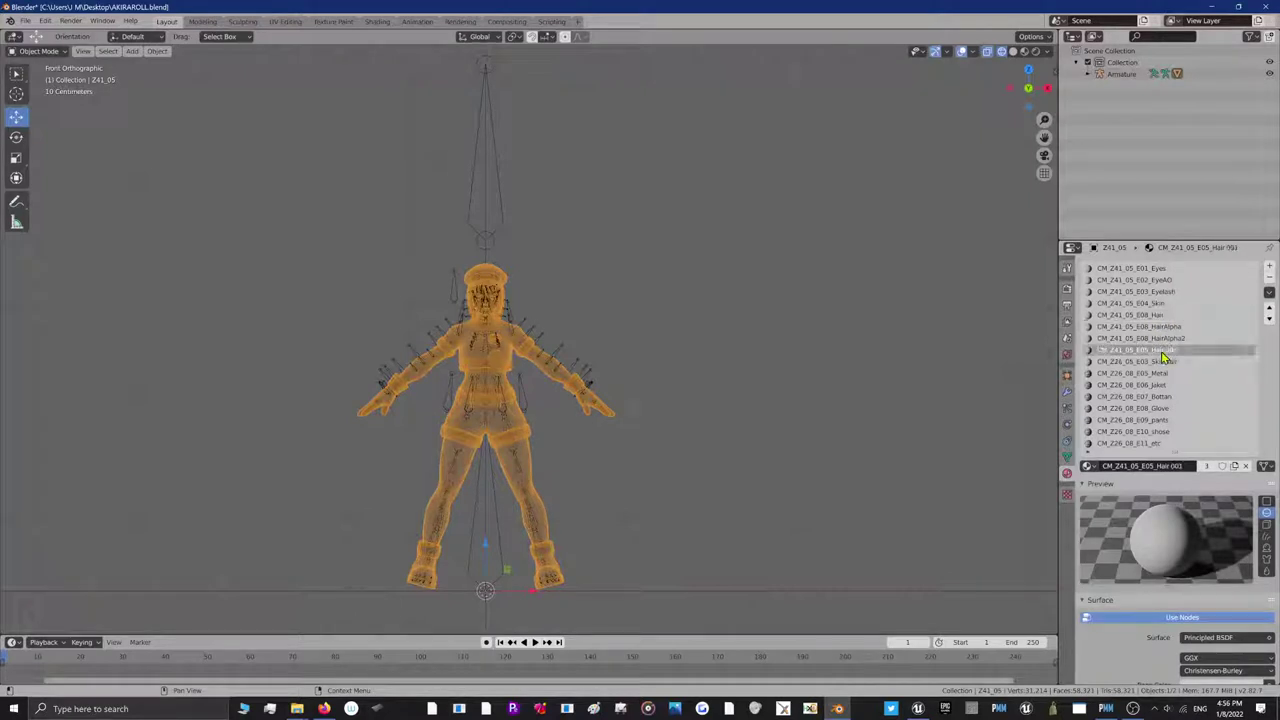
{"action": "left_click", "coordinate": [1211, 7]}
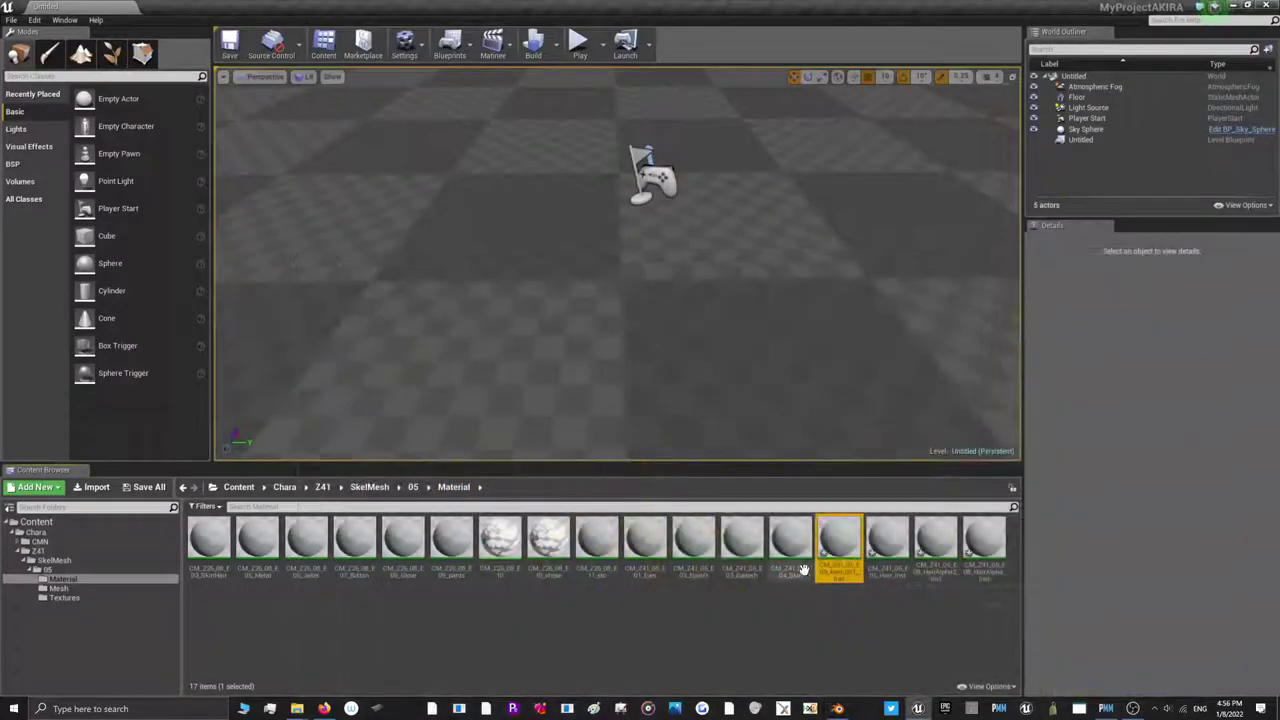
Remove the _Inst suffix from the CM_Z41_05 E05_Hair_001 and E05_Hair material instances
{"action": "left_click", "coordinate": [839, 572]}
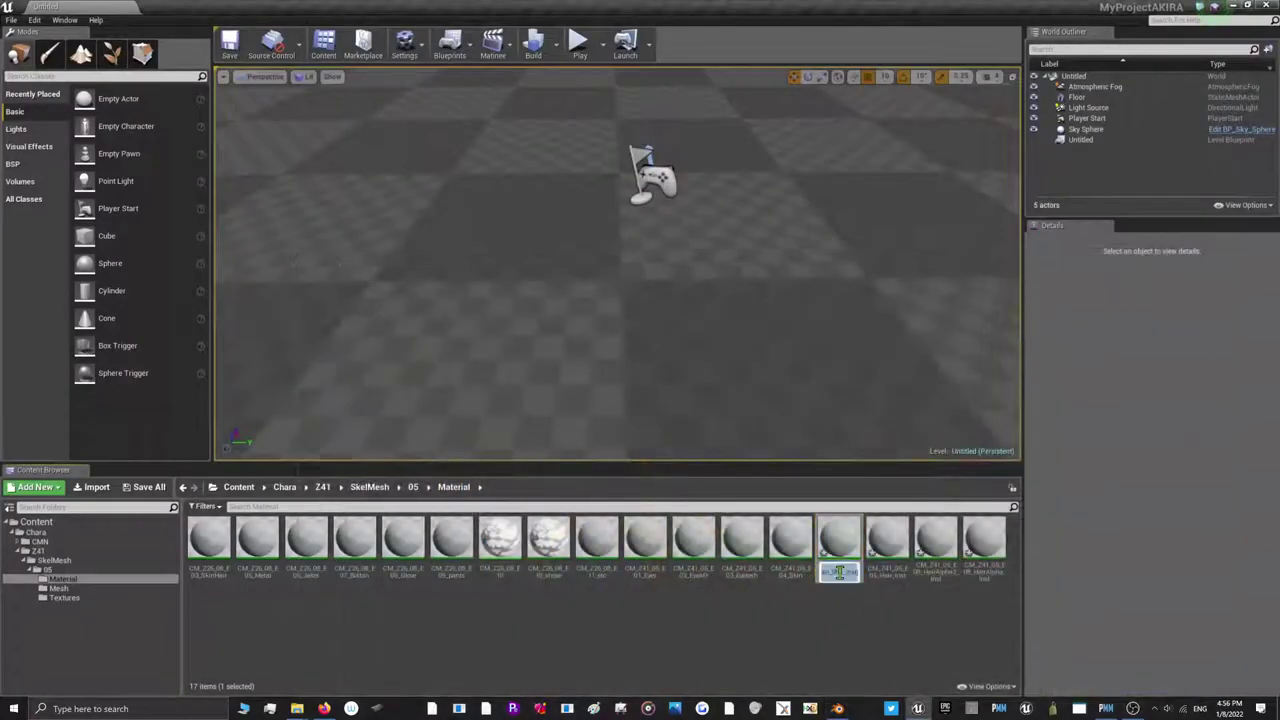
{"action": "key", "text": "BackSpace"}
{"action": "key", "text": "Return"}
{"action": "left_click", "coordinate": [901, 569]}
{"action": "key", "text": "F2"}
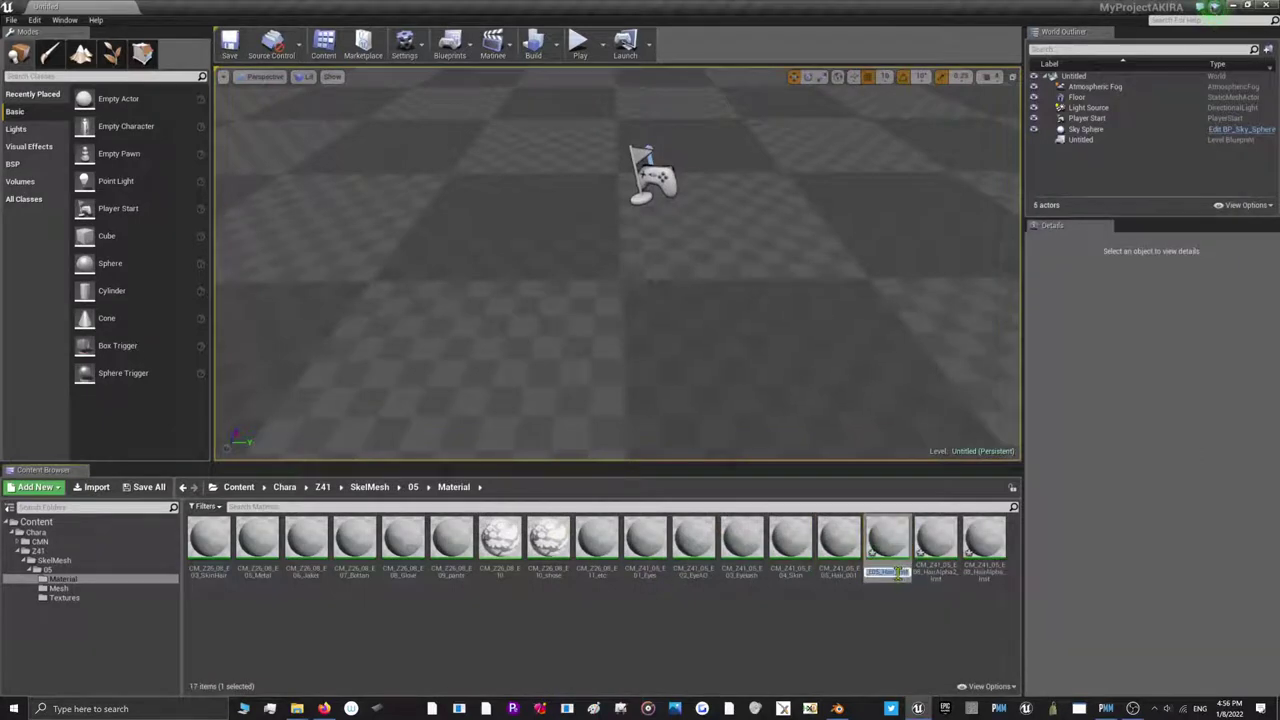
{"action": "key", "text": "Return"}
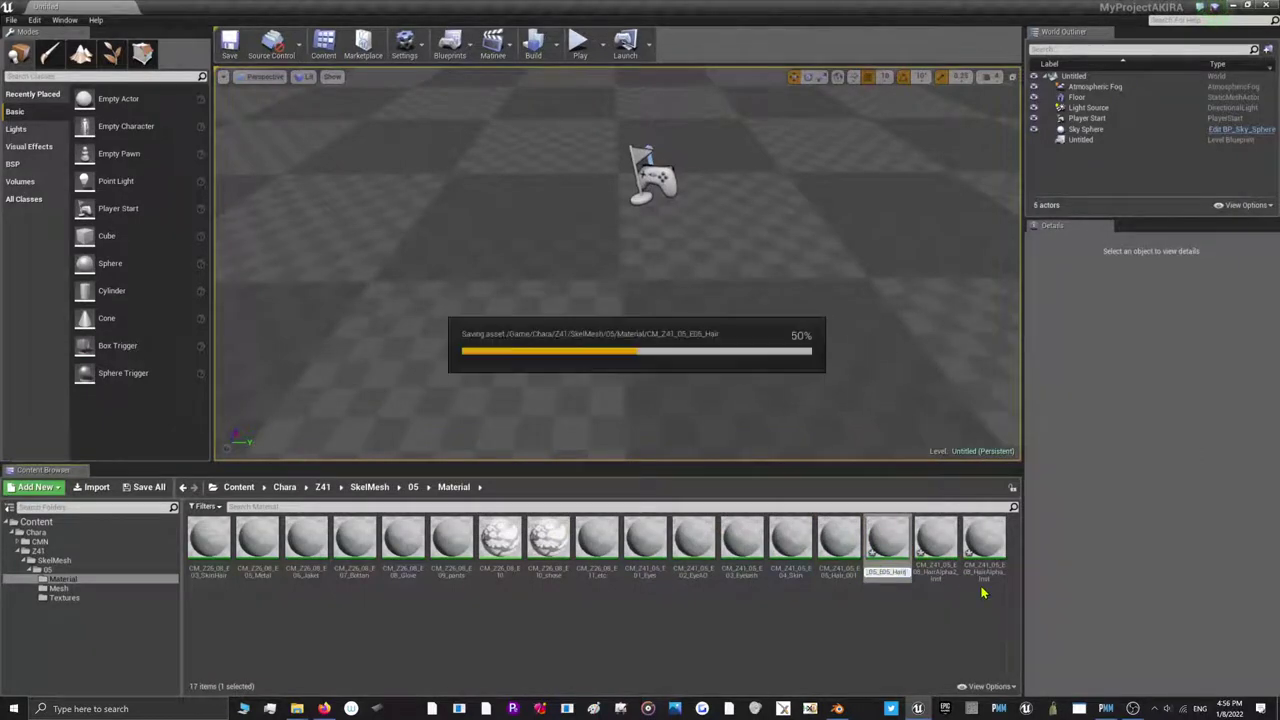
Remove the _Inst suffix from the CM_Z41_05 E08_HairAlpha2 and E08_HairAlpha material instances
{"action": "left_click", "coordinate": [936, 570]}
{"action": "left_click", "coordinate": [948, 575]}
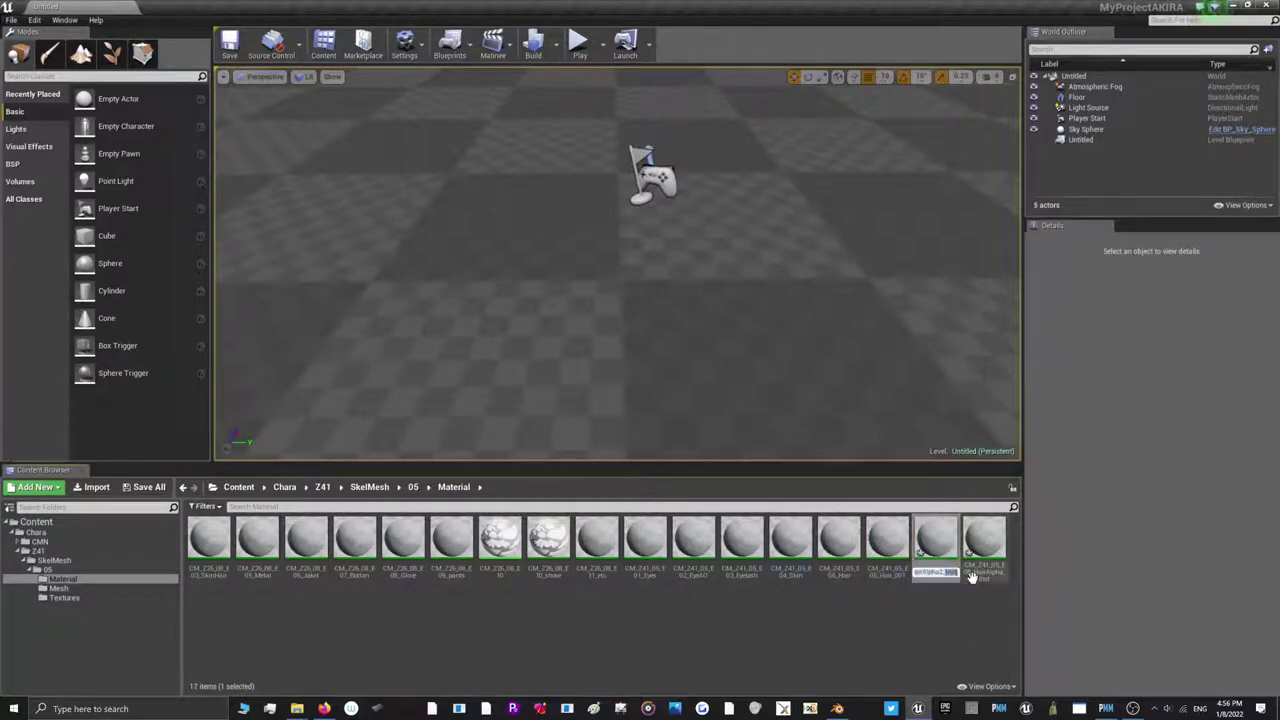
{"action": "key", "text": "Return"}
{"action": "left_click", "coordinate": [980, 570]}
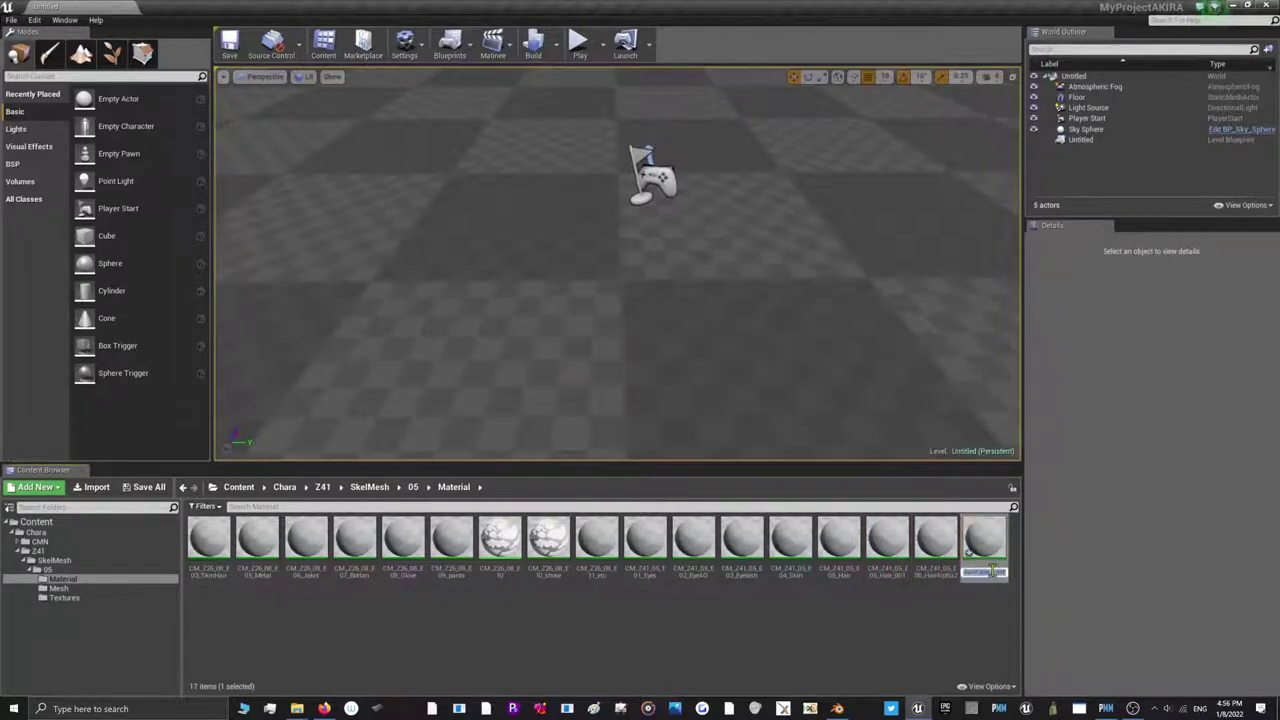
{"action": "key", "text": "Return"}
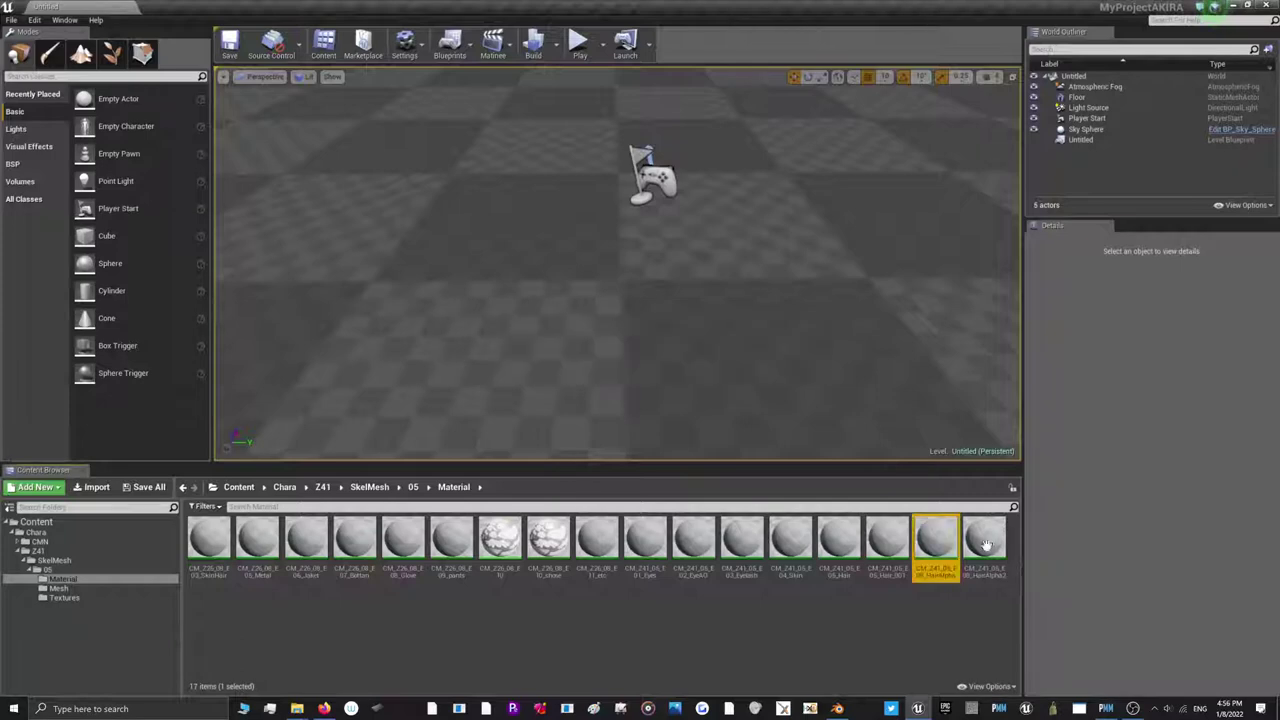
Open the Z41_05 skeletal mesh from the Mesh folder and look over its LOD0 material elements
{"action": "left_click", "coordinate": [58, 588]}
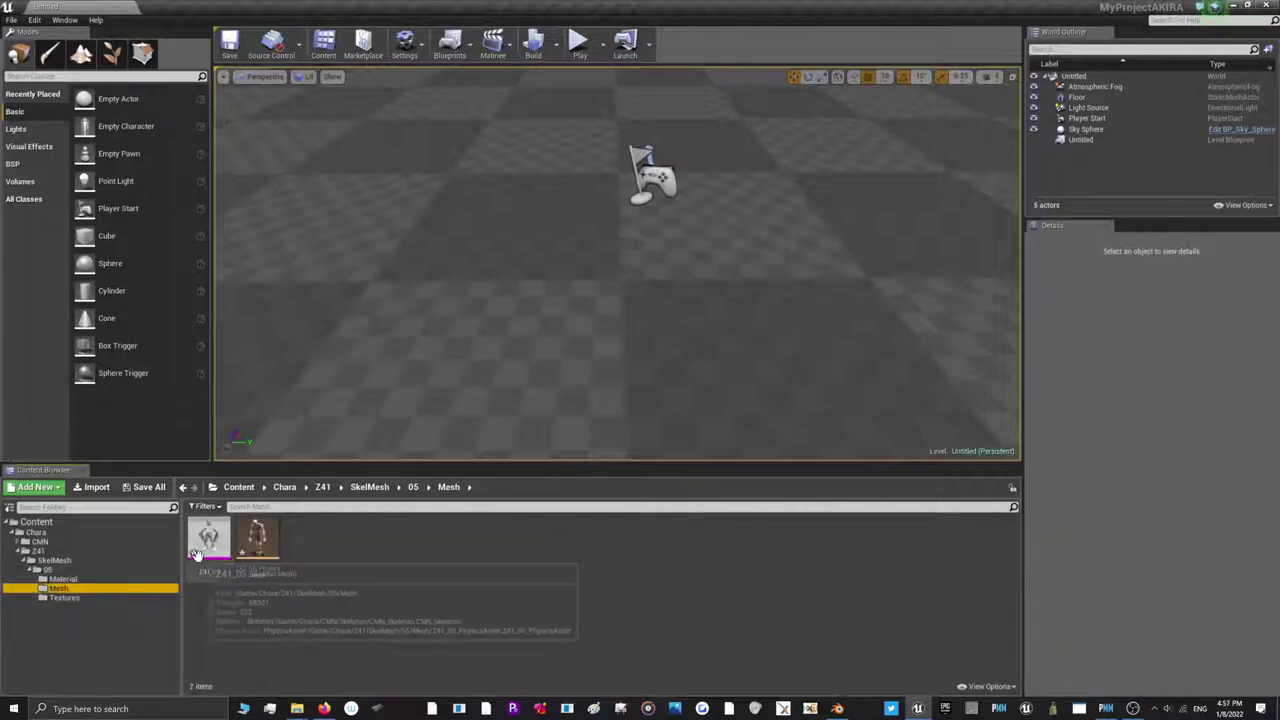
{"action": "double_click", "coordinate": [257, 540]}
{"action": "scroll", "coordinate": [645, 308], "scroll_direction": "up", "scroll_amount": 3}
{"action": "scroll", "coordinate": [654, 317], "scroll_direction": "down", "scroll_amount": 3}
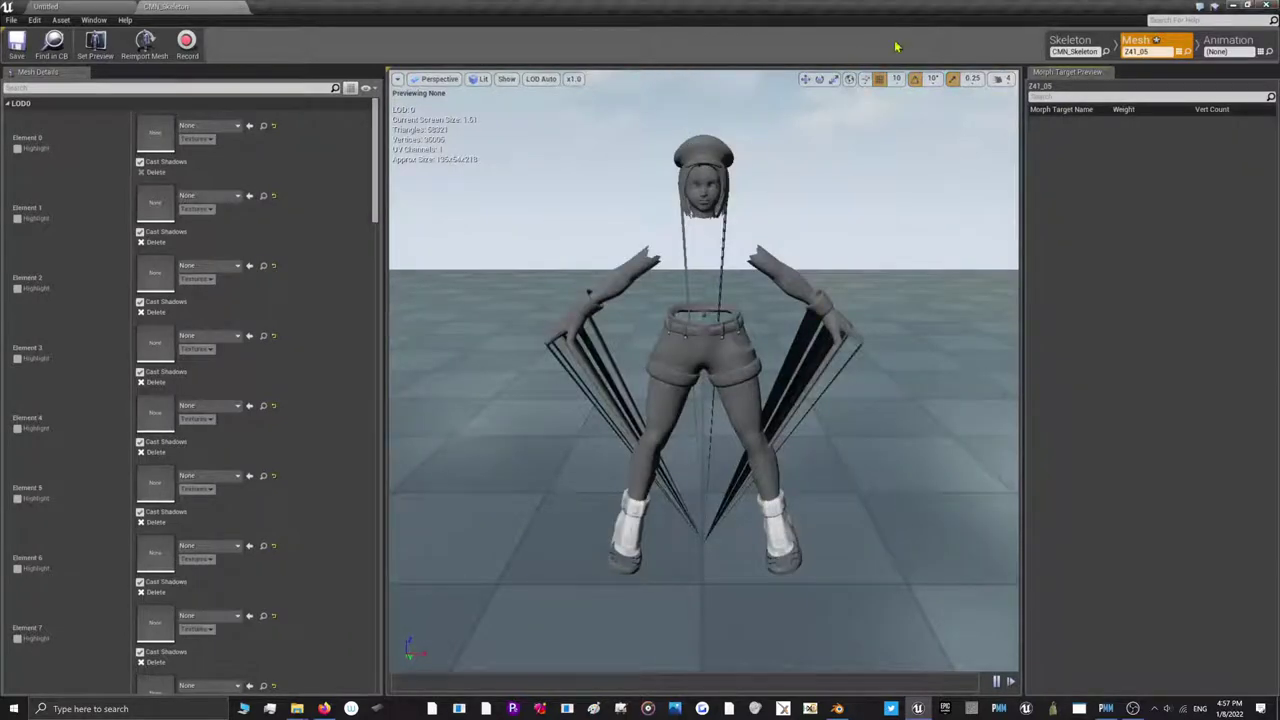
Shrink the mesh editor to a floating window beside the desktop, then make it taller and widen its mesh details area
{"action": "left_click", "coordinate": [1247, 6]}
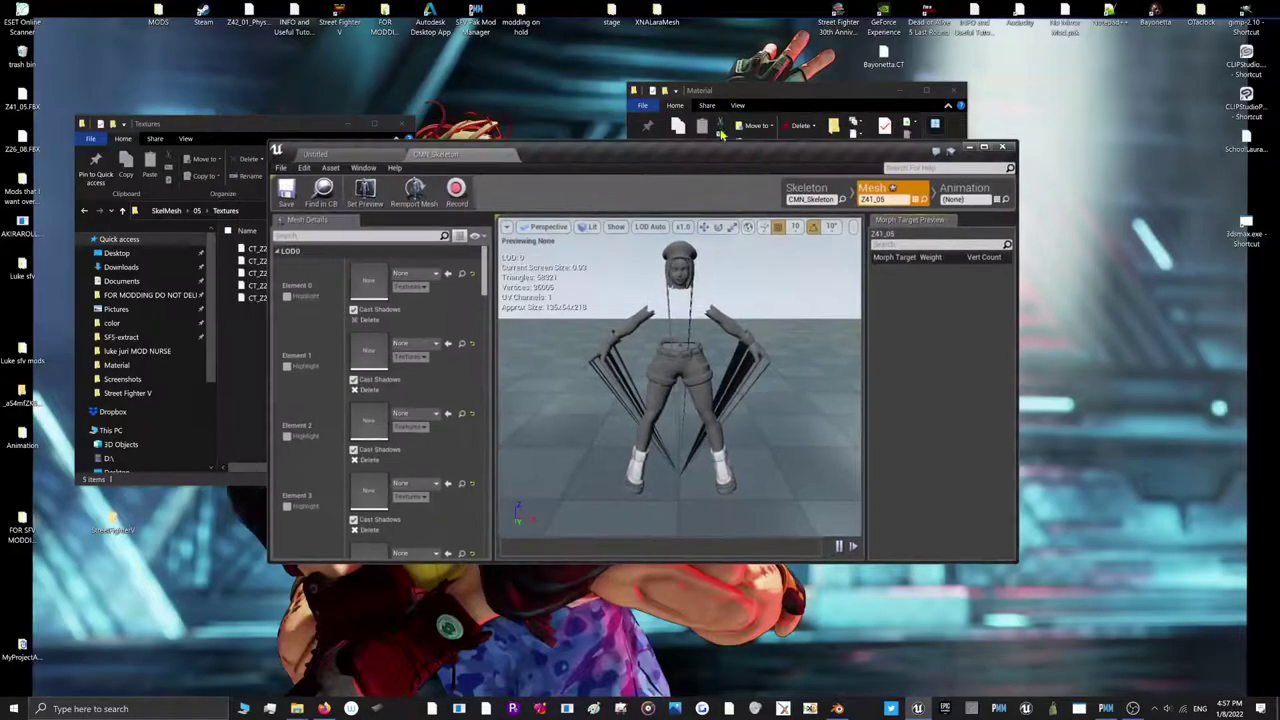
{"action": "left_click_drag", "start_coordinate": [727, 156], "coordinate": [976, 47]}
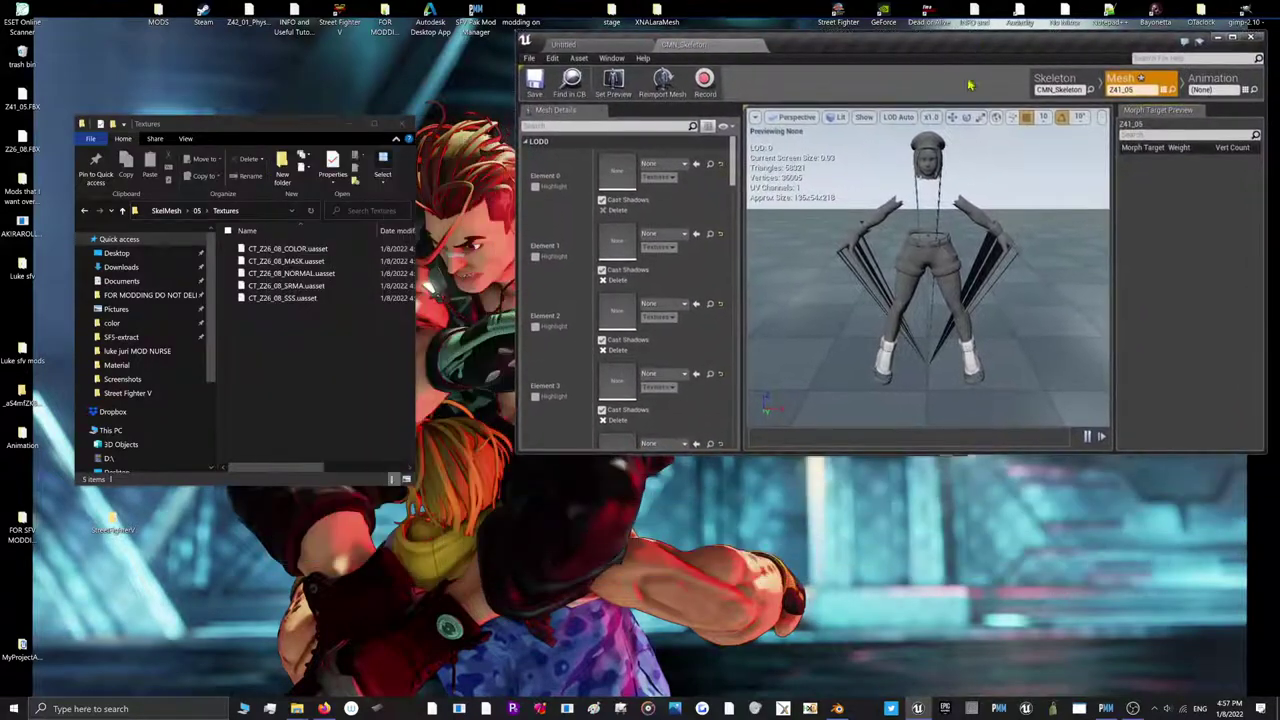
{"action": "left_click", "coordinate": [860, 457]}
{"action": "left_click", "coordinate": [1019, 448]}
{"action": "left_click_drag", "start_coordinate": [1010, 451], "coordinate": [968, 670]}
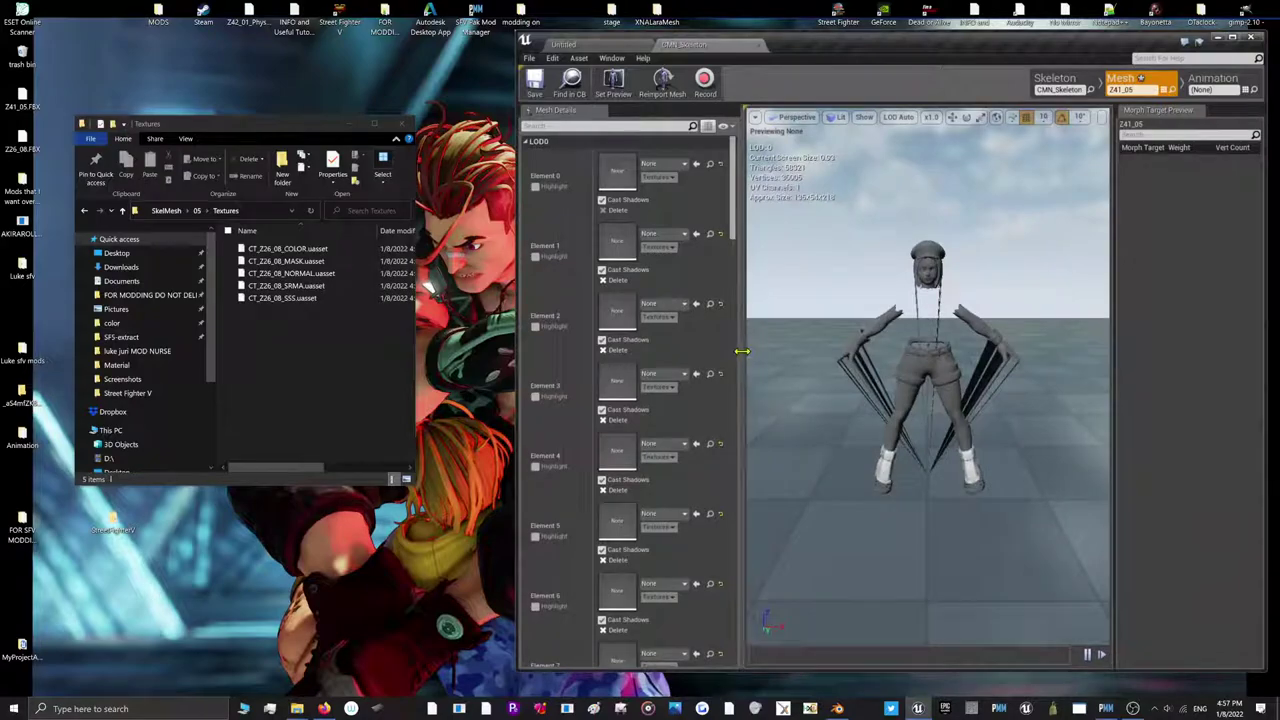
{"action": "left_click_drag", "start_coordinate": [748, 365], "coordinate": [873, 365]}
Bring up the Blender window and place it beside the Unreal mesh editor with its material slot list in view
{"action": "left_click", "coordinate": [838, 706]}
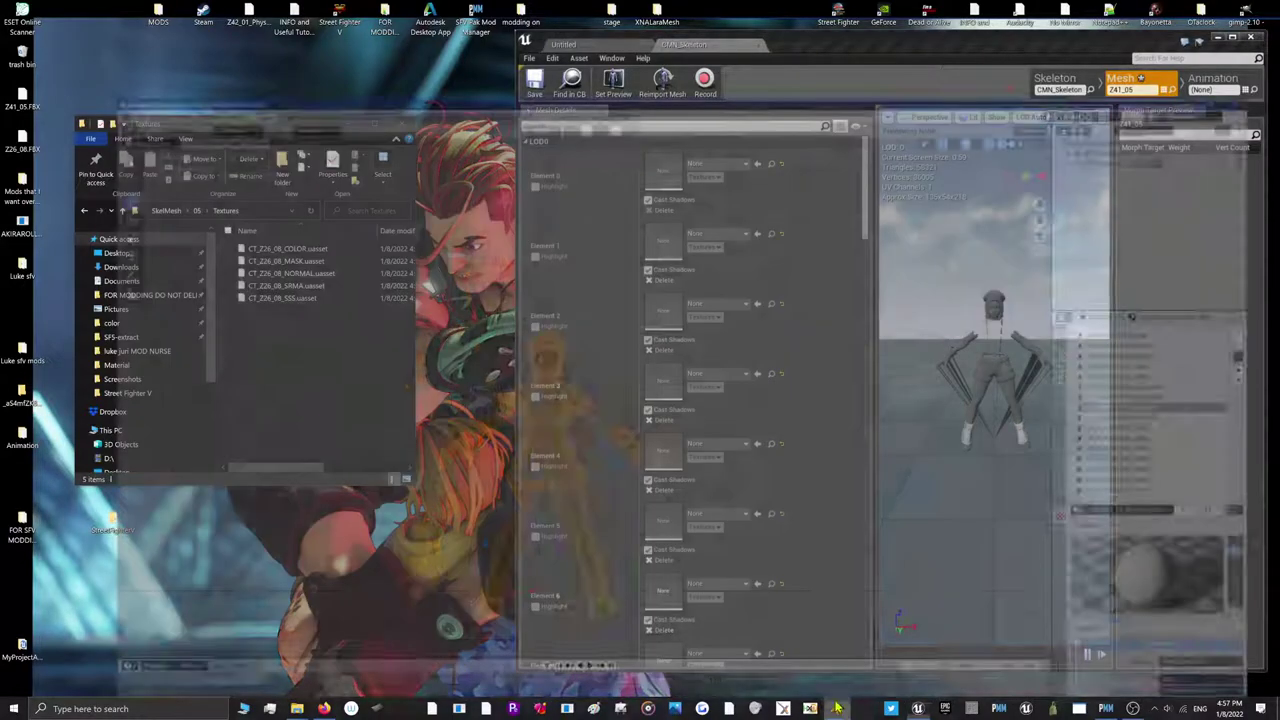
{"action": "left_click_drag", "start_coordinate": [590, 8], "coordinate": [8, 75]}
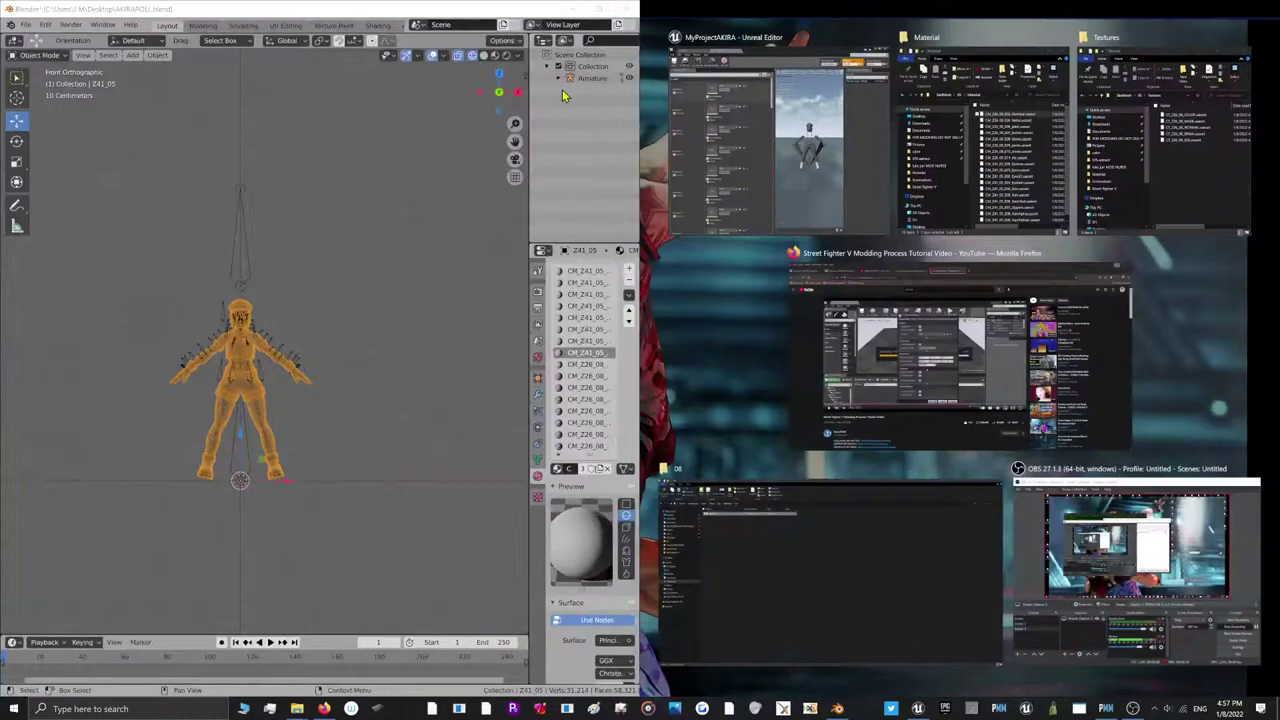
{"action": "left_click_drag", "start_coordinate": [536, 11], "coordinate": [496, 54]}
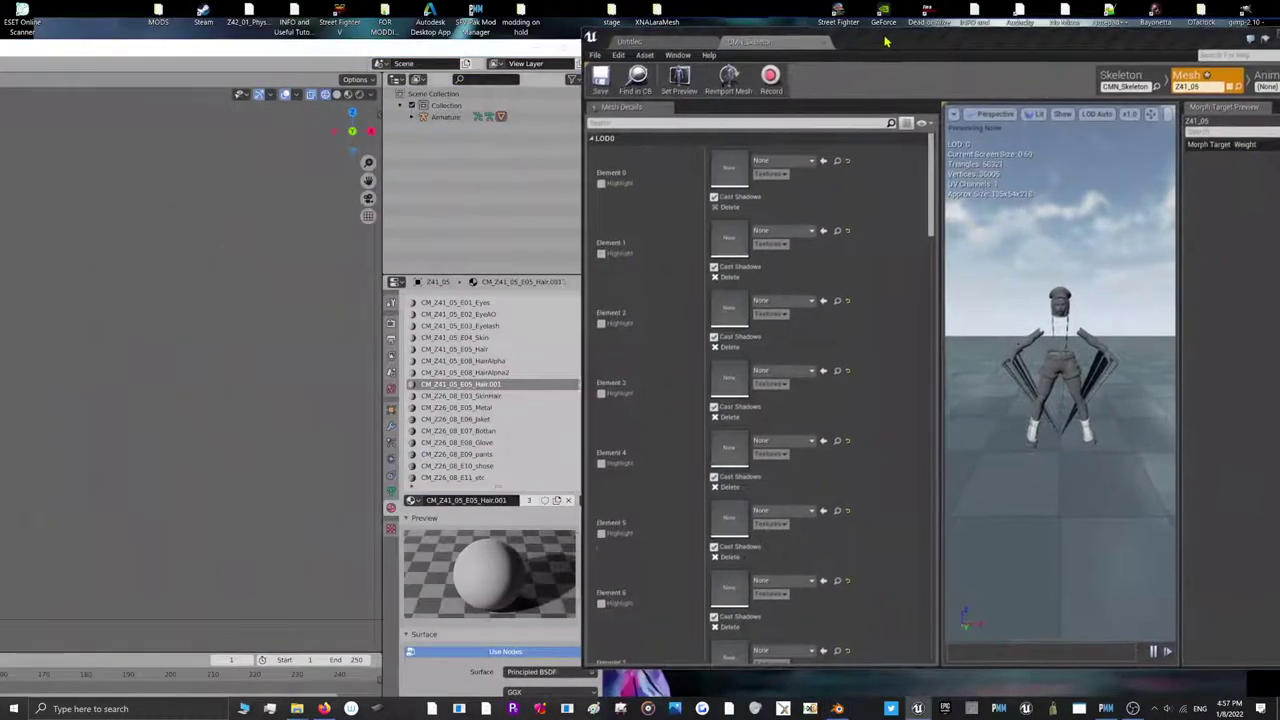
Assign the CM_Z41_05_E01_Eyes material instance to Element 0 of LOD0 and check its highlight in the preview
{"action": "left_click", "coordinate": [824, 159]}
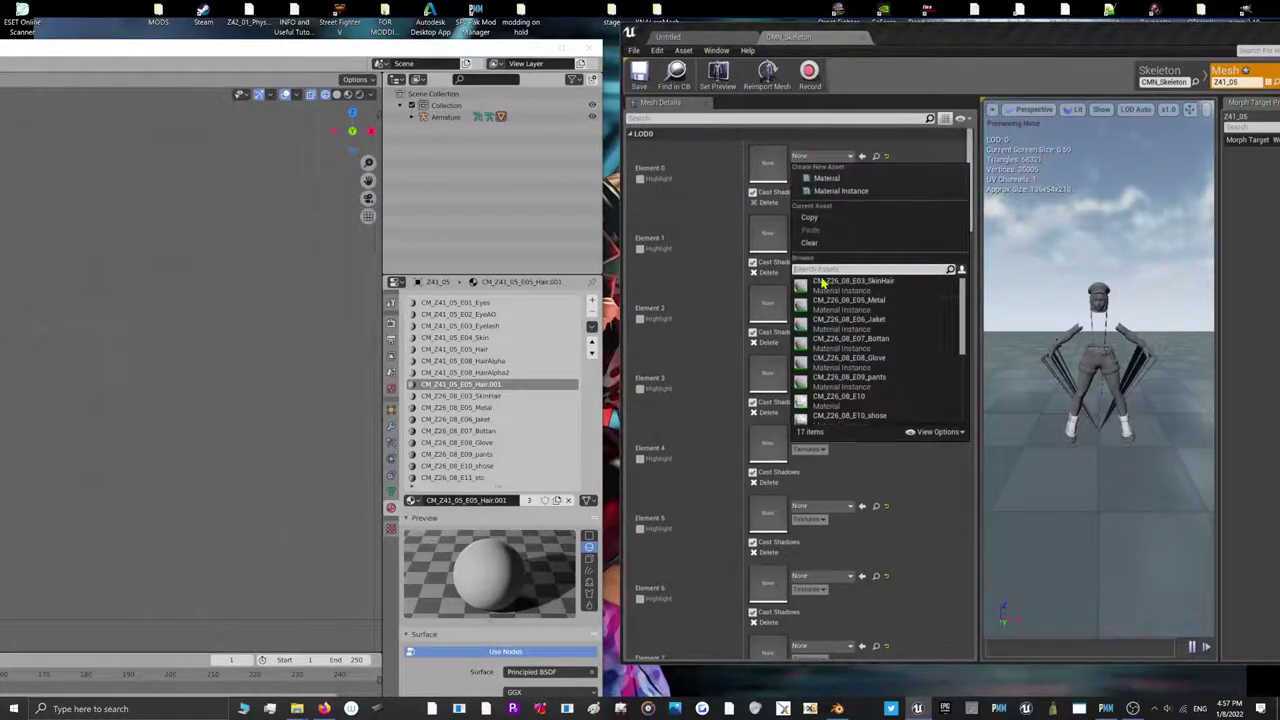
{"action": "scroll", "coordinate": [851, 320], "scroll_direction": "down", "scroll_amount": 3}
{"action": "scroll", "coordinate": [1112, 283], "scroll_direction": "up", "scroll_amount": 3}
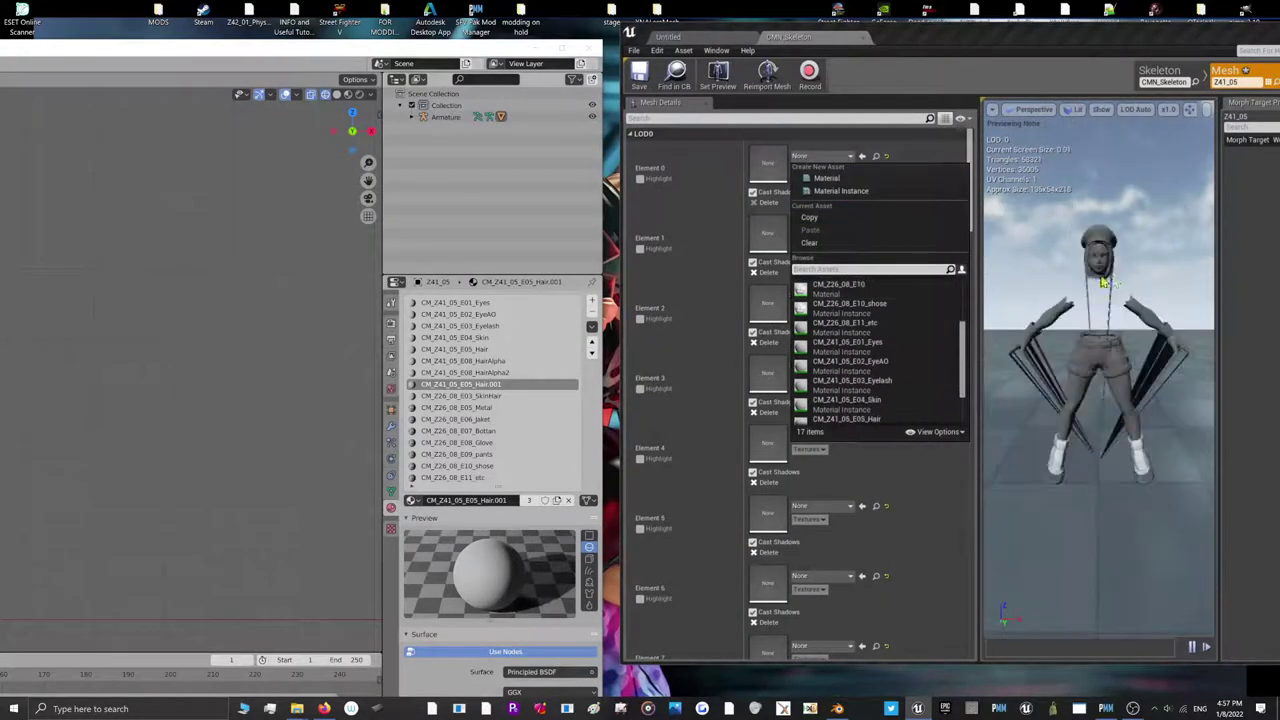
{"action": "scroll", "coordinate": [1080, 300], "scroll_direction": "up", "scroll_amount": 3}
{"action": "scroll", "coordinate": [1078, 304], "scroll_direction": "down", "scroll_amount": 4}
{"action": "middle_click_drag", "start_coordinate": [1079, 303], "coordinate": [1082, 295]}
{"action": "scroll", "coordinate": [1083, 297], "scroll_direction": "up", "scroll_amount": 3}
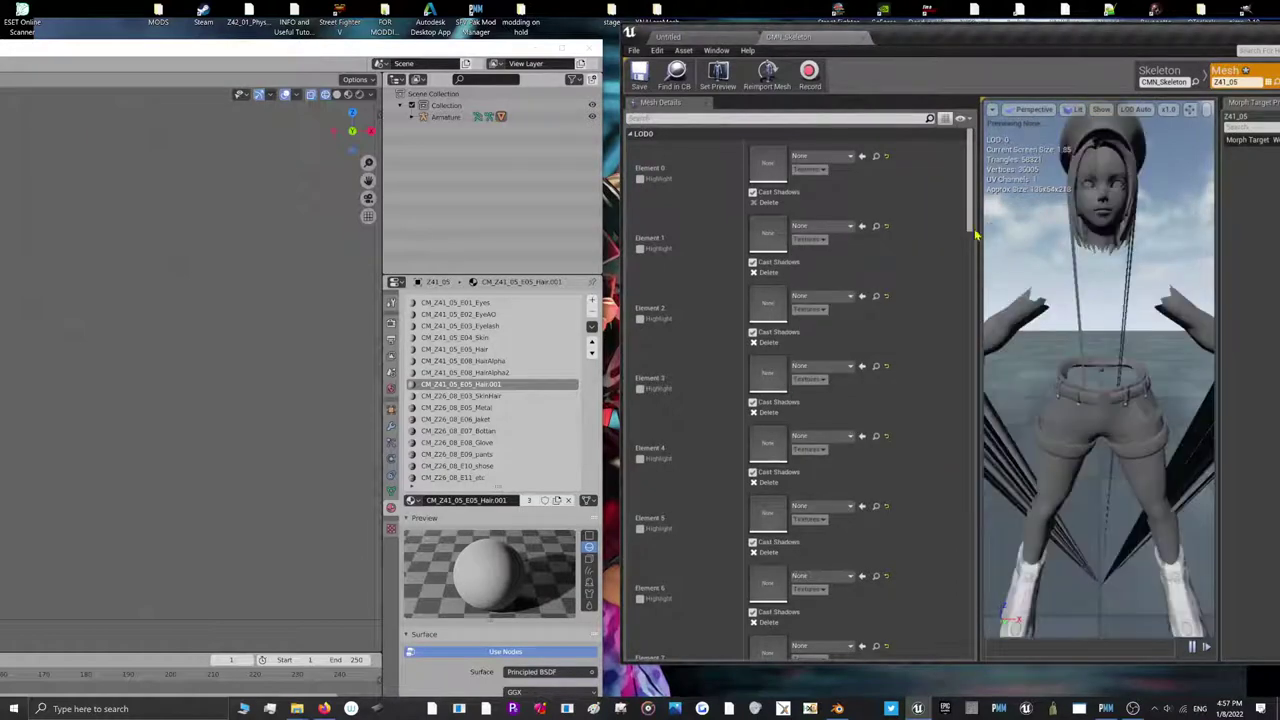
{"action": "left_click", "coordinate": [830, 156]}
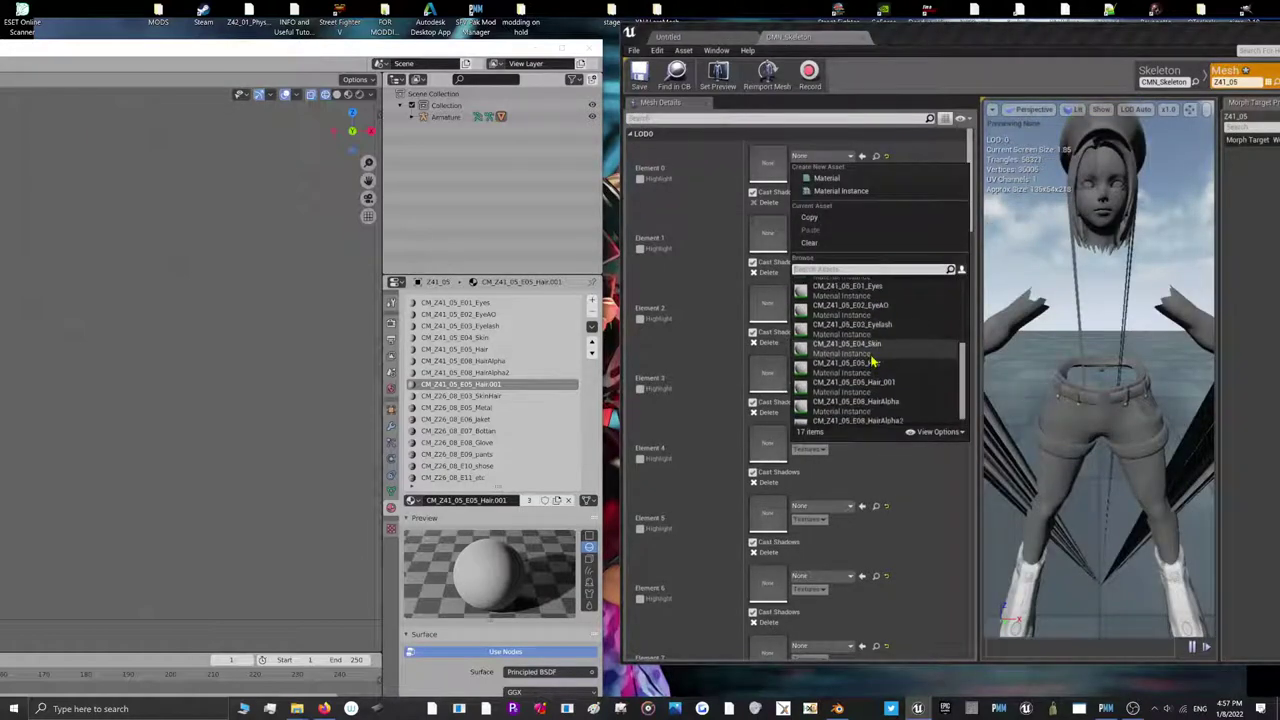
{"action": "left_click", "coordinate": [846, 290]}
{"action": "left_click", "coordinate": [640, 179]}
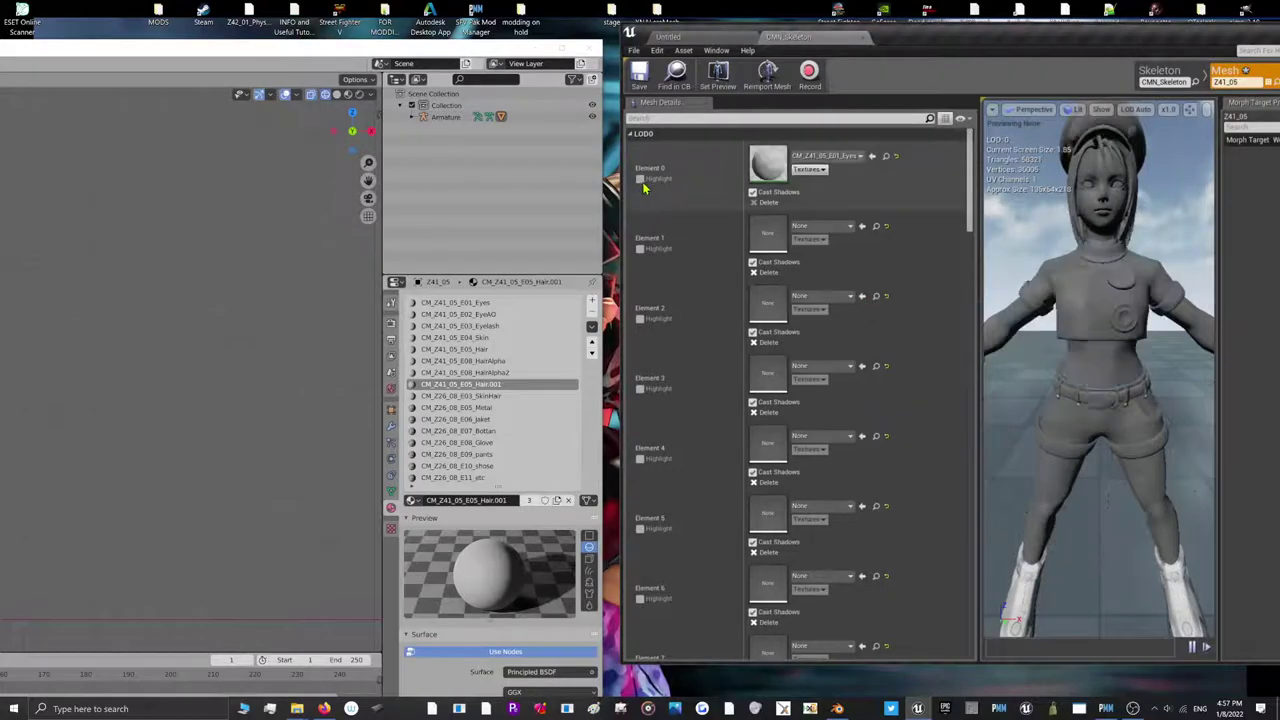
Assign CM_Z41_05_E02_EyeAO to Element 1 and CM_Z41_05_E03_Eyelash to Element 2, highlighting each section
{"action": "left_click", "coordinate": [640, 249]}
{"action": "left_click", "coordinate": [834, 229]}
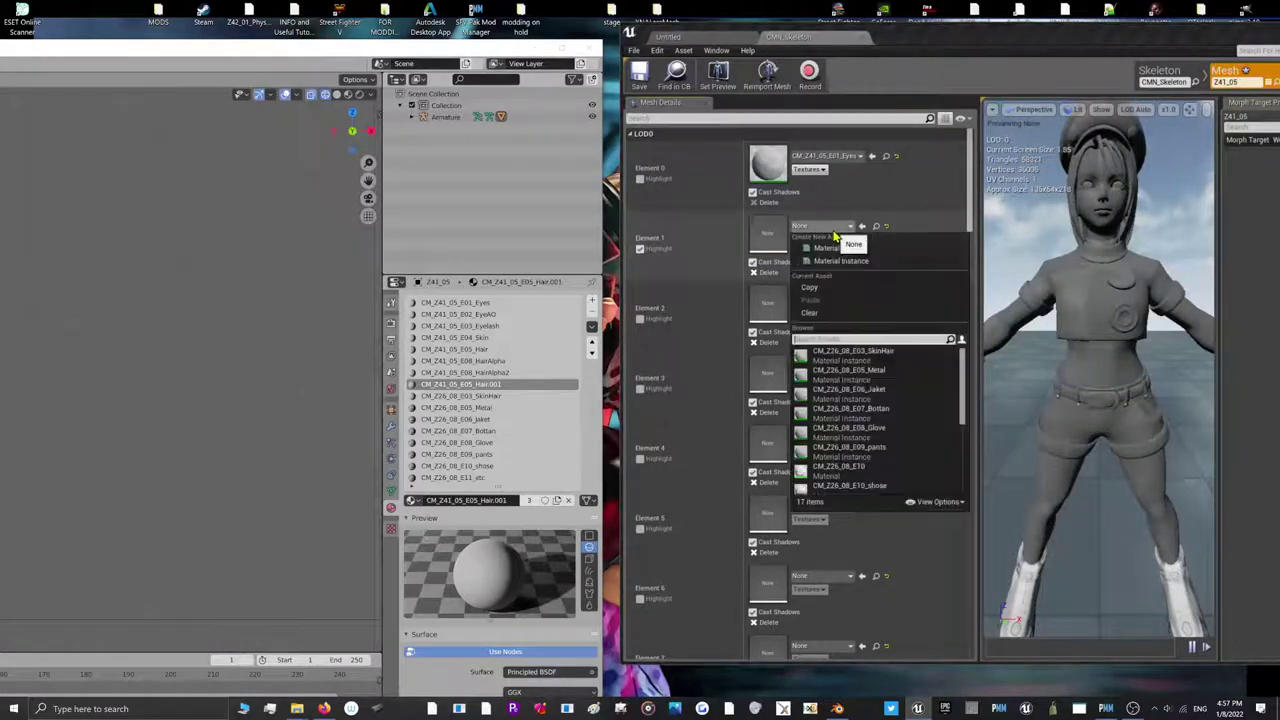
{"action": "scroll", "coordinate": [868, 420], "scroll_direction": "up", "scroll_amount": 5}
{"action": "left_click", "coordinate": [880, 404]}
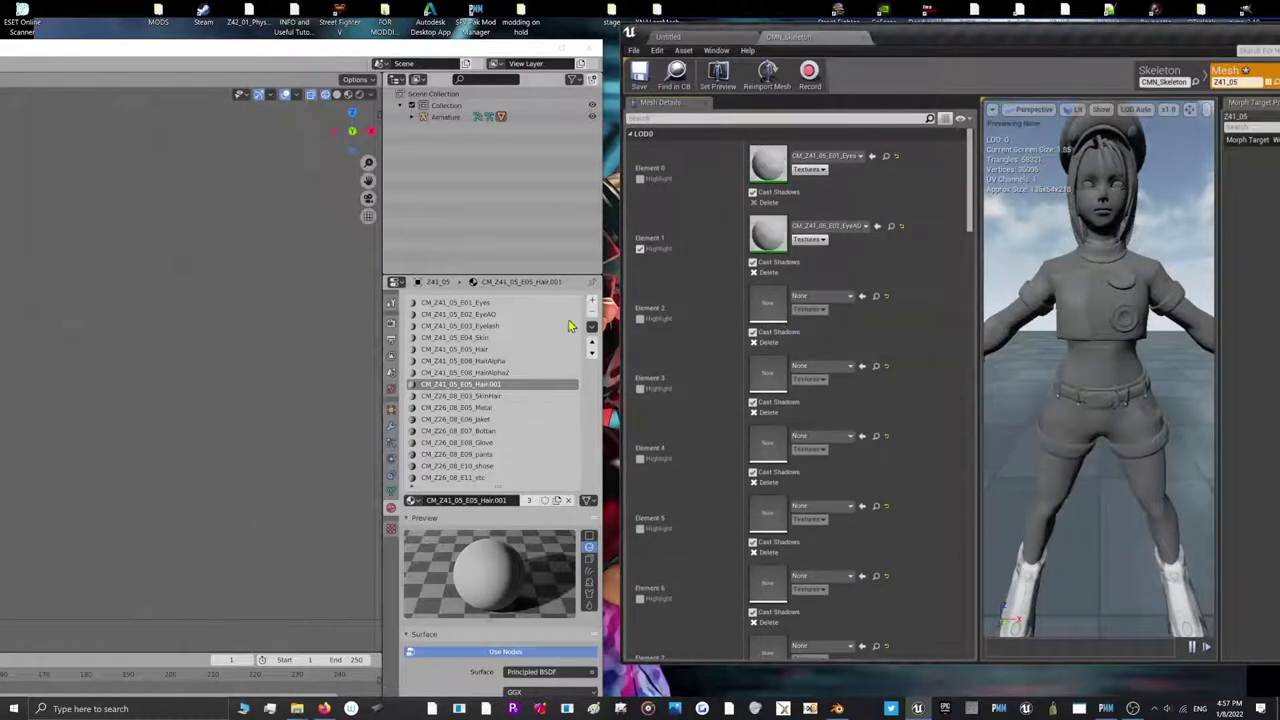
{"action": "left_click", "coordinate": [640, 318]}
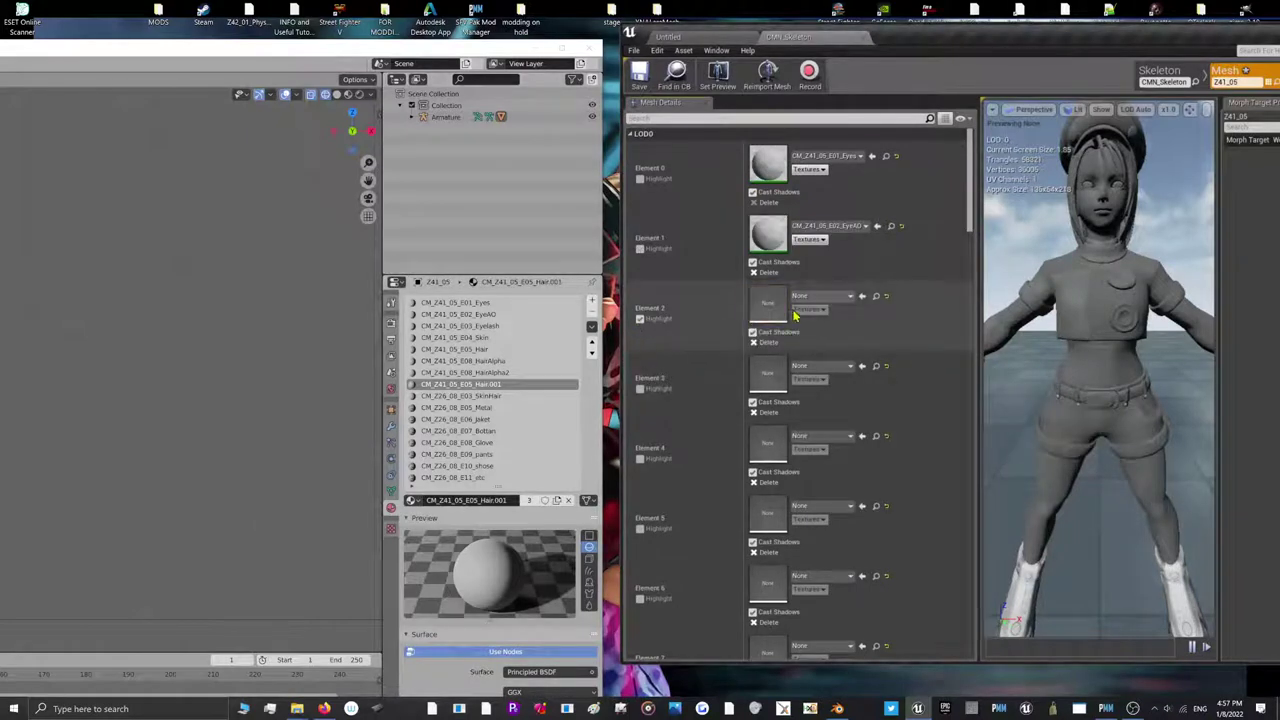
{"action": "left_click", "coordinate": [822, 296]}
{"action": "scroll", "coordinate": [908, 468], "scroll_direction": "down", "scroll_amount": 2}
{"action": "scroll", "coordinate": [908, 468], "scroll_direction": "down", "scroll_amount": 2}
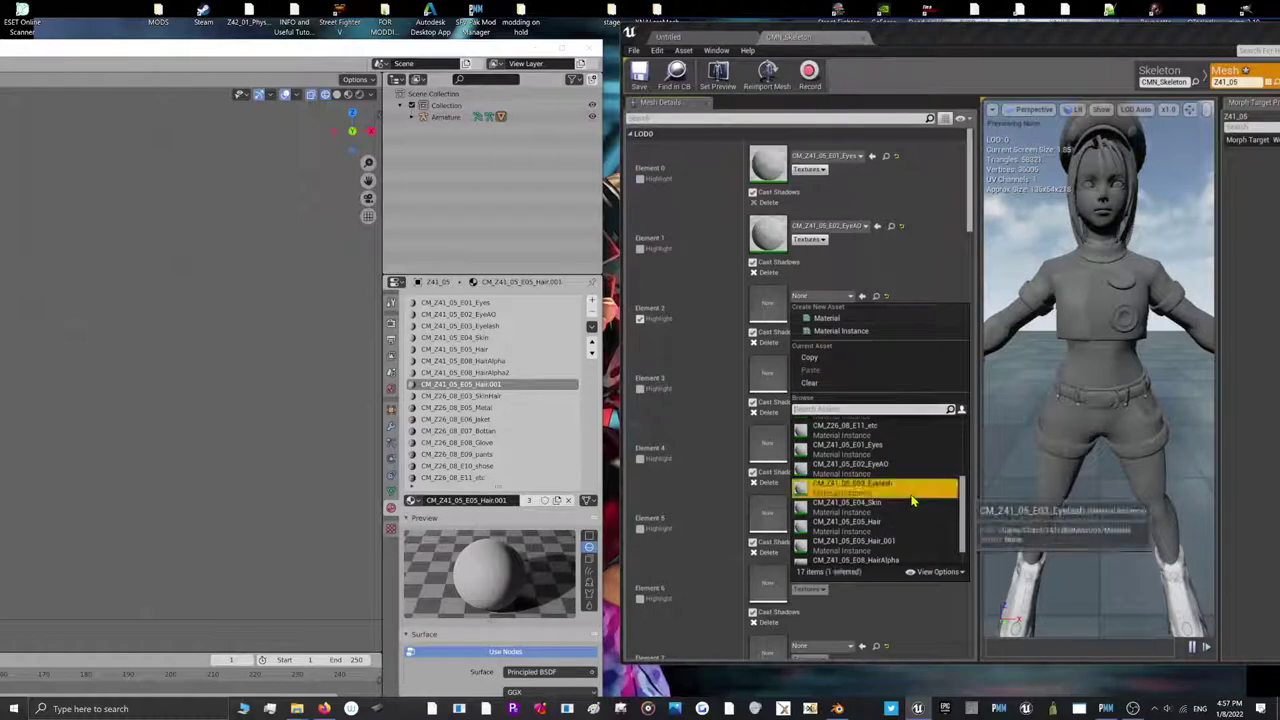
{"action": "left_click", "coordinate": [905, 487]}
Assign CM_Z41_05_E04_Skin to Element 3 and CM_Z41_05_E05_Hair to Element 4, highlighting each section
{"action": "left_click", "coordinate": [640, 388]}
{"action": "left_click", "coordinate": [822, 366]}
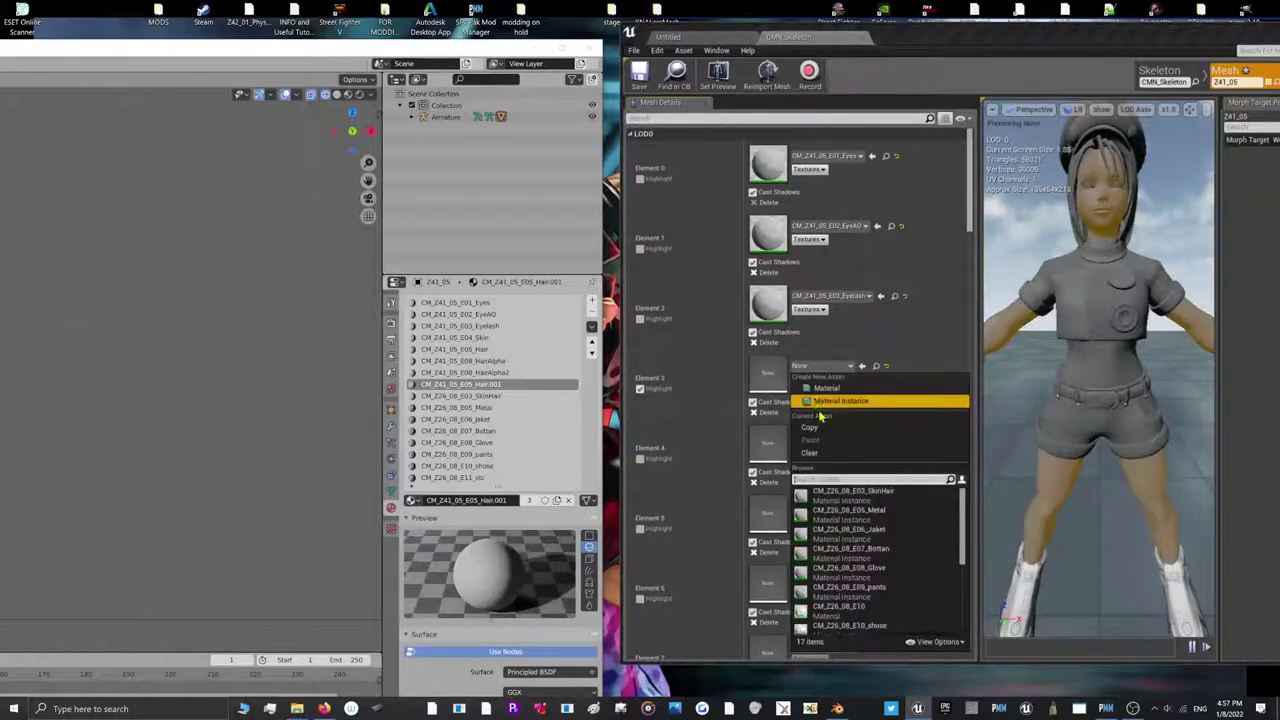
{"action": "scroll", "coordinate": [862, 574], "scroll_direction": "down", "scroll_amount": 3}
{"action": "left_click", "coordinate": [868, 566]}
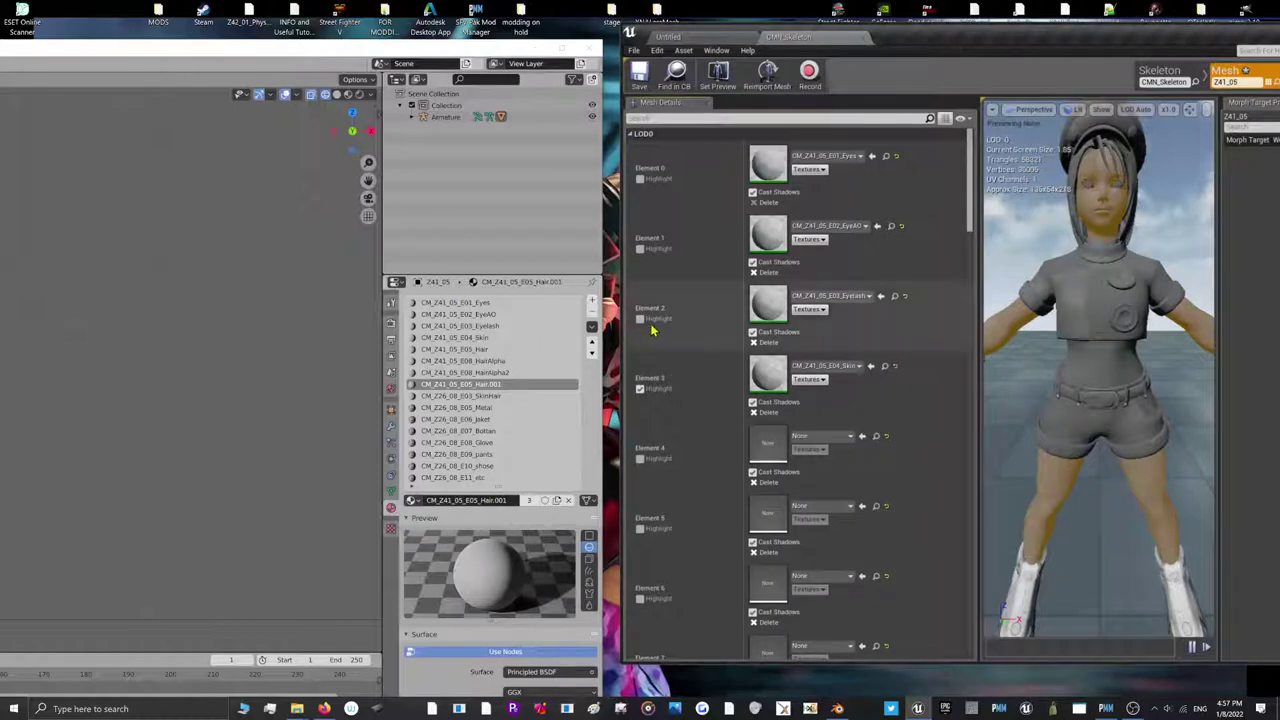
{"action": "left_click", "coordinate": [640, 458]}
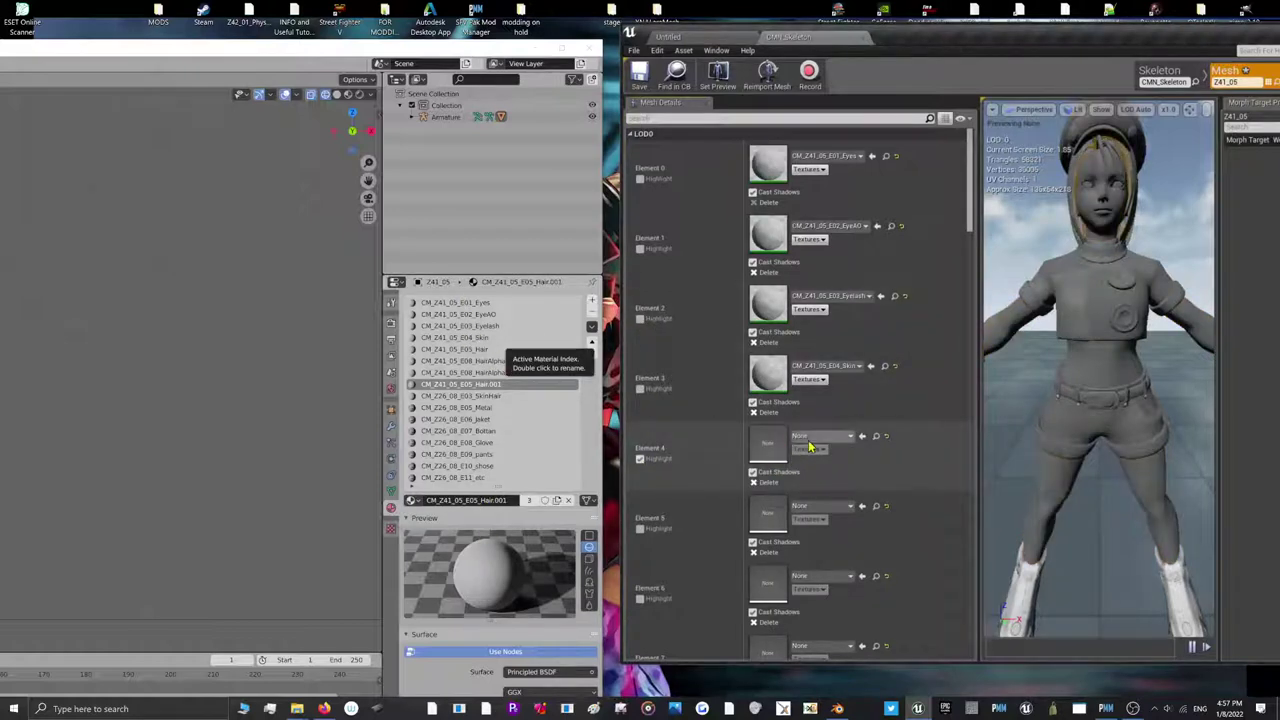
{"action": "left_click", "coordinate": [810, 444]}
{"action": "scroll", "coordinate": [868, 357], "scroll_direction": "down", "scroll_amount": 3}
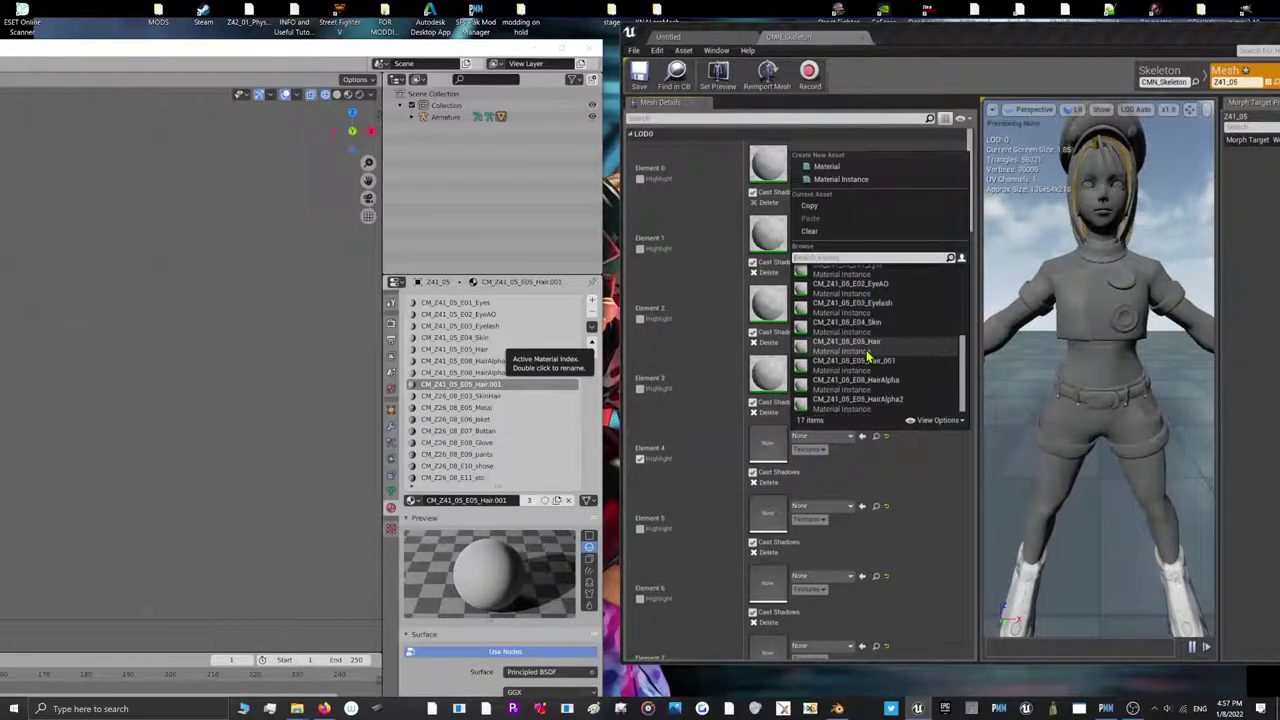
{"action": "left_click", "coordinate": [868, 355]}
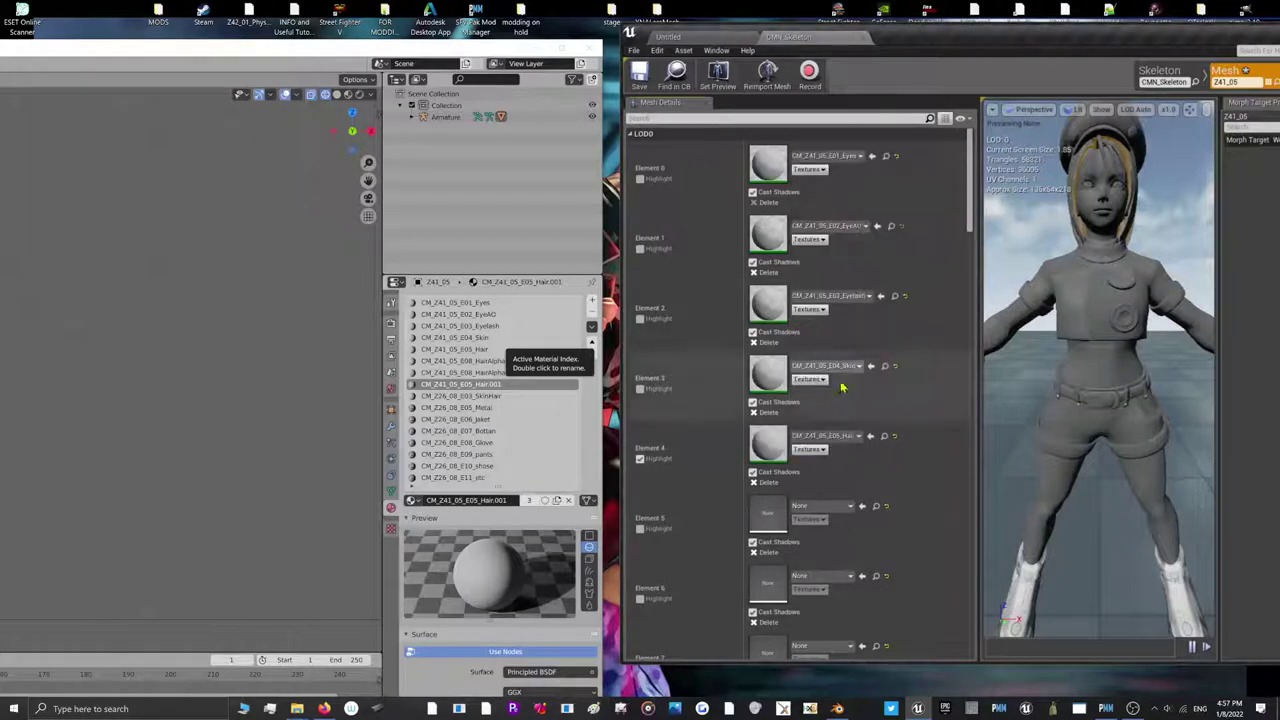
Assign the CM_Z41_05_E08_HairAlpha material instance to Element 5
{"action": "left_click", "coordinate": [805, 512]}
{"action": "scroll", "coordinate": [886, 358], "scroll_direction": "down", "scroll_amount": 3}
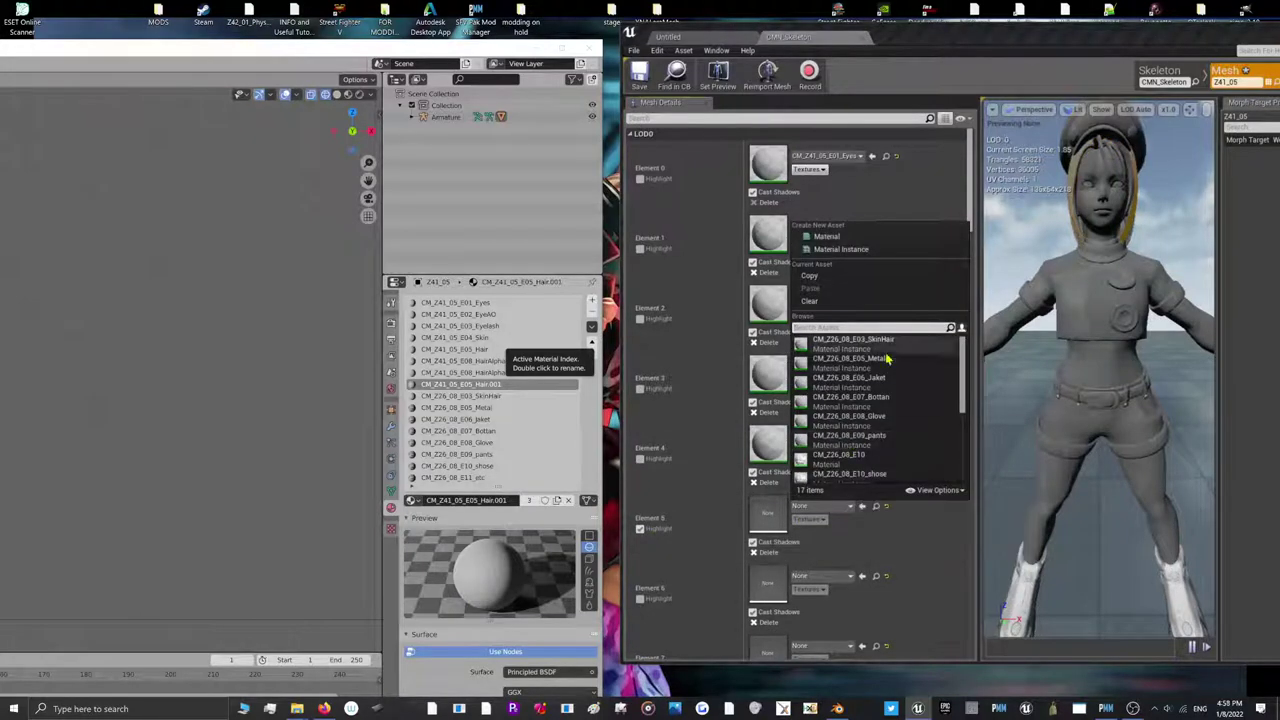
{"action": "scroll", "coordinate": [900, 370], "scroll_direction": "down", "scroll_amount": 3}
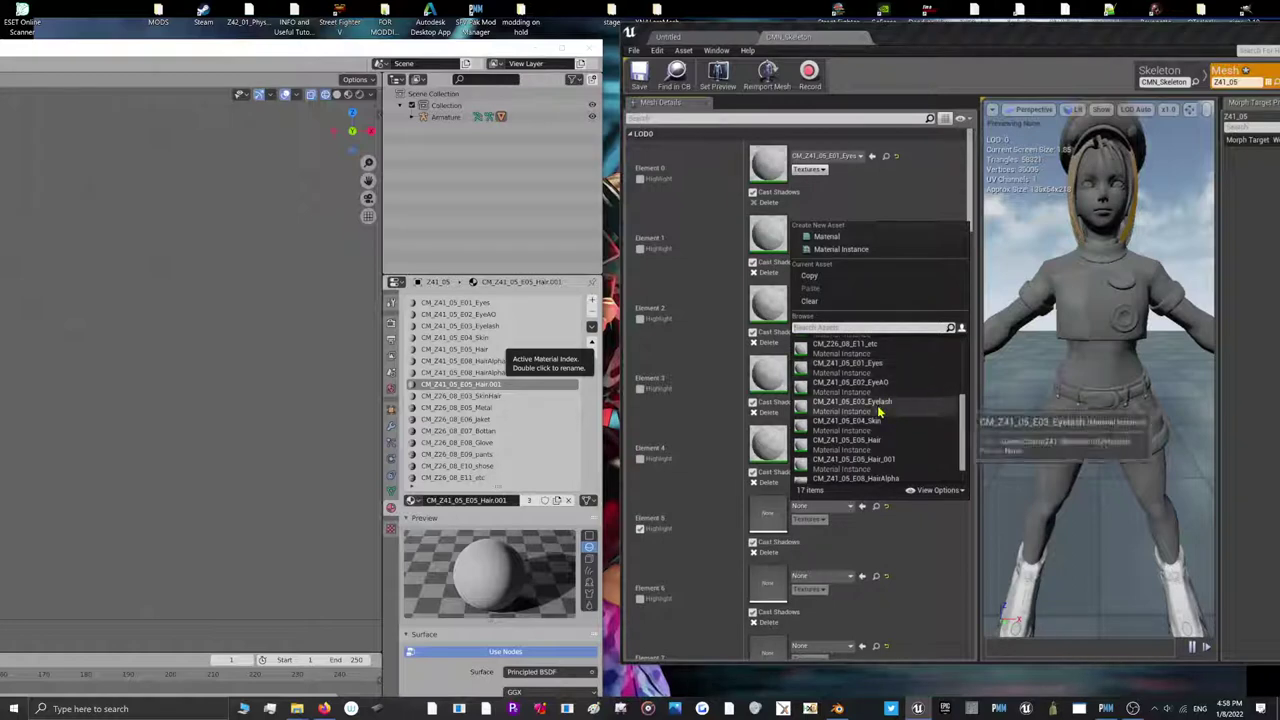
{"action": "left_click", "coordinate": [869, 448]}
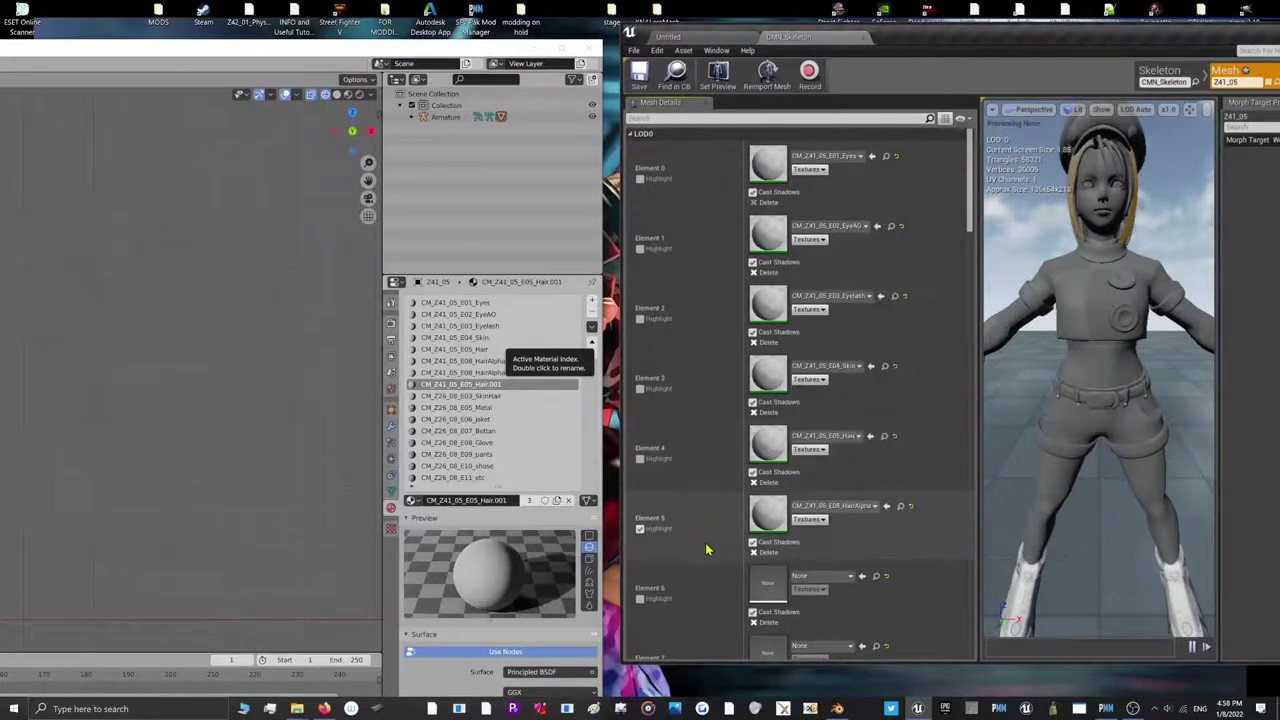
Highlight Element 6 on the mesh and assign the CM_Z41_05_E05_Hair material instance to it
{"action": "left_click", "coordinate": [640, 599]}
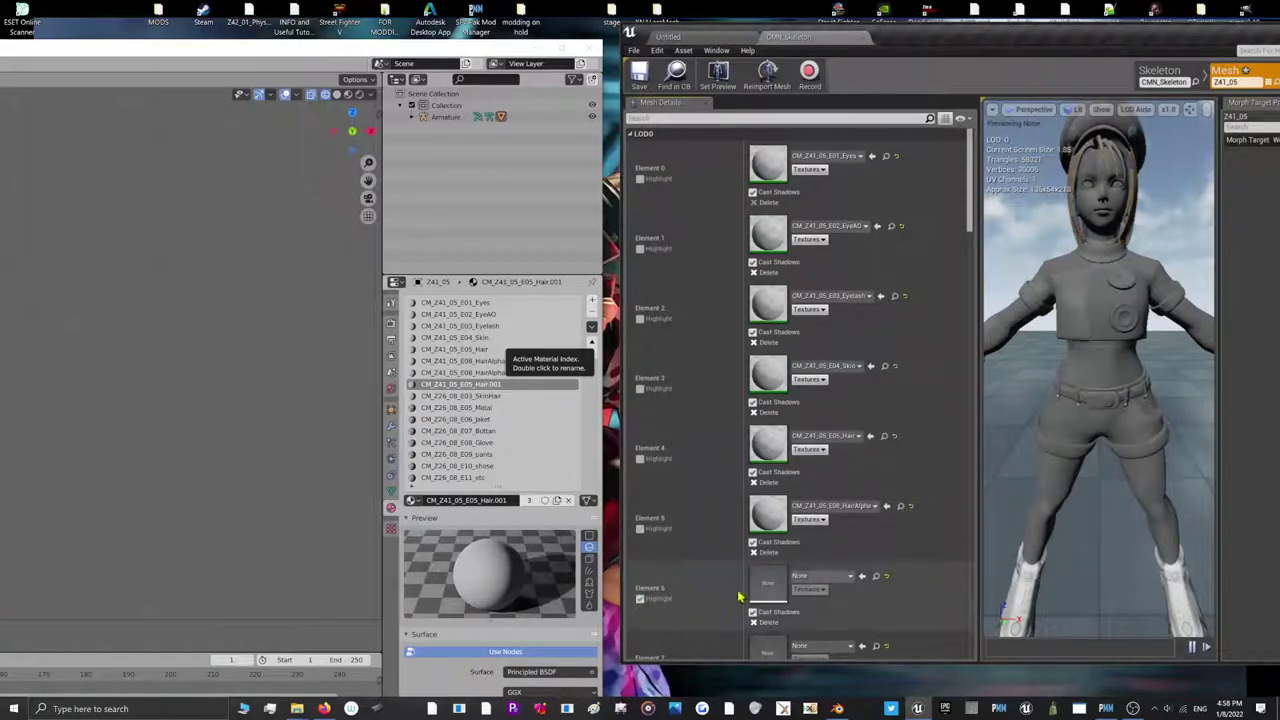
{"action": "left_click", "coordinate": [822, 576]}
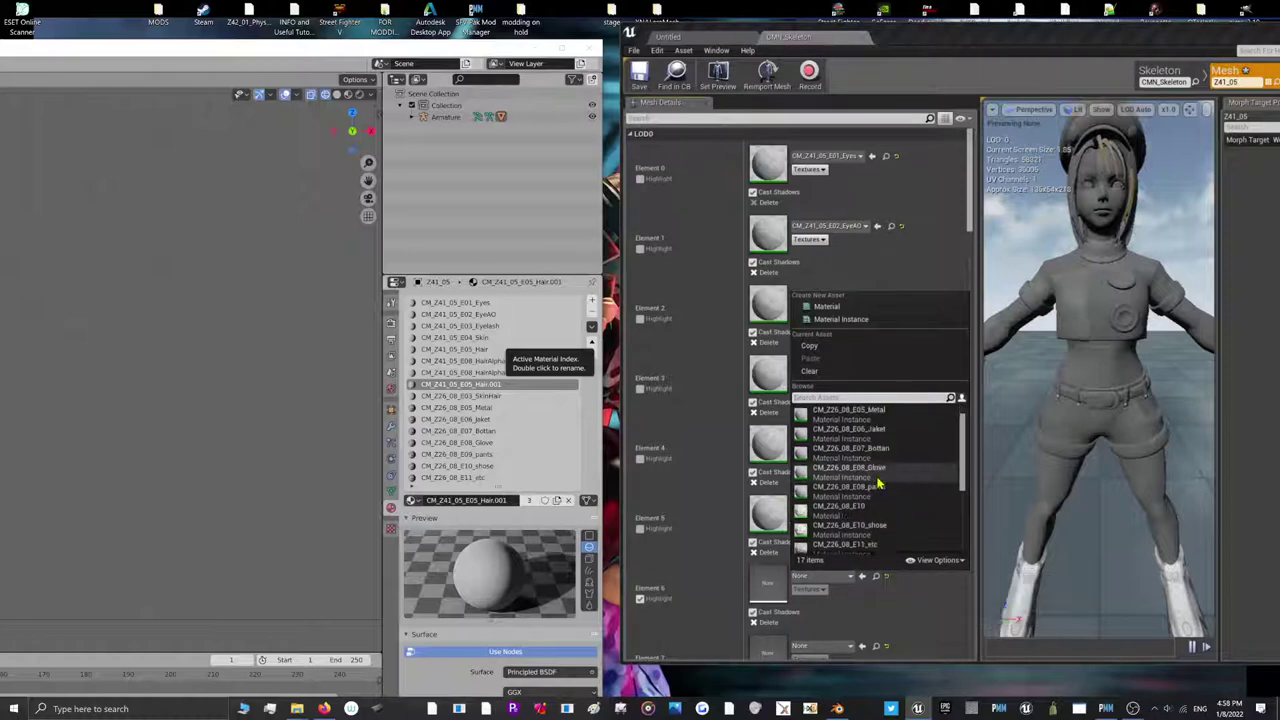
{"action": "scroll", "coordinate": [877, 490], "scroll_direction": "up", "scroll_amount": 4}
{"action": "scroll", "coordinate": [879, 490], "scroll_direction": "down", "scroll_amount": 1}
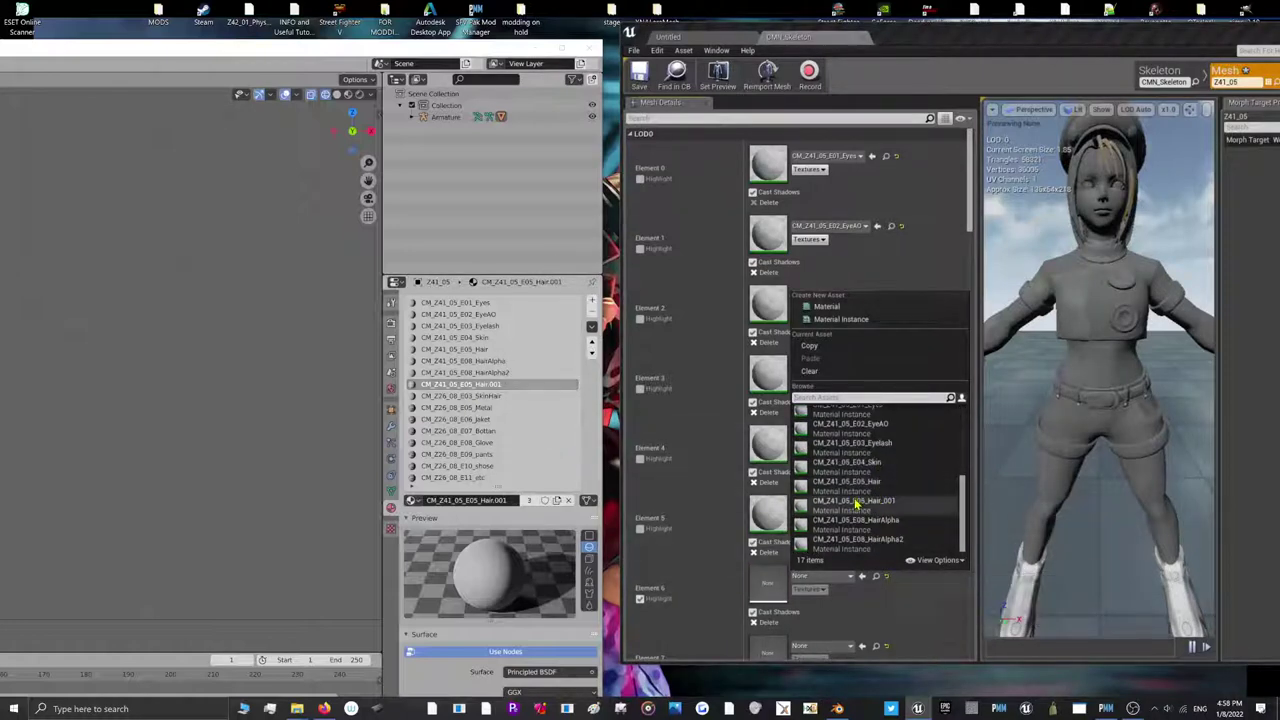
{"action": "scroll", "coordinate": [856, 505], "scroll_direction": "down", "scroll_amount": 4}
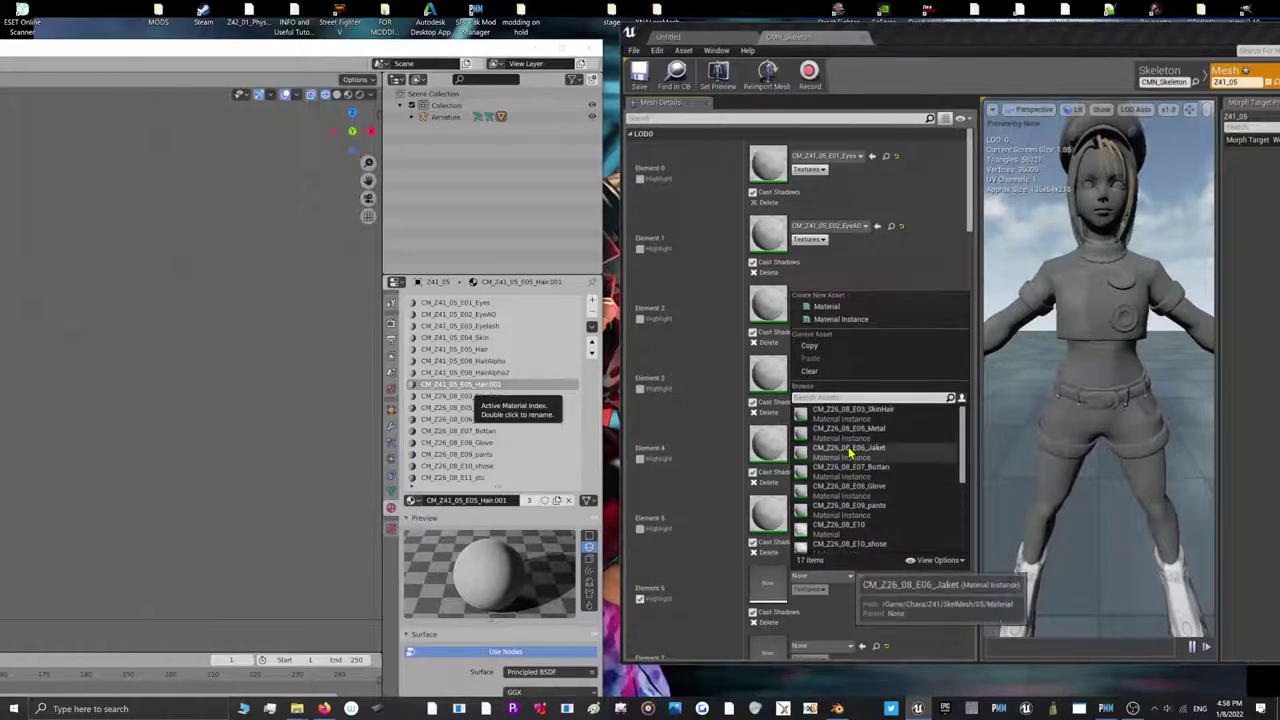
{"action": "scroll", "coordinate": [856, 475], "scroll_direction": "up", "scroll_amount": 4}
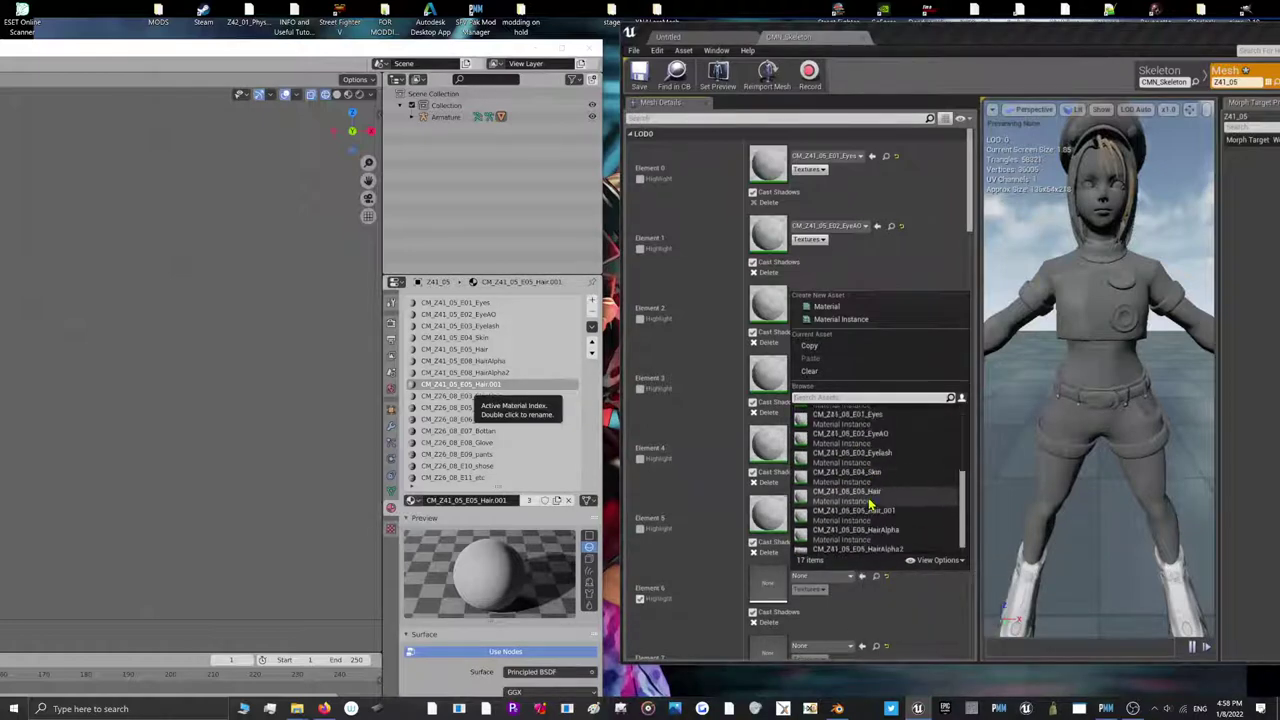
{"action": "left_click", "coordinate": [870, 505]}
Highlight Element 7, postpone the autosave, and look through the available materials for that element without picking one
{"action": "scroll", "coordinate": [780, 530], "scroll_direction": "down", "scroll_amount": 1}
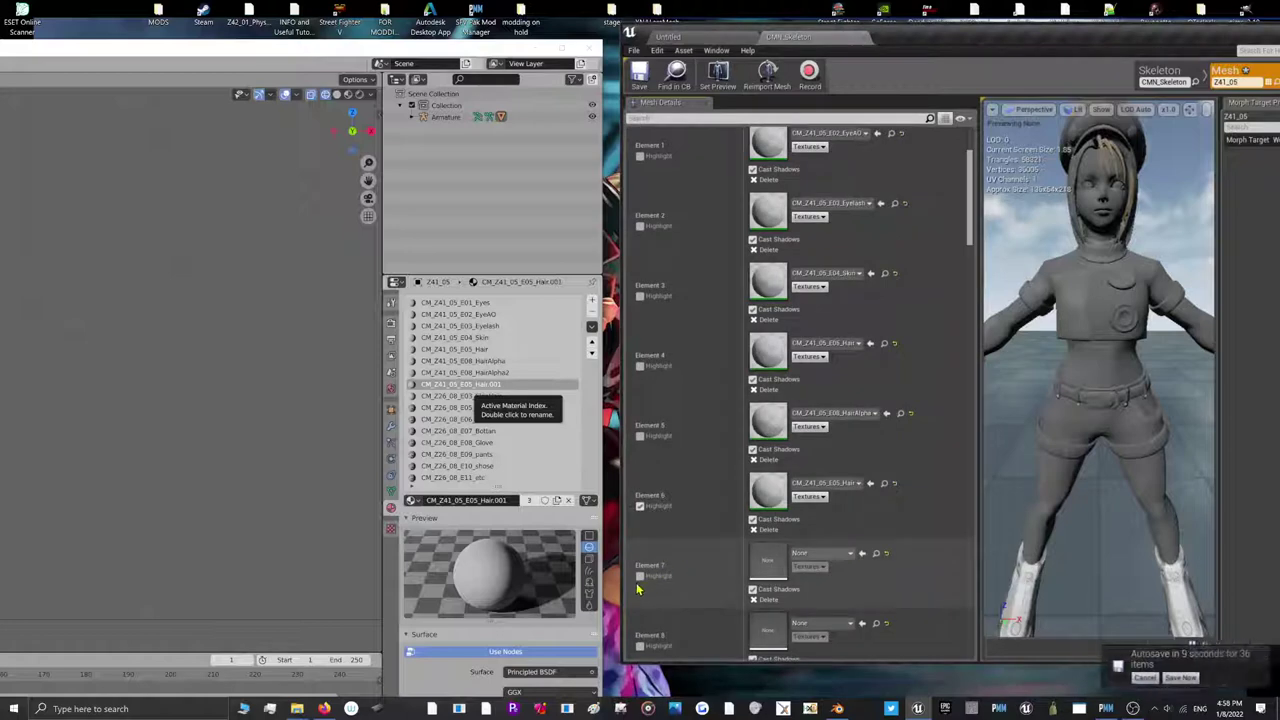
{"action": "left_click", "coordinate": [646, 579]}
{"action": "left_click", "coordinate": [1138, 677]}
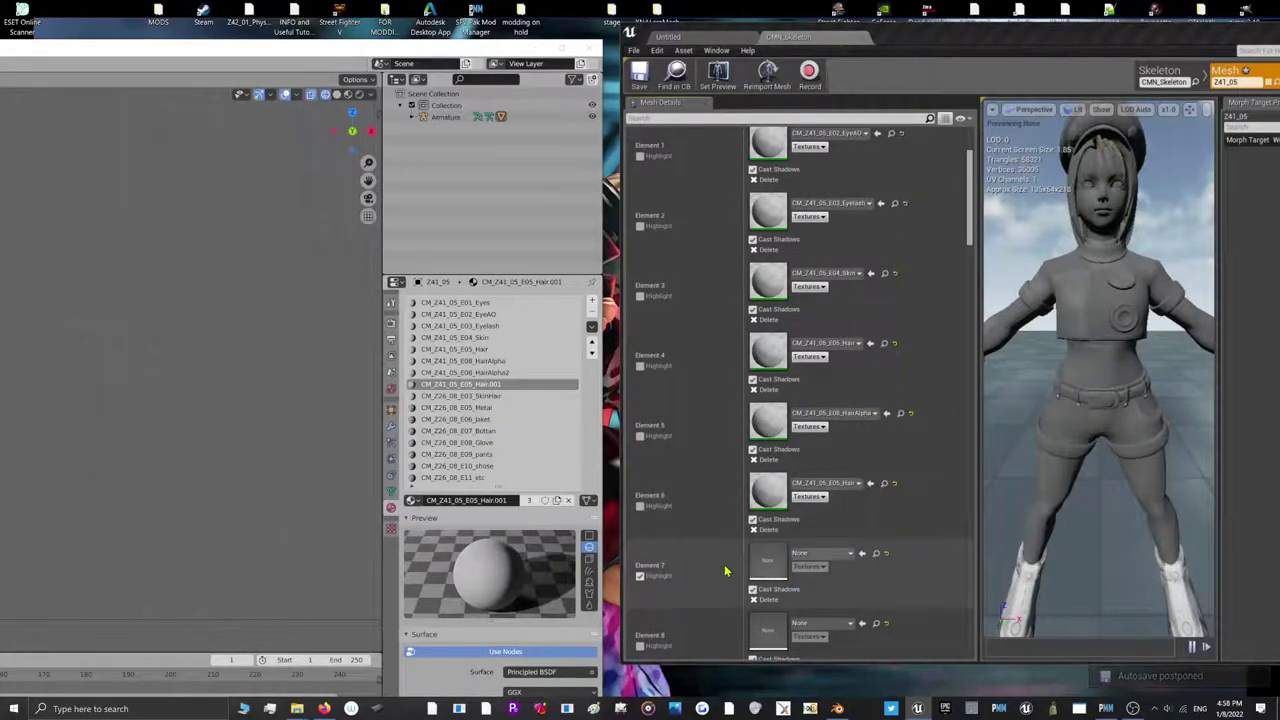
{"action": "left_click", "coordinate": [800, 556]}
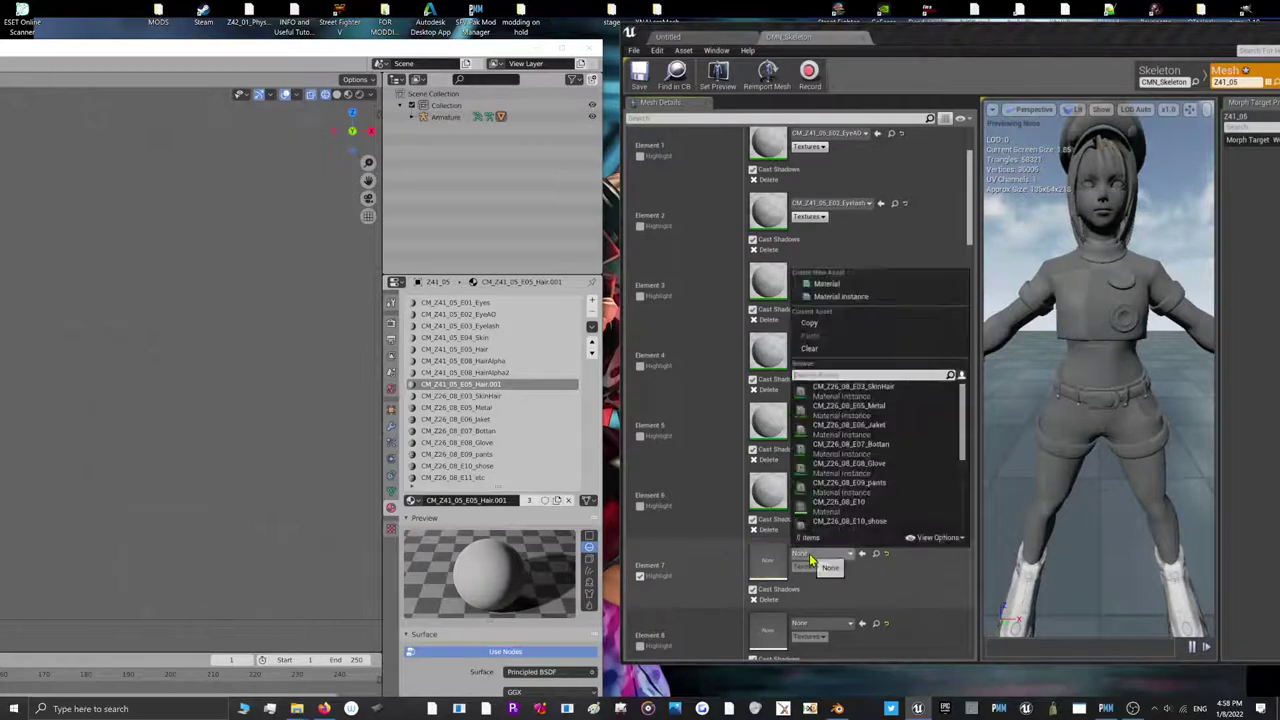
{"action": "left_click", "coordinate": [641, 585]}
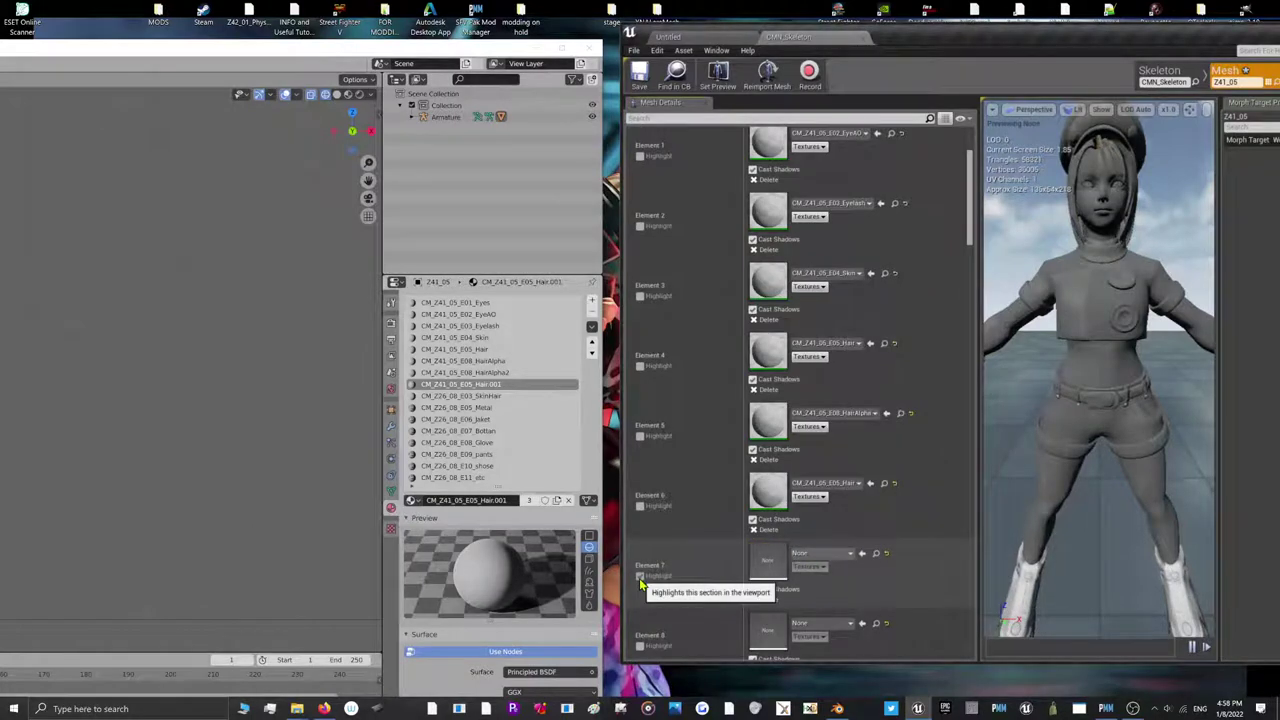
{"action": "left_click", "coordinate": [641, 578]}
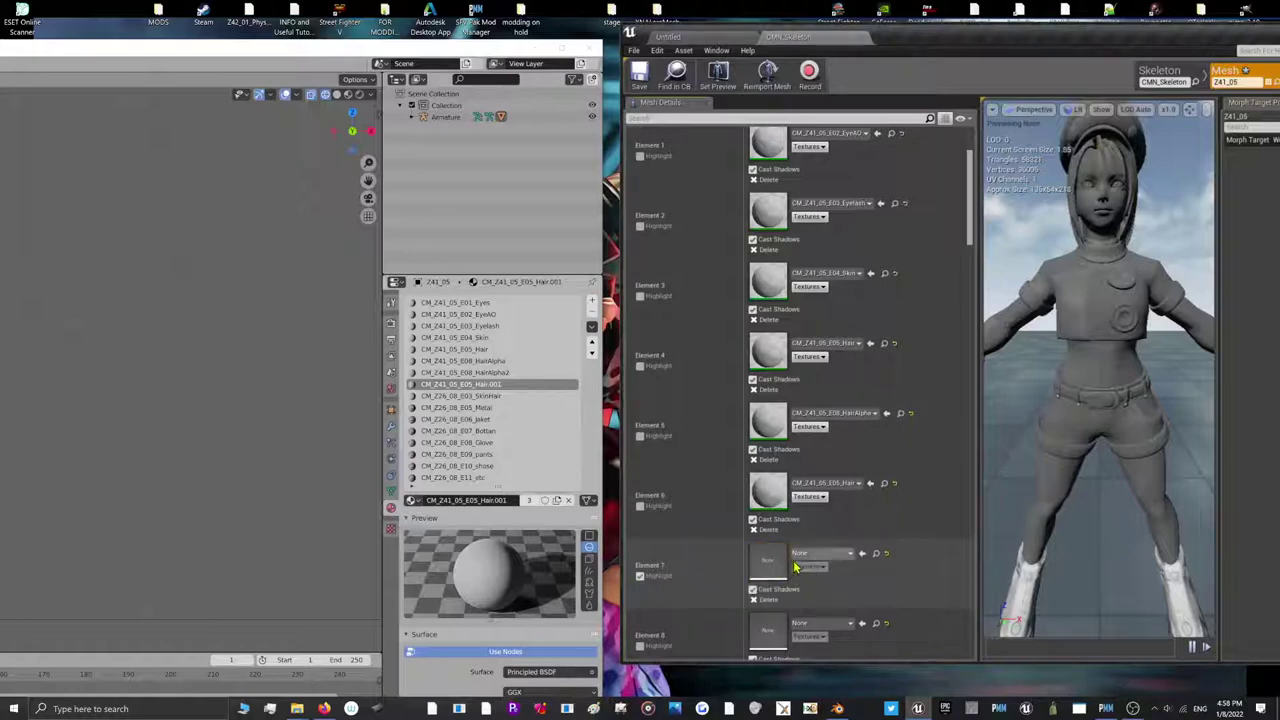
{"action": "left_click", "coordinate": [805, 554]}
{"action": "scroll", "coordinate": [857, 466], "scroll_direction": "down", "scroll_amount": 3}
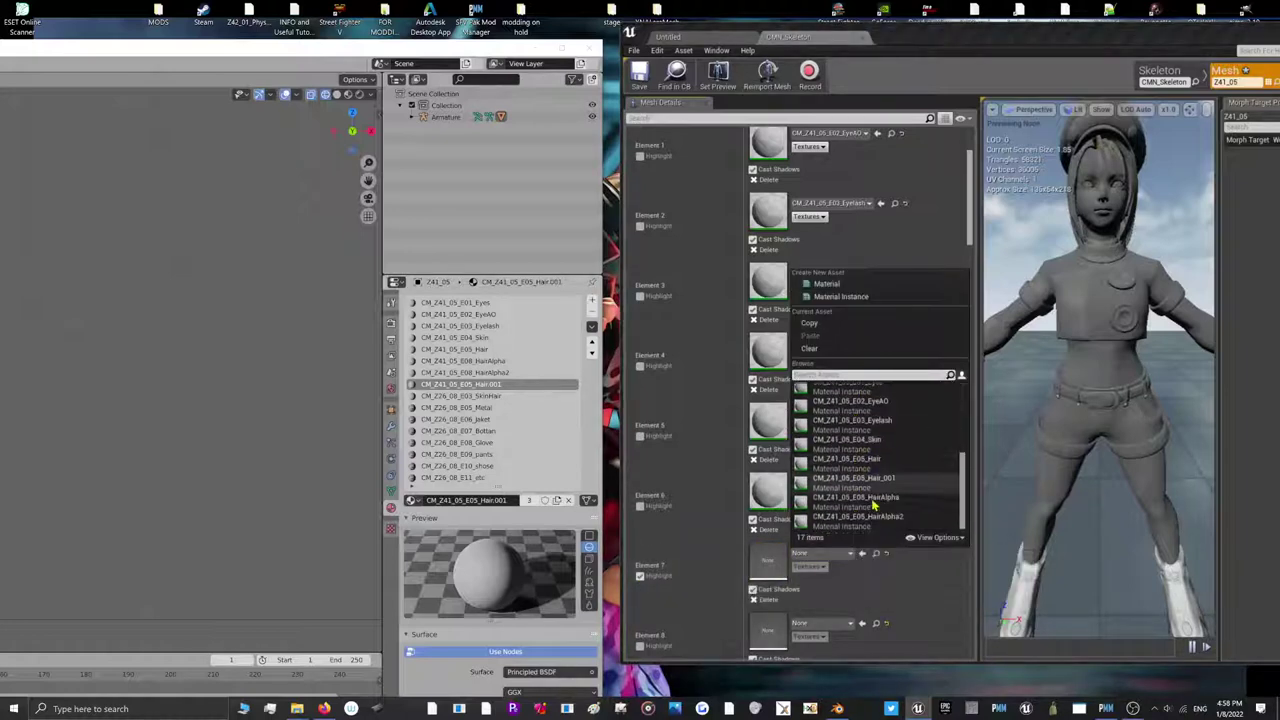
{"action": "scroll", "coordinate": [864, 505], "scroll_direction": "up", "scroll_amount": 4}
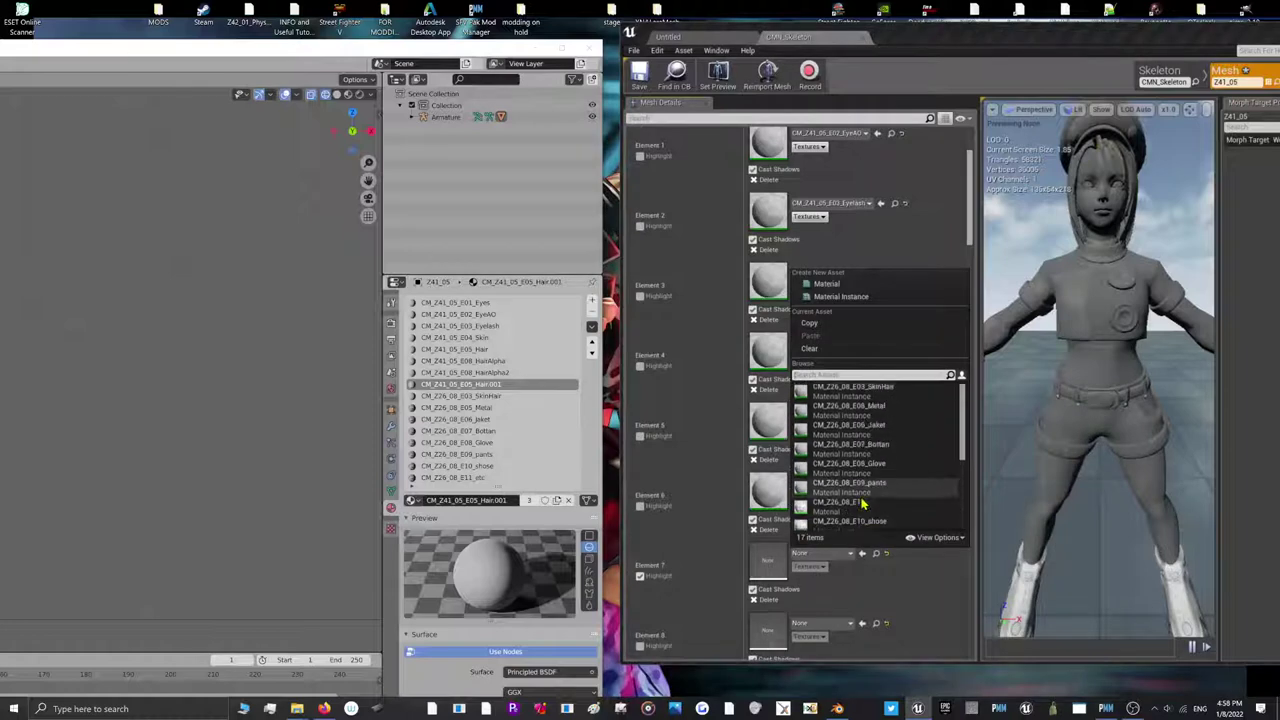
Highlight Element 6 and Element 7 in turn and examine which parts of the model each one covers
{"action": "left_click", "coordinate": [643, 508]}
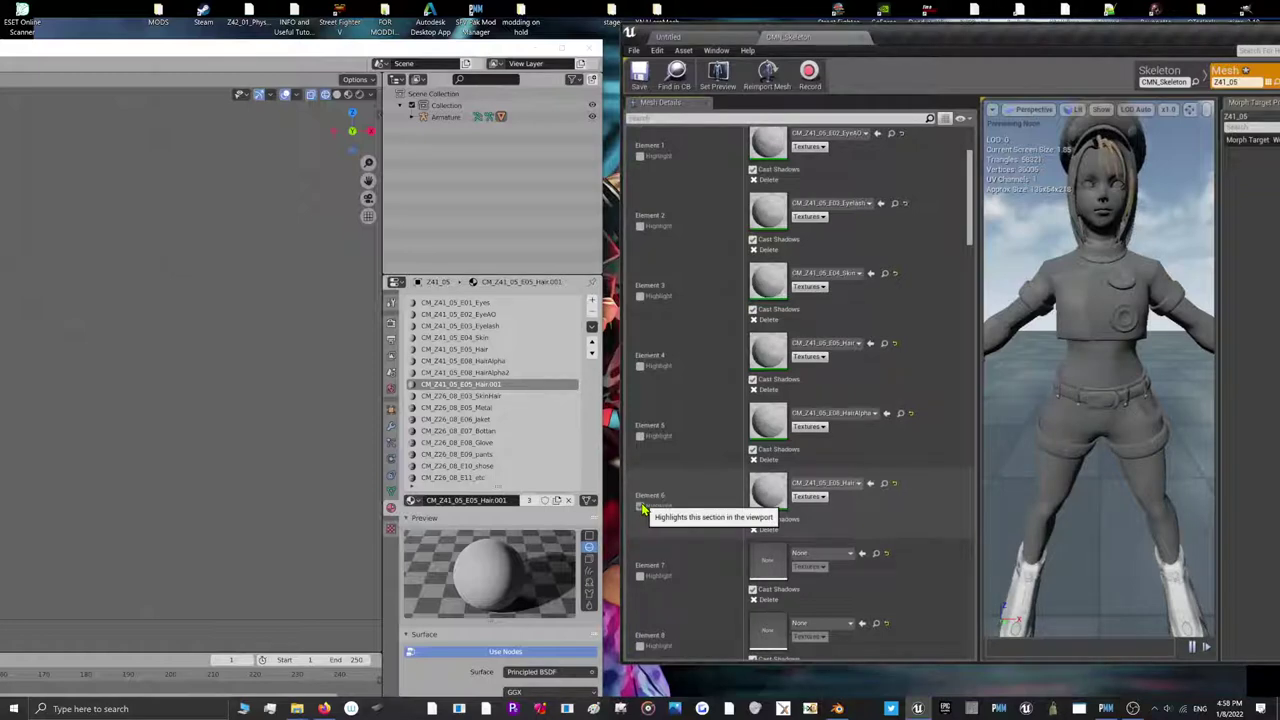
{"action": "left_click", "coordinate": [641, 507]}
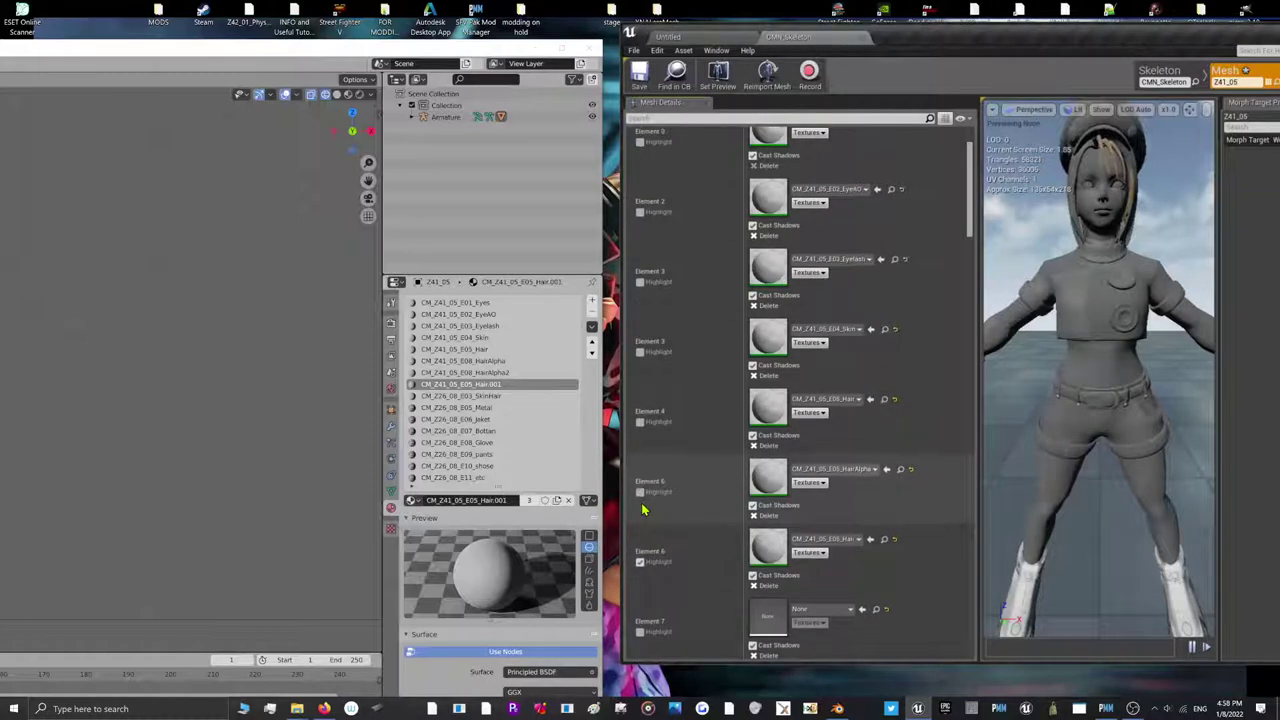
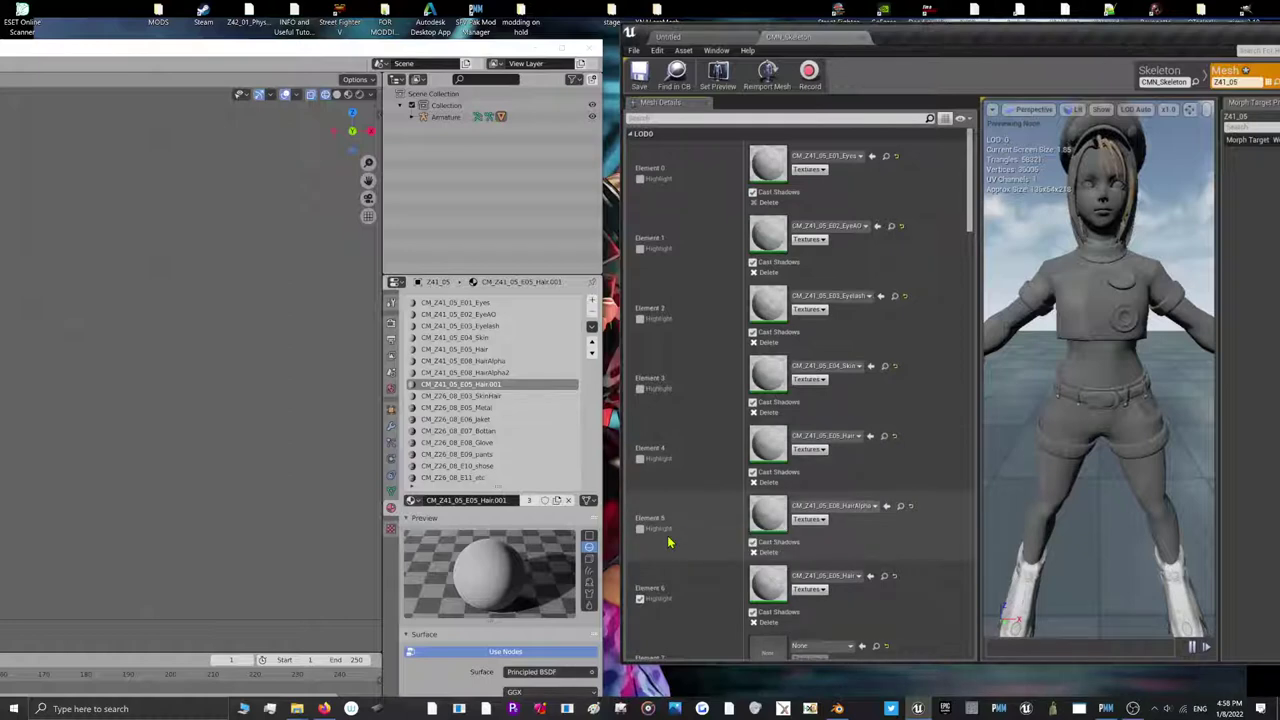
{"action": "scroll", "coordinate": [680, 600], "scroll_direction": "down", "scroll_amount": 2}
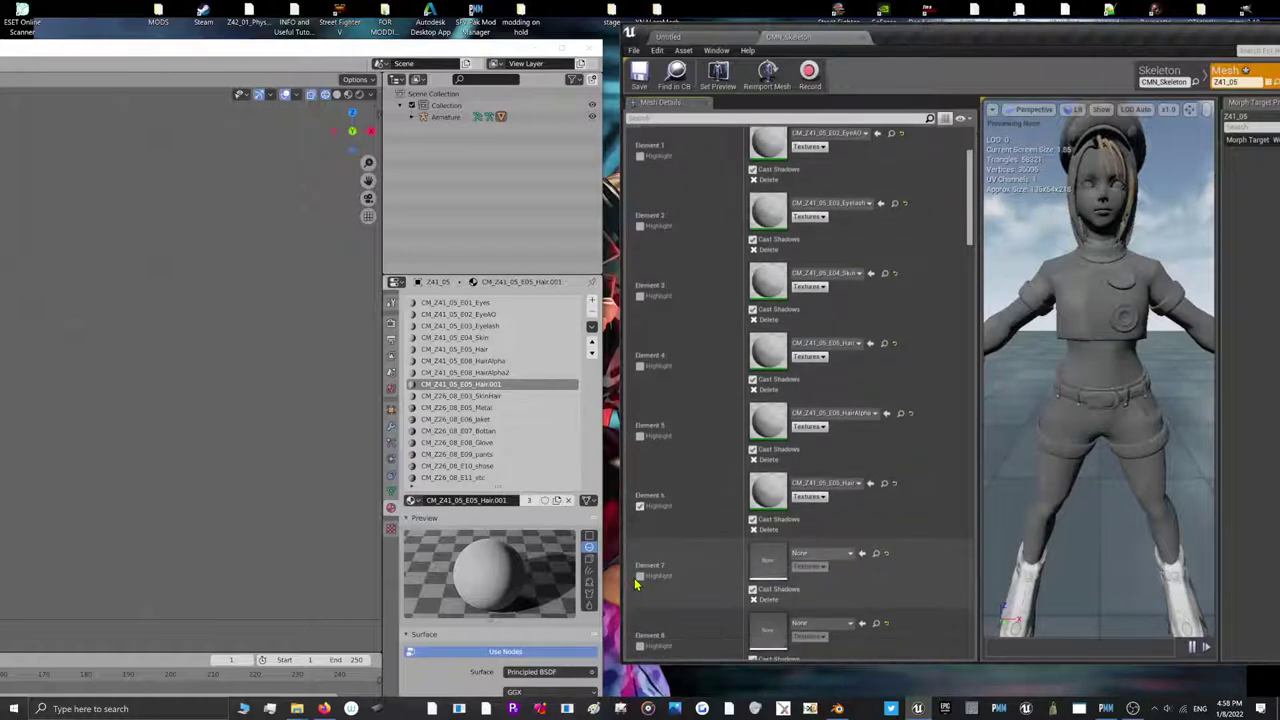
{"action": "left_click", "coordinate": [640, 577]}
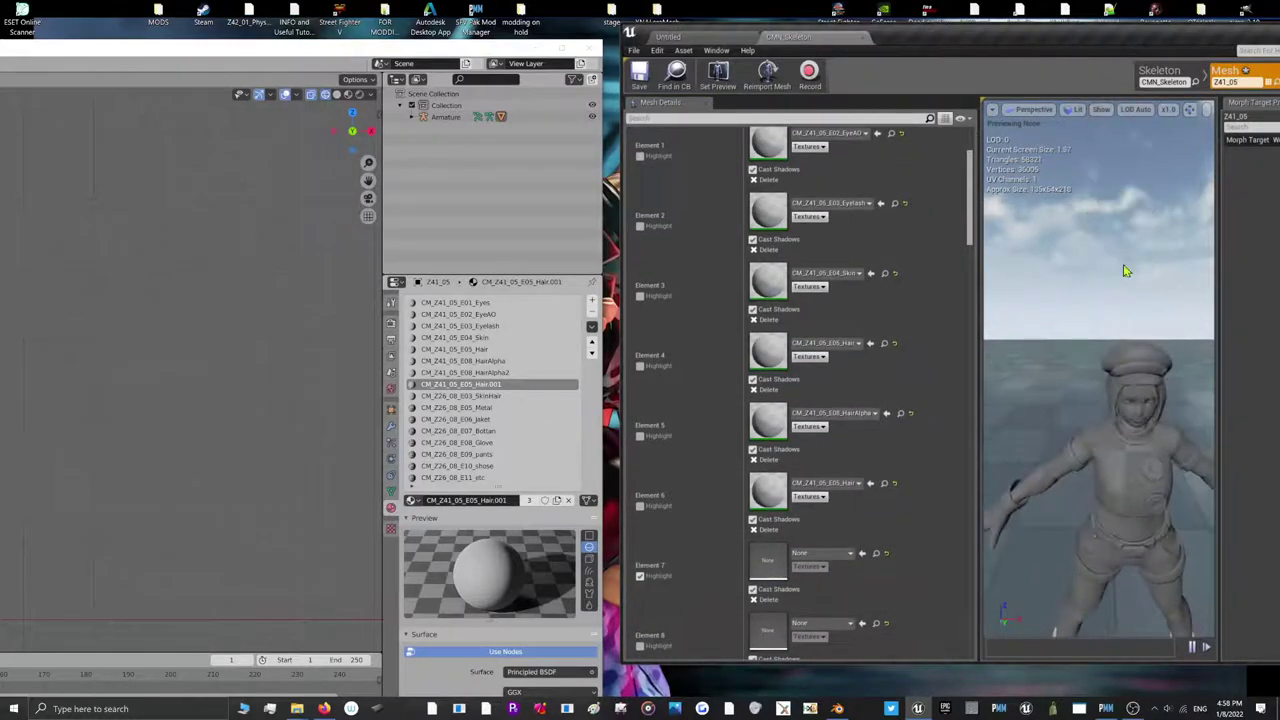
{"action": "scroll", "coordinate": [1149, 369], "scroll_direction": "up", "scroll_amount": 3}
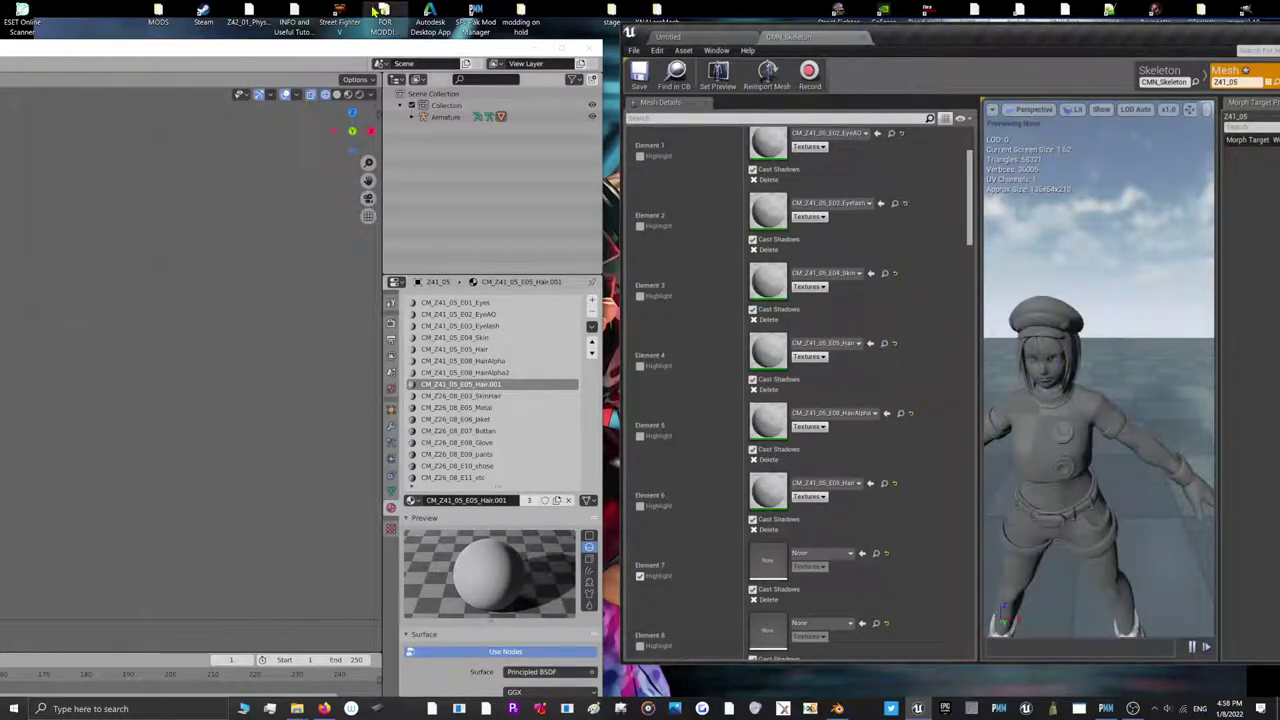
Switch to Blender, put the Z41_05 mesh in Edit Mode and select the geometry assigned to the CM_Z26_08_E03_SkinHair material slot
{"action": "left_click_drag", "start_coordinate": [405, 48], "coordinate": [1020, 51]}
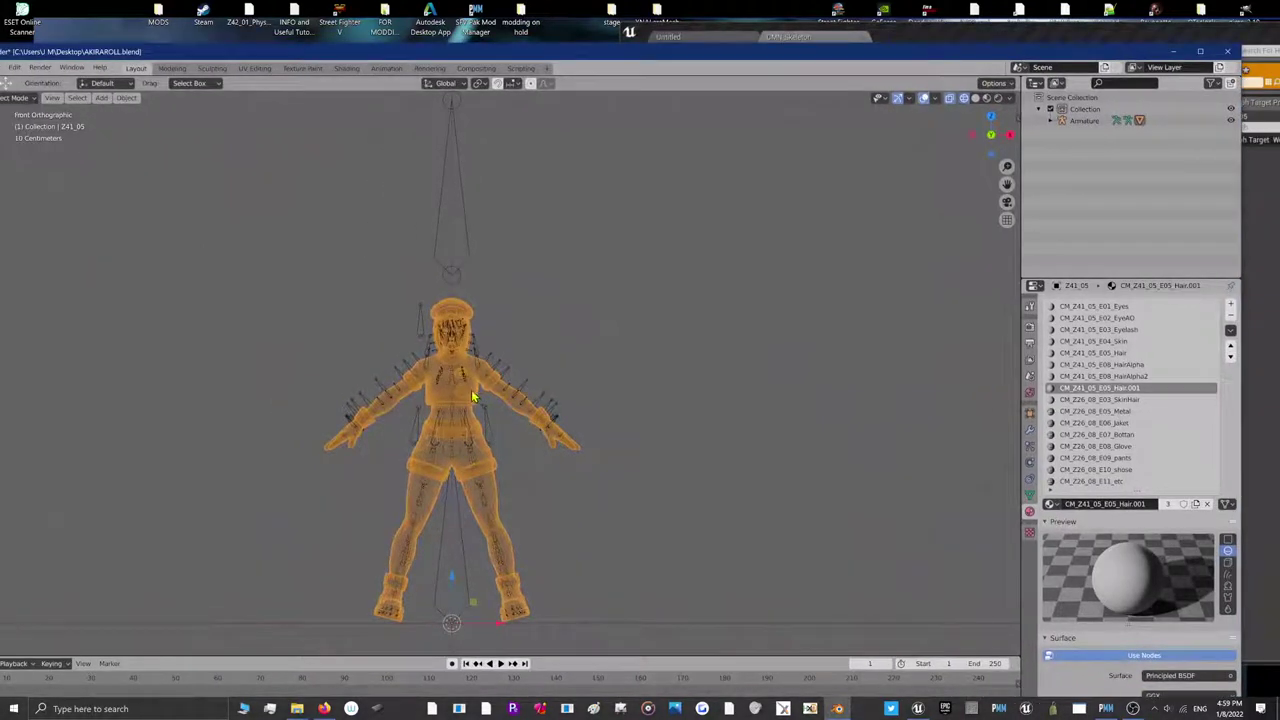
{"action": "left_click", "coordinate": [20, 98]}
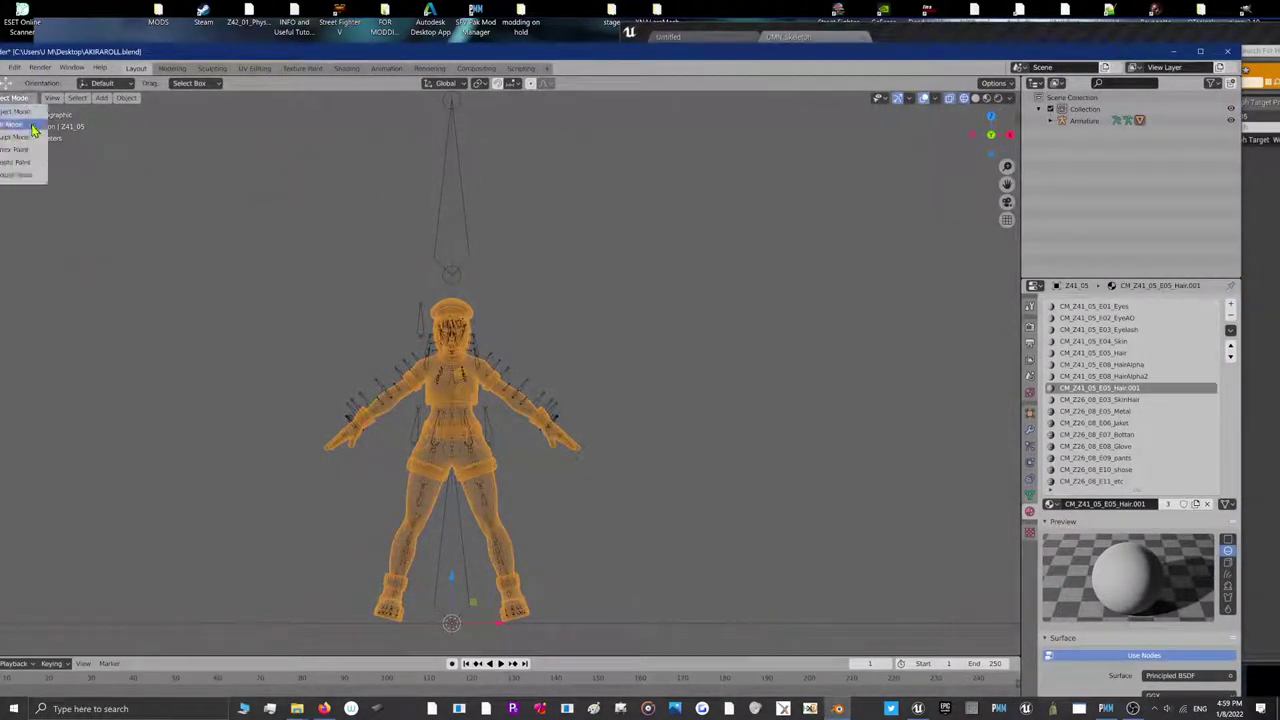
{"action": "key", "text": "Tab"}
{"action": "scroll", "coordinate": [363, 297], "scroll_direction": "up", "scroll_amount": 3}
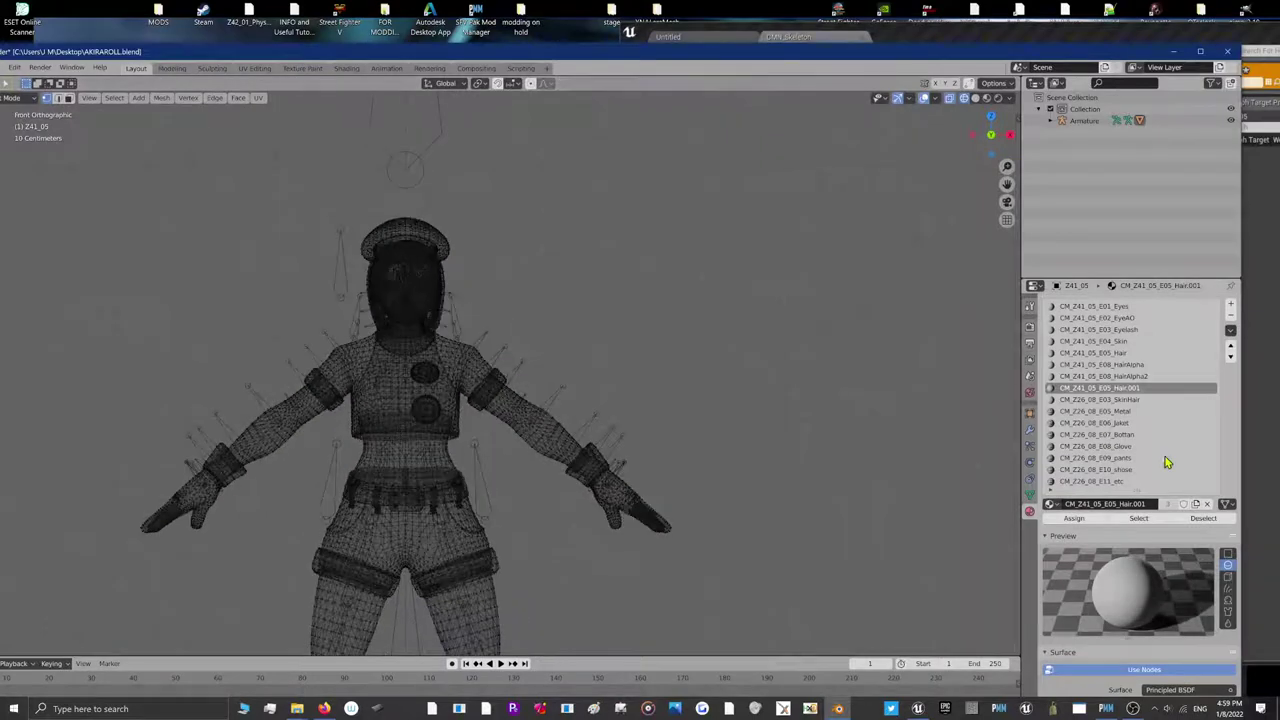
{"action": "scroll", "coordinate": [513, 264], "scroll_direction": "up", "scroll_amount": 3}
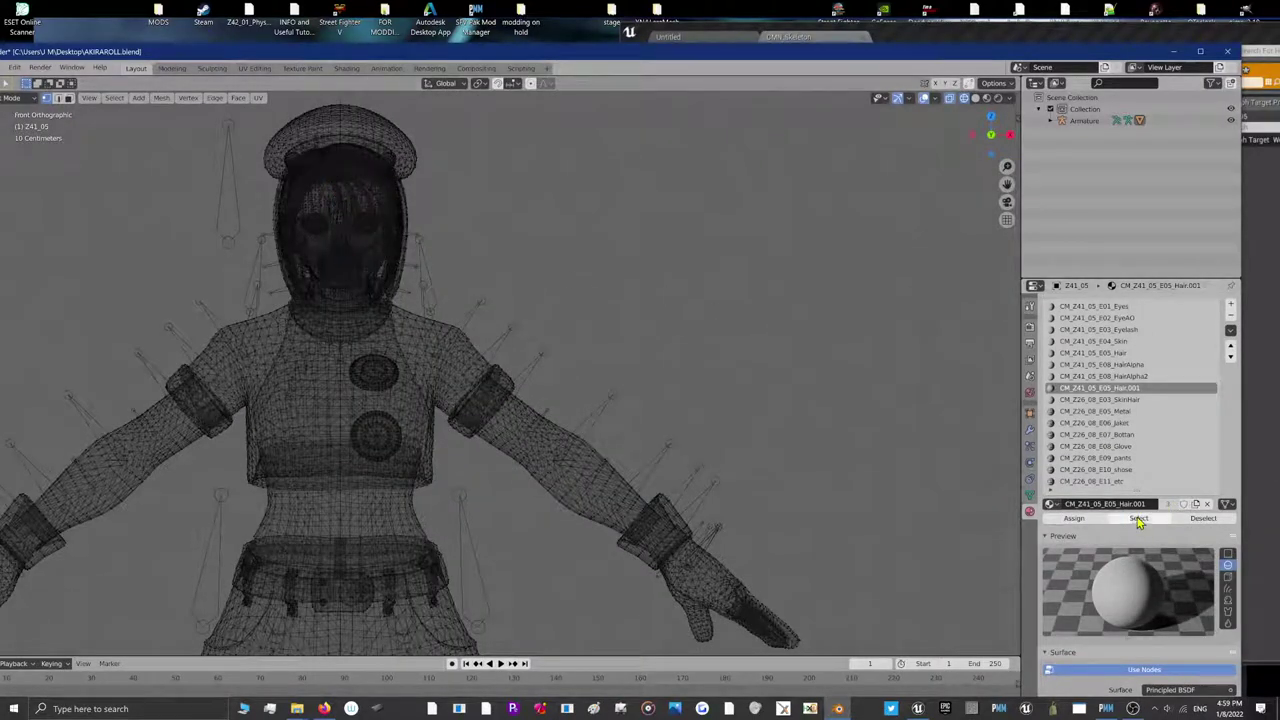
{"action": "left_click", "coordinate": [1127, 401]}
{"action": "left_click", "coordinate": [1140, 519]}
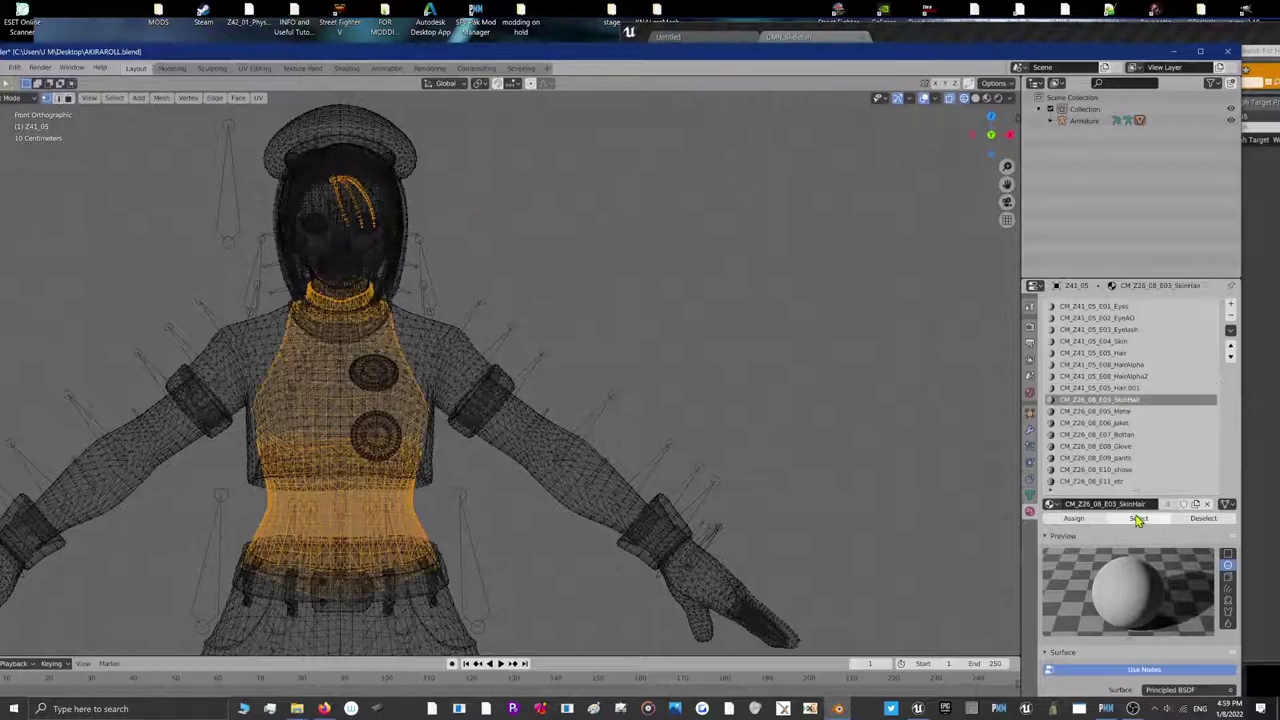
Clear the selection and examine which strands the hair slots HairAlpha2, Hair.001 and HairAlpha cover, then minimise Blender
{"action": "key", "text": "alt+a"}
{"action": "left_click", "coordinate": [1105, 376]}
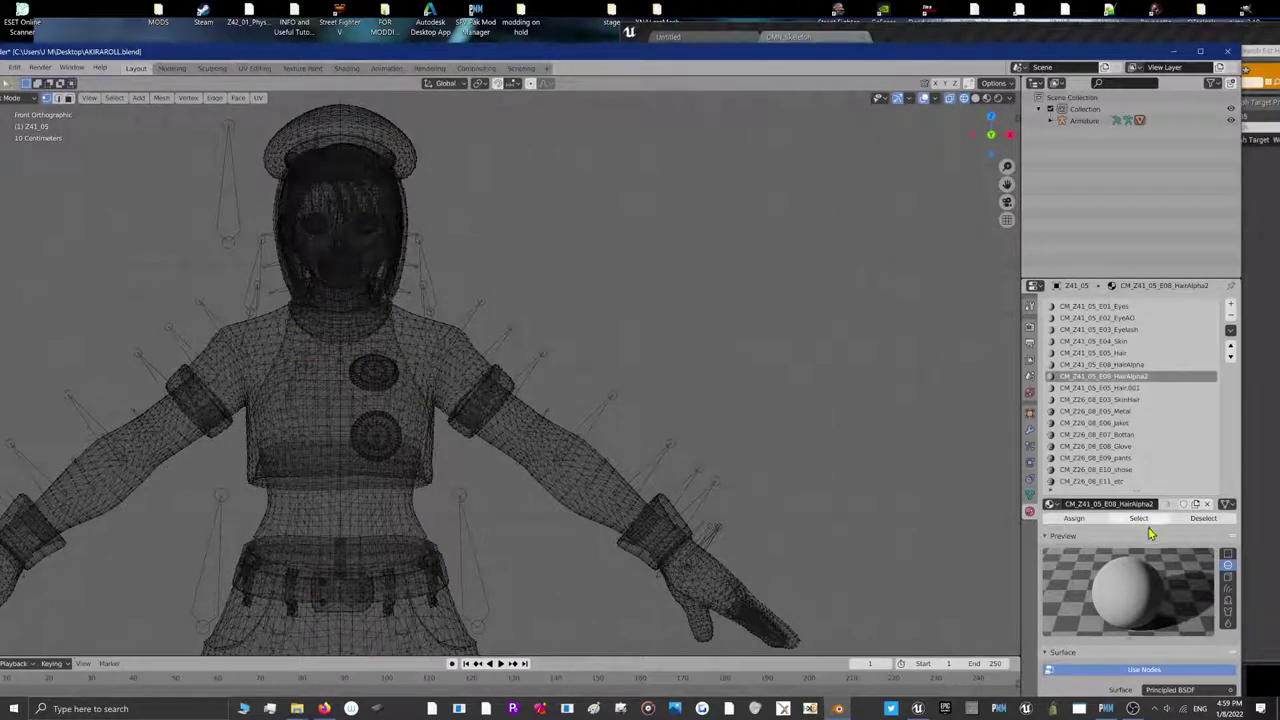
{"action": "left_click", "coordinate": [1137, 388]}
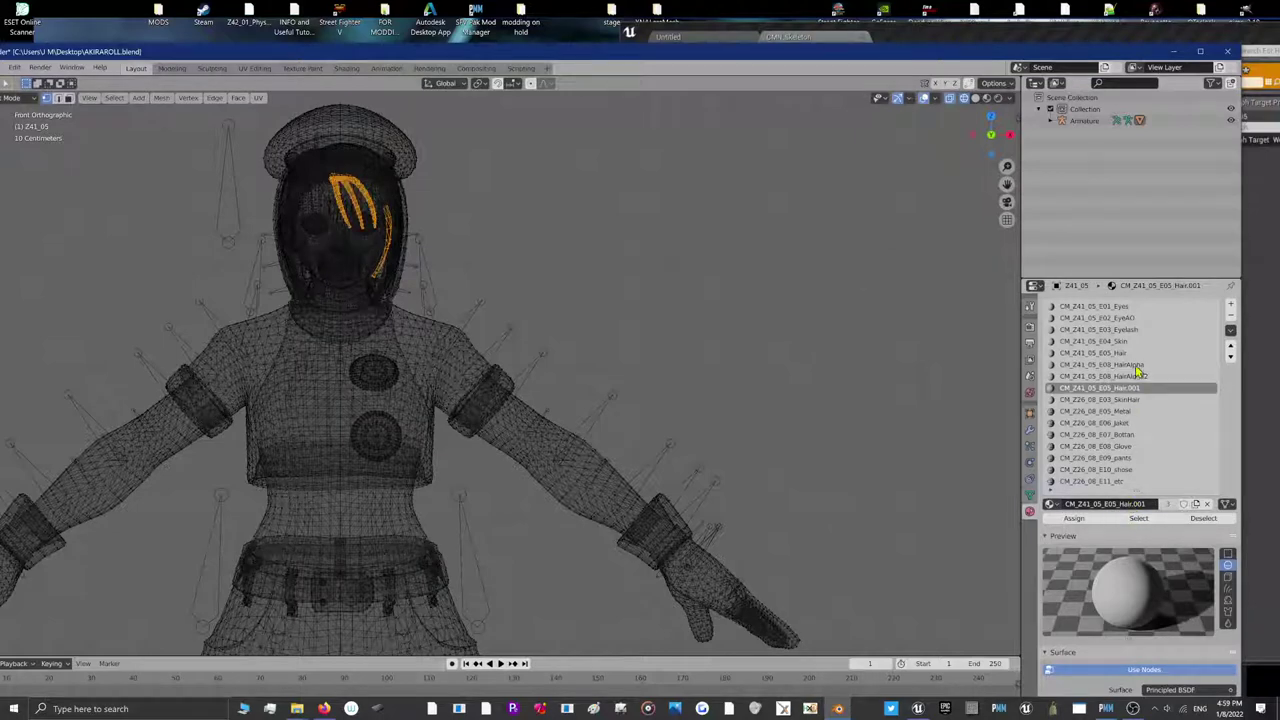
{"action": "left_click", "coordinate": [1136, 366]}
{"action": "left_click", "coordinate": [1137, 519]}
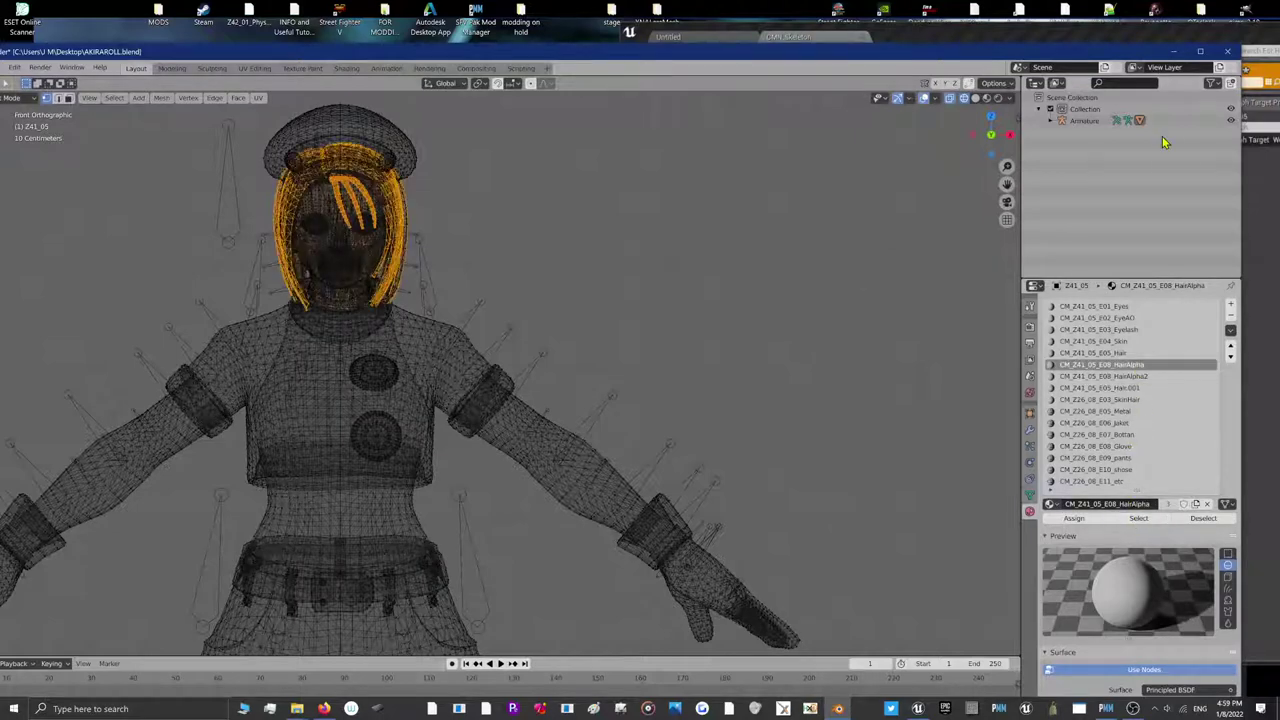
{"action": "left_click", "coordinate": [1173, 51]}
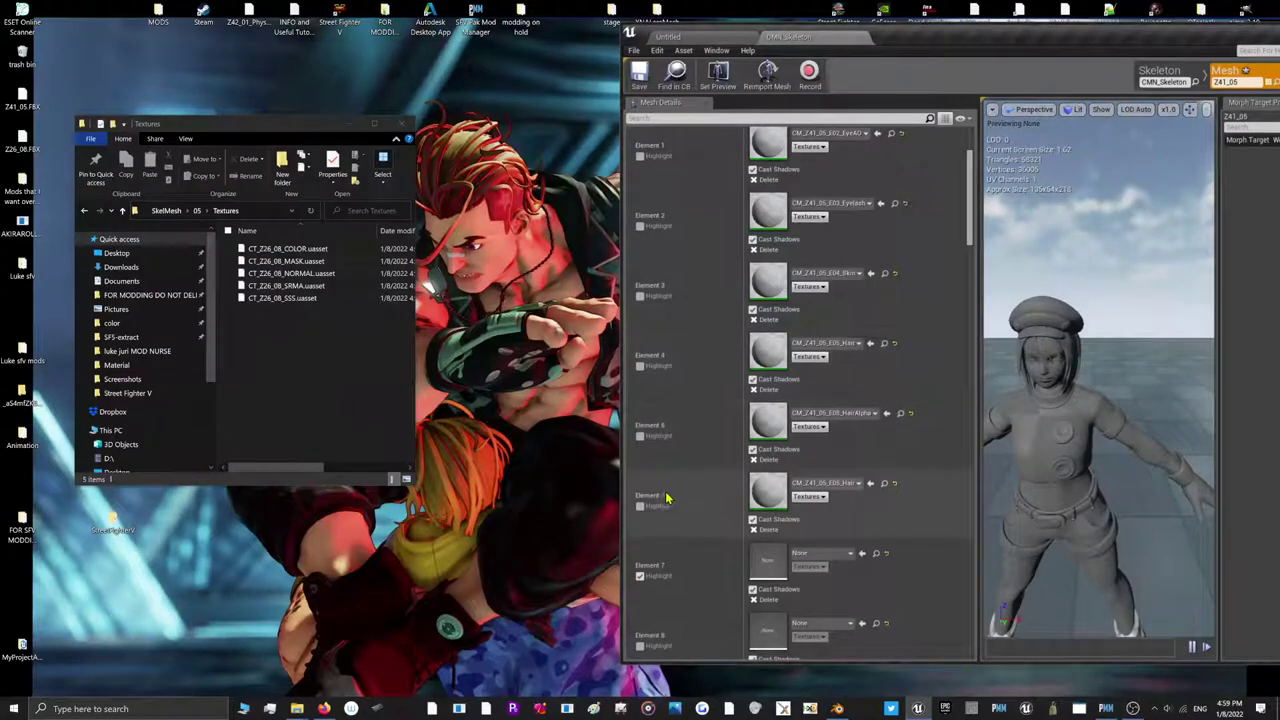
Toggle Element 7's highlight and assign the CM_Z41_05_E08_HairAlpha2 material instance to that element
{"action": "left_click", "coordinate": [638, 578]}
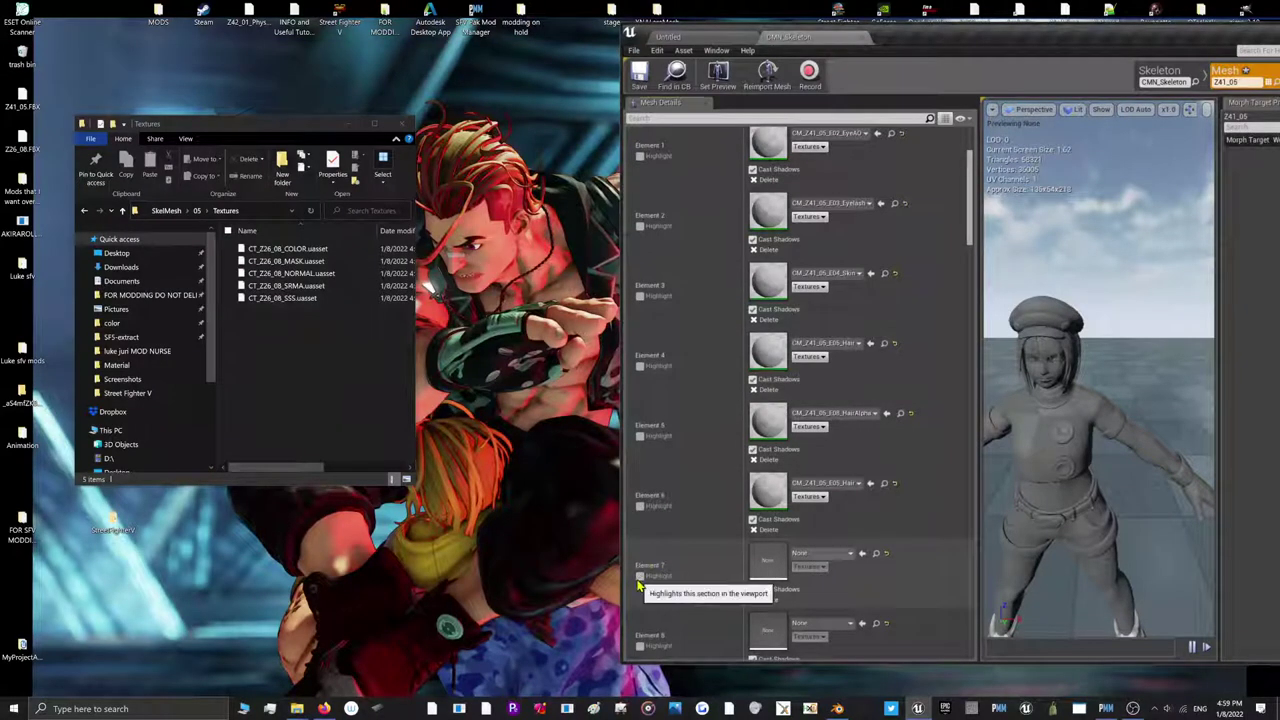
{"action": "left_click", "coordinate": [820, 553]}
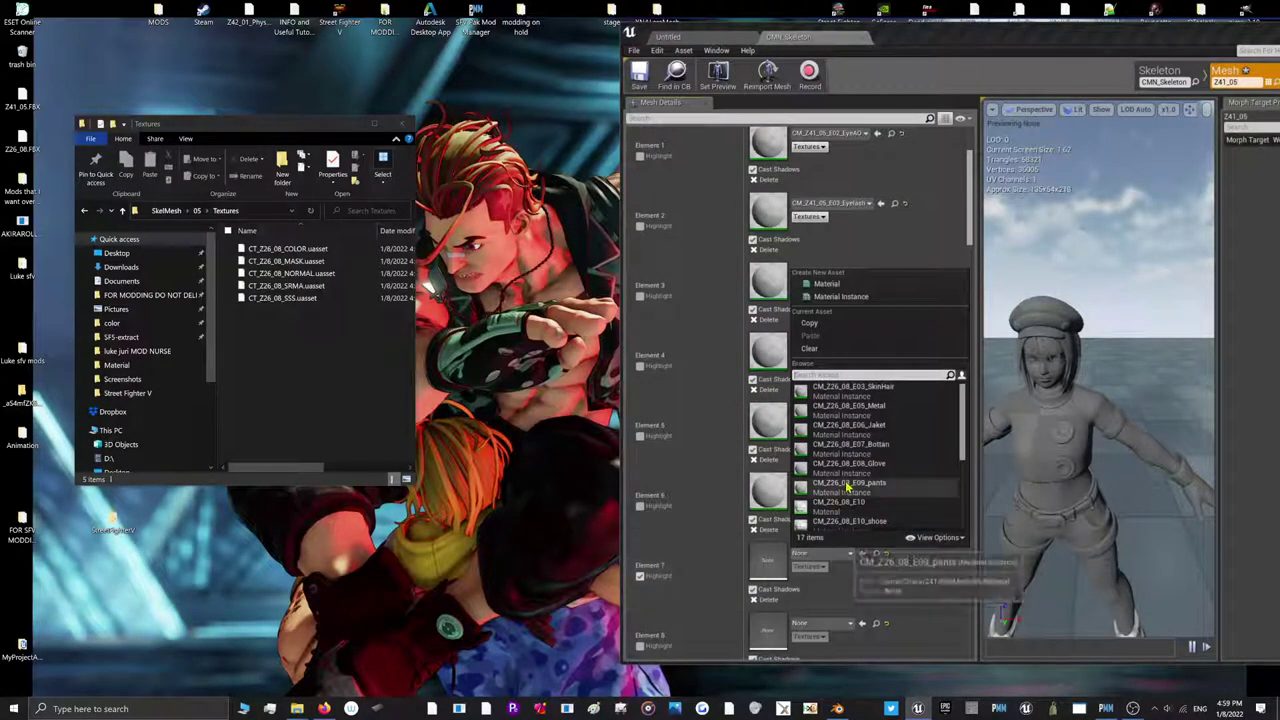
{"action": "scroll", "coordinate": [847, 487], "scroll_direction": "down", "scroll_amount": 3}
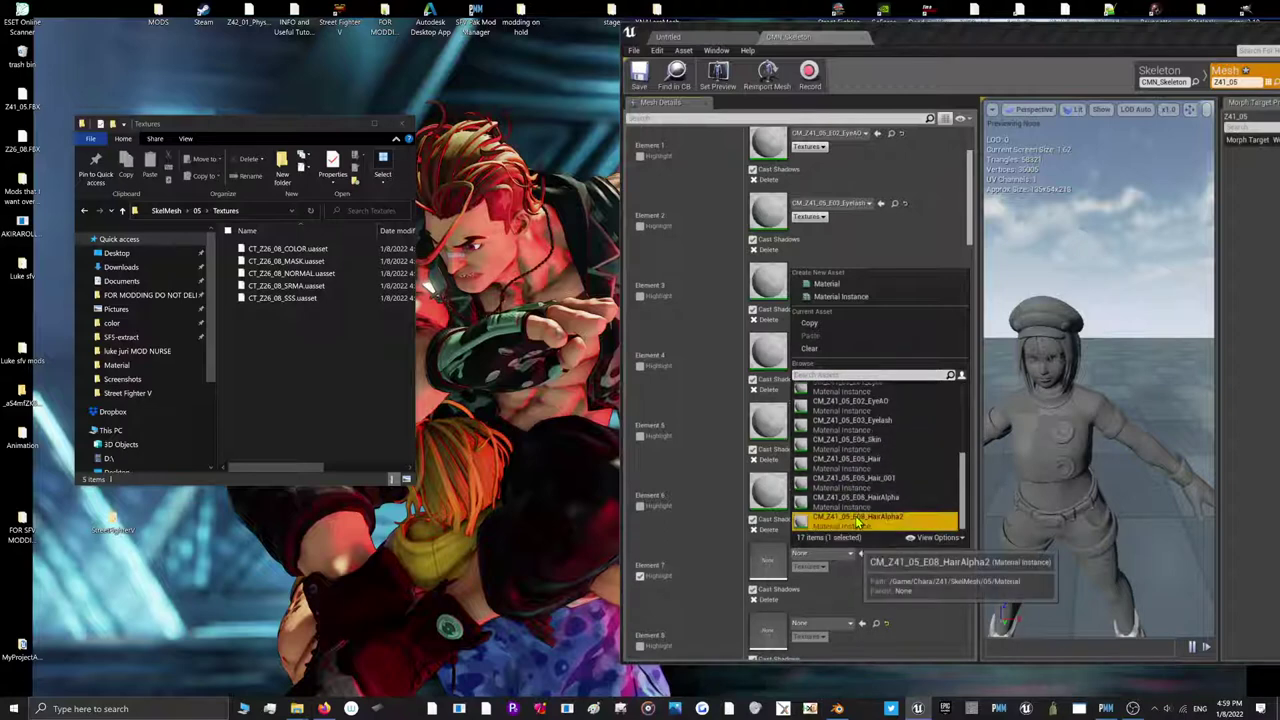
{"action": "left_click", "coordinate": [850, 524]}
{"action": "scroll", "coordinate": [836, 477], "scroll_direction": "up", "scroll_amount": 2}
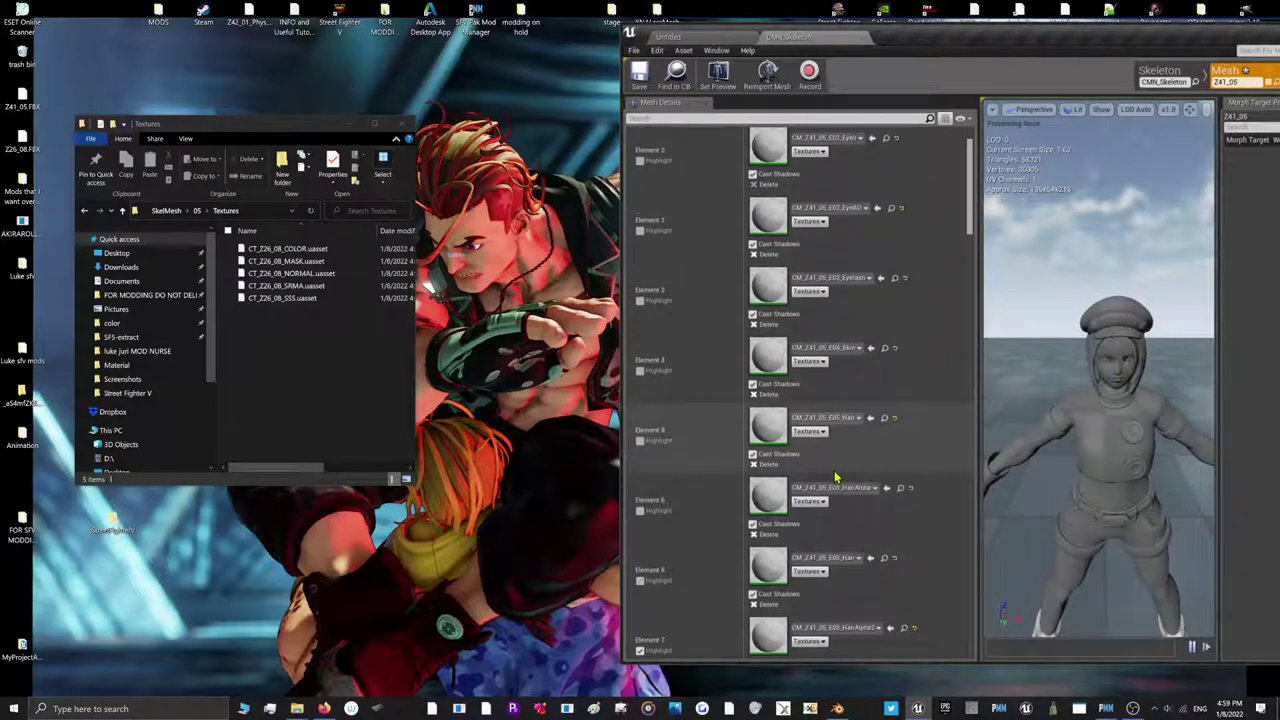
Bring Blender back and place its window beside the Unreal mesh editor with the full material slot names in view
{"action": "left_click", "coordinate": [838, 708]}
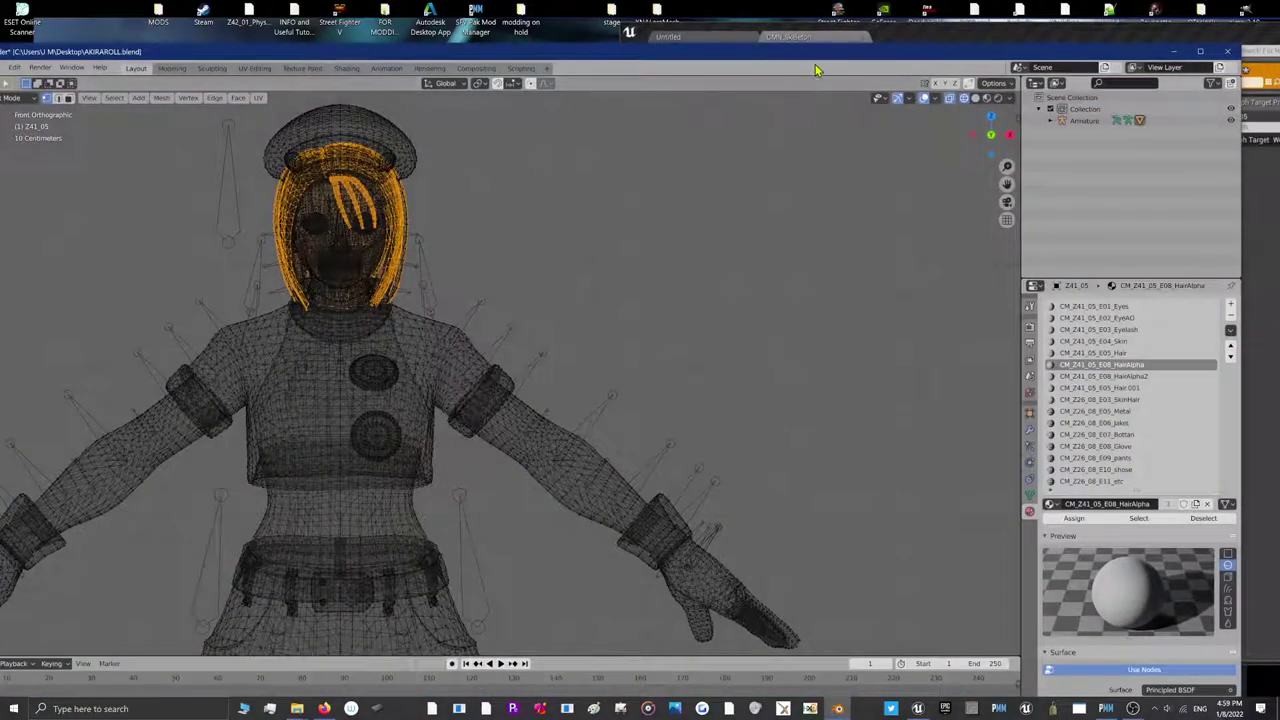
{"action": "left_click_drag", "start_coordinate": [617, 60], "coordinate": [0, 80]}
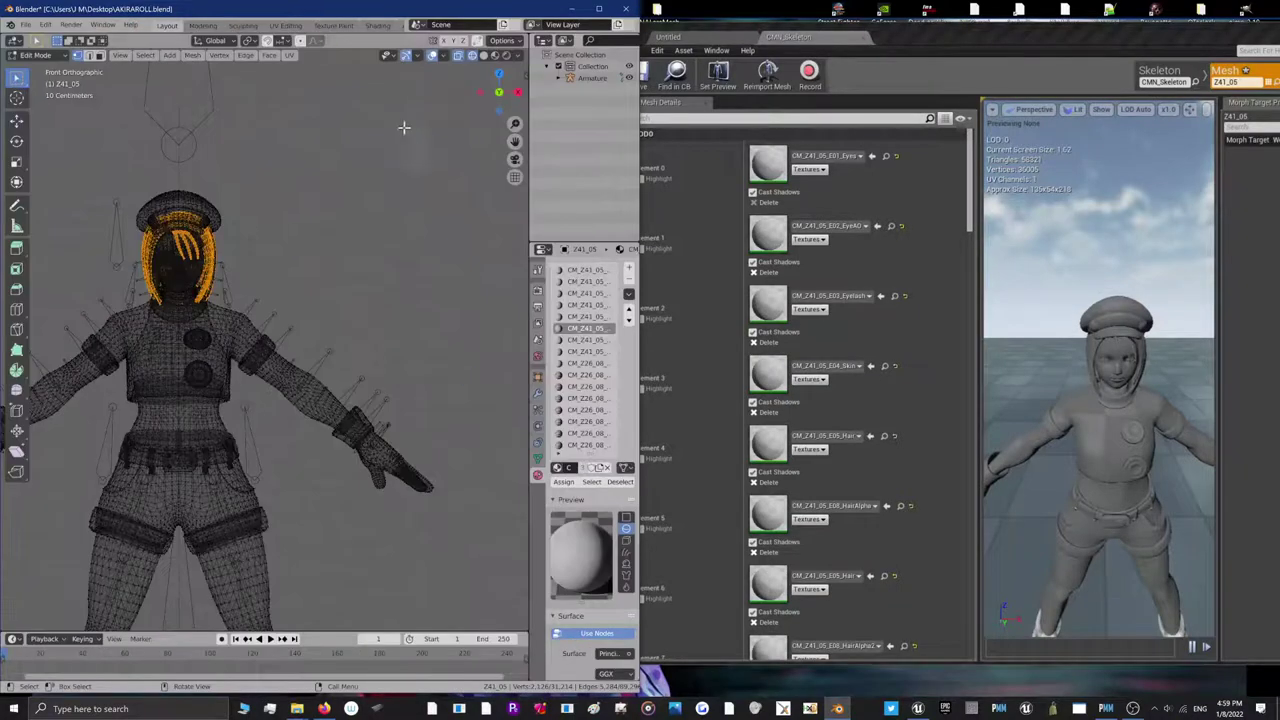
{"action": "left_click_drag", "start_coordinate": [300, 11], "coordinate": [6, 74]}
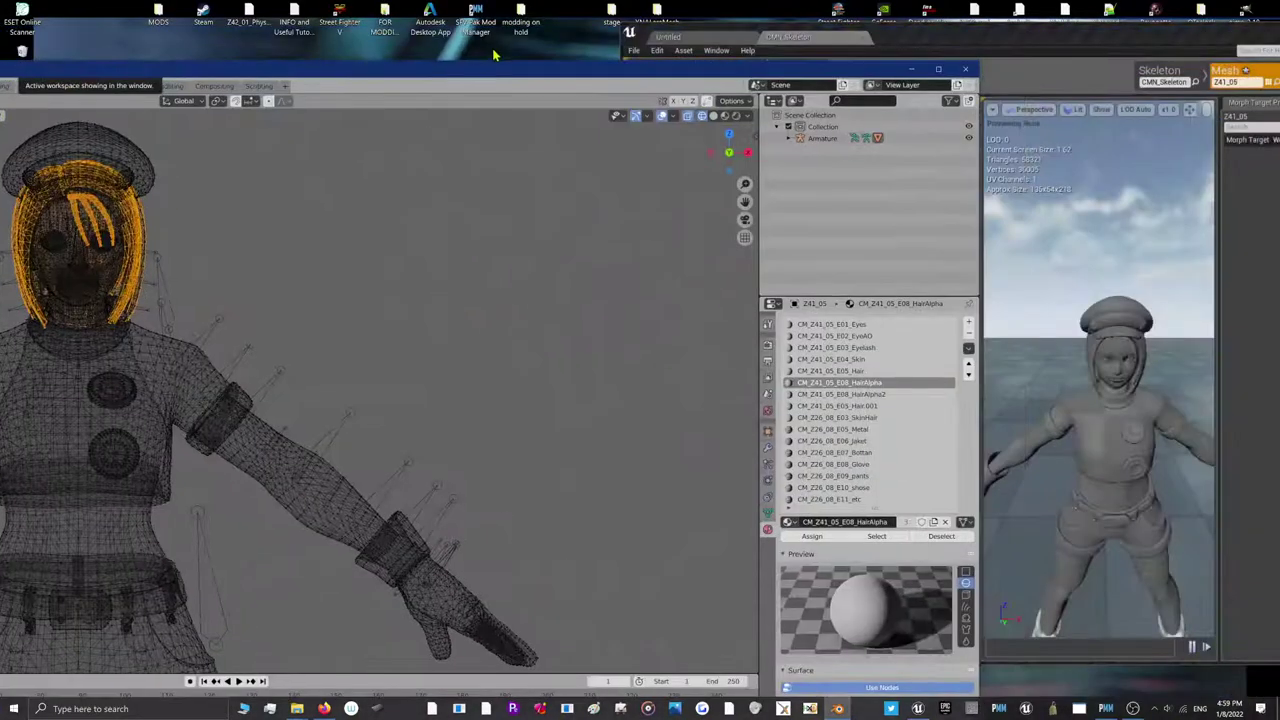
{"action": "left_click_drag", "start_coordinate": [510, 77], "coordinate": [143, 84]}
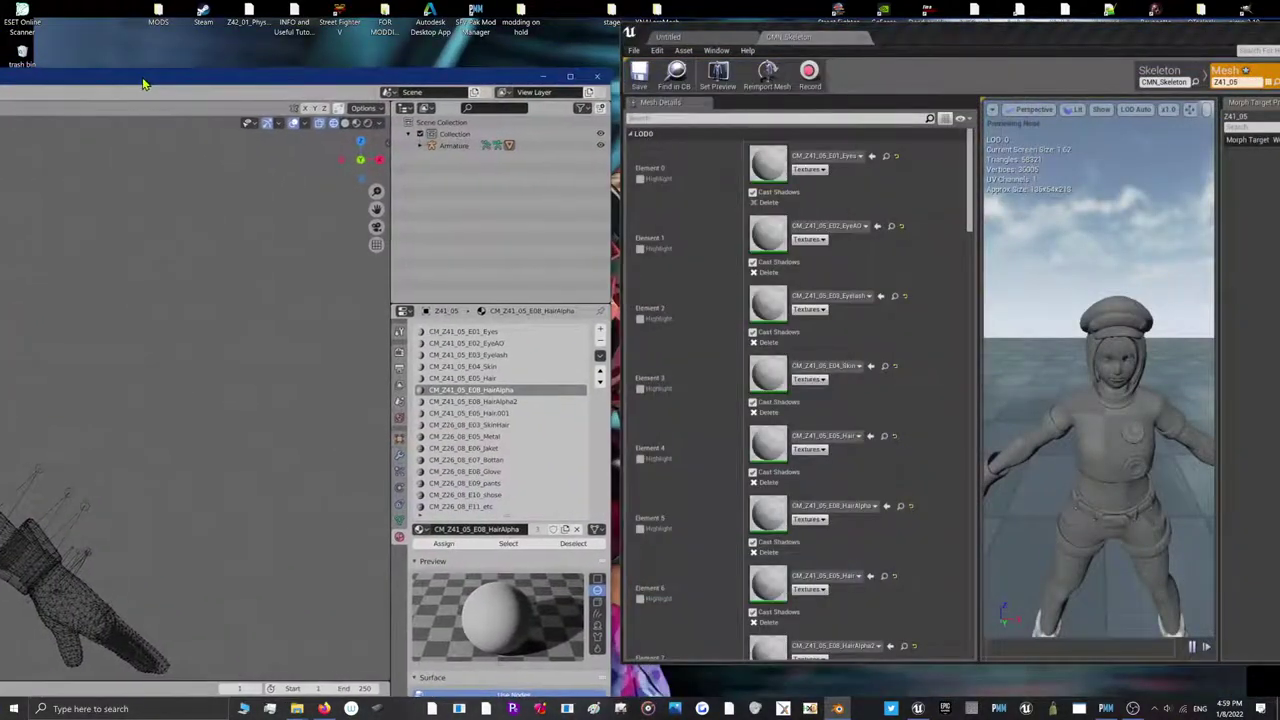
Highlight Element 5 and Element 6 in turn and assign the CM_Z41_05_E08_HairAlpha2 material instance to Element 6
{"action": "left_click", "coordinate": [640, 528]}
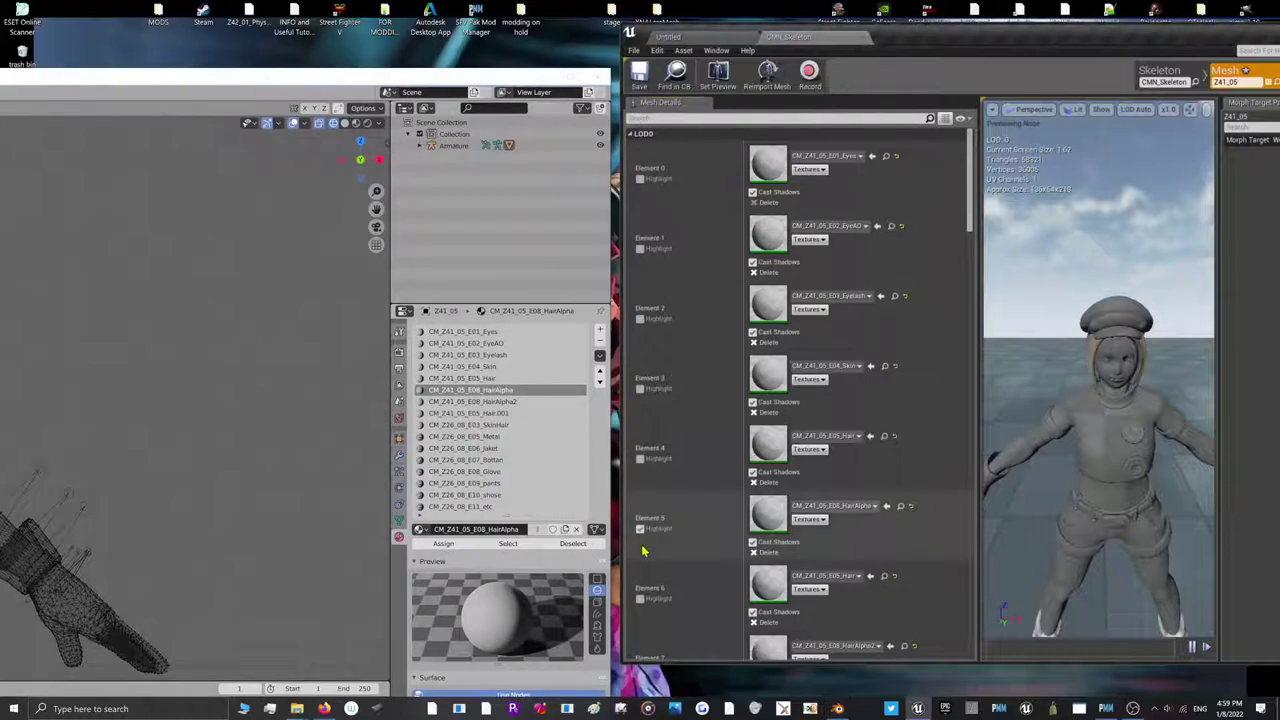
{"action": "left_click", "coordinate": [641, 598]}
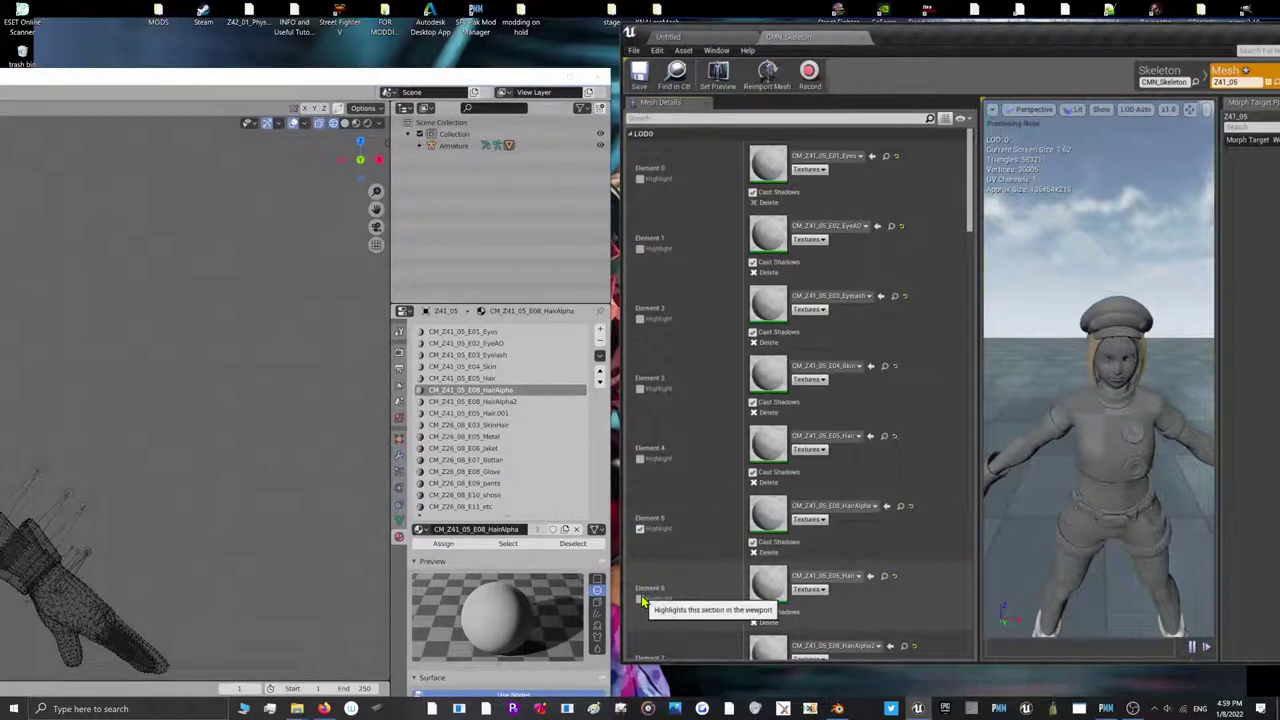
{"action": "left_click", "coordinate": [835, 577]}
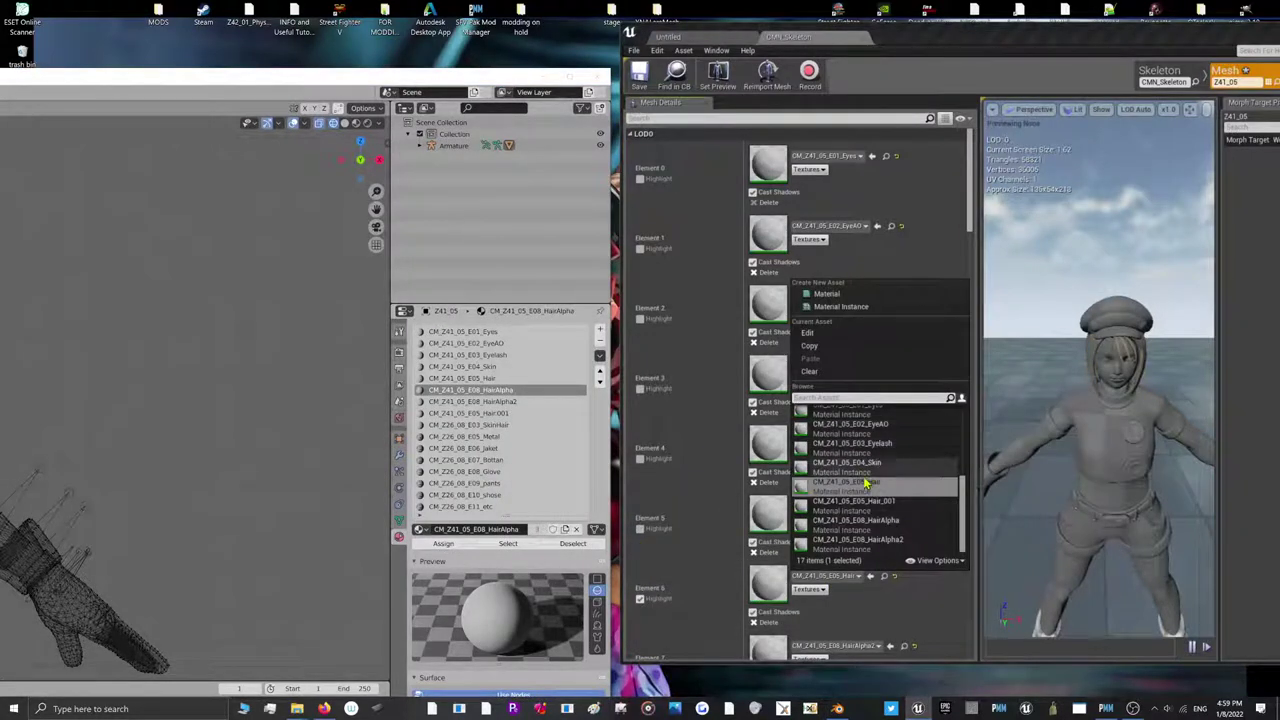
{"action": "left_click", "coordinate": [857, 540]}
Highlight Element 7 on the mesh and assign the CM_Z41_05_E05_Hair material instance to it
{"action": "scroll", "coordinate": [644, 557], "scroll_direction": "down", "scroll_amount": 2}
{"action": "left_click", "coordinate": [641, 612]}
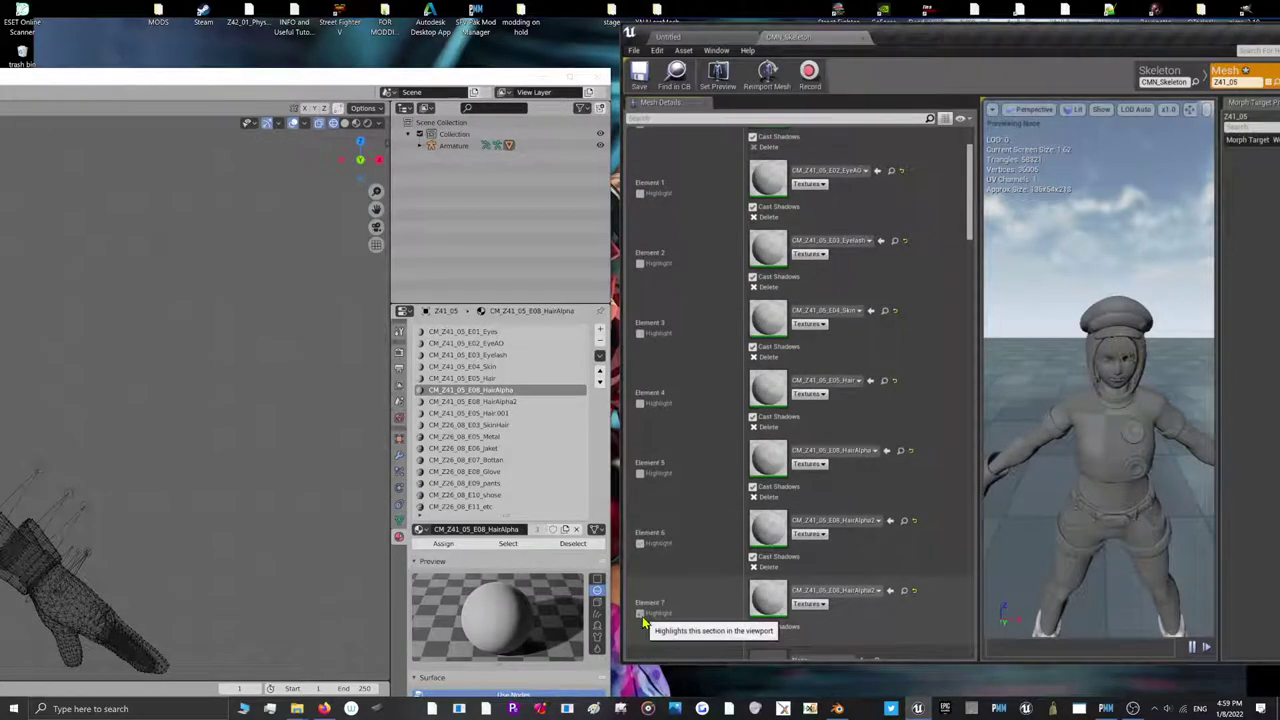
{"action": "left_click", "coordinate": [835, 590]}
{"action": "scroll", "coordinate": [853, 505], "scroll_direction": "up", "scroll_amount": 2}
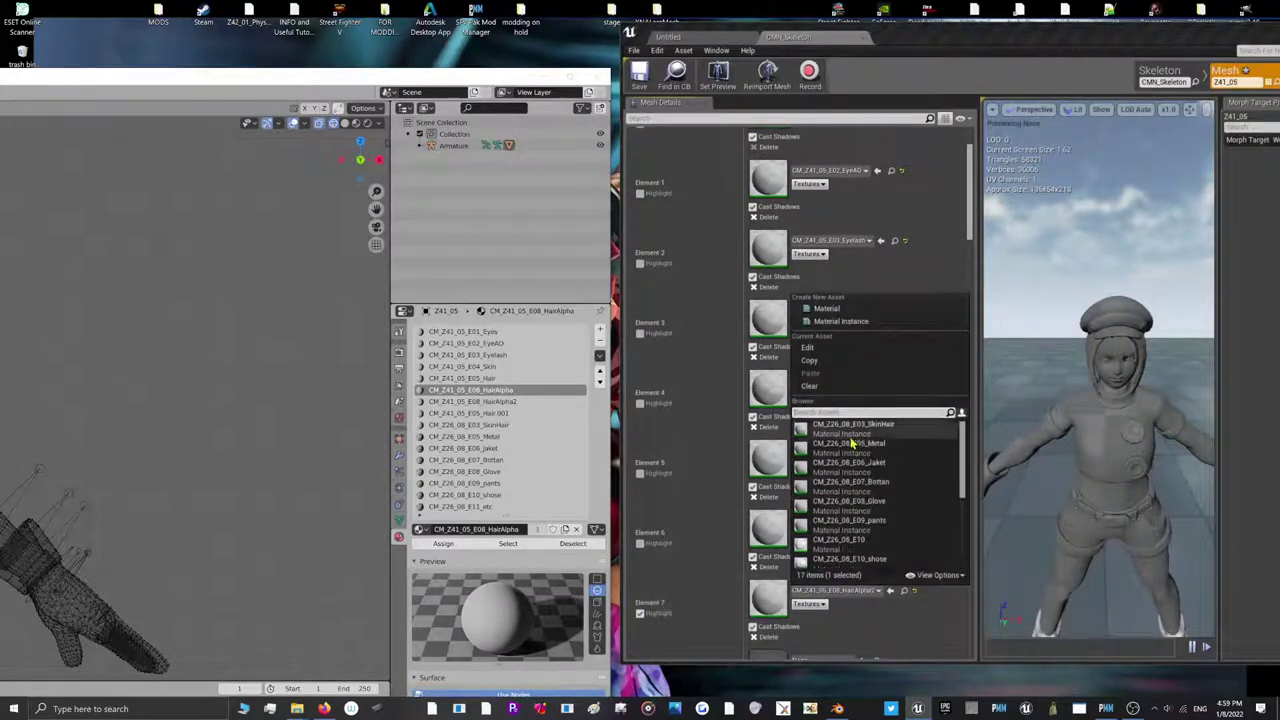
{"action": "left_click", "coordinate": [846, 525]}
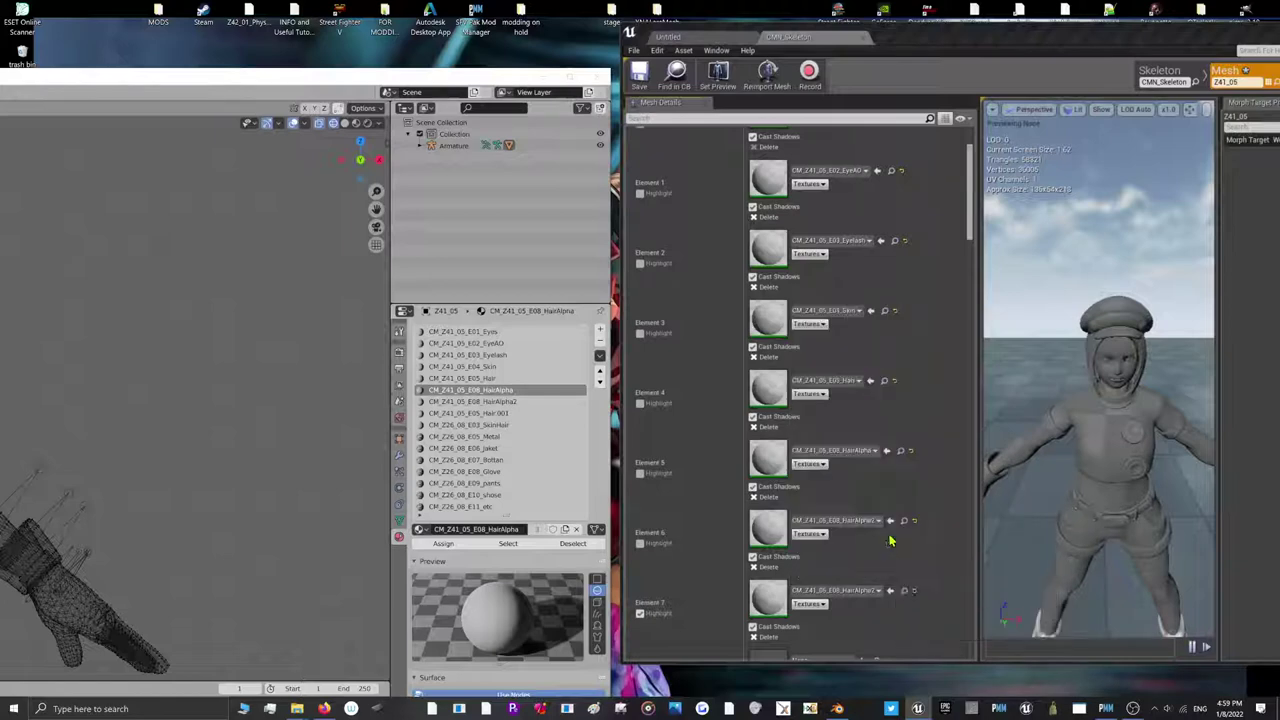
Highlight and assign material instances to Element 8 (CM_Z26_08_E03_SkinHair) and Element 9 (CM_Z26_08_E05_Metal)
{"action": "scroll", "coordinate": [815, 530], "scroll_direction": "down", "scroll_amount": 5}
{"action": "scroll", "coordinate": [813, 528], "scroll_direction": "down", "scroll_amount": 2}
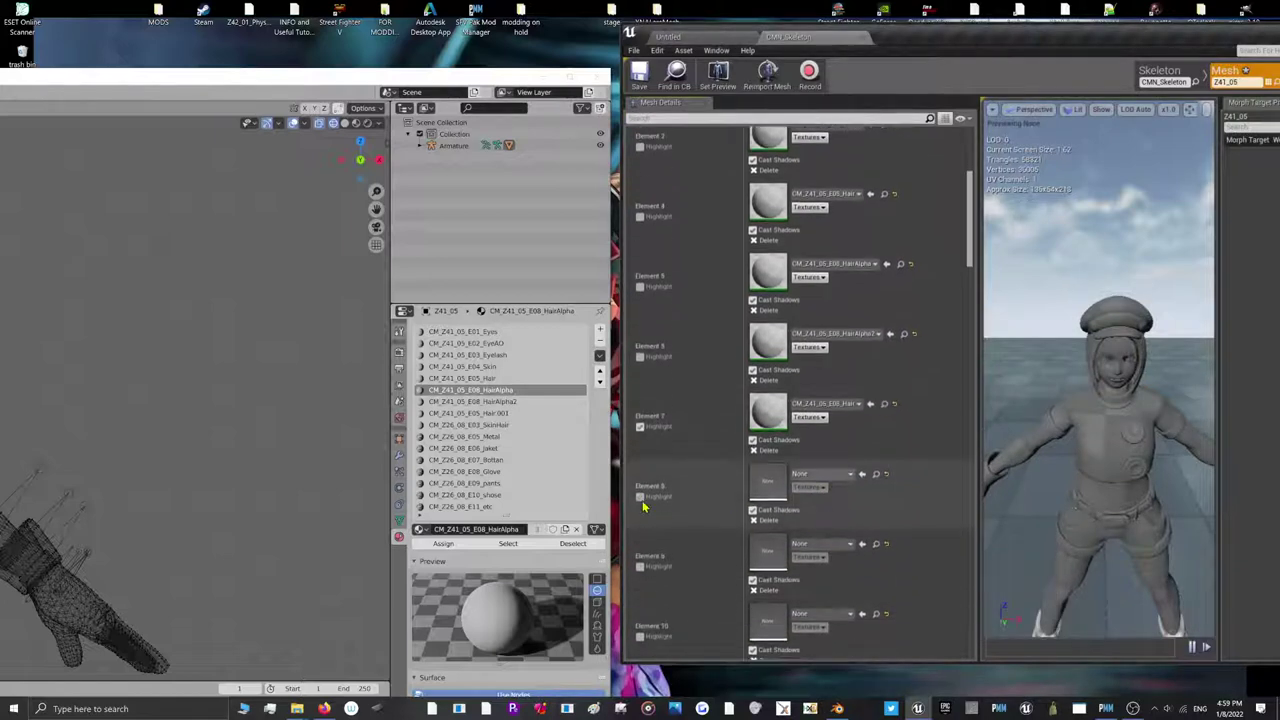
{"action": "left_click", "coordinate": [820, 474]}
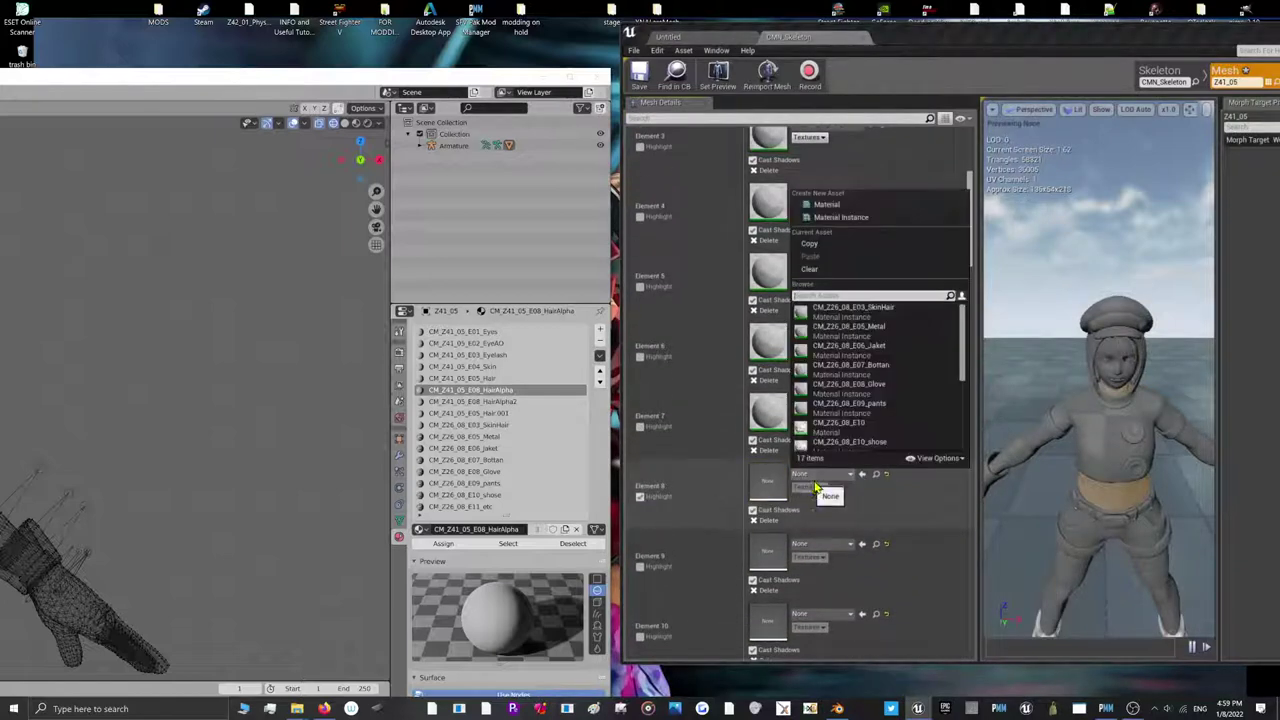
{"action": "left_click", "coordinate": [845, 326]}
{"action": "left_click", "coordinate": [640, 566]}
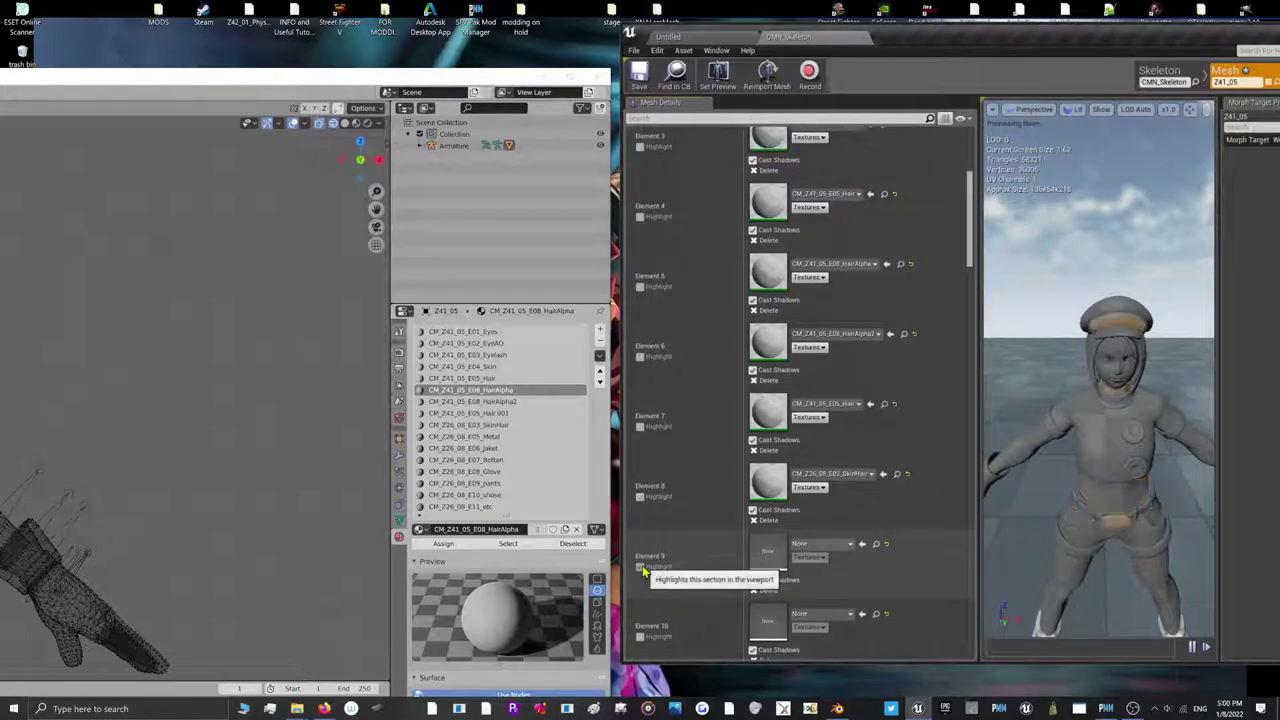
{"action": "left_click", "coordinate": [820, 544]}
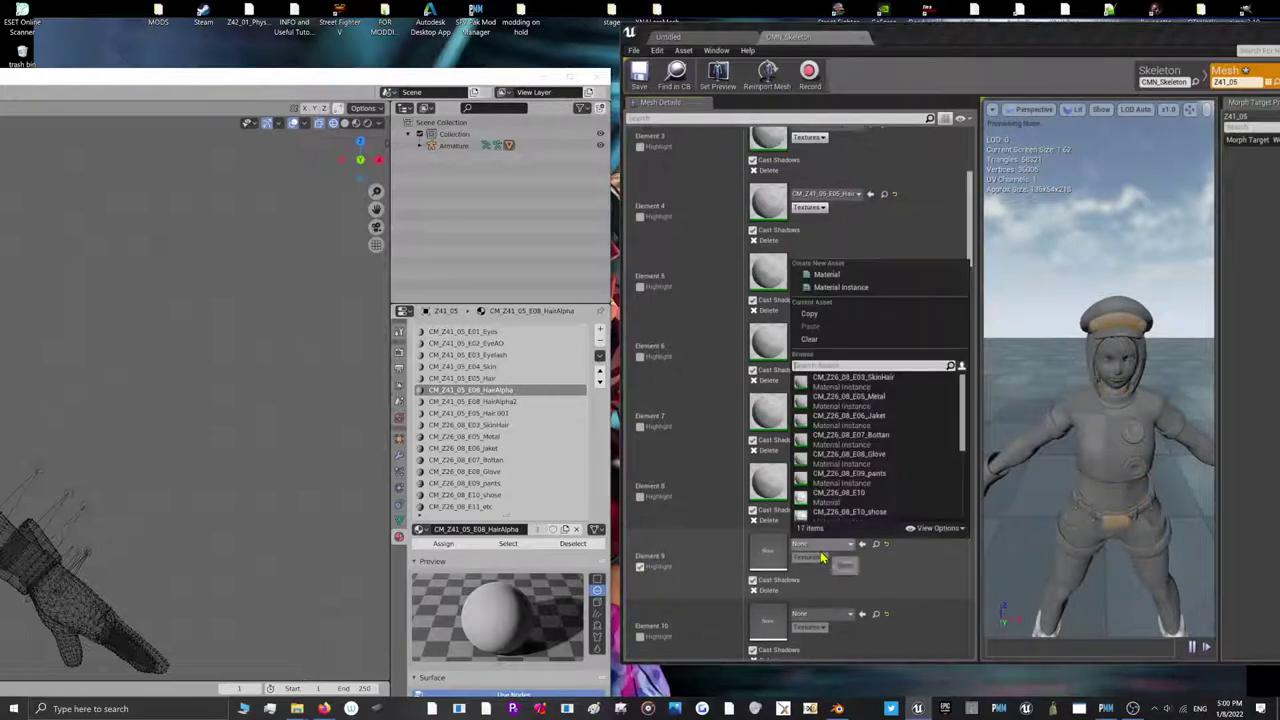
{"action": "left_click", "coordinate": [850, 405]}
Assign the CM_Z26_08_E06_Jaket material instance to Element 10 and CM_Z26_08_E07_Bottan to Element 11, highlighting each on the mesh
{"action": "scroll", "coordinate": [752, 546], "scroll_direction": "down", "scroll_amount": 1}
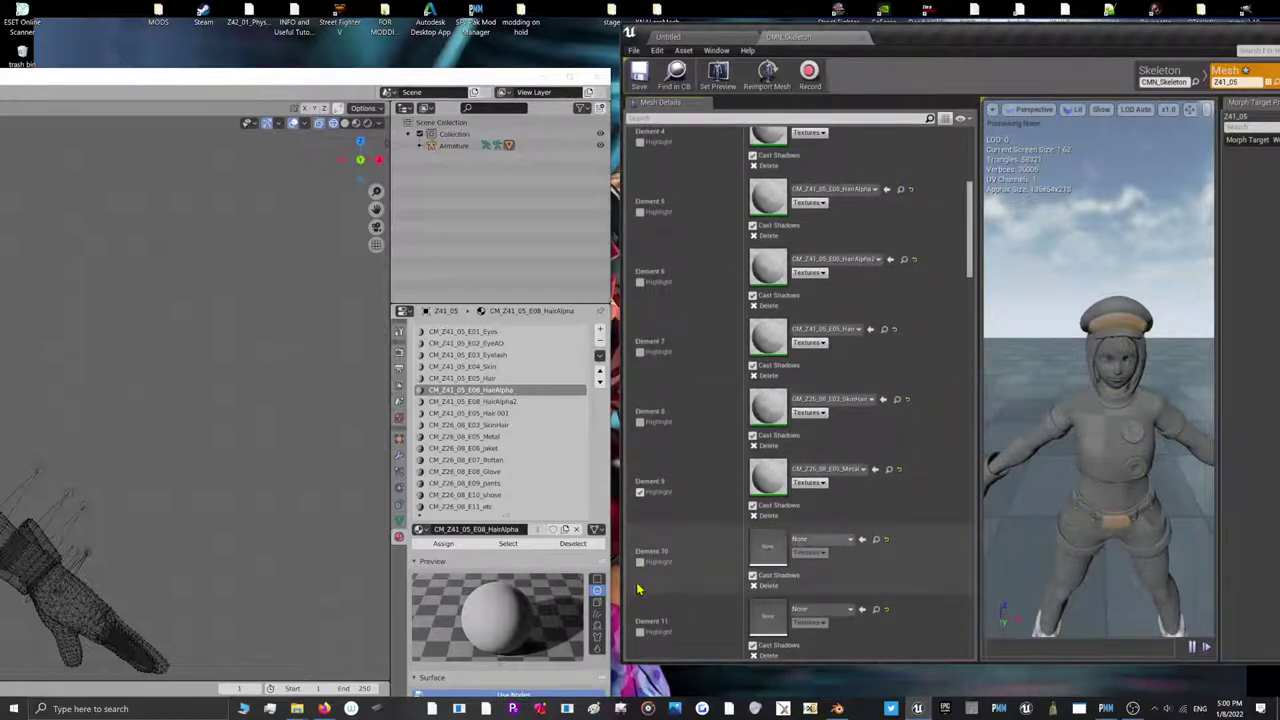
{"action": "left_click", "coordinate": [824, 540]}
{"action": "left_click", "coordinate": [848, 411]}
{"action": "scroll", "coordinate": [632, 493], "scroll_direction": "down", "scroll_amount": 2}
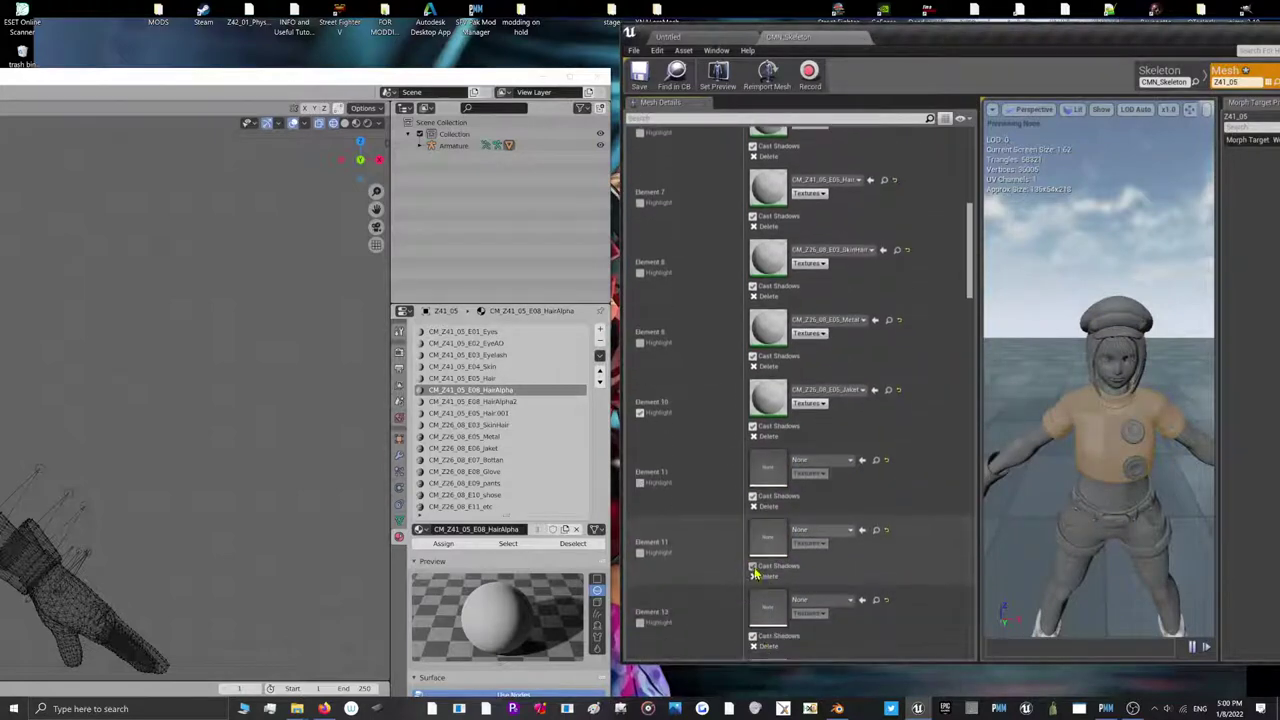
{"action": "left_click", "coordinate": [640, 483]}
{"action": "left_click", "coordinate": [820, 460]}
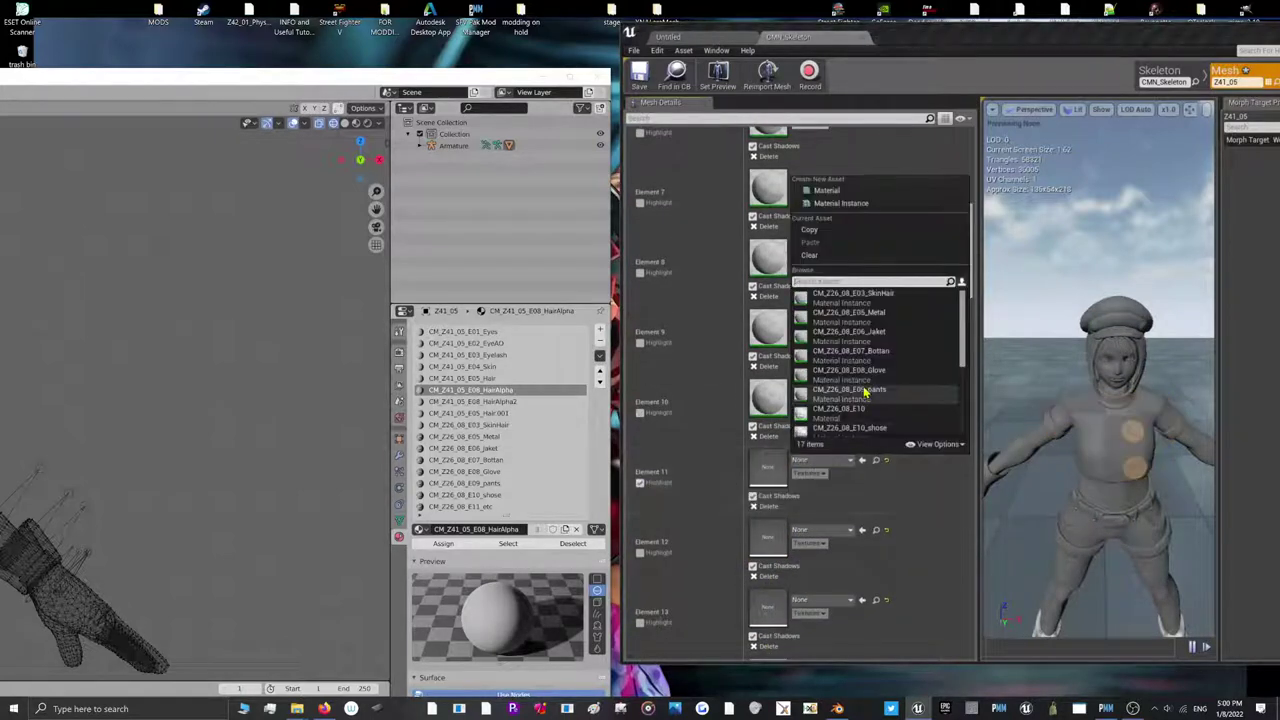
{"action": "left_click", "coordinate": [865, 352]}
Assign the CM_Z26_08_E08_Glove material instance to Element 12 and CM_Z26_08_E09_pants to Element 13, highlighting each on the mesh
{"action": "scroll", "coordinate": [652, 503], "scroll_direction": "down", "scroll_amount": 1}
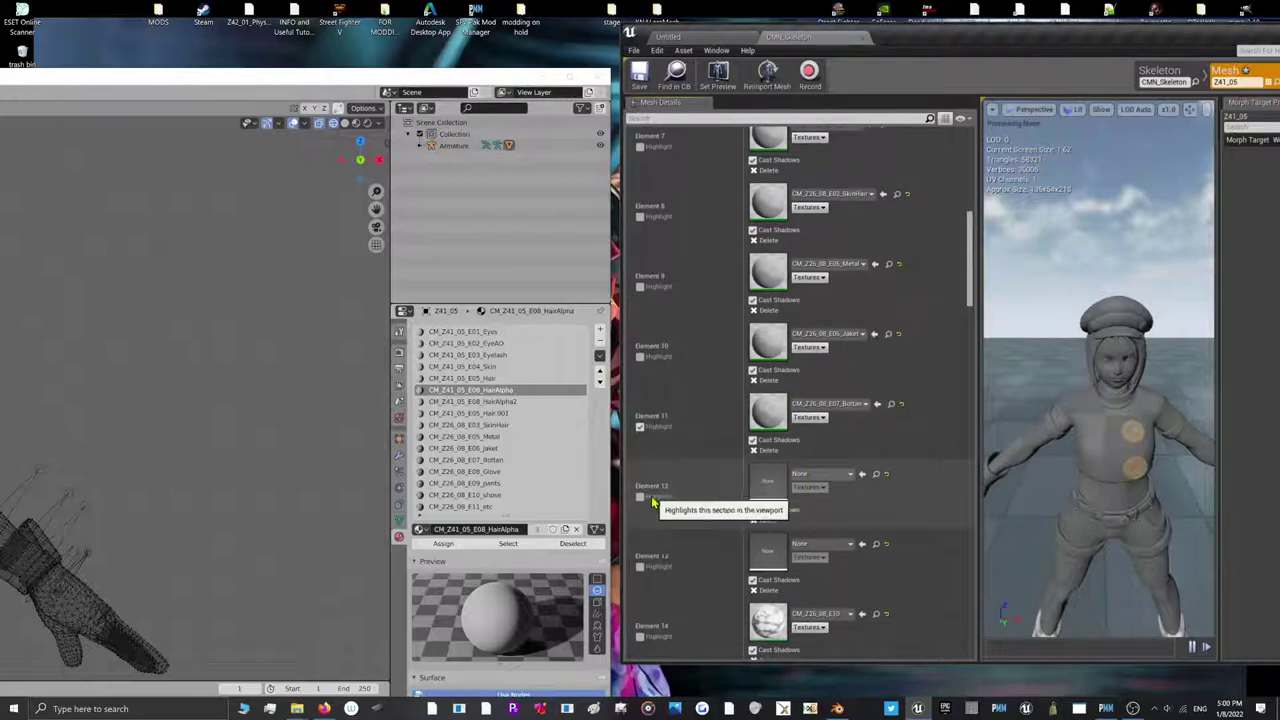
{"action": "left_click", "coordinate": [824, 474]}
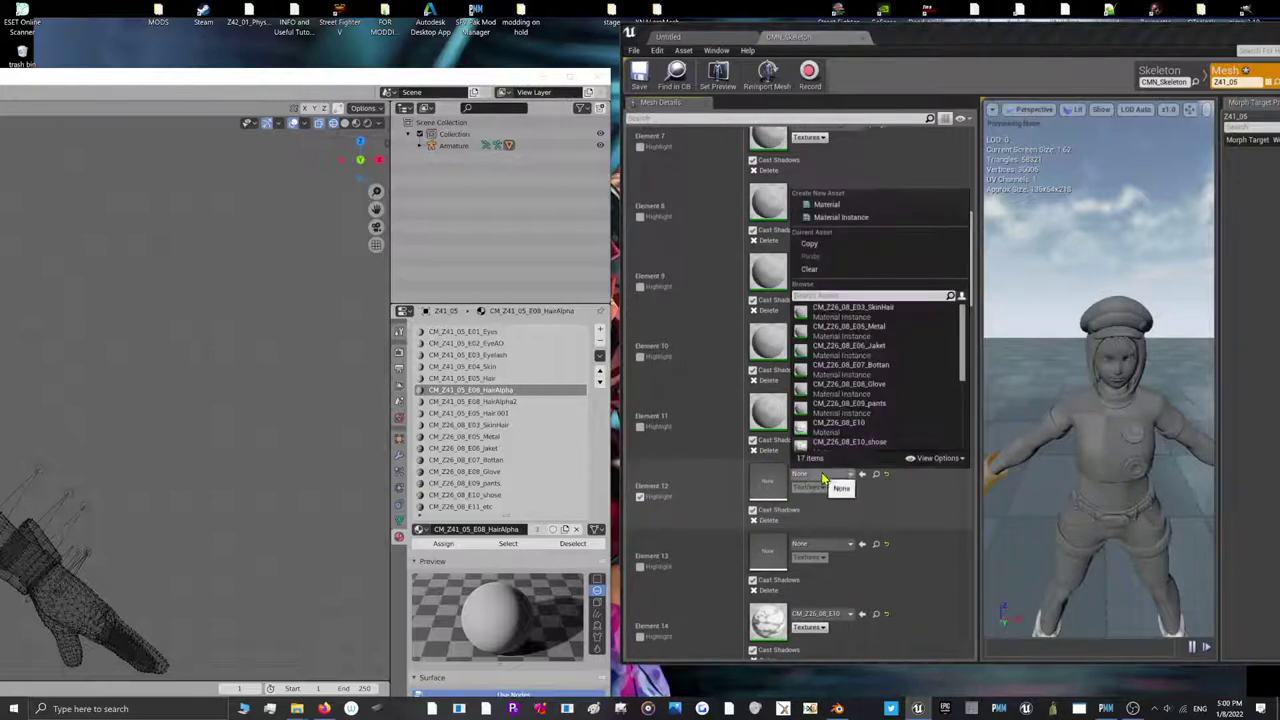
{"action": "left_click", "coordinate": [856, 390]}
{"action": "scroll", "coordinate": [691, 534], "scroll_direction": "down", "scroll_amount": 2}
{"action": "left_click", "coordinate": [640, 491]}
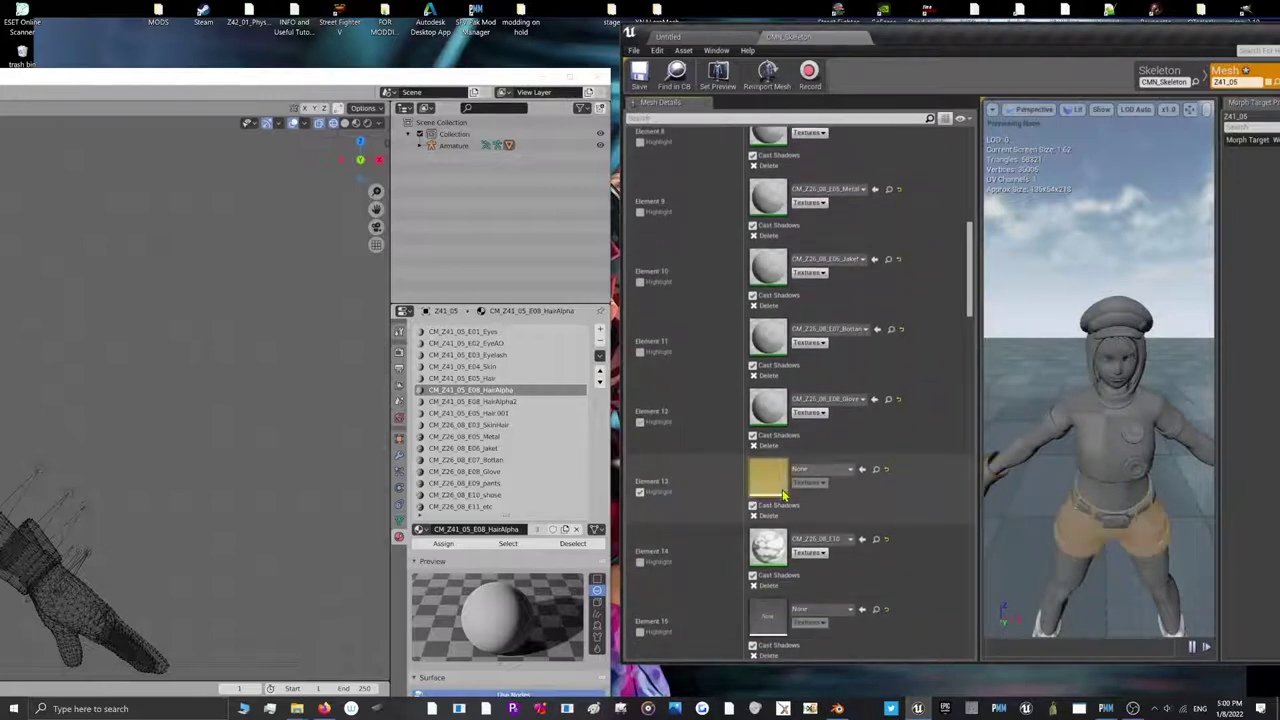
{"action": "left_click", "coordinate": [817, 470]}
{"action": "left_click", "coordinate": [848, 400]}
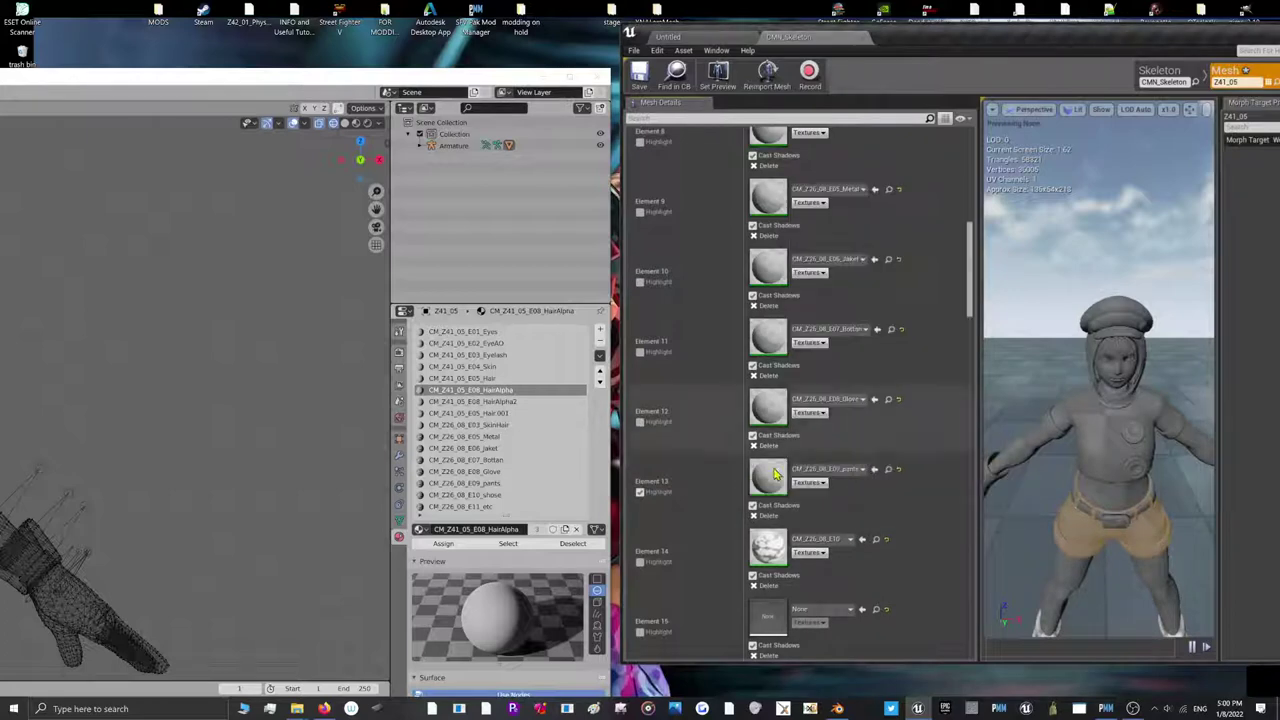
Highlight Element 14 on the Z41_05 mesh and view the whole character in the preview
{"action": "scroll", "coordinate": [692, 541], "scroll_direction": "down", "scroll_amount": 1}
{"action": "left_click", "coordinate": [640, 524]}
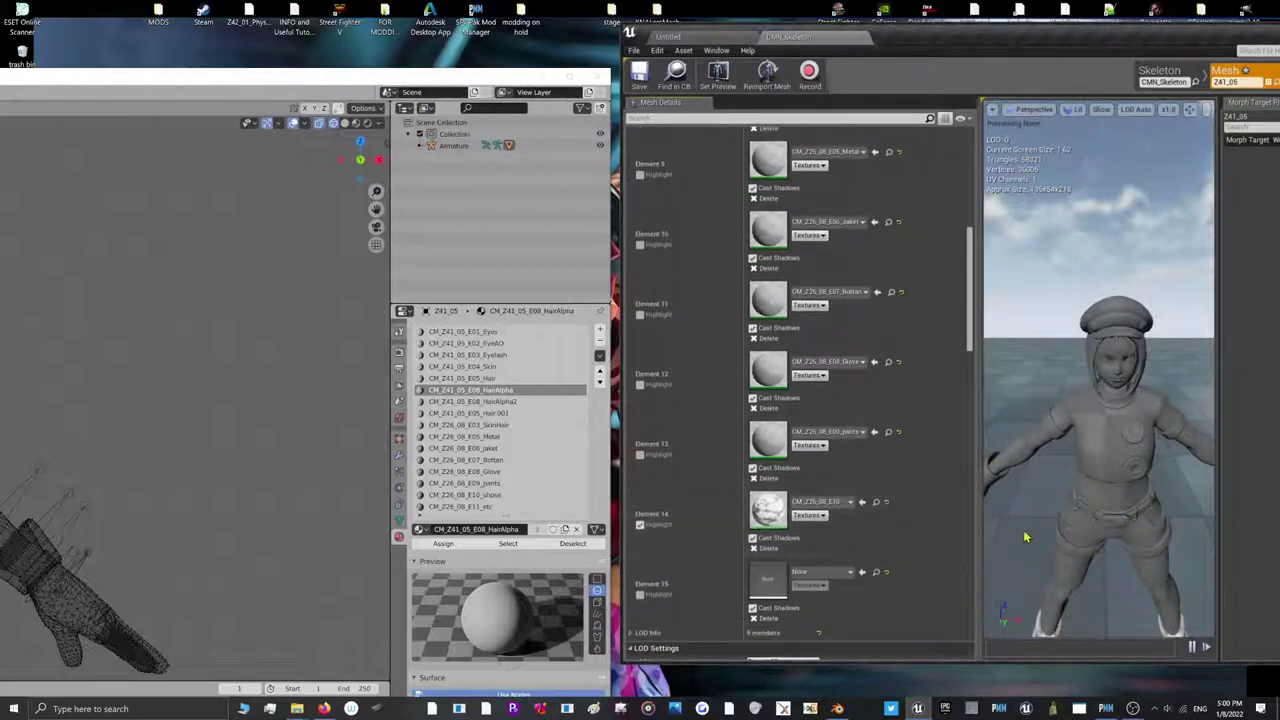
{"action": "scroll", "coordinate": [1023, 535], "scroll_direction": "down", "scroll_amount": 3}
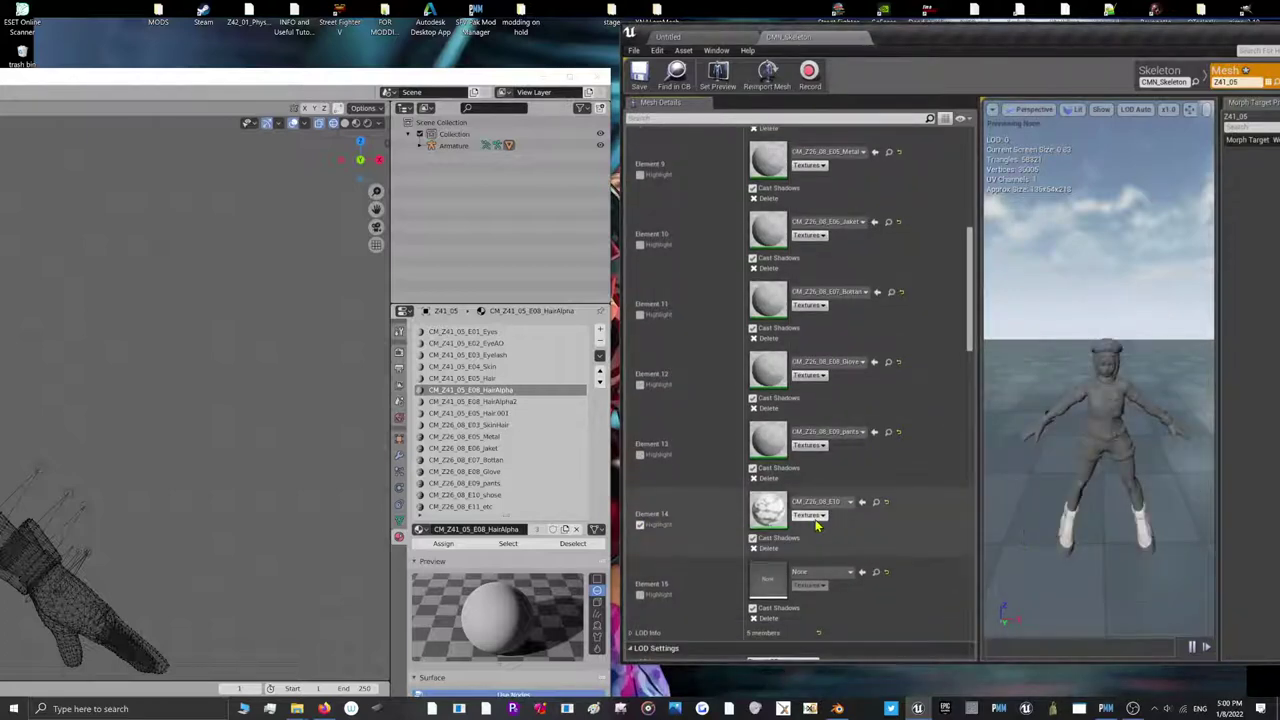
{"action": "scroll", "coordinate": [790, 547], "scroll_direction": "down", "scroll_amount": 1}
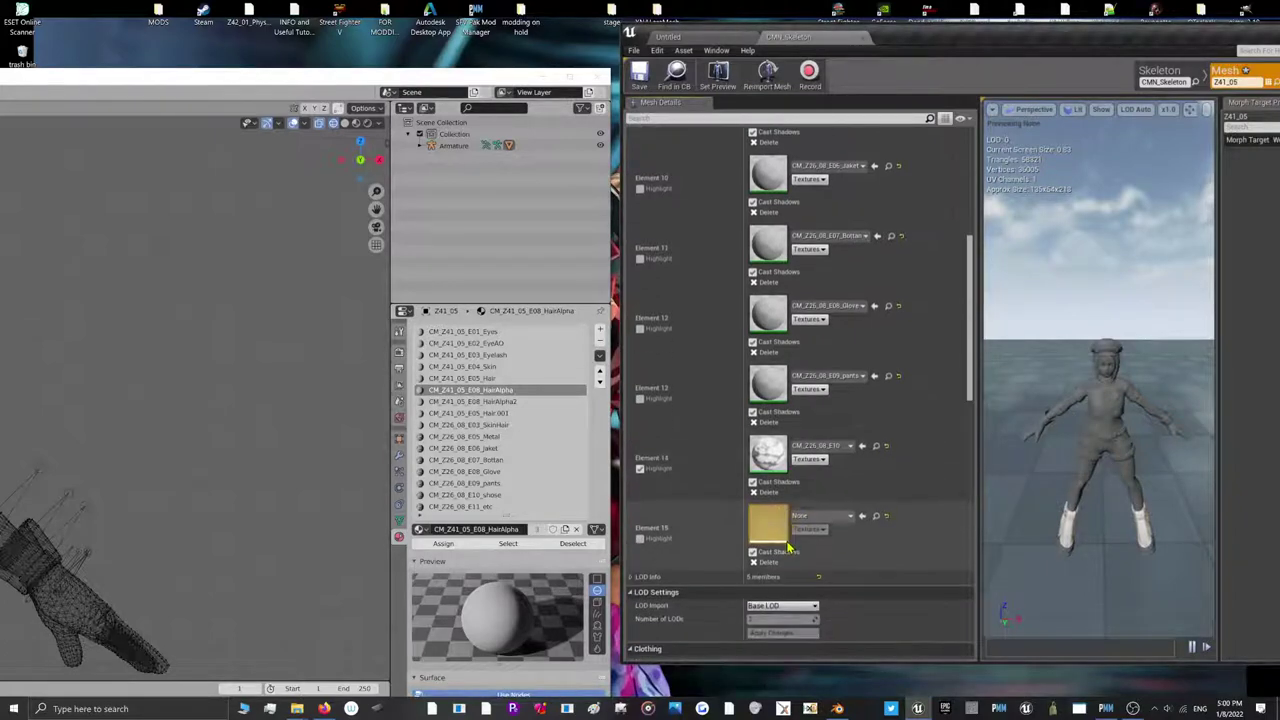
{"action": "left_click", "coordinate": [828, 463]}
{"action": "left_click", "coordinate": [828, 467]}
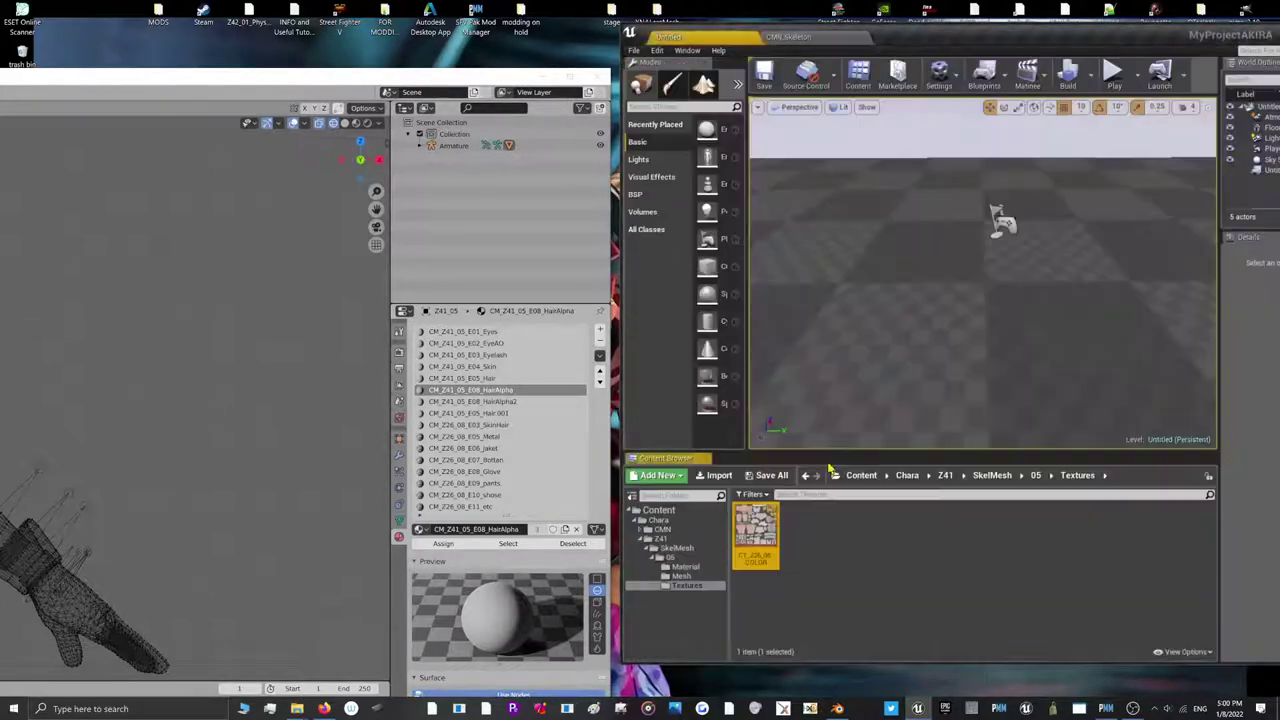
{"action": "left_click", "coordinate": [708, 577]}
{"action": "double_click", "coordinate": [766, 545]}
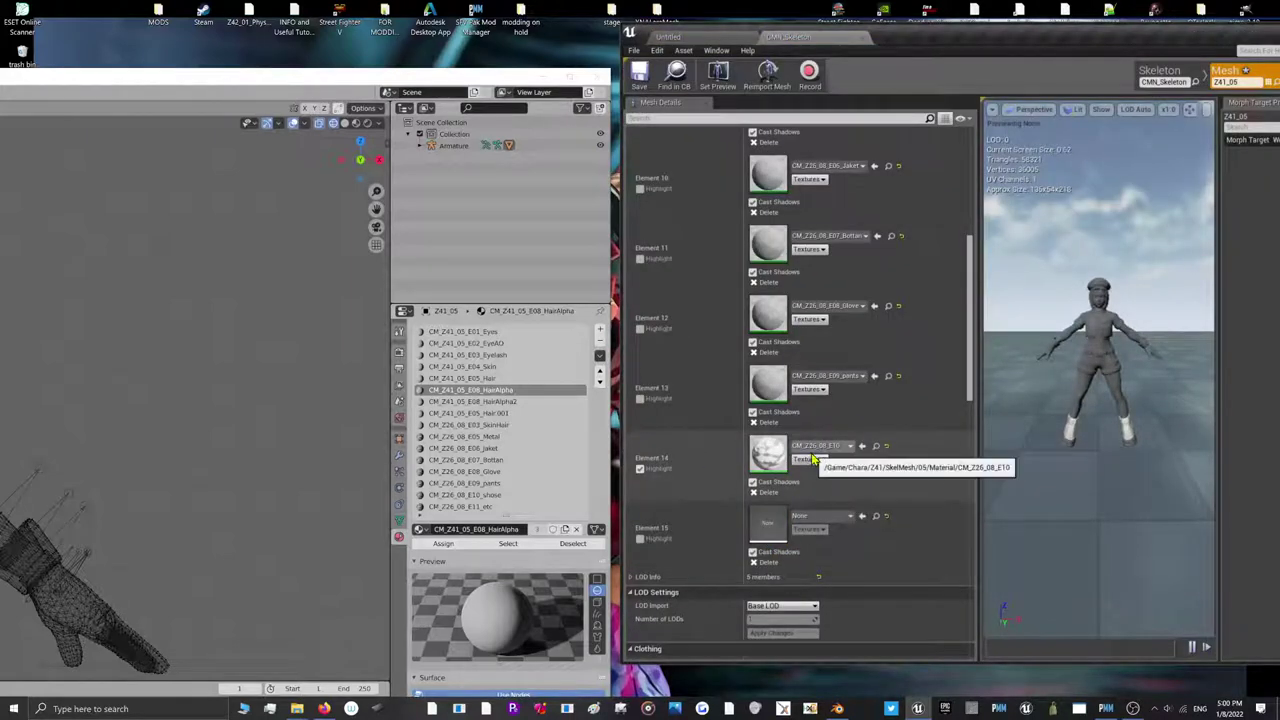
Assign the CM_Z26_08_E10_shose material instance to Element 14
{"action": "left_click", "coordinate": [641, 469]}
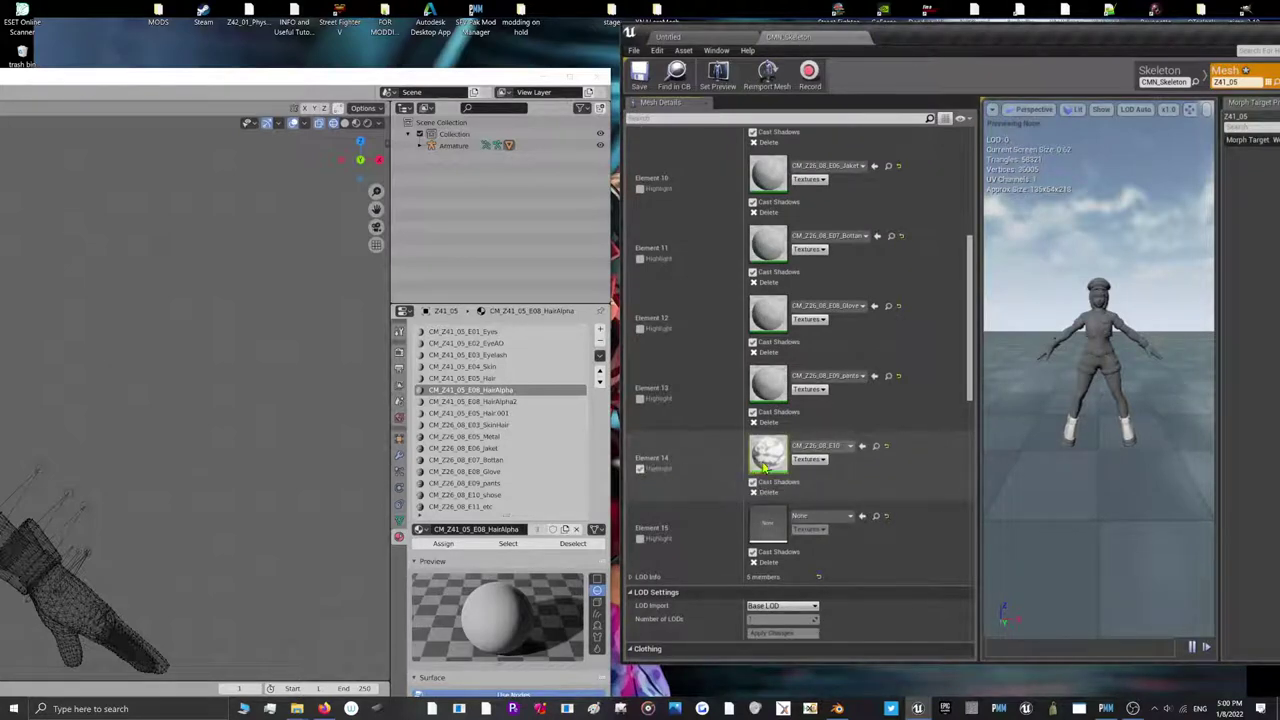
{"action": "left_click", "coordinate": [818, 446]}
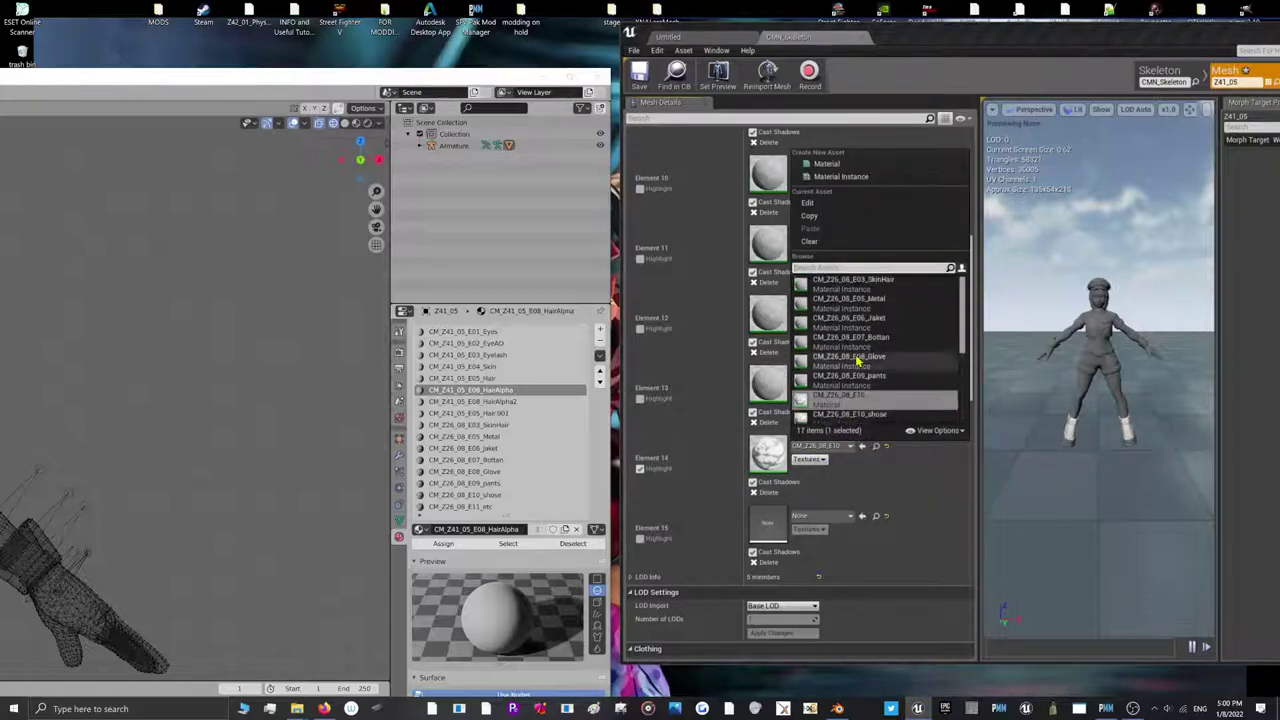
{"action": "scroll", "coordinate": [870, 345], "scroll_direction": "down", "scroll_amount": 1}
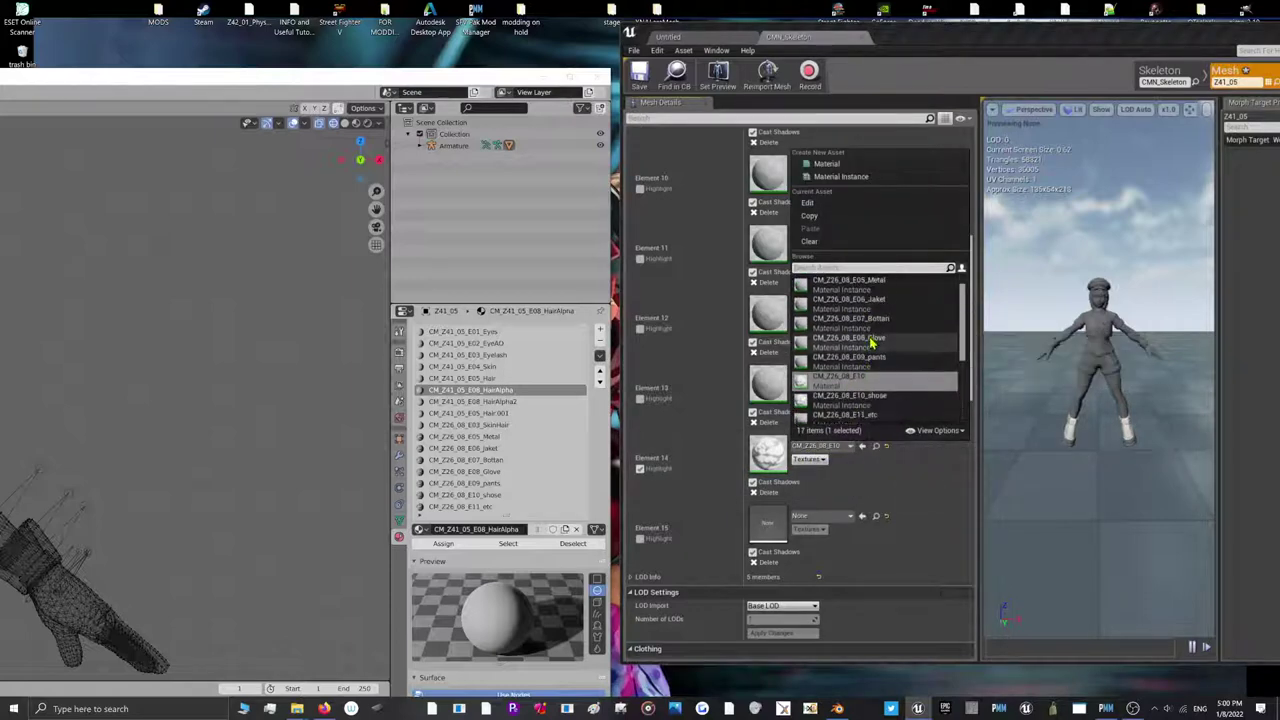
{"action": "left_click", "coordinate": [849, 396]}
Highlight Element 15 on the mesh and assign the CM_Z26_08_E11_etc material instance to it
{"action": "scroll", "coordinate": [724, 489], "scroll_direction": "down", "scroll_amount": 1}
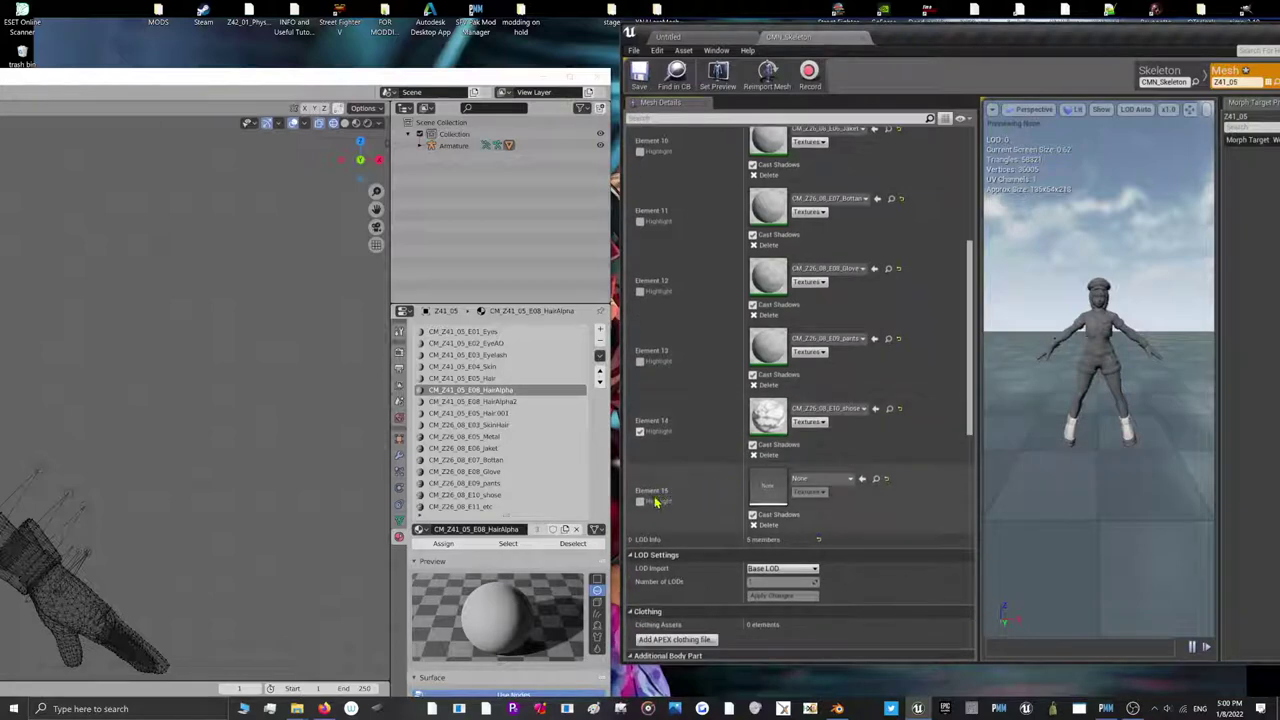
{"action": "left_click", "coordinate": [810, 480]}
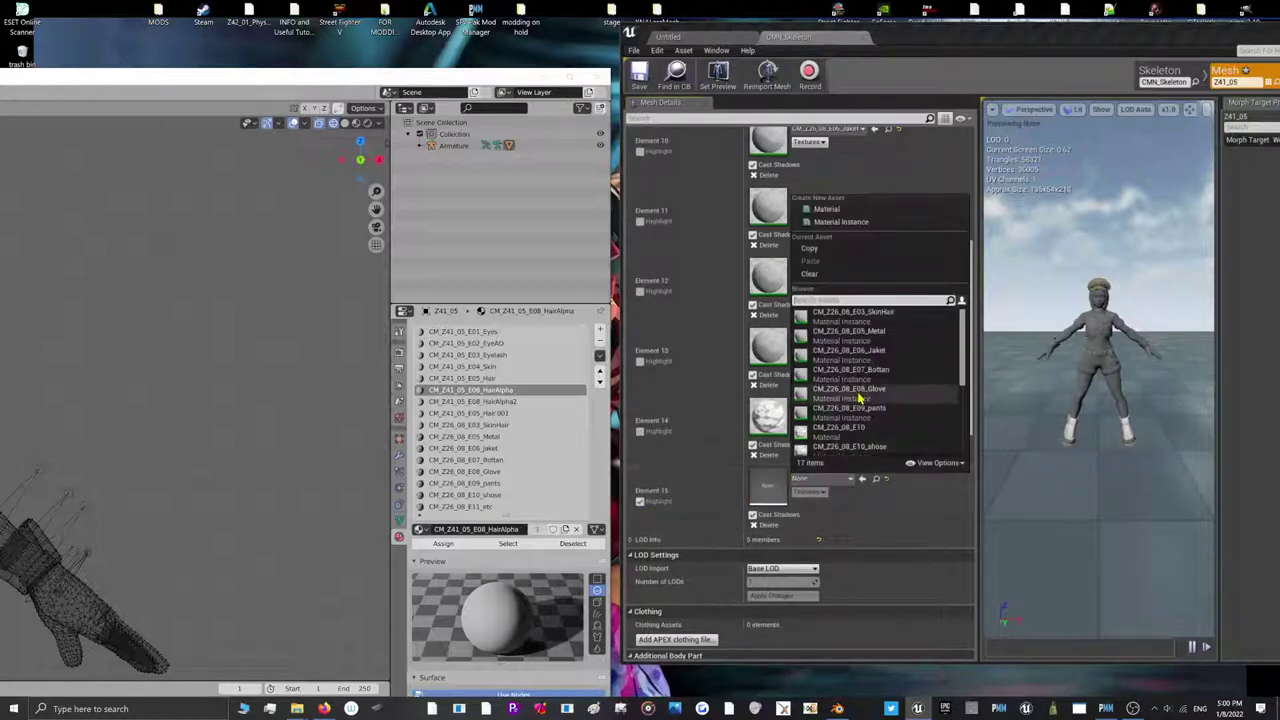
{"action": "scroll", "coordinate": [858, 398], "scroll_direction": "down", "scroll_amount": 2}
{"action": "left_click", "coordinate": [851, 410]}
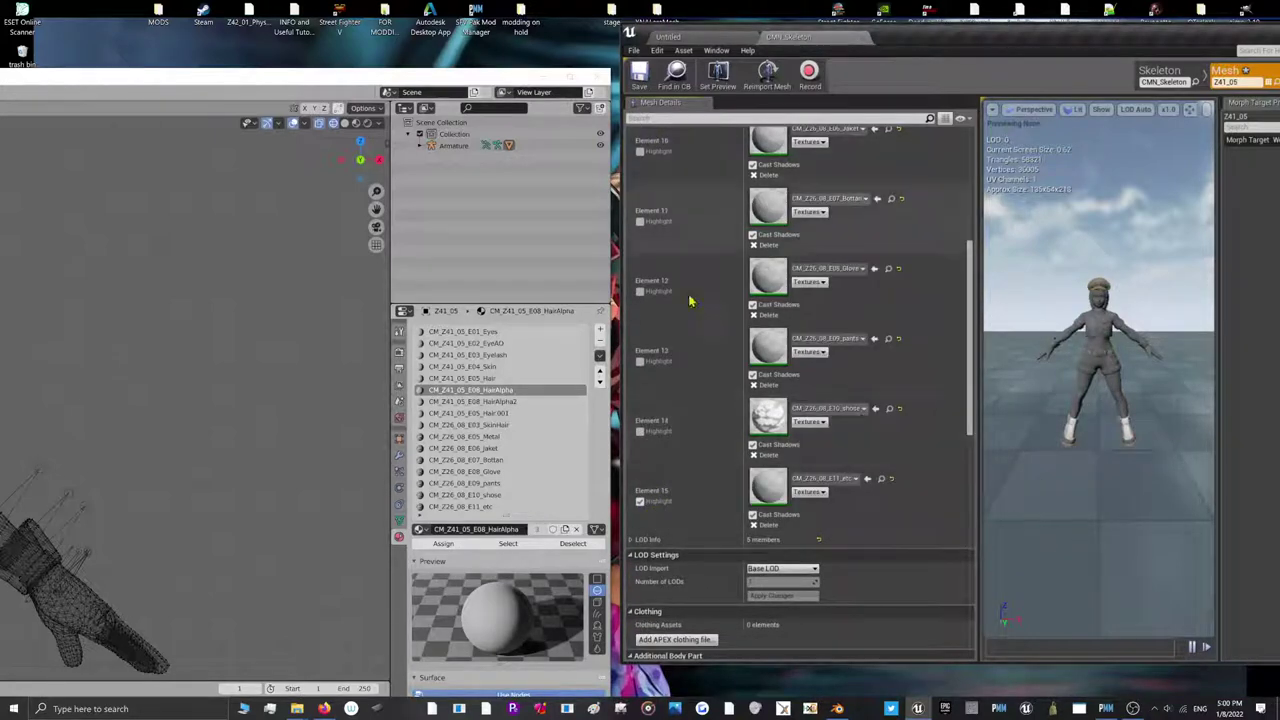
Highlight Element 14 again, then save and close the Z41_05 mesh
{"action": "left_click", "coordinate": [640, 431]}
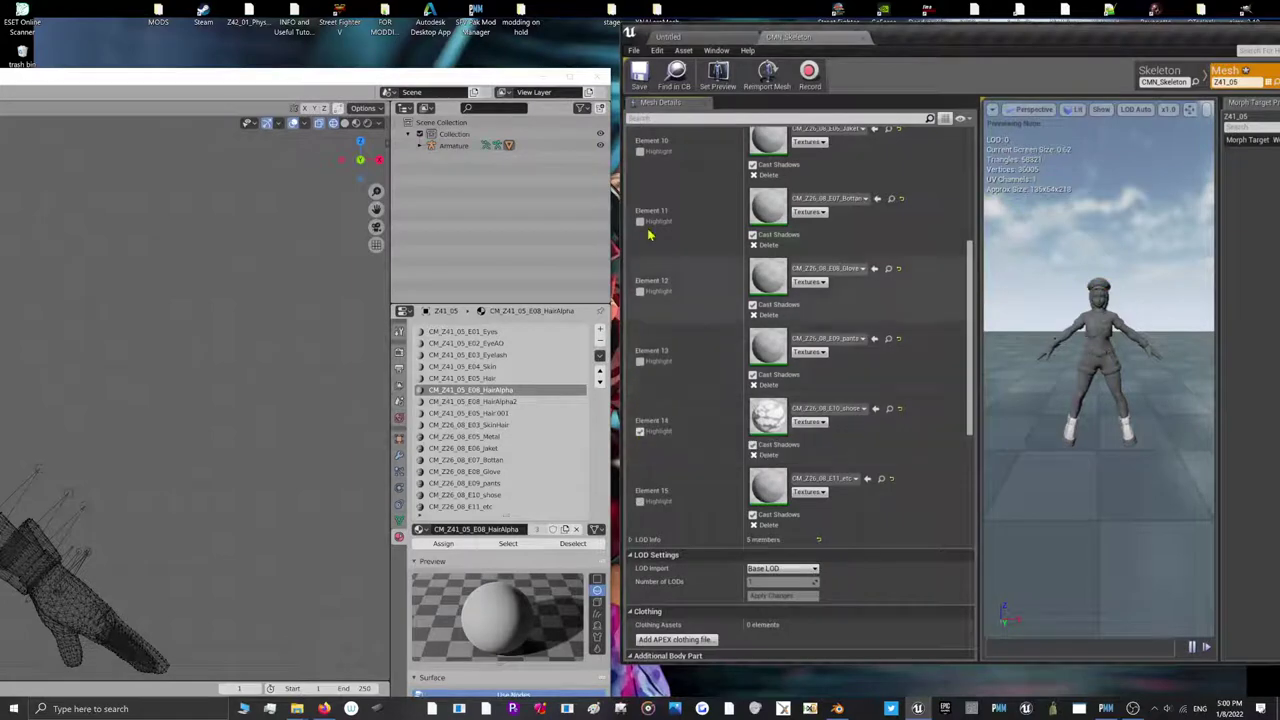
{"action": "left_click", "coordinate": [639, 76]}
{"action": "left_click", "coordinate": [864, 40]}
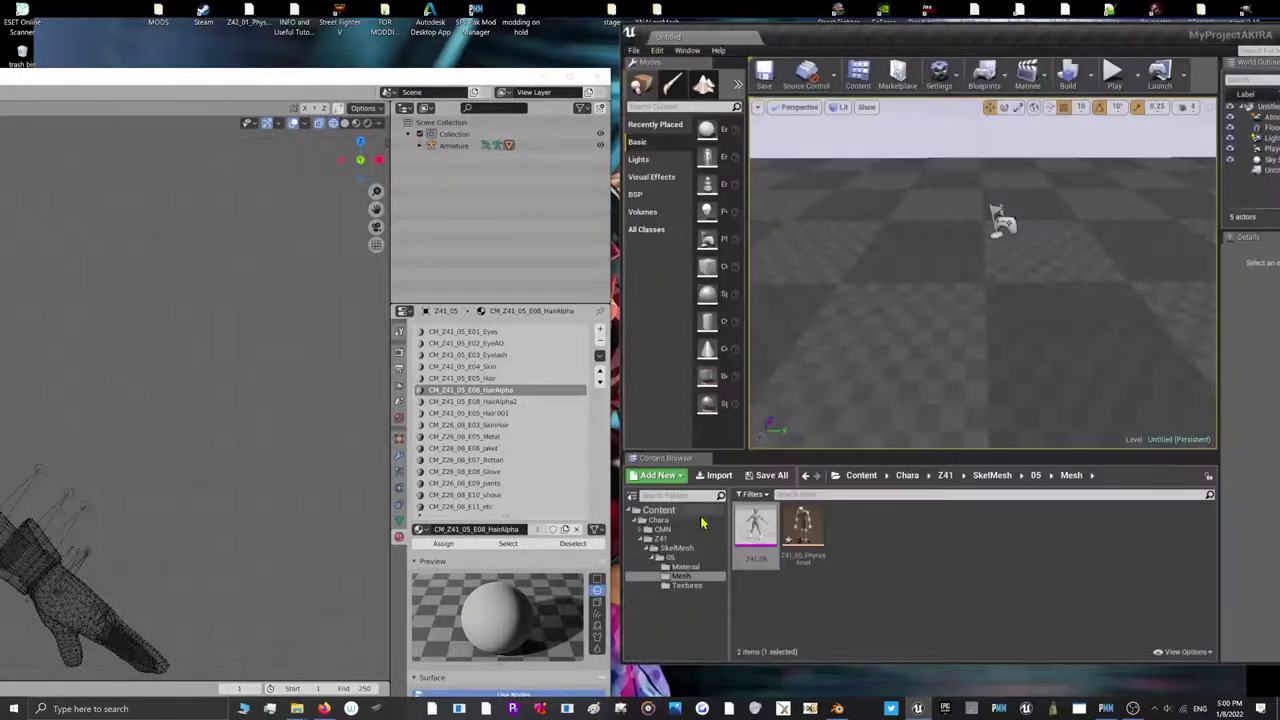
Inspect the CT_Z26_08_COLOR texture from the Textures folder and close it
{"action": "left_click", "coordinate": [688, 585]}
{"action": "double_click", "coordinate": [757, 525]}
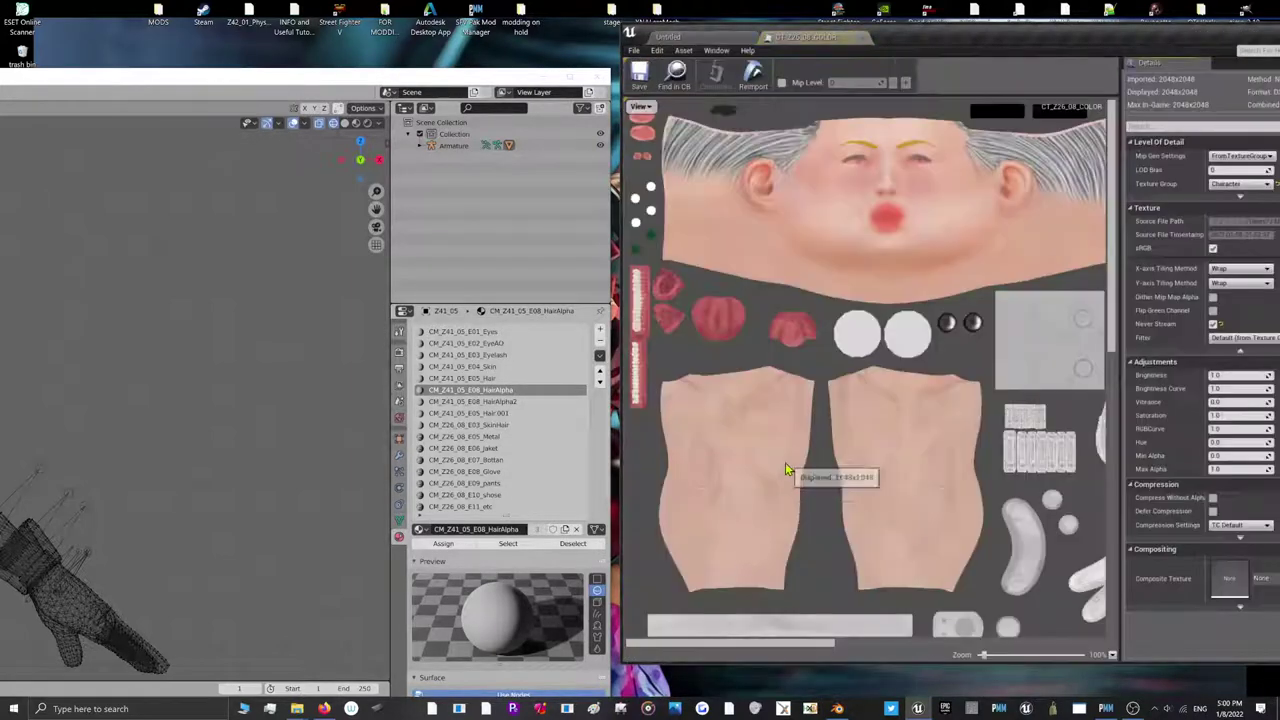
{"action": "scroll", "coordinate": [742, 330], "scroll_direction": "down", "scroll_amount": 2}
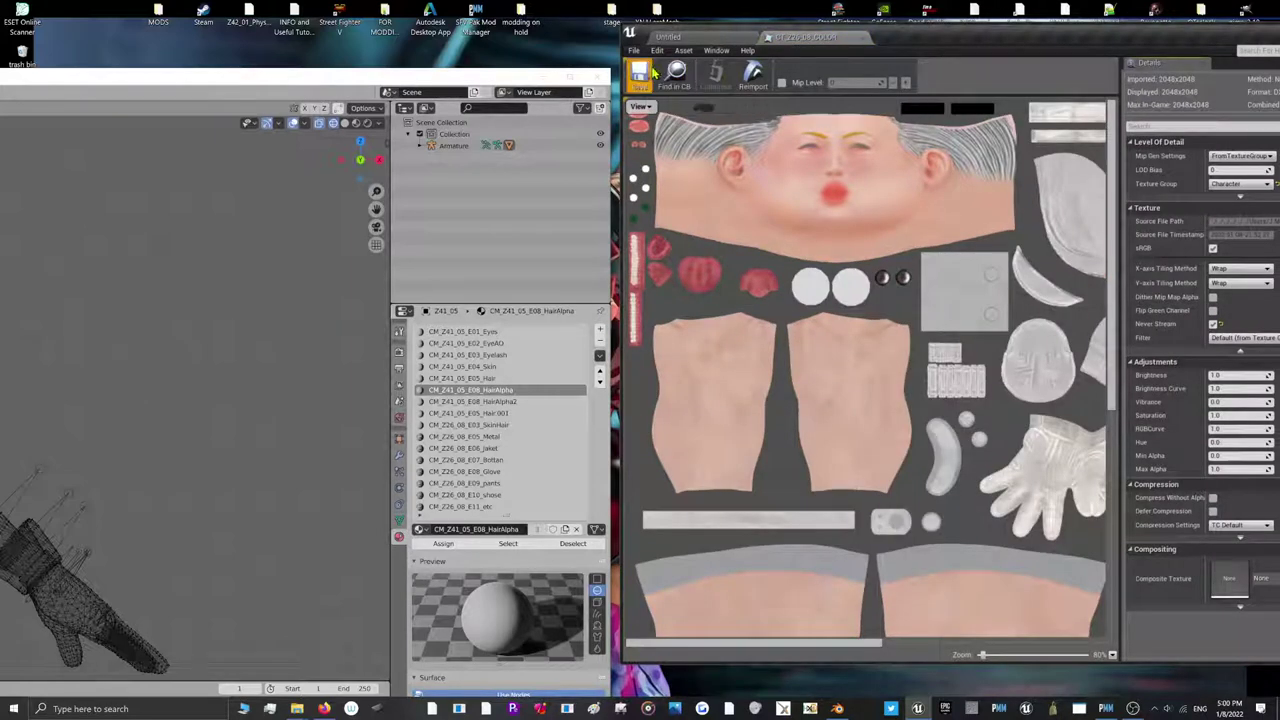
{"action": "left_click", "coordinate": [858, 44]}
Force delete the surplus CM_Z26_08_E10 base material from the 05 Material folder
{"action": "left_click", "coordinate": [685, 566]}
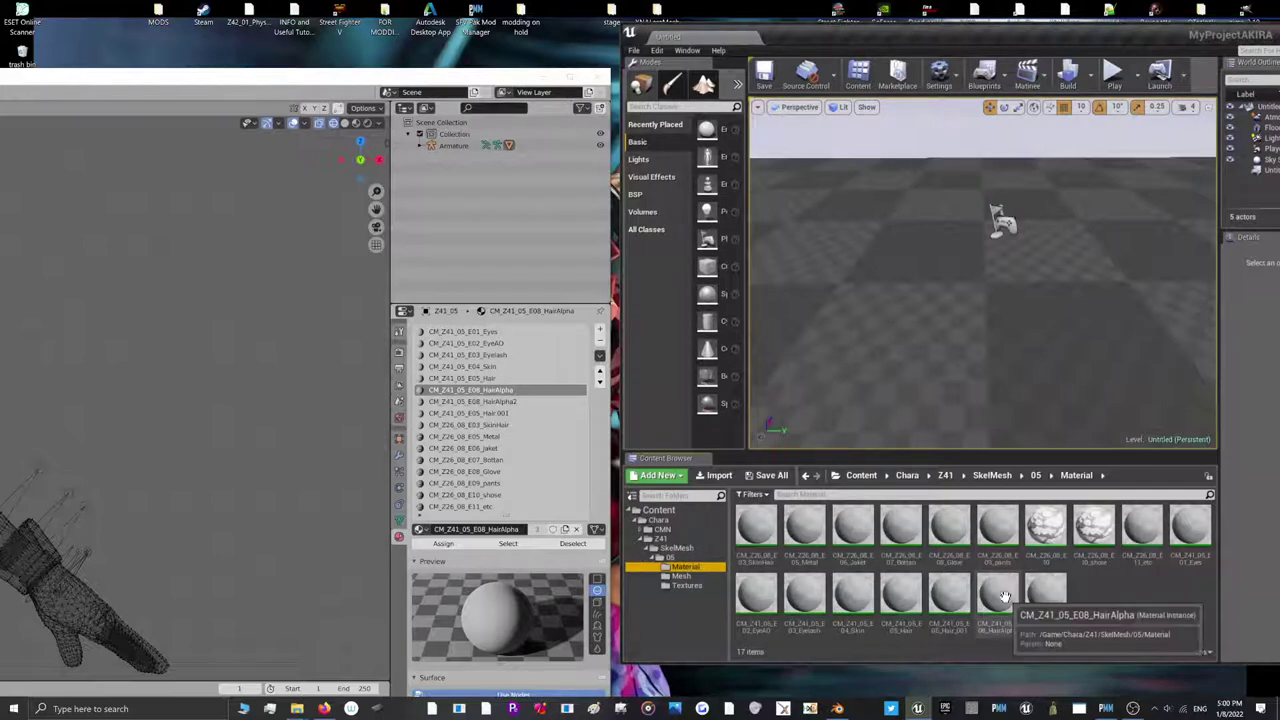
{"action": "scroll", "coordinate": [572, 495], "scroll_direction": "down", "scroll_amount": 1}
{"action": "left_click", "coordinate": [1038, 540]}
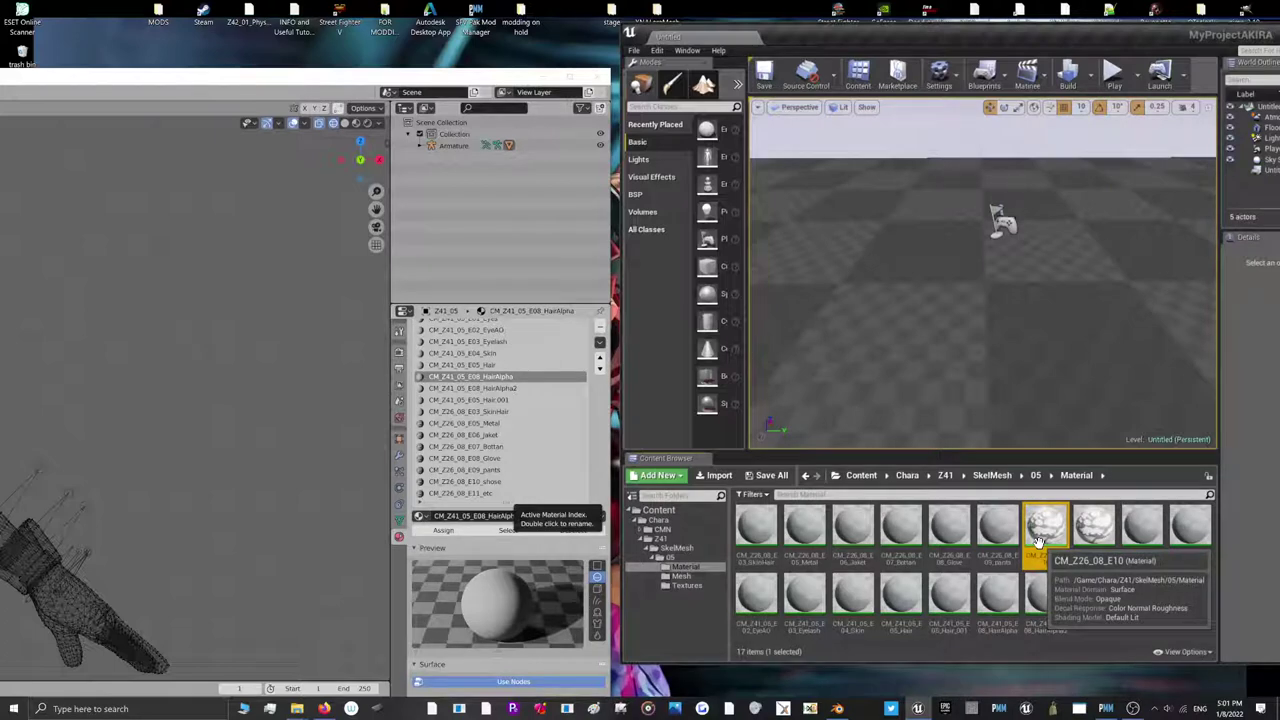
{"action": "right_click", "coordinate": [1039, 543]}
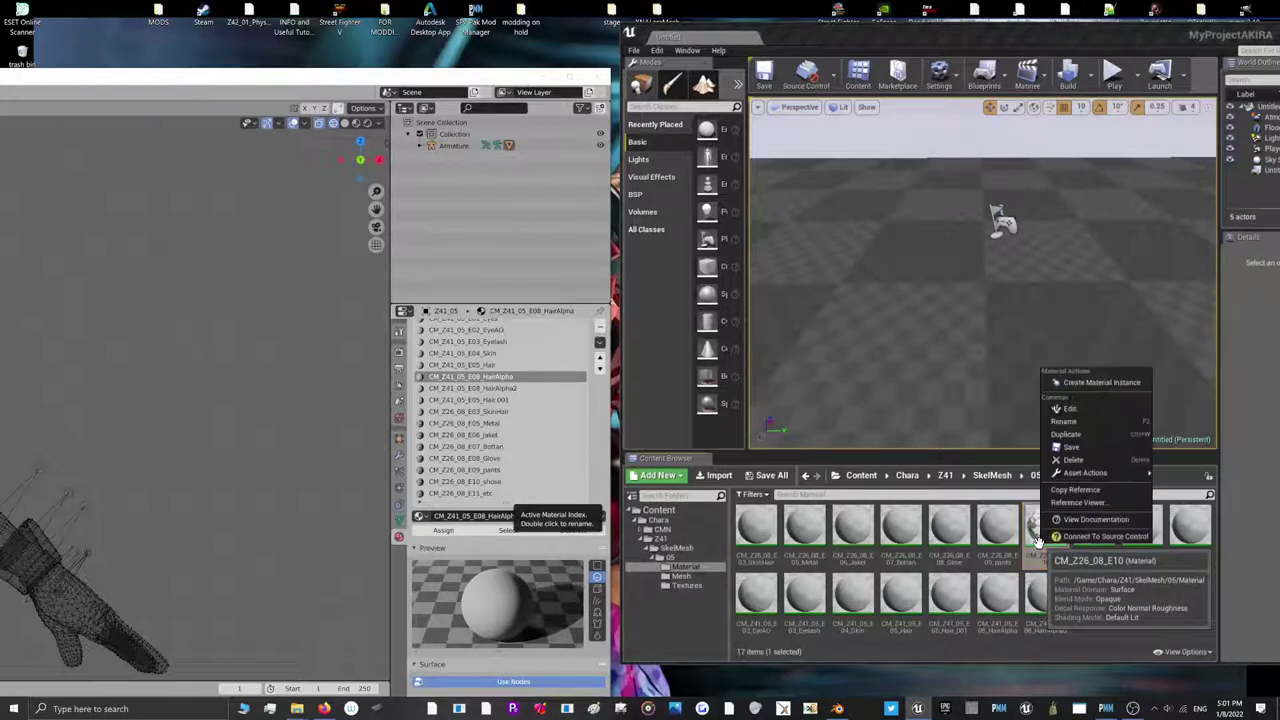
{"action": "left_click", "coordinate": [1069, 462]}
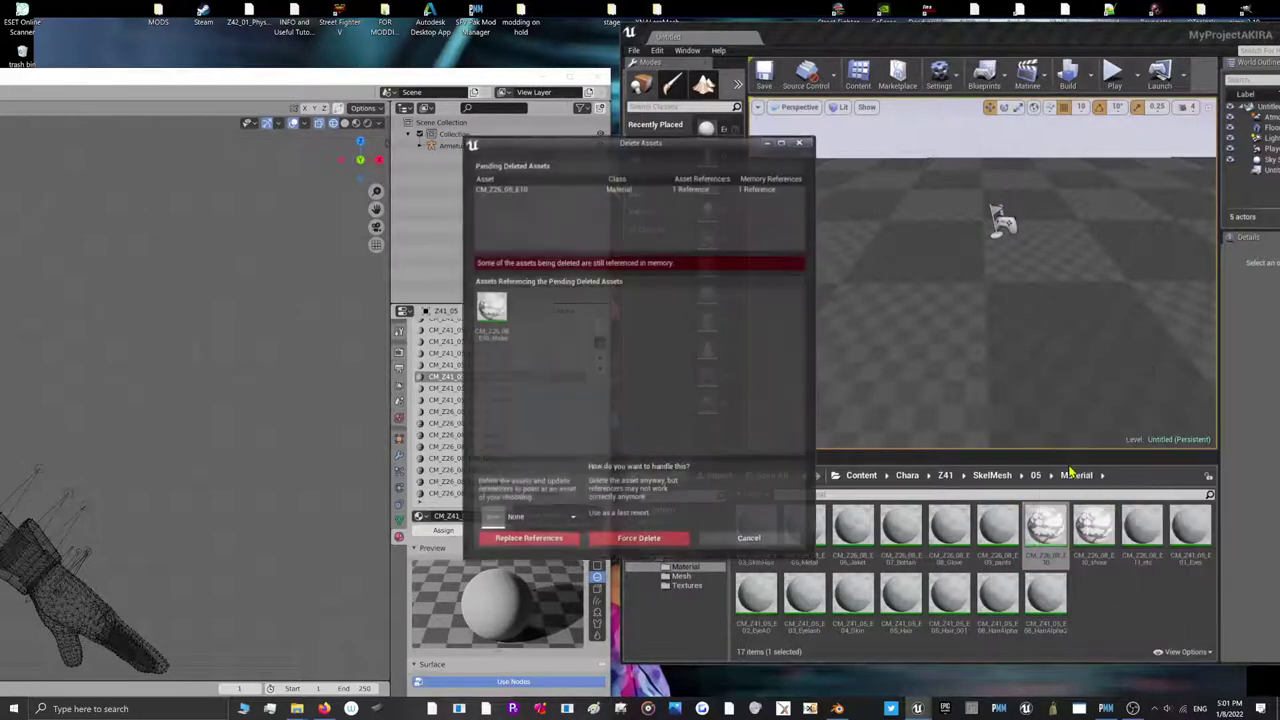
{"action": "left_click", "coordinate": [664, 543]}
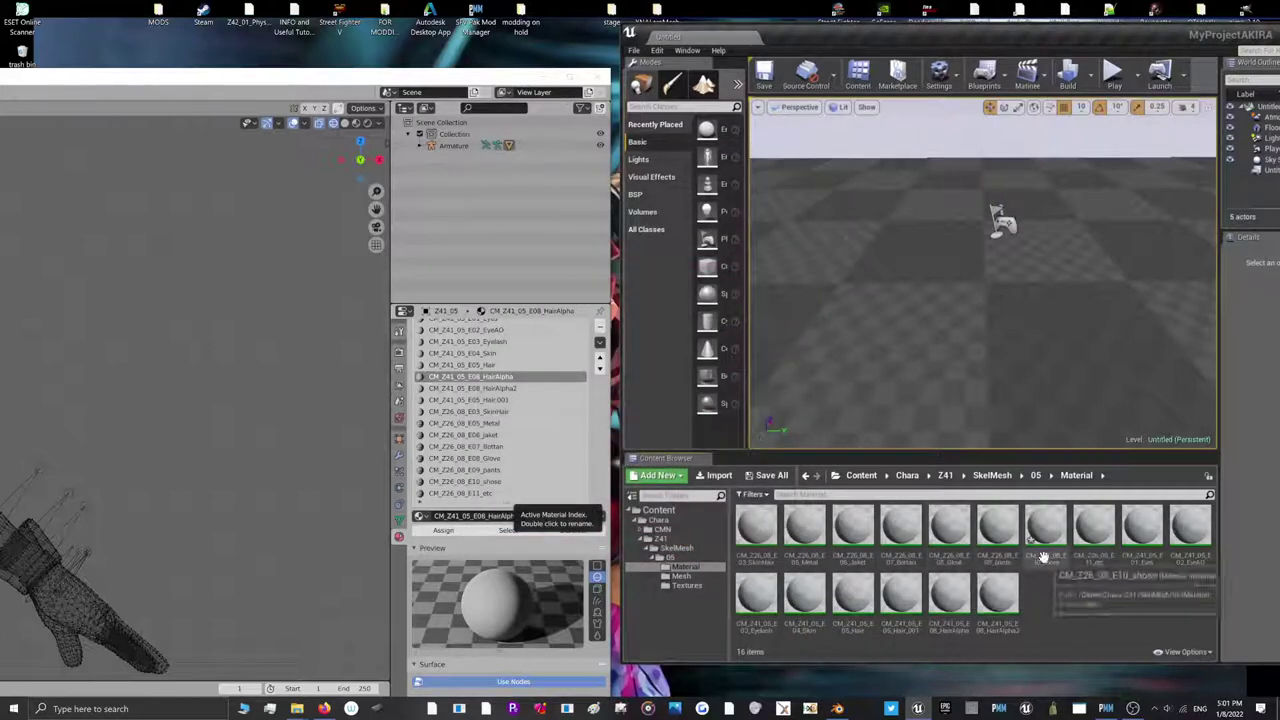
{"action": "left_click", "coordinate": [1043, 545]}
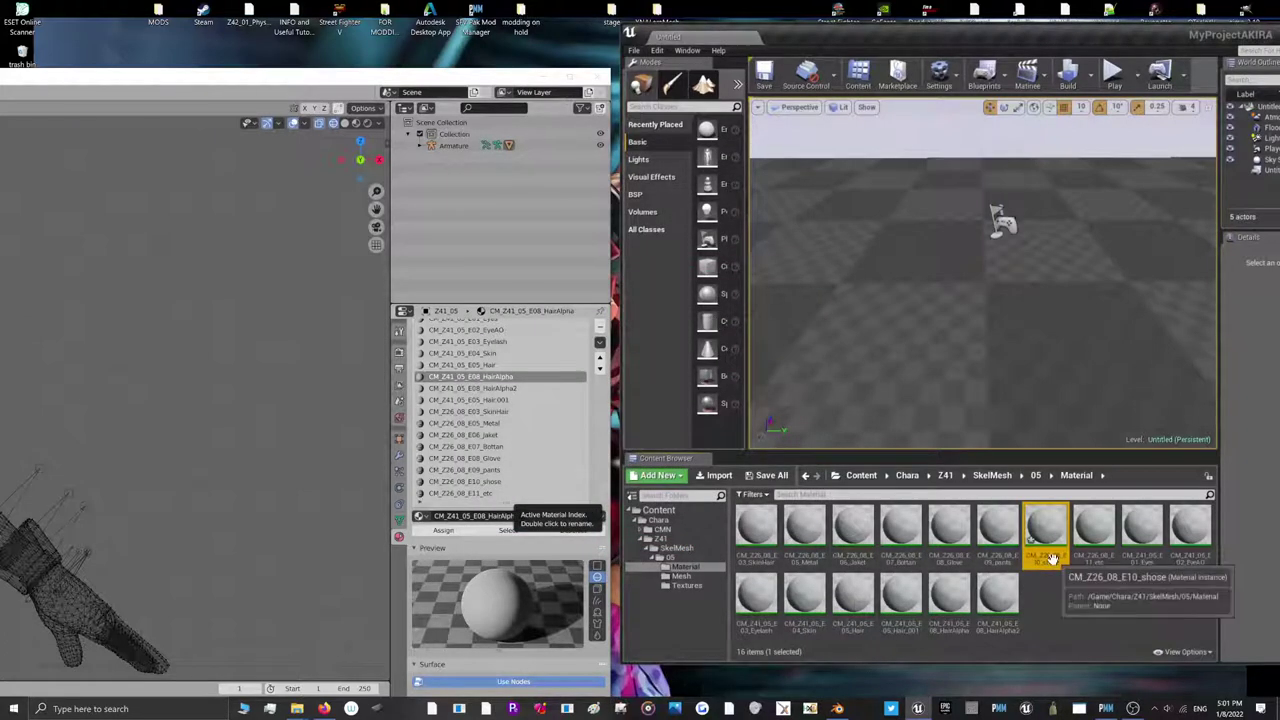
{"action": "left_click", "coordinate": [1047, 558]}
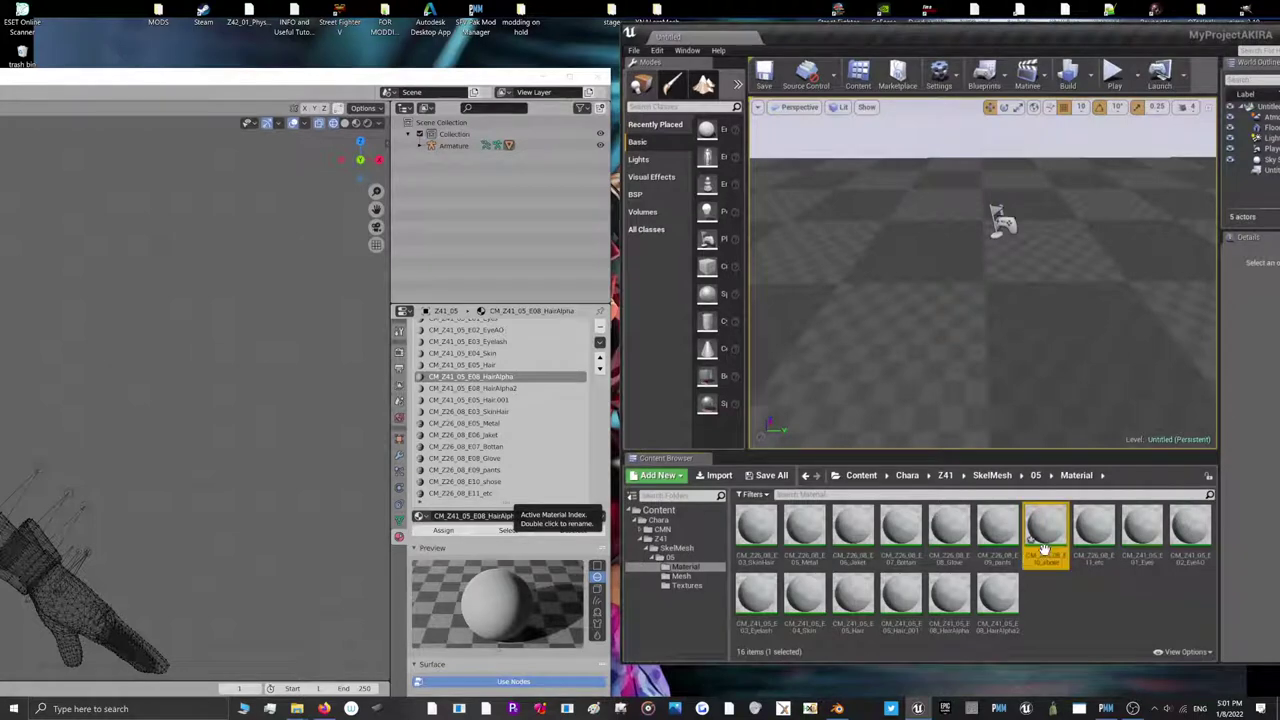
{"action": "right_click", "coordinate": [1045, 553]}
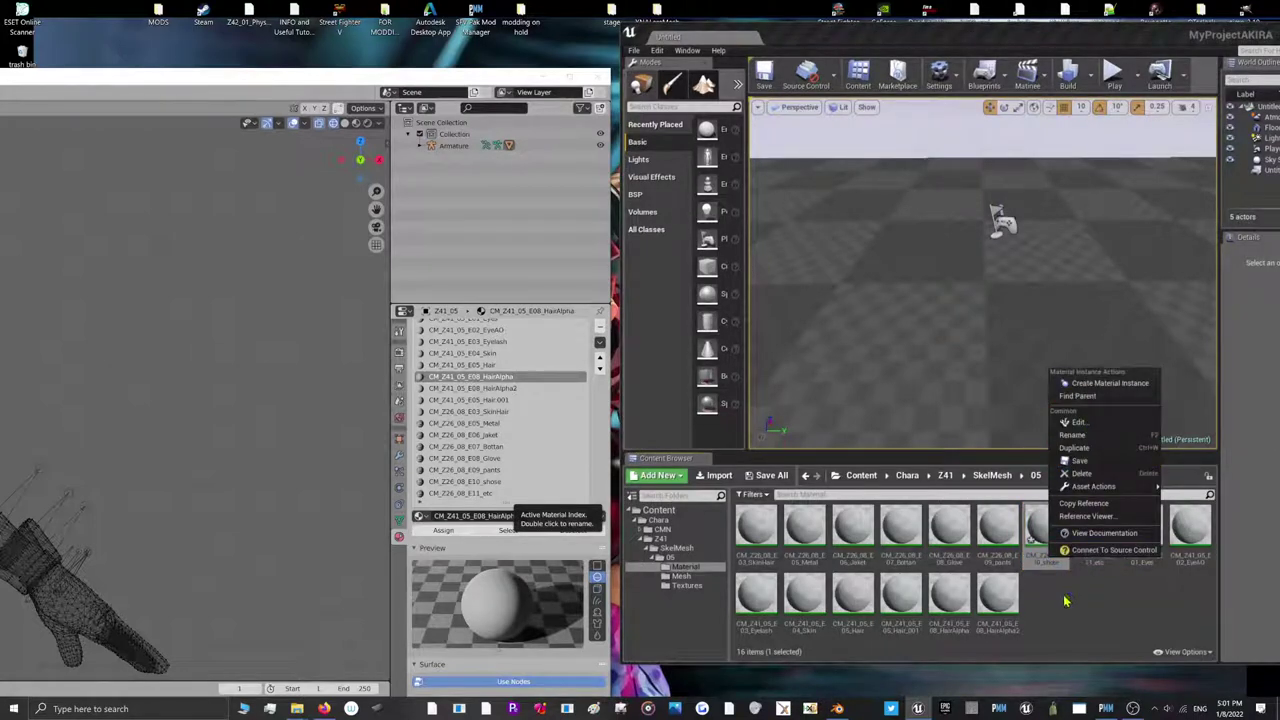
{"action": "left_click", "coordinate": [1035, 550]}
{"action": "right_click", "coordinate": [1036, 553]}
{"action": "left_click", "coordinate": [1074, 471]}
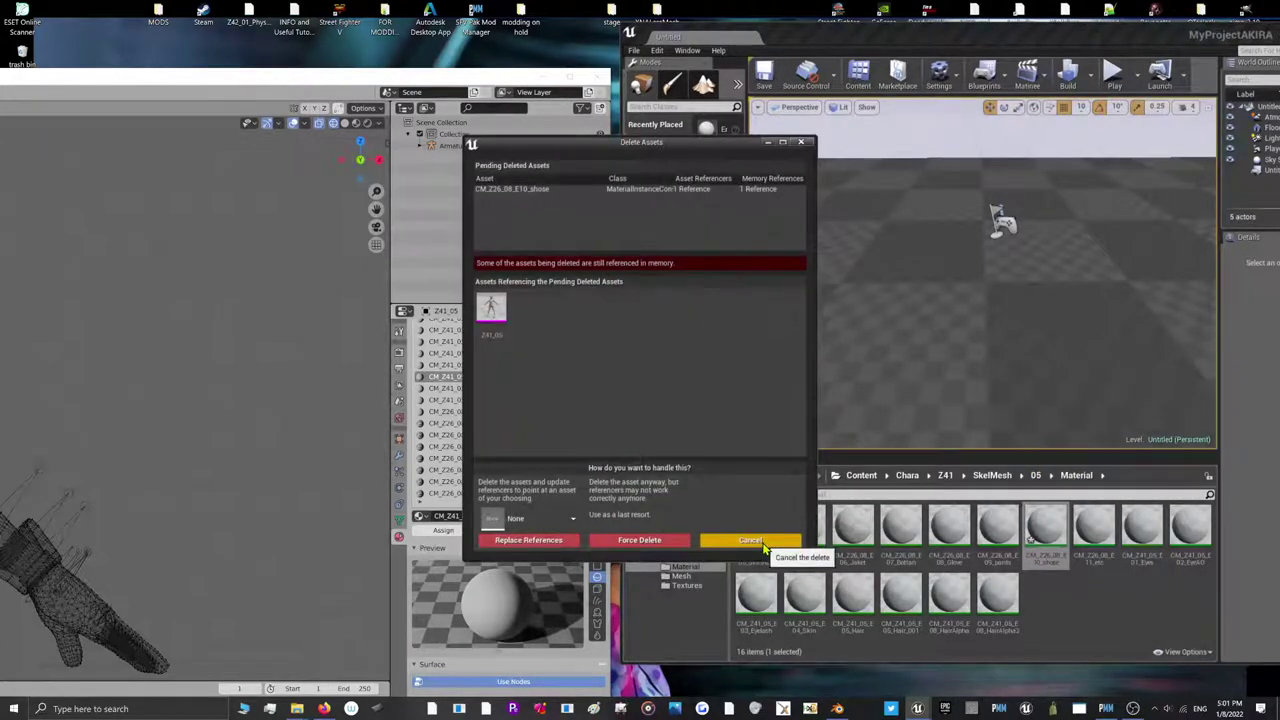
{"action": "left_click", "coordinate": [752, 540]}
Open the editor's undo and redo options
{"action": "left_click", "coordinate": [658, 51]}
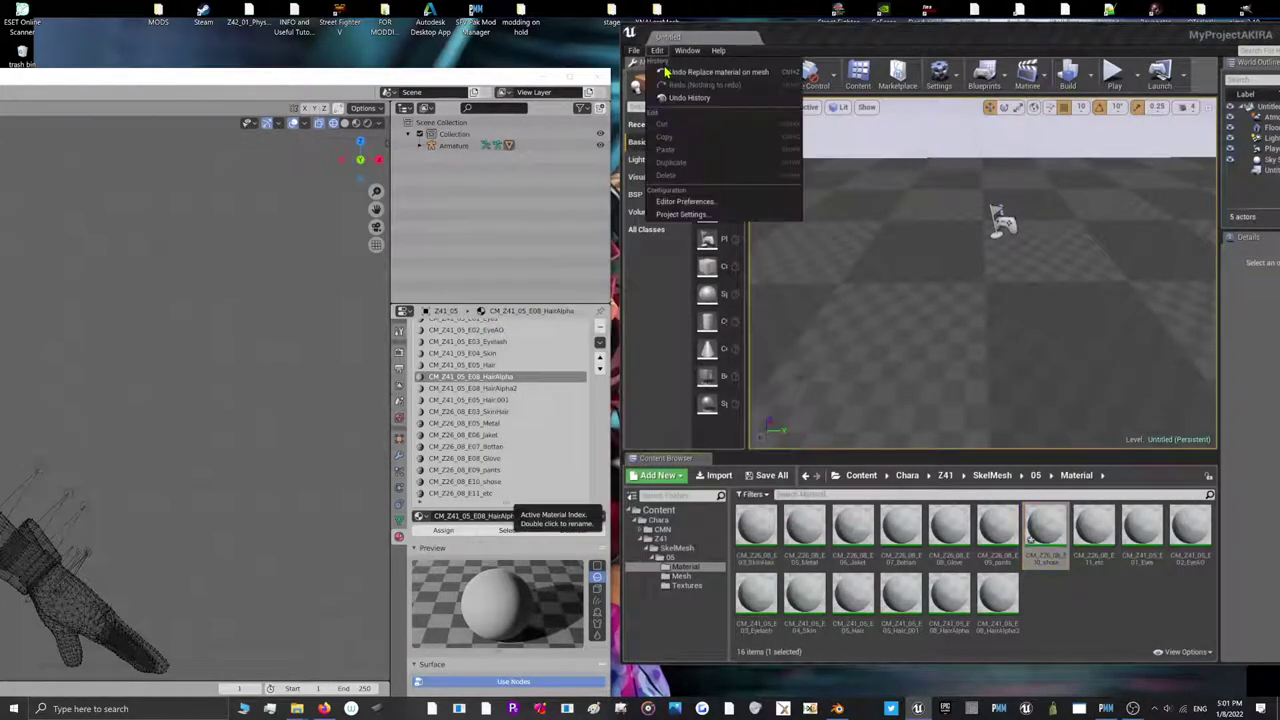
Undo the last two material replacements on the mesh
{"action": "left_click", "coordinate": [666, 72]}
{"action": "left_click", "coordinate": [658, 51]}
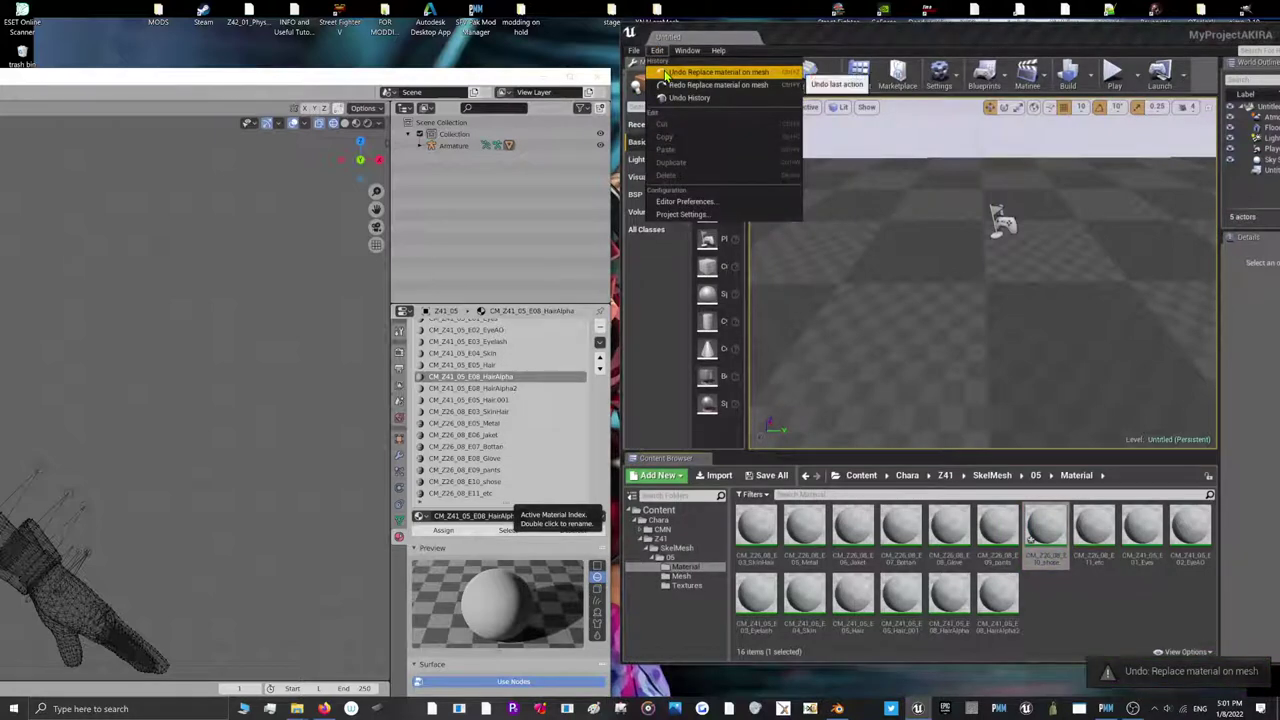
{"action": "left_click", "coordinate": [666, 72]}
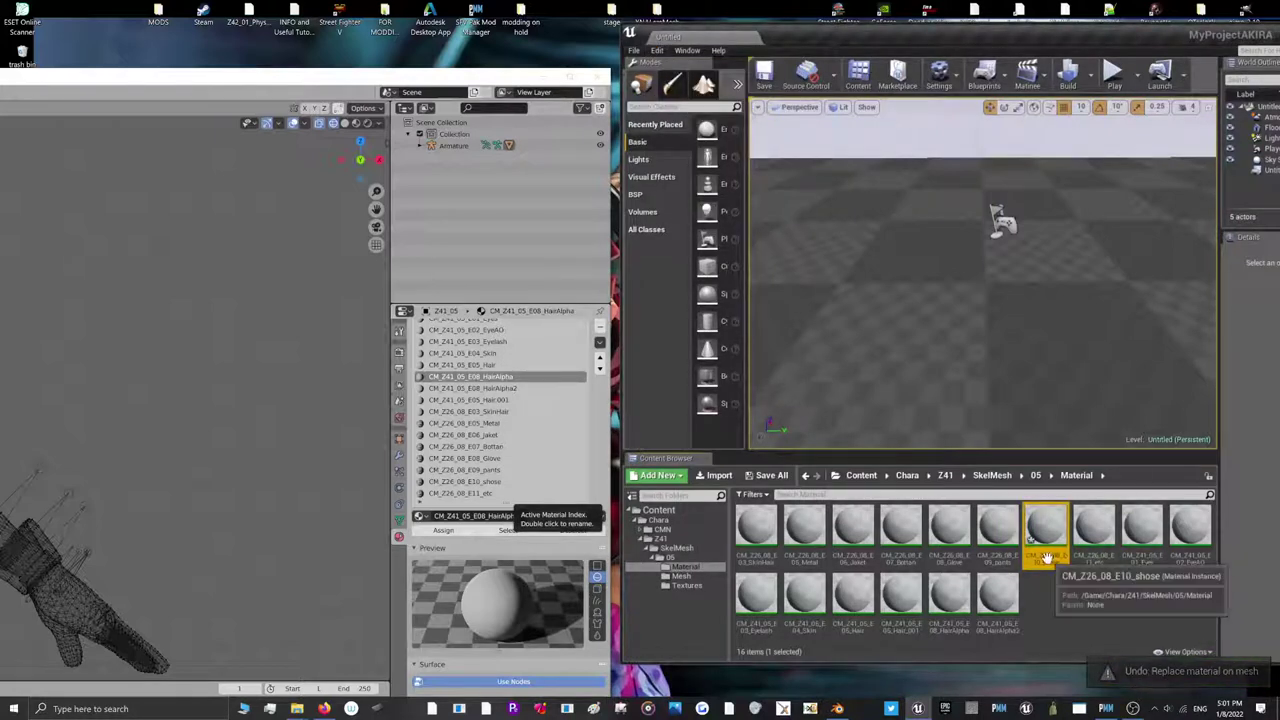
Open the CM_Z26_08_E10_shose material instance, check its parent setting, and close its editor
{"action": "right_click", "coordinate": [1046, 556]}
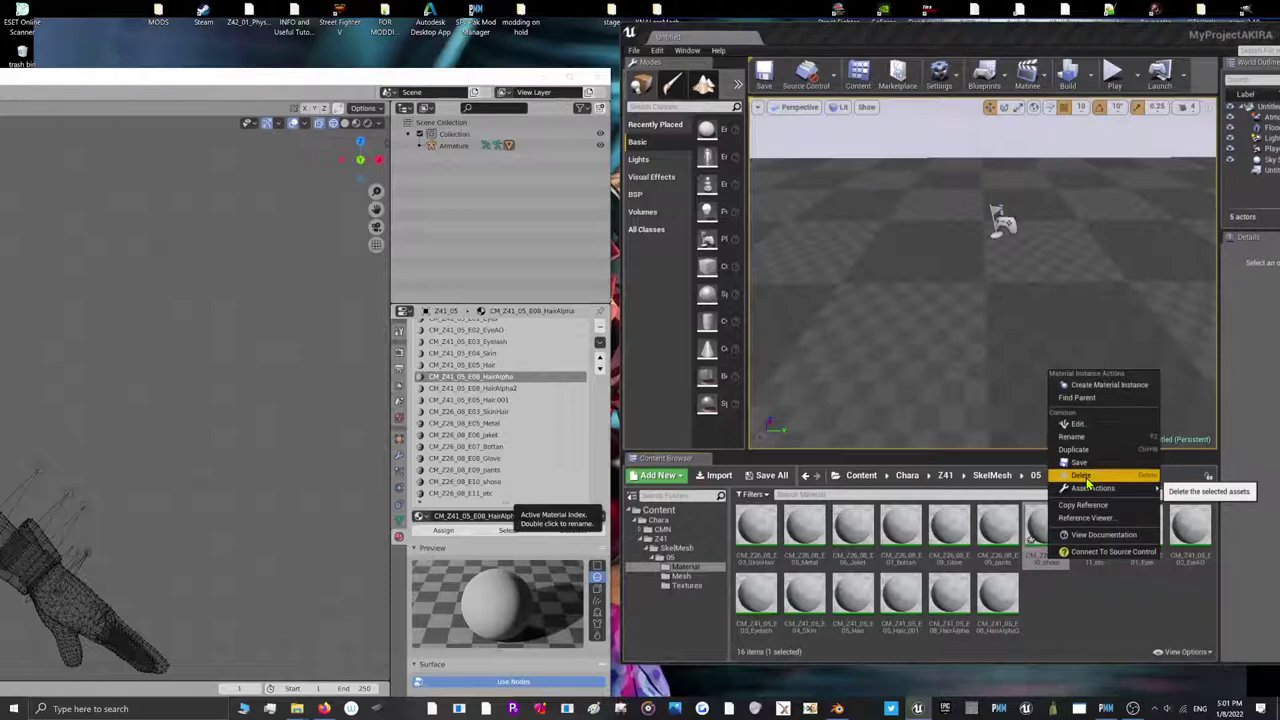
{"action": "left_click", "coordinate": [1046, 540]}
{"action": "double_click", "coordinate": [1046, 540]}
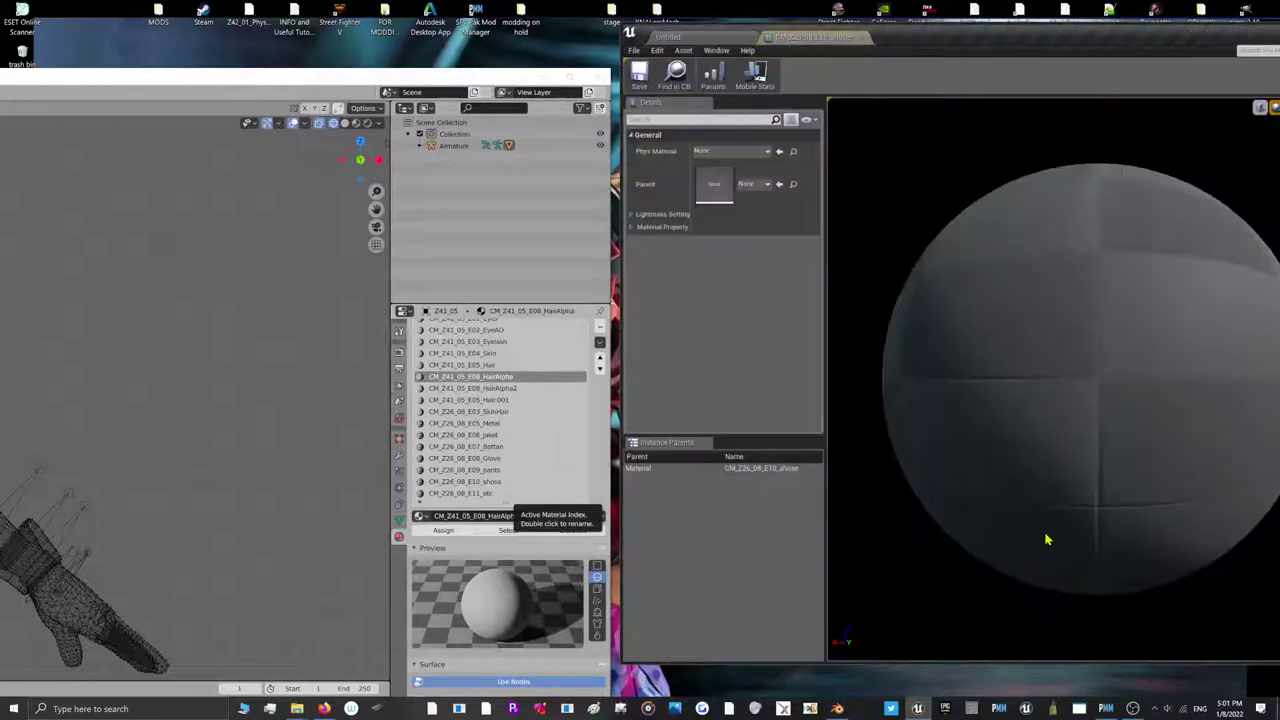
{"action": "left_click", "coordinate": [862, 38]}
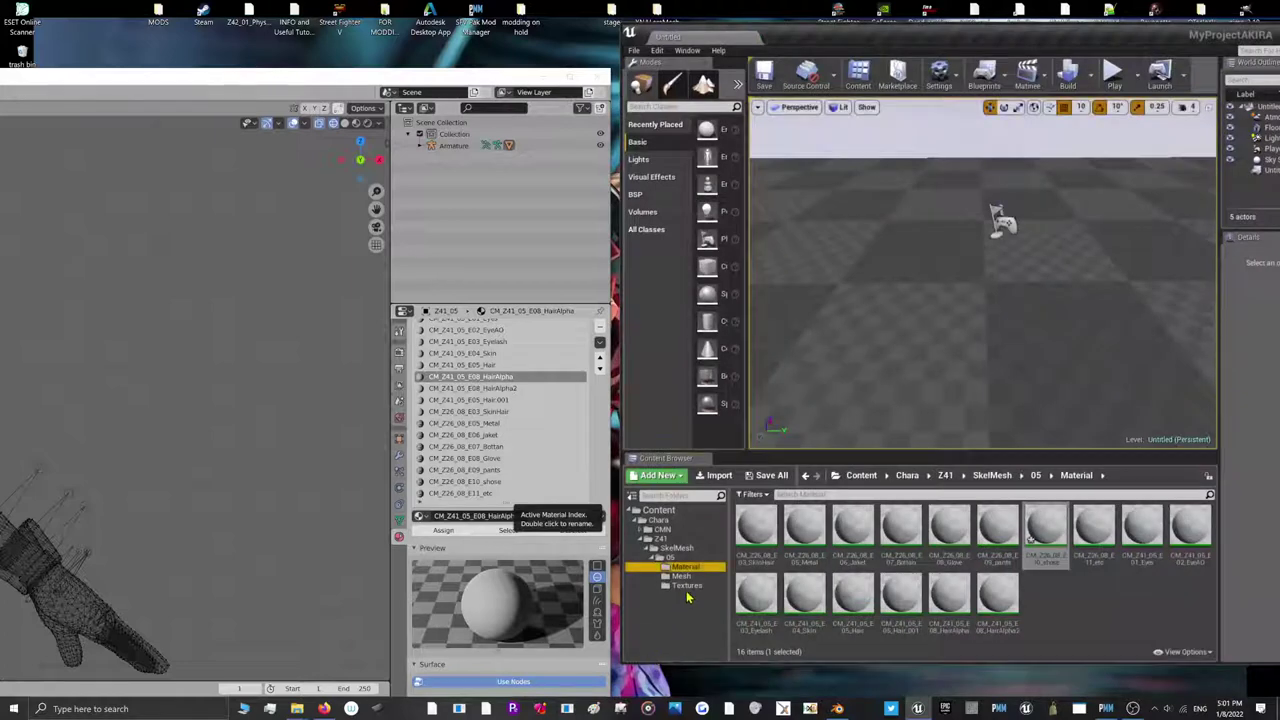
Open the Z41_05 skeletal mesh, review its material elements down to the CM_Z26_08_E11_etc slot, and close the mesh editor
{"action": "left_click", "coordinate": [687, 585]}
{"action": "left_click", "coordinate": [681, 576]}
{"action": "double_click", "coordinate": [754, 532]}
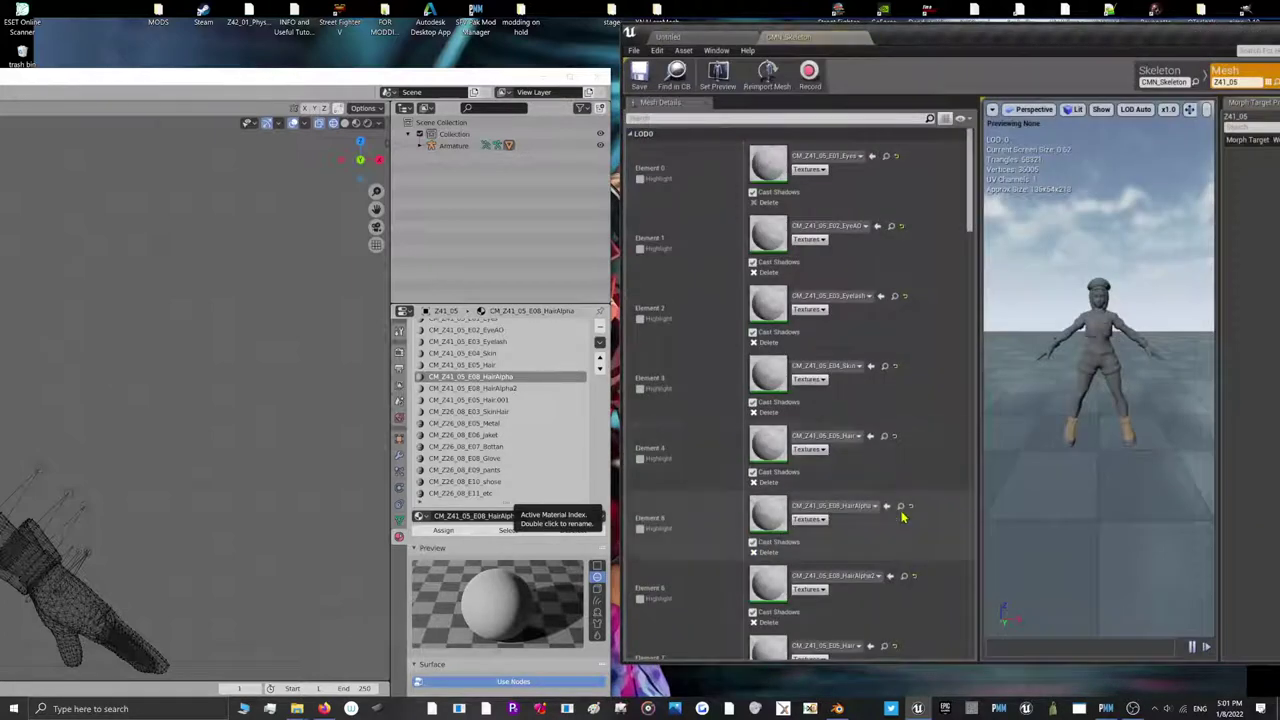
{"action": "scroll", "coordinate": [845, 560], "scroll_direction": "down", "scroll_amount": 4}
{"action": "scroll", "coordinate": [843, 567], "scroll_direction": "down", "scroll_amount": 5}
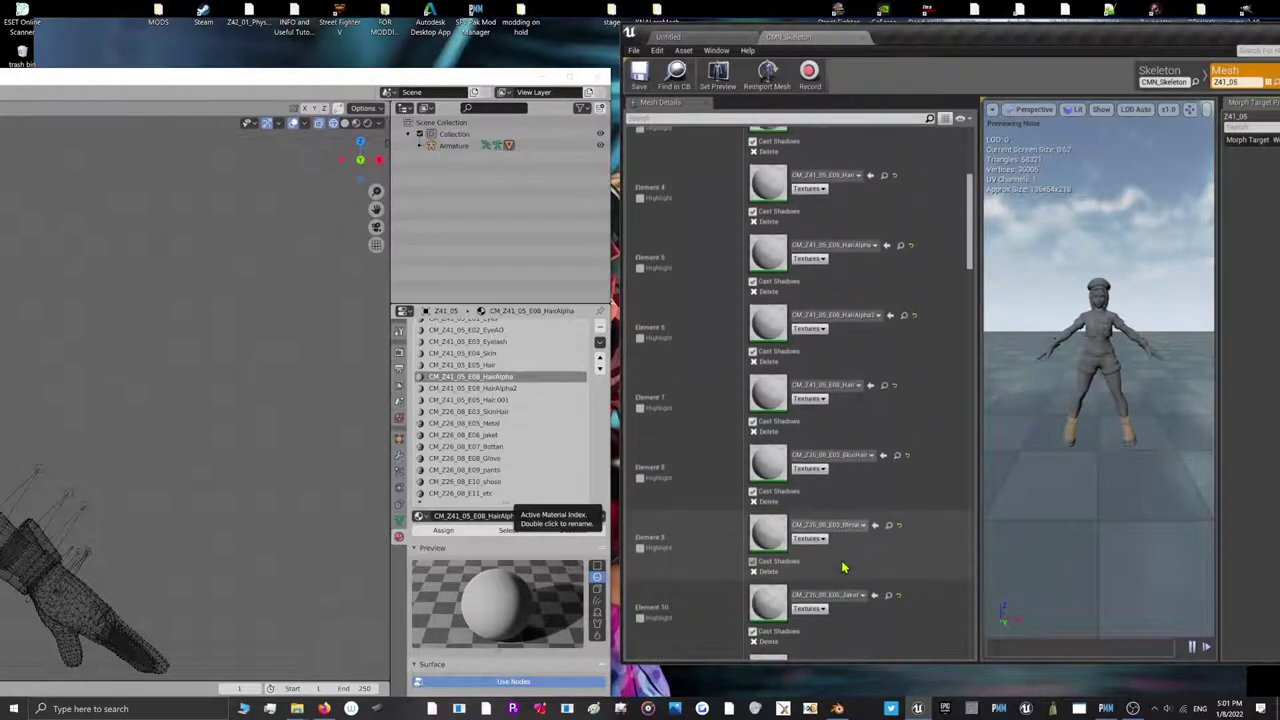
{"action": "scroll", "coordinate": [845, 565], "scroll_direction": "down", "scroll_amount": 3}
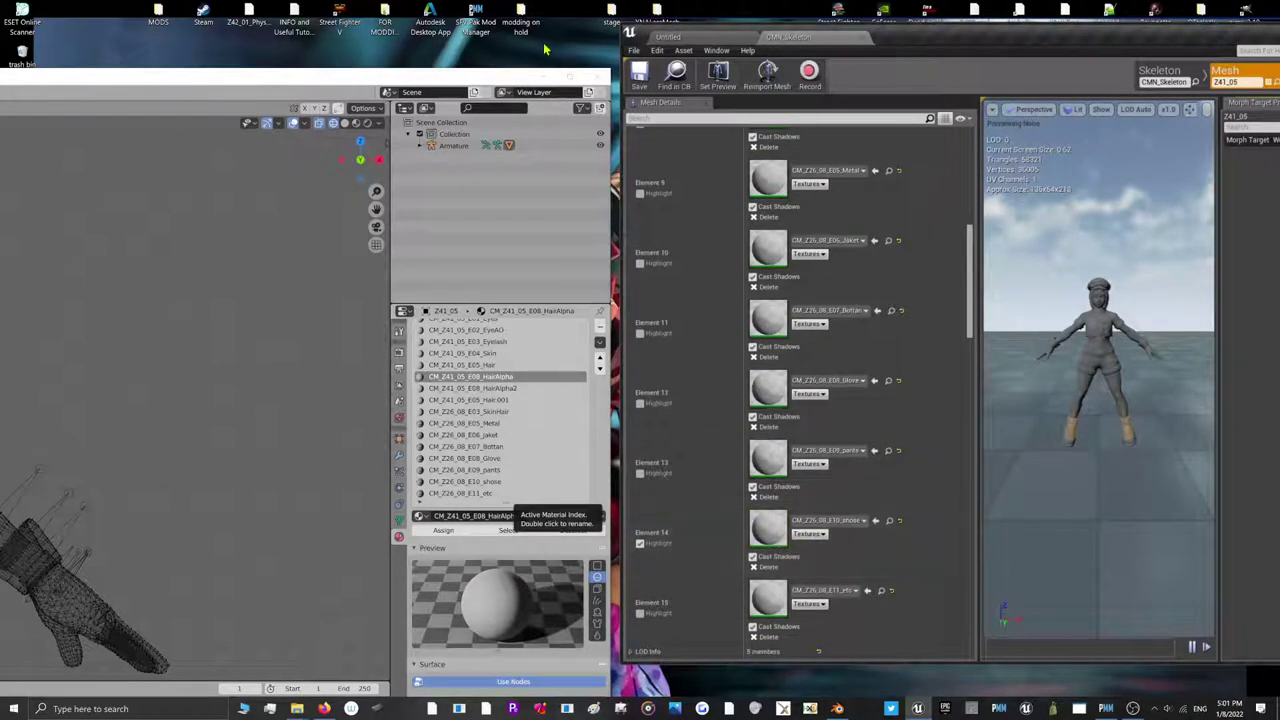
{"action": "left_click", "coordinate": [862, 37]}
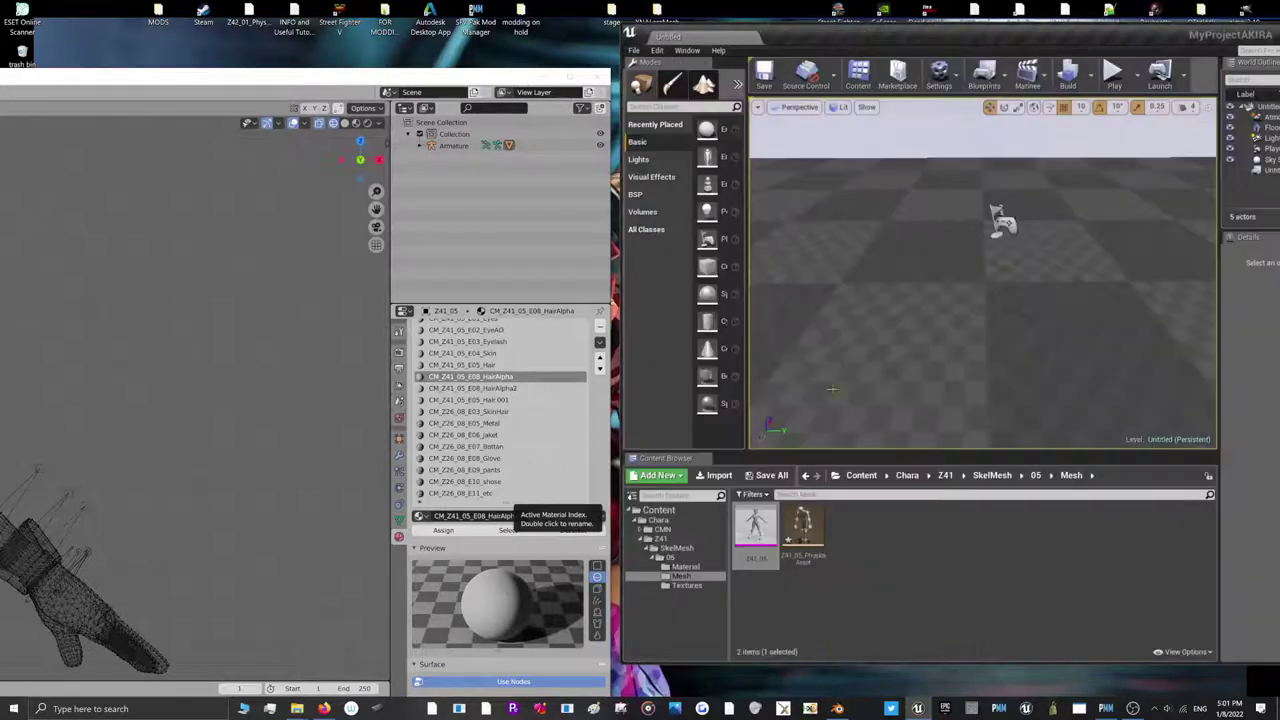
Return to the 05/Material folder and cook the project content for Windows
{"action": "left_click", "coordinate": [685, 567]}
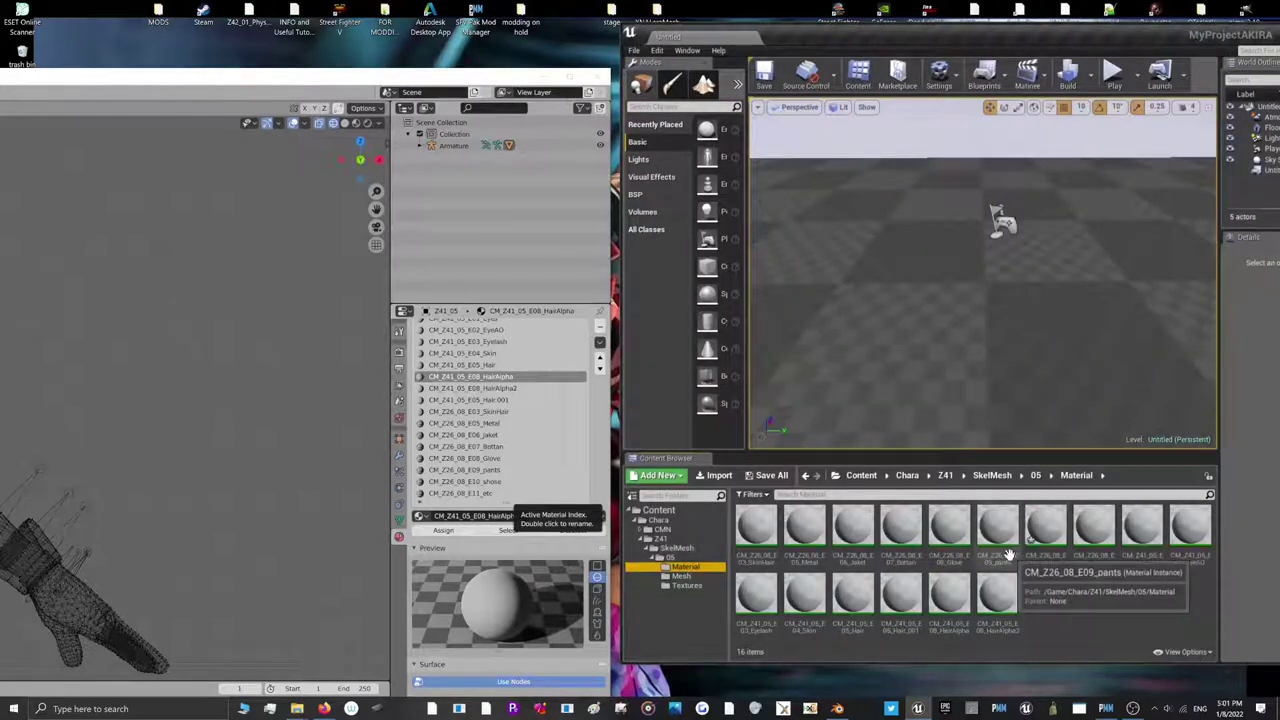
{"action": "left_click", "coordinate": [1045, 530]}
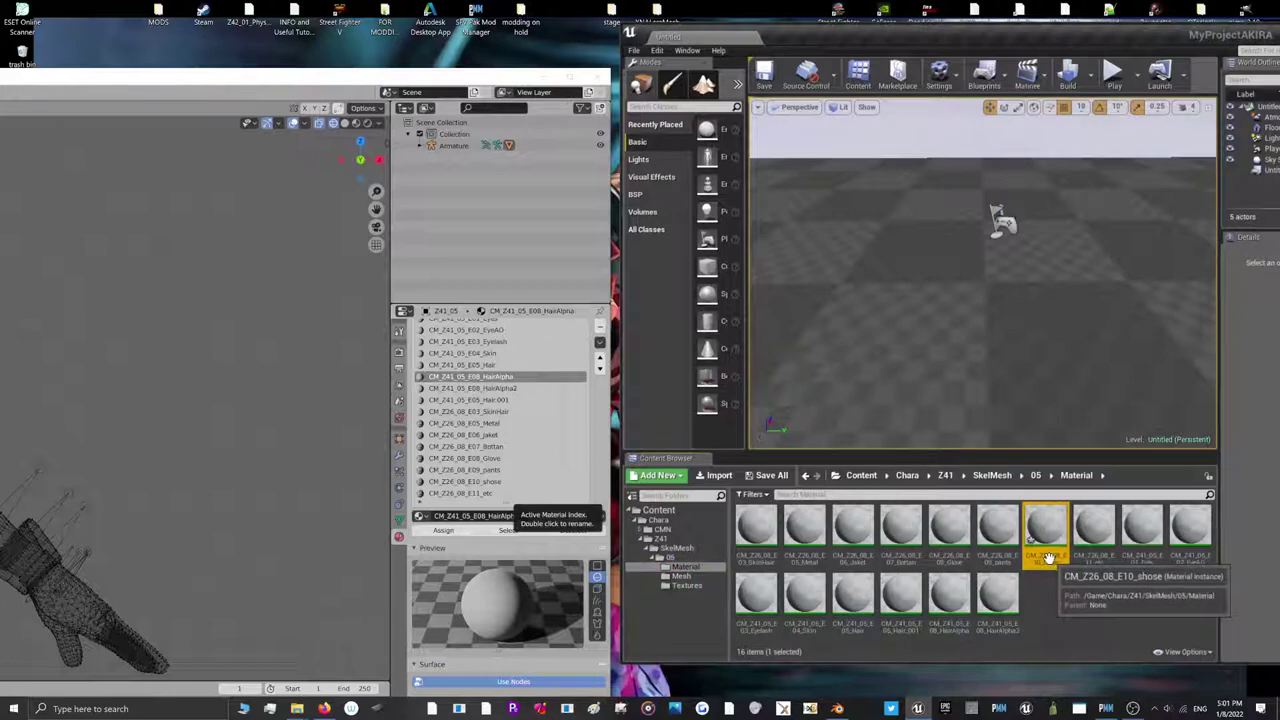
{"action": "left_click", "coordinate": [633, 50]}
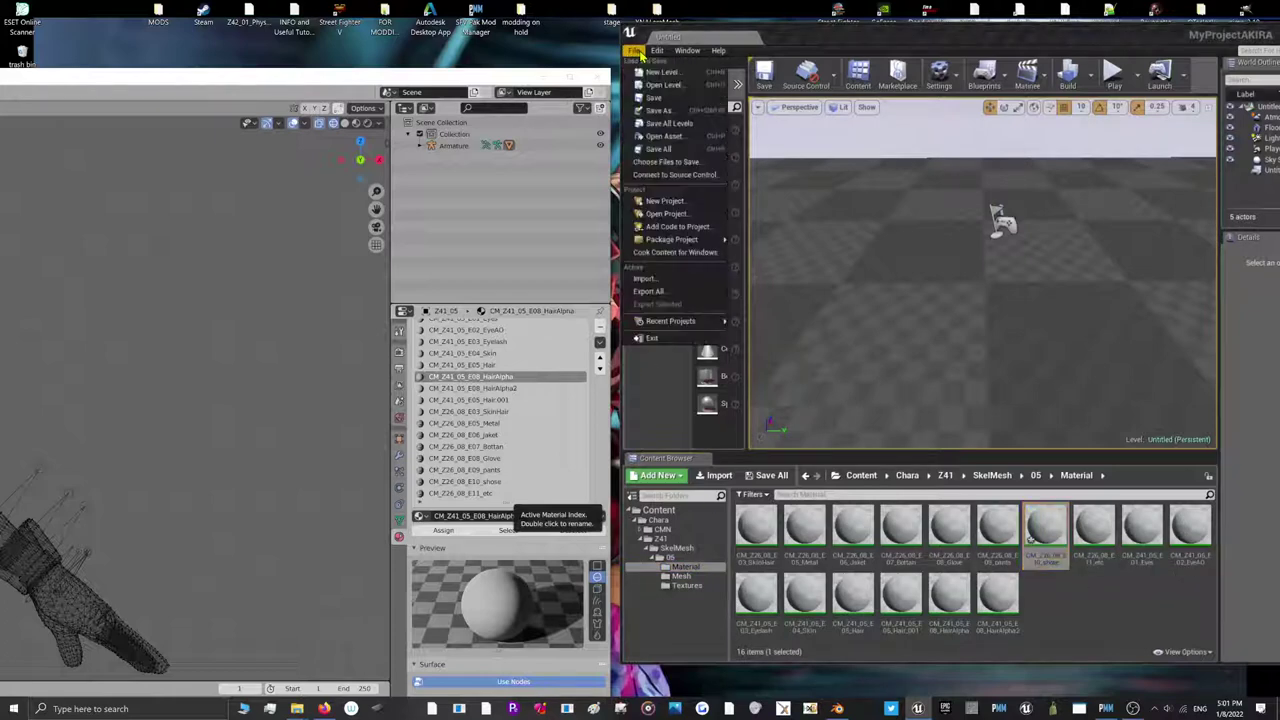
{"action": "left_click", "coordinate": [670, 253]}
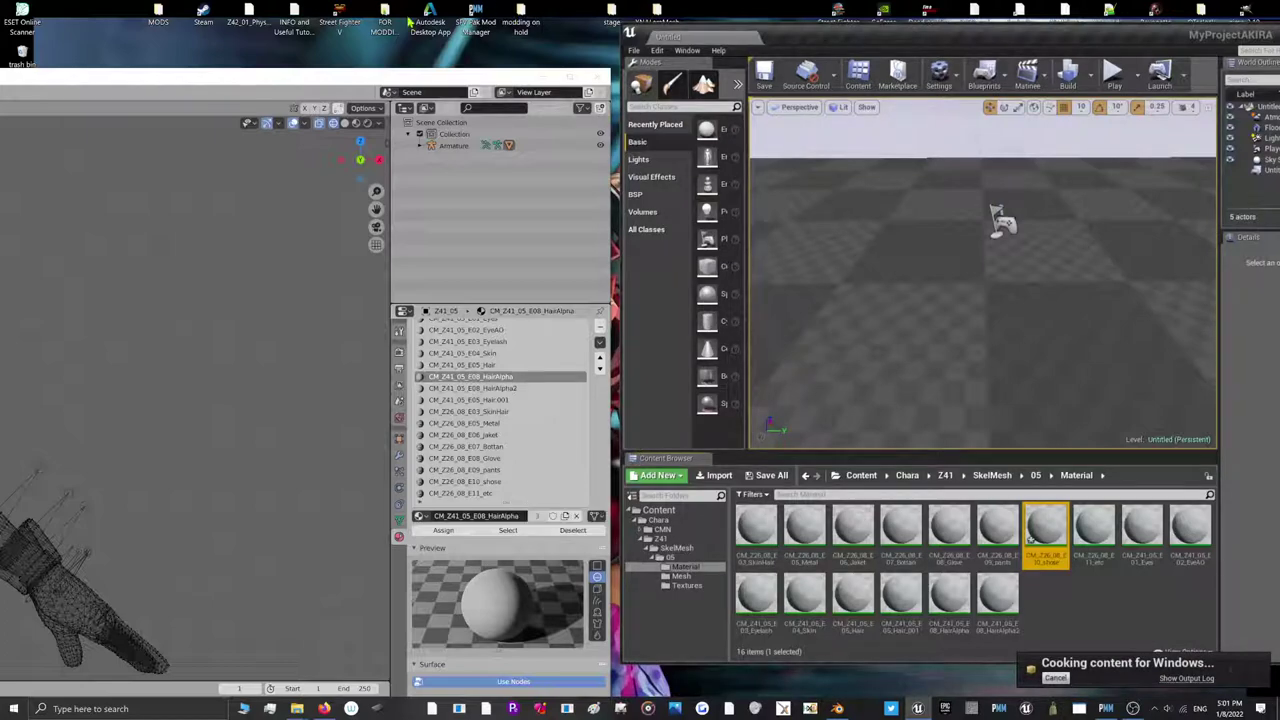
Switch to Blender, save AKIRAROLL.blend, and close Blender
{"action": "double_click", "coordinate": [293, 80]}
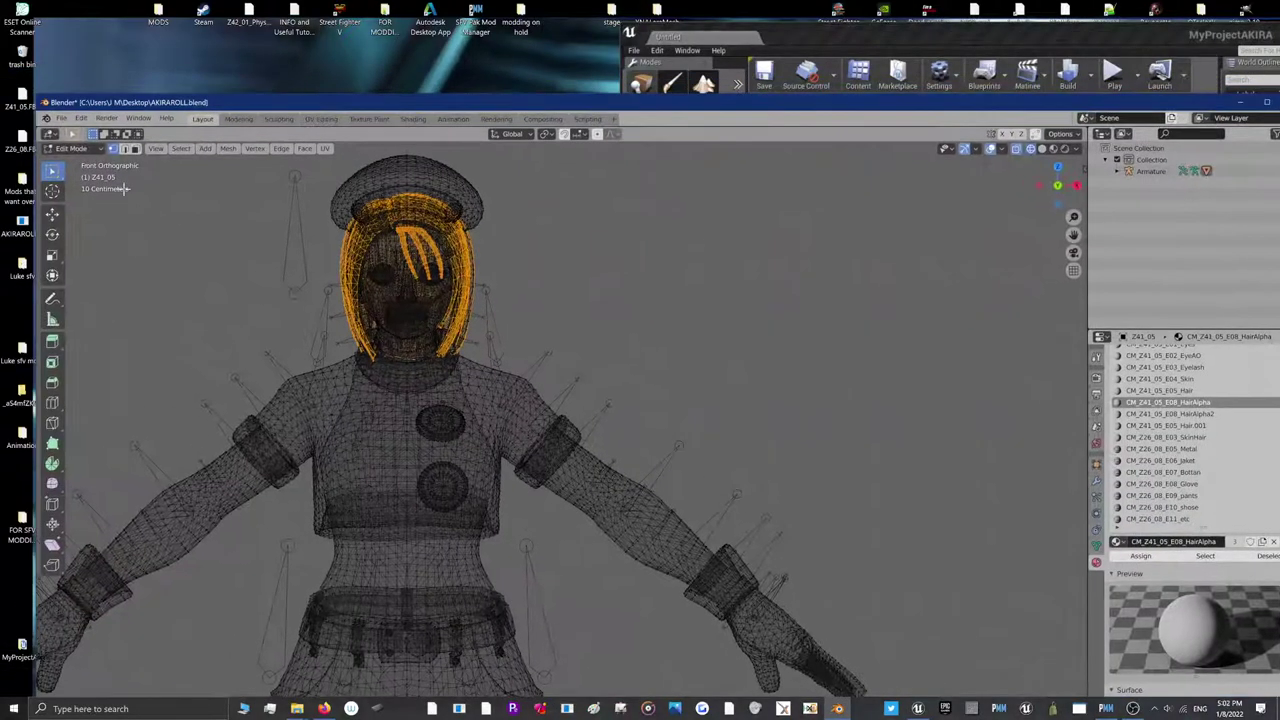
{"action": "left_click", "coordinate": [62, 118]}
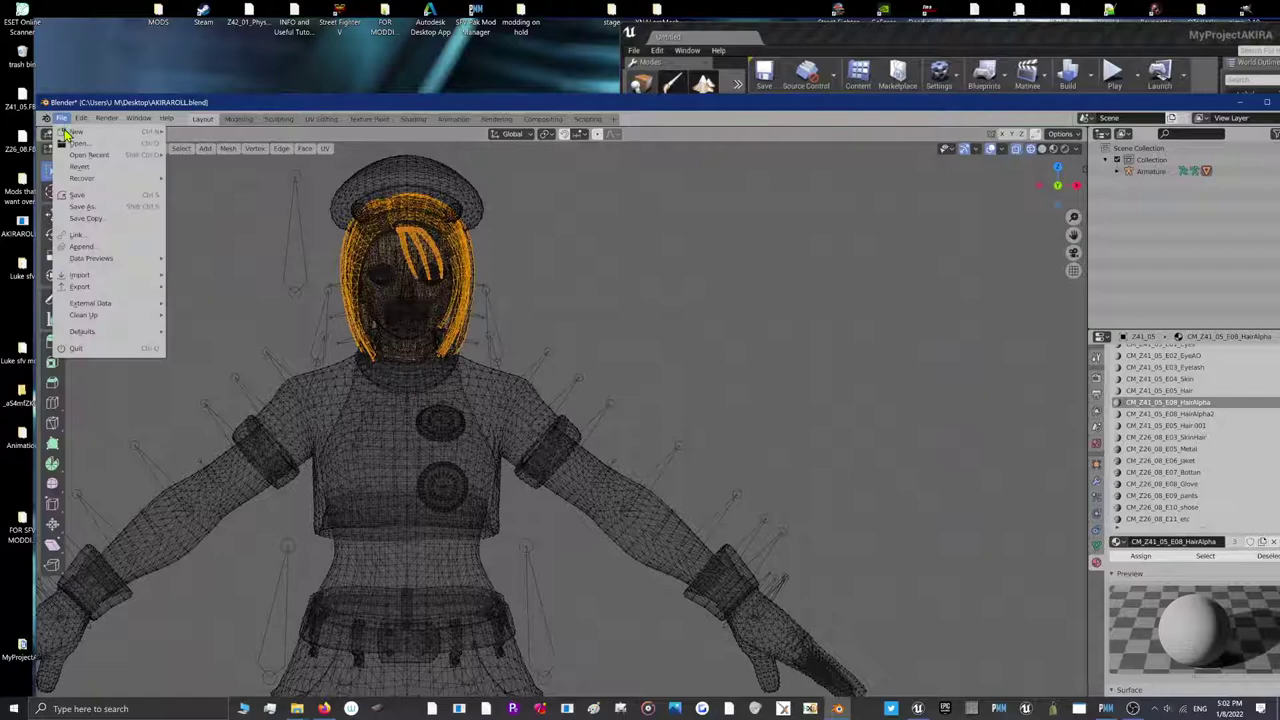
{"action": "left_click", "coordinate": [72, 195]}
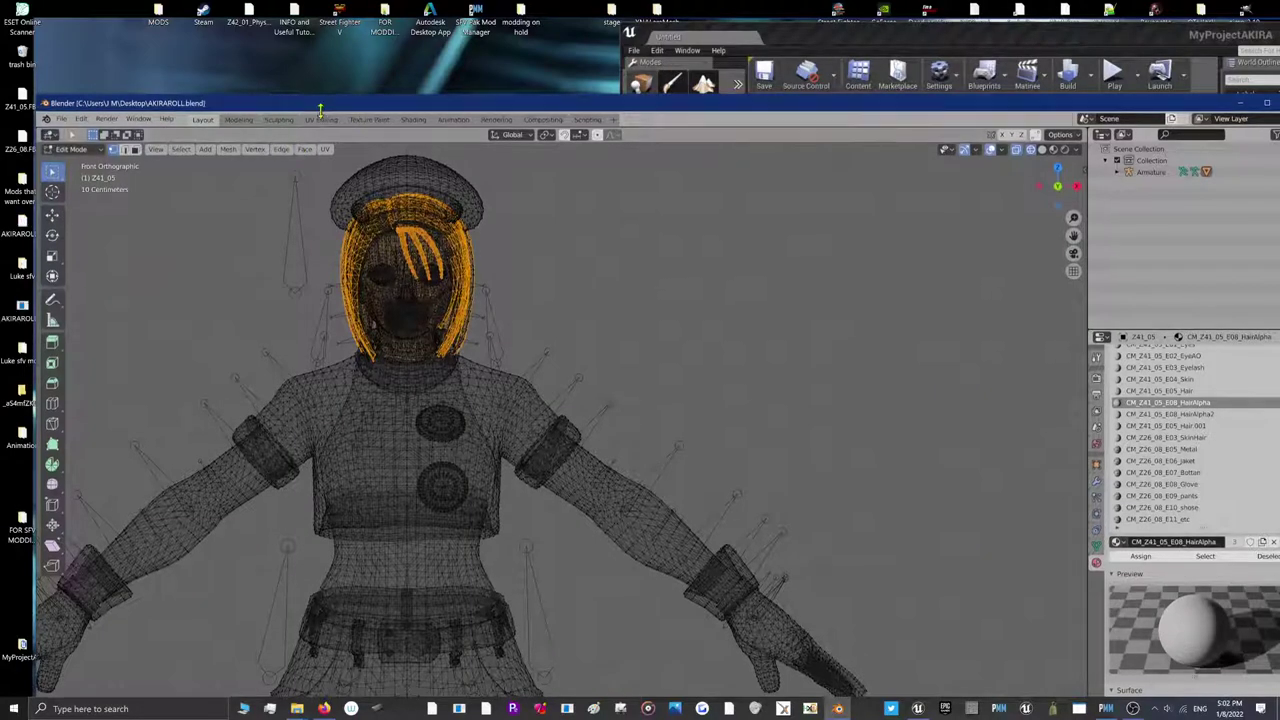
{"action": "left_click_drag", "start_coordinate": [322, 106], "coordinate": [2, 208]}
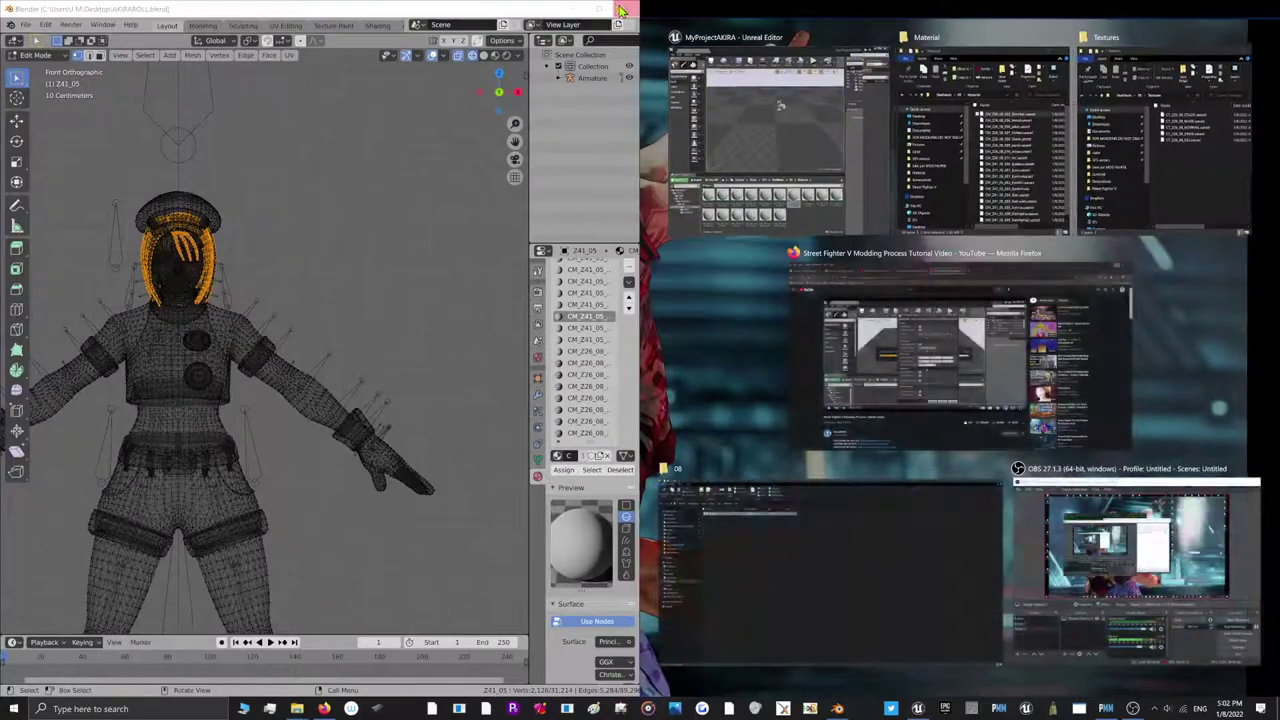
{"action": "left_click", "coordinate": [625, 8]}
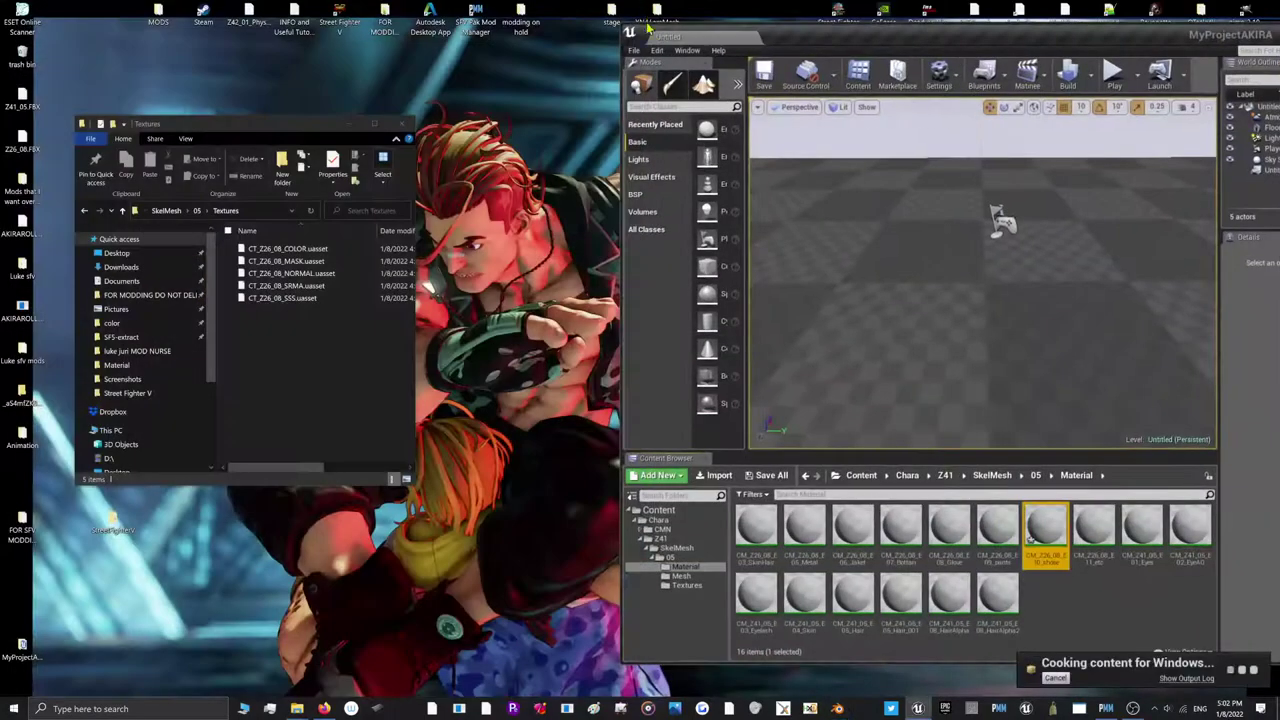
Switch from the mod's Textures folder to its Mesh folder under SkelMesh/05 in File Explorer
{"action": "left_click", "coordinate": [197, 210]}
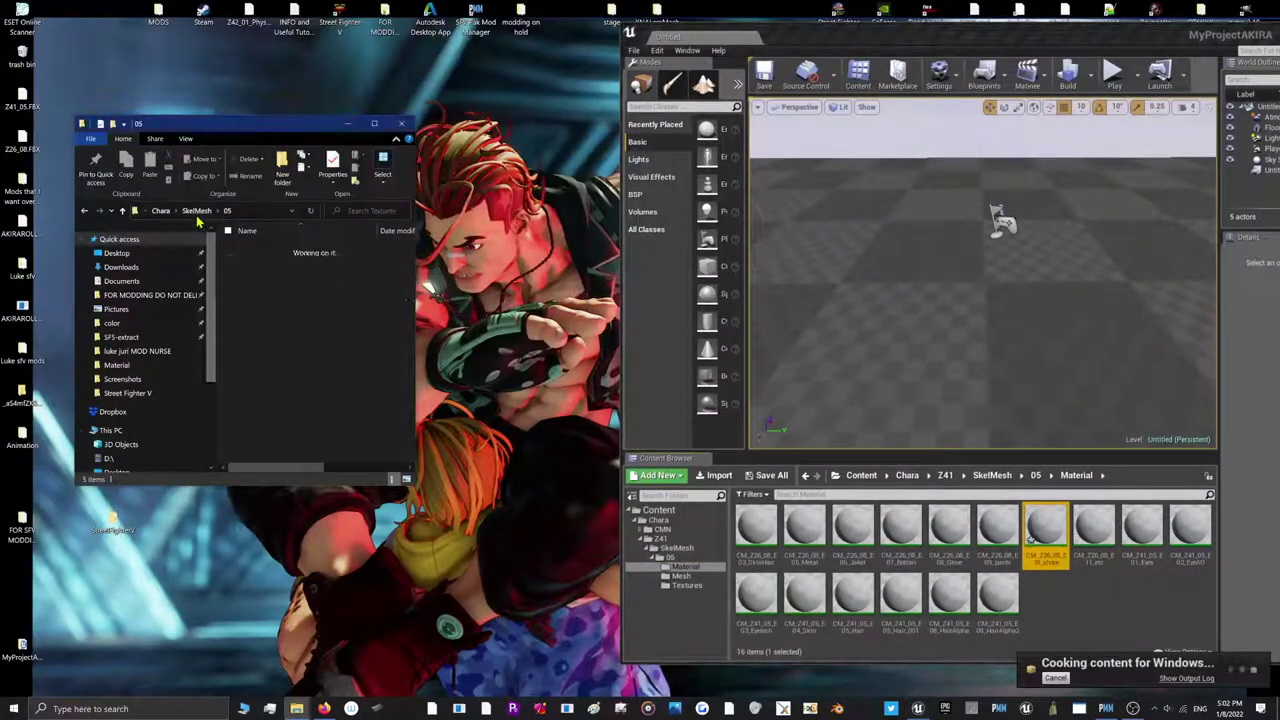
{"action": "left_click", "coordinate": [258, 273]}
{"action": "double_click", "coordinate": [265, 274]}
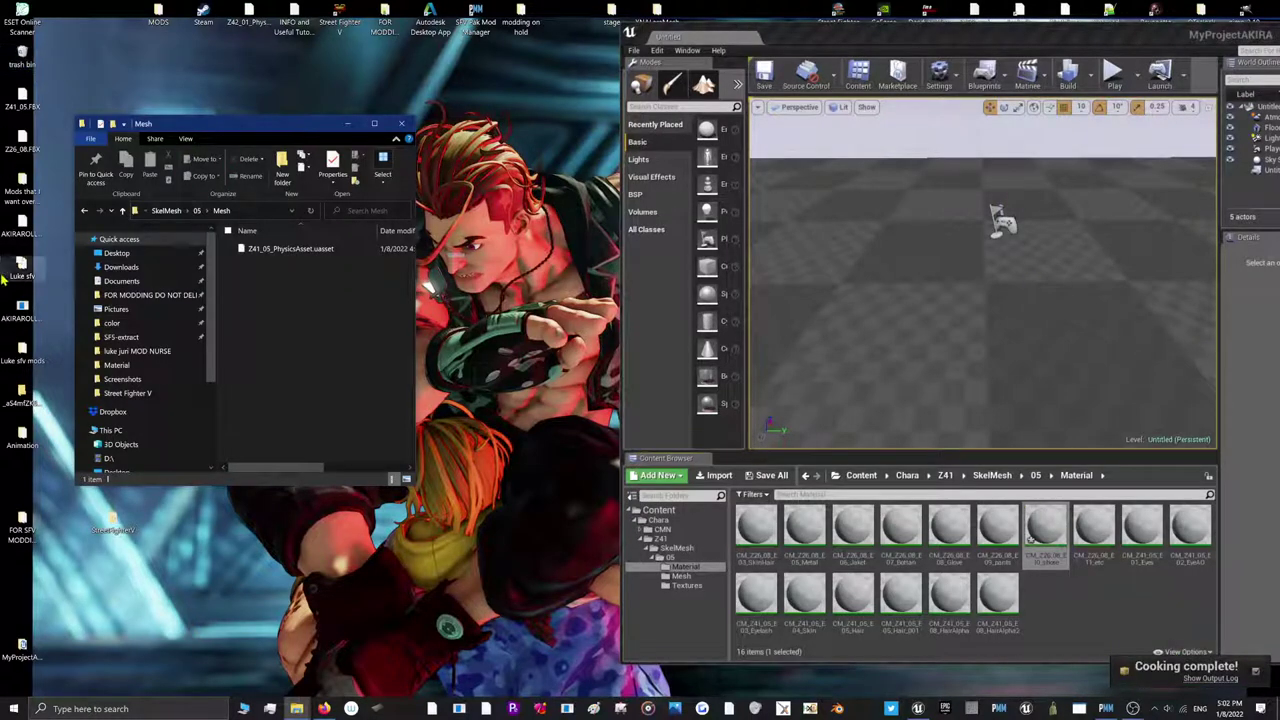
Open the MyProjectAKIRA project folder from the desktop and browse to Saved/Cooked/WindowsNoEditor
{"action": "left_click", "coordinate": [21, 645]}
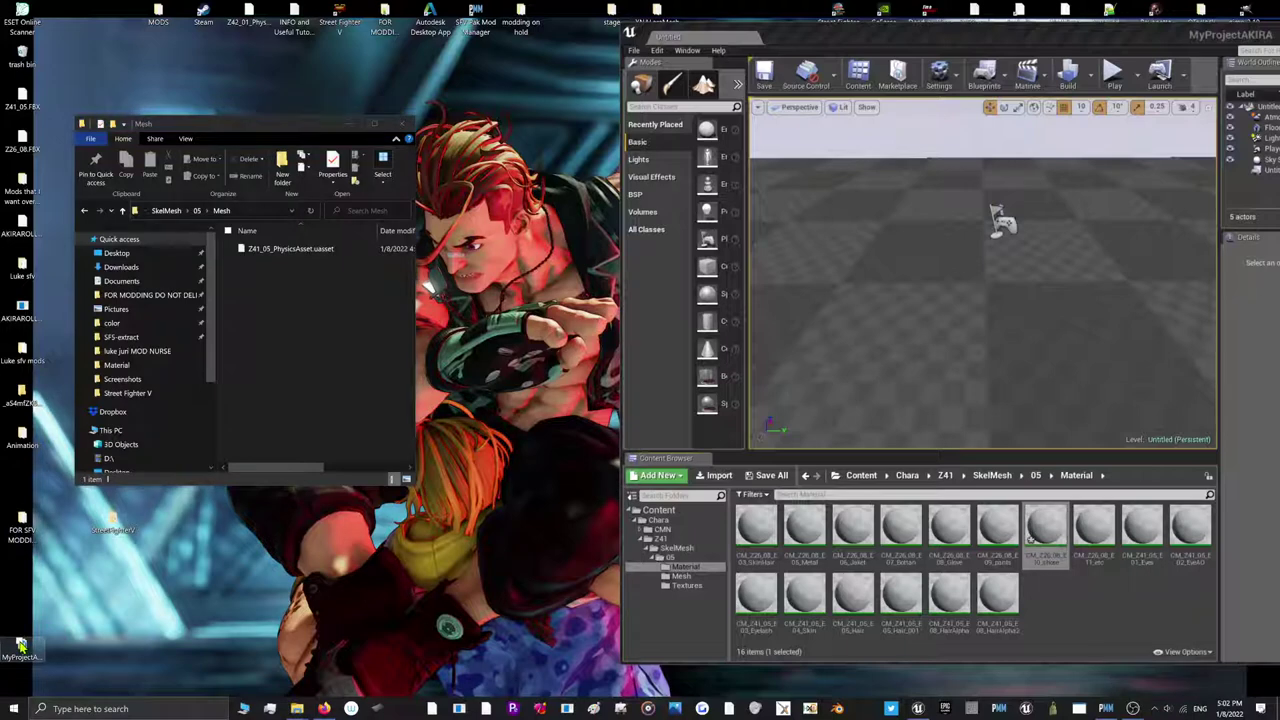
{"action": "double_click", "coordinate": [20, 645]}
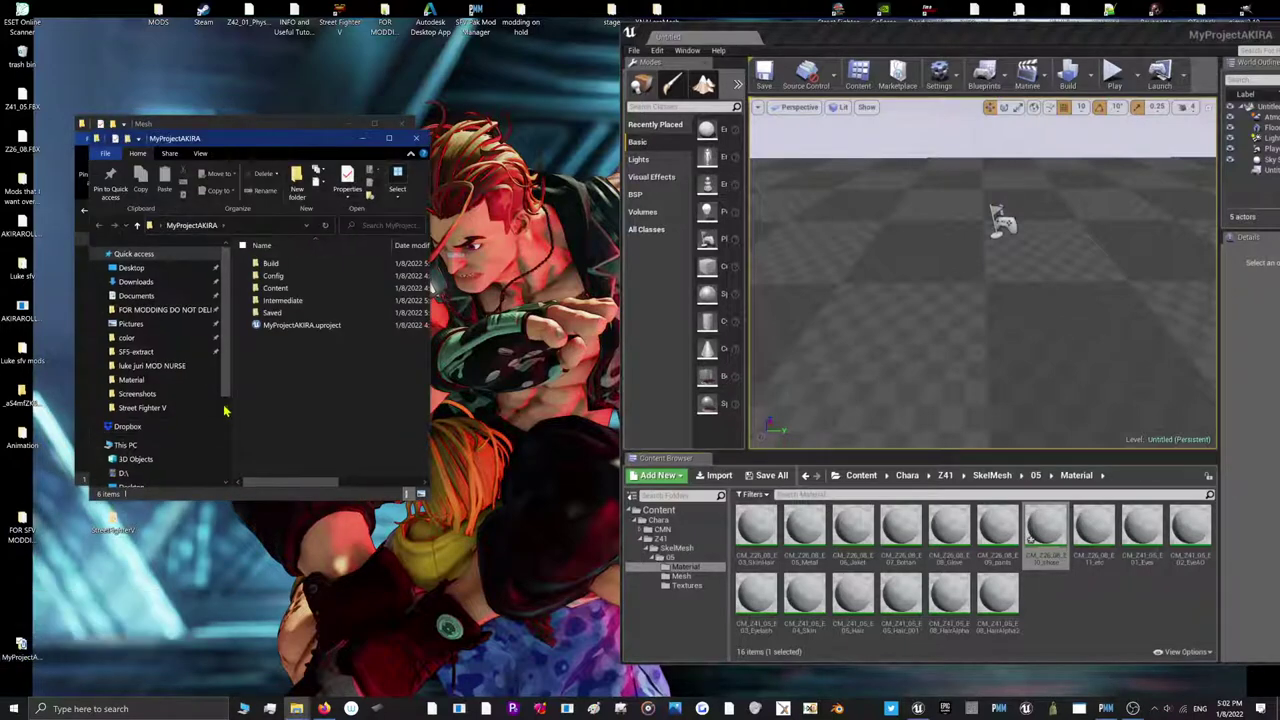
{"action": "double_click", "coordinate": [264, 314]}
{"action": "left_click", "coordinate": [194, 225]}
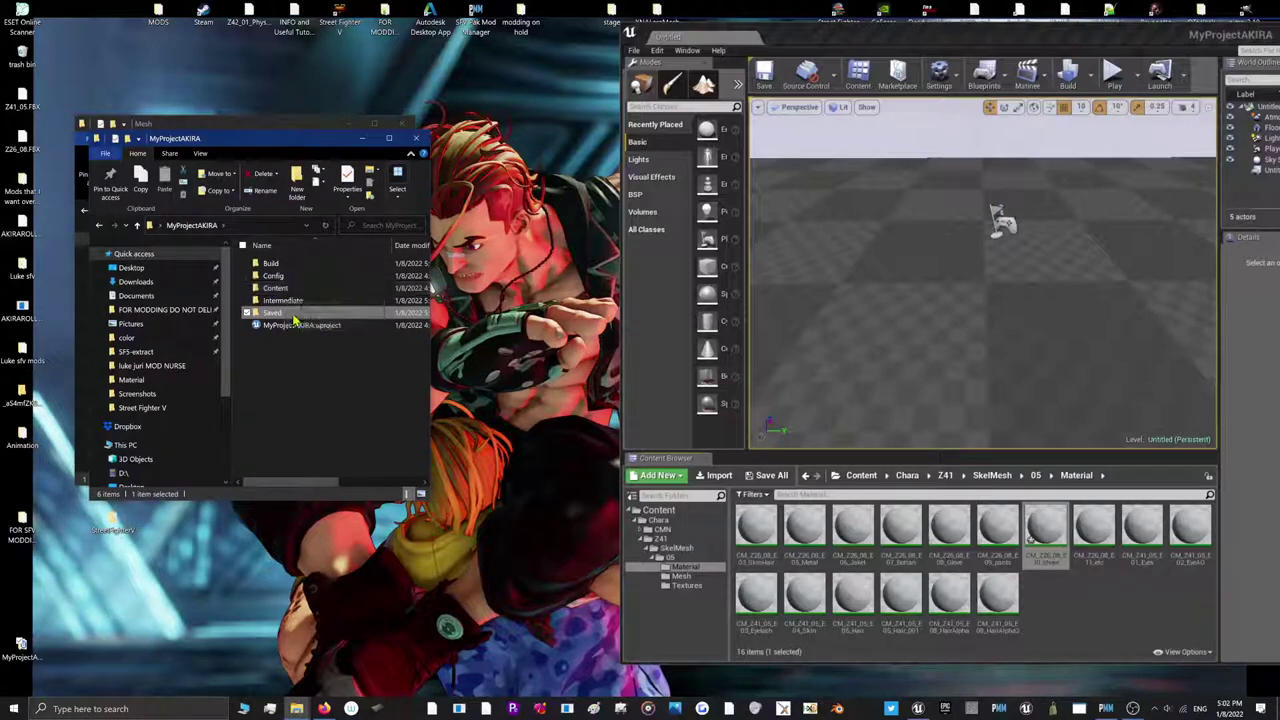
{"action": "double_click", "coordinate": [292, 316]}
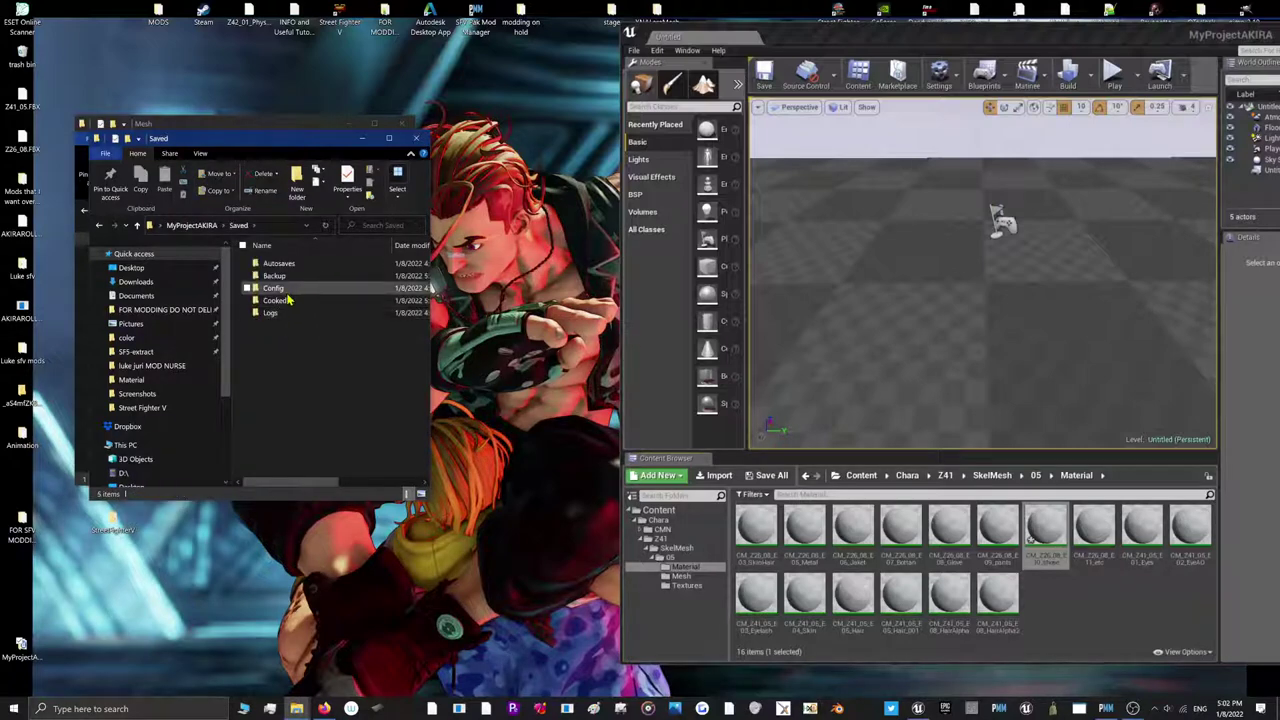
{"action": "double_click", "coordinate": [288, 294]}
{"action": "double_click", "coordinate": [287, 264]}
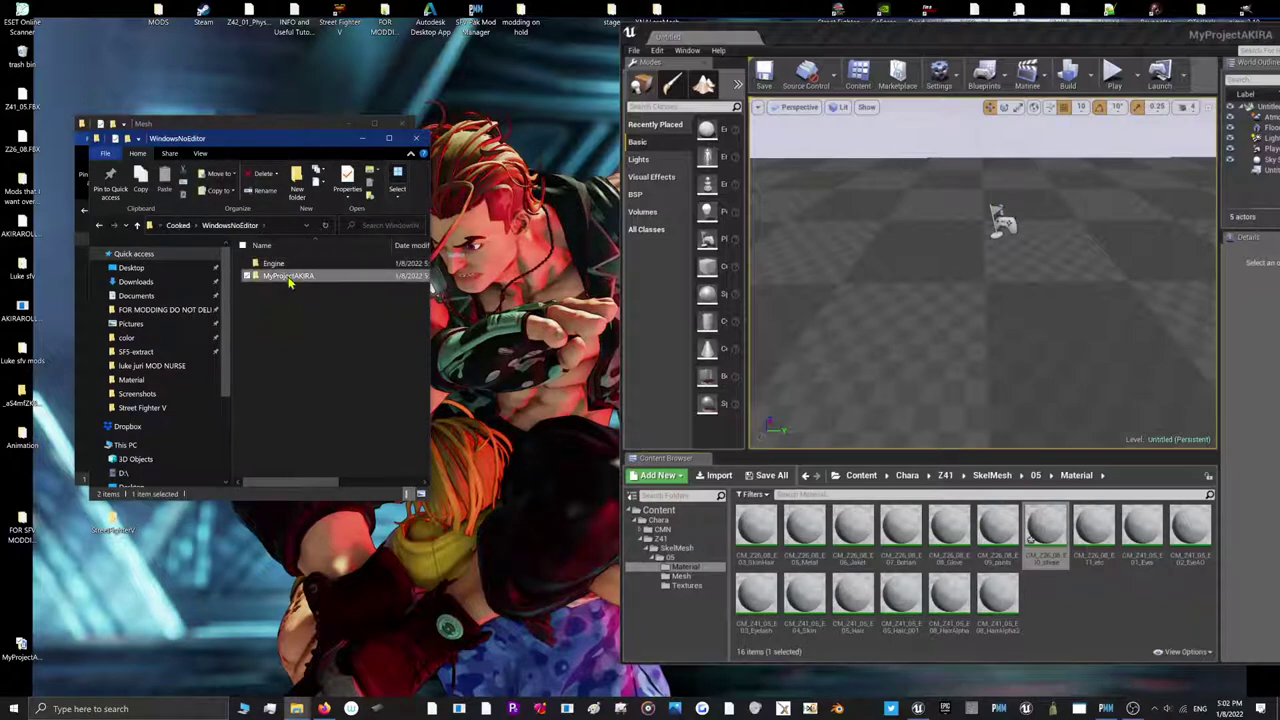
Browse through the cooked MyProjectAKIRA content to the Chara/Z41/SkelMesh/05/Mesh folder
{"action": "double_click", "coordinate": [290, 278]}
{"action": "double_click", "coordinate": [287, 265]}
{"action": "double_click", "coordinate": [272, 264]}
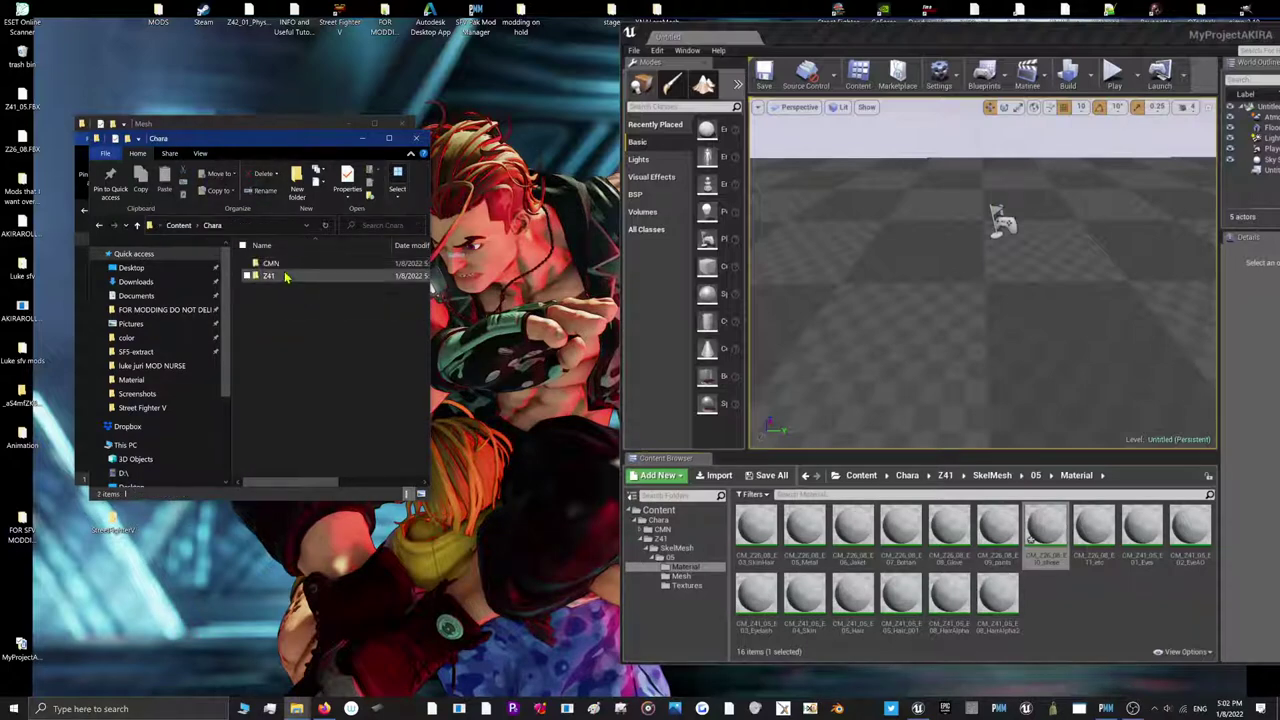
{"action": "double_click", "coordinate": [270, 264]}
{"action": "double_click", "coordinate": [268, 264]}
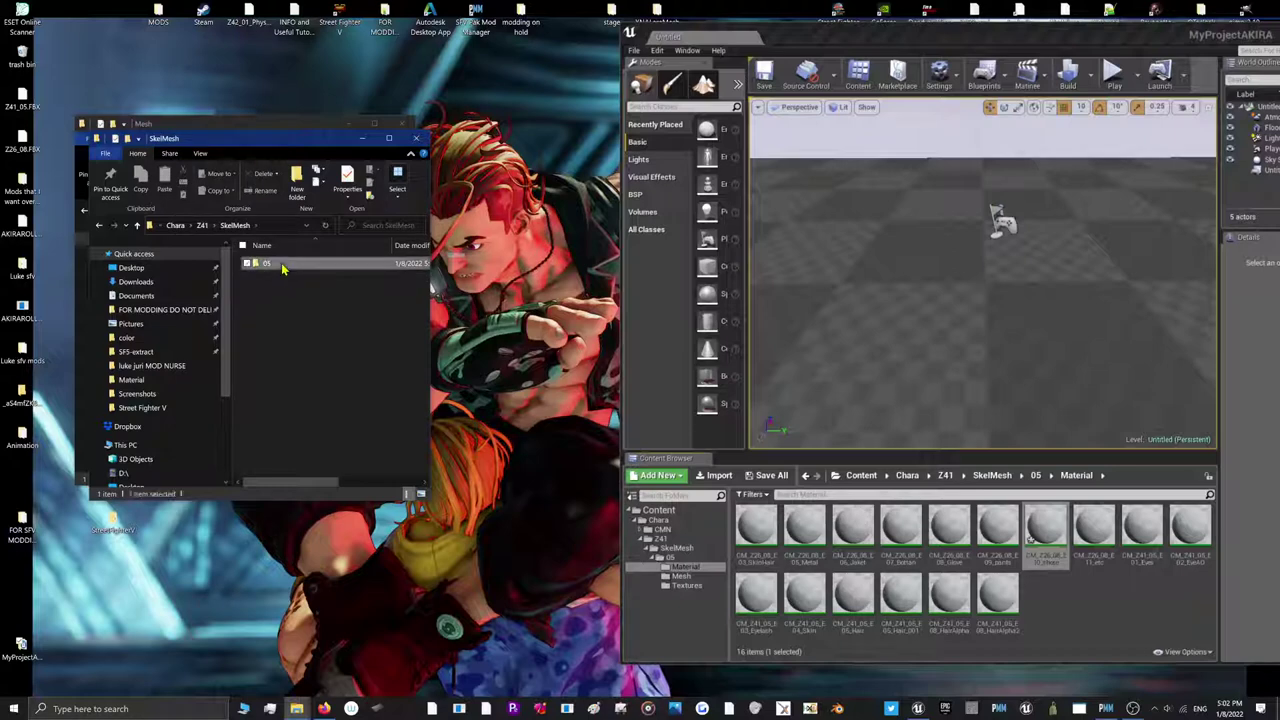
{"action": "double_click", "coordinate": [268, 264]}
{"action": "double_click", "coordinate": [275, 278]}
Move the cooked Z41_05.uasset into the StreetFighterV mod's Mesh folder and close both folder windows
{"action": "left_click_drag", "start_coordinate": [268, 142], "coordinate": [215, 361]}
{"action": "left_click_drag", "start_coordinate": [225, 482], "coordinate": [335, 335]}
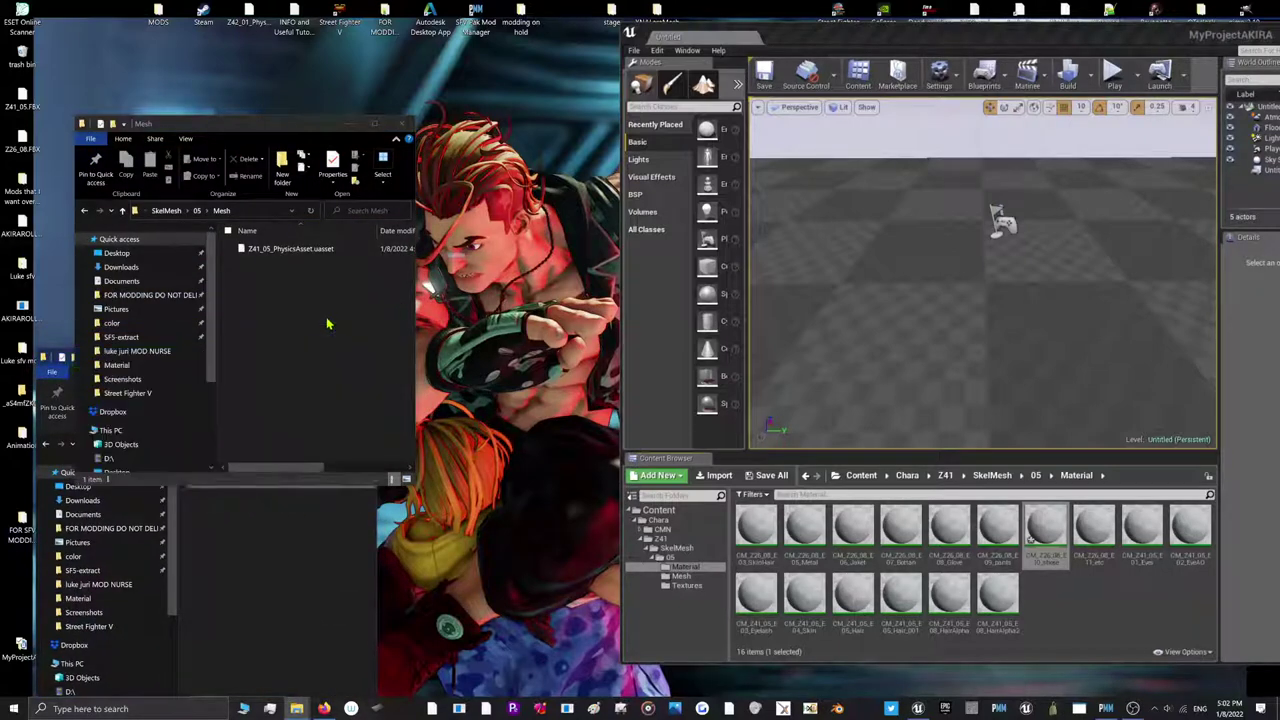
{"action": "left_click", "coordinate": [362, 356]}
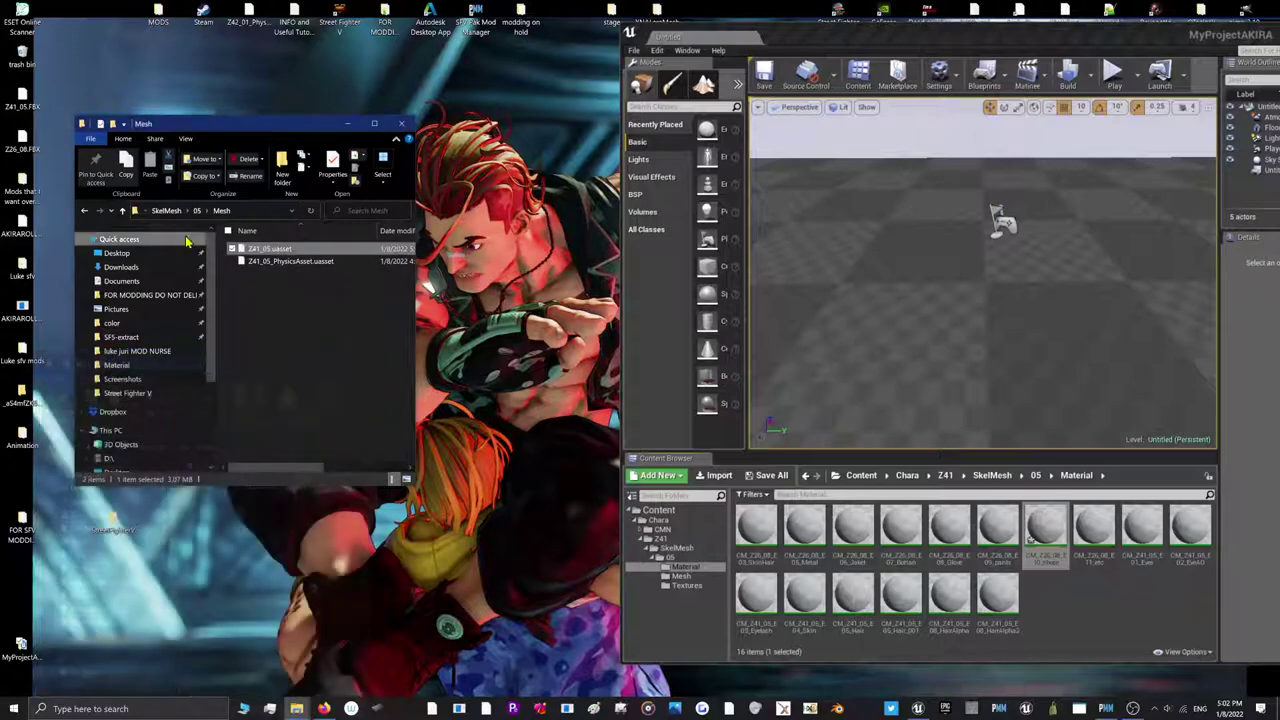
{"action": "left_click", "coordinate": [197, 210]}
{"action": "left_click", "coordinate": [185, 210]}
{"action": "left_click", "coordinate": [166, 210]}
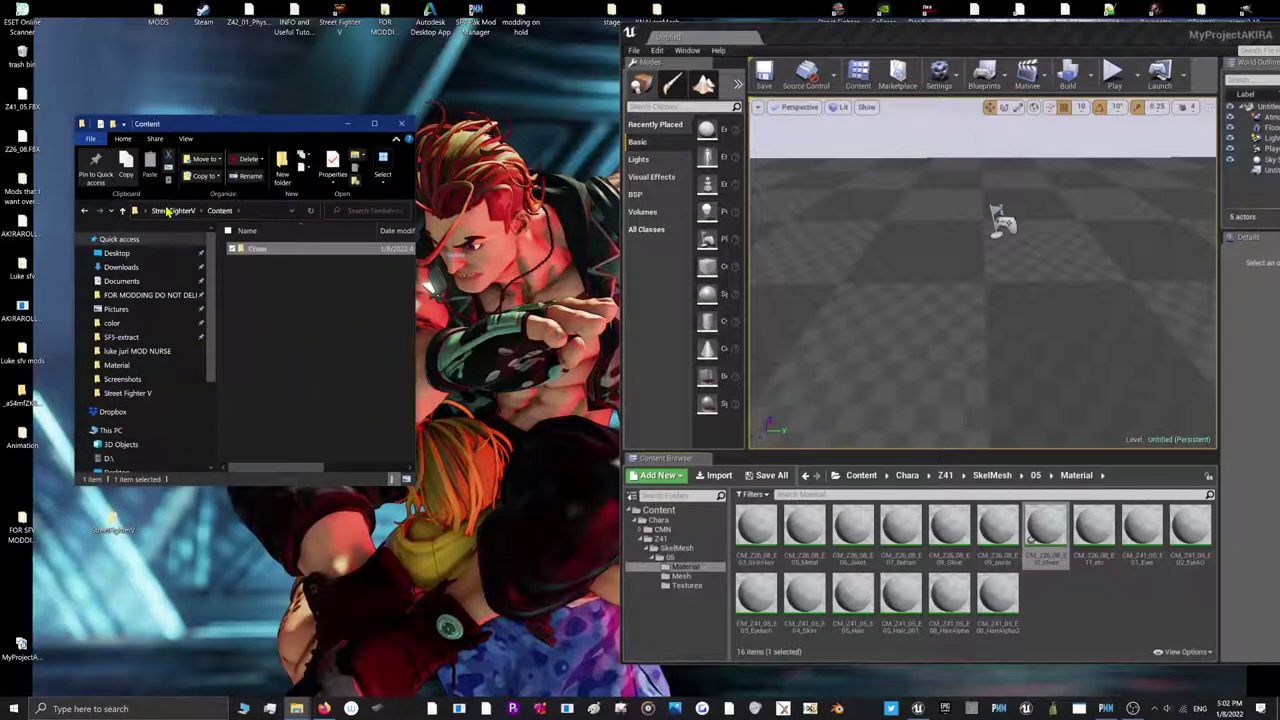
{"action": "left_click", "coordinate": [401, 123]}
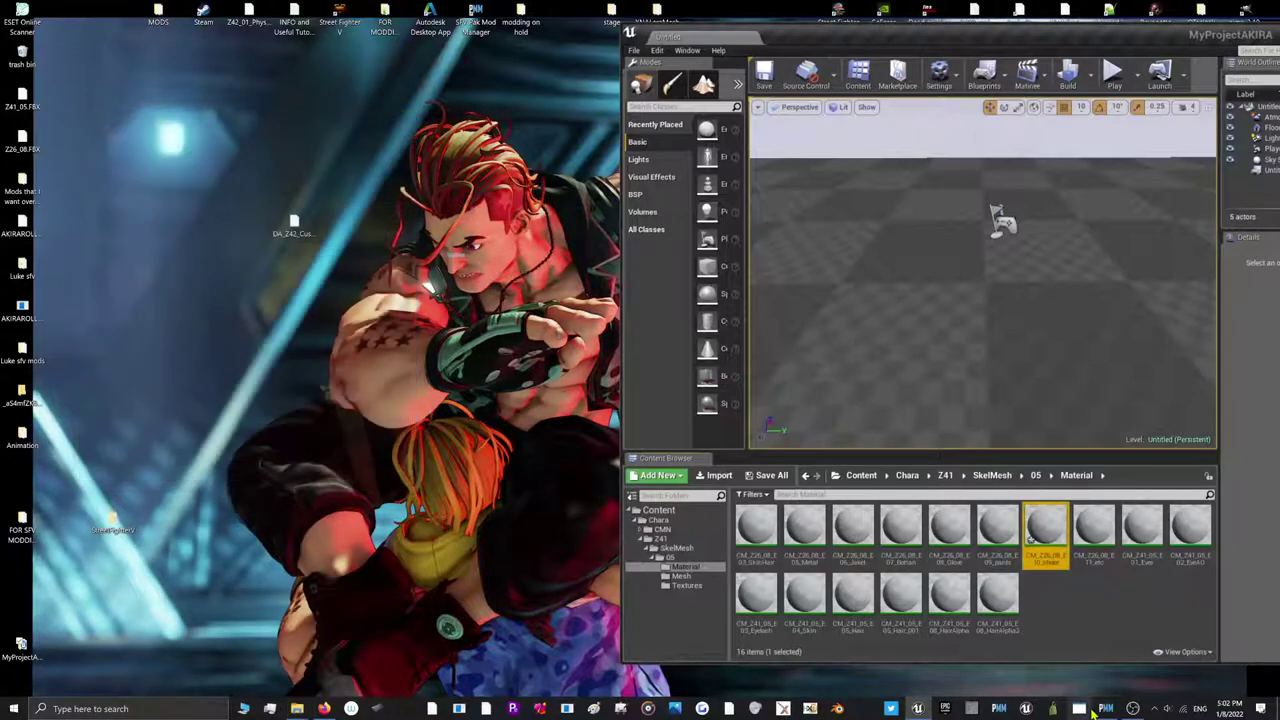
Switch to PAK Mod Manager, install the new Desktop.pak mod, and launch the game
{"action": "left_click", "coordinate": [1106, 708]}
{"action": "scroll", "coordinate": [709, 405], "scroll_direction": "up", "scroll_amount": 15}
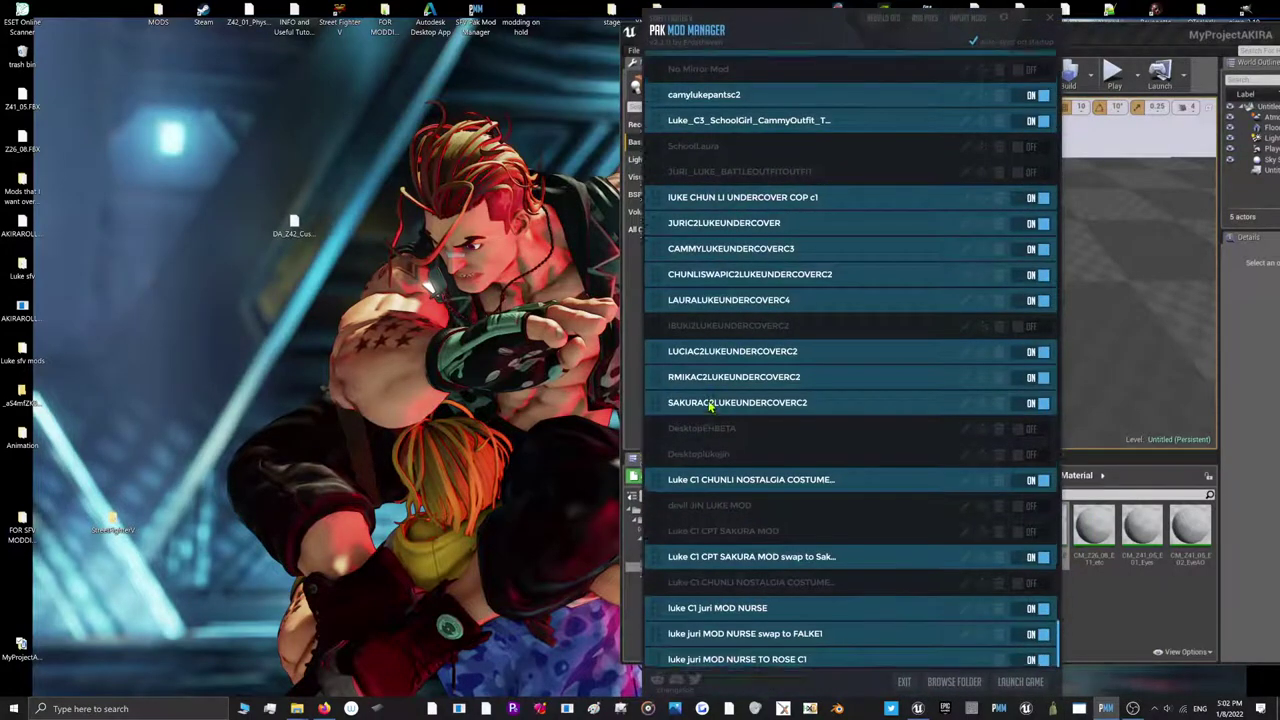
{"action": "scroll", "coordinate": [708, 405], "scroll_direction": "up", "scroll_amount": 20}
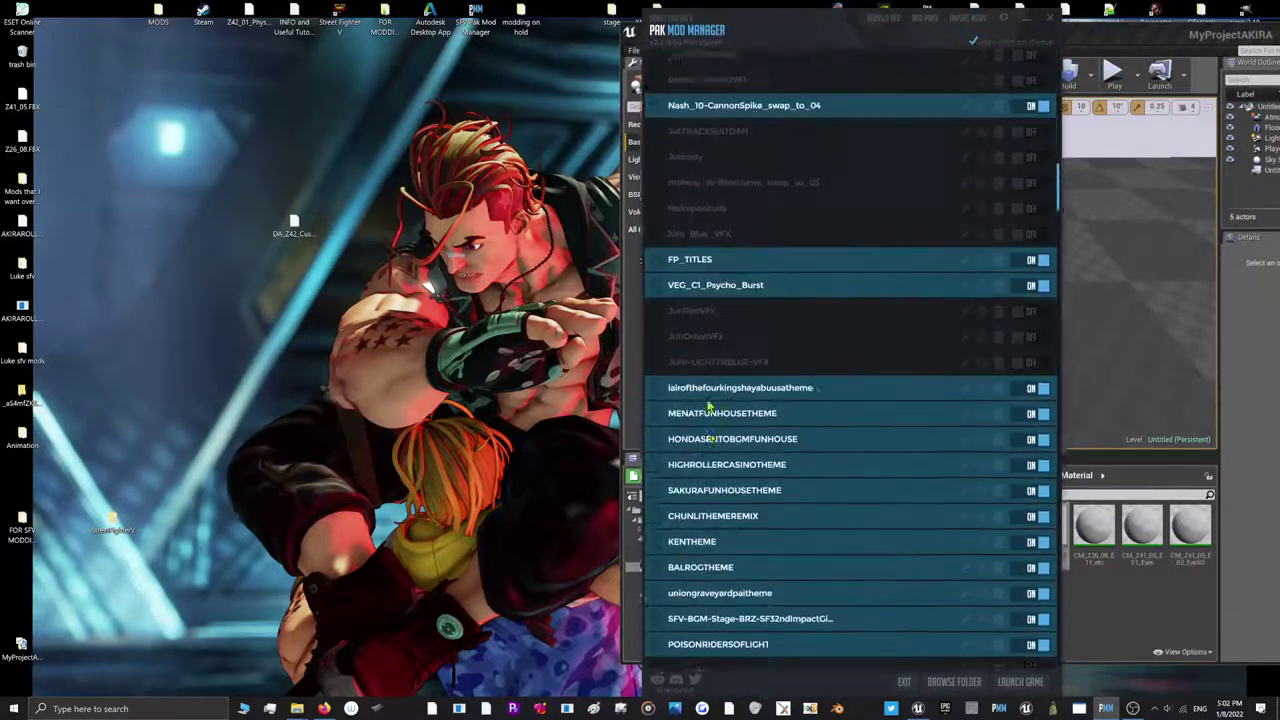
{"action": "scroll", "coordinate": [708, 405], "scroll_direction": "down", "scroll_amount": 20}
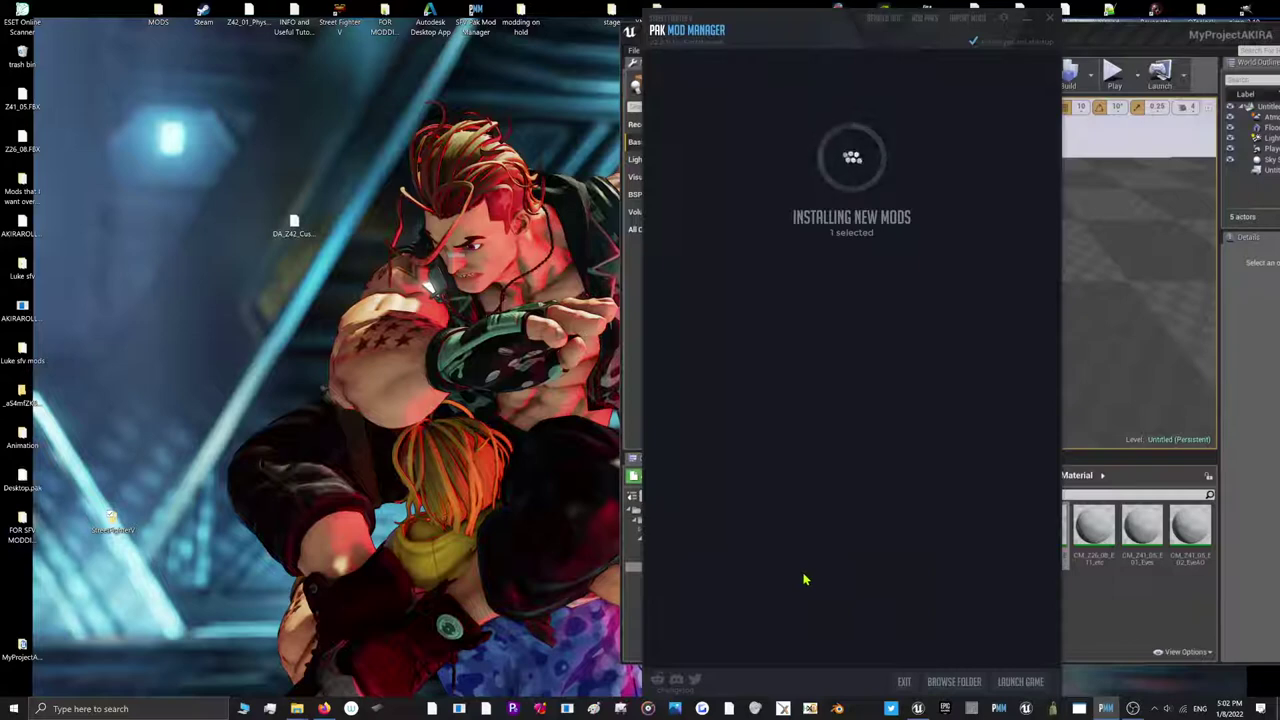
{"action": "left_click", "coordinate": [1020, 682]}
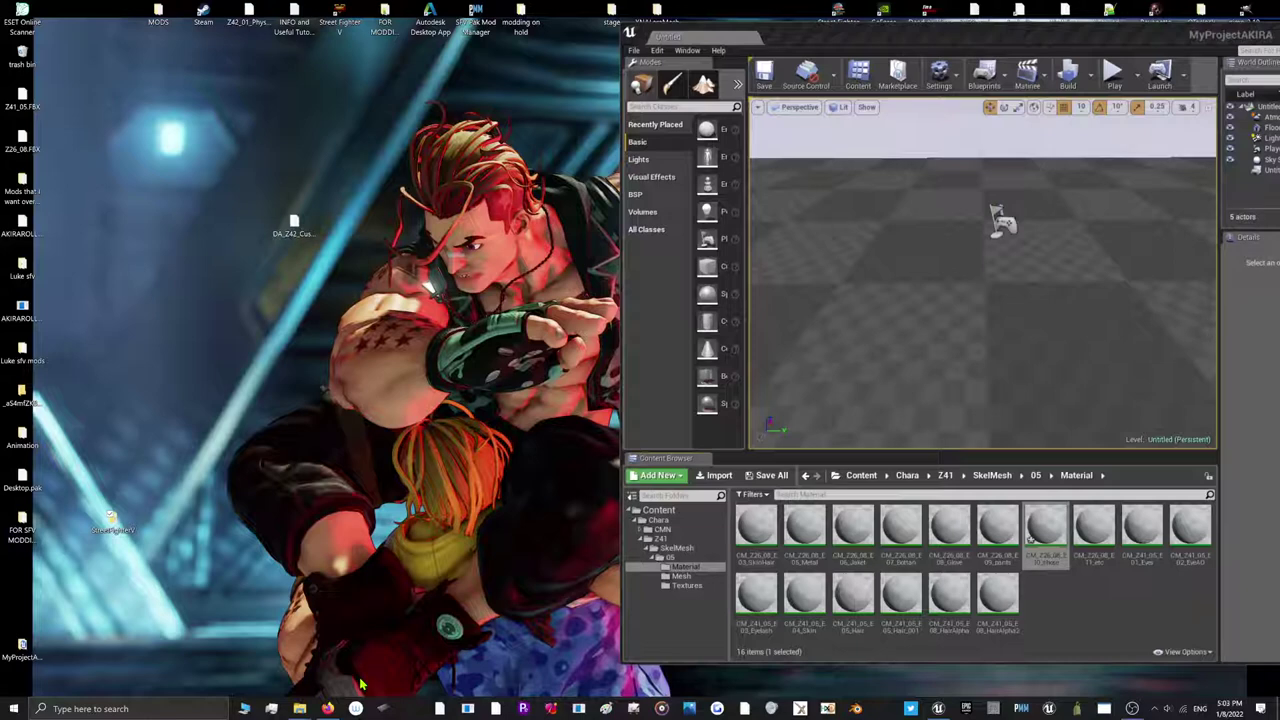
Search the computer for sf5 and open the SF5-extract folder
{"action": "left_click", "coordinate": [61, 708]}
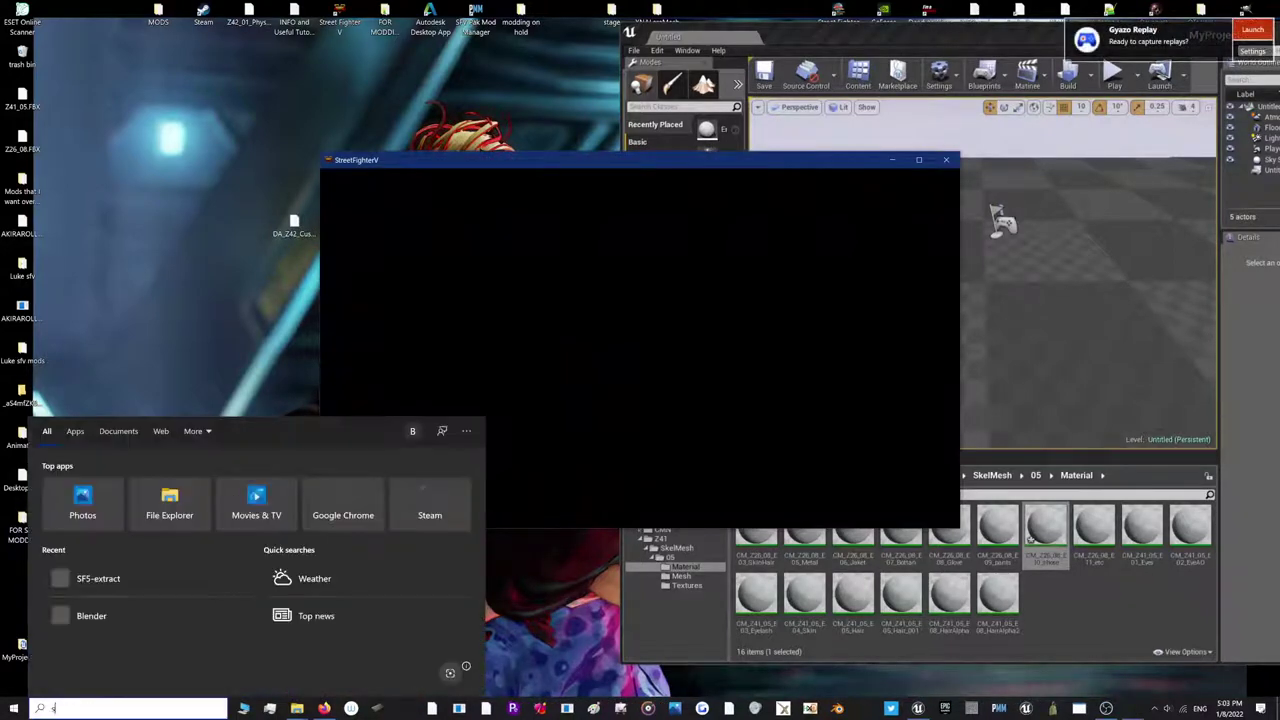
{"action": "type", "text": "sfs"}
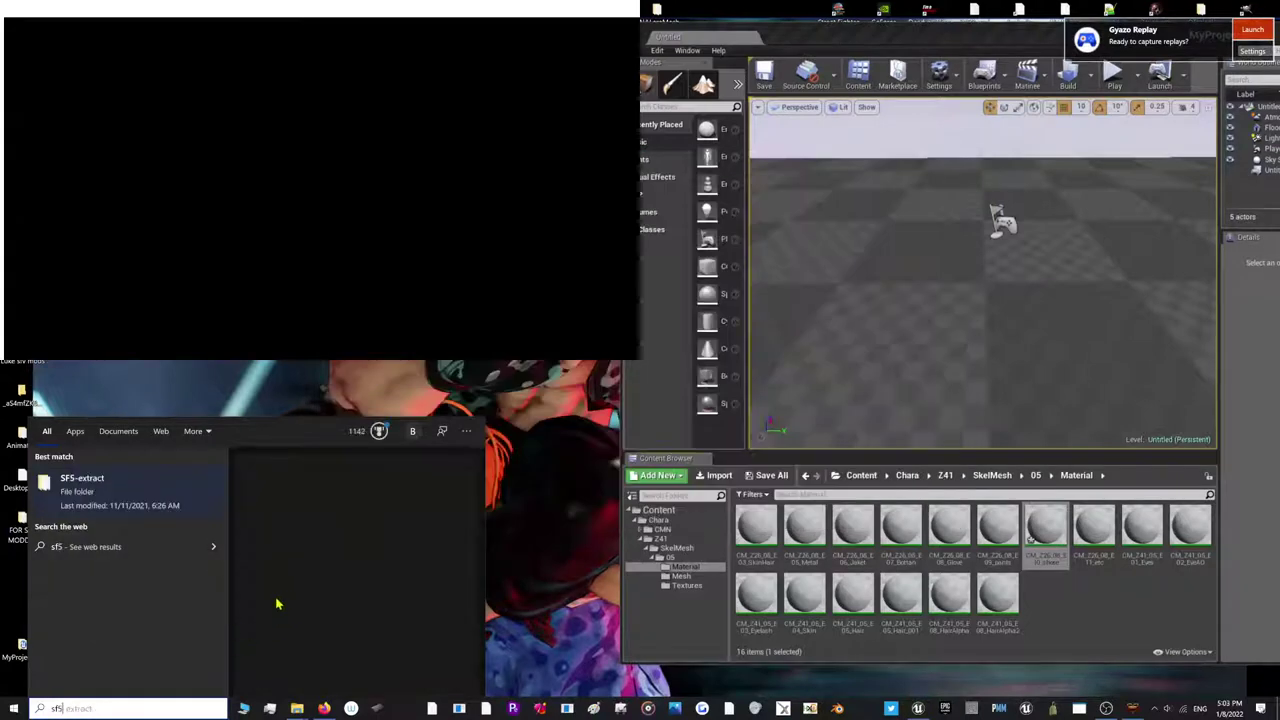
{"action": "left_click", "coordinate": [323, 648]}
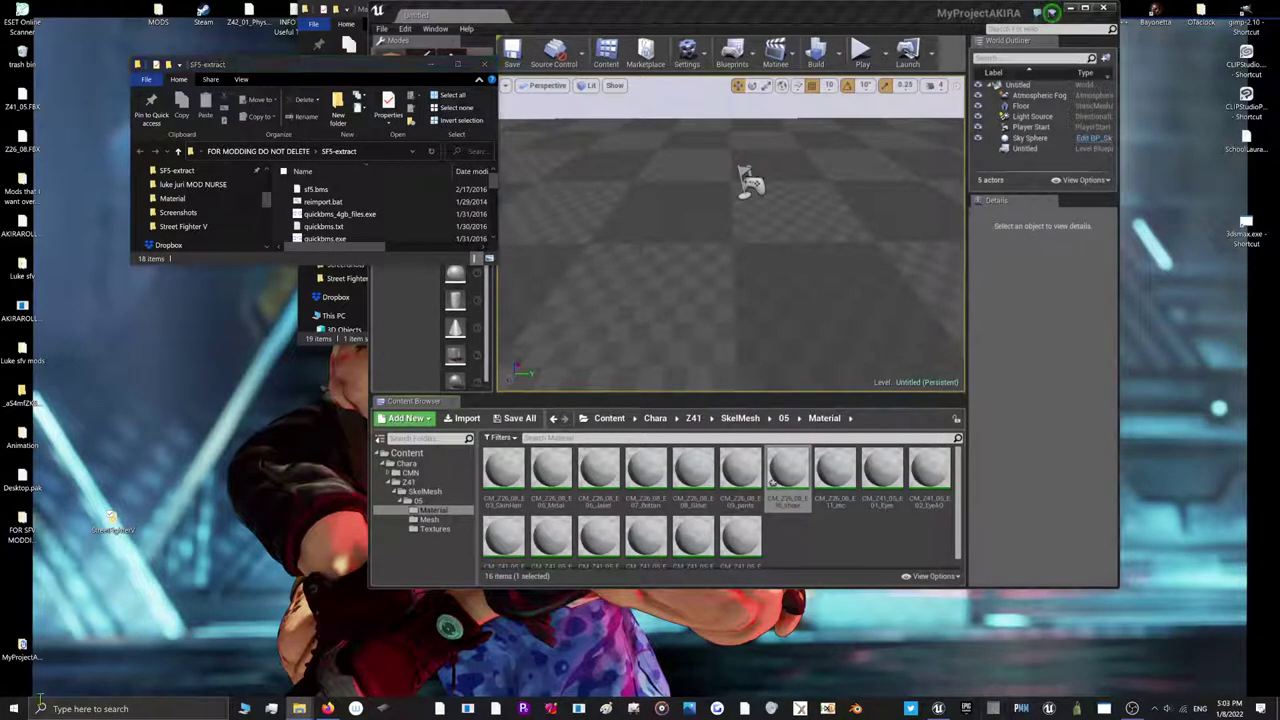
{"action": "left_click", "coordinate": [94, 706]}
{"action": "type", "text": "sf5"}
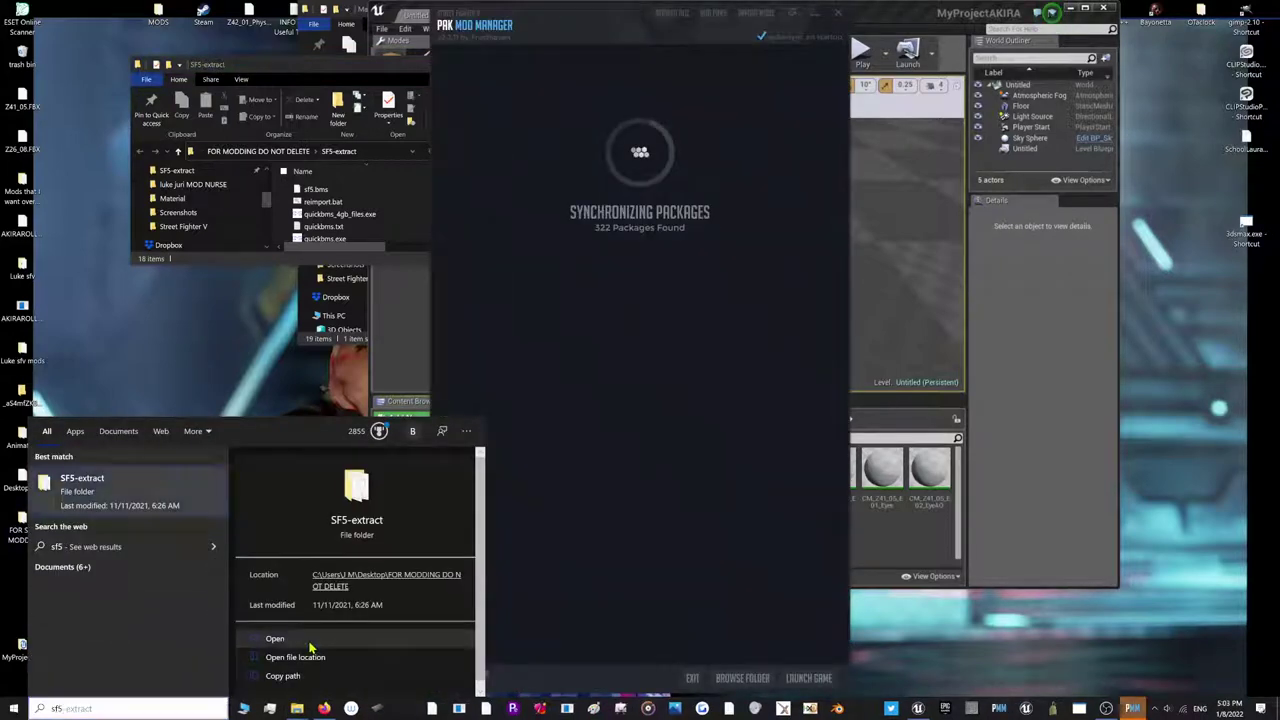
{"action": "left_click", "coordinate": [310, 642]}
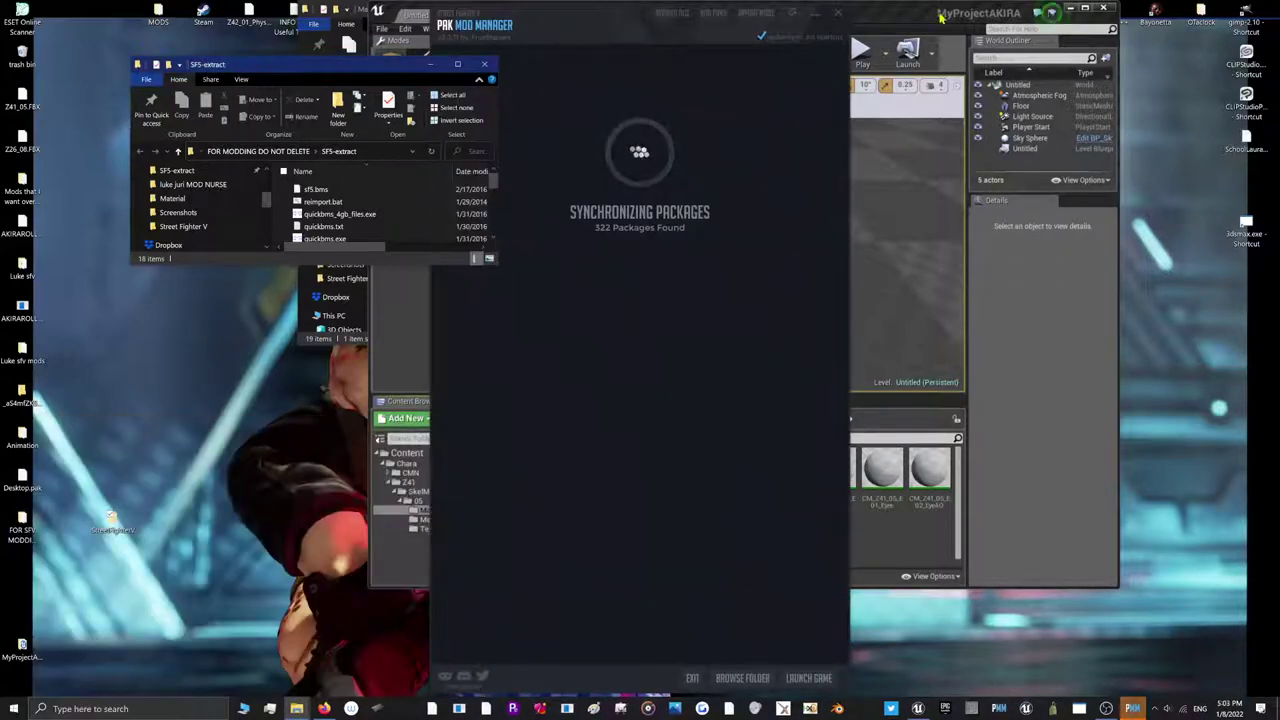
Close the MyProjectAKIRA project in Unreal Editor
{"action": "left_click", "coordinate": [1050, 14]}
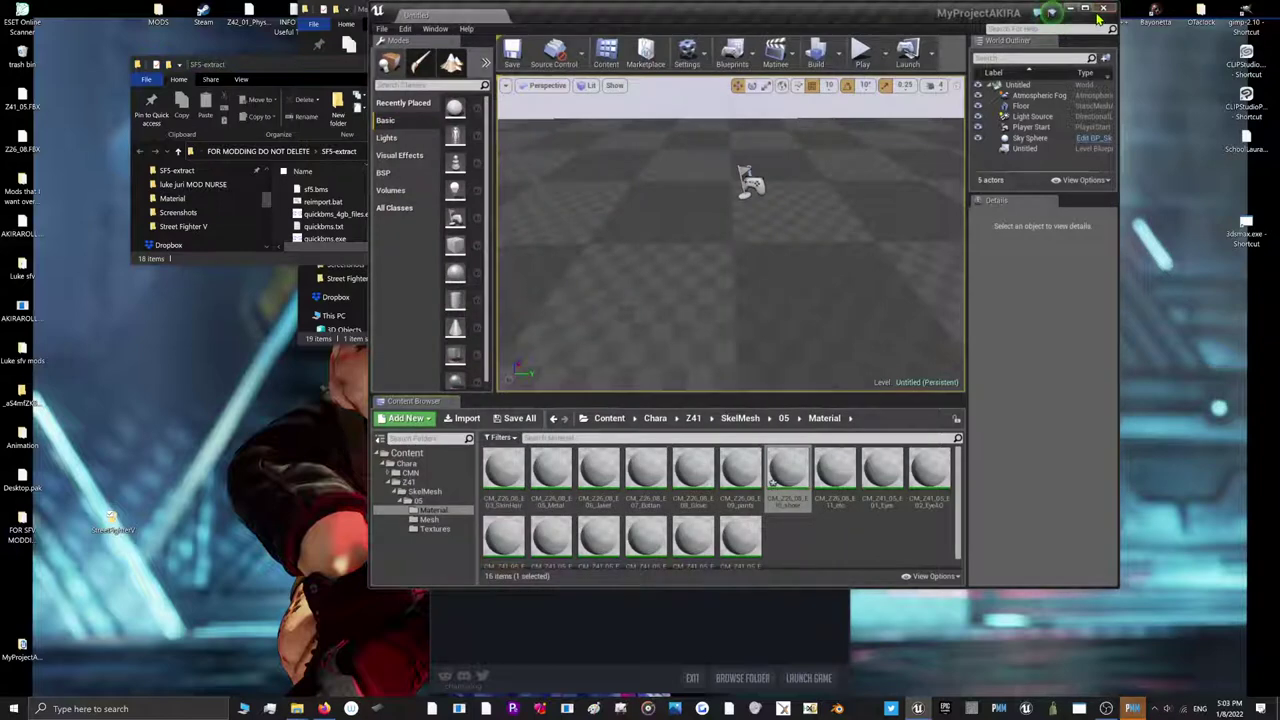
{"action": "left_click", "coordinate": [1099, 14]}
{"action": "left_click", "coordinate": [748, 462]}
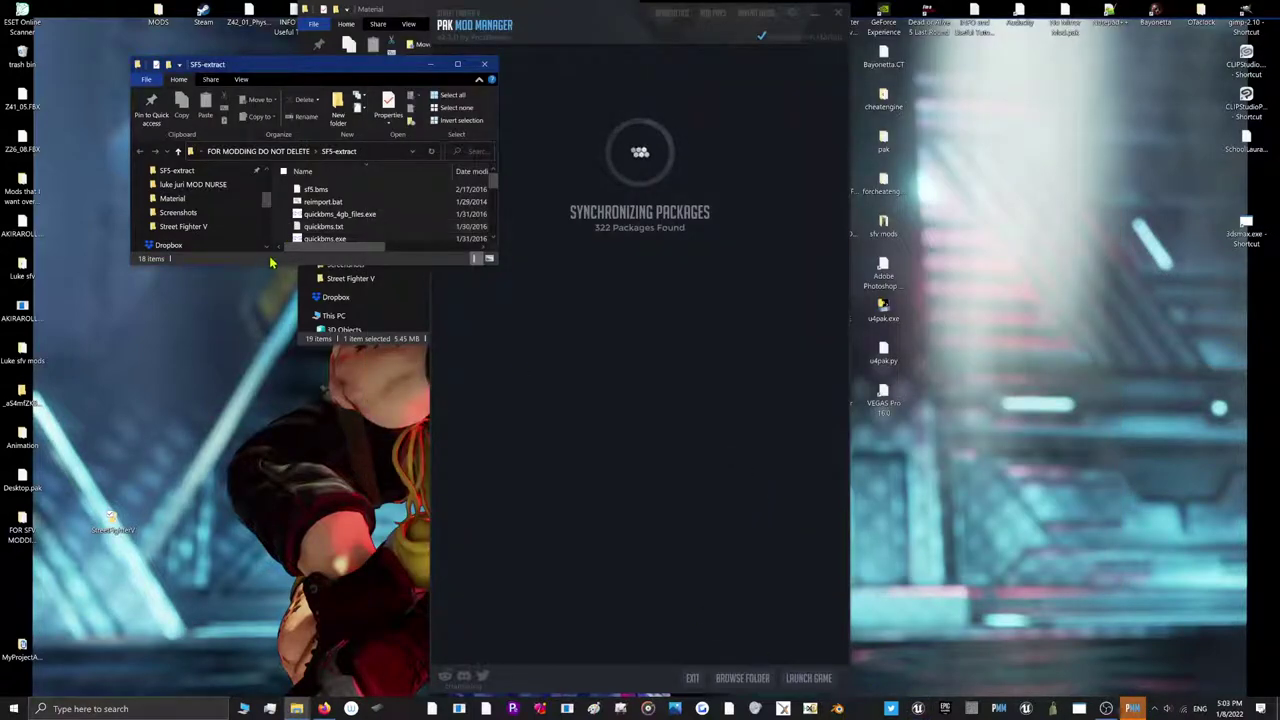
Enlarge the folder window, browse to FOR MODDING DO NOT DELETE/color, and launch sfvcoloredit1.01-forcharacterswith10colors.exe
{"action": "left_click_drag", "start_coordinate": [270, 270], "coordinate": [275, 370]}
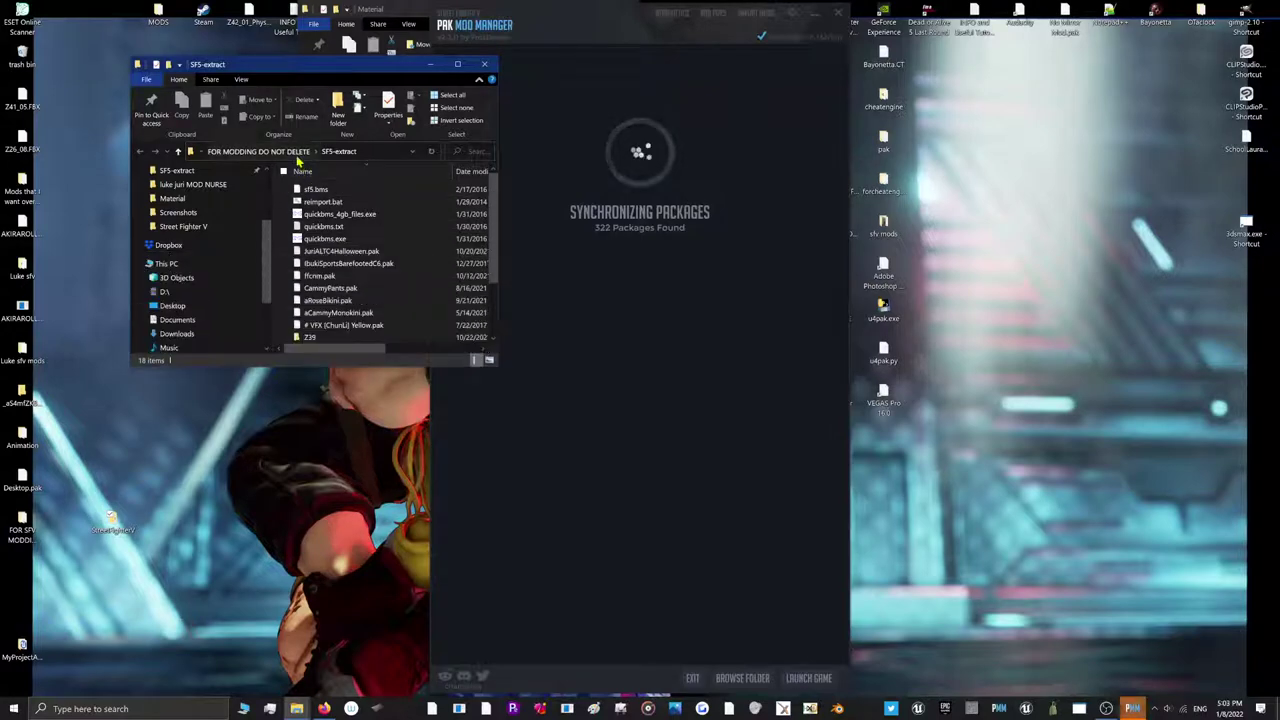
{"action": "left_click", "coordinate": [296, 152]}
{"action": "scroll", "coordinate": [340, 290], "scroll_direction": "down", "scroll_amount": 4}
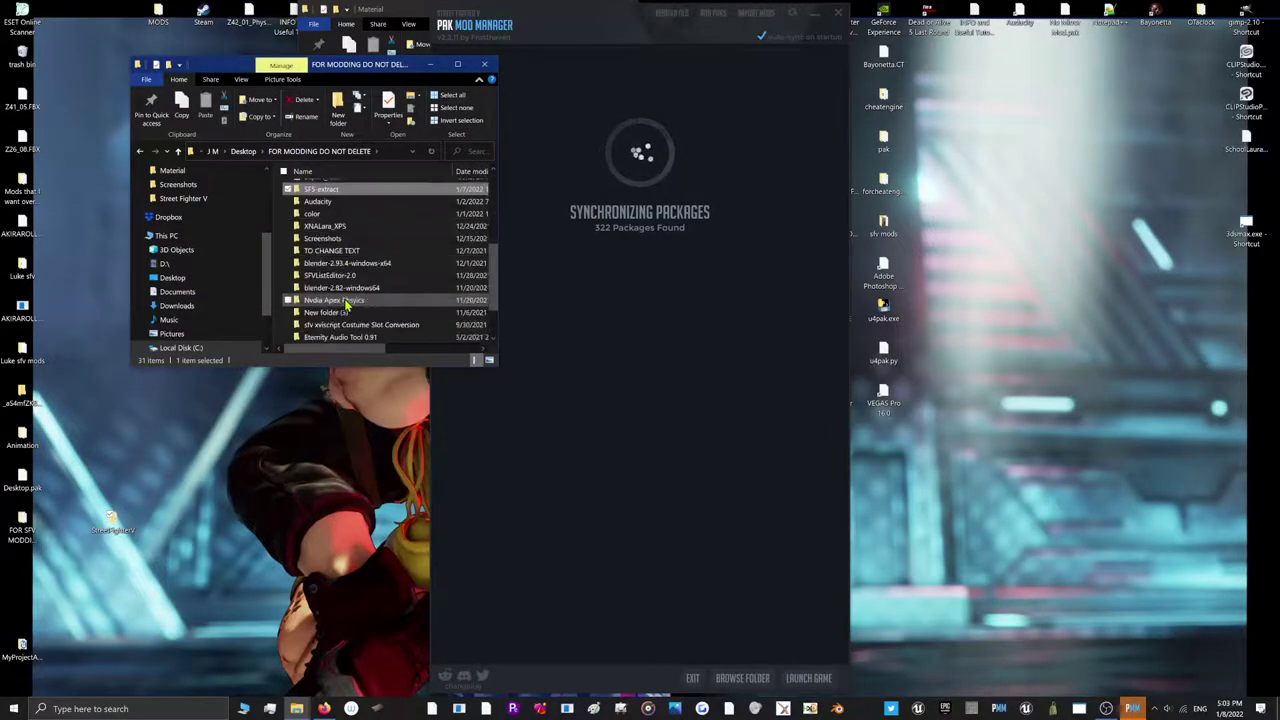
{"action": "double_click", "coordinate": [335, 213]}
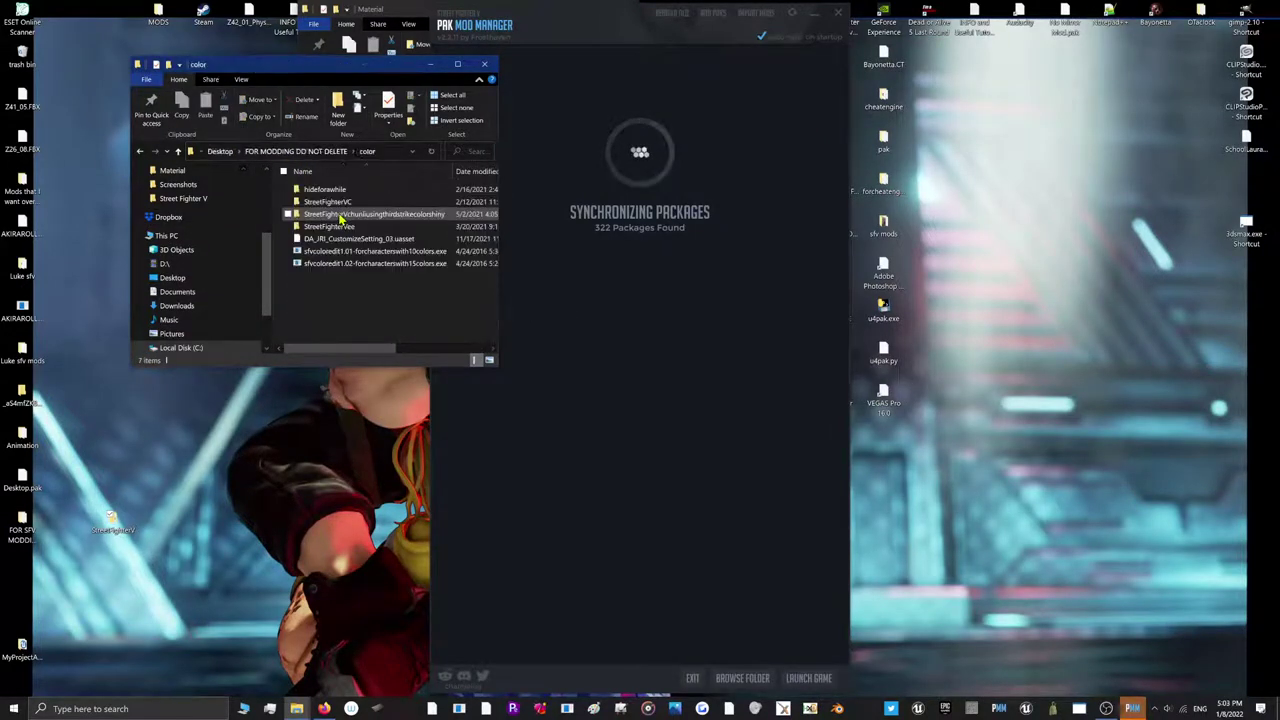
{"action": "double_click", "coordinate": [349, 265]}
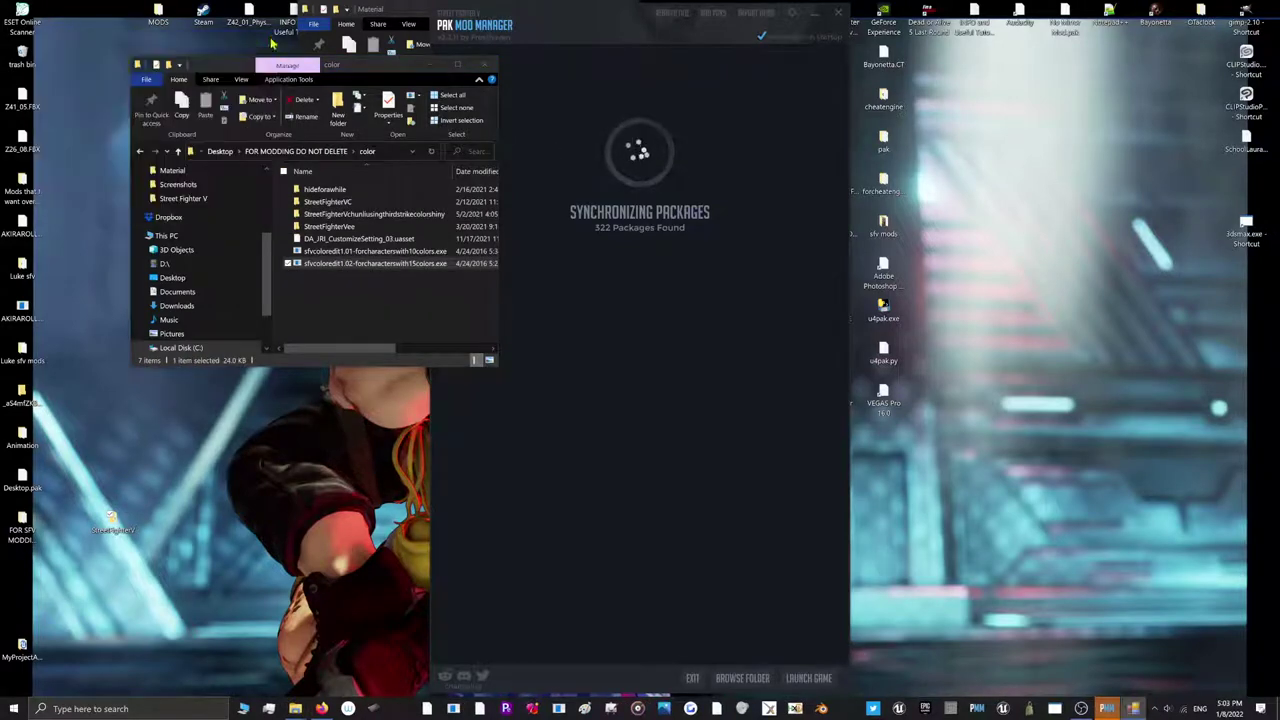
{"action": "left_click", "coordinate": [340, 251]}
{"action": "double_click", "coordinate": [349, 252]}
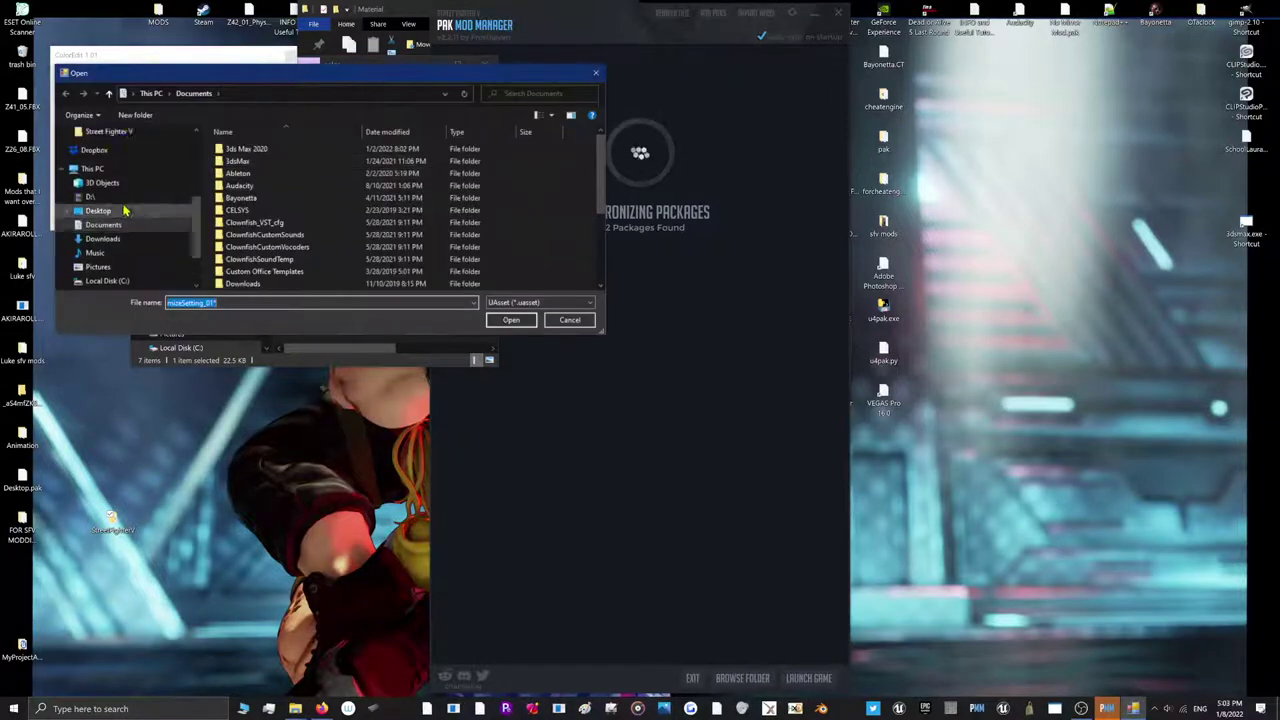
Browse ColorEdit's file picker to the desktop StreetFighterV/Content/Chara/SkelMesh/05/DataAsset folder
{"action": "scroll", "coordinate": [120, 200], "scroll_direction": "up", "scroll_amount": 4}
{"action": "left_click", "coordinate": [114, 172]}
{"action": "left_click", "coordinate": [113, 170]}
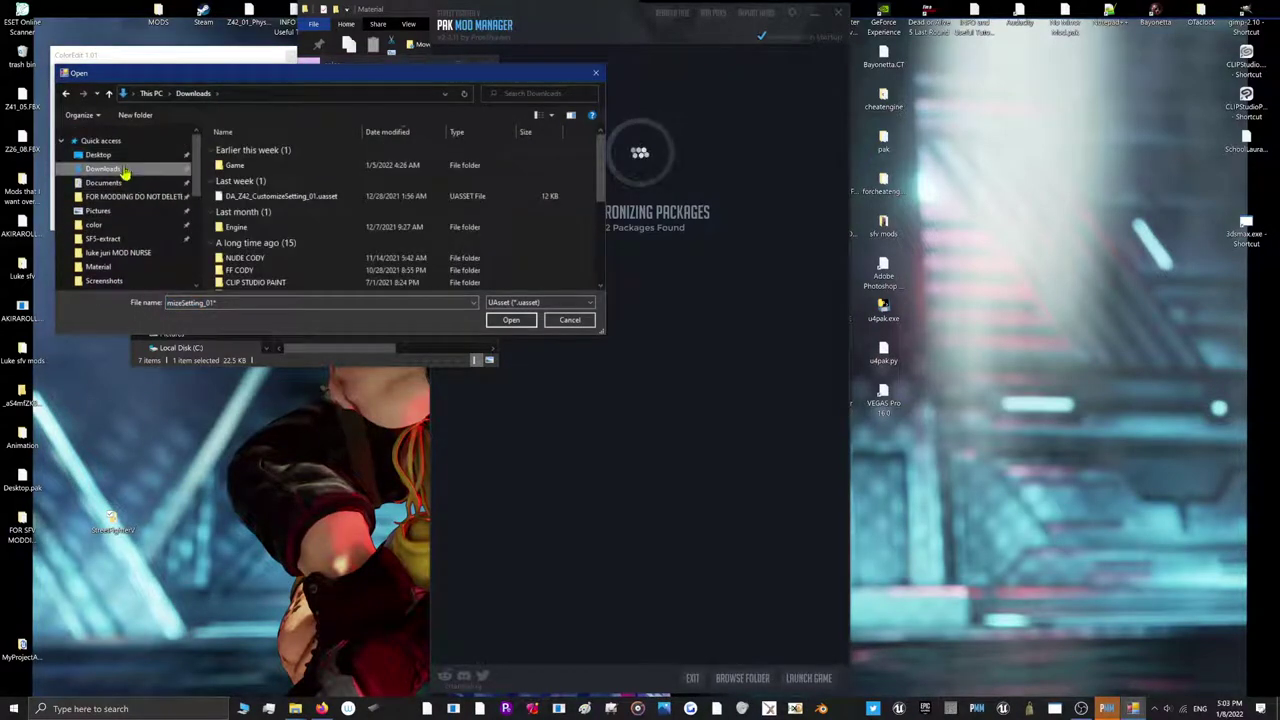
{"action": "left_click", "coordinate": [105, 155]}
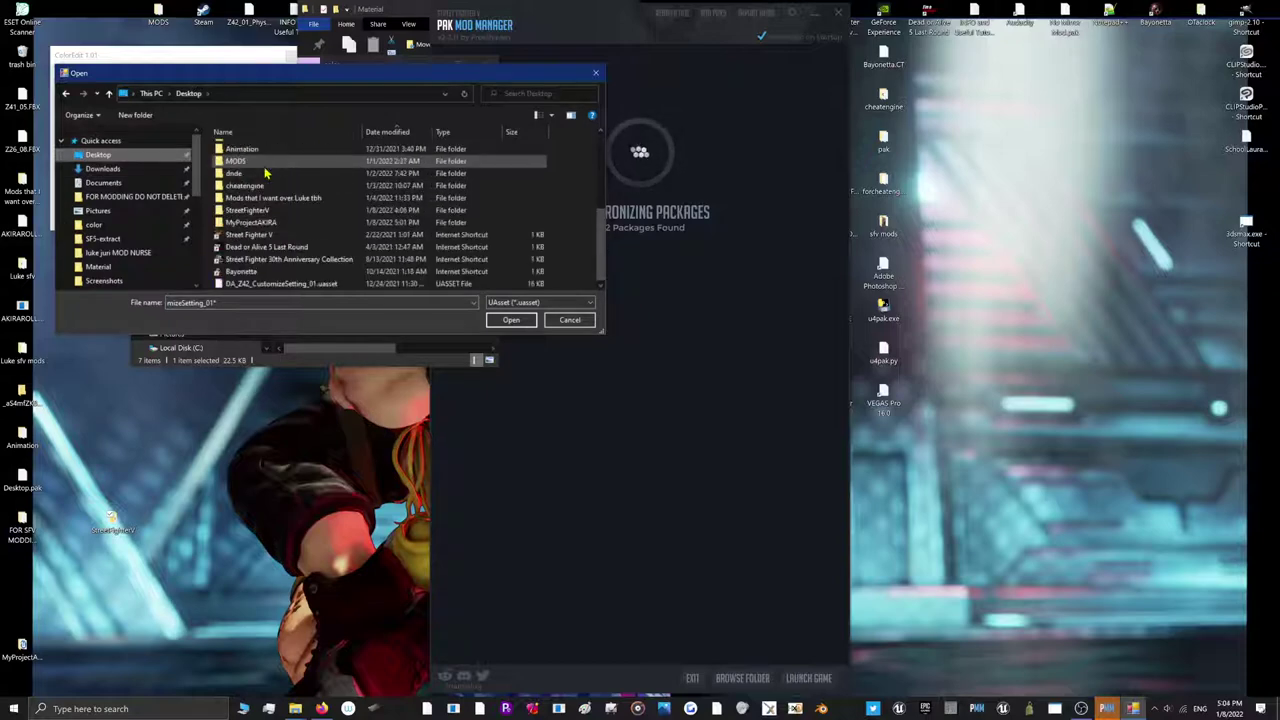
{"action": "double_click", "coordinate": [263, 213]}
{"action": "double_click", "coordinate": [252, 151]}
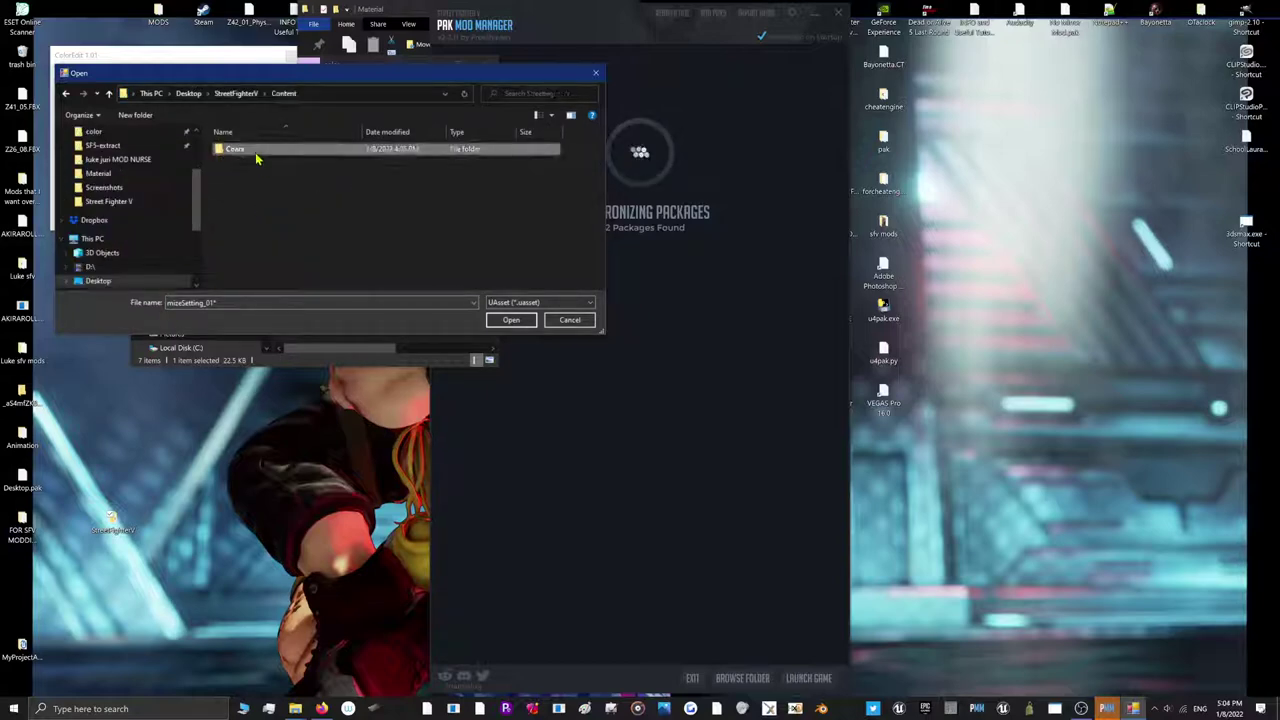
{"action": "double_click", "coordinate": [256, 152]}
{"action": "double_click", "coordinate": [256, 152]}
{"action": "double_click", "coordinate": [256, 152]}
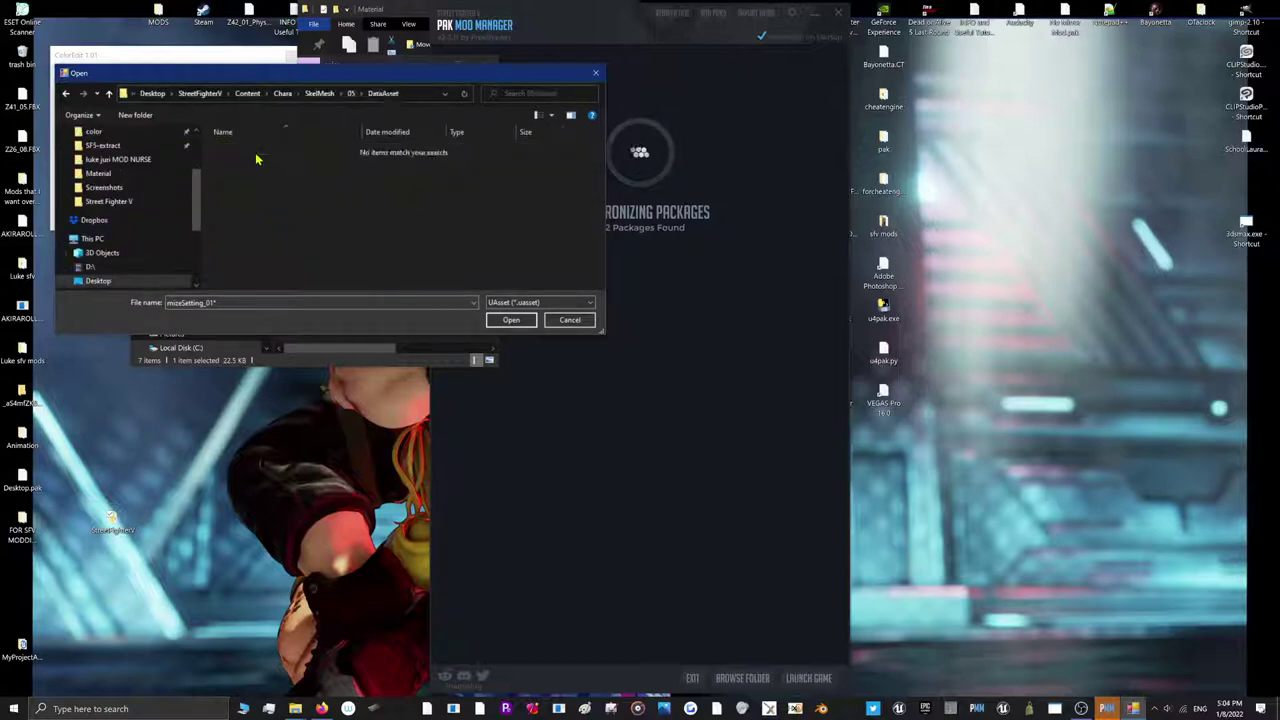
Show all file types and load DA_Z41_CustomizeSetting_05.uasset into ColorEdit
{"action": "left_click", "coordinate": [563, 303]}
{"action": "left_click", "coordinate": [517, 323]}
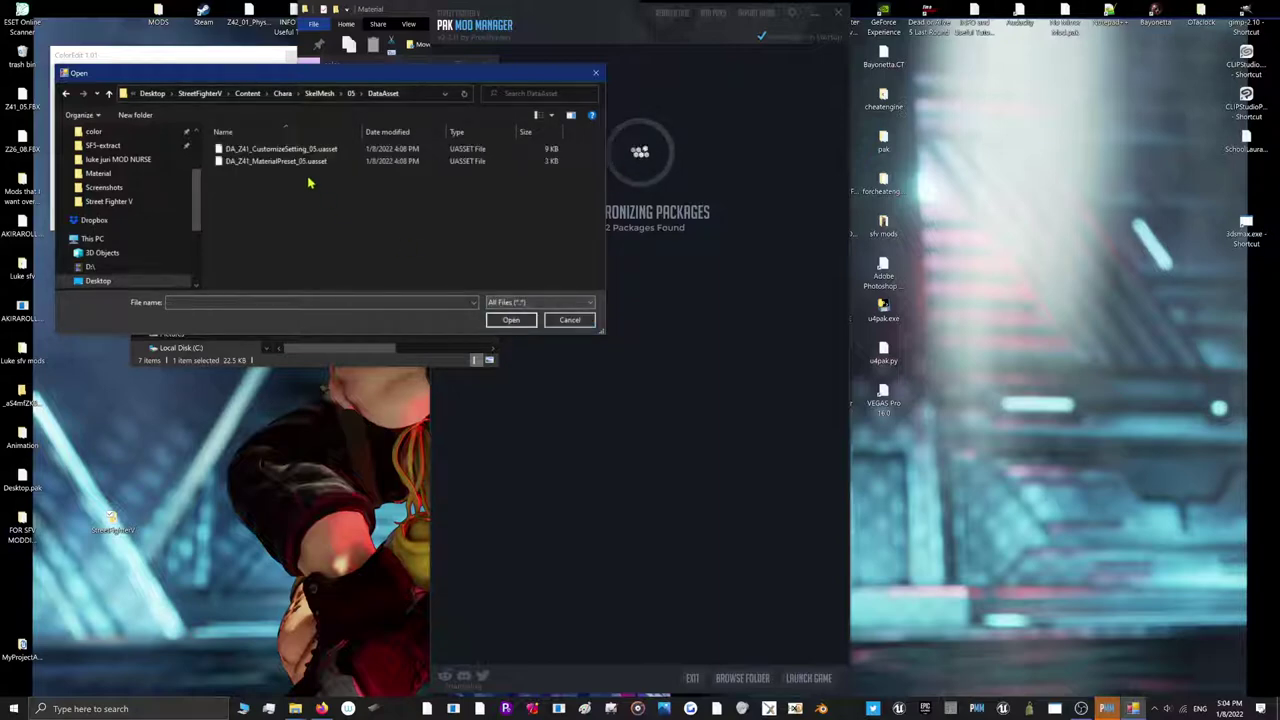
{"action": "double_click", "coordinate": [300, 161]}
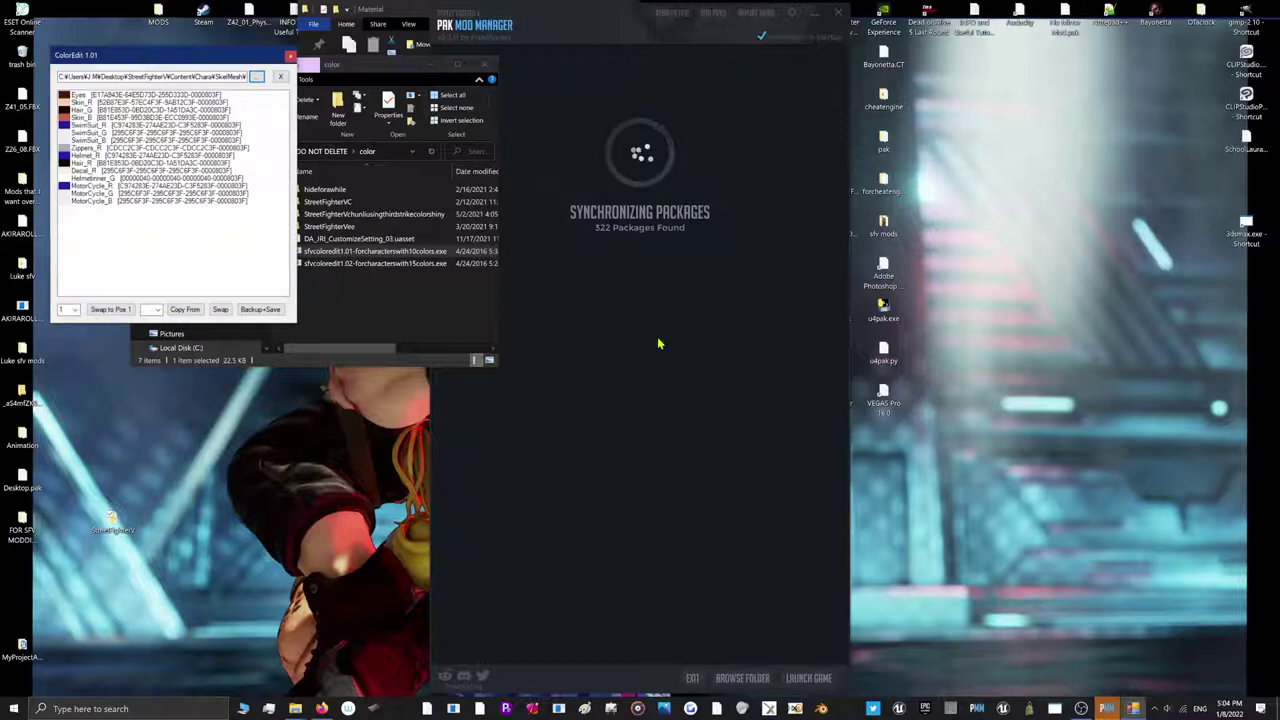
Launch Street Fighter V from PAK Mod Manager and dismiss the Current Missions notice
{"action": "left_click", "coordinate": [818, 680]}
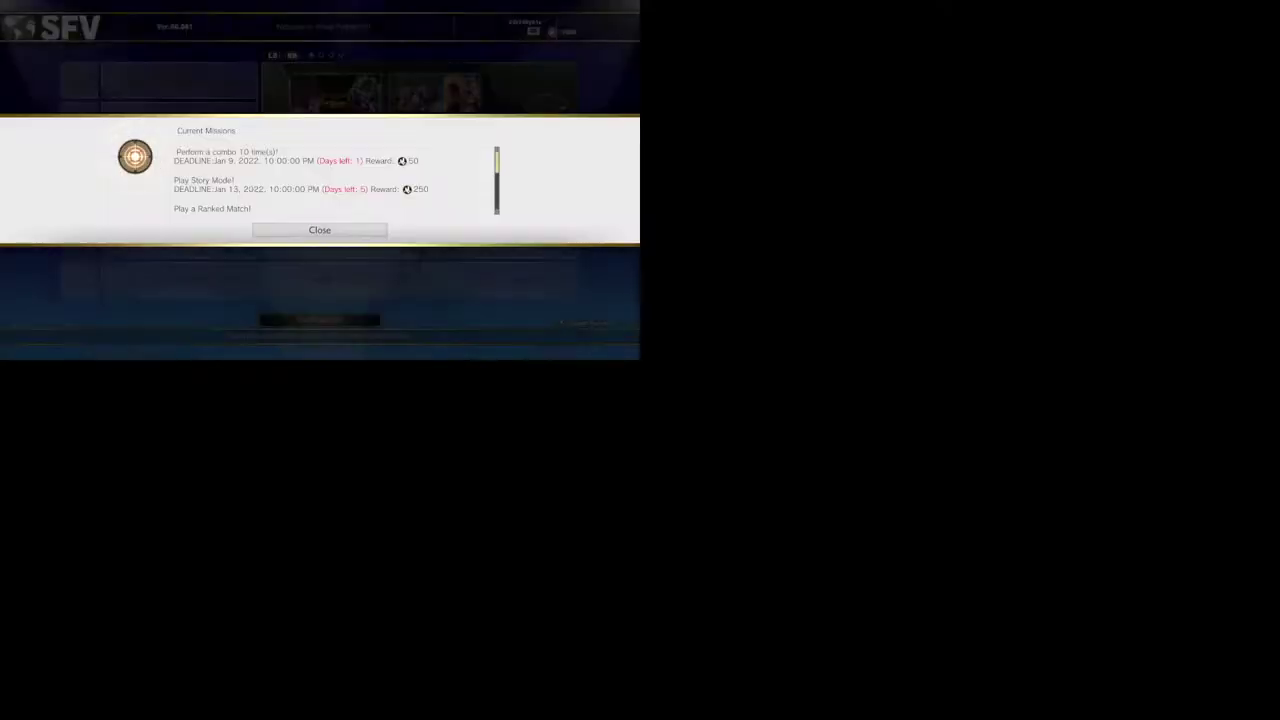
{"action": "key", "text": "Return"}
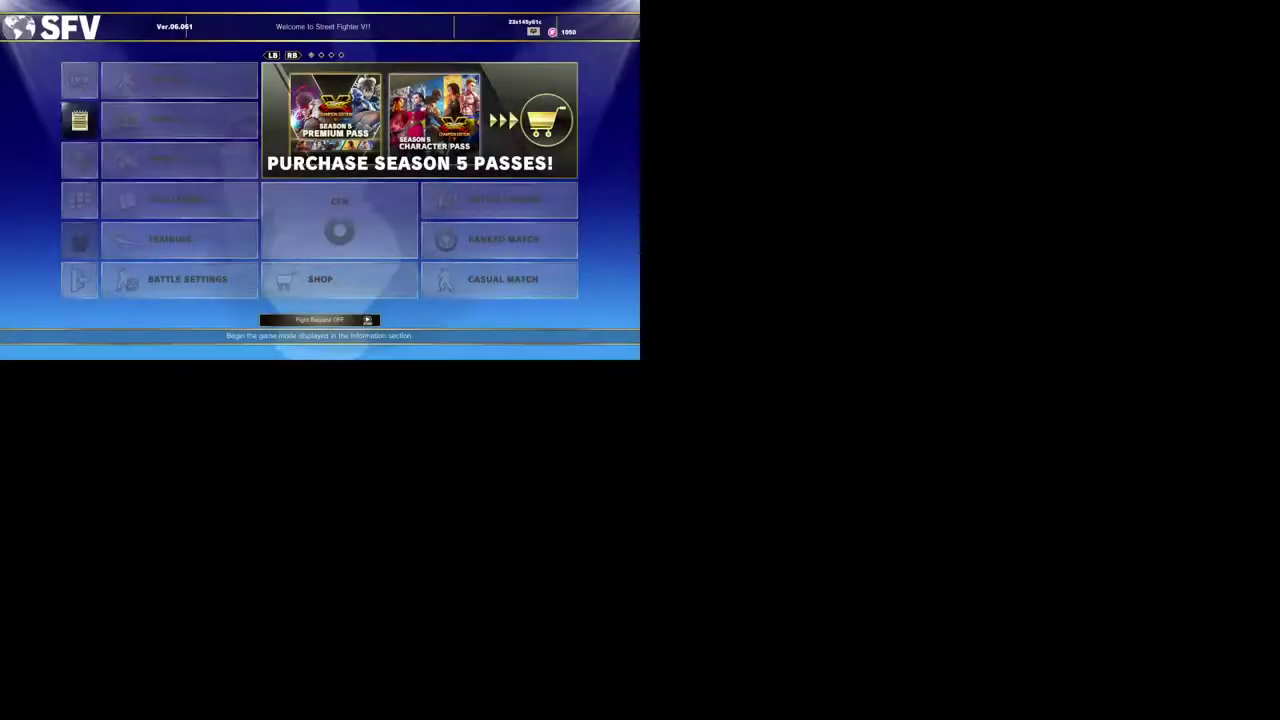
{"action": "key", "text": "Return"}
Lower the BGM Volume to 2 in the game's Sound Settings and return to the main menu
{"action": "key", "text": "Up"}
{"action": "key", "text": "Up"}
{"action": "key", "text": "Up"}
{"action": "key", "text": "Up"}
{"action": "key", "text": "Up"}
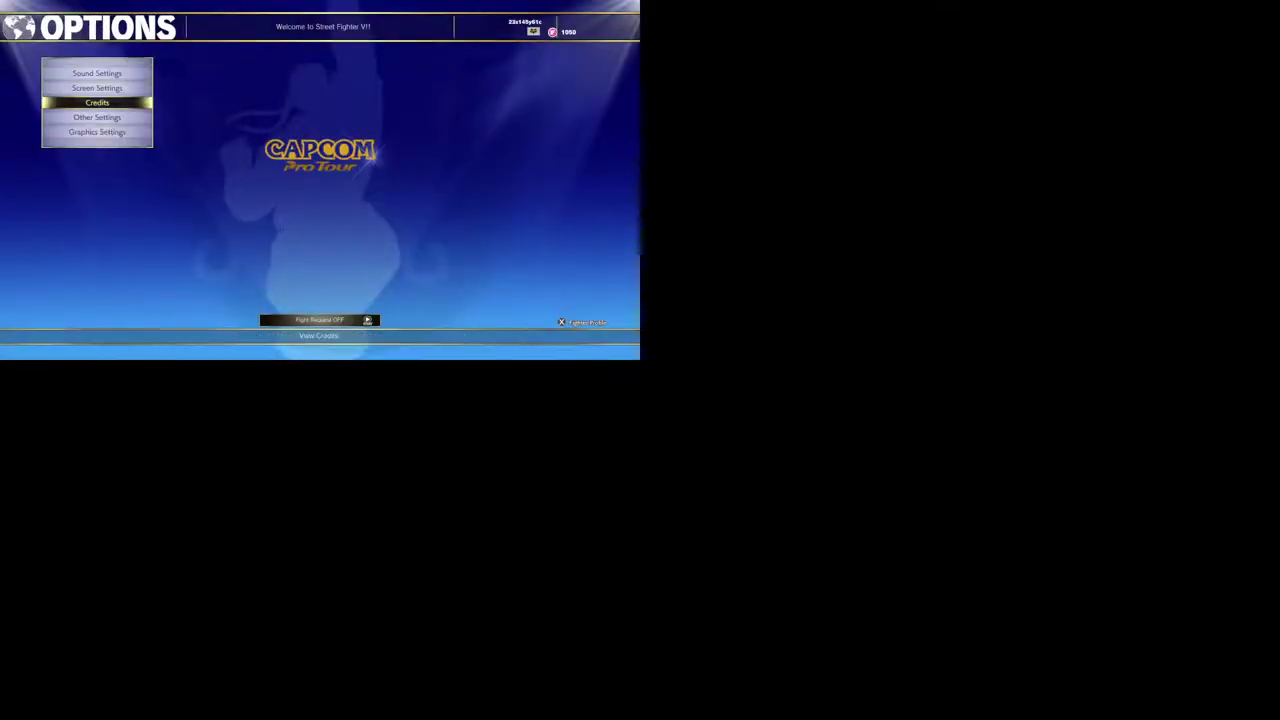
{"action": "key", "text": "Return"}
{"action": "key", "text": "Left"}
{"action": "key", "text": "Left"}
{"action": "key", "text": "Left"}
{"action": "key", "text": "Left"}
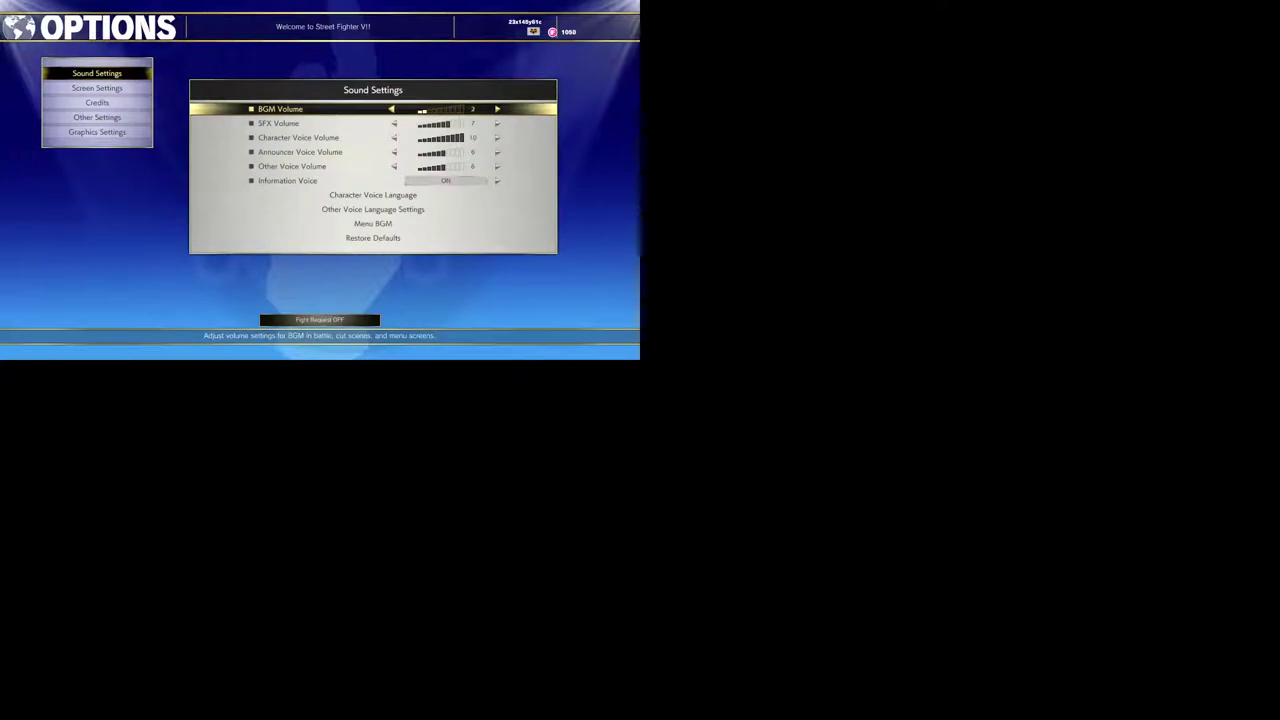
{"action": "key", "text": "Escape"}
{"action": "key", "text": "Escape"}
Open Battle Settings and bring up the Favorite Character roster
{"action": "key", "text": "Up"}
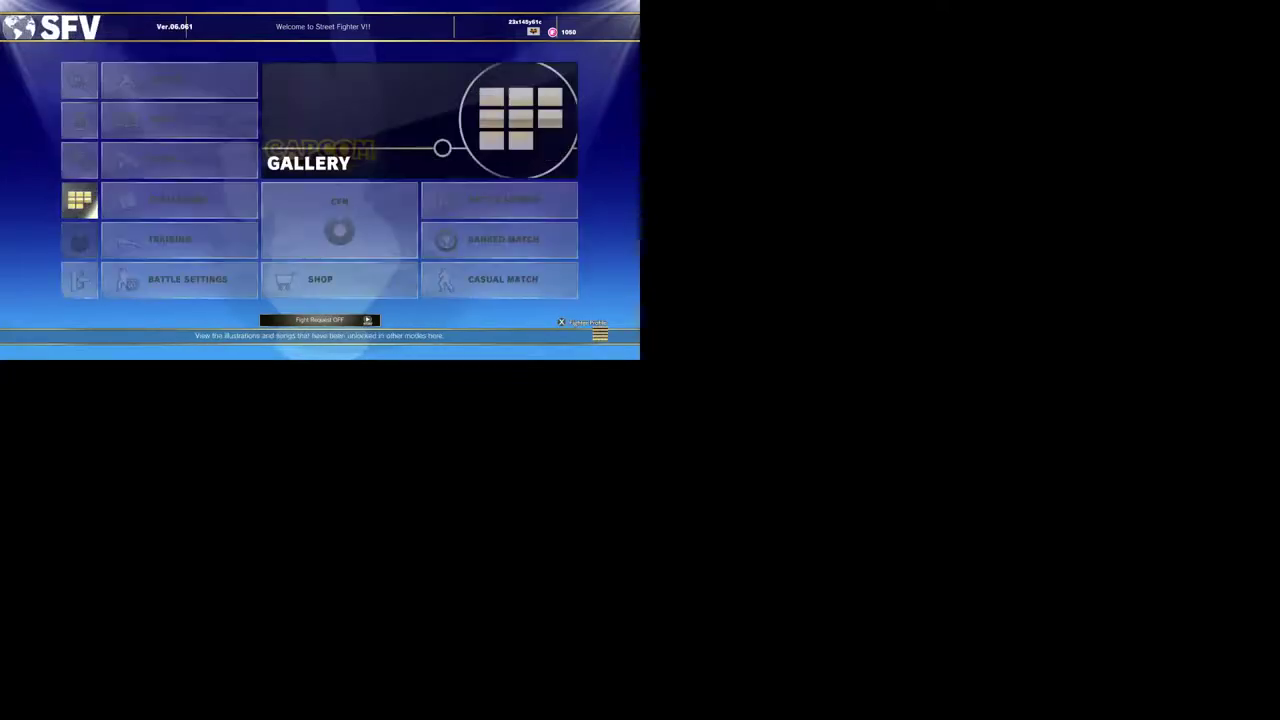
{"action": "key", "text": "Down"}
{"action": "key", "text": "Down"}
{"action": "key", "text": "Return"}
{"action": "key", "text": "Return"}
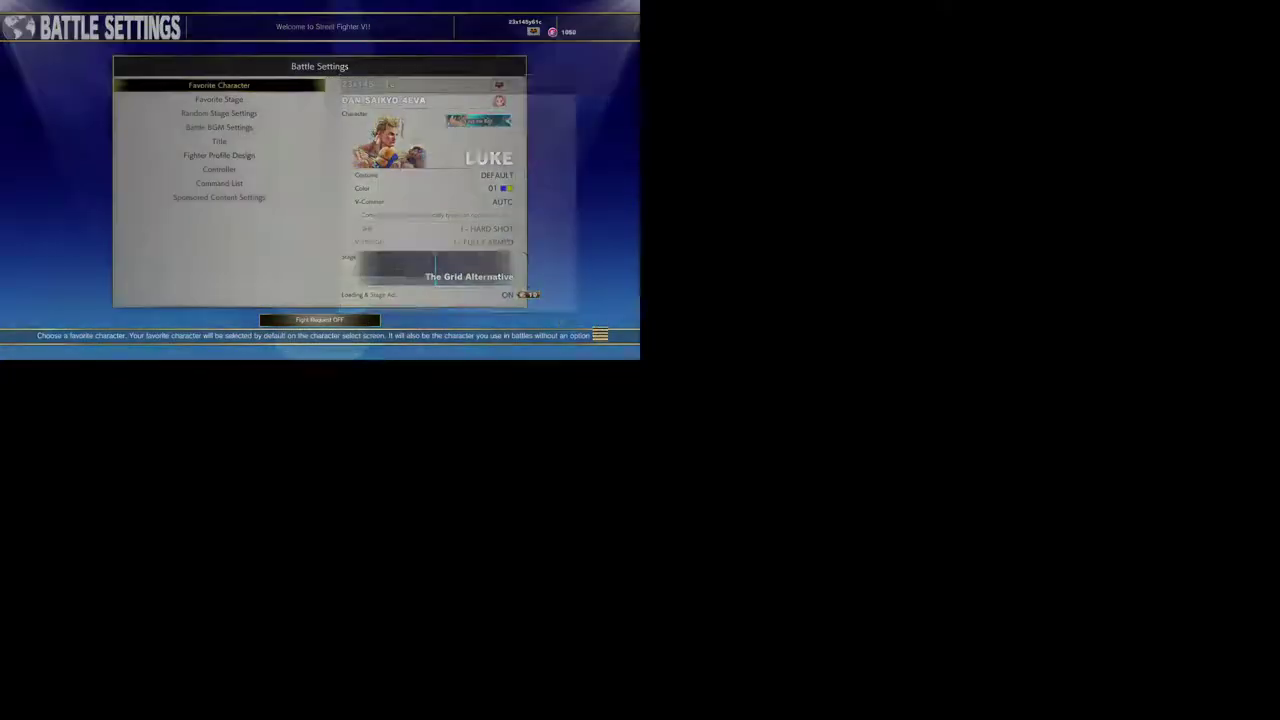
Select Akira from the full character roster as the favorite character
{"action": "key", "text": "Up"}
{"action": "key", "text": "Up"}
{"action": "key", "text": "Up"}
{"action": "key", "text": "Up"}
{"action": "key", "text": "Up"}
{"action": "key", "text": "Up"}
{"action": "key", "text": "Up"}
{"action": "key", "text": "Up"}
{"action": "key", "text": "Up"}
{"action": "key", "text": "Up"}
{"action": "key", "text": "Up"}
{"action": "key", "text": "Up"}
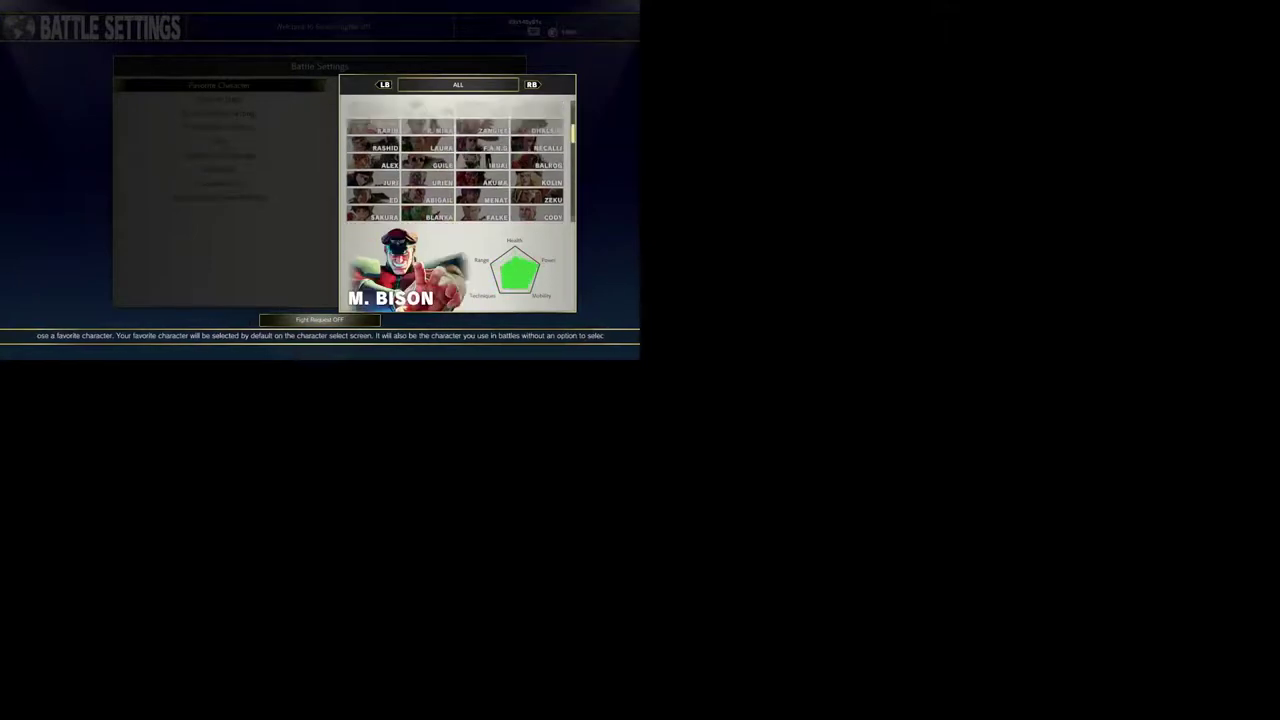
{"action": "key", "text": "Left"}
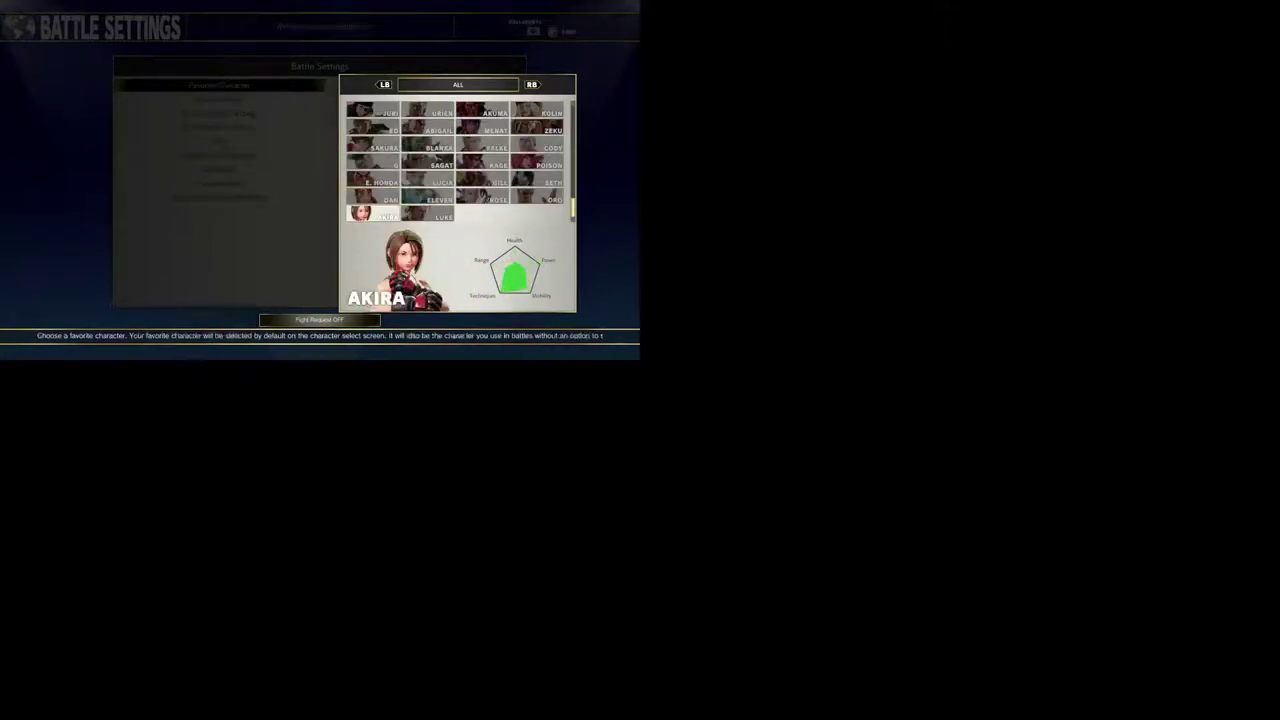
{"action": "key", "text": "Return"}
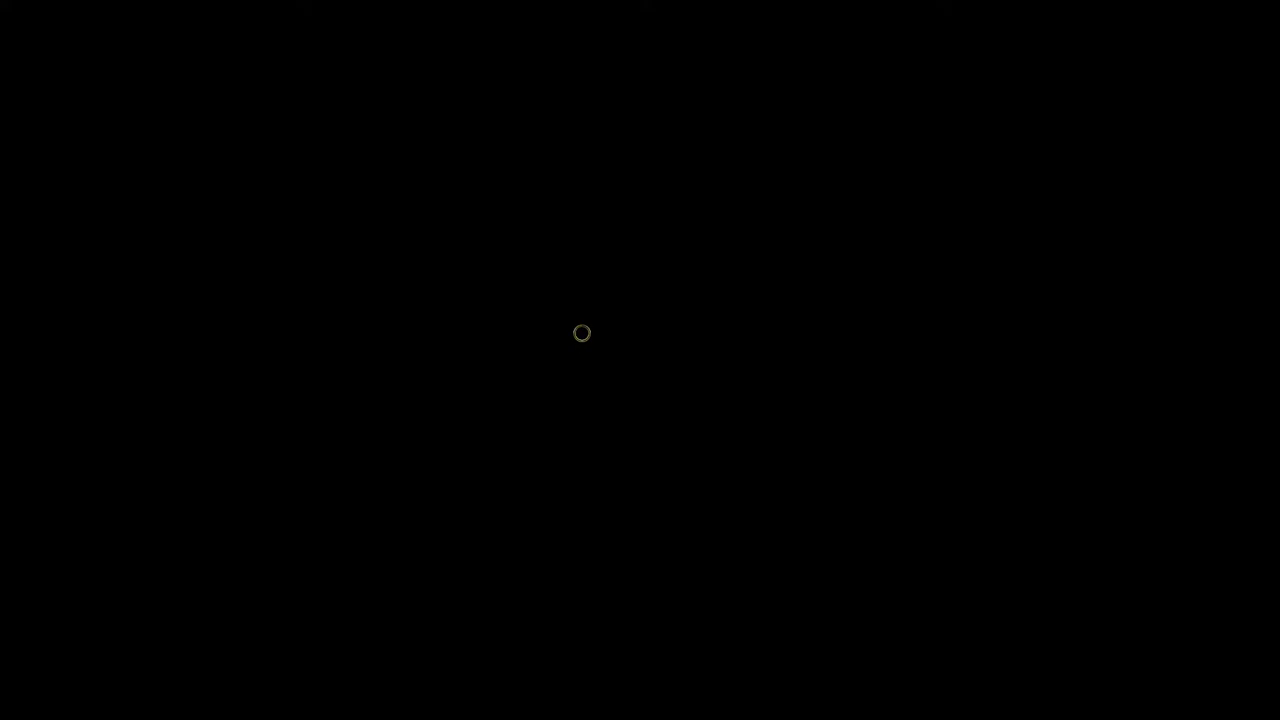
Examine the colour variants of Akira's Swimsuit costume and leave Battle Settings
{"action": "key", "text": "Right"}
{"action": "key", "text": "Right"}
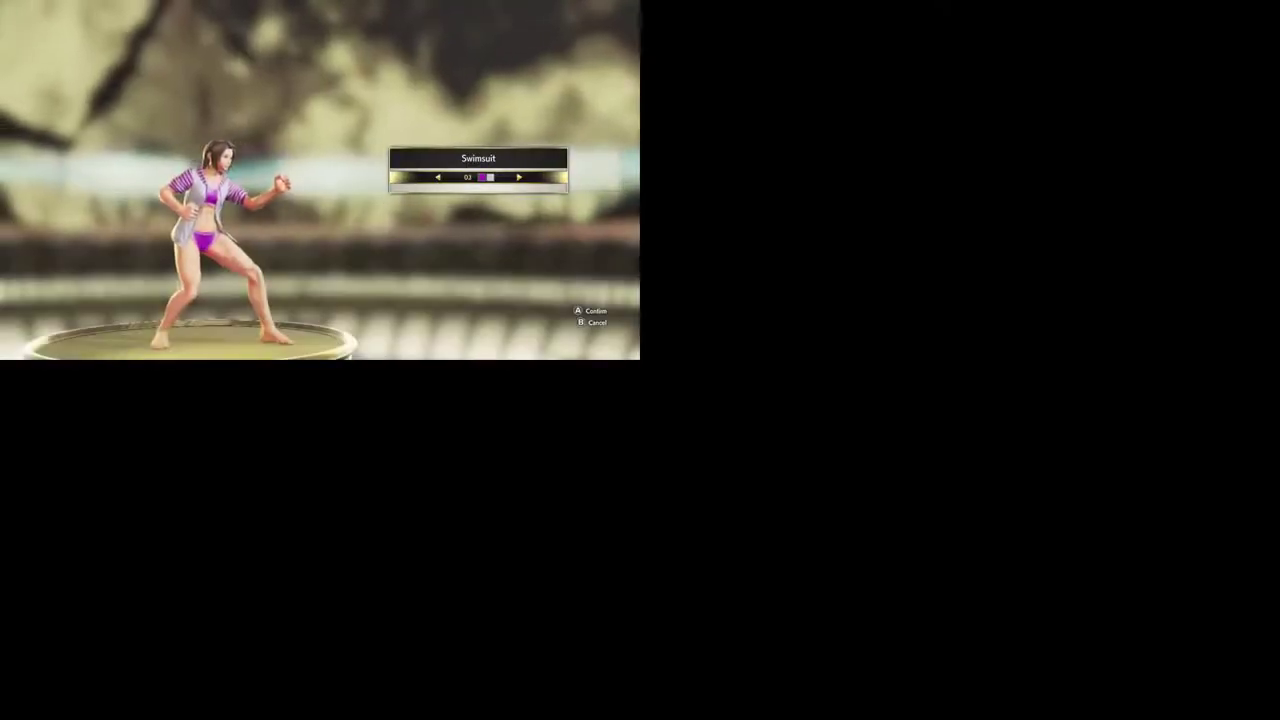
{"action": "key", "text": "Right"}
{"action": "key", "text": "Right"}
{"action": "key", "text": "Right"}
{"action": "key", "text": "Right"}
{"action": "key", "text": "Right"}
{"action": "key", "text": "Right"}
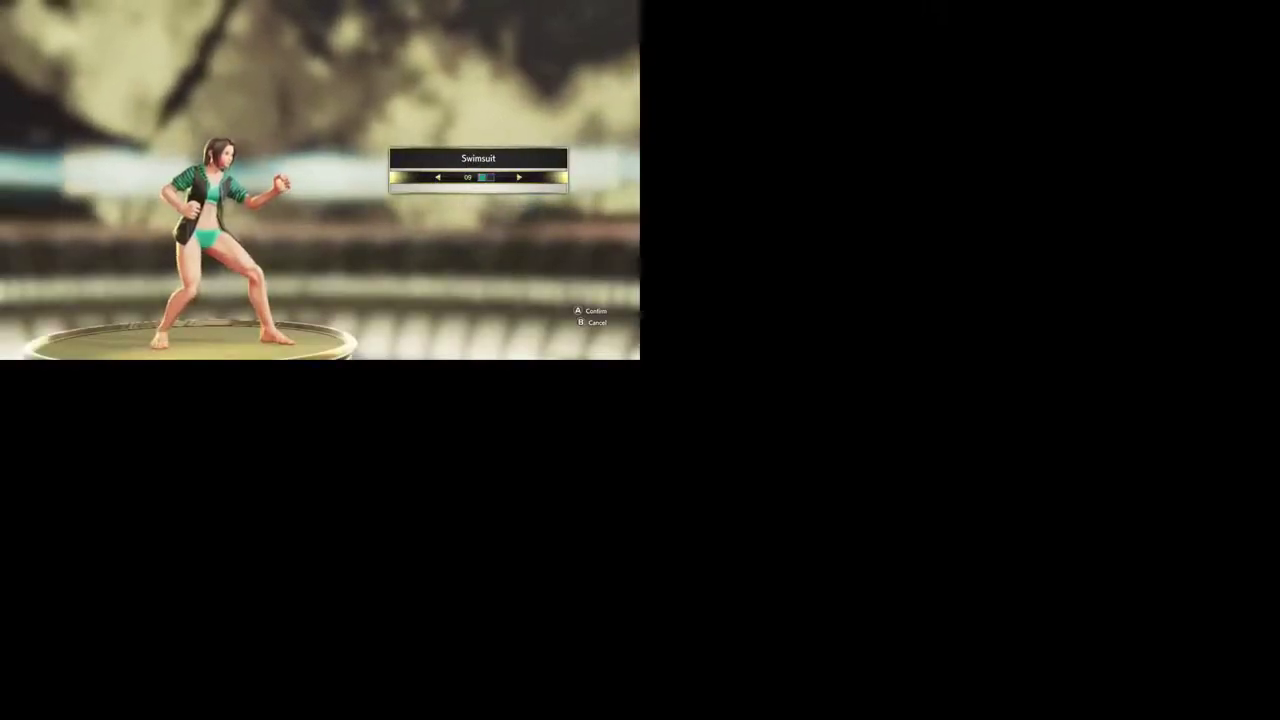
{"action": "key", "text": "Right"}
{"action": "key", "text": "Right"}
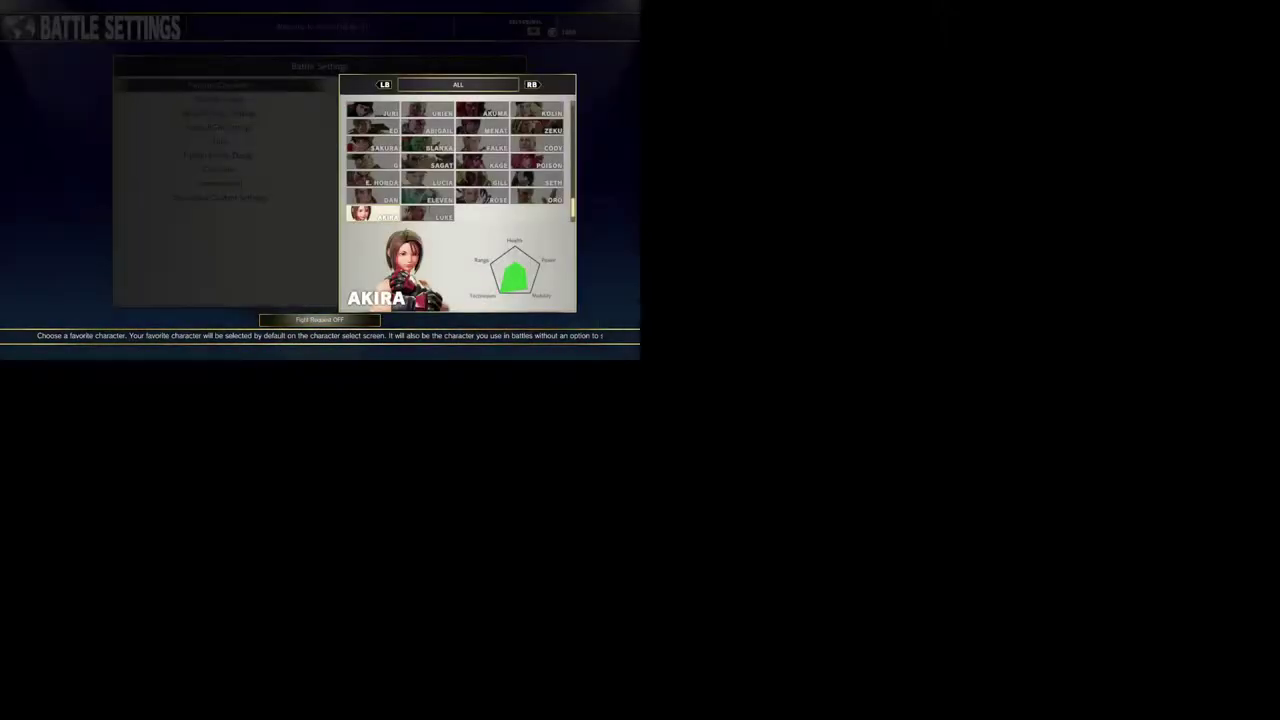
{"action": "key", "text": "Escape"}
{"action": "key", "text": "Escape"}
Set Full Screen Mode to OFF in the game's Graphics Settings and go back to the main menu
{"action": "key", "text": "Up"}
{"action": "key", "text": "Up"}
{"action": "key", "text": "Up"}
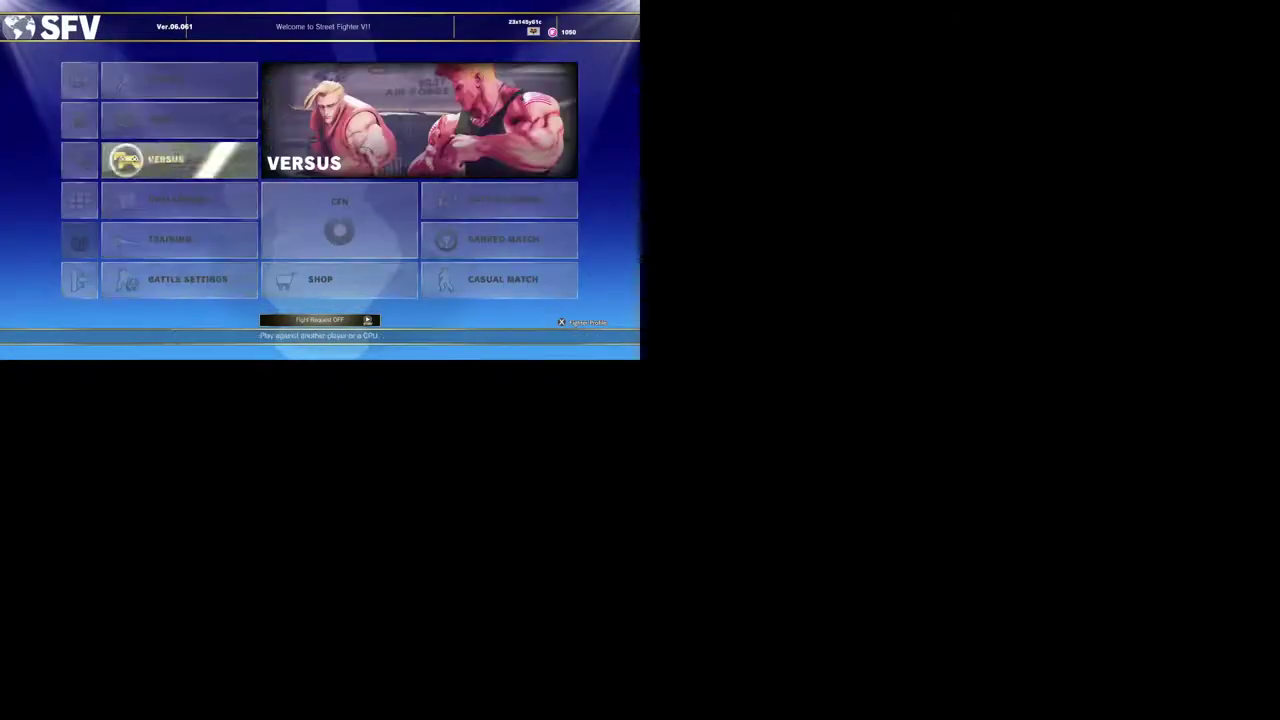
{"action": "key", "text": "Left"}
{"action": "key", "text": "Return"}
{"action": "key", "text": "Up"}
{"action": "key", "text": "Return"}
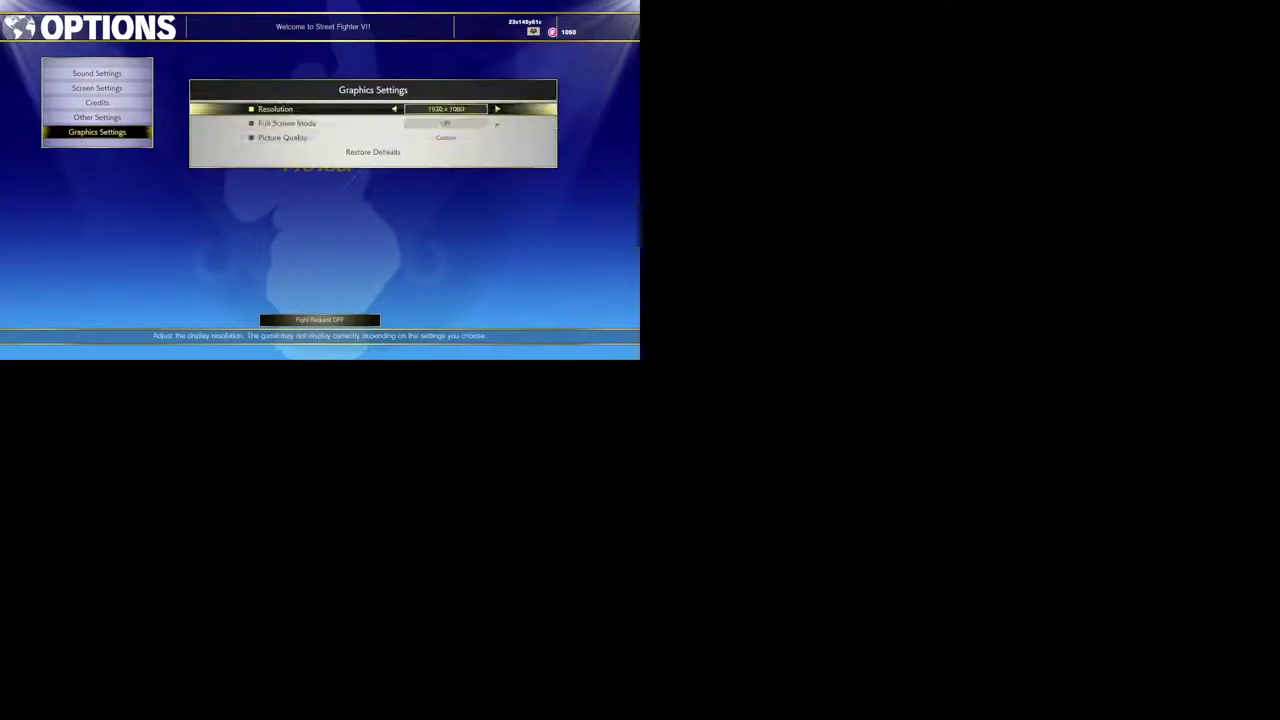
{"action": "key", "text": "Down"}
{"action": "key", "text": "Right"}
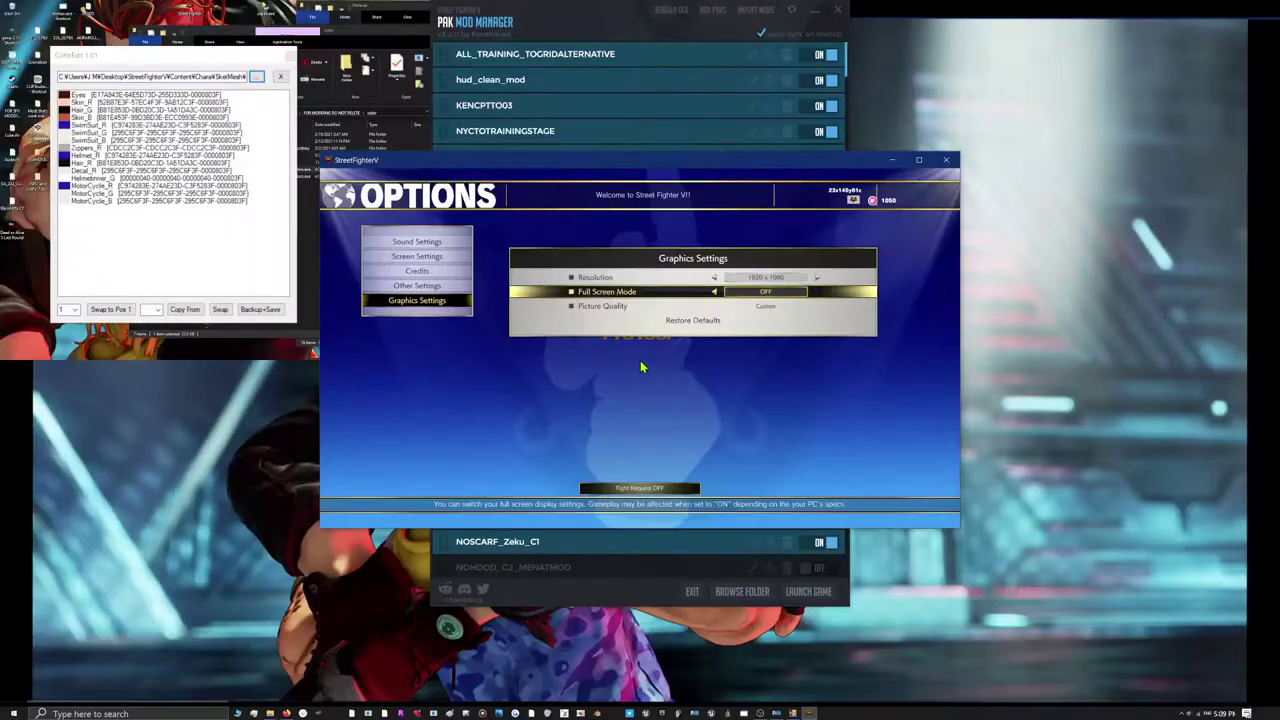
{"action": "key", "text": "Escape"}
{"action": "key", "text": "Escape"}
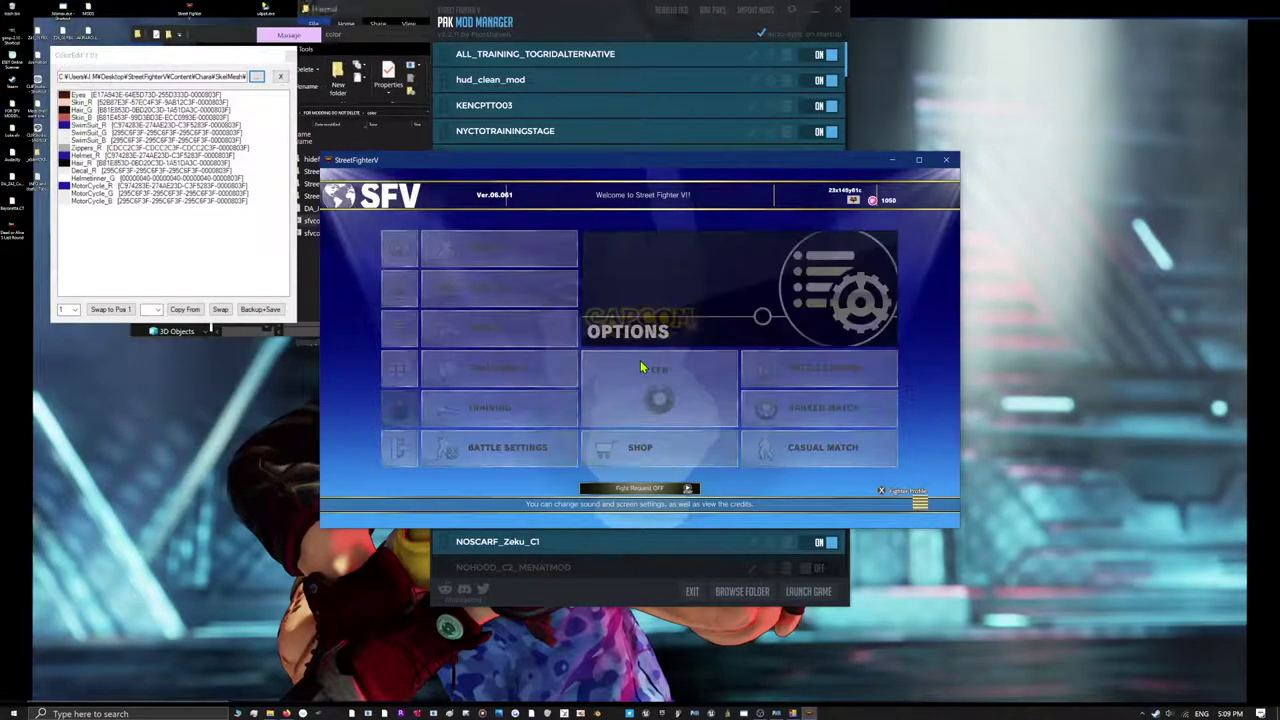
Reopen Battle Settings from the main menu
{"action": "key", "text": "Right"}
{"action": "key", "text": "Down"}
{"action": "key", "text": "Down"}
{"action": "key", "text": "Down"}
{"action": "key", "text": "Return"}
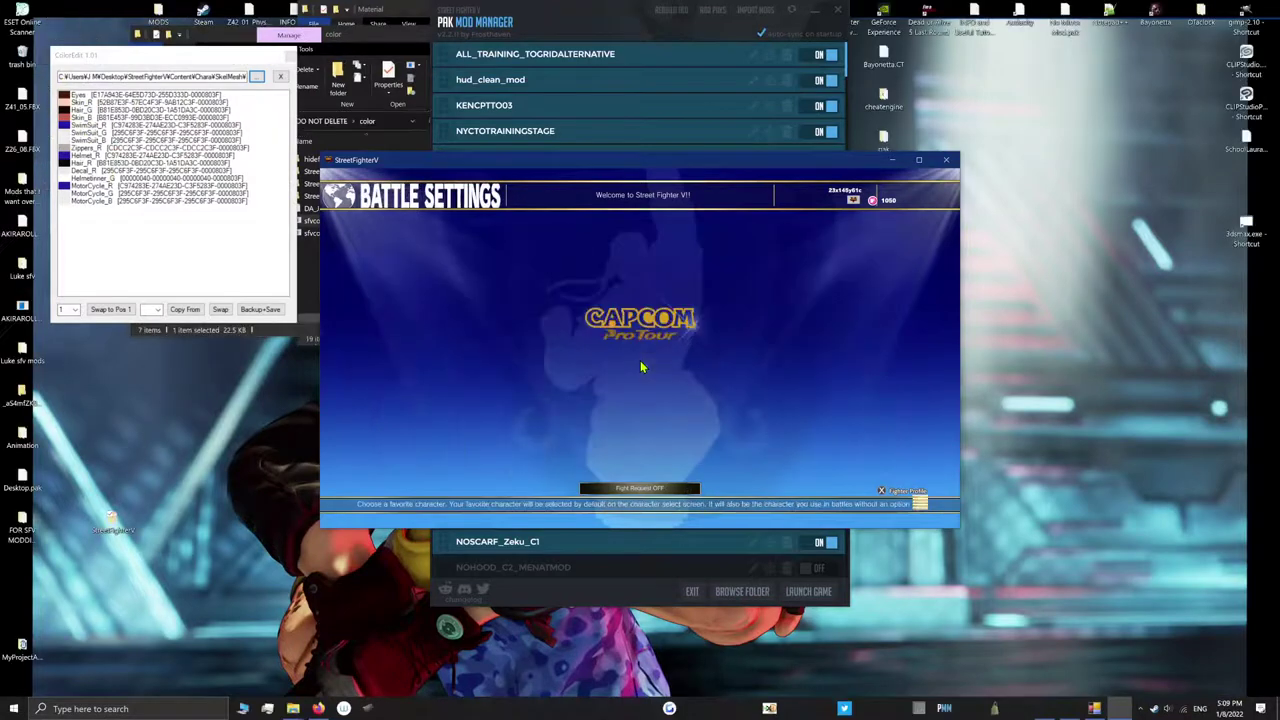
Choose Akira from the favorite character roster and display the 3D model of her default costume
{"action": "key", "text": "Return"}
{"action": "key", "text": "Up"}
{"action": "key", "text": "Left"}
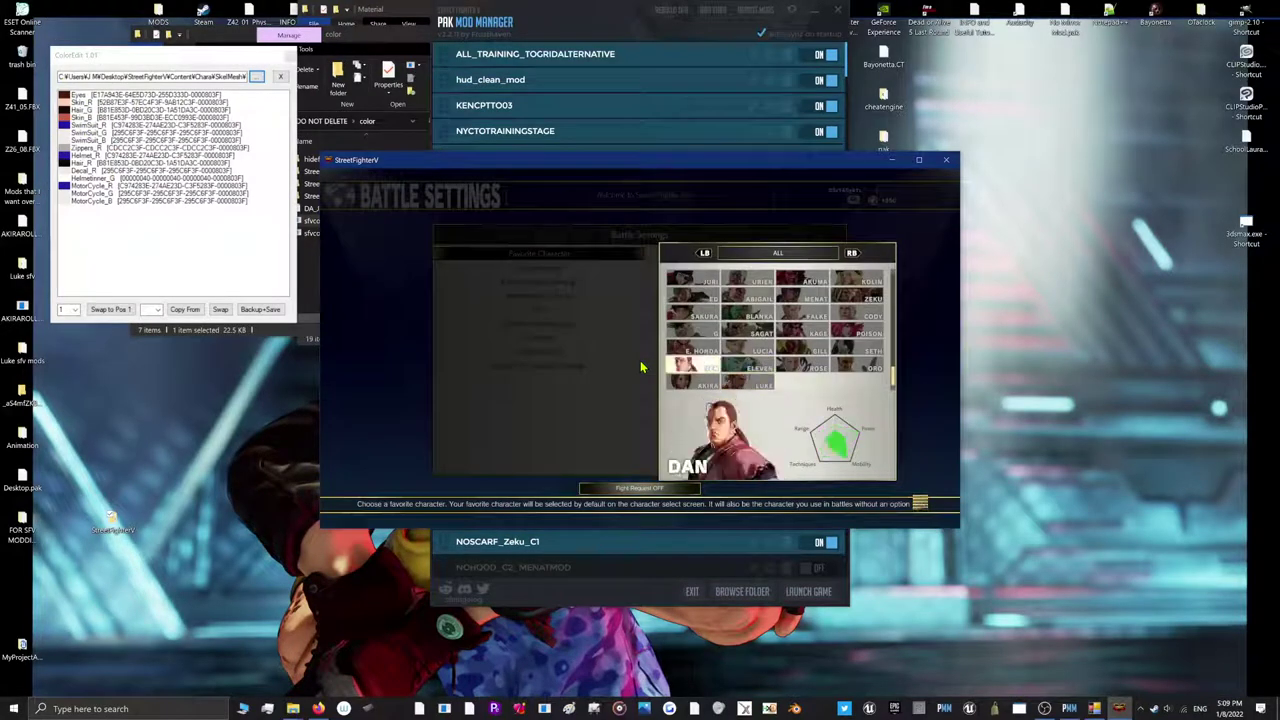
{"action": "key", "text": "Down"}
{"action": "key", "text": "Return"}
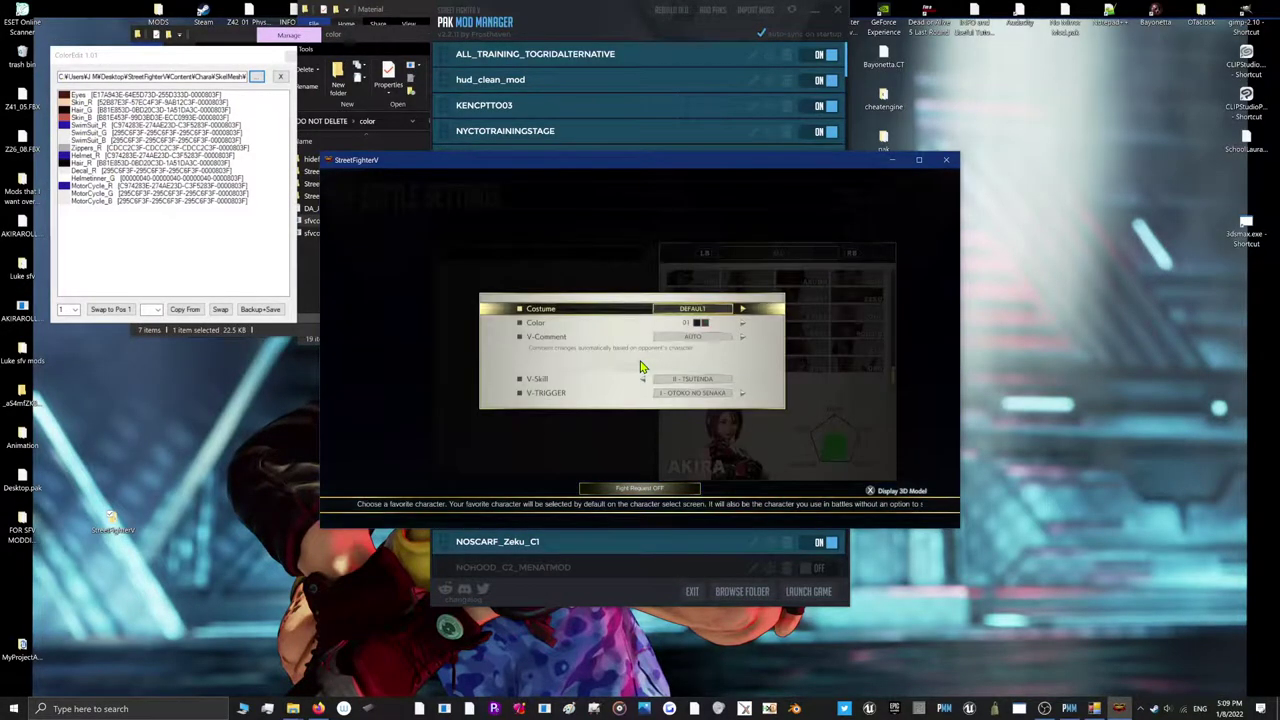
{"action": "key", "text": "x"}
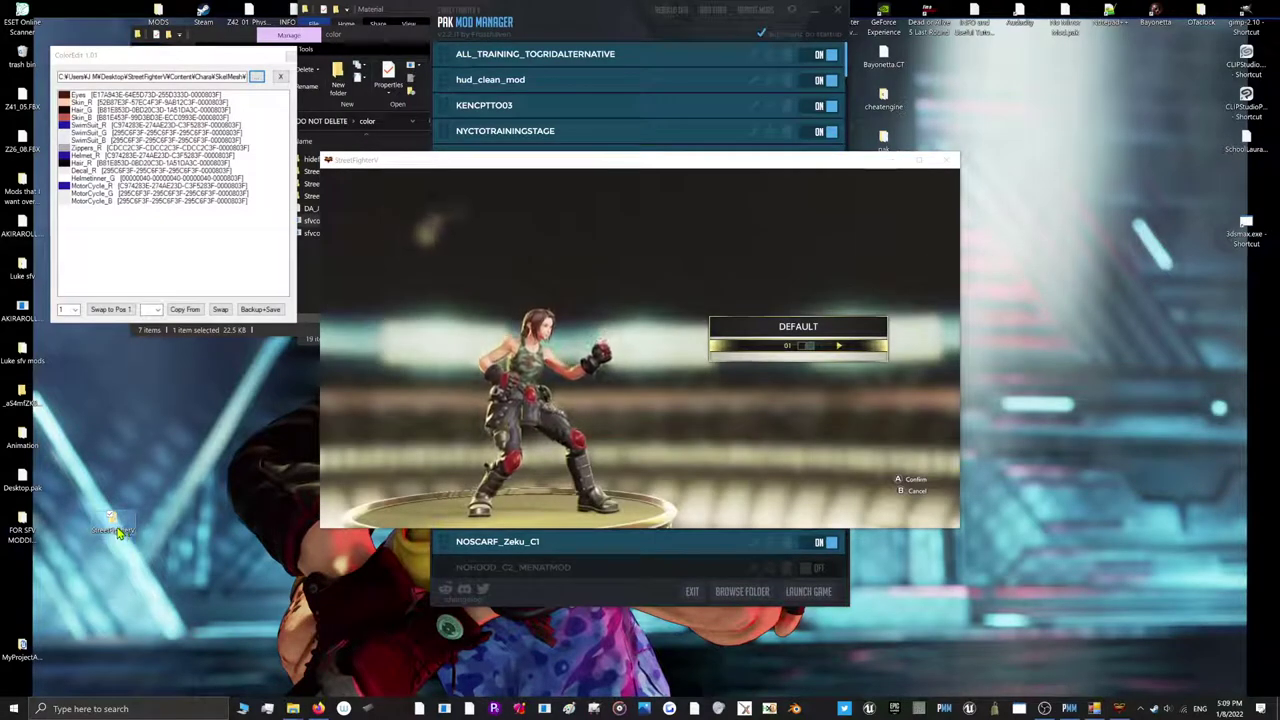
Open the desktop StreetFighterV folder down to Content\Chara and close the game
{"action": "double_click", "coordinate": [114, 527]}
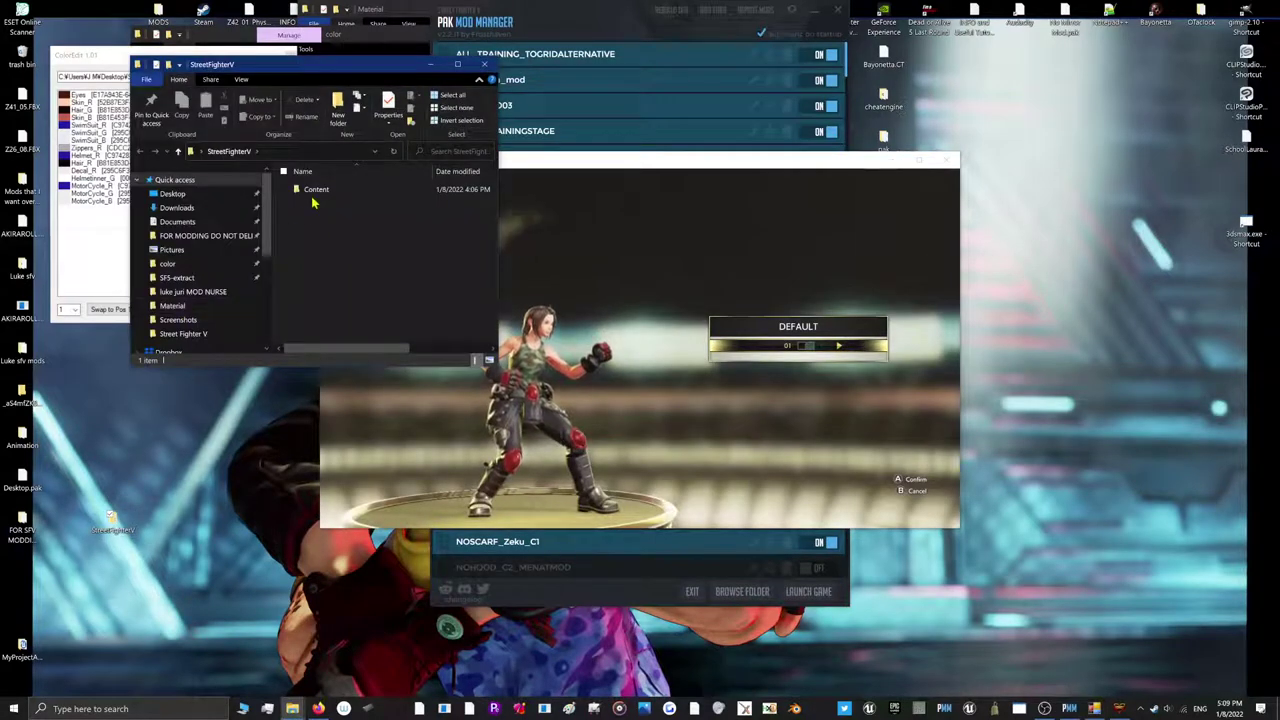
{"action": "double_click", "coordinate": [314, 191]}
{"action": "double_click", "coordinate": [315, 191]}
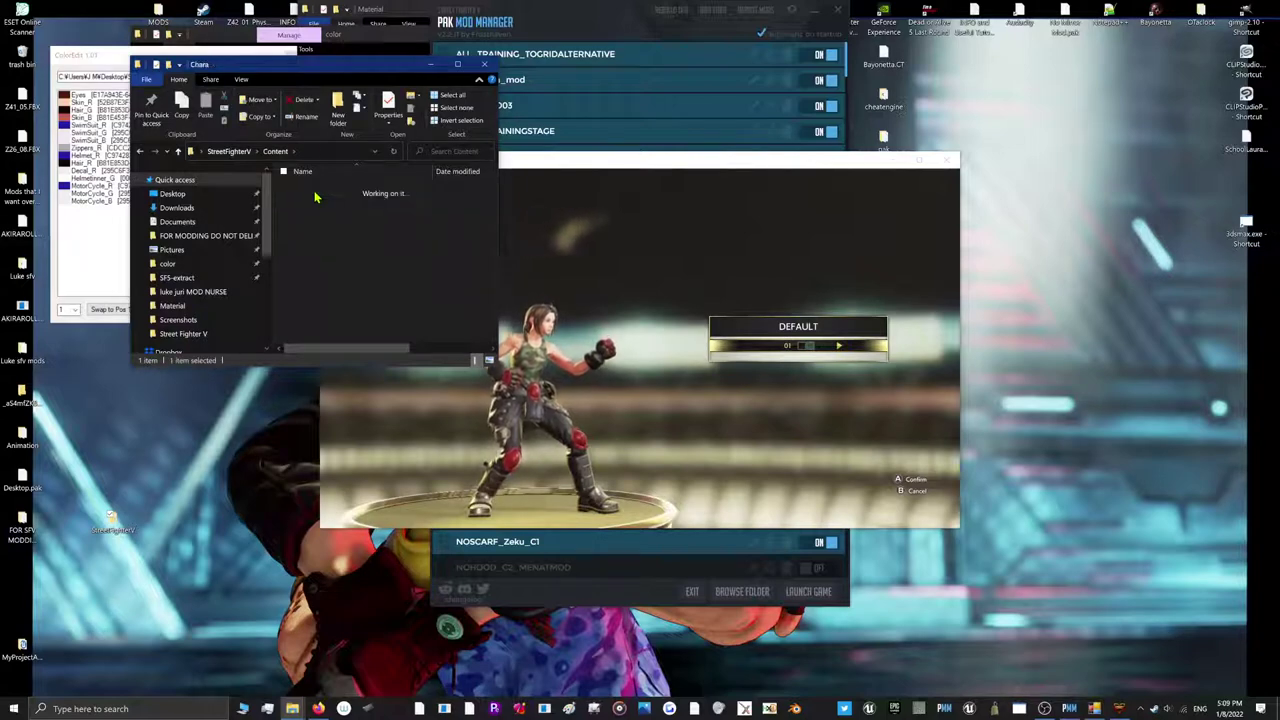
{"action": "left_click", "coordinate": [938, 172]}
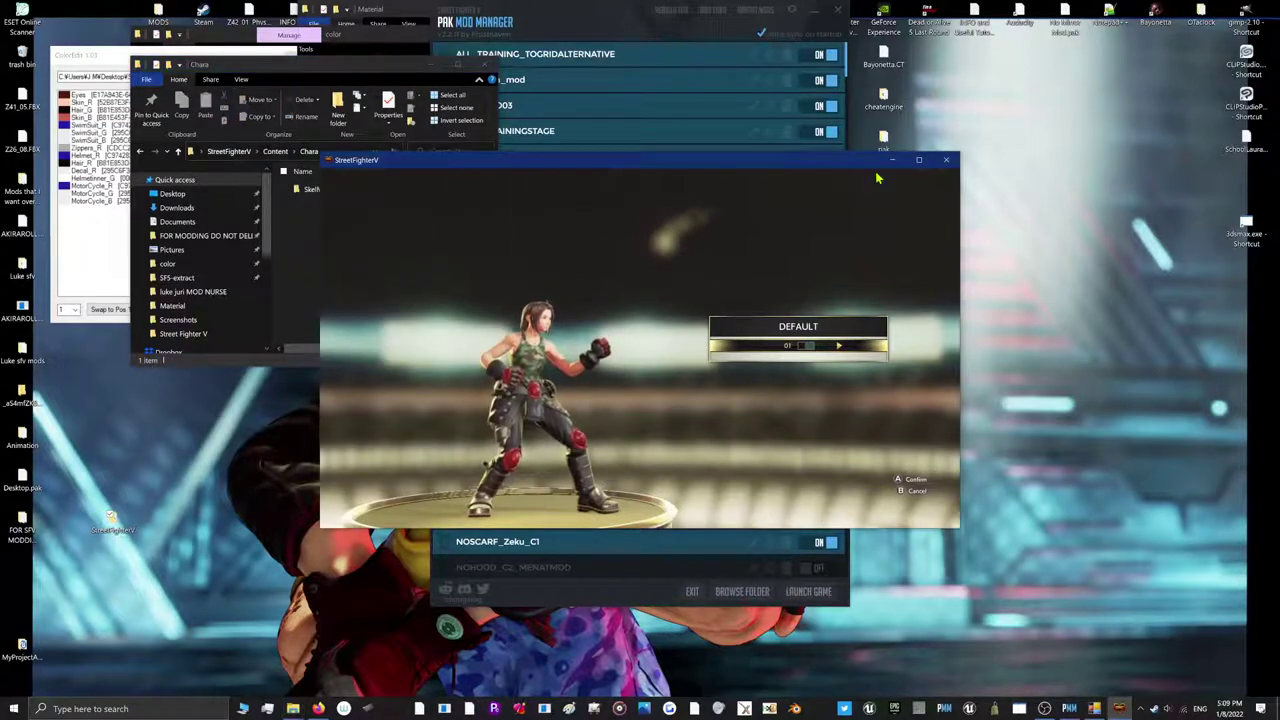
{"action": "left_click", "coordinate": [946, 160]}
Delete the Desktop mod from the mod manager's list and the Desktop.pak file from the desktop
{"action": "scroll", "coordinate": [586, 553], "scroll_direction": "down", "scroll_amount": 10}
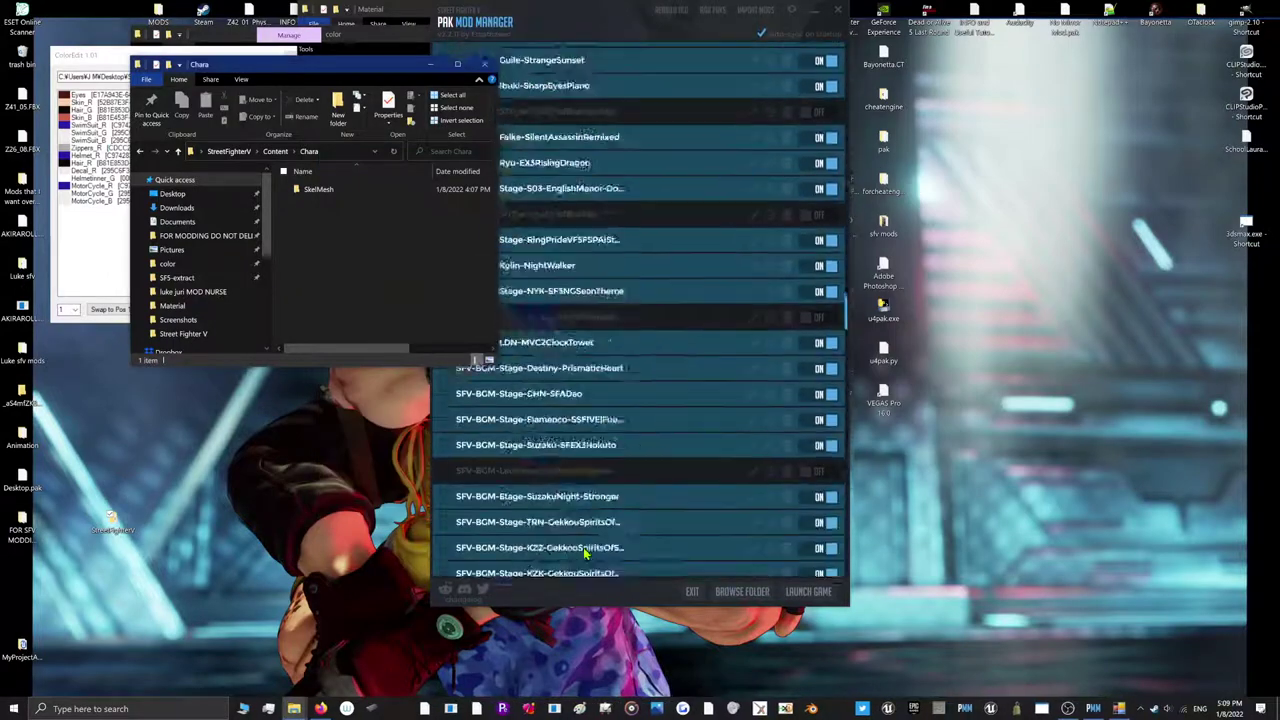
{"action": "scroll", "coordinate": [586, 553], "scroll_direction": "down", "scroll_amount": 15}
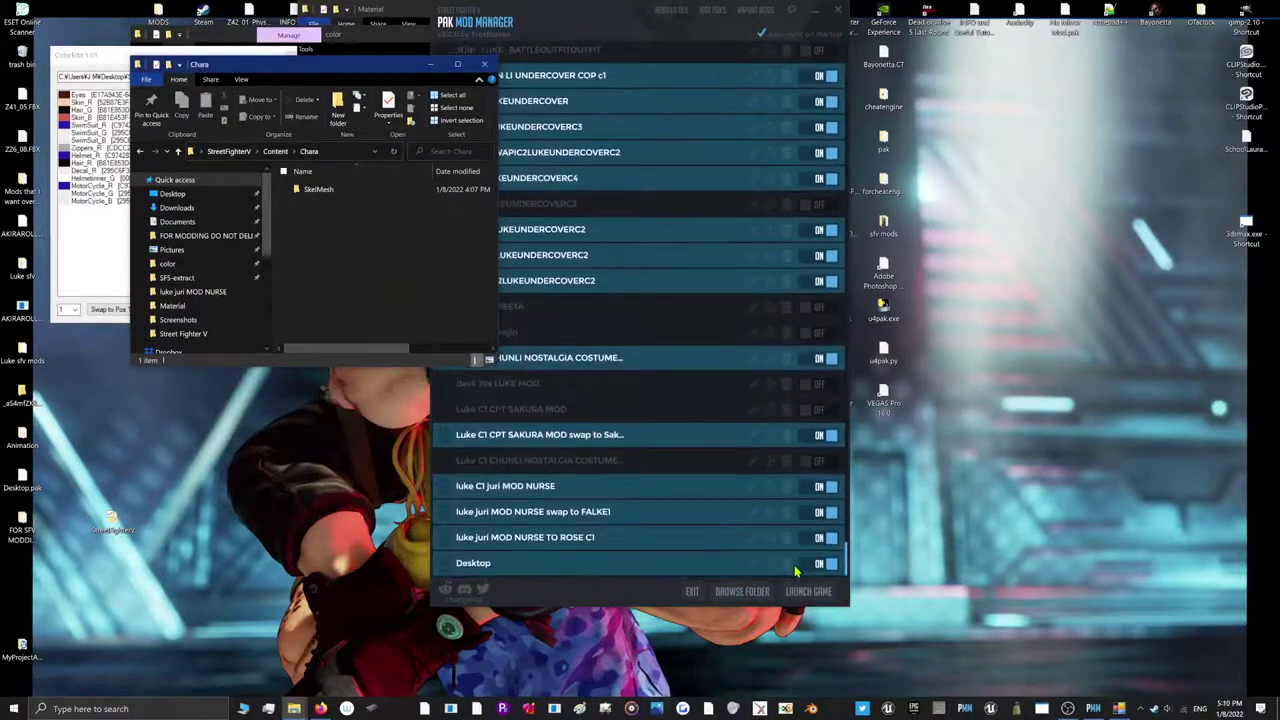
{"action": "left_click", "coordinate": [795, 571]}
{"action": "left_click", "coordinate": [786, 563]}
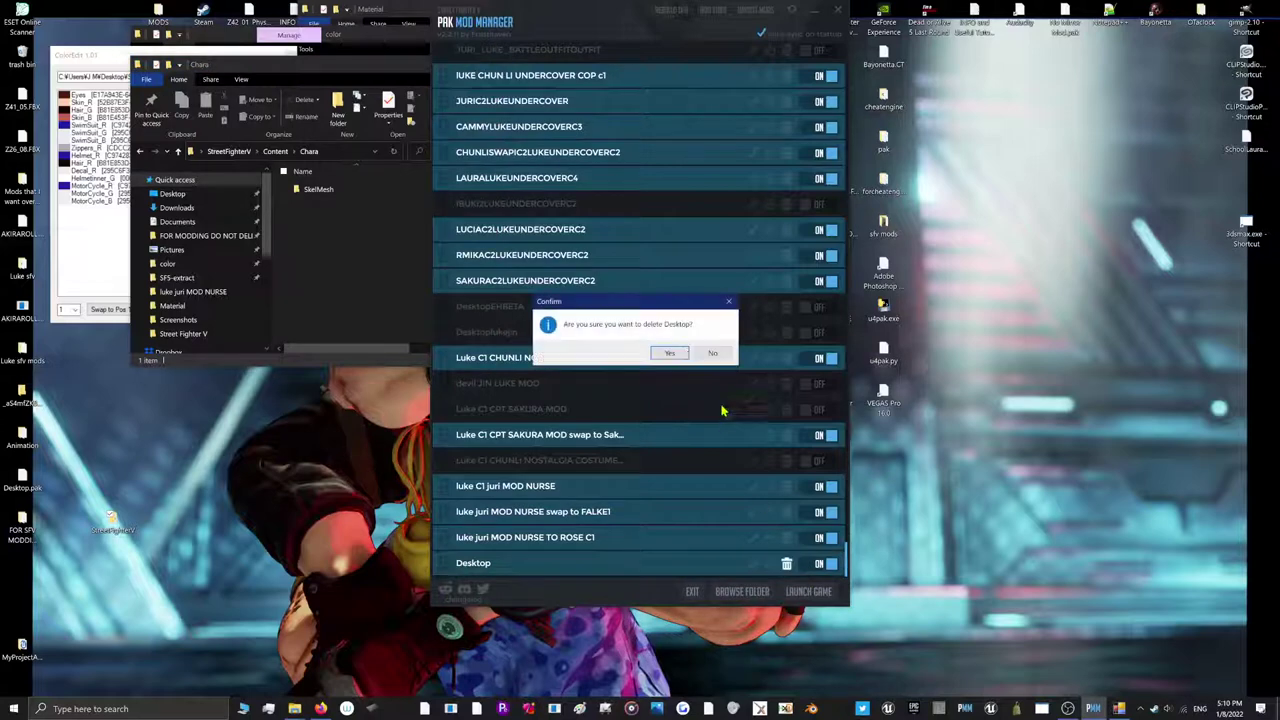
{"action": "left_click", "coordinate": [670, 354]}
{"action": "right_click", "coordinate": [24, 486]}
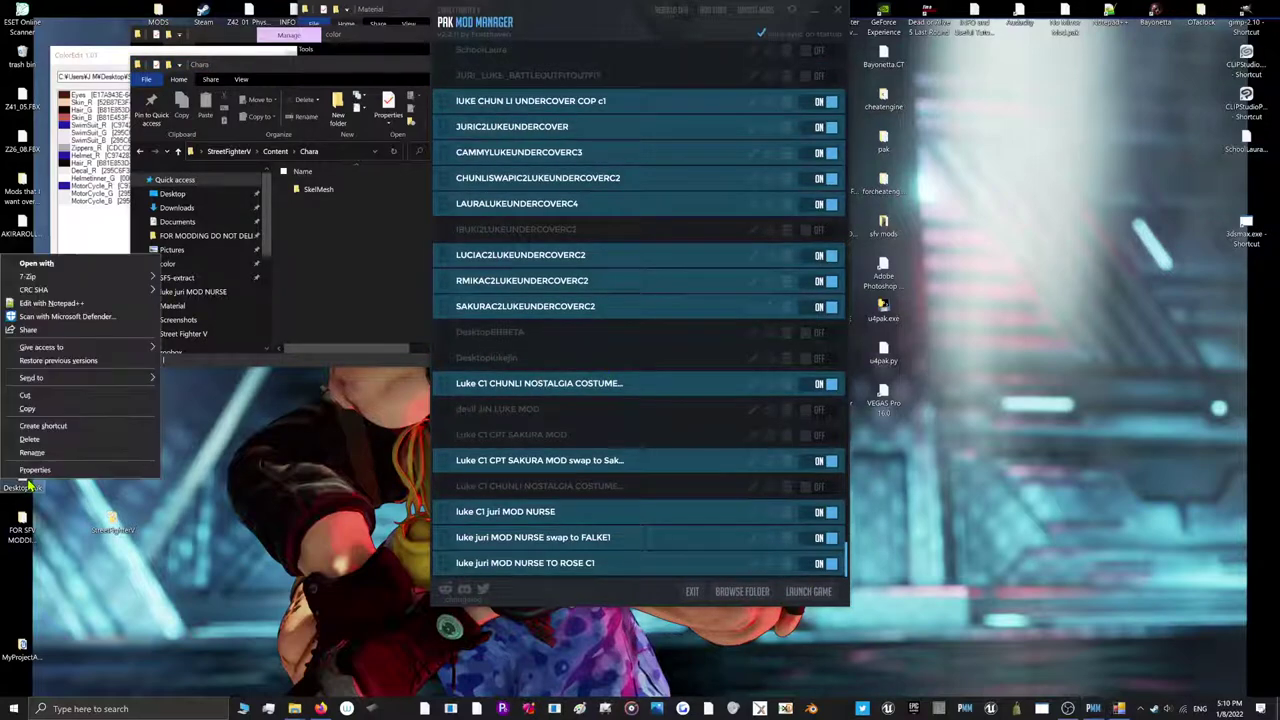
{"action": "left_click", "coordinate": [43, 453]}
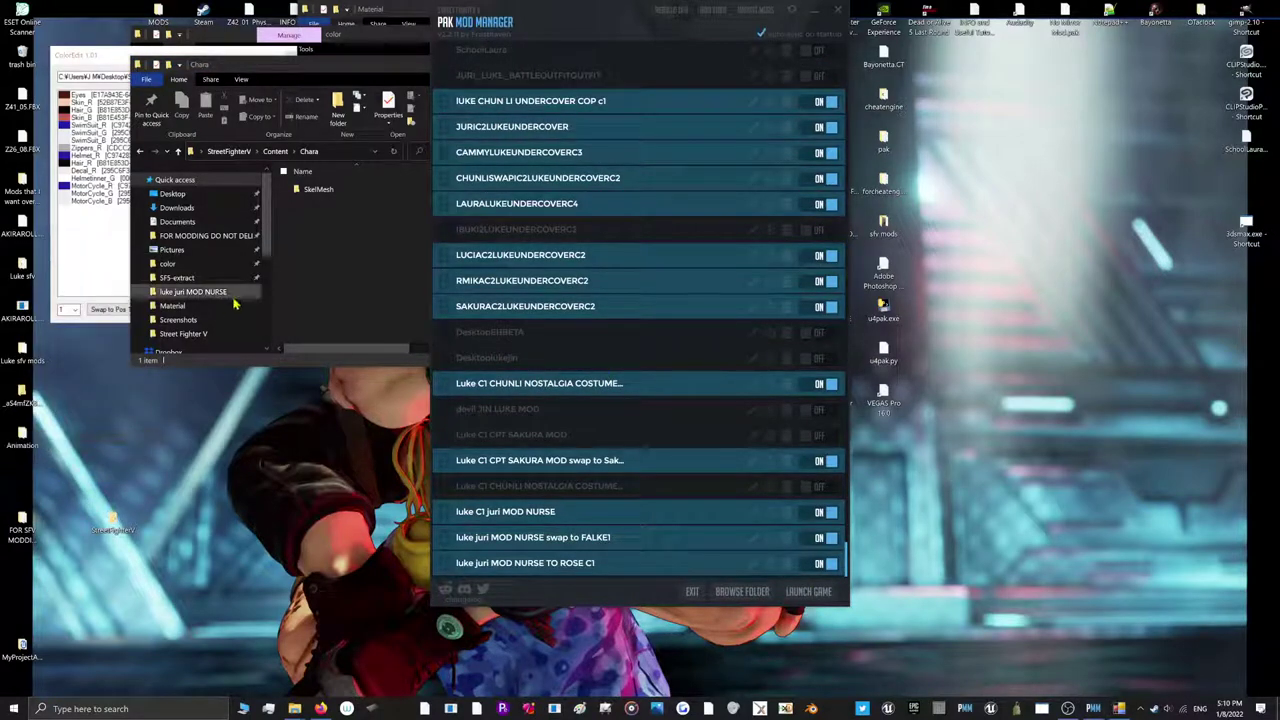
Check the SkelMesh\05 subfolders, return to the Chara folder, and create a new folder there named Z42
{"action": "double_click", "coordinate": [318, 189]}
{"action": "double_click", "coordinate": [330, 194]}
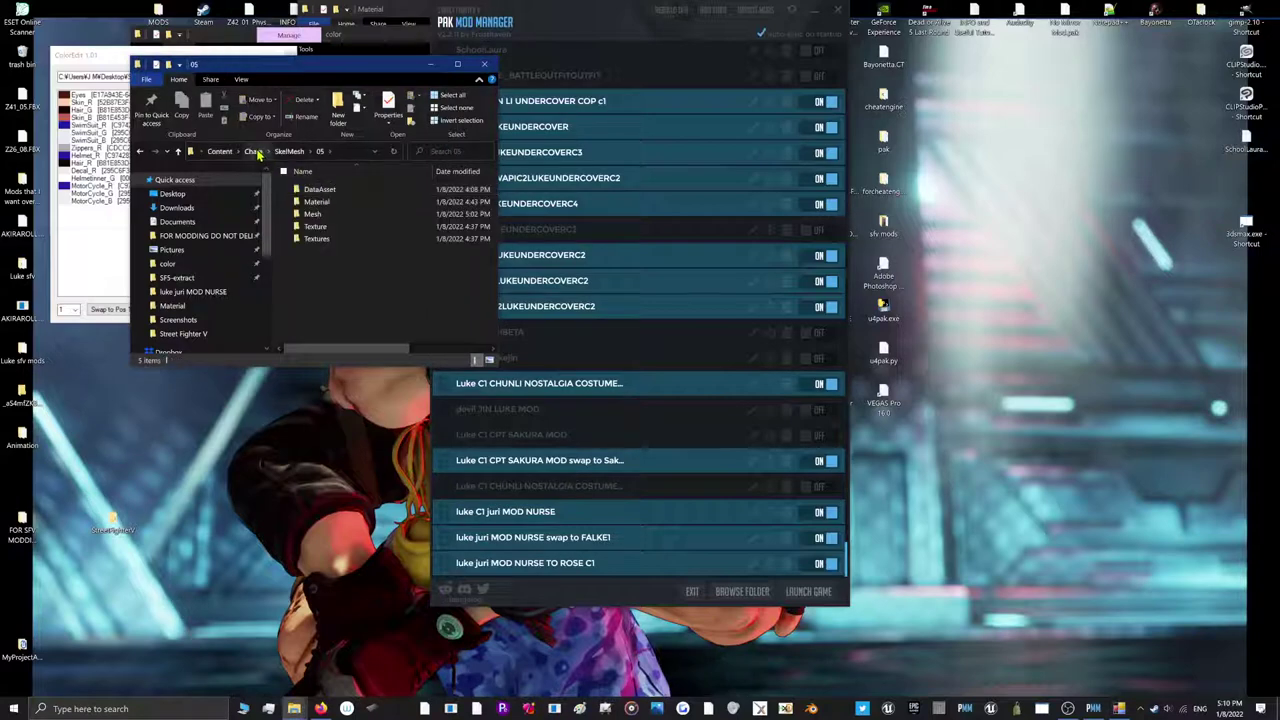
{"action": "left_click", "coordinate": [254, 151]}
{"action": "right_click", "coordinate": [305, 231]}
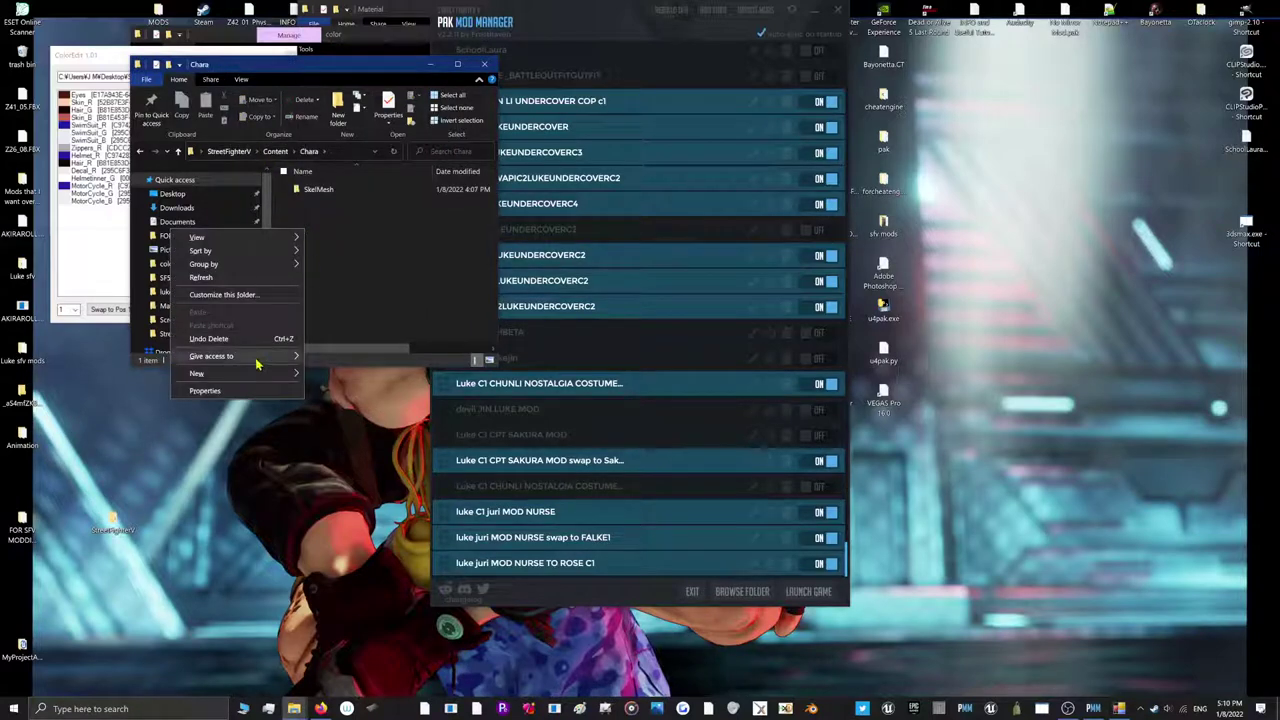
{"action": "left_click", "coordinate": [330, 374]}
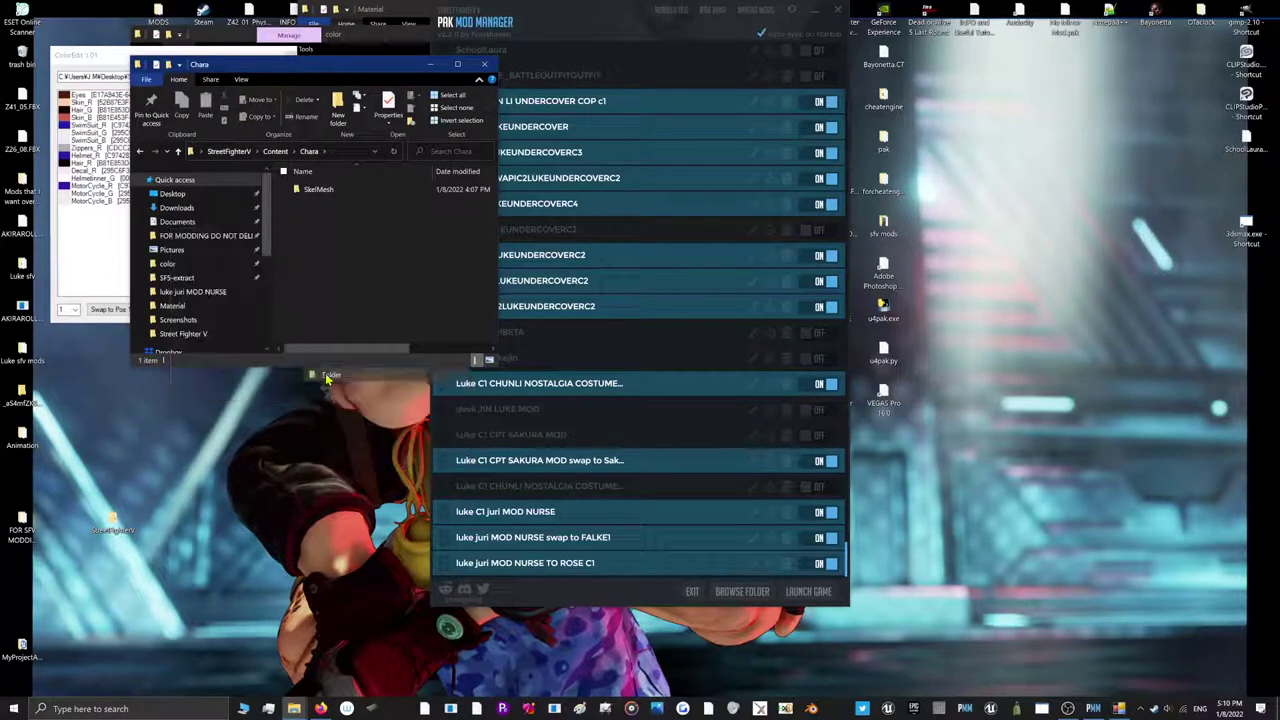
{"action": "type", "text": "Z42"}
{"action": "key", "text": "Return"}
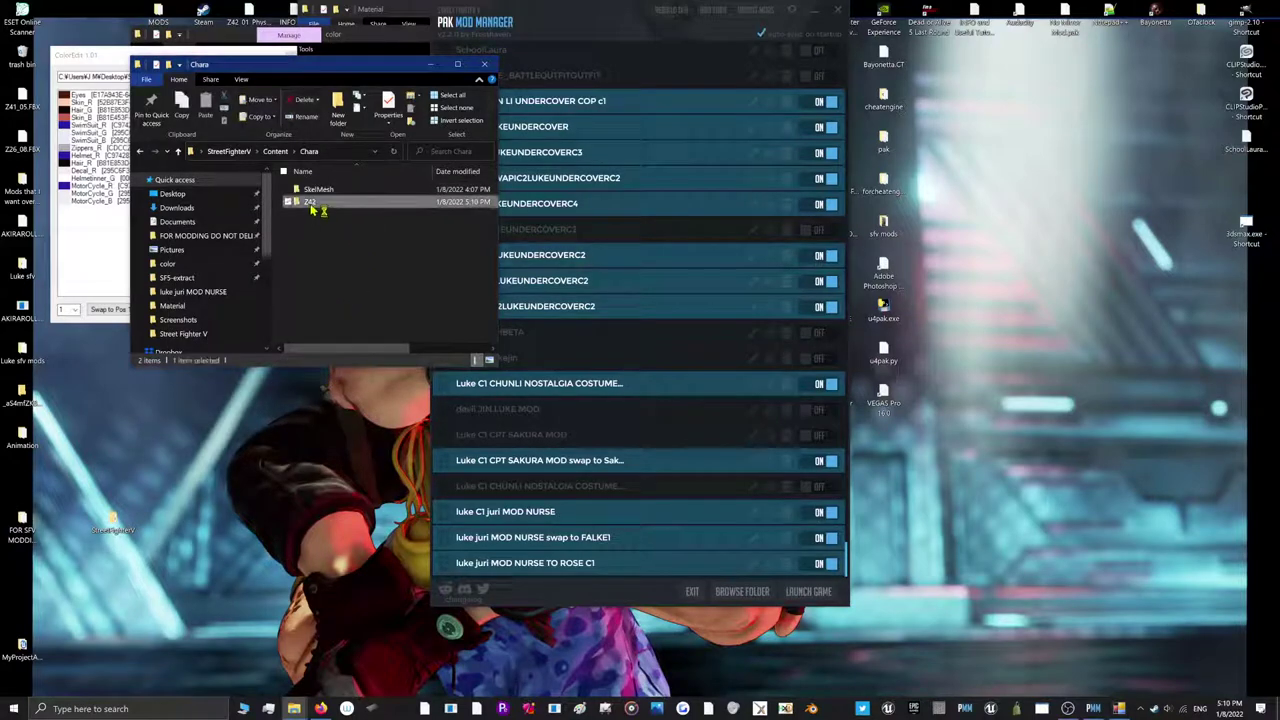
{"action": "left_click", "coordinate": [312, 203]}
{"action": "key", "text": "F1"}
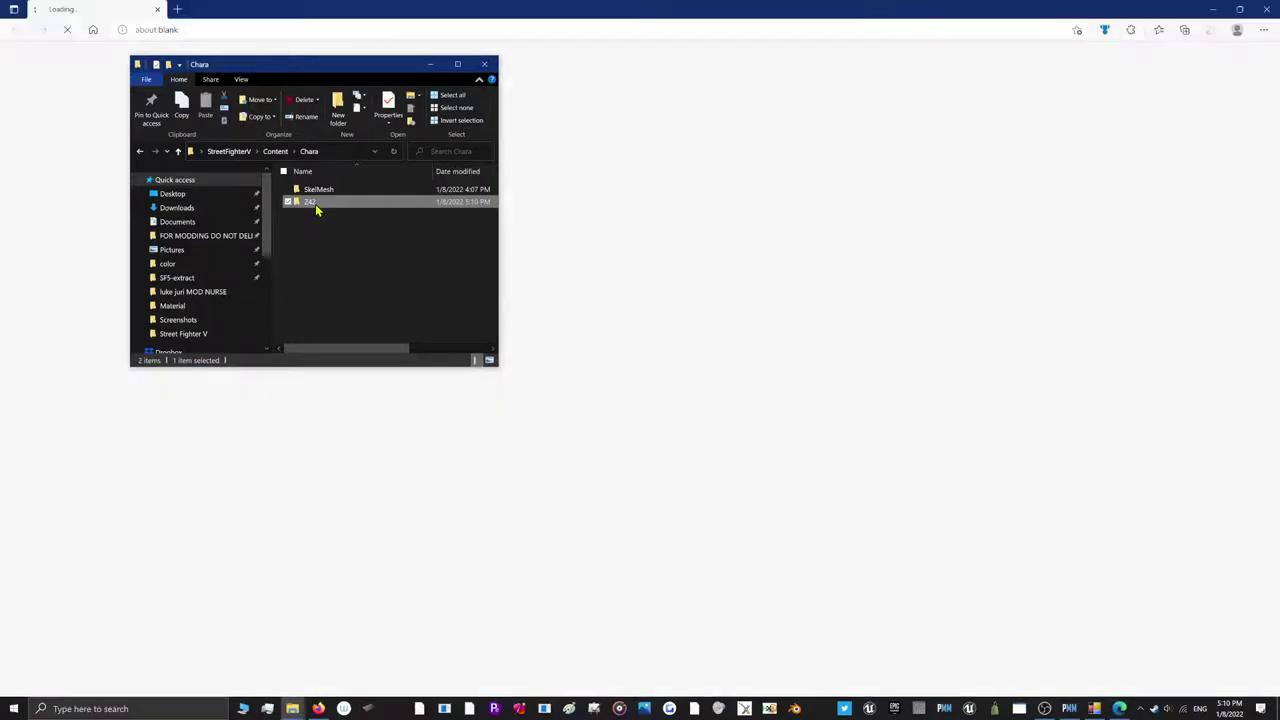
{"action": "left_click", "coordinate": [160, 8]}
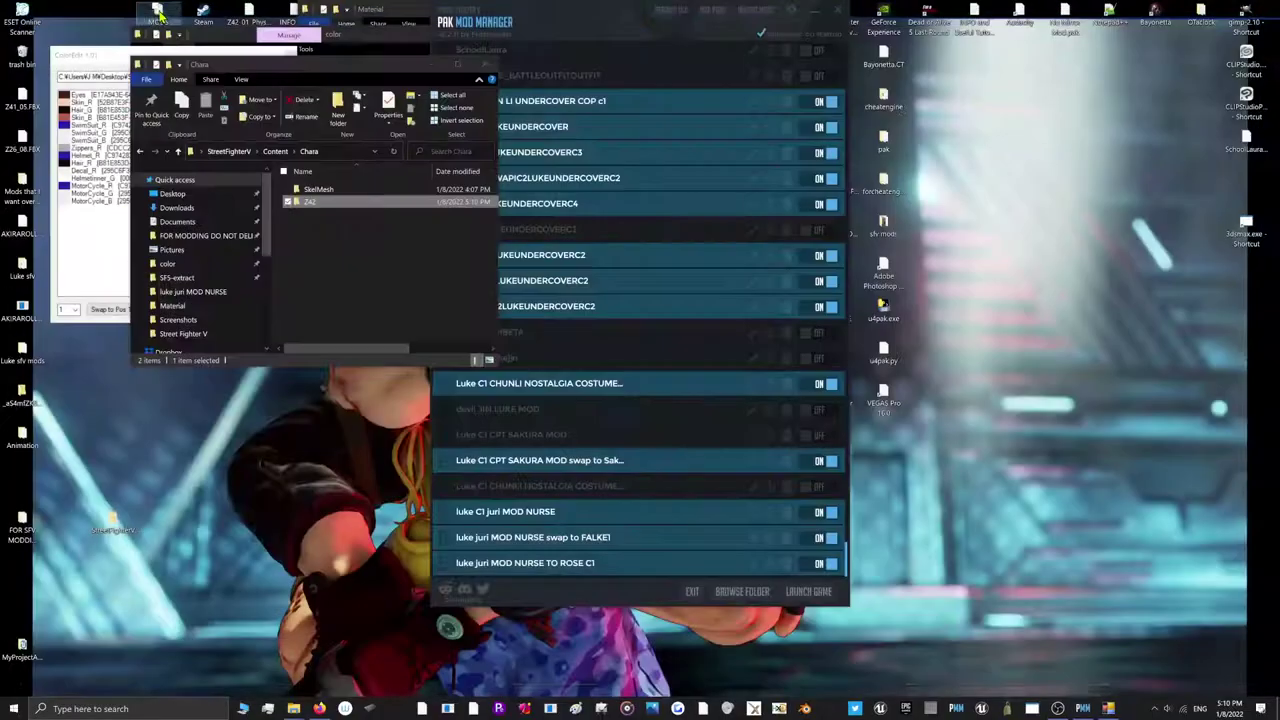
Look up Akira's character code in the costume list of the modderbase.com slot conversion thread in Firefox
{"action": "left_click", "coordinate": [321, 708]}
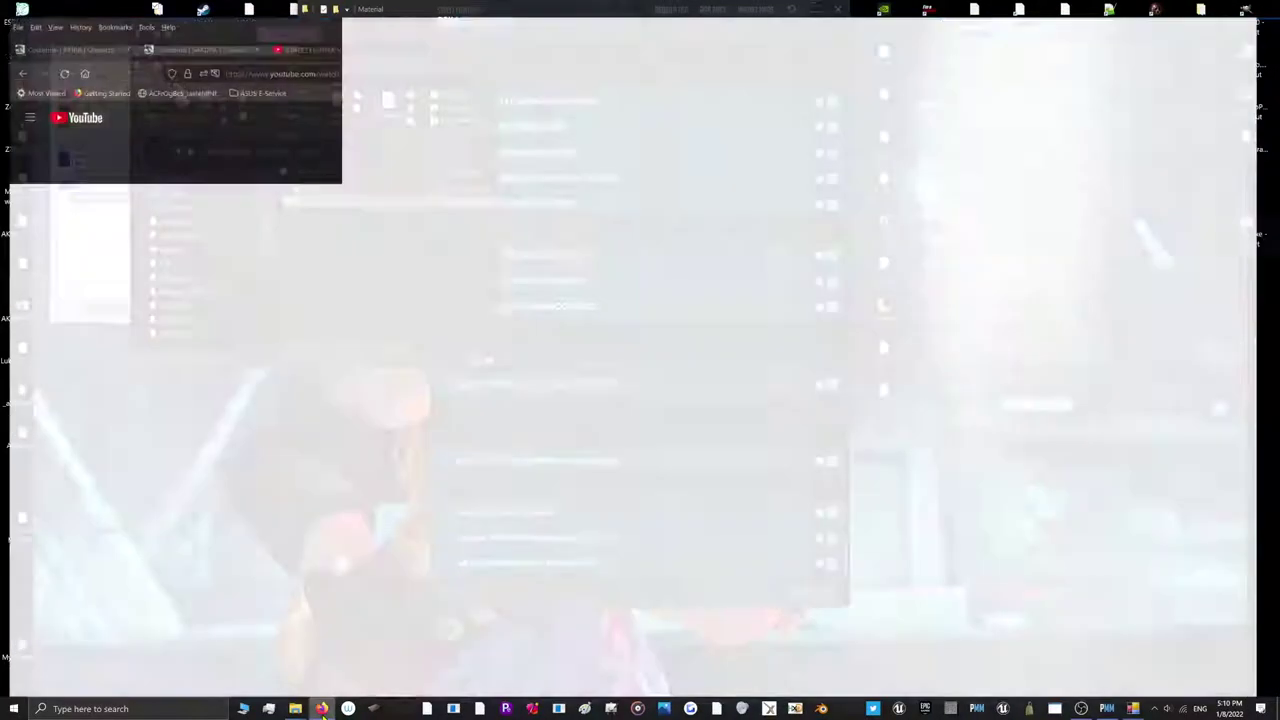
{"action": "left_click", "coordinate": [420, 30]}
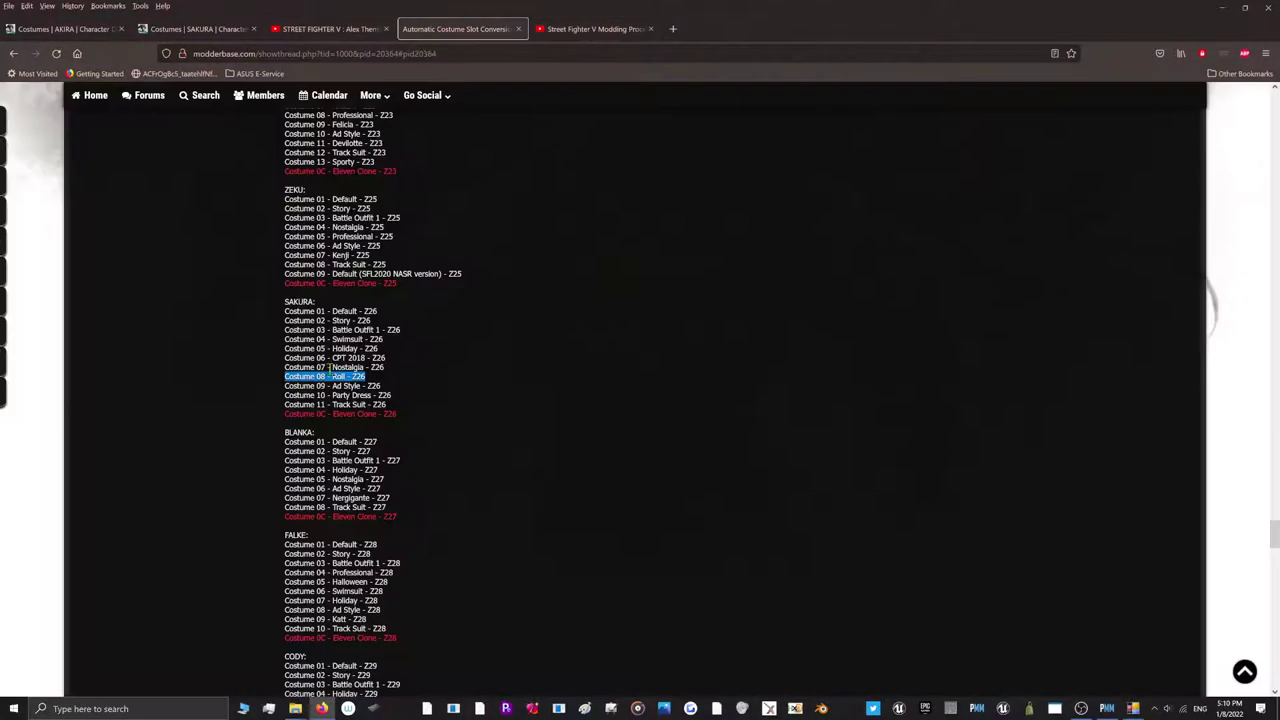
{"action": "scroll", "coordinate": [476, 503], "scroll_direction": "down", "scroll_amount": 15}
{"action": "scroll", "coordinate": [477, 503], "scroll_direction": "up", "scroll_amount": 8}
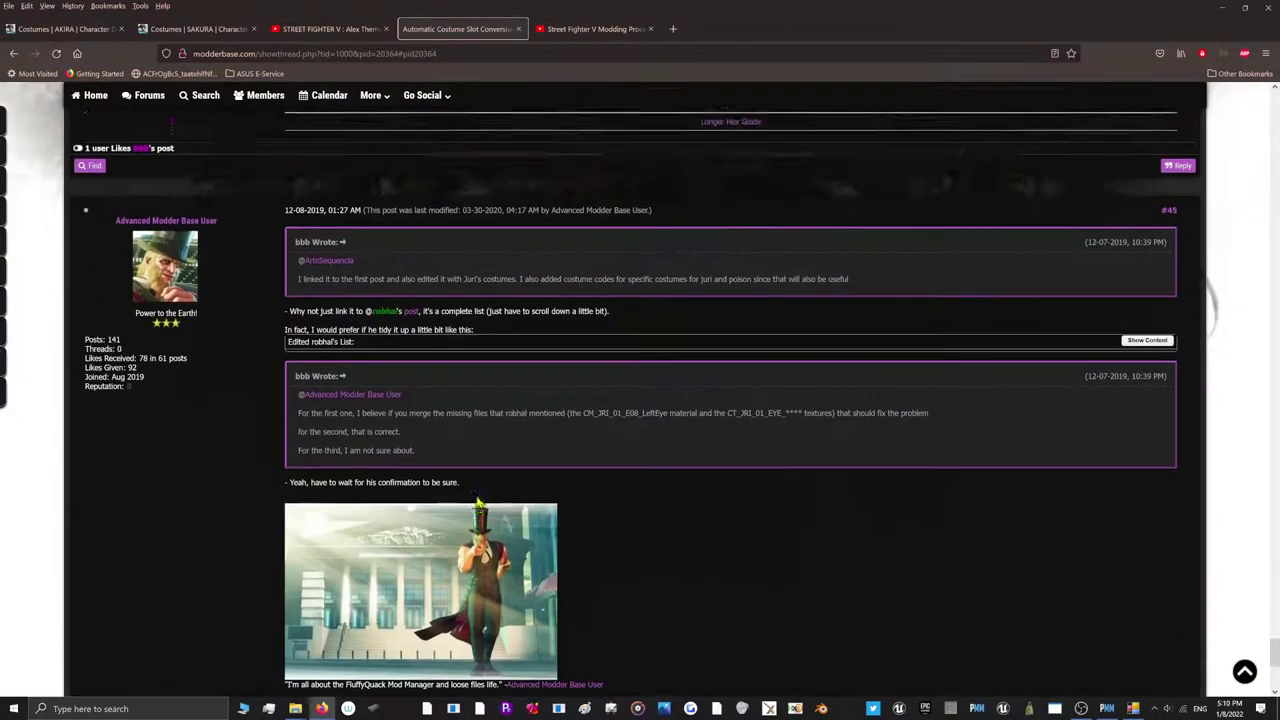
{"action": "scroll", "coordinate": [477, 503], "scroll_direction": "up", "scroll_amount": 5}
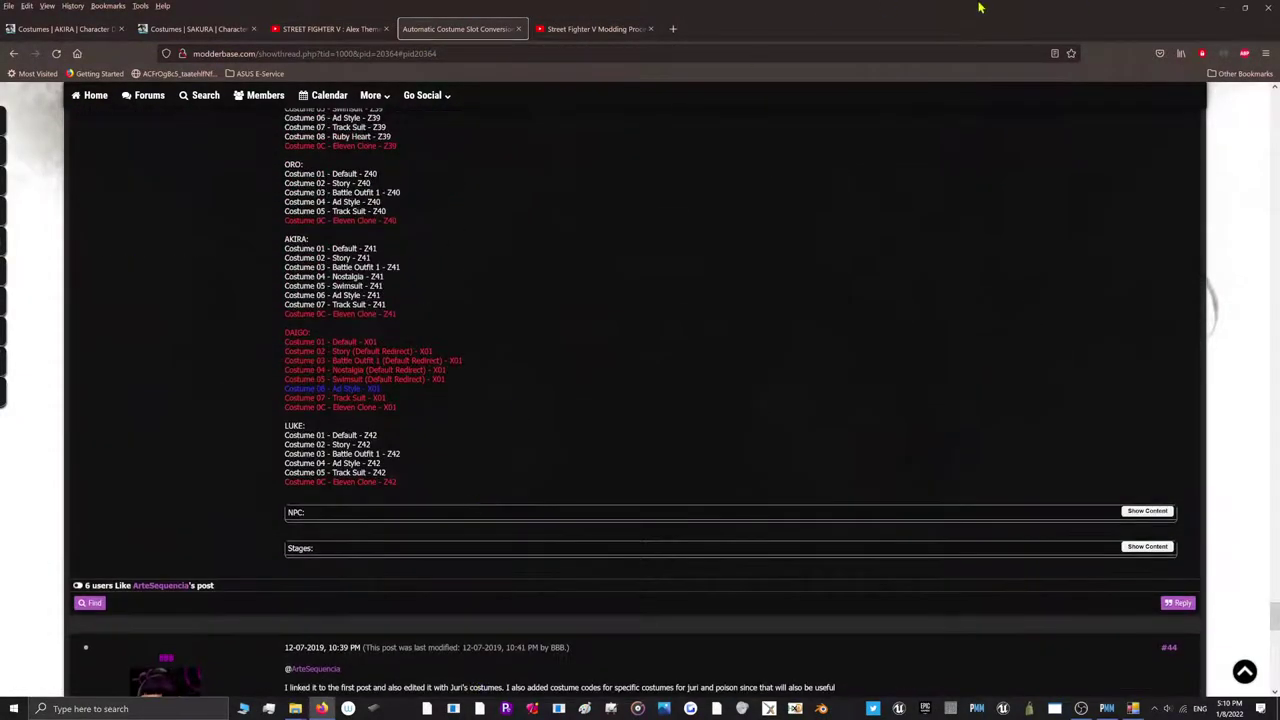
{"action": "left_click", "coordinate": [1223, 7]}
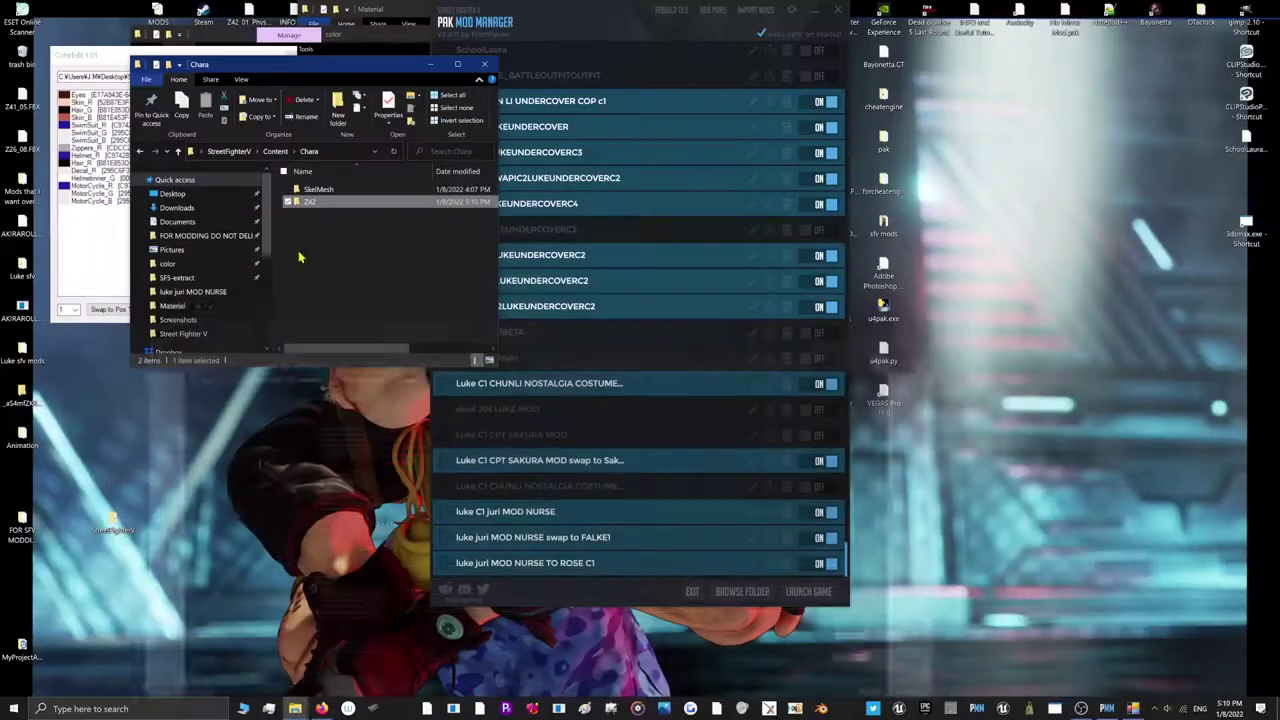
Rename the Z42 folder inside Chara as Z41
{"action": "left_click", "coordinate": [331, 205]}
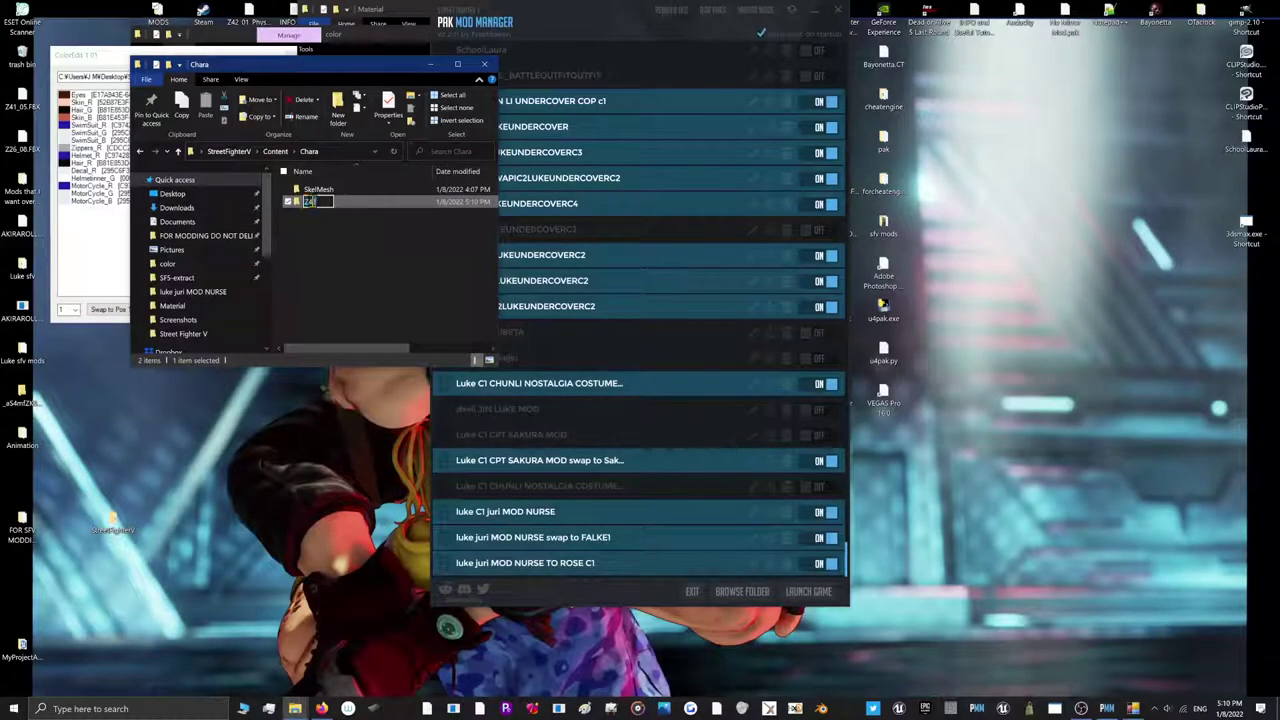
{"action": "type", "text": "Z41"}
{"action": "left_click", "coordinate": [325, 244]}
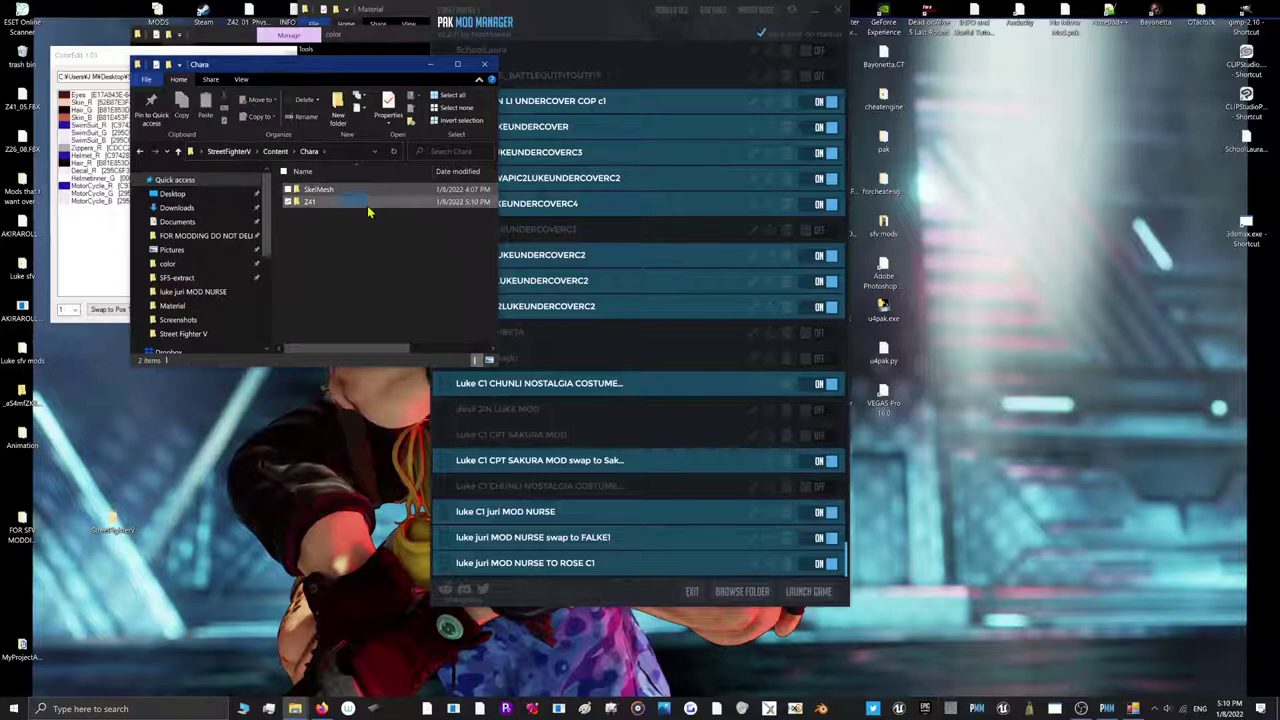
Move the SkelMesh folder into Z41, check the folder path down to 05, and return to Chara
{"action": "left_click_drag", "start_coordinate": [426, 146], "coordinate": [400, 206]}
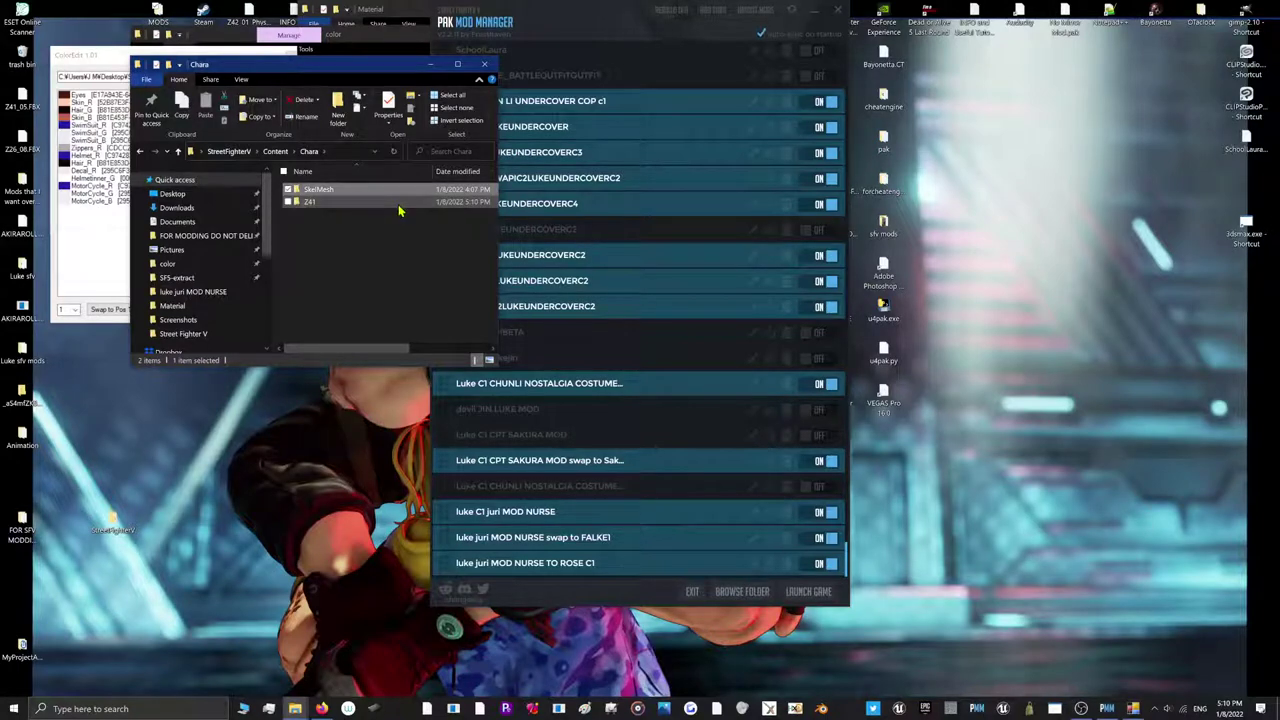
{"action": "left_click", "coordinate": [316, 198]}
{"action": "left_click_drag", "start_coordinate": [316, 196], "coordinate": [314, 203]}
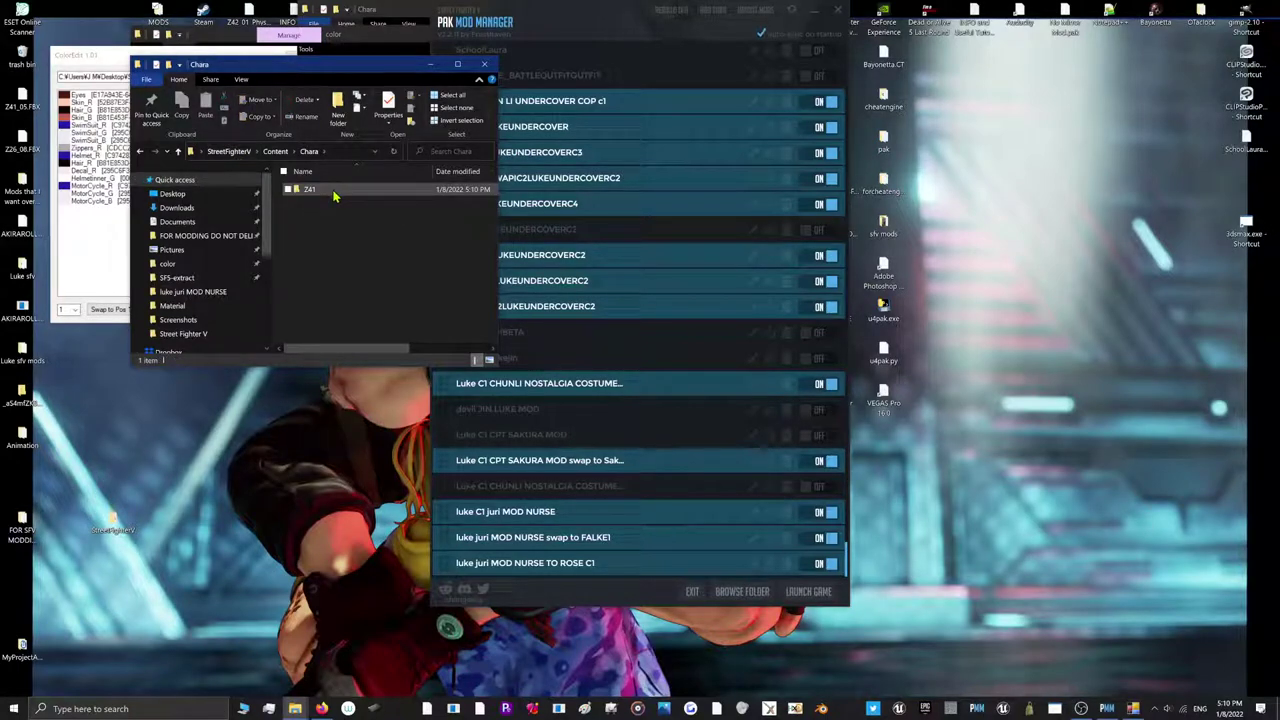
{"action": "double_click", "coordinate": [305, 190]}
{"action": "double_click", "coordinate": [296, 190]}
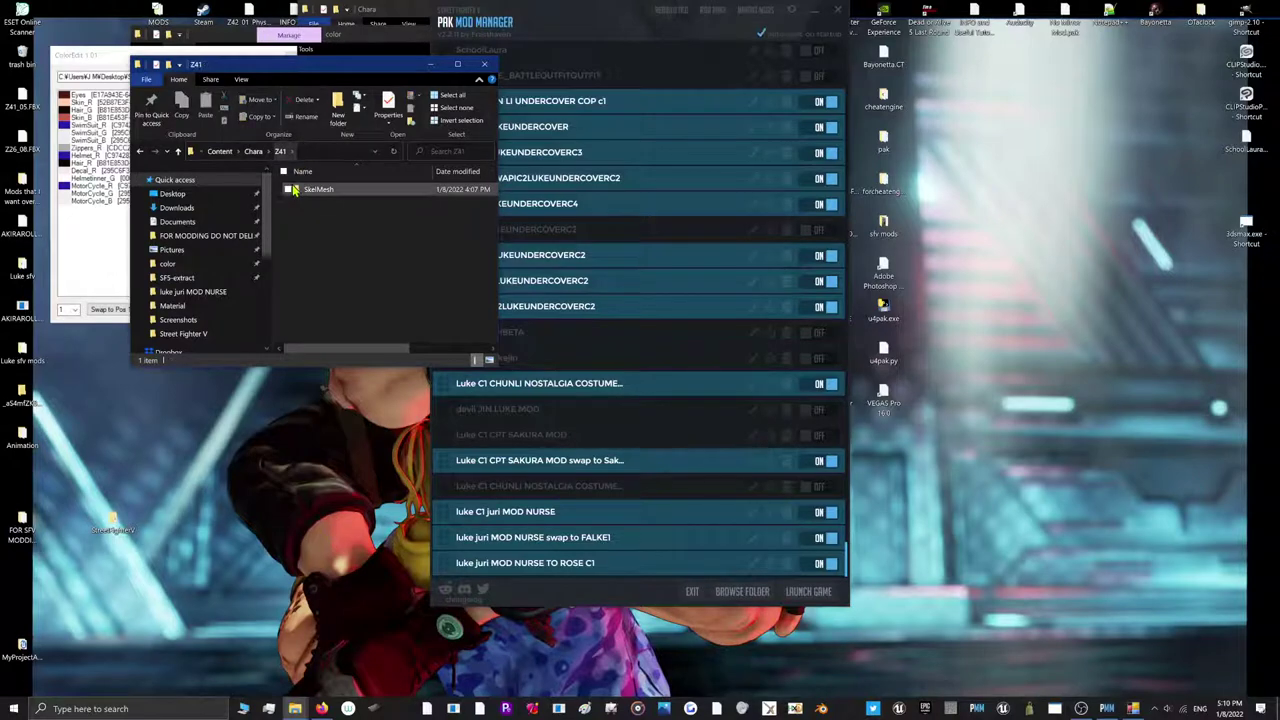
{"action": "double_click", "coordinate": [296, 190]}
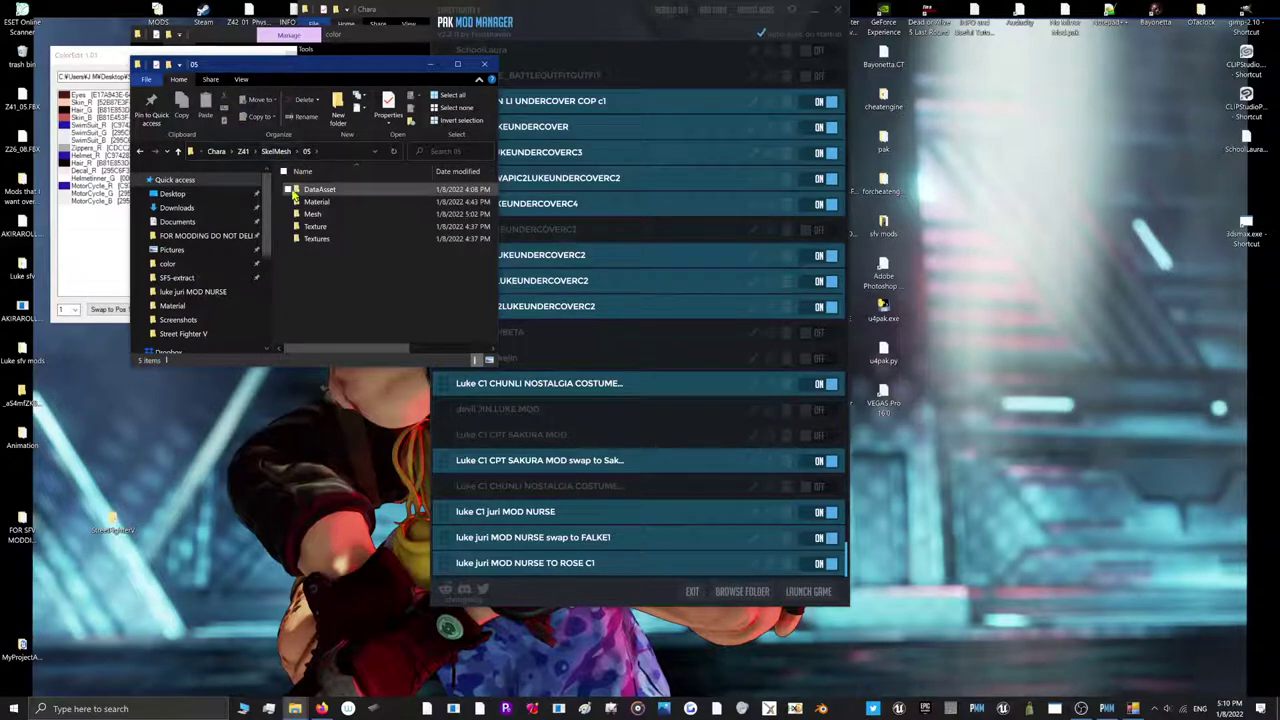
{"action": "left_click", "coordinate": [216, 151]}
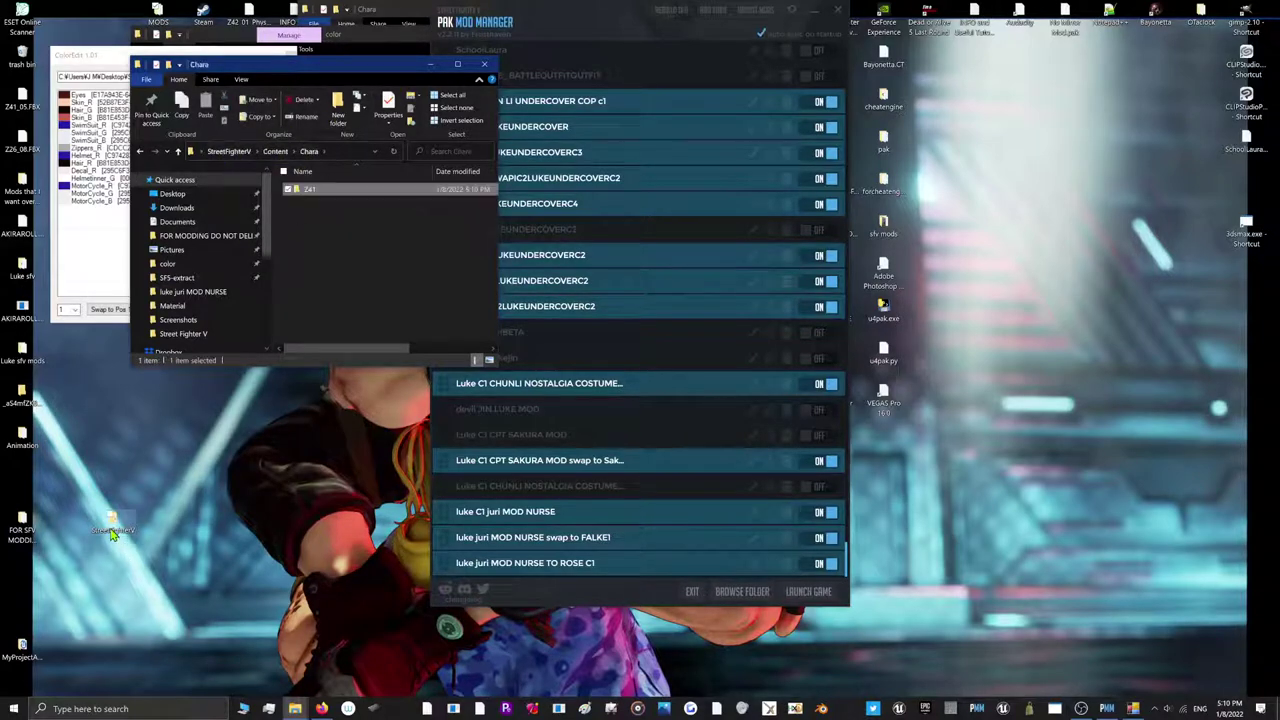
Repack the desktop StreetFighterV folder into a pak mod and launch the game from the mod manager
{"action": "left_click_drag", "start_coordinate": [114, 524], "coordinate": [551, 529]}
{"action": "left_click", "coordinate": [808, 594]}
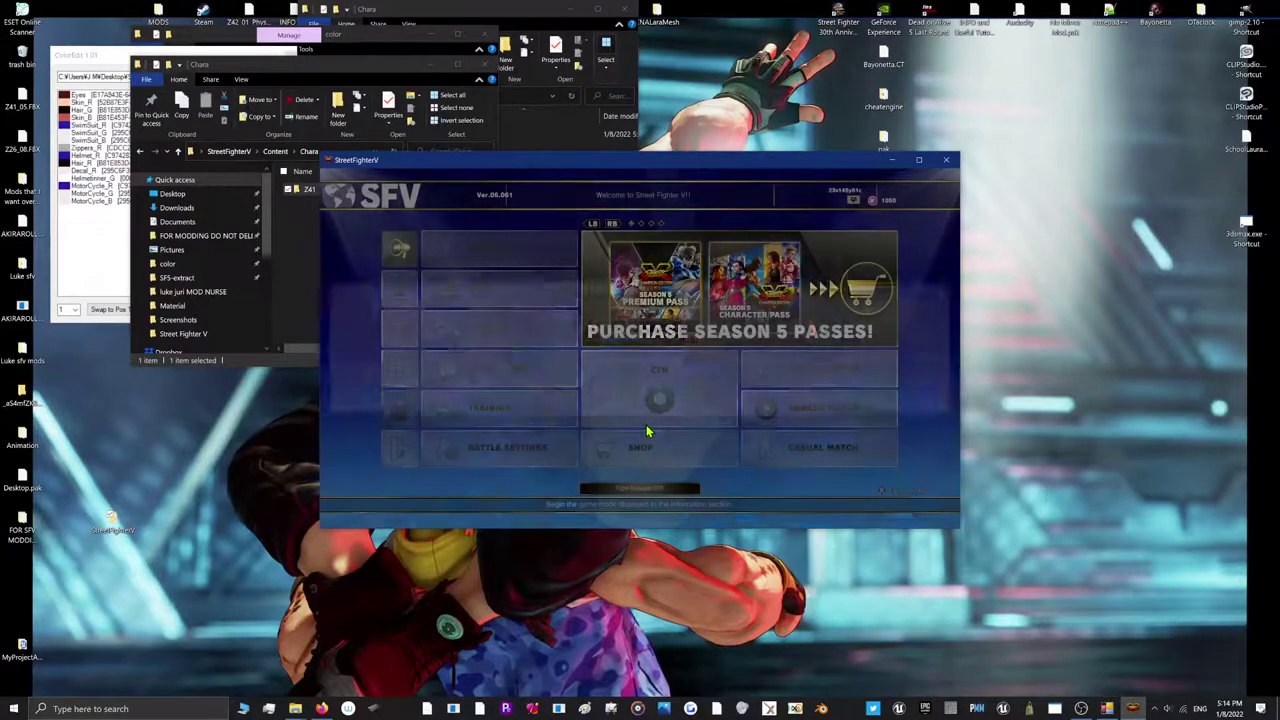
Open Battle Settings from the restarted game's main menu
{"action": "key", "text": "Down"}
{"action": "key", "text": "Down"}
{"action": "key", "text": "Down"}
{"action": "key", "text": "Down"}
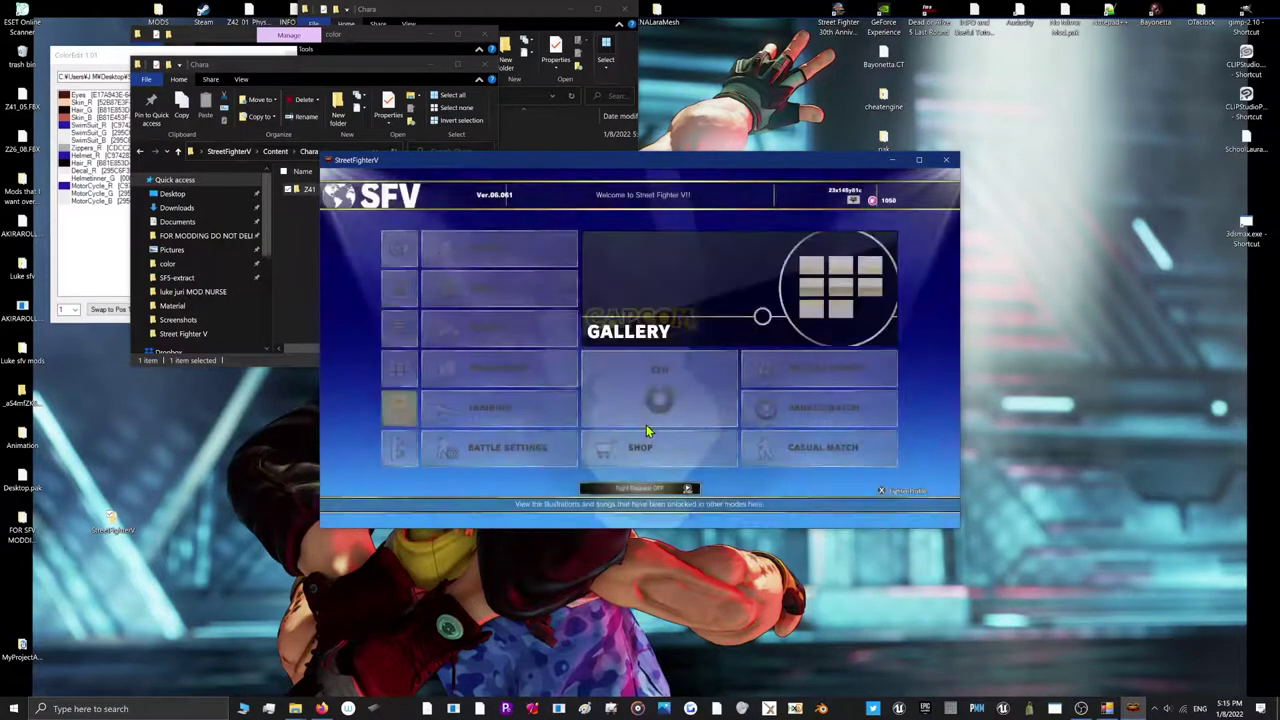
{"action": "key", "text": "Right"}
{"action": "key", "text": "Down"}
{"action": "key", "text": "Return"}
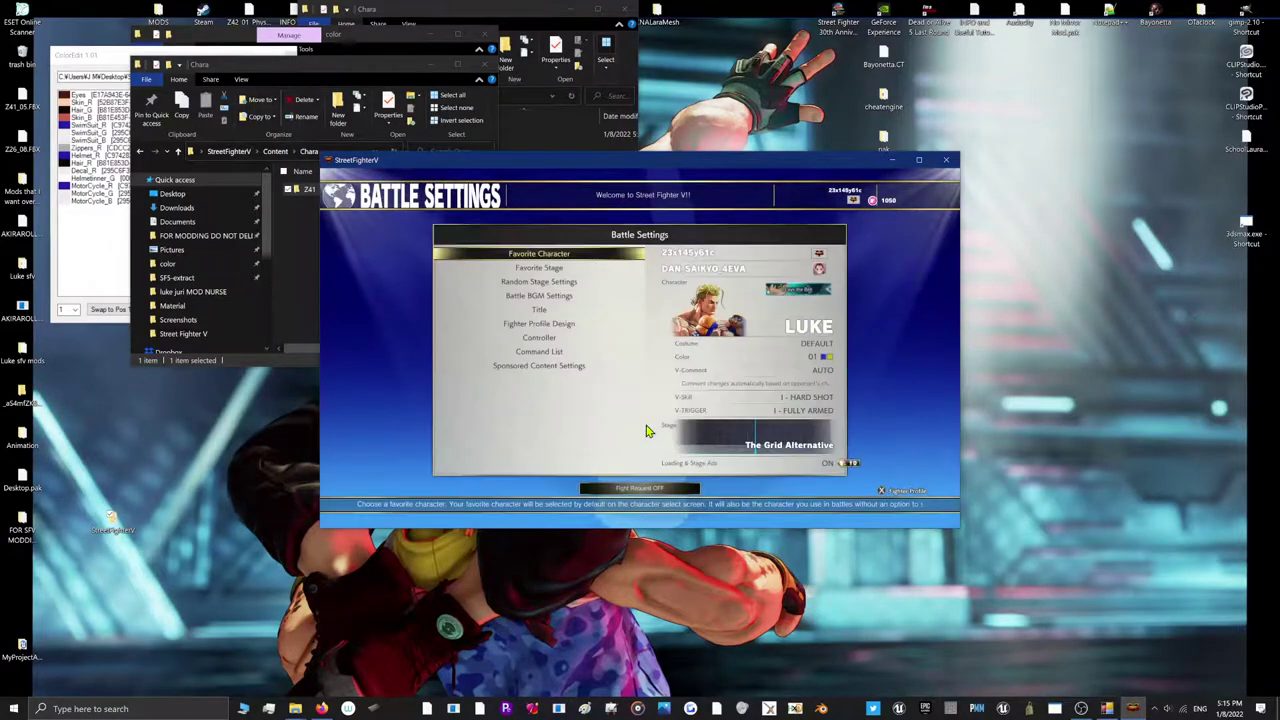
Switch the favorite character selection from Luke to Akira and display the 3D model of her Swimsuit costume
{"action": "key", "text": "Return"}
{"action": "key", "text": "Return"}
{"action": "key", "text": "Escape"}
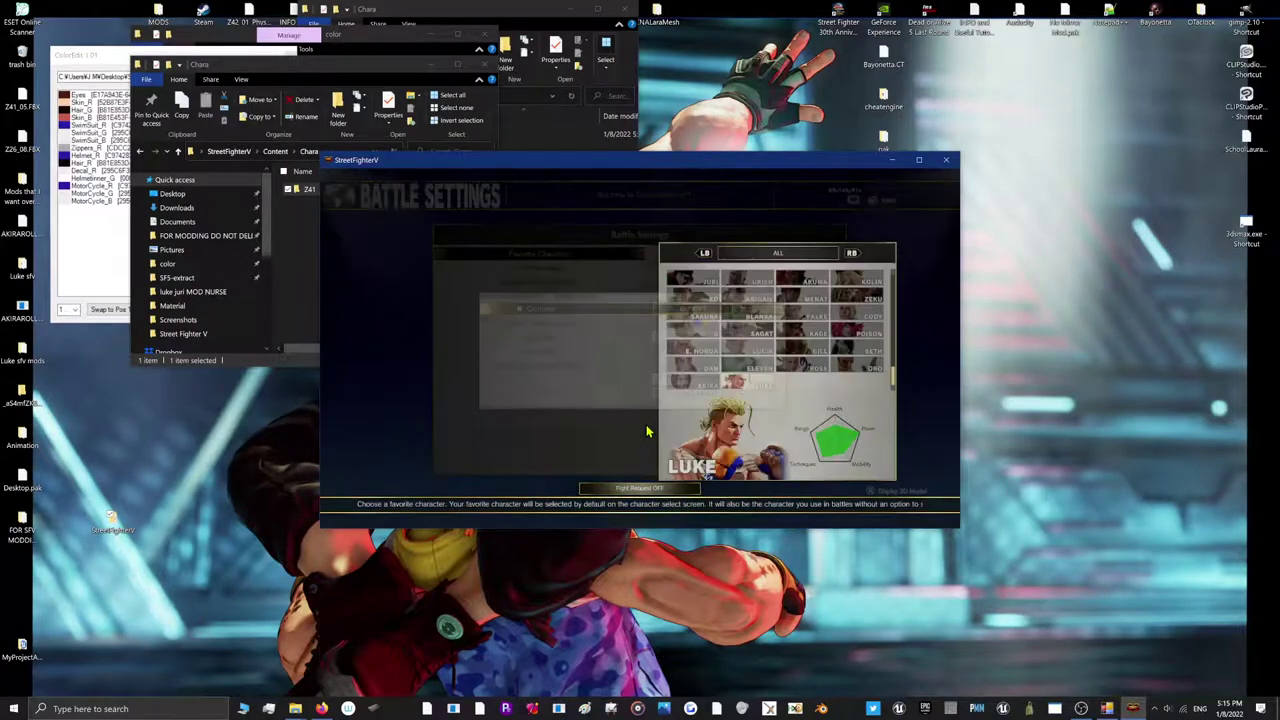
{"action": "key", "text": "Left"}
{"action": "key", "text": "Return"}
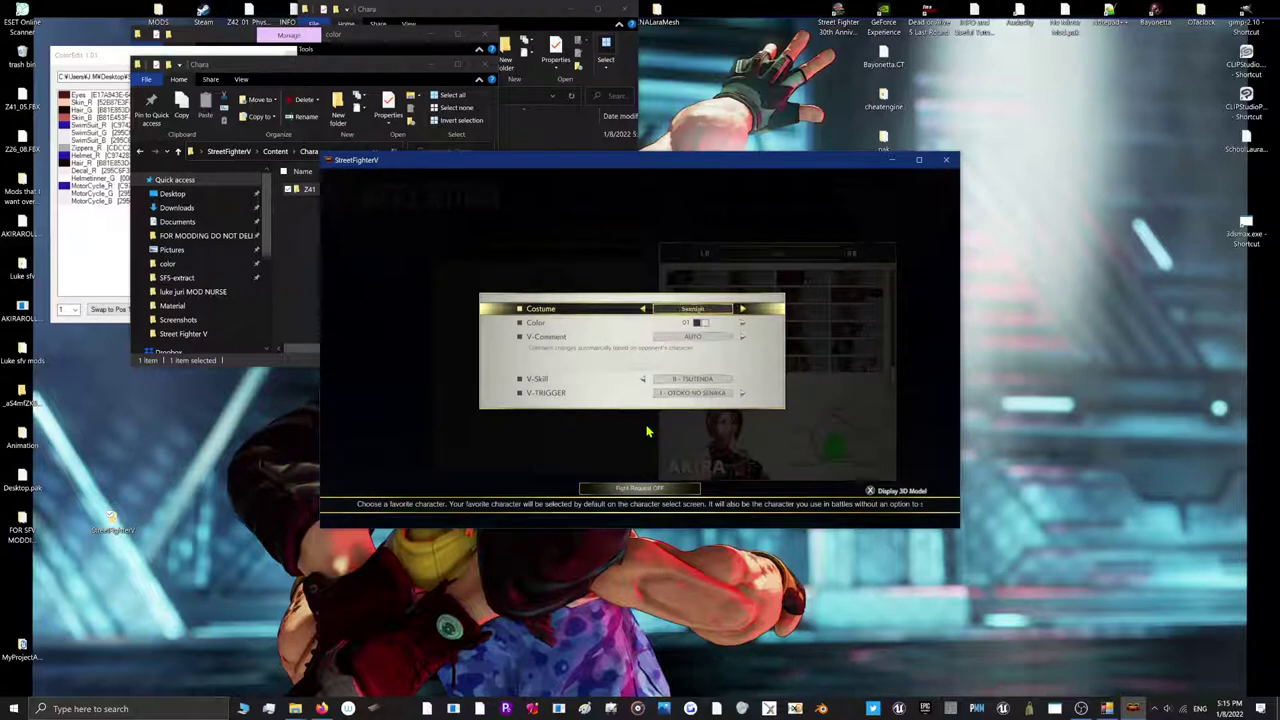
{"action": "key", "text": "x"}
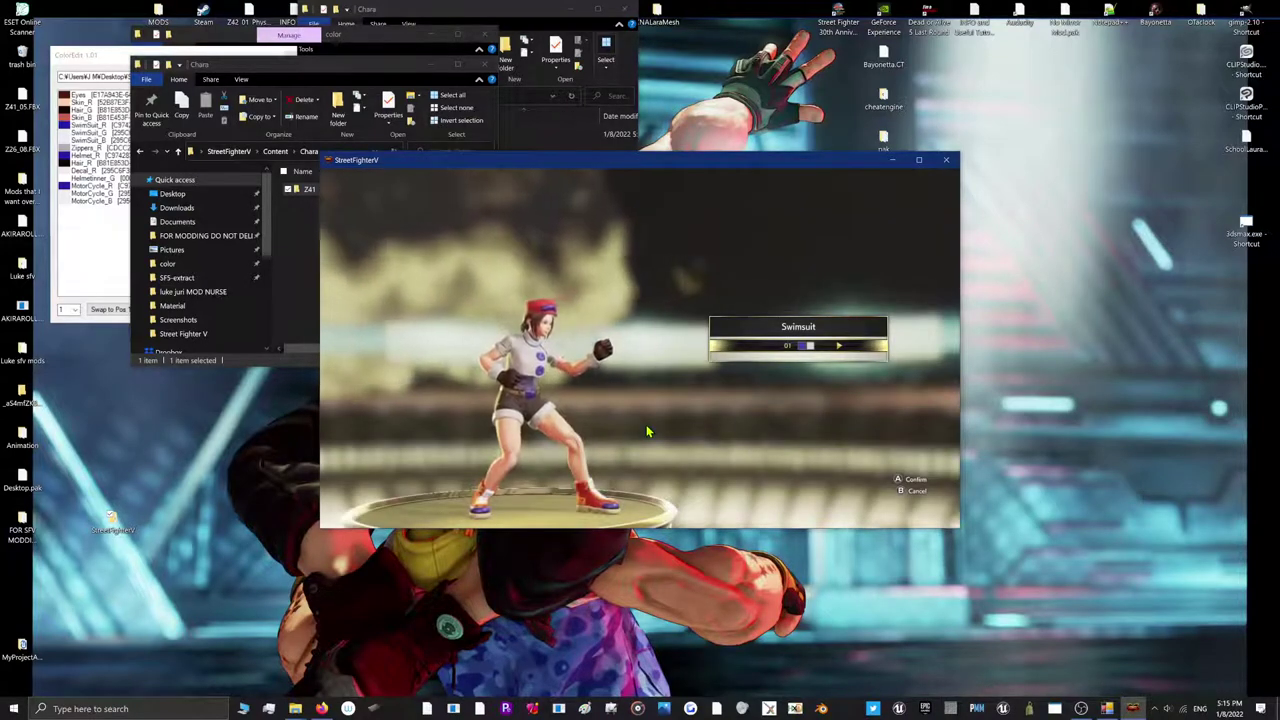
Cycle through Akira's Swimsuit colors from 01 up to 10 to examine each variation
{"action": "key", "text": "Right"}
{"action": "key", "text": "Right"}
{"action": "key", "text": "Right"}
{"action": "key", "text": "Right"}
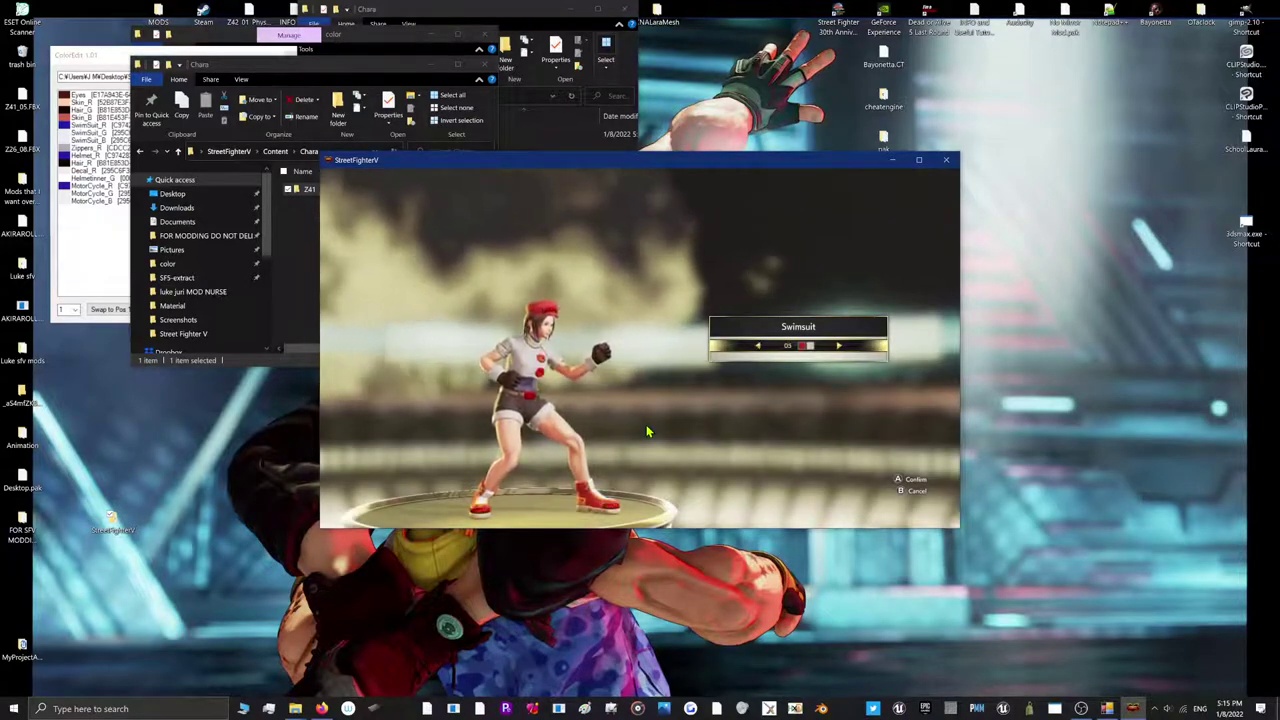
{"action": "key", "text": "Right"}
{"action": "key", "text": "Right"}
{"action": "key", "text": "Right"}
{"action": "key", "text": "Right"}
{"action": "key", "text": "Right"}
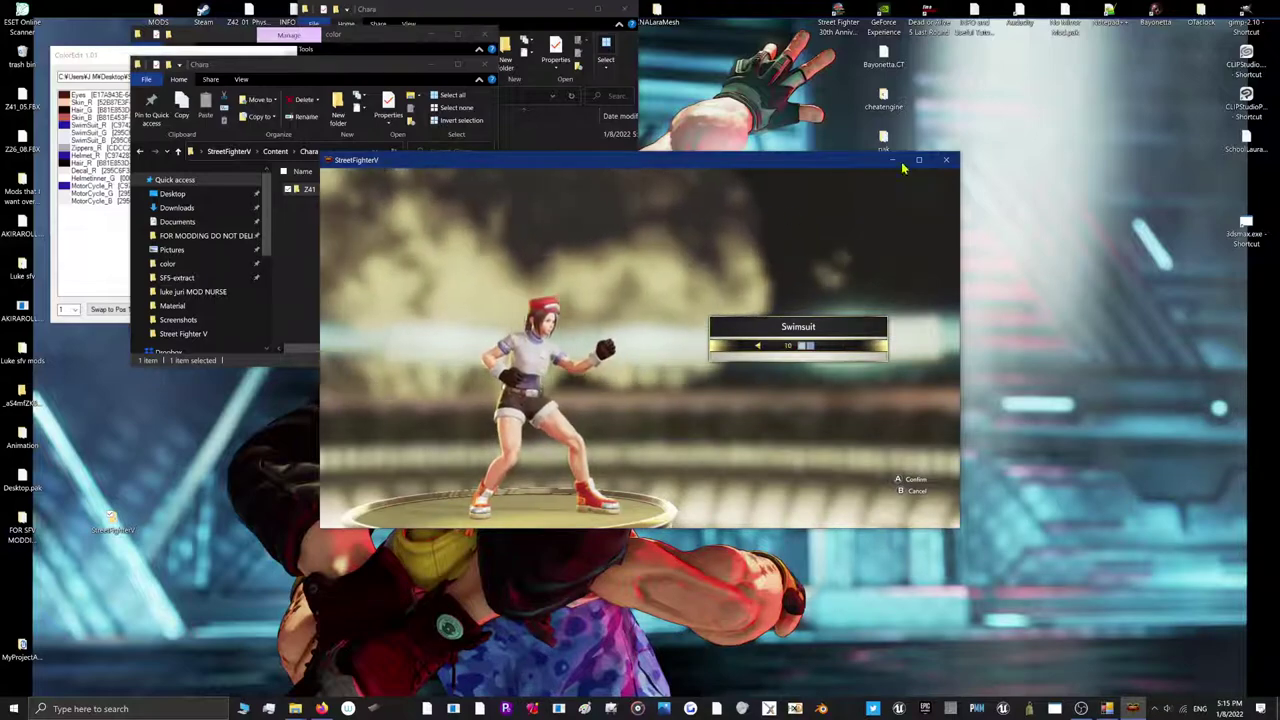
Maximize the game window and step back through the Swimsuit colors from 10 to 01 to inspect the recolored parts
{"action": "left_click", "coordinate": [918, 161]}
{"action": "key", "text": "Left"}
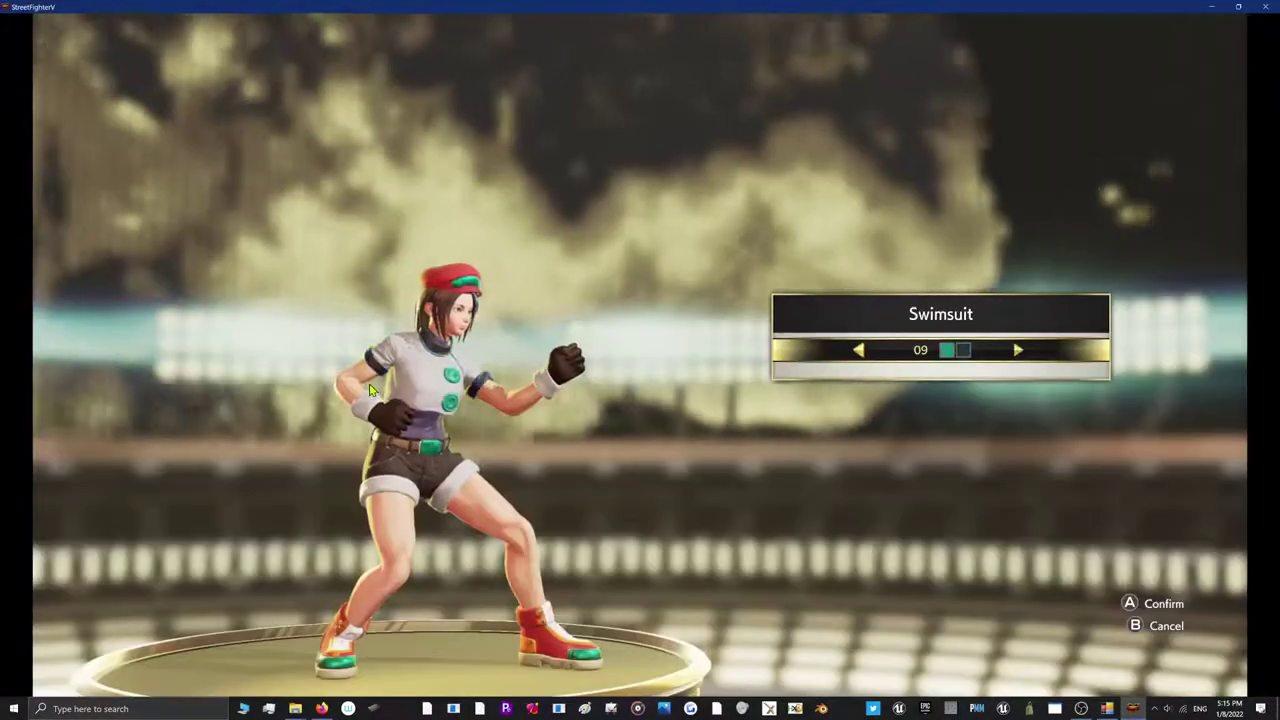
{"action": "key", "text": "Left"}
{"action": "key", "text": "Left"}
{"action": "key", "text": "Left"}
{"action": "key", "text": "Left"}
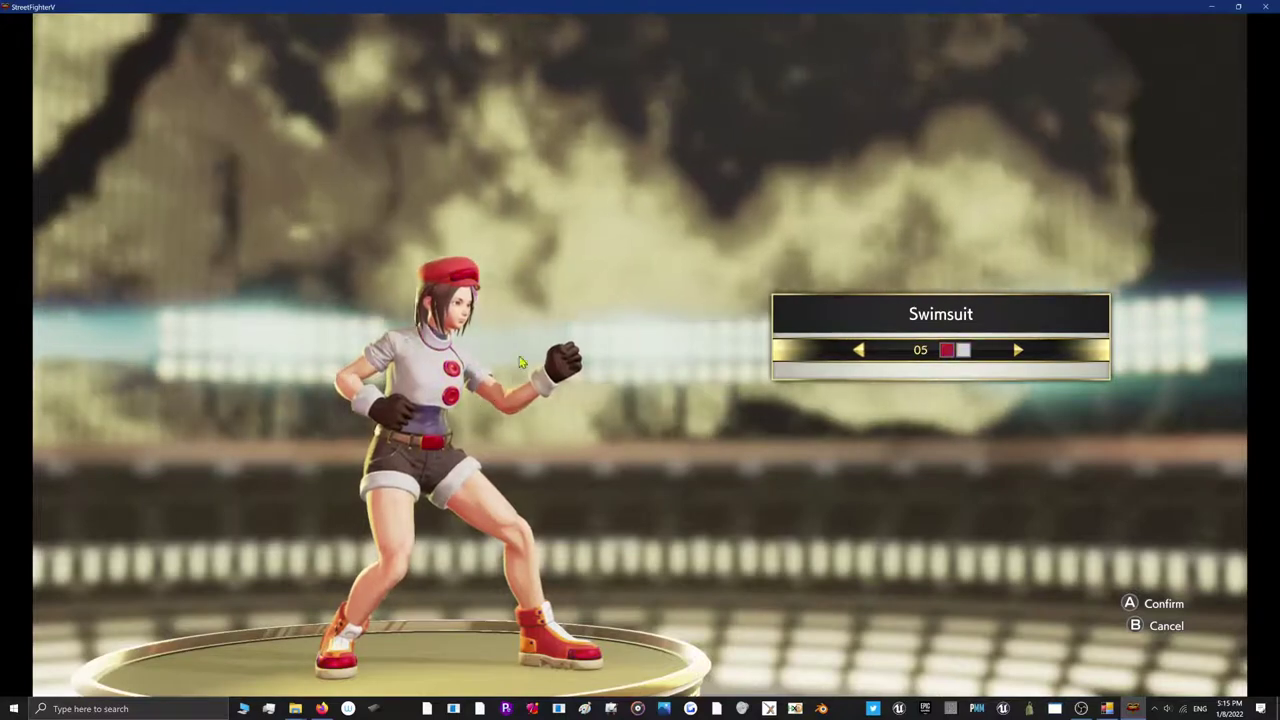
{"action": "key", "text": "Left"}
{"action": "key", "text": "Left"}
{"action": "key", "text": "Left"}
{"action": "key", "text": "Left"}
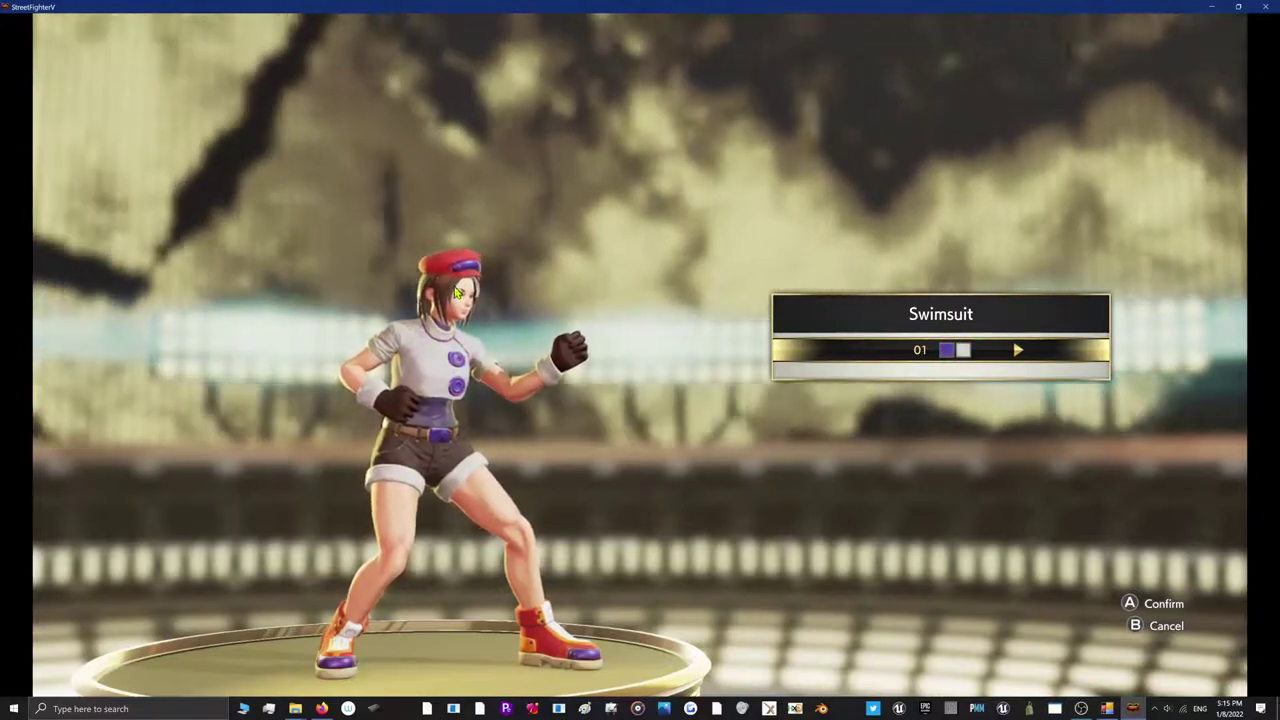
Review the Swimsuit colors from 01 to 10 again, restore the smaller game window and leave the costume display
{"action": "key", "text": "Right"}
{"action": "key", "text": "Right"}
{"action": "key", "text": "Right"}
{"action": "key", "text": "Right"}
{"action": "key", "text": "Right"}
{"action": "key", "text": "Right"}
{"action": "key", "text": "Right"}
{"action": "key", "text": "Right"}
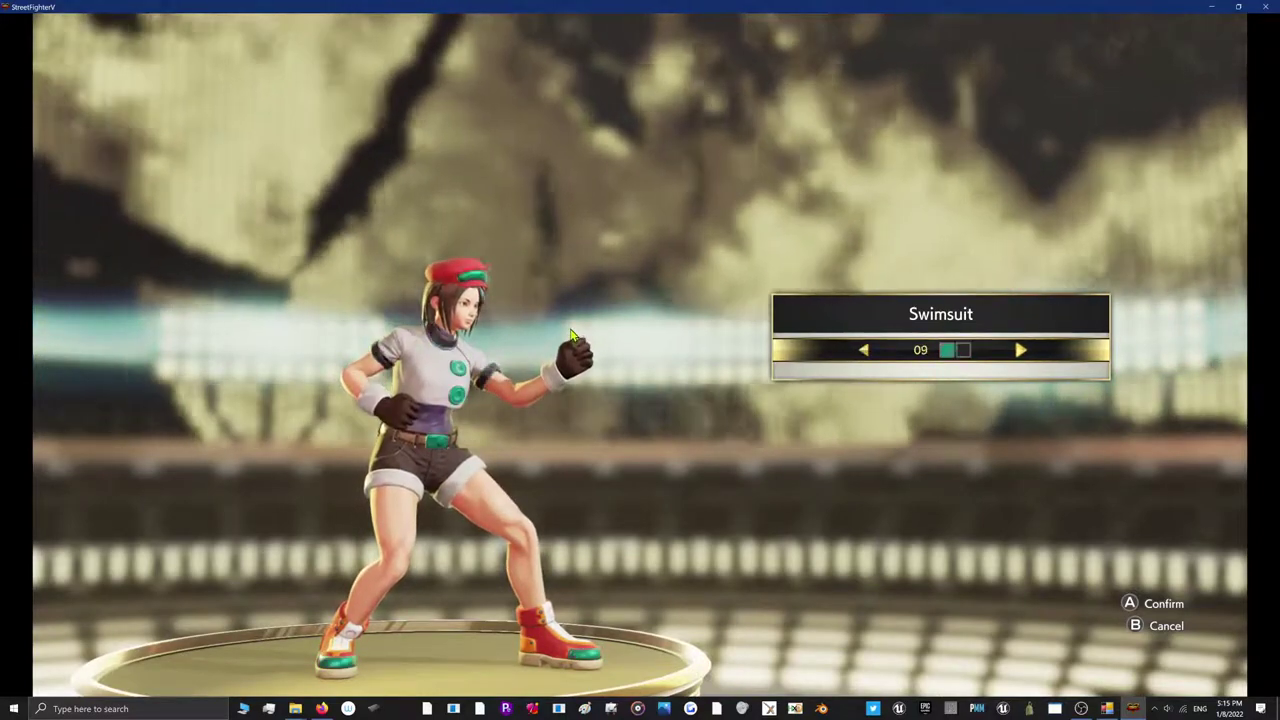
{"action": "key", "text": "Right"}
{"action": "left_click", "coordinate": [1238, 7]}
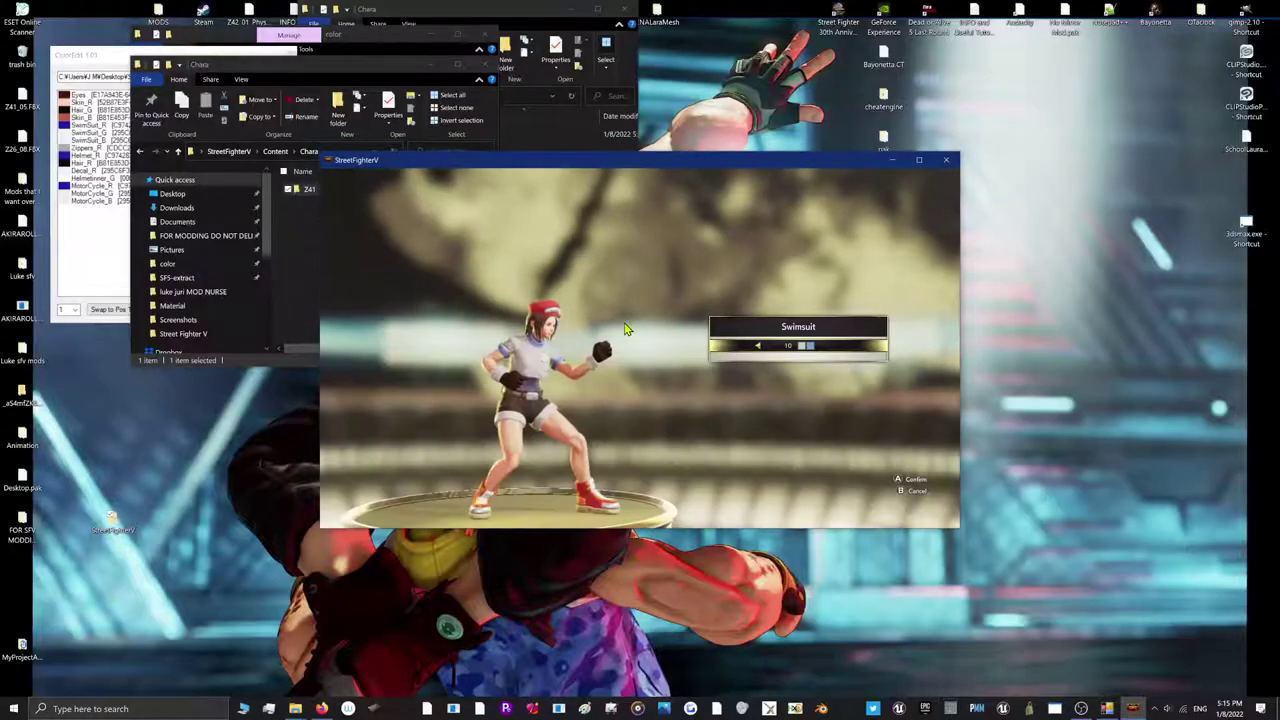
{"action": "key", "text": "Return"}
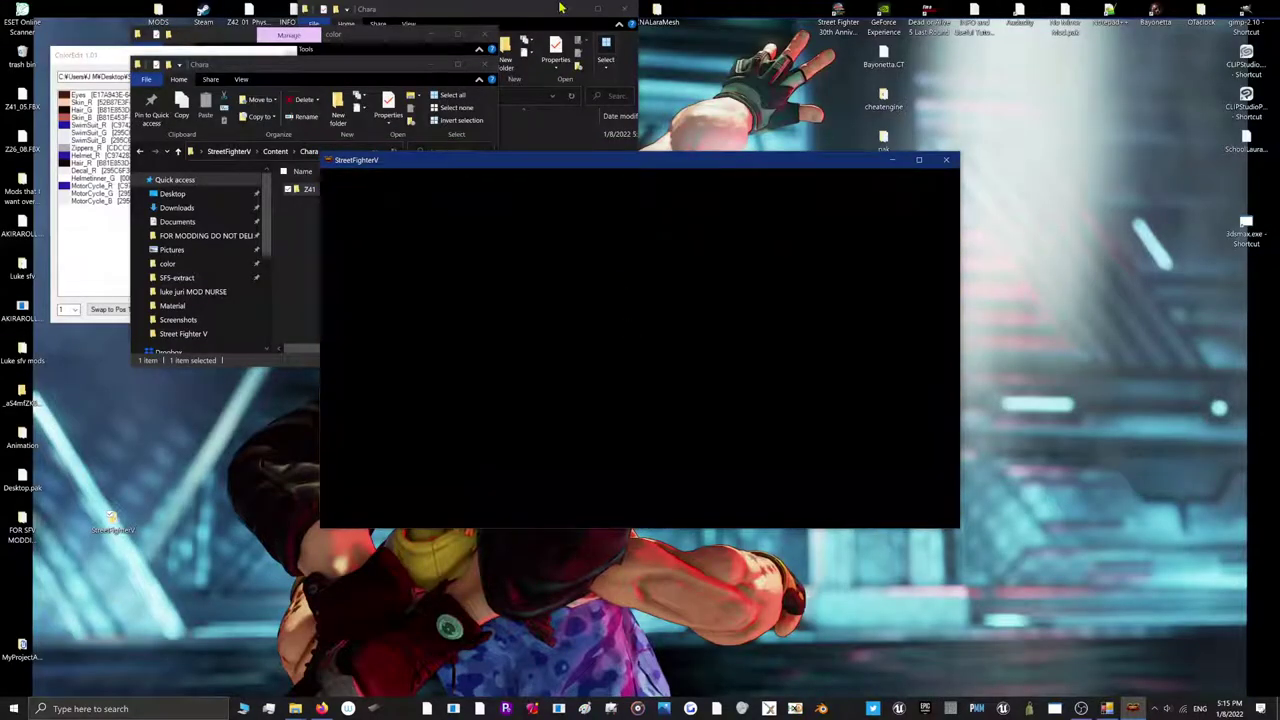
Close the extra Chara folder window and open the Game folder in Downloads
{"action": "left_click_drag", "start_coordinate": [366, 12], "coordinate": [399, 12]}
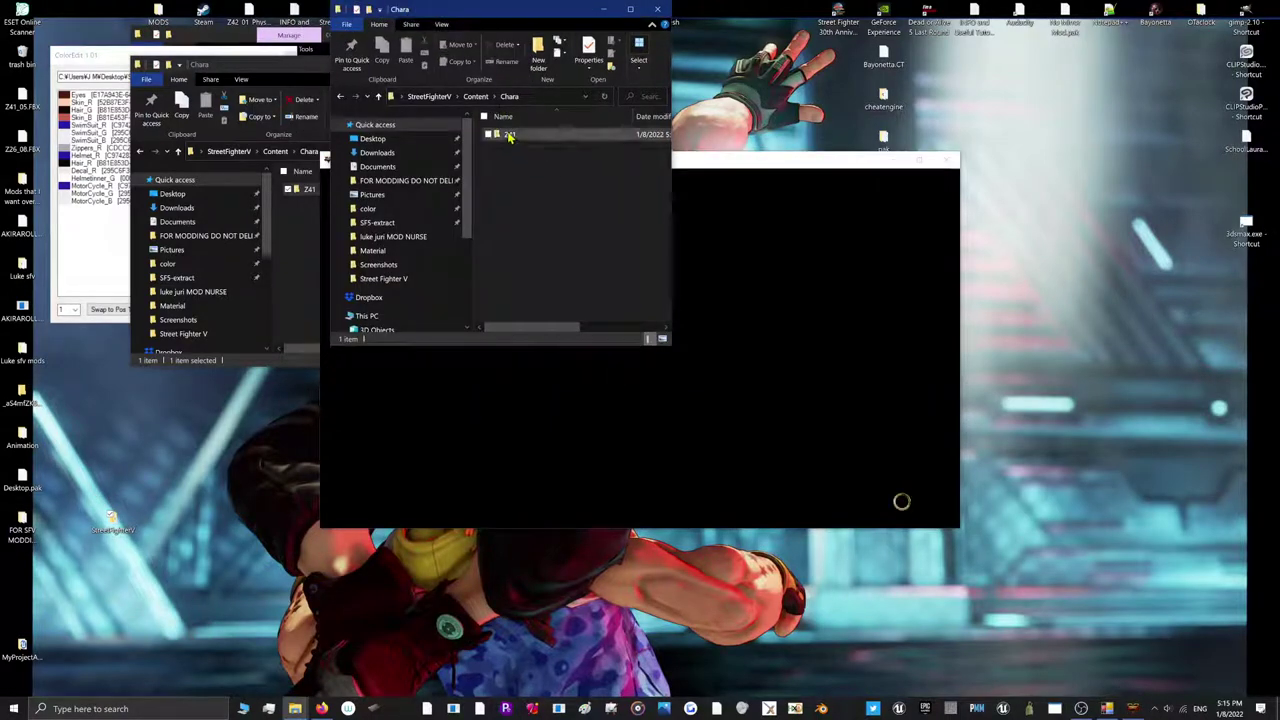
{"action": "left_click", "coordinate": [668, 12]}
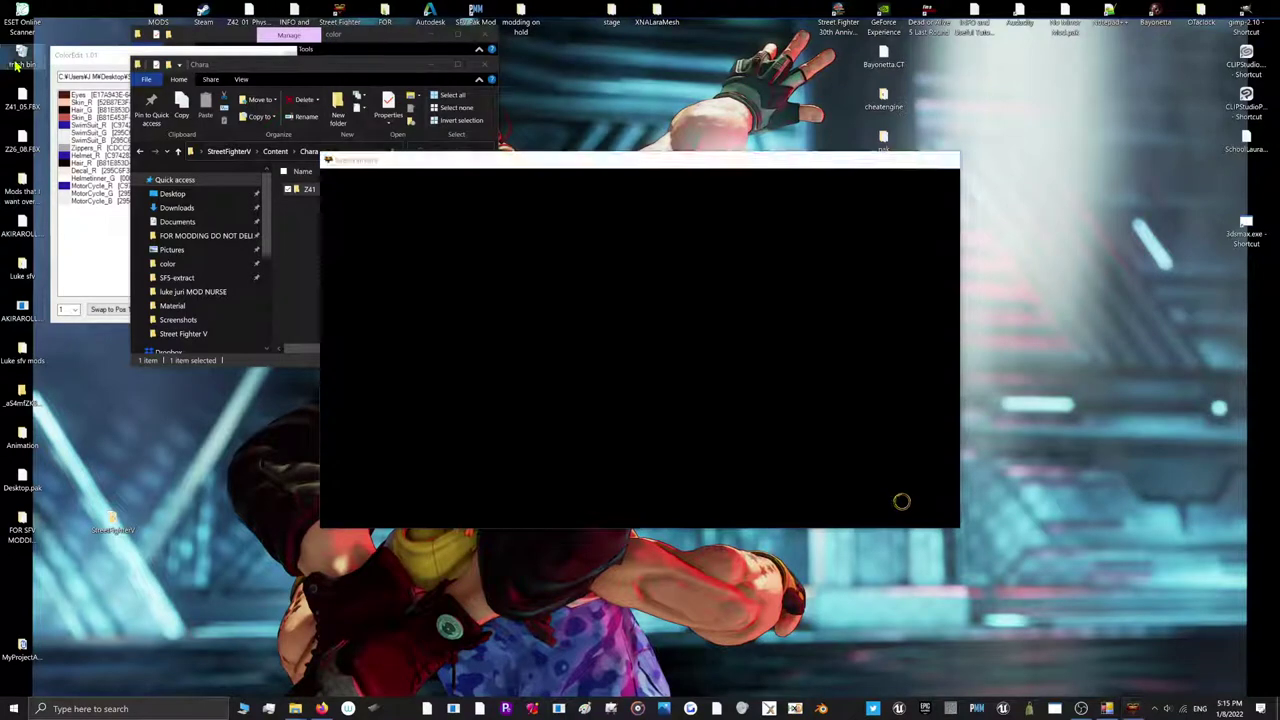
{"action": "double_click", "coordinate": [15, 65]}
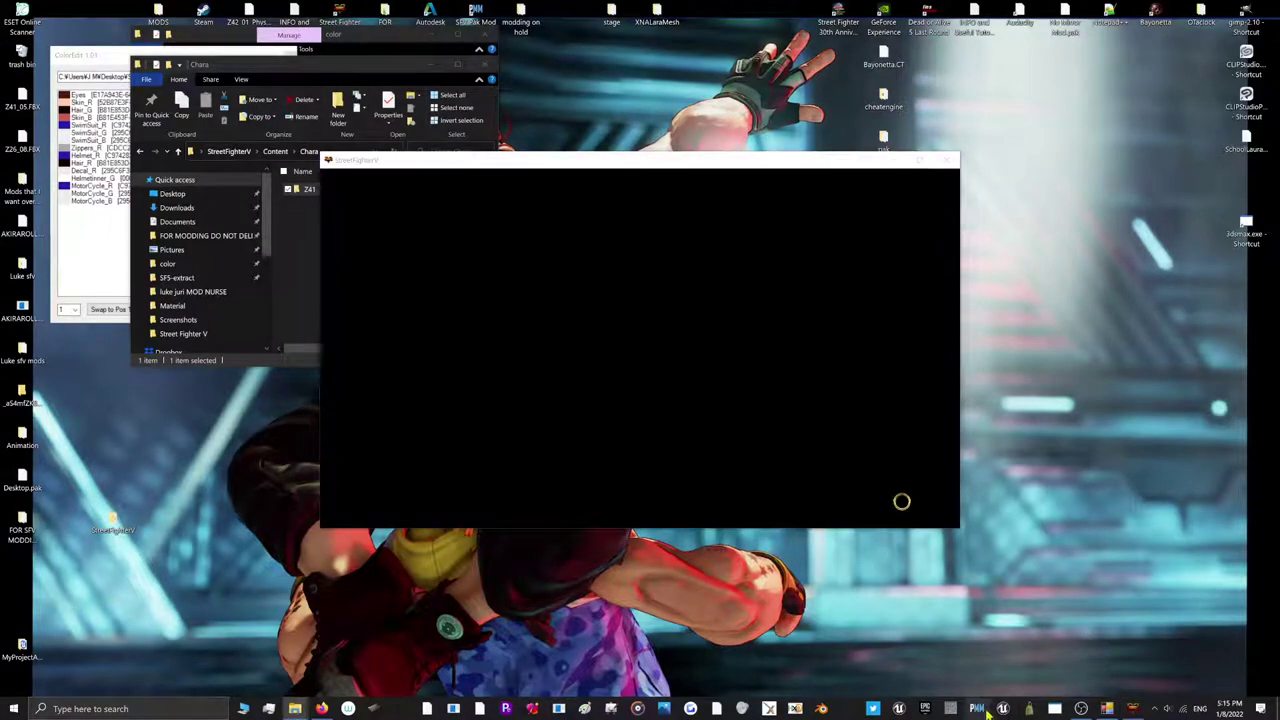
{"action": "left_click", "coordinate": [380, 152]}
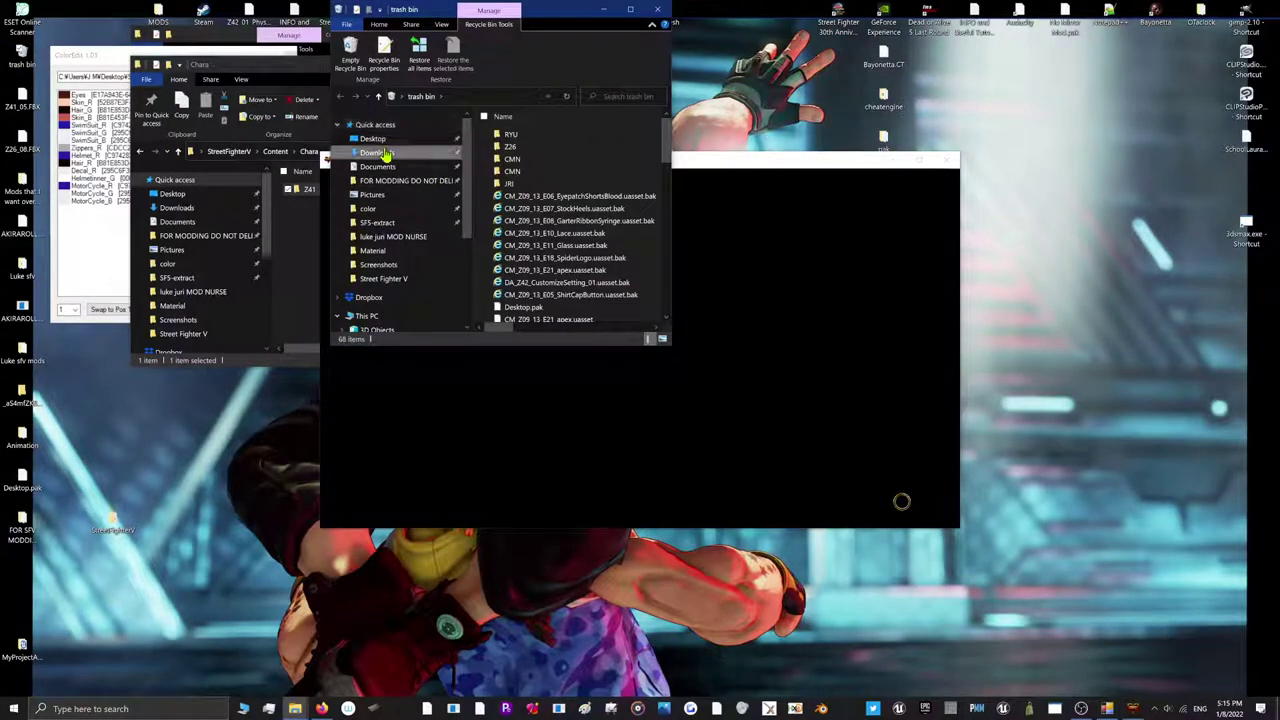
{"action": "double_click", "coordinate": [580, 165]}
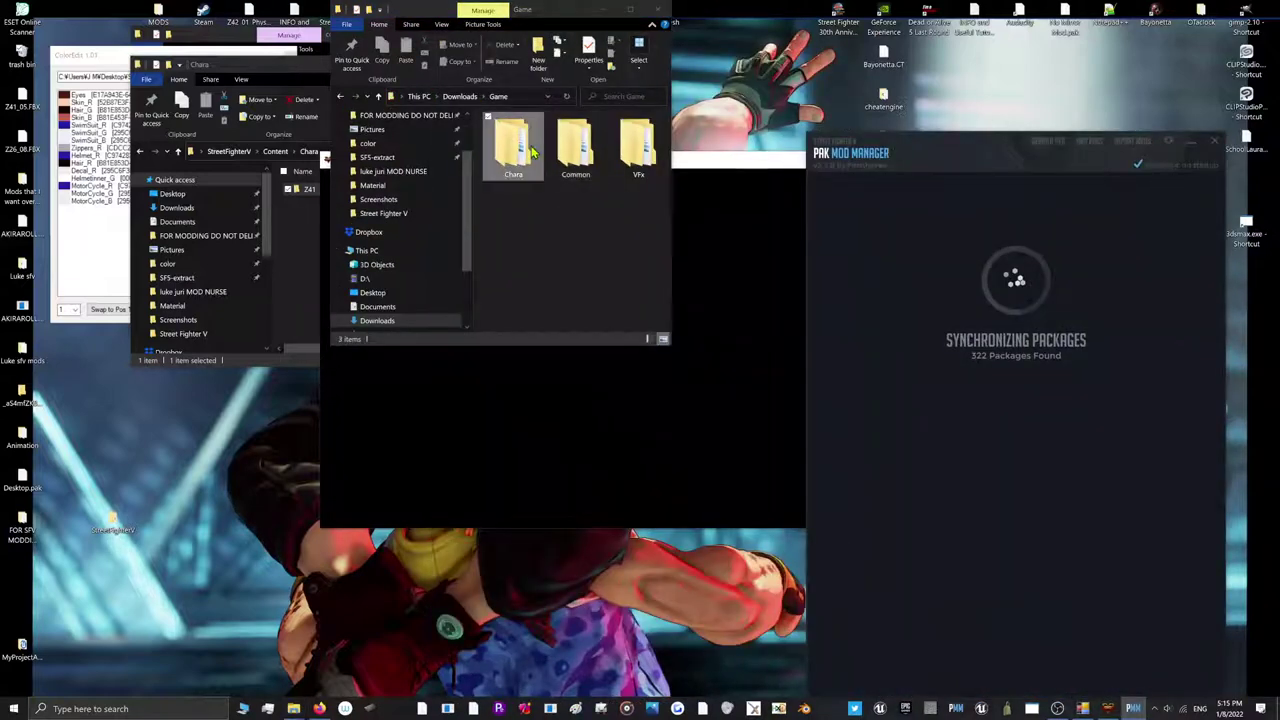
Navigate through Chara, Z26 and SkelMesh to the 08 folder, and move the ColorEdit window clear of the others
{"action": "left_click", "coordinate": [533, 150]}
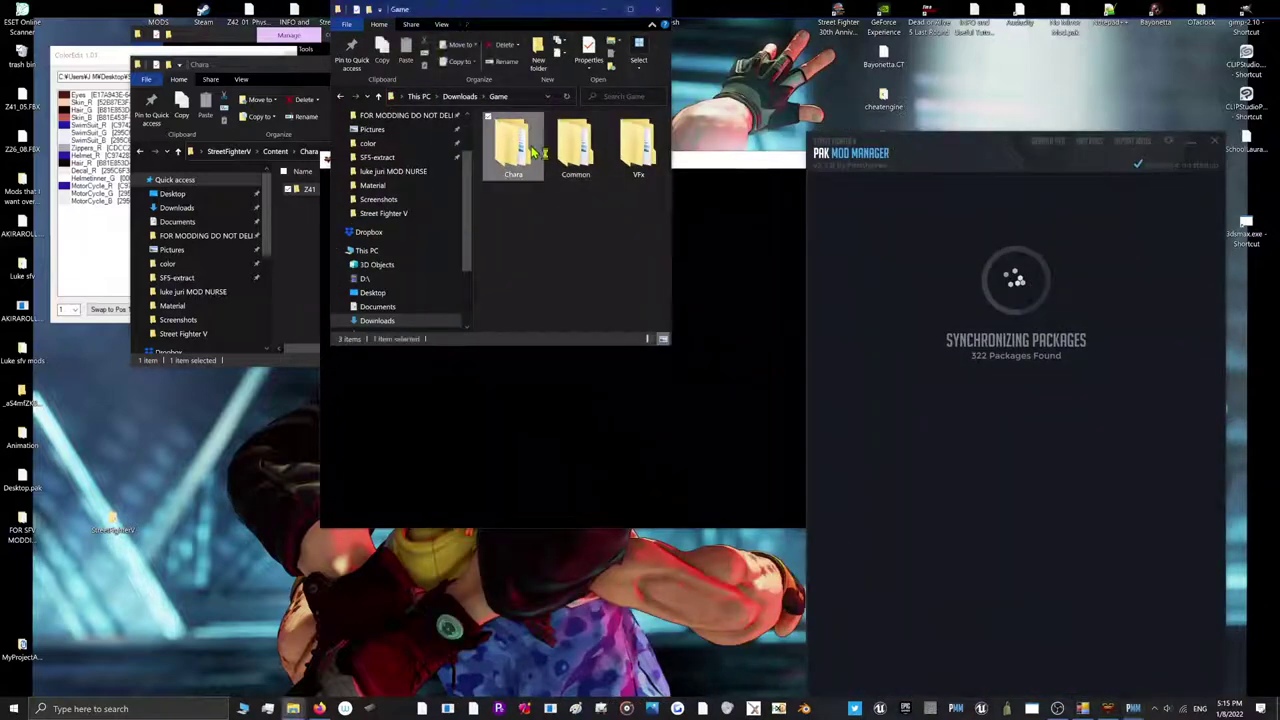
{"action": "double_click", "coordinate": [533, 150]}
{"action": "left_click", "coordinate": [530, 148]}
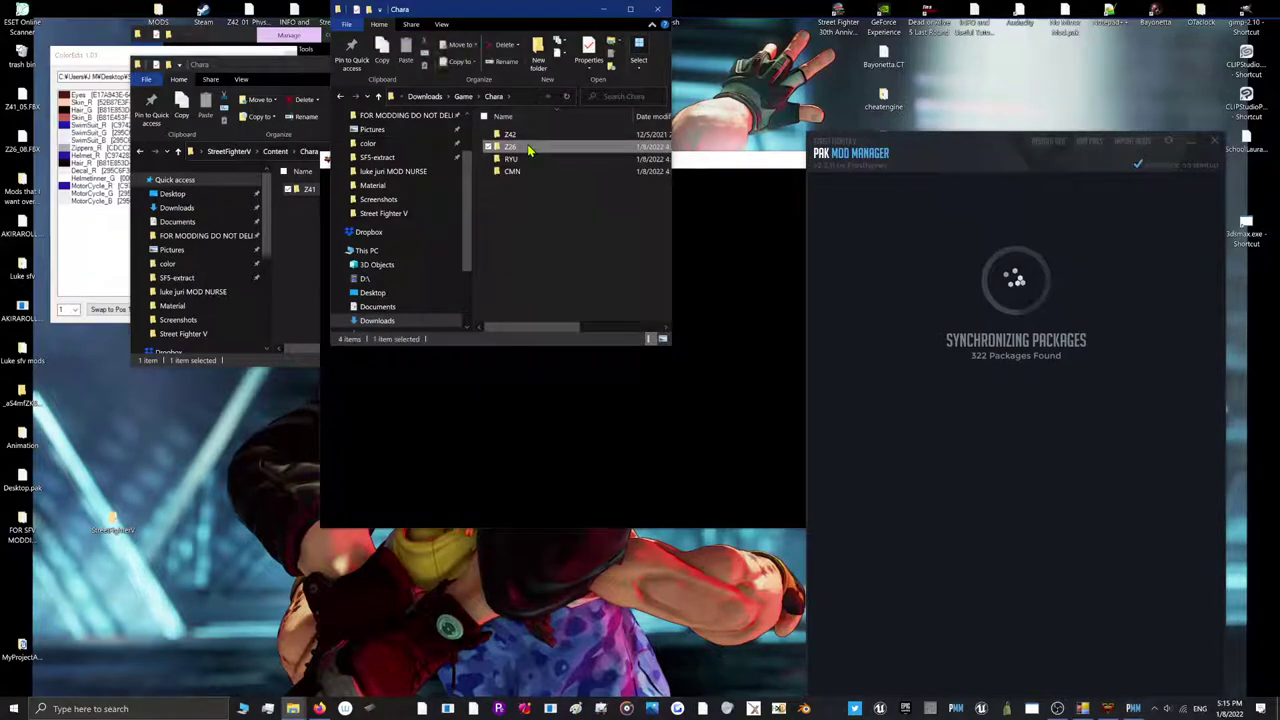
{"action": "double_click", "coordinate": [530, 148]}
{"action": "double_click", "coordinate": [529, 136]}
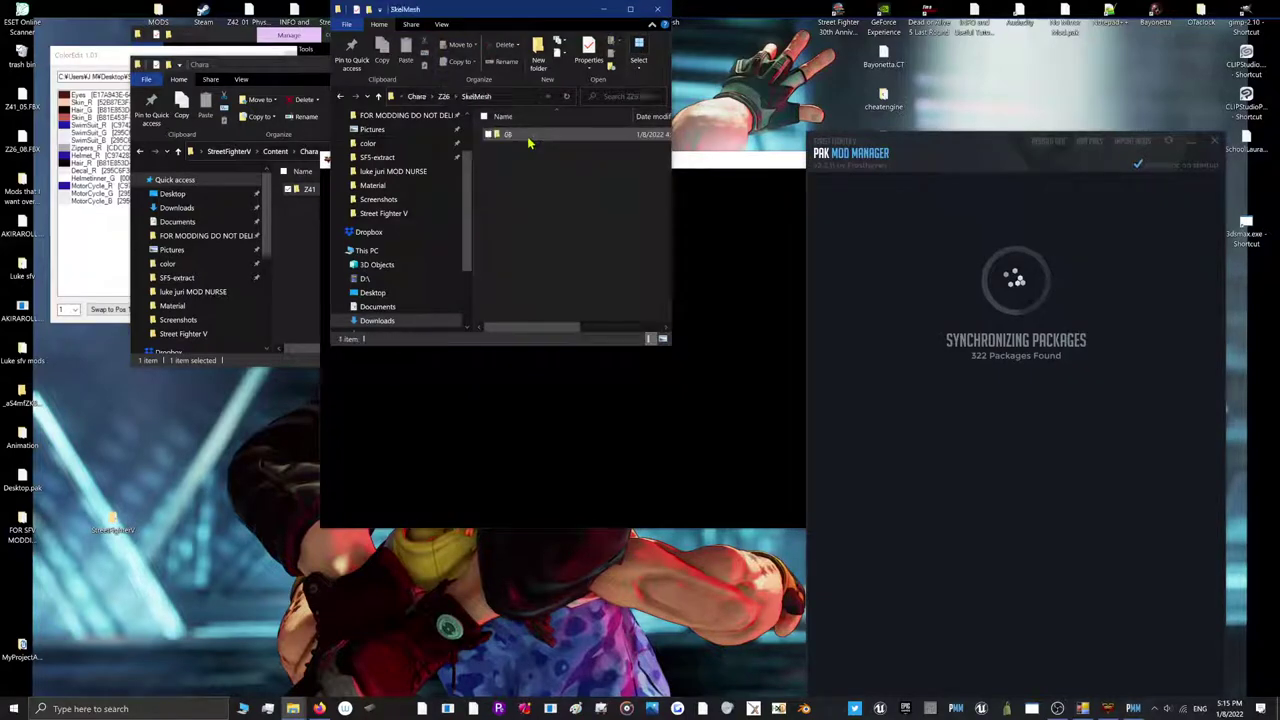
{"action": "double_click", "coordinate": [529, 140]}
{"action": "left_click_drag", "start_coordinate": [80, 61], "coordinate": [84, 448]}
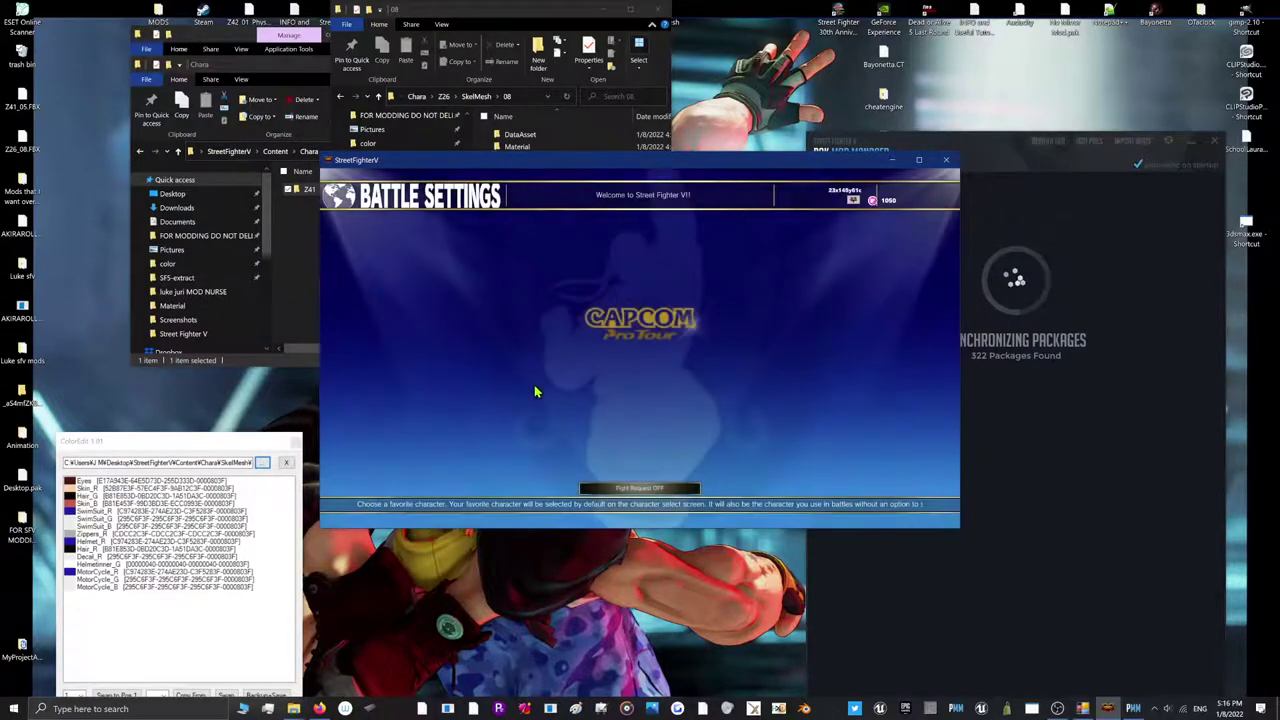
Leave the game's Battle Settings and open Graphics Settings in Options
{"action": "key", "text": "Escape"}
{"action": "key", "text": "Escape"}
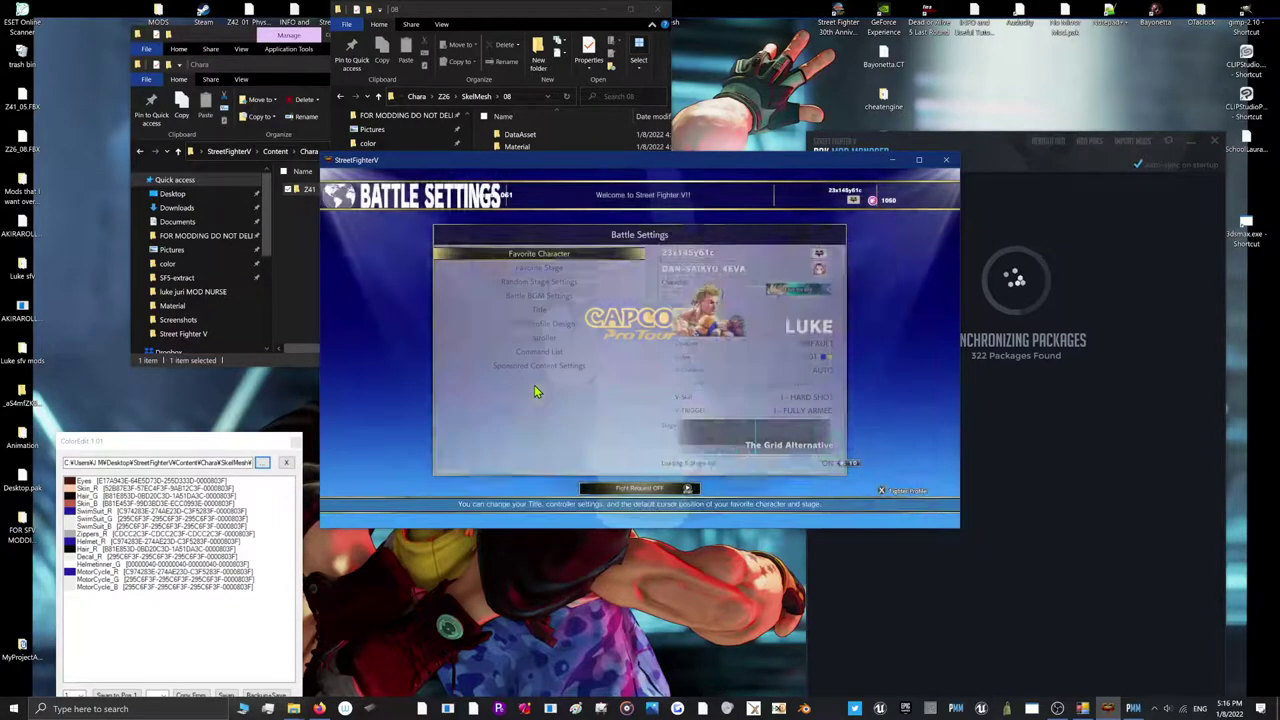
{"action": "key", "text": "Left"}
{"action": "key", "text": "Up"}
{"action": "key", "text": "Up"}
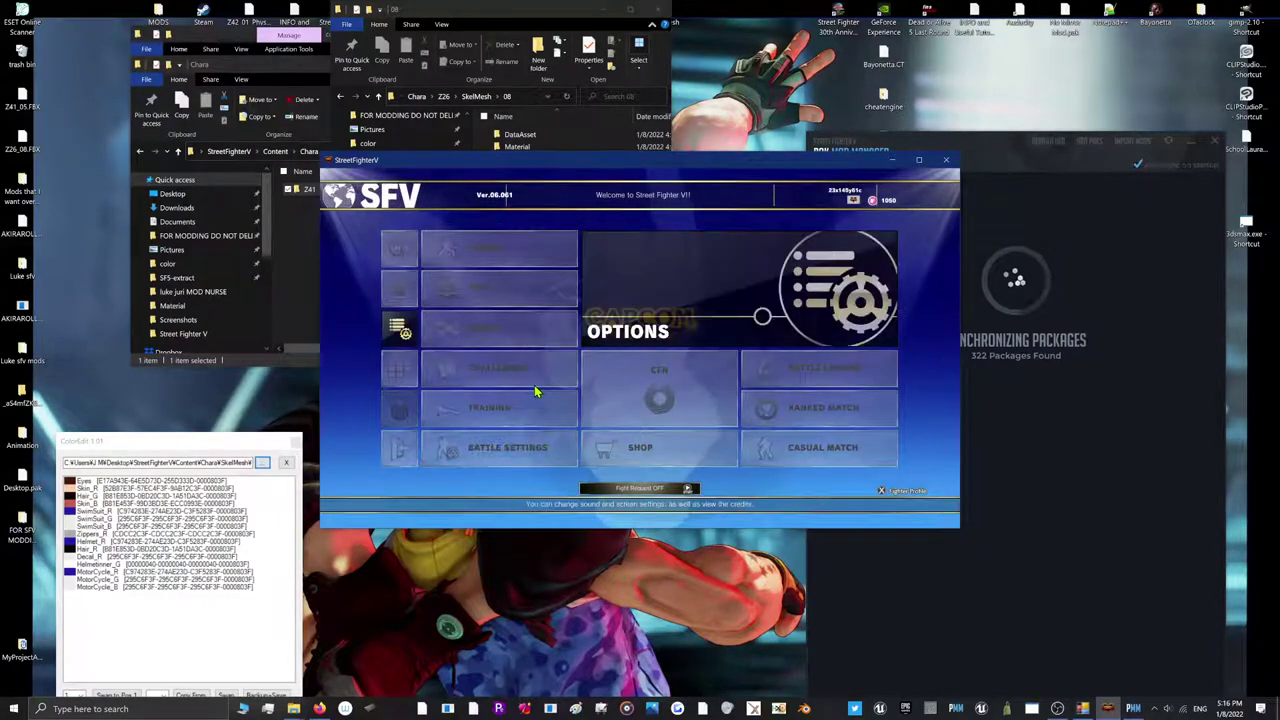
{"action": "key", "text": "Return"}
{"action": "key", "text": "Up"}
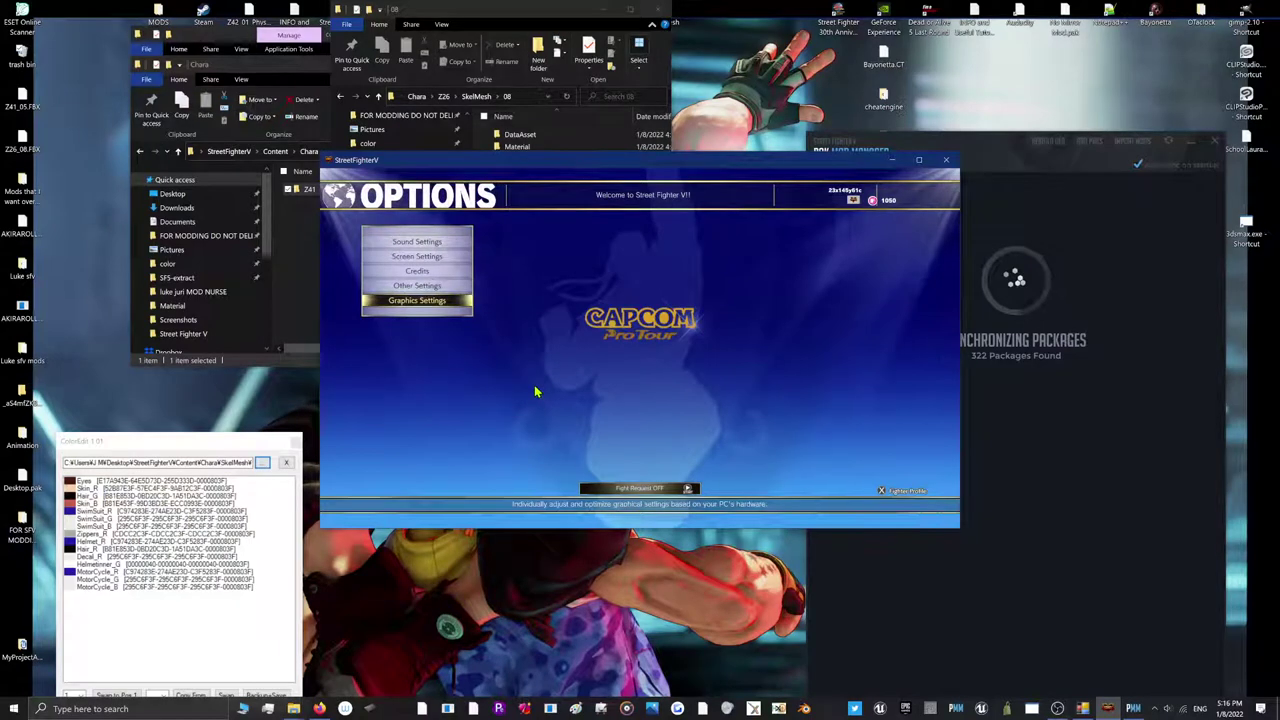
{"action": "key", "text": "Return"}
Lower the game's display resolution to 1280 x 720 and return to the main menu
{"action": "key", "text": "Left"}
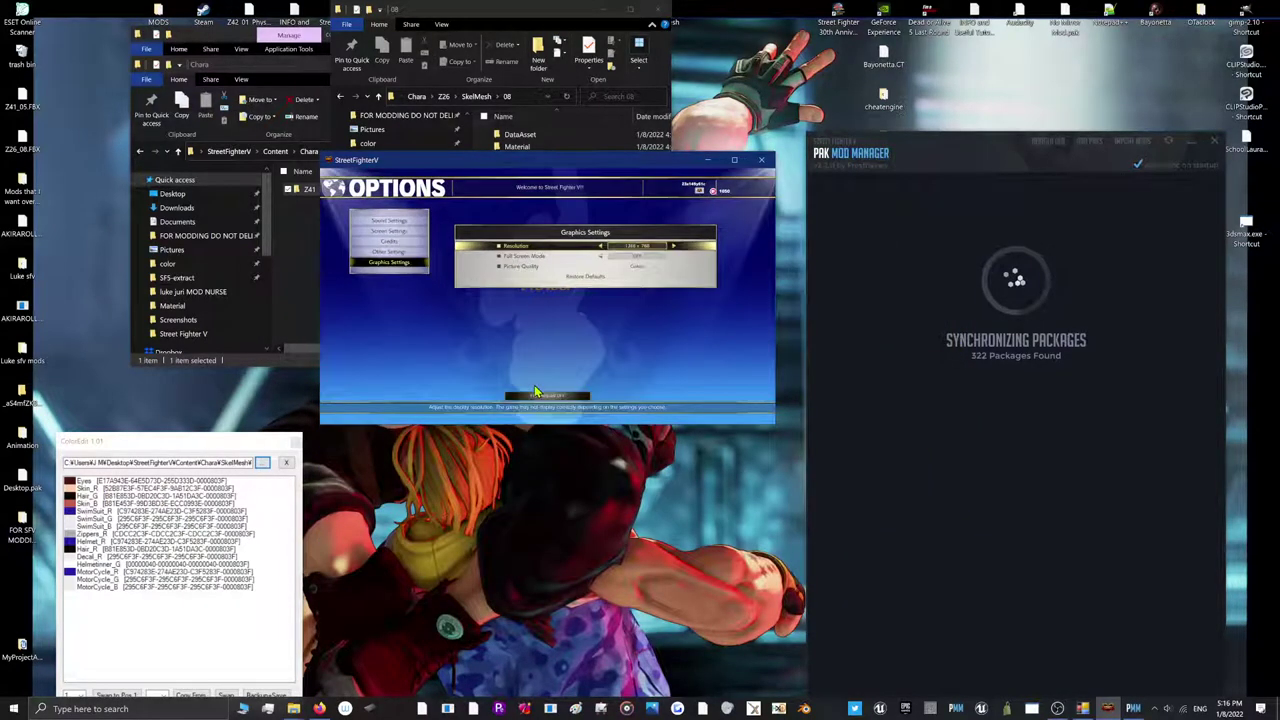
{"action": "key", "text": "Escape"}
{"action": "key", "text": "Return"}
{"action": "key", "text": "Left"}
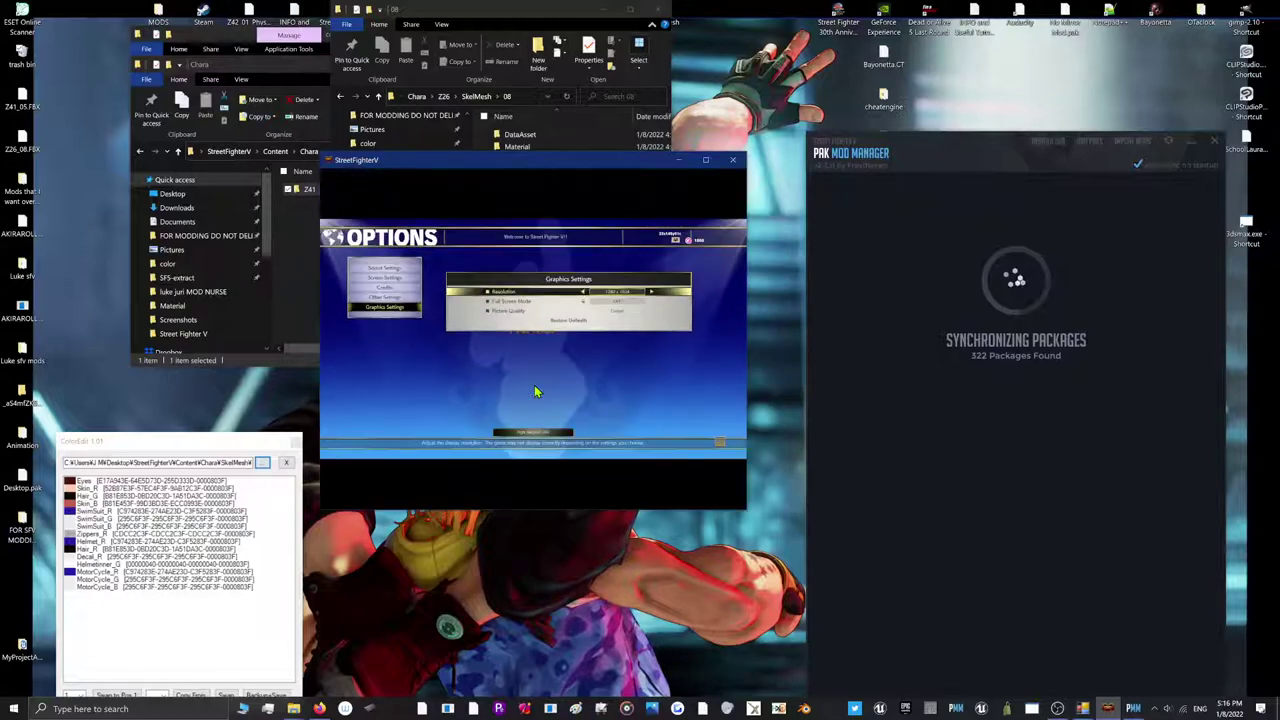
{"action": "key", "text": "Left"}
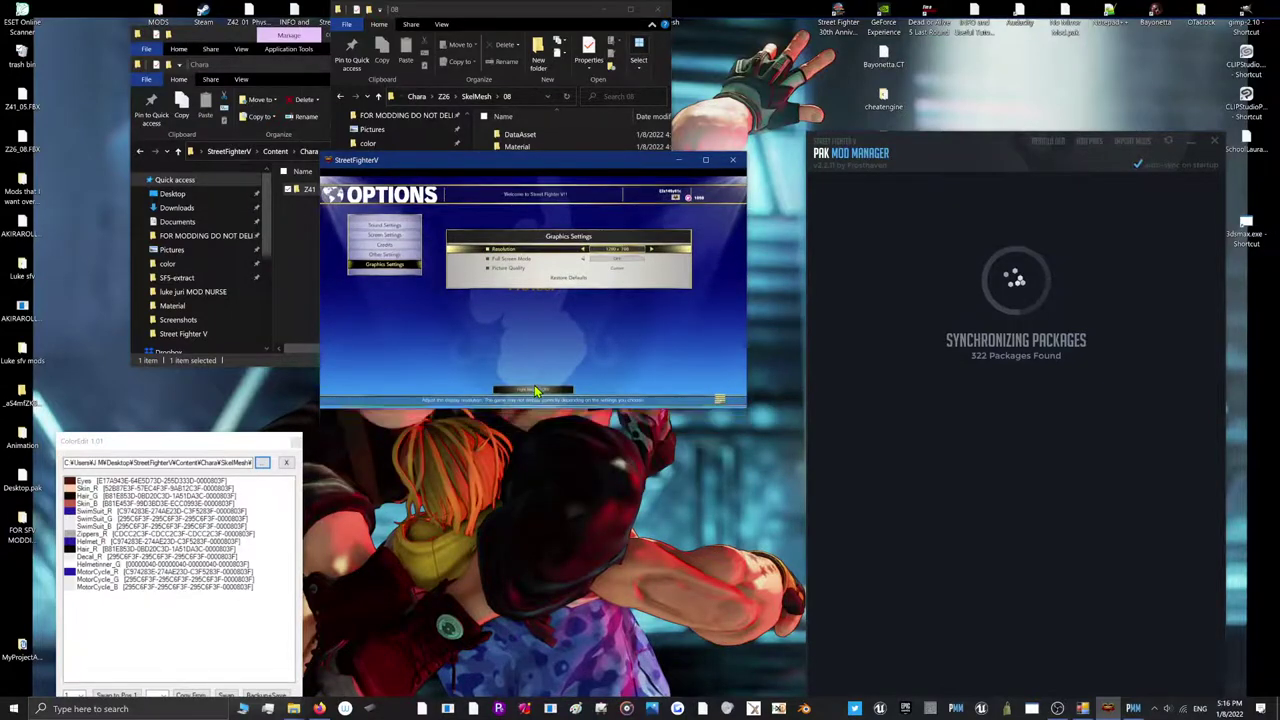
{"action": "key", "text": "Escape"}
{"action": "key", "text": "Escape"}
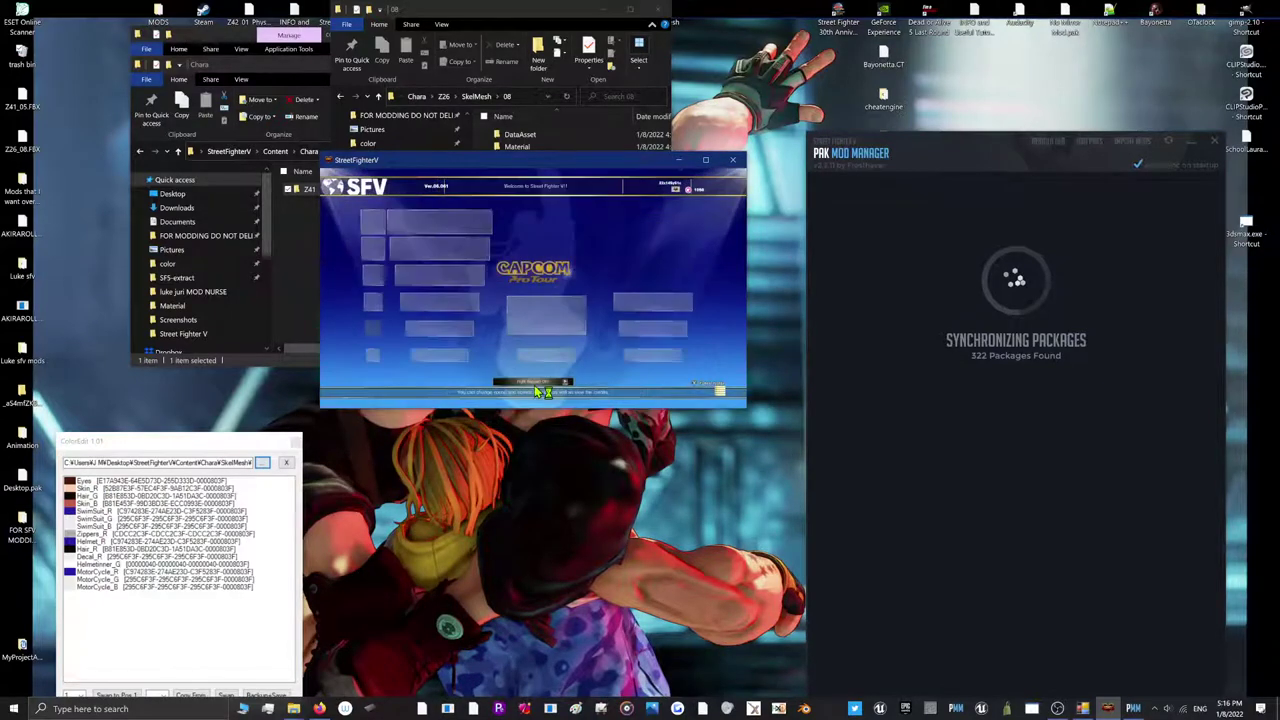
Start Training mode from the main menu and move the mod manager and game windows apart
{"action": "key", "text": "Right"}
{"action": "key", "text": "Down"}
{"action": "key", "text": "Down"}
{"action": "key", "text": "Return"}
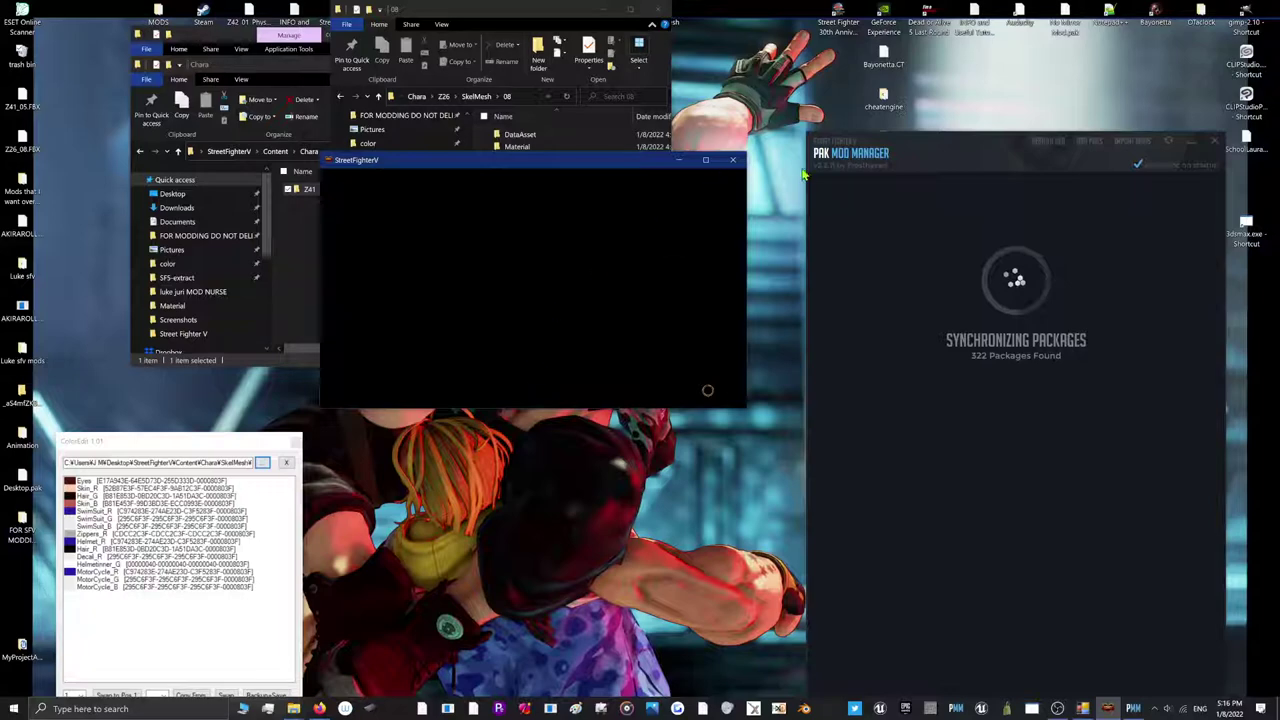
{"action": "left_click_drag", "start_coordinate": [845, 152], "coordinate": [878, 109]}
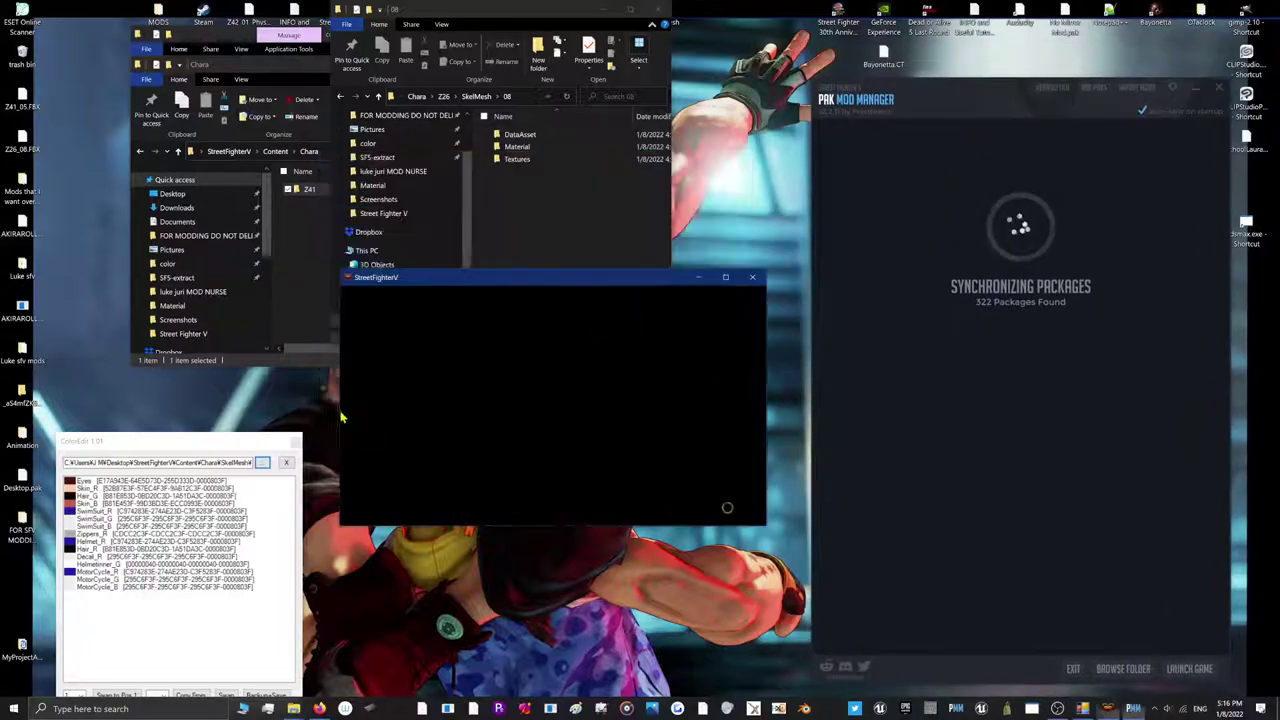
Compare colors 02, 03, 04, 06 and 01 of Sakura's Roll costume on the Capcom costume page in the browser
{"action": "left_click", "coordinate": [318, 708]}
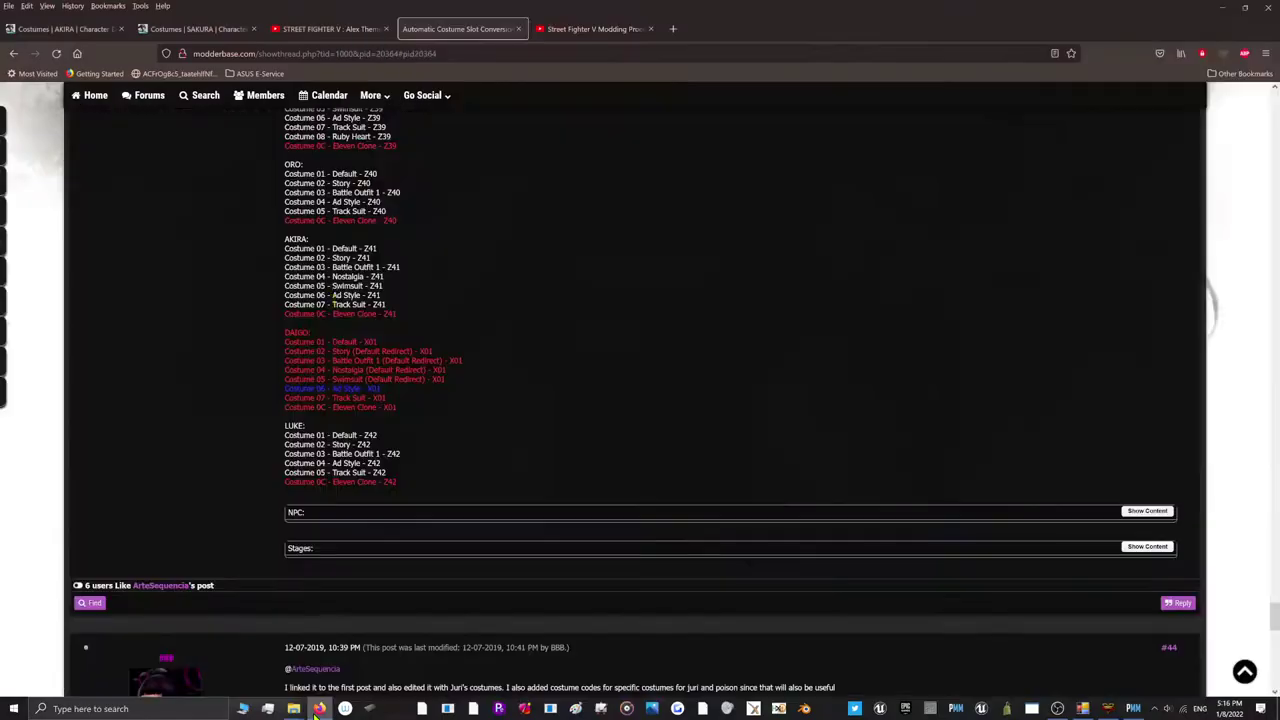
{"action": "left_click", "coordinate": [186, 29]}
{"action": "left_click", "coordinate": [760, 247]}
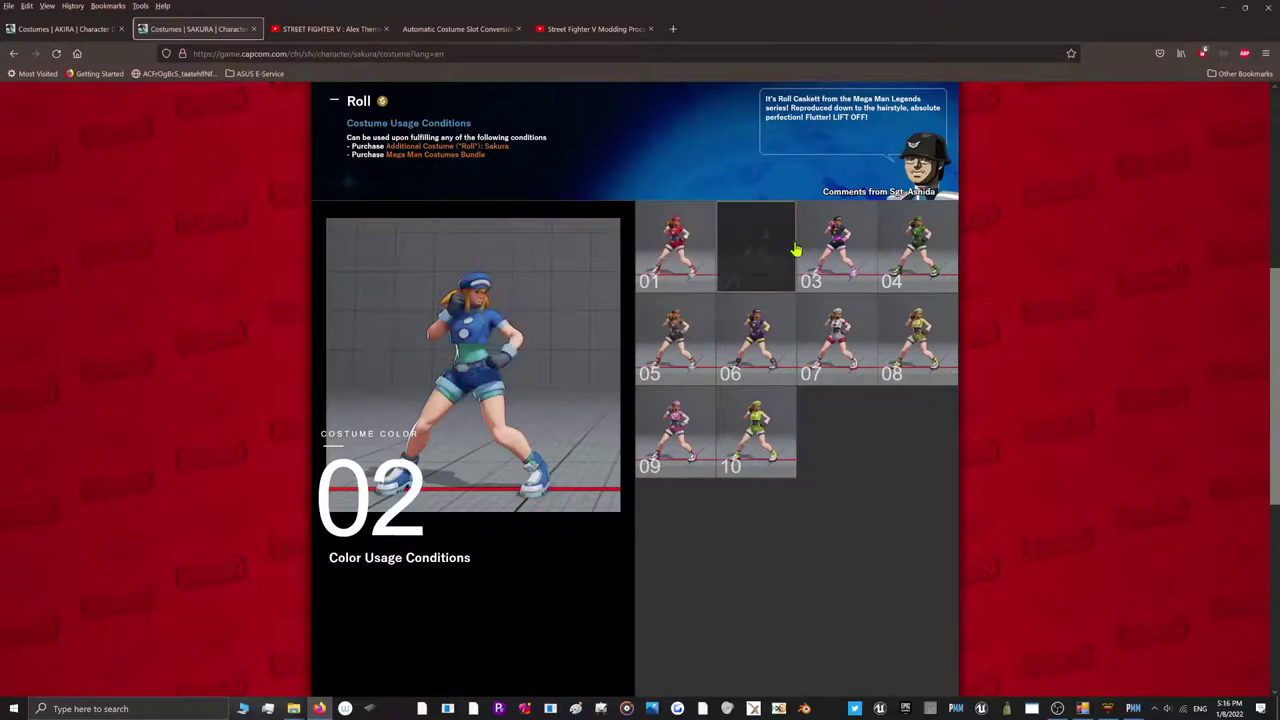
{"action": "left_click", "coordinate": [845, 250]}
{"action": "left_click", "coordinate": [890, 265]}
{"action": "left_click", "coordinate": [748, 345]}
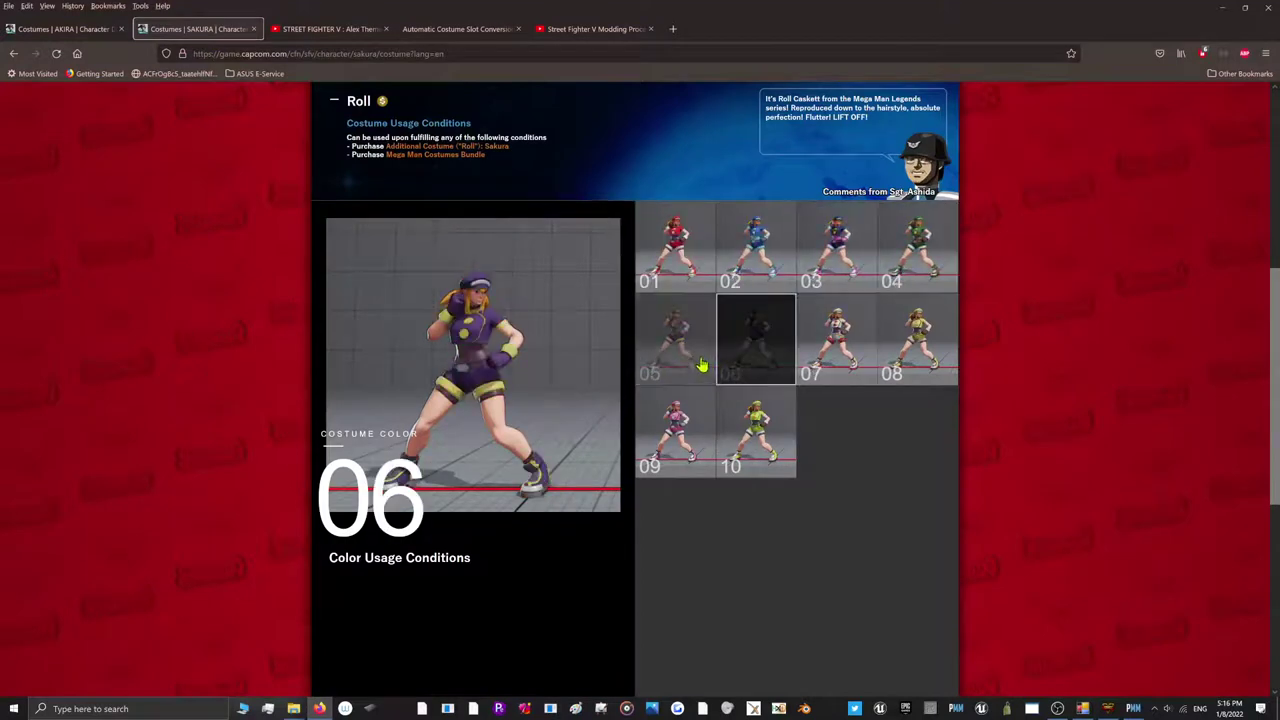
{"action": "left_click", "coordinate": [684, 245]}
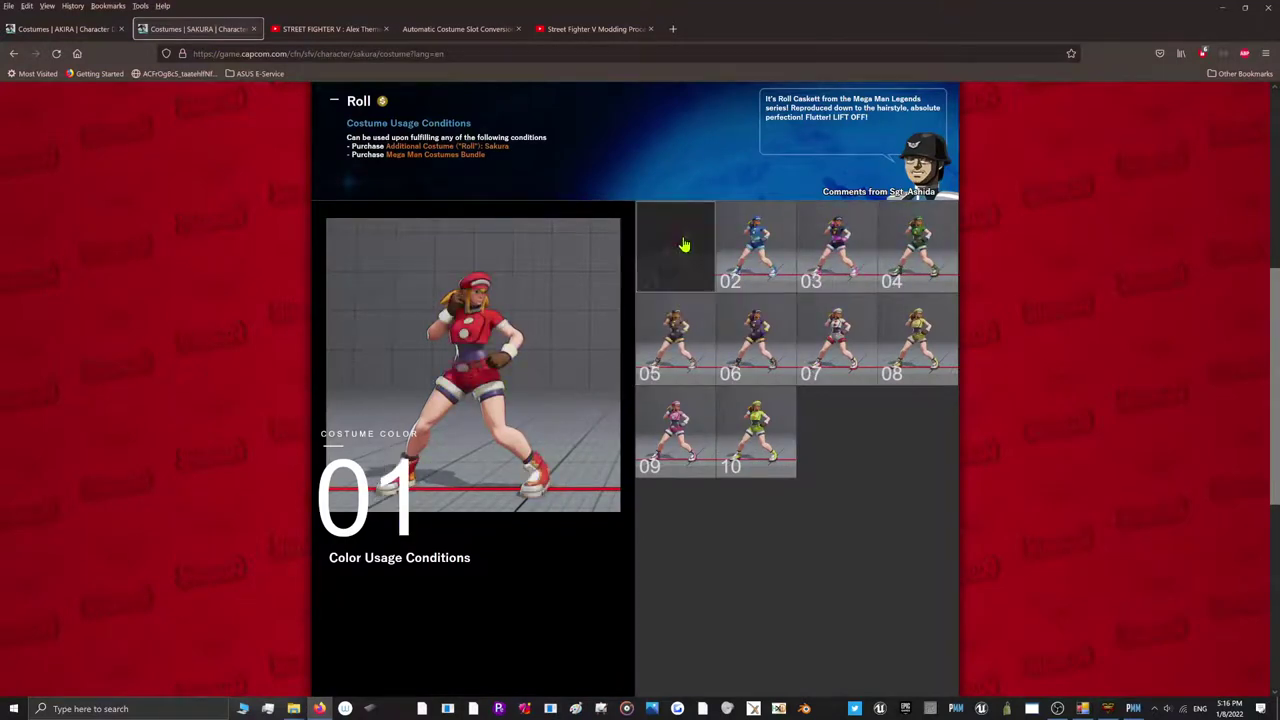
{"action": "left_click", "coordinate": [1222, 8]}
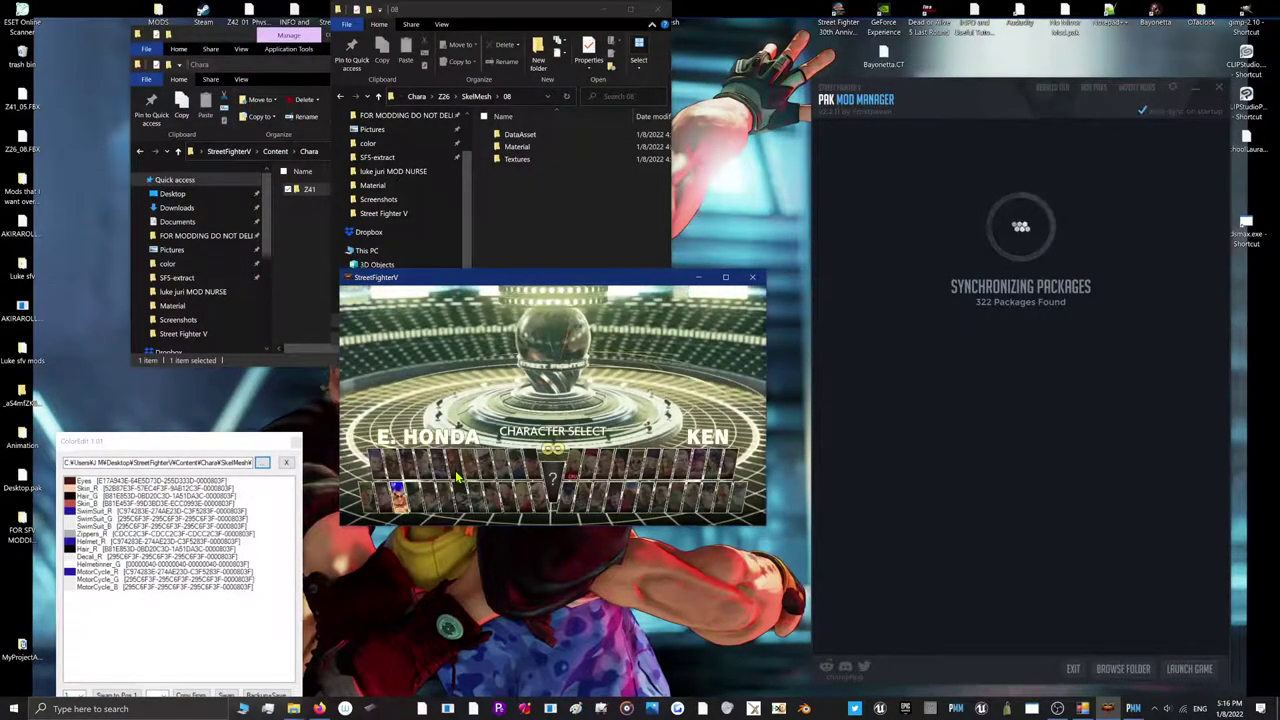
Choose Akira as the player character on the Training character select screen
{"action": "key", "text": "Right"}
{"action": "key", "text": "Right"}
{"action": "key", "text": "Right"}
{"action": "key", "text": "Right"}
{"action": "key", "text": "Right"}
{"action": "key", "text": "Right"}
{"action": "key", "text": "Left"}
{"action": "key", "text": "Left"}
{"action": "key", "text": "Left"}
{"action": "key", "text": "Left"}
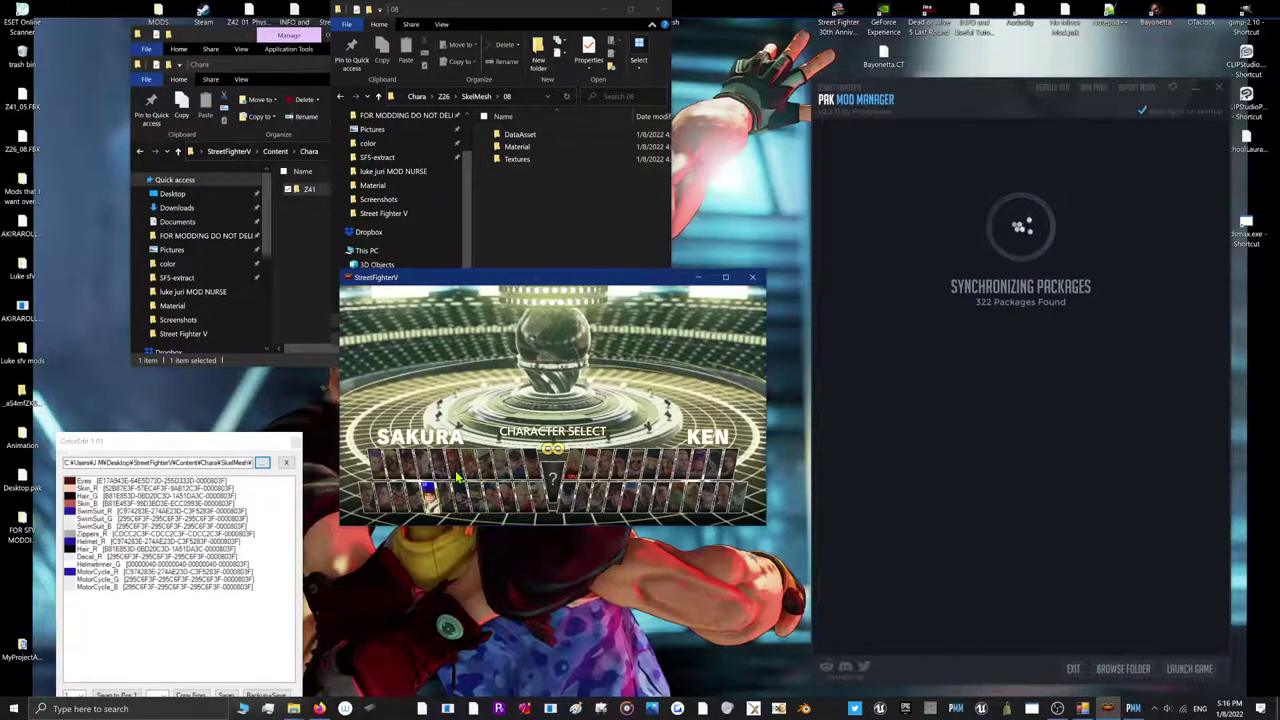
{"action": "key", "text": "Left"}
{"action": "key", "text": "Left"}
{"action": "key", "text": "Left"}
{"action": "key", "text": "Left"}
{"action": "key", "text": "Up"}
{"action": "key", "text": "Return"}
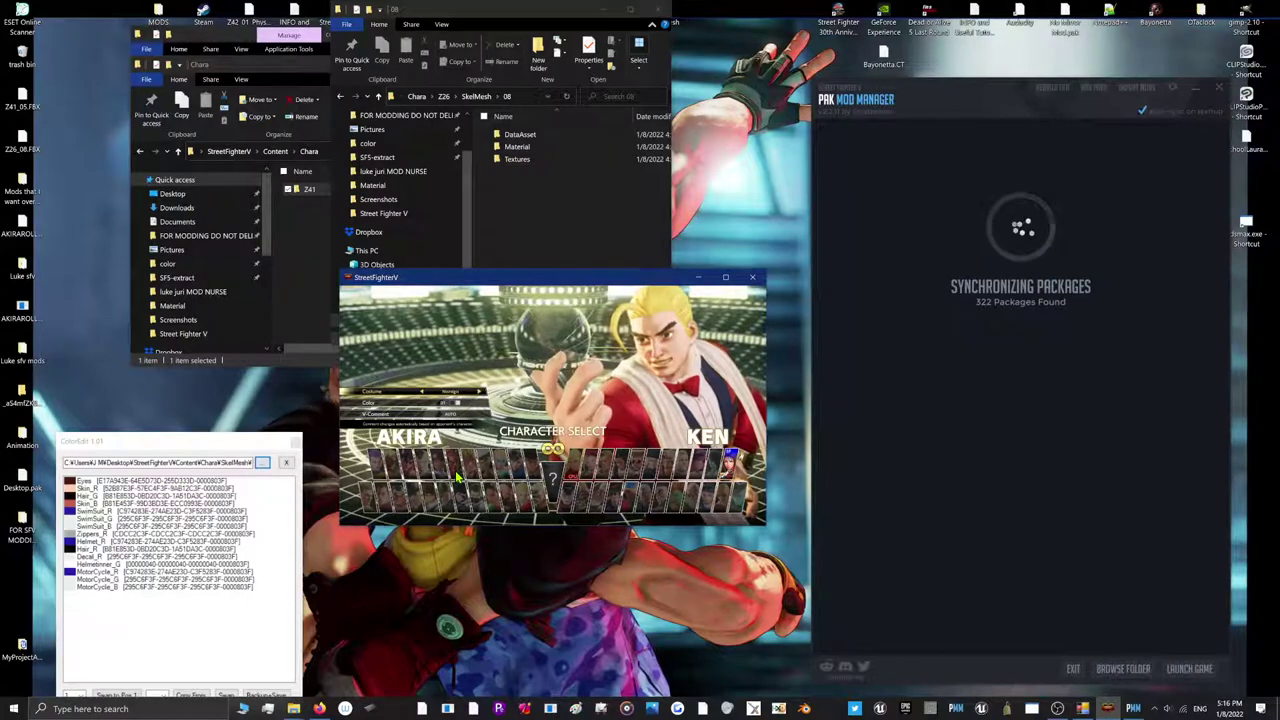
Change the costume and color of the player's Akira on the character select screen and confirm the selection
{"action": "key", "text": "Right"}
{"action": "key", "text": "Down"}
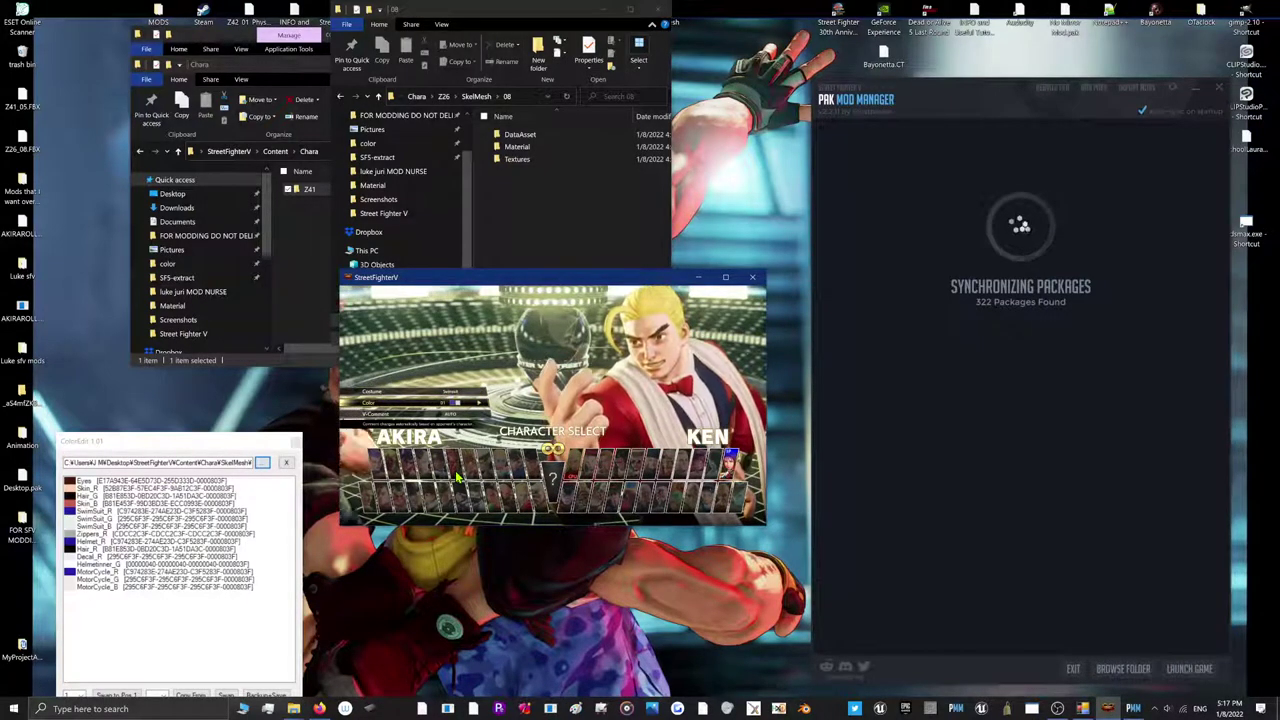
{"action": "key", "text": "Right"}
{"action": "key", "text": "Right"}
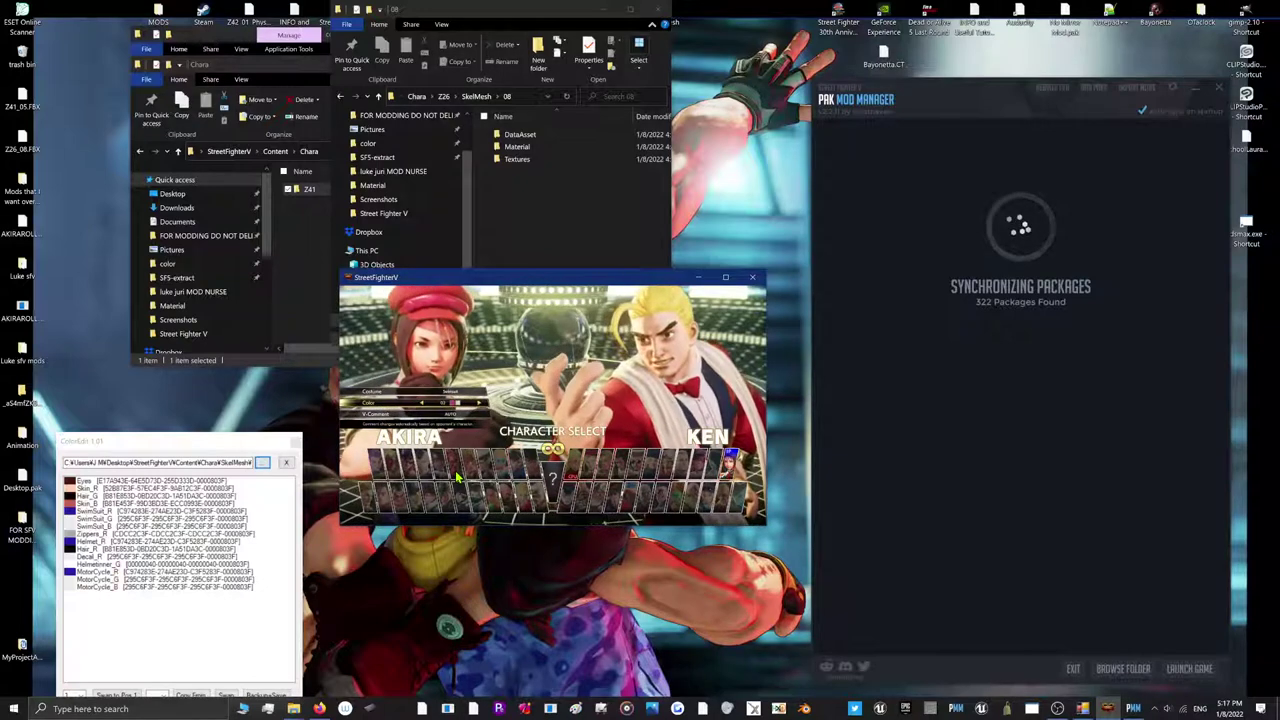
{"action": "key", "text": "Return"}
Choose Akira as the opponent character for the training match
{"action": "key", "text": "Right"}
{"action": "key", "text": "Right"}
{"action": "key", "text": "Right"}
{"action": "key", "text": "Right"}
{"action": "key", "text": "Right"}
{"action": "key", "text": "Right"}
{"action": "key", "text": "Left"}
{"action": "key", "text": "Left"}
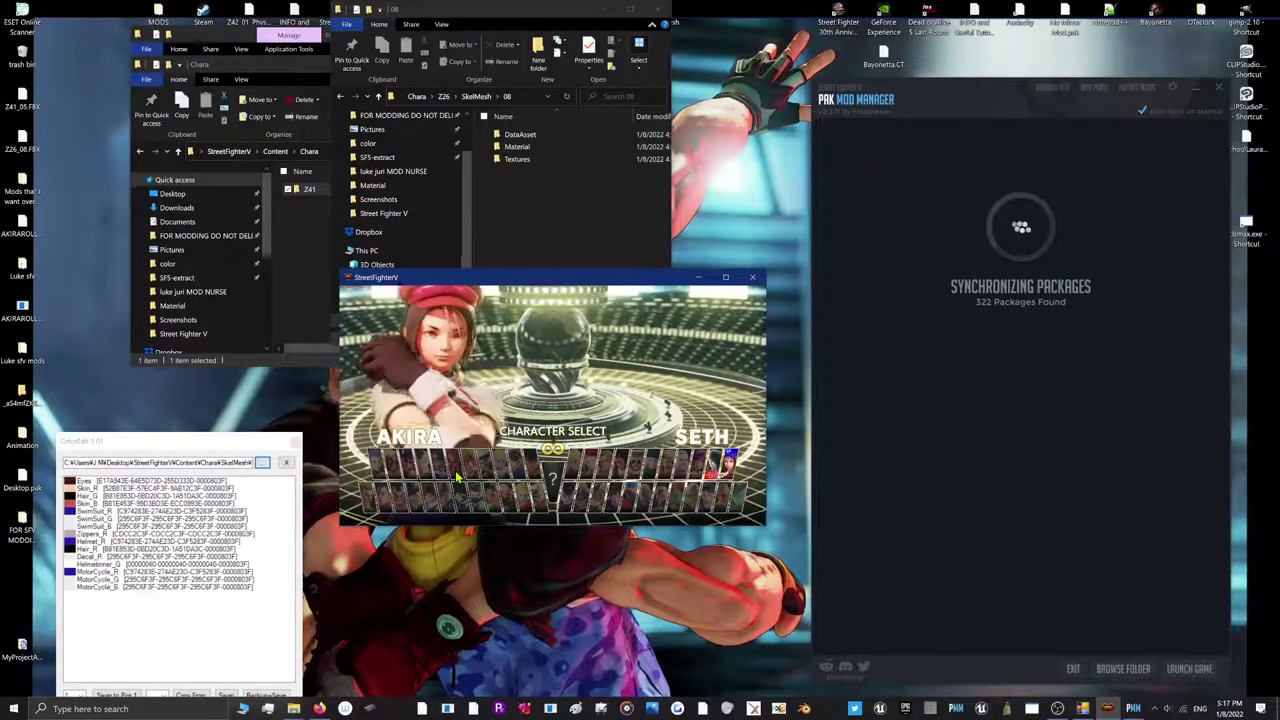
{"action": "key", "text": "Return"}
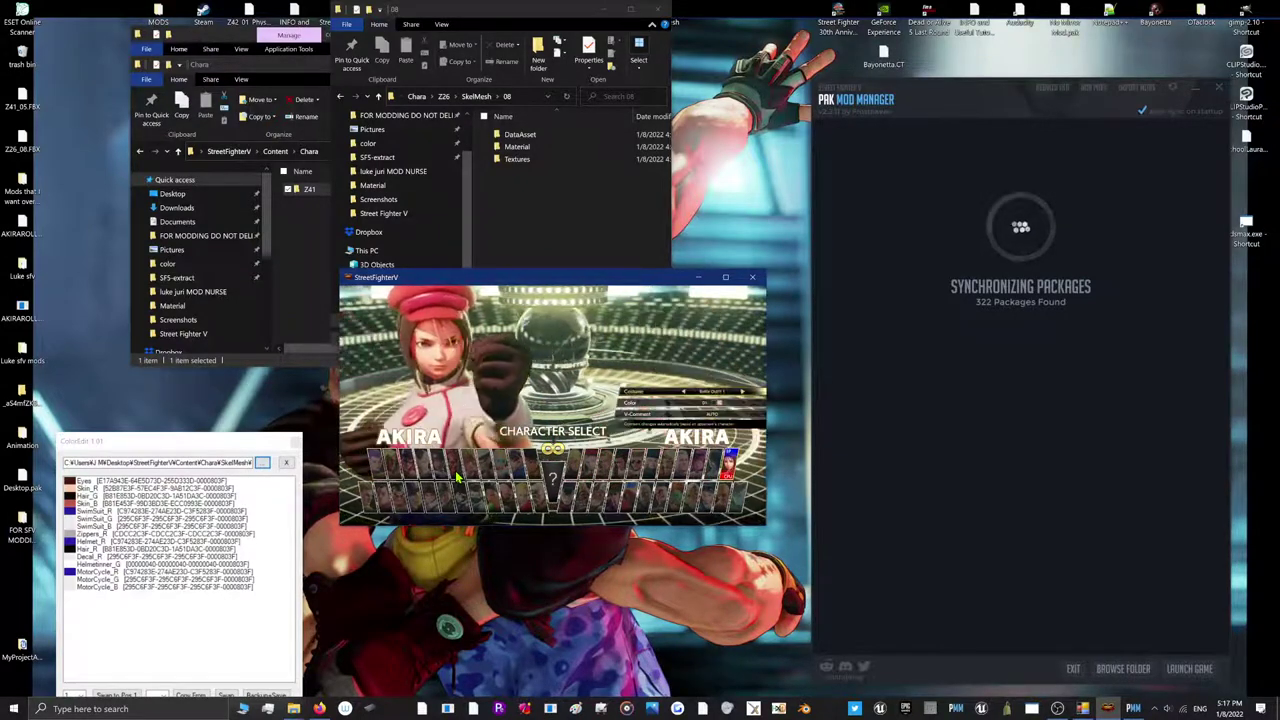
Set the opponent Akira's costume and cycle through its colors to the green-hat variant, and start the training match
{"action": "key", "text": "Right"}
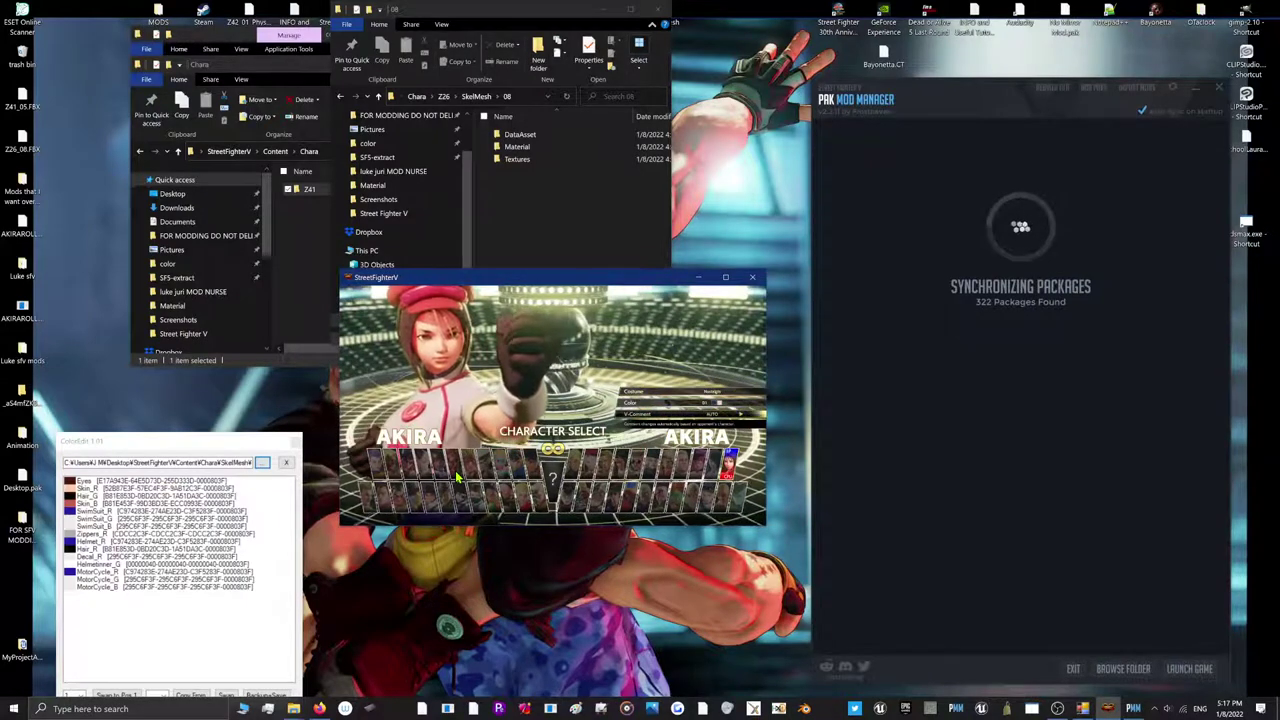
{"action": "key", "text": "Down"}
{"action": "key", "text": "Right"}
{"action": "key", "text": "Right"}
{"action": "key", "text": "Right"}
{"action": "key", "text": "Right"}
{"action": "key", "text": "Right"}
{"action": "key", "text": "Right"}
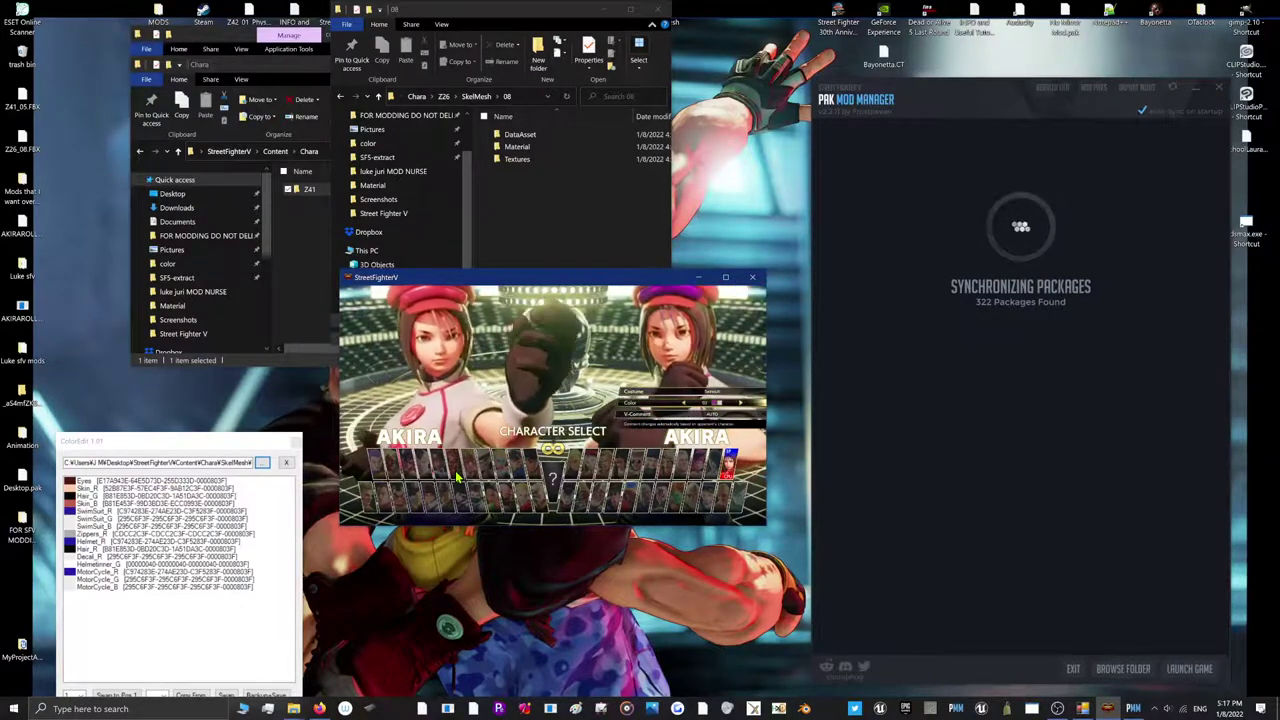
{"action": "key", "text": "Right"}
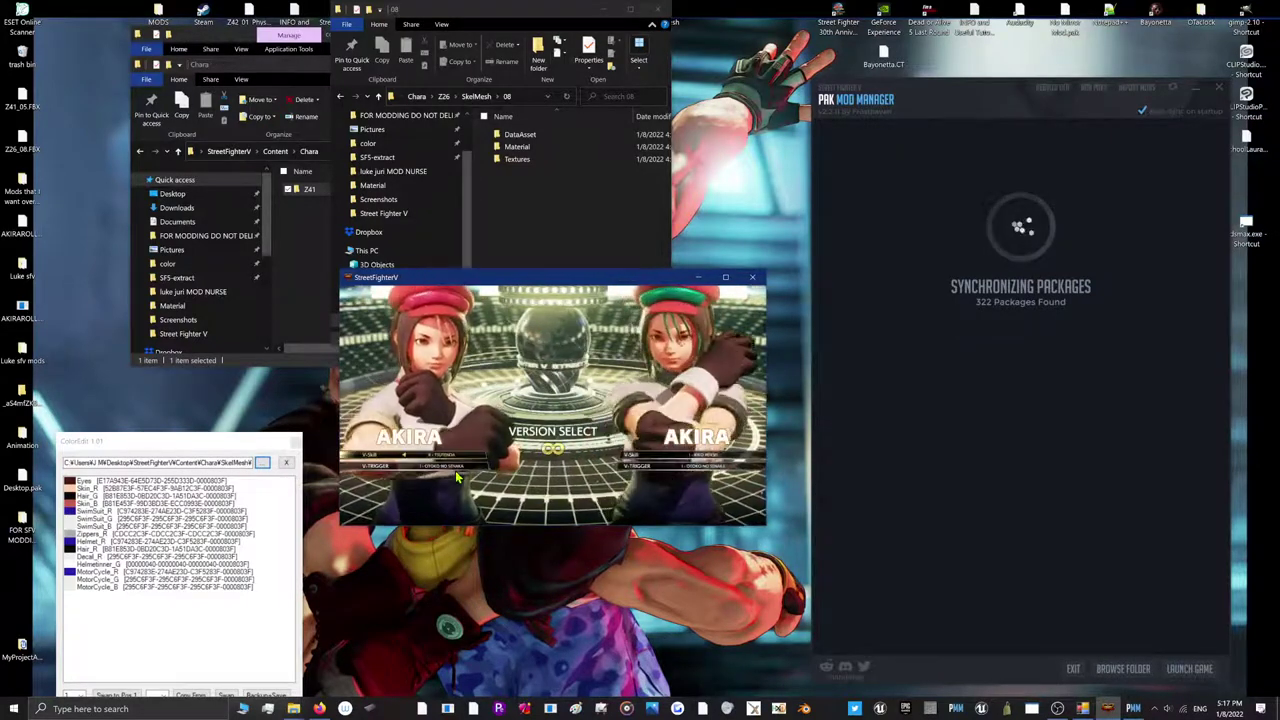
{"action": "key", "text": "Return"}
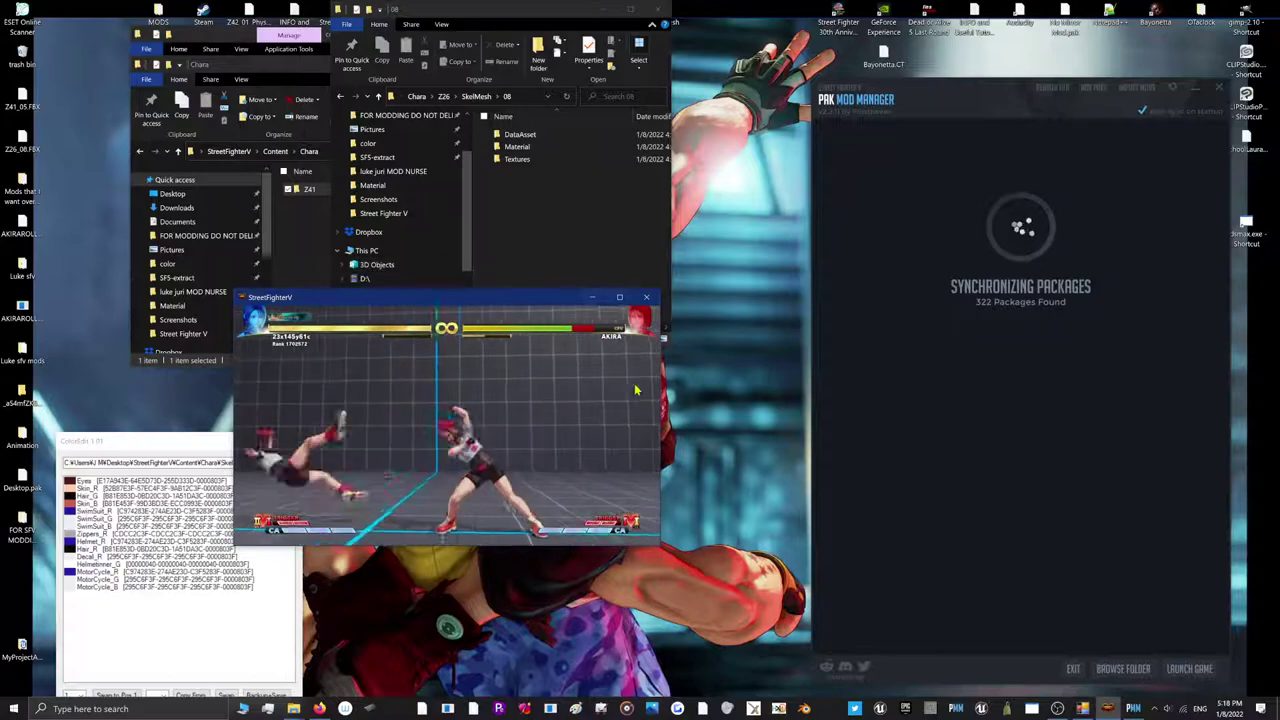
Maximize the game window and walk Akira up to the opponent to inspect both modded costumes
{"action": "left_click", "coordinate": [619, 297]}
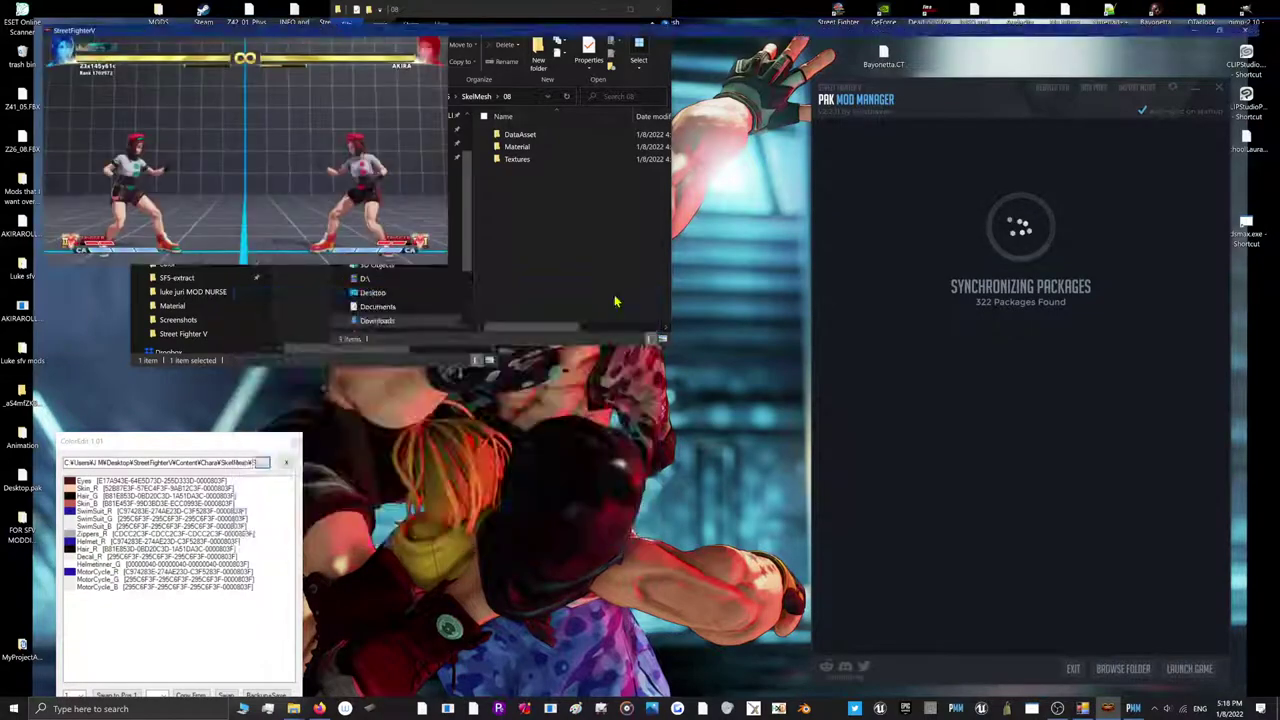
{"action": "key", "text": "Right"}
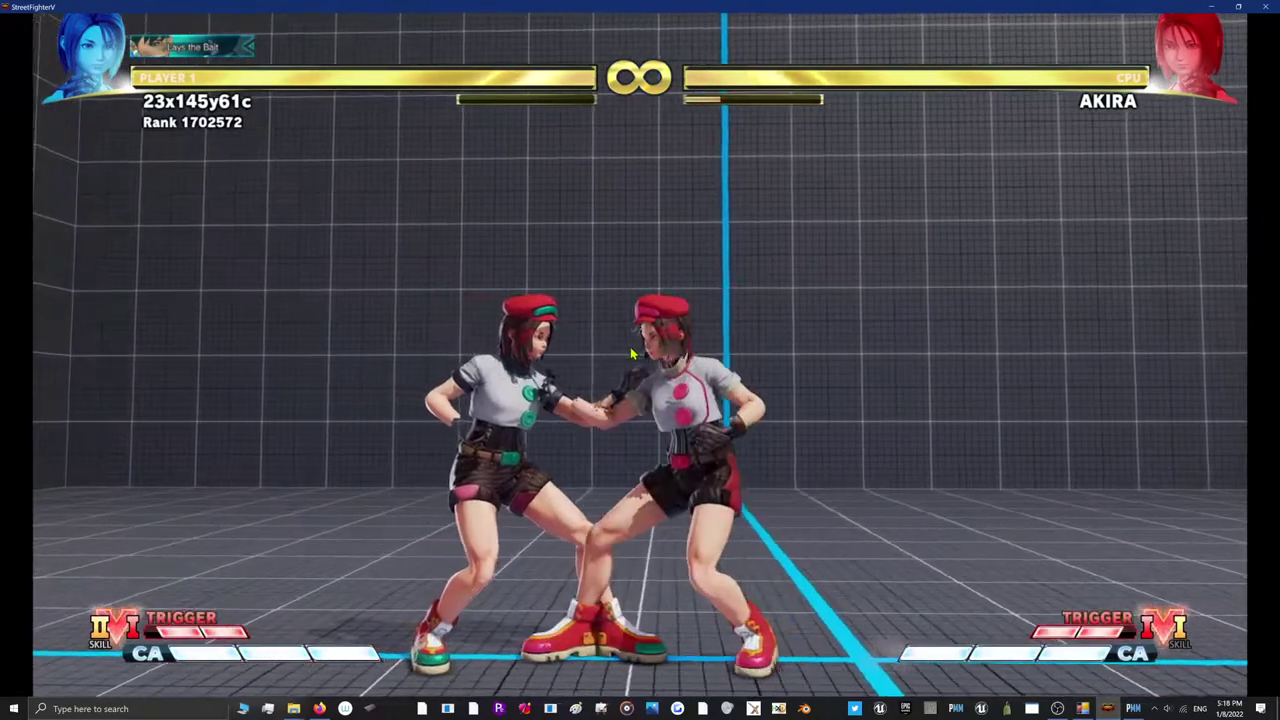
{"action": "key", "text": "Right"}
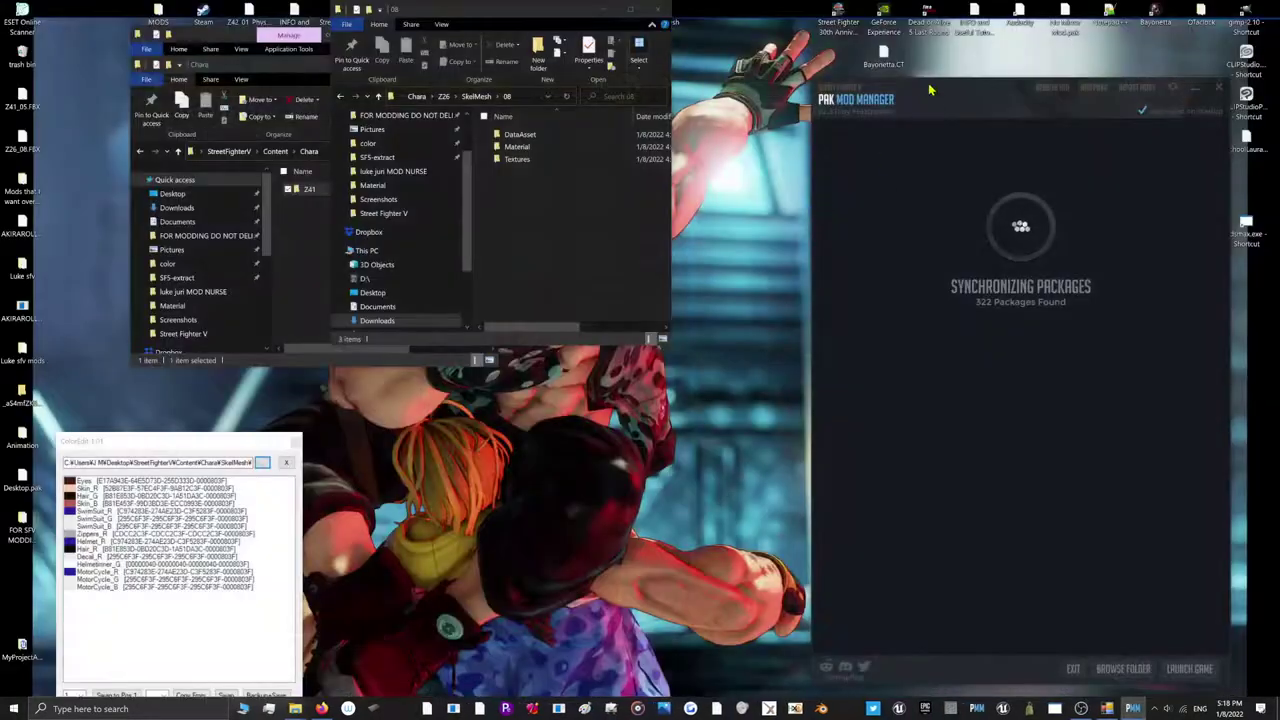
Move the mod manager window aside and open the Material folder inside Z41, SkelMesh, 05
{"action": "left_click_drag", "start_coordinate": [920, 80], "coordinate": [825, 83]}
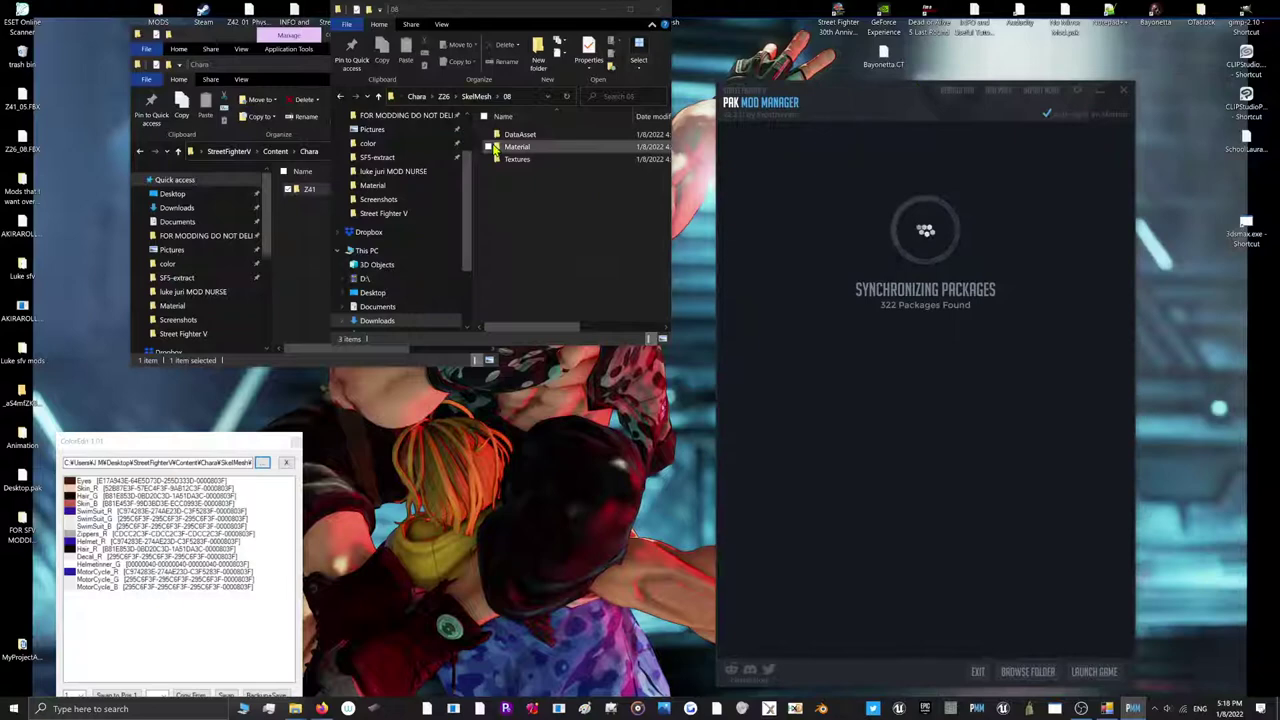
{"action": "double_click", "coordinate": [308, 190]}
{"action": "double_click", "coordinate": [310, 190]}
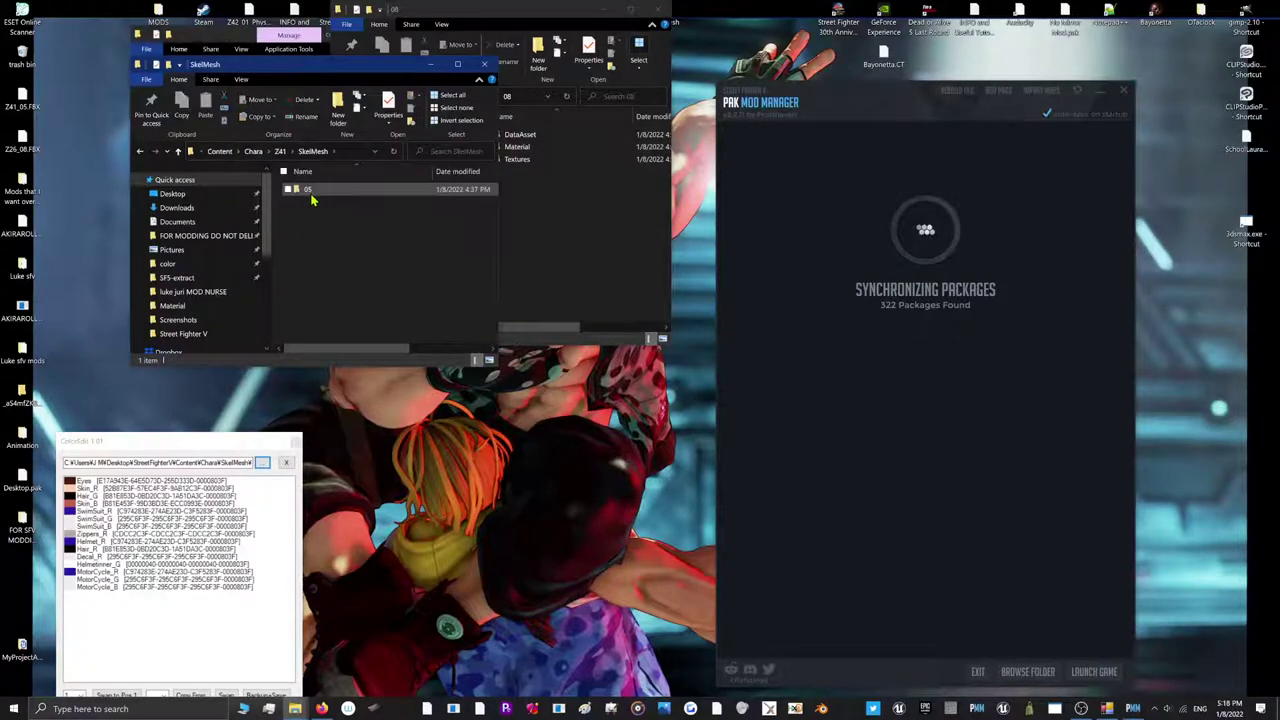
{"action": "double_click", "coordinate": [310, 190]}
{"action": "double_click", "coordinate": [316, 202]}
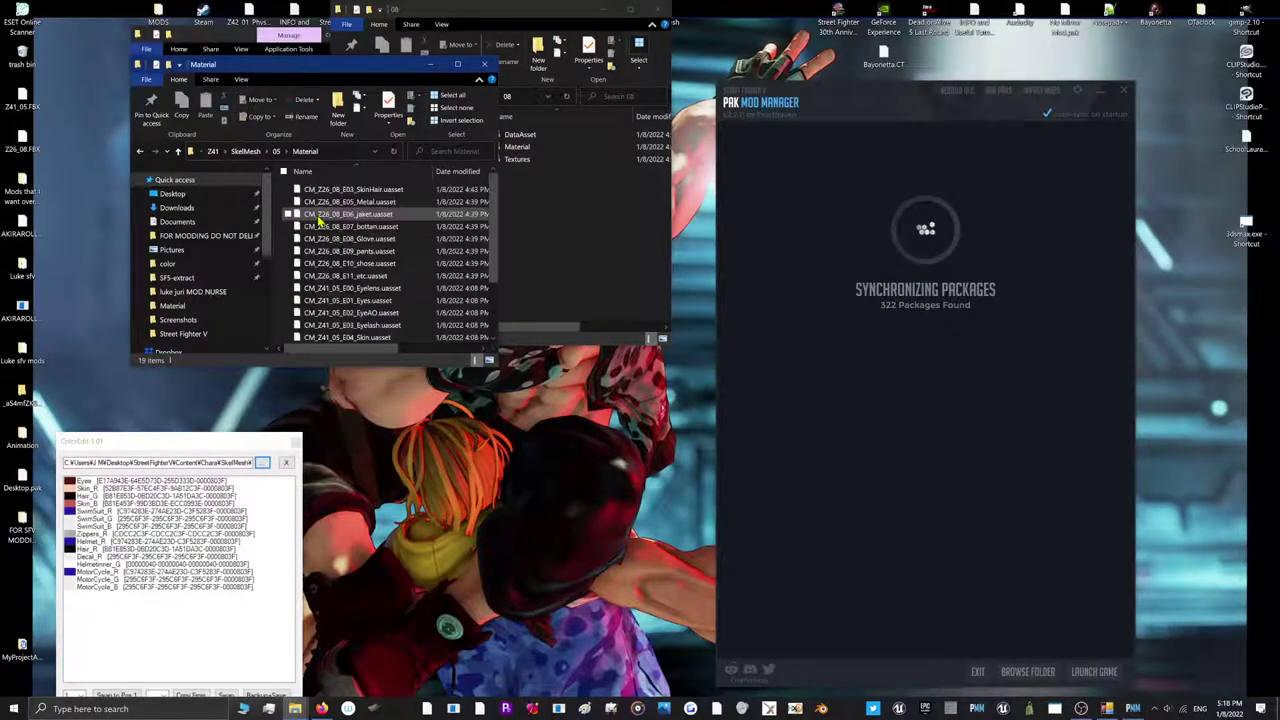
Delete CM_Z41_05_E06_SwimSuit, CM_Z41_05_E07_Zippers, CM_Z41_05_E09_Hoodie and CM_Z41_05_E00_Eyelens from the Material folder
{"action": "scroll", "coordinate": [330, 250], "scroll_direction": "down", "scroll_amount": 2}
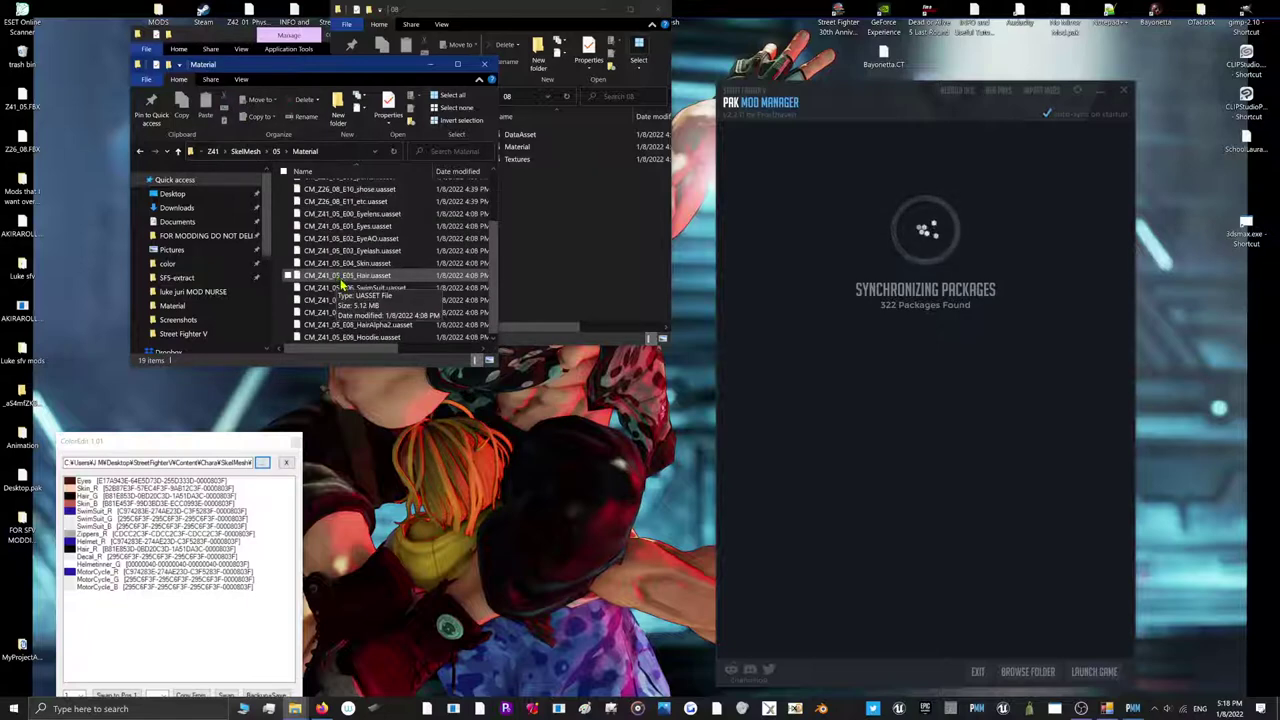
{"action": "right_click", "coordinate": [326, 290]}
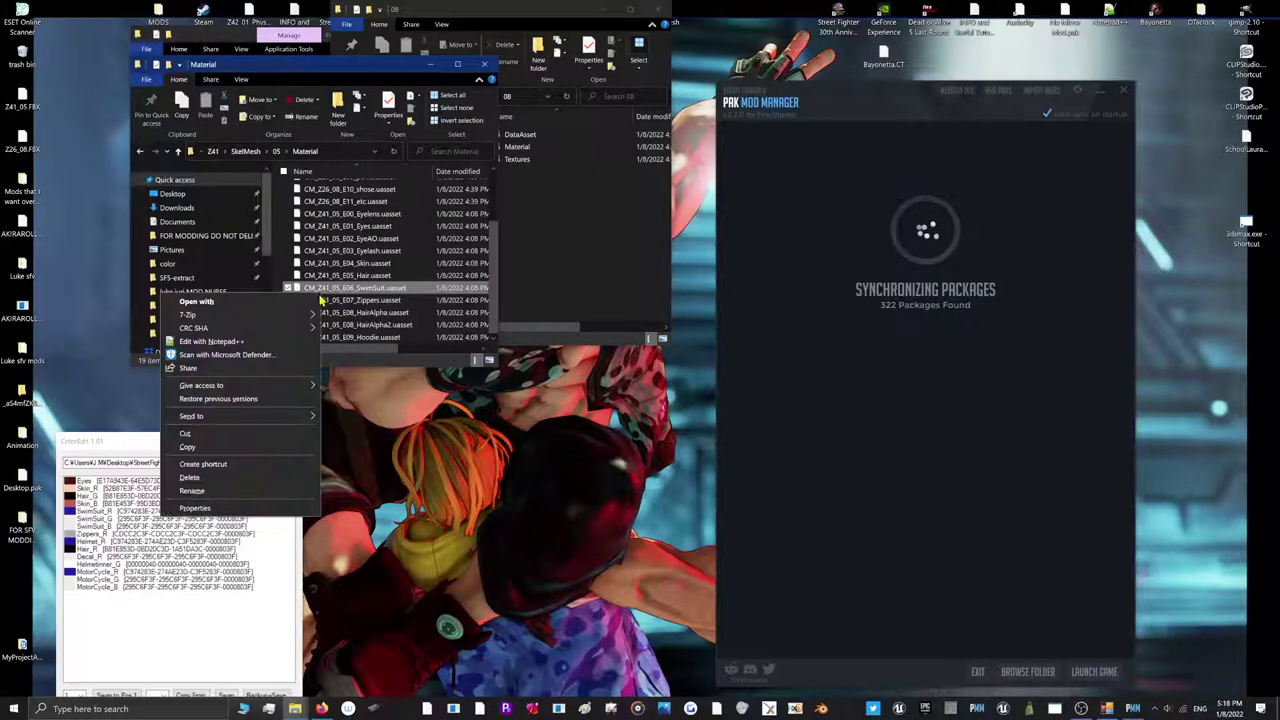
{"action": "left_click", "coordinate": [201, 479]}
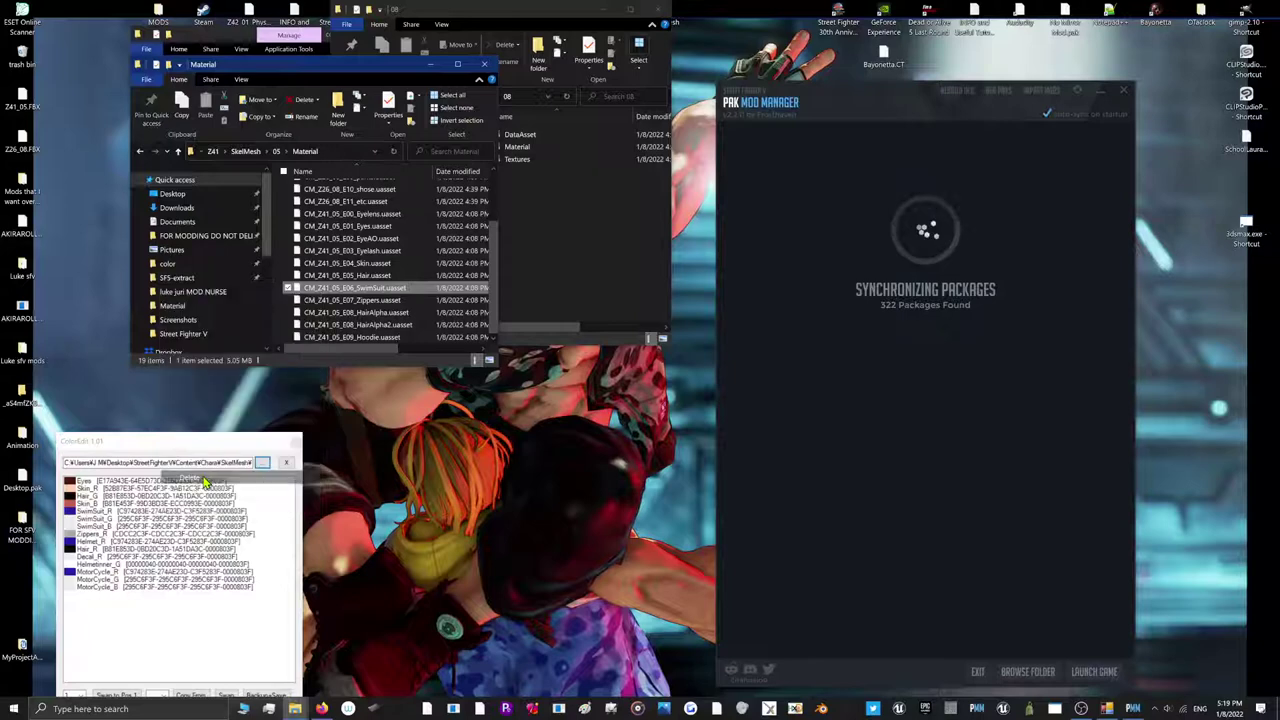
{"action": "right_click", "coordinate": [331, 300]}
{"action": "left_click", "coordinate": [227, 488]}
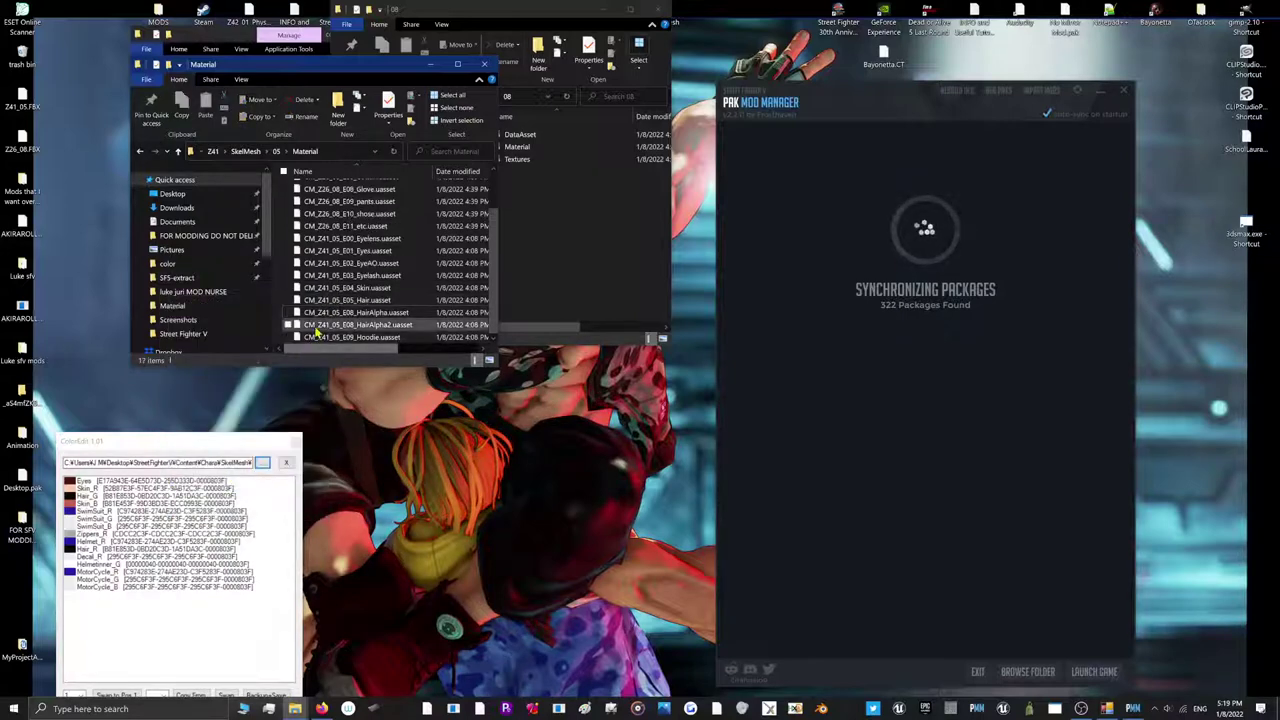
{"action": "right_click", "coordinate": [318, 337]}
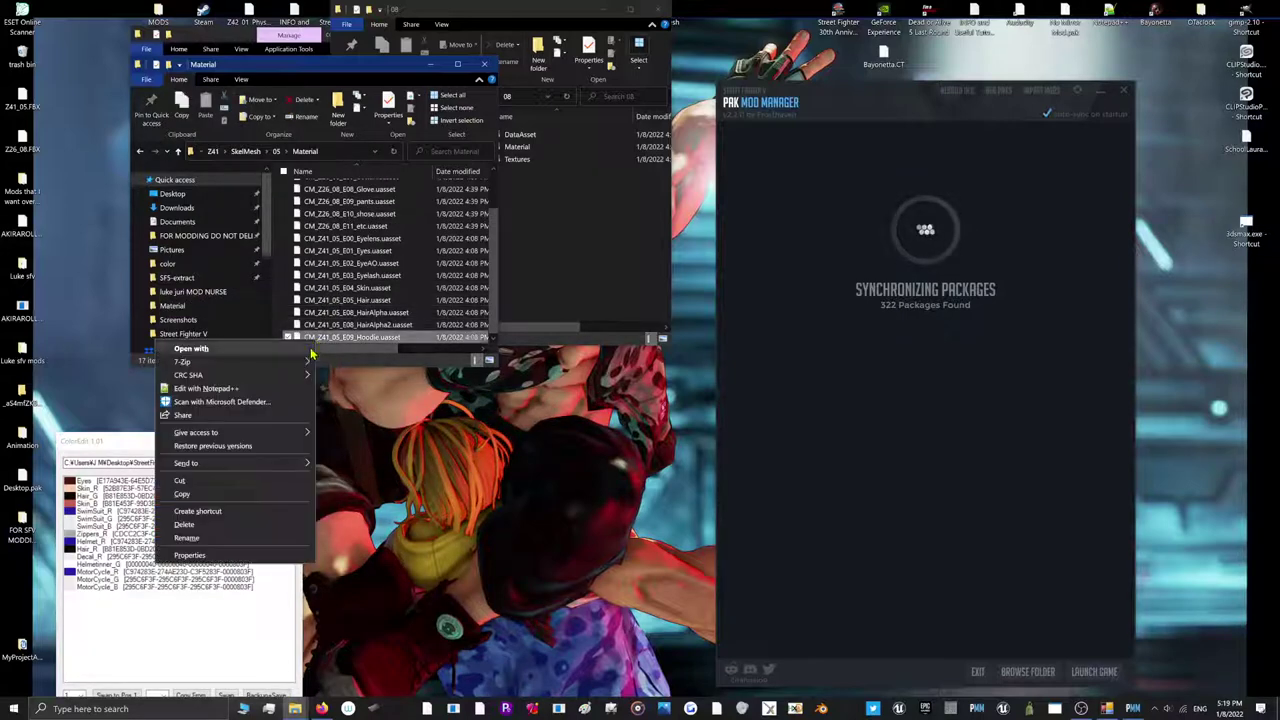
{"action": "left_click", "coordinate": [200, 526]}
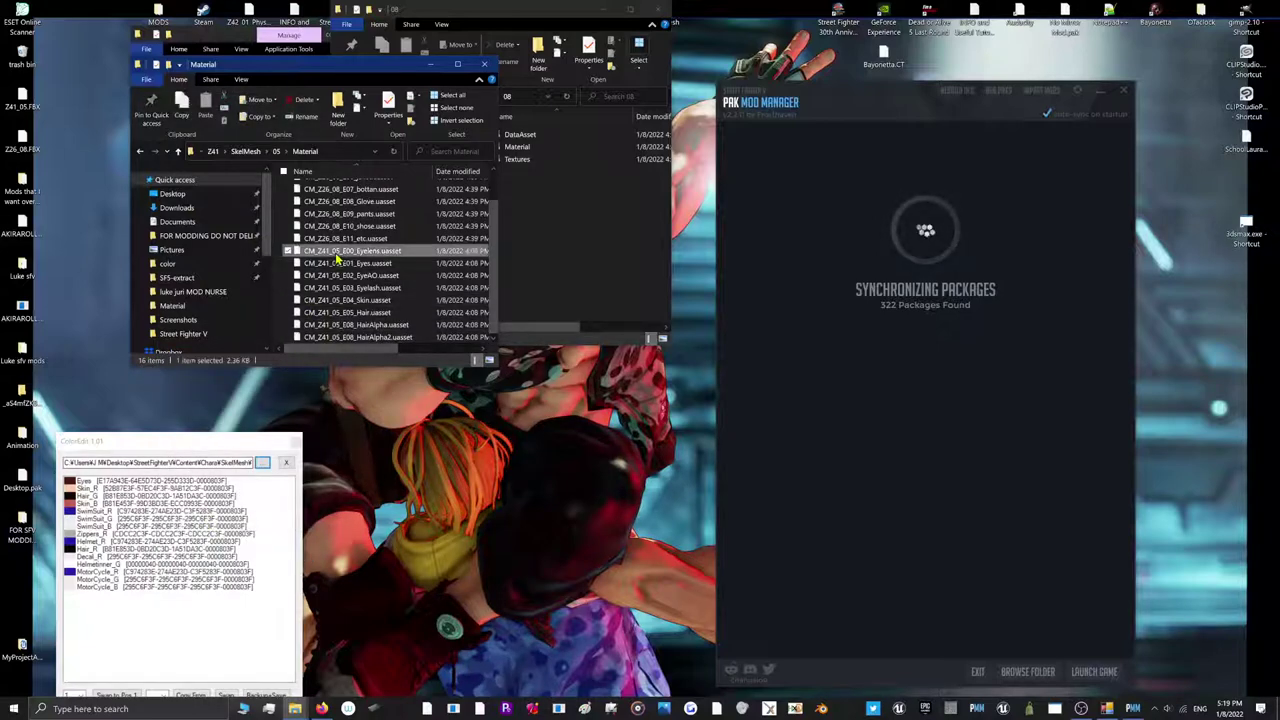
{"action": "right_click", "coordinate": [337, 251]}
{"action": "left_click", "coordinate": [203, 437]}
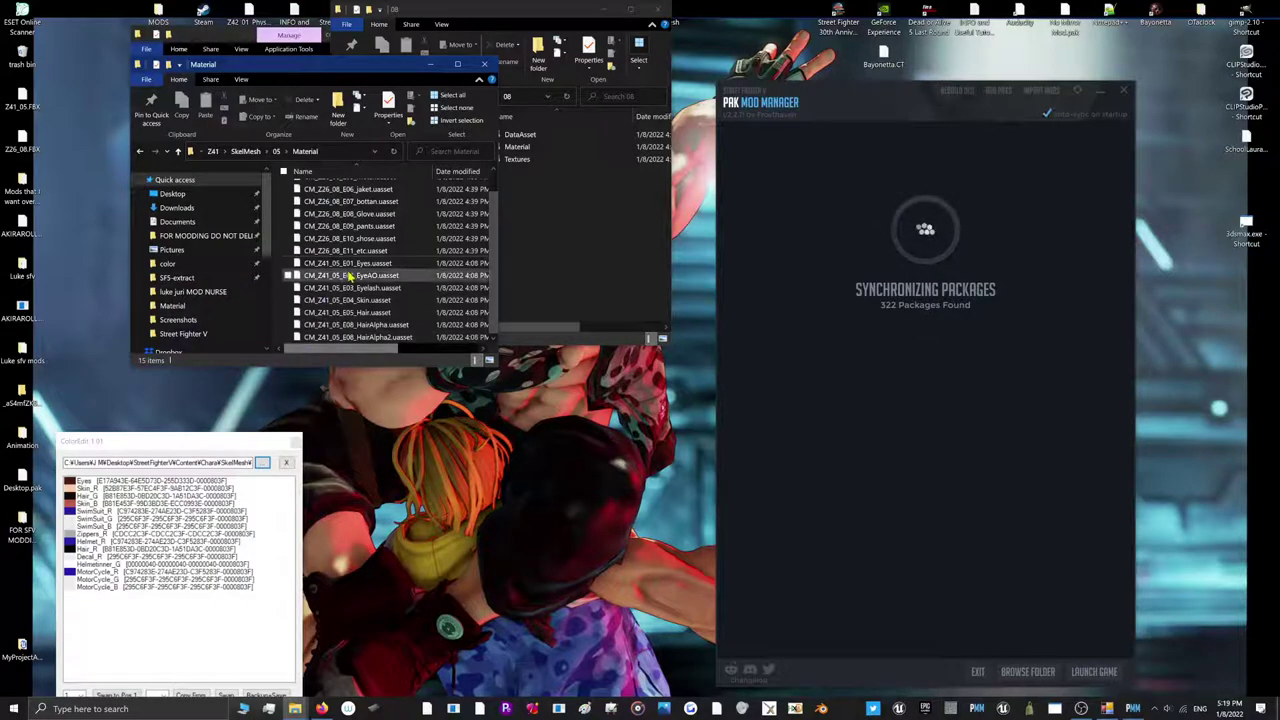
In Z41's 05 DataAsset folder, move DA_Z41_CustomizeSetting_05.uasset to the desktop and delete DA_Z41_MaterialPreset_05.uasset
{"action": "left_click", "coordinate": [277, 151]}
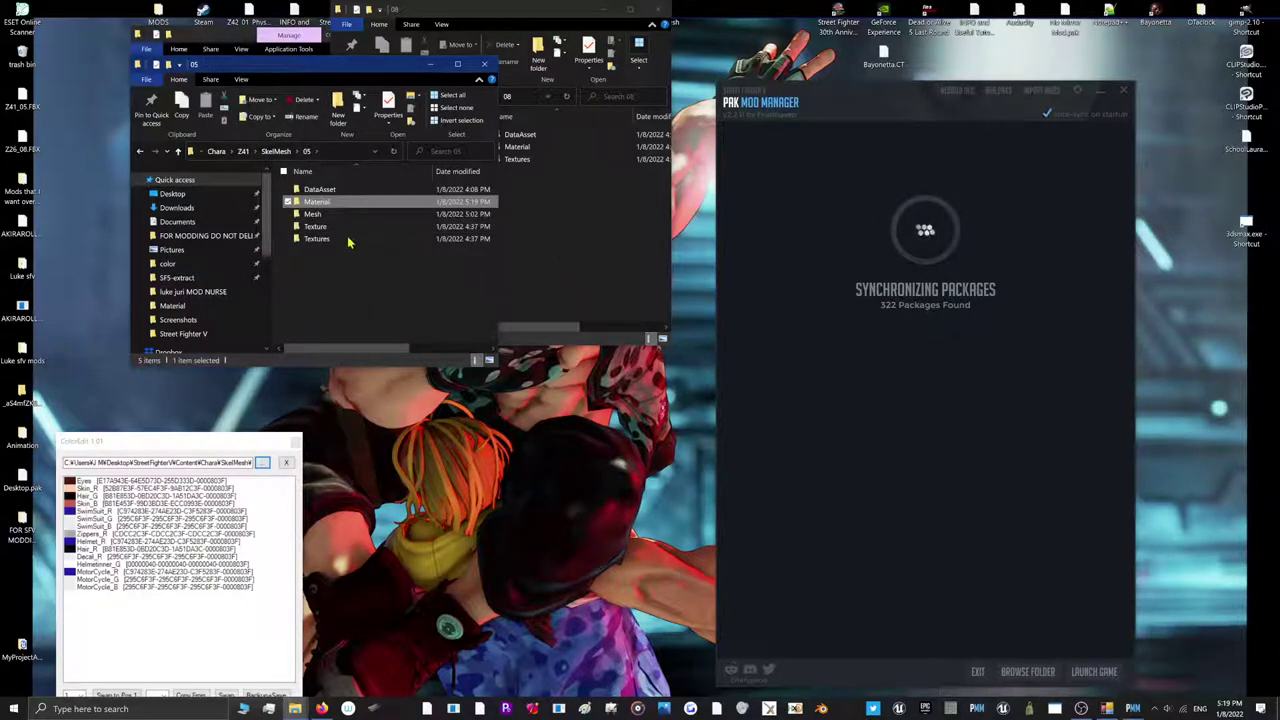
{"action": "double_click", "coordinate": [335, 190]}
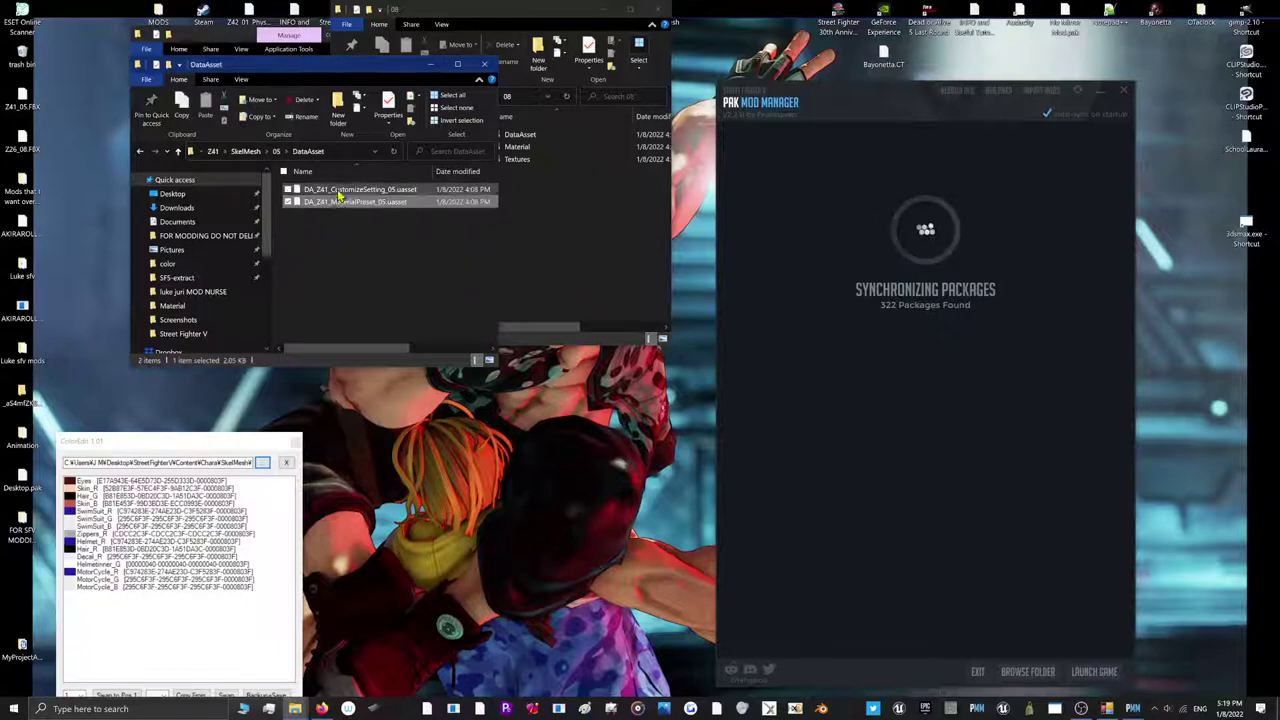
{"action": "left_click_drag", "start_coordinate": [346, 191], "coordinate": [498, 512]}
{"action": "left_click_drag", "start_coordinate": [410, 497], "coordinate": [412, 497]}
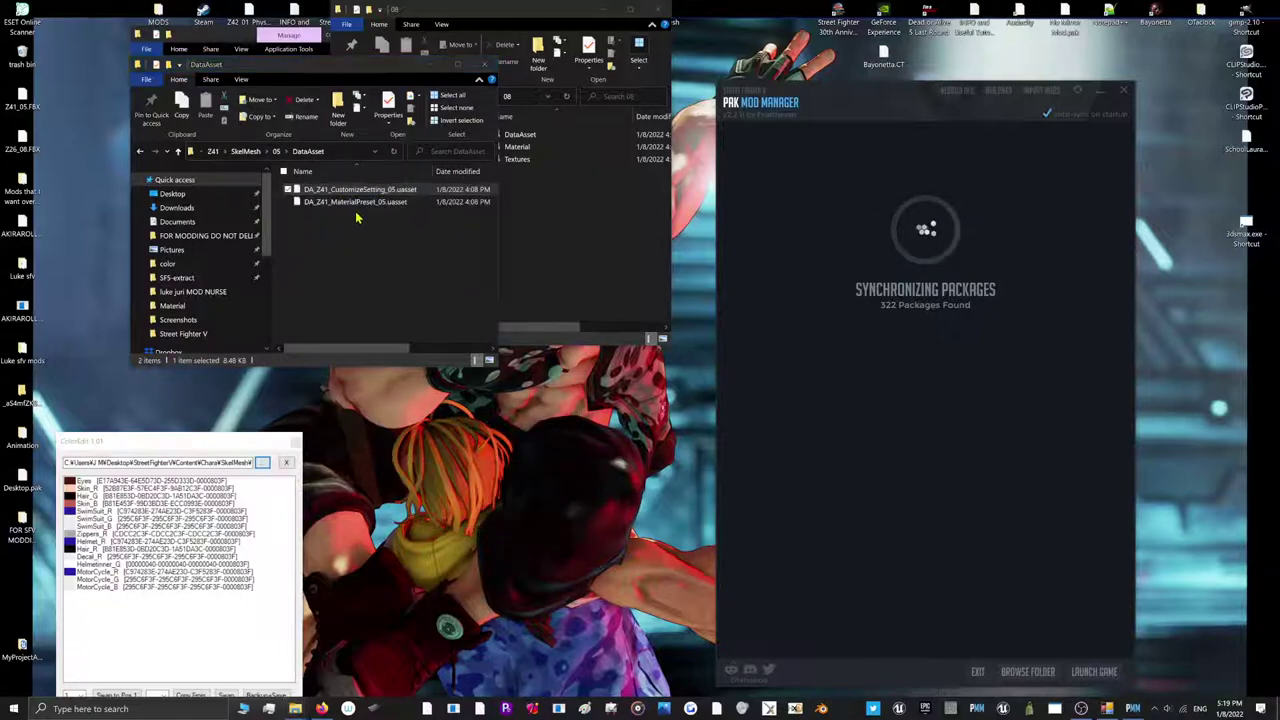
{"action": "right_click", "coordinate": [363, 201]}
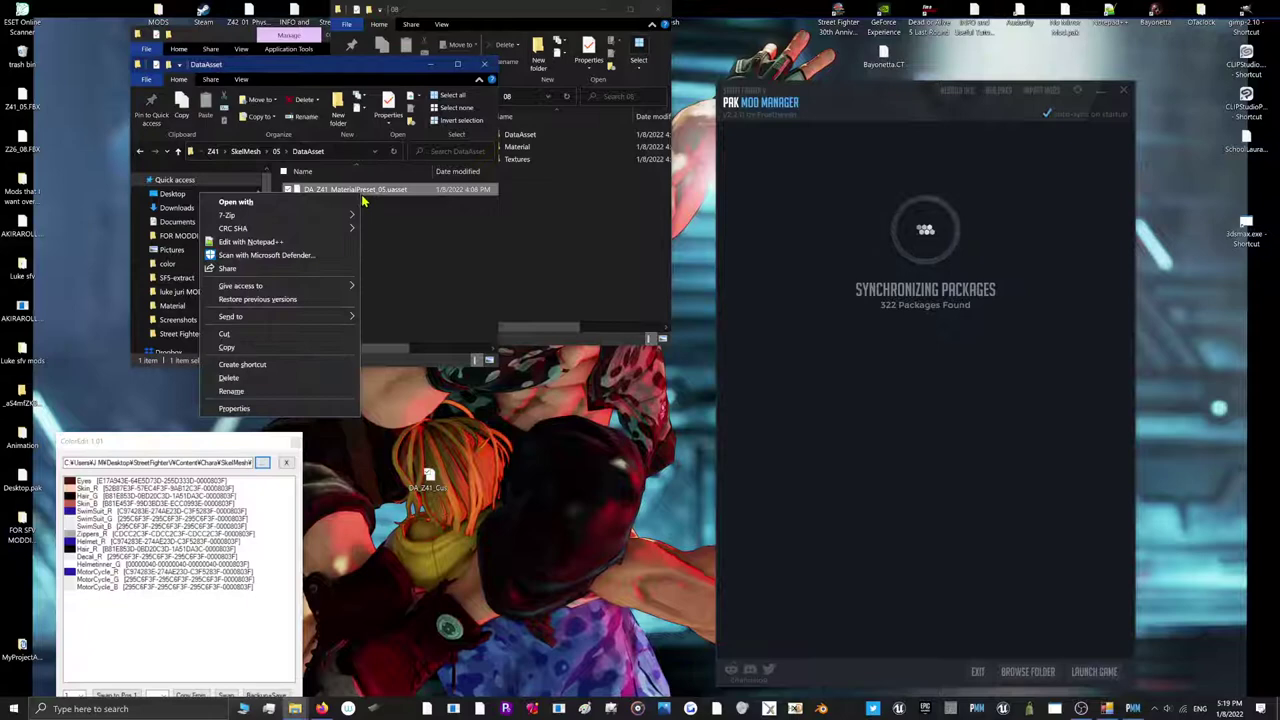
{"action": "left_click", "coordinate": [280, 378]}
Move DA_Z26_CustomizeSetting_08.uasset from Z26's DataAsset folder into Z41's and rename it DA_Z41_CustomizeSetting_05.uasset
{"action": "left_click", "coordinate": [540, 140]}
{"action": "left_click_drag", "start_coordinate": [540, 140], "coordinate": [319, 193]}
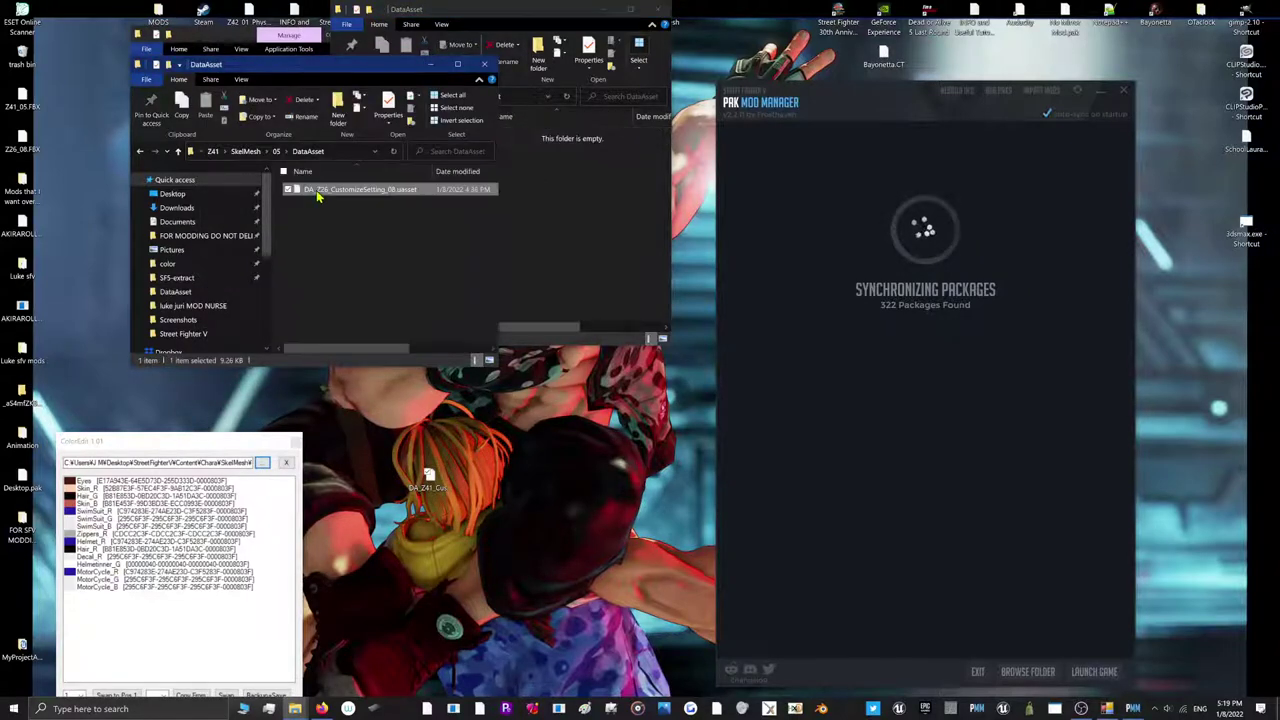
{"action": "left_click", "coordinate": [322, 190]}
{"action": "left_click", "coordinate": [323, 190]}
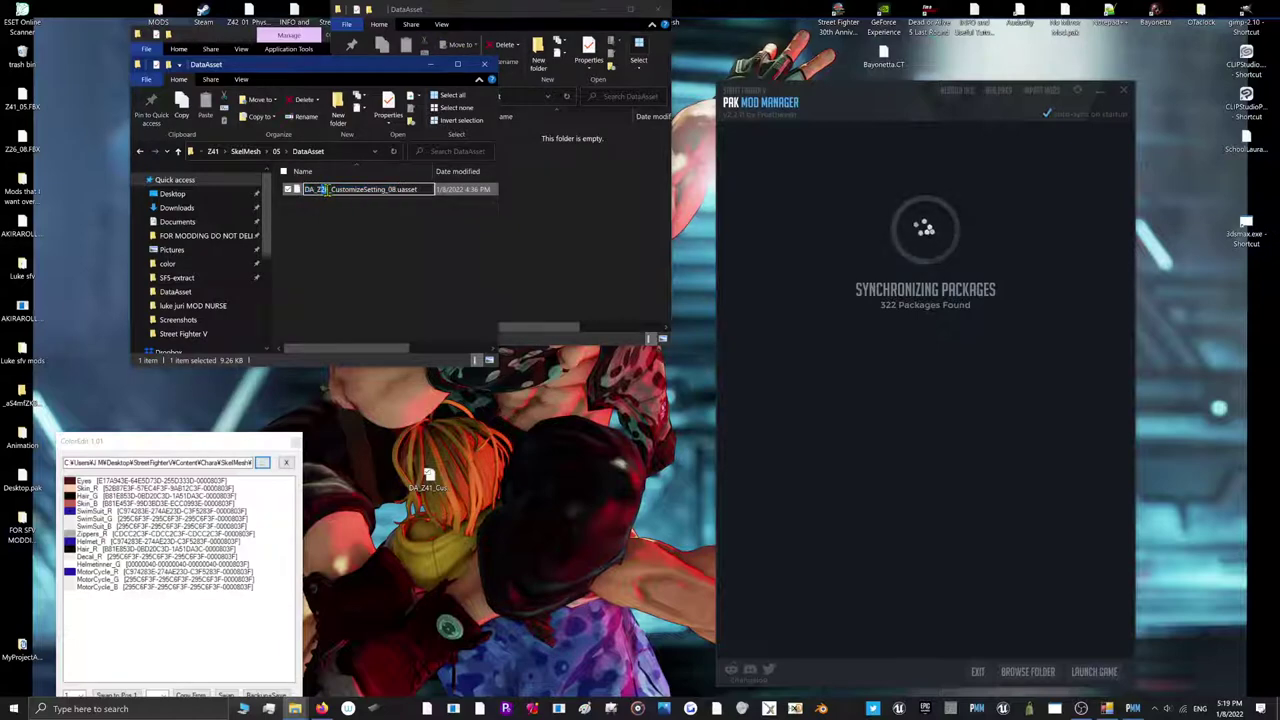
{"action": "key", "text": "BackSpace"}
{"action": "key", "text": "BackSpace"}
{"action": "type", "text": "41"}
{"action": "type", "text": "5"}
{"action": "key", "text": "Return"}
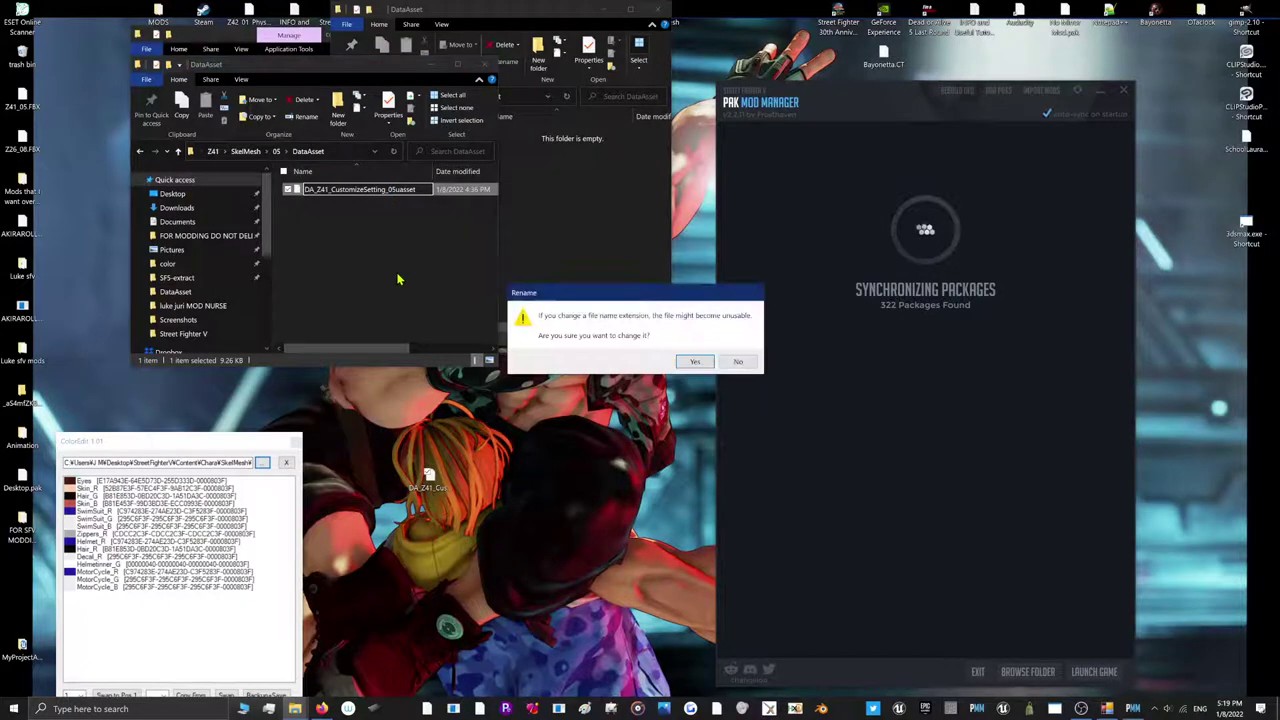
{"action": "left_click", "coordinate": [693, 360]}
{"action": "left_click", "coordinate": [398, 190]}
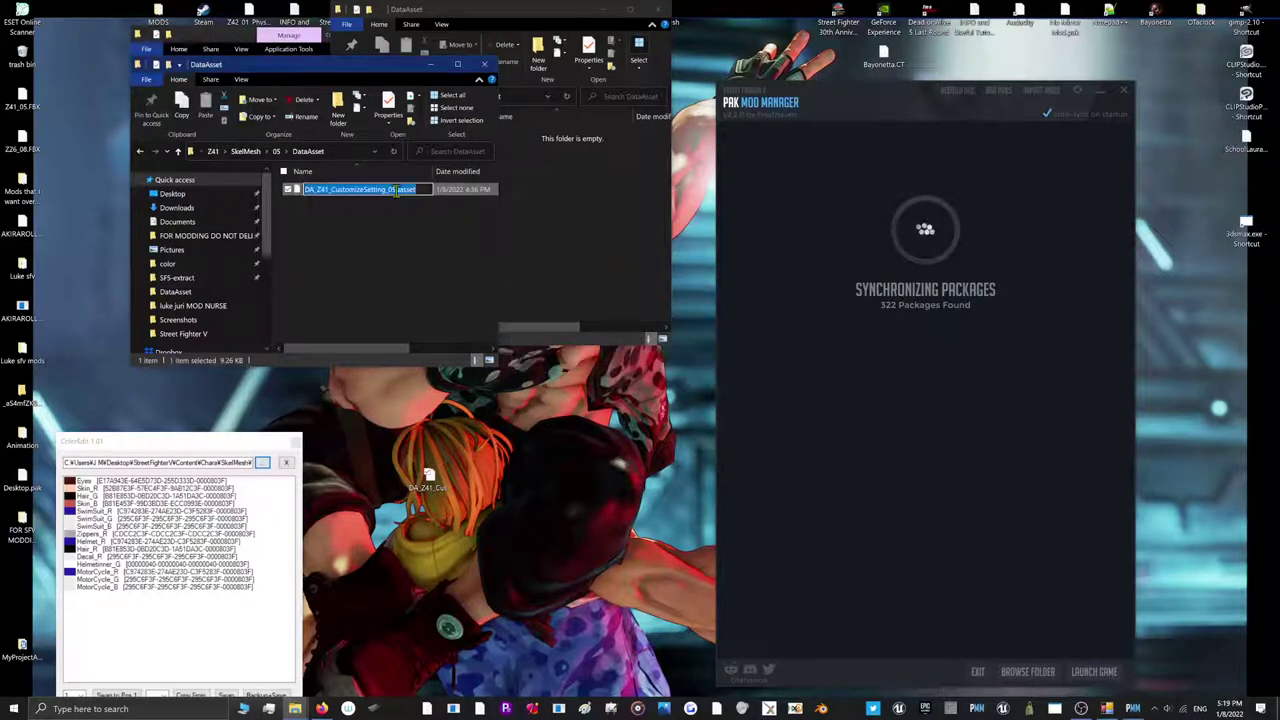
{"action": "left_click", "coordinate": [397, 190]}
{"action": "type", "text": "."}
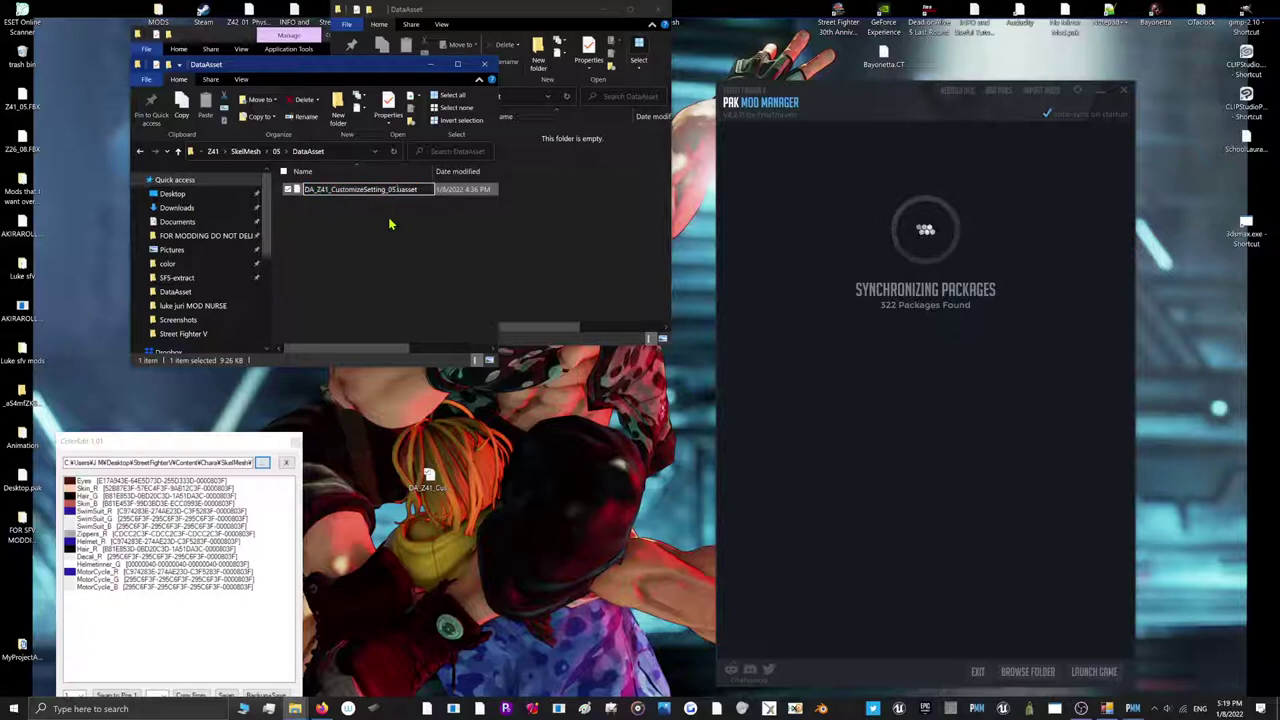
{"action": "left_click", "coordinate": [395, 228]}
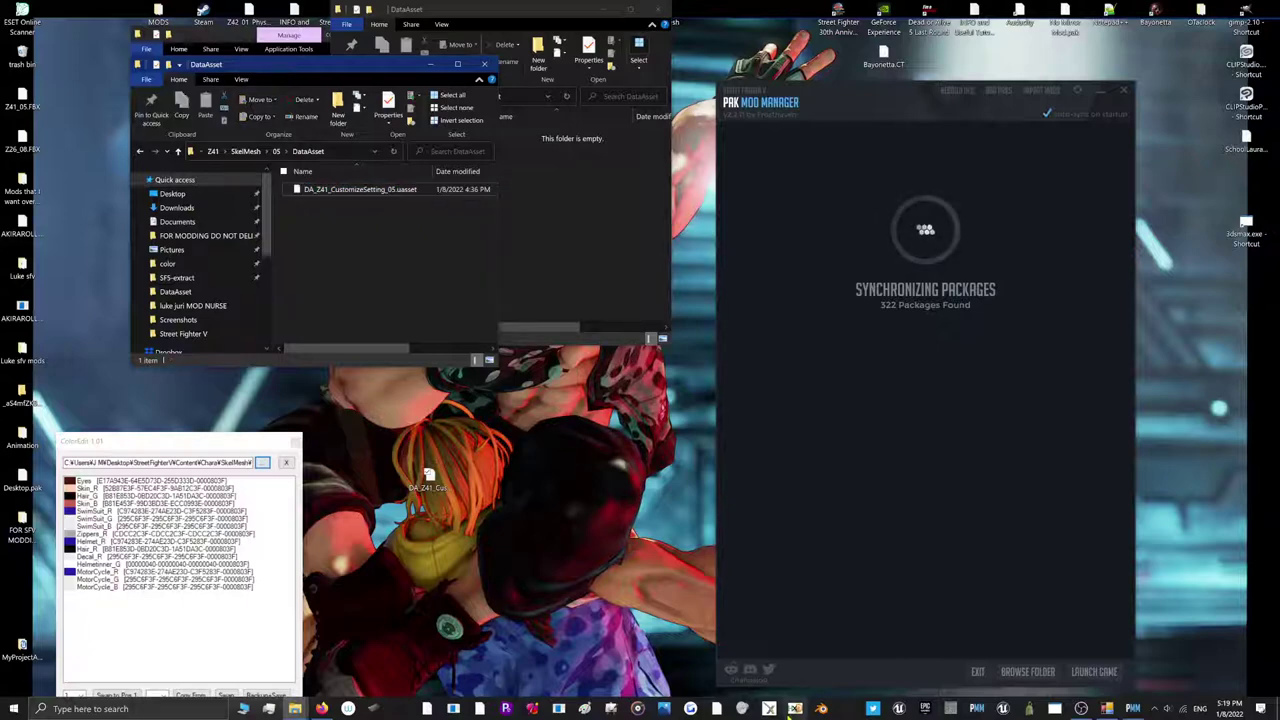
Open Z41's DA_Z41_CustomizeSetting_05.uasset in the hex editor and replace all occurrences of Z26 with Z41, searching in all directions
{"action": "double_click", "coordinate": [320, 190]}
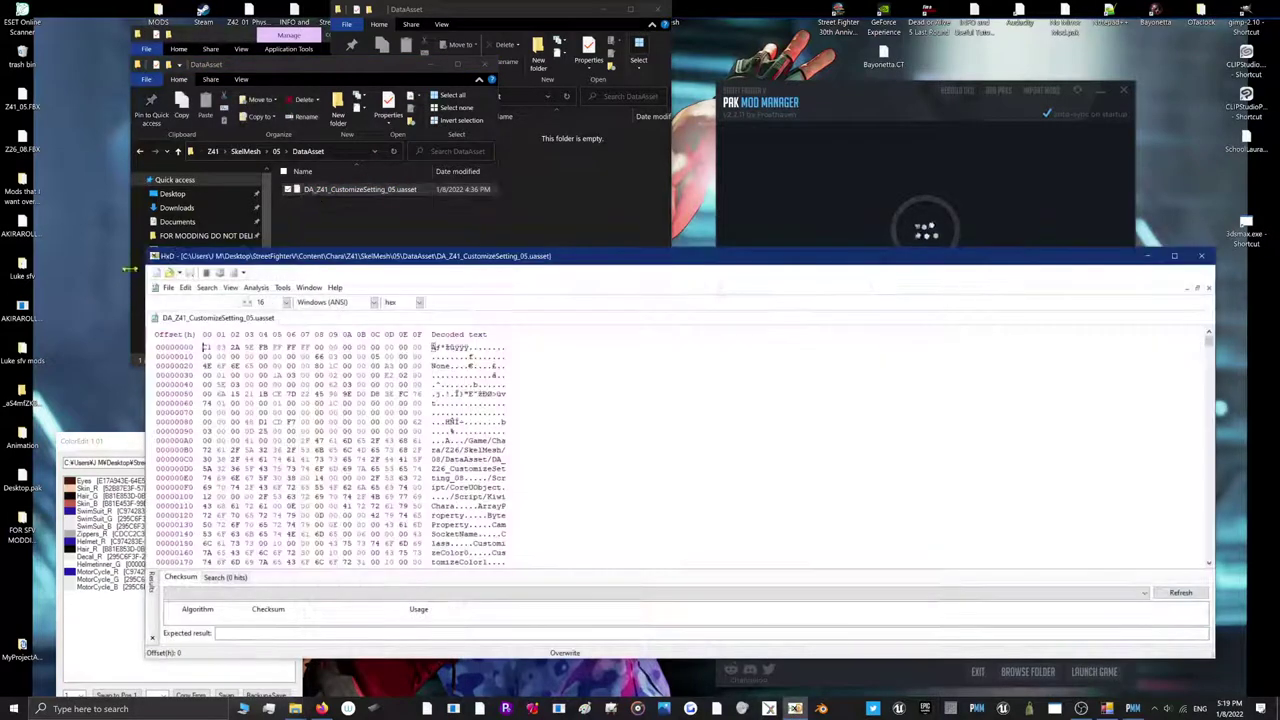
{"action": "left_click", "coordinate": [207, 287]}
{"action": "left_click", "coordinate": [195, 325]}
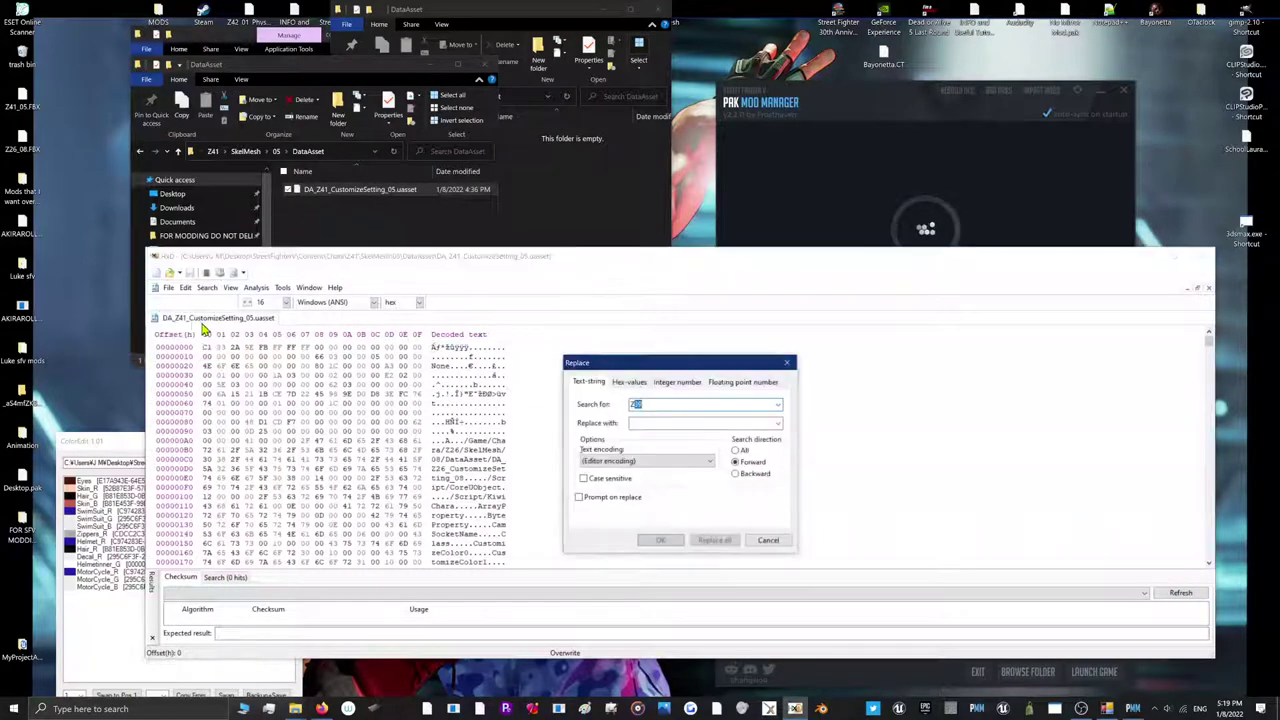
{"action": "type", "text": "Z26"}
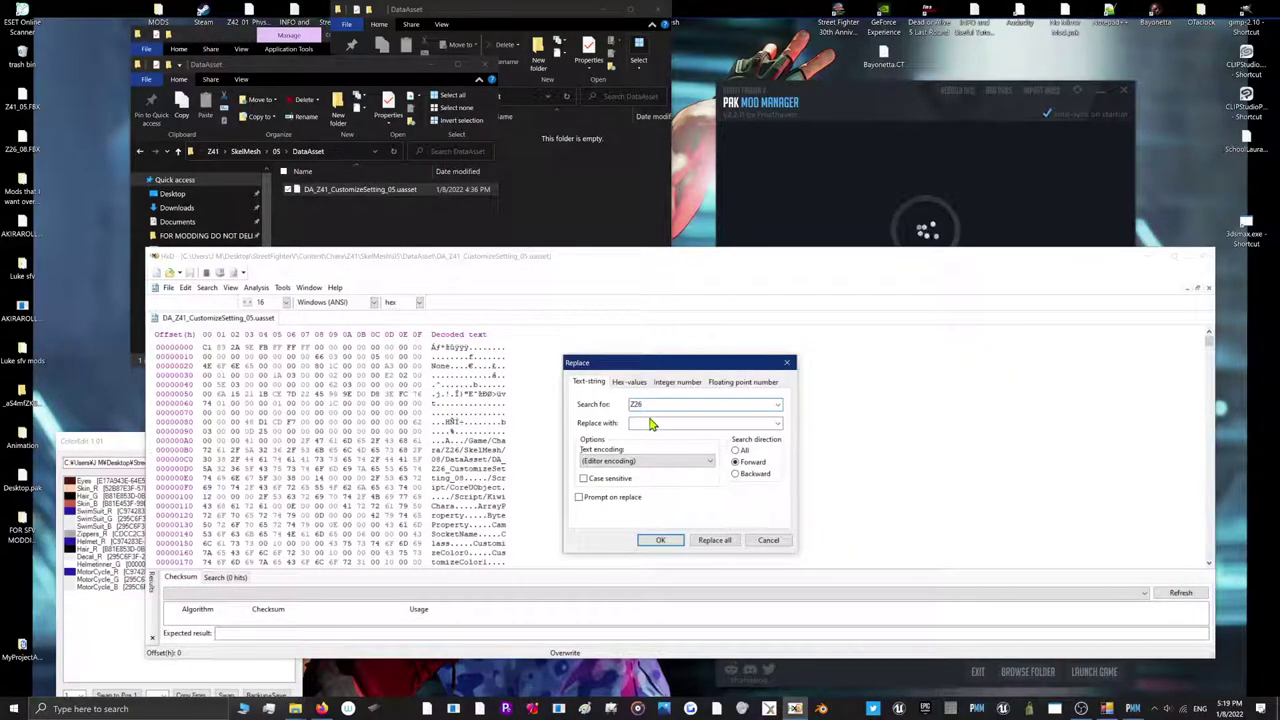
{"action": "left_click", "coordinate": [651, 422]}
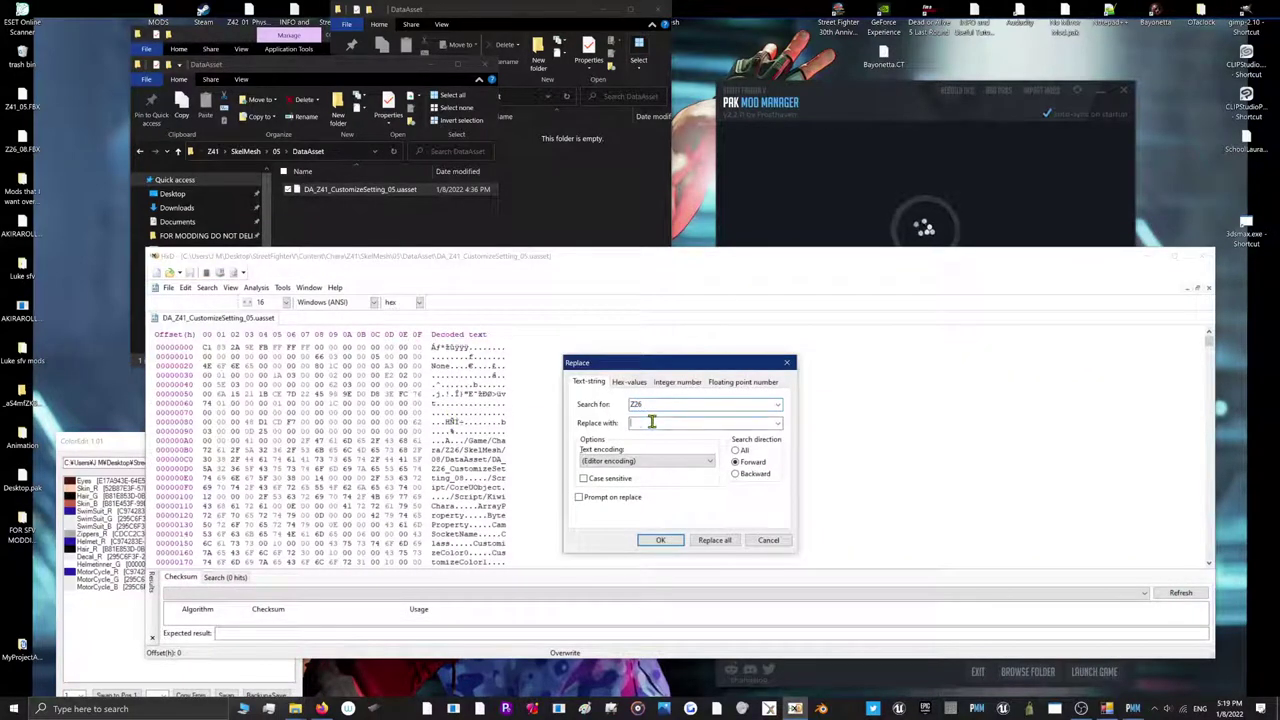
{"action": "left_click", "coordinate": [738, 452]}
{"action": "left_click", "coordinate": [716, 540]}
{"action": "left_click", "coordinate": [683, 392]}
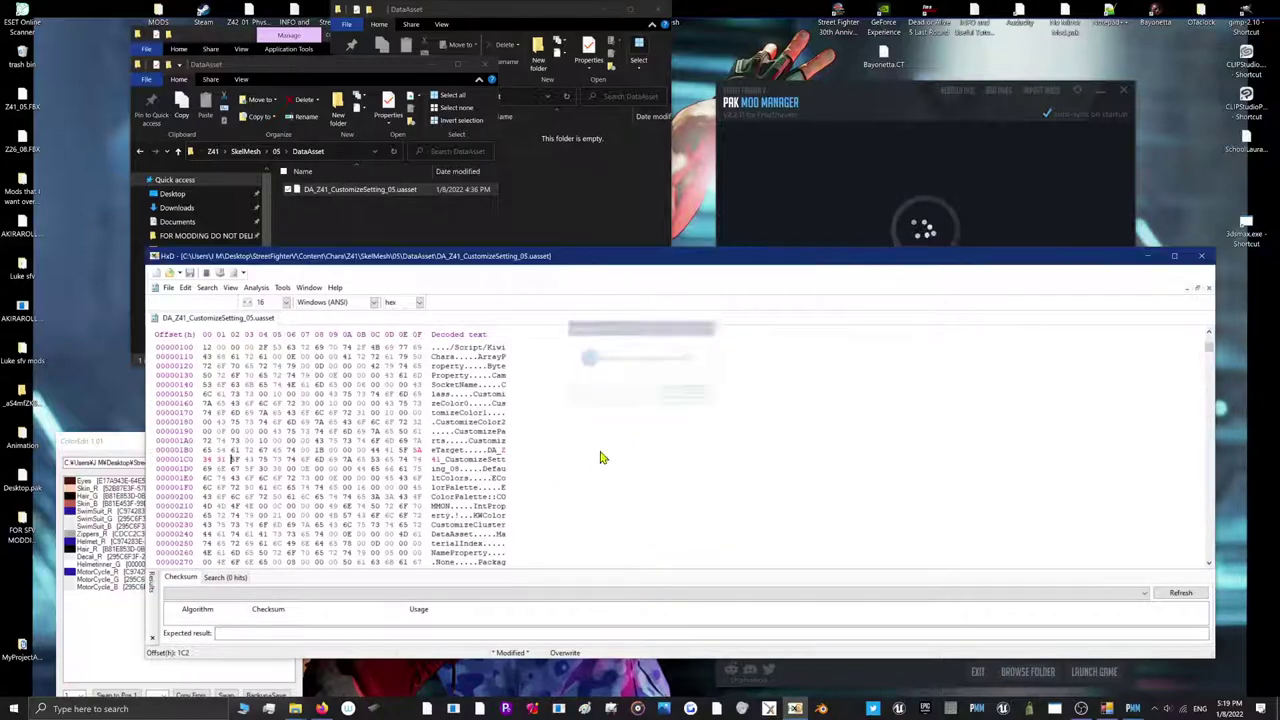
Replace all occurrences of 08 with 05 in DA_Z41_CustomizeSetting_05.uasset and save the file
{"action": "scroll", "coordinate": [535, 527], "scroll_direction": "up", "scroll_amount": 5}
{"action": "left_click", "coordinate": [207, 287]}
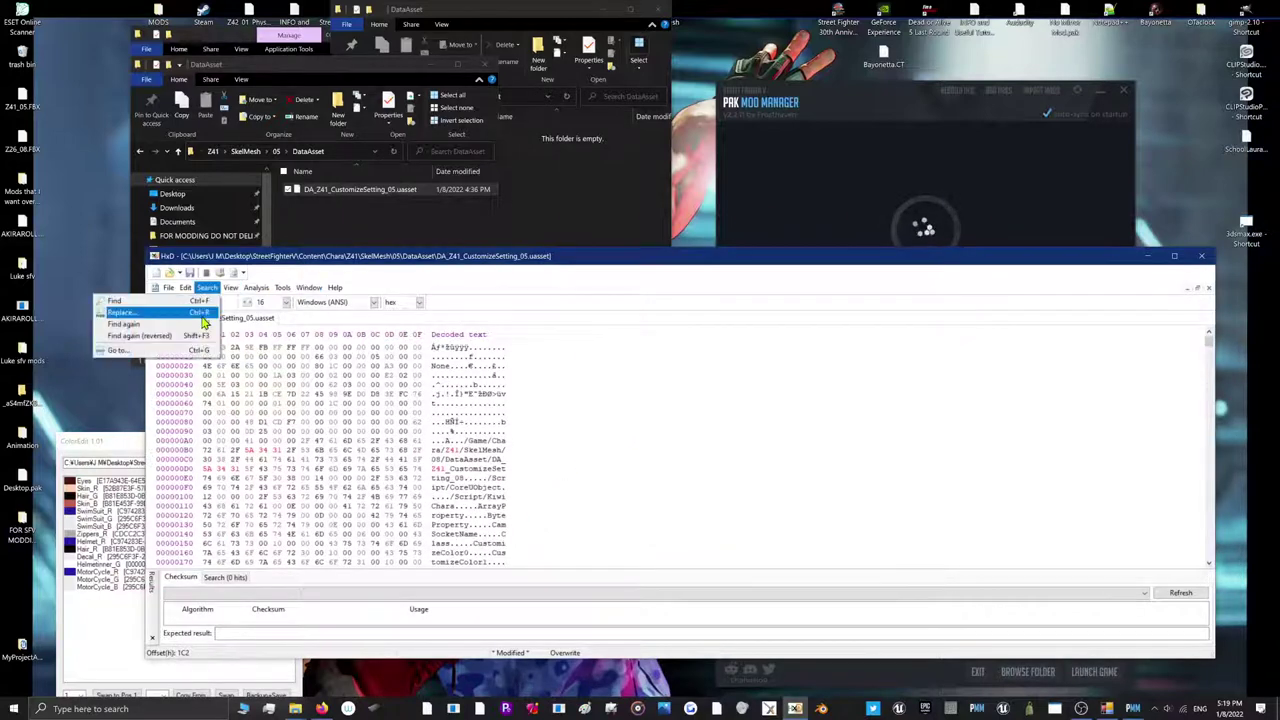
{"action": "left_click", "coordinate": [200, 325]}
{"action": "type", "text": "0"}
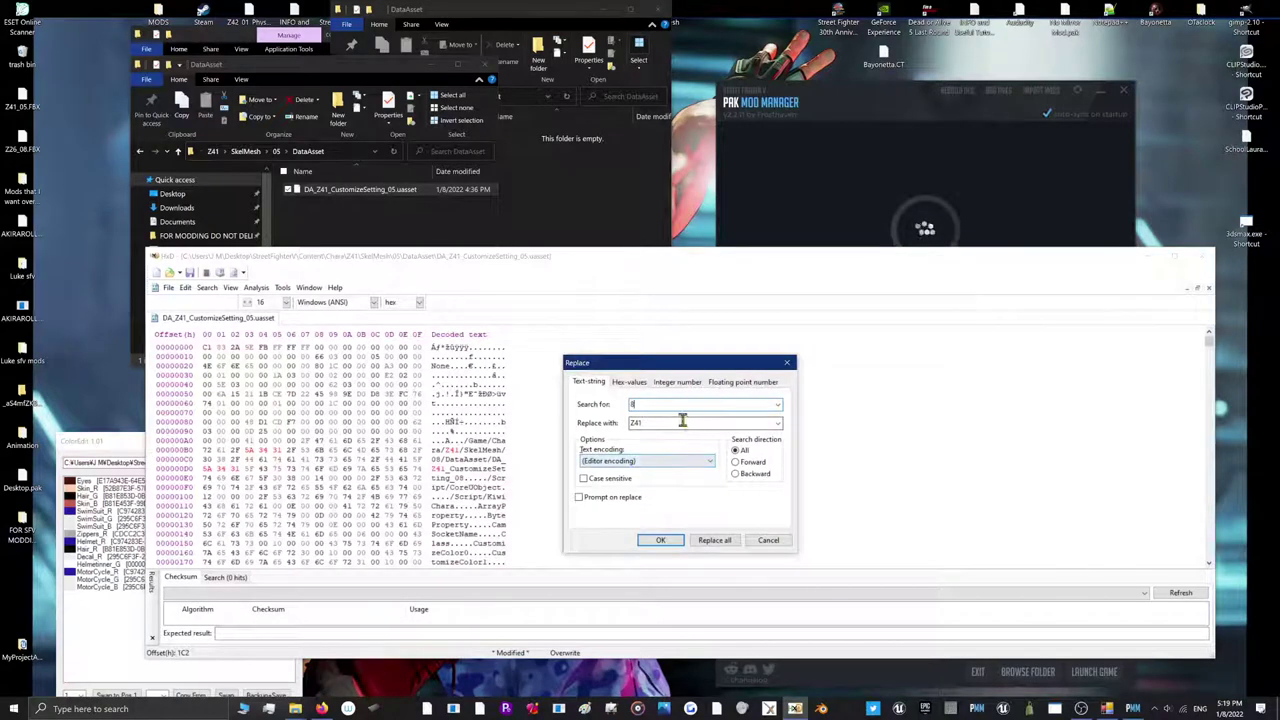
{"action": "type", "text": "8"}
{"action": "key", "text": "Tab"}
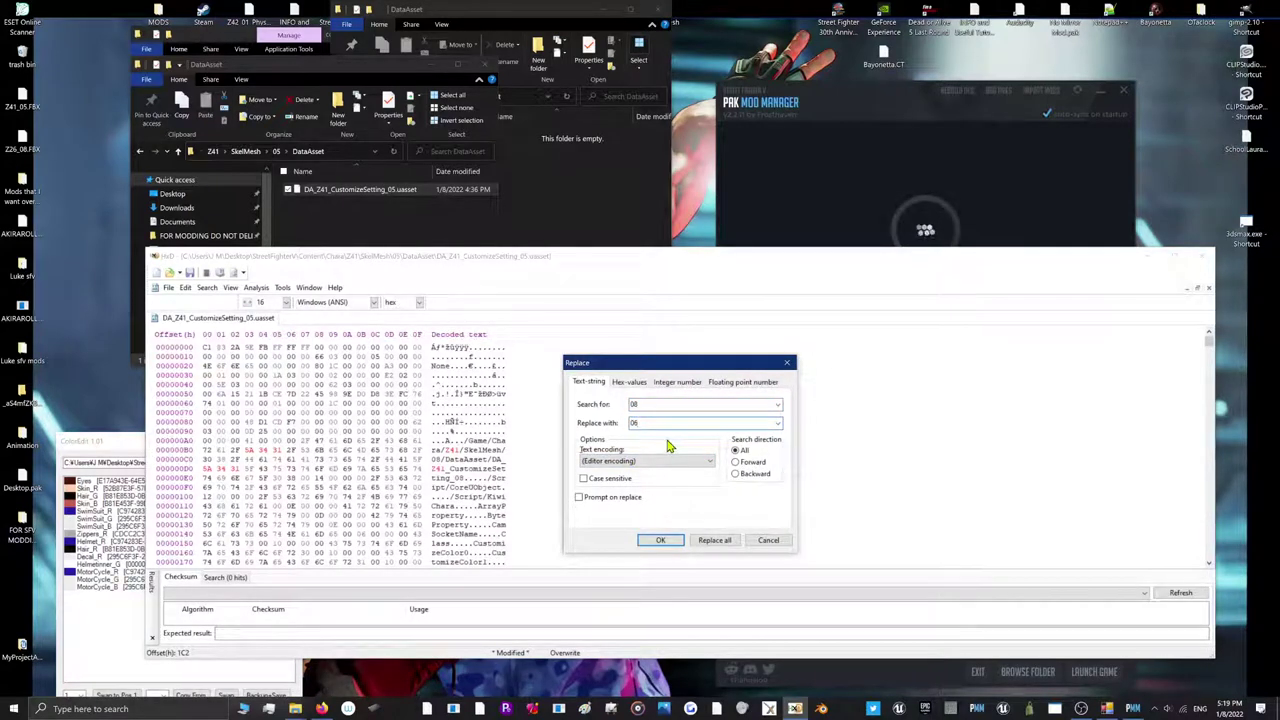
{"action": "left_click", "coordinate": [715, 541]}
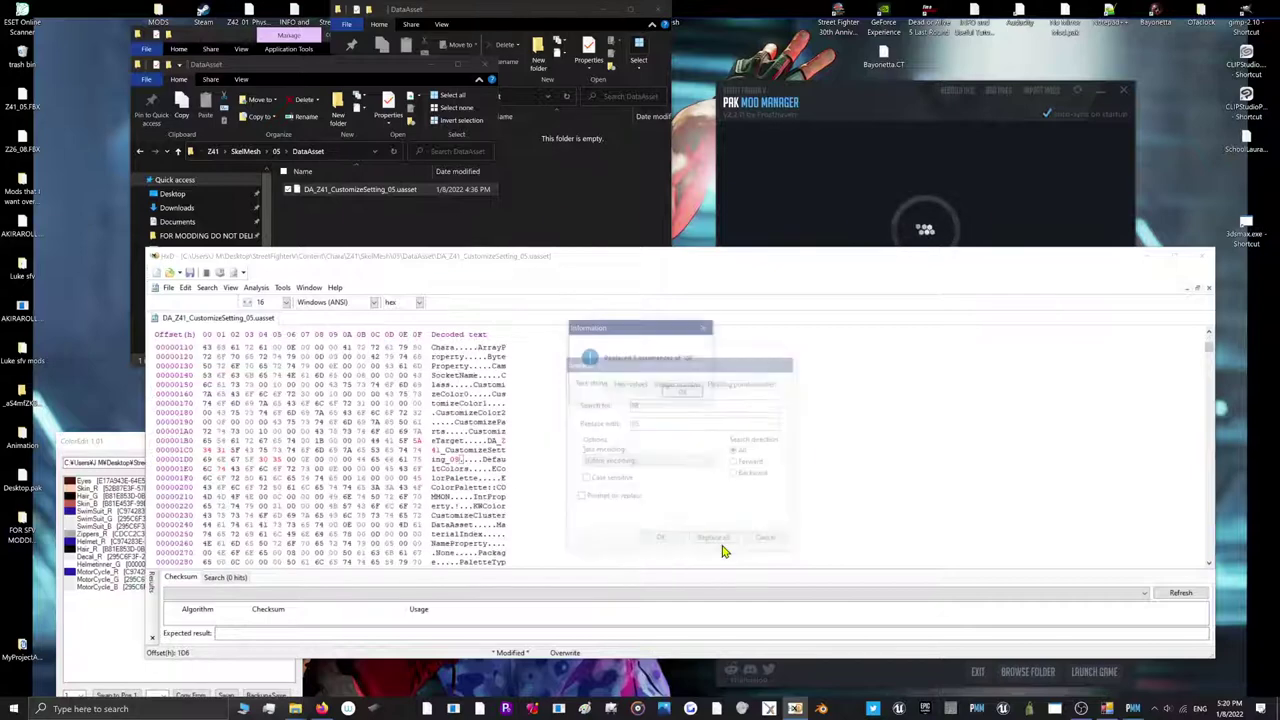
{"action": "left_click", "coordinate": [683, 394]}
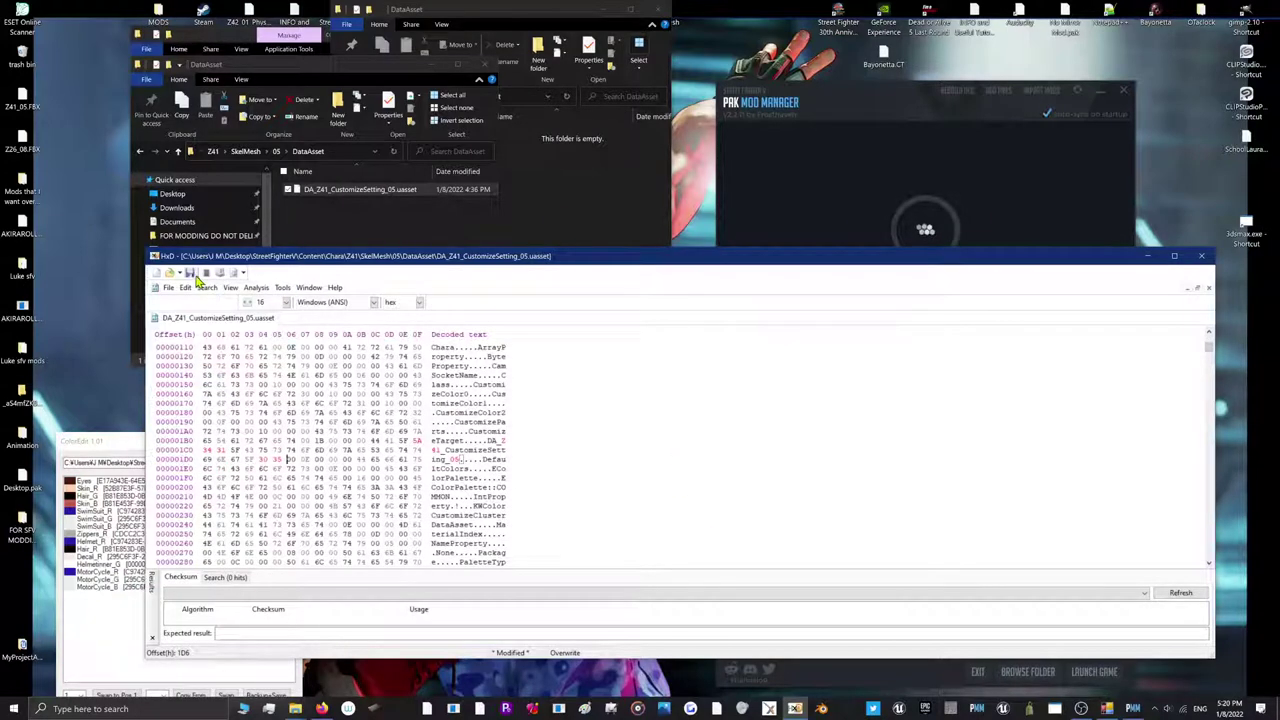
{"action": "left_click", "coordinate": [205, 273]}
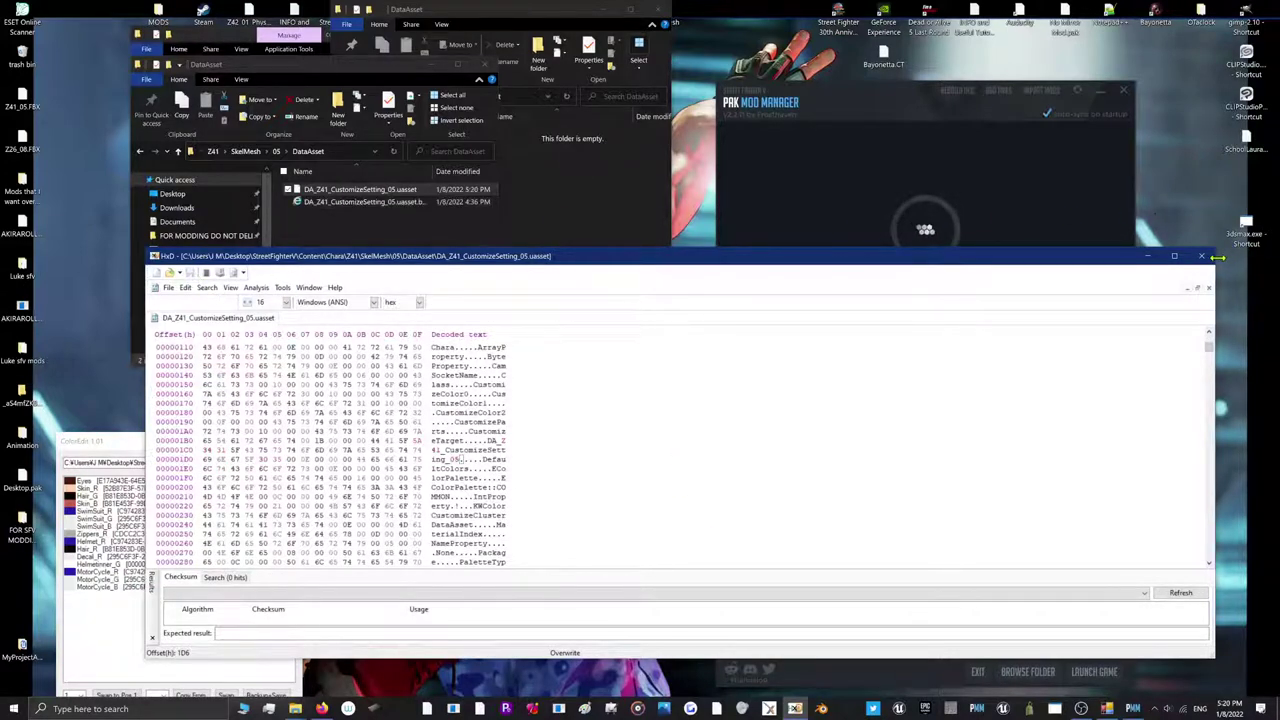
Minimize the hex editor and delete the backup copy of DA_Z41_CustomizeSetting_05.uasset from Z41's DataAsset folder
{"action": "left_click", "coordinate": [1174, 256]}
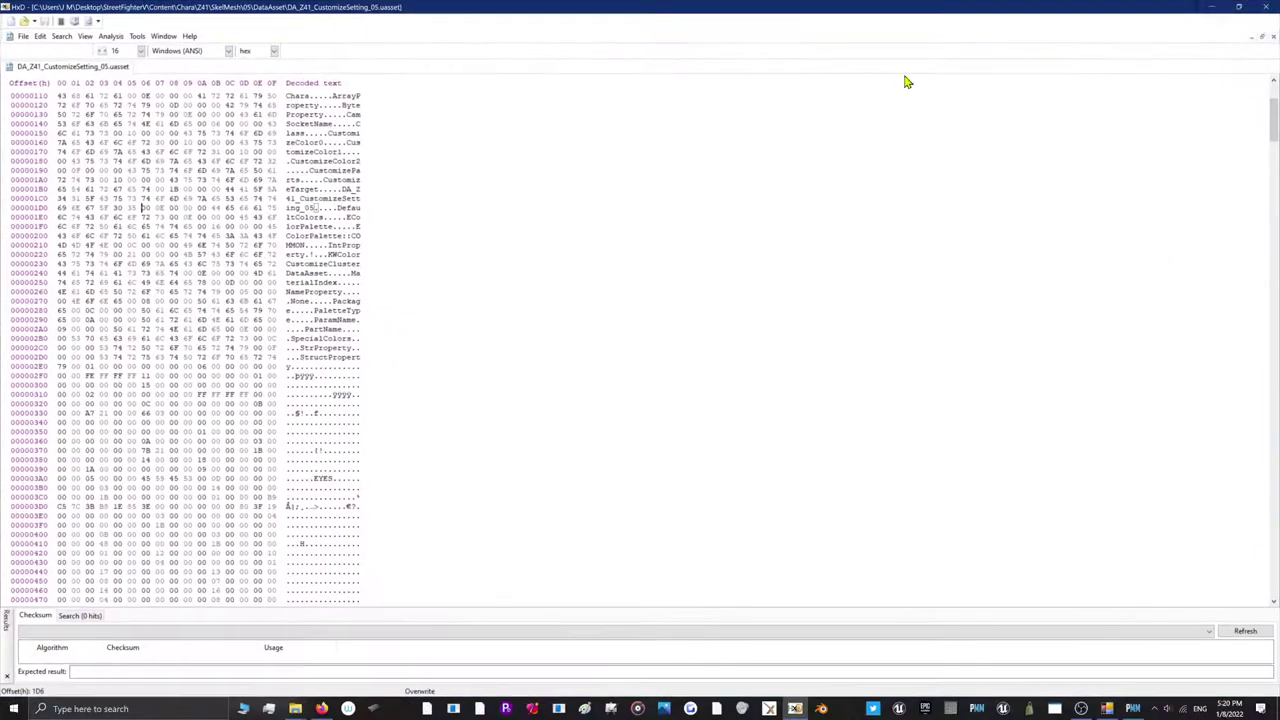
{"action": "left_click", "coordinate": [1212, 7]}
{"action": "right_click", "coordinate": [326, 203]}
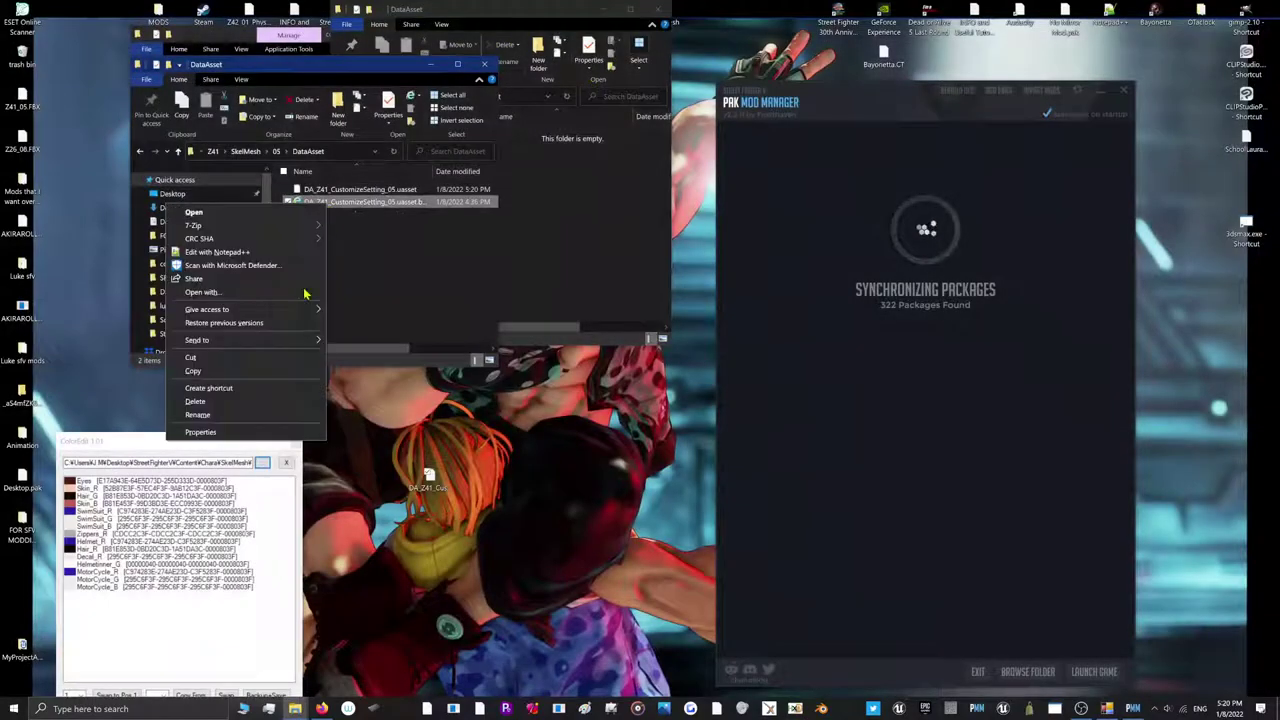
{"action": "left_click", "coordinate": [196, 401]}
Start a second instance of sfvcoloredit1.01-forcharacterswith10colors.exe from the color folder
{"action": "mouse_move", "coordinate": [295, 708]}
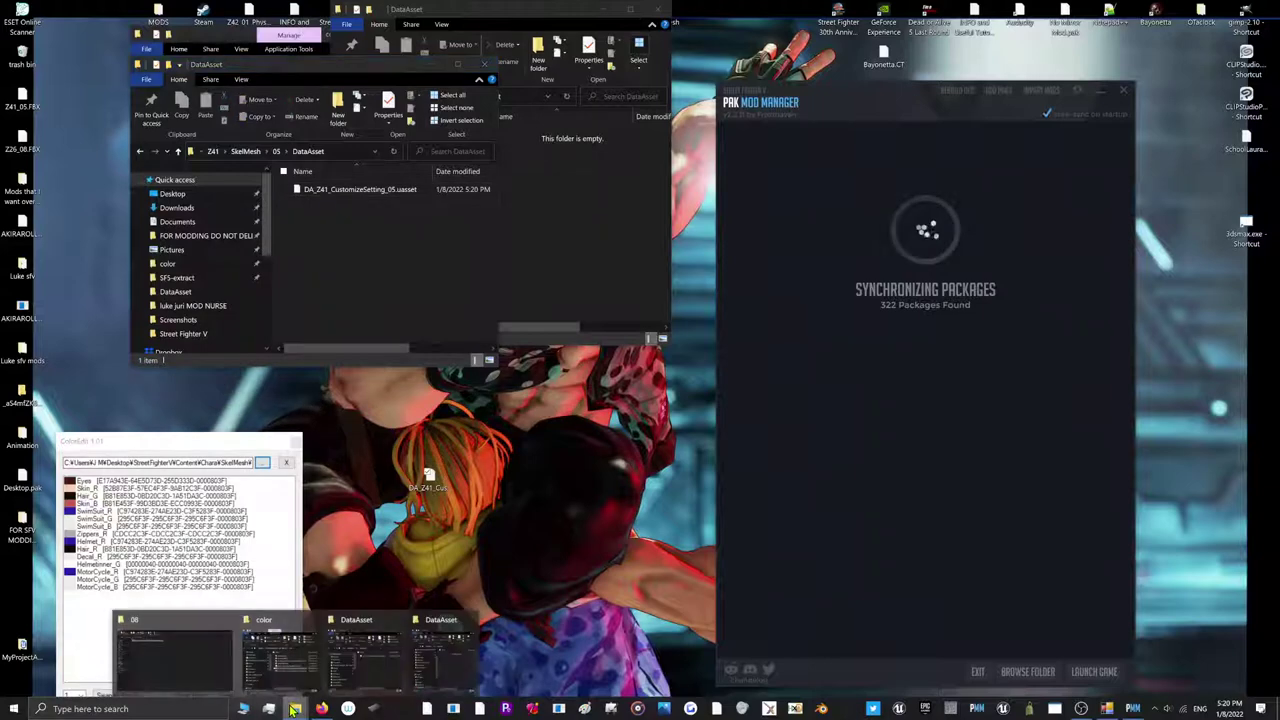
{"action": "left_click", "coordinate": [275, 650]}
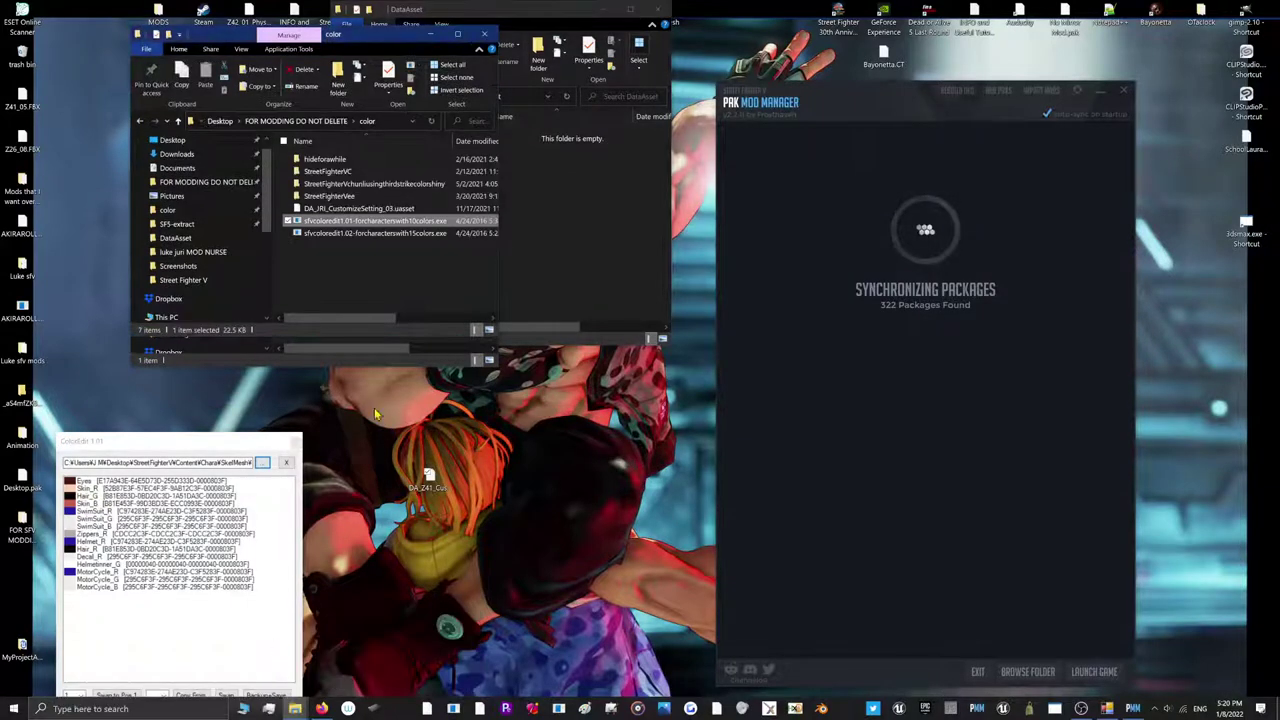
{"action": "double_click", "coordinate": [386, 222]}
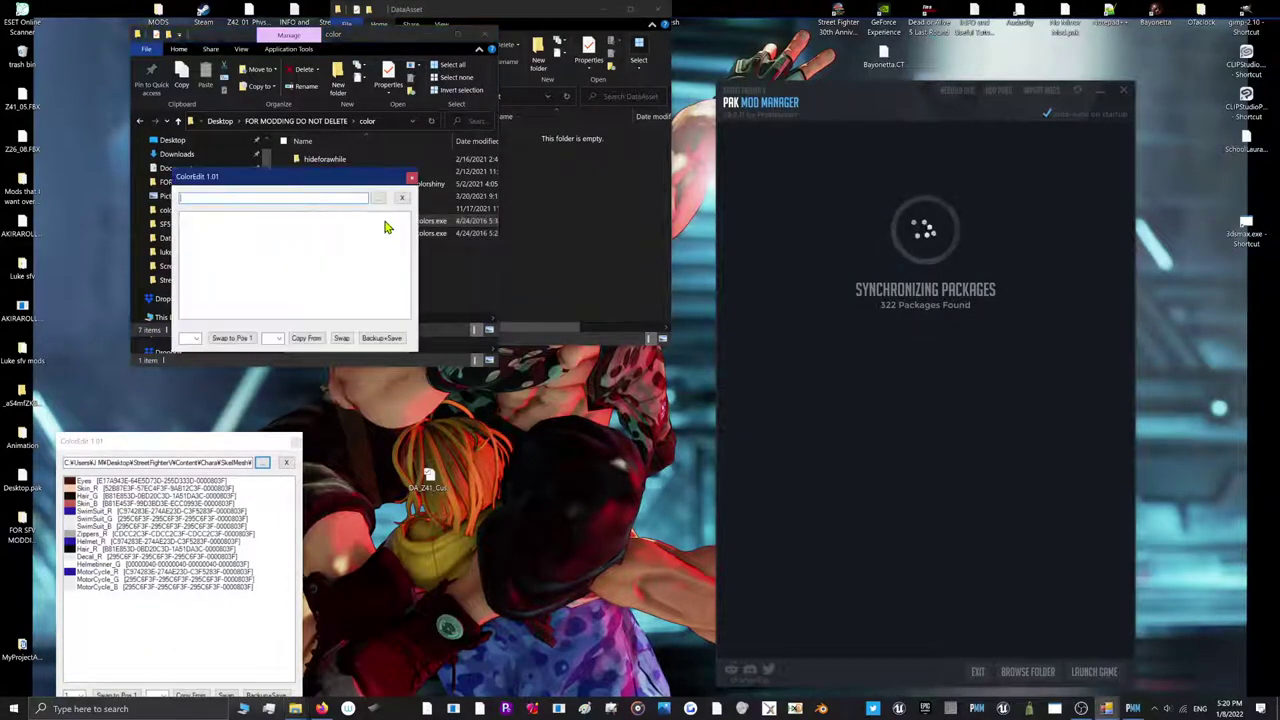
In the new ColorEdit window's file browser, go to Desktop, StreetFighterV, Content, Chara, Z41, SkelMesh, 05, DataAsset
{"action": "left_click", "coordinate": [381, 203]}
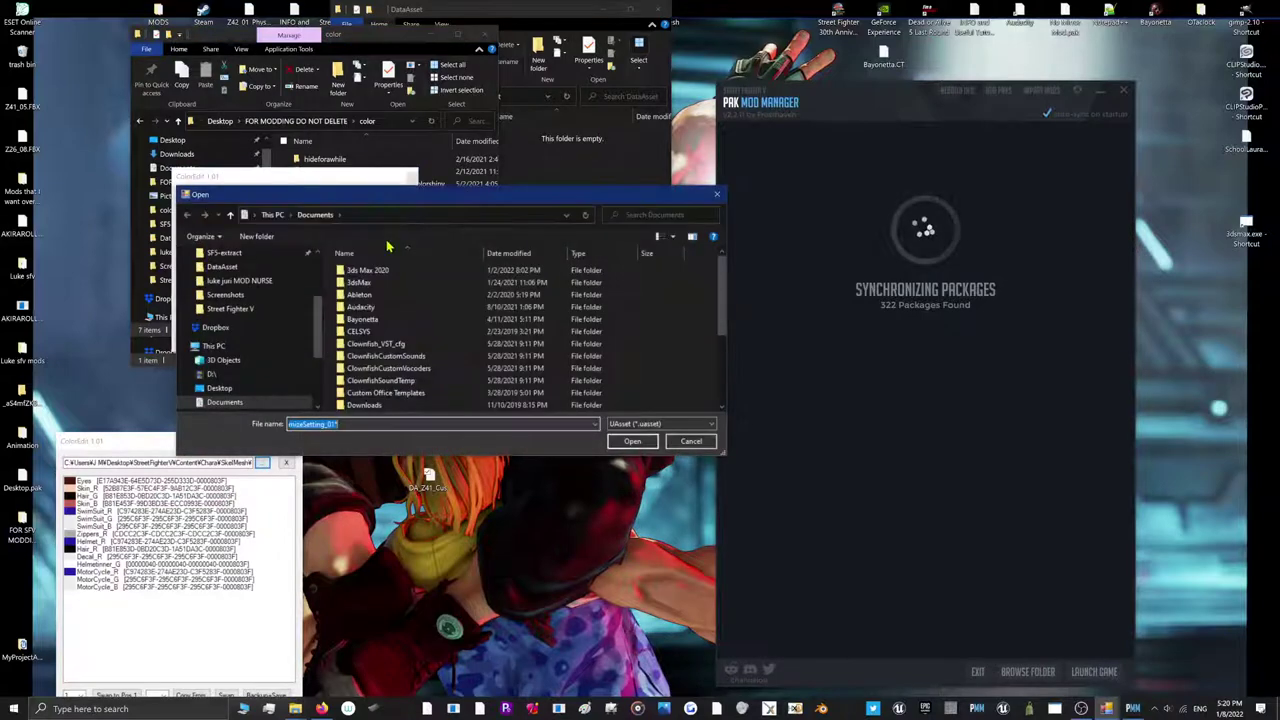
{"action": "scroll", "coordinate": [278, 325], "scroll_direction": "up", "scroll_amount": 1}
{"action": "left_click", "coordinate": [220, 276]}
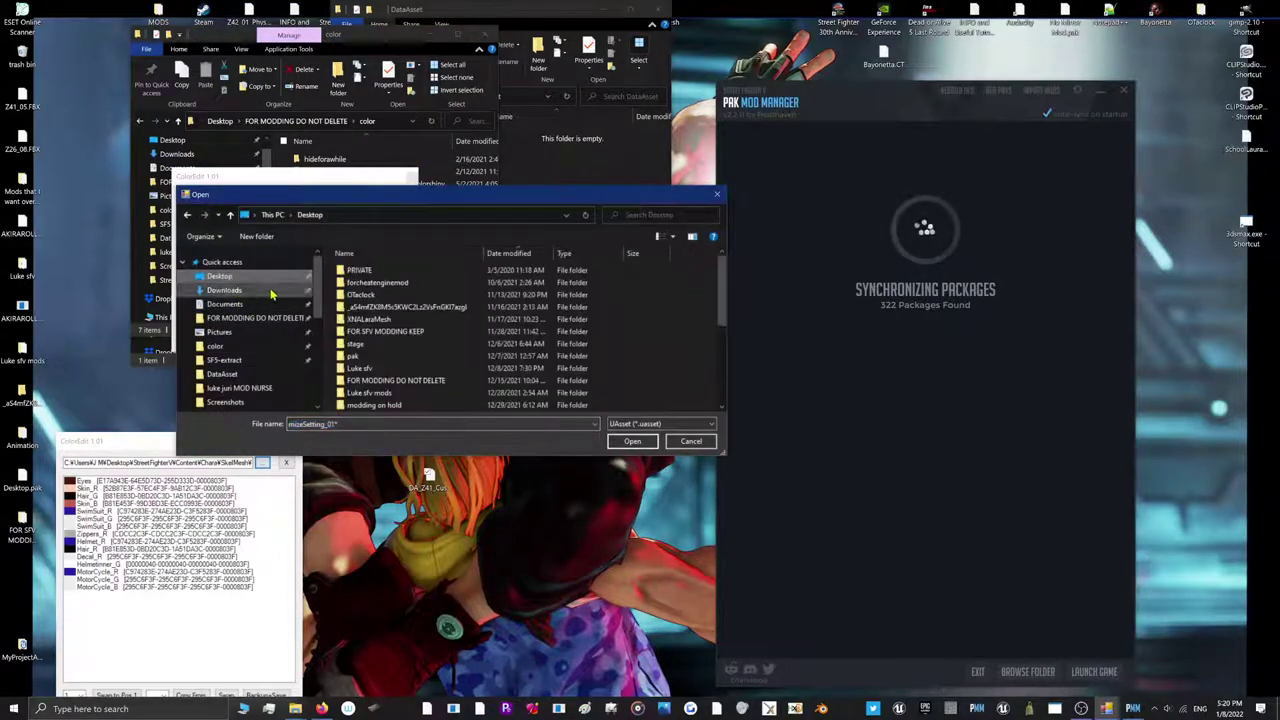
{"action": "scroll", "coordinate": [360, 300], "scroll_direction": "down", "scroll_amount": 5}
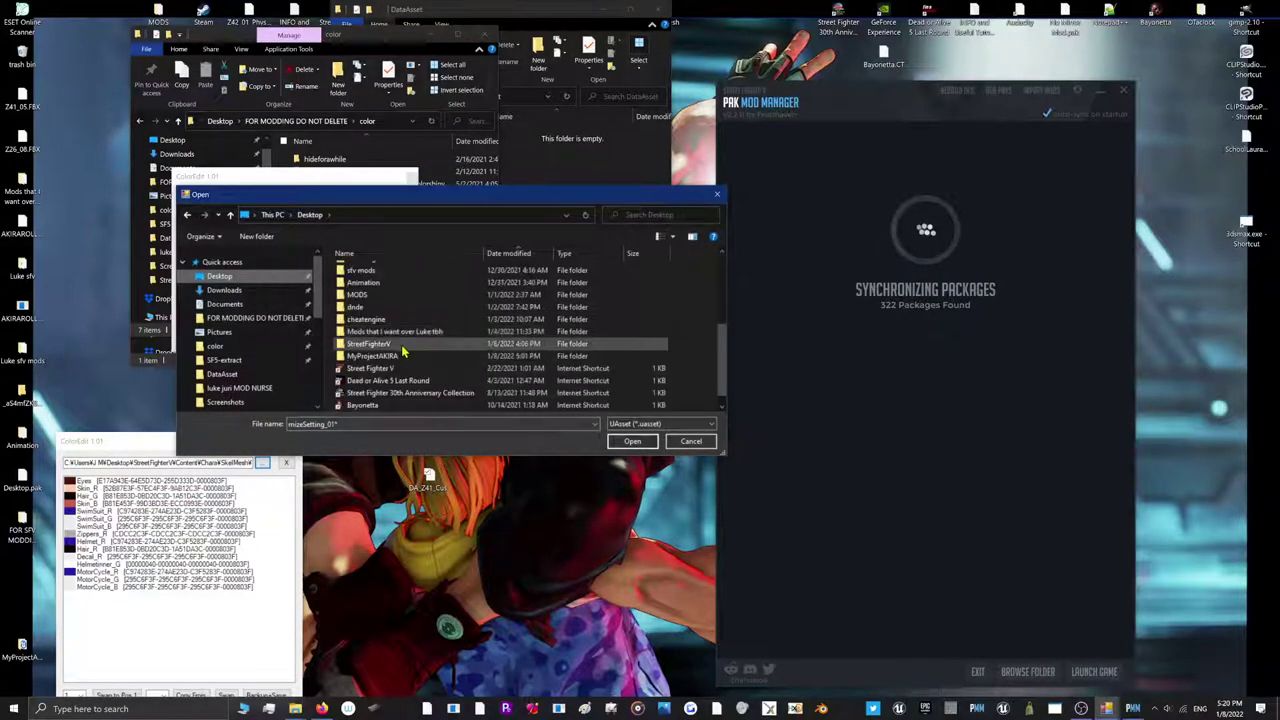
{"action": "double_click", "coordinate": [390, 345]}
{"action": "double_click", "coordinate": [377, 275]}
{"action": "double_click", "coordinate": [377, 275]}
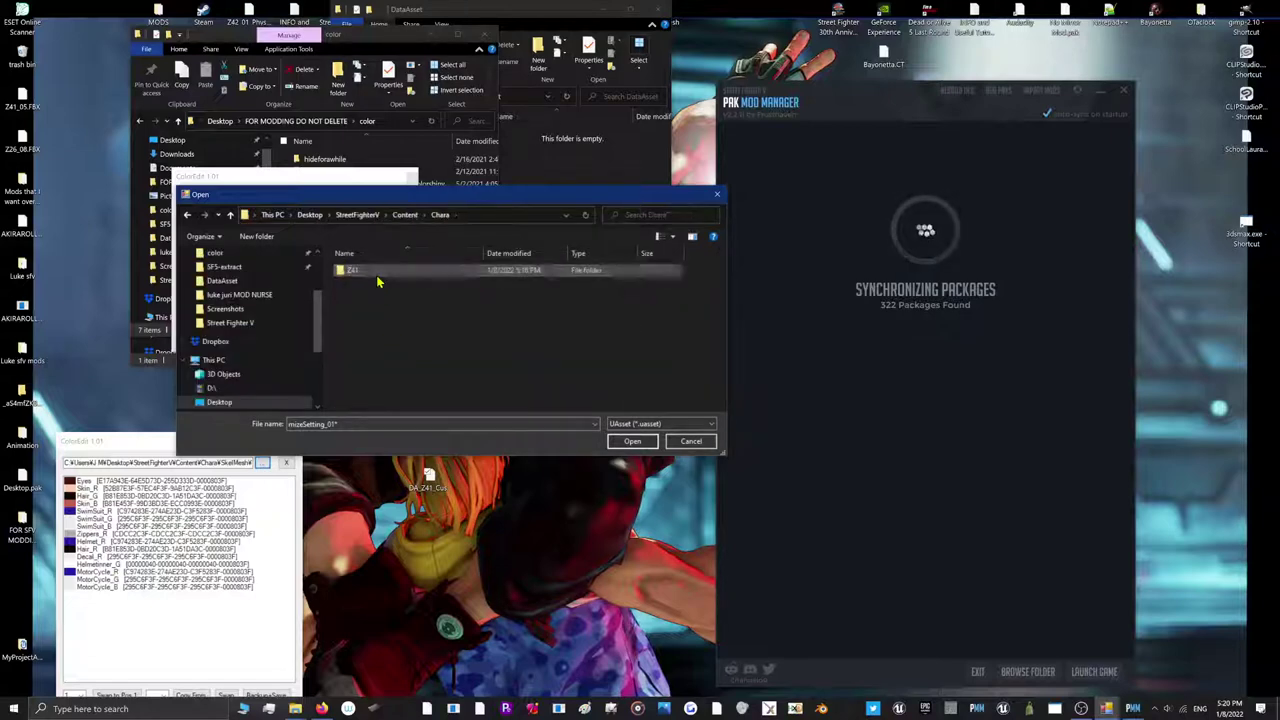
{"action": "double_click", "coordinate": [377, 275]}
{"action": "double_click", "coordinate": [377, 277]}
{"action": "double_click", "coordinate": [377, 277]}
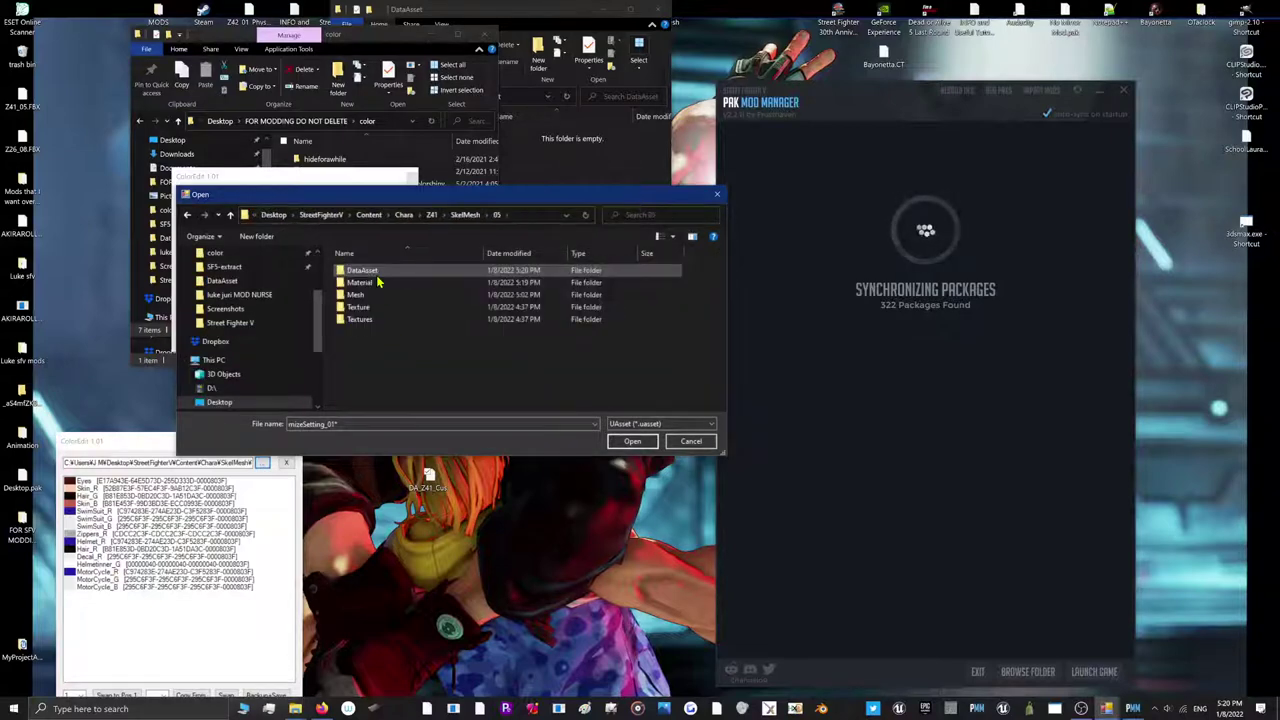
{"action": "double_click", "coordinate": [377, 274]}
Show all file types and load DA_Z41_CustomizeSetting_05.uasset, placing the enlarged ColorEdit window beside the first one
{"action": "left_click", "coordinate": [617, 421]}
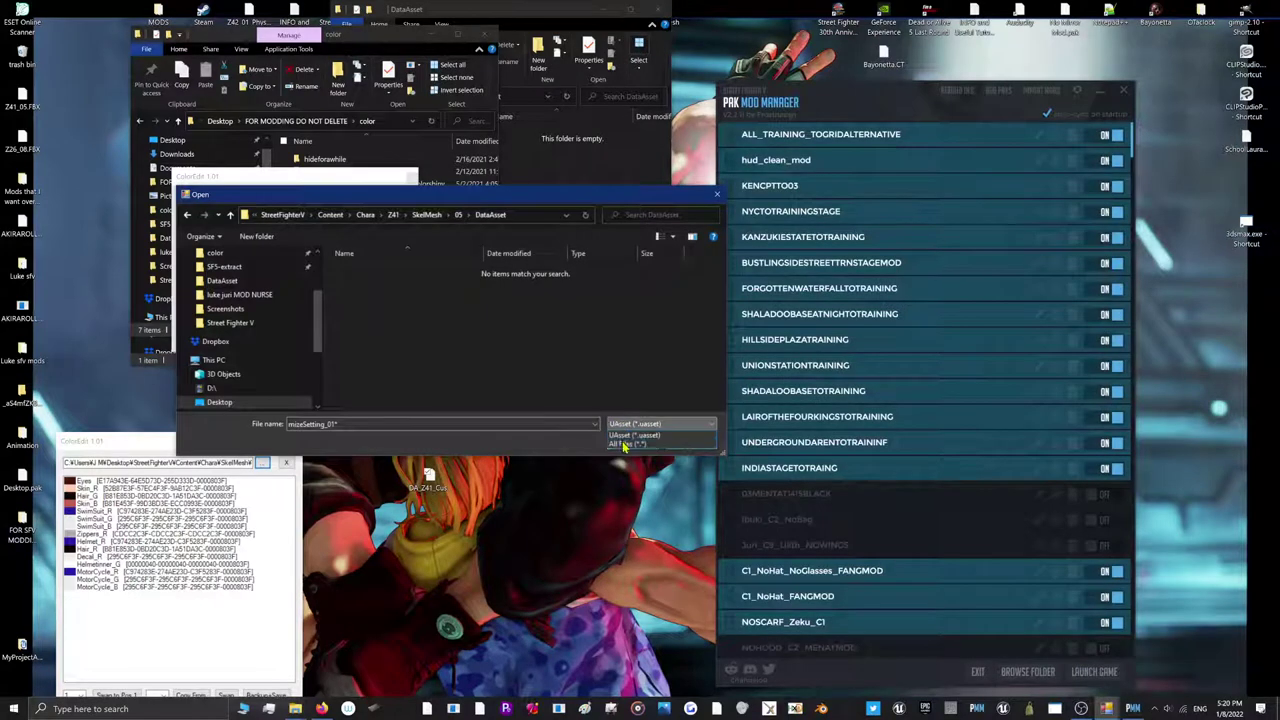
{"action": "left_click", "coordinate": [650, 452]}
{"action": "double_click", "coordinate": [377, 275]}
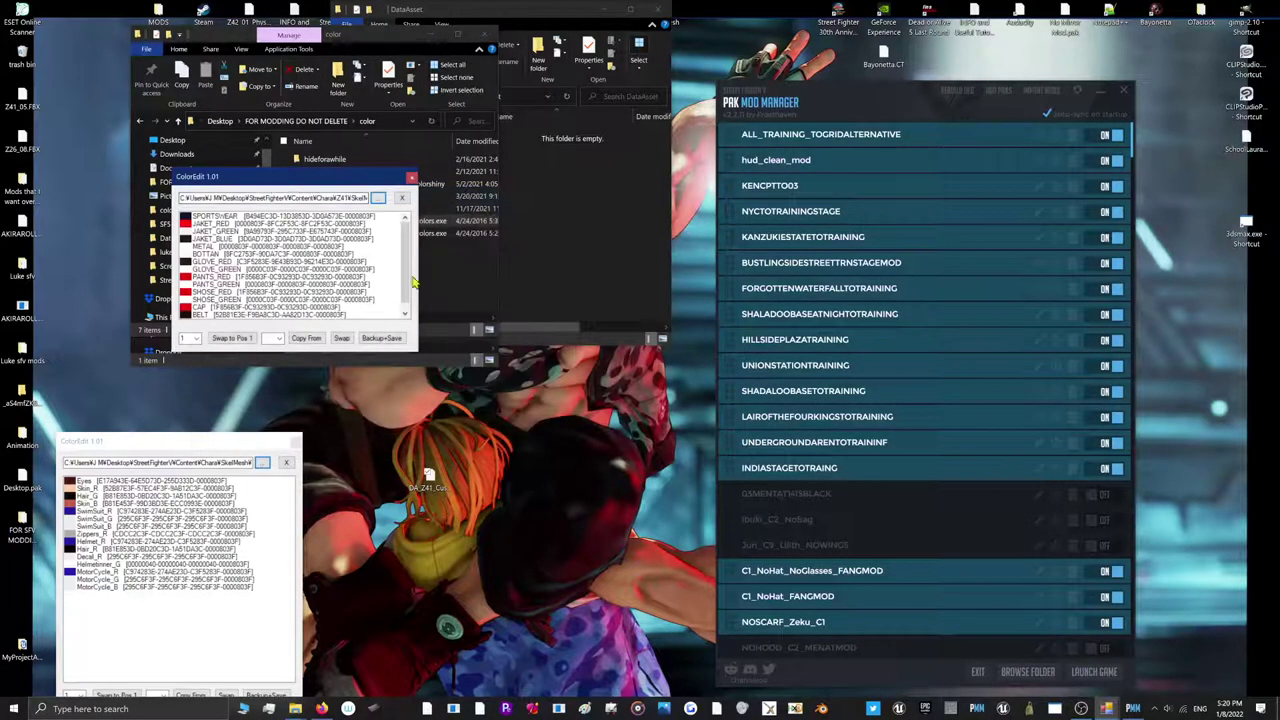
{"action": "left_click_drag", "start_coordinate": [309, 178], "coordinate": [457, 428]}
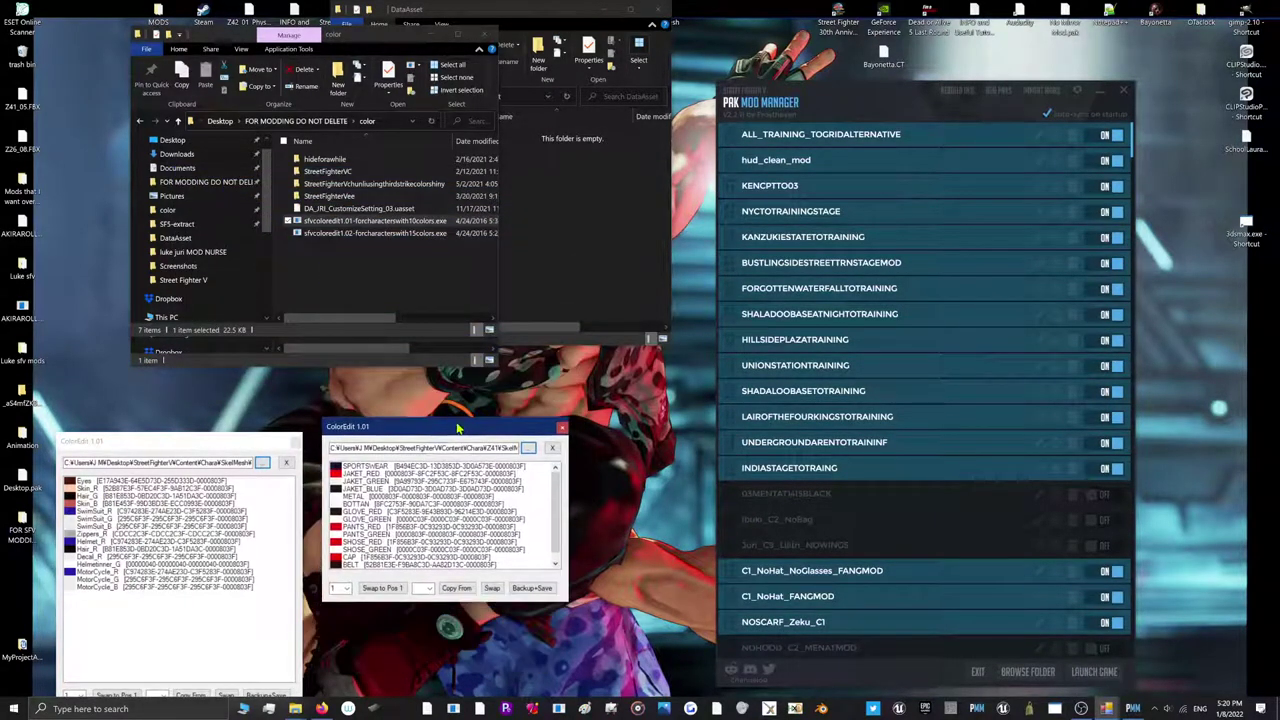
{"action": "left_click_drag", "start_coordinate": [376, 599], "coordinate": [386, 688]}
Delete the Desktop mod at the end of the mod manager's package list
{"action": "scroll", "coordinate": [926, 578], "scroll_direction": "down", "scroll_amount": 15}
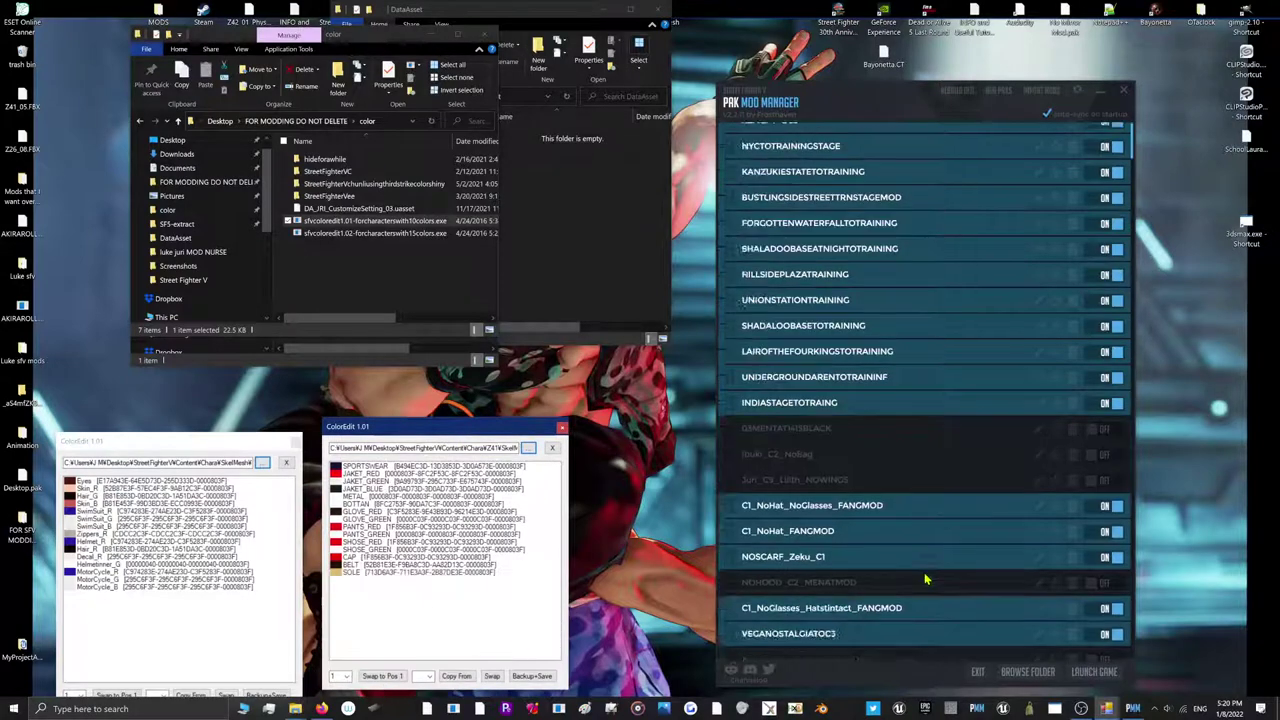
{"action": "scroll", "coordinate": [926, 578], "scroll_direction": "down", "scroll_amount": 5}
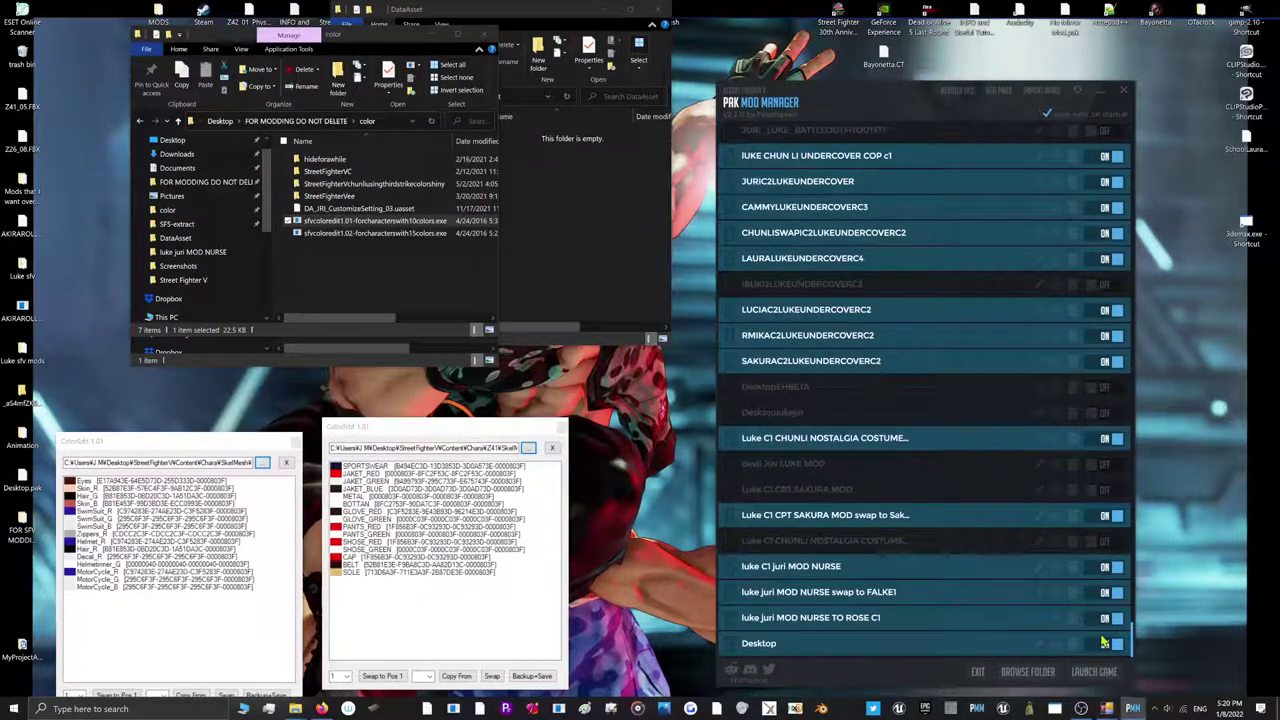
{"action": "left_click", "coordinate": [1072, 643]}
{"action": "left_click", "coordinate": [672, 353]}
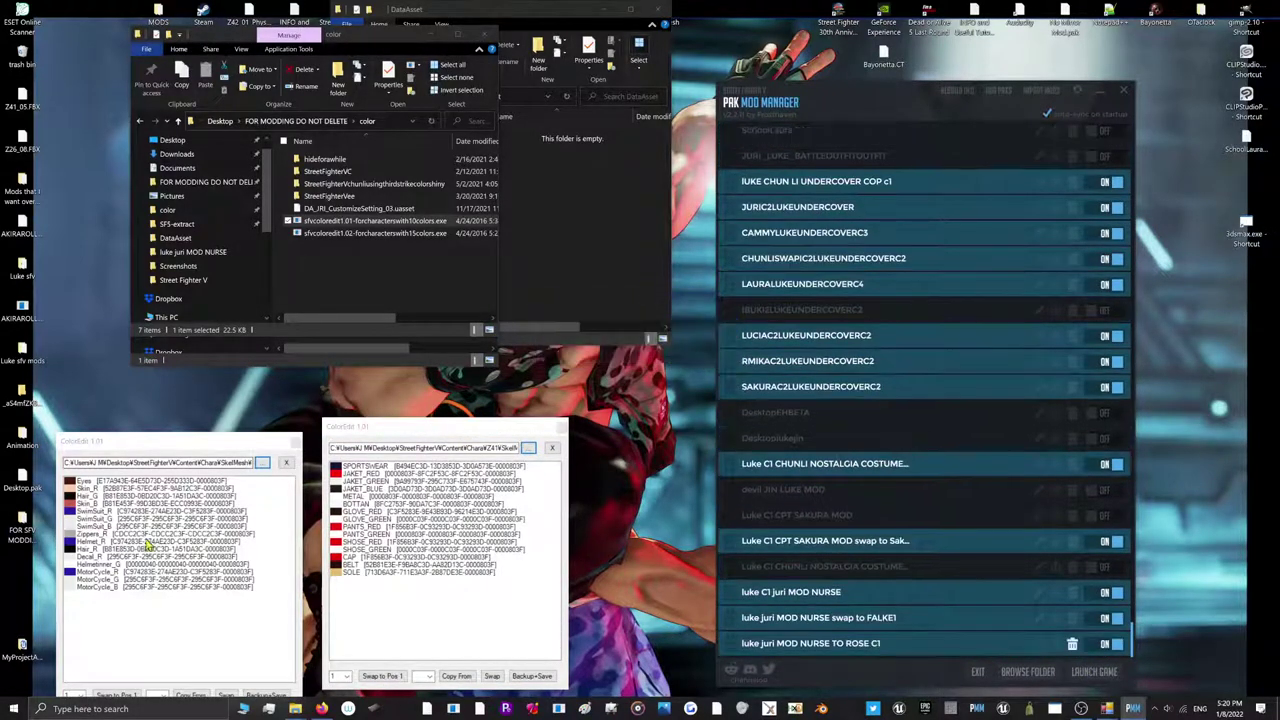
Delete the old Desktop.pak from the desktop and move the first ColorEdit window next to the second one
{"action": "right_click", "coordinate": [17, 476]}
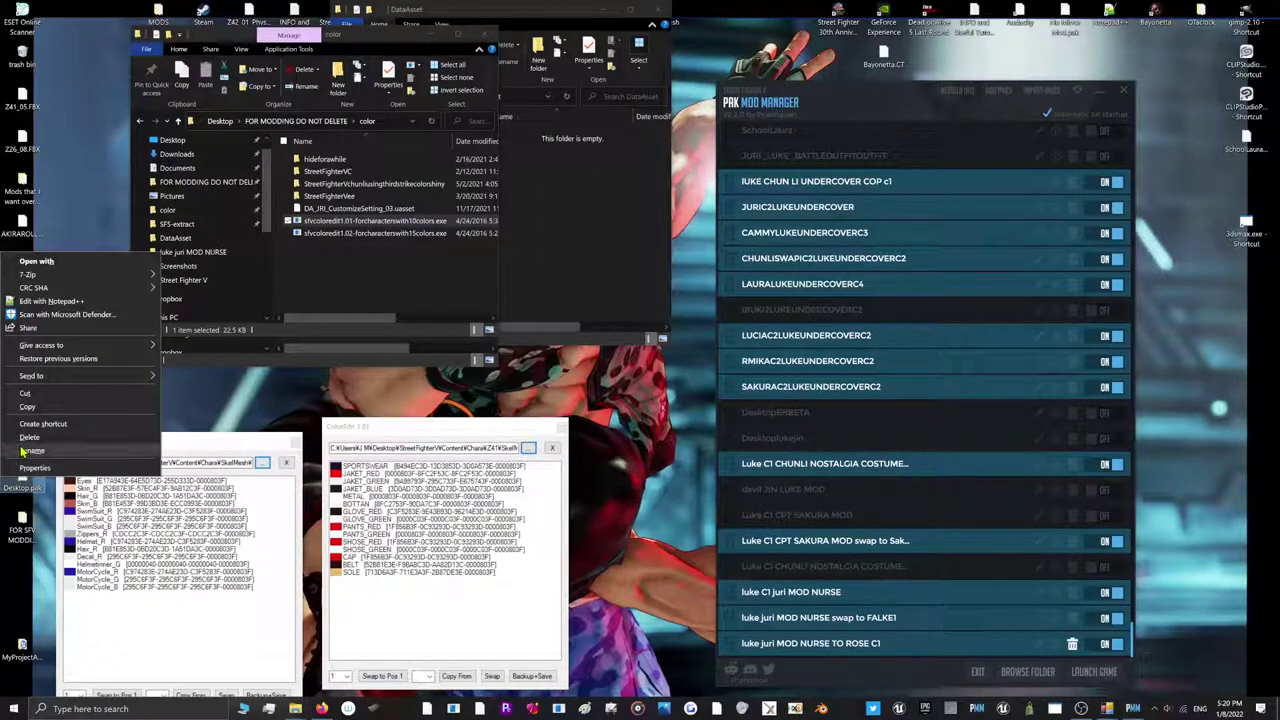
{"action": "left_click", "coordinate": [122, 443]}
{"action": "left_click_drag", "start_coordinate": [122, 443], "coordinate": [198, 429]}
{"action": "left_click", "coordinate": [116, 522]}
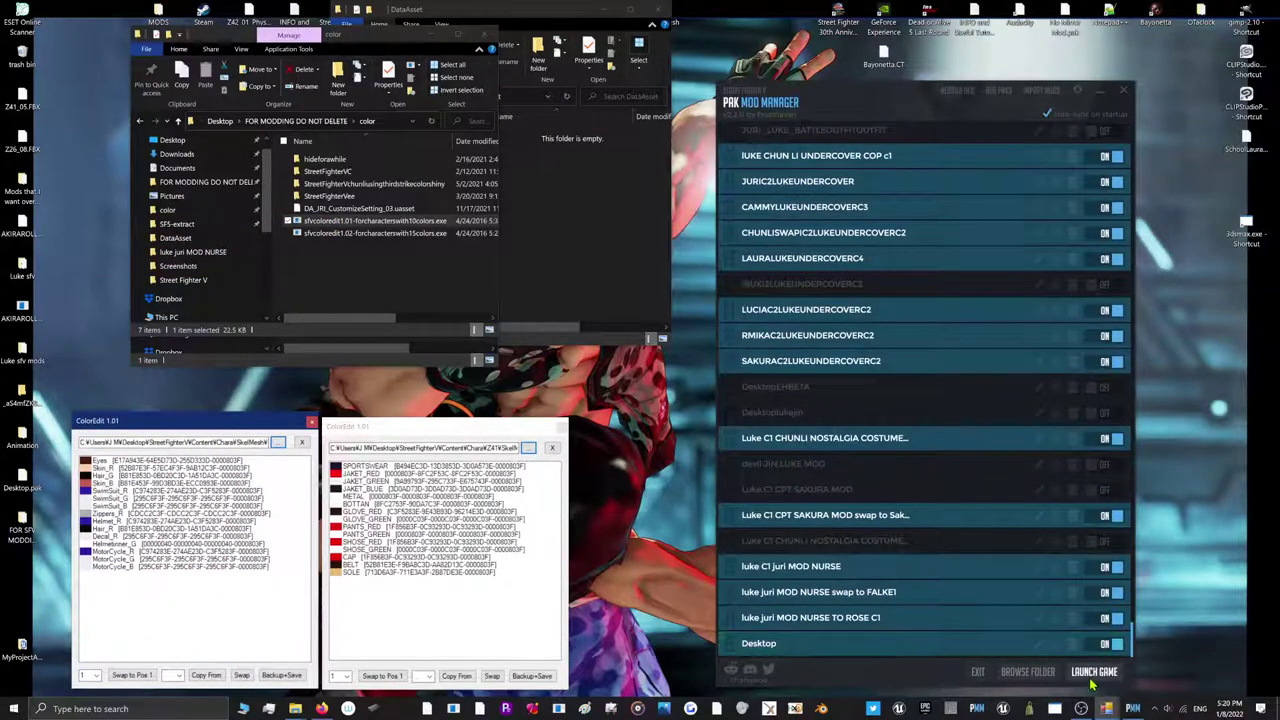
Launch Street Fighter V from the mod manager and dismiss the mission notices on its main menu
{"action": "left_click", "coordinate": [1094, 674]}
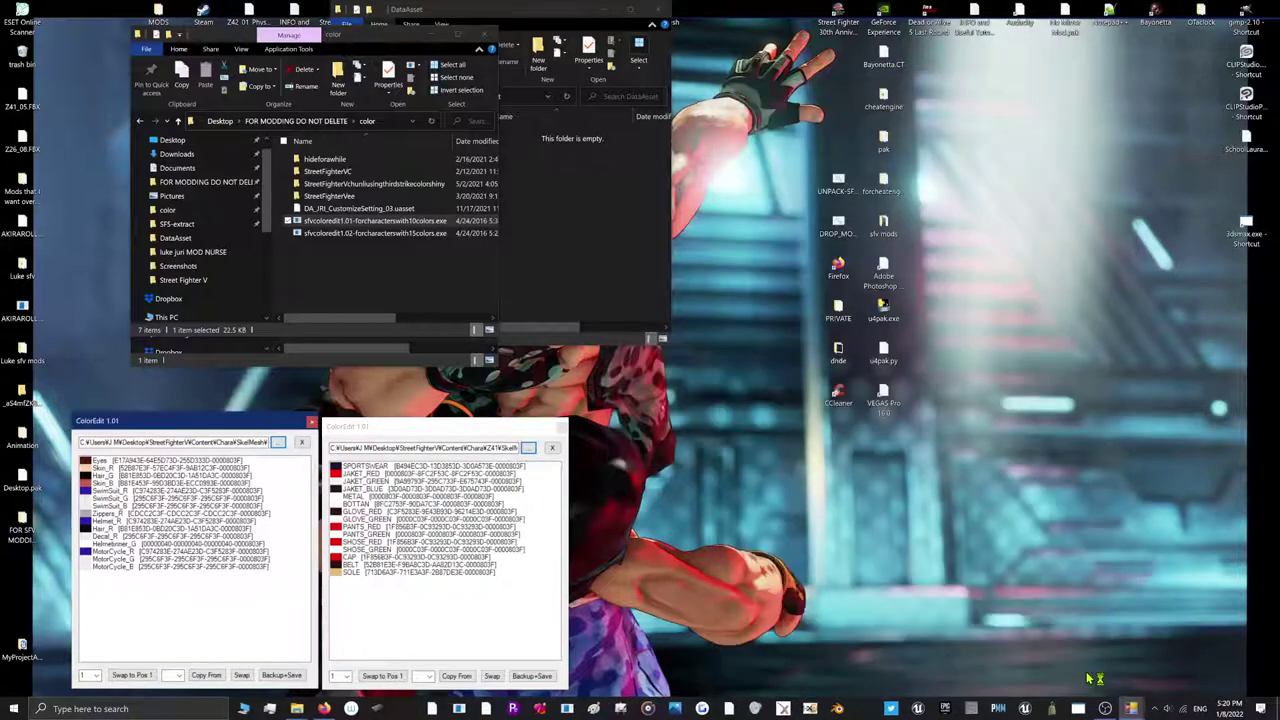
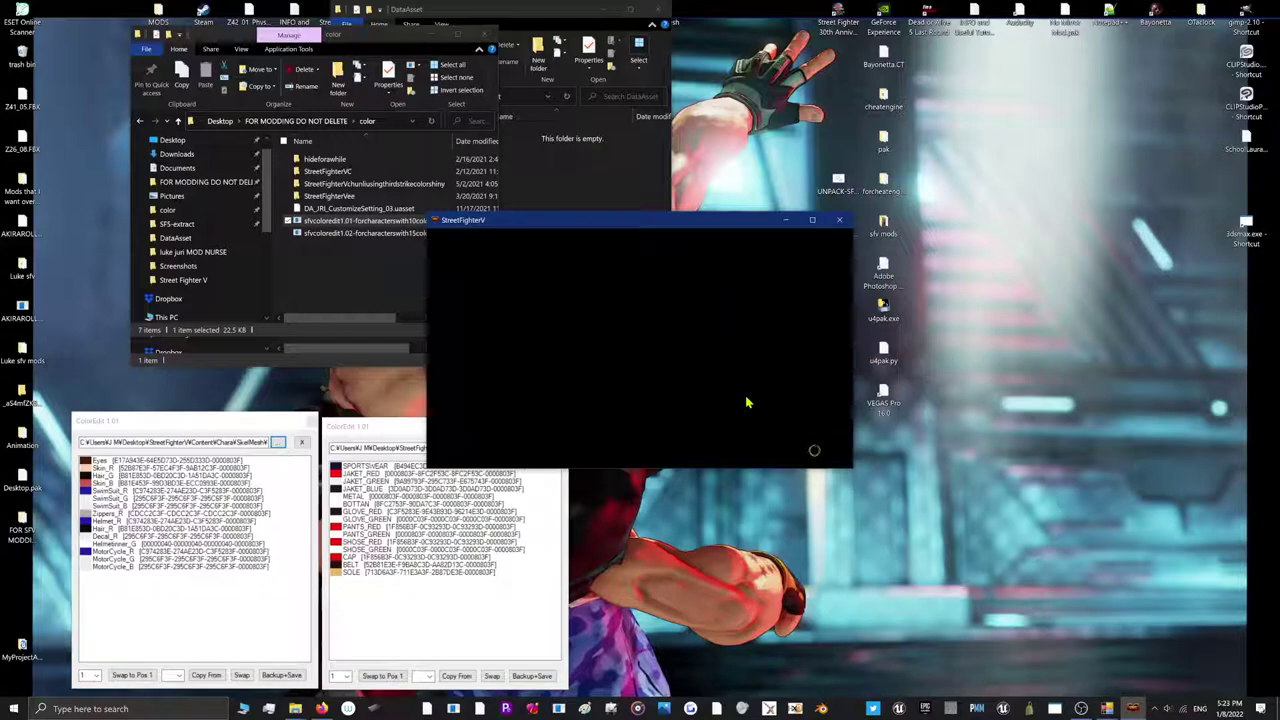
{"action": "left_click", "coordinate": [974, 708]}
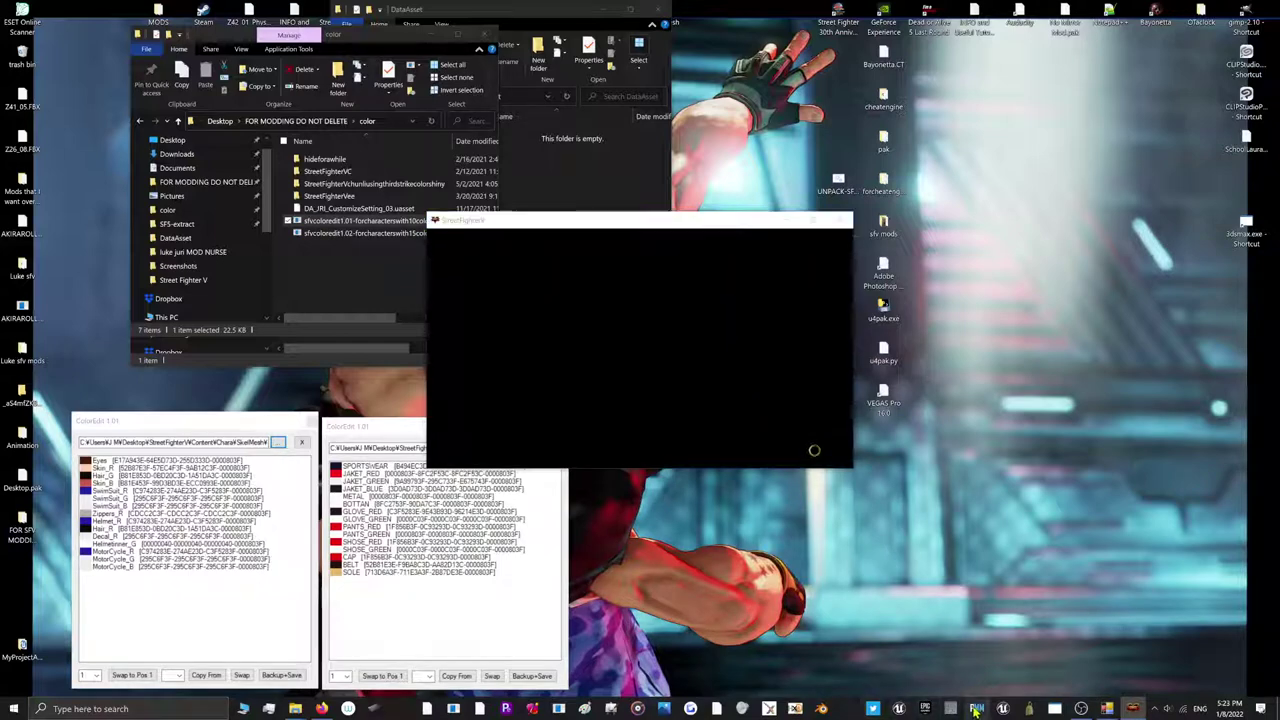
{"action": "left_click", "coordinate": [703, 410]}
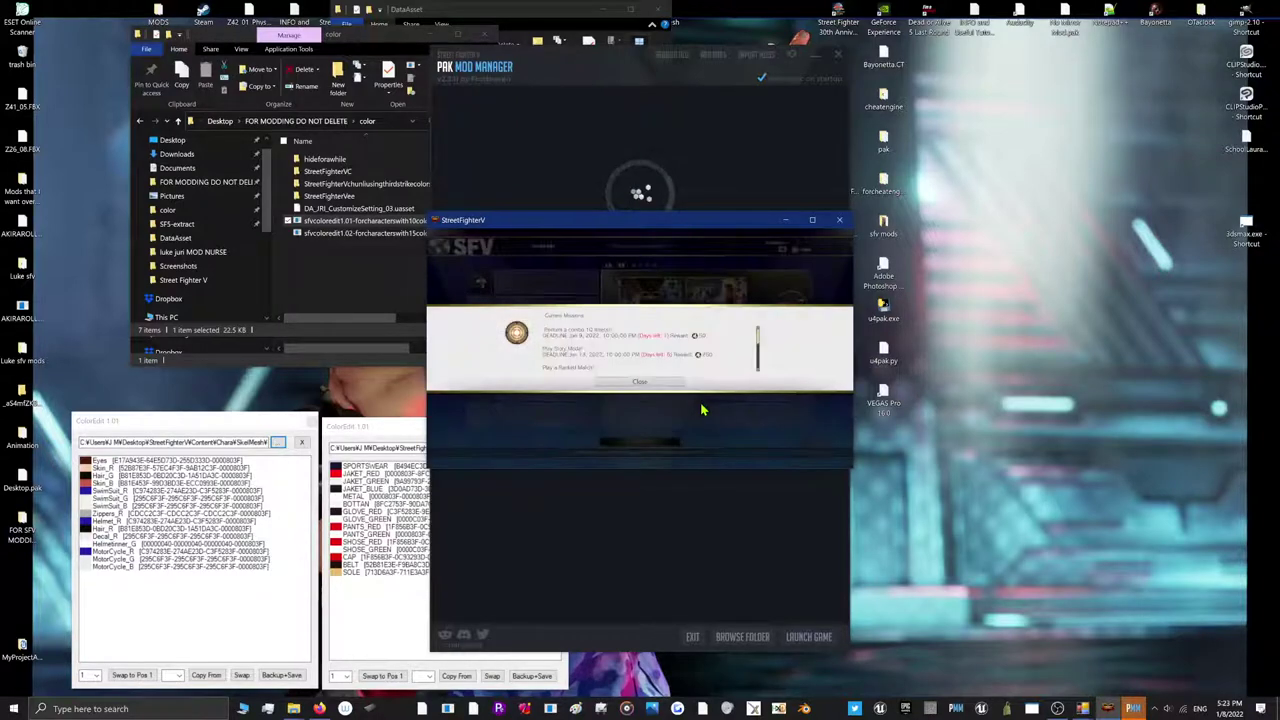
{"action": "key", "text": "Return"}
{"action": "key", "text": "Return"}
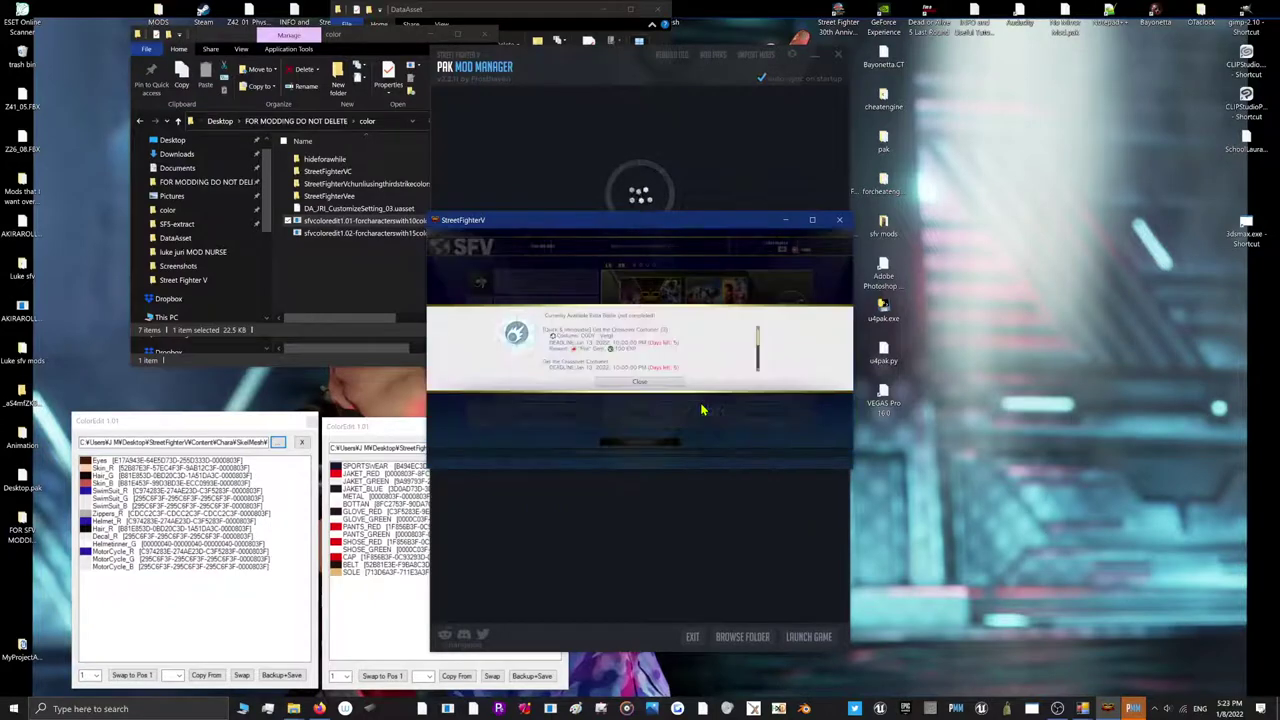
Open Battle Settings and choose Akira's Swimsuit costume to reach its color selection
{"action": "key", "text": "Down"}
{"action": "key", "text": "Down"}
{"action": "key", "text": "Down"}
{"action": "key", "text": "Down"}
{"action": "key", "text": "Down"}
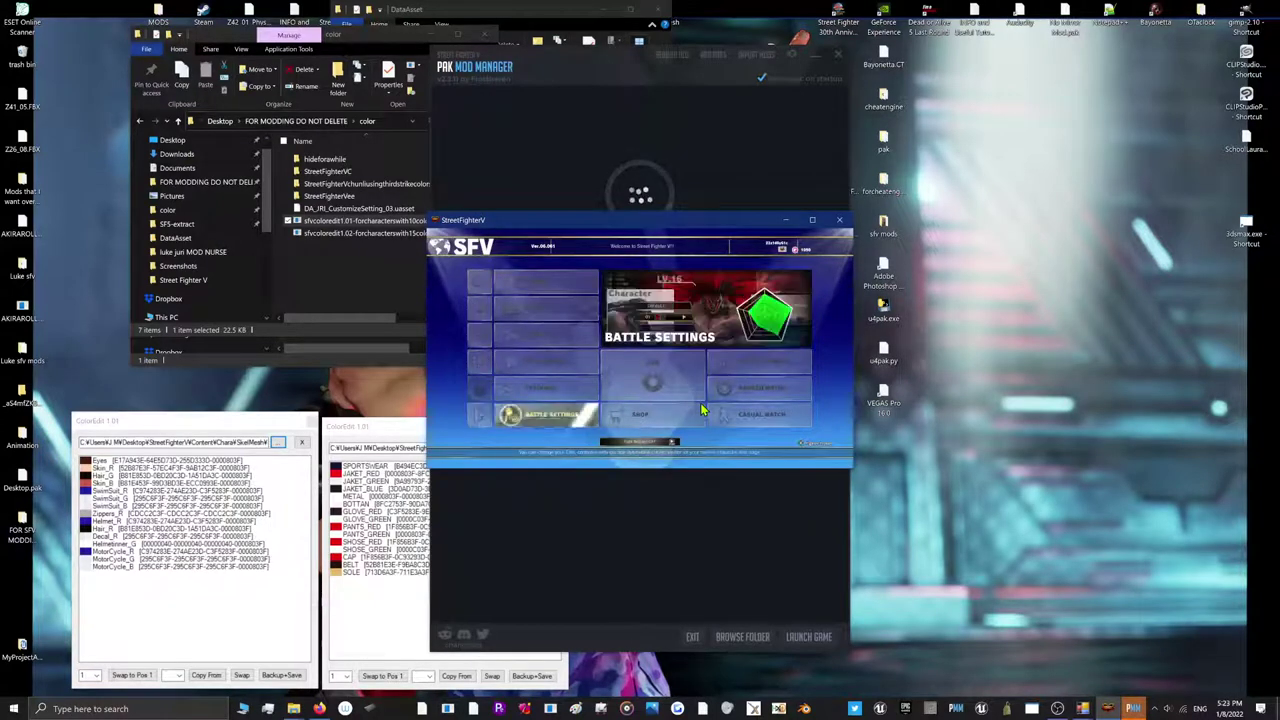
{"action": "key", "text": "Return"}
{"action": "key", "text": "Return"}
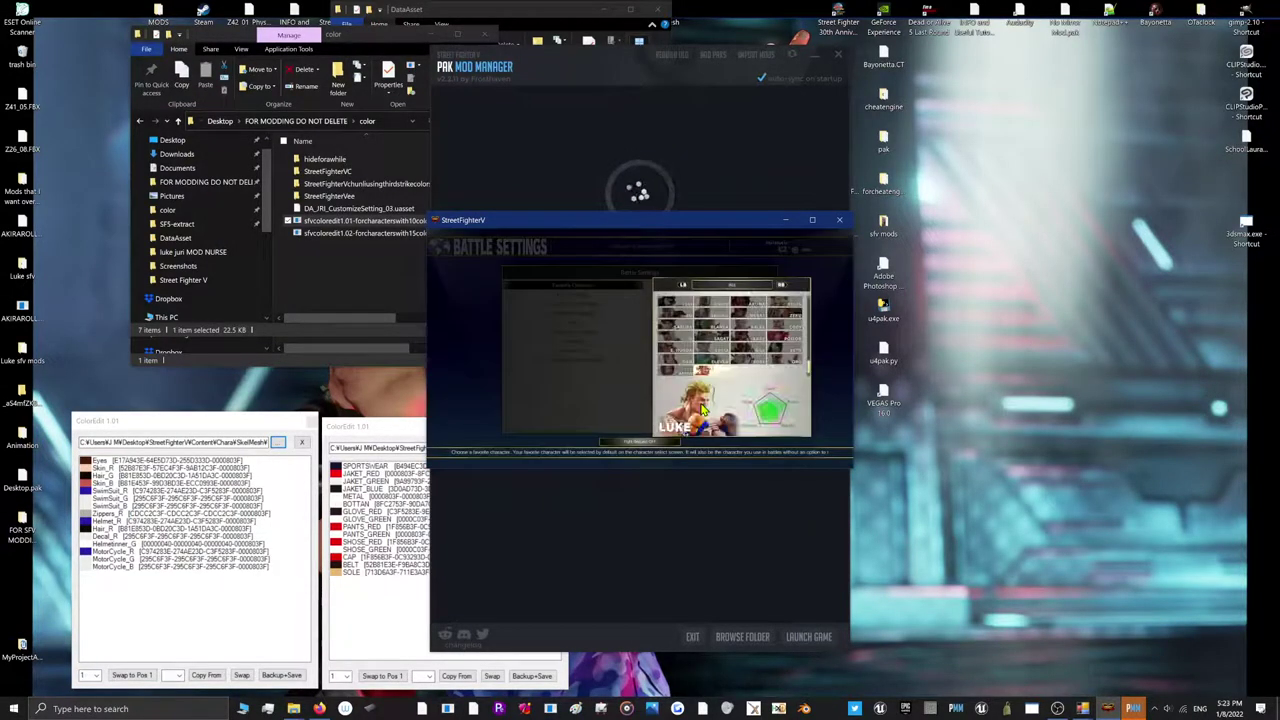
{"action": "key", "text": "Left"}
{"action": "key", "text": "Return"}
{"action": "key", "text": "Return"}
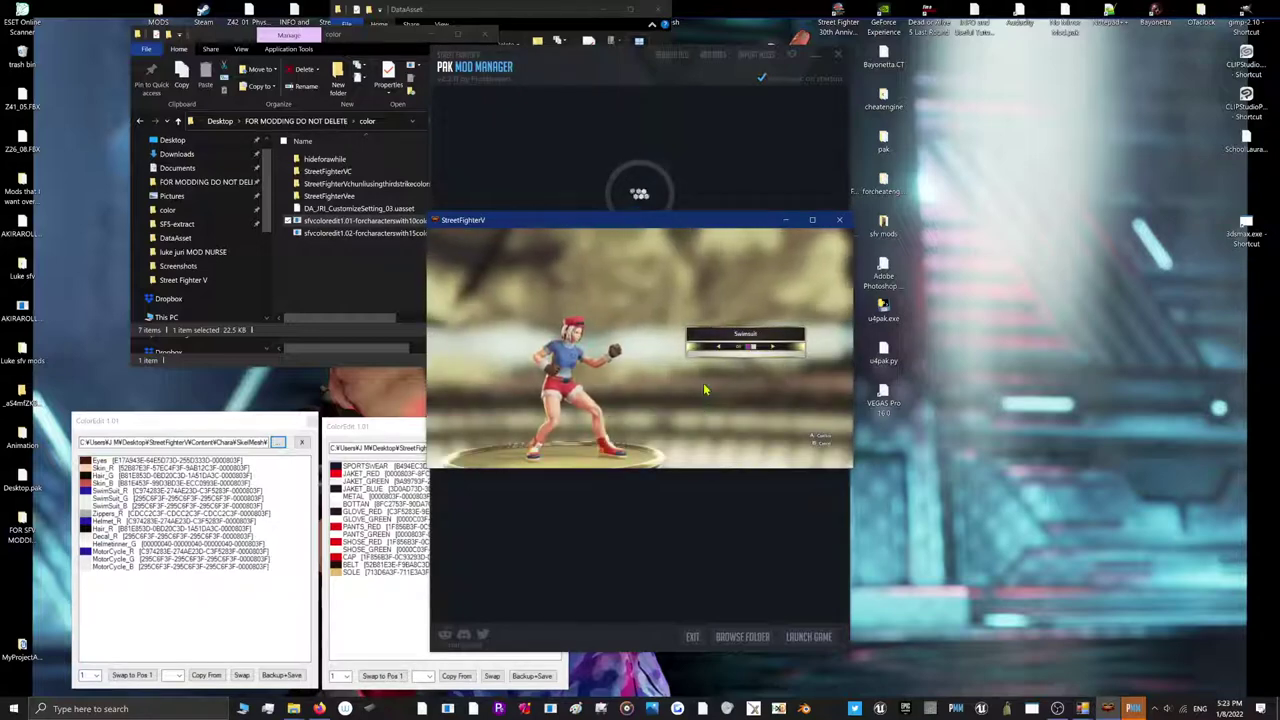
Enlarge the game window to full screen and check the Swimsuit color variants down to color 01
{"action": "key", "text": "Right"}
{"action": "key", "text": "Right"}
{"action": "left_click", "coordinate": [812, 220]}
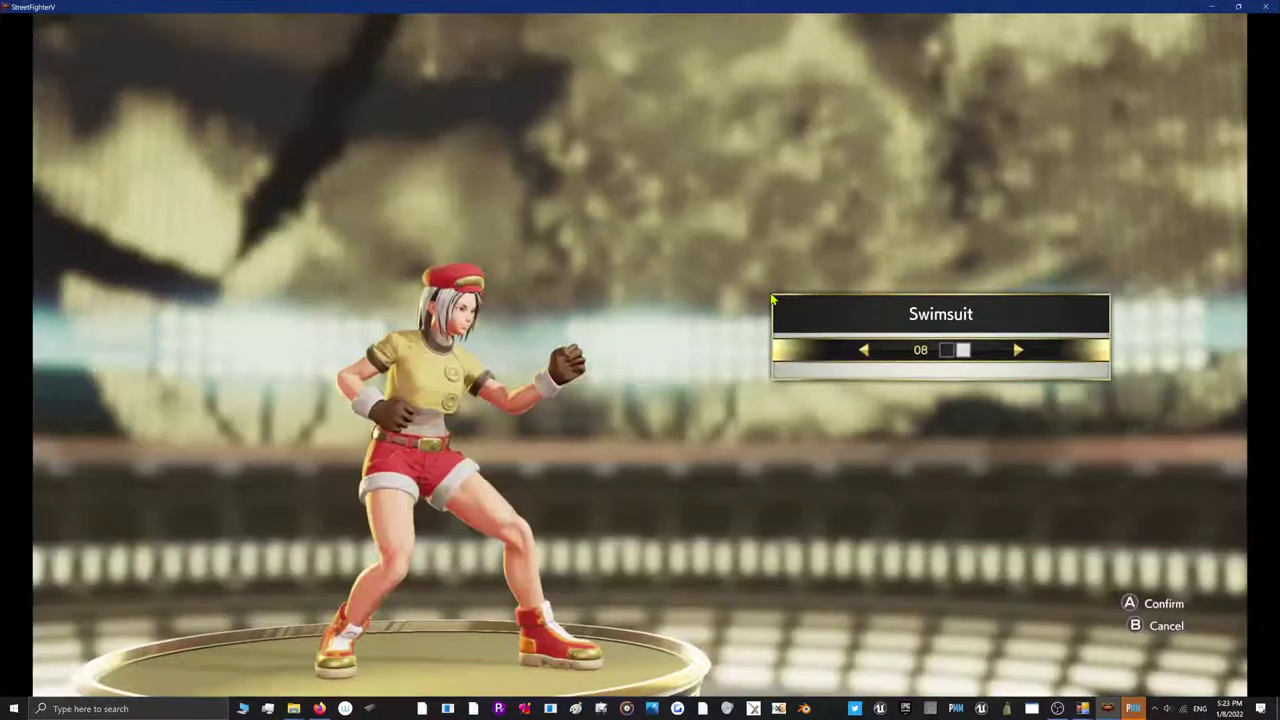
{"action": "key", "text": "Right"}
{"action": "key", "text": "Left"}
{"action": "key", "text": "Left"}
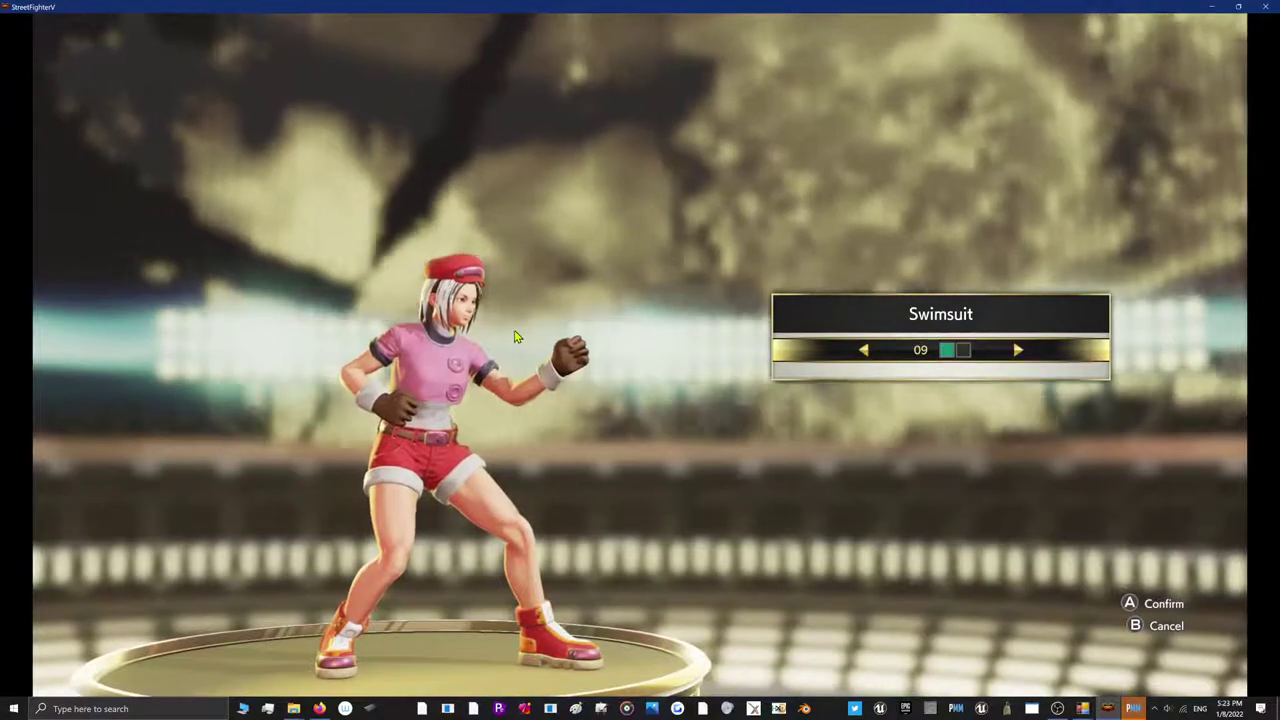
{"action": "key", "text": "Left"}
{"action": "key", "text": "Left"}
{"action": "key", "text": "Left"}
{"action": "key", "text": "Left"}
{"action": "key", "text": "Left"}
{"action": "key", "text": "Left"}
{"action": "key", "text": "Left"}
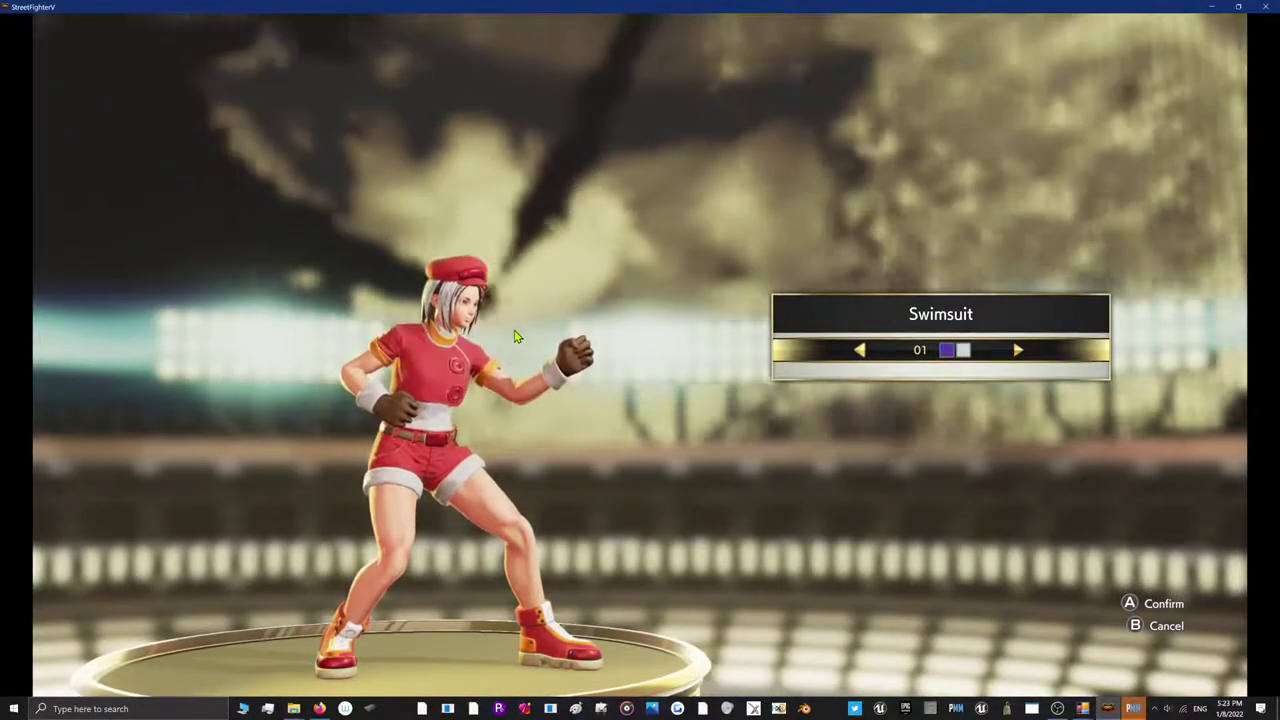
Compare the Swimsuit colors between 01 and 10, looking at Akira's hair in each, and restore the game window's smaller size
{"action": "key", "text": "Right"}
{"action": "key", "text": "Right"}
{"action": "key", "text": "Right"}
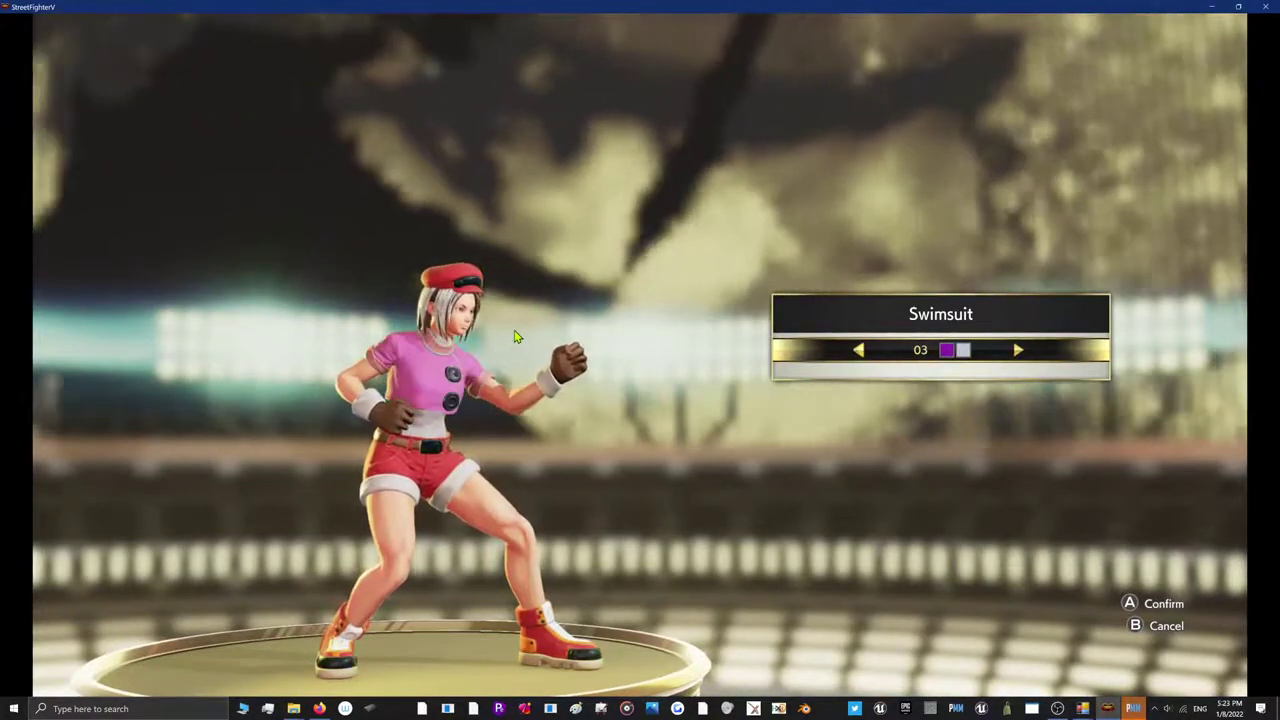
{"action": "key", "text": "Left"}
{"action": "key", "text": "Left"}
{"action": "key", "text": "Left"}
{"action": "key", "text": "Right"}
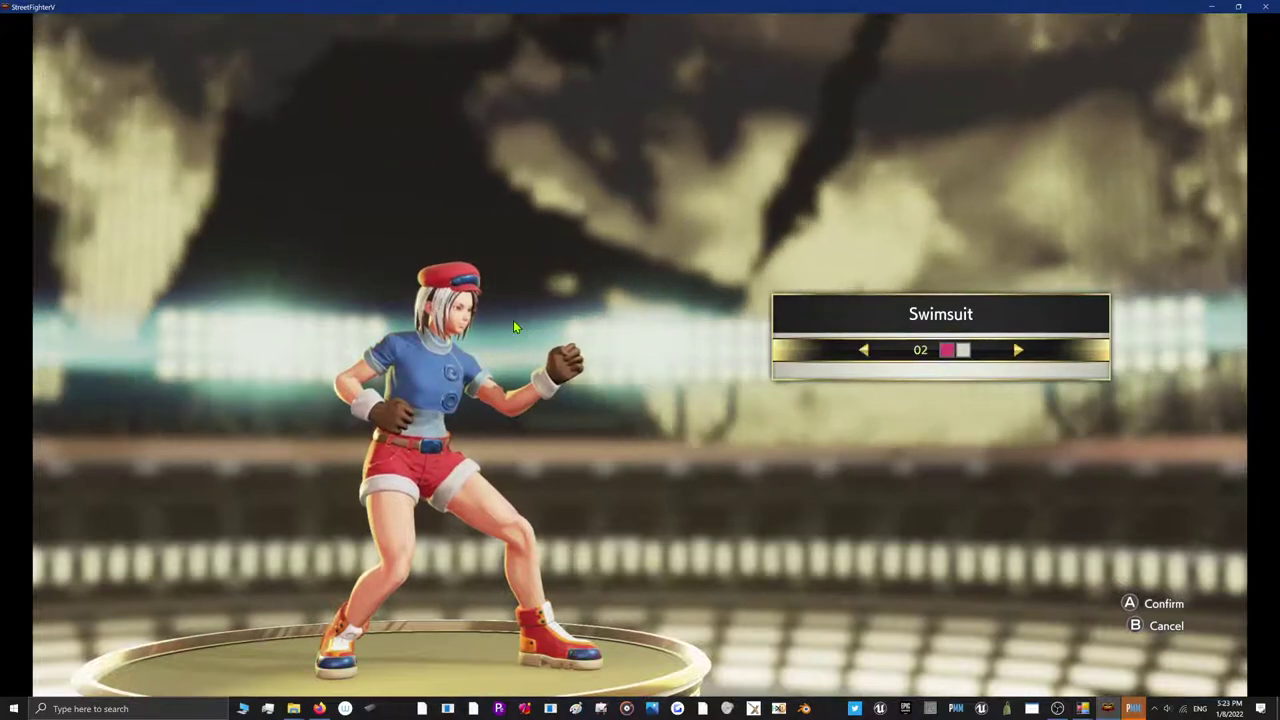
{"action": "key", "text": "Right"}
{"action": "key", "text": "Right"}
{"action": "key", "text": "Right"}
{"action": "key", "text": "Right"}
{"action": "key", "text": "Right"}
{"action": "key", "text": "Right"}
{"action": "key", "text": "Right"}
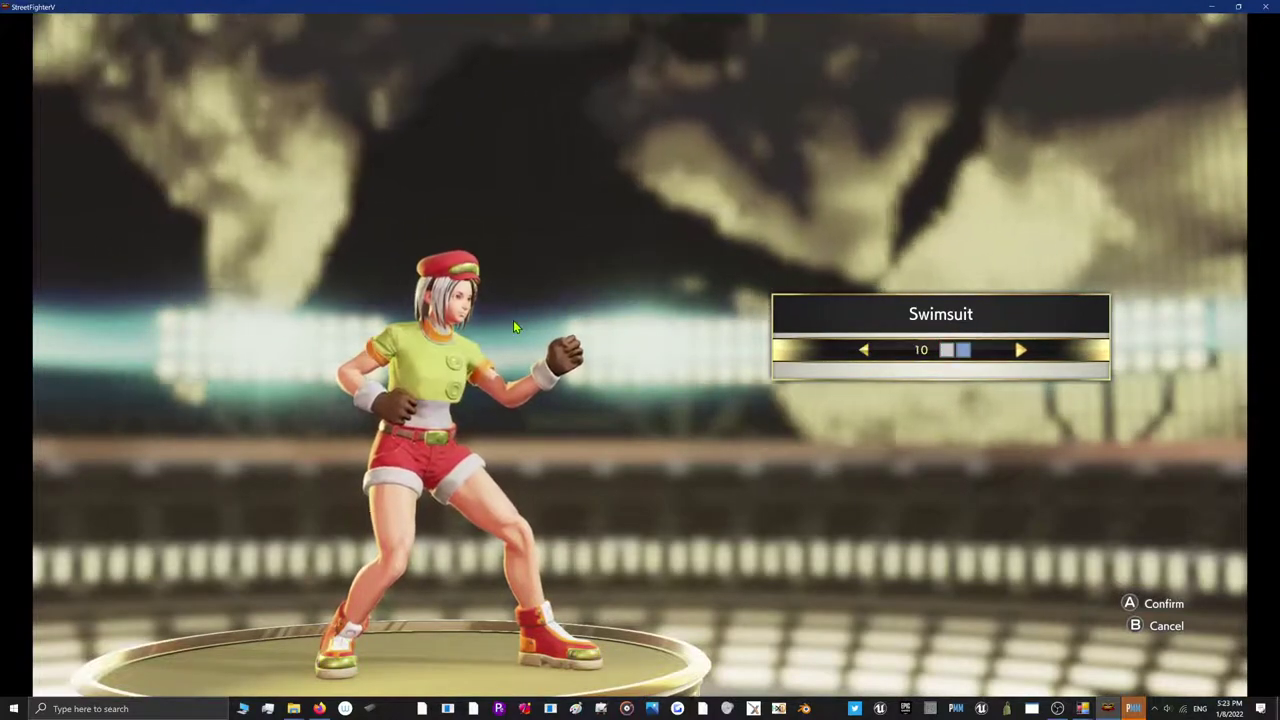
{"action": "key", "text": "Right"}
{"action": "key", "text": "Left"}
{"action": "key", "text": "Left"}
{"action": "key", "text": "Left"}
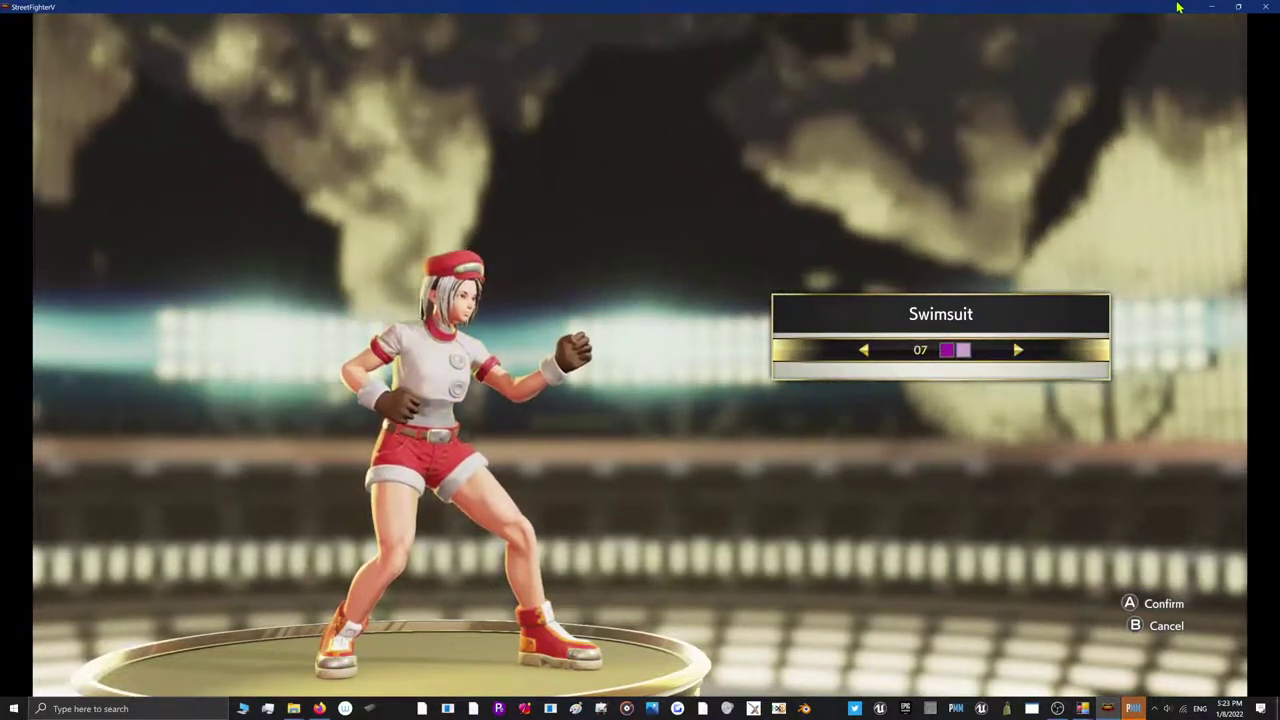
{"action": "left_click", "coordinate": [1239, 8]}
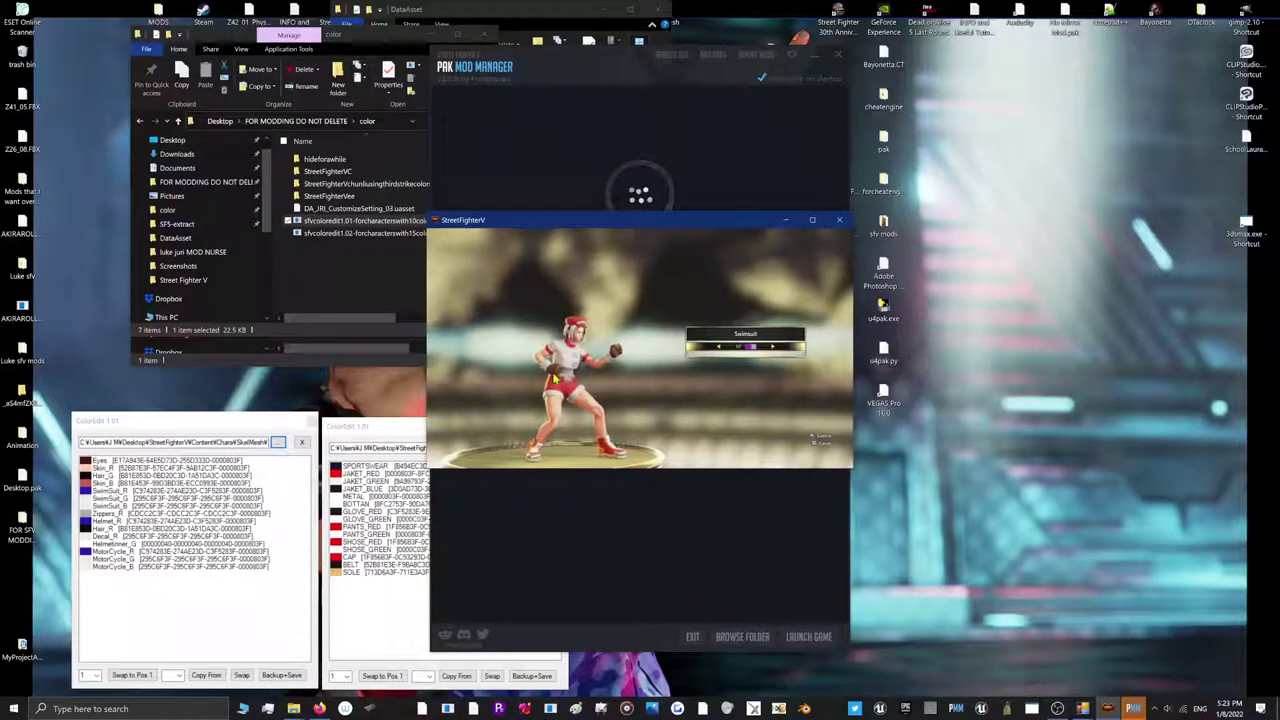
Review the costume colors of palettes 2 to 5 in the ColorEdit window that holds the Z41 file
{"action": "left_click", "coordinate": [337, 614]}
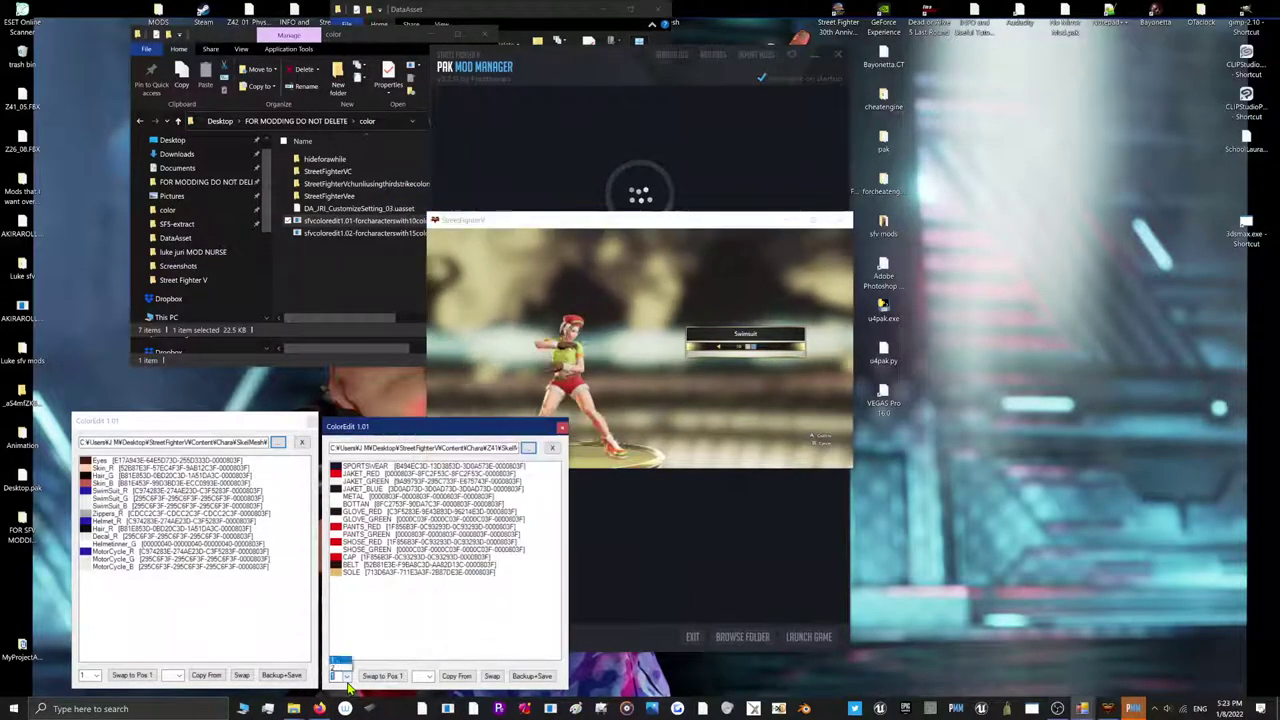
{"action": "left_click", "coordinate": [340, 676]}
{"action": "left_click", "coordinate": [340, 605]}
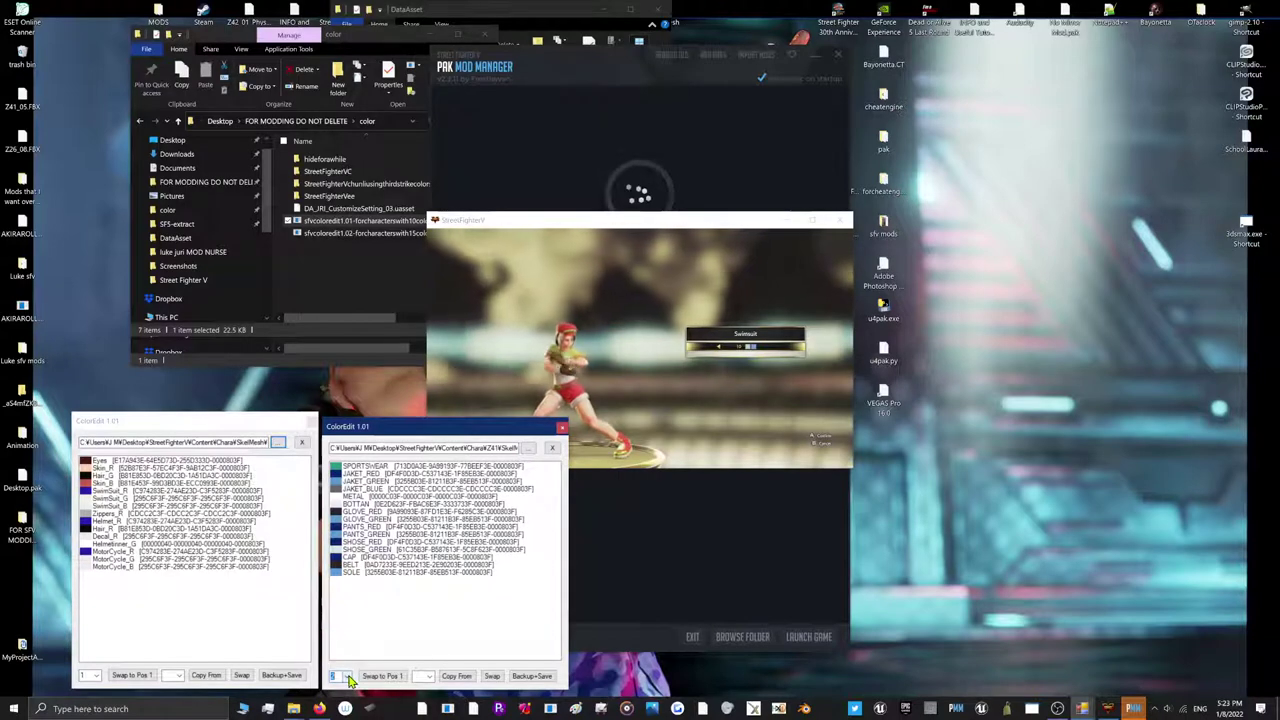
{"action": "left_click", "coordinate": [347, 676]}
{"action": "left_click", "coordinate": [340, 610]}
{"action": "left_click", "coordinate": [340, 676]}
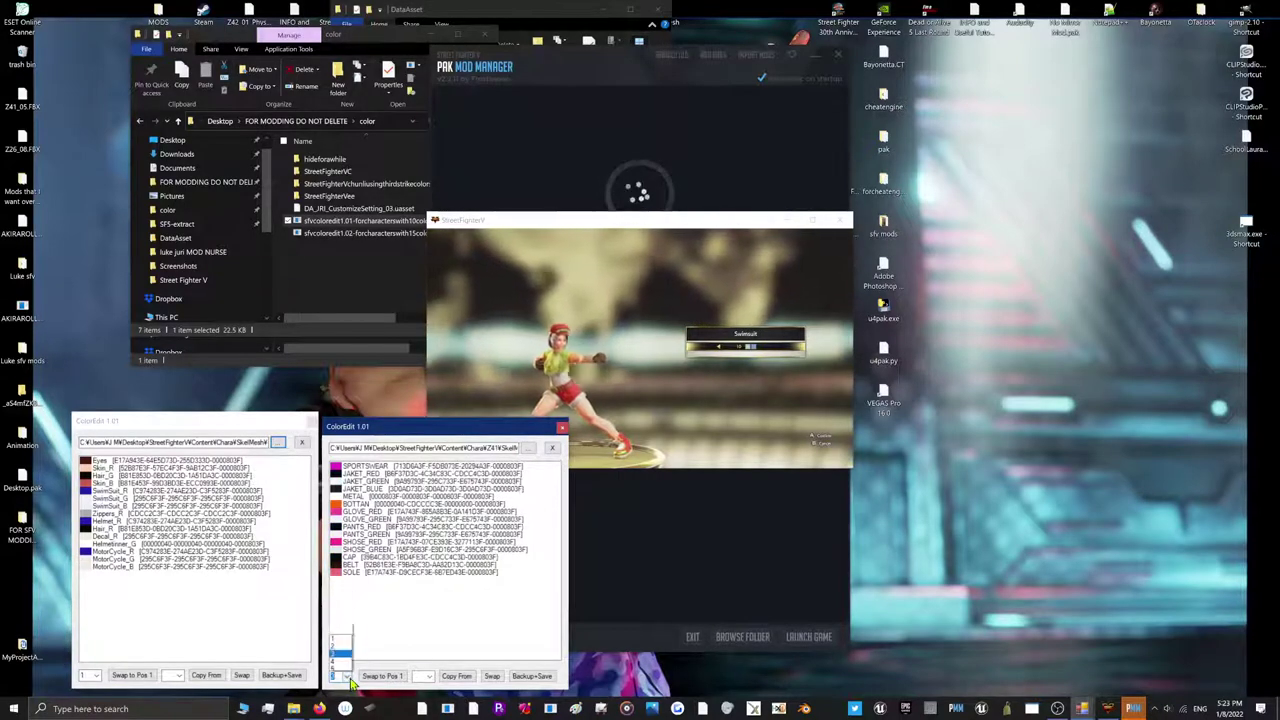
{"action": "left_click", "coordinate": [340, 620]}
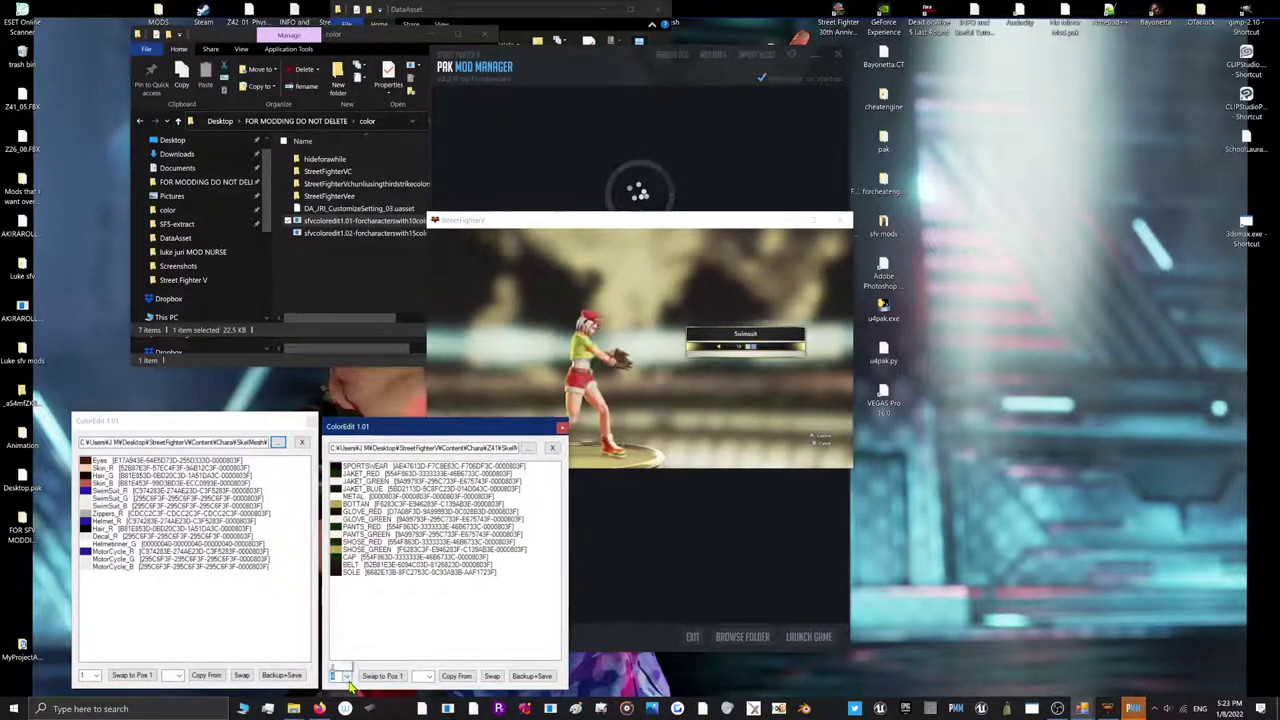
{"action": "left_click", "coordinate": [340, 676]}
{"action": "left_click", "coordinate": [340, 627]}
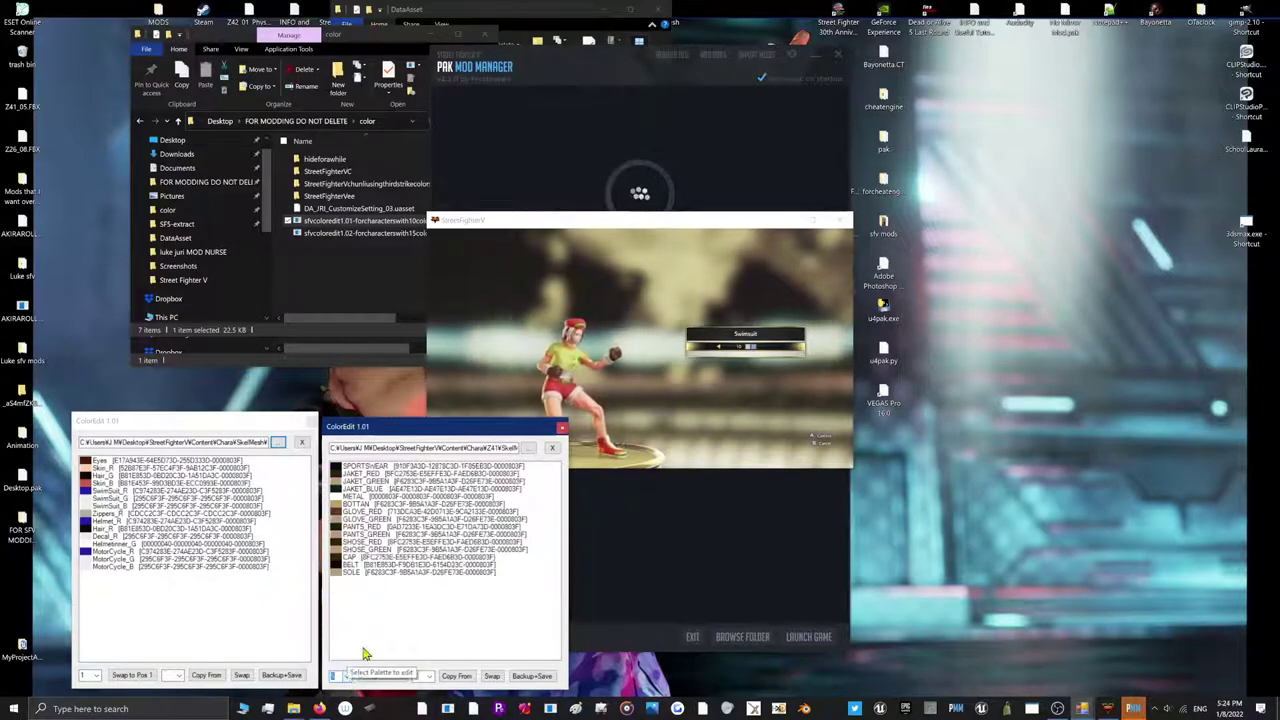
Return to the game and step back through the Swimsuit colors to inspect the brown-topped variant
{"action": "left_click", "coordinate": [641, 378]}
{"action": "key", "text": "Left"}
{"action": "key", "text": "Left"}
{"action": "key", "text": "Left"}
{"action": "key", "text": "Left"}
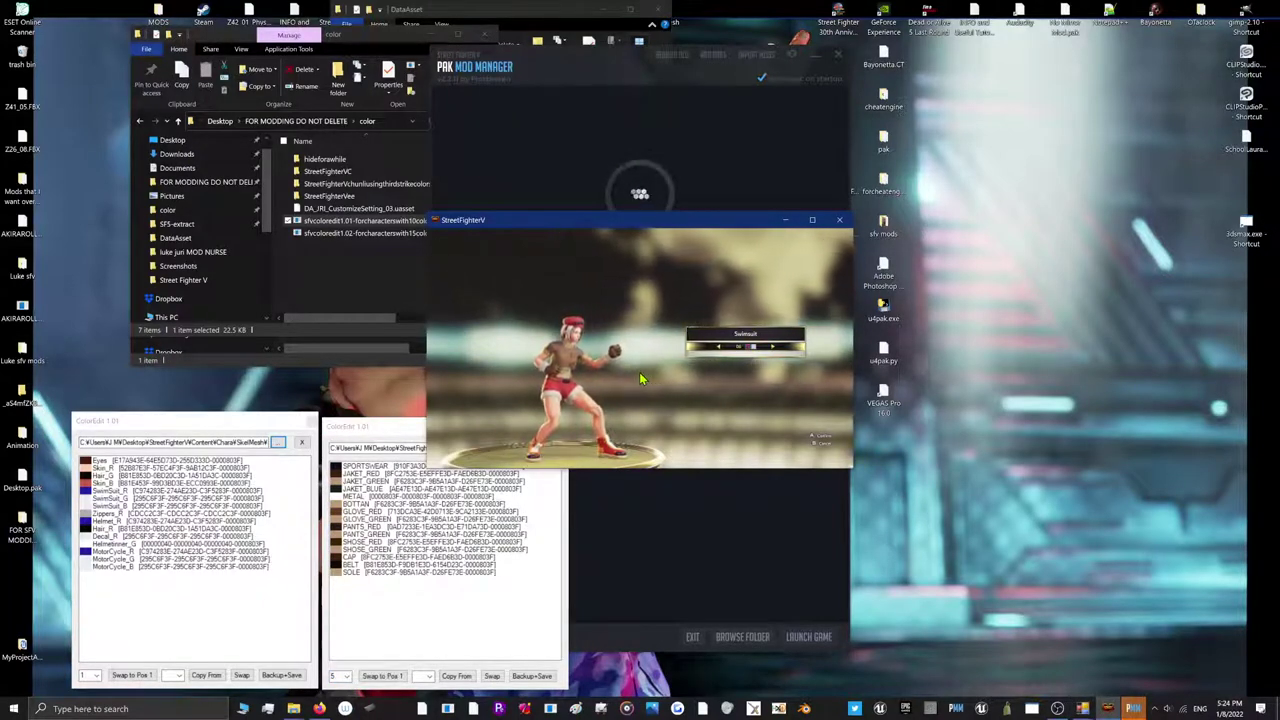
{"action": "key", "text": "Right"}
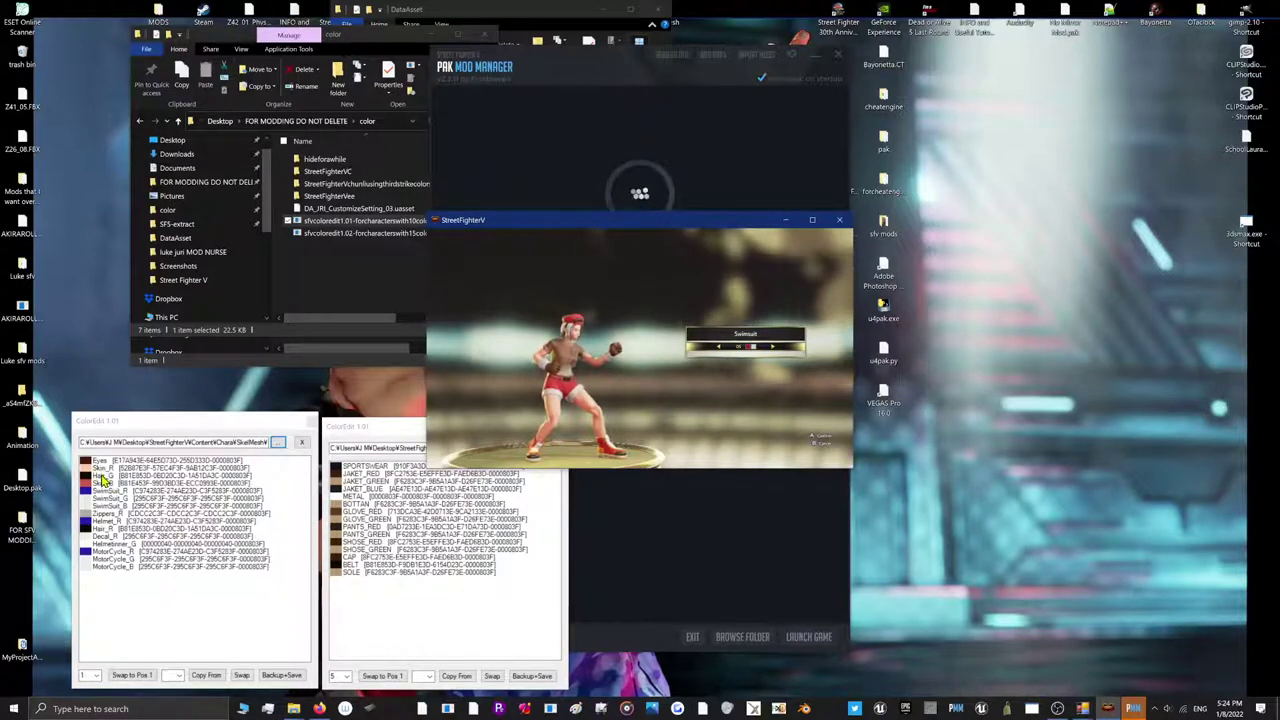
Open the color pickers for Hair_G and the Z41 file's METAL entry, placing them side by side
{"action": "left_click", "coordinate": [101, 476]}
{"action": "double_click", "coordinate": [101, 481]}
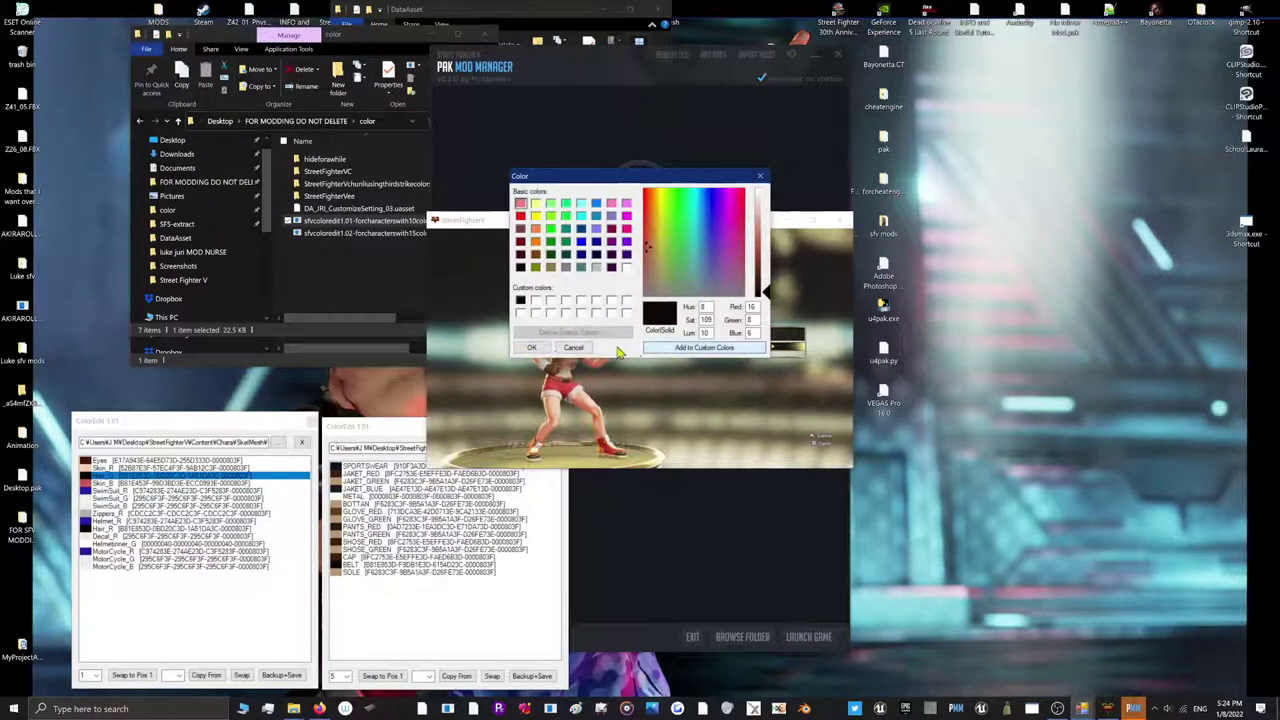
{"action": "left_click", "coordinate": [533, 347]}
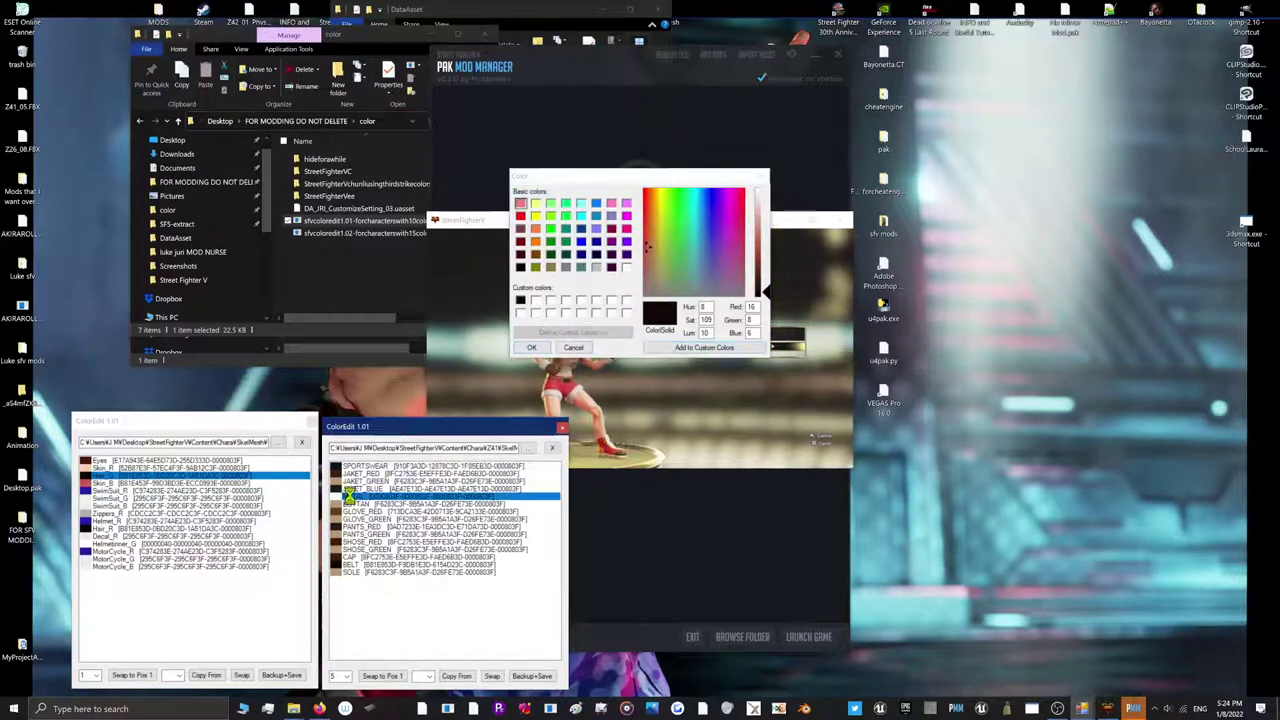
{"action": "left_click_drag", "start_coordinate": [596, 178], "coordinate": [312, 230]}
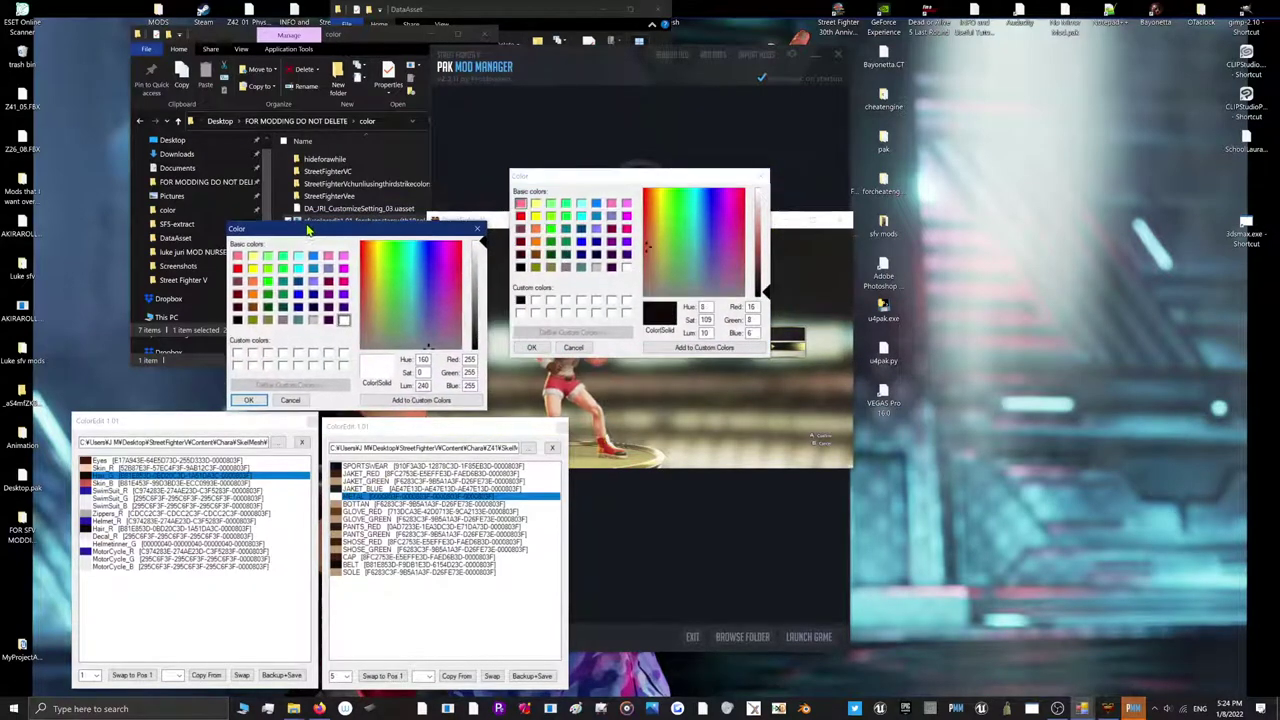
Set METAL in palette 5 to Hue 8, Sat 109, Lum 10 and store that color as a custom color
{"action": "double_click", "coordinate": [422, 359]}
{"action": "type", "text": "8"}
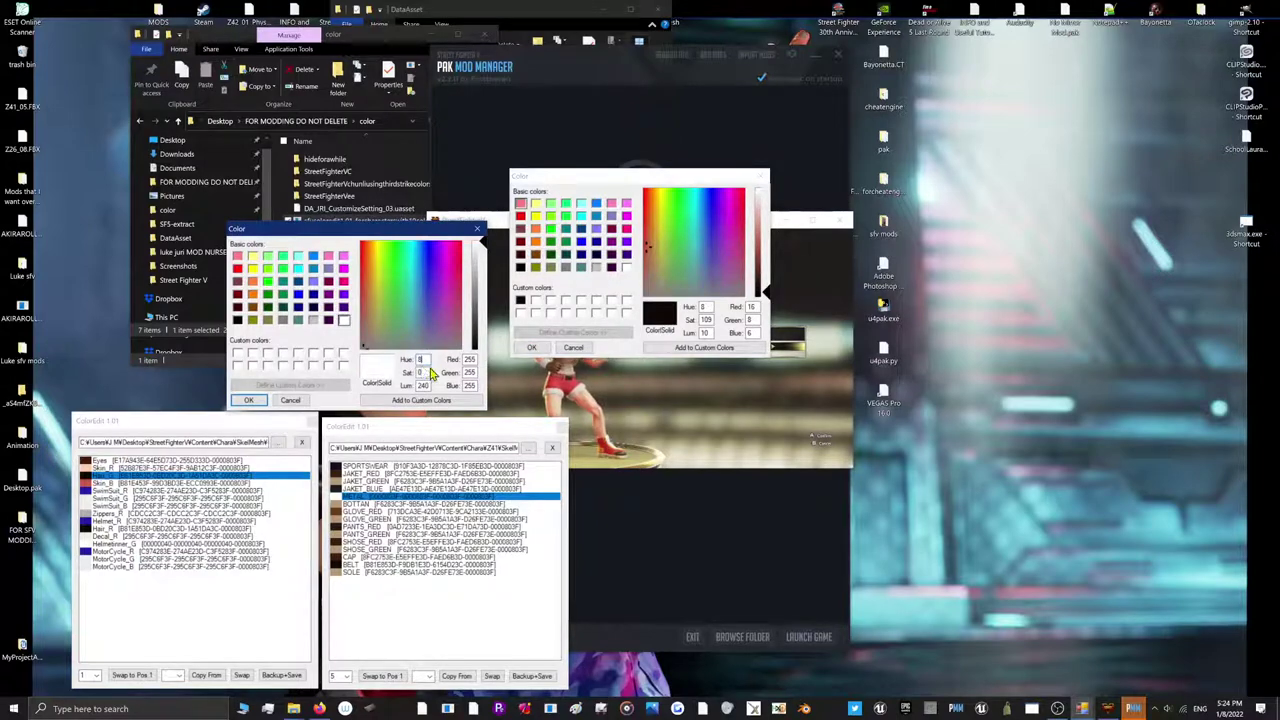
{"action": "left_click_drag", "start_coordinate": [428, 372], "coordinate": [413, 372]}
{"action": "type", "text": "1"}
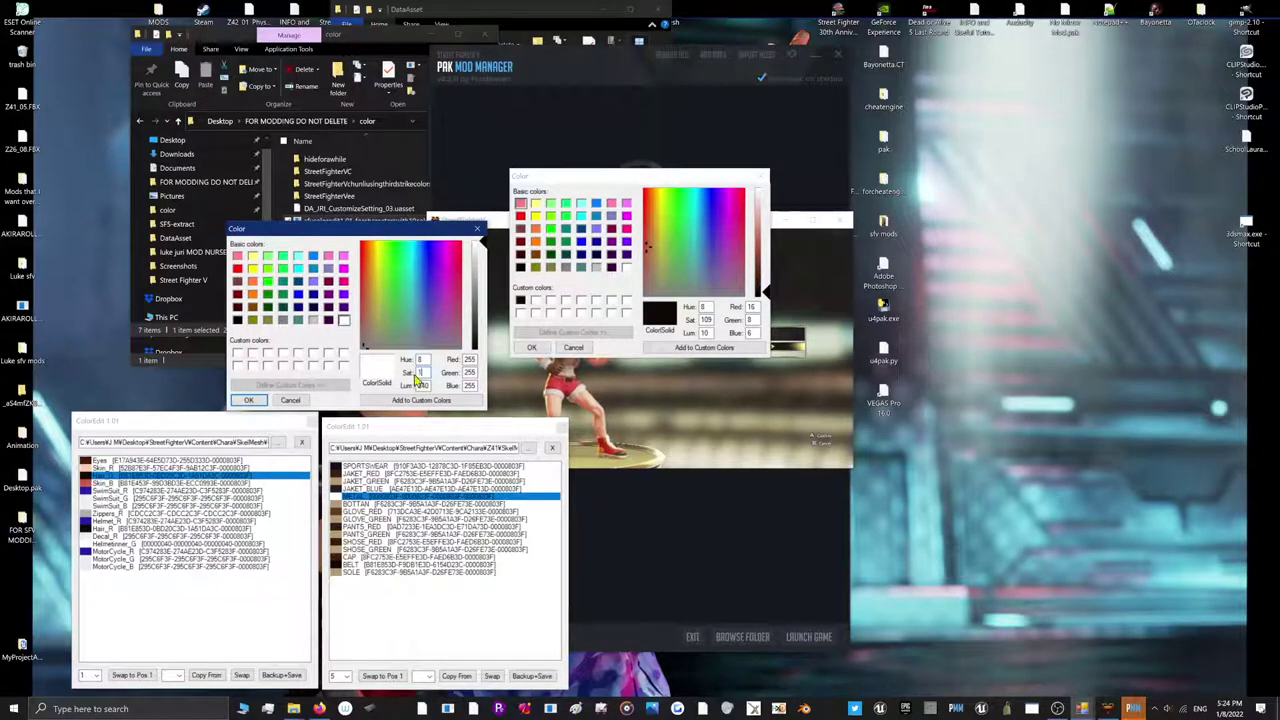
{"action": "type", "text": "09"}
{"action": "key", "text": "Tab"}
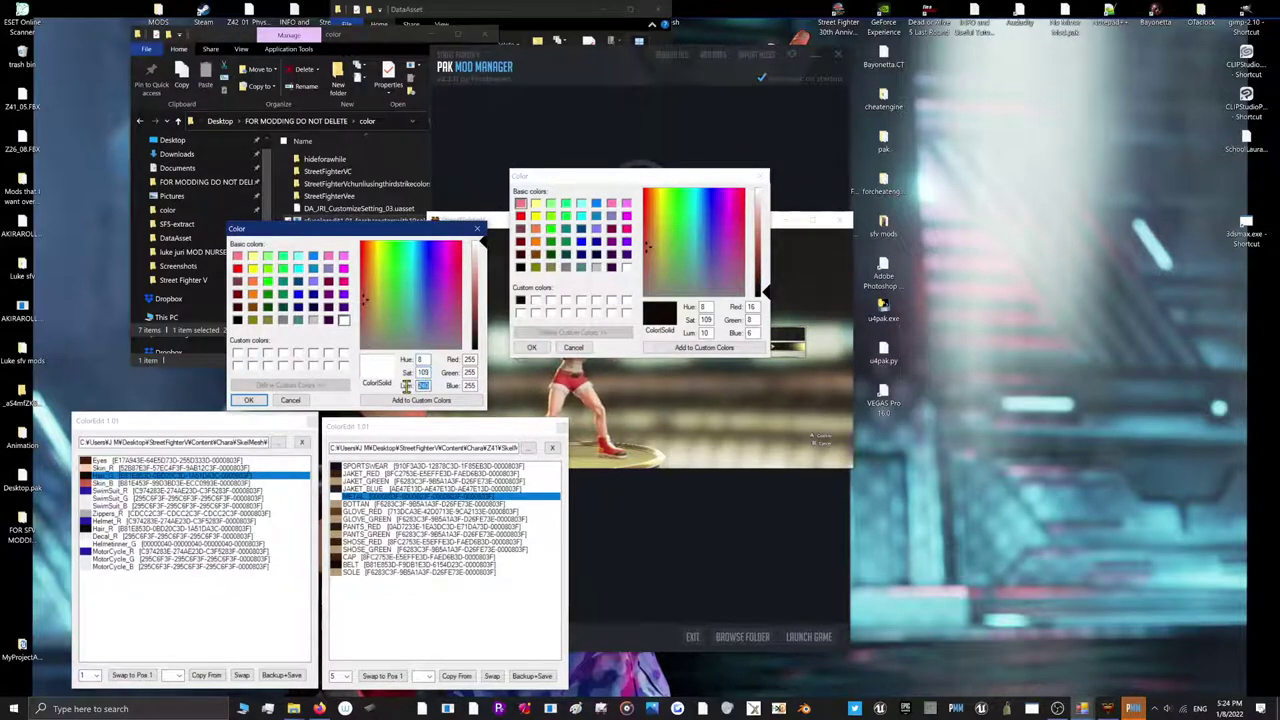
{"action": "type", "text": "10"}
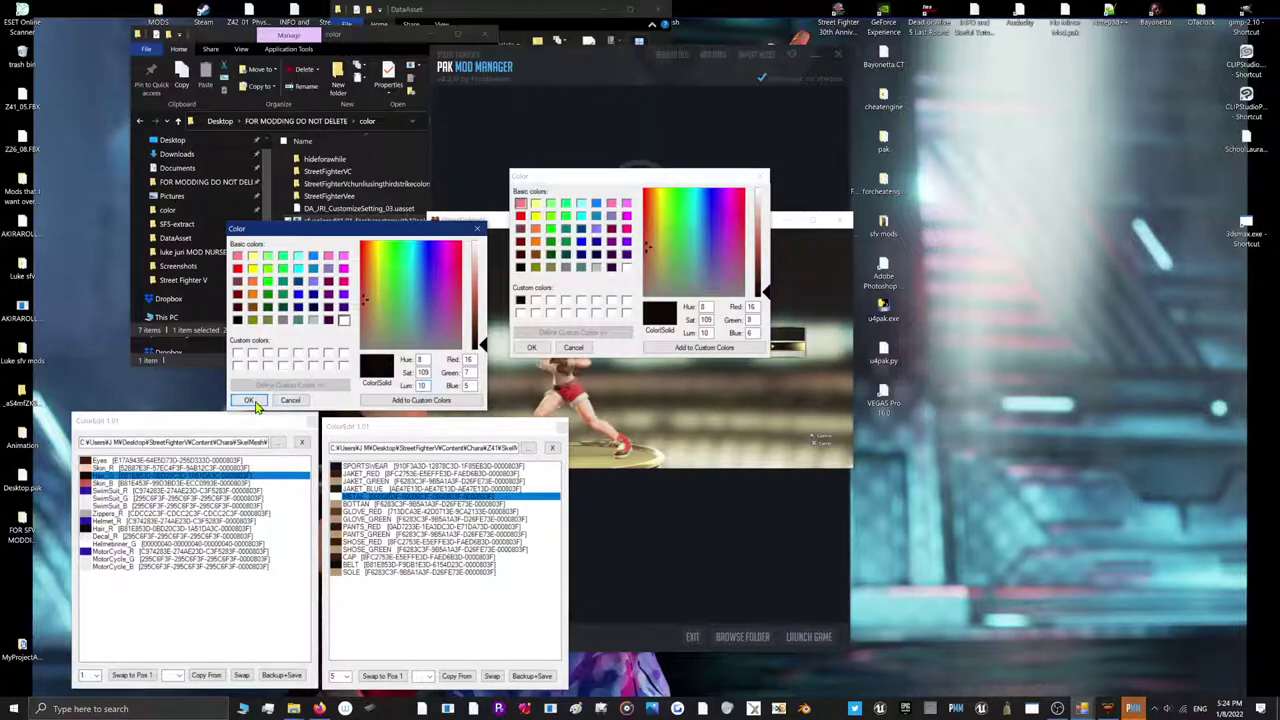
{"action": "left_click", "coordinate": [248, 400]}
{"action": "left_click", "coordinate": [531, 347]}
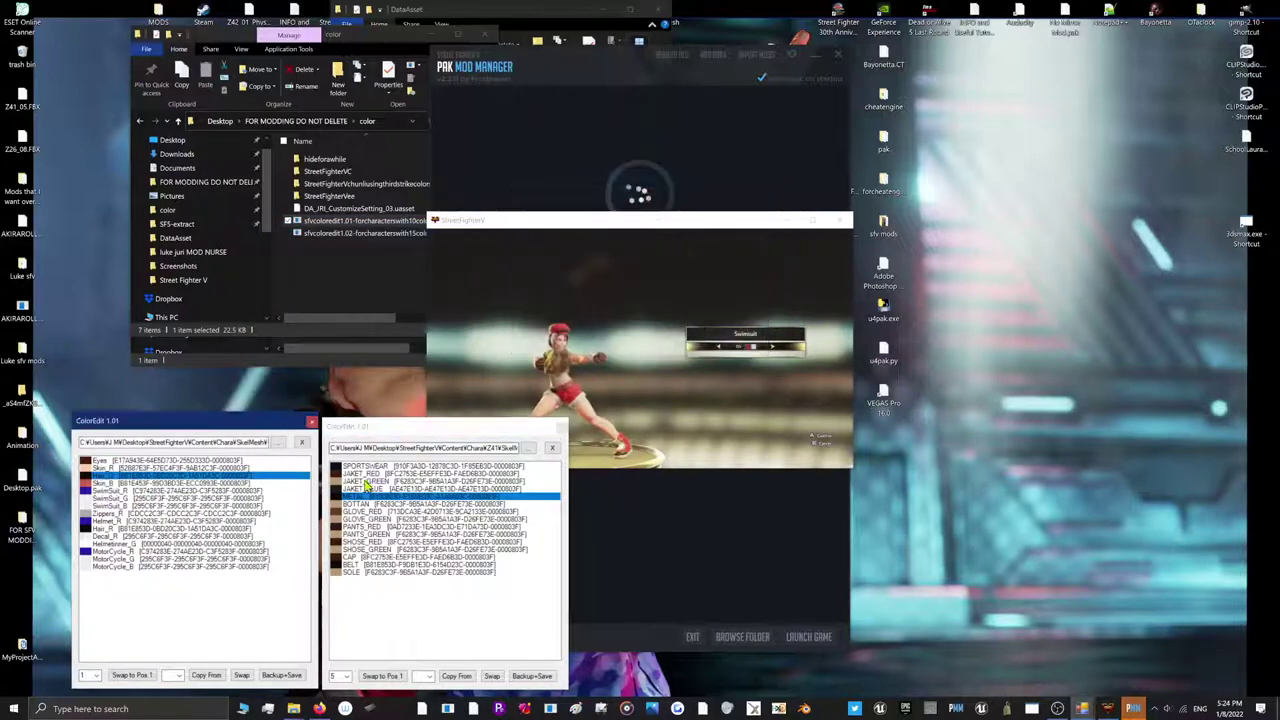
{"action": "double_click", "coordinate": [357, 503]}
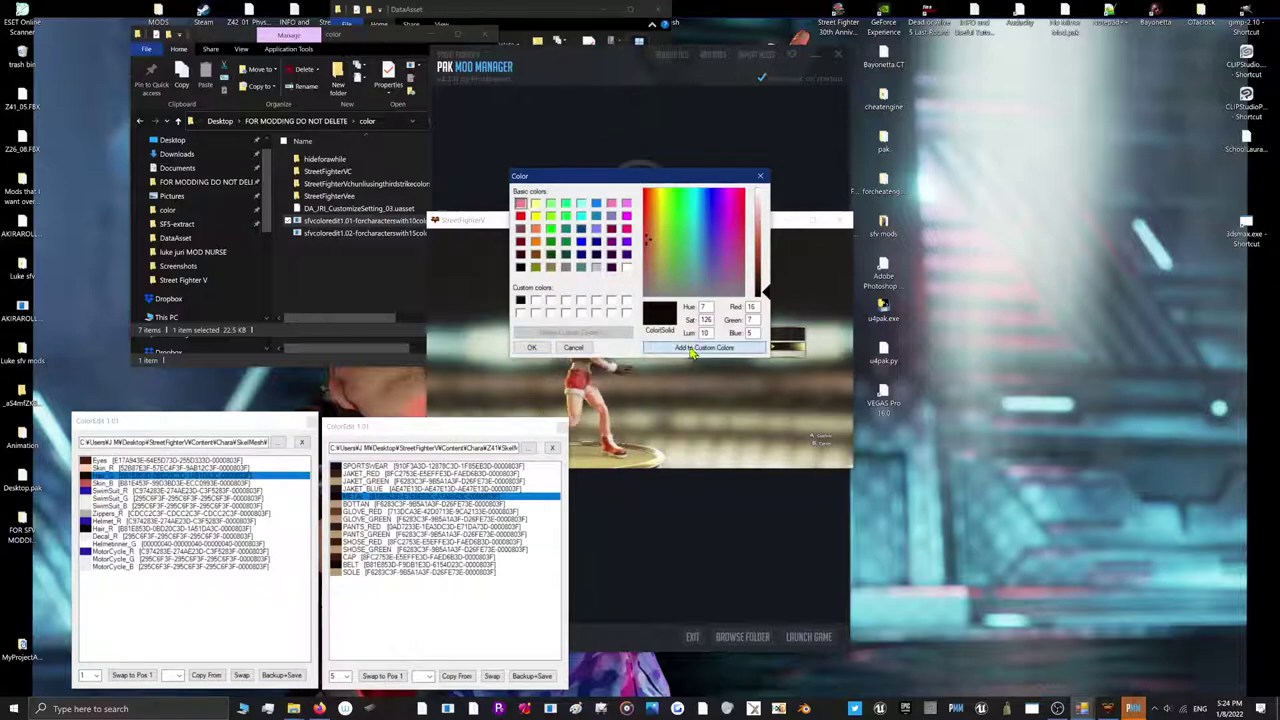
{"action": "left_click", "coordinate": [533, 347]}
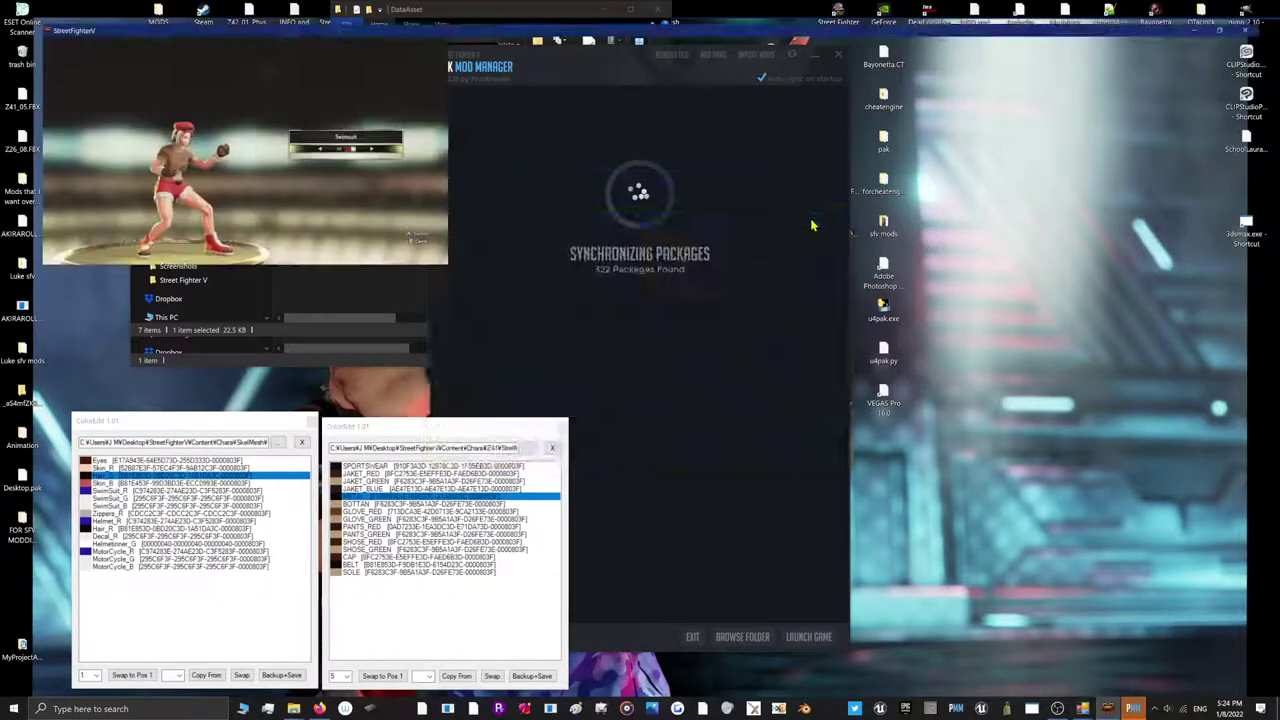
Check Akira's hair across Swimsuit colors 10 to 01 in the maximized game, restoring the window's smaller size when done
{"action": "key", "text": "Right"}
{"action": "key", "text": "Right"}
{"action": "key", "text": "Right"}
{"action": "key", "text": "Right"}
{"action": "key", "text": "Right"}
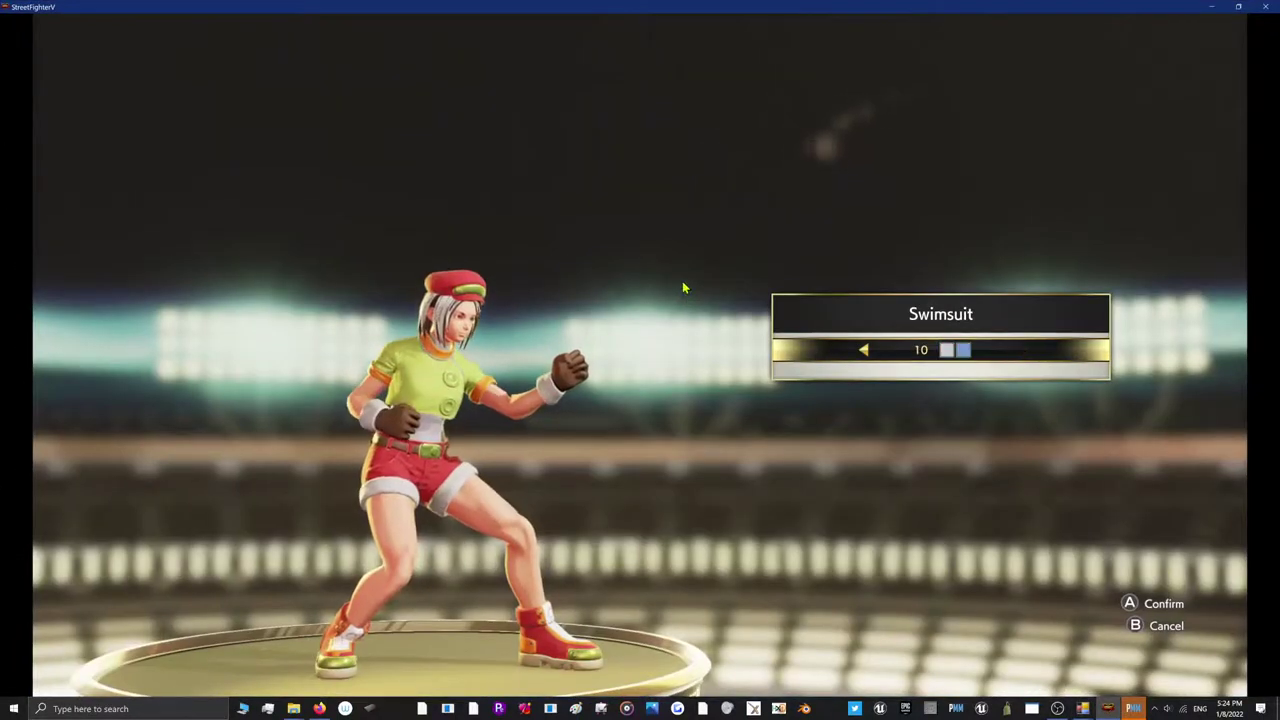
{"action": "key", "text": "Left"}
{"action": "key", "text": "Left"}
{"action": "key", "text": "Left"}
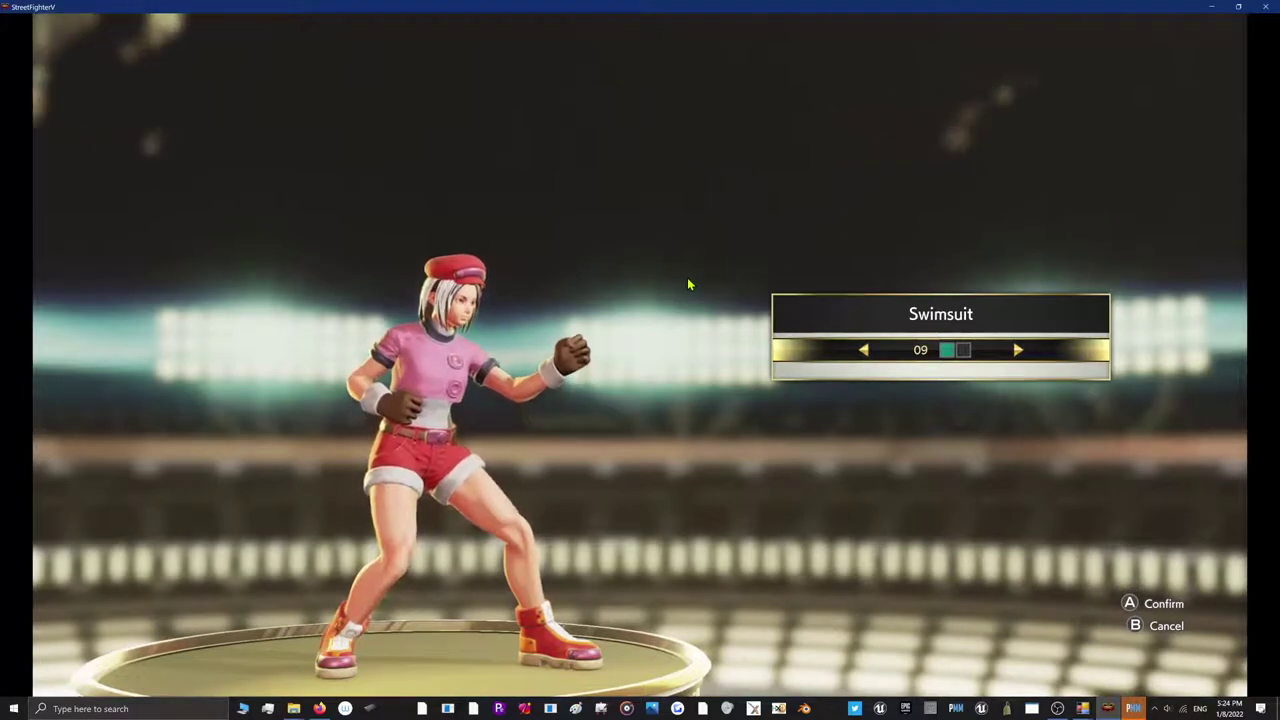
{"action": "key", "text": "Left"}
{"action": "key", "text": "Left"}
{"action": "key", "text": "Left"}
{"action": "key", "text": "Left"}
{"action": "key", "text": "Left"}
{"action": "key", "text": "Left"}
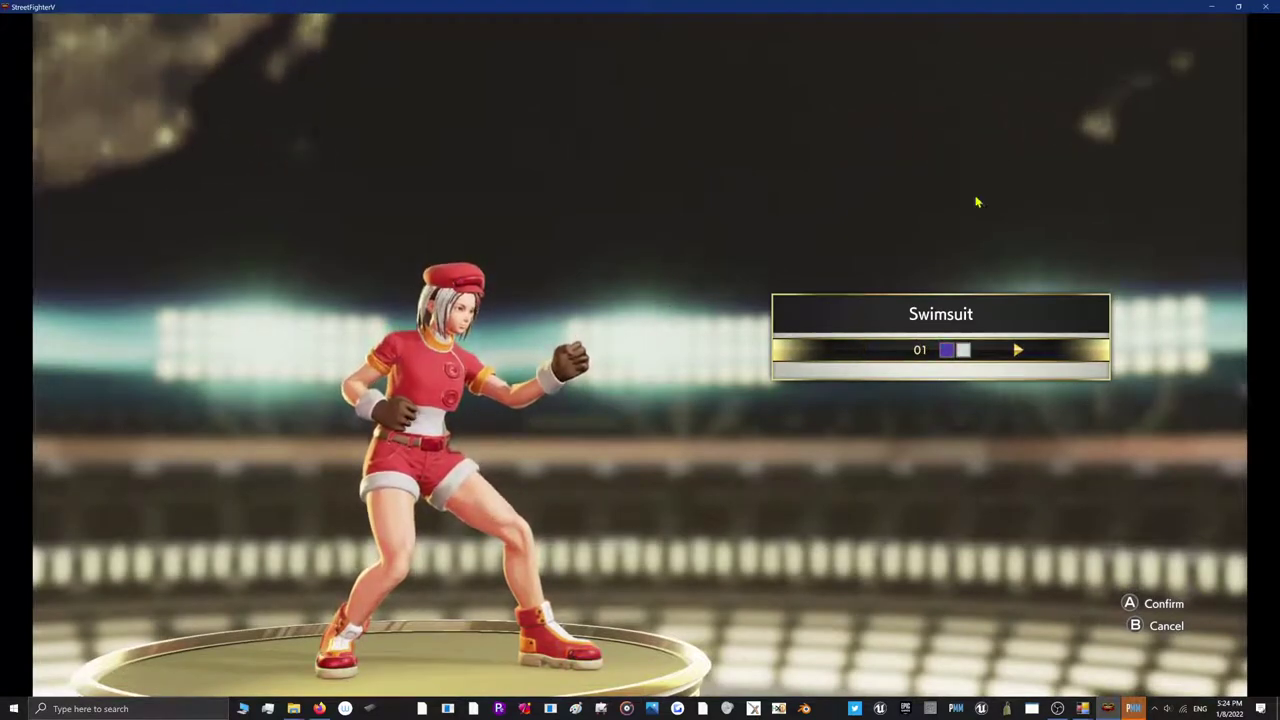
{"action": "double_click", "coordinate": [1117, 7]}
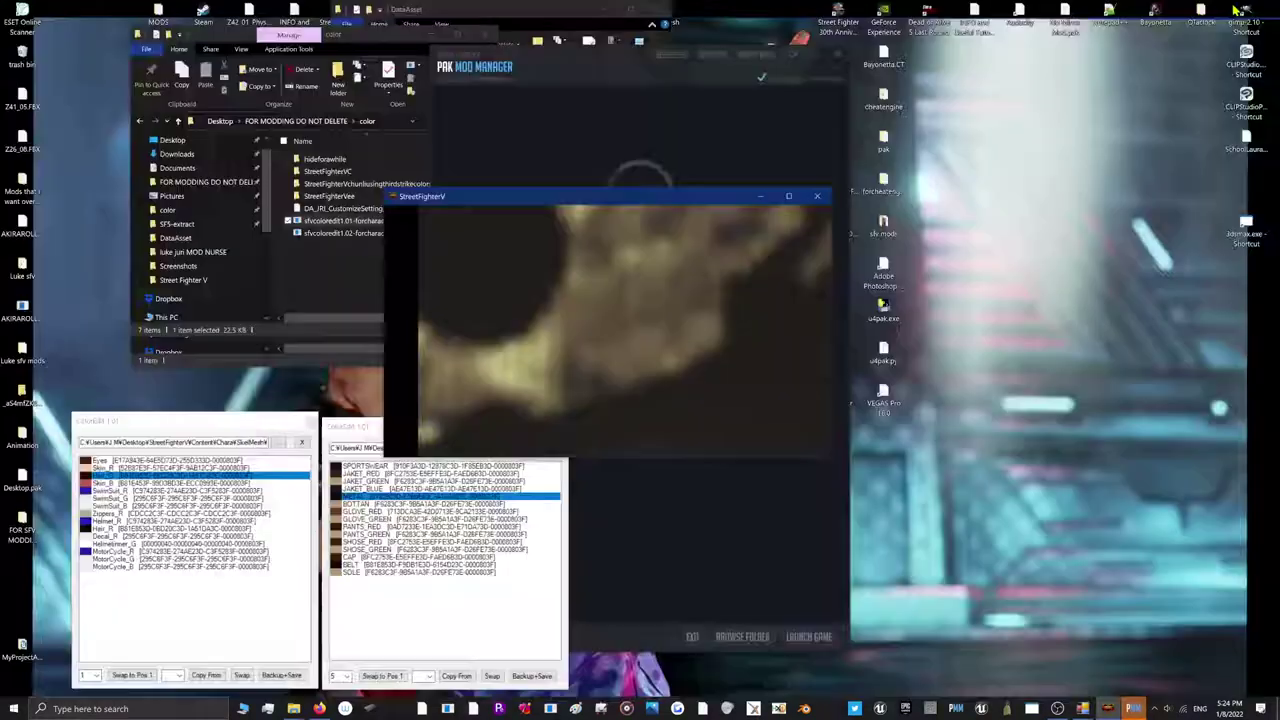
Apply the stored dark custom color to METAL in palette 1 of the Z41 color file
{"action": "left_click", "coordinate": [346, 676]}
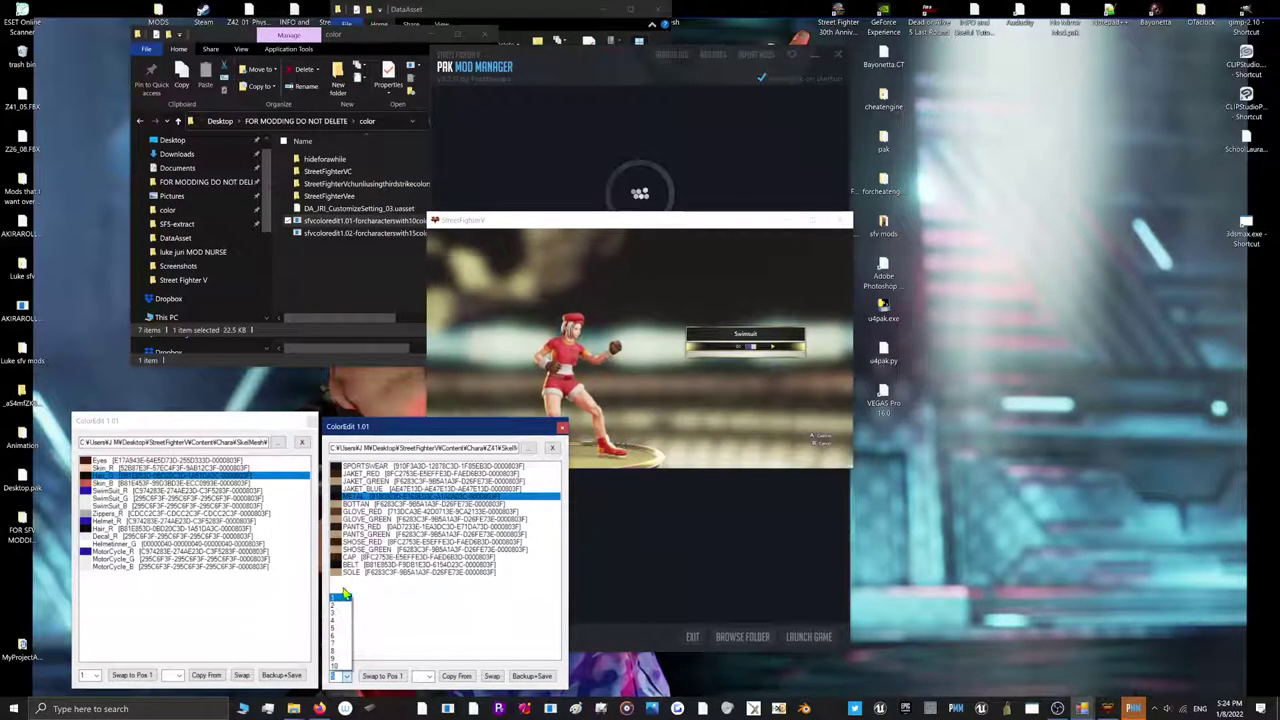
{"action": "left_click", "coordinate": [339, 601]}
{"action": "double_click", "coordinate": [353, 495]}
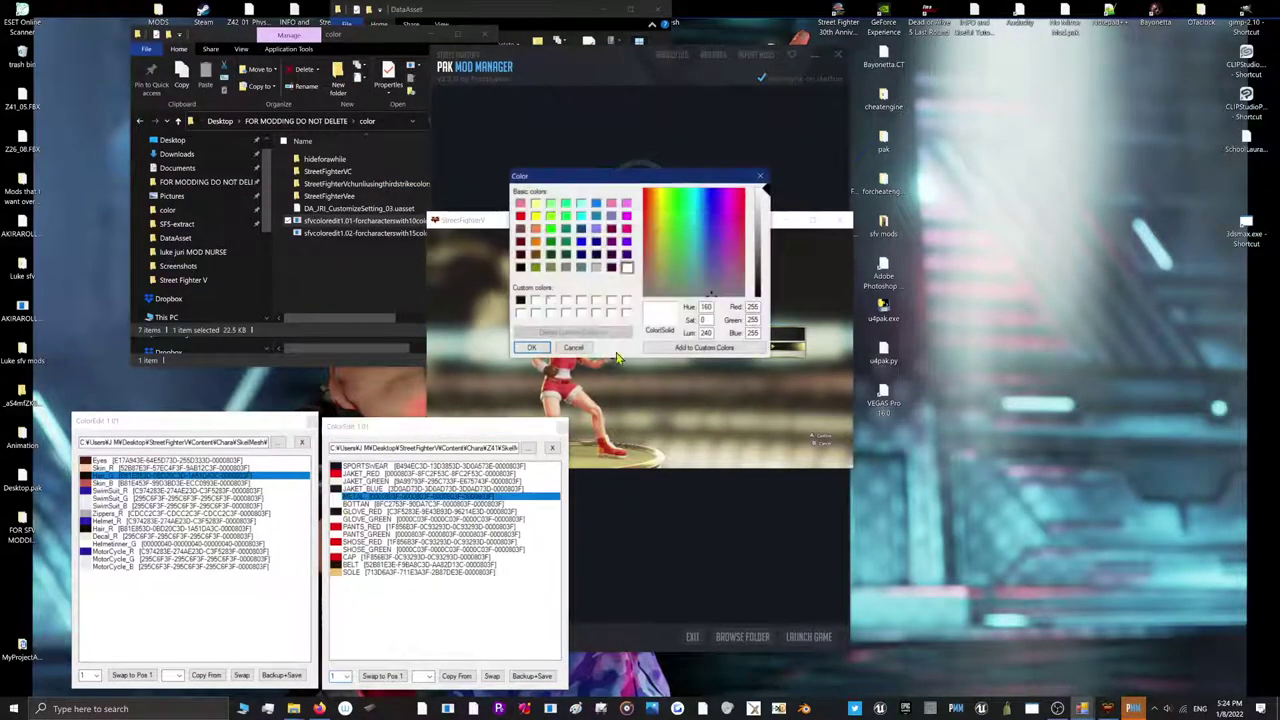
{"action": "left_click", "coordinate": [520, 301]}
{"action": "left_click", "coordinate": [521, 303]}
Apply the stored dark custom color to METAL in palette 2 of the Z41 color file
{"action": "left_click", "coordinate": [345, 676]}
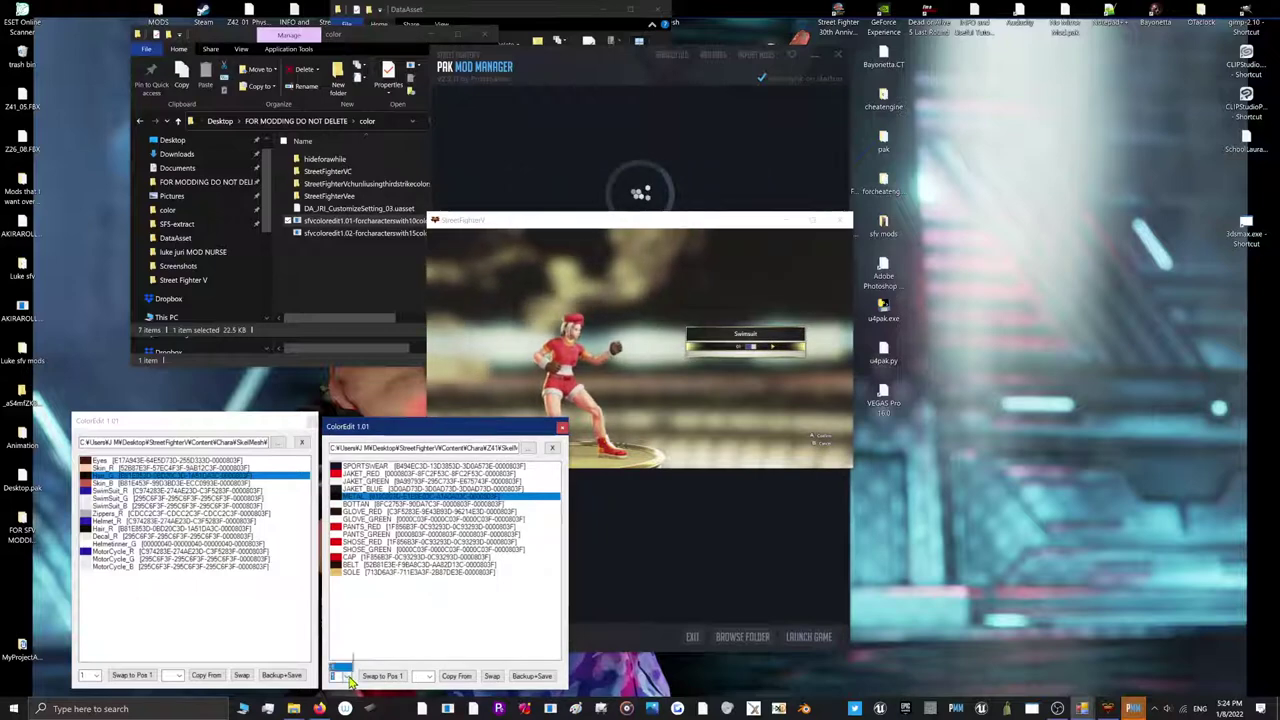
{"action": "left_click", "coordinate": [338, 609]}
{"action": "double_click", "coordinate": [347, 498]}
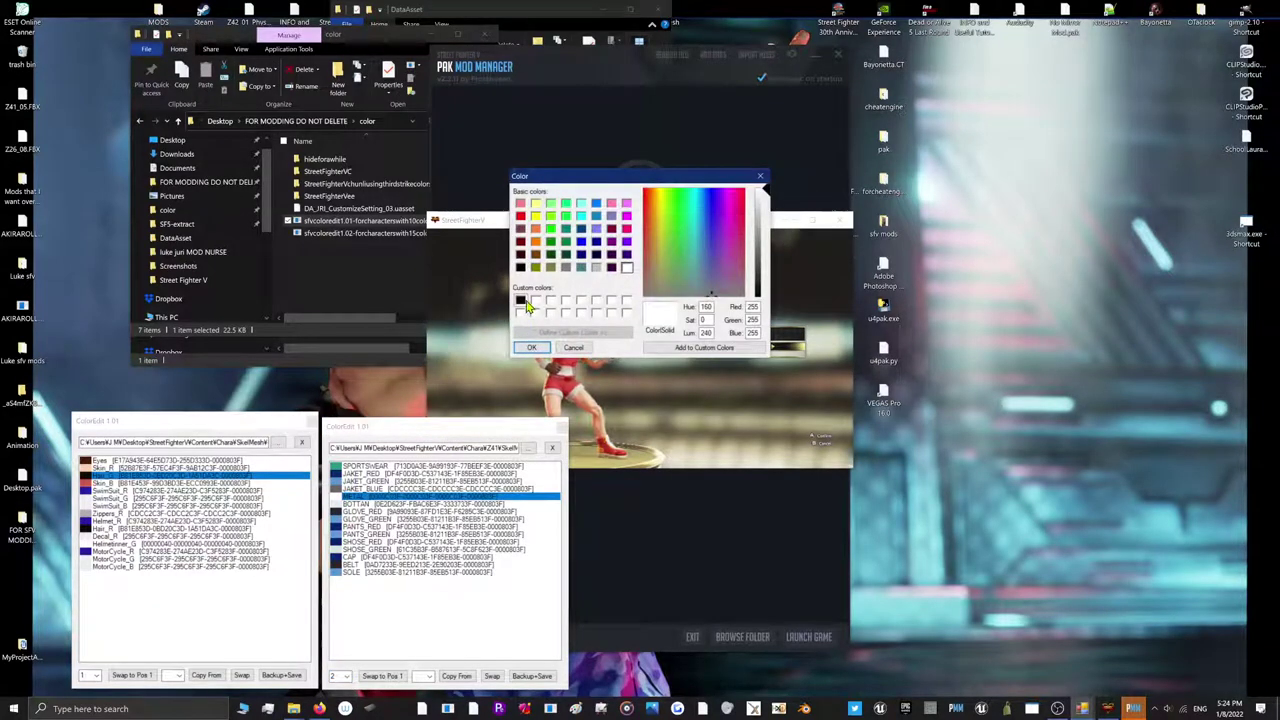
{"action": "left_click", "coordinate": [531, 347]}
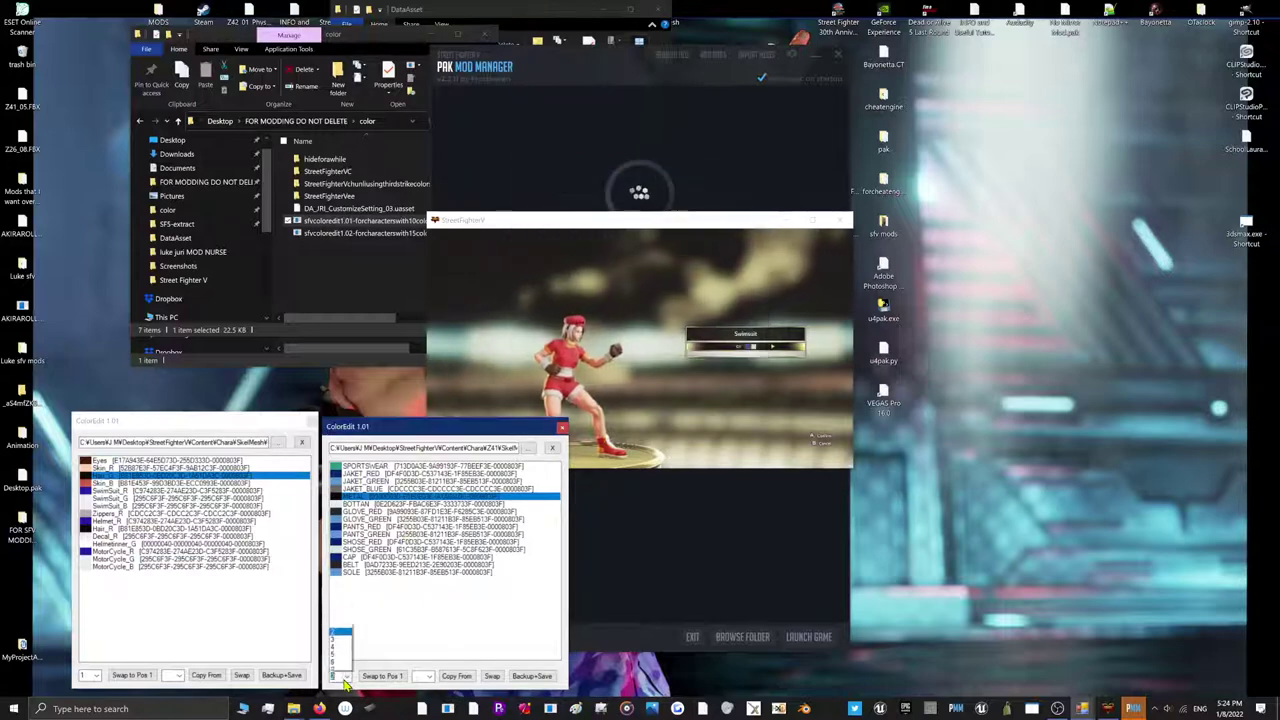
Advance the in-game swimsuit color by one and apply the stored dark custom color to METAL in palette 3
{"action": "left_click", "coordinate": [345, 618]}
{"action": "left_click", "coordinate": [659, 369]}
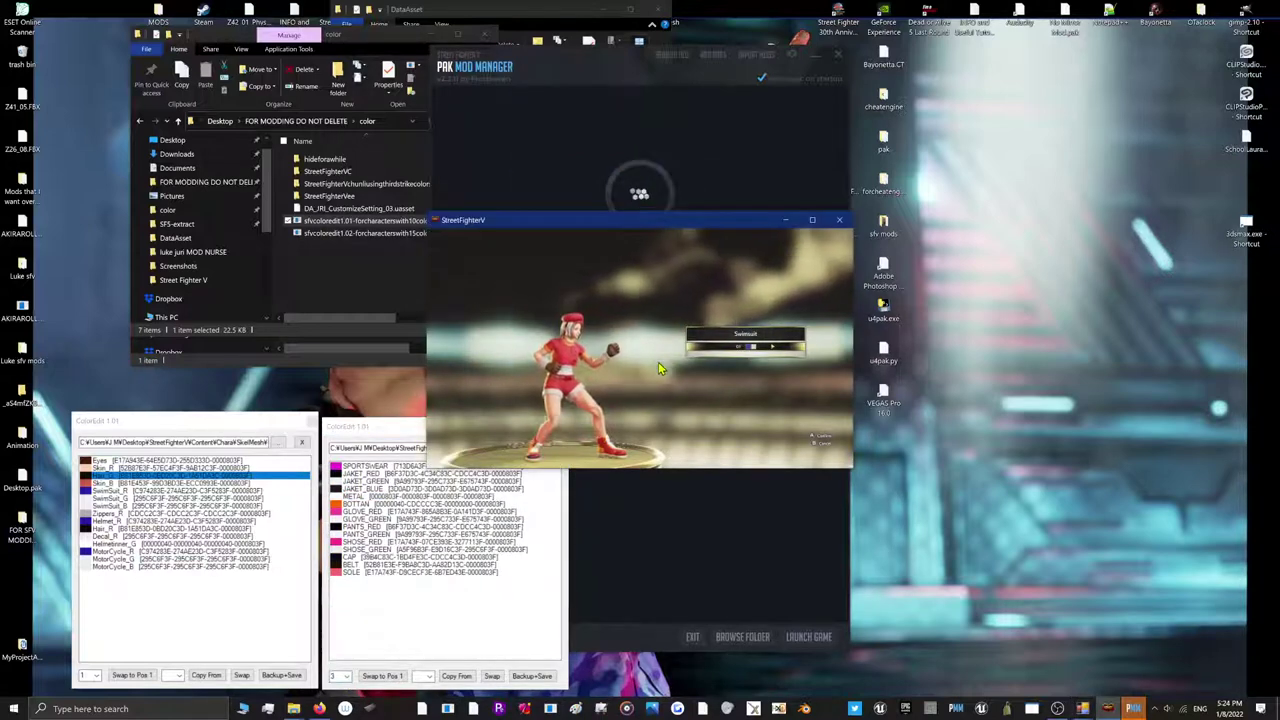
{"action": "key", "text": "Right"}
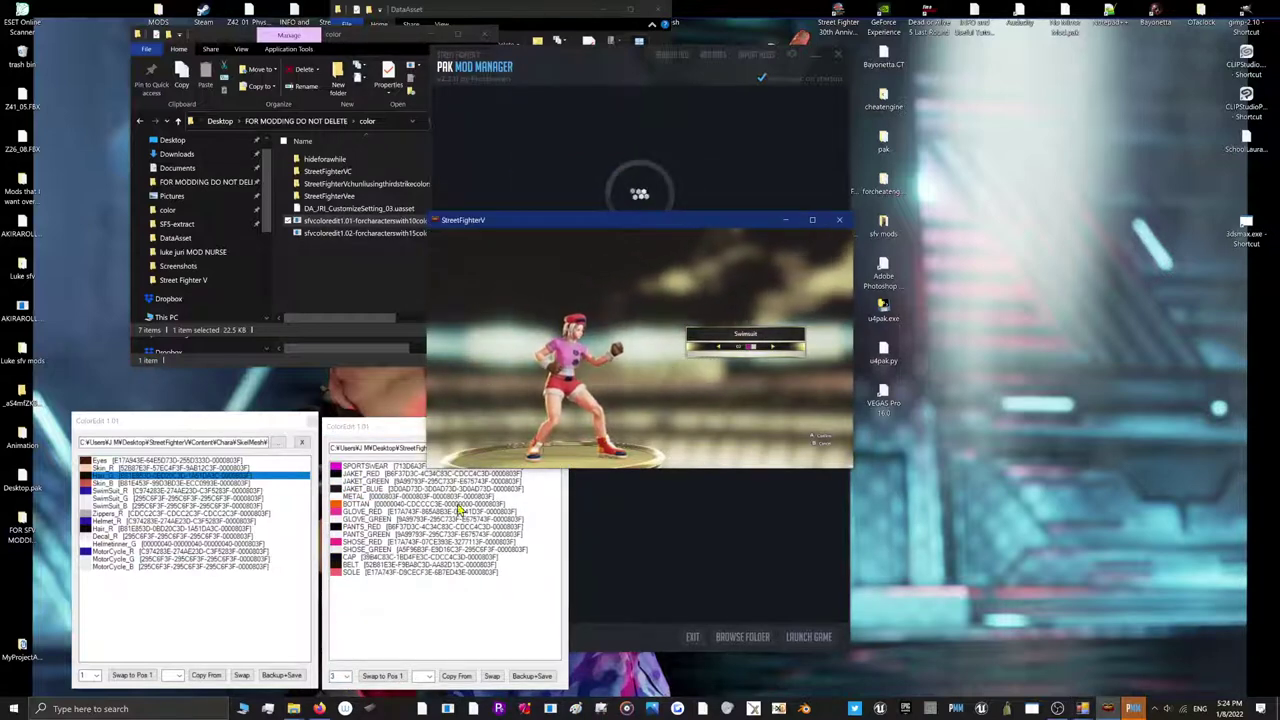
{"action": "double_click", "coordinate": [350, 496]}
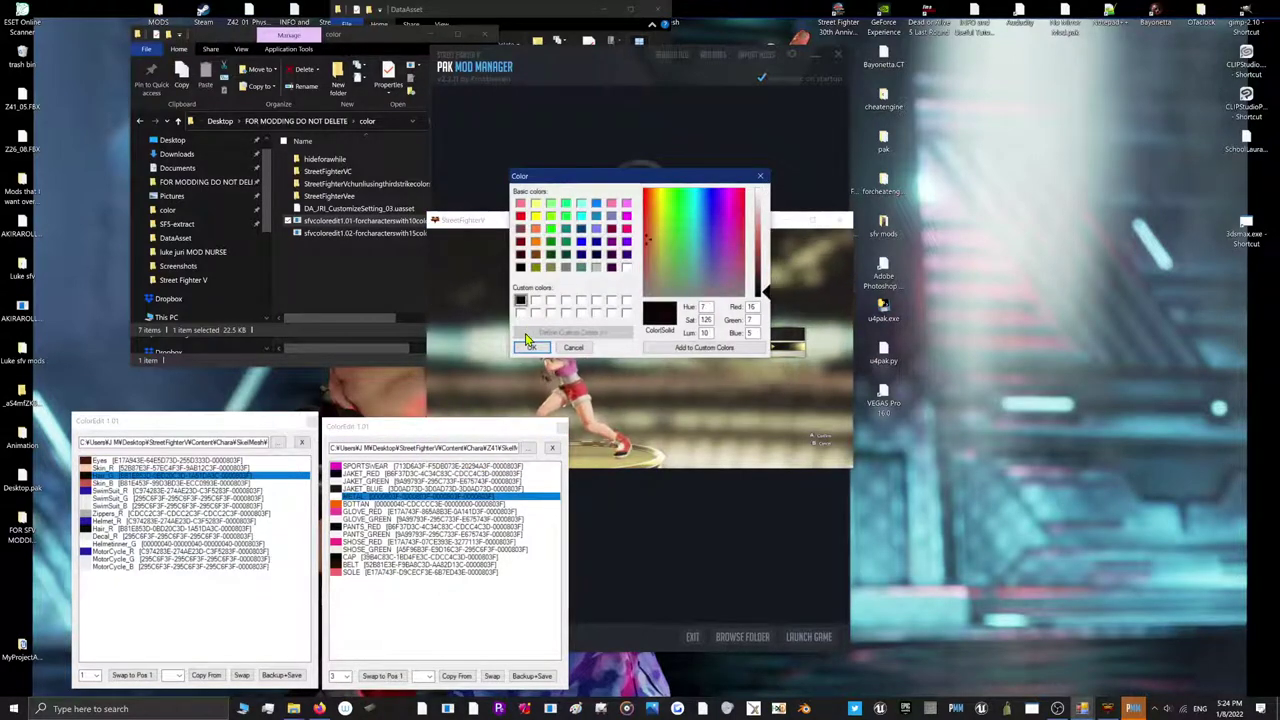
{"action": "left_click", "coordinate": [531, 347]}
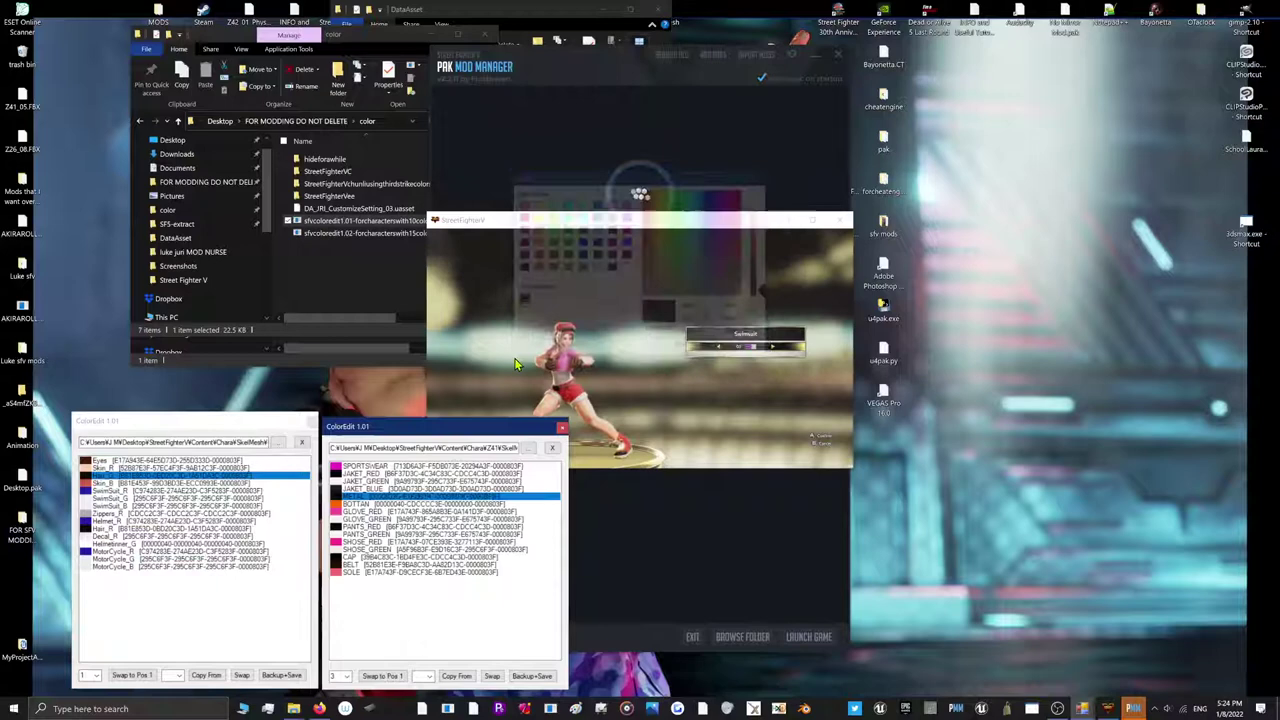
Apply the stored dark custom color to METAL in palette 4 of the Z41 color file
{"action": "left_click", "coordinate": [341, 652]}
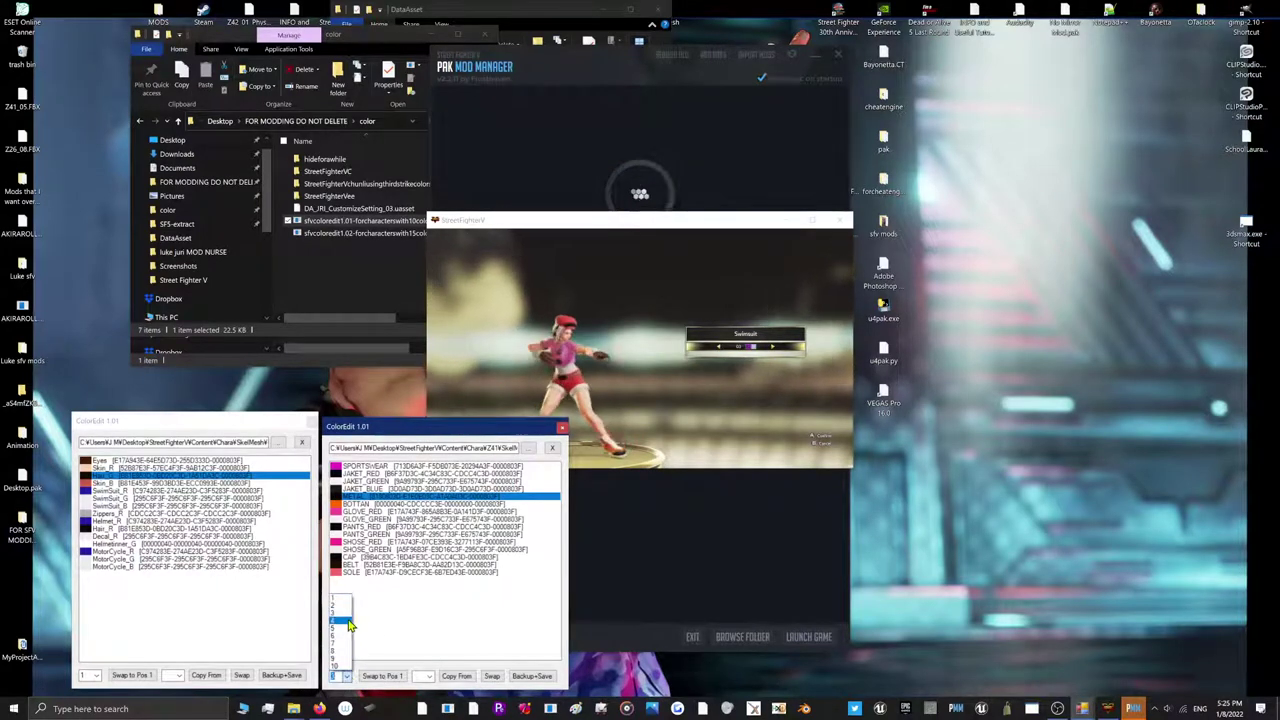
{"action": "left_click", "coordinate": [357, 498]}
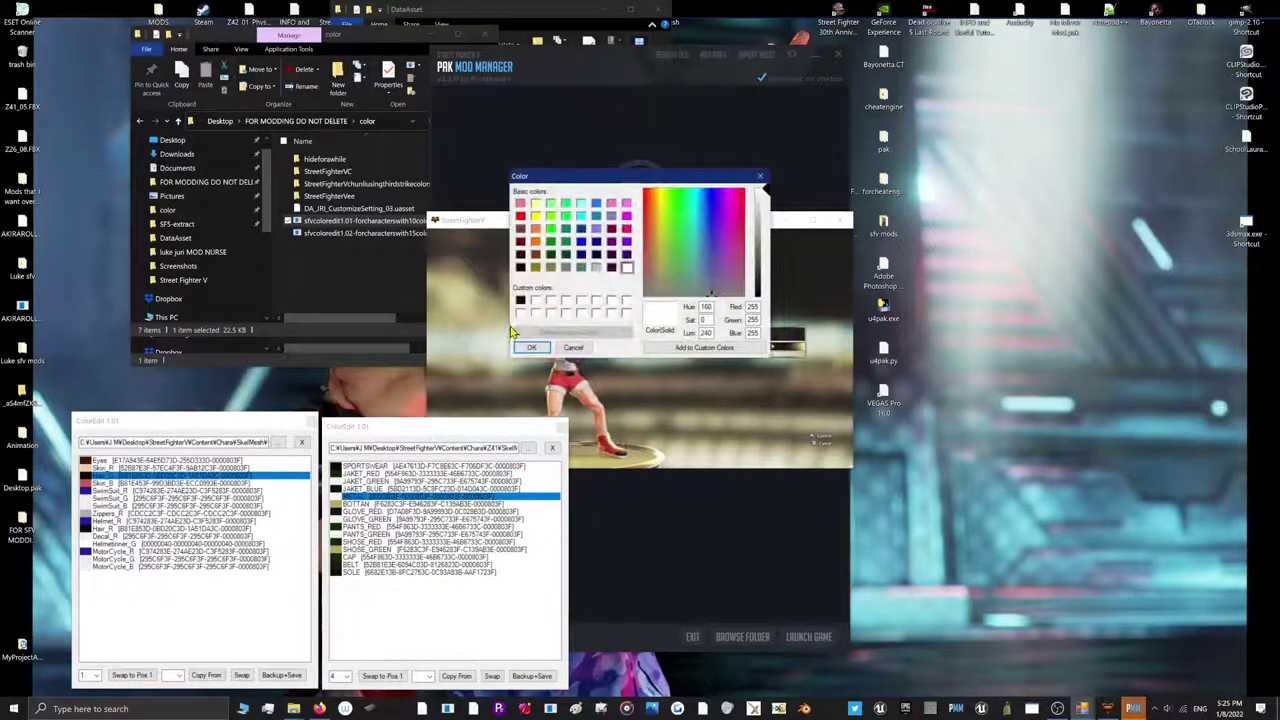
{"action": "left_click", "coordinate": [529, 347]}
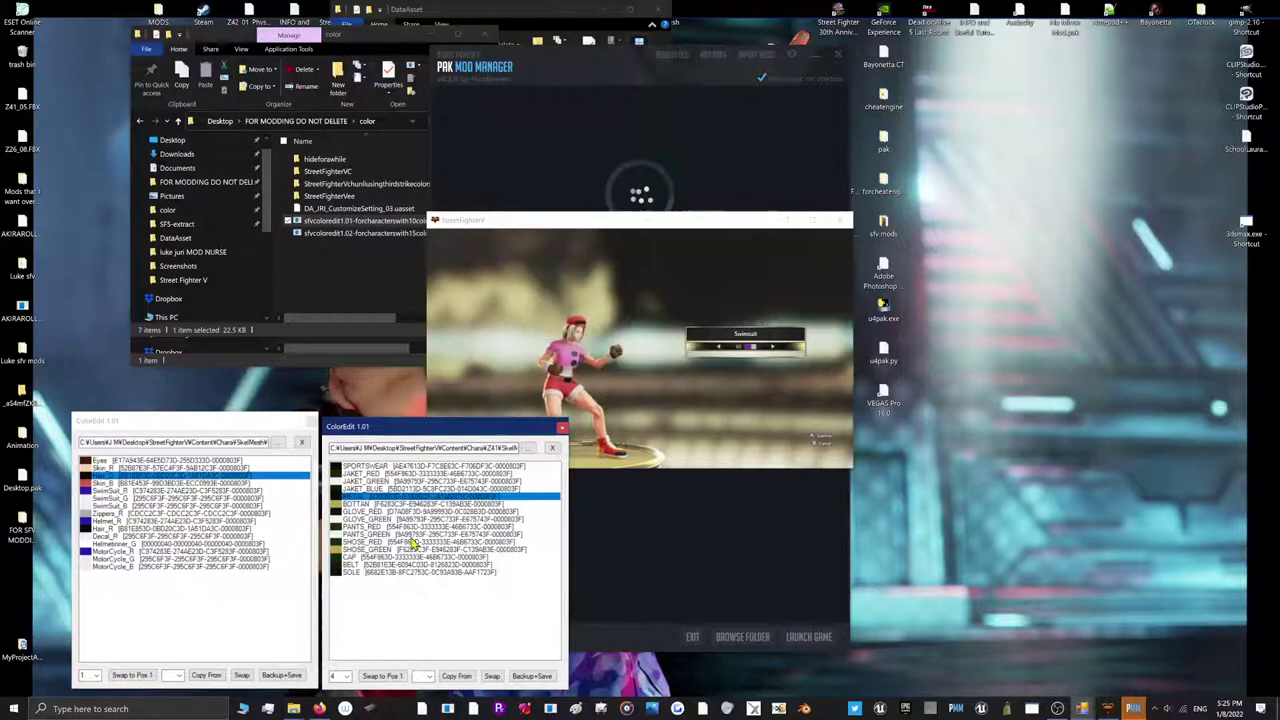
Display palette 5 of the Z41 color file and compare its entries with the swimsuit color shown in the game
{"action": "left_click", "coordinate": [340, 676]}
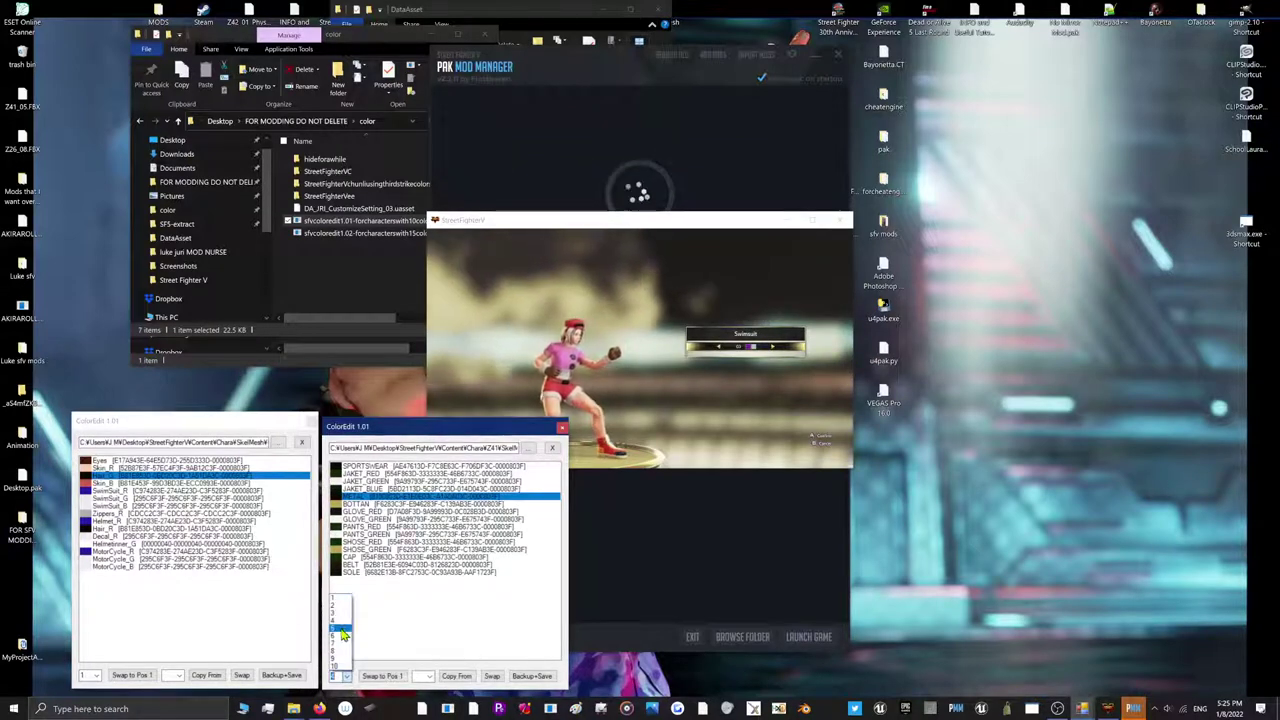
{"action": "left_click", "coordinate": [342, 629]}
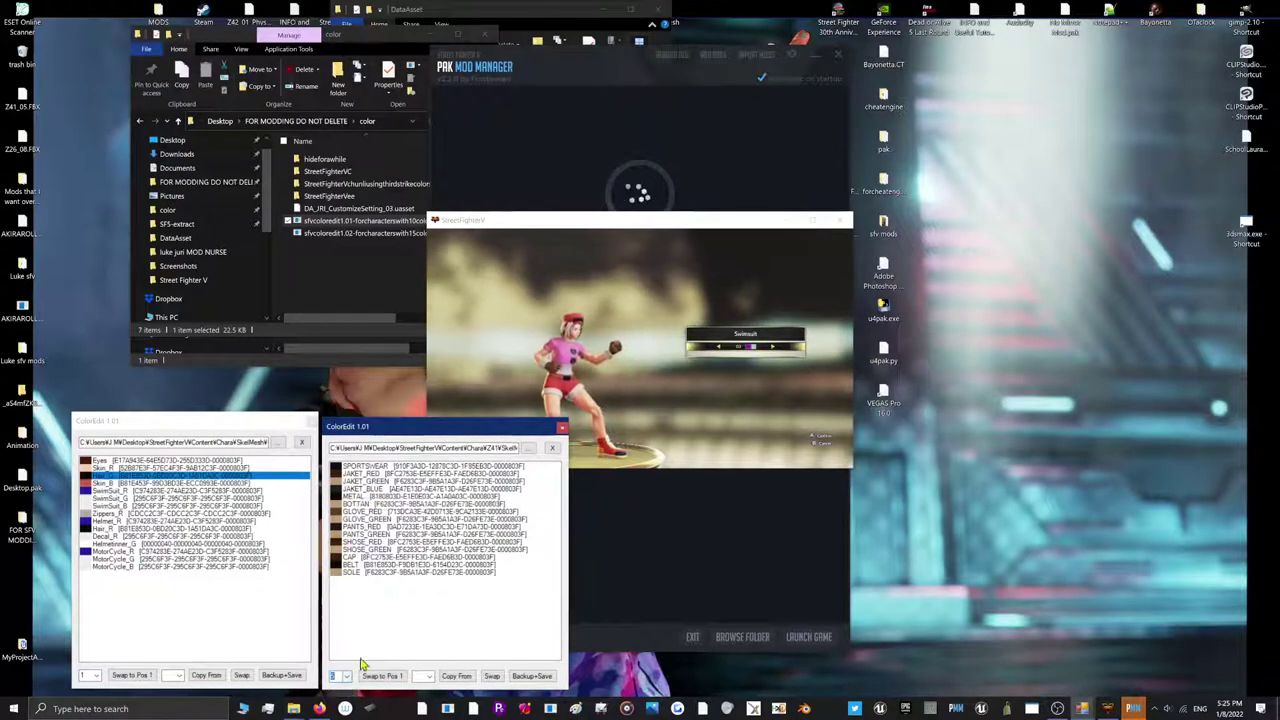
{"action": "left_click", "coordinate": [643, 345]}
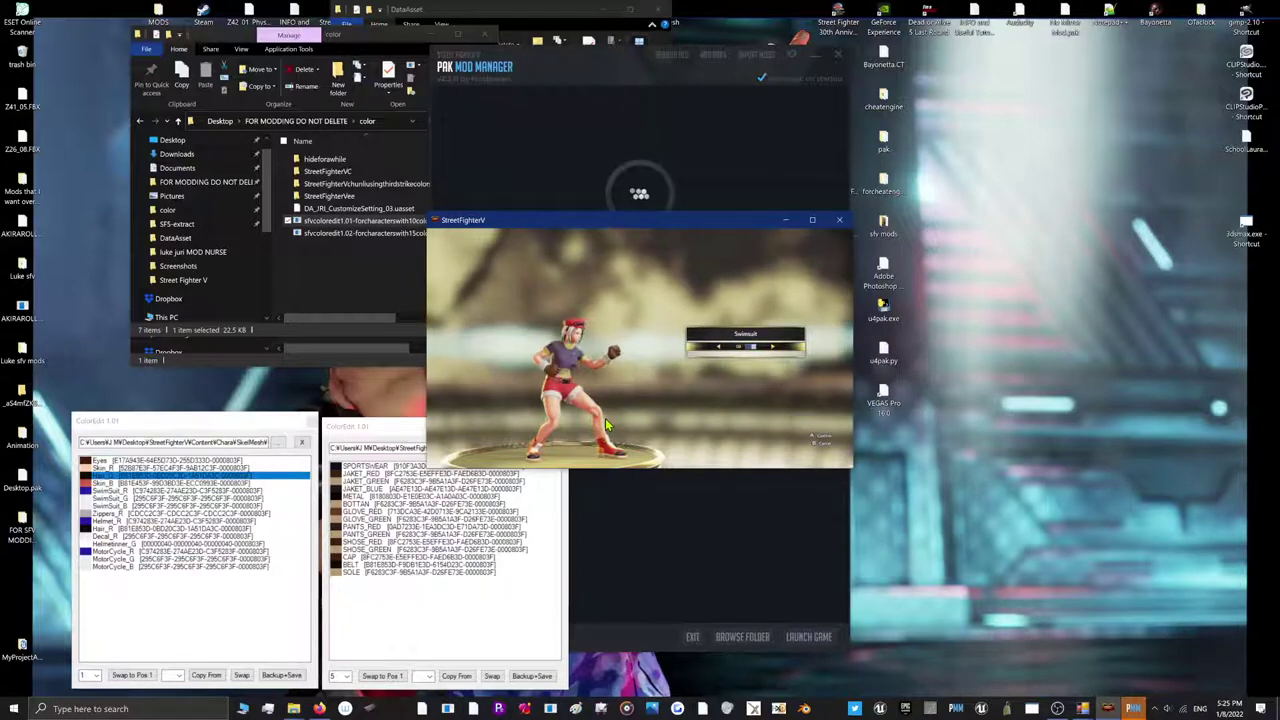
Apply the stored dark custom color to METAL in palette 6 of the Z41 color file
{"action": "left_click", "coordinate": [341, 676]}
{"action": "left_click", "coordinate": [341, 636]}
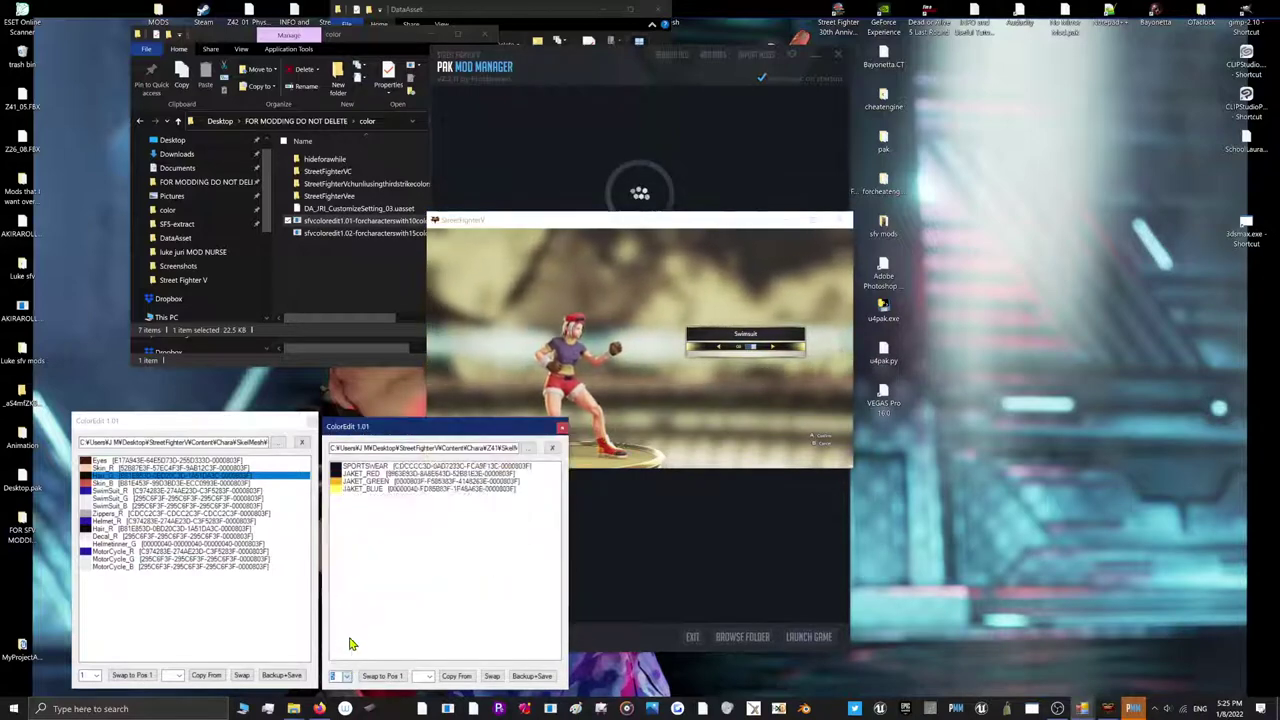
{"action": "double_click", "coordinate": [420, 496]}
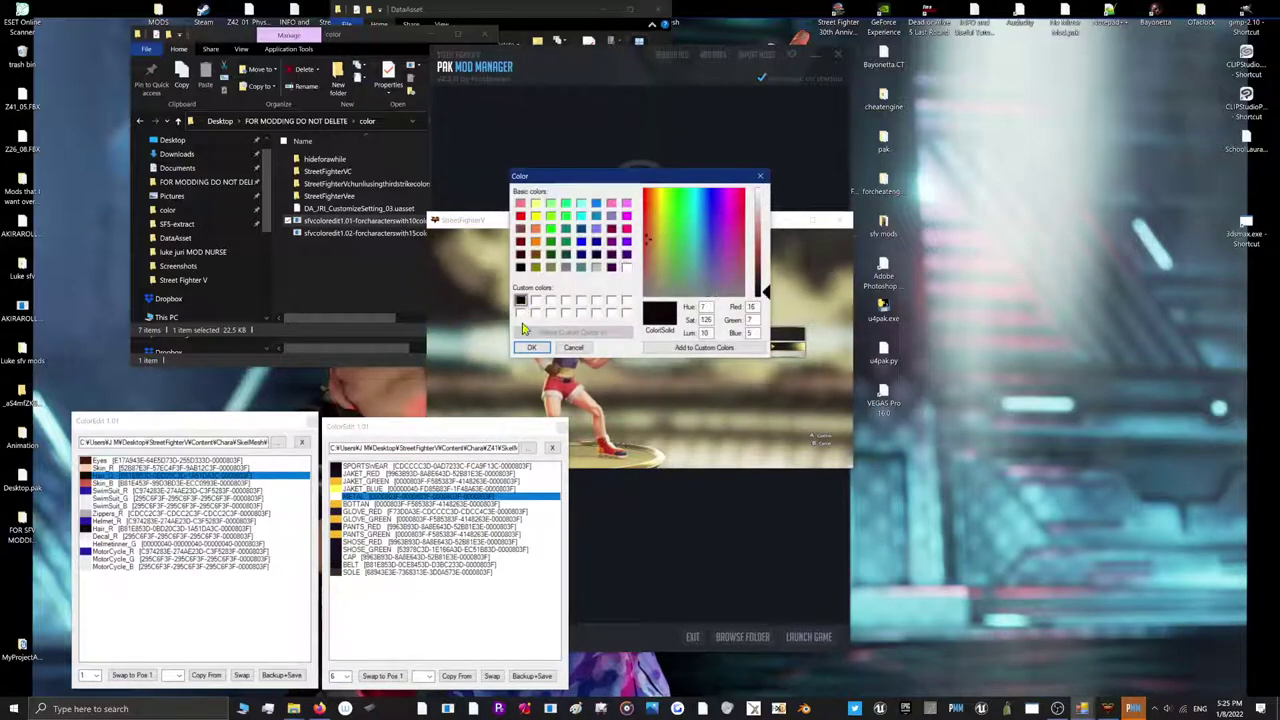
{"action": "left_click", "coordinate": [531, 347]}
Apply the stored dark custom color to METAL in palette 7 of the Z41 color file
{"action": "left_click", "coordinate": [341, 676]}
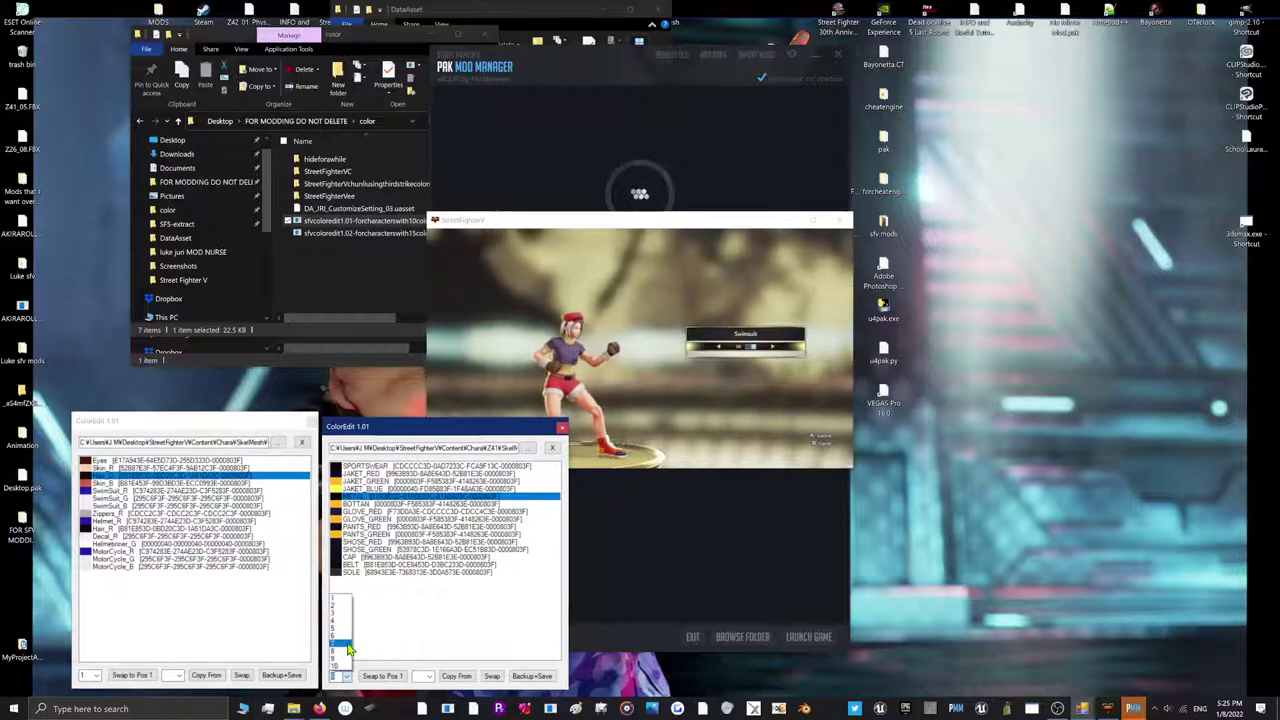
{"action": "left_click", "coordinate": [341, 646]}
{"action": "double_click", "coordinate": [378, 495]}
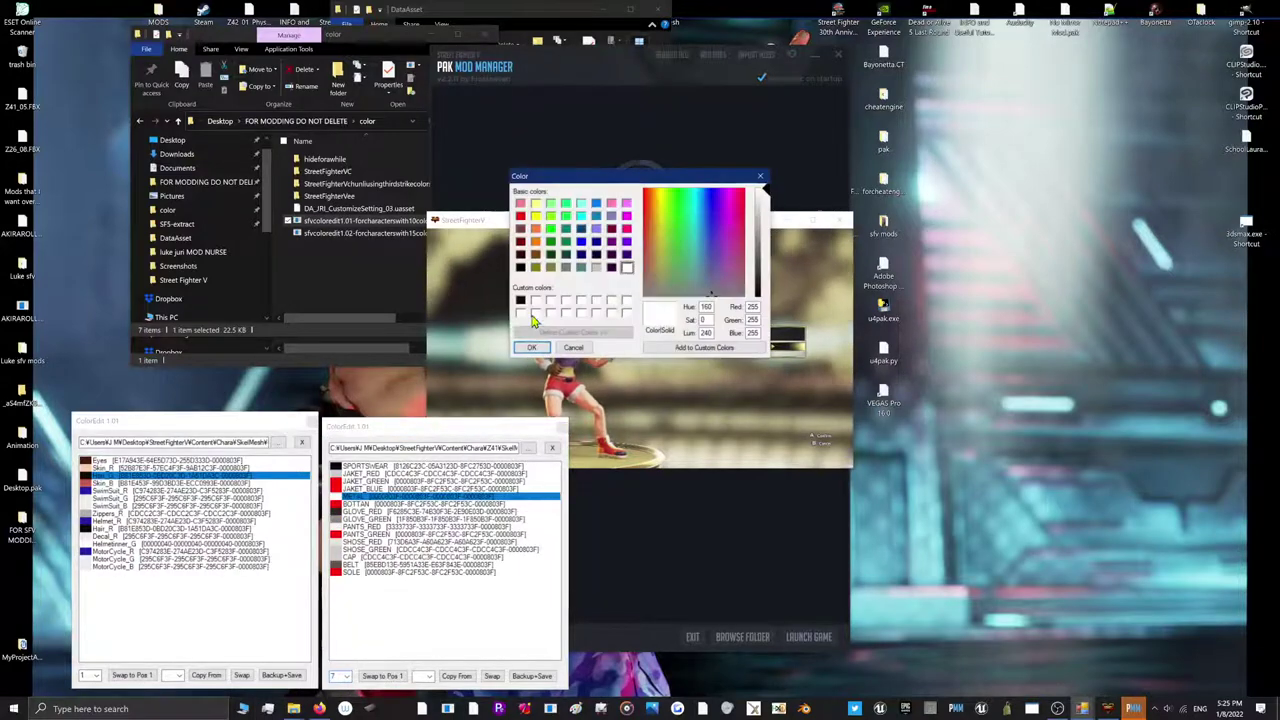
{"action": "left_click", "coordinate": [521, 301]}
{"action": "left_click", "coordinate": [531, 347]}
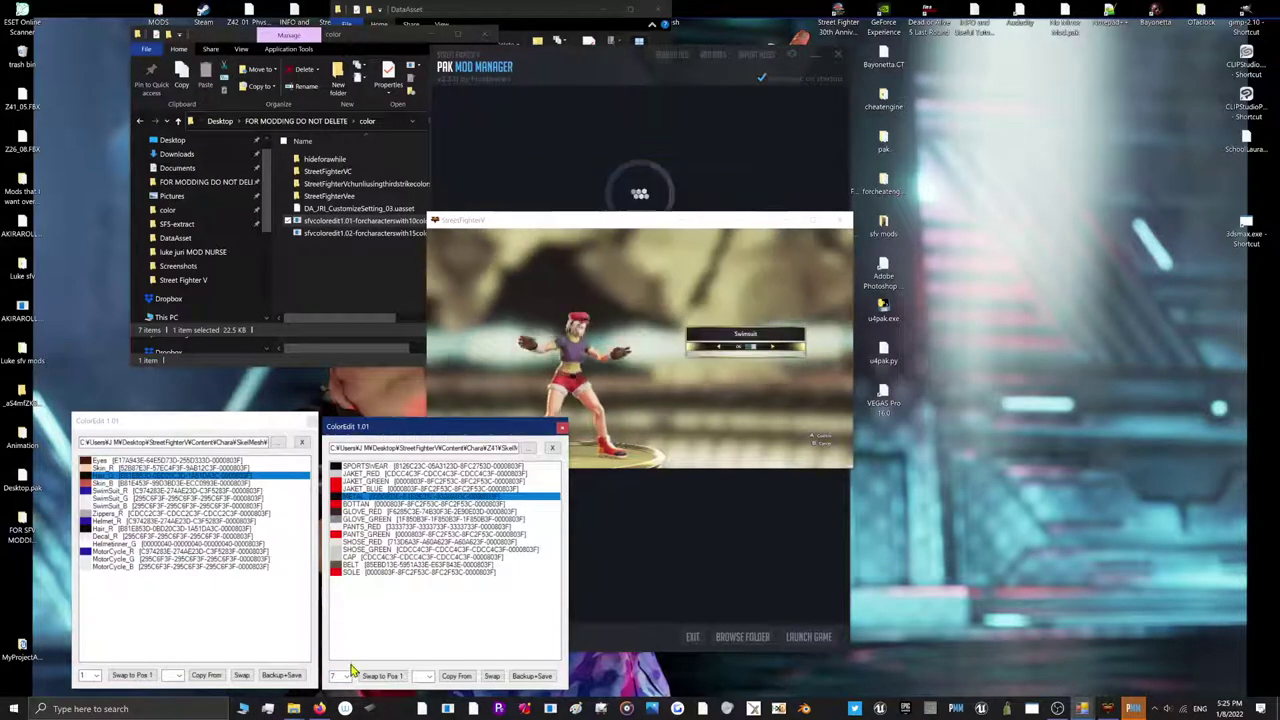
Apply the stored dark custom color to METAL in palette 8 of the Z41 color file
{"action": "left_click", "coordinate": [348, 674]}
{"action": "left_click", "coordinate": [341, 655]}
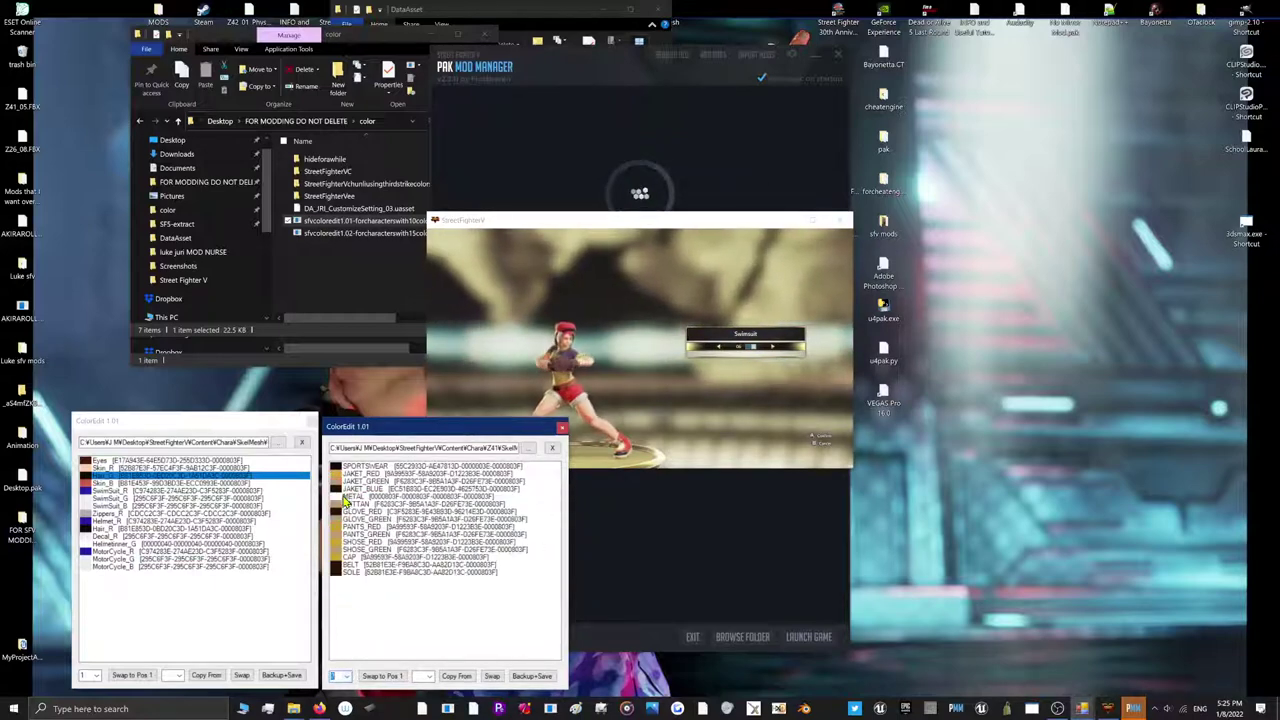
{"action": "double_click", "coordinate": [343, 496]}
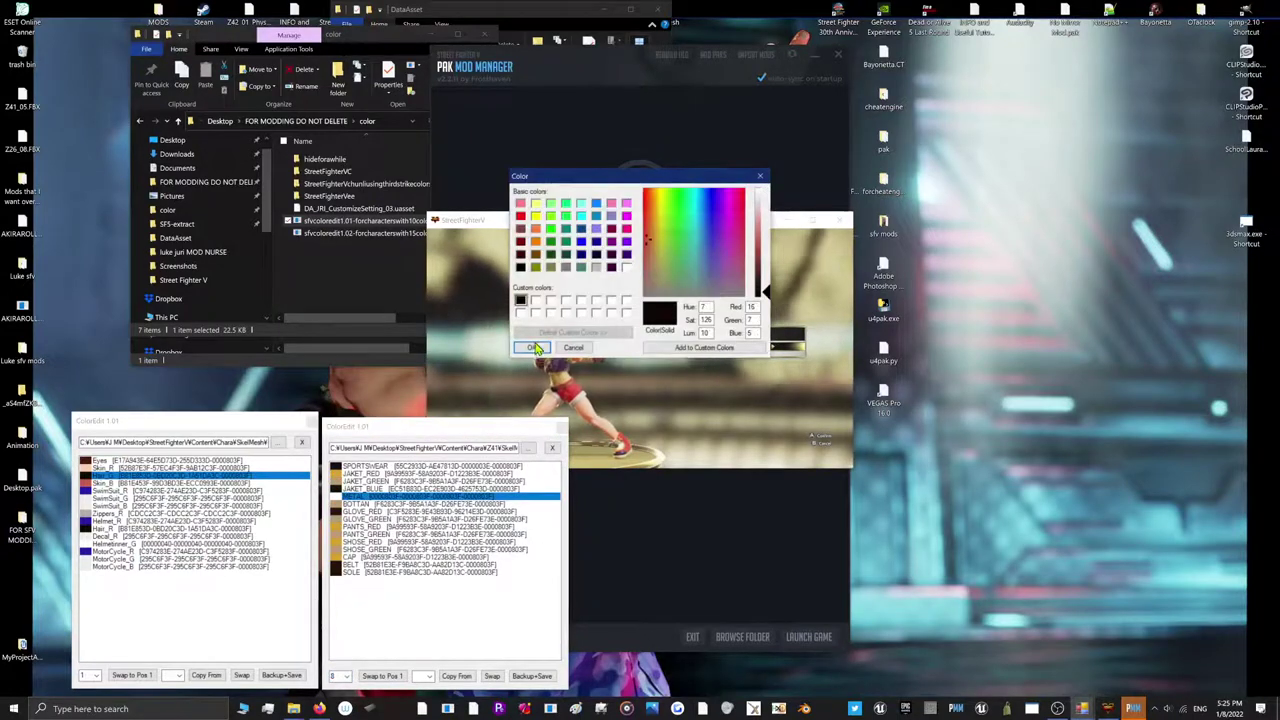
{"action": "left_click", "coordinate": [536, 347]}
Apply the stored dark custom color to METAL in palette 9 of the Z41 color file
{"action": "left_click", "coordinate": [341, 676]}
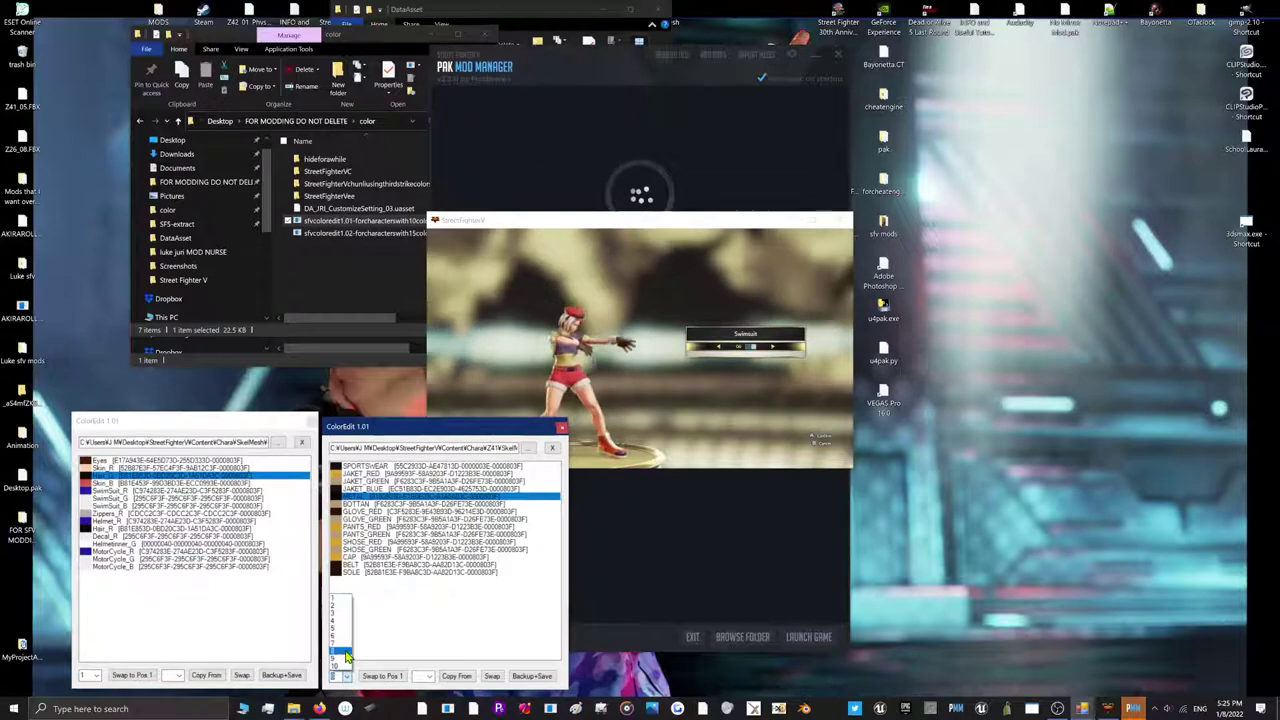
{"action": "left_click", "coordinate": [344, 654]}
{"action": "double_click", "coordinate": [345, 497]}
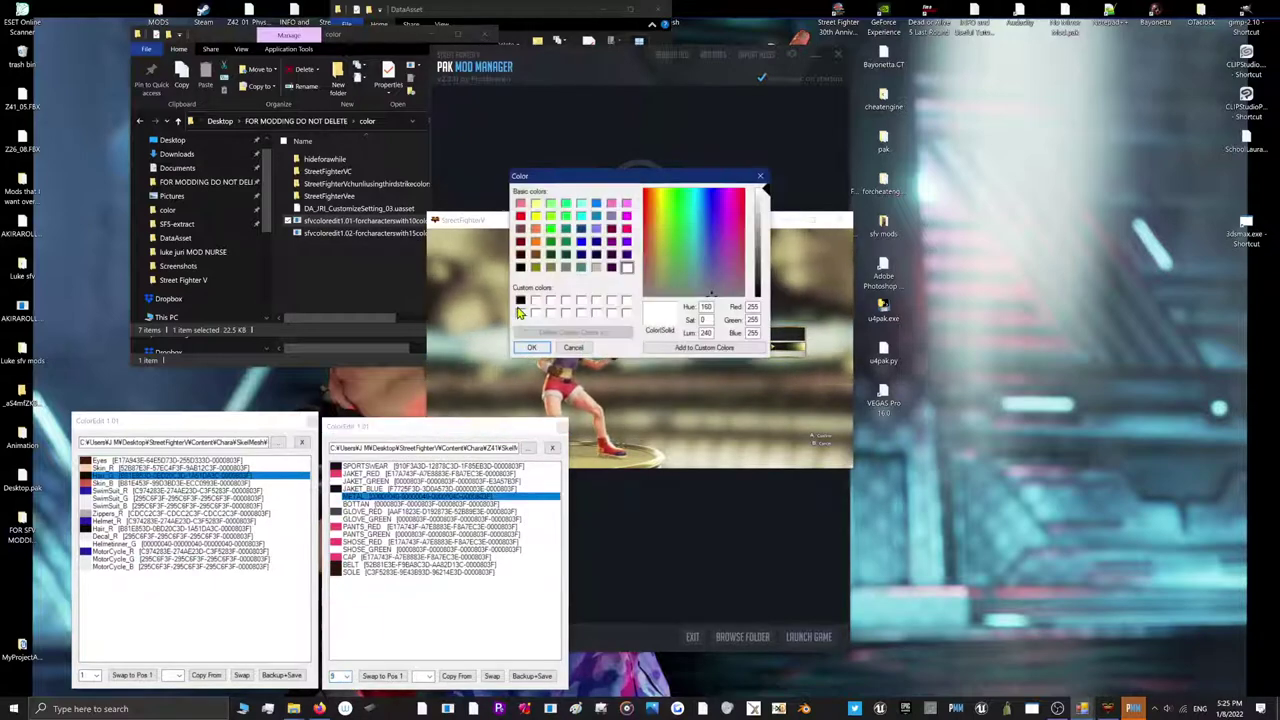
{"action": "left_click", "coordinate": [520, 301]}
{"action": "left_click", "coordinate": [531, 347]}
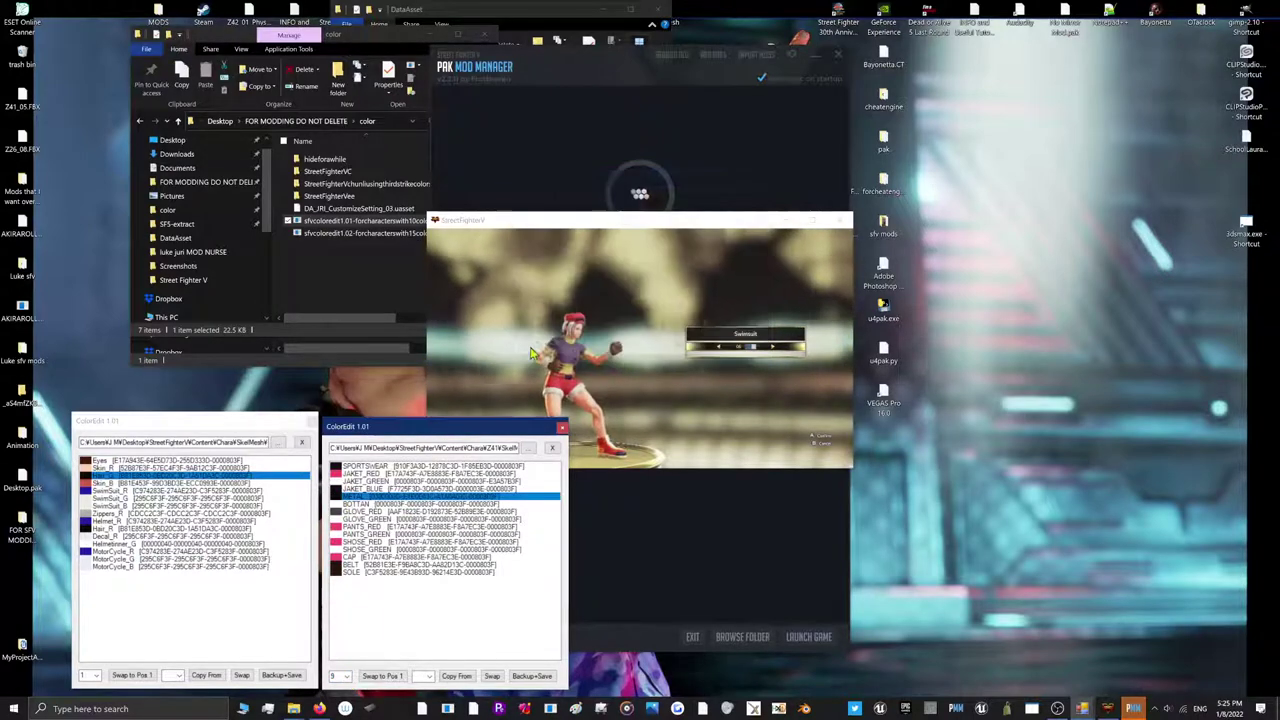
Apply the stored dark custom color to METAL in palette 10 of the Z41 color file
{"action": "left_click", "coordinate": [341, 676]}
{"action": "left_click", "coordinate": [344, 654]}
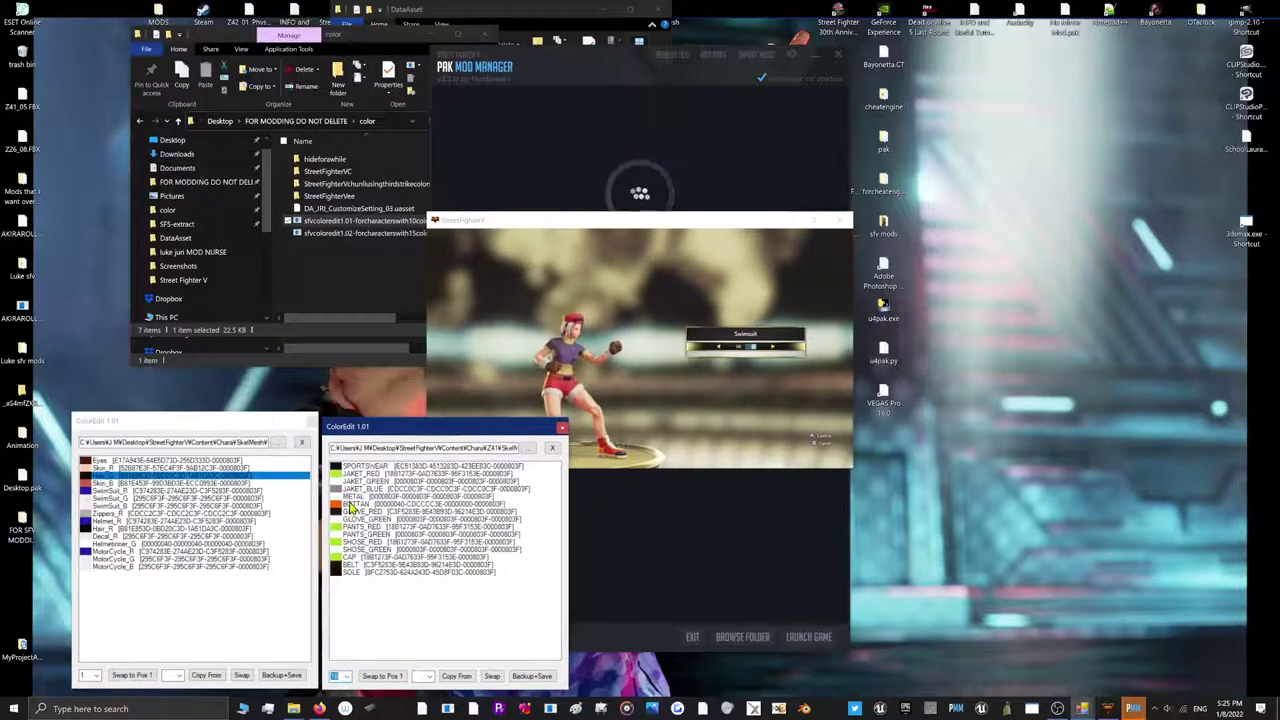
{"action": "double_click", "coordinate": [345, 497]}
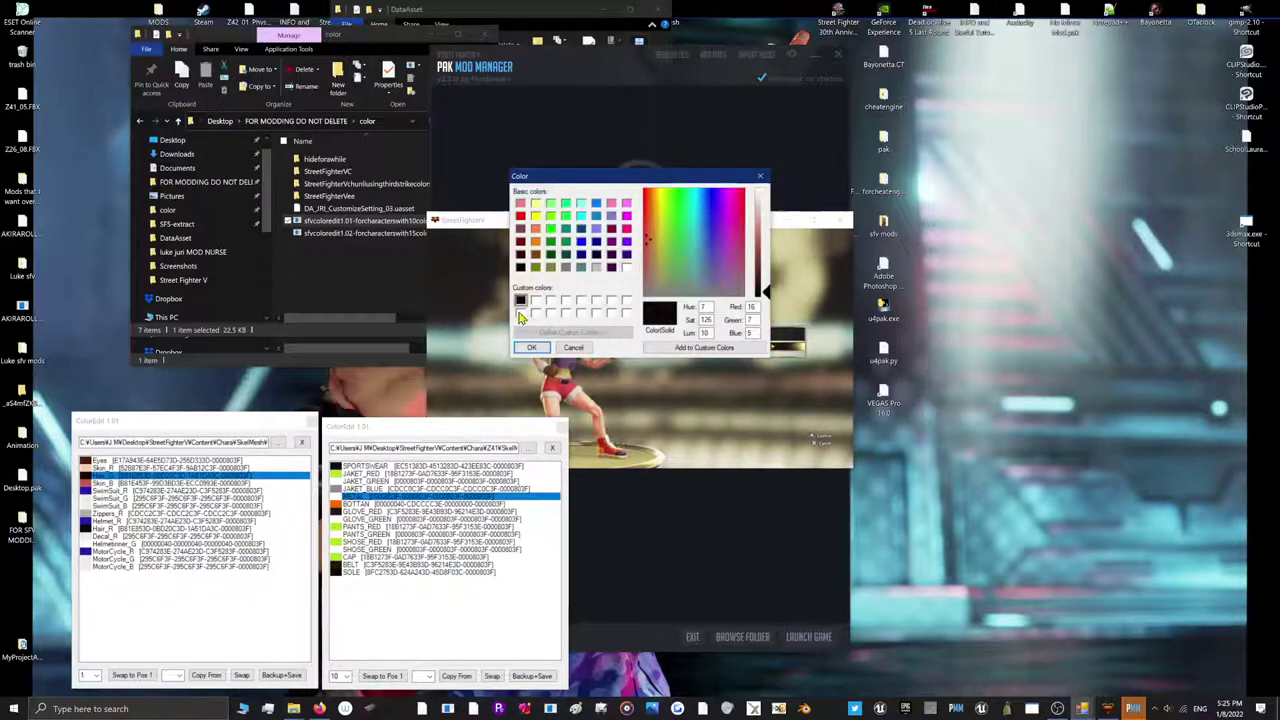
{"action": "left_click", "coordinate": [531, 347]}
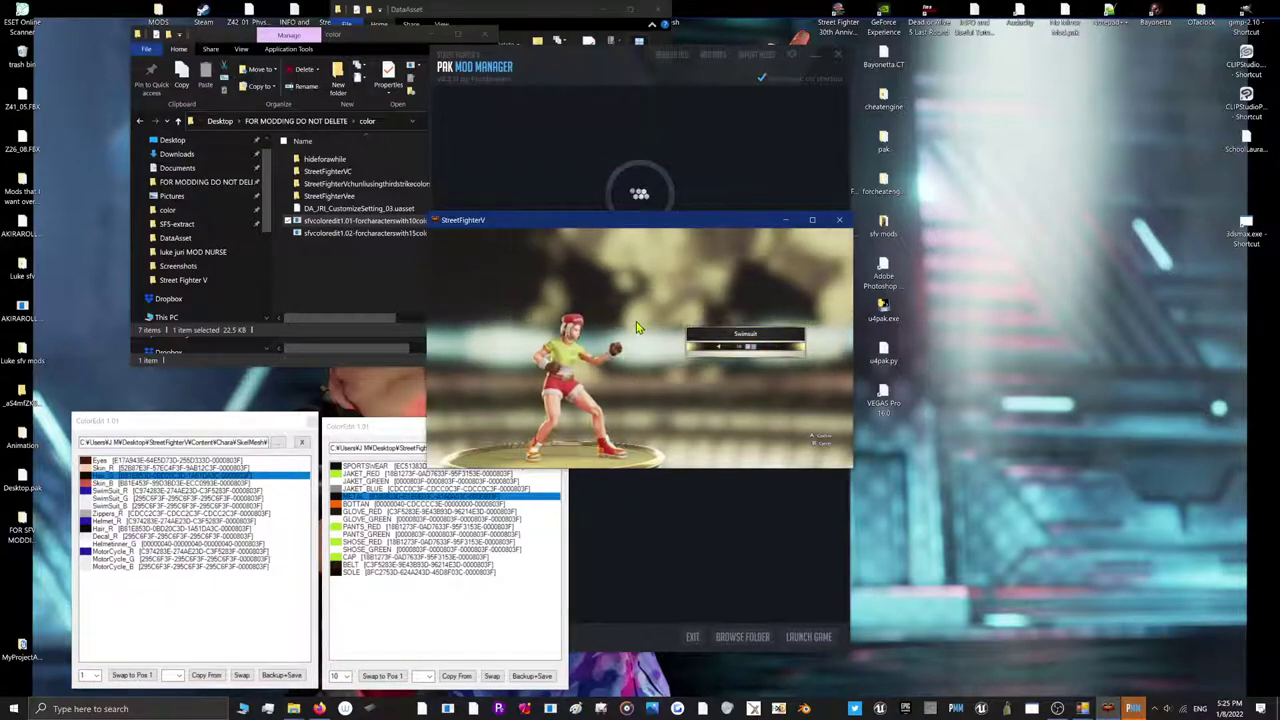
Compare Akira's costume in Swimsuit colors 10 and 09 in the maximized game, restoring the window's smaller size when done
{"action": "left_click", "coordinate": [812, 219]}
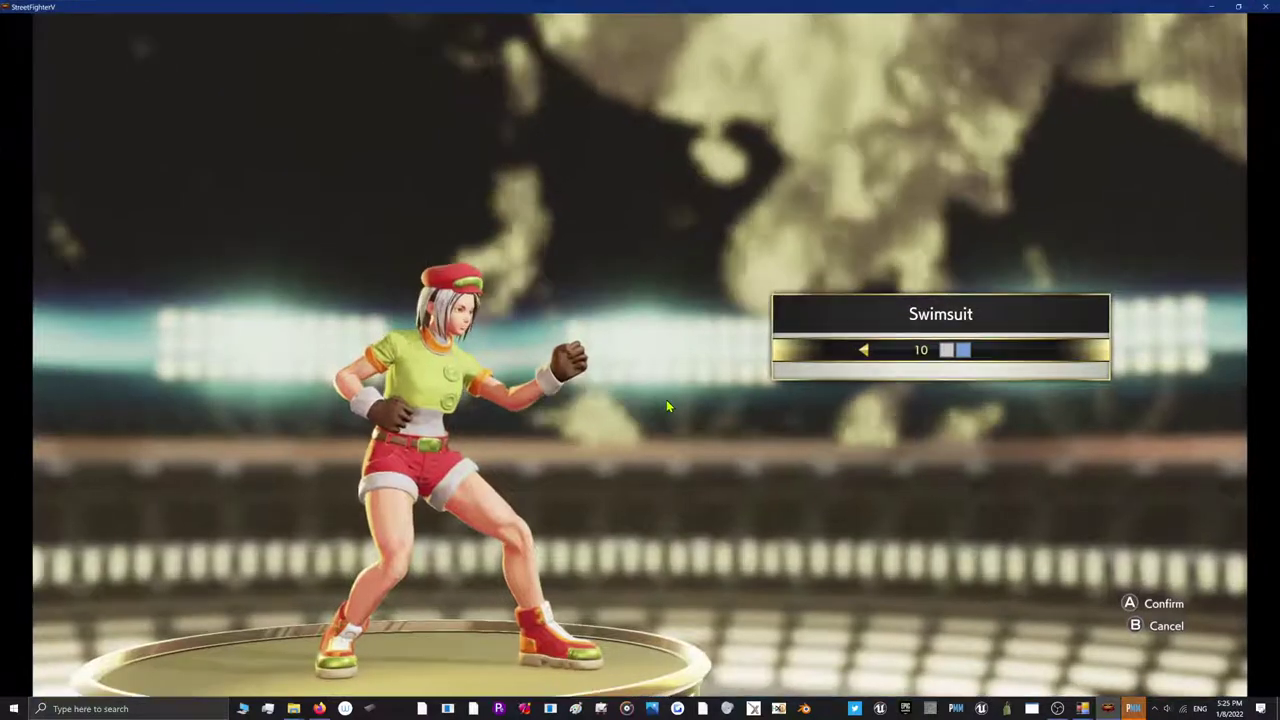
{"action": "key", "text": "Left"}
{"action": "key", "text": "Right"}
{"action": "key", "text": "Left"}
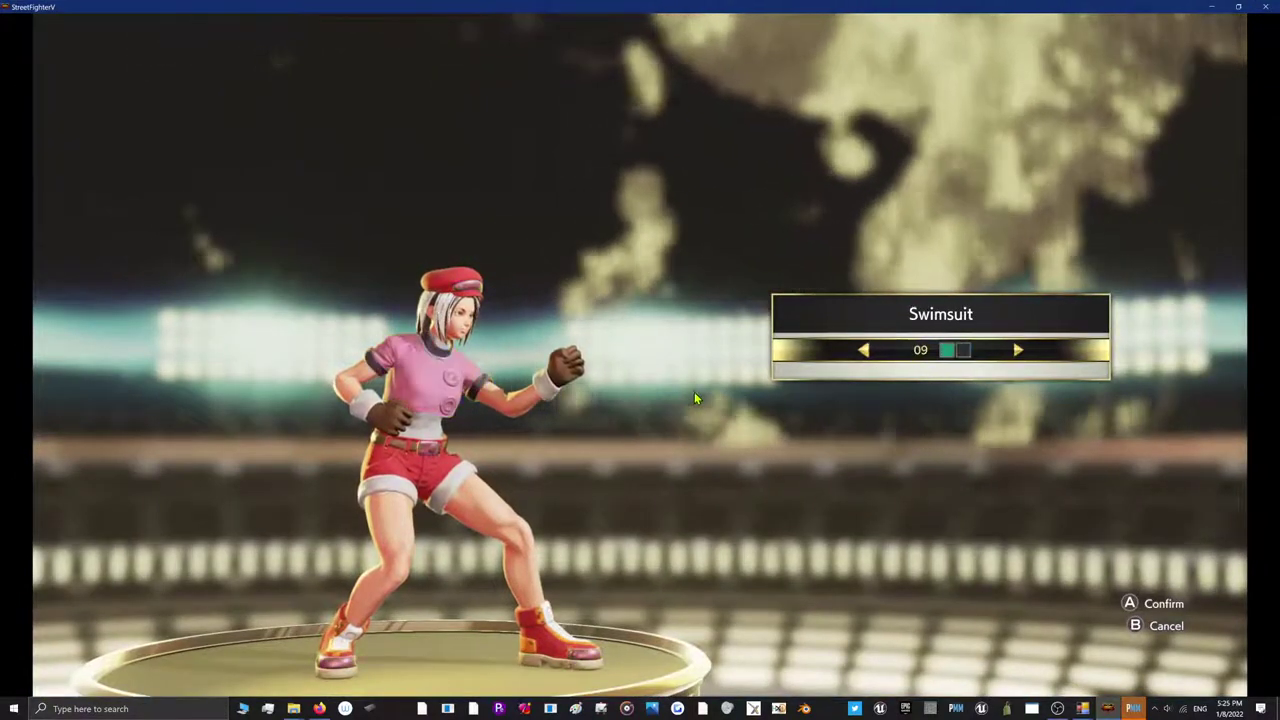
{"action": "key", "text": "Right"}
{"action": "key", "text": "Left"}
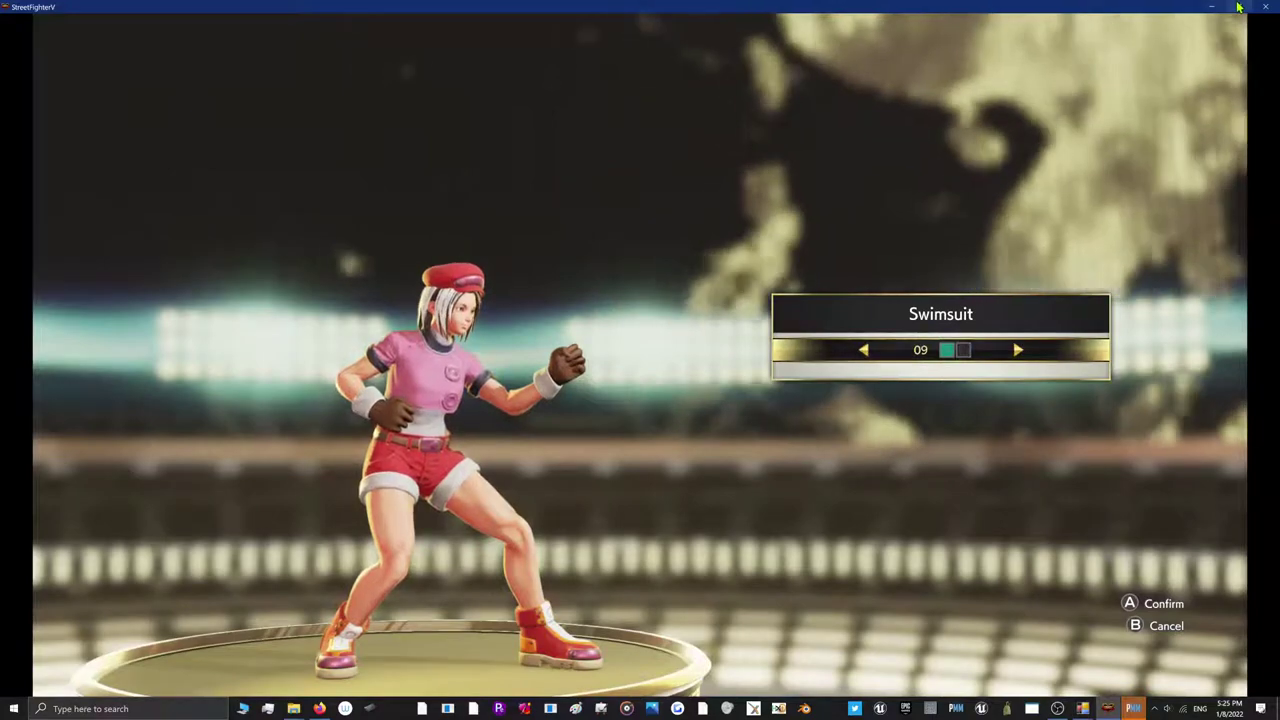
{"action": "key", "text": "Right"}
{"action": "left_click", "coordinate": [1238, 7]}
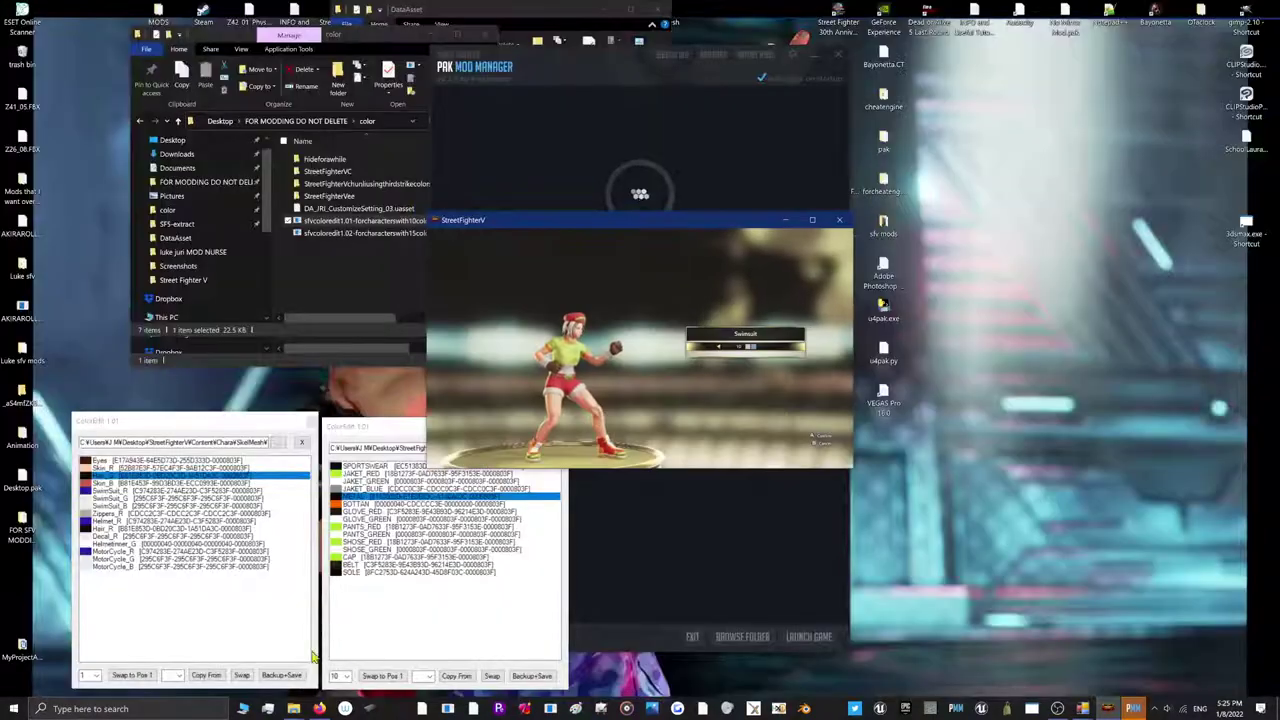
Display palettes 9 and 8 of the Z41 color file and compare their entries with the swimsuit colors in the game
{"action": "left_click", "coordinate": [337, 675]}
{"action": "left_click", "coordinate": [343, 665]}
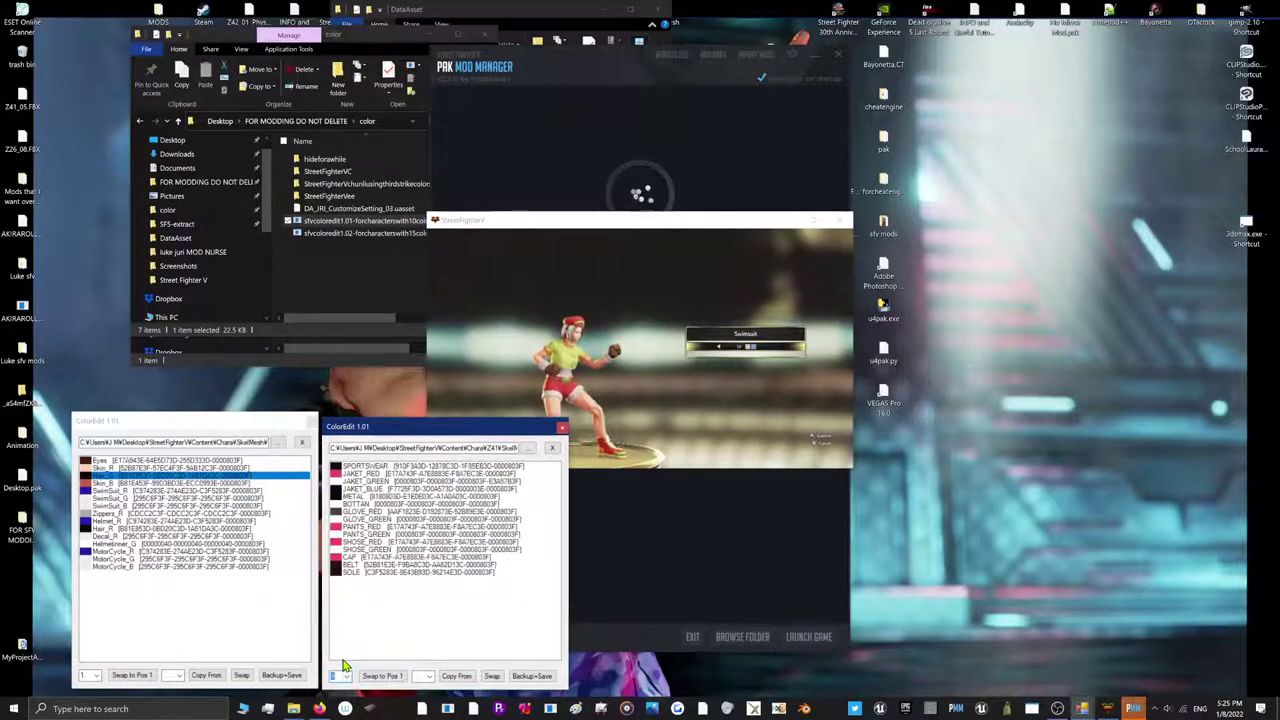
{"action": "left_click", "coordinate": [686, 370]}
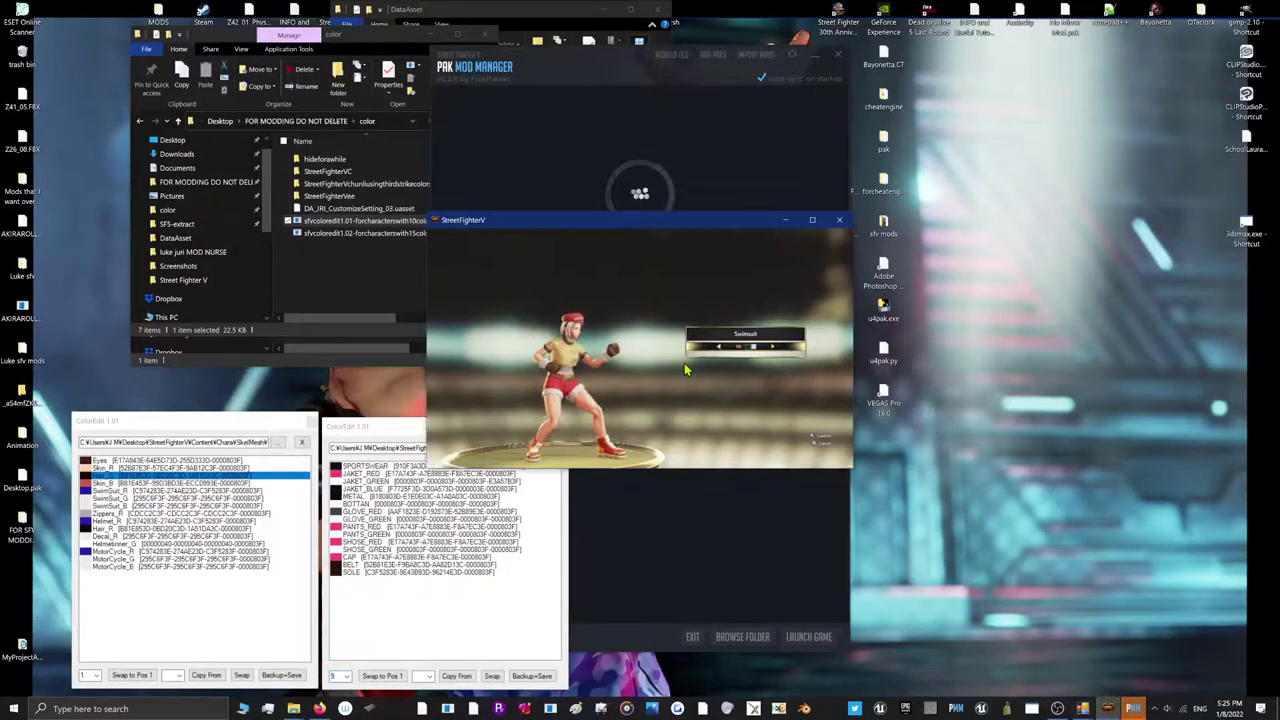
{"action": "left_click", "coordinate": [345, 677]}
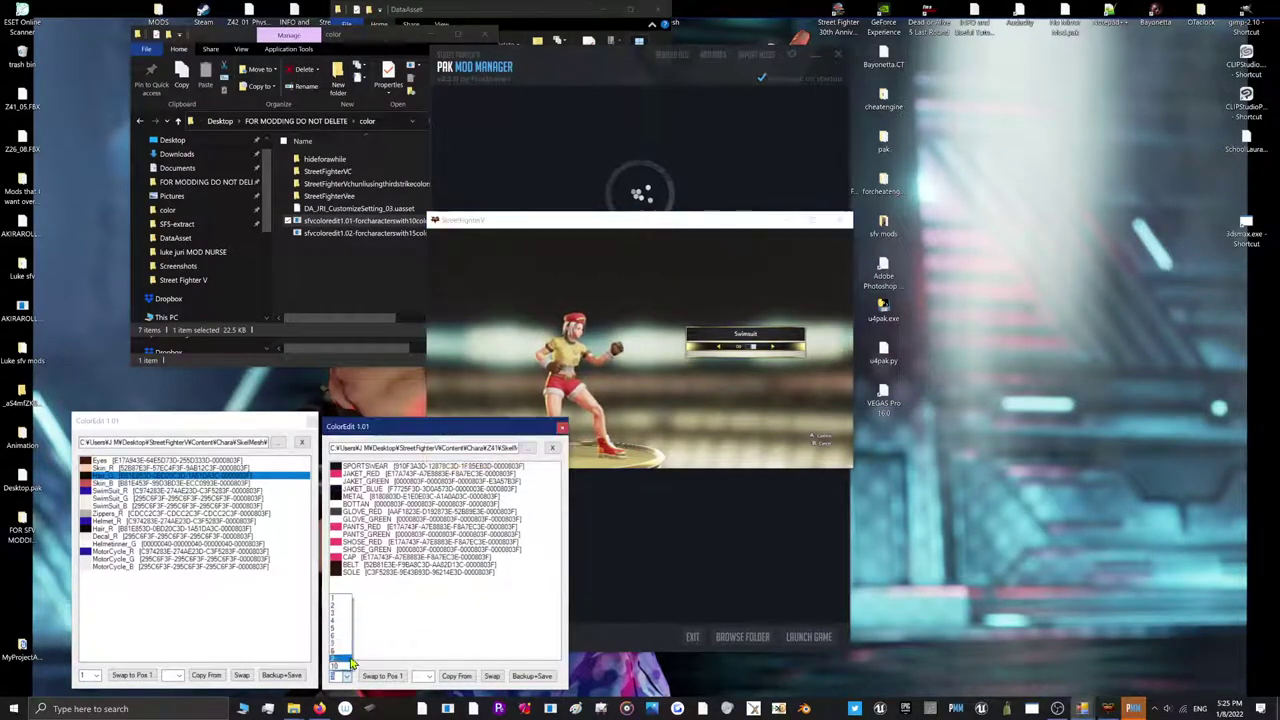
{"action": "left_click", "coordinate": [337, 651]}
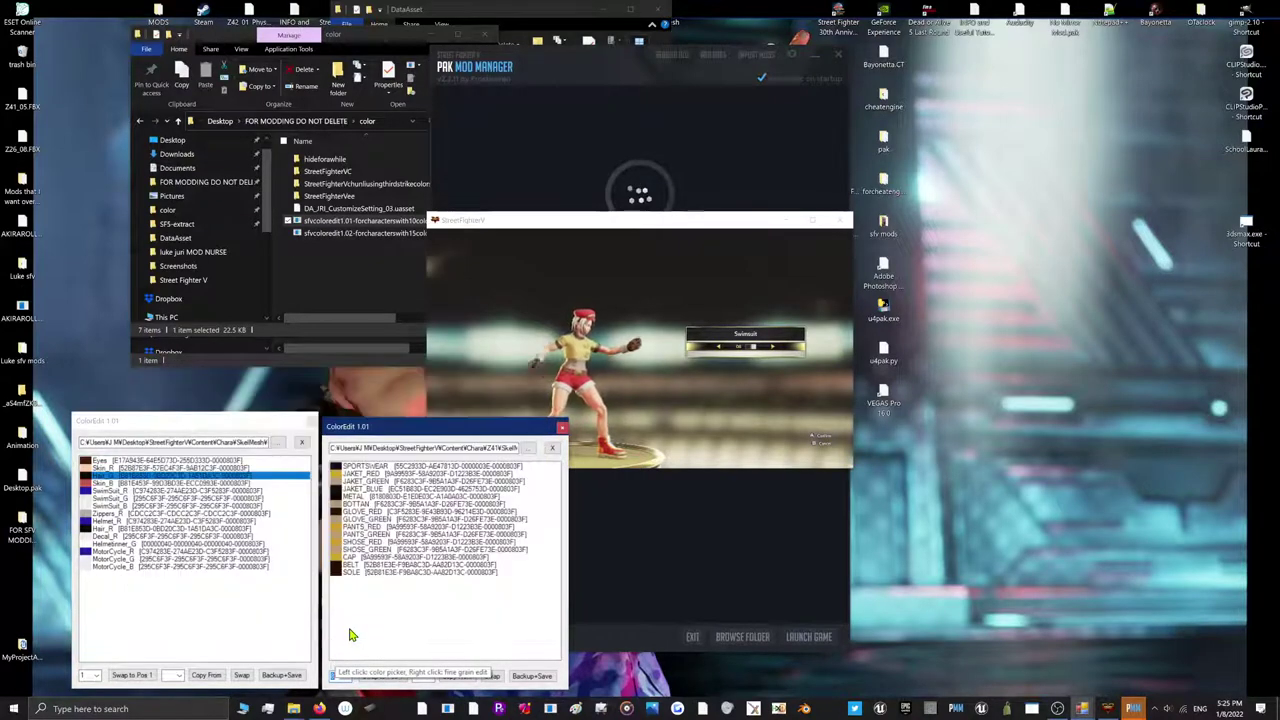
{"action": "left_click", "coordinate": [645, 371]}
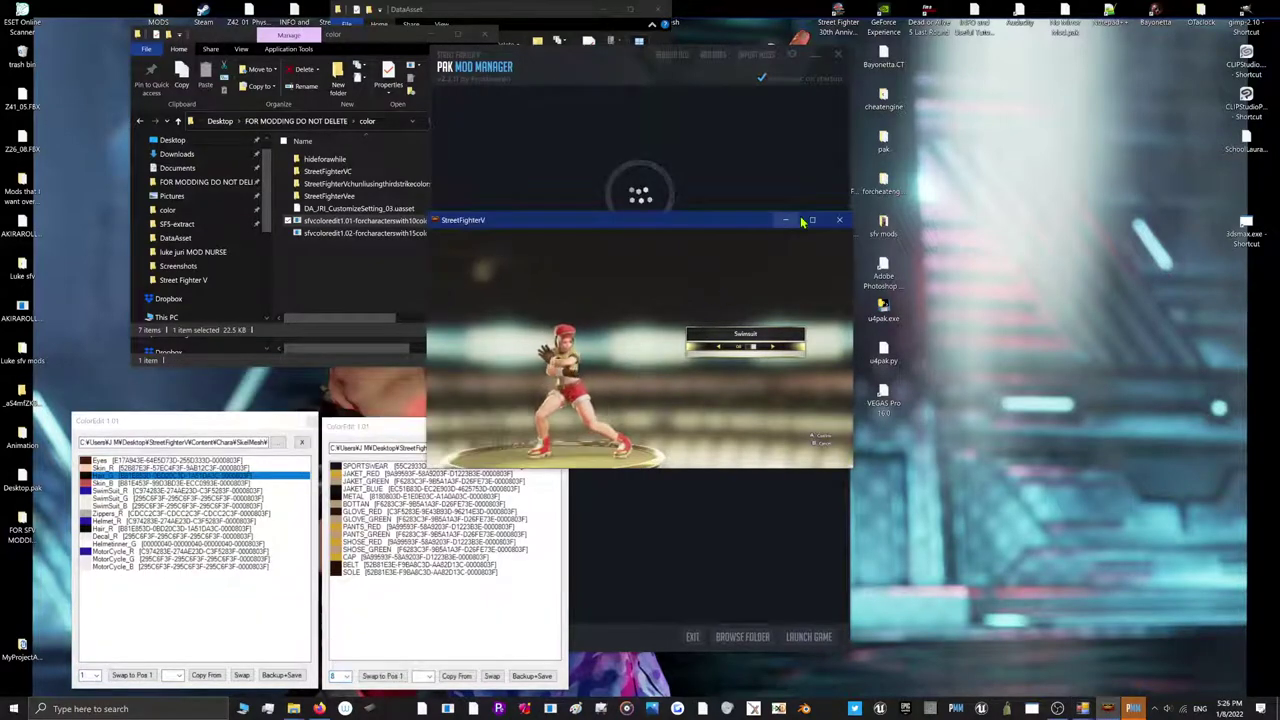
Compare Akira's costume in Swimsuit colors 08 down to 02 in the maximized game, restoring the window's smaller size when done
{"action": "left_click", "coordinate": [809, 220]}
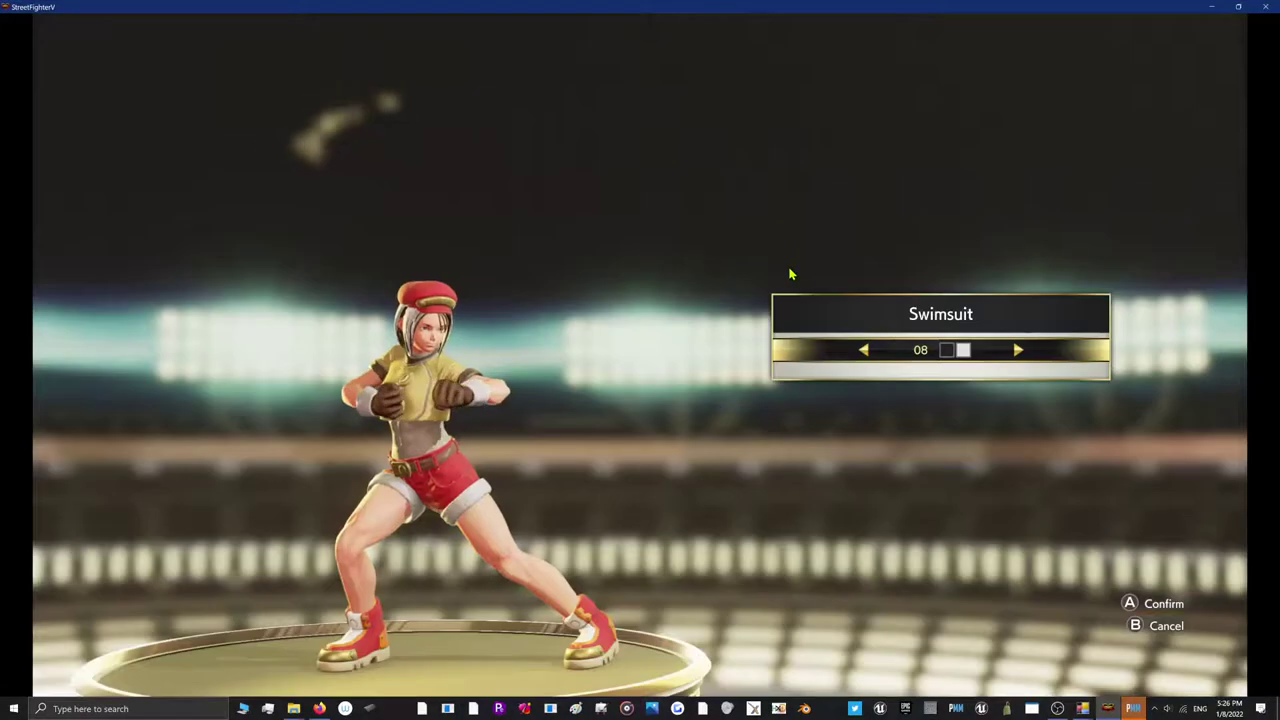
{"action": "key", "text": "Left"}
{"action": "key", "text": "Left"}
{"action": "key", "text": "Left"}
{"action": "key", "text": "Left"}
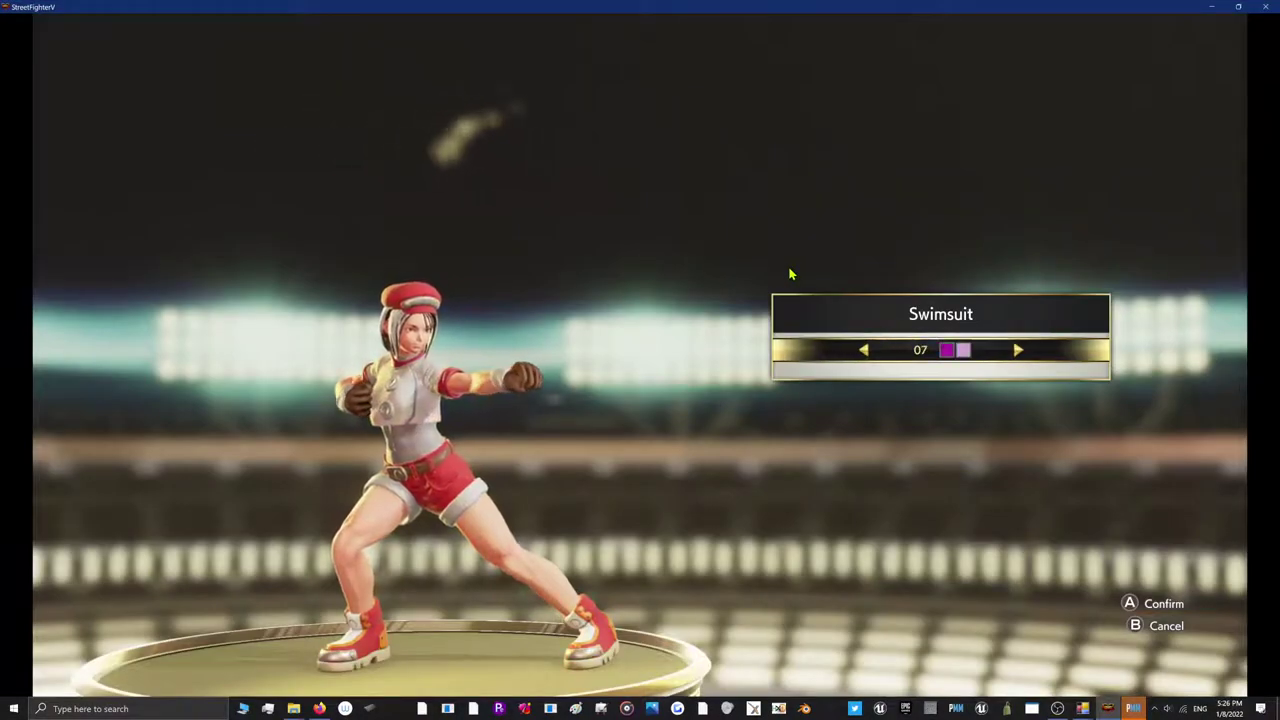
{"action": "key", "text": "Left"}
{"action": "key", "text": "Left"}
{"action": "key", "text": "Left"}
{"action": "key", "text": "Left"}
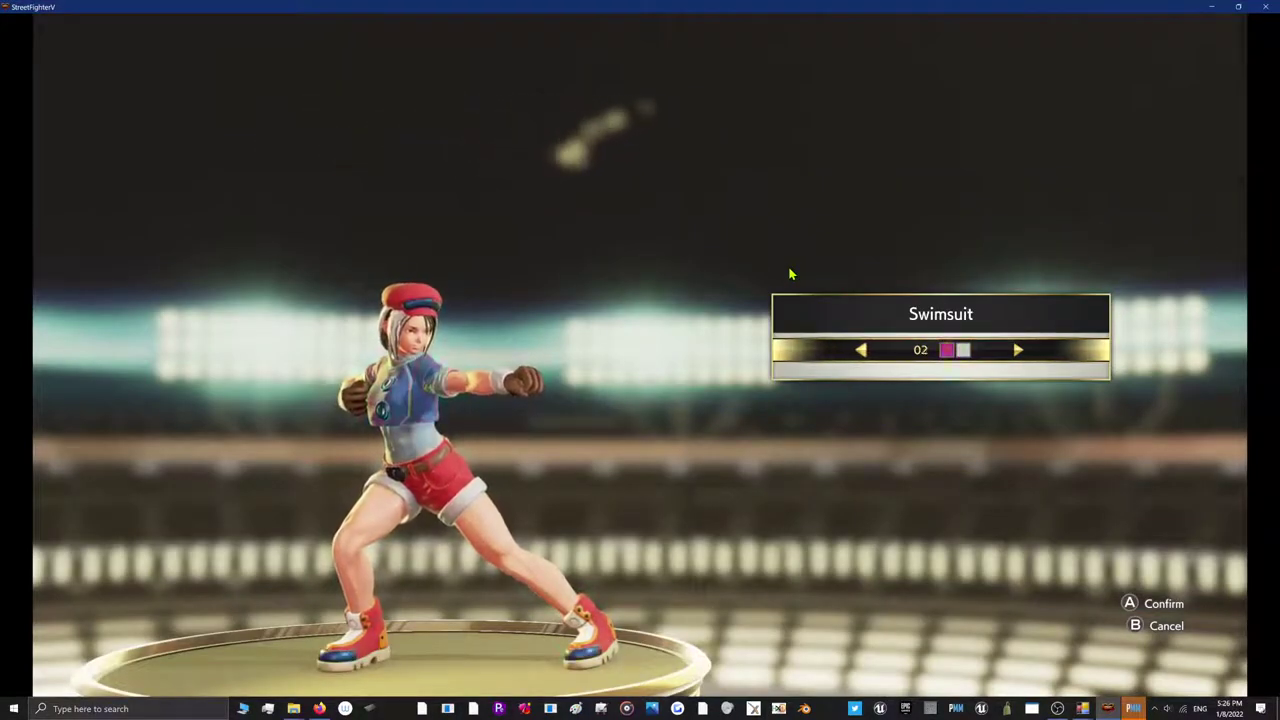
{"action": "key", "text": "Right"}
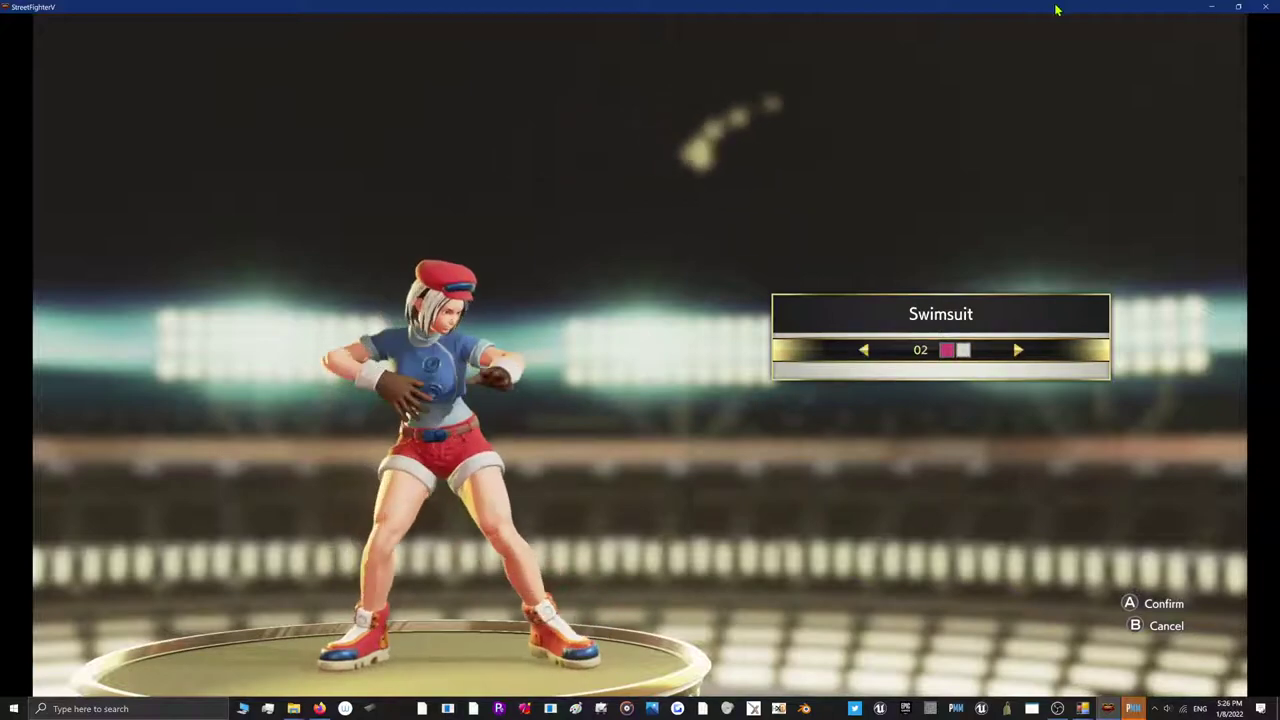
{"action": "left_click", "coordinate": [1239, 7]}
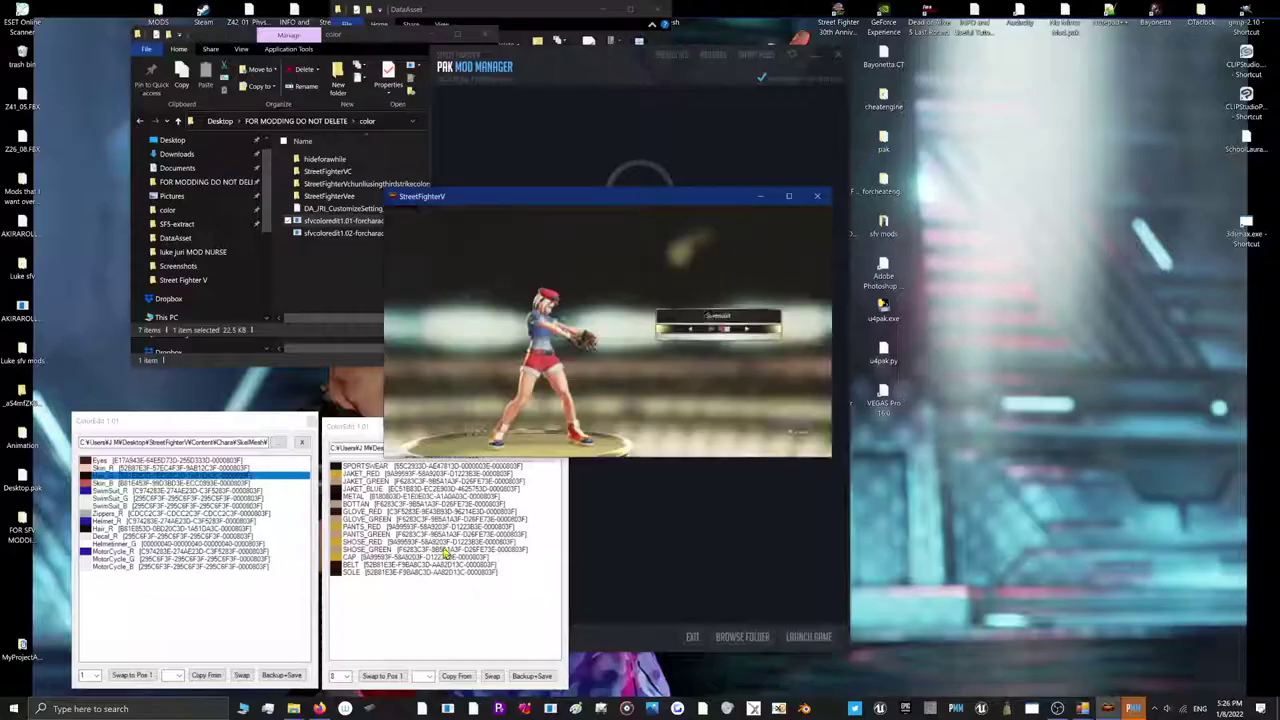
Display palette 2 of the Z41 color file and compare its entries with the game's swimsuit colors from 02 up to 04
{"action": "left_click", "coordinate": [340, 676]}
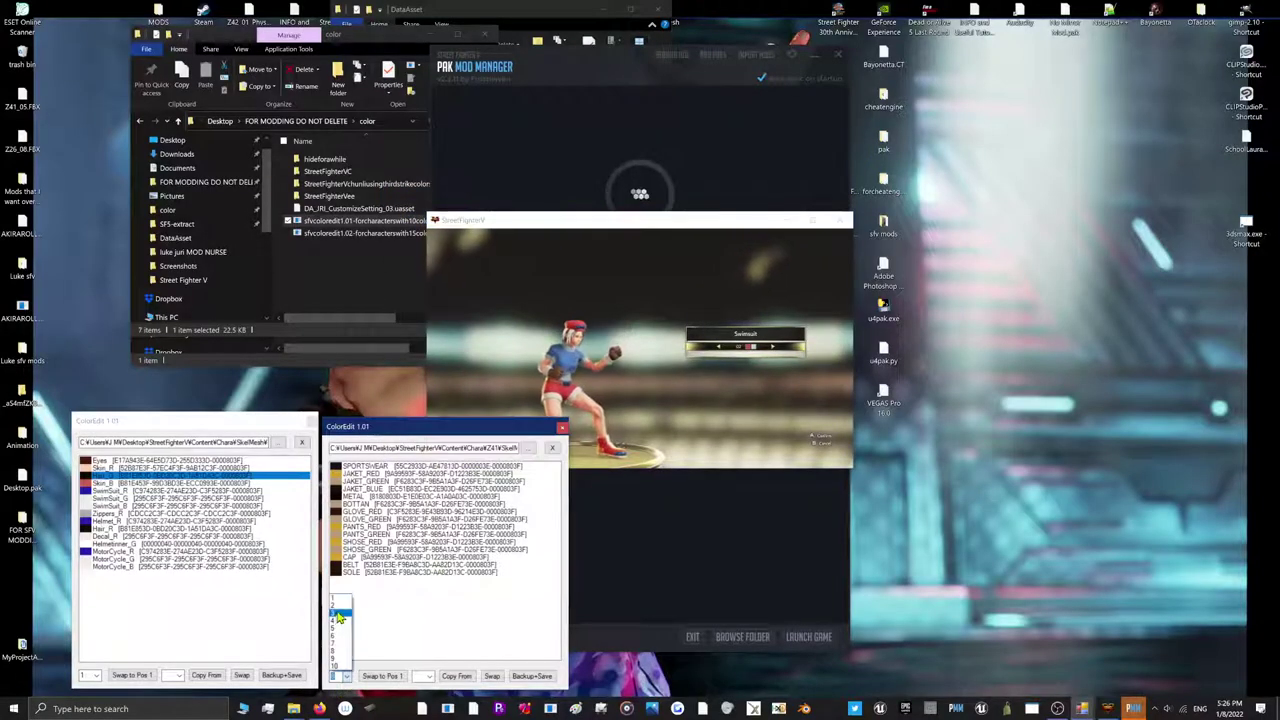
{"action": "left_click", "coordinate": [340, 620]}
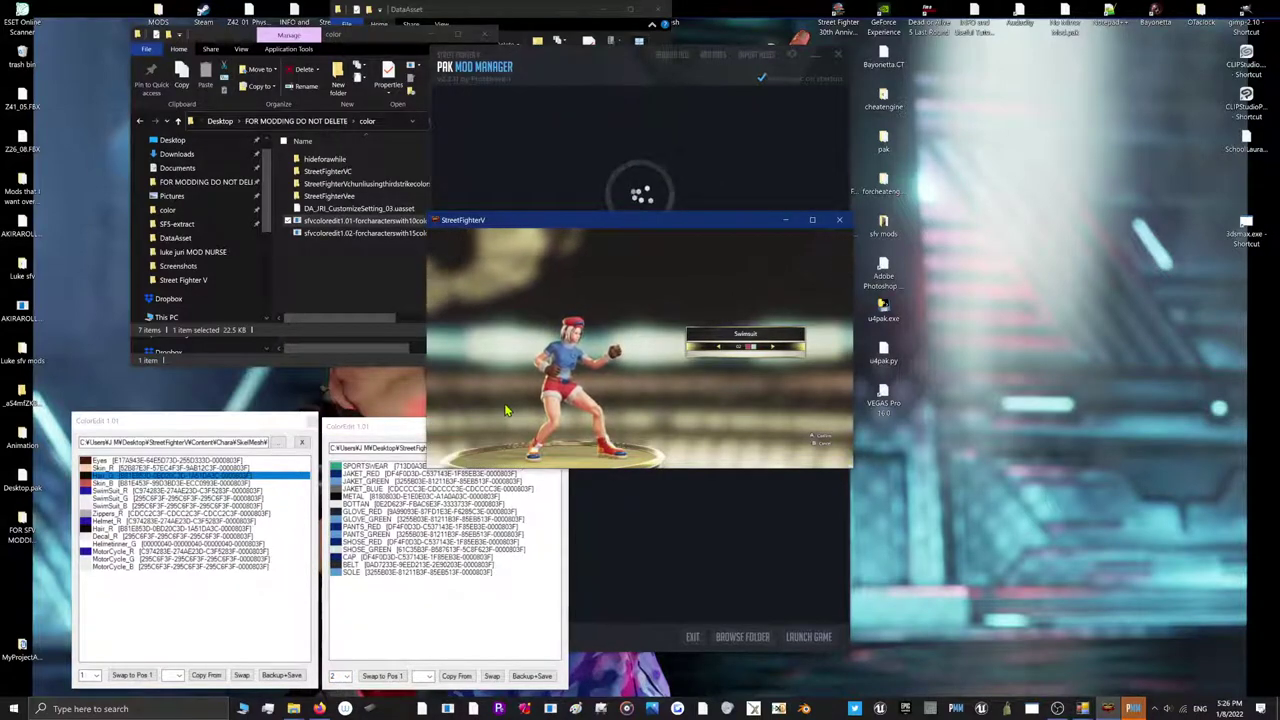
{"action": "key", "text": "Right"}
{"action": "key", "text": "Right"}
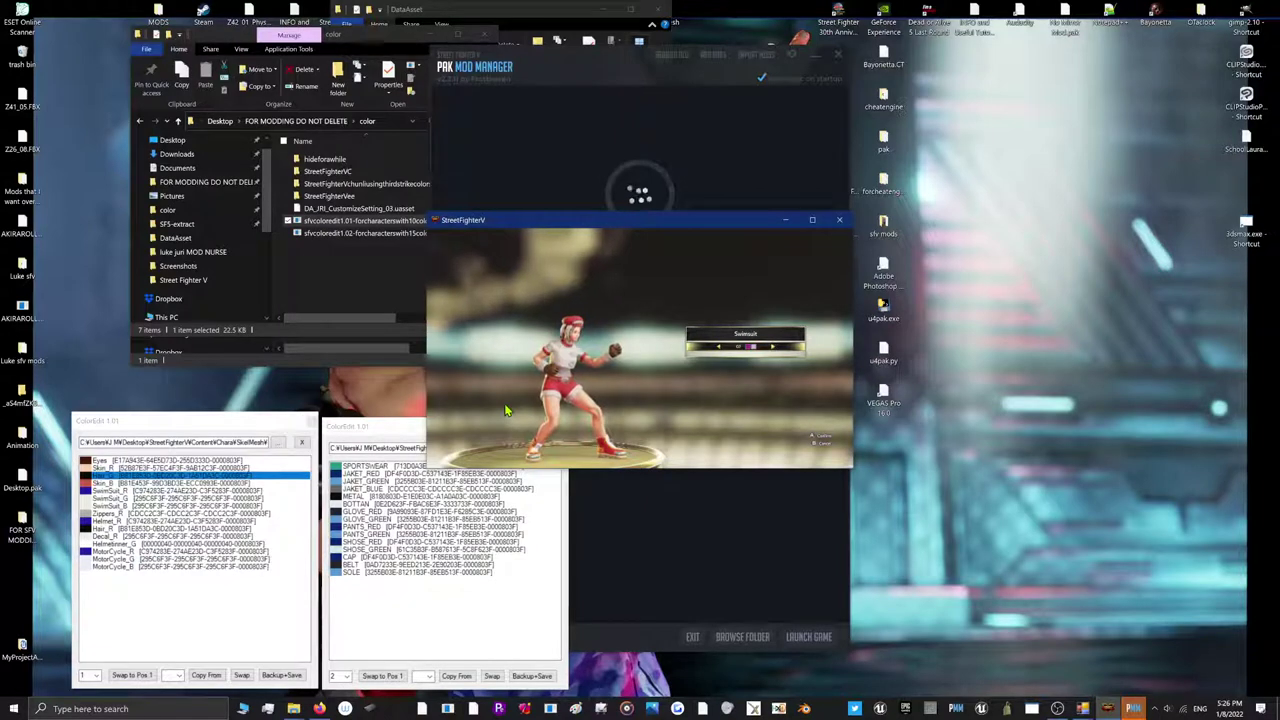
{"action": "key", "text": "Right"}
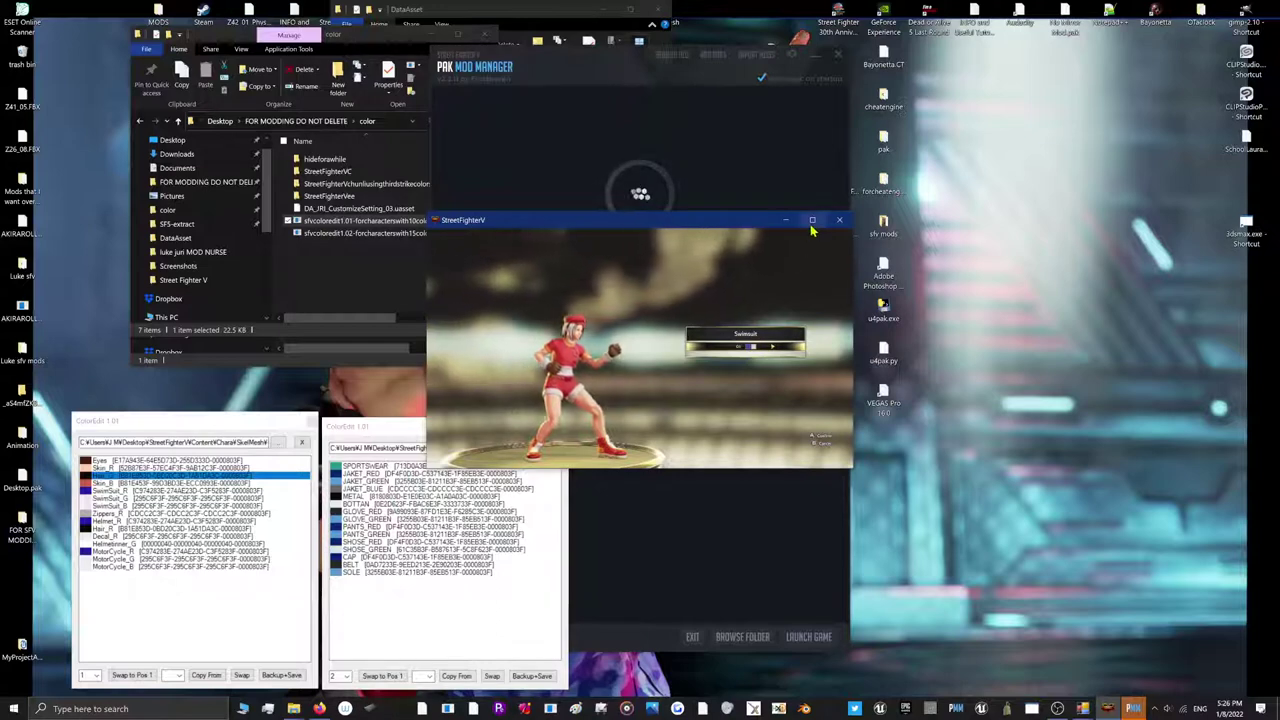
Display palettes 4 and 5 of the Z41 color file and compare their entries with Swimsuit colors 04 and 05 in the game
{"action": "left_click", "coordinate": [341, 676]}
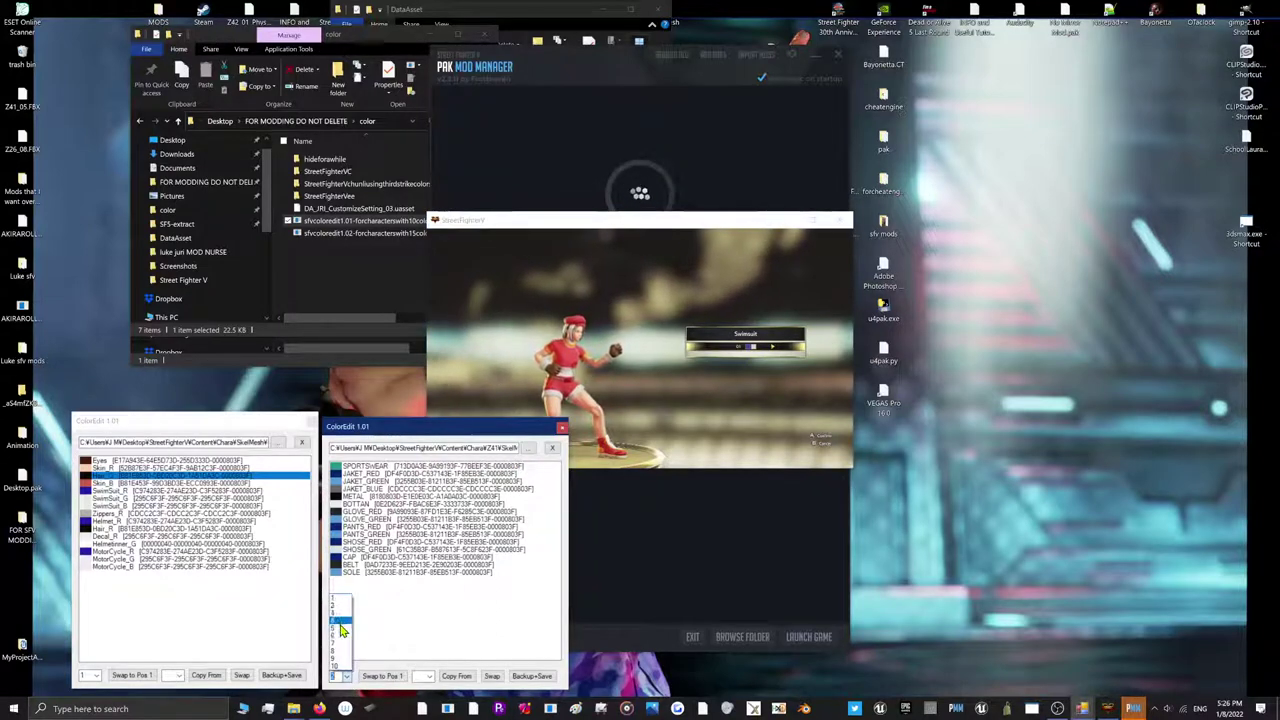
{"action": "left_click", "coordinate": [340, 637]}
{"action": "left_click", "coordinate": [565, 352]}
{"action": "key", "text": "Right"}
{"action": "key", "text": "Right"}
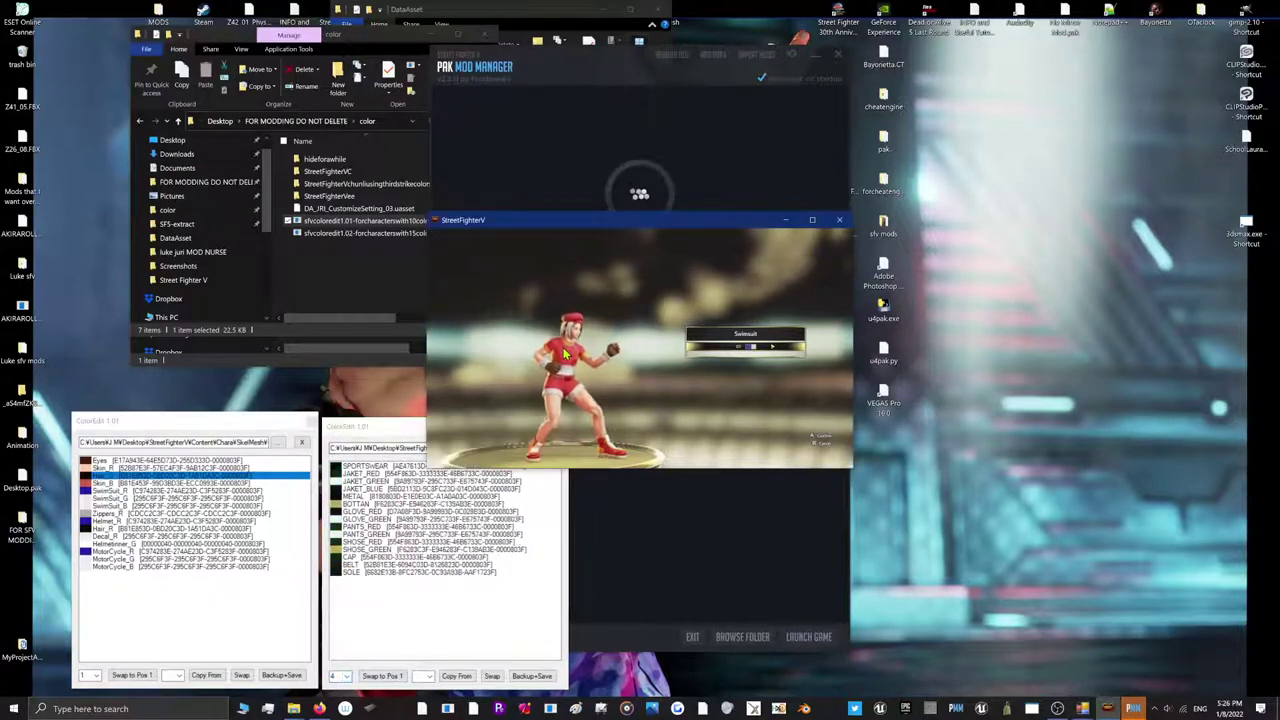
{"action": "key", "text": "Right"}
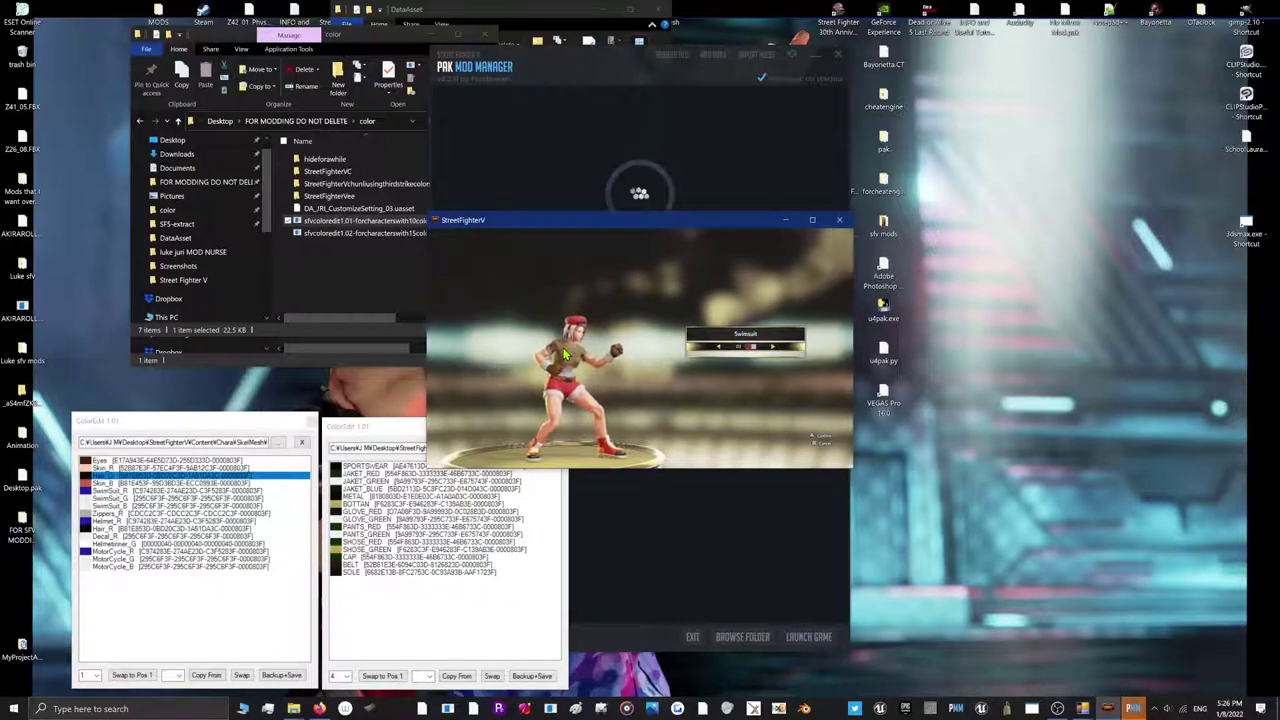
{"action": "left_click", "coordinate": [340, 676]}
{"action": "left_click", "coordinate": [340, 630]}
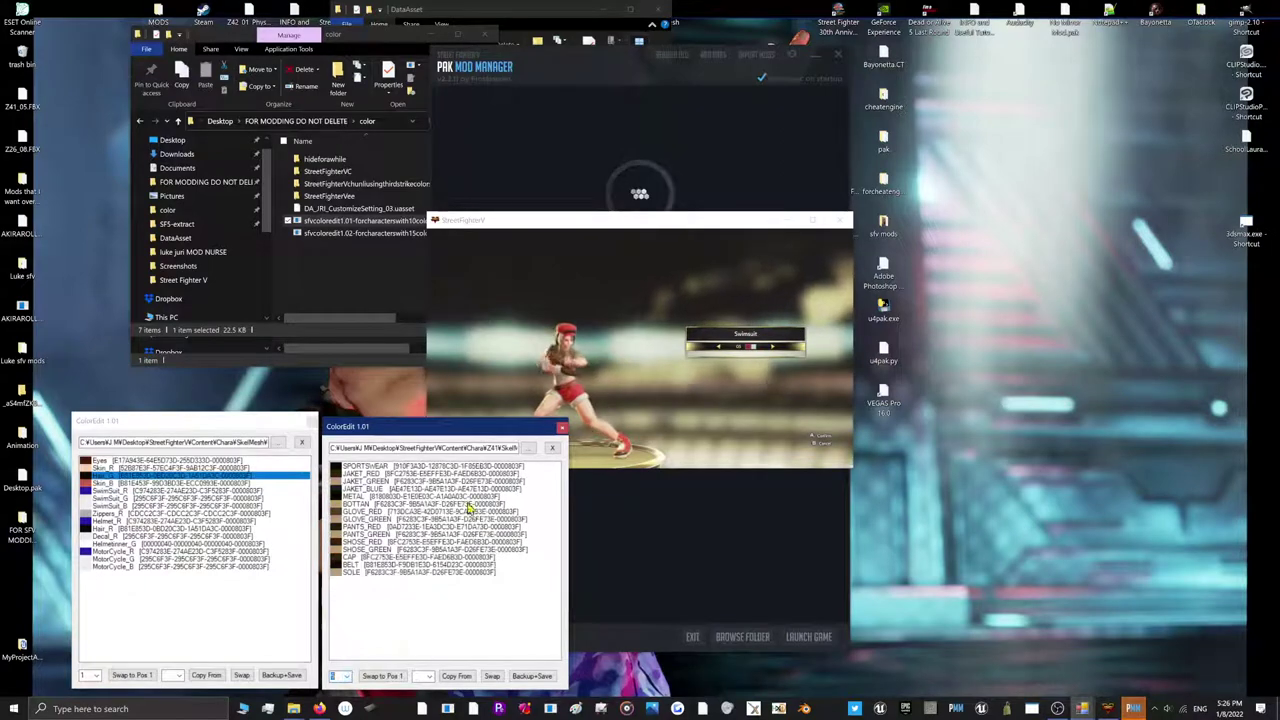
Review Akira's costume in the maximized game through Swimsuit colors 05 to 10 and back down the range
{"action": "left_click", "coordinate": [788, 241]}
{"action": "left_click", "coordinate": [812, 220]}
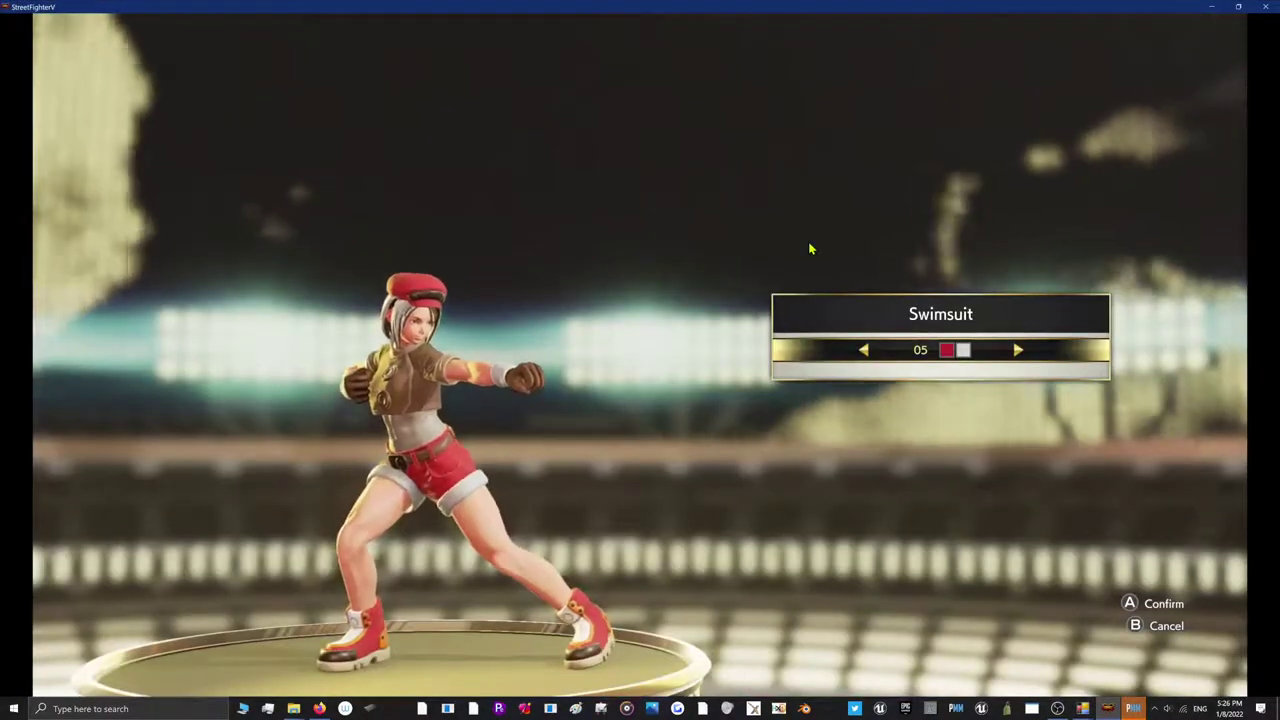
{"action": "key", "text": "Right"}
{"action": "key", "text": "Right"}
{"action": "key", "text": "Right"}
{"action": "key", "text": "Right"}
{"action": "key", "text": "Right"}
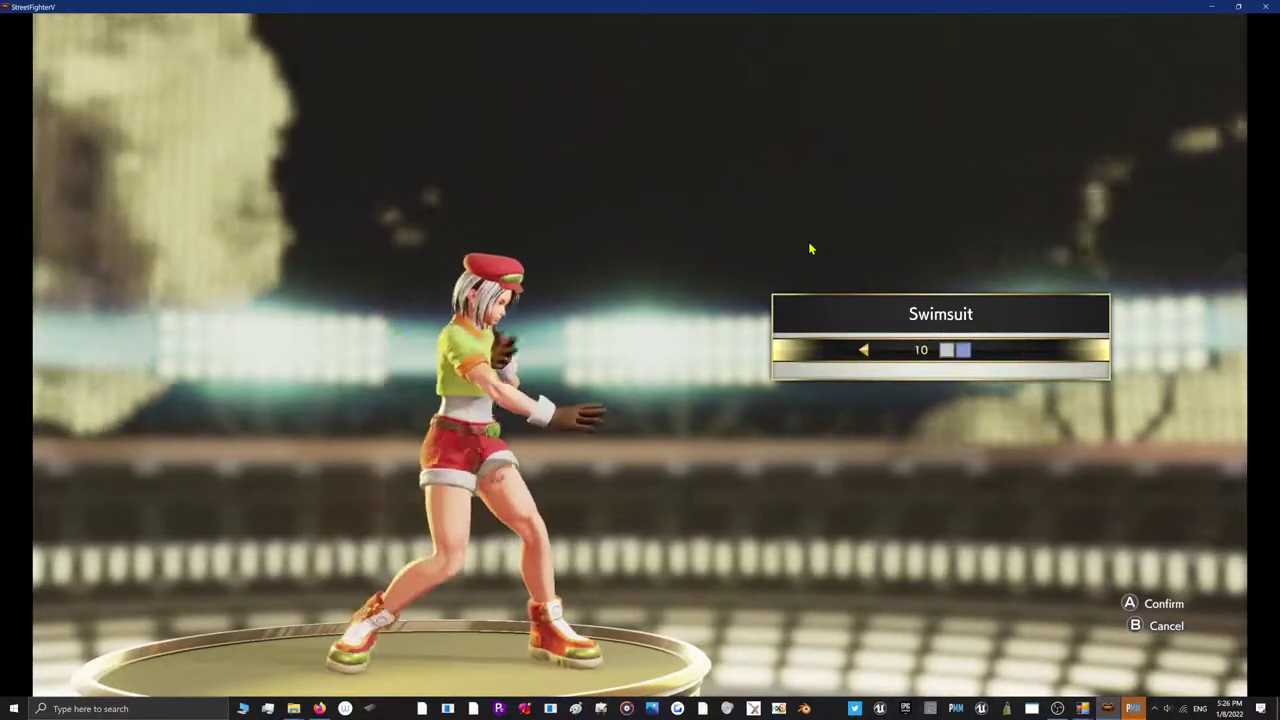
{"action": "key", "text": "Left"}
{"action": "key", "text": "Left"}
{"action": "key", "text": "Left"}
{"action": "key", "text": "Left"}
{"action": "key", "text": "Left"}
{"action": "key", "text": "Left"}
{"action": "key", "text": "Left"}
{"action": "key", "text": "Left"}
{"action": "key", "text": "Left"}
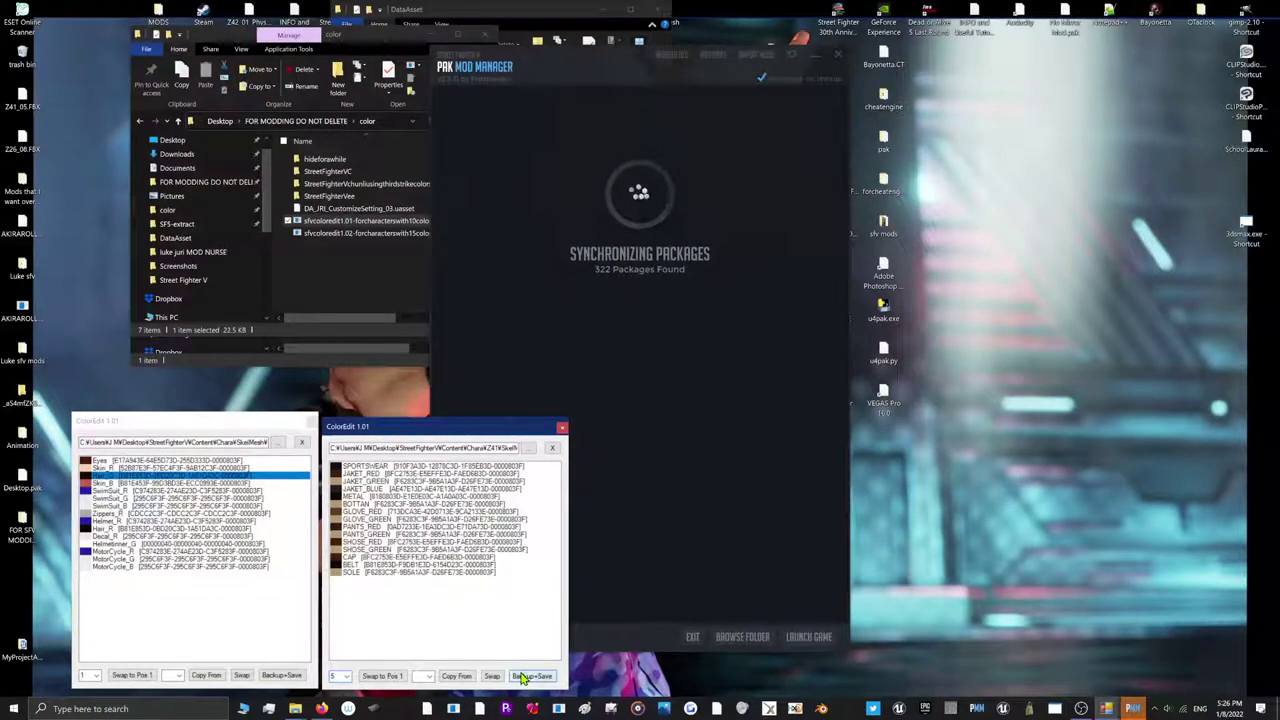
Close the first color editor window and delete the old Desktop.pak, FBX and AKIRAROLL files from the desktop
{"action": "left_click", "coordinate": [310, 421]}
{"action": "left_click_drag", "start_coordinate": [560, 86], "coordinate": [788, 110]}
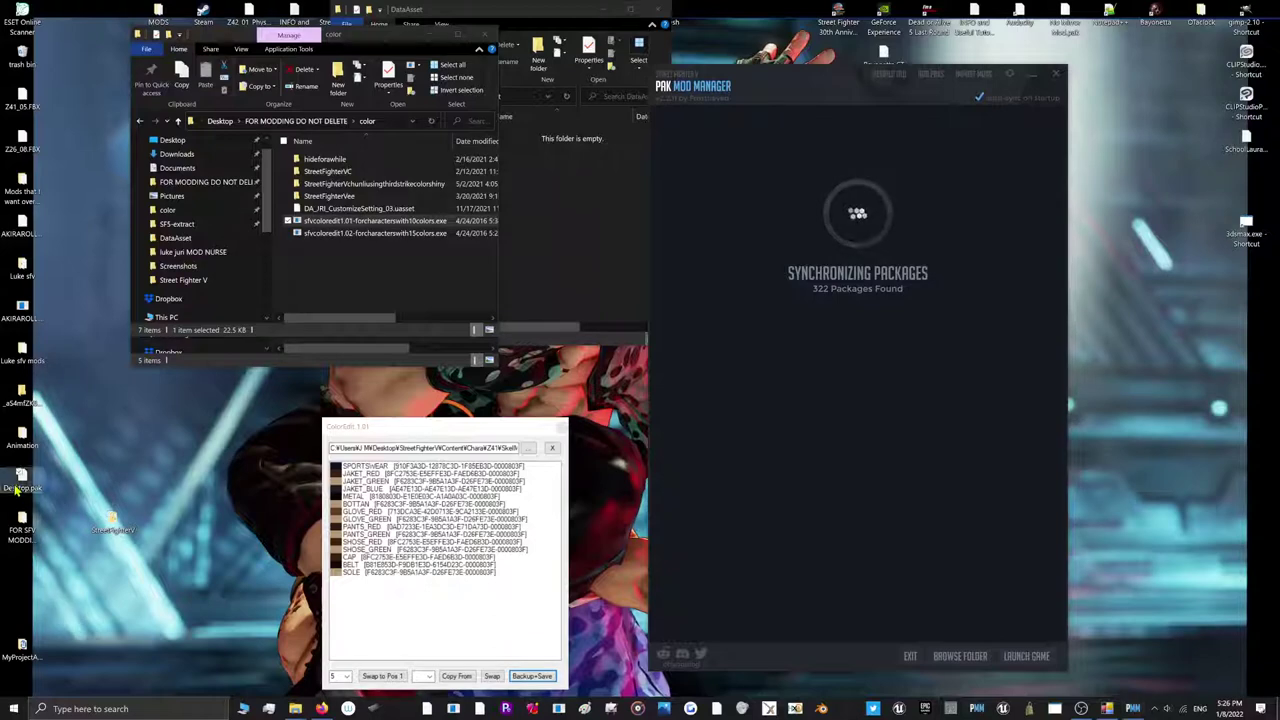
{"action": "right_click", "coordinate": [15, 488]}
{"action": "left_click", "coordinate": [40, 445]}
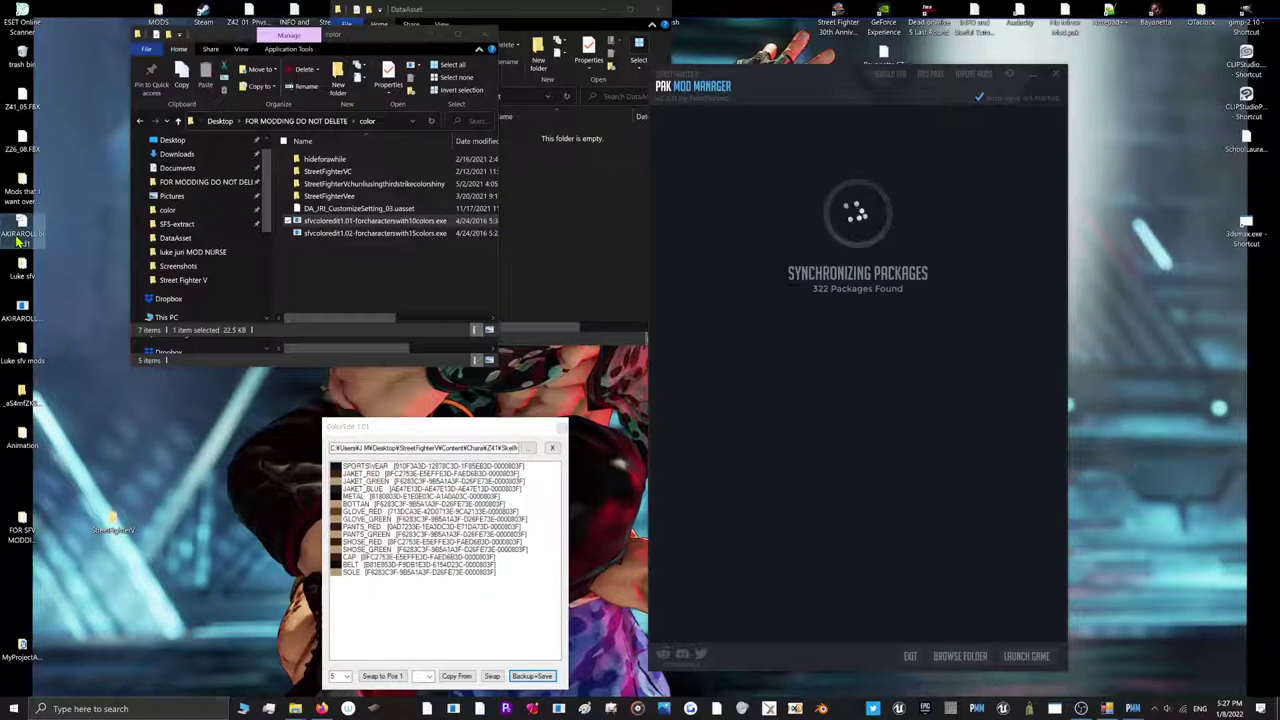
{"action": "right_click", "coordinate": [30, 92]}
{"action": "left_click", "coordinate": [28, 250]}
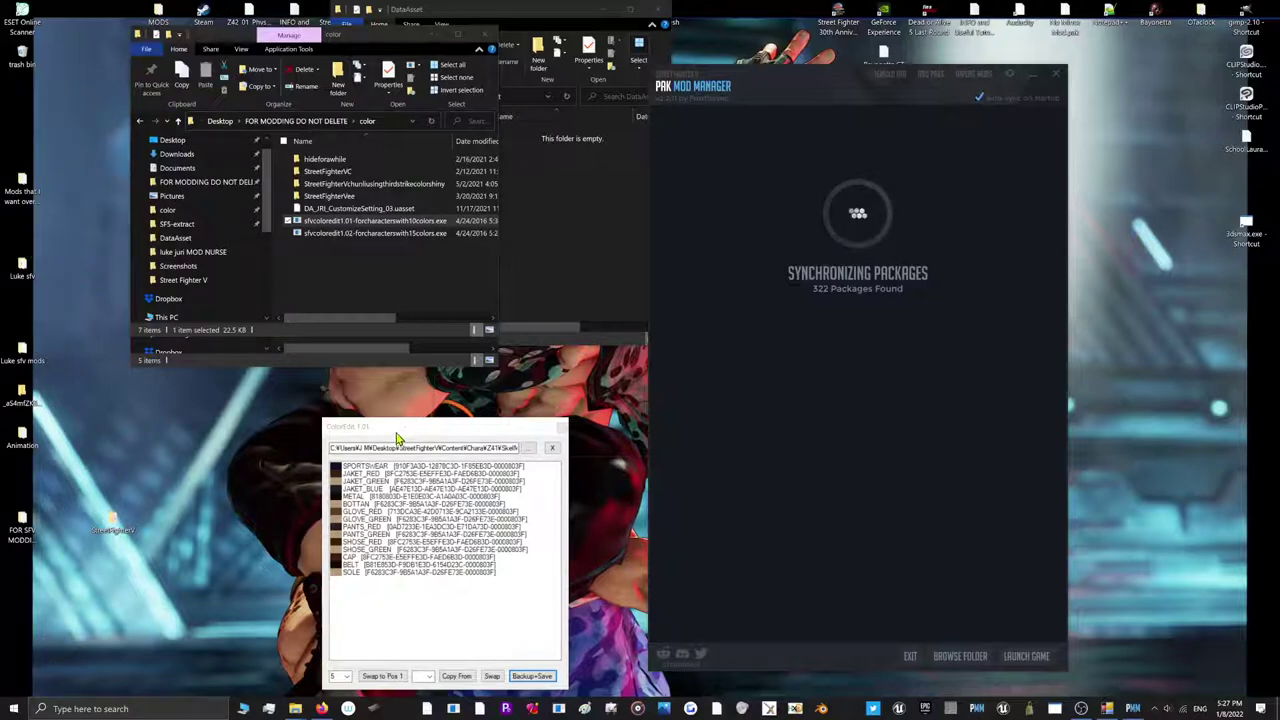
Look through palettes 1 to 5 of the Z41 color file to check each palette's entries
{"action": "left_click_drag", "start_coordinate": [396, 438], "coordinate": [342, 390]}
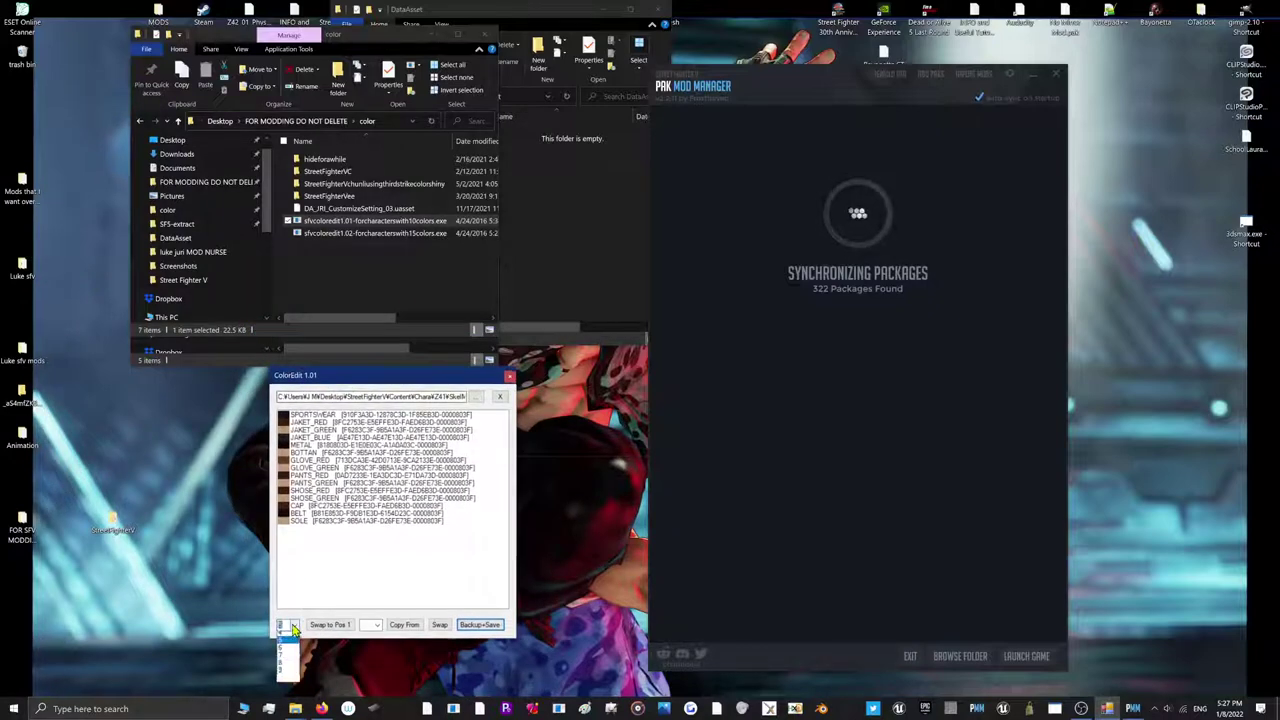
{"action": "left_click", "coordinate": [290, 638]}
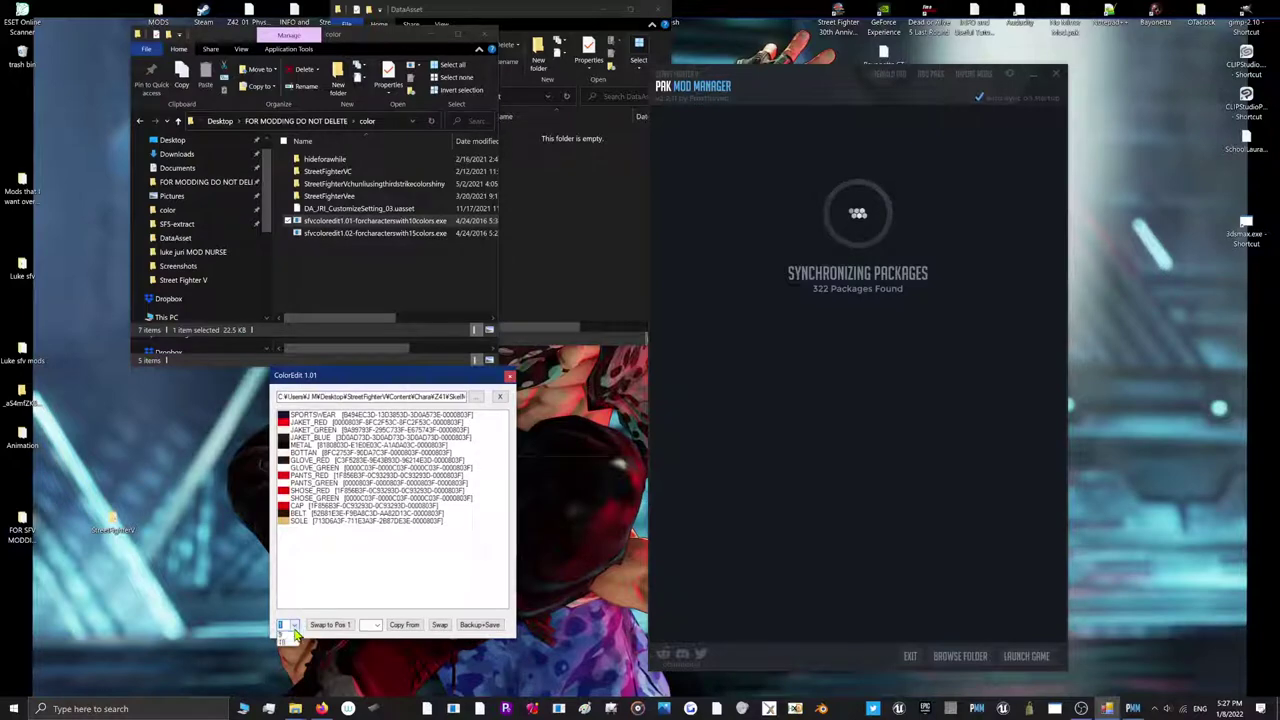
{"action": "left_click", "coordinate": [289, 650]}
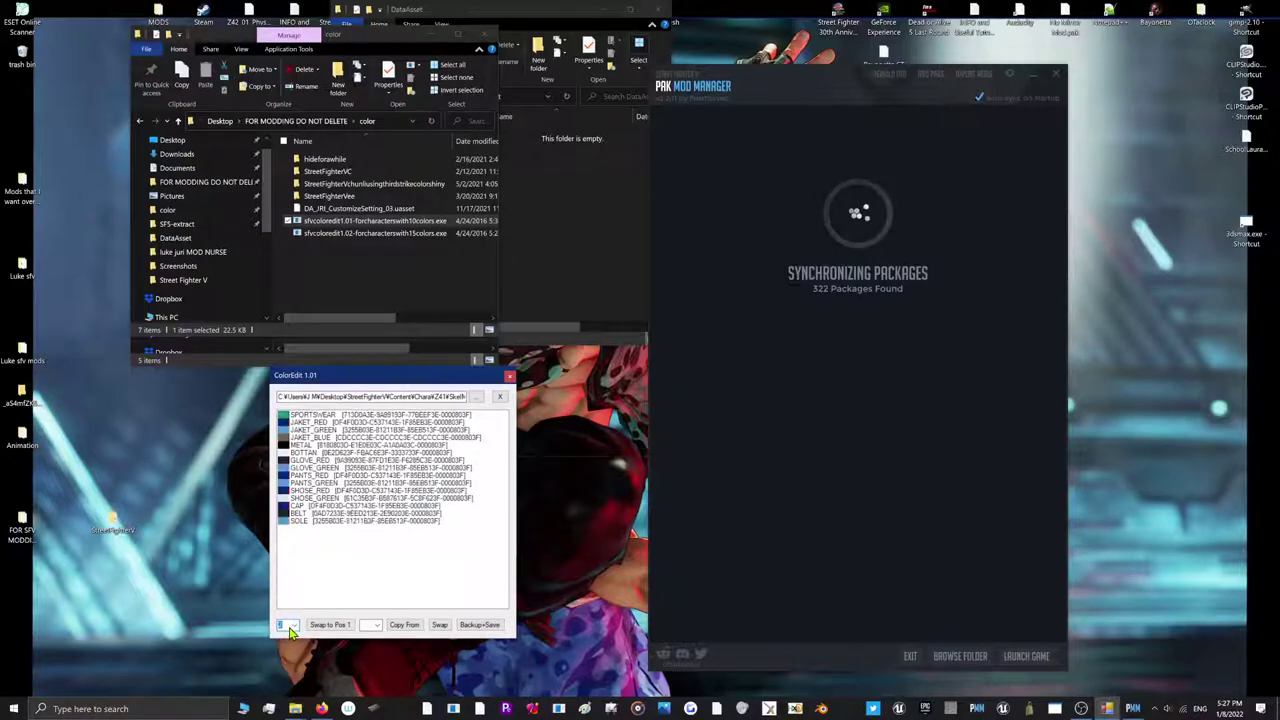
{"action": "left_click", "coordinate": [282, 655]}
{"action": "left_click", "coordinate": [292, 626]}
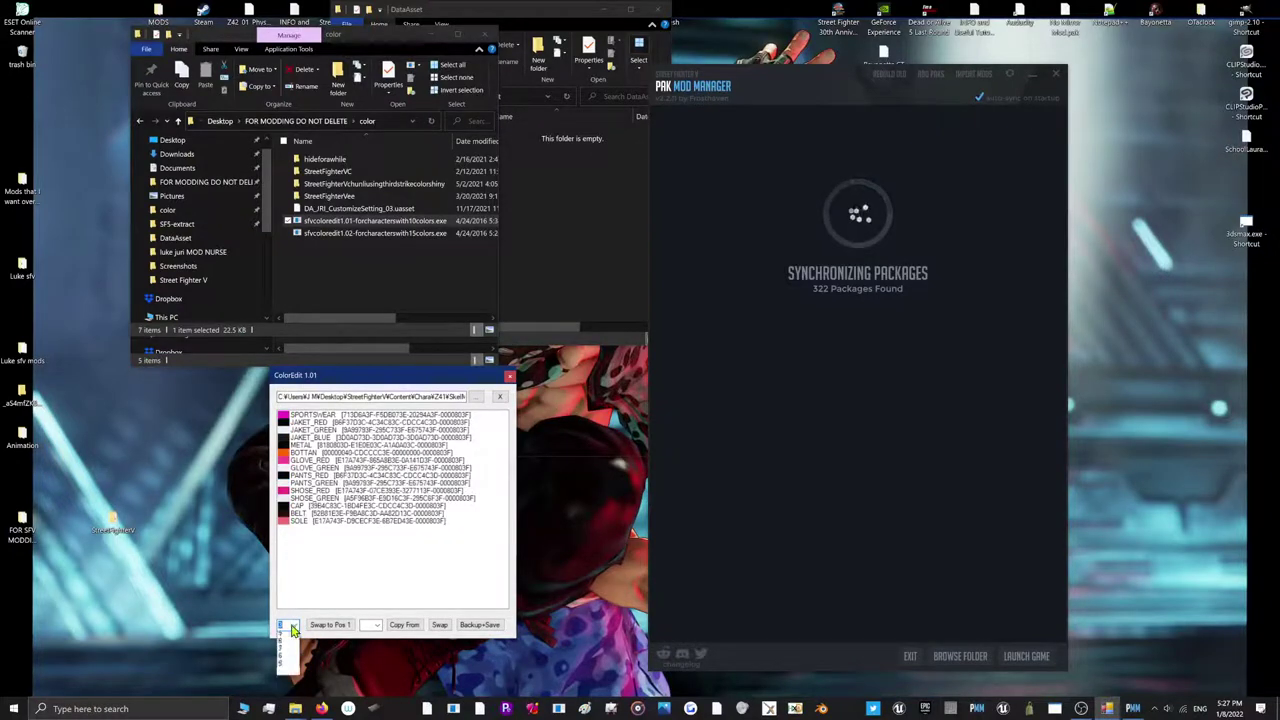
{"action": "left_click", "coordinate": [290, 662]}
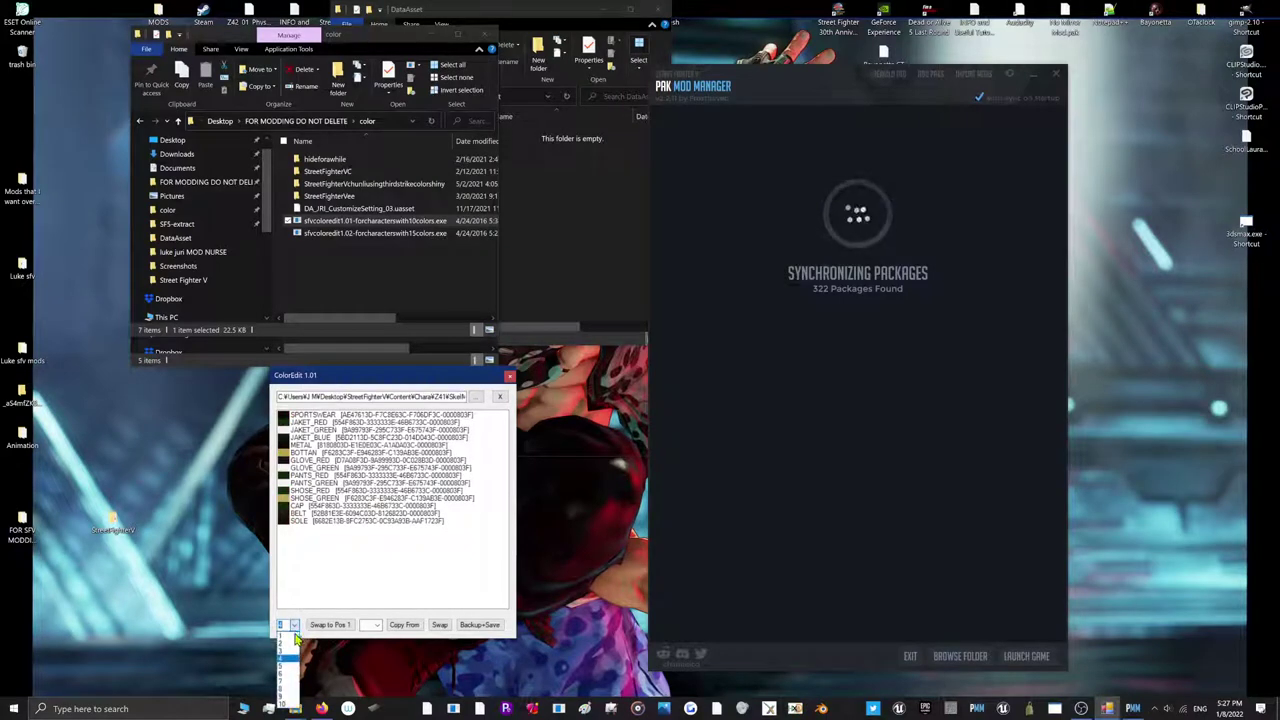
{"action": "left_click", "coordinate": [280, 667]}
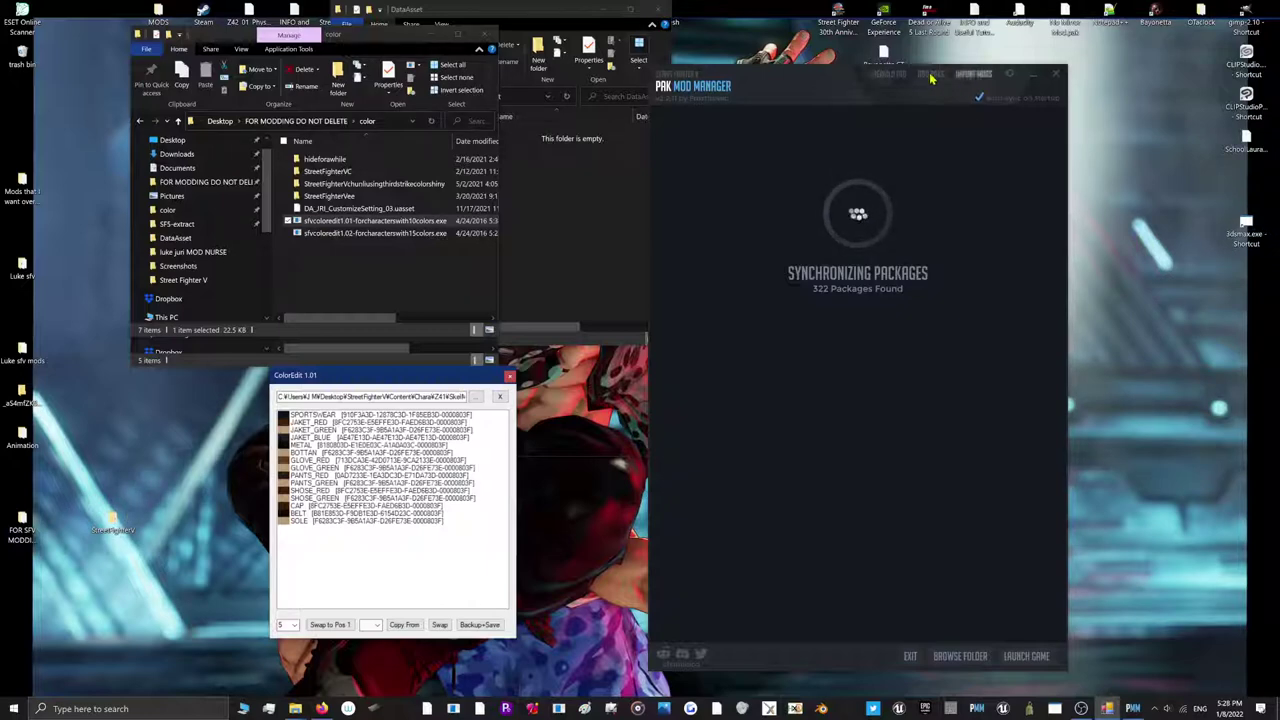
Delete the old Desktop mod from PAK Mod Manager
{"action": "left_click_drag", "start_coordinate": [812, 78], "coordinate": [925, 60]}
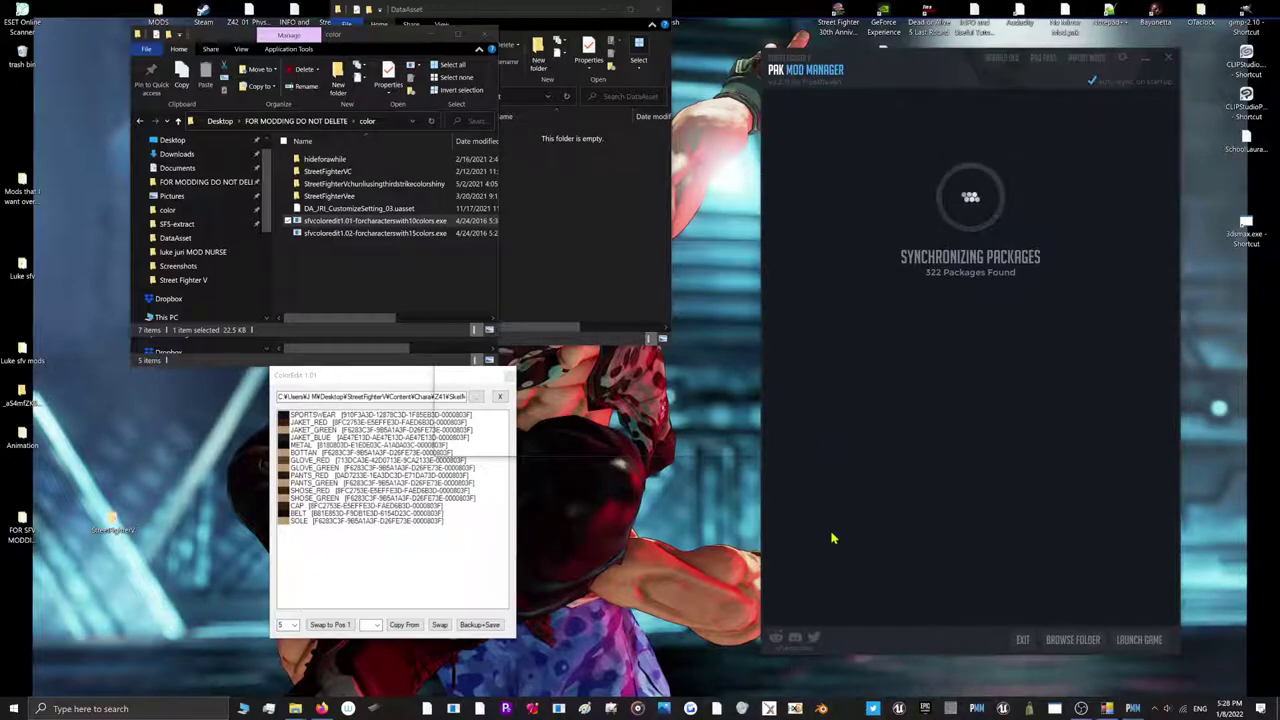
{"action": "left_click", "coordinate": [1154, 708]}
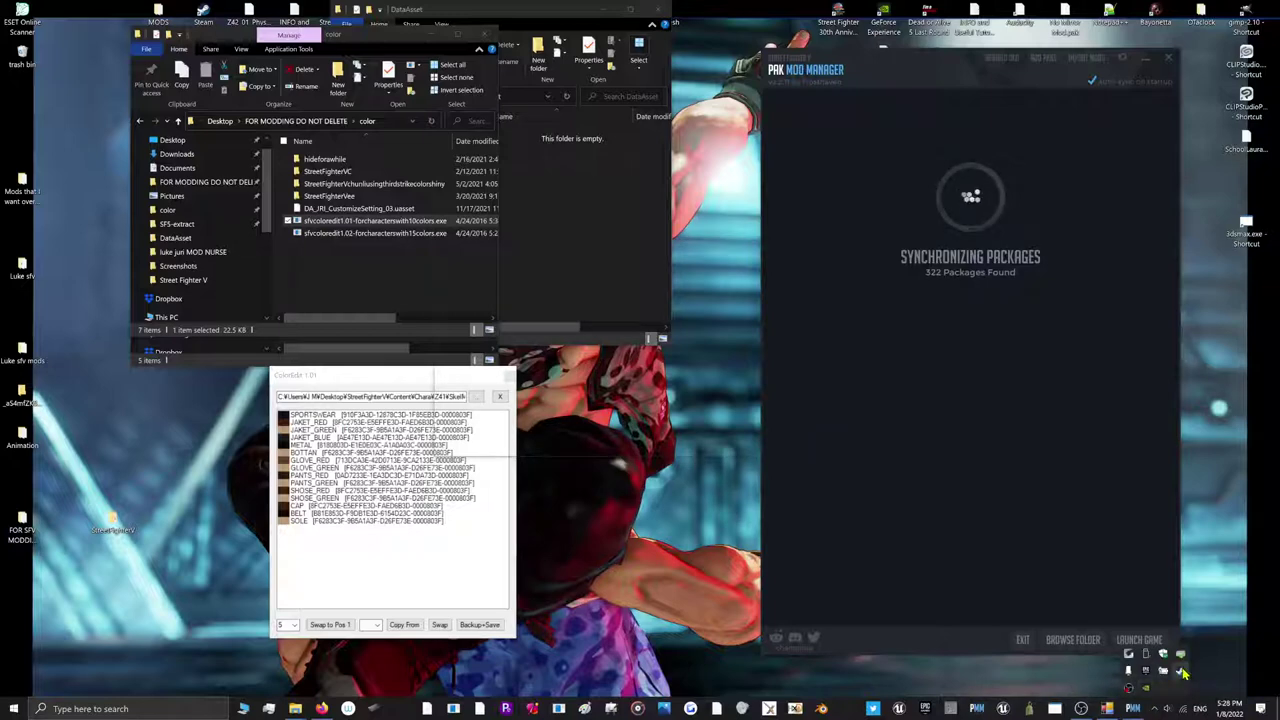
{"action": "right_click", "coordinate": [1181, 671]}
{"action": "left_click", "coordinate": [760, 446]}
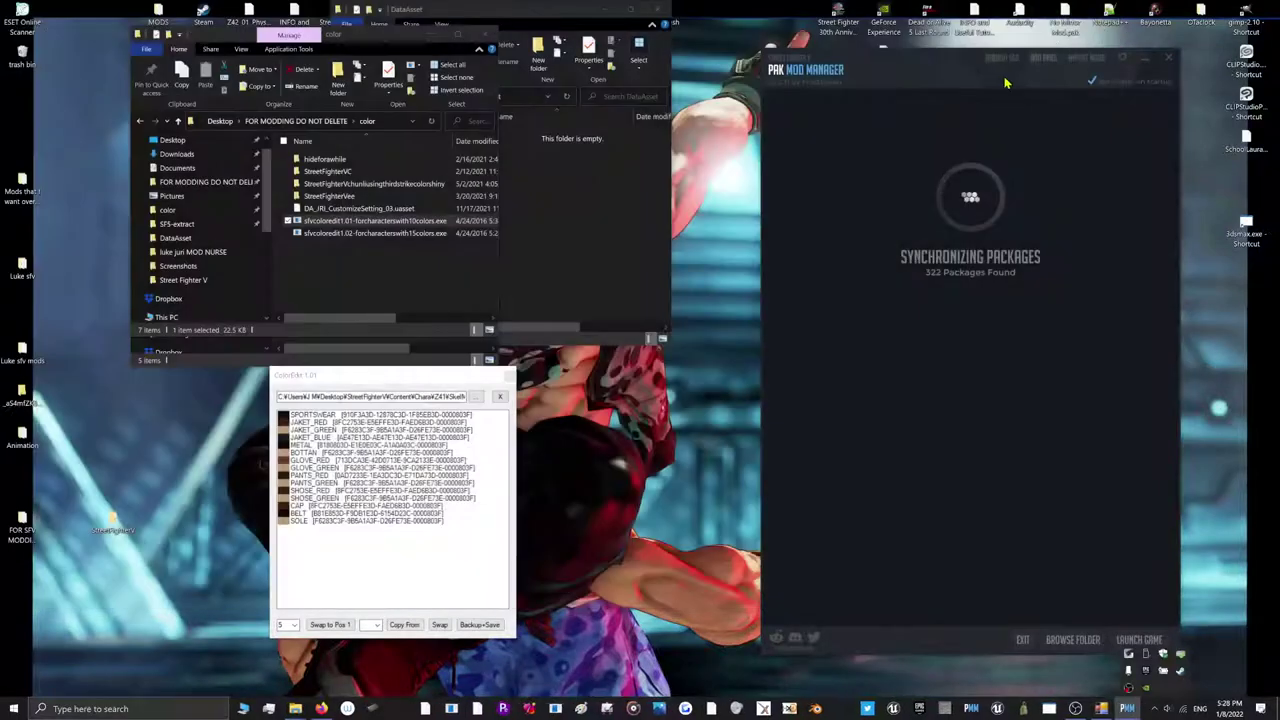
{"action": "left_click_drag", "start_coordinate": [1007, 83], "coordinate": [953, 87]}
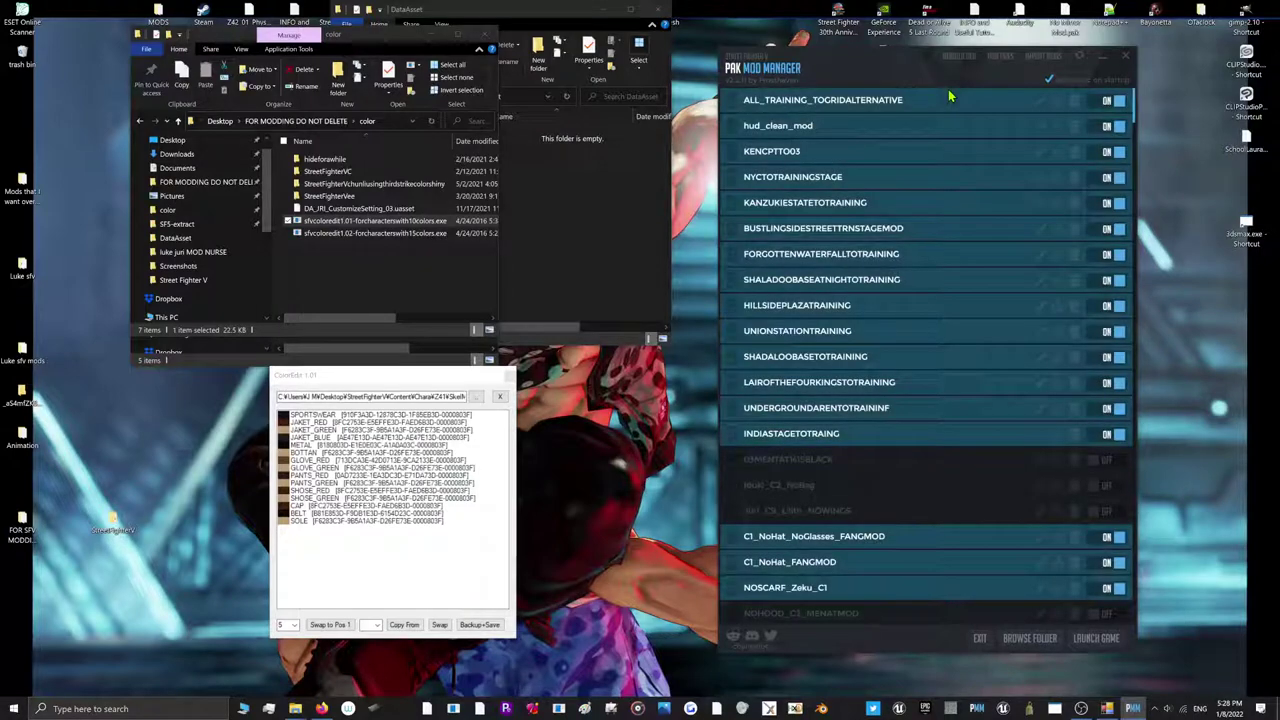
{"action": "scroll", "coordinate": [1035, 488], "scroll_direction": "down", "scroll_amount": 15}
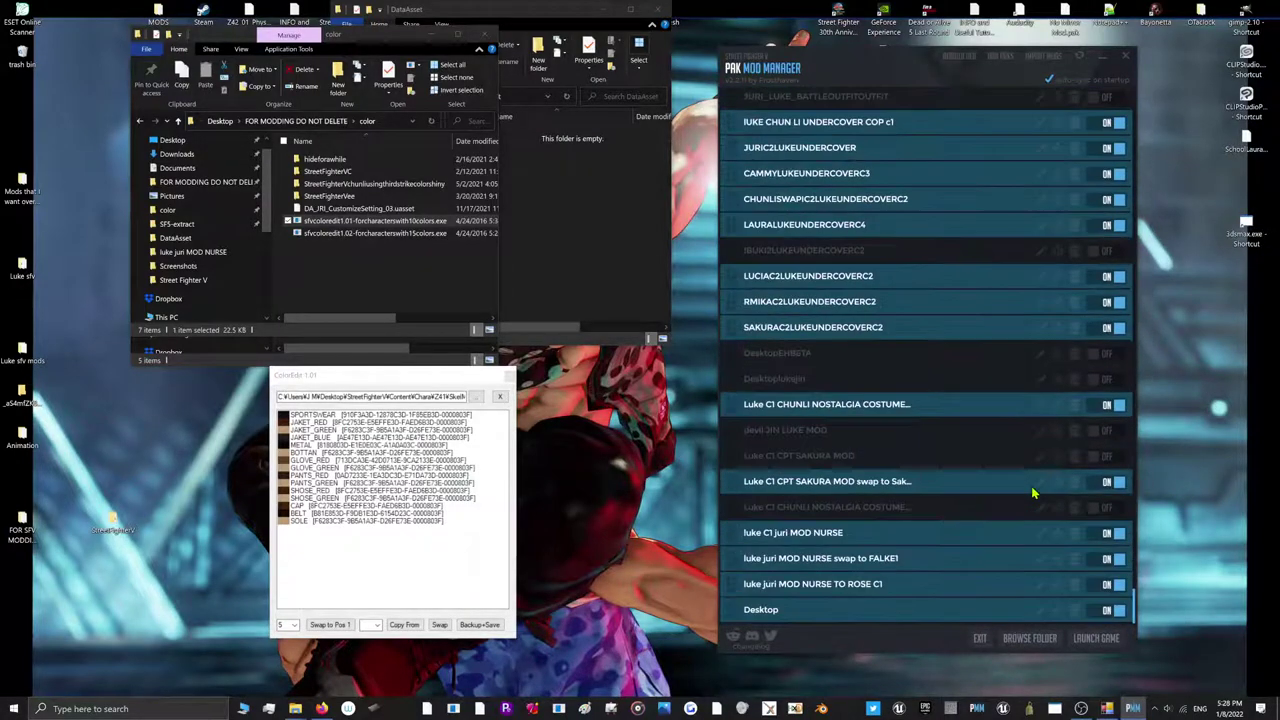
{"action": "left_click", "coordinate": [1074, 610]}
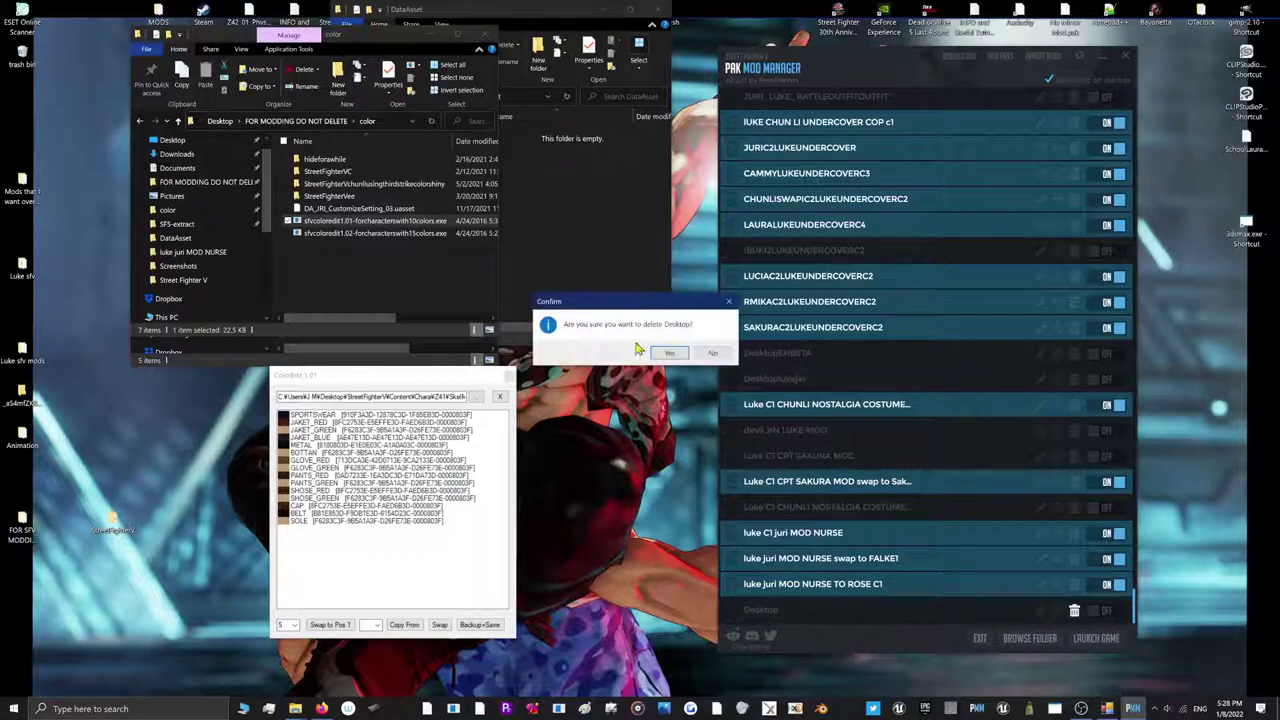
{"action": "left_click", "coordinate": [662, 353]}
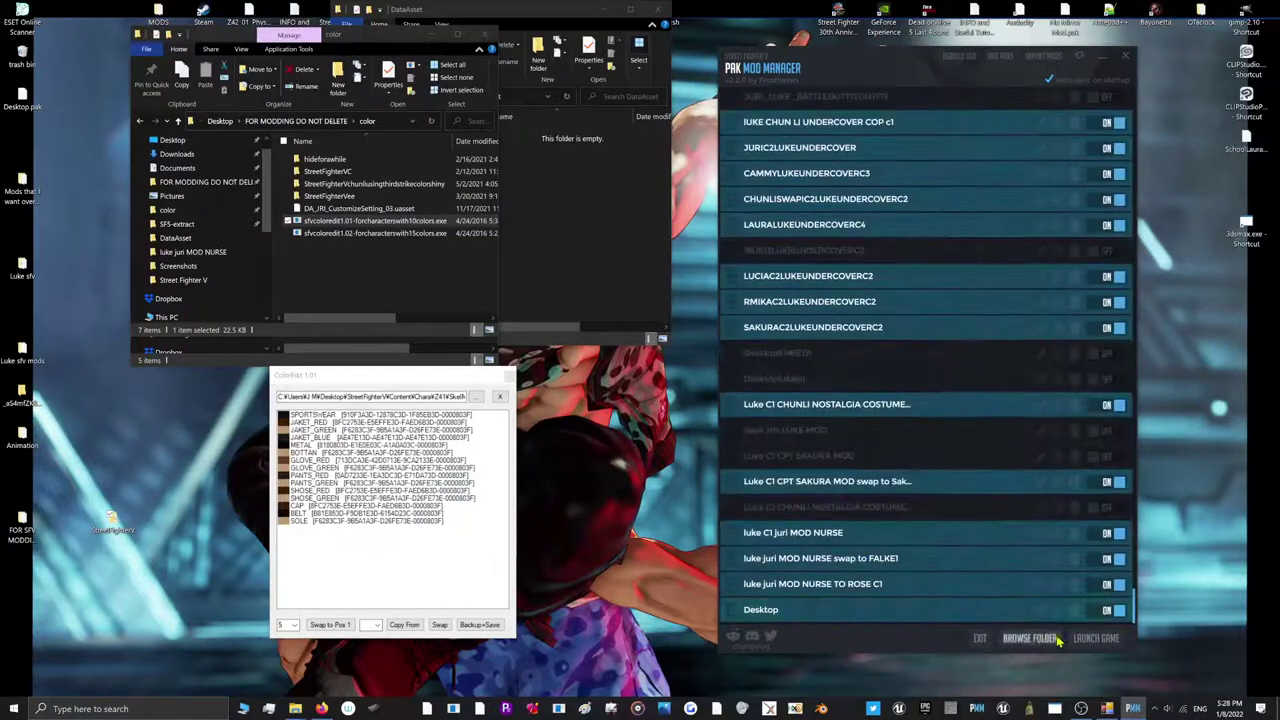
Launch Street Fighter V with the Desktop mod enabled and dismiss the Current Missions notice
{"action": "left_click", "coordinate": [1094, 638]}
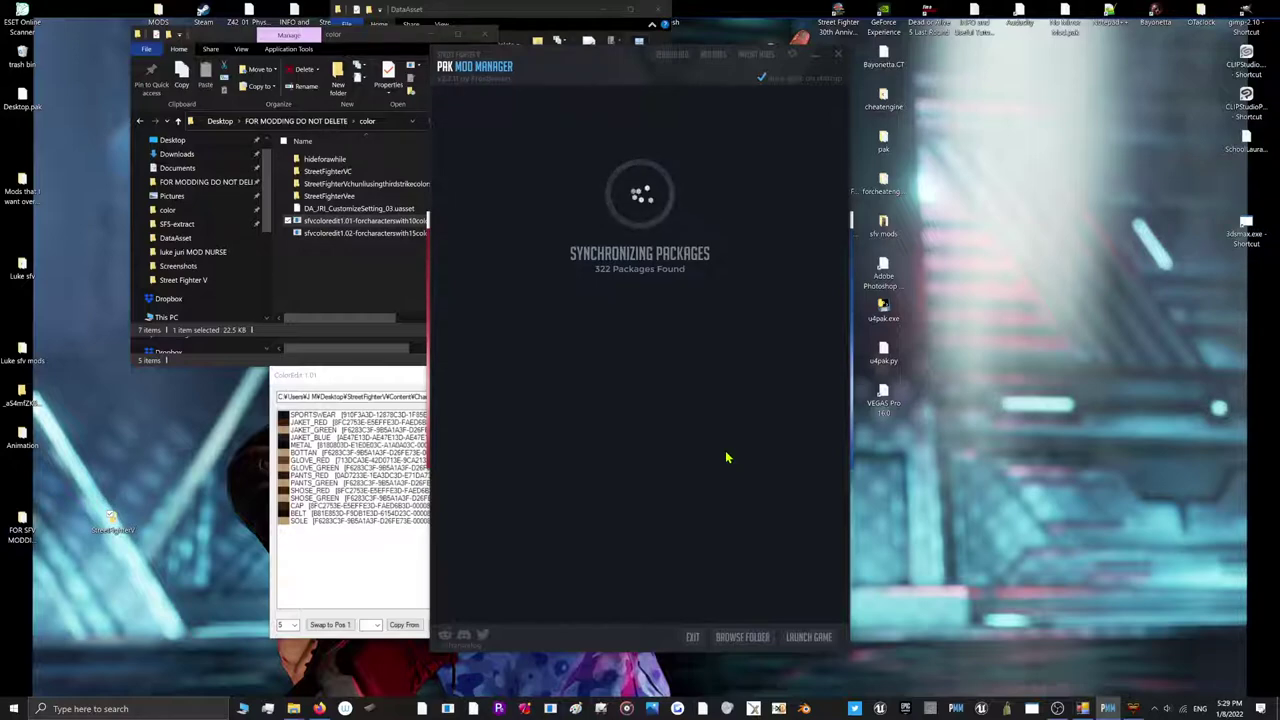
{"action": "left_click_drag", "start_coordinate": [503, 57], "coordinate": [800, 129]}
{"action": "left_click", "coordinate": [638, 327]}
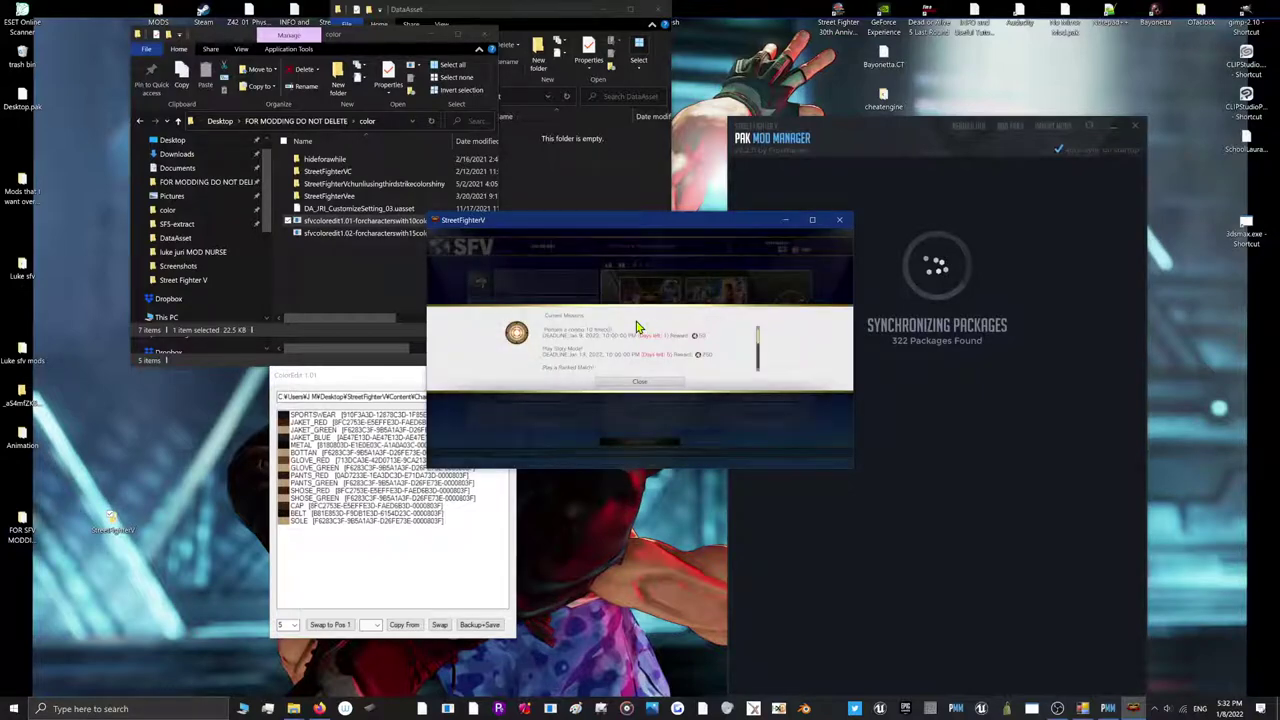
{"action": "key", "text": "Return"}
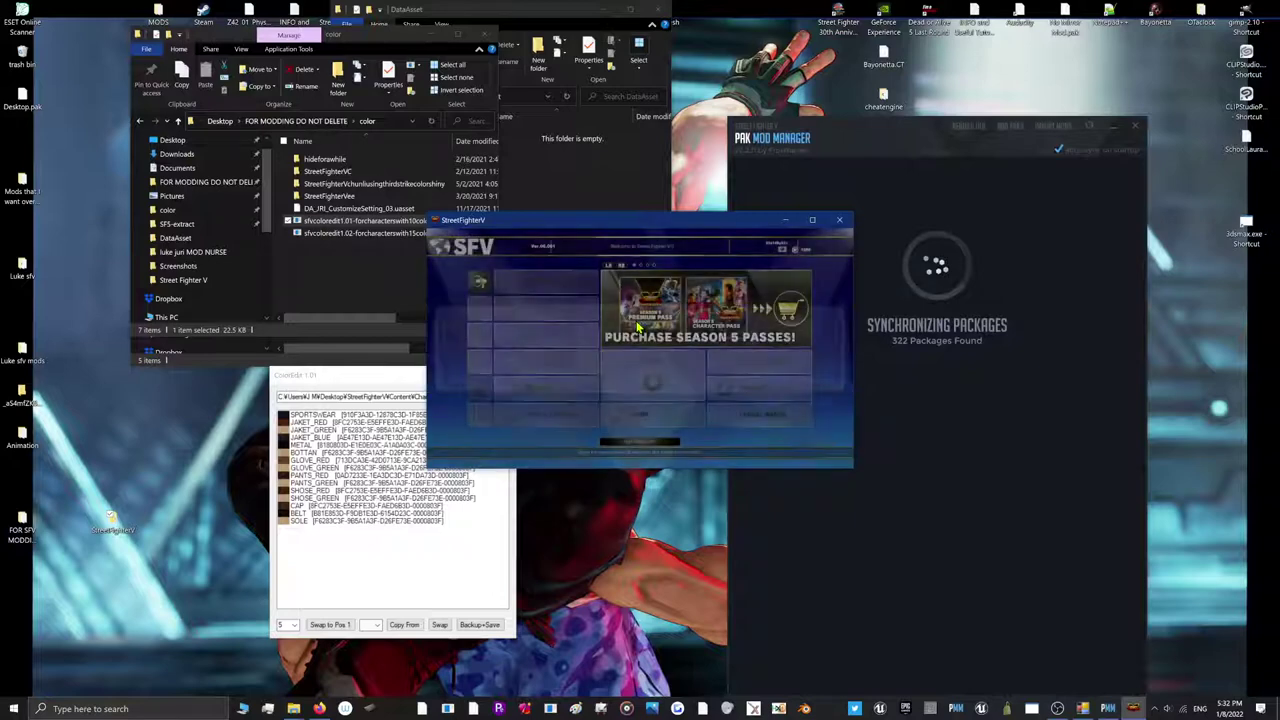
Open the battle settings and choose Akira as the favorite character
{"action": "key", "text": "Return"}
{"action": "key", "text": "Down"}
{"action": "key", "text": "Down"}
{"action": "key", "text": "Down"}
{"action": "key", "text": "Down"}
{"action": "key", "text": "Down"}
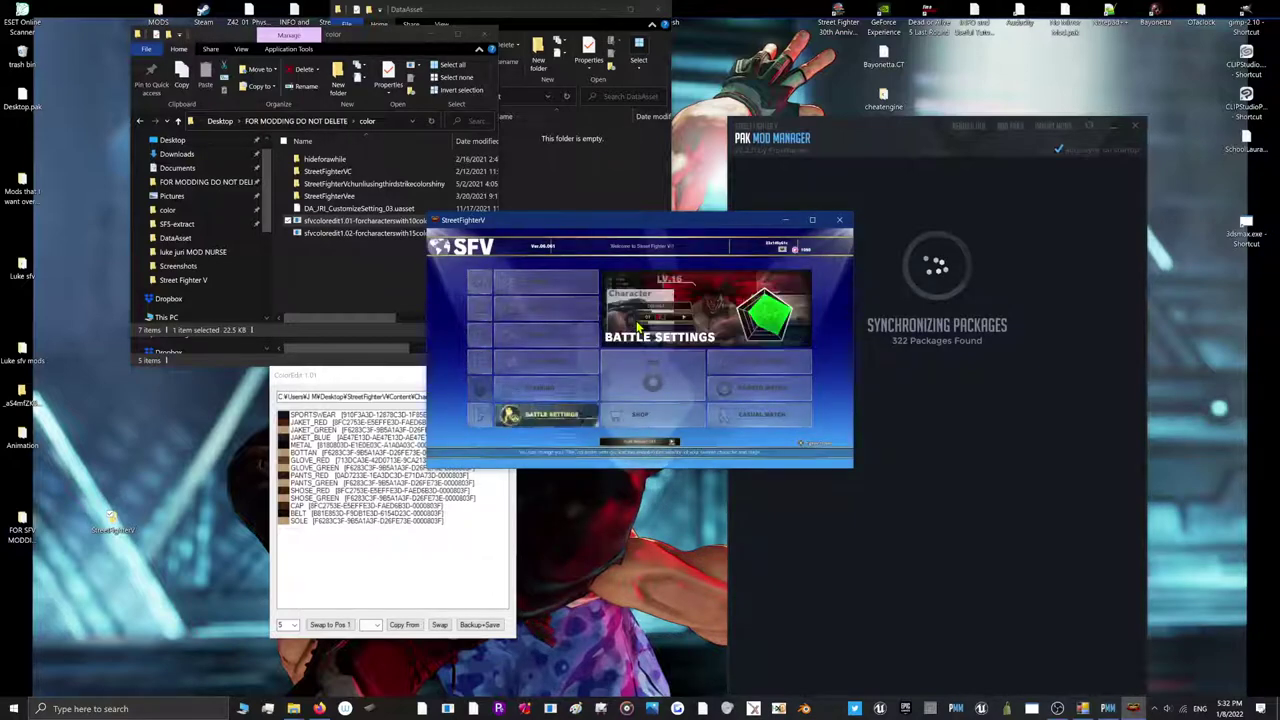
{"action": "key", "text": "Return"}
{"action": "key", "text": "Return"}
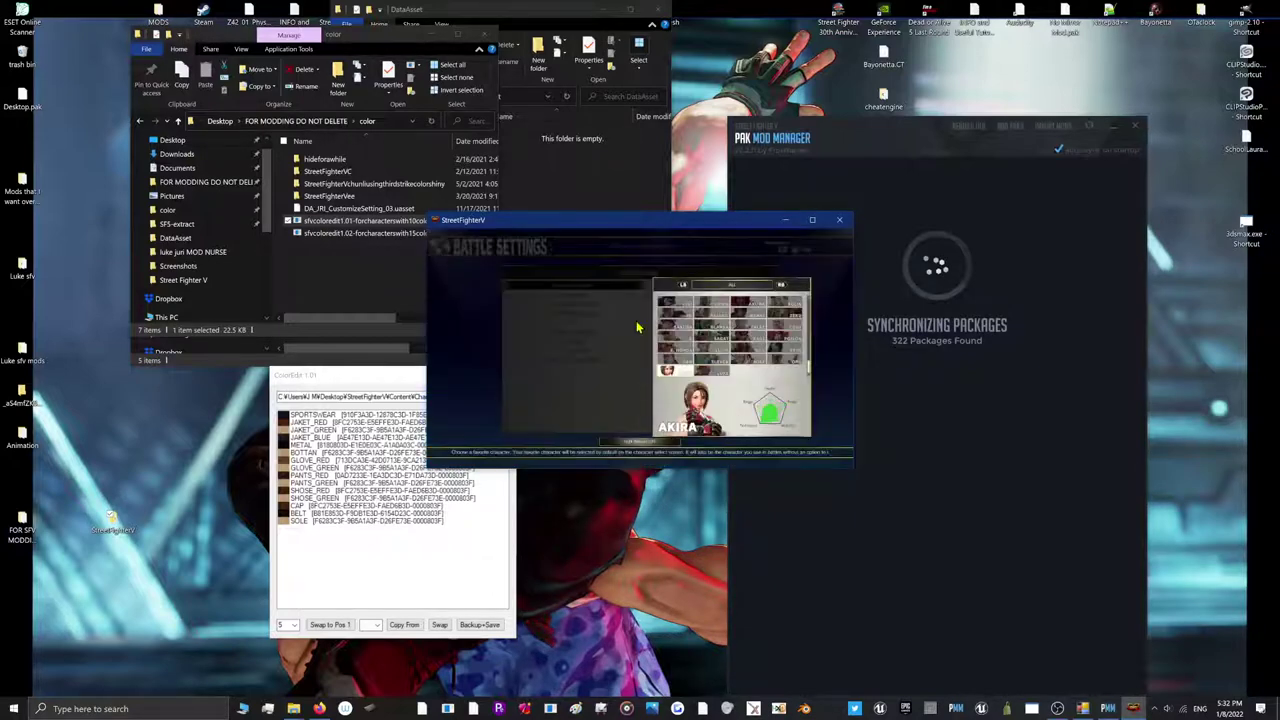
{"action": "key", "text": "Return"}
{"action": "key", "text": "Return"}
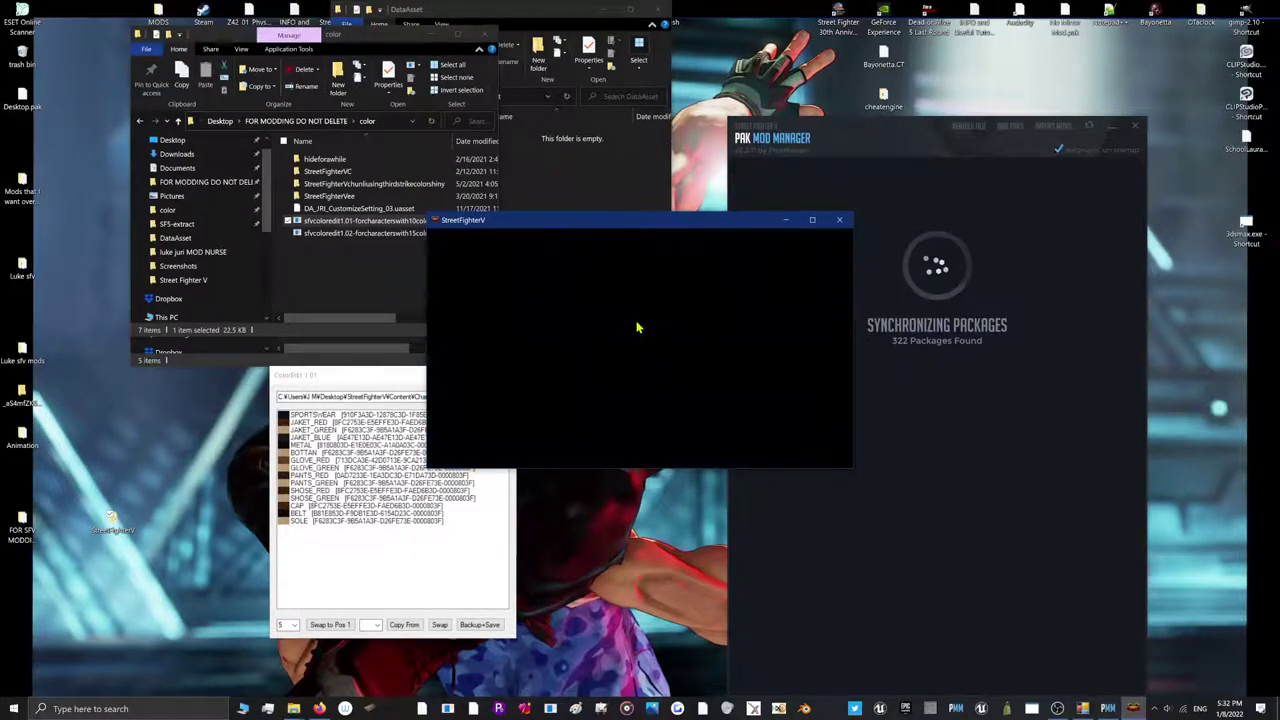
{"action": "left_click", "coordinate": [814, 221]}
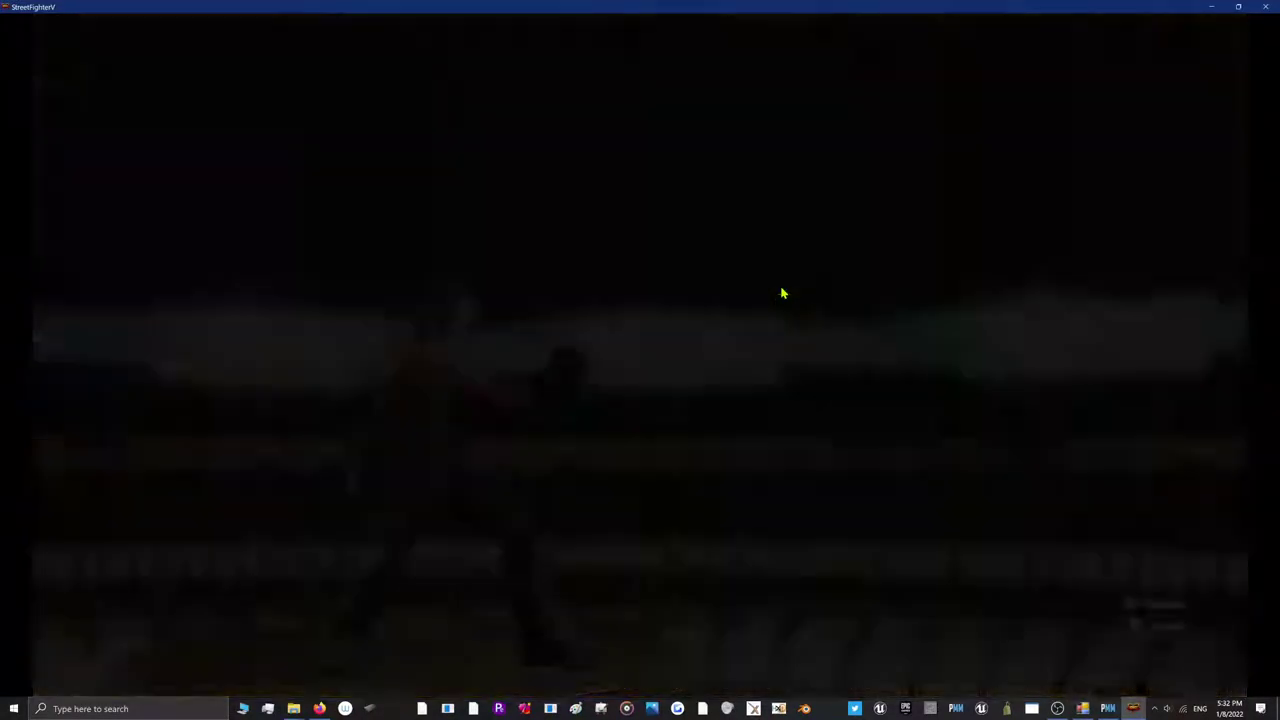
{"action": "left_click", "coordinate": [1238, 7]}
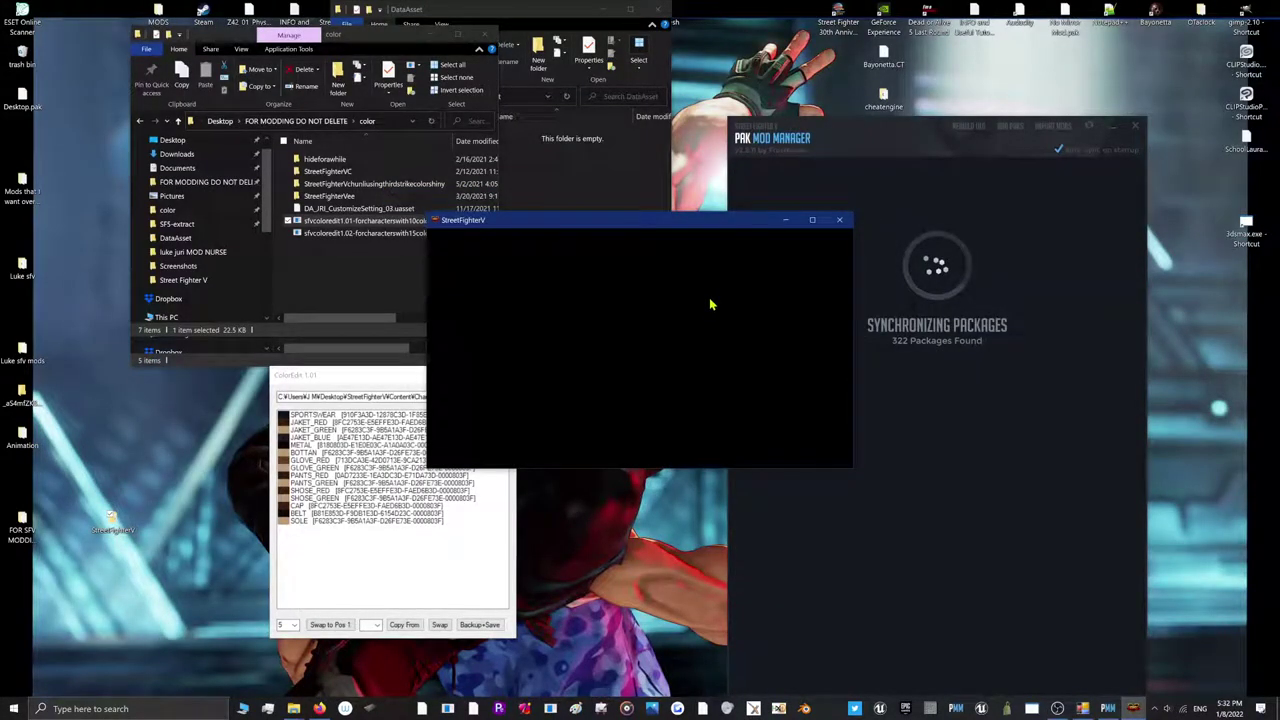
Switch to ColorEdit and go through palettes 1 to 5 of the Z41 color file again to examine their colors
{"action": "left_click", "coordinate": [288, 625]}
{"action": "left_click", "coordinate": [293, 626]}
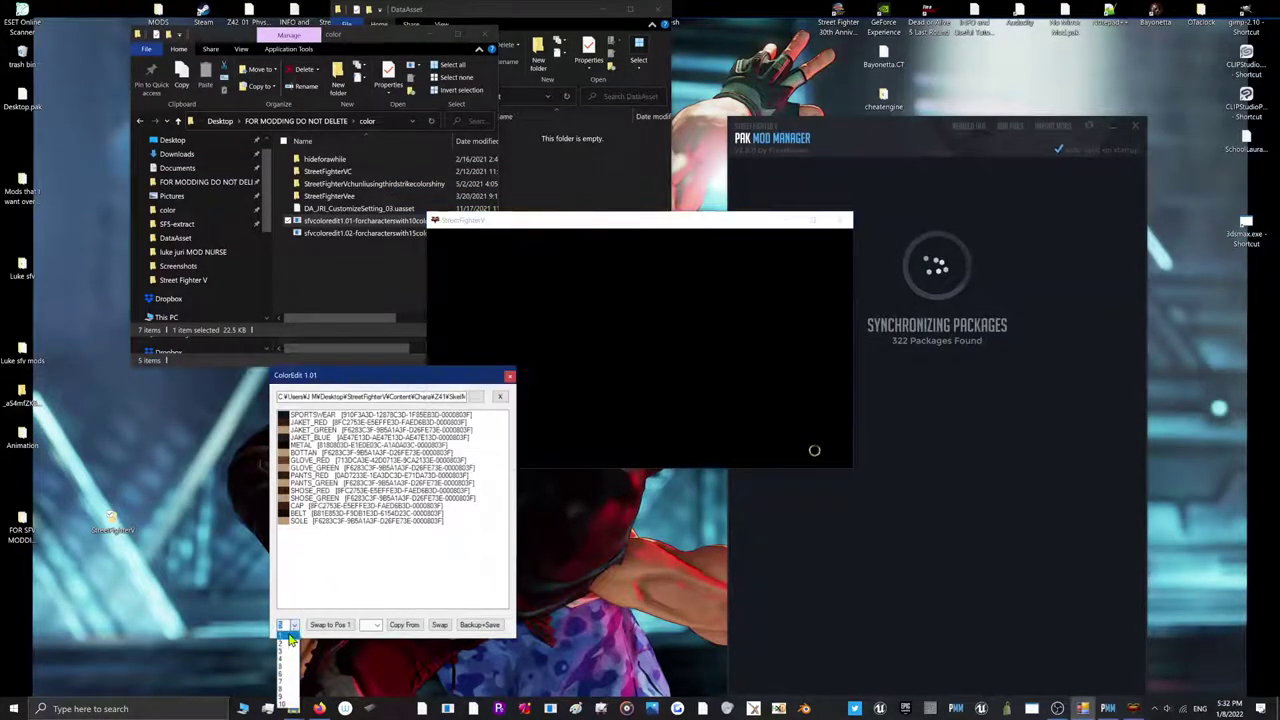
{"action": "left_click", "coordinate": [291, 635]}
{"action": "left_click", "coordinate": [293, 625]}
{"action": "left_click", "coordinate": [291, 643]}
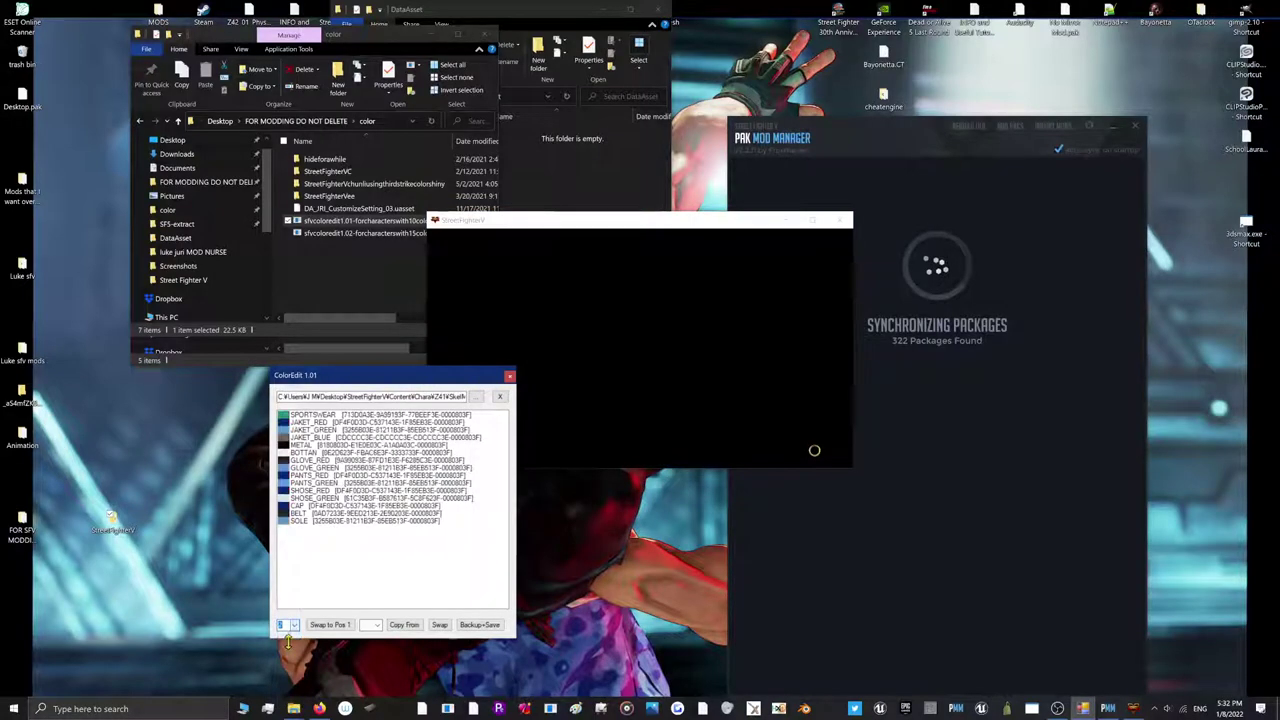
{"action": "left_click", "coordinate": [293, 625]}
{"action": "left_click", "coordinate": [287, 660]}
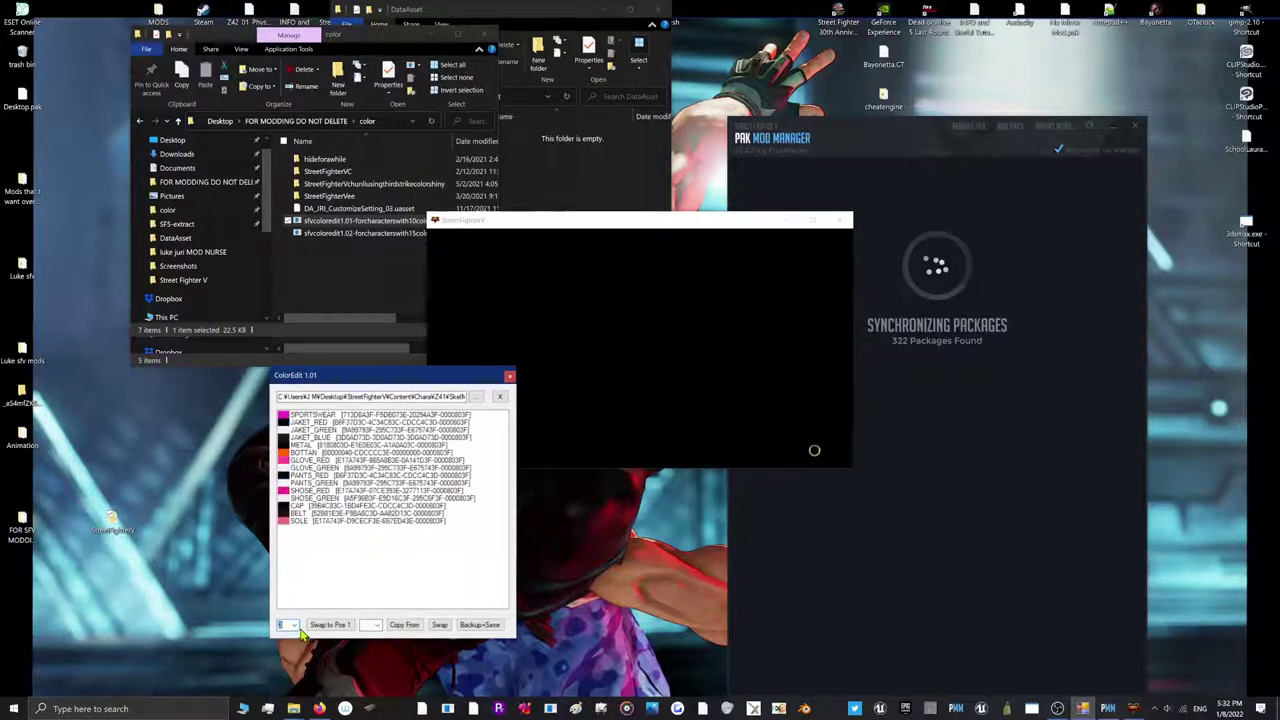
{"action": "left_click", "coordinate": [293, 625]}
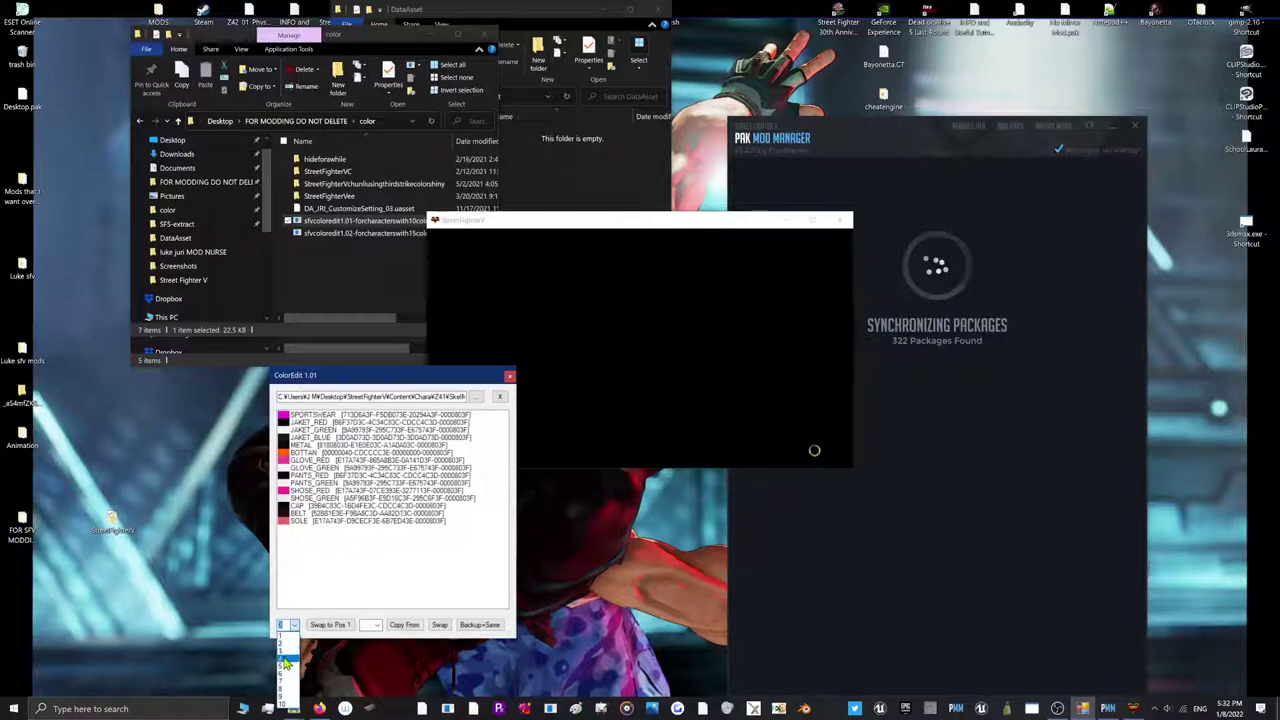
{"action": "left_click", "coordinate": [287, 662]}
{"action": "left_click", "coordinate": [293, 625]}
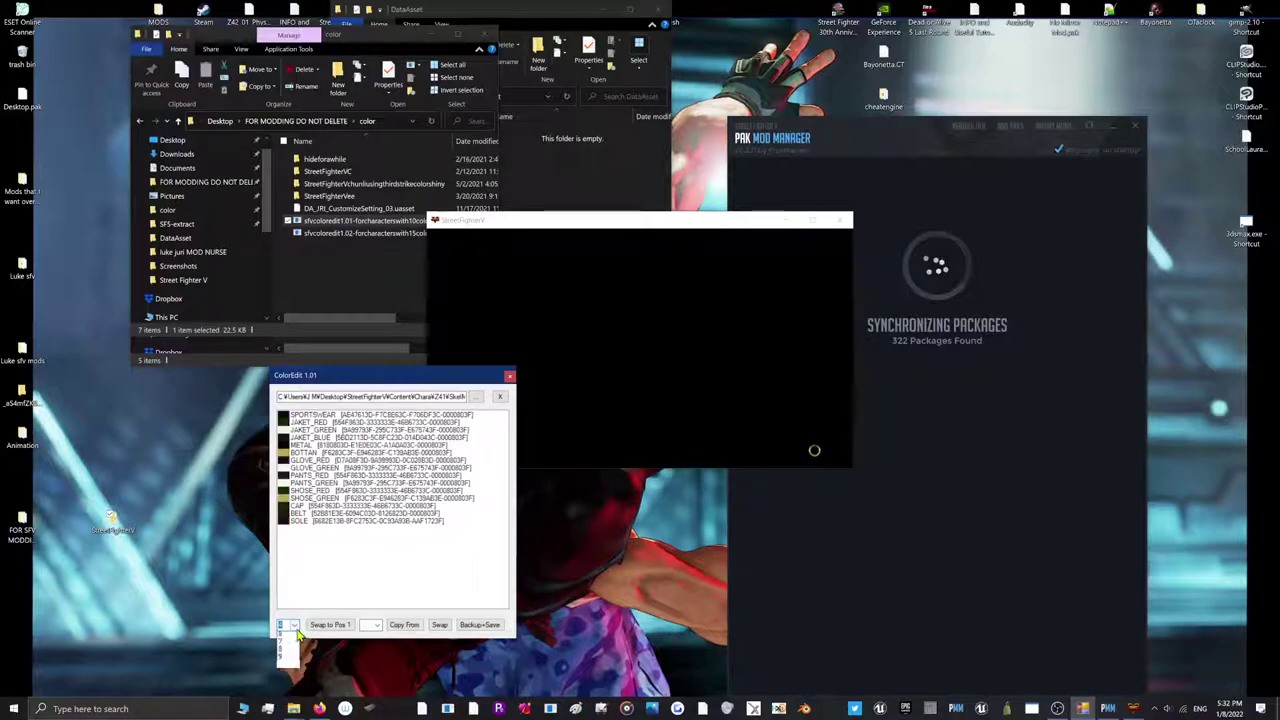
{"action": "left_click", "coordinate": [290, 661]}
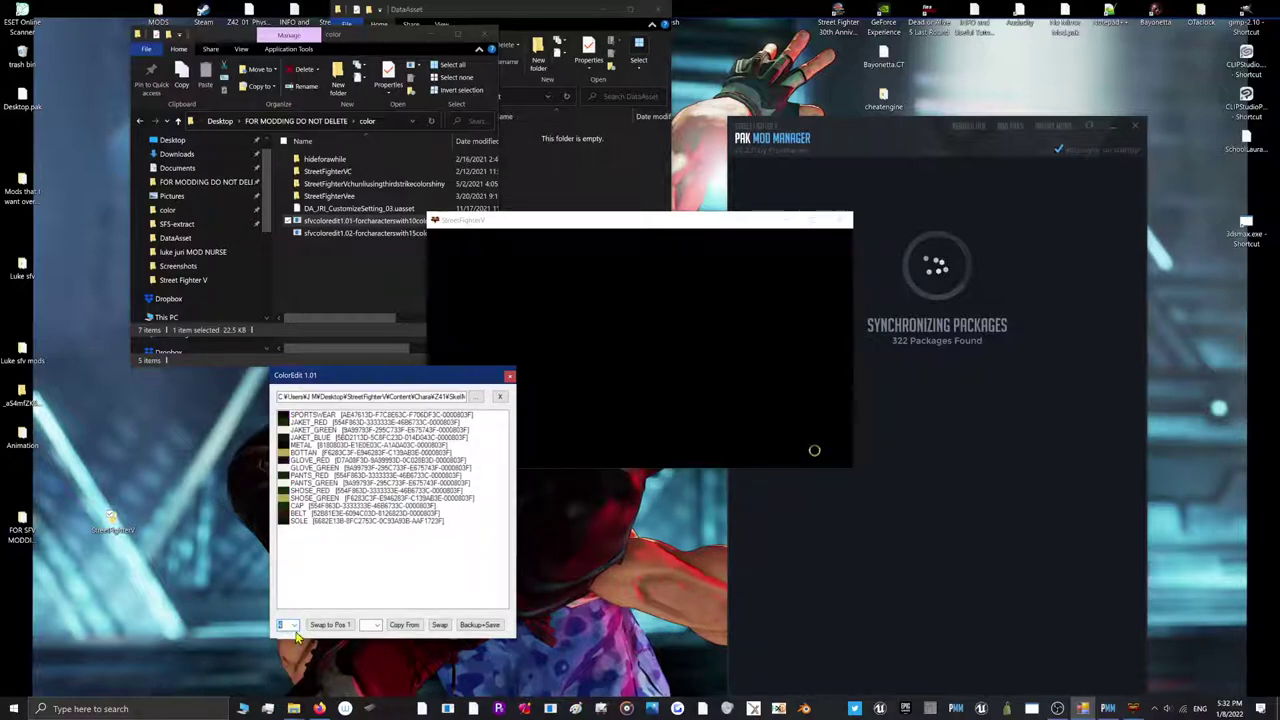
{"action": "left_click", "coordinate": [290, 625]}
{"action": "left_click", "coordinate": [284, 670]}
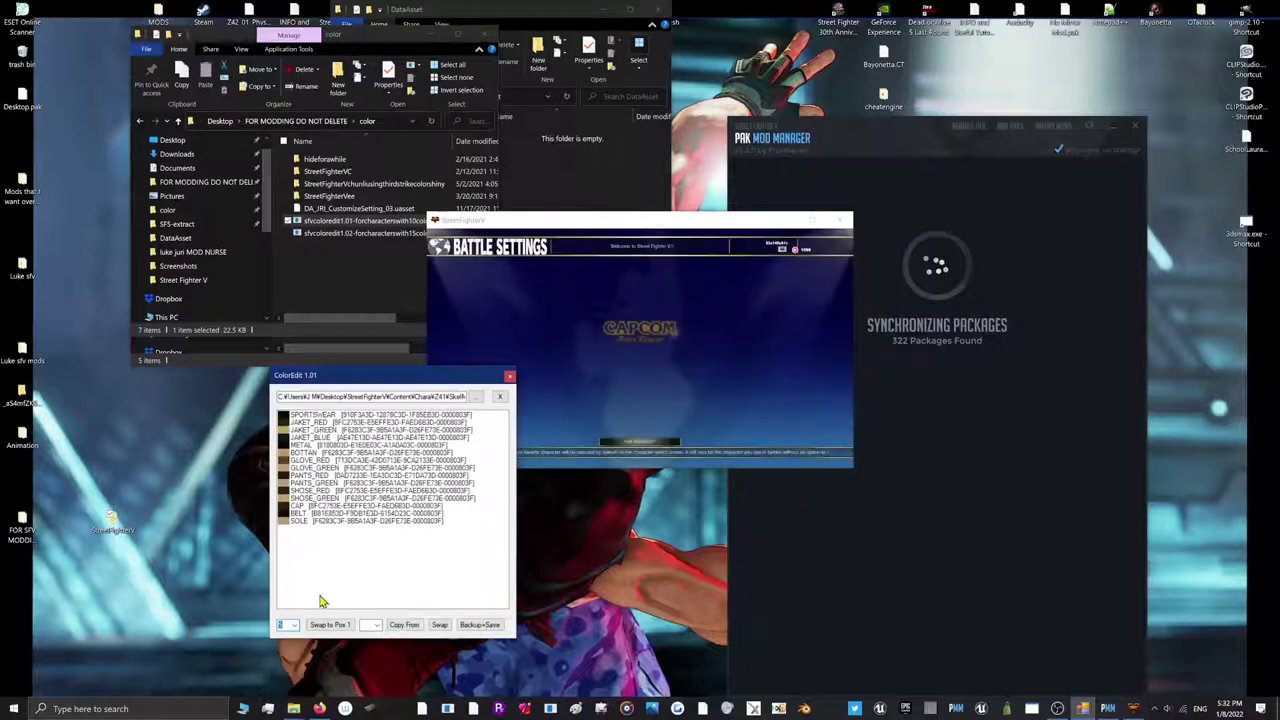
Switch back to Street Fighter V, change Akira's costume to Swimsuit and display its 3D model
{"action": "left_click", "coordinate": [611, 390]}
{"action": "key", "text": "Up"}
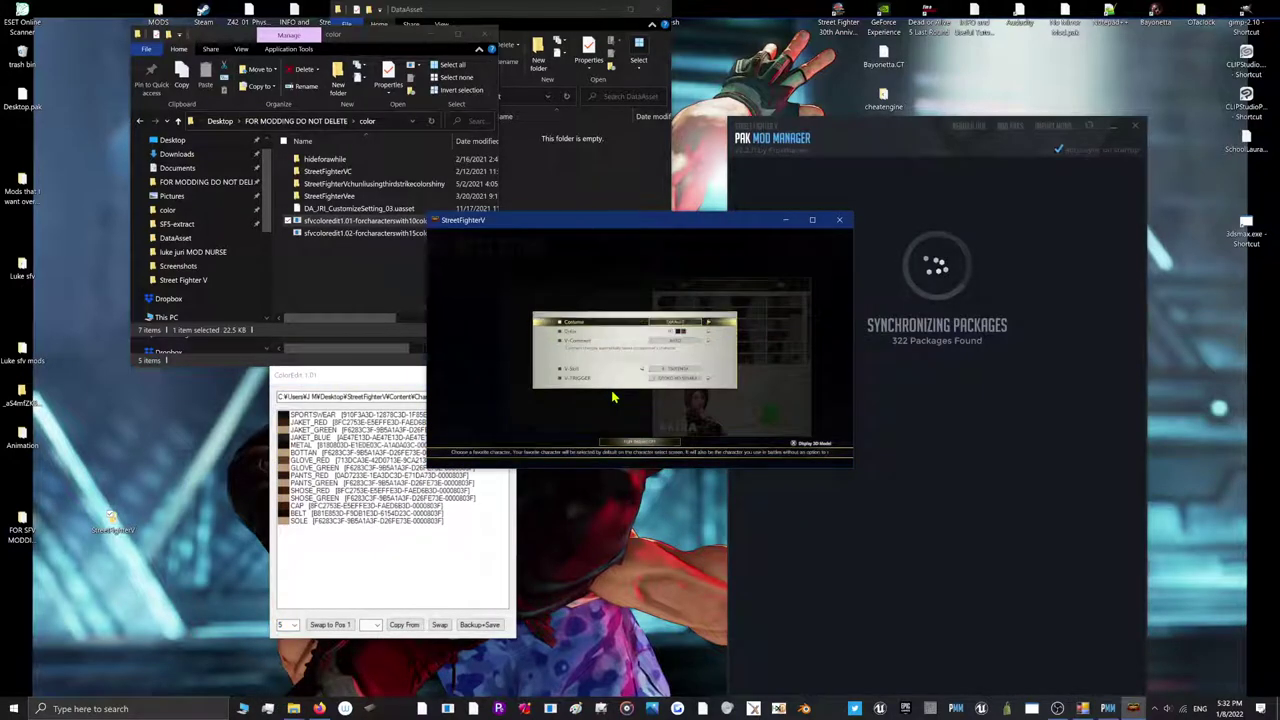
{"action": "key", "text": "Right"}
{"action": "key", "text": "x"}
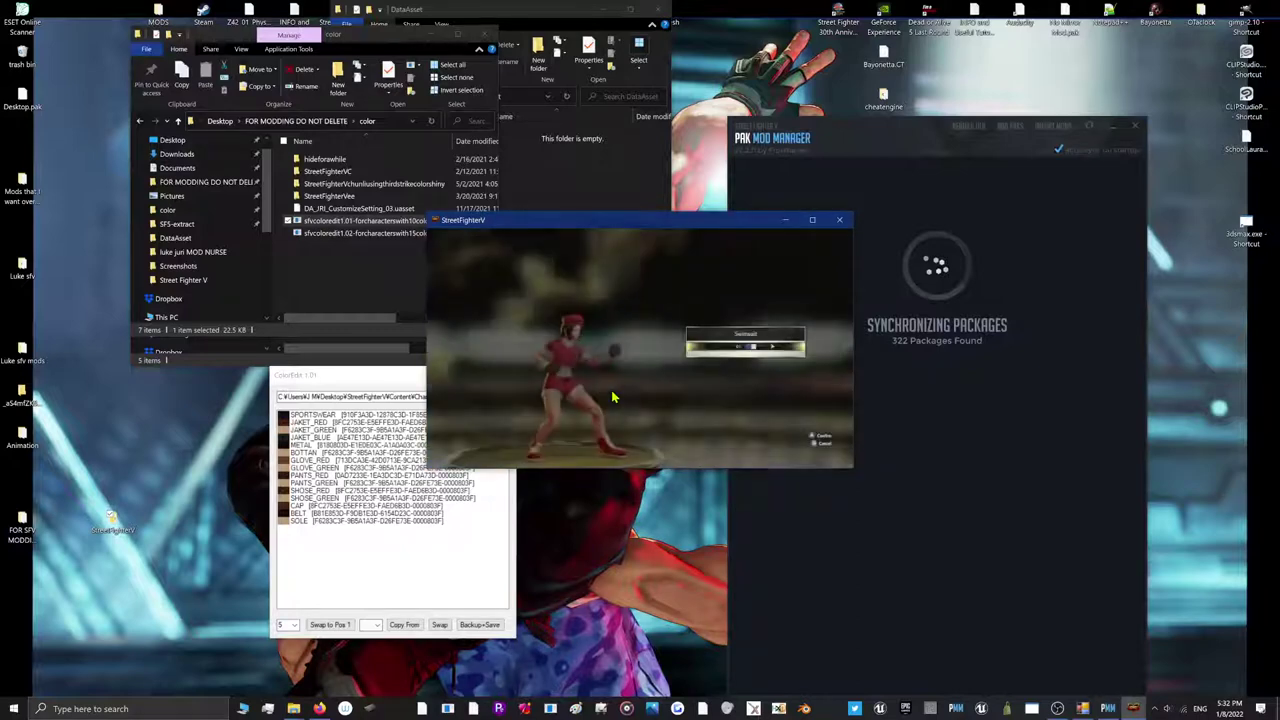
Maximize the game window and cycle back and forth through the Swimsuit colors up to 10 to compare them on Akira's model
{"action": "key", "text": "Right"}
{"action": "key", "text": "Right"}
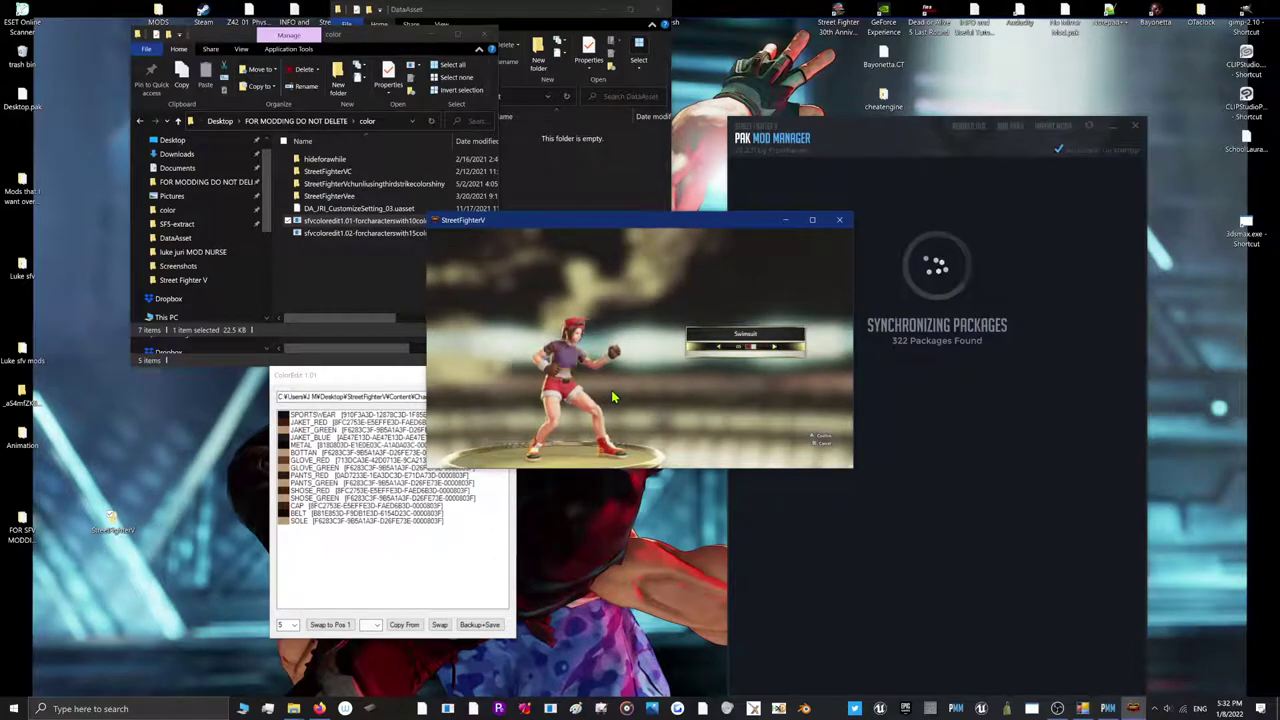
{"action": "left_click", "coordinate": [811, 224]}
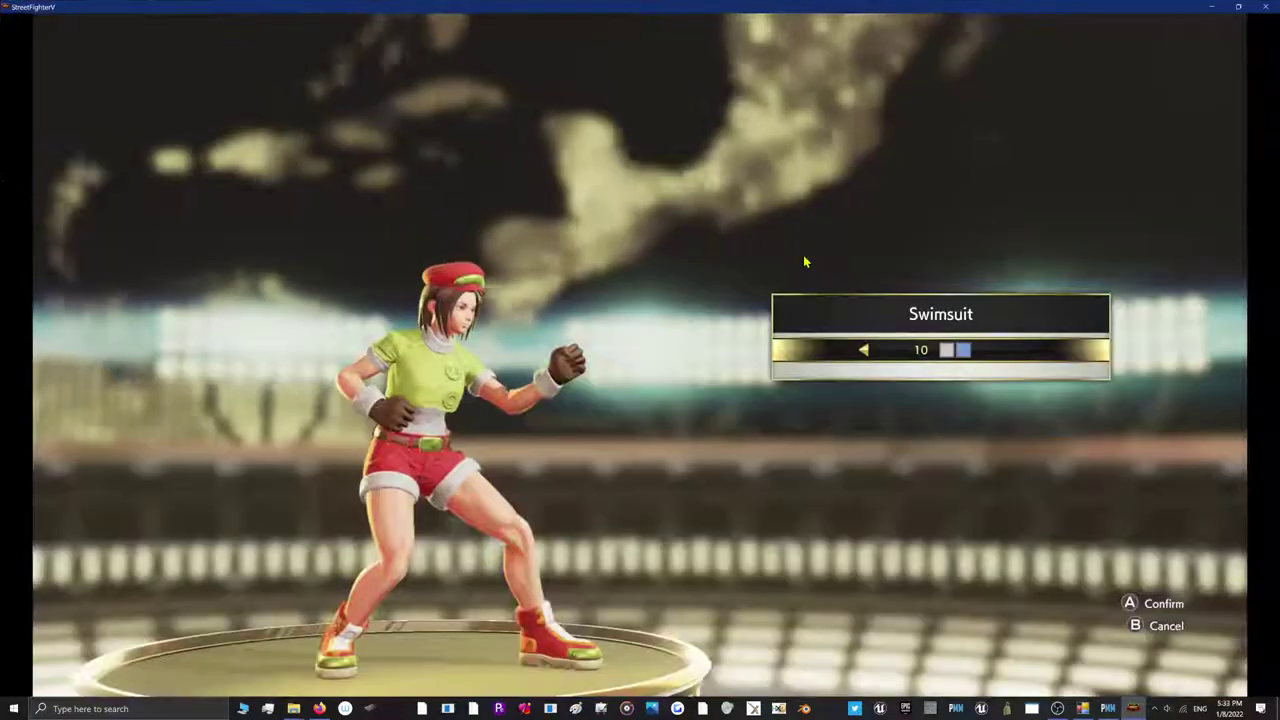
{"action": "key", "text": "Left"}
{"action": "key", "text": "Left"}
{"action": "key", "text": "Left"}
{"action": "key", "text": "Left"}
{"action": "key", "text": "Left"}
{"action": "key", "text": "Left"}
{"action": "key", "text": "Left"}
{"action": "key", "text": "Right"}
{"action": "key", "text": "Right"}
{"action": "key", "text": "Right"}
{"action": "key", "text": "Right"}
{"action": "key", "text": "Right"}
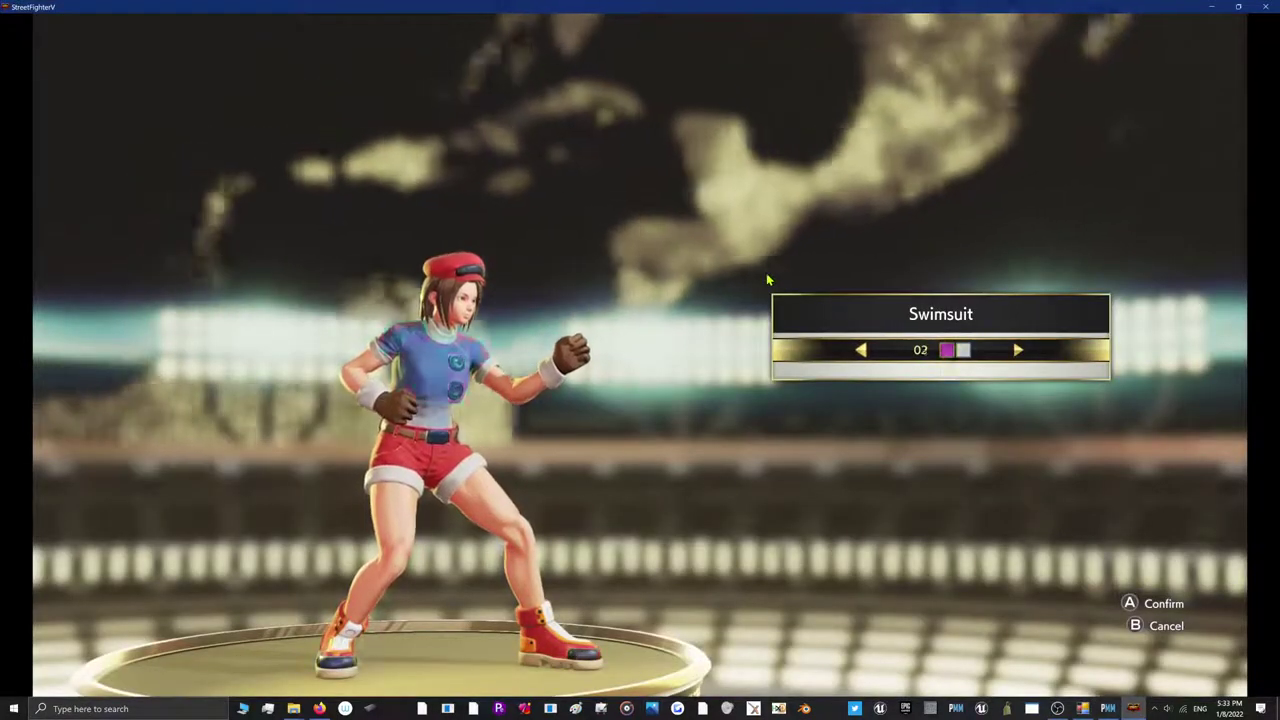
{"action": "key", "text": "Right"}
{"action": "key", "text": "Right"}
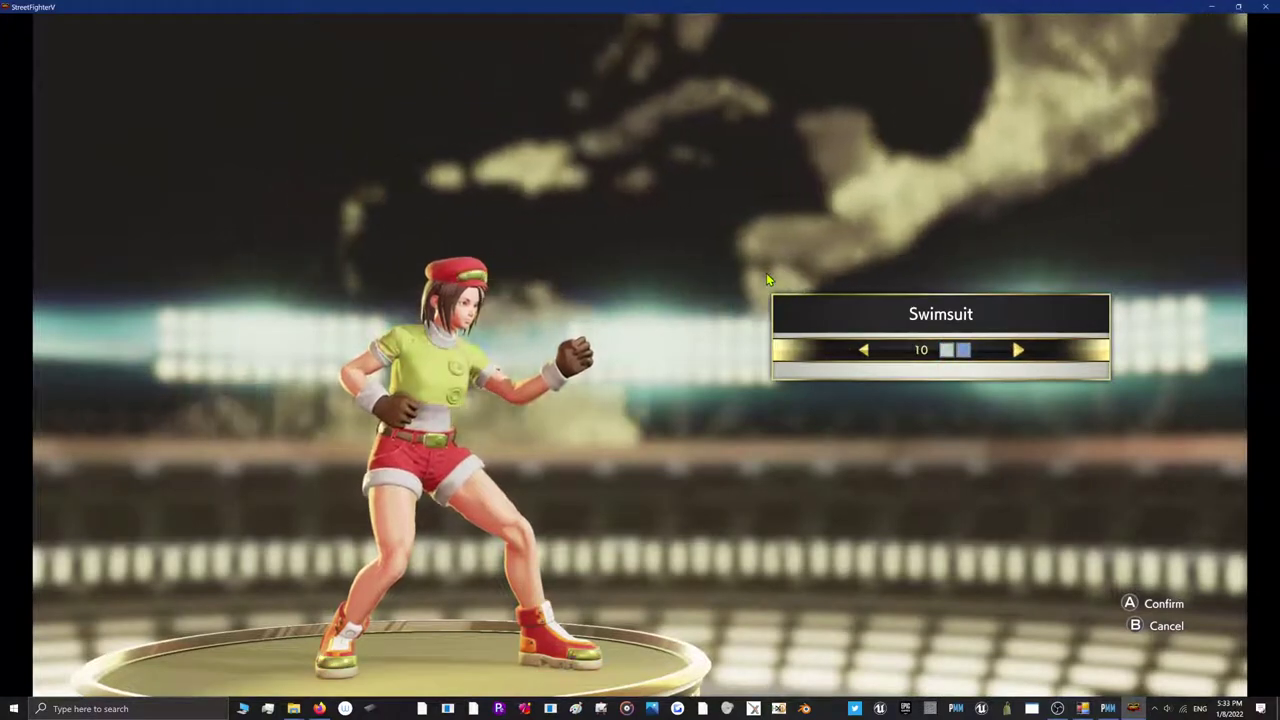
Step the Swimsuit color back from 10 to 01 to check each variant, and restore the game window to its smaller size
{"action": "key", "text": "Left"}
{"action": "key", "text": "Left"}
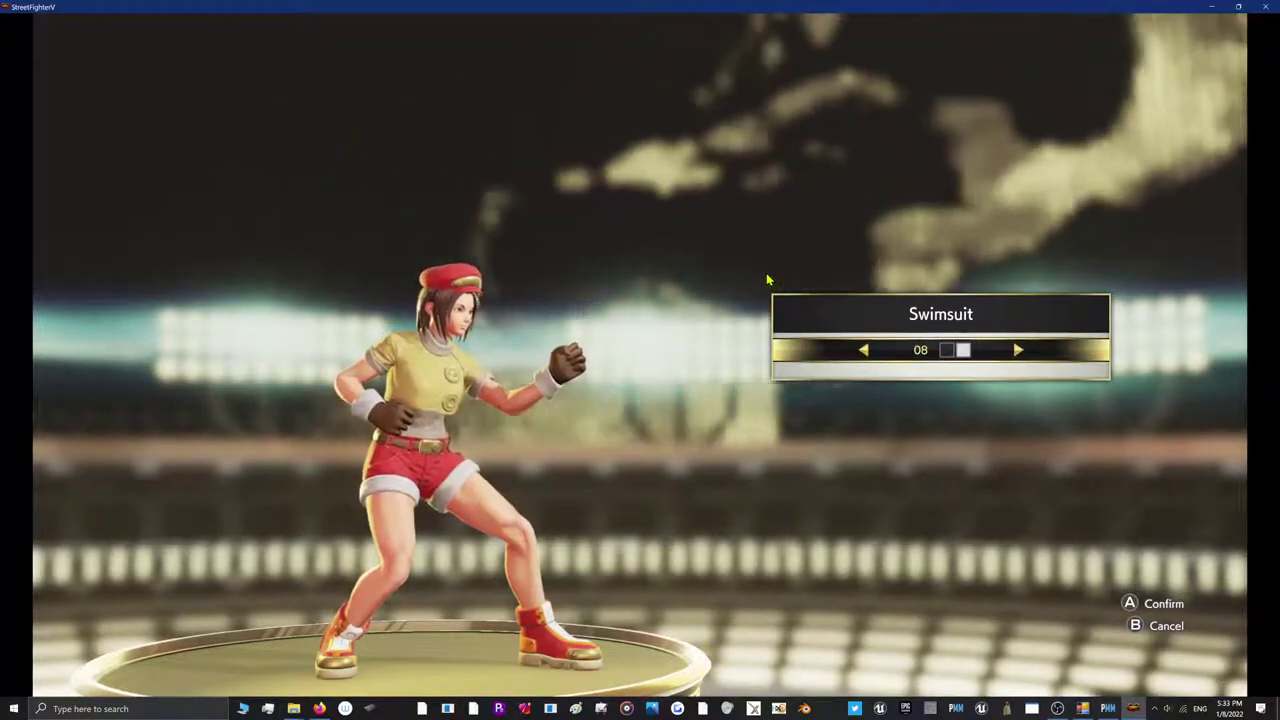
{"action": "key", "text": "Left"}
{"action": "key", "text": "Left"}
{"action": "key", "text": "Left"}
{"action": "key", "text": "Left"}
{"action": "key", "text": "Left"}
{"action": "key", "text": "Left"}
{"action": "key", "text": "Left"}
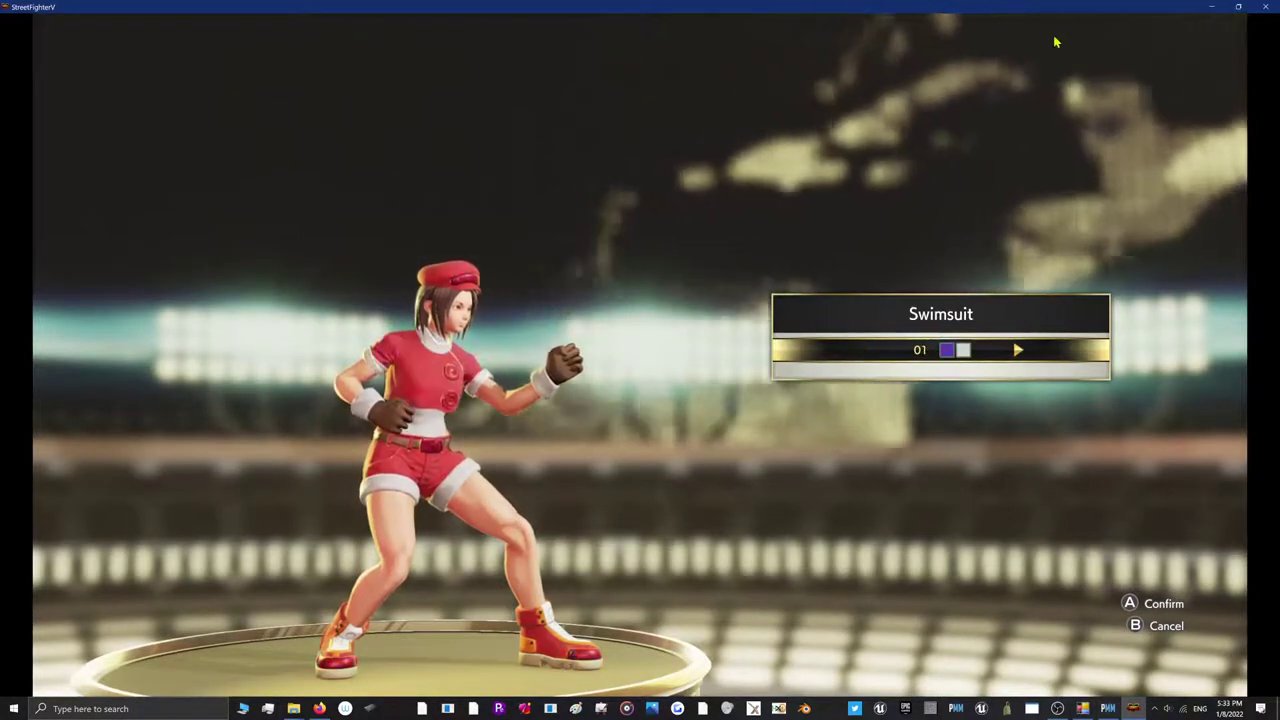
{"action": "left_click", "coordinate": [1238, 8]}
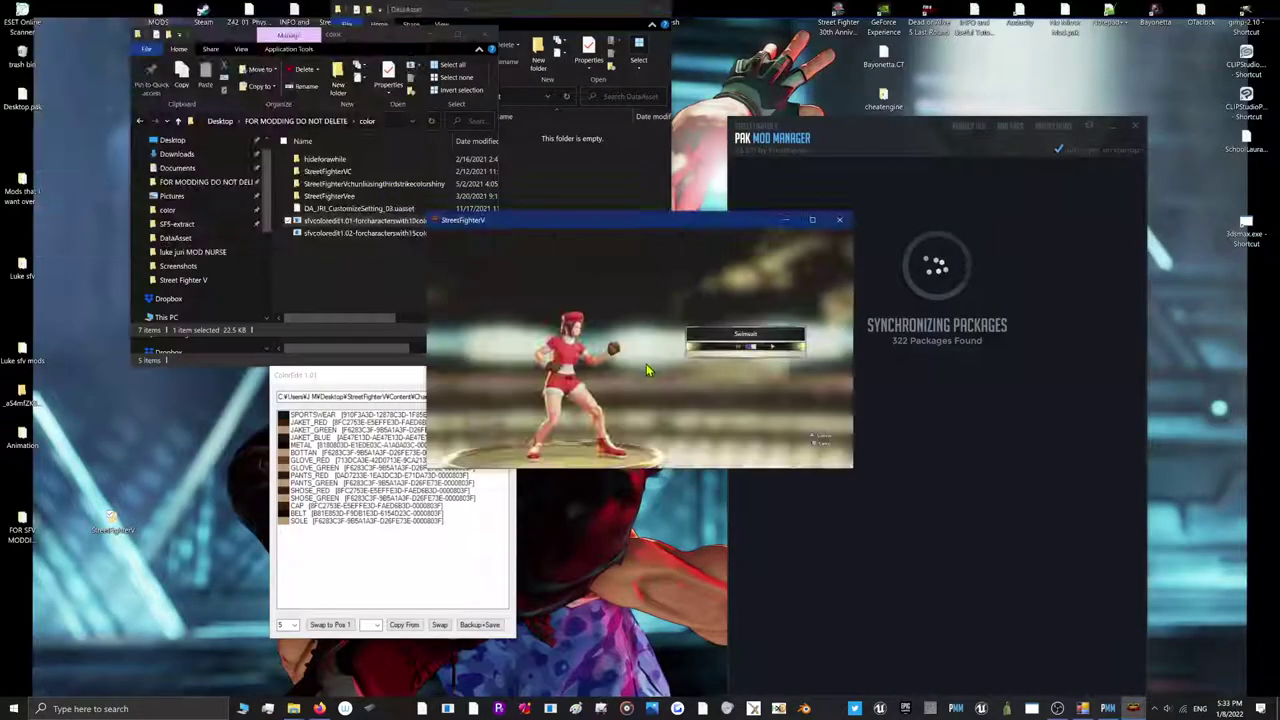